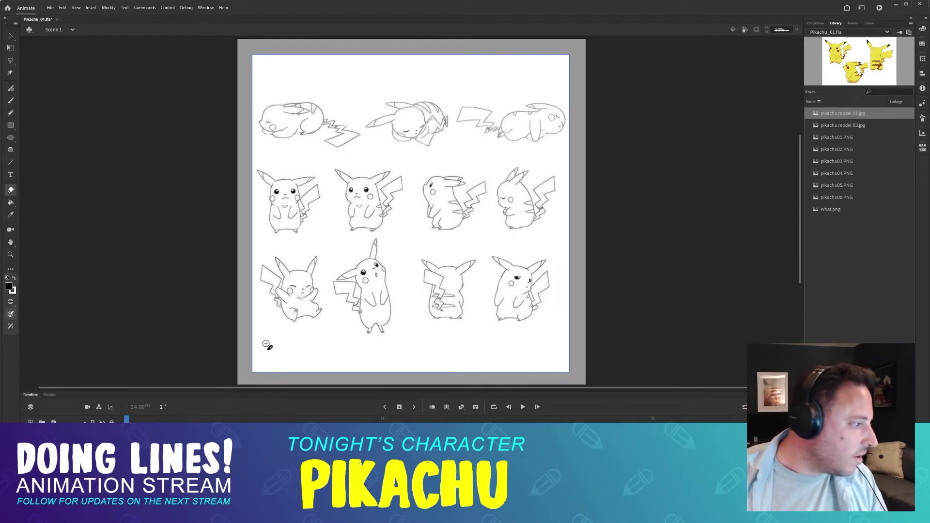
- Switch from the line-art pose sheet to the coloured Pikachu model sheet and make it semi-transparent for tracing
left_click(102, 432)
left_click(102, 444)
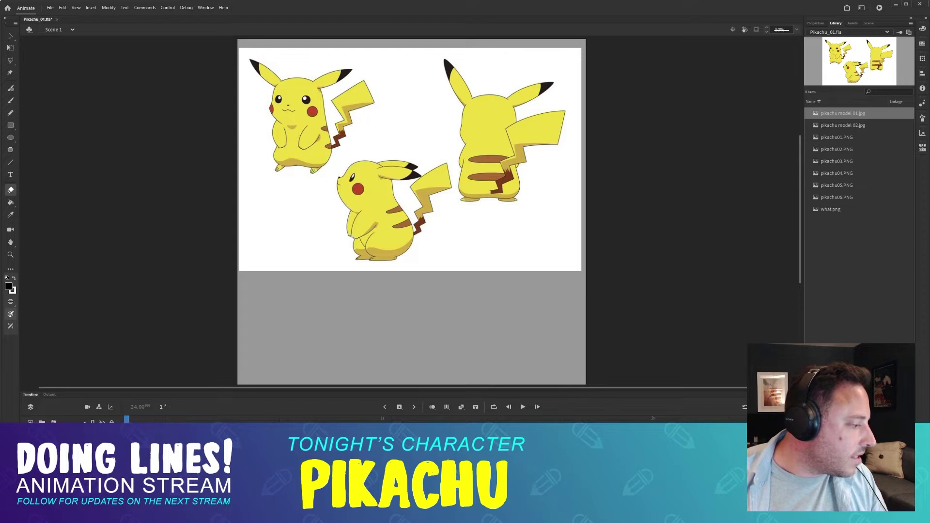
left_click(53, 444)
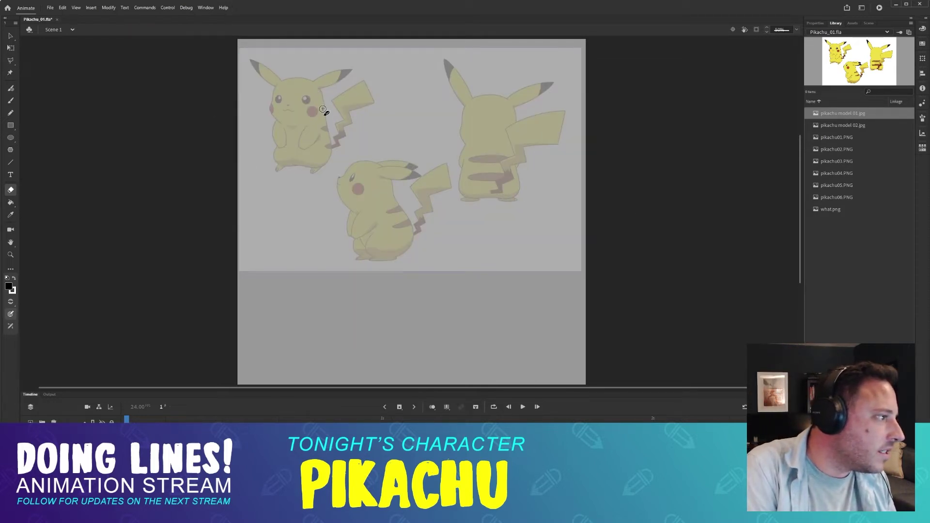
key("b")
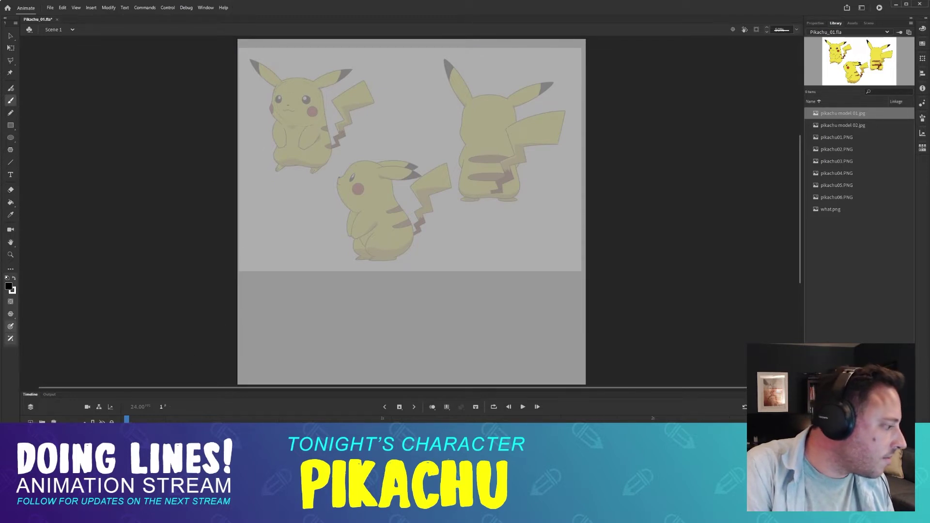
mouse_move(291, 84)
left_mouse_down()
mouse_move(296, 124)
mouse_move(318, 93)
mouse_move(289, 83)
mouse_move(326, 107)
mouse_move(283, 86)
mouse_move(313, 124)
left_mouse_up()
key("ctrl+z")
key("ctrl+z")
key("ctrl+z")
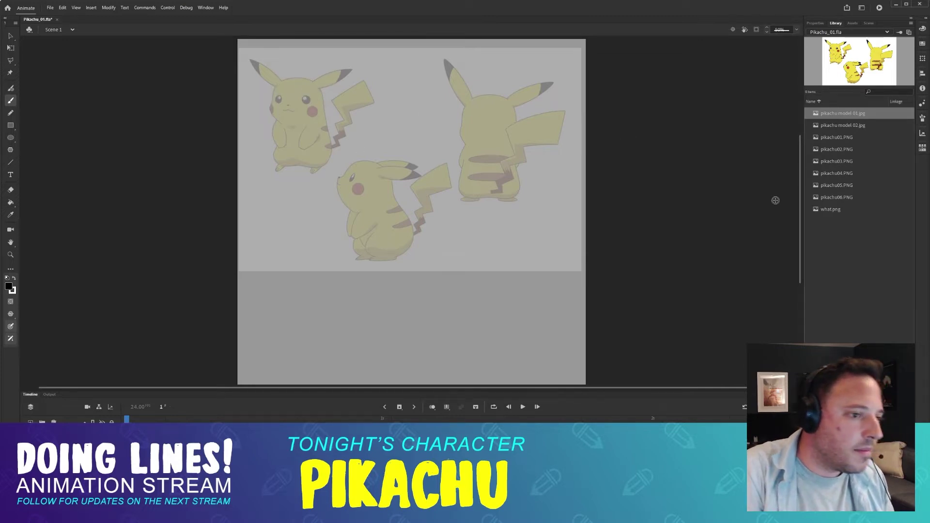
- Place the what.png line-art turnaround from the library over the model sheet for comparison, and delete it from the stage
left_click(832, 210)
left_click_drag(832, 211, 553, 255)
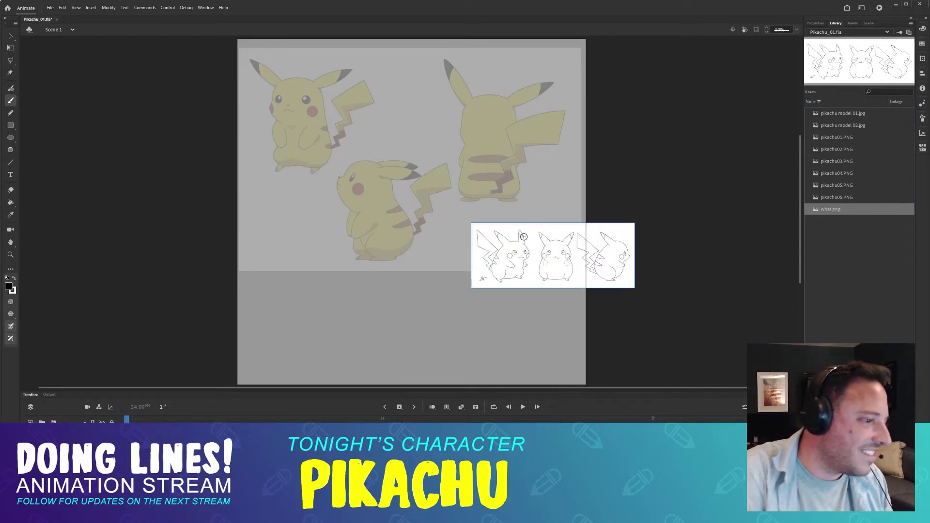
key("v")
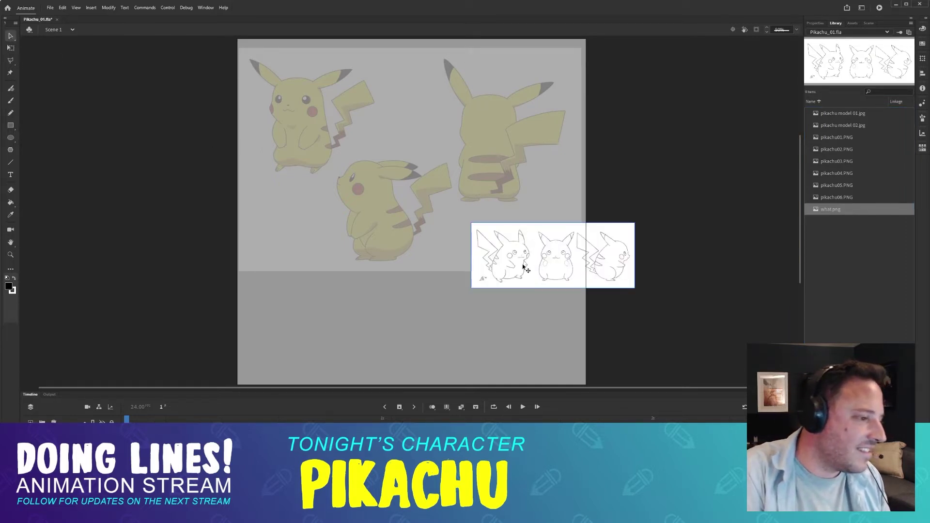
left_click_drag(545, 266, 378, 221)
left_click_drag(468, 245, 554, 246)
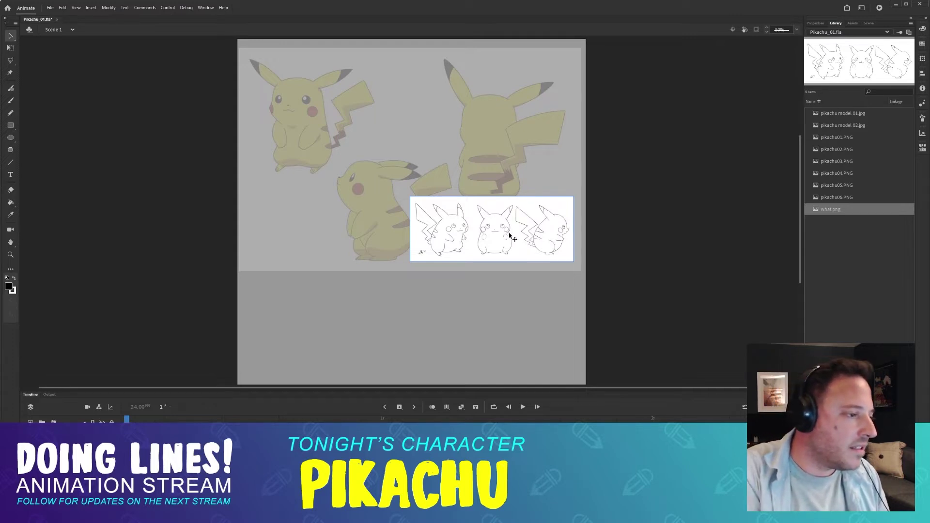
mouse_move(510, 233)
left_mouse_down()
mouse_move(508, 252)
mouse_move(504, 238)
left_mouse_up()
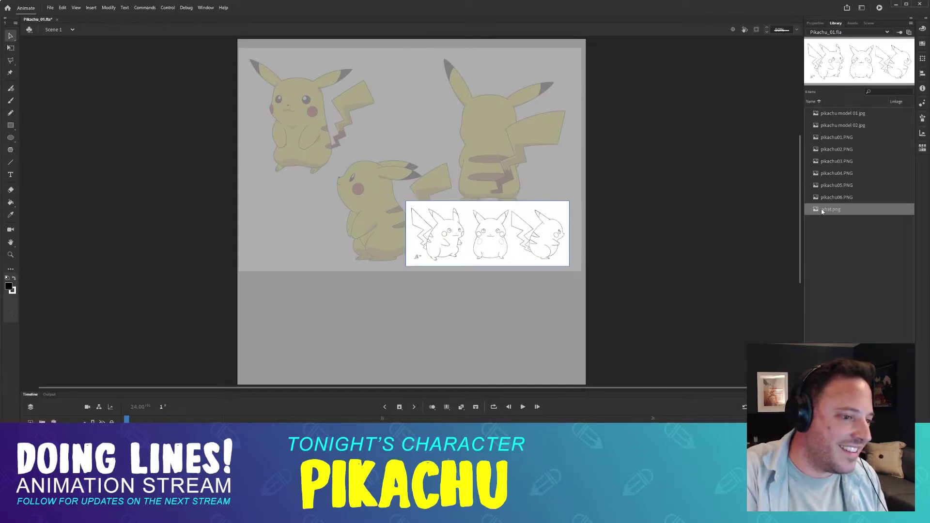
key("Delete")
- Rough in the front-view Pikachu with the brush: head circle with curved guidelines, body outline and the left-hand foot
key("b")
scroll(409, 152, "up", 3)
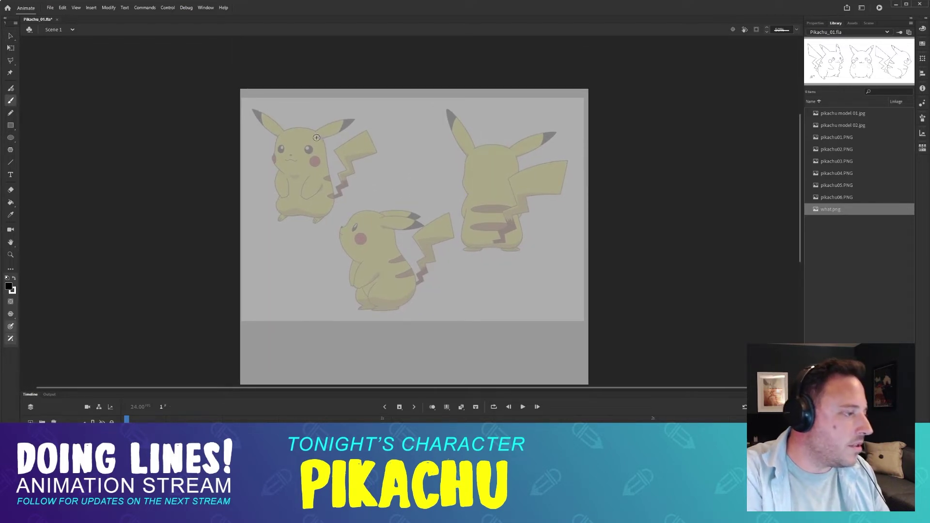
mouse_move(293, 130)
left_mouse_down()
mouse_move(291, 172)
mouse_move(333, 147)
mouse_move(279, 213)
mouse_move(327, 219)
mouse_move(316, 149)
mouse_move(331, 191)
left_mouse_up()
key("ctrl+z")
key("ctrl+z")
mouse_move(327, 165)
left_mouse_down()
mouse_move(329, 212)
mouse_move(312, 211)
mouse_move(332, 207)
mouse_move(303, 212)
left_mouse_up()
key("ctrl+z")
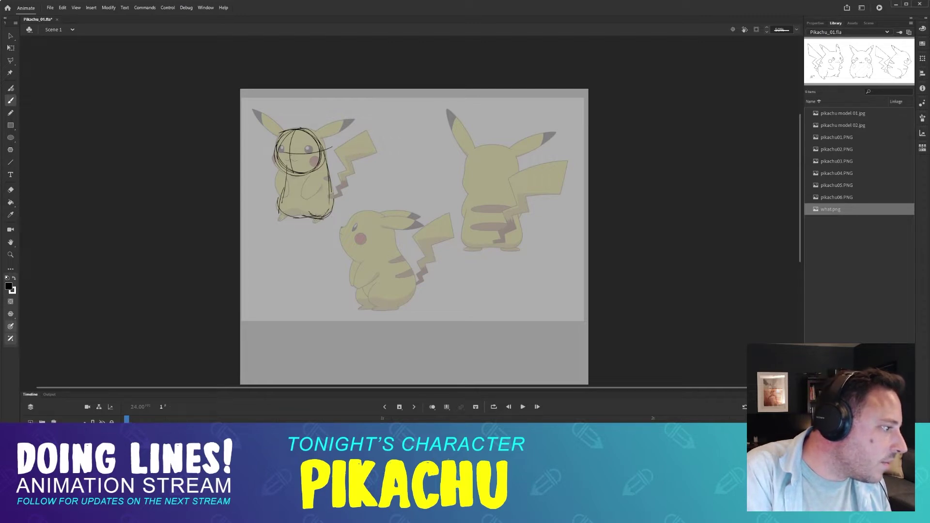
key("ctrl+z")
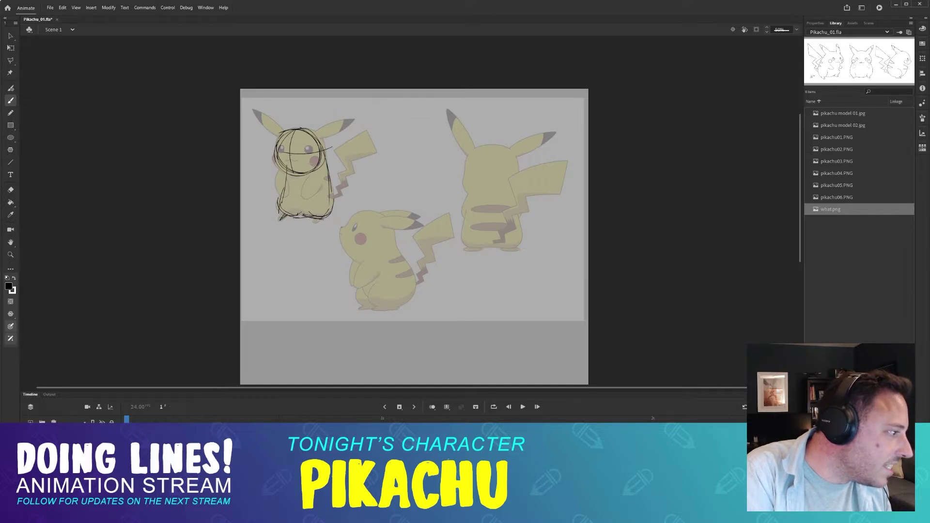
left_click_drag(281, 214, 287, 216)
- Sketch the side-view Pikachu's head as a circle with a curved horizontal guideline through it
mouse_move(373, 213)
left_mouse_down()
mouse_move(357, 218)
mouse_move(352, 243)
mouse_move(396, 241)
mouse_move(348, 227)
mouse_move(353, 258)
mouse_move(366, 213)
mouse_move(409, 241)
mouse_move(374, 265)
left_mouse_up()
key("ctrl+z")
key("ctrl+z")
key("ctrl+z")
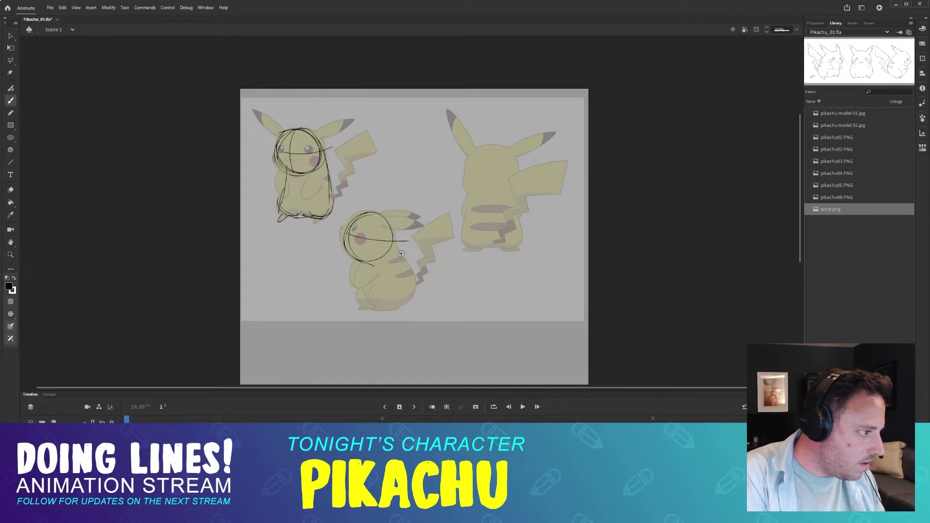
- Sketch the side-view Pikachu's body outline from the back of the head around the rounded base to the chest
left_click_drag(391, 229, 413, 298)
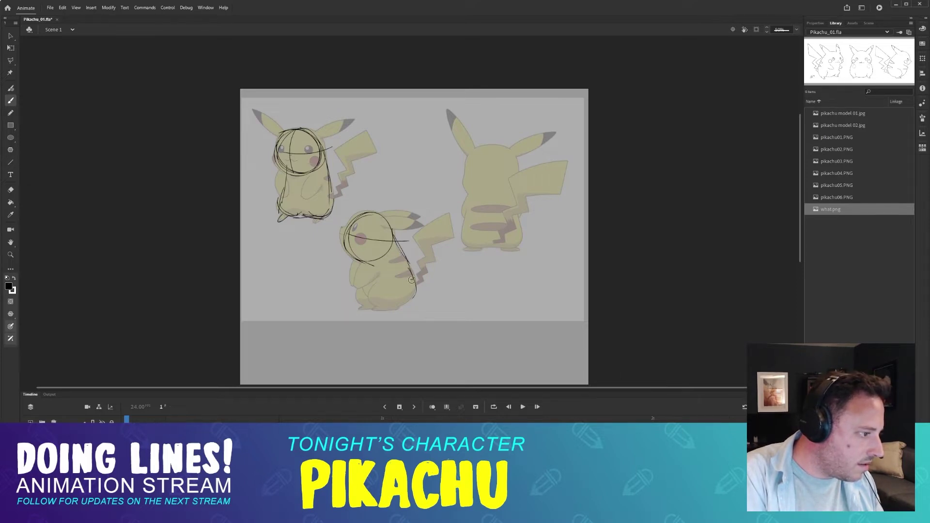
left_click_drag(360, 249, 363, 288)
key("ctrl+z")
left_click_drag(359, 249, 361, 288)
left_click_drag(358, 260, 371, 297)
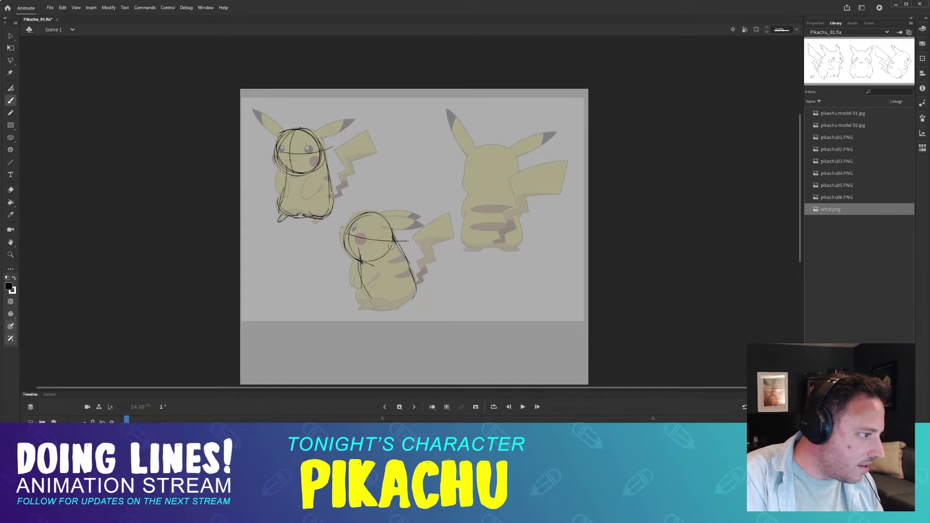
mouse_move(394, 243)
left_mouse_down()
mouse_move(364, 260)
mouse_move(395, 243)
left_mouse_up()
key("ctrl+z")
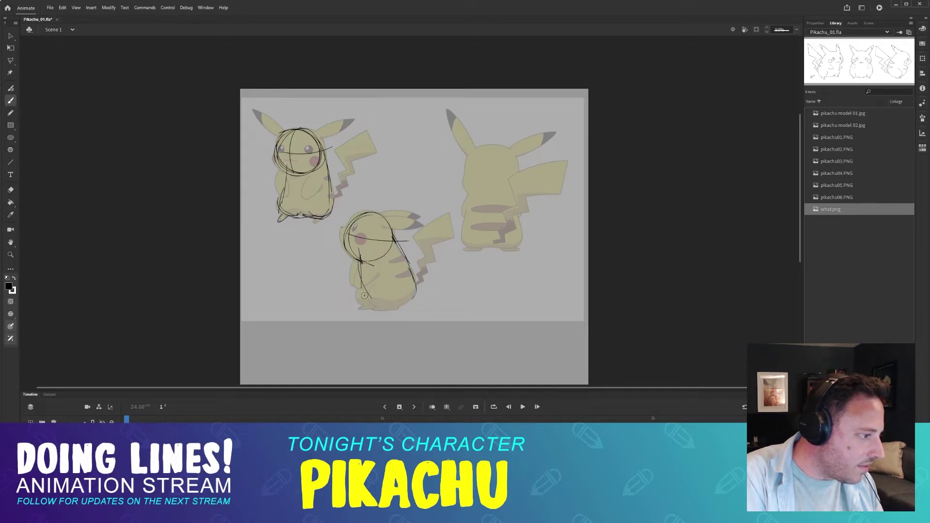
mouse_move(364, 289)
left_mouse_down()
mouse_move(389, 292)
mouse_move(379, 307)
mouse_move(363, 279)
mouse_move(402, 298)
mouse_move(413, 293)
mouse_move(403, 297)
mouse_move(384, 228)
left_mouse_up()
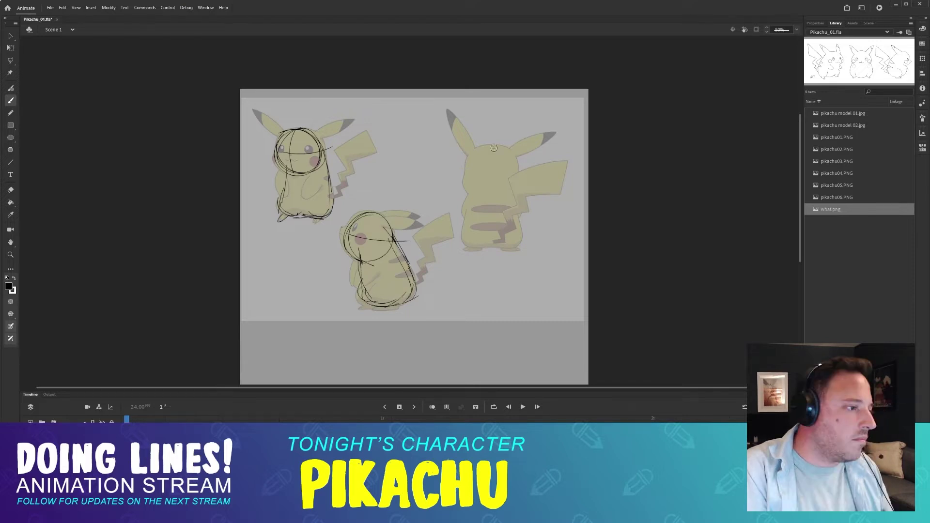
- Rough in the back-view Pikachu with a head circle and a body outline that widens toward the base
mouse_move(494, 149)
left_mouse_down()
mouse_move(506, 152)
mouse_move(506, 190)
mouse_move(469, 182)
mouse_move(511, 191)
left_mouse_up()
key("ctrl+z")
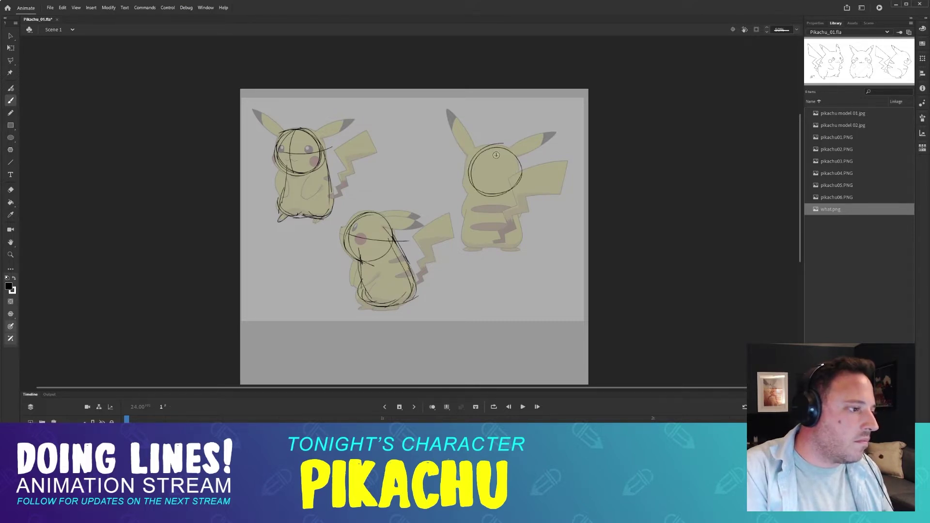
key("ctrl+z")
mouse_move(493, 147)
left_mouse_down()
mouse_move(516, 175)
mouse_move(473, 195)
mouse_move(468, 229)
left_mouse_up()
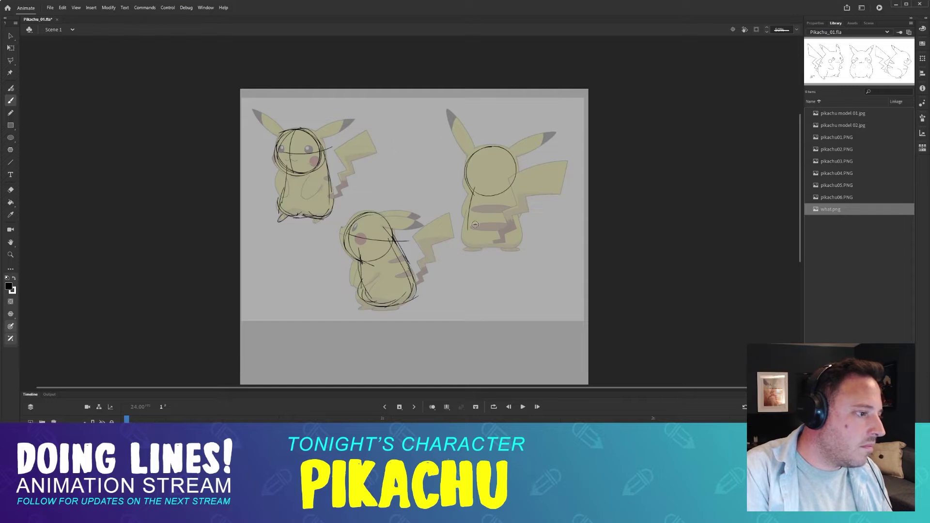
mouse_move(472, 194)
left_mouse_down()
mouse_move(466, 237)
mouse_move(491, 248)
mouse_move(482, 247)
mouse_move(524, 239)
left_mouse_up()
key("ctrl+z")
key("ctrl+z")
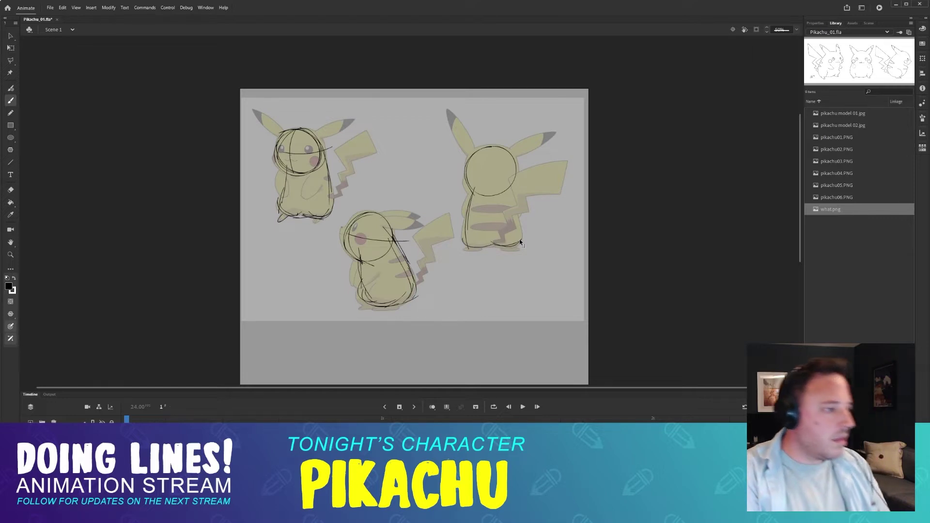
key("ctrl+z")
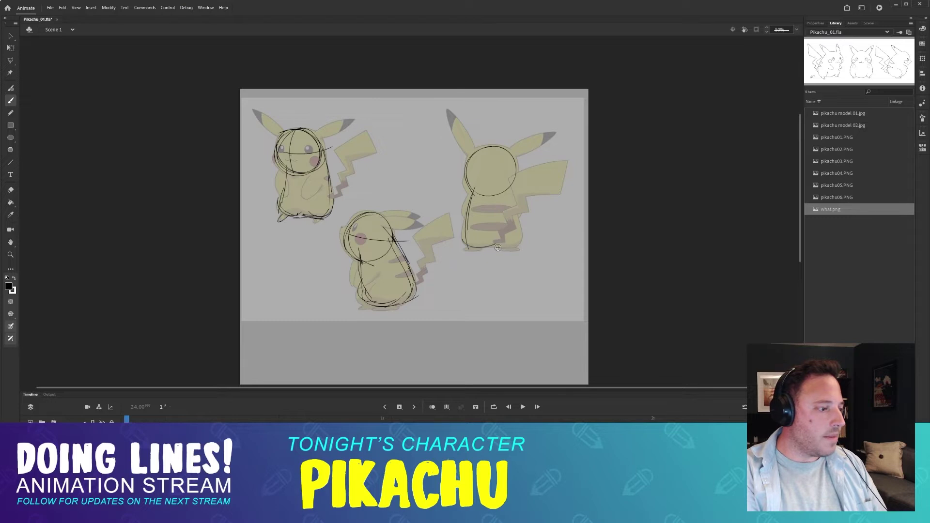
left_click_drag(497, 247, 526, 240)
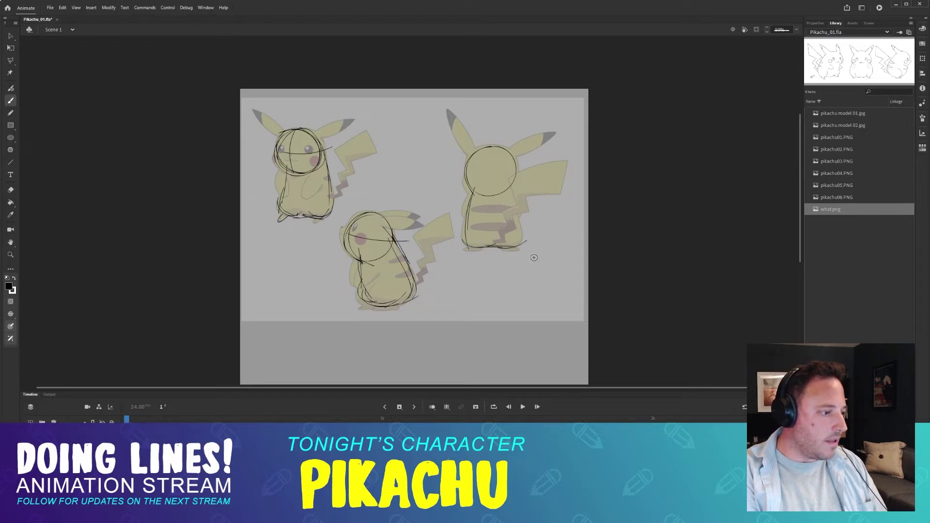
left_click_drag(512, 187, 523, 242)
- Rough in the front-view Pikachu's right-hand foot and its arms
left_click_drag(353, 198, 368, 192)
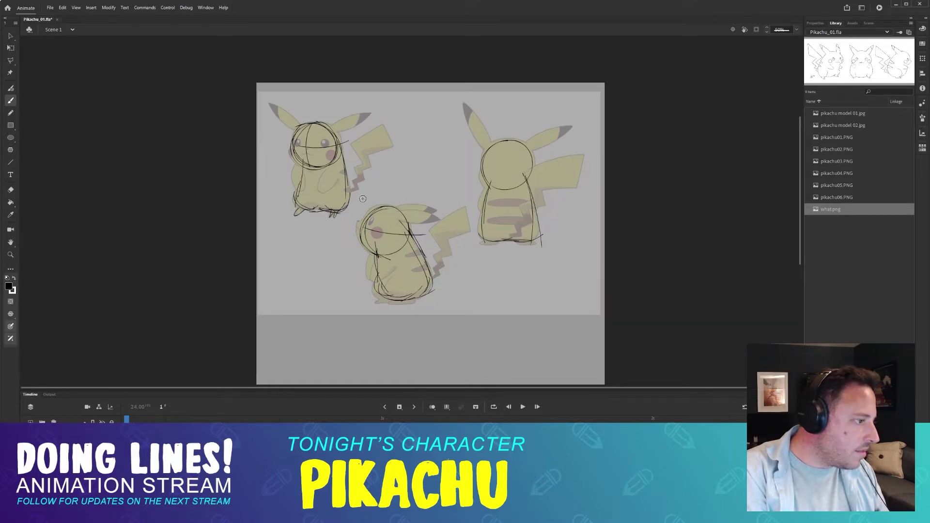
key("ctrl+z")
left_click_drag(333, 210, 339, 211)
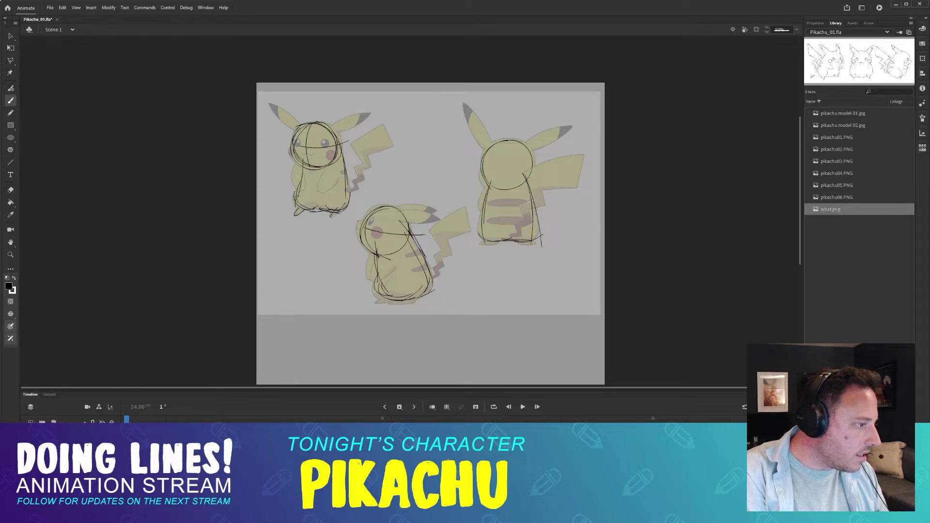
key("ctrl+z")
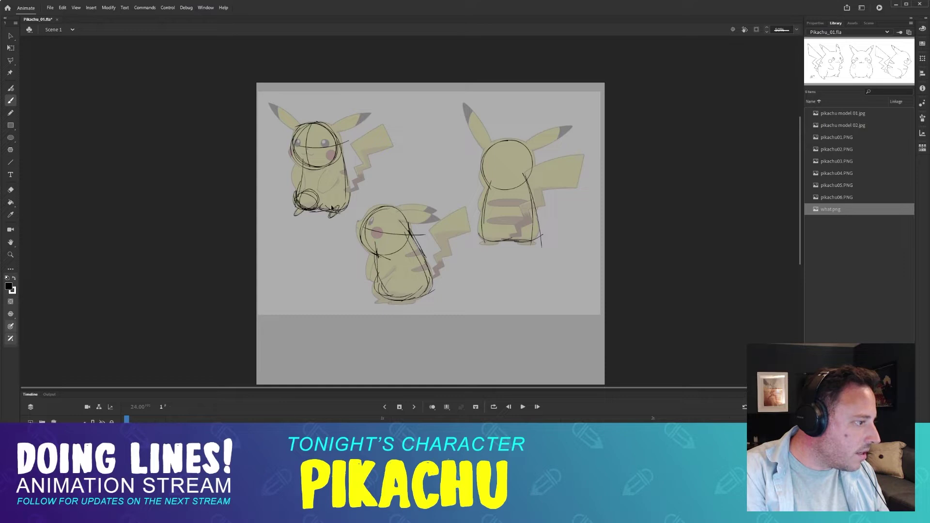
scroll(340, 165, "up", 2)
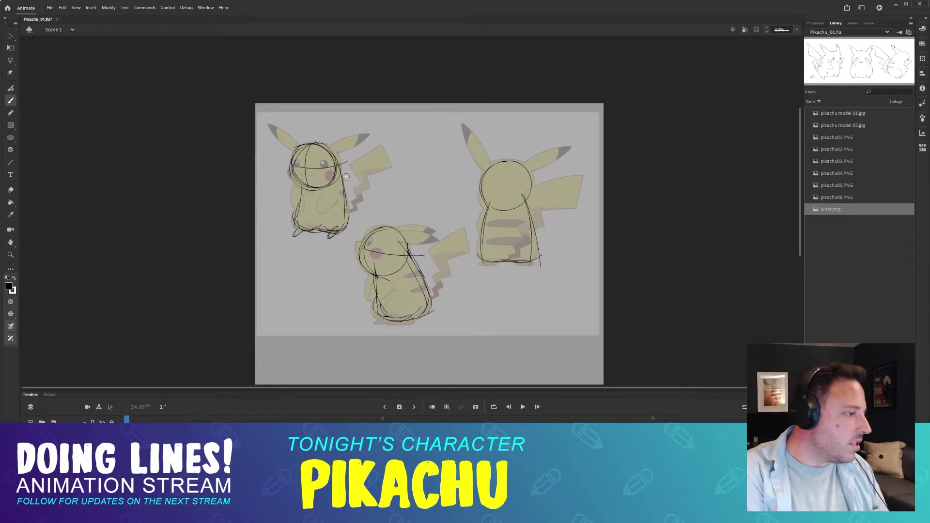
- Sketch a small demonstration sphere with contour lines between the front and back views, and erase it
mouse_move(412, 140)
left_mouse_down()
mouse_move(432, 170)
mouse_move(409, 150)
mouse_move(418, 145)
mouse_move(428, 171)
mouse_move(406, 161)
mouse_move(405, 170)
mouse_move(418, 143)
mouse_move(427, 178)
left_mouse_up()
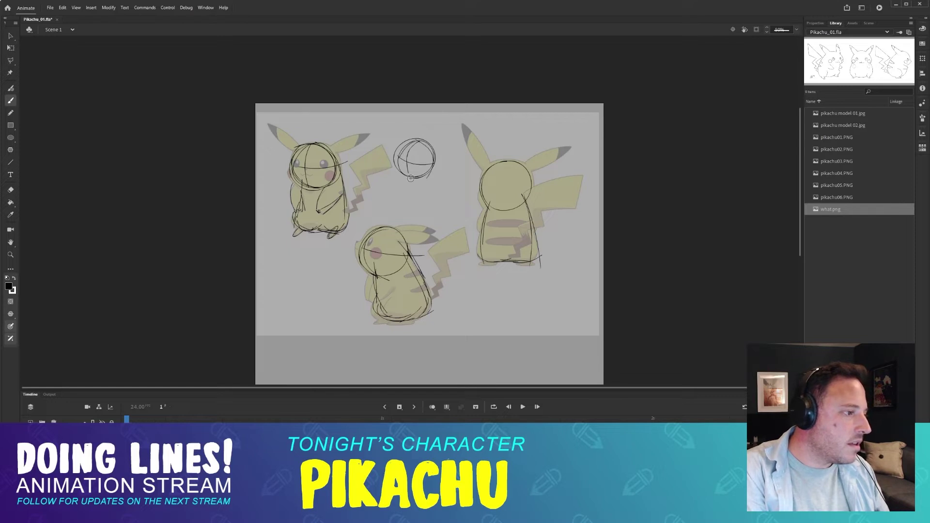
mouse_move(401, 148)
left_mouse_down()
mouse_move(388, 166)
mouse_move(415, 174)
mouse_move(425, 152)
mouse_move(402, 156)
left_mouse_up()
key("e")
key("b")
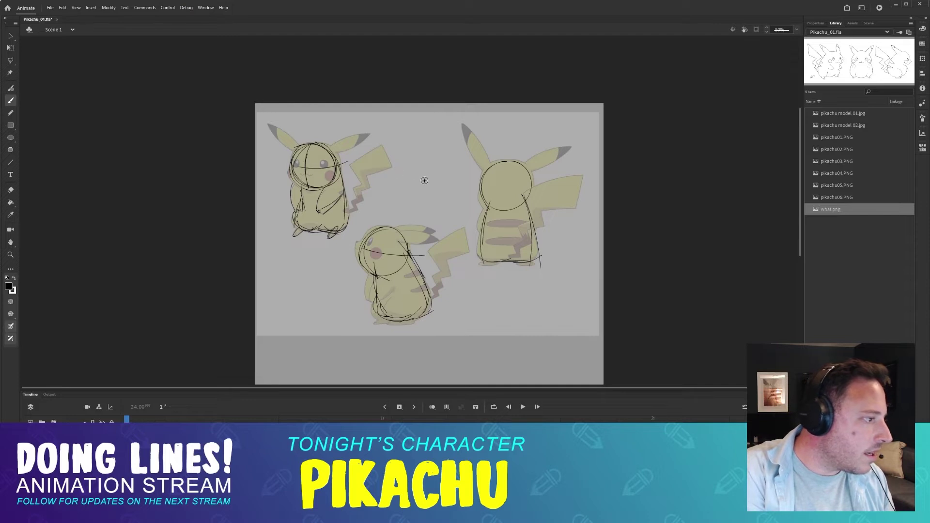
- Sketch a tapered cone with wrapping contour lines in the empty space between the front and back views
mouse_move(414, 166)
left_mouse_down()
mouse_move(386, 199)
mouse_move(391, 206)
left_mouse_up()
mouse_move(390, 205)
left_mouse_down()
mouse_move(425, 175)
mouse_move(387, 198)
mouse_move(407, 178)
mouse_move(402, 173)
mouse_move(403, 200)
left_mouse_up()
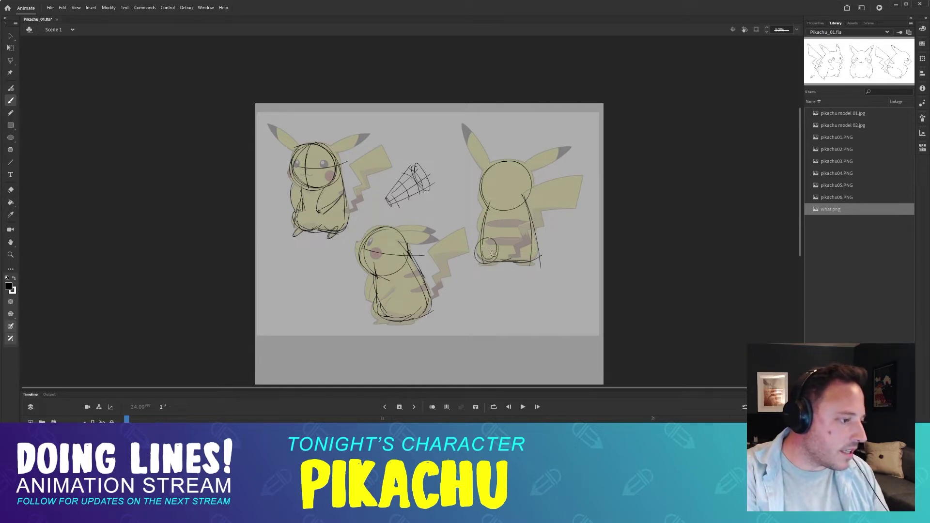
- Rough in the back-view Pikachu's lower body and feet, and outline its left-hand ear up to the pointed tip
left_click_drag(477, 246, 502, 259)
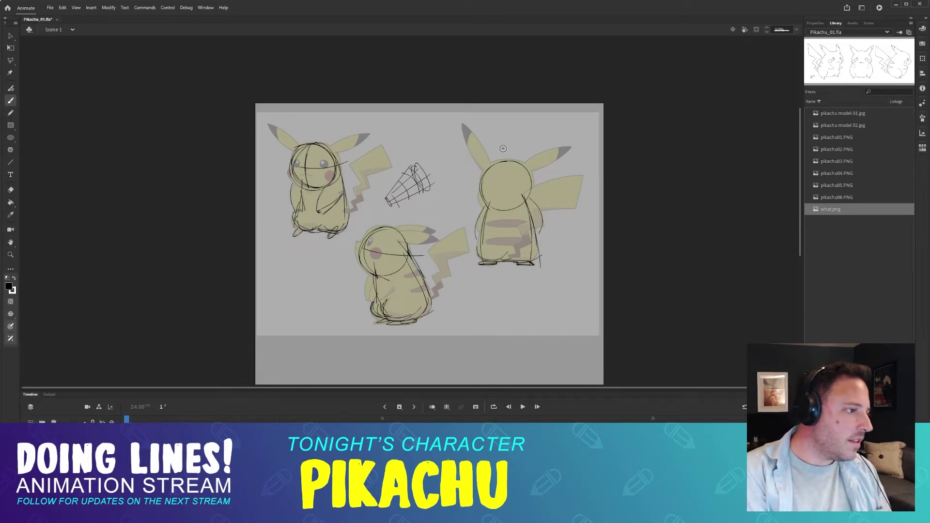
mouse_move(461, 120)
left_mouse_down()
mouse_move(494, 187)
mouse_move(499, 178)
left_mouse_up()
key("ctrl+z")
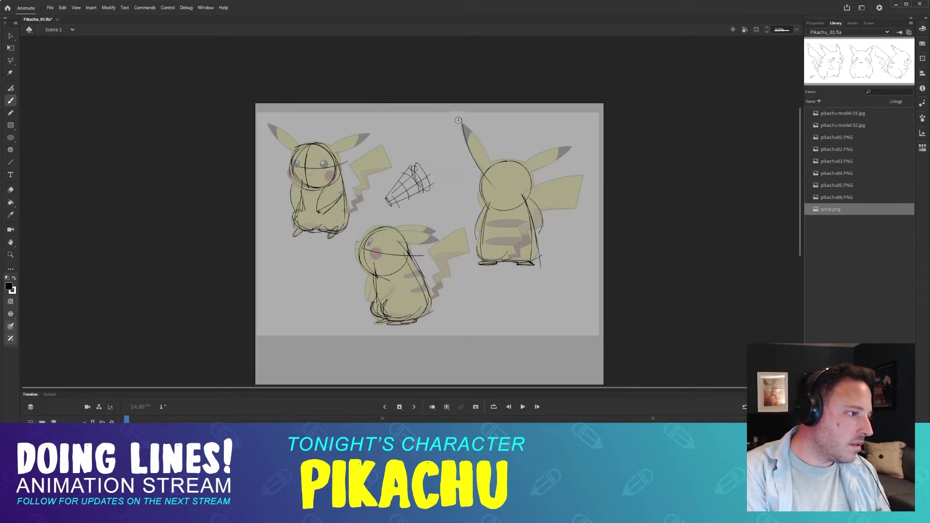
mouse_move(463, 126)
left_mouse_down()
mouse_move(497, 187)
mouse_move(576, 144)
left_mouse_up()
key("ctrl+z")
key("ctrl+z")
- Outline the back-view Pikachu's right-hand ear, extending the guide strokes from inside the head past the ear tip
left_click_drag(518, 173, 576, 146)
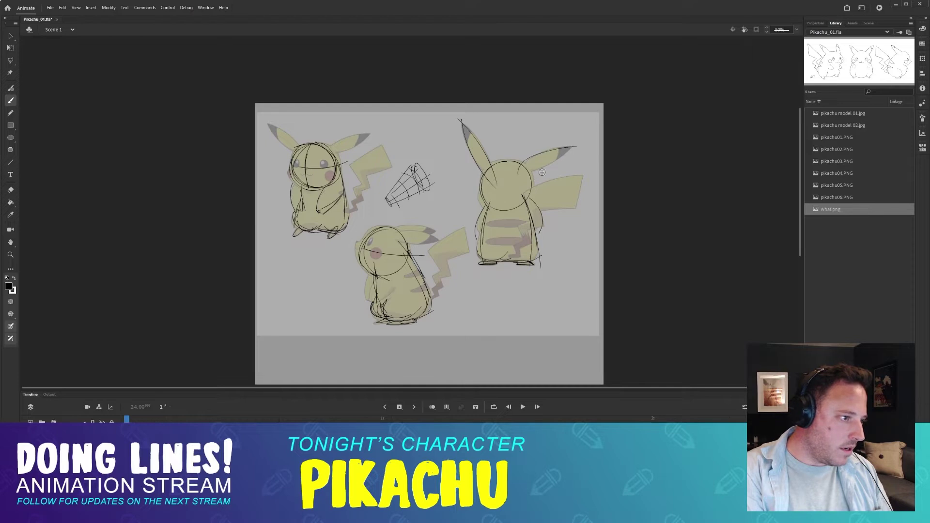
key("ctrl+z")
left_click_drag(512, 174, 570, 144)
mouse_move(519, 176)
left_mouse_down()
mouse_move(586, 140)
mouse_move(540, 169)
mouse_move(581, 135)
mouse_move(537, 154)
left_mouse_up()
key("ctrl+z")
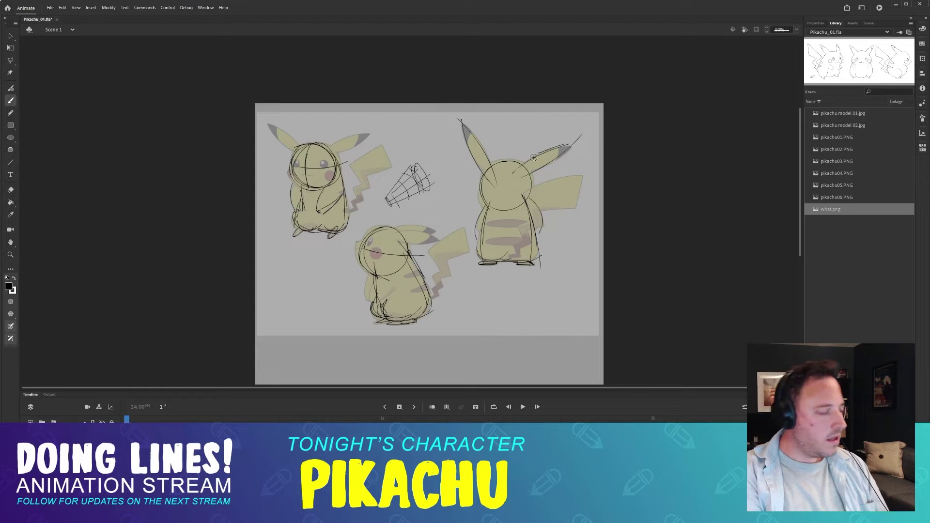
key("ctrl+z")
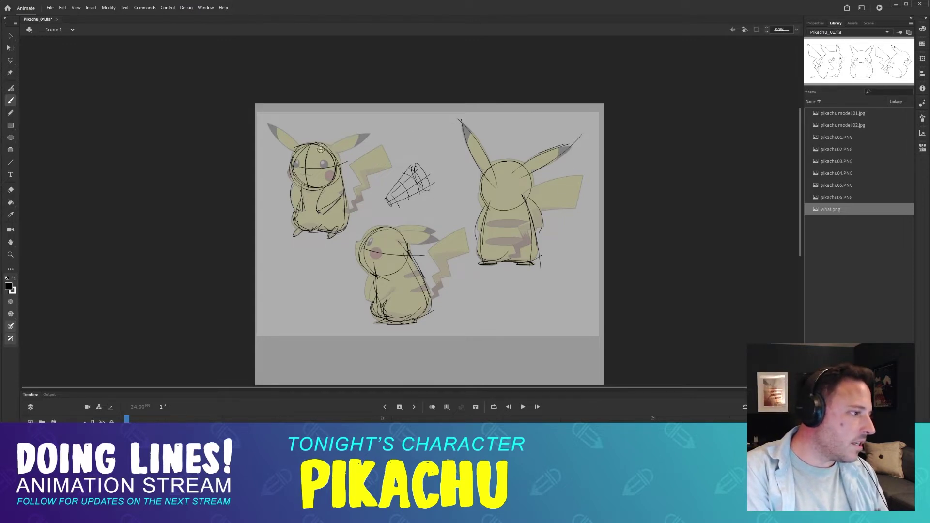
- Sketch guide strokes for the front-view Pikachu's ears, extending from inside the head past both ear tips
mouse_move(327, 149)
left_mouse_down()
mouse_move(366, 144)
mouse_move(335, 153)
mouse_move(401, 118)
left_mouse_up()
key("ctrl+z")
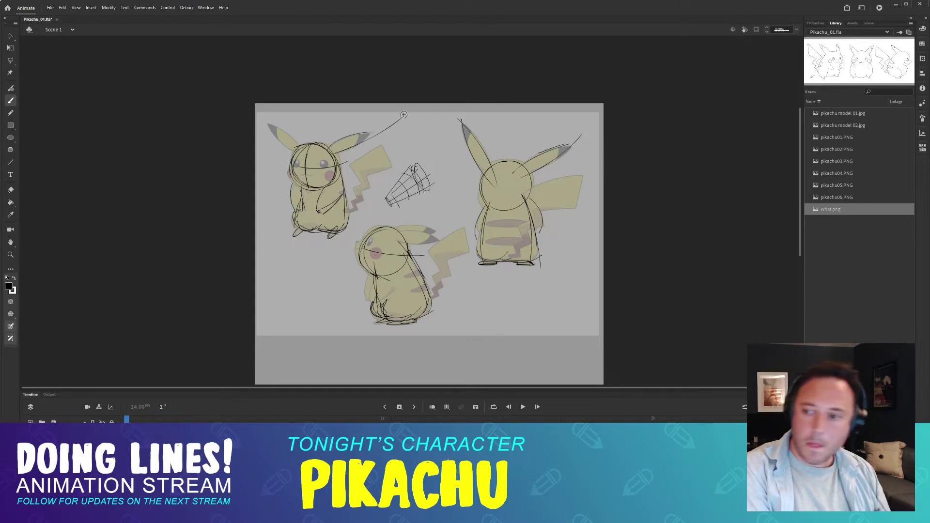
key("ctrl+z")
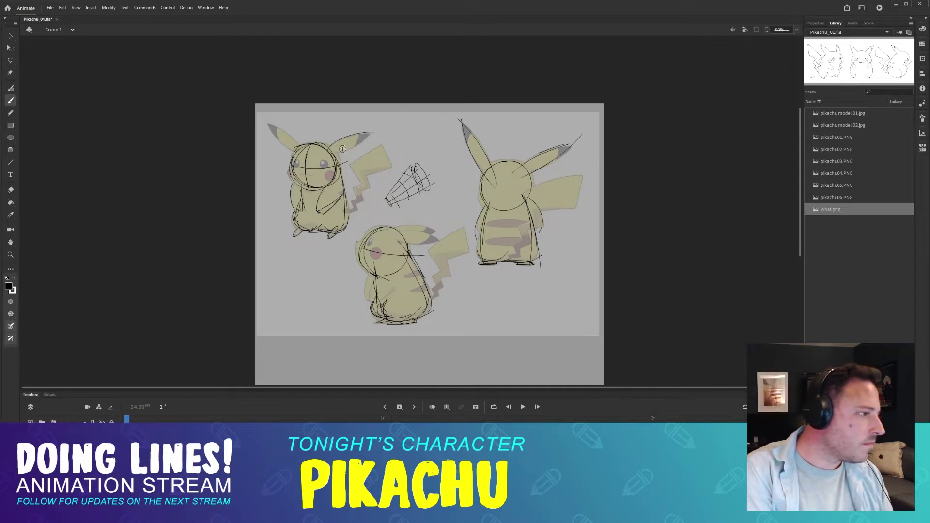
left_click_drag(328, 155, 372, 119)
left_click_drag(270, 123, 311, 153)
key("ctrl+z")
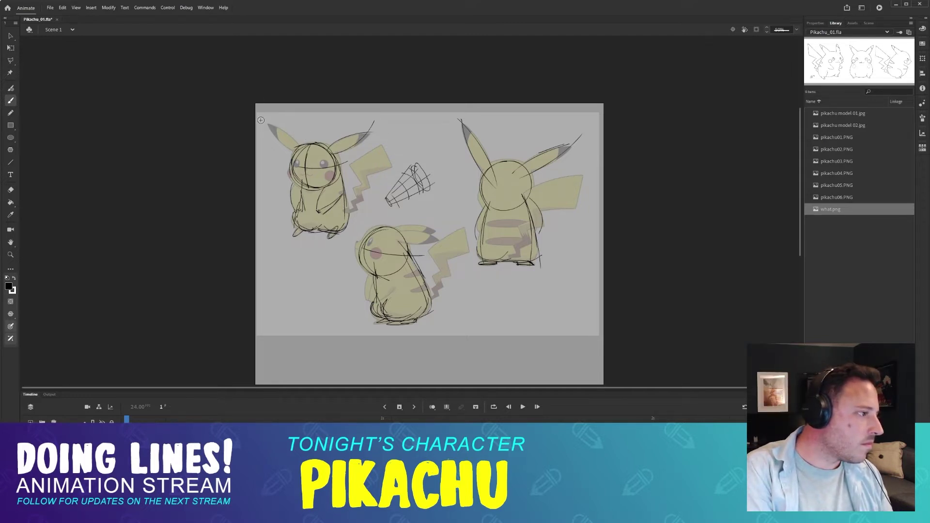
left_click_drag(262, 120, 317, 160)
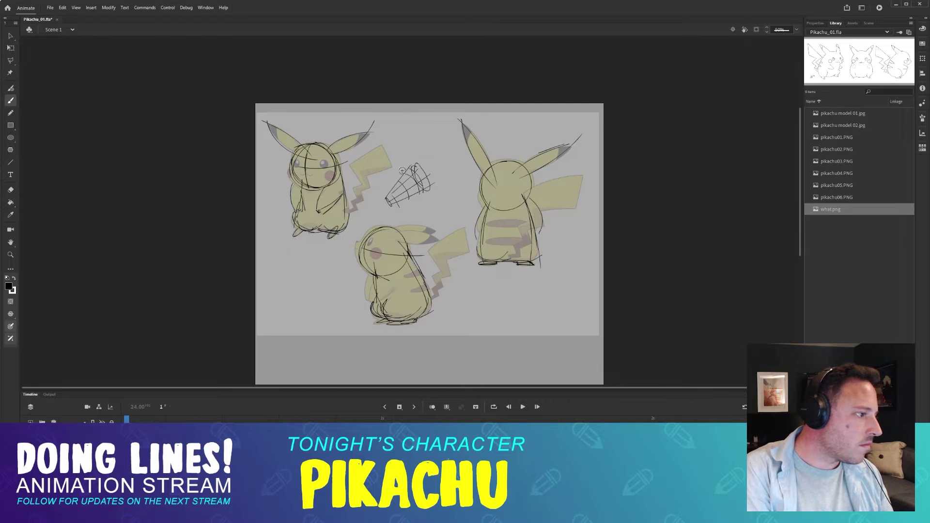
- Outline the side-view Pikachu's swept-back ears with guide strokes running from the head past the tips
left_click_drag(392, 232, 437, 240)
mouse_move(388, 237)
left_mouse_down()
mouse_move(435, 242)
mouse_move(447, 238)
mouse_move(441, 227)
left_mouse_up()
key("ctrl+z")
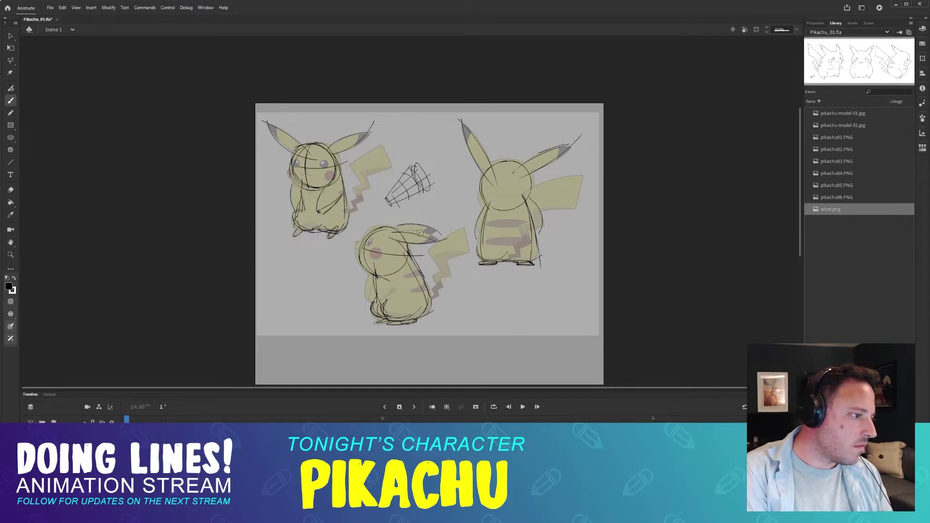
key("ctrl+z")
left_click_drag(381, 231, 448, 223)
key("ctrl+z")
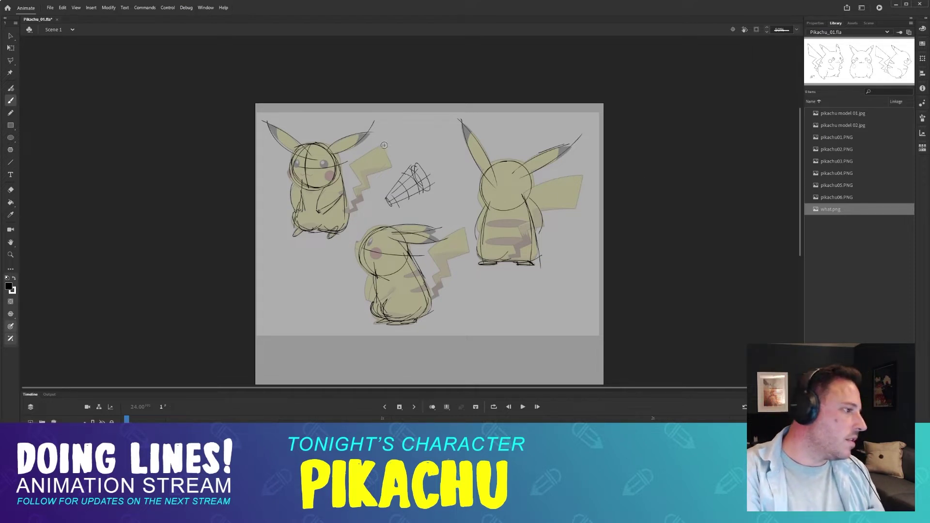
- Block in the front-view Pikachu's tail, drawing the broad end segment's edges and the first bend below it
left_click_drag(384, 147, 347, 166)
key("ctrl+z")
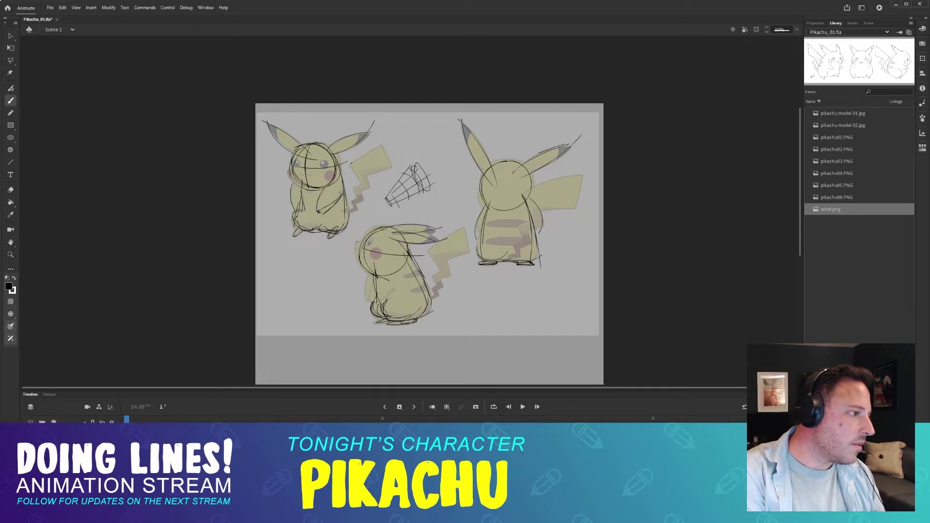
left_click_drag(384, 142, 349, 163)
mouse_move(349, 163)
left_mouse_down()
mouse_move(365, 185)
mouse_move(393, 164)
mouse_move(402, 175)
left_mouse_up()
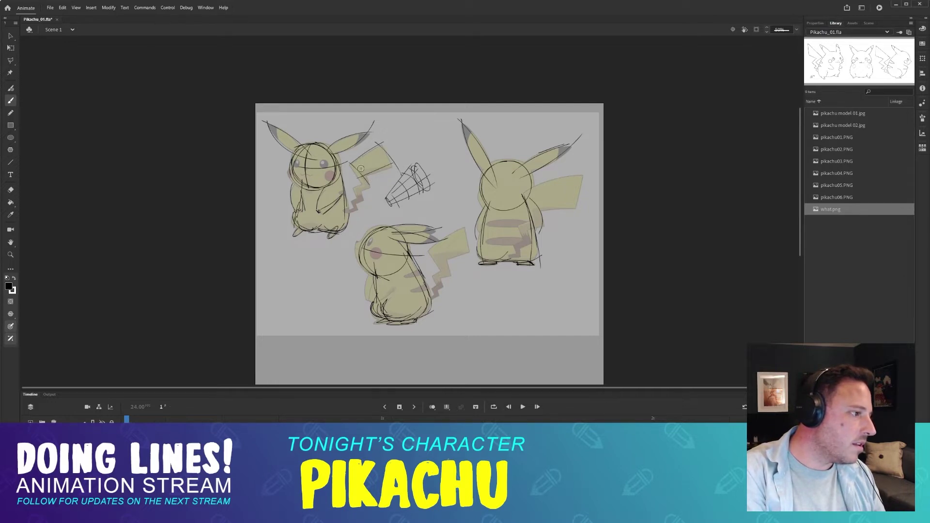
key("ctrl+z")
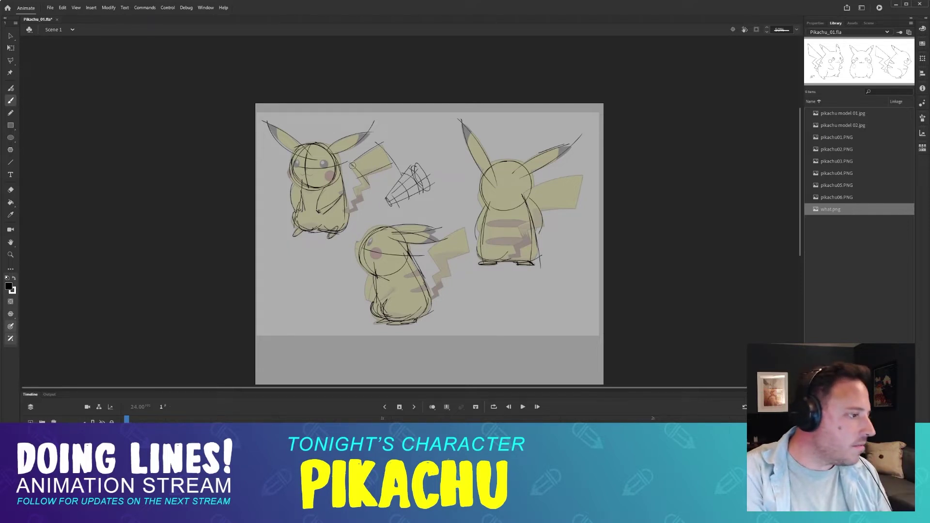
left_click_drag(353, 166, 369, 197)
left_click_drag(356, 154, 369, 189)
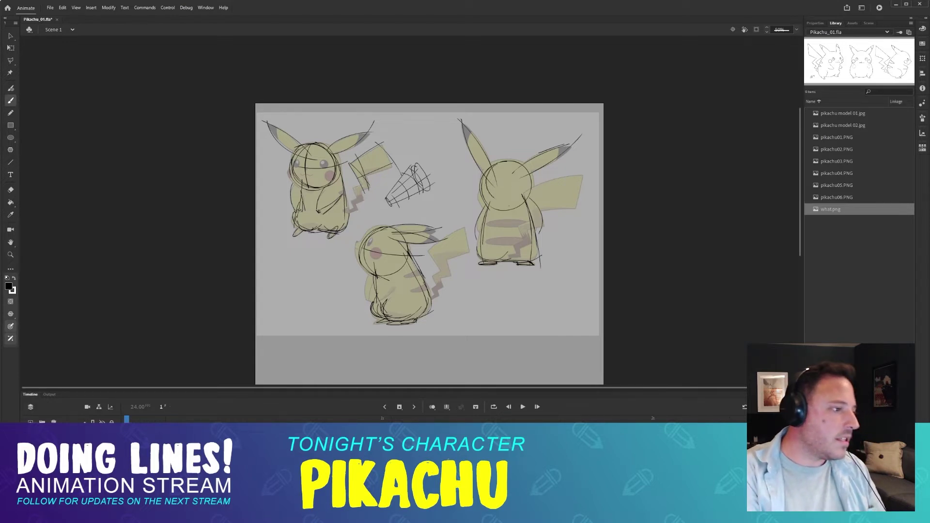
key("ctrl+z")
- Rough in the side-view Pikachu's arms across the front of the body
left_click_drag(490, 204, 482, 248)
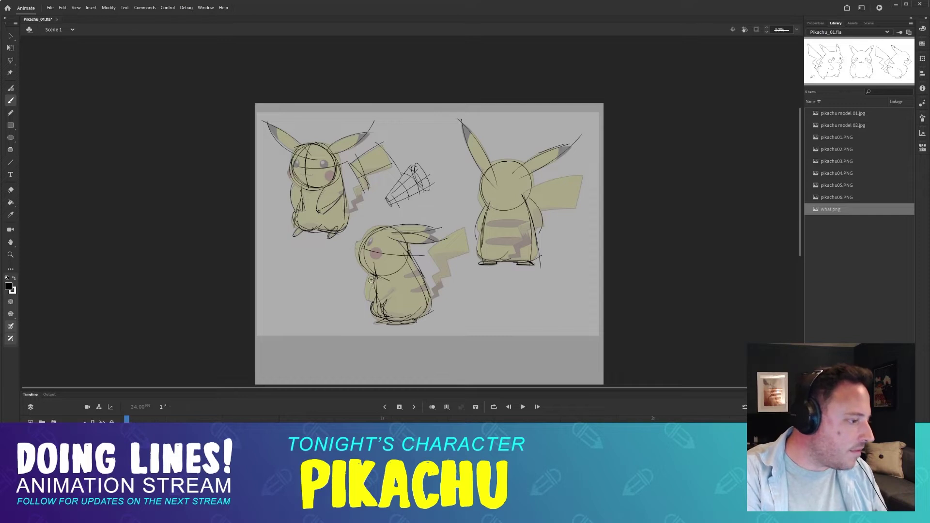
mouse_move(372, 278)
left_mouse_down()
mouse_move(371, 300)
mouse_move(398, 287)
mouse_move(366, 300)
left_mouse_up()
left_click_drag(366, 300, 406, 284)
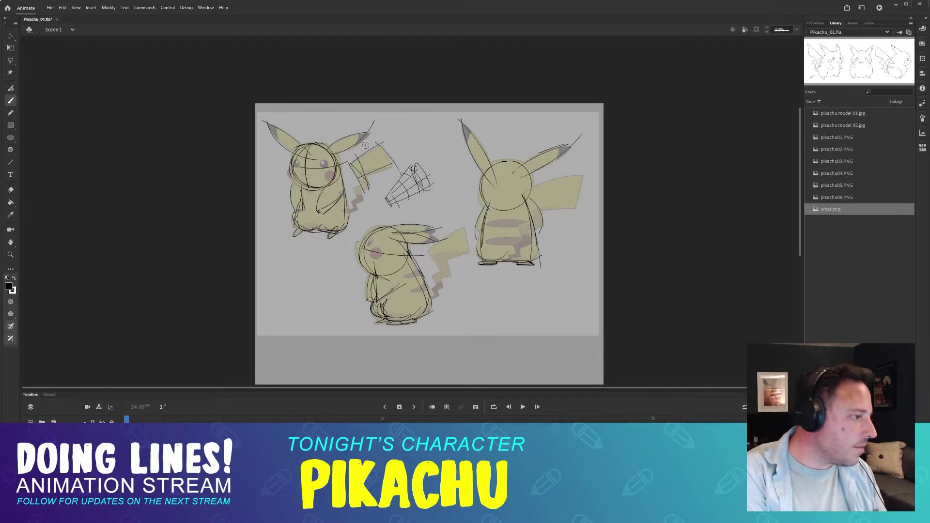
- Rough in the remaining zigzag tail shapes on all three views and hide the colored model sheet
left_click_drag(334, 147, 372, 132)
left_click_drag(346, 160, 363, 186)
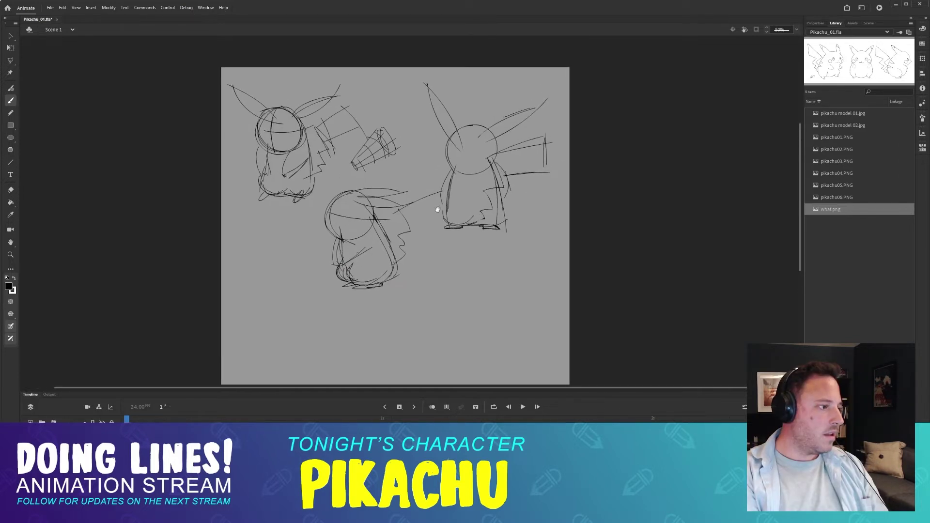
key("v")
key("b")
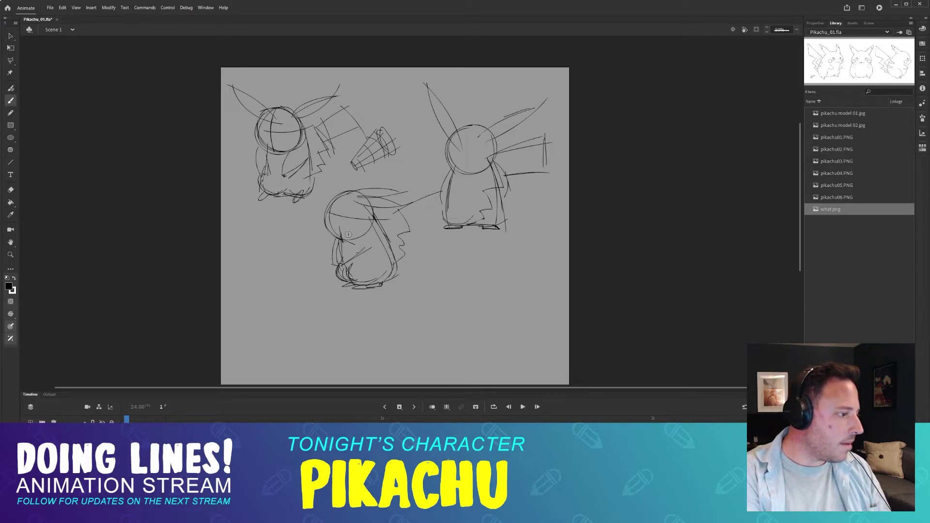
- Sketch a new Pikachu's round head with crossed face guides below the back view, and start one side of its body
left_click_drag(463, 289, 443, 209)
mouse_move(467, 204)
left_mouse_down()
mouse_move(467, 238)
mouse_move(450, 238)
mouse_move(484, 225)
mouse_move(464, 248)
left_mouse_up()
key("ctrl+z")
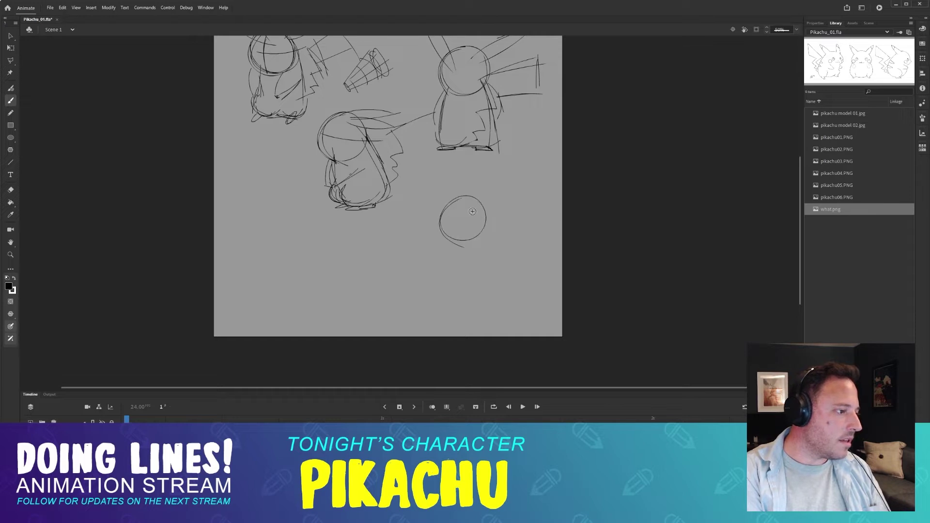
mouse_move(461, 202)
left_mouse_down()
mouse_move(456, 236)
mouse_move(473, 221)
mouse_move(435, 284)
left_mouse_up()
scroll(455, 233, "down", 1)
key("ctrl+z")
left_click_drag(449, 225, 437, 261)
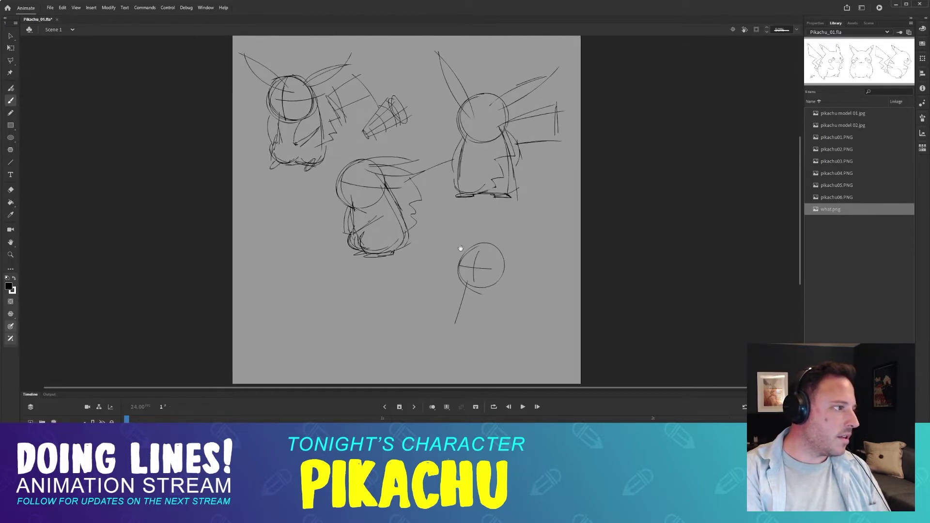
- Rough in the new Pikachu's pear-shaped body and small feet beneath the head
scroll(451, 242, "up", 4)
left_click_drag(276, 108, 274, 143)
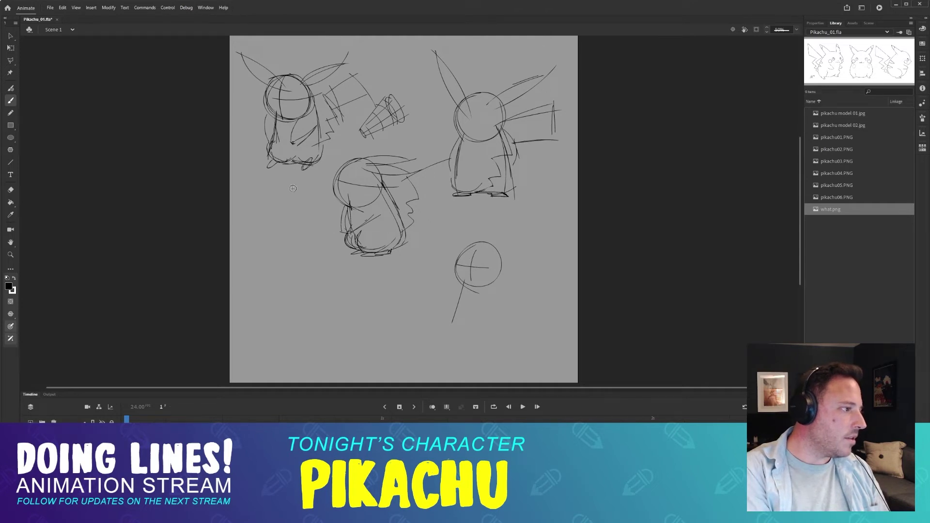
key("ctrl+z")
key("ctrl+z")
mouse_move(479, 293)
left_mouse_down()
mouse_move(477, 226)
mouse_move(456, 248)
left_mouse_up()
key("ctrl+z")
key("ctrl+z")
mouse_move(462, 213)
left_mouse_down()
mouse_move(458, 273)
mouse_move(488, 275)
mouse_move(503, 254)
left_mouse_up()
left_click_drag(496, 213, 505, 262)
mouse_move(495, 247)
left_mouse_down()
mouse_move(496, 272)
mouse_move(496, 232)
mouse_move(497, 312)
mouse_move(492, 269)
left_mouse_up()
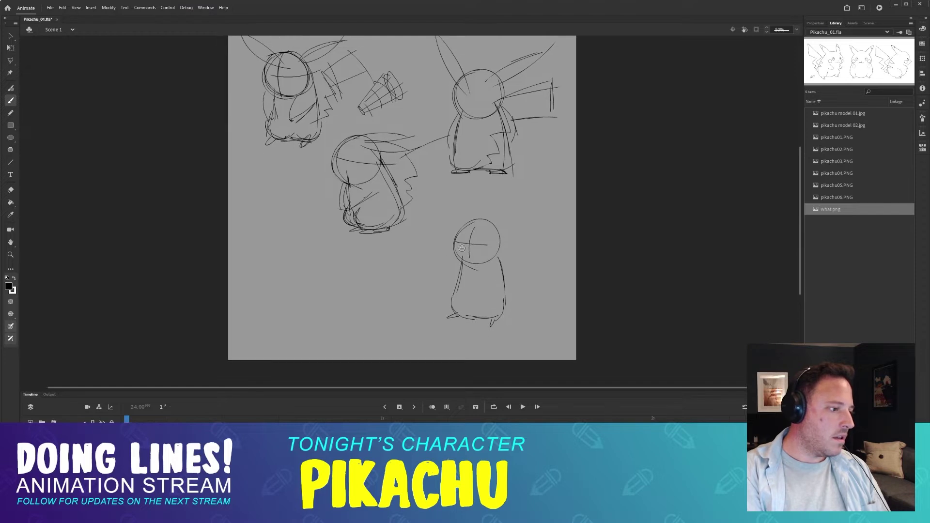
- Sketch both arms raised beside the new Pikachu's head, with small fingers at the tips
mouse_move(448, 232)
left_mouse_down()
mouse_move(457, 277)
mouse_move(446, 225)
mouse_move(458, 276)
mouse_move(514, 264)
mouse_move(508, 281)
left_mouse_up()
key("ctrl+z")
key("ctrl+z")
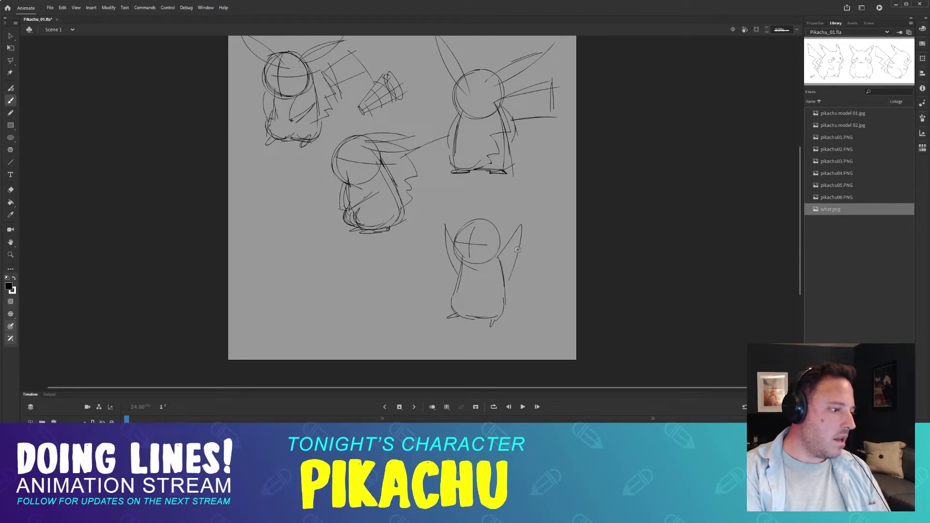
mouse_move(479, 214)
left_mouse_down()
mouse_move(478, 264)
mouse_move(493, 224)
mouse_move(498, 254)
left_mouse_up()
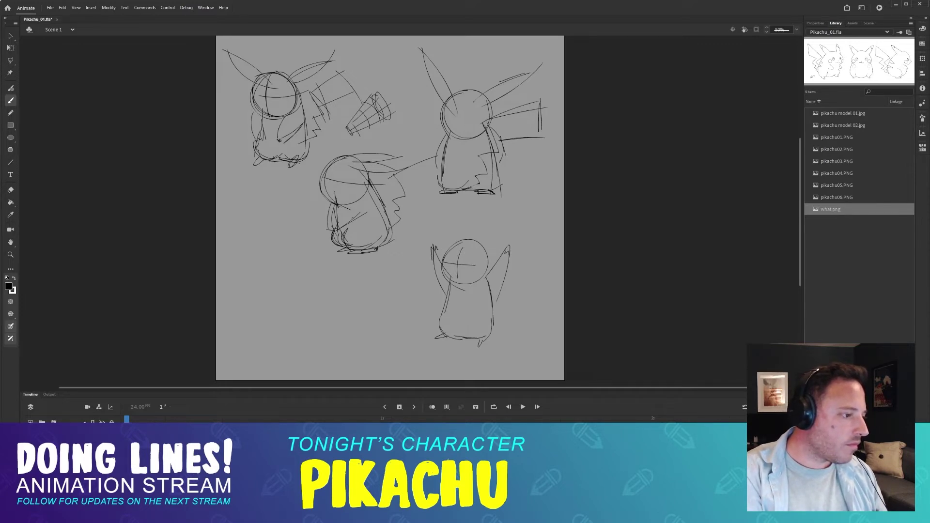
mouse_move(487, 293)
left_mouse_down()
mouse_move(484, 265)
mouse_move(485, 293)
left_mouse_up()
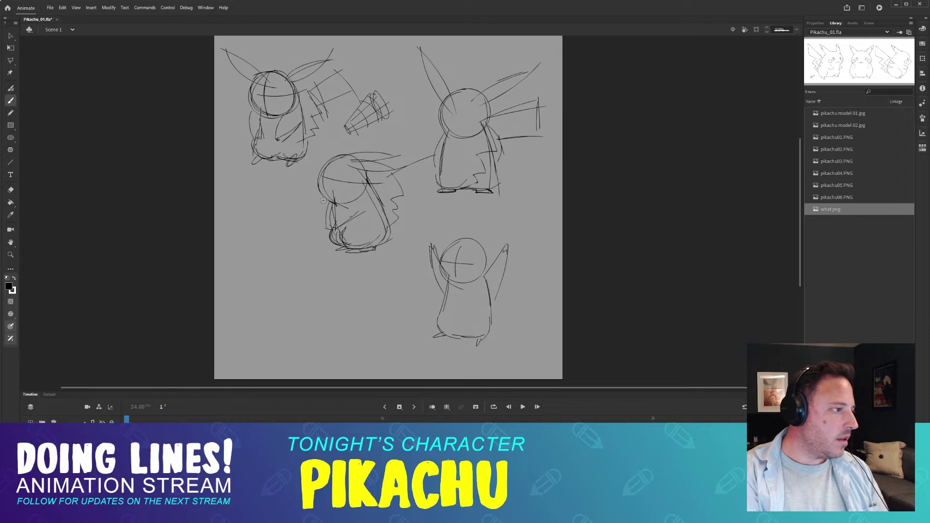
- Try an oval shoulder shape on the side-view Pikachu, keeping only a guide line down the side of its body
mouse_move(341, 207)
left_mouse_down()
mouse_move(332, 215)
mouse_move(361, 213)
left_mouse_up()
key("ctrl+z")
key("ctrl+z")
key("ctrl+z")
left_click_drag(347, 178, 372, 241)
left_click_drag(359, 196, 354, 218)
key("ctrl+z")
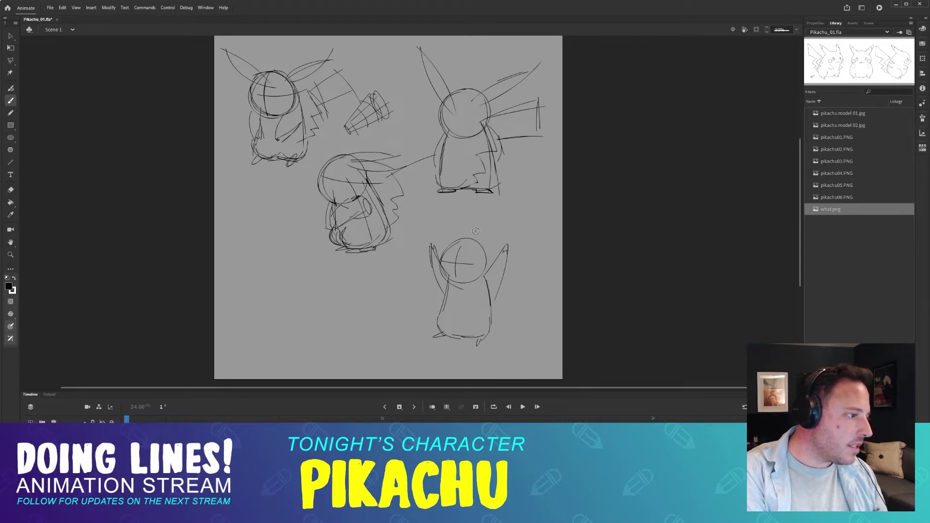
key("ctrl+z")
- Add shoulder strokes where the raised arms meet the new Pikachu's body, and reinforce the side of its torso
mouse_move(483, 276)
left_mouse_down()
mouse_move(484, 292)
mouse_move(442, 300)
left_mouse_up()
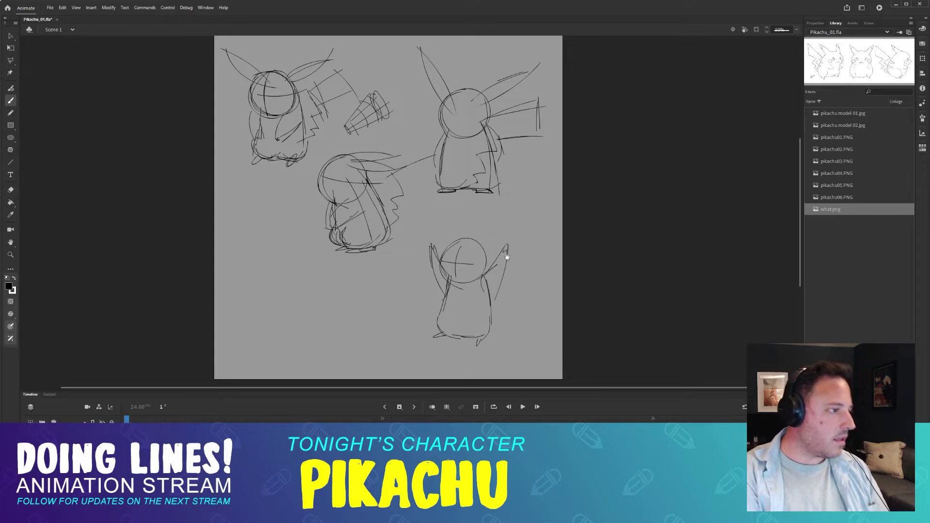
mouse_move(507, 258)
left_mouse_down()
mouse_move(501, 239)
mouse_move(503, 266)
mouse_move(505, 253)
left_mouse_up()
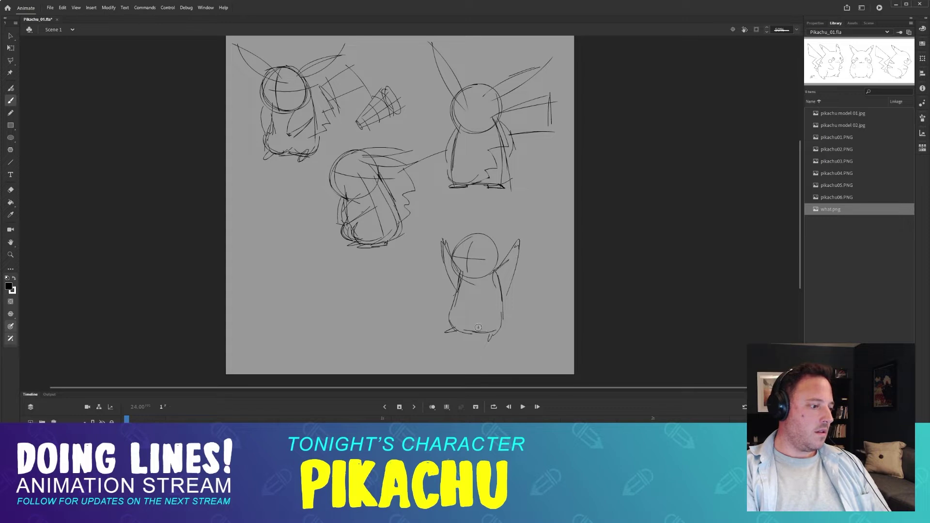
left_click_drag(506, 283, 509, 321)
mouse_move(452, 314)
left_mouse_down()
mouse_move(426, 279)
mouse_move(306, 287)
mouse_move(311, 303)
mouse_move(368, 242)
mouse_move(359, 255)
left_mouse_up()
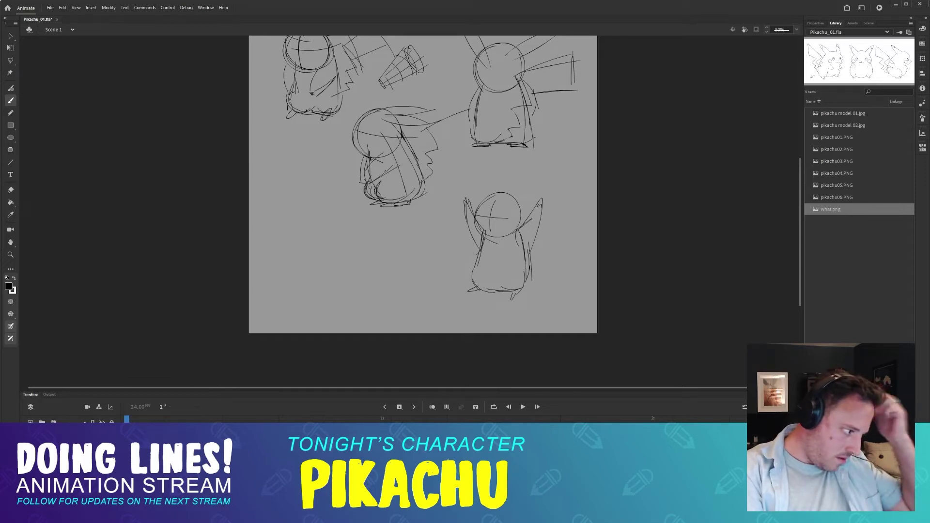
- Hide the rough sketches, show the line-art sheet of Pikachu poses, and add a new layer for drawing
left_click(102, 432)
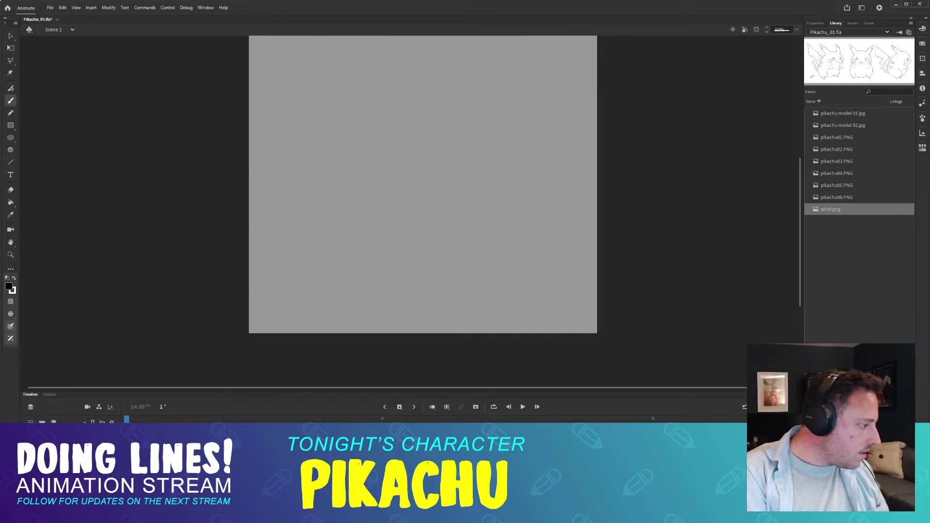
left_click(103, 444)
left_click_drag(348, 223, 334, 296)
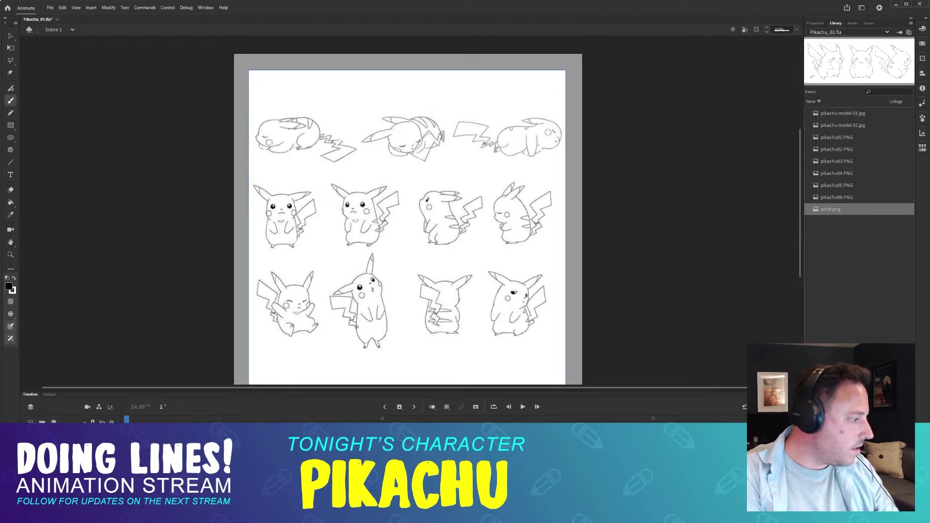
left_click(30, 423)
- Enlarge the pose sheet to 100% around the sleeping poses and fade its layer to semi-transparent
key("ctrl+equal")
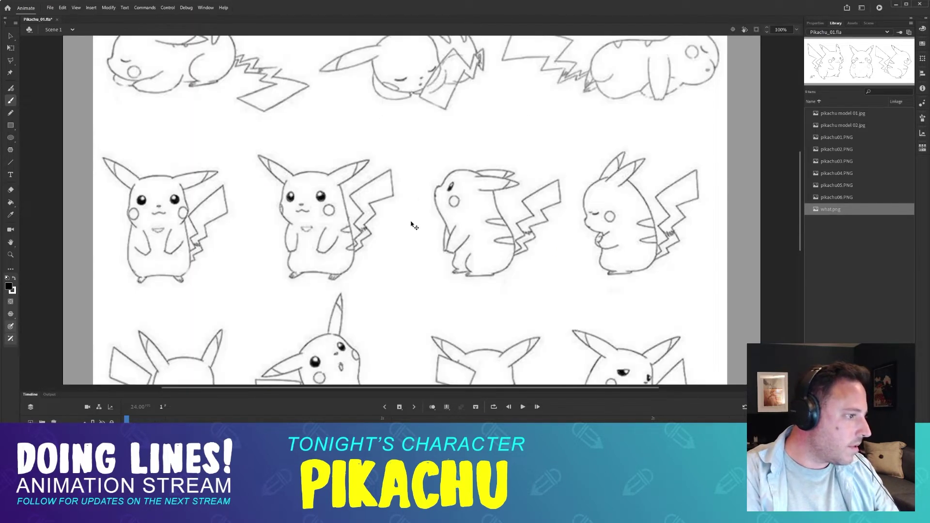
key("ctrl+minus")
key("ctrl+equal")
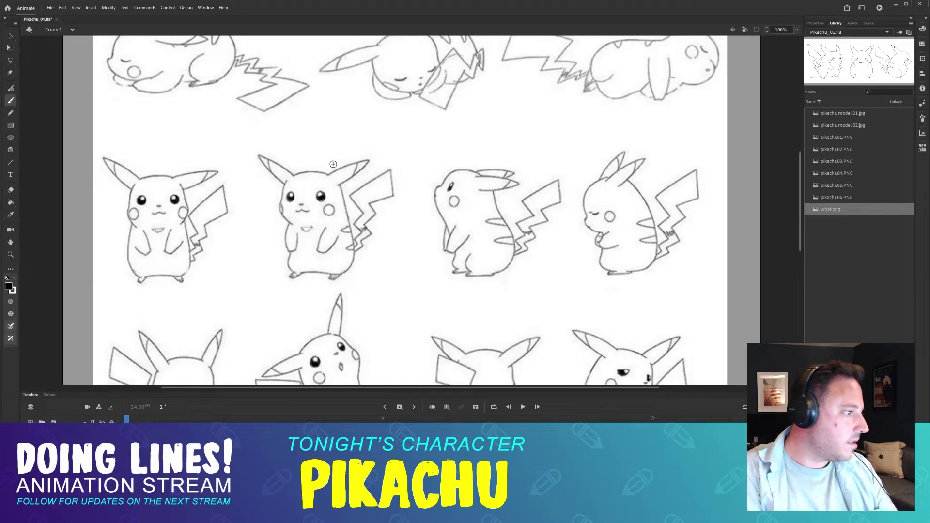
left_click_drag(271, 133, 333, 213)
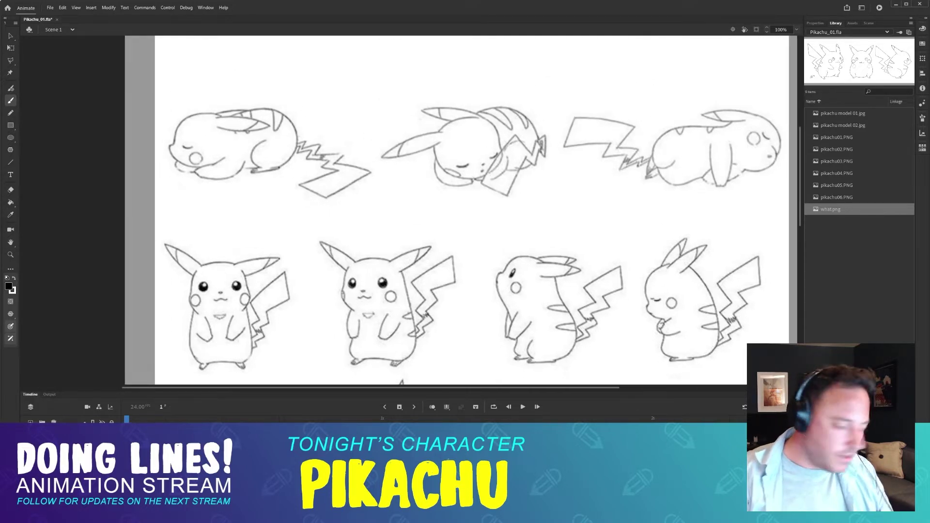
left_click(49, 432)
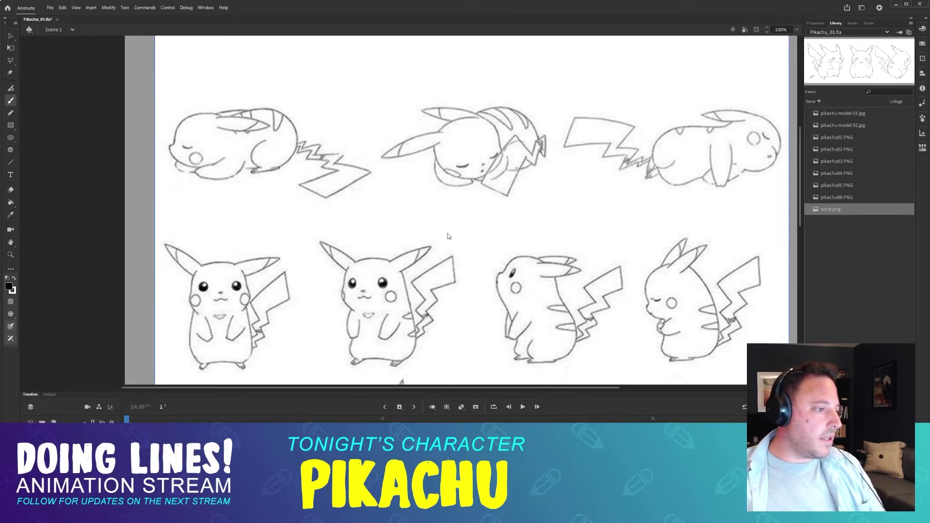
left_click(520, 189)
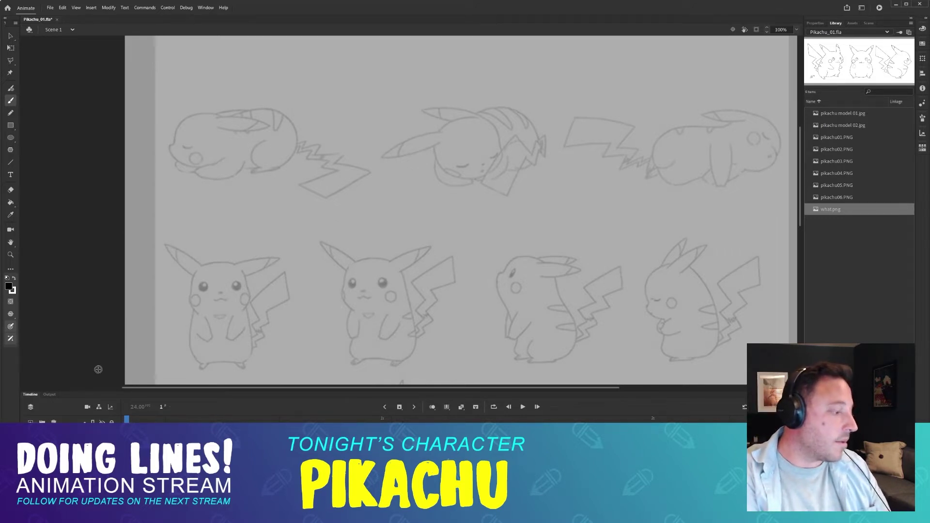
- Rough in the first sleeping Pikachu's round head, long curved body and tucked hind leg over the faded sheet
left_click_drag(224, 150, 340, 174)
mouse_move(303, 141)
left_mouse_down()
mouse_move(290, 183)
mouse_move(350, 171)
mouse_move(342, 188)
left_mouse_up()
left_click_drag(326, 144, 408, 144)
key("ctrl+z")
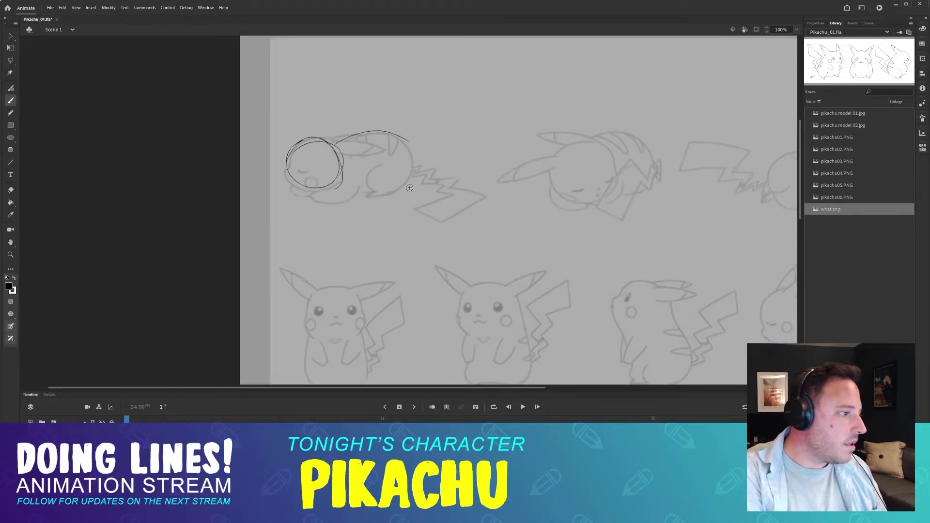
key("ctrl+z")
mouse_move(325, 151)
left_mouse_down()
mouse_move(405, 144)
mouse_move(391, 134)
mouse_move(412, 185)
mouse_move(336, 185)
mouse_move(409, 180)
left_mouse_up()
key("ctrl+z")
key("ctrl+z")
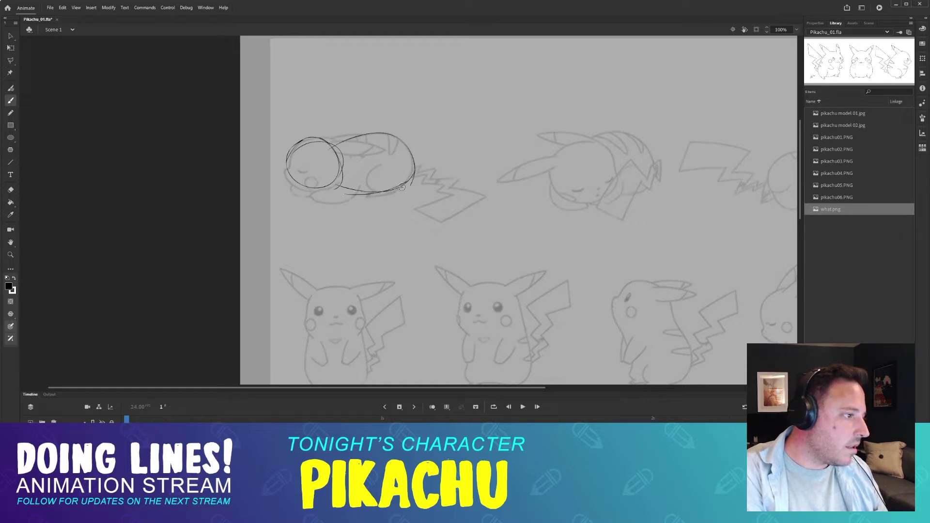
left_click_drag(324, 184, 400, 191)
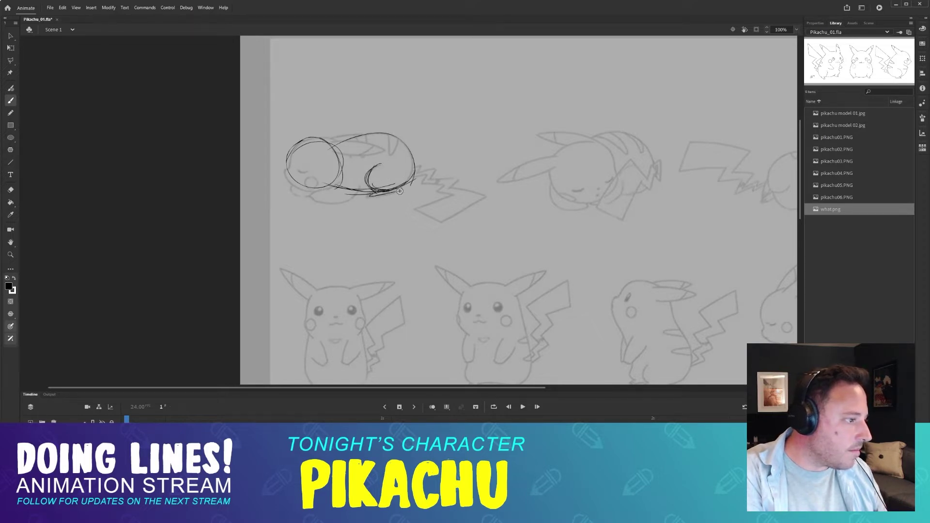
- Rough in the first sleeping Pikachu's forelimbs tucked beneath its head and the small muzzle bump
mouse_move(346, 173)
left_mouse_down()
mouse_move(305, 193)
mouse_move(323, 201)
mouse_move(303, 195)
left_mouse_up()
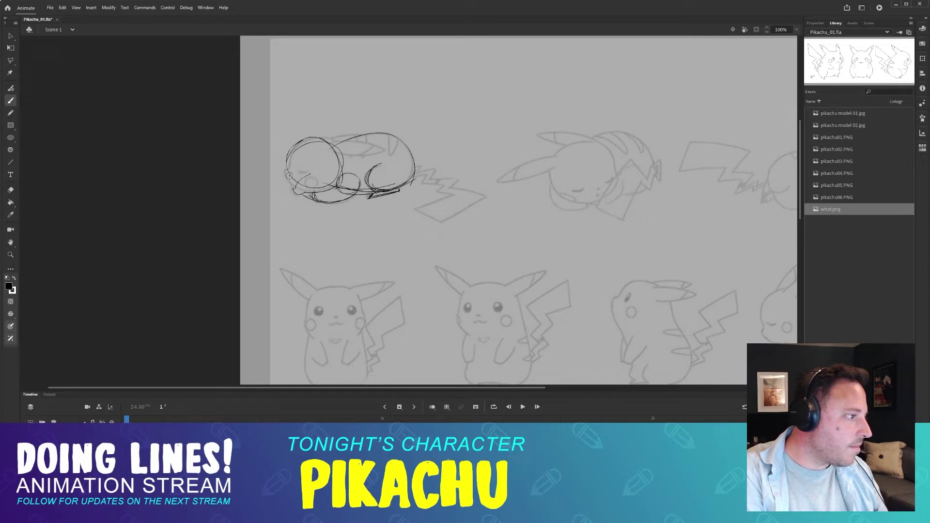
left_click_drag(288, 168, 312, 188)
left_click_drag(390, 160, 404, 191)
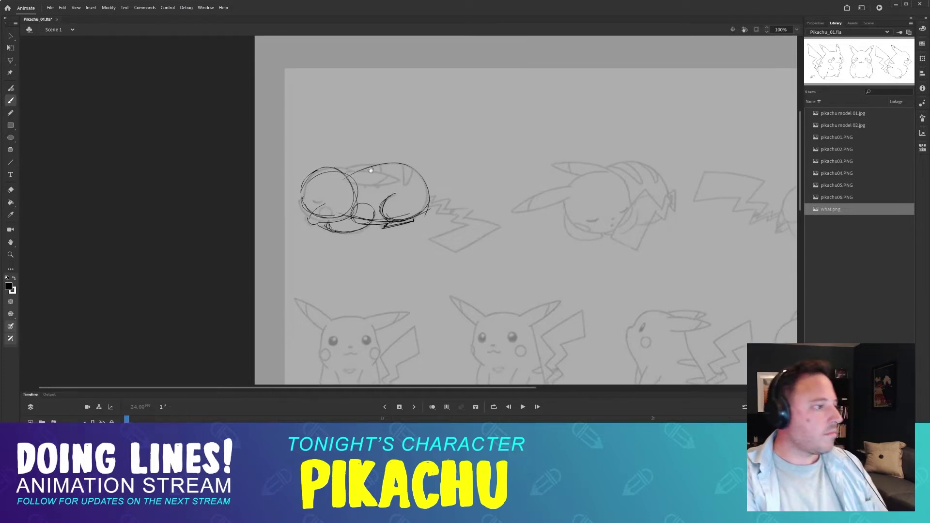
- Sketch the first sleeping Pikachu's laid-back ears and start the jagged line of its tail
mouse_move(340, 175)
left_mouse_down()
mouse_move(407, 182)
mouse_move(390, 179)
left_mouse_up()
left_click_drag(334, 171, 386, 164)
left_click_drag(485, 179, 380, 143)
left_click_drag(336, 169, 368, 209)
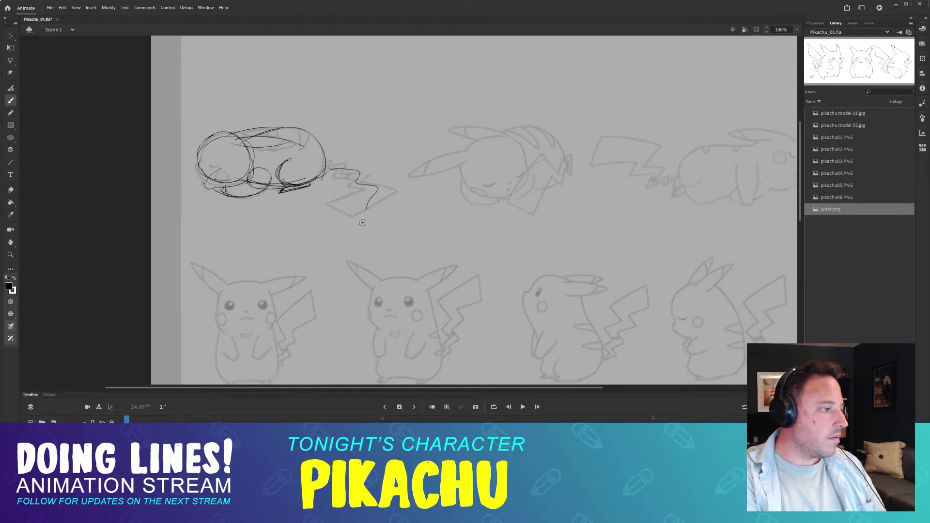
- Draw the round head with a curved face guideline on the lying Pikachu that faces right in the upper row
left_click_drag(651, 206, 424, 202)
left_click_drag(558, 139, 574, 183)
key("ctrl+z")
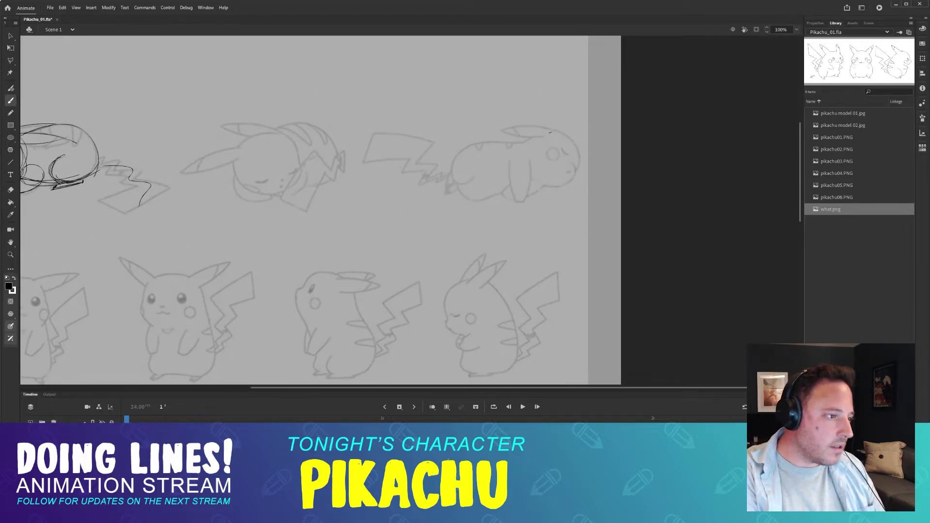
mouse_move(557, 136)
left_mouse_down()
mouse_move(576, 156)
mouse_move(536, 176)
left_mouse_up()
key("ctrl+z")
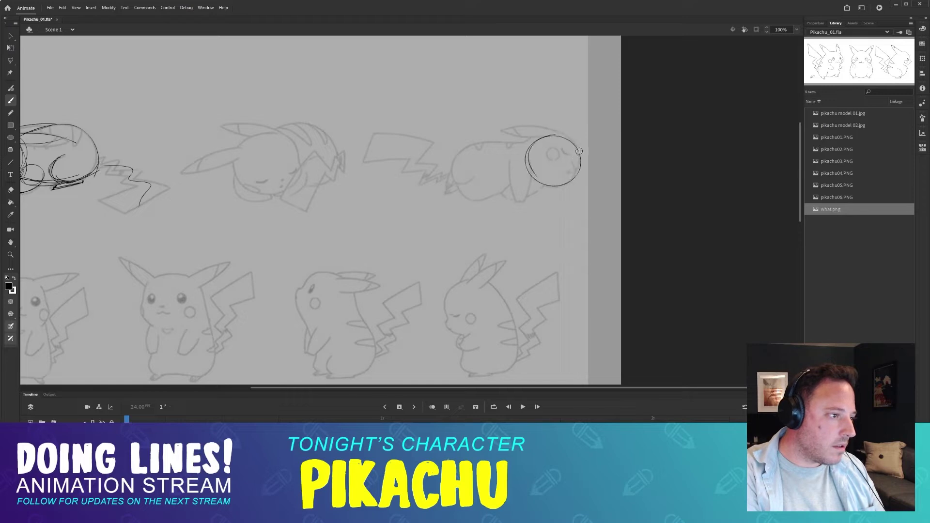
mouse_move(579, 151)
left_mouse_down()
mouse_move(537, 181)
mouse_move(574, 182)
left_mouse_up()
left_click_drag(552, 135, 584, 165)
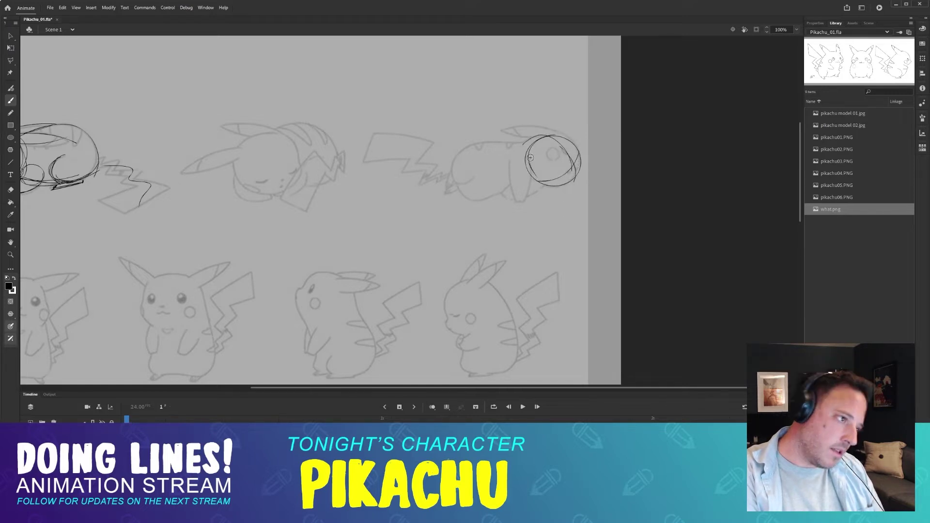
- Sketch the right-facing lying Pikachu's back line from its head to its rump
key("e")
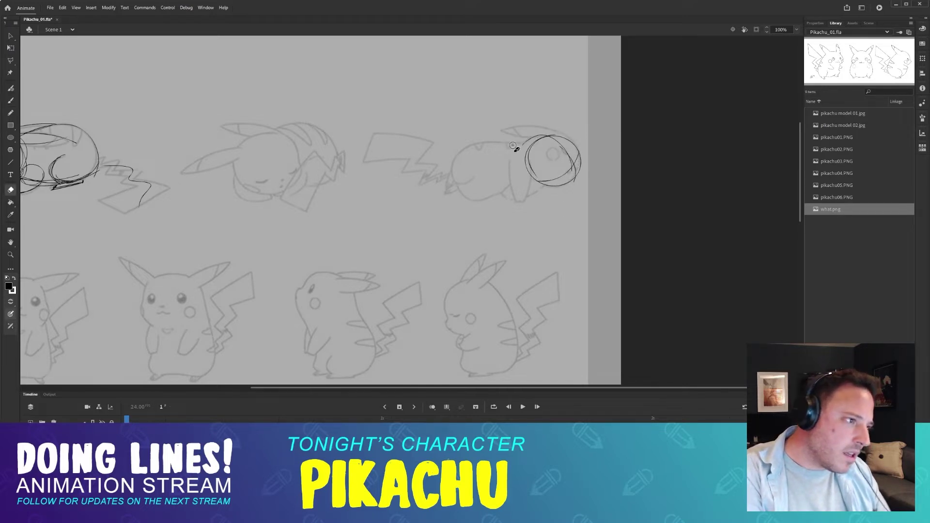
mouse_move(515, 147)
left_mouse_down()
mouse_move(542, 142)
mouse_move(499, 140)
mouse_move(460, 162)
left_mouse_up()
key("b")
key("ctrl+z")
key("ctrl+z")
left_click_drag(538, 146, 466, 149)
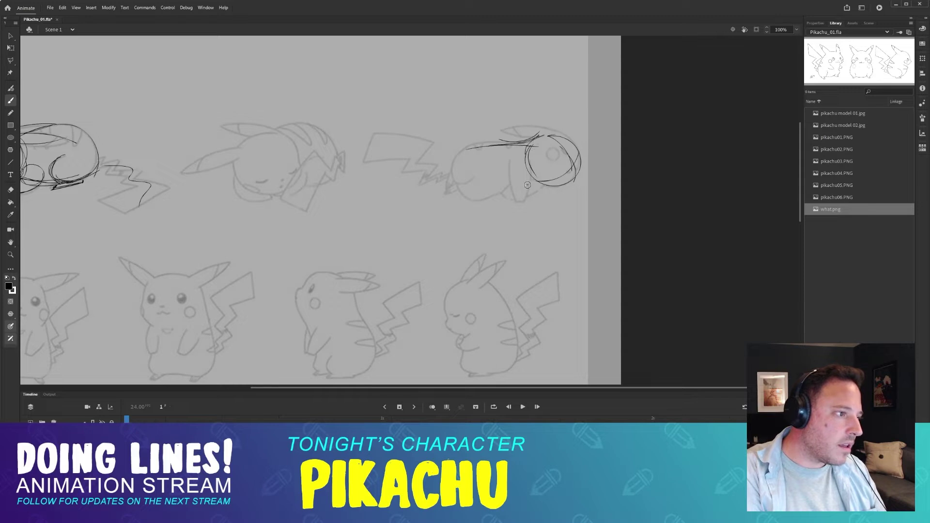
- Rough in the right-facing lying Pikachu's rump, belly and front leg, adding contour lines across the leg
left_click_drag(547, 170, 463, 205)
mouse_move(488, 143)
left_mouse_down()
mouse_move(474, 200)
mouse_move(535, 179)
mouse_move(525, 207)
left_mouse_up()
mouse_move(536, 155)
left_mouse_down()
mouse_move(525, 197)
mouse_move(555, 181)
mouse_move(505, 175)
mouse_move(512, 187)
left_mouse_up()
left_click_drag(533, 184, 518, 196)
left_click_drag(527, 158, 524, 197)
left_click_drag(535, 159, 522, 203)
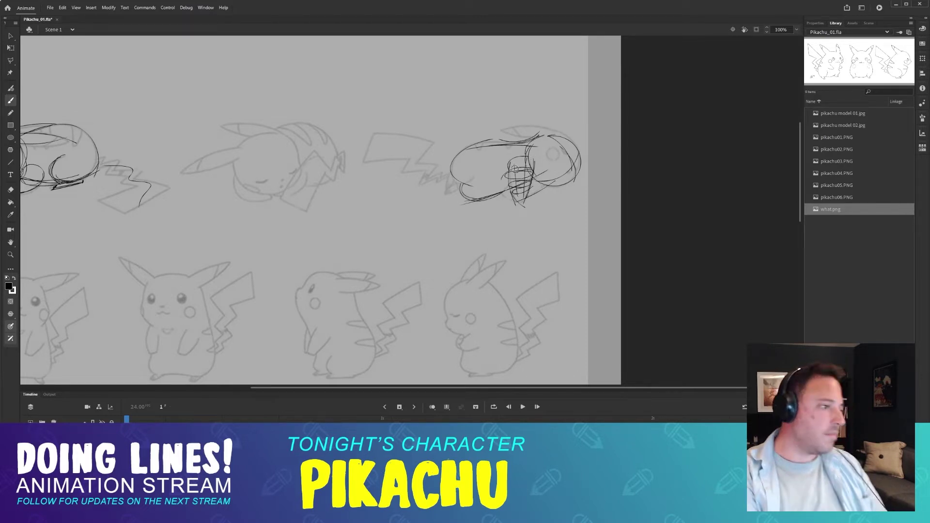
- Add the hind foot and the swept-back ear line to the right-facing lying Pikachu
left_click_drag(448, 174, 459, 186)
mouse_move(568, 138)
left_mouse_down()
mouse_move(542, 139)
mouse_move(572, 135)
left_mouse_up()
key("ctrl+z")
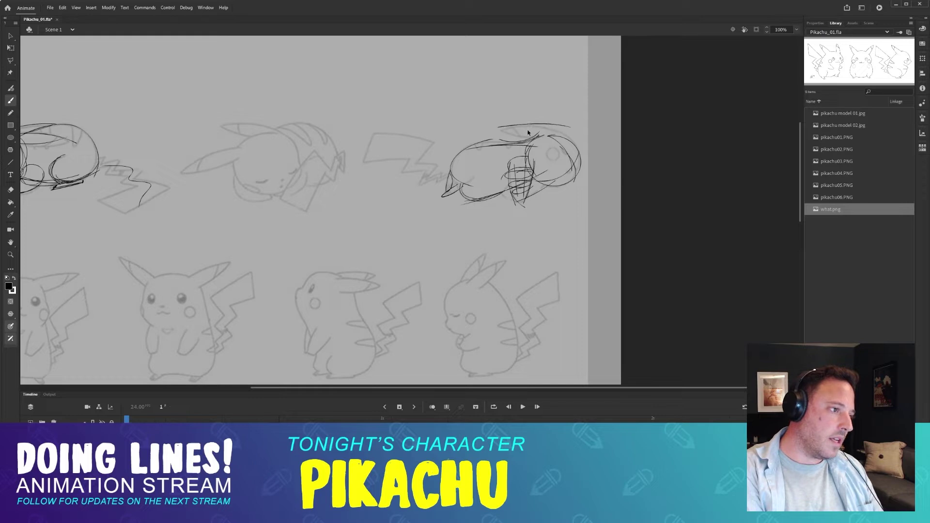
key("ctrl+z")
mouse_move(572, 140)
left_mouse_down()
mouse_move(490, 135)
mouse_move(573, 138)
left_mouse_up()
- Rough in the round head, tilted eye guideline and pear-shaped body of the side-view sitting Pikachu in the middle row
left_click_drag(410, 300, 507, 179)
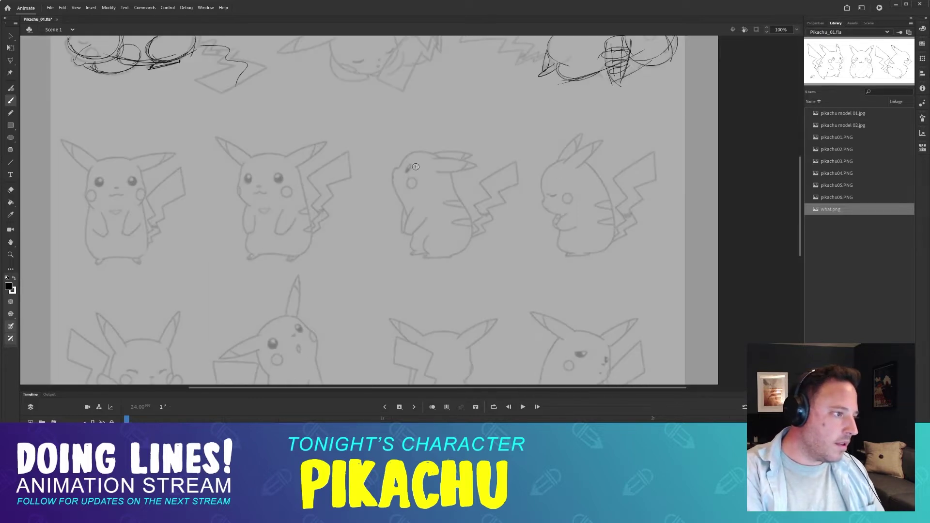
mouse_move(415, 167)
left_mouse_down()
mouse_move(417, 154)
mouse_move(452, 186)
mouse_move(410, 204)
mouse_move(403, 197)
left_mouse_up()
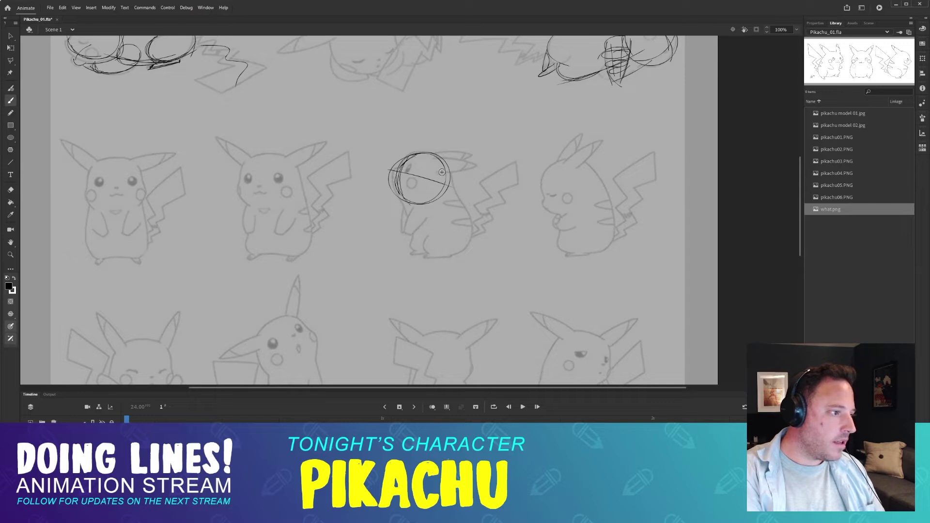
mouse_move(442, 173)
left_mouse_down()
mouse_move(476, 220)
mouse_move(464, 205)
mouse_move(465, 254)
mouse_move(407, 235)
left_mouse_up()
left_click_drag(402, 201, 421, 234)
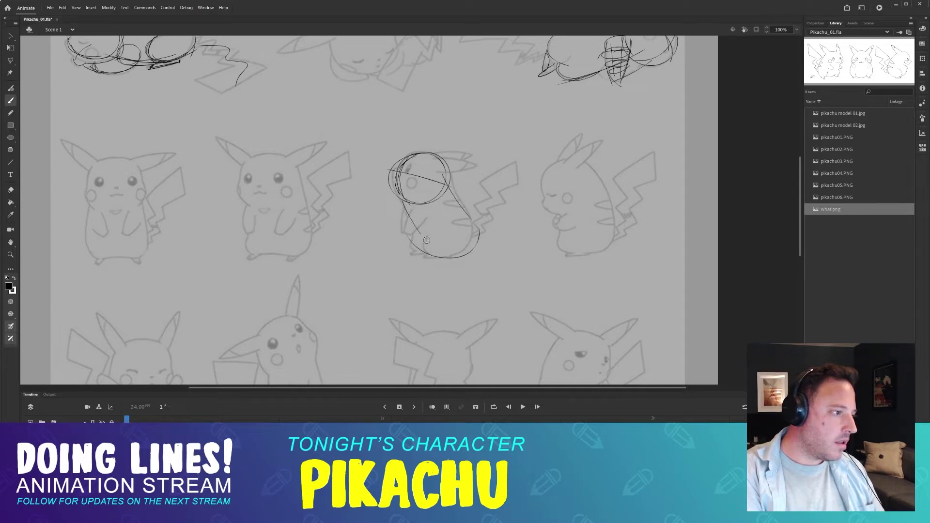
key("ctrl+z")
mouse_move(395, 191)
left_mouse_down()
mouse_move(430, 255)
mouse_move(455, 256)
left_mouse_up()
key("ctrl+z")
key("ctrl+z")
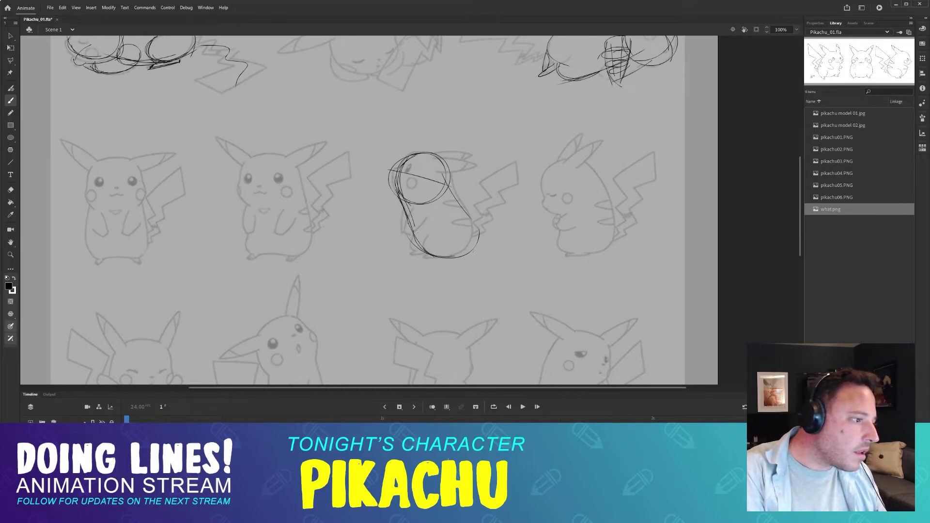
mouse_move(458, 192)
left_mouse_down()
mouse_move(453, 178)
mouse_move(410, 228)
left_mouse_up()
key("ctrl+z")
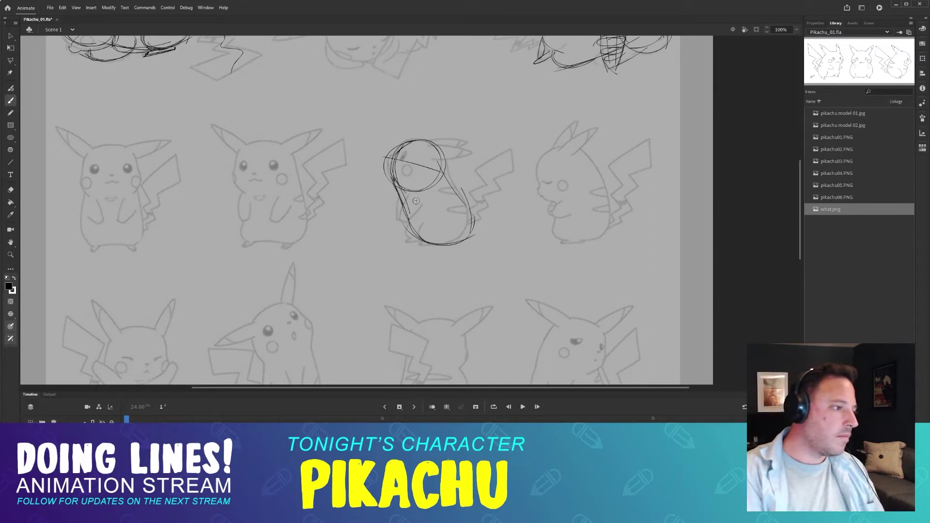
- Add the shoulder oval, front arm, thigh curve and foot to the side-view sitting Pikachu
mouse_move(407, 190)
left_mouse_down()
mouse_move(397, 219)
mouse_move(422, 187)
mouse_move(413, 196)
left_mouse_up()
left_click_drag(413, 185, 398, 219)
left_click_drag(422, 185, 406, 222)
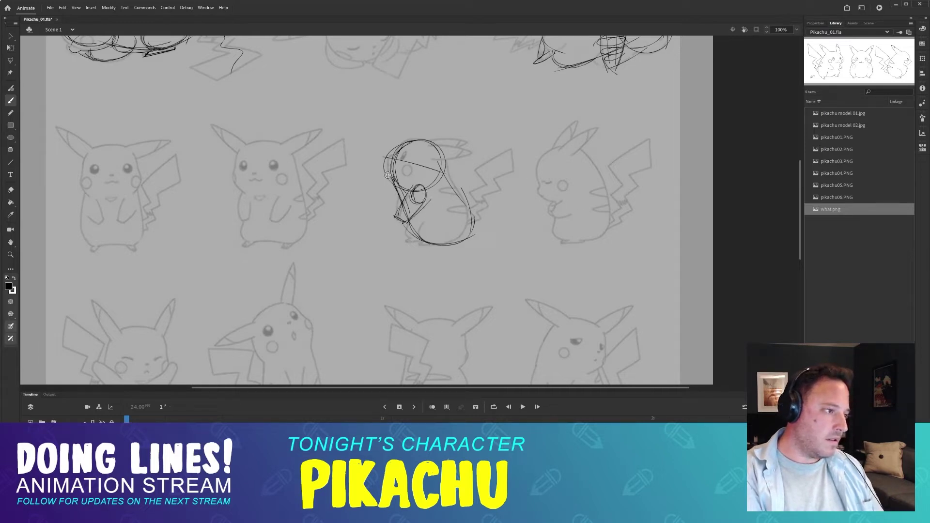
mouse_move(429, 220)
left_mouse_down()
mouse_move(430, 240)
mouse_move(422, 236)
left_mouse_up()
key("ctrl+z")
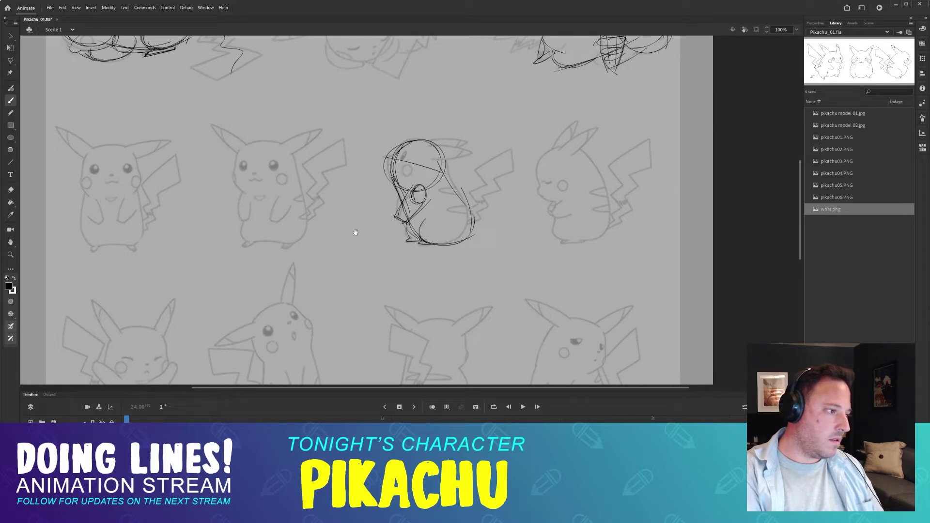
- Rough in the head circle, crossing face guidelines and rounded body of the second Pikachu in the middle row
left_click_drag(356, 232, 413, 242)
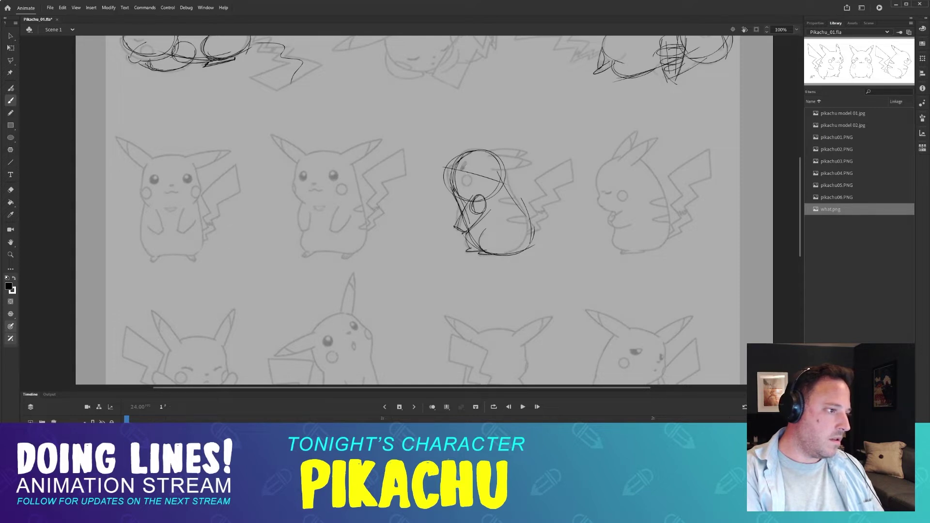
left_click_drag(471, 165, 456, 179)
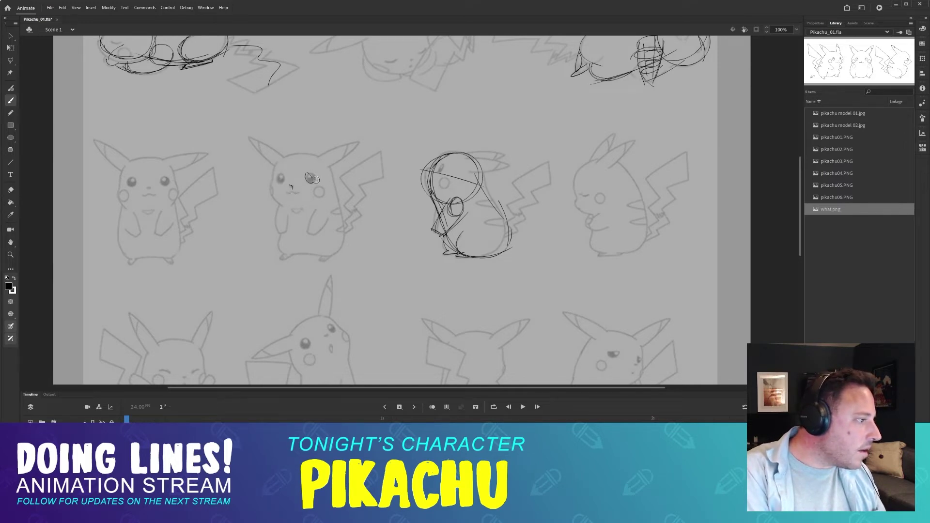
left_click_drag(281, 180, 323, 185)
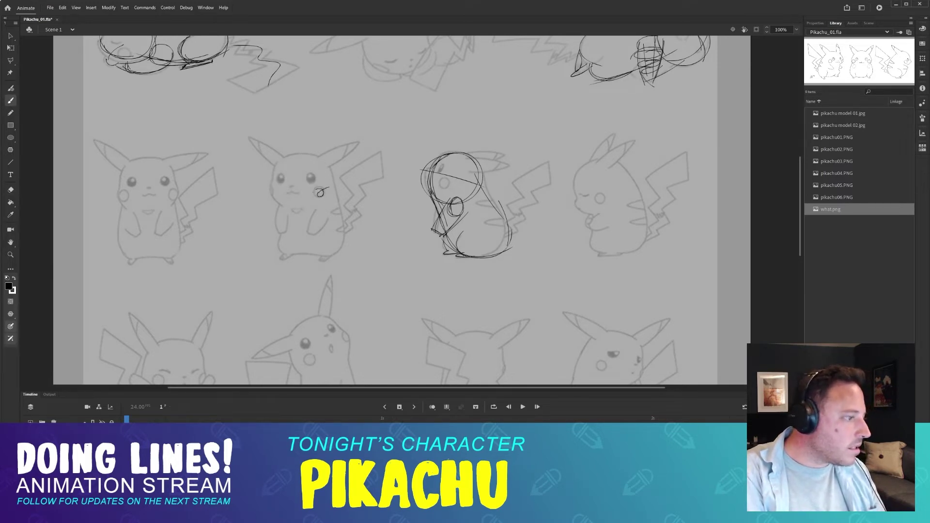
left_click_drag(473, 237, 421, 200)
left_click_drag(366, 210, 520, 217)
left_click_drag(452, 207, 473, 226)
mouse_move(426, 143)
left_mouse_down()
mouse_move(443, 145)
mouse_move(408, 186)
mouse_move(457, 167)
mouse_move(396, 167)
mouse_move(414, 242)
mouse_move(460, 244)
mouse_move(468, 196)
mouse_move(453, 167)
mouse_move(424, 224)
mouse_move(455, 194)
left_mouse_up()
key("ctrl+z")
key("ctrl+z")
scroll(442, 174, "up", 2)
left_click_drag(415, 262, 373, 279)
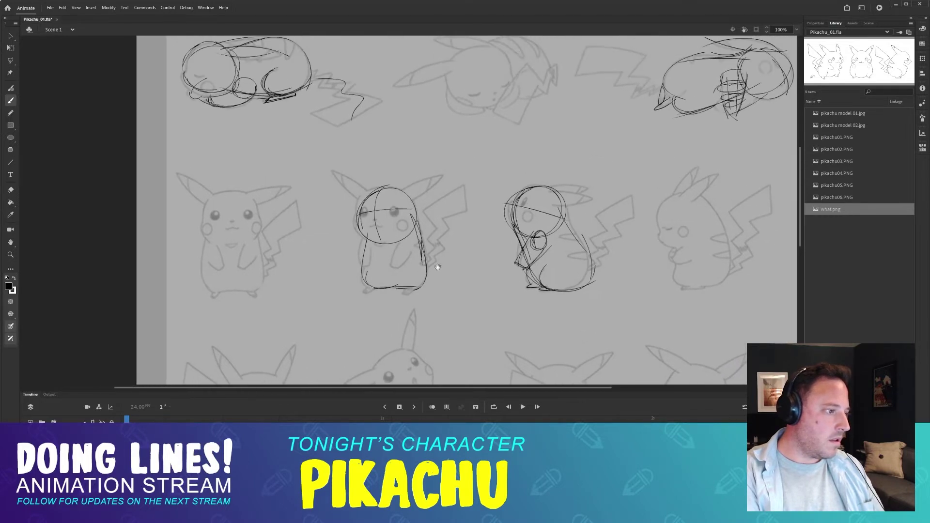
- Sketch the middle row's second Pikachu's two arms against its torso and rough in one ear
mouse_move(406, 237)
left_mouse_down()
mouse_move(396, 269)
mouse_move(391, 264)
left_mouse_up()
key("ctrl+z")
left_click_drag(390, 264, 410, 250)
mouse_move(410, 234)
left_mouse_down()
mouse_move(388, 262)
mouse_move(367, 262)
left_mouse_up()
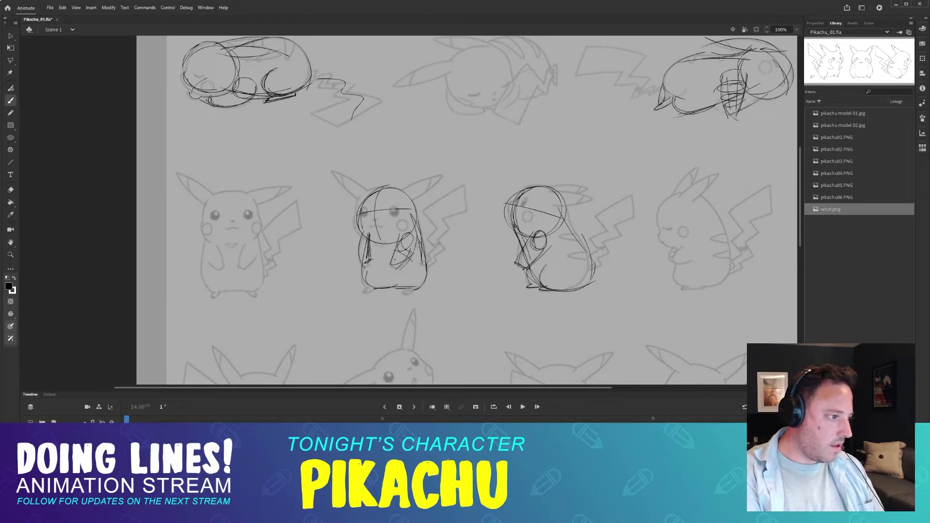
scroll(469, 256, "left", 3)
left_click_drag(417, 196, 460, 178)
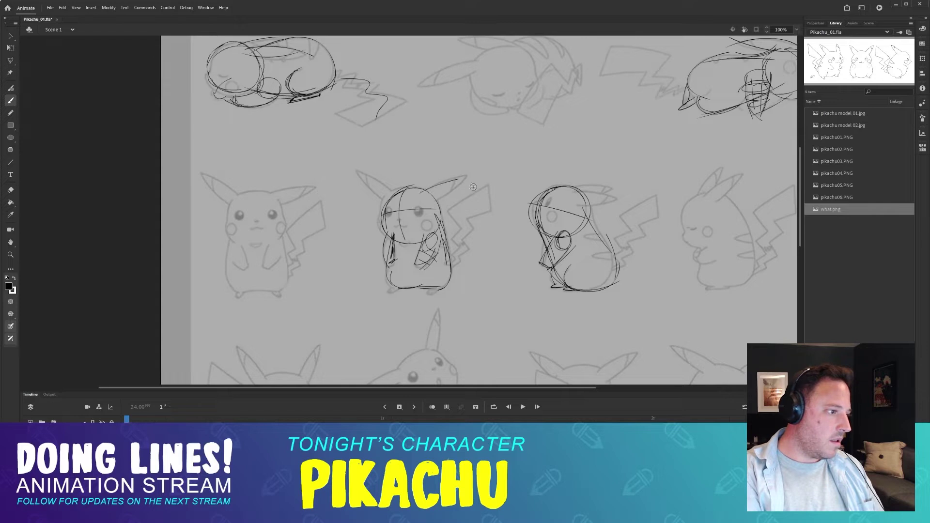
- Draw the head circle with curved, tilted face guidelines on the stretching Pikachu in the bottom row
left_click_drag(279, 228, 284, 81)
mouse_move(450, 222)
left_mouse_down()
mouse_move(383, 147)
mouse_move(353, 176)
mouse_move(345, 214)
mouse_move(313, 210)
left_mouse_up()
key("ctrl+z")
key("ctrl+z")
mouse_move(328, 161)
left_mouse_down()
mouse_move(309, 203)
mouse_move(360, 202)
mouse_move(315, 191)
mouse_move(321, 170)
mouse_move(310, 194)
mouse_move(354, 163)
mouse_move(352, 214)
left_mouse_up()
key("ctrl+z")
key("ctrl+z")
left_click_drag(353, 171, 312, 198)
key("ctrl+z")
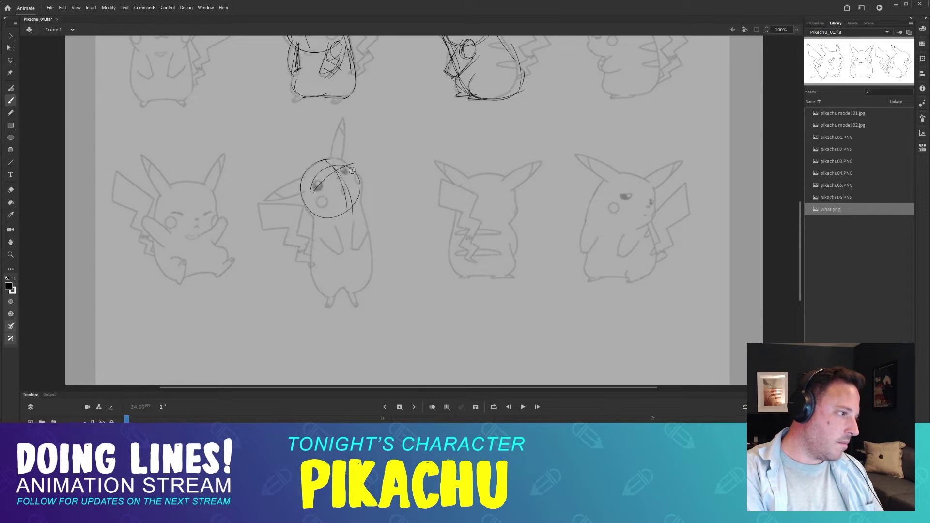
mouse_move(354, 170)
left_mouse_down()
mouse_move(310, 208)
mouse_move(318, 207)
left_mouse_up()
scroll(340, 167, "down", 3)
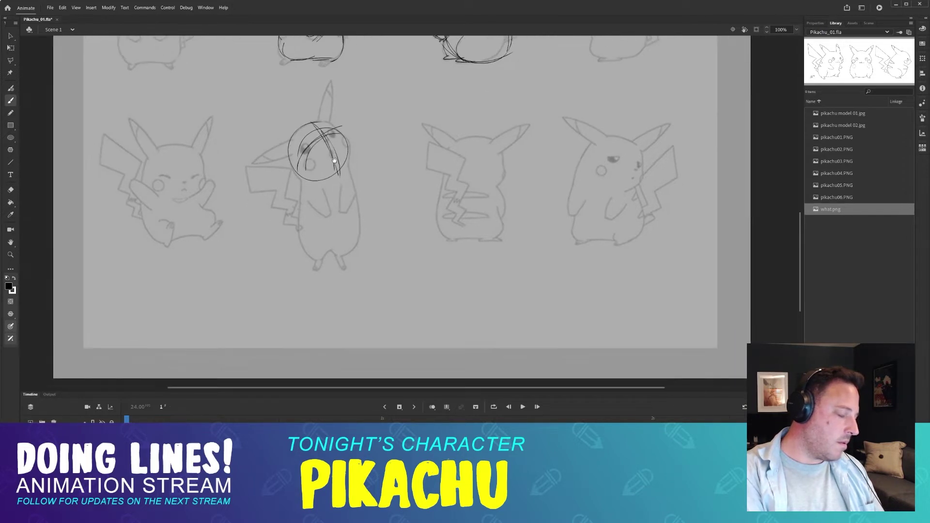
- Sketch both sides of the stretching Pikachu's elongated body, running down from its head
mouse_move(309, 155)
left_mouse_down()
mouse_move(301, 237)
mouse_move(316, 226)
left_mouse_up()
key("ctrl+z")
key("ctrl+z")
left_click_drag(309, 154, 312, 236)
left_click_drag(313, 203, 329, 251)
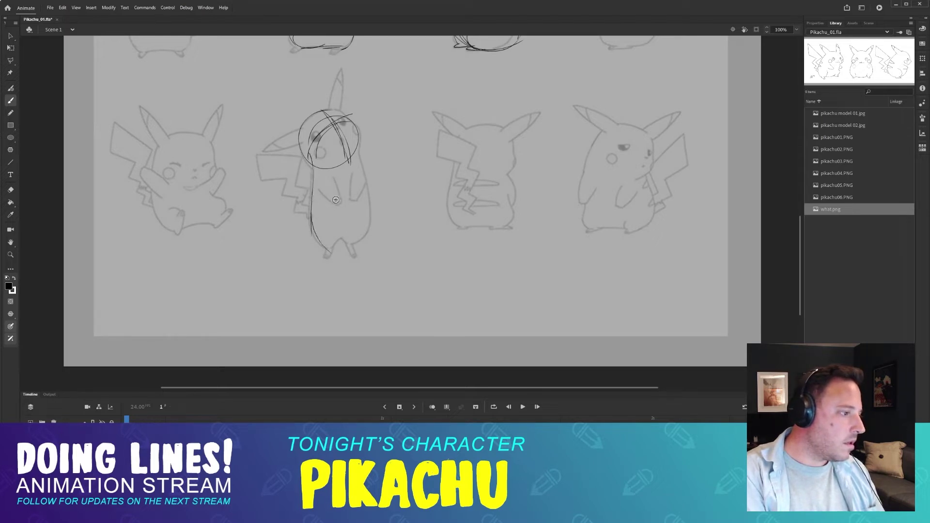
key("ctrl+z")
left_click_drag(359, 151, 372, 205)
key("ctrl+z")
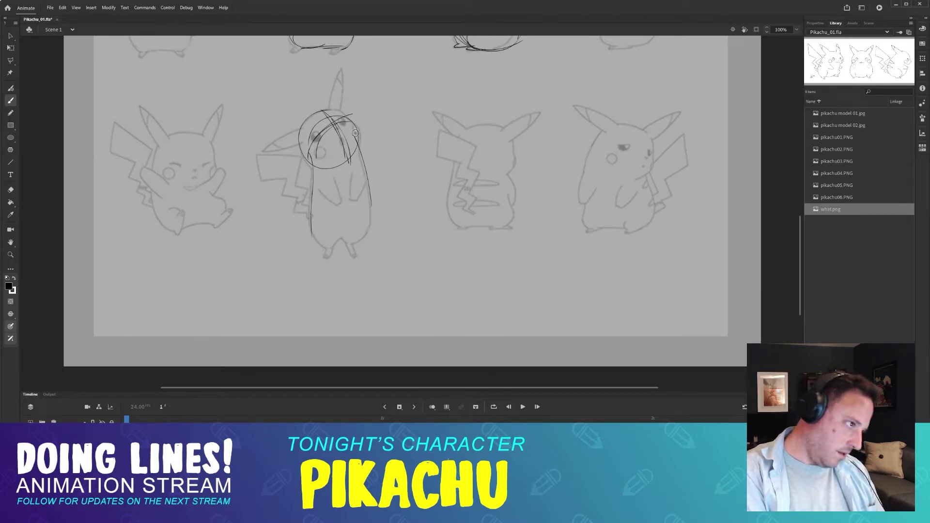
left_click_drag(355, 132, 366, 189)
left_click_drag(356, 137, 363, 173)
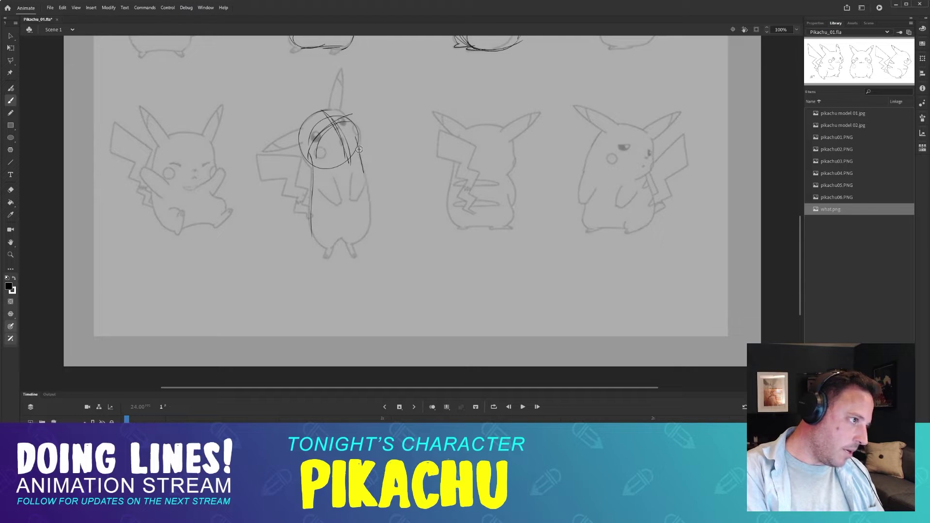
key("ctrl+z")
left_click_drag(356, 139, 366, 176)
- Close the bottom of the stretching Pikachu's body at the legs, reinforce its sides and add a curved centerline
mouse_move(309, 170)
left_mouse_down()
mouse_move(323, 249)
mouse_move(356, 230)
mouse_move(326, 249)
left_mouse_up()
mouse_move(335, 239)
left_mouse_down()
mouse_move(316, 246)
mouse_move(360, 238)
left_mouse_up()
left_click_drag(366, 230, 355, 151)
mouse_move(353, 135)
left_mouse_down()
mouse_move(367, 228)
mouse_move(356, 236)
left_mouse_up()
mouse_move(341, 173)
left_mouse_down()
mouse_move(338, 252)
mouse_move(344, 242)
left_mouse_up()
key("ctrl+z")
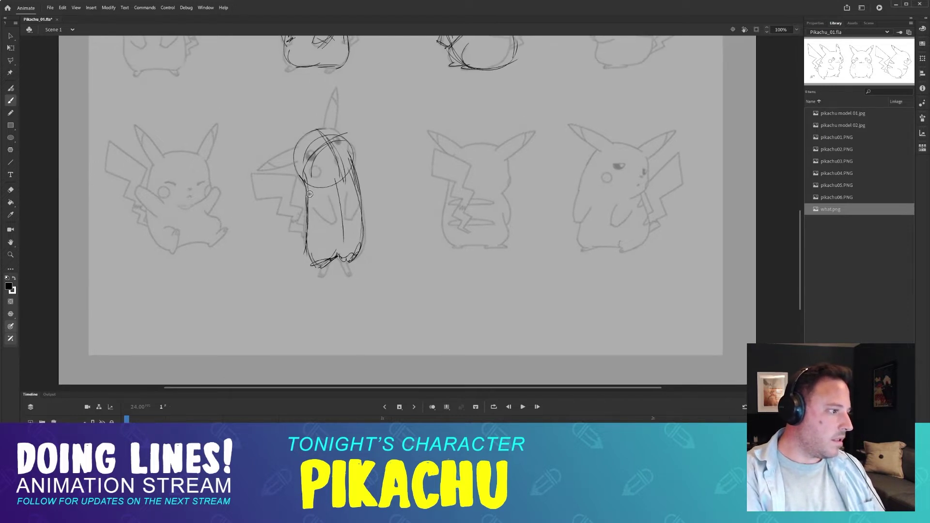
- Wrap curved contour lines across the stretching Pikachu's torso and strengthen the body's side lines
mouse_move(309, 198)
left_mouse_down()
mouse_move(355, 193)
mouse_move(336, 218)
mouse_move(368, 208)
left_mouse_up()
mouse_move(310, 231)
left_mouse_down()
mouse_move(367, 221)
mouse_move(370, 234)
mouse_move(300, 249)
left_mouse_up()
key("ctrl+z")
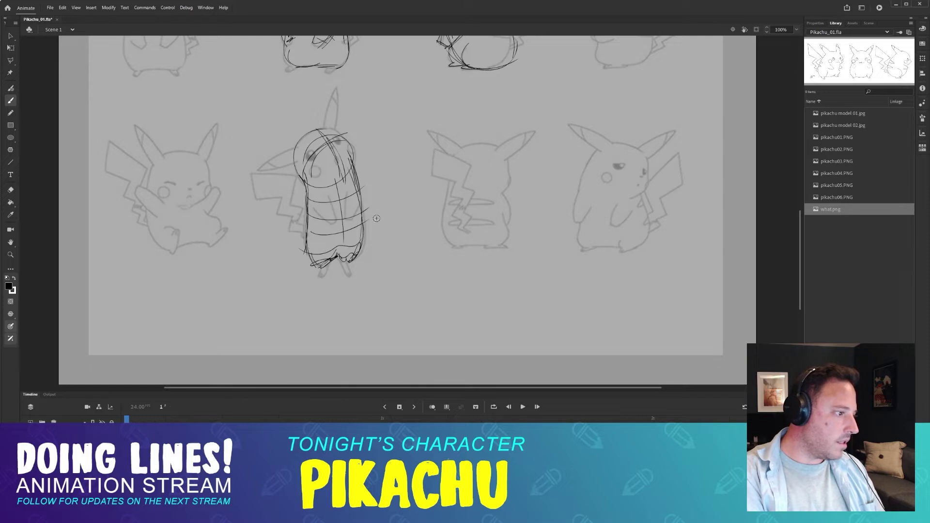
mouse_move(347, 207)
left_mouse_down()
mouse_move(336, 182)
mouse_move(310, 246)
left_mouse_up()
key("ctrl+z")
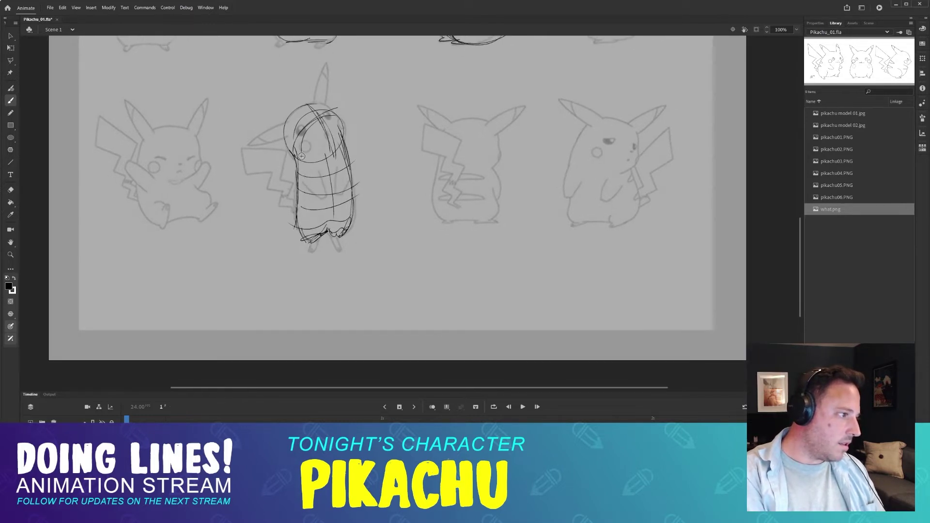
left_click_drag(306, 159, 316, 234)
left_click_drag(344, 162, 355, 226)
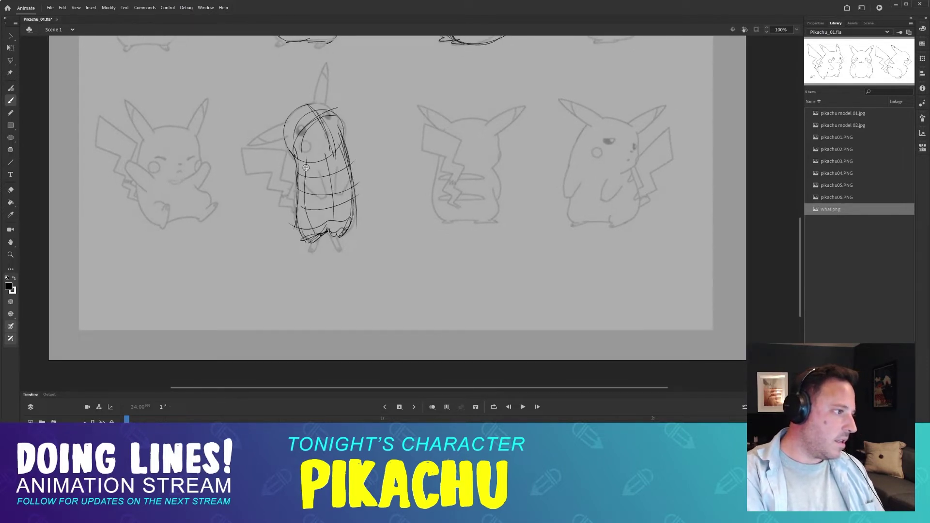
- Rough in the stretching Pikachu's shoulder and both arms hanging over its torso
left_click_drag(306, 168, 312, 167)
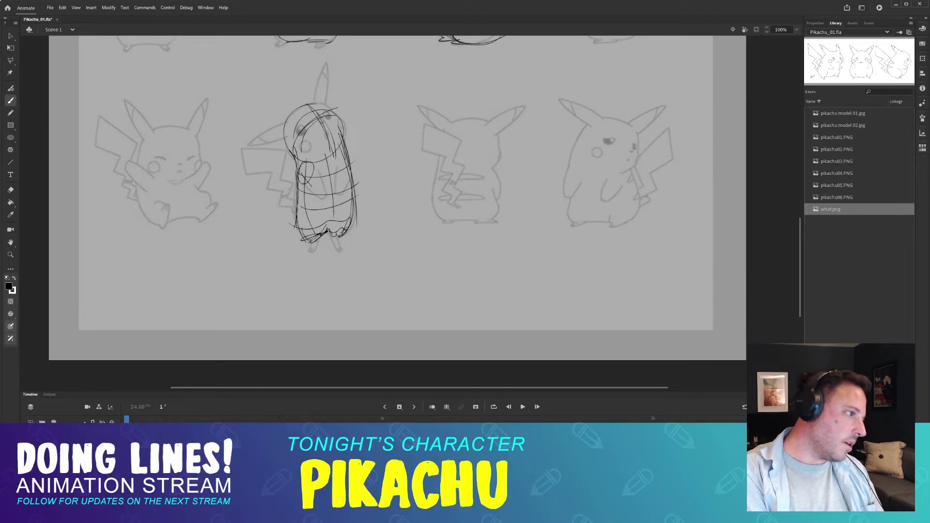
key("ctrl+z")
left_click_drag(323, 198, 315, 200)
left_click_drag(313, 162, 328, 193)
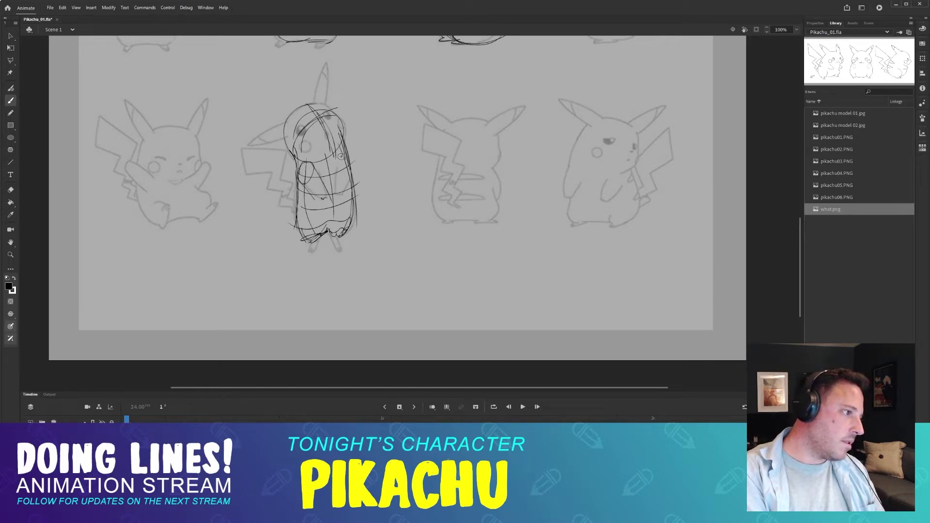
left_click_drag(341, 157, 345, 193)
left_click_drag(345, 156, 348, 188)
left_click_drag(292, 135, 275, 151)
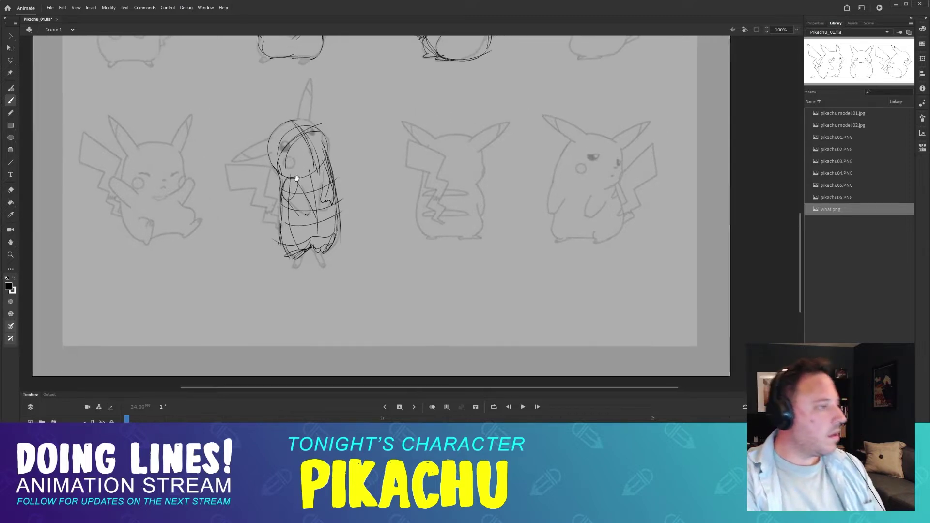
- Sketch the leaping Pikachu's rounded head with a curved vertical centerline and a curved eye line
left_click_drag(537, 160, 570, 161)
left_click_drag(298, 190, 390, 200)
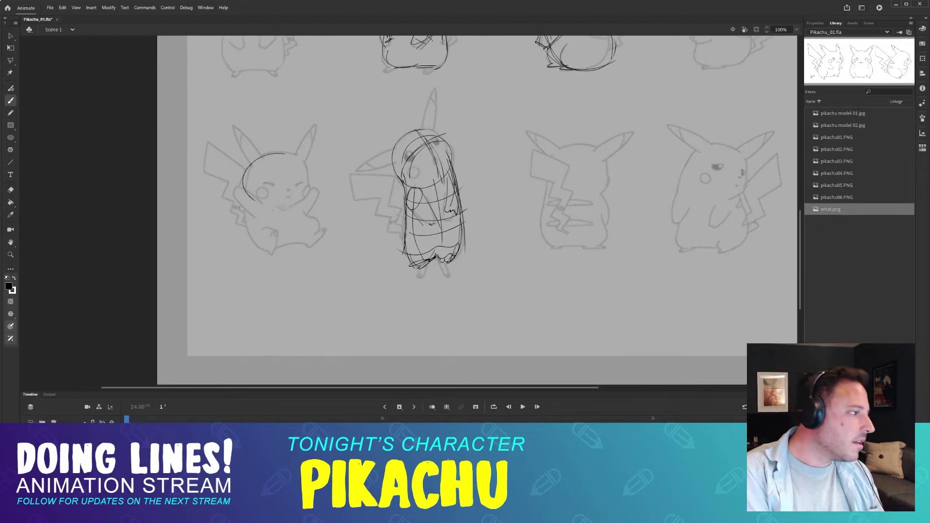
left_click_drag(254, 170, 285, 154)
mouse_move(248, 192)
left_mouse_down()
mouse_move(301, 170)
mouse_move(264, 161)
mouse_move(282, 211)
mouse_move(247, 187)
left_mouse_up()
key("ctrl+z")
mouse_move(271, 159)
left_mouse_down()
mouse_move(283, 153)
mouse_move(283, 210)
left_mouse_up()
key("ctrl+z")
key("ctrl+z")
left_click_drag(287, 153, 289, 211)
left_click_drag(247, 181, 304, 183)
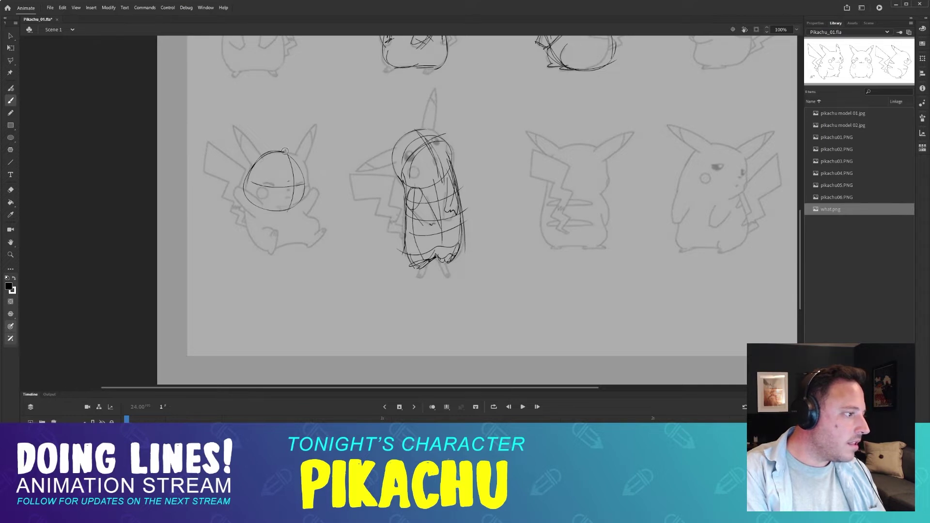
- Rough in the leaping Pikachu's body beneath the head, adding both raised arms and the kicking legs
mouse_move(285, 150)
left_mouse_down()
mouse_move(287, 213)
mouse_move(255, 244)
left_mouse_up()
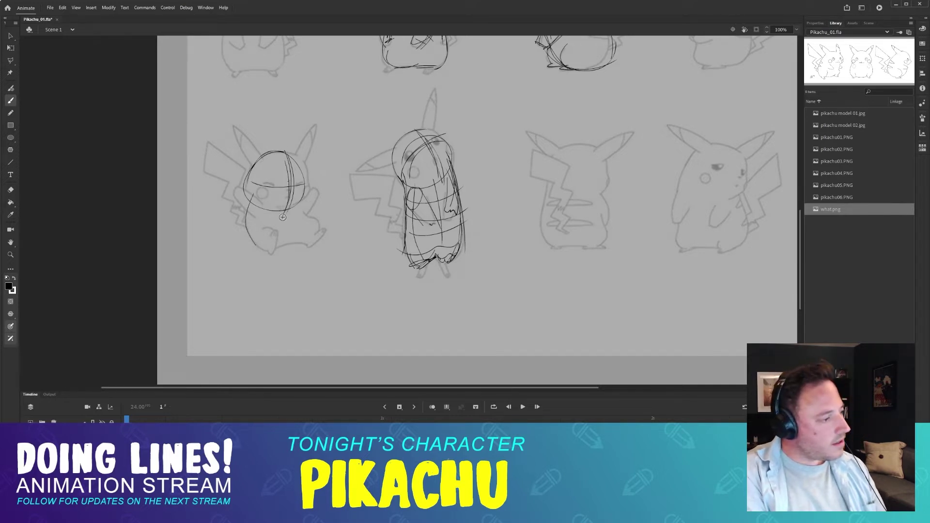
mouse_move(292, 193)
left_mouse_down()
mouse_move(320, 219)
mouse_move(310, 203)
left_mouse_up()
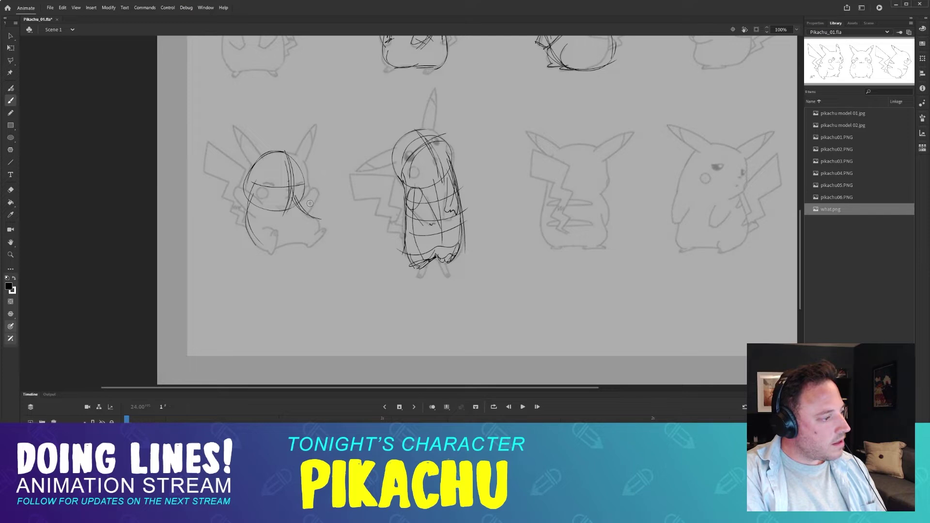
mouse_move(270, 246)
left_mouse_down()
mouse_move(302, 242)
mouse_move(320, 221)
left_mouse_up()
left_click_drag(244, 203, 231, 219)
left_click_drag(300, 184, 318, 208)
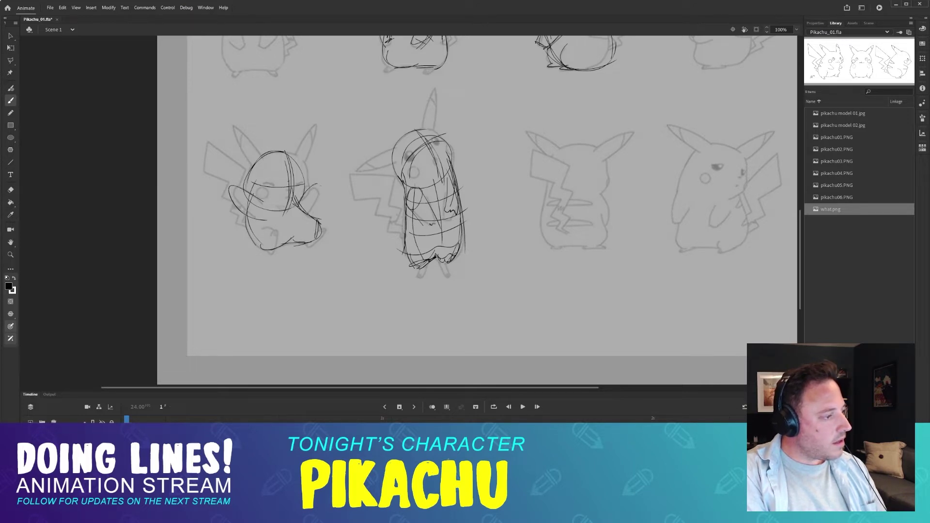
left_click_drag(262, 230, 283, 244)
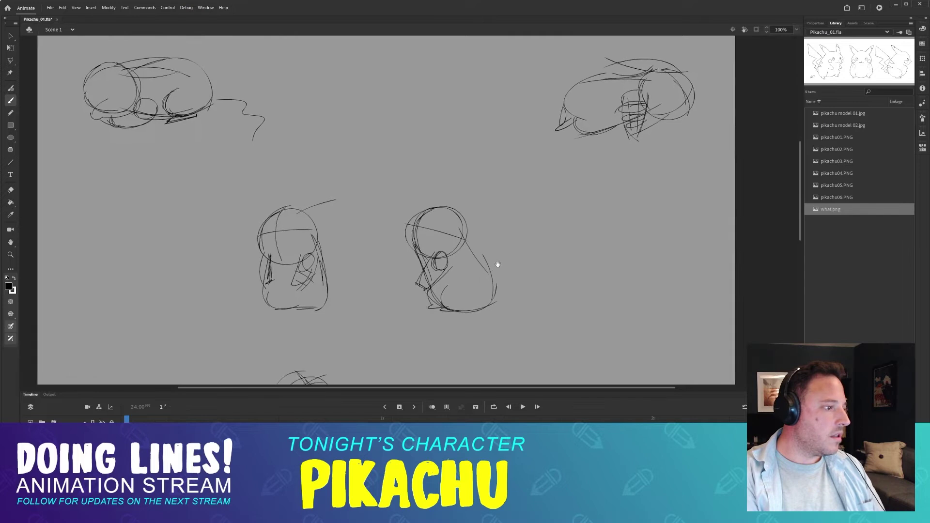
- Try sketching a swept-back ear on the head of the Pikachu turned away in the middle row
left_click_drag(498, 264, 494, 268)
left_click_drag(443, 242, 415, 176)
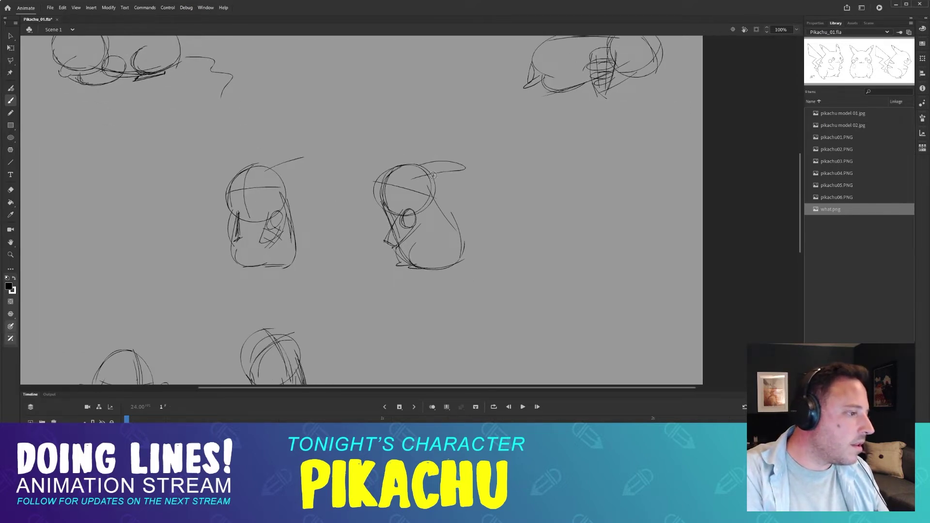
left_click_drag(475, 242, 410, 116)
mouse_move(448, 179)
left_mouse_down()
mouse_move(438, 172)
mouse_move(431, 196)
mouse_move(501, 160)
left_mouse_up()
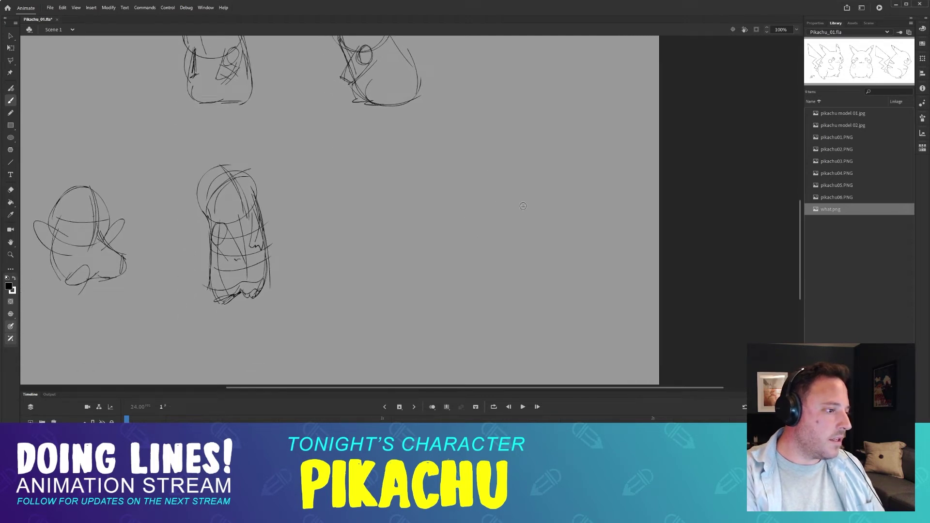
- Try freehanding a horizontal, stretched-out Pikachu with a head circle and a long body in the empty space beside the bottom-row sketches
left_click_drag(524, 206, 538, 215)
mouse_move(485, 205)
left_mouse_down()
mouse_move(534, 219)
mouse_move(483, 209)
mouse_move(491, 201)
mouse_move(394, 213)
left_mouse_up()
key("ctrl+z")
key("ctrl+z")
key("ctrl+z")
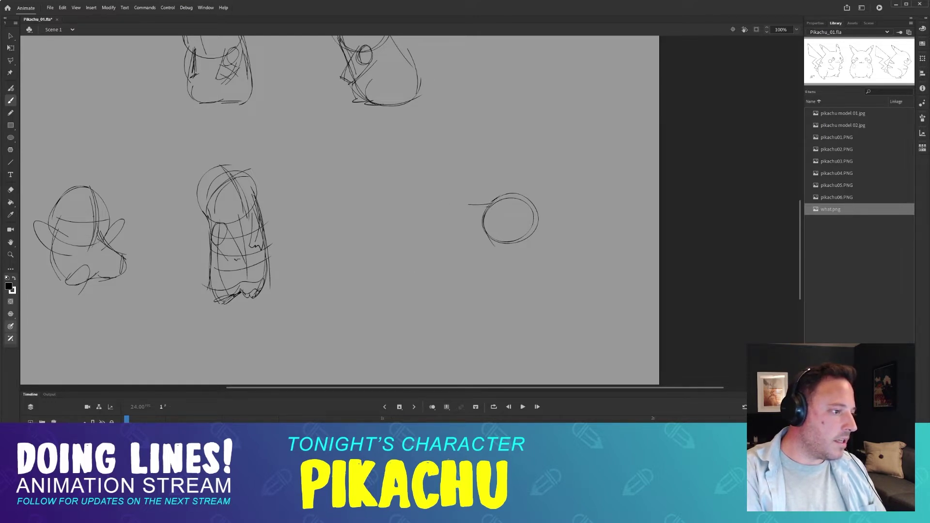
left_click_drag(488, 206, 428, 198)
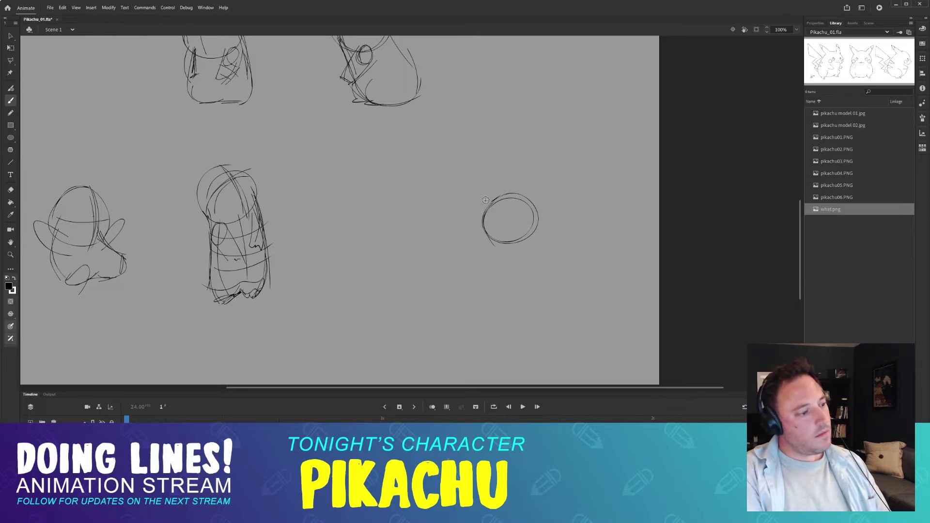
mouse_move(390, 242)
left_mouse_down()
mouse_move(538, 243)
mouse_move(411, 223)
left_mouse_up()
key("ctrl+z")
key("ctrl+z")
left_click_drag(411, 223, 358, 246)
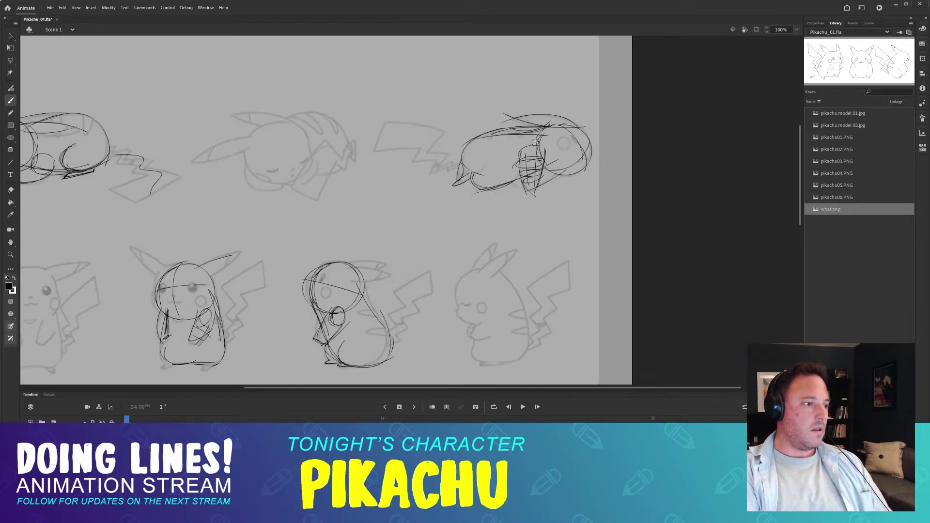
- Sketch a head circle and a lower-body oval over the front-view Pikachu in the middle row
mouse_move(368, 175)
left_mouse_down()
mouse_move(416, 191)
mouse_move(501, 119)
mouse_move(479, 93)
left_mouse_up()
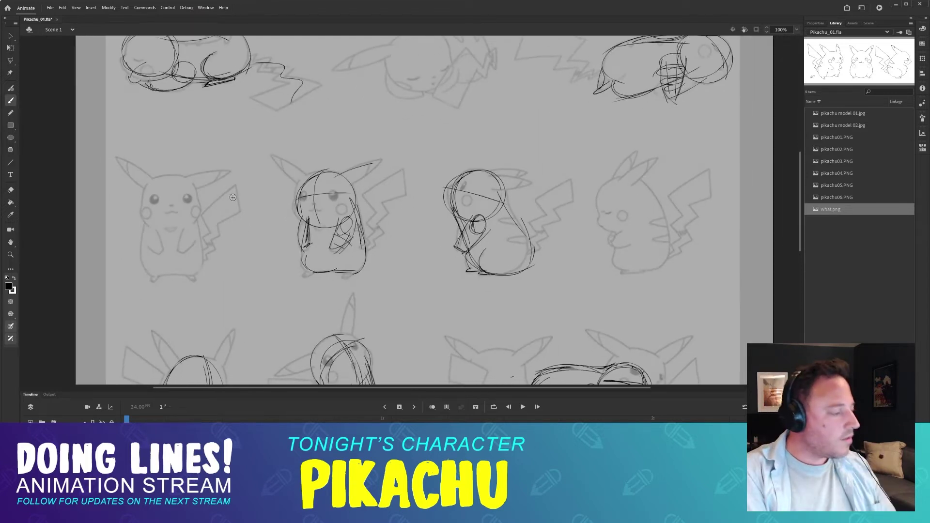
left_click_drag(232, 197, 330, 189)
mouse_move(267, 166)
left_mouse_down()
mouse_move(265, 216)
mouse_move(267, 167)
left_mouse_up()
left_click_drag(265, 222, 288, 267)
key("ctrl+z")
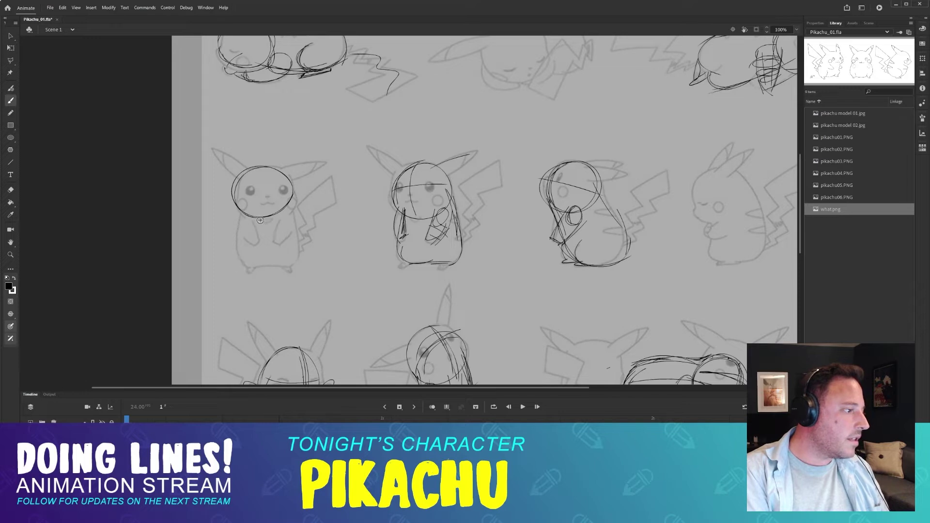
mouse_move(266, 223)
left_mouse_down()
mouse_move(289, 230)
mouse_move(257, 219)
mouse_move(232, 239)
mouse_move(285, 245)
mouse_move(229, 236)
mouse_move(260, 218)
mouse_move(236, 233)
mouse_move(276, 224)
mouse_move(252, 224)
left_mouse_up()
key("ctrl+z")
key("ctrl+z")
key("ctrl+z")
key("ctrl+z")
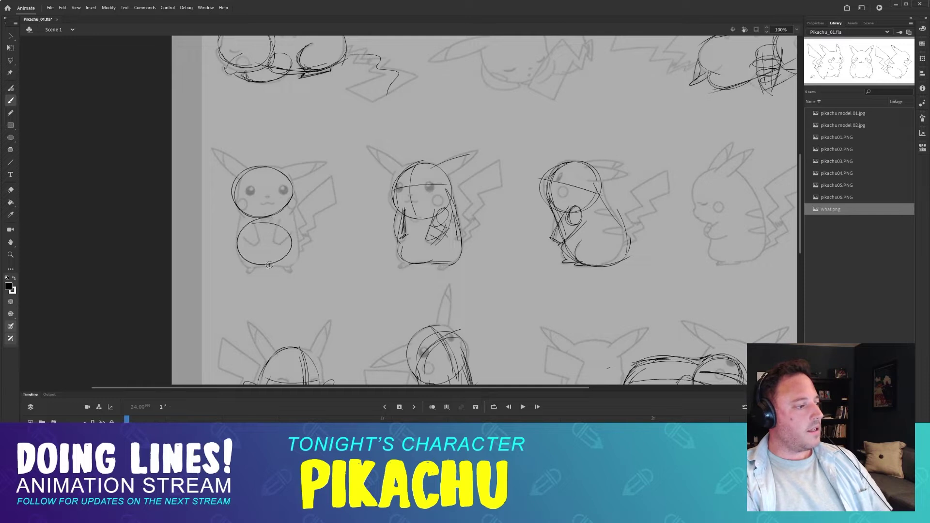
- Scribble a flat base under the front-view Pikachu's body oval, then erase the scribble along the bottom edge
left_click_drag(240, 268, 290, 268)
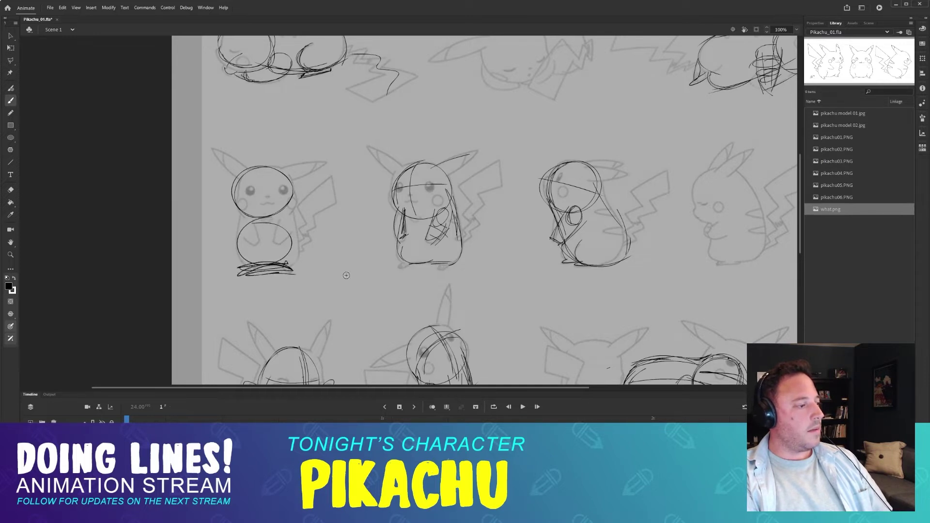
key("e")
left_click_drag(221, 271, 309, 272)
key("b")
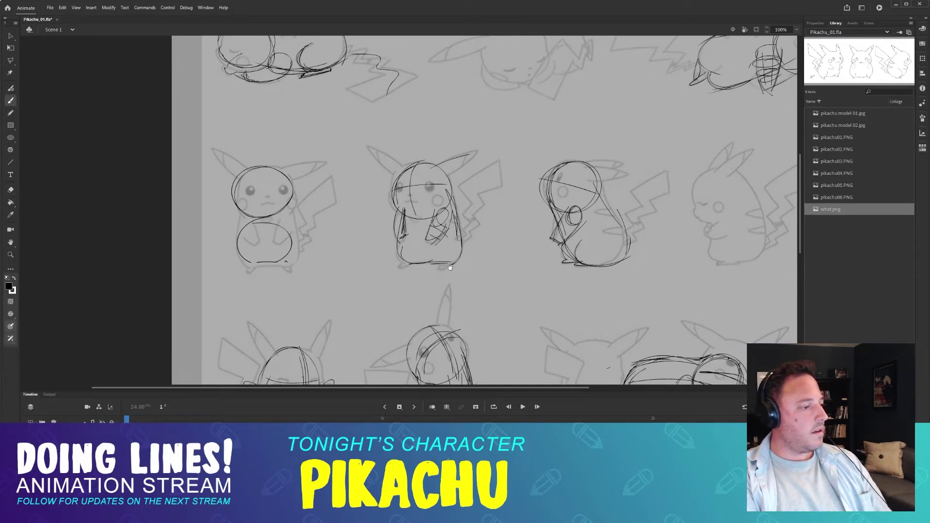
- Hide the model sheet reference and erase the horizontal freehand Pikachu sketch in the bottom row
key("space")
left_click_drag(475, 301, 353, 218)
left_click_drag(524, 256, 461, 218)
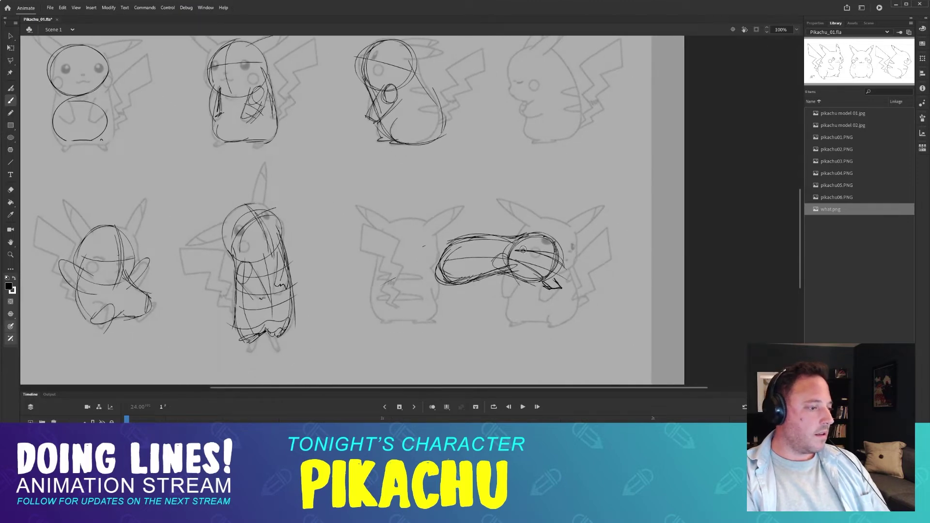
left_click(102, 444)
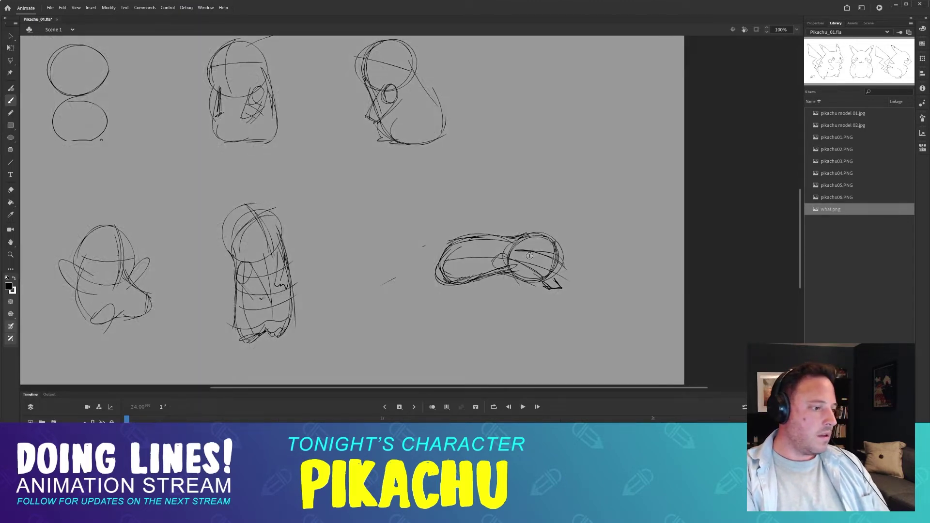
key("e")
mouse_move(511, 231)
left_mouse_down()
mouse_move(498, 264)
mouse_move(444, 253)
mouse_move(401, 290)
left_mouse_up()
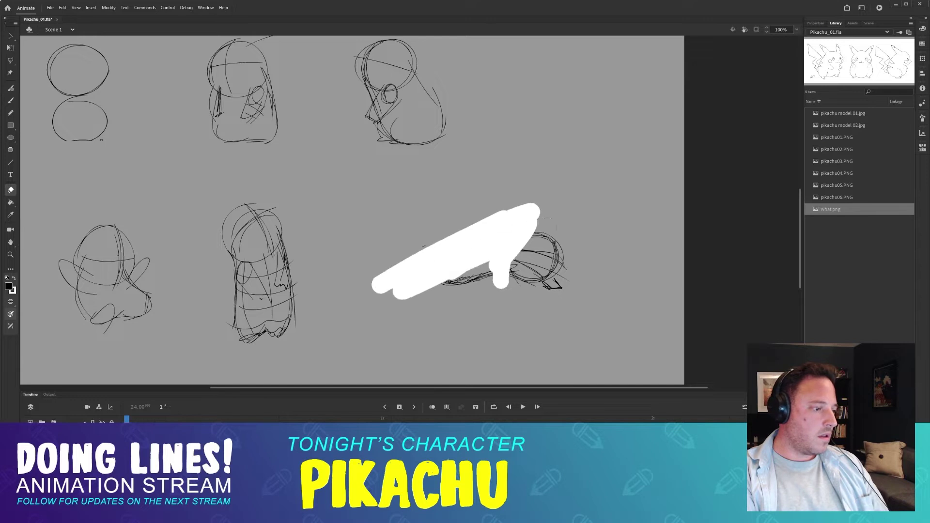
mouse_move(502, 284)
left_mouse_down()
mouse_move(544, 266)
mouse_move(579, 291)
left_mouse_up()
- Sketch a new head circle for a horizontal Pikachu, with a long curved line of action running through it
key("b")
mouse_move(568, 217)
left_mouse_down()
mouse_move(583, 253)
mouse_move(595, 252)
mouse_move(459, 250)
left_mouse_up()
key("ctrl+z")
mouse_move(585, 235)
left_mouse_down()
mouse_move(596, 238)
mouse_move(594, 227)
left_mouse_up()
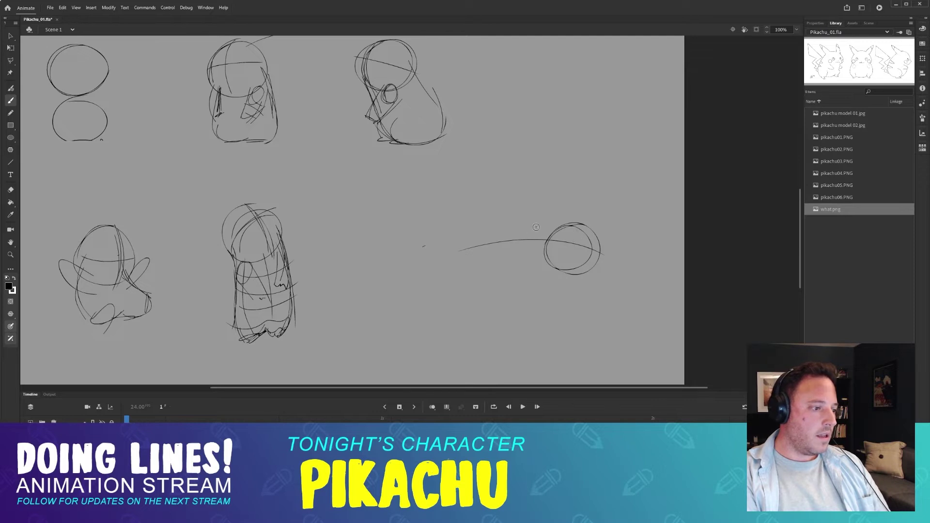
- Outline the horizontal Pikachu's arched back, belly and hind feet, and add its shoulder and forward arm across the head
left_click_drag(536, 227, 479, 254)
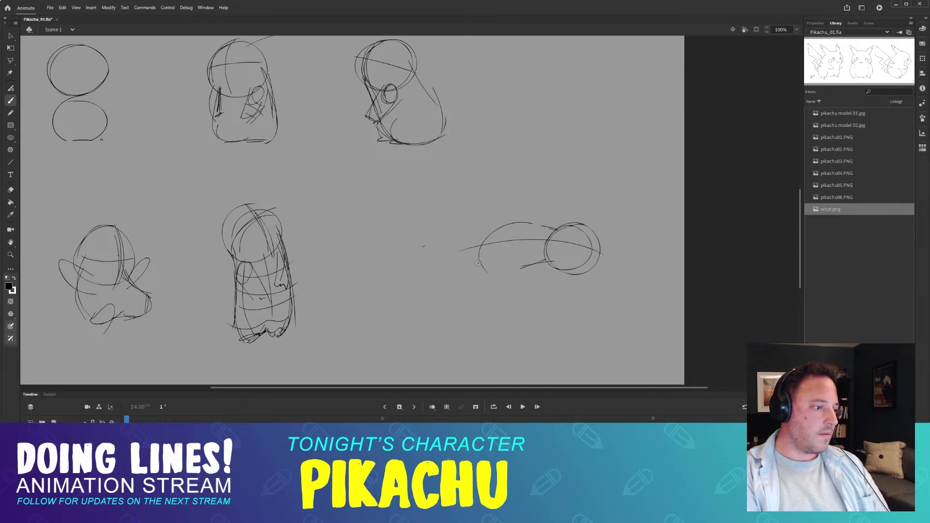
left_click_drag(478, 257, 506, 266)
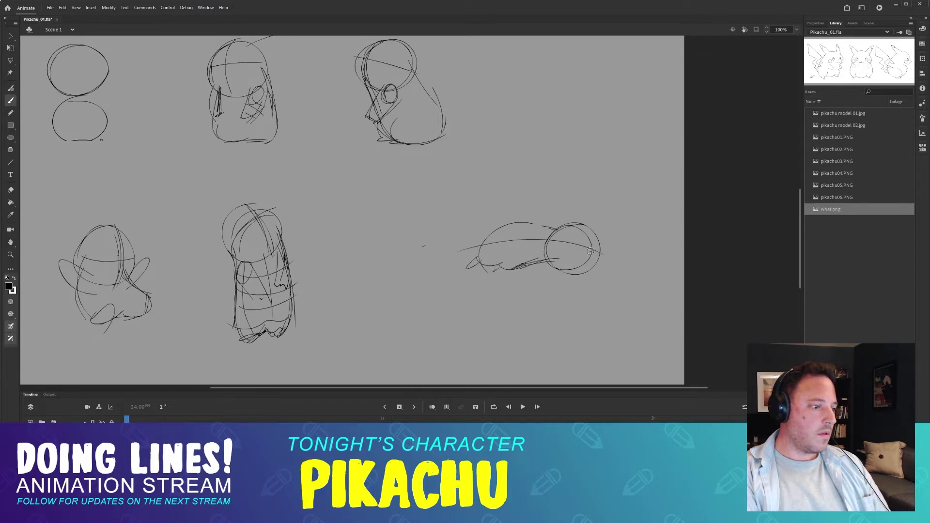
mouse_move(543, 242)
left_mouse_down()
mouse_move(577, 266)
mouse_move(571, 276)
left_mouse_up()
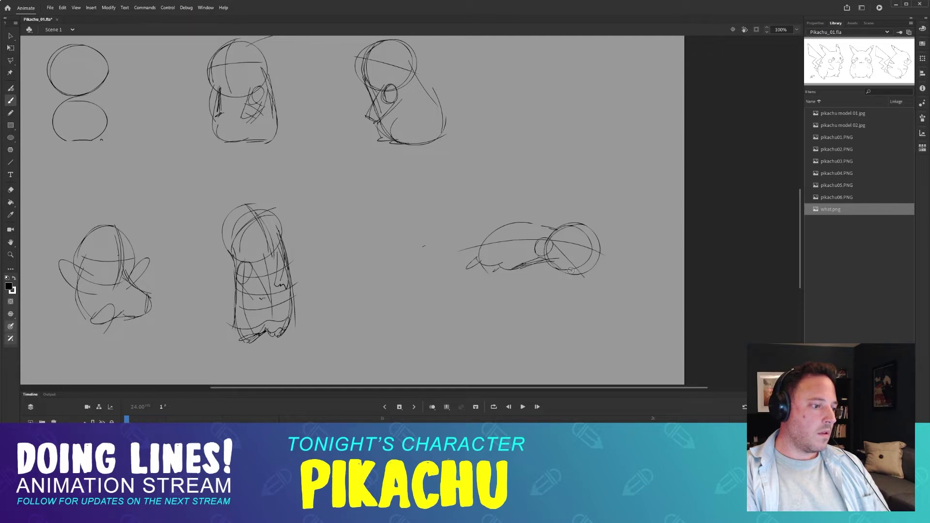
left_click_drag(544, 239, 573, 269)
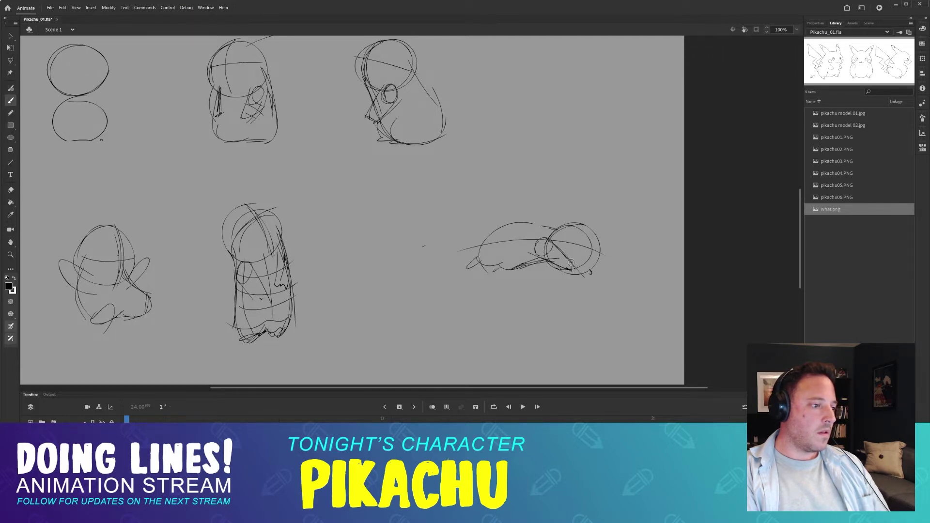
- Add a zigzag tail behind the horizontal Pikachu's body and swept-back ears on its head
mouse_move(479, 223)
left_mouse_down()
mouse_move(422, 208)
mouse_move(380, 243)
mouse_move(446, 226)
left_mouse_up()
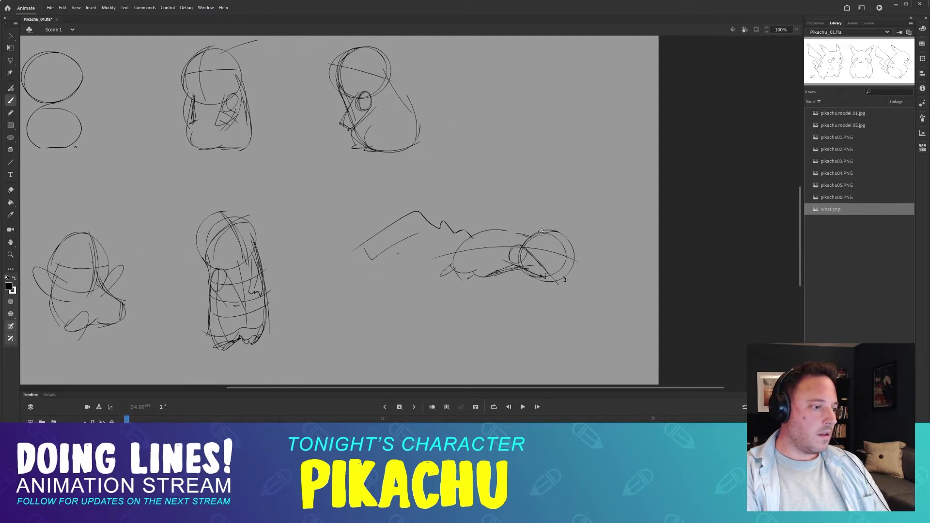
mouse_move(542, 232)
left_mouse_down()
mouse_move(489, 220)
mouse_move(558, 236)
mouse_move(531, 210)
left_mouse_up()
left_click_drag(532, 209, 576, 238)
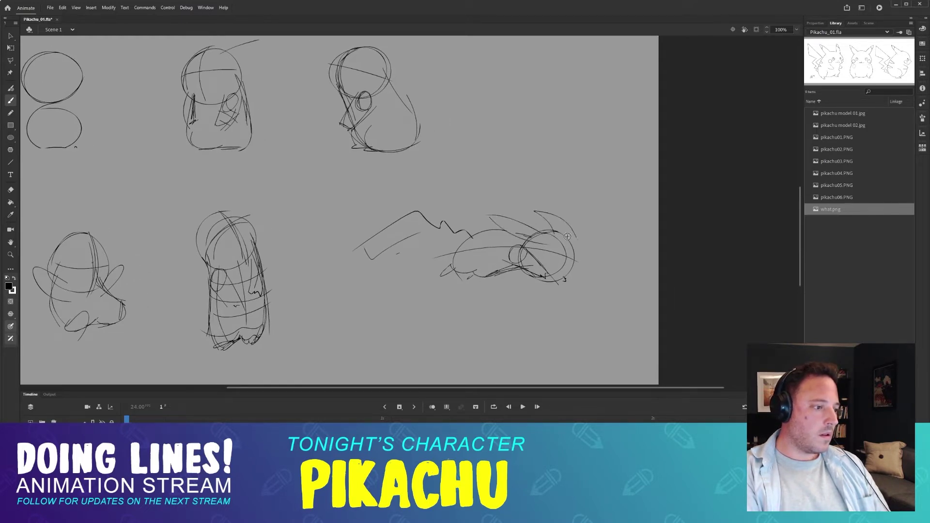
key("ctrl+z")
key("ctrl+z")
mouse_move(529, 212)
left_mouse_down()
mouse_move(567, 241)
mouse_move(553, 235)
mouse_move(537, 219)
mouse_move(577, 242)
mouse_move(584, 191)
mouse_move(595, 258)
mouse_move(574, 284)
left_mouse_up()
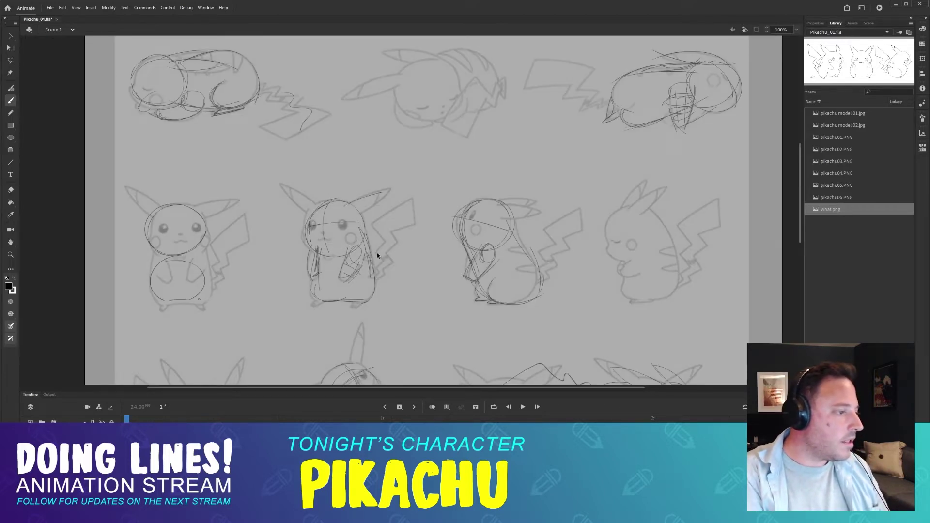
- Check the reference without the rough sketch, then strengthen the cheek and crown contours of the second Pikachu in the middle row
left_click(102, 432)
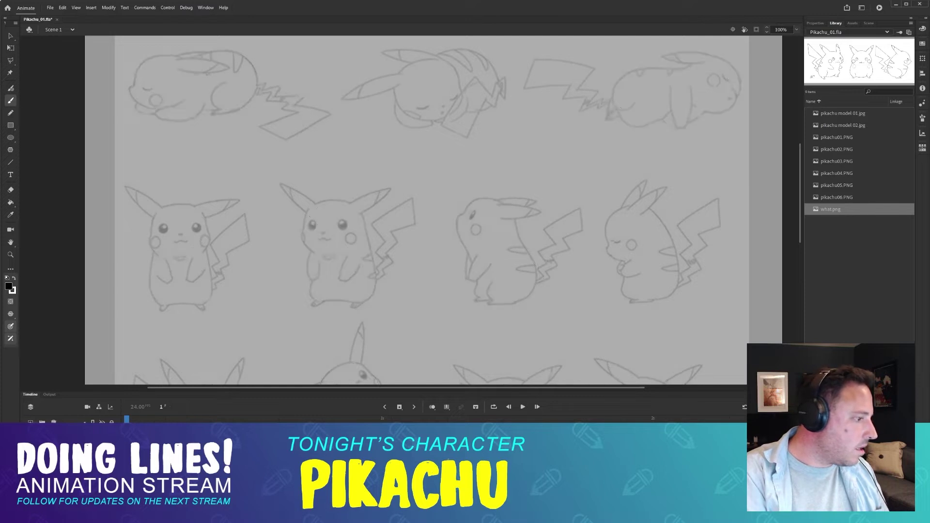
left_click(102, 433)
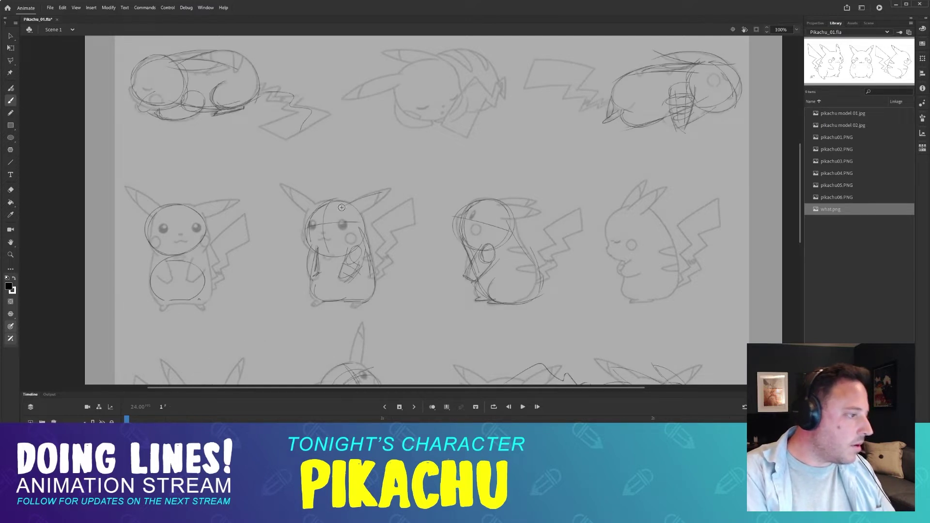
left_click_drag(342, 207, 376, 196)
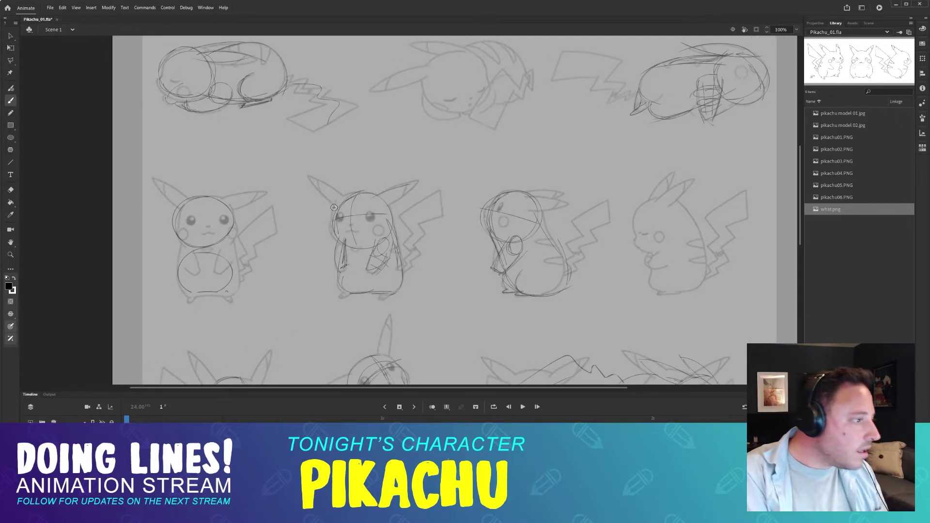
mouse_move(333, 210)
left_mouse_down()
mouse_move(331, 231)
mouse_move(362, 251)
left_mouse_up()
key("ctrl+z")
key("ctrl+z")
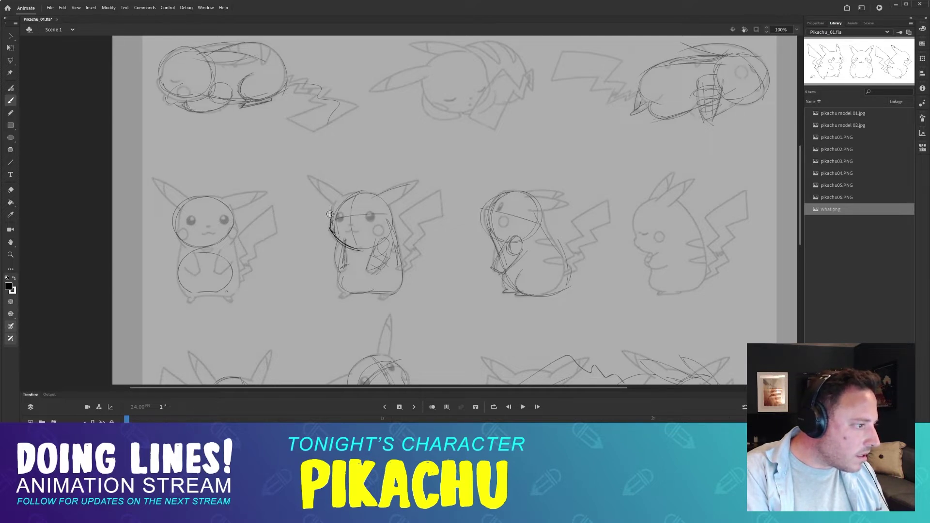
mouse_move(330, 226)
left_mouse_down()
mouse_move(333, 204)
mouse_move(377, 192)
mouse_move(387, 200)
mouse_move(389, 243)
left_mouse_up()
- Draw both eyes, the nose and the mouth on the second Pikachu in the middle row
scroll(383, 225, "down", 2)
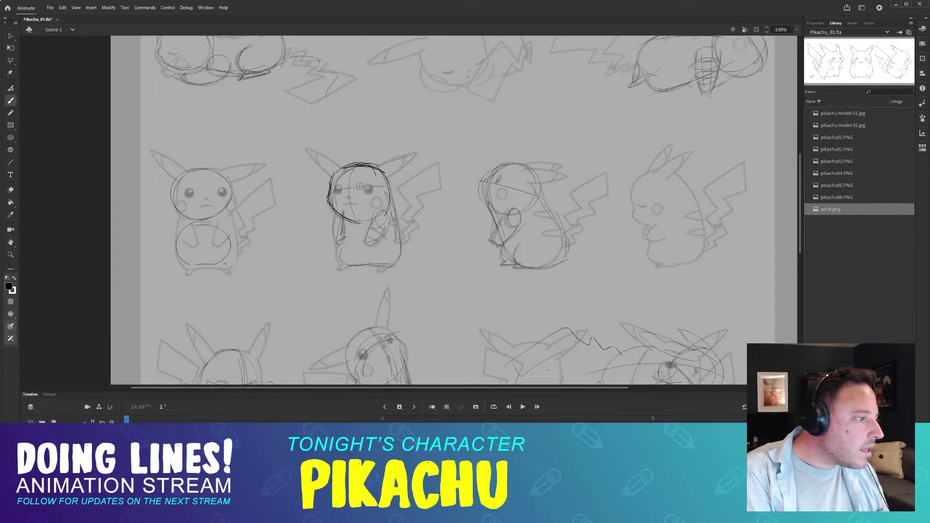
left_click_drag(360, 186, 360, 184)
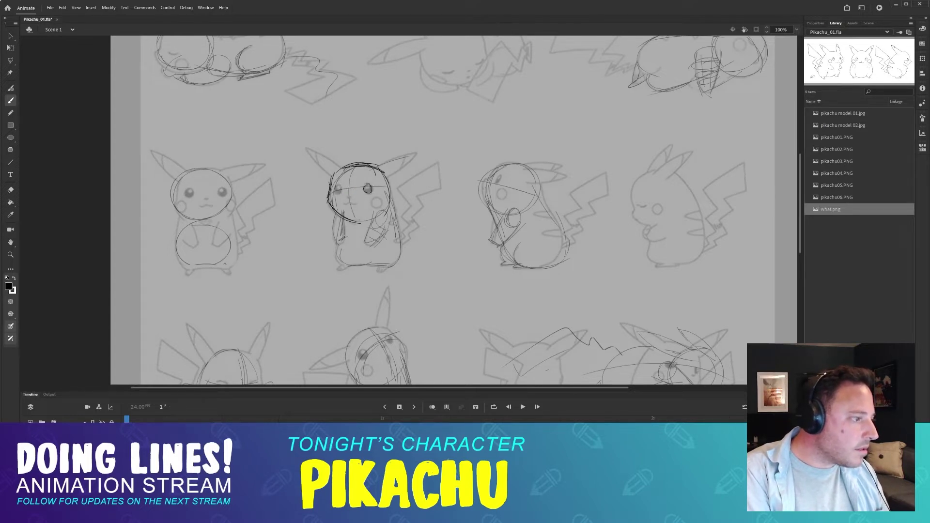
left_click_drag(337, 187, 339, 192)
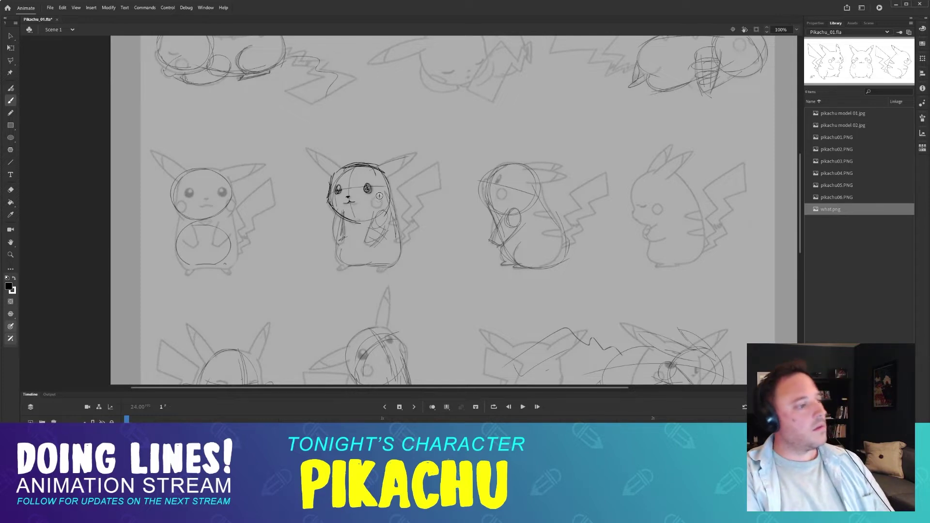
- Outline both pointed ears and the feet of the second Pikachu in the middle row
mouse_move(377, 168)
left_mouse_down()
mouse_move(428, 153)
mouse_move(419, 146)
left_mouse_up()
key("ctrl+z")
left_click_drag(386, 175, 421, 145)
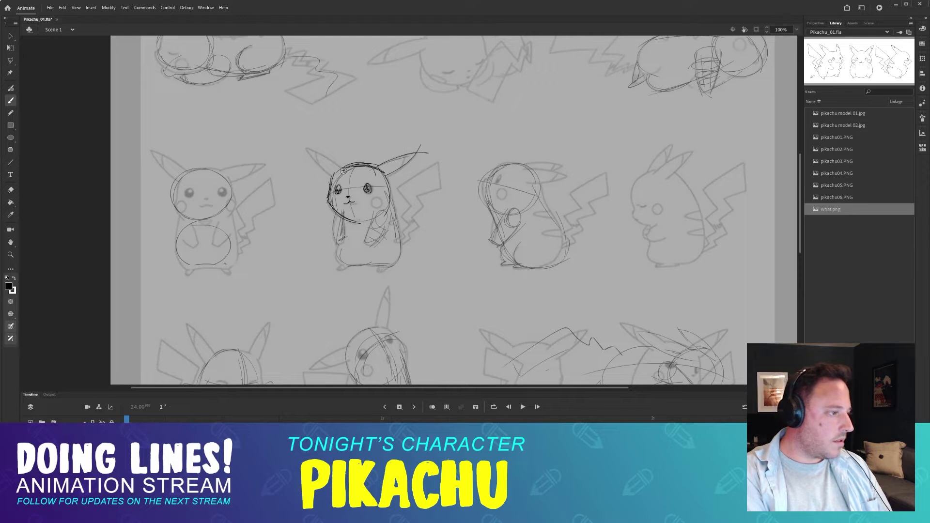
mouse_move(343, 171)
left_mouse_down()
mouse_move(294, 149)
mouse_move(353, 183)
left_mouse_up()
left_click_drag(405, 218, 389, 187)
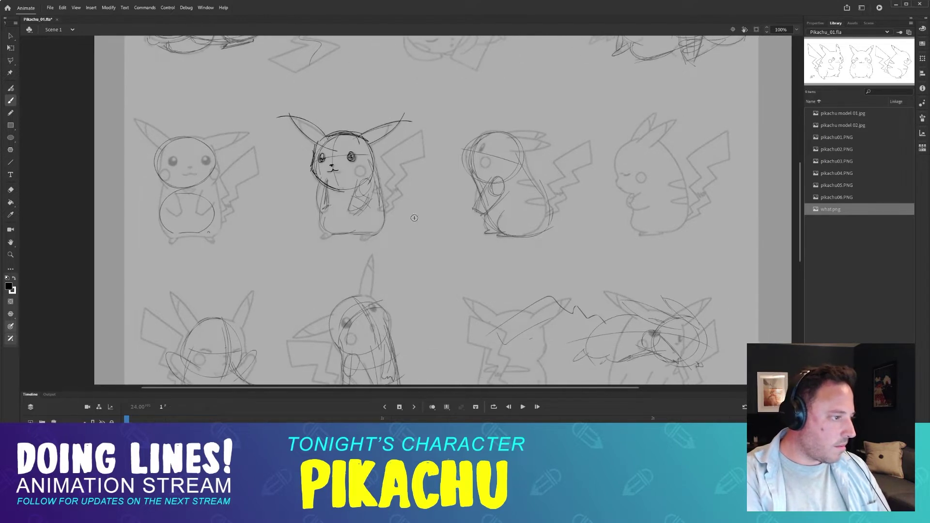
scroll(363, 239, "up", 1)
left_click_drag(367, 250, 378, 249)
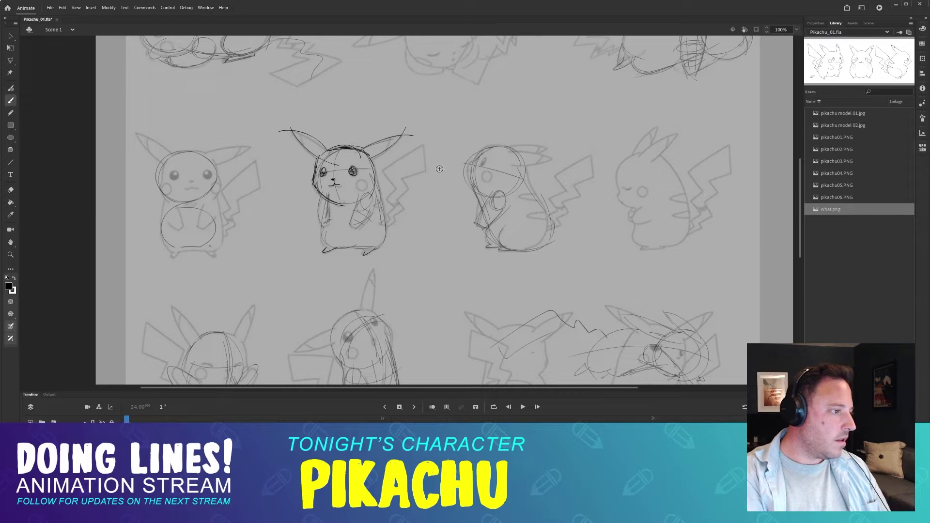
left_click_drag(427, 160, 429, 183)
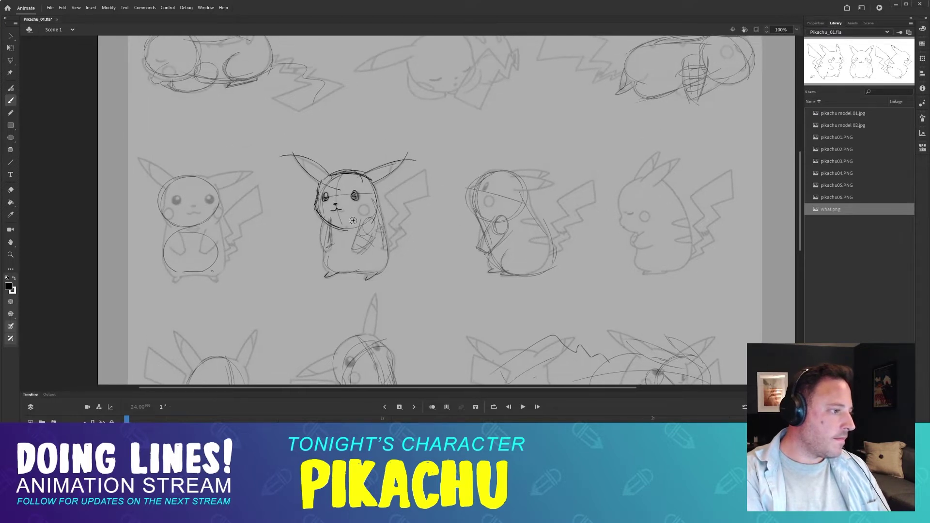
- Draw the zigzag tail behind the second Pikachu's back, ending in its broad squared tip
mouse_move(383, 253)
left_mouse_down()
mouse_move(409, 208)
mouse_move(409, 180)
mouse_move(436, 168)
left_mouse_up()
left_click_drag(392, 209, 450, 181)
key("ctrl+z")
key("ctrl+z")
left_click_drag(387, 197, 440, 163)
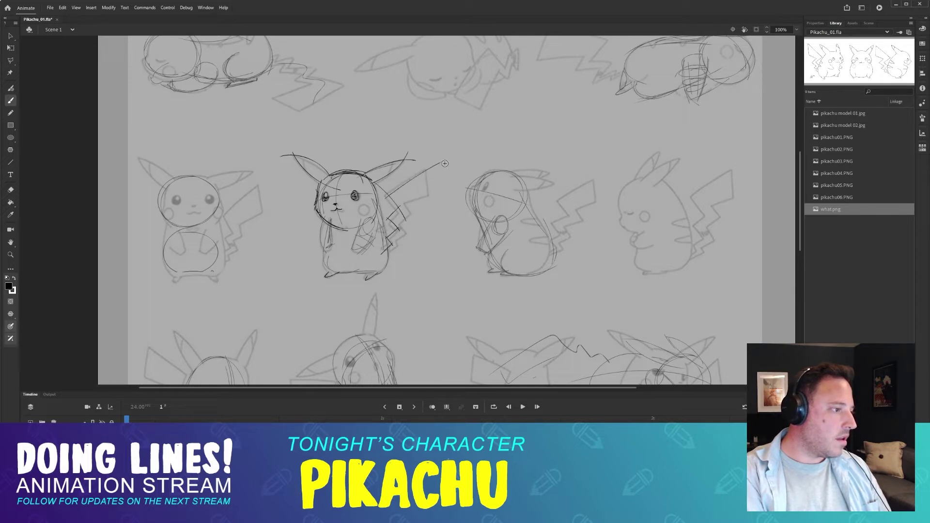
mouse_move(427, 197)
left_mouse_down()
mouse_move(450, 187)
mouse_move(434, 186)
mouse_move(425, 167)
mouse_move(431, 198)
left_mouse_up()
mouse_move(397, 229)
left_mouse_down()
mouse_move(413, 209)
mouse_move(383, 255)
left_mouse_up()
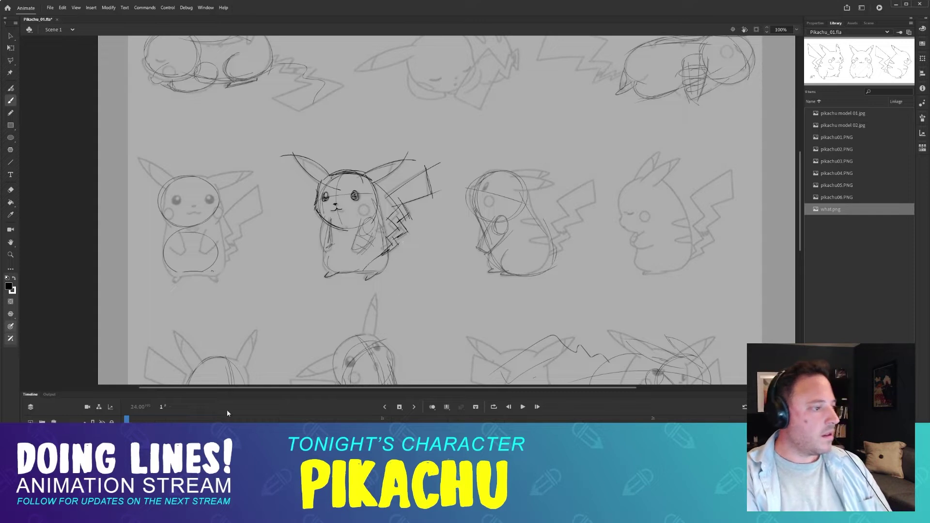
- Compare the refined lines with the rough sketch and the reference by hiding and showing each layer
left_click(102, 445)
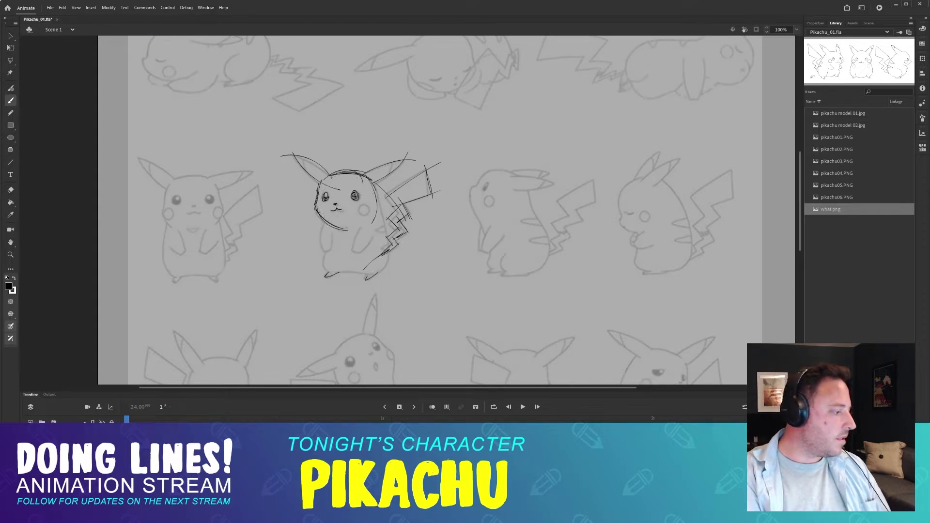
left_click(101, 455)
left_click(102, 445)
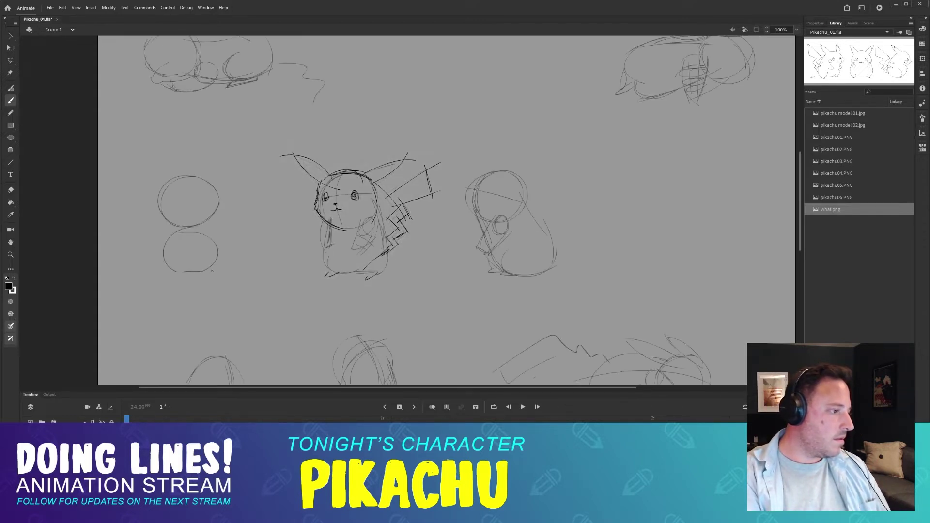
left_click_drag(428, 219, 504, 181)
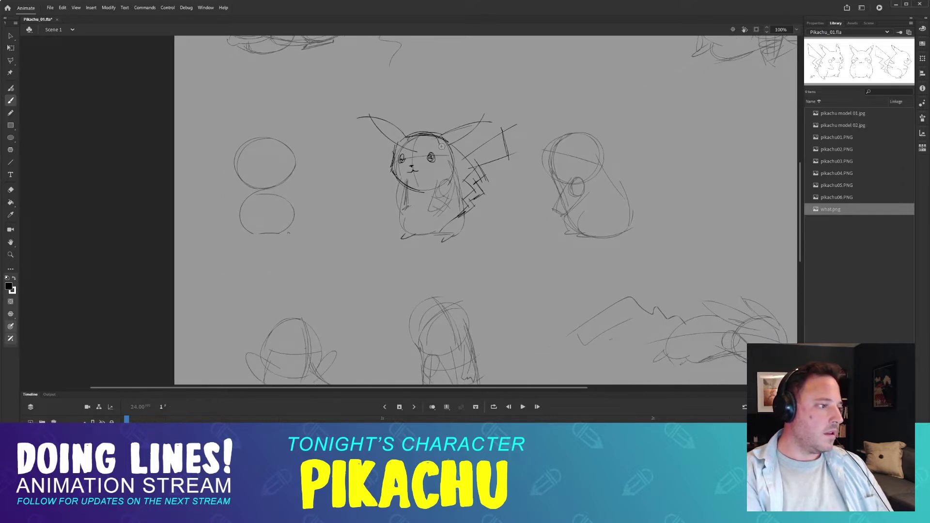
mouse_move(572, 190)
left_mouse_down()
mouse_move(422, 198)
mouse_move(429, 274)
left_mouse_up()
left_click(102, 432)
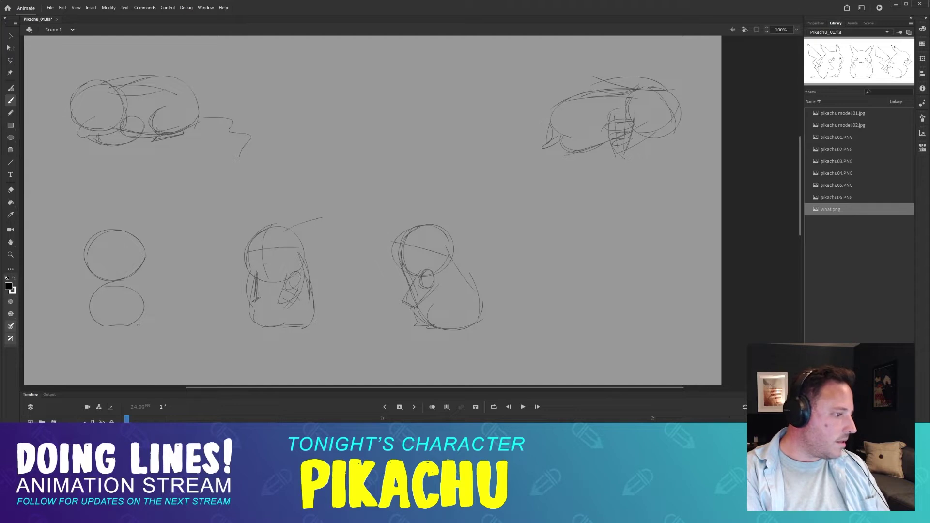
left_click(102, 433)
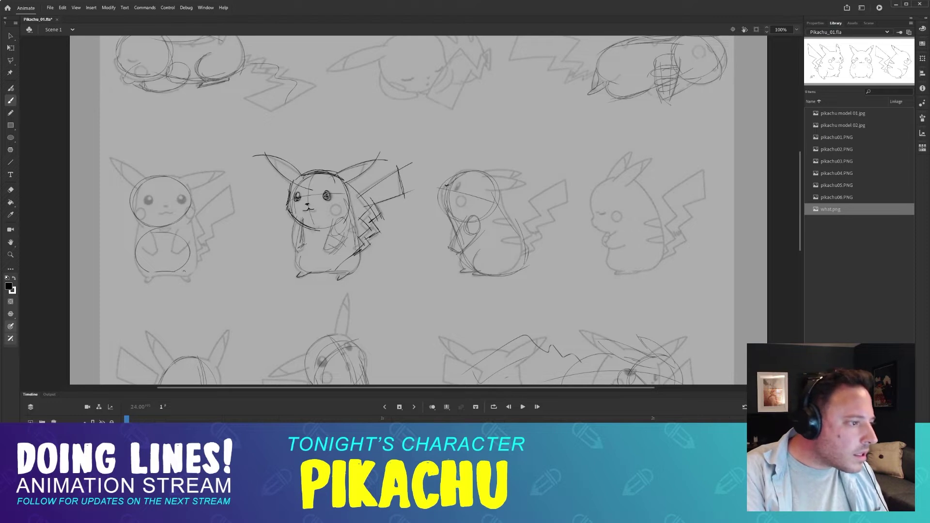
- Trace the forehead, brow and snout profile of the third Pikachu in the middle row
left_click_drag(447, 186, 464, 174)
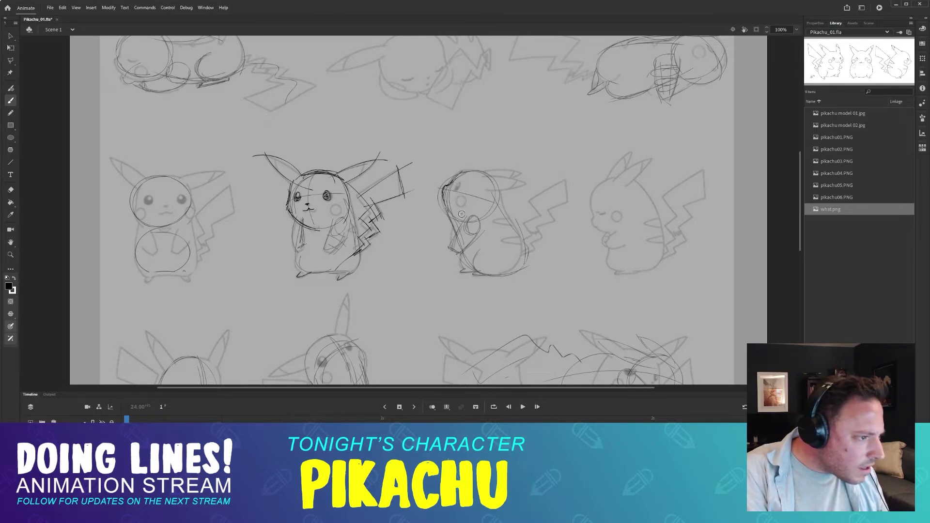
key("ctrl+equal")
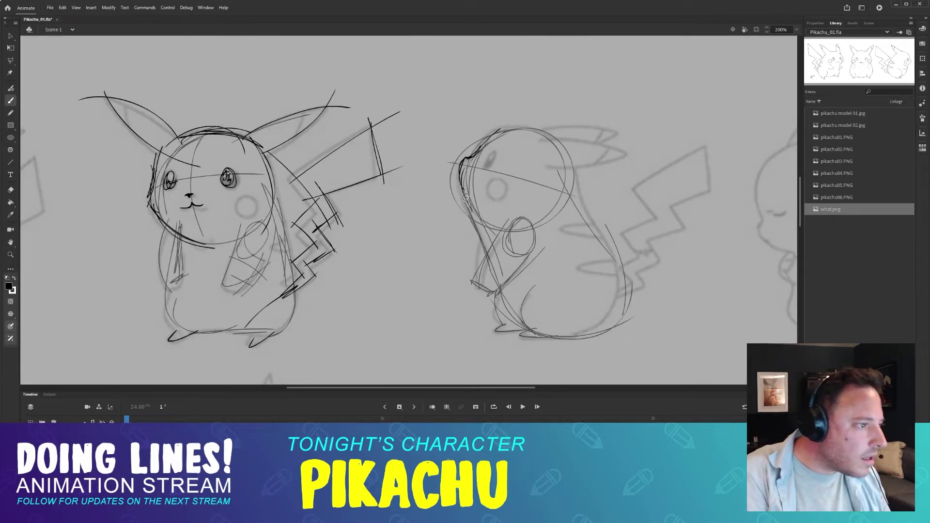
left_click_drag(486, 197, 465, 200)
left_click_drag(447, 161, 443, 194)
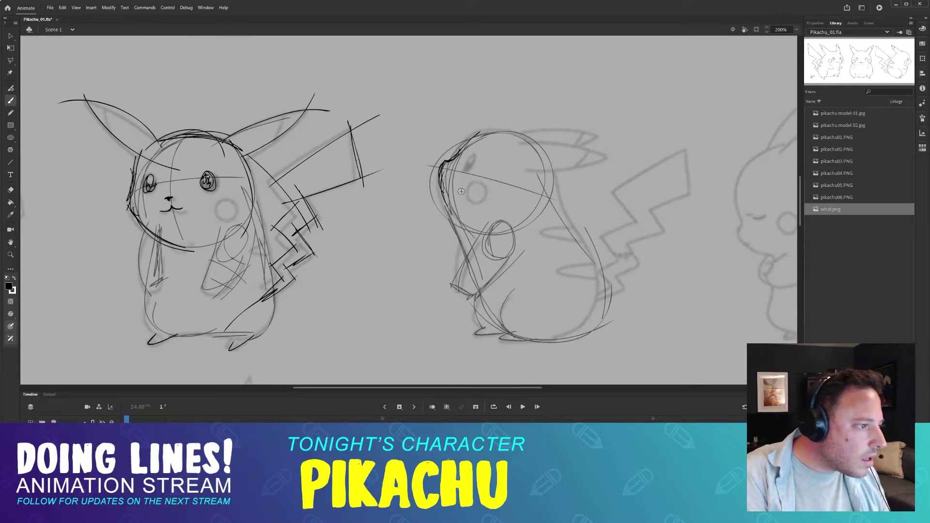
- Erase the third Pikachu's lower face line and redraw it from the snout down to the chest, completing the crown contour
left_click(102, 442)
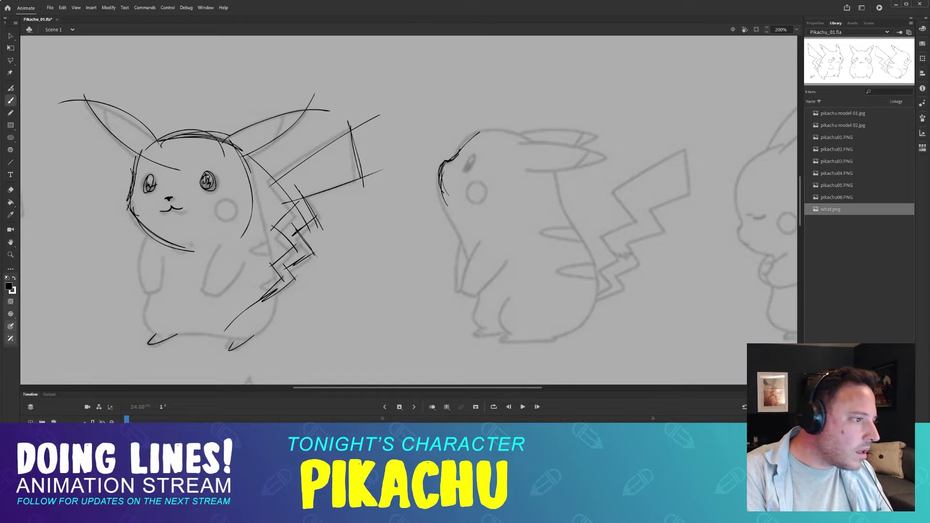
key("e")
left_click_drag(440, 178, 448, 212)
key("b")
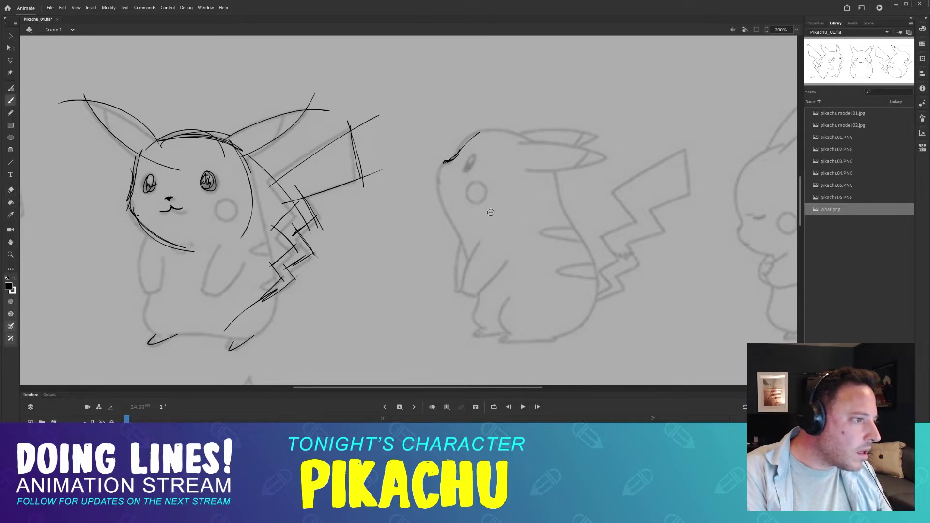
left_click_drag(445, 162, 452, 231)
key("ctrl+z")
key("ctrl+z")
left_click_drag(441, 180, 482, 252)
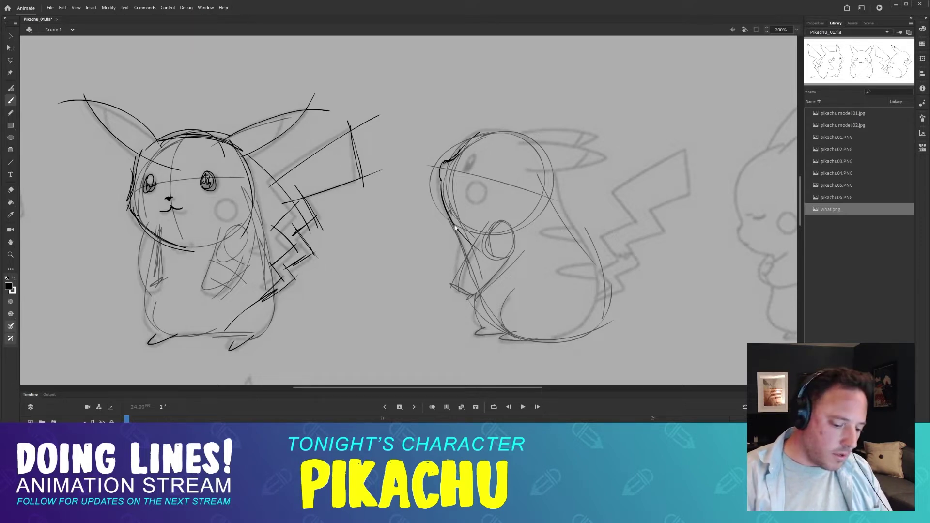
left_click_drag(440, 180, 459, 225)
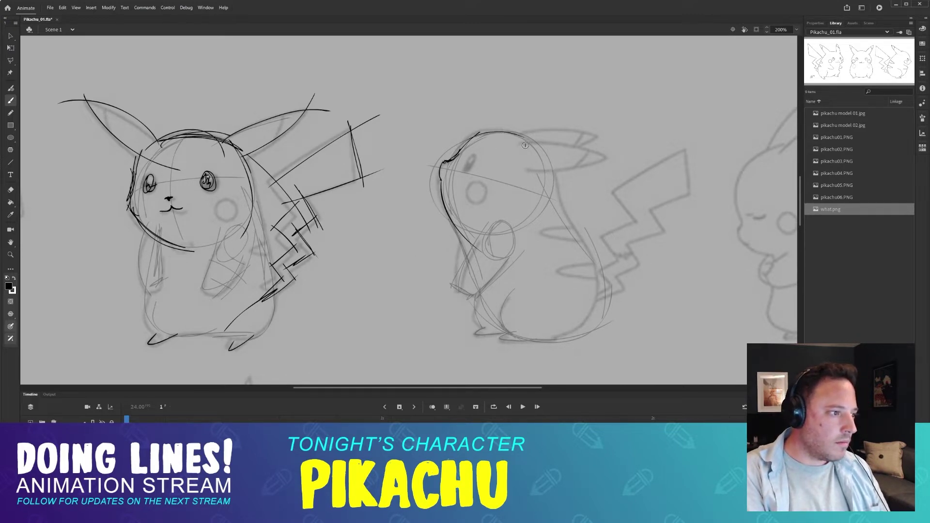
- Draw the third Pikachu's oval eye and round cheek, and shade the eye dark around its highlight
left_click_drag(526, 161, 498, 160)
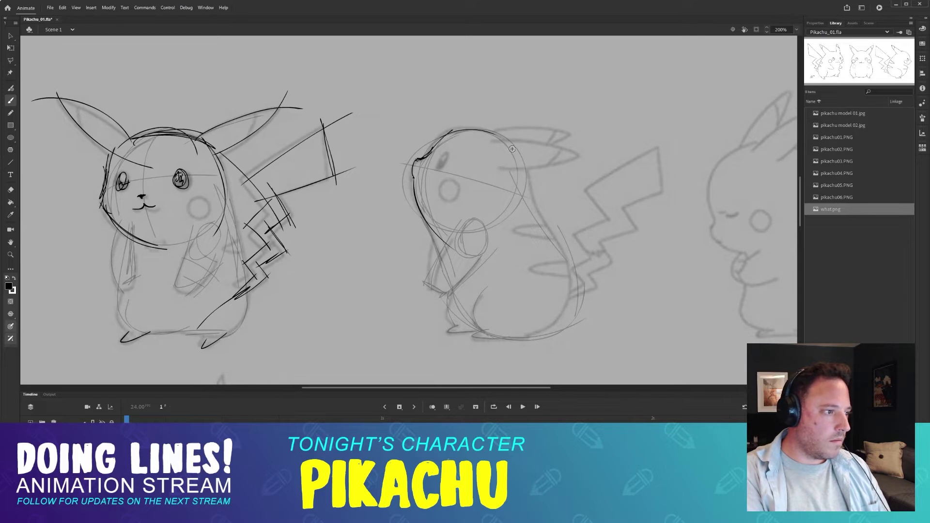
left_click_drag(518, 193, 501, 165)
mouse_move(428, 125)
left_mouse_down()
mouse_move(442, 167)
mouse_move(433, 150)
mouse_move(472, 181)
mouse_move(418, 189)
mouse_move(450, 196)
mouse_move(434, 179)
left_mouse_up()
key("ctrl+z")
key("ctrl+z")
key("ctrl+z")
key("ctrl+z")
key("ctrl+z")
key("e")
key("b")
key("ctrl+z")
key("ctrl+z")
key("ctrl+z")
key("e")
left_click(427, 185)
key("b")
key("ctrl+z")
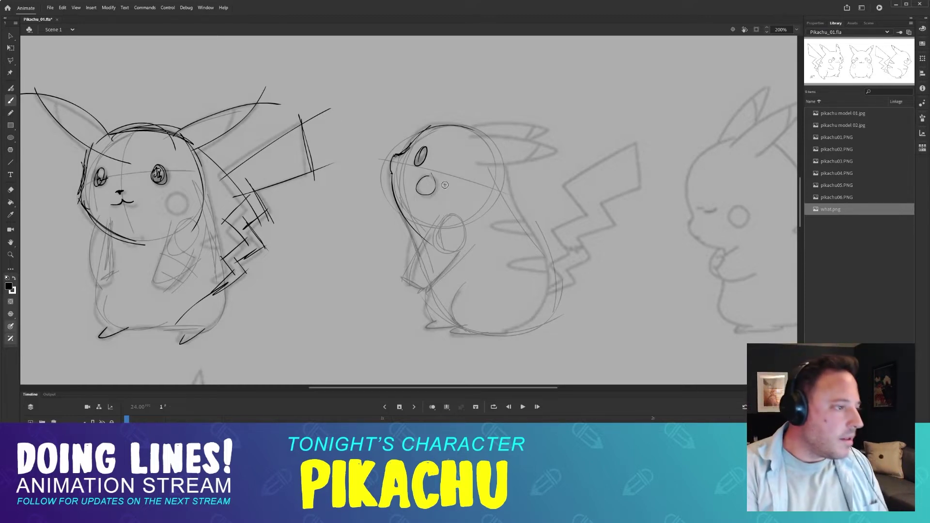
left_click_drag(420, 150, 417, 159)
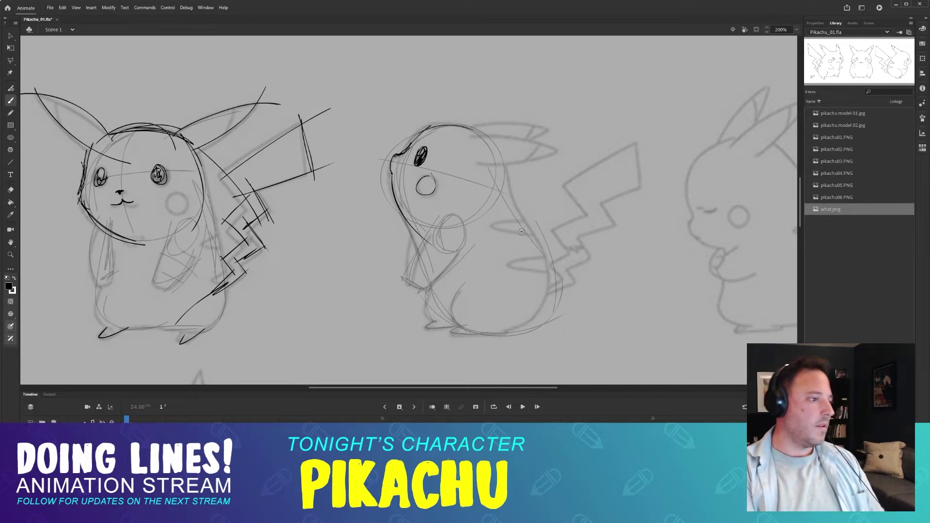
- Add two back stripes and both swept-back ears to the third Pikachu
mouse_move(504, 224)
left_mouse_down()
mouse_move(522, 223)
mouse_move(550, 266)
left_mouse_up()
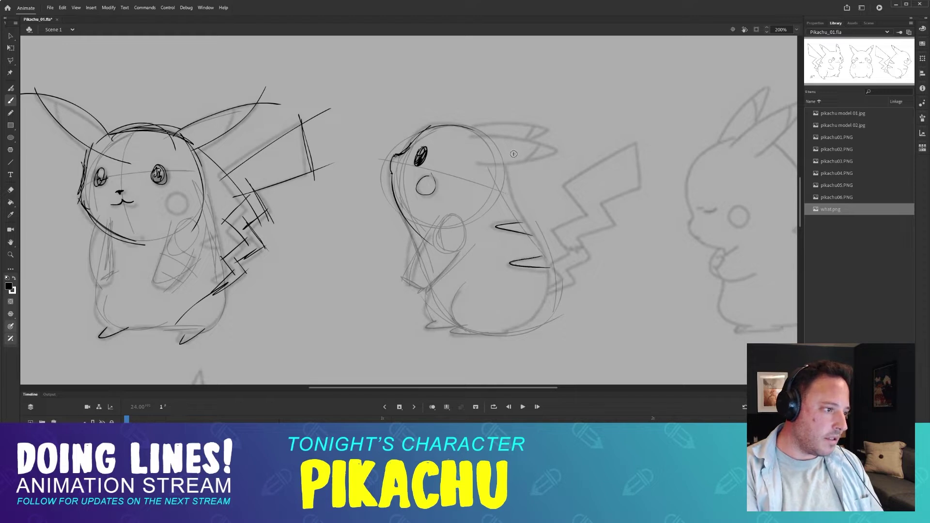
left_click_drag(467, 139, 554, 147)
left_click_drag(478, 163, 557, 149)
left_click_drag(483, 129, 553, 124)
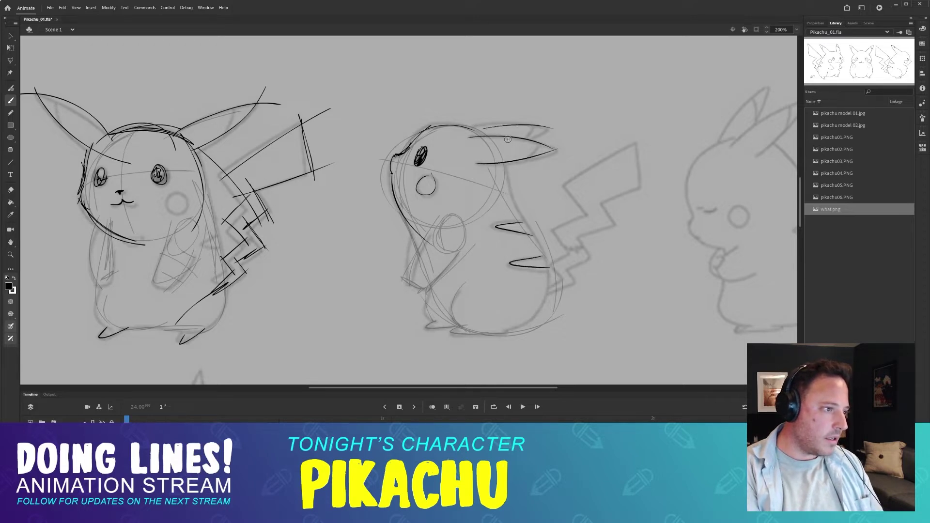
left_click_drag(505, 142, 557, 132)
- Draw the third Pikachu's zigzag tail with long straight strokes, from its base to the broad tip
left_click_drag(620, 194, 563, 187)
left_click_drag(506, 179, 588, 139)
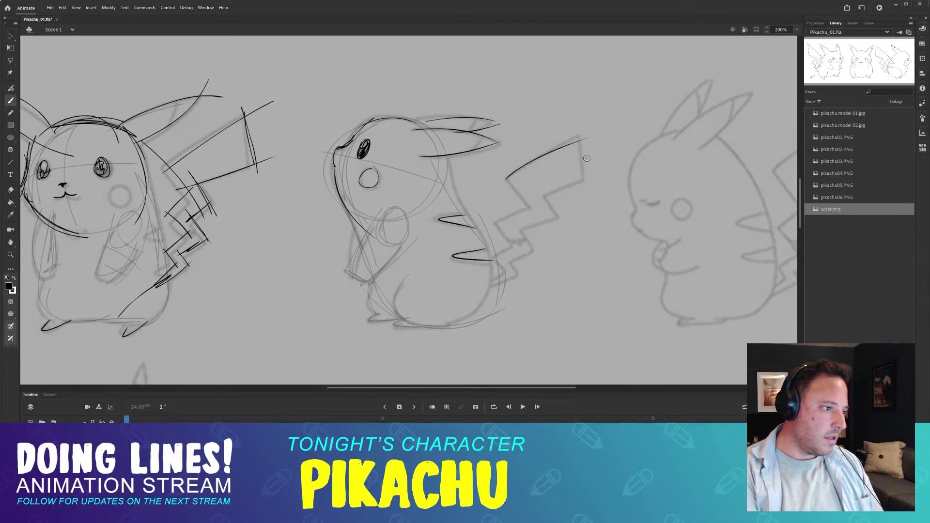
key("ctrl+z")
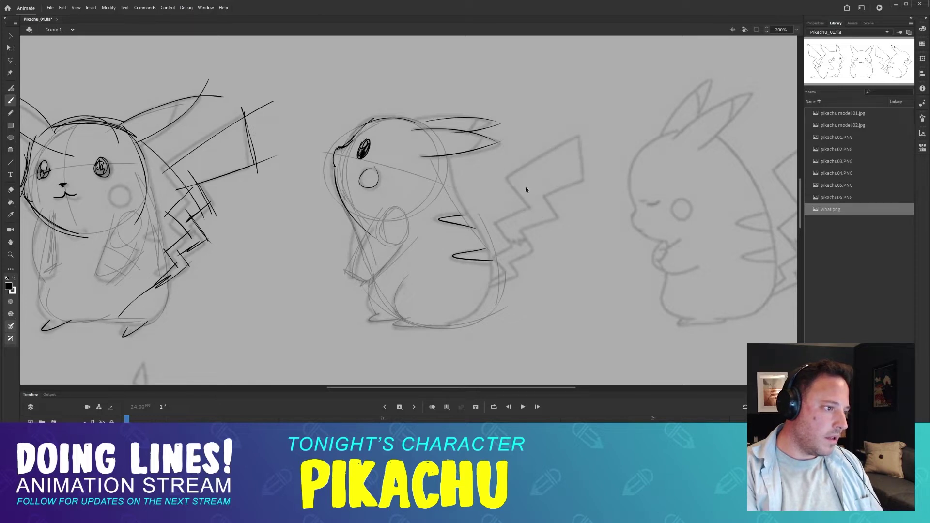
mouse_move(506, 177)
left_mouse_down()
mouse_move(531, 208)
mouse_move(492, 223)
mouse_move(464, 294)
left_mouse_up()
left_click_drag(505, 179, 586, 138)
left_click_drag(516, 212, 608, 171)
mouse_move(577, 120)
left_mouse_down()
mouse_move(581, 178)
mouse_move(558, 224)
mouse_move(507, 237)
mouse_move(535, 256)
mouse_move(506, 262)
mouse_move(480, 294)
left_mouse_up()
- Hide the reference and refine the forehead, muzzle and jaw contour of the horizontal Pikachu in the lower row
key("ctrl+minus")
left_click_drag(427, 327, 434, 197)
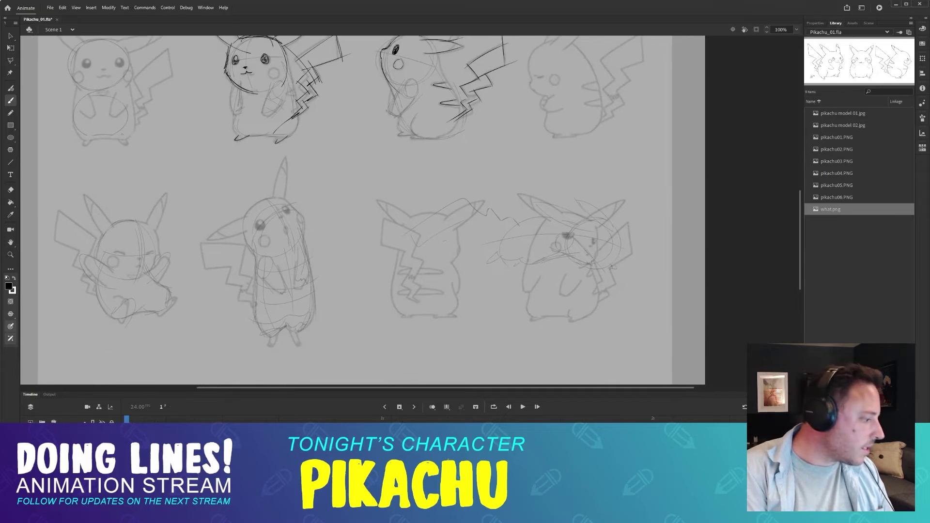
left_click(102, 448)
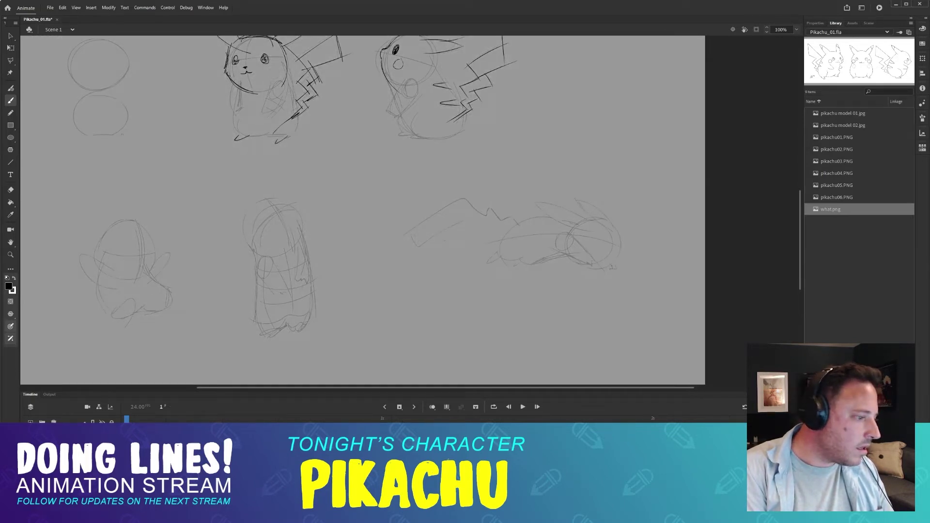
key("ctrl+equal")
left_click_drag(650, 261, 345, 202)
mouse_move(520, 196)
left_mouse_down()
mouse_move(531, 224)
mouse_move(491, 265)
mouse_move(521, 202)
mouse_move(505, 170)
left_mouse_up()
mouse_move(518, 198)
left_mouse_down()
mouse_move(506, 170)
mouse_move(501, 246)
left_mouse_up()
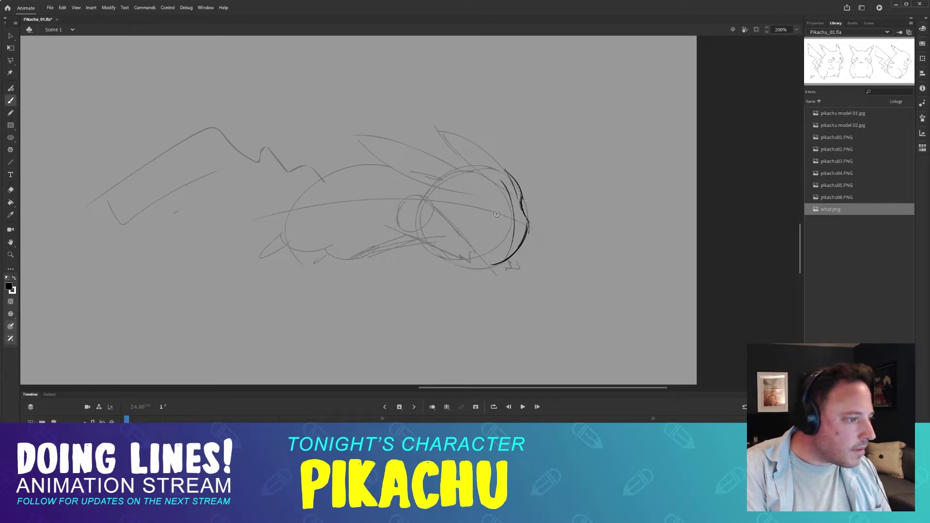
key("ctrl+z")
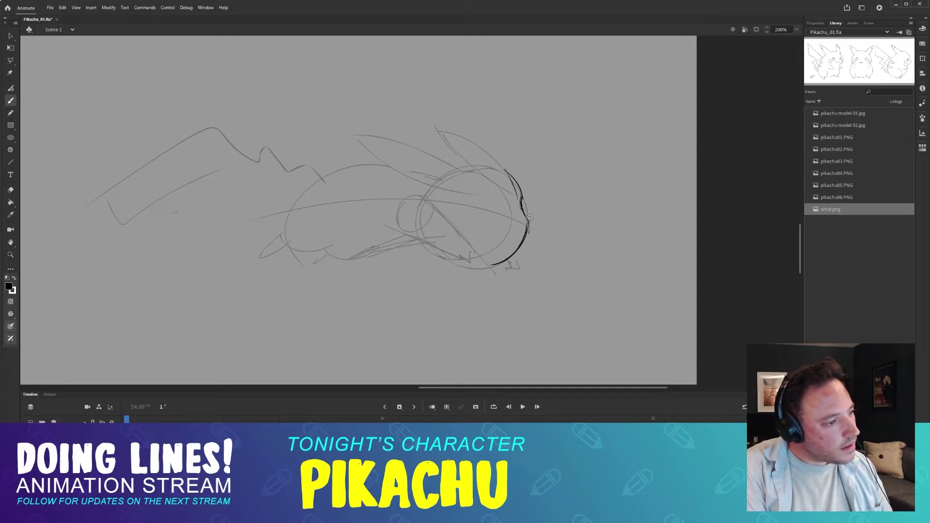
- Draw narrowed angry eyes, a small nose and a mouth mark on the horizontal Pikachu's face
left_click_drag(528, 217, 452, 221)
mouse_move(504, 184)
left_mouse_down()
mouse_move(514, 237)
mouse_move(489, 202)
mouse_move(477, 204)
mouse_move(497, 210)
left_mouse_up()
key("ctrl+z")
key("ctrl+z")
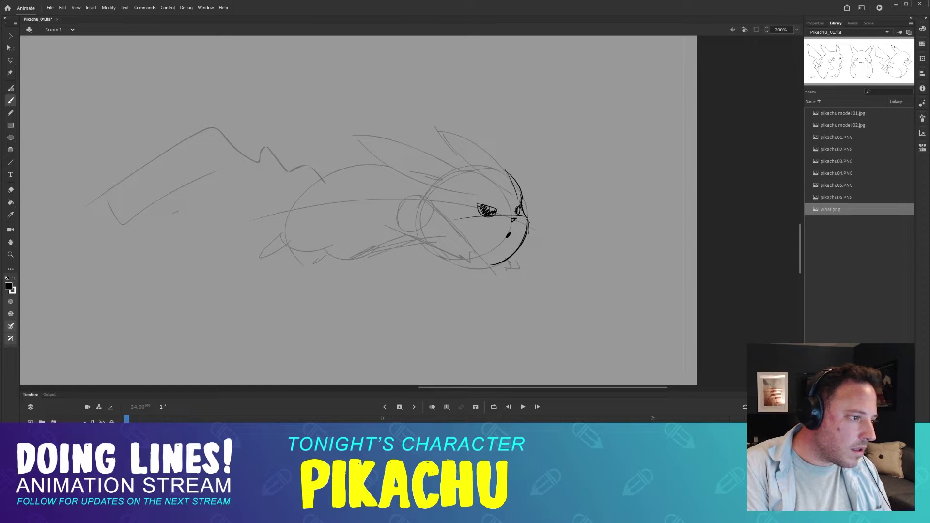
- Erase the horizontal Pikachu's jaw line and redraw it curving from the muzzle back under the cheek
mouse_move(526, 227)
left_mouse_down()
mouse_move(469, 267)
mouse_move(492, 271)
mouse_move(493, 260)
left_mouse_up()
key("e")
key("b")
key("ctrl+z")
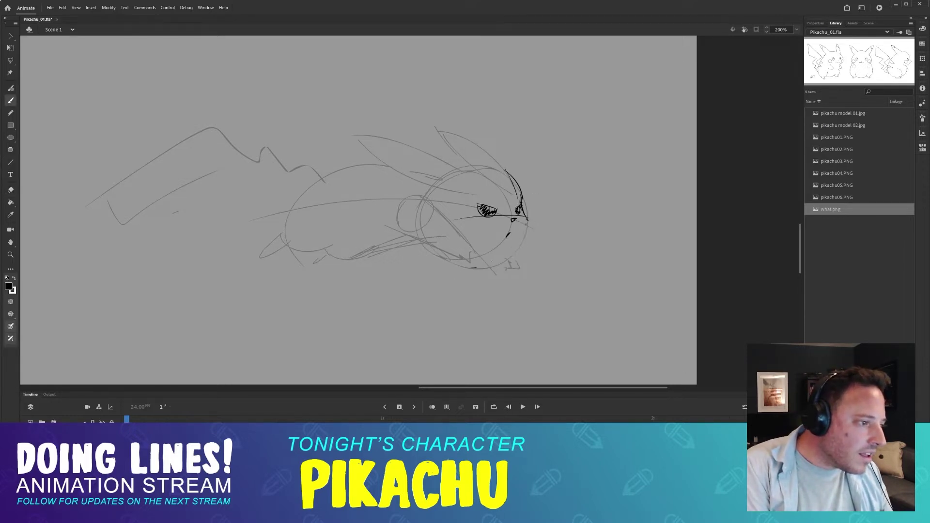
left_click_drag(527, 225, 463, 256)
key("space")
left_click_drag(476, 195, 500, 205)
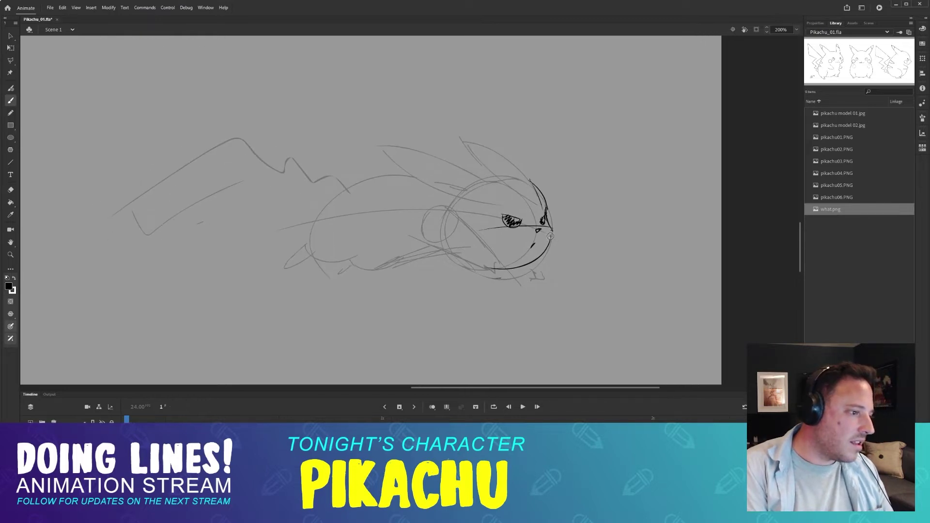
left_click_drag(552, 232, 506, 268)
- Outline the horizontal Pikachu's swept-back ears with their tip markings and strengthen the crown between them
key("space")
left_click_drag(490, 164, 494, 195)
left_click_drag(547, 224, 445, 172)
mouse_move(462, 173)
left_mouse_down()
mouse_move(491, 209)
mouse_move(399, 190)
left_mouse_up()
key("ctrl+z")
mouse_move(489, 210)
left_mouse_down()
mouse_move(407, 184)
mouse_move(476, 223)
left_mouse_up()
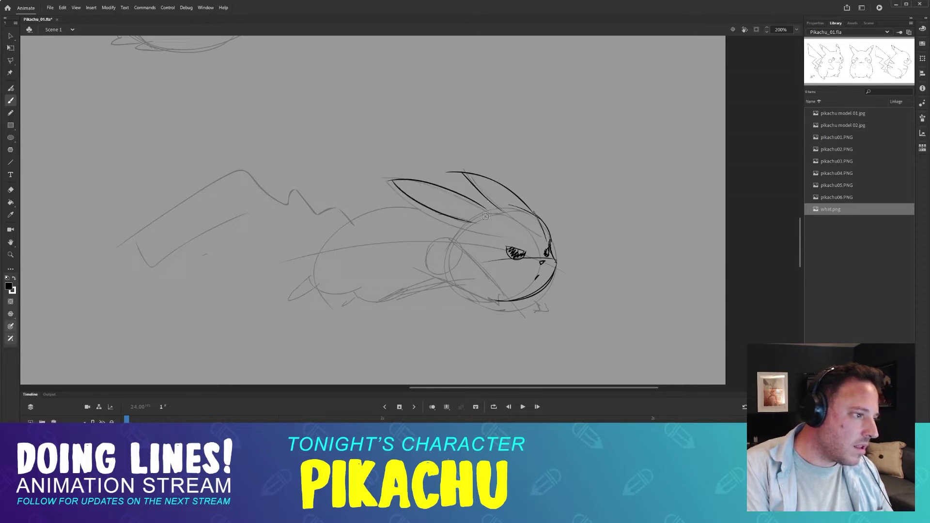
left_click_drag(417, 180, 425, 198)
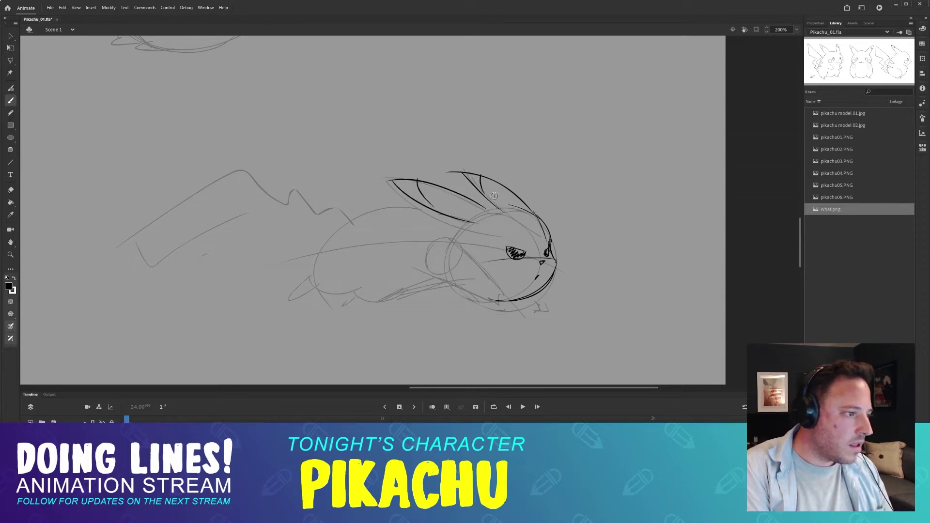
left_click_drag(513, 232, 491, 195)
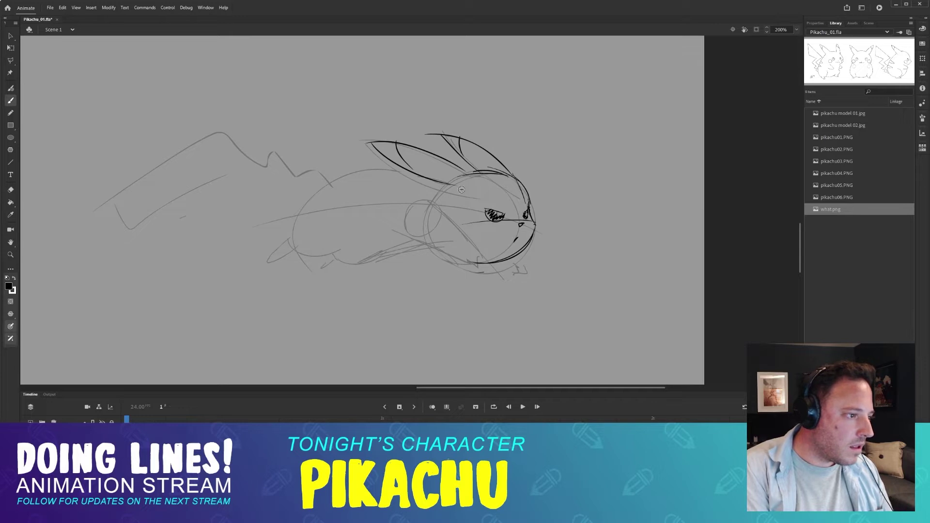
- Reinforce the horizontal Pikachu's crown and outline its back, rump and belly through to the chin
left_click_drag(470, 172, 506, 178)
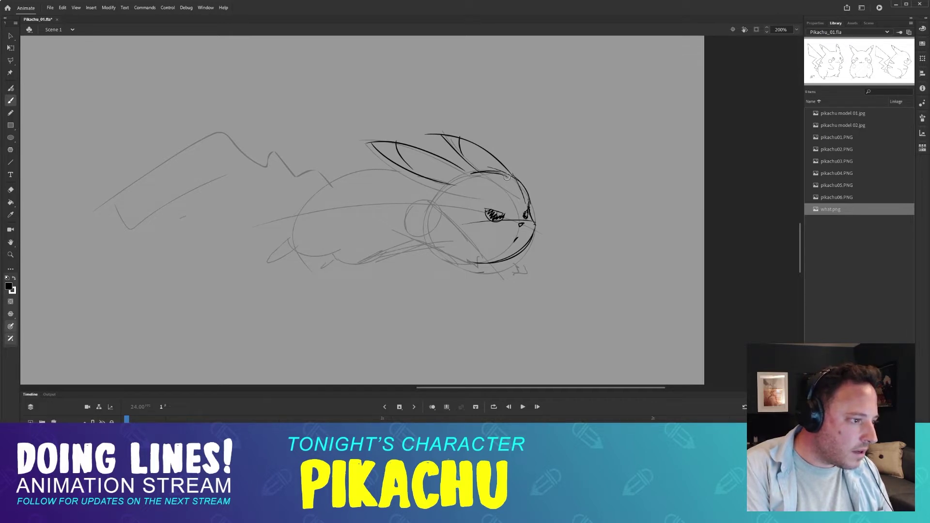
mouse_move(425, 183)
left_mouse_down()
mouse_move(434, 176)
mouse_move(367, 163)
mouse_move(304, 193)
mouse_move(301, 255)
left_mouse_up()
key("ctrl+z")
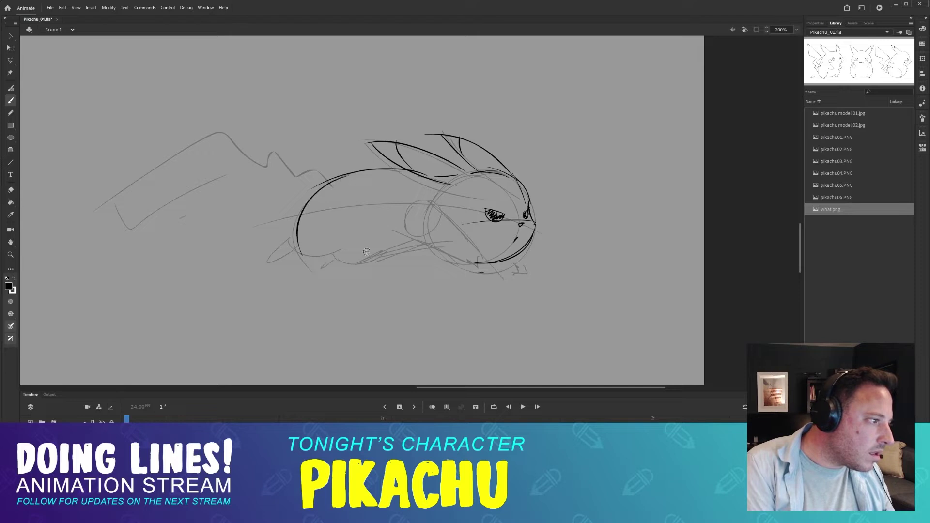
key("ctrl+z")
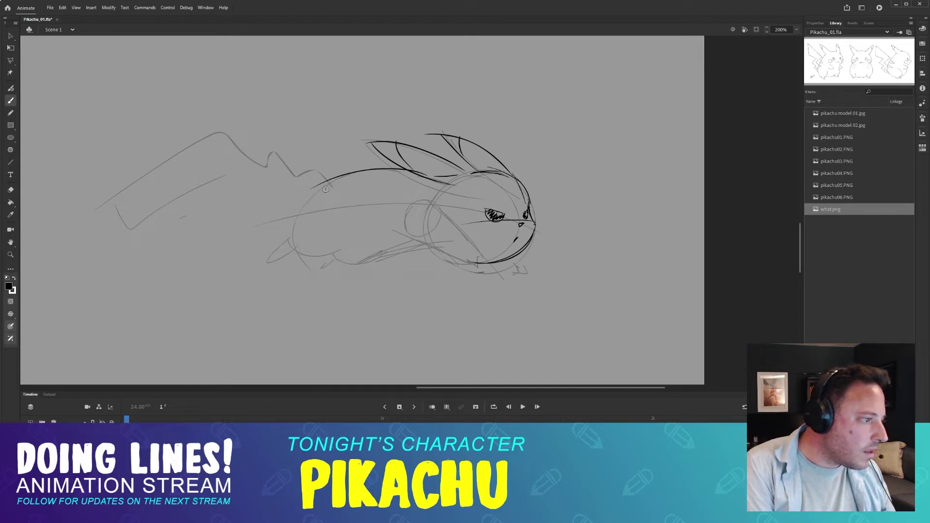
mouse_move(327, 186)
left_mouse_down()
mouse_move(309, 201)
mouse_move(296, 247)
mouse_move(315, 254)
mouse_move(349, 241)
mouse_move(346, 258)
mouse_move(384, 250)
mouse_move(352, 263)
mouse_move(427, 245)
mouse_move(457, 252)
mouse_move(363, 260)
mouse_move(453, 261)
mouse_move(391, 259)
left_mouse_up()
key("ctrl+z")
key("ctrl+z")
key("ctrl+z")
key("ctrl+z")
left_click_drag(386, 262, 454, 258)
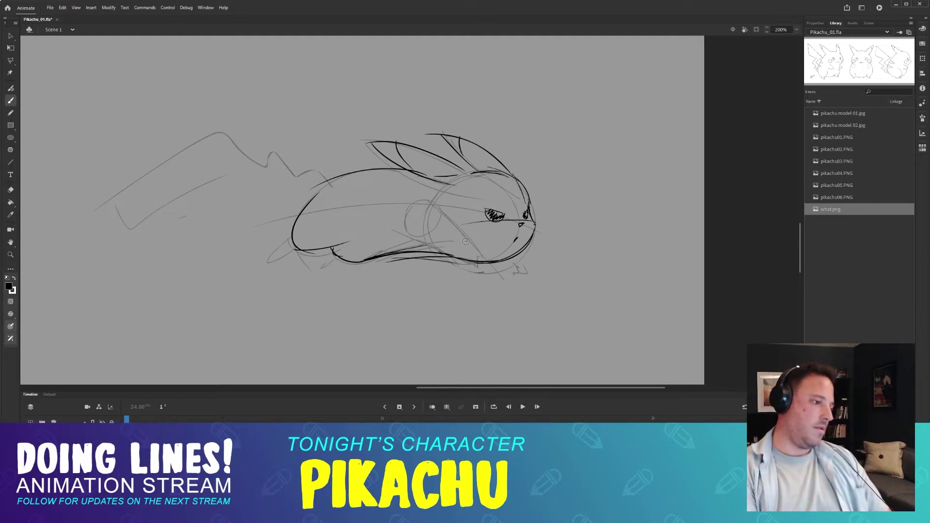
- Draw the horizontal Pikachu's two small hind feet trailing behind the rump and belly
key("e")
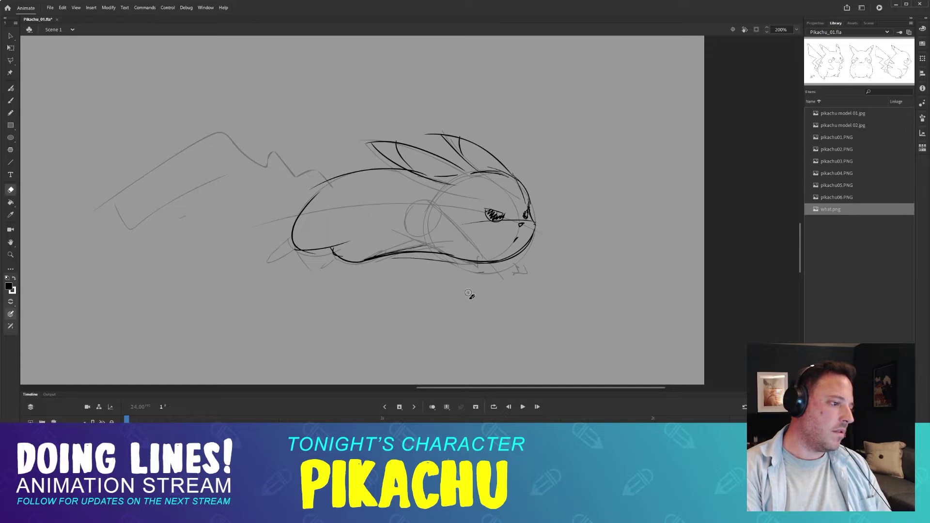
key("b")
left_click_drag(491, 254, 478, 231)
mouse_move(278, 220)
left_mouse_down()
mouse_move(253, 238)
mouse_move(285, 224)
mouse_move(306, 248)
mouse_move(321, 236)
left_mouse_up()
scroll(382, 237, "right", 2)
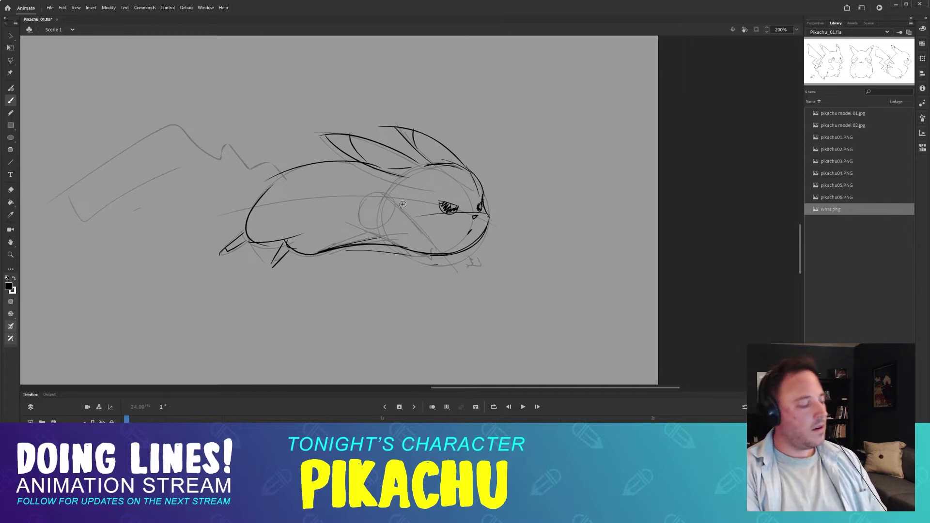
left_click_drag(385, 206, 468, 268)
key("ctrl+z")
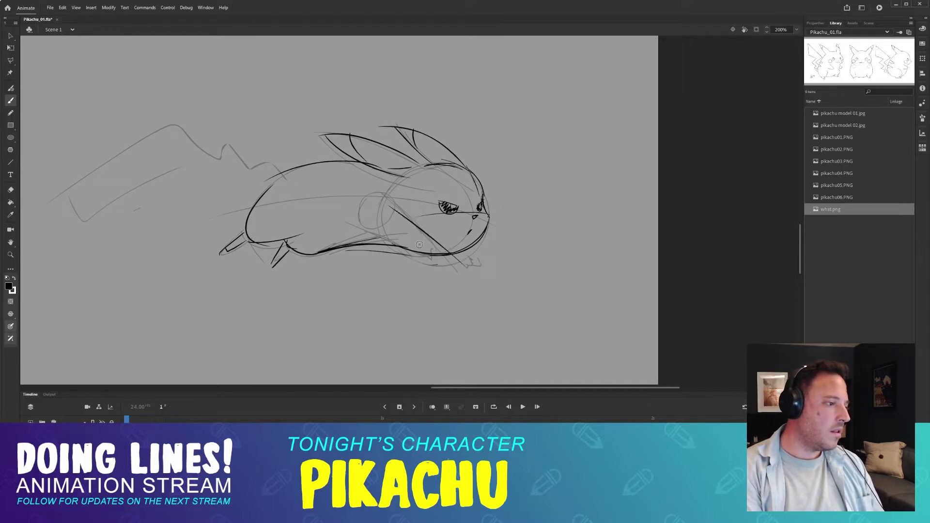
left_click_drag(364, 226, 442, 276)
key("ctrl+z")
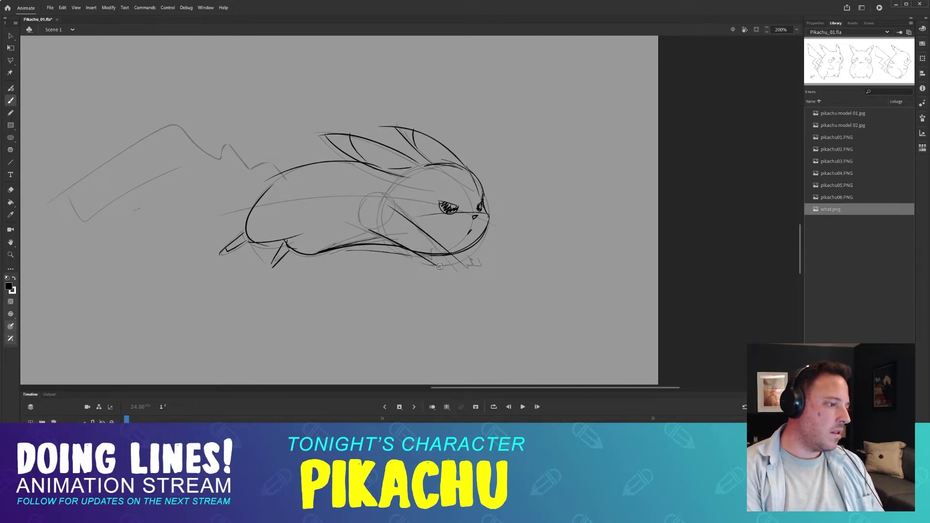
key("ctrl+z")
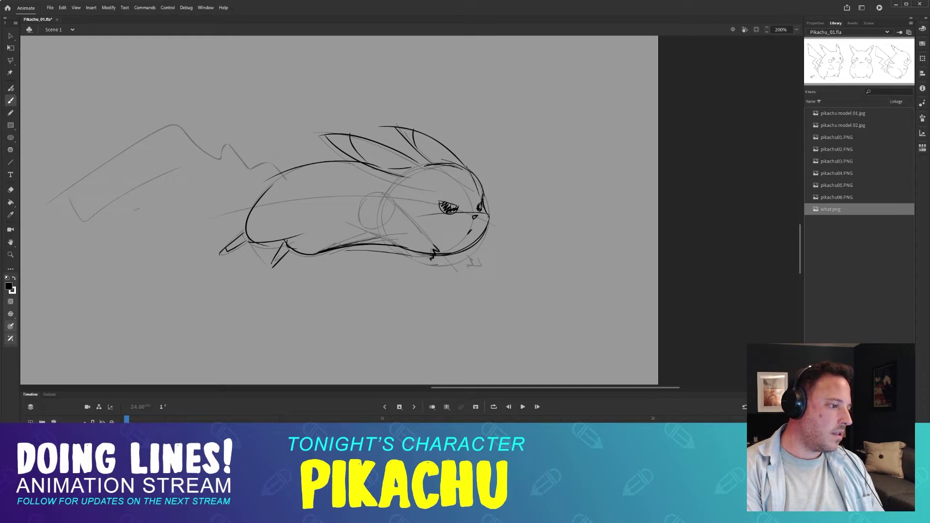
left_click_drag(439, 253, 363, 185)
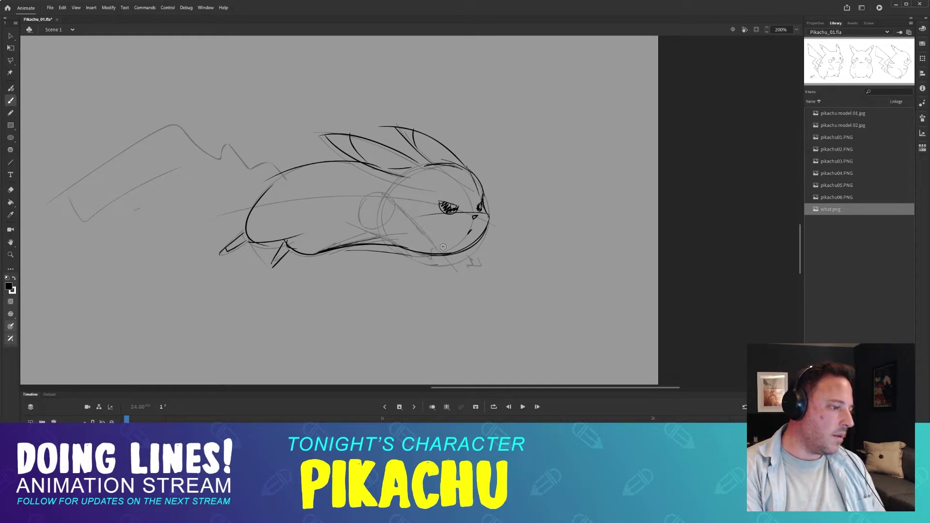
- Erase the jaw and belly line where the near arm crosses, and draw that arm reaching forward to a small paw
key("e")
left_click_drag(443, 254, 413, 252)
key("b")
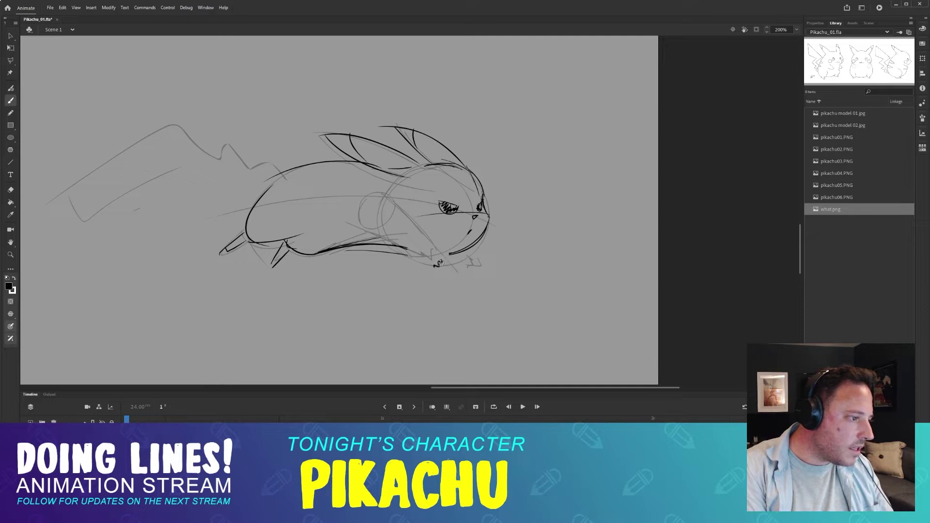
mouse_move(443, 262)
left_mouse_down()
mouse_move(376, 198)
mouse_move(438, 250)
left_mouse_up()
key("ctrl+z")
left_click_drag(366, 226, 435, 274)
key("ctrl+z")
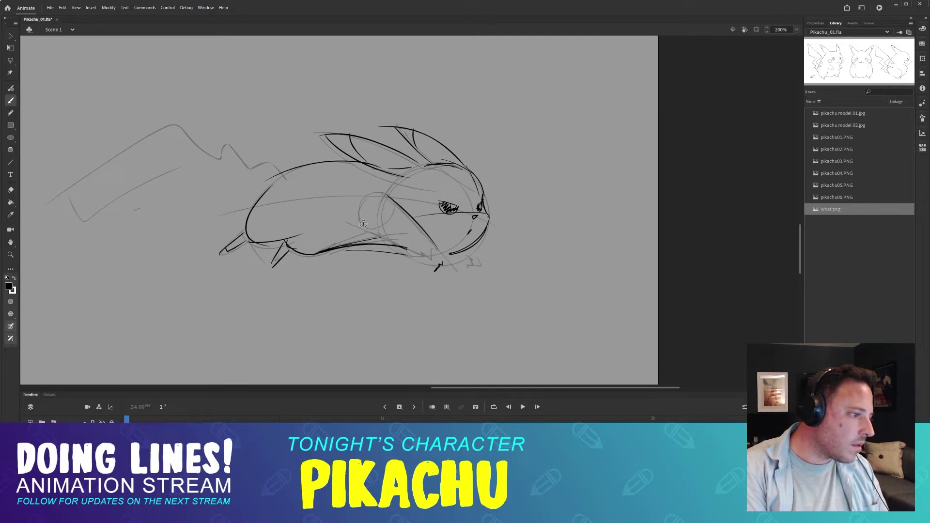
left_click_drag(350, 222, 437, 271)
key("e")
left_click_drag(351, 222, 371, 232)
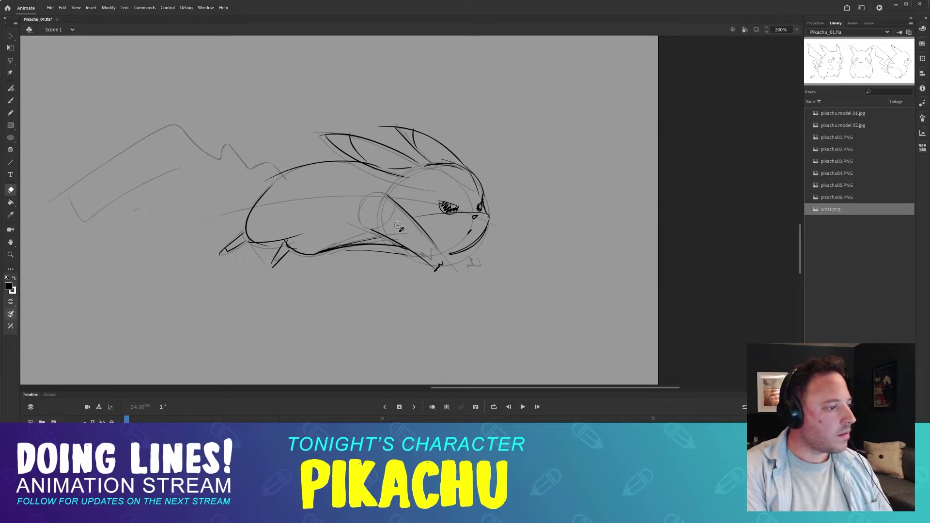
- Draw the horizontal Pikachu's far front paw poking out beneath the chin
key("b")
left_click_drag(474, 260, 486, 267)
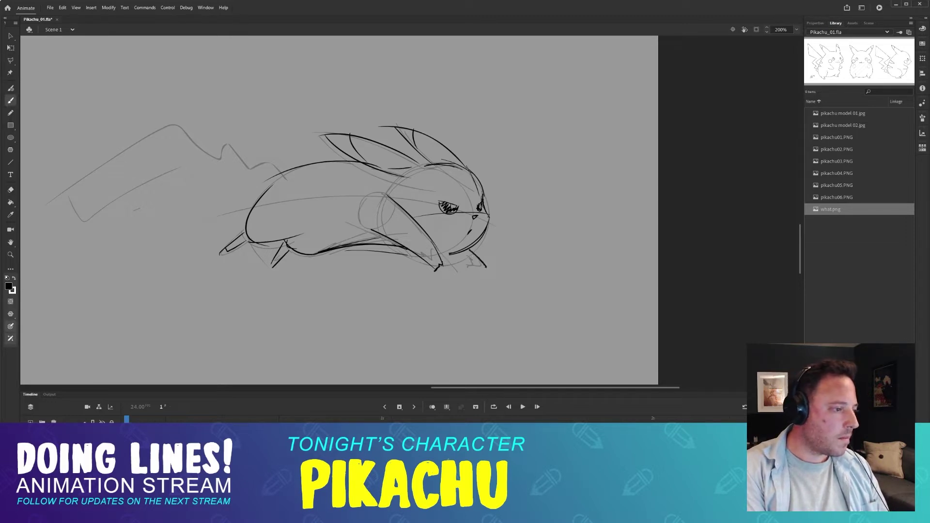
key("ctrl+z")
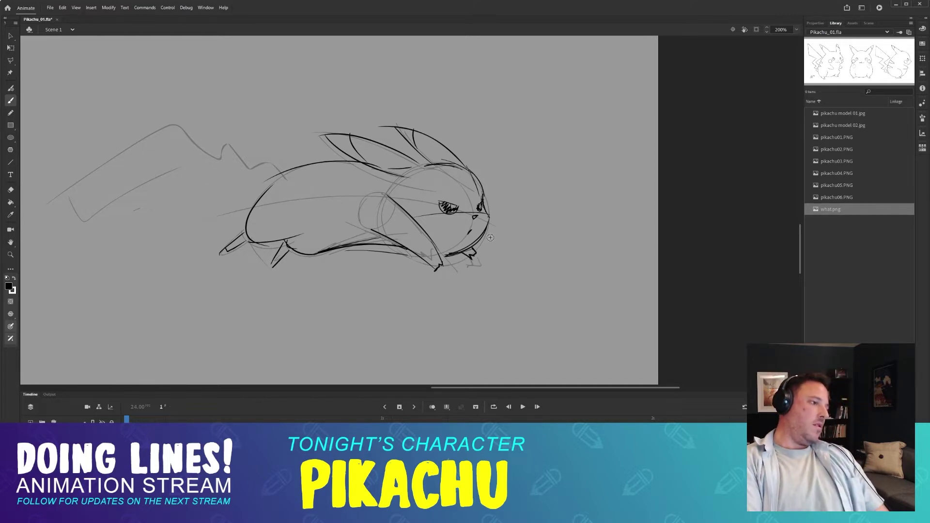
- Add pointed stripes along the horizontal Pikachu's back and outline its zigzag lightning-bolt tail over the rough
mouse_move(261, 160)
left_mouse_down()
mouse_move(295, 185)
mouse_move(277, 135)
left_mouse_up()
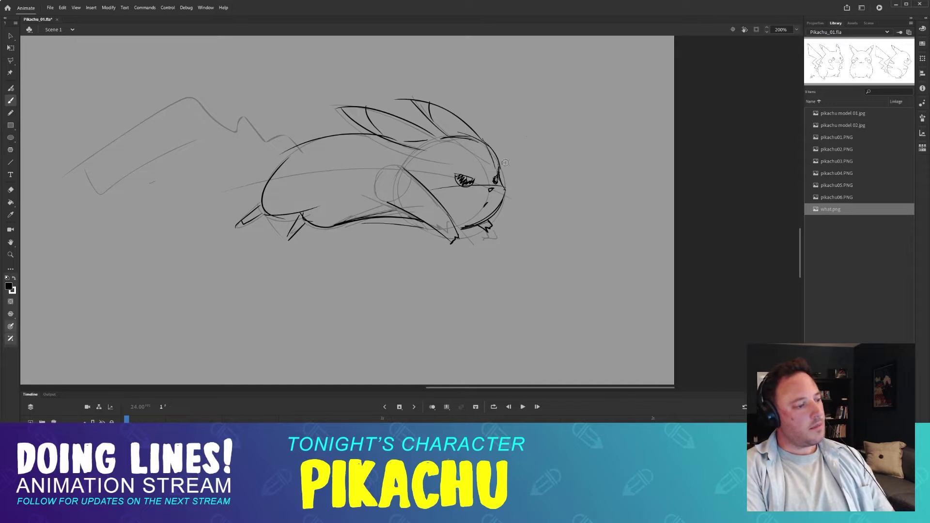
mouse_move(399, 193)
left_mouse_down()
mouse_move(452, 173)
mouse_move(522, 190)
left_mouse_up()
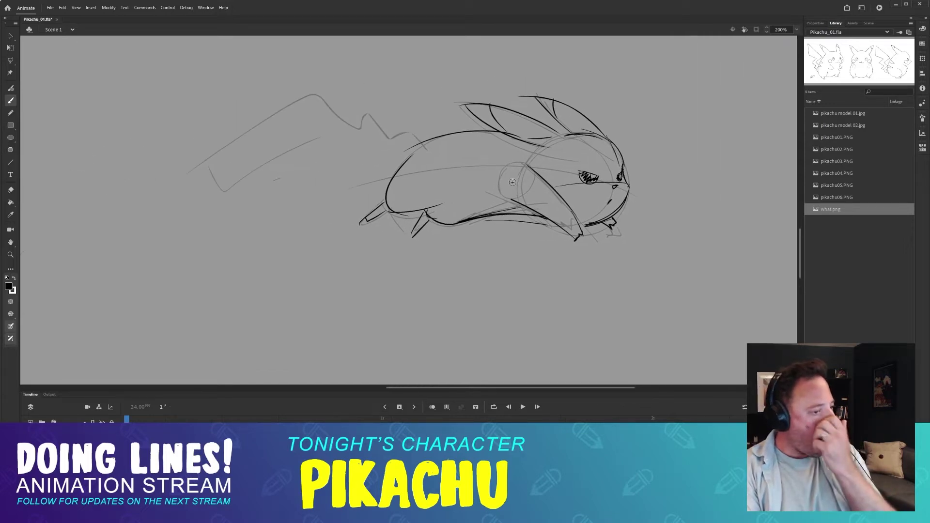
mouse_move(415, 166)
left_mouse_down()
mouse_move(370, 176)
mouse_move(402, 183)
mouse_move(403, 174)
left_mouse_up()
left_click_drag(356, 232, 257, 299)
key("ctrl+minus")
mouse_move(377, 257)
left_mouse_down()
mouse_move(464, 283)
mouse_move(444, 247)
left_mouse_up()
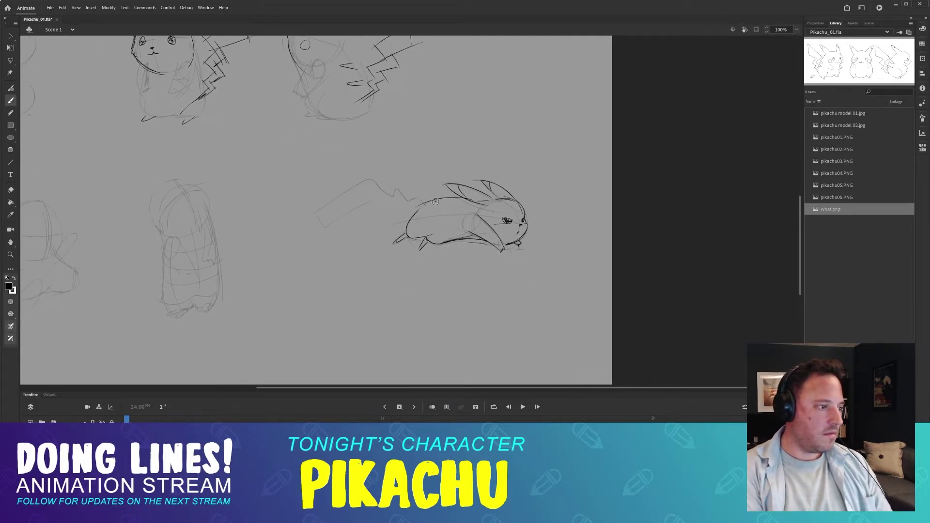
left_click_drag(435, 201, 458, 197)
key("ctrl+z")
key("ctrl+z")
left_click_drag(429, 209, 442, 224)
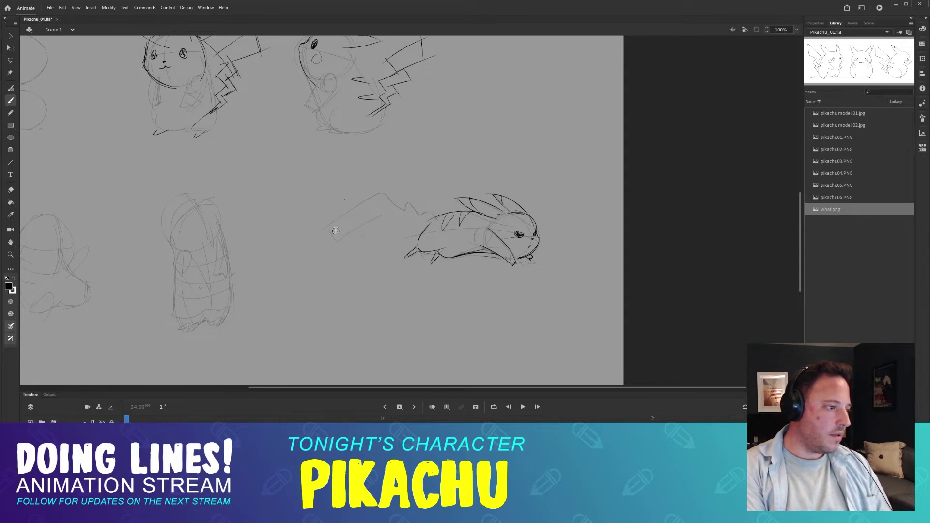
mouse_move(338, 223)
left_mouse_down()
mouse_move(385, 199)
mouse_move(402, 216)
mouse_move(413, 206)
mouse_move(425, 214)
mouse_move(356, 240)
mouse_move(441, 217)
left_mouse_up()
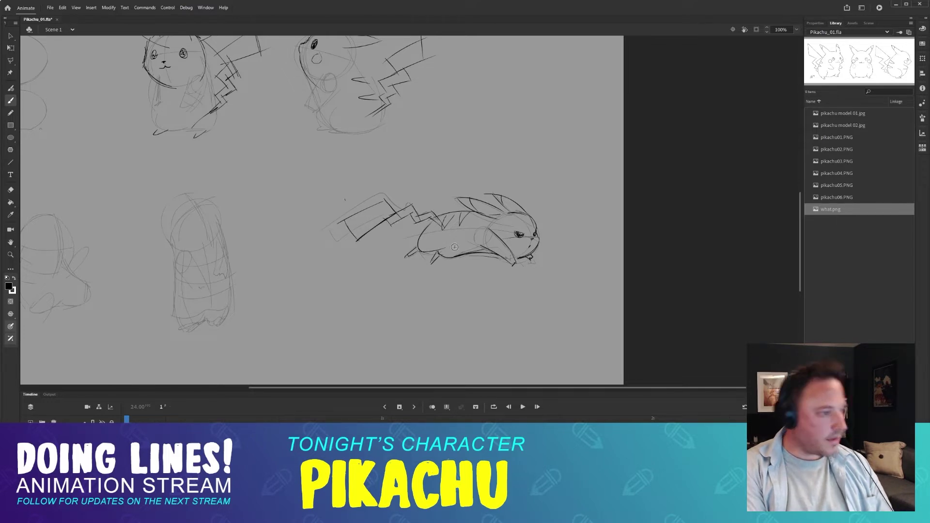
- Hide the rough construction sketch and look over the clean line drawings of the Pikachu poses
left_click(102, 443)
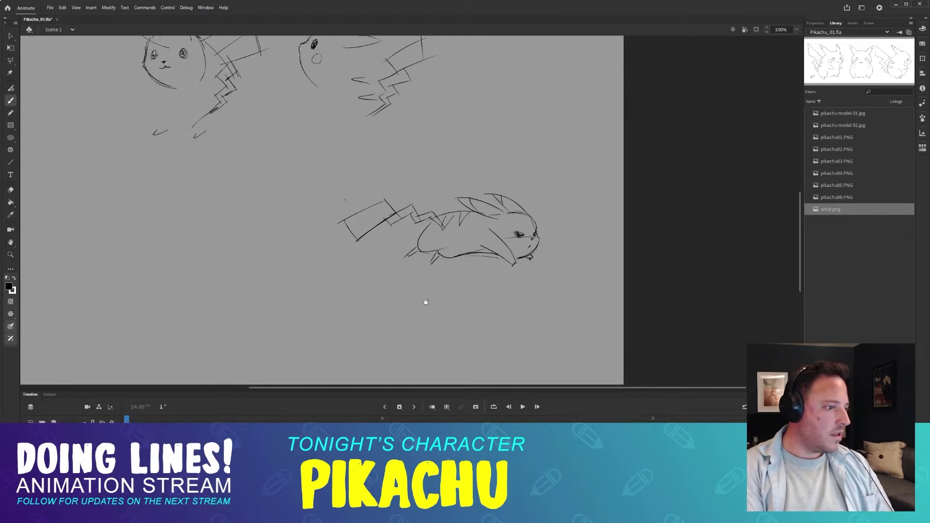
left_click_drag(425, 302, 353, 303)
mouse_move(390, 242)
left_mouse_down()
mouse_move(399, 263)
mouse_move(496, 319)
left_mouse_up()
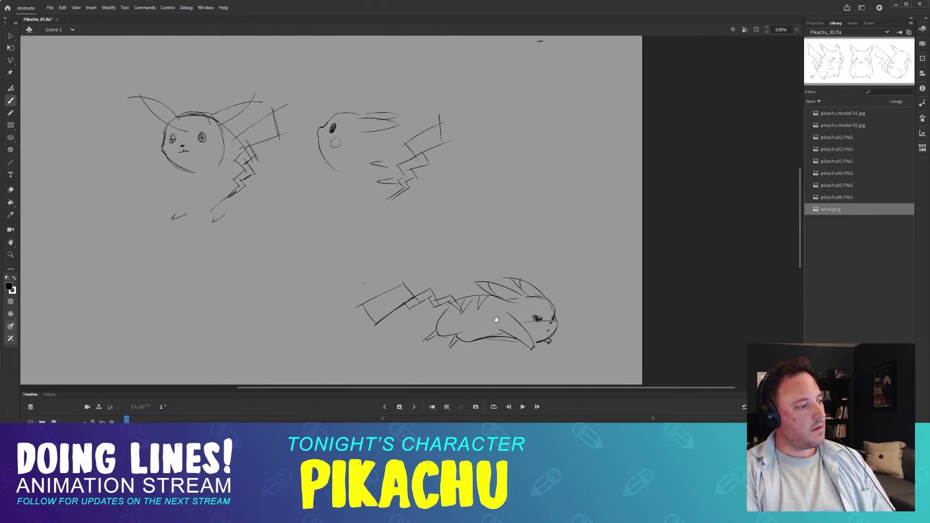
left_click_drag(396, 342, 528, 181)
left_click_drag(440, 209, 317, 317)
mouse_move(378, 260)
left_mouse_down()
mouse_move(424, 329)
mouse_move(534, 285)
mouse_move(488, 206)
left_mouse_up()
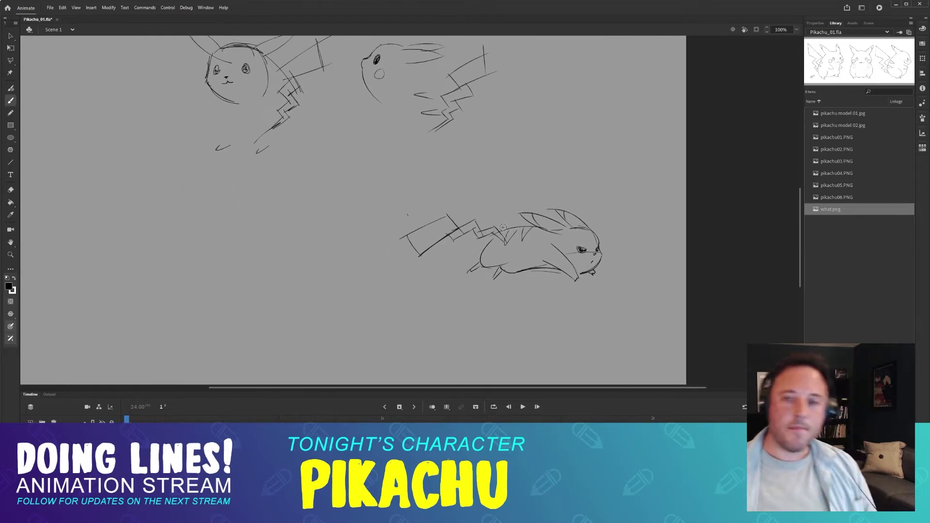
mouse_move(419, 193)
left_mouse_down()
mouse_move(383, 219)
mouse_move(370, 216)
mouse_move(420, 212)
mouse_move(431, 200)
left_mouse_up()
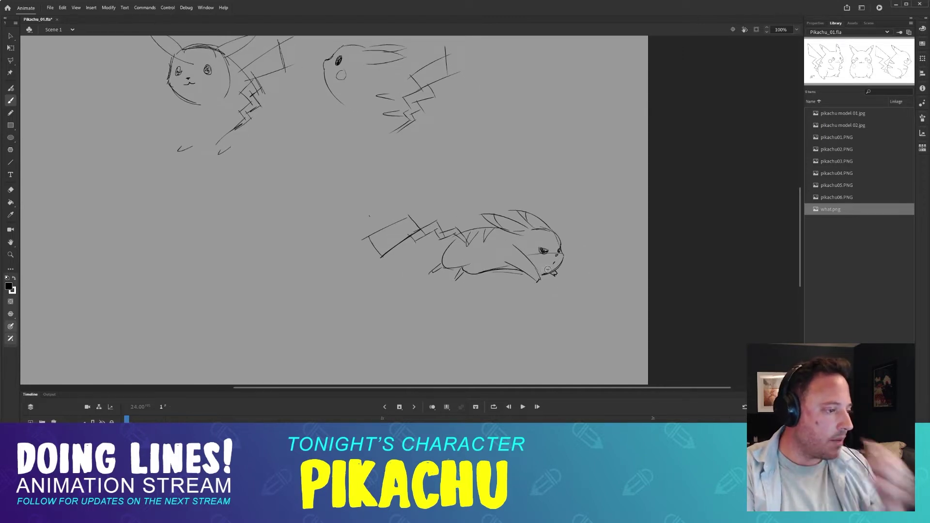
mouse_move(543, 267)
left_mouse_down()
mouse_move(513, 246)
mouse_move(609, 309)
left_mouse_up()
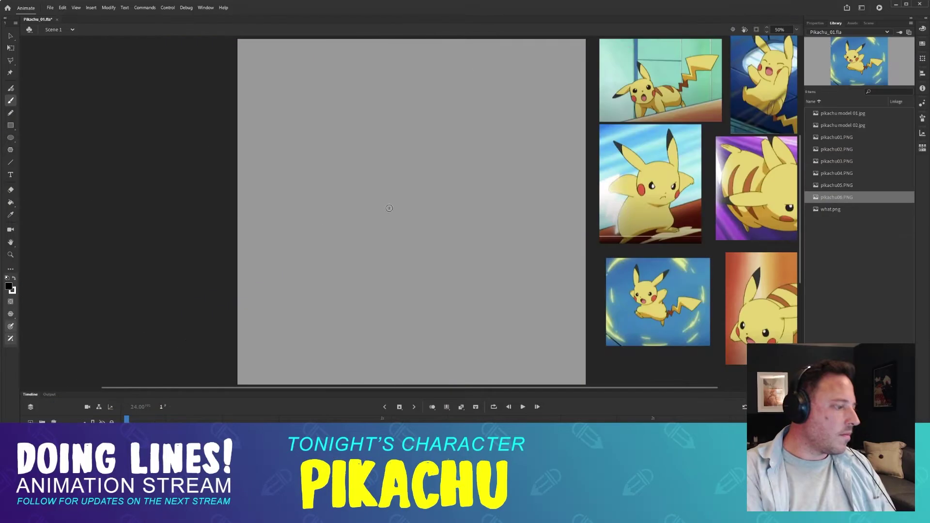
- Sketch a rough head circle on the empty stage beside the Pikachu anime reference images
left_click_drag(384, 188, 427, 177)
mouse_move(437, 220)
left_mouse_down()
mouse_move(434, 228)
mouse_move(432, 210)
left_mouse_up()
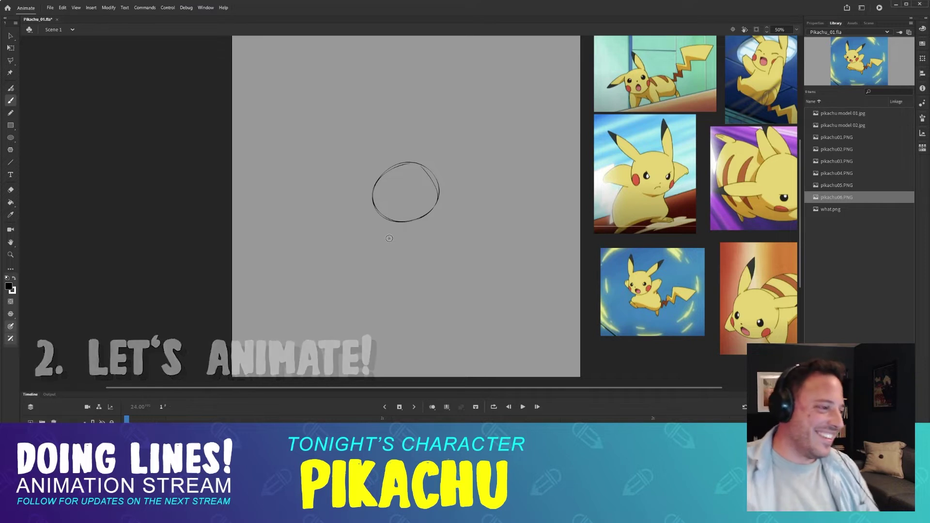
left_click_drag(425, 248, 417, 224)
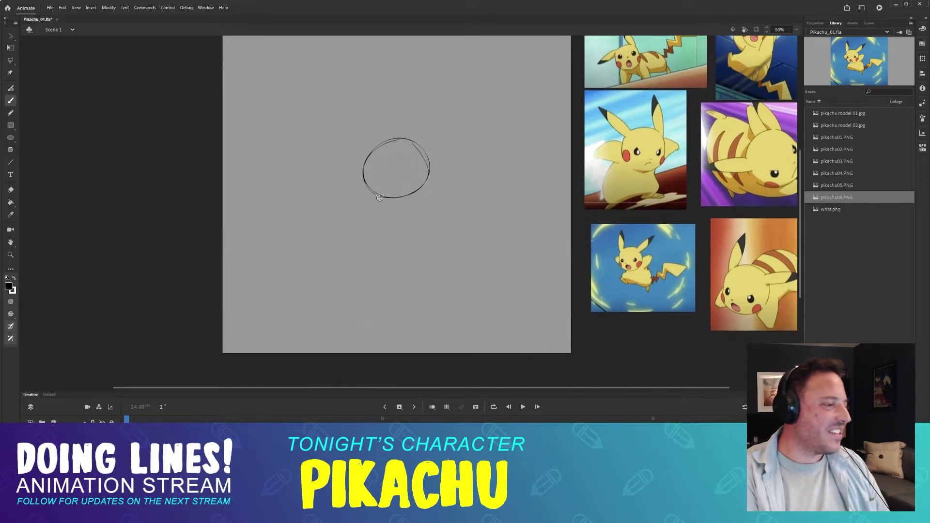
mouse_move(371, 183)
left_mouse_down()
mouse_move(385, 222)
mouse_move(361, 235)
left_mouse_up()
key("ctrl+z")
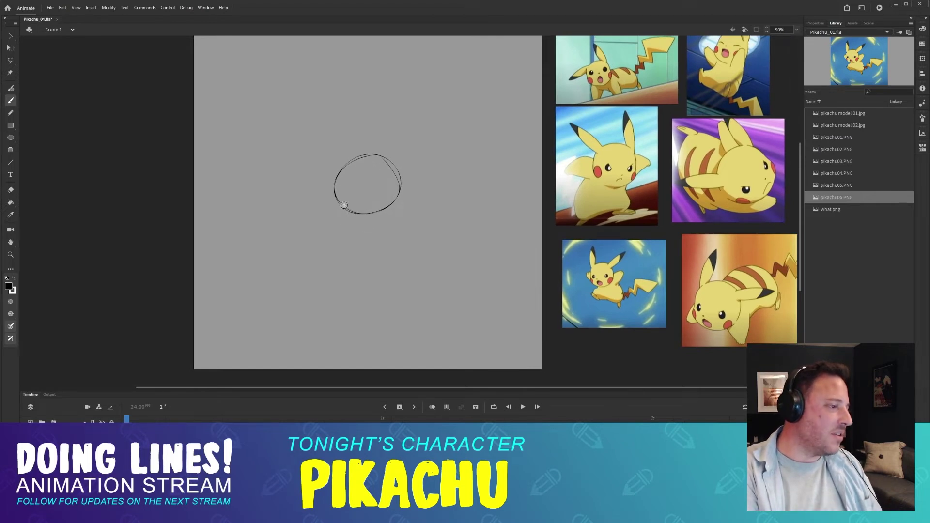
mouse_move(346, 200)
left_mouse_down()
mouse_move(342, 249)
mouse_move(375, 225)
left_mouse_up()
key("ctrl+z")
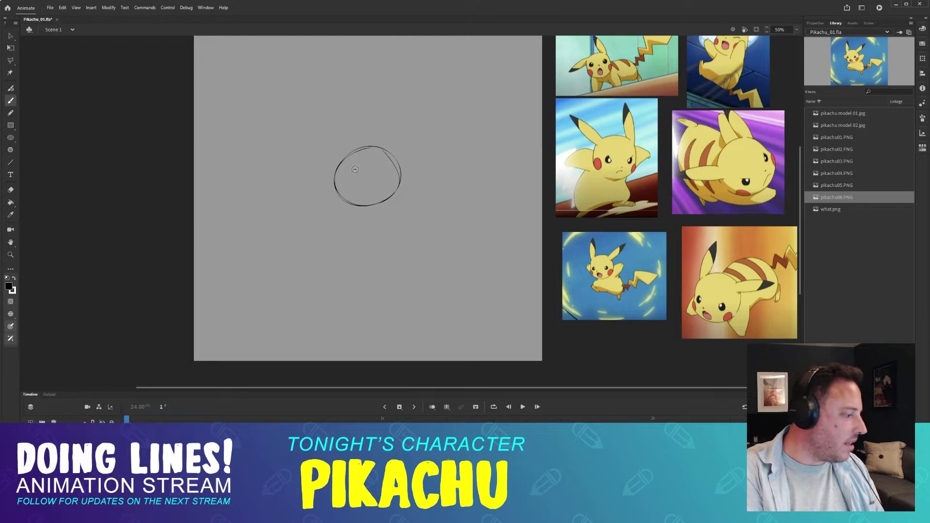
left_click_drag(365, 168, 364, 171)
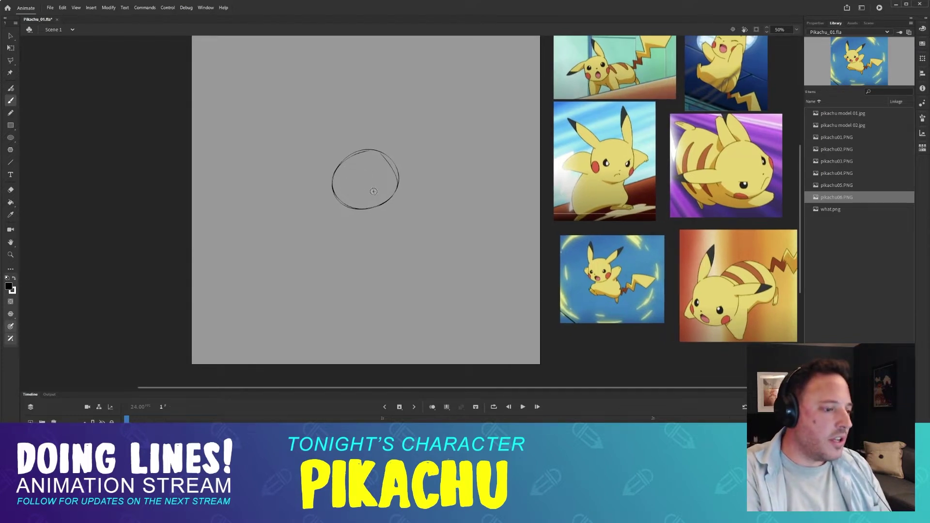
mouse_move(371, 195)
left_mouse_down()
mouse_move(389, 213)
mouse_move(381, 208)
mouse_move(328, 256)
left_mouse_up()
key("ctrl+z")
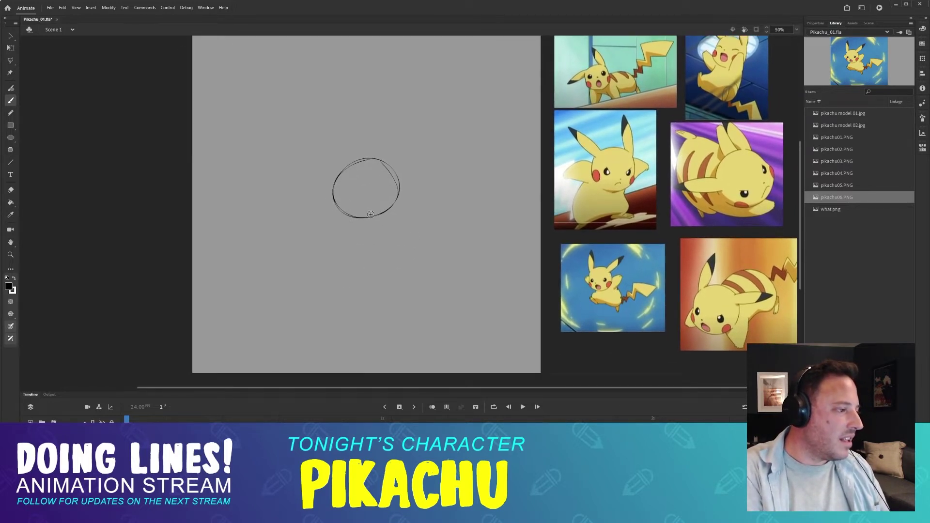
- Add a vertical centre line and a low curved horizontal guide across the head circle
mouse_move(362, 164)
left_mouse_down()
mouse_move(362, 216)
mouse_move(402, 195)
mouse_move(362, 206)
mouse_move(365, 183)
mouse_move(399, 228)
left_mouse_up()
key("ctrl+z")
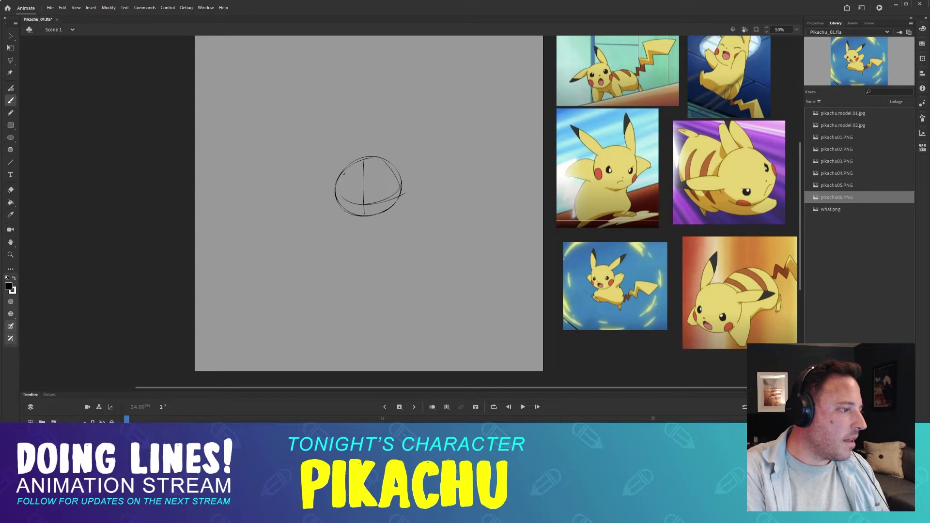
mouse_move(342, 173)
left_mouse_down()
mouse_move(390, 123)
mouse_move(346, 173)
left_mouse_up()
key("ctrl+z")
mouse_move(390, 221)
left_mouse_down()
mouse_move(391, 205)
mouse_move(336, 236)
left_mouse_up()
key("ctrl+z")
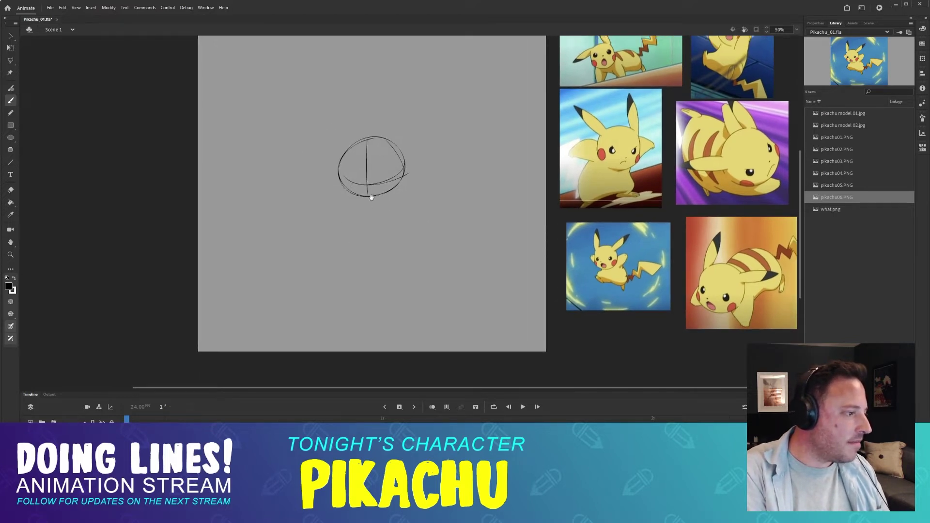
- Rough in the torso below the head with two flaring sides and a wavy bottom edge
mouse_move(371, 197)
left_mouse_down()
mouse_move(373, 225)
mouse_move(329, 243)
mouse_move(339, 263)
left_mouse_up()
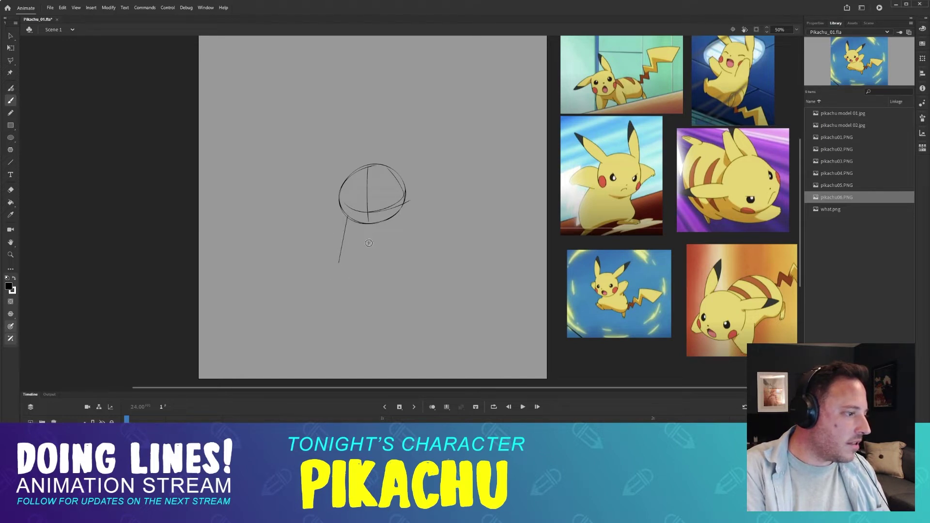
mouse_move(361, 229)
left_mouse_down()
mouse_move(340, 258)
mouse_move(355, 222)
mouse_move(357, 262)
mouse_move(392, 283)
mouse_move(411, 277)
left_mouse_up()
key("ctrl+z")
key("ctrl+z")
key("ctrl+z")
key("ctrl+z")
mouse_move(401, 213)
left_mouse_down()
mouse_move(408, 252)
mouse_move(413, 243)
left_mouse_up()
left_click_drag(402, 212, 410, 280)
- Rough in two outstretched arms beside the torso and small pointed feet along its base
mouse_move(343, 220)
left_mouse_down()
mouse_move(316, 239)
mouse_move(355, 233)
left_mouse_up()
key("ctrl+z")
left_click_drag(410, 207, 448, 226)
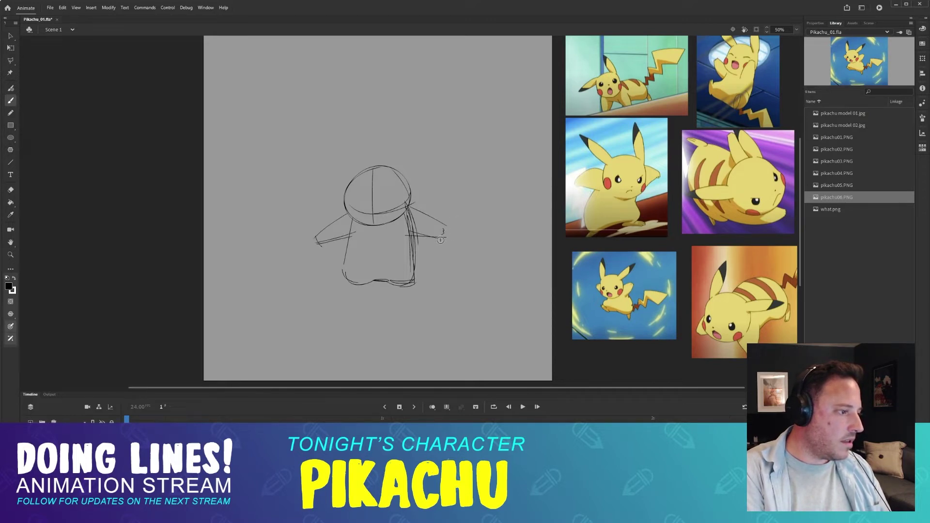
left_click_drag(347, 287, 417, 289)
left_click_drag(384, 253, 395, 261)
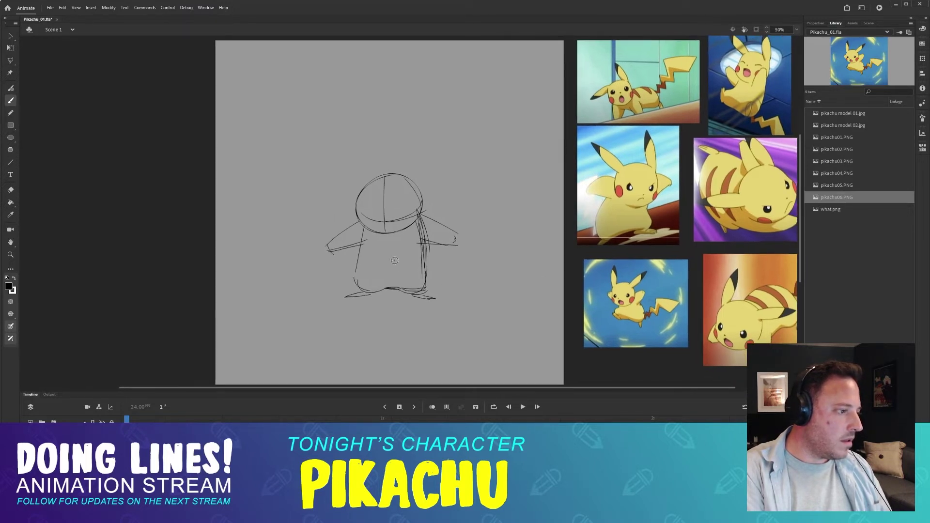
left_click_drag(434, 285, 440, 291)
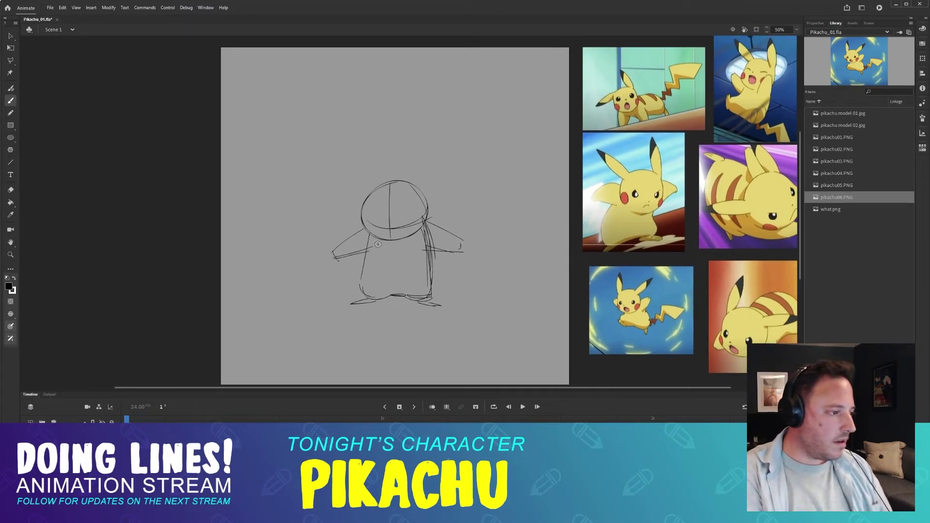
- Try boxy rough pistols extending outward from both of Pikachu's hands
mouse_move(330, 236)
left_mouse_down()
mouse_move(356, 254)
mouse_move(290, 264)
mouse_move(305, 273)
mouse_move(318, 241)
mouse_move(310, 275)
left_mouse_up()
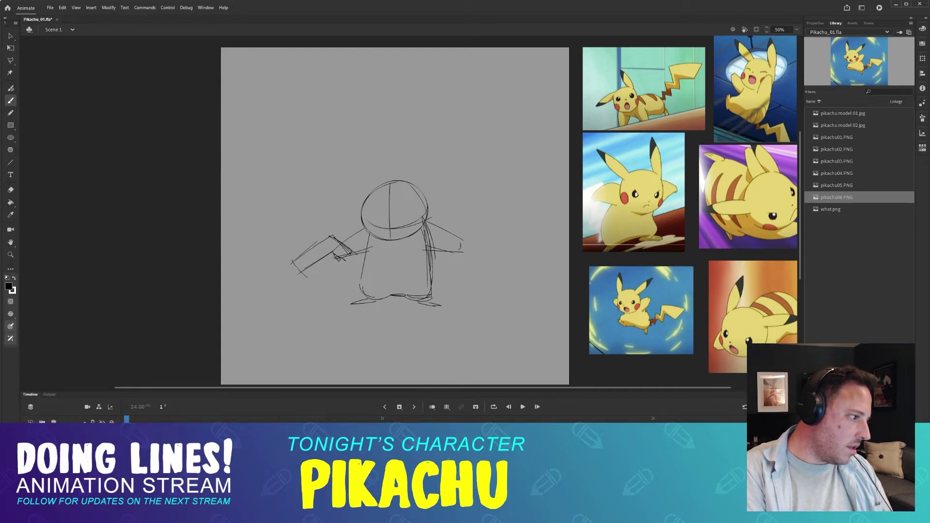
left_click_drag(304, 275, 338, 250)
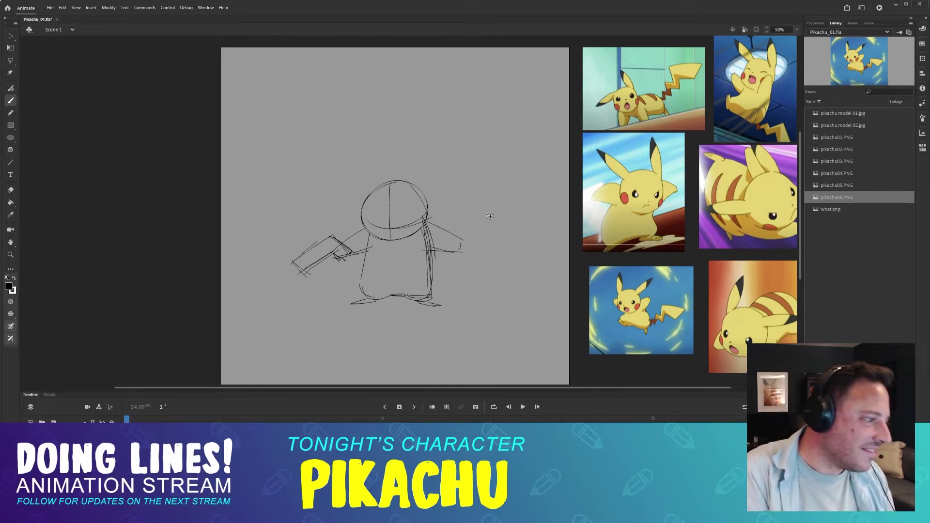
mouse_move(456, 234)
left_mouse_down()
mouse_move(461, 251)
mouse_move(492, 235)
mouse_move(444, 227)
left_mouse_up()
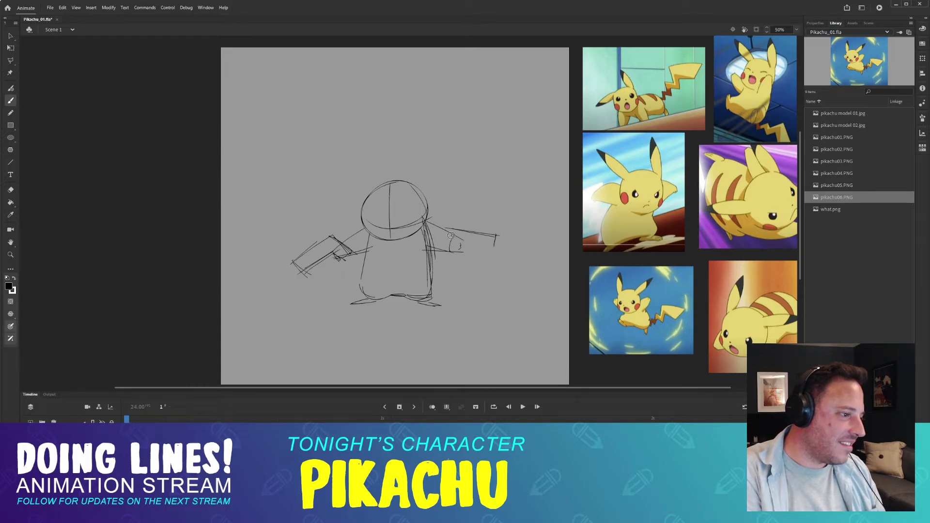
key("ctrl+z")
key("ctrl+z")
mouse_move(453, 234)
left_mouse_down()
mouse_move(447, 254)
mouse_move(458, 251)
mouse_move(446, 238)
mouse_move(445, 256)
mouse_move(456, 245)
mouse_move(492, 247)
mouse_move(464, 232)
mouse_move(503, 240)
mouse_move(443, 228)
left_mouse_up()
key("ctrl+z")
key("ctrl+z")
key("ctrl+z")
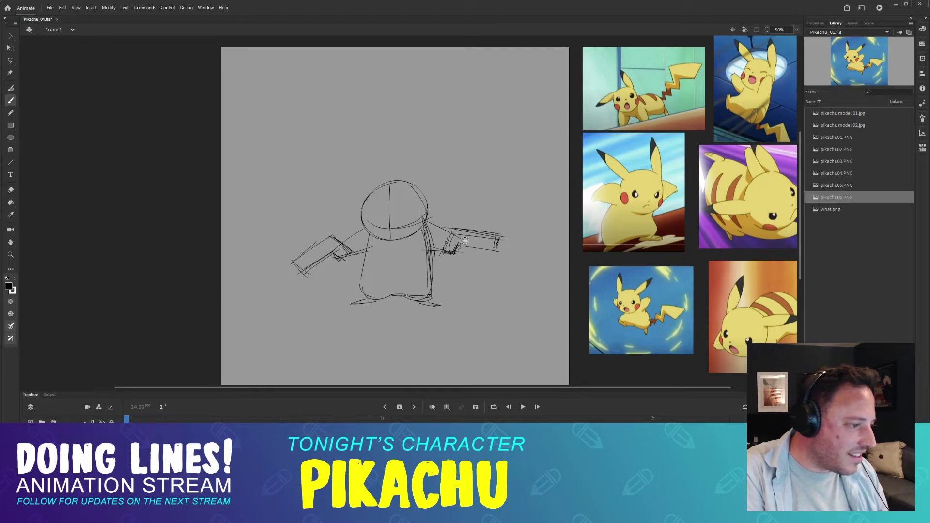
mouse_move(332, 237)
left_mouse_down()
mouse_move(295, 264)
mouse_move(313, 275)
mouse_move(346, 250)
left_mouse_up()
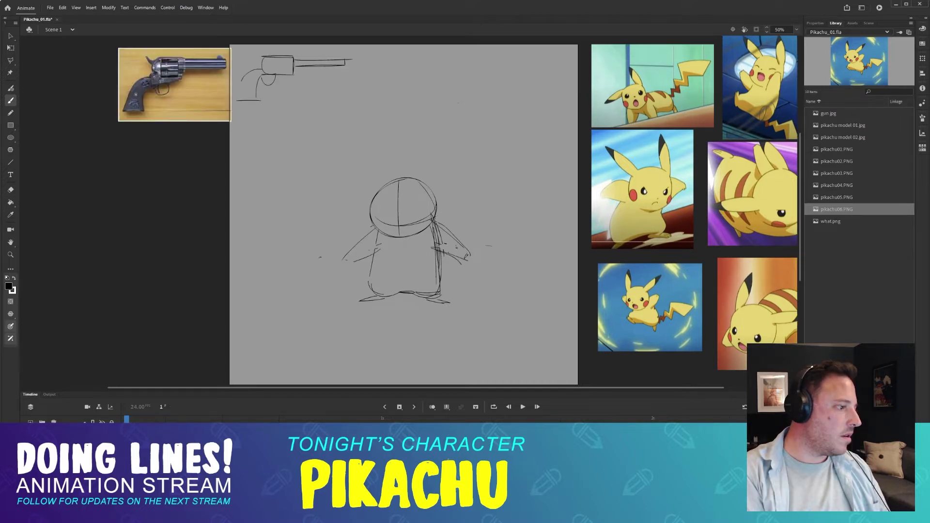
- Rough in a hand gripping a downward-angled revolver on the viewer's left, and erase the gun's cylinder and barrel
mouse_move(320, 257)
left_mouse_down()
mouse_move(336, 238)
mouse_move(326, 241)
mouse_move(368, 261)
mouse_move(315, 263)
mouse_move(289, 291)
mouse_move(323, 253)
mouse_move(296, 288)
left_mouse_up()
key("ctrl+z")
key("ctrl+z")
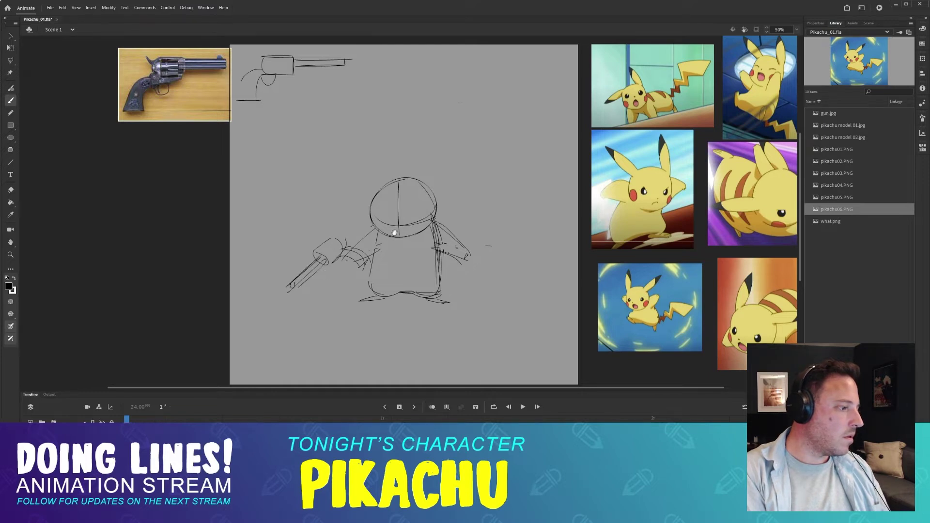
left_click_drag(395, 232, 366, 224)
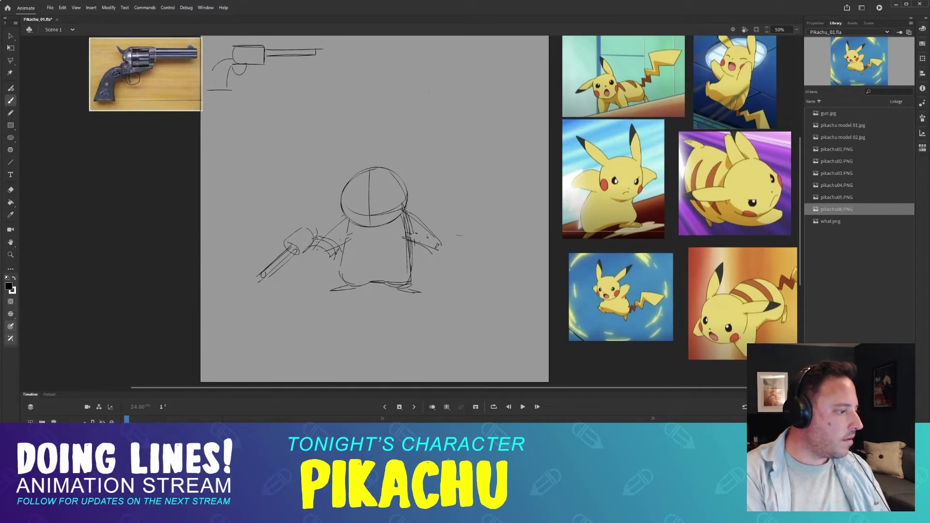
key("e")
mouse_move(308, 227)
left_mouse_down()
mouse_move(289, 240)
mouse_move(280, 265)
mouse_move(314, 234)
mouse_move(271, 274)
mouse_move(298, 245)
left_mouse_up()
key("b")
key("e")
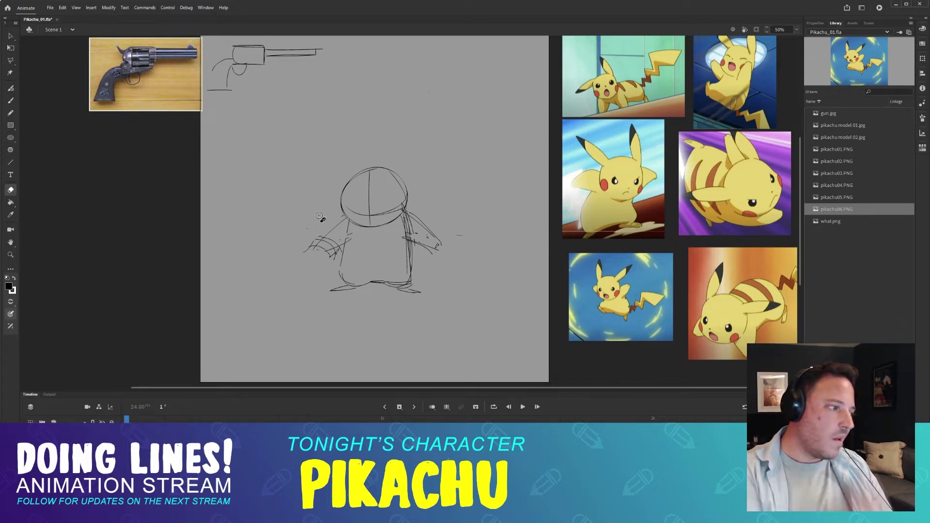
- Redraw the viewer's-left revolver with a boxy cylinder and a slim barrel angled down and outward
key("b")
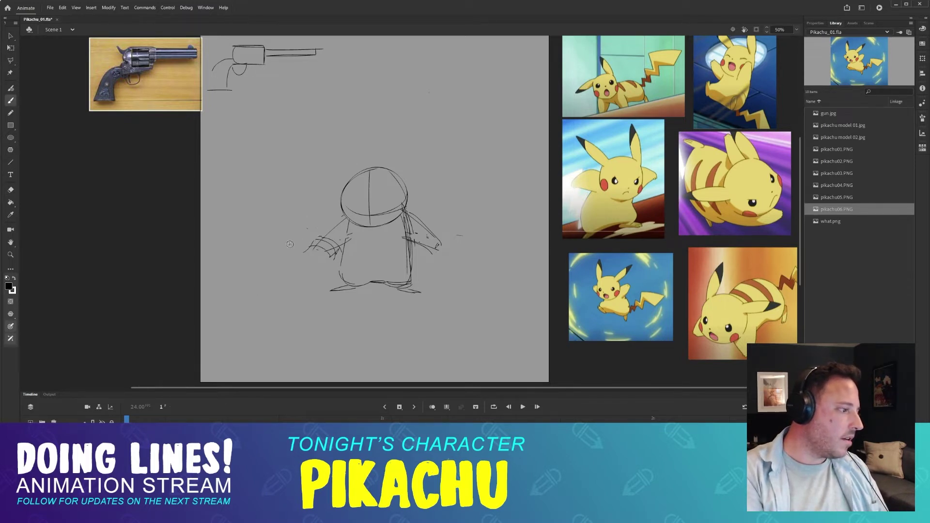
mouse_move(306, 232)
left_mouse_down()
mouse_move(291, 248)
mouse_move(311, 245)
mouse_move(266, 278)
left_mouse_up()
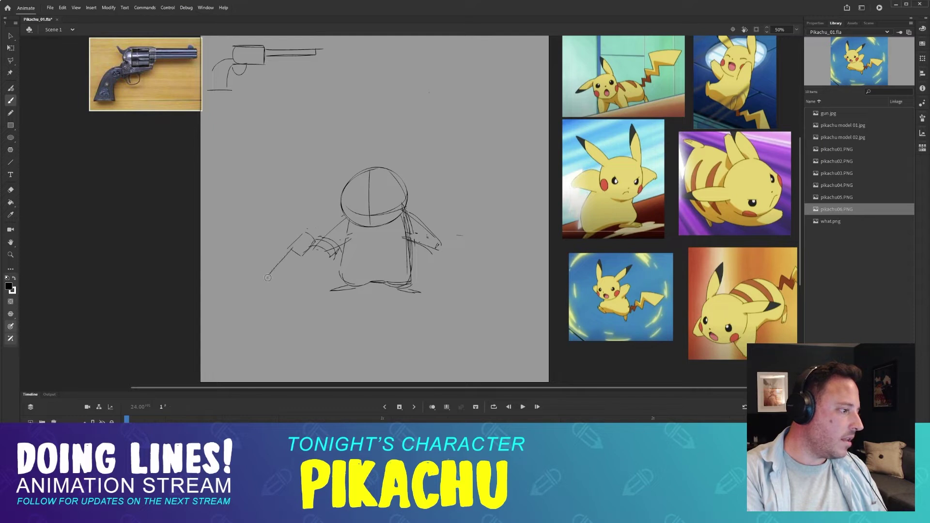
left_click_drag(296, 252, 274, 272)
left_click_drag(296, 239, 289, 247)
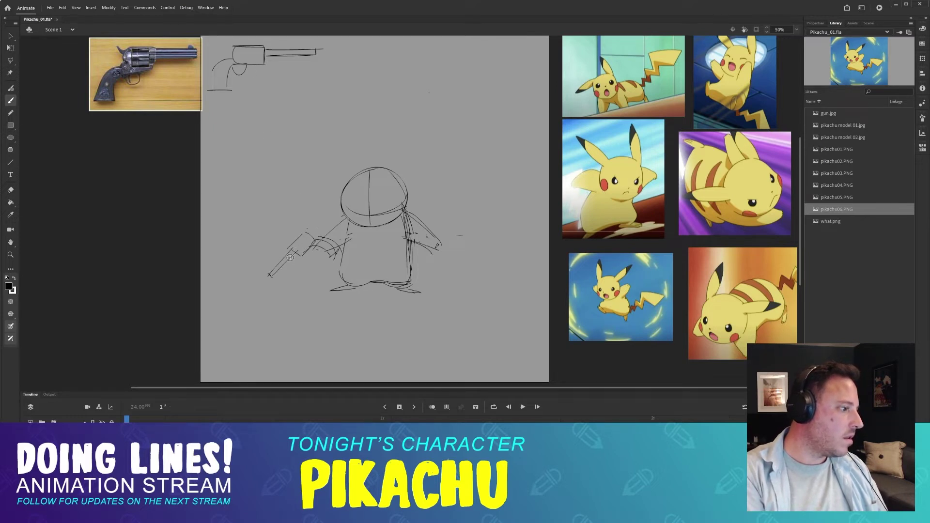
left_click_drag(299, 250, 265, 284)
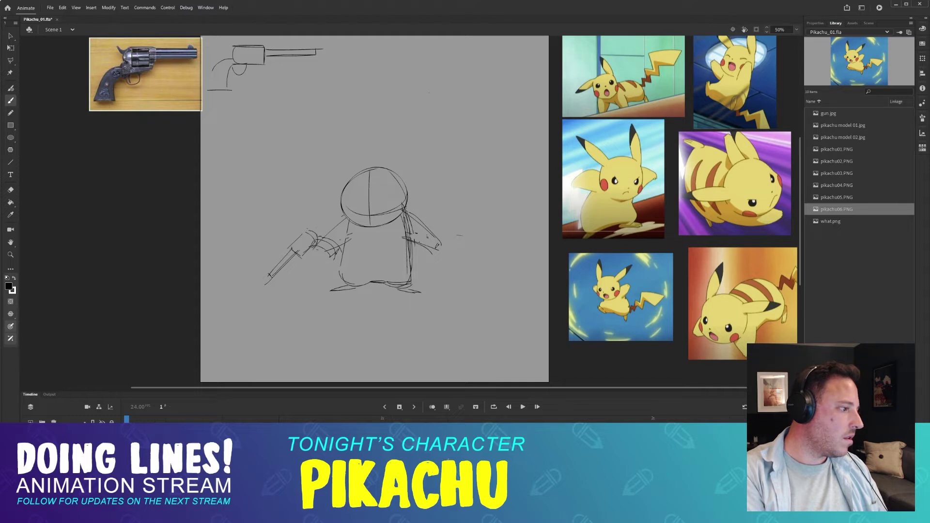
left_click_drag(304, 234, 287, 251)
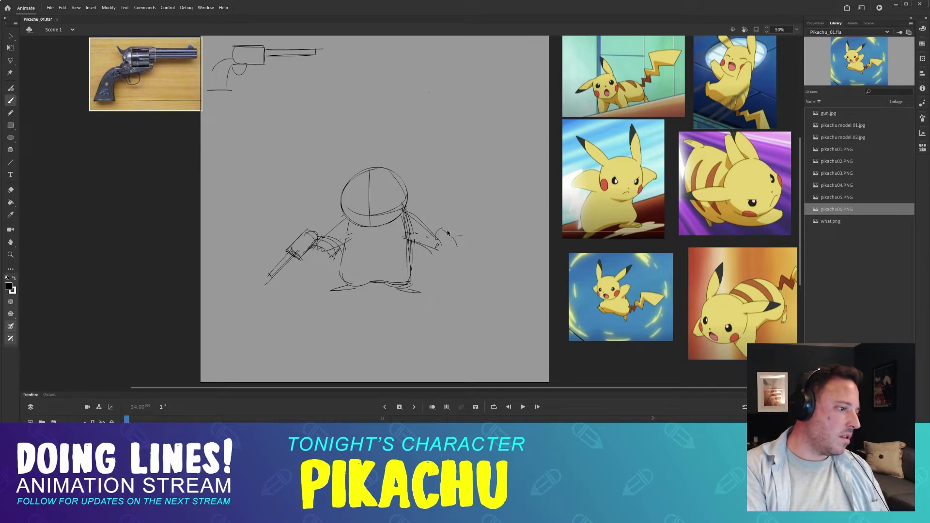
- Sketch a mirrored revolver and gripping hand on the viewer's right, and reinforce the cylinder lines of both guns
mouse_move(443, 228)
left_mouse_down()
mouse_move(463, 245)
mouse_move(443, 244)
mouse_move(486, 265)
left_mouse_up()
key("ctrl+z")
key("ctrl+z")
key("ctrl+z")
key("ctrl+z")
left_click_drag(438, 233, 418, 250)
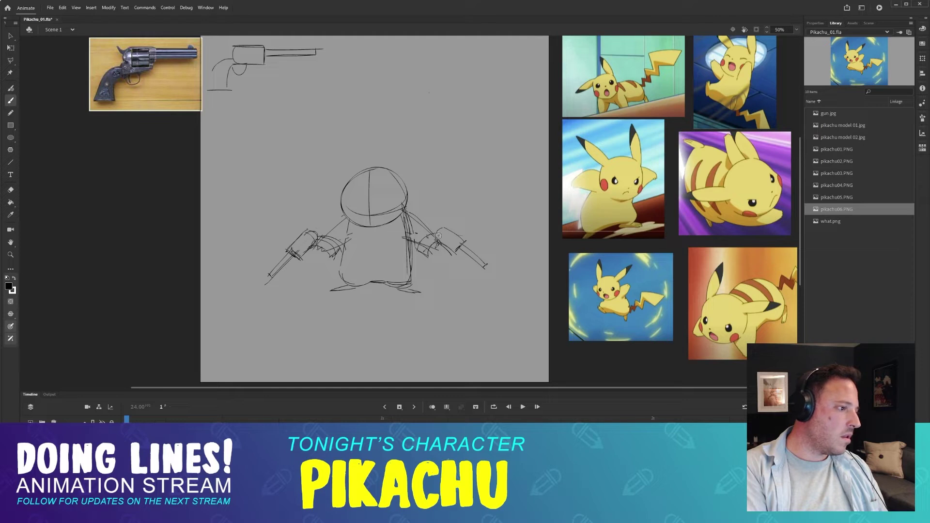
left_click_drag(438, 236, 414, 247)
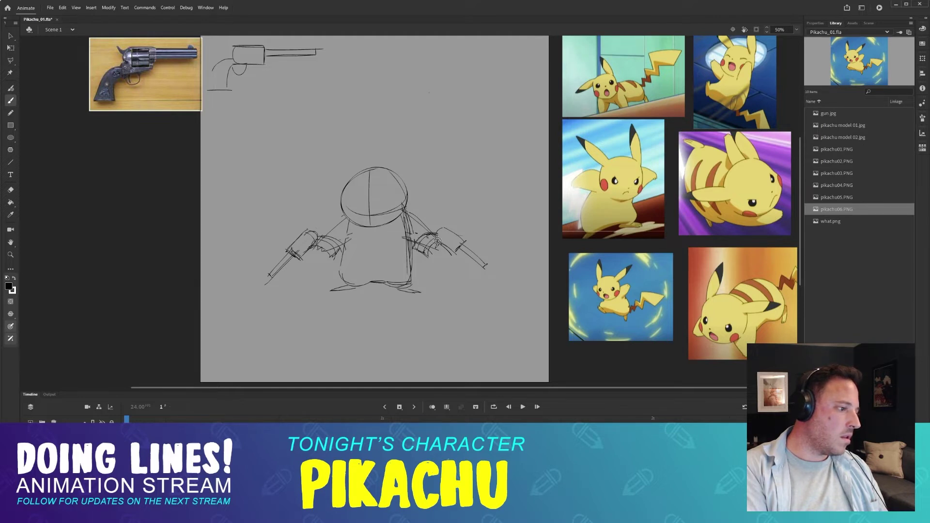
left_click_drag(447, 228, 465, 243)
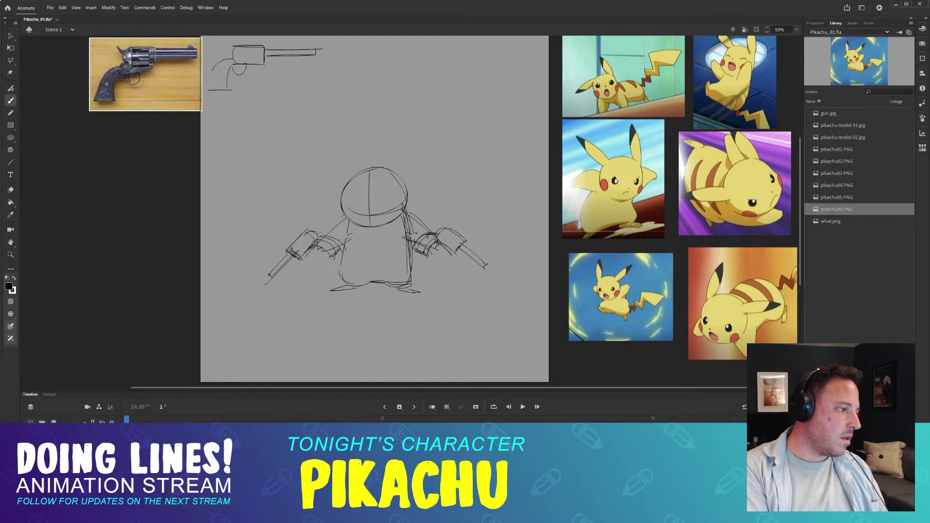
left_click_drag(320, 235, 296, 237)
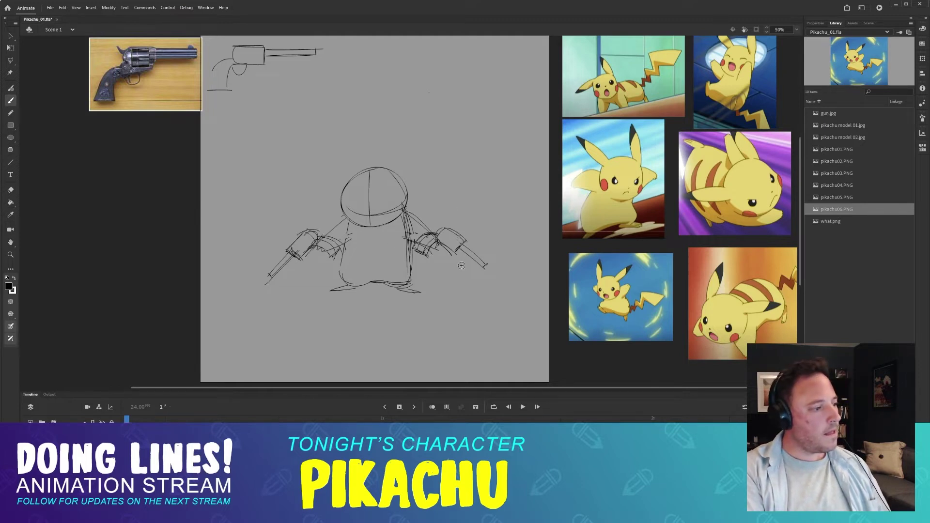
left_click_drag(437, 216, 453, 249)
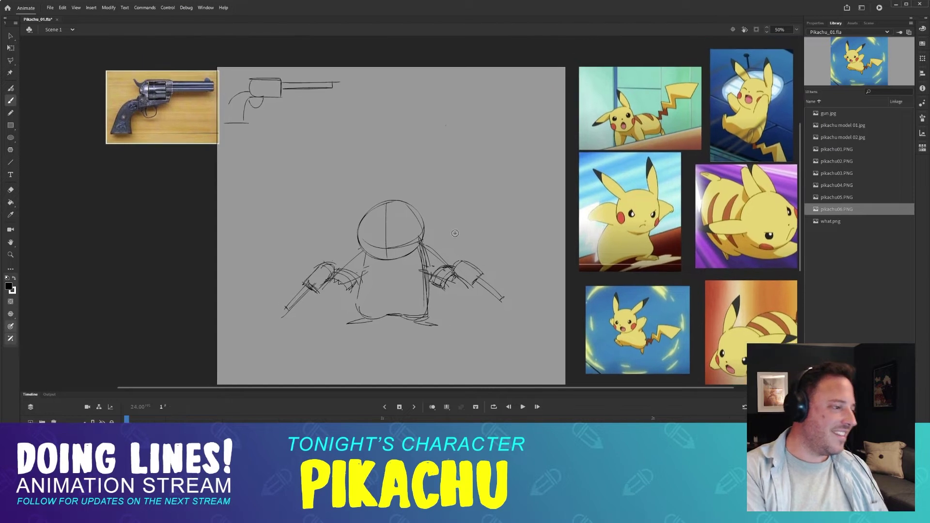
scroll(417, 187, "down", 2)
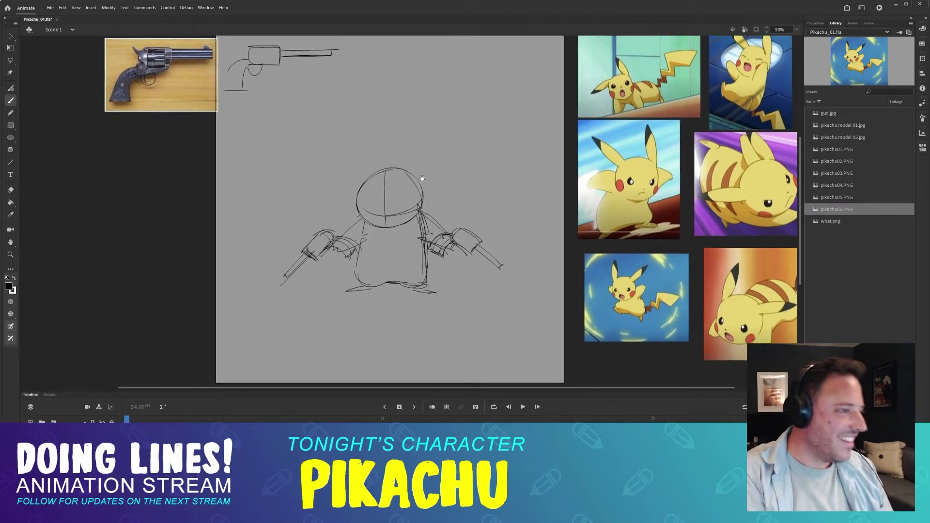
scroll(426, 184, "down", 1)
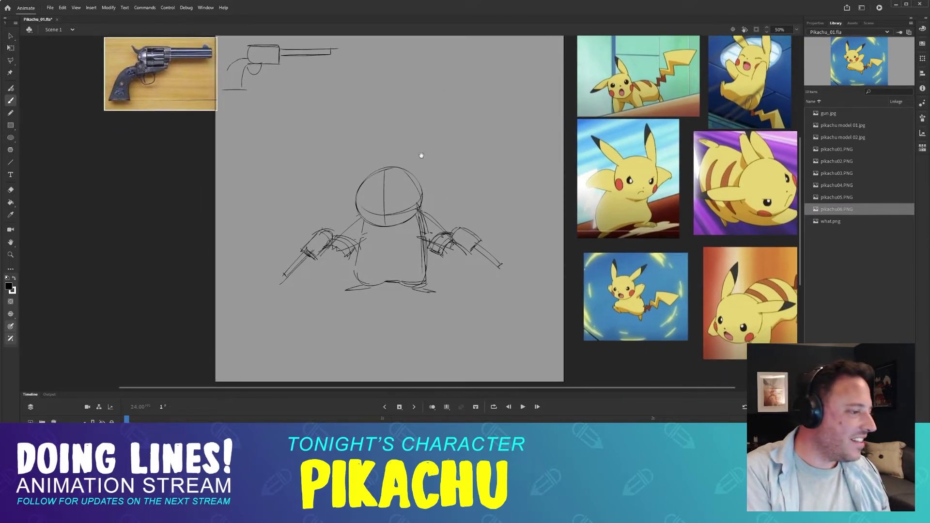
scroll(411, 184, "up", 1)
scroll(435, 190, "up", 1)
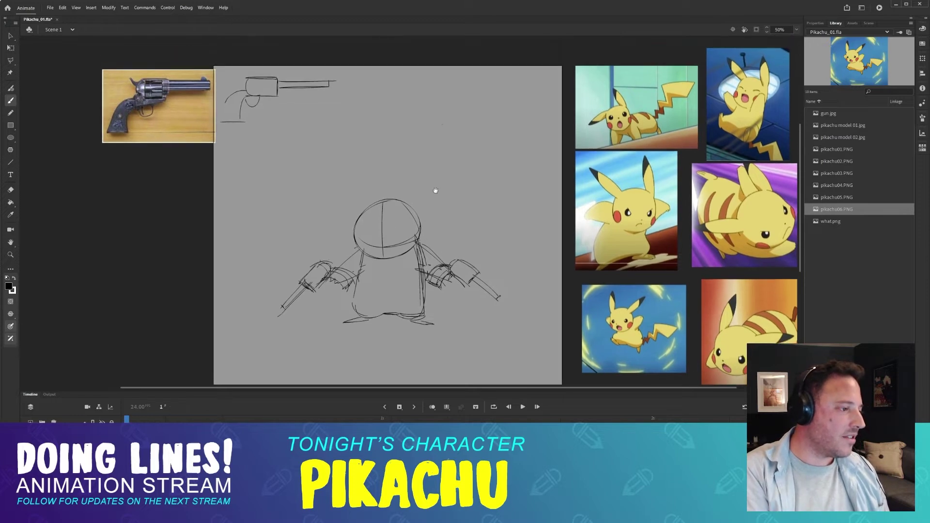
scroll(422, 189, "down", 1)
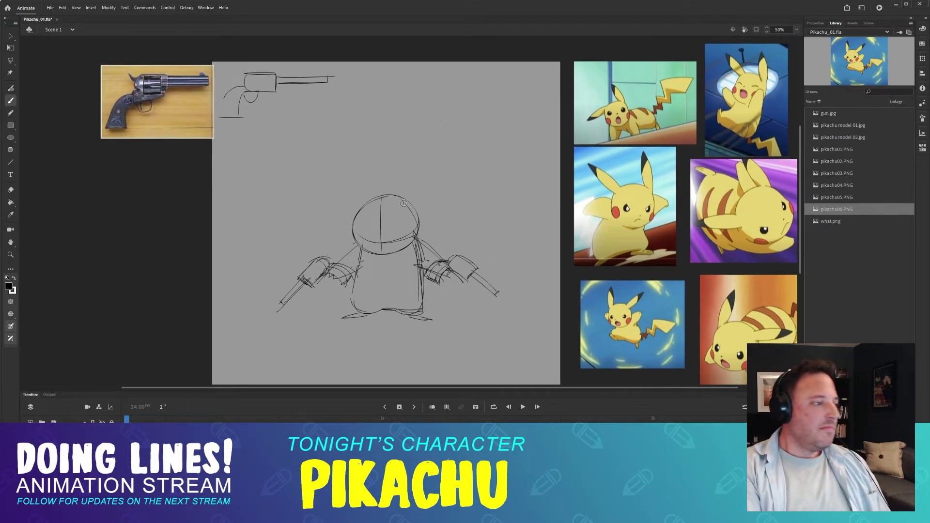
mouse_move(406, 195)
left_mouse_down()
mouse_move(479, 259)
mouse_move(470, 208)
left_mouse_up()
key("ctrl+z")
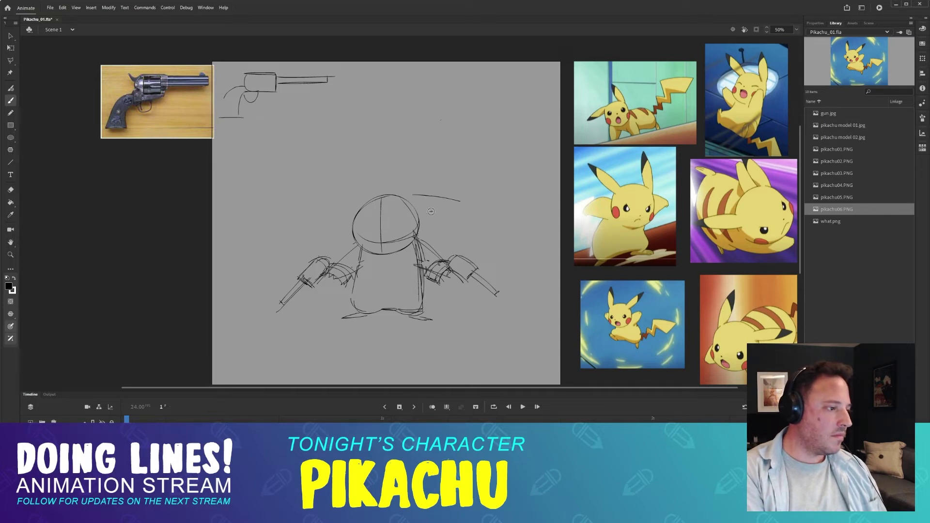
key("ctrl+z")
- Sketch a long pointed ear rising up and outward from the viewer's-right side of the head
left_click_drag(406, 201, 434, 164)
key("ctrl+z")
mouse_move(404, 200)
left_mouse_down()
mouse_move(452, 169)
mouse_move(445, 165)
mouse_move(418, 202)
mouse_move(456, 163)
mouse_move(400, 205)
left_mouse_up()
key("ctrl+z")
key("ctrl+z")
mouse_move(443, 182)
left_mouse_down()
mouse_move(402, 206)
mouse_move(455, 154)
left_mouse_up()
- Sketch the matching pointed ear on the viewer's-left side, reworking its lower edge until it joins the head
mouse_move(373, 202)
left_mouse_down()
mouse_move(316, 171)
mouse_move(372, 206)
left_mouse_up()
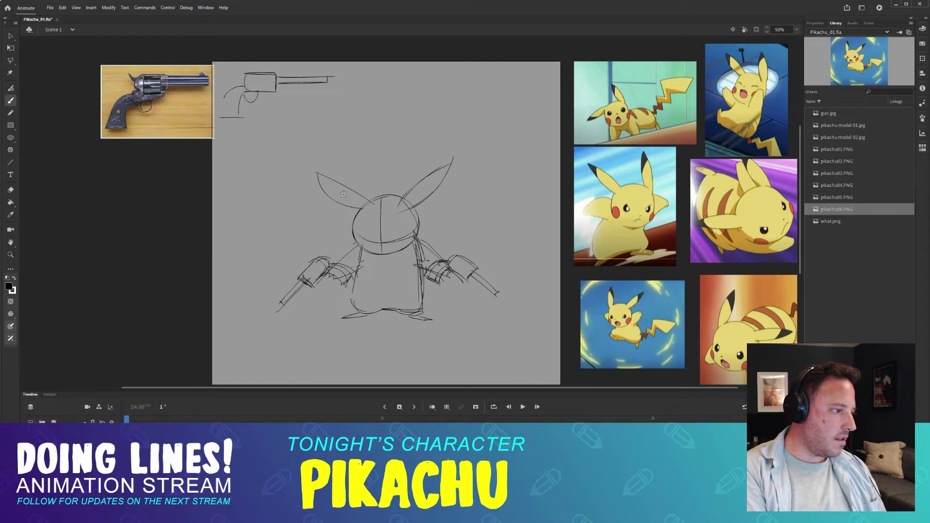
key("ctrl+z")
left_click_drag(317, 171, 361, 213)
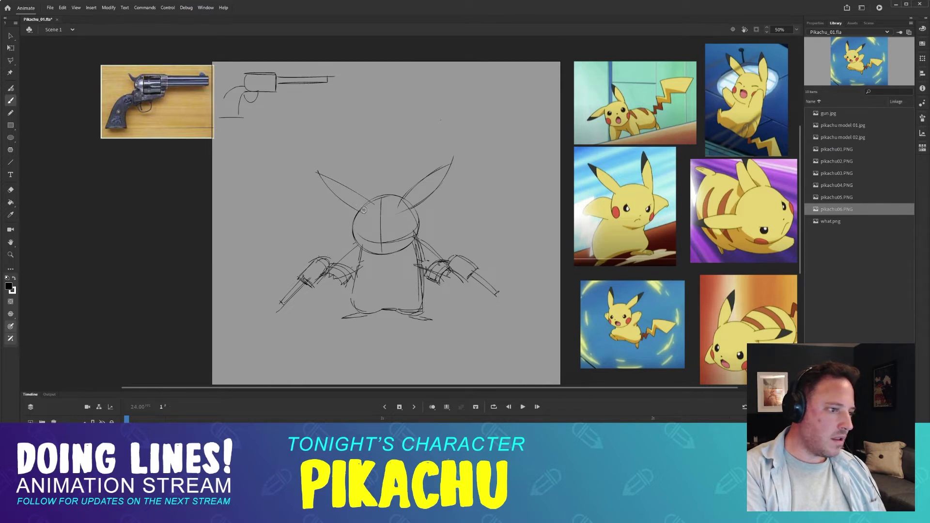
key("ctrl+z")
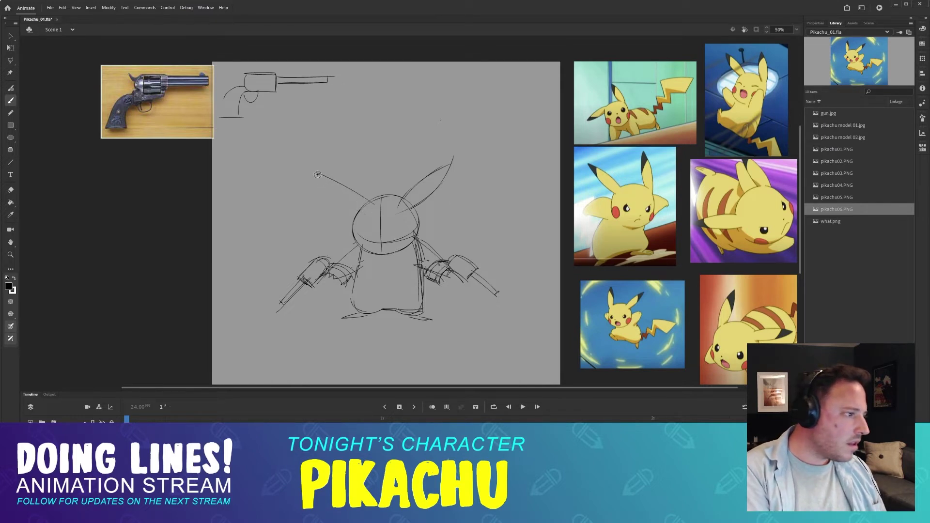
left_click_drag(317, 173, 371, 208)
key("ctrl+z")
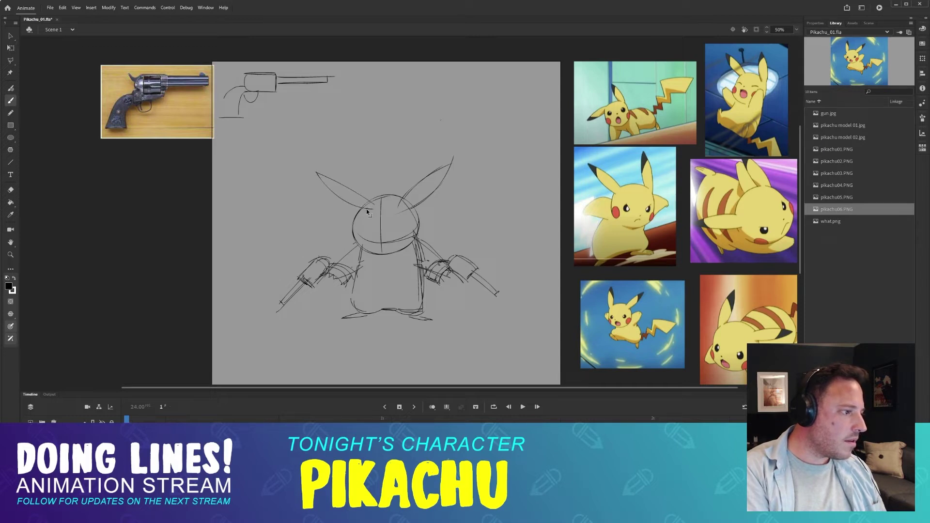
key("ctrl+z")
left_click_drag(316, 172, 373, 204)
key("ctrl+z")
key("ctrl+z")
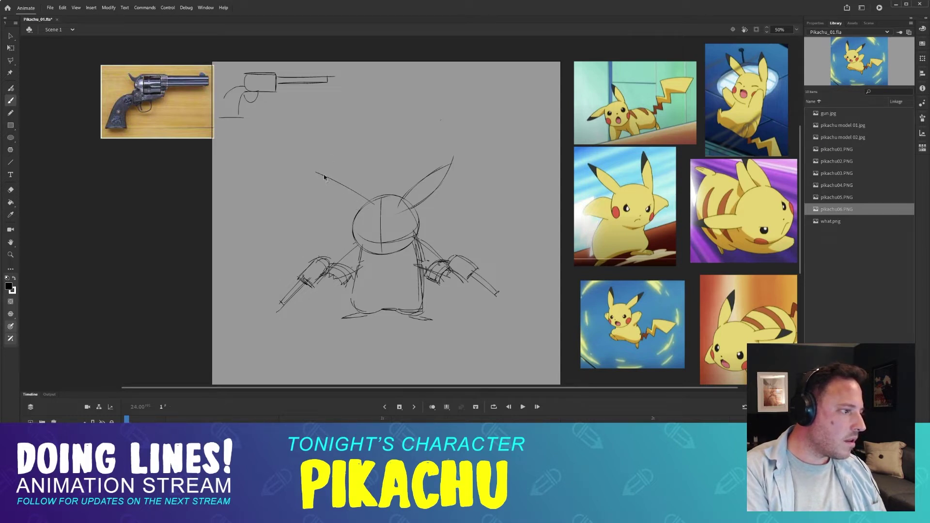
left_click_drag(318, 171, 376, 206)
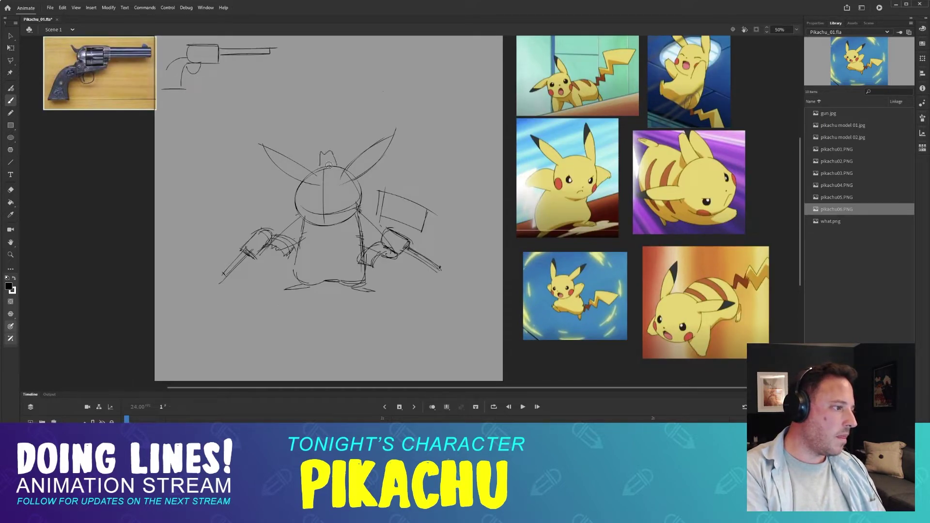
- Add the curved brim of a small cowboy hat on top of the head between the ears
left_click_drag(320, 164, 341, 167)
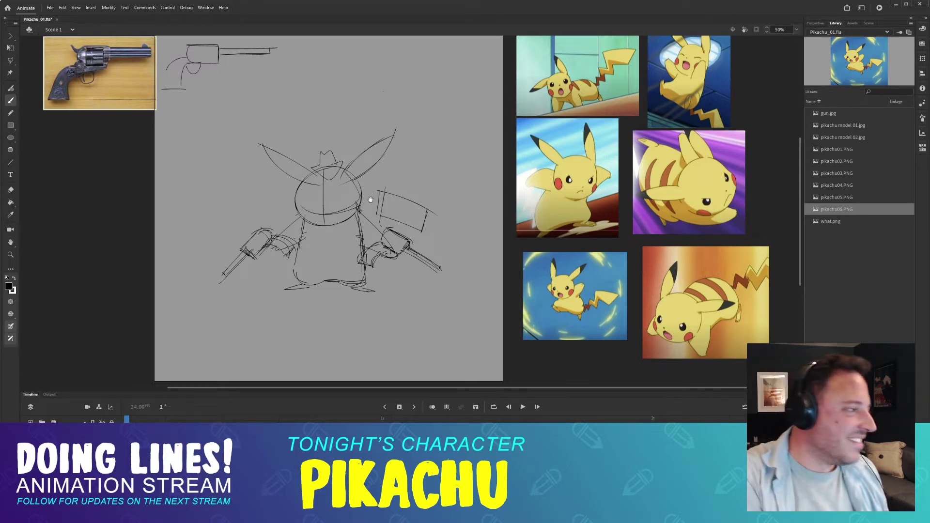
mouse_move(371, 220)
left_mouse_down()
mouse_move(425, 212)
mouse_move(412, 221)
mouse_move(452, 195)
mouse_move(382, 262)
mouse_move(448, 200)
left_mouse_up()
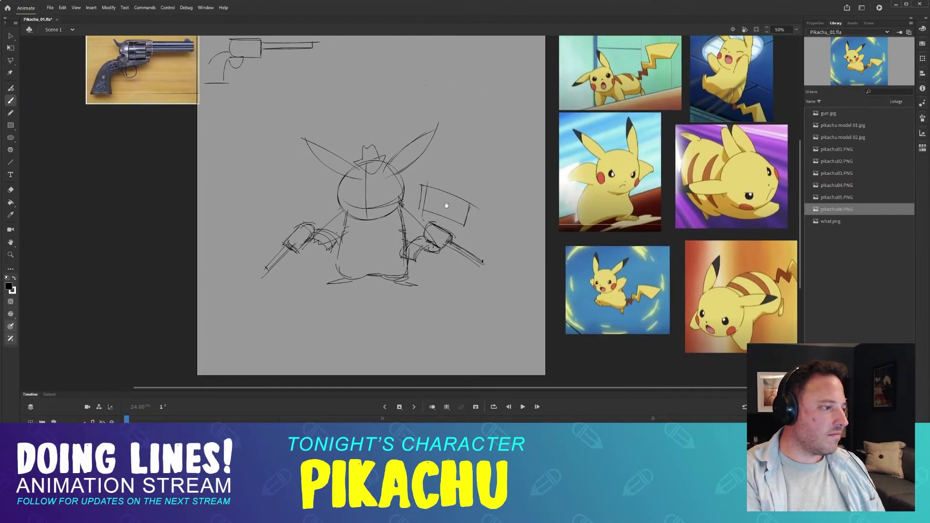
left_click_drag(447, 237, 450, 218)
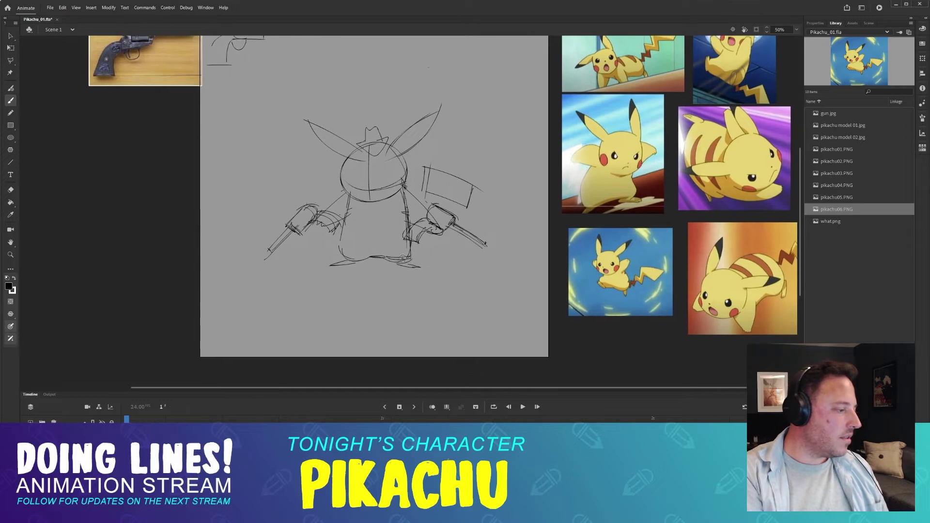
- Add a blank keyframe at frame 2 for the next pose and return to frame 1
key("period")
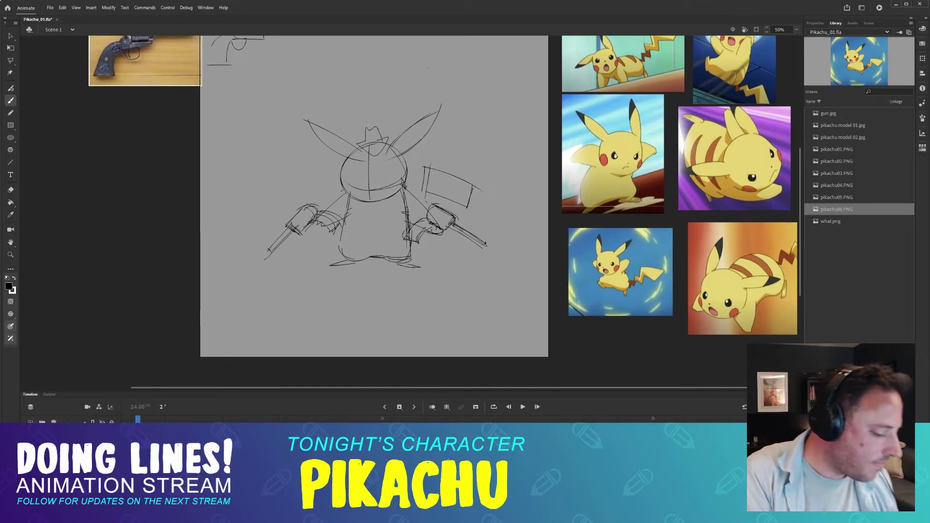
key("F7")
left_click(128, 420)
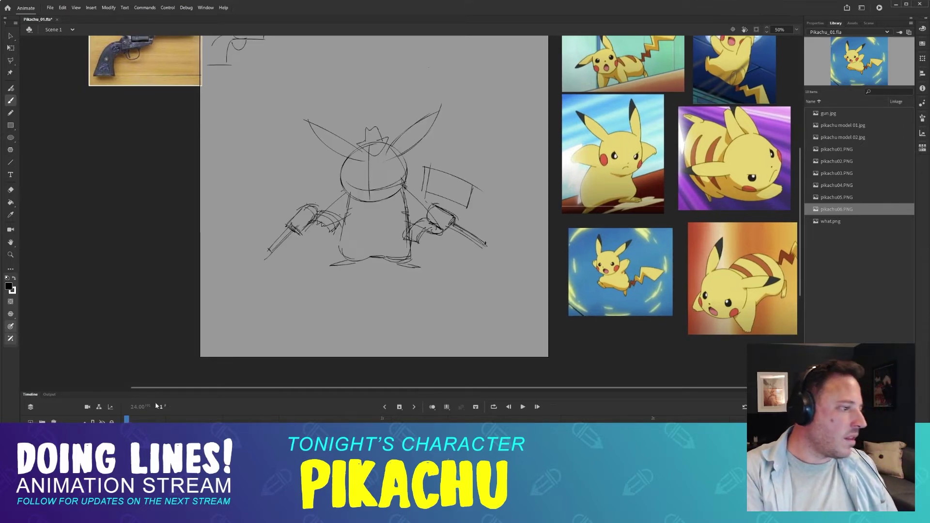
- Erase the small revolver study beside the gun reference photo
left_click_drag(436, 187, 440, 235)
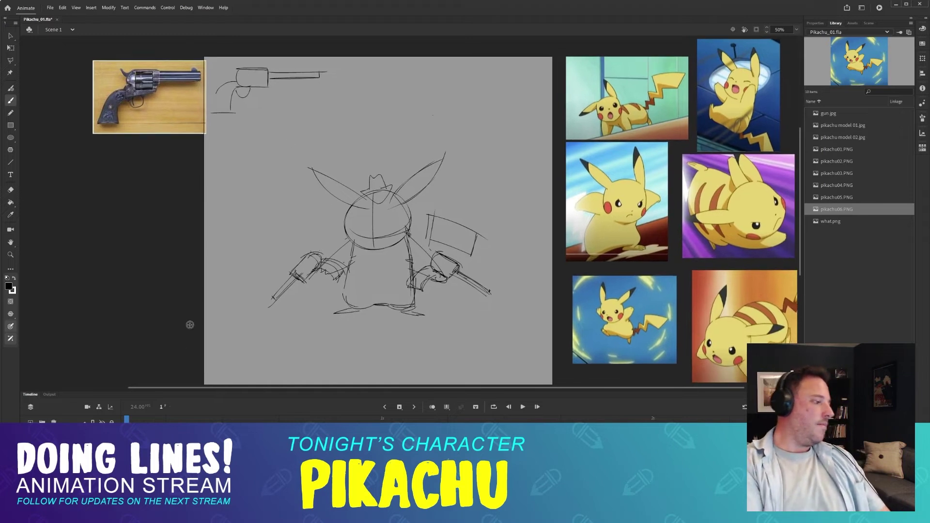
key("e")
mouse_move(266, 93)
left_mouse_down()
mouse_move(211, 92)
mouse_move(265, 61)
mouse_move(224, 99)
mouse_move(290, 71)
mouse_move(232, 85)
mouse_move(209, 118)
mouse_move(222, 131)
left_mouse_up()
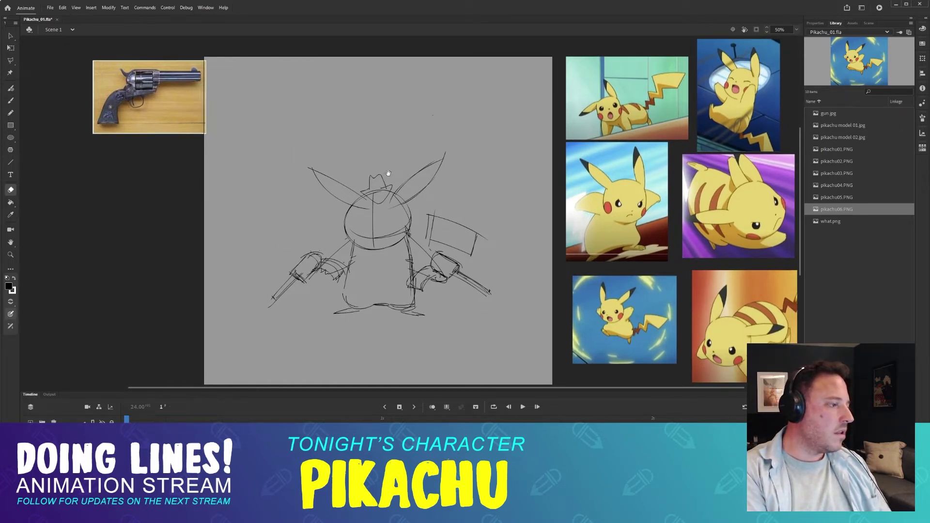
left_click_drag(388, 173, 377, 148)
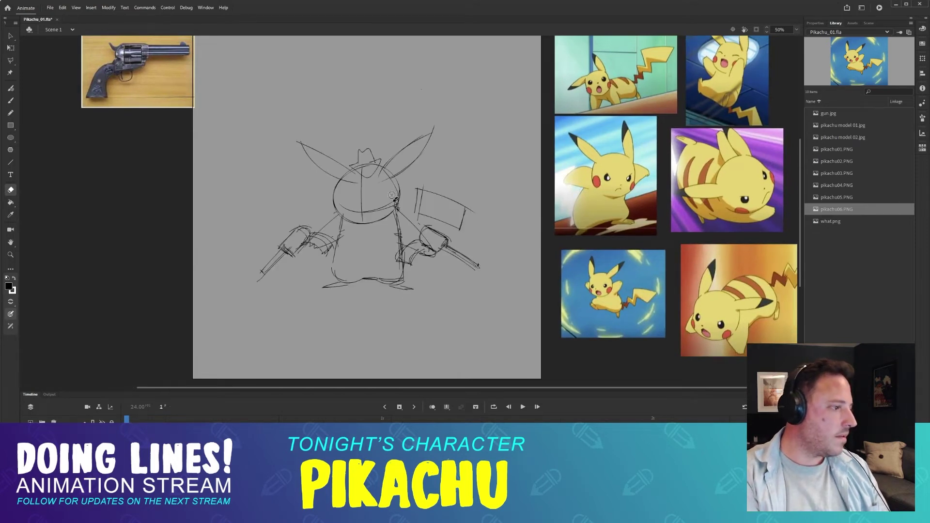
left_click_drag(407, 146, 418, 182)
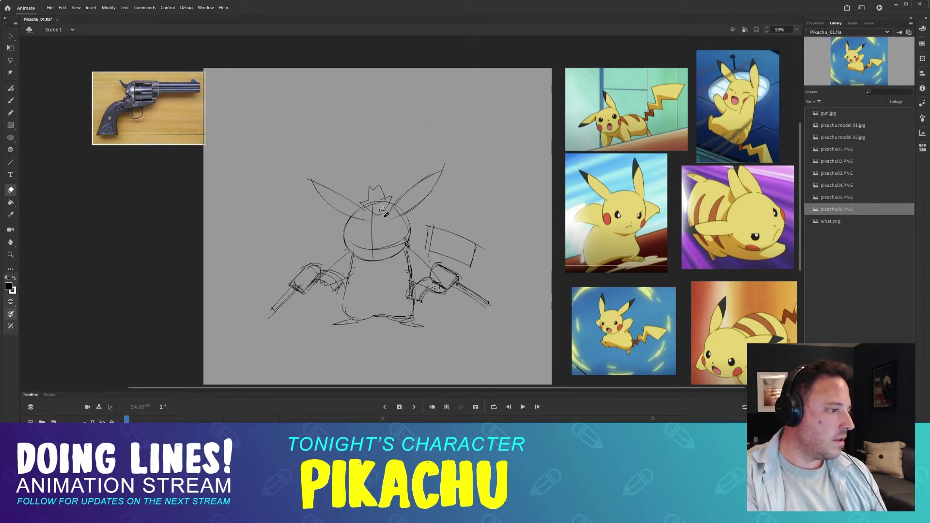
- Draw a long horizontal ground line across the standing pose's feet and mark both foot positions beneath it
key("period")
scroll(382, 146, "down", 1)
key("b")
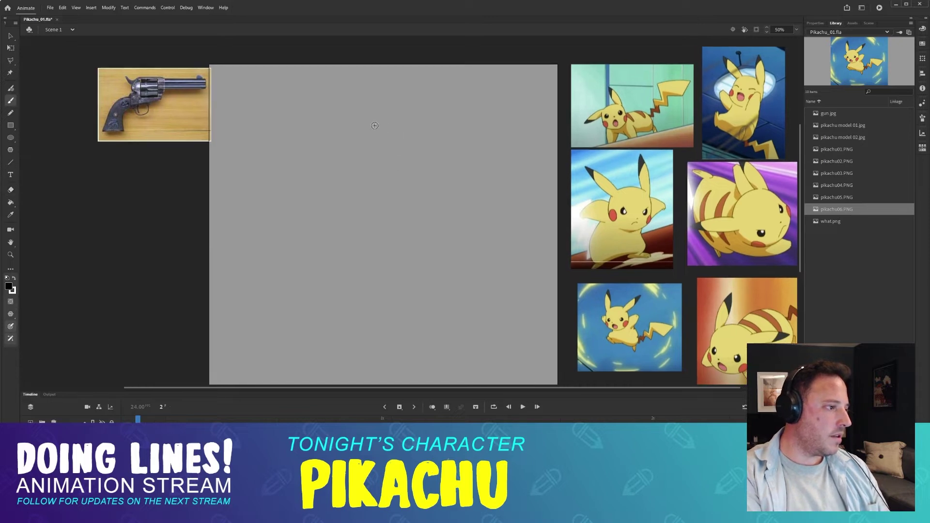
key("comma")
left_click_drag(407, 285, 406, 267)
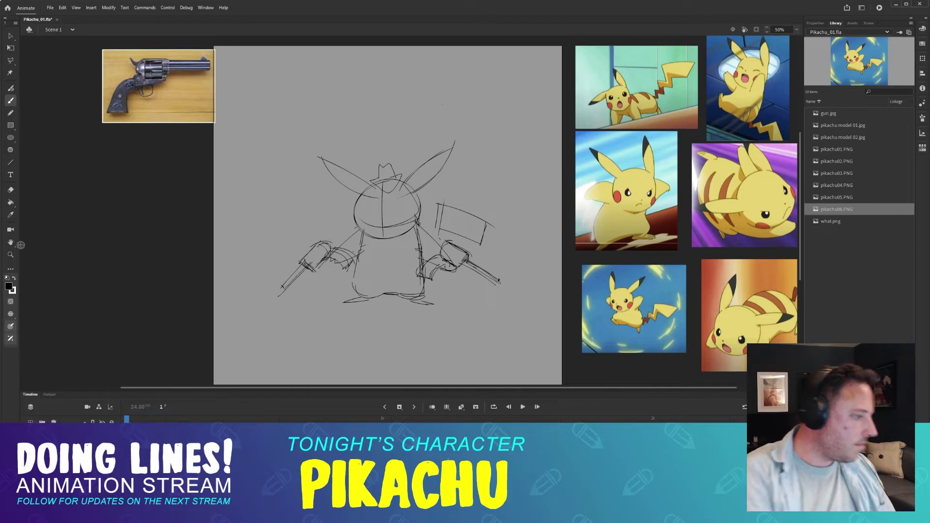
mouse_move(296, 299)
left_mouse_down()
mouse_move(563, 299)
mouse_move(267, 293)
left_mouse_up()
key("ctrl+z")
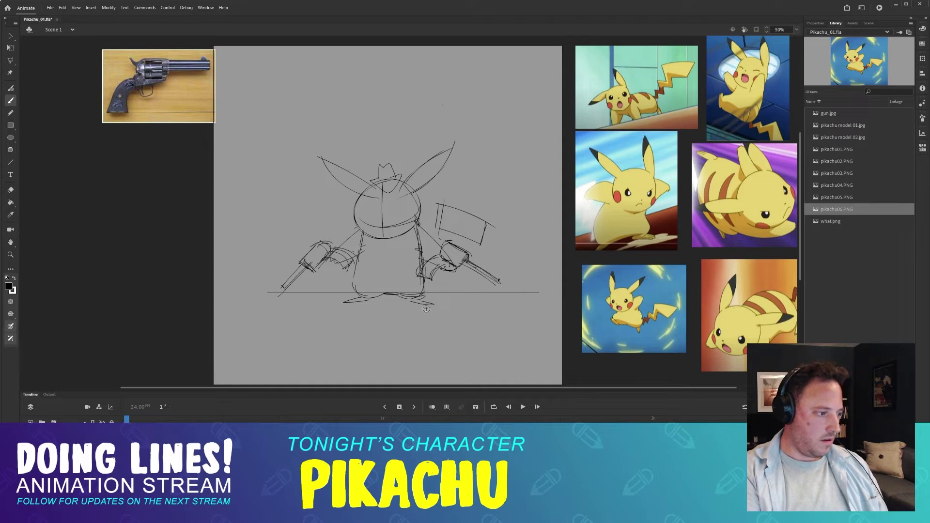
mouse_move(350, 303)
left_mouse_down()
mouse_move(381, 299)
mouse_move(339, 304)
left_mouse_up()
key("ctrl+z")
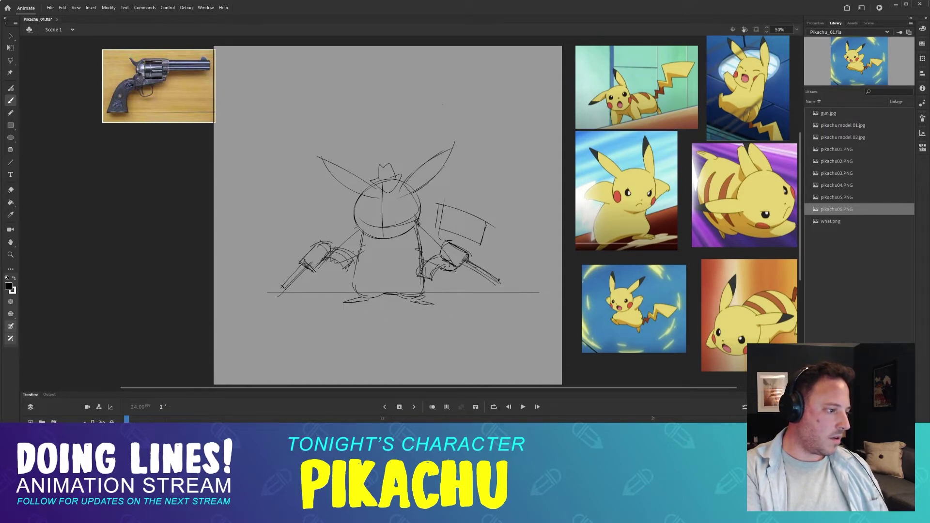
left_click_drag(426, 303, 434, 325)
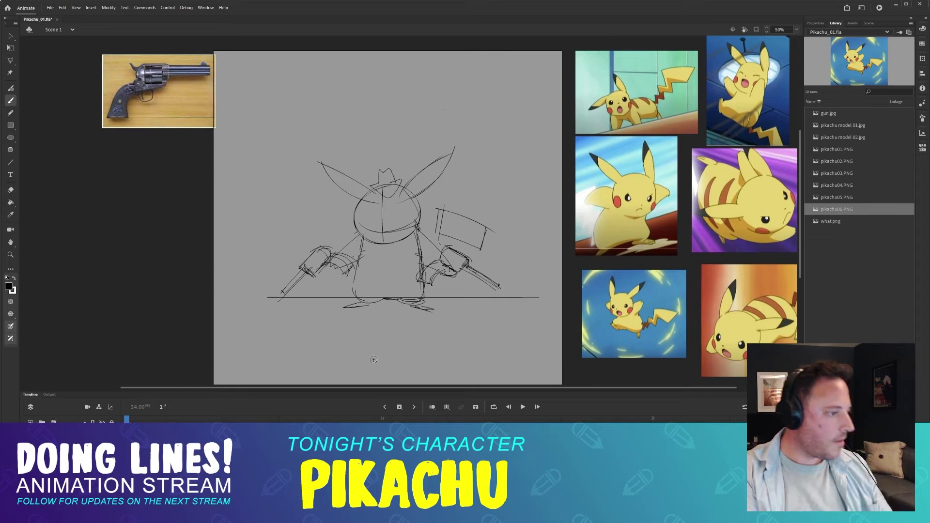
- Flip between frames 1 and 2 to examine where the next pose belongs relative to the standing one
key("period")
key("comma")
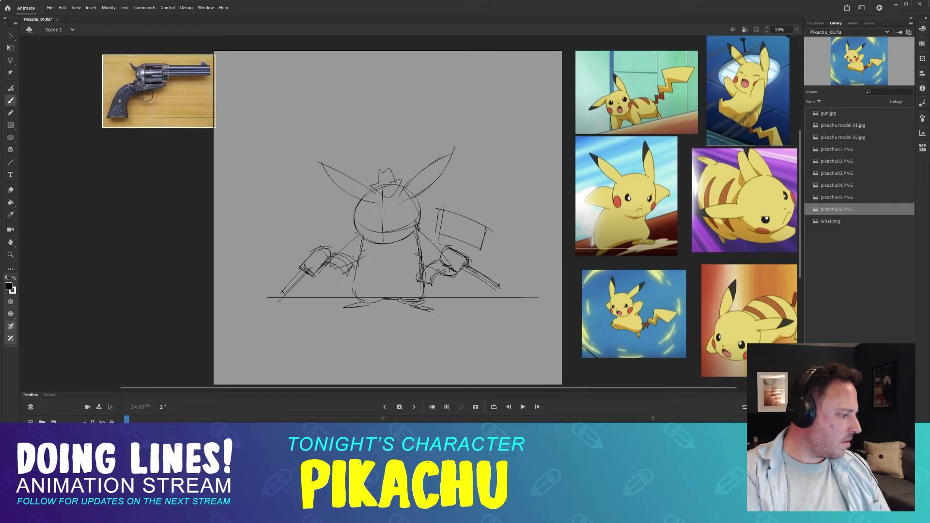
key("F7")
key("comma")
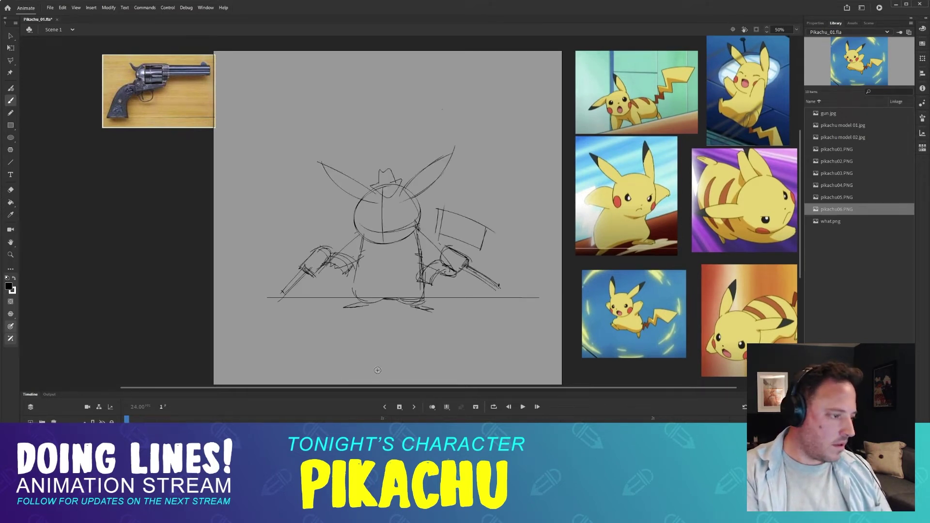
key("period")
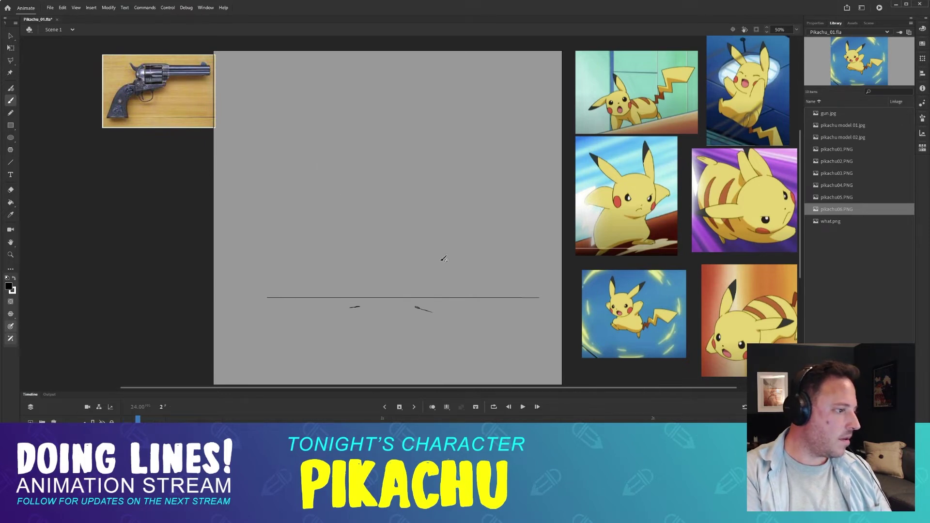
key("comma")
key("period")
left_click_drag(417, 156, 414, 159)
key("comma")
key("period")
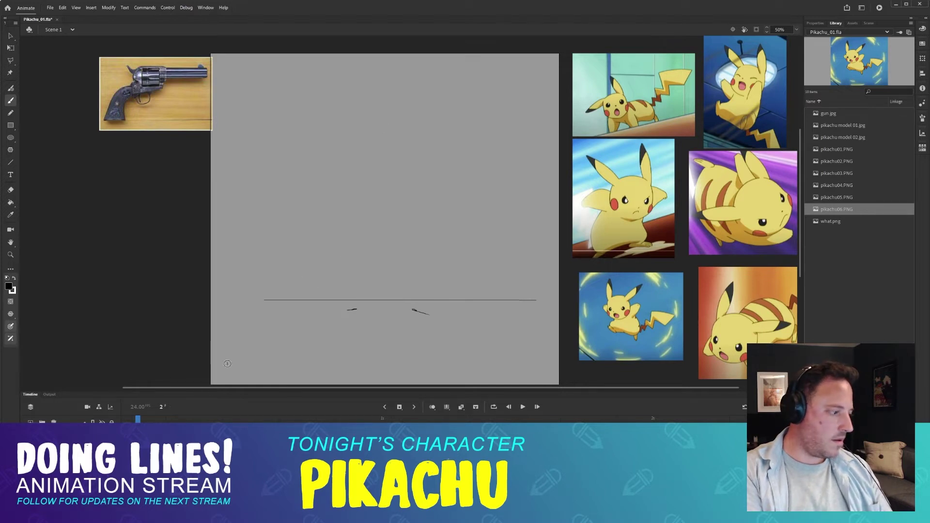
key("comma")
key("period")
left_click_drag(381, 101, 380, 159)
key("ctrl+z")
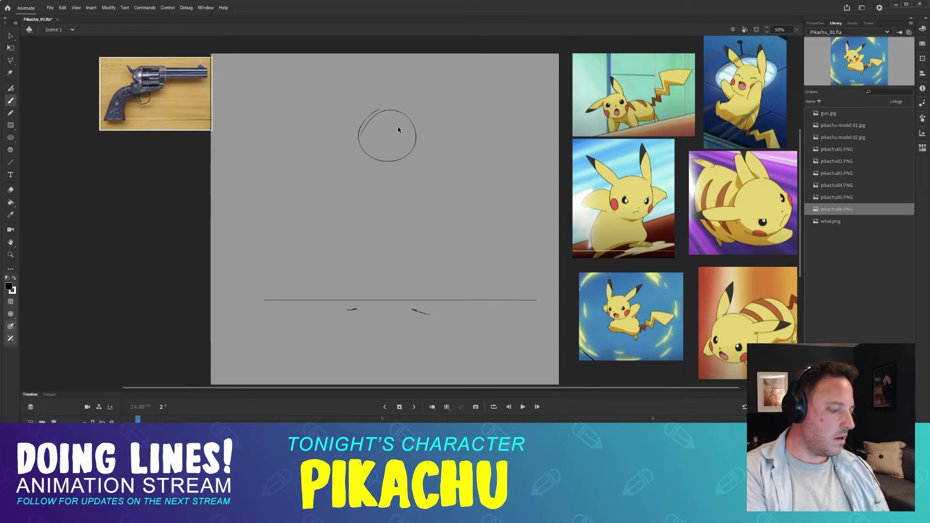
key("comma")
key("period")
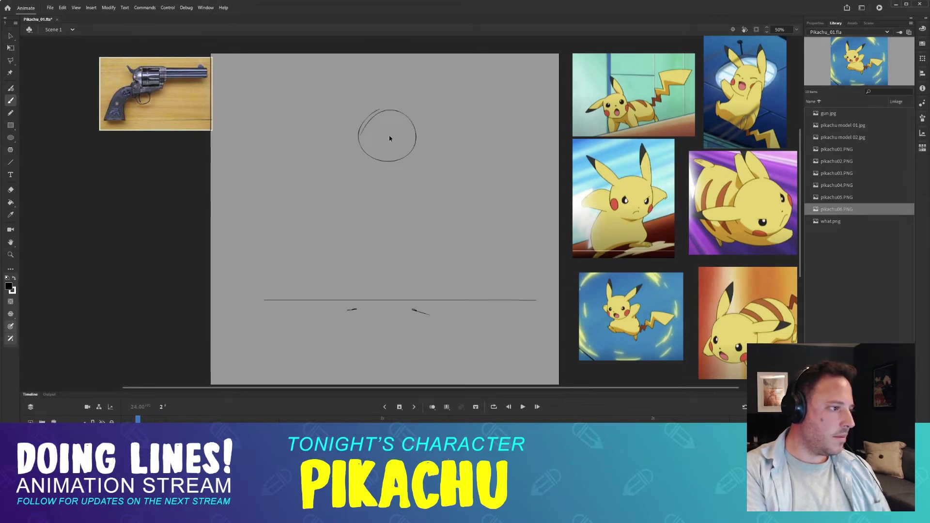
key("ctrl+z")
mouse_move(378, 110)
left_mouse_down()
mouse_move(406, 105)
mouse_move(413, 118)
left_mouse_up()
key("ctrl+z")
- Draw a wide head circle on frame 2, well above the standing pose's head, checking it against frame 1
left_click_drag(387, 111, 417, 129)
key("comma")
key("period")
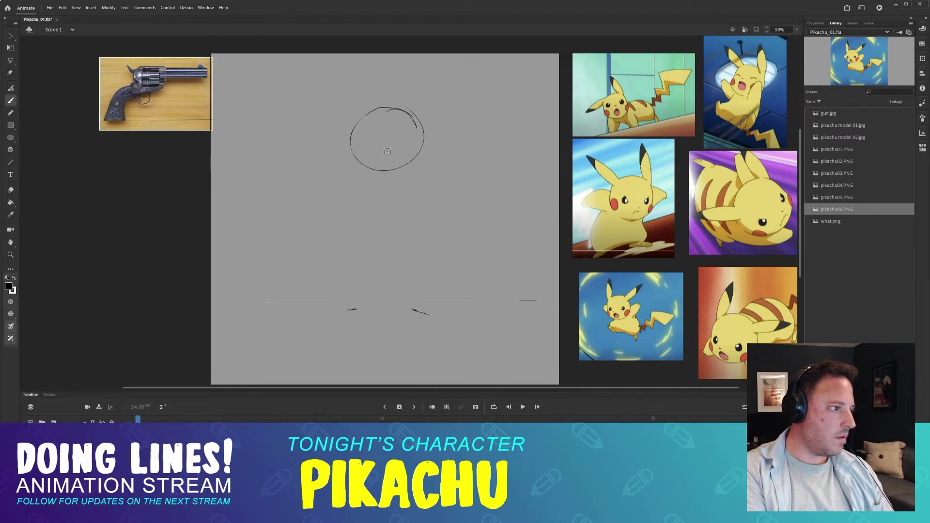
key("comma")
key("period")
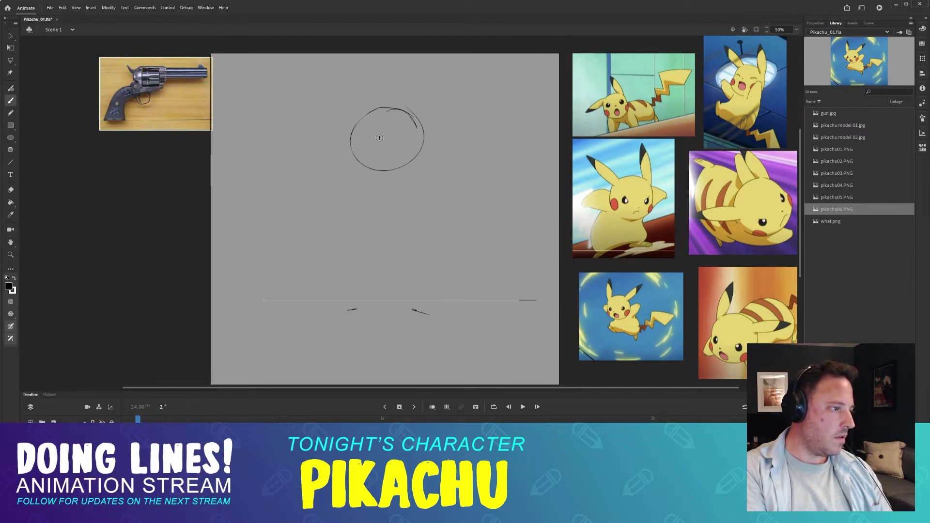
key("comma")
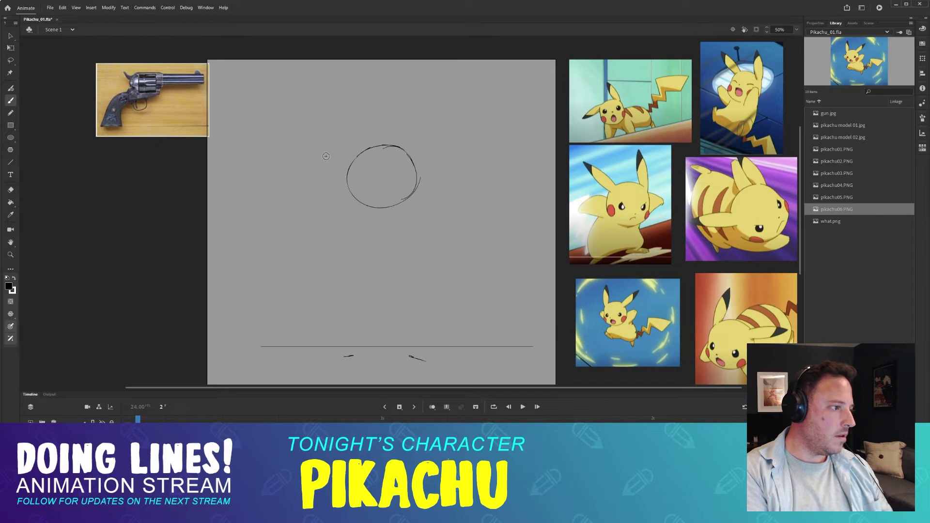
- Sketch the lines of a raised arm beside the viewer's-left side of the head
left_click_drag(327, 145, 338, 206)
mouse_move(325, 144)
left_mouse_down()
mouse_move(337, 143)
mouse_move(371, 198)
left_mouse_up()
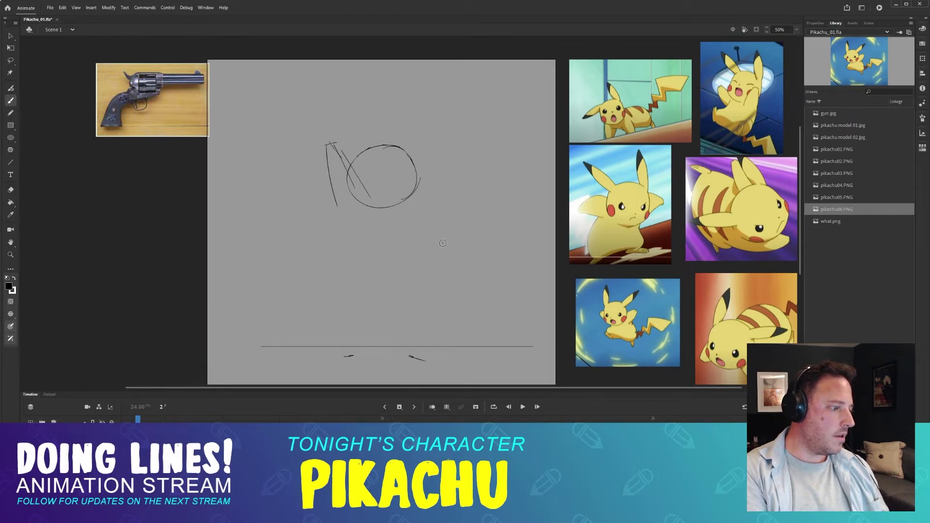
key("comma")
key("period")
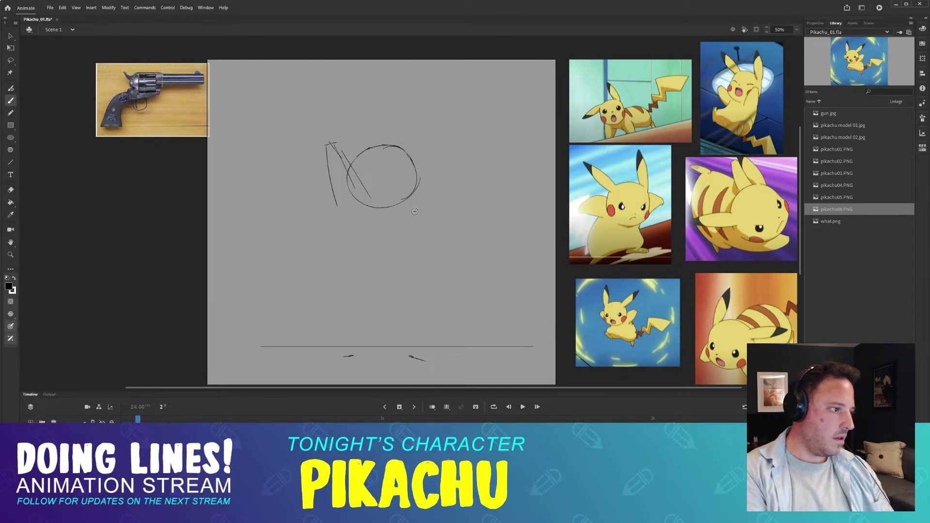
- Add a short diagonal stroke for the other arm below the viewer's-right side of the head
left_click_drag(408, 212, 428, 233)
key("comma")
key("period")
key("comma")
key("period")
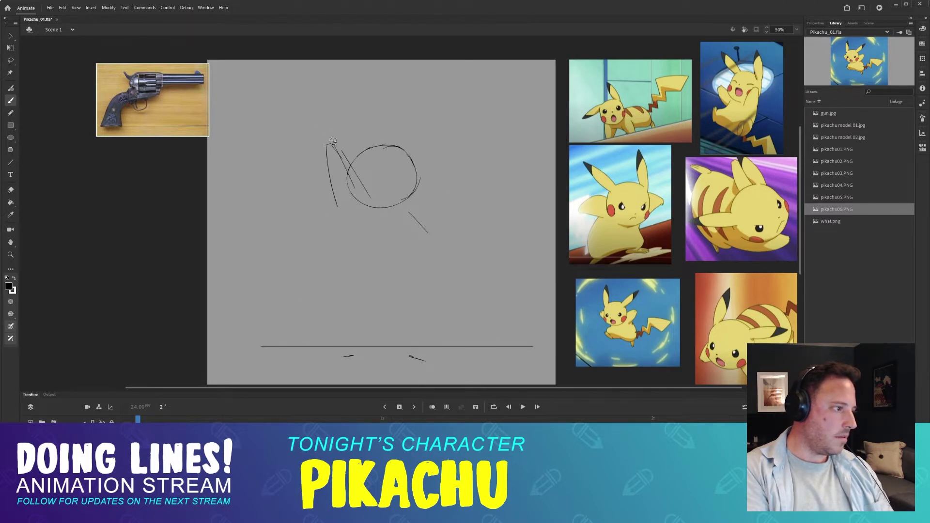
key("comma")
key("period")
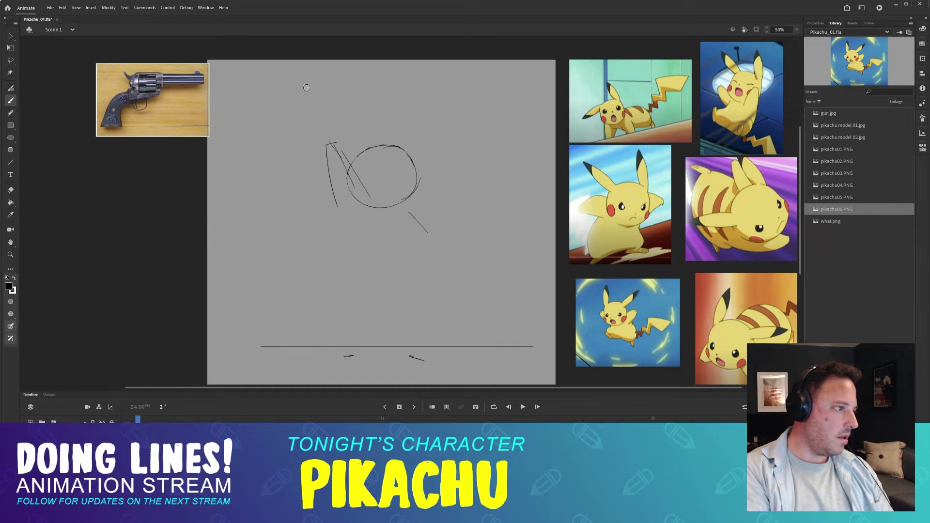
- Sketch an upward-pointing revolver and its grip strokes at the end of the raised arm
mouse_move(315, 80)
left_mouse_down()
mouse_move(337, 133)
mouse_move(327, 124)
left_mouse_up()
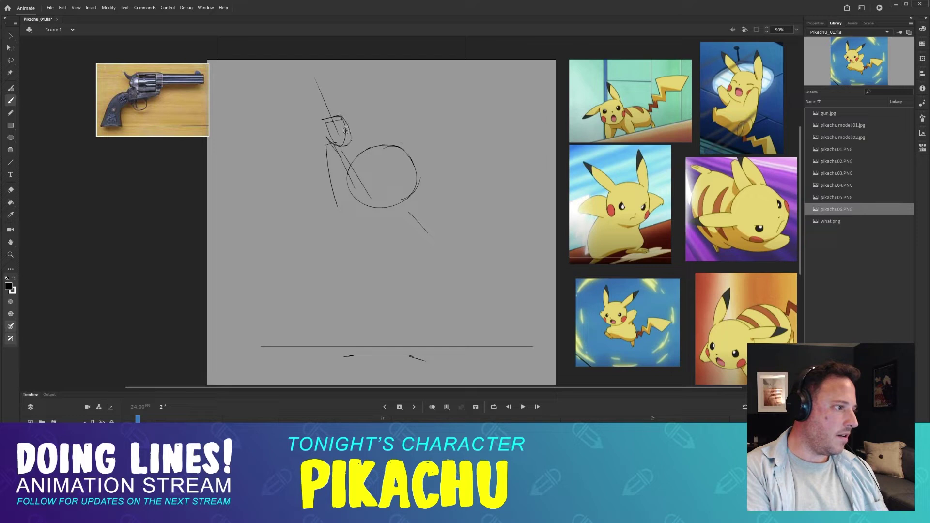
left_click_drag(337, 139, 298, 166)
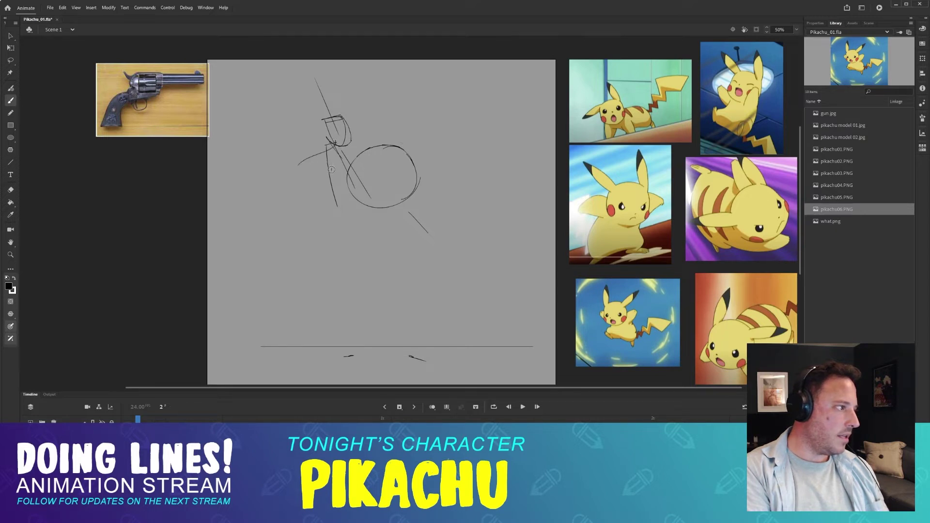
key("ctrl+z")
mouse_move(338, 142)
left_mouse_down()
mouse_move(320, 163)
mouse_move(314, 154)
mouse_move(324, 172)
mouse_move(345, 149)
mouse_move(320, 179)
left_mouse_up()
key("ctrl+z")
left_click_drag(311, 174, 341, 163)
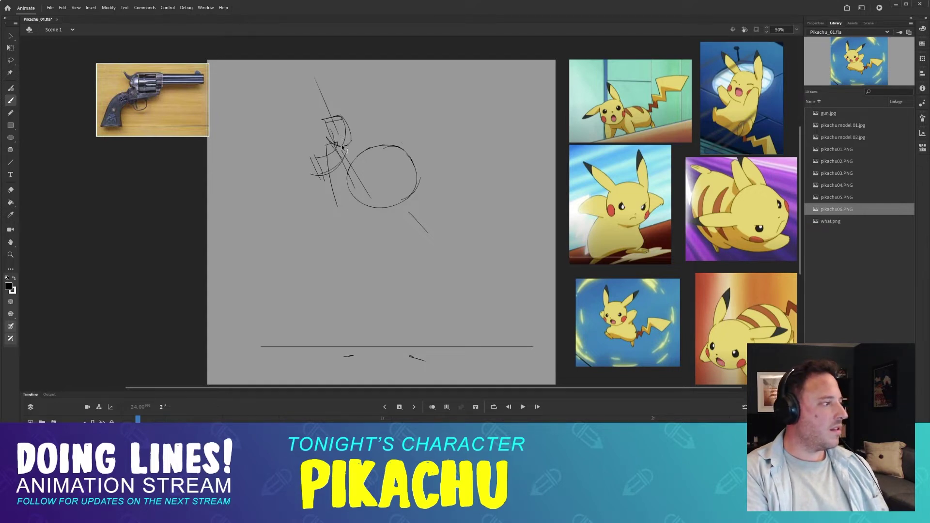
- Erase the raised revolver's first barrel and cylinder lines and redraw them as a two-line barrel with a rounded cylinder
key("e")
mouse_move(321, 119)
left_mouse_down()
mouse_move(340, 118)
mouse_move(341, 143)
mouse_move(348, 129)
mouse_move(332, 115)
mouse_move(333, 126)
mouse_move(360, 130)
left_mouse_up()
key("b")
key("ctrl+z")
key("ctrl+z")
left_click_drag(350, 110, 355, 148)
key("e")
mouse_move(321, 108)
left_mouse_down()
mouse_move(336, 137)
mouse_move(328, 105)
mouse_move(341, 139)
mouse_move(356, 141)
mouse_move(354, 121)
left_mouse_up()
key("b")
left_click_drag(416, 187, 430, 183)
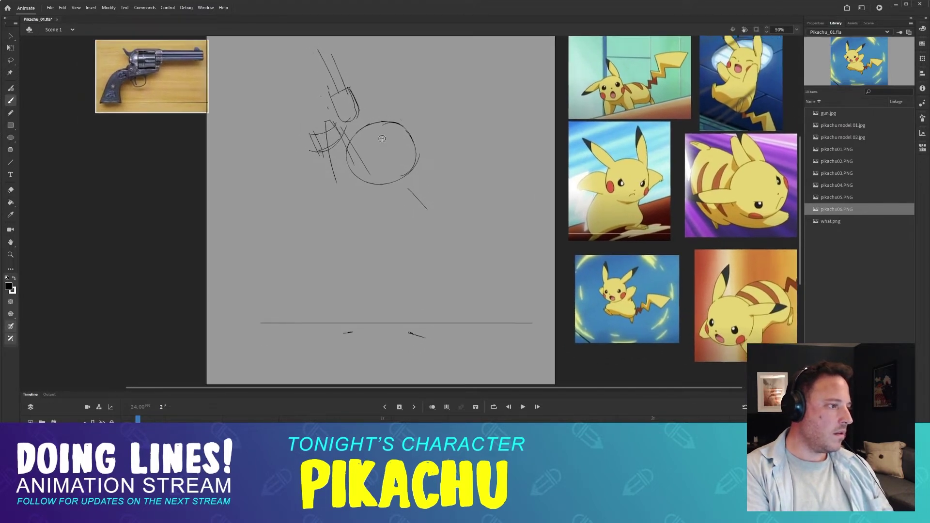
left_click_drag(378, 130, 370, 177)
key("ctrl+z")
mouse_move(385, 129)
left_mouse_down()
mouse_move(388, 177)
mouse_move(413, 140)
mouse_move(348, 152)
left_mouse_up()
key("ctrl+z")
key("ctrl+z")
key("ctrl+z")
key("ctrl+z")
- Draw a curved guideline across the upper head with a short vertical centre line, and compare it with frame 1
left_click_drag(412, 137, 354, 151)
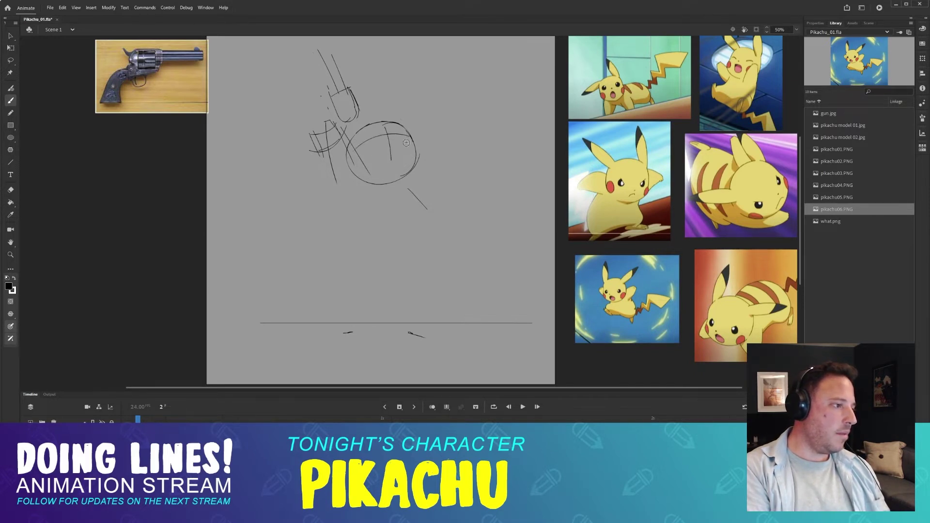
left_click_drag(386, 125, 393, 160)
key("comma")
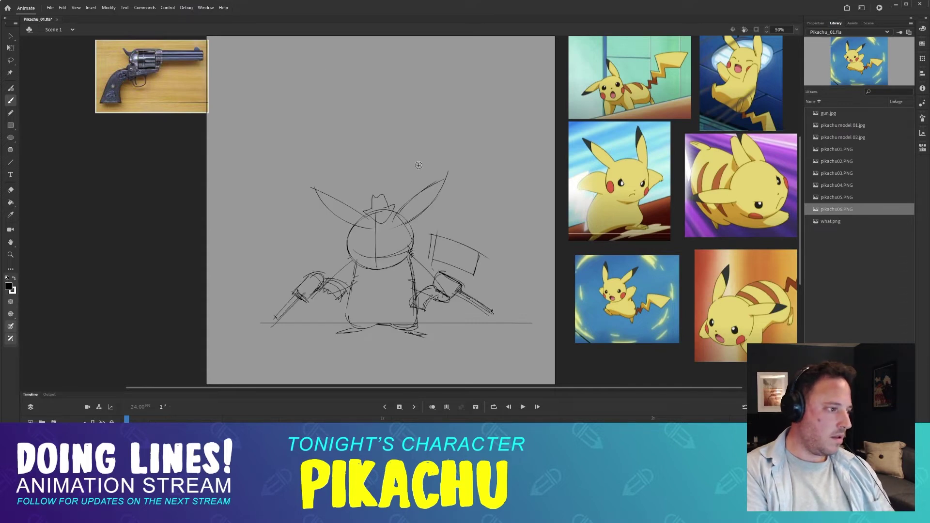
key("period")
key("comma")
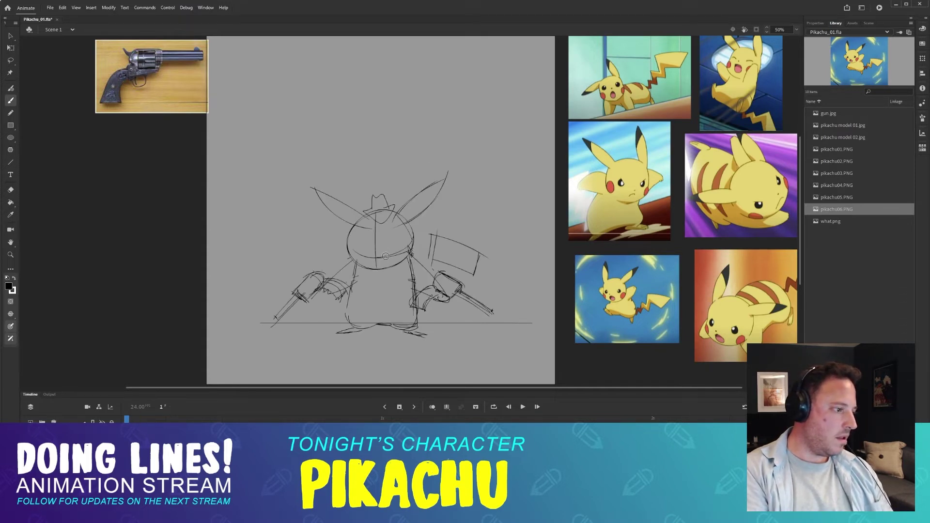
key("period")
key("comma")
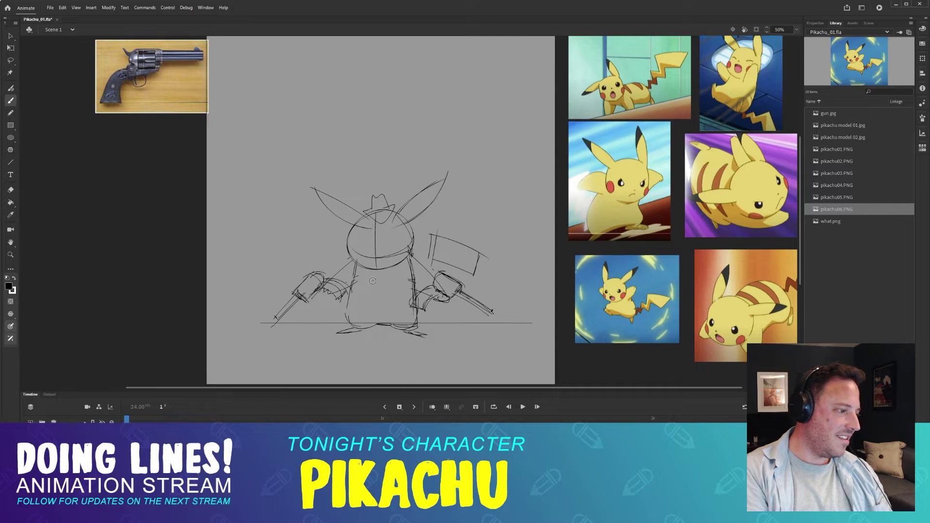
key("period")
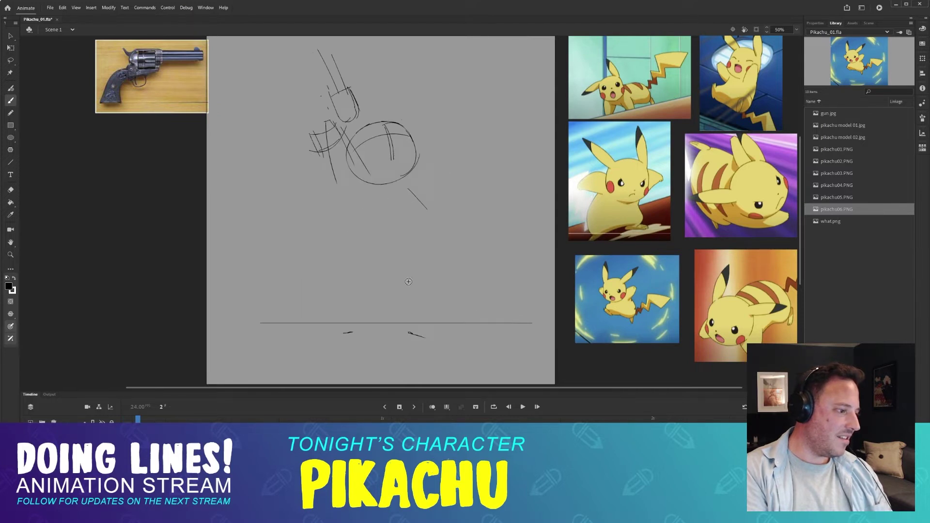
- Sketch the torso's long viewer's-right edge down from the head into a rounded base, checking it against frame 1
left_click_drag(408, 250, 400, 305)
key("ctrl+z")
mouse_move(392, 176)
left_mouse_down()
mouse_move(405, 254)
mouse_move(411, 232)
mouse_move(408, 269)
mouse_move(372, 258)
mouse_move(405, 255)
left_mouse_up()
key("ctrl+z")
key("ctrl+z")
key("ctrl+z")
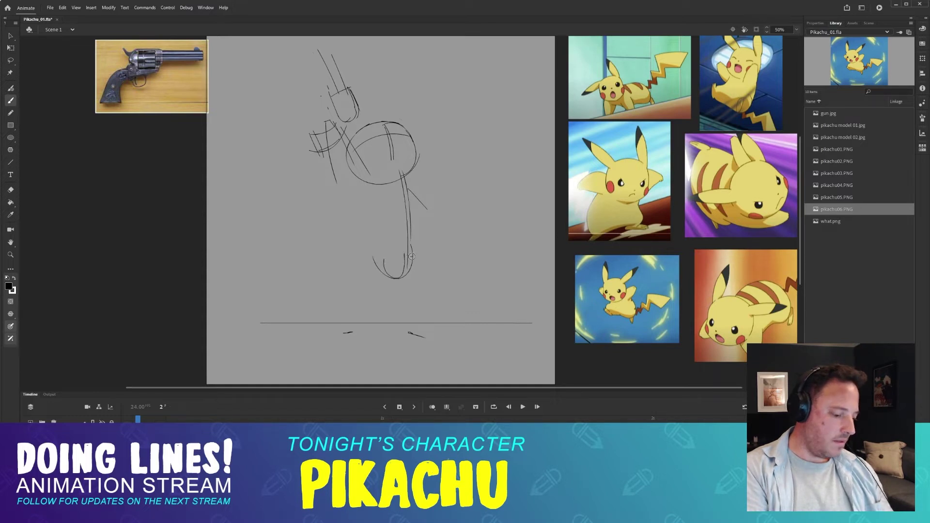
key("comma")
key("period")
key("comma")
key("period")
key("comma")
key("period")
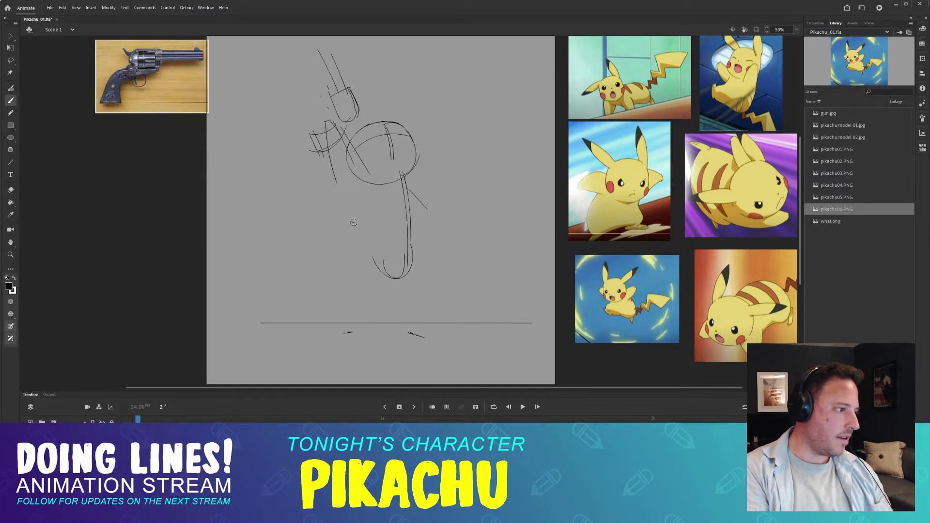
- Sketch a rounded thigh on the torso's lower viewer's-left side, join it to the base, and draw the torso edge up to the head
mouse_move(344, 219)
left_mouse_down()
mouse_move(337, 227)
mouse_move(365, 256)
left_mouse_up()
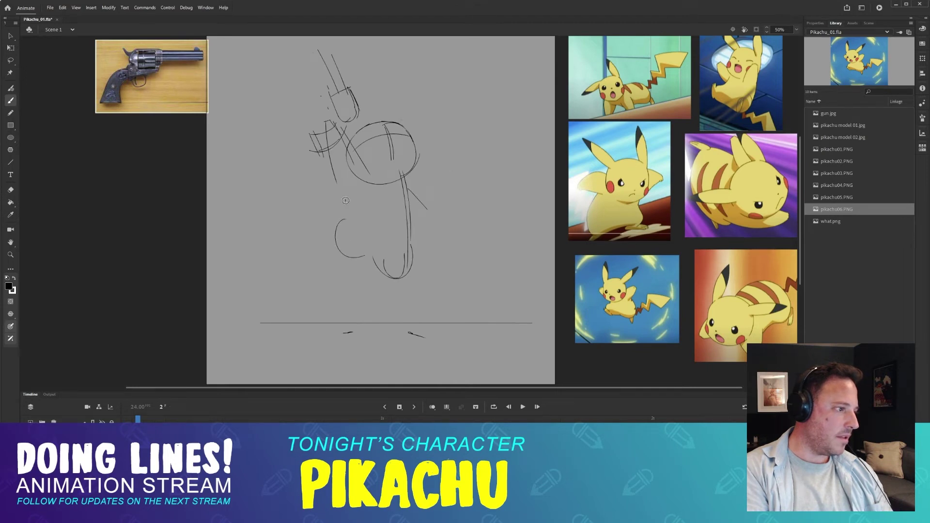
left_click_drag(584, 214, 509, 248)
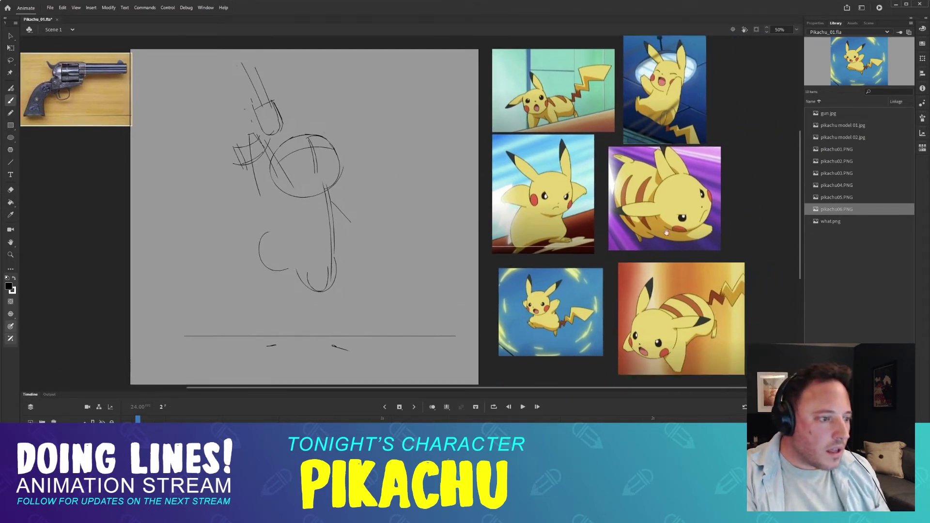
left_click_drag(666, 233, 672, 151)
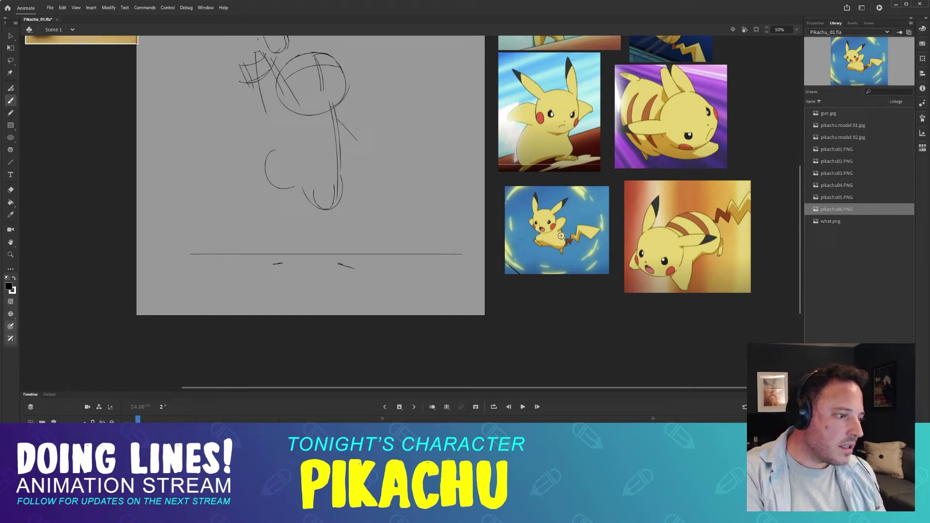
left_click_drag(350, 167, 352, 183)
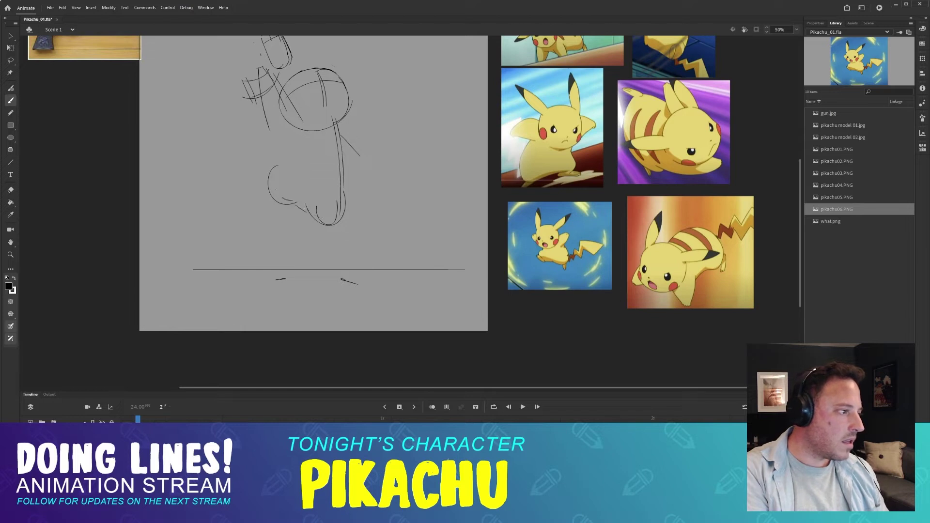
left_click_drag(276, 198, 279, 153)
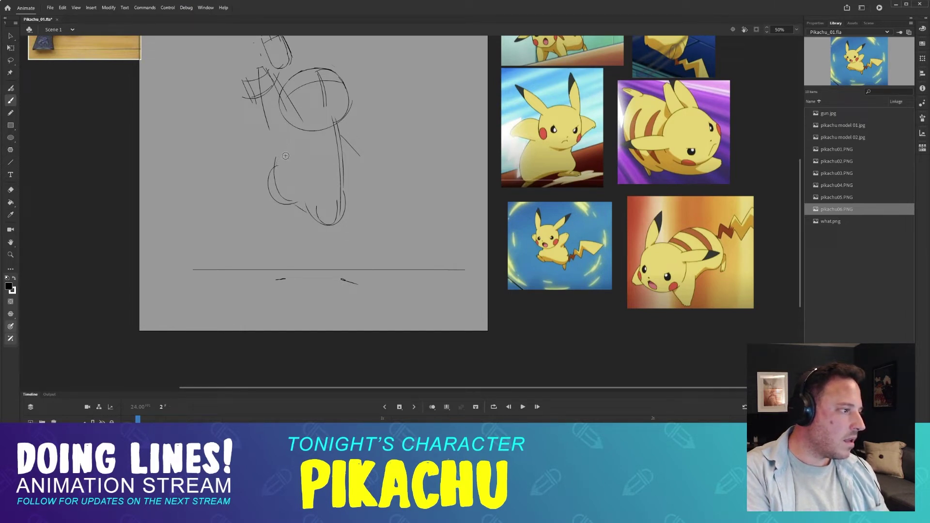
mouse_move(281, 163)
left_mouse_down()
mouse_move(288, 121)
mouse_move(272, 200)
left_mouse_up()
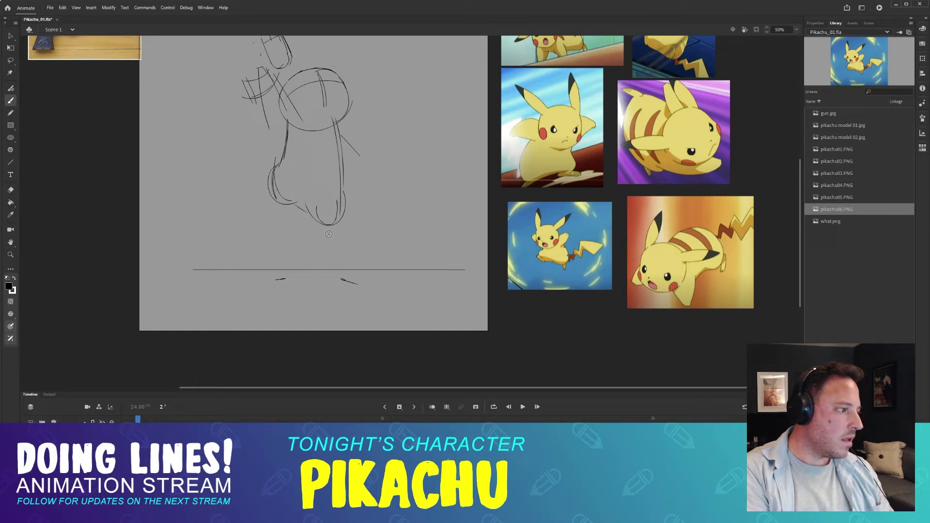
- Sketch a small narrow foot hanging below the torso's rounded base and compare the pose with frame 1
left_click_drag(327, 224, 332, 246)
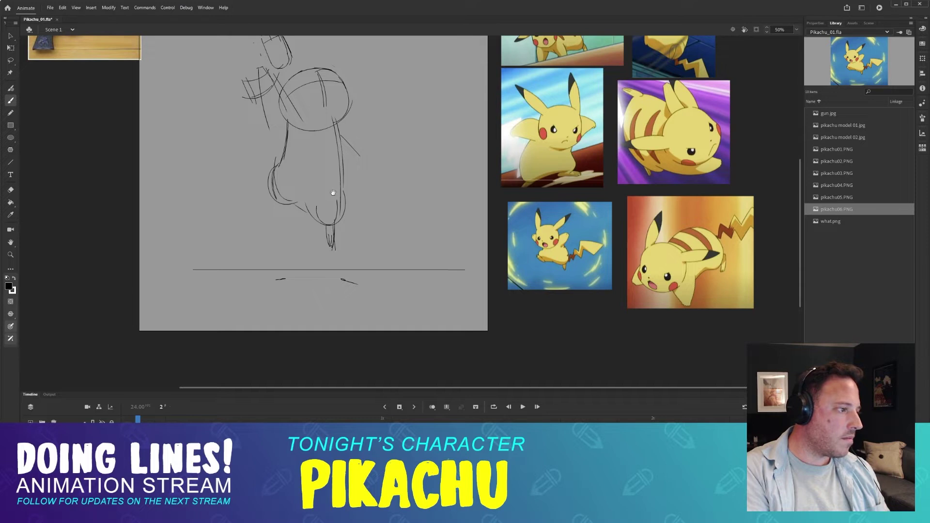
scroll(332, 193, "up", 2)
key("comma")
key("period")
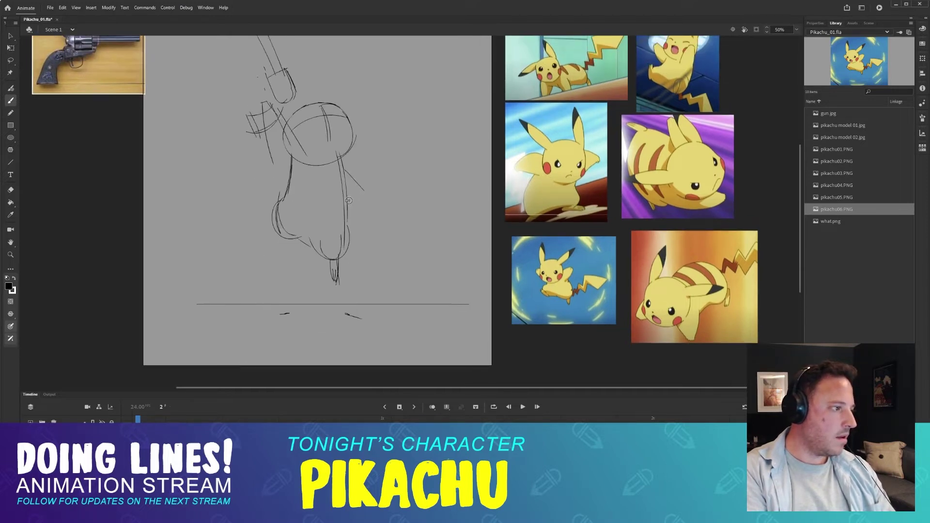
key("comma")
key("period")
- Sketch small finger strokes on the raised hand just below the revolver's cylinder
mouse_move(275, 100)
left_mouse_down()
mouse_move(295, 133)
mouse_move(289, 145)
left_mouse_up()
key("ctrl+z")
key("ctrl+z")
left_click_drag(385, 196, 378, 181)
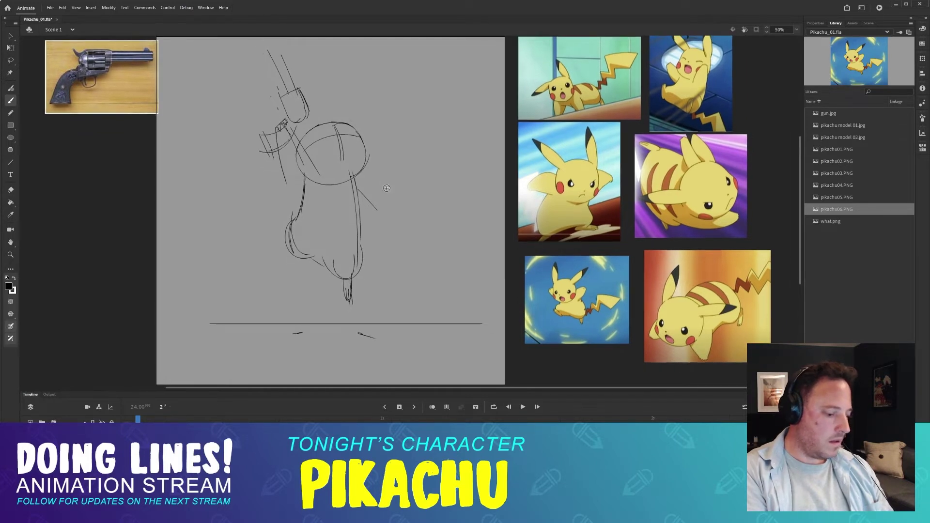
- Flip between frames 1 and 2 to examine how the second pose relates to the standing pose
key("comma")
key("period")
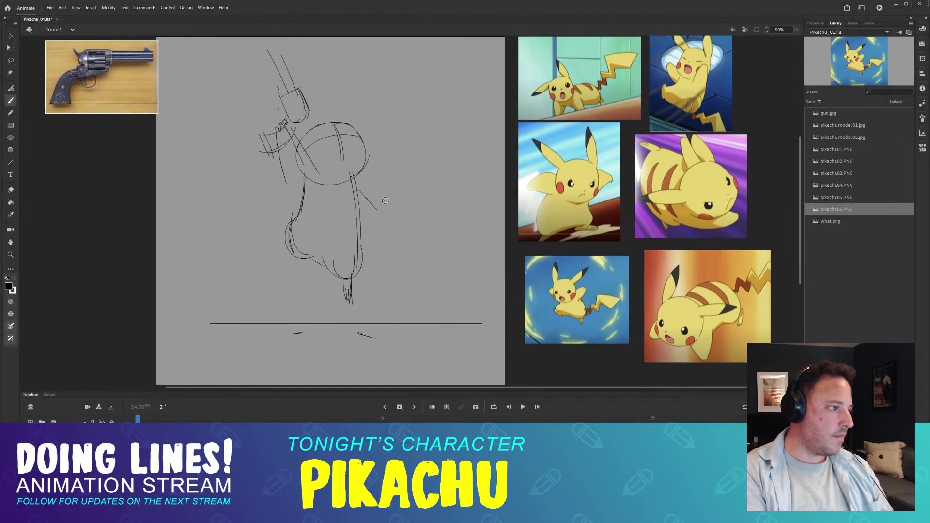
key("comma")
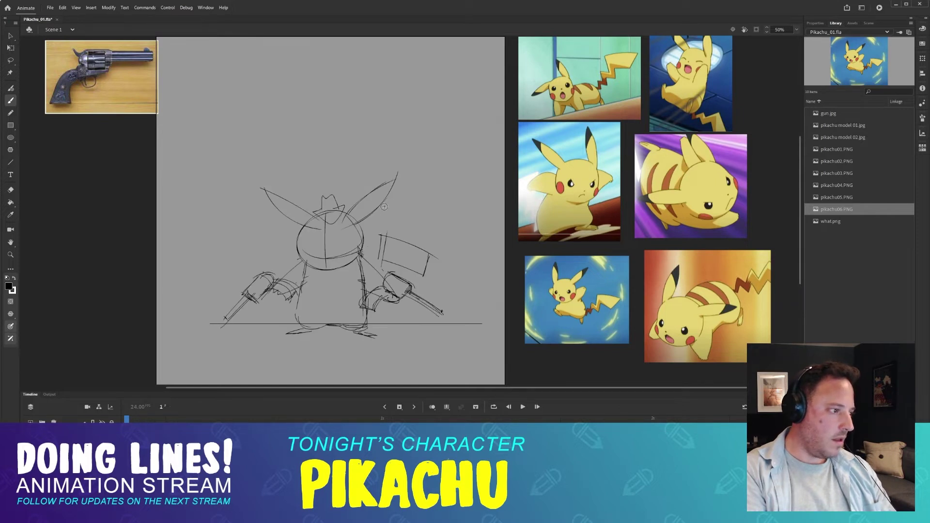
key("period")
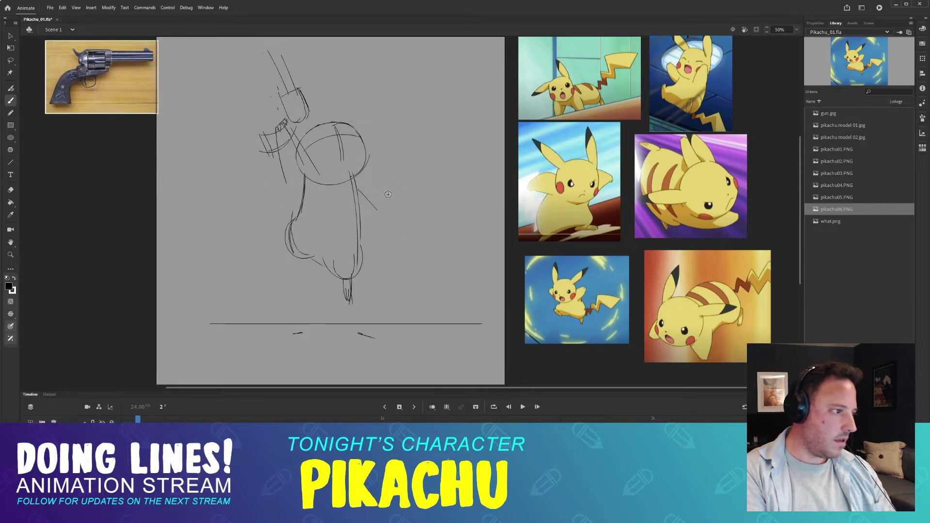
key("comma")
key("period")
key("comma")
key("period")
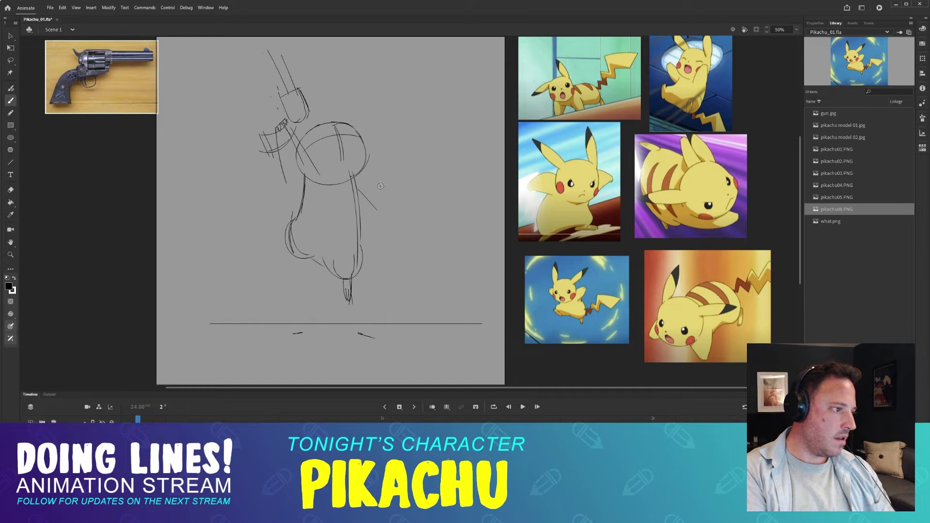
mouse_move(392, 175)
left_mouse_down()
mouse_move(430, 168)
mouse_move(437, 190)
left_mouse_up()
key("ctrl+z")
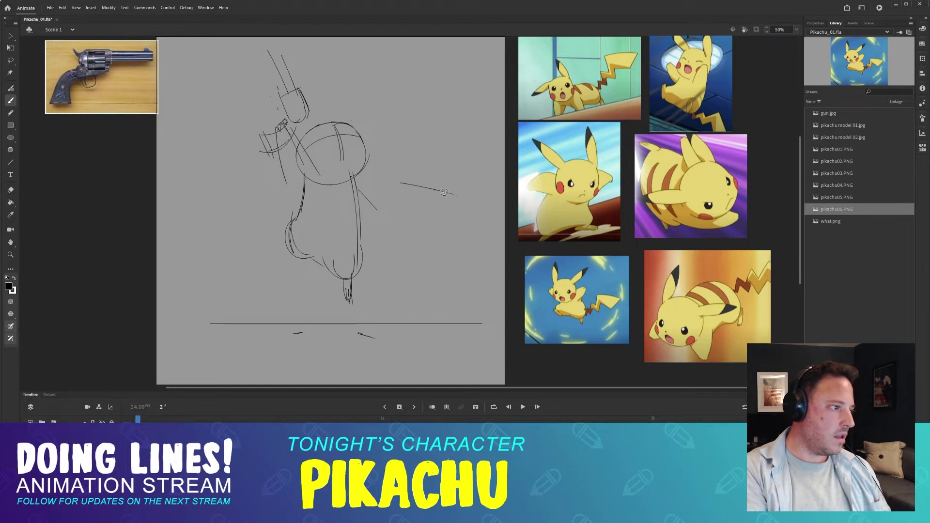
key("ctrl+z")
left_click_drag(383, 173, 436, 140)
key("ctrl+z")
left_click_drag(384, 174, 436, 140)
key("ctrl+z")
- Compare the two frames and erase most of the diagonal arm line on the torso's viewer's-right side in frame 2
key("comma")
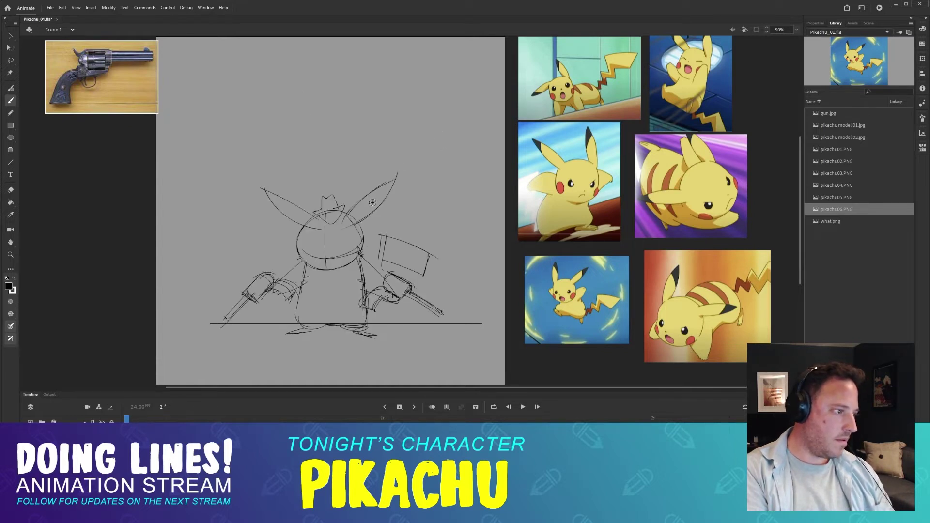
key("period")
key("comma")
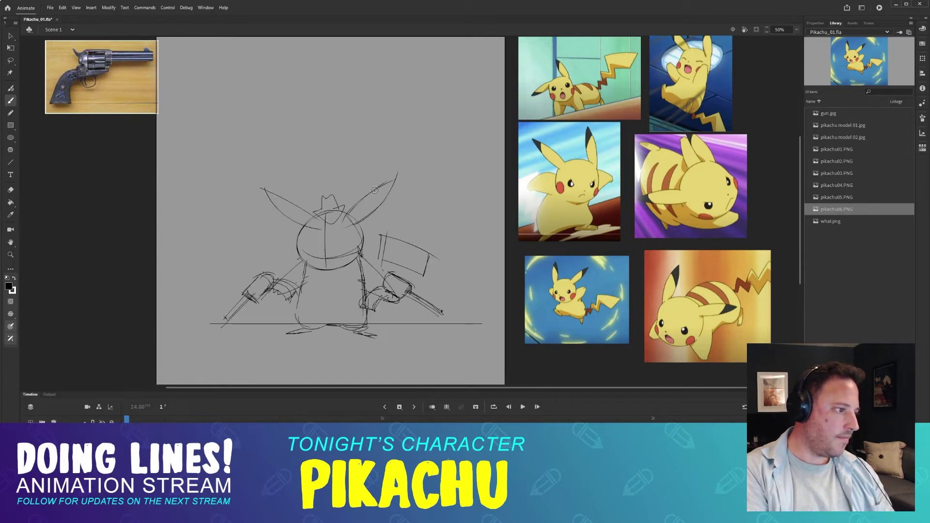
key("period")
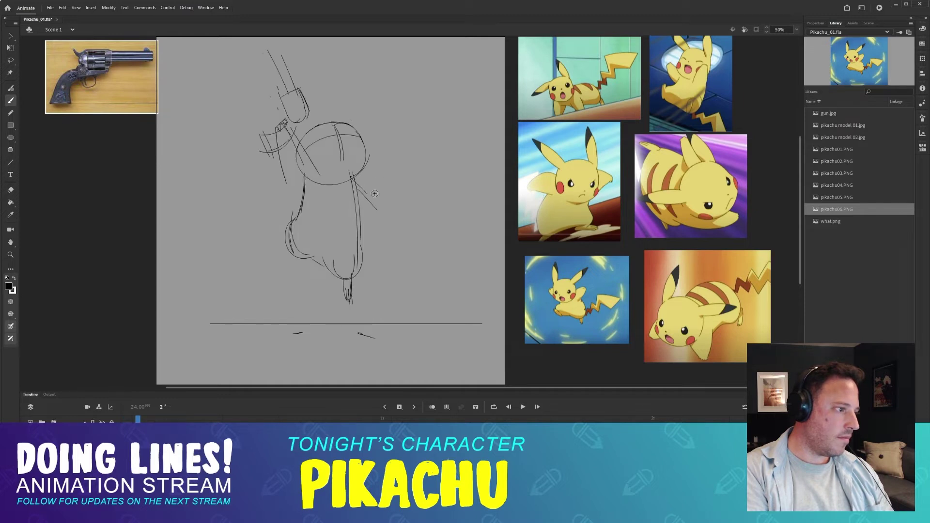
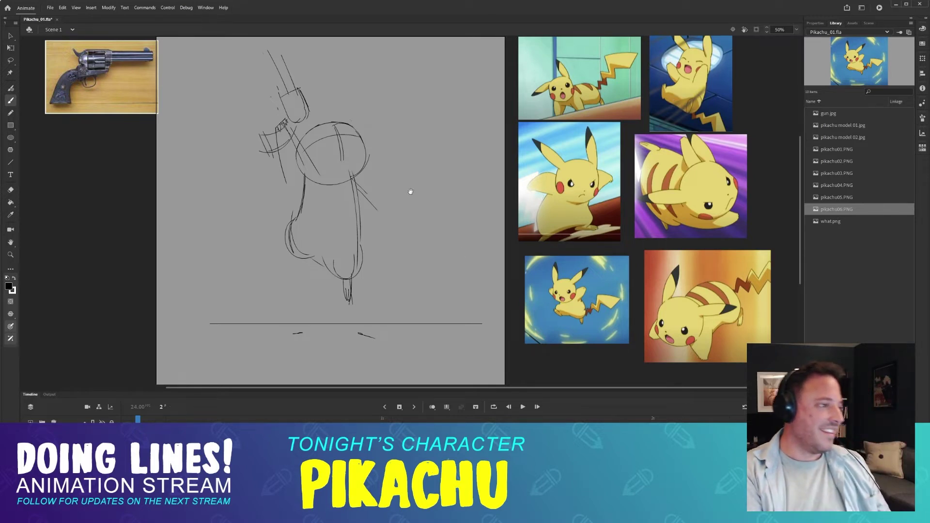
mouse_move(413, 190)
left_mouse_down()
mouse_move(353, 199)
mouse_move(353, 207)
left_mouse_up()
key("e")
key("b")
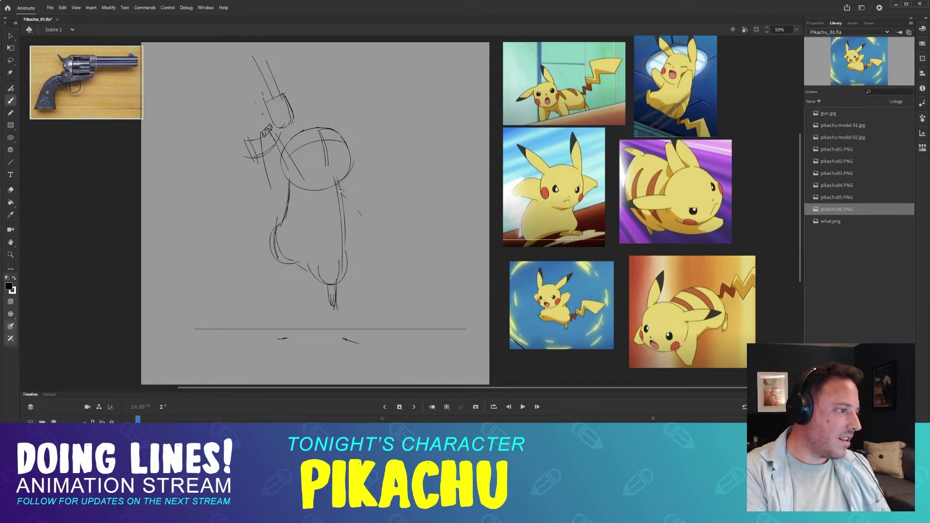
mouse_move(349, 222)
left_mouse_down()
mouse_move(366, 223)
mouse_move(382, 182)
left_mouse_up()
key("ctrl+z")
left_click_drag(337, 222, 379, 194)
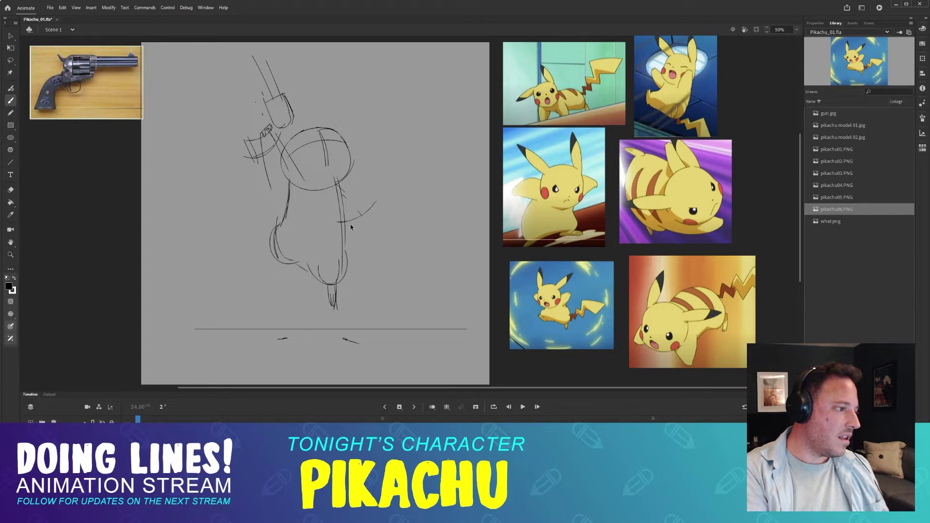
key("ctrl+z")
mouse_move(338, 221)
left_mouse_down()
mouse_move(373, 214)
mouse_move(370, 221)
left_mouse_up()
key("ctrl+z")
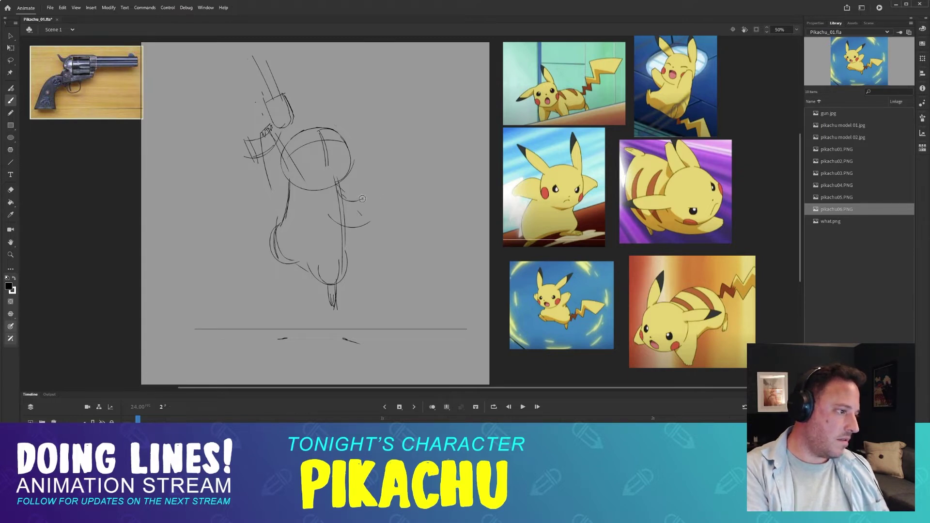
key("ctrl+z")
key("ctrl+z")
- Sketch narrow oval shoulders on both sides of the upper torso and draw the raised arm's outer contour down to its shoulder
left_click_drag(337, 186, 341, 183)
key("ctrl+z")
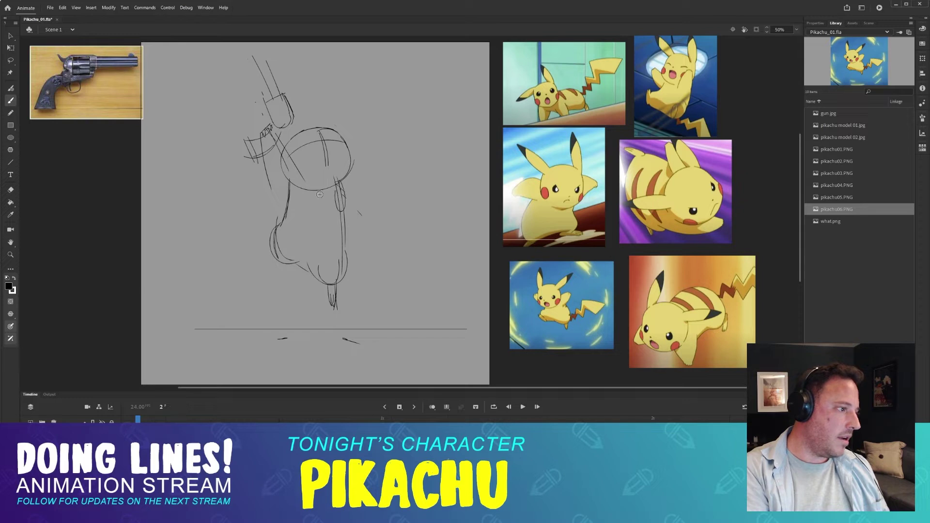
left_click_drag(262, 157, 282, 206)
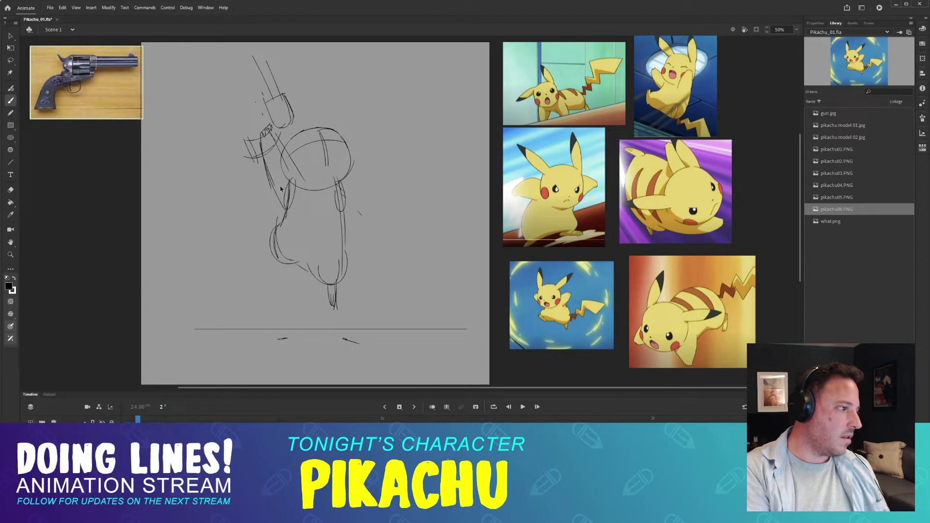
key("ctrl+z")
mouse_move(261, 139)
left_mouse_down()
mouse_move(280, 194)
mouse_move(298, 186)
left_mouse_up()
key("ctrl+z")
mouse_move(273, 139)
left_mouse_down()
mouse_move(295, 182)
mouse_move(286, 210)
left_mouse_up()
key("ctrl+z")
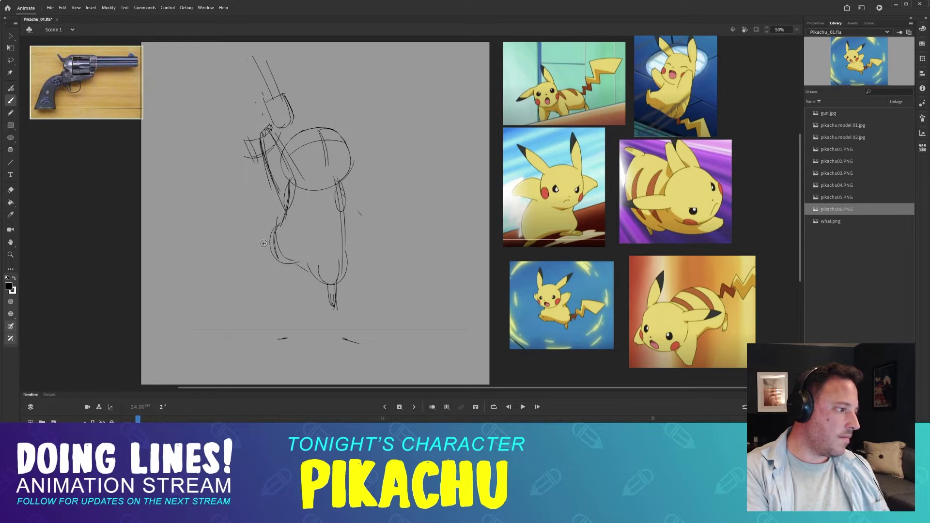
mouse_move(275, 253)
left_mouse_down()
mouse_move(253, 230)
mouse_move(262, 214)
mouse_move(281, 253)
left_mouse_up()
key("ctrl+z")
key("ctrl+z")
key("ctrl+z")
key("ctrl+z")
mouse_move(265, 222)
left_mouse_down()
mouse_move(281, 251)
mouse_move(265, 220)
left_mouse_up()
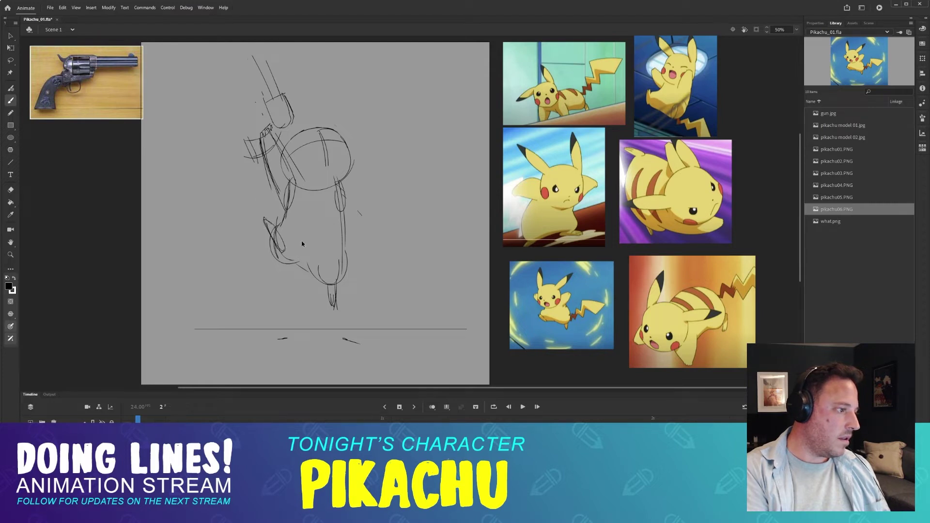
key("ctrl+z")
key("ctrl+z")
key("ctrl+z")
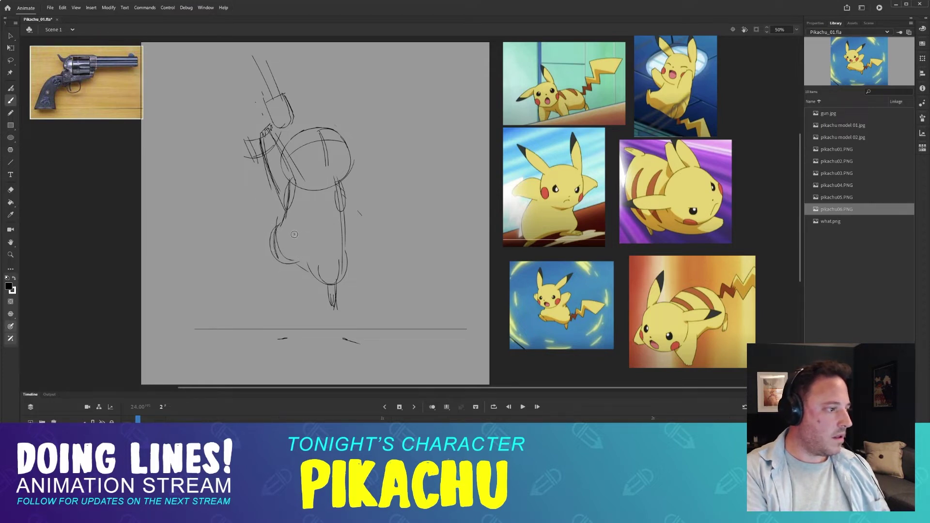
key("e")
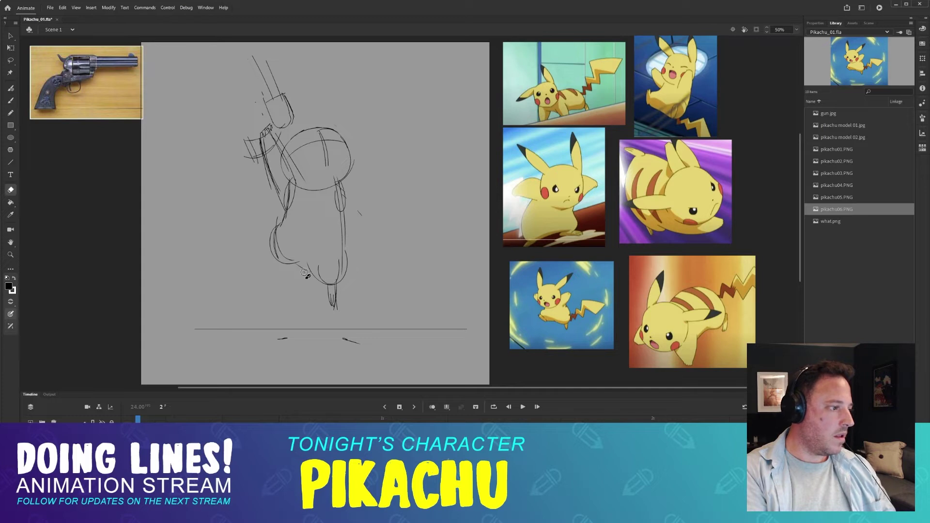
mouse_move(306, 268)
left_mouse_down()
mouse_move(332, 247)
mouse_move(371, 264)
left_mouse_up()
left_click_drag(322, 303, 370, 274)
key("b")
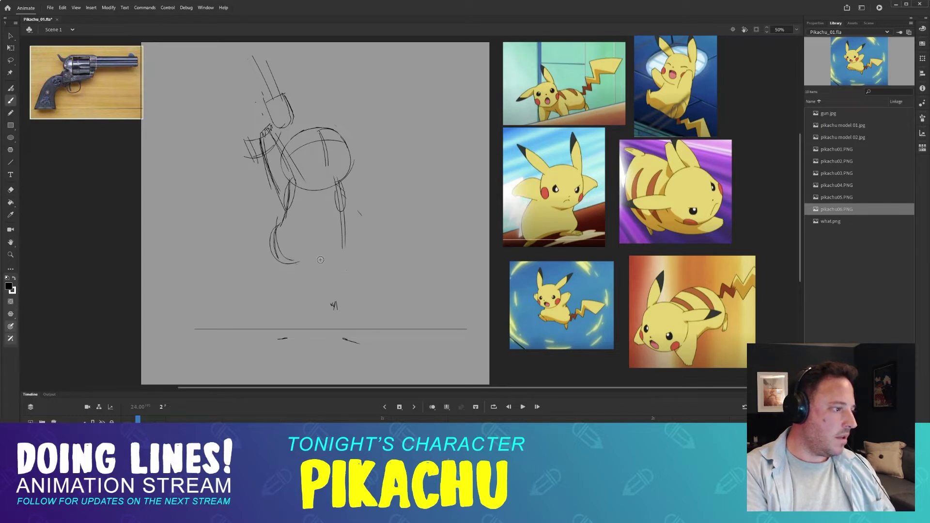
left_click_drag(320, 258, 344, 229)
key("ctrl+z")
key("ctrl+z")
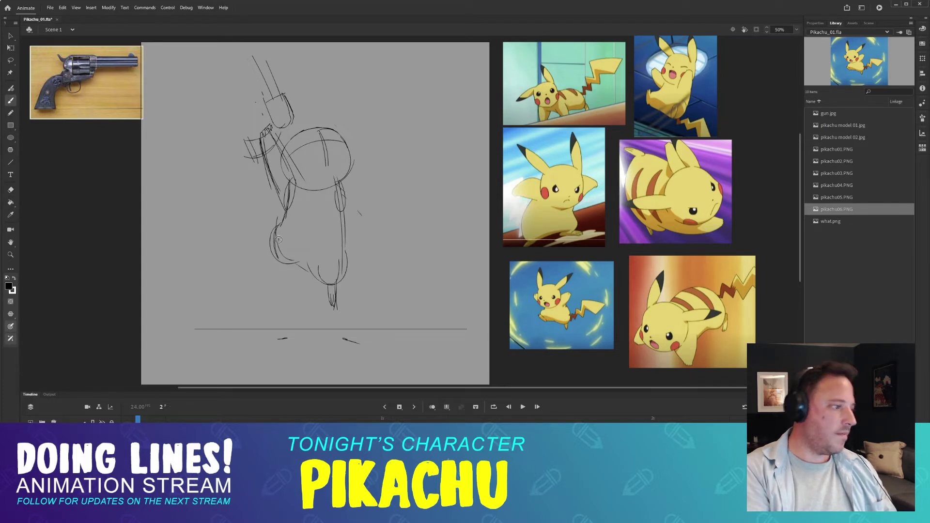
- Sketch a raised foot against the thigh on the viewer's left of the lower torso and compare it with frame 1
mouse_move(265, 220)
left_mouse_down()
mouse_move(282, 252)
mouse_move(273, 242)
left_mouse_up()
left_click_drag(369, 200, 375, 197)
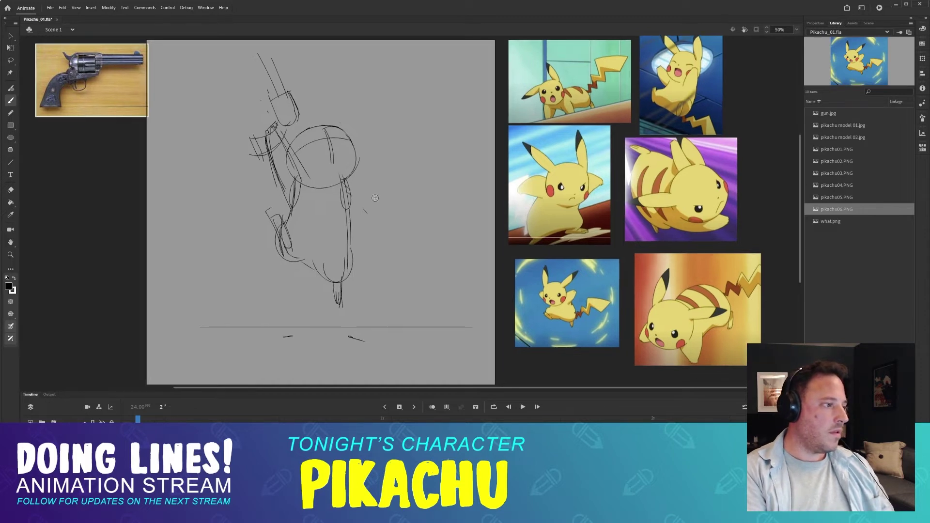
key("comma")
key("period")
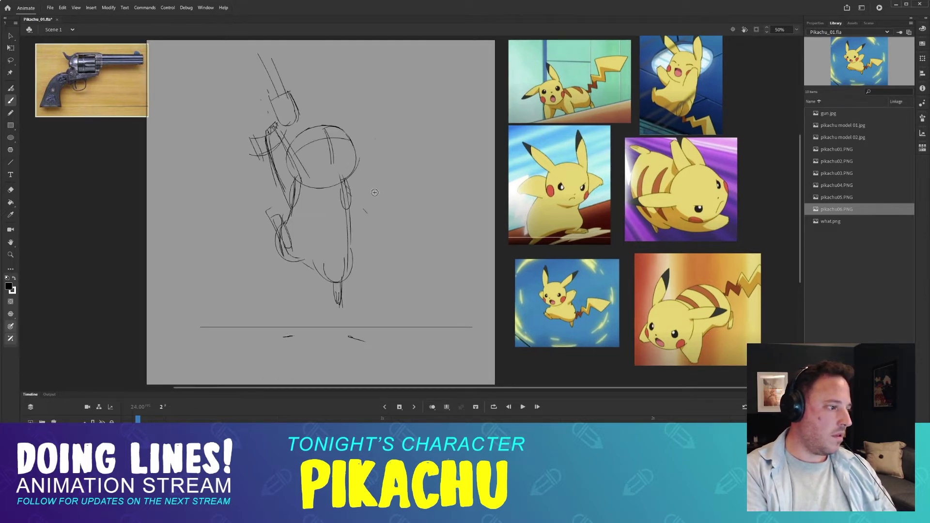
left_click_drag(348, 183, 393, 219)
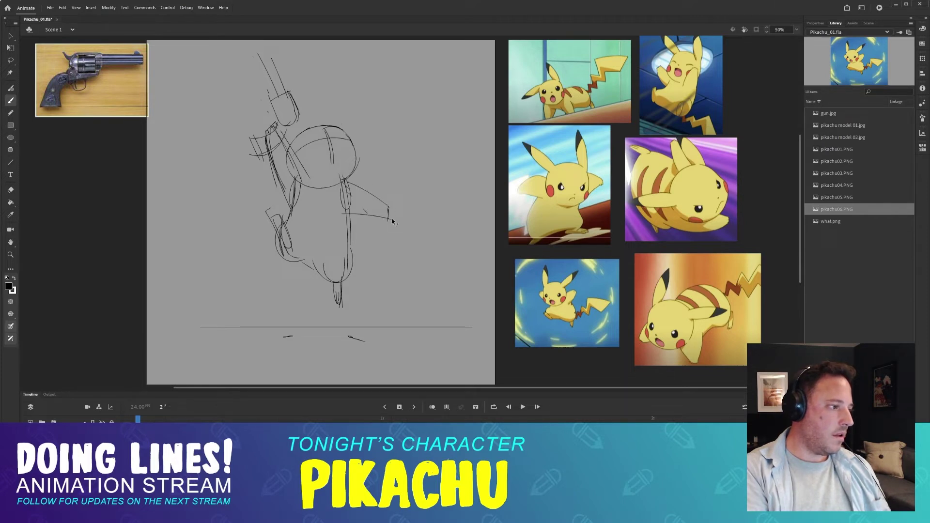
key("comma")
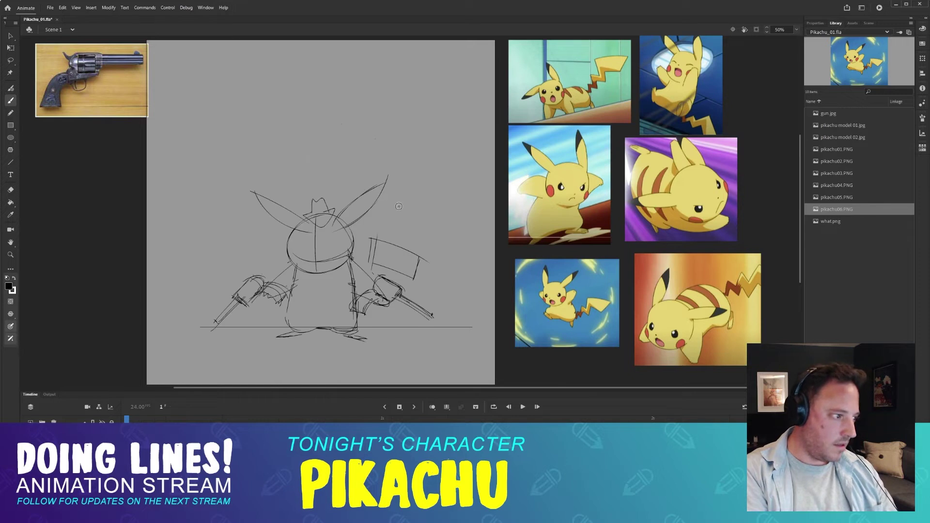
key("period")
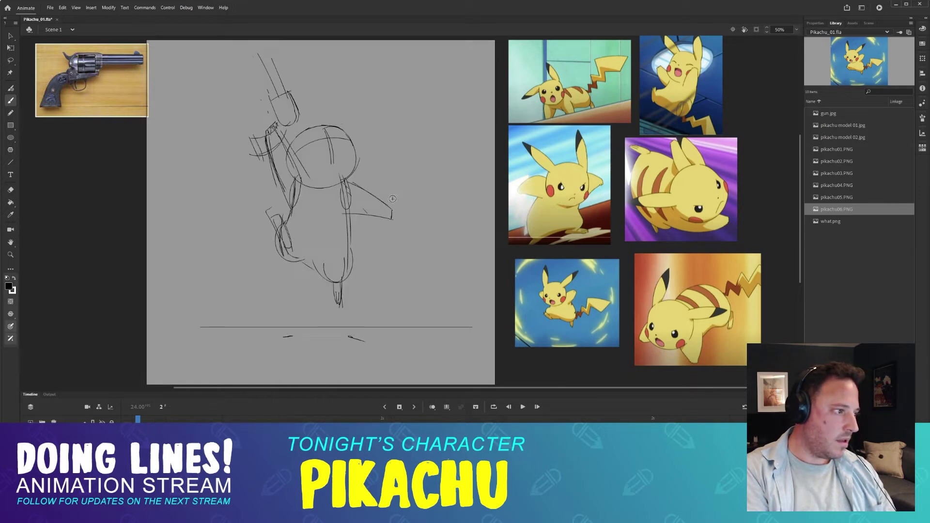
key("e")
mouse_move(353, 187)
left_mouse_down()
mouse_move(356, 213)
mouse_move(375, 215)
left_mouse_up()
key("b")
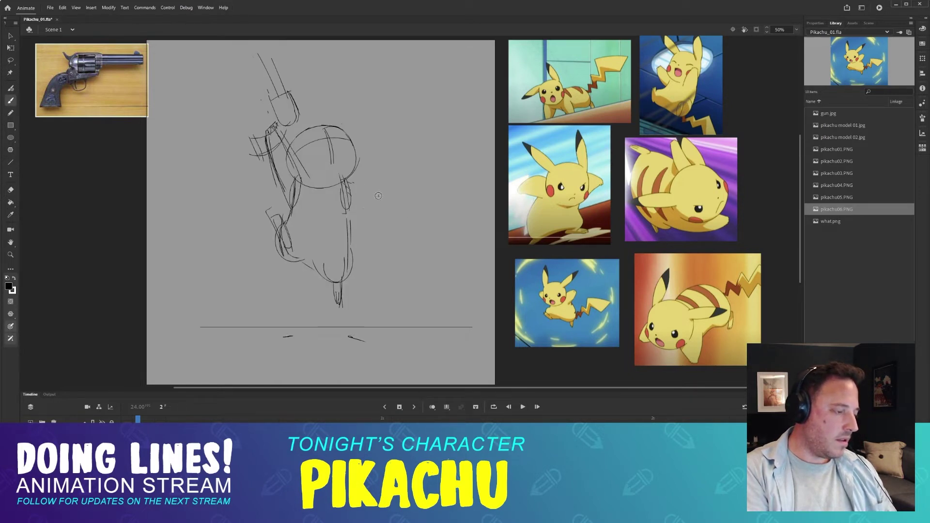
- Try a tapering, downward-sloping arm extending from the viewer's-right shoulder in frame 2
key("v")
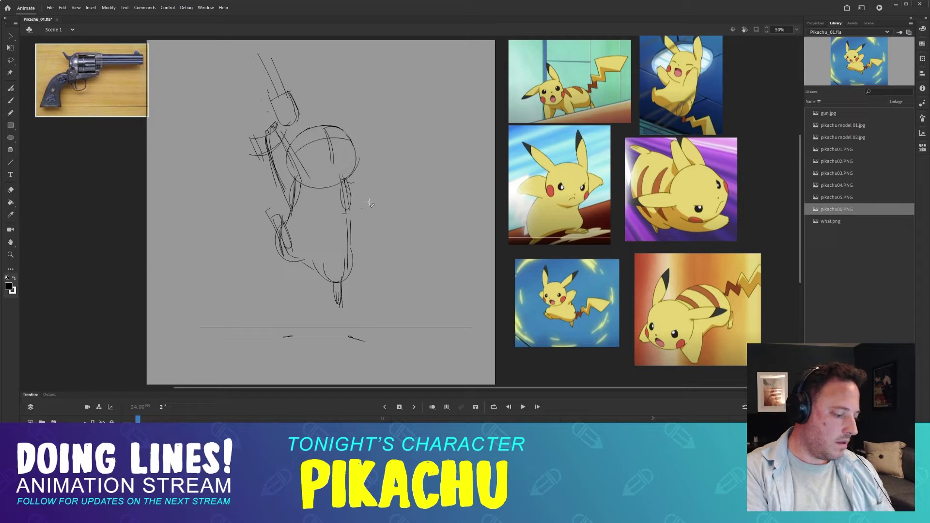
key("b")
key("comma")
key("period")
mouse_move(347, 180)
left_mouse_down()
mouse_move(387, 180)
mouse_move(377, 208)
left_mouse_up()
key("ctrl+z")
key("ctrl+z")
key("ctrl+z")
key("ctrl+z")
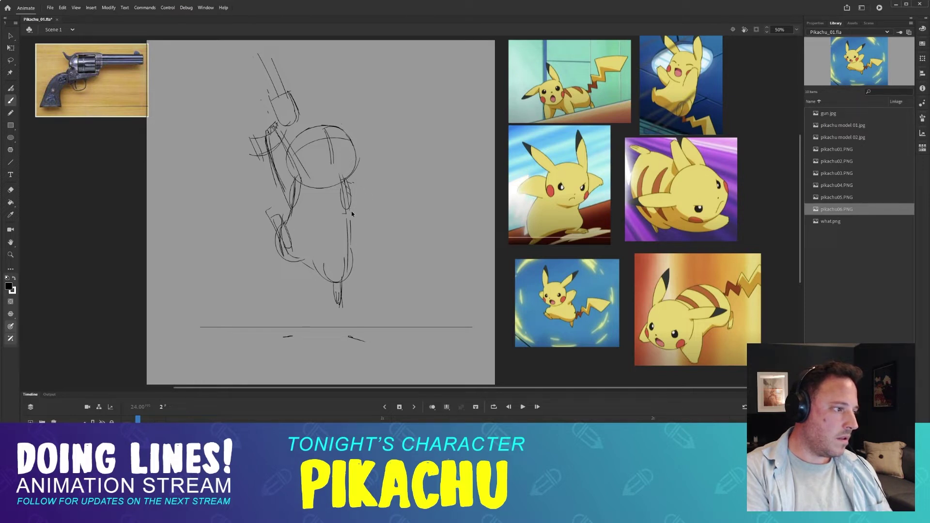
key("ctrl+z")
key("ctrl+z")
key("e")
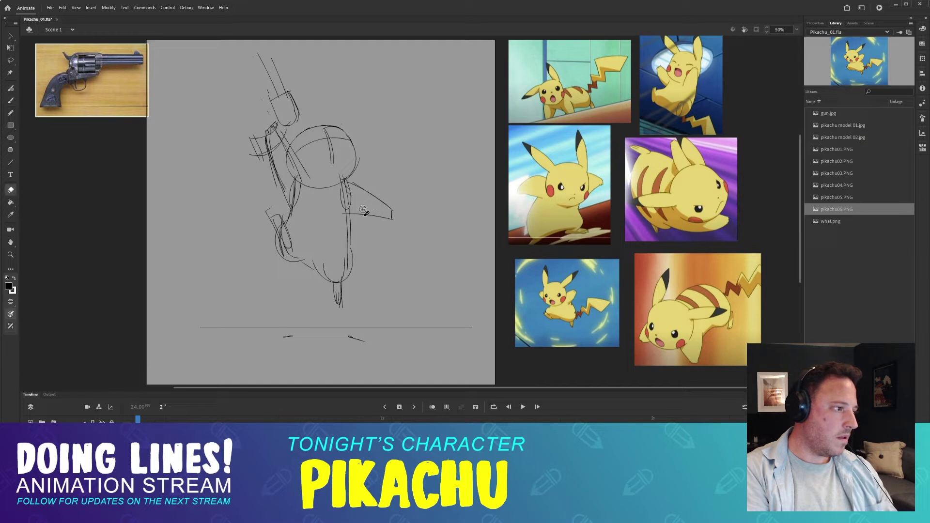
key("b")
key("e")
mouse_move(357, 186)
left_mouse_down()
mouse_move(354, 214)
mouse_move(402, 184)
left_mouse_up()
key("b")
key("ctrl+z")
- Sketch a curved arm sweeping outward and up from the viewer's-right shoulder in frame 2
left_click_drag(351, 214, 400, 181)
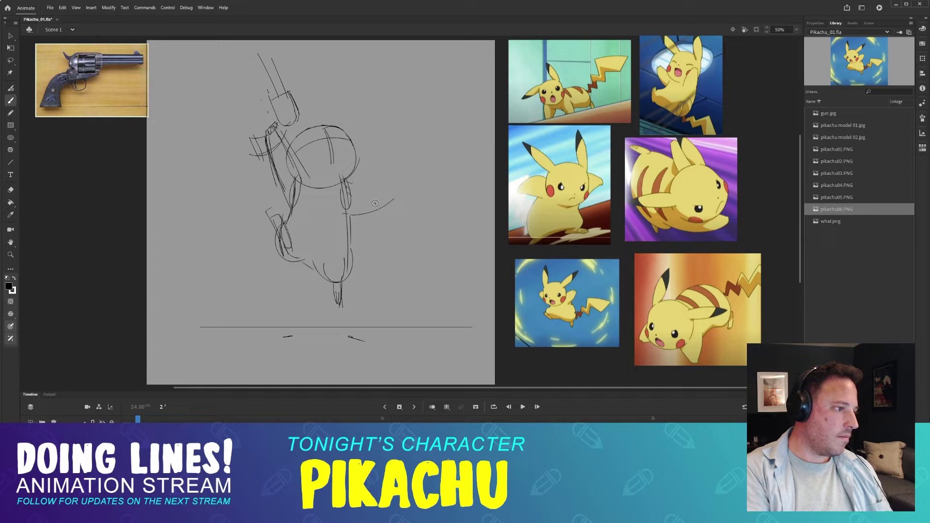
key("ctrl+z")
left_click_drag(354, 217, 393, 183)
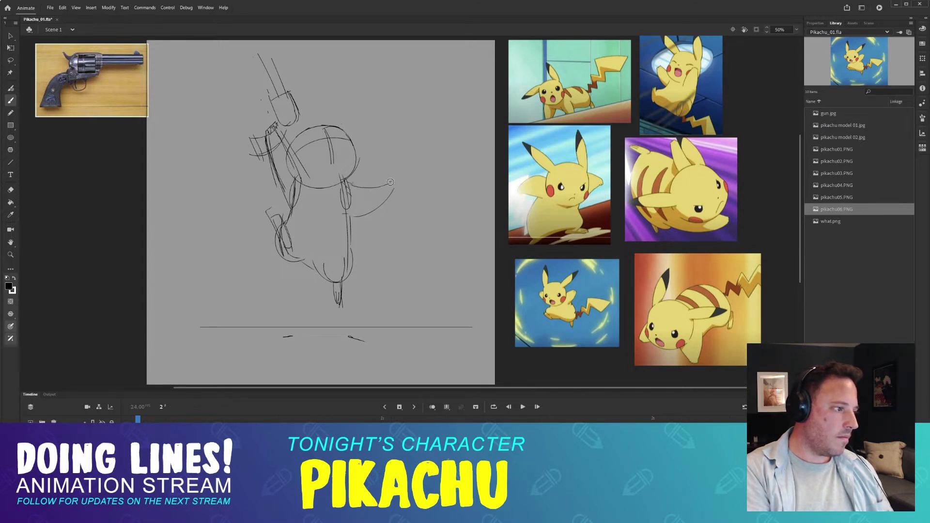
left_click_drag(351, 185, 389, 180)
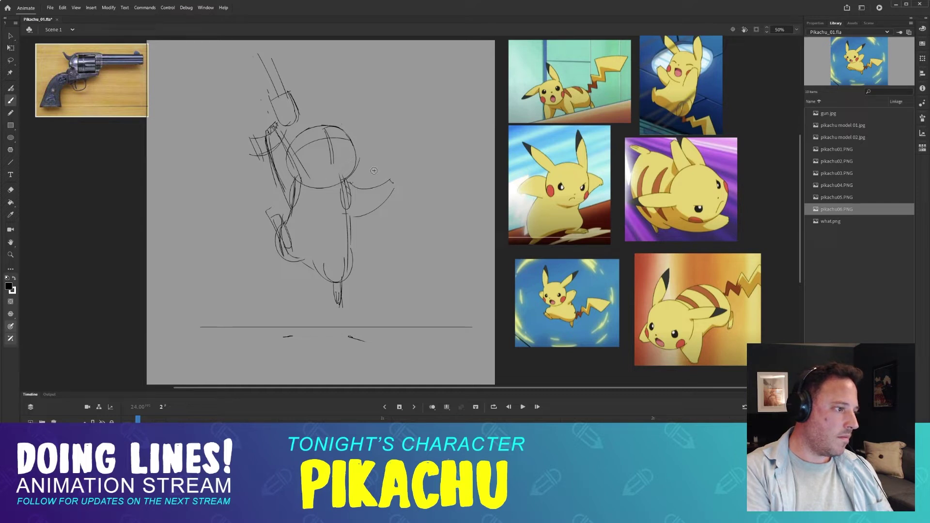
- Sketch a second revolver at the end of the viewer's-right arm, with a curved grip, cylinder body and barrel pointing diagonally up and outward
mouse_move(439, 139)
left_mouse_down()
mouse_move(379, 168)
mouse_move(390, 183)
mouse_move(411, 172)
mouse_move(386, 220)
left_mouse_up()
key("ctrl+z")
mouse_move(386, 186)
left_mouse_down()
mouse_move(383, 222)
mouse_move(399, 213)
left_mouse_up()
key("ctrl+z")
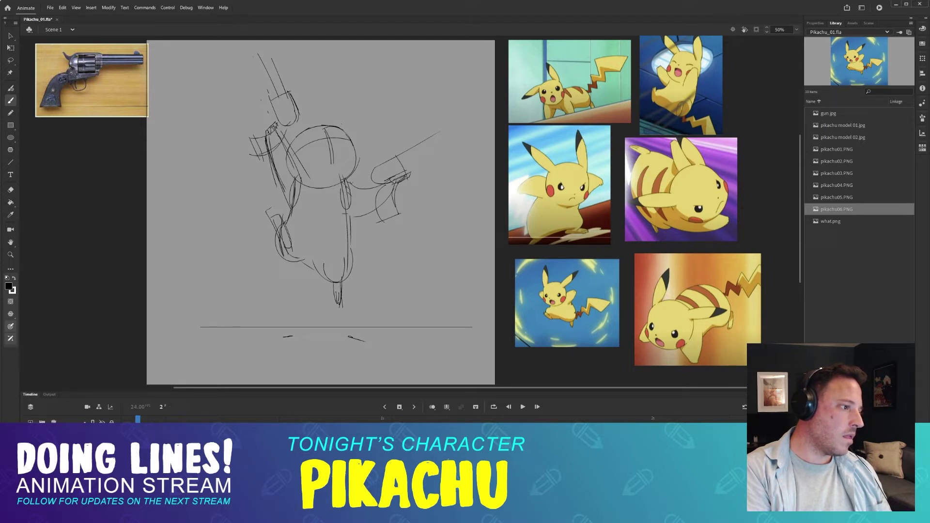
mouse_move(409, 156)
left_mouse_down()
mouse_move(460, 136)
mouse_move(401, 154)
left_mouse_up()
key("e")
key("b")
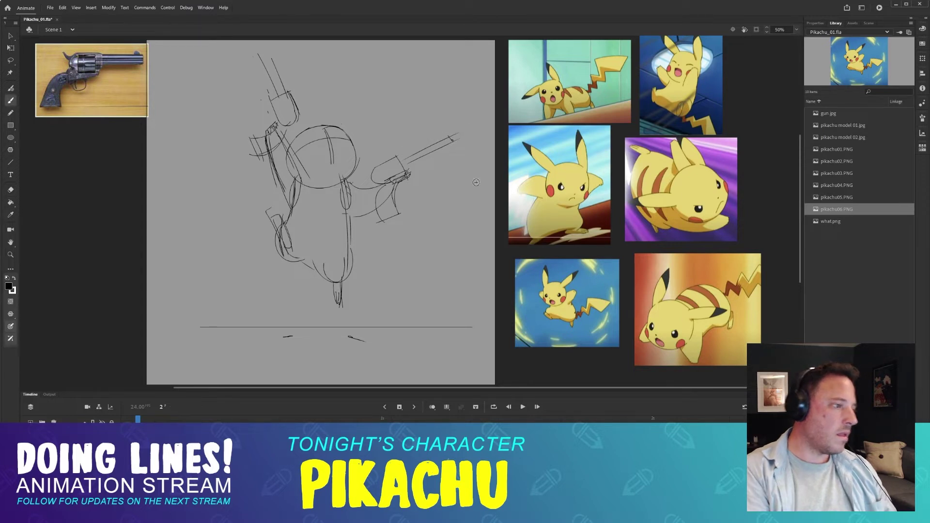
- Compare the two frames and redraw the viewer's-left revolver in frame 1 with a larger rounded body
key("comma")
key("period")
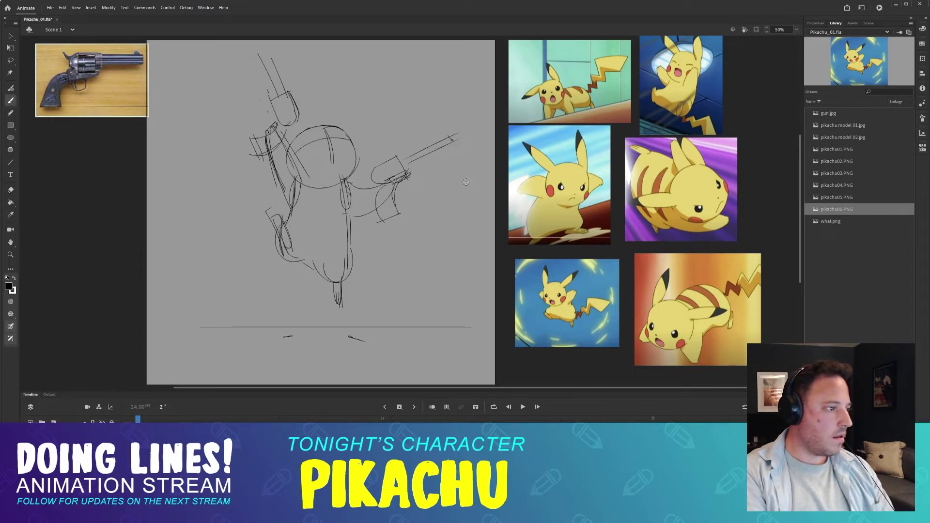
key("comma")
key("period")
key("comma")
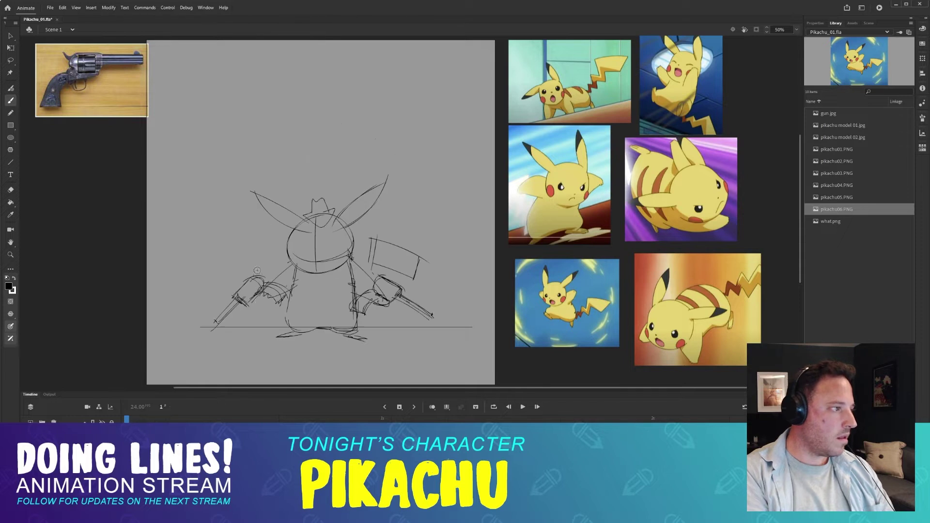
key("e")
mouse_move(223, 306)
left_mouse_down()
mouse_move(209, 322)
mouse_move(240, 303)
left_mouse_up()
key("period")
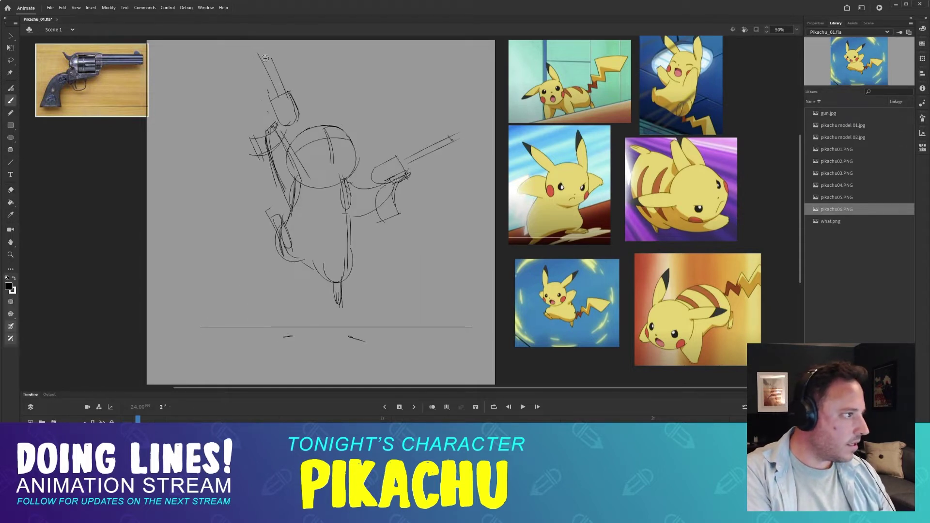
key("comma")
mouse_move(240, 295)
left_mouse_down()
mouse_move(211, 327)
mouse_move(240, 300)
left_mouse_up()
mouse_move(242, 299)
left_mouse_down()
mouse_move(214, 329)
mouse_move(252, 297)
mouse_move(251, 285)
mouse_move(252, 304)
mouse_move(270, 272)
left_mouse_up()
key("period")
key("comma")
key("e")
key("b")
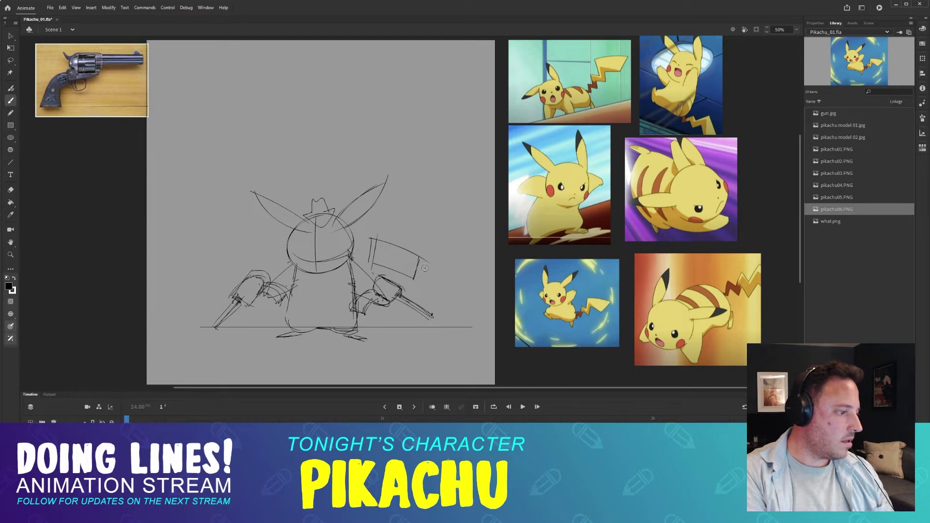
- Erase the body of the viewer's-right revolver in frame 1 and redraw it larger, checking against frame 2
key("e")
mouse_move(403, 286)
left_mouse_down()
mouse_move(378, 275)
mouse_move(403, 283)
left_mouse_up()
key("b")
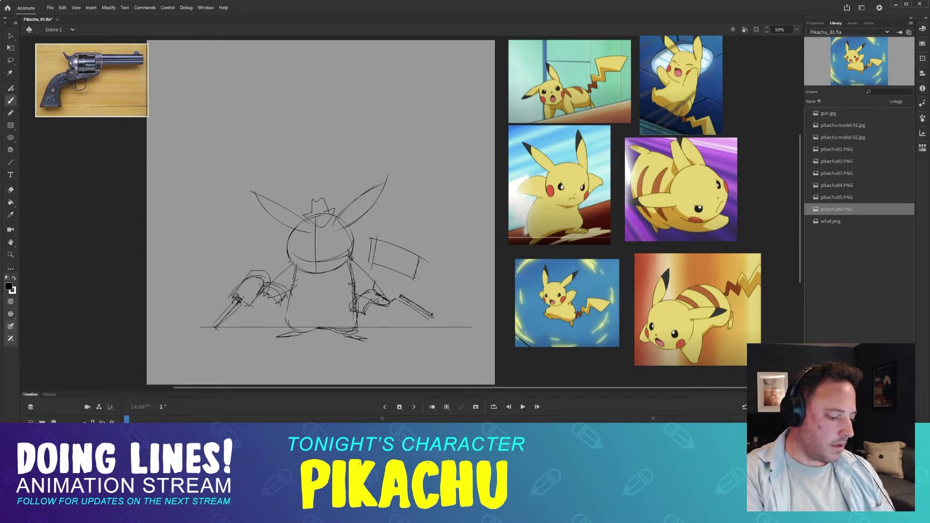
key("period")
key("comma")
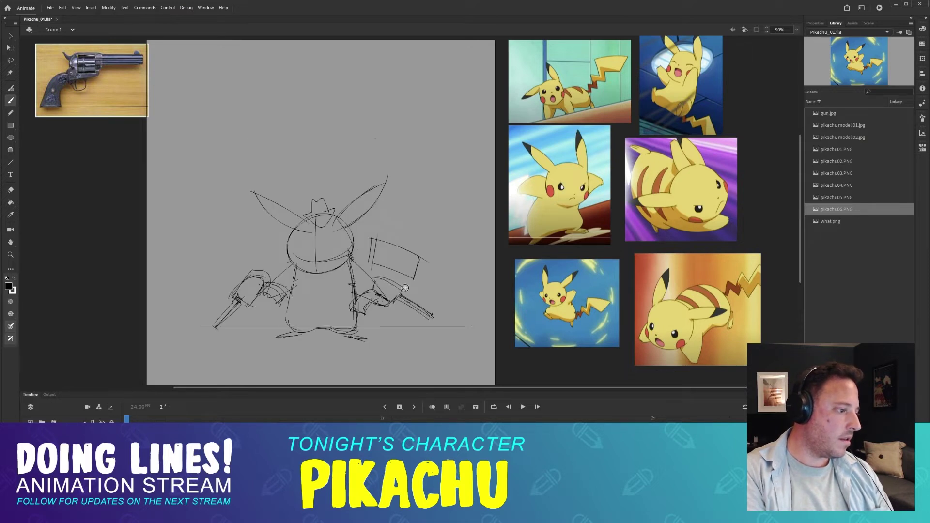
key("ctrl+z")
key("e")
key("b")
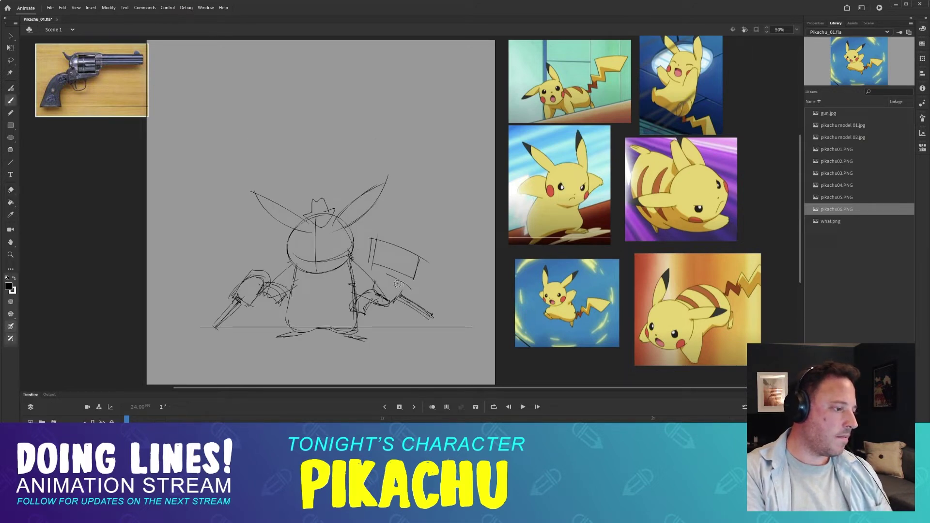
- Redraw the barrel of the viewer's-right revolver in frame 1 as a longer pair of diagonal lines
mouse_move(407, 287)
left_mouse_down()
mouse_move(382, 275)
mouse_move(373, 291)
mouse_move(444, 317)
left_mouse_up()
key("e")
key("b")
left_click_drag(400, 297, 423, 311)
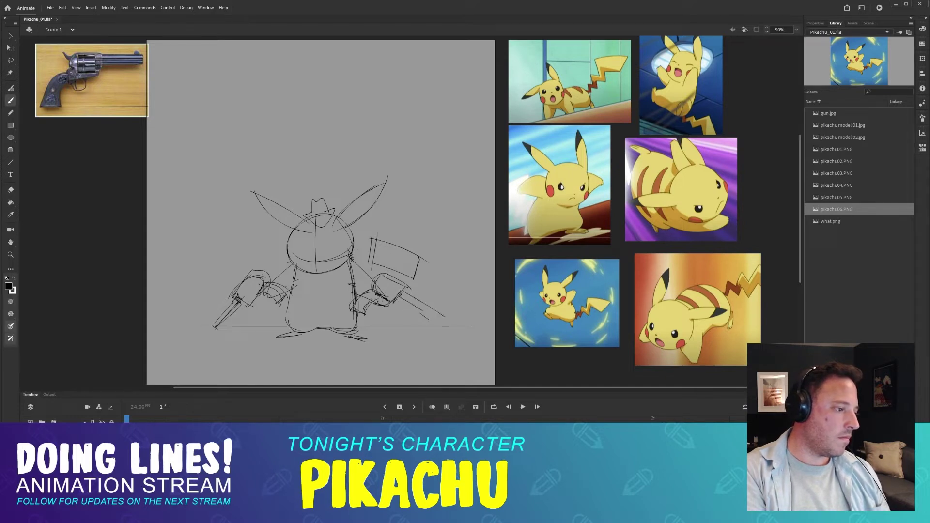
- Erase the viewer's-left revolver's barrel in frame 1 and redraw it longer and wider with parallel diagonal lines
key("e")
mouse_move(238, 302)
left_mouse_down()
mouse_move(213, 326)
mouse_move(241, 304)
mouse_move(223, 320)
left_mouse_up()
key("b")
key("ctrl+z")
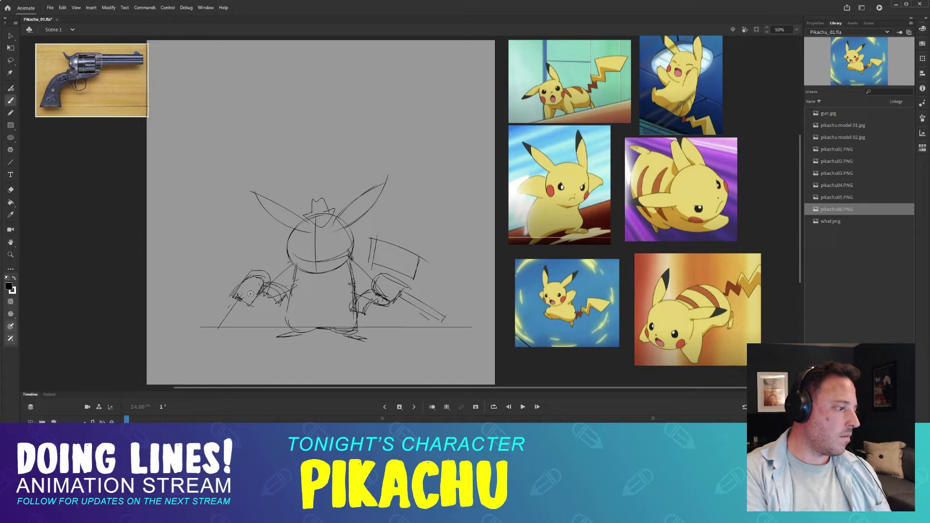
key("period")
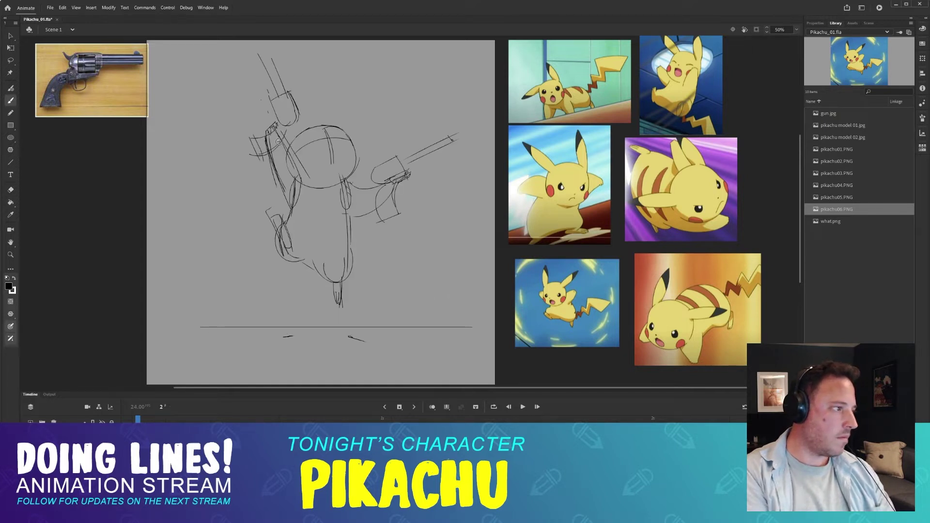
key("comma")
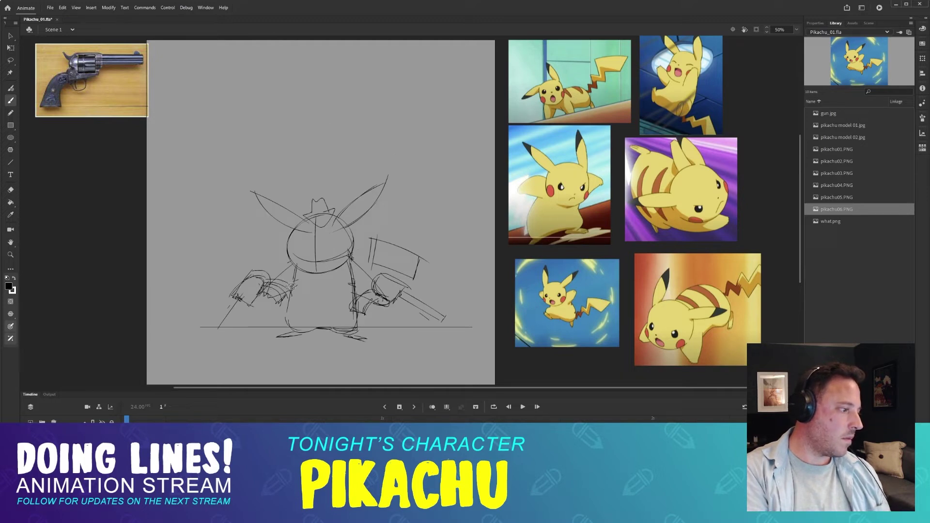
key("e")
mouse_move(284, 293)
left_mouse_down()
mouse_move(272, 296)
mouse_move(289, 295)
mouse_move(266, 279)
mouse_move(216, 335)
left_mouse_up()
key("b")
left_click_drag(241, 291, 211, 330)
left_click_drag(243, 299, 223, 332)
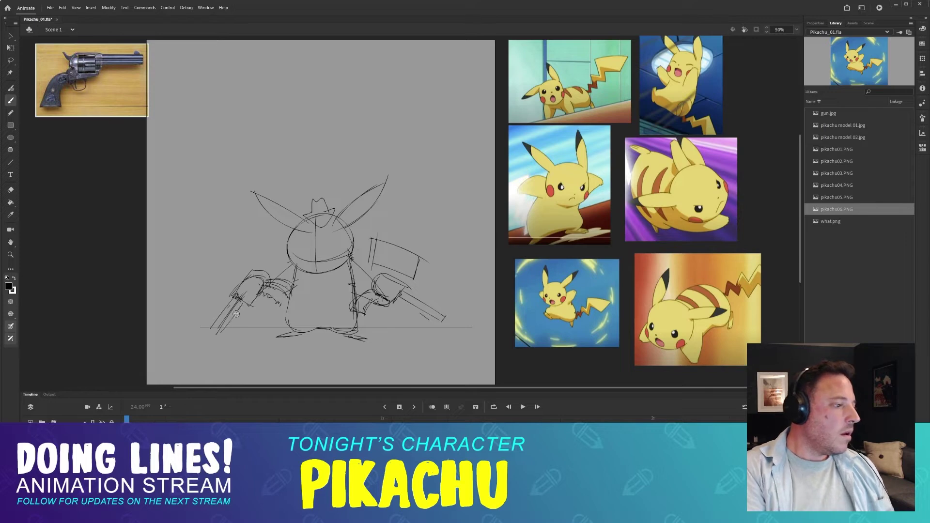
- Erase the raised foot on the viewer's left in frame 2 and redraw that hip as a rounded bulge
left_click_drag(363, 227, 362, 223)
key("period")
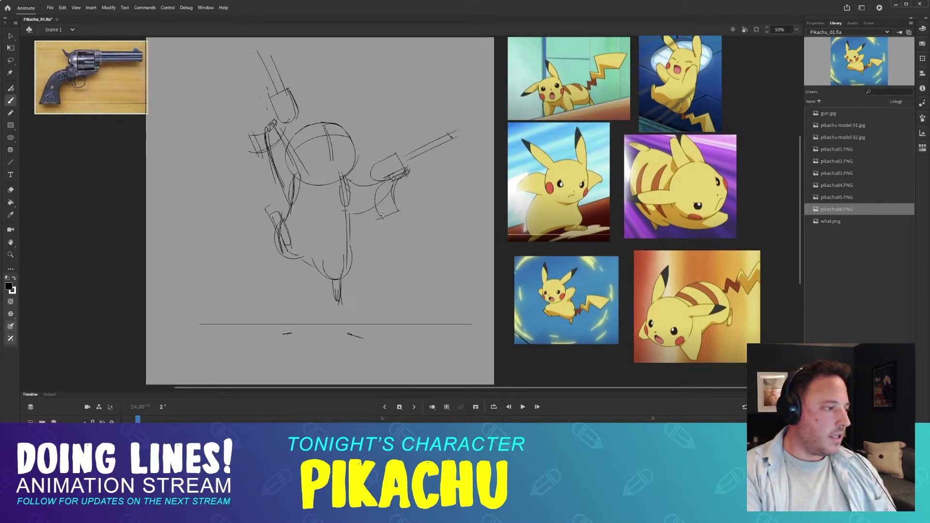
key("comma")
key("period")
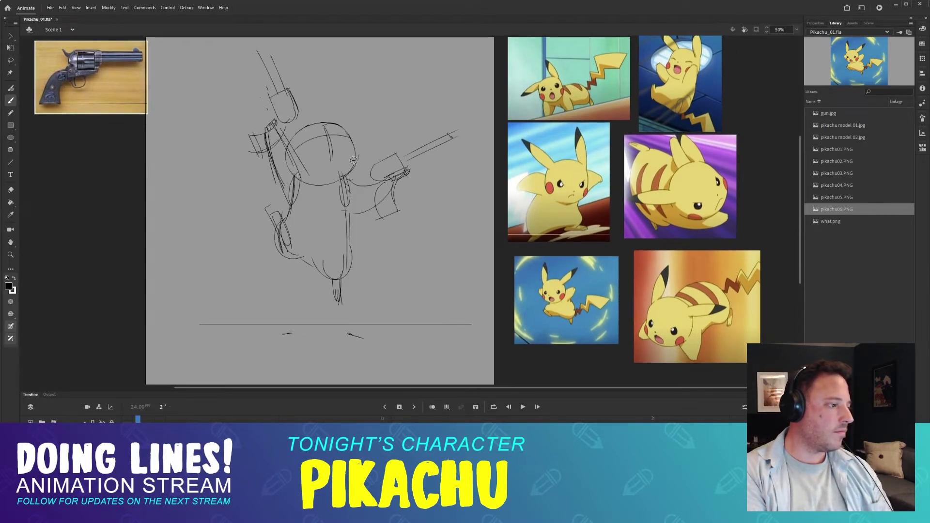
key("e")
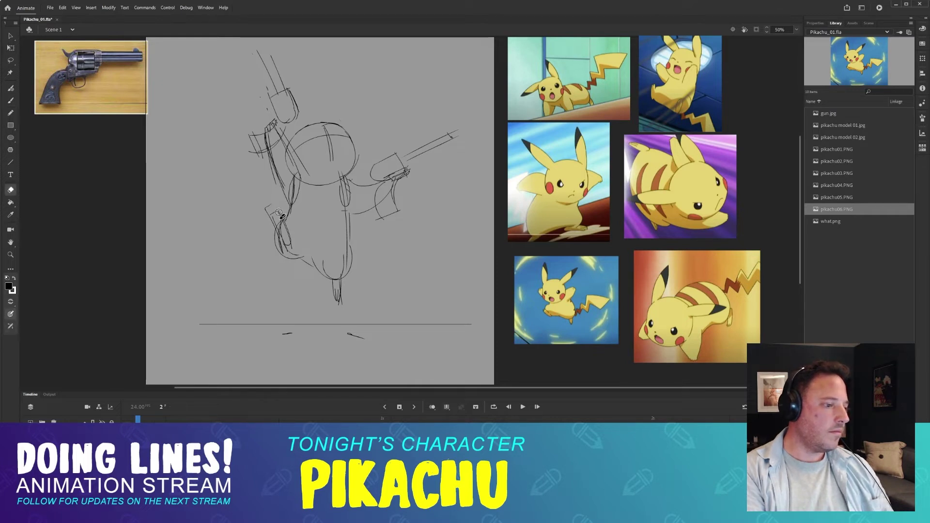
mouse_move(285, 221)
left_mouse_down()
mouse_move(271, 213)
mouse_move(269, 238)
mouse_move(291, 252)
mouse_move(297, 275)
mouse_move(317, 267)
mouse_move(297, 255)
left_mouse_up()
key("b")
key("ctrl+z")
mouse_move(288, 211)
left_mouse_down()
mouse_move(292, 257)
mouse_move(315, 246)
mouse_move(329, 266)
left_mouse_up()
key("ctrl+z")
mouse_move(308, 258)
left_mouse_down()
mouse_move(349, 265)
mouse_move(329, 273)
left_mouse_up()
key("ctrl+z")
key("ctrl+z")
- Redraw the viewer's-right thigh with a shorter rounded base and small foot, and reinforce the torso line above it
left_click_drag(343, 212, 352, 262)
key("e")
mouse_move(313, 270)
left_mouse_down()
mouse_move(343, 272)
mouse_move(339, 301)
left_mouse_up()
key("b")
left_click_drag(337, 172, 346, 259)
mouse_move(344, 193)
left_mouse_down()
mouse_move(345, 260)
mouse_move(318, 254)
mouse_move(344, 256)
mouse_move(349, 182)
mouse_move(345, 268)
left_mouse_up()
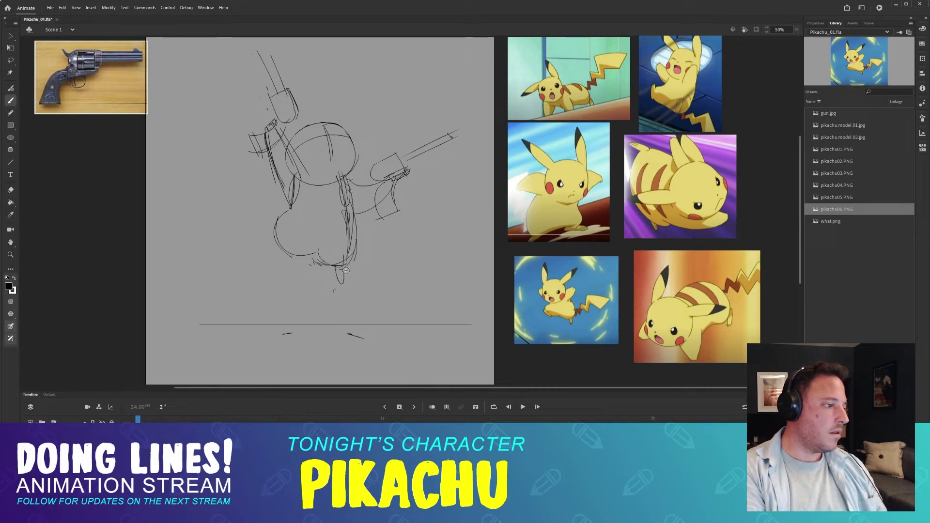
- Sketch a short raised foot on the viewer's-left hip and erase stray marks beneath the lower body
left_click_drag(260, 206, 275, 200)
key("ctrl+z")
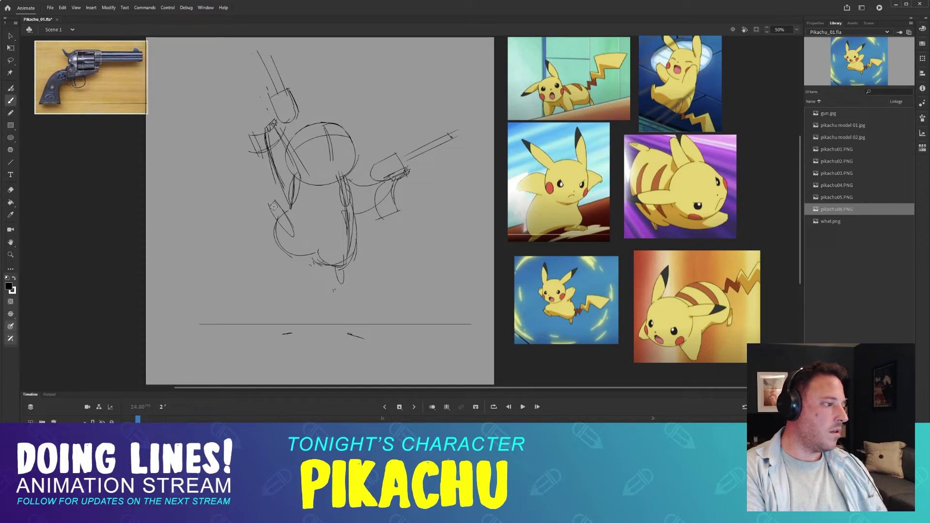
key("e")
left_click_drag(321, 266, 314, 262)
key("b")
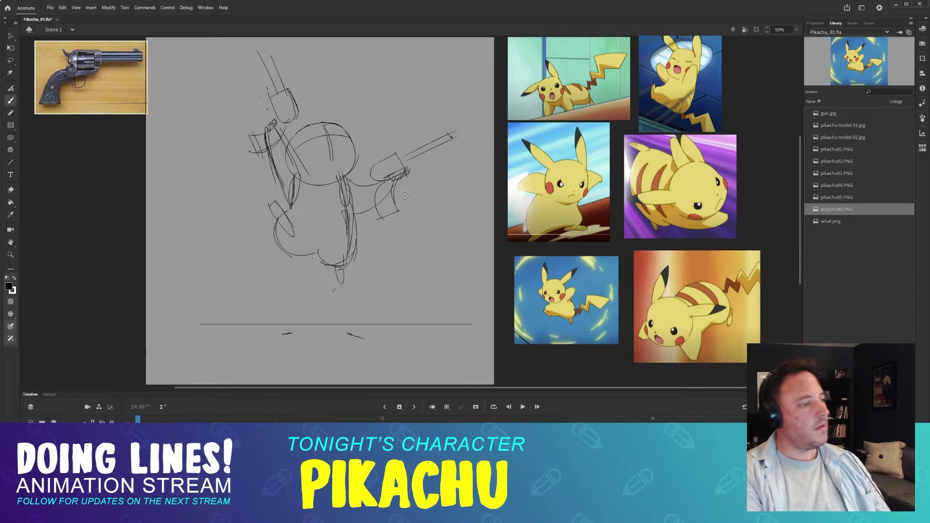
- Compare with frame 1 and replace the raised foot in frame 2 with one angled farther outward from the hip
key("comma")
key("period")
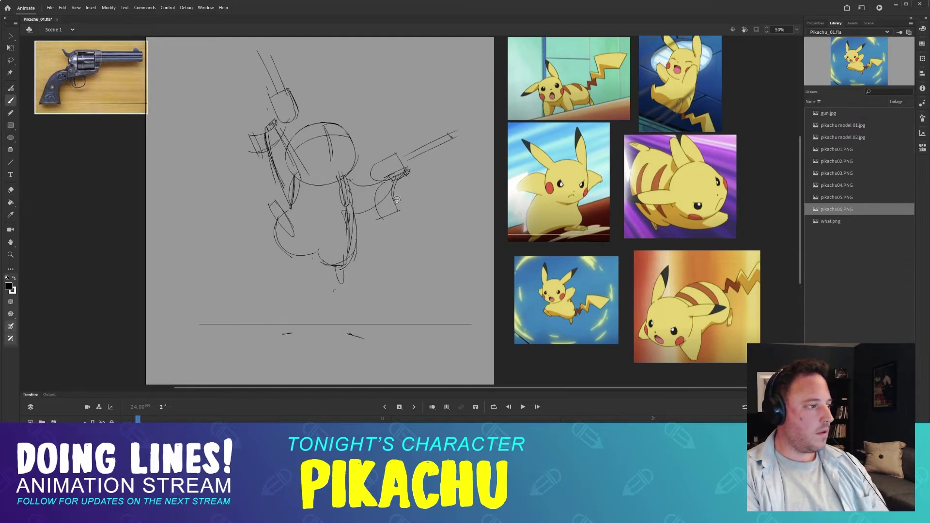
key("e")
mouse_move(280, 201)
left_mouse_down()
mouse_move(270, 208)
mouse_move(289, 229)
mouse_move(283, 236)
left_mouse_up()
key("b")
left_click_drag(262, 209, 276, 248)
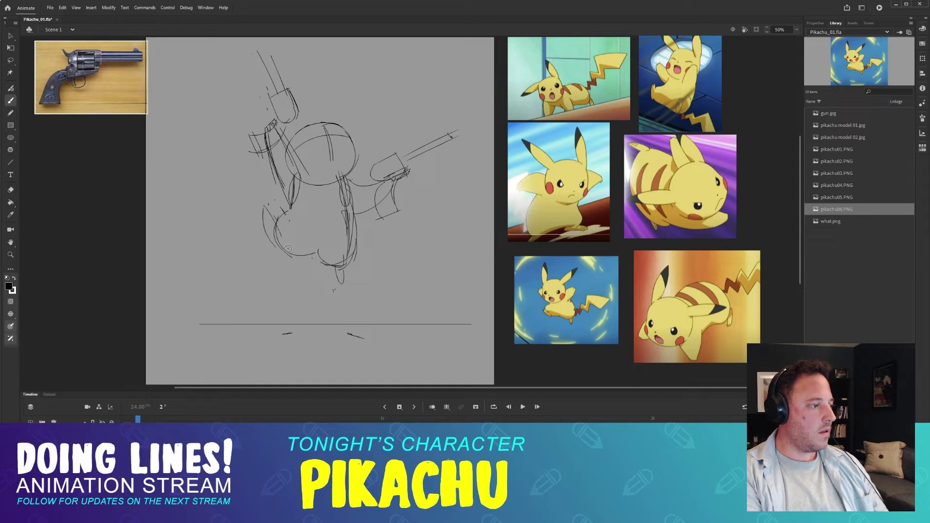
key("ctrl+z")
left_click_drag(272, 210, 280, 243)
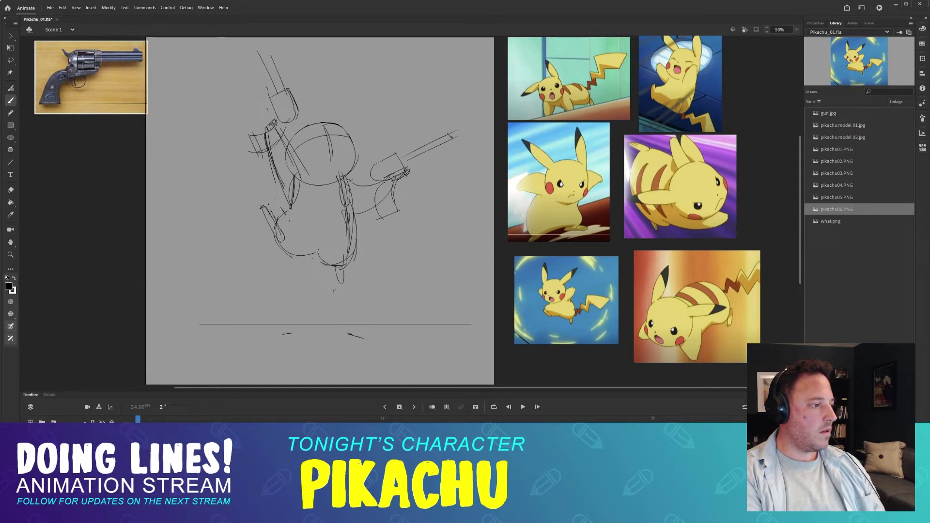
- Redraw the dangling foot longer and angled outward, and replace the torso's viewer's-right side with a single clean line
key("e")
mouse_move(341, 266)
left_mouse_down()
mouse_move(332, 271)
mouse_move(336, 286)
mouse_move(348, 274)
mouse_move(356, 285)
left_mouse_up()
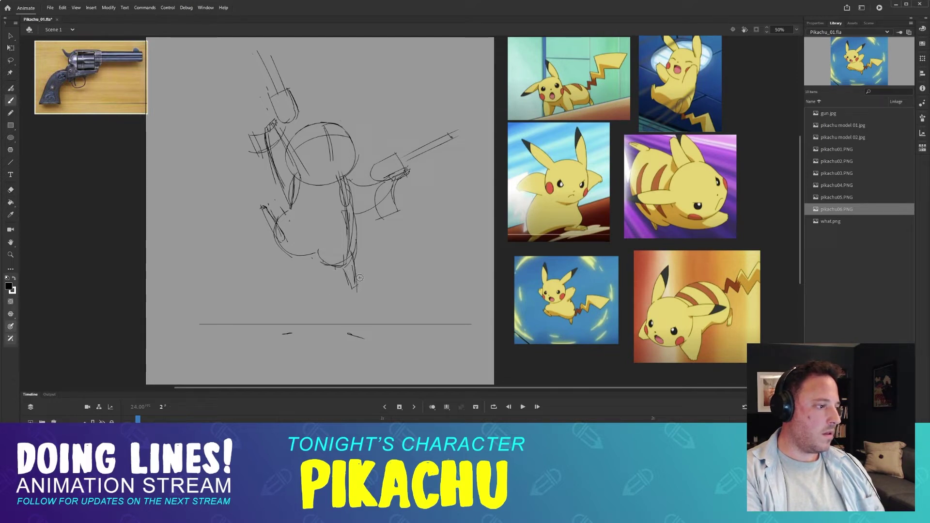
key("e")
mouse_move(340, 189)
left_mouse_down()
mouse_move(348, 244)
mouse_move(341, 188)
mouse_move(346, 213)
mouse_move(351, 188)
mouse_move(347, 224)
mouse_move(339, 170)
mouse_move(355, 250)
left_mouse_up()
key("b")
key("ctrl+z")
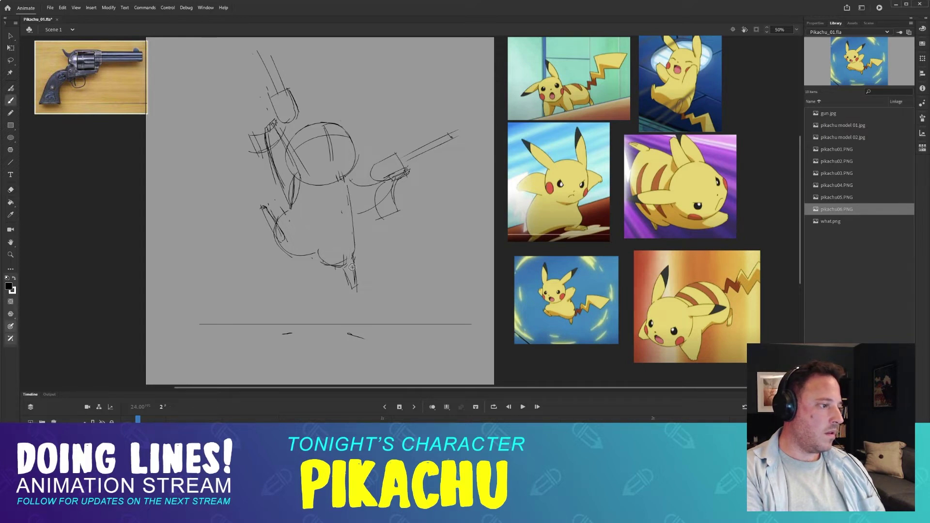
- Erase the underside of the viewer's-left thigh and redraw it as a flatter contour running into the crotch
key("e")
left_click_drag(294, 252, 311, 254)
key("b")
left_click_drag(289, 246, 314, 251)
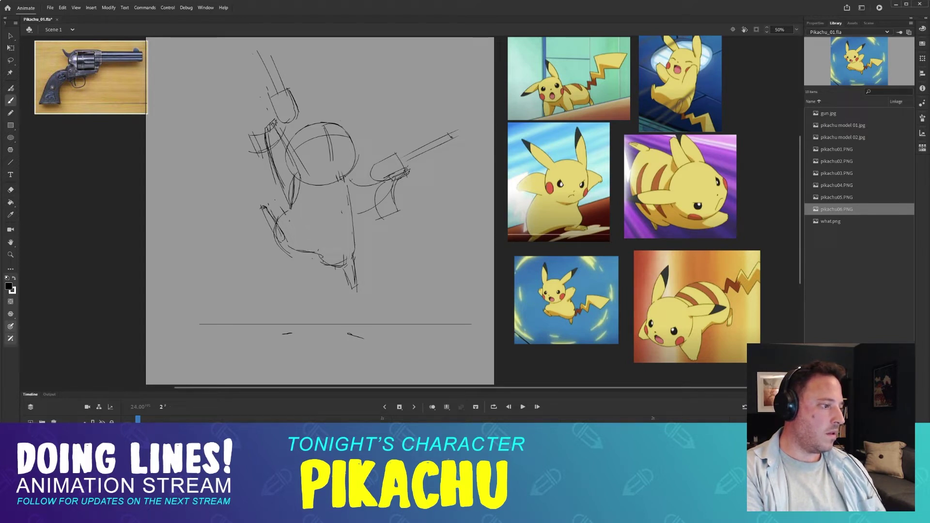
key("ctrl+z")
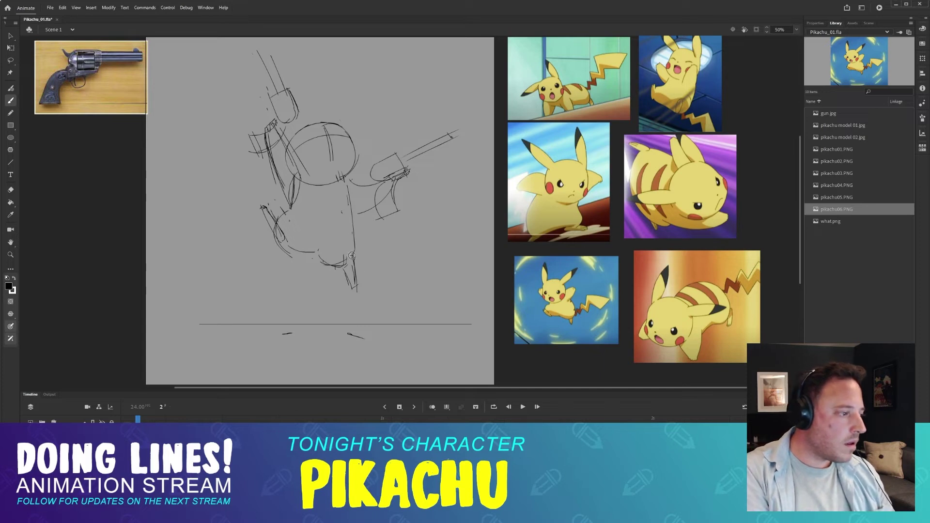
mouse_move(325, 262)
left_mouse_down()
mouse_move(277, 242)
mouse_move(315, 254)
mouse_move(307, 240)
mouse_move(284, 243)
left_mouse_up()
key("e")
key("b")
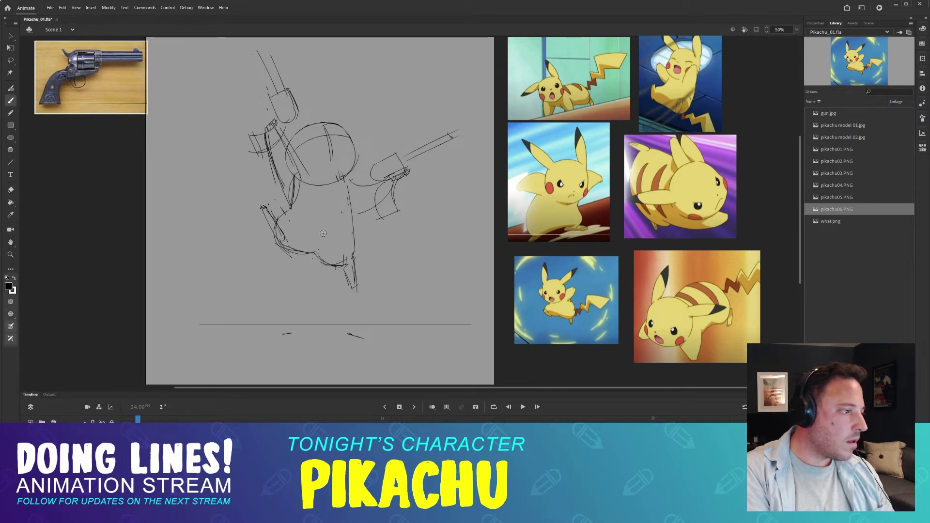
- Clear the legs, feet and lower torso contours from the frame 2 leaping pose
key("e")
mouse_move(257, 203)
left_mouse_down()
mouse_move(268, 223)
mouse_move(283, 223)
mouse_move(252, 219)
left_mouse_up()
key("b")
key("e")
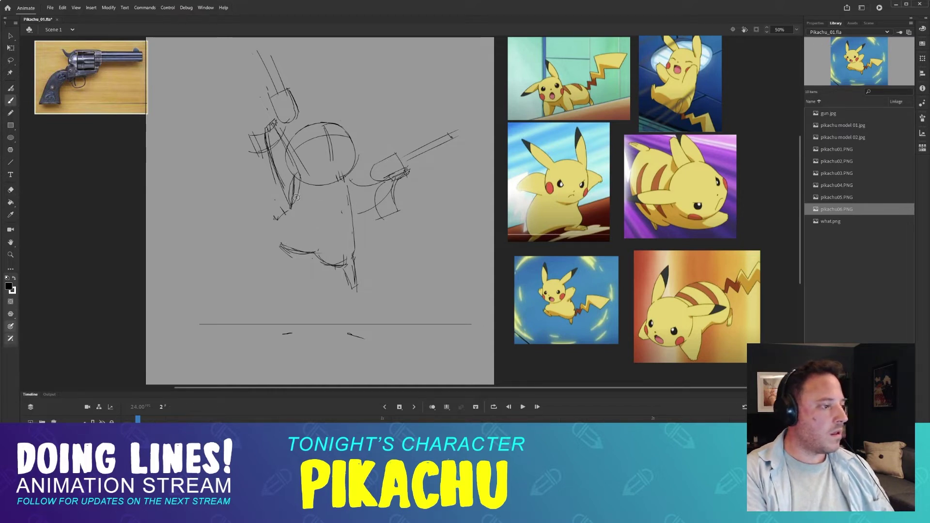
left_click_drag(330, 267, 355, 252)
key("l")
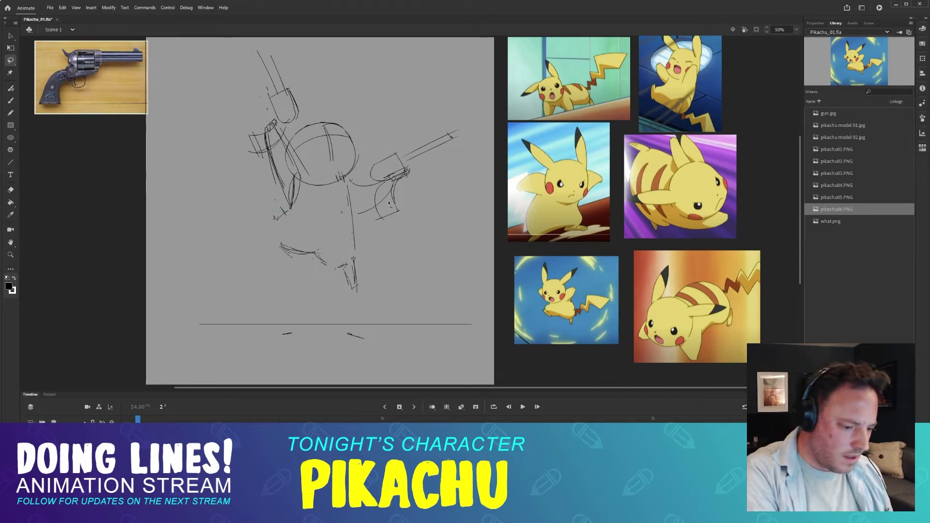
key("Delete")
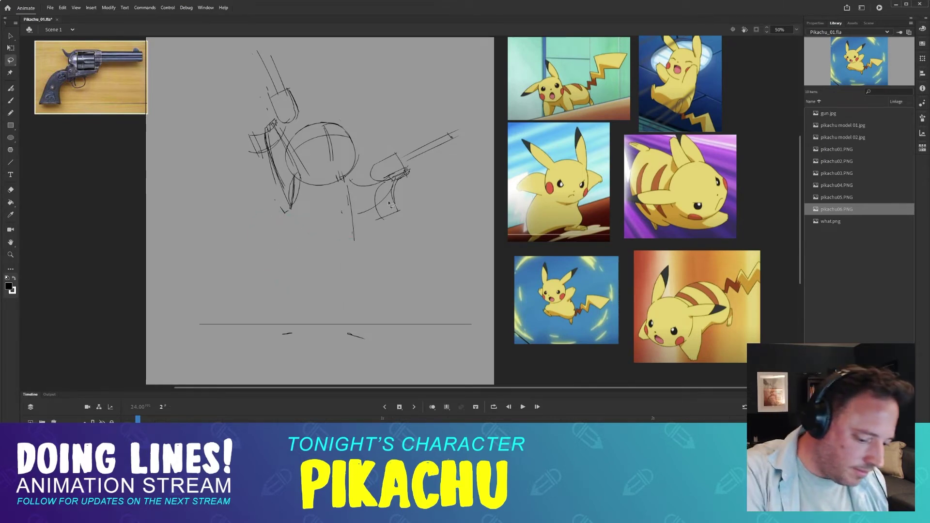
- Redraw the frame 2 lower body with a rounded torso bottom and a bent thigh on the viewer's-left side
key("b")
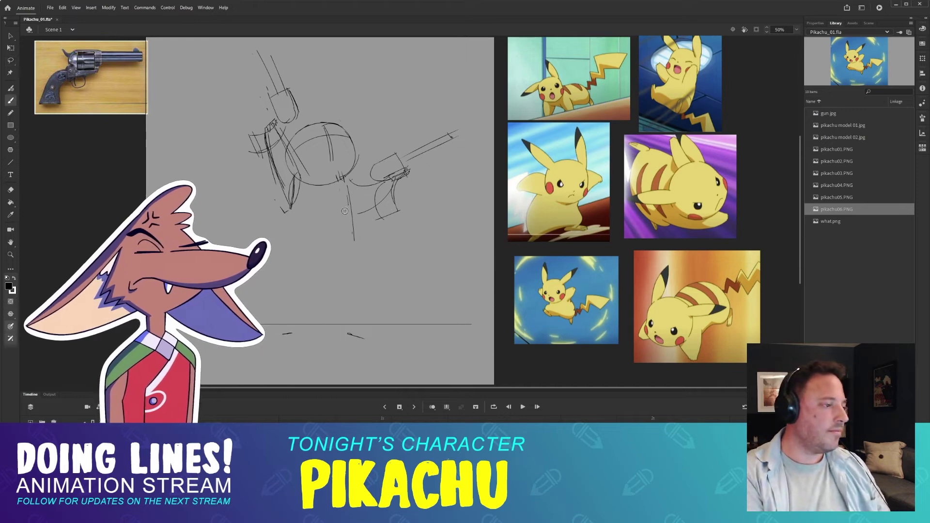
mouse_move(319, 258)
left_mouse_down()
mouse_move(349, 253)
mouse_move(346, 265)
mouse_move(321, 271)
left_mouse_up()
key("ctrl+z")
key("ctrl+z")
left_click_drag(354, 239, 320, 265)
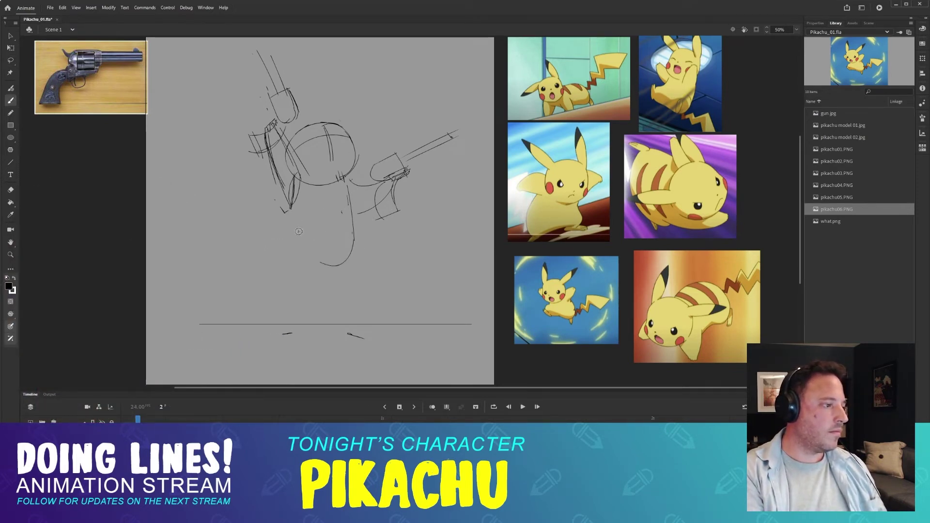
mouse_move(284, 220)
left_mouse_down()
mouse_move(314, 251)
mouse_move(284, 248)
left_mouse_up()
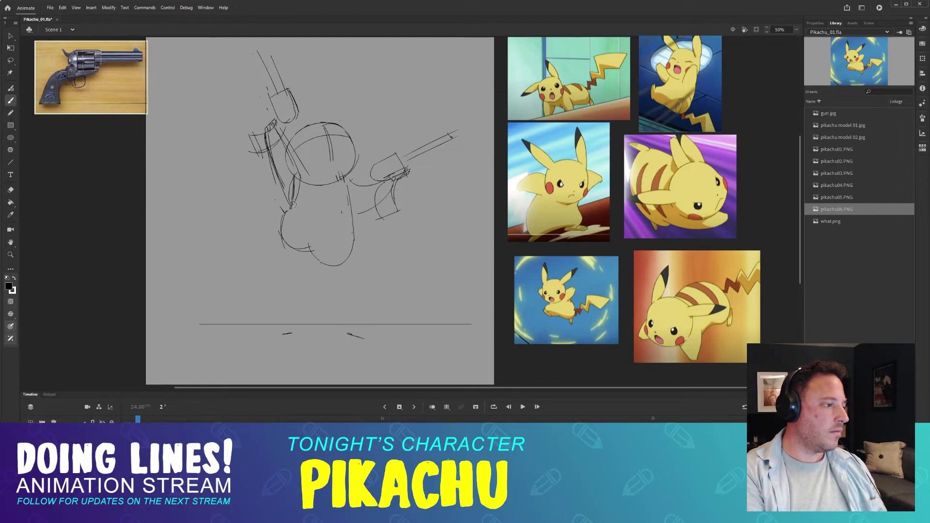
- Erase part of the viewer's-left arm's outer line, and sketch a raised foot on that hip plus a short dangling foot beneath the torso
key("e")
left_click_drag(290, 200, 268, 161)
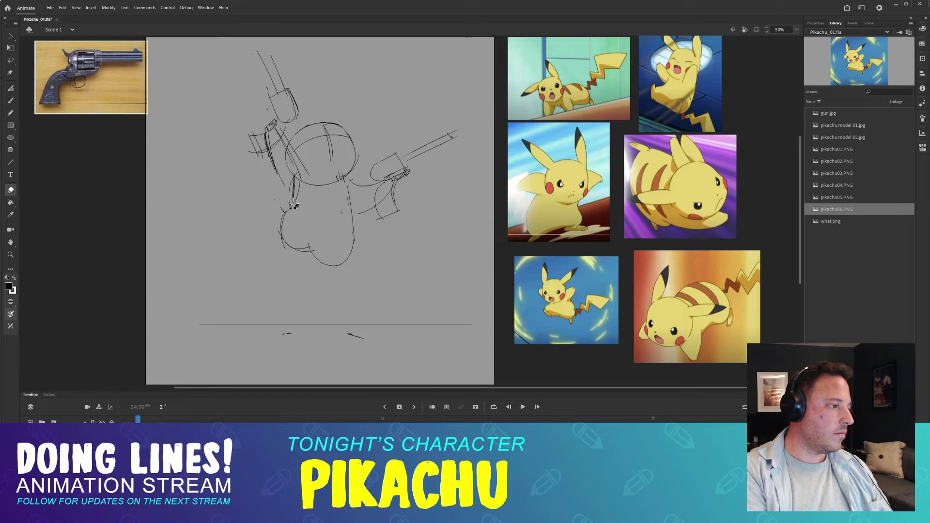
key("b")
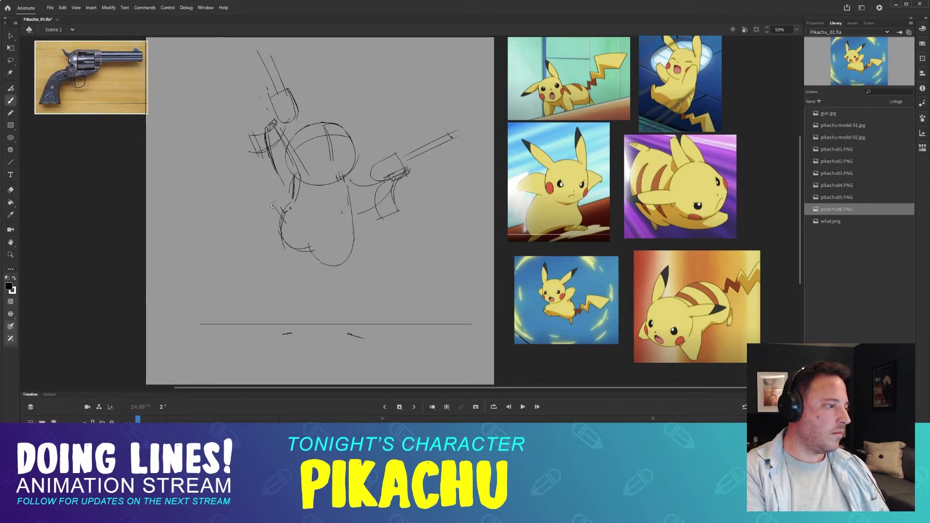
mouse_move(271, 203)
left_mouse_down()
mouse_move(292, 244)
mouse_move(276, 213)
mouse_move(279, 228)
mouse_move(318, 240)
mouse_move(341, 289)
mouse_move(342, 268)
mouse_move(343, 289)
left_mouse_up()
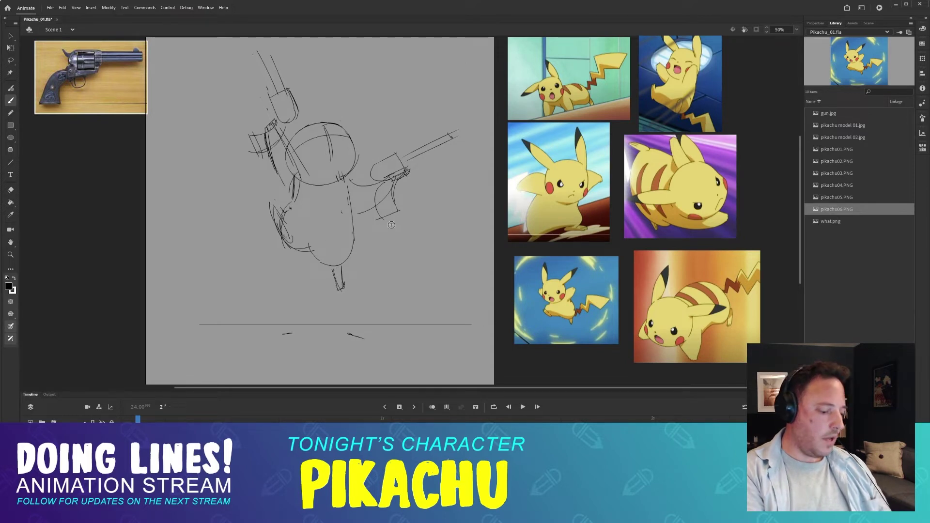
- Insert a blank keyframe at frame 3 and sketch a round head using the frame 2 head as reference
key("comma")
key("period")
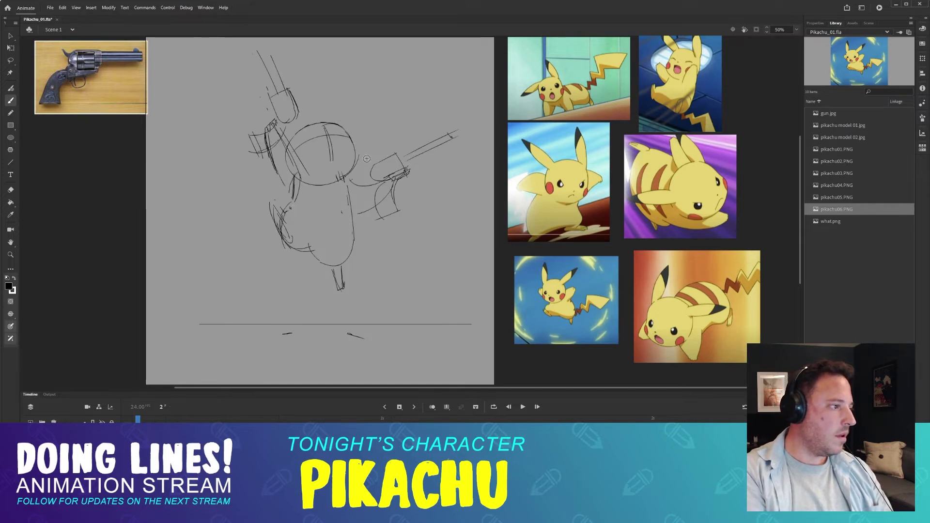
key("period")
key("F7")
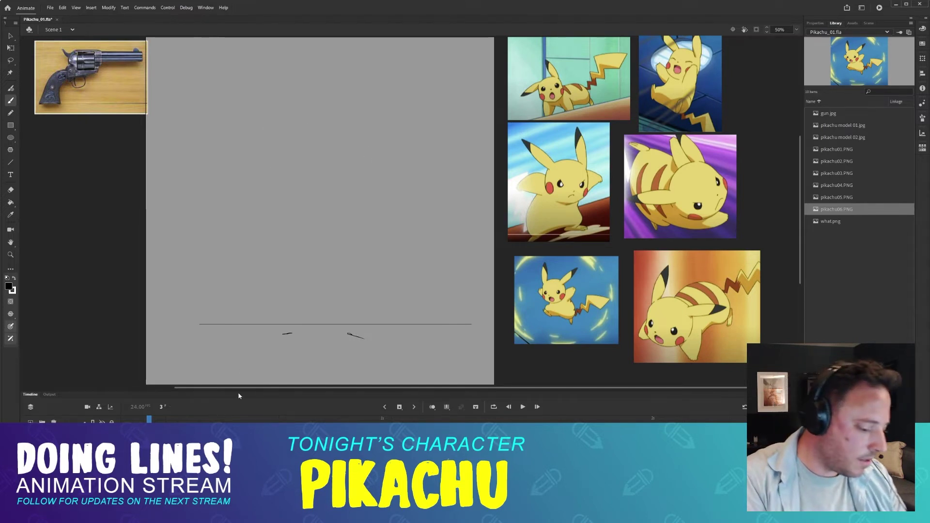
key("comma")
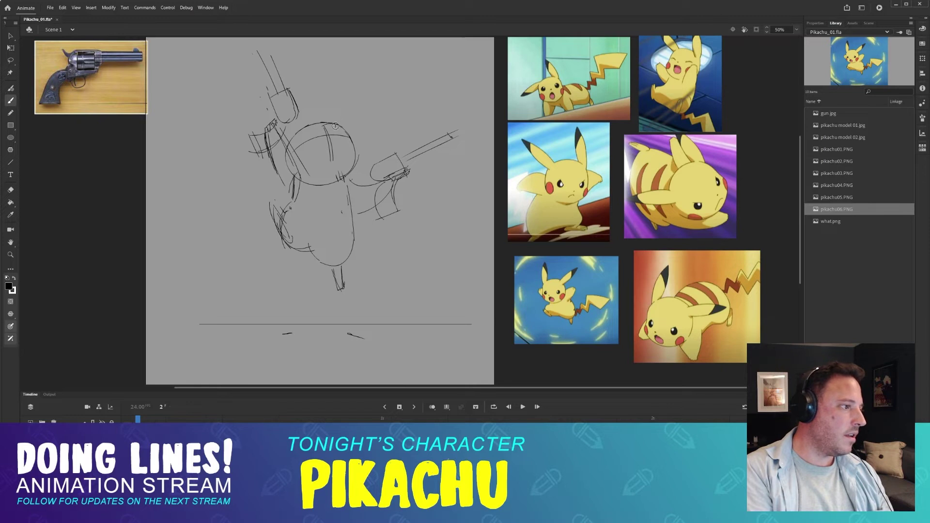
key("period")
key("comma")
key("period")
mouse_move(310, 121)
left_mouse_down()
mouse_move(352, 146)
mouse_move(305, 120)
left_mouse_up()
left_click_drag(303, 124, 316, 187)
- Add curved vertical and horizontal face guidelines to the frame 3 head, turned toward the viewer's left
key("comma")
key("period")
left_click_drag(312, 121, 309, 170)
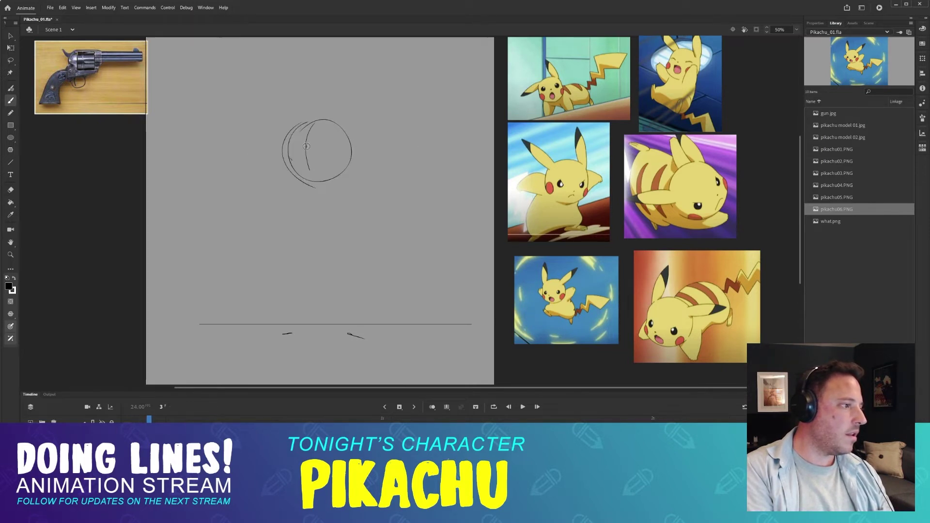
key("ctrl+z")
left_click_drag(314, 124, 310, 171)
key("ctrl+z")
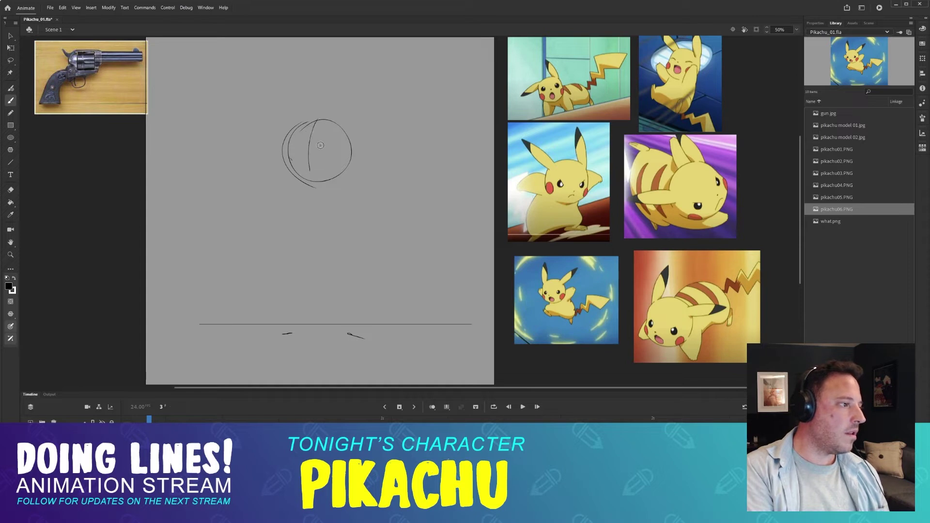
mouse_move(289, 139)
left_mouse_down()
mouse_move(334, 131)
mouse_move(307, 160)
left_mouse_up()
key("ctrl+z")
key("ctrl+z")
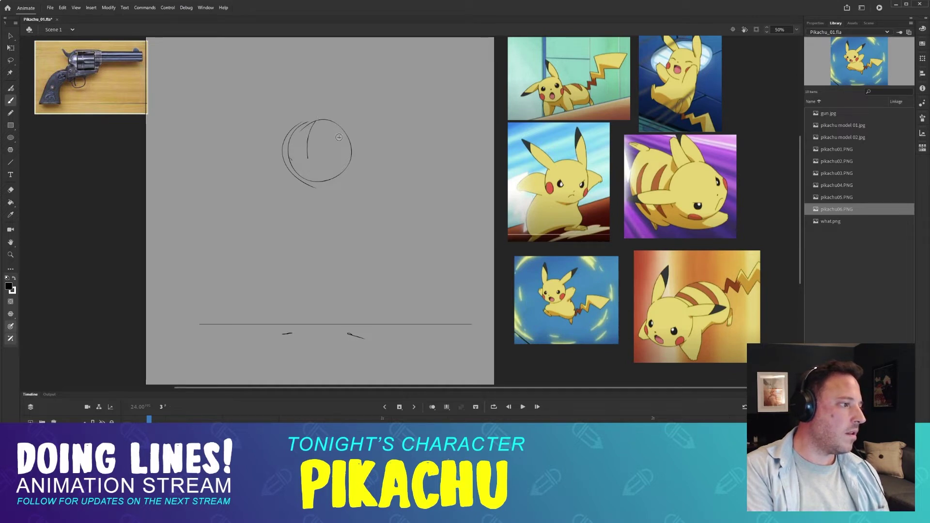
mouse_move(333, 127)
left_mouse_down()
mouse_move(289, 155)
mouse_move(348, 136)
left_mouse_up()
key("ctrl+z")
key("ctrl+z")
mouse_move(285, 152)
left_mouse_down()
mouse_move(328, 132)
mouse_move(314, 176)
left_mouse_up()
- Compare with frame 2 and sketch the frame 3 torso's viewer's-left side, rounded bottom and a bent thigh on the viewer's right
key("comma")
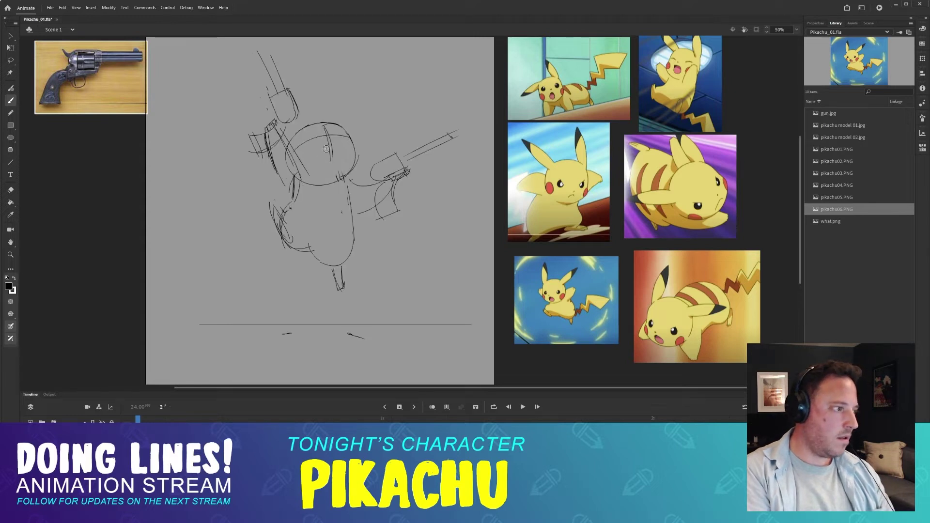
key("period")
key("comma")
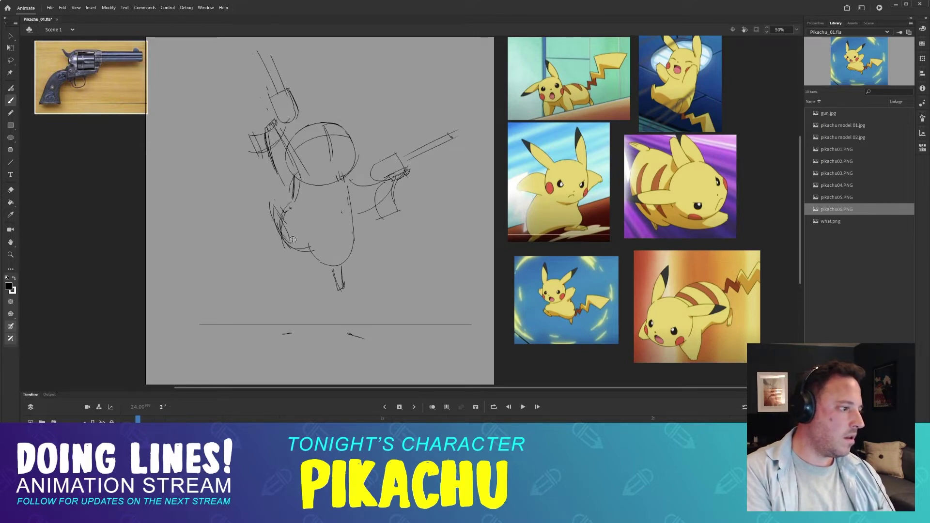
key("period")
key("comma")
key("period")
mouse_move(294, 185)
left_mouse_down()
mouse_move(288, 240)
mouse_move(299, 265)
mouse_move(362, 236)
left_mouse_up()
- Draw the torso's viewer's-right side from head to hip and firm up the underside of the bent thigh
key("comma")
key("period")
key("comma")
key("period")
left_click_drag(344, 175, 352, 217)
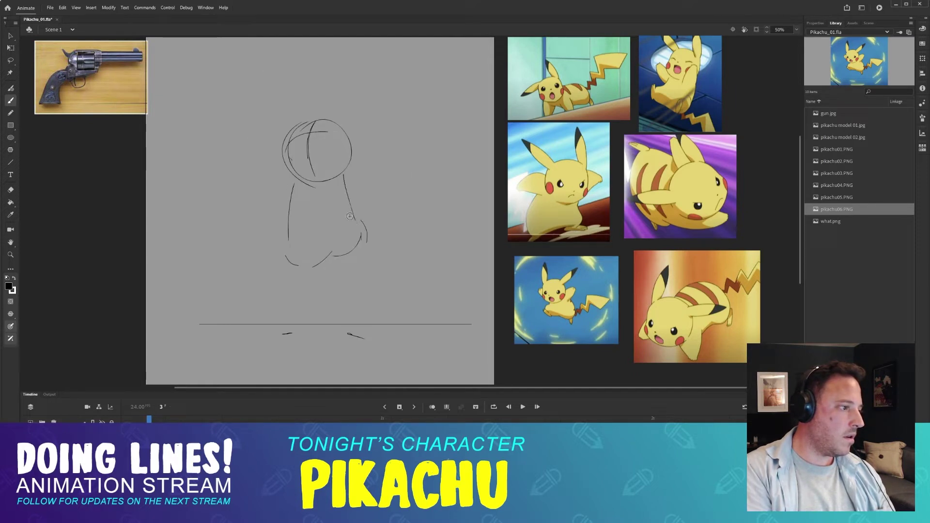
key("comma")
key("period")
left_click_drag(343, 171, 353, 219)
key("ctrl+z")
key("ctrl+z")
left_click_drag(344, 174, 353, 210)
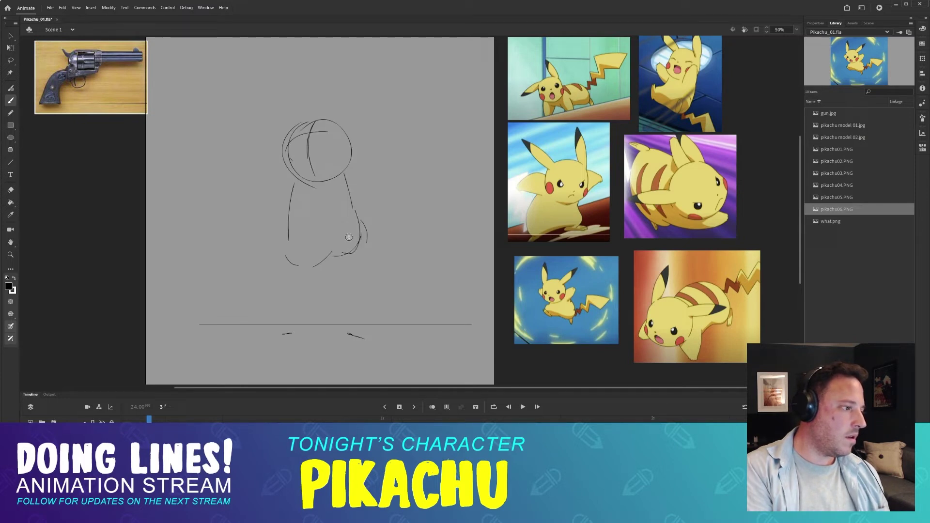
key("ctrl+z")
left_click_drag(329, 256, 361, 238)
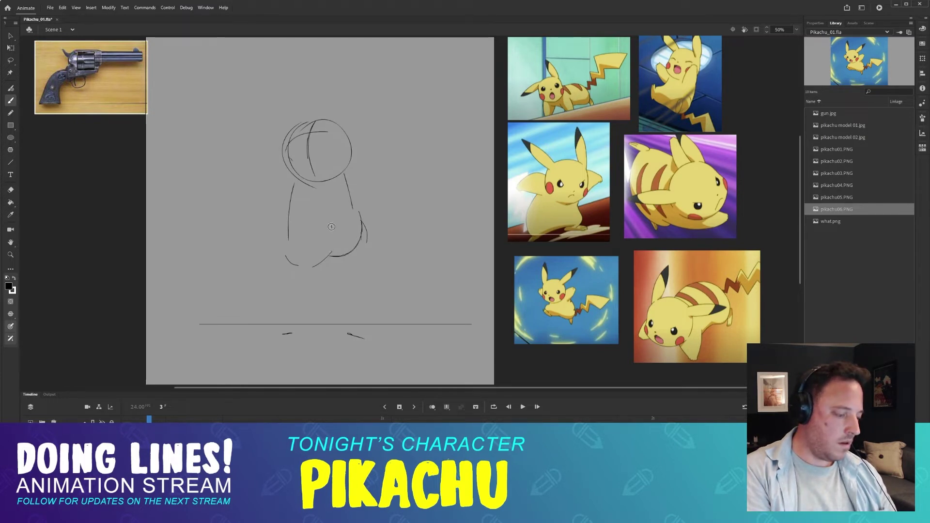
- Sketch a short foot dangling beneath the viewer's-left side of the frame 3 body
key("comma")
key("period")
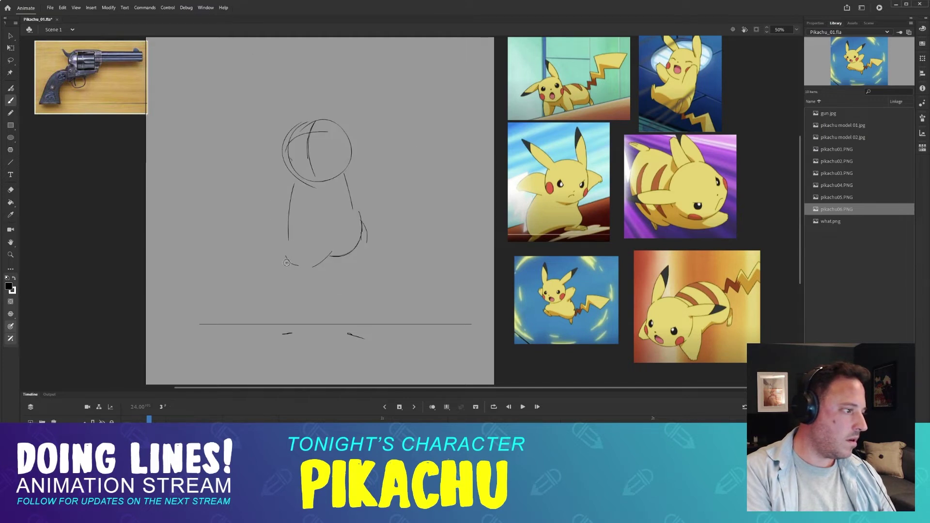
mouse_move(286, 263)
left_mouse_down()
mouse_move(280, 286)
mouse_move(290, 296)
left_mouse_up()
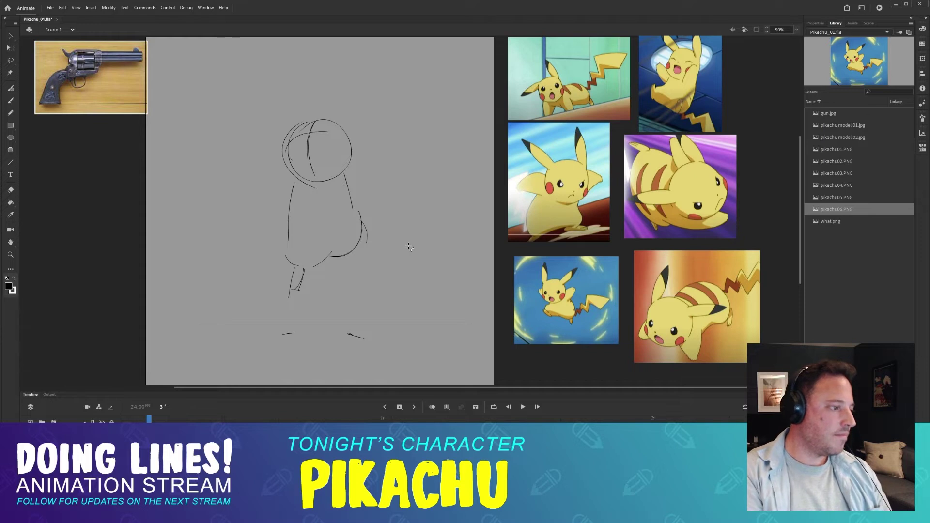
key("comma")
key("period")
- Scribble a raised foot angled outward from the viewer's-right thigh in frame 3
key("b")
key("comma")
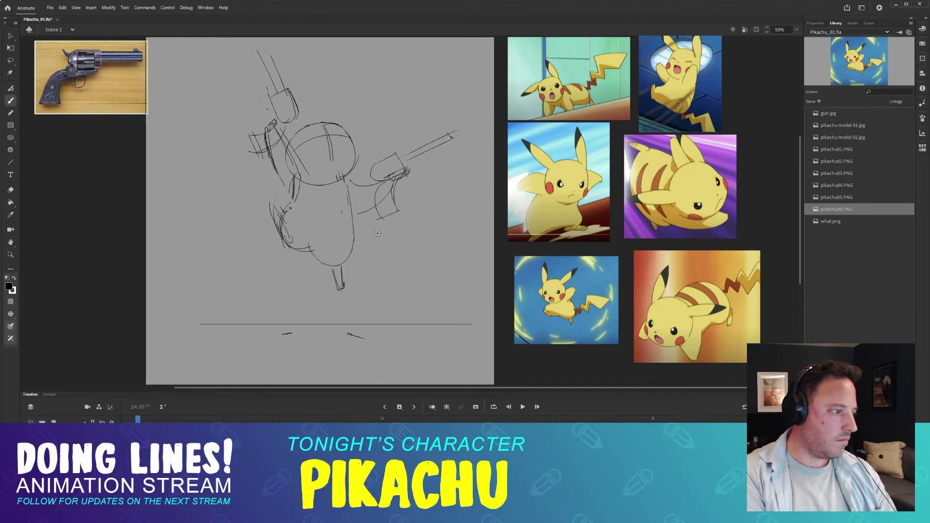
key("period")
left_click_drag(357, 244, 370, 220)
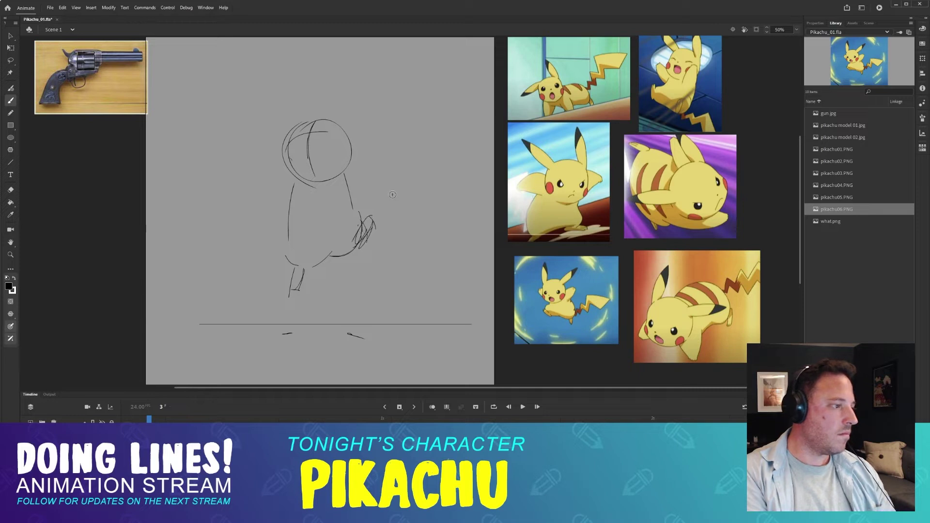
key("comma")
key("period")
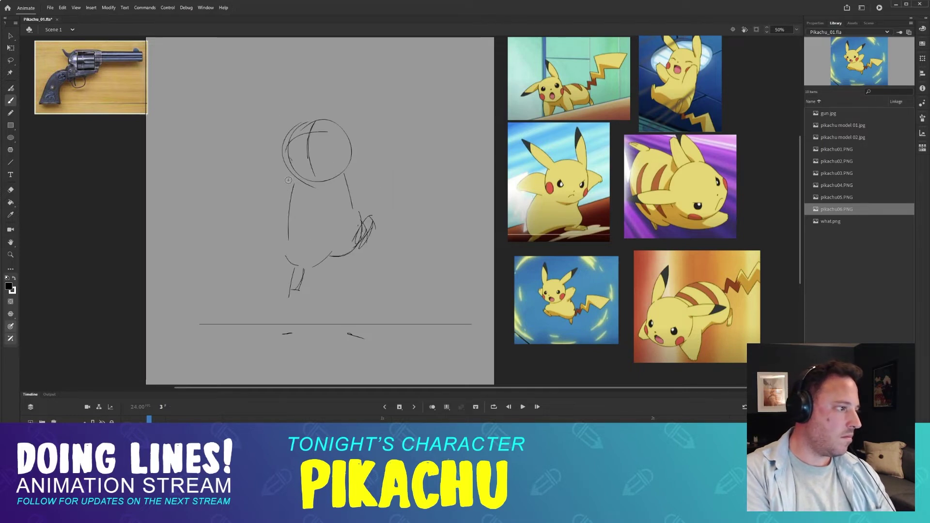
- Sketch the viewer's-right arm raised beside the head in frame 3
left_click_drag(289, 178, 237, 199)
key("ctrl+z")
key("comma")
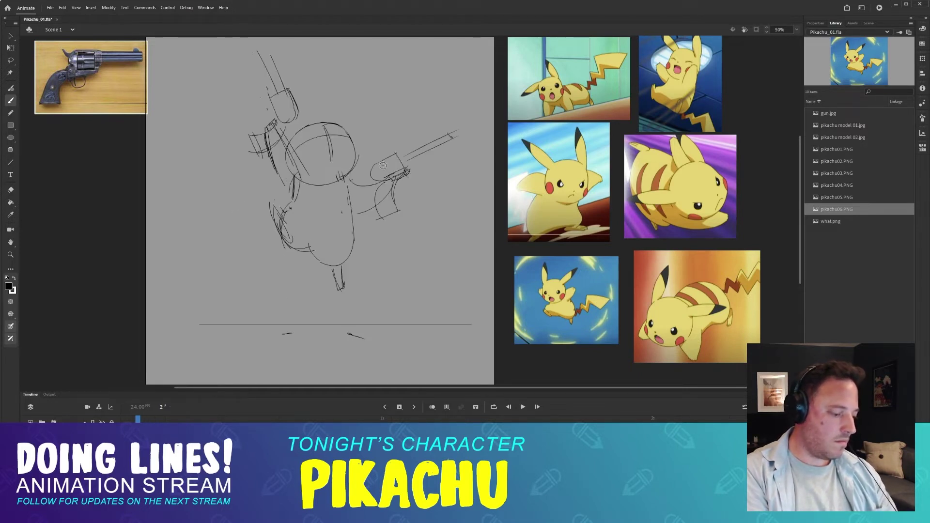
key("period")
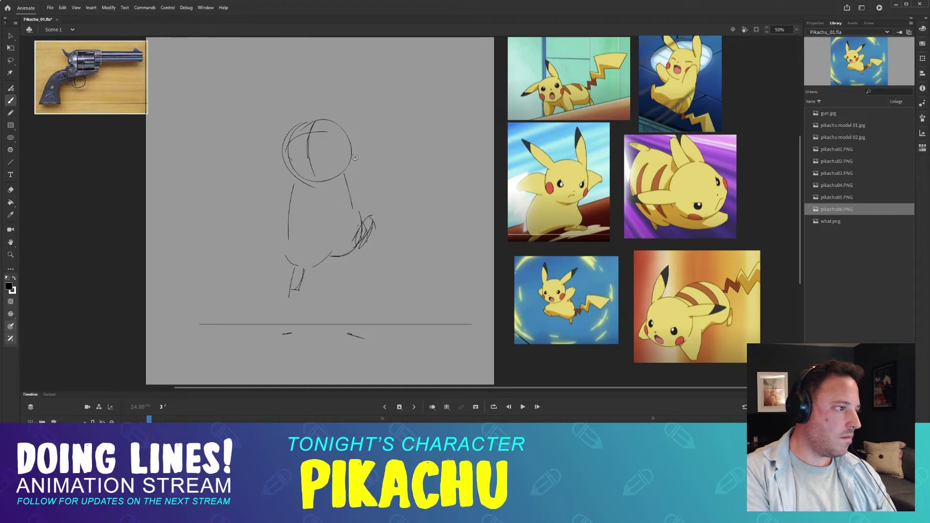
key("ctrl+z")
left_click_drag(356, 142, 368, 129)
key("ctrl+z")
mouse_move(369, 135)
left_mouse_down()
mouse_move(357, 189)
mouse_move(334, 167)
mouse_move(348, 208)
left_mouse_up()
key("ctrl+z")
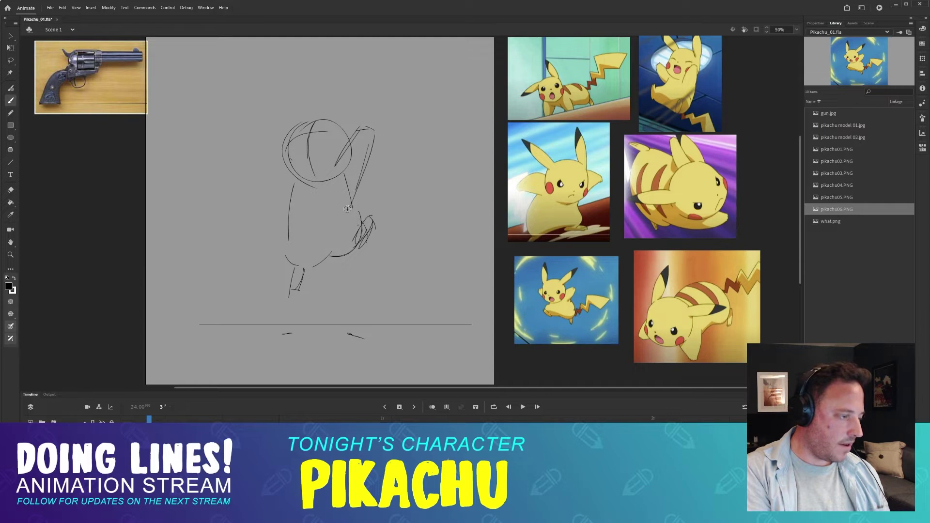
- Sketch a curved, upturned arm extending from the viewer's-left shoulder in frame 3
key("comma")
key("period")
key("comma")
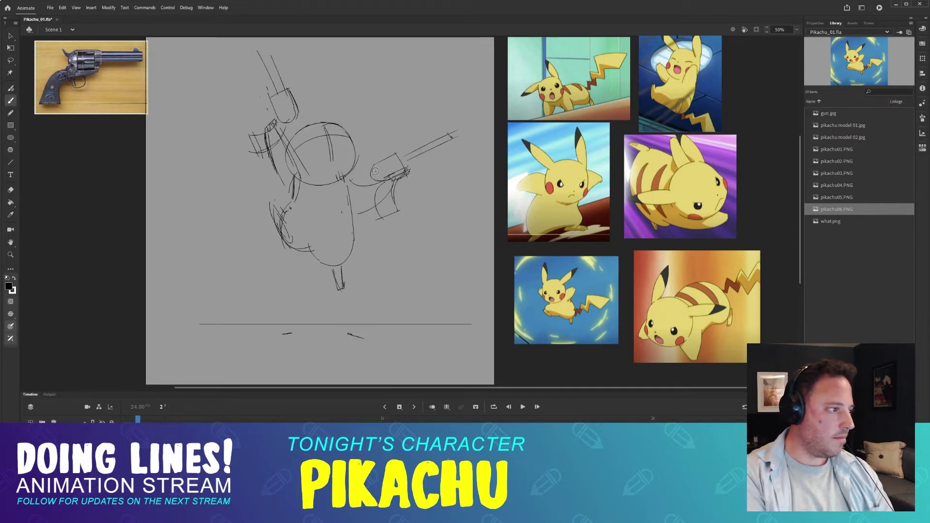
key("period")
mouse_move(263, 173)
left_mouse_down()
mouse_move(293, 186)
mouse_move(300, 175)
left_mouse_up()
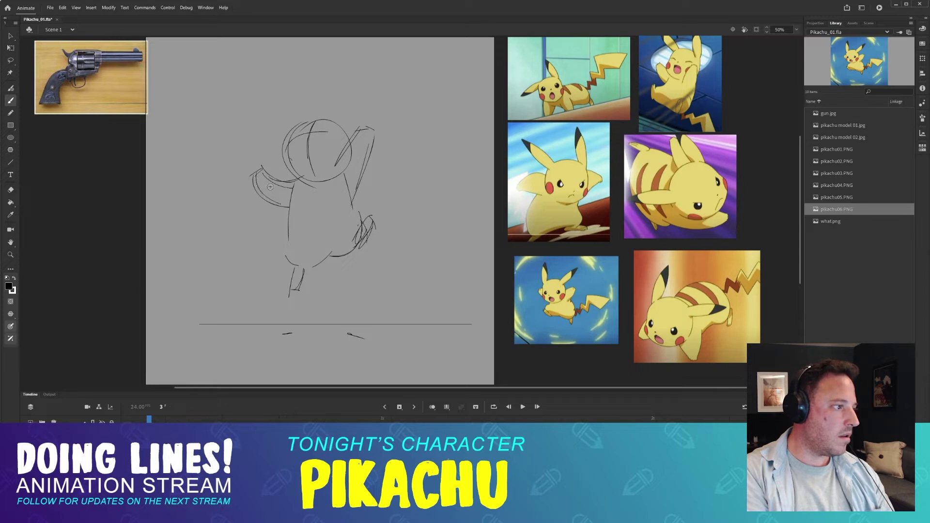
- Flip between frames 2 and 3 to compare the arm positions of the two leaping poses
key("comma")
key("period")
key("comma")
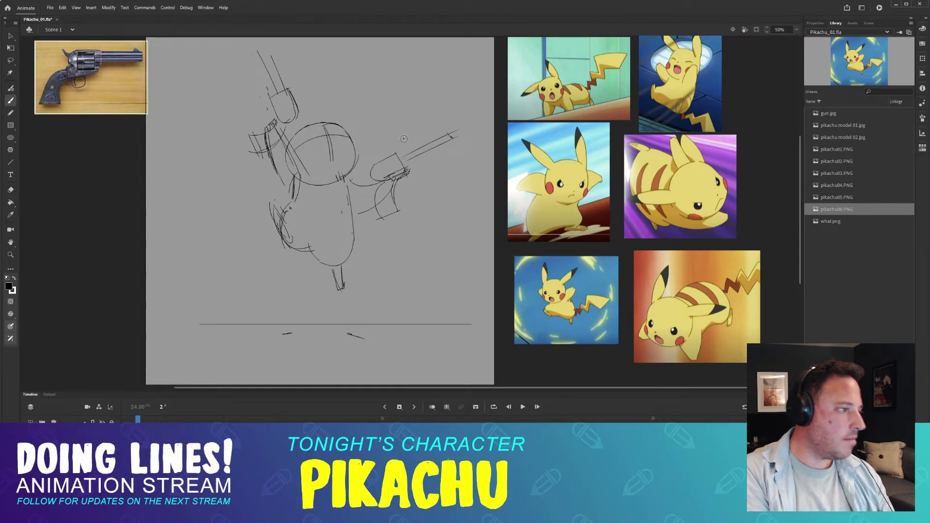
key("period")
key("comma")
key("period")
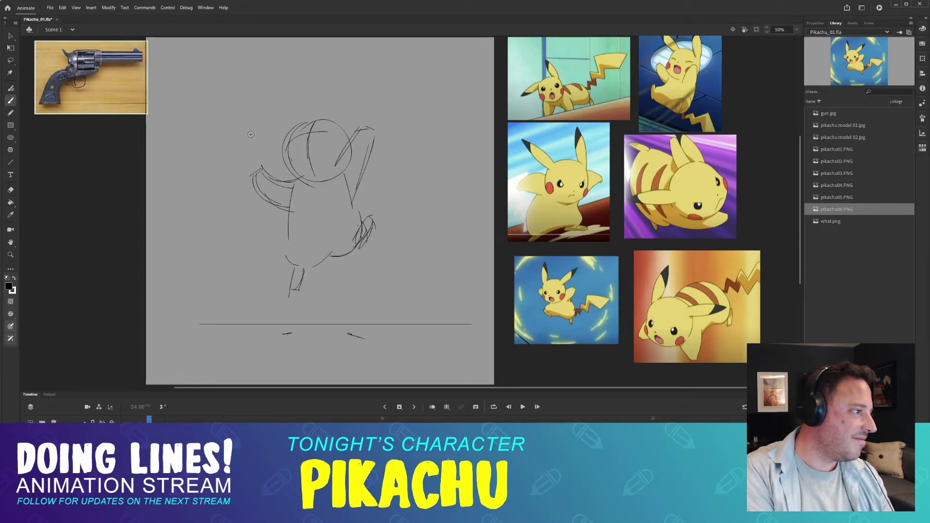
key("comma")
key("period")
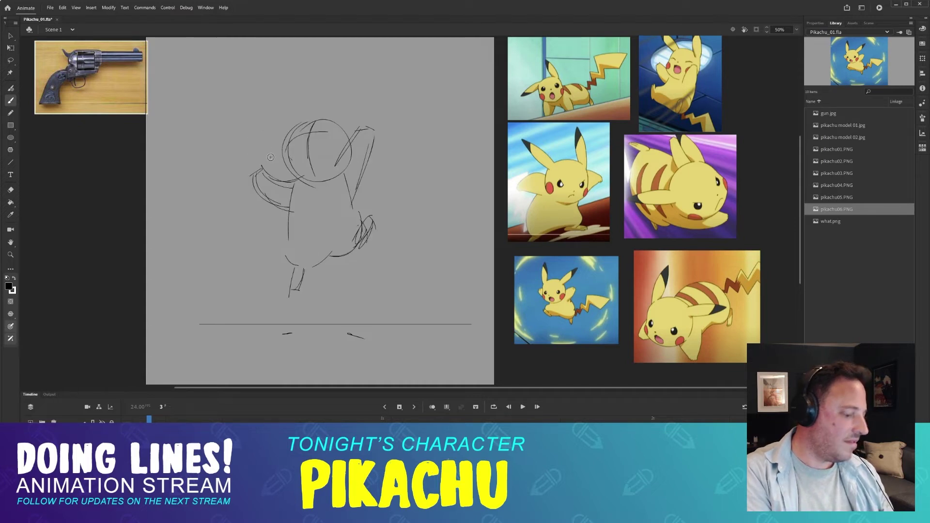
key("comma")
key("period")
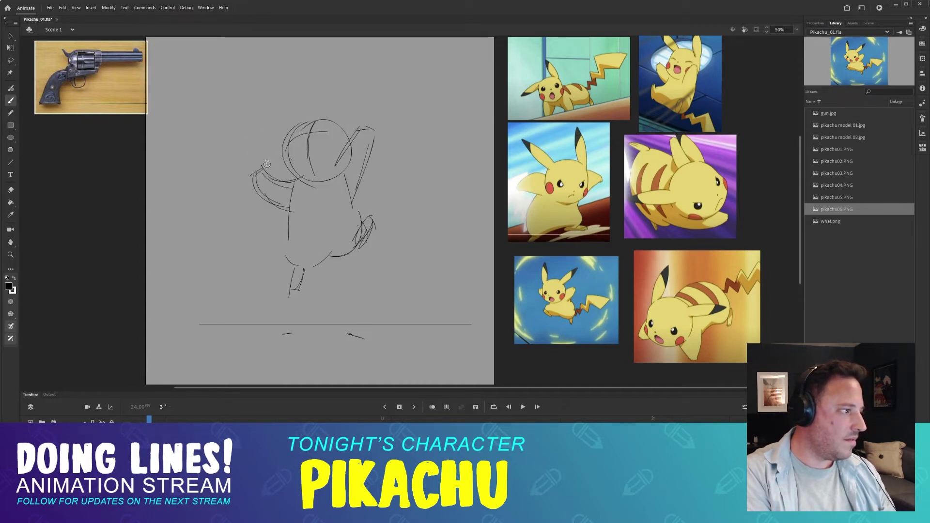
- Erase the upturned viewer's-left arm and redraw it stretched out almost horizontally from the shoulder
key("e")
mouse_move(267, 164)
left_mouse_down()
mouse_move(257, 189)
mouse_move(273, 207)
left_mouse_up()
key("b")
mouse_move(292, 181)
left_mouse_down()
mouse_move(250, 189)
mouse_move(288, 192)
mouse_move(284, 216)
mouse_move(245, 182)
mouse_move(249, 204)
left_mouse_up()
key("ctrl+z")
key("e")
key("b")
key("ctrl+z")
left_click_drag(249, 202, 296, 205)
key("ctrl+z")
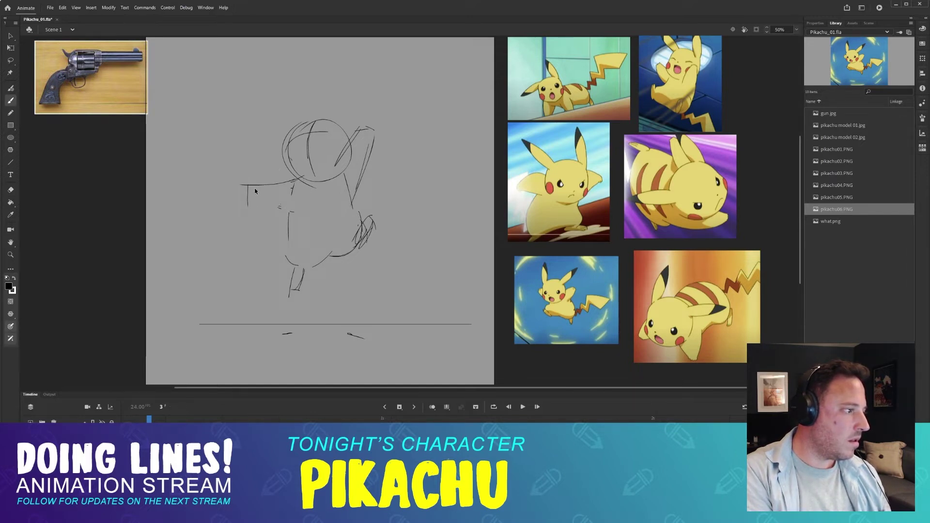
key("ctrl+z")
mouse_move(252, 181)
left_mouse_down()
mouse_move(268, 200)
mouse_move(264, 181)
mouse_move(279, 178)
mouse_move(253, 181)
mouse_move(298, 176)
left_mouse_up()
key("ctrl+z")
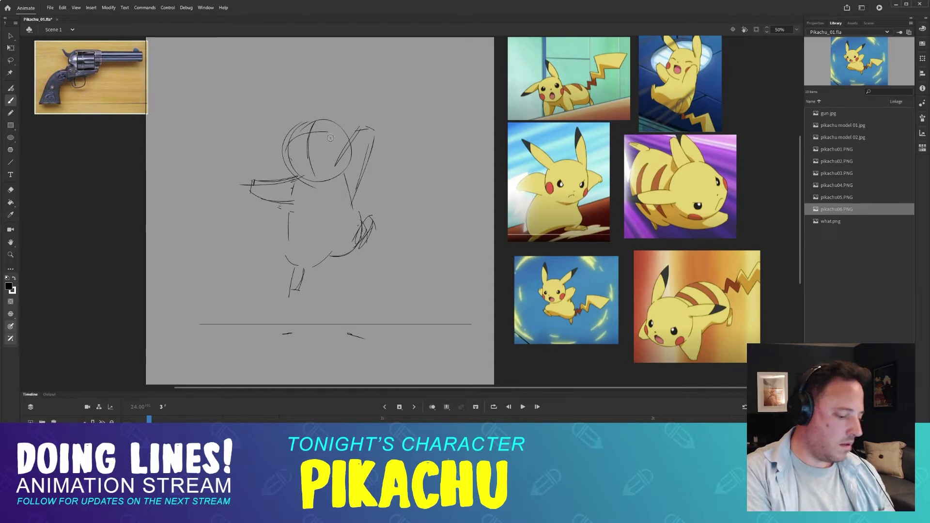
- Rough in the revolver's body above the outstretched viewer's-left hand, comparing with frame 2
key("comma")
key("period")
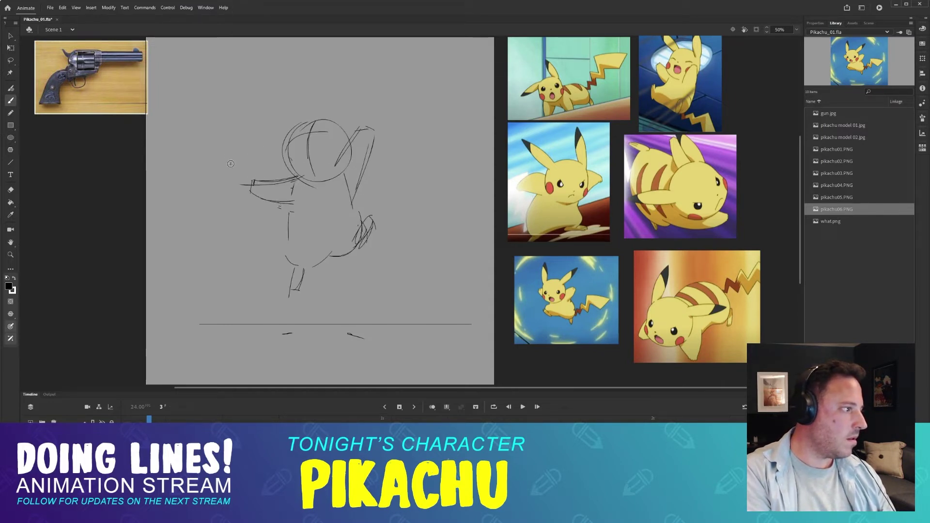
key(".")
mouse_move(222, 175)
left_mouse_down()
mouse_move(227, 166)
mouse_move(257, 177)
mouse_move(243, 207)
mouse_move(259, 210)
left_mouse_up()
key("comma")
key("period")
- Sketch the revolver's grip, reworking it into a curved shape angled down and back over the outstretched arm
left_click_drag(257, 181, 265, 212)
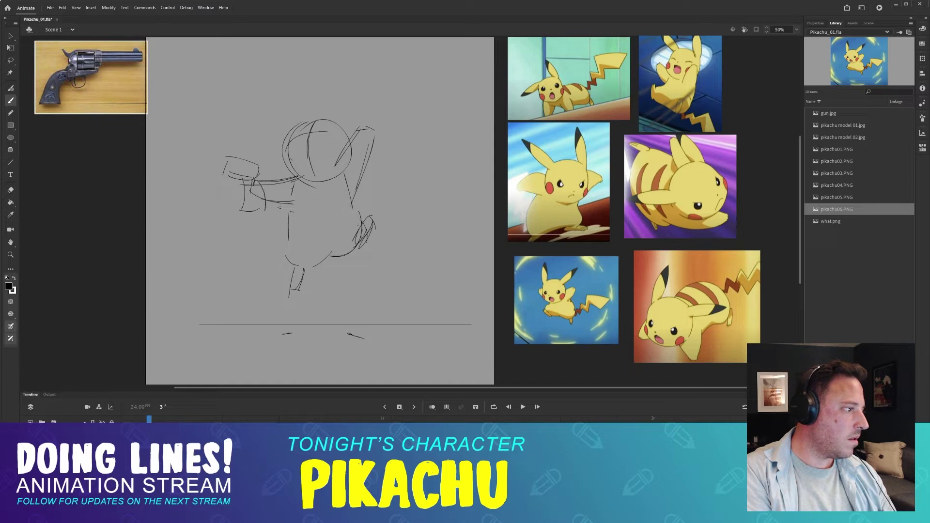
key("ctrl+z")
key("ctrl+z")
left_click_drag(256, 175, 263, 220)
key("ctrl+z")
key("ctrl+z")
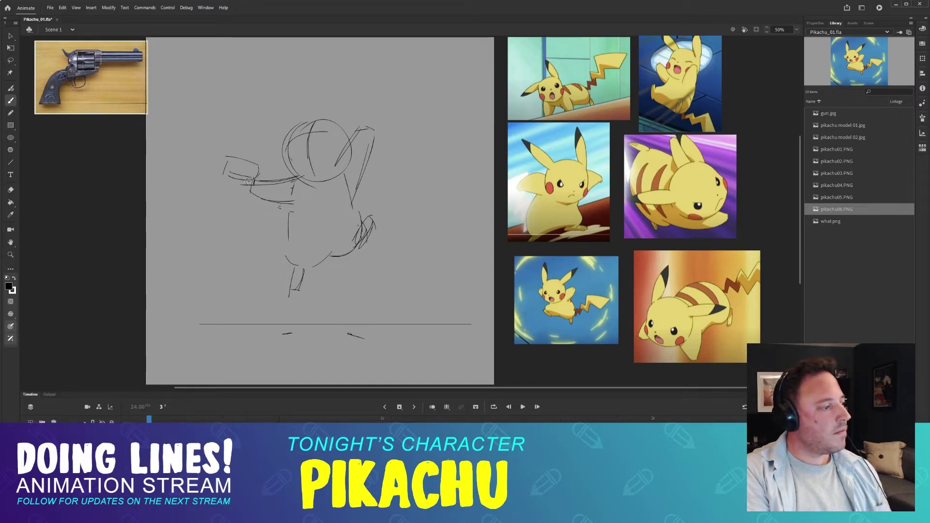
mouse_move(259, 177)
left_mouse_down()
mouse_move(271, 212)
mouse_move(256, 211)
left_mouse_up()
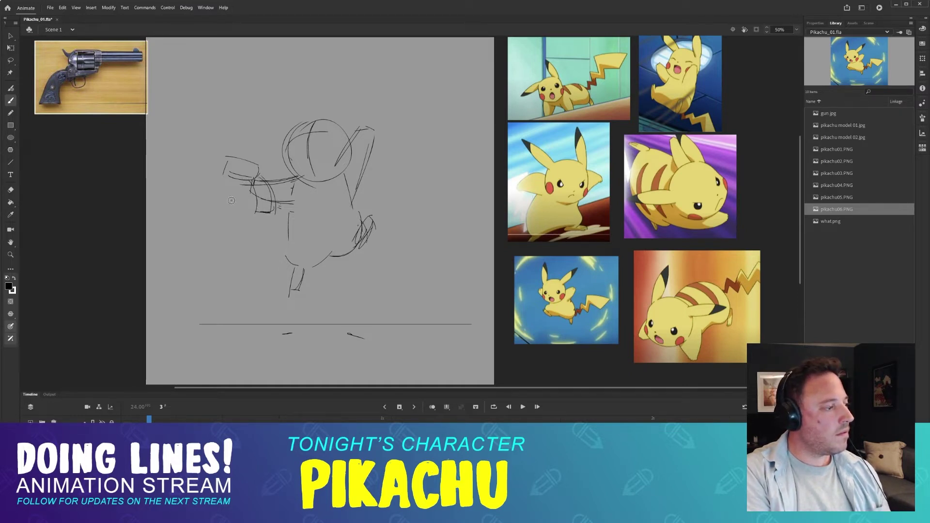
- Sketch the barrel of the outstretched revolver on the left side of the figure in frame 3, comparing with frame 2
key("comma")
key("period")
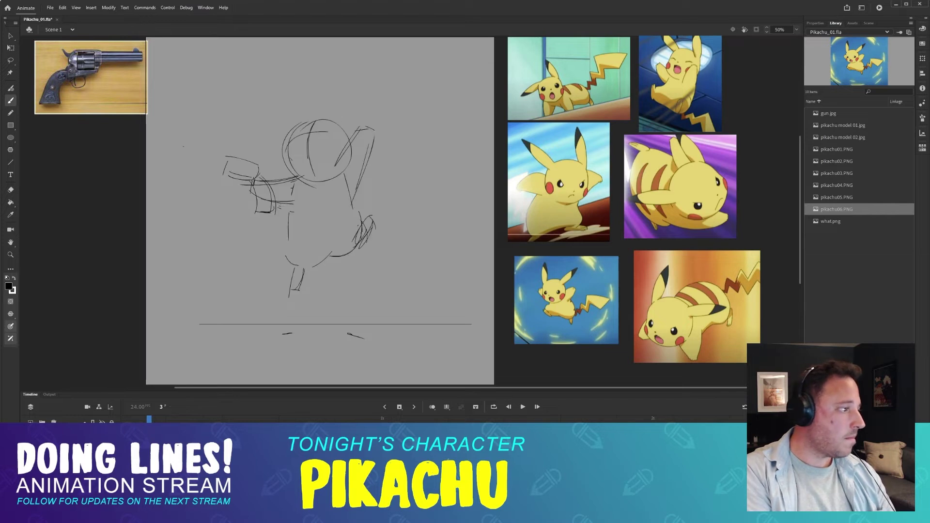
mouse_move(183, 148)
left_mouse_down()
mouse_move(227, 165)
mouse_move(191, 164)
mouse_move(225, 168)
left_mouse_up()
key("comma")
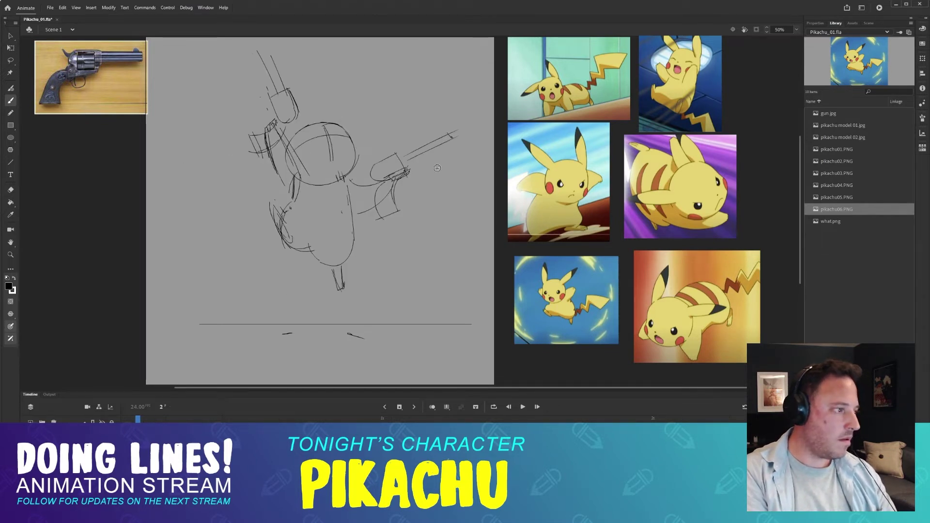
key(".")
key(".")
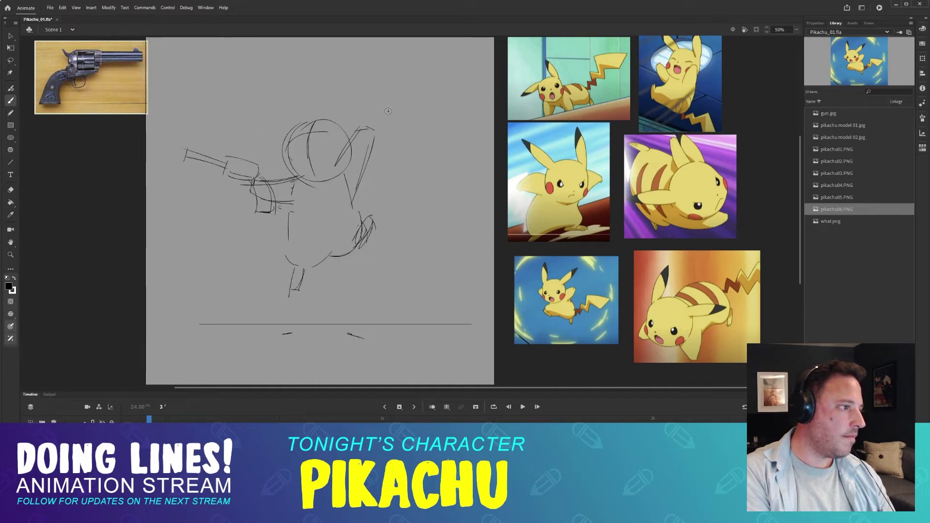
- Sketch the body of a second revolver at the end of the raised right-hand arm in frame 3
mouse_move(383, 98)
left_mouse_down()
mouse_move(394, 147)
mouse_move(361, 170)
mouse_move(377, 147)
left_mouse_up()
key("comma")
key("period")
key("comma")
key(".")
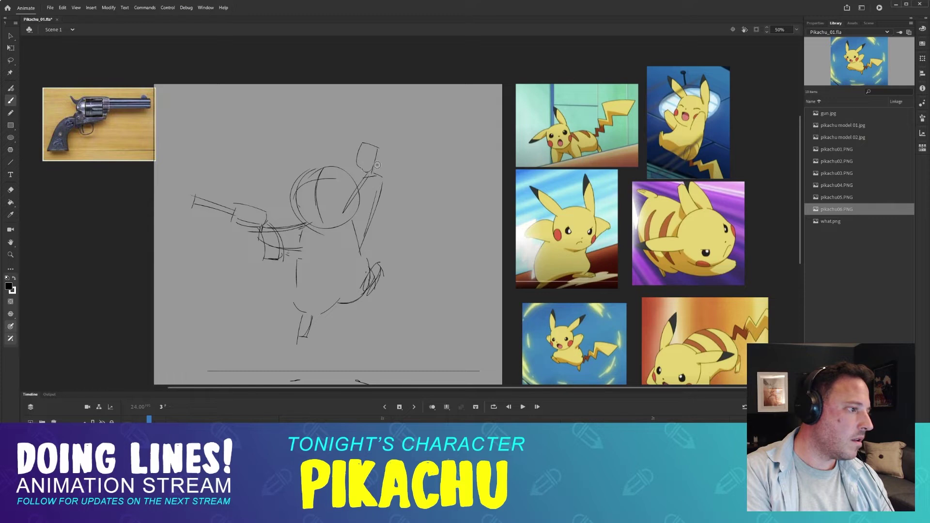
- Add the curved grip to the raised revolver in frame 3, angling it away from the head
key("comma")
key("period")
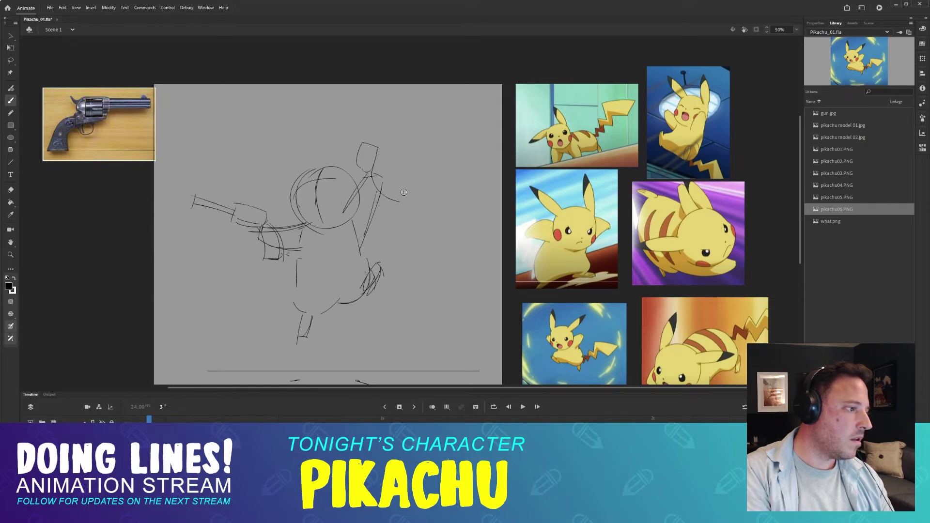
left_click_drag(405, 186, 378, 173)
key(".")
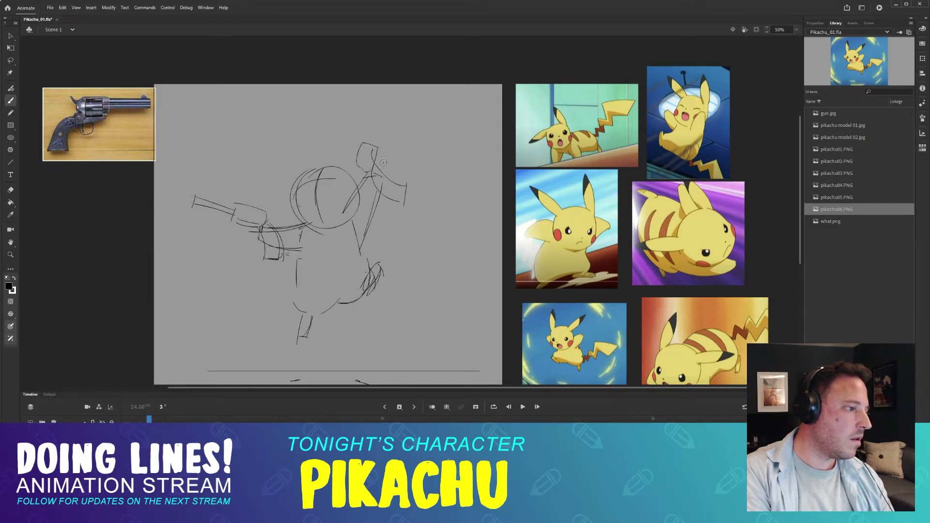
key("comma")
key("period")
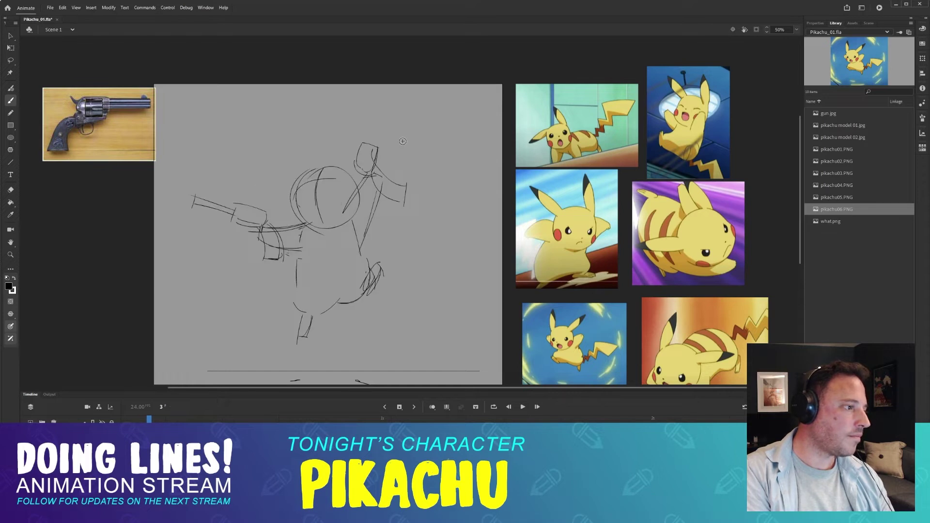
- Sketch a long barrel pointing upward on the raised revolver in frame 3
left_click_drag(401, 121, 406, 166)
key("comma")
key("period")
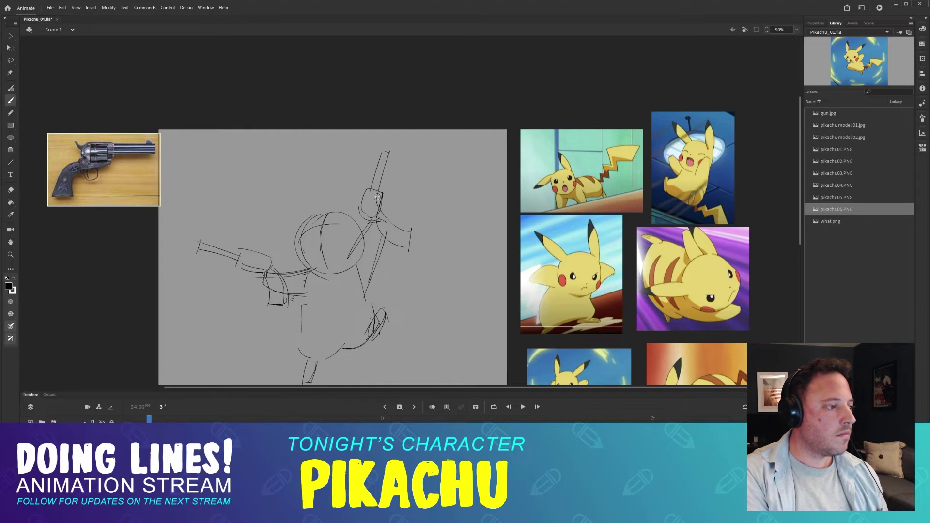
key("comma")
key("period")
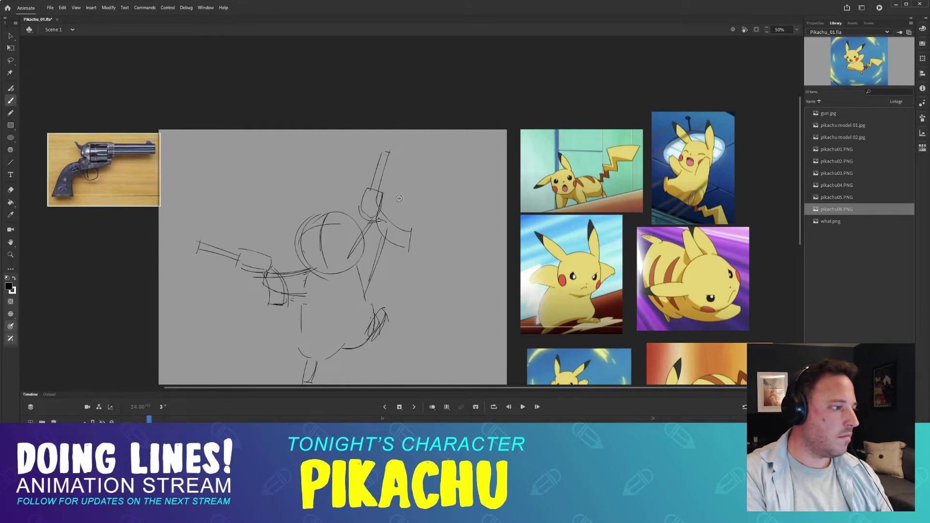
- Draw jagged muzzle flashes at the barrel tips of the raised revolvers in frames 3 and 2
key("comma")
key("period")
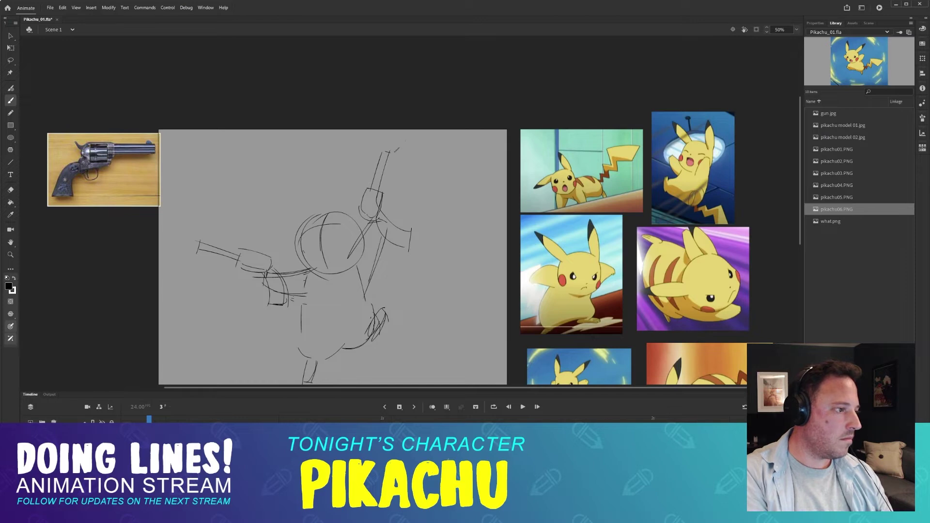
key("comma")
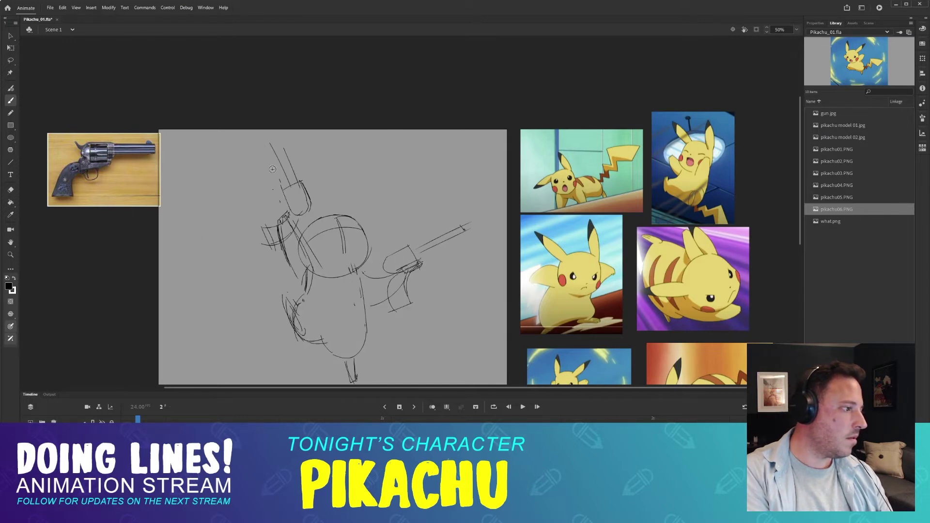
left_click_drag(273, 128, 252, 144)
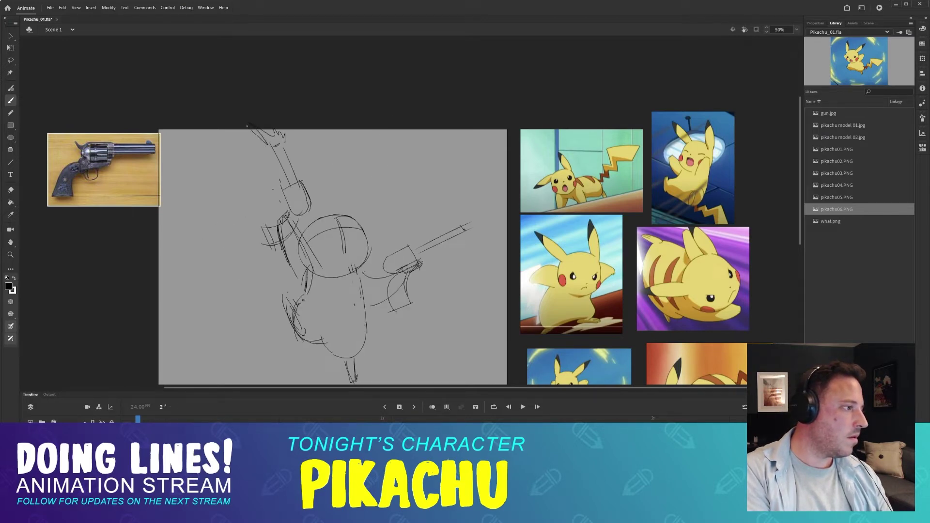
left_click_drag(338, 190, 318, 101)
mouse_move(349, 158)
left_mouse_down()
mouse_move(379, 127)
mouse_move(386, 168)
left_mouse_up()
key("comma")
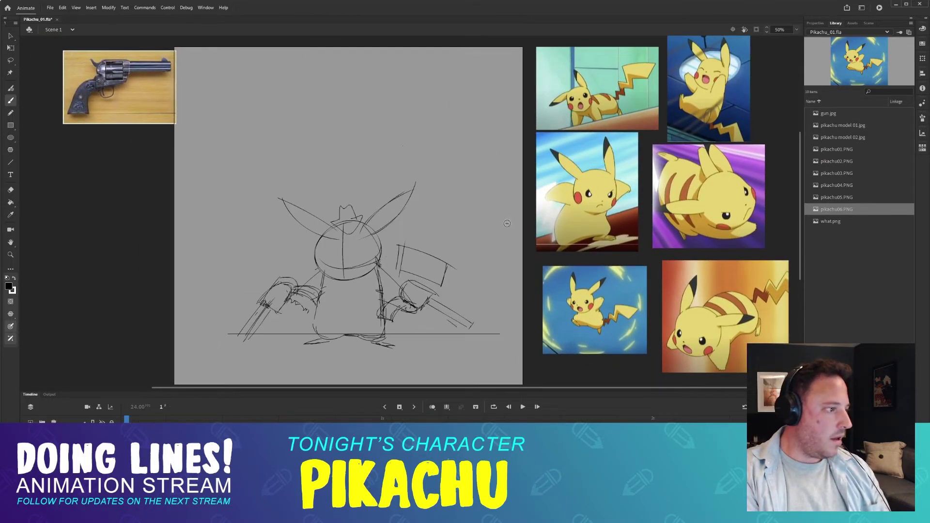
- Sketch a round head with a vertical centre line just above the ground line in frame 4
key("period")
key("period")
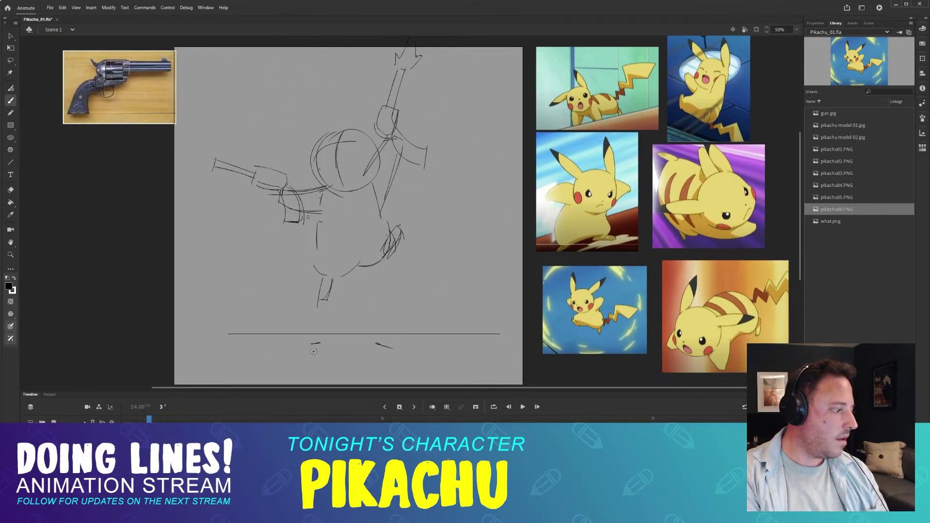
key("period")
key("comma")
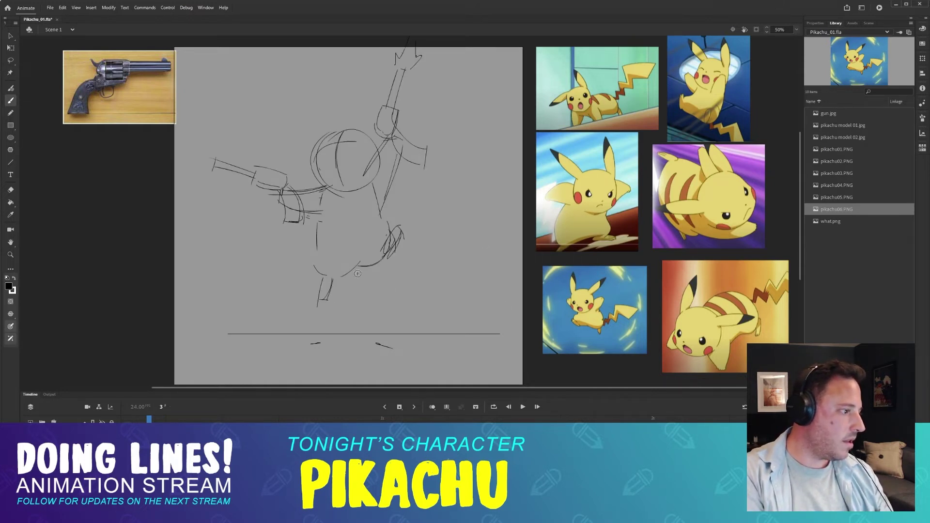
key("period")
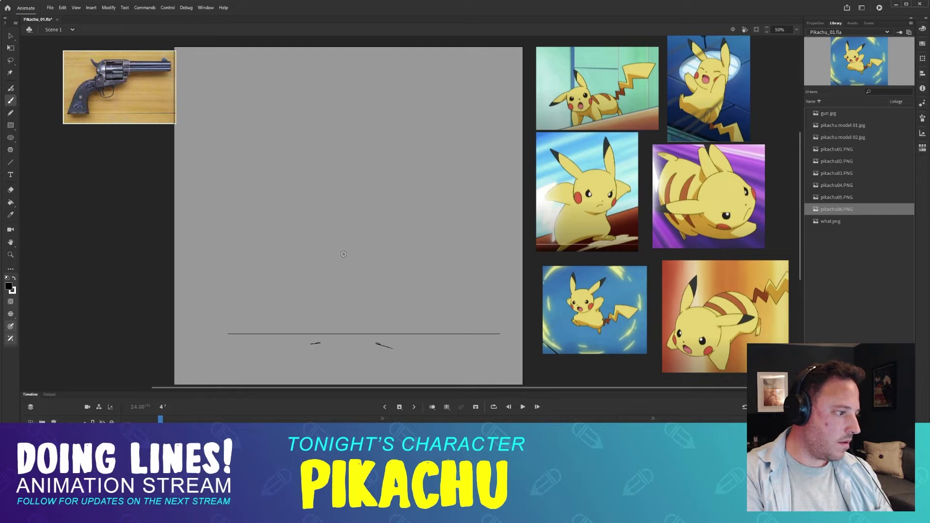
left_click_drag(324, 249, 330, 287)
key("ctrl+z")
mouse_move(347, 237)
left_mouse_down()
mouse_move(347, 298)
mouse_move(380, 242)
mouse_move(373, 290)
mouse_move(343, 234)
left_mouse_up()
left_click_drag(329, 279, 373, 284)
key("ctrl+z")
mouse_move(349, 239)
left_mouse_down()
mouse_move(352, 296)
mouse_move(364, 278)
left_mouse_up()
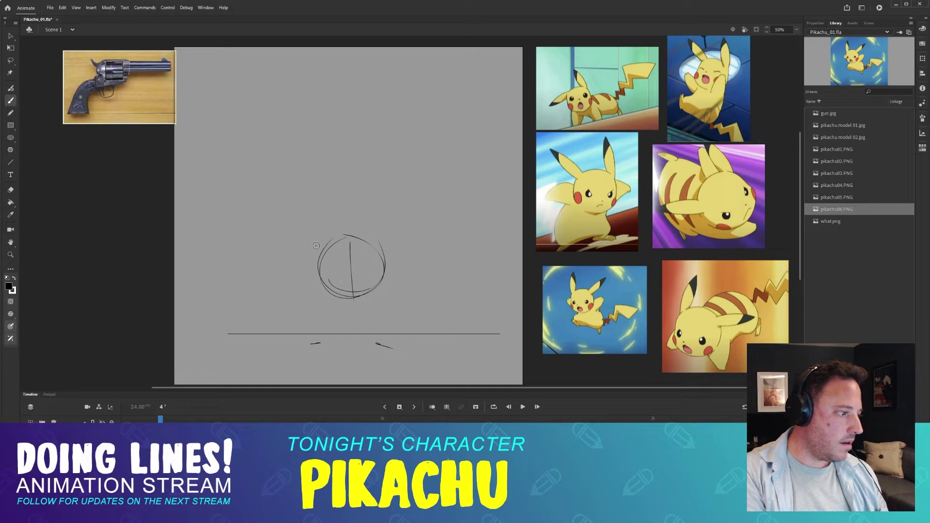
- Sketch two arms raised outward and a wide crouched body with feet on the ground marks in frame 4
mouse_move(296, 233)
left_mouse_down()
mouse_move(325, 251)
mouse_move(317, 287)
left_mouse_up()
mouse_move(383, 245)
left_mouse_down()
mouse_move(414, 227)
mouse_move(428, 248)
mouse_move(397, 268)
left_mouse_up()
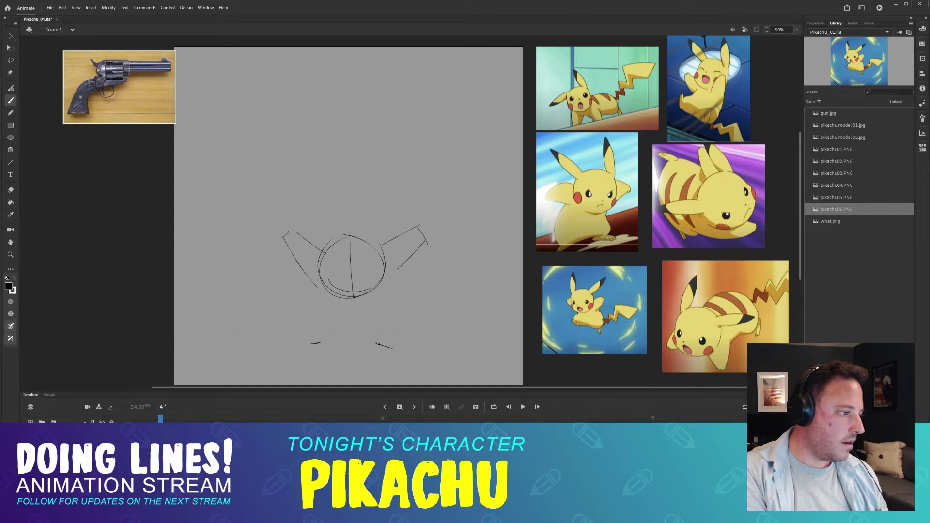
mouse_move(314, 308)
left_mouse_down()
mouse_move(316, 329)
mouse_move(347, 328)
mouse_move(367, 342)
left_mouse_up()
left_click_drag(380, 290, 398, 334)
left_click_drag(372, 337, 398, 341)
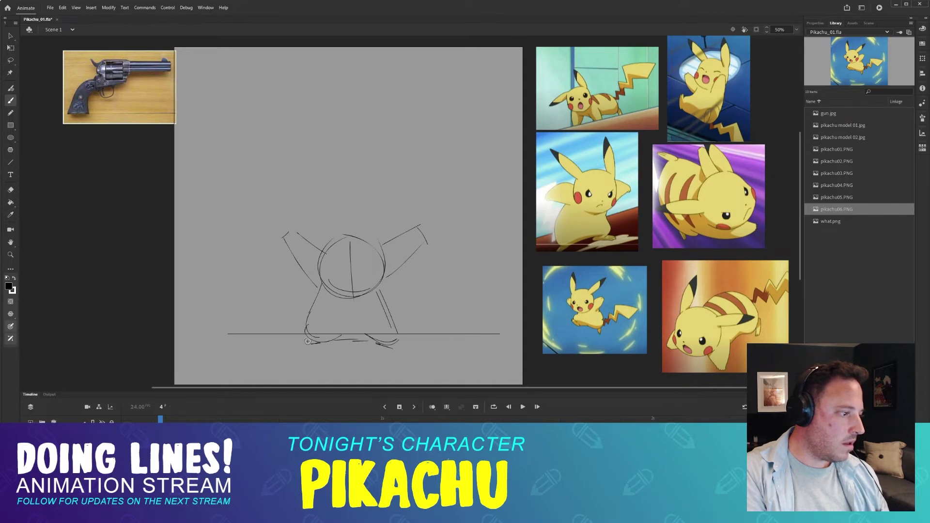
mouse_move(313, 343)
left_mouse_down()
mouse_move(297, 347)
mouse_move(326, 346)
left_mouse_up()
left_click_drag(404, 352, 382, 347)
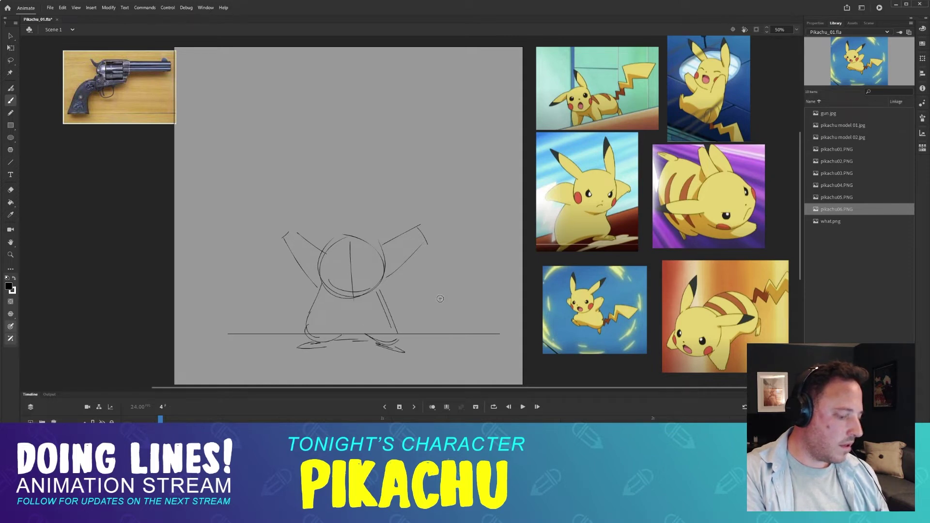
- Sketch the body and curved grip of a revolver in the left raised hand in frame 4, comparing with frame 3
key("comma")
key("period")
key("comma")
key("period")
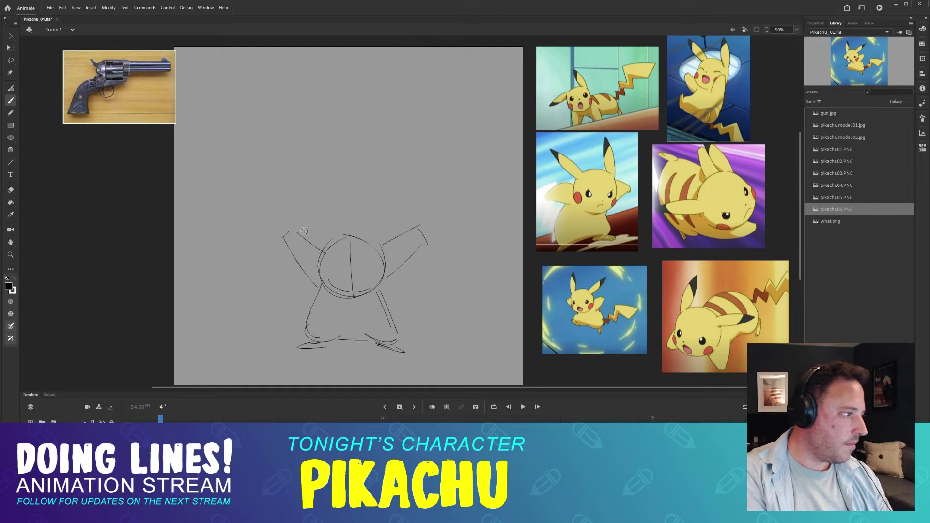
key("comma")
key("period")
mouse_move(282, 217)
left_mouse_down()
mouse_move(290, 228)
mouse_move(285, 199)
mouse_move(308, 220)
left_mouse_up()
mouse_move(278, 210)
left_mouse_down()
mouse_move(310, 226)
mouse_move(276, 209)
mouse_move(292, 230)
left_mouse_up()
mouse_move(278, 209)
left_mouse_down()
mouse_move(301, 228)
mouse_move(273, 216)
mouse_move(296, 235)
mouse_move(287, 247)
mouse_move(284, 231)
mouse_move(266, 257)
mouse_move(301, 259)
left_mouse_up()
key("comma")
key("period")
key("comma")
key("period")
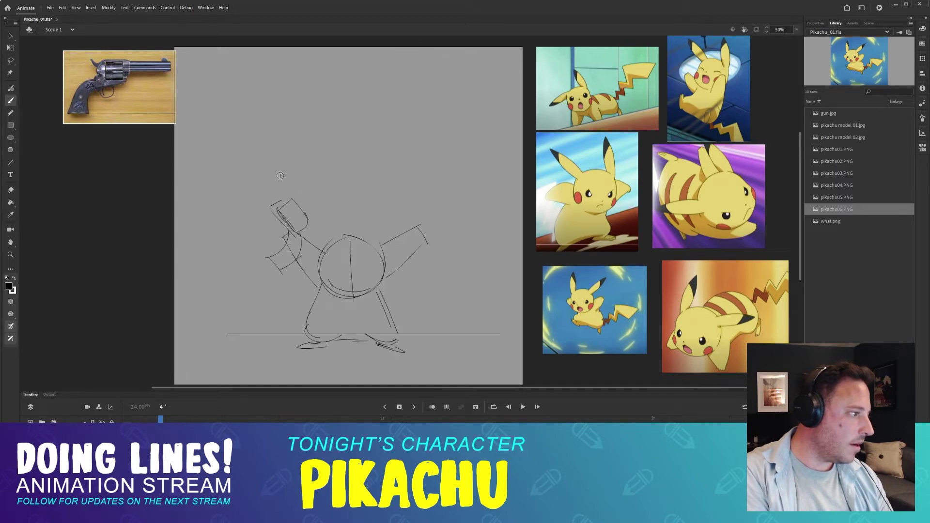
- Add a barrel pointing diagonally up and outward to the left revolver in frame 4
left_click_drag(257, 172, 285, 204)
left_click_drag(254, 177, 287, 204)
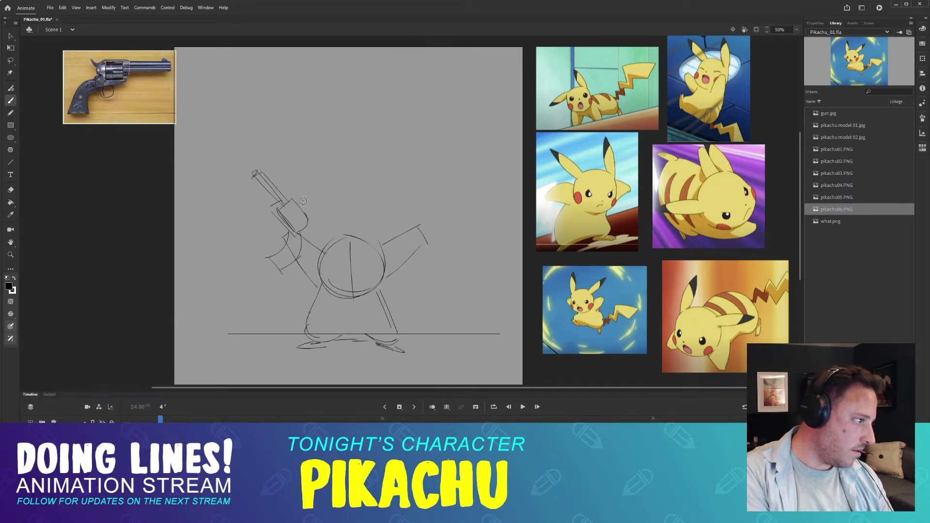
key("comma")
key("period")
- Sketch a second revolver in the right raised hand in frame 4, with body, grip and upward-angled barrel
key("comma")
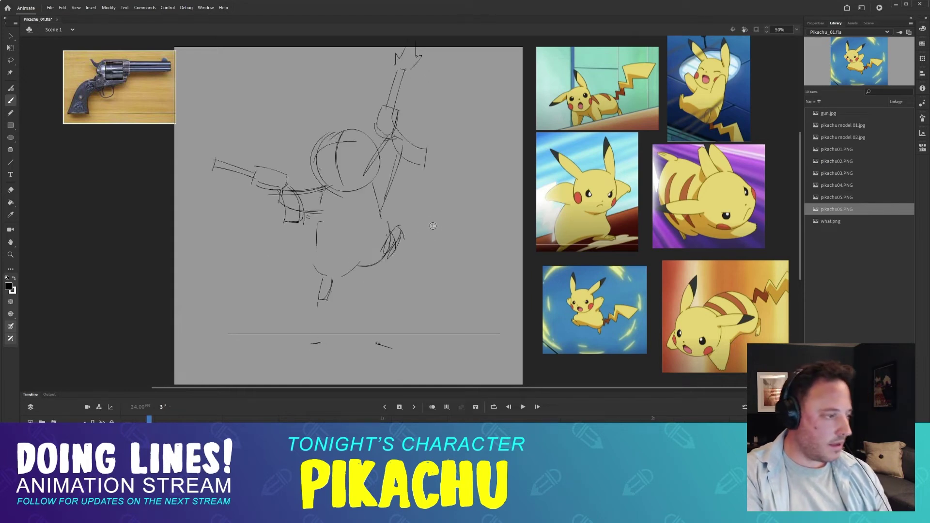
key("period")
mouse_move(414, 221)
left_mouse_down()
mouse_move(438, 207)
mouse_move(446, 225)
mouse_move(417, 266)
mouse_move(428, 277)
mouse_move(440, 260)
mouse_move(434, 230)
left_mouse_up()
key("comma")
key("period")
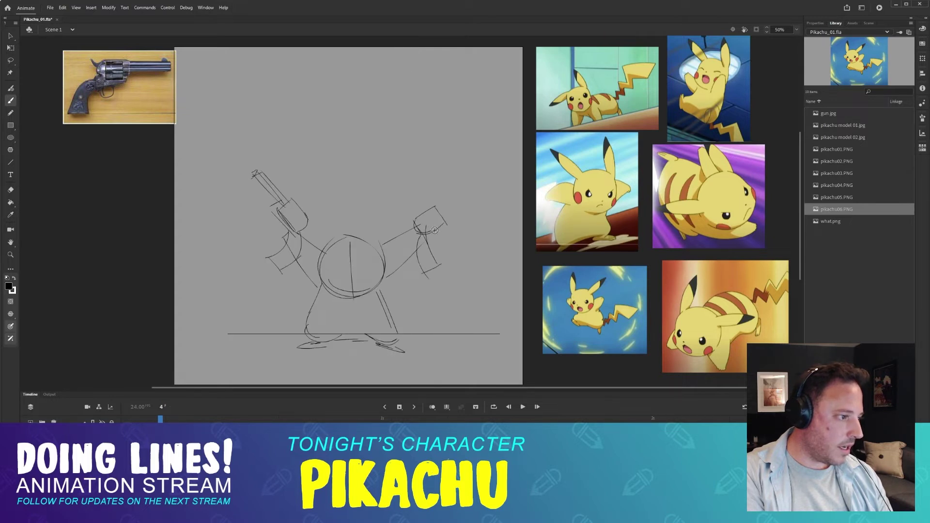
key("comma")
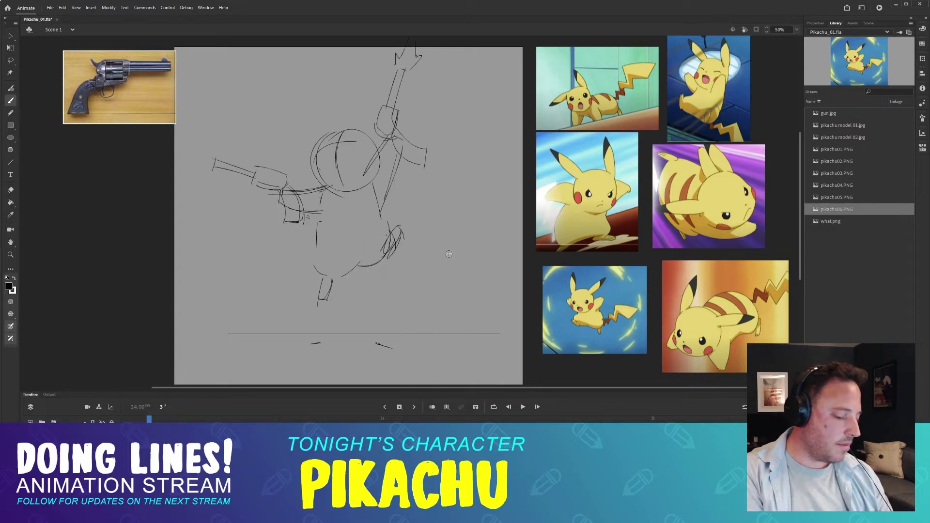
key("period")
left_click_drag(429, 214, 480, 191)
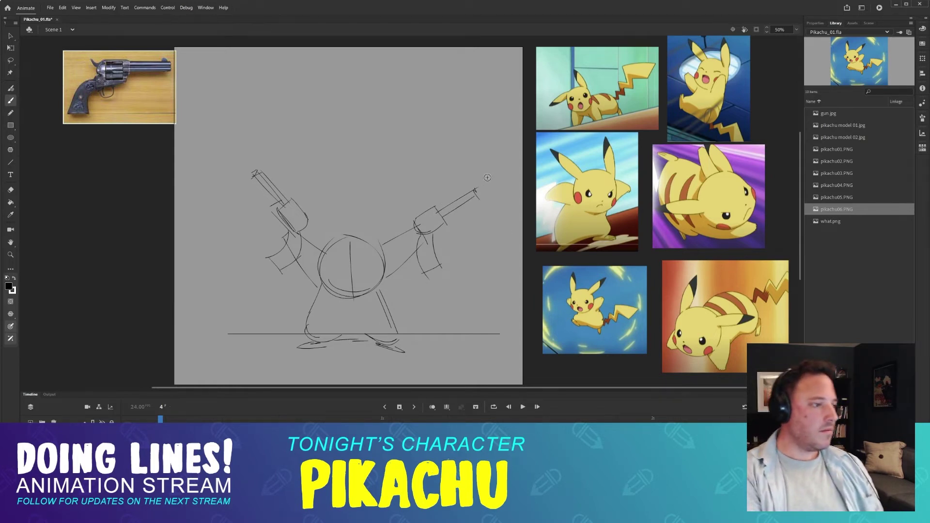
mouse_move(479, 187)
left_mouse_down()
mouse_move(494, 171)
mouse_move(481, 119)
left_mouse_up()
key("ctrl+z")
mouse_move(255, 168)
left_mouse_down()
mouse_move(236, 129)
mouse_move(255, 96)
left_mouse_up()
key("ctrl+z")
- Sketch a small hat on top of the head in frame 4, comparing with the pose in frame 3
mouse_move(399, 252)
left_mouse_down()
mouse_move(418, 193)
mouse_move(419, 208)
left_mouse_up()
key("comma")
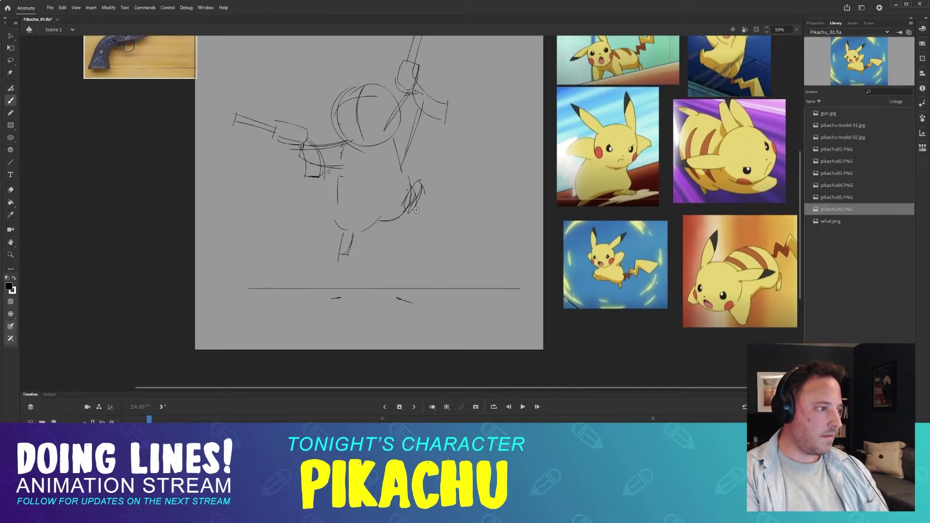
key("period")
key("comma")
key("period")
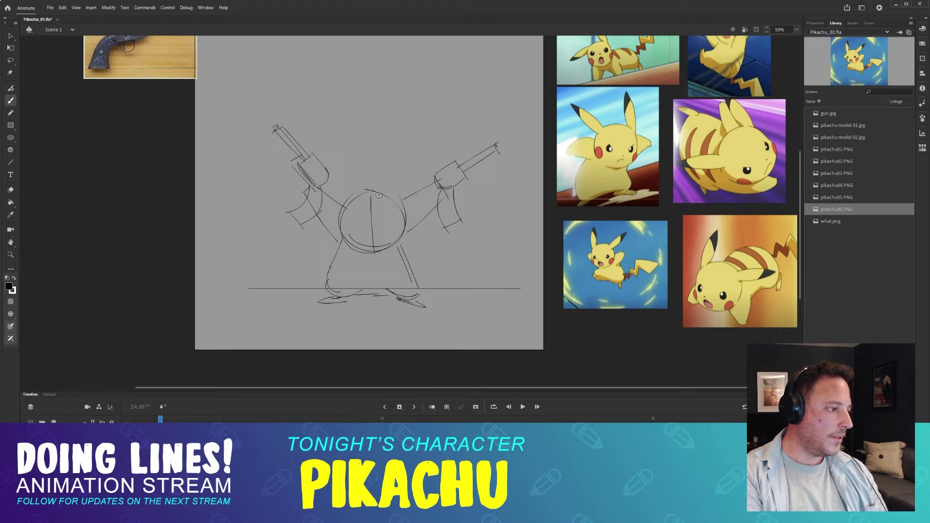
key("comma")
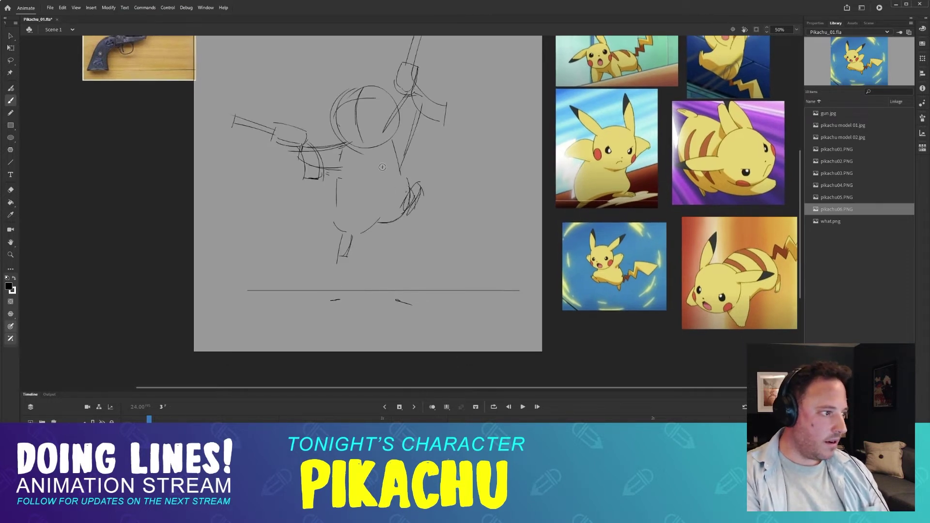
key("period")
left_click_drag(372, 188, 382, 186)
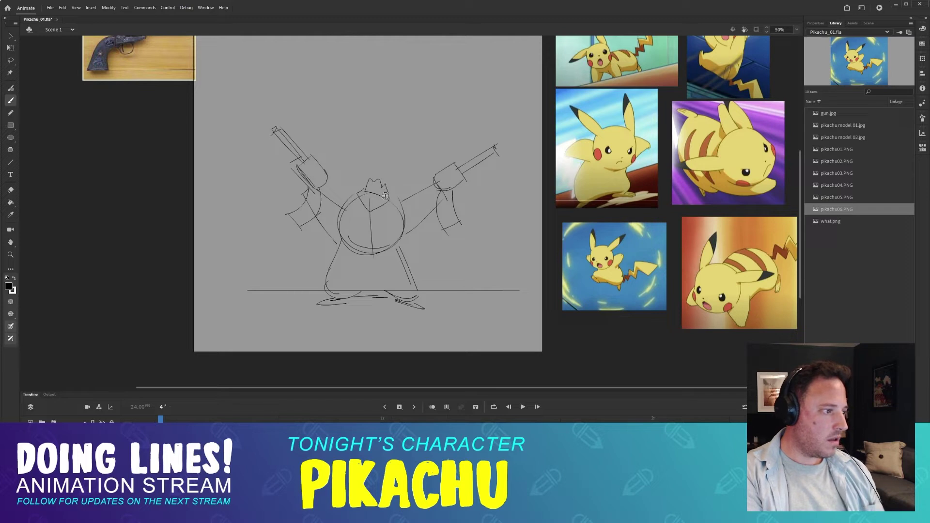
- Sketch a long pointed ear rising diagonally from the right side of the head in frame 4
scroll(393, 210, "up", 2)
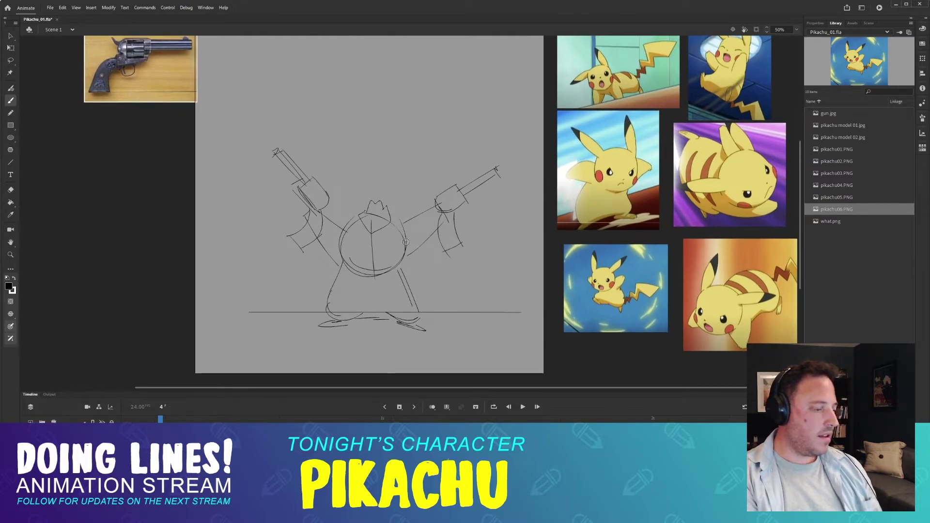
key("comma")
key("period")
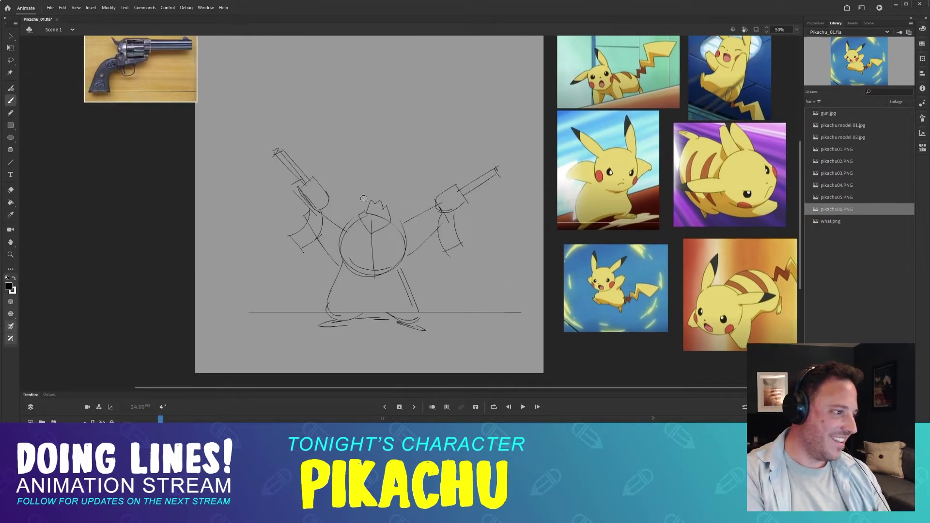
left_click_drag(358, 212, 333, 179)
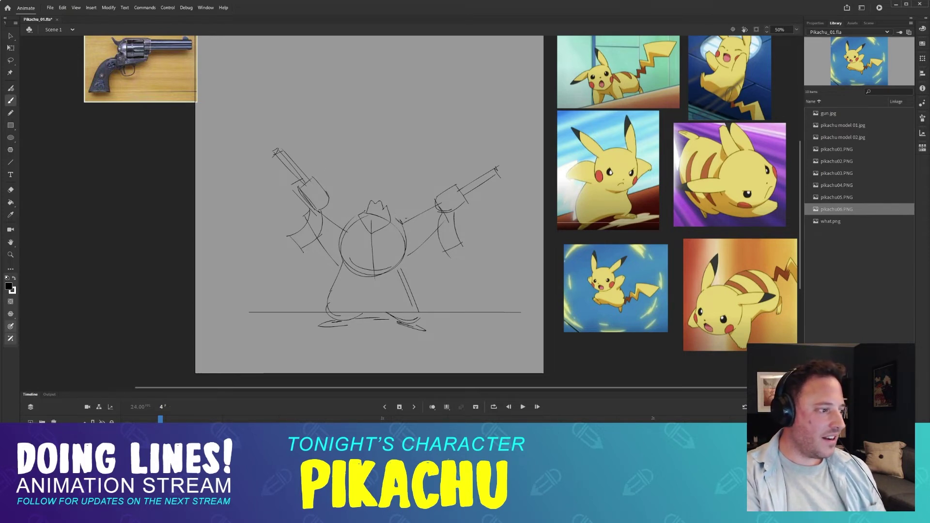
left_click_drag(393, 220, 438, 177)
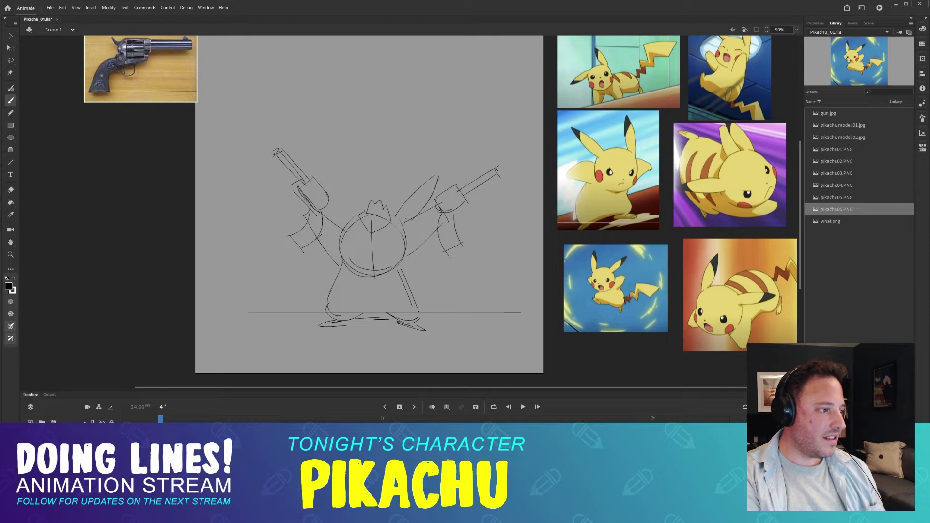
- Try alternative strokes for the long pointed ear on the right side of the head in frame 4
key("ctrl+z")
left_click_drag(392, 224, 436, 173)
key("ctrl+z")
mouse_move(398, 223)
left_mouse_down()
mouse_move(438, 176)
mouse_move(407, 218)
left_mouse_up()
key("ctrl+z")
key("ctrl+z")
left_click_drag(440, 175, 404, 223)
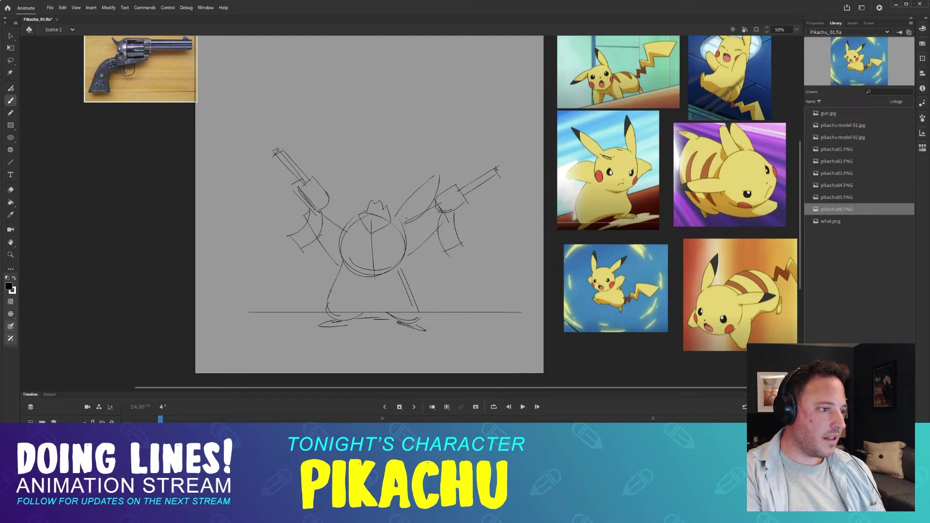
key("ctrl+z")
- Sketch face guide lines over the angry standing Pikachu reference image, and undo them
mouse_move(609, 157)
left_mouse_down()
mouse_move(633, 155)
mouse_move(597, 182)
mouse_move(599, 155)
left_mouse_up()
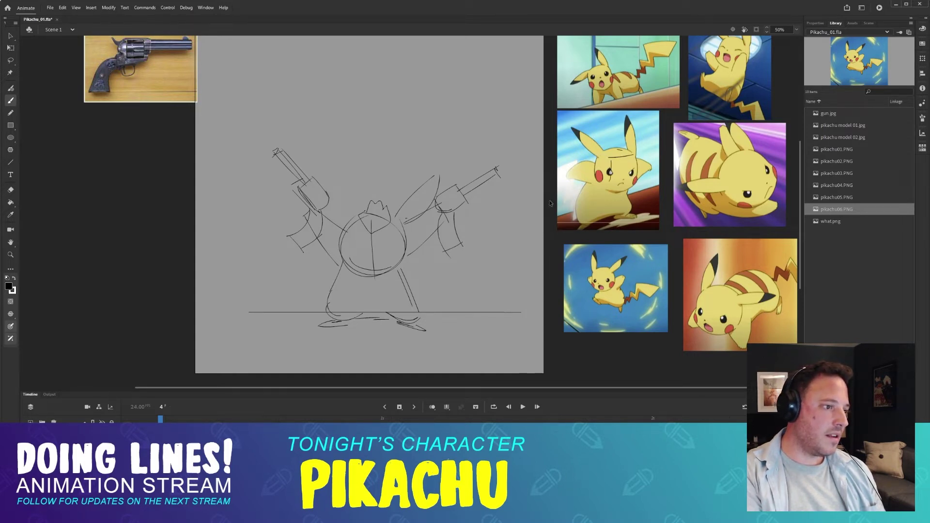
key("ctrl+z")
key("ctrl+z")
key("ctrl+z")
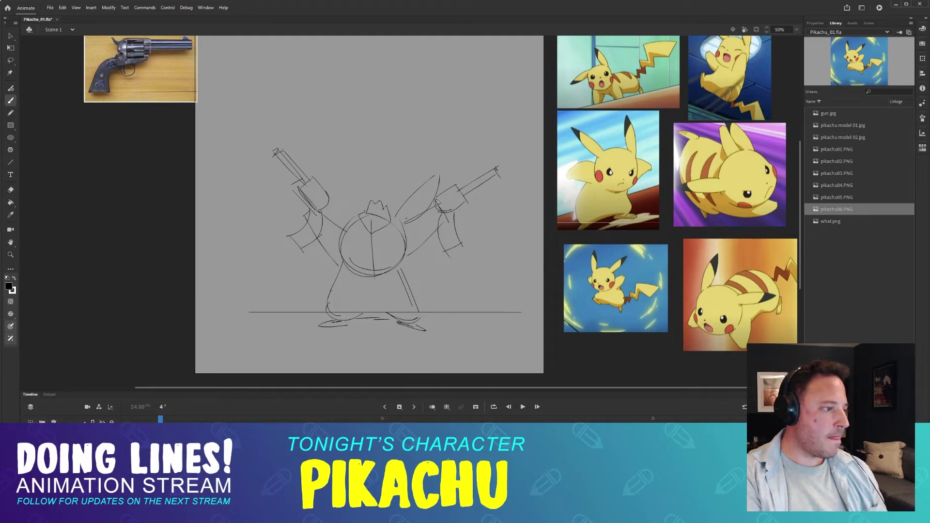
- Redraw the right ear in frame 4 as a slim pointed shape slanting up and outward
key("ctrl+z")
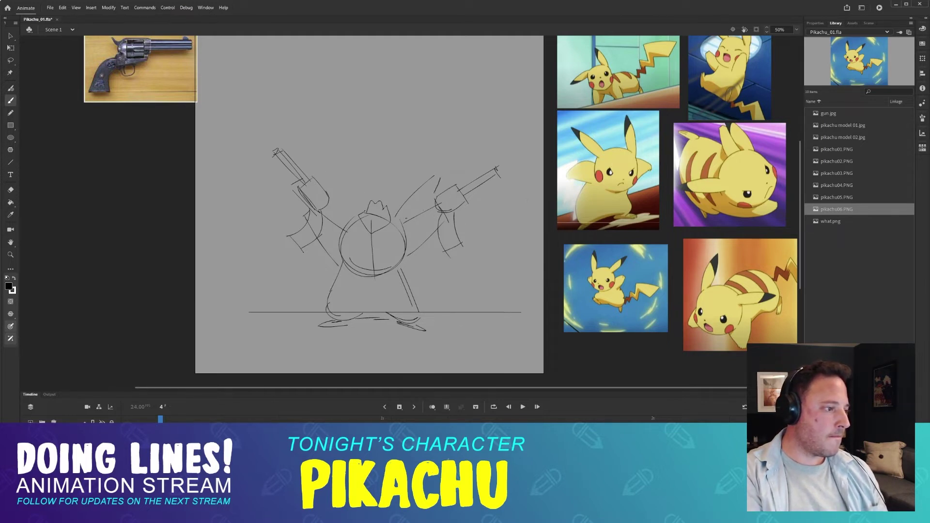
left_click_drag(442, 174, 397, 223)
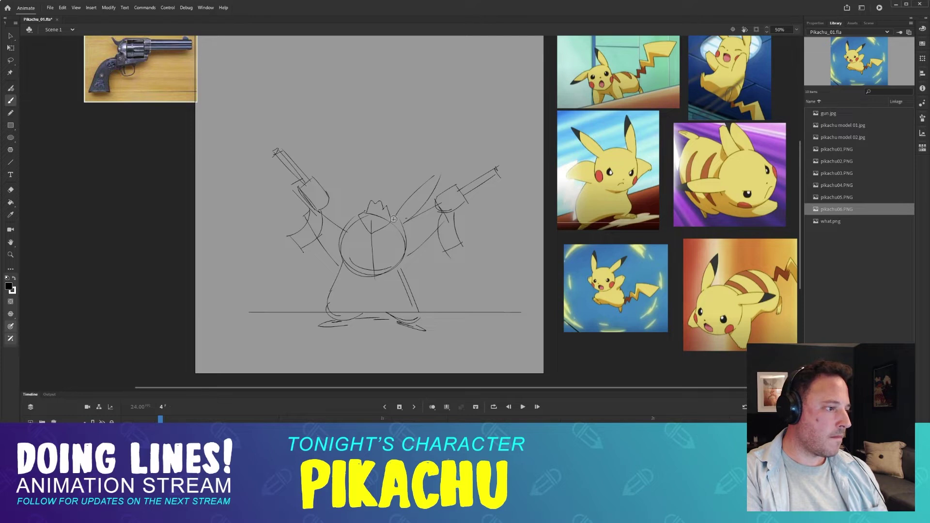
key("ctrl+z")
mouse_move(445, 175)
left_mouse_down()
mouse_move(397, 223)
mouse_move(440, 166)
mouse_move(394, 223)
mouse_move(324, 175)
left_mouse_up()
- Sketch a long, nearly upright pointed ear on the left side of the head in frame 4
key("ctrl+z")
key("ctrl+z")
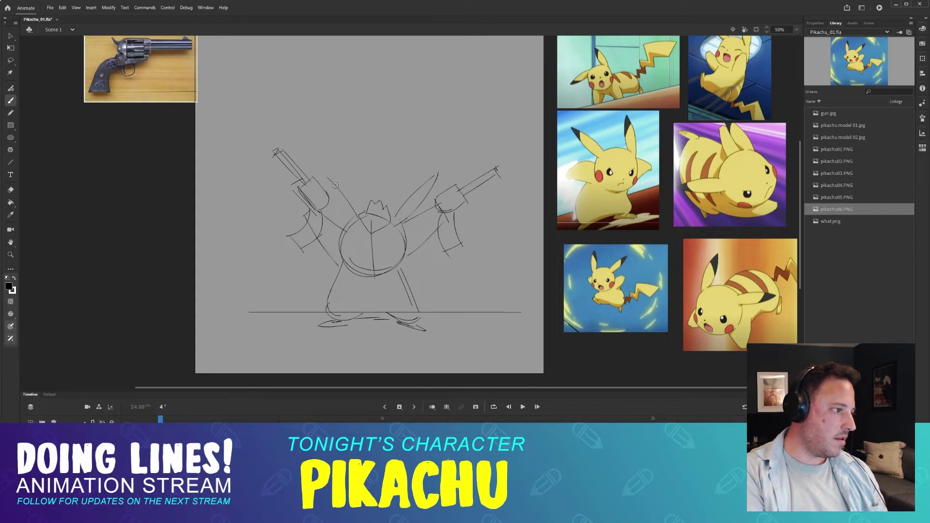
key("ctrl+z")
mouse_move(360, 219)
left_mouse_down()
mouse_move(325, 159)
mouse_move(345, 218)
left_mouse_up()
key("ctrl+z")
key("ctrl+z")
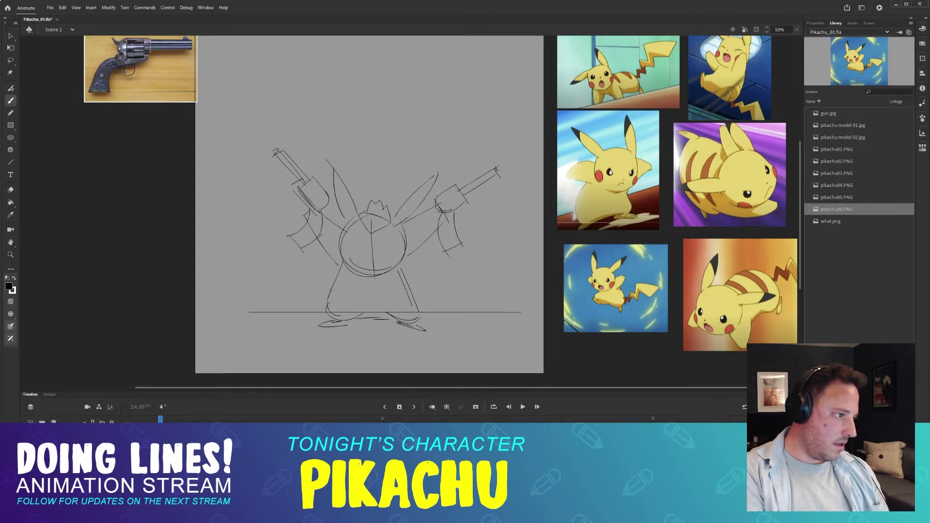
key("ctrl+z")
mouse_move(334, 173)
left_mouse_down()
mouse_move(351, 218)
mouse_move(344, 154)
mouse_move(366, 216)
left_mouse_up()
key("ctrl+z")
key("ctrl+z")
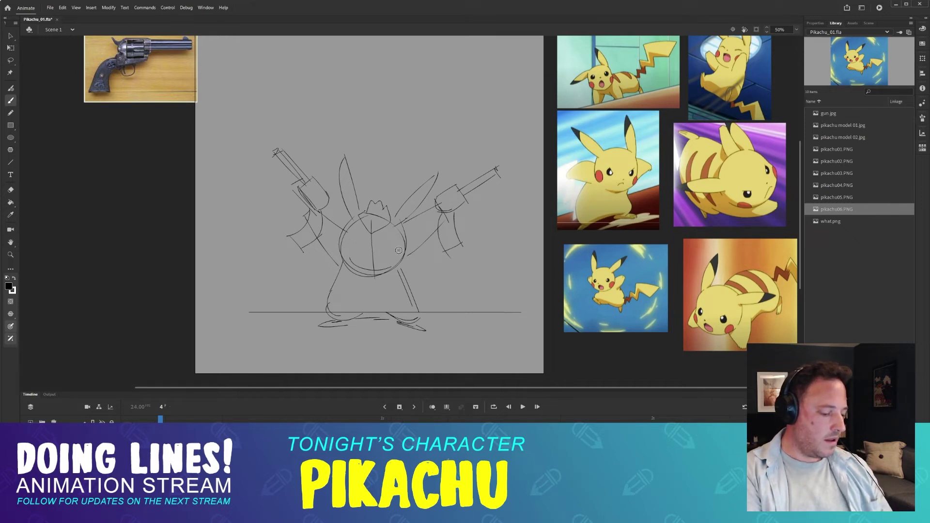
- Flip through frames 1 to 4 to review the pose sequence, focusing on the change from frame 1 to 2
key("comma")
key("comma")
key("comma")
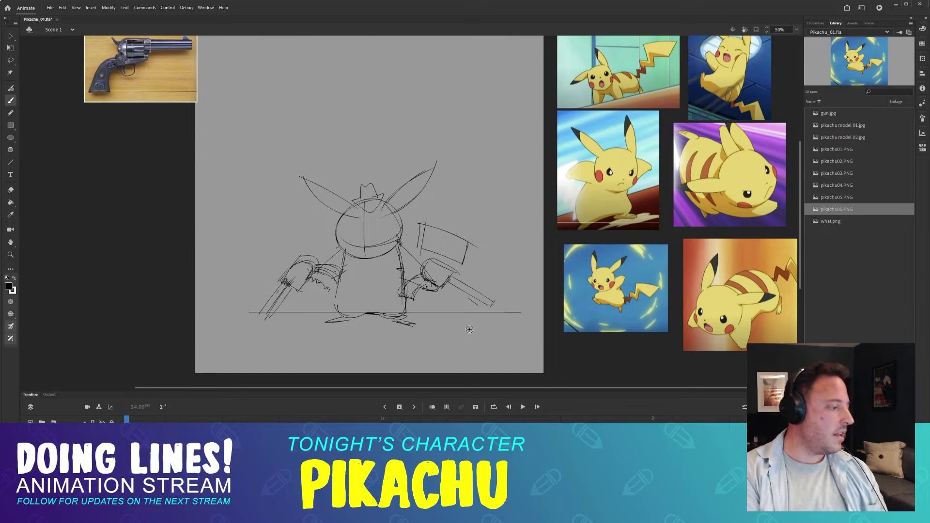
key("period")
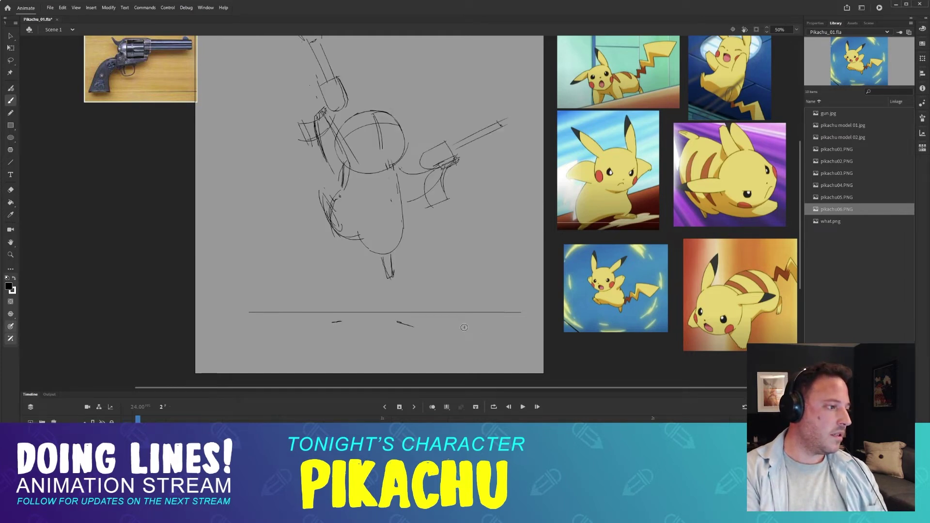
key("period")
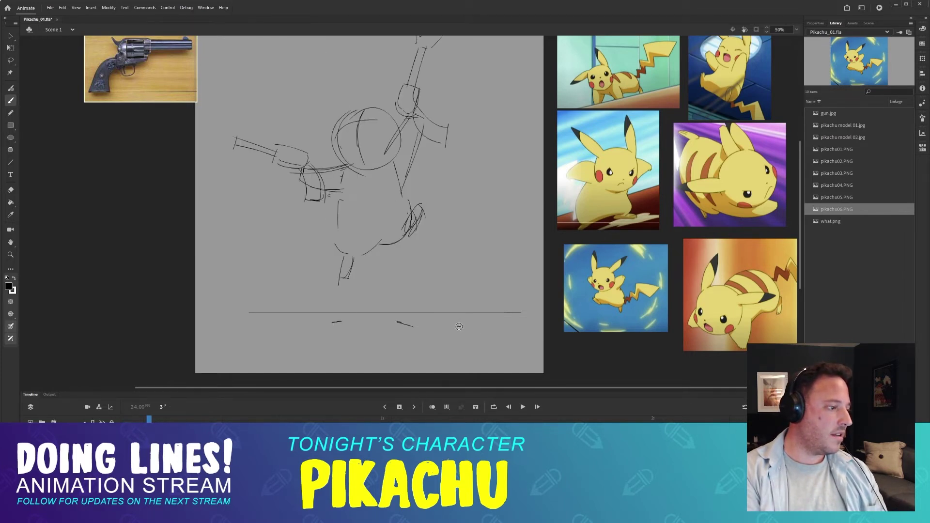
key("period")
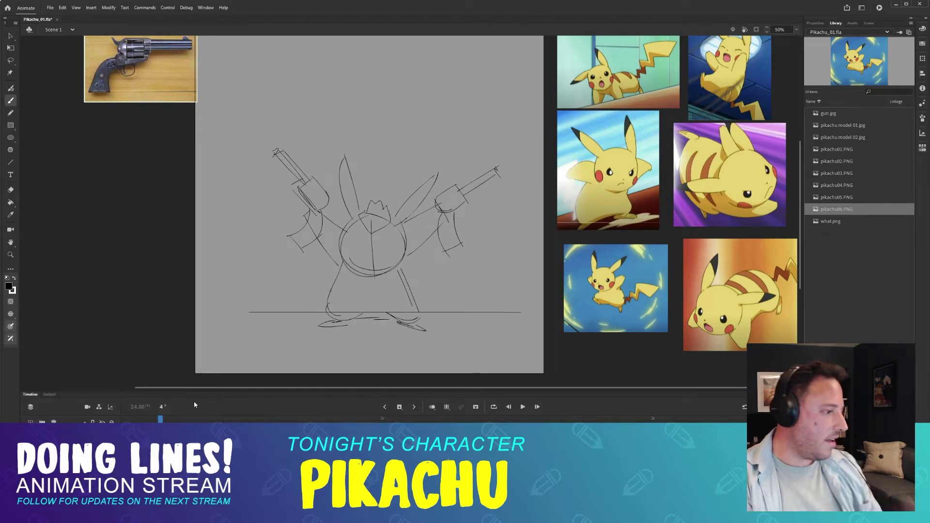
left_click_drag(160, 419, 126, 419)
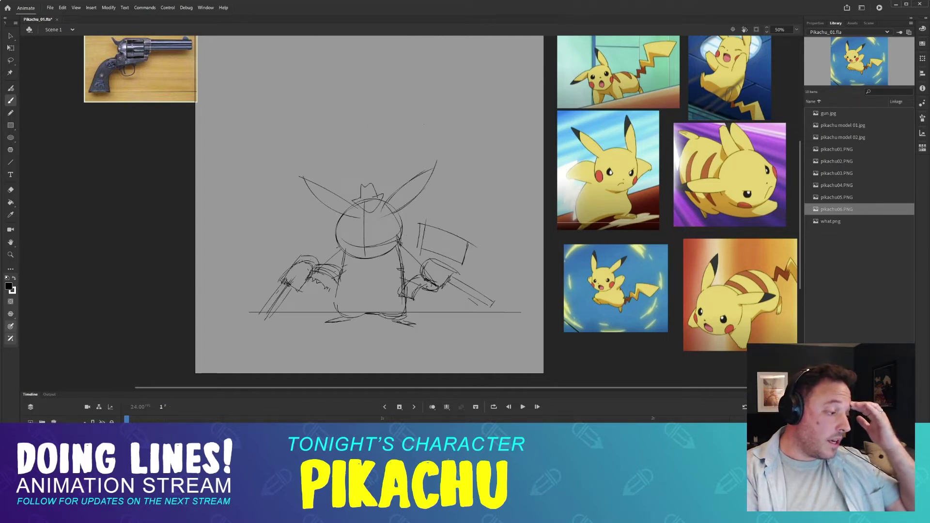
key("period")
key("comma")
key("period")
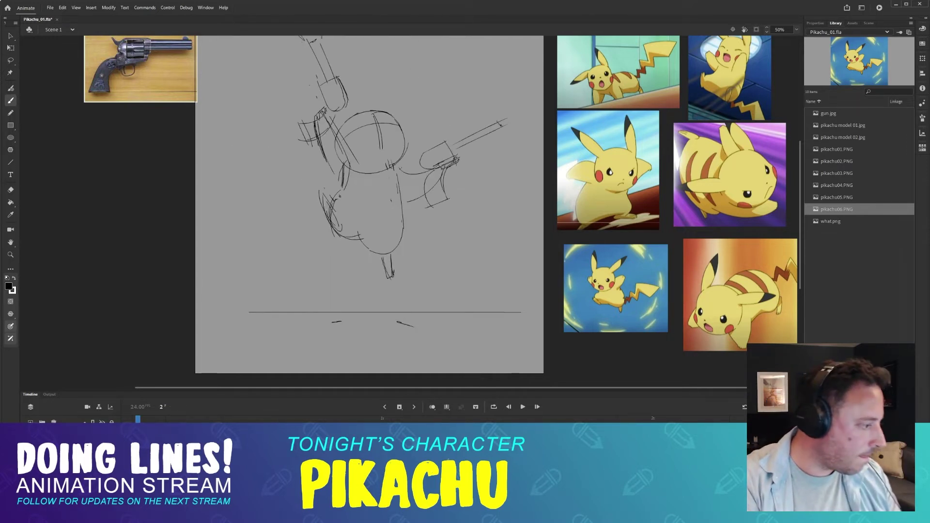
key("comma")
key("period")
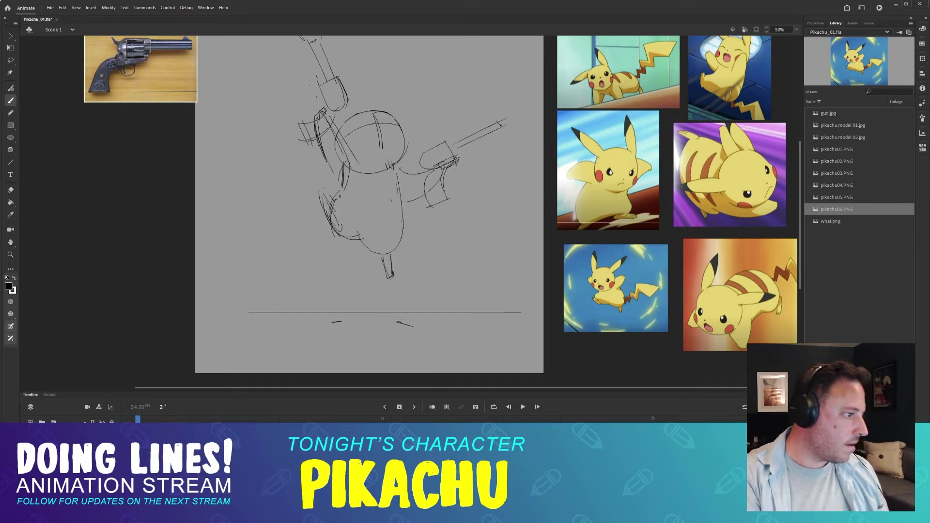
key("comma")
key("period")
- Insert a blank frame between the standing pose in frame 1 and the leaping pose, and compare it with the neighbouring frames
key("comma")
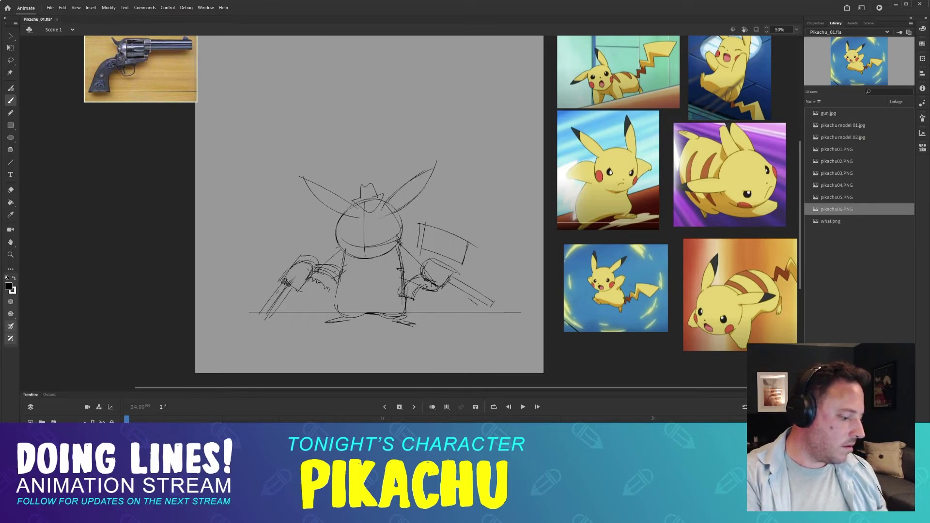
key("period")
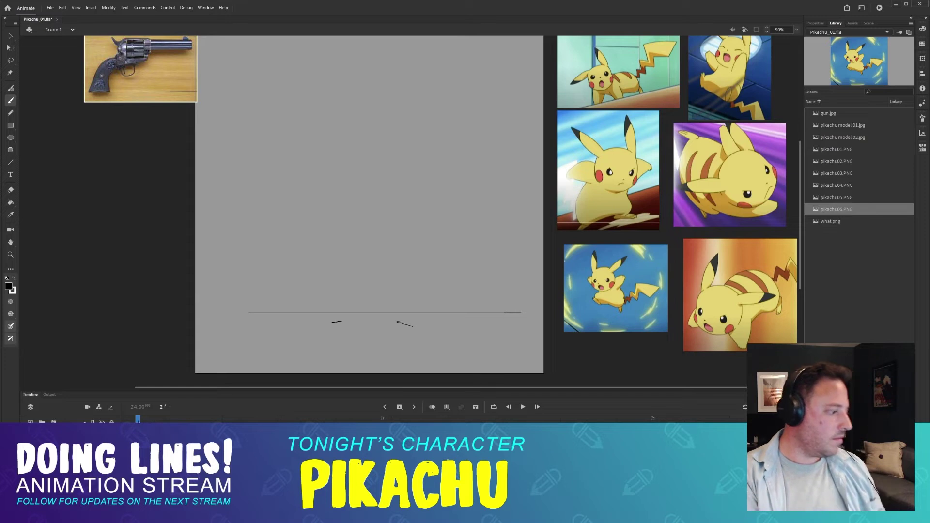
key("comma")
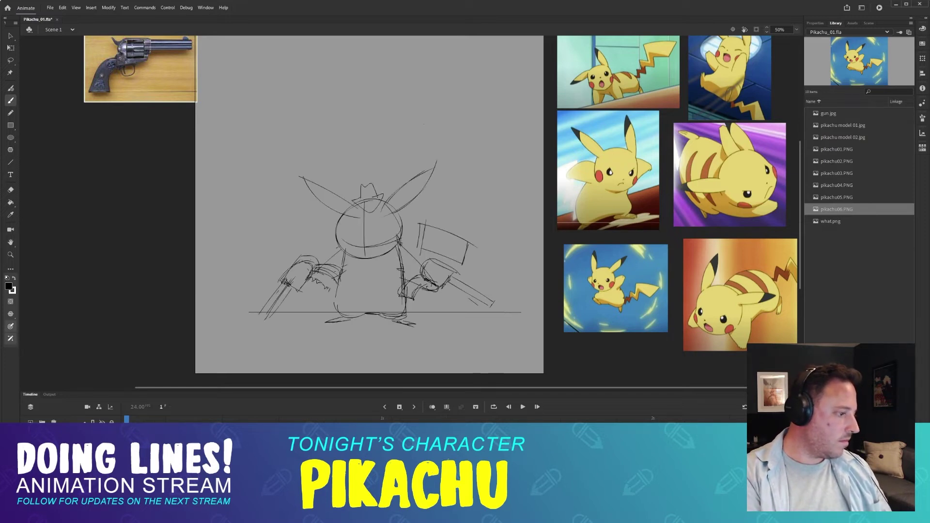
key("period")
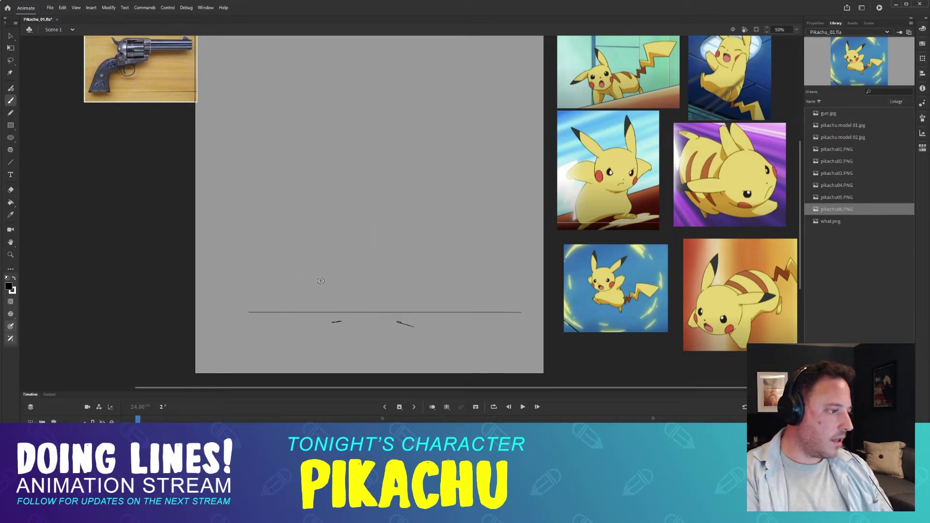
key("comma")
key("period")
key("comma")
key("period")
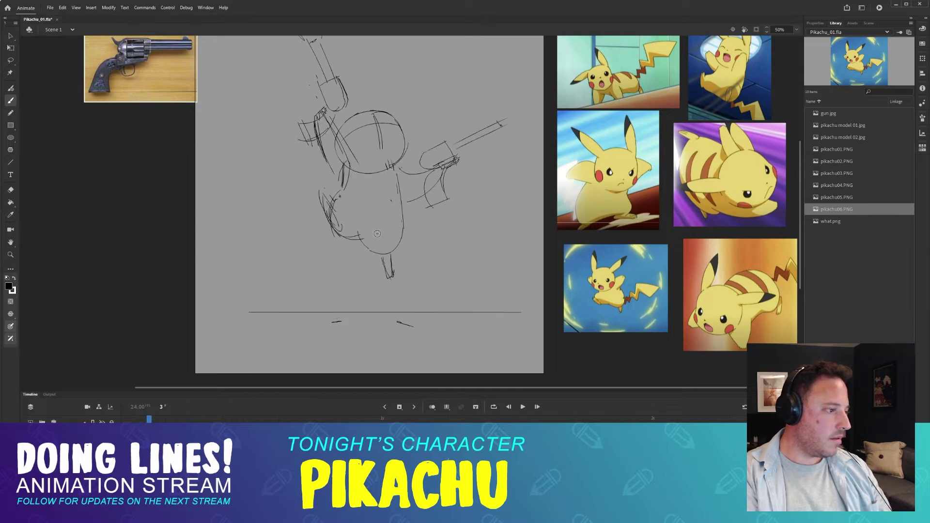
key("comma")
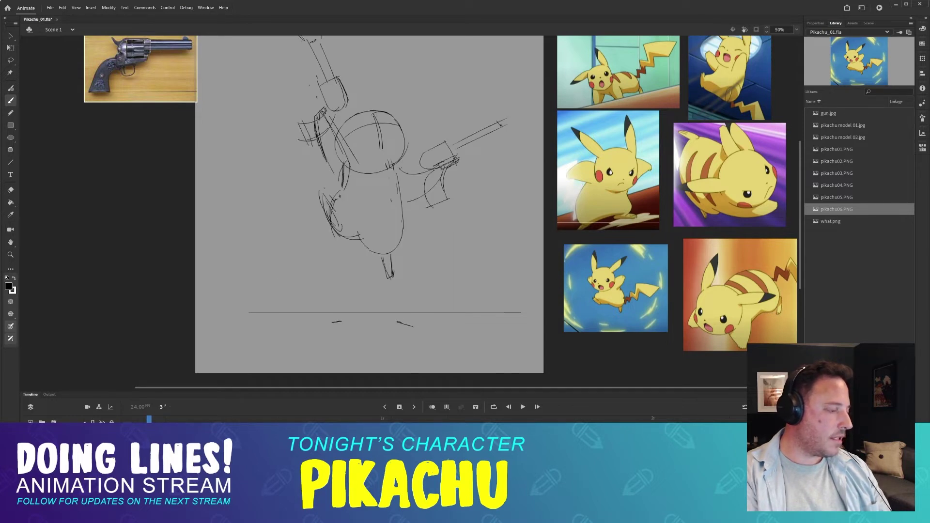
key("comma")
key("comma")
key("period")
key("period")
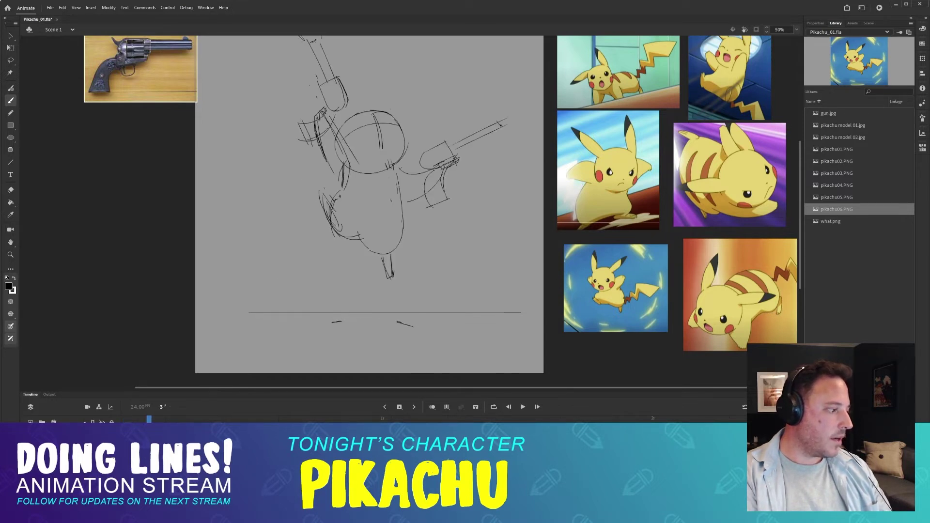
key("comma")
key("comma")
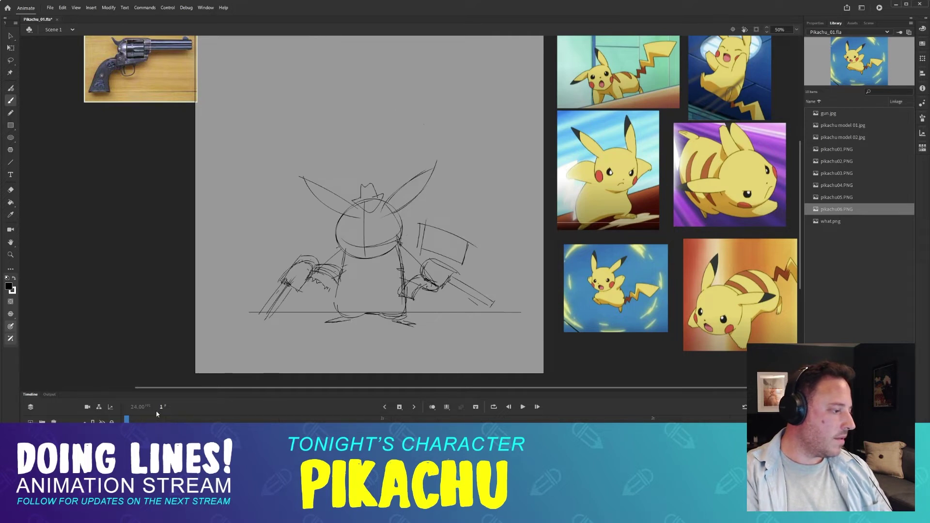
- Copy both feet from the standing pose in frame 1 into the same place in blank frame 2
key("l")
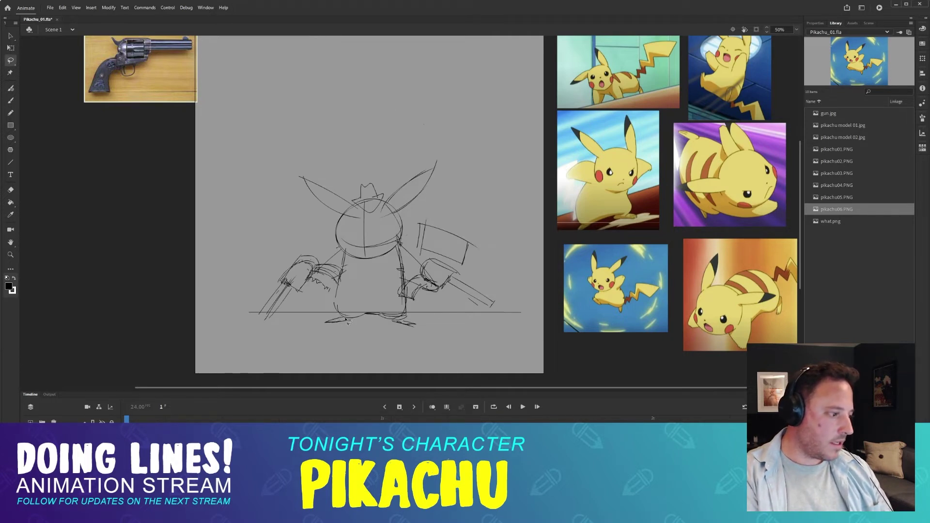
left_click_drag(374, 321, 362, 321)
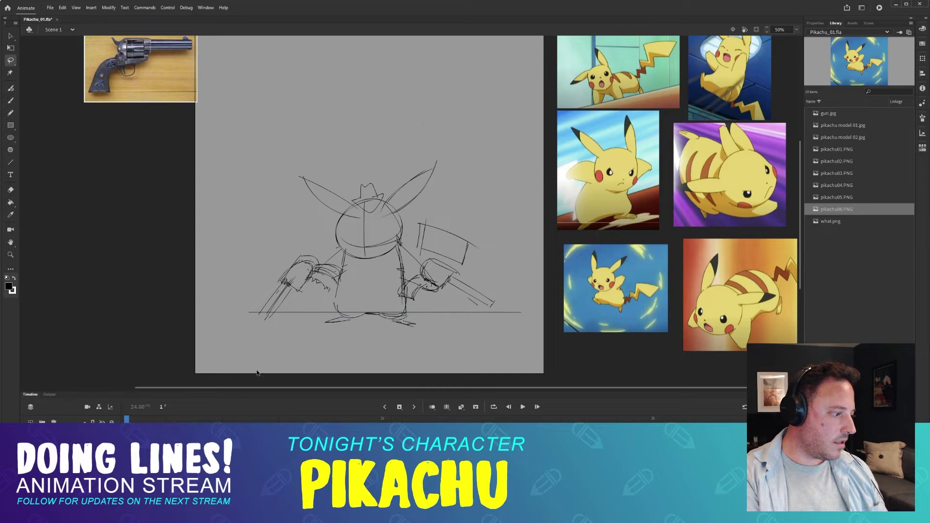
key("F7")
key("ctrl+shift+v")
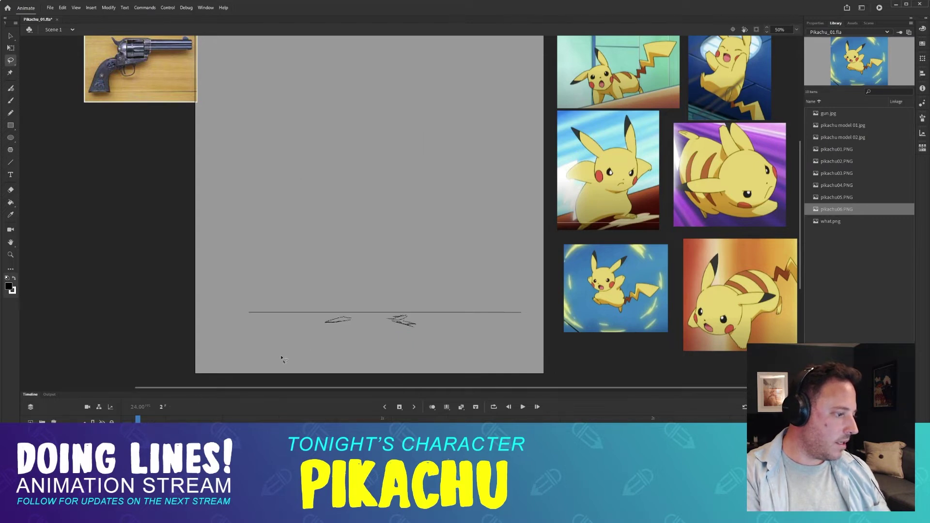
- Sketch a round head in frame 2, placed lower than in frame 1 for a crouching pose
key("b")
key("comma")
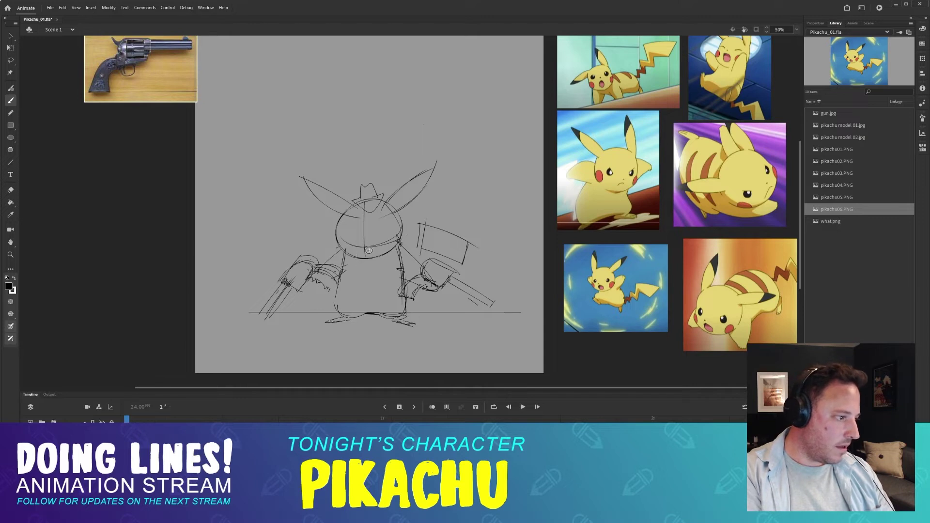
key("period")
key("comma")
key("period")
mouse_move(357, 228)
left_mouse_down()
mouse_move(342, 244)
mouse_move(371, 222)
mouse_move(358, 266)
left_mouse_up()
key("ctrl+z")
key("ctrl+z")
mouse_move(371, 222)
left_mouse_down()
mouse_move(345, 262)
mouse_move(359, 224)
mouse_move(339, 265)
mouse_move(351, 228)
mouse_move(355, 273)
left_mouse_up()
key("ctrl+z")
key("ctrl+z")
key("comma")
key("period")
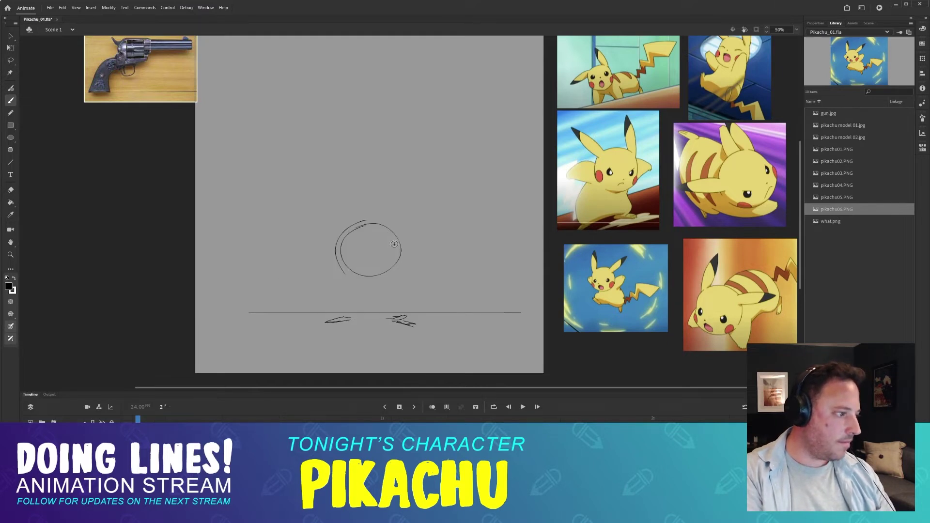
- Draw narrowed, angry eyes and a small mouth on the face in frame 1
key("comma")
key("period")
key("comma")
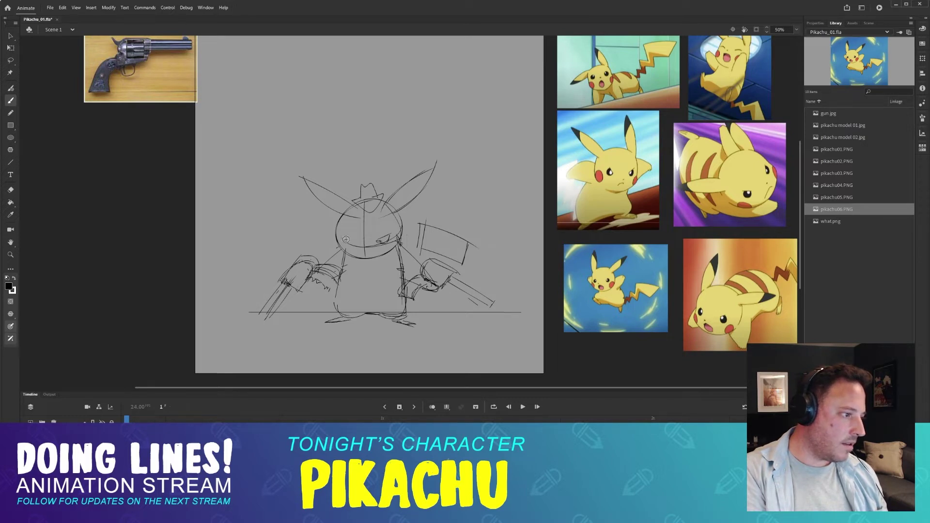
left_click_drag(344, 236, 356, 241)
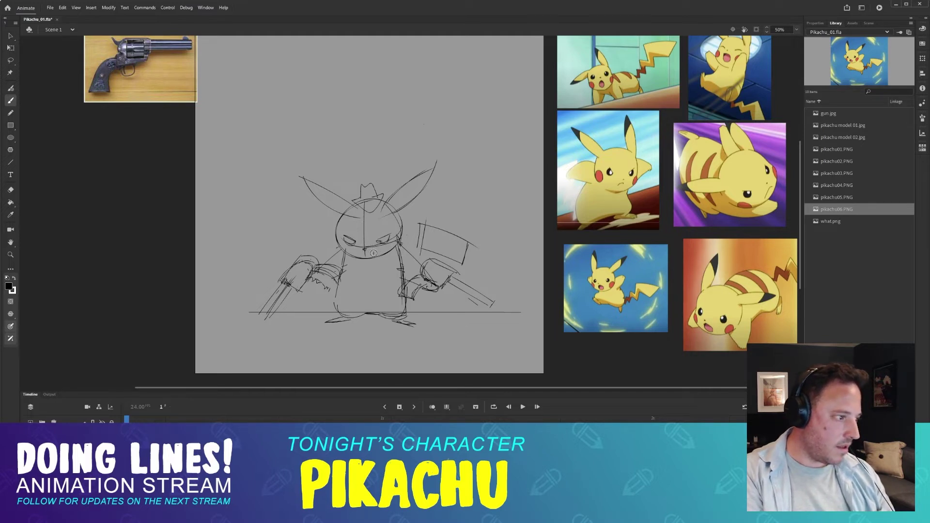
mouse_move(352, 258)
left_mouse_down()
mouse_move(380, 260)
mouse_move(354, 249)
left_mouse_up()
key("ctrl+z")
key("ctrl+z")
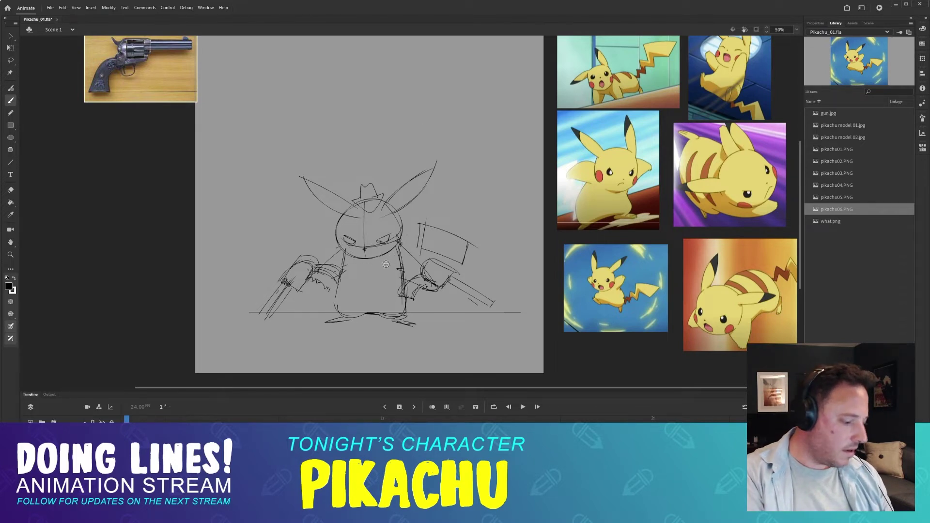
- Draw narrowed eyes and a small mouth low on the head in frame 2, comparing with the standing pose in frame 1
key(".")
key("period")
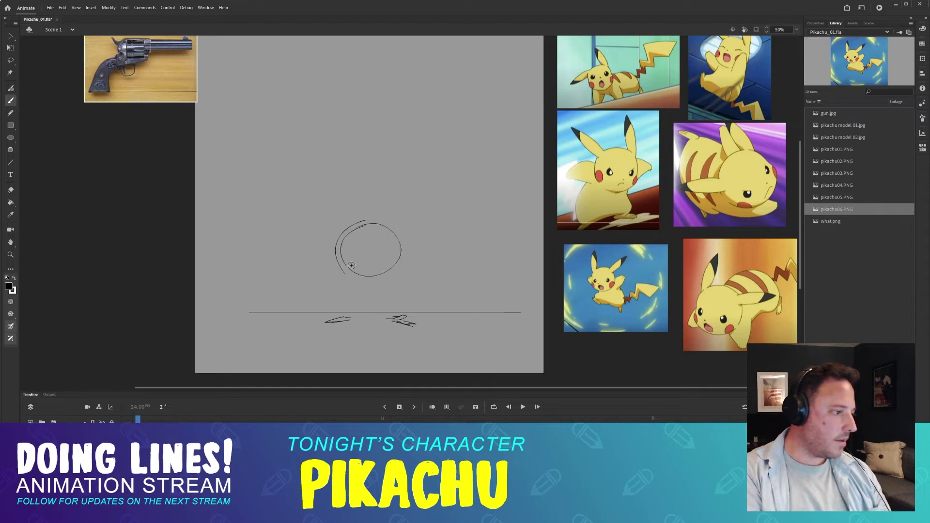
key("comma")
key("period")
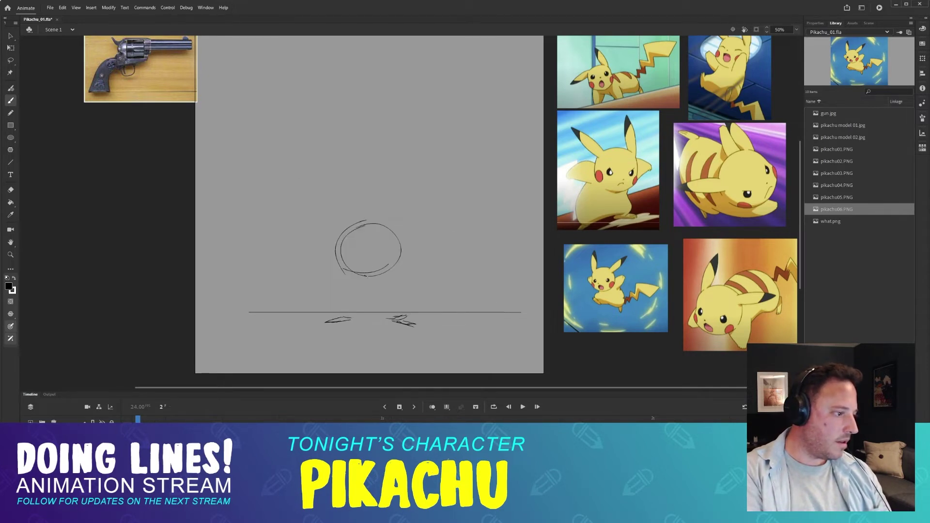
key("comma")
key("period")
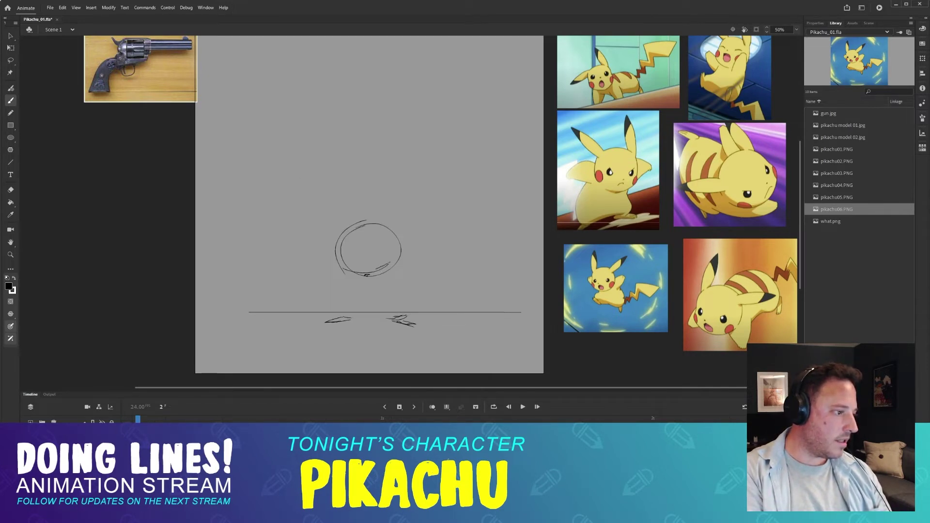
key("comma")
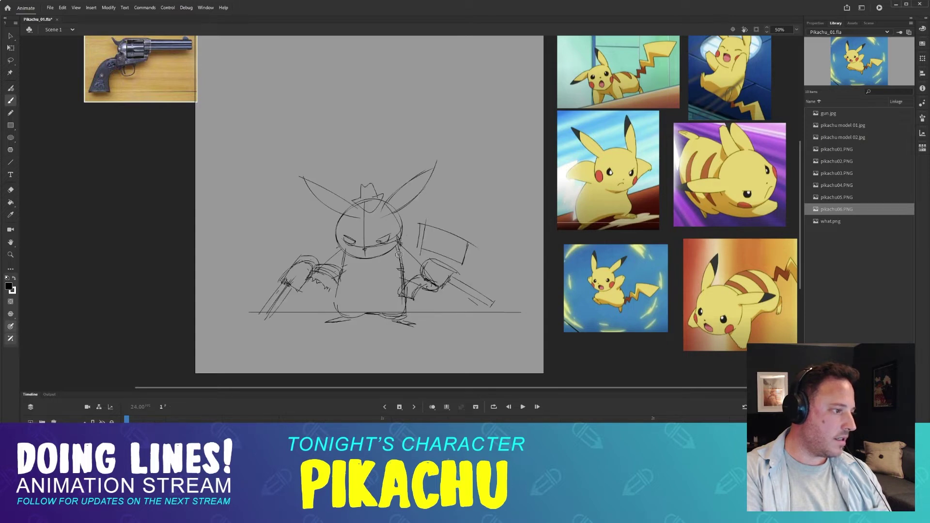
key("period")
key("comma")
key("period")
key("comma")
key("period")
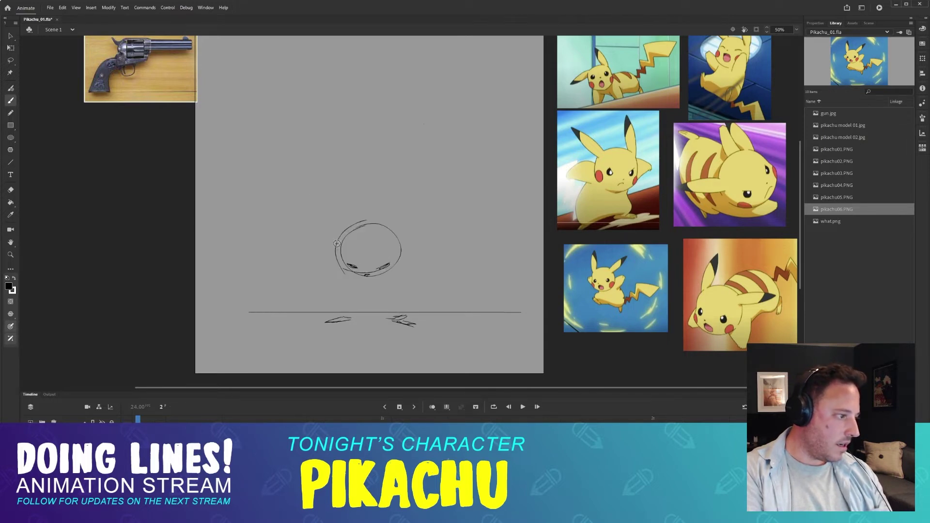
- Sketch a raised arm extending sideways from the left side of the head in frame 2, and try the opposite arm
mouse_move(336, 242)
left_mouse_down()
mouse_move(310, 235)
mouse_move(301, 248)
mouse_move(332, 261)
left_mouse_up()
key("ctrl+z")
key("ctrl+z")
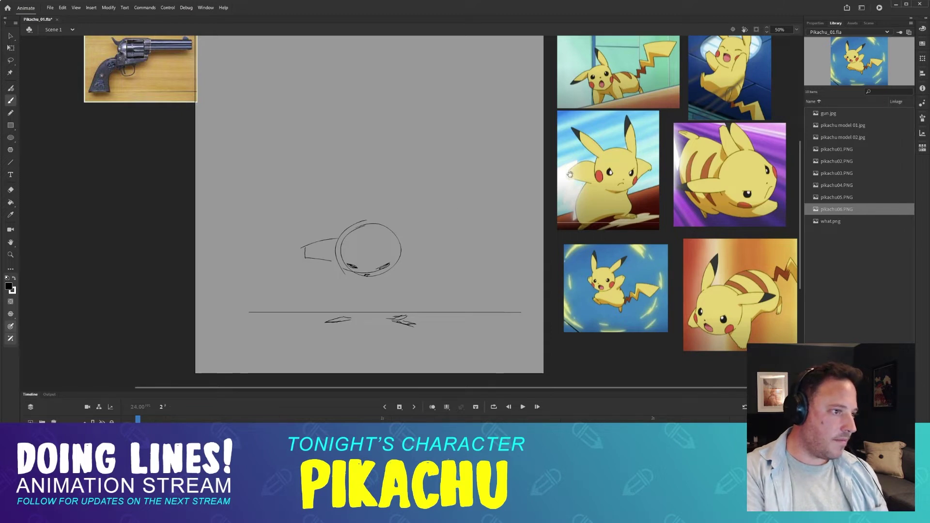
left_click_drag(618, 175, 580, 189)
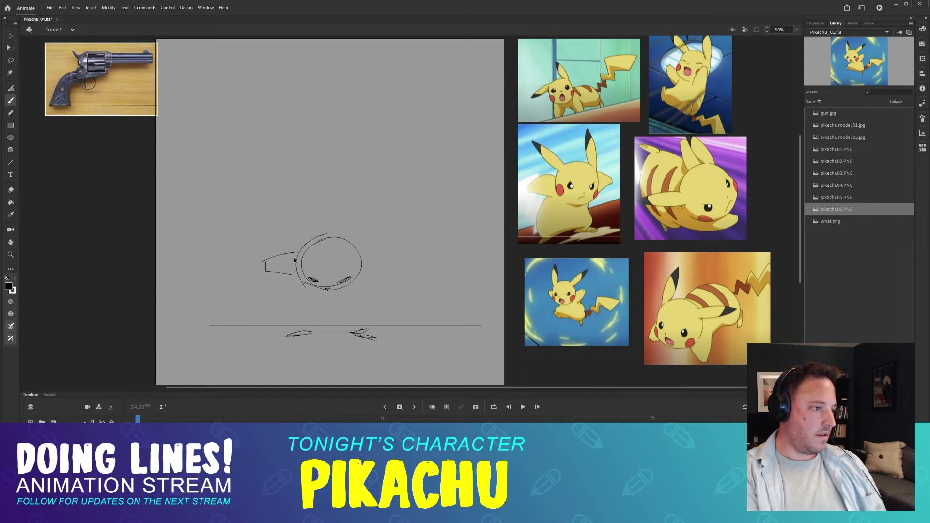
mouse_move(355, 257)
left_mouse_down()
mouse_move(388, 276)
mouse_move(377, 258)
left_mouse_up()
key("ctrl+z")
key("ctrl+z")
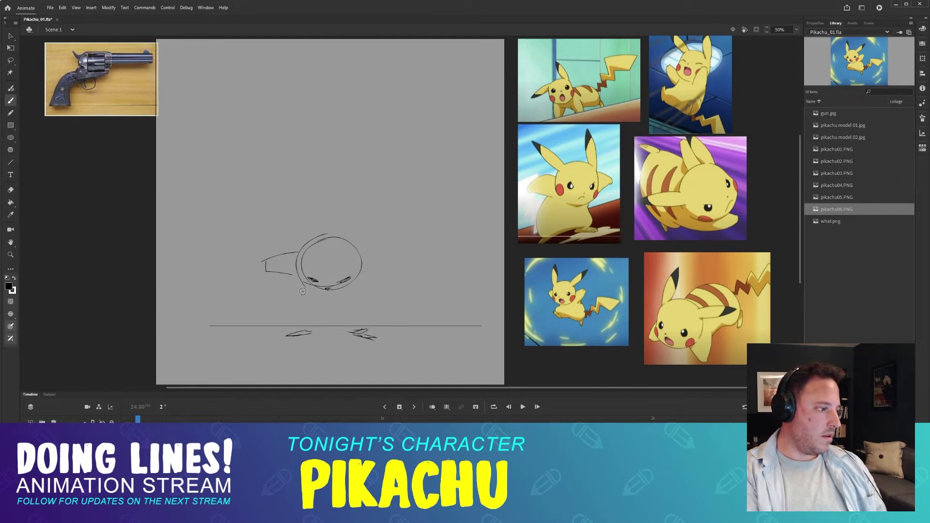
- Sketch both bulging sides of the squashed body below the head in frame 2, comparing with frame 1
mouse_move(304, 289)
left_mouse_down()
mouse_move(296, 323)
mouse_move(304, 282)
left_mouse_up()
key("ctrl+z")
key("comma")
key("period")
key("comma")
key("period")
key("comma")
key("period")
key("comma")
key("period")
key("comma")
key("period")
mouse_move(370, 303)
left_mouse_down()
mouse_move(365, 323)
mouse_move(355, 282)
mouse_move(369, 304)
left_mouse_up()
key("comma")
key("period")
key("comma")
key("period")
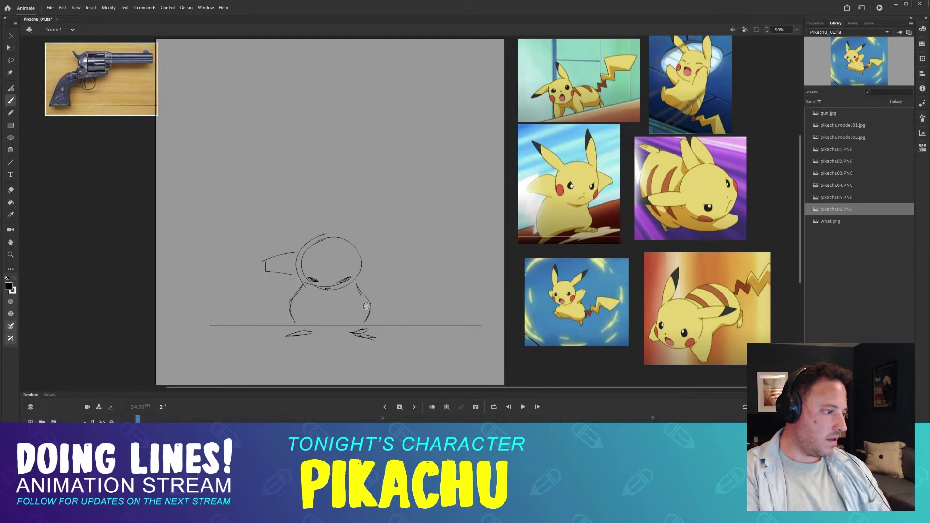
- Close the underside of the crouching body between the two feet in frame 2
key("comma")
key("period")
mouse_move(302, 325)
left_mouse_down()
mouse_move(358, 328)
mouse_move(368, 315)
left_mouse_up()
key("comma")
key("period")
key("comma")
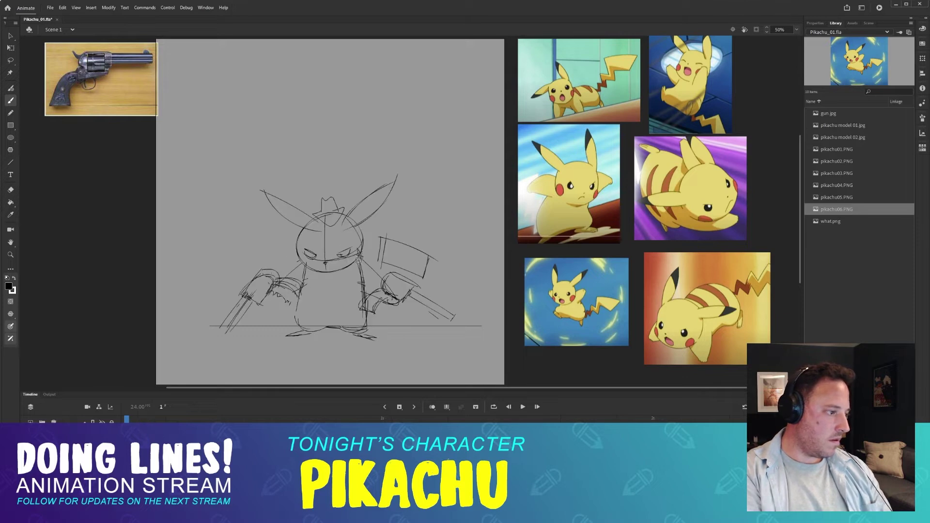
key("period")
key("ctrl+z")
- Sketch the raised arm on the right side of the crouching figure in frame 2
left_click_drag(369, 257, 390, 275)
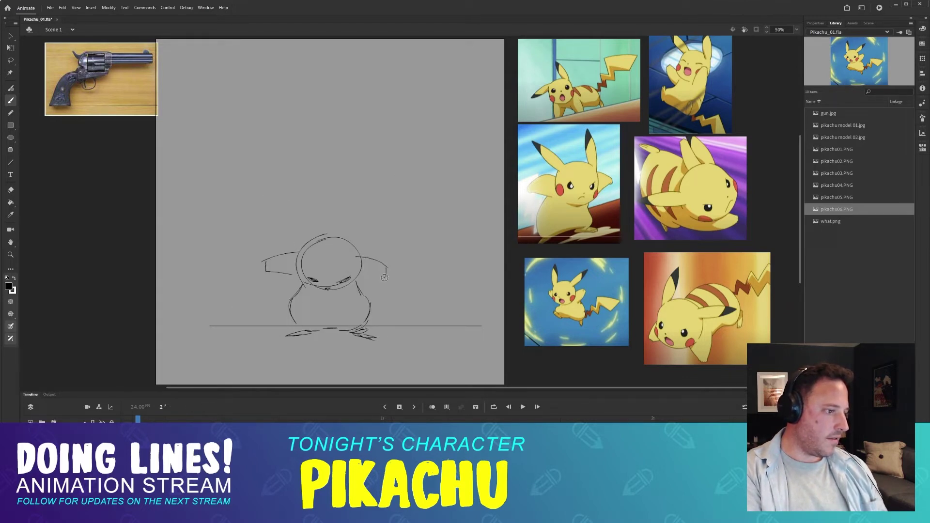
key("ctrl+z")
left_click_drag(386, 276, 349, 292)
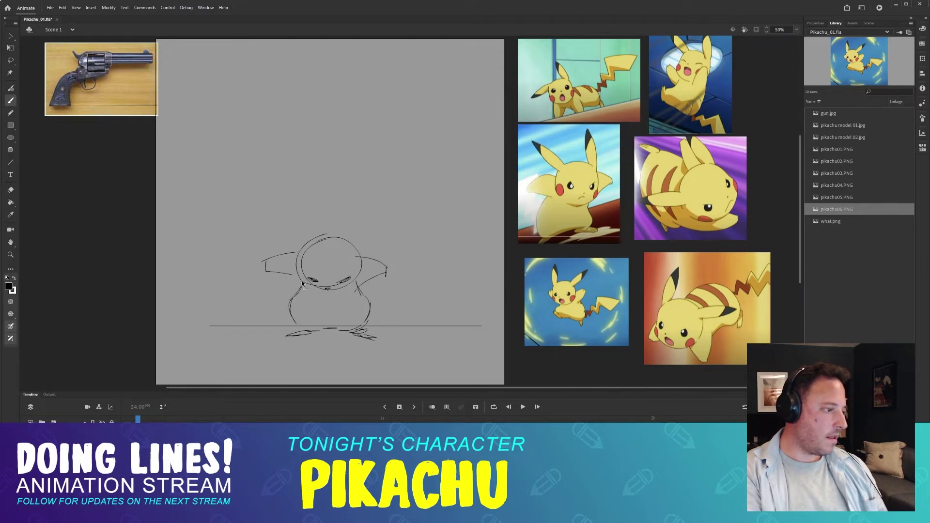
- Erase the blunt ends of both arms in frame 2 and redraw them as longer, tapered arms
key("e")
mouse_move(381, 287)
left_mouse_down()
mouse_move(361, 277)
mouse_move(393, 265)
mouse_move(392, 255)
mouse_move(341, 255)
mouse_move(395, 263)
left_mouse_up()
key("b")
key("ctrl+z")
key("ctrl+z")
key("e")
mouse_move(262, 261)
left_mouse_down()
mouse_move(279, 257)
mouse_move(286, 261)
mouse_move(276, 274)
mouse_move(278, 259)
mouse_move(264, 265)
mouse_move(298, 283)
left_mouse_up()
key("b")
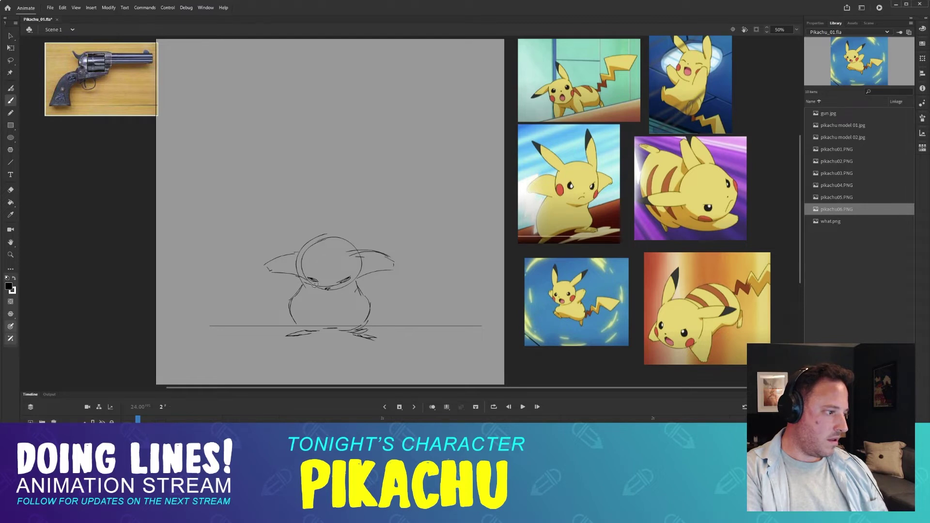
- Sketch the hand and the revolver with barrel and grip at the end of the left arm in frame 2, using frame 1 as reference
key("comma")
key("period")
key("comma")
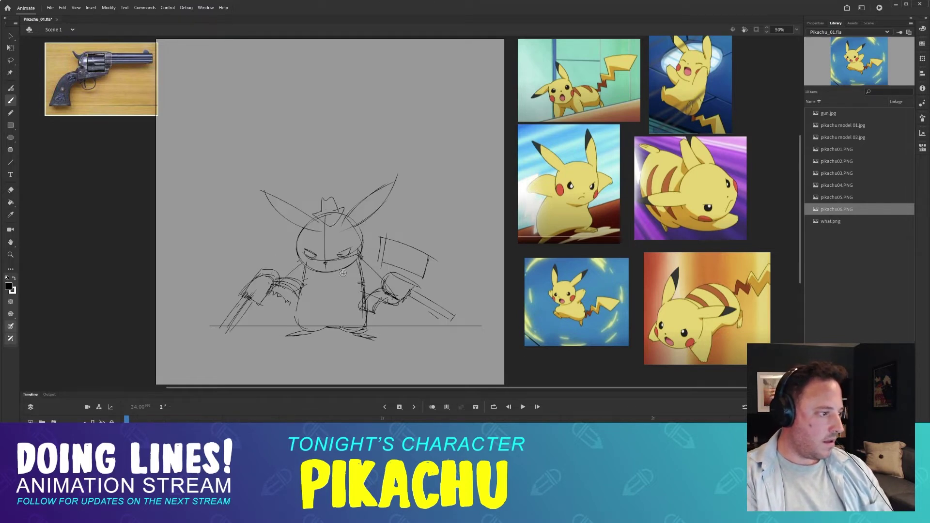
key("period")
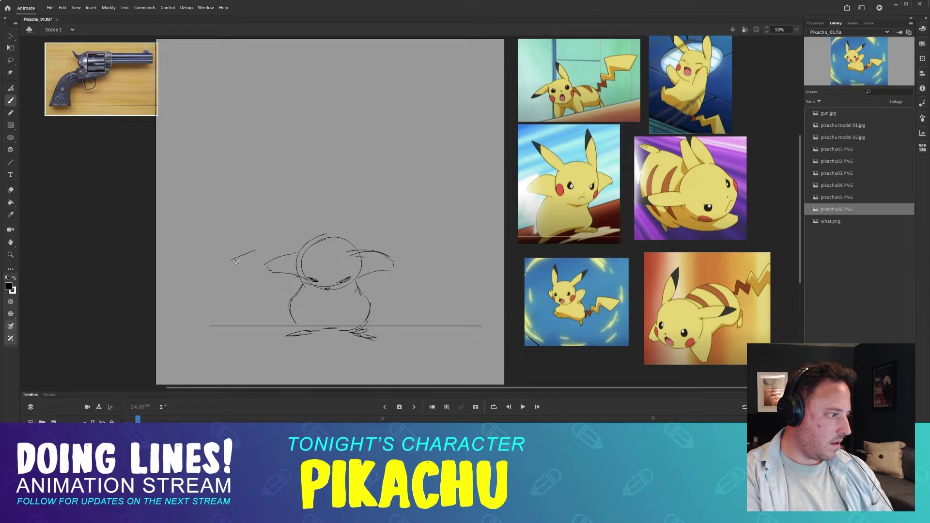
key("comma")
key("period")
mouse_move(232, 259)
left_mouse_down()
mouse_move(244, 277)
mouse_move(263, 265)
mouse_move(259, 252)
mouse_move(251, 271)
mouse_move(278, 271)
mouse_move(267, 270)
mouse_move(286, 289)
left_mouse_up()
key("comma")
key("period")
mouse_move(264, 256)
left_mouse_down()
mouse_move(286, 284)
mouse_move(297, 280)
left_mouse_up()
key("comma")
key("period")
mouse_move(238, 263)
left_mouse_down()
mouse_move(214, 276)
mouse_move(244, 270)
left_mouse_up()
- Sketch the hand and the boxy revolver frame at the end of the right arm in frame 2, comparing with frame 1
key("comma")
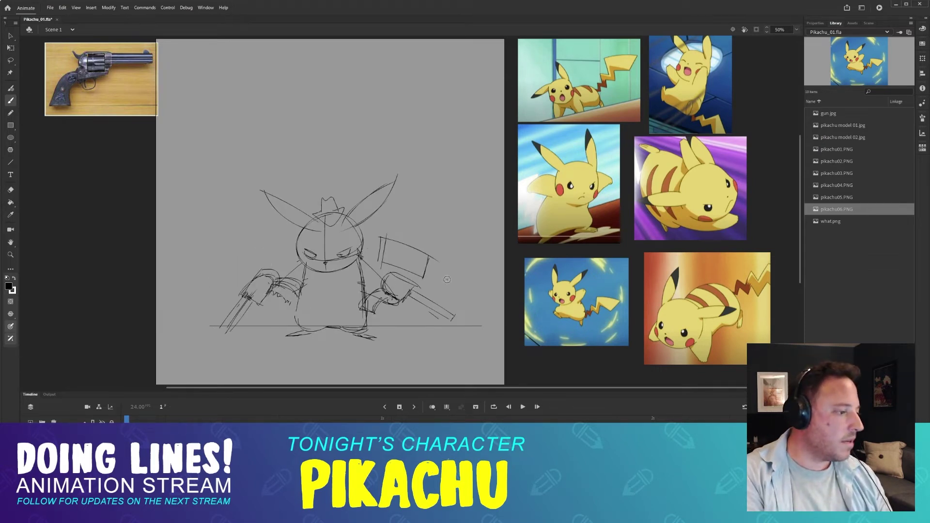
key("period")
key("comma")
key("period")
key("comma")
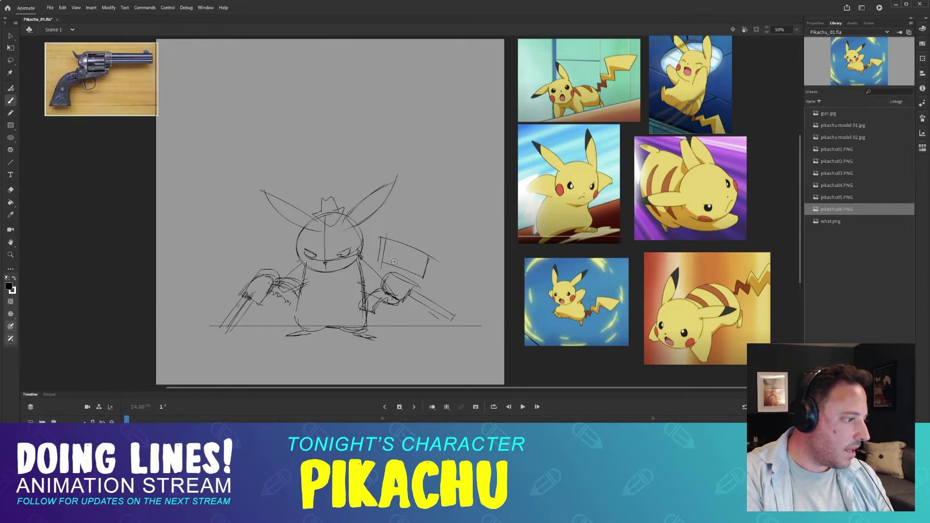
key("period")
key("comma")
key("period")
key("comma")
key("period")
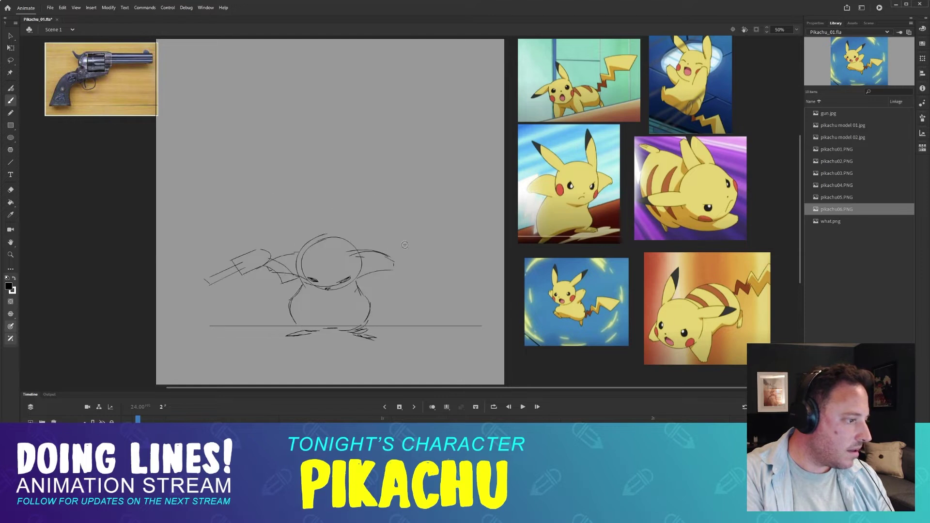
key("comma")
key("period")
mouse_move(397, 241)
left_mouse_down()
mouse_move(390, 258)
mouse_move(414, 254)
mouse_move(390, 258)
left_mouse_up()
mouse_move(394, 261)
left_mouse_down()
mouse_move(415, 267)
mouse_move(378, 291)
left_mouse_up()
key("comma")
key("period")
key("comma")
key("period")
key("comma")
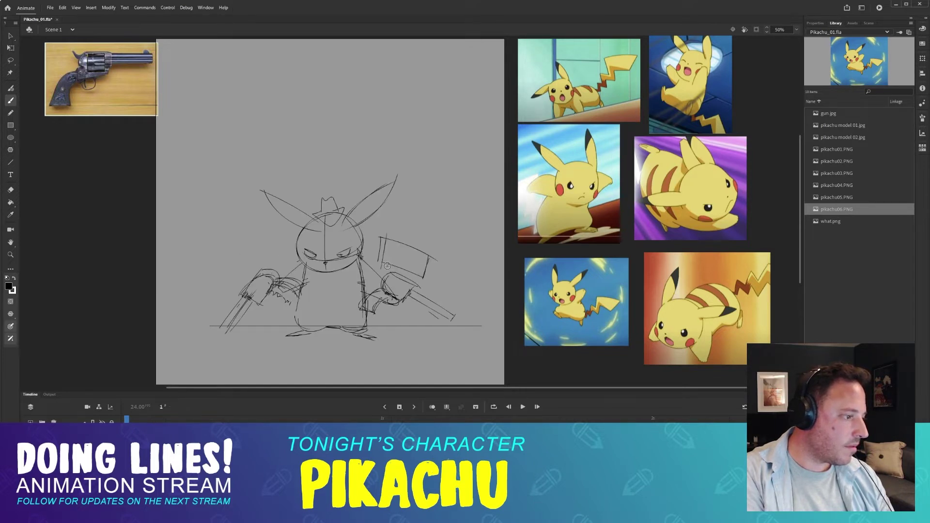
key("period")
key("ctrl+z")
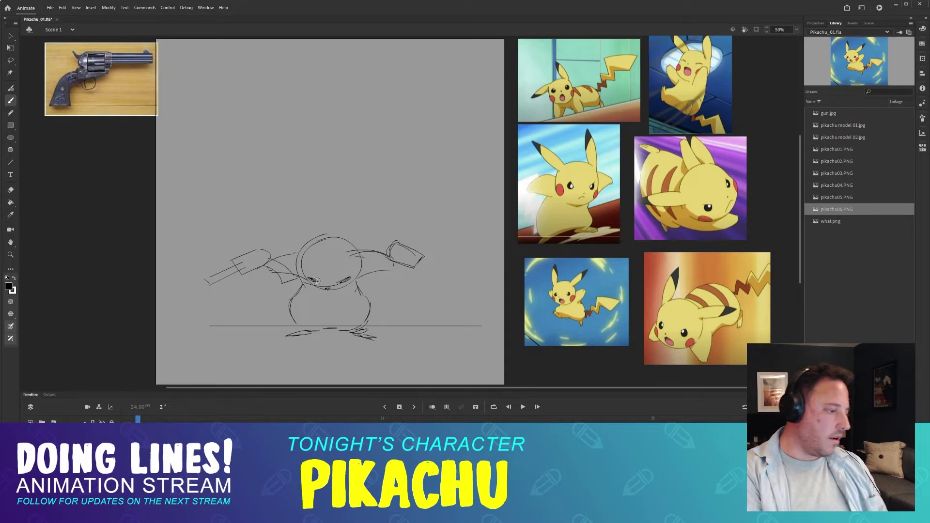
- Try vertical and horizontal construction guidelines across the face in frame 2
left_click_drag(316, 281, 318, 282)
left_click_drag(357, 273, 361, 294)
left_click_drag(326, 250, 328, 291)
left_click_drag(303, 265, 348, 265)
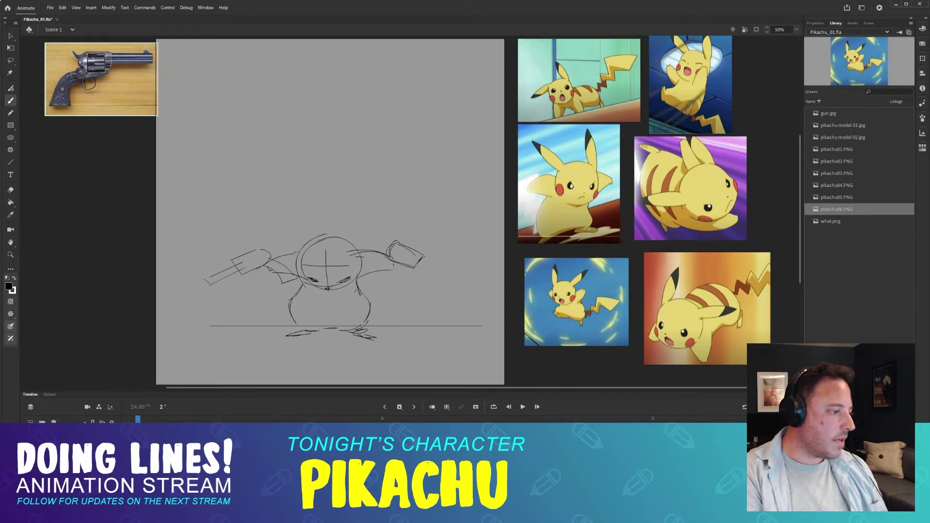
key("ctrl+z")
key("ctrl+z")
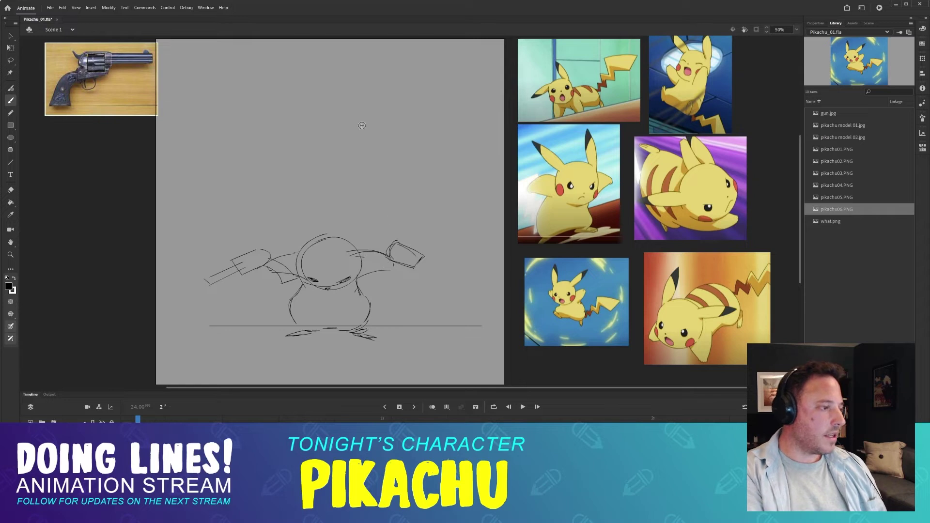
- Doodle a small Pikachu head with ears in the empty space above the crouching pose and undo it
mouse_move(362, 126)
left_mouse_down()
mouse_move(348, 149)
mouse_move(362, 117)
mouse_move(396, 118)
left_mouse_up()
left_click_drag(349, 144, 398, 127)
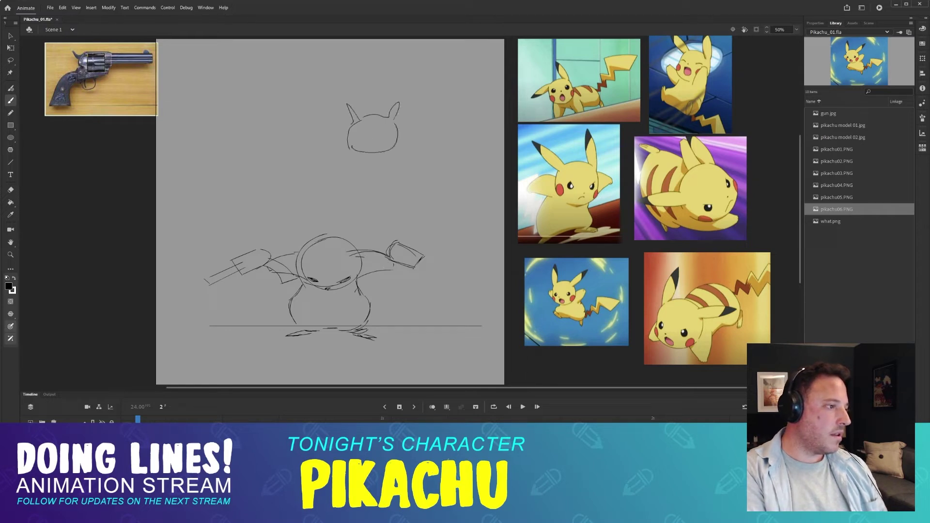
mouse_move(351, 161)
left_mouse_down()
mouse_move(402, 181)
mouse_move(389, 150)
left_mouse_up()
key("ctrl+z")
key("ctrl+z")
key("ctrl+z")
key("ctrl+z")
key("ctrl+z")
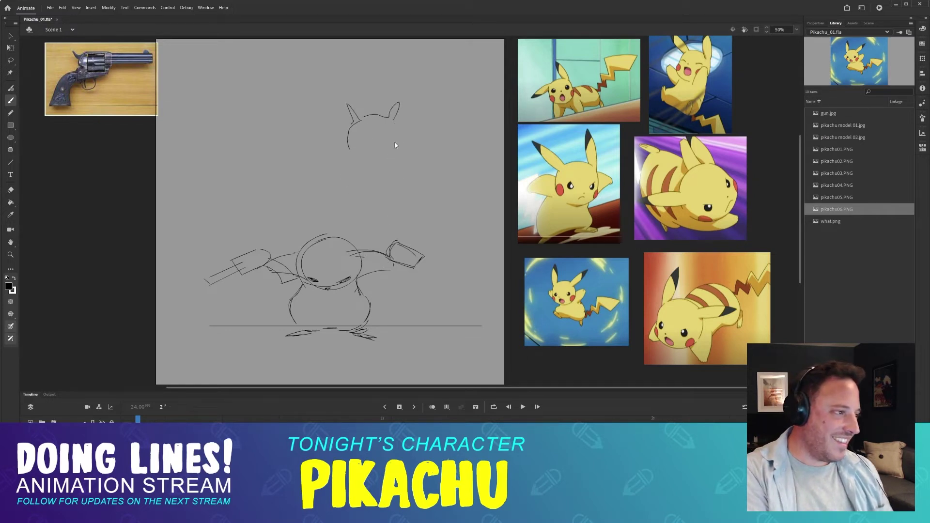
key("ctrl+z")
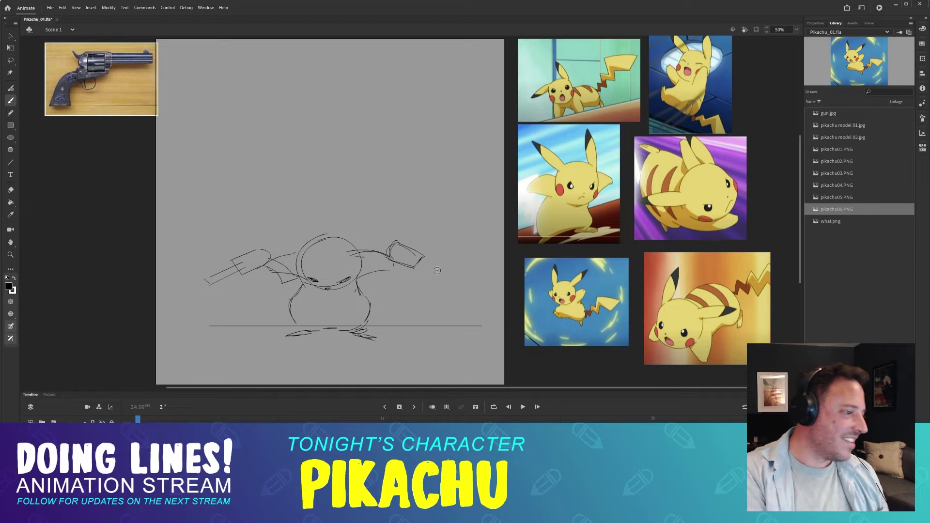
- Add the long barrel and the grip to the revolver in the right arm of frame 2
left_click_drag(428, 264, 458, 281)
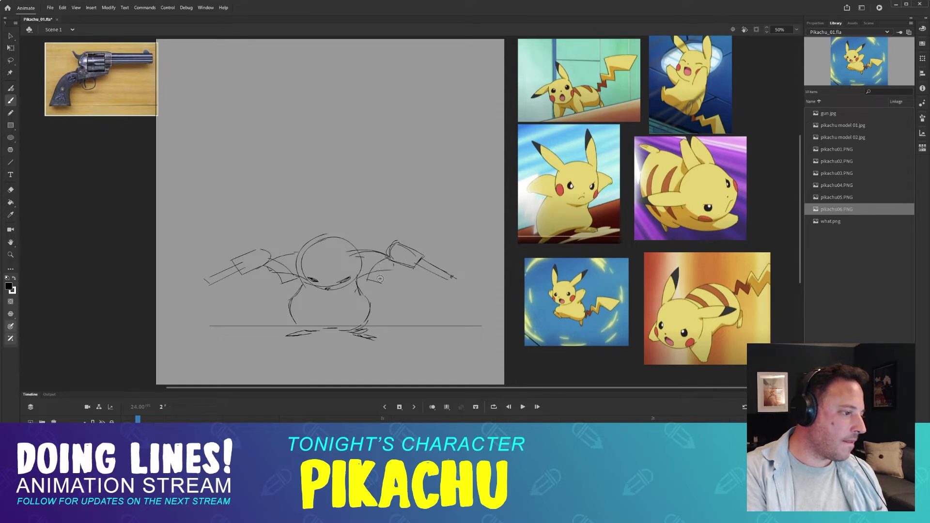
key("ctrl+z")
left_click_drag(394, 264, 383, 277)
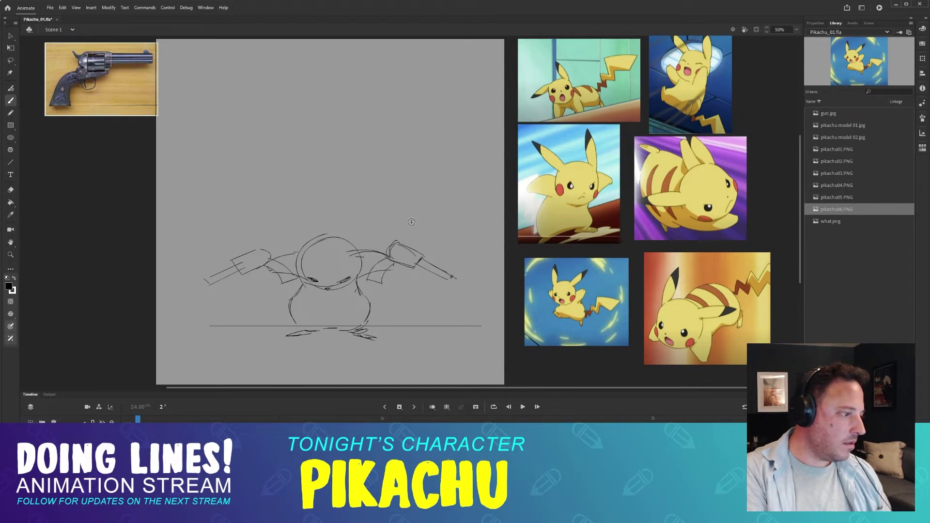
- Sketch the blocky tail angled upward behind the head in frame 2, comparing its placement with frame 1
left_click_drag(422, 222, 410, 225)
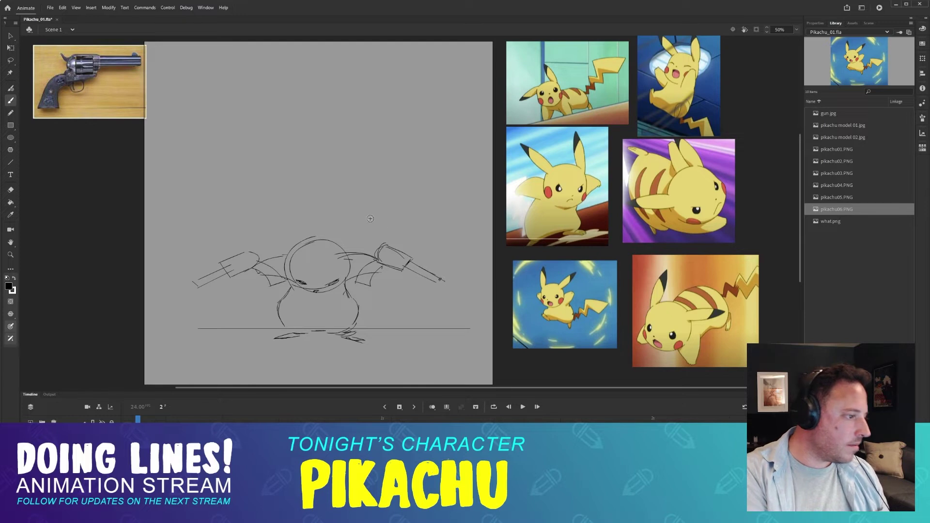
key("comma")
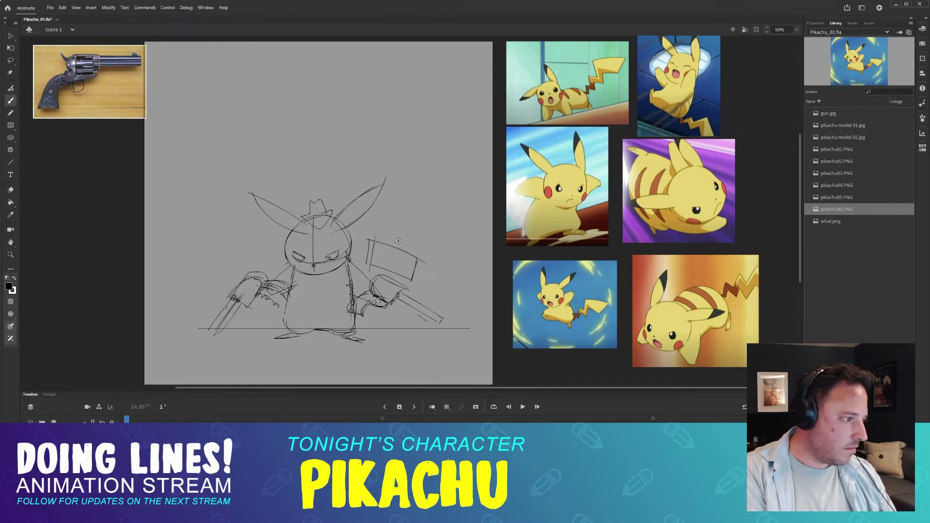
key("period")
key("comma")
key("period")
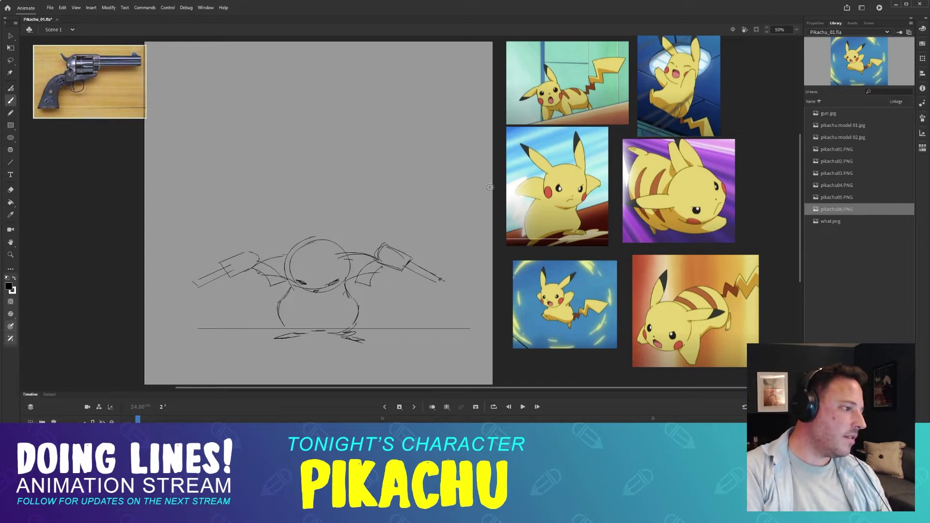
mouse_move(340, 232)
left_mouse_down()
mouse_move(388, 200)
mouse_move(394, 225)
mouse_move(360, 247)
left_mouse_up()
key("comma")
key("period")
key("comma")
key("period")
key("comma")
key("period")
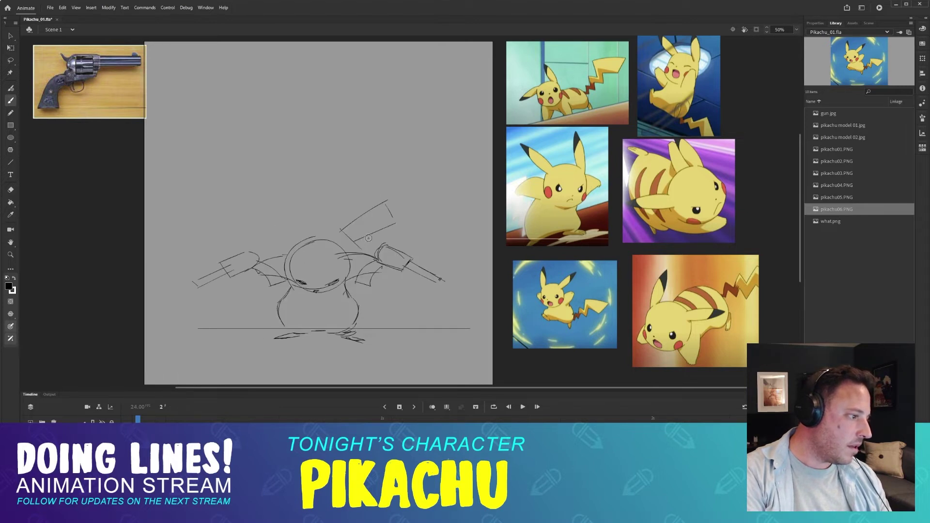
key("comma")
key("period")
key("comma")
key("period")
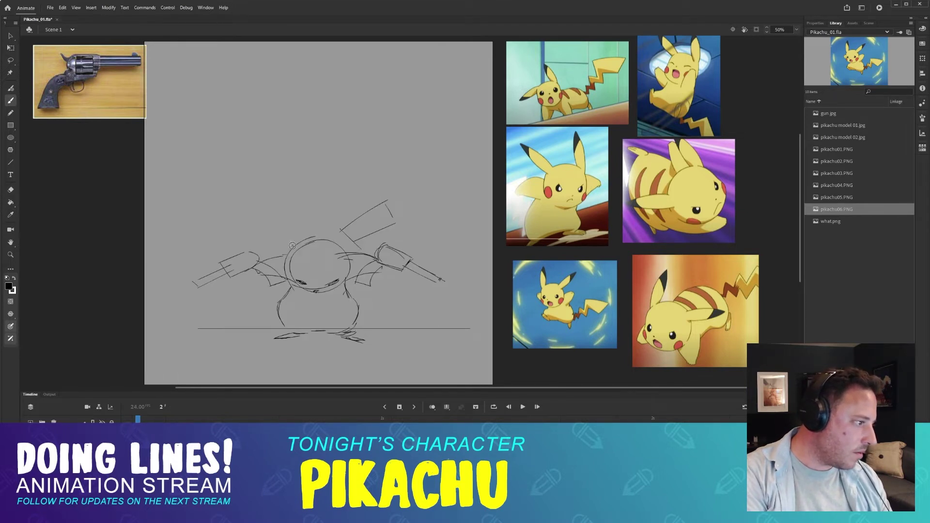
- Try several strokes for the left ear on the crouching head in frame 2
mouse_move(302, 241)
left_mouse_down()
mouse_move(285, 199)
mouse_move(306, 241)
left_mouse_up()
key("ctrl+z")
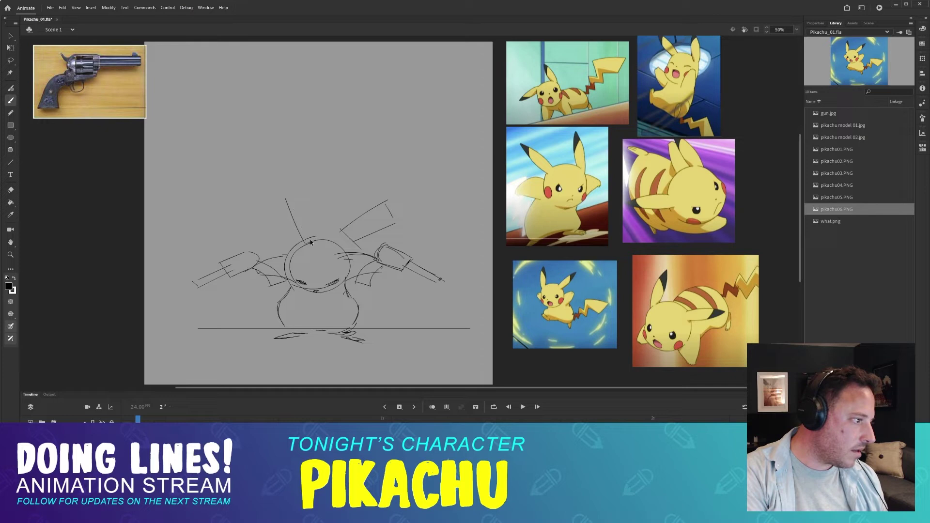
key("ctrl+z")
key("ctrl+z")
left_click_drag(292, 205, 310, 241)
key("ctrl+z")
mouse_move(284, 198)
left_mouse_down()
mouse_move(309, 246)
mouse_move(291, 243)
left_mouse_up()
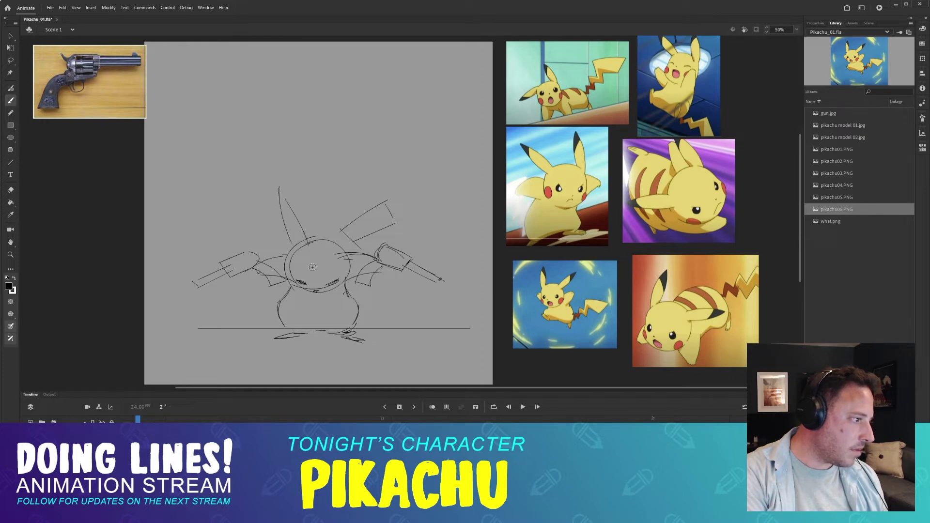
key("ctrl+z")
left_click_drag(284, 198, 299, 257)
key("ctrl+z")
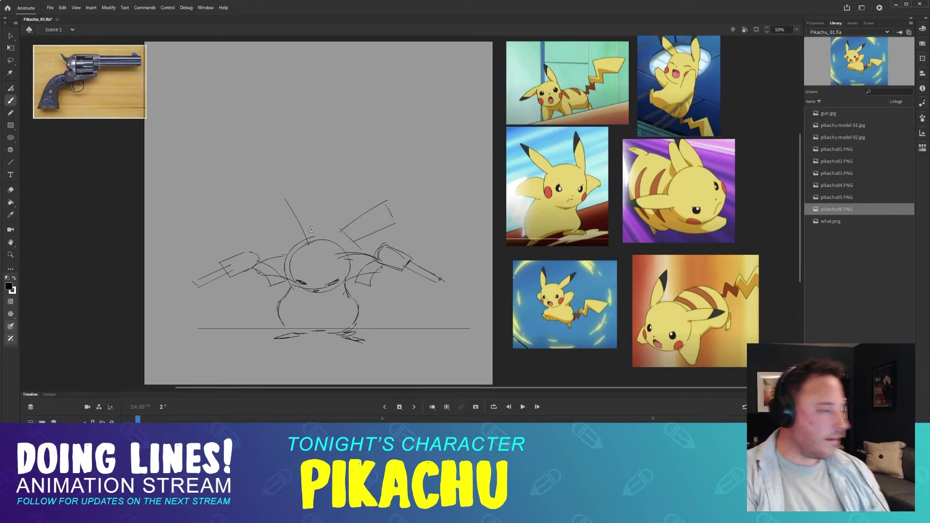
- Sketch a pair of narrow, upright ears on the head in frame 2, comparing them with frame 1
key("comma")
key("period")
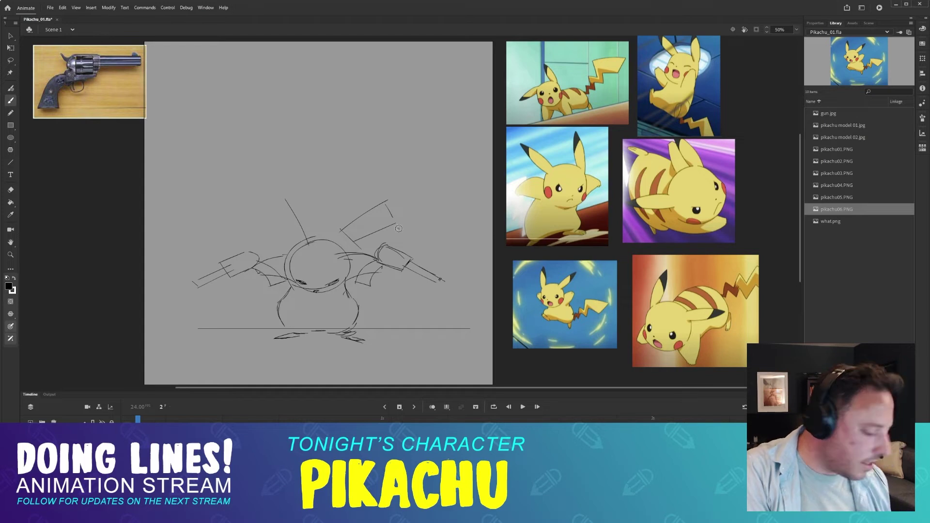
key("comma")
key("period")
mouse_move(340, 239)
left_mouse_down()
mouse_move(372, 184)
mouse_move(349, 234)
left_mouse_up()
key("comma")
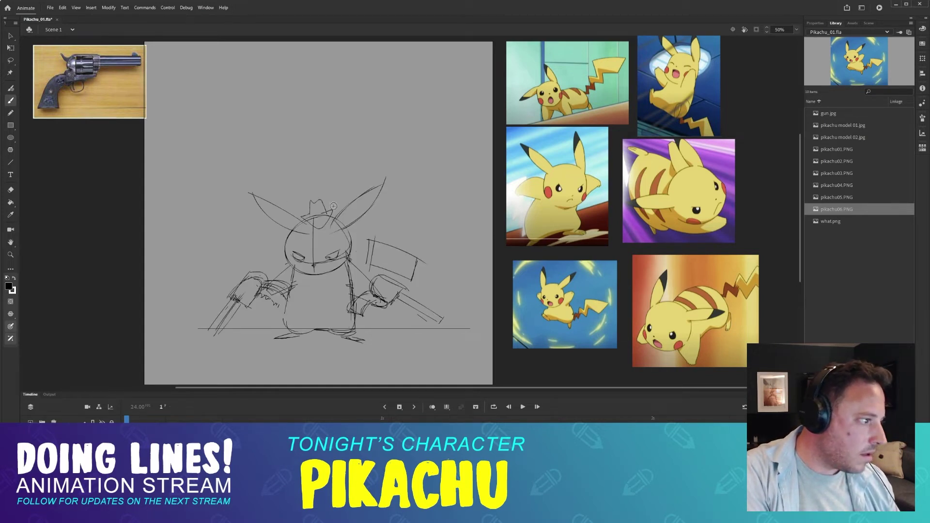
key("period")
mouse_move(285, 199)
left_mouse_down()
mouse_move(289, 231)
mouse_move(307, 253)
left_mouse_up()
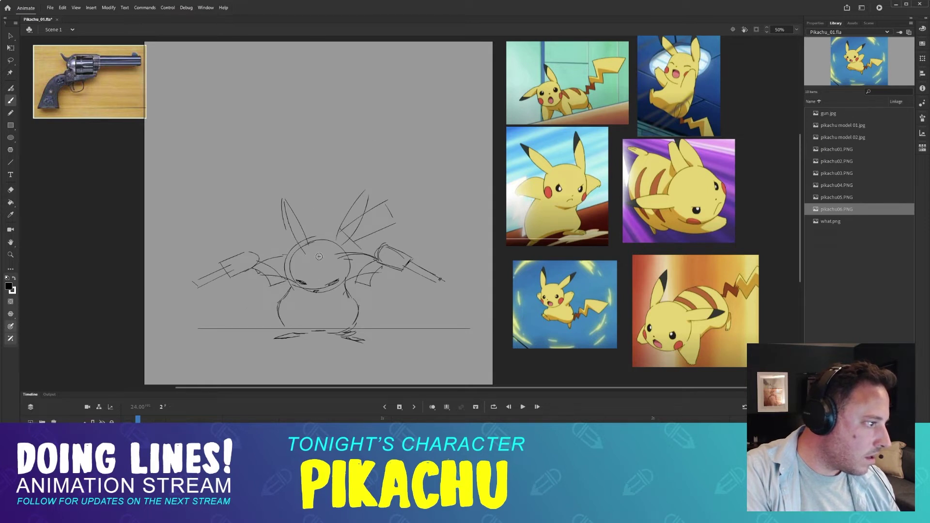
key("ctrl+z")
left_click_drag(280, 194, 306, 255)
- Compare frame 2 with frame 1 and try a vertical centre guideline on the crouching head
key("comma")
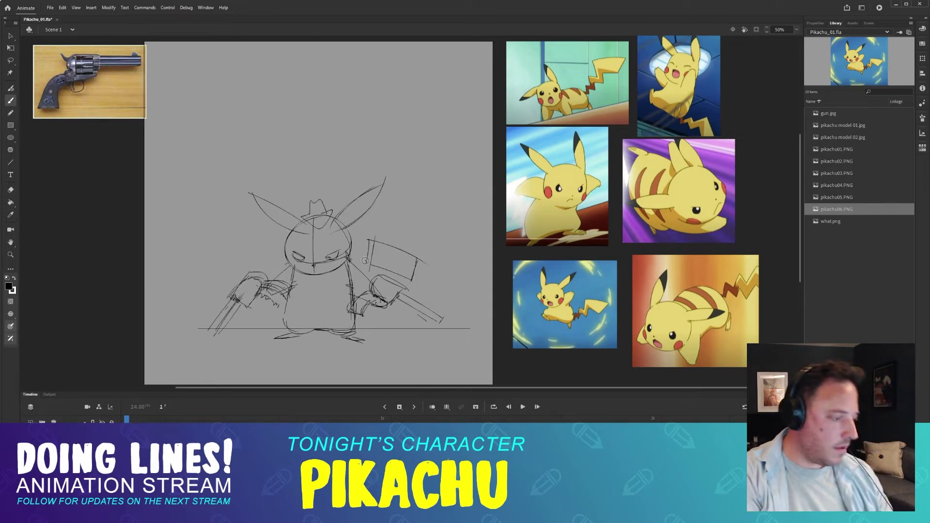
key("period")
key("comma")
key("period")
key("comma")
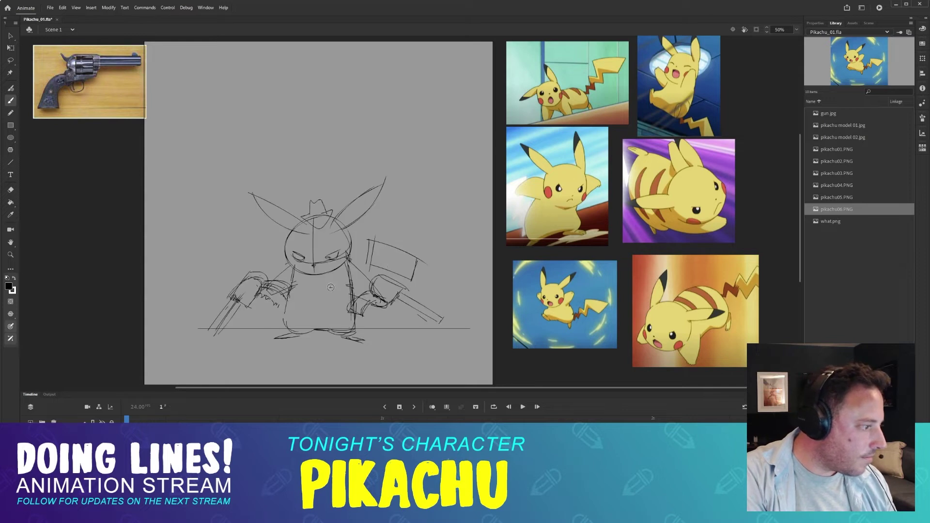
key("period")
left_click_drag(319, 241, 318, 276)
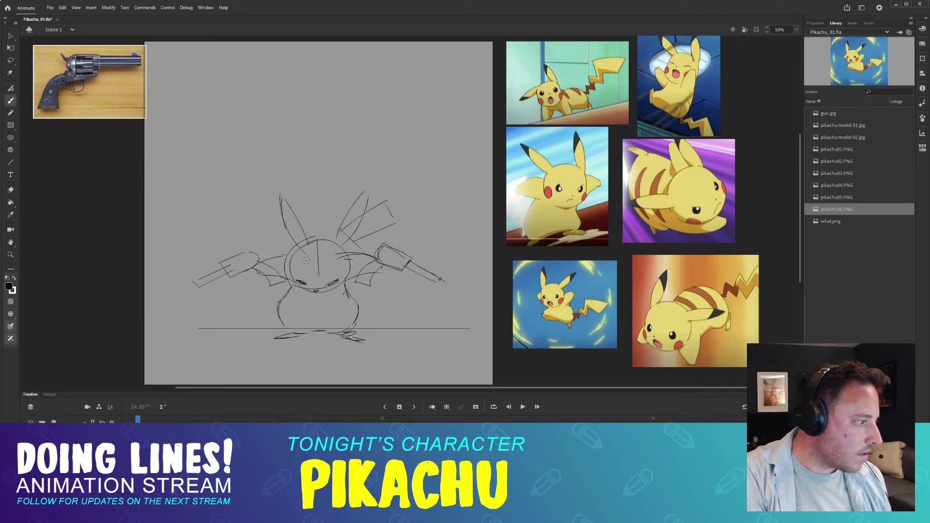
key("ctrl+z")
left_click_drag(312, 242, 312, 284)
key("ctrl+z")
- Erase the ears and the blocky tail from the crouching pose in frame 2
key("e")
mouse_move(310, 242)
left_mouse_down()
mouse_move(298, 228)
mouse_move(368, 191)
mouse_move(346, 238)
mouse_move(392, 193)
mouse_move(366, 241)
mouse_move(386, 221)
mouse_move(363, 235)
mouse_move(379, 199)
left_mouse_up()
key("b")
key("e")
key("b")
key("ctrl+z")
- Redraw both ears in frame 2, with the right ear steep and the left ear tilted outward
left_click_drag(339, 240, 366, 188)
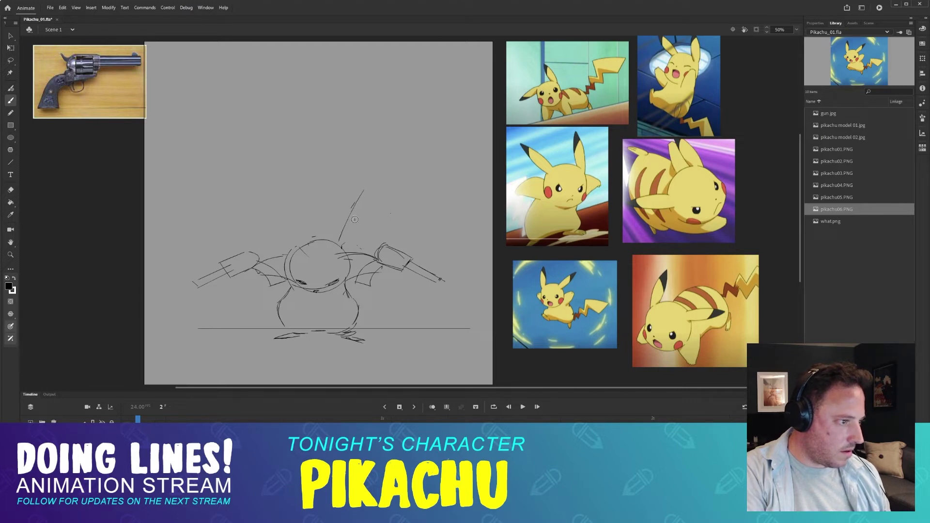
key("ctrl+z")
mouse_move(342, 241)
left_mouse_down()
mouse_move(367, 196)
mouse_move(342, 250)
mouse_move(281, 209)
left_mouse_up()
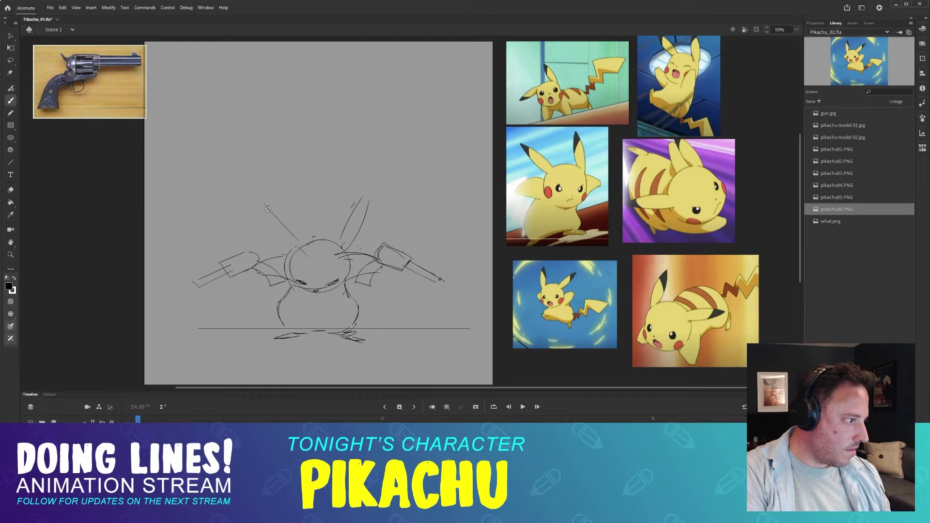
left_click_drag(263, 209, 292, 254)
key("ctrl+z")
mouse_move(261, 211)
left_mouse_down()
mouse_move(295, 254)
mouse_move(232, 199)
left_mouse_up()
key("e")
key("b")
- Compare the new ears and lowered head in frame 2 with the standing pose in frame 1
key("comma")
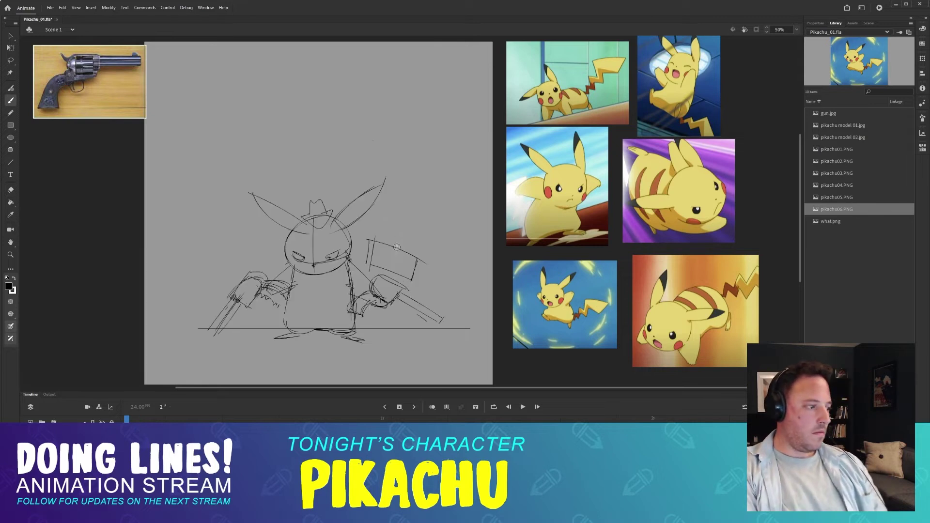
key("period")
key("comma")
key("period")
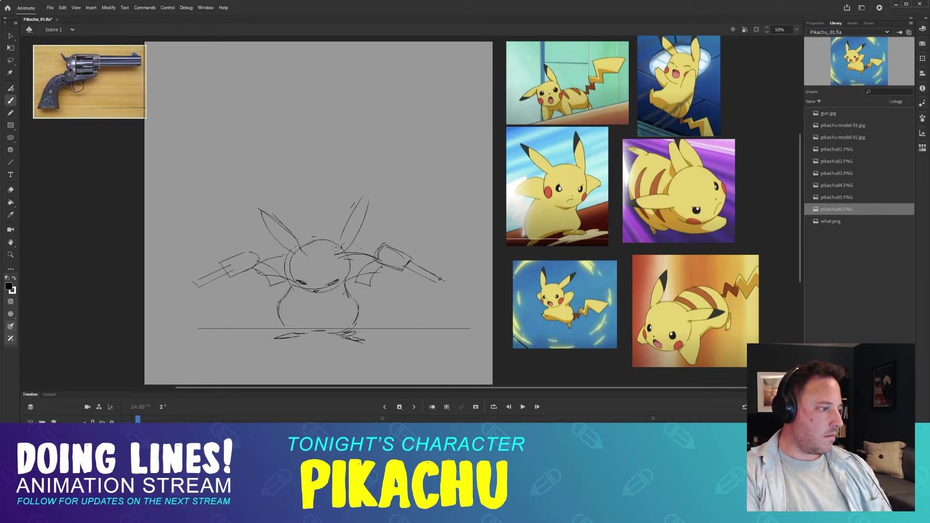
key("period")
key("comma")
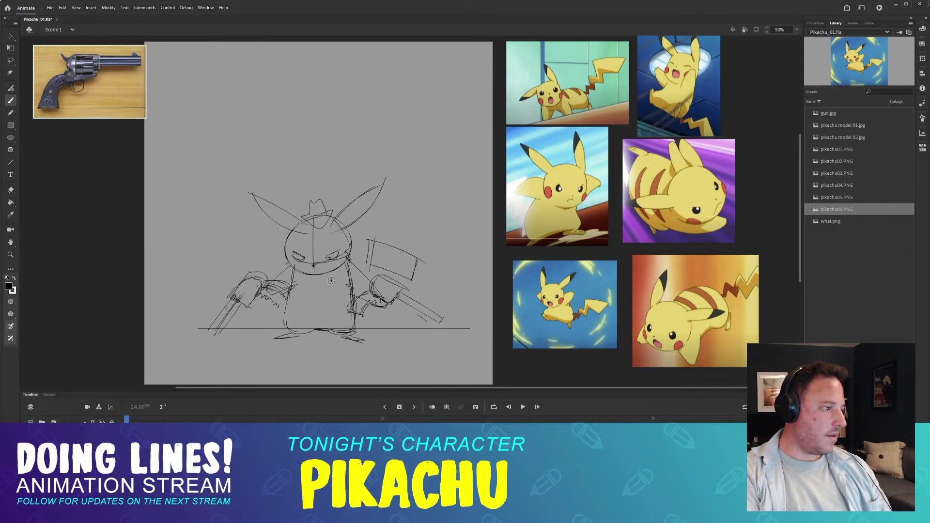
key("period")
key("comma")
key("comma")
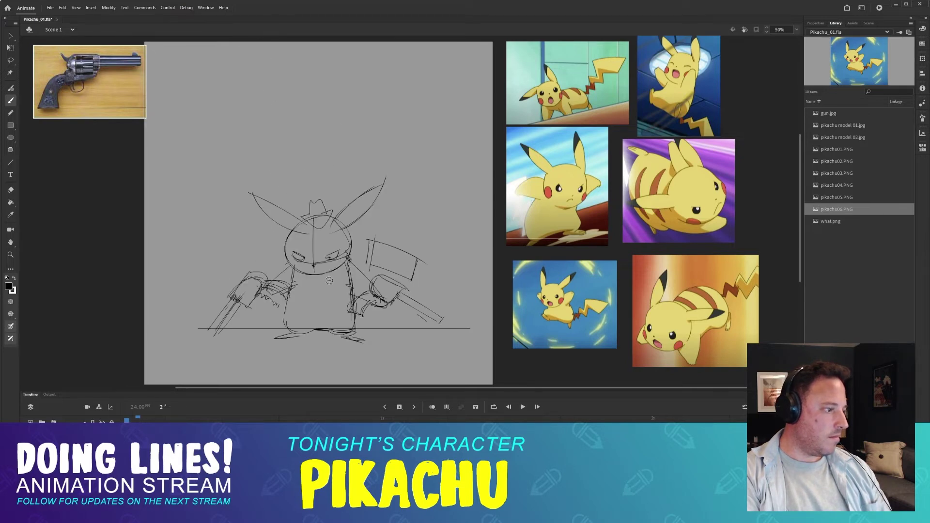
- Flip back and forth through frames 1 to 3 to examine the motion from stand to crouch to leap
key("period")
key("period")
key("comma")
key("comma")
key("period")
key("period")
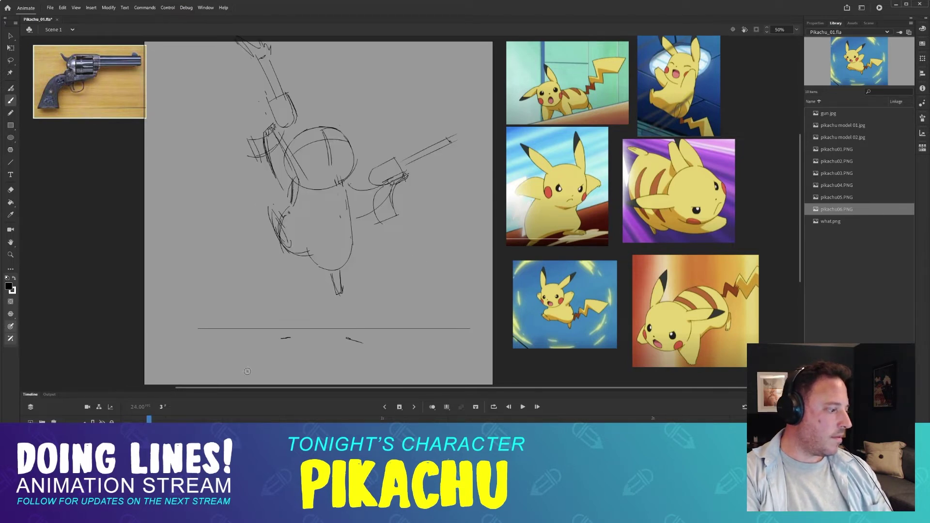
key("comma")
key("comma")
key("period")
key("period")
key("period")
key("comma")
key("comma")
key("comma")
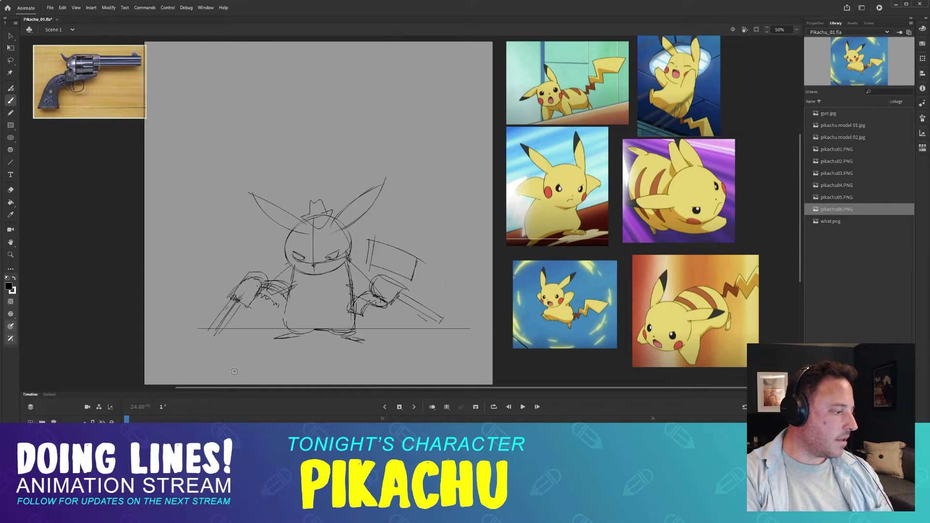
key("period")
key("period")
key("period")
key("comma")
key("comma")
key("comma")
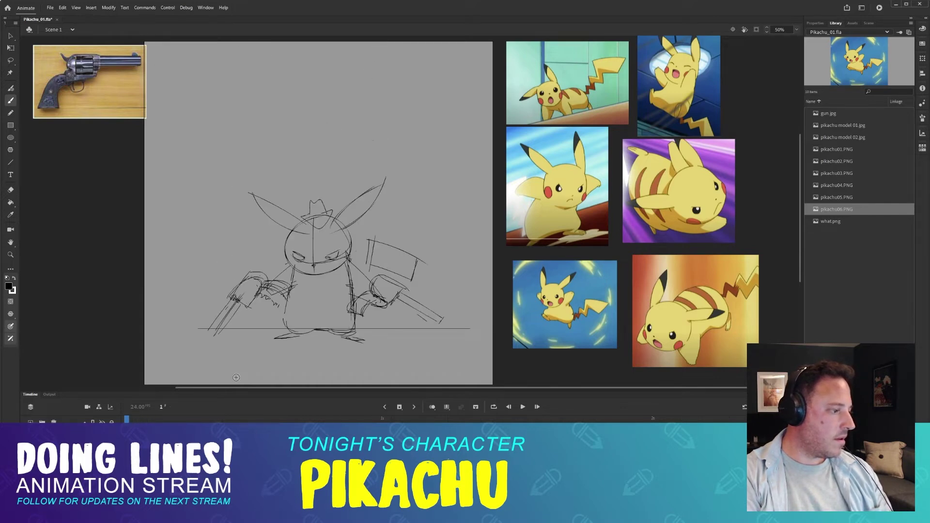
key("period")
key("period")
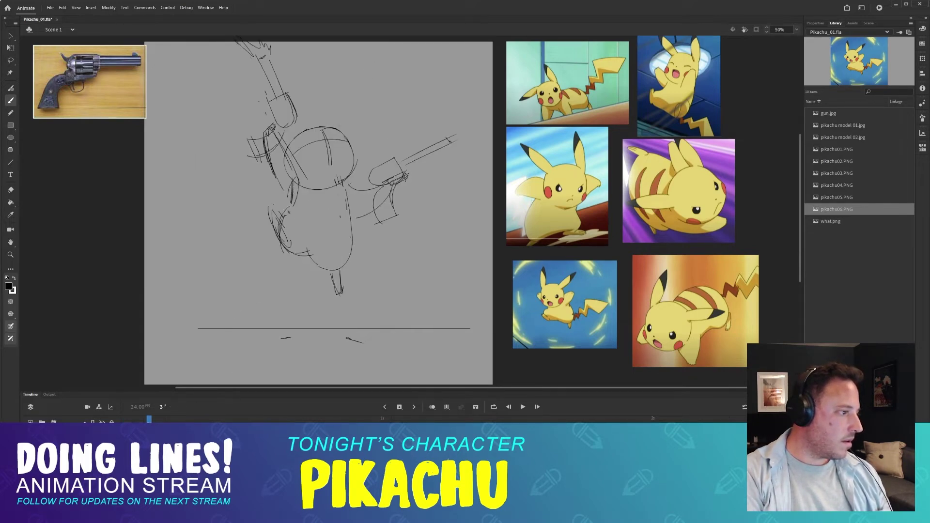
key("comma")
key("comma")
key("period")
- Alternate between frames 1 and 2 to examine the drop from the standing pose into the crouch
key("comma")
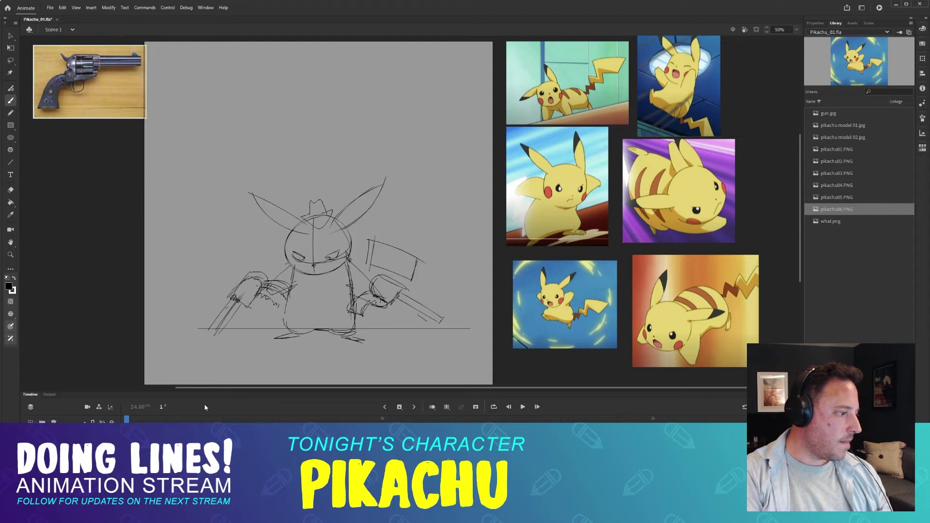
key("period")
key("comma")
key("period")
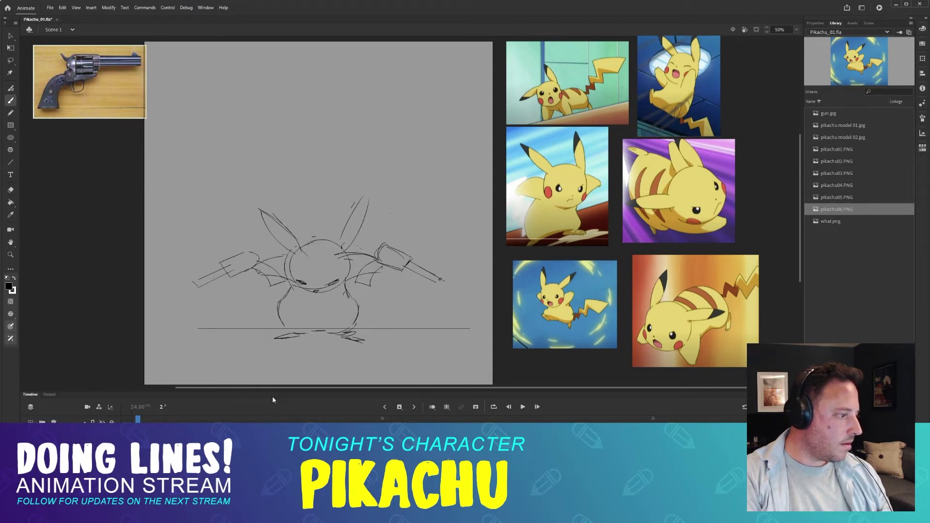
key("comma")
key("period")
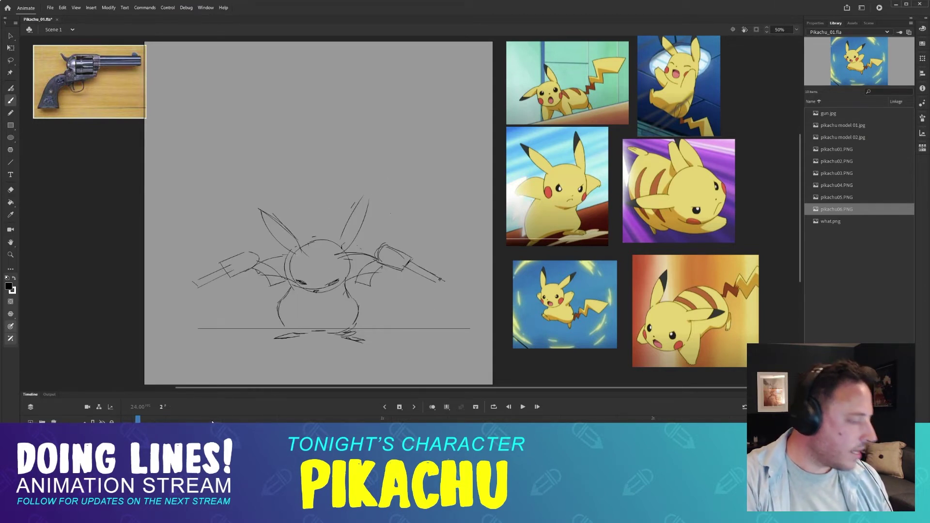
key("period")
key("comma")
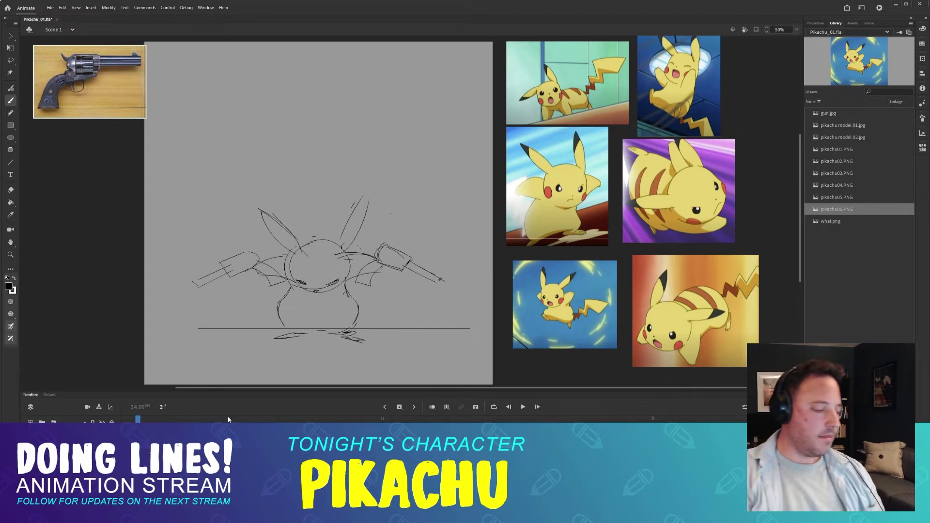
key("comma")
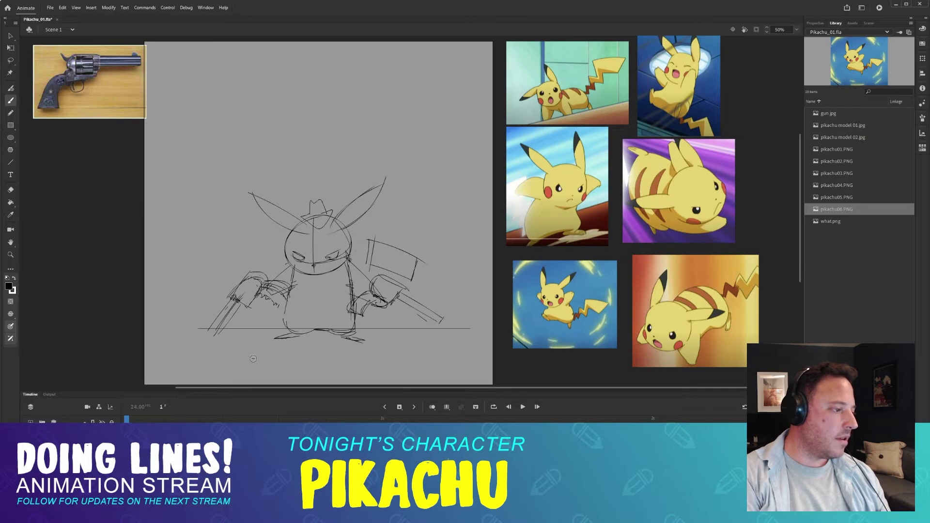
key("period")
key("comma")
key("period")
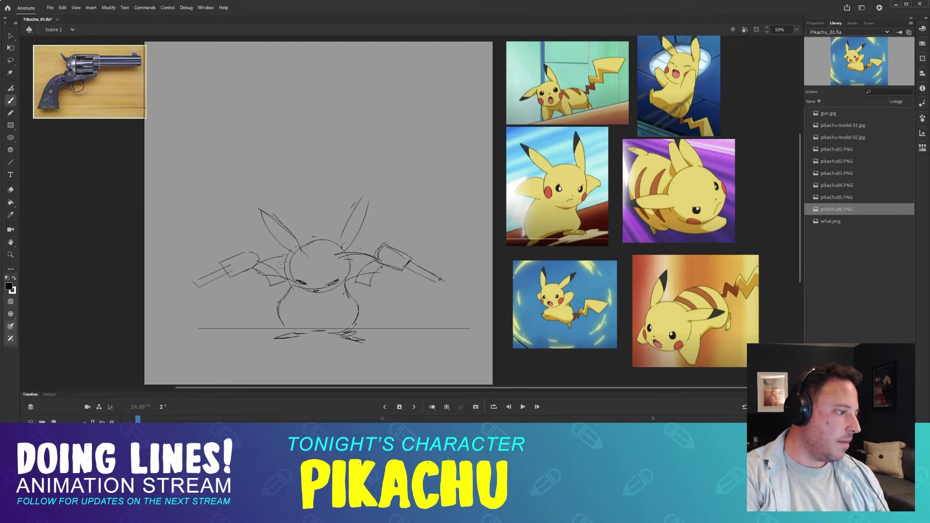
- Try an alternative turned pose with loose head, body and ear strokes over the crouch in frame 2
mouse_move(287, 248)
left_mouse_down()
mouse_move(312, 257)
mouse_move(266, 260)
left_mouse_up()
left_click_drag(261, 280, 282, 298)
mouse_move(281, 299)
left_mouse_down()
mouse_move(333, 307)
mouse_move(321, 282)
left_mouse_up()
left_click_drag(320, 281, 345, 310)
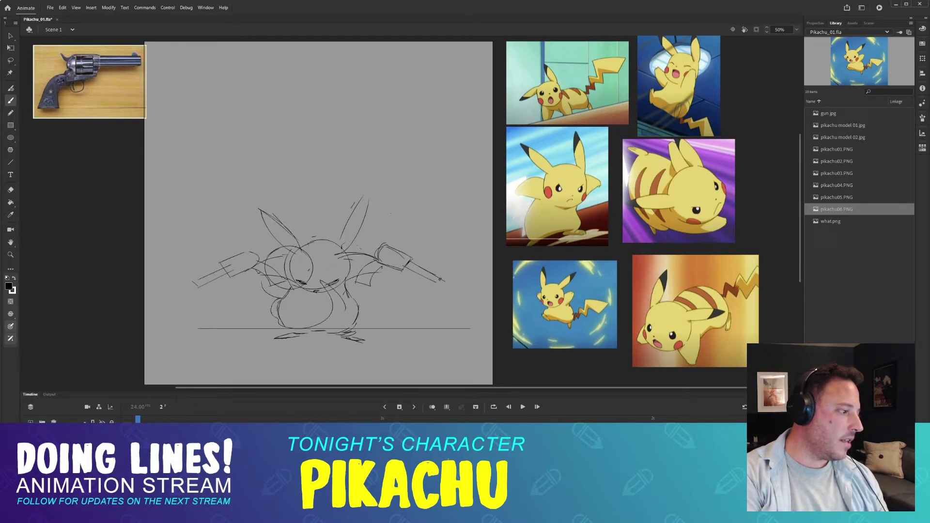
mouse_move(342, 264)
left_mouse_down()
mouse_move(386, 181)
mouse_move(368, 216)
left_mouse_up()
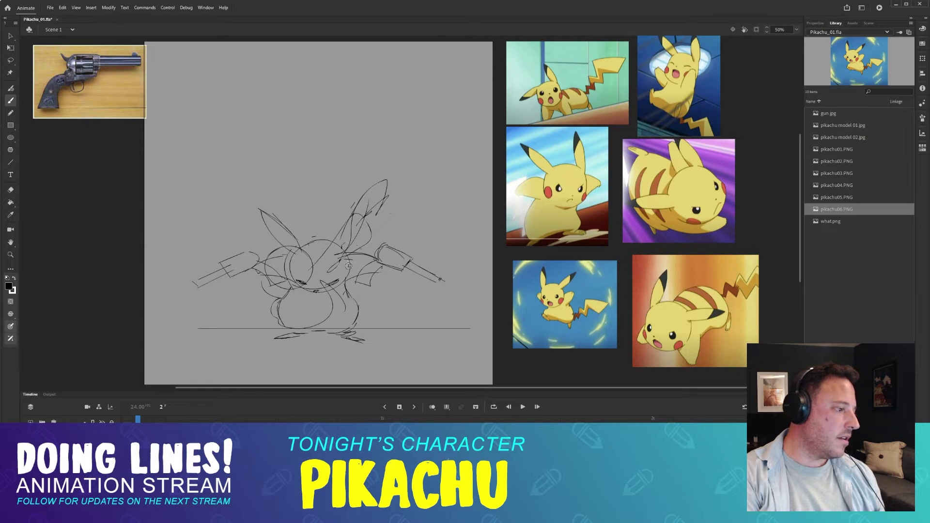
key("ctrl+z")
key("ctrl+z")
key("ctrl+z")
key("ctrl+z")
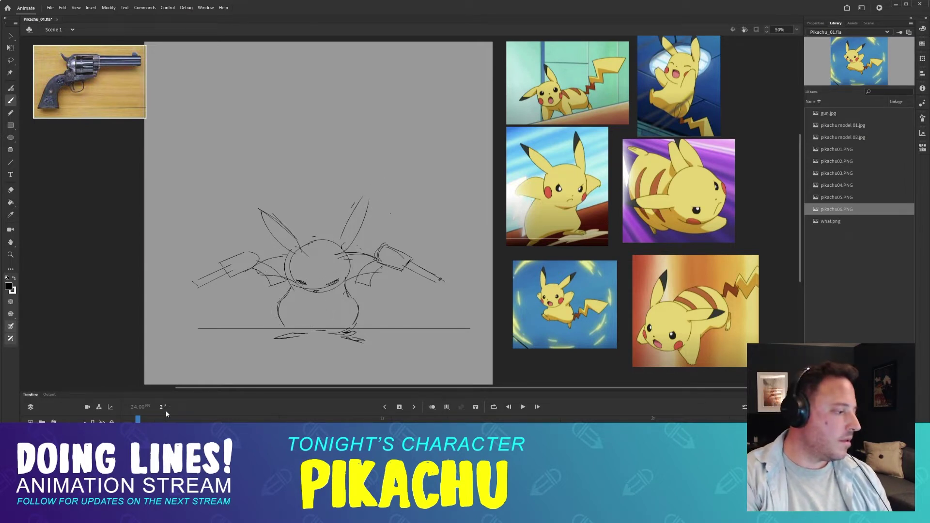
- Recheck the crouching pose in frame 2 against the standing pose in frame 1
key("comma")
key("period")
key("comma")
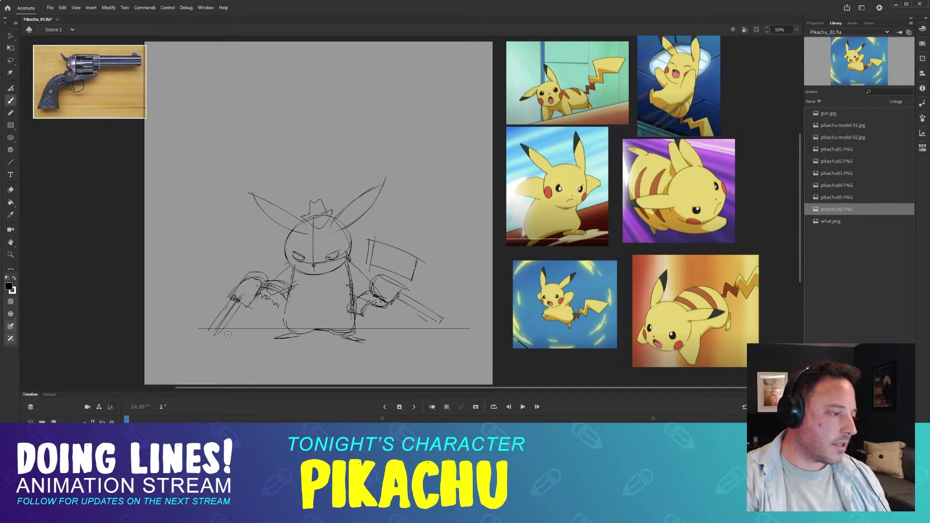
key("period")
key("comma")
key("period")
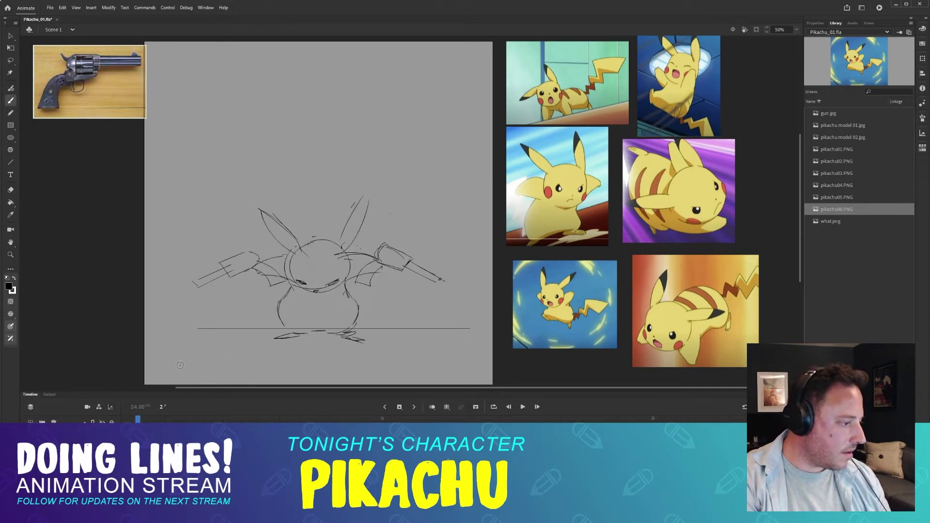
key("comma")
key("period")
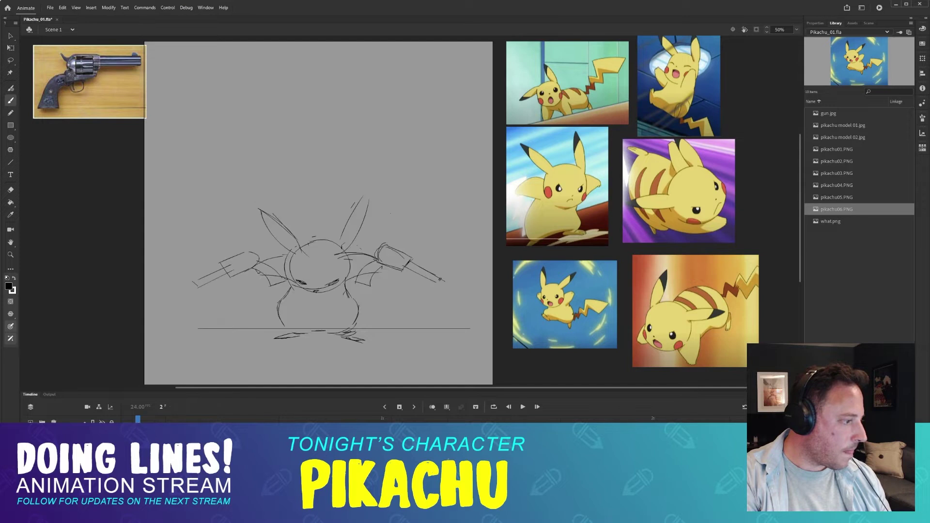
- Go to the leap pose in frame 3 and check it against the crouch in frame 2
key("period")
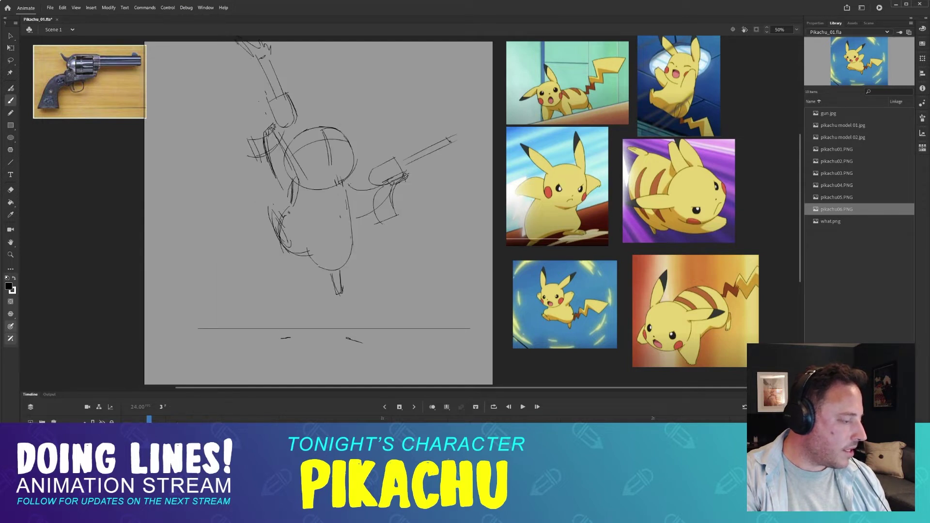
key("comma")
key("period")
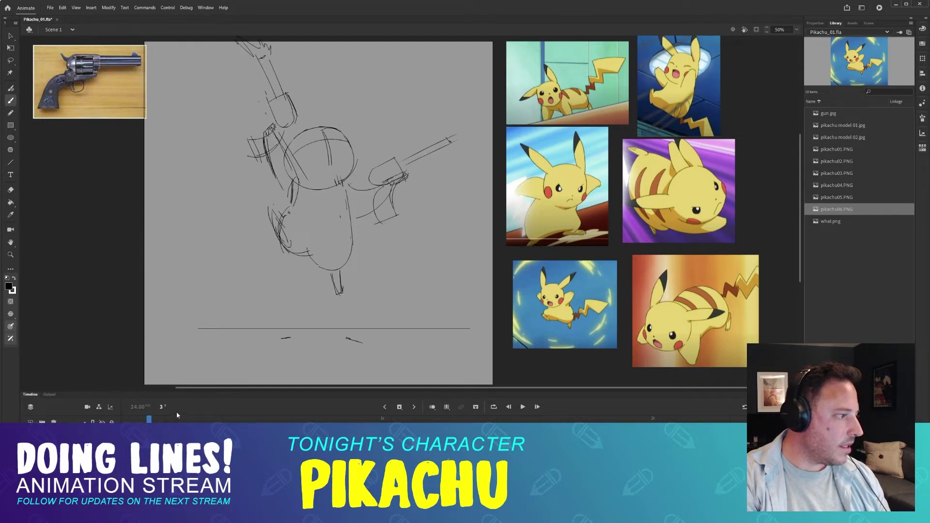
left_click_drag(354, 213, 378, 251)
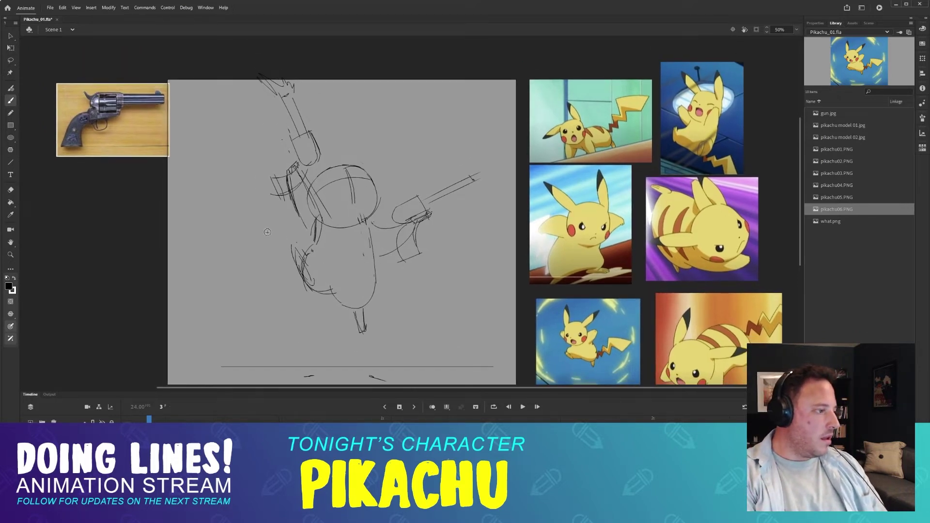
mouse_move(150, 421)
left_mouse_down()
mouse_move(160, 421)
mouse_move(150, 421)
left_mouse_up()
left_click_drag(149, 421, 161, 420)
key("comma")
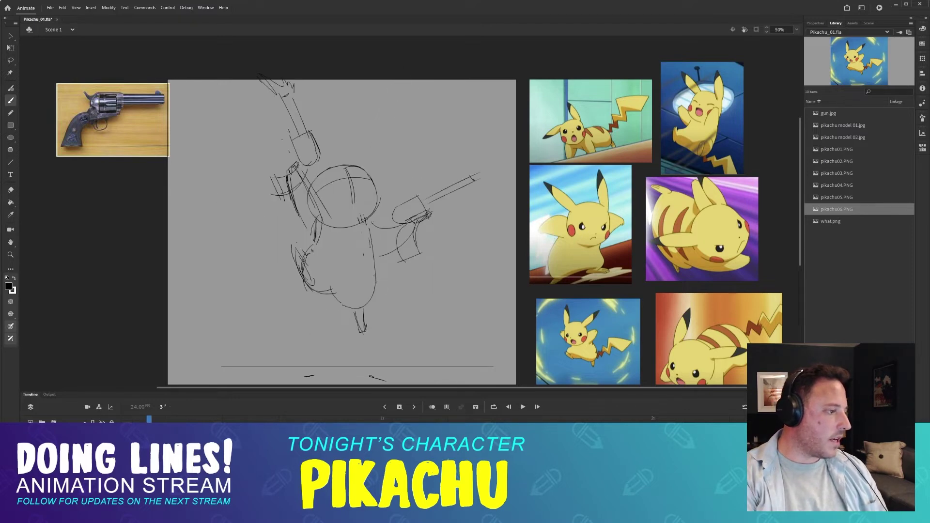
- Compare the leap in frame 3 with the opposite-facing leap pose in frame 4
key("comma")
key("period")
key("period")
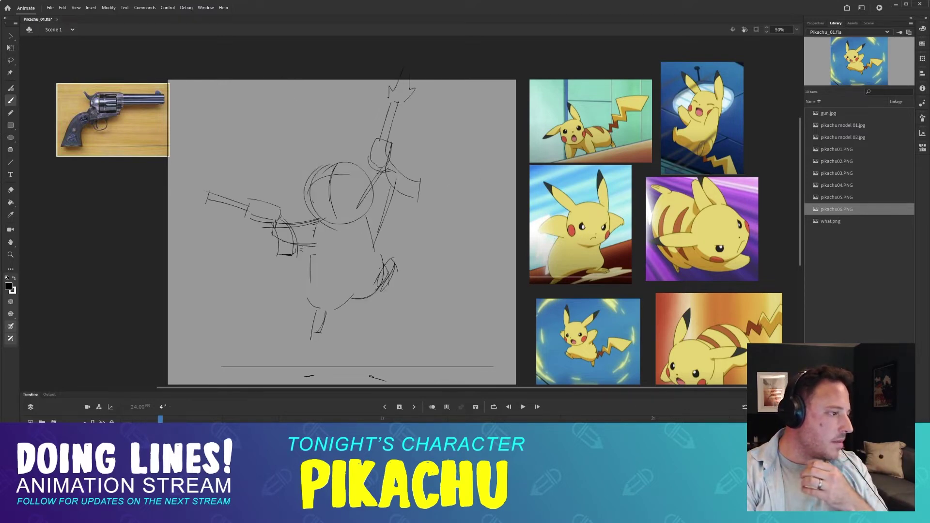
key("comma")
key("period")
key("comma")
key("period")
- Insert a blank keyframe at frame 4 between the two opposite-facing leap poses
mouse_move(161, 421)
left_mouse_down()
mouse_move(150, 422)
mouse_move(160, 422)
left_mouse_up()
mouse_move(160, 422)
left_mouse_down()
mouse_move(151, 422)
mouse_move(171, 421)
mouse_move(149, 420)
left_mouse_up()
left_click(149, 434)
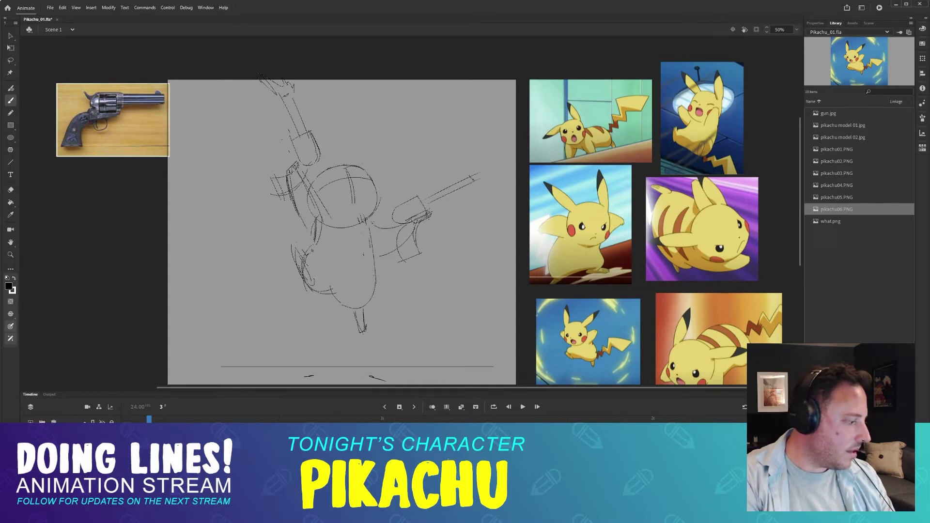
left_click(160, 434)
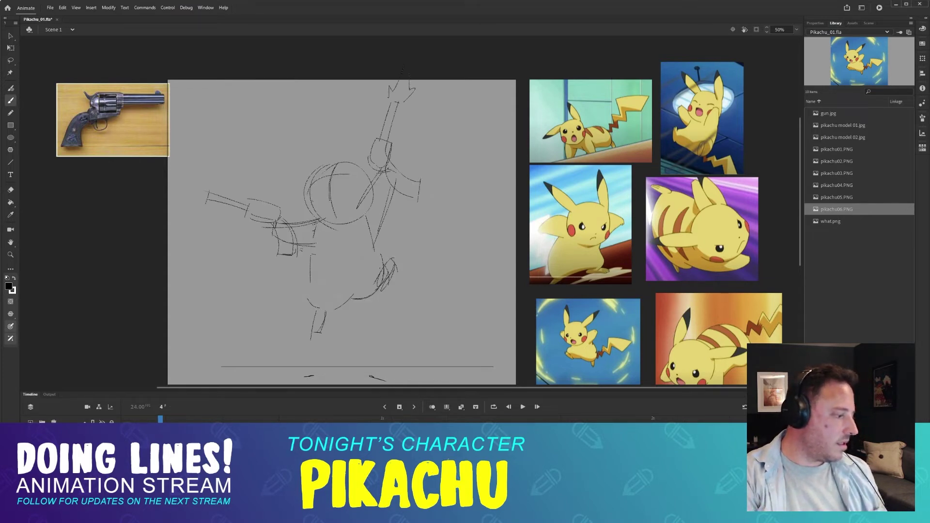
key("comma")
key("period")
key("comma")
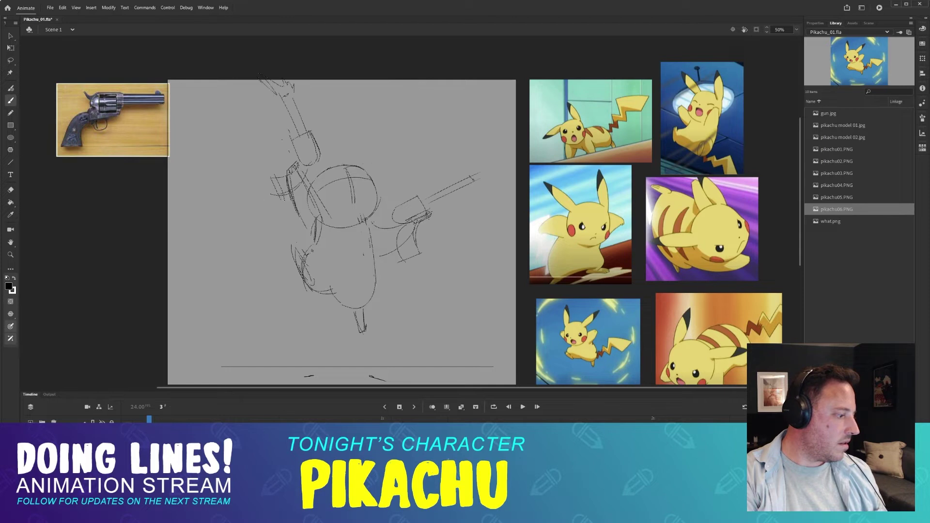
key("Escape")
key("ctrl+z")
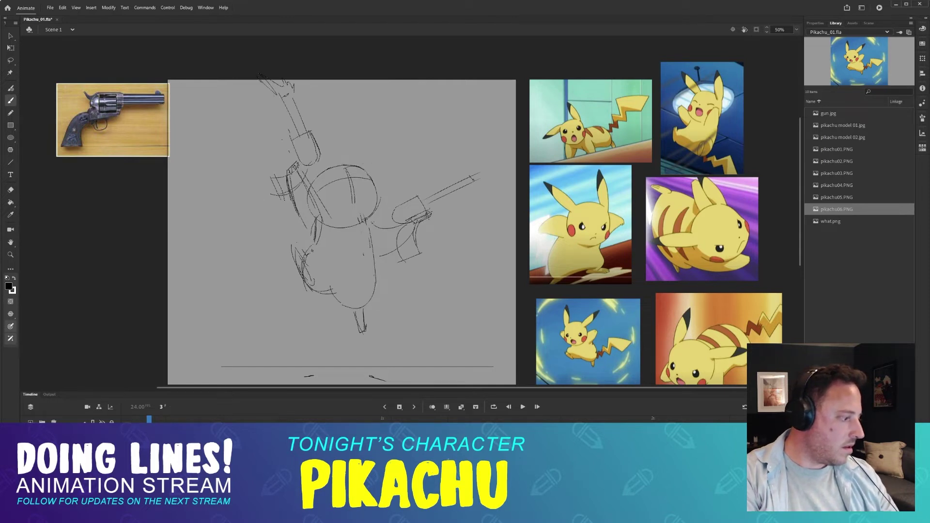
key("period")
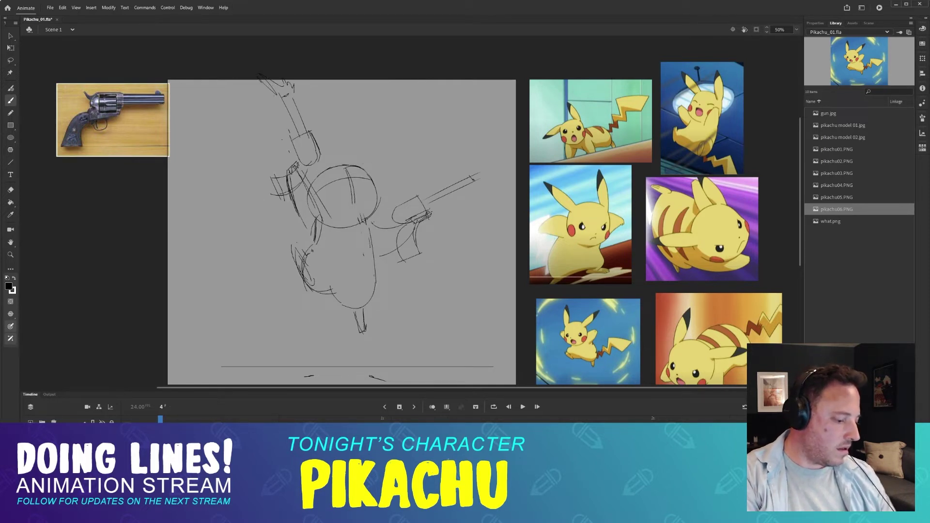
key("F7")
- Step back and forth through frames 3 to 5 to study the movement around the blank in-between frame
key("comma")
key("period")
key("period")
key("comma")
key("comma")
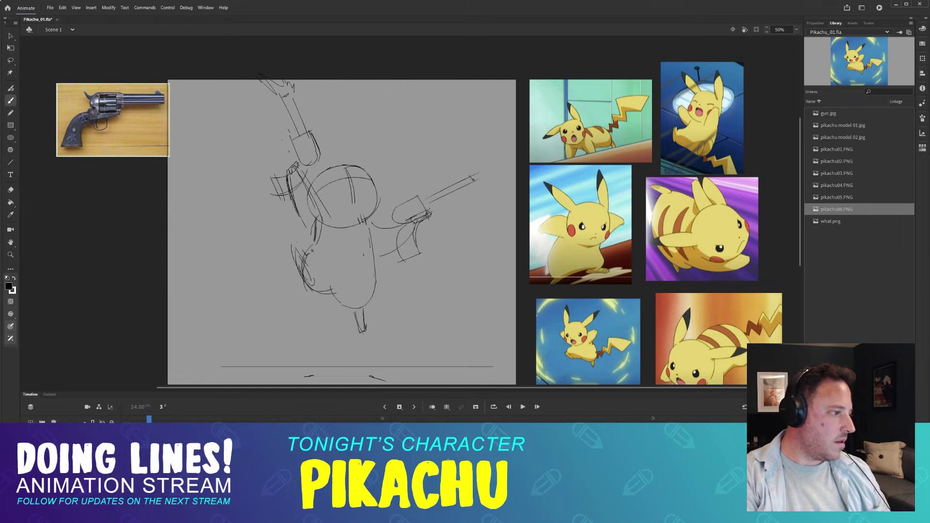
key("period")
key("comma")
key("period")
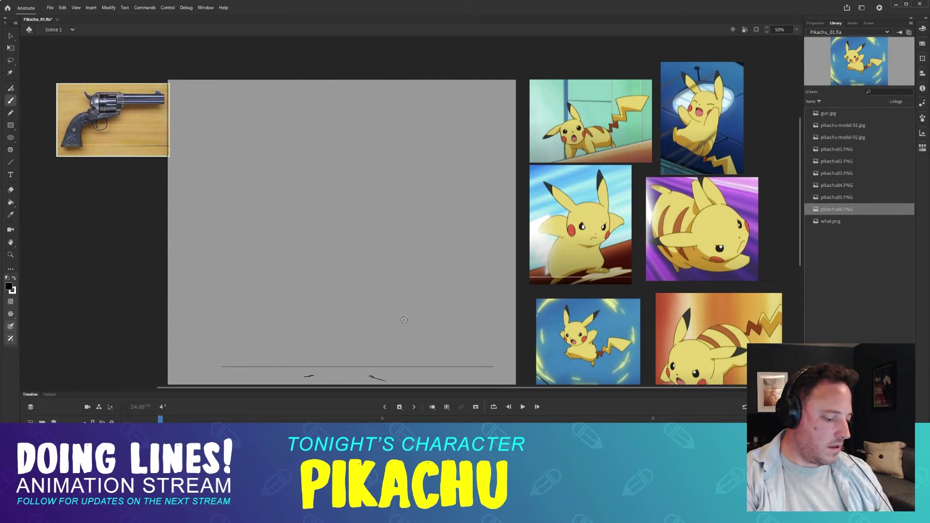
key("comma")
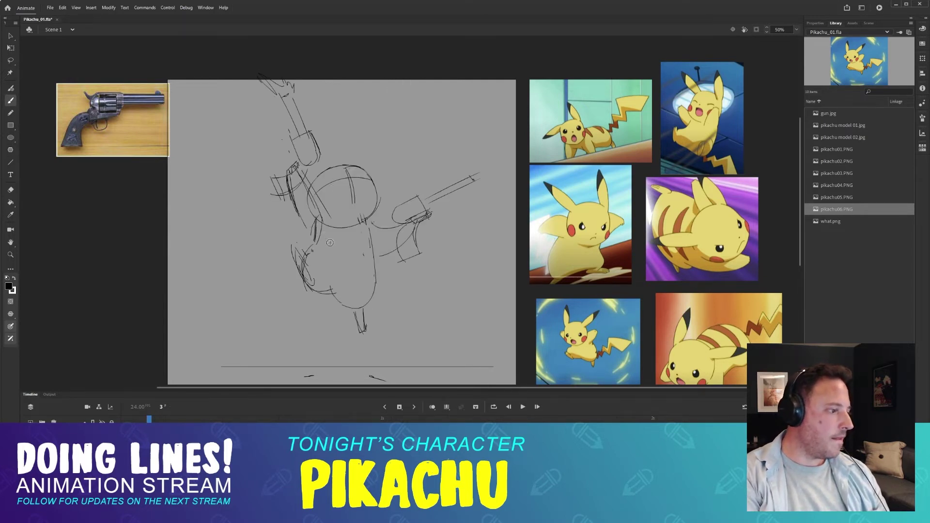
key("period")
key("comma")
key("period")
key("comma")
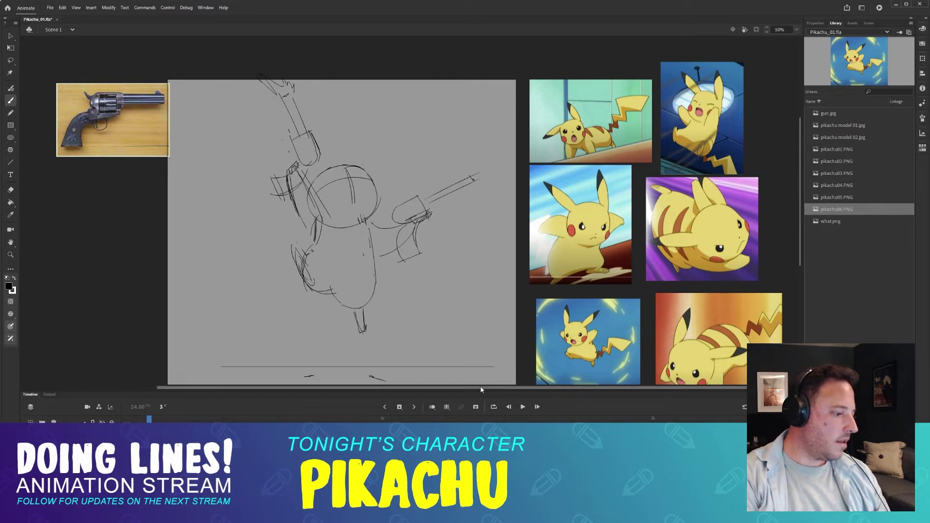
- Turn on onion skinning and shorten its backward range so that the frame 2 crouch is excluded at frame 4
left_click(432, 406)
key("period")
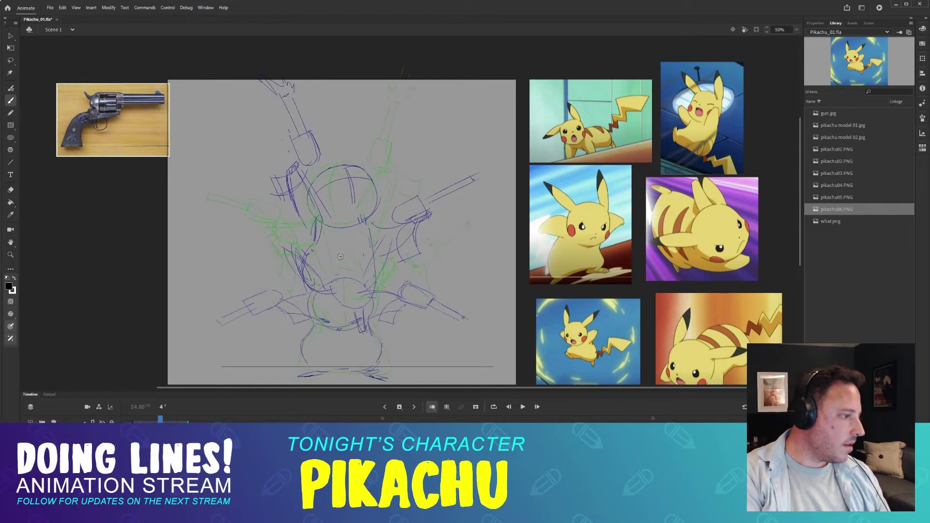
left_click_drag(135, 422, 145, 422)
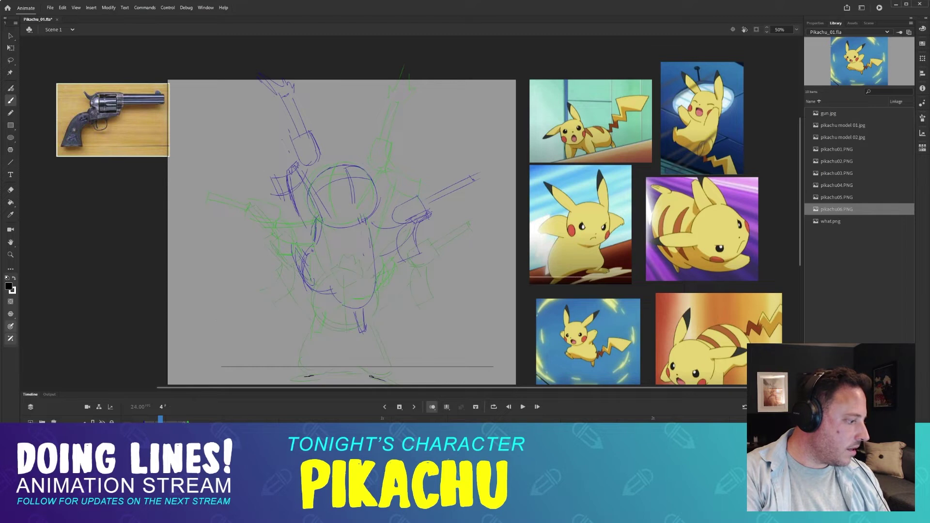
key("comma")
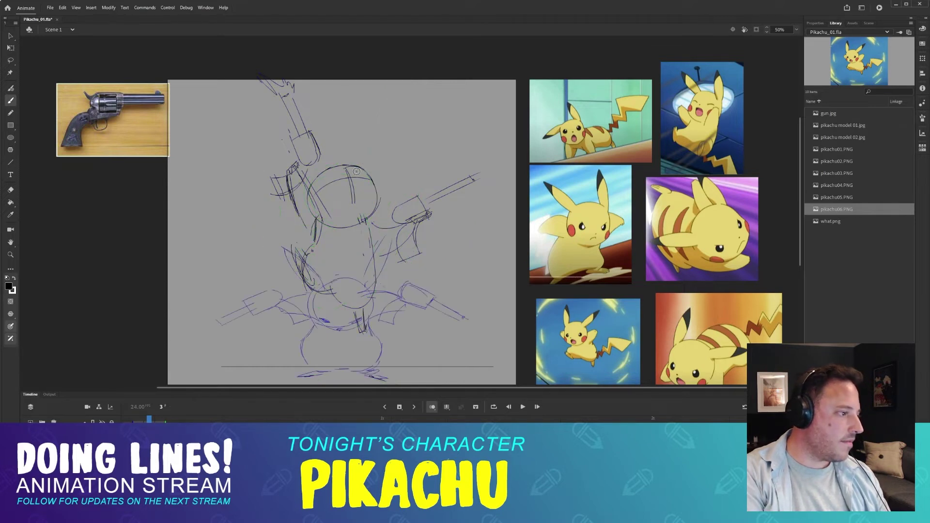
- Sketch a round head in frame 4 over the onion-skinned heads, and turn onion skinning off
key("period")
mouse_move(342, 167)
left_mouse_down()
mouse_move(351, 224)
mouse_move(326, 170)
mouse_move(376, 209)
mouse_move(323, 174)
mouse_move(345, 167)
left_mouse_up()
key("ctrl+z")
key("ctrl+z")
key("ctrl+z")
left_click_drag(380, 193, 355, 171)
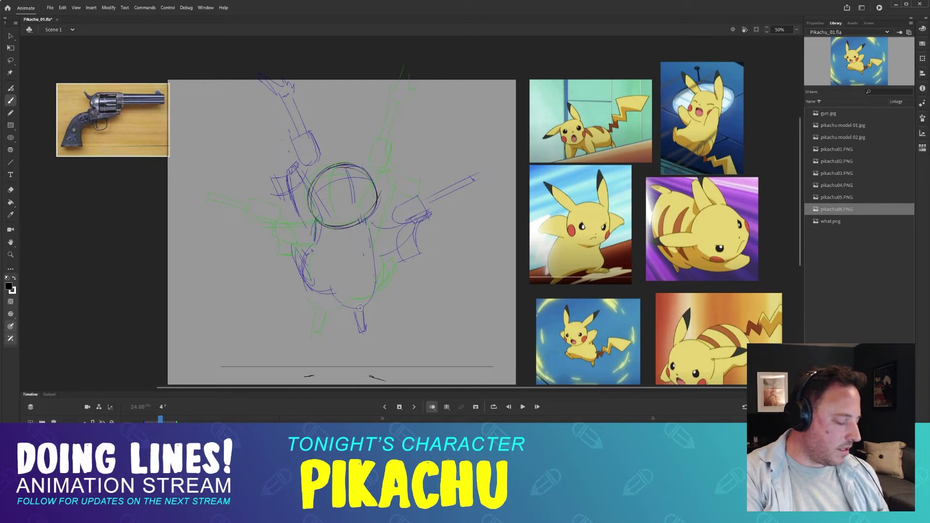
left_click(432, 407)
- Check the new head circle in frame 4 against the leap poses in frames 3 and 5
key("period")
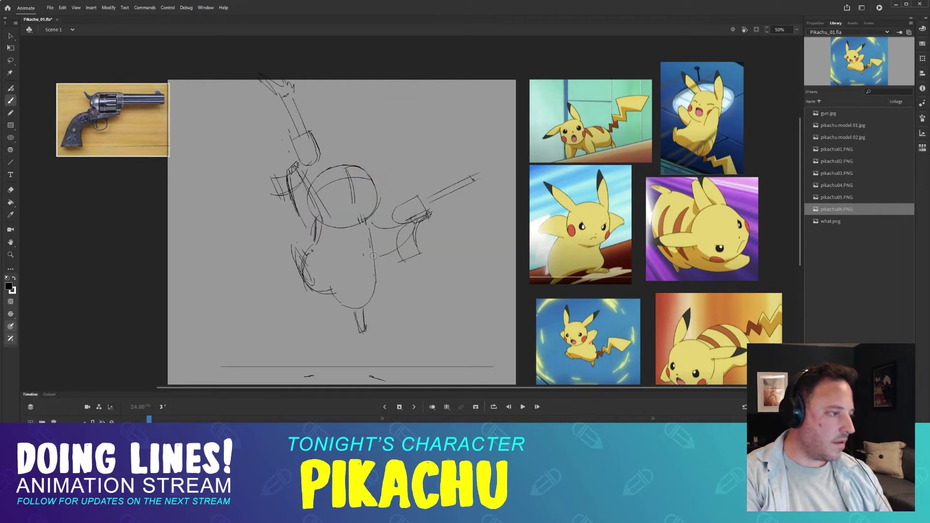
key("comma")
key("period")
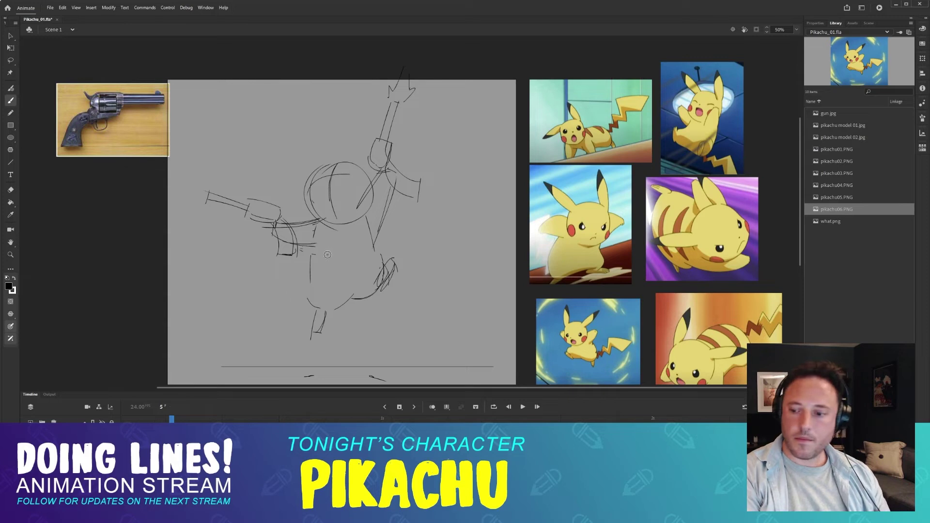
key("comma")
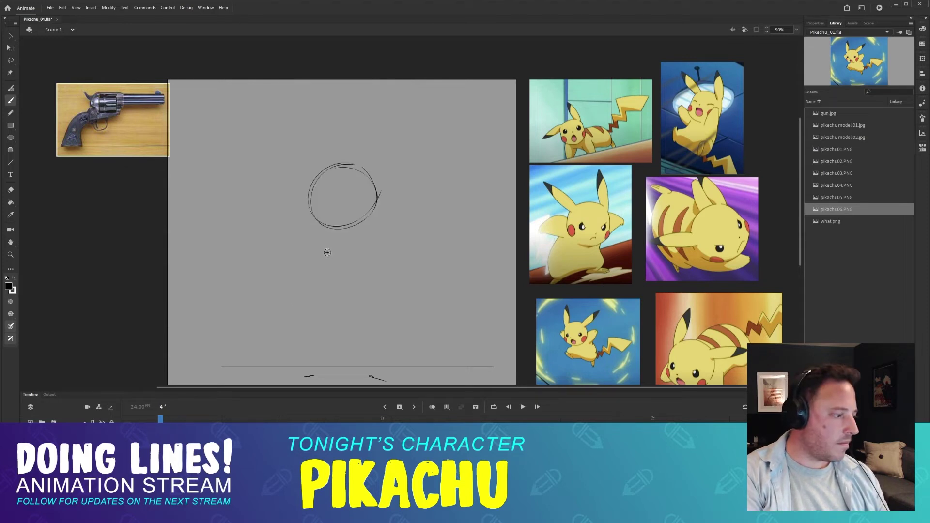
key("comma")
key("period")
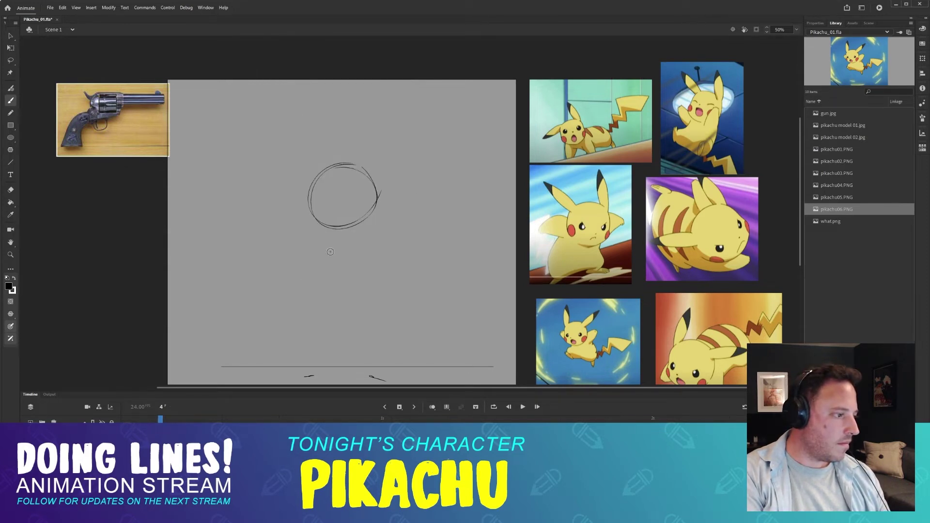
key("comma")
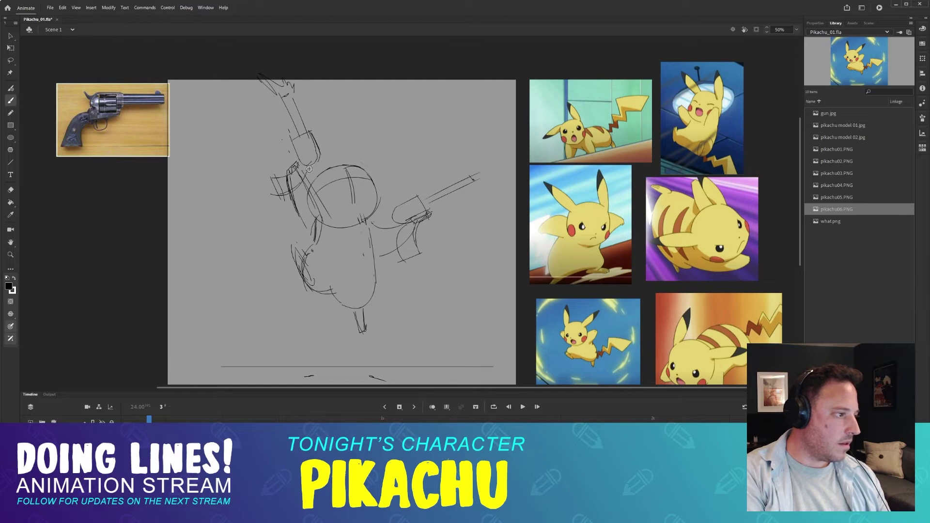
mouse_move(342, 136)
left_mouse_down()
mouse_move(349, 150)
mouse_move(343, 124)
left_mouse_up()
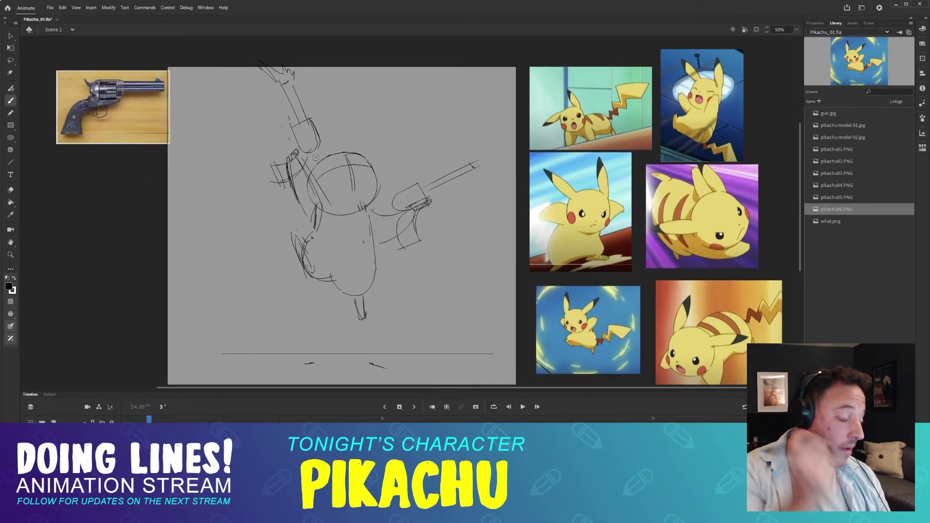
key("period")
key("period")
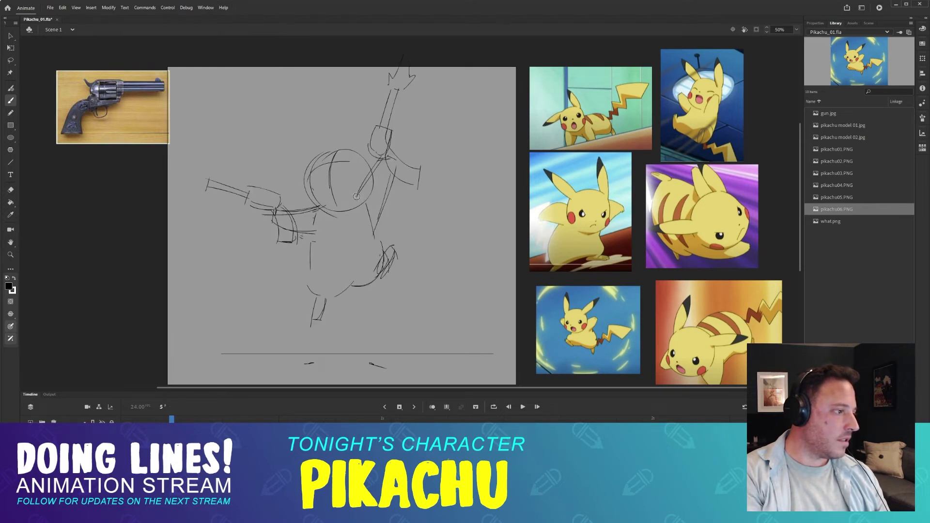
key("comma")
key("comma")
key("period")
key("period")
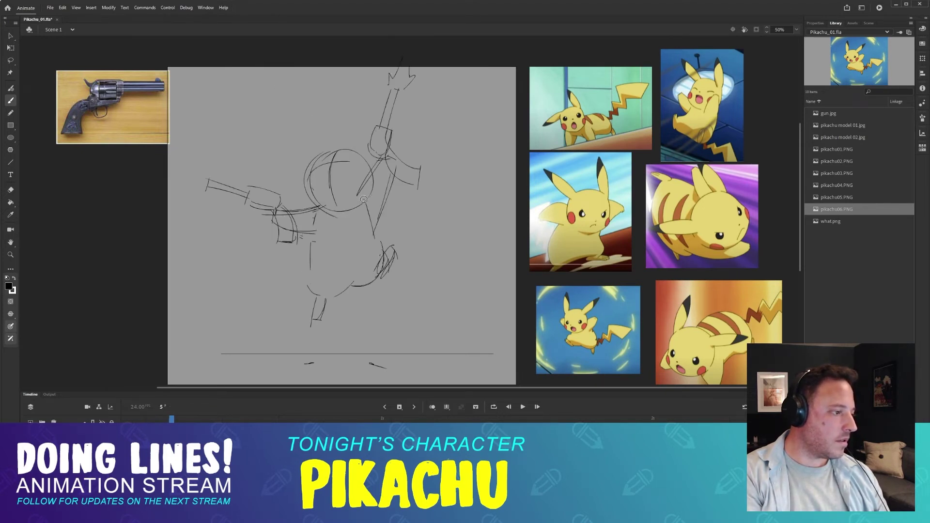
key("comma")
key("period")
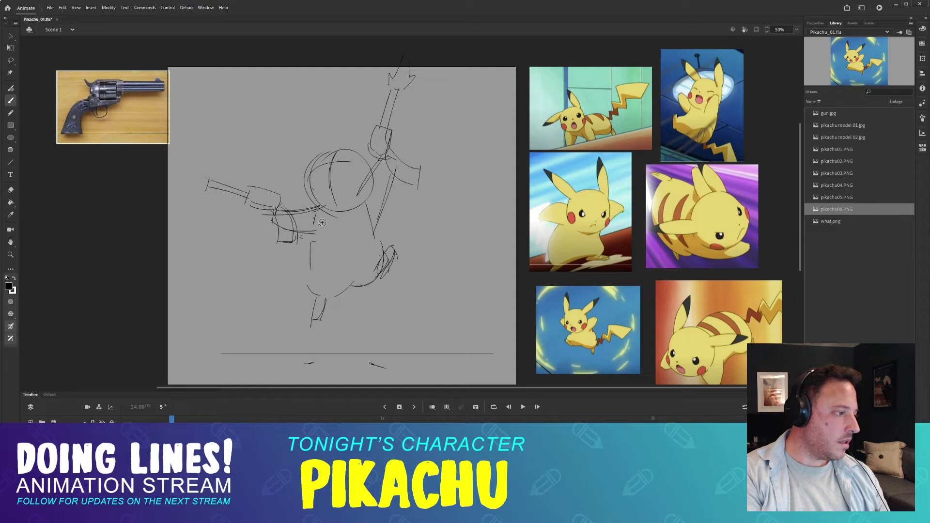
key("comma")
key("period")
key("comma")
- Sketch the rough torso outline with a rounded base below the head circle in frame 4
mouse_move(320, 216)
left_mouse_down()
mouse_move(319, 243)
mouse_move(339, 271)
mouse_move(358, 263)
mouse_move(367, 273)
left_mouse_up()
key("comma")
key("period")
left_click_drag(369, 275, 387, 261)
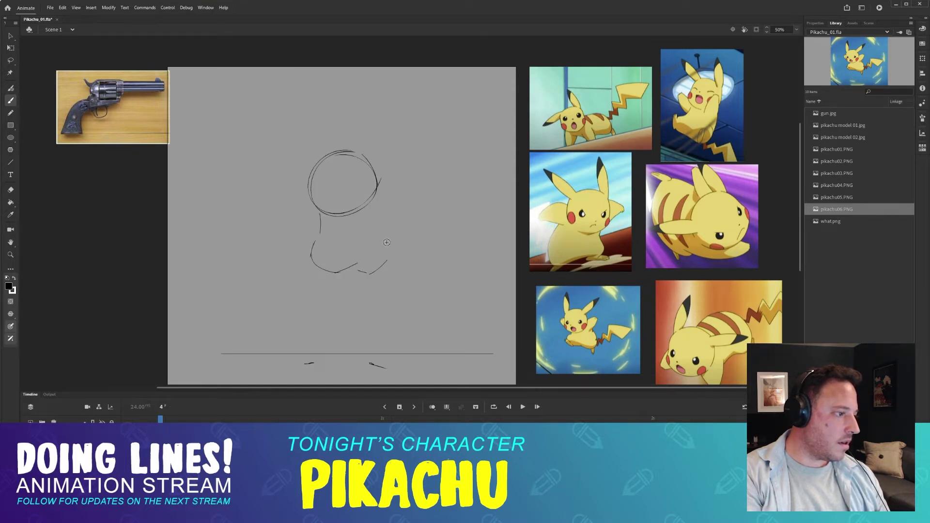
mouse_move(386, 228)
left_mouse_down()
mouse_move(376, 202)
mouse_move(391, 252)
left_mouse_up()
left_click_drag(373, 205, 386, 243)
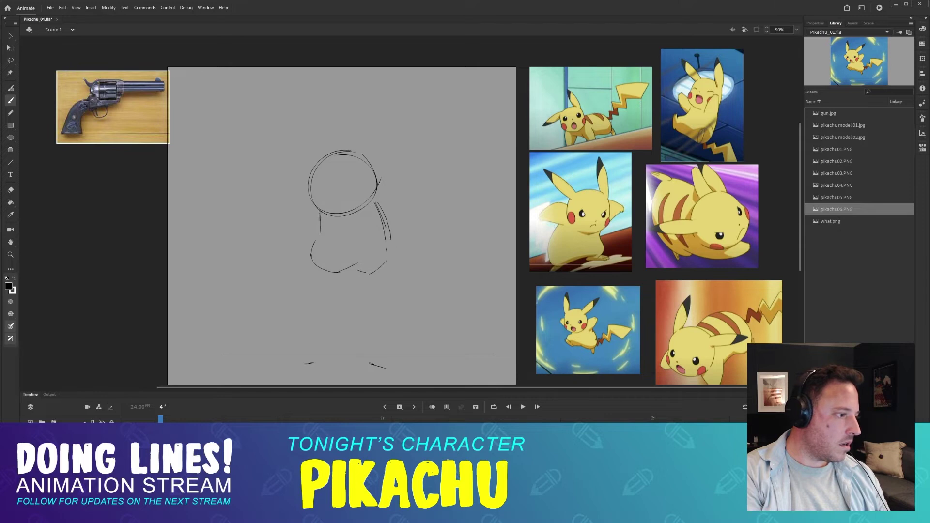
mouse_move(321, 211)
left_mouse_down()
mouse_move(313, 269)
mouse_move(369, 269)
left_mouse_up()
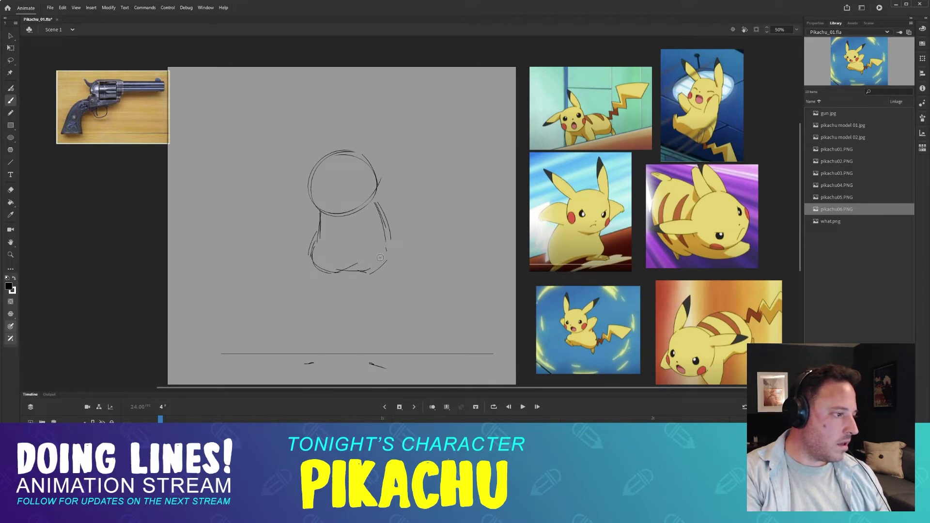
- Clean up and redraw the right side of the torso from the head down to the base in frame 4
key("e")
key("b")
mouse_move(379, 208)
left_mouse_down()
mouse_move(391, 238)
mouse_move(372, 268)
left_mouse_up()
left_click_drag(378, 199, 387, 238)
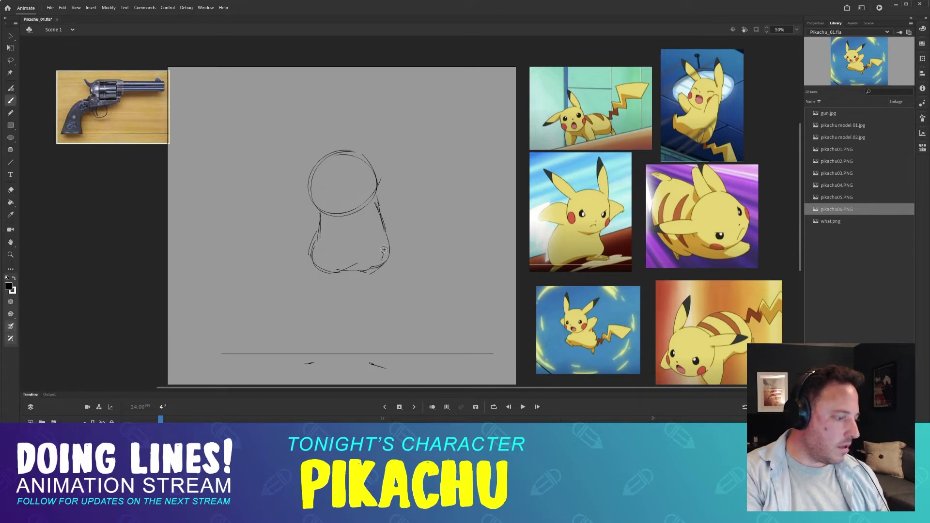
- Compare the torso sketch in frame 4 with the neighbouring leap poses in frames 3 and 5
key("comma")
key("period")
key("comma")
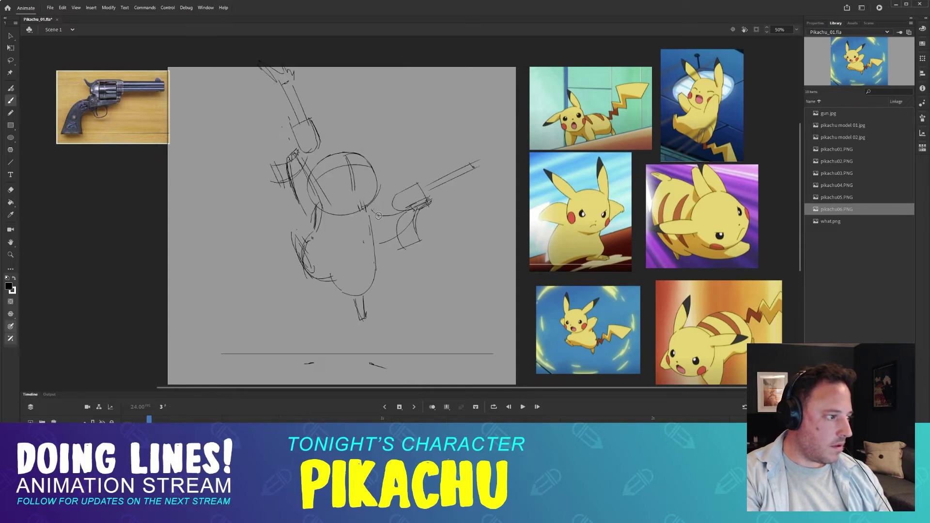
key("period")
key("period")
key("comma")
key("comma")
key("period")
key("comma")
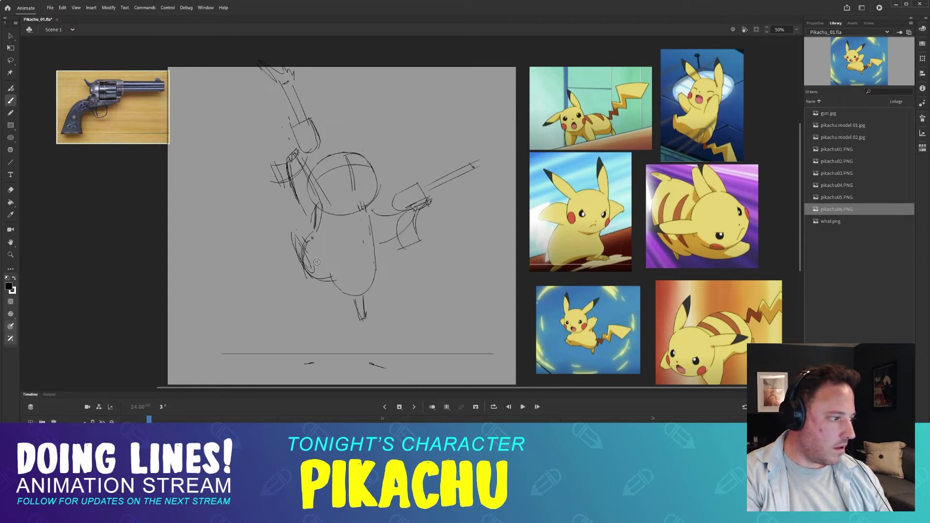
- Sketch two pointed feet angling outward from the lower corners of the torso in frame 4
key("period")
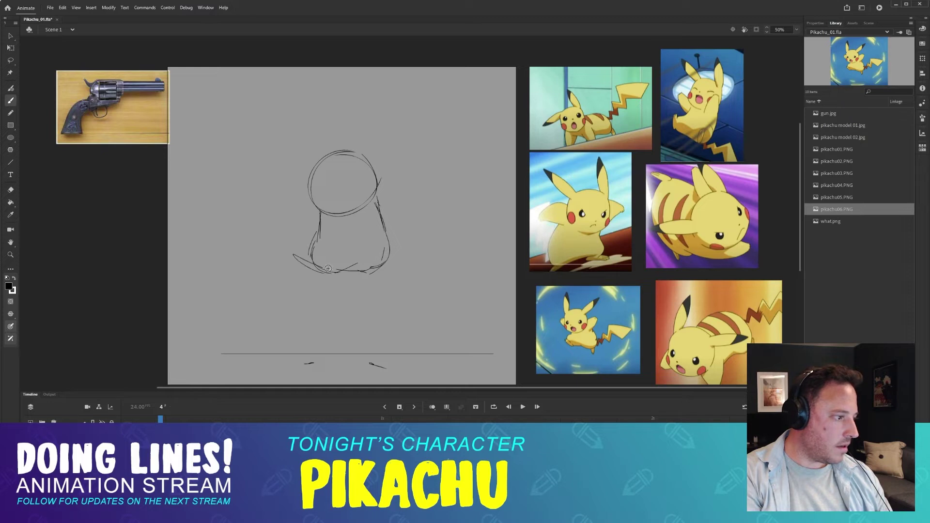
key("comma")
key("period")
mouse_move(370, 268)
left_mouse_down()
mouse_move(375, 277)
mouse_move(381, 259)
left_mouse_up()
key("ctrl+z")
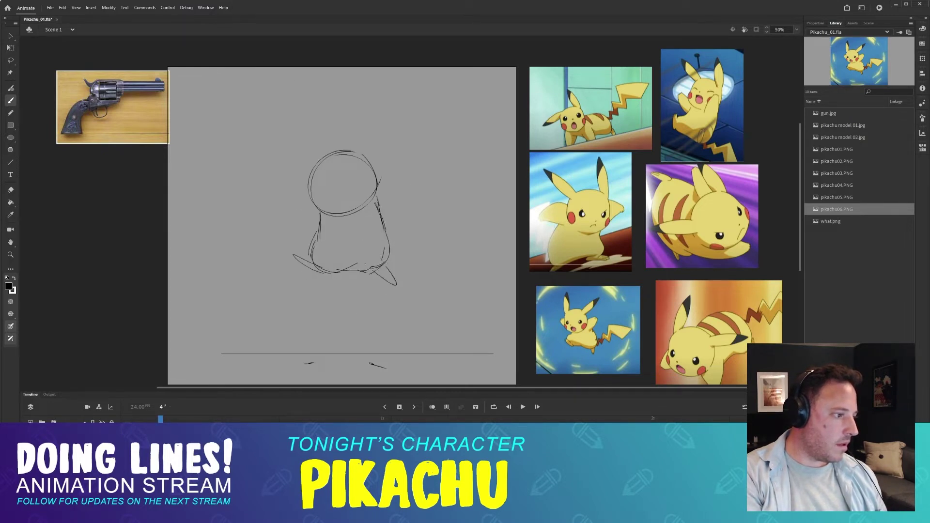
- Step through the surrounding frames to examine how the feet move through the frame 4 in-between
key("period")
key("comma")
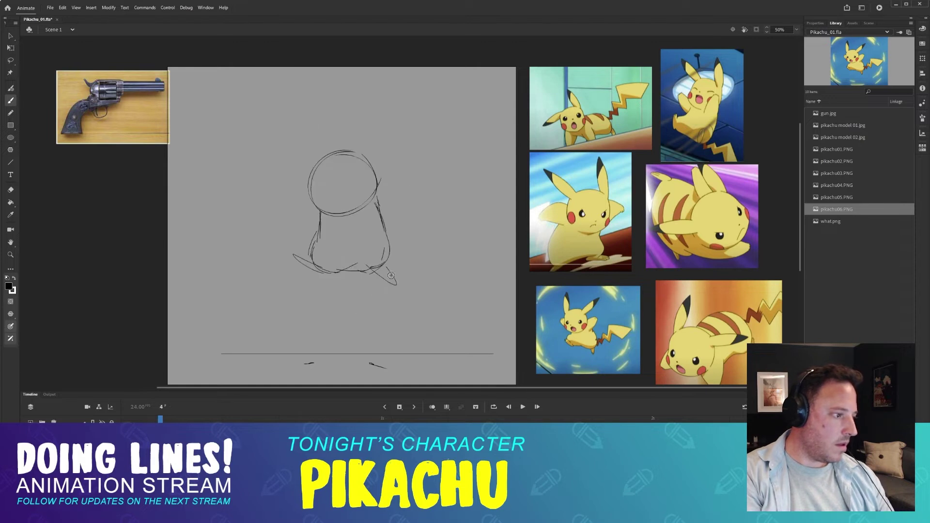
key("period")
key("comma")
key("comma")
key("period")
key("period")
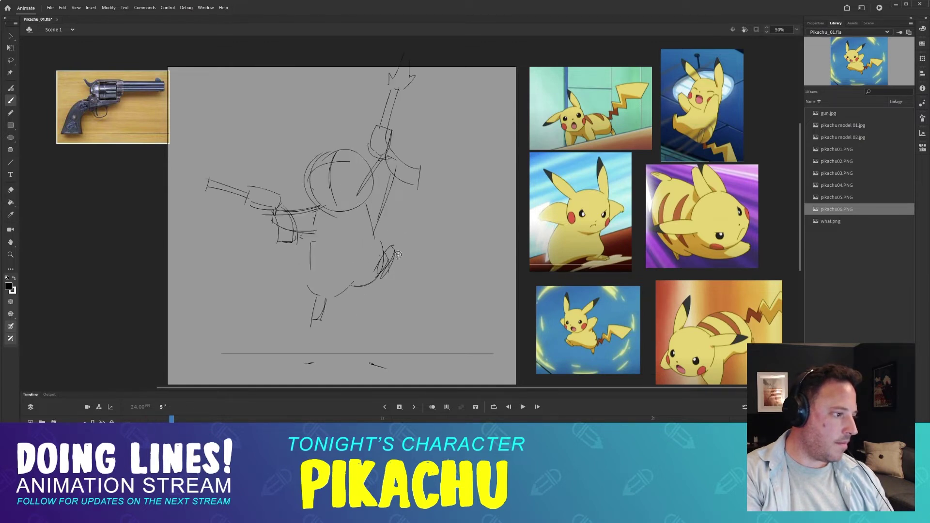
key("comma")
key("comma")
key("comma")
key("period")
key("period")
- Try a curved arc stroke around the right foot in frame 4, and return to the crouch in frame 2
left_click_drag(393, 254, 379, 300)
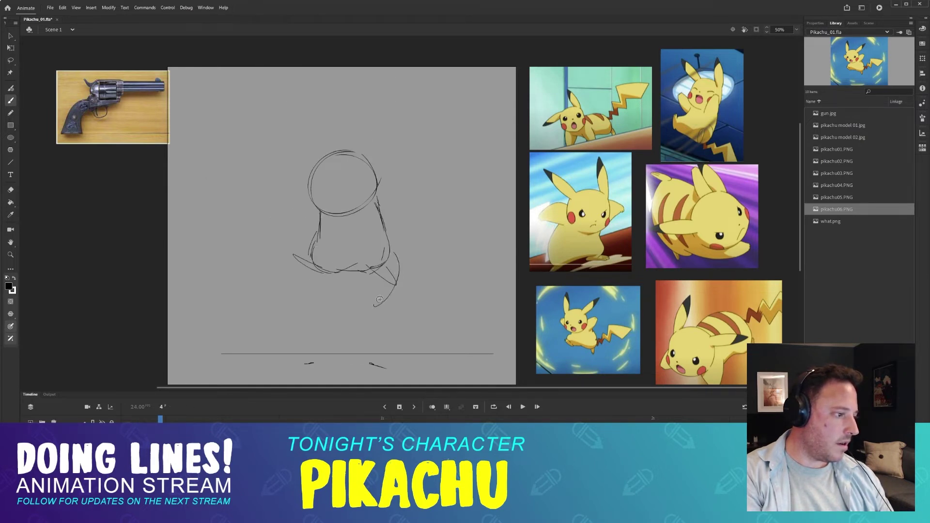
key("ctrl+z")
key("comma")
key("comma")
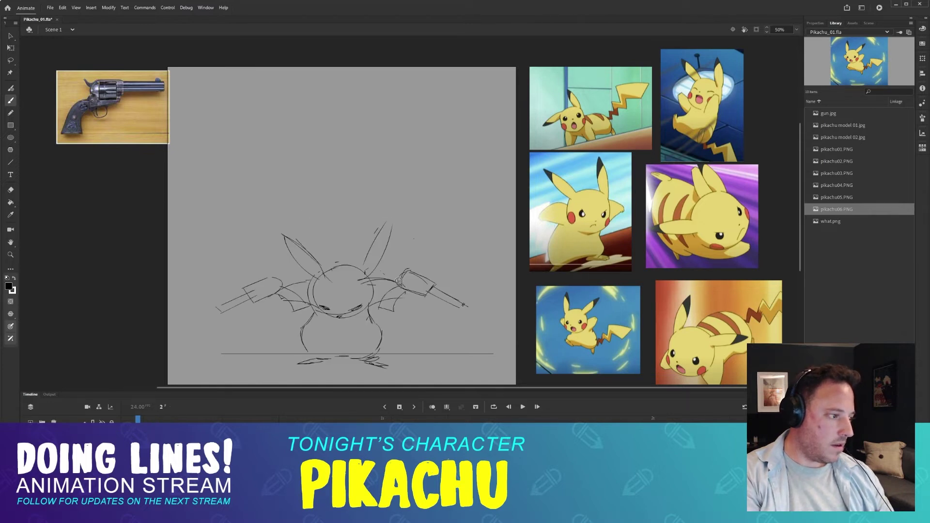
- Flip through frames 2 to 5 to examine how the head and body turn between the two leap poses
key("period")
key("period")
key("period")
key("comma")
key("comma")
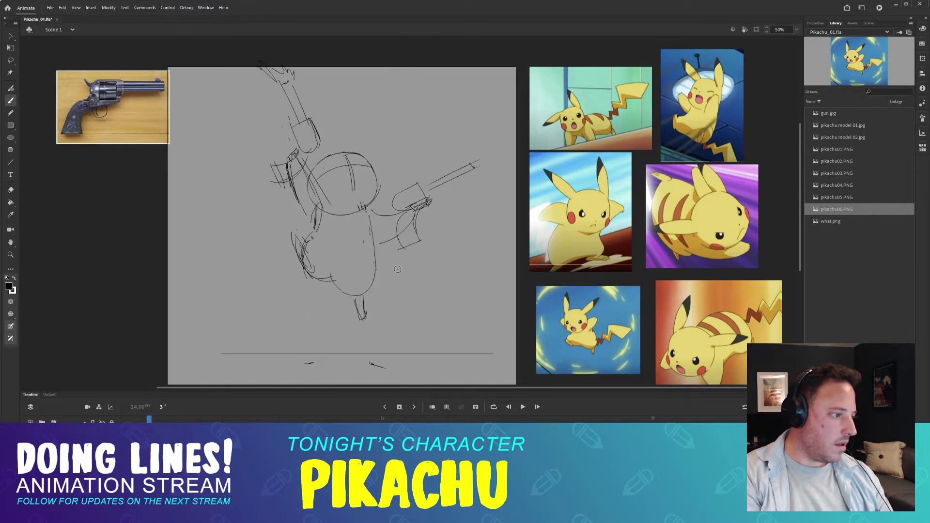
key("period")
key("period")
key("comma")
key("comma")
key("comma")
key("period")
key("period")
key("period")
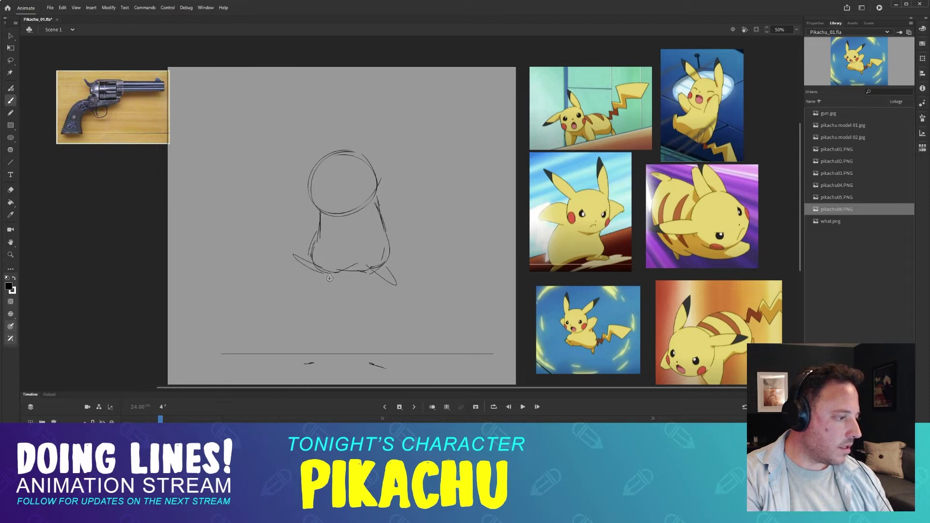
key("comma")
key("comma")
key("period")
key("period")
key("comma")
key("comma")
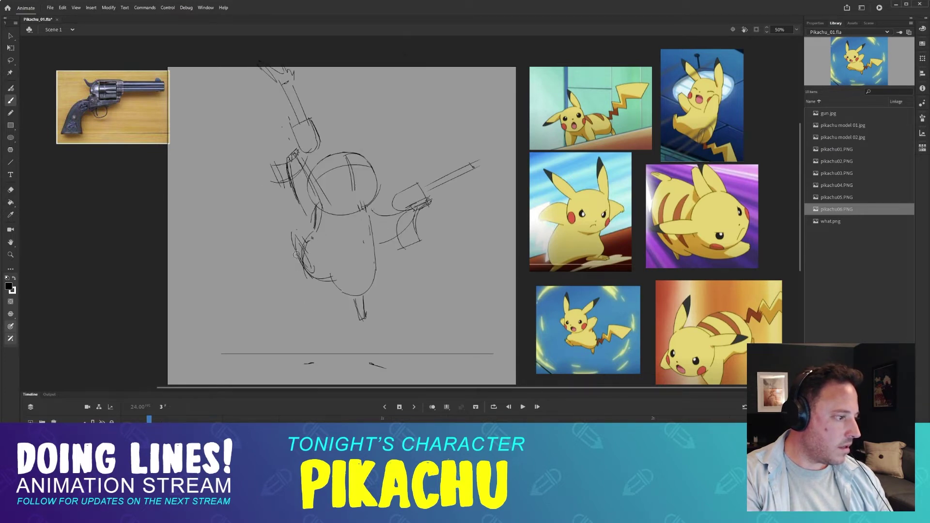
key("period")
key("comma")
key("comma")
key("period")
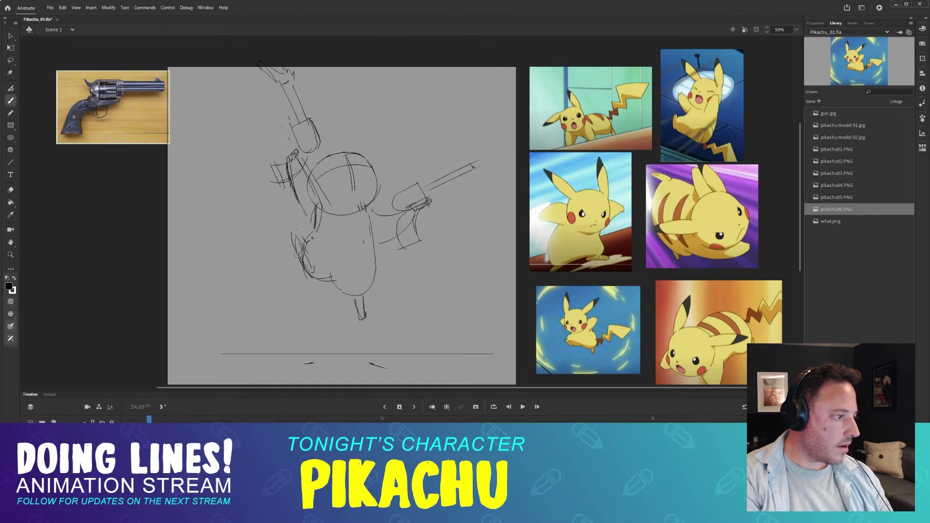
key("period")
key("comma")
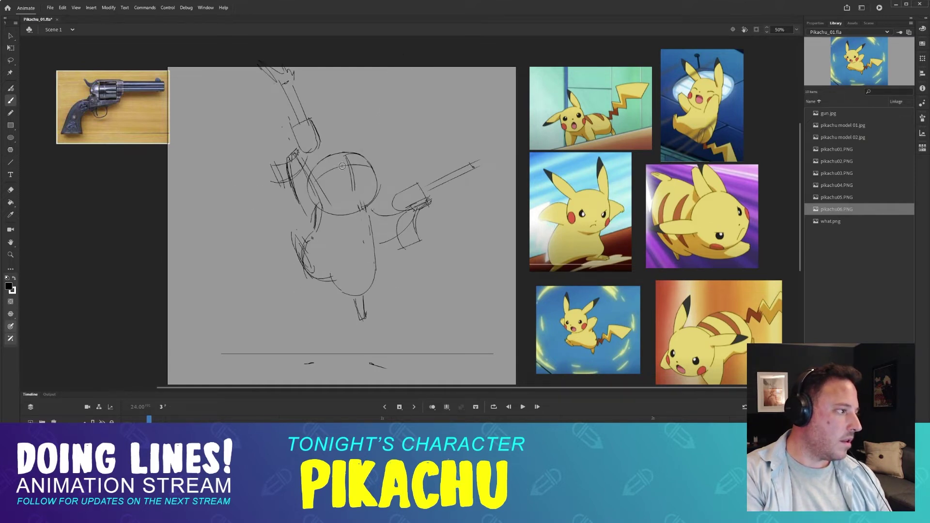
- Try a vertical centre line and a downward-bowed eye line as face guidelines on the frame 4 head
key("period")
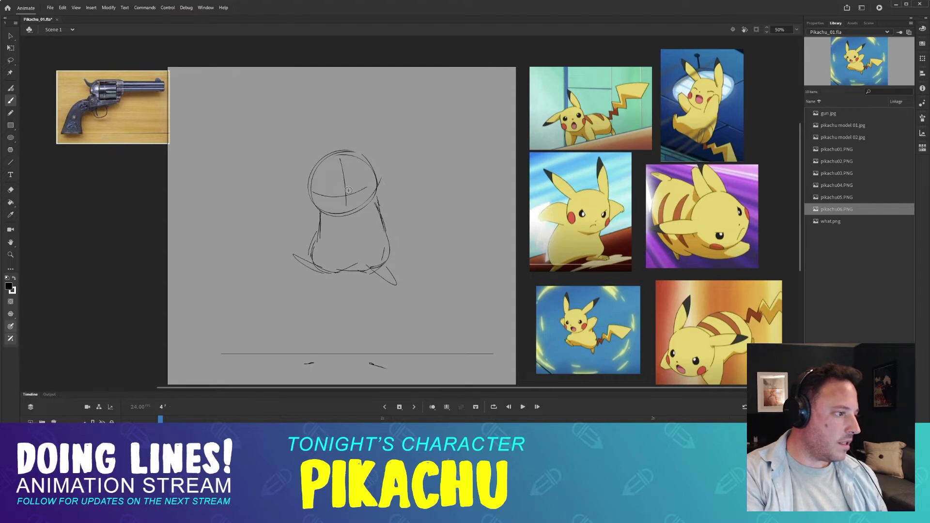
key("ctrl+z")
left_click_drag(324, 187, 372, 180)
key("ctrl+z")
key("ctrl+z")
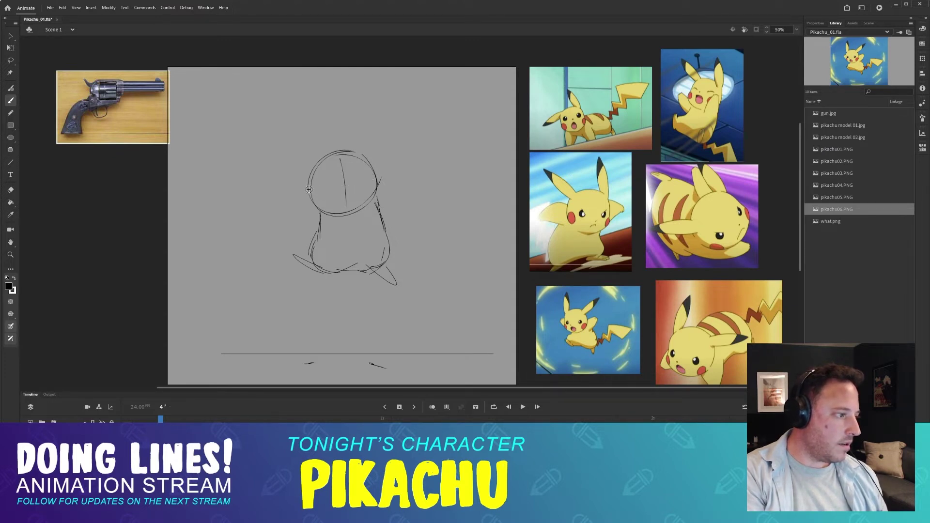
left_click_drag(311, 188, 375, 184)
- Compare the head direction in frame 4 with the heads in frames 3 and 5
key("comma")
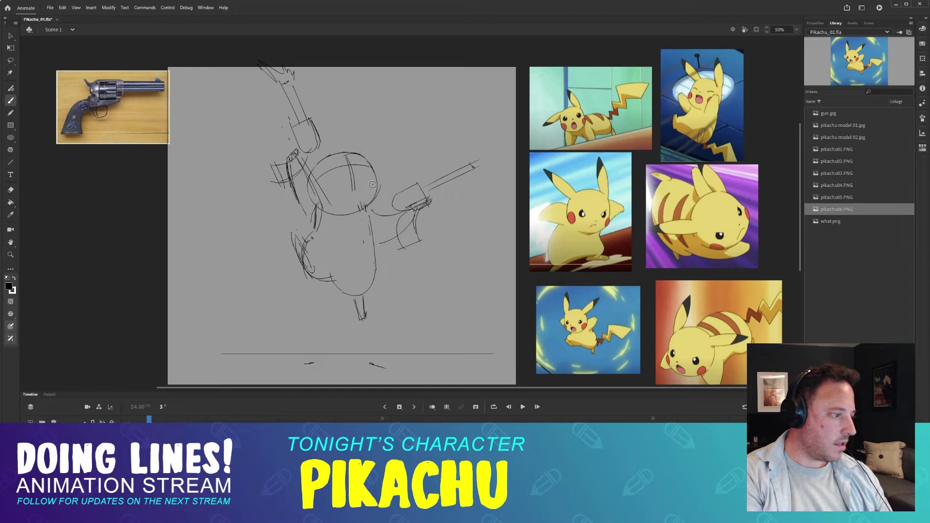
key("period")
key("period")
key("comma")
key("comma")
key("period")
key("period")
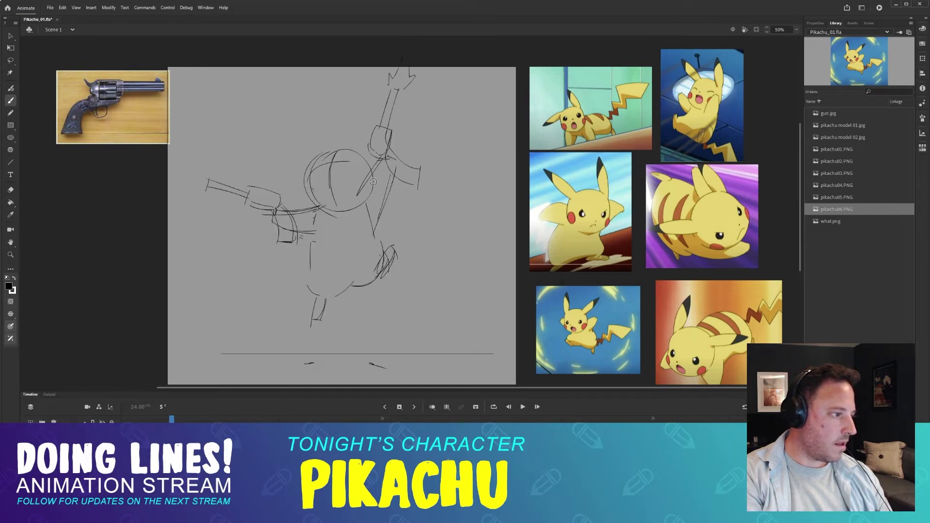
key("comma")
key("comma")
key("period")
key("period")
key("comma")
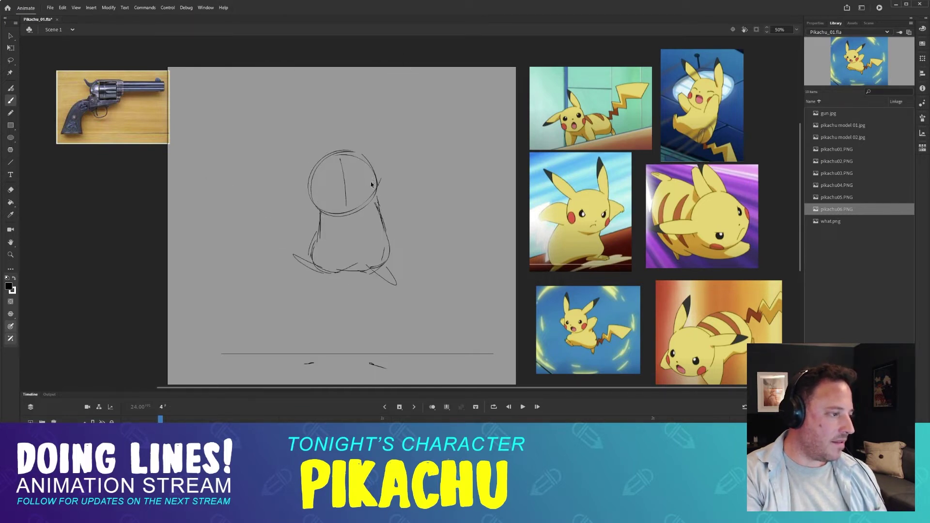
- Replace the face guidelines in frame 4 with a full-height vertical centre line and a higher, upward-arched eye line
key("ctrl+z")
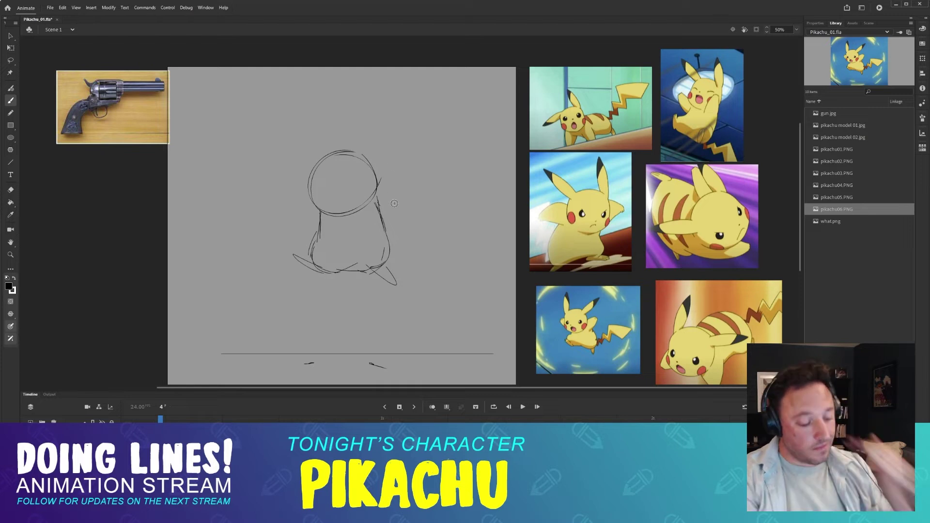
key("comma")
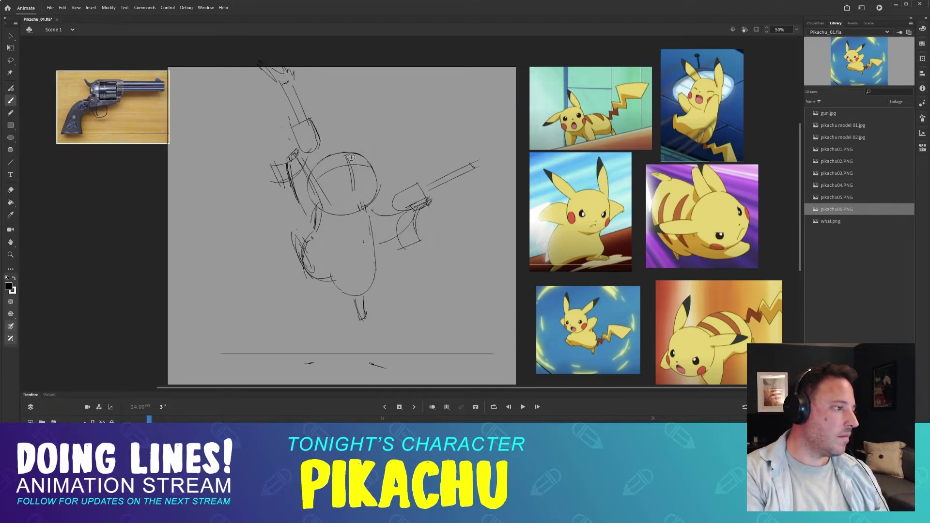
key("period")
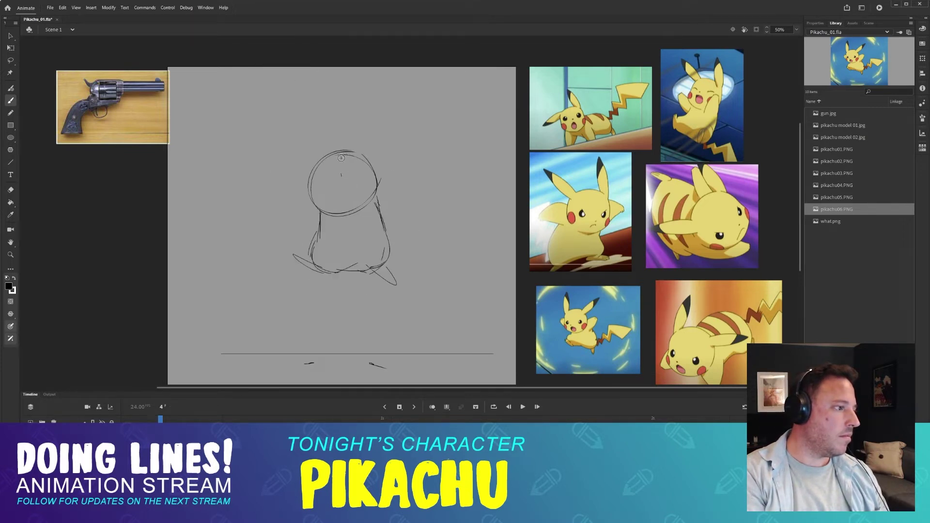
left_click_drag(343, 150, 344, 214)
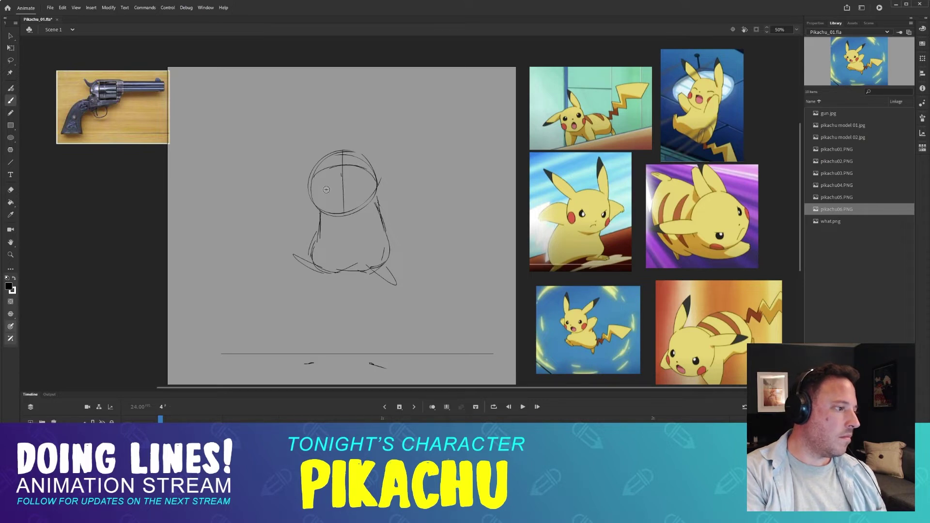
- Check the arched face guidelines in frame 4 against the neighbouring head guidelines in frames 3 and 5
key("comma")
key("period")
key("comma")
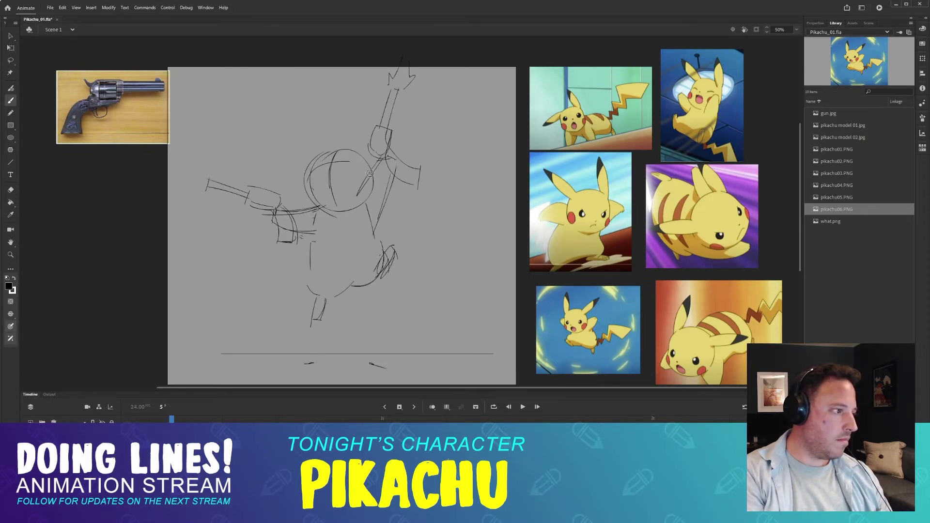
key("period")
key("comma")
key("period")
key("period")
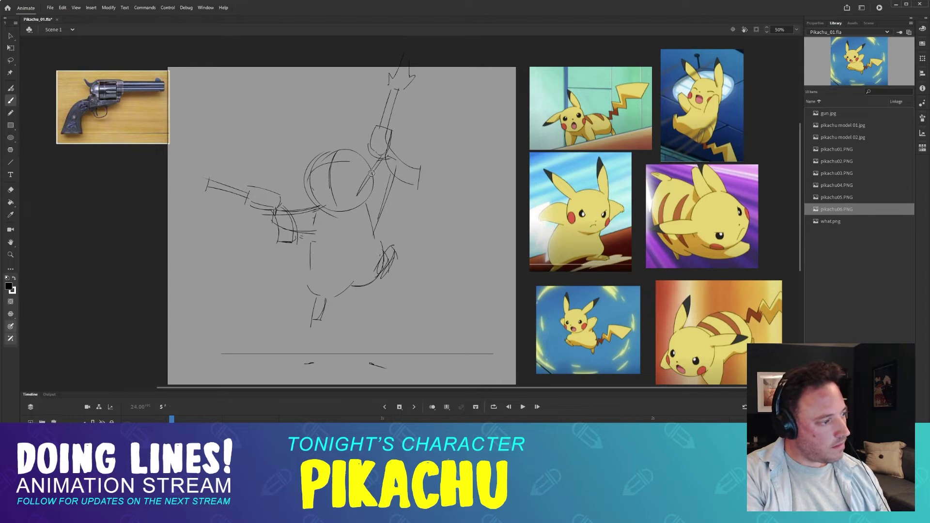
key("comma")
key("comma")
key("period")
key("period")
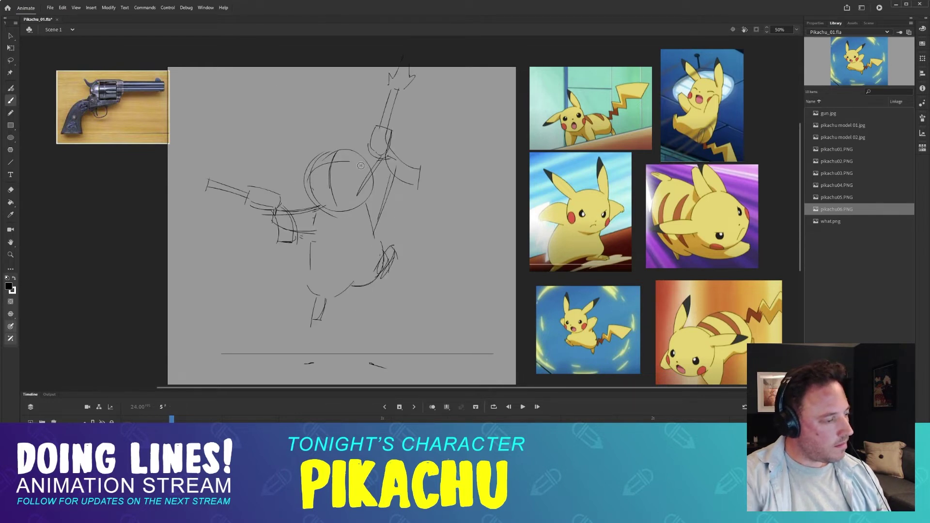
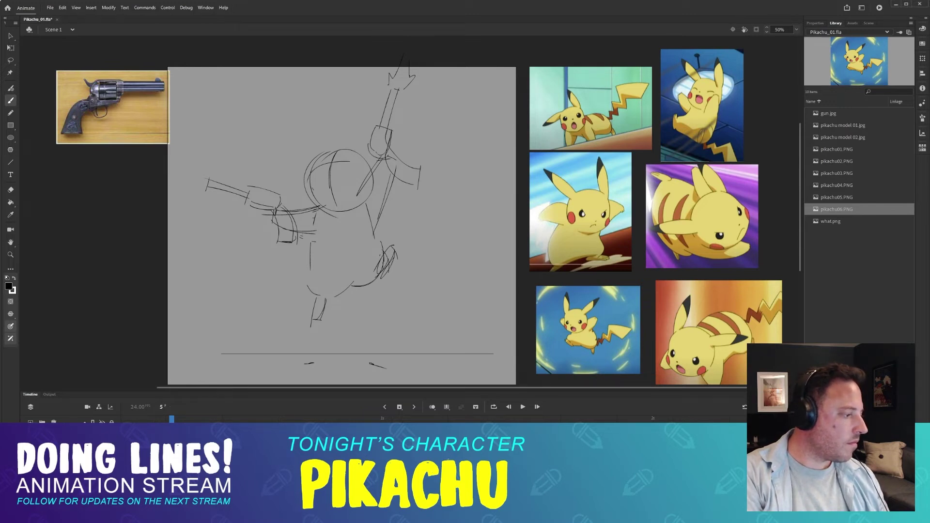
- Scrub back to the crouch in frame 2 and review the motion through the leap poses up to frame 5
mouse_move(171, 420)
left_mouse_down()
mouse_move(127, 420)
mouse_move(175, 420)
mouse_move(140, 418)
left_mouse_up()
key("period")
key("period")
key("period")
key("comma")
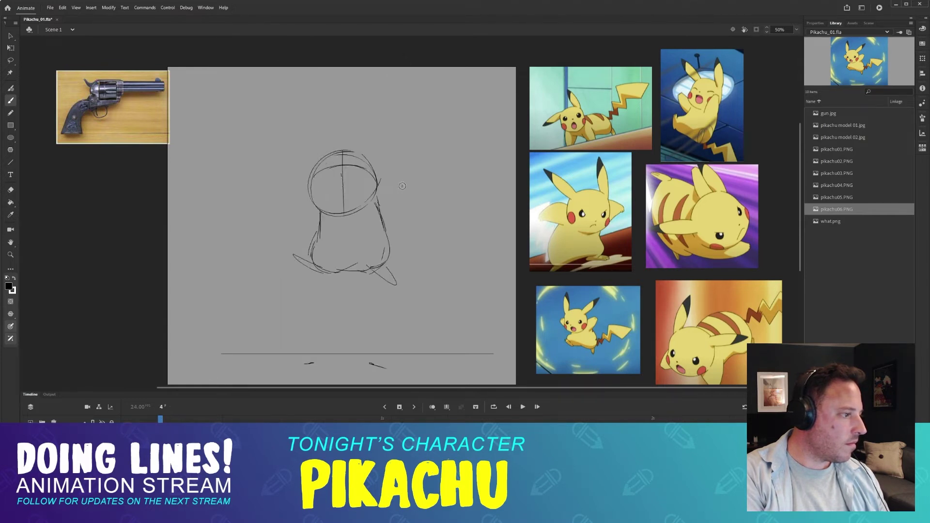
key("comma")
key("period")
key("period")
key("comma")
key("comma")
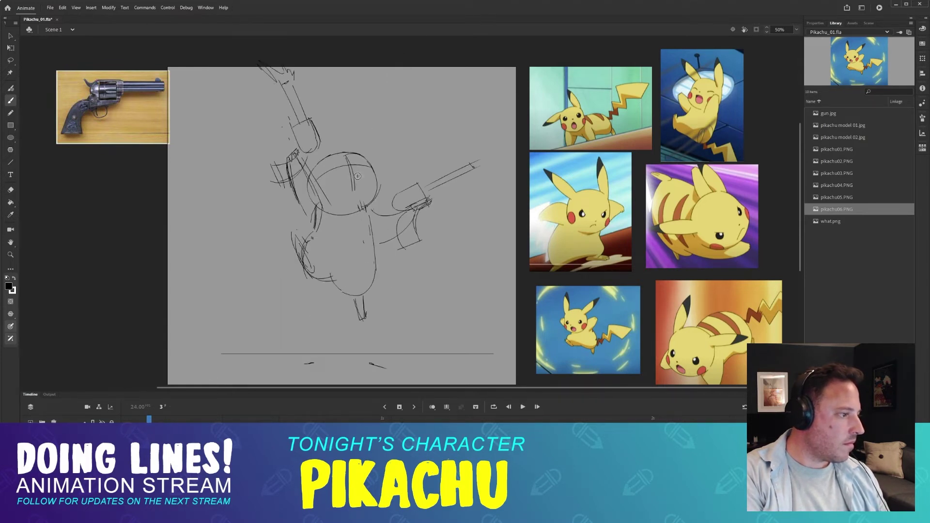
- Erase the face guidelines from the head in frame 4
key("period")
key("e")
mouse_move(345, 167)
left_mouse_down()
mouse_move(305, 177)
mouse_move(347, 193)
mouse_move(368, 164)
mouse_move(341, 206)
mouse_move(373, 170)
mouse_move(378, 187)
left_mouse_up()
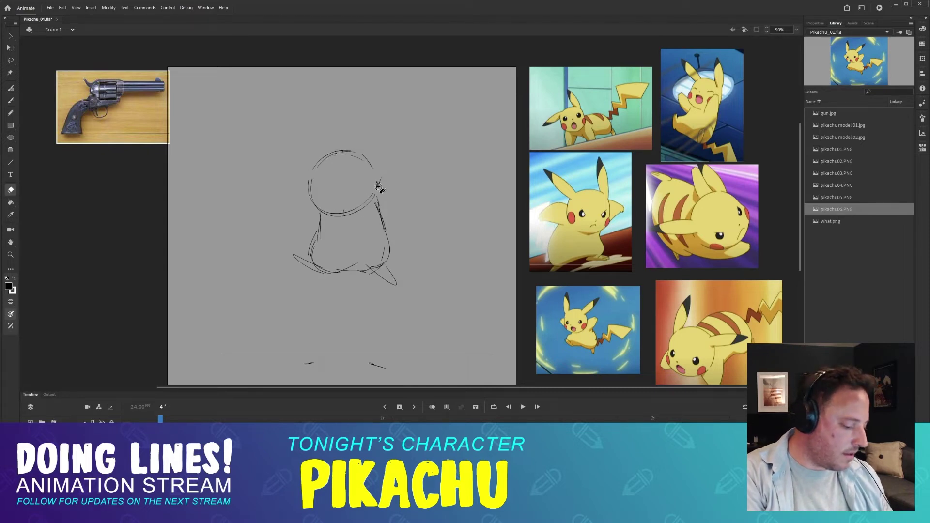
- Ready the brush and compare the arm positions across frames 3, 4 and 5
key("b")
key("comma")
key("period")
key("comma")
key("period")
key("comma")
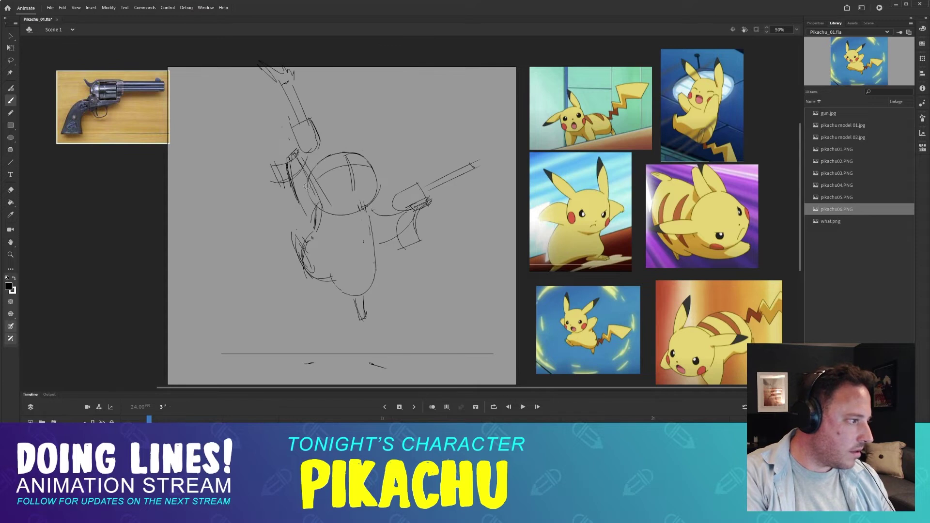
key("period")
key("period")
key("comma")
key("comma")
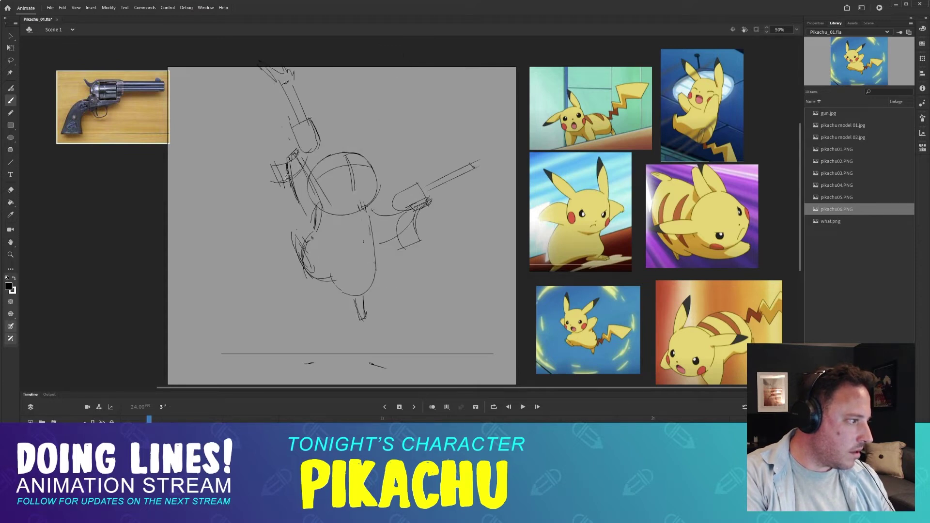
- Sketch a raised, curved arm along the left side of the head in frame 4, joining the shoulder
key("period")
left_click_drag(296, 172, 305, 211)
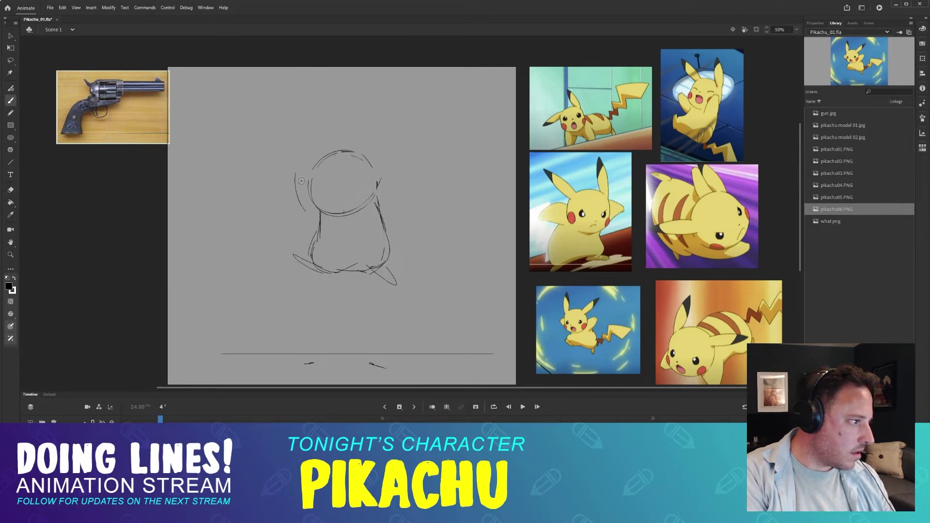
mouse_move(308, 178)
left_mouse_down()
mouse_move(338, 202)
mouse_move(329, 227)
left_mouse_up()
mouse_move(329, 210)
left_mouse_down()
mouse_move(325, 226)
mouse_move(332, 204)
left_mouse_up()
- Compare the new left arm in frame 4 with the gun arms in frames 3 and 5
key("comma")
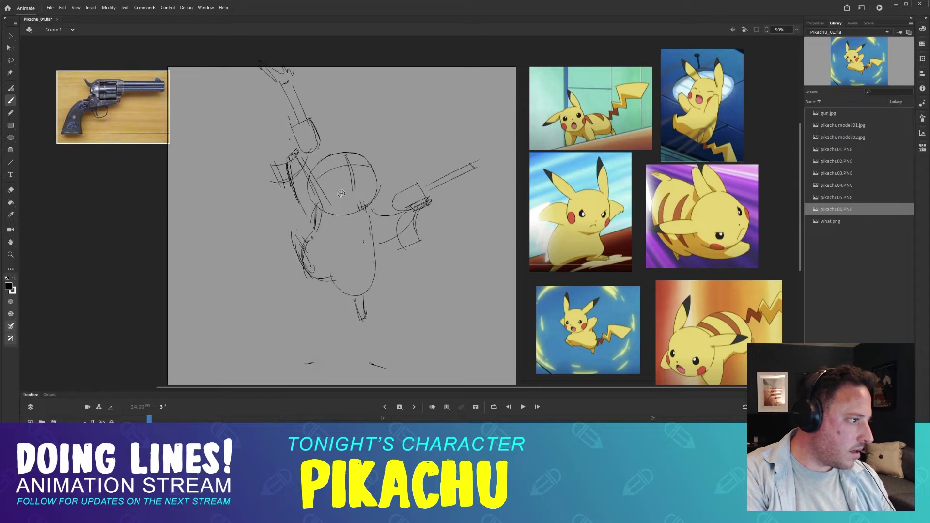
key("period")
key("comma")
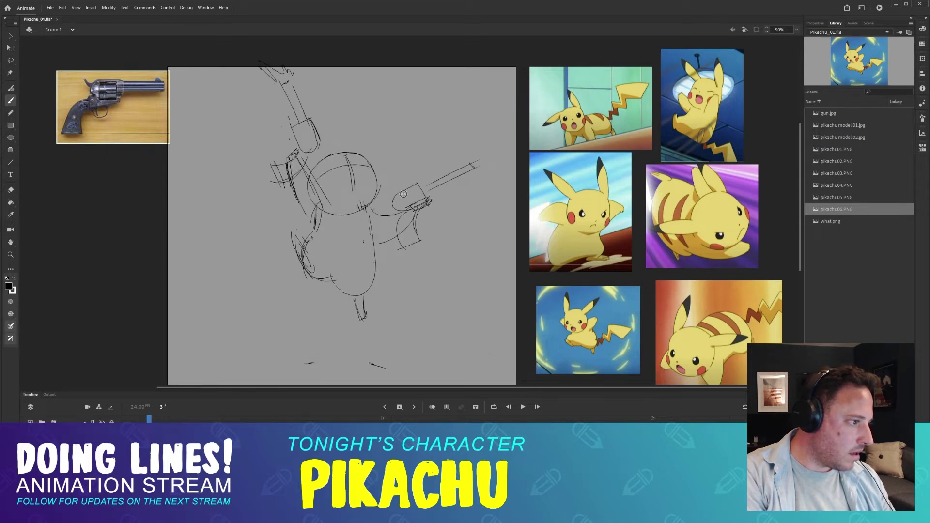
key("period")
key("period")
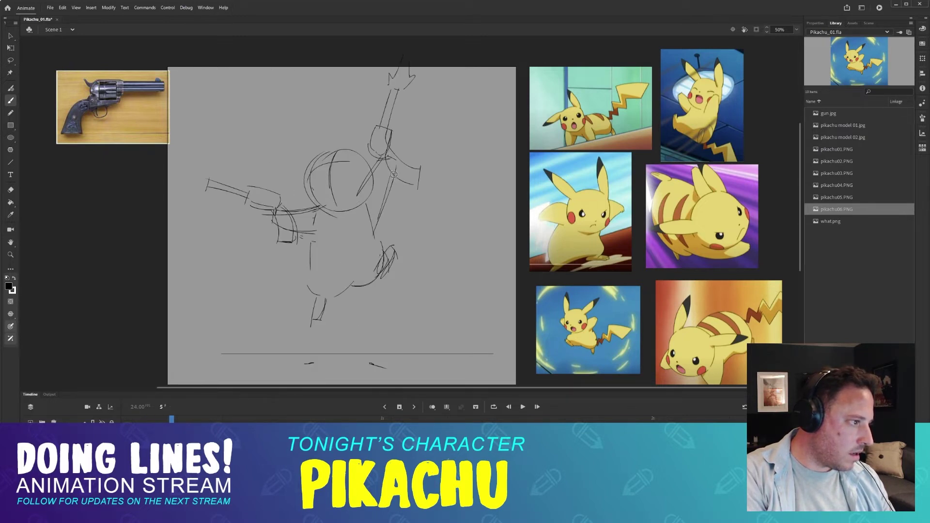
key("comma")
key("period")
key("comma")
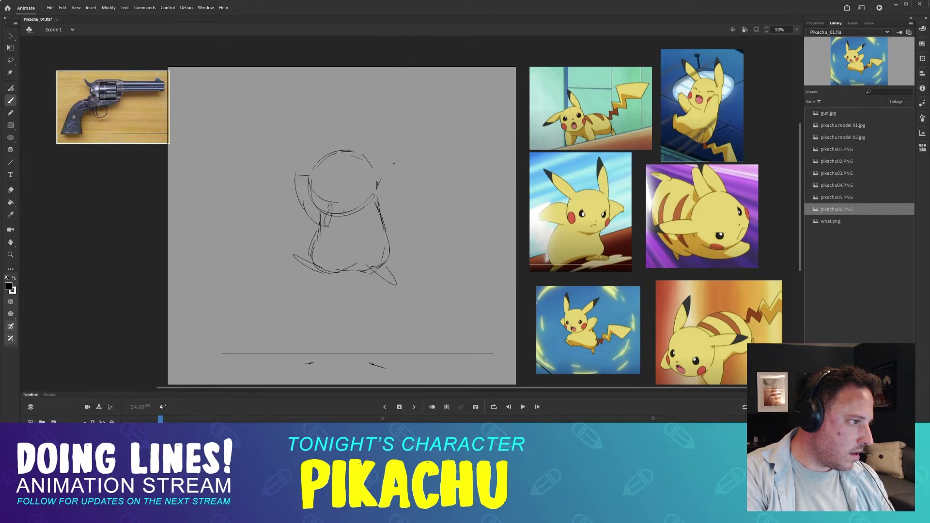
- Sketch a raised, curved arm with a flat upper end on the right side of the head in frame 4
left_click_drag(398, 164, 407, 195)
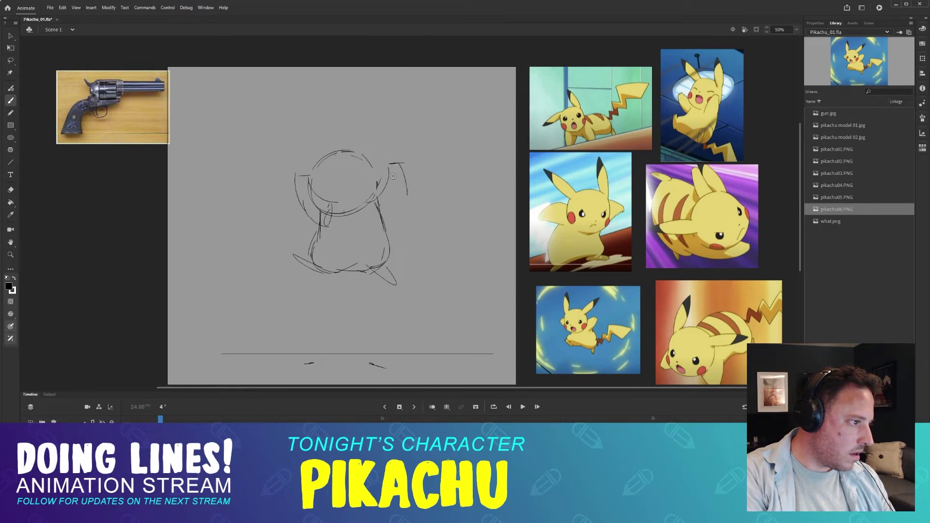
key("ctrl+z")
mouse_move(389, 164)
left_mouse_down()
mouse_move(377, 218)
mouse_move(401, 168)
mouse_move(389, 215)
left_mouse_up()
key("ctrl+z")
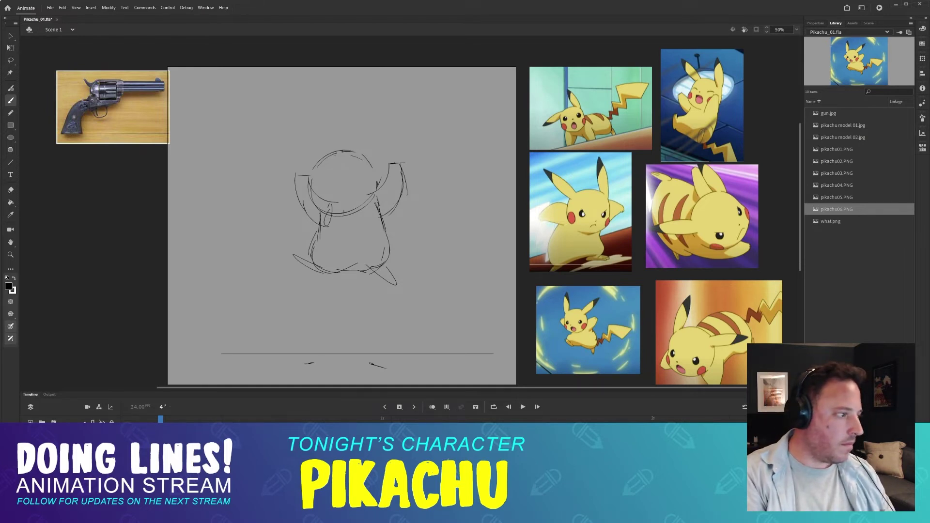
- Step through frames 3 to 5 to examine how both raised arms move through the in-between
key("comma")
key("period")
key("period")
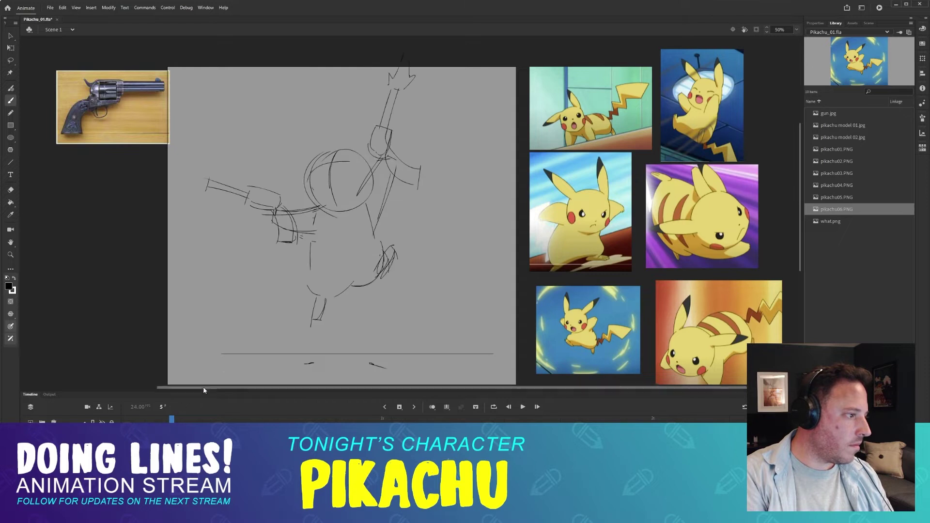
key("comma")
key("comma")
key("period")
key("period")
key("comma")
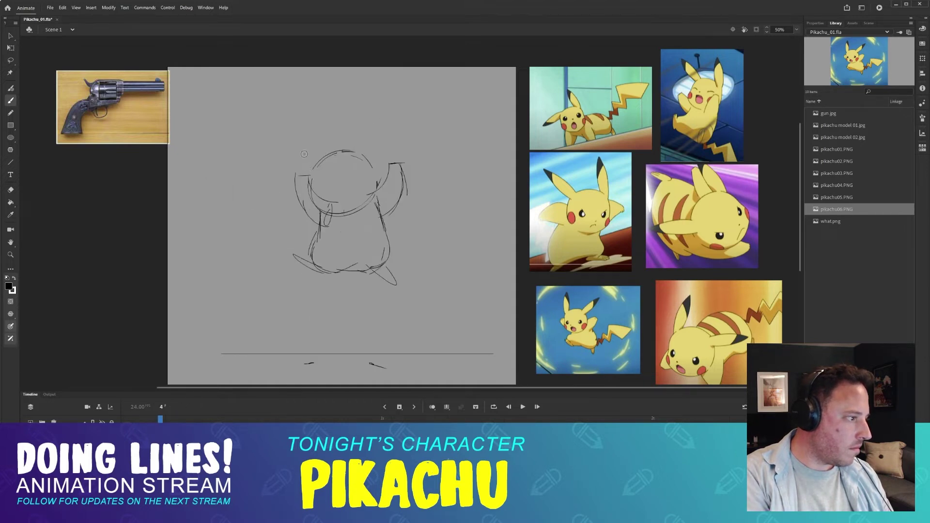
key("period")
key("comma")
key("comma")
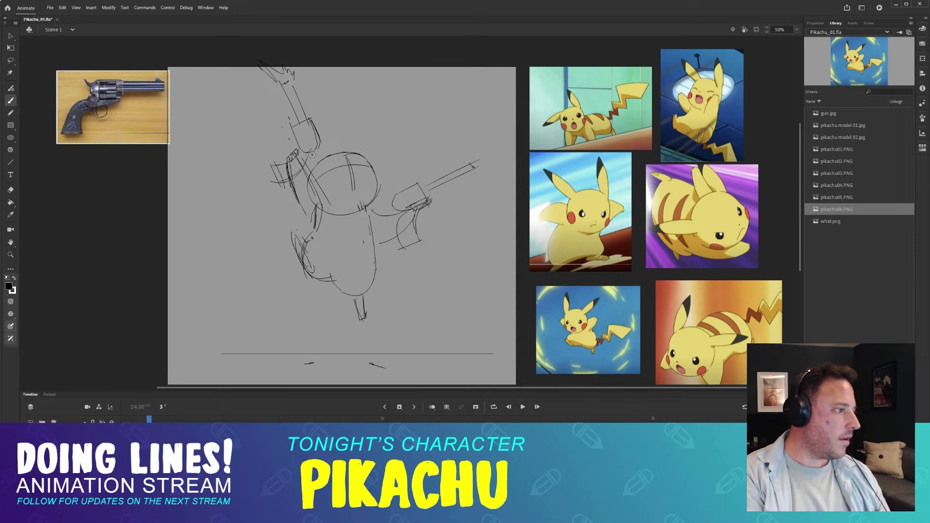
- Erase the upper end of the left arm in frame 4 and check it against frames 3 and 5
key("period")
key("e")
mouse_move(286, 179)
left_mouse_down()
mouse_move(306, 176)
mouse_move(294, 194)
mouse_move(302, 201)
left_mouse_up()
key("ctrl+z")
key("comma")
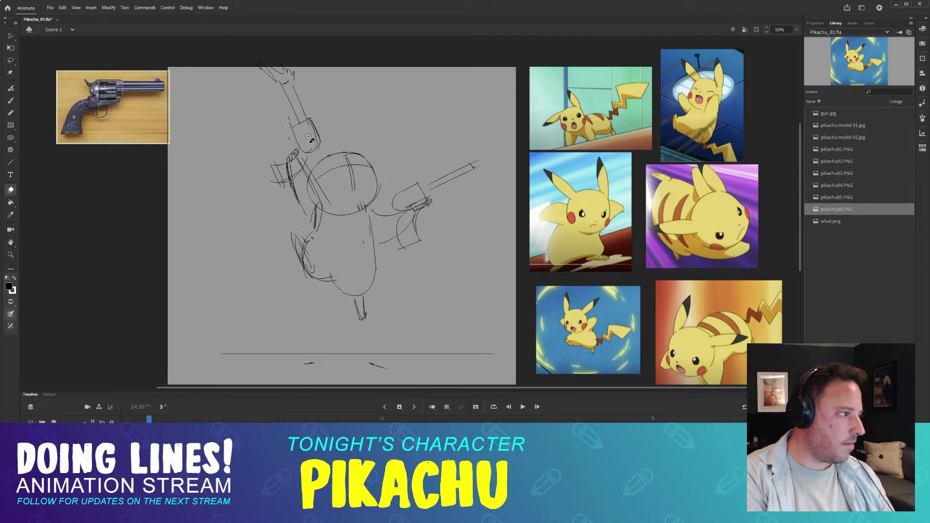
key("period")
key("period")
key("comma")
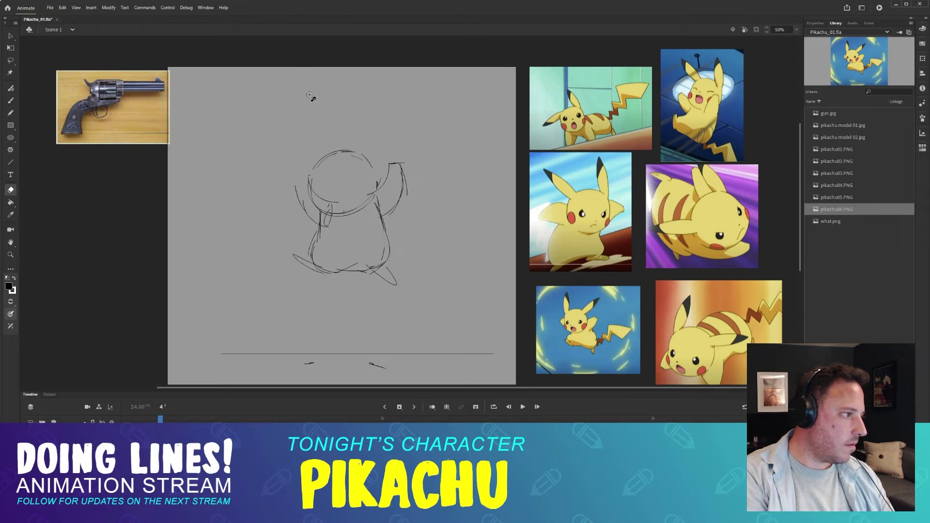
- Sketch the barrel and cylinder of an upright revolver above the head's left side in frame 4
key("b")
mouse_move(310, 95)
left_mouse_down()
mouse_move(309, 158)
mouse_move(323, 145)
mouse_move(309, 110)
left_mouse_up()
left_click_drag(309, 100, 318, 143)
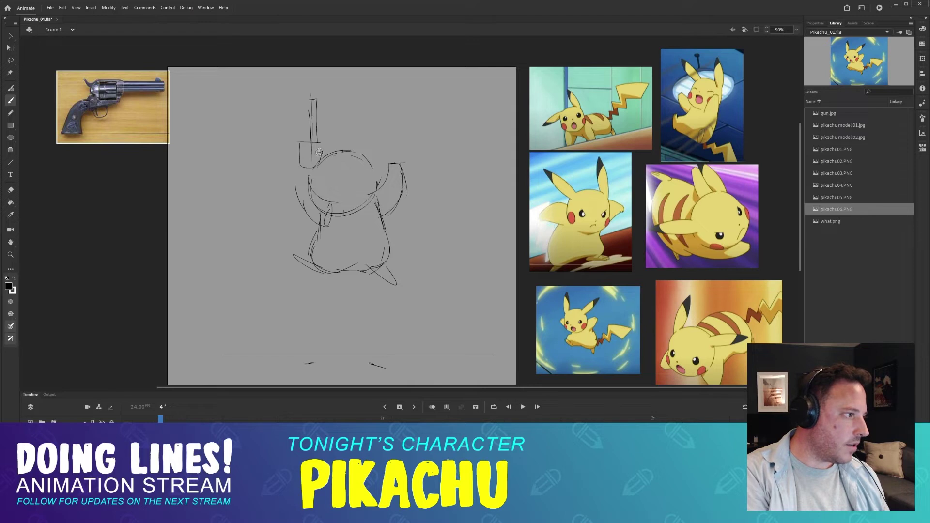
key("period")
key("comma")
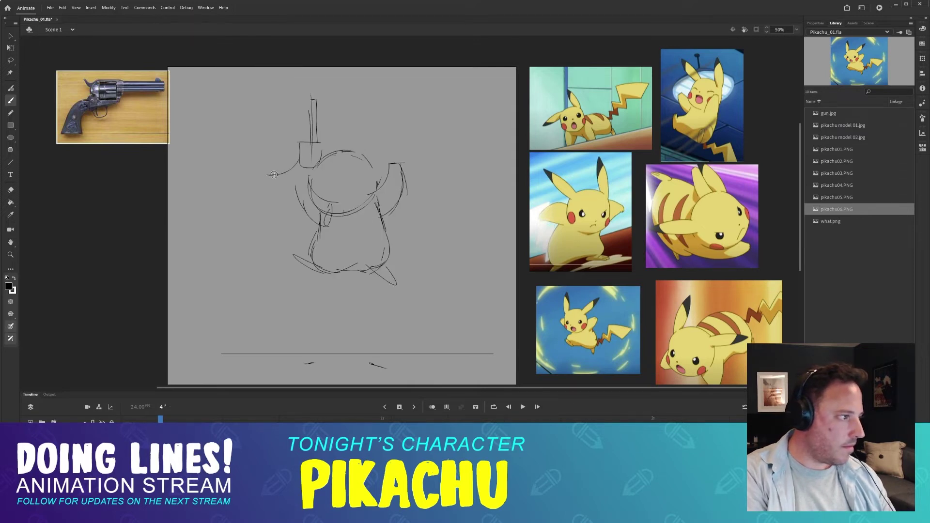
- Sketch the upright revolver's curved grip with a flat butt in frame 4 and check it against the neighbouring frames
mouse_move(273, 175)
left_mouse_down()
mouse_move(306, 165)
mouse_move(275, 188)
left_mouse_up()
mouse_move(271, 174)
left_mouse_down()
mouse_move(270, 192)
mouse_move(286, 190)
left_mouse_up()
key("comma")
key("period")
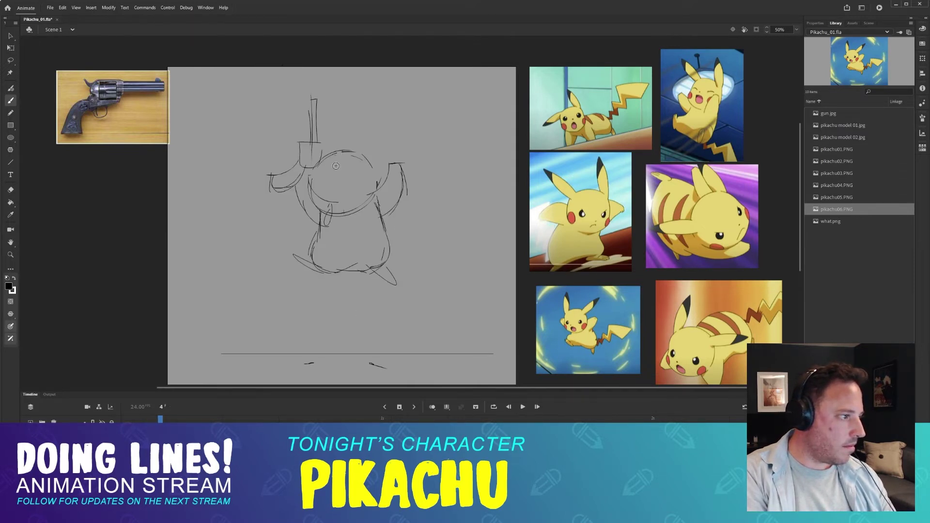
key("period")
key("comma")
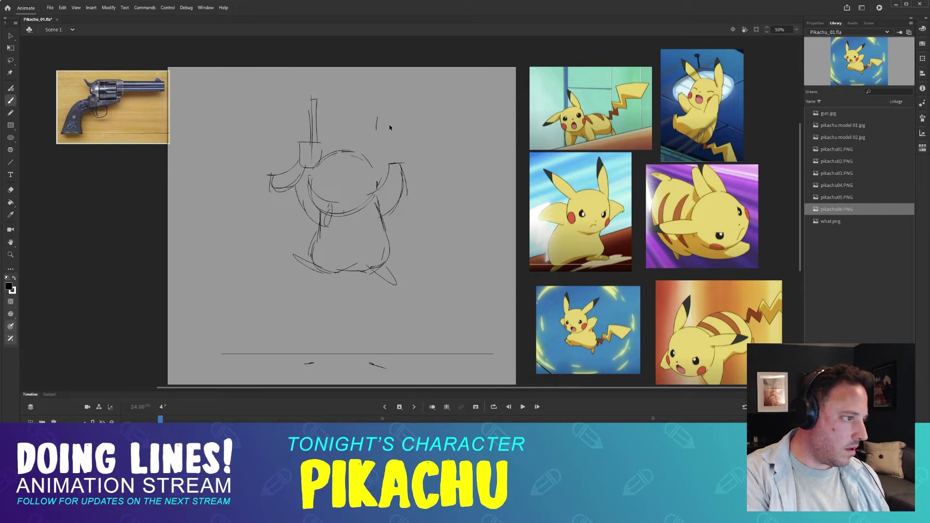
- Flip through frames 3 to 5 to judge where the right-hand revolver belongs in the in-between
key("comma")
key("period")
key("period")
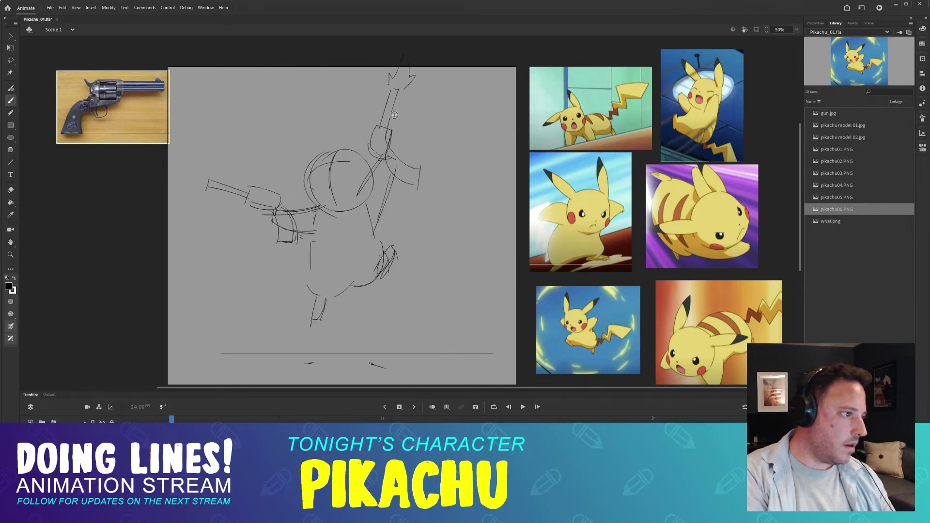
key("comma")
key("period")
key("comma")
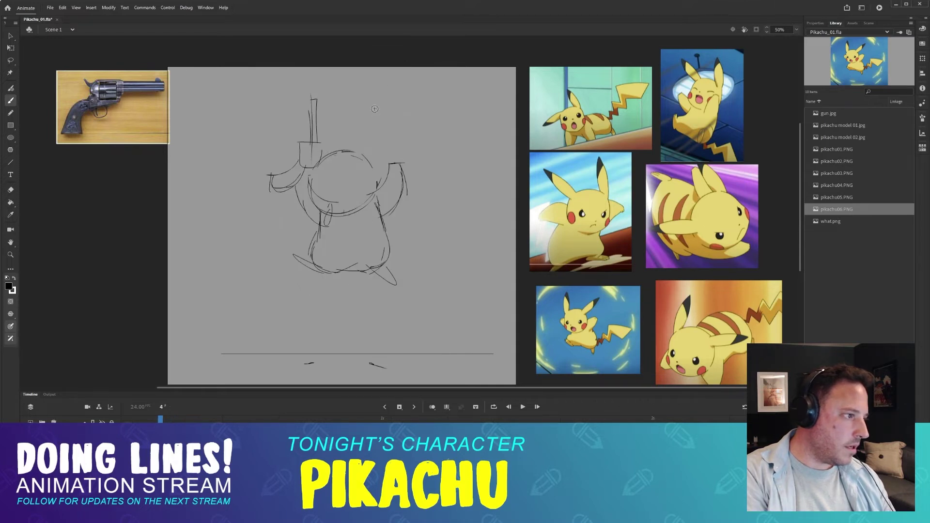
key("period")
key("comma")
key("period")
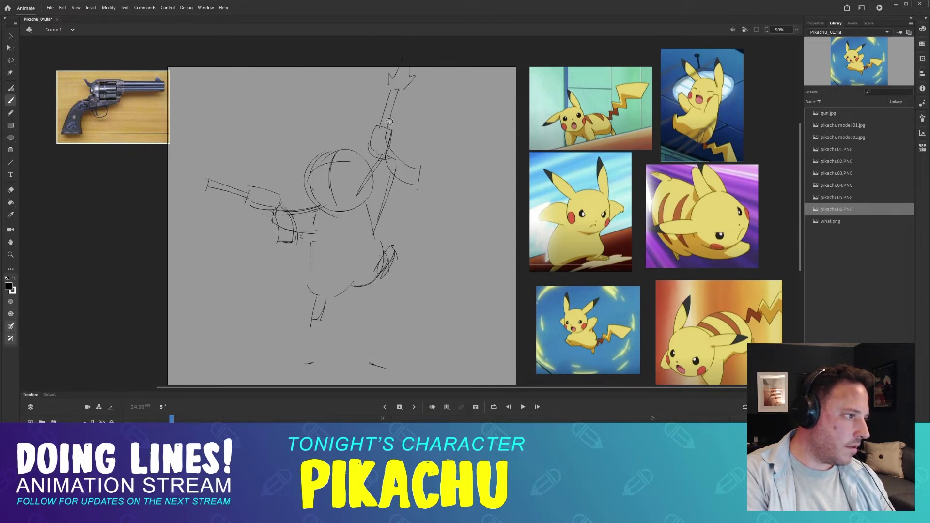
key("comma")
key("period")
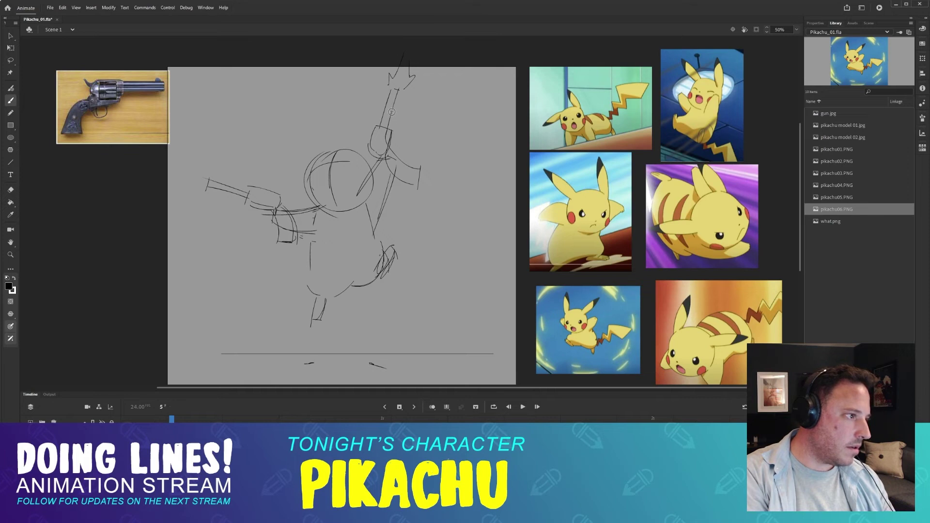
key("comma")
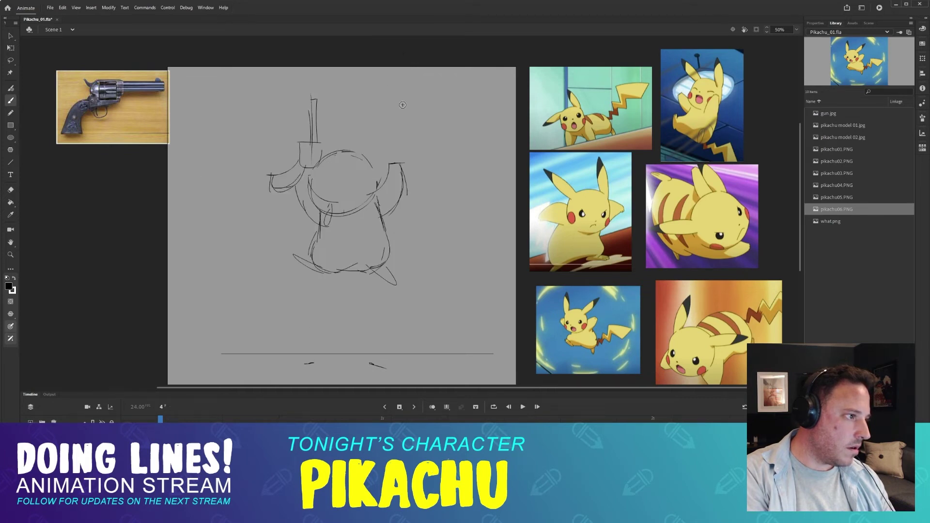
- Sketch a second revolver above the right arm in frame 4, with its barrel tilted up and to the right and a curved grip below
left_click_drag(420, 90, 386, 135)
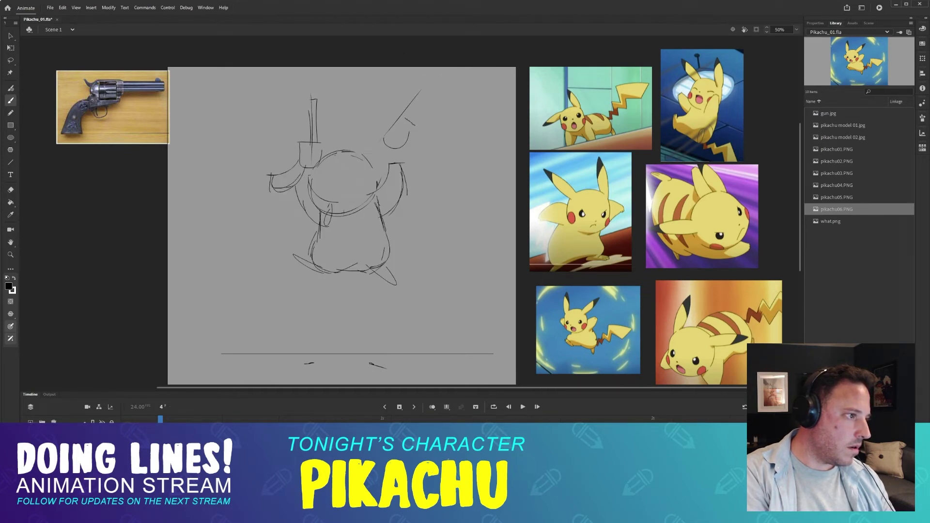
mouse_move(425, 96)
left_mouse_down()
mouse_move(405, 128)
mouse_move(415, 130)
mouse_move(404, 166)
mouse_move(409, 189)
left_mouse_up()
left_click_drag(406, 184, 423, 173)
left_click_drag(409, 139, 418, 174)
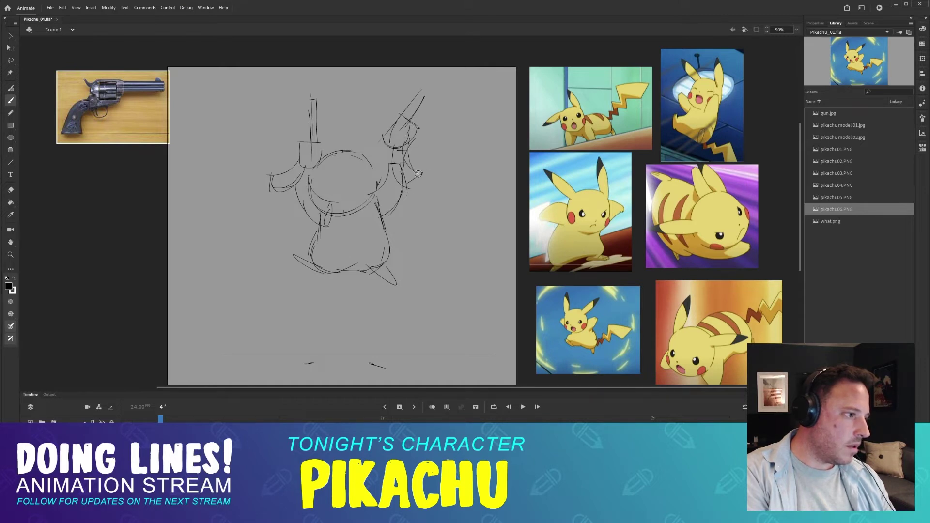
- Step repeatedly through frames 3 to 5 to examine how both revolvers swing through the frame 4 in-between
key("comma")
key("period")
key("period")
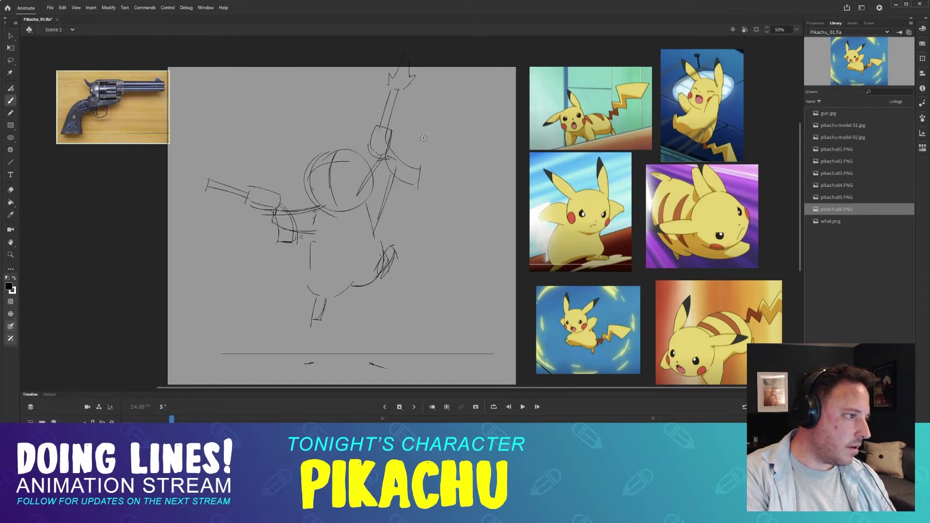
key("comma")
key("comma")
key("period")
key("period")
key("comma")
key("comma")
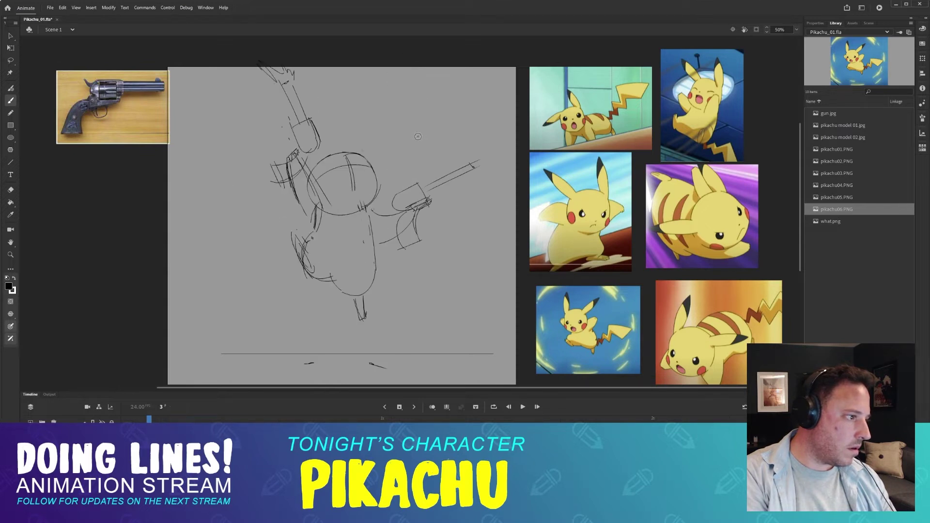
key("period")
key("period")
key("comma")
key("comma")
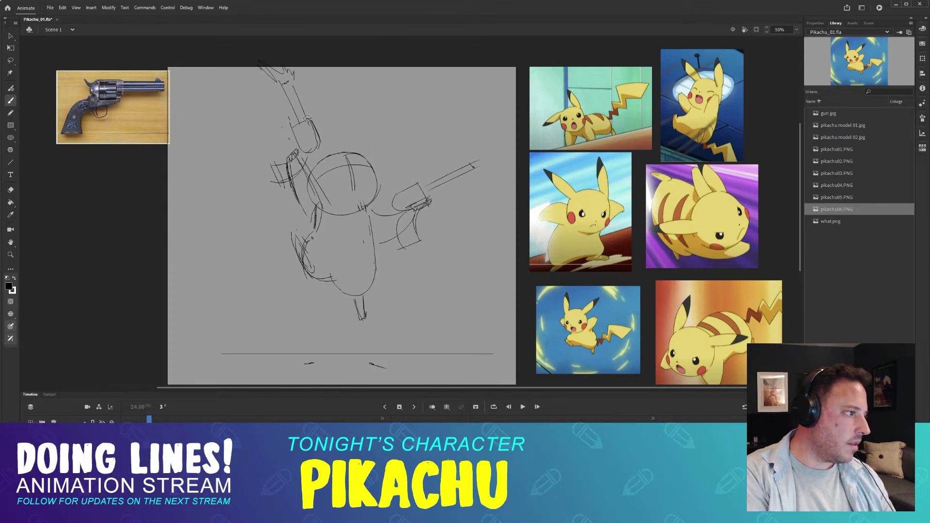
key("period")
key("comma")
key("period")
key("period")
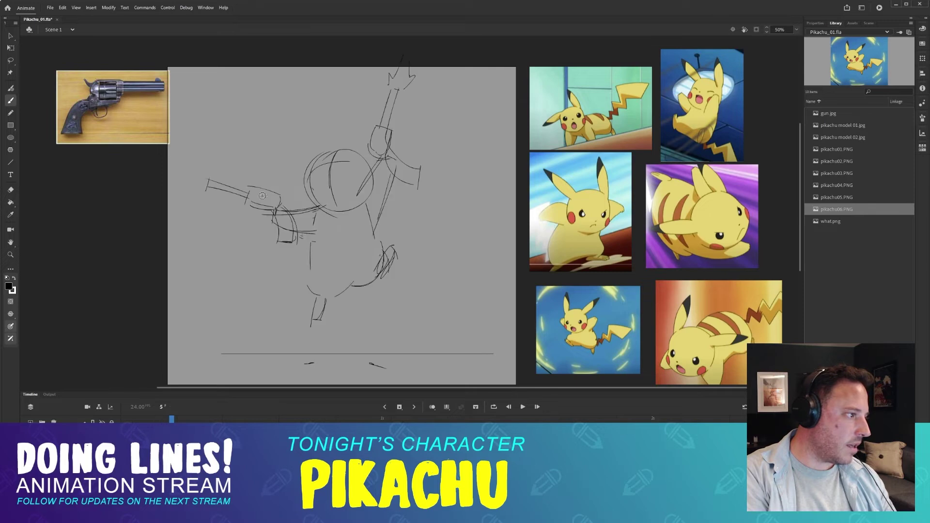
key("period")
key("comma")
key("comma")
key("comma")
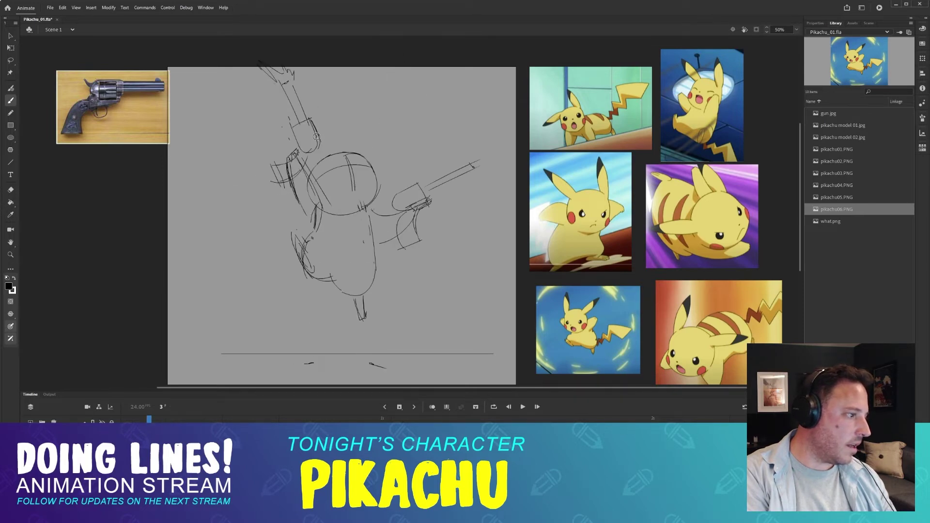
key("period")
key("period")
key("comma")
key("comma")
key("period")
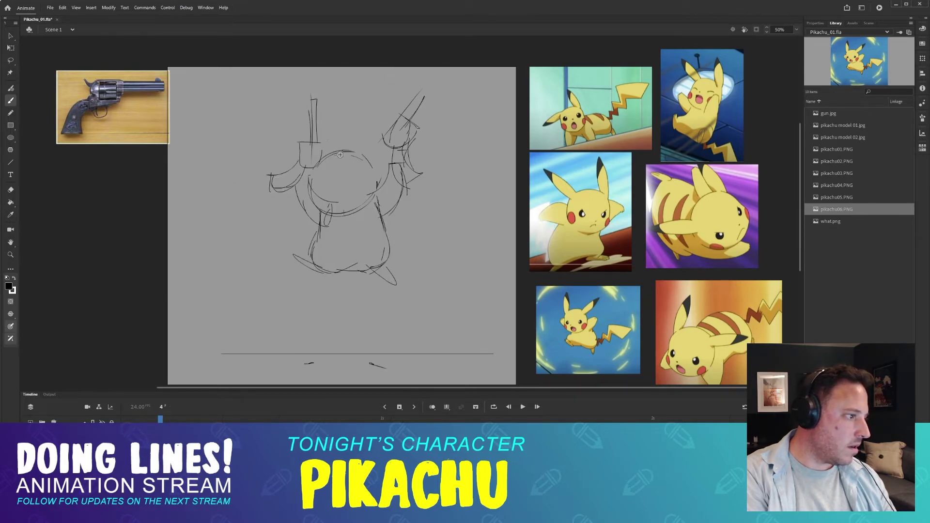
- Compare the head's position and facial guidelines in frames 3 and 5 with the head in frame 4
key("comma")
key("period")
key("comma")
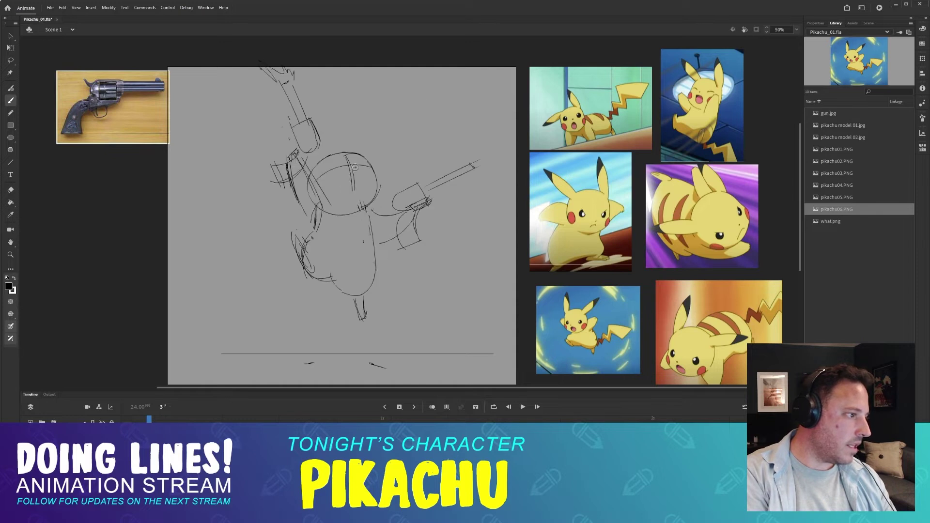
key("period")
key("comma")
key("period")
key("period")
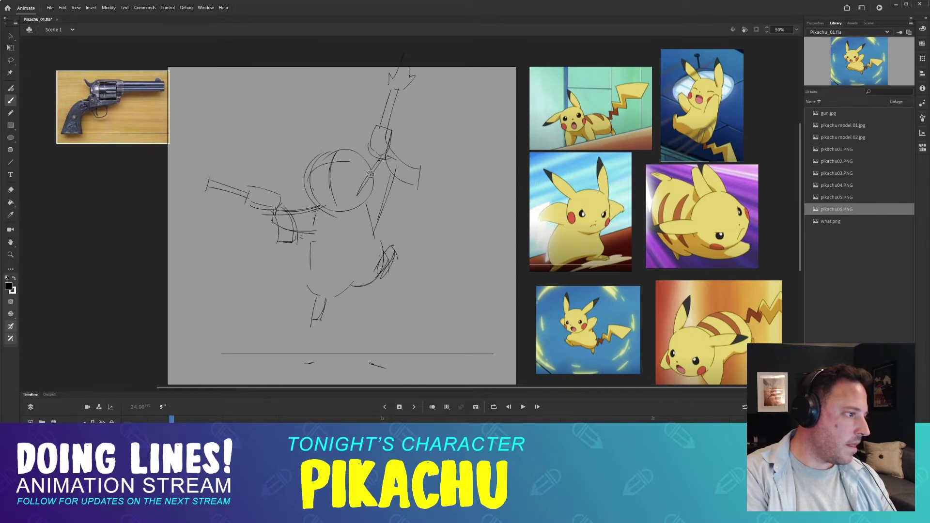
key("comma")
key("comma")
key("comma")
key("period")
key("period")
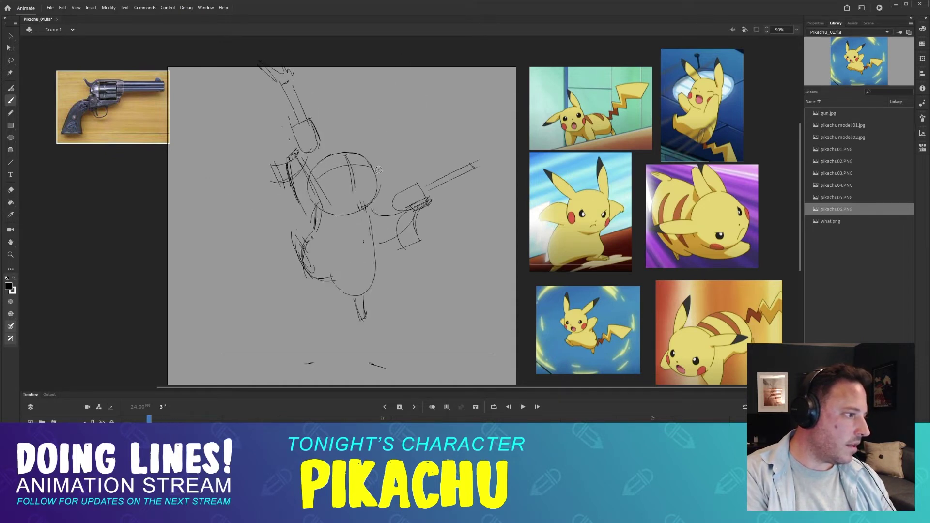
- Add a vertical centre line and a curved horizontal guideline to the head in frame 4
key("period")
key("comma")
key("comma")
key("comma")
key("period")
key("period")
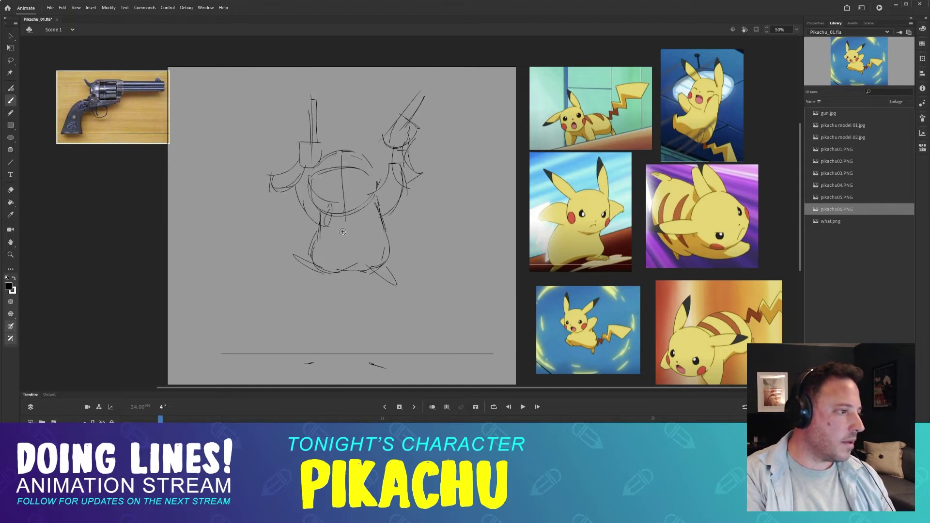
key("period")
key("comma")
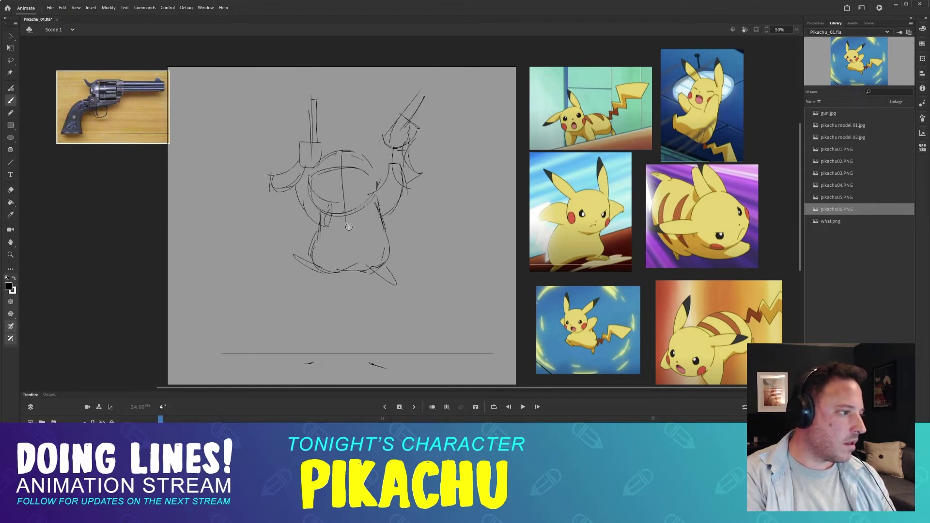
key("comma")
key("period")
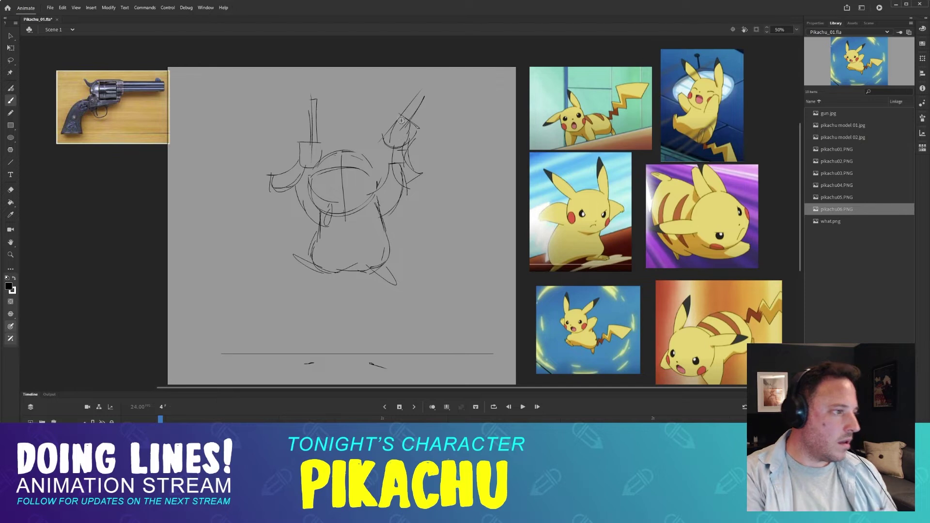
- Lasso and delete the right revolver together with the upper part of the right arm in frame 4
key("e")
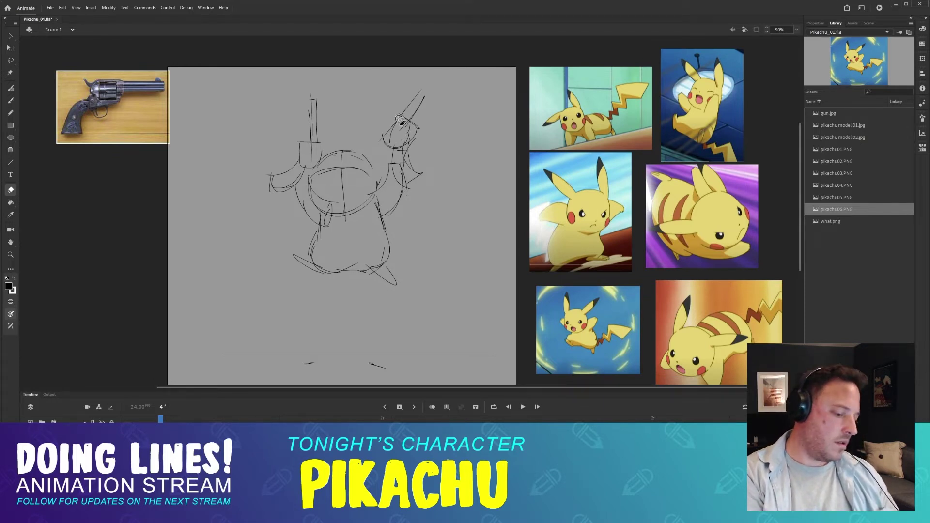
key("l")
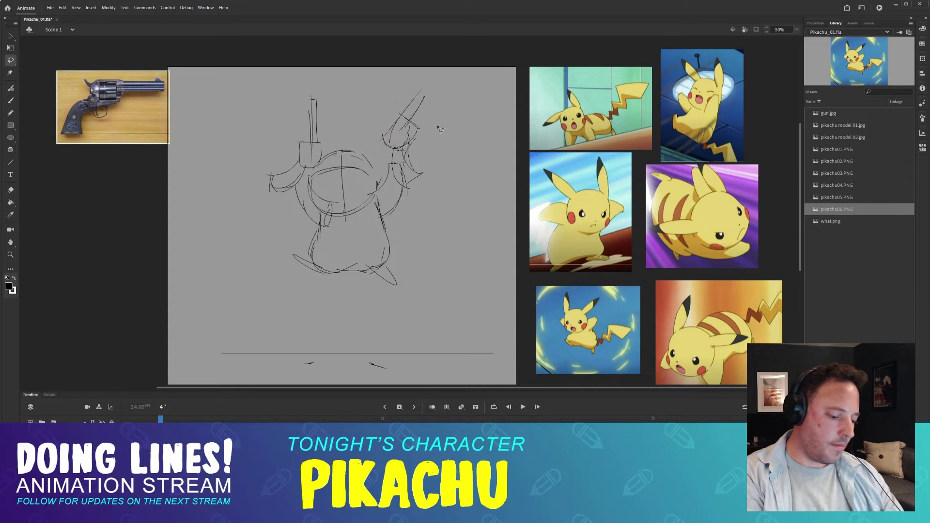
key("Delete")
- Redraw the right revolver's barrel and cylinder in frame 4 at a shallow upward angle pointing right, using frame 3 as reference
key("b")
key("comma")
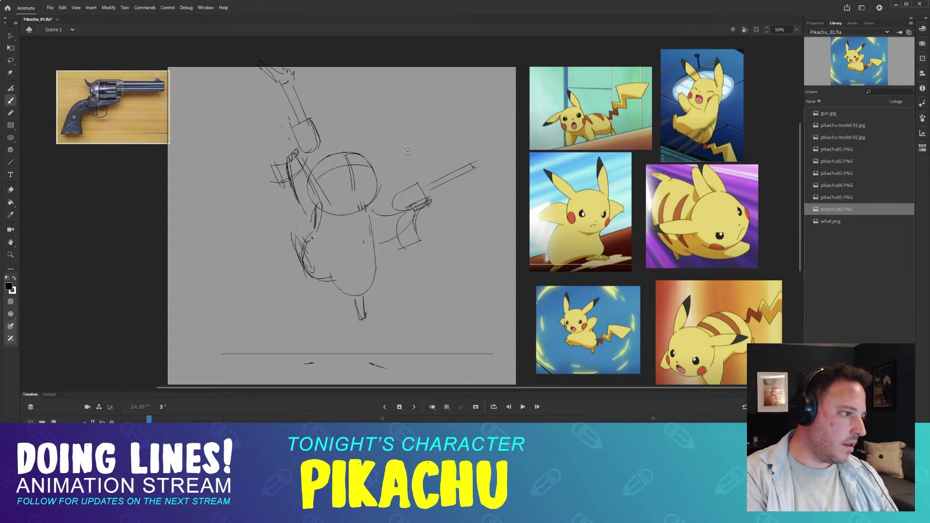
key("period")
key("comma")
key("period")
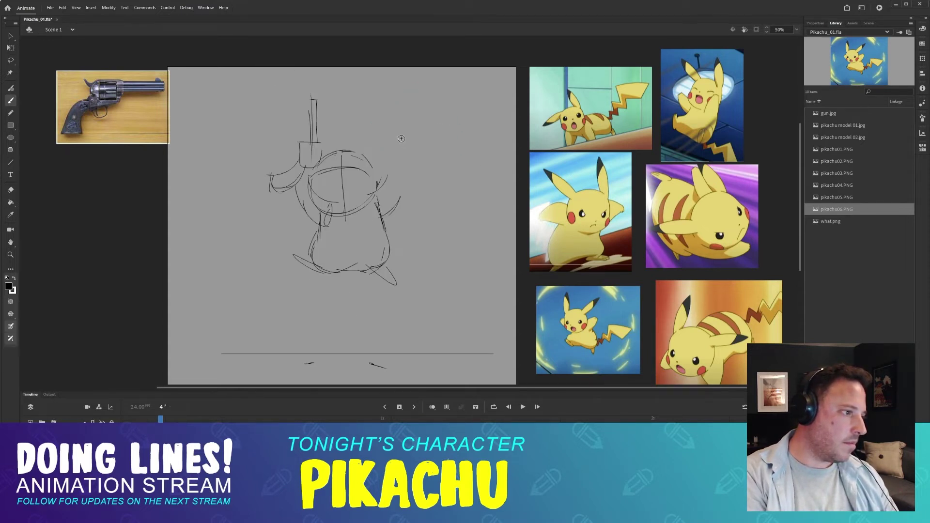
mouse_move(390, 141)
left_mouse_down()
mouse_move(451, 121)
mouse_move(388, 142)
mouse_move(404, 163)
mouse_move(458, 135)
left_mouse_up()
key("comma")
key("period")
key("comma")
key("period")
key("ctrl+z")
key("comma")
key("period")
key("comma")
key("period")
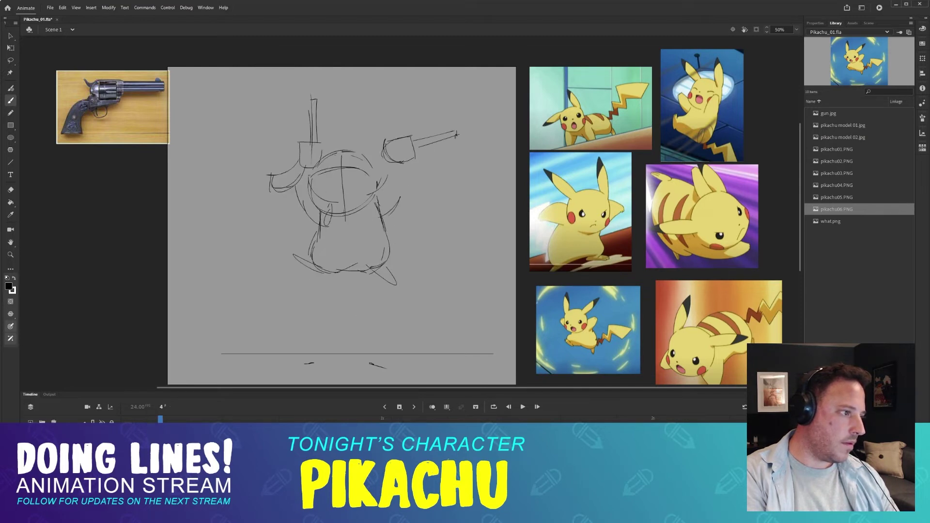
- Reinforce the rounded rear of the right revolver's cylinder and sketch its curved grip down to the arm in frame 4
left_click_drag(385, 146, 393, 159)
key("comma")
key("period")
key("comma")
key("period")
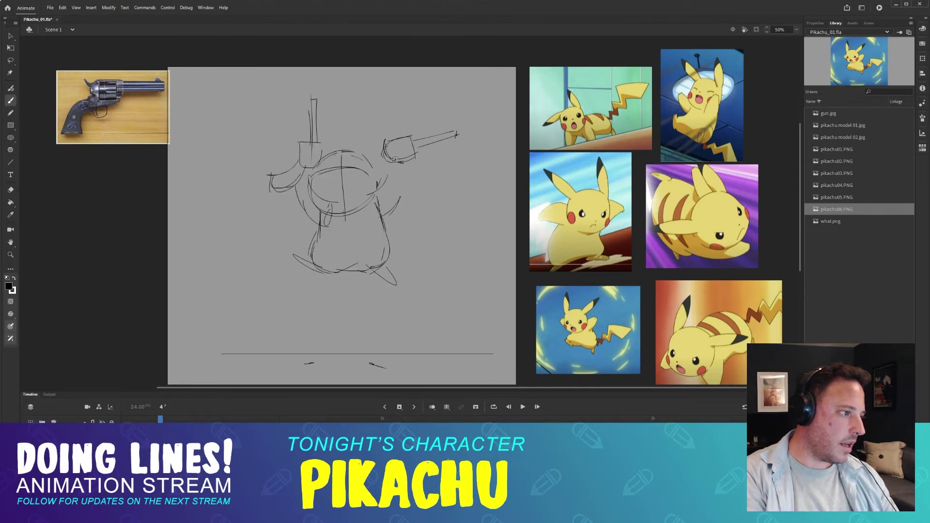
left_click_drag(391, 162, 395, 200)
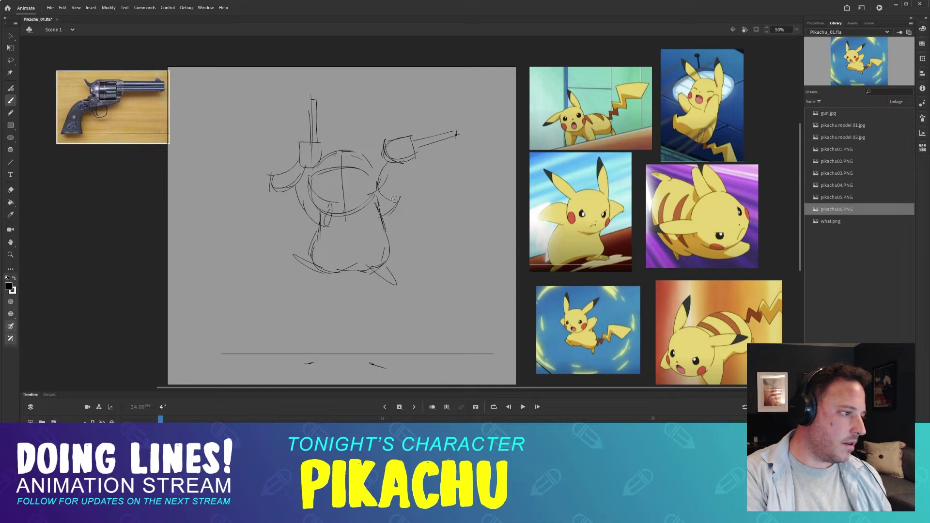
left_click_drag(386, 165, 380, 197)
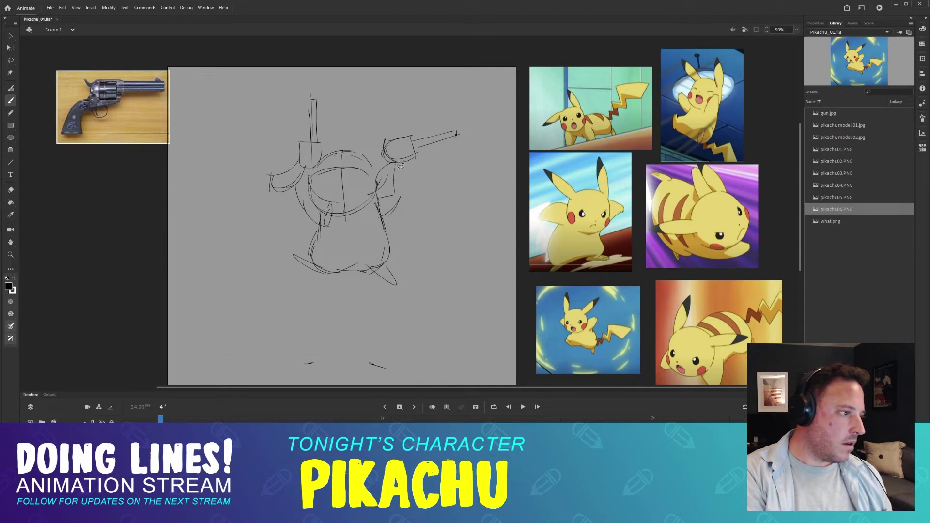
left_click_drag(404, 162, 391, 192)
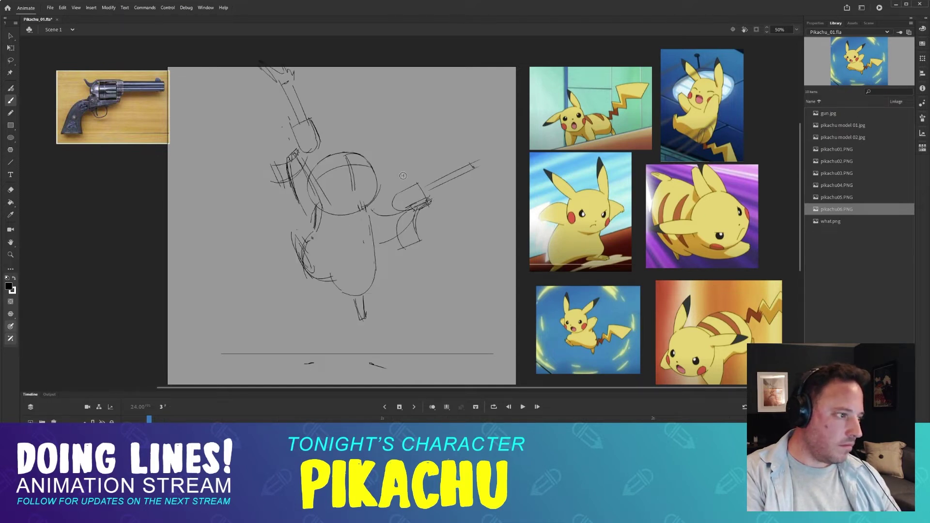
- Step through frames 3 to 5 to check the redrawn right revolver's movement through the in-between
key(".")
key(".")
key("comma")
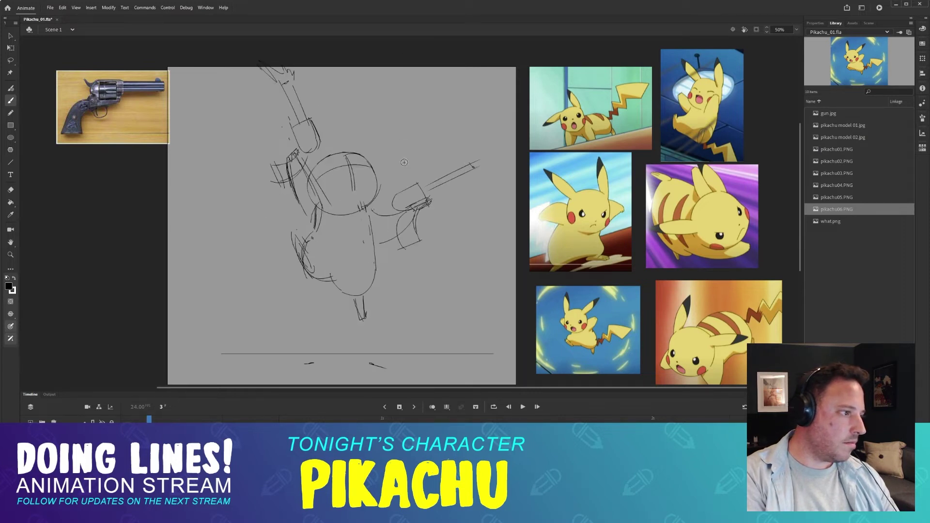
key("period")
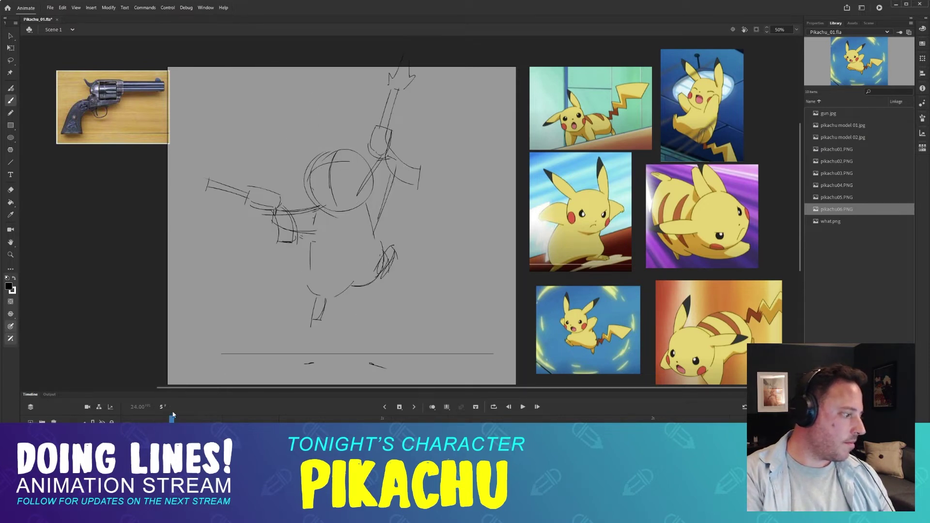
mouse_move(172, 419)
left_mouse_down()
mouse_move(138, 420)
mouse_move(207, 421)
mouse_move(132, 419)
mouse_move(184, 420)
mouse_move(149, 420)
mouse_move(171, 420)
left_mouse_up()
key("period")
key("period")
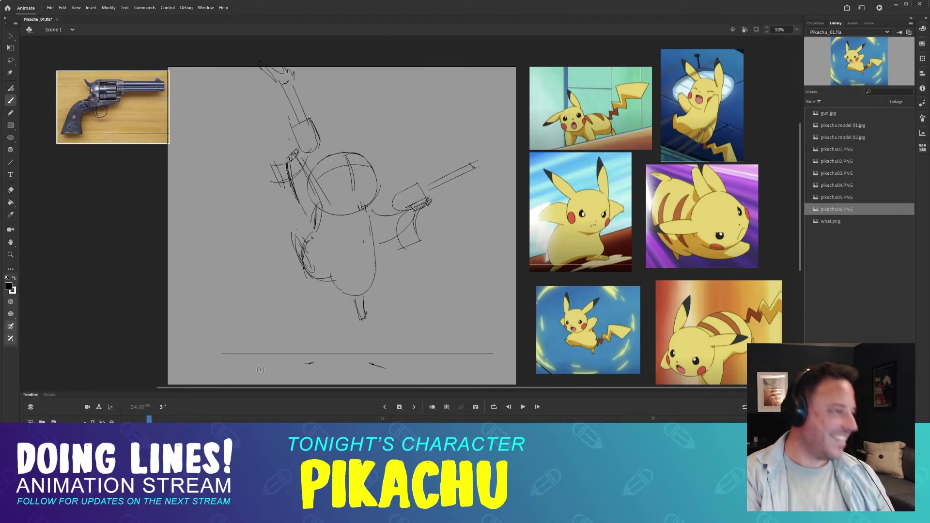
- Flip through frames 3 to 5 to examine how the arms and revolvers move into the next pose
key(".")
key(".")
key(".")
key(".")
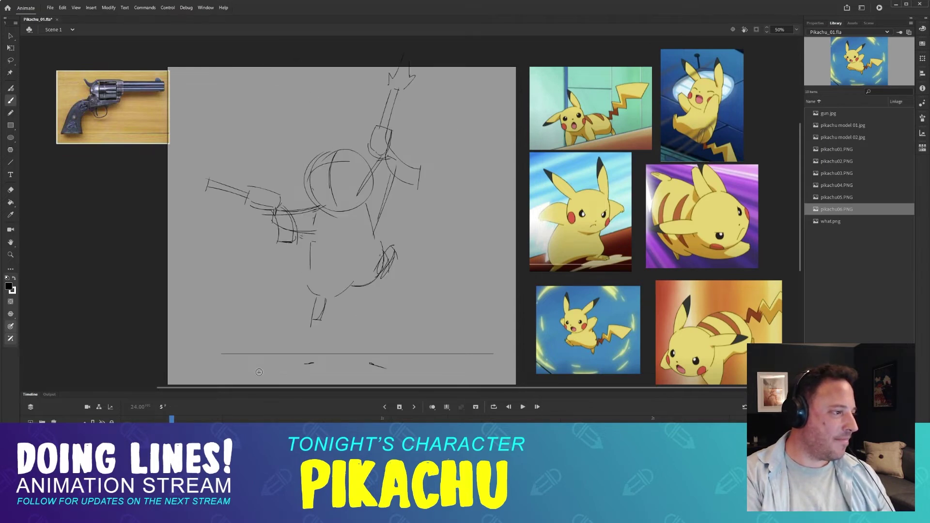
key(".")
key(".")
key(".")
key(".")
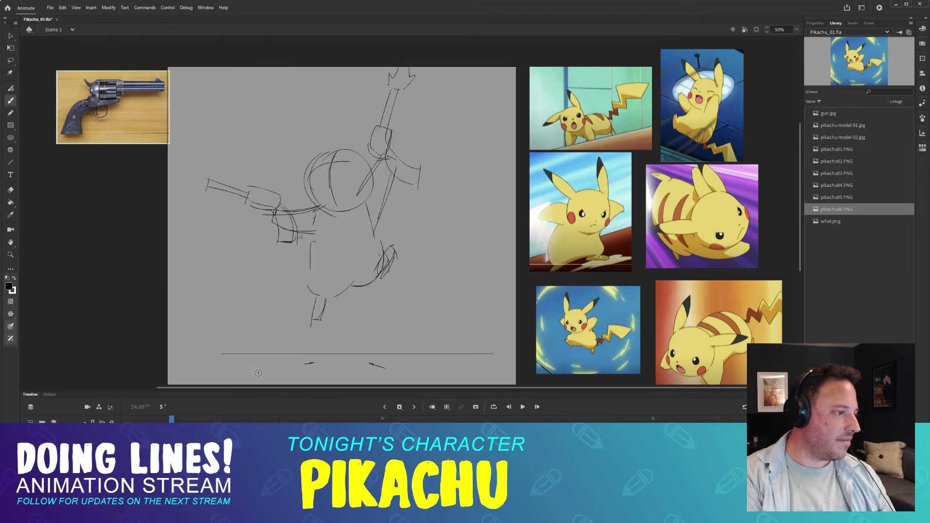
key("comma")
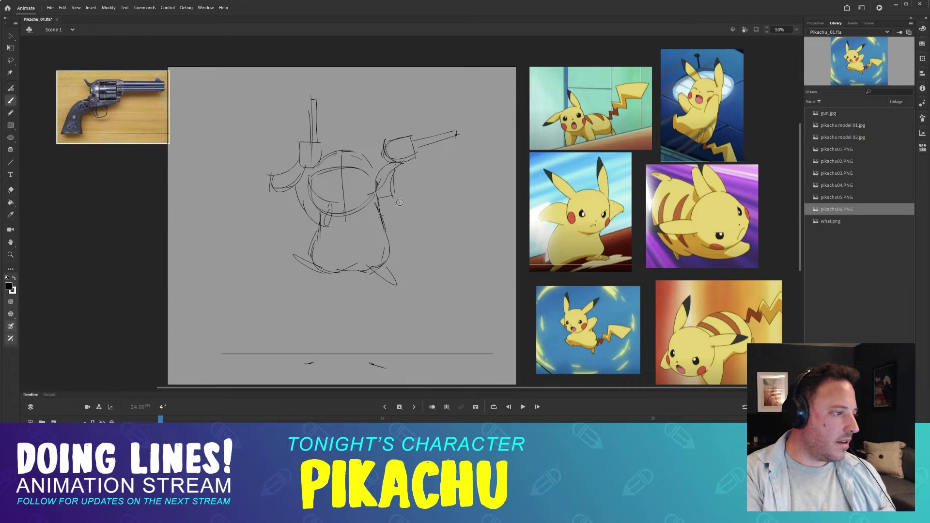
key("period")
key("comma")
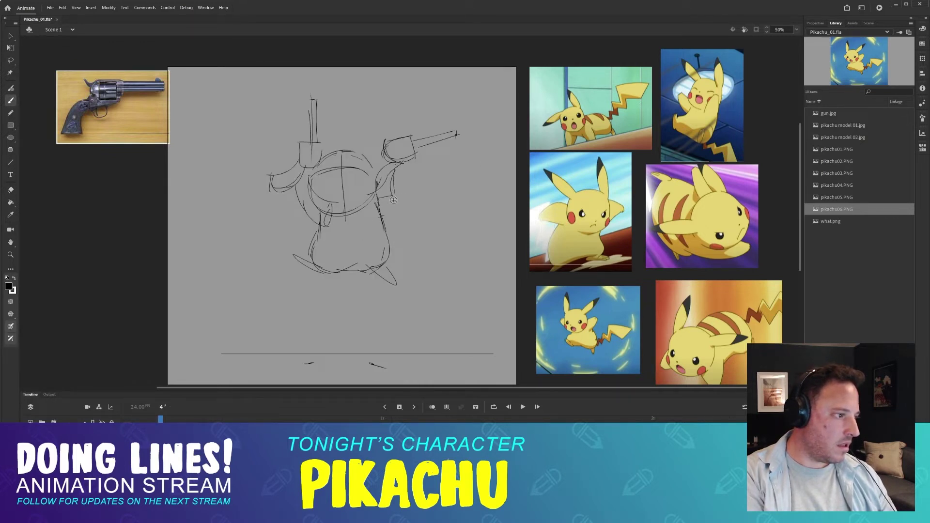
- Sketch the curved right arm from the revolver to the body and a short left arm stroke below the head in frame 4
key("comma")
key("period")
mouse_move(403, 163)
left_mouse_down()
mouse_move(378, 217)
mouse_move(407, 163)
mouse_move(395, 190)
mouse_move(380, 212)
left_mouse_up()
key("ctrl+z")
key("ctrl+z")
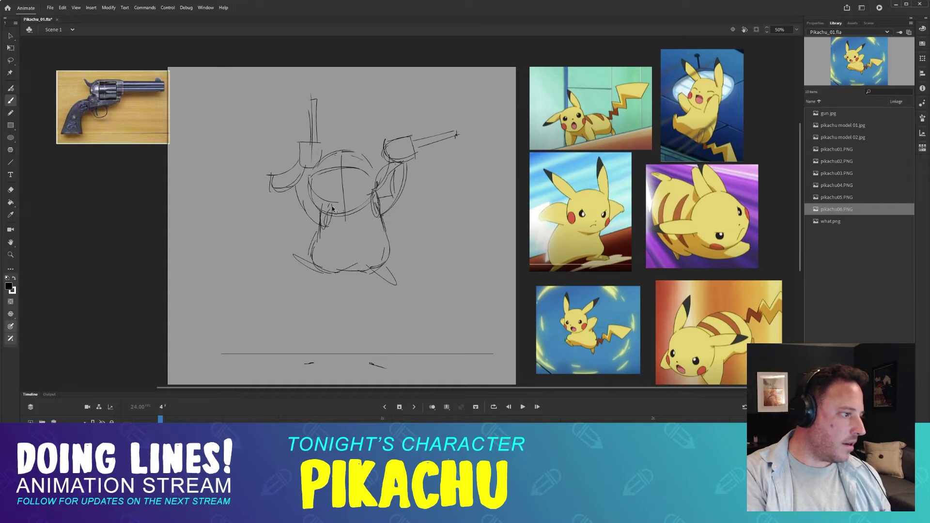
key("ctrl+z")
left_click_drag(323, 201, 320, 221)
- Step back and forth through frames 3 to 5 to check the new arm lines in motion
key("period")
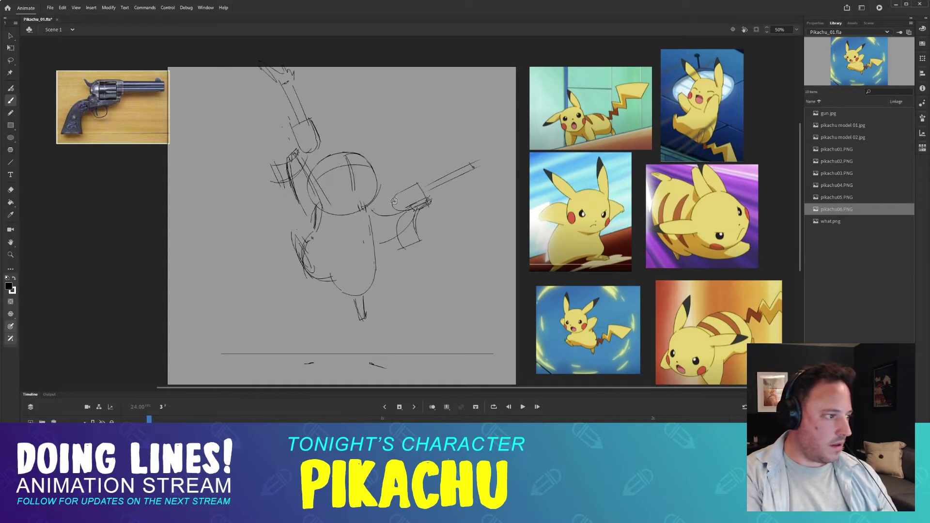
key("comma")
key("period")
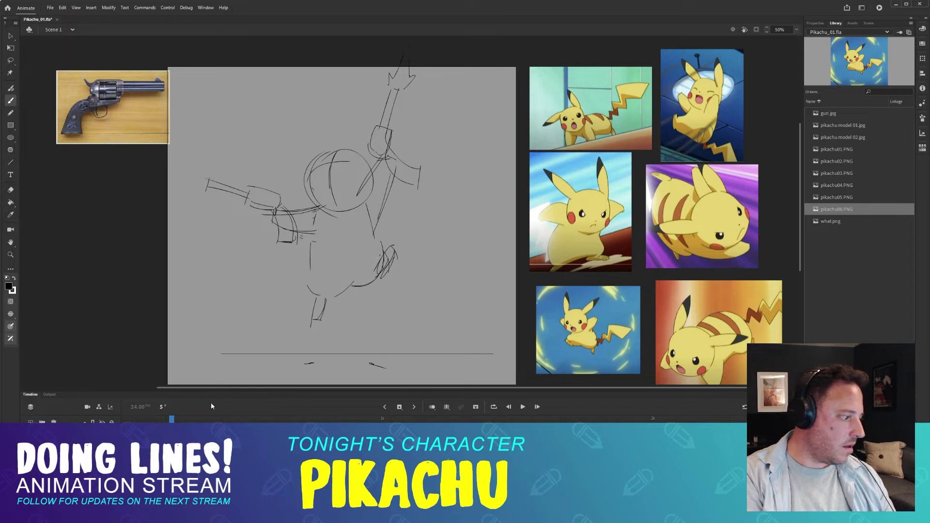
key("comma")
key("period")
key("comma")
key("period")
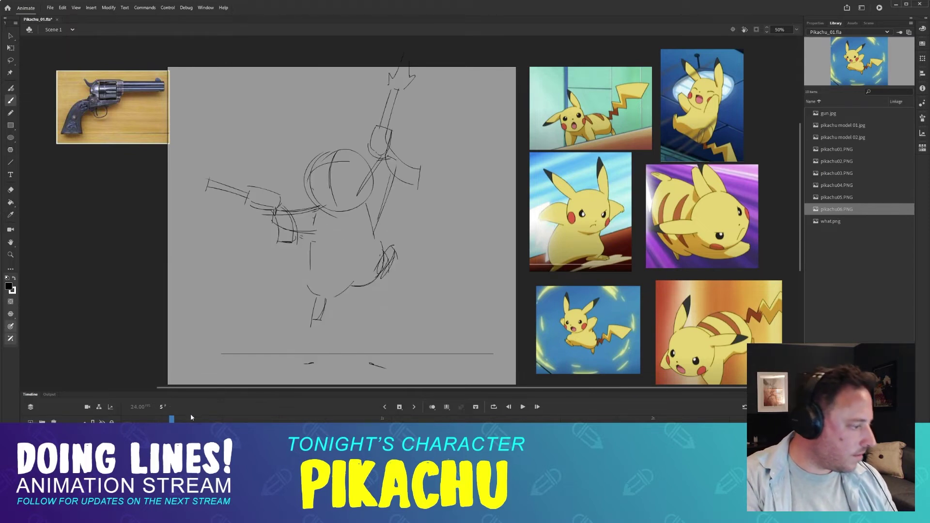
key("comma")
key("period")
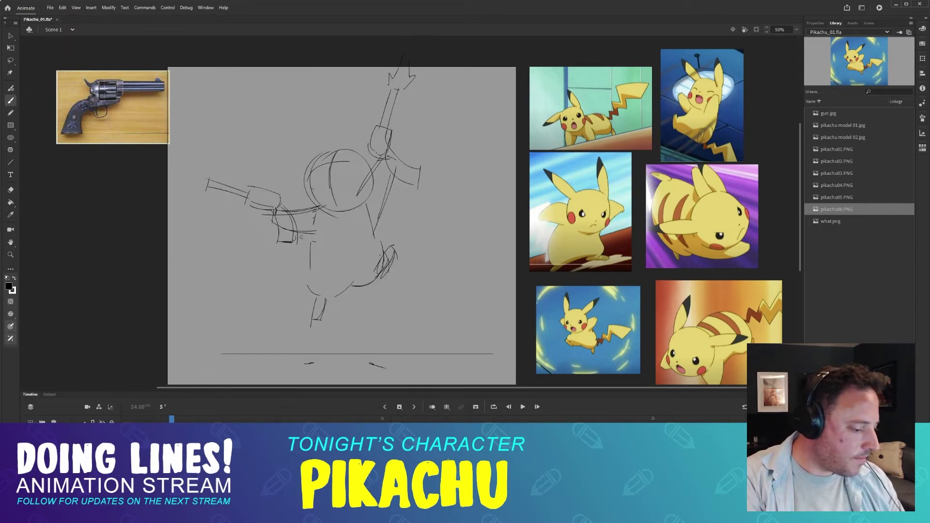
- Insert a blank keyframe at frame 6 and compare it with frame 5
key("period")
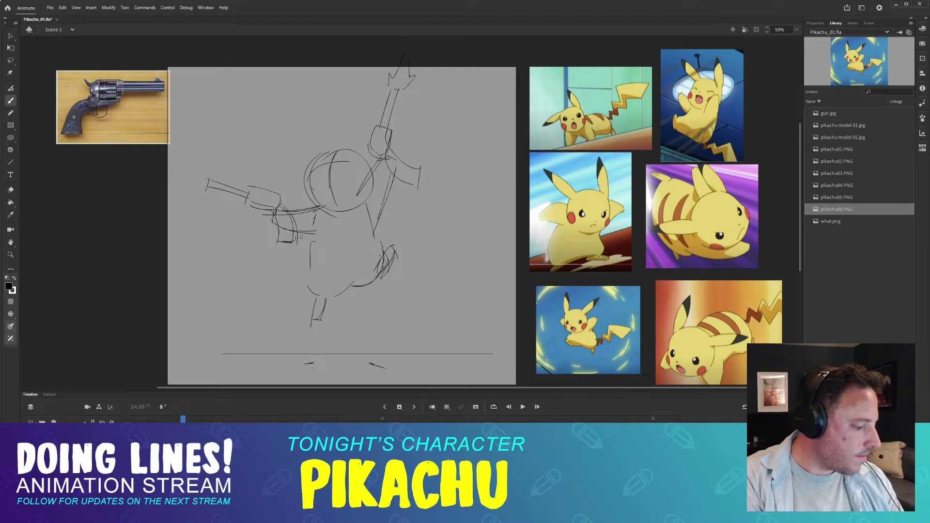
key("F7")
key("comma")
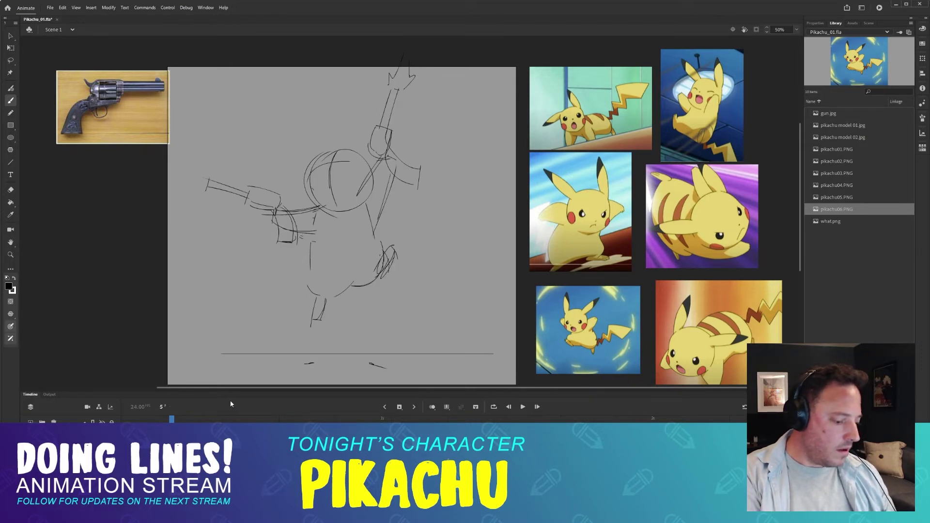
key("period")
key("comma")
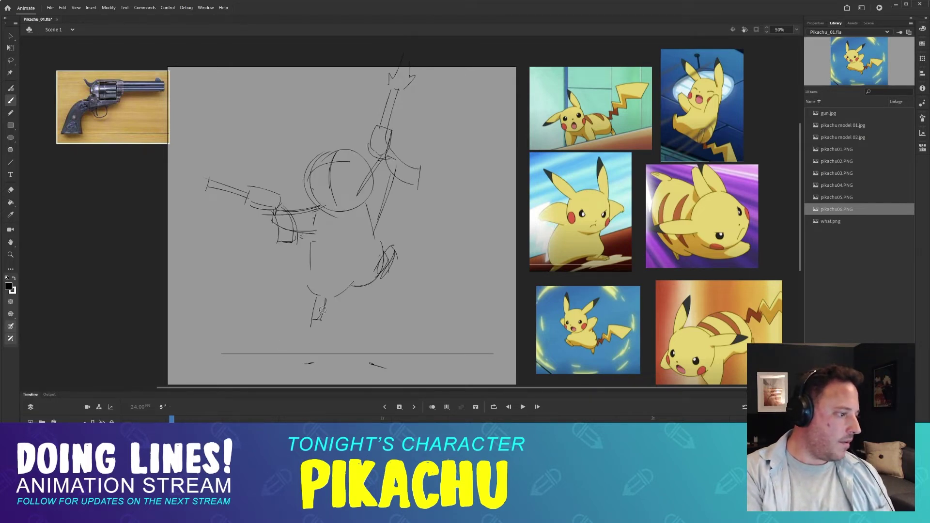
key("period")
key("comma")
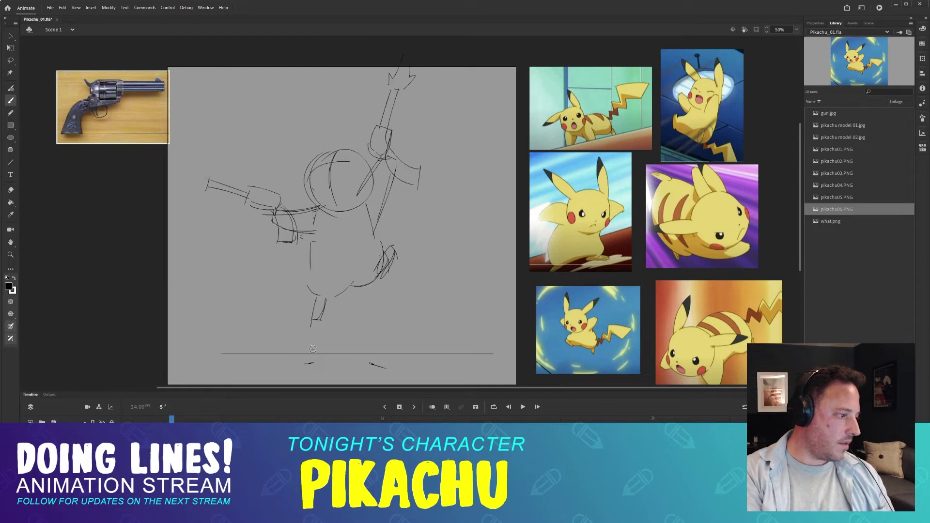
- Sketch the left foot with a slanted stroke at its ground mark in frame 6
key("period")
key("period")
key("comma")
left_click_drag(309, 350, 296, 369)
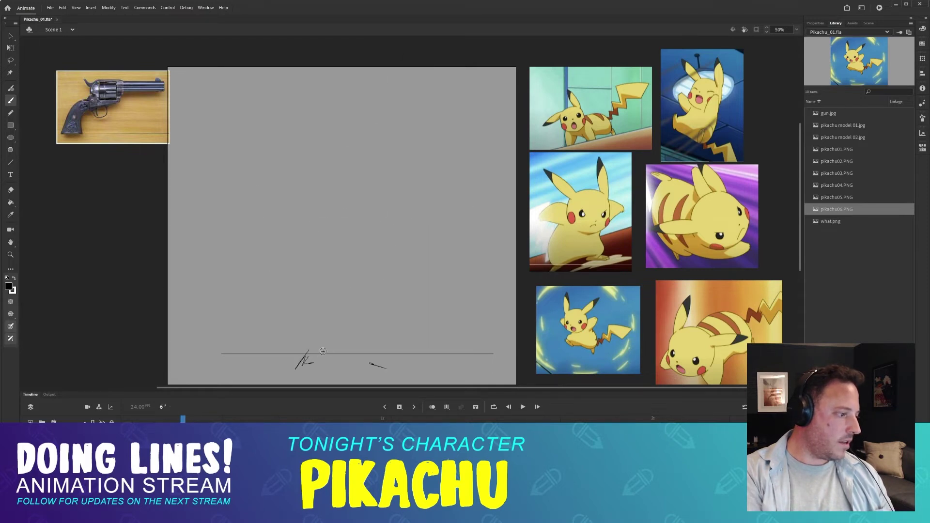
key("period")
key("comma")
- Sketch both sides of the right foot at its ground mark in frame 6 and reinforce the left foot's toe
left_click_drag(378, 346, 373, 364)
key("period")
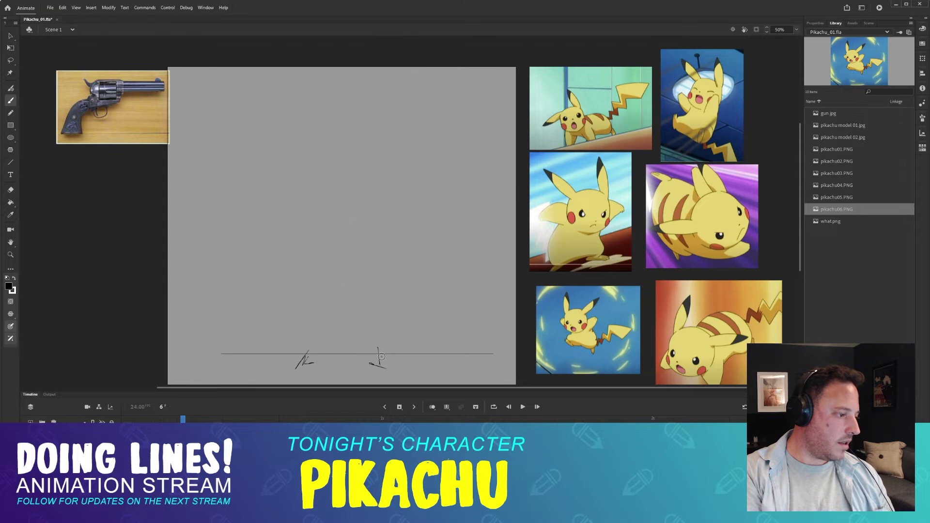
key("comma")
key("period")
key("period")
key("comma")
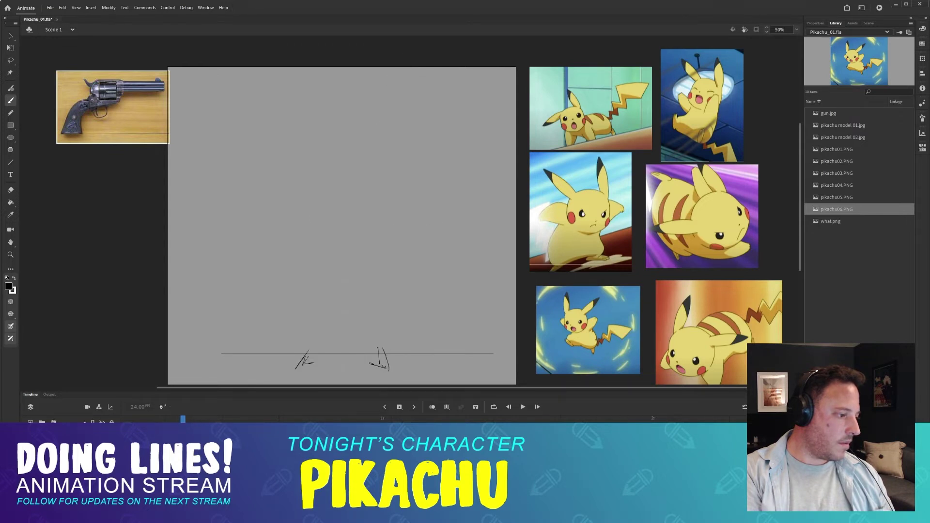
key("comma")
key("period")
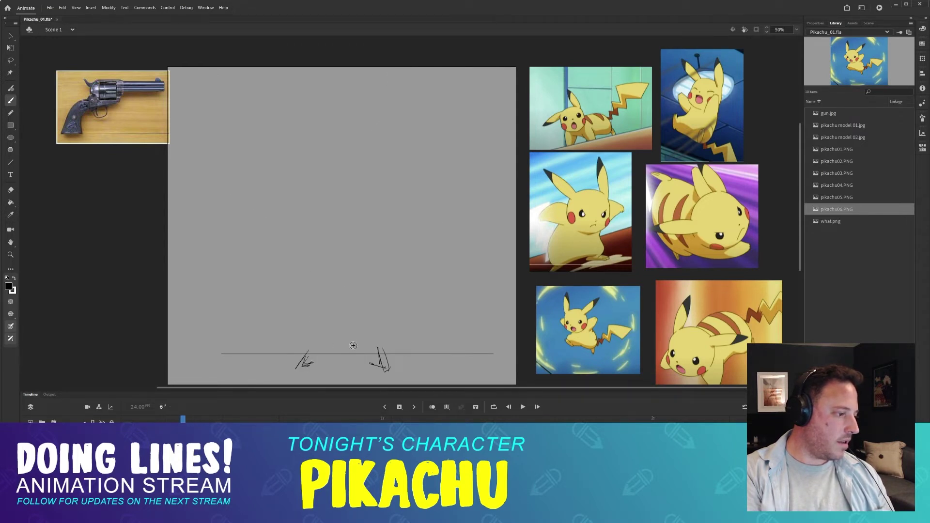
- Flip between frames 5, 6 and 7 to compare the foot placement and body height of the landing
key("period")
key("comma")
key("period")
key("comma")
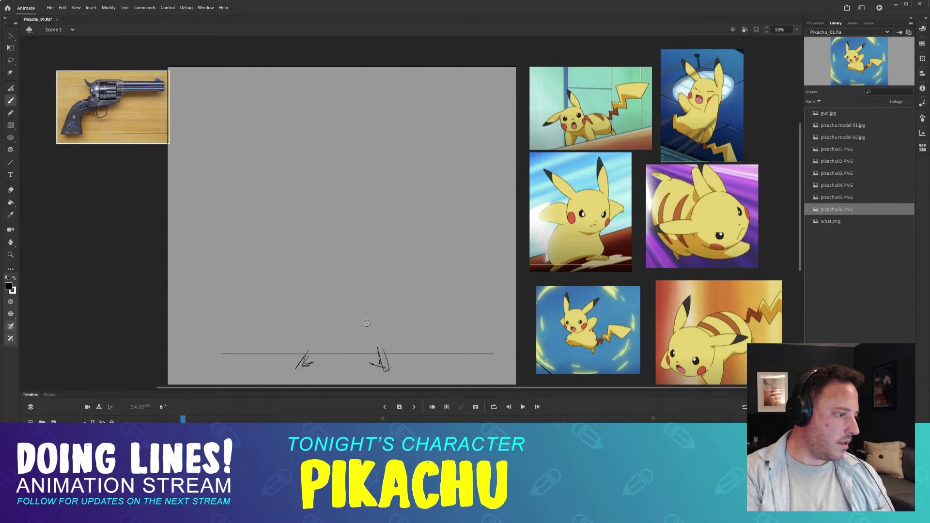
key("period")
key("comma")
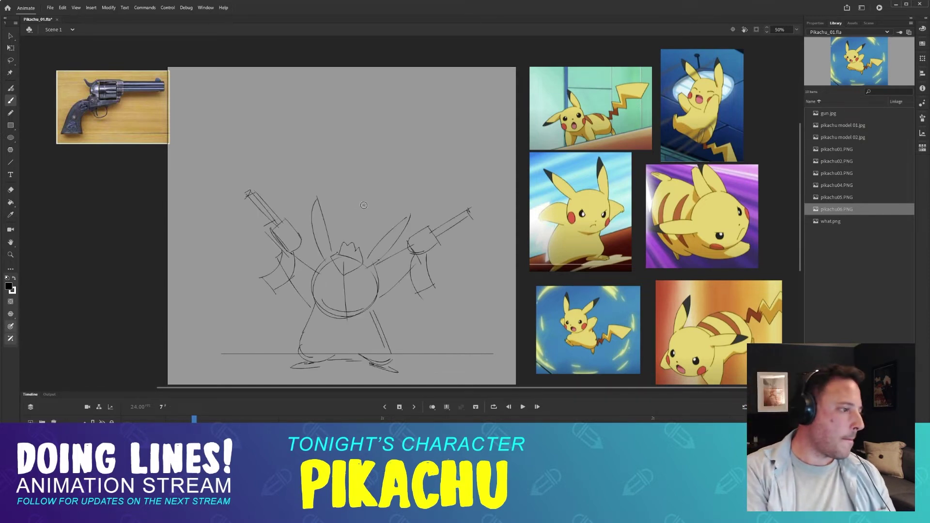
key("period")
key("comma")
key("period")
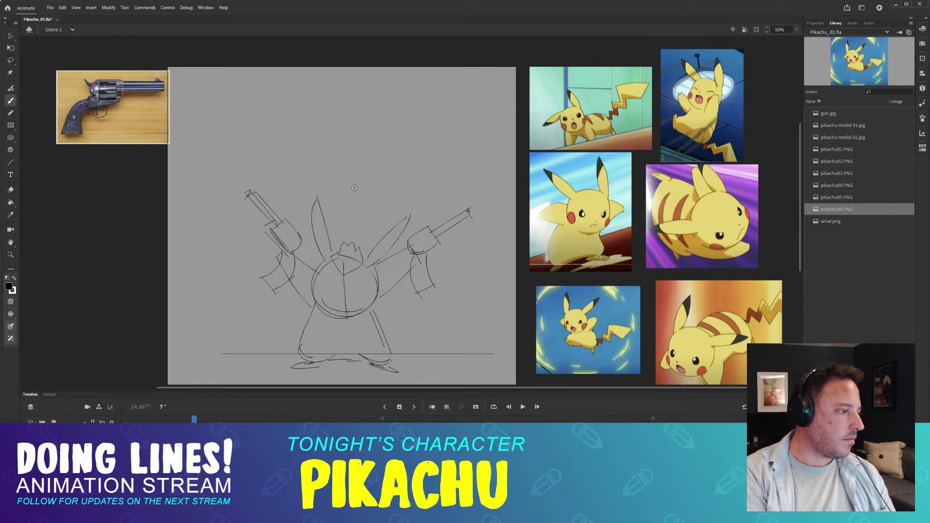
key("comma")
key("comma")
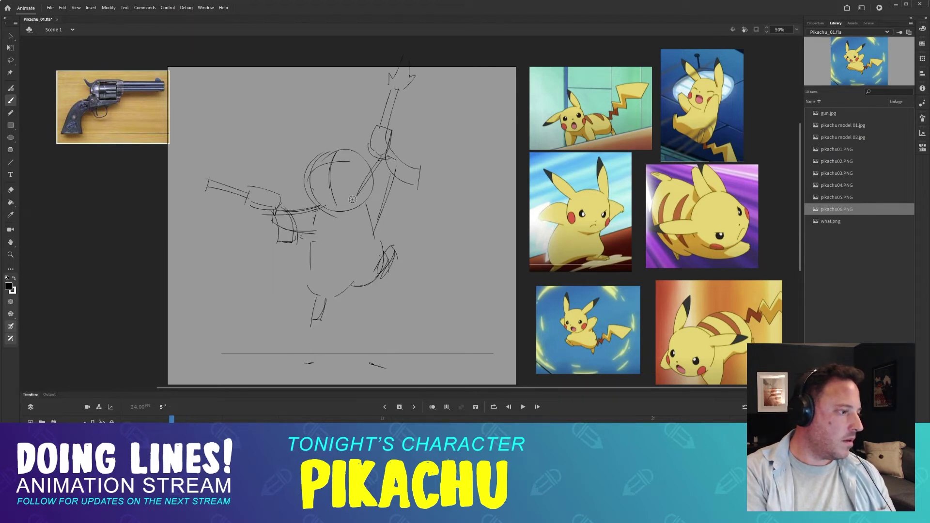
key("period")
key("period")
key("comma")
key("comma")
- Try straight side lines for the body above the feet in frame 6 and erase them
key("period")
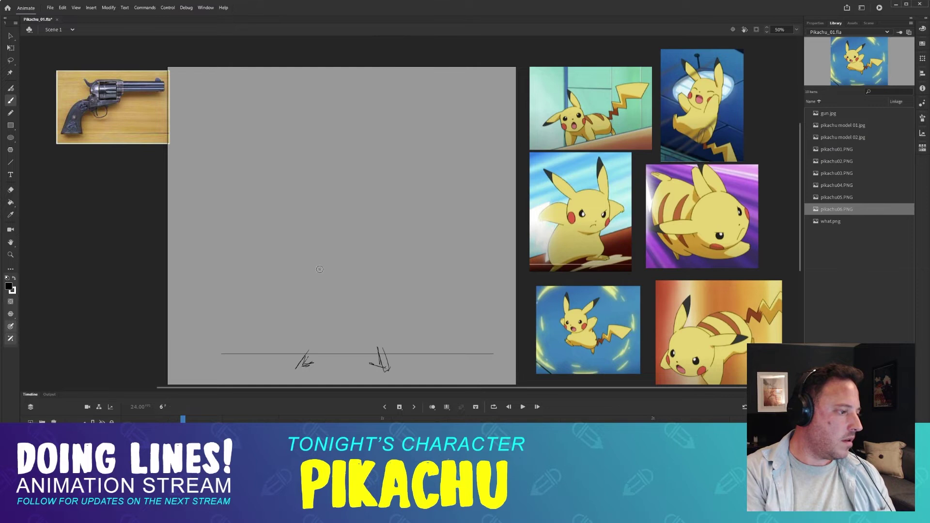
left_click_drag(317, 265, 314, 317)
left_click_drag(373, 287, 376, 333)
key("comma")
key("period")
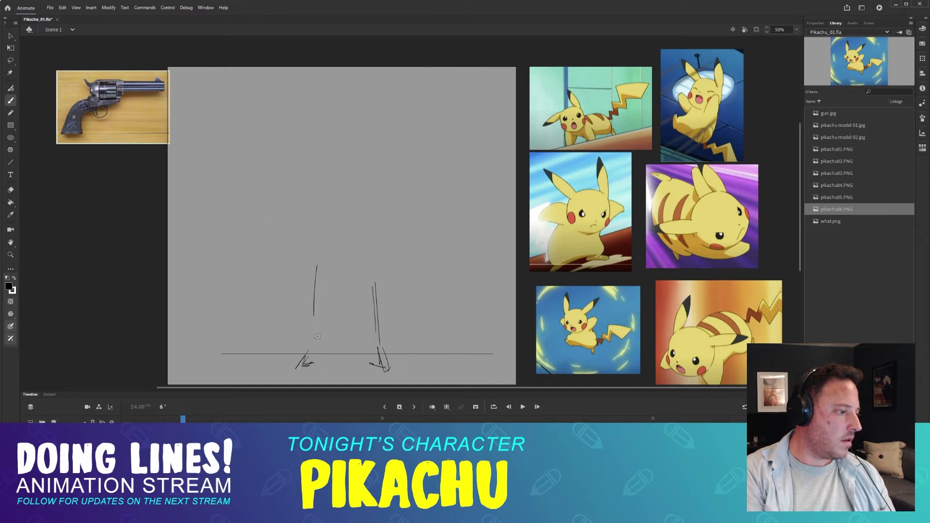
key("e")
left_click_drag(317, 266, 314, 323)
left_click_drag(373, 288, 375, 327)
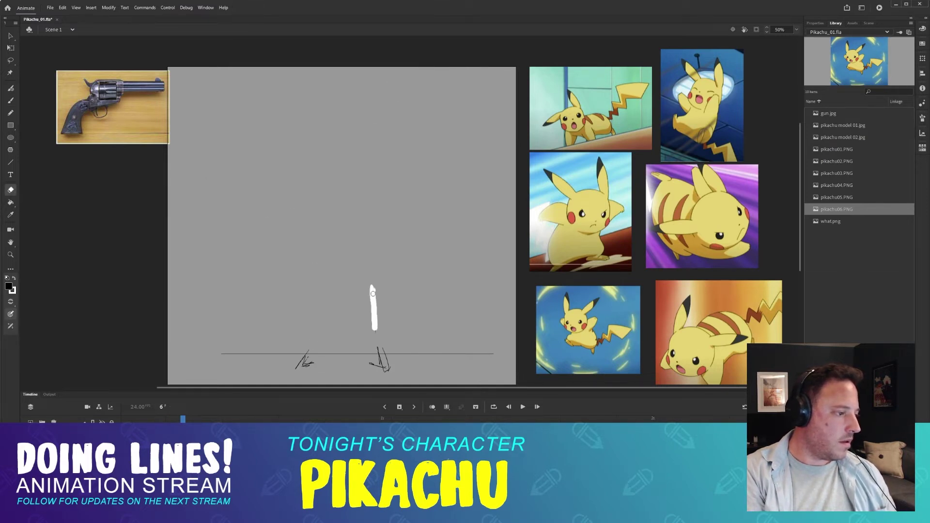
- Redraw the body's left side in frame 6 starting lower and running down to just above the left foot
key("b")
left_click_drag(316, 282, 313, 343)
key("comma")
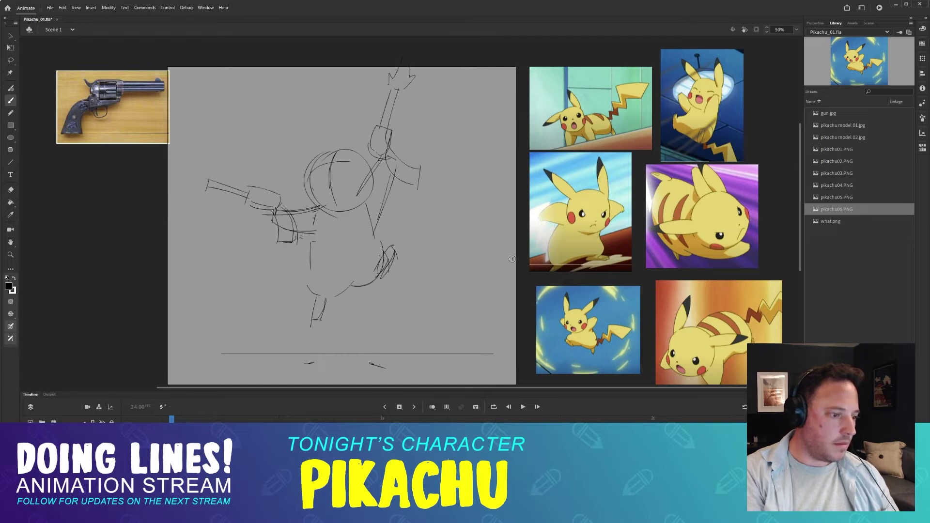
mouse_move(399, 248)
left_mouse_down()
mouse_move(380, 260)
mouse_move(338, 229)
mouse_move(365, 210)
mouse_move(384, 229)
mouse_move(374, 216)
left_mouse_up()
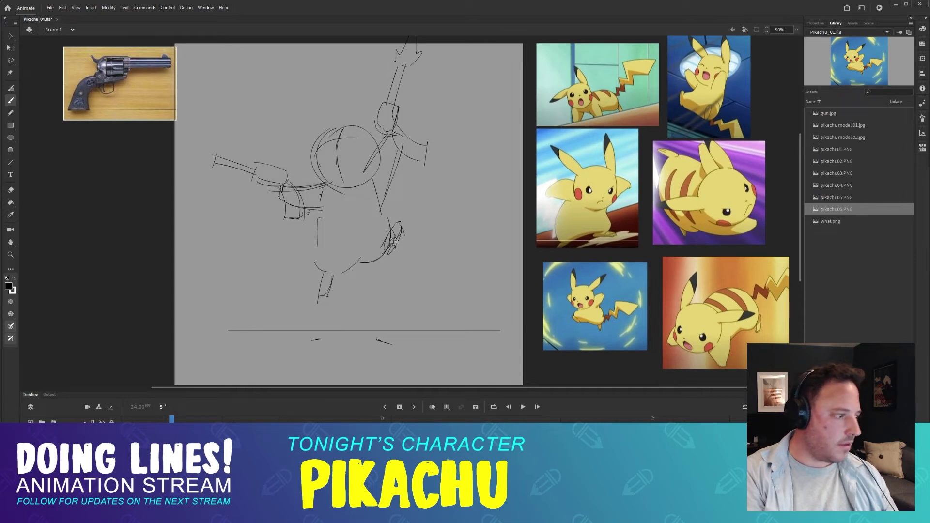
- Draw the body's curved underside and its right side down to the right foot in frame 6, using neighbouring frames as reference
key("comma")
key("period")
key("period")
key("comma")
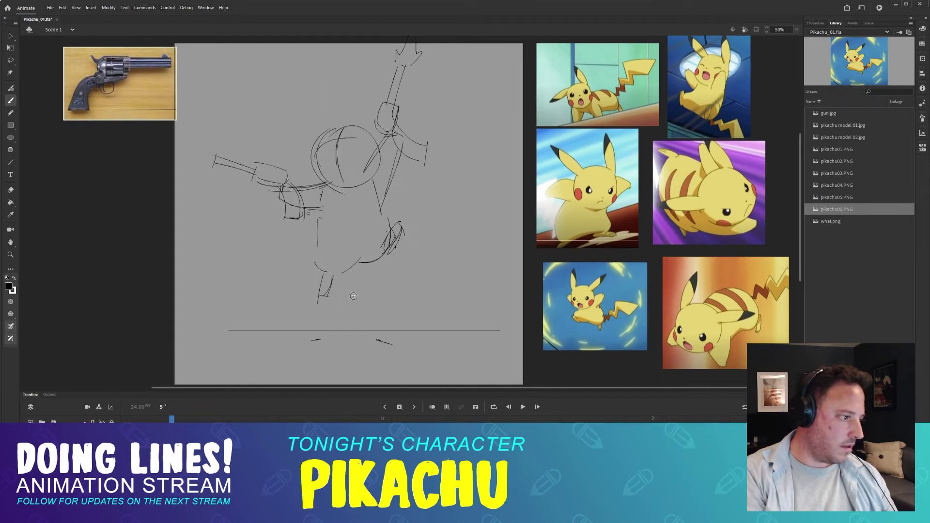
key("period")
key("comma")
mouse_move(320, 320)
left_mouse_down()
mouse_move(367, 303)
mouse_move(362, 315)
mouse_move(390, 319)
mouse_move(385, 252)
left_mouse_up()
key("period")
left_click_drag(390, 311, 385, 245)
key("comma")
key("period")
key("comma")
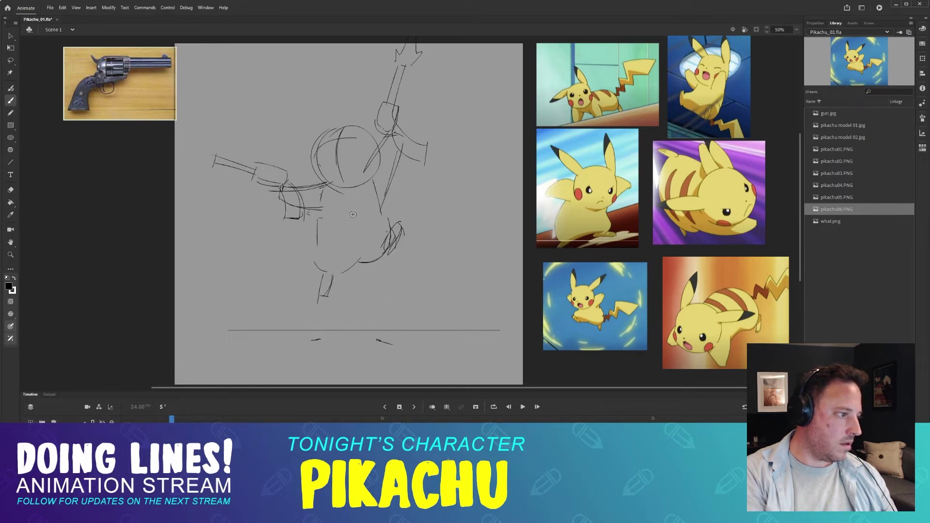
- Try sketching a shorter, rounder torso over the body in frame 5
left_click_drag(340, 191, 384, 209)
key("ctrl+z")
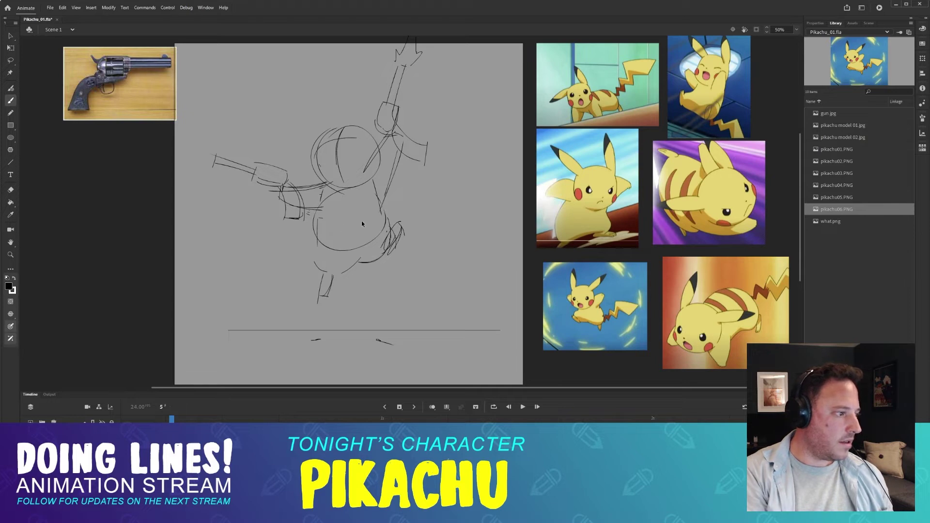
key("ctrl+z")
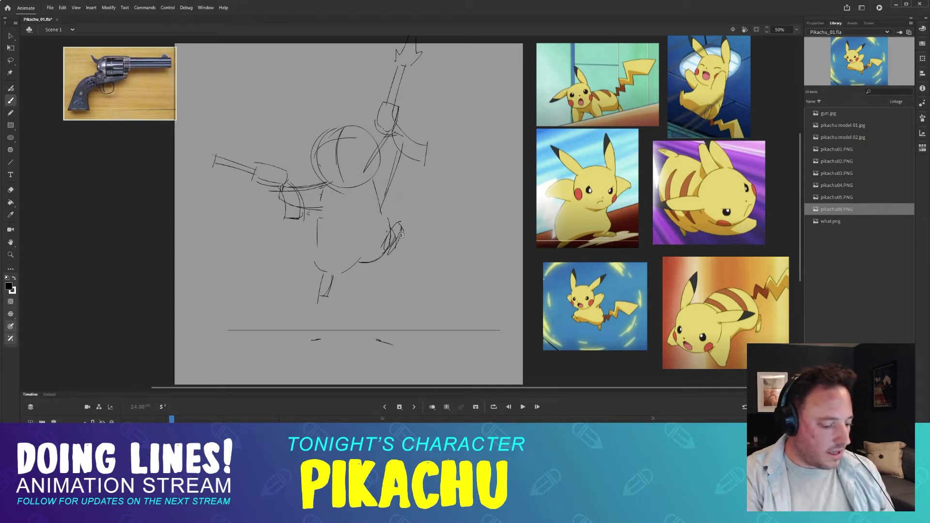
- Lasso the lower body and both legs in frame 5 and move them up slightly
key("l")
mouse_move(400, 216)
left_mouse_down()
mouse_move(293, 262)
mouse_move(417, 245)
mouse_move(398, 239)
left_mouse_up()
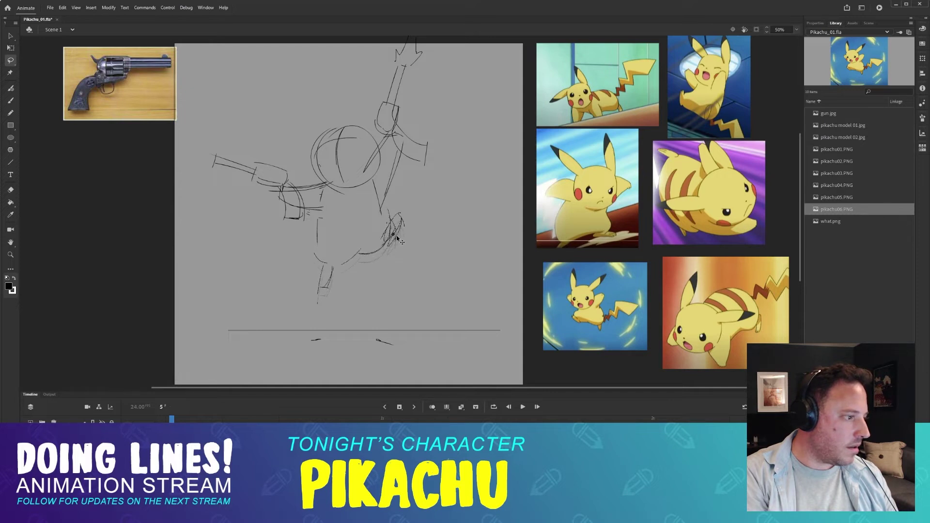
key("comma")
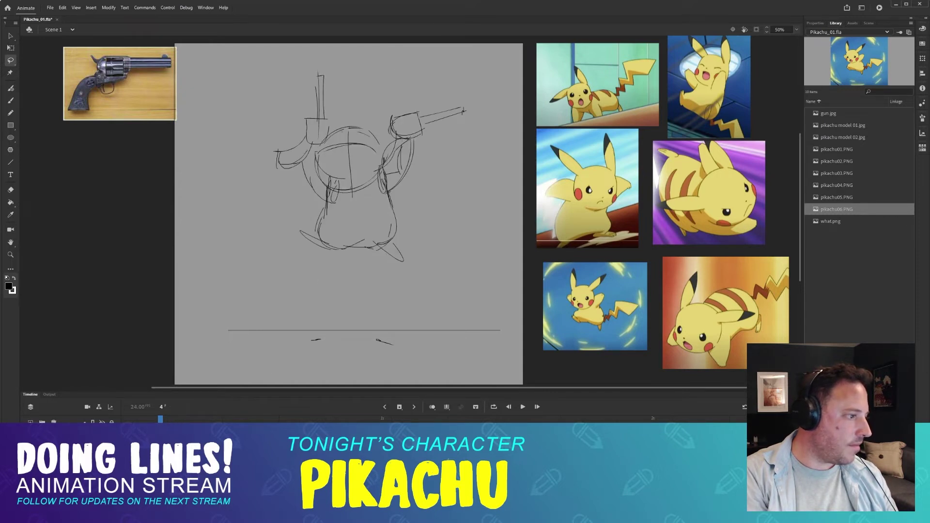
- Lasso the lower body and legs in frame 3, then return to frame 5
key("comma")
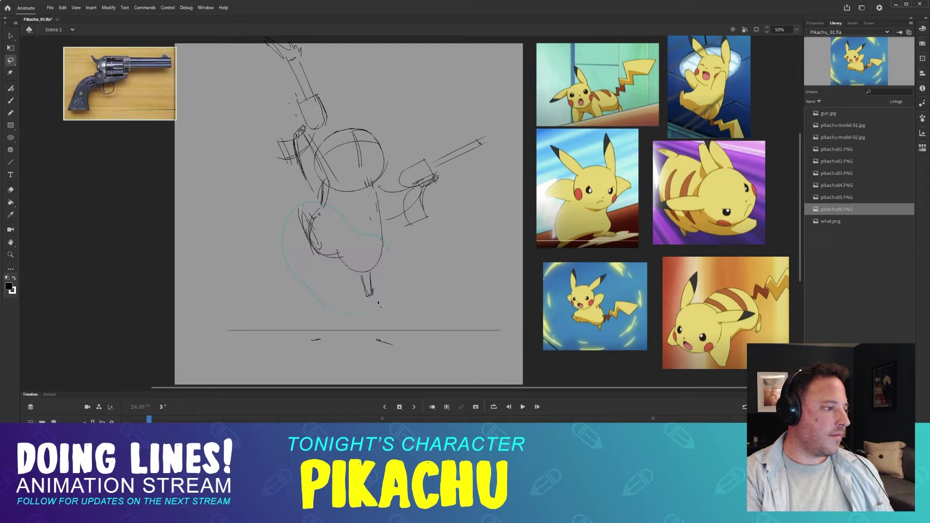
left_click_drag(379, 304, 395, 248)
left_click_drag(149, 420, 172, 420)
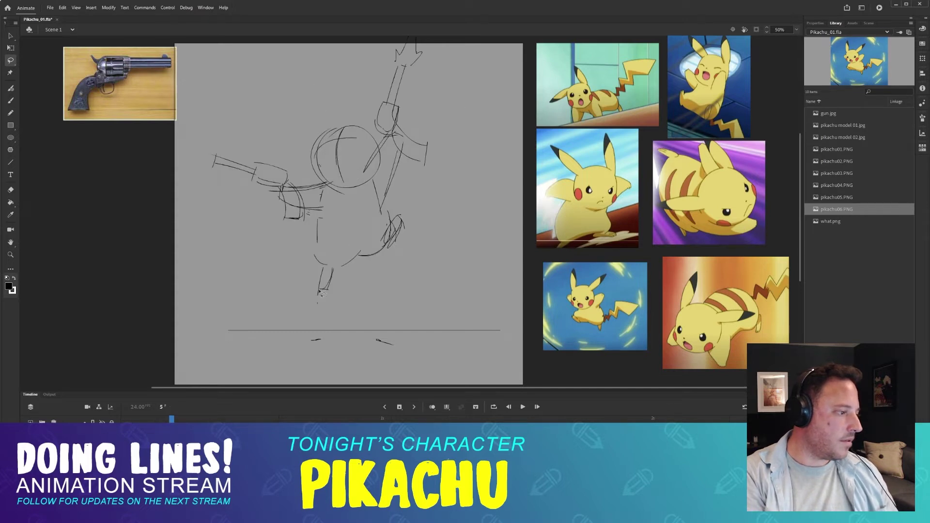
- Flip between frames 5 and 6 to compare the shortened body with the landing drawing
key("b")
key("period")
key("comma")
key("period")
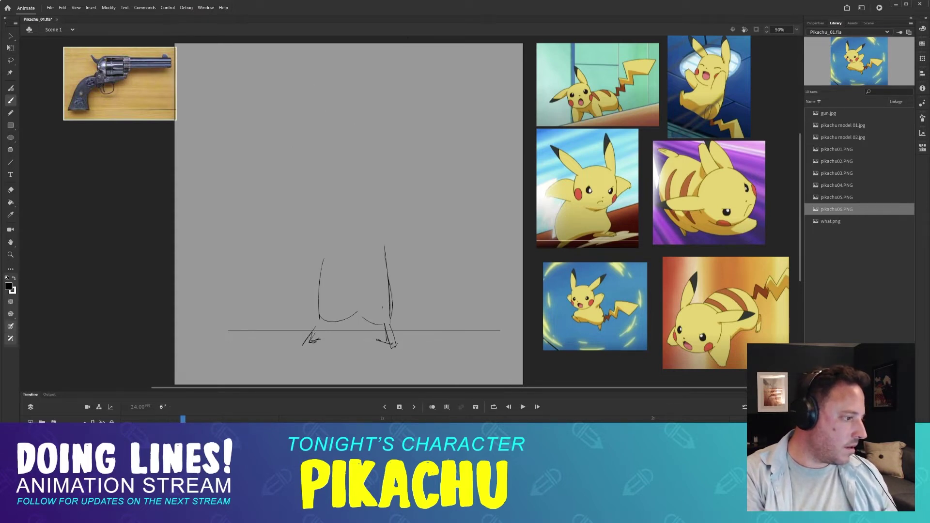
- Erase the right leg and the lower-right body contour in frame 6, checking against frame 5
key("e")
mouse_move(385, 304)
left_mouse_down()
mouse_move(364, 328)
mouse_move(388, 339)
left_mouse_up()
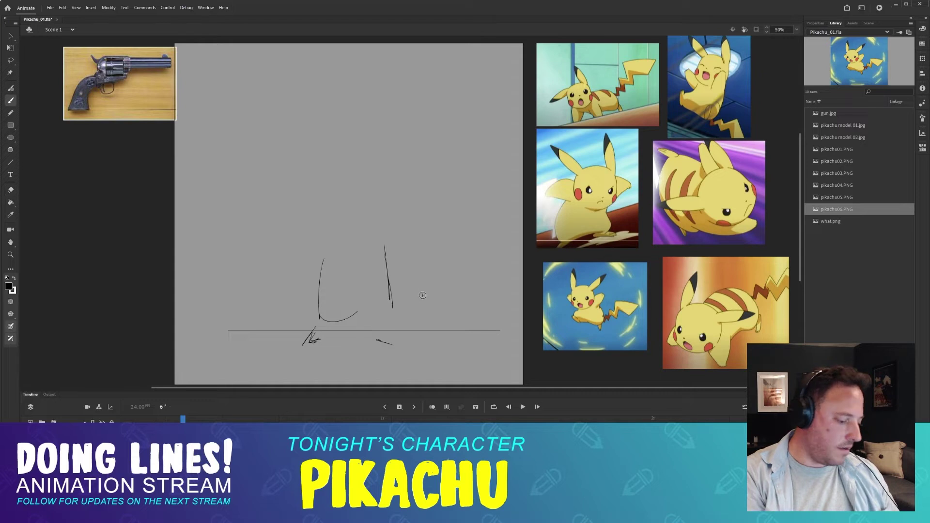
key("comma")
key("period")
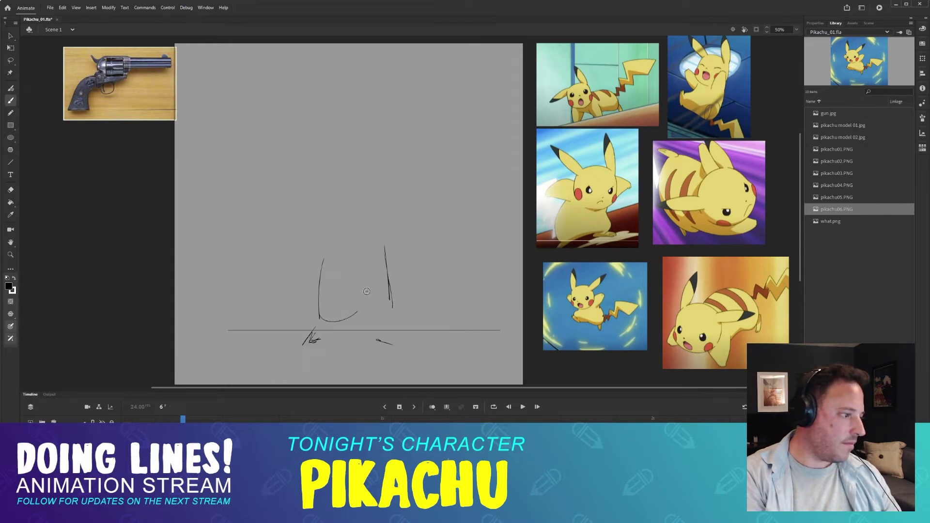
- Replace the straight right side of the body in frame 6 with a rounded hip curve and redraw the bottom contour
key("e")
left_click_drag(388, 264, 391, 300)
key("b")
left_click_drag(386, 255, 370, 296)
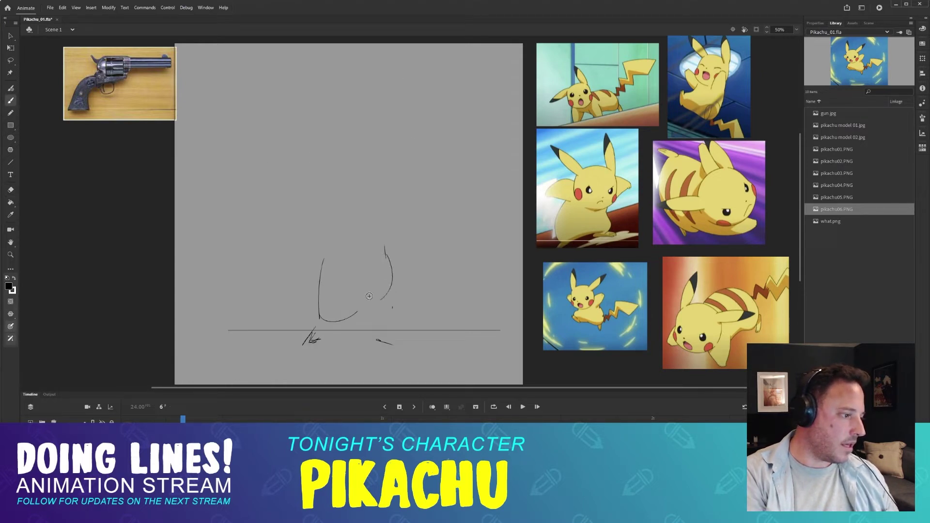
key("ctrl+z")
mouse_move(389, 255)
left_mouse_down()
mouse_move(356, 291)
mouse_move(393, 277)
mouse_move(317, 301)
mouse_move(356, 310)
mouse_move(326, 321)
left_mouse_up()
key("ctrl+z")
key("ctrl+z")
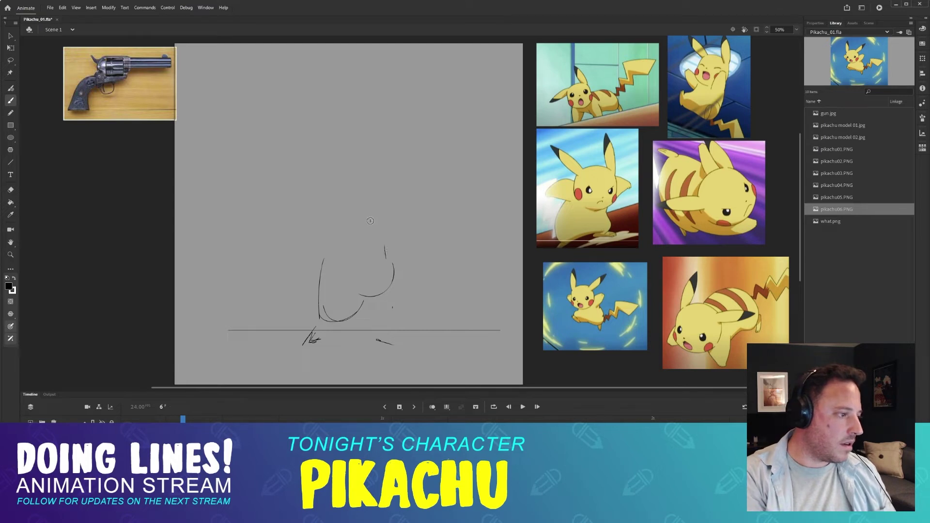
key("comma")
key("period")
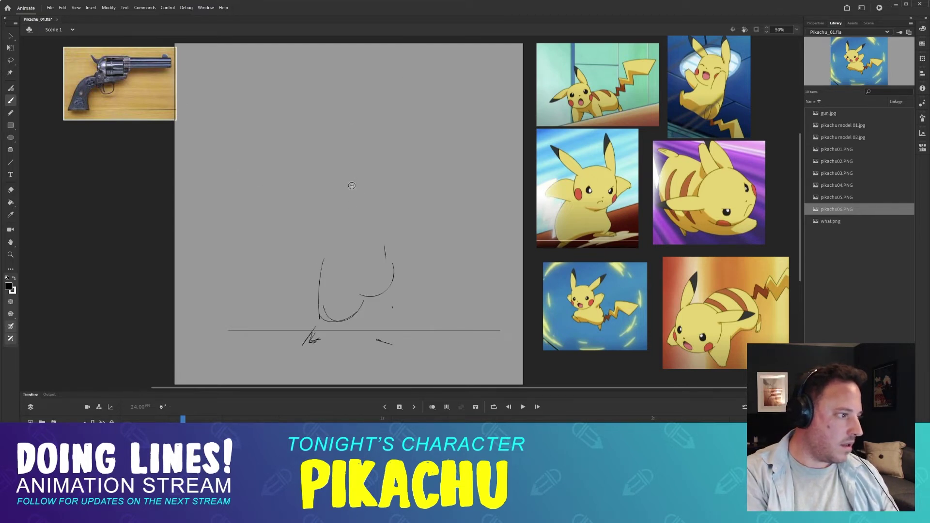
- Show onion skinning and sketch an oval head in frame 6 between the neighbouring frames' heads
mouse_move(346, 173)
left_mouse_down()
mouse_move(380, 213)
mouse_move(380, 192)
left_mouse_up()
key("ctrl+z")
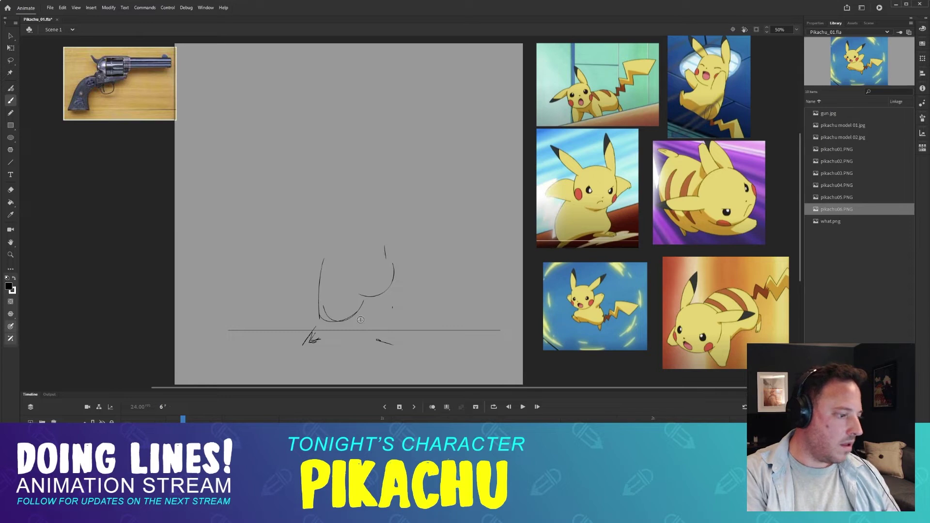
left_click(432, 406)
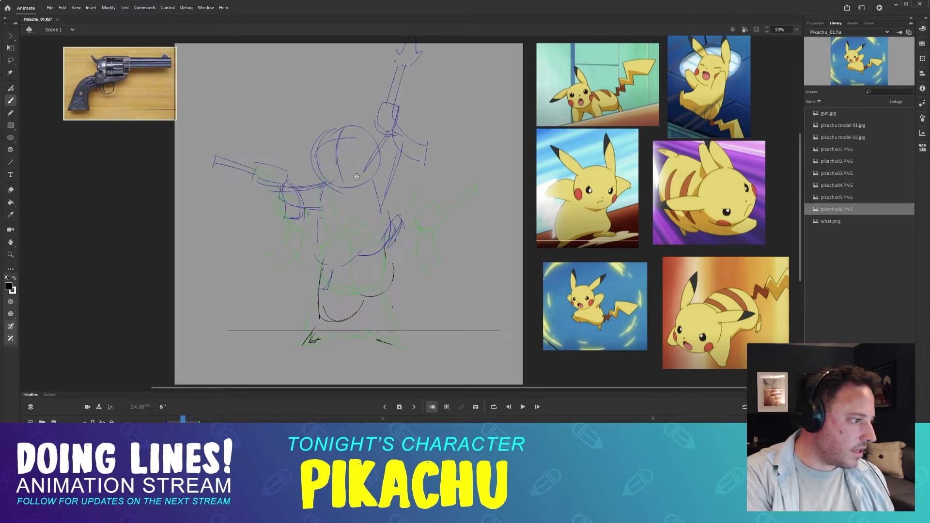
mouse_move(354, 185)
left_mouse_down()
mouse_move(329, 200)
mouse_move(345, 190)
left_mouse_up()
key("ctrl+z")
key("ctrl+z")
key("ctrl+z")
key("ctrl+z")
key("ctrl+z")
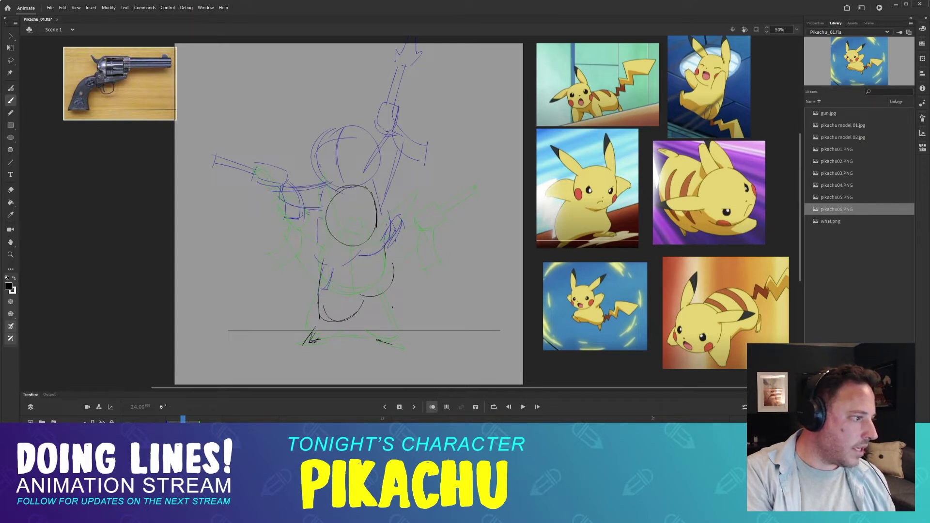
mouse_move(327, 223)
left_mouse_down()
mouse_move(353, 241)
mouse_move(382, 222)
mouse_move(373, 189)
left_mouse_up()
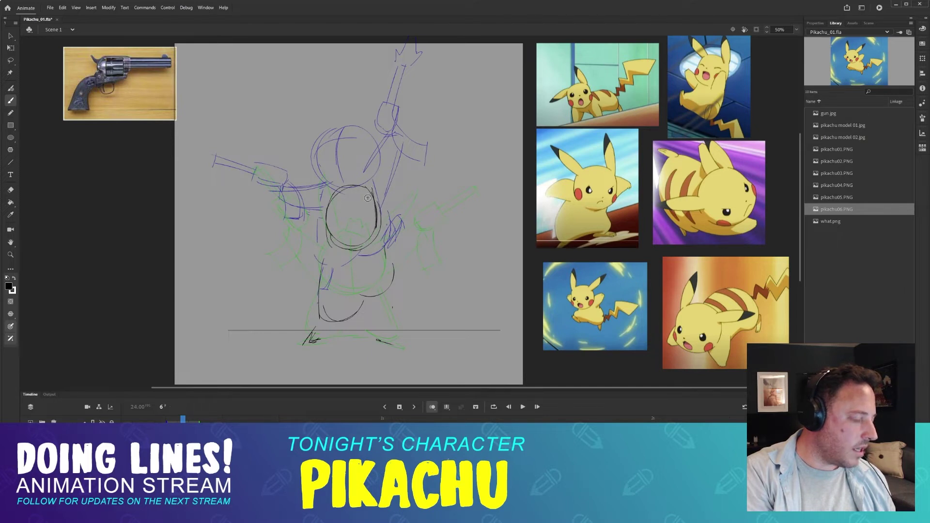
key("comma")
key("period")
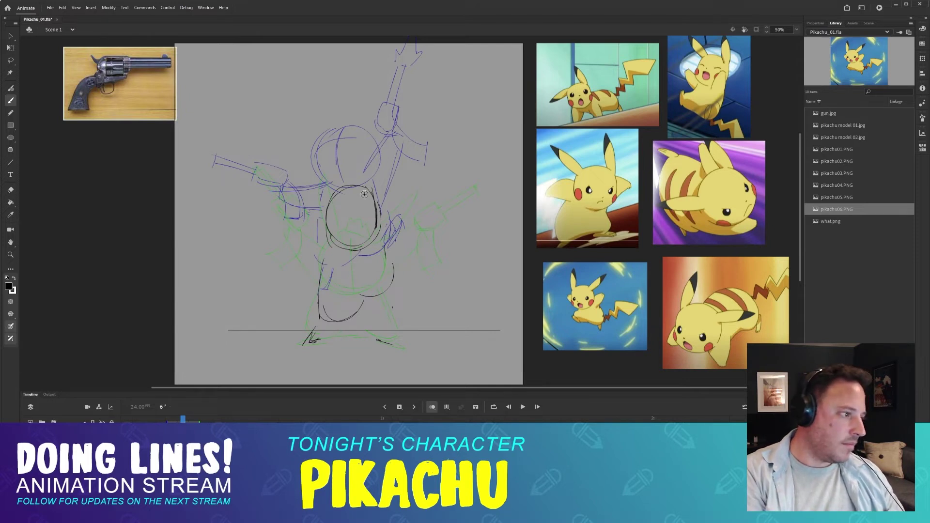
- Lasso the frame 6 head, move it up and enlarge it slightly, and hide onion skinning
key("l")
left_click_drag(367, 180, 389, 180)
key("q")
key("shift+Up")
key("shift+Up")
key("shift+Up")
key("shift+Up")
key("shift+Up")
key("shift+Up")
key("shift+Up")
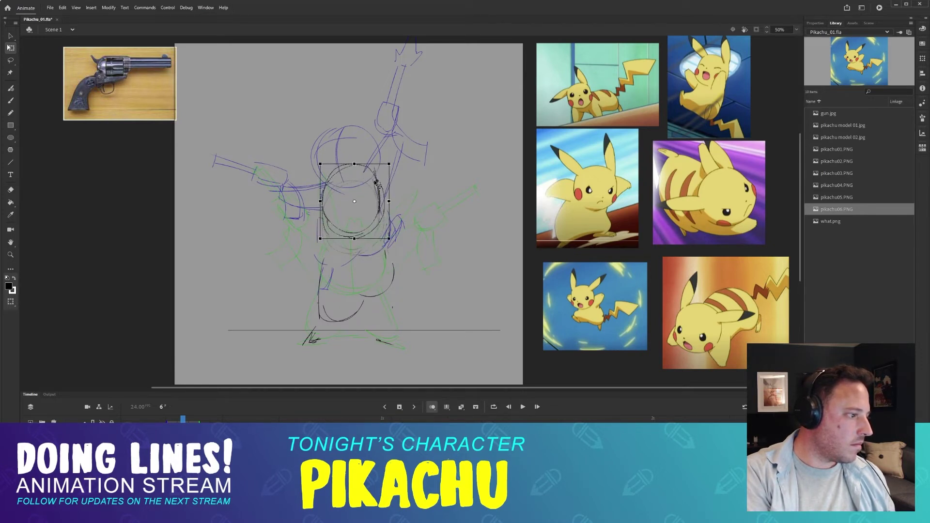
left_click(432, 406)
key("ctrl+shift+a")
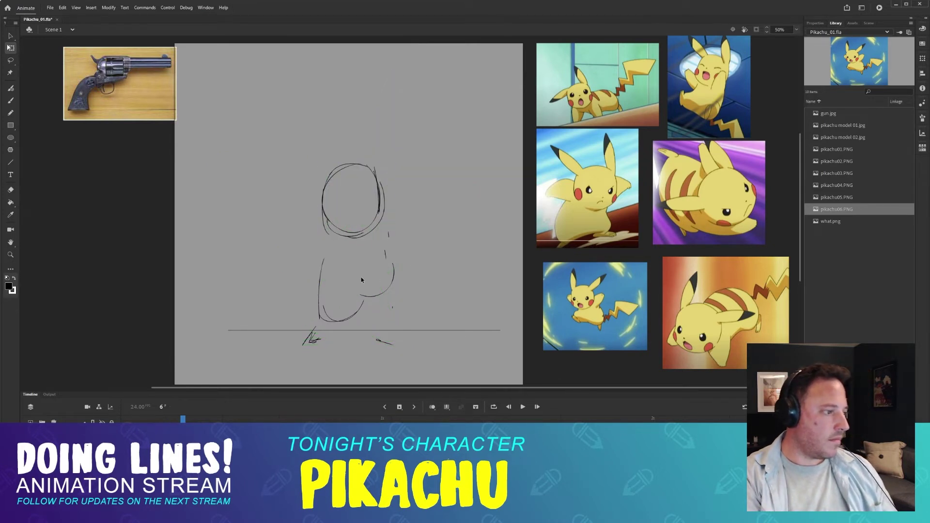
- Sketch a vertical centre line on the frame 6 head and try a curved horizontal face guide
key("b")
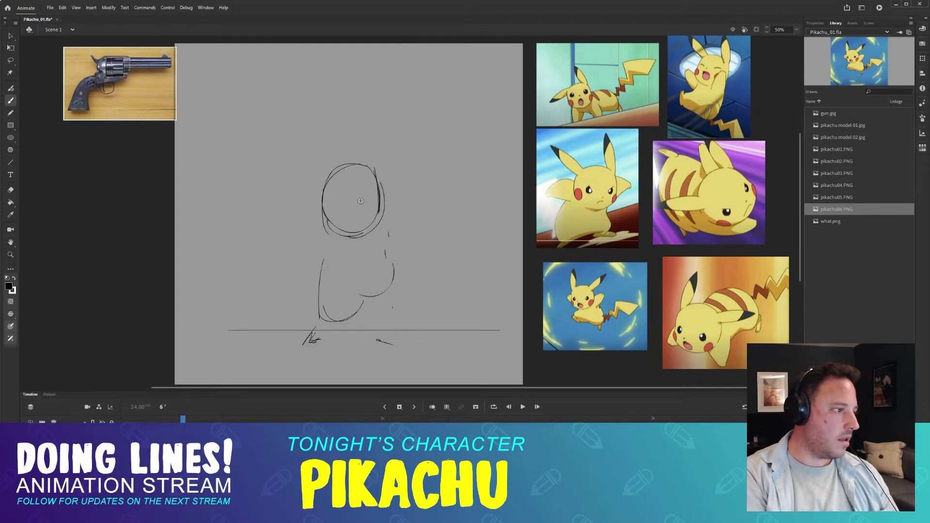
left_click_drag(353, 173, 357, 223)
key("ctrl+z")
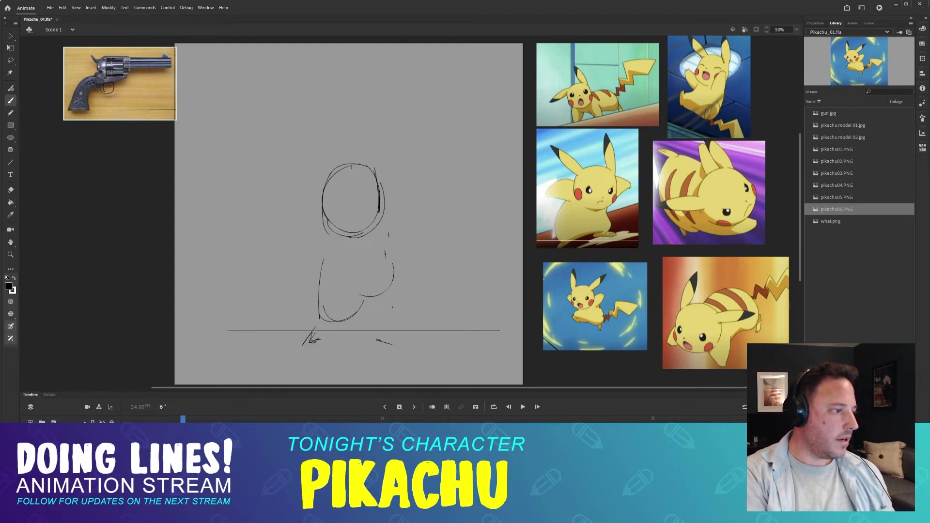
mouse_move(351, 167)
left_mouse_down()
mouse_move(355, 230)
mouse_move(380, 210)
left_mouse_up()
key("ctrl+z")
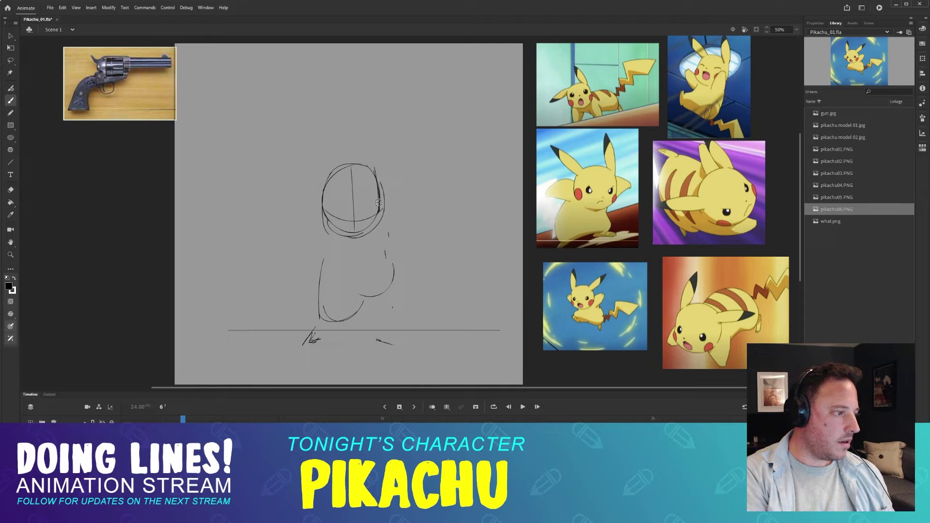
key("ctrl+z")
left_click_drag(305, 199, 381, 210)
key("ctrl+z")
key("ctrl+z")
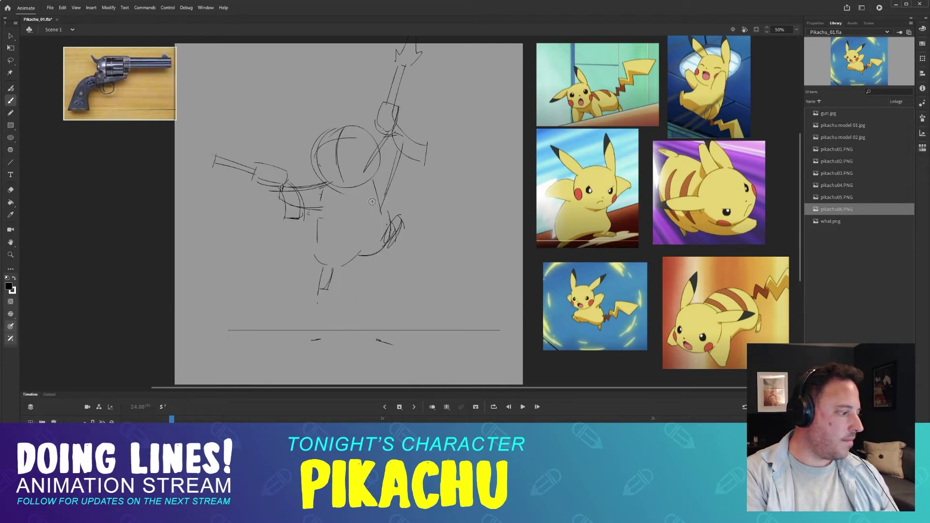
- Compare the neighbouring frames and draw an upward-arching horizontal guide across the frame 6 head
key("period")
key("period")
key("comma")
key("comma")
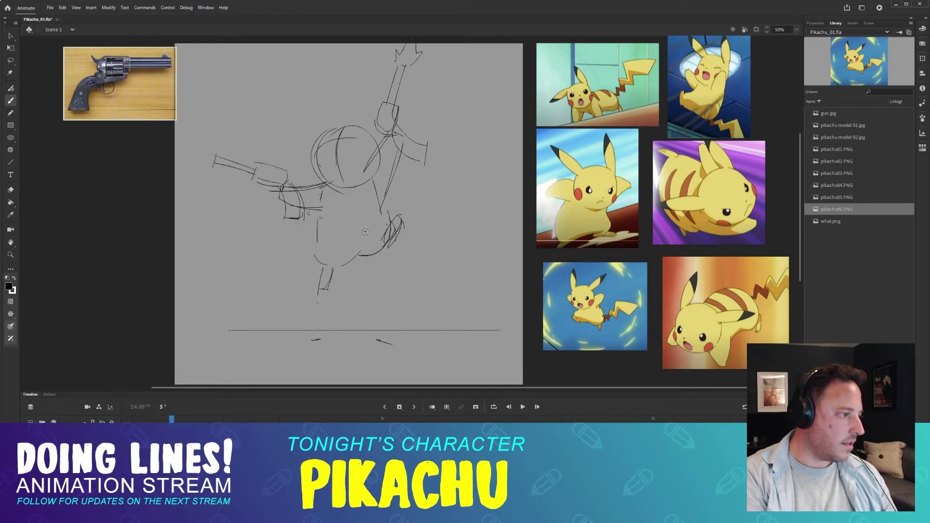
key("period")
mouse_move(328, 193)
left_mouse_down()
mouse_move(376, 195)
mouse_move(319, 202)
left_mouse_up()
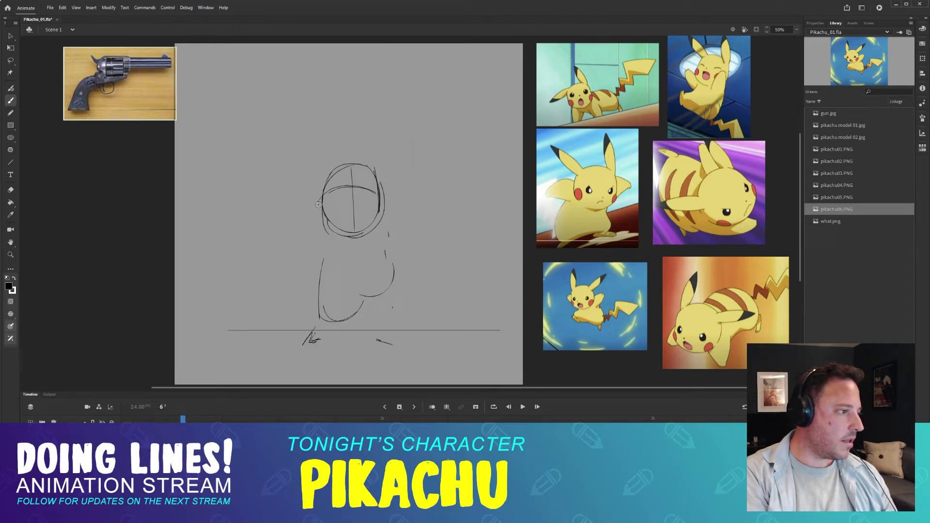
key("ctrl+z")
key("ctrl+z")
mouse_move(374, 194)
left_mouse_down()
mouse_move(327, 199)
mouse_move(356, 185)
mouse_move(377, 198)
mouse_move(325, 199)
left_mouse_up()
key("ctrl+z")
key("ctrl+z")
key("comma")
key("period")
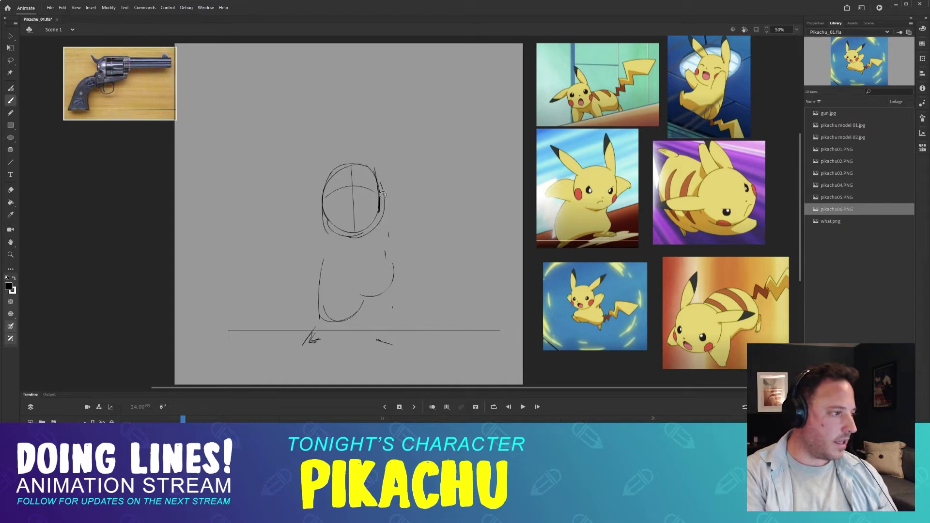
- Flip back and forth through frames 5 to 7 to check how the head and body drop into the landing
key("period")
key("comma")
key("comma")
key("period")
key("period")
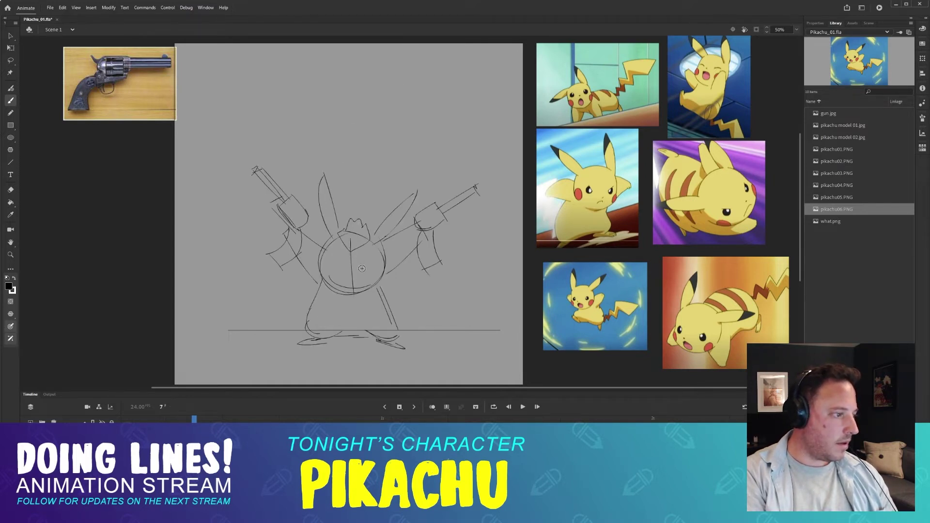
key("comma")
key("comma")
key("period")
key("period")
key("comma")
key("comma")
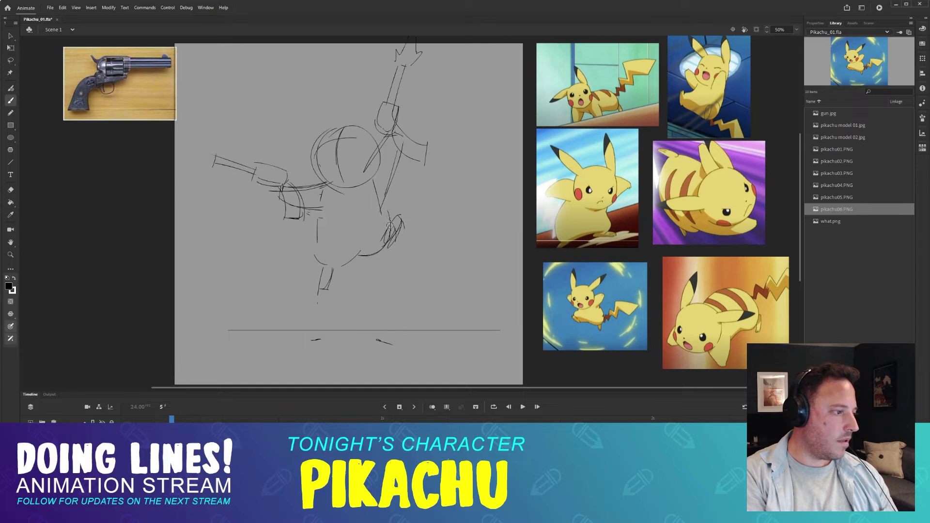
key("period")
key("comma")
key("period")
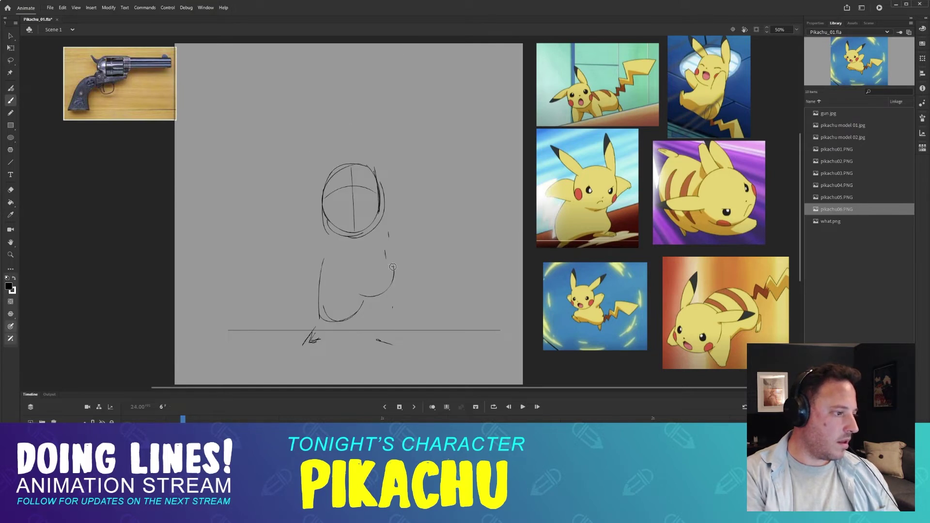
key("period")
key("comma")
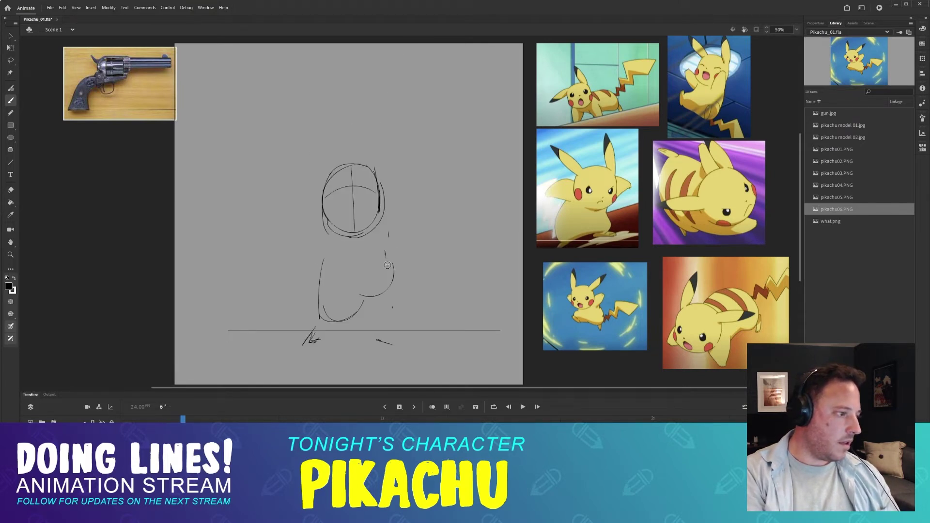
- Sketch the raised foot beside the right hip in frame 6, comparing it with the foot in frame 5
left_click_drag(395, 238, 392, 275)
key("comma")
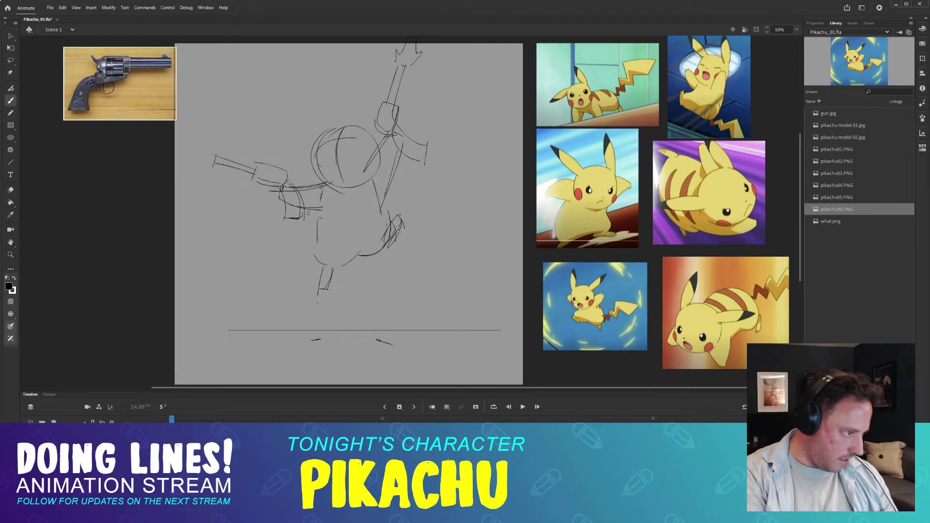
key("period")
key("comma")
key("period")
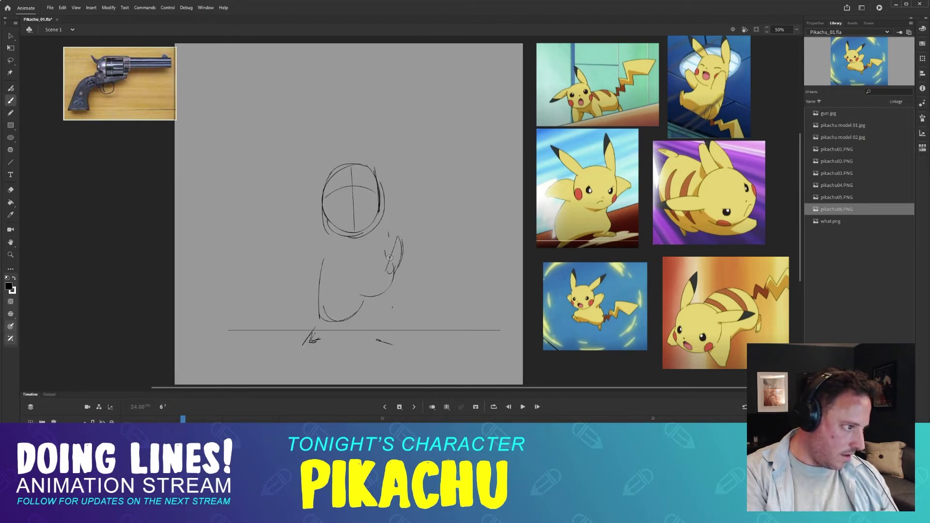
key("comma")
key("period")
key("comma")
key("period")
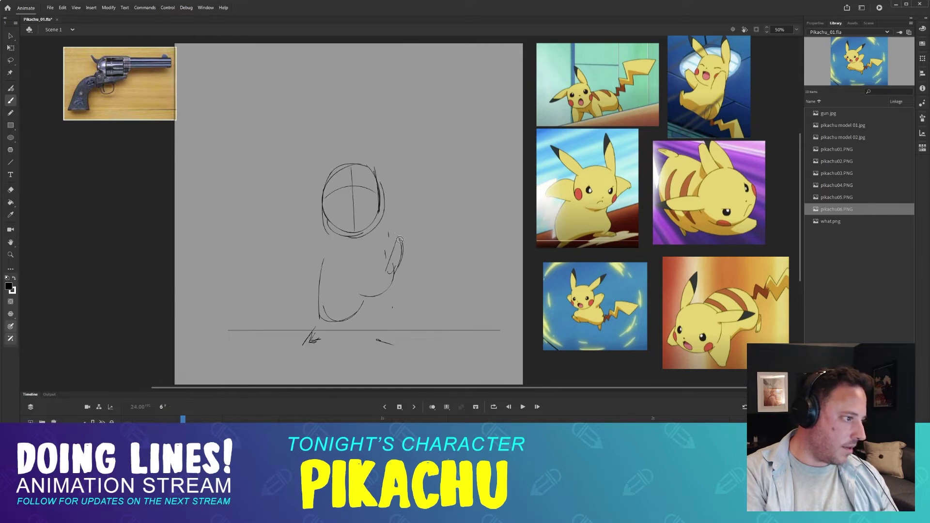
key("comma")
key("period")
- Flip through frames 4 to 7 to examine the leg and foot motion into the landing
key("period")
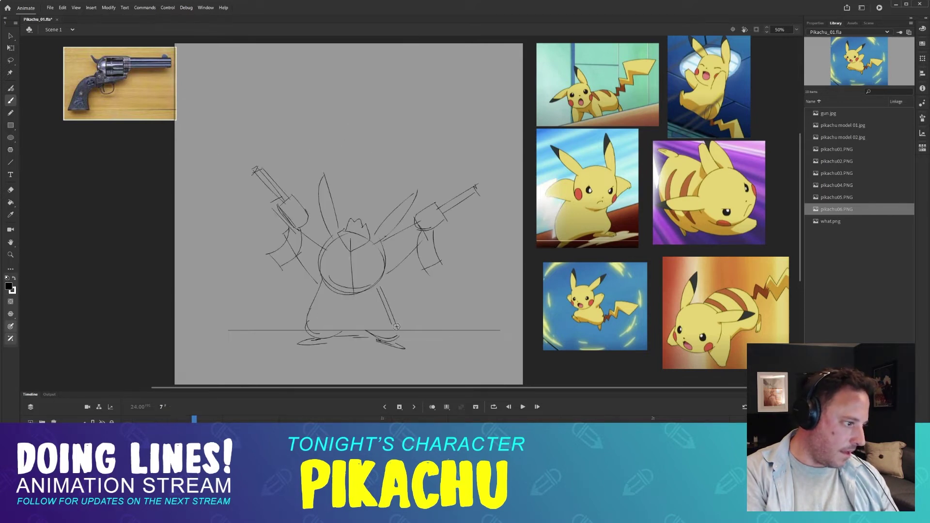
key("comma")
key("comma")
key("period")
key("period")
key("comma")
key("comma")
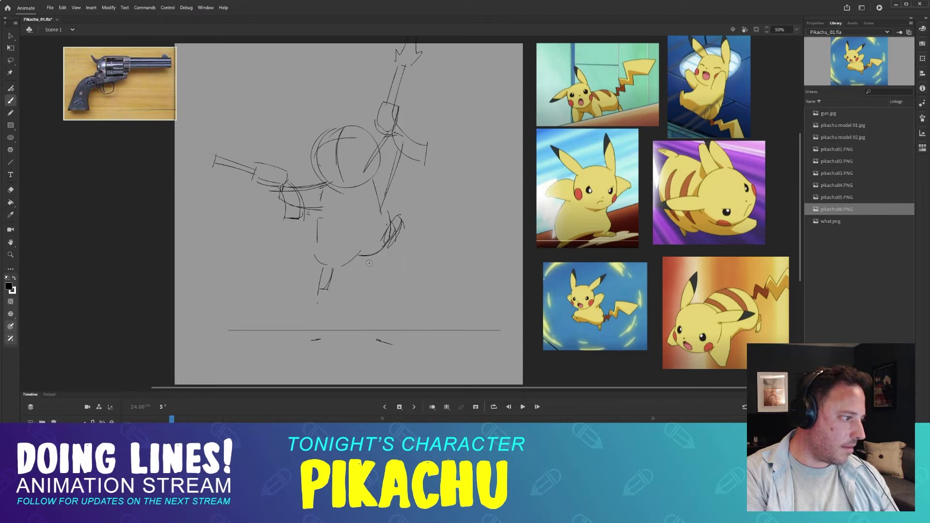
key("period")
key("comma")
key("period")
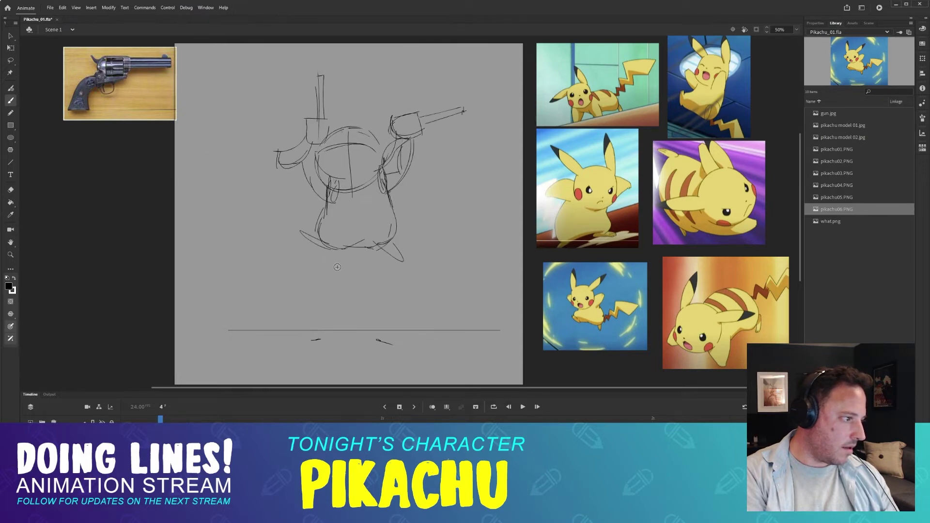
key("comma")
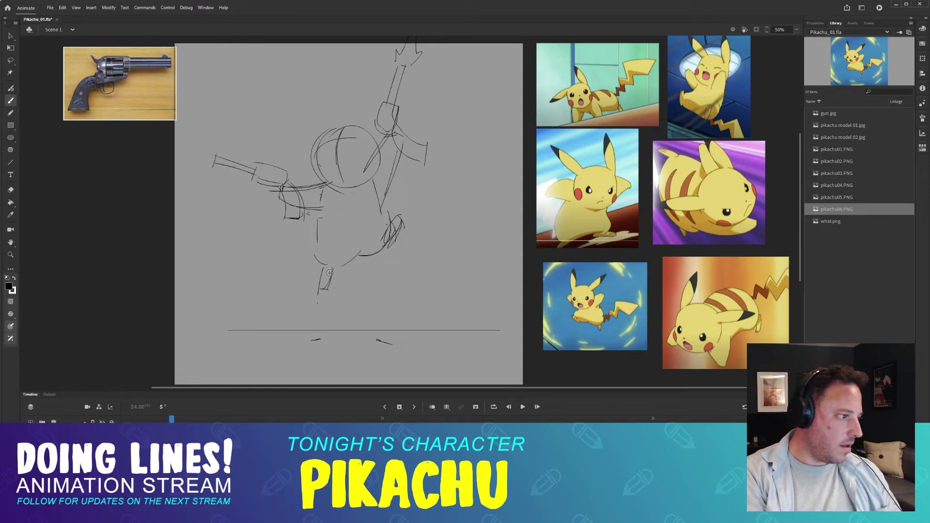
- Erase the left leg in frame 5 and redraw it shorter and angled outward below the body
key("e")
mouse_move(326, 271)
left_mouse_down()
mouse_move(318, 292)
mouse_move(304, 280)
mouse_move(325, 268)
left_mouse_up()
key("b")
key("ctrl+z")
key("ctrl+z")
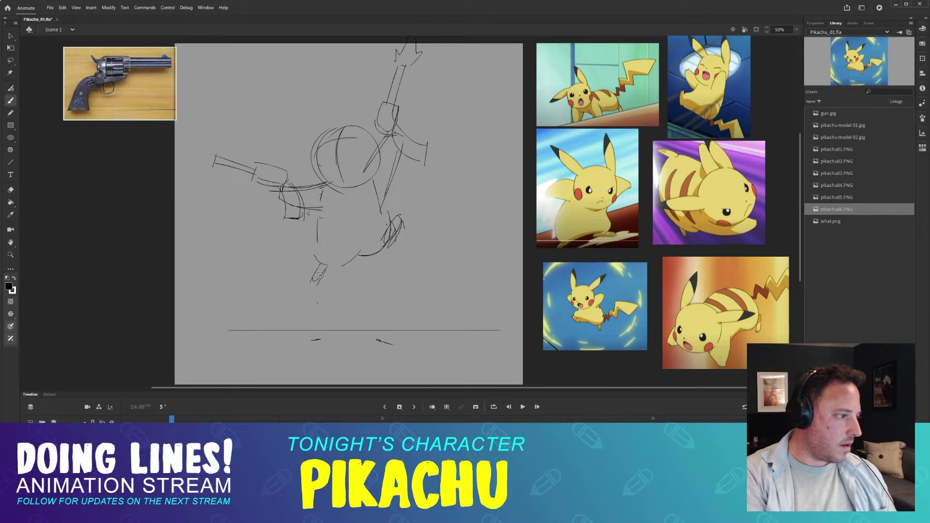
key("ctrl+z")
key("comma")
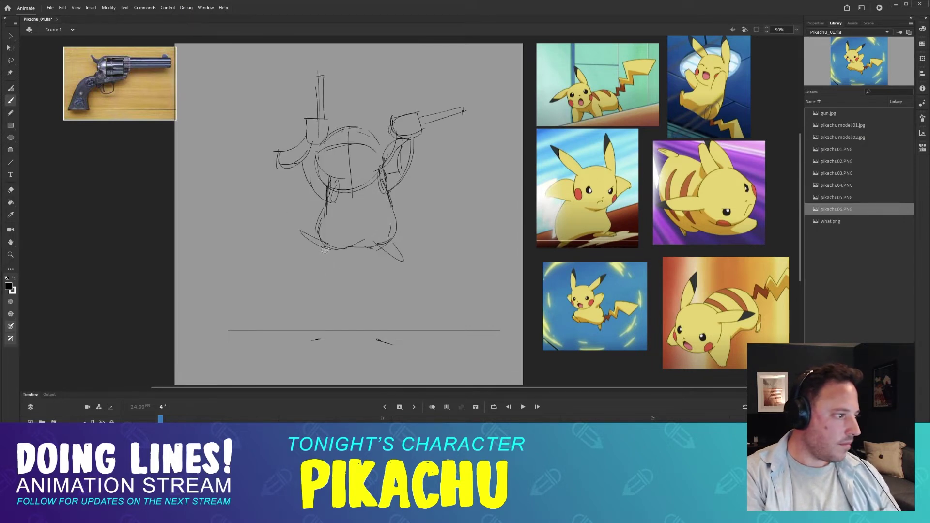
key("period")
- Draw the left leg in frame 6 angled from the body to the planted foot and compare the neighbouring frames
key("period")
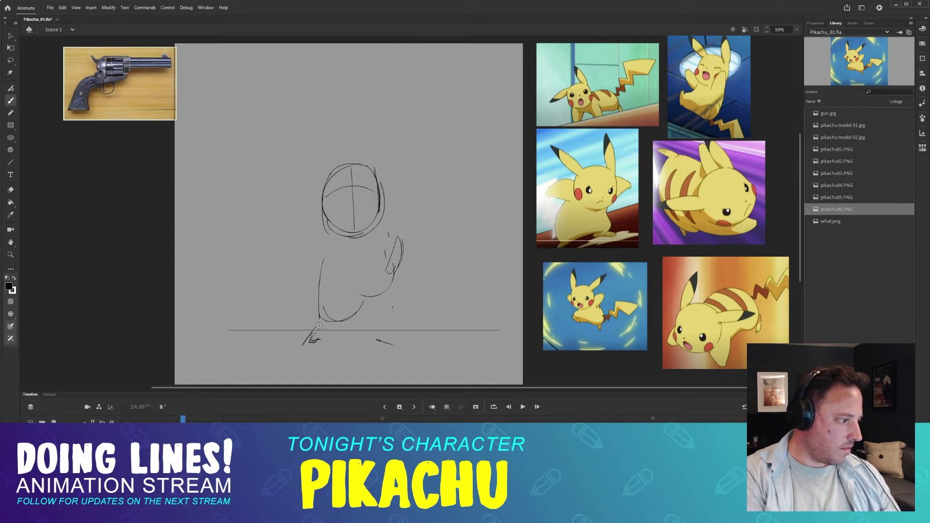
key("comma")
key("period")
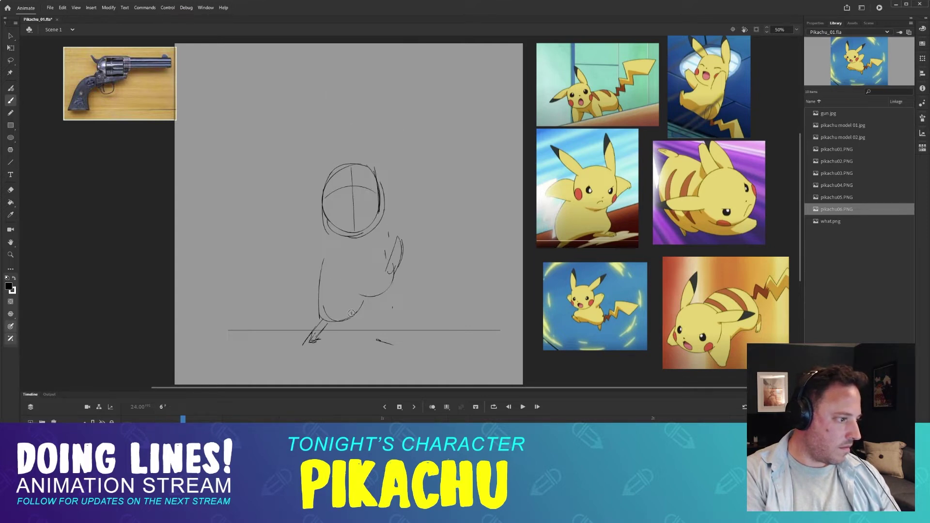
key("period")
key("comma")
key("comma")
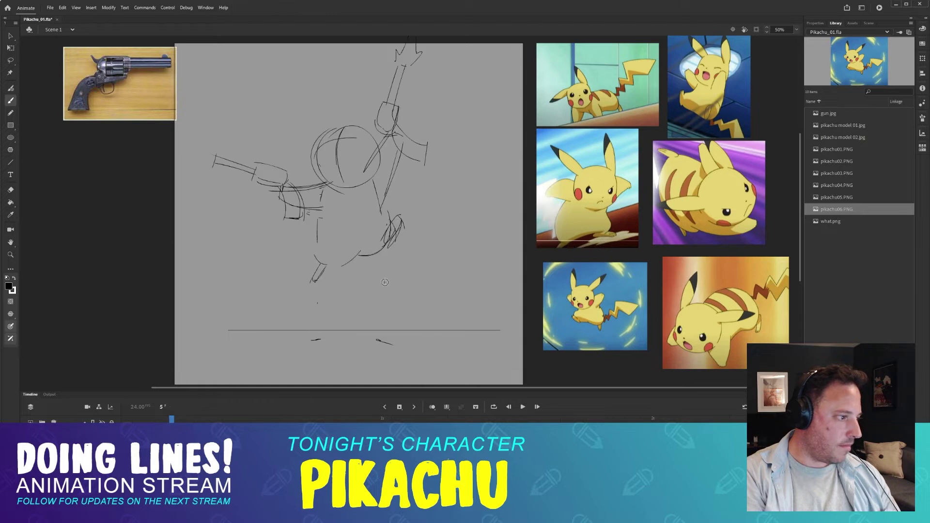
- Compare frame 6 with the neighbouring frames, then select its head circle and raise it slightly above the body
key("period")
key("period")
key("comma")
key("comma")
key("period")
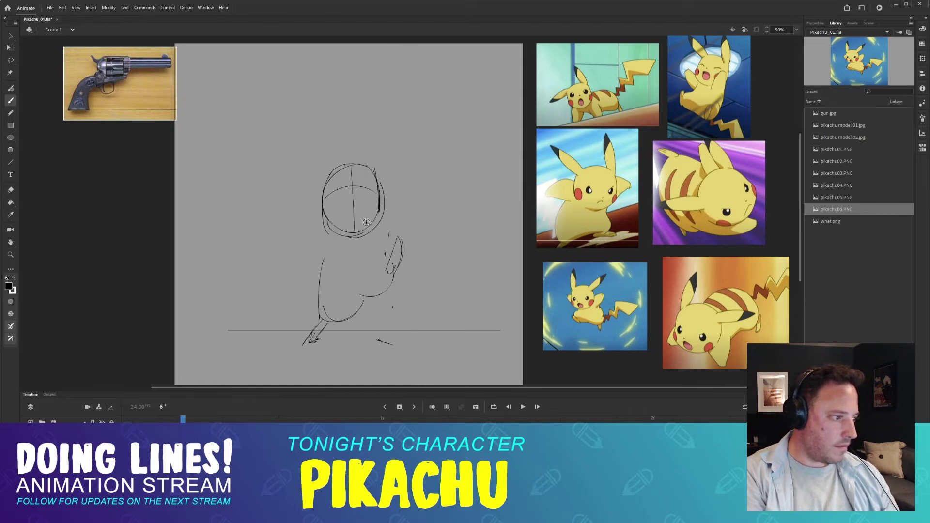
key("l")
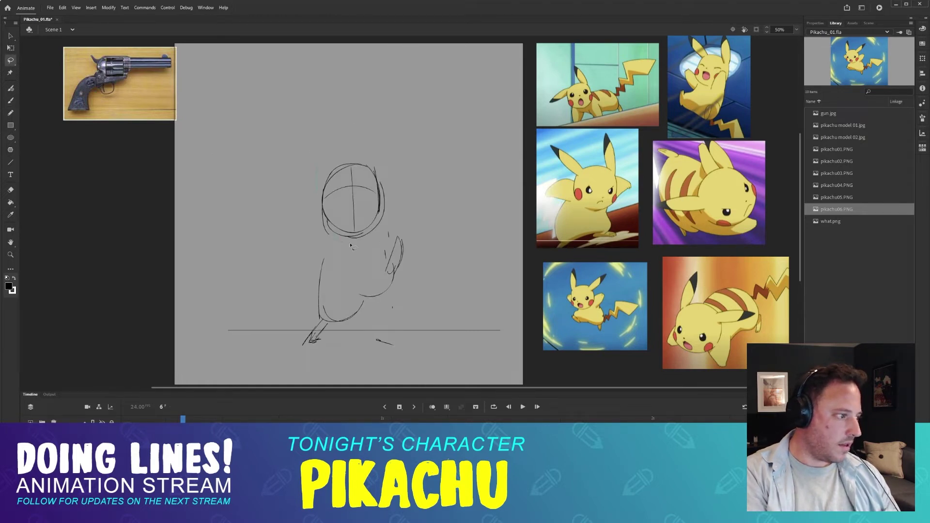
left_click_drag(356, 167, 360, 166)
left_click_drag(382, 198, 380, 185)
- Draw the torso's two side lines down from the raised head in frame 6
key("b")
left_click_drag(332, 230, 323, 289)
mouse_move(381, 219)
left_mouse_down()
mouse_move(394, 284)
mouse_move(382, 237)
mouse_move(384, 264)
left_mouse_up()
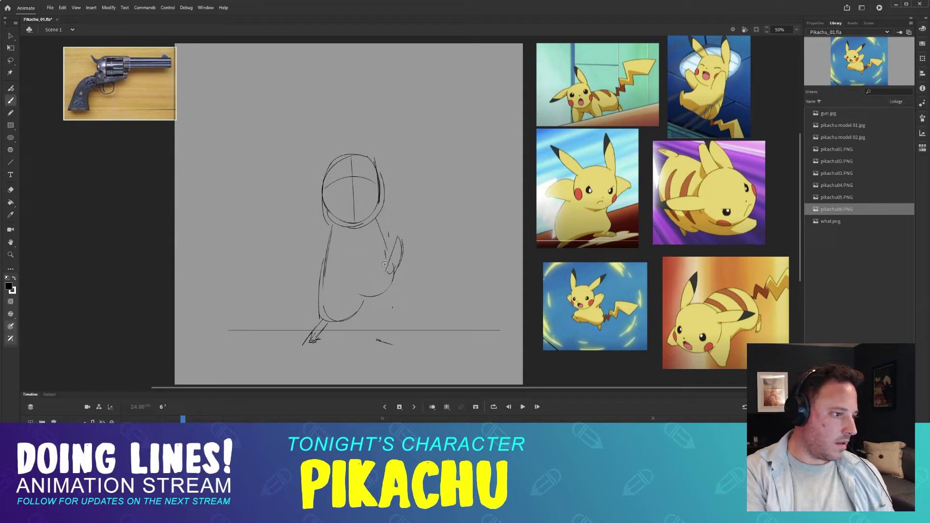
key("ctrl+z")
left_click_drag(375, 213, 381, 236)
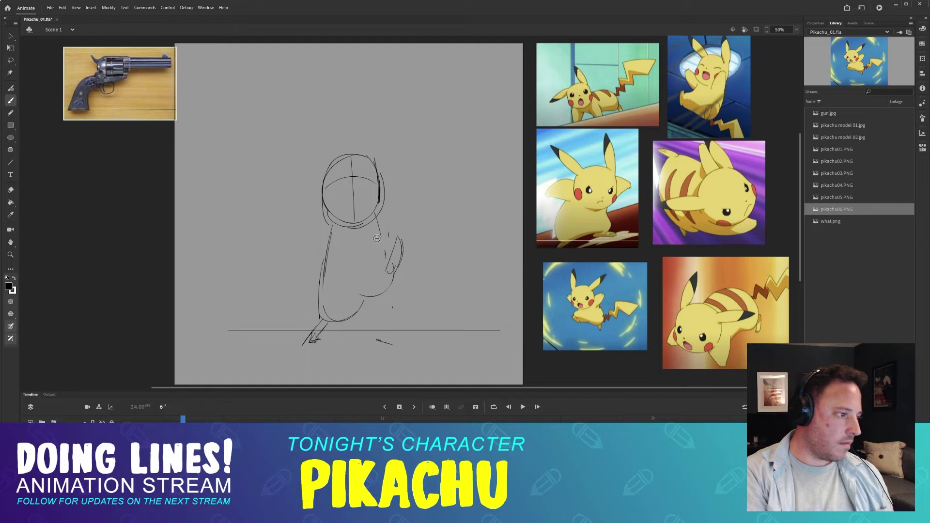
- Rework the torso's right edge in frame 6 and curve the thigh toward the raised foot
left_click_drag(381, 244, 389, 277)
key("ctrl+z")
key("ctrl+z")
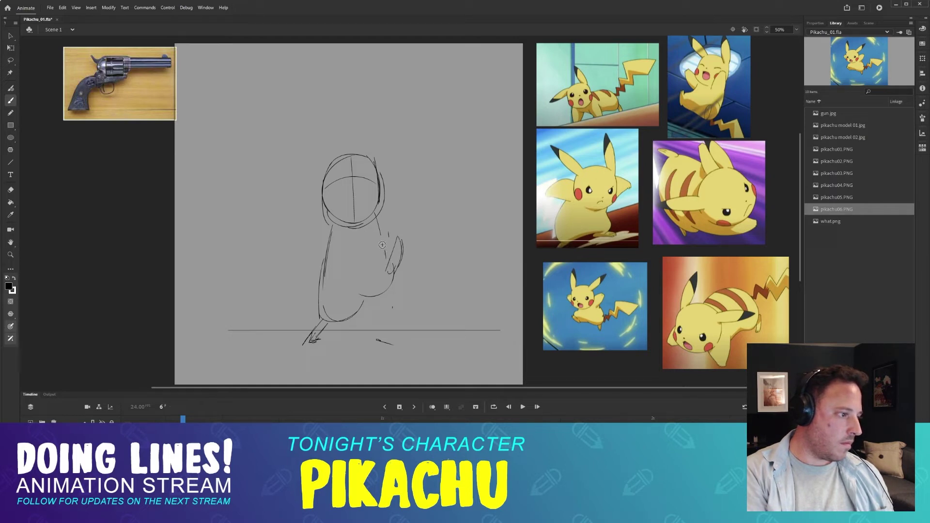
mouse_move(383, 246)
left_mouse_down()
mouse_move(390, 274)
mouse_move(373, 204)
mouse_move(380, 246)
left_mouse_up()
key("ctrl+z")
key("ctrl+z")
key("ctrl+z")
left_click_drag(372, 246, 390, 266)
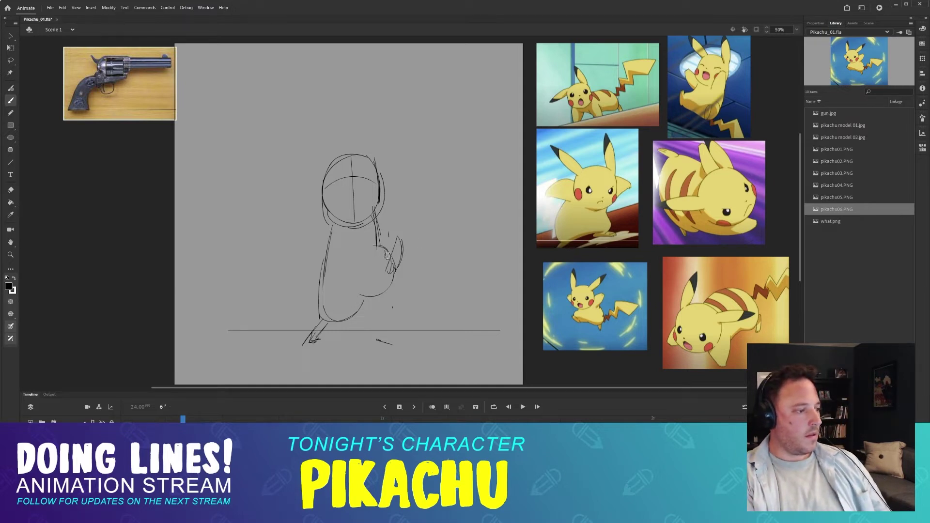
- Erase the part of the body's underside curve between the belly and the raised thigh in frame 6
mouse_move(369, 291)
left_mouse_down()
mouse_move(343, 312)
mouse_move(358, 309)
left_mouse_up()
key("ctrl+z")
key("ctrl+z")
key("e")
key("b")
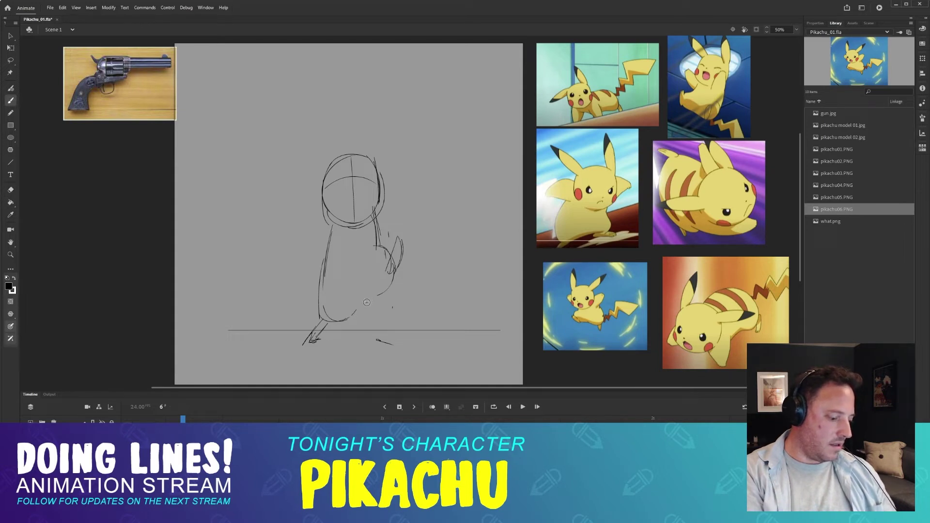
- Flip through frames 5 to 7 to examine how the body and arms move into the landing
key("comma")
key("period")
key("period")
key("comma")
key("comma")
key("period")
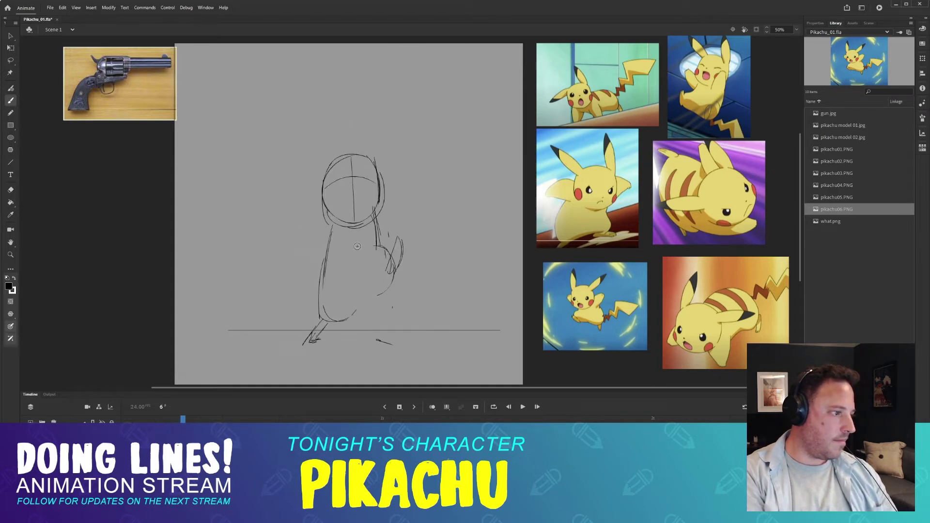
key("period")
key("comma")
key("comma")
key("period")
key("period")
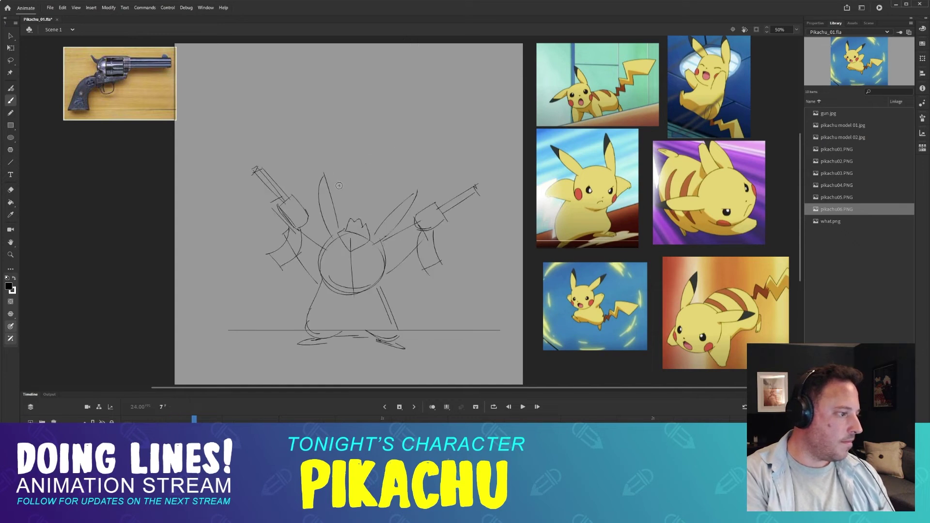
key("comma")
key("comma")
key(".")
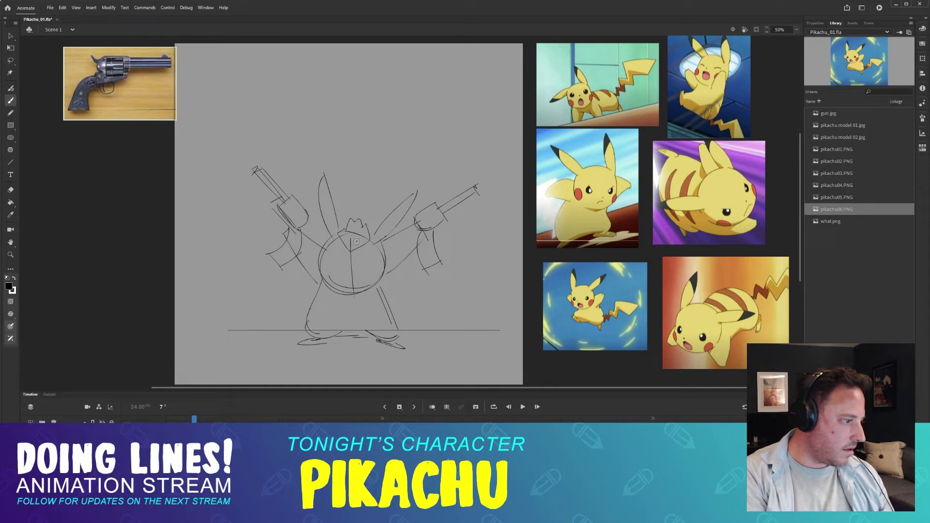
key("comma")
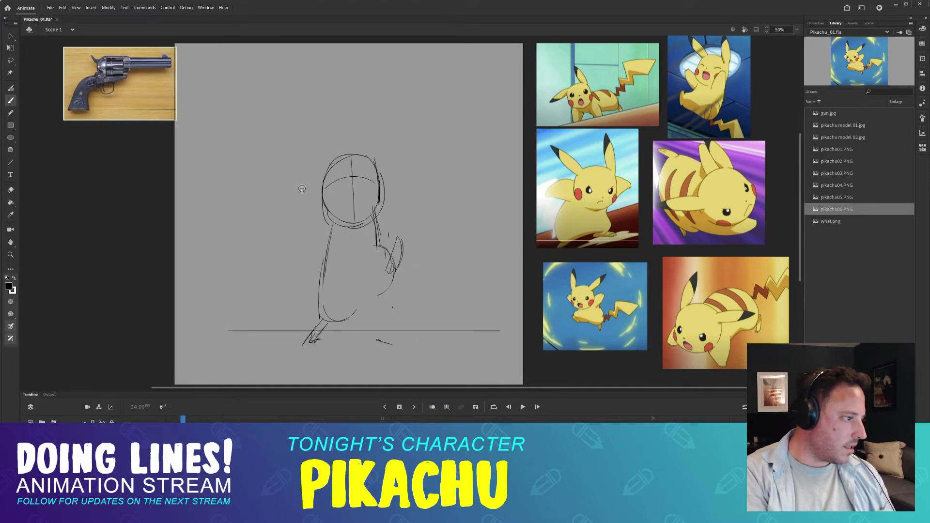
- Sketch both arms raised on either side of the head in frame 6, redrawing the right one
left_click_drag(303, 163, 321, 224)
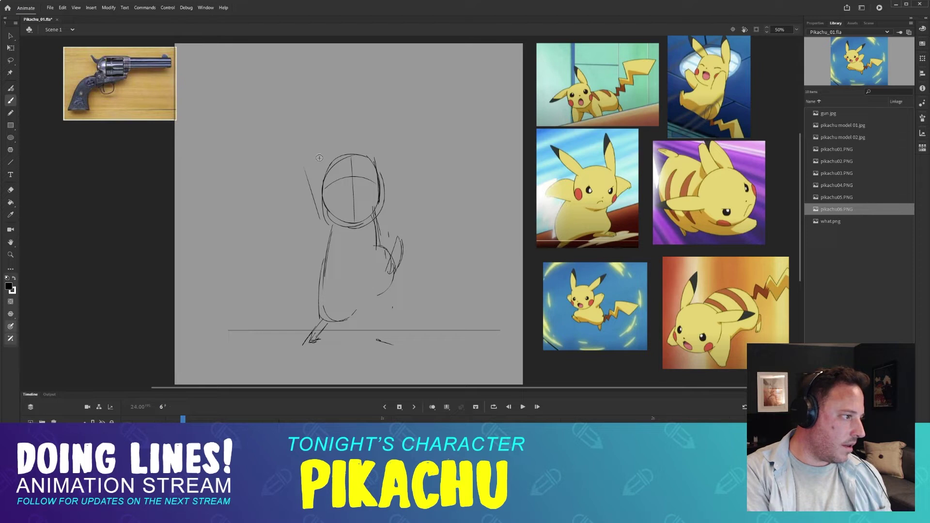
left_click_drag(314, 151, 322, 219)
left_click_drag(378, 153, 386, 200)
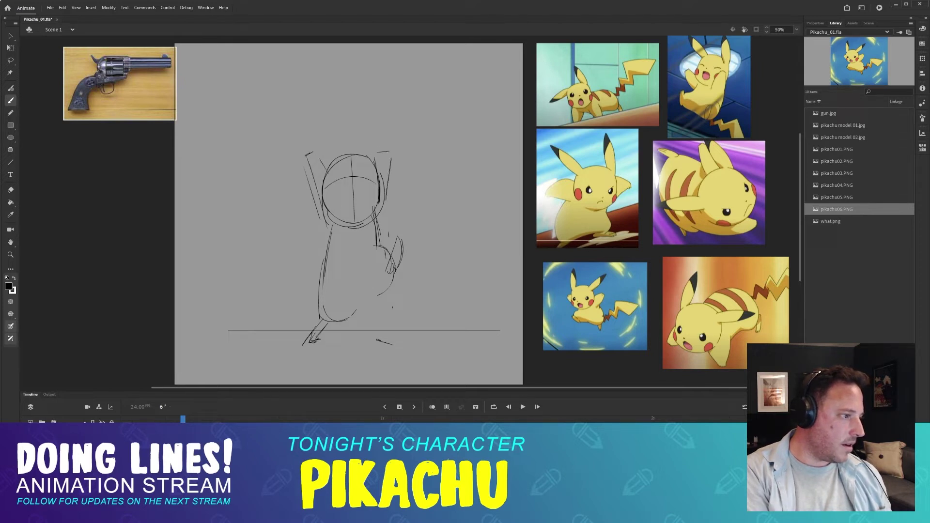
key("ctrl+z")
mouse_move(396, 154)
left_mouse_down()
mouse_move(382, 225)
mouse_move(368, 178)
mouse_move(392, 154)
mouse_move(380, 229)
left_mouse_up()
- Flip through frames 5 to 8 to examine the arc of the arms and guns around the landing
key("comma")
key("period")
key("period")
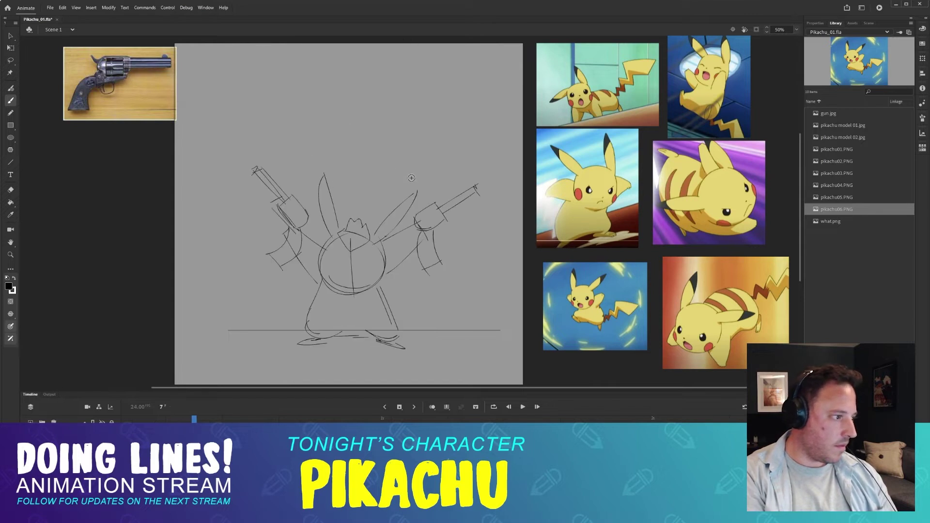
key("comma")
key("period")
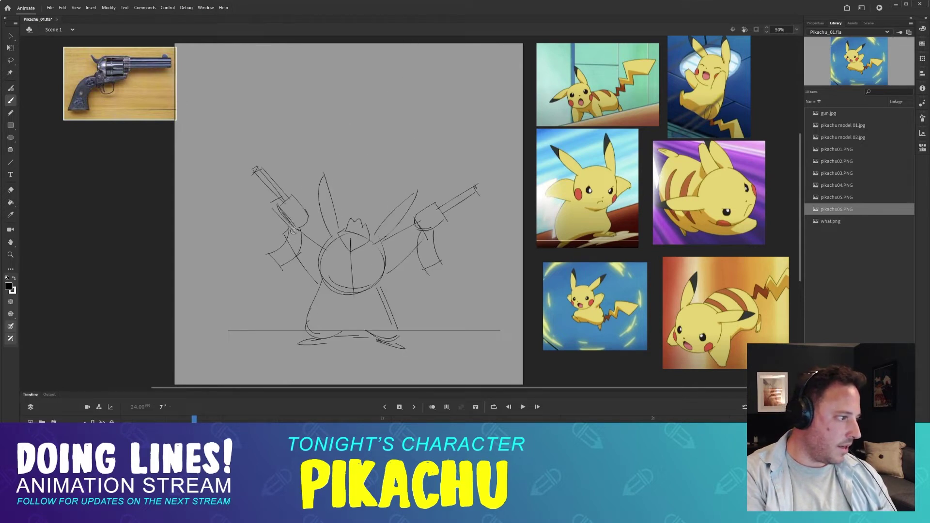
key("comma")
key("period")
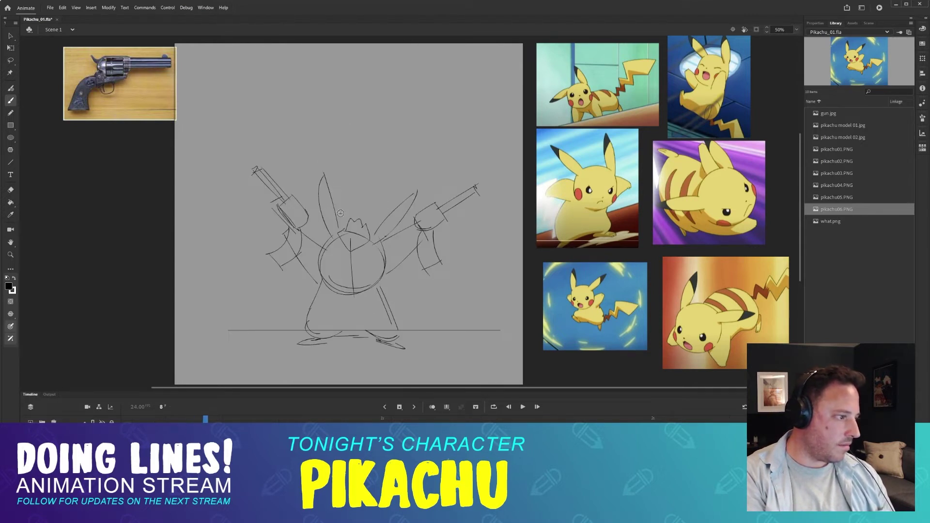
key("comma")
key("comma")
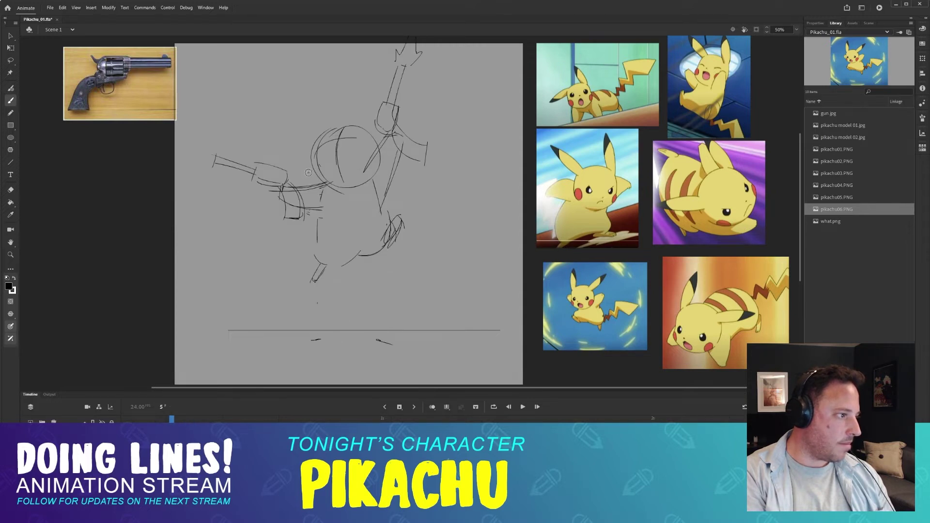
key("period")
key("period")
key("comma")
- Sketch the left revolver pointing upward above the raised hand in frame 6, with its barrel, cylinder and grip
mouse_move(302, 87)
left_mouse_down()
mouse_move(316, 154)
mouse_move(297, 127)
mouse_move(309, 149)
left_mouse_up()
left_click_drag(316, 121, 310, 150)
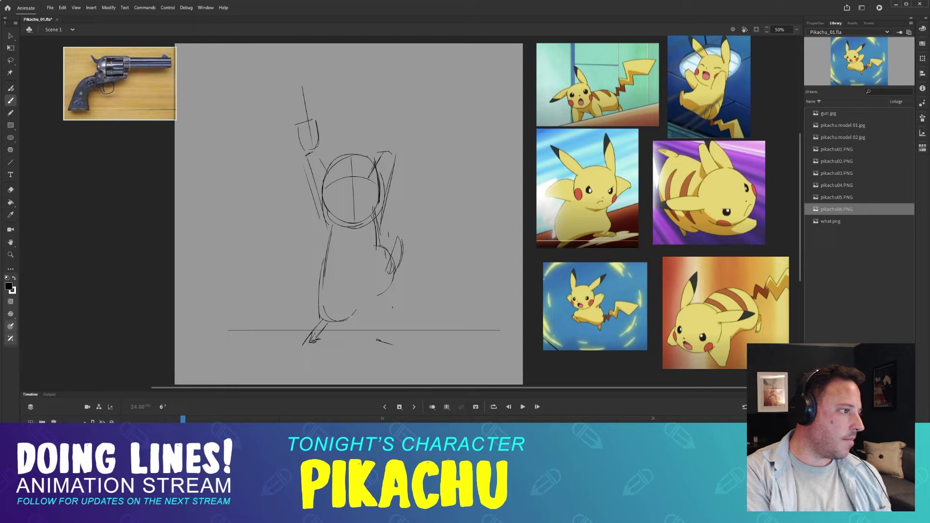
key("ctrl+z")
key("ctrl+z")
key("ctrl+z")
mouse_move(319, 122)
left_mouse_down()
mouse_move(324, 141)
mouse_move(282, 159)
mouse_move(291, 179)
mouse_move(309, 170)
mouse_move(312, 156)
mouse_move(296, 89)
mouse_move(317, 134)
mouse_move(305, 90)
mouse_move(316, 117)
left_mouse_up()
key("ctrl+z")
mouse_move(308, 112)
left_mouse_down()
mouse_move(300, 93)
mouse_move(316, 130)
left_mouse_up()
key("ctrl+z")
- Sketch the right revolver's centre line, boxy frame and grip above the right hand in frame 6, checking against frame 5
left_click_drag(390, 134, 375, 122)
key("comma")
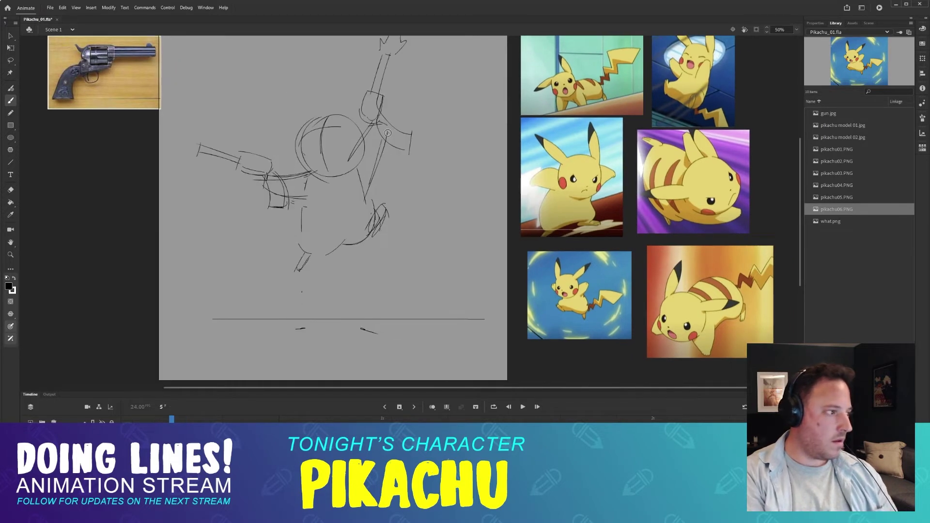
key("period")
key("comma")
key("period")
left_click_drag(374, 71, 371, 136)
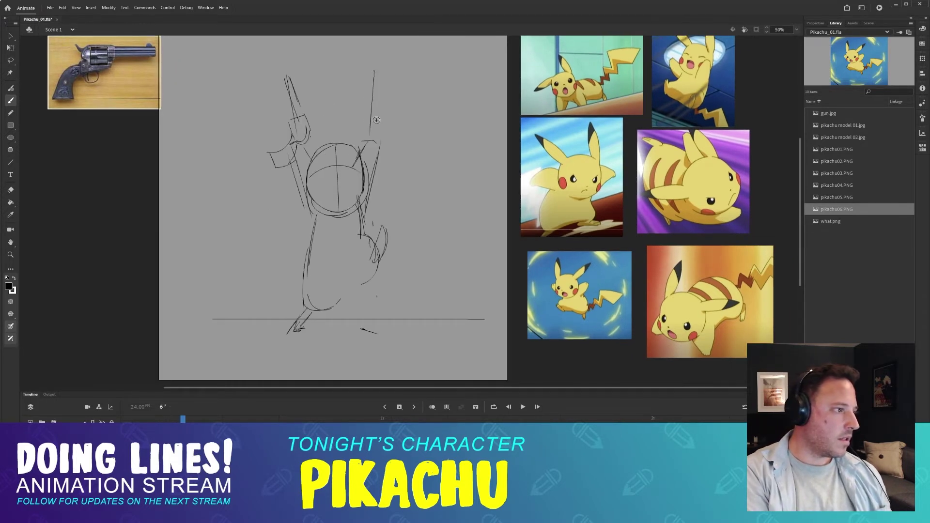
key("comma")
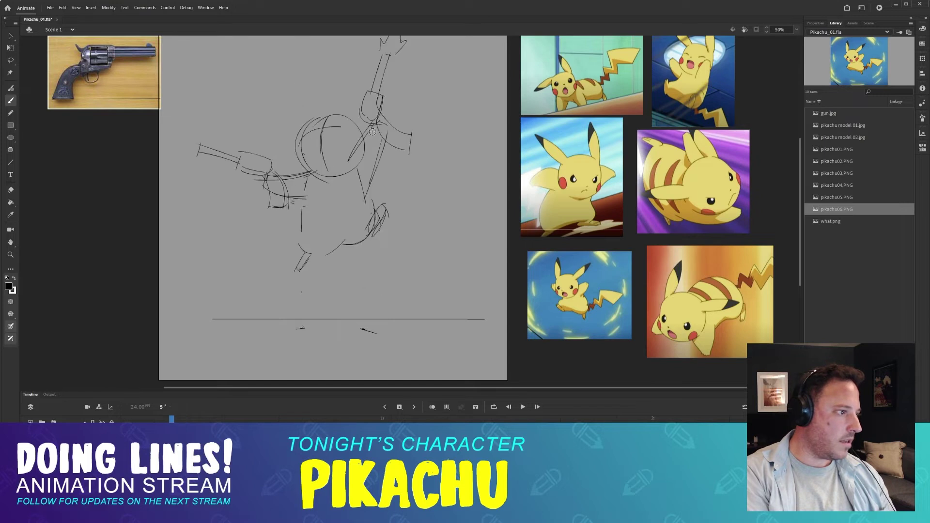
key("period")
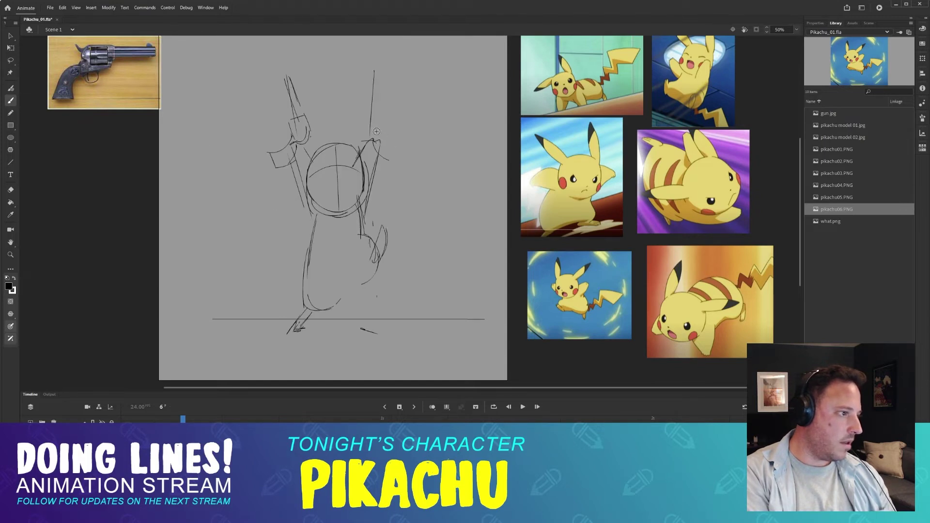
key("comma")
key("period")
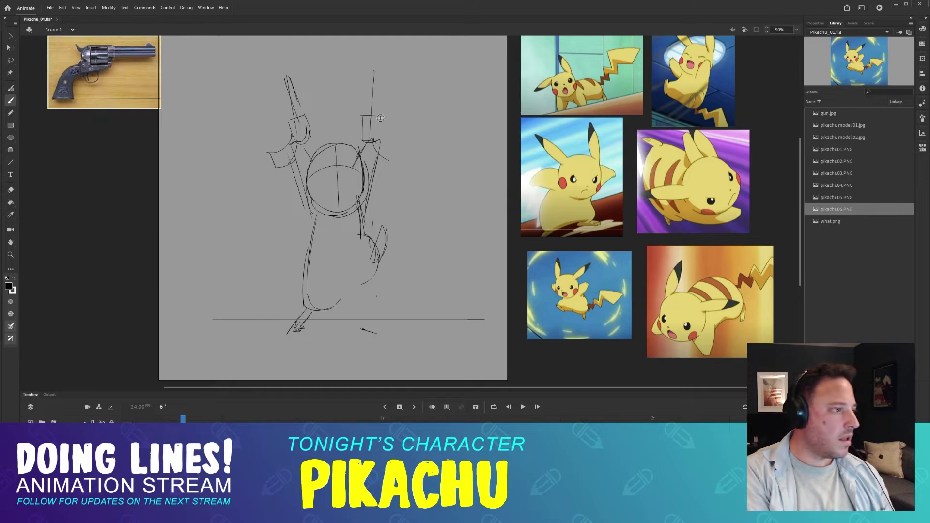
left_click_drag(380, 118, 379, 140)
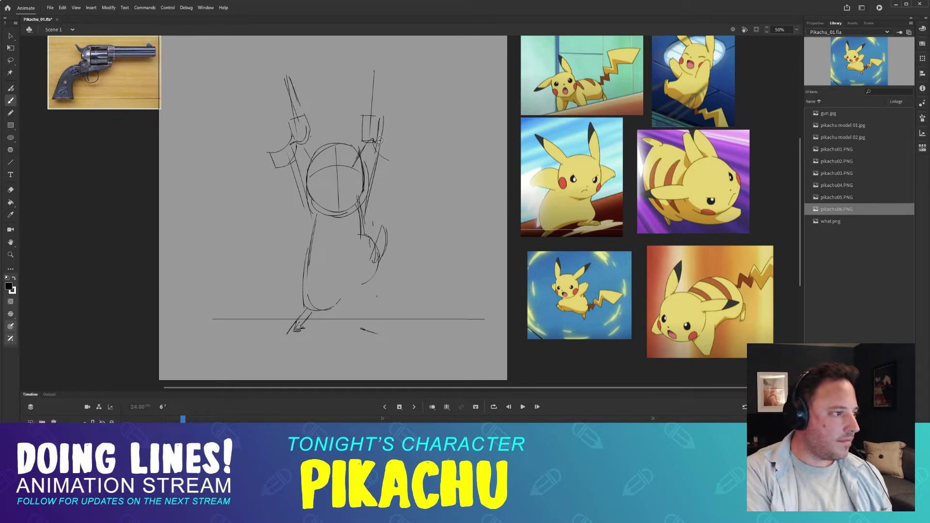
left_click_drag(383, 131, 380, 158)
key("comma")
key("period")
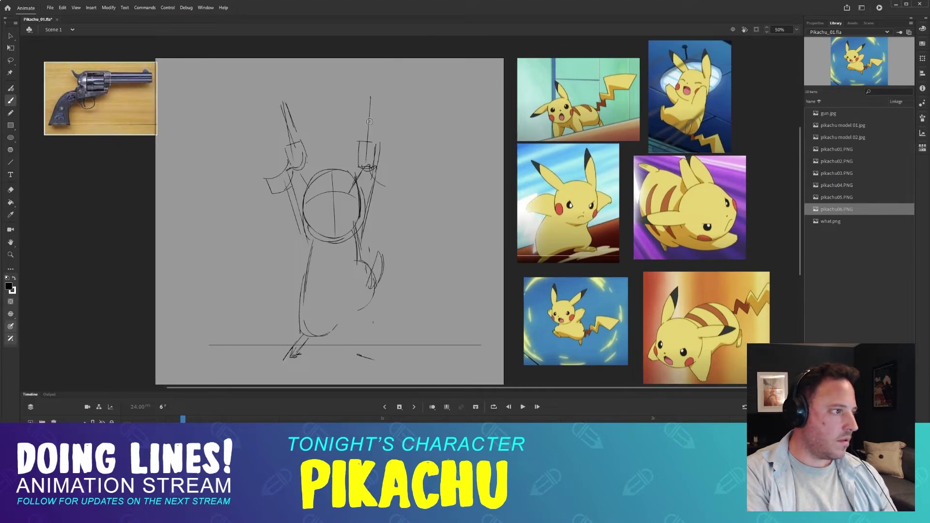
- Draw the barrel sides of the upright right revolver in frame 6 and compare it with frame 5
left_click_drag(366, 95, 363, 135)
left_click_drag(369, 100, 376, 146)
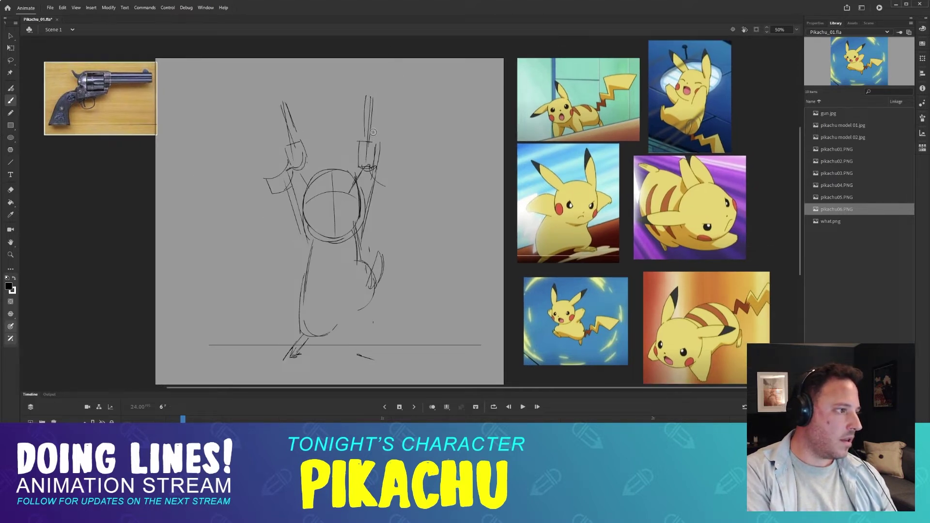
key("comma")
key("period")
key("comma")
key("period")
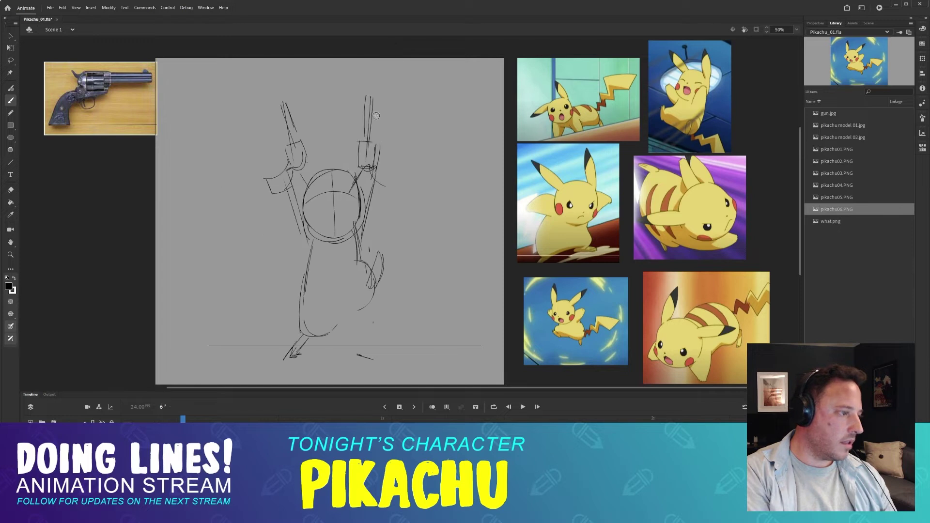
- Flip between frames 5, 6 and 7 to examine the right gun's movement and muzzle flash
key("comma")
key("period")
key("period")
key("comma")
key("comma")
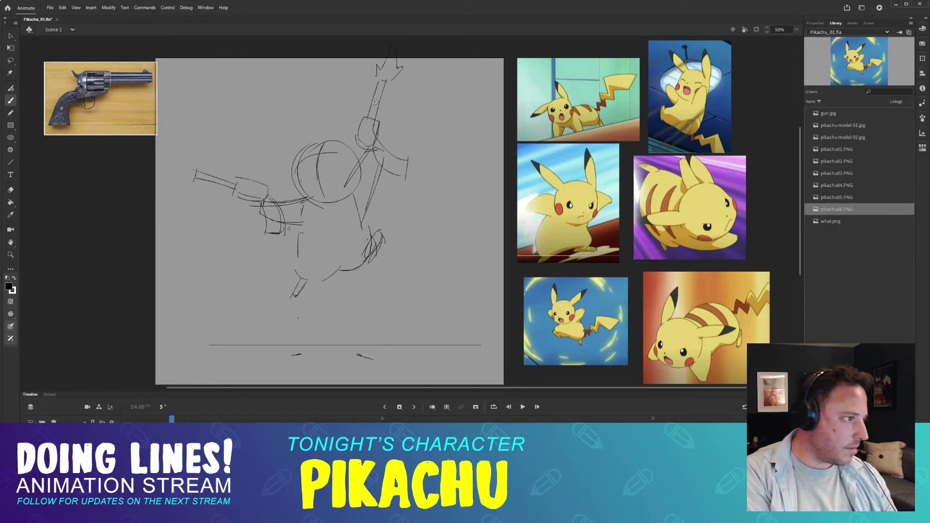
key("period")
key("comma")
key("period")
key("comma")
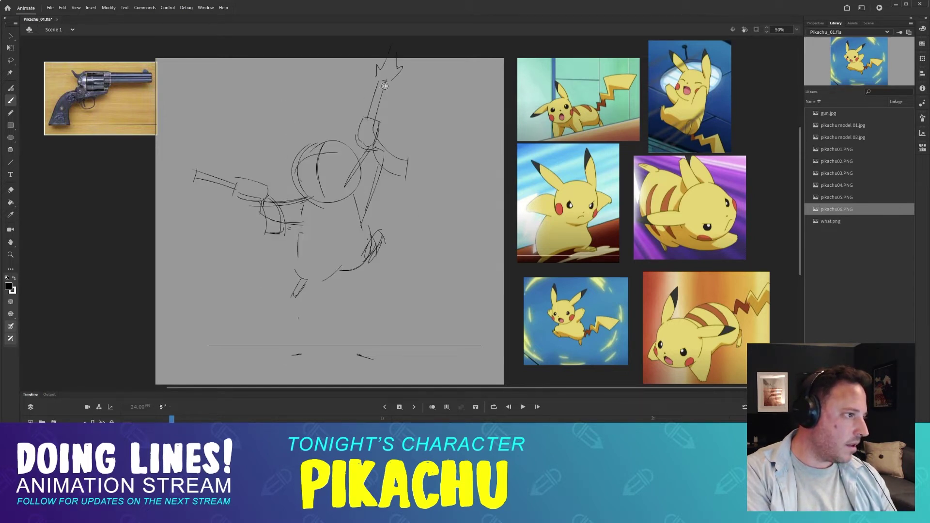
- Sketch dissipating muzzle-flash marks above the right gun in frame 6, erasing the first ones and placing new ones higher
key("period")
key("comma")
key("period")
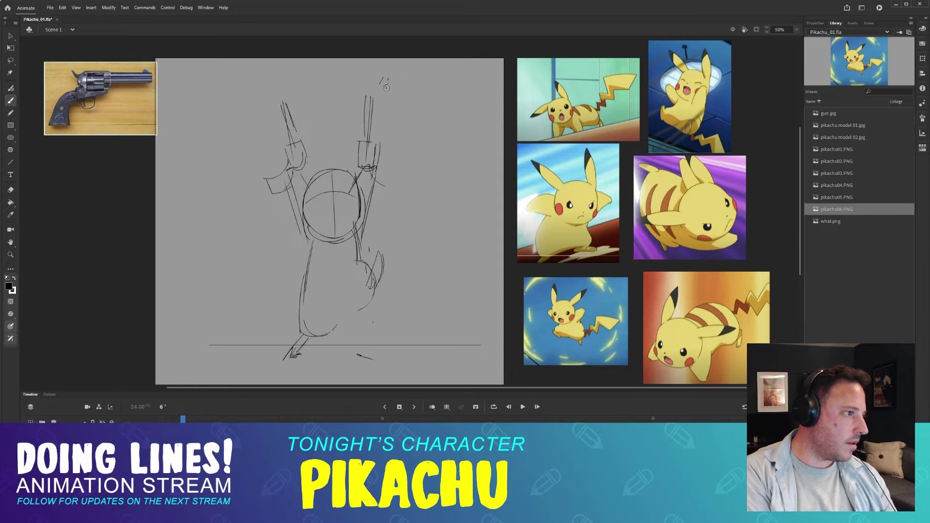
key("comma")
key("period")
left_click_drag(388, 81, 390, 86)
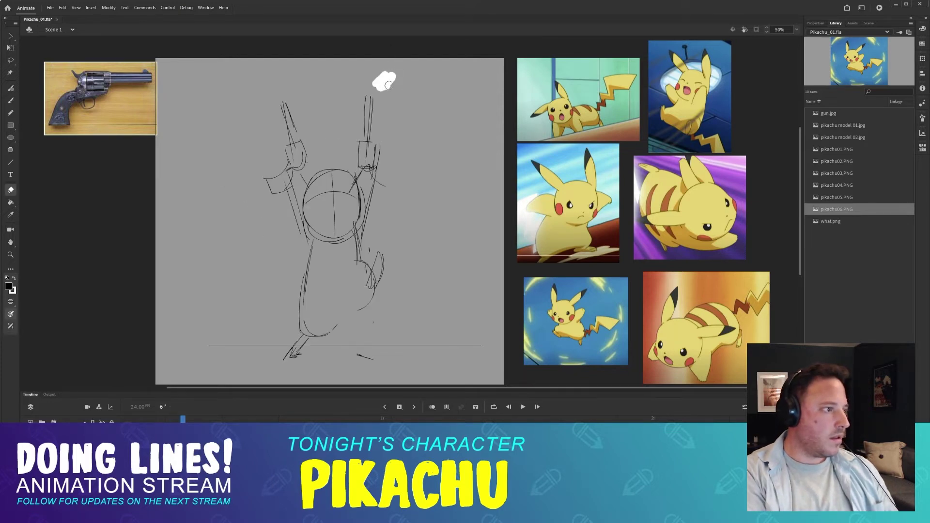
key("comma")
key("period")
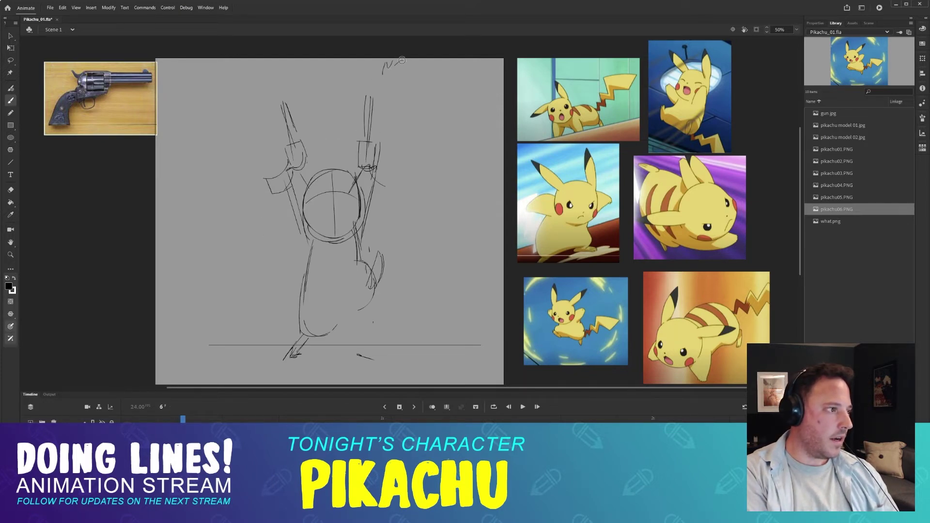
key("comma")
key("period")
- Sketch dissipating muzzle-flash marks above the upright left gun in frame 4, comparing them with the flash in frame 3
key("comma")
key("comma")
key("comma")
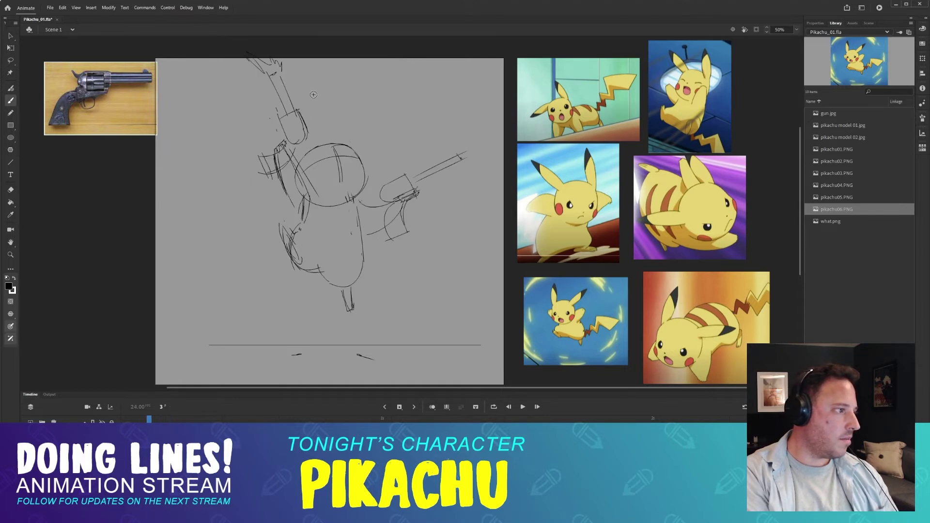
key("period")
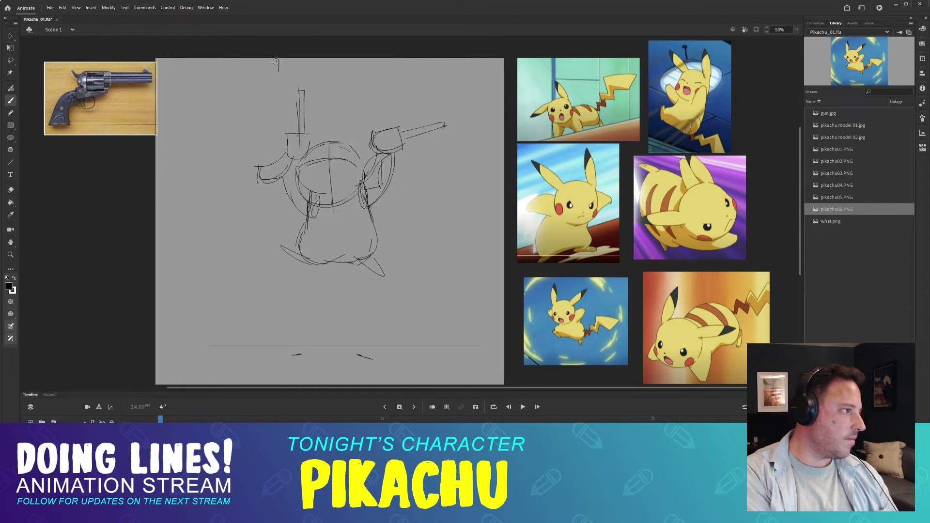
left_click_drag(263, 64, 266, 73)
key("comma")
key("period")
key("comma")
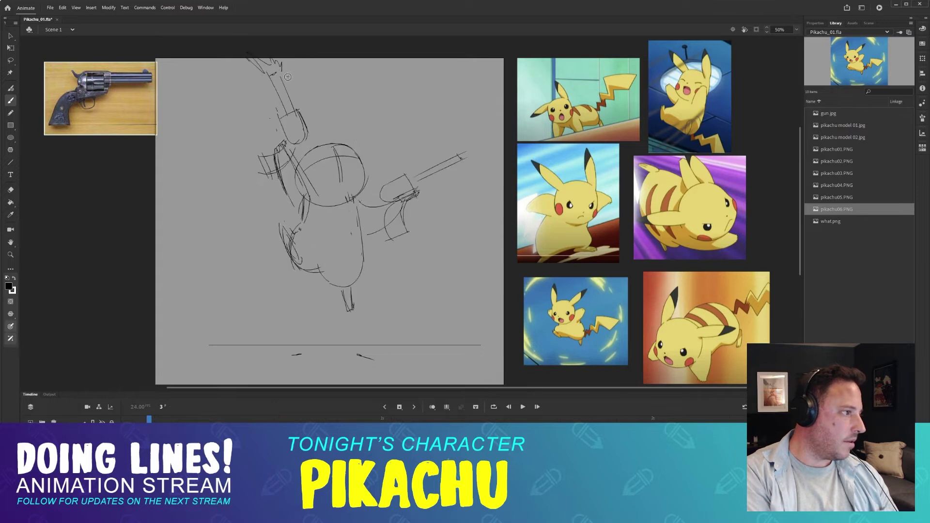
key("period")
key("comma")
key("period")
- Flip between frames 5, 6 and 7 to examine how the right gun's flash fades into the landing pose
key("period")
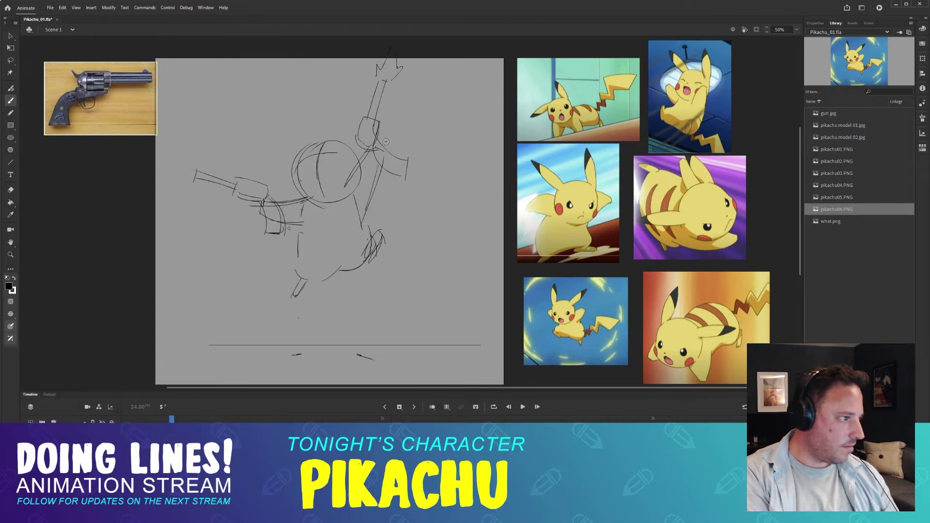
key("comma")
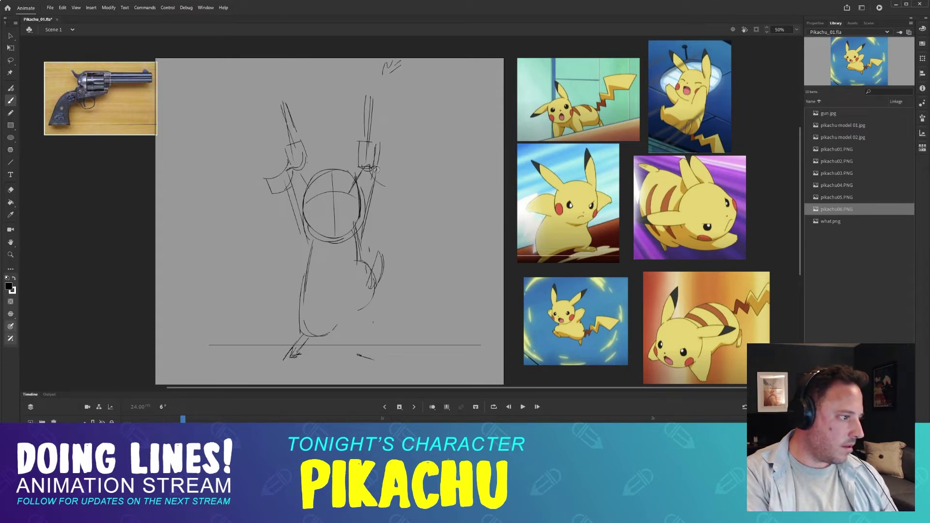
key("period")
key("period")
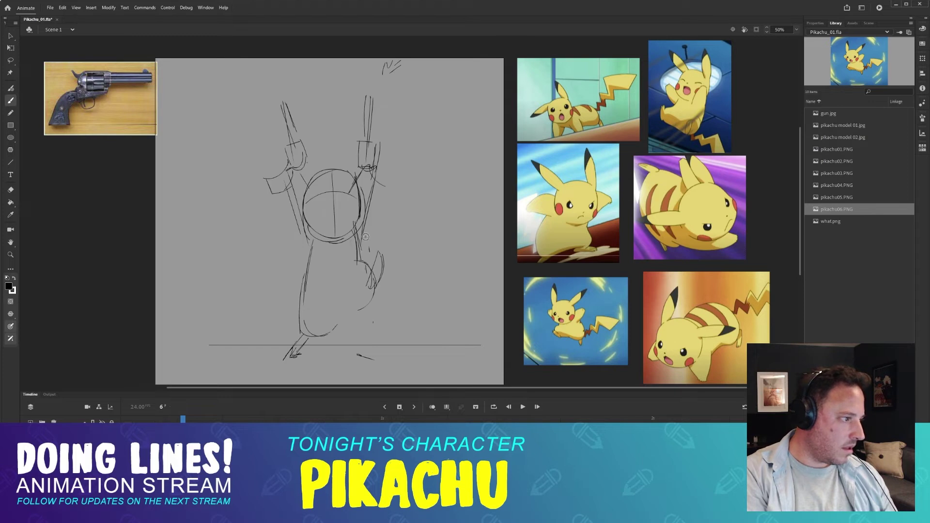
key("comma")
key("period")
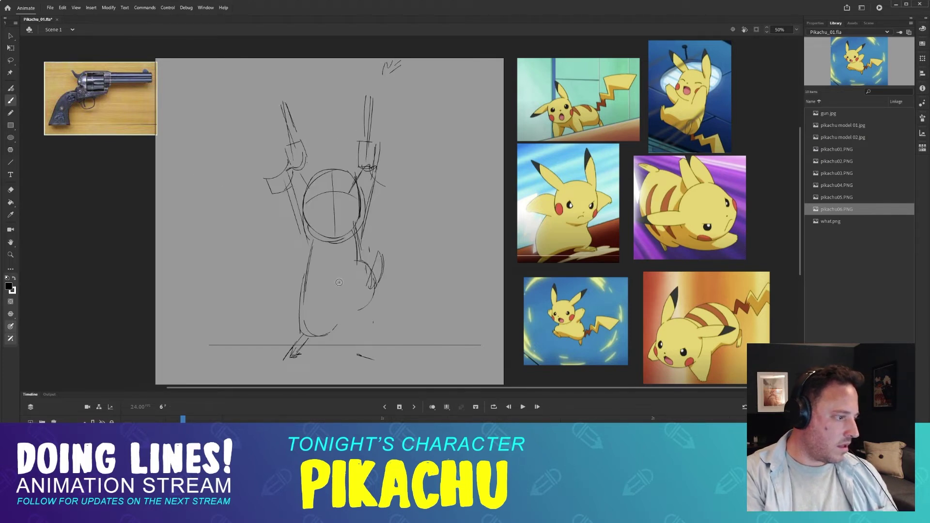
key("period")
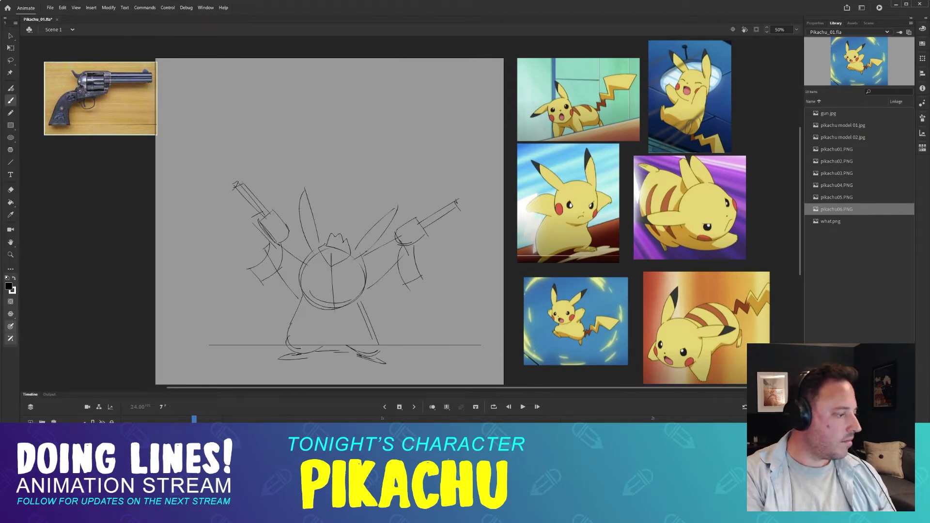
- Step through frames 1 to 7 to examine the jump poses and both muzzle flashes
key("comma")
key("comma")
key("comma")
key("comma")
key("comma")
key("comma")
key("period")
key("period")
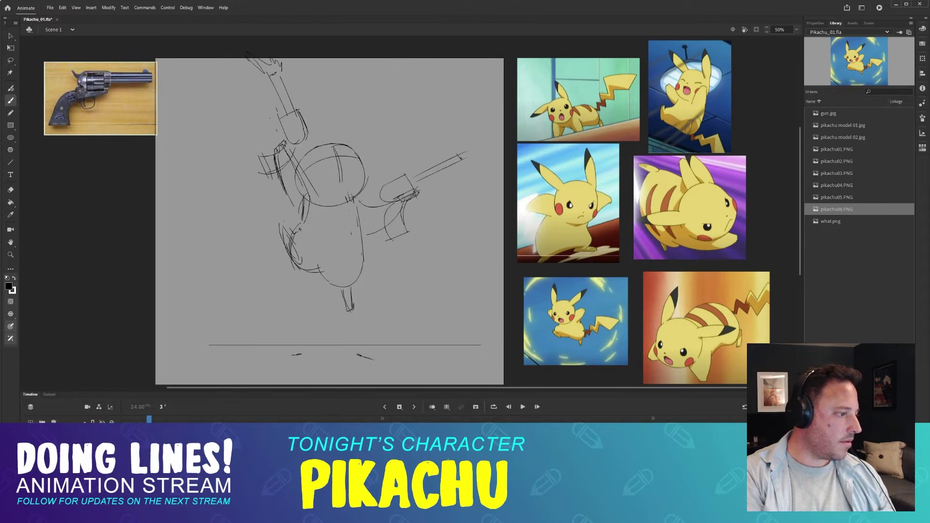
key("comma")
key("comma")
key("period")
key("period")
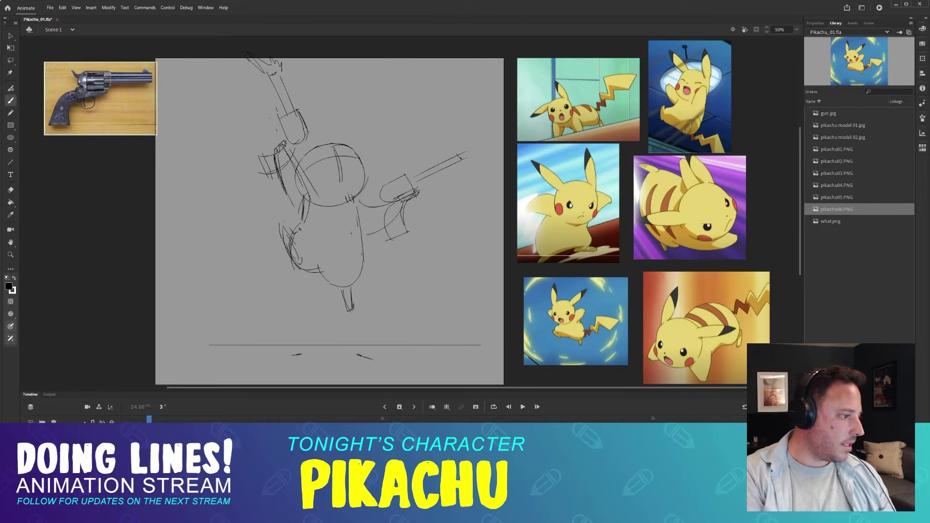
key("period")
key("period")
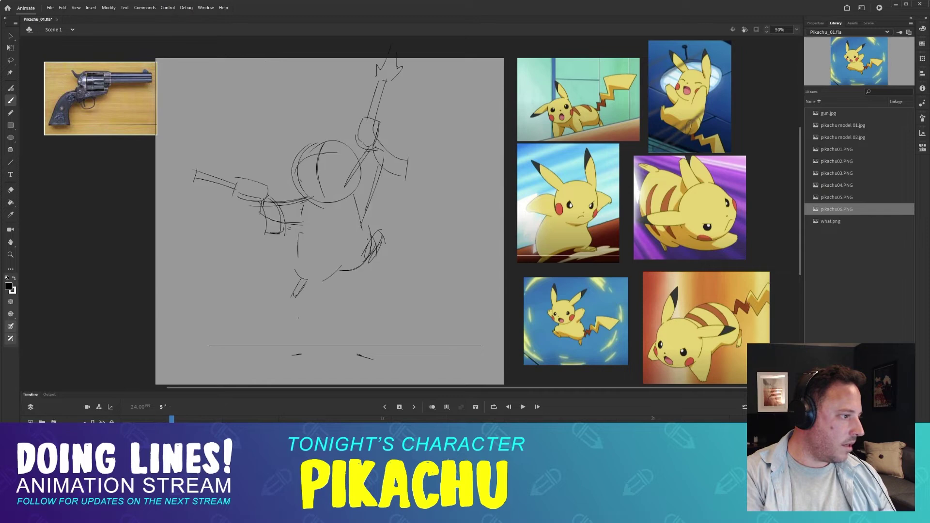
key("period")
key("period")
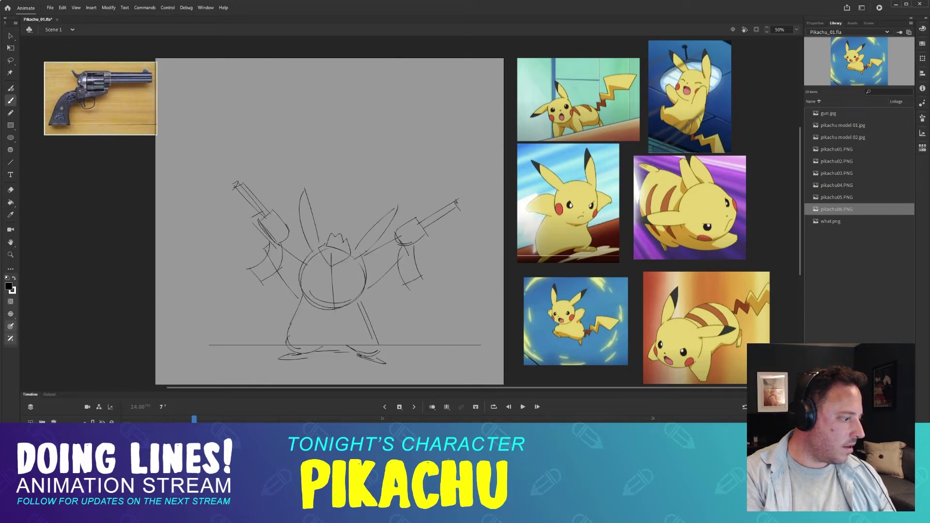
- Step back from frame 7 to frame 1, rechecking the gun movement between frames 3 and 5
key("comma")
key("comma")
key("comma")
key("comma")
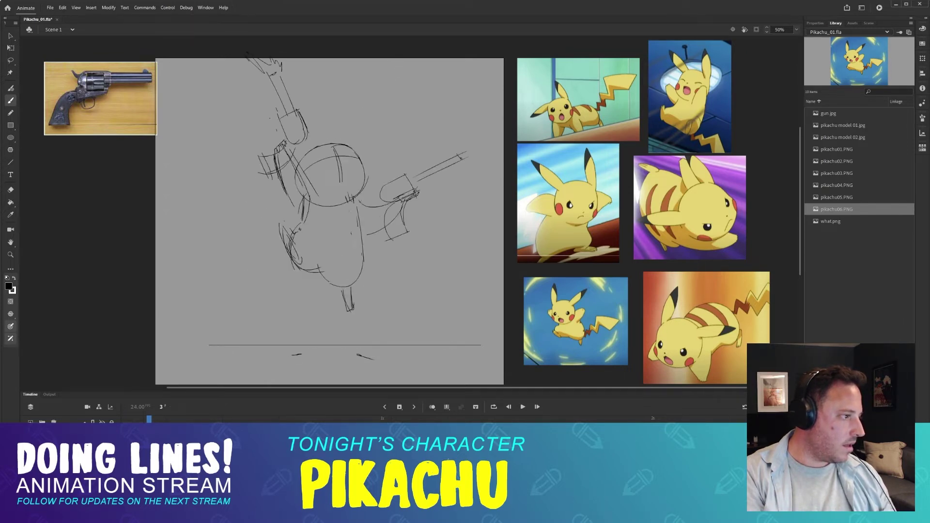
key("period")
key("period")
key("period")
key("comma")
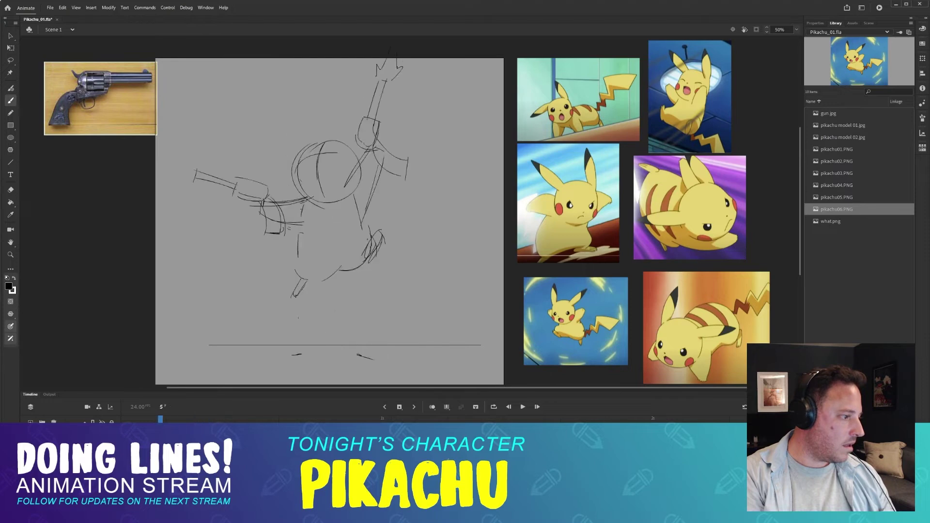
key("comma")
key("comma")
key("comma")
key("comma")
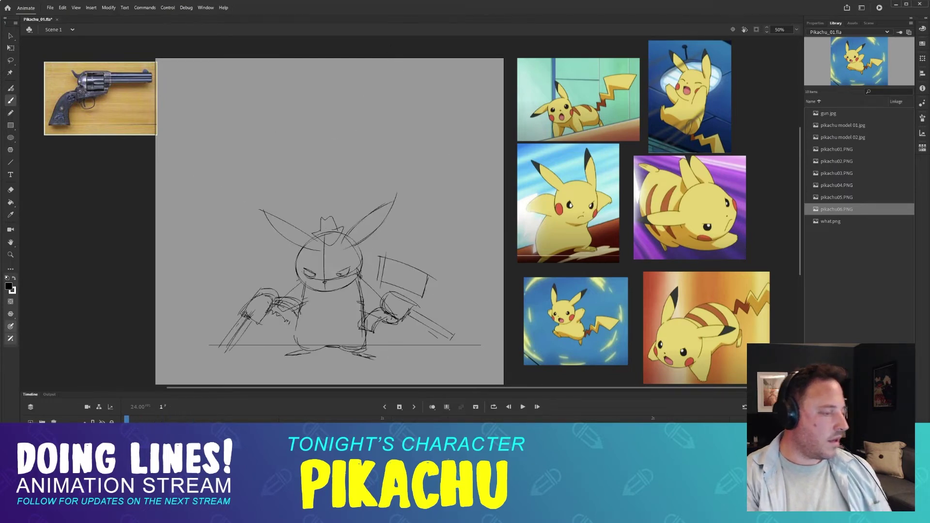
- Run forward through the whole rough sequence and return to frame 1
key("period")
key("period")
key("period")
key("period")
key("period")
key("period")
key("period")
key("period")
key("period")
left_click_drag(228, 420, 129, 408)
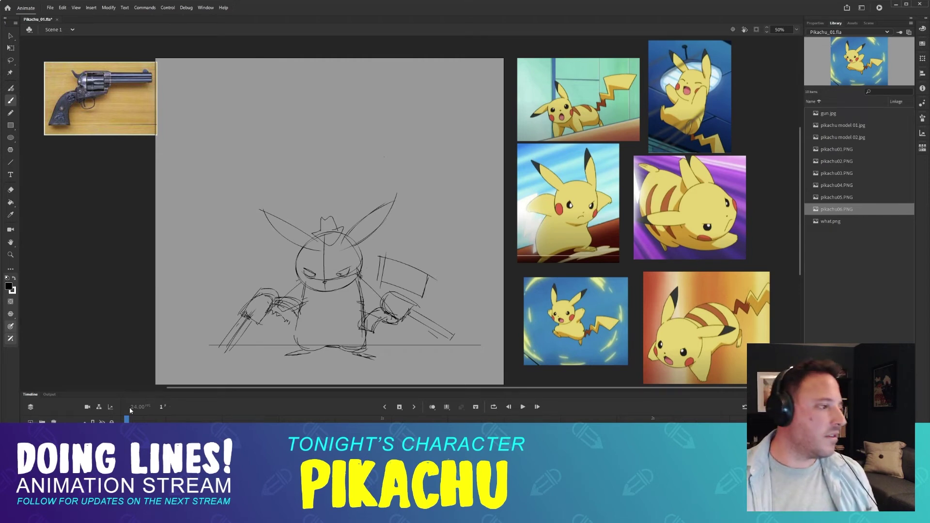
- Flip rapidly back and forth through frames 1 to 7 to review the motion and timing of the jump
key("period")
key("period")
key("period")
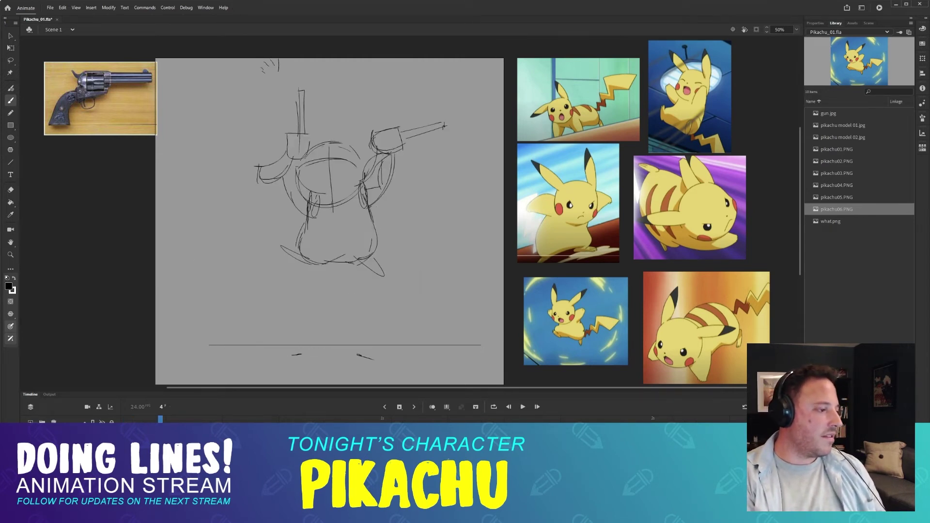
key("period")
key("period")
key("period")
key("period")
key("comma")
key("comma")
key("comma")
key("comma")
key("comma")
key("comma")
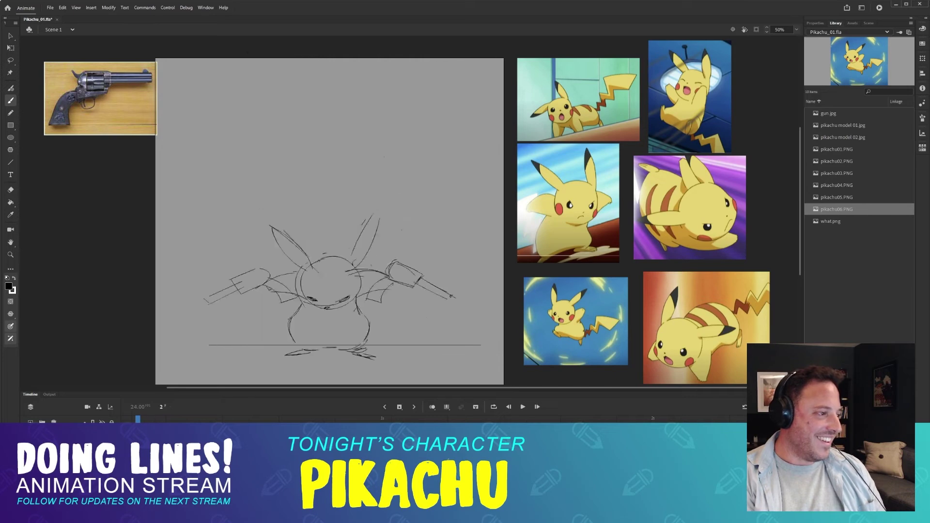
key("period")
key("period")
key("period")
key("period")
key("period")
key("comma")
key("comma")
key("comma")
key("comma")
key("comma")
key("comma")
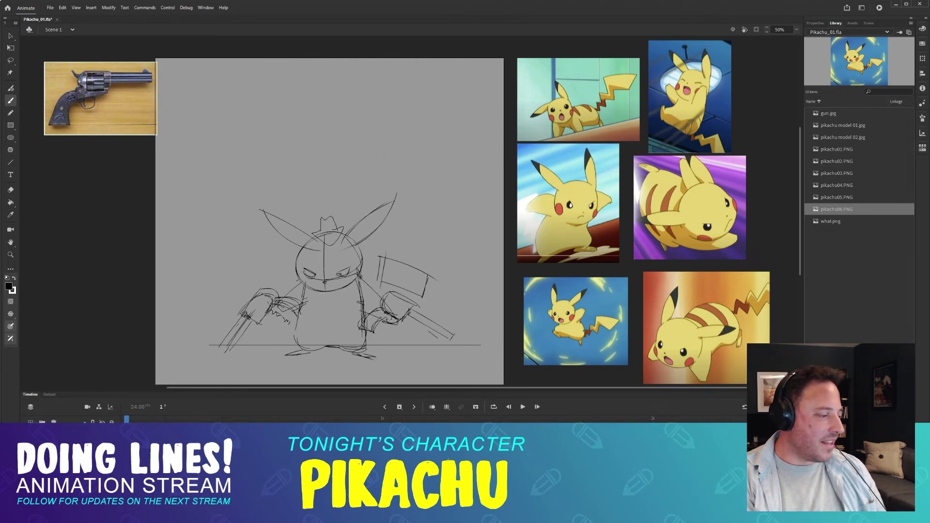
key("period")
key("period")
key("period")
key("period")
key("period")
key("period")
key("comma")
key("comma")
key("comma")
key("comma")
key("comma")
key("comma")
- Flip between frames 1 and 2 to examine the change from standing pose to crouch
key("period")
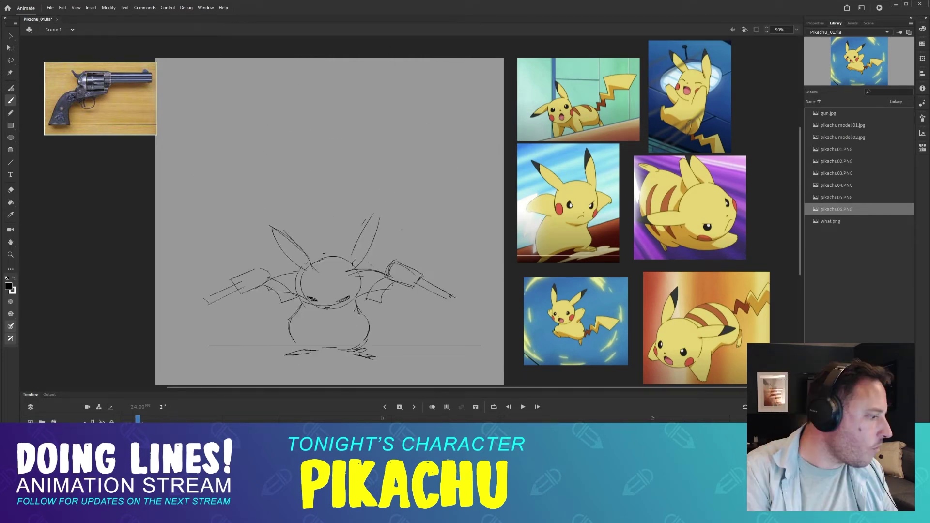
key("comma")
key("period")
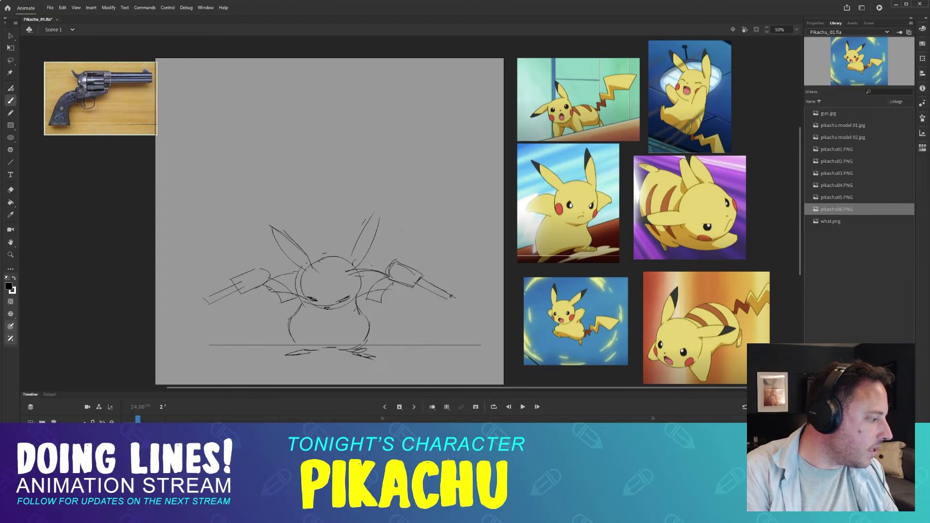
key("comma")
key("period")
key("comma")
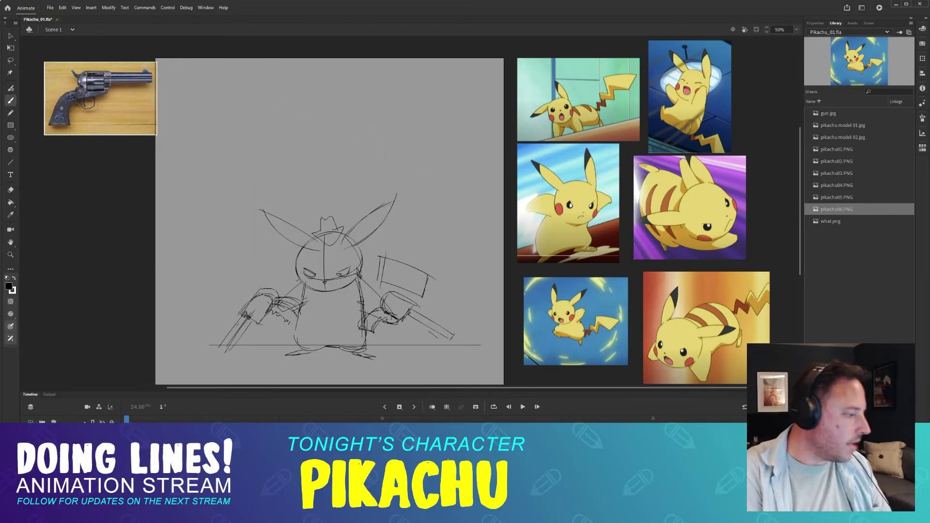
- Extend the exposure of the standing pose in frame 1 so it holds through frame 15
key("ctrl+a")
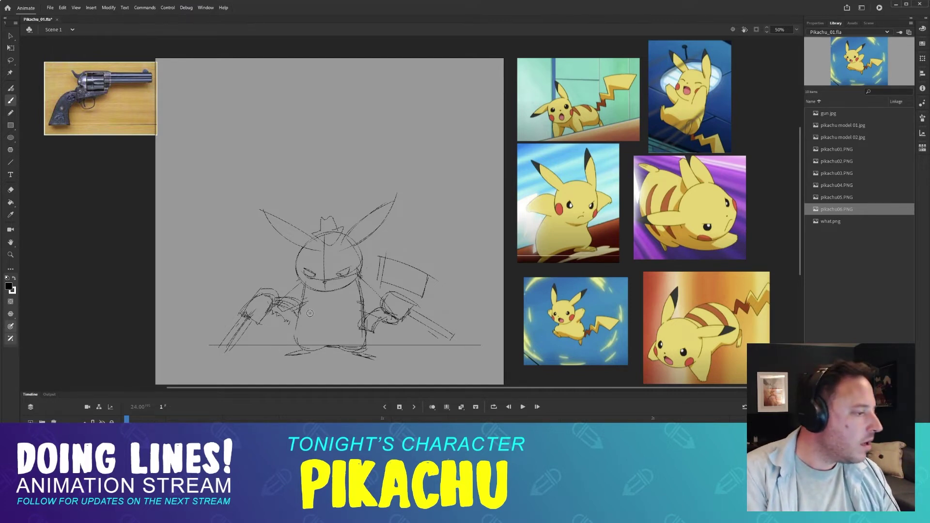
key("ctrl+shift+a")
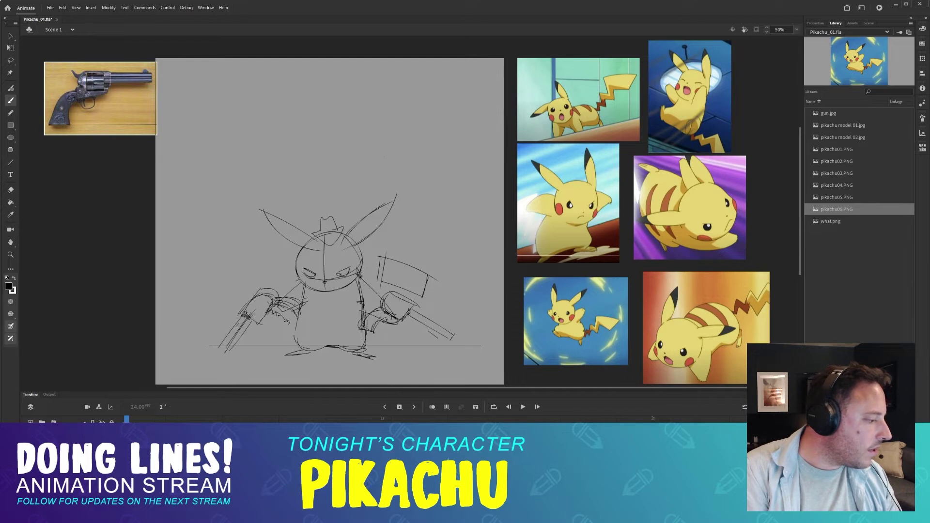
key("period")
key("period")
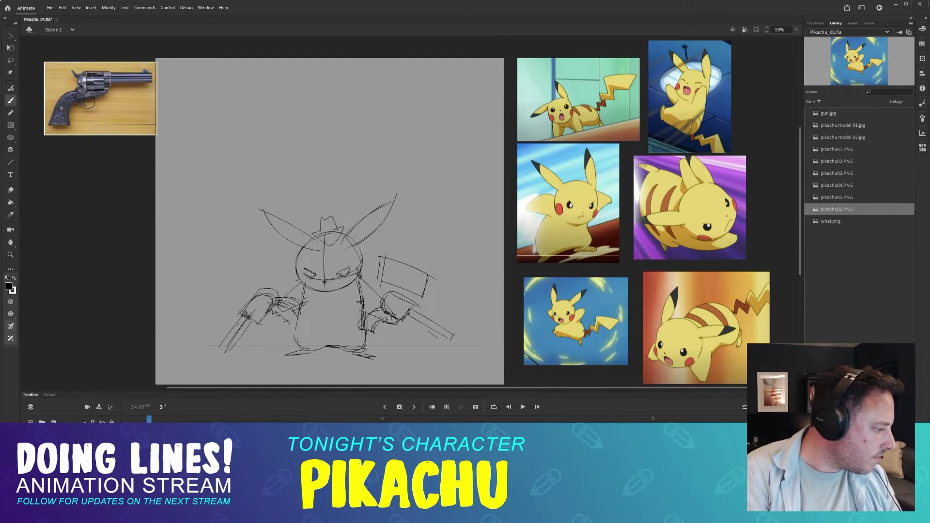
left_click(127, 431)
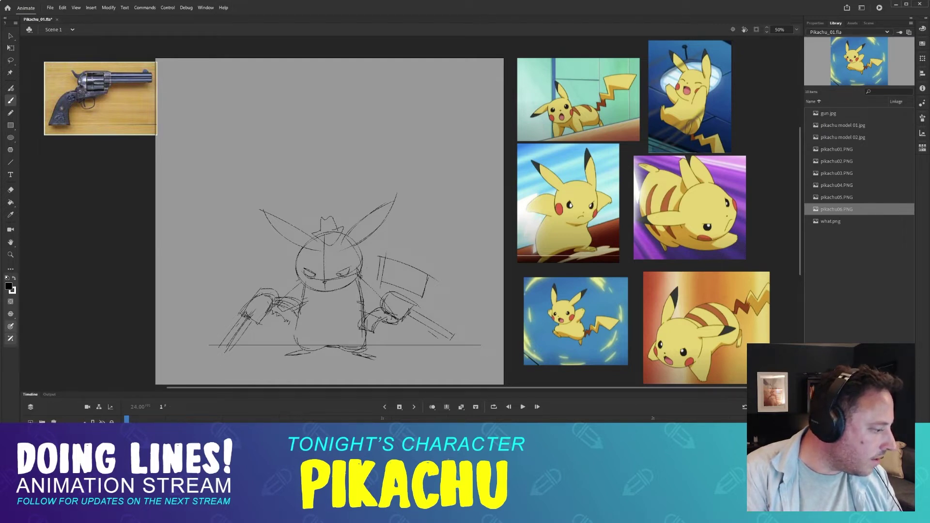
key("period")
key("period")
key("period")
key("period")
left_click_drag(172, 419, 206, 419)
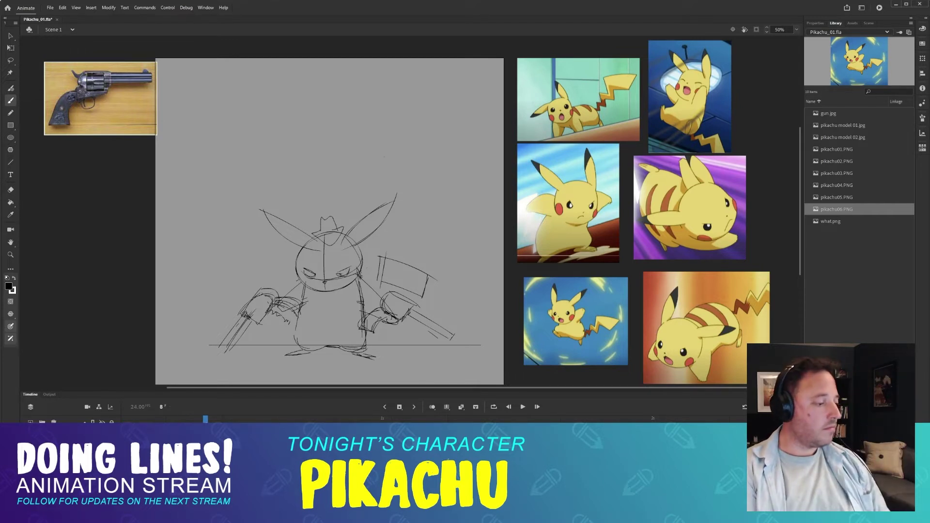
key("period")
key("period")
key("period")
key("period")
key("period")
key("period")
key("period")
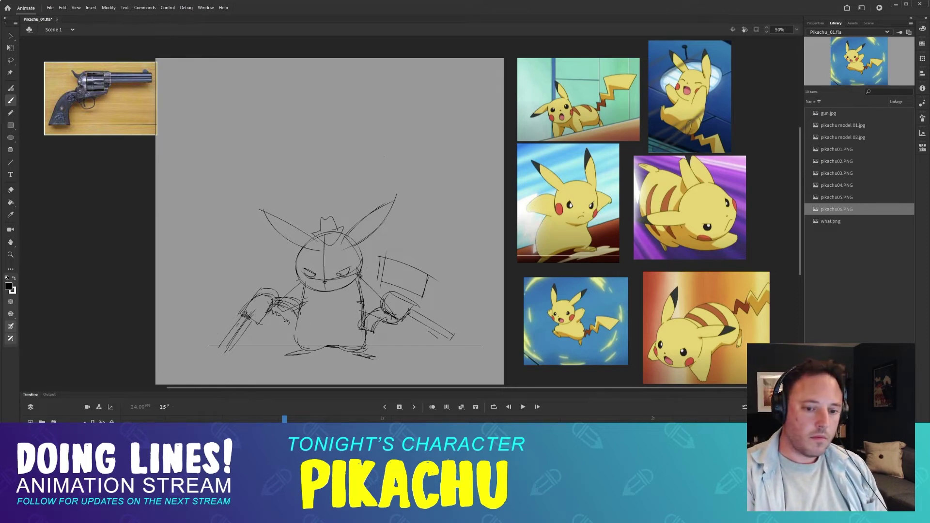
- Extend the exposure of the crouch pose at frame 16 so the first airborne pose sits at frame 20
key("period")
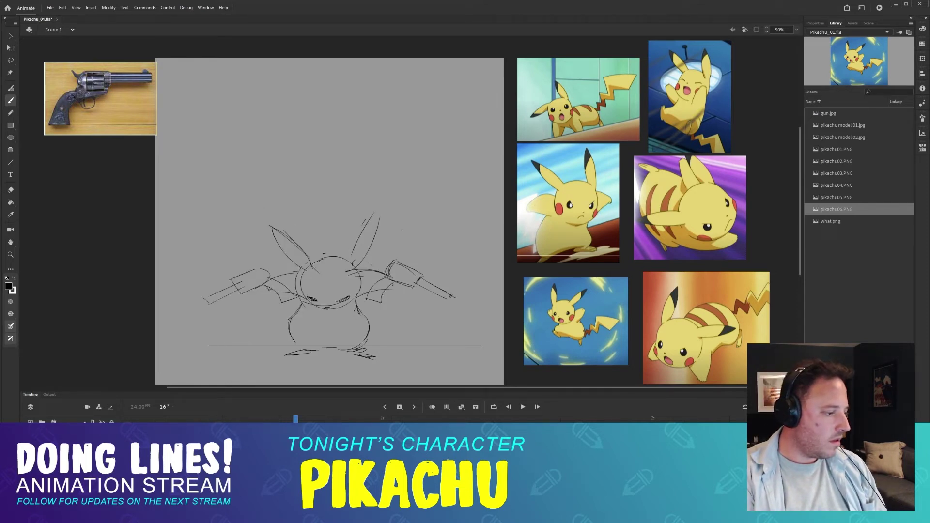
key("comma")
key("period")
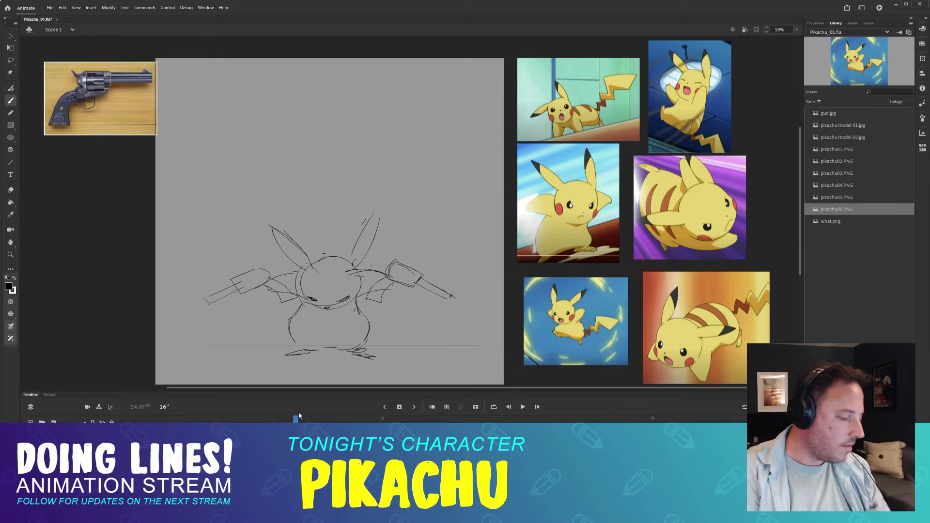
key("ctrl+a")
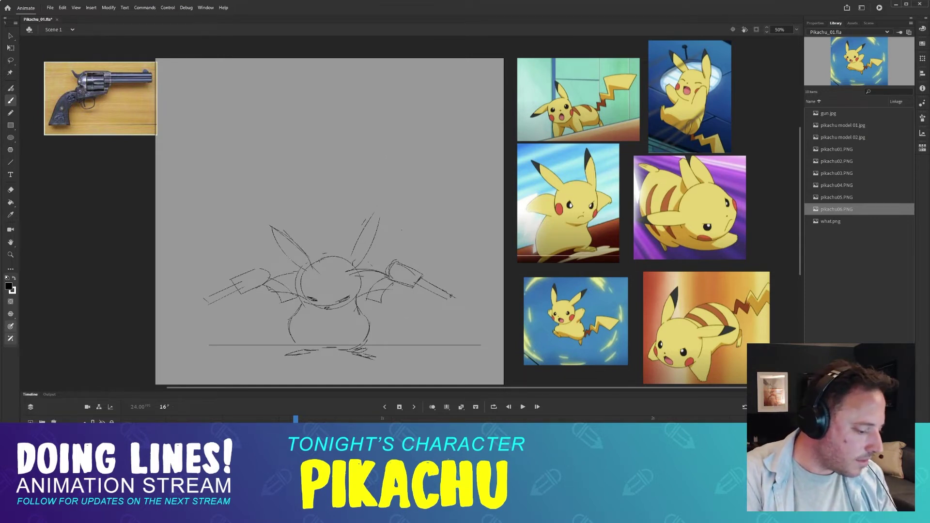
key("period")
key("period")
key("period")
key("period")
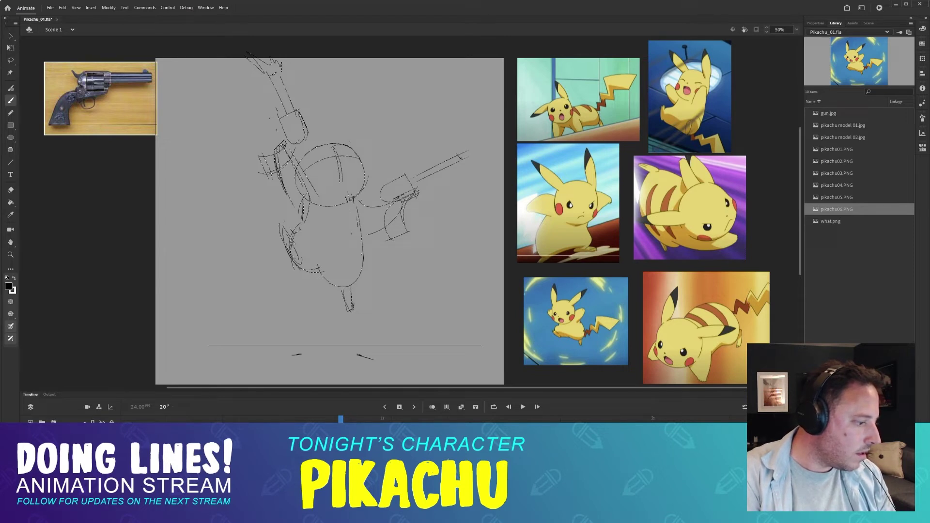
- Extend the exposures of the first two airborne poses so the pose firing the right gun upward sits at frame 28
key("period")
key("period")
key("period")
key("period")
key("period")
key("period")
key("period")
key("period")
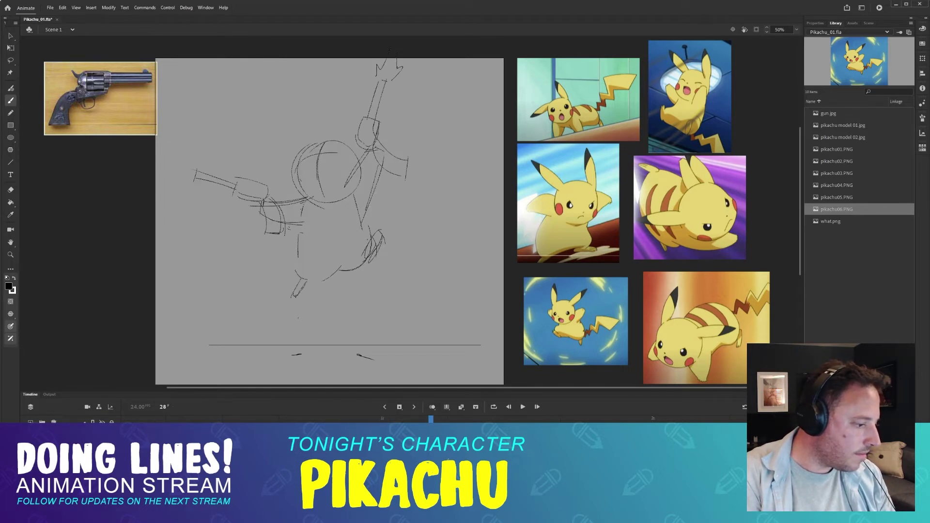
- Extend the exposure of the right-gun firing pose at frame 28 so the pose with both guns raised sits at frame 32
key("period")
key("period")
key("period")
key("period")
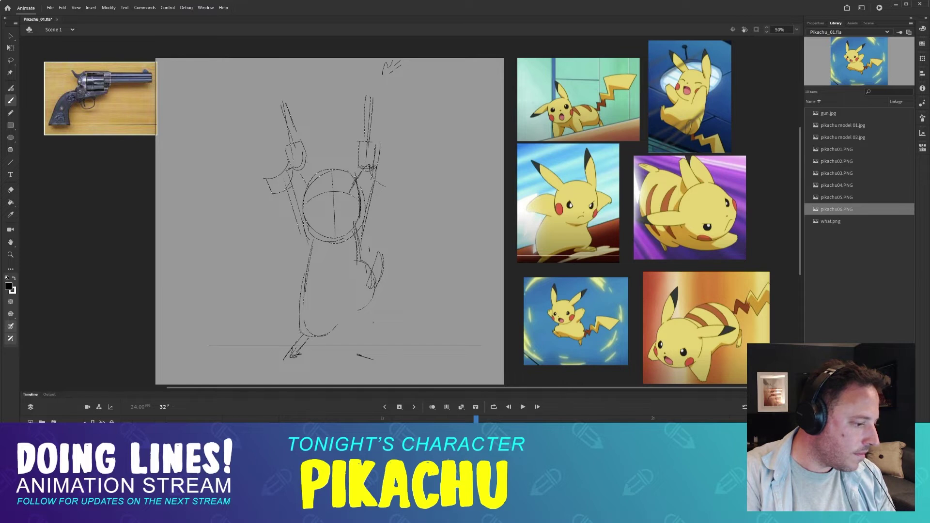
- Step back and forth frame by frame between the crouch at frame 16 and the raised-guns pose after frame 32 to check the timing
key("period")
key("period")
key("period")
key("period")
key("period")
key("comma")
key("comma")
key("comma")
key("comma")
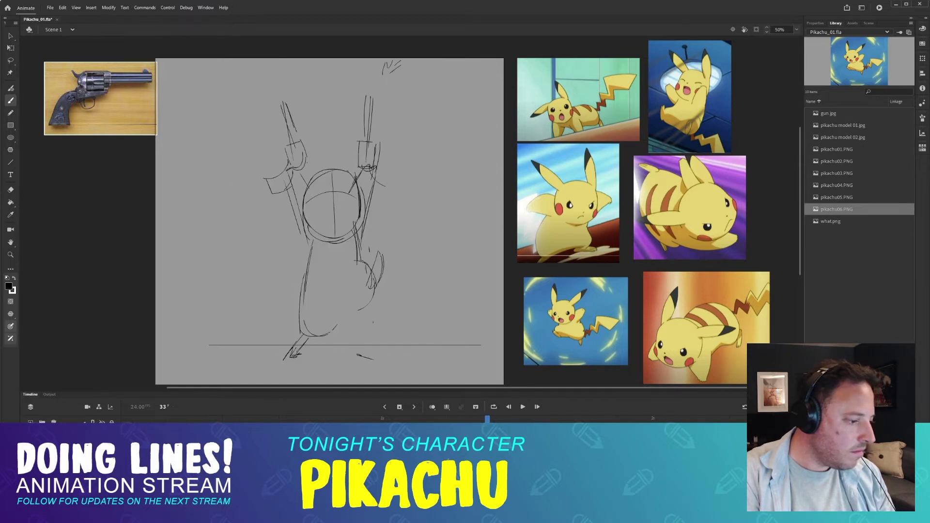
key("comma")
key("comma")
key("comma")
key("comma")
key("comma")
key("comma")
key("comma")
key("comma")
key("comma")
key("comma")
key("comma")
key("comma")
key("comma")
key("comma")
key("comma")
key("comma")
key("comma")
key("period")
key("period")
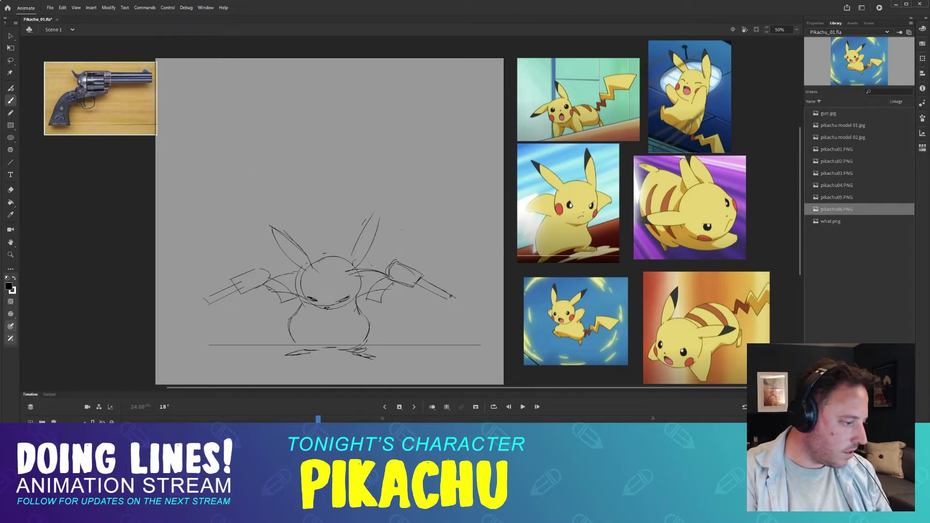
key("period")
key("comma")
key("comma")
key("comma")
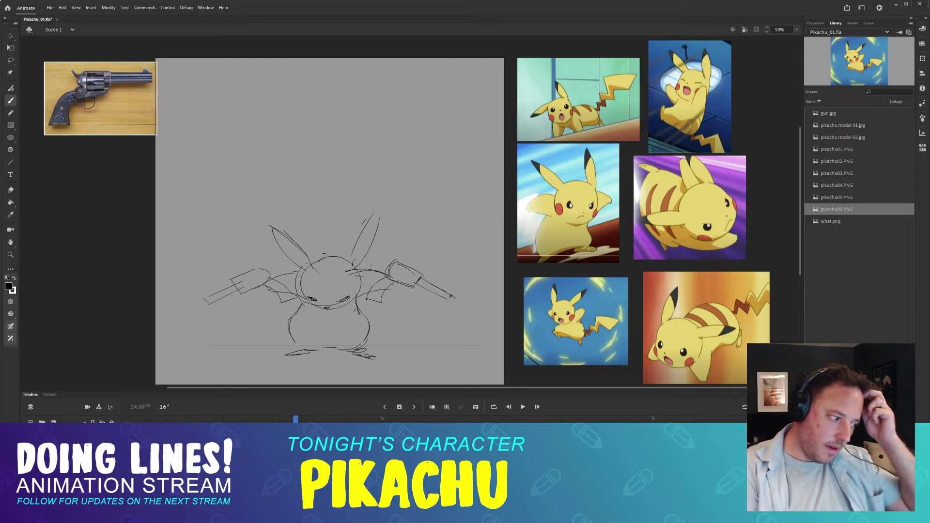
key("period")
key("period")
key("period")
key("period")
key("period")
key("period")
- Return to frame 1, turn on loop playback and stretch the loop range from frame 1 across the whole animation
left_click_drag(363, 419, 127, 419)
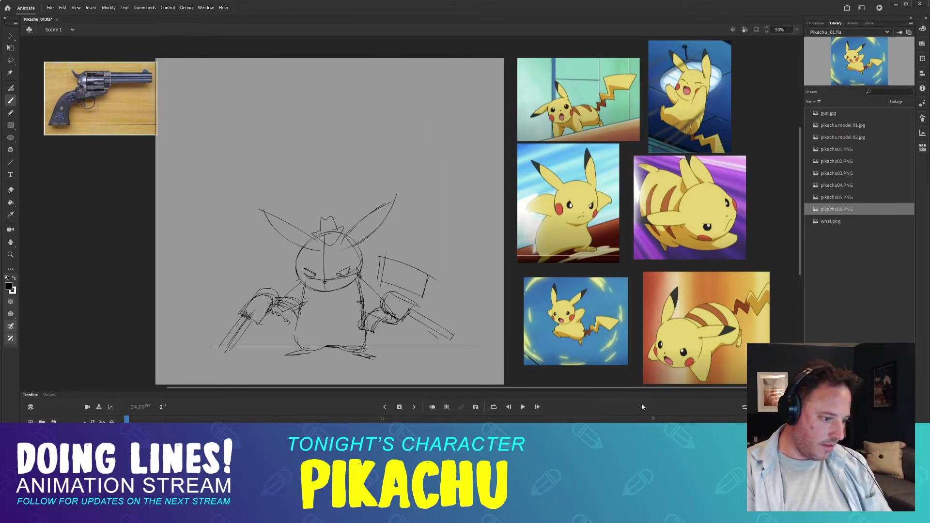
left_click(493, 407)
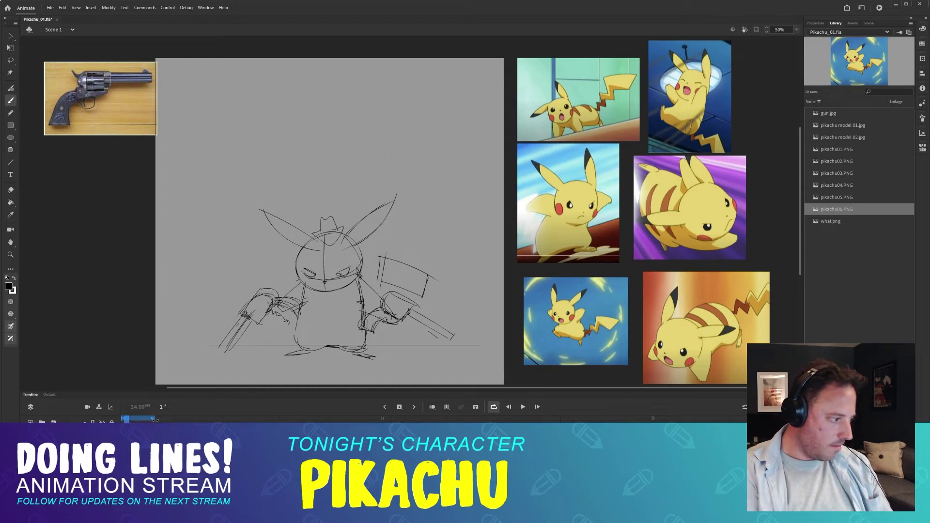
left_click_drag(154, 419, 728, 418)
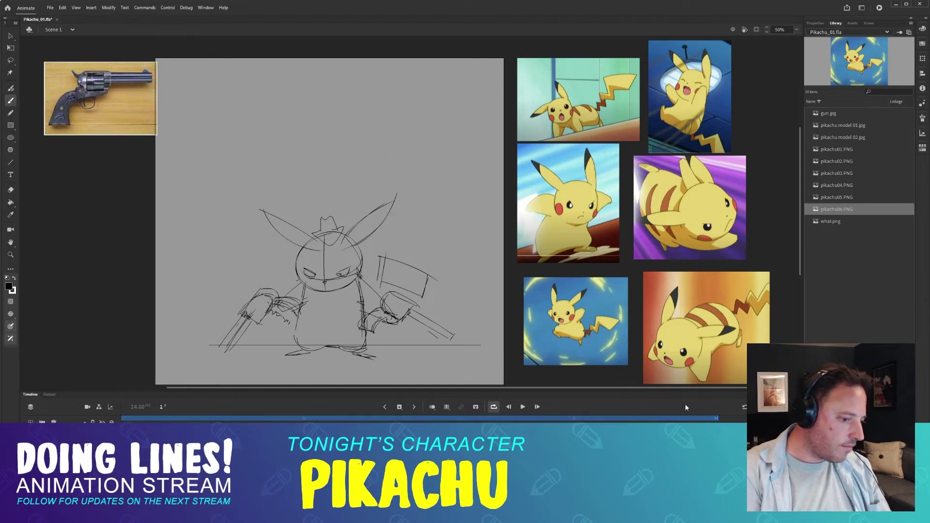
left_click_drag(716, 419, 408, 418)
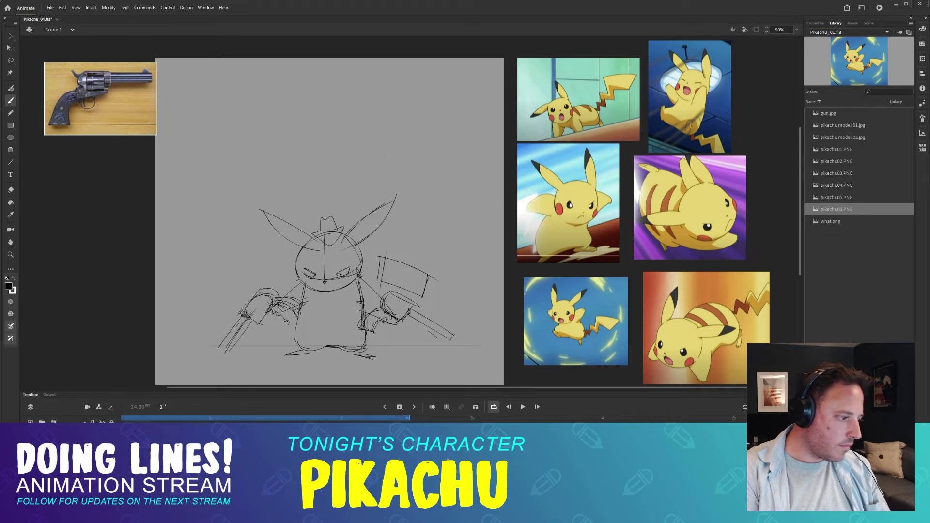
scroll(431, 419, "left", 2)
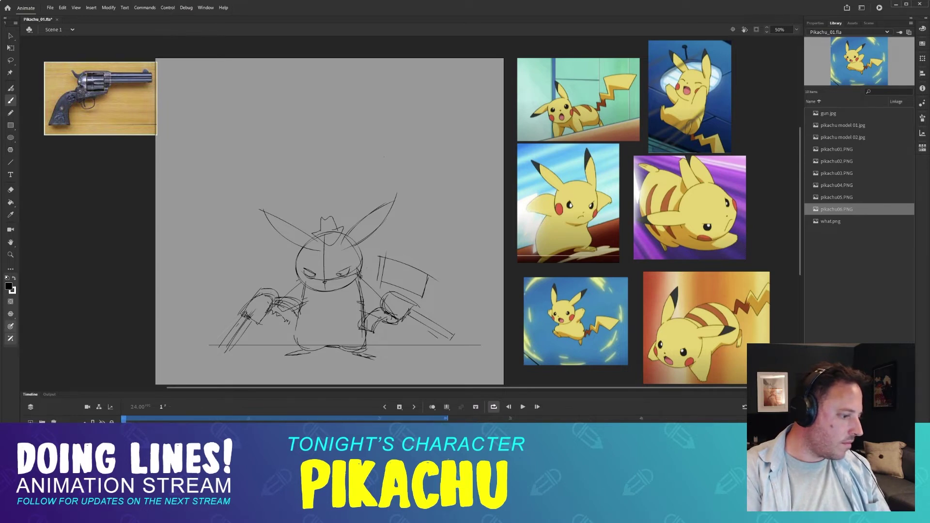
- Play the looped animation, stop it, and replay it from frame 1 to review the timing of the key poses
left_click(523, 407)
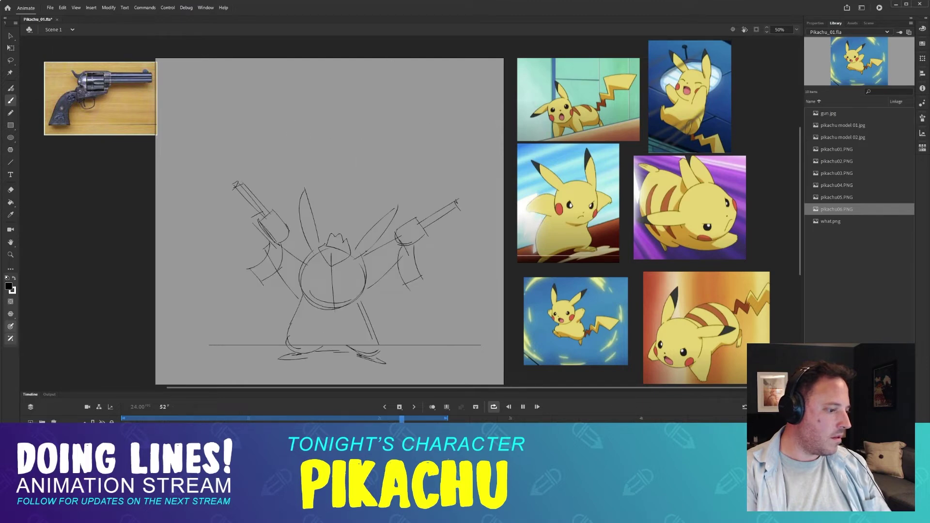
left_click(523, 407)
mouse_move(151, 418)
left_mouse_down()
mouse_move(244, 419)
mouse_move(123, 419)
left_mouse_up()
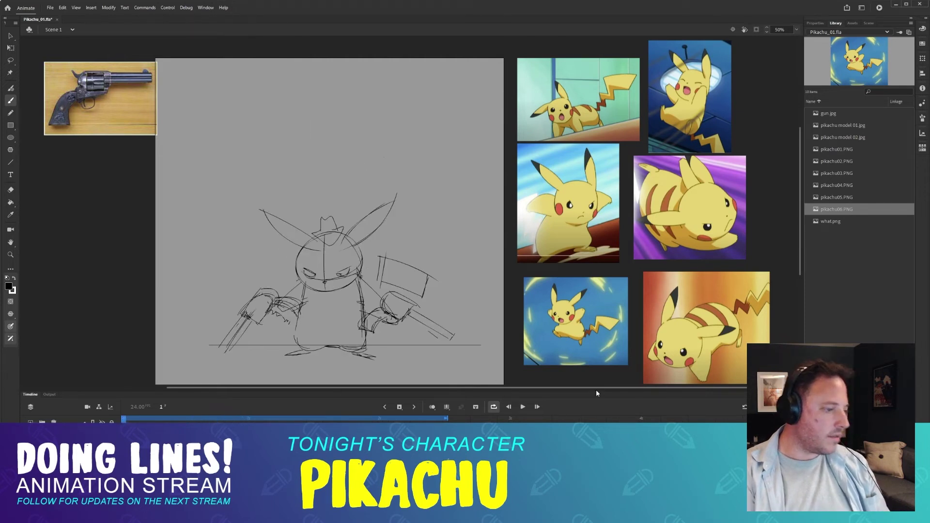
left_click(523, 407)
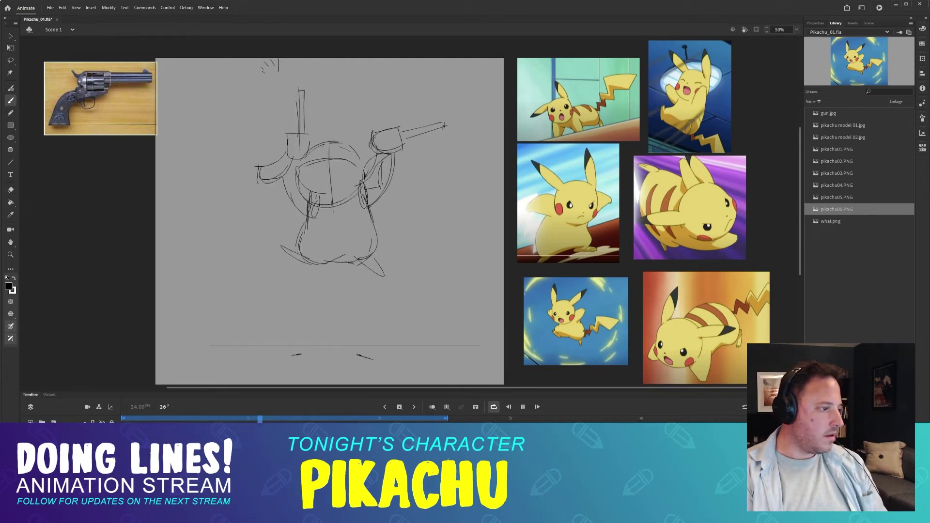
- Stop the playback and flip frame by frame between the standing and crouching poses around frames 12 to 16 to examine the anticipation
left_click(522, 407)
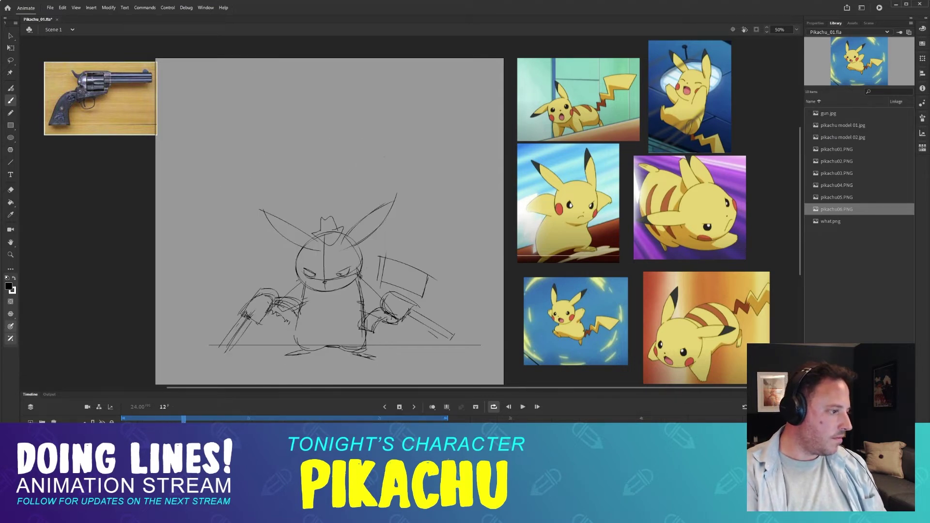
key("period")
key("period")
key("period")
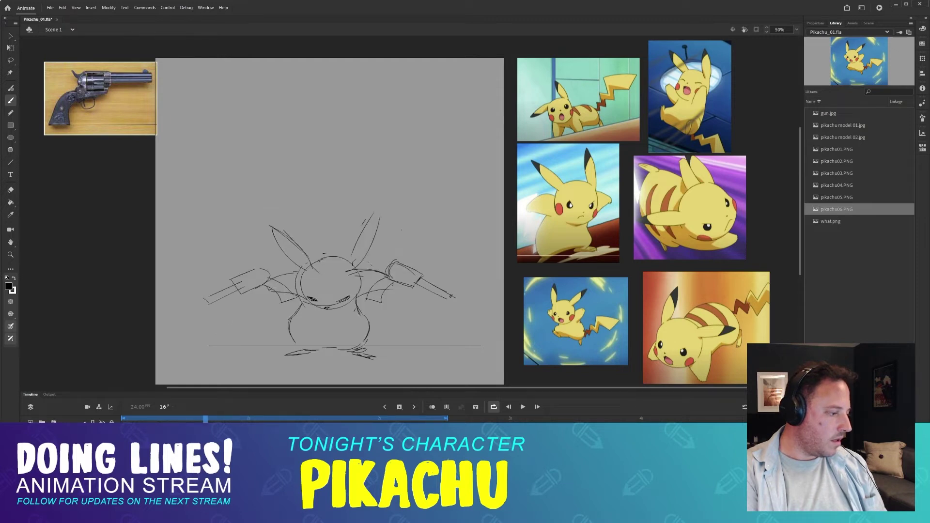
key("comma")
key("comma")
key("comma")
key("period")
key("period")
key("period")
key("comma")
key("comma")
key("comma")
key("comma")
key("period")
key("period")
key("period")
key("period")
key("period")
key("comma")
key("comma")
key("comma")
key("period")
key("period")
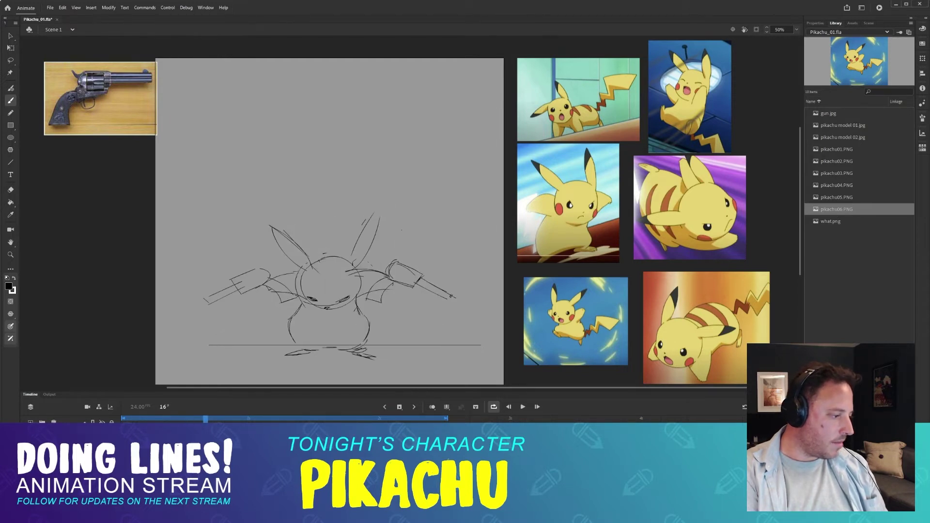
key("Escape")
key("period")
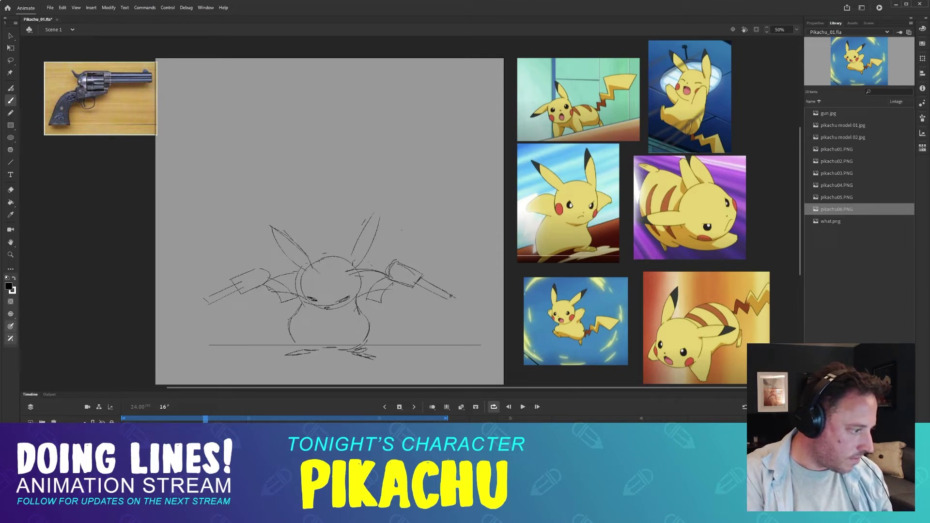
key("ctrl+a")
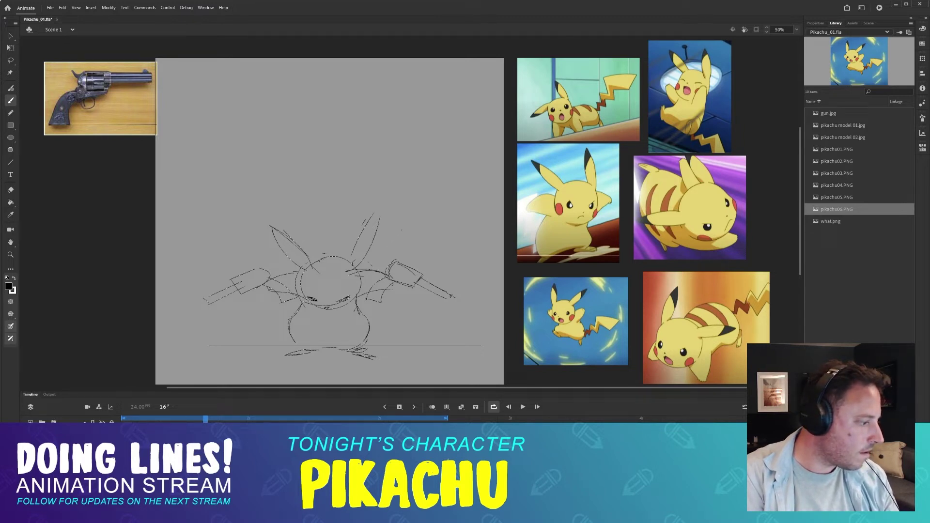
- Examine the airborne spin drawings frame by frame from frame 28 to frame 35
mouse_move(205, 419)
left_mouse_down()
mouse_move(184, 418)
mouse_move(265, 419)
left_mouse_up()
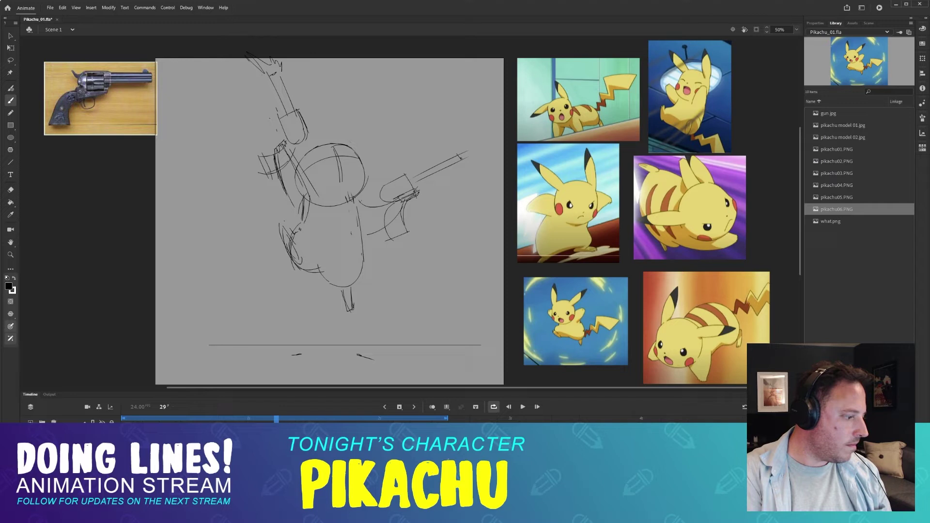
key("period")
key("comma")
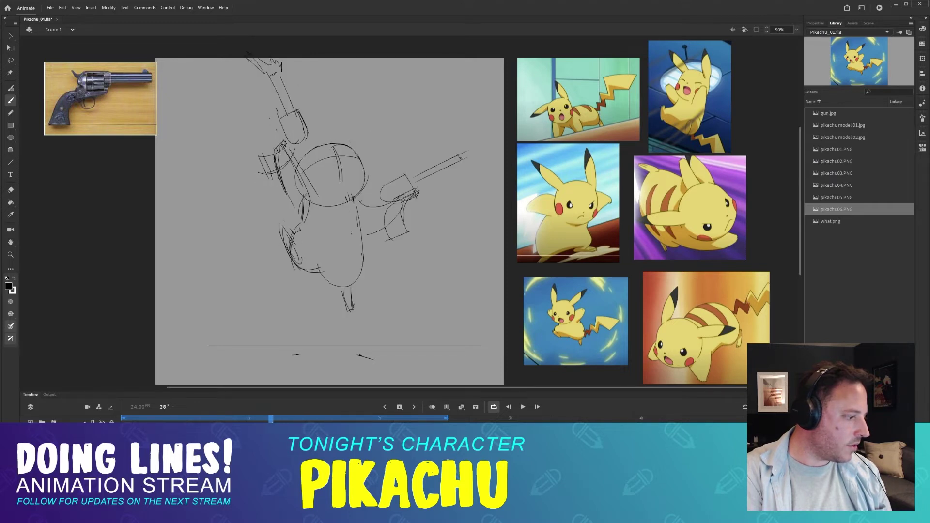
key("period")
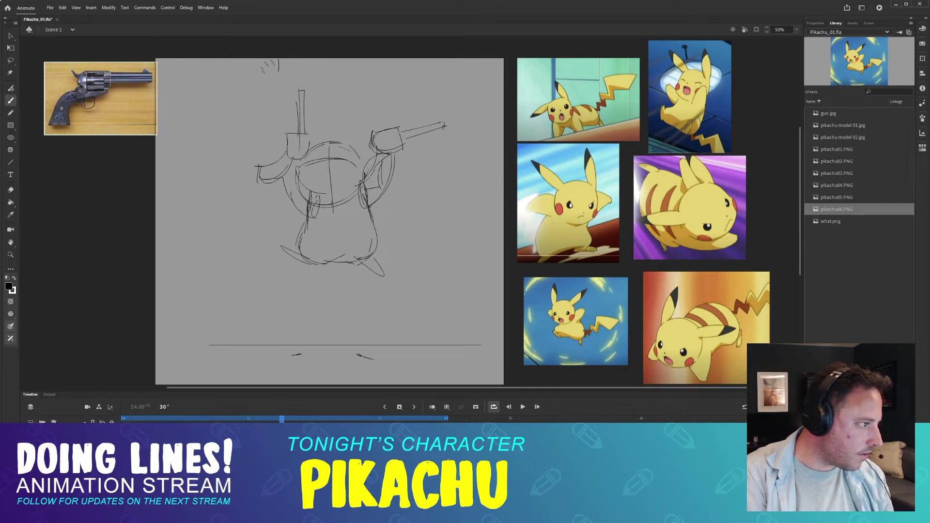
key("comma")
key("period")
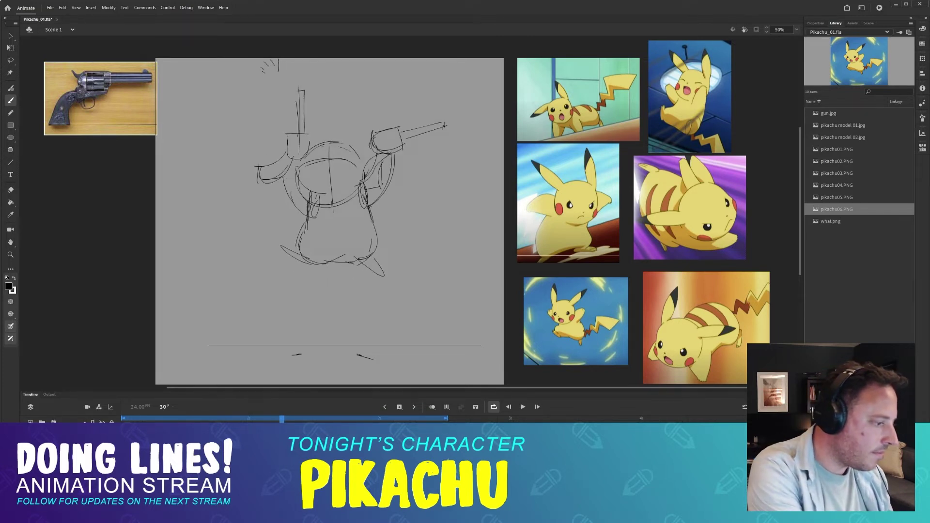
key("period")
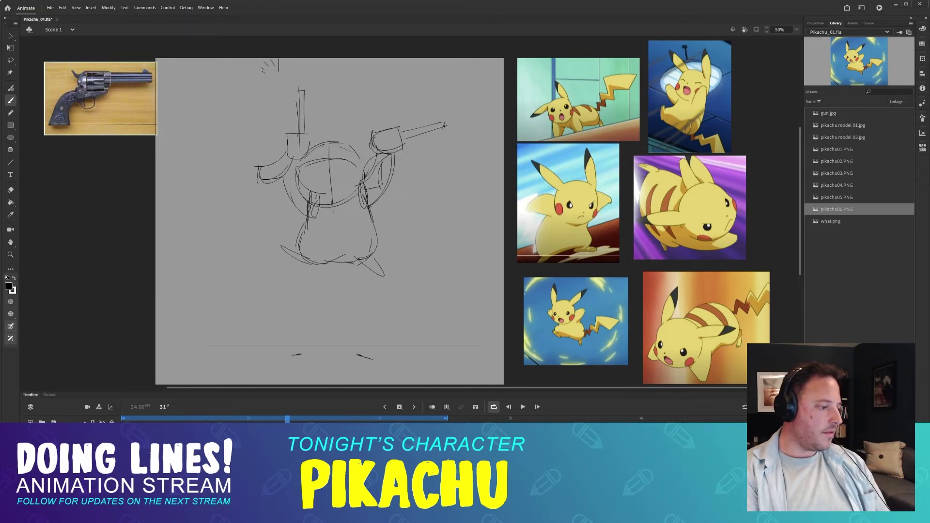
key("comma")
key("period")
key("comma")
key("period")
key("period")
key("period")
key("period")
key("period")
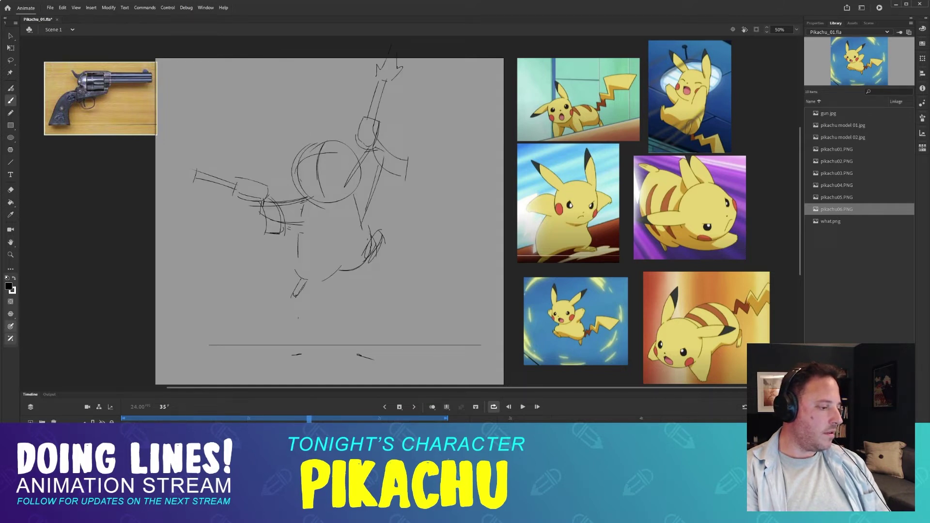
- Flip back and forth between the airborne, landing and final standing drawings across frames 34 to 42 to check the transition
key("period")
key("period")
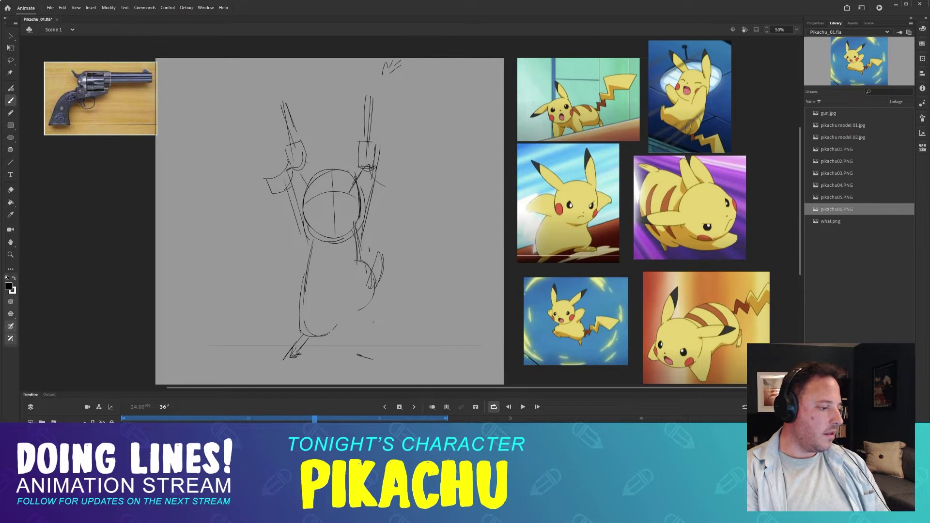
key("period")
key("period")
key("comma")
key("comma")
key("comma")
key("comma")
key("period")
key("period")
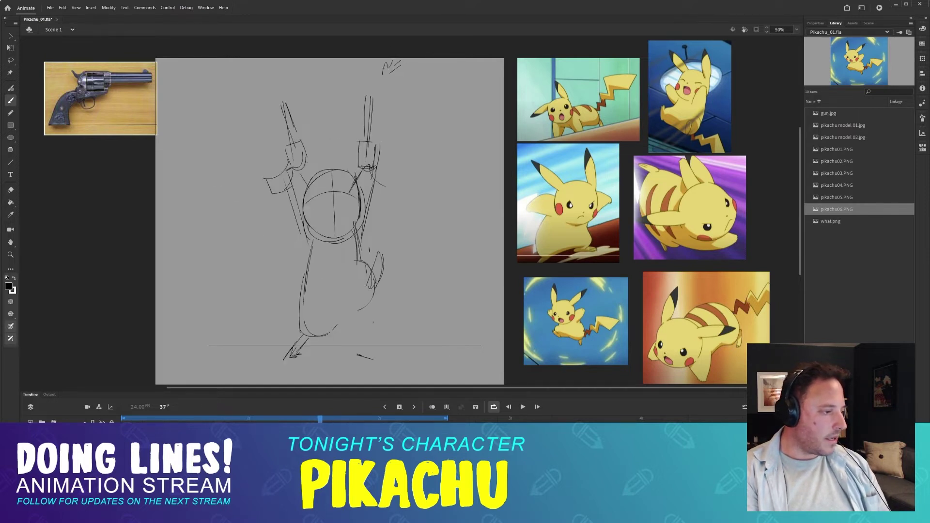
key("comma")
key("comma")
key("period")
key("period")
key("period")
key("period")
key("comma")
key("comma")
key("comma")
key("comma")
key("period")
key("period")
key("period")
key("period")
key("period")
key("period")
key("period")
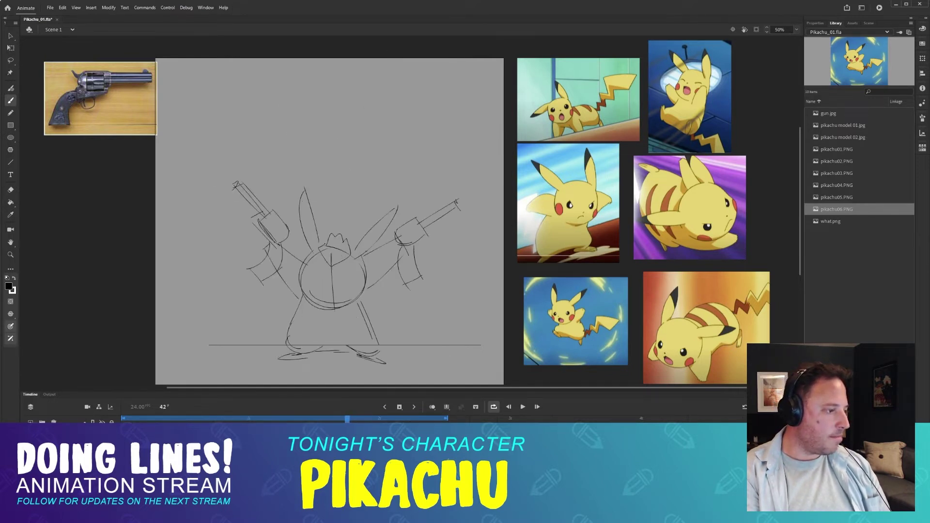
key("comma")
key("comma")
key("comma")
key("comma")
key("comma")
key("comma")
key("comma")
key("comma")
key("period")
key("period")
key("period")
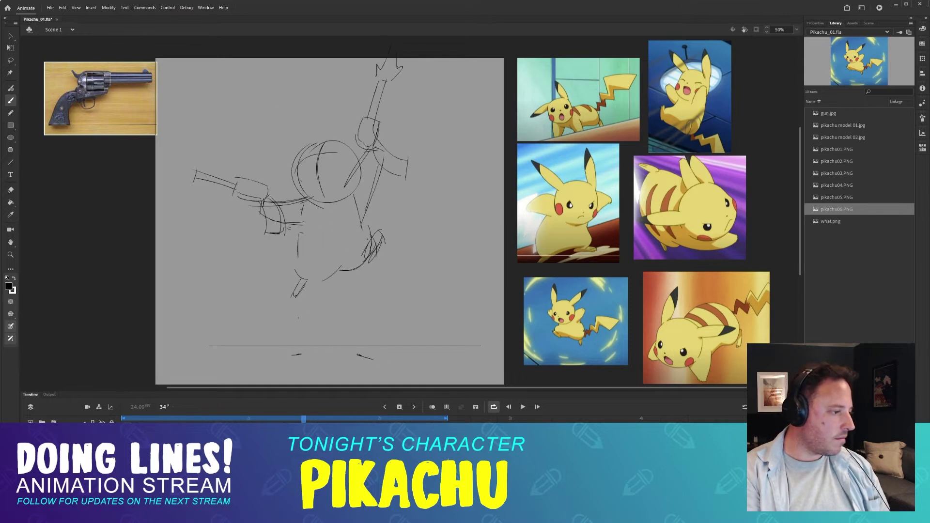
key("comma")
key("comma")
key("period")
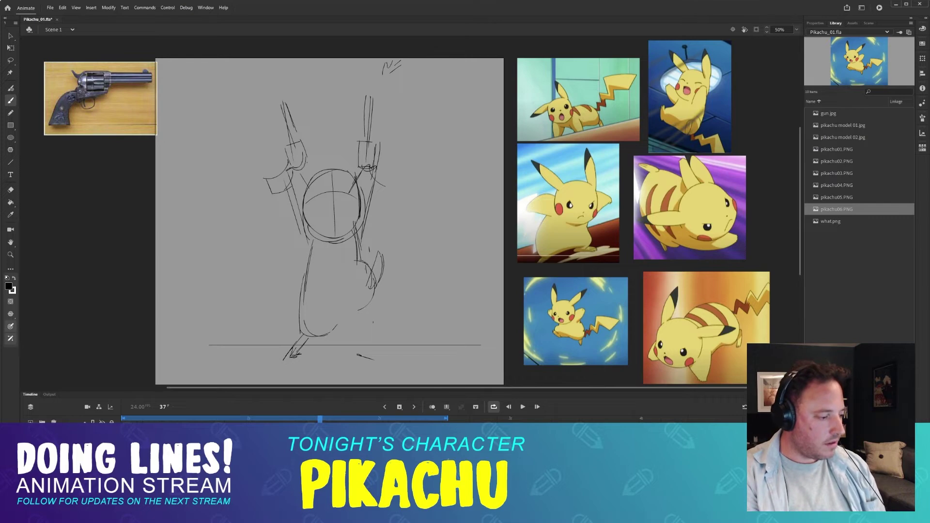
- Scrub back through the jump to the crouch pose at frame 19 and play the animation
mouse_move(319, 418)
left_mouse_down()
mouse_move(210, 418)
mouse_move(380, 417)
mouse_move(298, 418)
mouse_move(339, 418)
mouse_move(308, 418)
left_mouse_up()
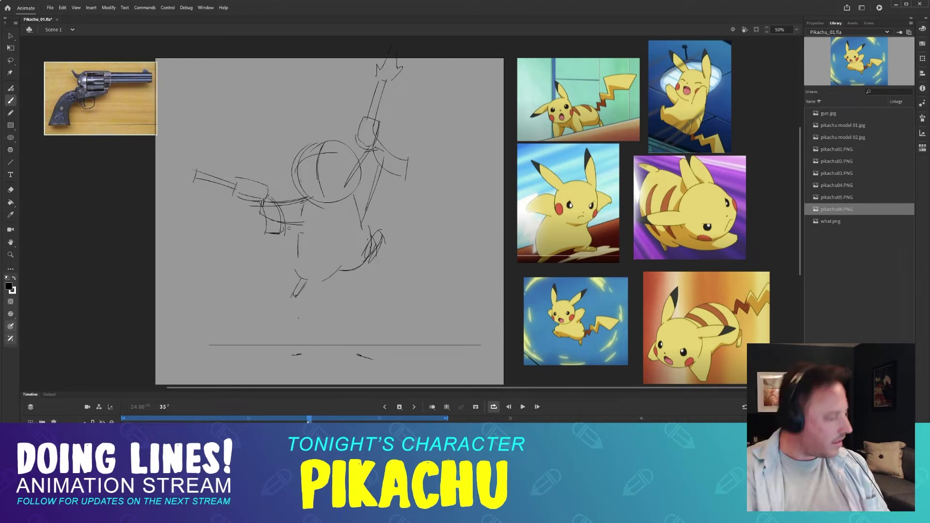
left_click_drag(309, 419, 222, 418)
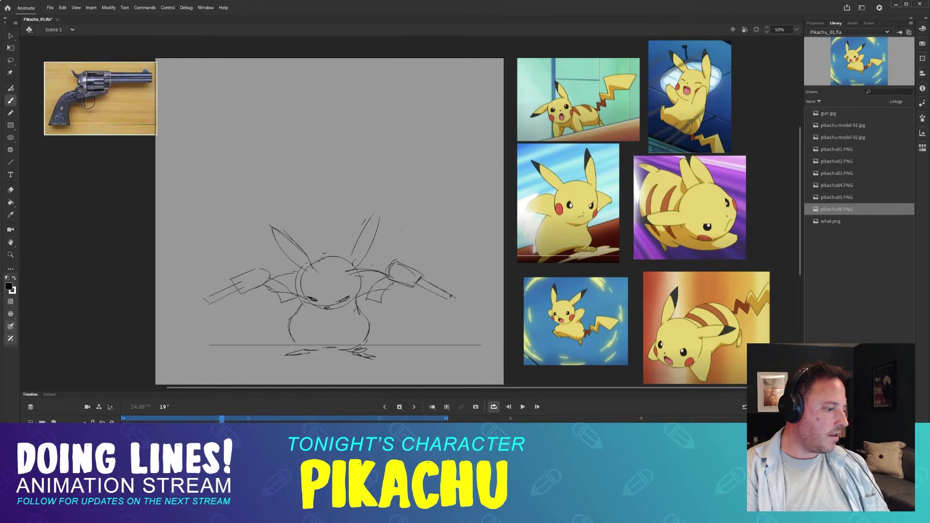
left_click(523, 407)
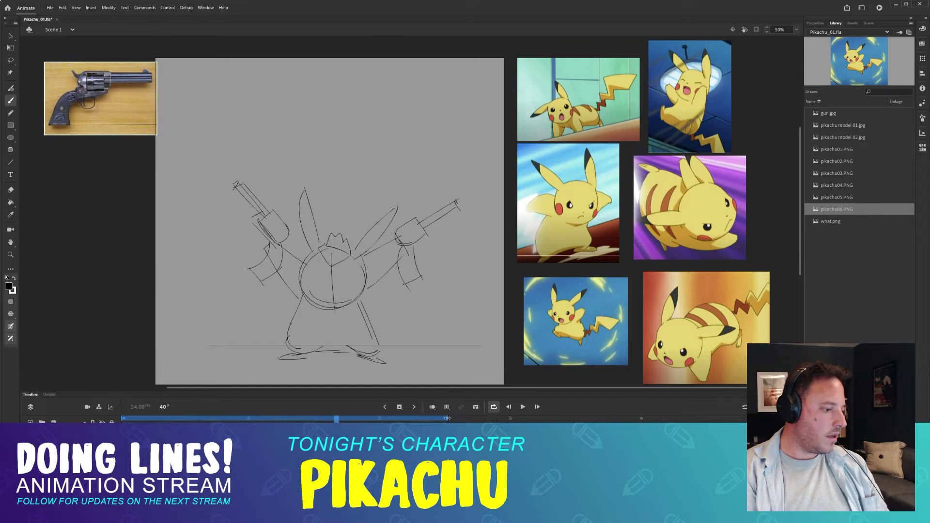
- Shorten the timeline's loop range by a few frames at its end and replay the animation loop
left_click_drag(447, 419, 428, 419)
left_click(521, 408)
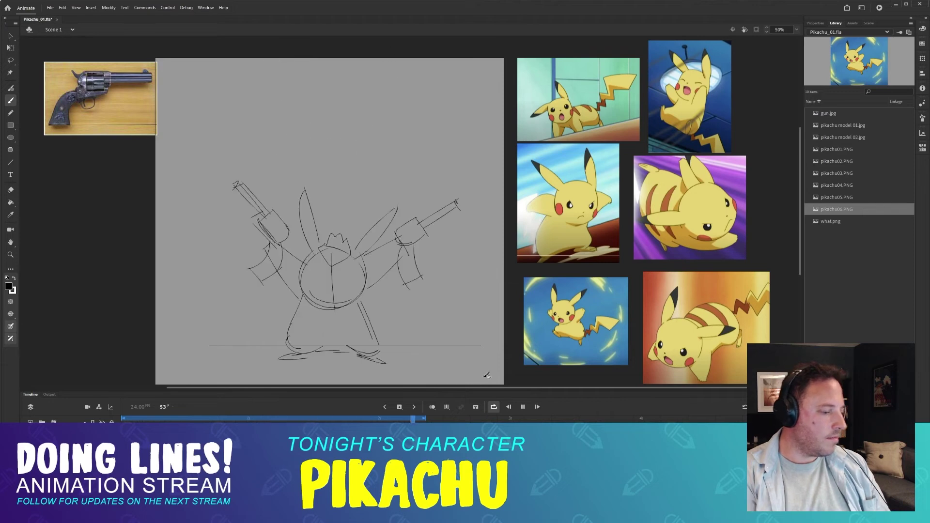
left_click(523, 406)
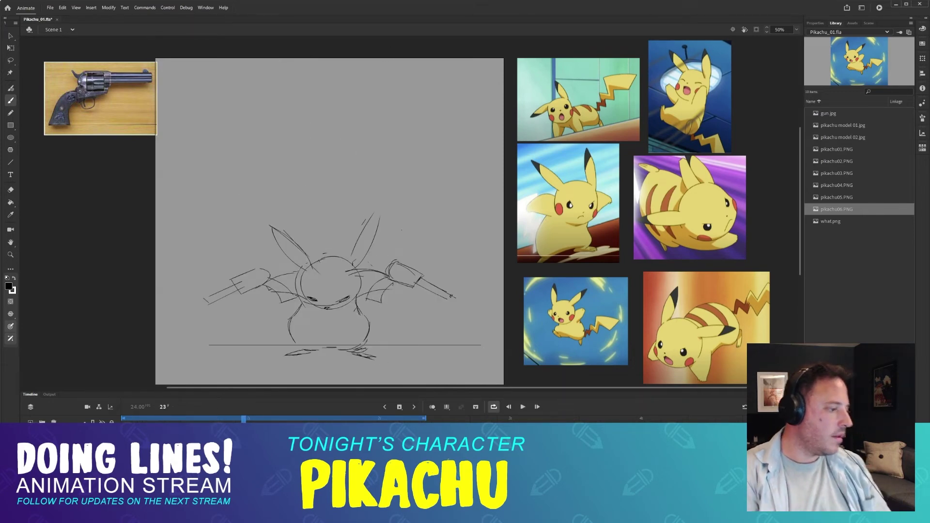
- Compare the standing pose with the crouching pose by moving between their keyframes before the jump
key("alt+comma")
key("alt+period")
key("alt+period")
key("alt+comma")
key("alt+comma")
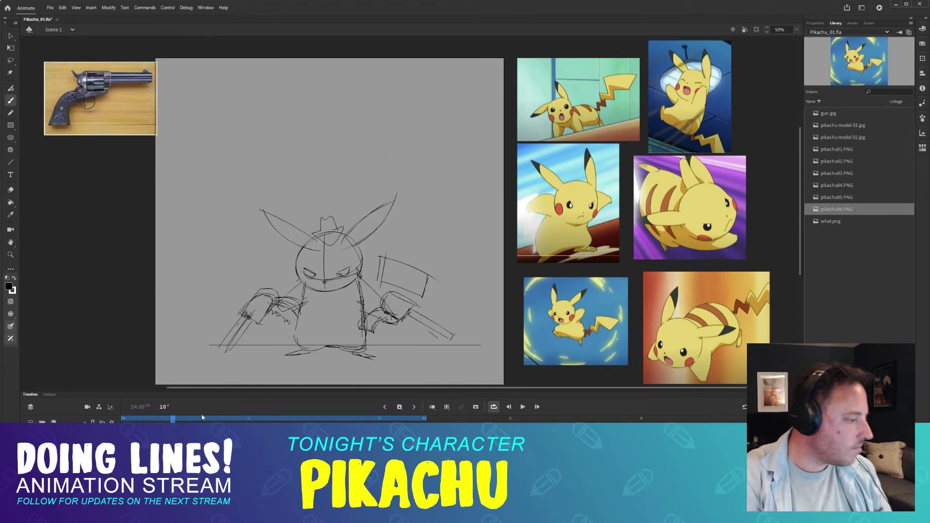
- Scrub to frame 38 and repeatedly compare the landing drawing with its neighbouring airborne and final standing poses
left_click_drag(183, 419, 326, 419)
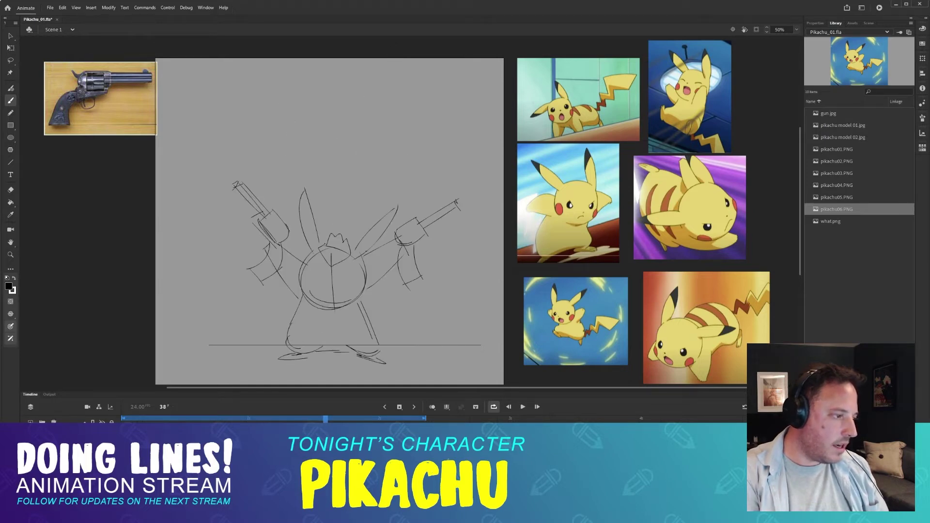
key("comma")
key("period")
key("comma")
key("period")
key("period")
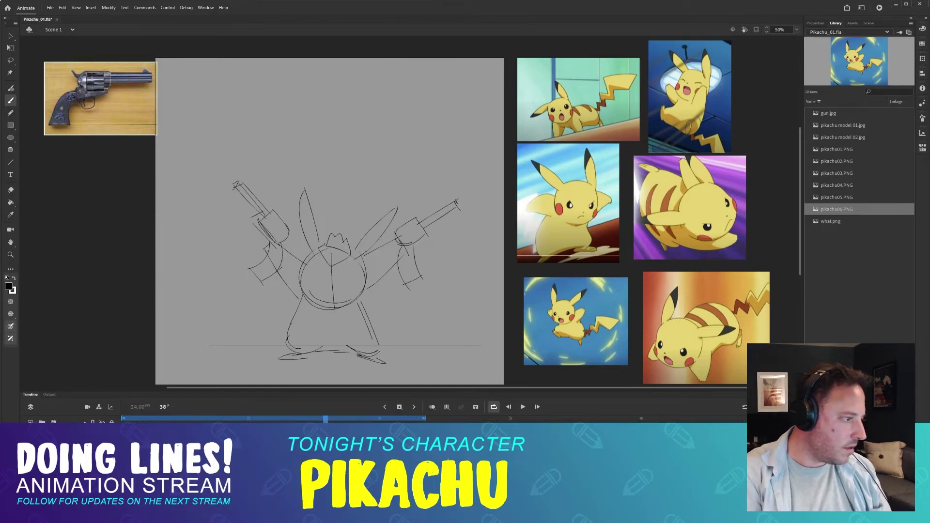
key("comma")
key("comma")
key("period")
key("period")
key("period")
key("comma")
key("comma")
key("comma")
key("period")
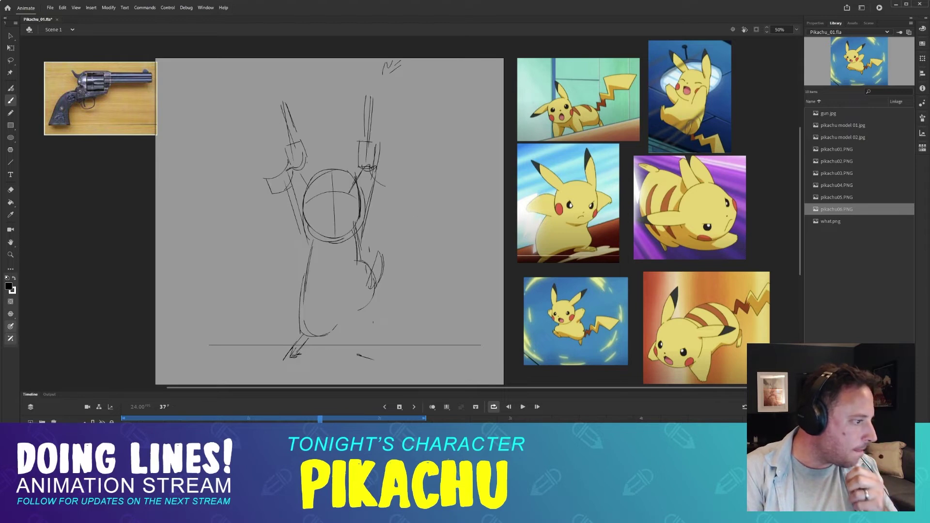
key("period")
key("period")
key("comma")
key("comma")
key("period")
key("period")
key("period")
key("period")
key("period")
key("period")
key("period")
key("period")
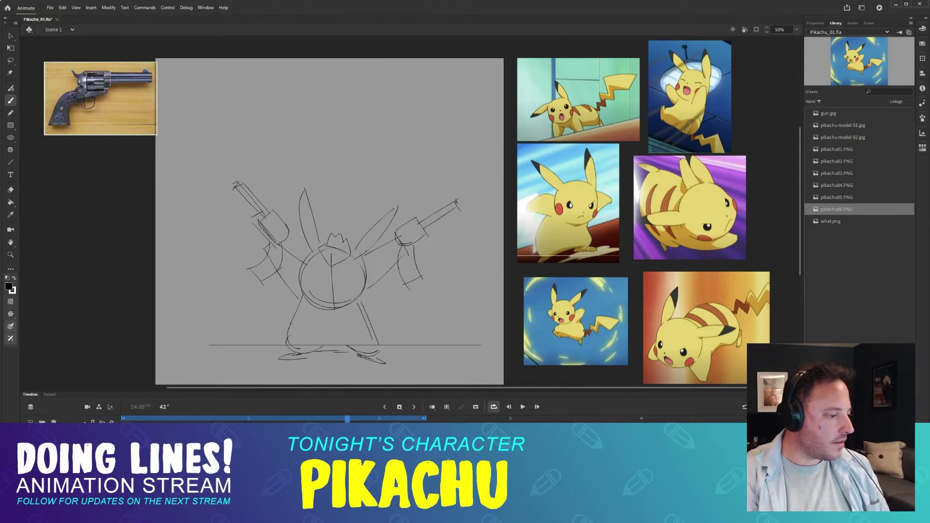
key("comma")
key("comma")
key("comma")
key("comma")
key("comma")
key("comma")
key("comma")
key("comma")
key("comma")
key("comma")
key("comma")
- Insert a blank keyframe at frame 38, directly after the landing drawing
mouse_move(304, 418)
left_mouse_down()
mouse_move(347, 419)
mouse_move(291, 419)
mouse_move(320, 419)
left_mouse_up()
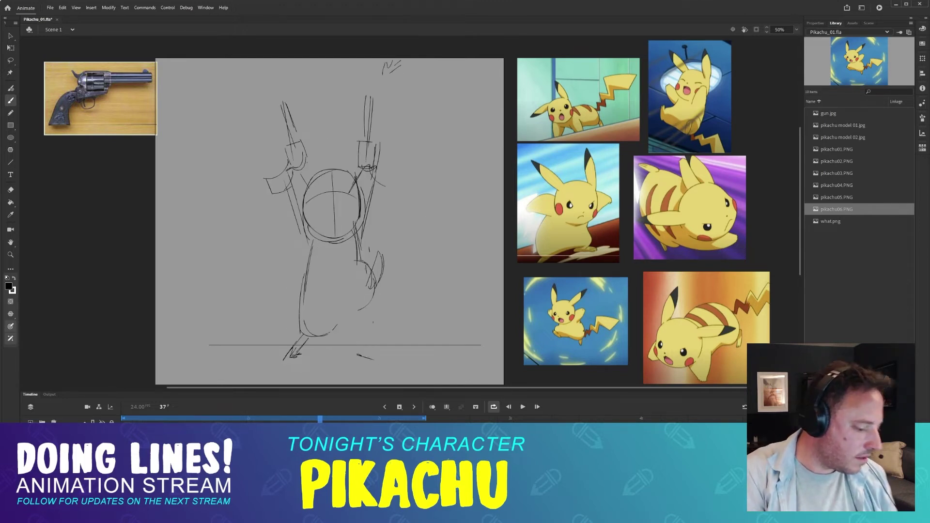
key("F7")
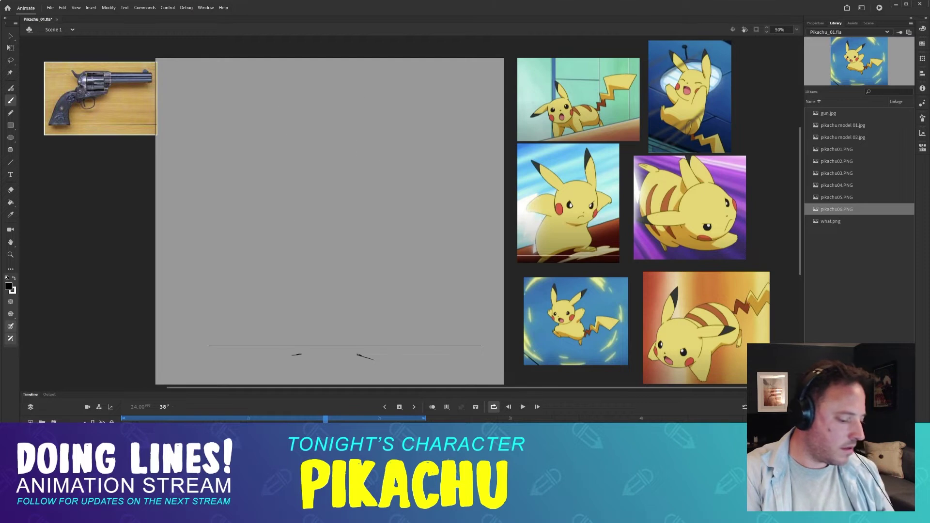
- Flip through frames 34 to 38 to examine the airborne and landing drawings leading into the new blank keyframe
key("comma")
key("period")
key("period")
key("comma")
key("comma")
key("comma")
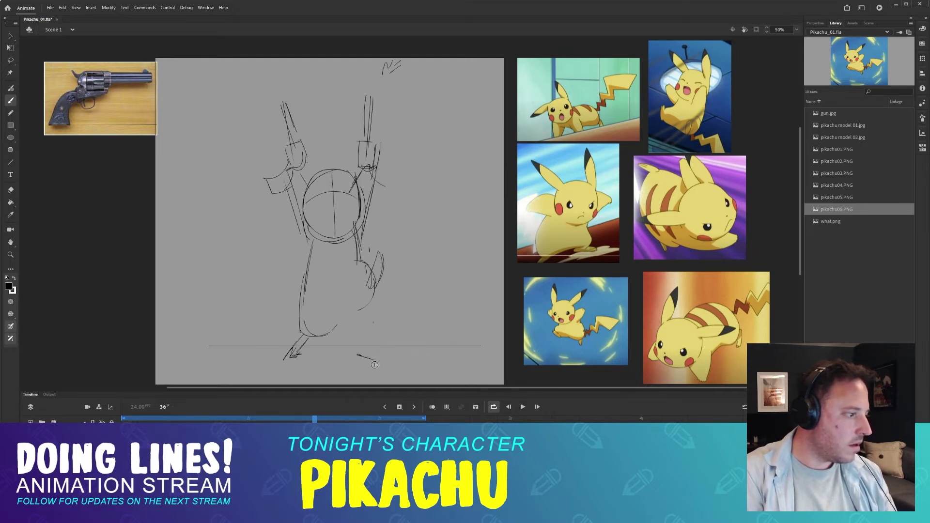
key("comma")
key("period")
key("comma")
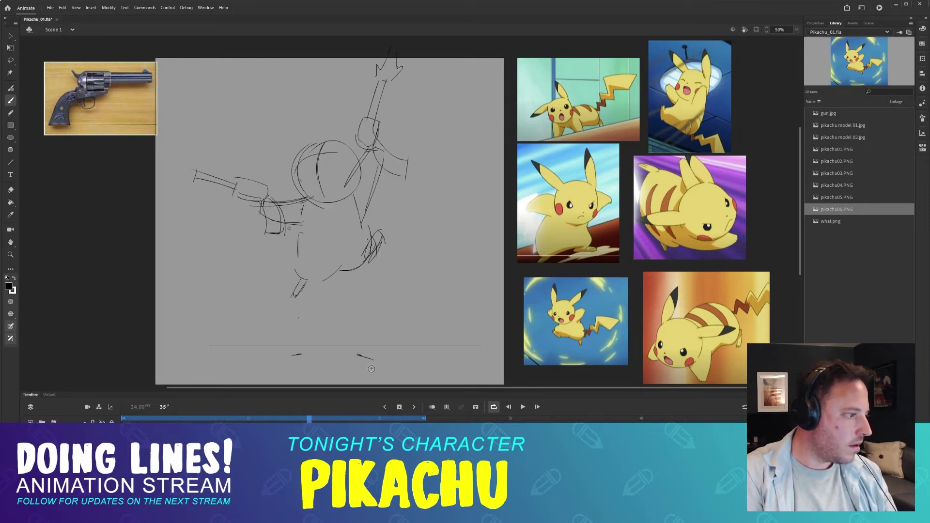
key("period")
key("period")
key("comma")
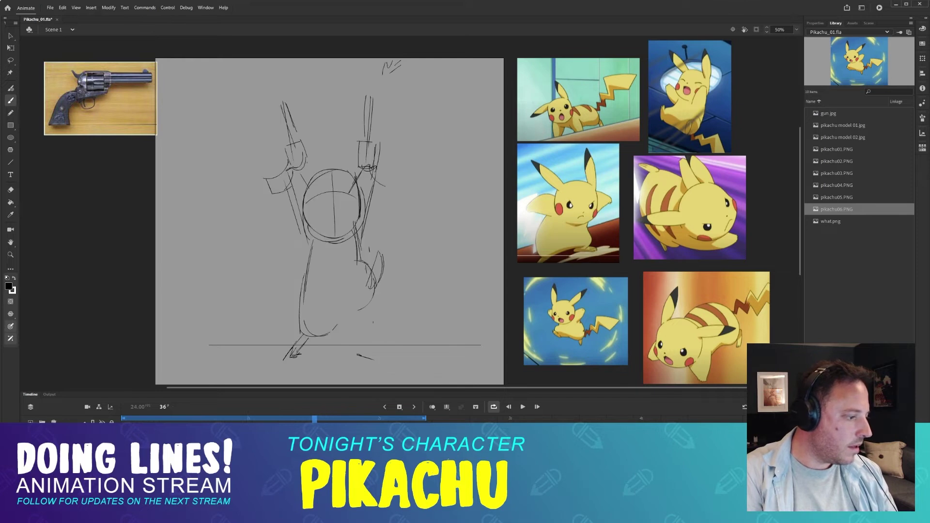
key("period")
key("period")
key("period")
key("comma")
key("comma")
key("comma")
key("comma")
key("comma")
key("period")
key("period")
key("comma")
key("comma")
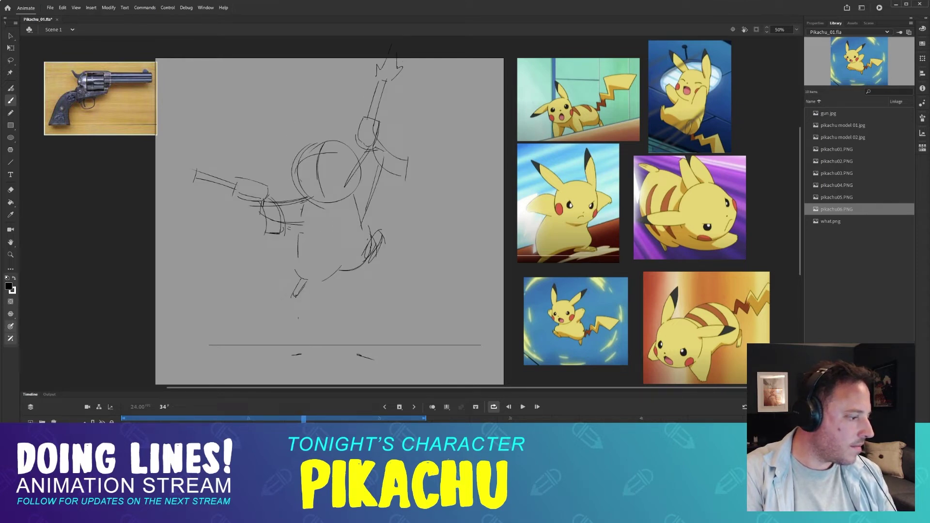
- Flip through frames 34 to 41 to examine the motion from the airborne pose through the landing to the final standing pose
key("period")
key("period")
key("comma")
key("comma")
key("period")
key("period")
key("period")
key("period")
key("period")
key("period")
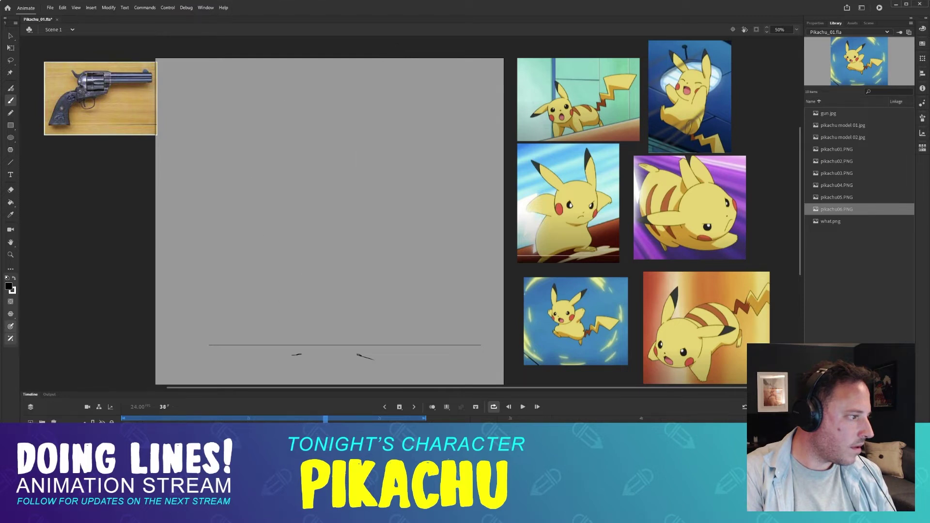
key("comma")
key("comma")
key("comma")
key("comma")
key("comma")
key("period")
key("period")
key("period")
key("period")
key("period")
key("period")
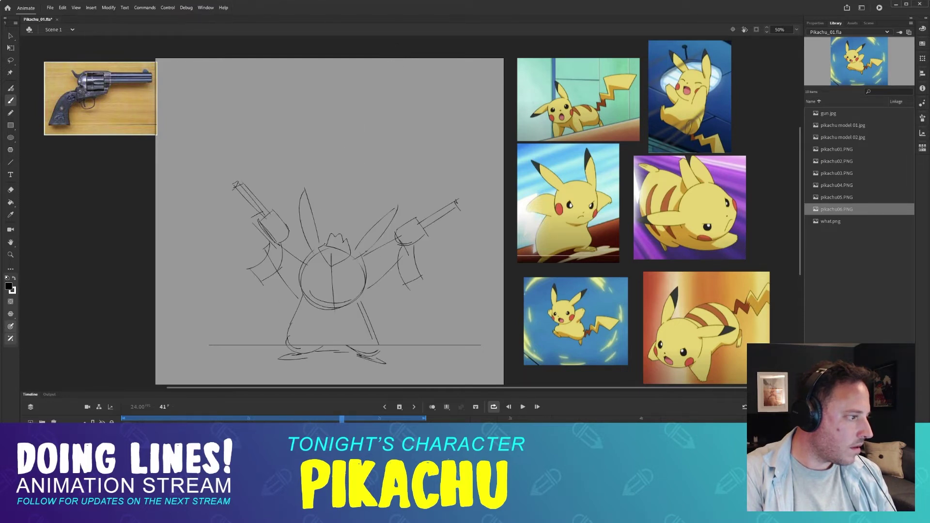
- Compare the airborne and landing drawings in frames 35 to 37 with the standing pose in frame 39
key("comma")
key("comma")
key("comma")
key("comma")
key("comma")
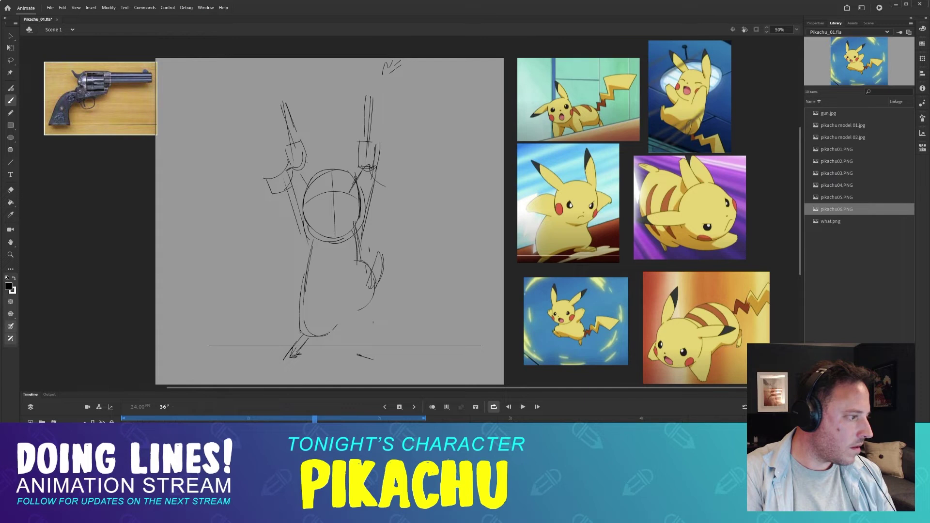
key("period")
key("period")
key("period")
key("comma")
key("comma")
key("comma")
key("comma")
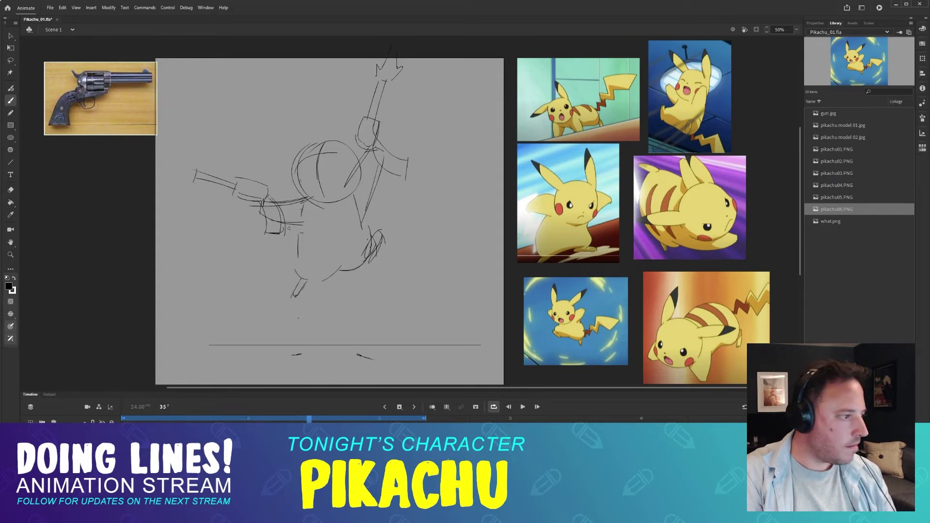
key("period")
key("period")
key("period")
key("period")
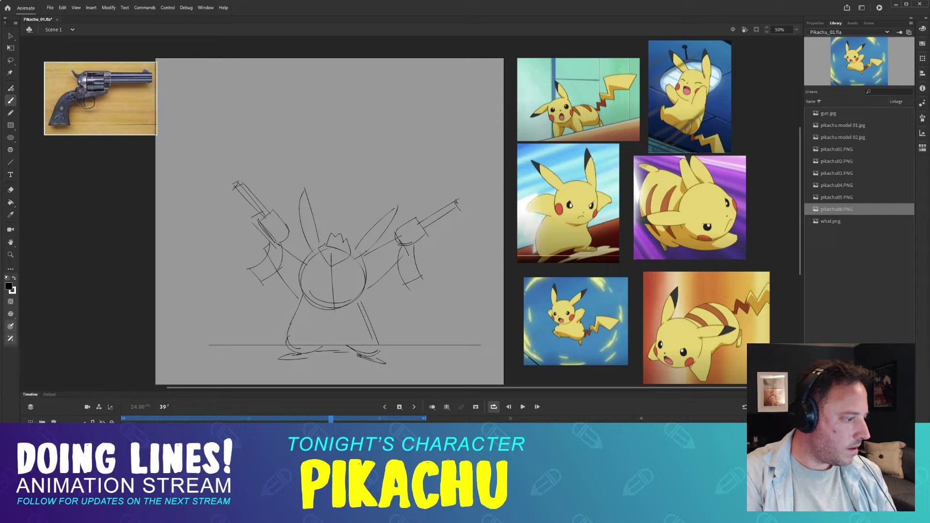
- Flip repeatedly across the blank frame 38 to examine the gap between the landing drawing and the final standing pose
key("comma")
key("comma")
key("comma")
key("period")
key("period")
key("period")
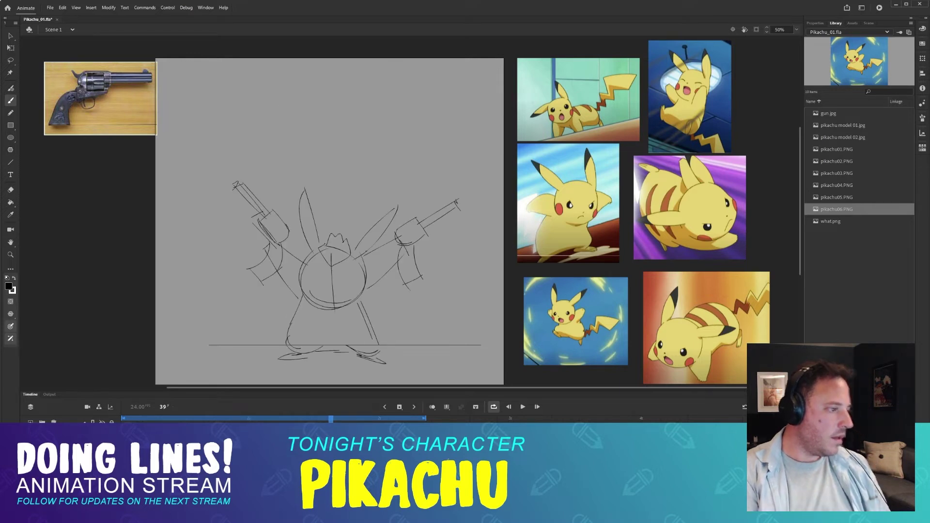
key("period")
key("period")
key("comma")
key("comma")
key("comma")
key("comma")
key("comma")
key("period")
key("period")
key("period")
key("period")
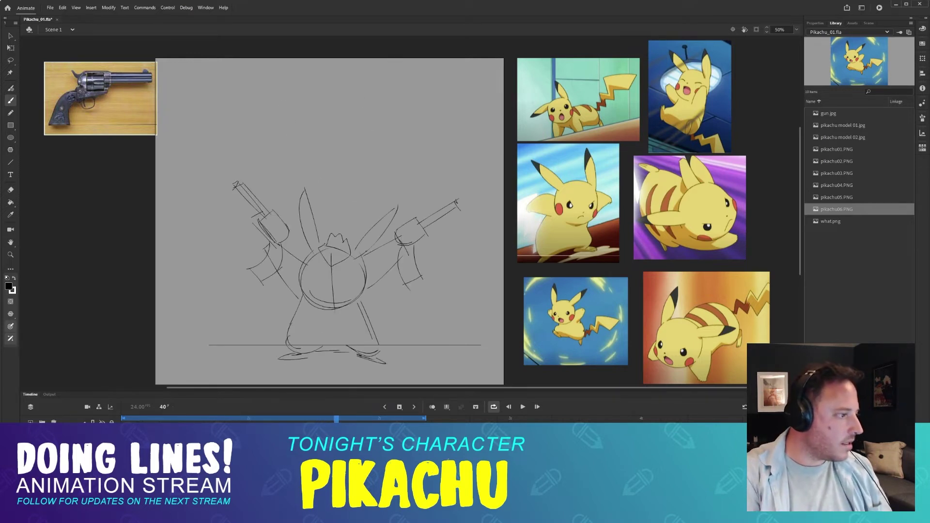
key("comma")
key("comma")
key("comma")
key("period")
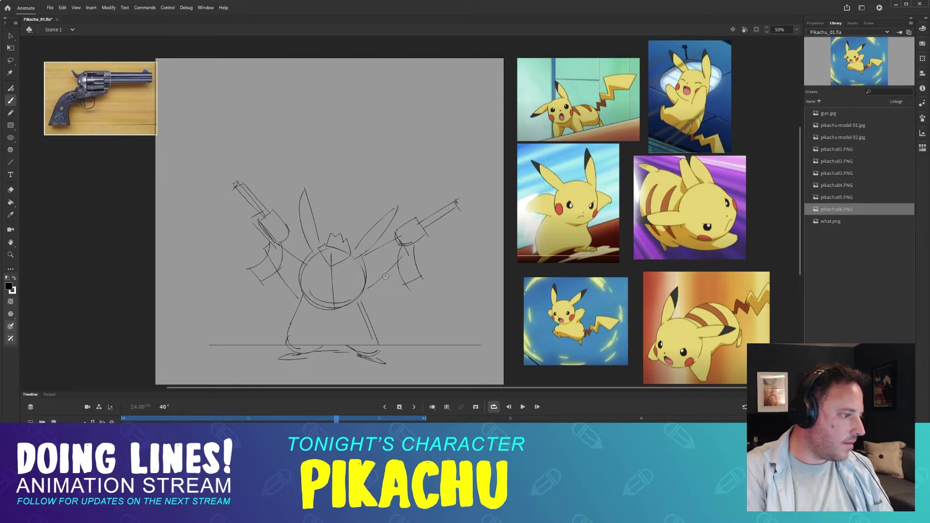
- Go to the blank keyframe at frame 38 and sketch Pikachu's left-hand foot around the existing ground mark
left_click_drag(329, 417, 325, 418)
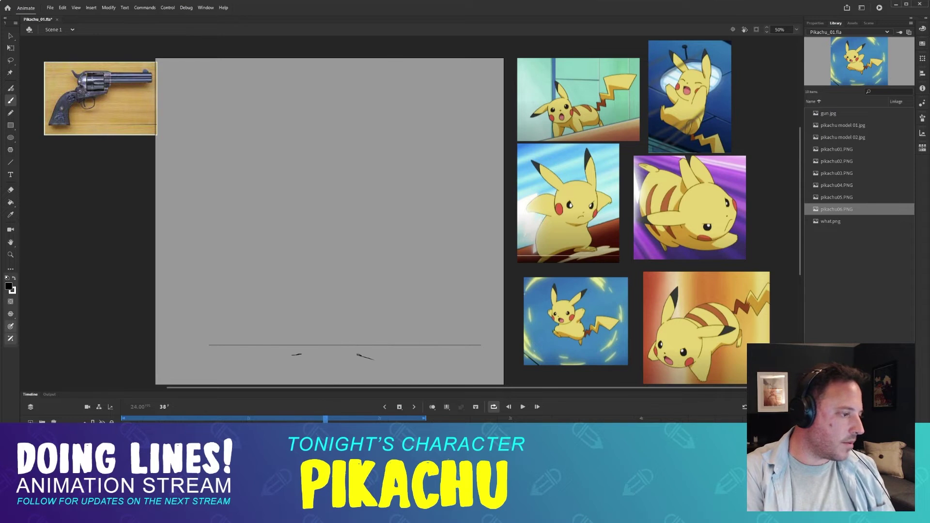
key("period")
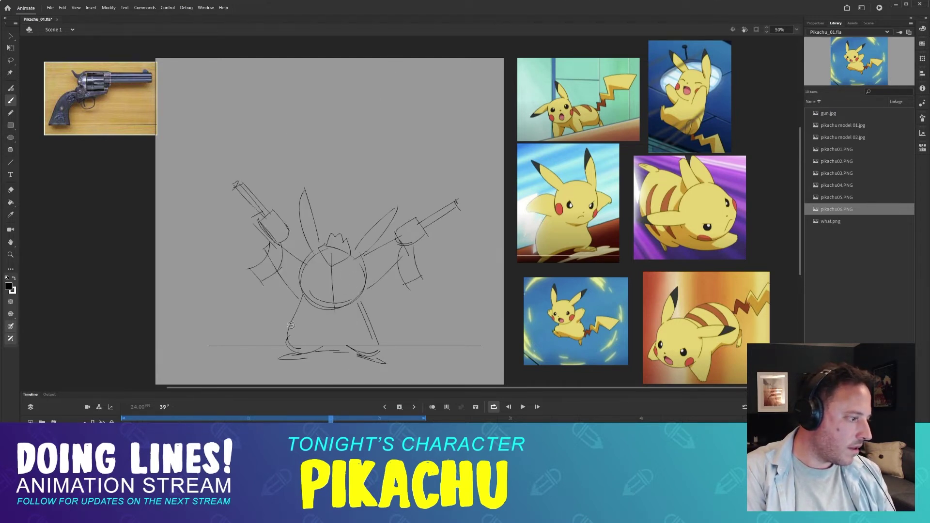
key("comma")
left_click_drag(293, 355, 280, 358)
left_click_drag(279, 362, 297, 360)
- Sketch the right-hand foot in frame 38, using the neighbouring landing and standing drawings as reference
key("comma")
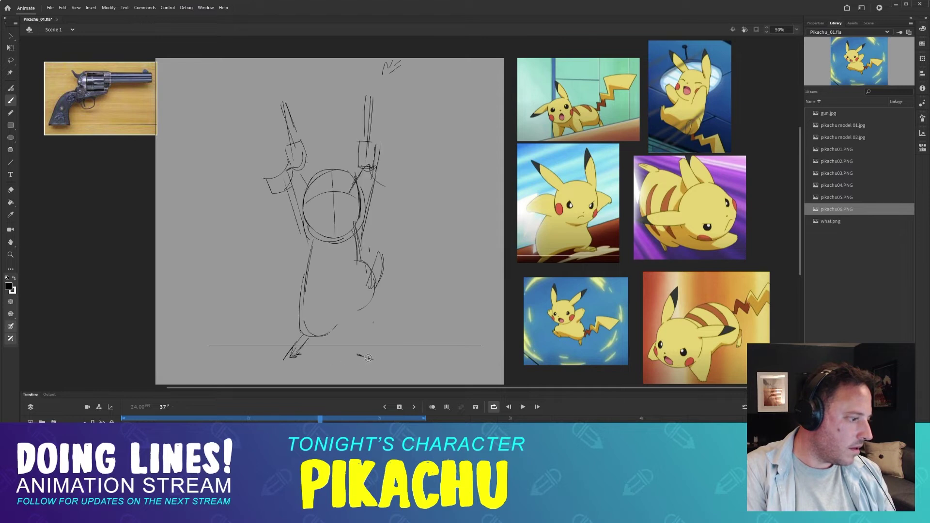
key("period")
key("period")
key("period")
key("comma")
key("comma")
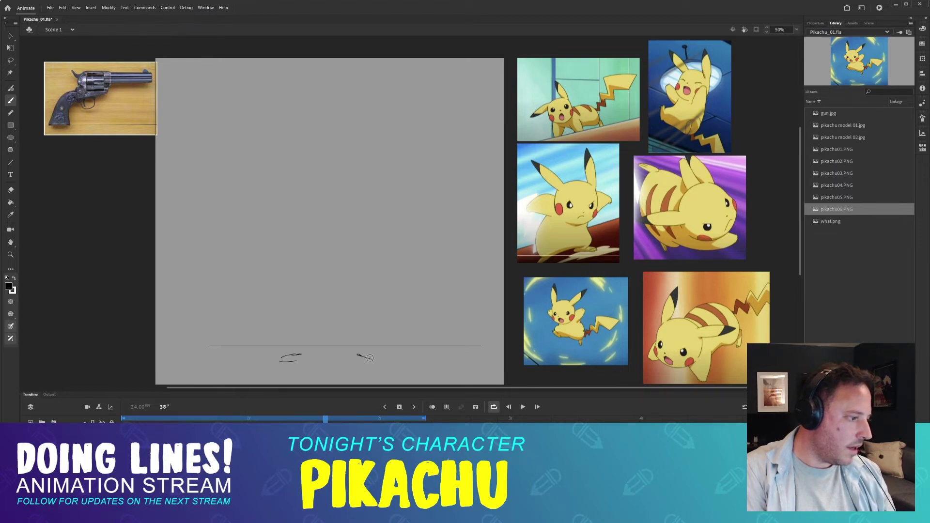
key("period")
key("comma")
key("comma")
key("period")
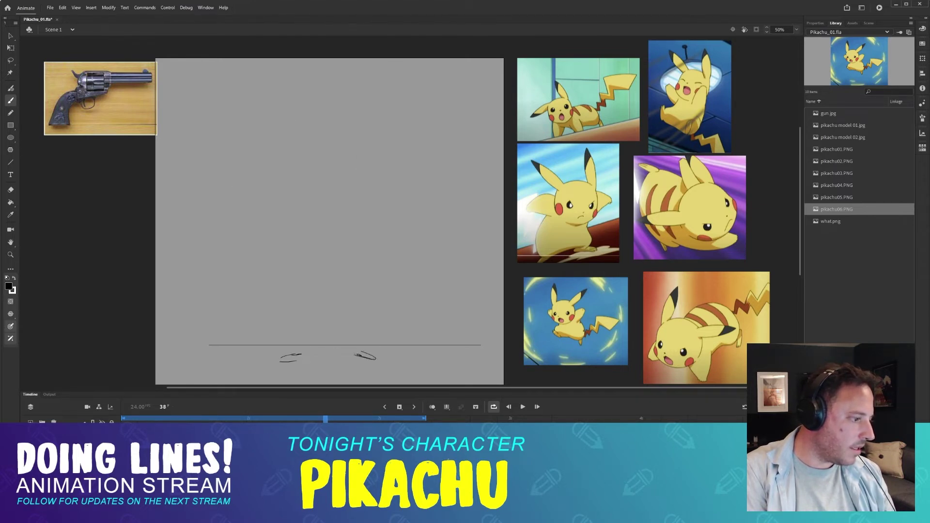
- Sketch the two outward-curving sides of a low, squashed body above the feet in frame 38, checking against the landing drawing
key("period")
key("comma")
key("period")
key("comma")
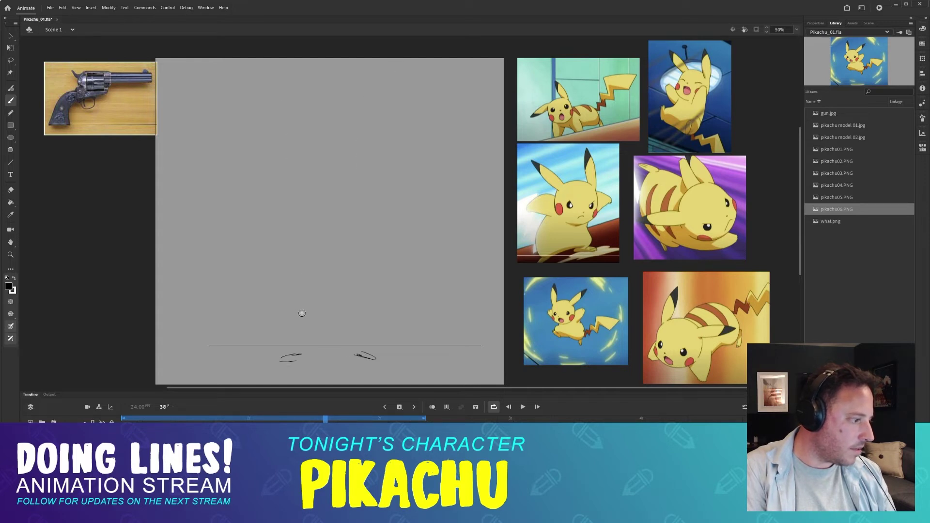
left_click_drag(302, 313, 302, 352)
key("comma")
key("period")
left_click_drag(359, 315, 358, 353)
key("comma")
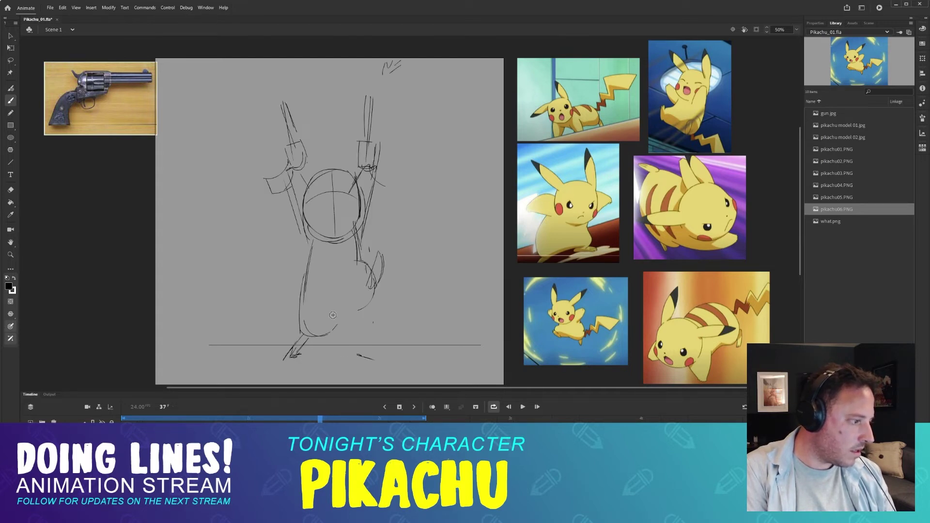
key("period")
key("comma")
key("period")
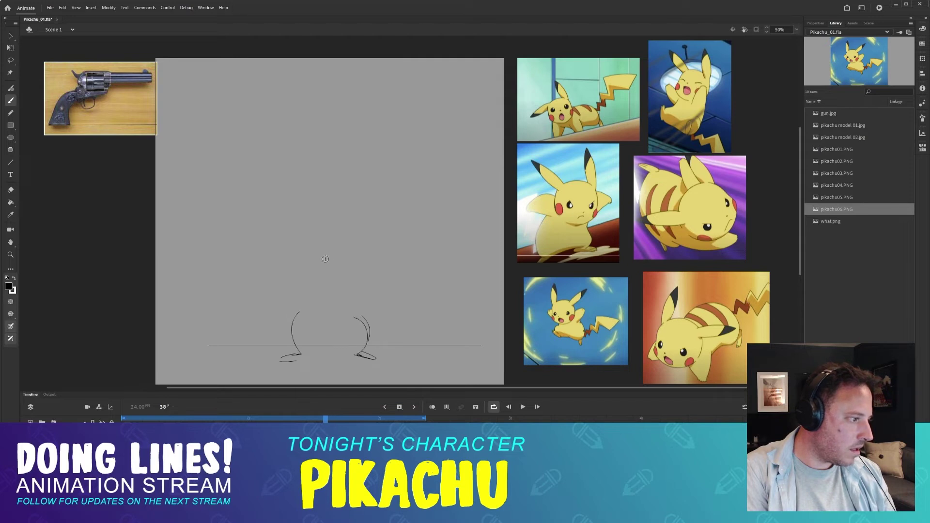
- Sketch the round head low over the squashed body in frame 38, undoing rough strokes and comparing with the adjacent frames
mouse_move(354, 287)
left_mouse_down()
mouse_move(314, 311)
mouse_move(340, 320)
mouse_move(311, 285)
mouse_move(313, 271)
mouse_move(339, 262)
mouse_move(349, 316)
mouse_move(325, 262)
left_mouse_up()
key("ctrl+z")
key("ctrl+z")
key("ctrl+z")
key("comma")
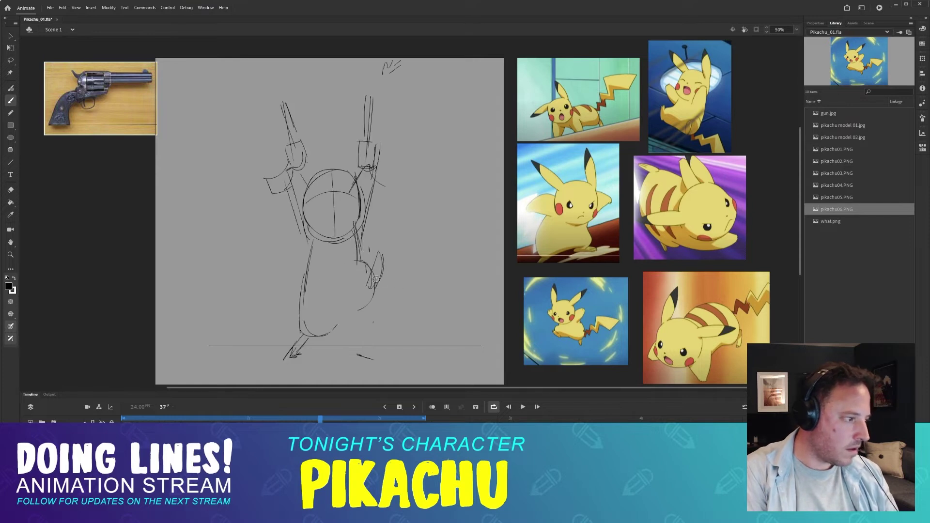
key("period")
key("period")
key("comma")
key("comma")
key("period")
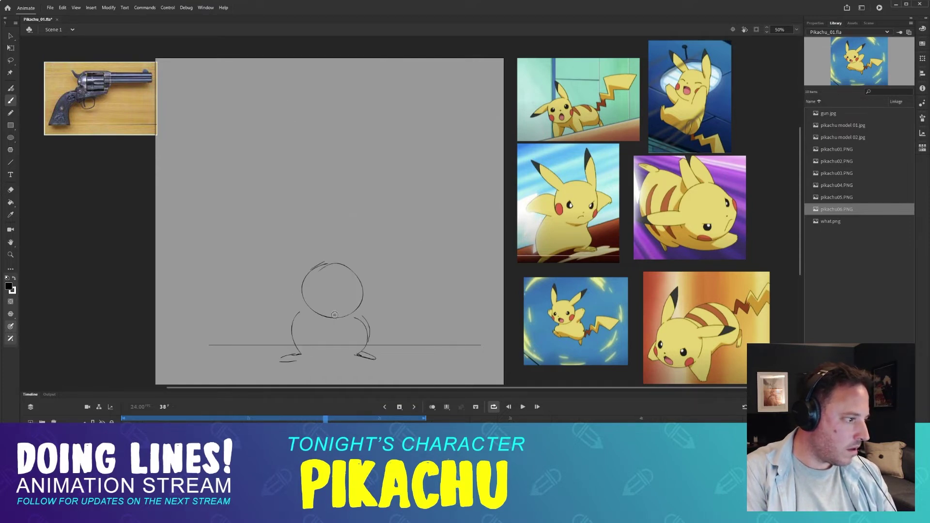
- Try vertical and curved centre lines on the head in frame 38
key("comma")
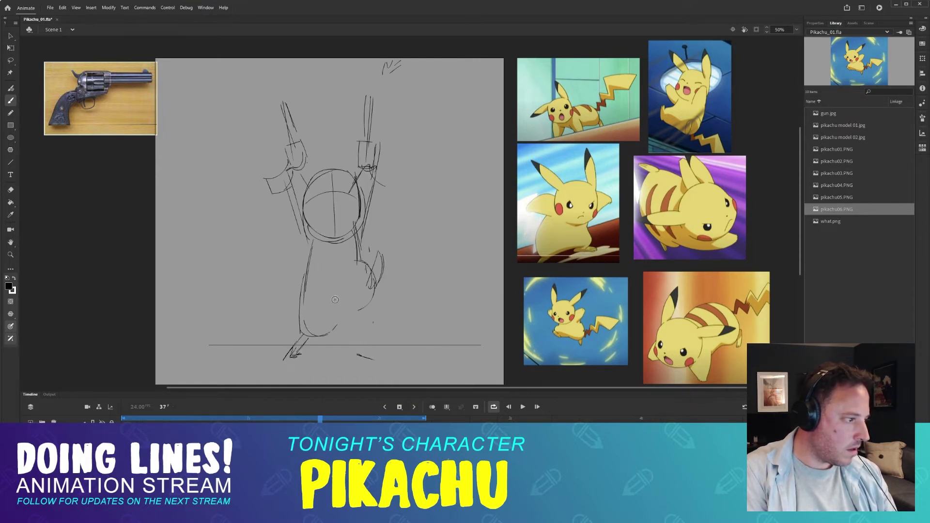
key("period")
key("period")
key("comma")
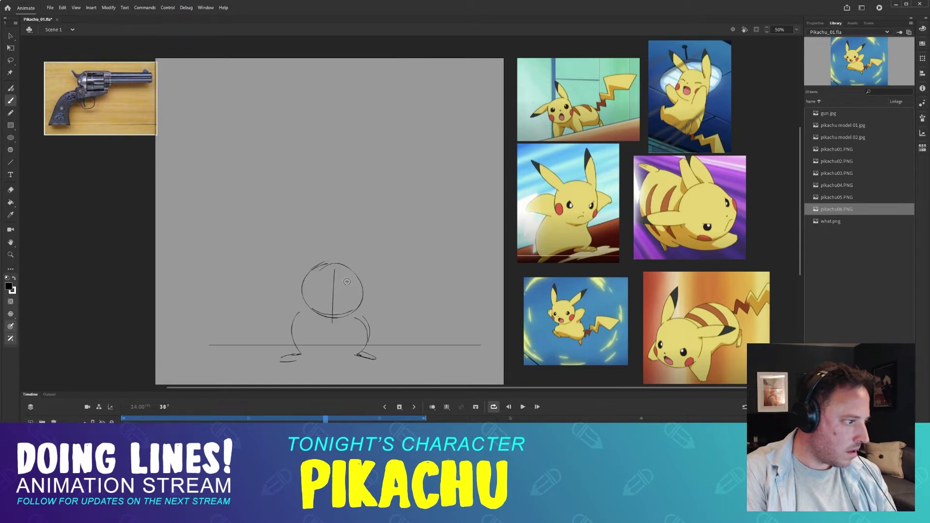
key("comma")
key("period")
key("e")
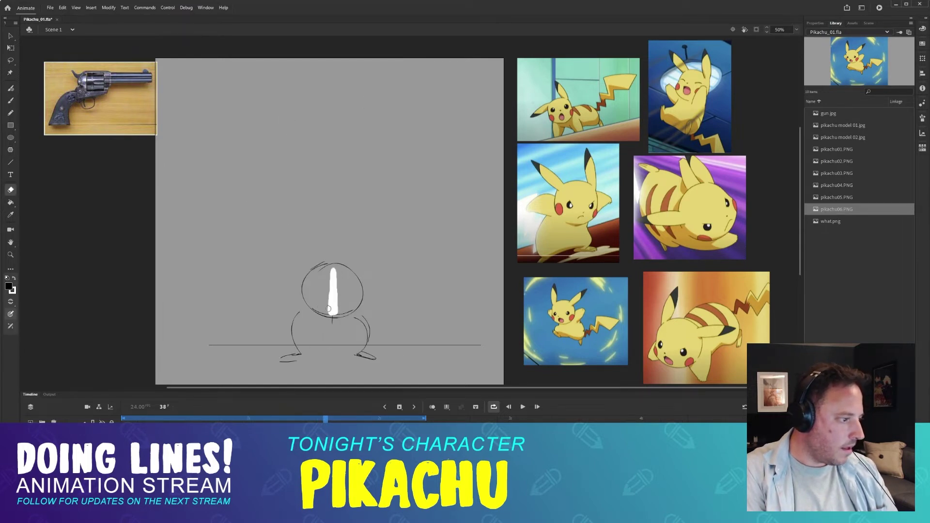
left_click_drag(329, 309, 329, 311)
key("b")
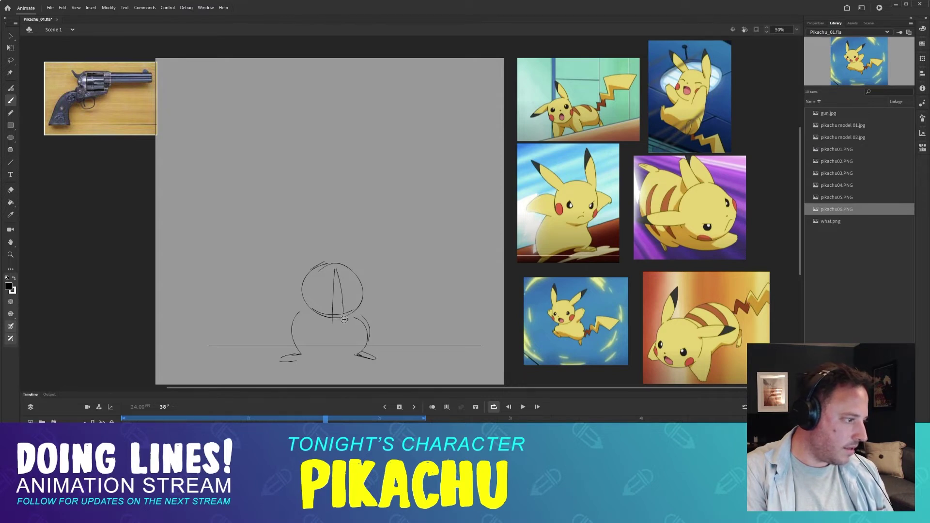
key("comma")
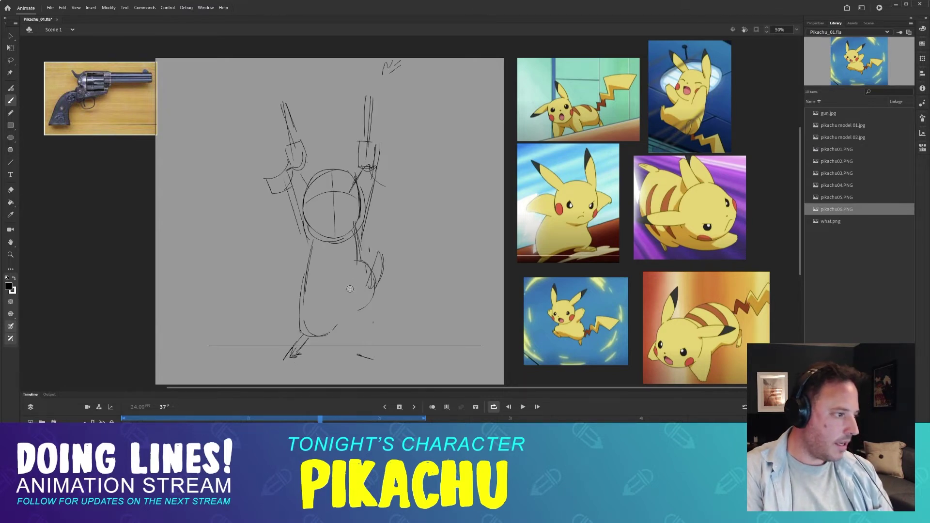
key("period")
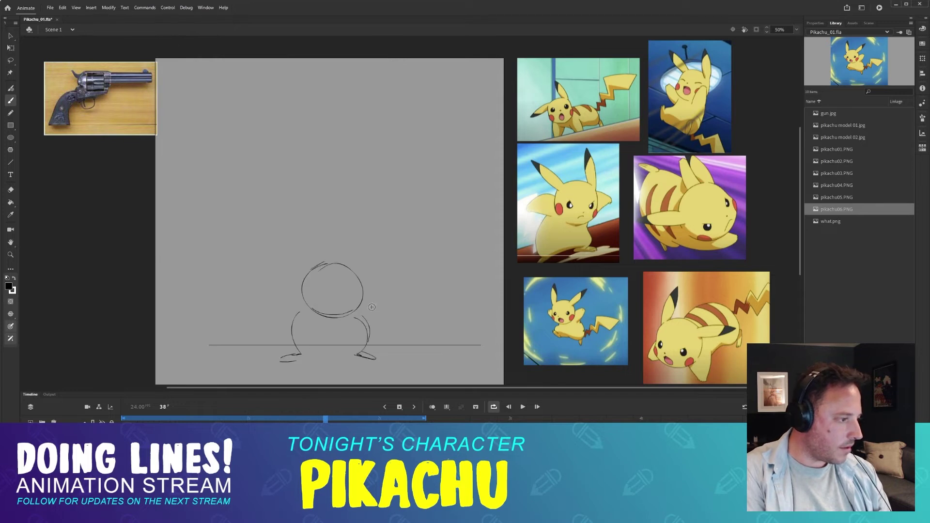
- Draw a slanted centre line on the head in frame 38 and compare its tilt with the landing and standing drawings
key("comma")
key("period")
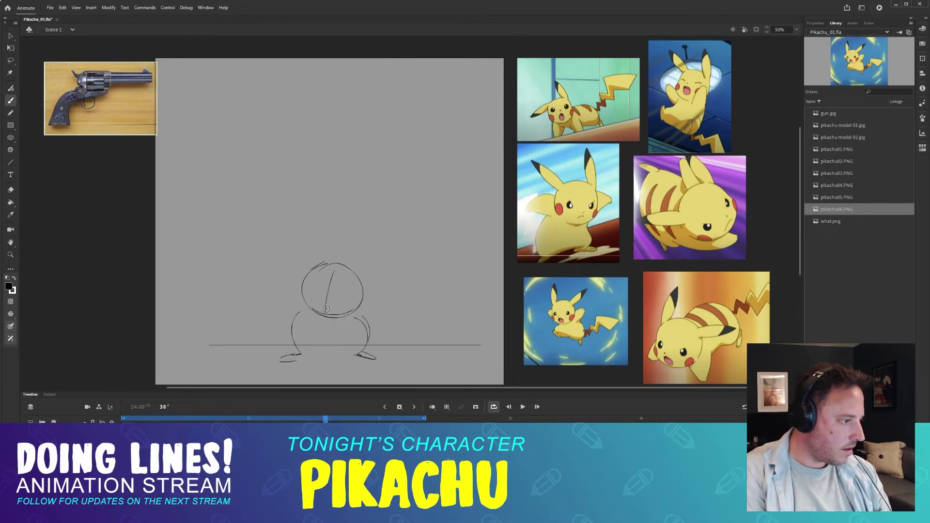
left_click_drag(304, 293, 352, 308)
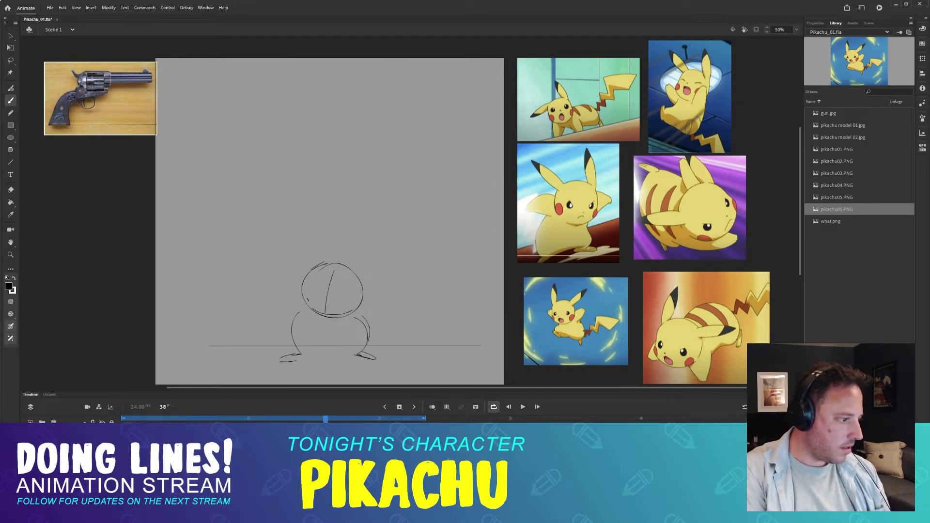
key("comma")
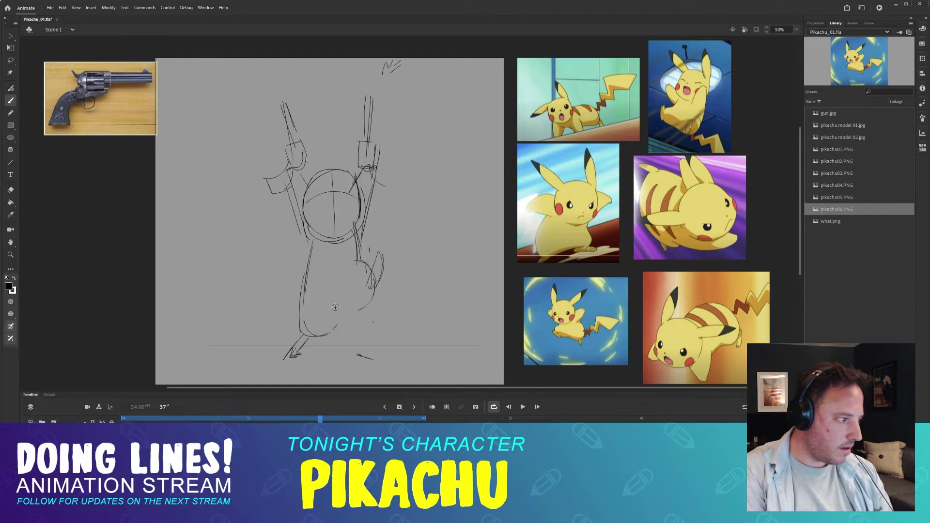
key("period")
key("period")
key("comma")
key("comma")
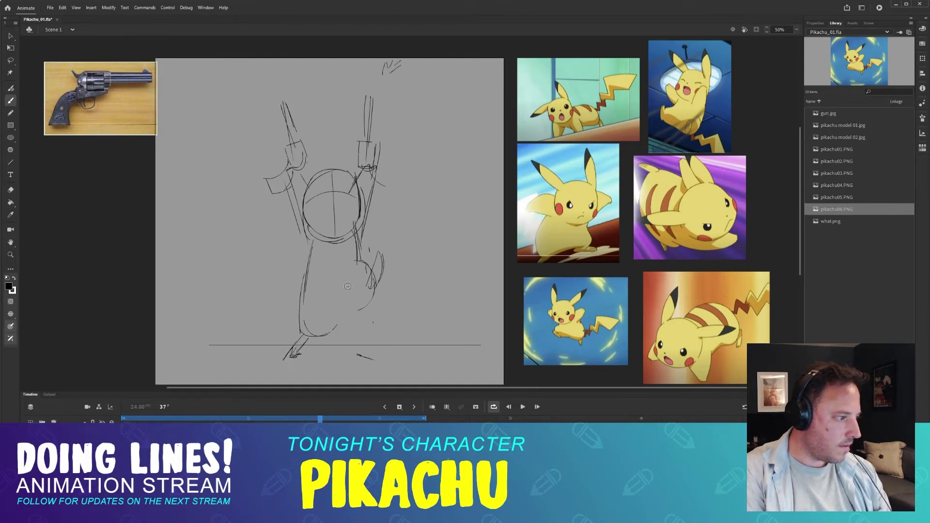
key("period")
- Redraw the head's centre line at a slant in frame 39 and compare it with the head in frame 38
key("period")
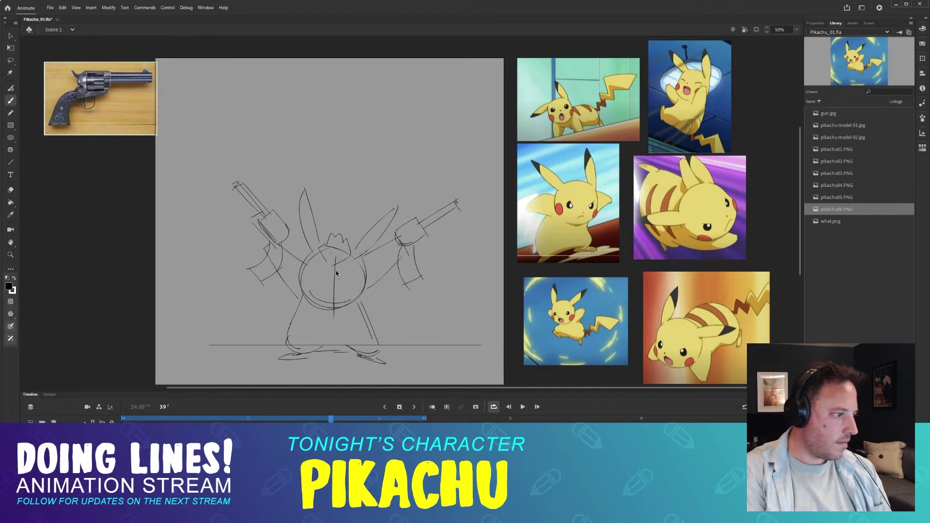
key("ctrl+z")
left_click_drag(338, 249, 329, 306)
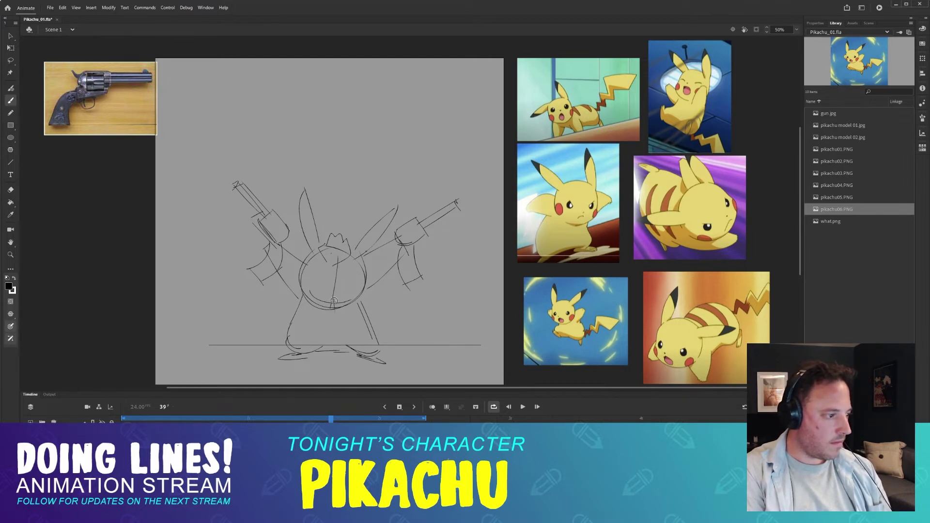
key("comma")
key("period")
key("comma")
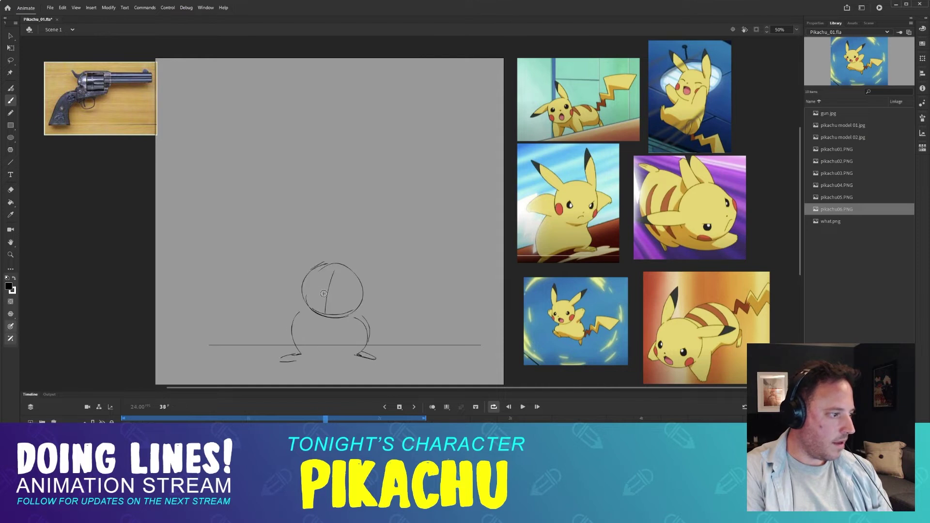
key("period")
key("comma")
key("period")
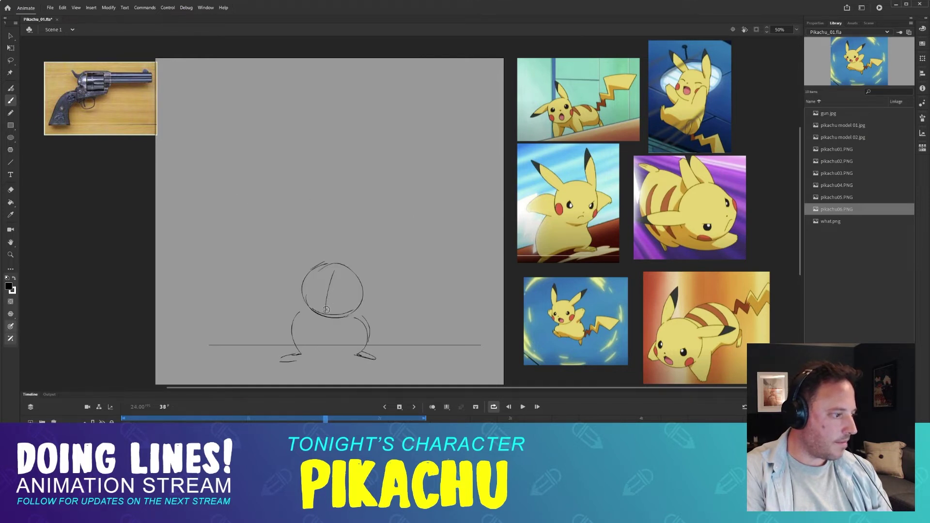
- Erase the curved horizontal guideline across the lower face in frame 39, redraw it, and return to frame 38
key(".")
key("e")
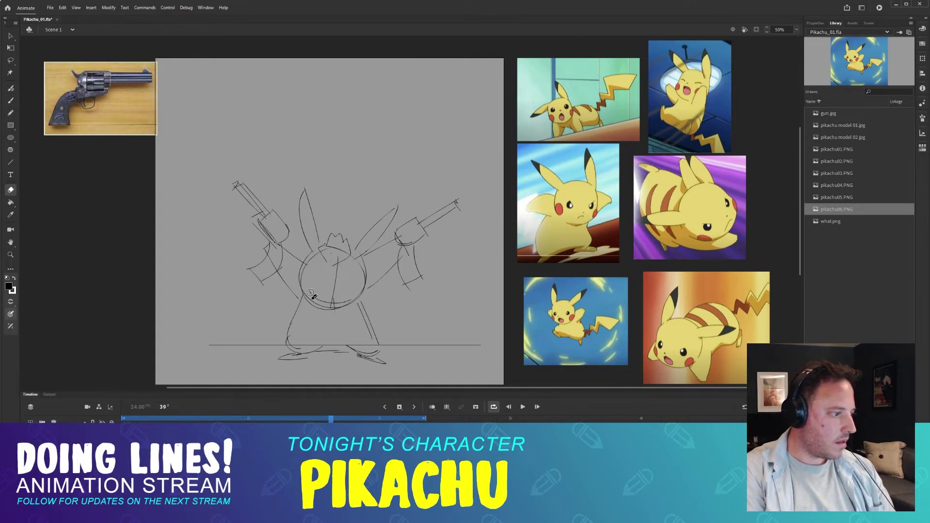
mouse_move(309, 291)
left_mouse_down()
mouse_move(329, 303)
mouse_move(367, 289)
left_mouse_up()
key("b")
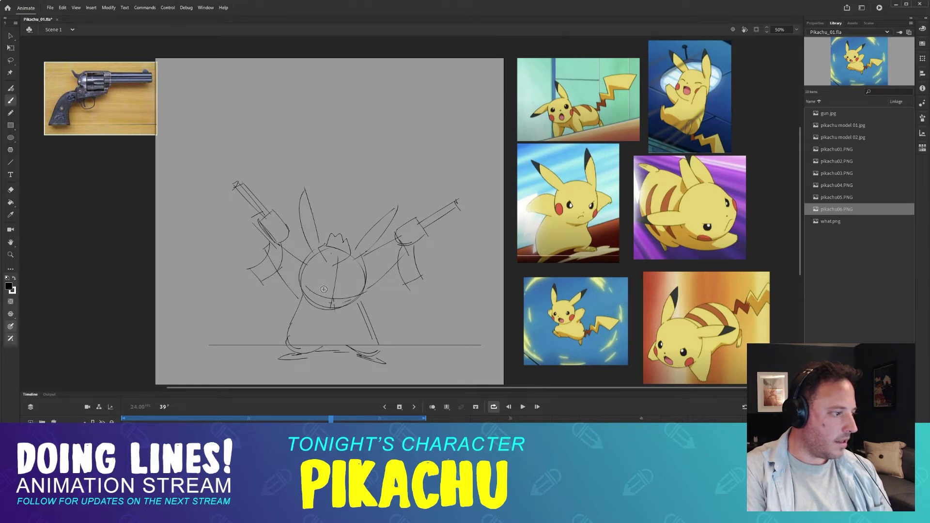
key(".")
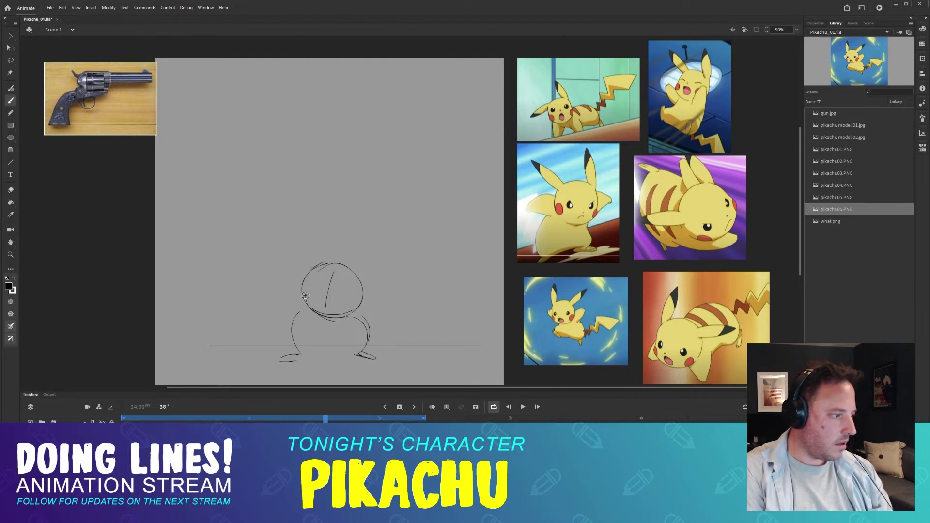
- Compare the head in frame 38 with the landing drawing in frame 37 and erase the heavy strokes along its chin
key(".")
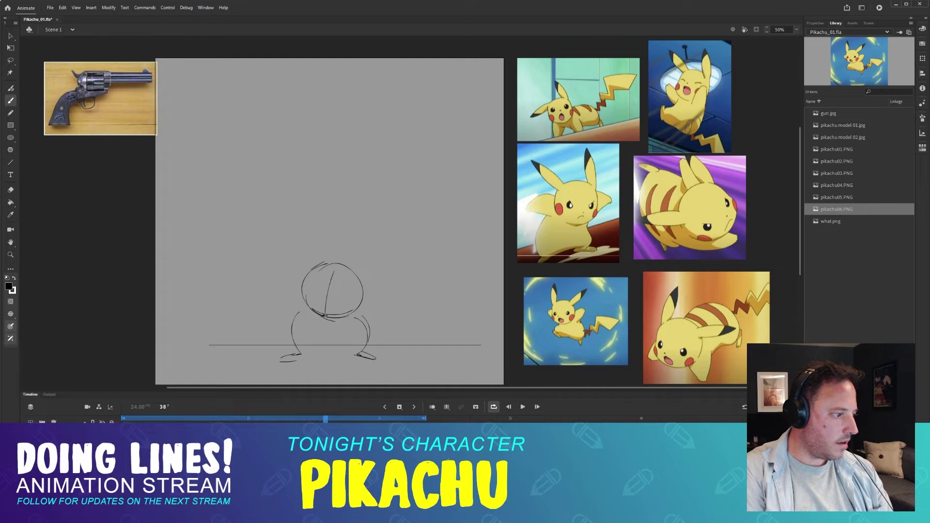
key("comma")
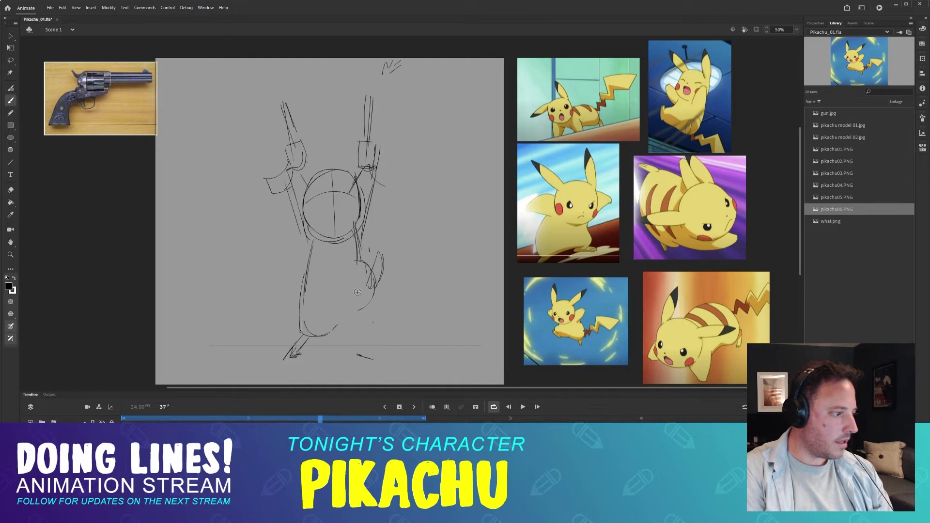
key("period")
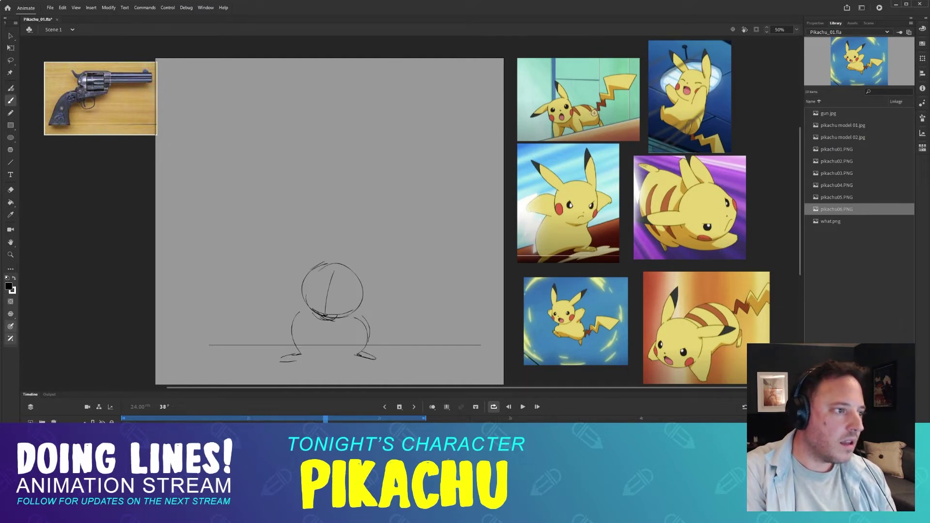
key("comma")
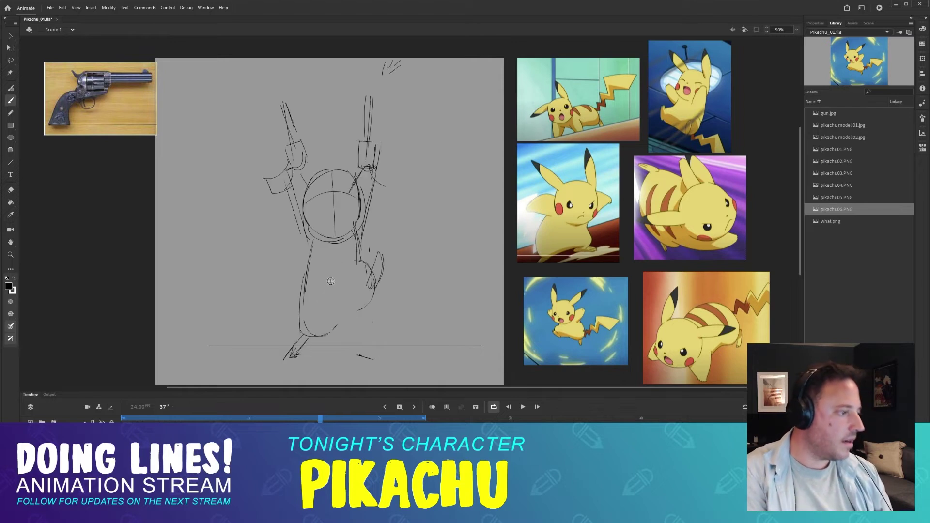
key("period")
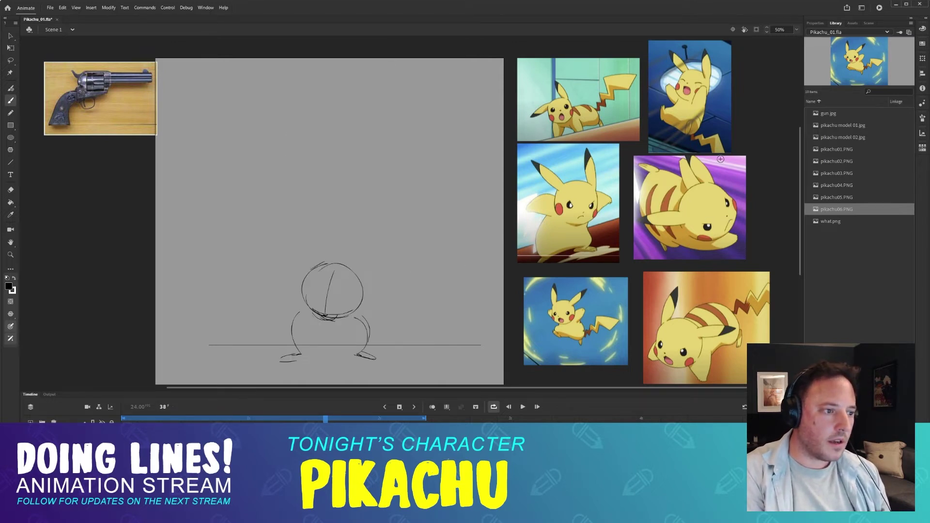
key("e")
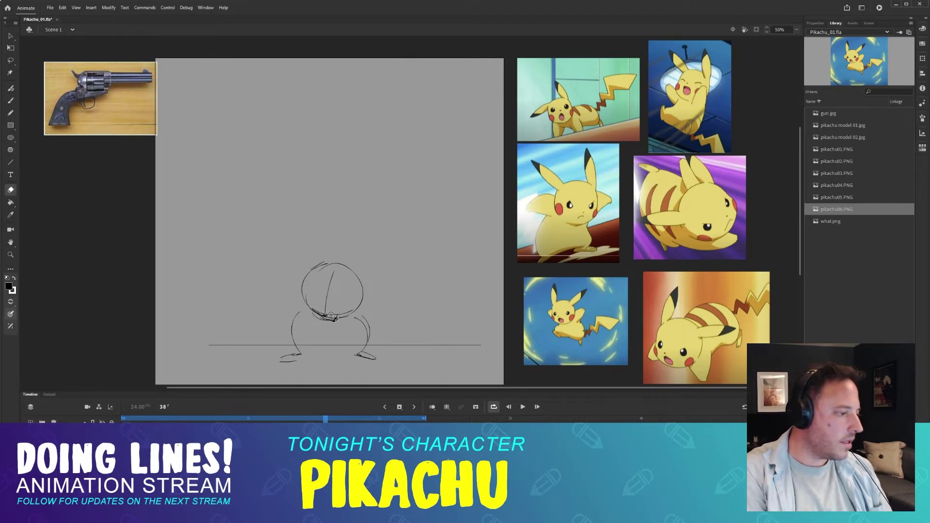
mouse_move(311, 310)
left_mouse_down()
mouse_move(331, 316)
mouse_move(319, 317)
left_mouse_up()
key("b")
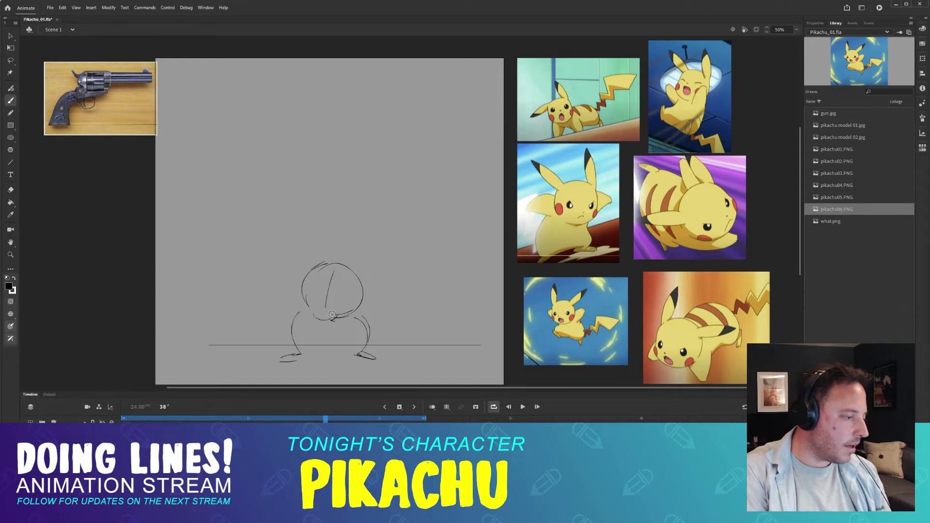
- Redraw the curved line along the bottom of the face in frame 38 and compare it with frames 37 and 39
key("comma")
key("period")
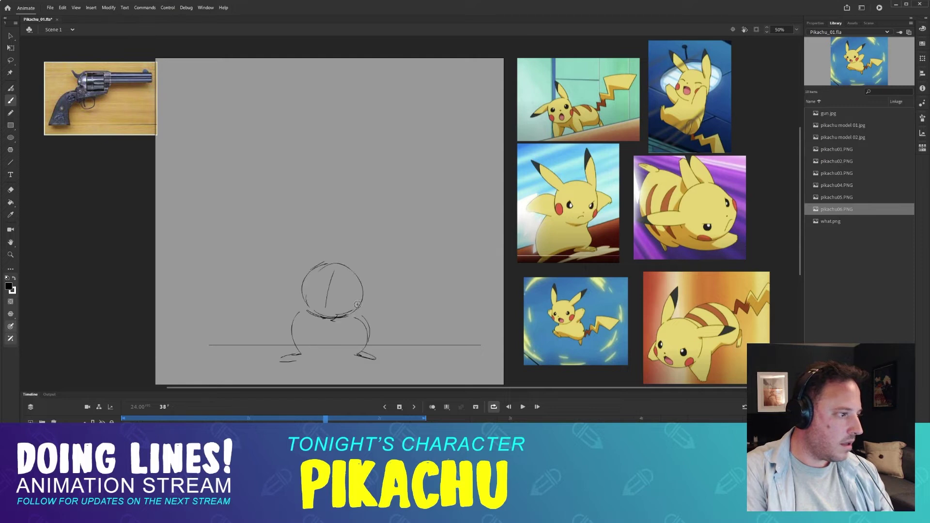
key("period")
key("comma")
key("period")
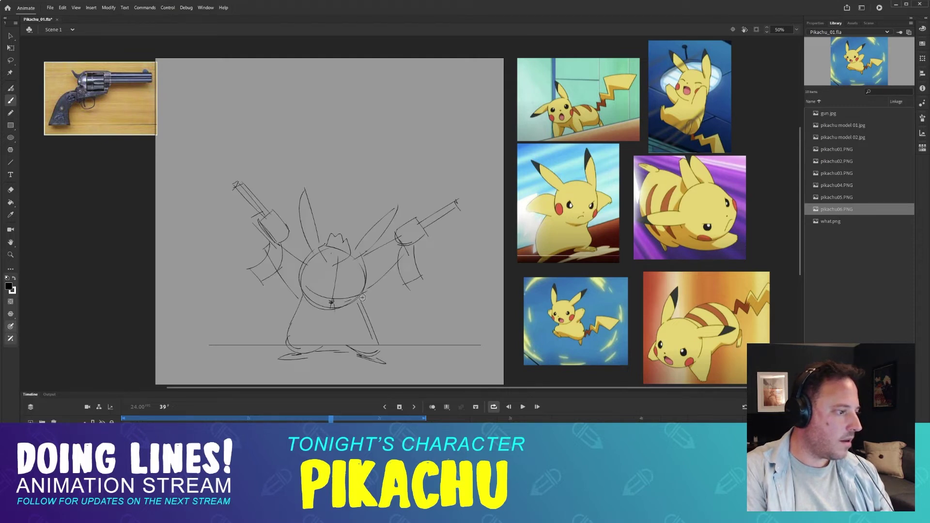
key("comma")
key("period")
key("comma")
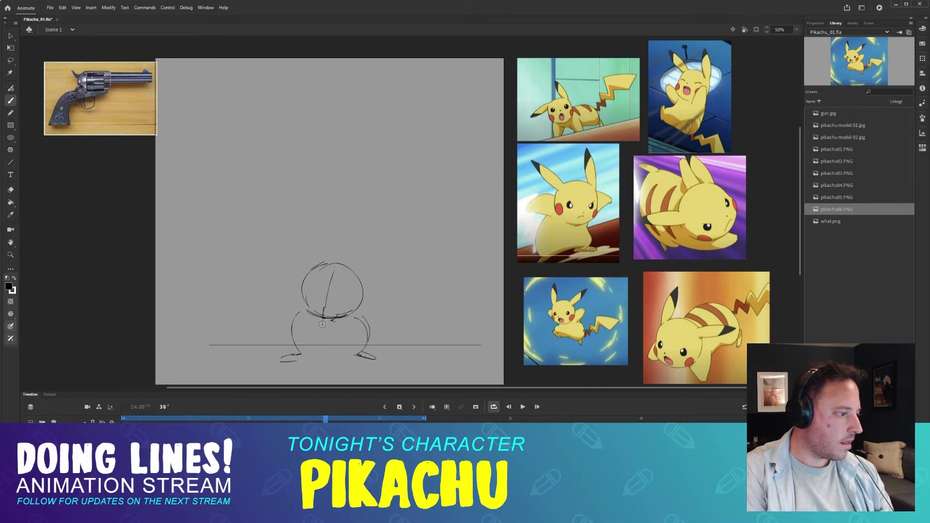
key("period")
key("comma")
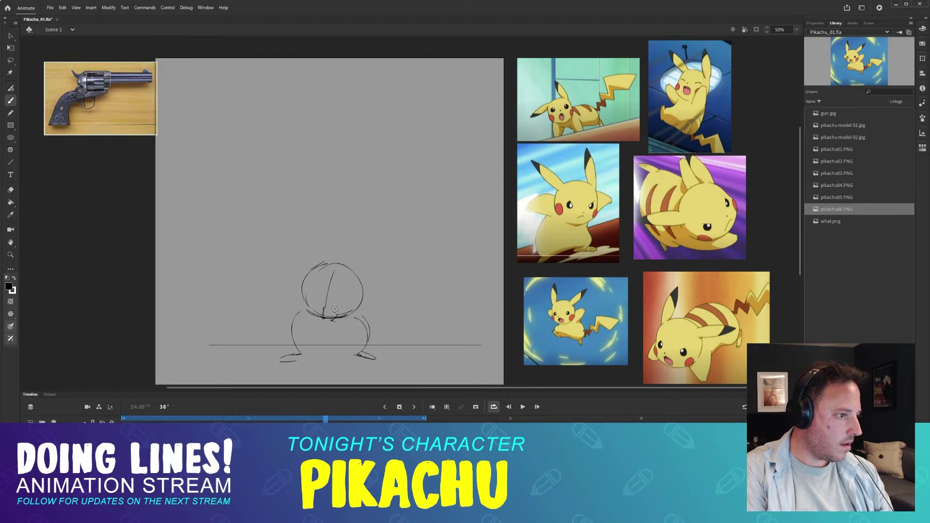
key("period")
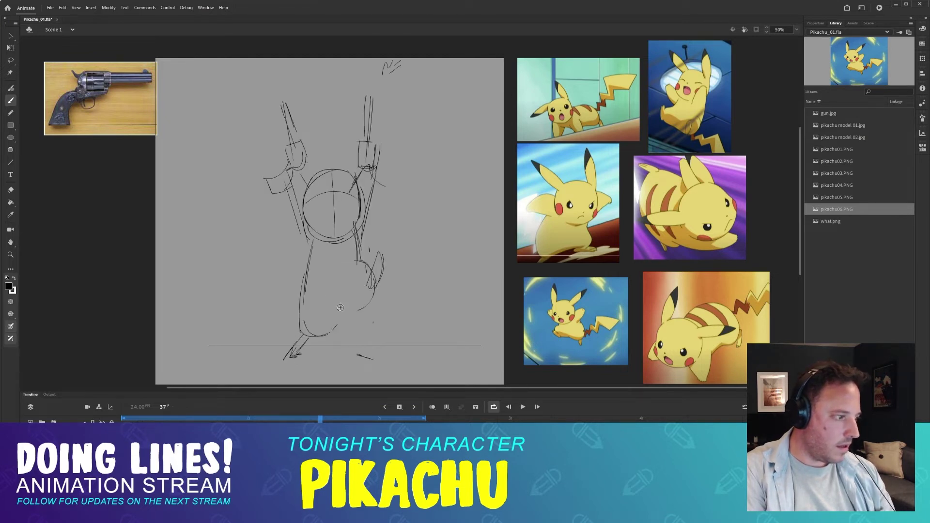
- Sketch small slanted eyes low on the face in frame 38 and draw angry eyes on the standing pose in frame 39
key("comma")
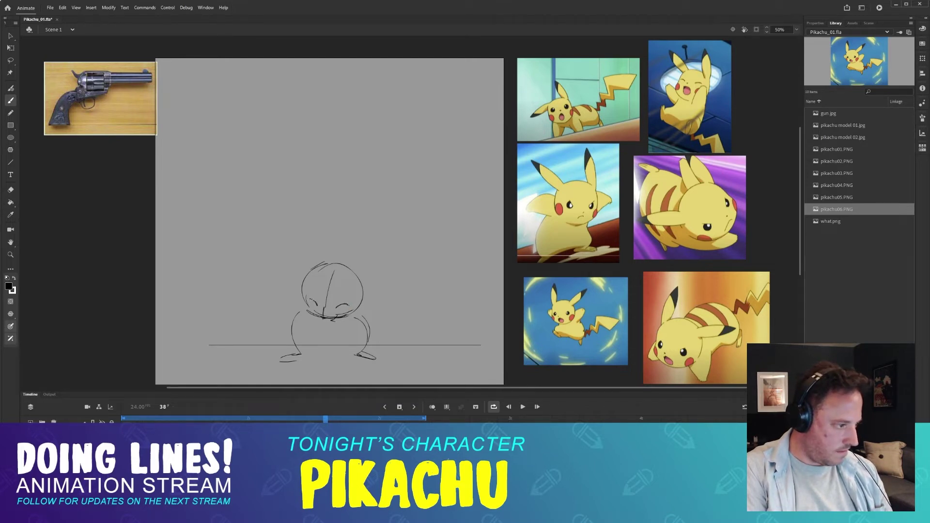
key("comma")
key("comma")
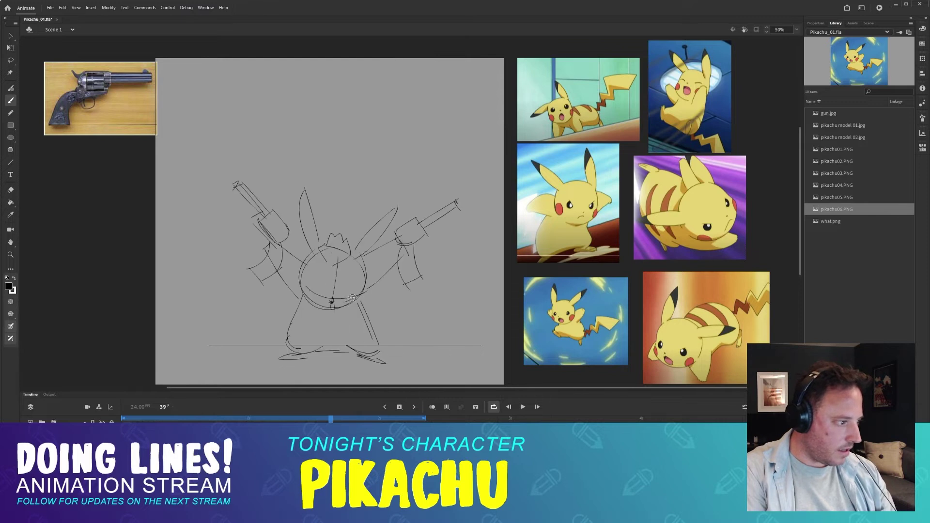
key("period")
key("period")
key("period")
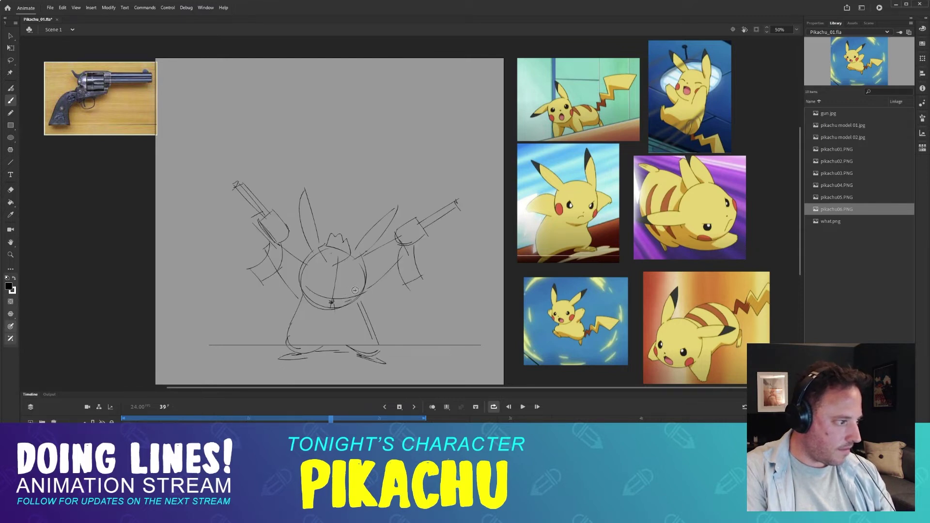
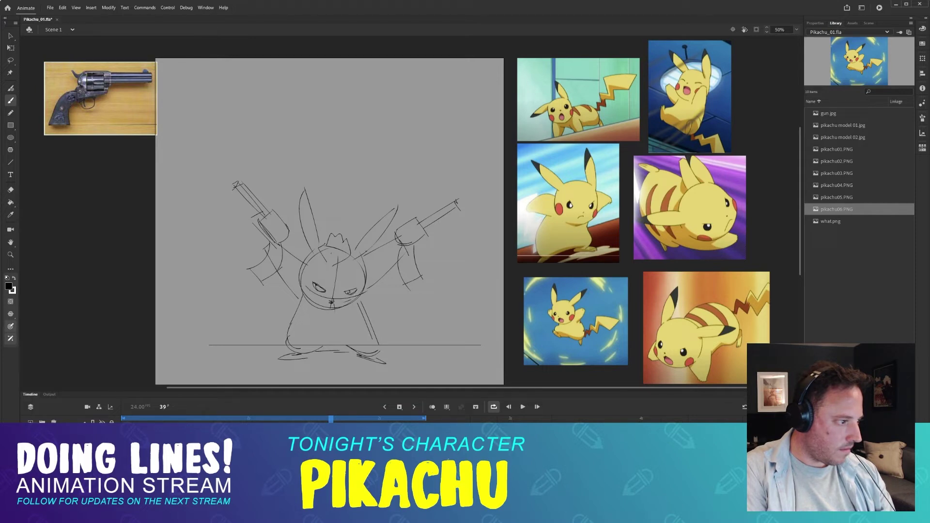
- Replace the eyes in frame 38 with lower, angrier slanted ones close to the chin, using the eyes in frame 39 as a guide
key("comma")
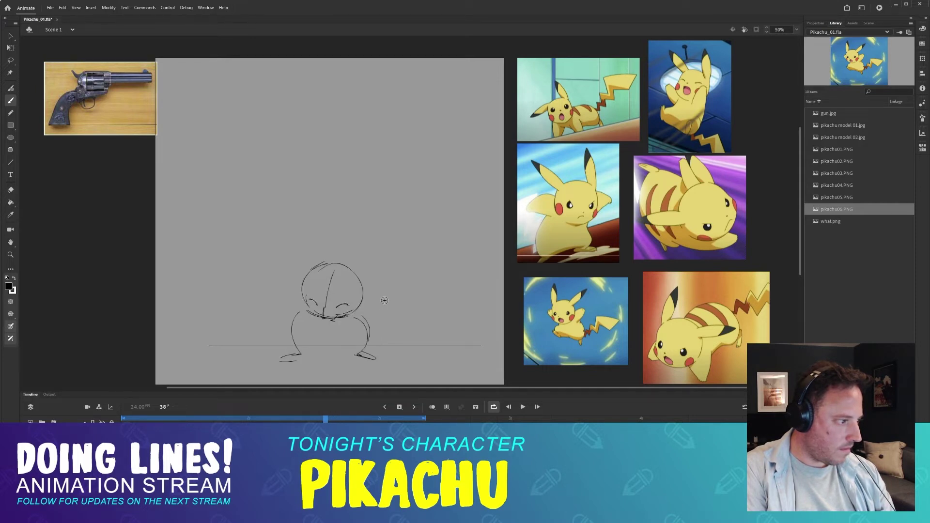
key("period")
key("comma")
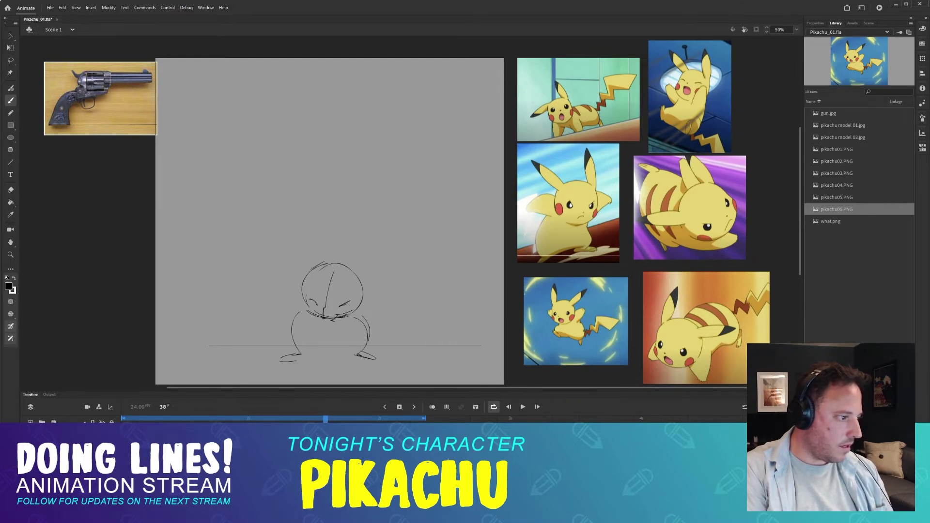
key("ctrl+z")
left_click_drag(348, 305, 314, 308)
key("e")
key("b")
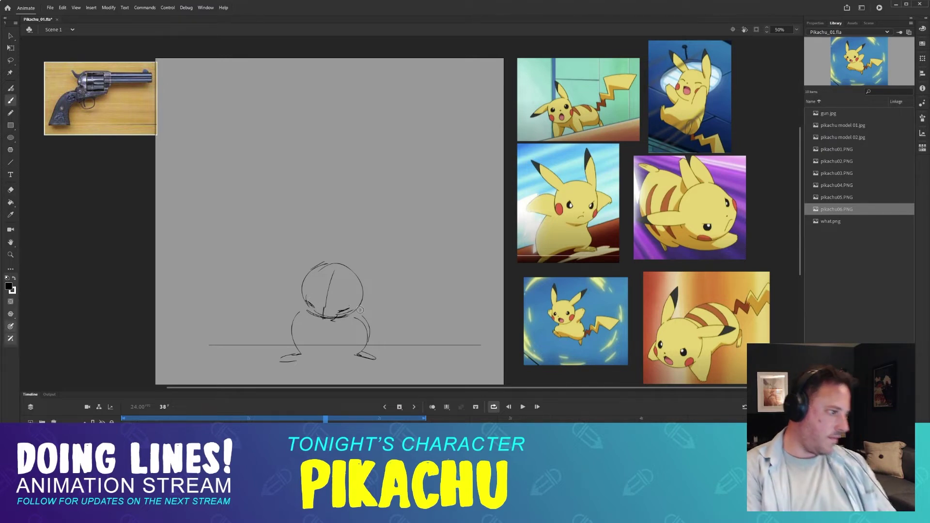
- Compare the downturned face in frame 38 with the landing and standing drawings in frames 37 and 39
key("comma")
key("period")
key("period")
key("comma")
key("comma")
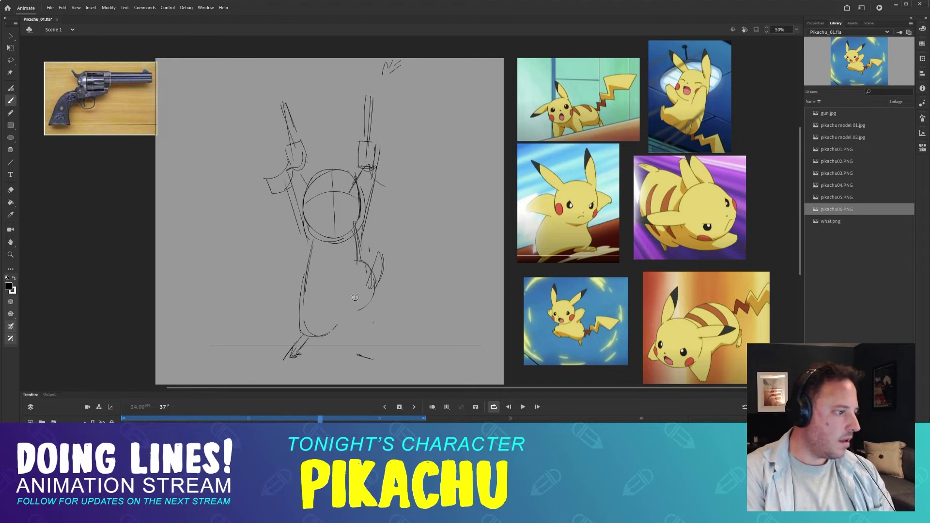
key("period")
key("period")
key("comma")
key("comma")
key("period")
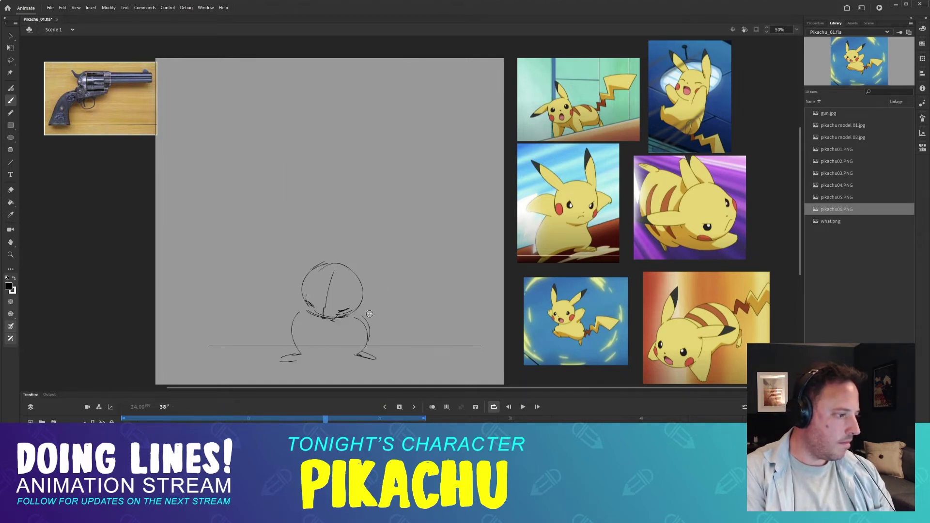
key("comma")
key("period")
- Outline the squashed body below the head in frame 38 with rounded shoulders, bulging sides and a flat bottom edge
left_click_drag(359, 318, 368, 341)
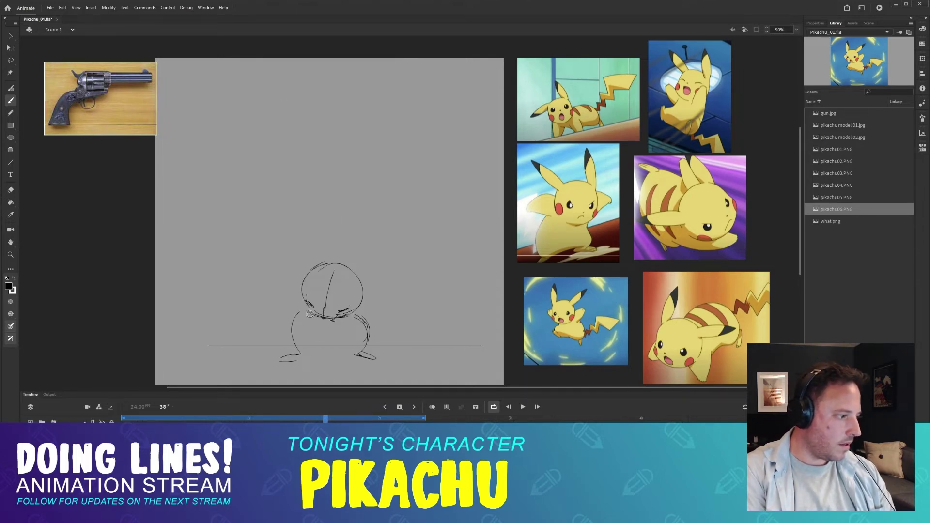
left_click_drag(311, 311, 298, 316)
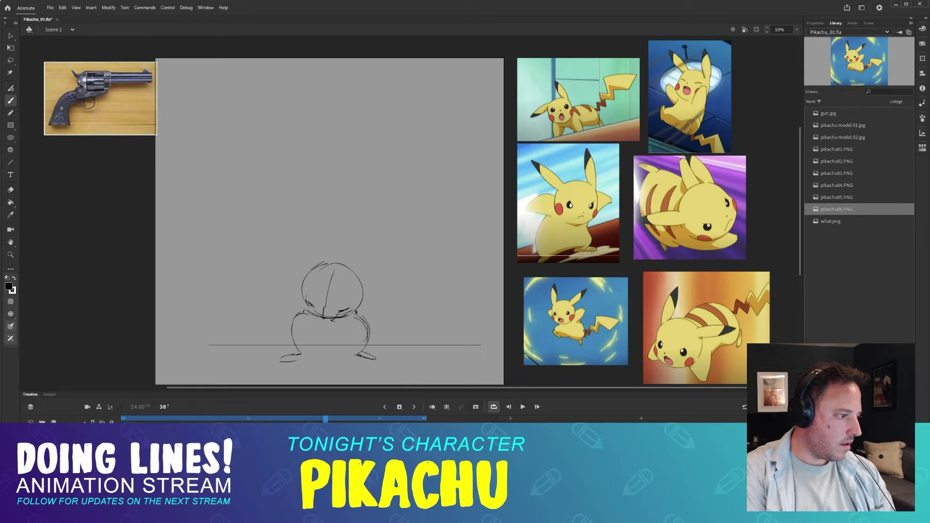
mouse_move(305, 315)
left_mouse_down()
mouse_move(296, 335)
mouse_move(317, 353)
mouse_move(350, 355)
left_mouse_up()
key("comma")
key("period")
key("comma")
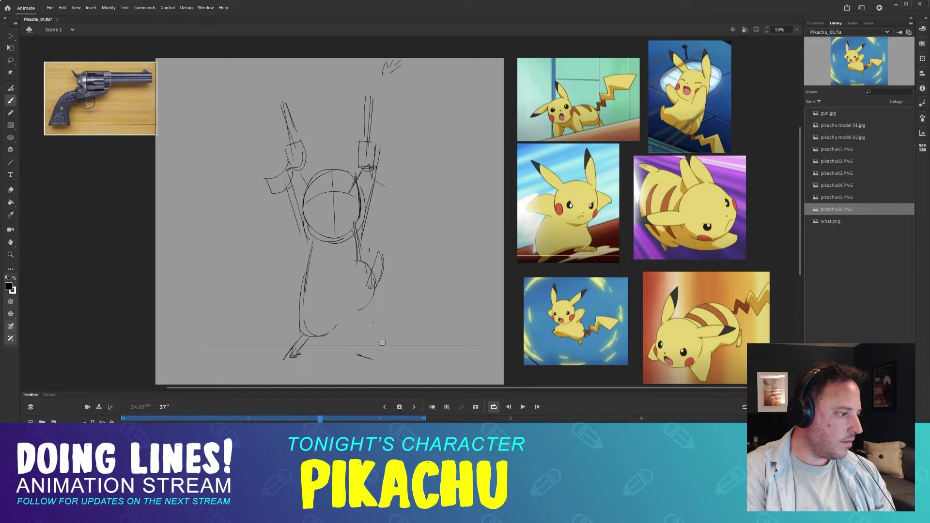
- Compare the squashed body's outline and feet in frame 38 with the poses in frames 37 and 39
key("comma")
key("period")
key("period")
key("comma")
key("comma")
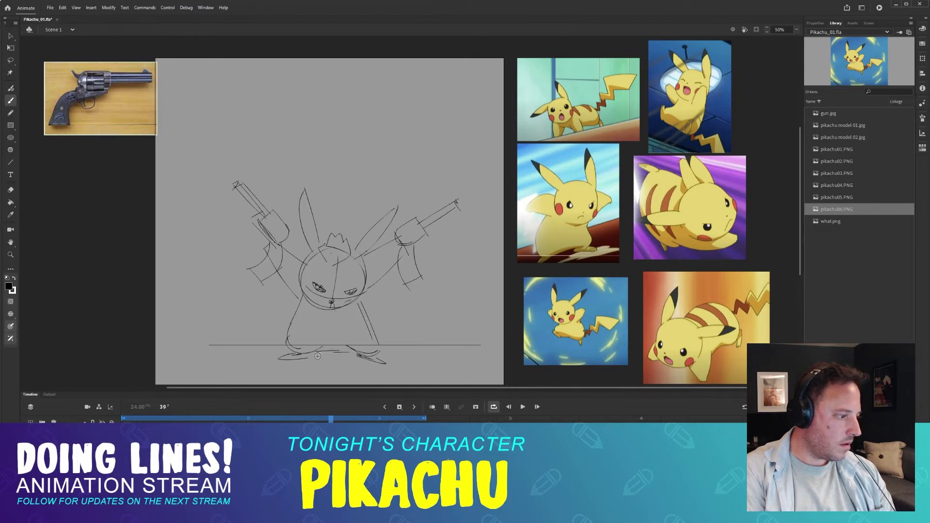
key("period")
key("period")
key("comma")
key("period")
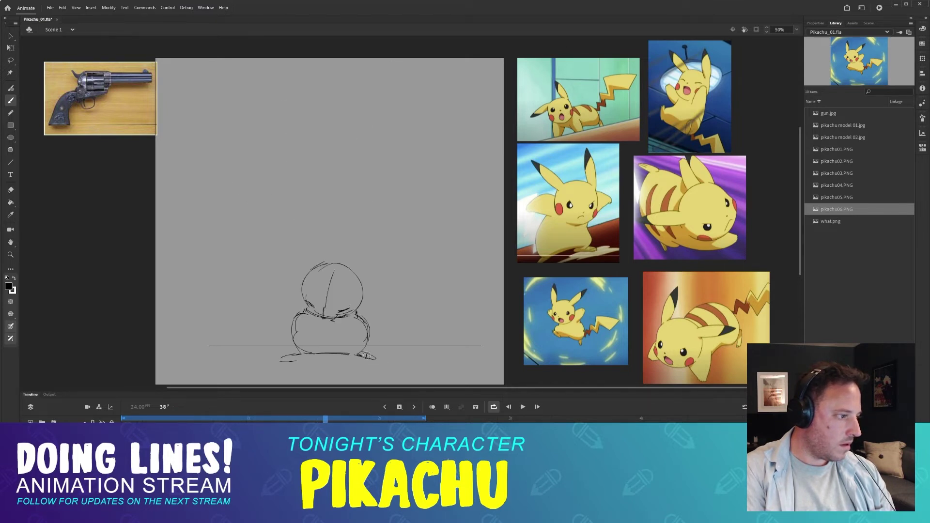
key("comma")
key("period")
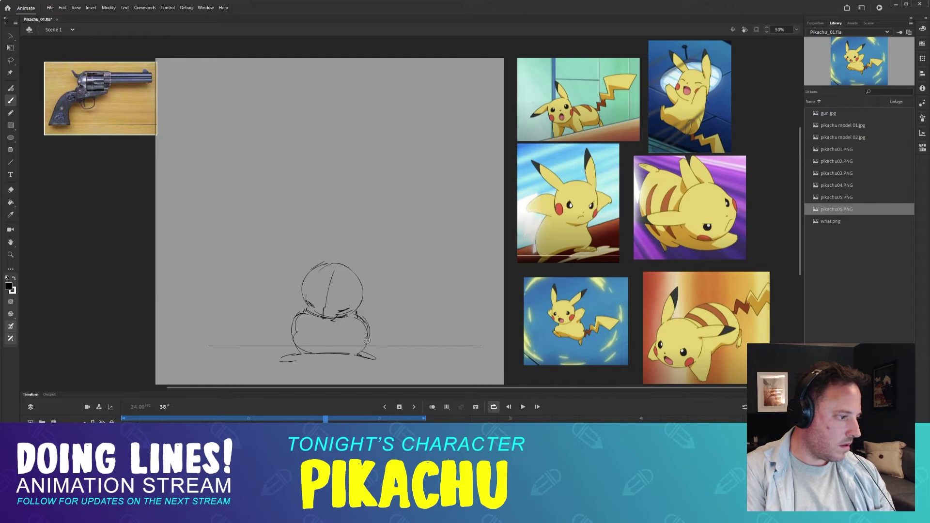
- Examine how the arms move from the raised pose in frame 37 to the spread pose in frame 39
key("comma")
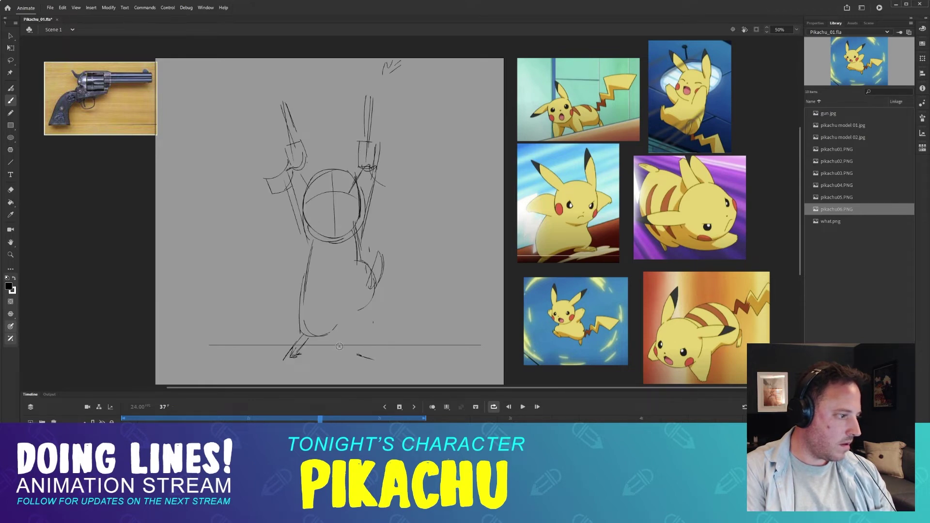
key("comma")
key("period")
key("period")
key("comma")
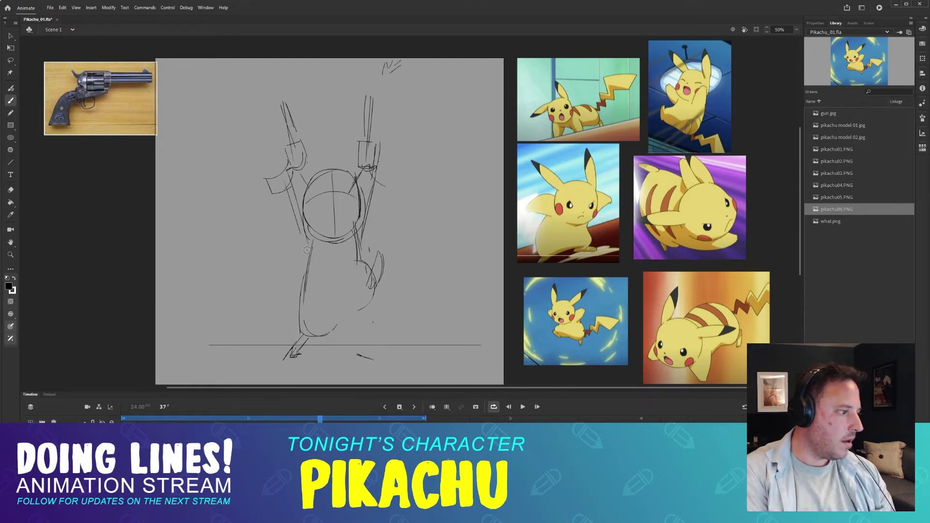
key("period")
key("period")
key("comma")
key("comma")
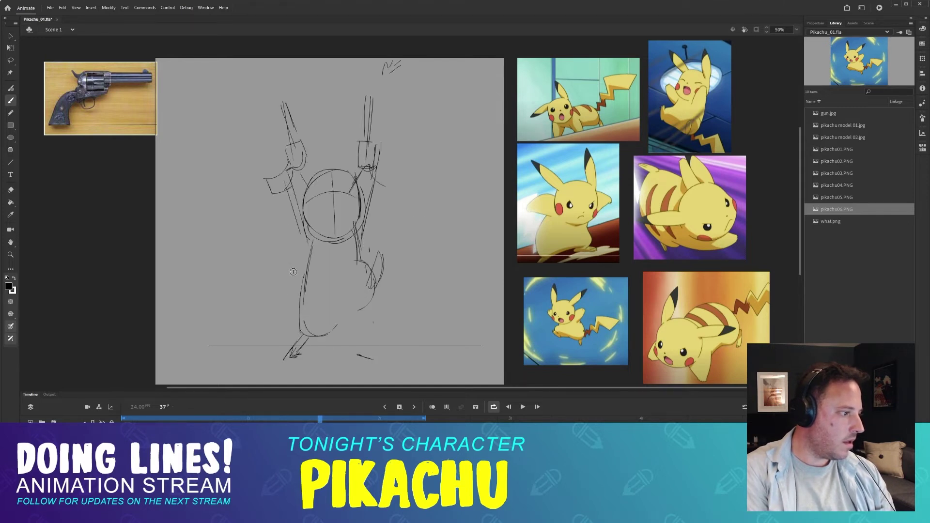
key("period")
key("period")
- Try a short arm stroke above and left of the head in frame 38 and erase it
key("comma")
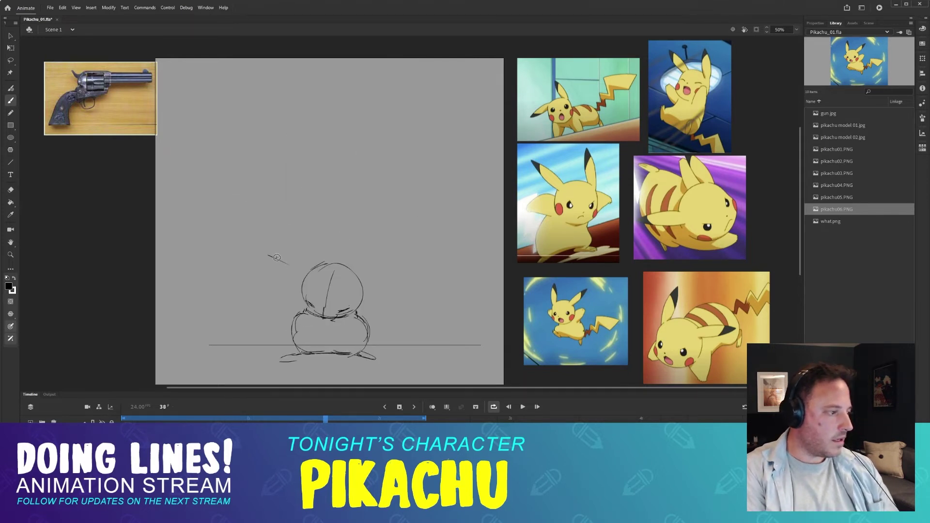
key("e")
left_click_drag(268, 256, 290, 266)
key("b")
- Try a straight arm slanting up and outward from the left side of the head in frame 38, checking frames 37 and 39
key("comma")
key("period")
key("period")
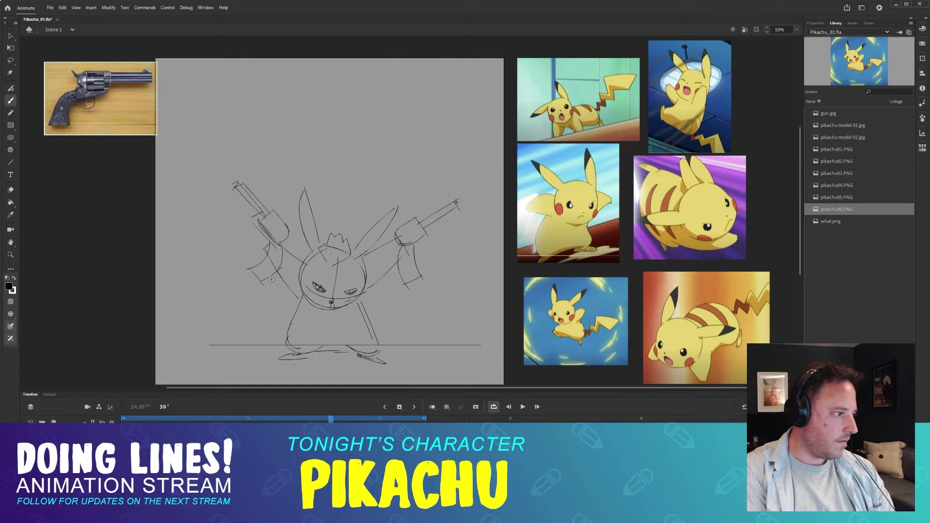
key("comma")
key("comma")
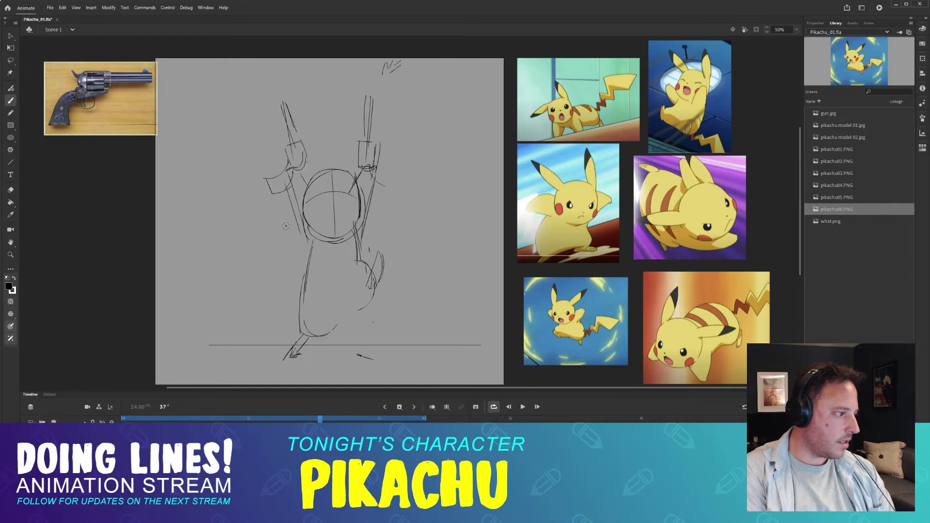
key("period")
key("period")
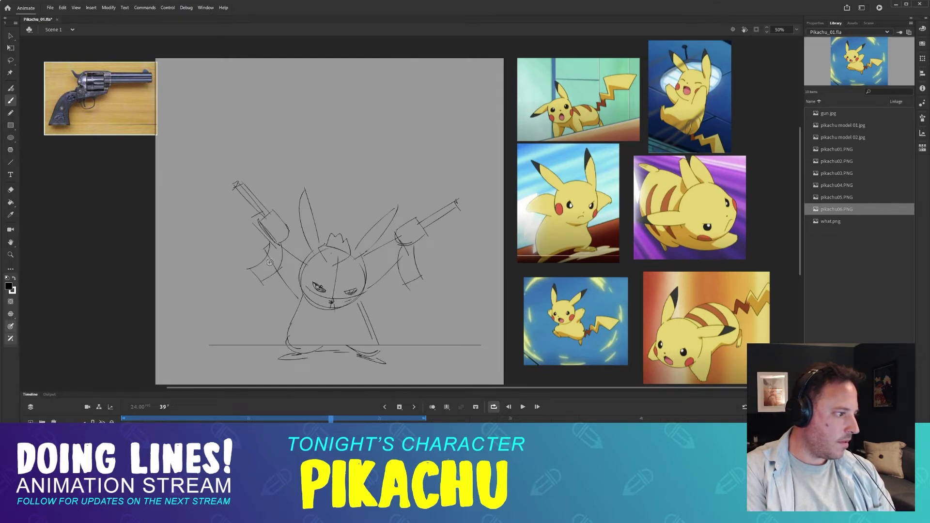
key("comma")
mouse_move(310, 278)
left_mouse_down()
mouse_move(263, 267)
mouse_move(261, 289)
mouse_move(295, 302)
mouse_move(318, 297)
mouse_move(252, 285)
mouse_move(287, 290)
mouse_move(265, 287)
left_mouse_up()
key("ctrl+z")
left_click_drag(267, 289, 309, 313)
key("ctrl+z")
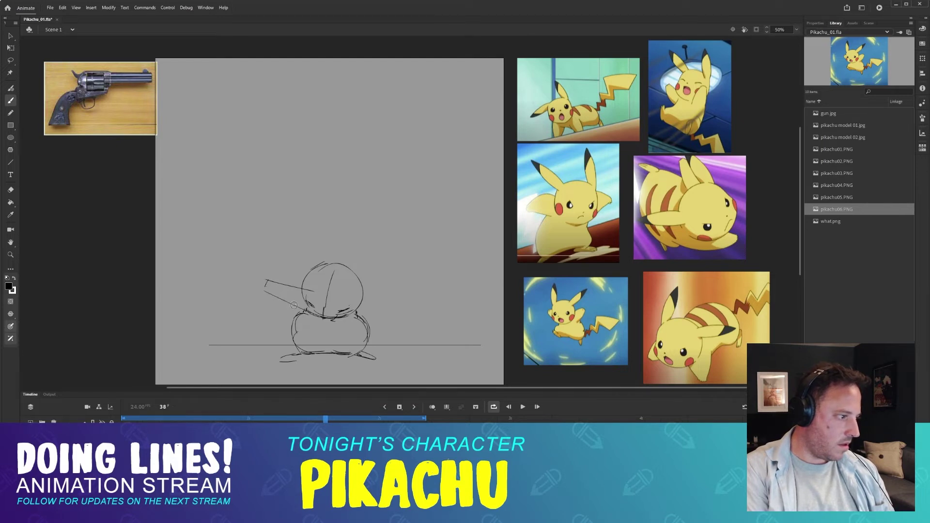
- Compare the new left arm in frame 38 with the arm poses in frames 37 and 39
key("comma")
key("period")
key("period")
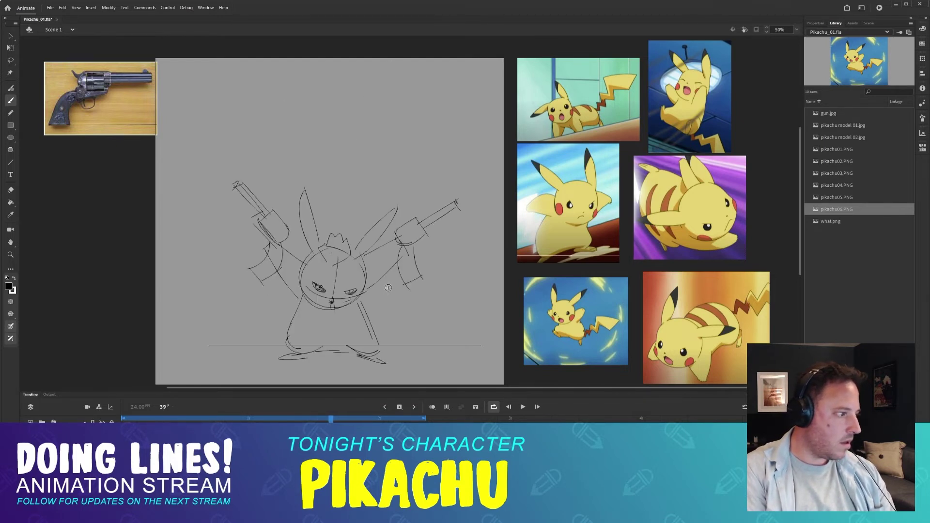
key("comma")
key("comma")
key("period")
key("period")
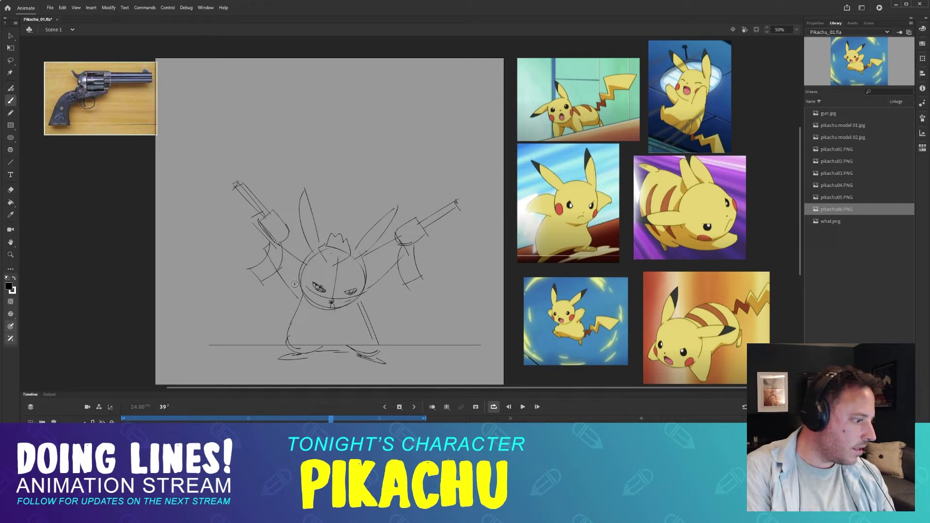
key("comma")
key("period")
key("comma")
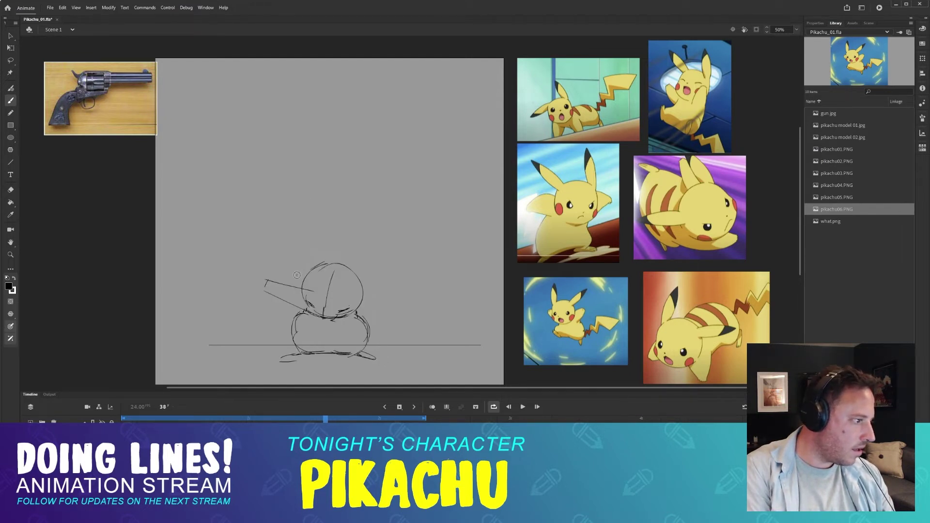
- Erase the outer part of the left arm in frame 38 and redraw it shorter with an angled end
key("e")
mouse_move(265, 282)
left_mouse_down()
mouse_move(295, 286)
mouse_move(279, 303)
mouse_move(294, 296)
left_mouse_up()
key("b")
key("comma")
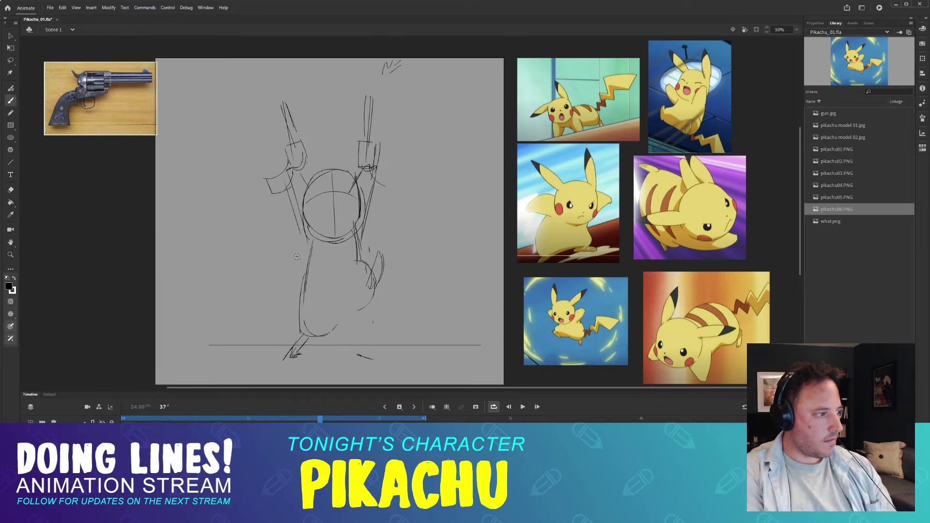
key("period")
key("comma")
key("period")
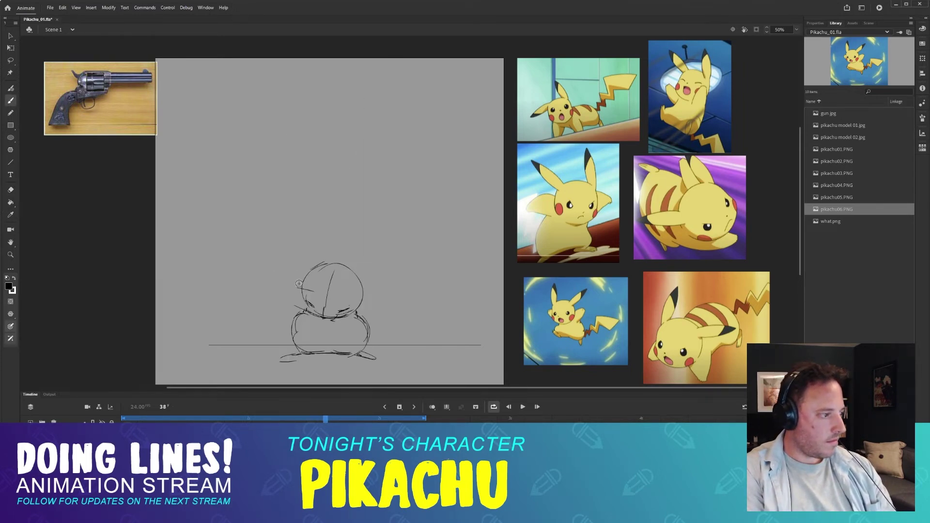
key("comma")
key("period")
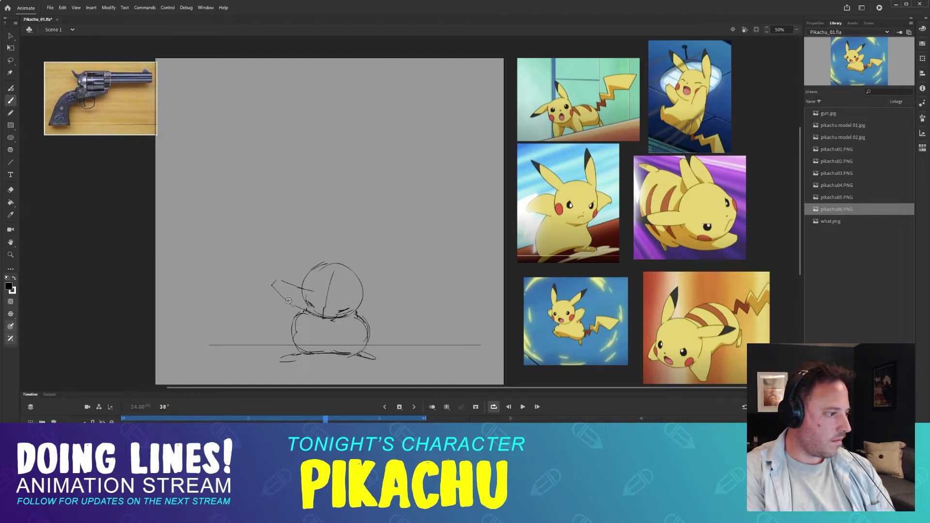
key("comma")
key("period")
- Rework the left arm in frame 38 with a curved lower edge and a slightly higher tip
key("e")
mouse_move(287, 279)
left_mouse_down()
mouse_move(277, 287)
mouse_move(285, 307)
left_mouse_up()
key("comma")
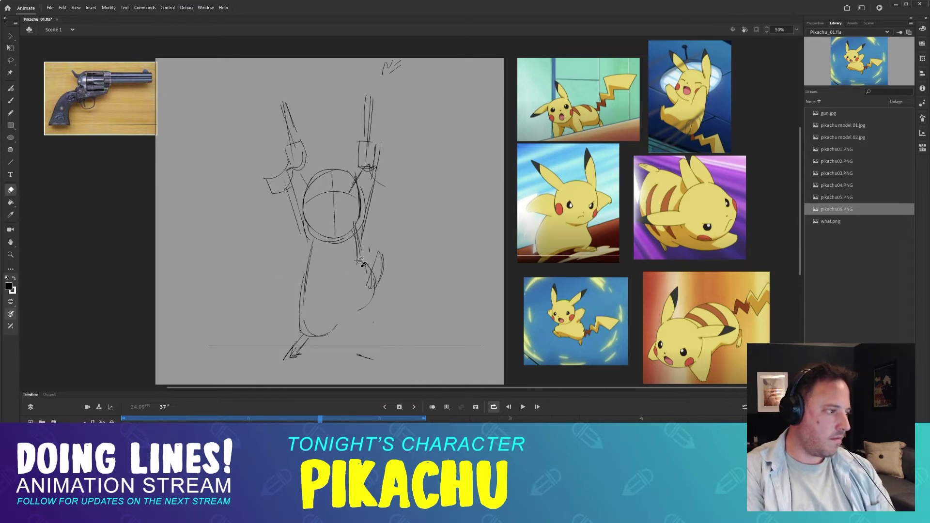
key("period")
key("period")
key("comma")
key("comma")
key("period")
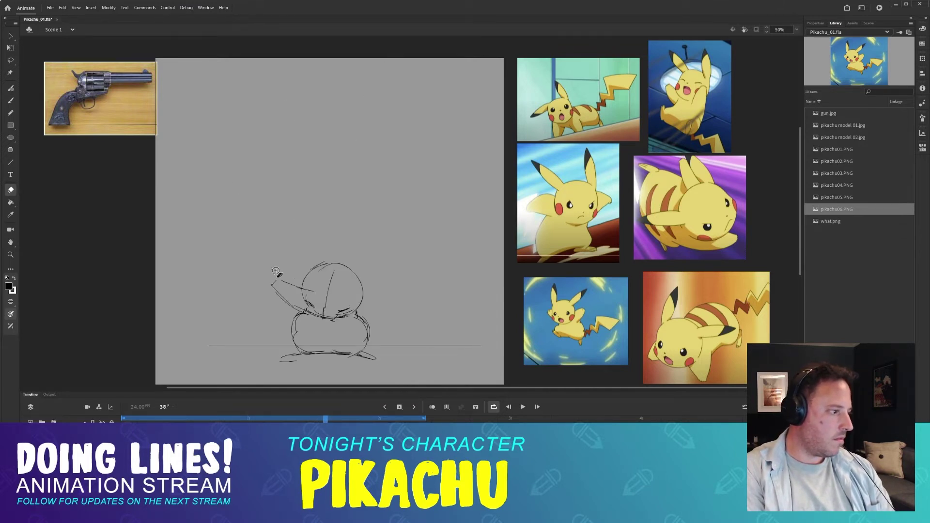
mouse_move(278, 278)
left_mouse_down()
mouse_move(271, 286)
mouse_move(296, 286)
mouse_move(275, 276)
mouse_move(294, 305)
mouse_move(301, 289)
left_mouse_up()
key("b")
key("ctrl+z")
key("comma")
key("period")
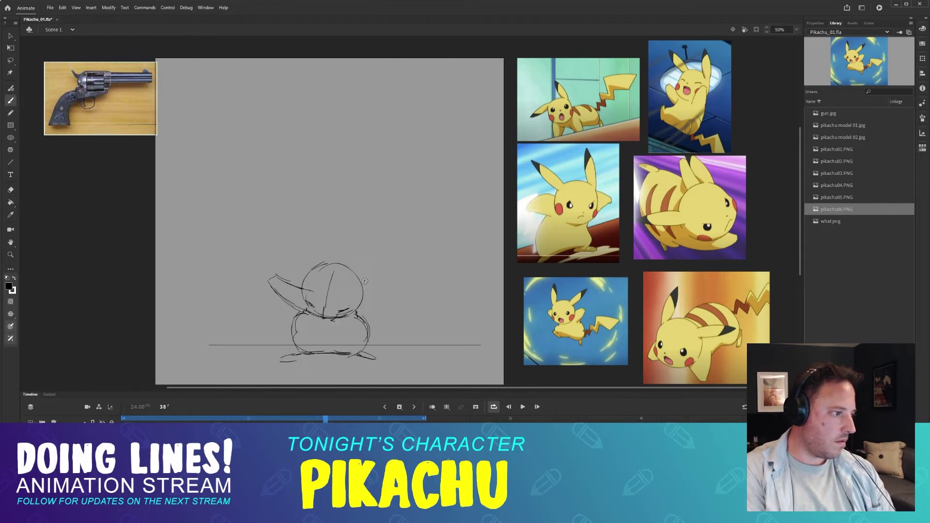
- Sketch a matching arm slanting up and outward from the right side of the head in frame 38
mouse_move(358, 286)
left_mouse_down()
mouse_move(385, 277)
mouse_move(395, 284)
left_mouse_up()
left_click_drag(357, 314, 390, 288)
mouse_move(390, 288)
left_mouse_down()
mouse_move(361, 308)
mouse_move(372, 304)
left_mouse_up()
key("comma")
key("period")
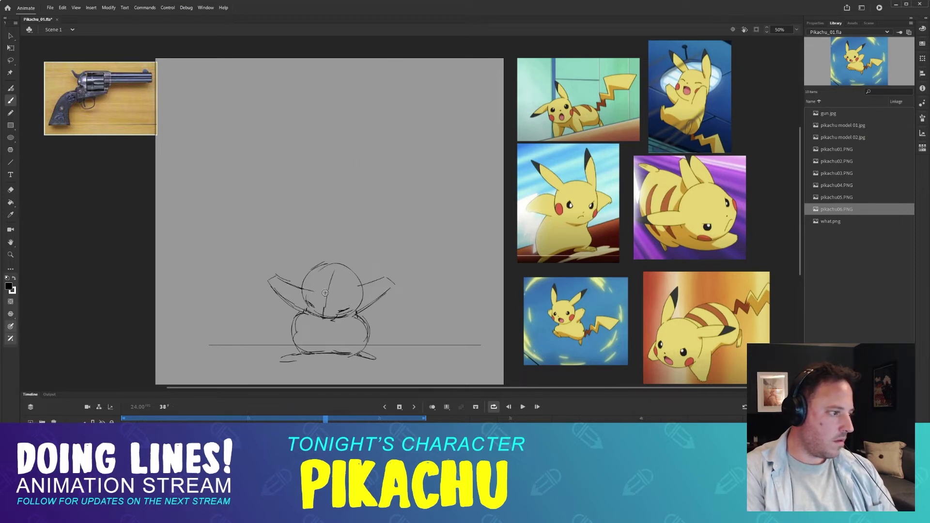
- Erase the stray arm lines inside the head outline in frame 38
key("e")
mouse_move(310, 289)
left_mouse_down()
mouse_move(346, 304)
mouse_move(332, 277)
mouse_move(322, 320)
left_mouse_up()
key("b")
key("e")
left_click_drag(319, 287, 347, 310)
key("b")
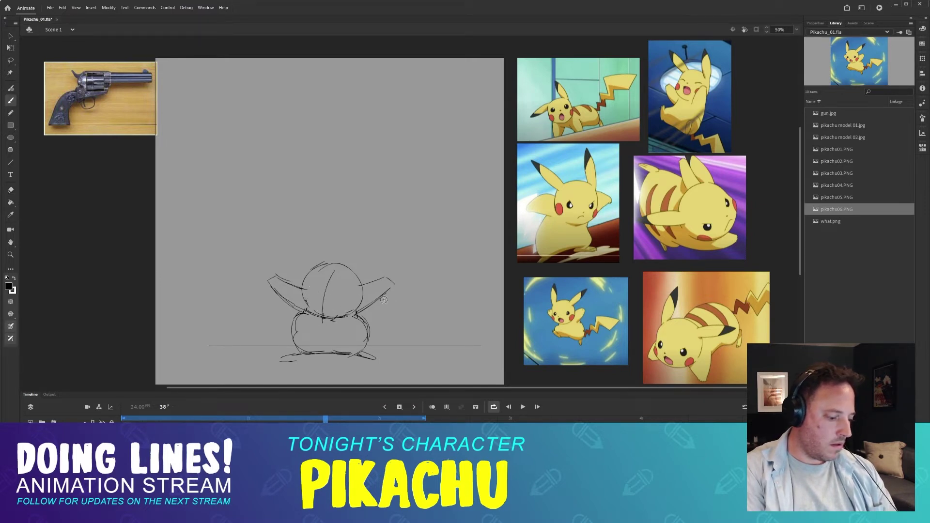
- Erase both upward-slanting arms from the squashed pose in frame 38 after comparing it with the neighbouring frames
key("comma")
key("comma")
key("period")
key("period")
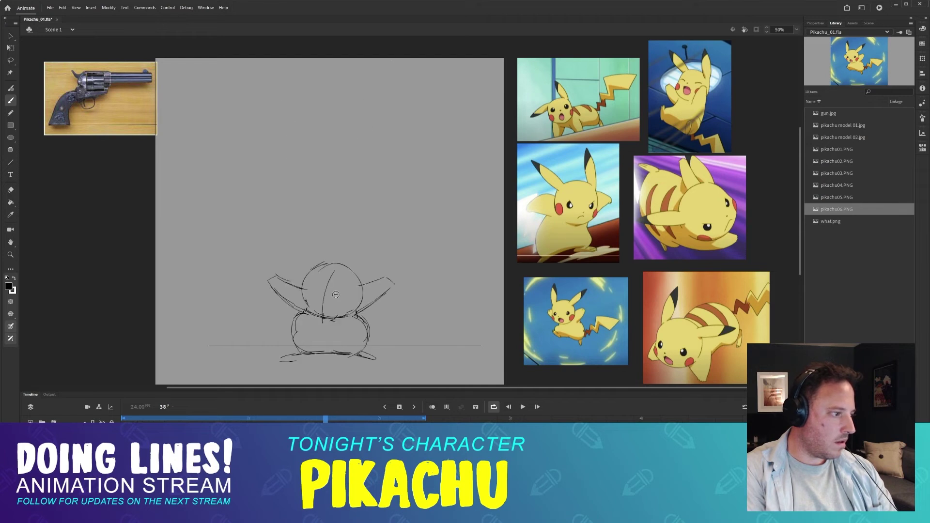
key("e")
mouse_move(293, 290)
left_mouse_down()
mouse_move(277, 274)
mouse_move(297, 305)
mouse_move(298, 294)
left_mouse_up()
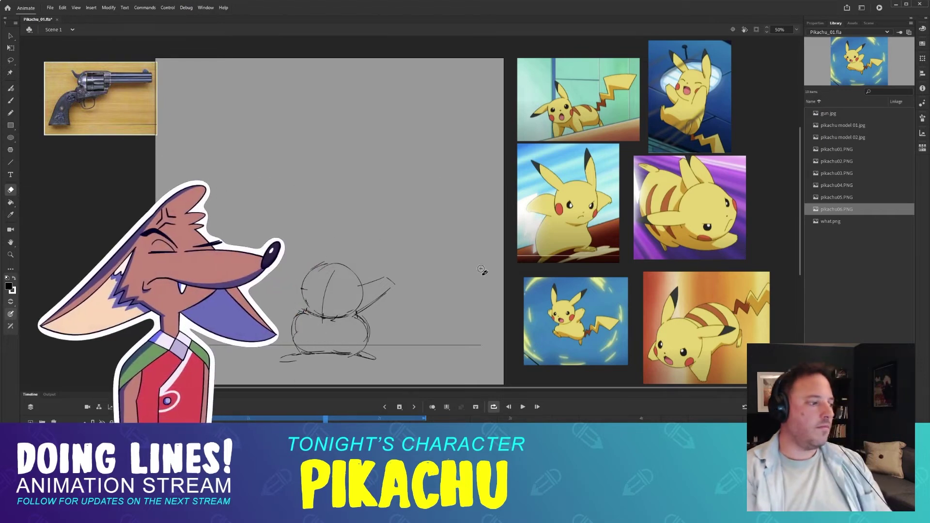
left_click_drag(370, 274, 382, 298)
- Sketch both arms in frame 38 stretched out almost horizontally beside the head, closing each sleeve with a short end line
key("b")
key("comma")
key("period")
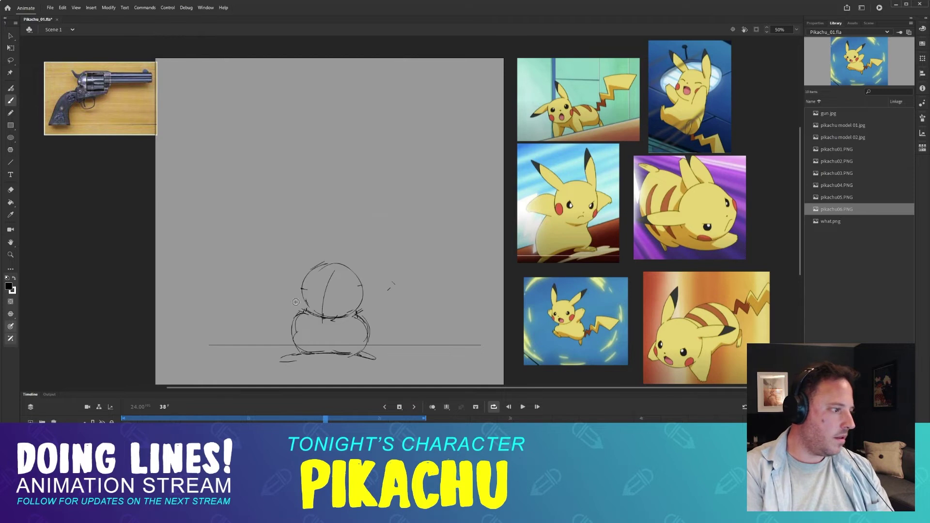
mouse_move(308, 296)
left_mouse_down()
mouse_move(262, 306)
mouse_move(264, 316)
mouse_move(295, 317)
left_mouse_up()
mouse_move(363, 300)
left_mouse_down()
mouse_move(399, 306)
mouse_move(390, 318)
left_mouse_up()
left_click_drag(394, 312, 392, 320)
- Compare the horizontal arms in frame 38 with the arm and gun positions in frames 37 and 39
key("period")
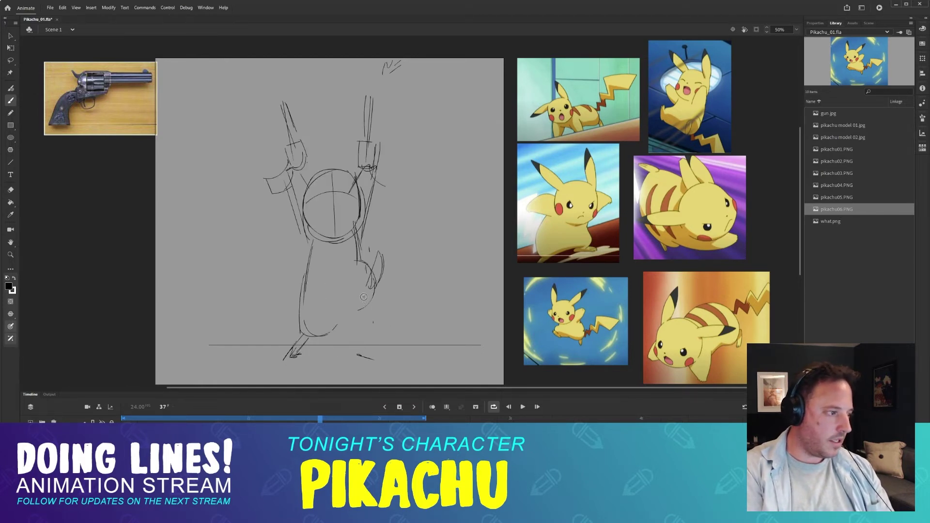
key("comma")
key("comma")
key("period")
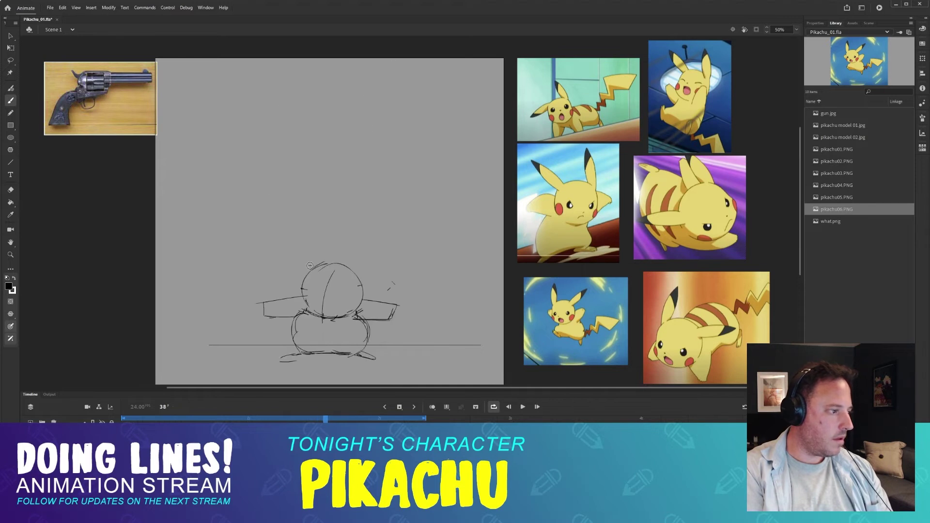
key("period")
key("comma")
key("comma")
key("period")
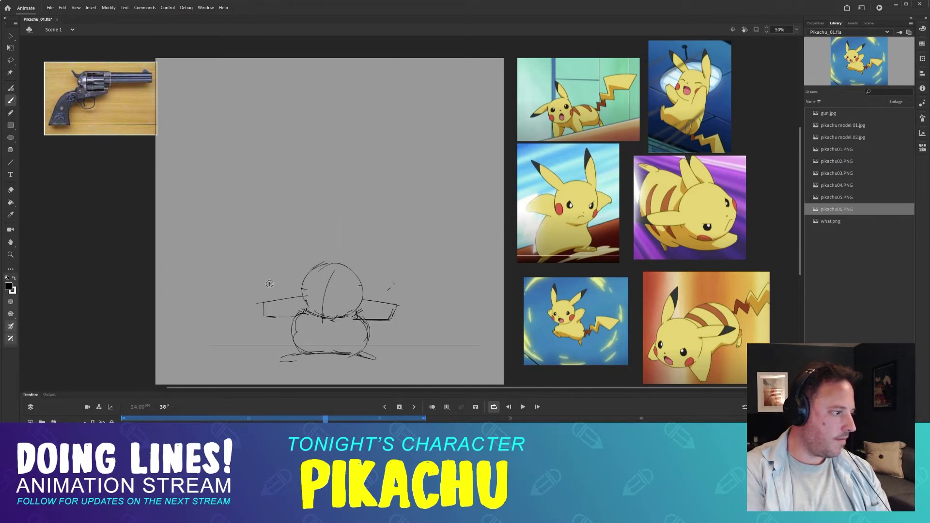
key("comma")
key("period")
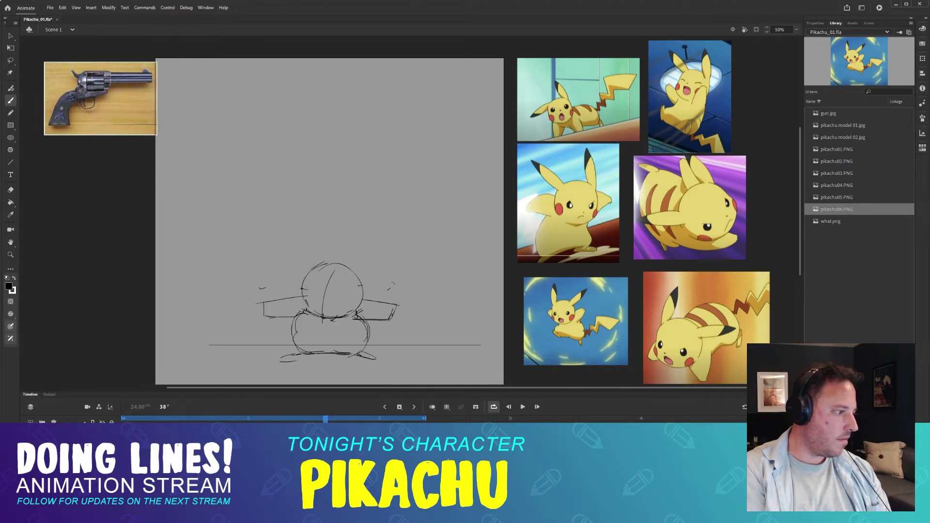
- Rework the left arm in frame 38 with a drooping sleeve and a hand holding a gun that points outward
mouse_move(260, 289)
left_mouse_down()
mouse_move(256, 307)
mouse_move(251, 293)
mouse_move(275, 294)
mouse_move(258, 303)
mouse_move(277, 288)
mouse_move(277, 303)
mouse_move(217, 304)
mouse_move(276, 318)
left_mouse_up()
key("ctrl+z")
key("ctrl+z")
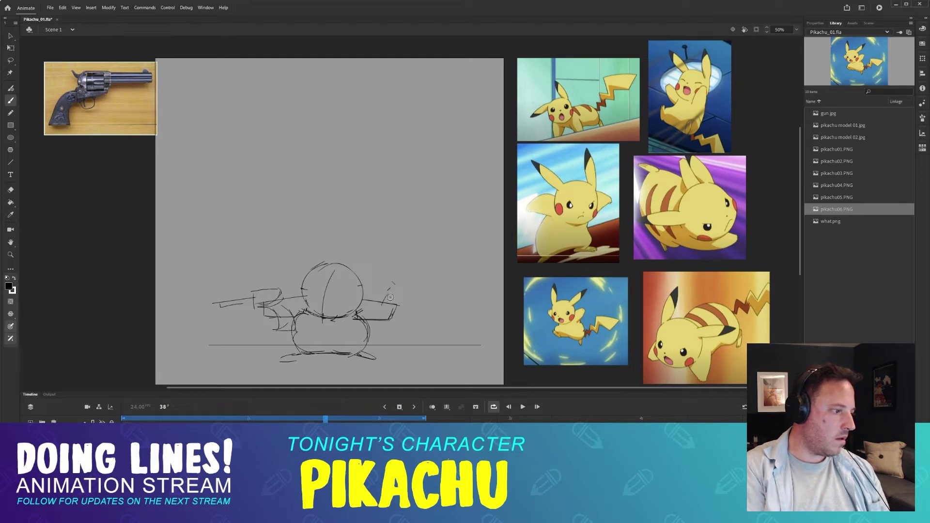
- Add a hand with an outward-pointing gun and a drooping sleeve to the right arm in frame 38
mouse_move(403, 296)
left_mouse_down()
mouse_move(384, 297)
mouse_move(447, 310)
left_mouse_up()
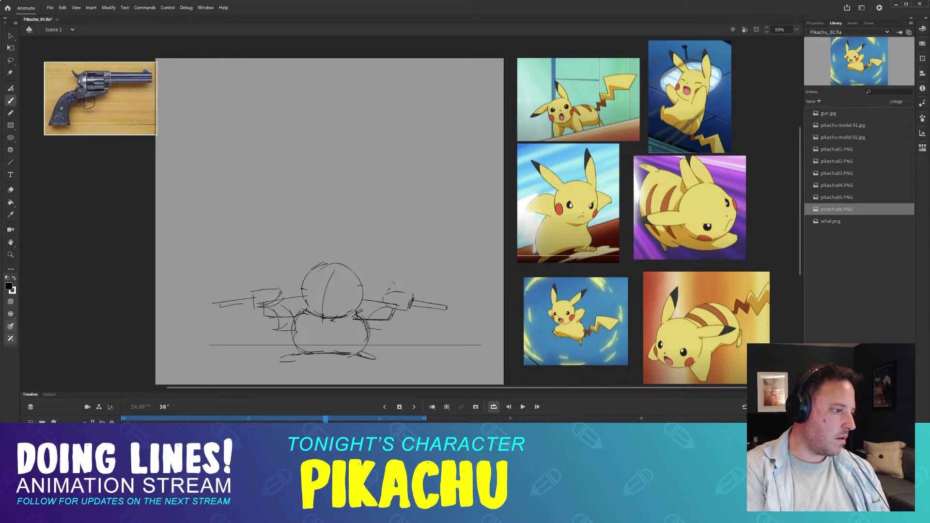
left_click_drag(391, 315, 380, 328)
key("ctrl+z")
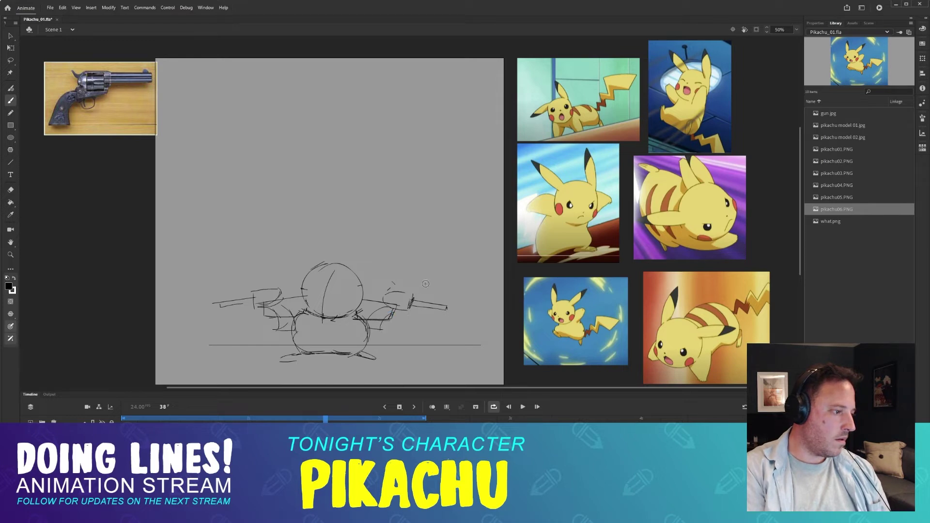
- Examine how the arms and guns move through the squash pose by flipping between frame 38 and its neighbours
key("comma")
key("period")
key("period")
key("comma")
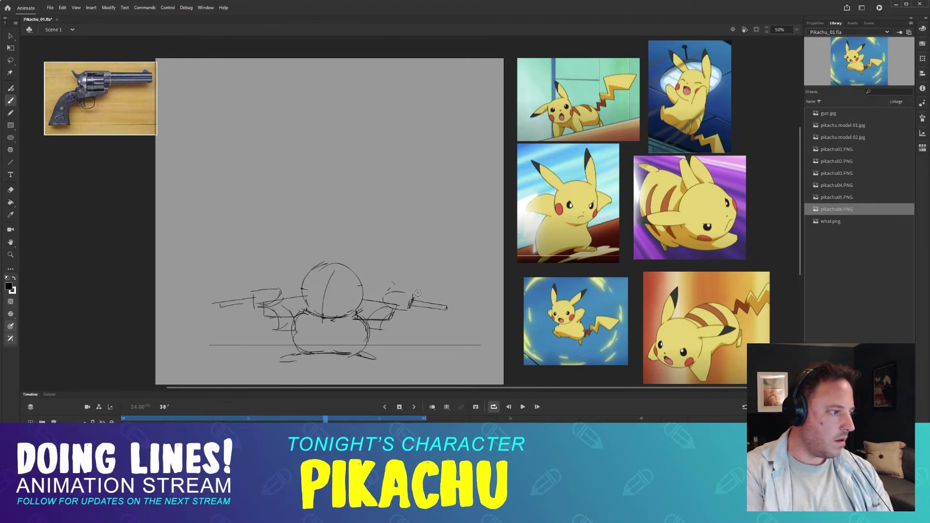
key("comma")
key("period")
key("period")
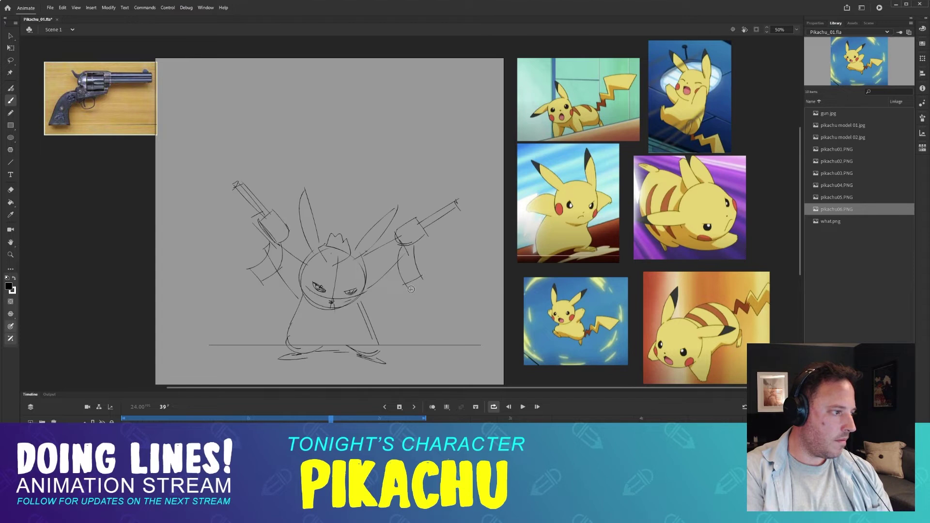
key("comma")
key("comma")
key("comma")
key("period")
key("period")
key("period")
key("comma")
key("comma")
key("comma")
key("period")
key("period")
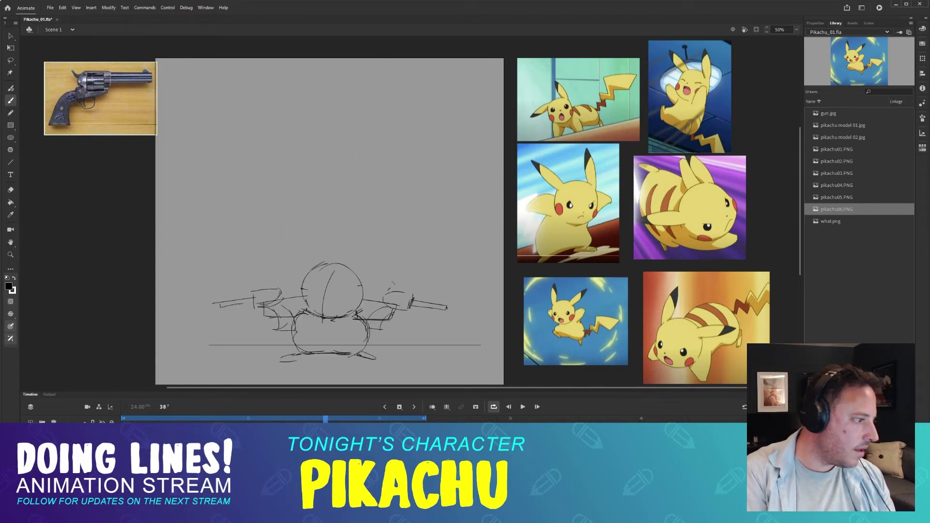
- Scrub the timeline around frame 38 and compare the landing drawing in frame 37 with the squashed pose
key("comma")
key("comma")
left_click_drag(314, 418, 336, 418)
key("comma")
key("comma")
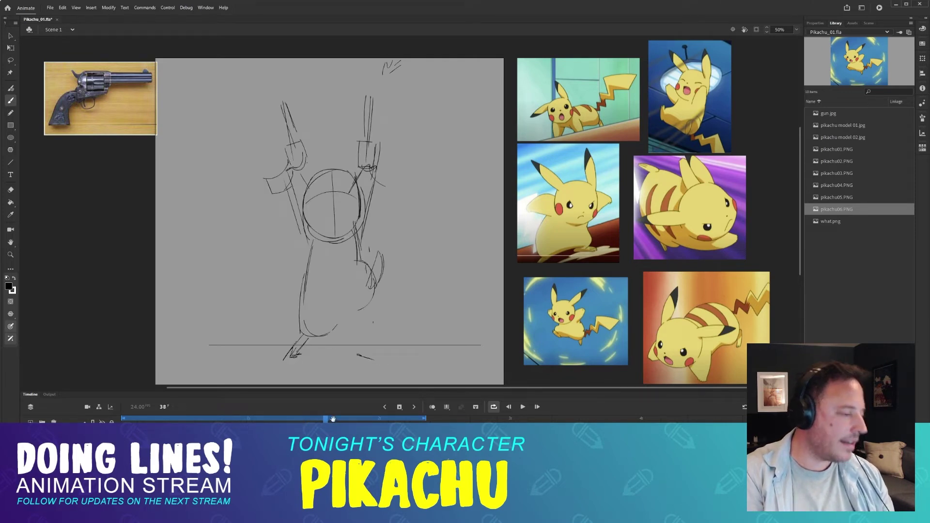
key("period")
key("comma")
key("period")
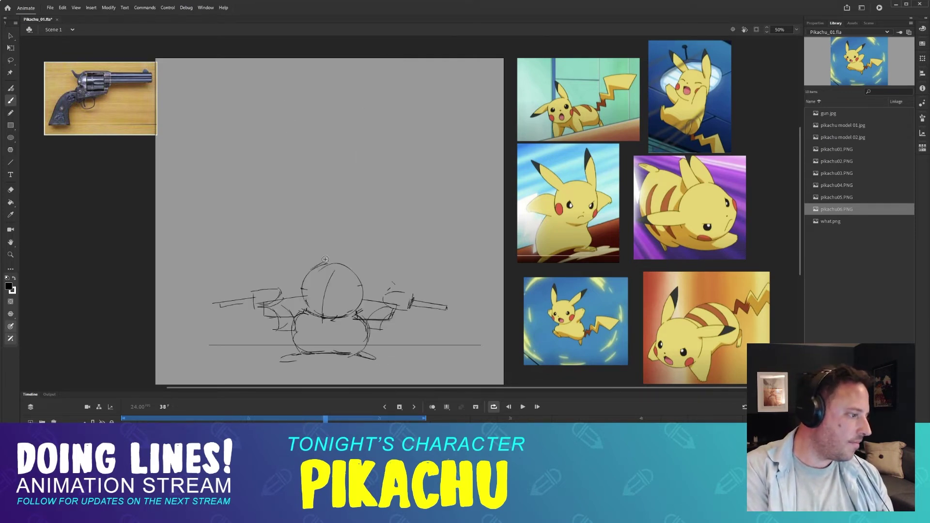
- Review the frames following the squash pose and return to frame 38
key("comma")
key("period")
key("period")
key("period")
key("period")
key("period")
key("period")
key("period")
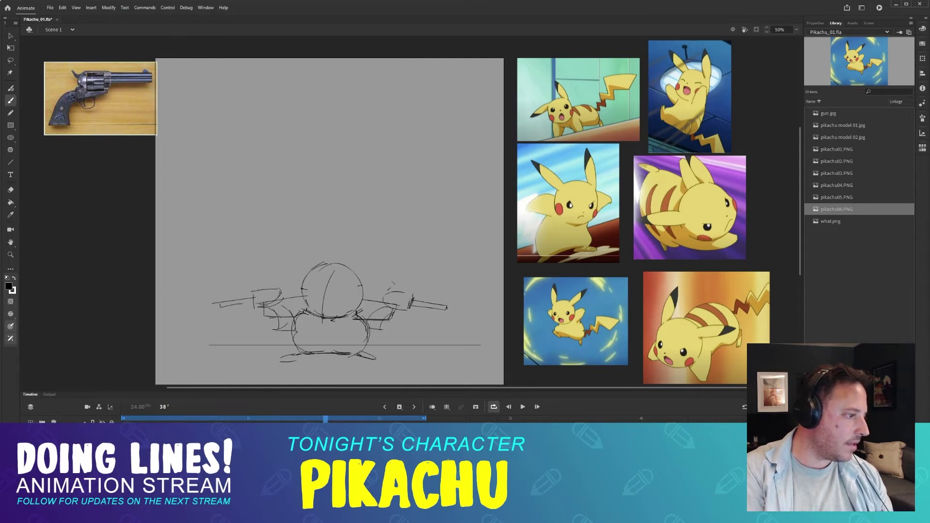
key("comma")
key("comma")
key("comma")
key("comma")
key("comma")
key("comma")
key("comma")
key("period")
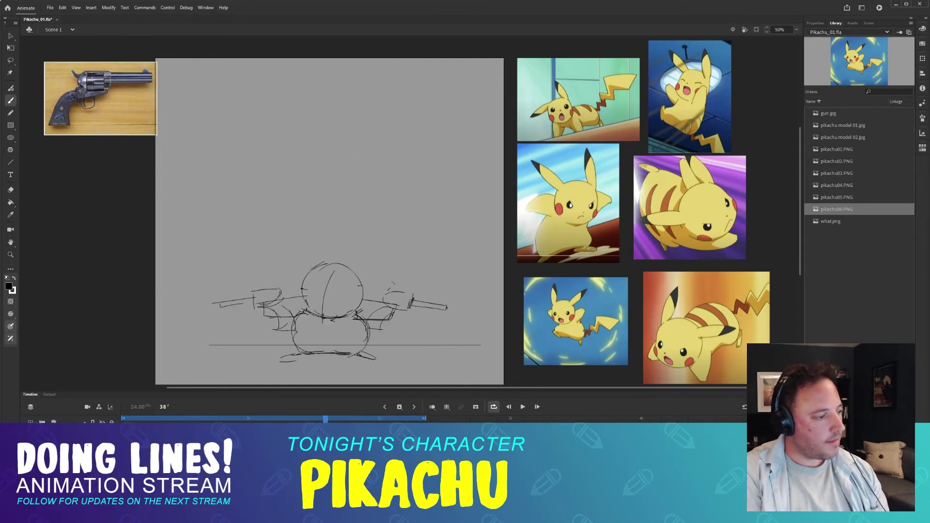
- Draw narrowed eyes low on the squashed head in frame 38, comparing its face with frames 37 and 39
key("comma")
key("period")
key("comma")
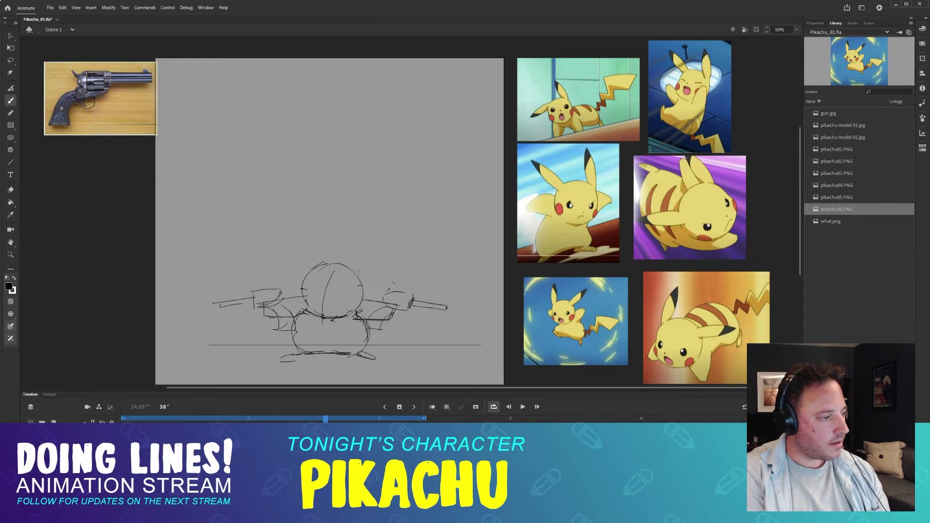
key("period")
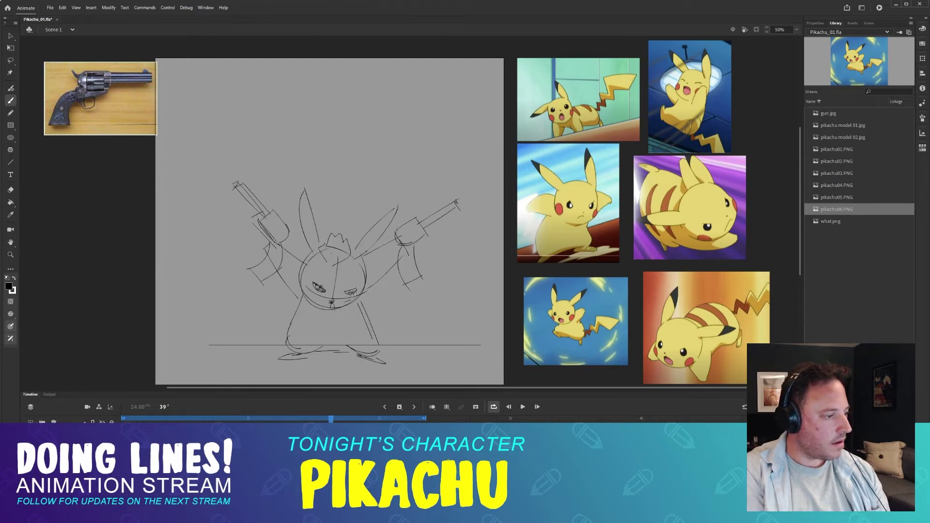
key("comma")
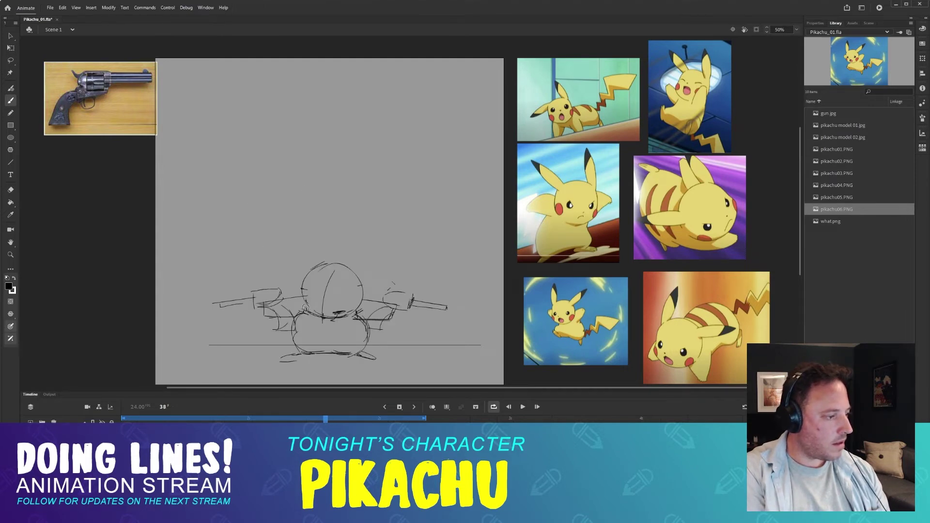
key("period")
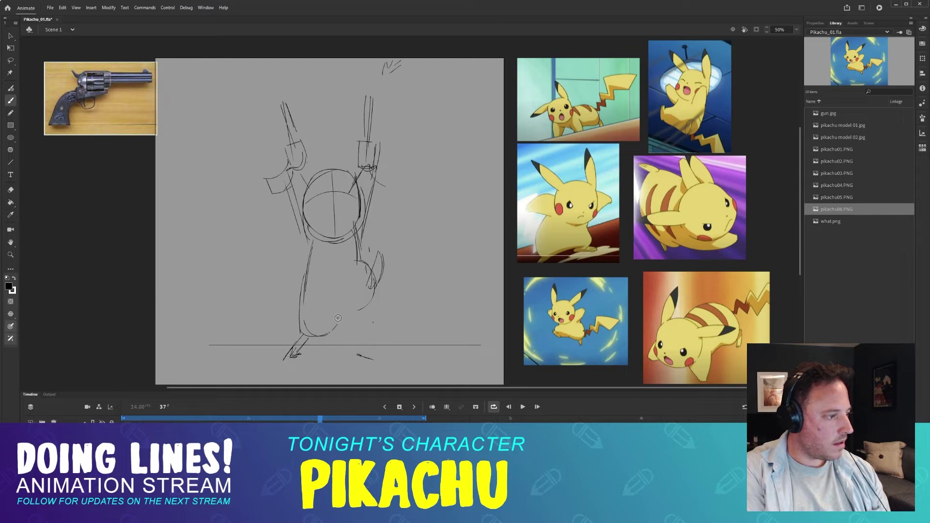
key("comma")
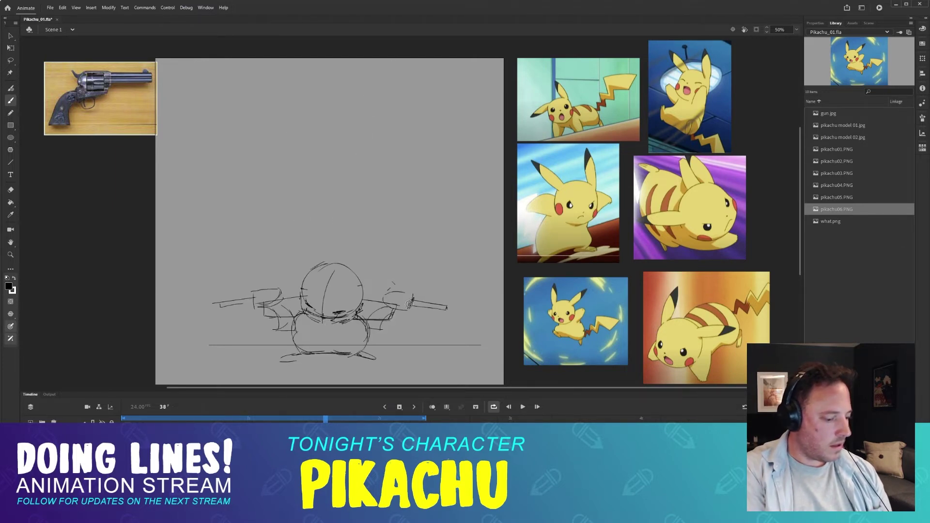
- Flip repeatedly between frames 37, 38 and 39 to examine how the squash pose connects the landing and standing drawings
key("comma")
key("period")
key("period")
key("comma")
key("comma")
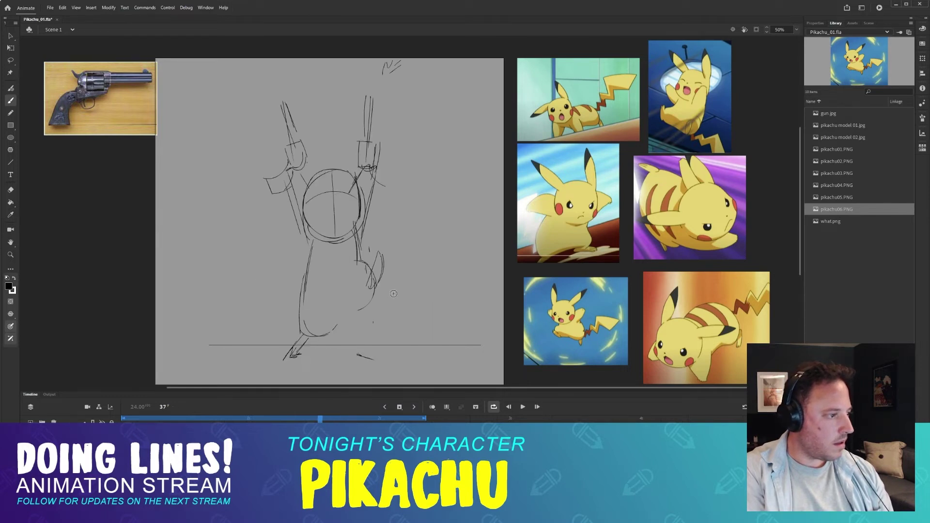
key("period")
key("period")
key("comma")
key("comma")
key("period")
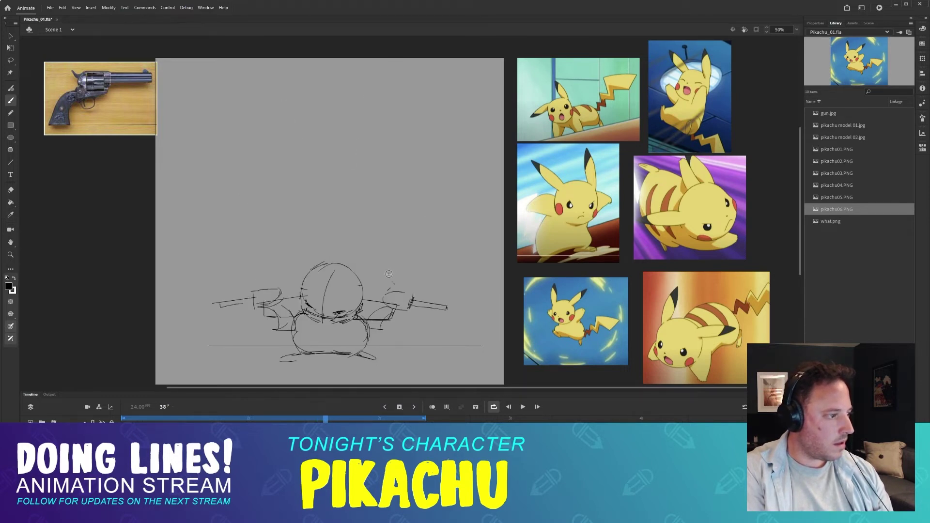
key("period")
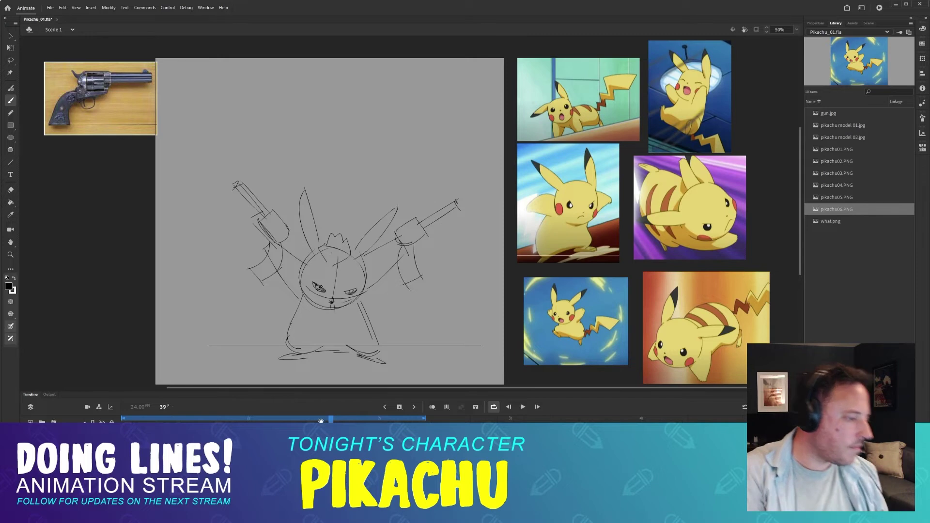
key("comma")
key("comma")
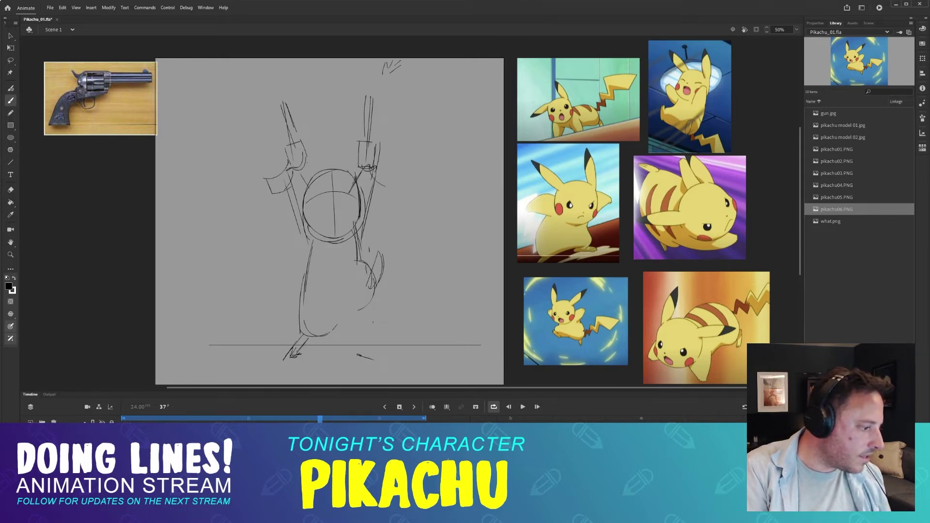
- Step back from frame 38 through the airborne drawings and forward to frame 39 to examine the timing of the landing
left_click(326, 419)
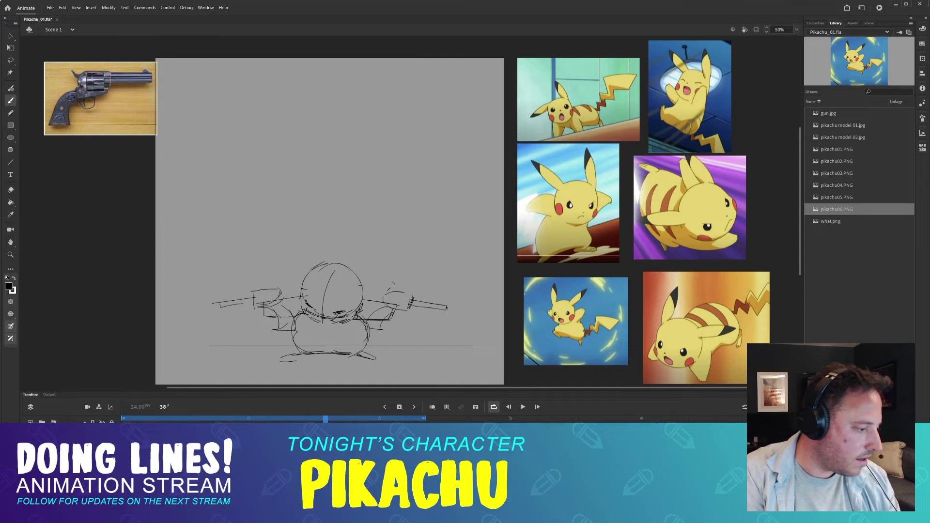
key("comma")
key("comma")
key("comma")
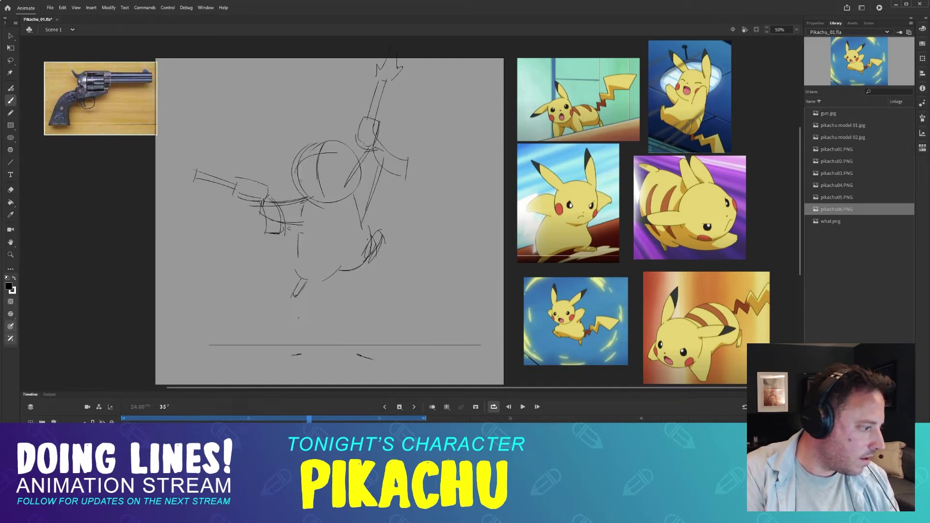
key("period")
key("comma")
key("comma")
key("comma")
key("comma")
key("period")
key("period")
key("period")
key("period")
key("period")
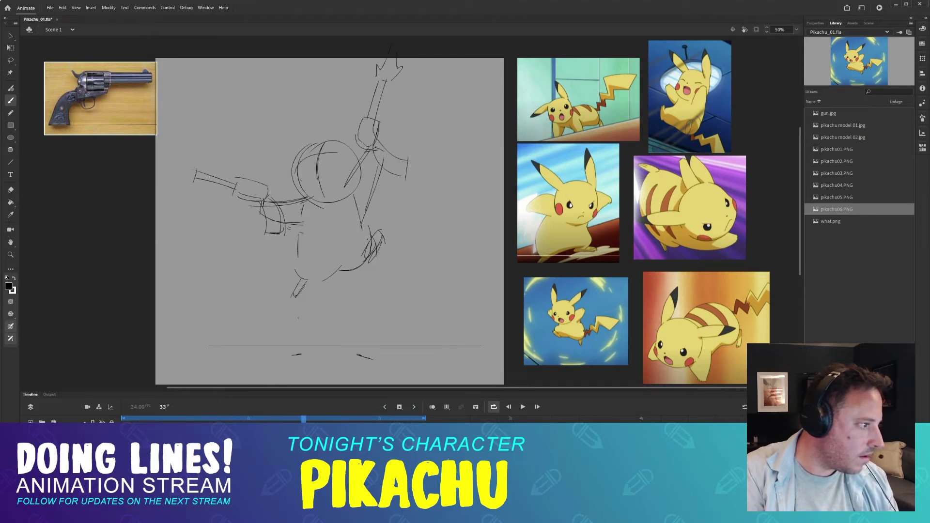
key("period")
key("period")
key("period")
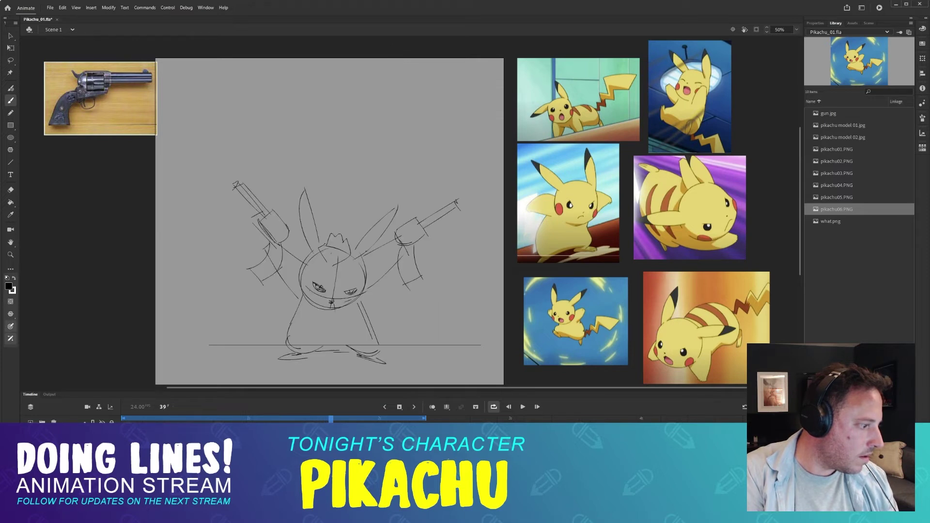
- Hold the squash drawing through frame 39 and extend the end of the playback loop range
key("comma")
key("comma")
key("period")
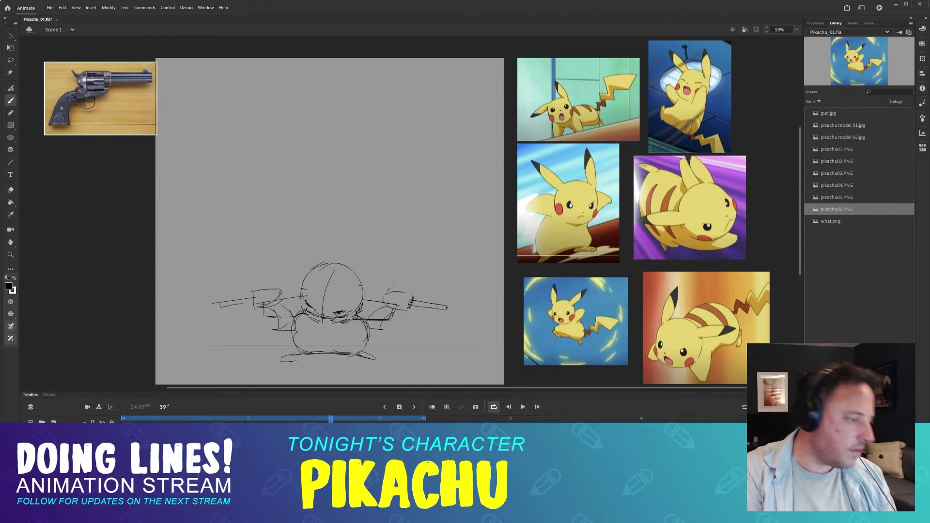
key("period")
key("comma")
key("period")
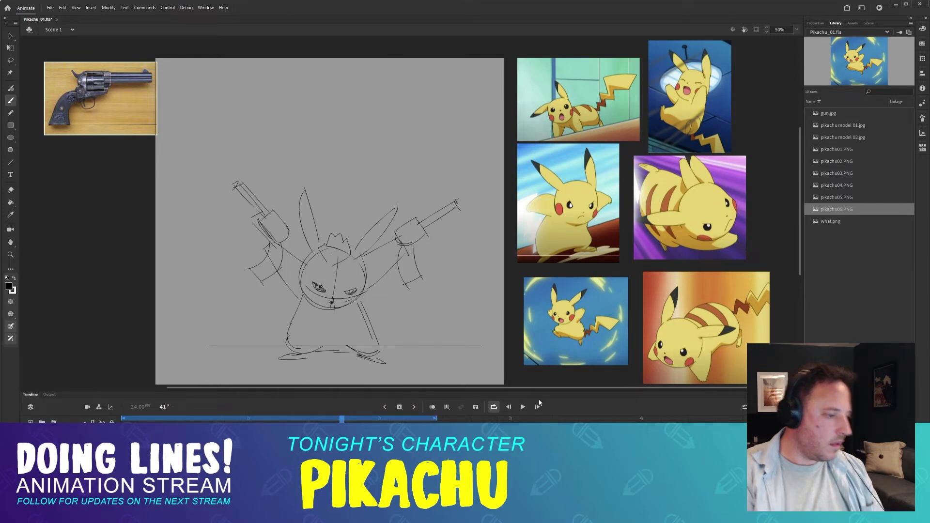
- Play the looping animation, check the squash at frame 38, and replay it from frame 1
left_click(523, 407)
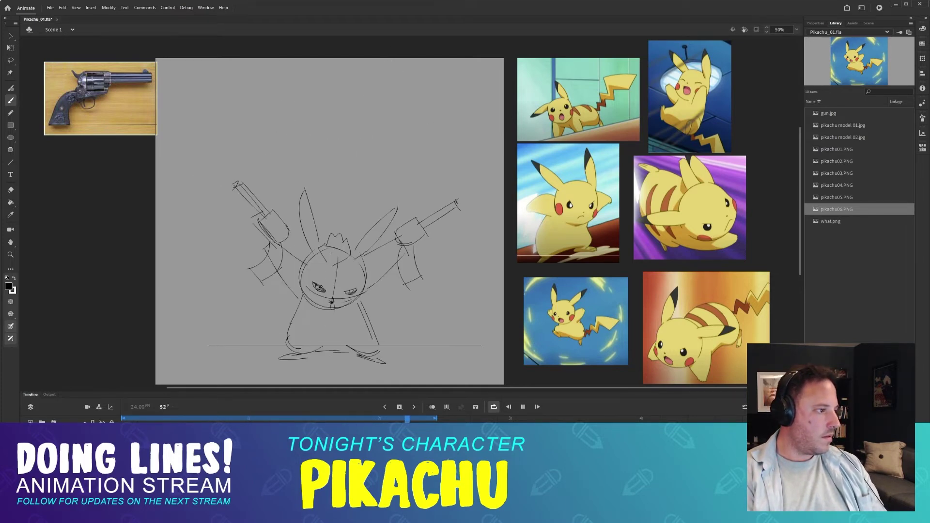
key("Return")
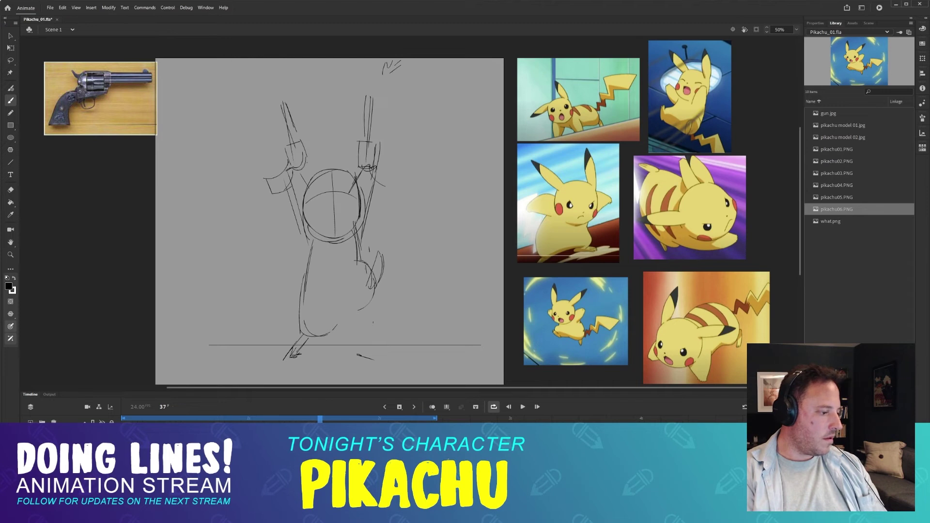
key("period")
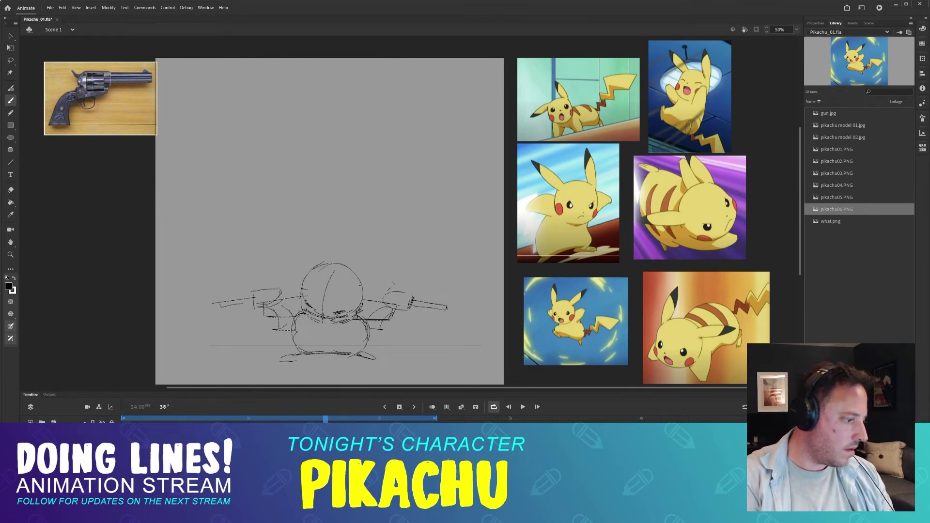
key("shift+comma")
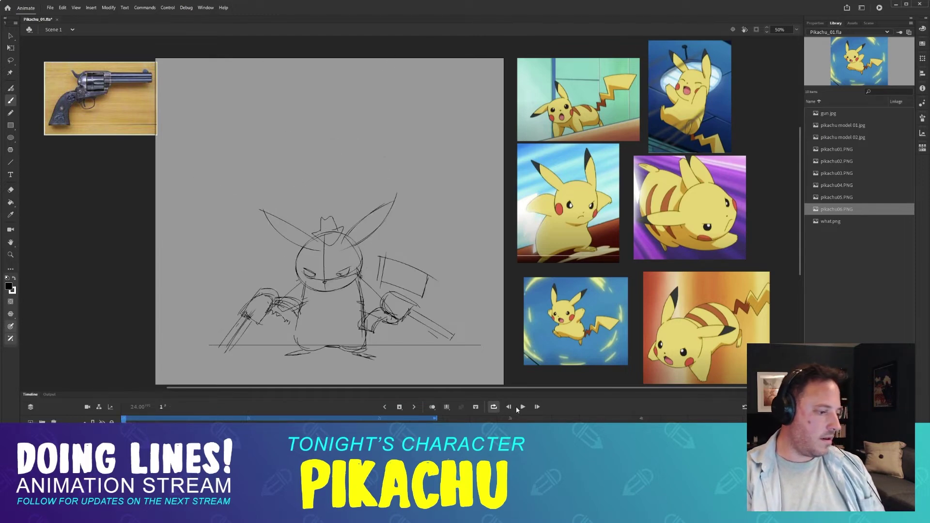
left_click(522, 408)
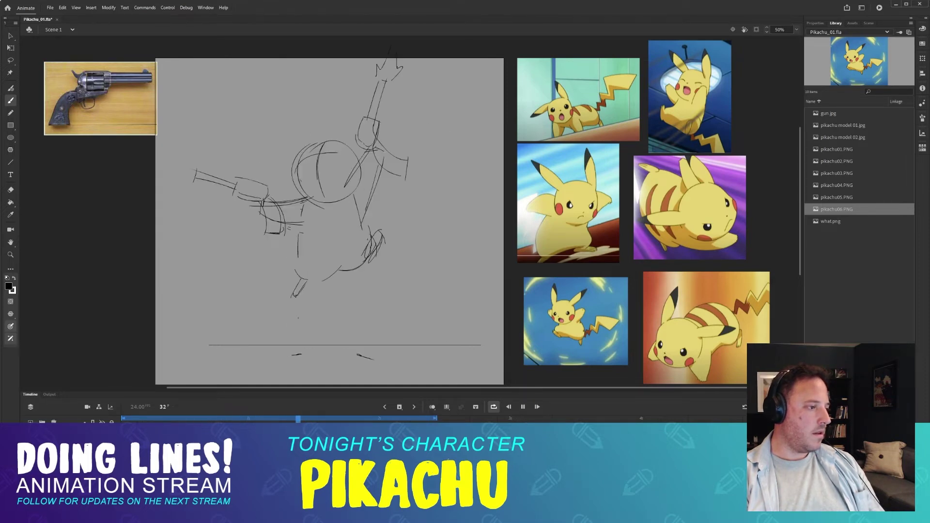
left_click(523, 407)
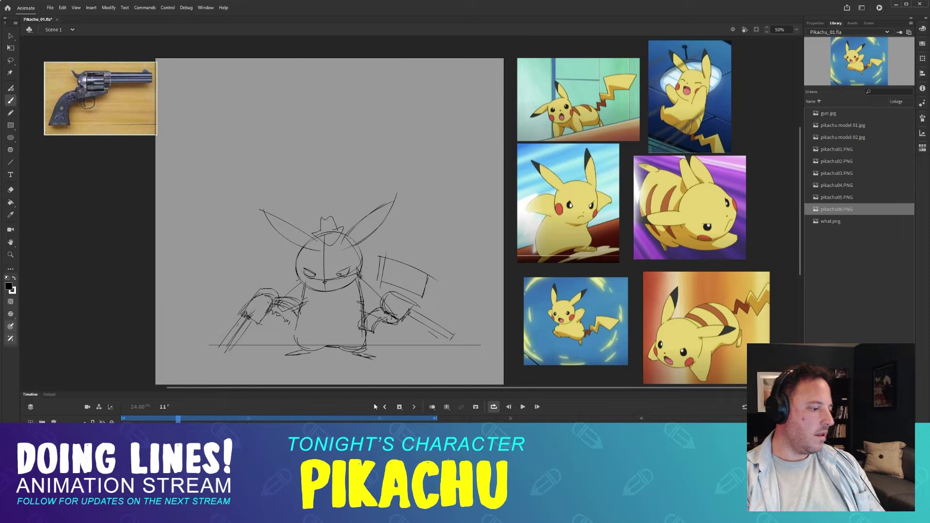
- Step through the airborne spin drawings up to the landing drawing at frame 36 to examine their timing
key("period")
key("period")
key("period")
key("comma")
key("comma")
key("comma")
key("comma")
key("comma")
key("comma")
key("comma")
key("period")
key("period")
key("period")
key("period")
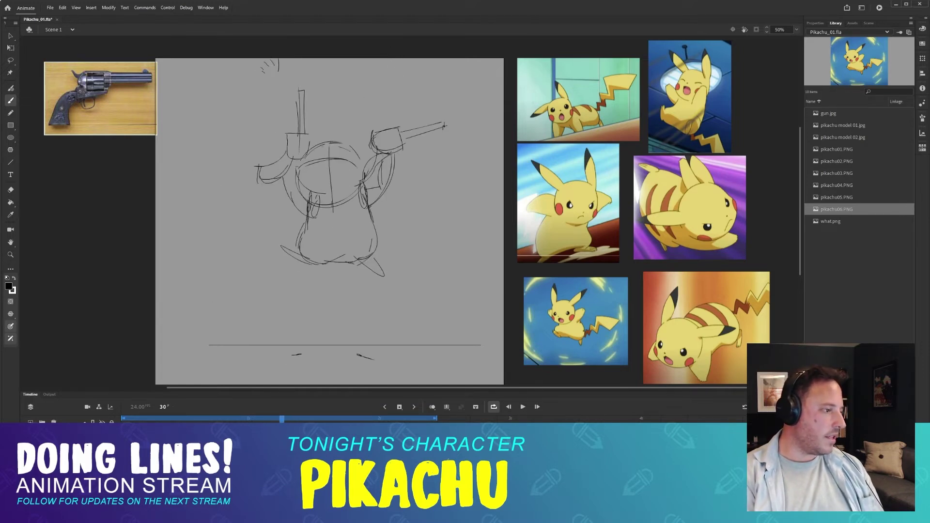
key("period")
key("period")
key("period")
key("period")
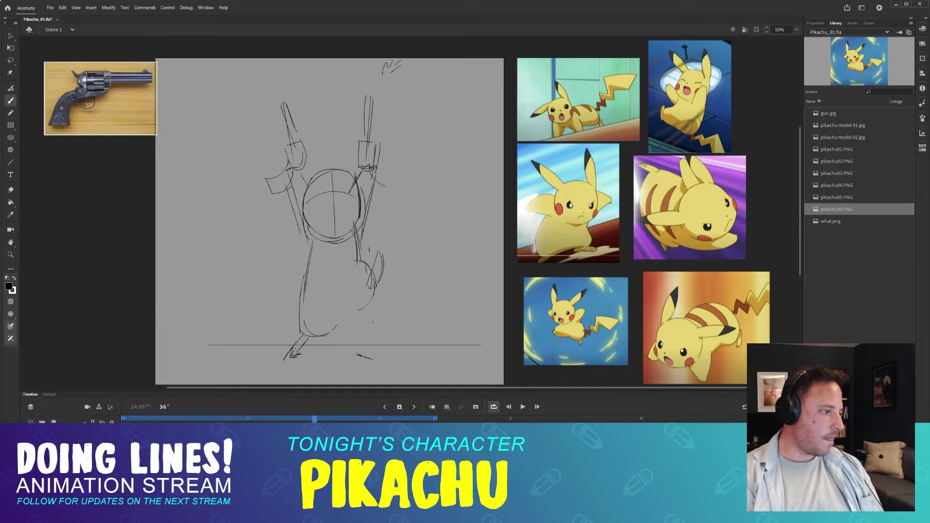
- Lengthen the hold on the airborne drawing that starts at frame 32, pushing the landing drawings further along the timeline
key("comma")
key("comma")
key("comma")
key("comma")
key("comma")
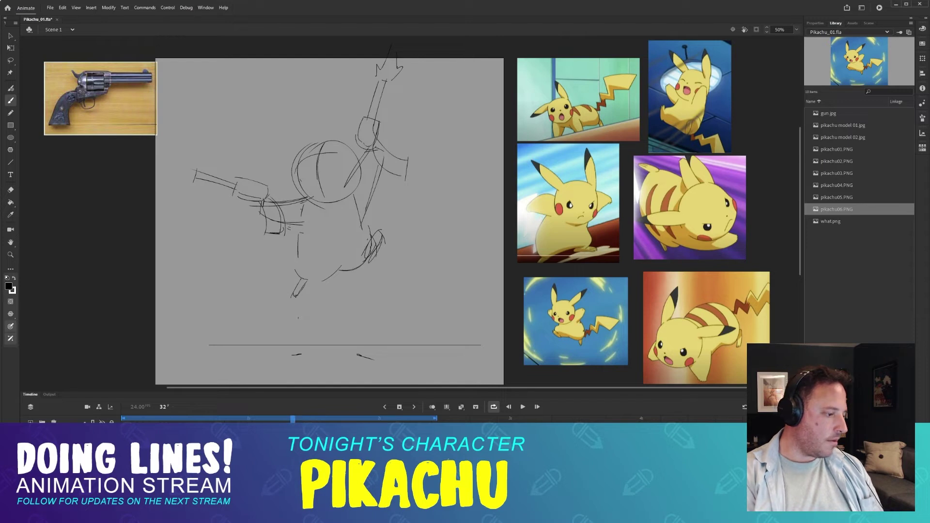
key("period")
key("comma")
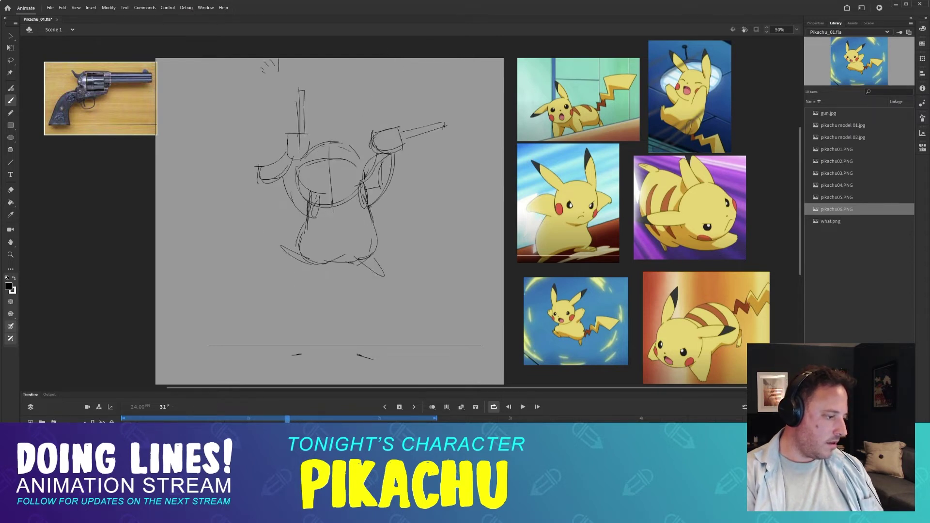
key("period")
key("ctrl+a")
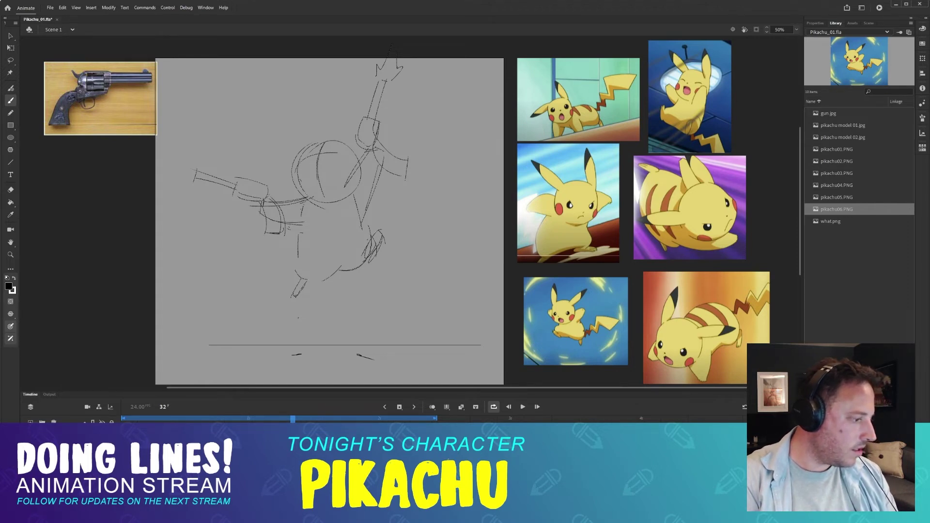
key("Return")
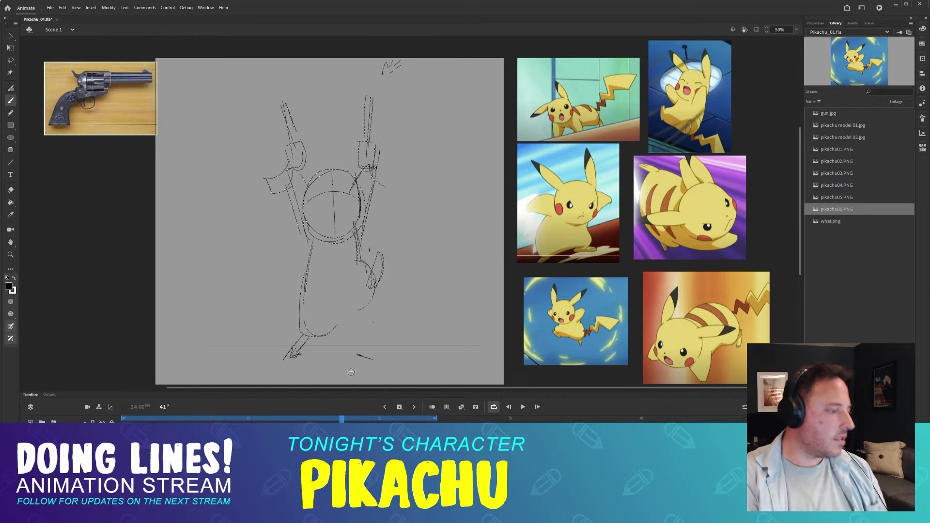
- Play back the retimed jump from frame 50 and step through the squash and standing drawings up to frame 45
mouse_move(342, 419)
left_mouse_down()
mouse_move(161, 420)
mouse_move(392, 421)
left_mouse_up()
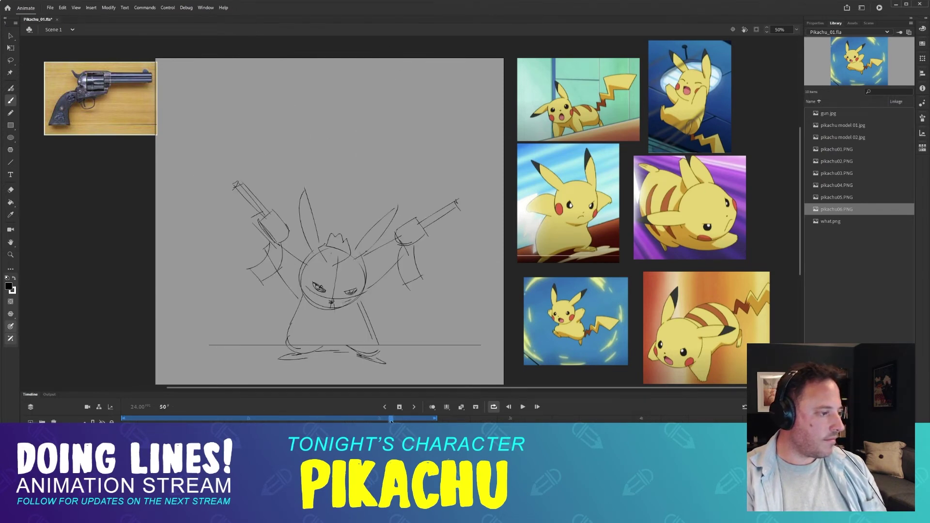
left_click(522, 408)
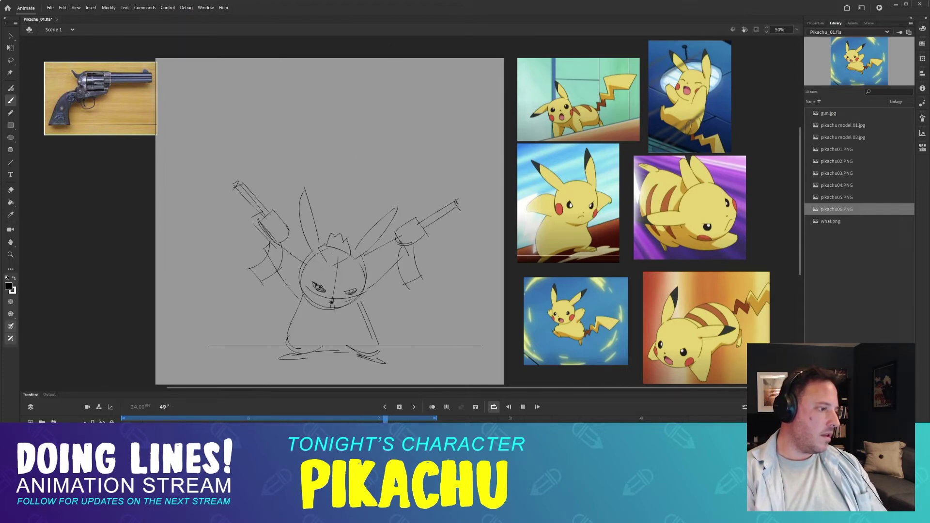
key("Return")
key("comma")
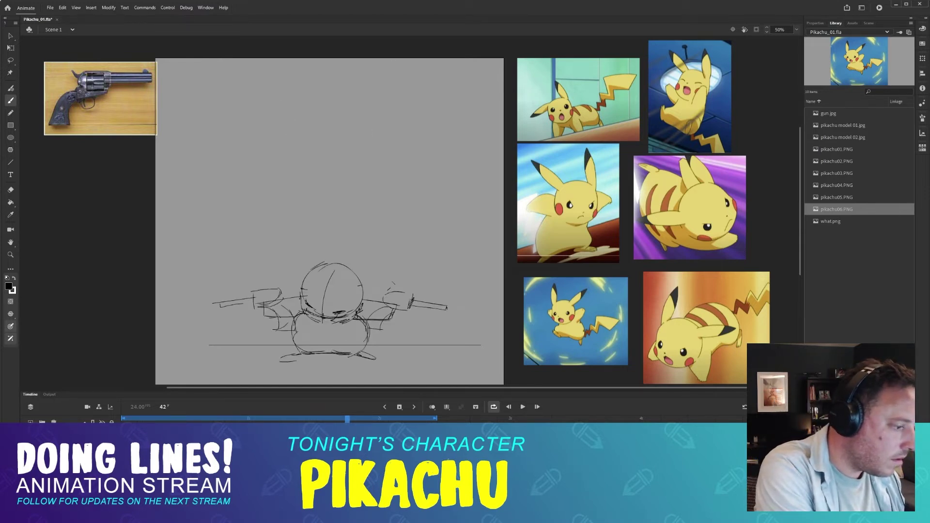
mouse_move(348, 419)
left_mouse_down()
mouse_move(331, 418)
mouse_move(385, 418)
mouse_move(336, 419)
left_mouse_up()
key("period")
key("period")
key("period")
key("period")
key("period")
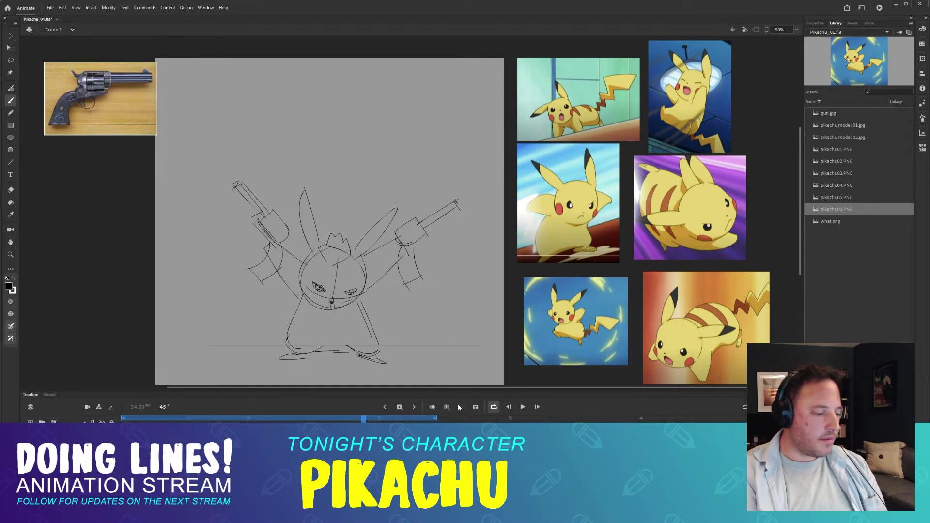
- Shorten the end of the playback loop range and replay the whole animation from frame 1
left_click_drag(364, 419, 123, 419)
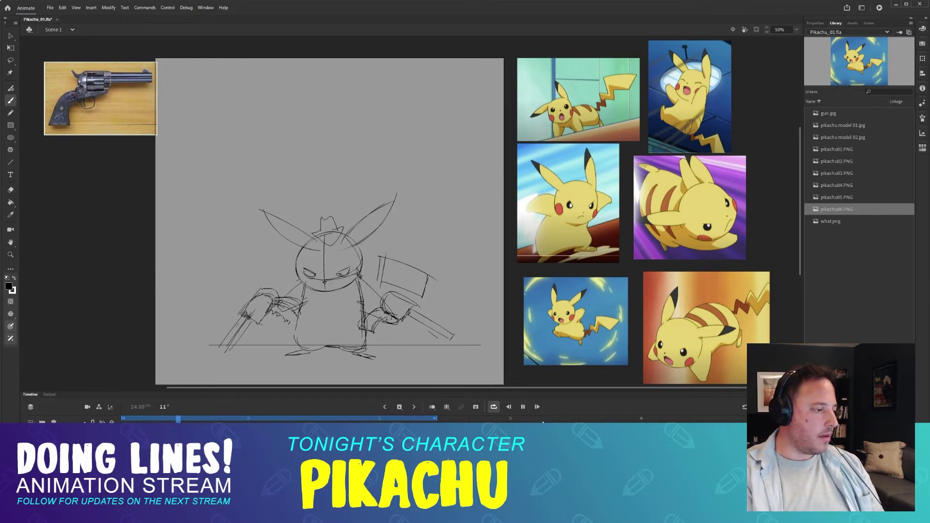
key("Return")
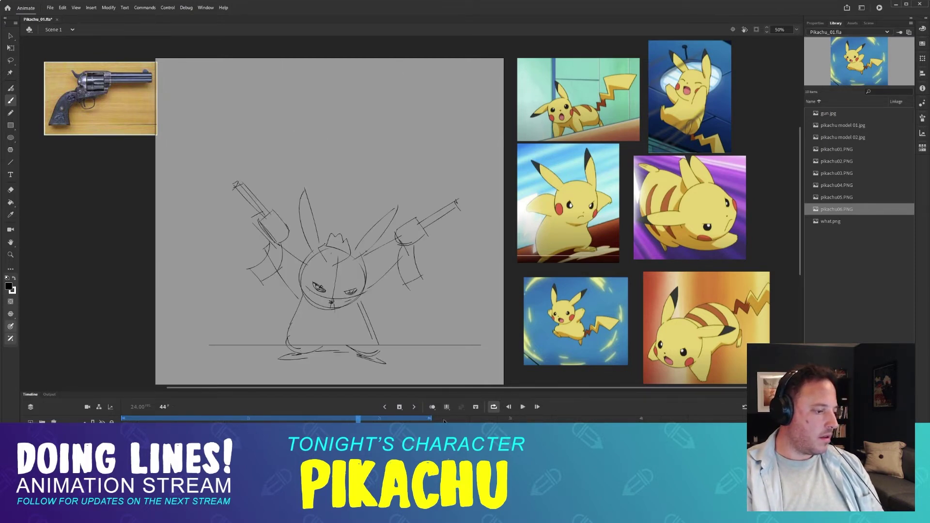
key("Return")
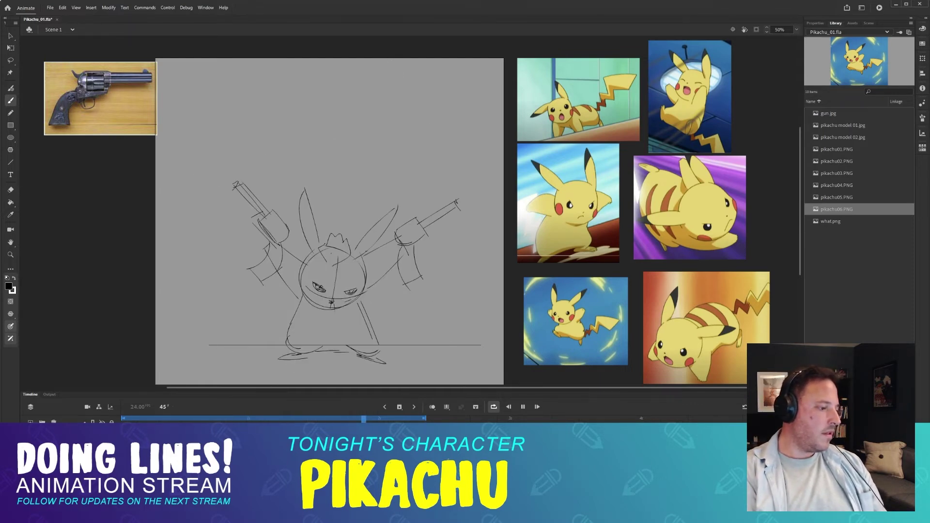
key("Return")
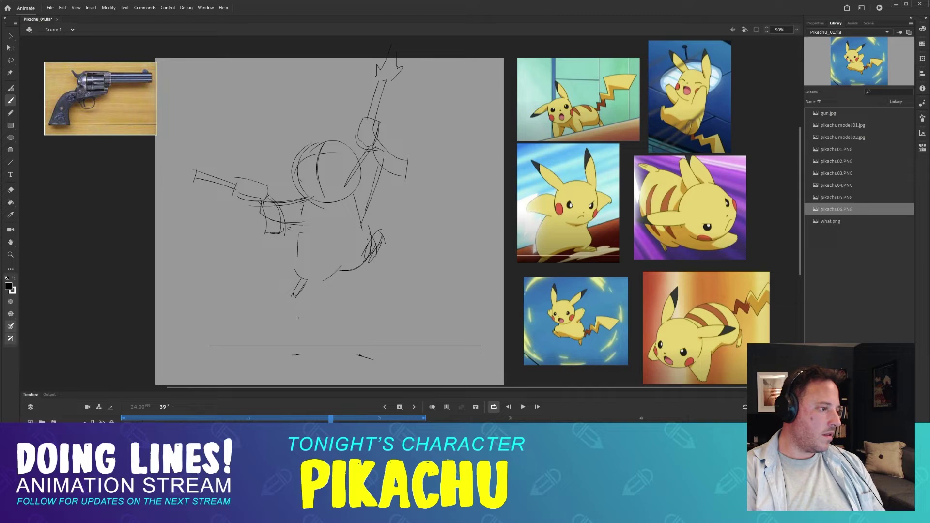
- Go back to frame 13 and flip repeatedly between the standing drawing at frame 15 and the crouch at frame 16
mouse_move(331, 418)
left_mouse_down()
mouse_move(374, 418)
mouse_move(135, 419)
mouse_move(390, 418)
mouse_move(189, 419)
left_mouse_up()
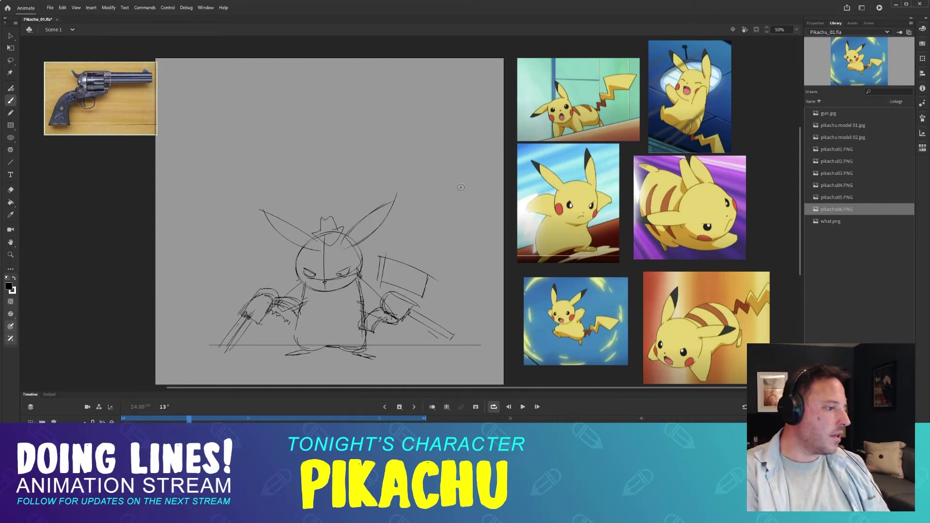
key("period")
key("period")
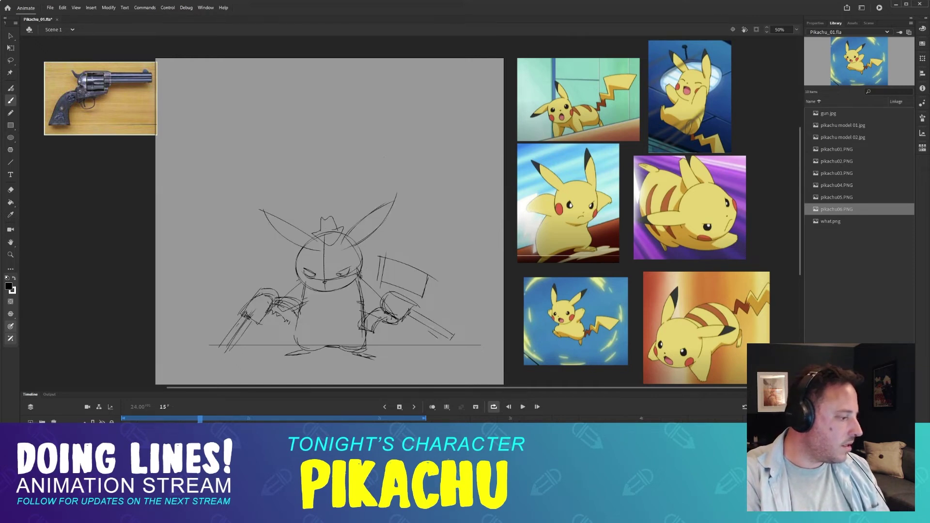
key("period")
key("comma")
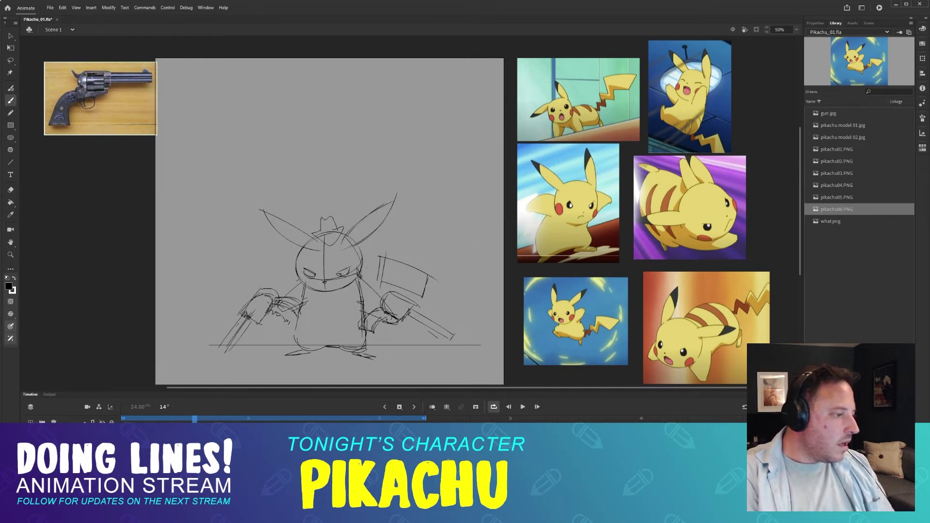
key("period")
key("comma")
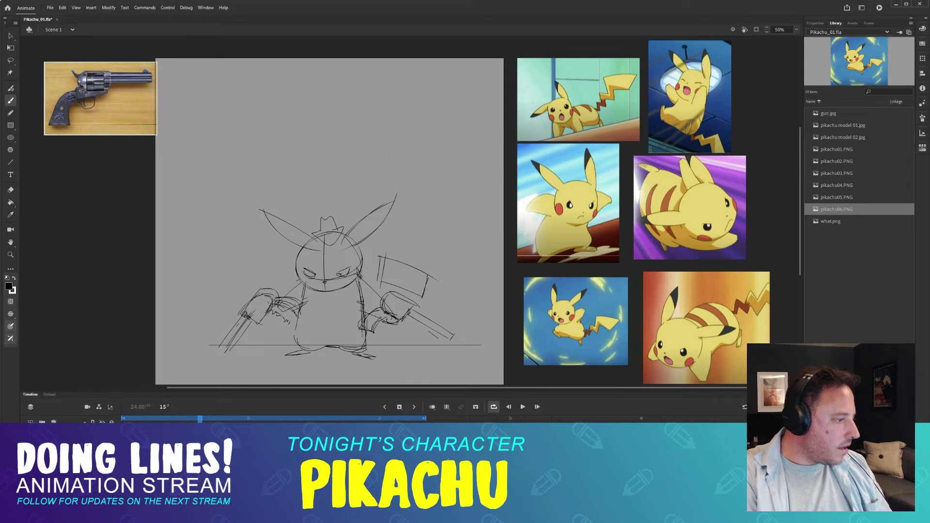
key("period")
key("comma")
key("period")
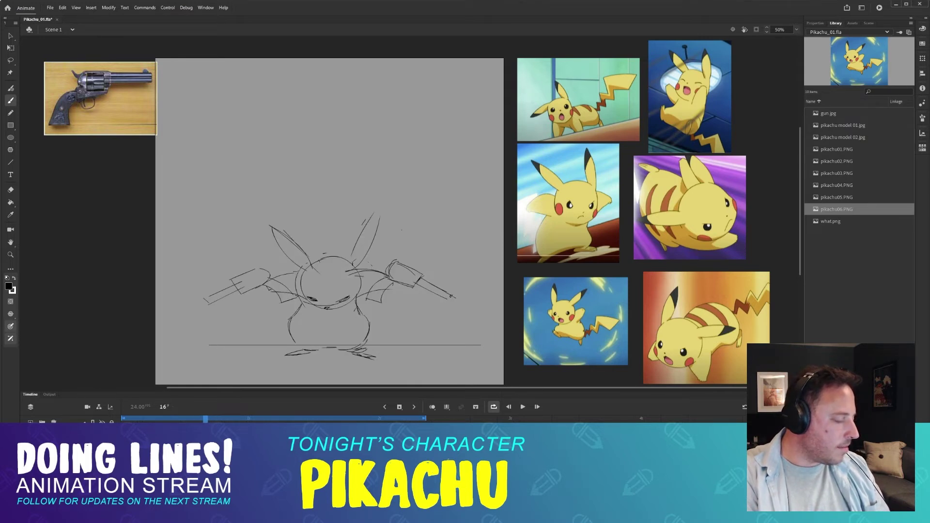
key("comma")
key("period")
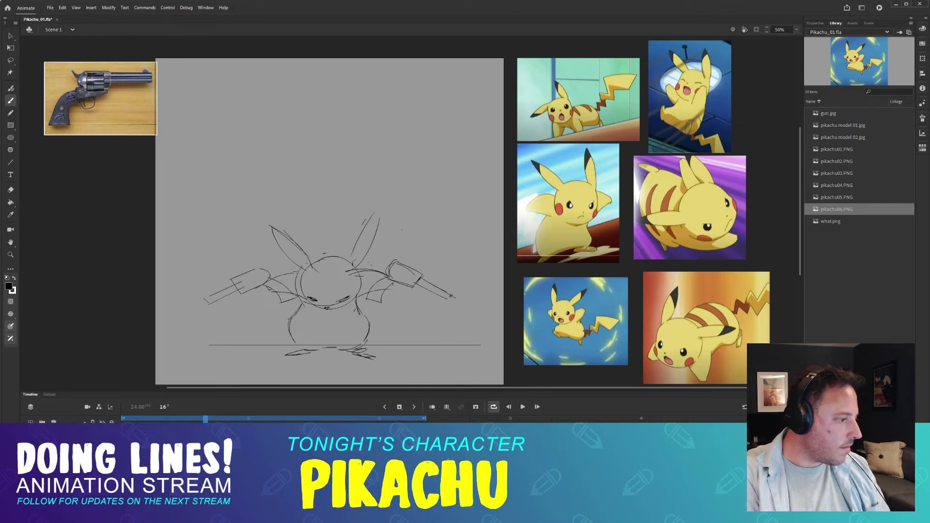
key("comma")
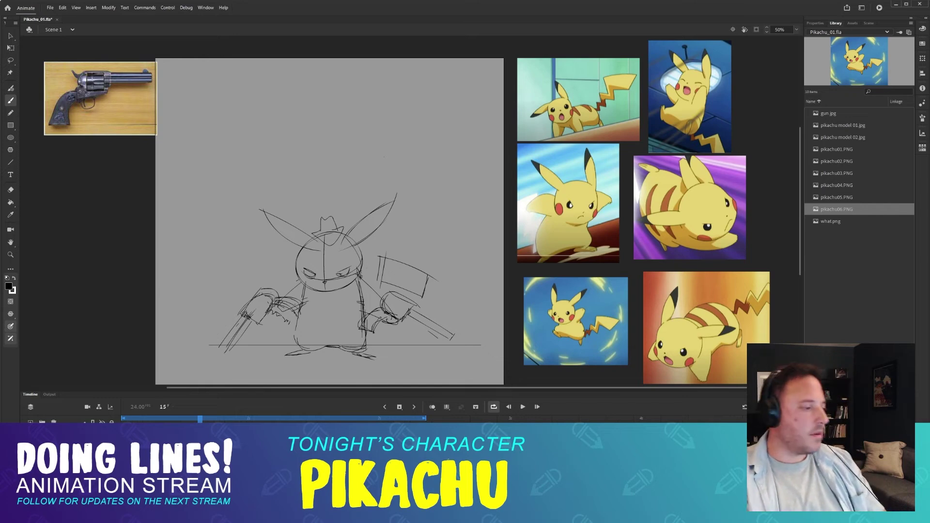
key("period")
key("period")
key("period")
mouse_move(271, 419)
left_mouse_down()
mouse_move(396, 418)
mouse_move(183, 417)
mouse_move(330, 419)
mouse_move(367, 408)
mouse_move(364, 417)
mouse_move(203, 419)
mouse_move(307, 418)
mouse_move(319, 408)
mouse_move(382, 418)
mouse_move(178, 418)
mouse_move(277, 418)
mouse_move(183, 421)
mouse_move(200, 420)
left_mouse_up()
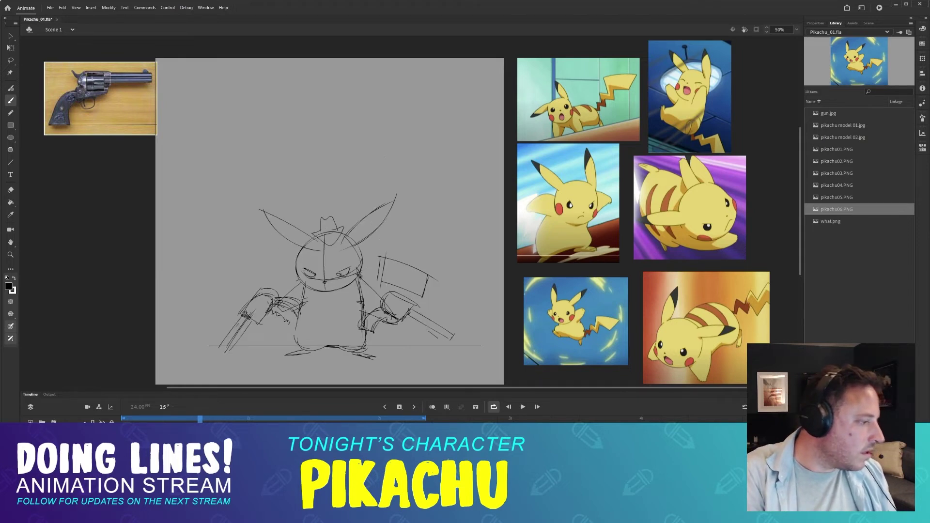
key("period")
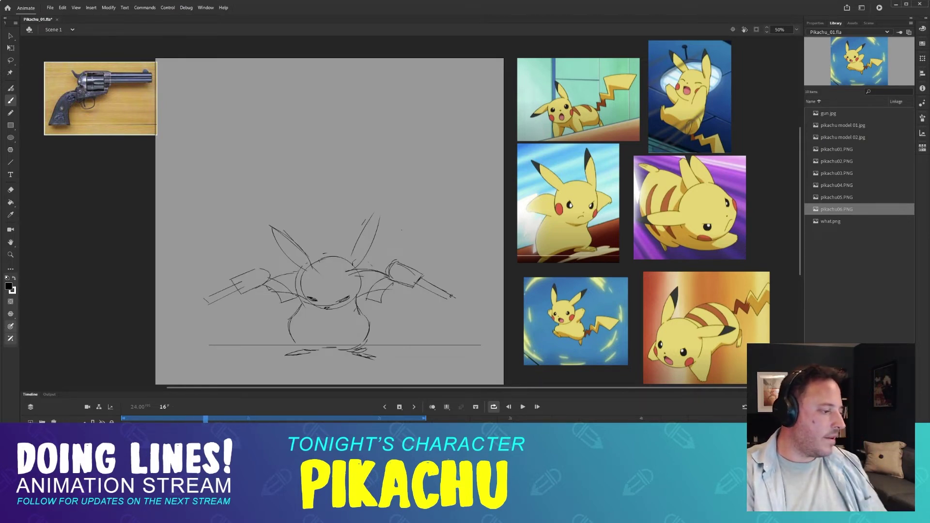
- Enlarge the timeline to show its layers and scrub the crouch hold between frames 16 and 25 to examine its length
mouse_move(206, 419)
left_mouse_down()
mouse_move(260, 419)
mouse_move(216, 420)
left_mouse_up()
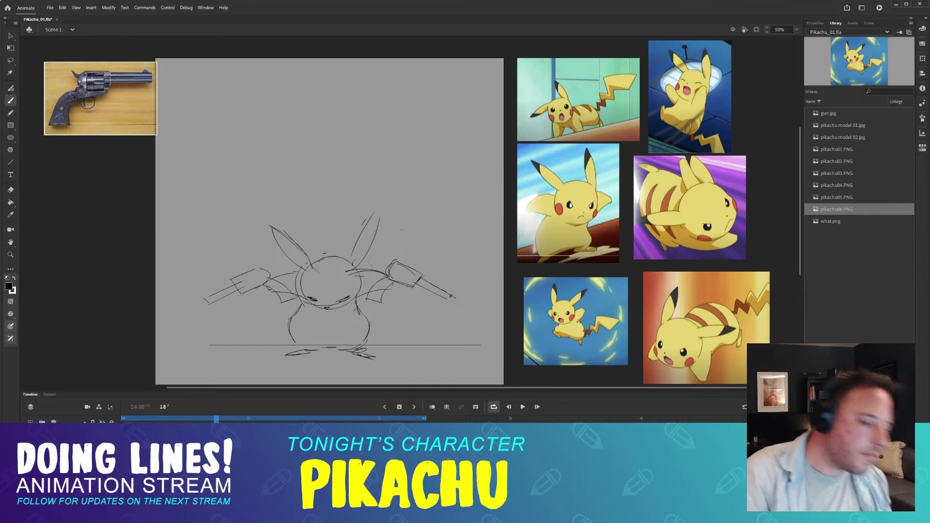
left_click_drag(416, 391, 417, 345)
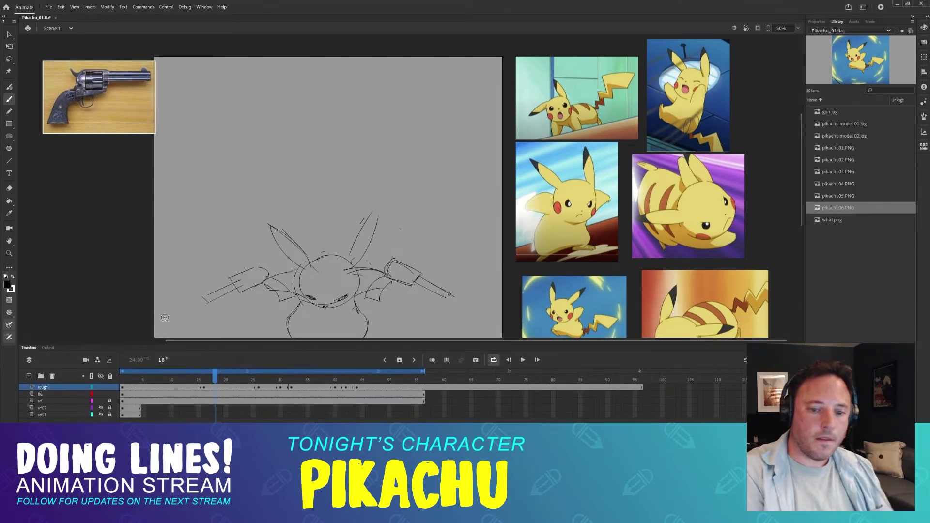
mouse_move(197, 379)
left_mouse_down()
mouse_move(183, 378)
mouse_move(417, 378)
mouse_move(227, 379)
mouse_move(269, 378)
mouse_move(175, 370)
mouse_move(164, 379)
mouse_move(247, 388)
mouse_move(194, 383)
mouse_move(243, 381)
left_mouse_up()
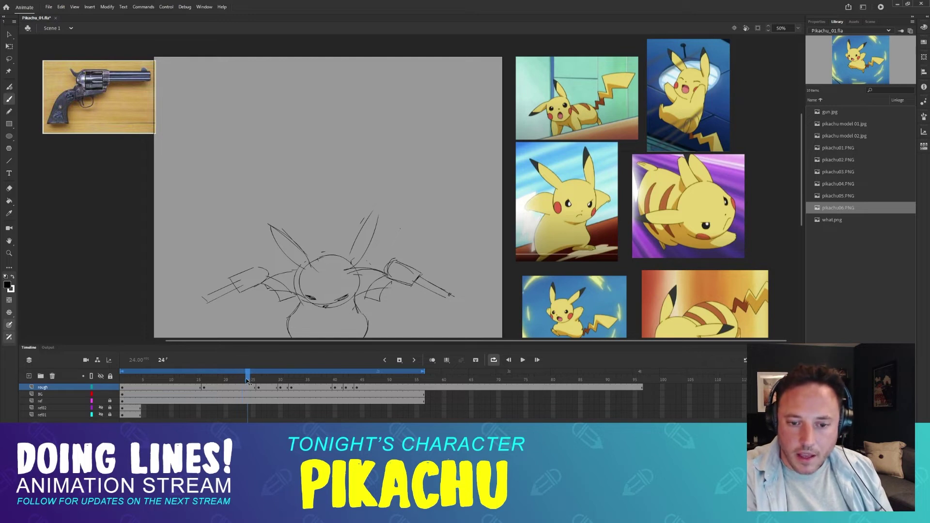
mouse_move(246, 380)
left_mouse_down()
mouse_move(362, 373)
mouse_move(196, 382)
mouse_move(240, 385)
left_mouse_up()
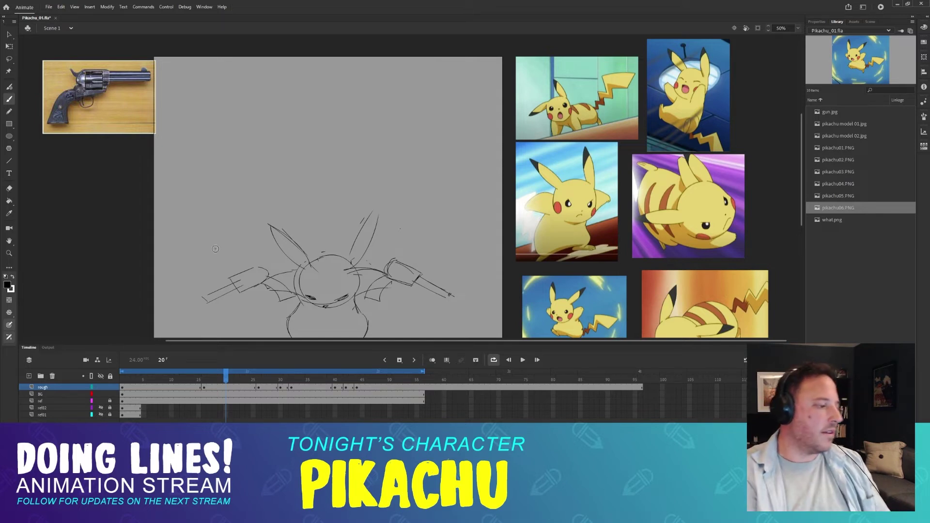
mouse_move(227, 373)
left_mouse_down()
mouse_move(199, 380)
mouse_move(254, 384)
left_mouse_up()
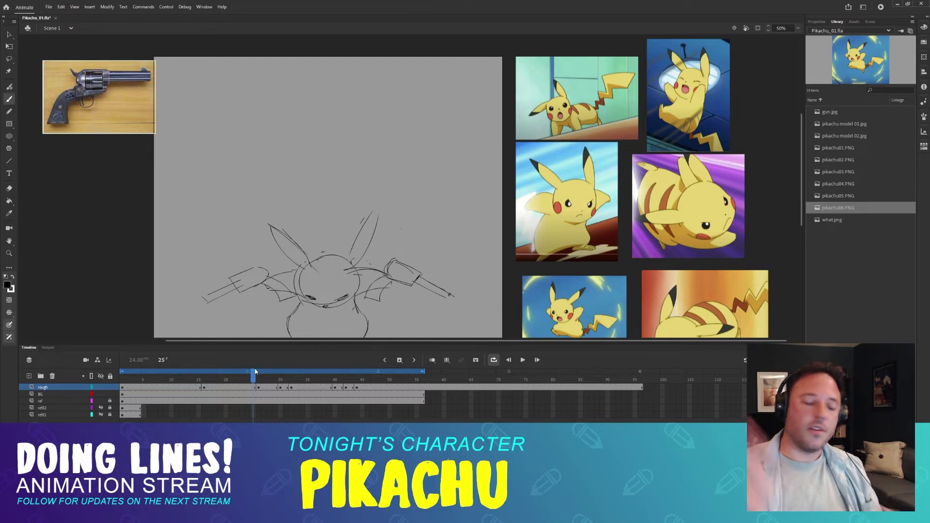
key("comma")
key("comma")
key("comma")
key("comma")
key("comma")
key("comma")
key("comma")
key("comma")
key("comma")
key("comma")
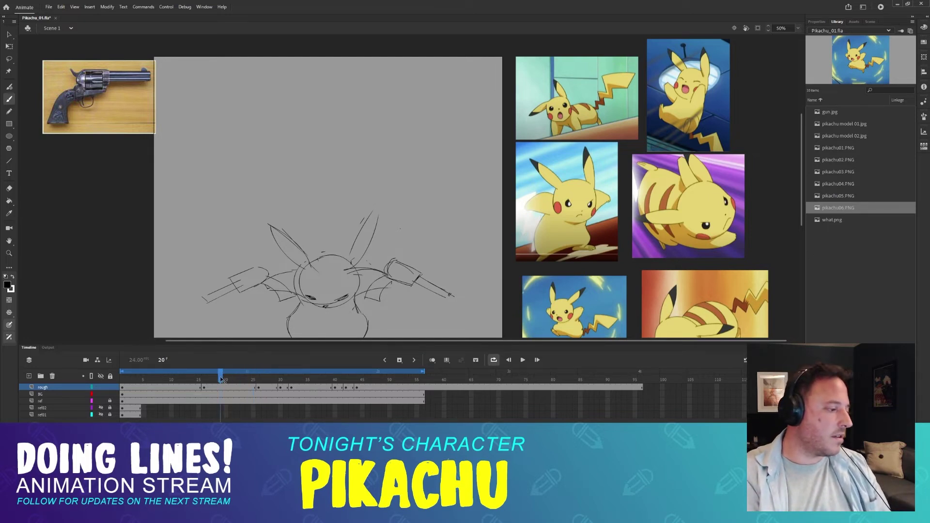
left_click_drag(380, 282, 391, 239)
left_click_drag(203, 376, 204, 378)
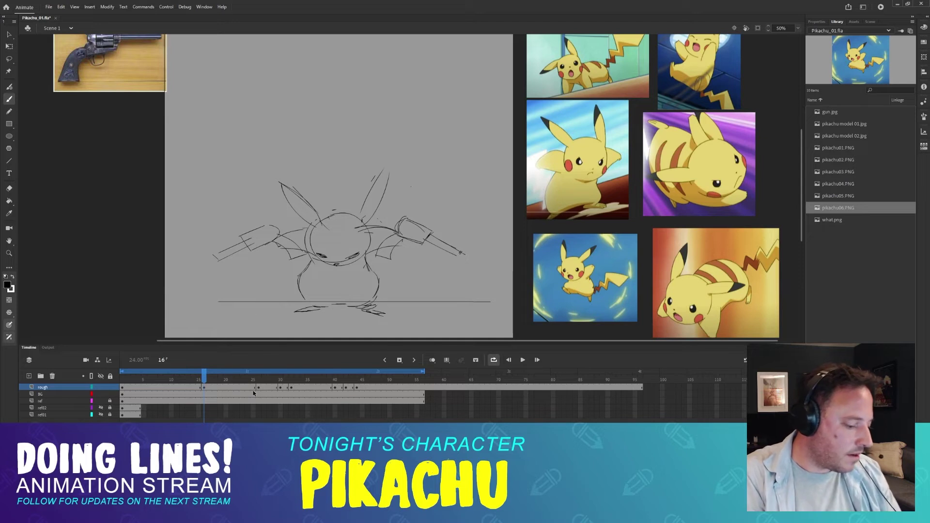
key("period")
key("comma")
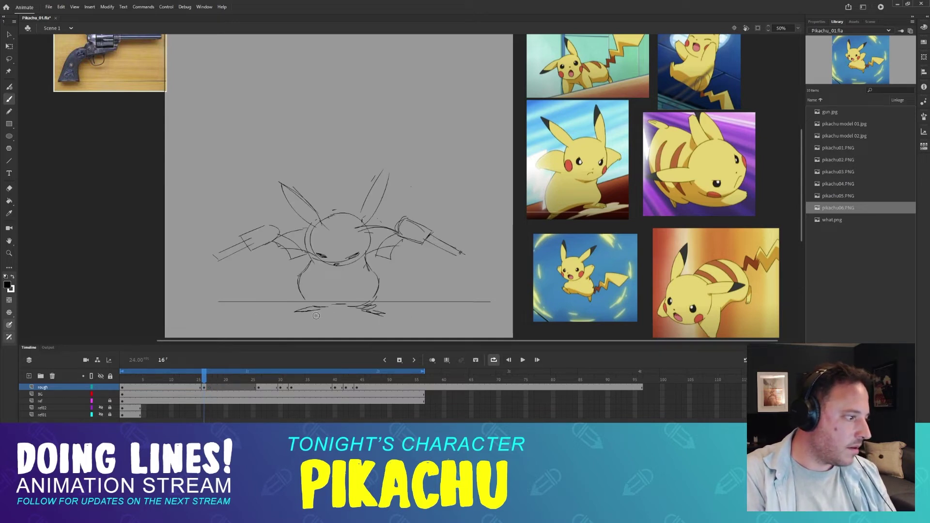
key("period")
key("comma")
key("ctrl+z")
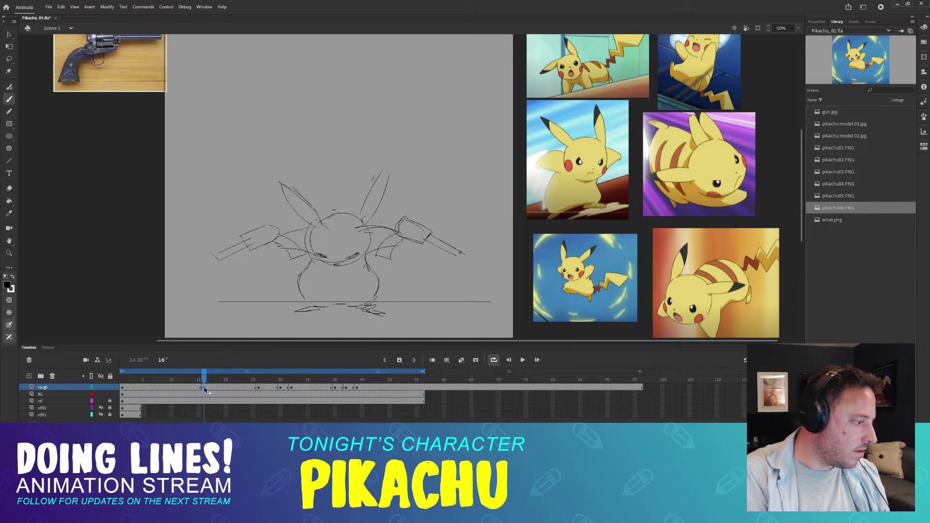
- Extend the standing hold on the rough layer by two frames from frame 15 and insert a blank keyframe at frame 16
key("comma")
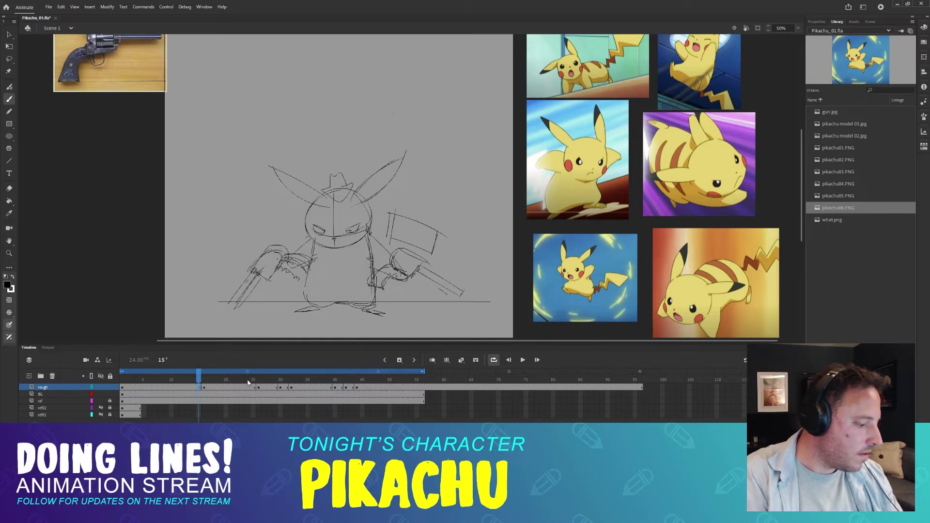
key("F5")
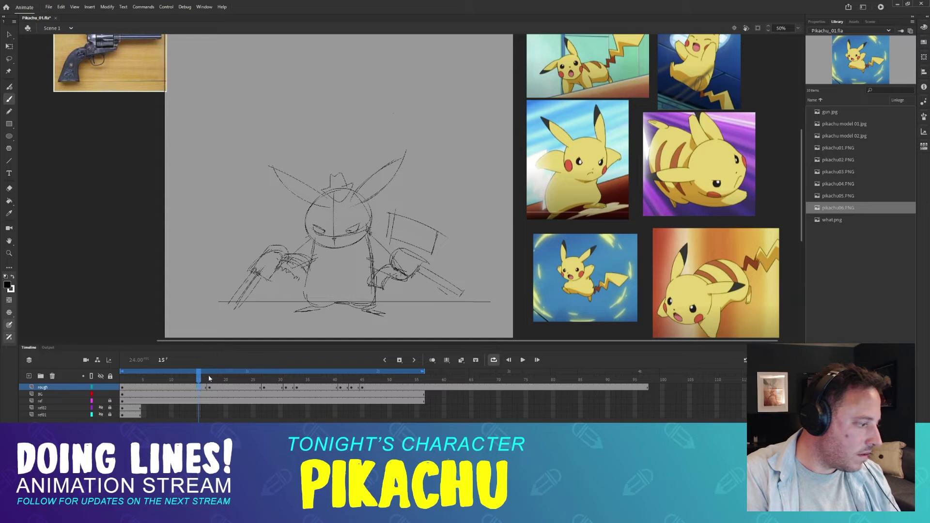
key("F5")
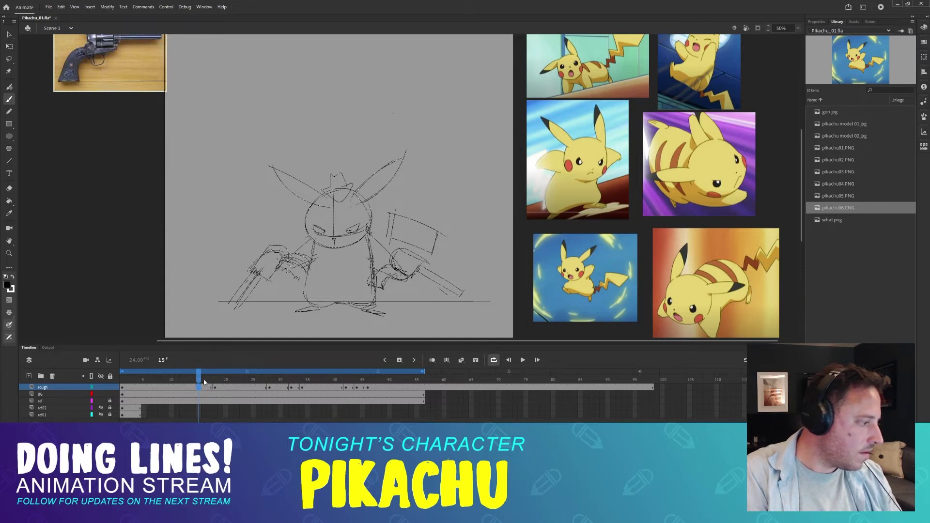
left_click(204, 382)
key("F7")
left_click(199, 380)
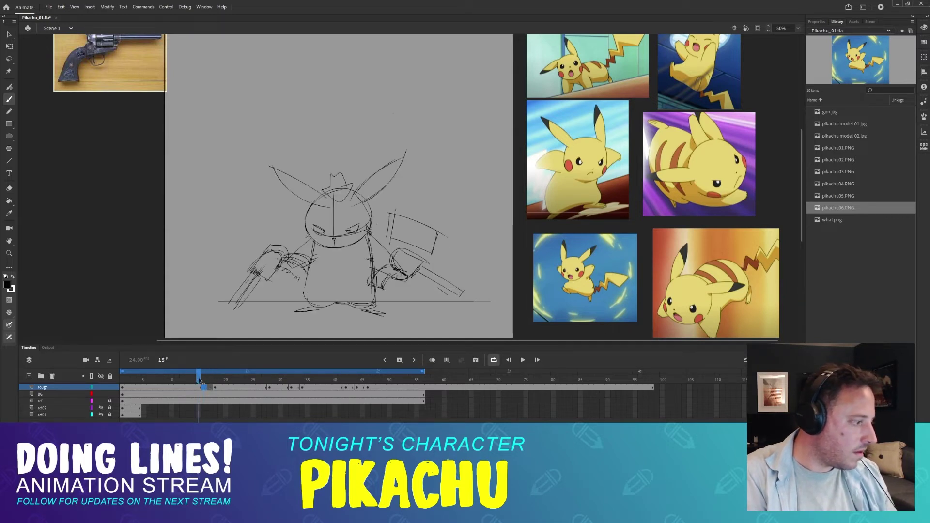
- Flip through frames 14 to 18 to compare the standing pose, the blank in-between and the crouch
mouse_move(199, 380)
left_mouse_down()
mouse_move(221, 381)
mouse_move(210, 381)
left_mouse_up()
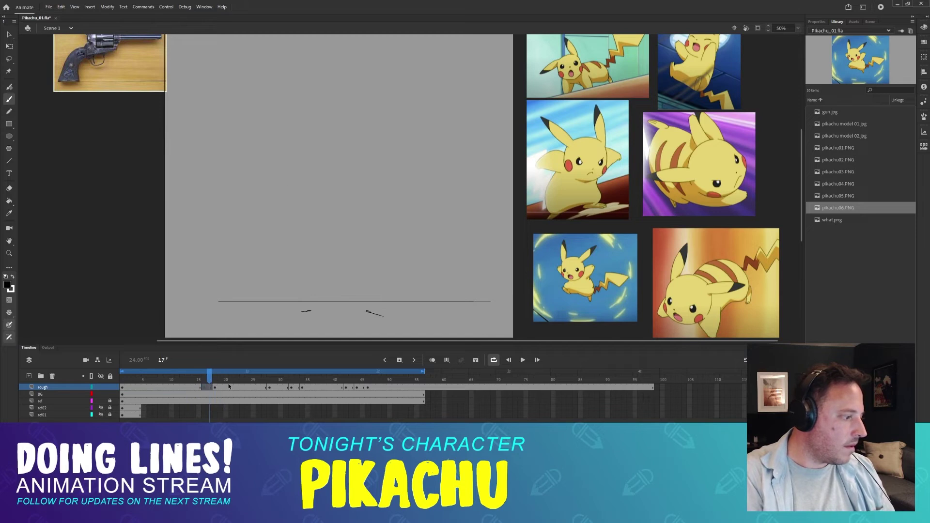
key("comma")
key("period")
key("period")
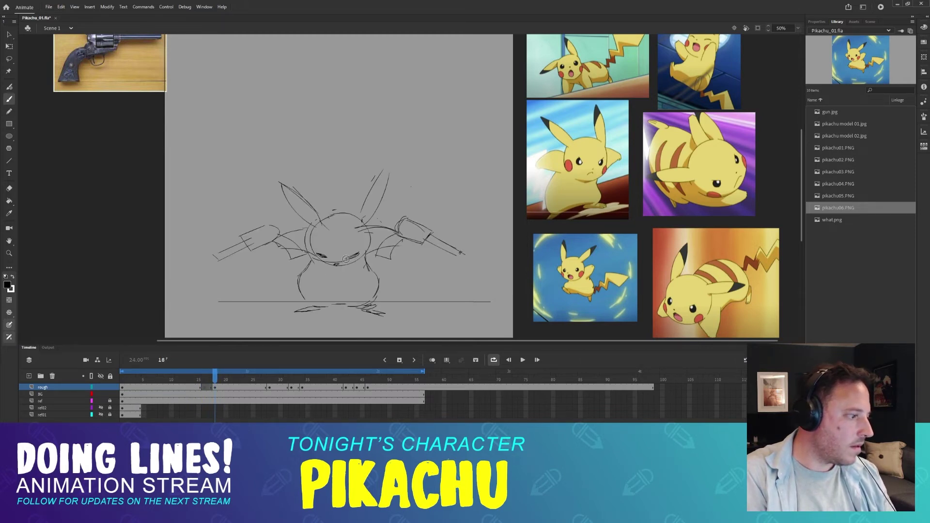
key("comma")
key("comma")
key("comma")
key("period")
key("comma")
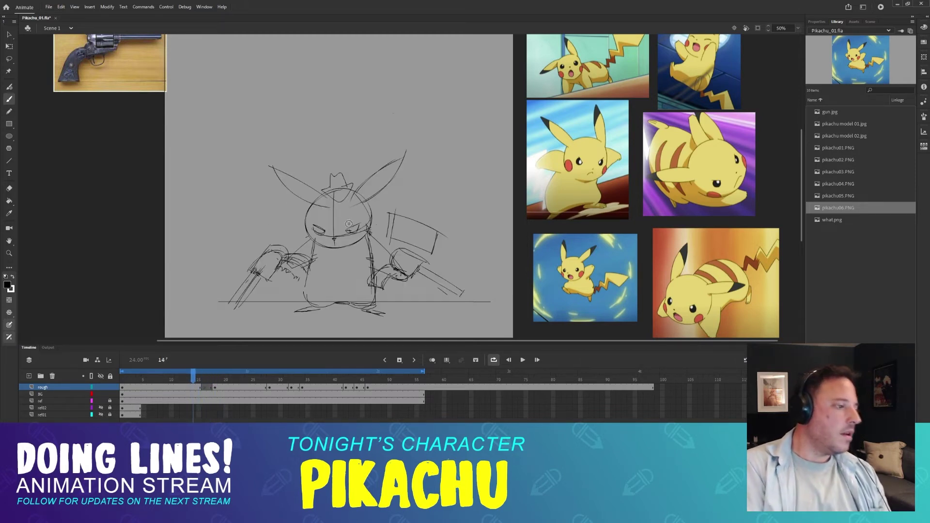
key("period")
key("period")
key("period")
mouse_move(219, 380)
left_mouse_down()
mouse_move(259, 380)
mouse_move(201, 378)
left_mouse_up()
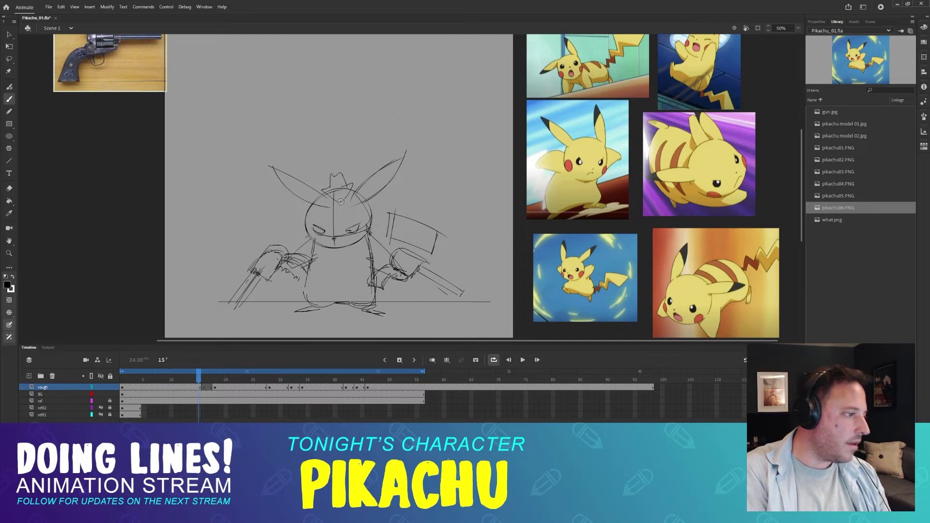
- Turn on onion skinning at the blank frame 16 to show the neighbouring drawing as a guide
key(".")
left_click(430, 359)
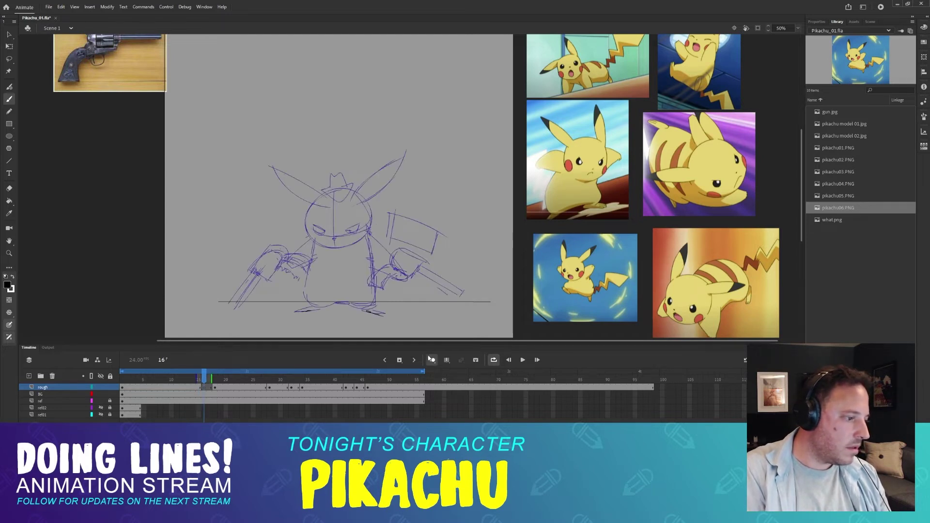
key("comma")
key("period")
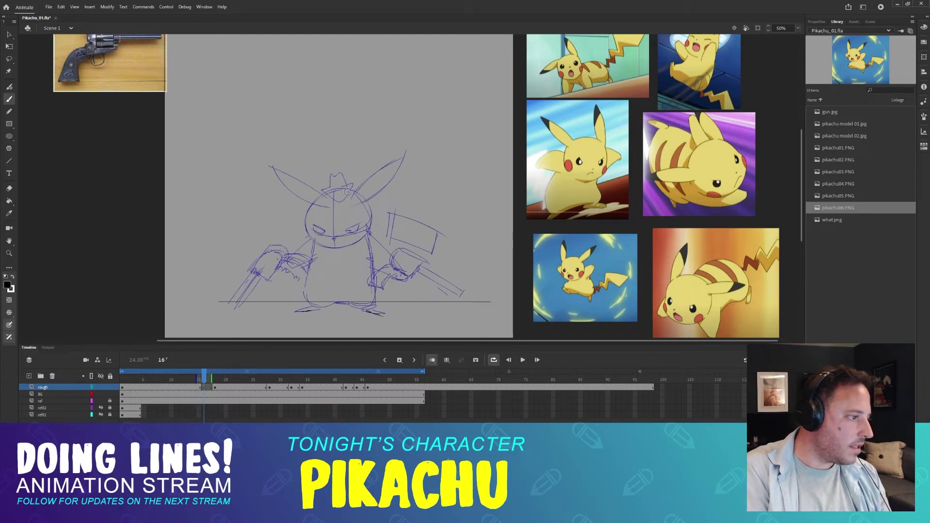
mouse_move(348, 192)
left_mouse_down()
mouse_move(306, 229)
mouse_move(370, 215)
mouse_move(367, 229)
mouse_move(339, 248)
left_mouse_up()
key("ctrl+z")
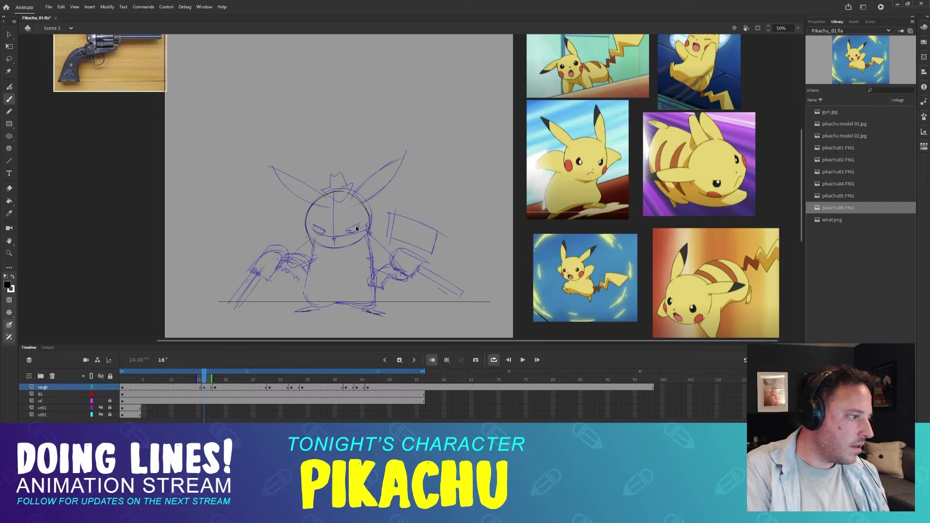
key("ctrl+z")
key("ctrl+z")
key("ctrl+z")
left_click_drag(320, 202, 312, 242)
key("ctrl+z")
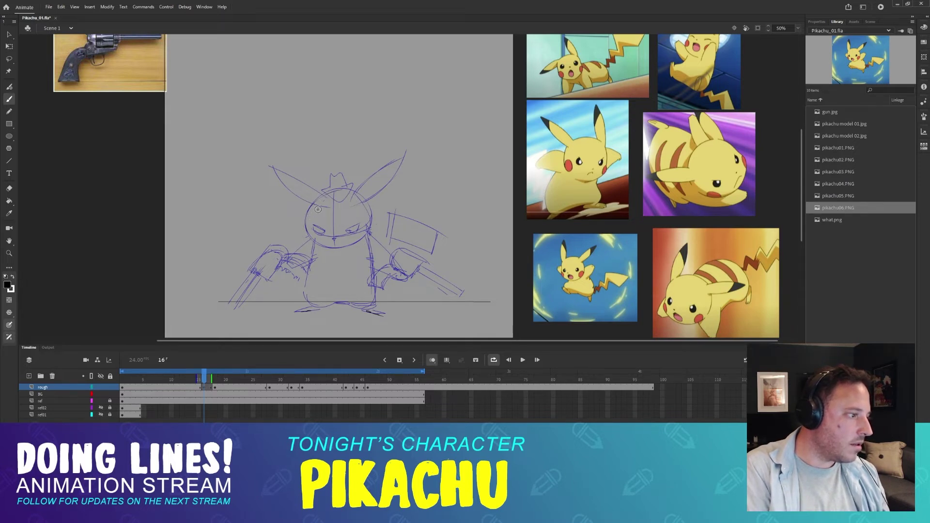
left_click_drag(310, 211, 311, 250)
key("ctrl+z")
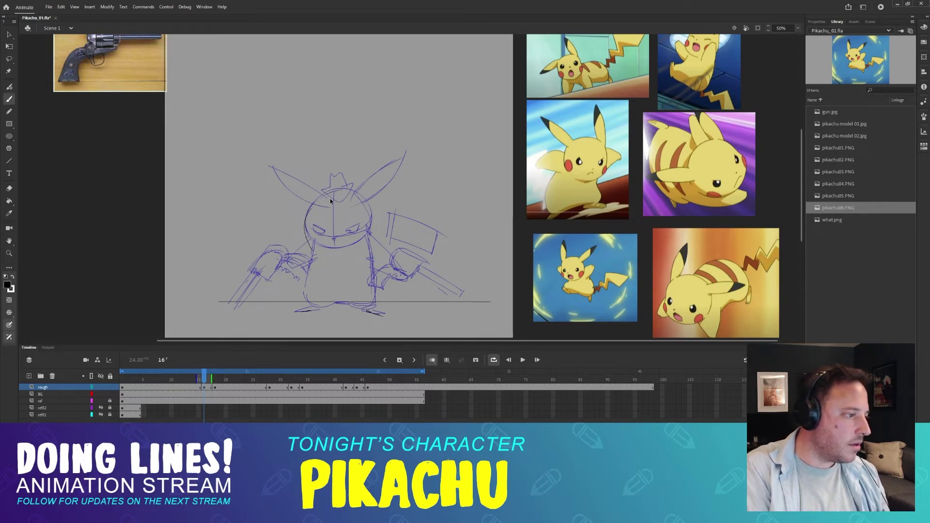
key("ctrl+z")
mouse_move(334, 197)
left_mouse_down()
mouse_move(306, 233)
mouse_move(319, 254)
left_mouse_up()
key("ctrl+z")
key("ctrl+z")
- Sketch the in-between's round head outline at frame 16, slightly lower than the onion-skinned standing head
mouse_move(333, 197)
left_mouse_down()
mouse_move(369, 216)
mouse_move(371, 242)
mouse_move(310, 211)
mouse_move(308, 248)
left_mouse_up()
left_click_drag(310, 220, 338, 254)
key("ctrl+z")
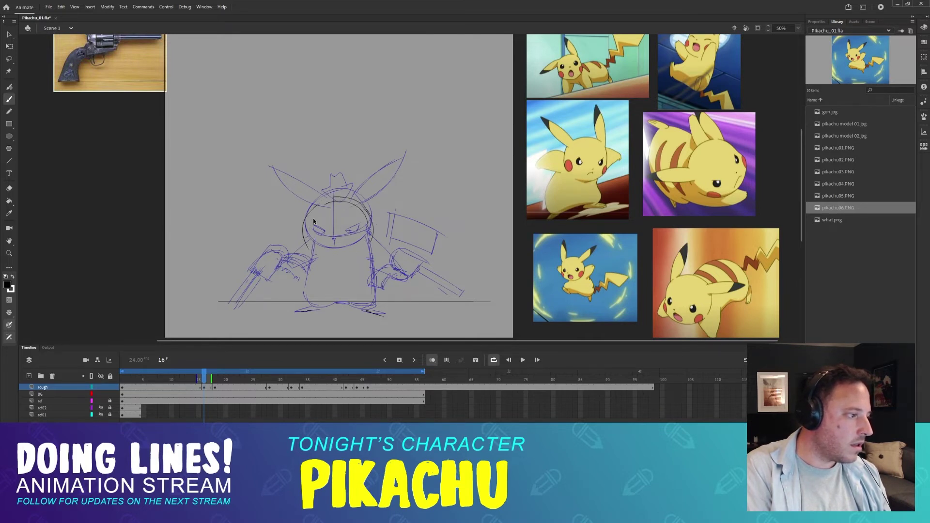
key("ctrl+z")
mouse_move(311, 215)
left_mouse_down()
mouse_move(321, 254)
mouse_move(349, 254)
left_mouse_up()
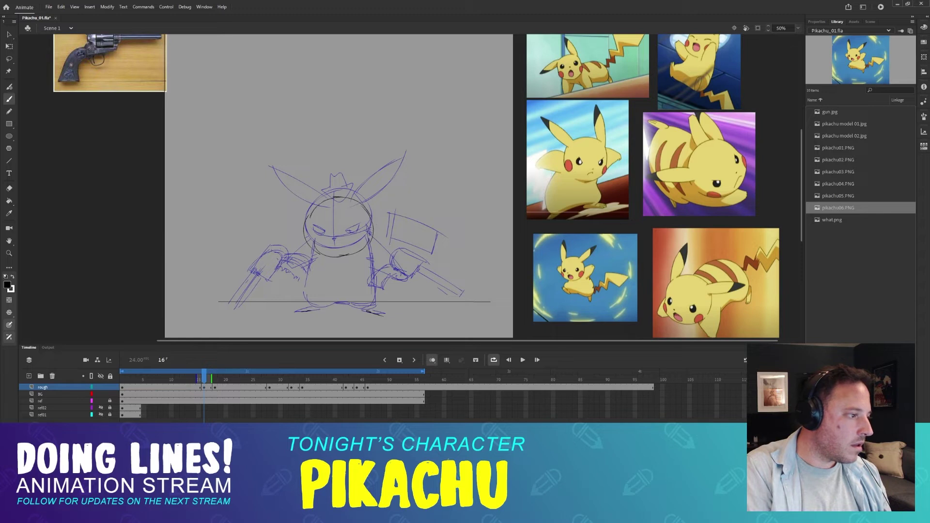
mouse_move(327, 201)
left_mouse_down()
mouse_move(309, 225)
mouse_move(336, 250)
left_mouse_up()
key("ctrl+z")
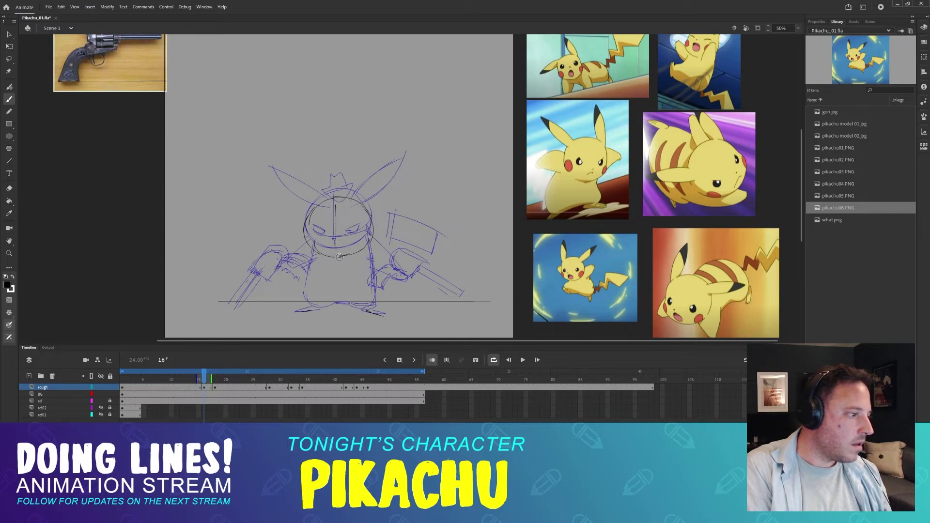
key("ctrl+z")
- Sketch both feet of the in-between at frame 16 over the onion-skinned standing feet and compare with frame 15
left_click_drag(314, 306, 292, 313)
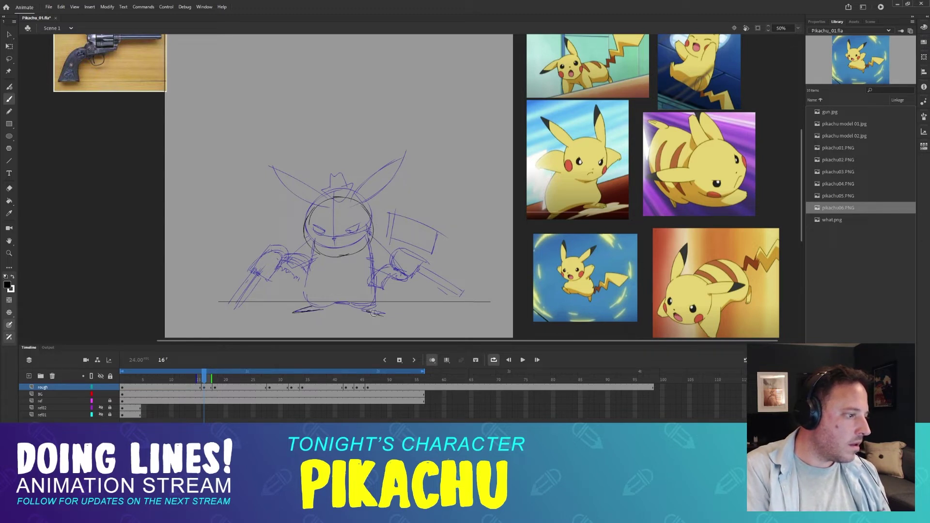
left_click_drag(369, 309, 387, 316)
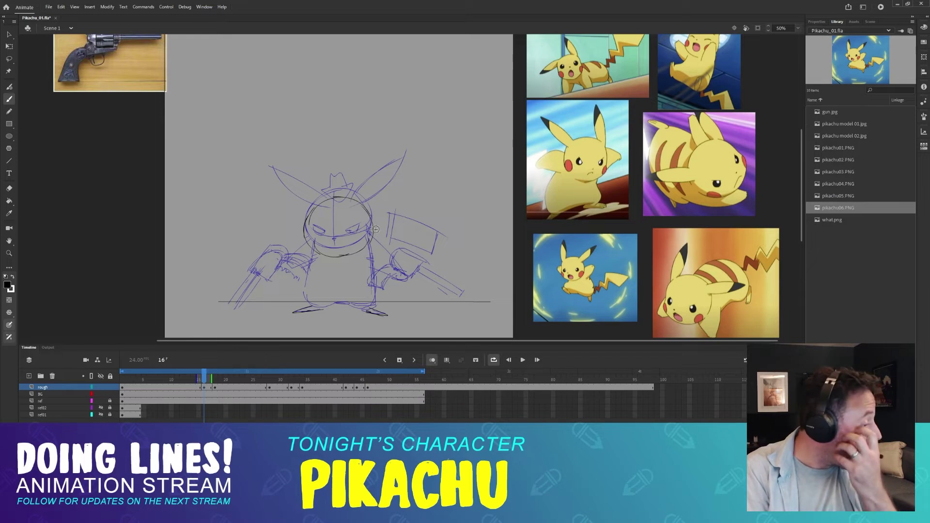
key("comma")
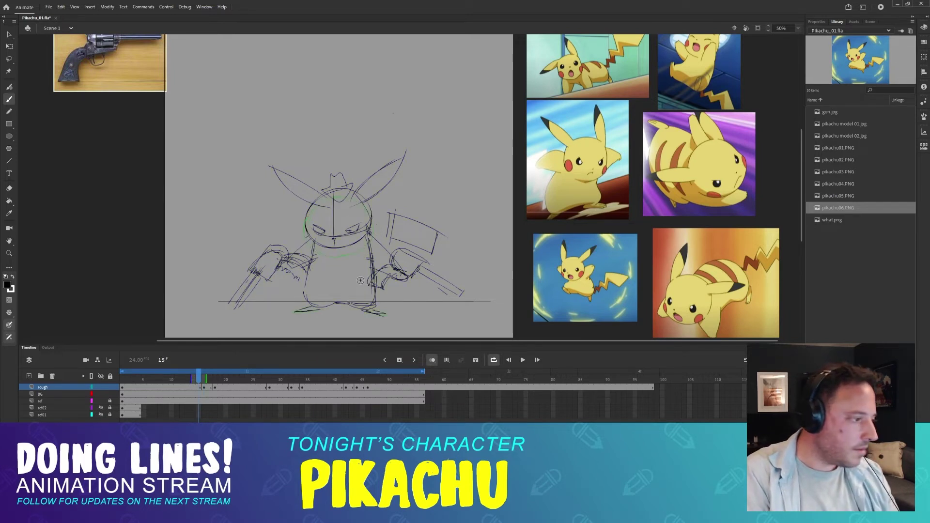
key("period")
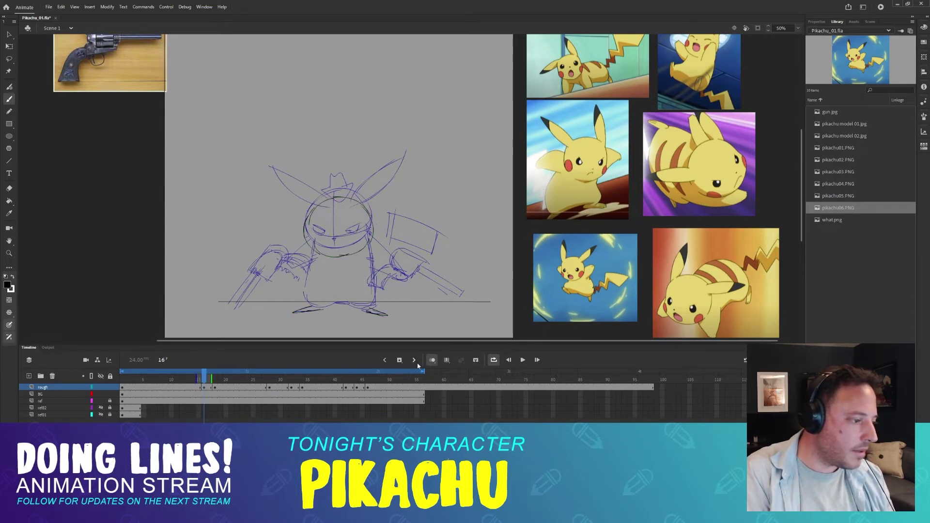
- Turn off onion skinning and flip between frames 15 and 18 to examine the movement from standing pose into crouch
left_click(432, 361)
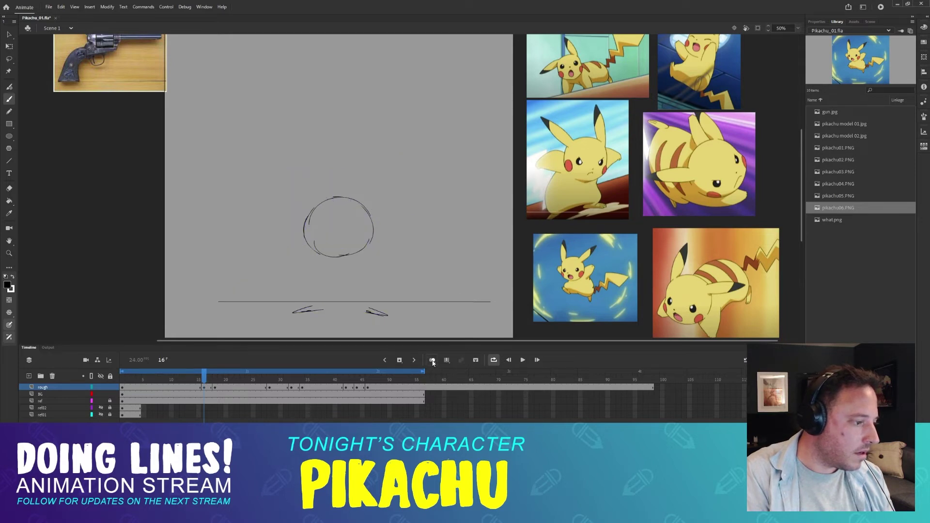
key("comma")
key("period")
key("period")
key("period")
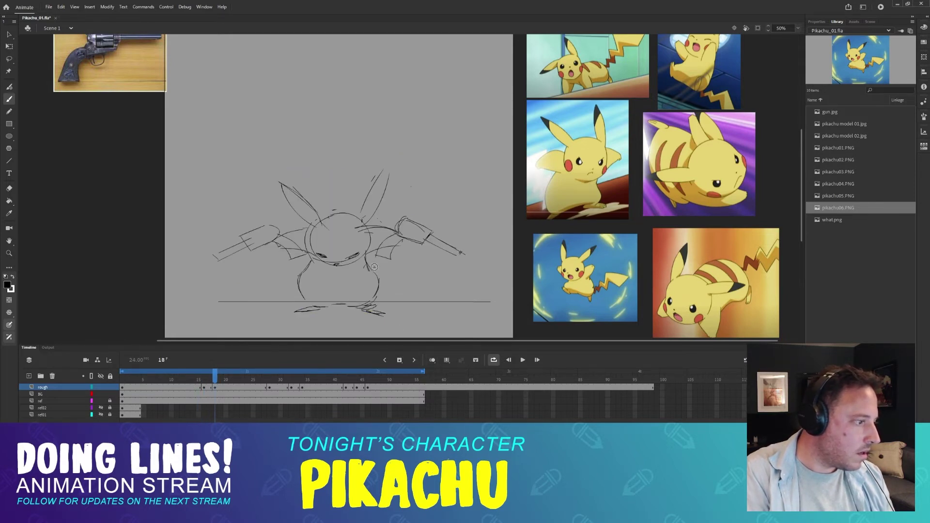
key("comma")
key("comma")
key("comma")
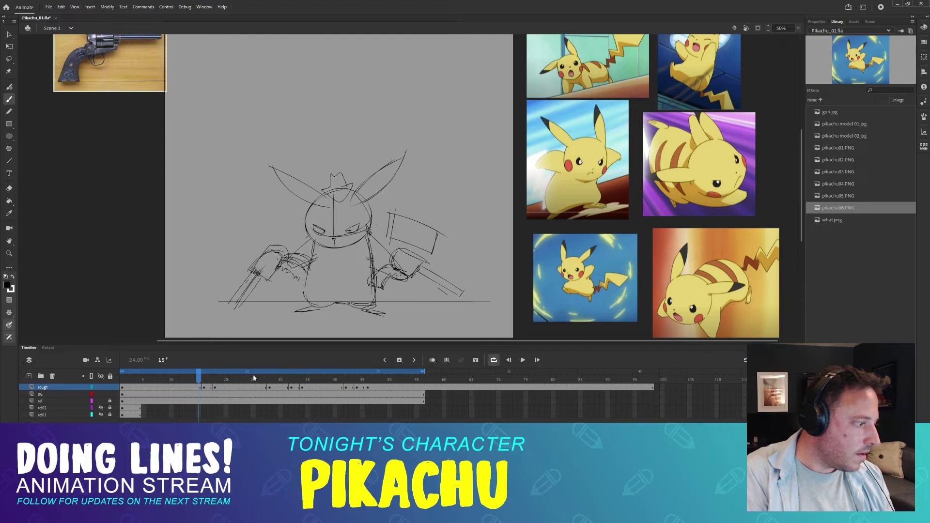
key("period")
key("period")
key("period")
key("comma")
key("comma")
key("comma")
key("period")
key("period")
key("period")
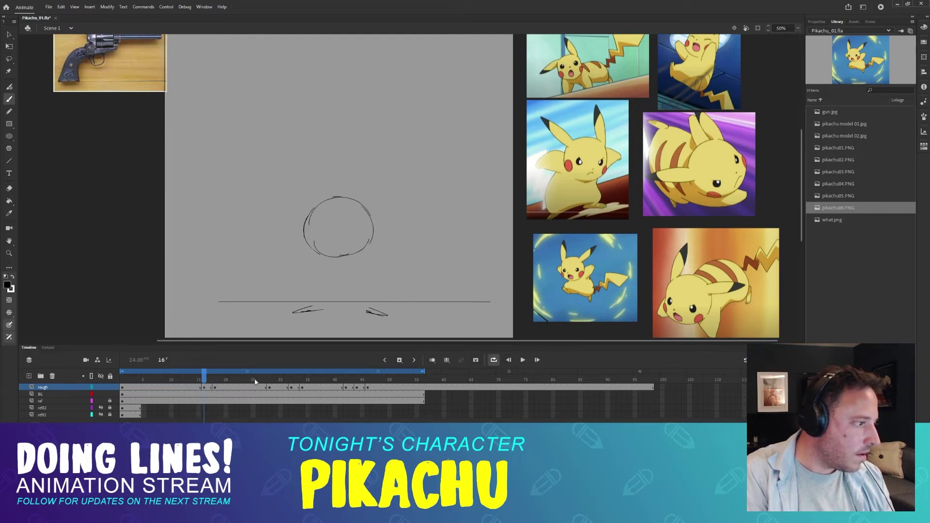
key("comma")
key("comma")
key("comma")
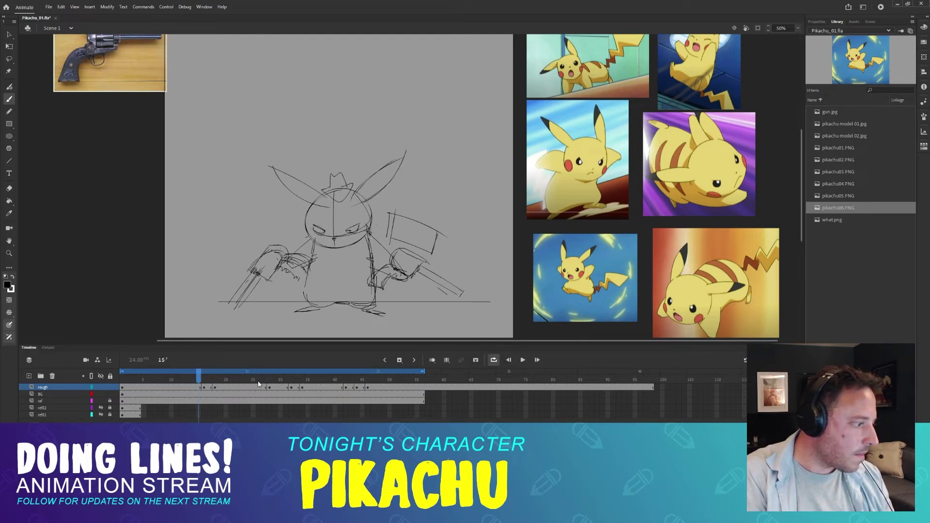
key("period")
key("comma")
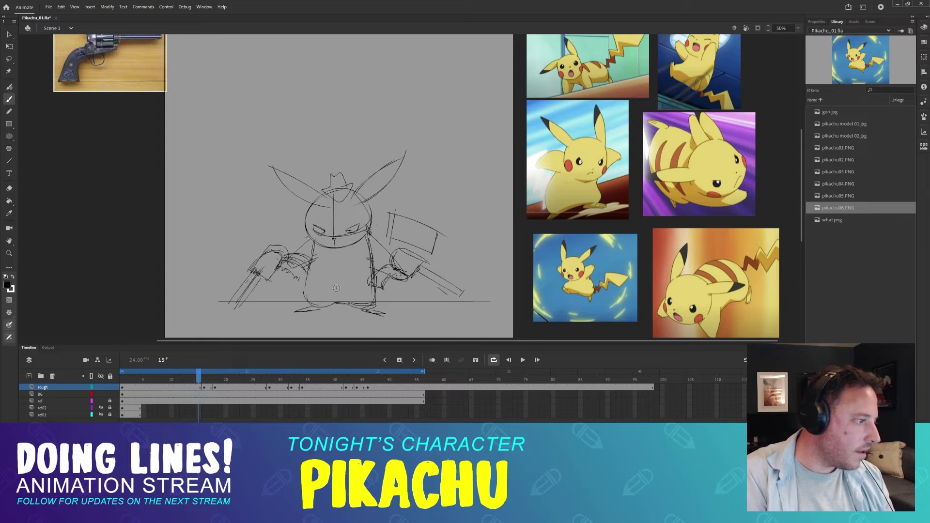
key("period")
key("period")
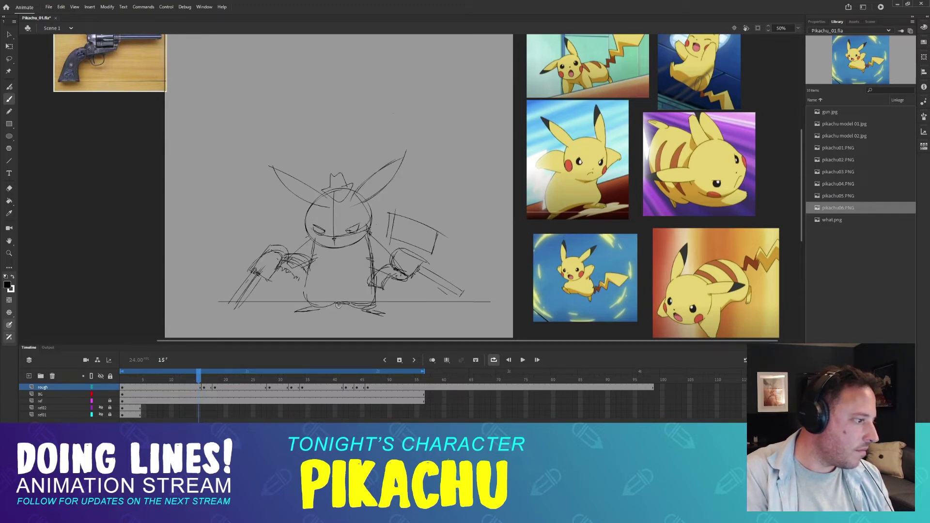
key("period")
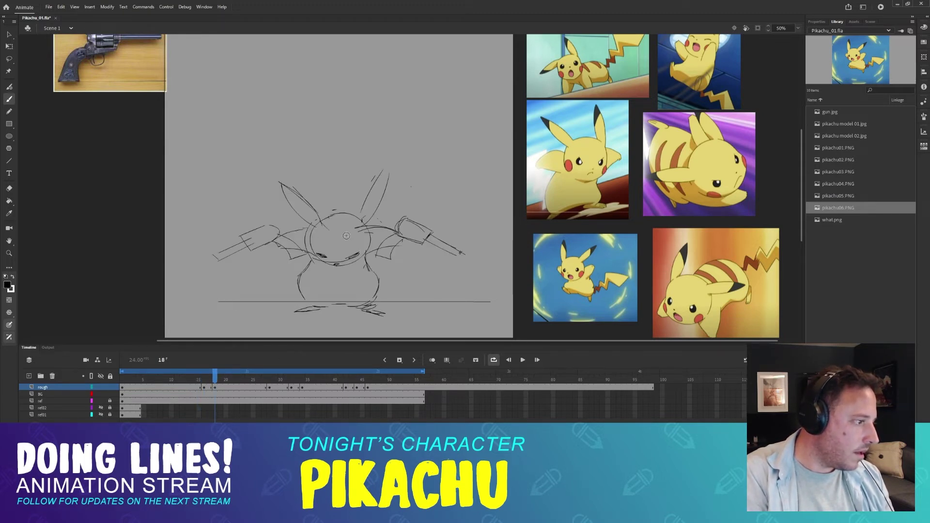
key("comma")
key("comma")
key("comma")
key("period")
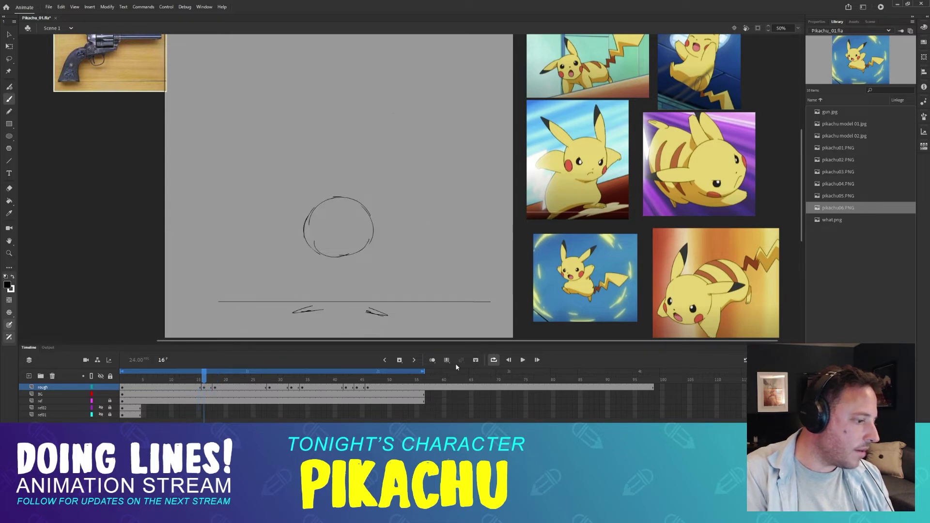
- Turn onion skinning back on at frame 16 and extend its range forward to include the crouch at frame 18
left_click(431, 360)
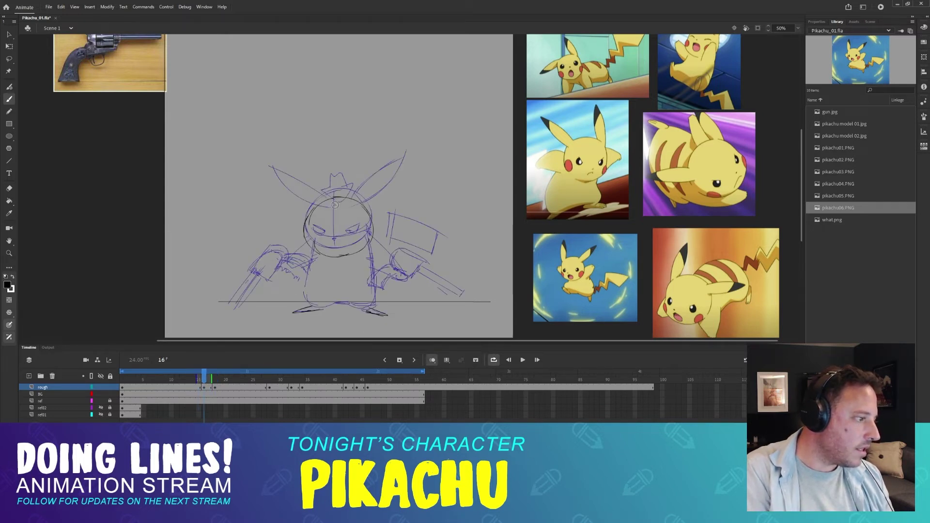
left_click_drag(212, 377, 218, 377)
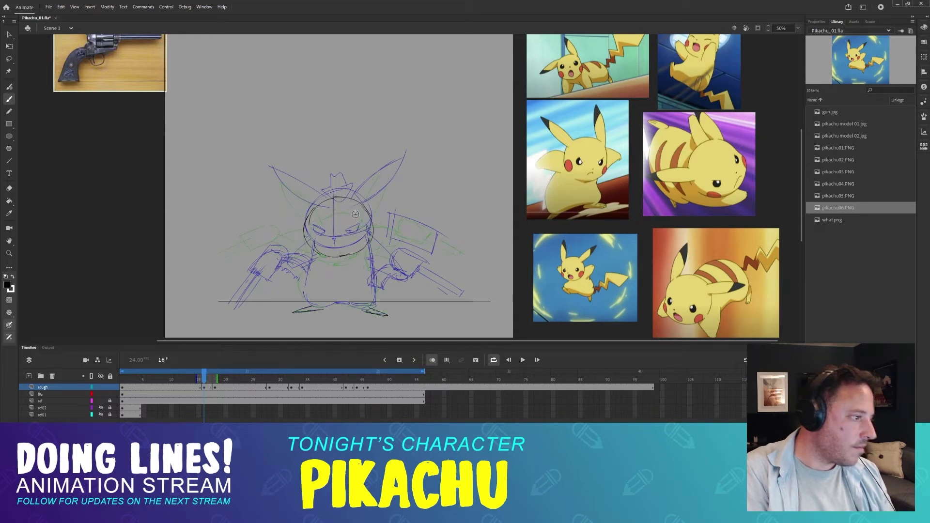
mouse_move(325, 221)
left_mouse_down()
mouse_move(337, 213)
mouse_move(333, 246)
left_mouse_up()
key("ctrl+z")
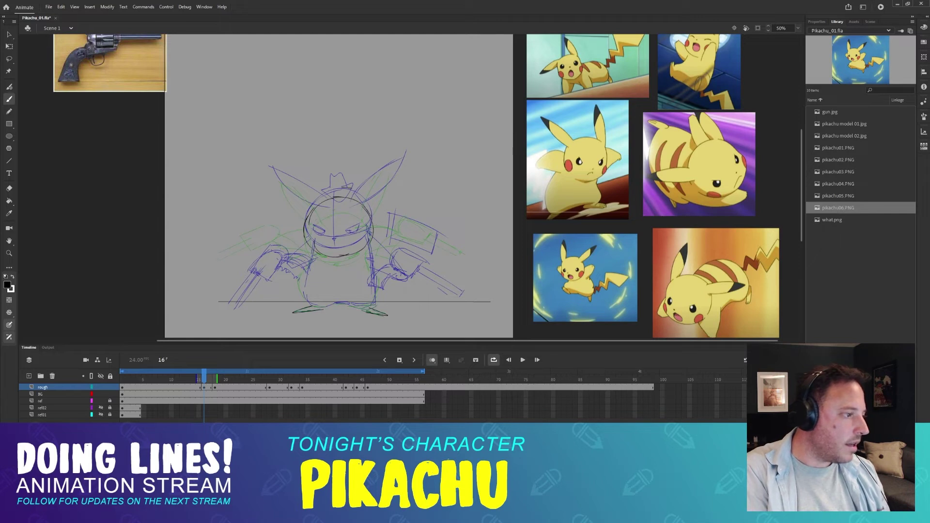
- Erase the in-between's head outline at frame 16 and redraw it as a slightly higher round shape, keeping the feet
key("e")
mouse_move(371, 217)
left_mouse_down()
mouse_move(297, 216)
mouse_move(322, 248)
mouse_move(403, 221)
left_mouse_up()
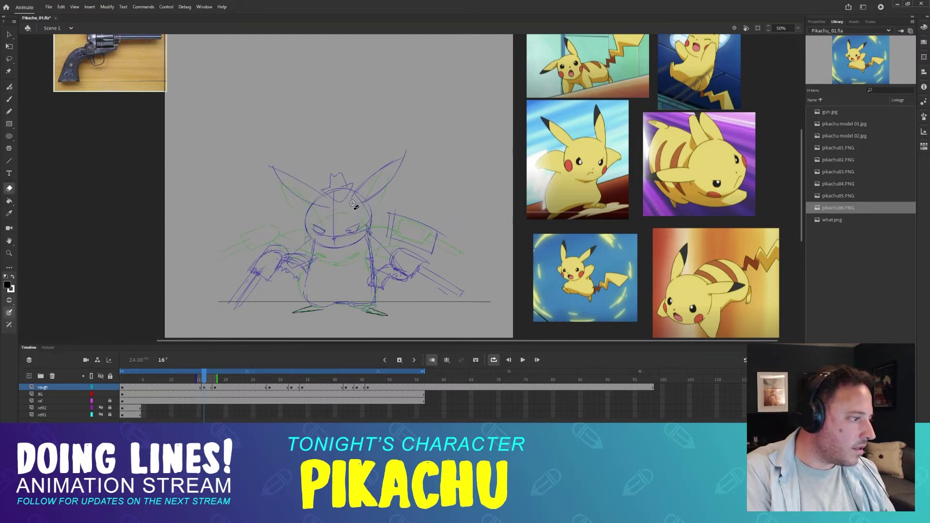
key("b")
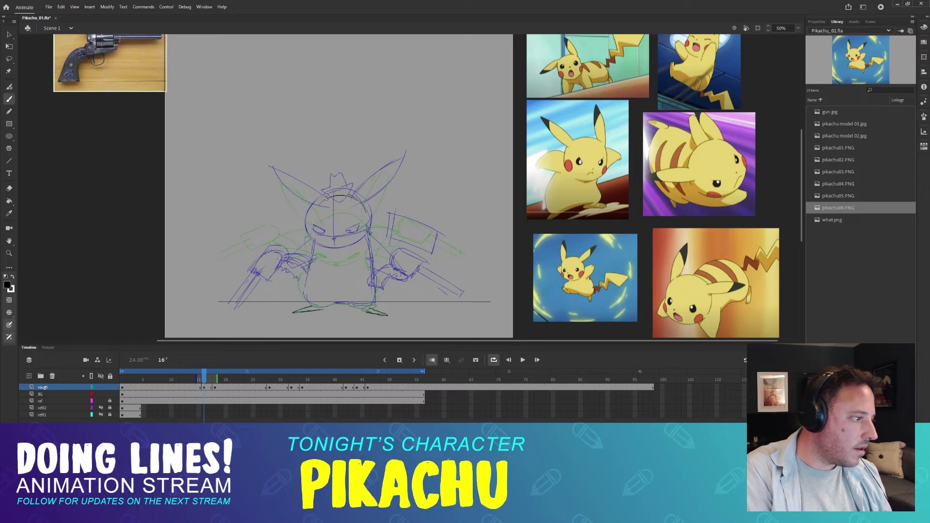
left_click_drag(326, 196, 306, 234)
mouse_move(313, 213)
left_mouse_down()
mouse_move(319, 235)
mouse_move(352, 247)
left_mouse_up()
mouse_move(356, 197)
left_mouse_down()
mouse_move(370, 215)
mouse_move(367, 235)
mouse_move(339, 253)
left_mouse_up()
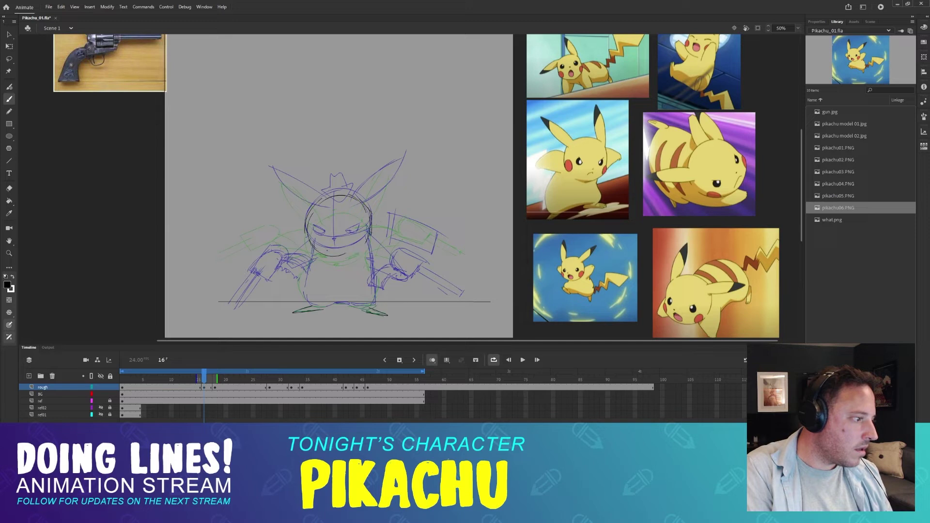
left_click_drag(328, 252, 363, 241)
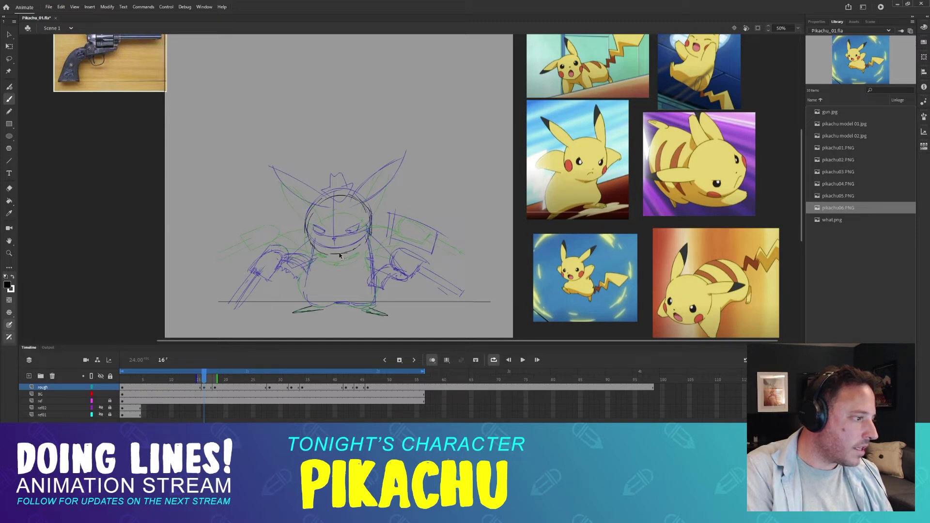
- Hold the frame 16 drawing longer so the crouch moves to frame 20, and insert a blank keyframe at frame 18
left_click(210, 383)
left_click(213, 382)
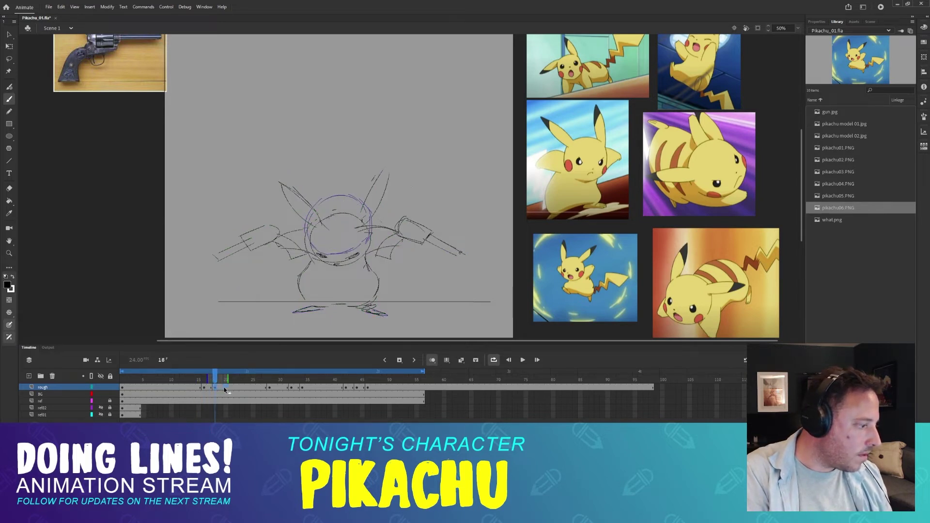
left_click_drag(224, 390, 215, 382)
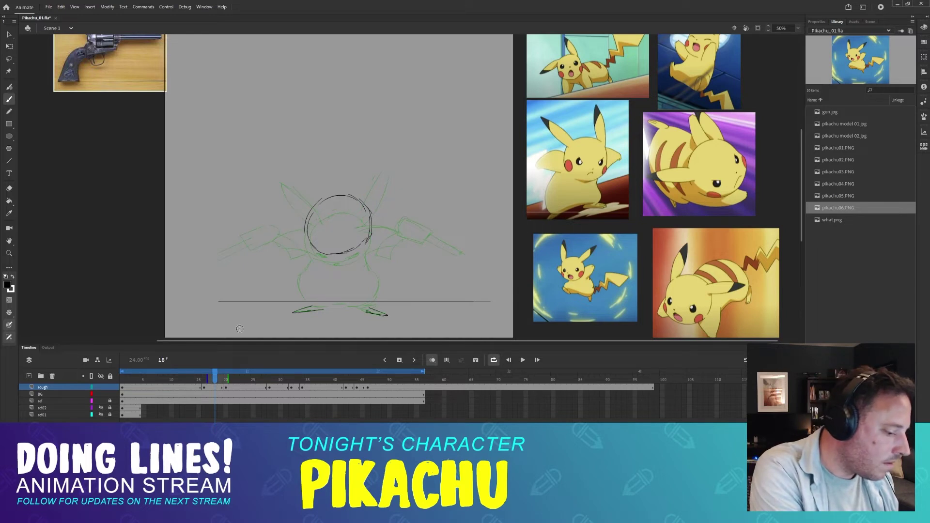
key("F7")
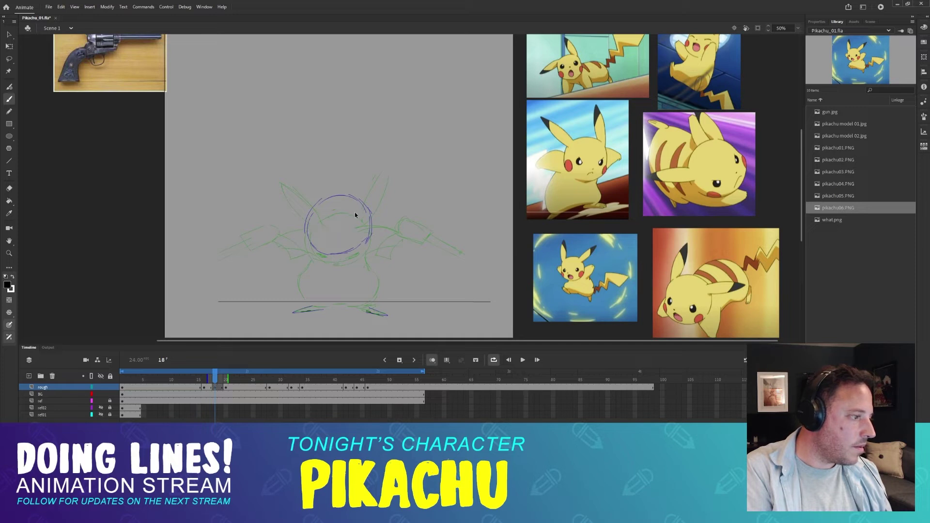
- Sketch a second in-between at frame 18 with a lower, flatter head outline near the crouch's head and short foot marks
mouse_move(325, 214)
left_mouse_down()
mouse_move(366, 225)
mouse_move(373, 238)
mouse_move(321, 249)
left_mouse_up()
mouse_move(326, 214)
left_mouse_down()
mouse_move(310, 235)
mouse_move(317, 257)
mouse_move(341, 263)
left_mouse_up()
key("ctrl+z")
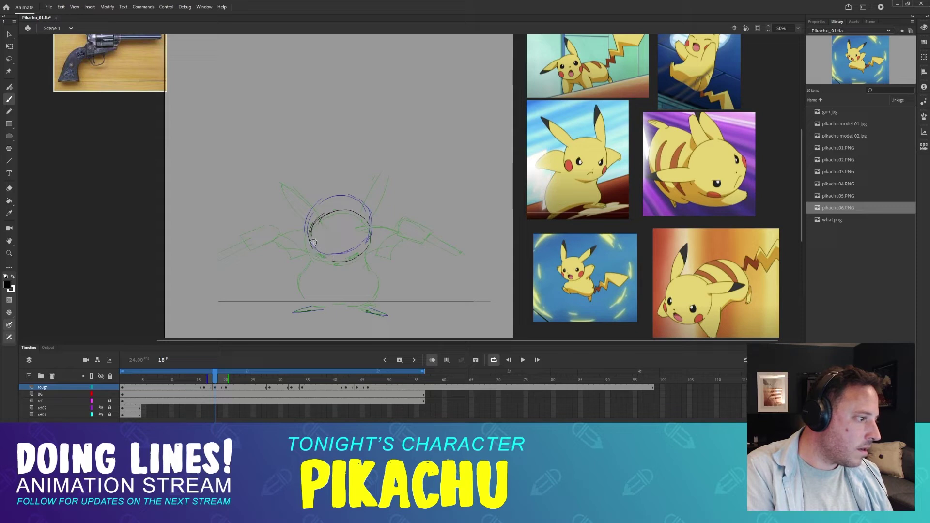
left_click_drag(318, 221, 320, 256)
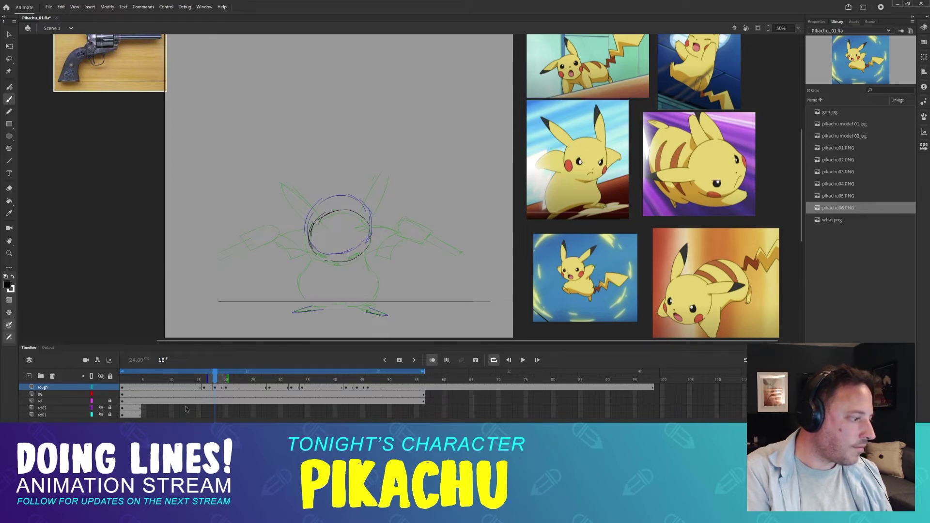
- Turn off onion skinning and flip through frames 15 to 20 to check how the head drops across both in-betweens
left_click(432, 360)
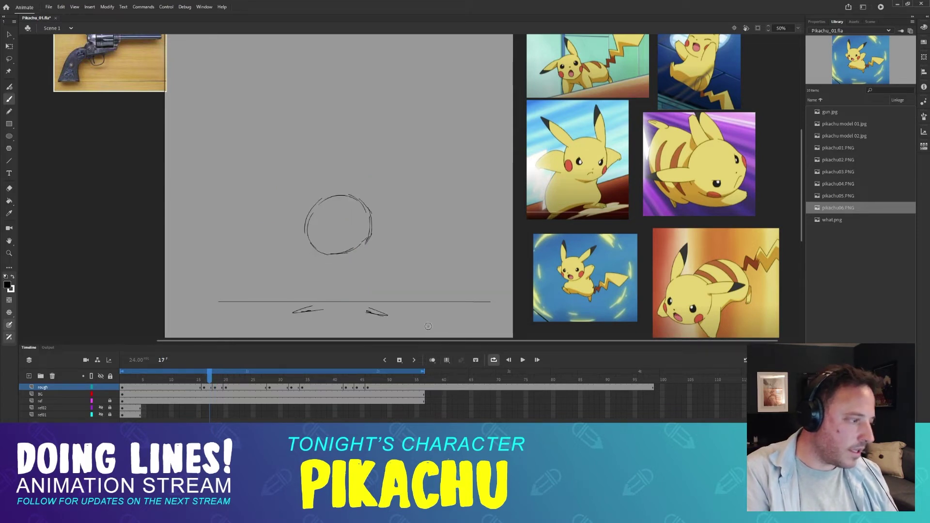
key("comma")
key("comma")
key("comma")
key("period")
key("period")
key("period")
key("period")
key("period")
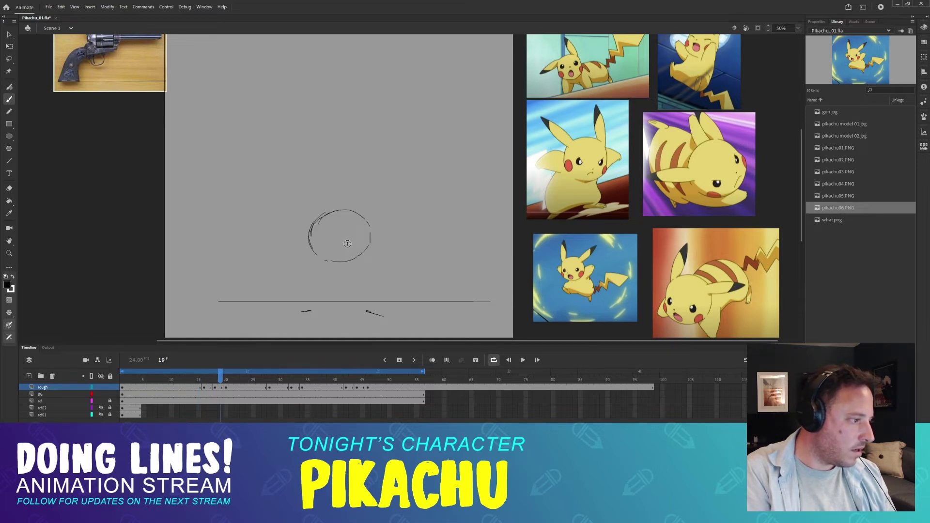
- Complete the top of the crouch's head outline at frame 20 and flip back through the preceding in-betweens to compare
left_click(347, 207)
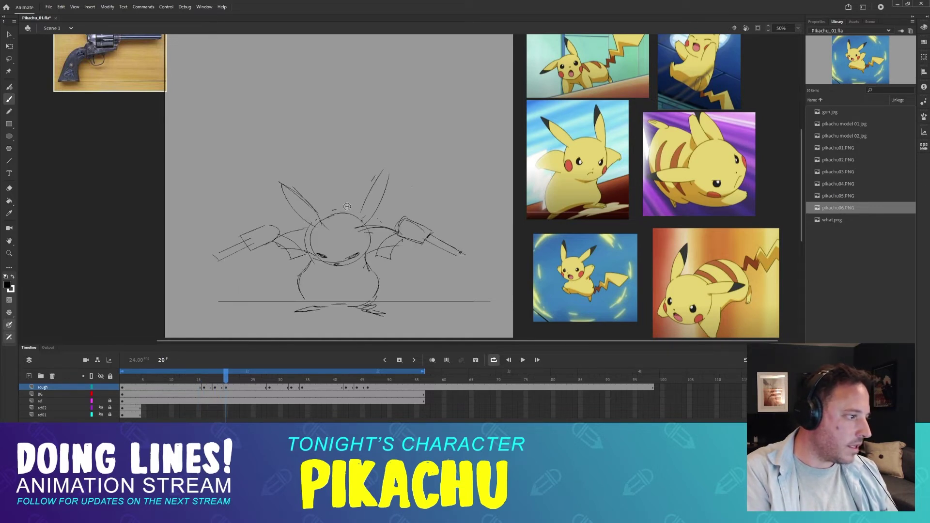
left_click_drag(339, 211, 368, 225)
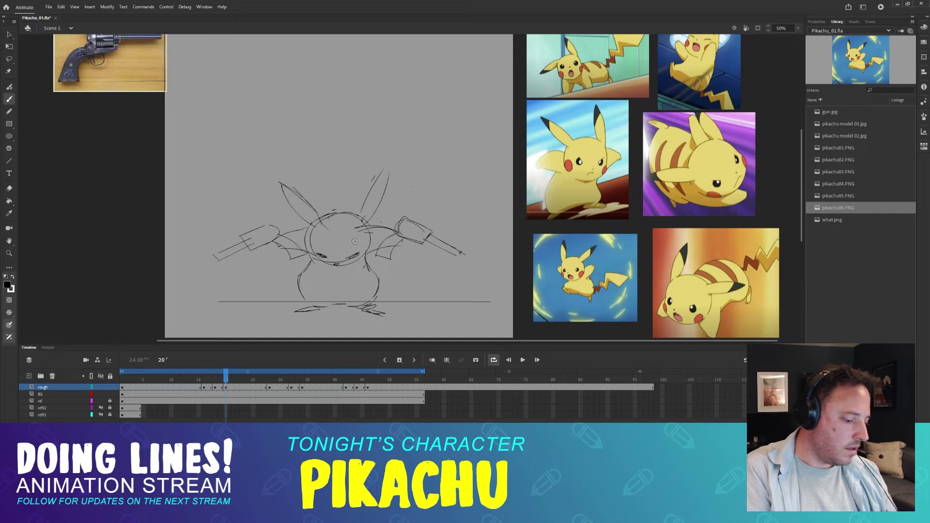
key("comma")
key("comma")
key("comma")
- Round out the head outline at frame 18 with extra strokes along its sides and a slightly lower chin
key("period")
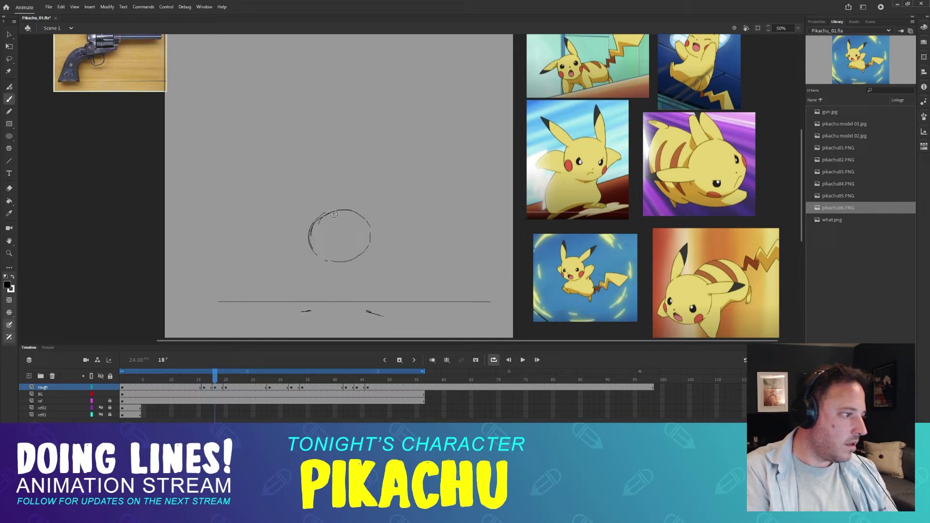
left_click_drag(319, 214, 309, 248)
mouse_move(365, 219)
left_mouse_down()
mouse_move(320, 222)
mouse_move(325, 214)
mouse_move(316, 261)
left_mouse_up()
mouse_move(368, 223)
left_mouse_down()
mouse_move(354, 263)
mouse_move(363, 252)
mouse_move(327, 261)
left_mouse_up()
- Flip back and forth through frames 15 to 20 to examine the head's drop with the reworked frame 18 outline
key("comma")
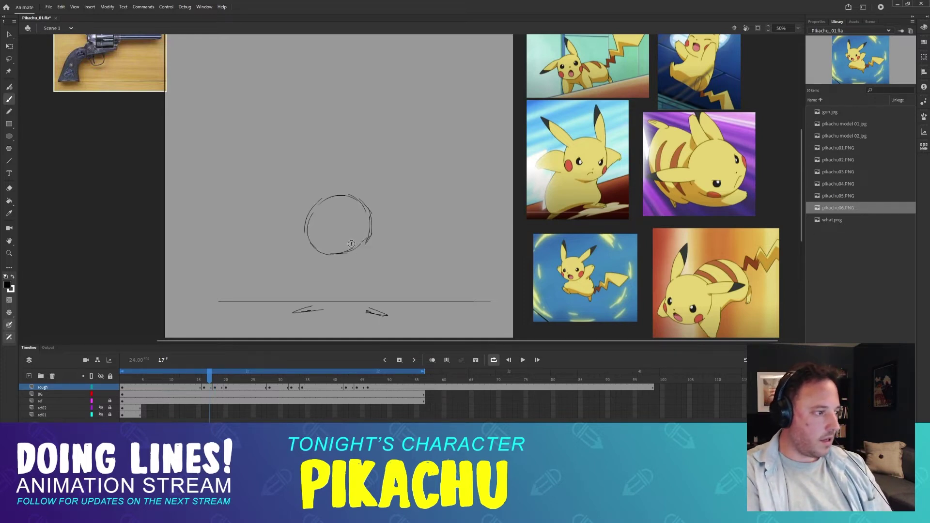
key("comma")
key("comma")
key("period")
key("period")
key("period")
key("period")
key("period")
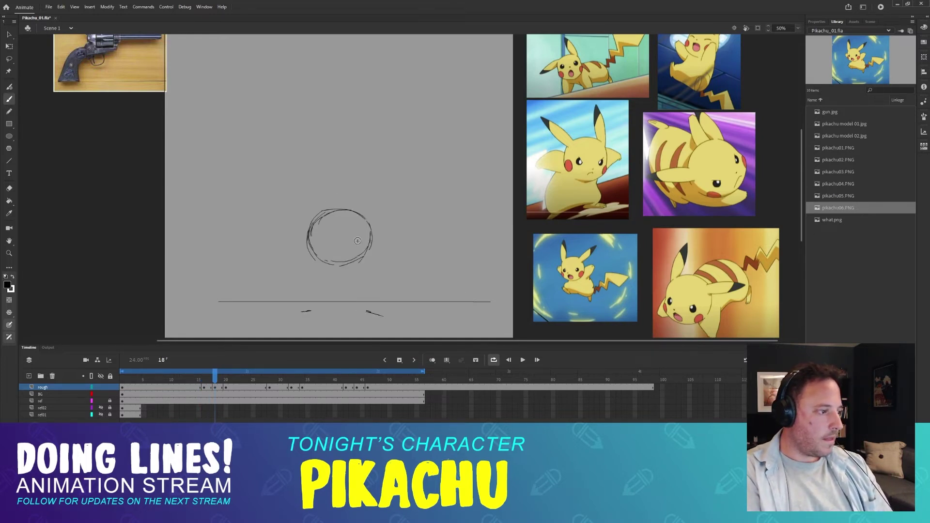
key("comma")
key("comma")
key("comma")
key("comma")
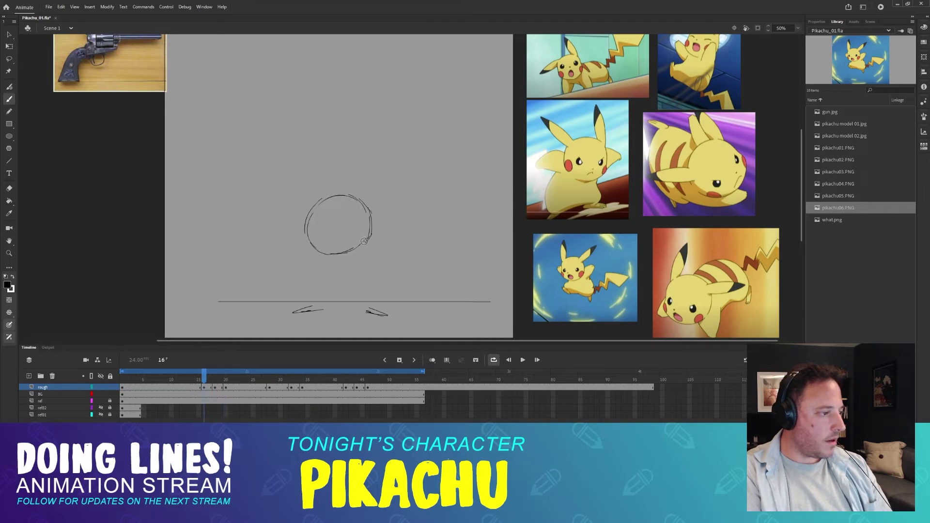
key("comma")
key("period")
key("period")
key("period")
key("comma")
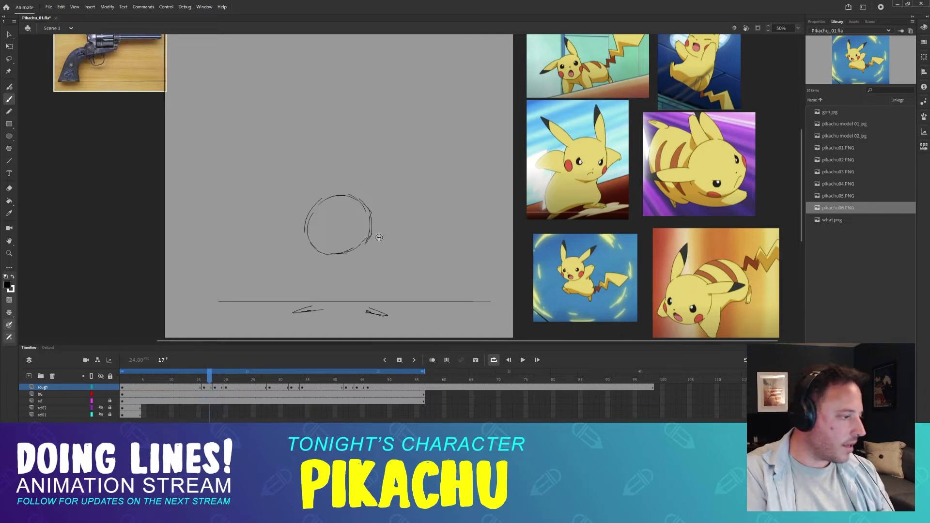
key("period")
key("period")
key("comma")
key("comma")
key("comma")
key("period")
key("period")
key("period")
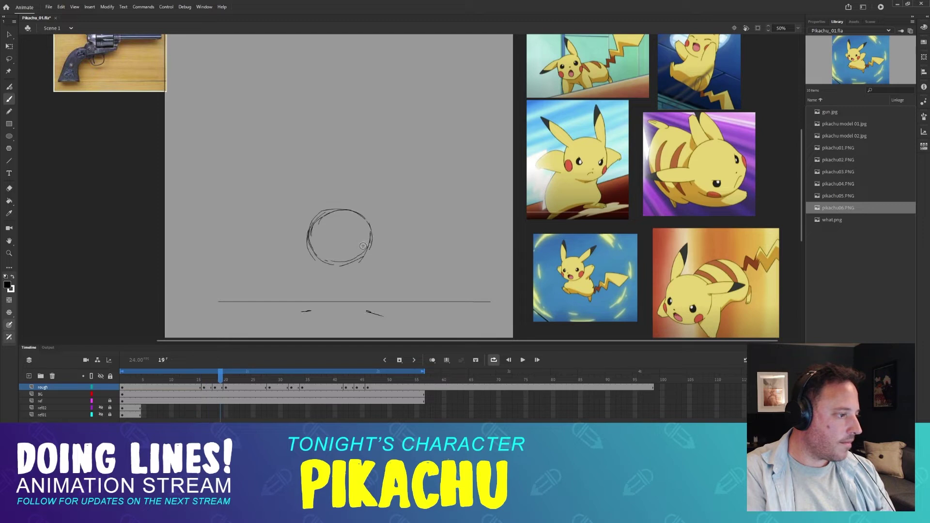
- Sketch the left side of the body at frame 16, running from below the head down to the foot
key("period")
key("comma")
key("comma")
key("comma")
key("comma")
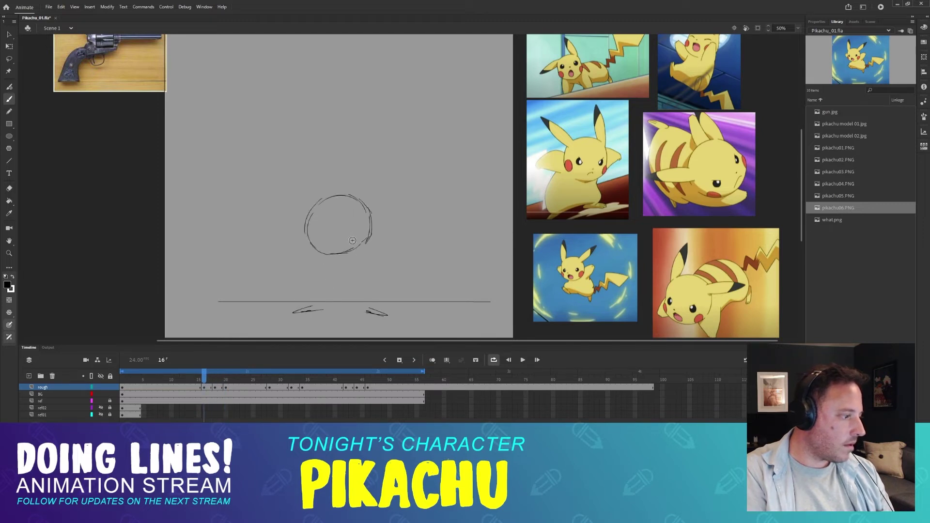
key("period")
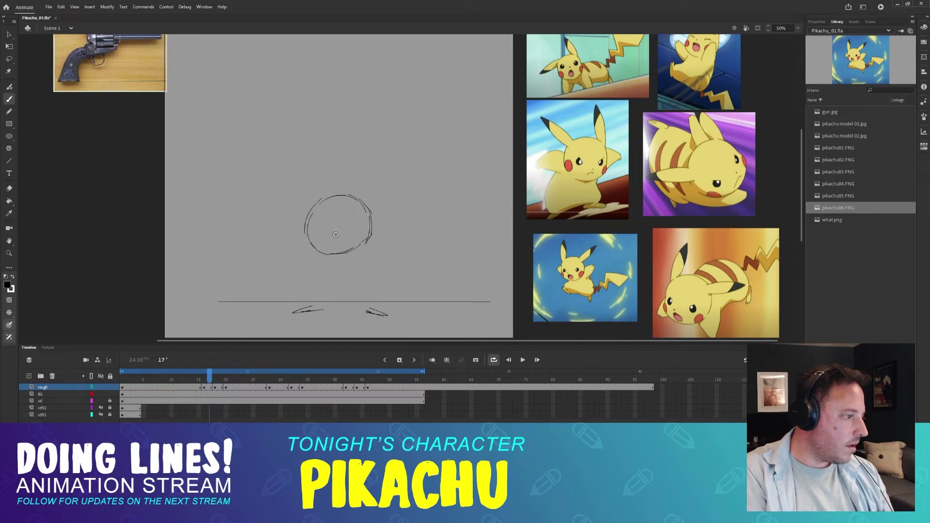
key("period")
key("comma")
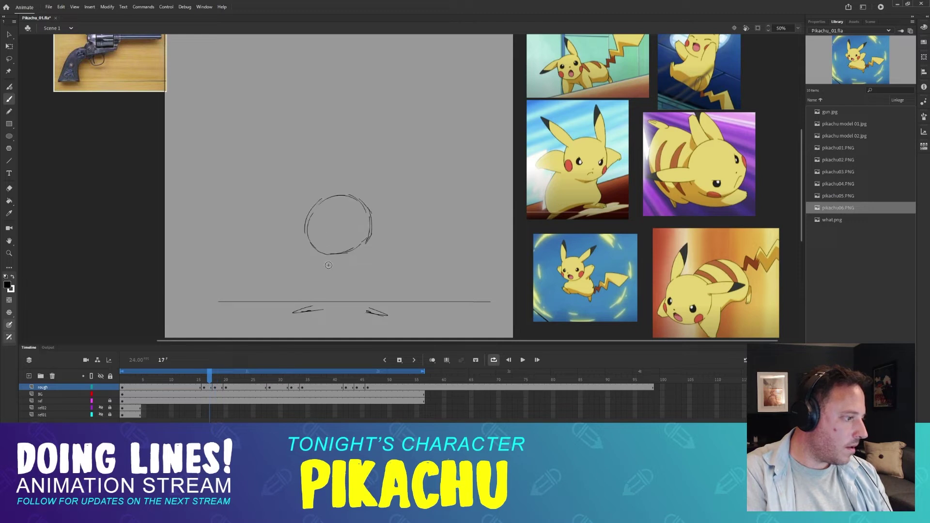
key("comma")
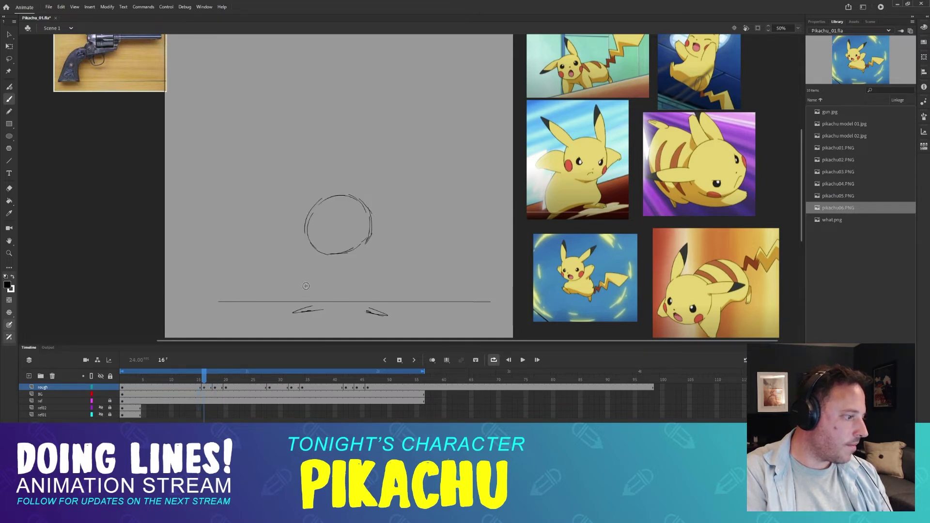
left_click_drag(305, 286, 304, 308)
key("comma")
key("period")
left_click_drag(314, 254, 306, 274)
key("comma")
key("period")
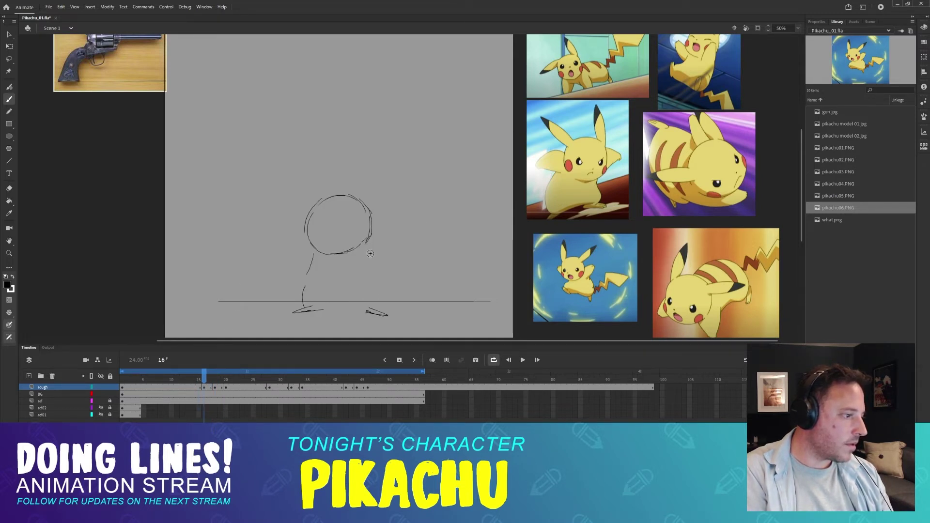
- Sketch the right side of the body and the bottom edge between the feet at frame 16
key("comma")
left_click_drag(369, 247, 373, 310)
key("period")
mouse_move(357, 311)
left_mouse_down()
mouse_move(373, 311)
mouse_move(335, 311)
mouse_move(358, 307)
left_mouse_up()
key("comma")
key("period")
left_click_drag(338, 307, 373, 305)
key("comma")
key("period")
- Draw the bulging left side of the body on the frame 18 in-between and erase the stray strokes below the head
key("period")
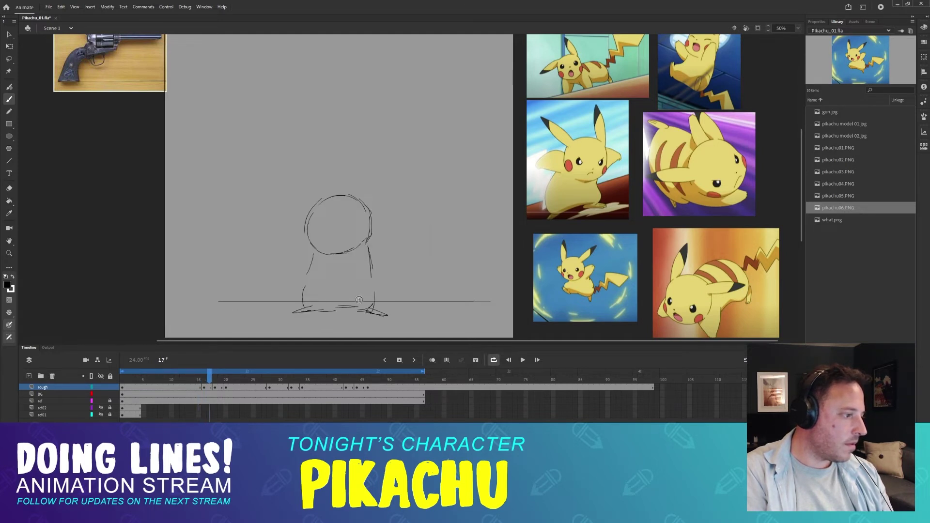
key("period")
key("period")
key("period")
key("comma")
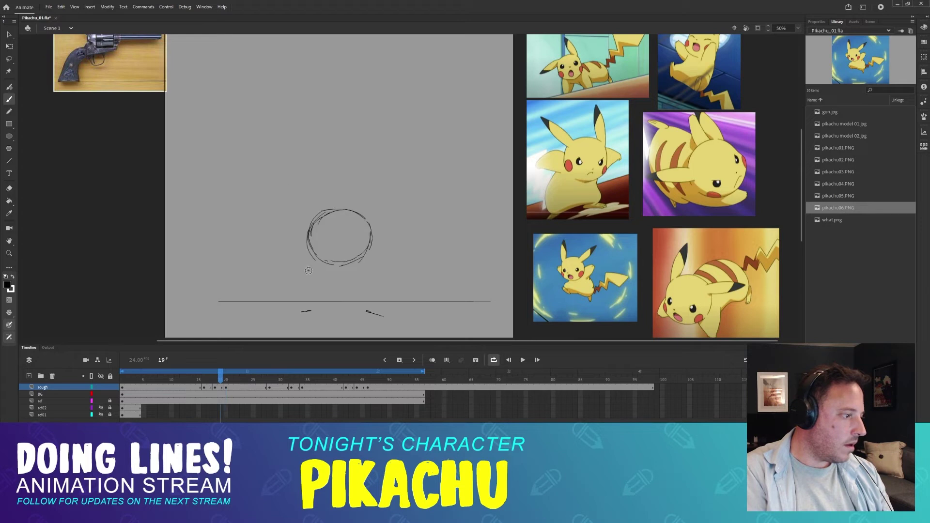
mouse_move(308, 272)
left_mouse_down()
mouse_move(305, 300)
mouse_move(317, 260)
left_mouse_up()
key("comma")
key("period")
key("comma")
key("period")
key("period")
key("comma")
key("period")
key("comma")
key("e")
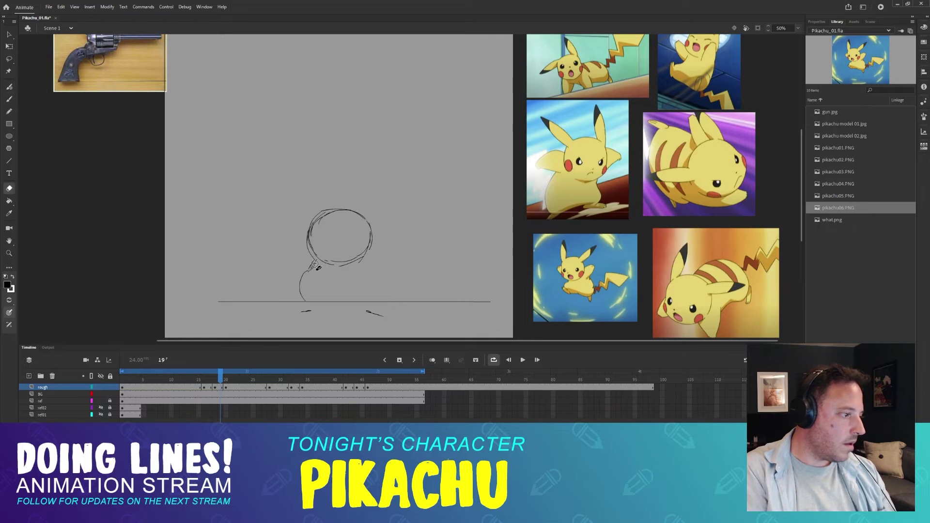
key("b")
- Add the rounded right side and the bottom edge of the body on the frame 18 in-between, following the crouch at frame 20
key("comma")
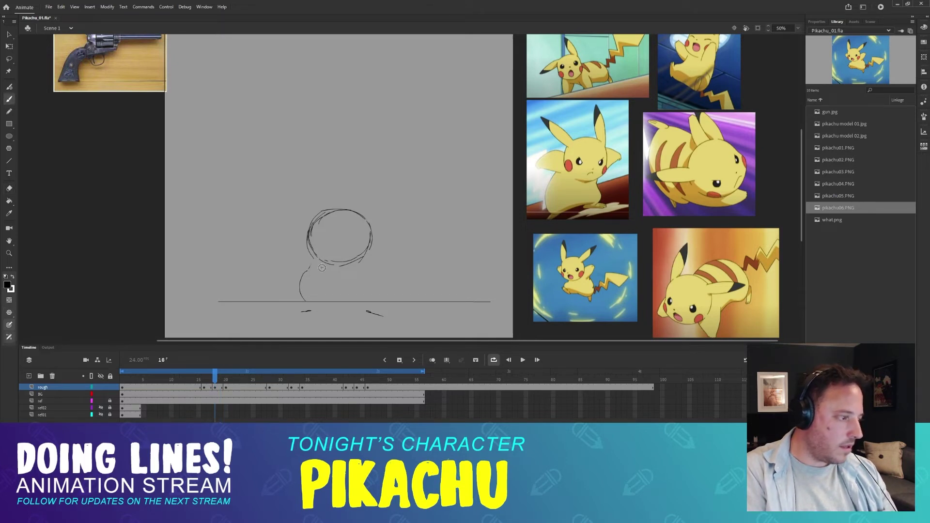
key("period")
key("period")
key("comma")
key("period")
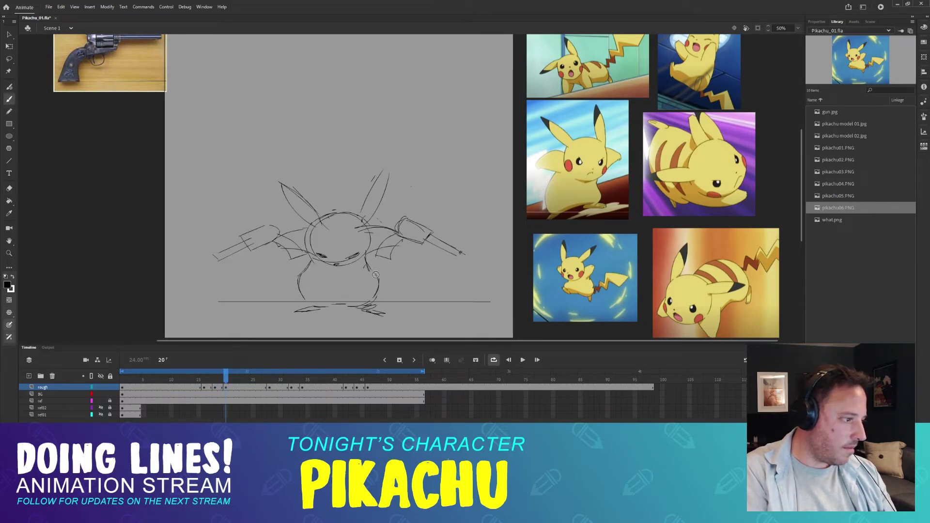
key("comma")
left_click_drag(376, 287, 370, 311)
key("period")
key("comma")
left_click_drag(311, 310, 350, 306)
key("period")
- Flip and scrub through frames 16 to 19 to examine how the body squashes across both in-betweens
key("comma")
key("comma")
key("comma")
key("comma")
key("comma")
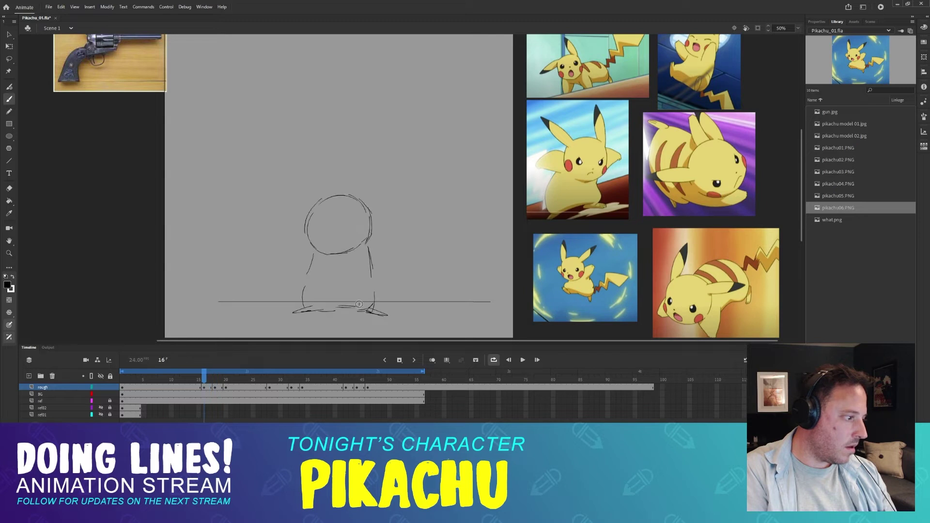
key("period")
key("period")
key("period")
left_click(218, 377)
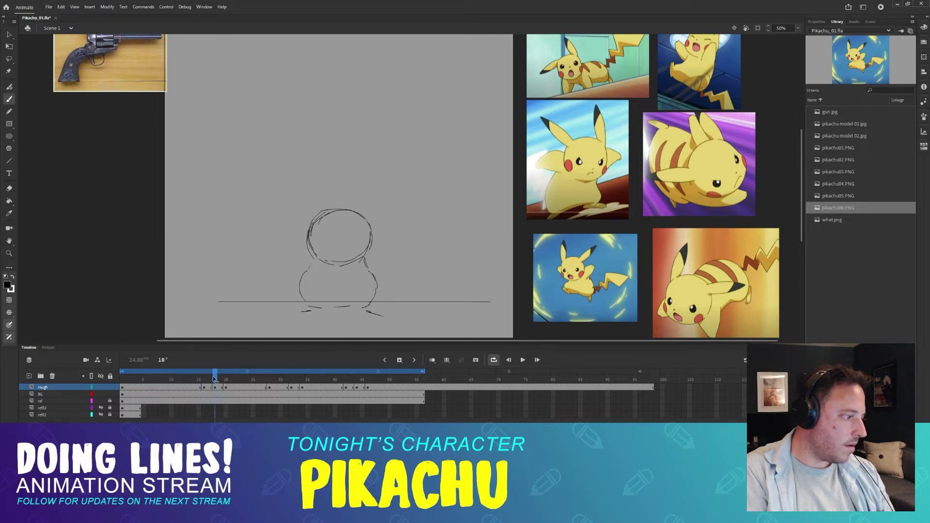
mouse_move(213, 376)
left_mouse_down()
mouse_move(196, 378)
mouse_move(245, 378)
mouse_move(192, 381)
mouse_move(232, 378)
mouse_move(204, 378)
left_mouse_up()
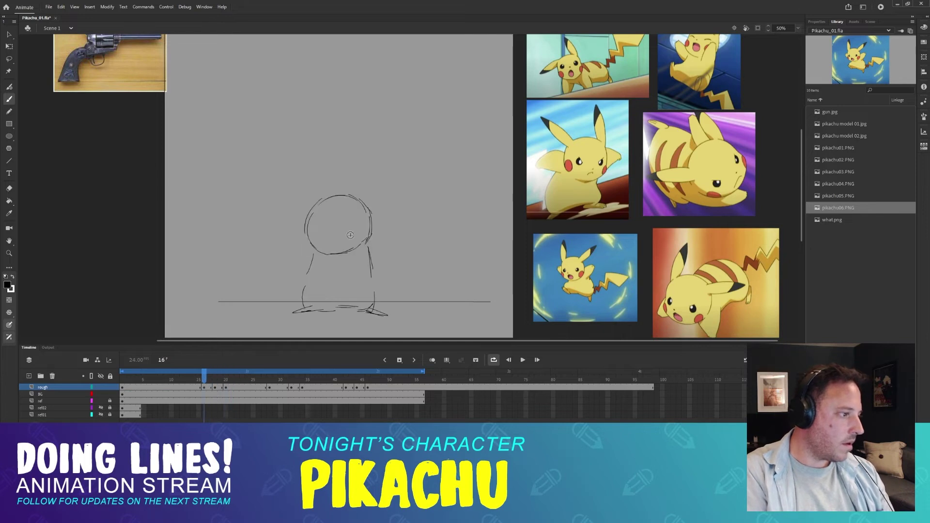
- Draw a curved guide along the lower face and a vertical centre line on the head at frame 16
key("comma")
key("period")
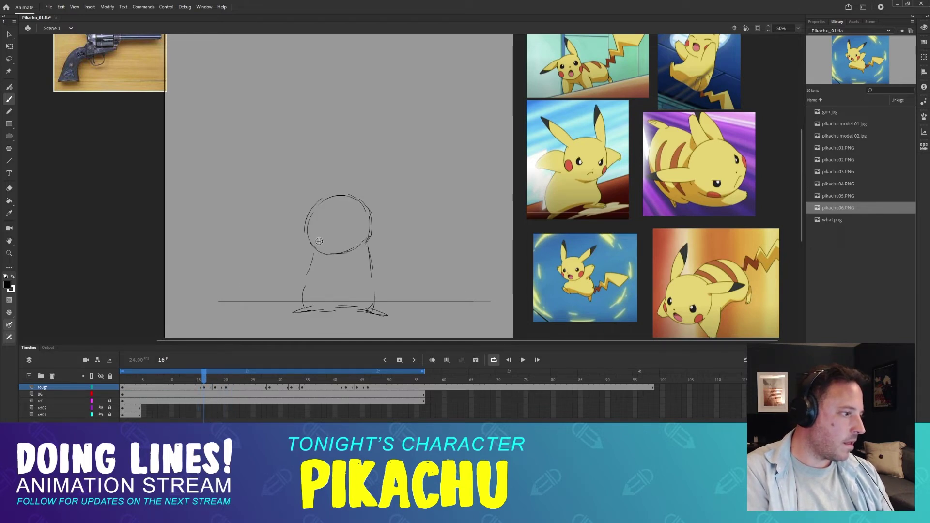
key("comma")
key("period")
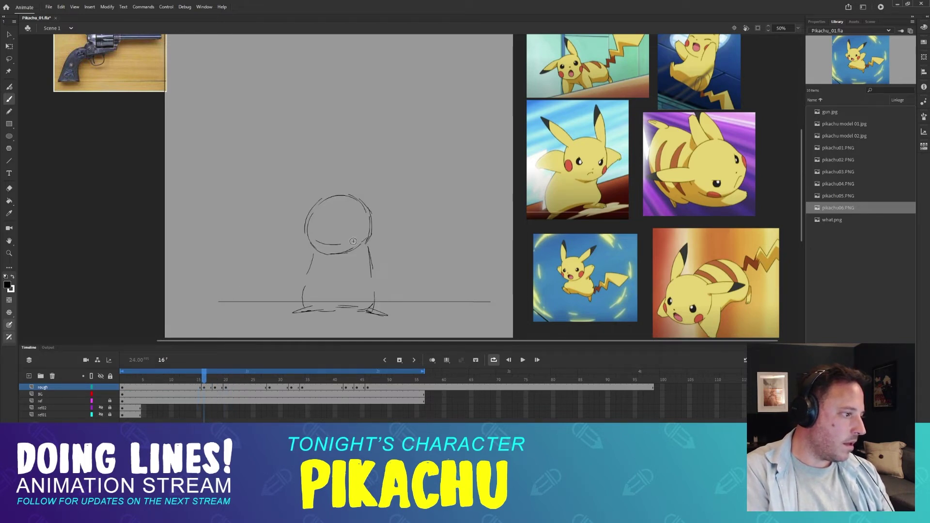
left_click_drag(337, 203, 335, 245)
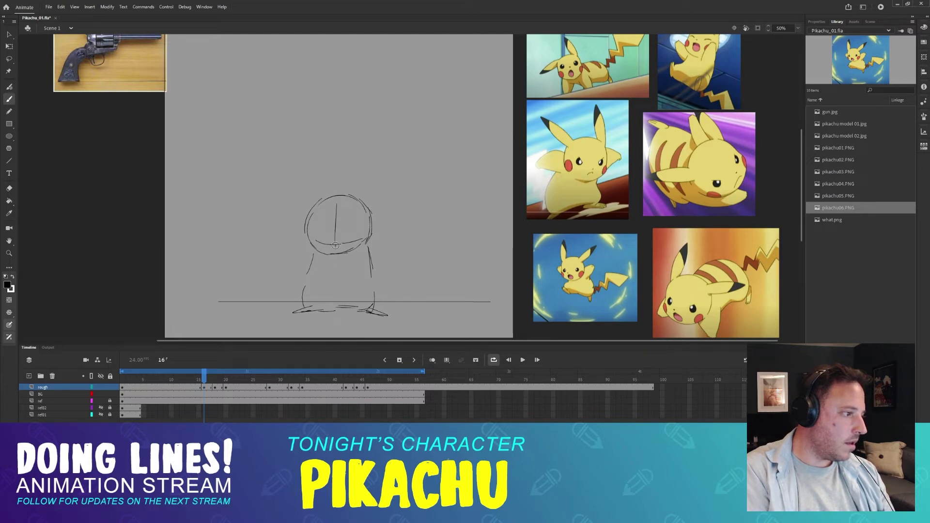
key("comma")
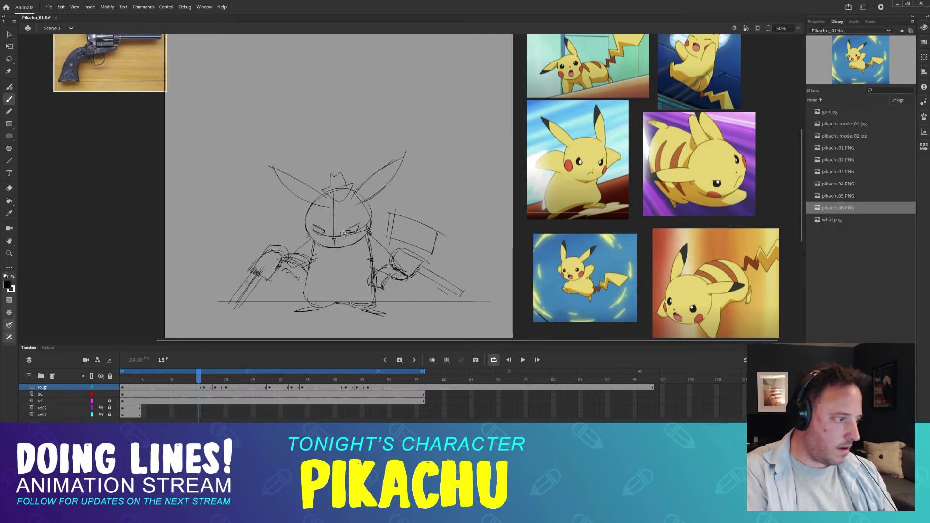
key("period")
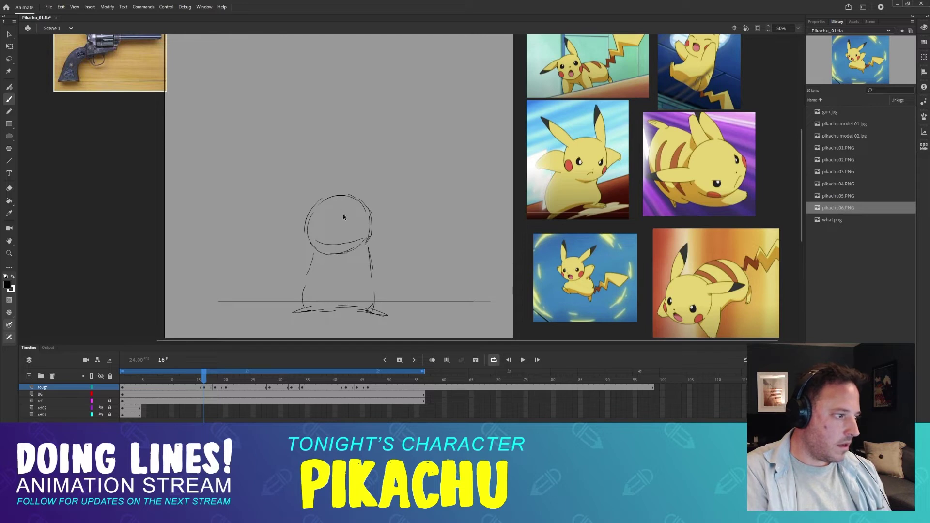
left_click_drag(338, 195, 336, 250)
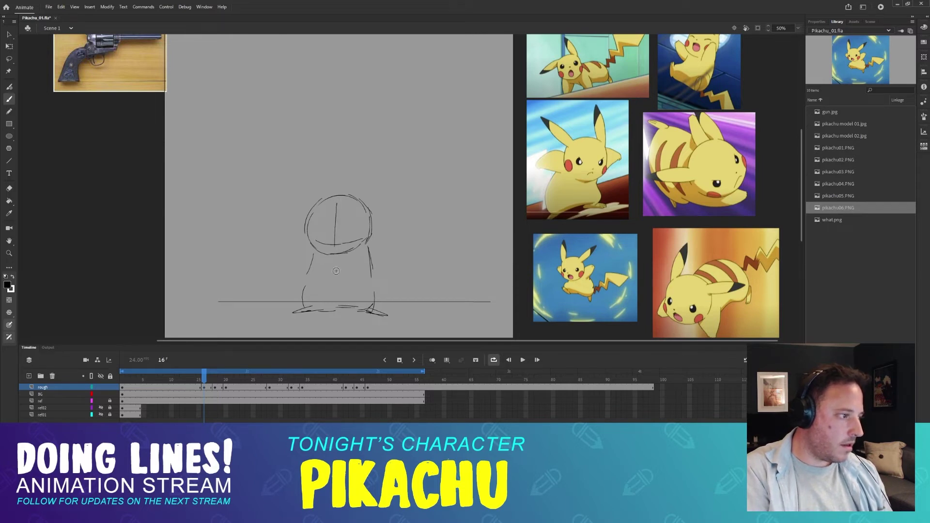
key("comma")
key("period")
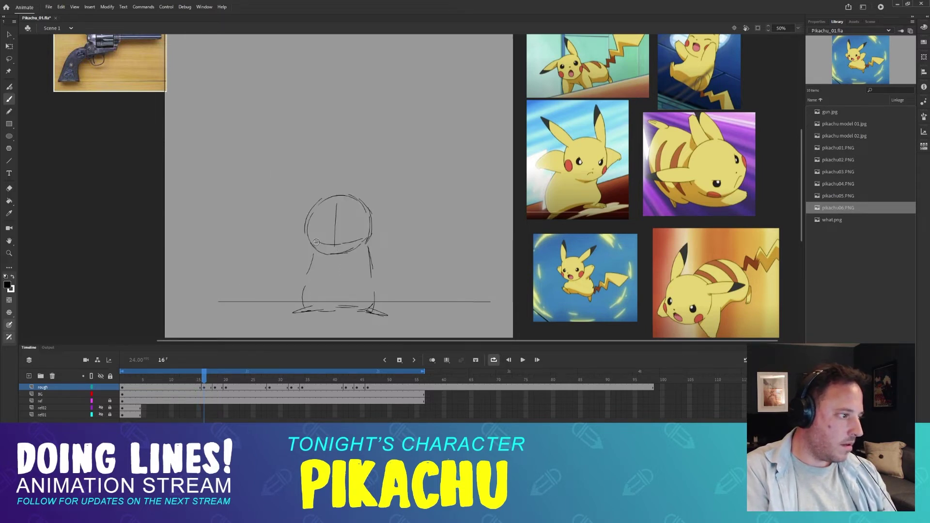
key("comma")
key("period")
- Draw a vertical centre line on the head of the frame 18 in-between and on the crouch's head at frame 20
key("period")
key("period")
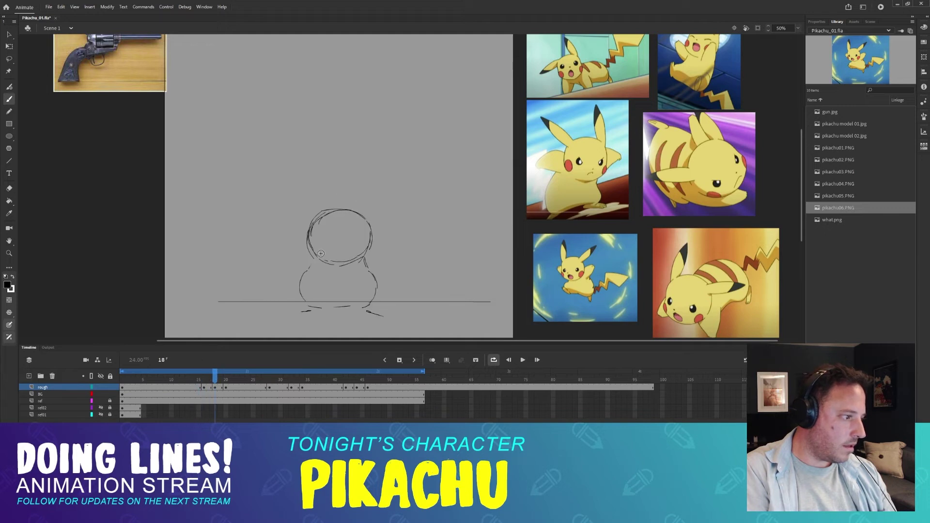
left_click_drag(338, 209, 339, 262)
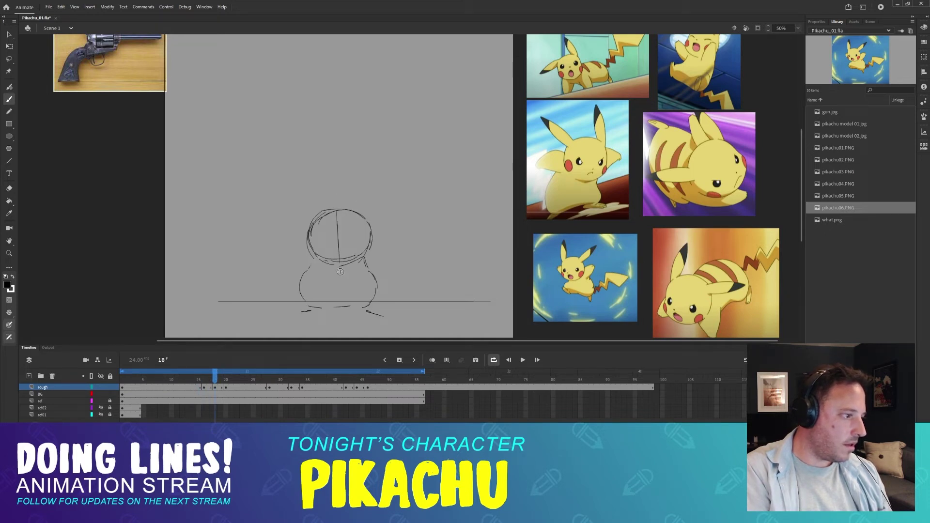
key("comma")
key("period")
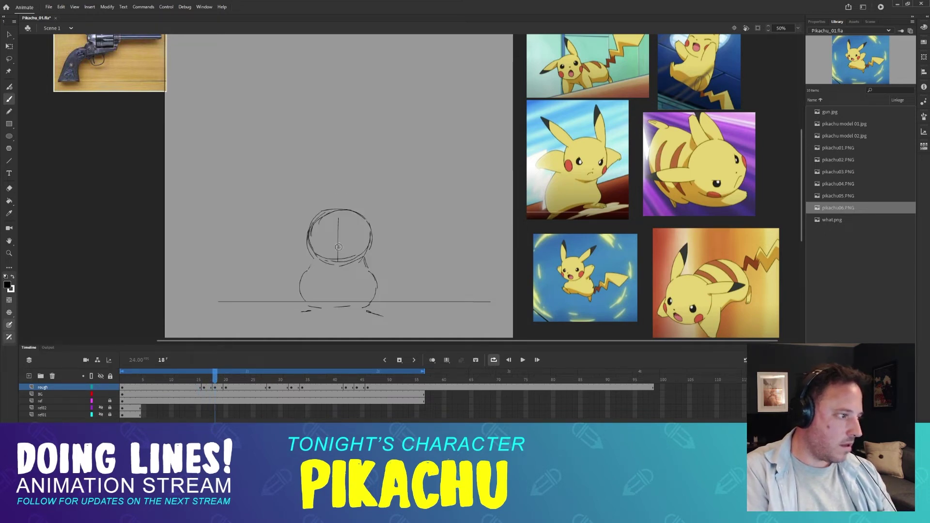
key("period")
key("period")
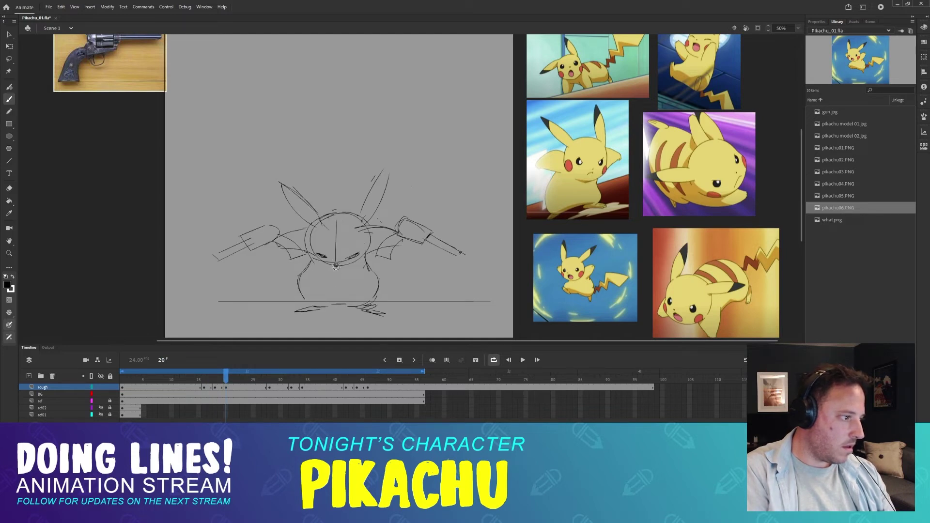
- Erase the frame 18 in-between's vertical face line and redraw it with its lower end tilted slightly left
key("comma")
key("comma")
key("comma")
key("comma")
key("comma")
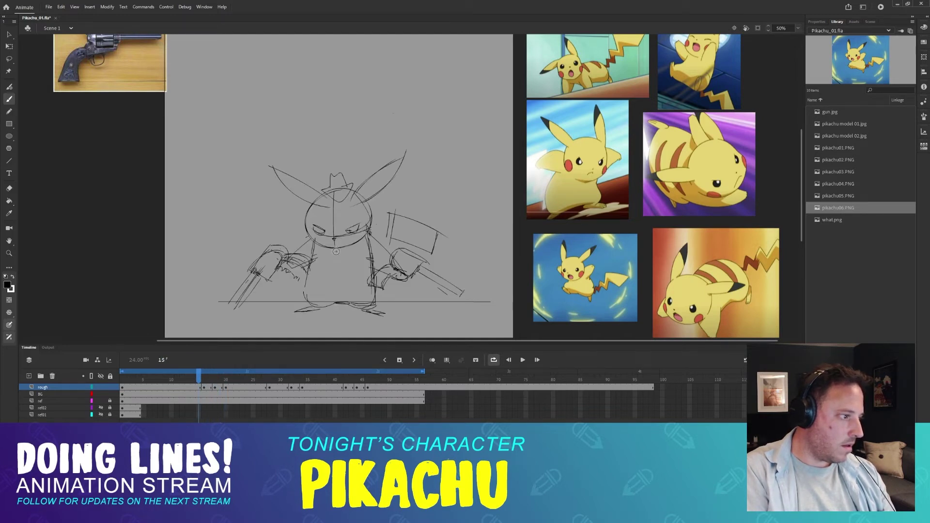
key("period")
key("period")
key("period")
key("period")
key("period")
key("comma")
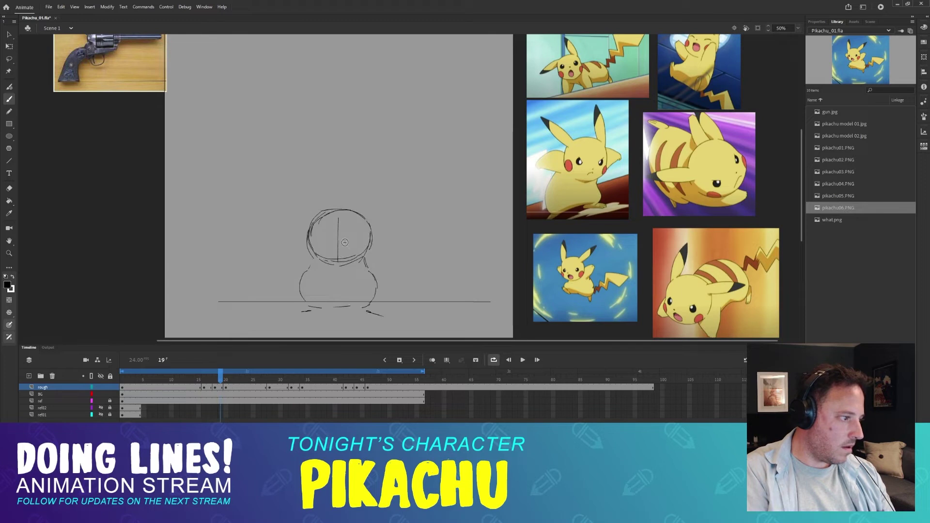
key("e")
left_click_drag(338, 224, 338, 262)
key("b")
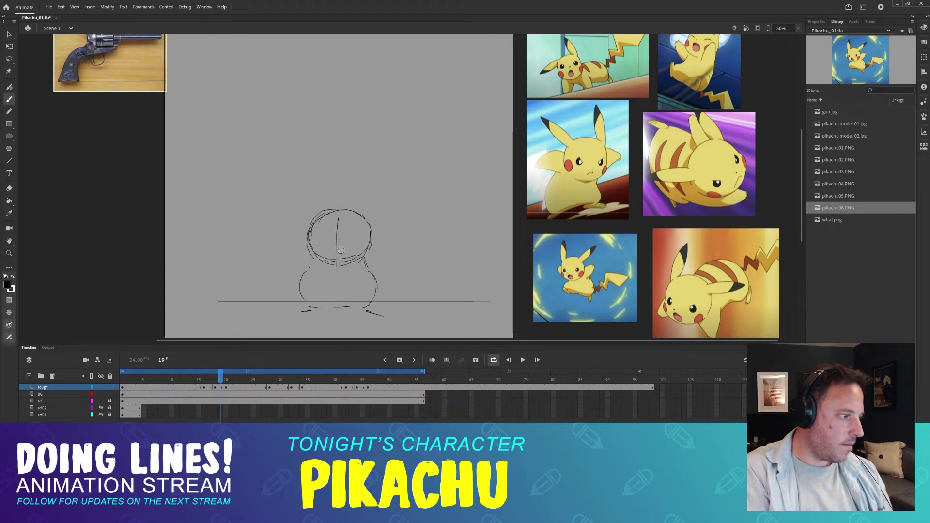
- Flip and scrub between the standing pose and the in-betweens to check the motion of the face centre line
key("comma")
key("comma")
key("comma")
key("period")
key("period")
key("period")
key("period")
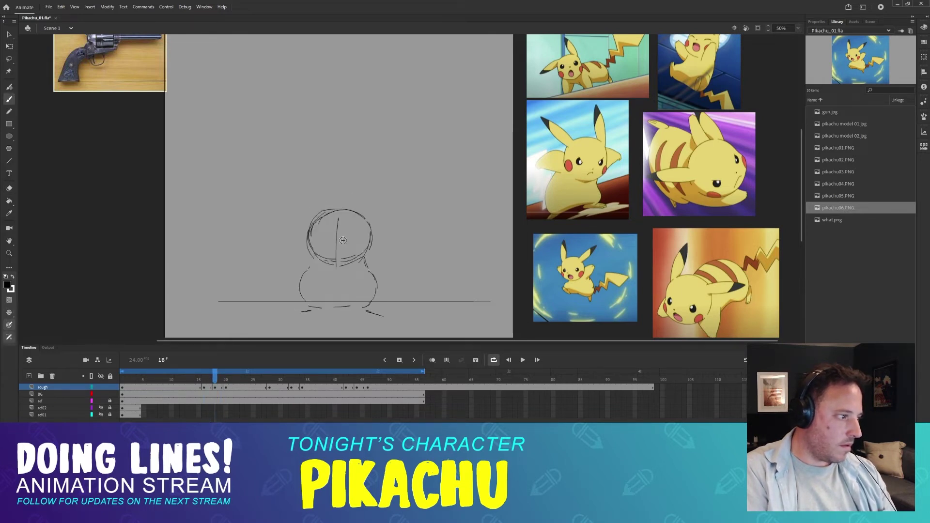
key("comma")
key("comma")
key("period")
key("period")
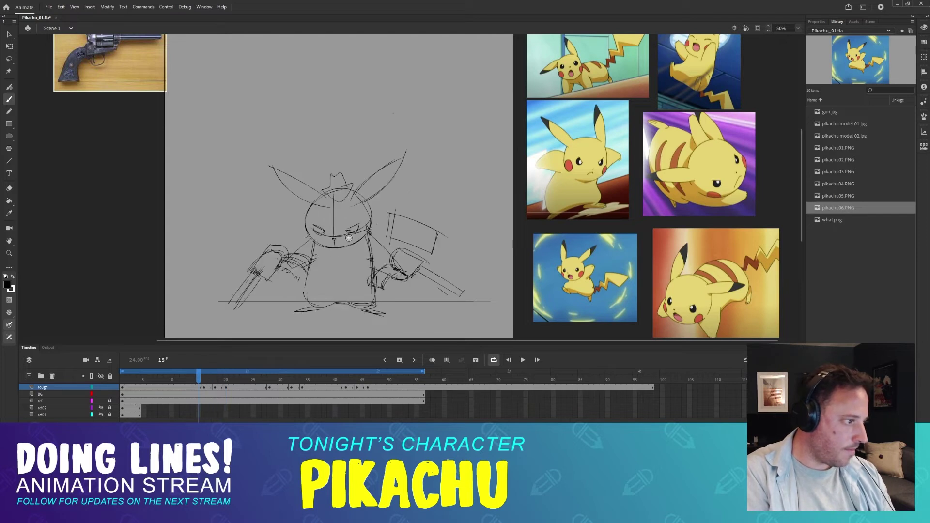
key("comma")
mouse_move(221, 378)
left_mouse_down()
mouse_move(230, 380)
mouse_move(193, 381)
mouse_move(243, 381)
mouse_move(183, 381)
mouse_move(248, 381)
mouse_move(204, 381)
left_mouse_up()
key("comma")
key("comma")
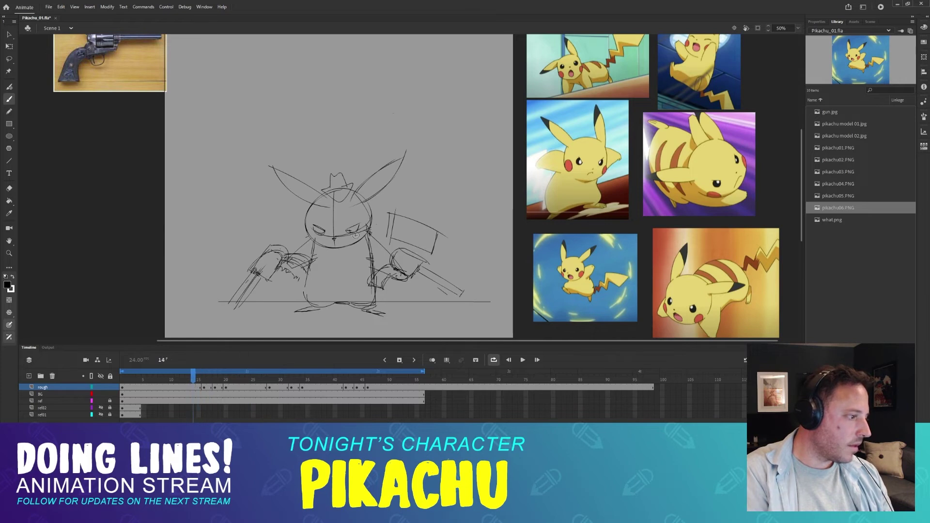
- Sketch the upper edge of the left arm at frame 16, sloping out from below the head
key("period")
key("period")
key("period")
key("comma")
key("comma")
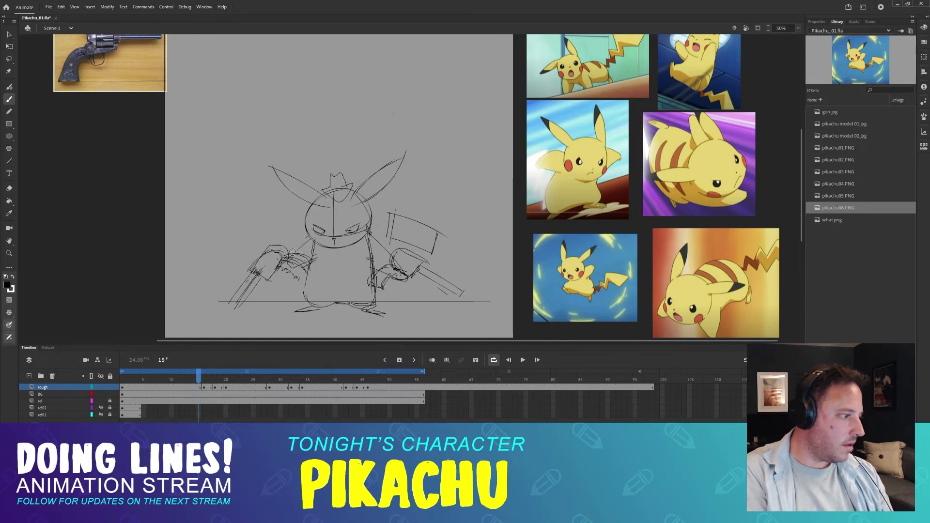
key("period")
left_click_drag(285, 257, 314, 239)
key("comma")
key("period")
- Add the left arm's underside and rough in the right arm at frame 16, comparing against the standing pose
mouse_move(286, 267)
left_mouse_down()
mouse_move(325, 251)
mouse_move(298, 268)
mouse_move(282, 259)
mouse_move(397, 254)
left_mouse_up()
key("comma")
key("period")
key("comma")
key("period")
key("comma")
key("period")
key("comma")
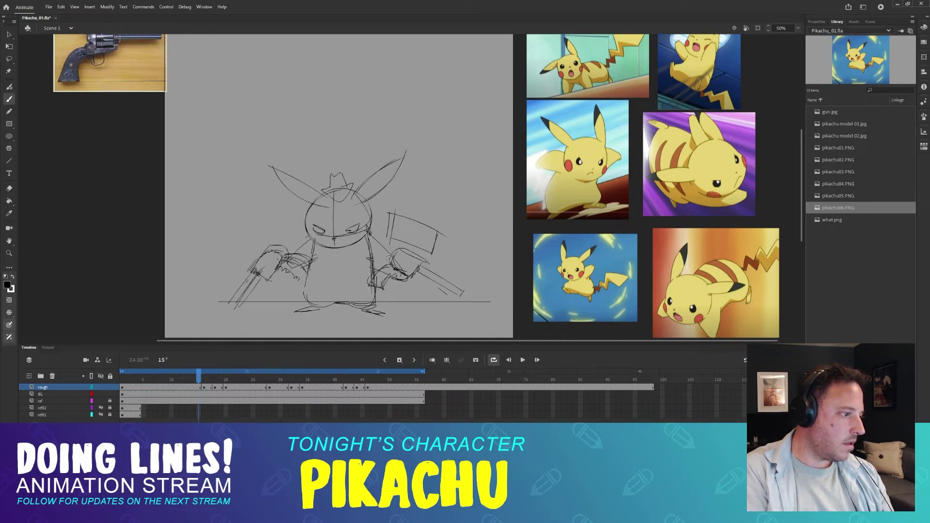
key("period")
key("comma")
key("period")
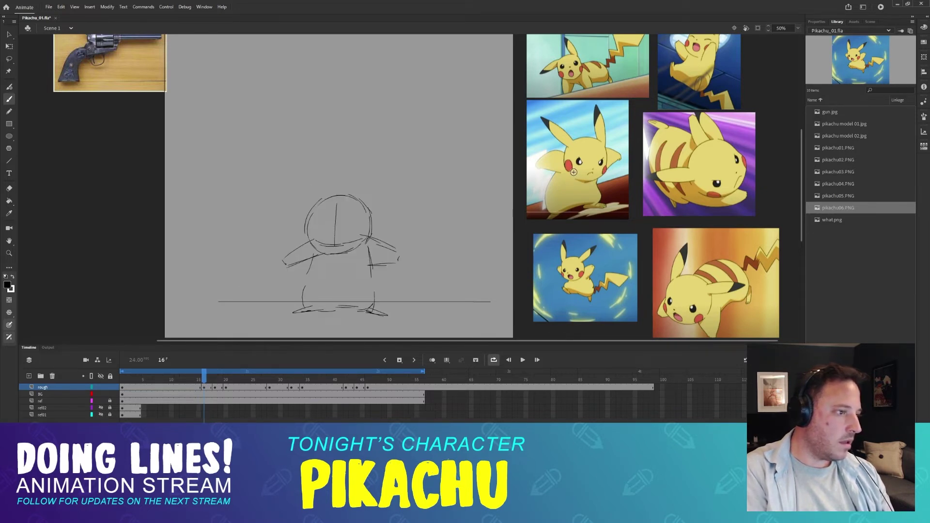
- Rework both arms at frame 16, redrawing the left arm's end and underside and extending the right arm slightly farther out
key("e")
key("b")
mouse_move(323, 256)
left_mouse_down()
mouse_move(290, 266)
mouse_move(318, 265)
mouse_move(284, 268)
left_mouse_up()
key("ctrl+z")
key("ctrl+z")
mouse_move(394, 261)
left_mouse_down()
mouse_move(367, 262)
mouse_move(402, 261)
left_mouse_up()
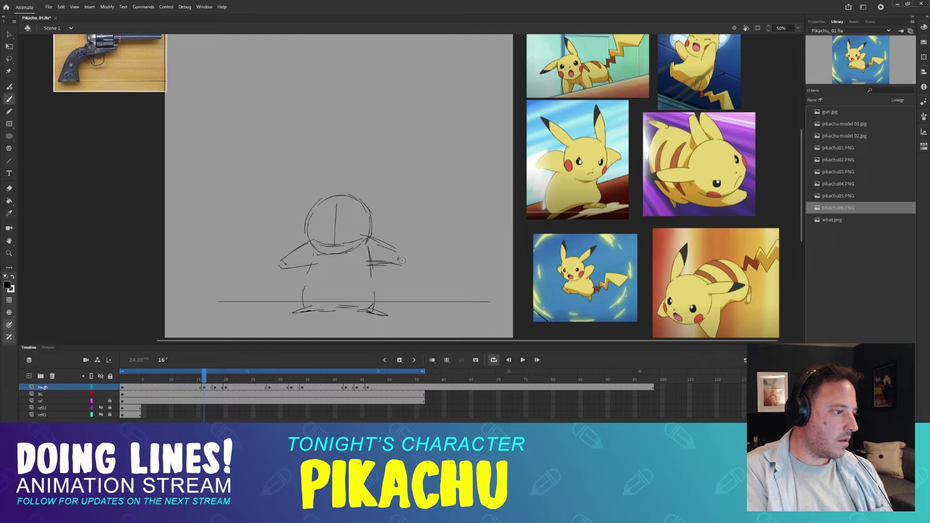
key(".")
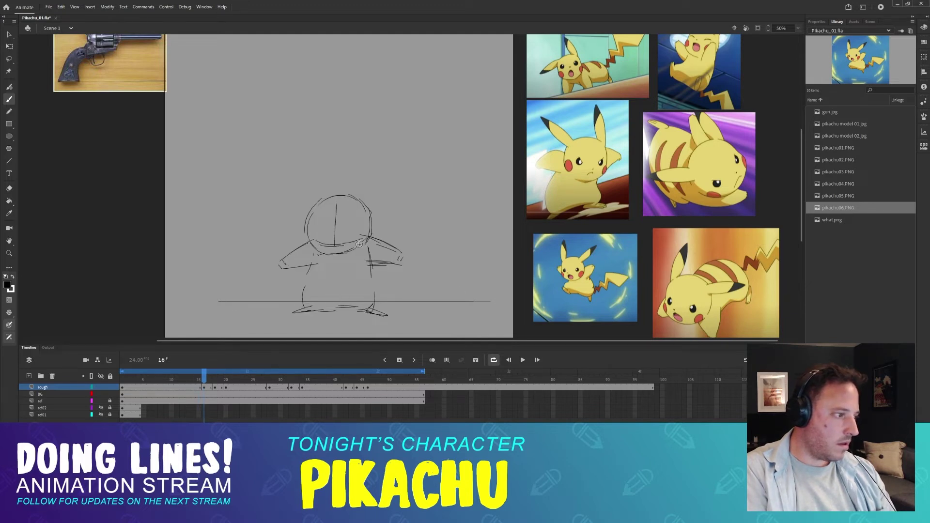
- Rough in both arms at frame 18, reaching outward from the sides of the head, using the crouch at frame 20 as reference
key(".")
key(".")
key(".")
key(".")
key(".")
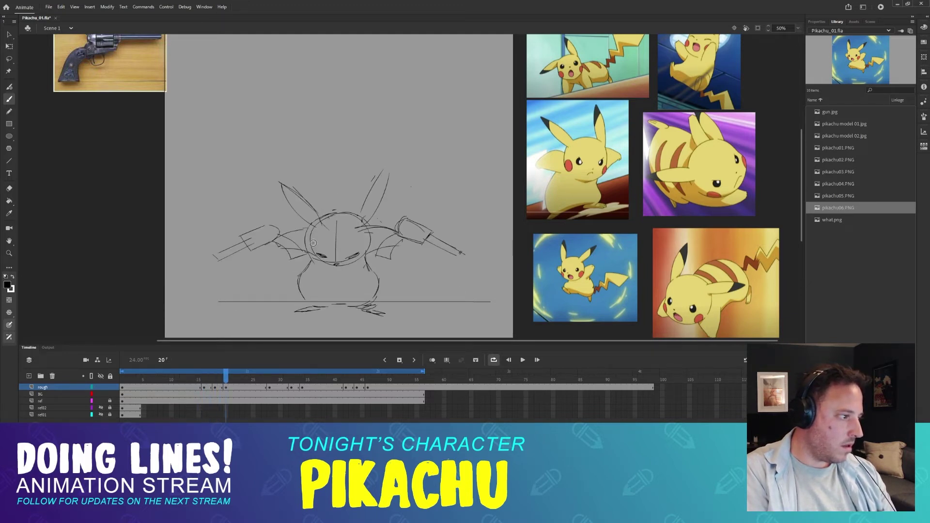
key(".")
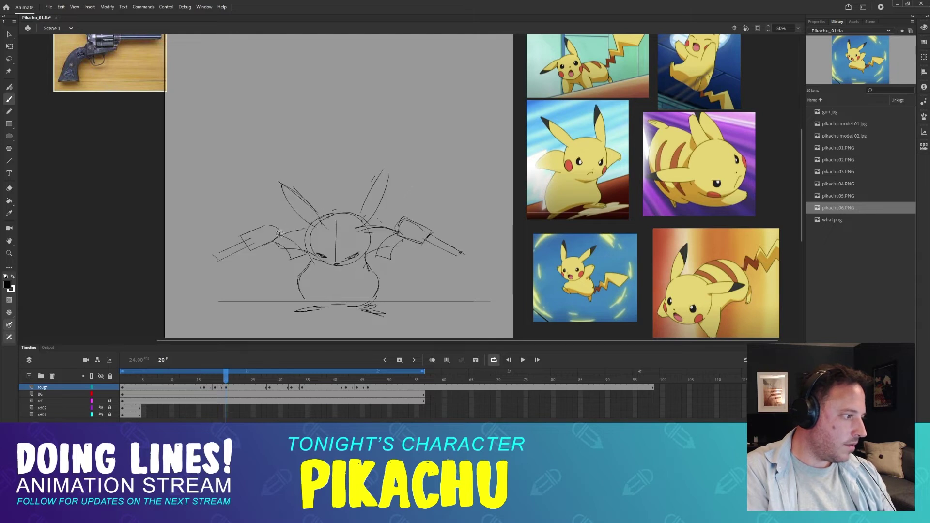
mouse_move(275, 239)
left_mouse_down()
mouse_move(319, 235)
mouse_move(277, 247)
mouse_move(308, 259)
mouse_move(283, 243)
mouse_move(315, 232)
left_mouse_up()
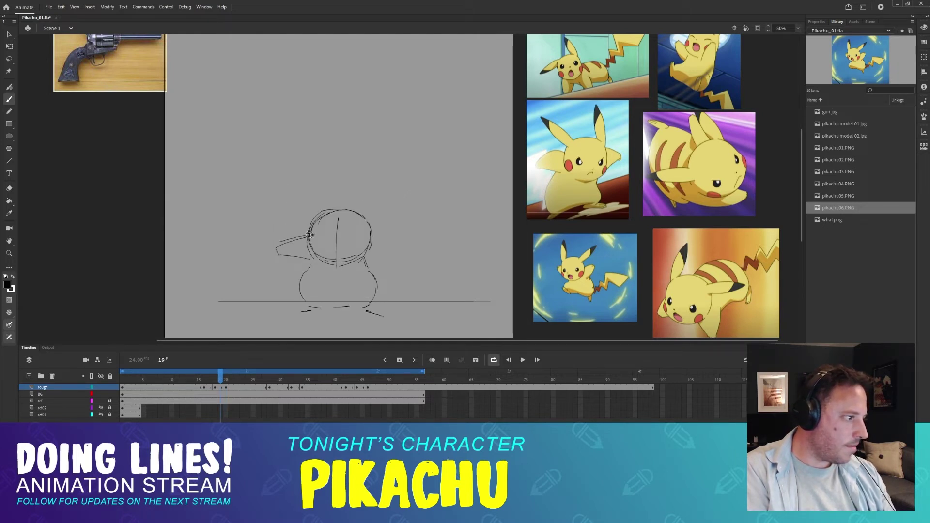
key(".")
mouse_move(396, 248)
left_mouse_down()
mouse_move(366, 231)
mouse_move(407, 245)
mouse_move(363, 230)
left_mouse_up()
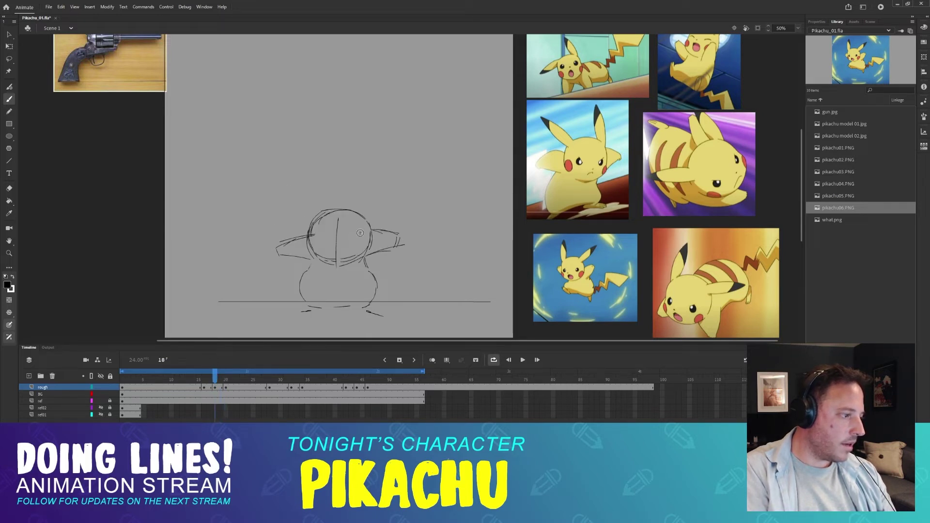
- Flip back and forth between frames 15 and 20 to check how the arms travel from standing into the crouch
key(".")
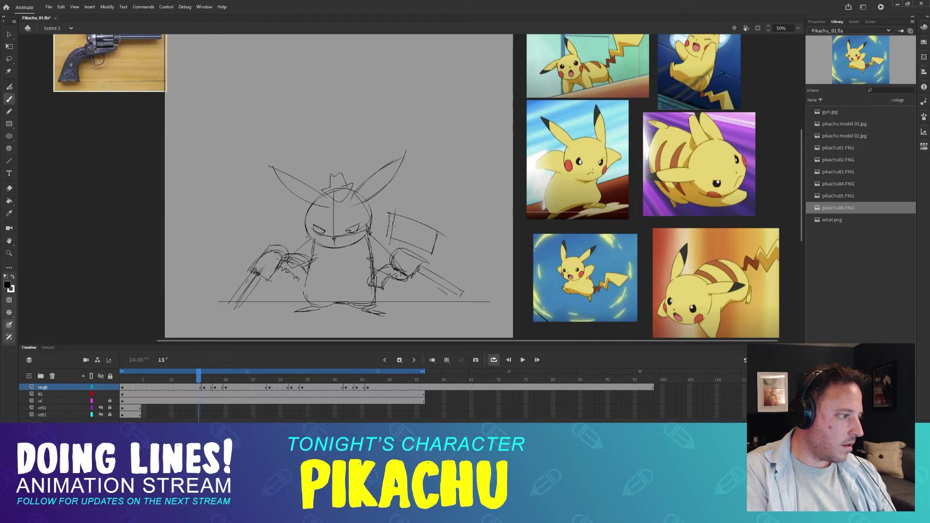
key(".")
key(".")
key(".")
key("period")
key("period")
key("comma")
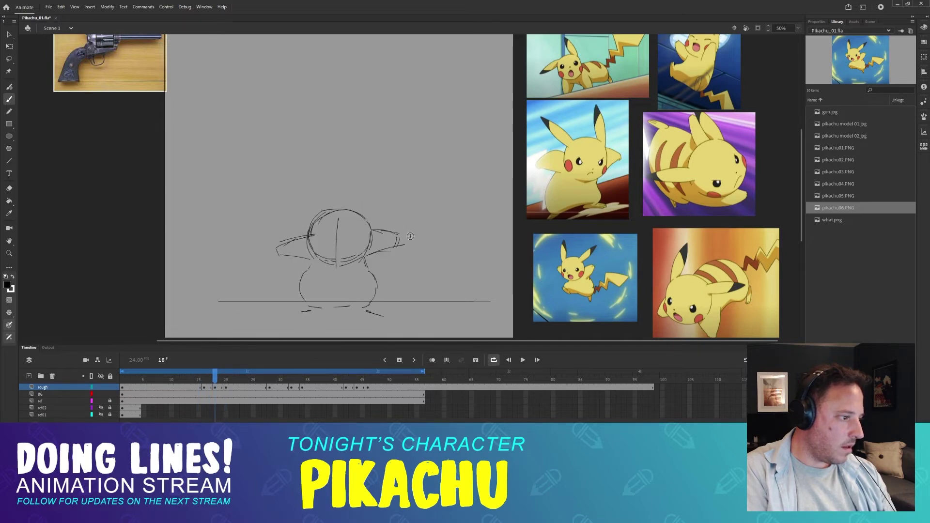
key("comma")
key("comma")
key("comma")
key("comma")
key("period")
key("period")
key("period")
key("period")
key("period")
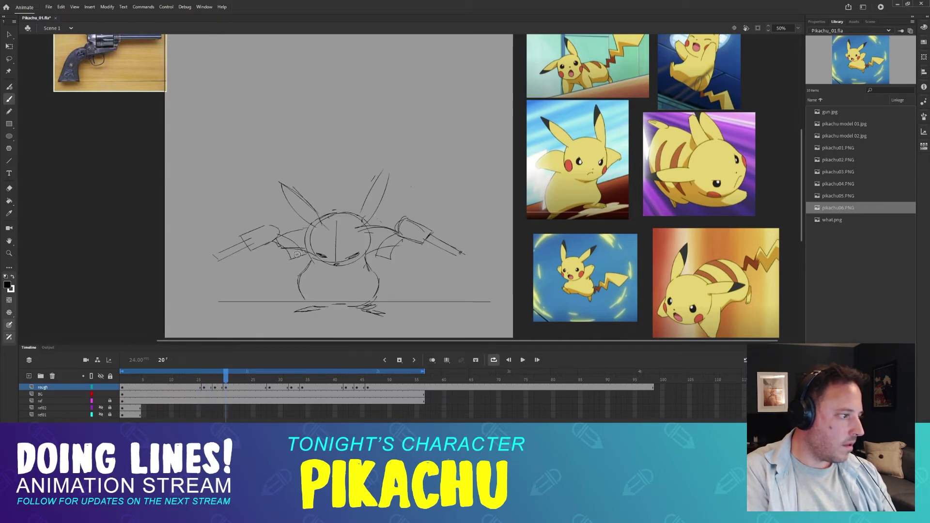
key("comma")
key("comma")
key("comma")
key("comma")
key("comma")
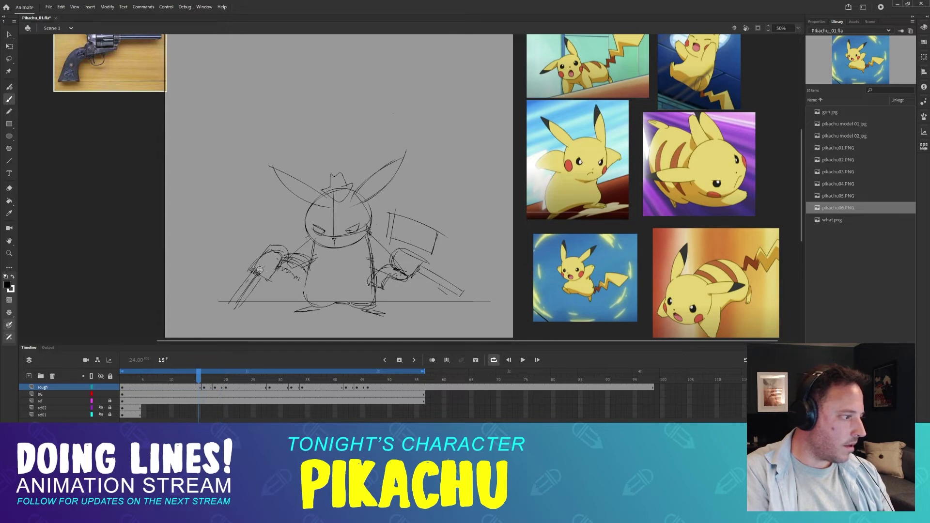
- Try a boxy gun body at the end of the left arm on the in-betweens at frames 16 and 18
key("period")
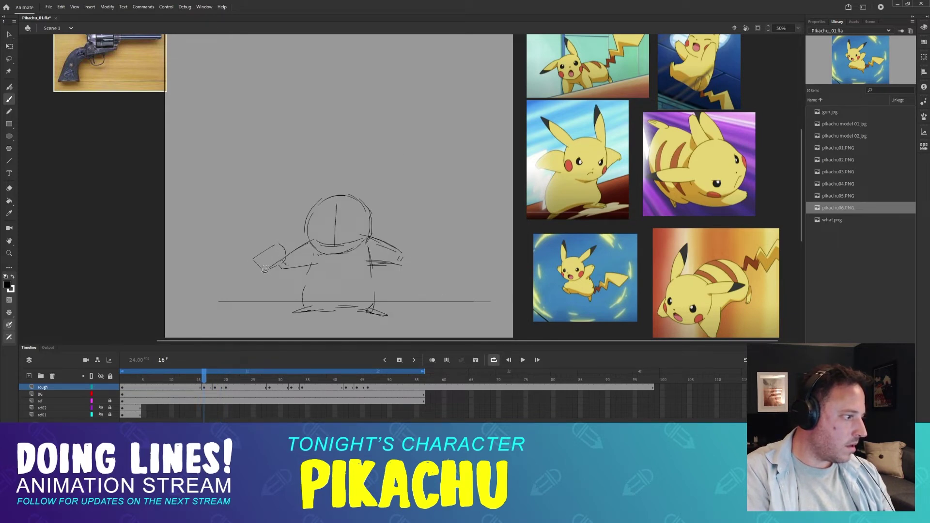
key("comma")
key("period")
key("period")
key("period")
mouse_move(255, 234)
left_mouse_down()
mouse_move(264, 255)
mouse_move(286, 242)
left_mouse_up()
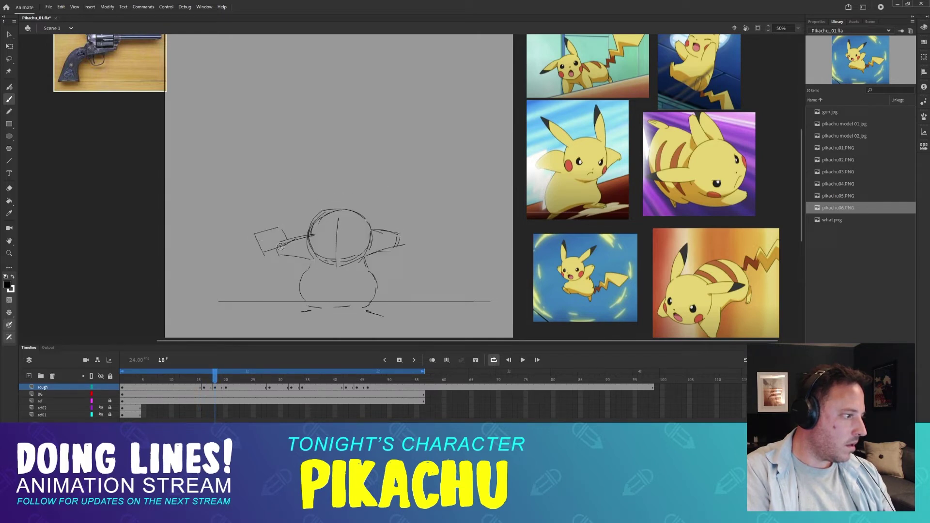
- Compare the left gun's placement on the in-betweens with the standing and crouching poses
key("period")
key("period")
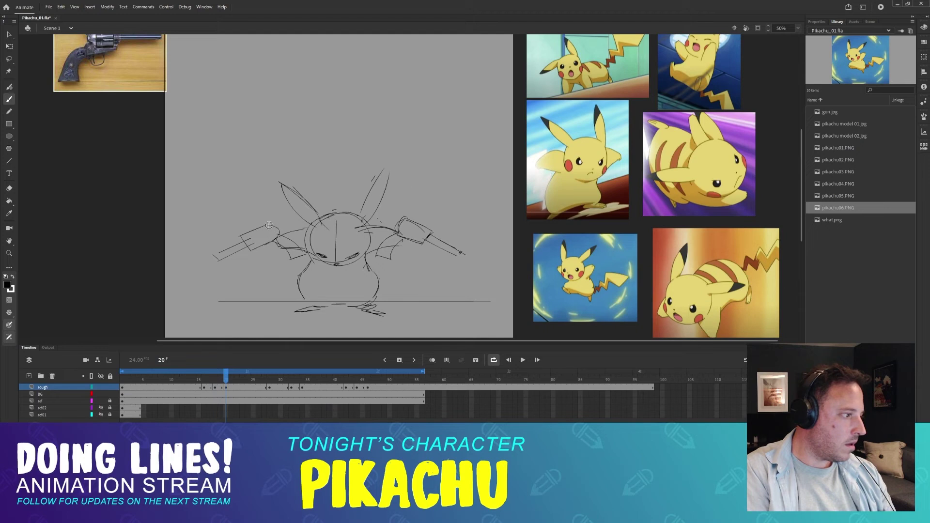
key("period")
key("comma")
key("comma")
key("comma")
key("comma")
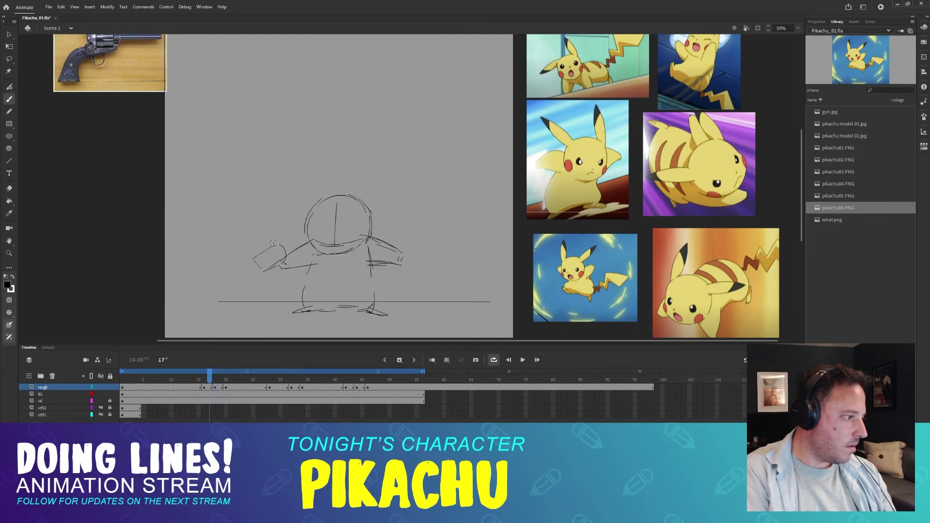
key("period")
key("period")
key("period")
key("comma")
key("comma")
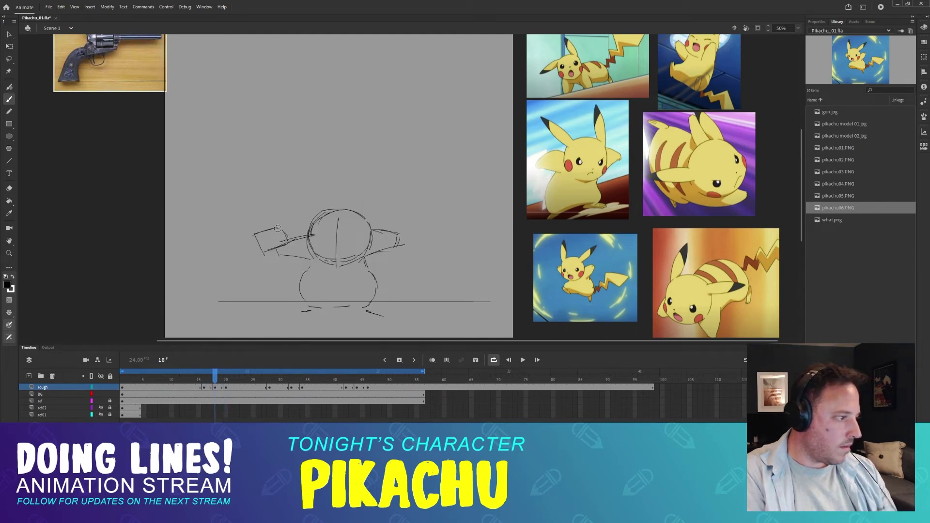
- Erase the left gun body at frame 18 and redraw it farther out, tilted to match the crouch pose
key("e")
mouse_move(284, 229)
left_mouse_down()
mouse_move(236, 242)
mouse_move(281, 238)
mouse_move(264, 257)
left_mouse_up()
key("b")
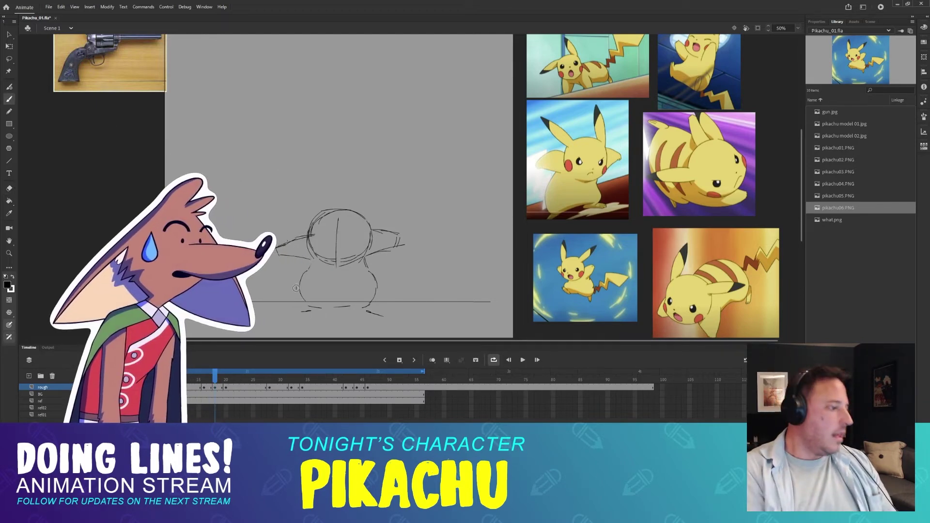
mouse_move(216, 378)
left_mouse_down()
mouse_move(204, 379)
mouse_move(215, 381)
left_mouse_up()
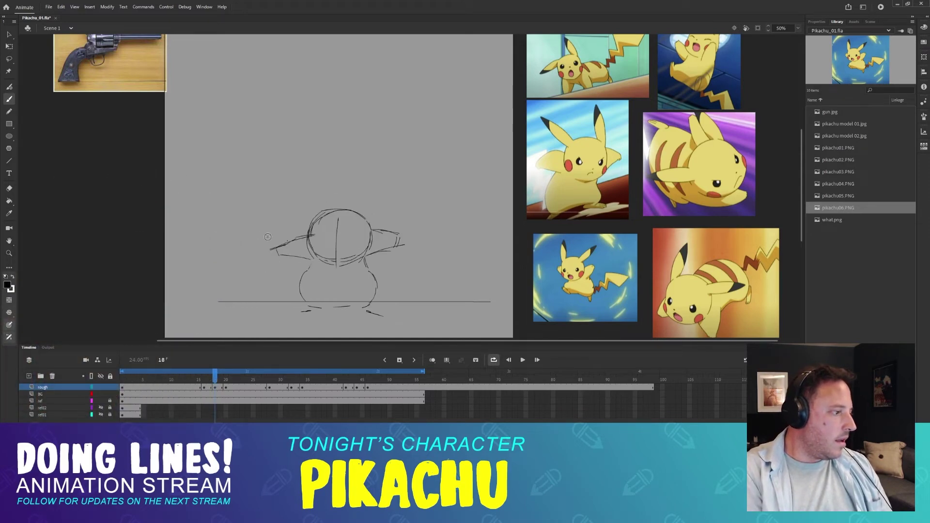
key("comma")
key("period")
key("period")
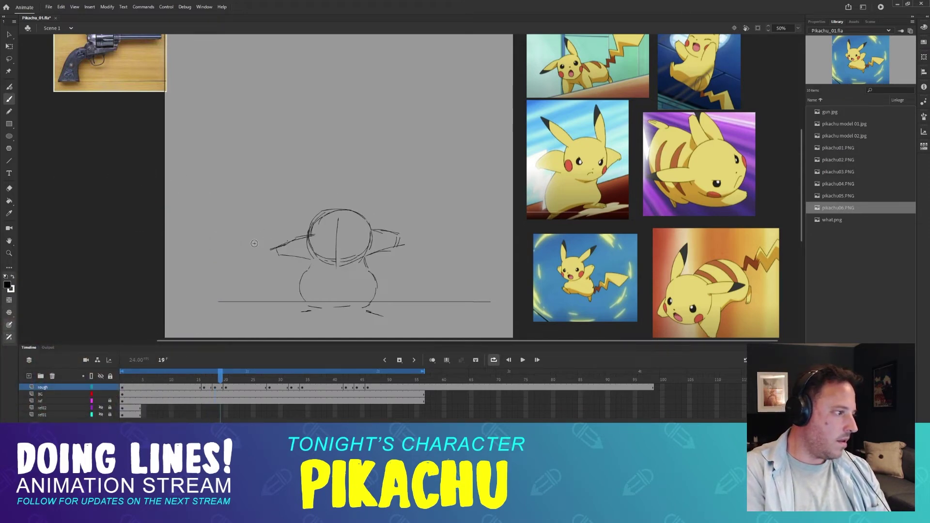
key("period")
key("comma")
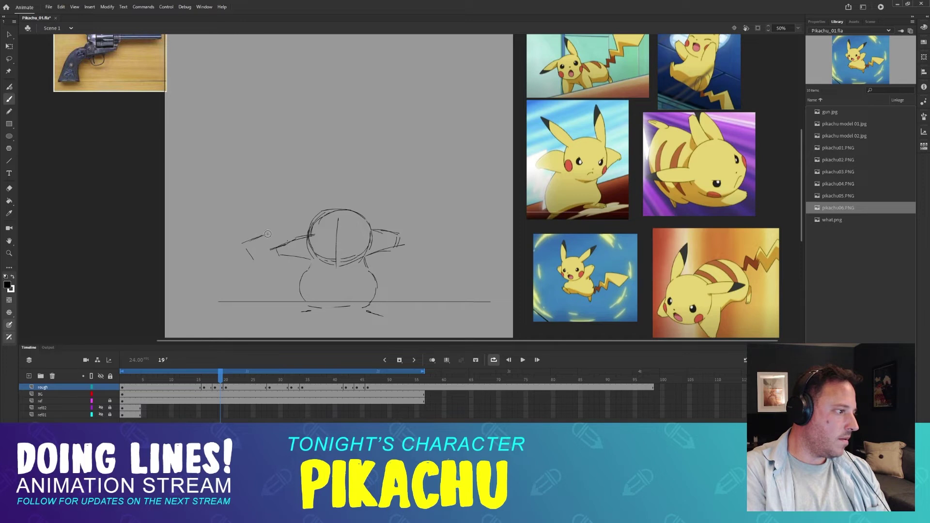
key("period")
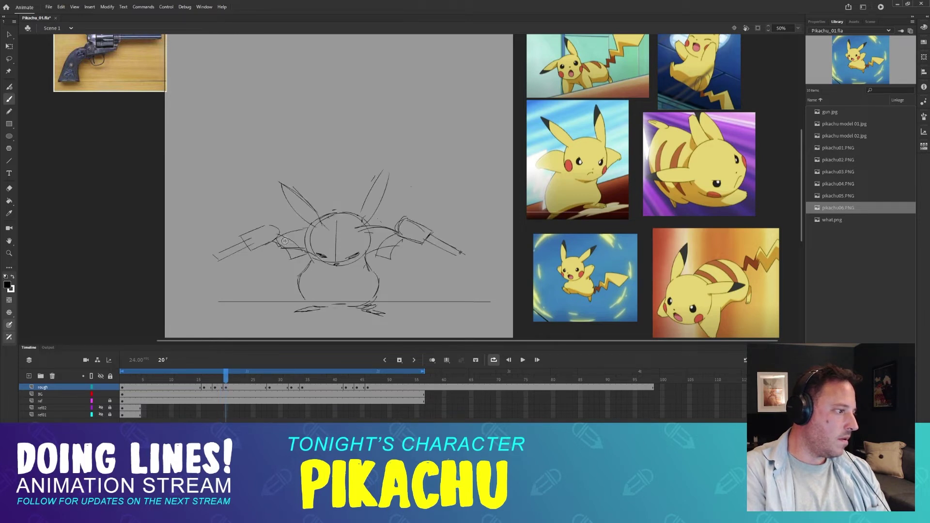
- Erase the left gun body at frame 16 and sketch it again slightly farther out from the hand
key("comma")
key("comma")
key("comma")
key("e")
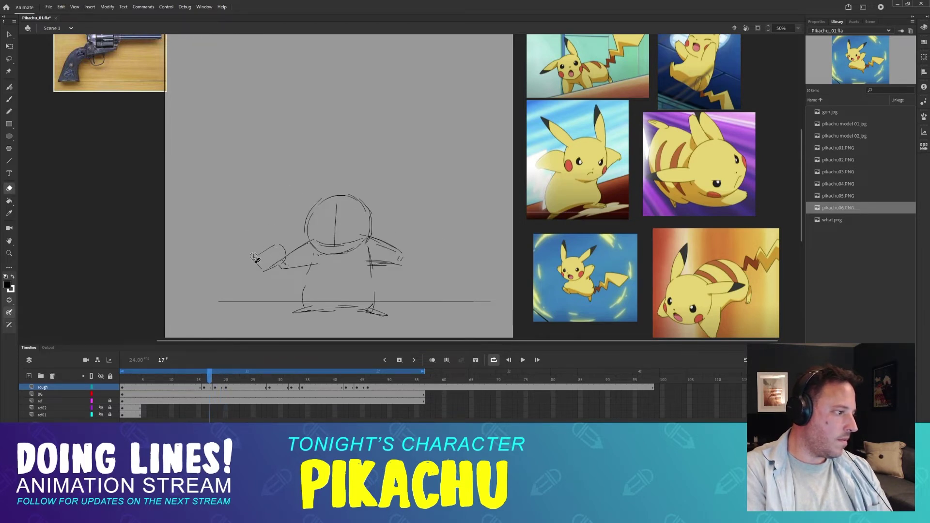
mouse_move(286, 242)
left_mouse_down()
mouse_move(258, 265)
mouse_move(278, 260)
left_mouse_up()
key("n")
key("b")
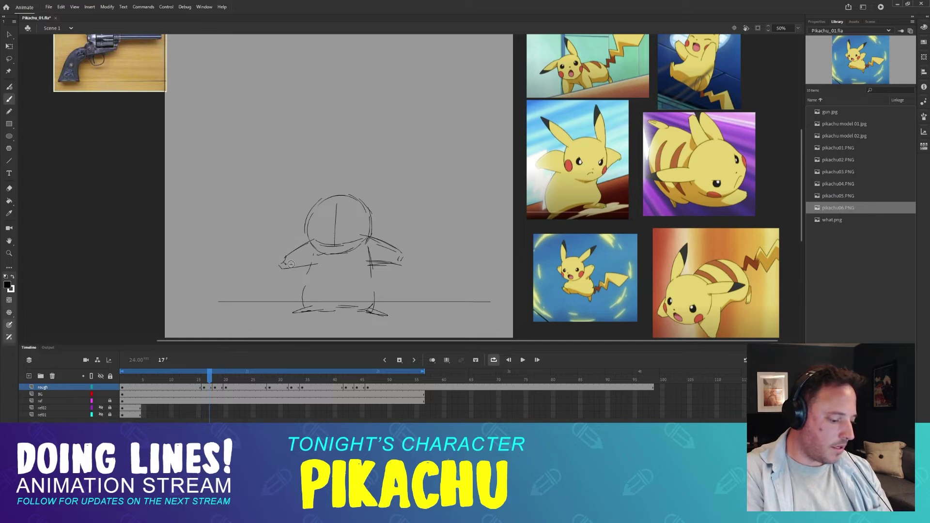
key("comma")
key("comma")
mouse_move(249, 256)
left_mouse_down()
mouse_move(258, 272)
mouse_move(268, 242)
left_mouse_up()
- Flip through frames 15 to 19 to check the redrawn left gun's movement
key("comma")
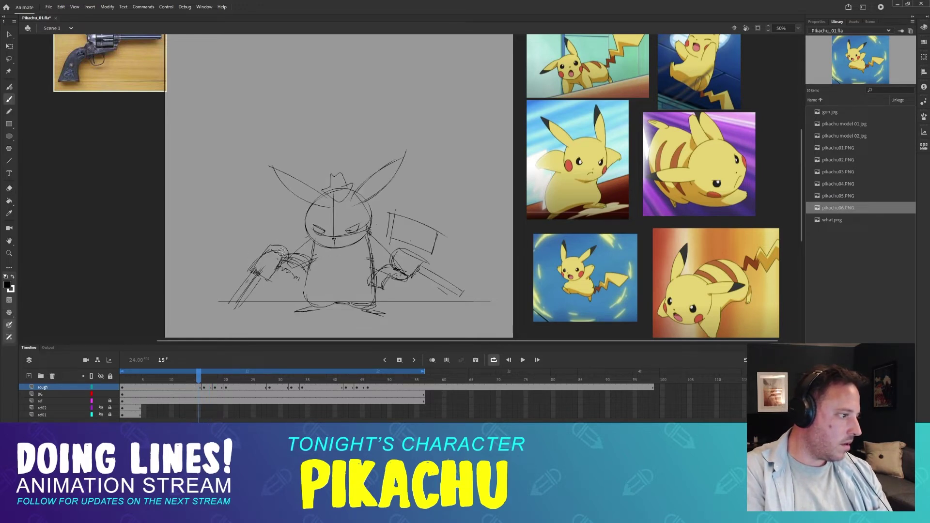
key("period")
key("period")
key("period")
key("period")
key("comma")
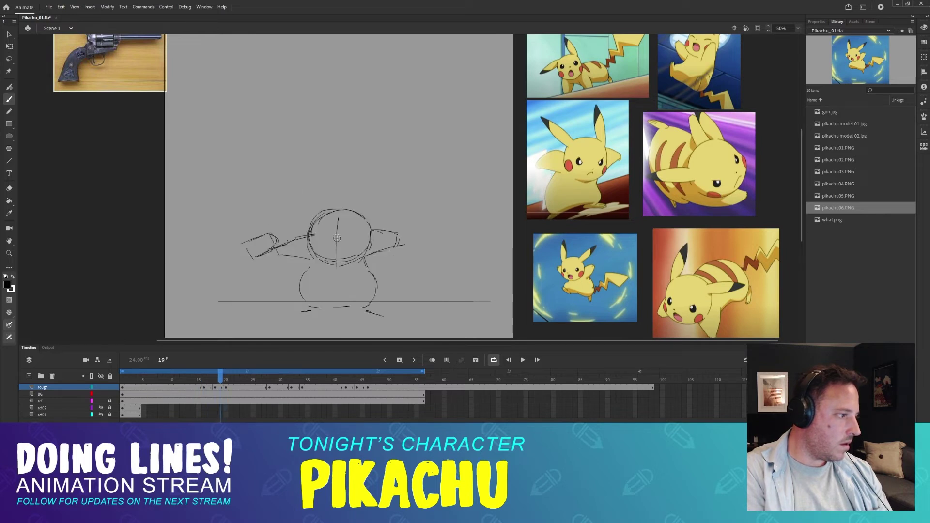
key("comma")
key("comma")
key("comma")
key("period")
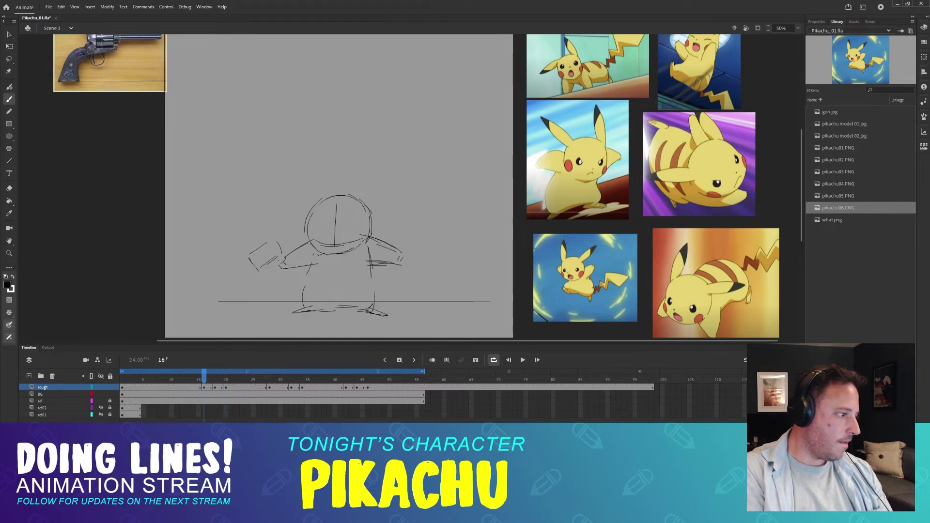
- Sketch the slanted shape hanging beneath the left arm on the in-betweens, checking it against the crouch pose
key("comma")
left_click_drag(280, 262, 307, 272)
key("period")
key("period")
key("period")
key("period")
key("period")
key("period")
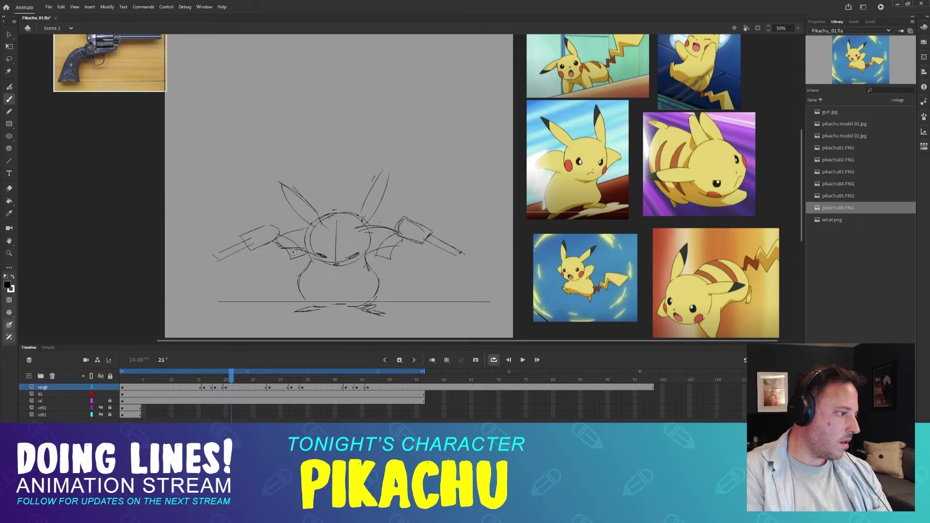
key("comma")
key("comma")
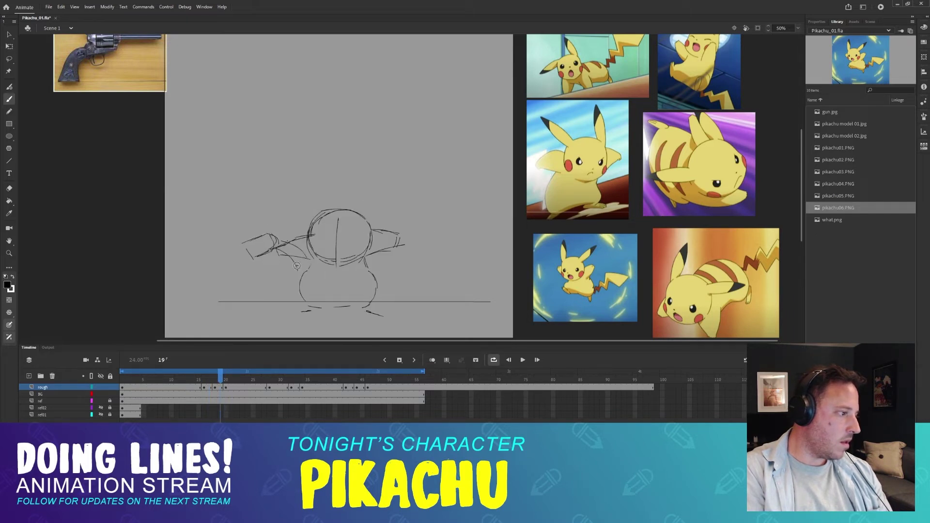
- Try a barrel extending down and outward from the left gun body at frame 18, comparing with the crouch at frame 20
key("comma")
key("period")
key("period")
key("comma")
key("period")
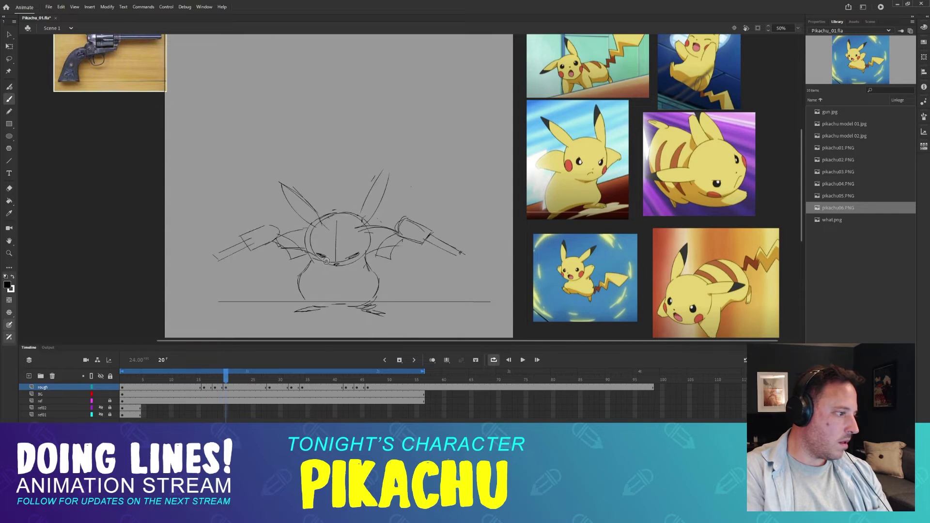
key("comma")
key("period")
key("period")
key("comma")
key("comma")
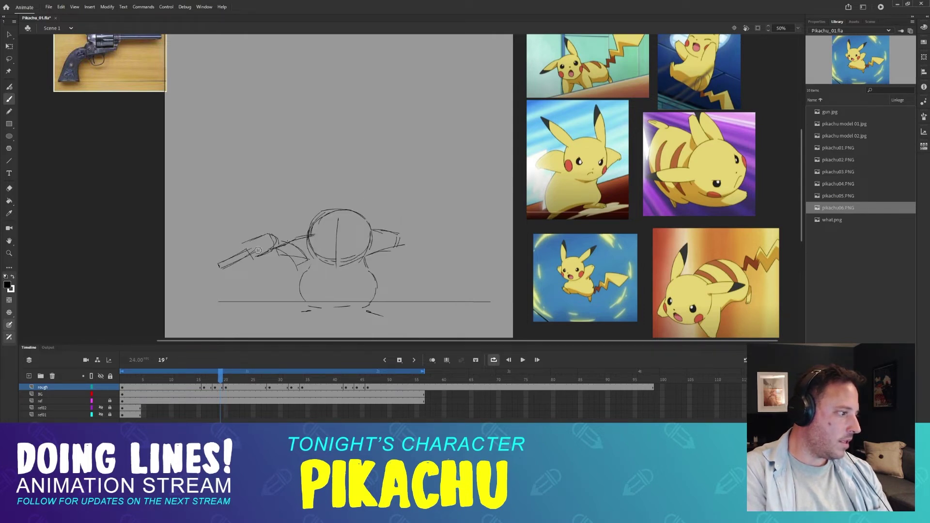
- Erase the left gun at frame 18 and redraw its body and barrel along one long straight slanted line
key("period")
key("e")
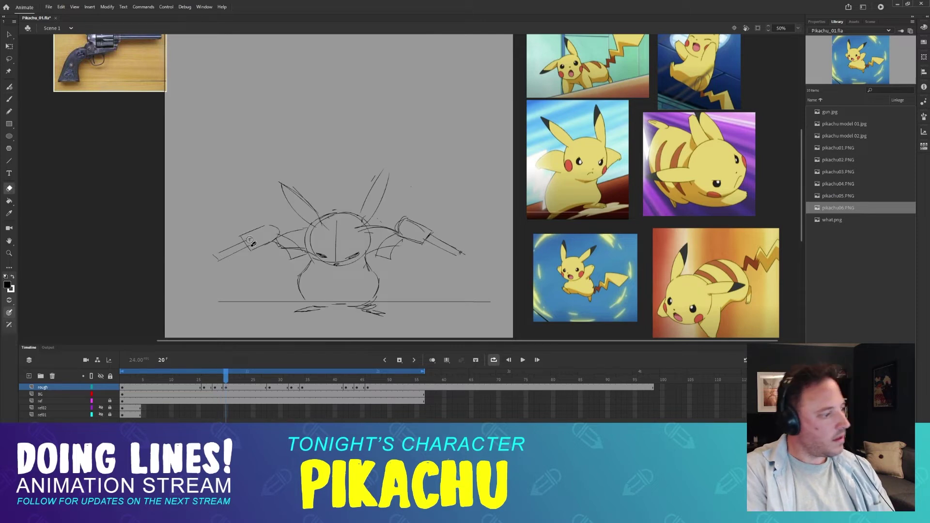
left_click_drag(248, 243, 246, 248)
key("b")
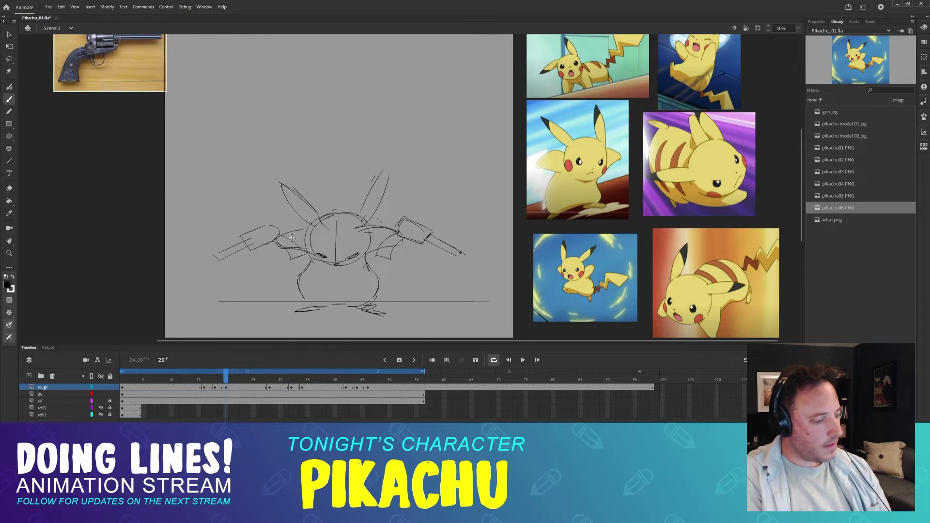
key("comma")
key("e")
mouse_move(246, 241)
left_mouse_down()
mouse_move(223, 262)
mouse_move(284, 237)
left_mouse_up()
key("b")
key("period")
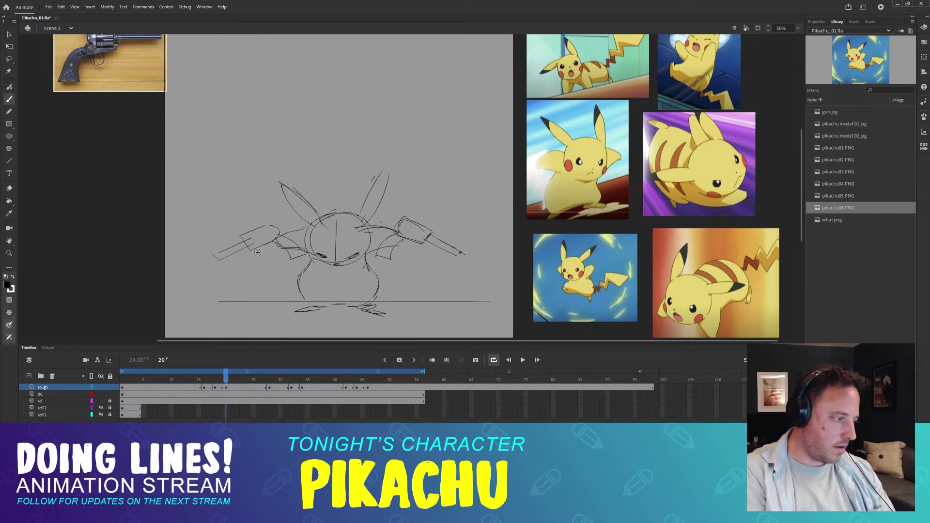
key("comma")
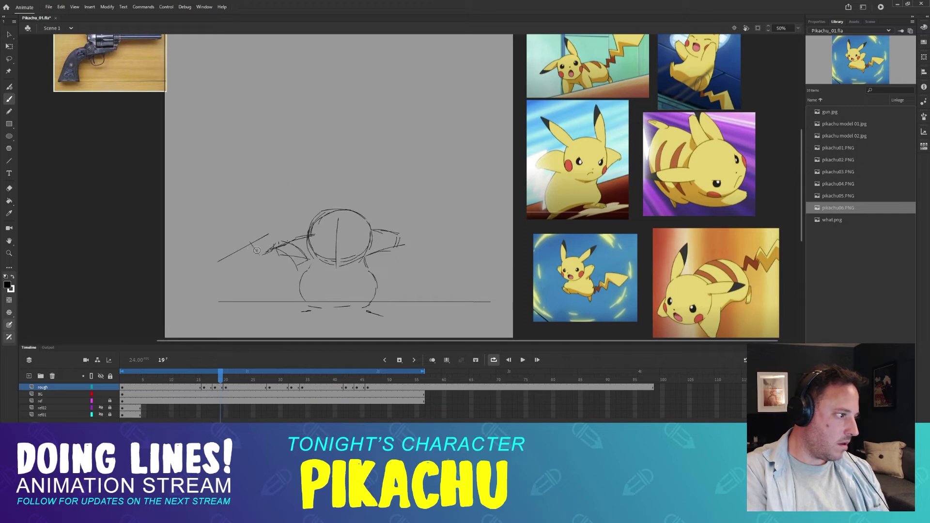
left_click_drag(257, 238, 279, 230)
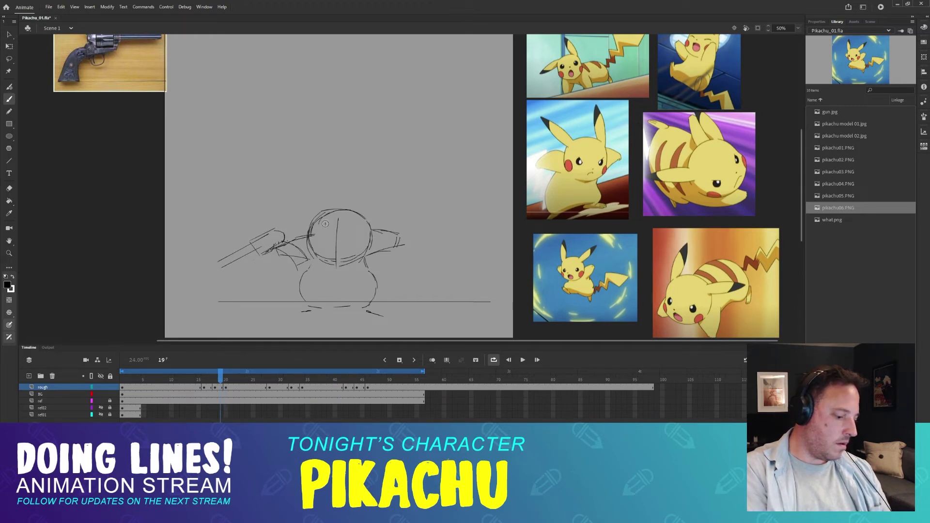
- Flip between frames 19 and 20 to compare the redrawn left gun with the crouch pose
key("period")
key("comma")
key("period")
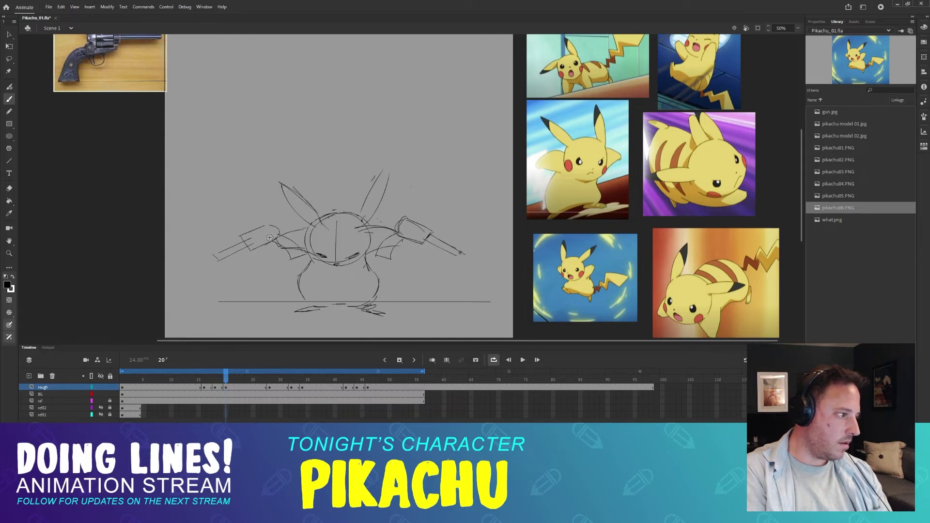
key("comma")
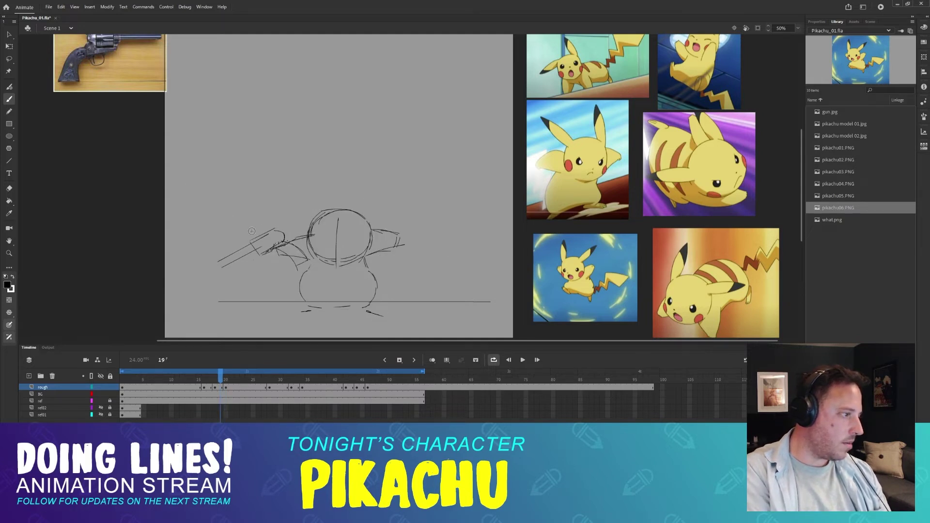
key("period")
key("comma")
key("period")
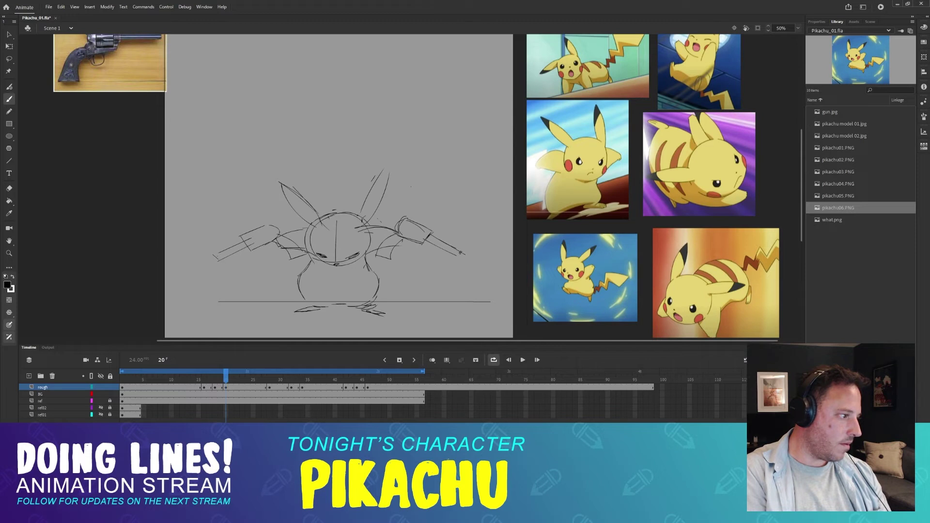
- Sketch the left gun's body at the end of the arm on frame 16, comparing it with the neighbouring drawings
key("comma")
key("comma")
key("comma")
key("comma")
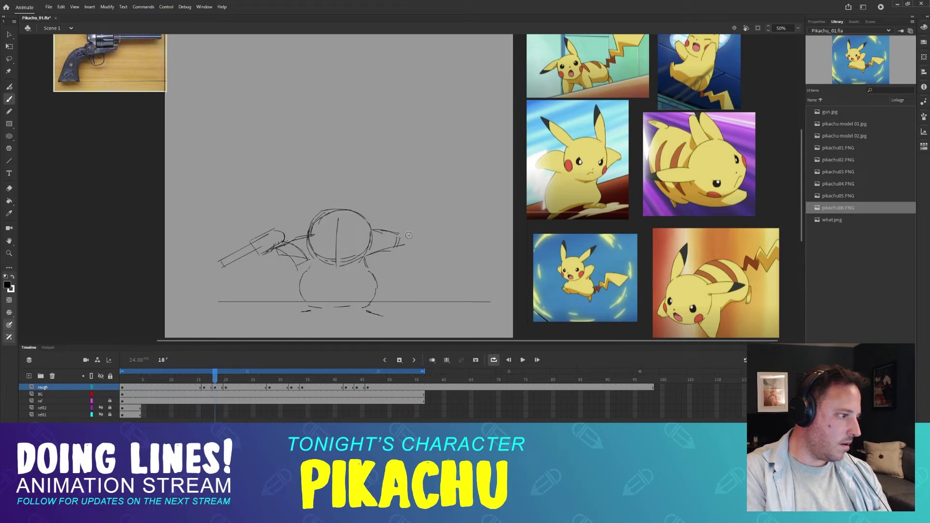
key("comma")
key("comma")
key("period")
key("period")
key("period")
key("period")
key("comma")
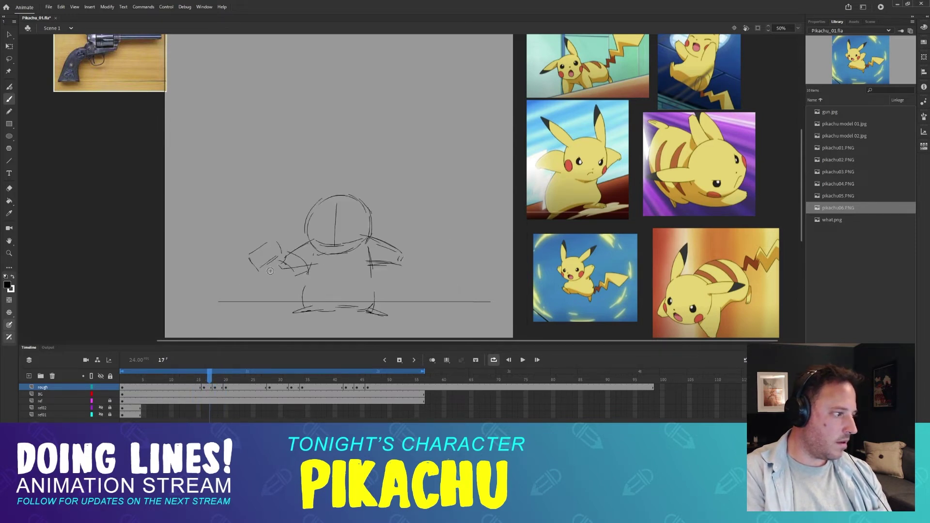
- Draw the left gun's barrel on frame 16 as two slanted parallel lines pointing down and outward
key("comma")
key("comma")
key("period")
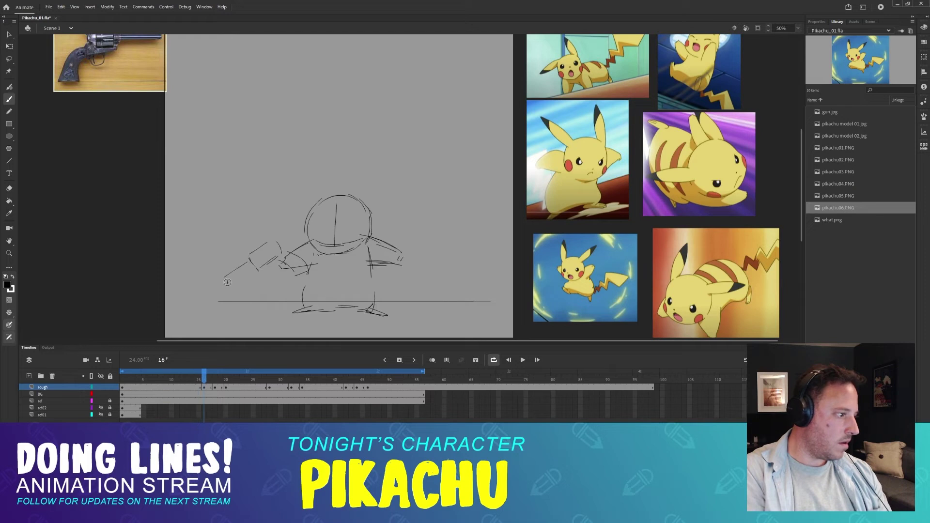
left_click_drag(227, 282, 255, 265)
key("comma")
key("period")
- Flip and scrub through frames 14 to 20 to examine how the left gun moves from the standing pose into the crouch
key("period")
key("period")
key("period")
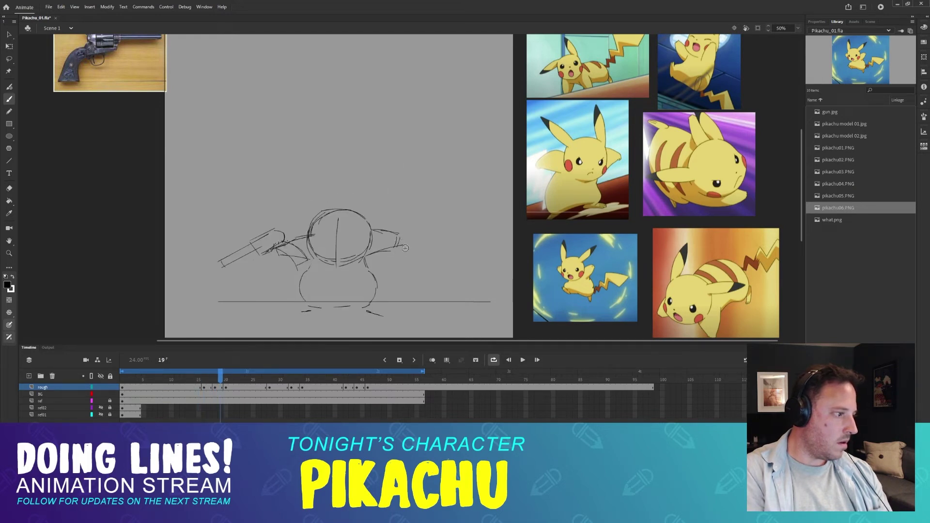
key("period")
key("comma")
key("comma")
key("comma")
key("comma")
key("comma")
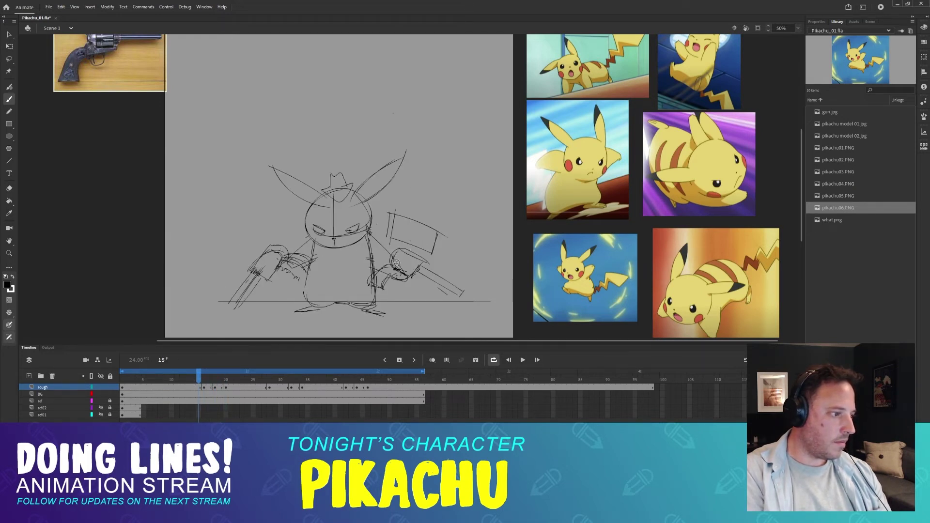
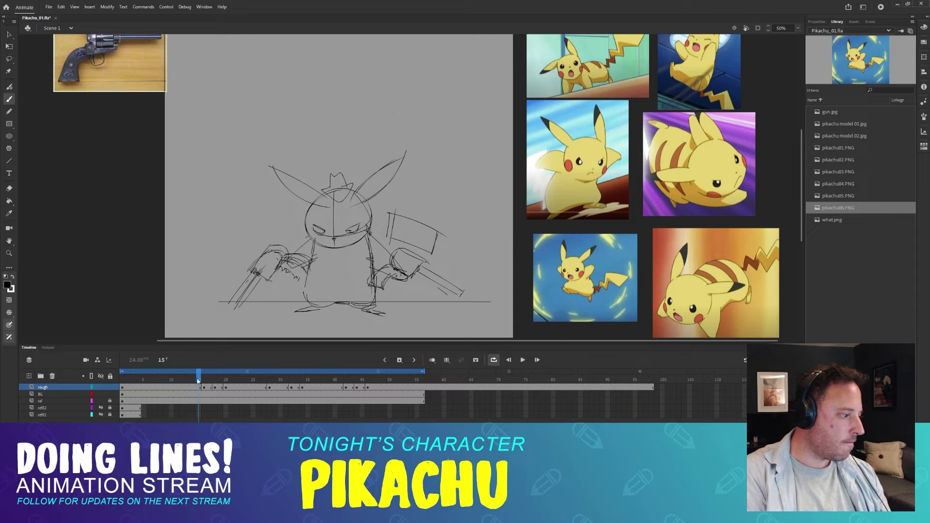
left_click_drag(198, 382, 215, 379)
key("comma")
key("comma")
key("comma")
key("comma")
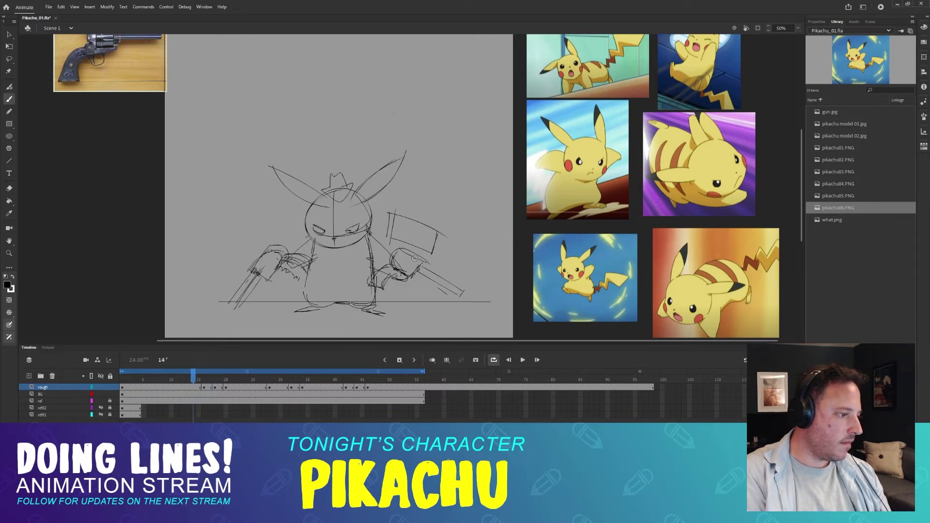
- Try a right gun with a boxy body and a barrel slanting gently down and outward on frame 16, comparing with frame 15
key("period")
key("period")
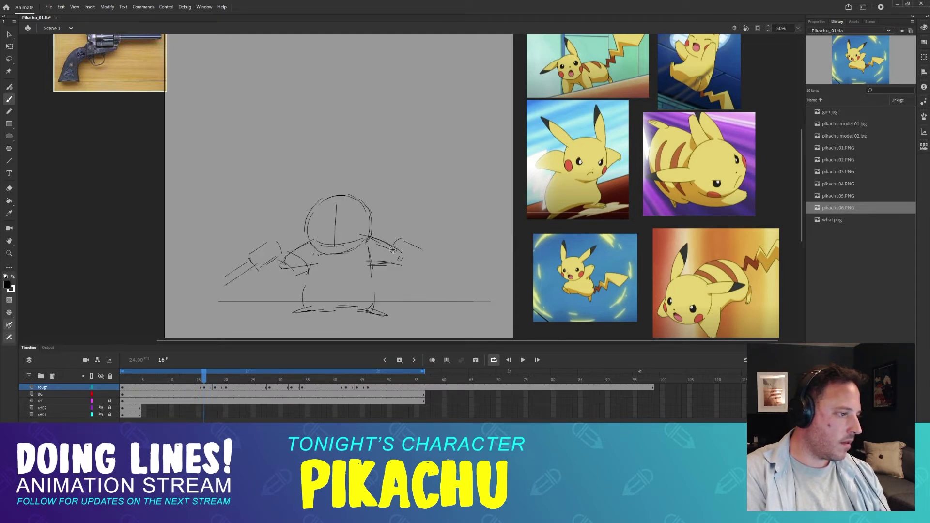
mouse_move(423, 249)
left_mouse_down()
mouse_move(417, 261)
mouse_move(423, 249)
mouse_move(460, 272)
left_mouse_up()
key("comma")
key("period")
key("comma")
key("period")
left_click_drag(421, 261, 466, 284)
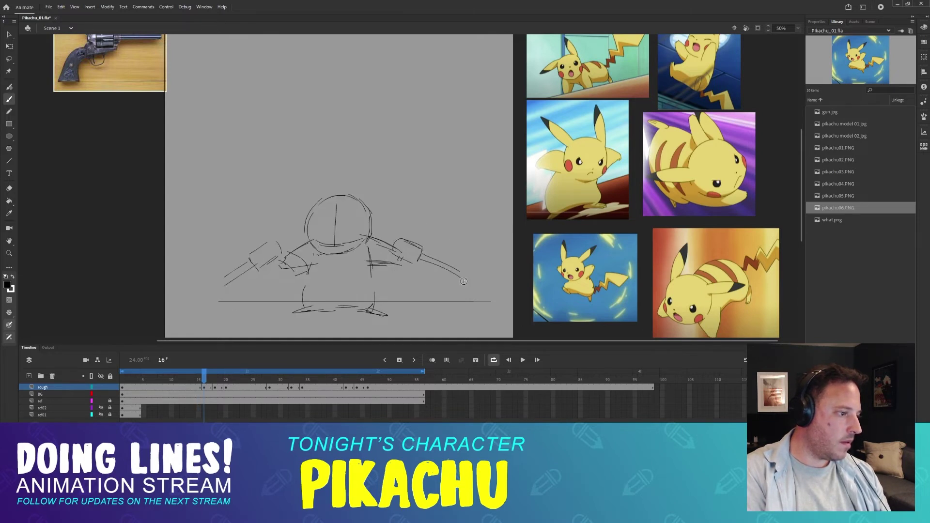
key("comma")
key("period")
- Sketch the slanted shape hanging beneath the right arm on the in-betweens at frames 16 and 18
left_click_drag(394, 257, 372, 280)
key("comma")
key("period")
key("period")
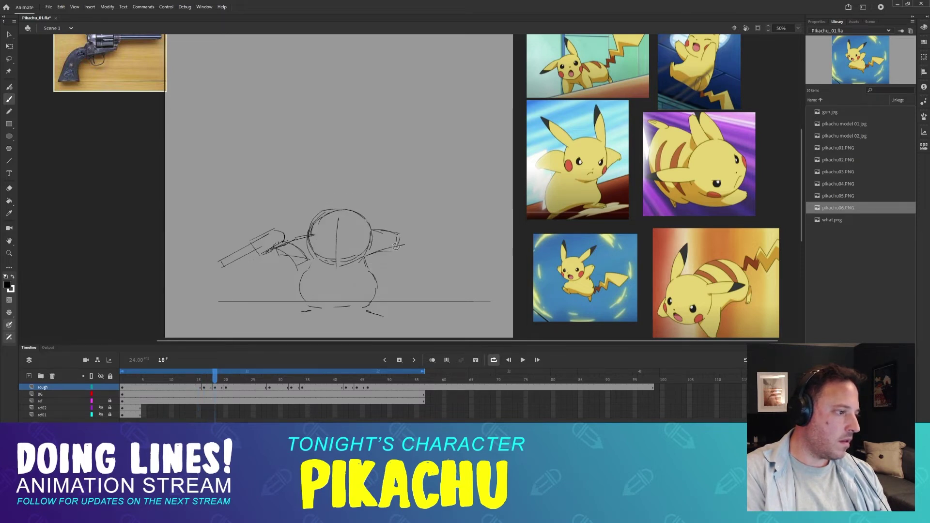
key("period")
left_click_drag(395, 245, 372, 269)
key("comma")
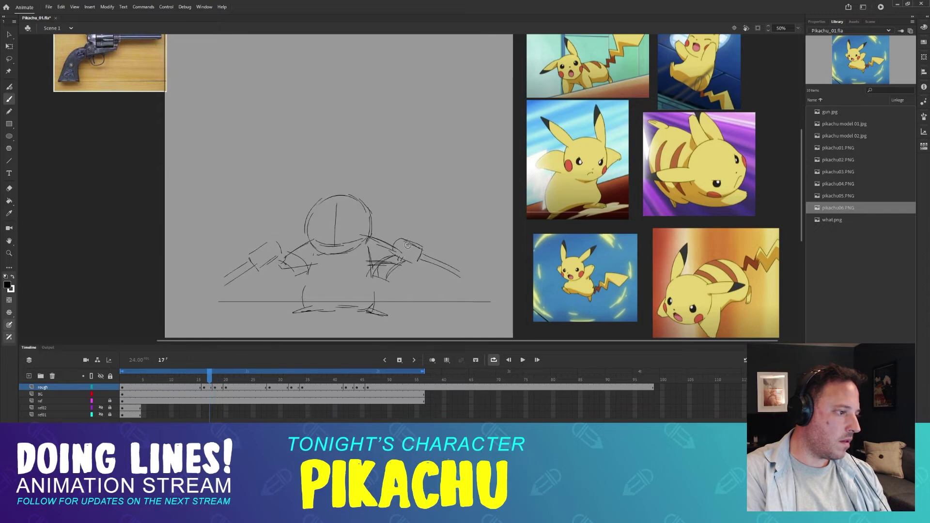
- Try a right gun body at the end of the arm on frame 18, comparing it with the crouch at frame 20
key("period")
key("comma")
key("period")
key("period")
key("period")
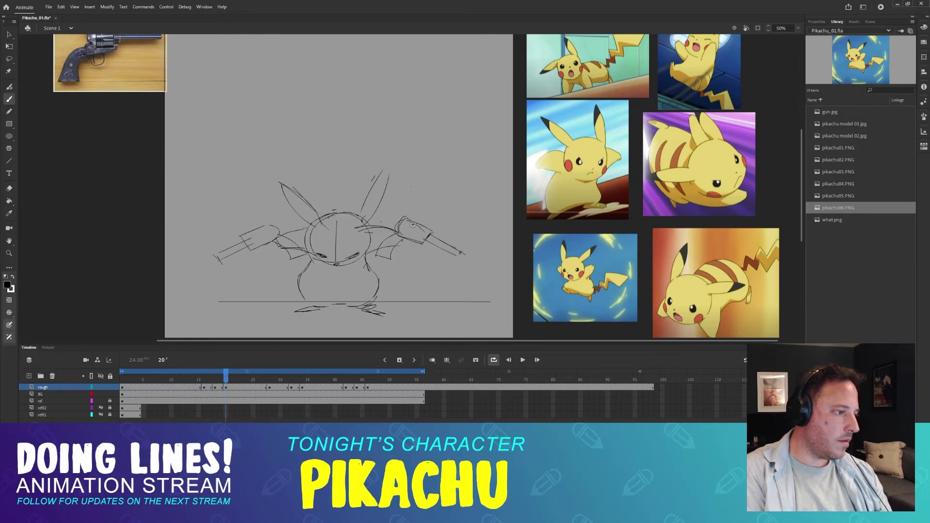
key("comma")
key("period")
key("comma")
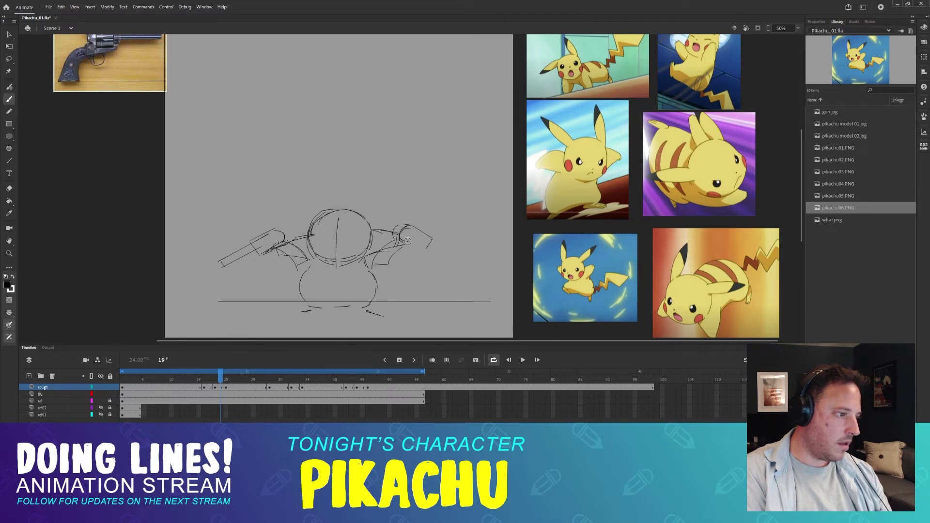
key("period")
key("comma")
key("period")
key("comma")
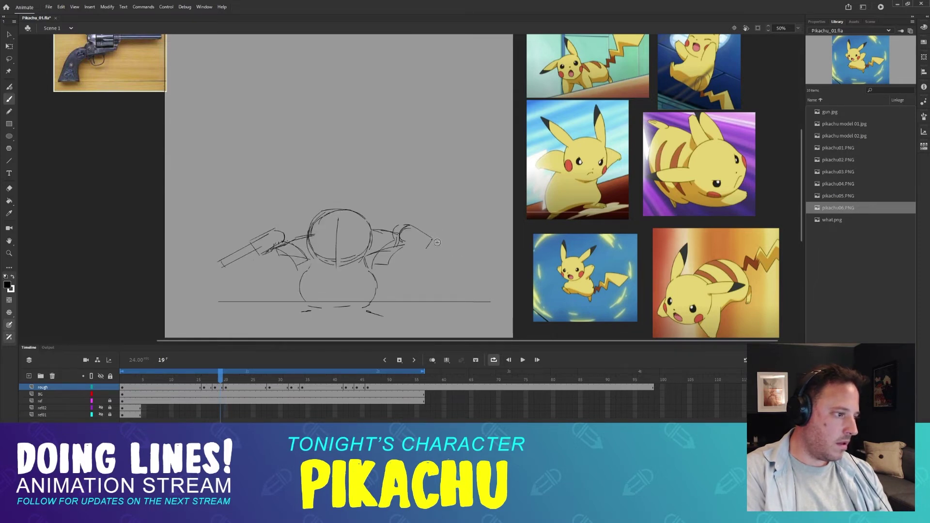
- Try a long straight barrel line on the right gun at frame 18, and erase the gun
key("period")
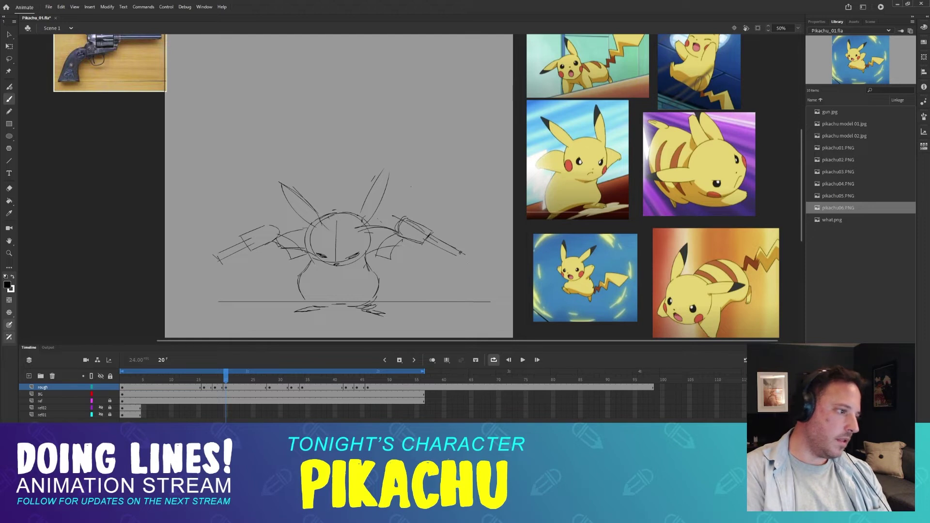
key("period")
key("comma")
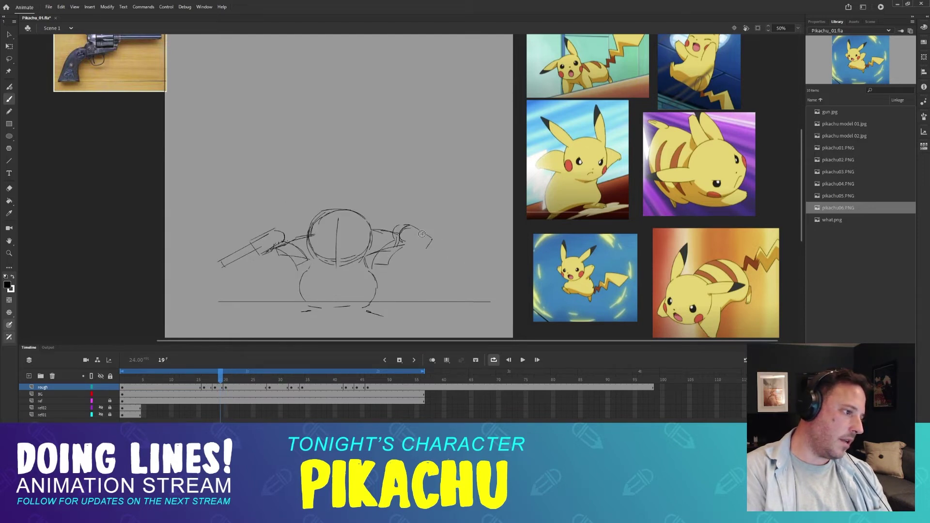
key("comma")
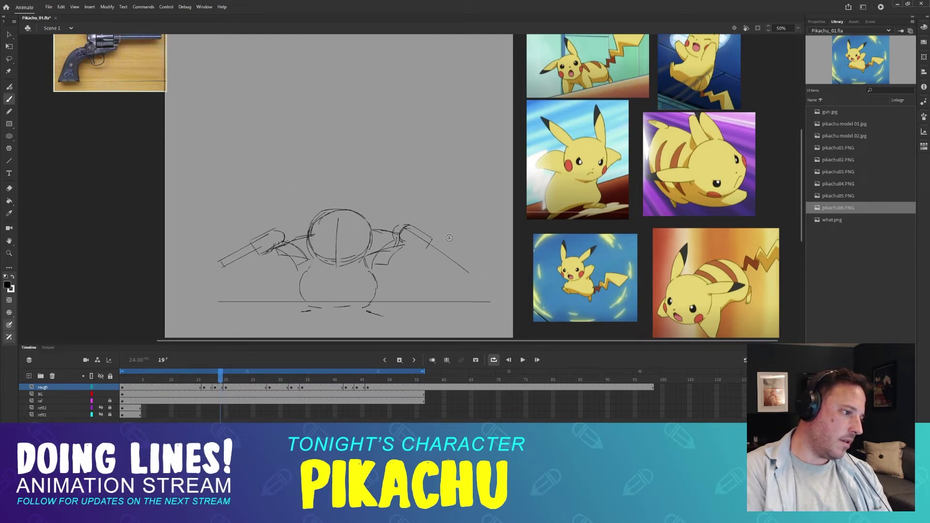
key("e")
mouse_move(398, 233)
left_mouse_down()
mouse_move(442, 255)
mouse_move(431, 239)
left_mouse_up()
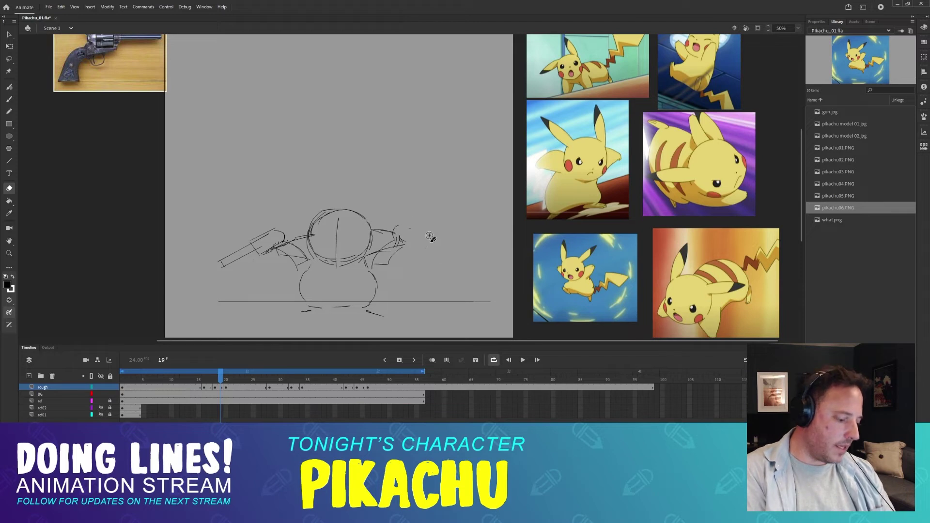
- Redraw the right gun's body and a shorter slanted barrel line at frame 18, comparing with frames 16 and 20
key("b")
key("comma")
key("comma")
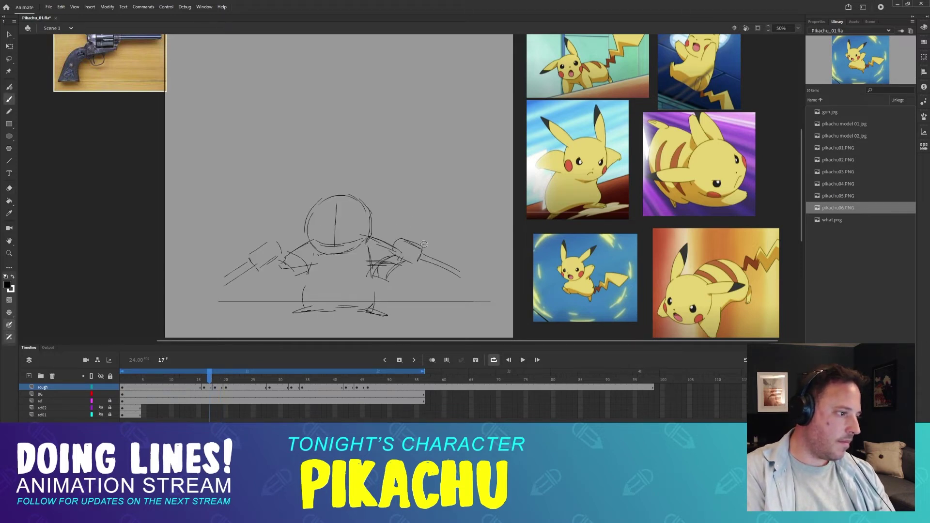
key("period")
key("period")
key("period")
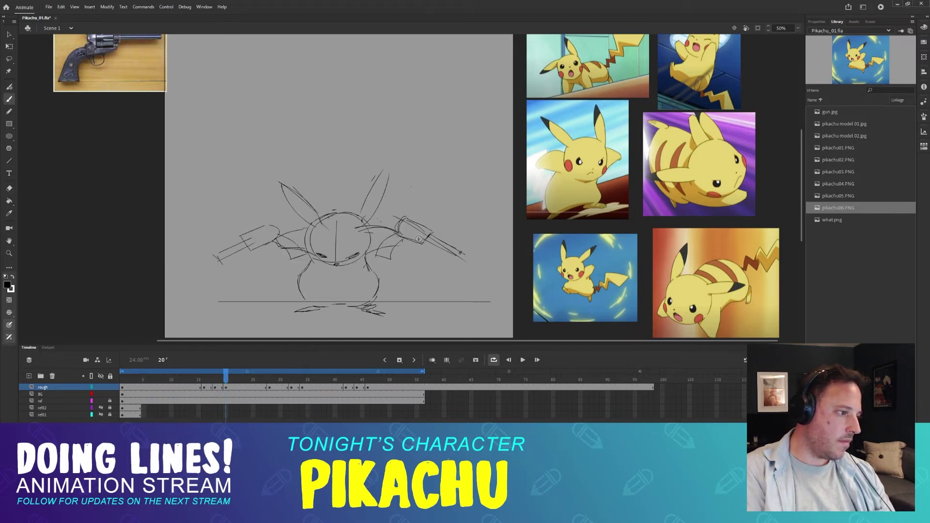
key("comma")
key("period")
key("comma")
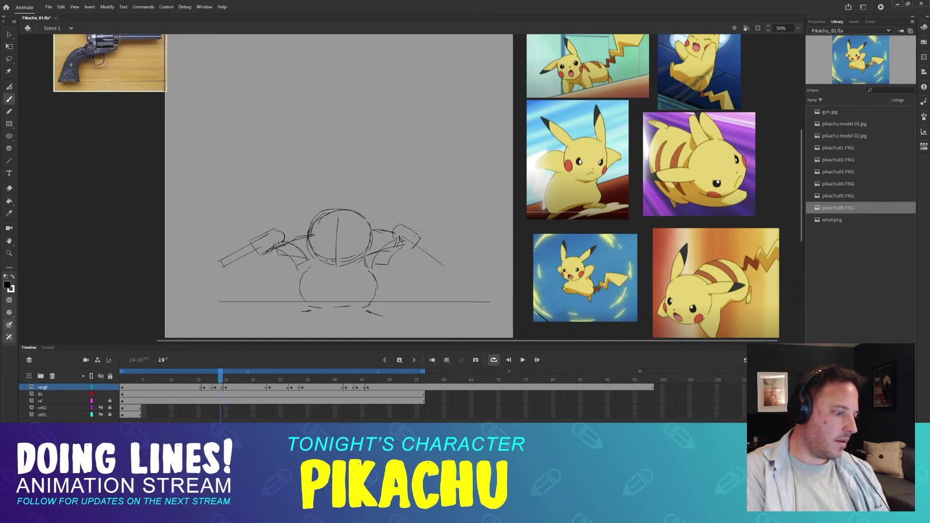
key("period")
key("comma")
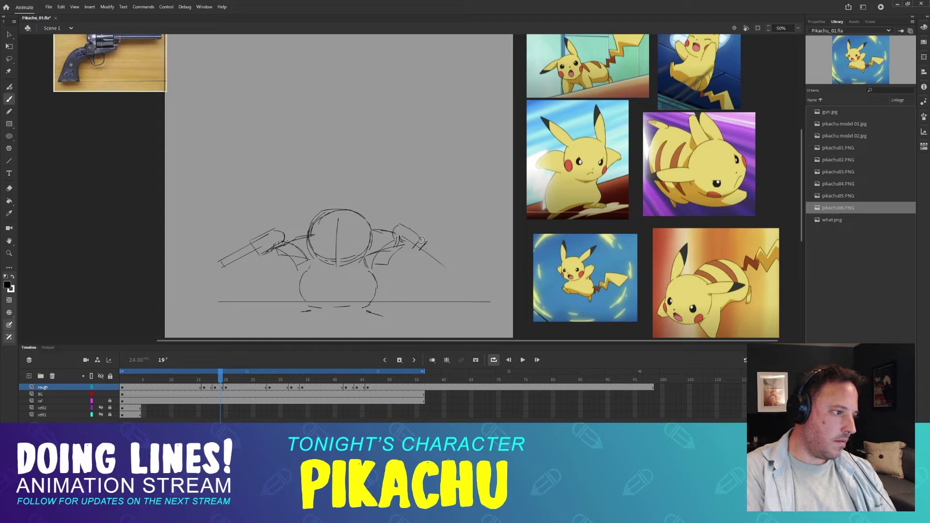
- Erase the front edge of the right gun body at frame 18 and redraw its front and rounded back
key("e")
mouse_move(423, 236)
left_mouse_down()
mouse_move(410, 246)
mouse_move(426, 243)
left_mouse_up()
key("b")
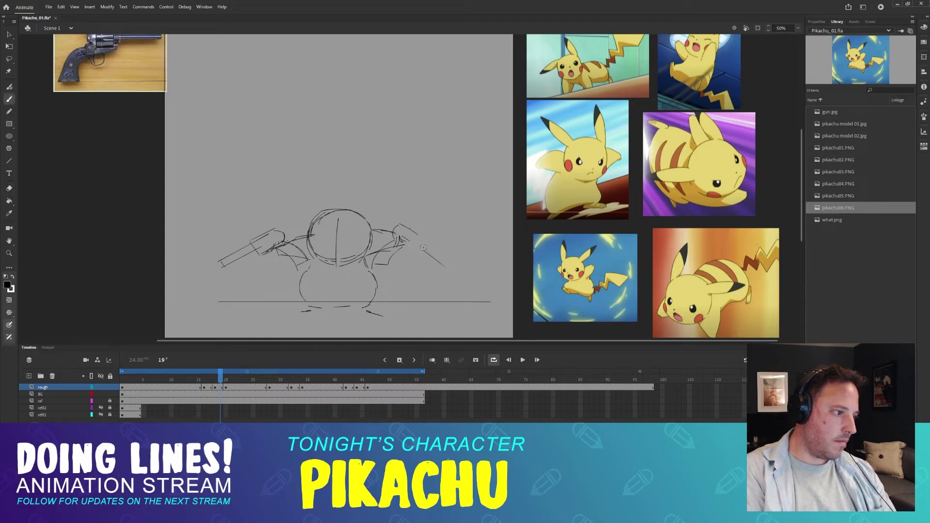
key("period")
key("comma")
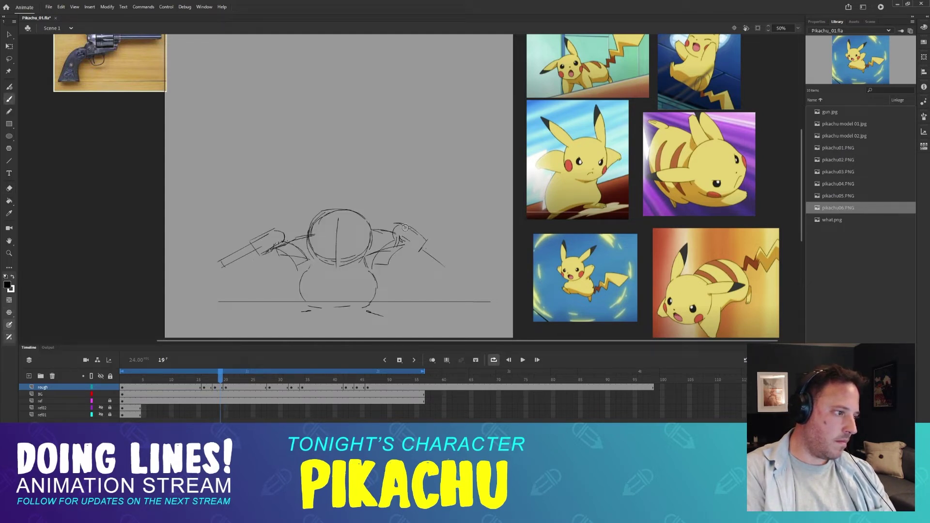
left_click_drag(405, 228, 398, 242)
key("period")
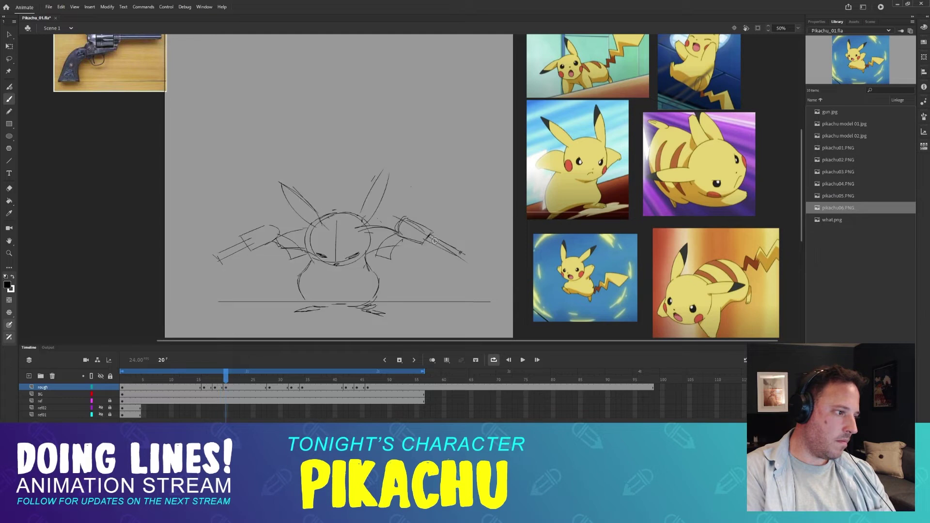
- Complete the right gun's barrel at frame 18 with a second parallel line and a closed muzzle, checking it against the crouch
key("comma")
left_click_drag(428, 245, 440, 259)
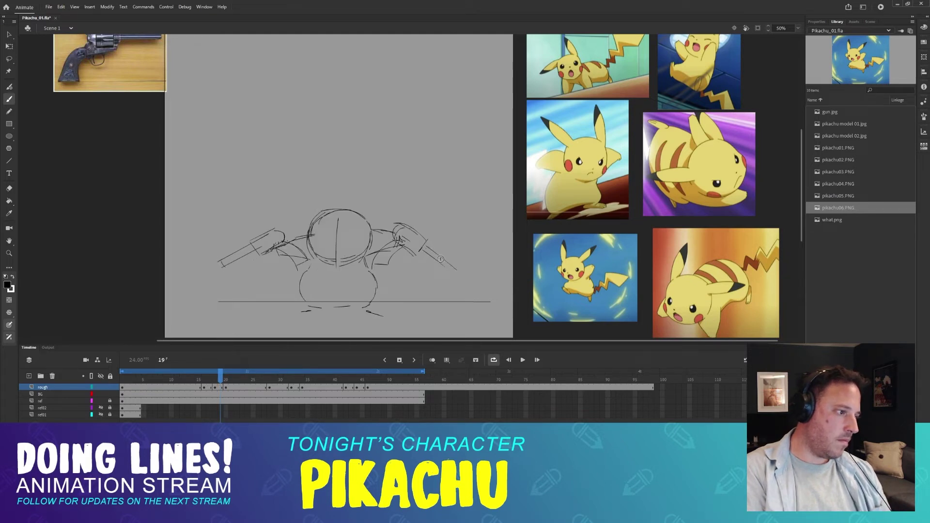
key("period")
key("comma")
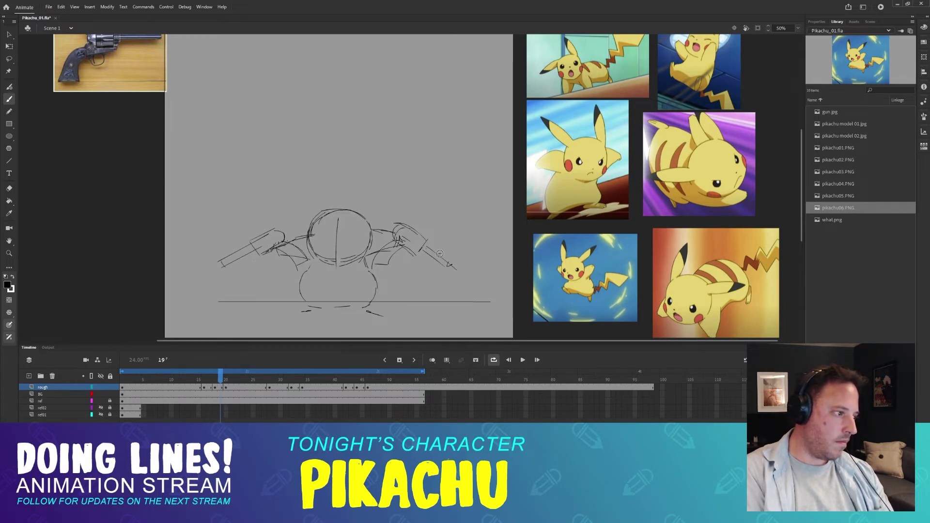
key("period")
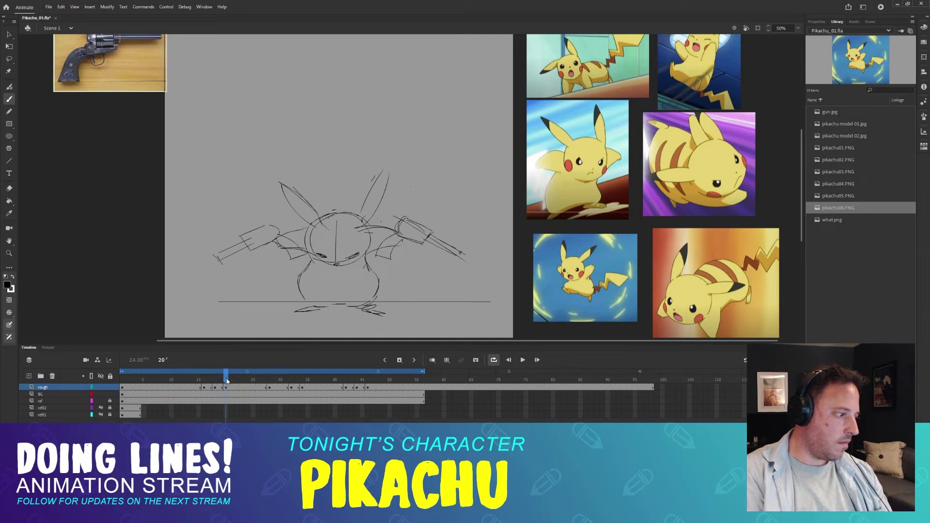
- Scrub between frames 16 and 20 to check the right gun's motion, and erase the right gun at frame 16
left_click_drag(226, 381, 204, 381)
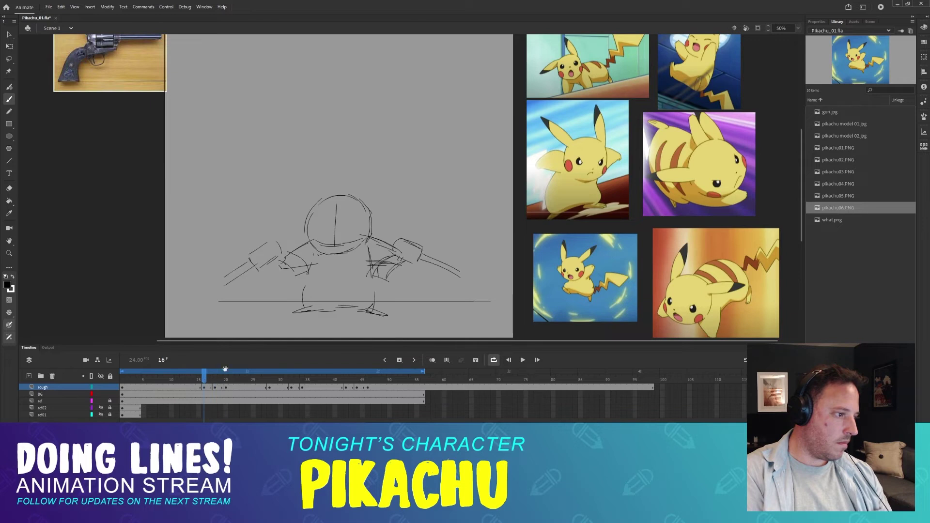
left_click(224, 369)
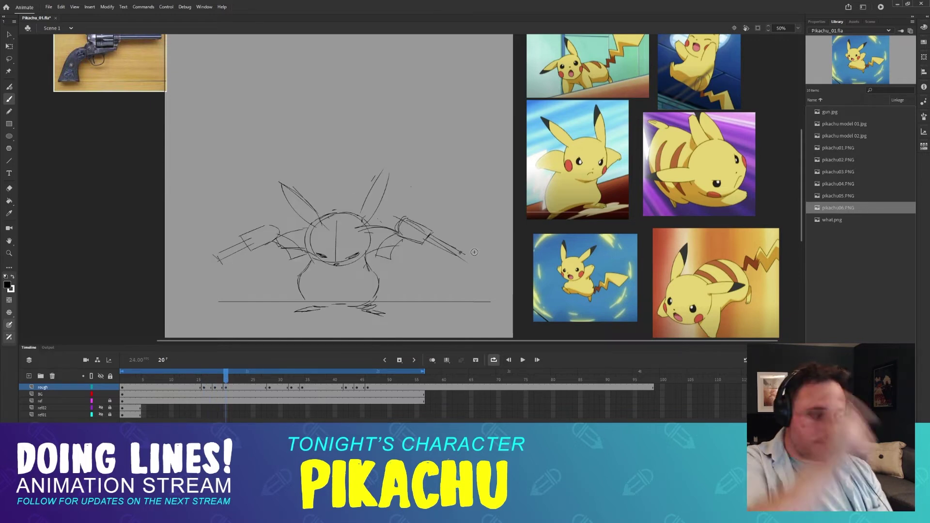
mouse_move(214, 379)
left_mouse_down()
mouse_move(236, 381)
mouse_move(197, 385)
mouse_move(244, 382)
mouse_move(182, 383)
mouse_move(243, 385)
mouse_move(203, 383)
left_mouse_up()
key("e")
mouse_move(416, 239)
left_mouse_down()
mouse_move(467, 271)
mouse_move(403, 241)
mouse_move(458, 264)
left_mouse_up()
key("b")
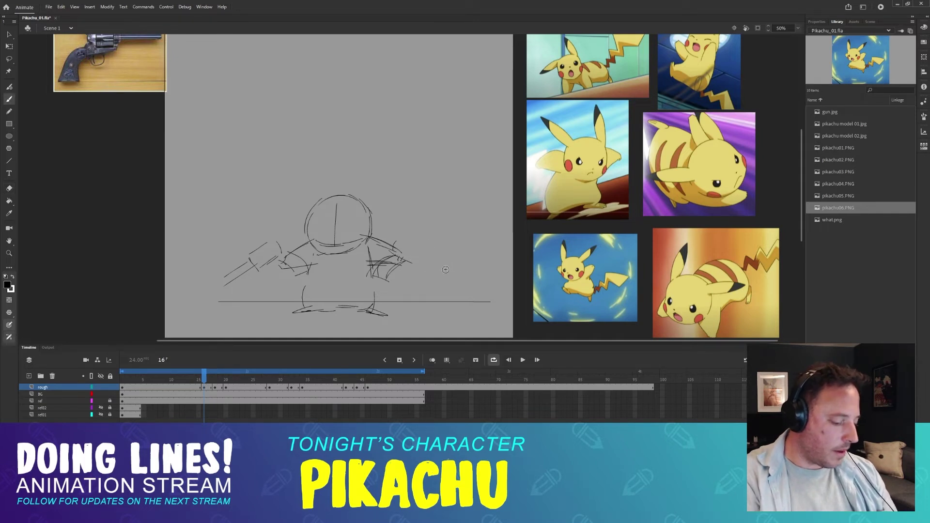
- Draw a steeper slanted line for the lower edge of the right gun's barrel on frame 16, comparing with frame 15
key("comma")
key("period")
key("comma")
key("period")
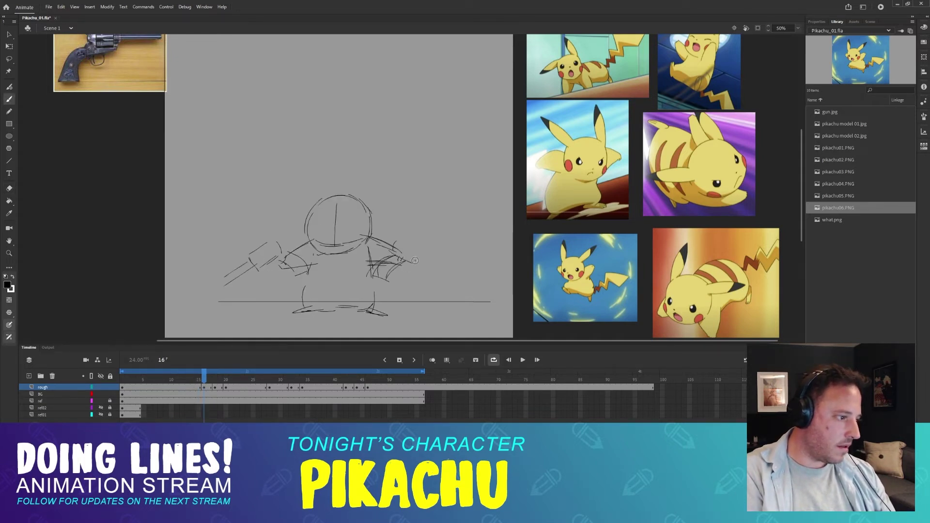
key("comma")
key("period")
key("comma")
key("period")
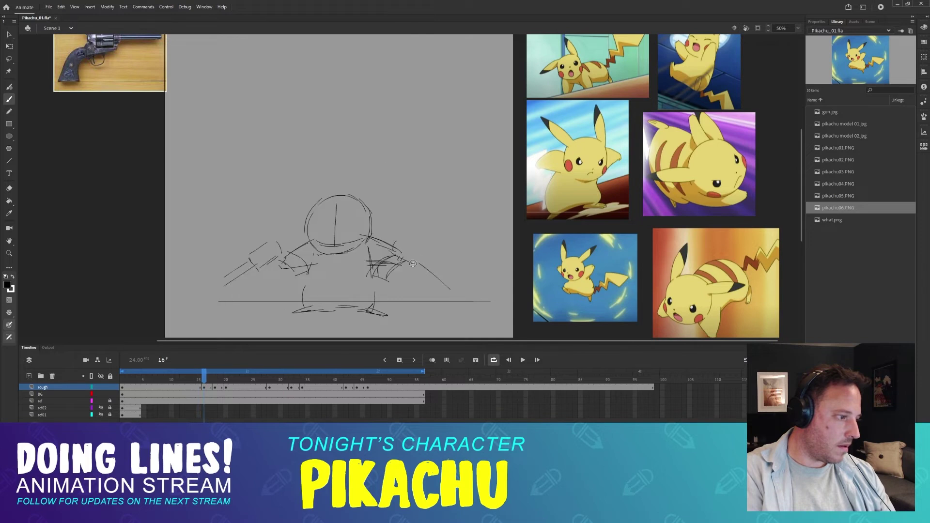
- Add the right gun's body and the barrel's upper edge on frame 16, and flip forward to the crouch to check the motion
left_click_drag(401, 239, 419, 262)
key("comma")
key("period")
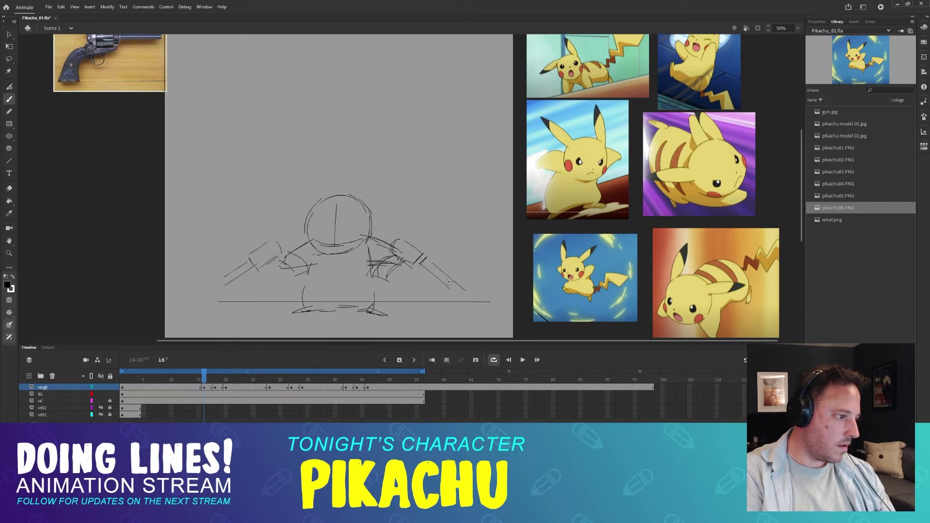
key("period")
key("period")
key("period")
key("period")
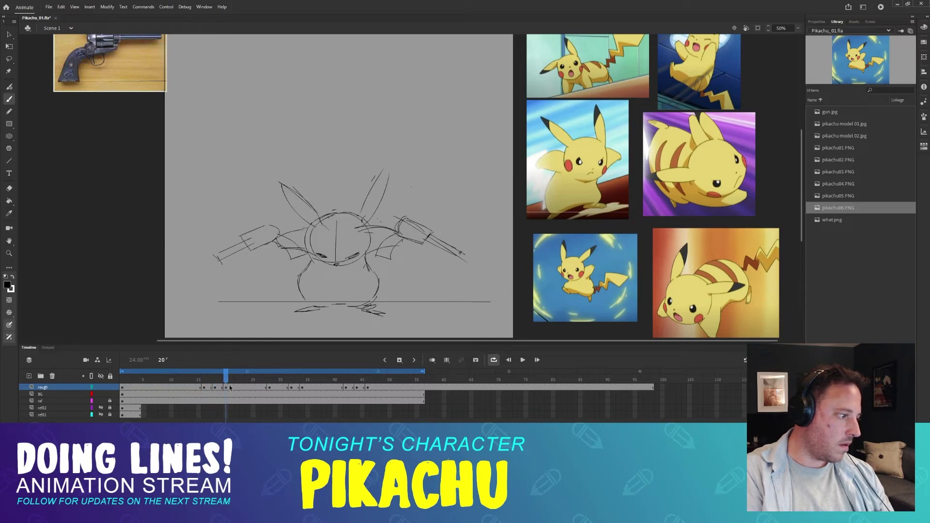
- Play the animation and scrub back to the crouch at frame 20 to check the timing of the new in-betweens
mouse_move(225, 379)
left_mouse_down()
mouse_move(198, 379)
mouse_move(248, 376)
mouse_move(190, 379)
mouse_move(271, 379)
mouse_move(131, 389)
left_mouse_up()
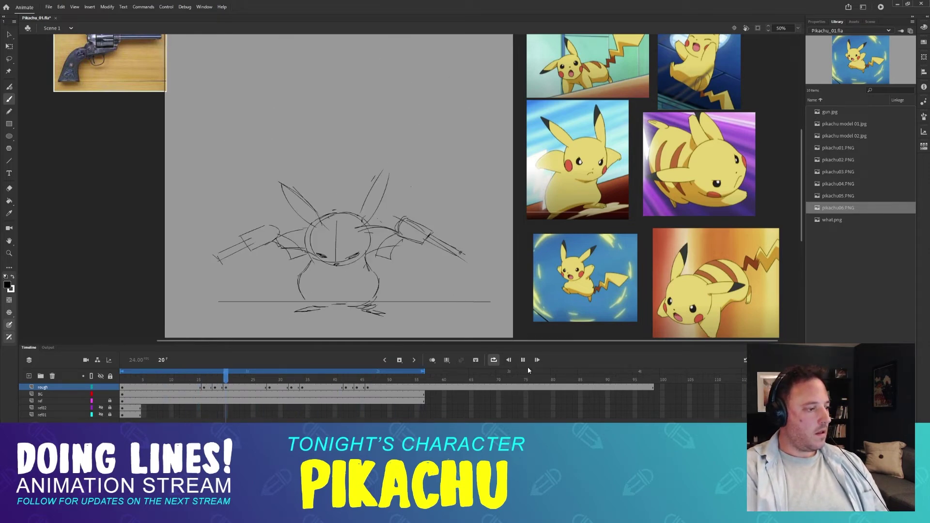
key("Return")
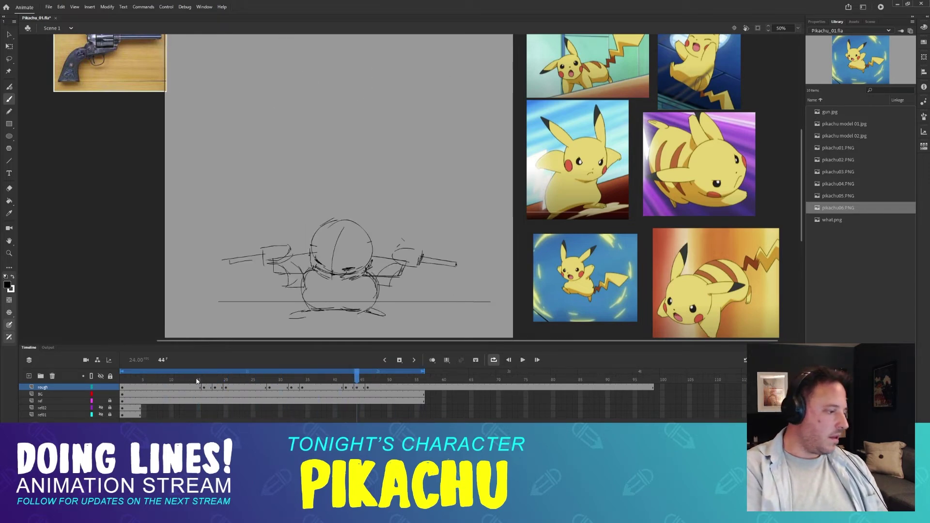
left_click_drag(197, 381, 231, 389)
- Insert a blank keyframe at frame 20 on the rough layer, between the frame 18 in-between and the crouch
left_click(226, 388)
left_click(226, 387)
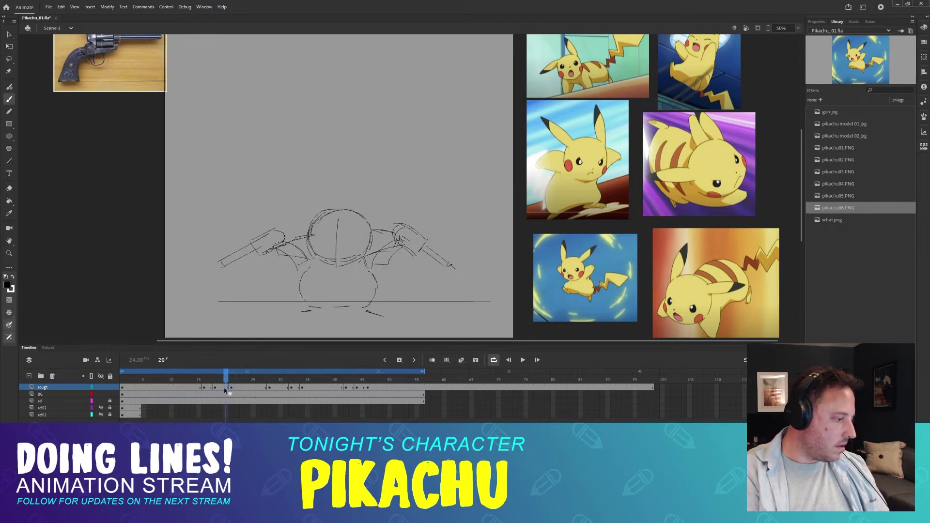
key("F5")
key("shift+F5")
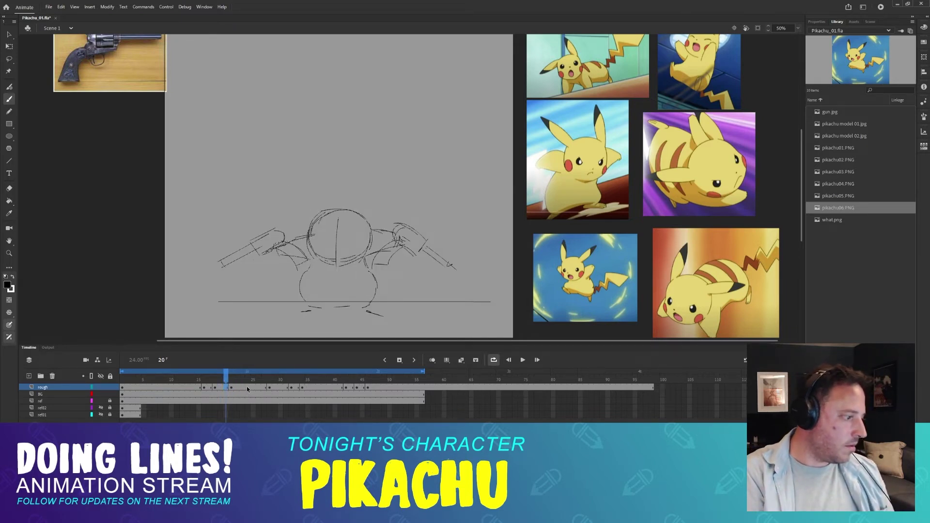
key("Delete")
key("ctrl+z")
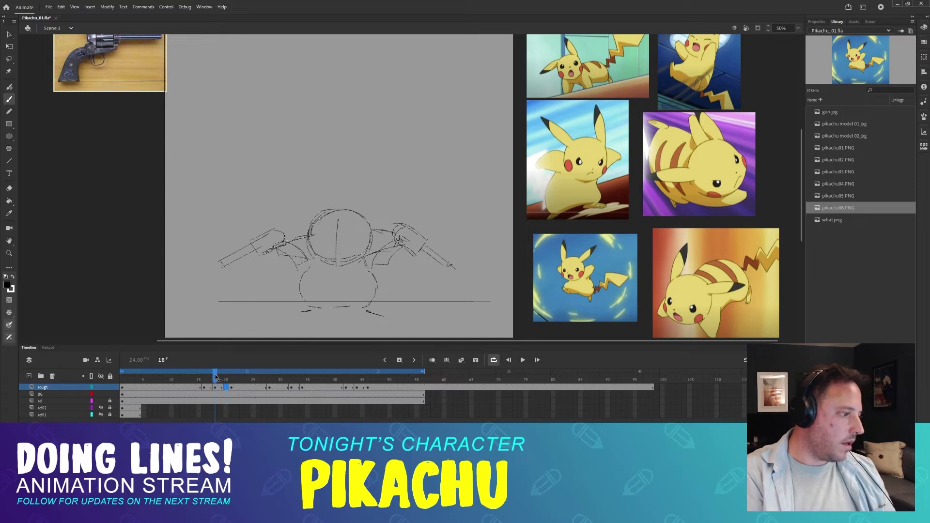
key("ctrl+y")
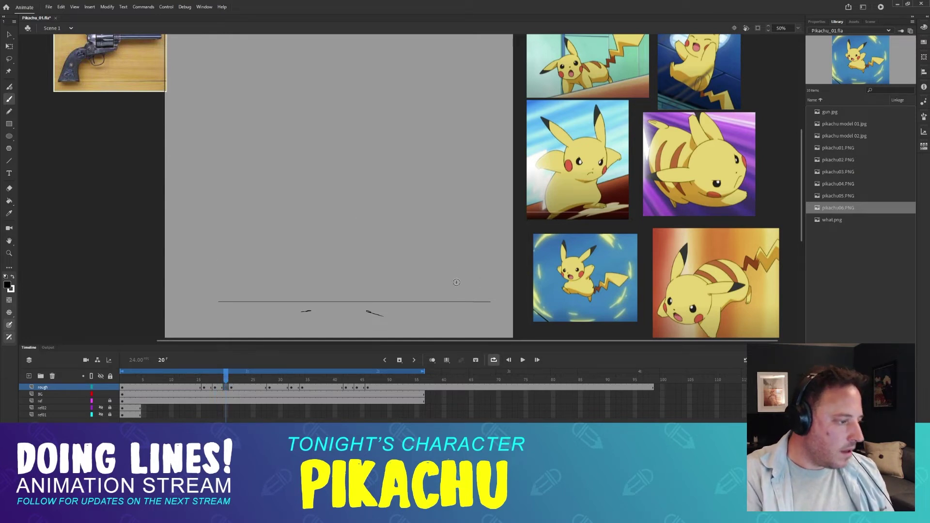
- Turn on onion skinning and sketch the round head outline at frame 20, between the neighbouring drawings
left_click(432, 360)
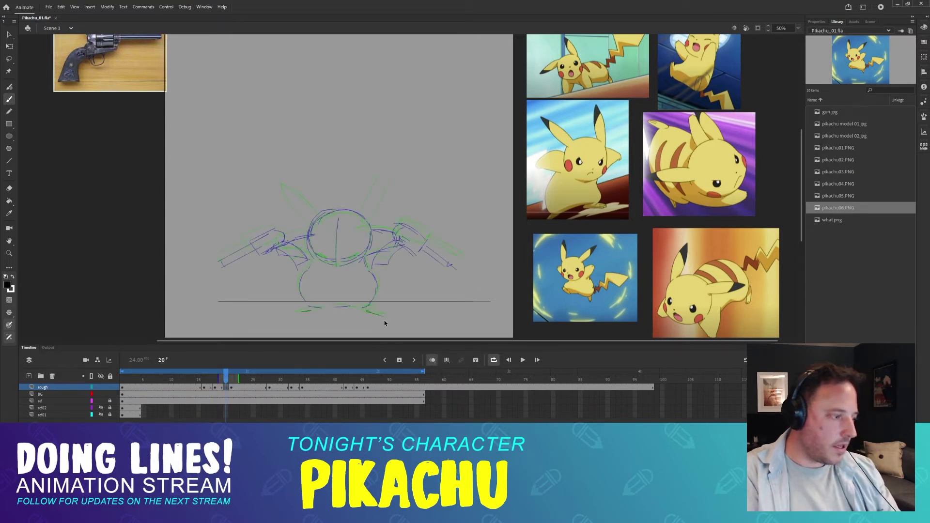
key("ctrl+equal")
left_click_drag(384, 272, 346, 157)
mouse_move(409, 127)
left_mouse_down()
mouse_move(354, 139)
mouse_move(404, 126)
mouse_move(431, 174)
mouse_move(423, 144)
mouse_move(415, 204)
left_mouse_up()
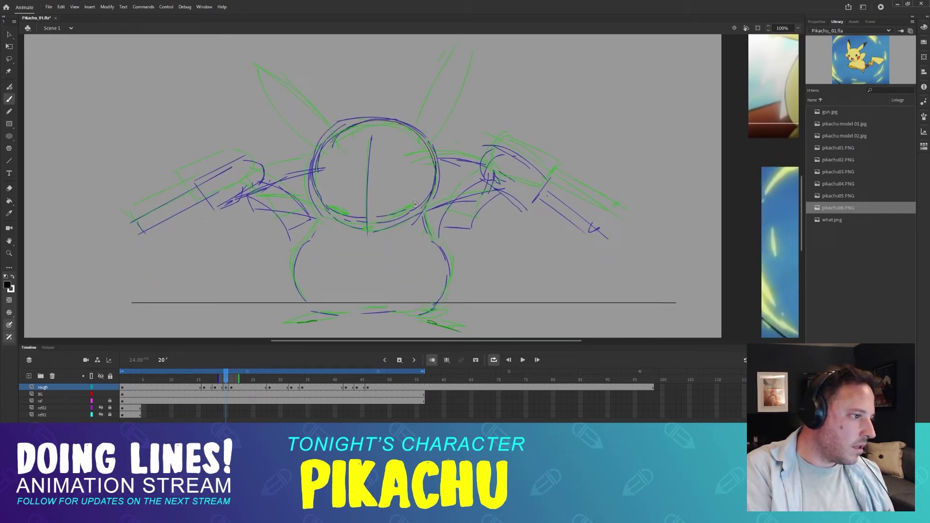
left_click_drag(366, 123, 317, 168)
mouse_move(335, 135)
left_mouse_down()
mouse_move(345, 226)
mouse_move(348, 197)
mouse_move(399, 221)
left_mouse_up()
left_click_drag(352, 155, 363, 147)
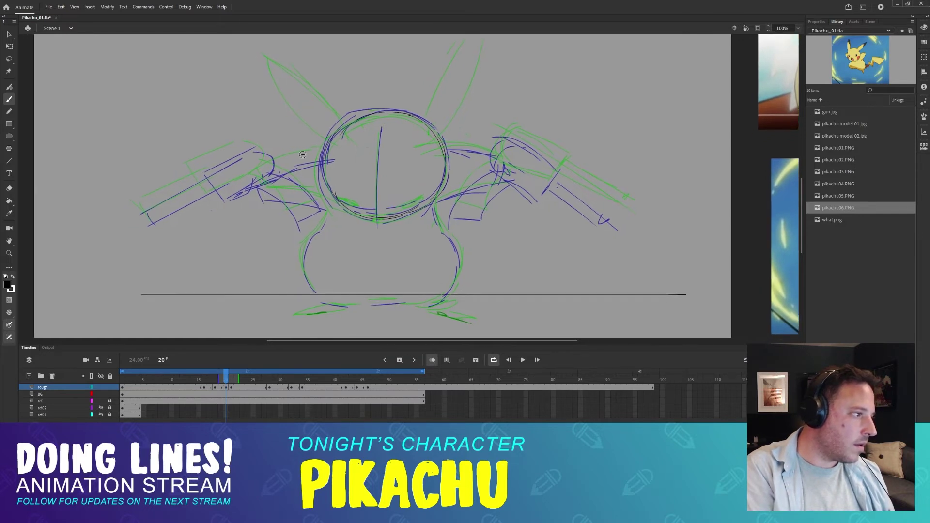
- Draw the upper and lower edges of the left arm at frame 20, placed between the onion-skinned arms
left_click_drag(266, 196, 322, 200)
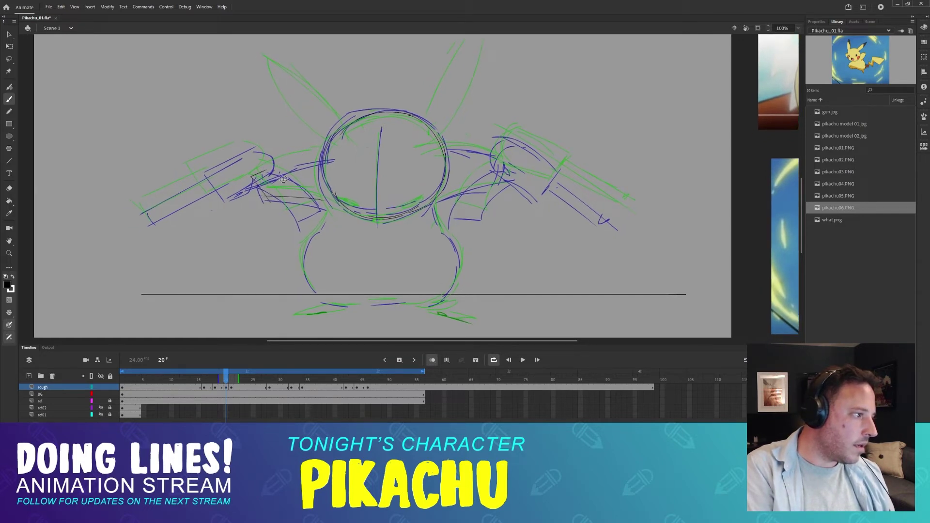
left_click_drag(254, 173, 312, 154)
mouse_move(262, 192)
left_mouse_down()
mouse_move(321, 202)
mouse_move(304, 193)
left_mouse_up()
key("e")
key("b")
left_click_drag(254, 169, 272, 163)
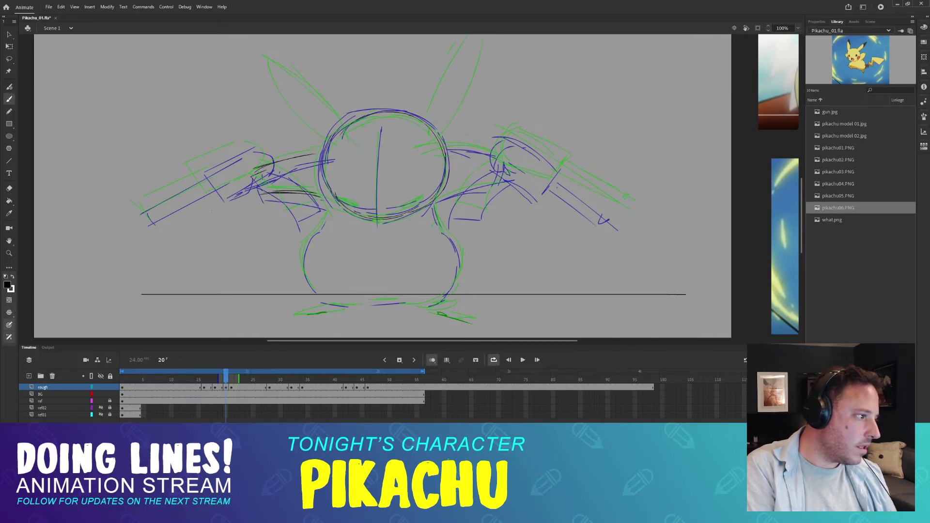
- Draw the upper and lower edges of the right arm from the head to the gun hand at frame 20
left_click_drag(441, 148, 494, 153)
key("ctrl+z")
mouse_move(432, 148)
left_mouse_down()
mouse_move(495, 154)
mouse_move(434, 200)
left_mouse_up()
left_click_drag(434, 200, 505, 179)
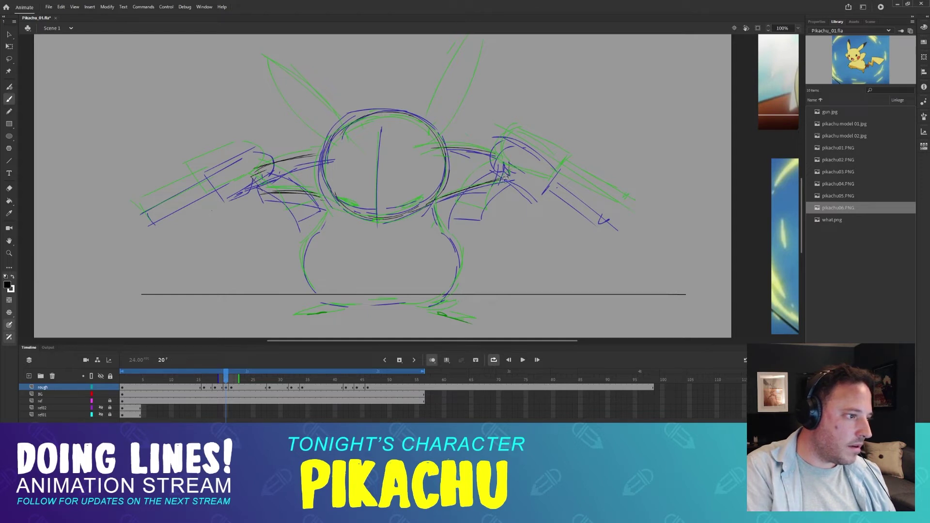
- Strengthen the lower edges of both arms at frame 20 with additional strokes
left_click_drag(266, 194, 334, 198)
key("ctrl+z")
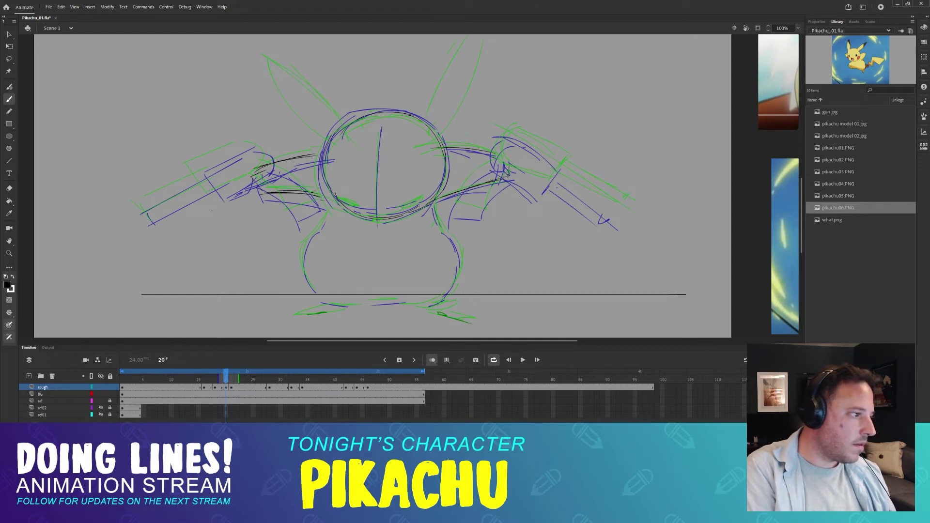
left_click_drag(266, 192, 342, 203)
key("e")
mouse_move(438, 209)
left_mouse_down()
mouse_move(504, 187)
mouse_move(501, 179)
left_mouse_up()
key("b")
mouse_move(446, 155)
left_mouse_down()
mouse_move(438, 159)
mouse_move(441, 151)
left_mouse_up()
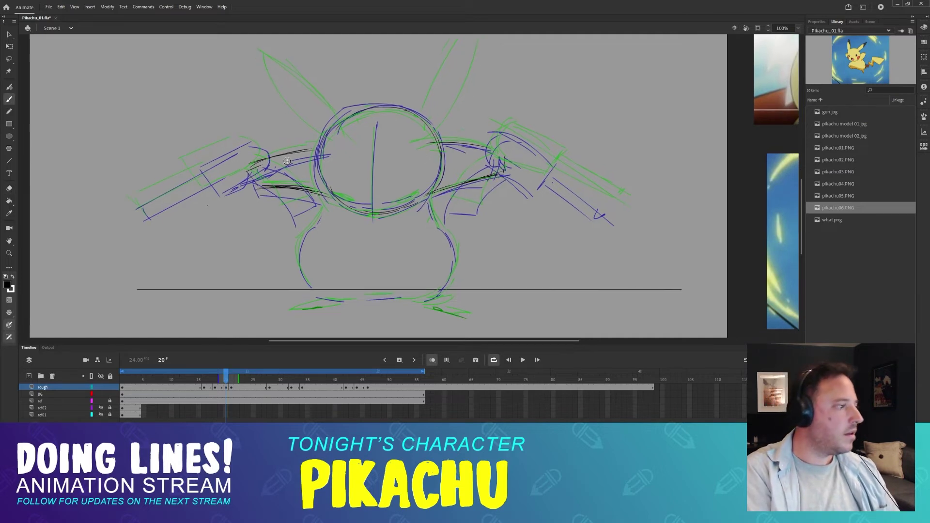
- Draw the left gun at frame 20 with its rounded body and slanted barrel, between the onion-skinned guns
mouse_move(195, 158)
left_mouse_down()
mouse_move(253, 140)
mouse_move(201, 156)
mouse_move(244, 137)
left_mouse_up()
key("ctrl+z")
mouse_move(247, 142)
left_mouse_down()
mouse_move(264, 151)
mouse_move(262, 169)
left_mouse_up()
left_click_drag(241, 141, 262, 162)
mouse_move(192, 161)
left_mouse_down()
mouse_move(213, 191)
mouse_move(250, 170)
left_mouse_up()
mouse_move(196, 166)
left_mouse_down()
mouse_move(139, 195)
mouse_move(152, 204)
left_mouse_up()
left_click_drag(152, 202, 218, 173)
- Draw the right gun's body, slanted barrel and curved grip at frame 20, following the onion-skinned guns
left_click_drag(464, 159, 454, 153)
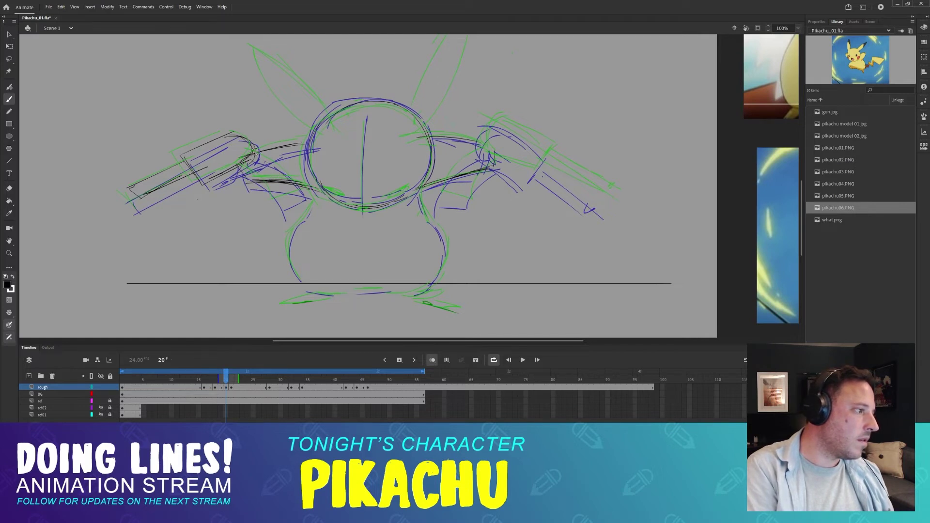
mouse_move(509, 149)
left_mouse_down()
mouse_move(492, 158)
mouse_move(518, 172)
left_mouse_up()
mouse_move(493, 135)
left_mouse_down()
mouse_move(521, 151)
mouse_move(473, 155)
mouse_move(518, 174)
left_mouse_up()
mouse_move(531, 158)
left_mouse_down()
mouse_move(514, 177)
mouse_move(603, 210)
left_mouse_up()
left_click_drag(531, 162, 587, 203)
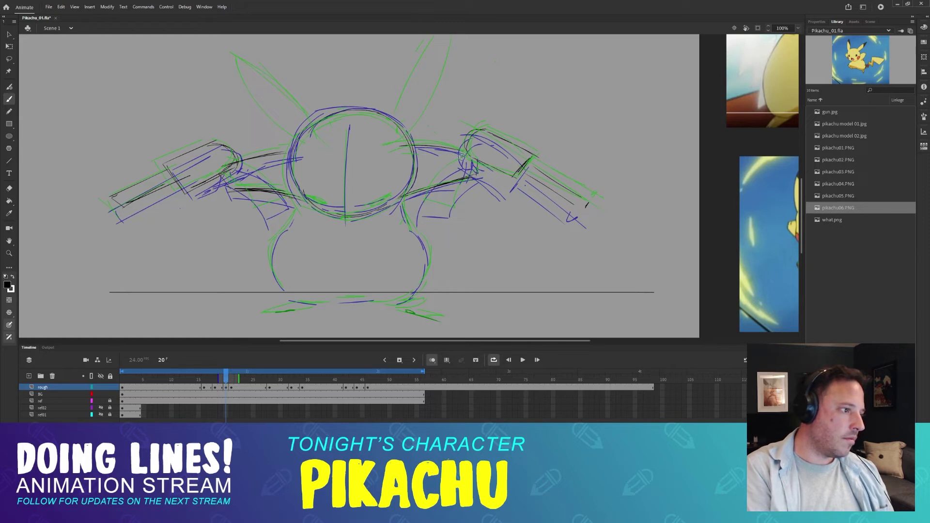
mouse_move(461, 156)
left_mouse_down()
mouse_move(425, 203)
mouse_move(474, 165)
left_mouse_up()
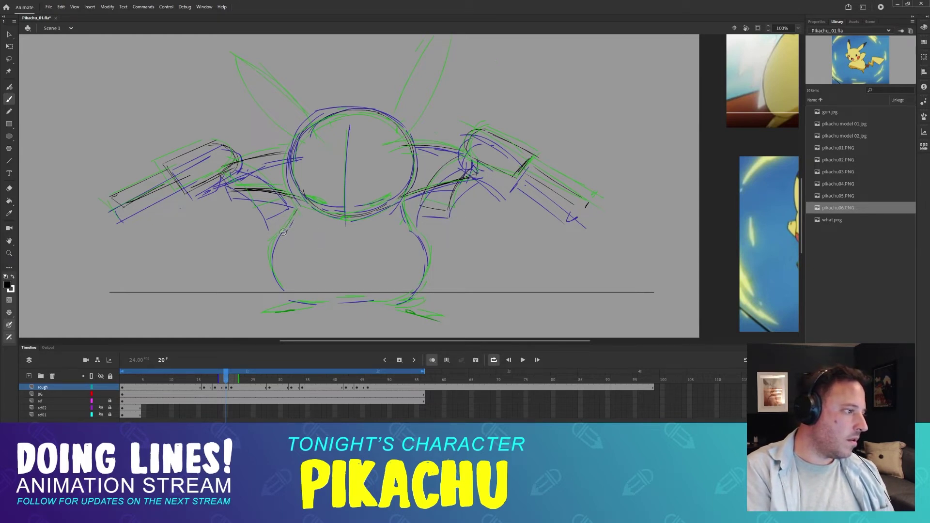
- Draw both sides of the rounded body and the two feet at frame 20, following the onion-skinned outlines
mouse_move(279, 246)
left_mouse_down()
mouse_move(297, 302)
mouse_move(316, 309)
left_mouse_up()
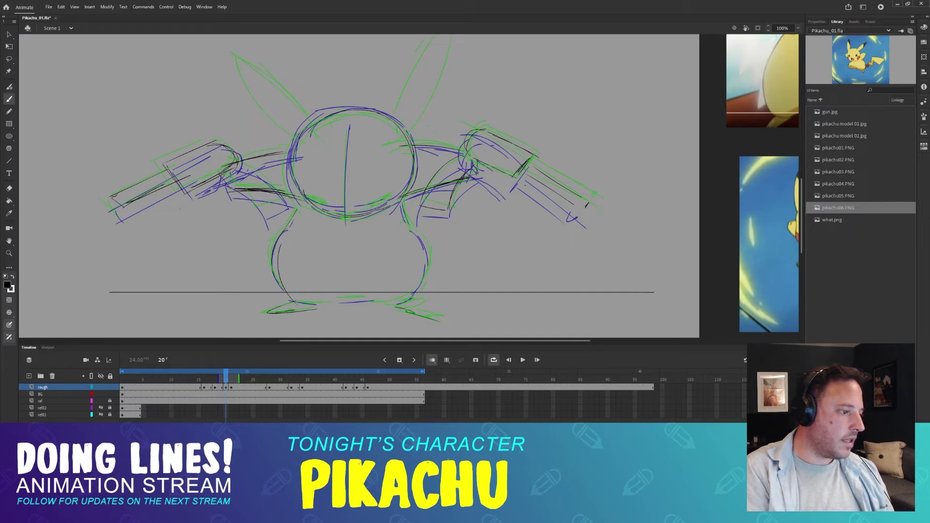
left_click_drag(397, 307, 436, 315)
mouse_move(404, 304)
left_mouse_down()
mouse_move(424, 311)
mouse_move(432, 249)
mouse_move(432, 270)
left_mouse_up()
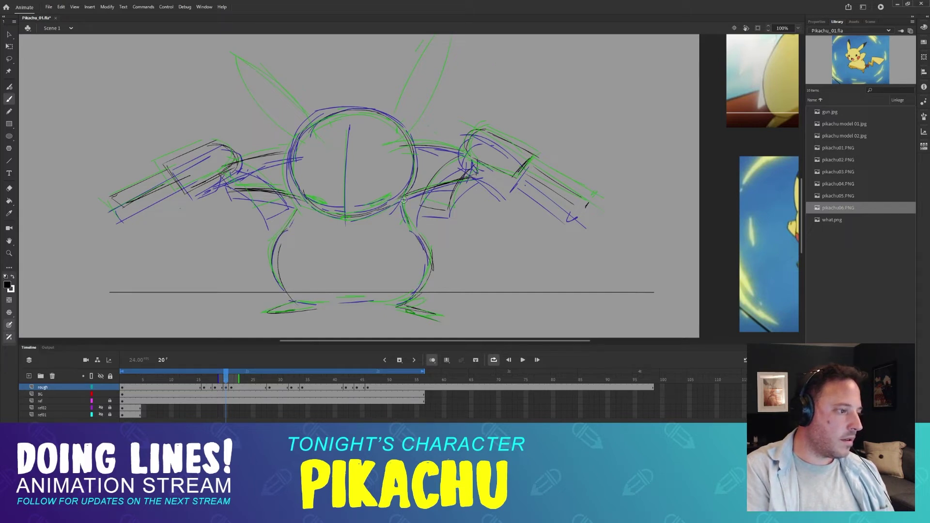
mouse_move(404, 199)
left_mouse_down()
mouse_move(410, 251)
mouse_move(411, 208)
left_mouse_up()
left_click_drag(381, 122, 379, 179)
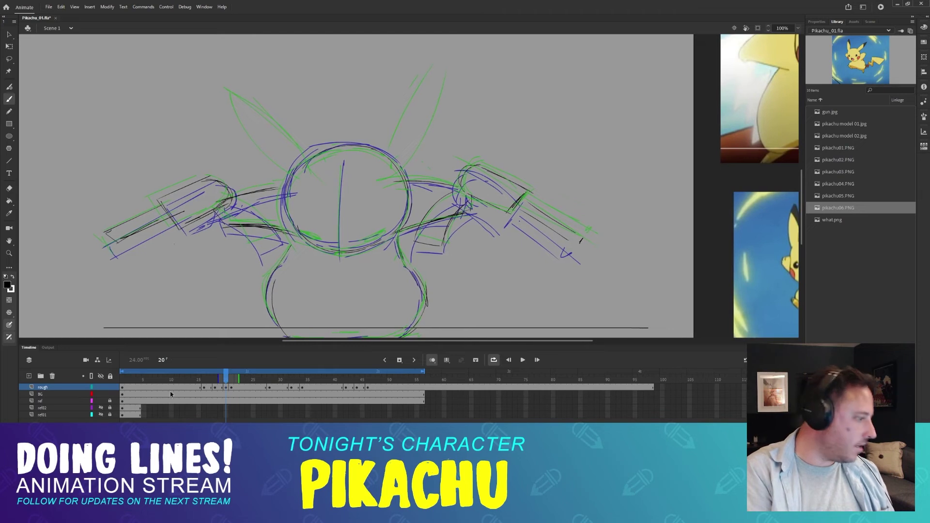
- Extend the new drawing at frame 20 by one frame, and turn off onion skinning at the crouch on frame 22
left_click(229, 389)
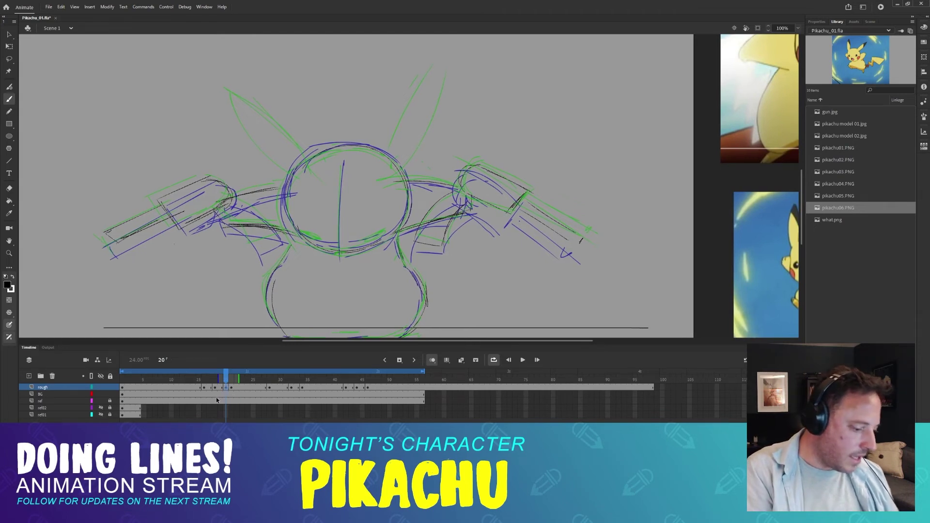
key("F5")
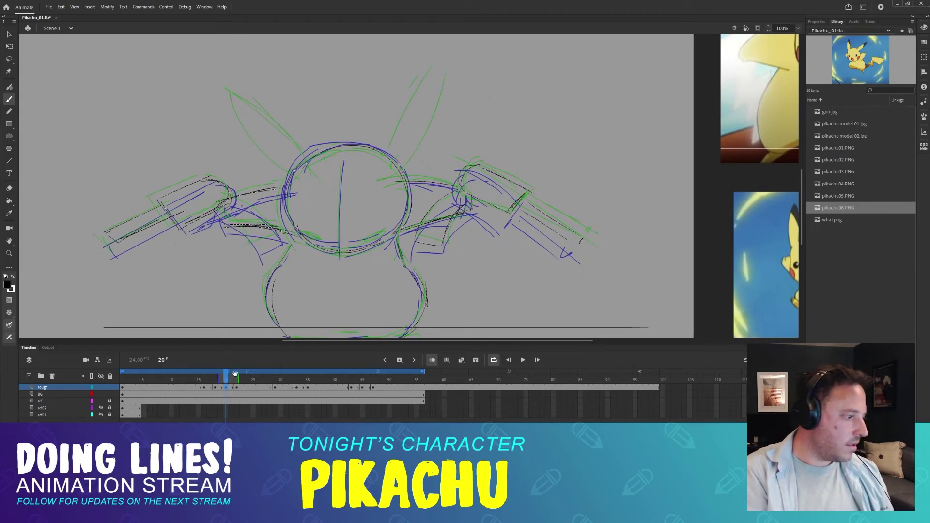
mouse_move(231, 381)
left_mouse_down()
mouse_move(285, 380)
mouse_move(198, 378)
mouse_move(245, 380)
mouse_move(236, 380)
left_mouse_up()
left_click(432, 359)
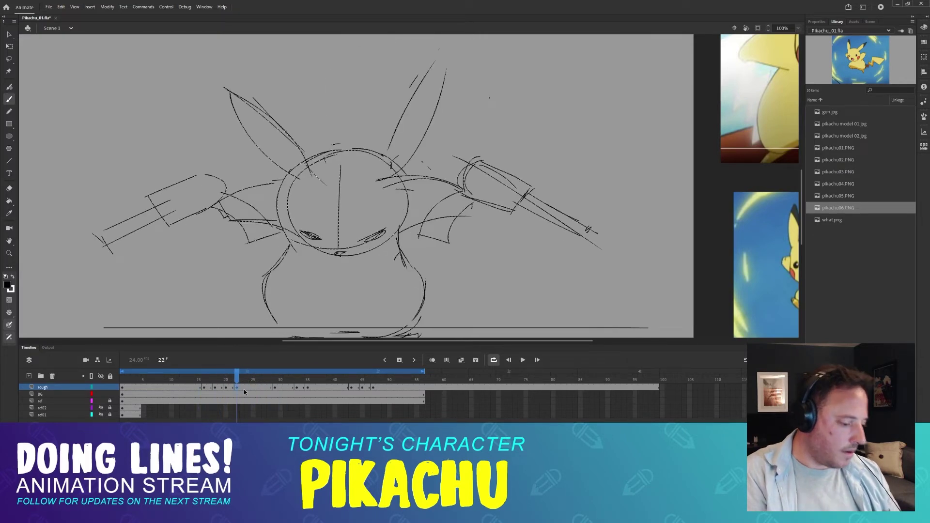
- Try shifting the keyframes from frame 29 to 47 three frames earlier to shorten the crouch hold
key("F5")
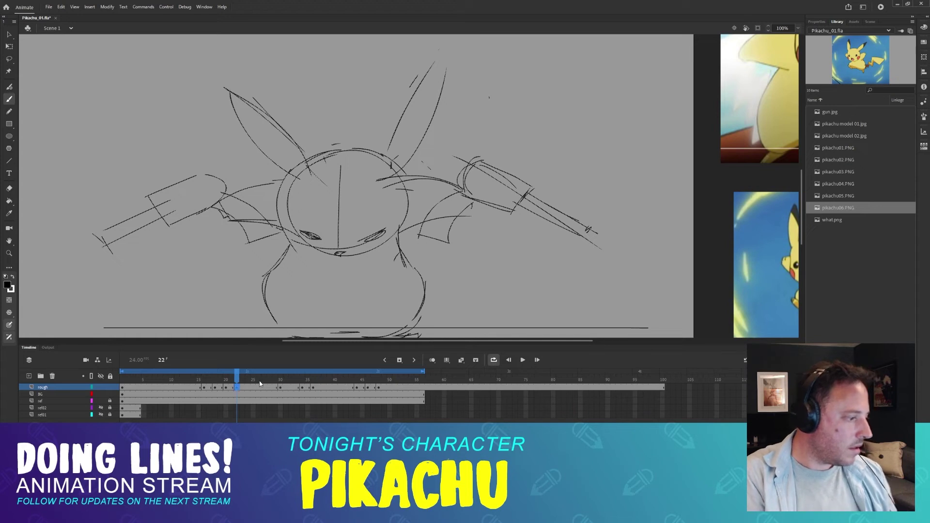
key("shift+F5")
mouse_move(238, 381)
left_mouse_down()
mouse_move(226, 379)
mouse_move(375, 388)
left_mouse_up()
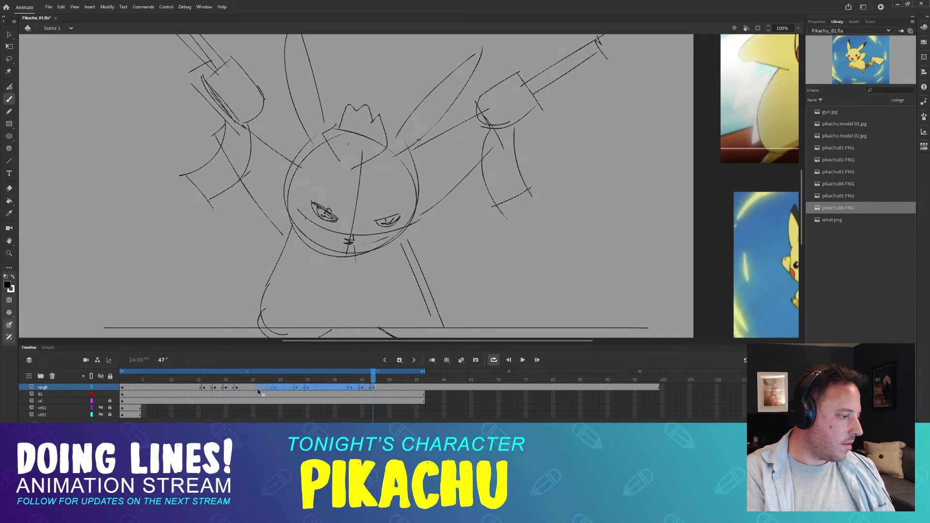
mouse_move(263, 396)
left_mouse_down()
mouse_move(257, 379)
mouse_move(236, 378)
left_mouse_up()
key("ctrl+z")
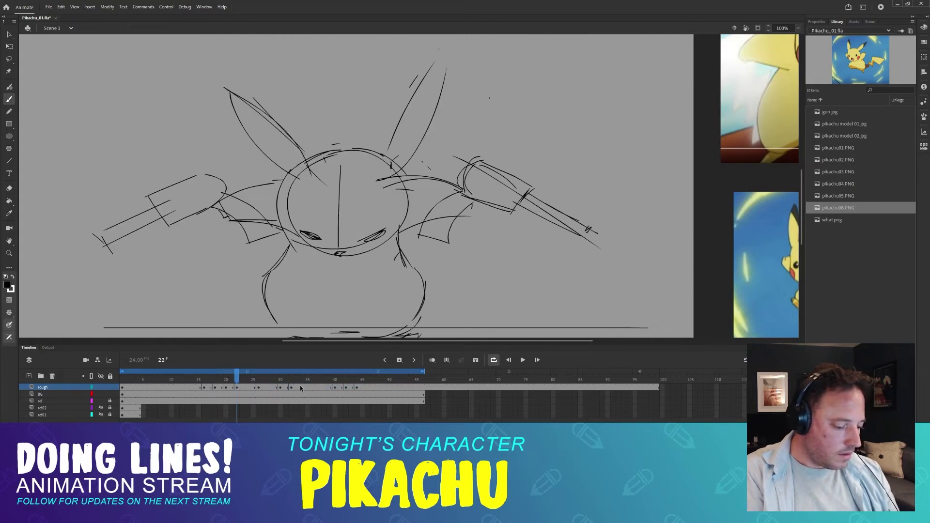
- Step between the crouch and the jump to check the shortened hold, and undo the keyframe shift
key("period")
key("period")
key("period")
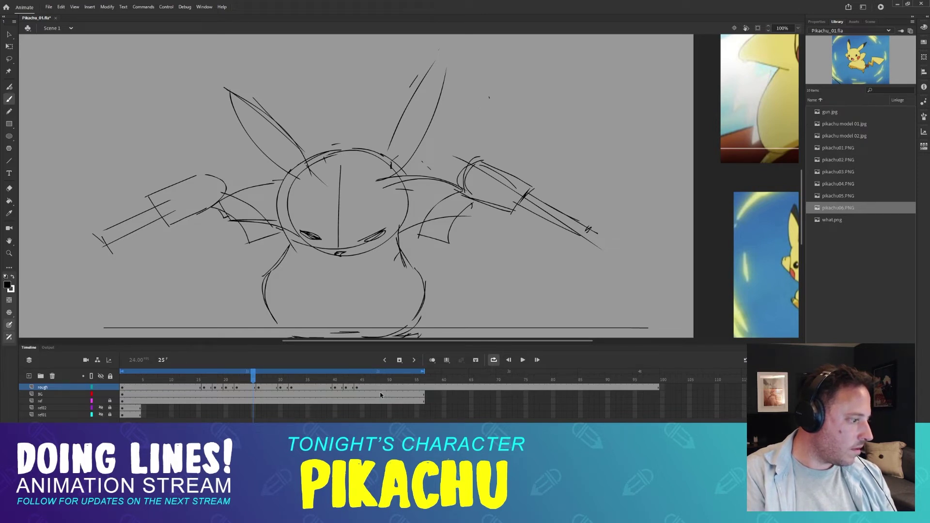
key("period")
key("comma")
key("comma")
key("comma")
key("comma")
key("period")
key("period")
key("period")
key("period")
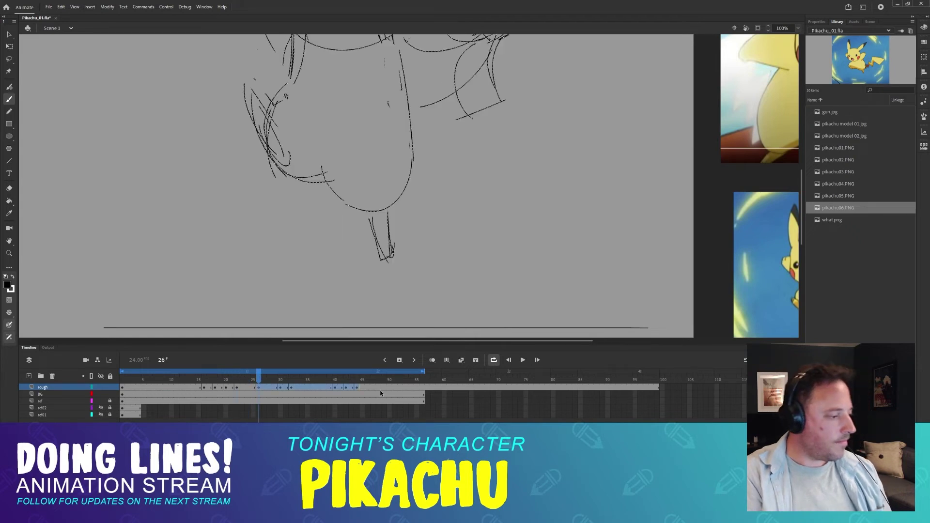
key("ctrl+z")
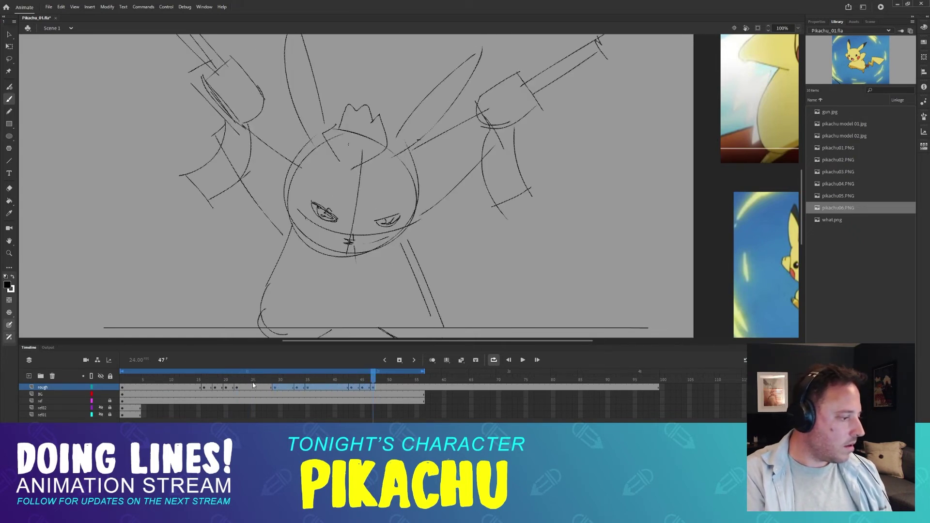
- Inspect the crouch drawing at frame 27, and play and scrub the full animation to review its timing
mouse_move(253, 385)
left_mouse_down()
mouse_move(237, 383)
mouse_move(264, 381)
left_mouse_up()
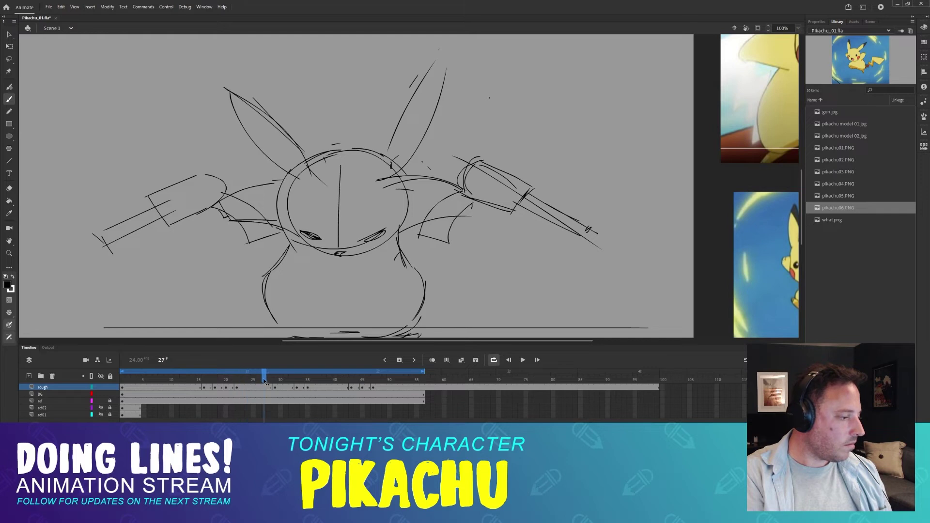
key("ctrl+minus")
key("ctrl+equal")
mouse_move(416, 238)
left_mouse_down()
mouse_move(482, 238)
mouse_move(456, 220)
left_mouse_up()
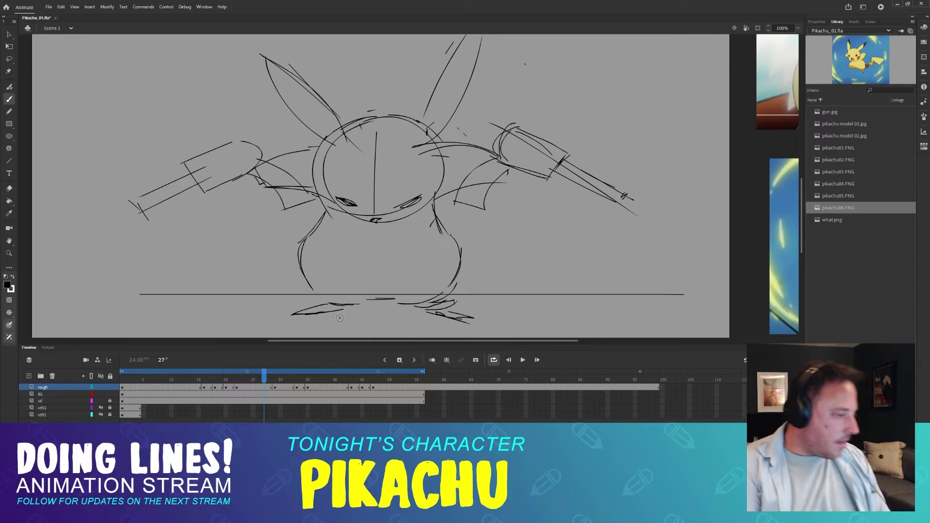
left_click_drag(439, 221, 436, 233)
key("ctrl+minus")
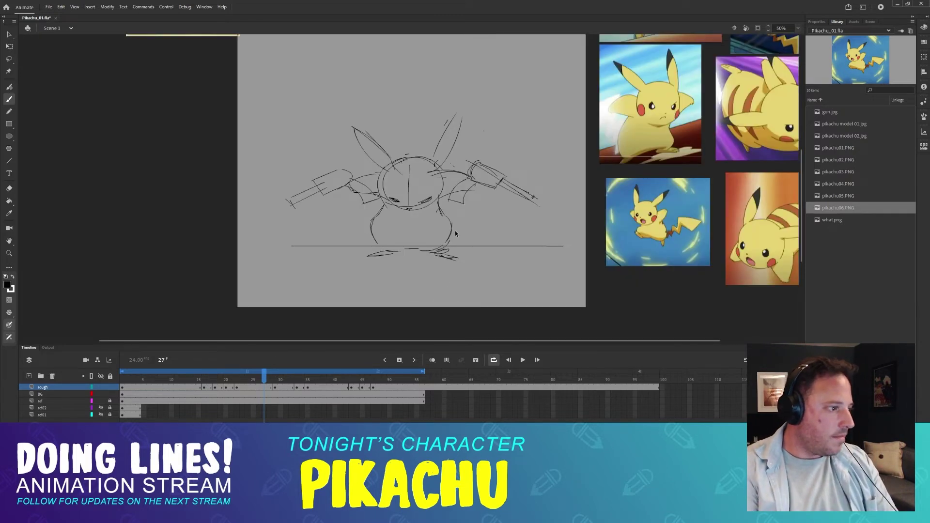
left_click_drag(487, 174, 431, 211)
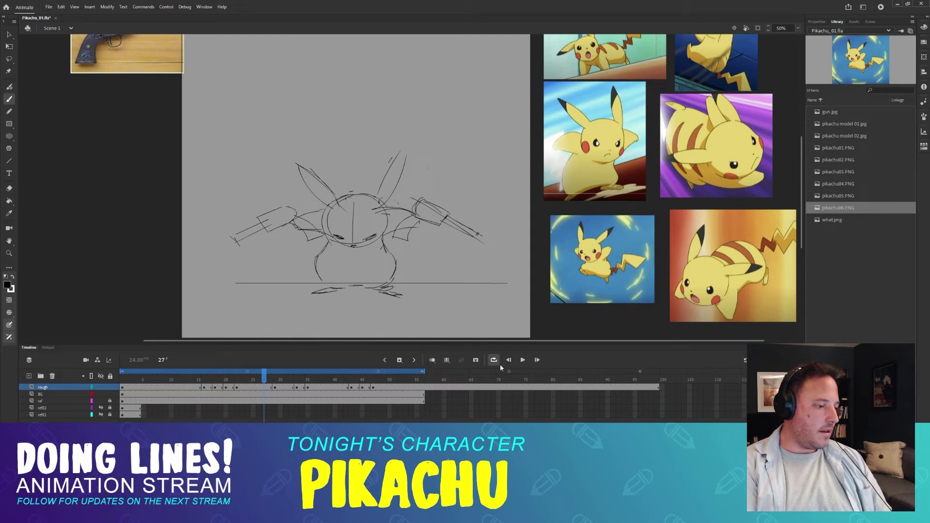
left_click(523, 362)
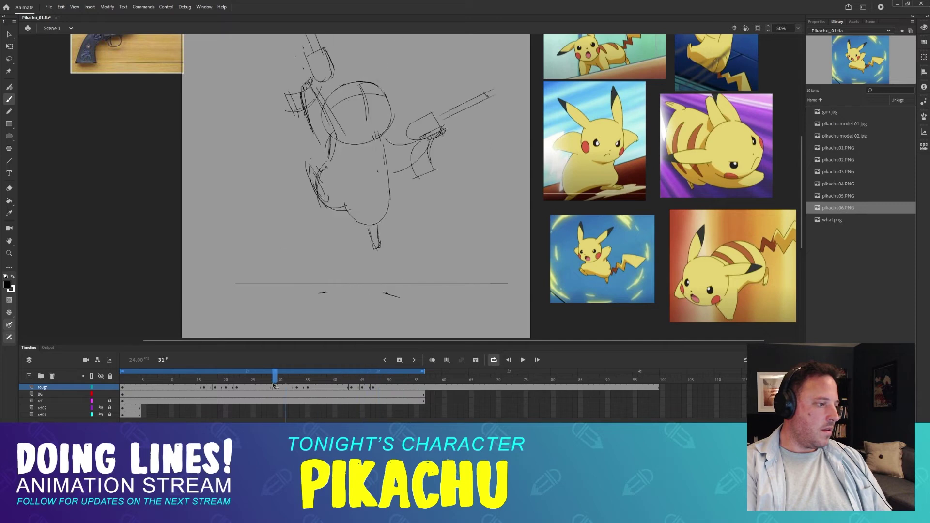
left_click(154, 391)
left_click_drag(154, 390, 402, 390)
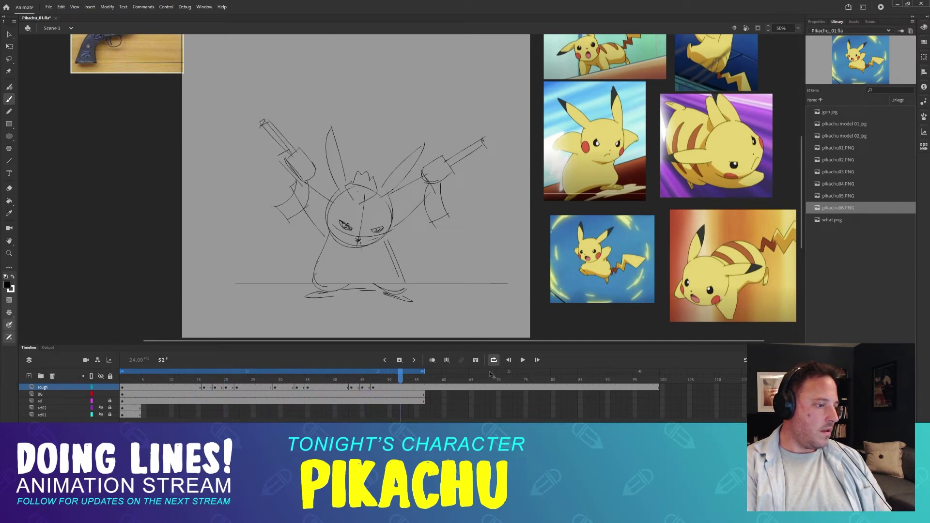
- Clear the duplicated crouch drawing from the rough layer's keyframe at frame 29
left_click(523, 359)
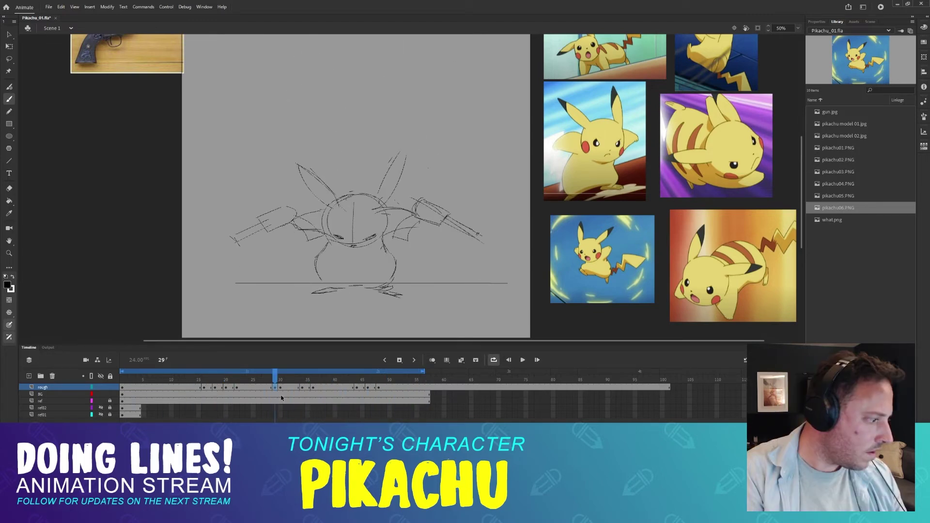
left_click_drag(275, 381, 277, 381)
left_click(275, 389)
key("Delete")
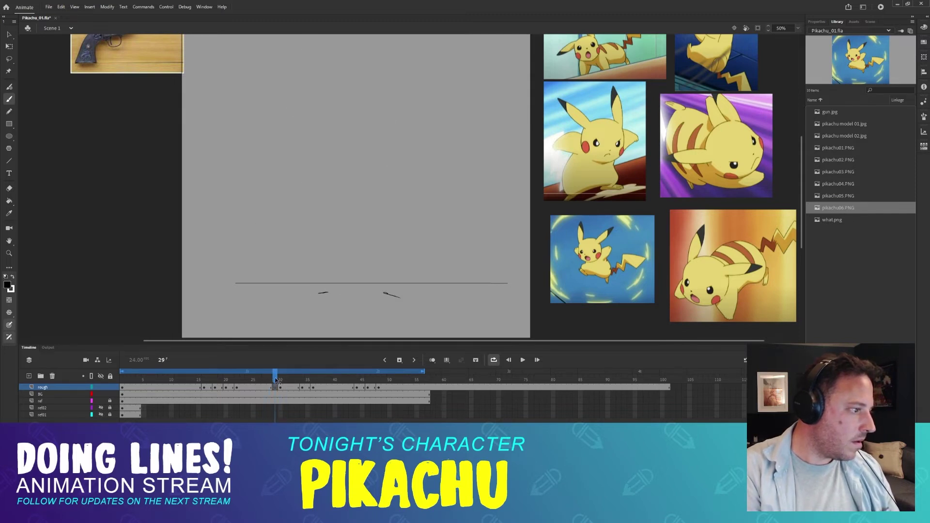
- Compare the poses on either side of frame 29, and turn on onion skinning there for the in-between
key("comma")
key("period")
key("period")
key("comma")
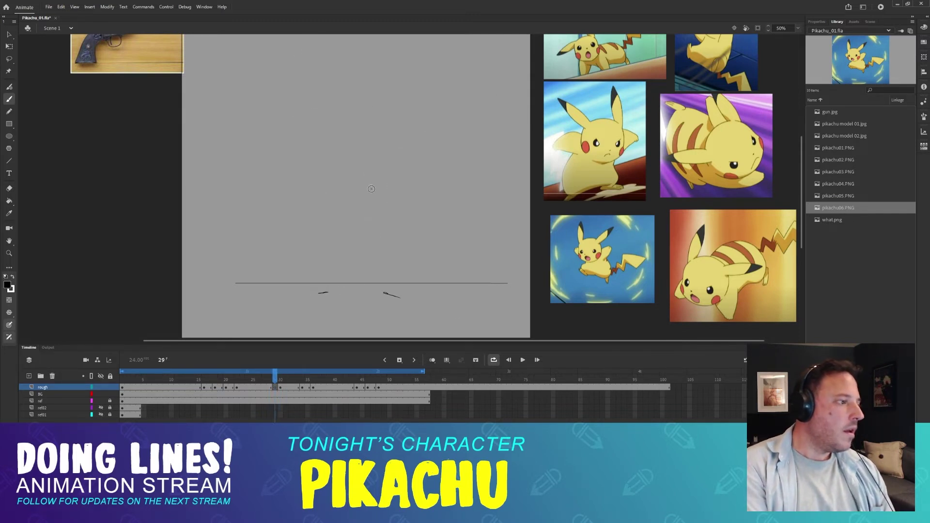
key("comma")
key("period")
left_click(432, 359)
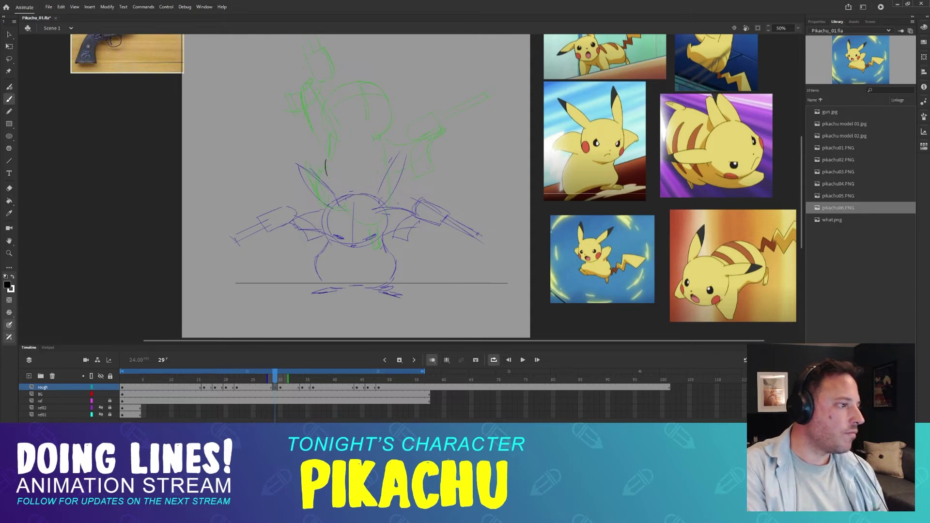
- Sketch the in-between's round head at frame 29 between the crouching and jumping heads, undoing stray strokes
left_click_drag(352, 139, 361, 140)
key("ctrl+z")
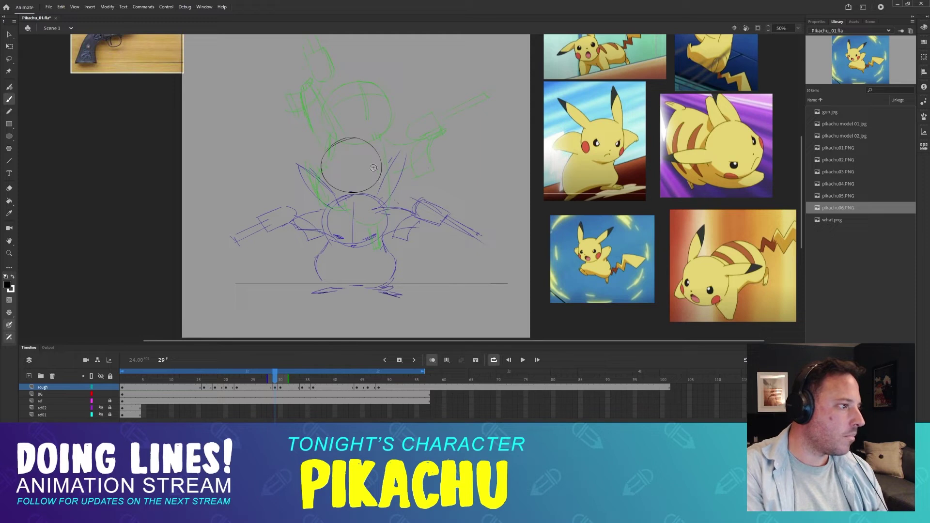
key("ctrl+z")
mouse_move(369, 140)
left_mouse_down()
mouse_move(334, 146)
mouse_move(338, 138)
mouse_move(380, 176)
mouse_move(364, 131)
mouse_move(384, 169)
left_mouse_up()
key("ctrl+z")
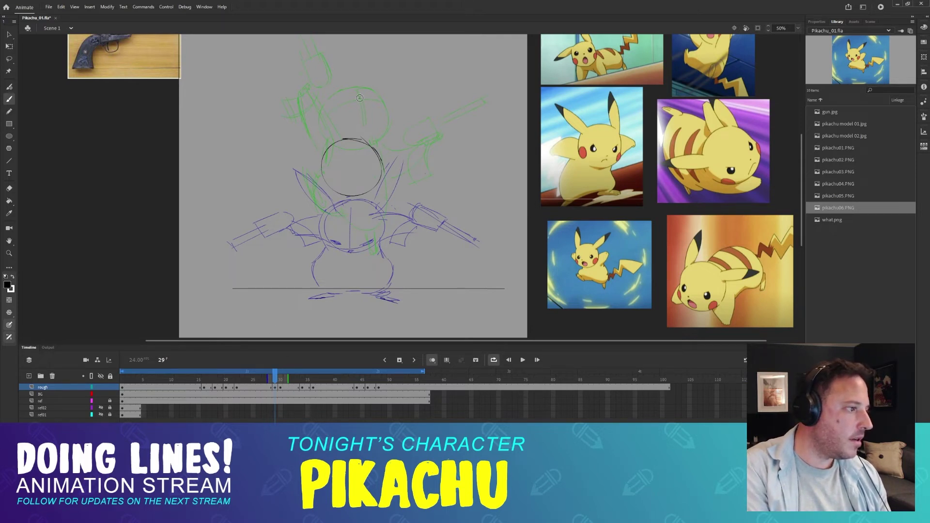
- Mark the head directions on the jump and crouch poses, add crossing face guidelines to the new head, and turn off onion skinning
left_click_drag(359, 98, 377, 125)
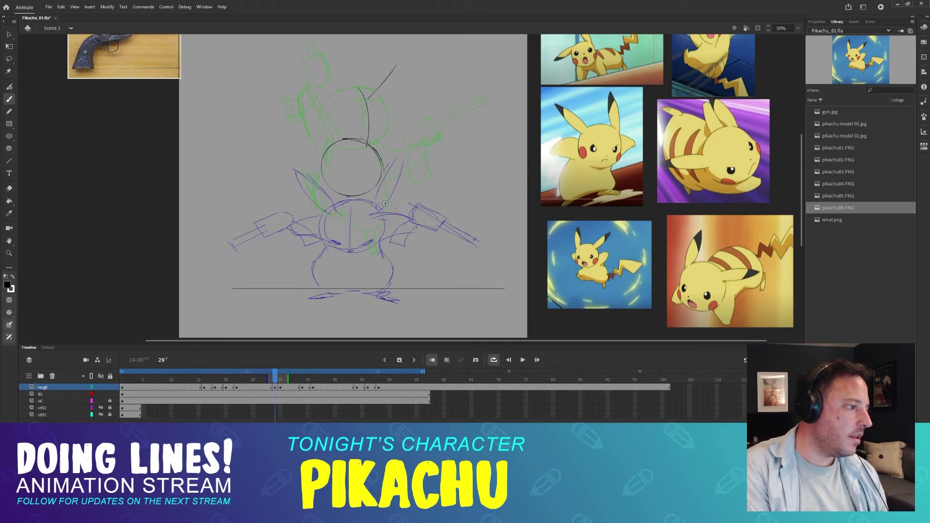
left_click_drag(350, 248, 340, 280)
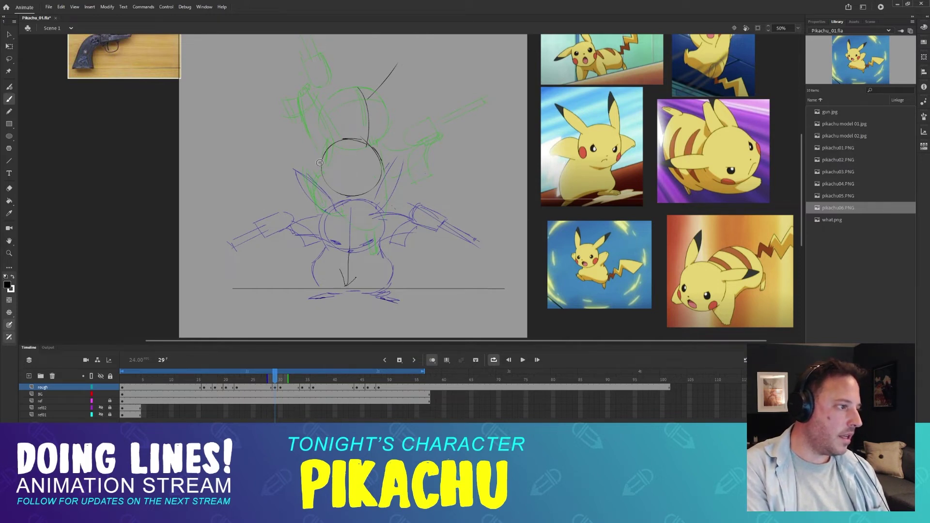
left_click_drag(320, 164, 382, 175)
mouse_move(359, 142)
left_mouse_down()
mouse_move(352, 192)
mouse_move(379, 206)
left_mouse_up()
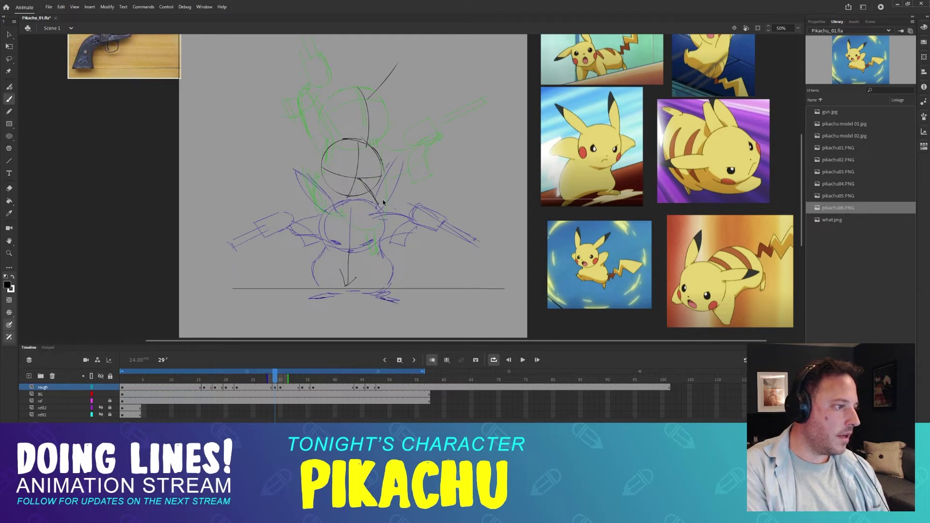
key("ctrl+z")
left_click(433, 360)
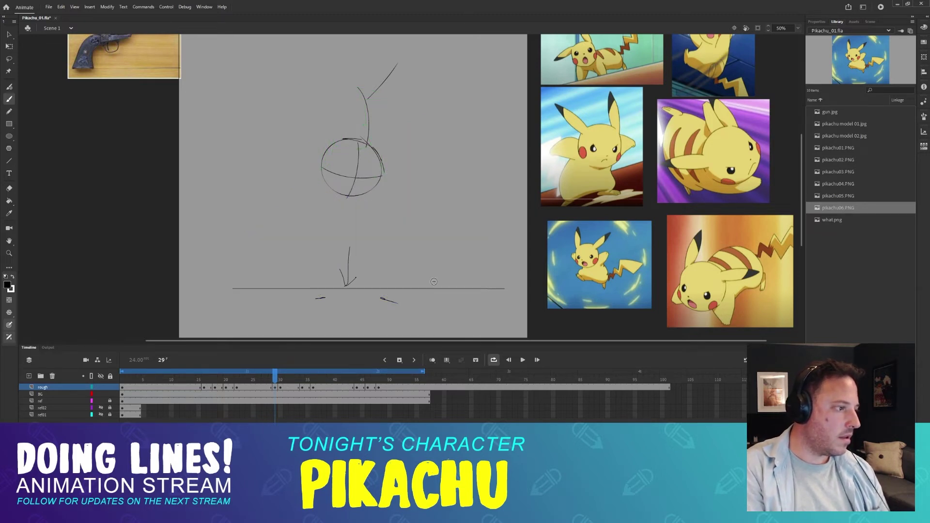
- Erase the temporary direction marks above and below the in-between's head at frame 29
key("e")
mouse_move(358, 104)
left_mouse_down()
mouse_move(372, 123)
mouse_move(394, 61)
mouse_move(370, 143)
left_mouse_up()
mouse_move(345, 244)
left_mouse_down()
mouse_move(345, 271)
mouse_move(363, 282)
left_mouse_up()
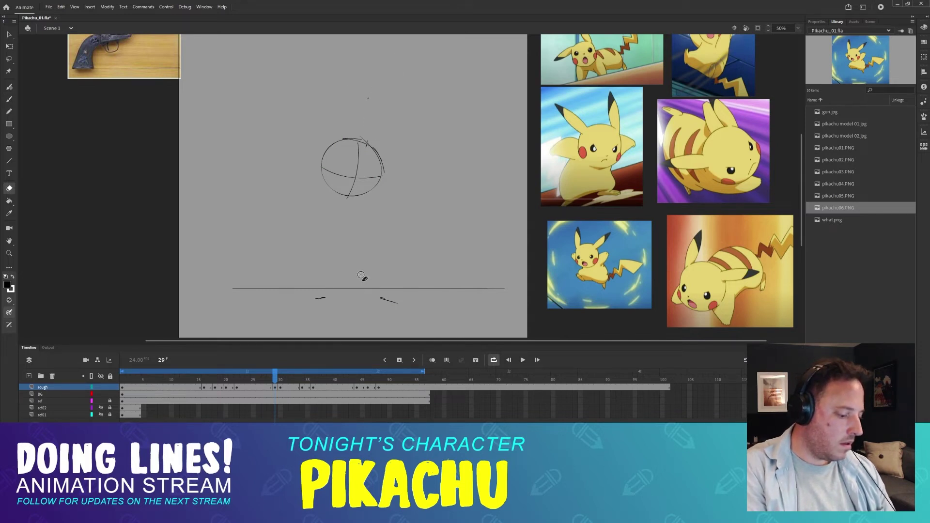
- Flip between frames 28, 29 and 30 to compare the head circle with the neighbouring rough poses
key("b")
key("comma")
key("period")
key("period")
key("comma")
key("comma")
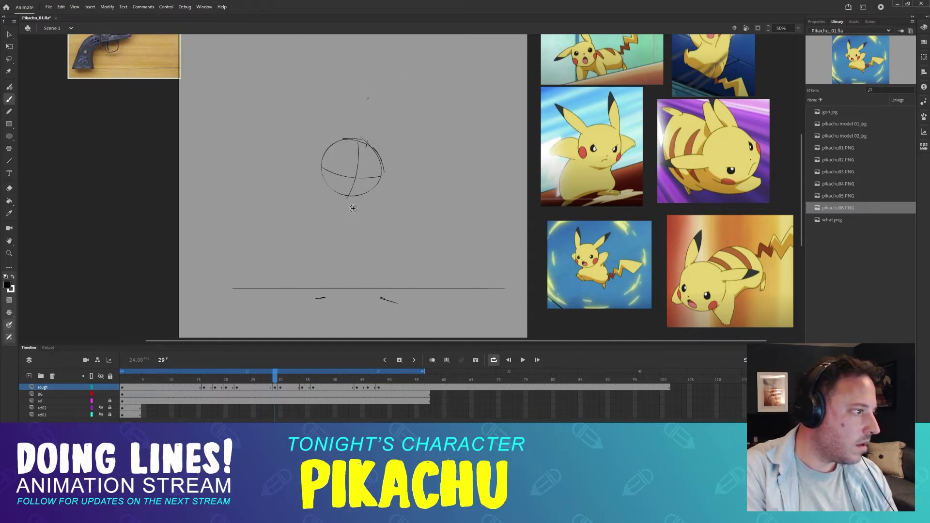
key("period")
key("period")
key("comma")
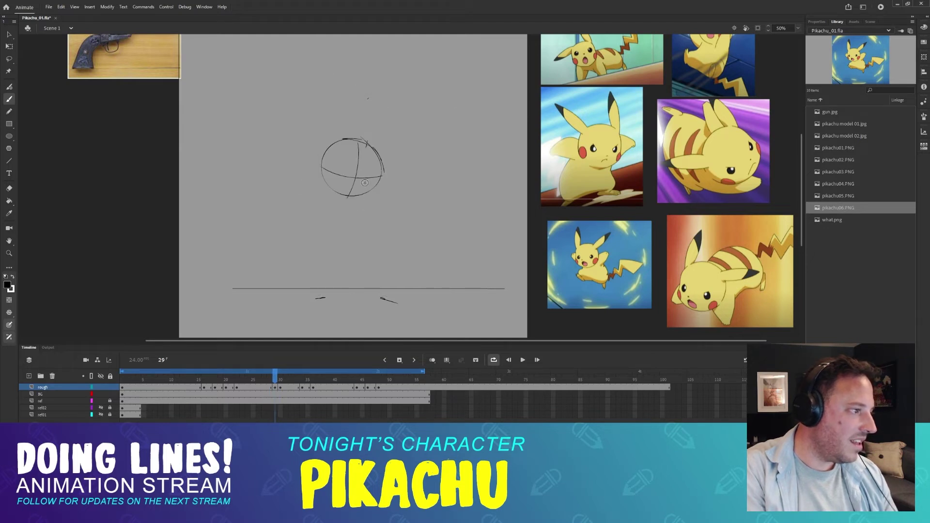
- Erase the curved cross guidelines inside the head circle on frame 29
key("e")
mouse_move(339, 165)
left_mouse_down()
mouse_move(350, 161)
mouse_move(366, 182)
left_mouse_up()
key("b")
key("comma")
key("period")
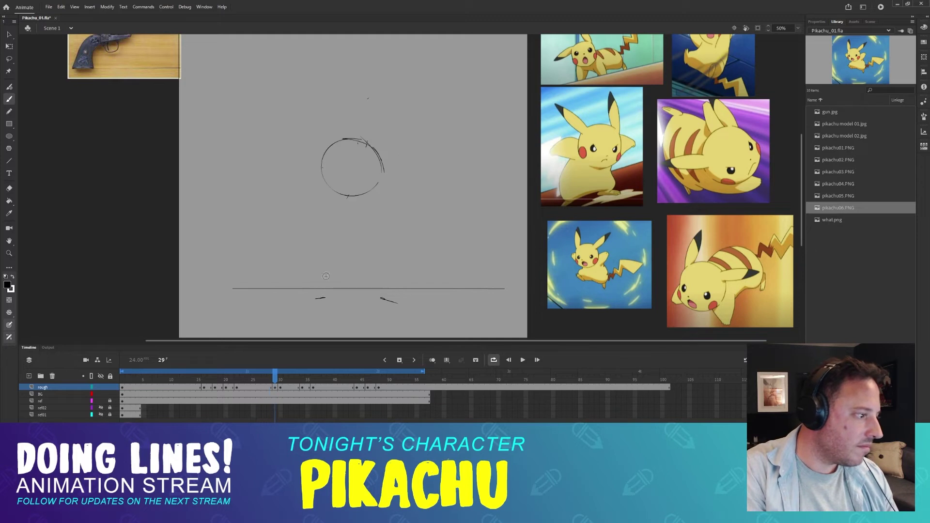
- Examine how the figure moves from the crouch on frame 28 to the airborne pose on frame 30
key("comma")
key("period")
key("period")
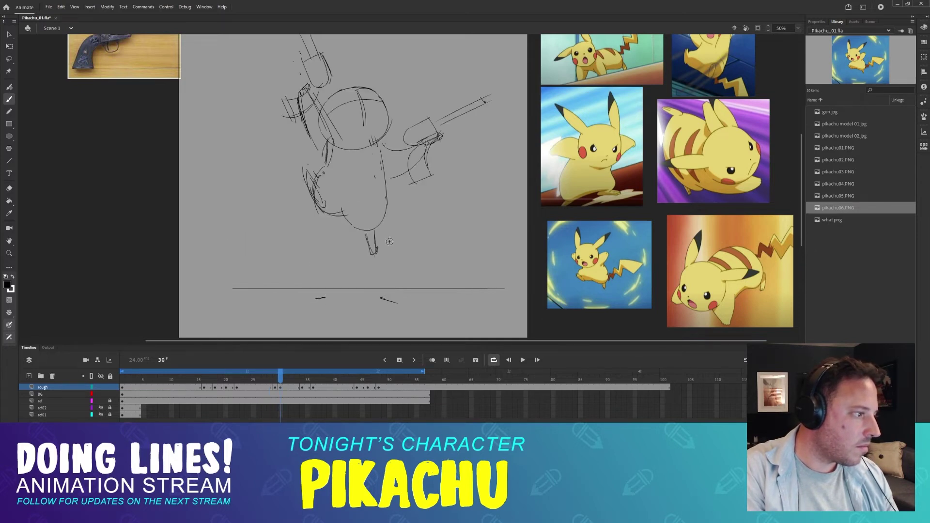
key("comma")
key("comma")
key("period")
key("period")
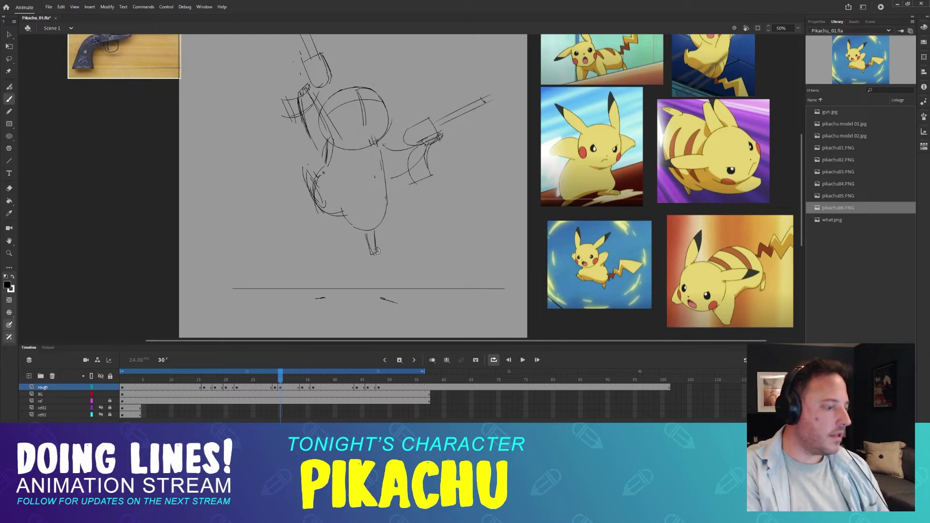
key("comma")
key("comma")
key("period")
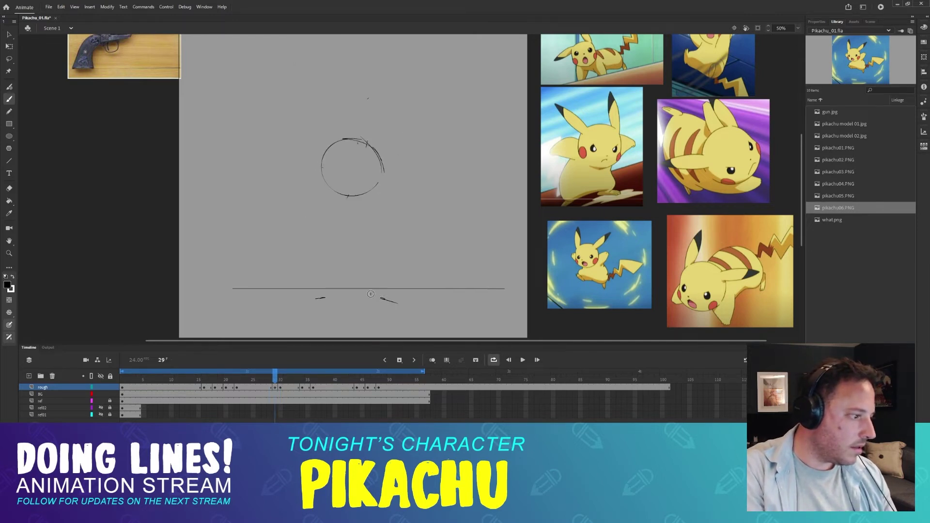
- Sketch the right foot, right hip curve and both upper torso sides below the head circle on frame 29
key("comma")
key("period")
left_click_drag(377, 292, 380, 249)
key("comma")
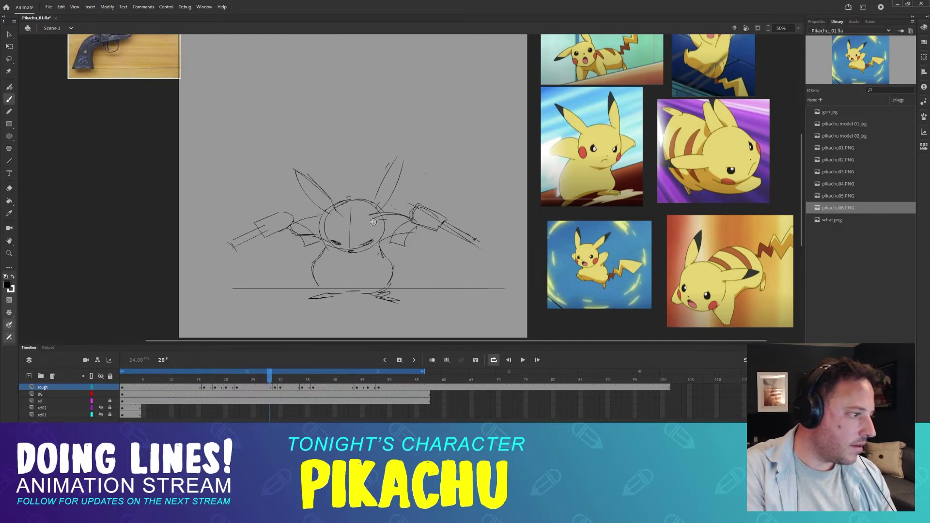
key("period")
left_click_drag(373, 196, 375, 240)
key("comma")
key("period")
left_click_drag(332, 195, 328, 228)
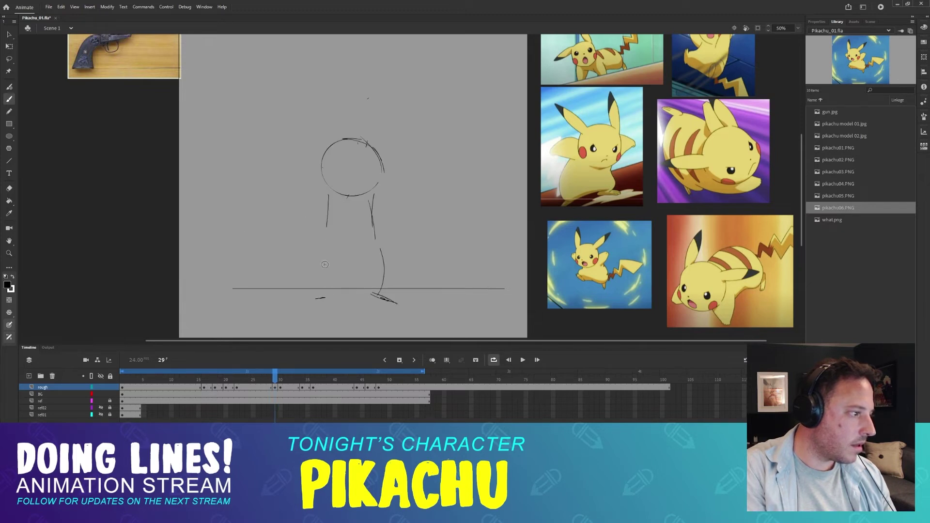
key("comma")
key("period")
key("comma")
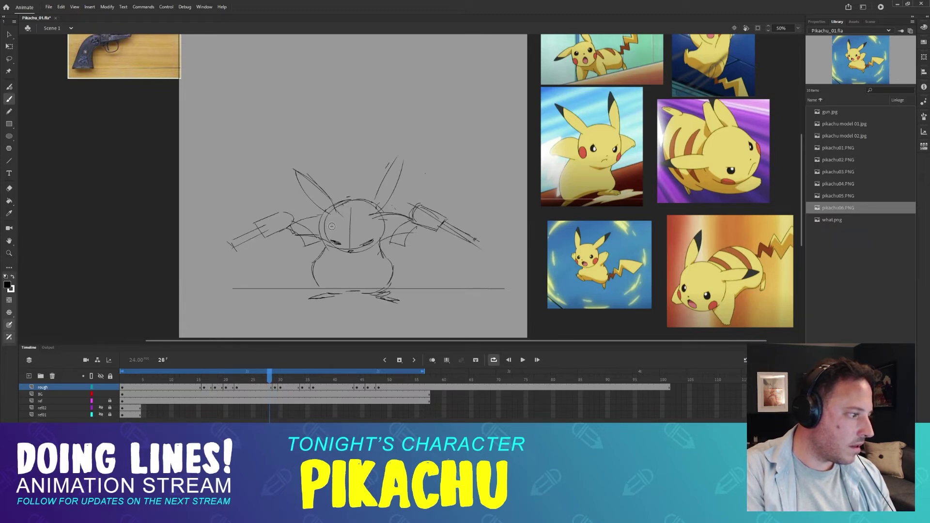
key("period")
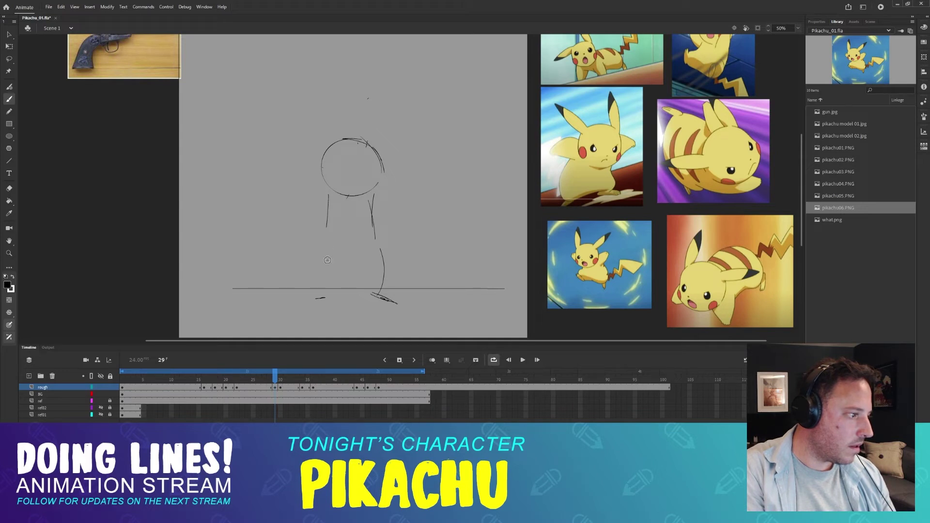
- Sketch the left hip curve of the frame 29 body, checking it against the adjacent poses
key("comma")
key("period")
mouse_move(324, 231)
left_mouse_down()
mouse_move(319, 270)
mouse_move(343, 286)
mouse_move(305, 265)
mouse_move(334, 279)
left_mouse_up()
key("comma")
key("period")
key("comma")
key("period")
key("period")
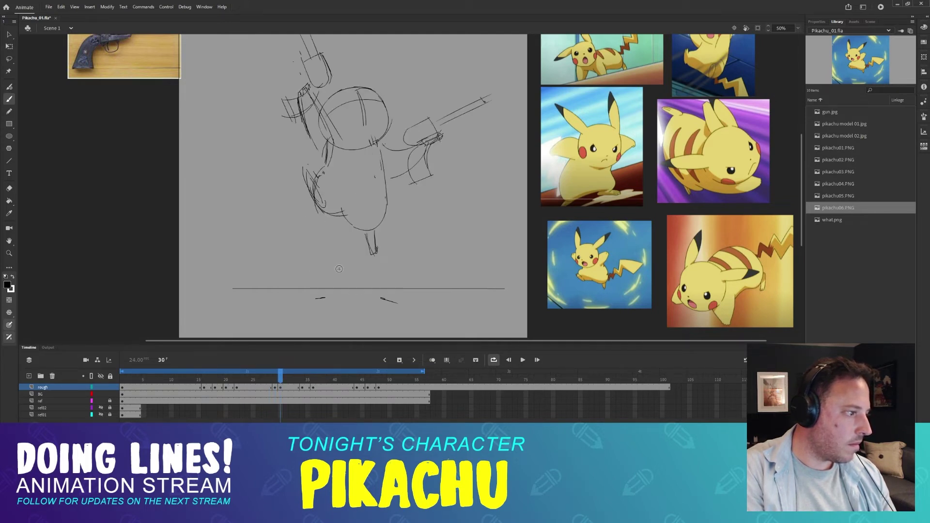
key("comma")
key("comma")
key("period")
key("comma")
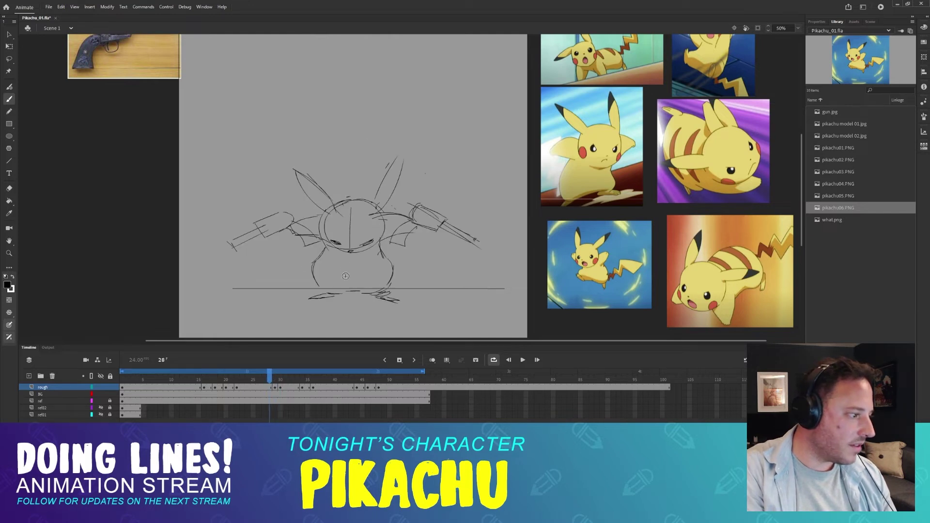
- Erase the lower end of the left hip curve and rough in the splayed feet on frame 29
key("period")
key("e")
mouse_move(300, 265)
left_mouse_down()
mouse_move(342, 284)
mouse_move(338, 293)
left_mouse_up()
key("b")
key("comma")
key("period")
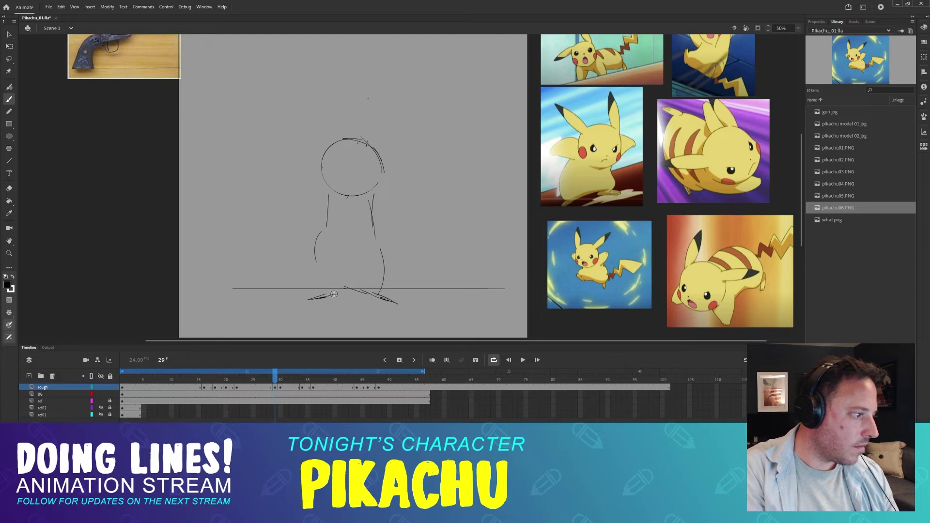
key("comma")
key("period")
- Erase the torso and hip lines between the head circle and the feet on frame 29
key("e")
left_click_drag(320, 230, 316, 268)
key("b")
key("e")
left_click_drag(329, 199, 326, 226)
key("b")
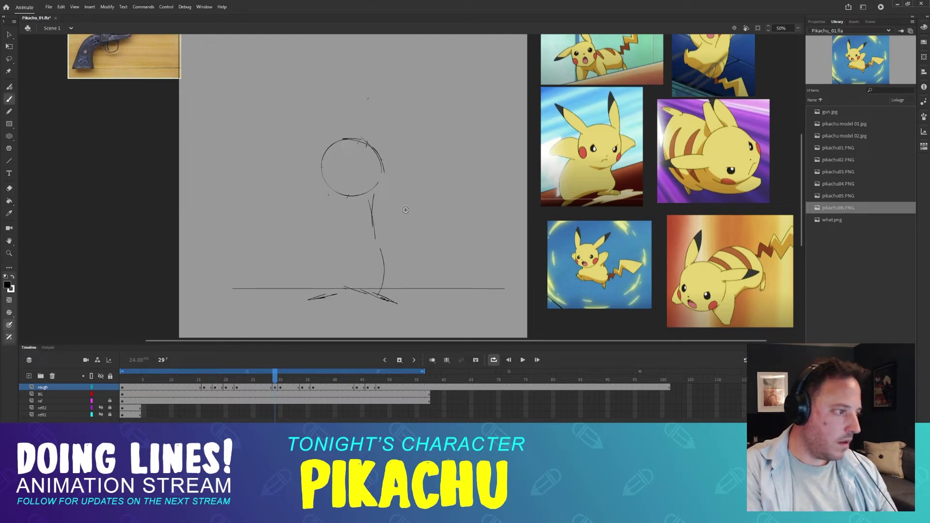
key("e")
left_click_drag(373, 196, 382, 286)
key("b")
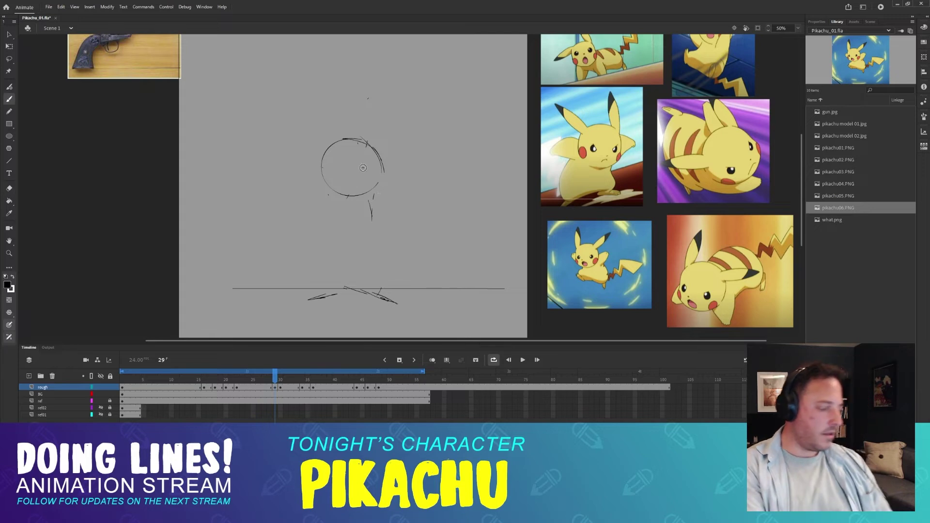
- Erase the splayed foot sketches on frame 29 after comparing them with the frame 28 crouch
key("period")
key("comma")
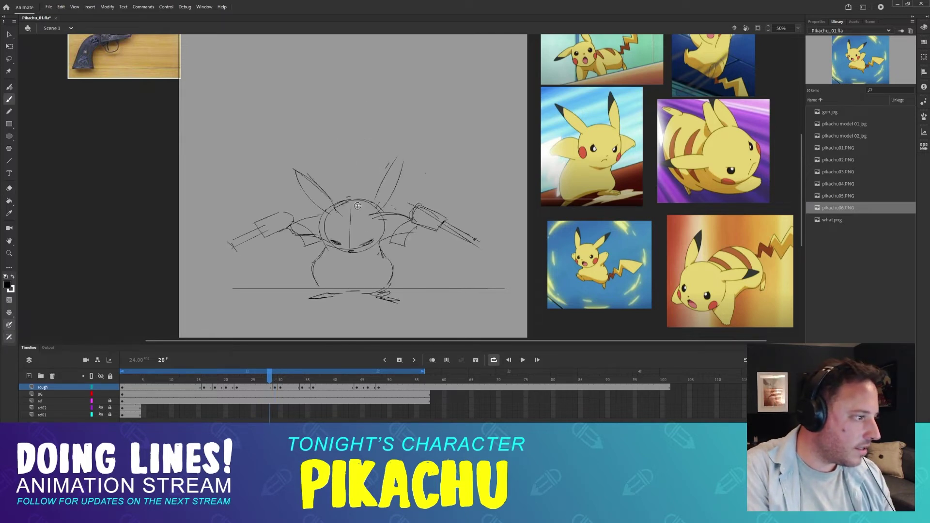
key("period")
key("comma")
key("period")
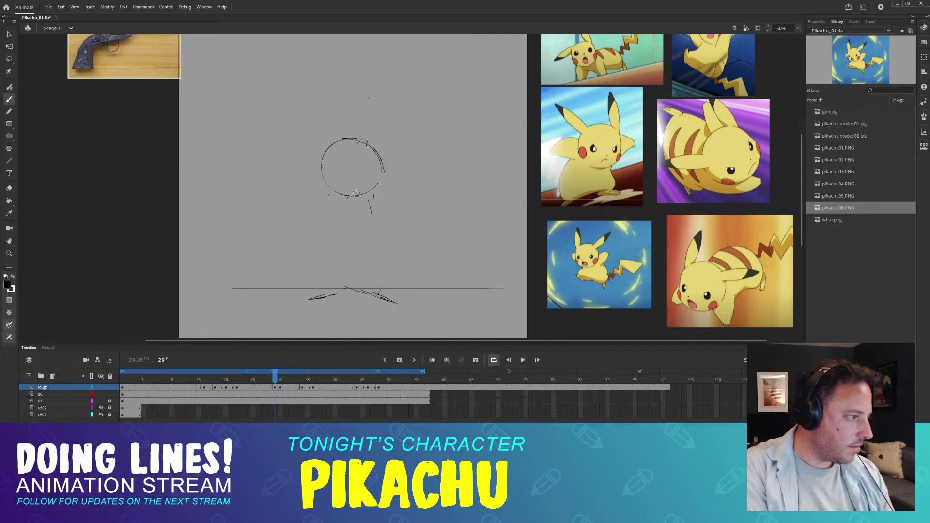
key("comma")
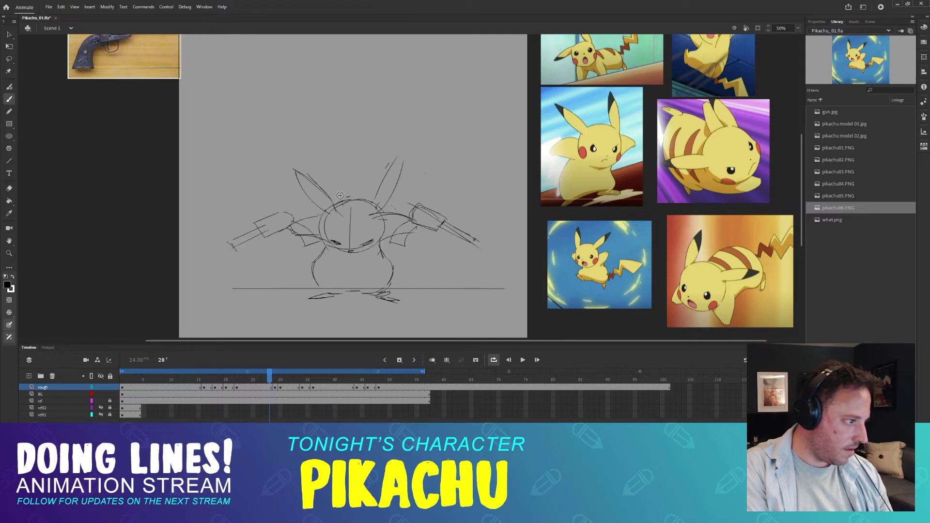
key("period")
key("e")
left_click_drag(307, 302, 335, 293)
mouse_move(396, 303)
left_mouse_down()
mouse_move(368, 289)
mouse_move(330, 300)
left_mouse_up()
key("b")
- Sketch two short, straight legs with small feet at the ground marks on frame 29
key("comma")
key("period")
left_click_drag(320, 301, 330, 299)
key("comma")
key("period")
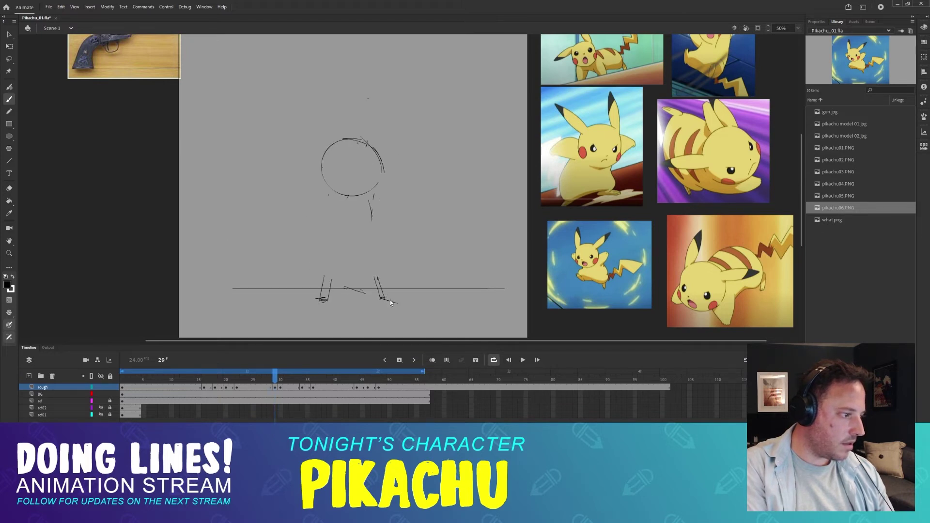
key("comma")
key("period")
left_click_drag(381, 276, 386, 295)
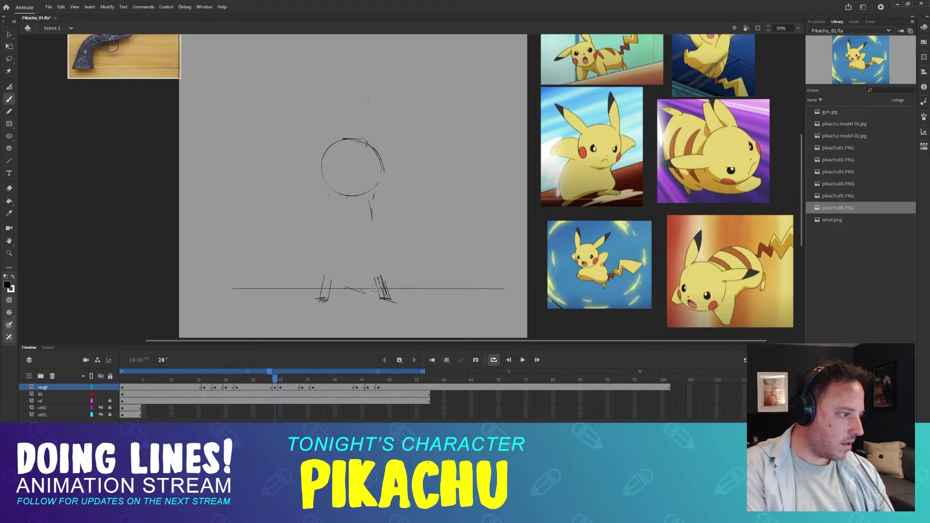
- Sketch the rounded underside of the torso above the two legs on frame 29
key("comma")
key("period")
left_click_drag(317, 248, 334, 280)
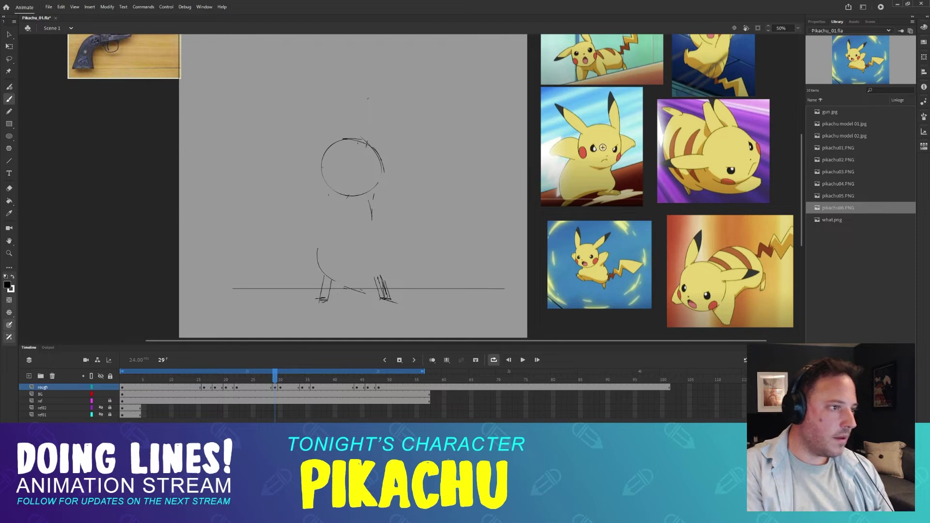
left_click_drag(651, 140, 556, 146)
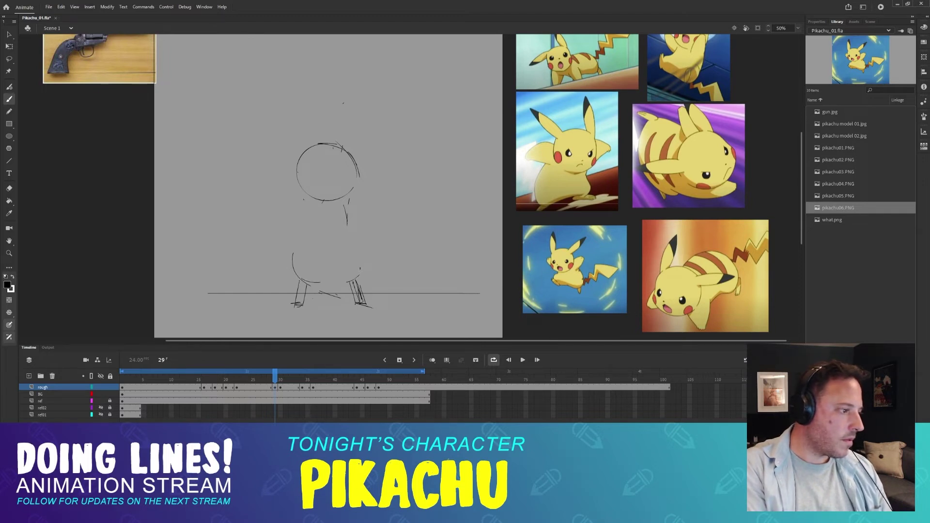
left_click_drag(360, 268, 348, 280)
- Try to sketch the torso's two long sides between the head and the legs
left_click_drag(343, 197, 355, 252)
left_click_drag(305, 196, 299, 277)
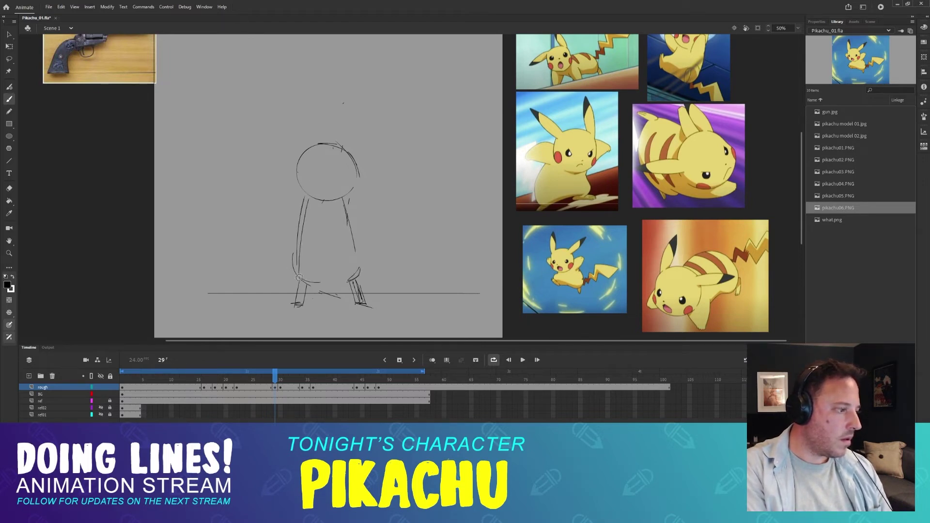
key("ctrl+z")
key("ctrl+z")
key("ctrl+z")
- Draw the tapered torso outline from the head down and round off its lower left hip
mouse_move(306, 198)
left_mouse_down()
mouse_move(298, 260)
mouse_move(306, 278)
mouse_move(338, 283)
left_mouse_up()
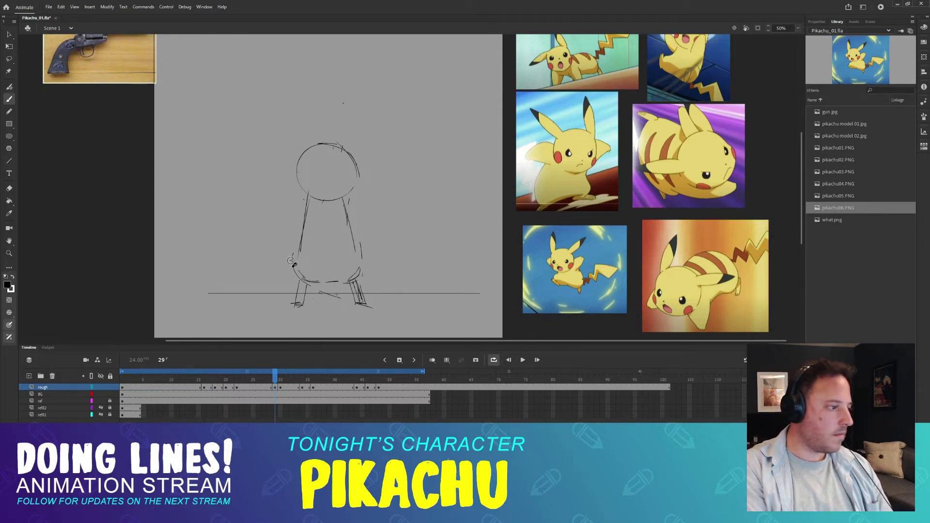
key("ctrl+z")
left_click_drag(298, 243, 293, 284)
left_click_drag(299, 252, 300, 280)
key("ctrl+z")
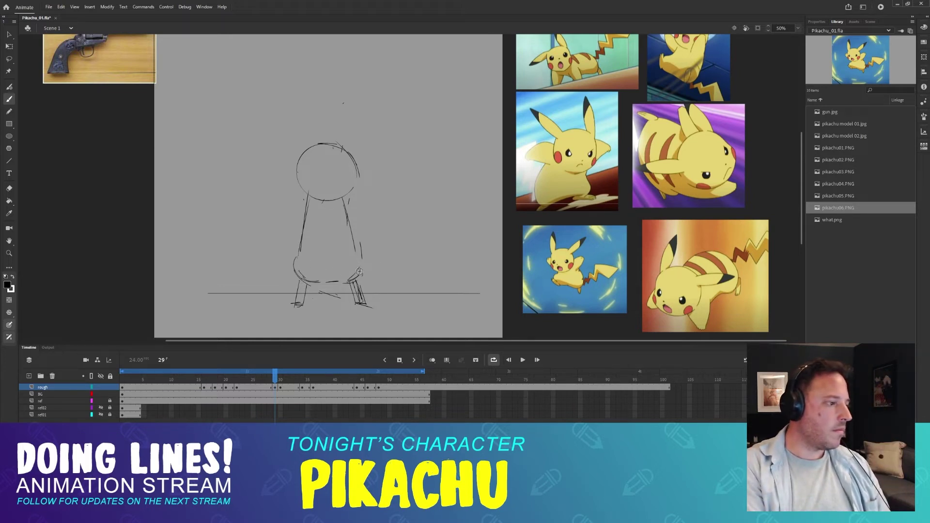
- Reinforce the right side of the torso with longer strokes from the neck to the hip
left_click_drag(359, 272, 352, 212)
left_click_drag(344, 195, 359, 265)
key("comma")
key("period")
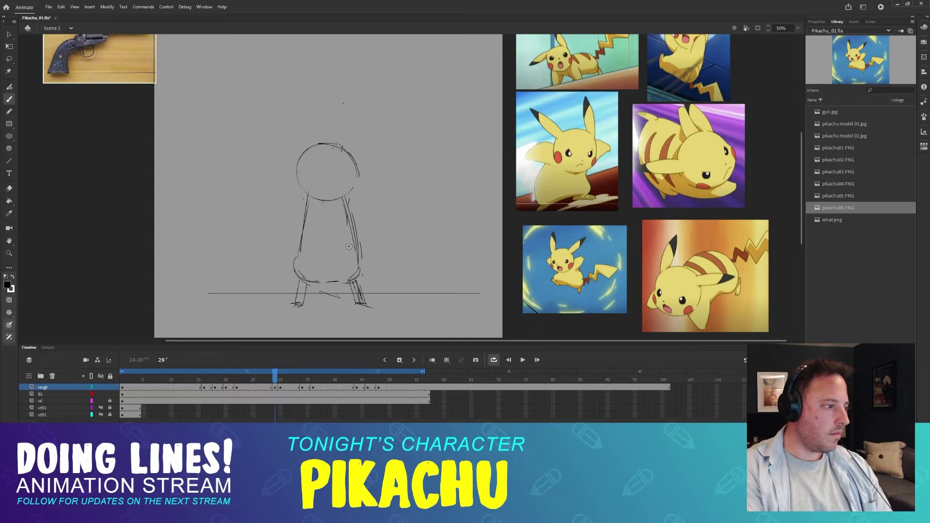
- Flip repeatedly through frames 28 to 30 to check the stretched body against the crouch and the jump
key("period")
key("comma")
key("comma")
key("period")
key("period")
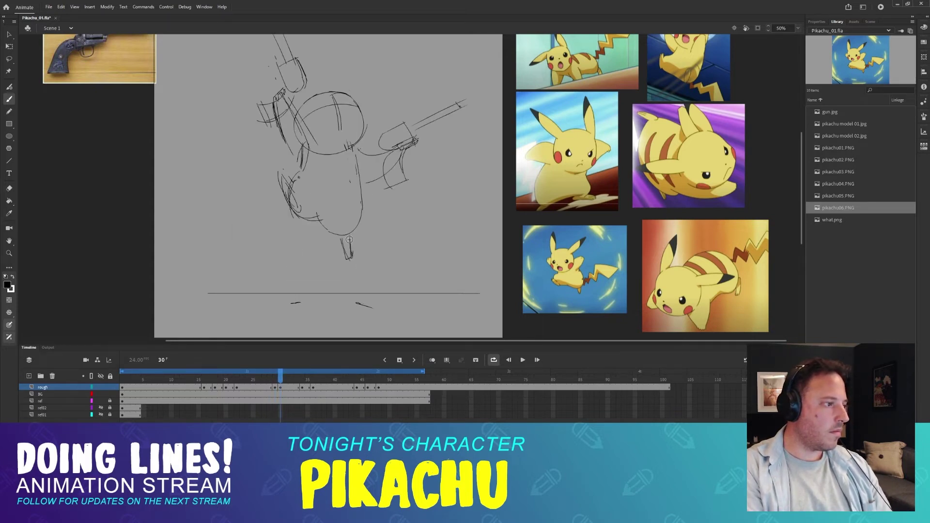
key("comma")
key("comma")
key("comma")
key("period")
key("period")
key("period")
key("comma")
key("comma")
key("period")
key("comma")
key("period")
key("period")
key("comma")
key("comma")
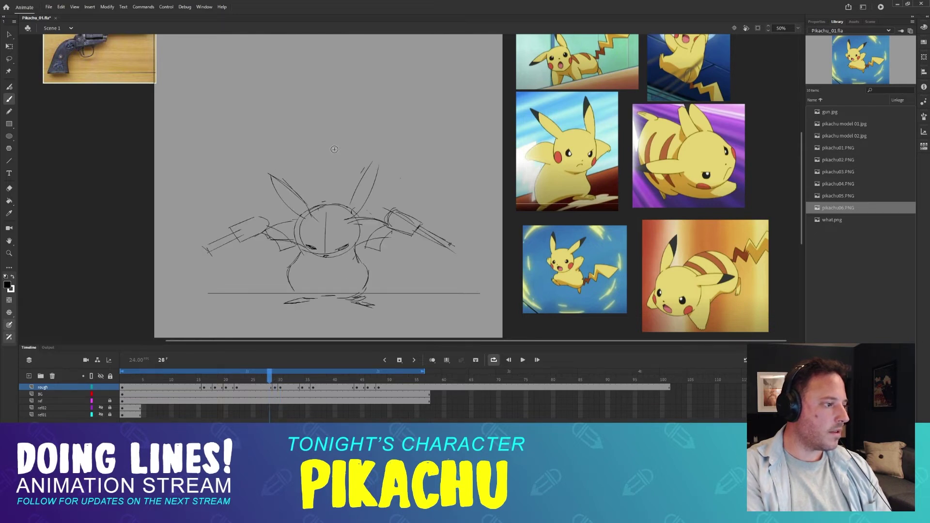
key("period")
key("period")
key("comma")
key("comma")
key("period")
key("comma")
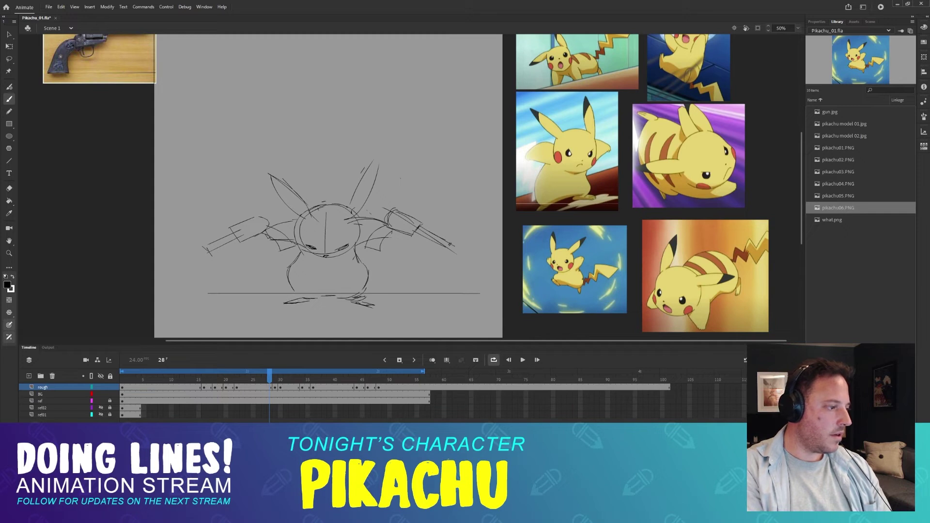
- Clean up the left leg of the stretched pose on frame 29 and extend its foot outward
key("period")
key("e")
mouse_move(304, 287)
left_mouse_down()
mouse_move(301, 311)
mouse_move(296, 285)
left_mouse_up()
key("b")
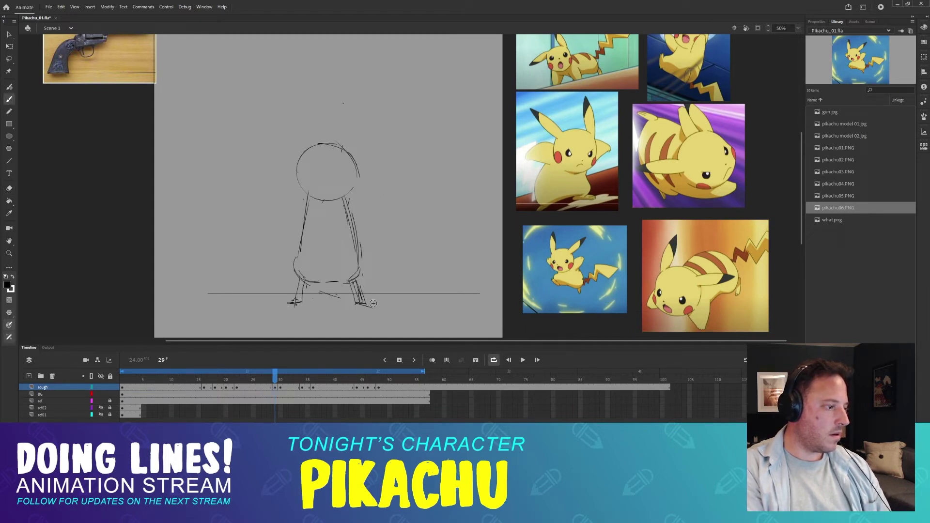
- Review the legs and head of the stretched pose against frames 28 and 30
key("comma")
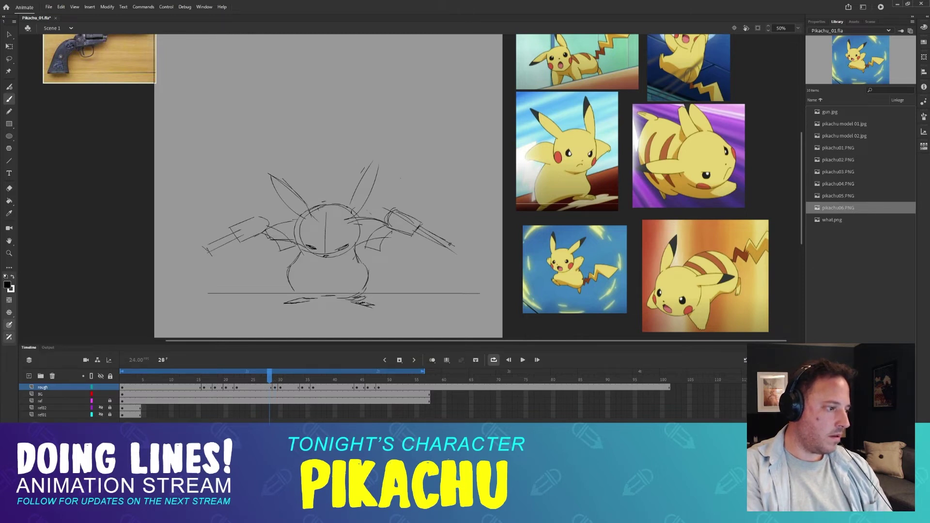
key("period")
key("comma")
key("period")
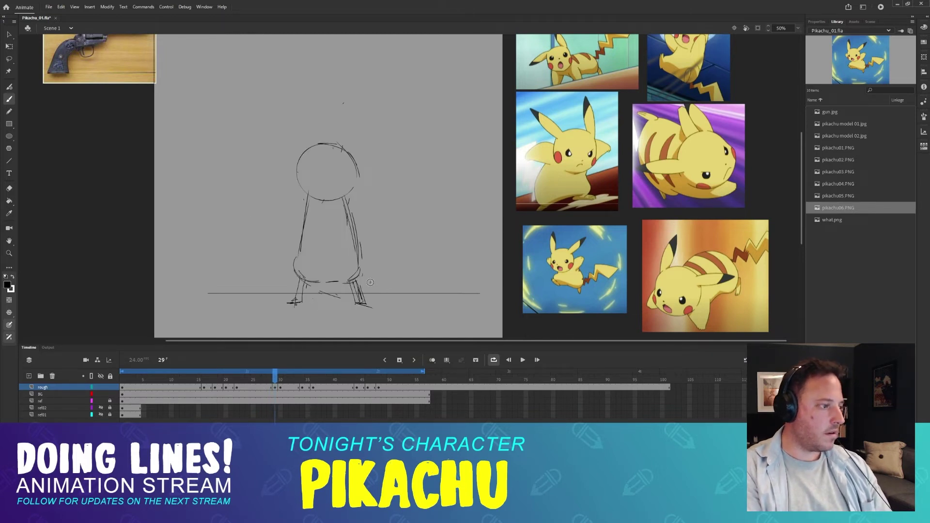
key("comma")
key("period")
key("period")
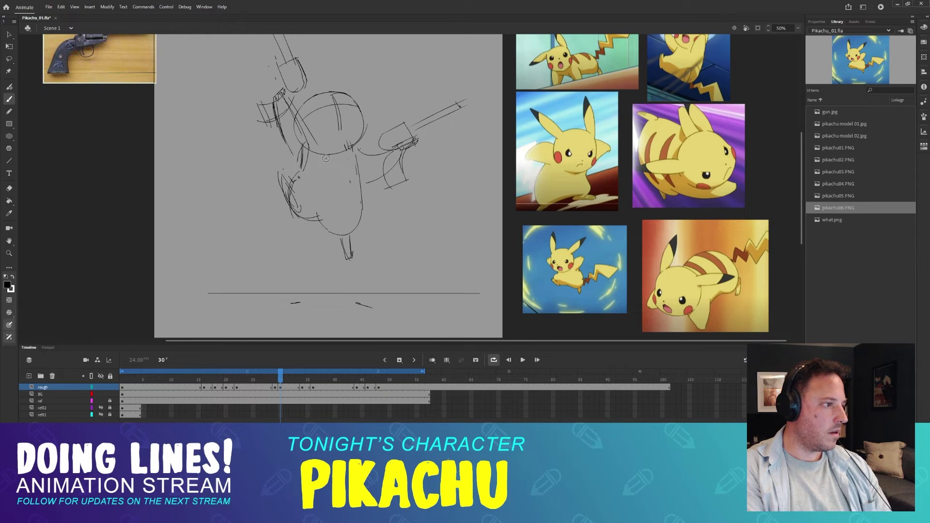
key("comma")
key("comma")
key("period")
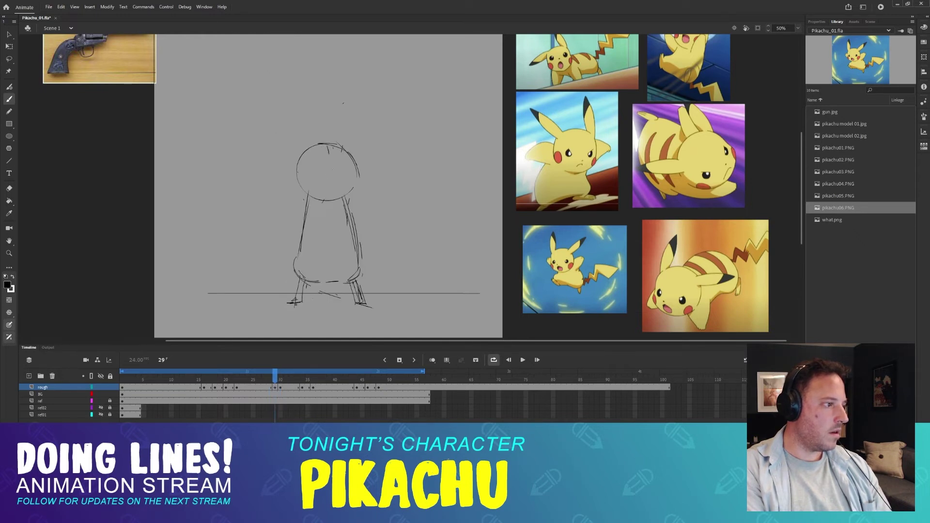
- Try to sketch guidelines inside the head circle on frame 29
mouse_move(329, 145)
left_mouse_down()
mouse_move(334, 187)
mouse_move(346, 163)
mouse_move(356, 168)
mouse_move(313, 162)
mouse_move(299, 175)
left_mouse_up()
key("ctrl+z")
key("ctrl+z")
key("ctrl+z")
key("comma")
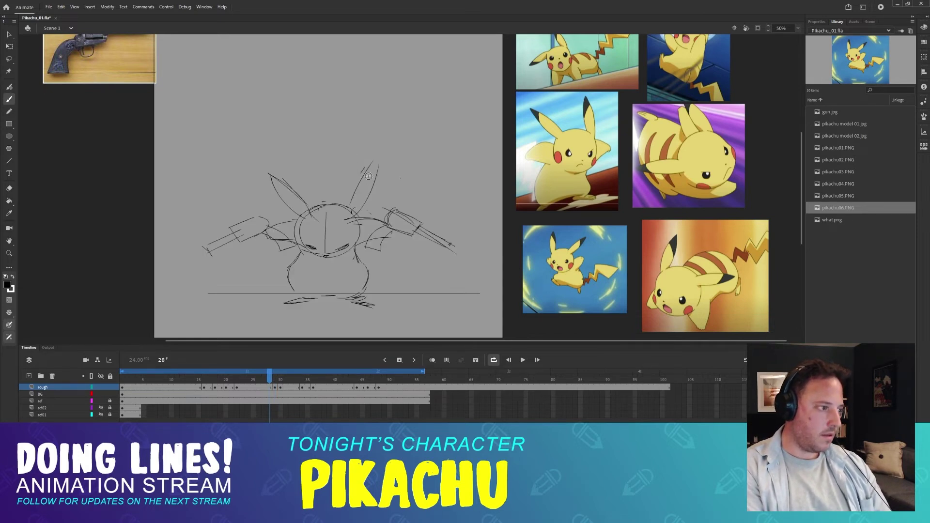
- Check the head against frames 28 and 30, and undo the last guideline strokes inside the head circle on frame 29
key("period")
key("period")
key("comma")
key("comma")
key("period")
key("period")
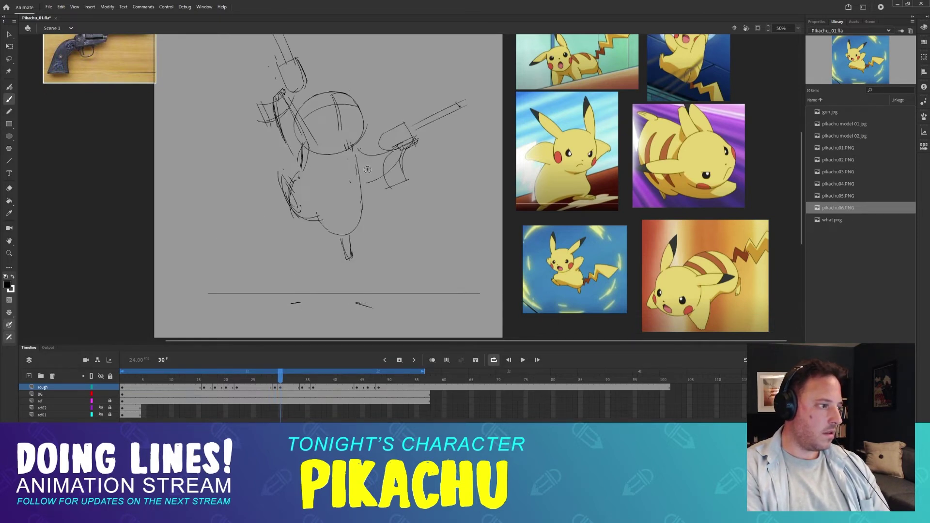
key("comma")
key("comma")
key("period")
key("ctrl+z")
key("ctrl+z")
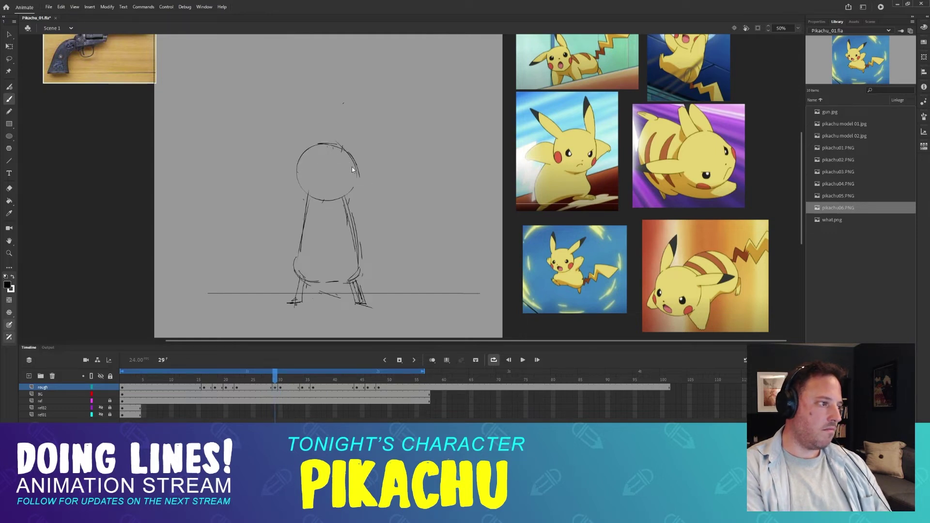
- Sketch a slanted vertical centre line and a curved cross guideline inside the head circle on frame 29
key("comma")
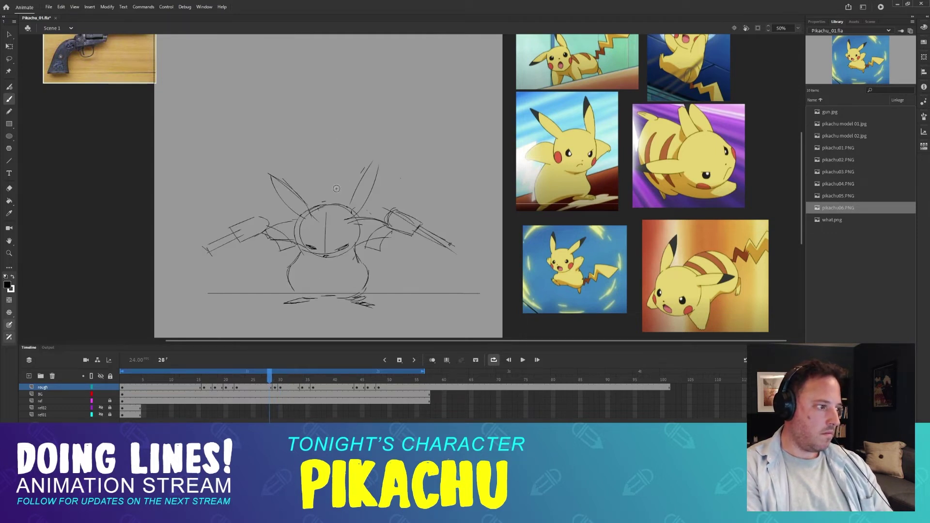
key("period")
left_click_drag(336, 152, 330, 190)
mouse_move(302, 170)
left_mouse_down()
mouse_move(333, 189)
mouse_move(350, 178)
left_mouse_up()
key("ctrl+z")
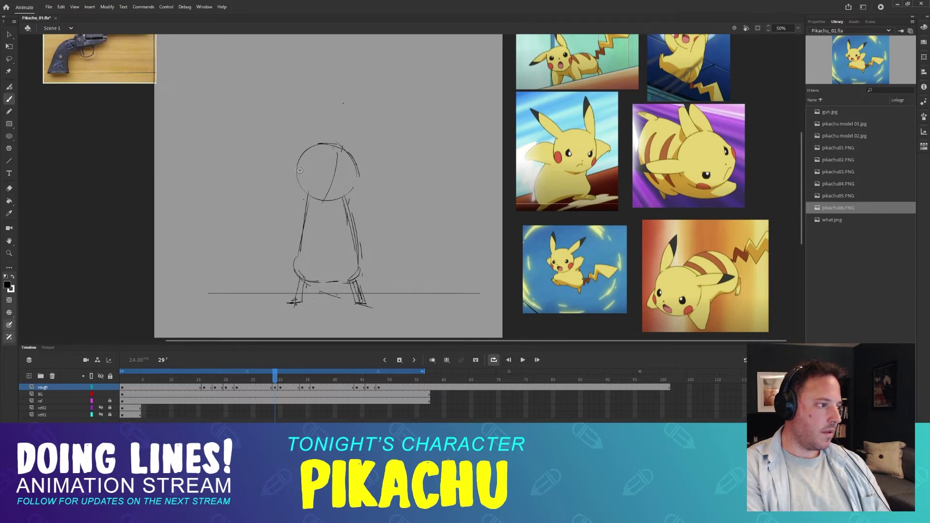
left_click_drag(302, 172, 356, 172)
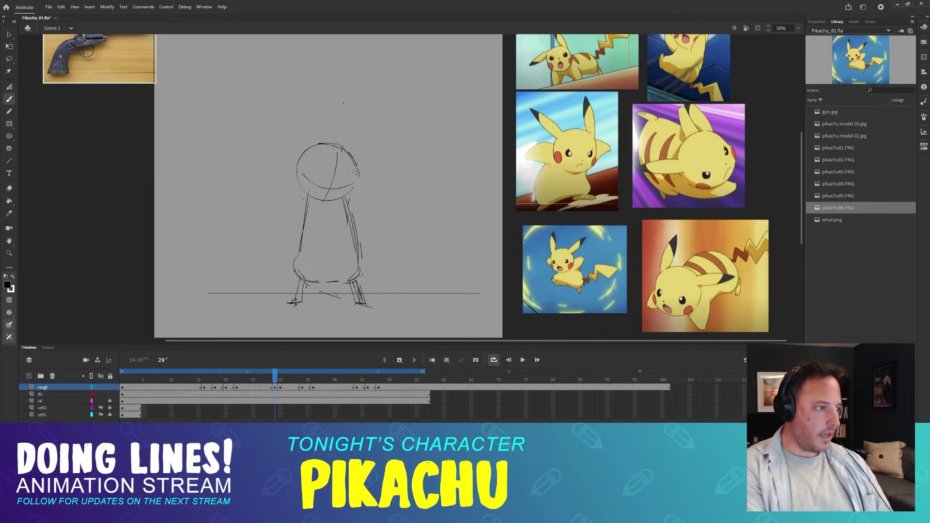
- Redraw the head's centre line more upright on frame 29 and restate the cross guideline, judging by the heads on frames 28 and 30
key("comma")
key("period")
key("period")
key("comma")
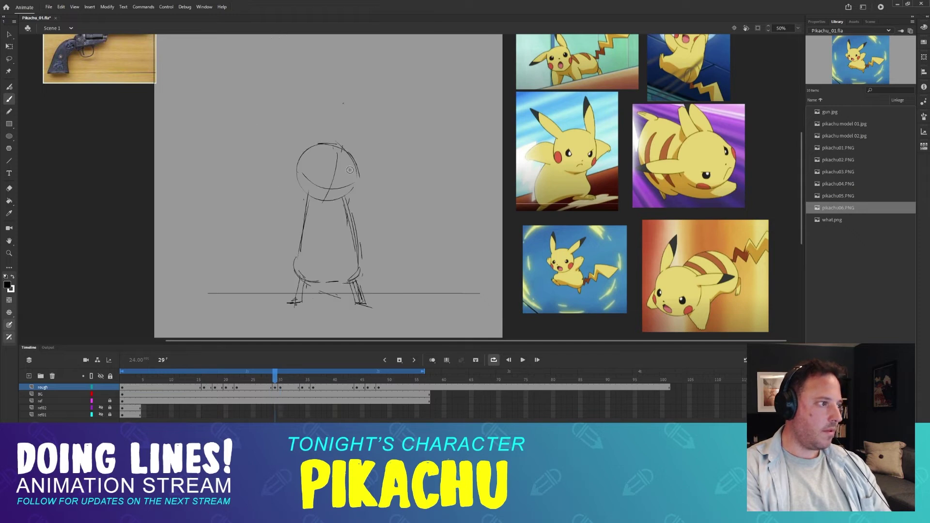
key("comma")
key("period")
key("period")
key("comma")
key("comma")
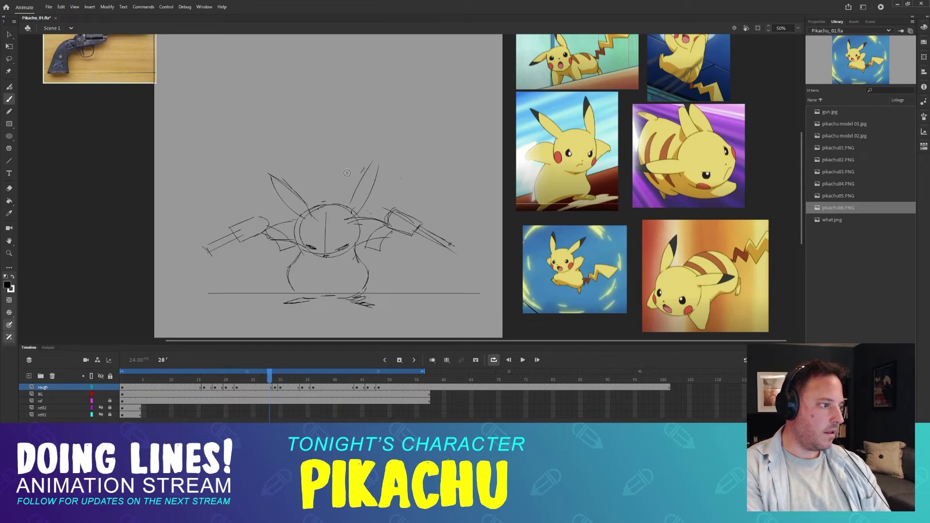
key("period")
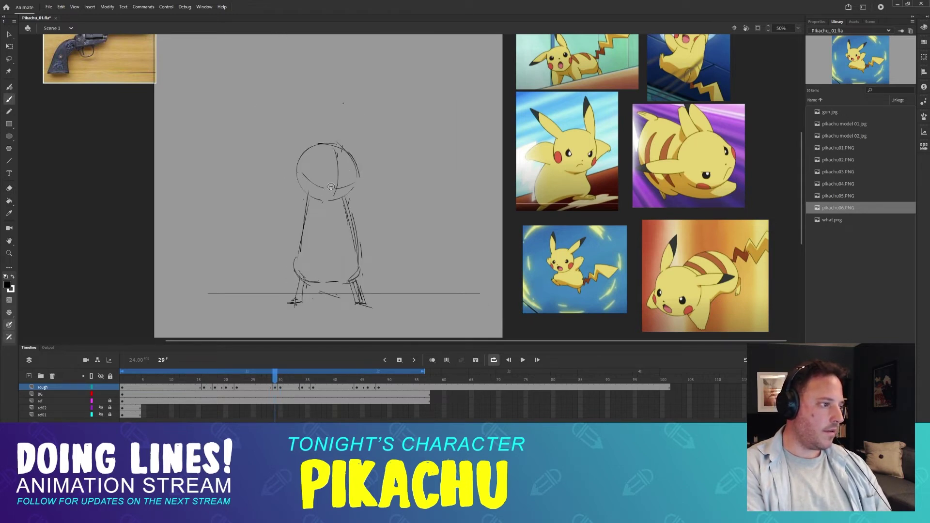
left_click_drag(331, 187, 353, 183)
- Flip through frames 28 to 30 to examine how the head and its guidelines travel from crouch to jump
key("comma")
key("period")
key("period")
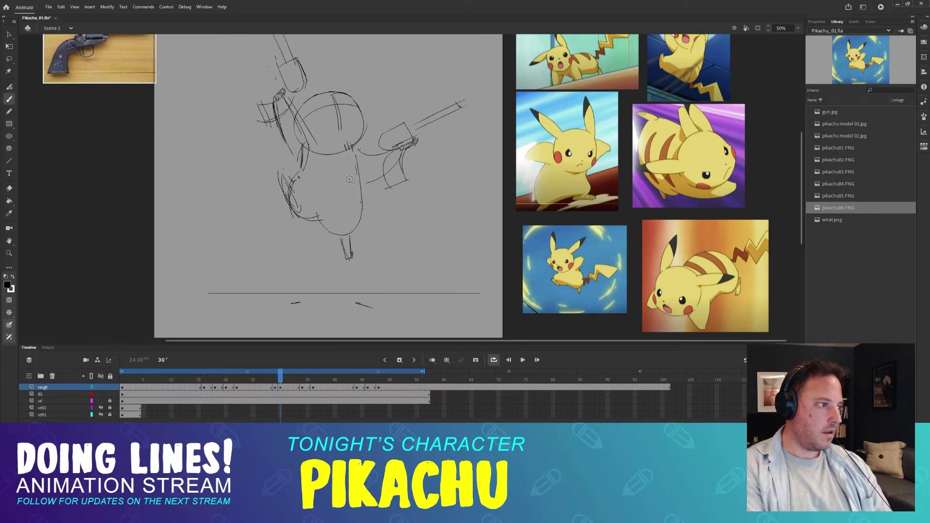
key("comma")
key("comma")
key("period")
key("period")
key("comma")
key("comma")
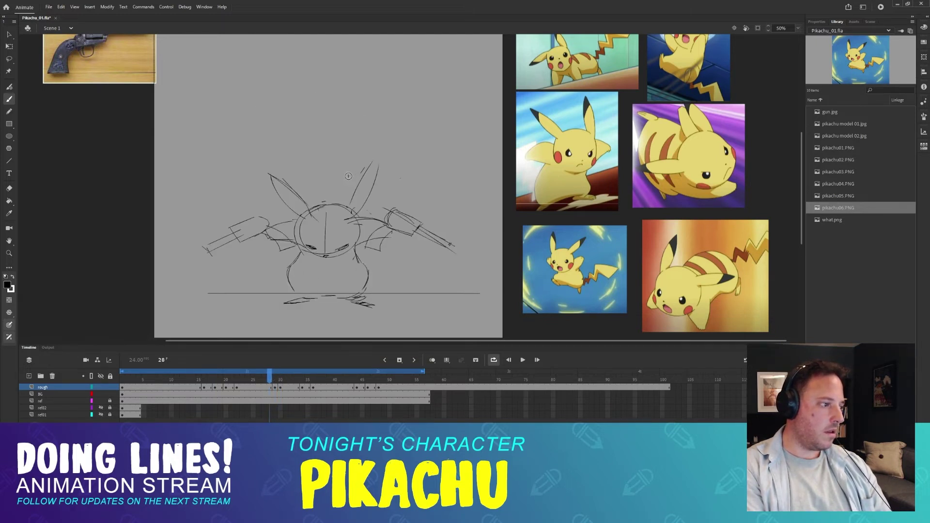
key("period")
key("period")
key("comma")
key("period")
key("comma")
key("comma")
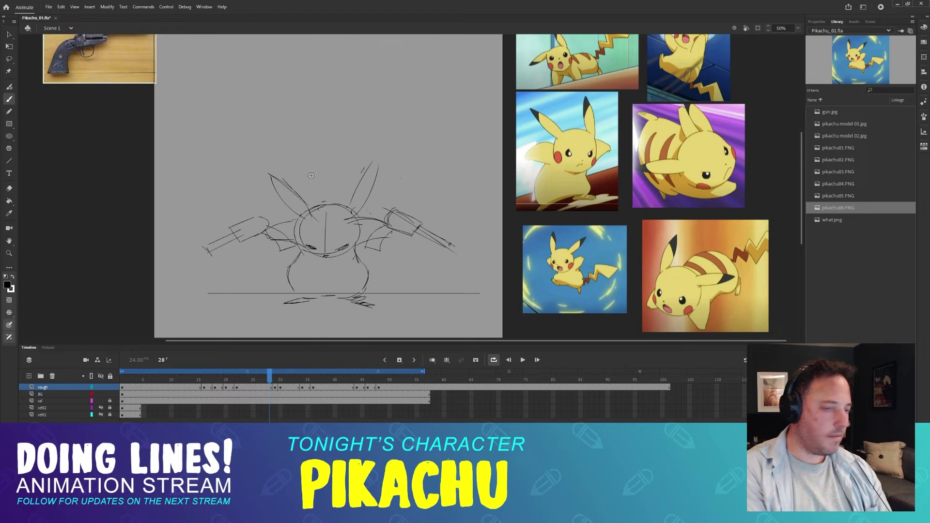
key("period")
key("period")
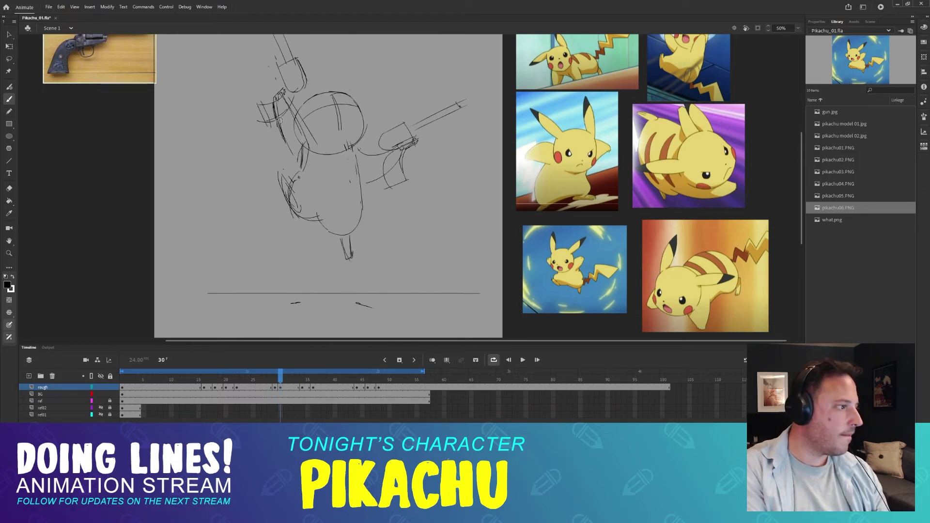
- Sketch both lowered arms angled outward with guns in the hands of the stretched pose on frame 29
key("comma")
key("comma")
key("period")
- Insert a blank keyframe at frame 30 ahead of the airborne pose and turn on onion skinning
key("F5")
key("F7")
key("alt+shift+o")
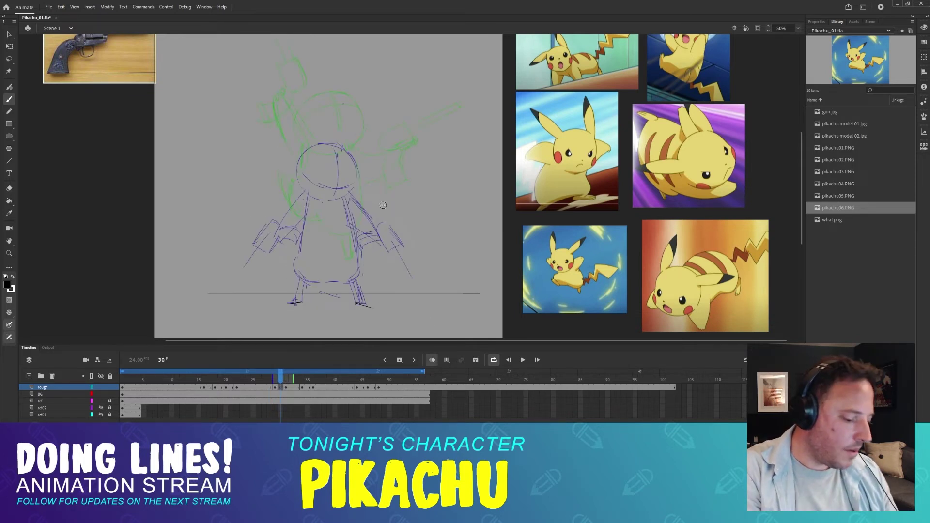
- Sketch the head circle on frame 30 between the onion-skinned heads of the stretched and airborne poses, placed close to the airborne one
key("comma")
key("period")
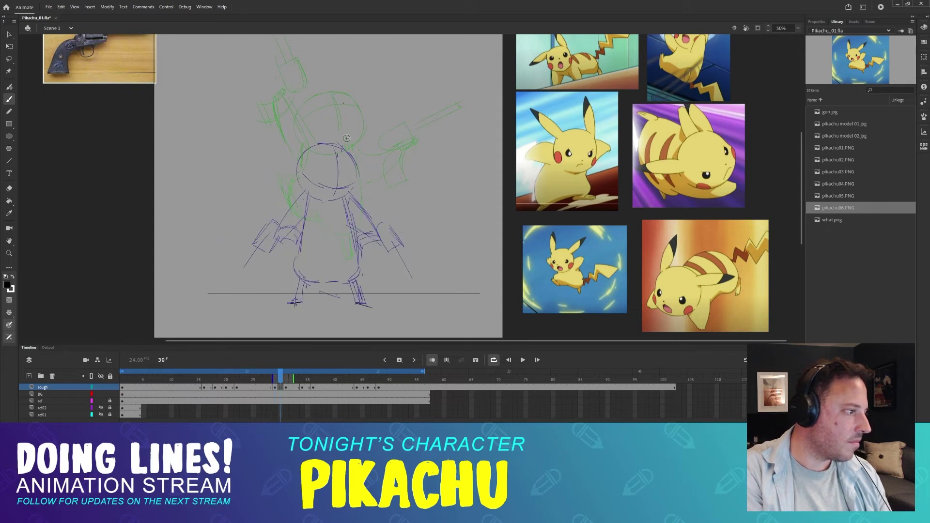
key("comma")
key("period")
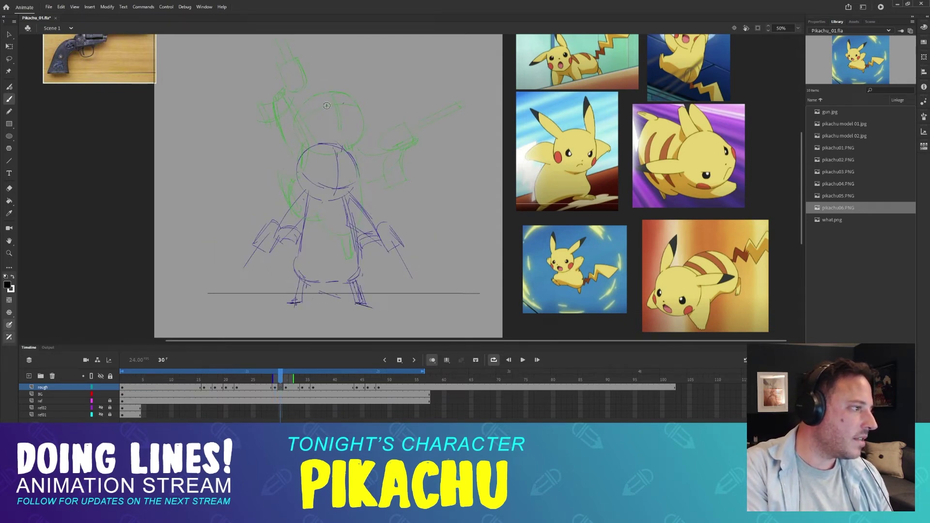
left_click_drag(360, 91, 357, 118)
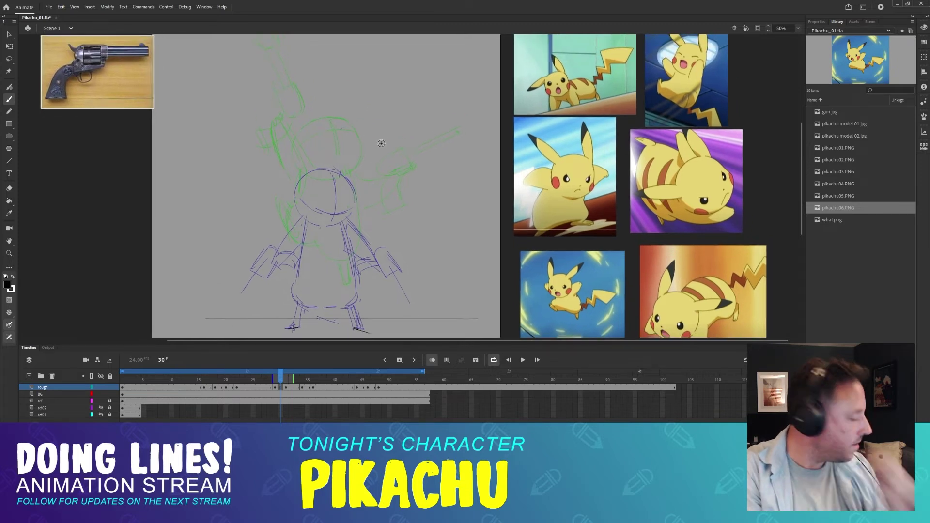
left_click_drag(390, 168, 388, 161)
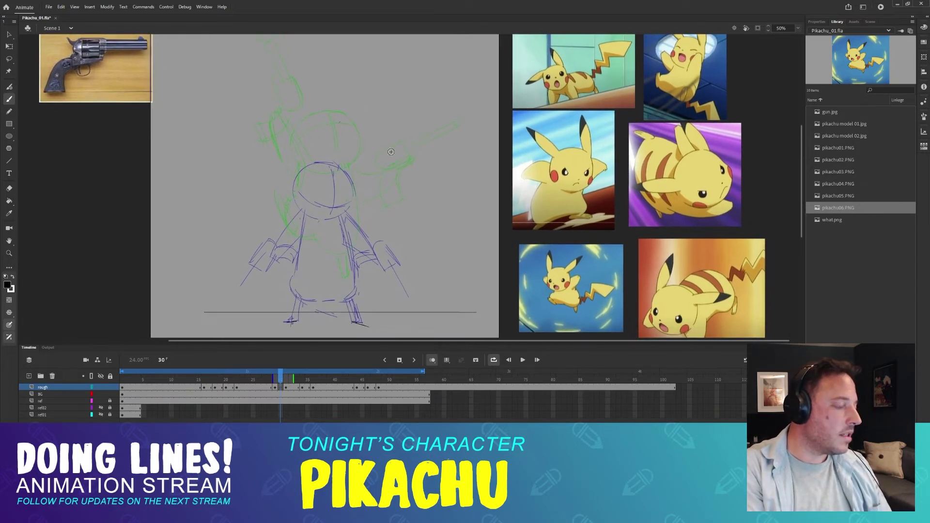
mouse_move(341, 118)
left_mouse_down()
mouse_move(357, 141)
mouse_move(367, 136)
mouse_move(340, 117)
mouse_move(307, 127)
mouse_move(297, 155)
mouse_move(307, 172)
mouse_move(348, 167)
mouse_move(360, 146)
mouse_move(338, 172)
left_mouse_up()
key("ctrl+z")
key("ctrl+z")
key("ctrl+z")
mouse_move(354, 160)
left_mouse_down()
mouse_move(315, 171)
mouse_move(338, 178)
left_mouse_up()
left_click_drag(338, 145, 338, 152)
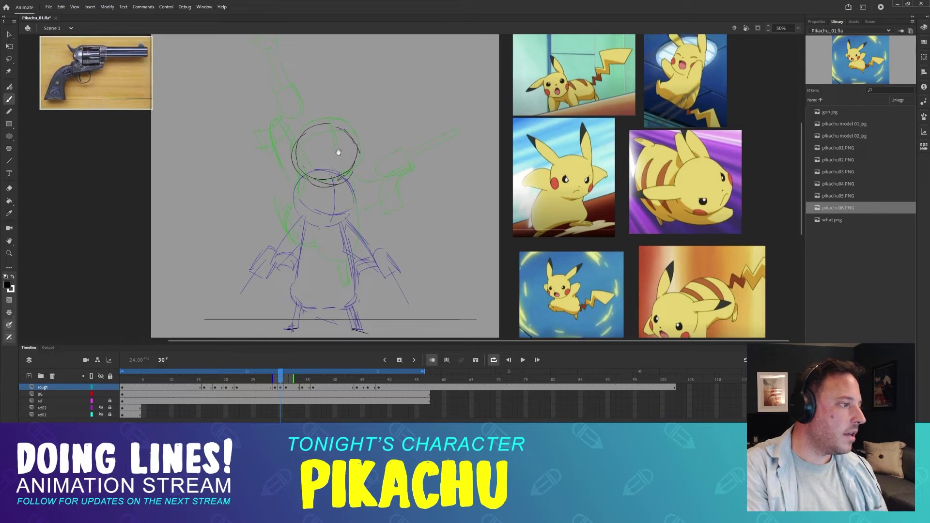
- Sketch the raised arm and its wrist to the left of the head on frame 30, redrawing the outer edge
mouse_move(276, 128)
left_mouse_down()
mouse_move(307, 163)
mouse_move(262, 133)
left_mouse_up()
left_click_drag(265, 135, 302, 199)
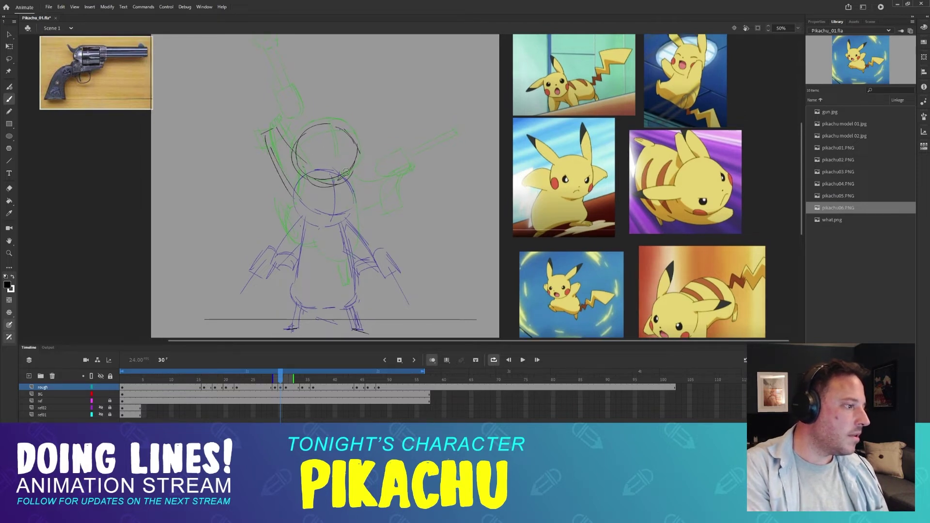
key("ctrl+z")
key("ctrl+z")
left_click_drag(265, 132, 288, 186)
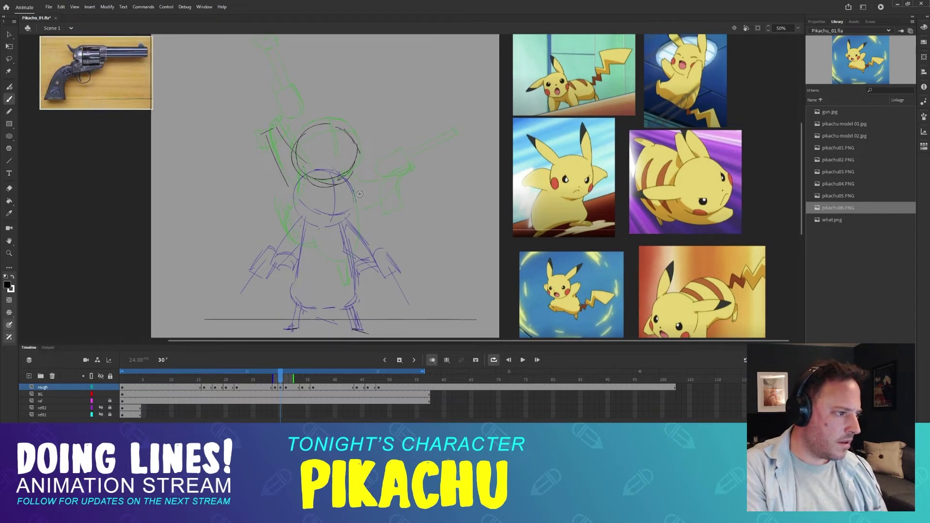
- Sketch the other arm reaching out to the right on frame 30, redrawing its upper curve and adding the lower edge
left_click_drag(400, 184, 401, 196)
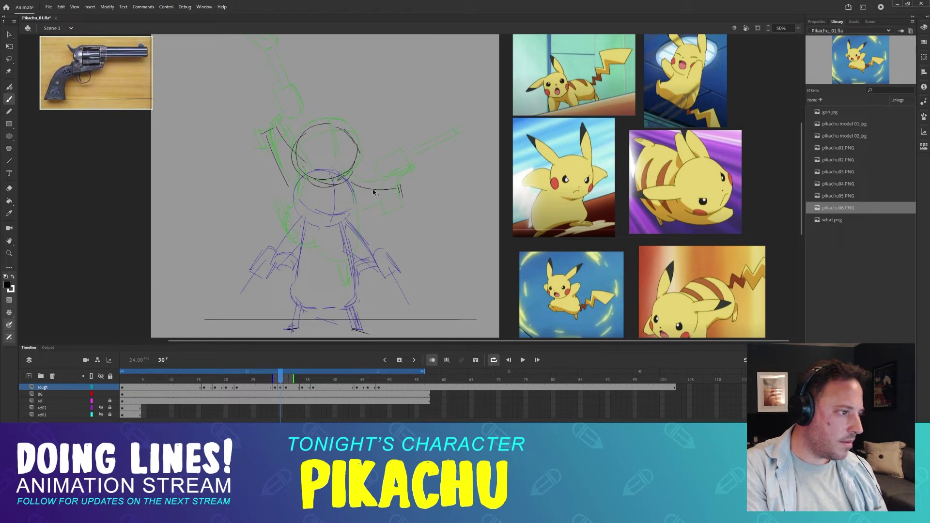
key("ctrl+z")
key("ctrl+z")
mouse_move(350, 179)
left_mouse_down()
mouse_move(400, 180)
mouse_move(404, 195)
mouse_move(356, 210)
left_mouse_up()
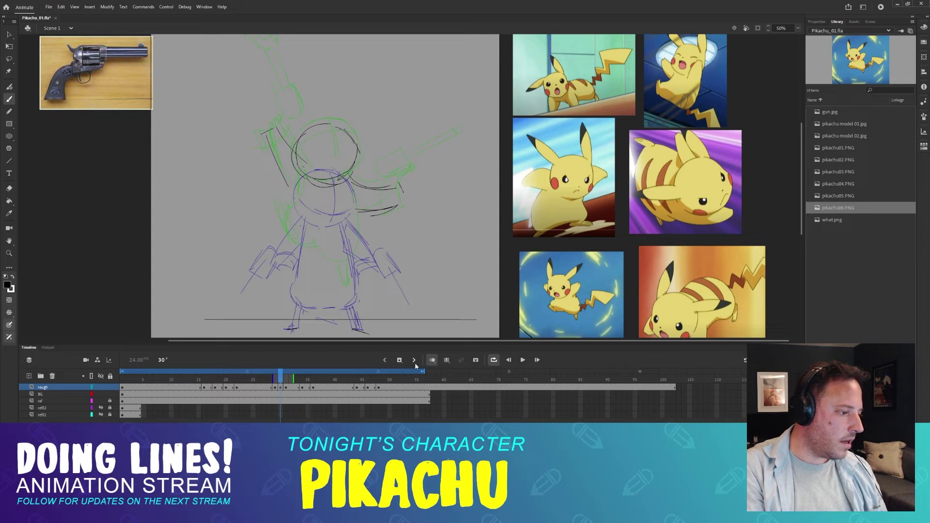
- Turn off onion skinning and check the head and arms on frame 30 against frames 29 and 31
left_click(433, 361)
key("comma")
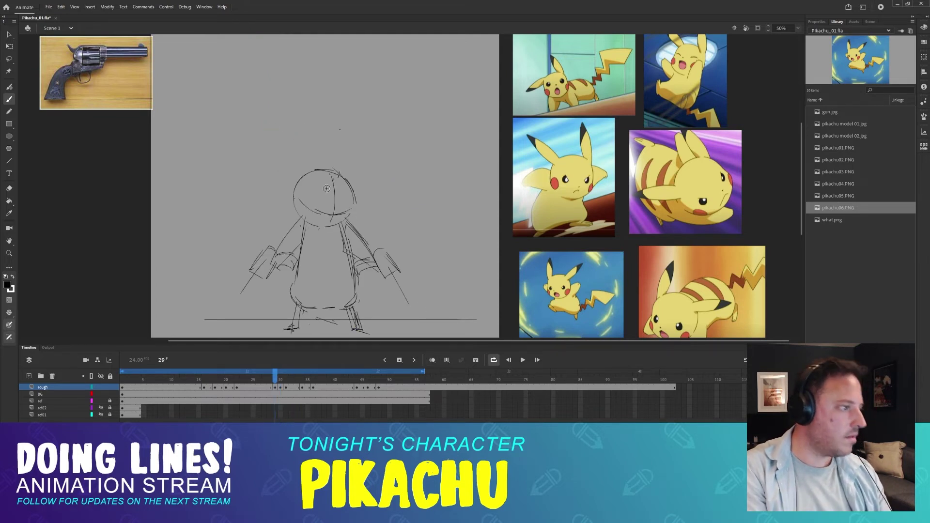
key("period")
key("period")
key("comma")
key("comma")
key("period")
key("period")
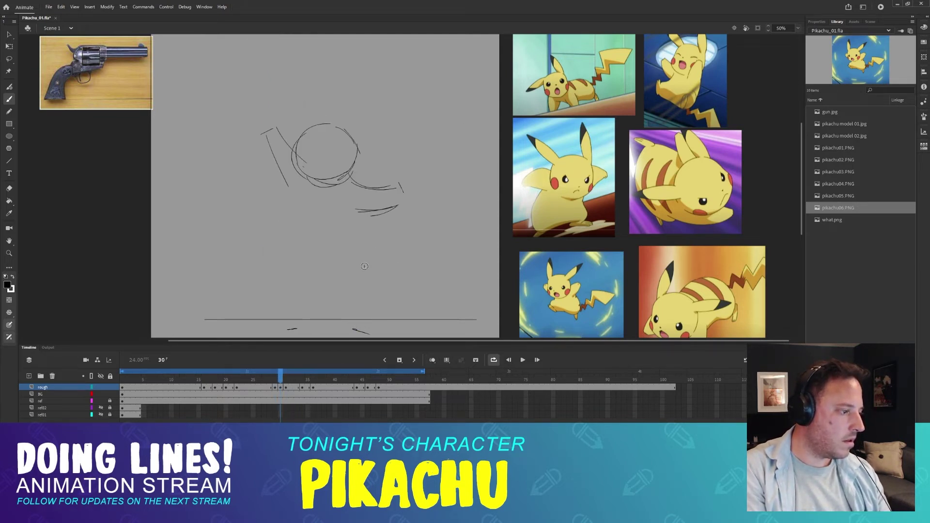
key("comma")
key("comma")
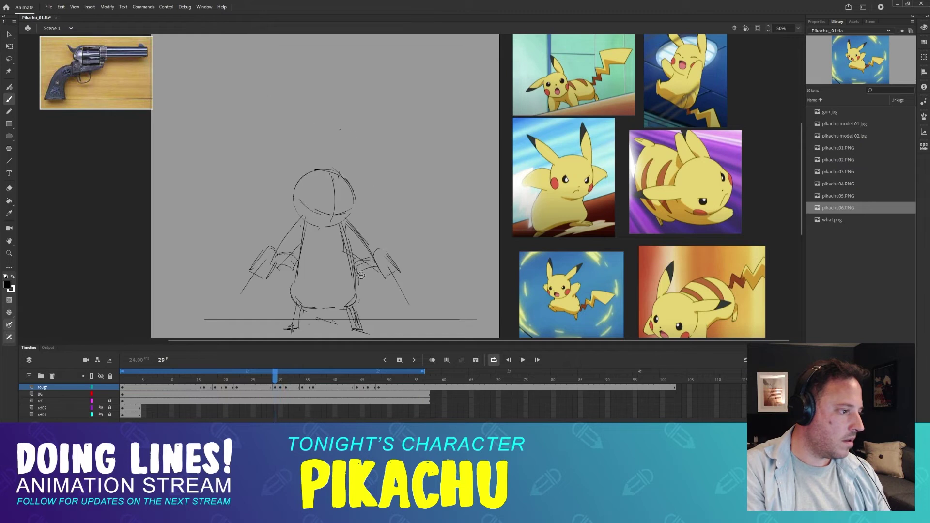
- Sketch the trailing foot low on the right of the figure on frame 30, using the neighbouring frames as reference
key("comma")
key("period")
key("period")
key("period")
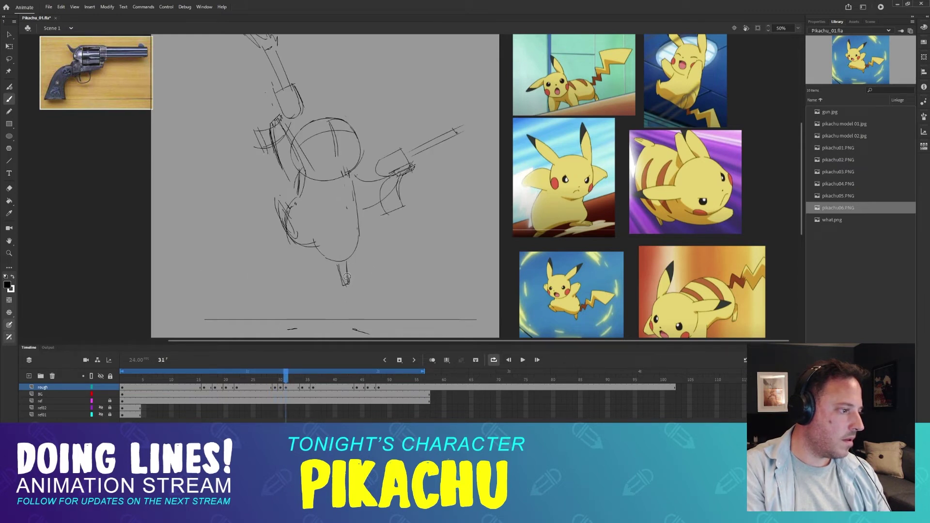
key("comma")
key("comma")
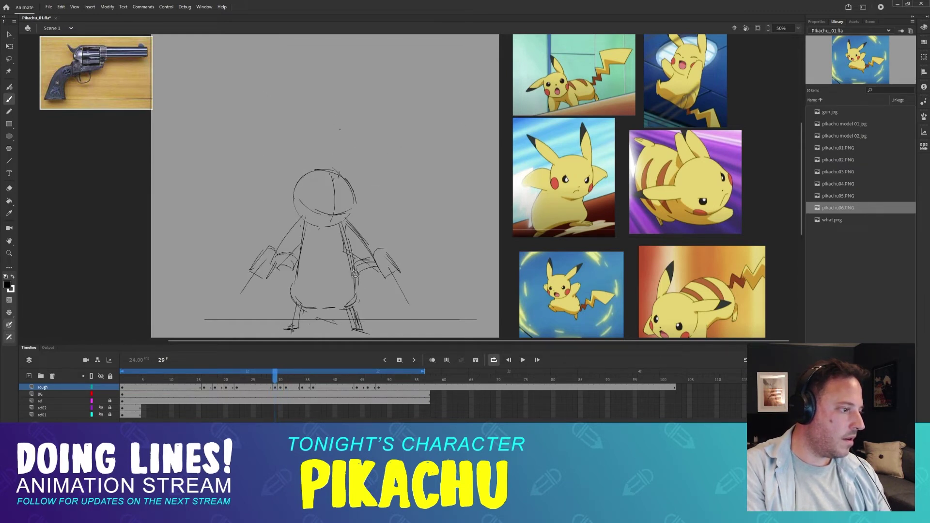
key("period")
key("period")
key("comma")
key("period")
key("comma")
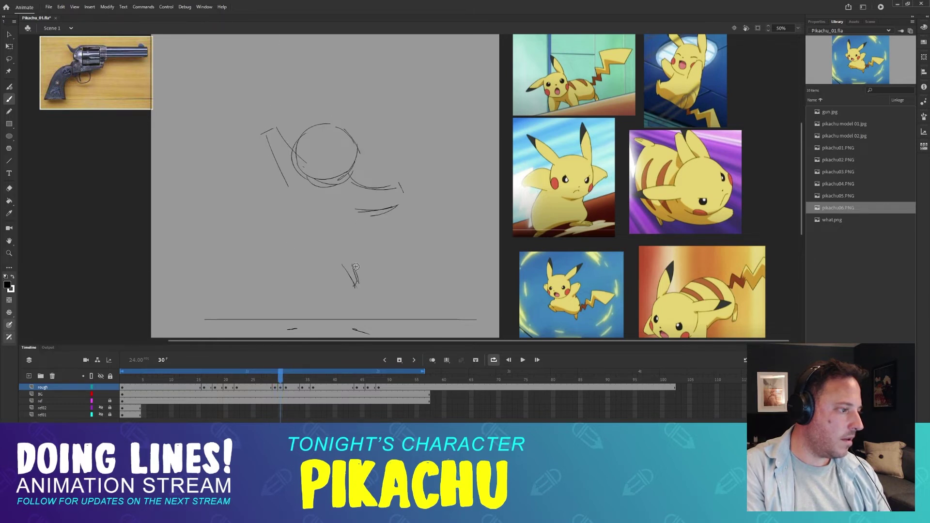
- Sketch the lifted foot on the left of the figure on frame 30, following its position on frame 31
key("period")
key("comma")
key("period")
key("comma")
key("period")
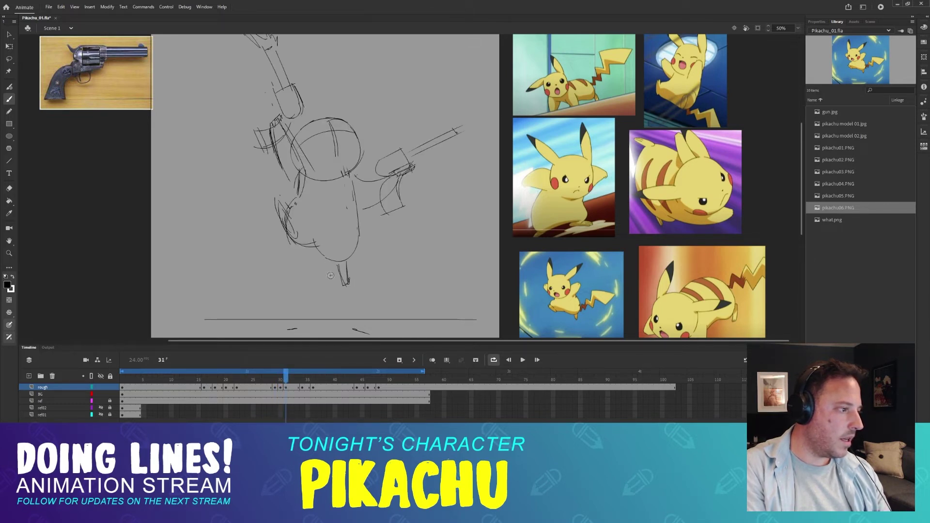
key("comma")
key("comma")
key("period")
key("period")
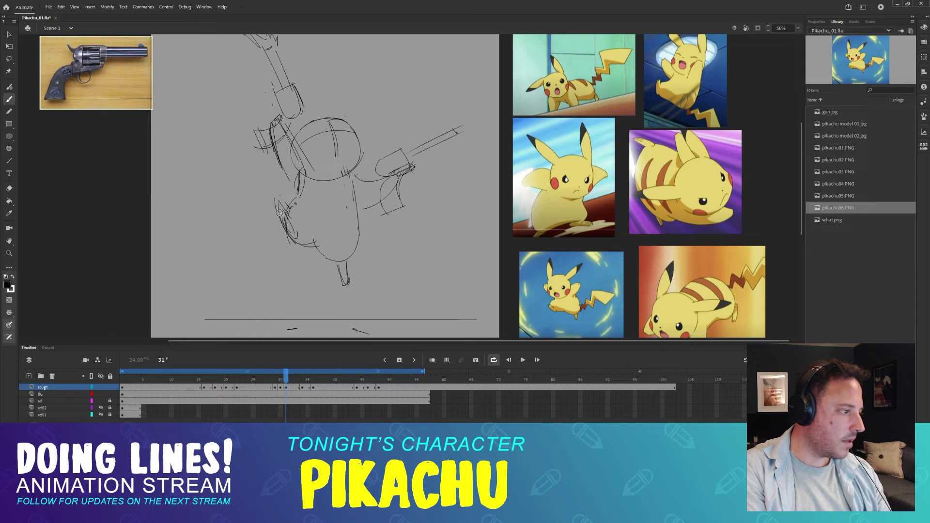
key("comma")
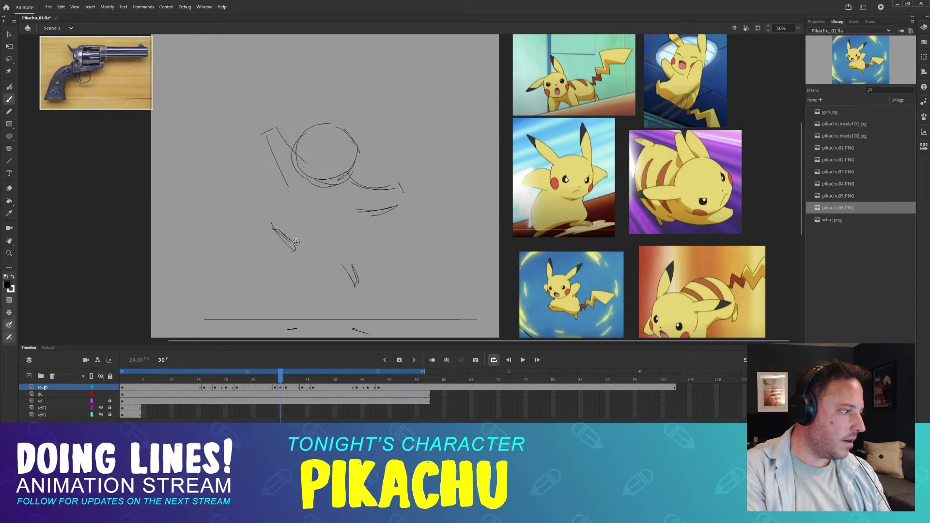
- Flip repeatedly through frames 29 to 31 to examine the placement of the feet and body between the two poses
key("period")
key("comma")
key("comma")
key("period")
key("period")
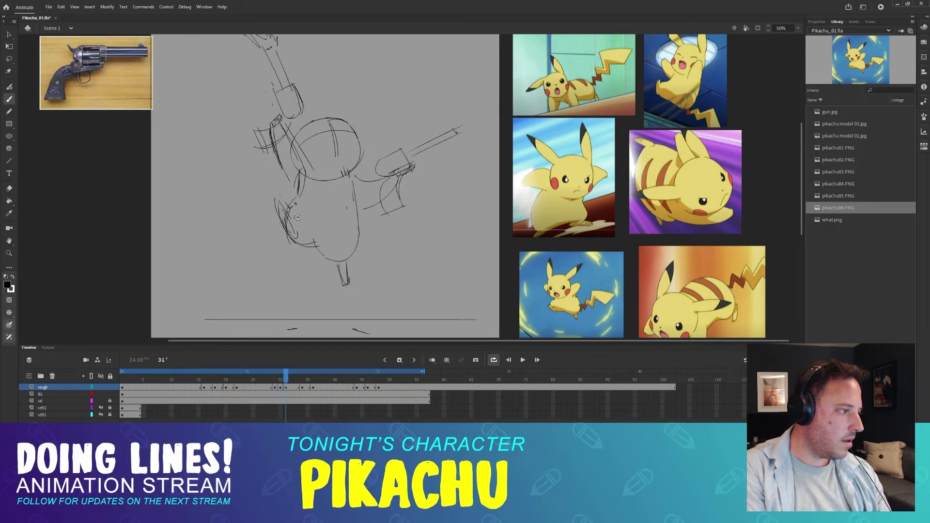
key("comma")
key("comma")
key("period")
key("period")
key("comma")
key("comma")
key("period")
key("period")
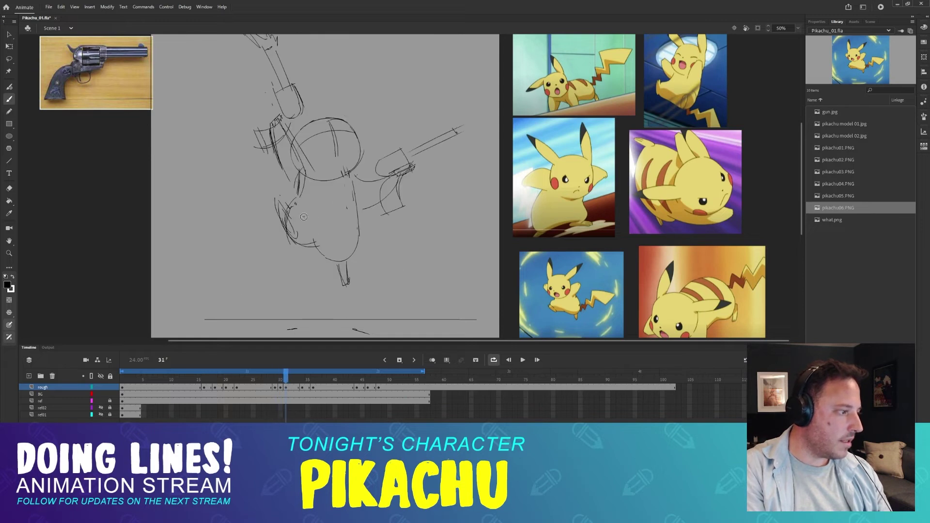
key("comma")
key("comma")
key("period")
key("period")
key("comma")
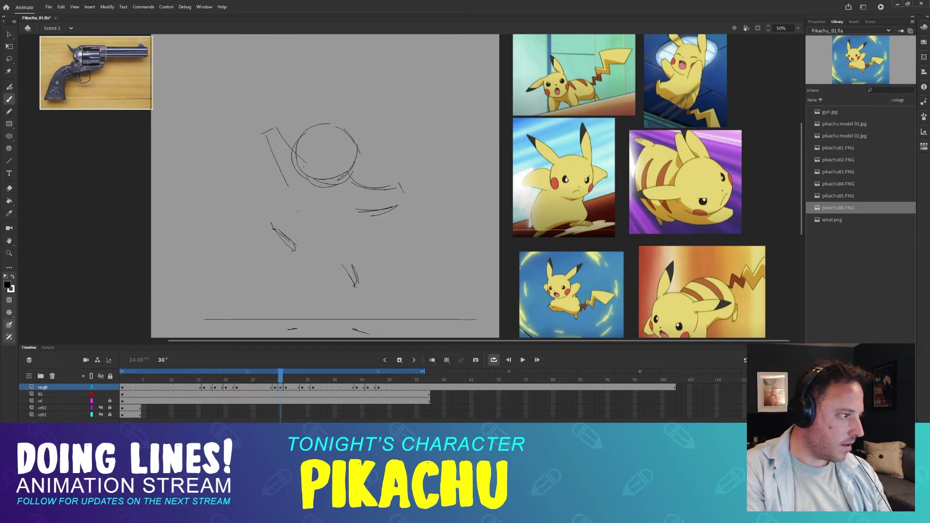
key("comma")
key("period")
key("period")
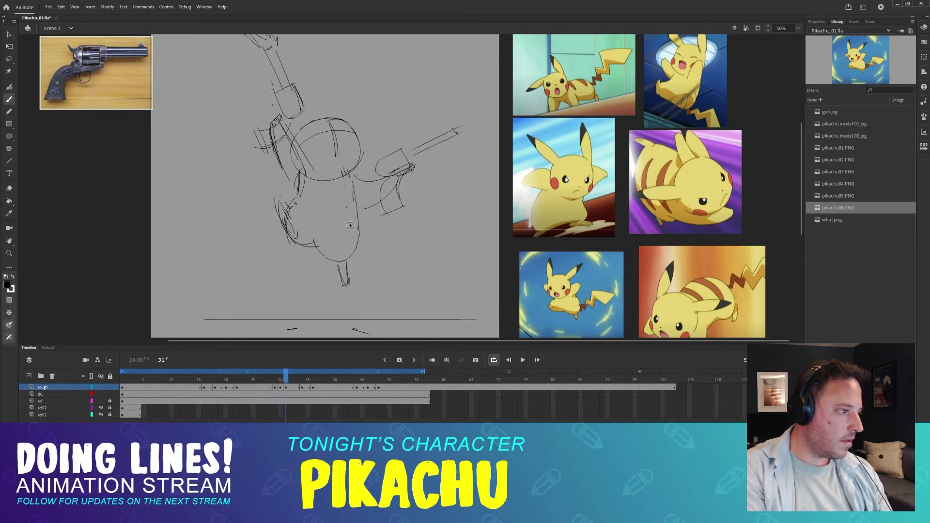
- Sketch the right side and underside of the torso on frame 30, using frames 29 and 31 as reference
key("comma")
key("period")
key("comma")
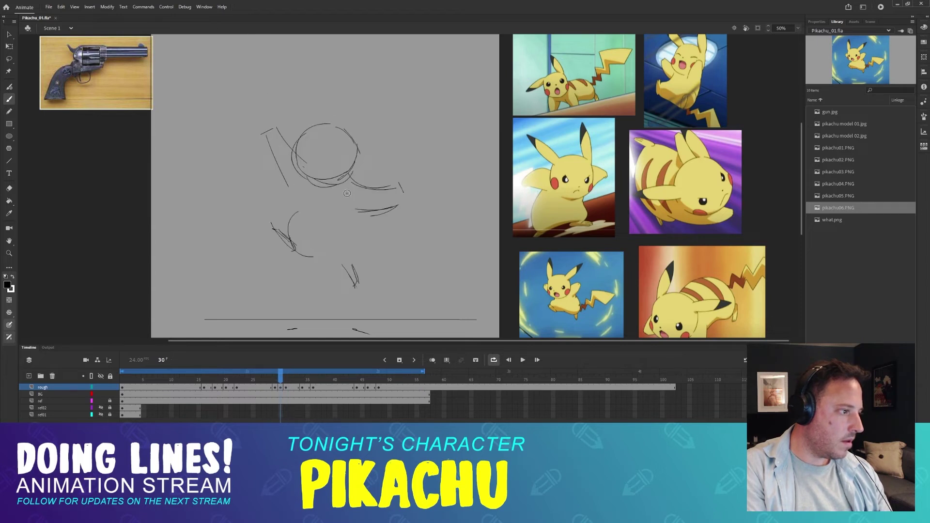
key("comma")
key("period")
key("period")
key("comma")
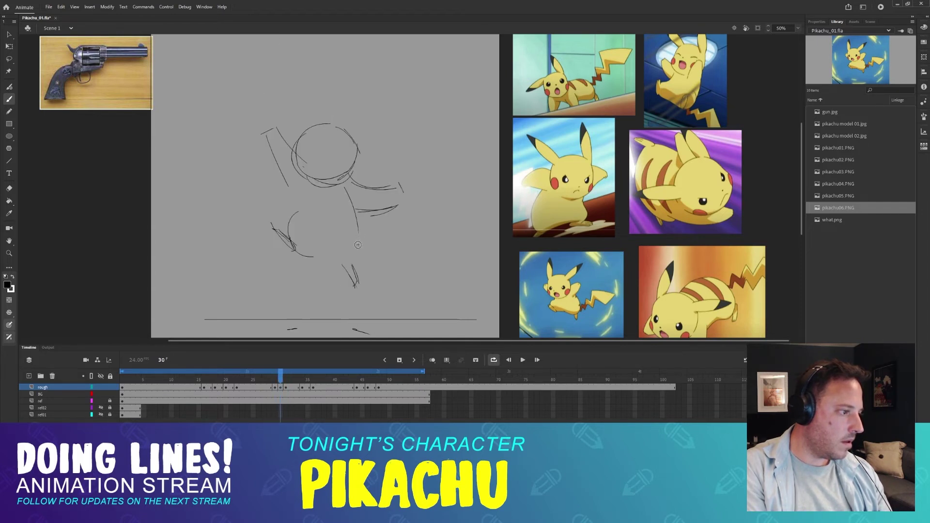
key("period")
key("comma")
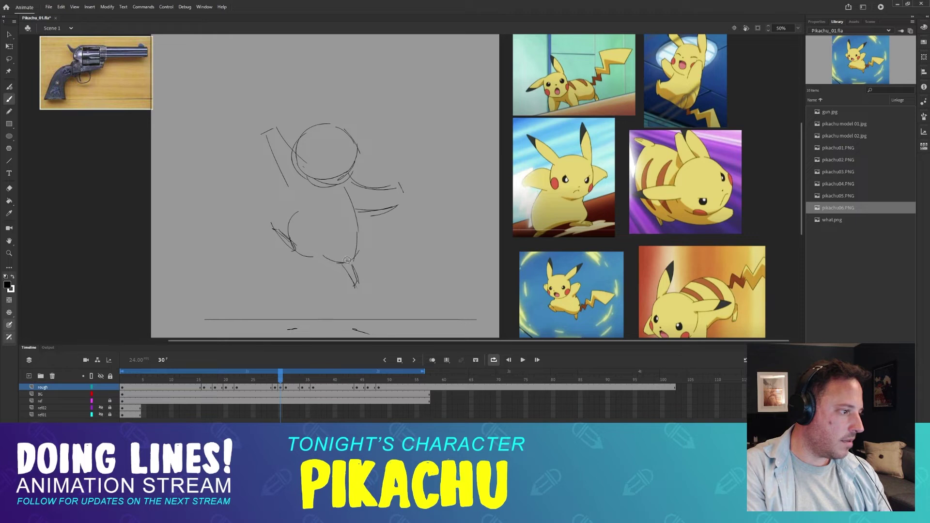
- Compare the hip with frames 29 and 31, and erase the upper part of the left hip curve on frame 30
key("comma")
key("period")
key("period")
key("comma")
key("period")
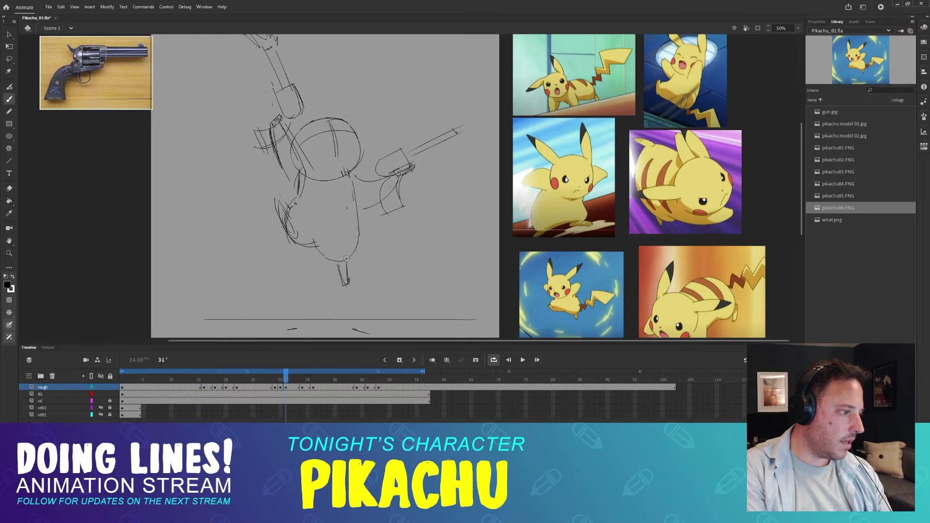
key("comma")
key("period")
key("comma")
key("period")
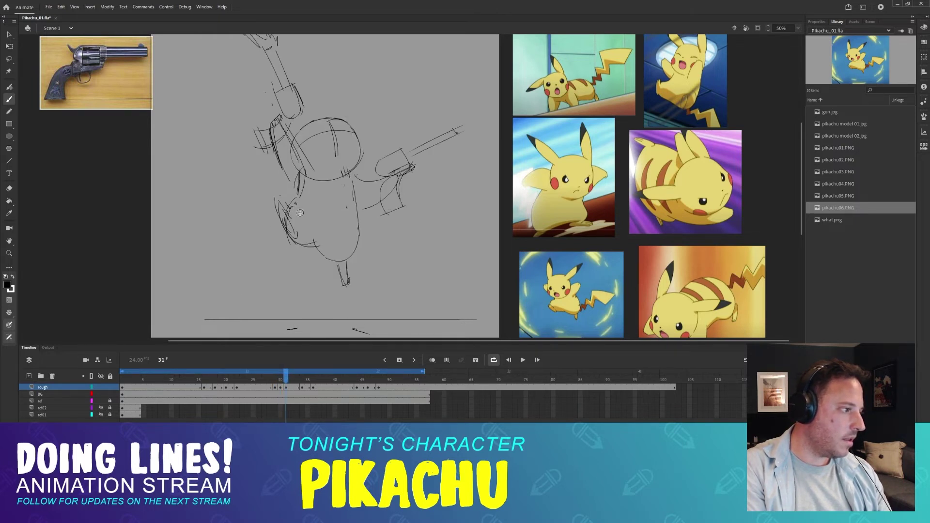
key("comma")
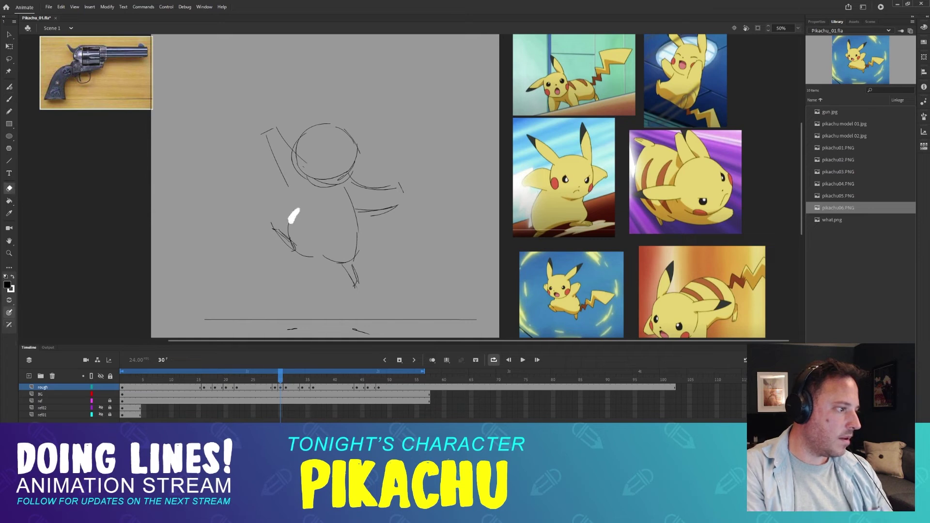
- Draw the left side of the torso on frame 30, from below the head down to the hip
key("period")
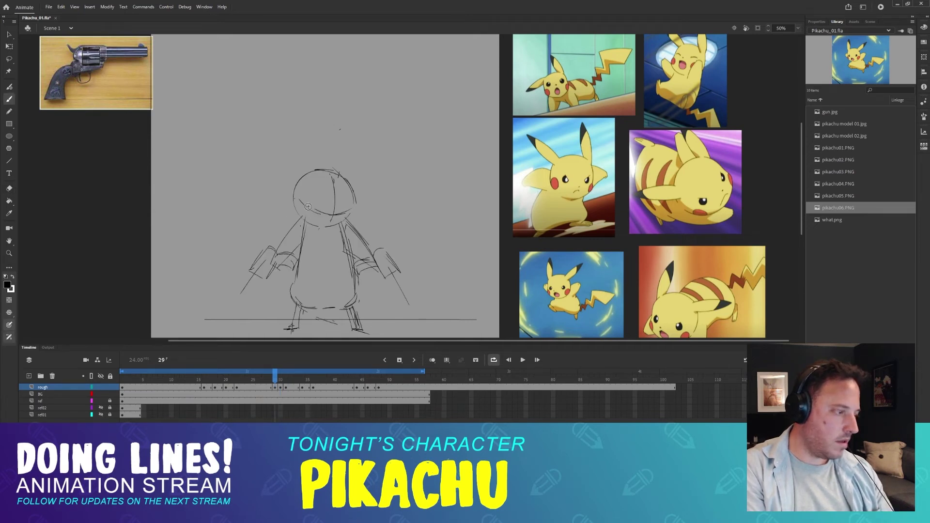
key("comma")
key("comma")
key("period")
key("period")
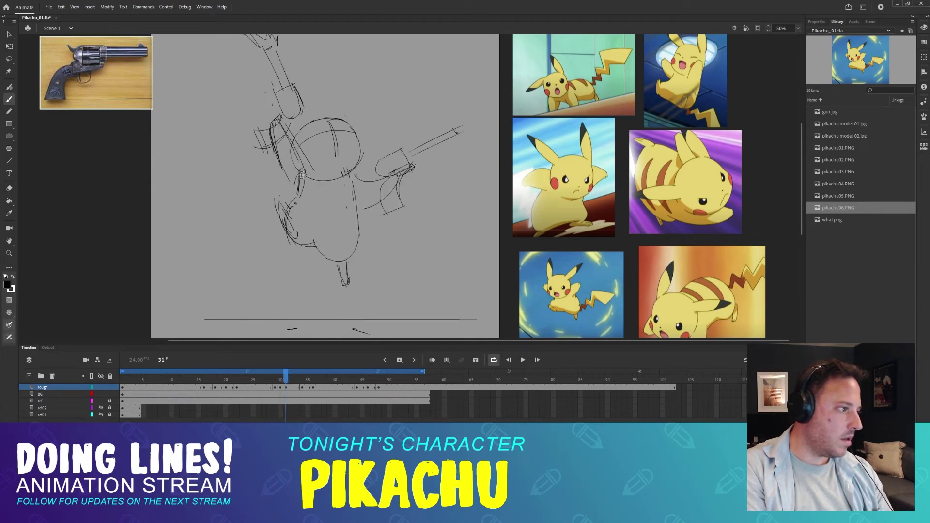
key("comma")
left_click_drag(301, 182, 297, 213)
key("comma")
key("period")
key("period")
key("comma")
key("period")
key("comma")
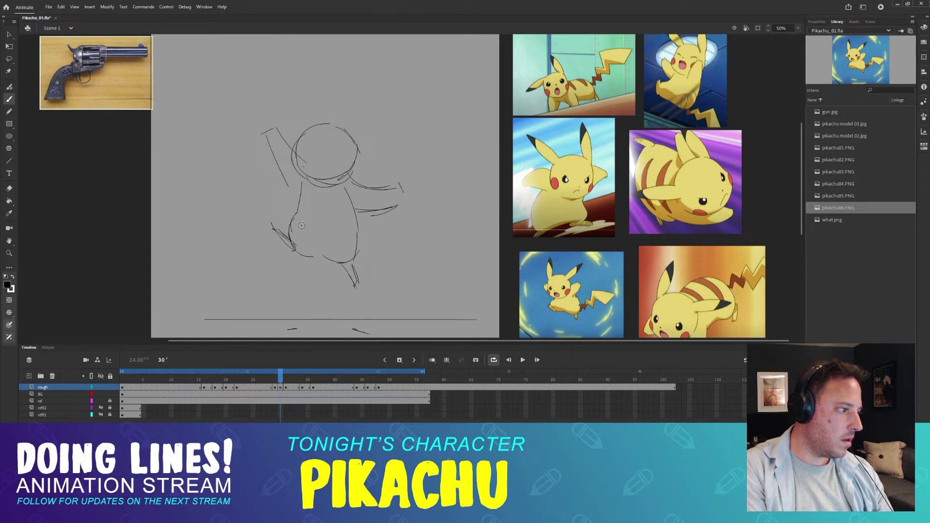
- Sketch the barrel line of the raised revolver above and left of the head on frame 30, following frame 31
key("period")
key("comma")
key("period")
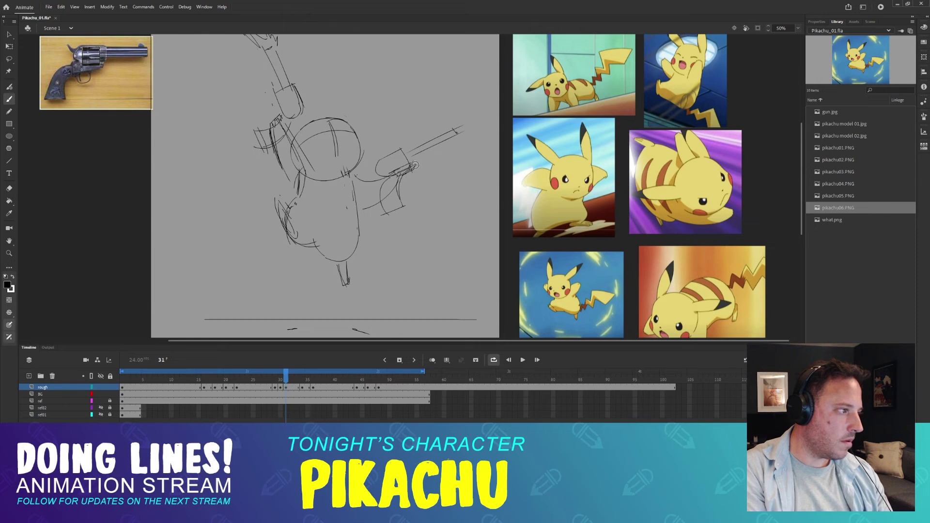
key("comma")
key("period")
key("comma")
key("comma")
key("period")
key("period")
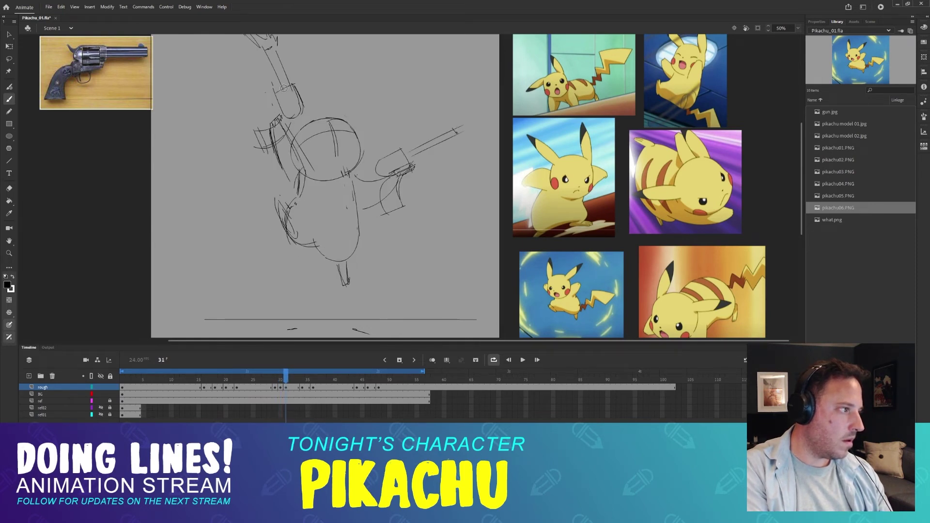
key("comma")
key("period")
key("comma")
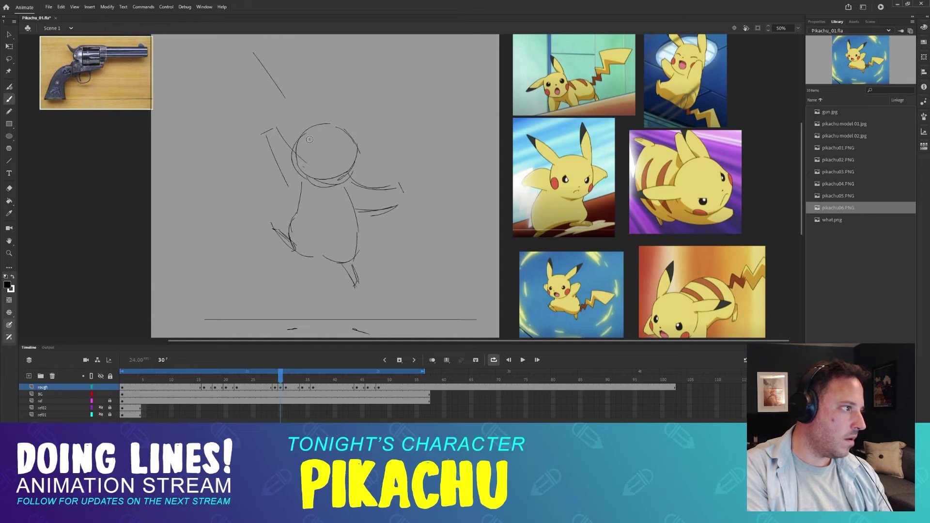
key("period")
key("comma")
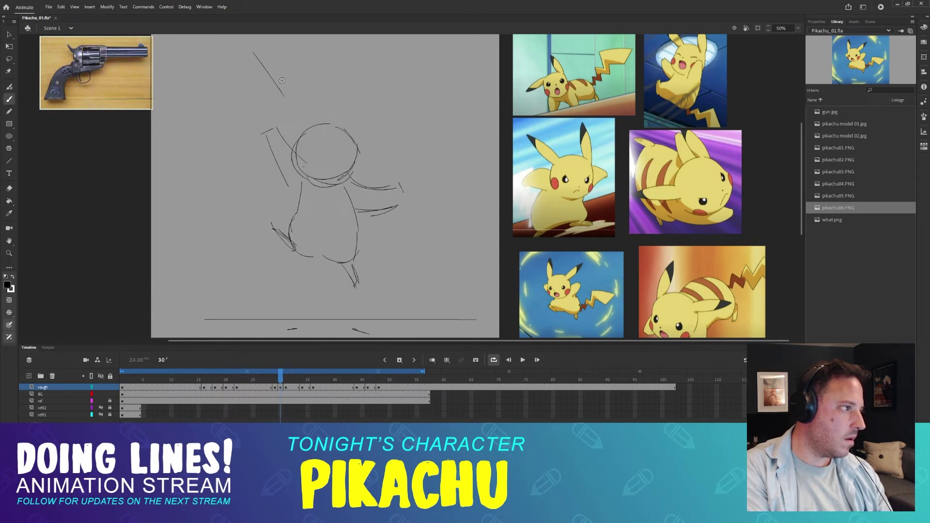
- Sketch the body of the raised revolver below its barrel line on frame 30, checking it against frame 31
key("period")
key("comma")
key("comma")
key("period")
key("period")
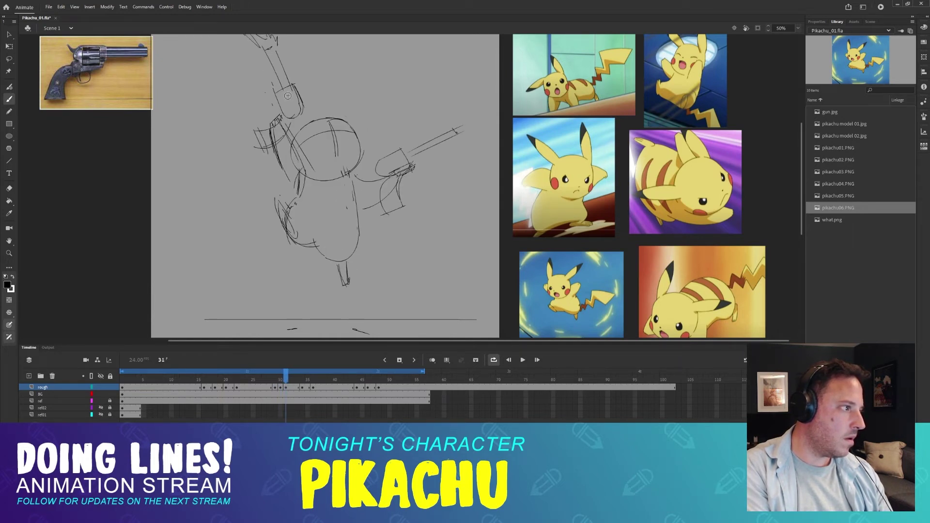
key("comma")
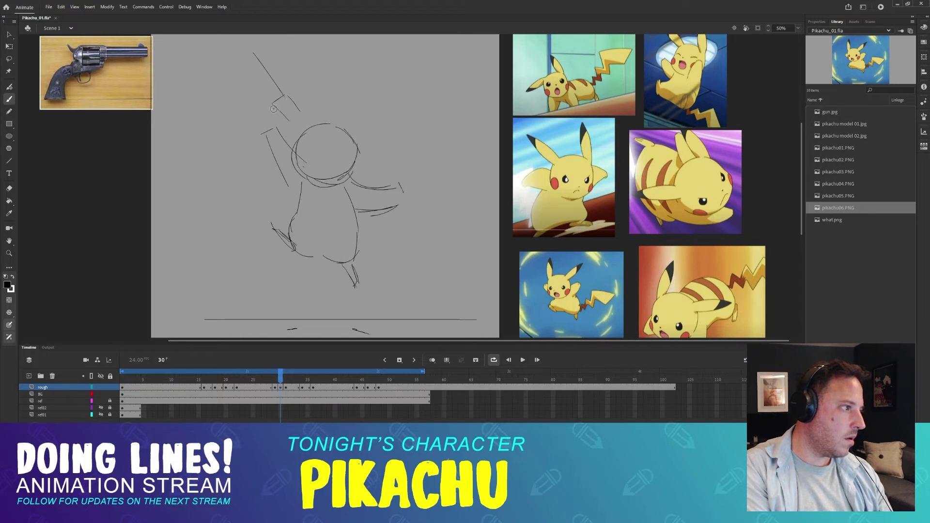
key("period")
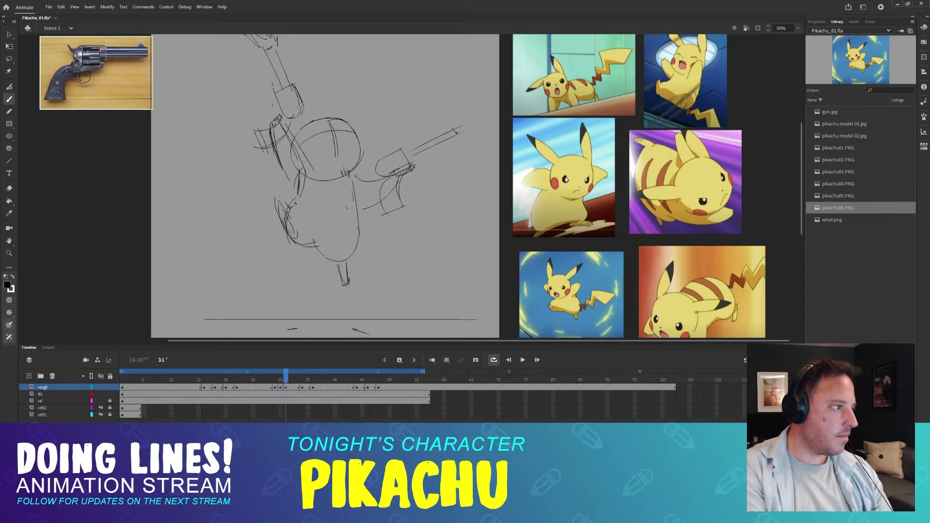
key("comma")
key("period")
key("comma")
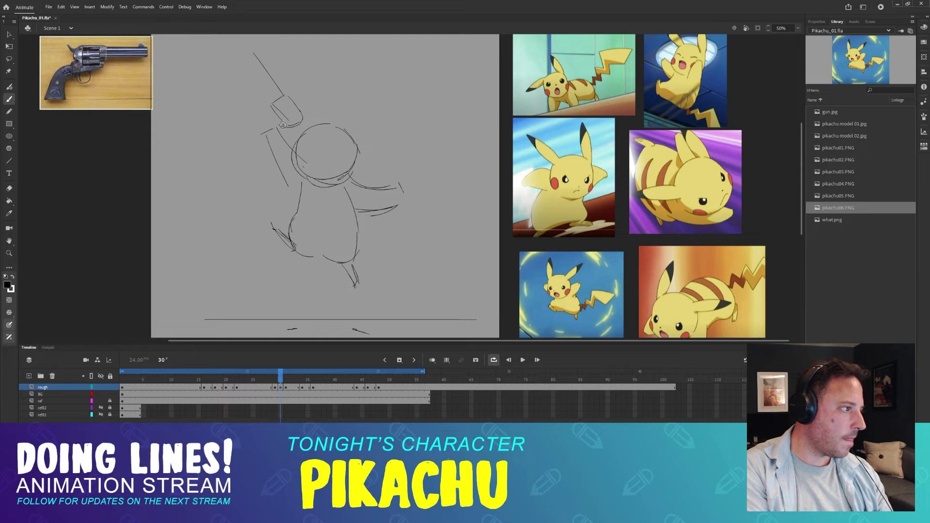
- Sketch the grip of the raised revolver beside the left arm on frame 30 and compare it with frames 29 and 31
left_click_drag(288, 124, 278, 154)
key("comma")
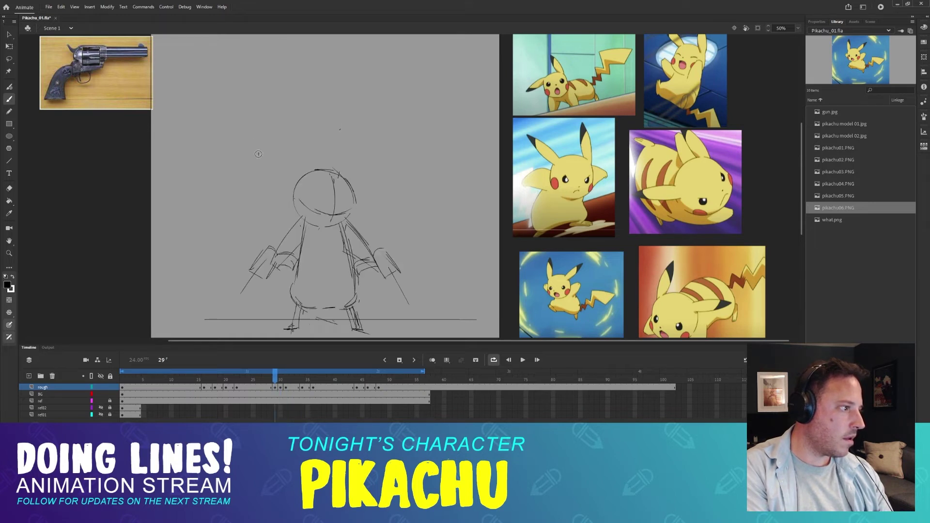
key("period")
key("period")
key("comma")
key("comma")
key("period")
key("period")
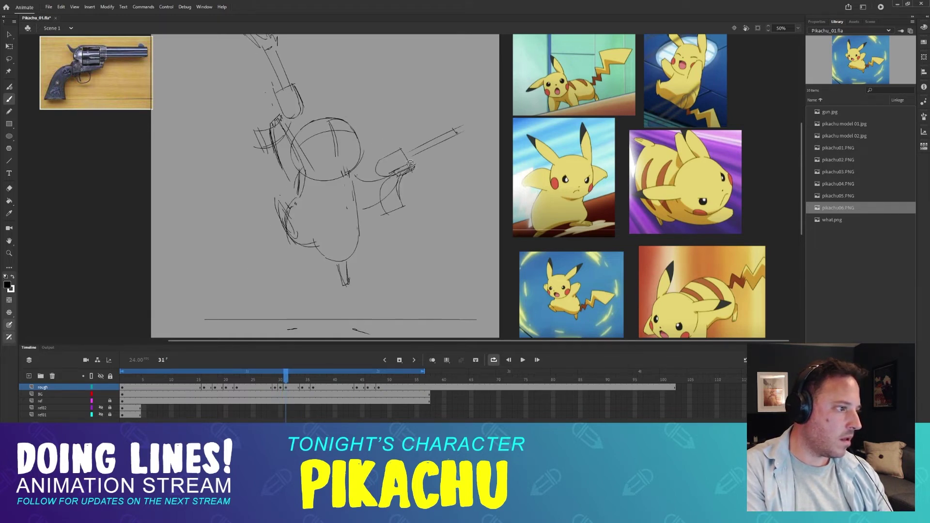
- Rough in the right-hand revolver's body, barrel and grip on frame 30, using frame 31 as reference
key("comma")
mouse_move(386, 170)
left_mouse_down()
mouse_move(380, 190)
mouse_move(399, 170)
left_mouse_up()
key("period")
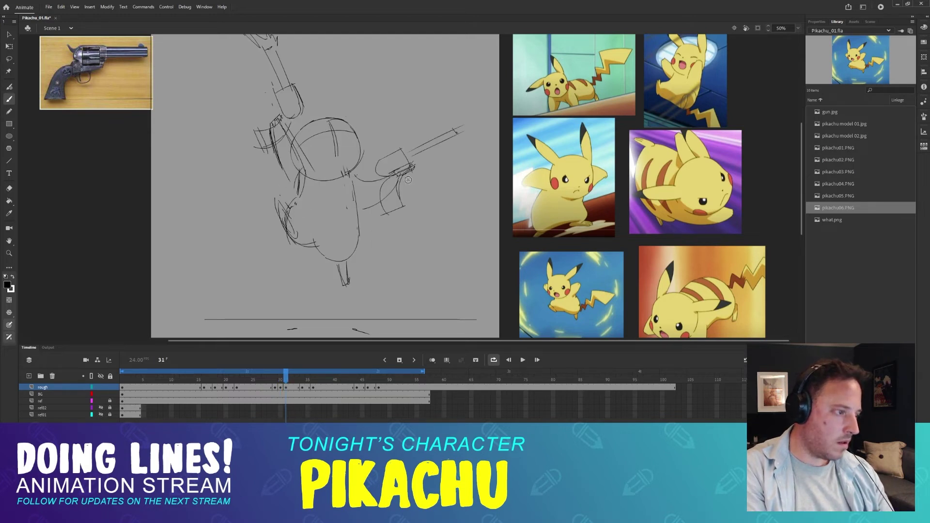
key("comma")
key("comma")
key("period")
key("period")
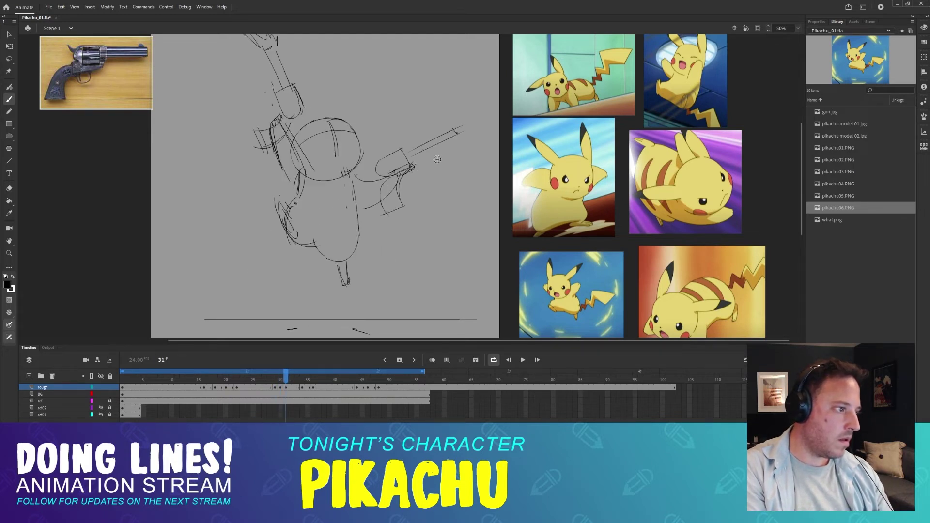
key("comma")
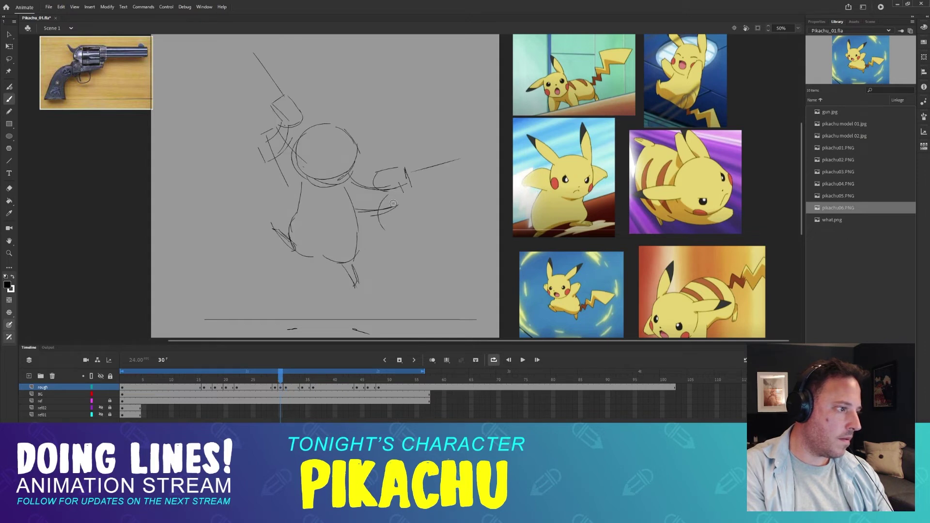
- Erase the underside line of the right arm on frame 30 and redraw it up to the revolver
key("e")
left_click_drag(370, 212, 405, 196)
key("b")
mouse_move(404, 195)
left_mouse_down()
mouse_move(338, 208)
mouse_move(399, 192)
mouse_move(354, 205)
left_mouse_up()
key("ctrl+z")
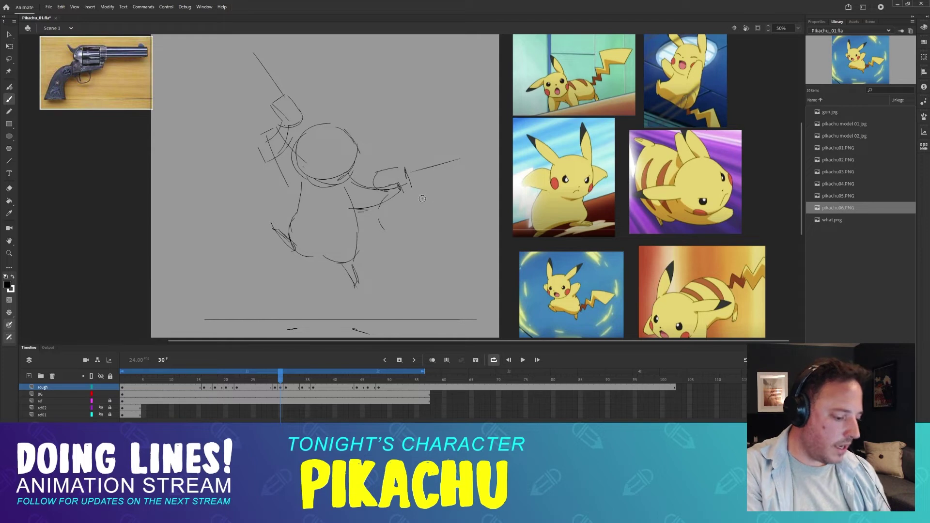
- Add short strokes for the raised hand where it meets the left revolver on frame 30
key(".")
key(".")
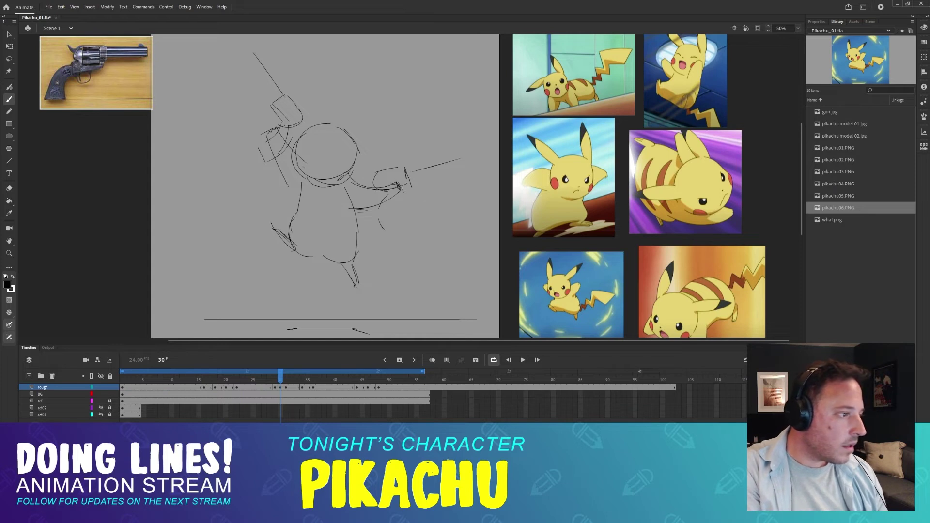
key(".")
key(".")
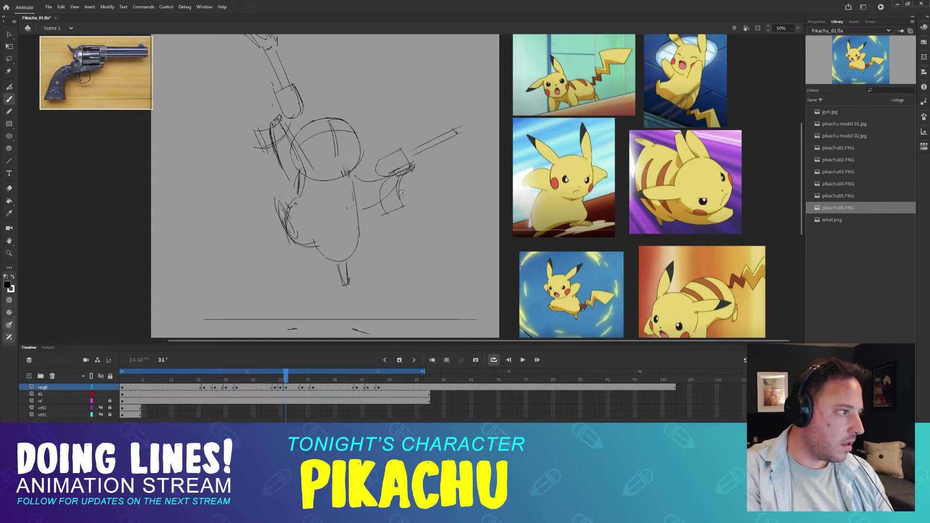
- Try a short vertical centre line on the face on frame 30, comparing its placement with frame 31
key("comma")
key("period")
key("period")
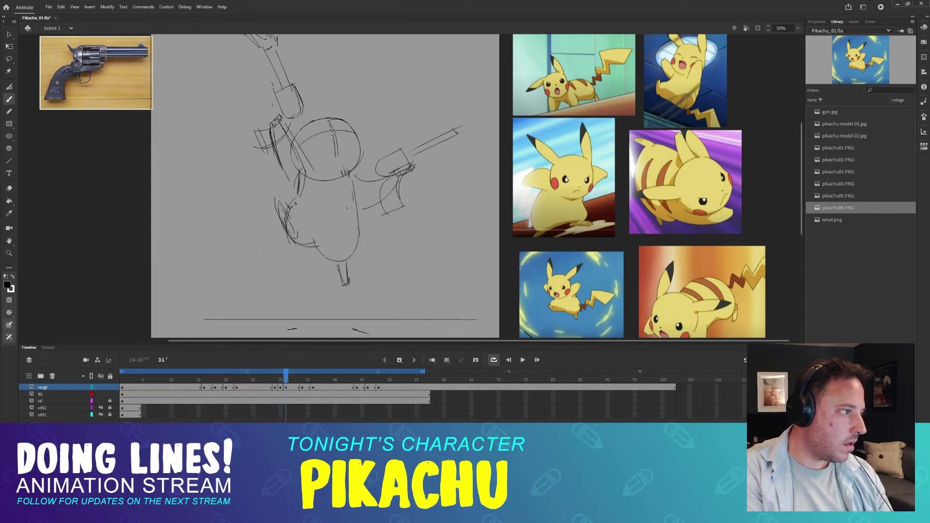
key("comma")
key("period")
key("comma")
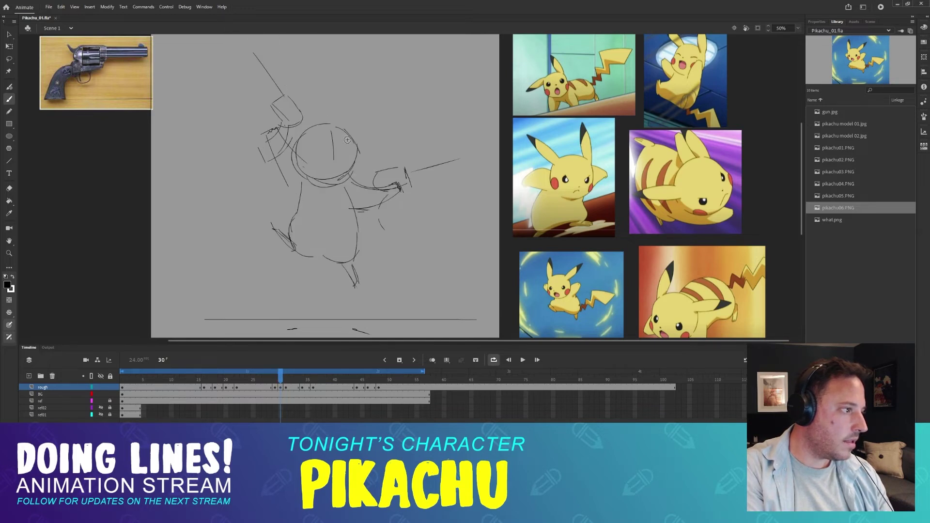
key("period")
key("comma")
key("period")
key("comma")
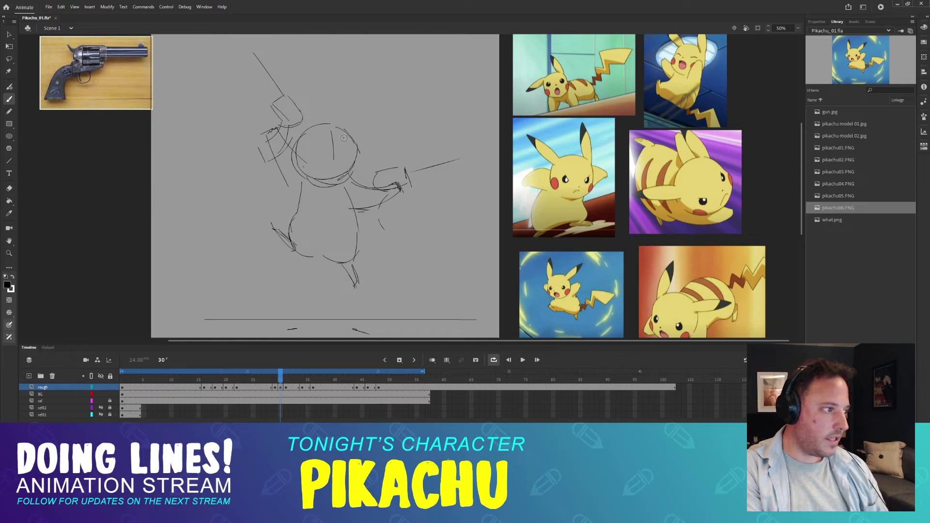
- Replace the face's vertical centre line on frame 30 with one starting at the crown, and add a curved horizontal guide
key("e")
left_click_drag(332, 133, 337, 170)
key("b")
key("period")
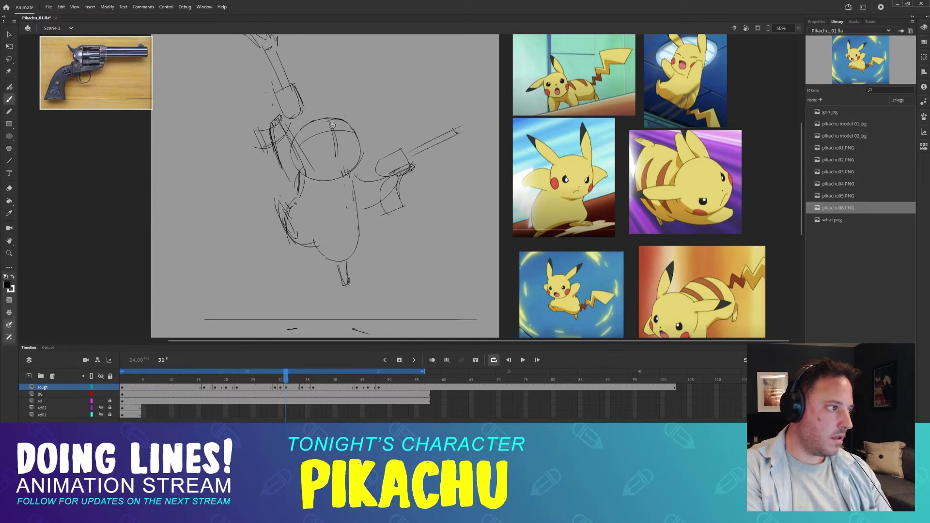
key("comma")
left_click_drag(332, 125, 332, 182)
key("ctrl+z")
left_click_drag(330, 125, 334, 168)
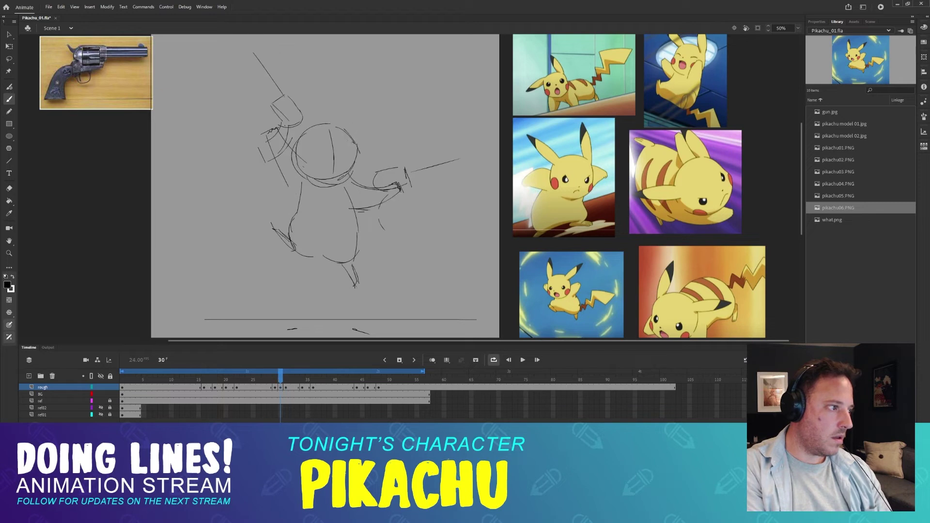
left_click_drag(354, 142, 296, 150)
- Flip through frames 29 to 31 to examine how the finished rough pose on frame 30 links its neighbours
key("period")
key("comma")
key("comma")
key("period")
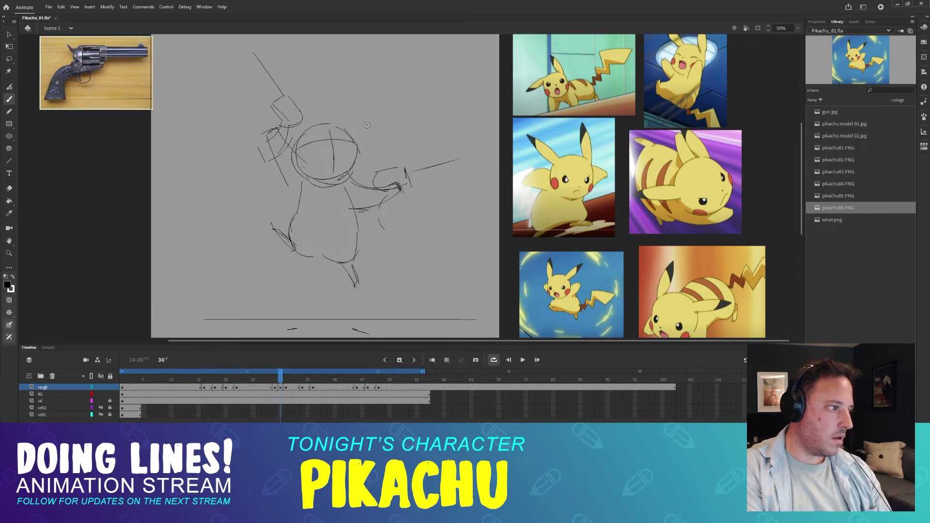
key("period")
key("comma")
key("comma")
key("period")
key("period")
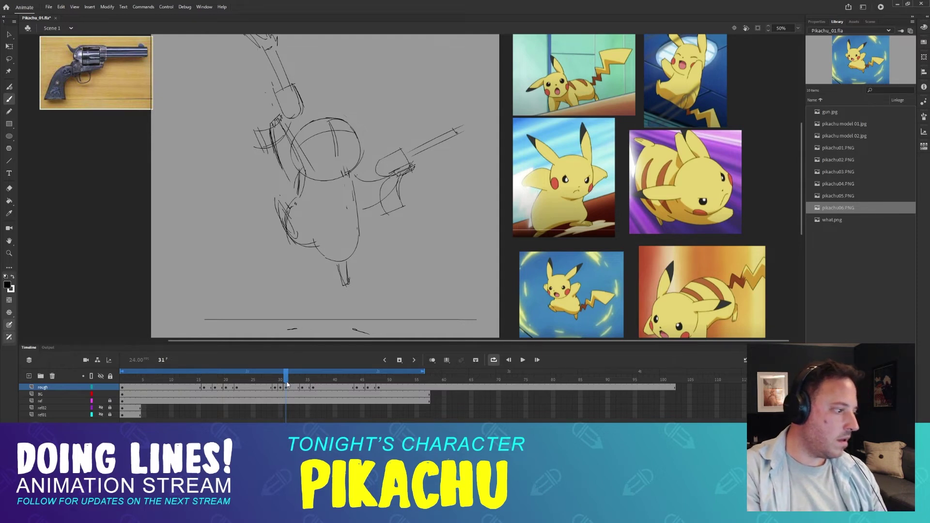
- Retime the jump drawings on the rough layer so their keyframes fall on frames 29, 31, 33, 36 and 38
left_click_drag(287, 384, 274, 379)
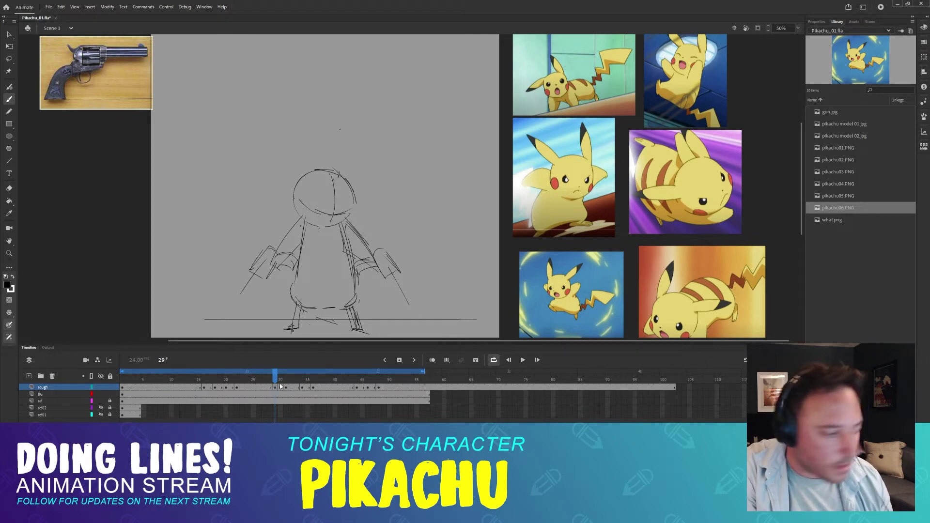
left_click(287, 391)
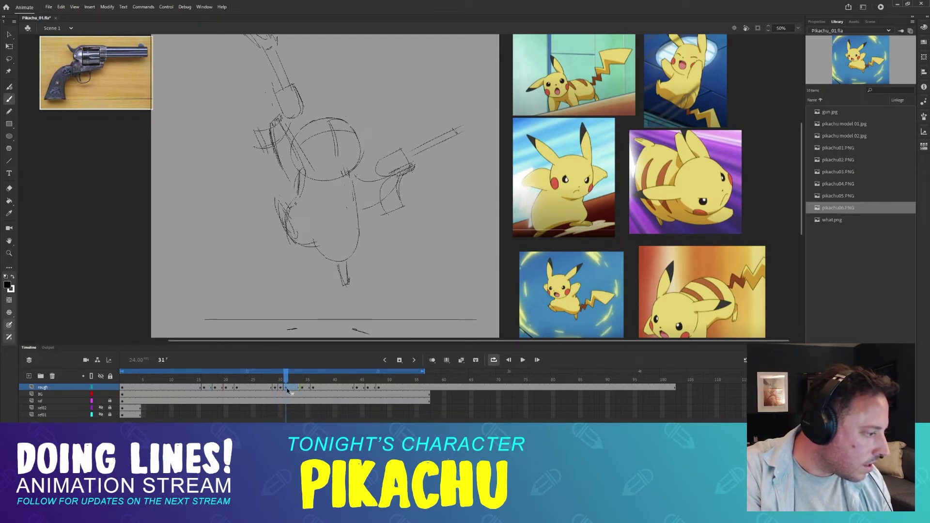
left_click_drag(307, 390, 286, 393)
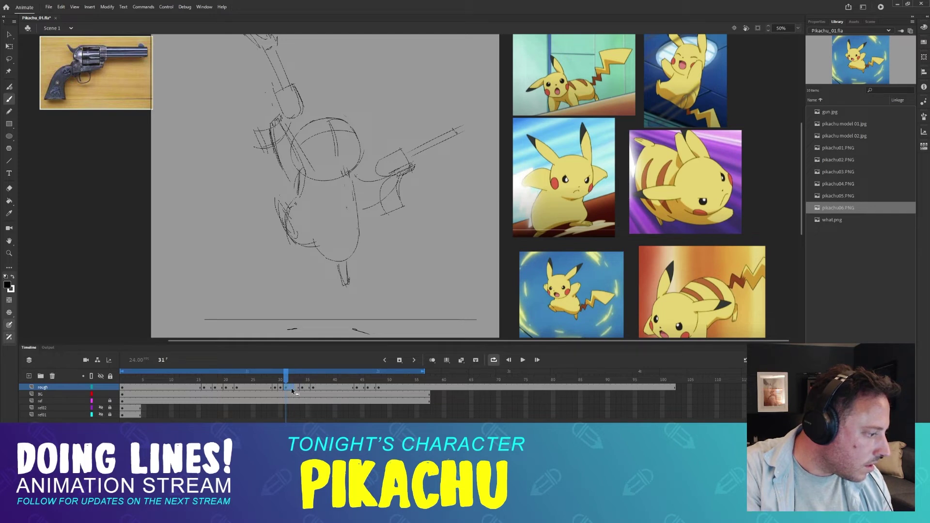
left_click(292, 391)
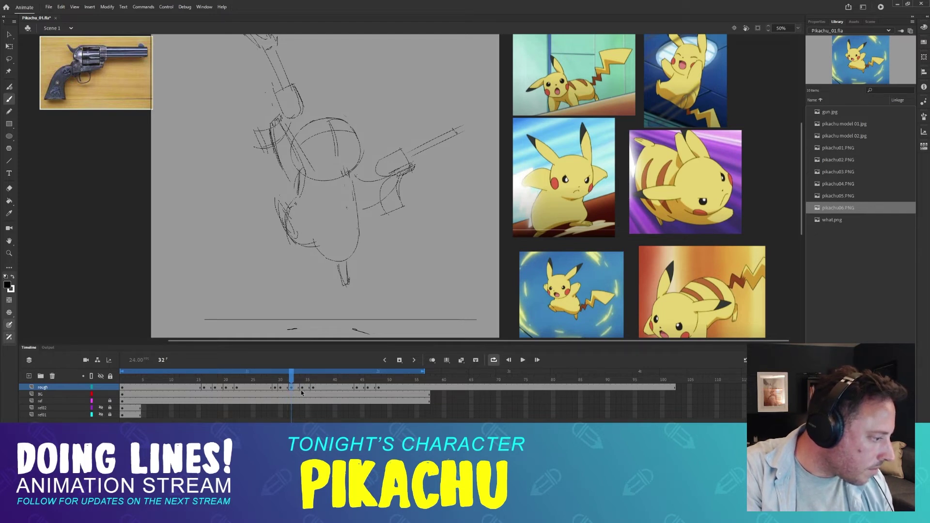
mouse_move(302, 390)
left_mouse_down()
mouse_move(278, 389)
mouse_move(312, 388)
mouse_move(284, 390)
mouse_move(270, 378)
mouse_move(339, 378)
mouse_move(283, 378)
mouse_move(314, 378)
mouse_move(297, 379)
left_mouse_up()
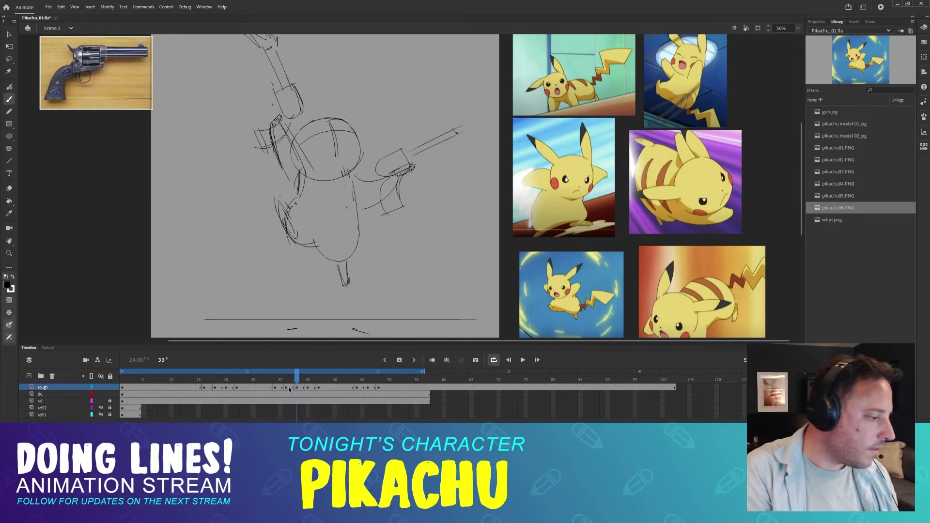
left_click(298, 388)
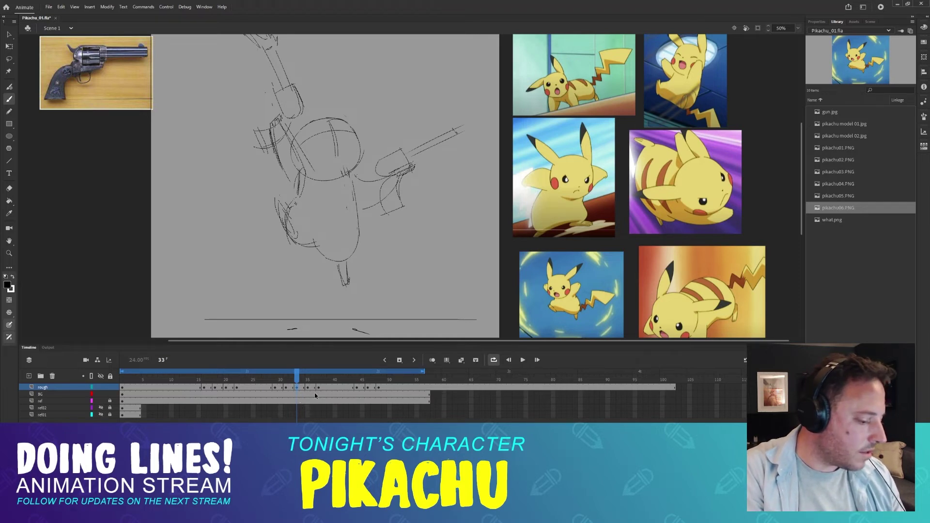
key("F5")
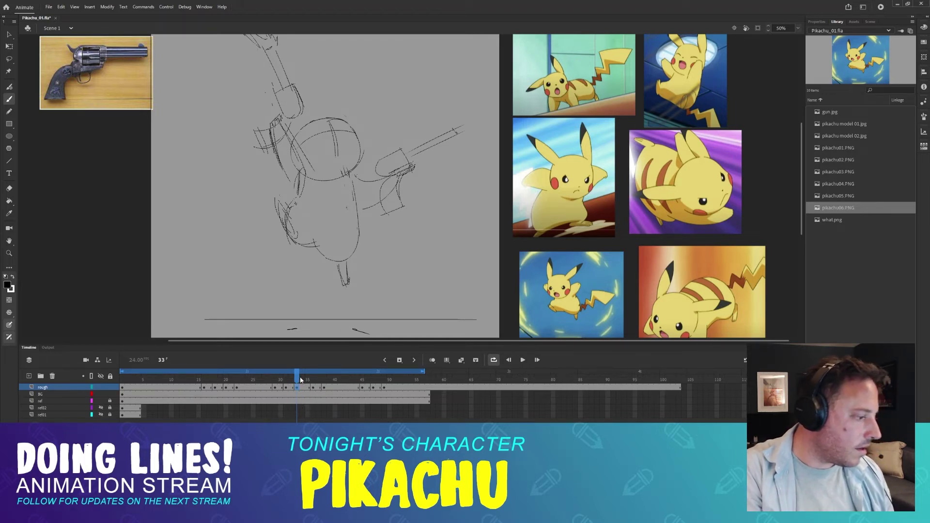
- Extend the loop range to the end of the BG layer's frames and play the animation to review the new timing
left_click(313, 380)
mouse_move(313, 382)
left_mouse_down()
mouse_move(330, 381)
mouse_move(121, 390)
left_mouse_up()
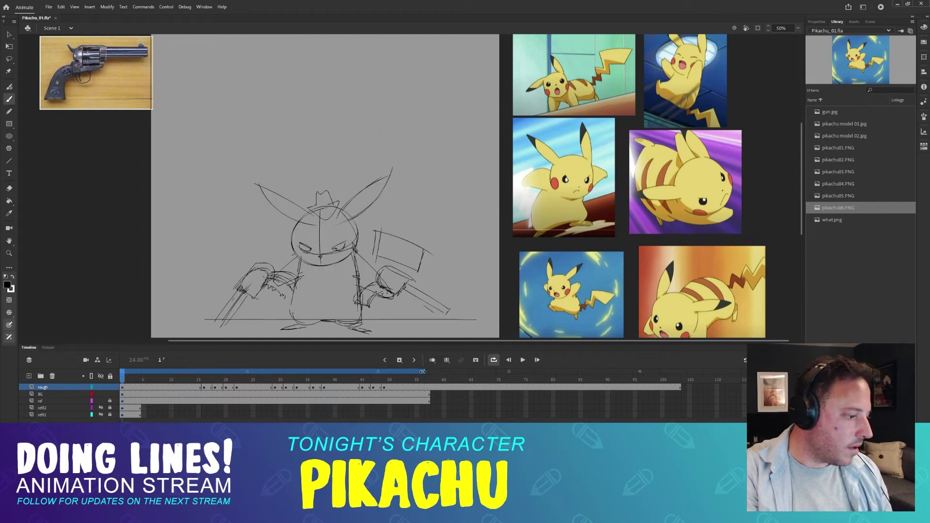
left_click_drag(425, 254, 415, 254)
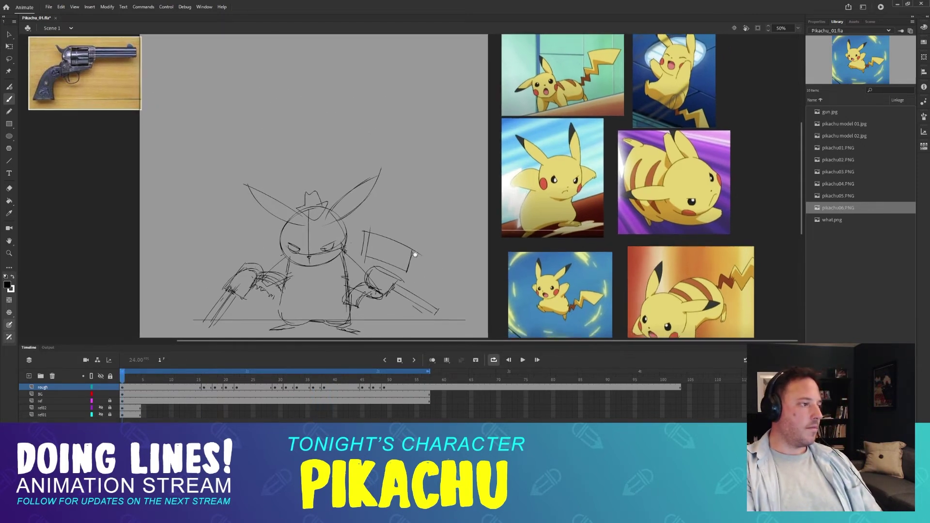
left_click(522, 361)
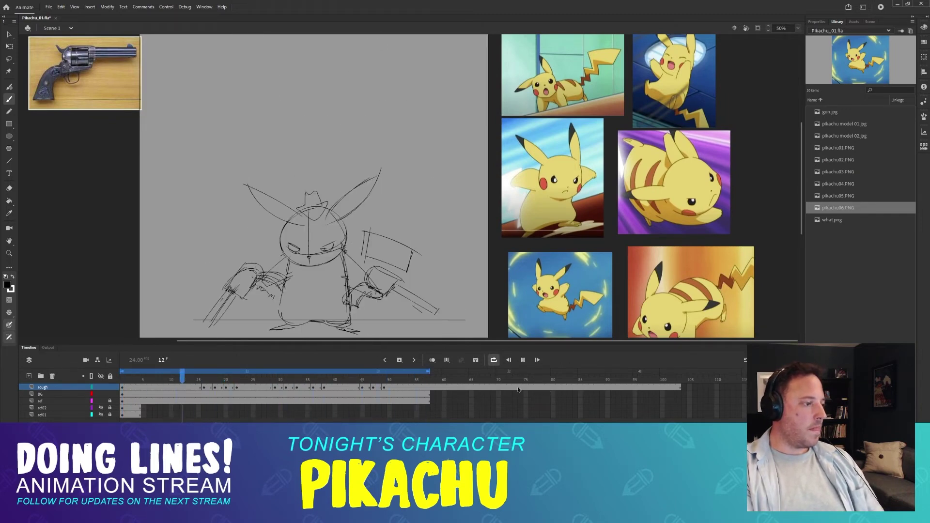
left_click_drag(381, 380, 389, 378)
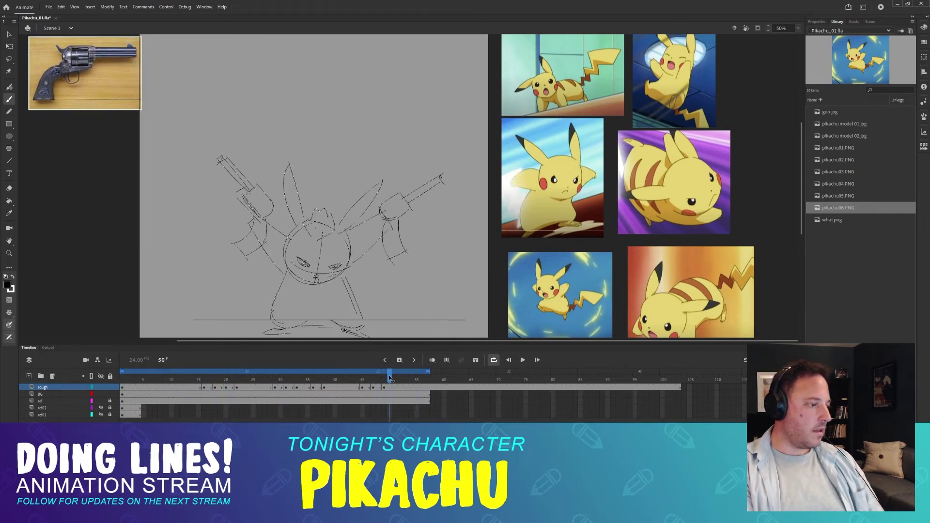
left_click(523, 360)
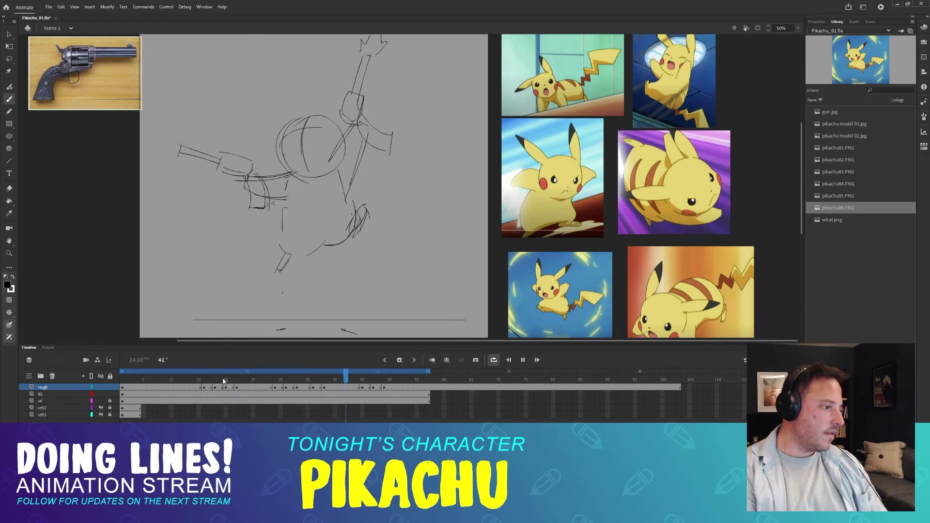
- Shift the rough layer's drawings on frames 45 to 49 two frames later and insert a blank keyframe on frame 45
mouse_move(224, 382)
left_mouse_down()
mouse_move(333, 375)
mouse_move(294, 380)
mouse_move(332, 379)
mouse_move(297, 380)
mouse_move(330, 389)
mouse_move(305, 380)
mouse_move(335, 380)
mouse_move(285, 380)
mouse_move(379, 373)
mouse_move(353, 371)
mouse_move(368, 372)
mouse_move(357, 369)
mouse_move(362, 388)
left_mouse_up()
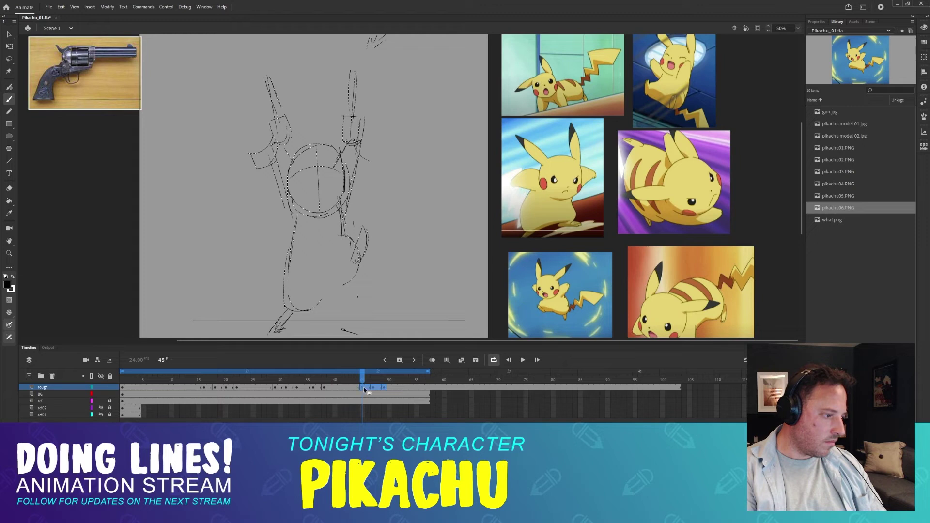
mouse_move(363, 380)
left_mouse_down()
mouse_move(336, 380)
mouse_move(368, 380)
mouse_move(363, 389)
mouse_move(374, 390)
mouse_move(362, 390)
left_mouse_up()
key("F7")
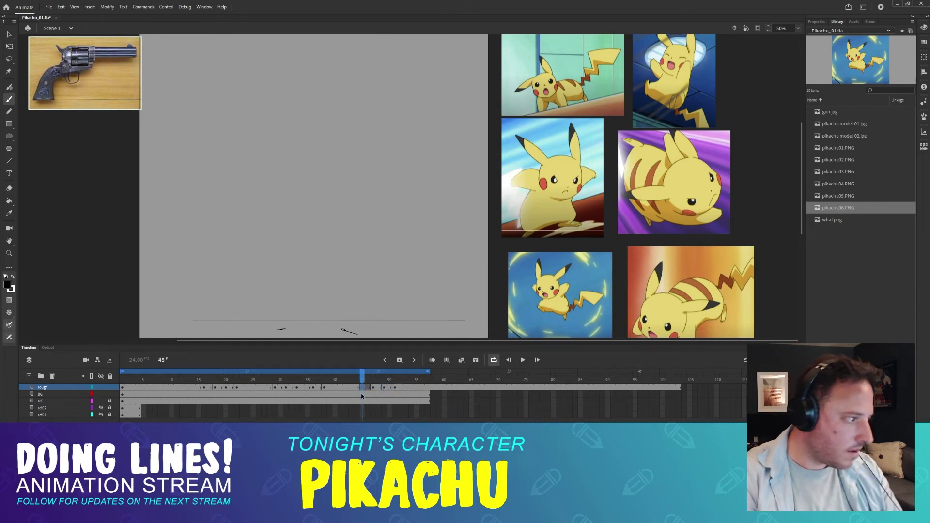
- Turn on onion skinning and draw the head circle on frame 45, placed between the heads of the neighbouring poses
left_click(432, 360)
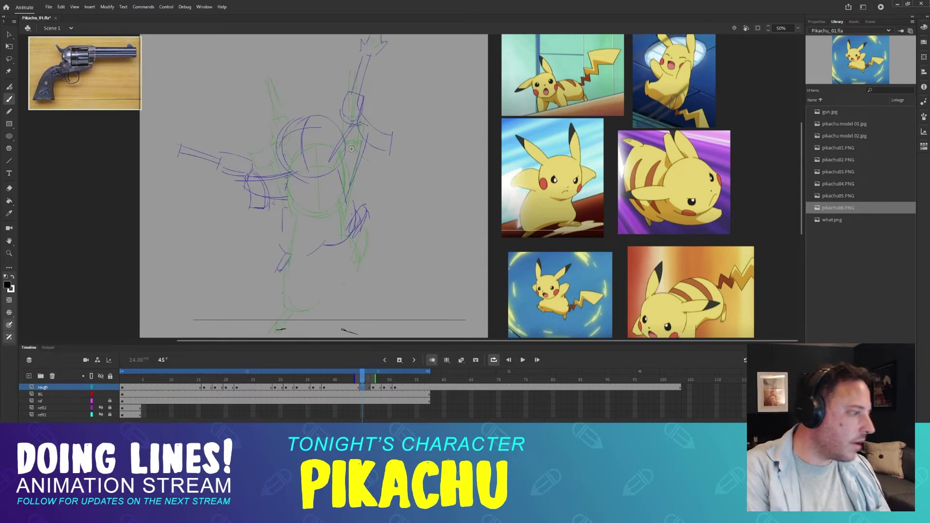
key("ctrl+1")
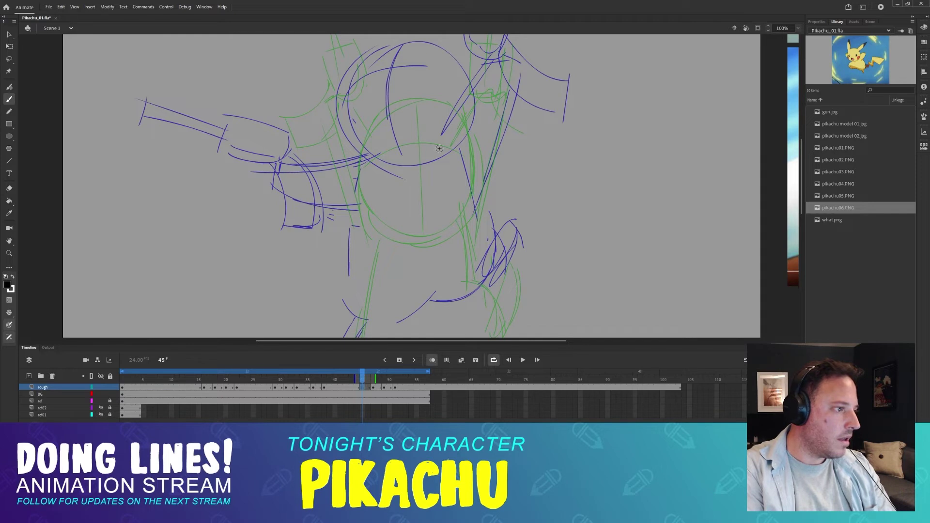
left_click_drag(419, 119, 389, 174)
scroll(399, 150, "down", 1)
scroll(399, 149, "right", 1)
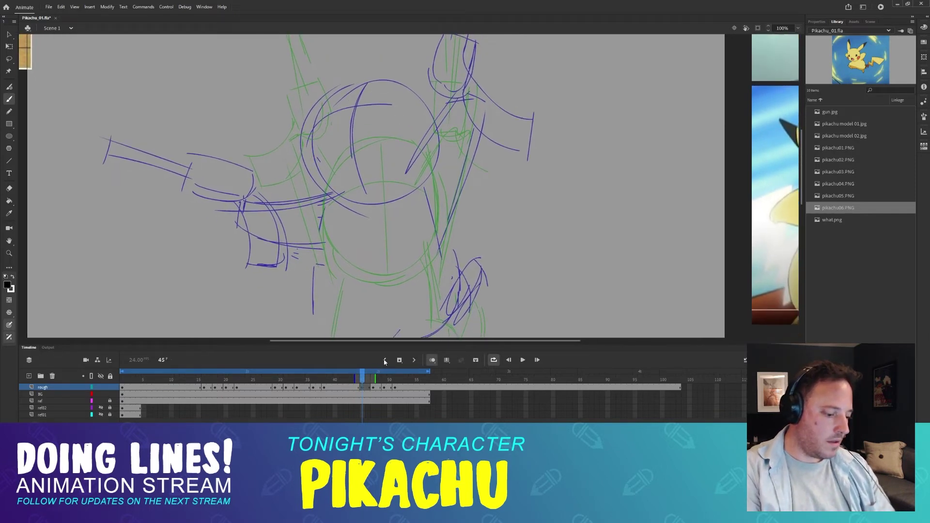
key("ctrl+minus")
mouse_move(461, 153)
left_mouse_down()
mouse_move(389, 152)
mouse_move(373, 167)
left_mouse_up()
key("ctrl+z")
mouse_move(342, 137)
left_mouse_down()
mouse_move(309, 152)
mouse_move(366, 182)
mouse_move(345, 138)
mouse_move(310, 156)
mouse_move(340, 202)
left_mouse_up()
key("ctrl+z")
key("ctrl+z")
left_click_drag(308, 171, 358, 195)
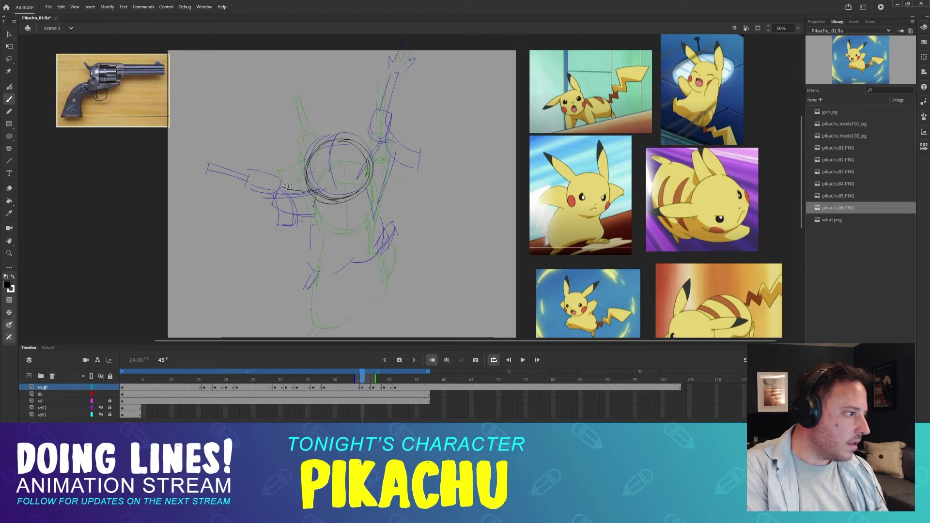
- Sketch the outstretched arm to the left of the head on frame 45, and check it against frame 44 with onion skinning off
mouse_move(280, 184)
left_mouse_down()
mouse_move(315, 190)
mouse_move(325, 216)
left_mouse_up()
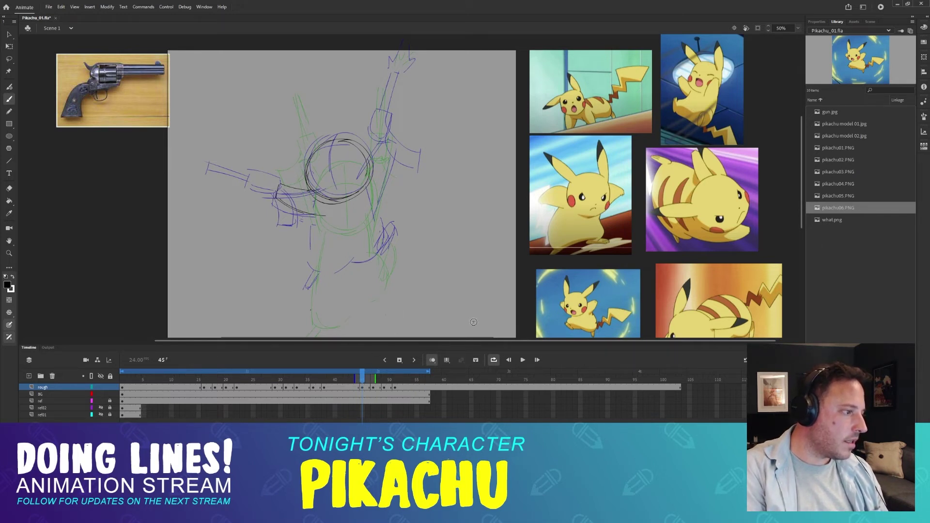
left_click(432, 361)
key("comma")
key("period")
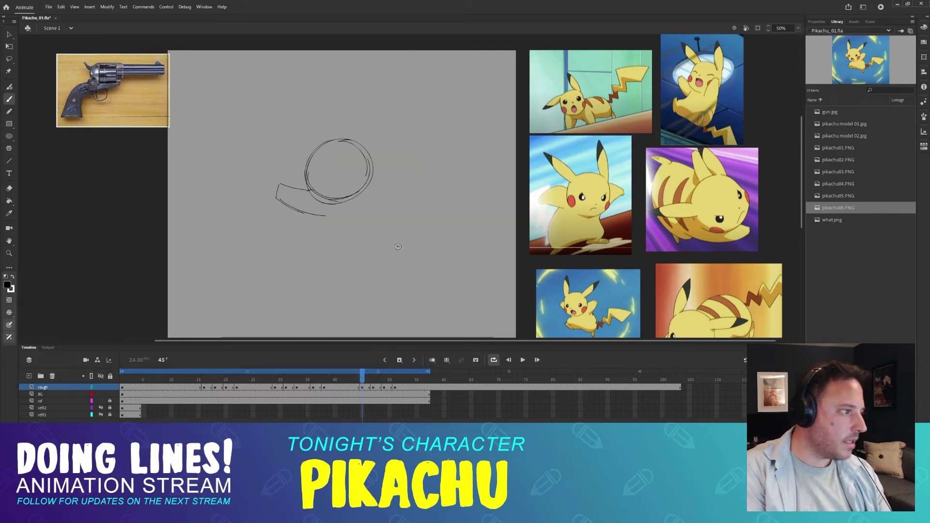
key("comma")
left_click(363, 380)
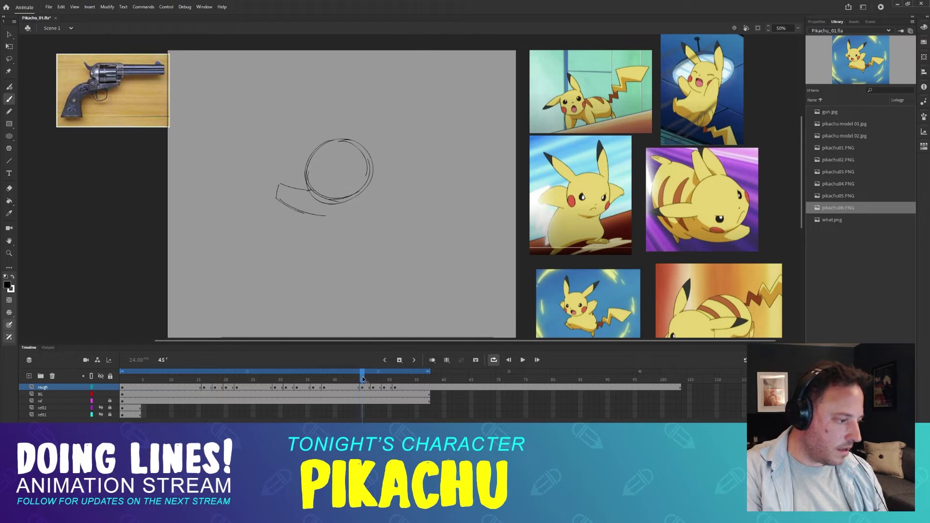
- Flip through frames 44 to 47 to examine how the head and arms travel between the two poses
key("comma")
key("period")
key("period")
key("period")
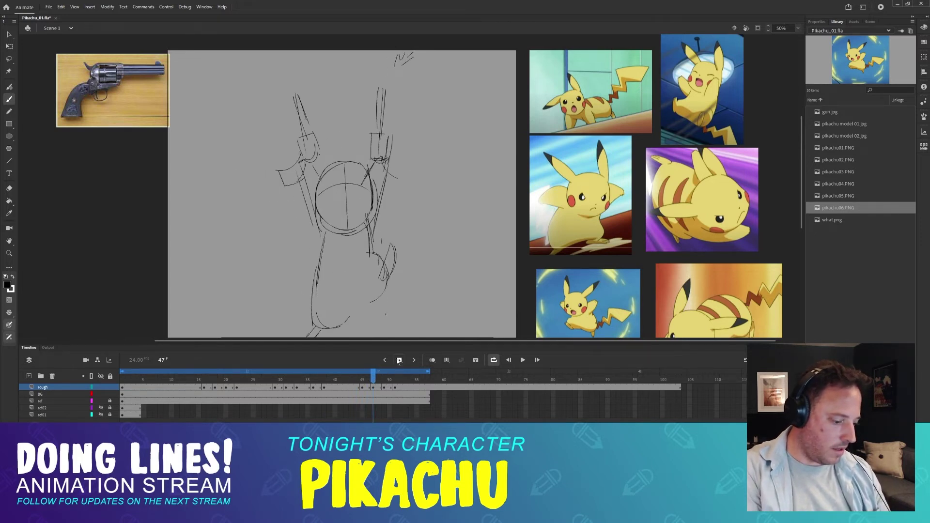
key("comma")
key("period")
key("period")
key("comma")
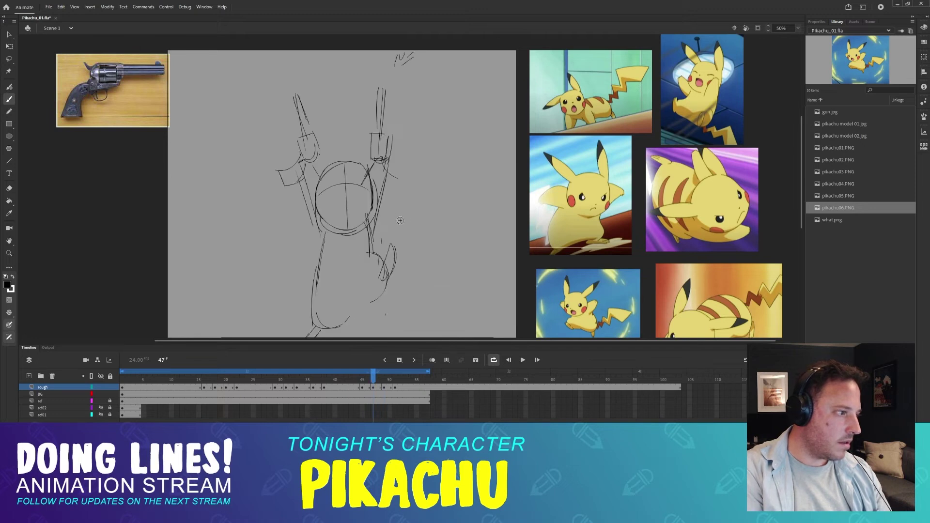
key("comma")
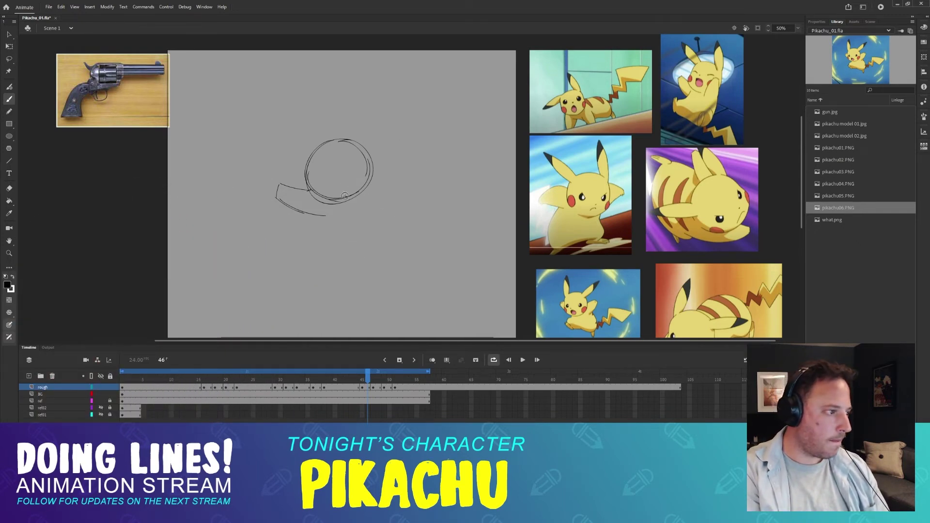
key("comma")
key("comma")
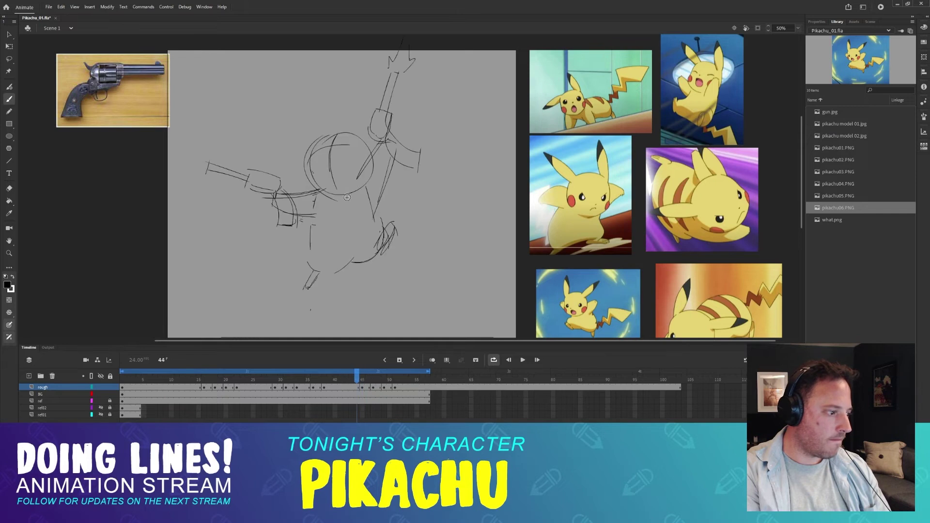
key("period")
key("comma")
key("period")
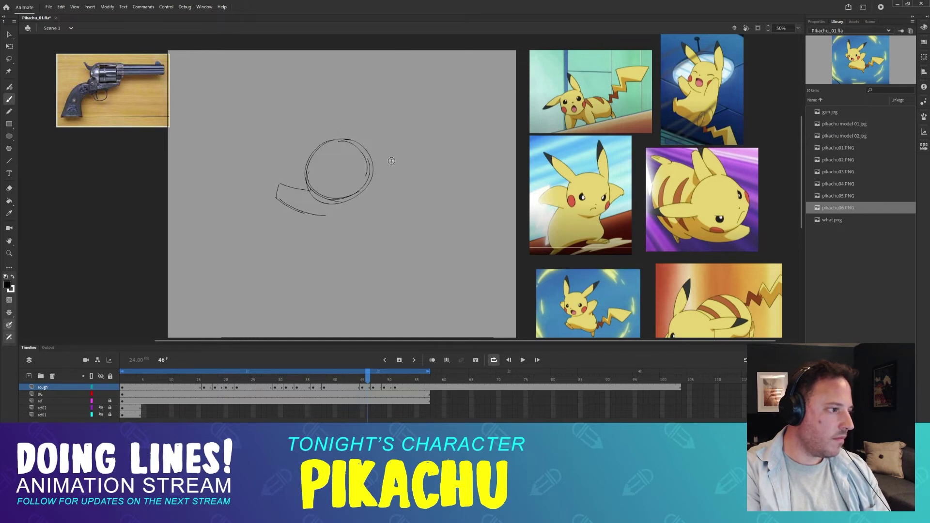
key("period")
key("period")
key("comma")
key("comma")
key("comma")
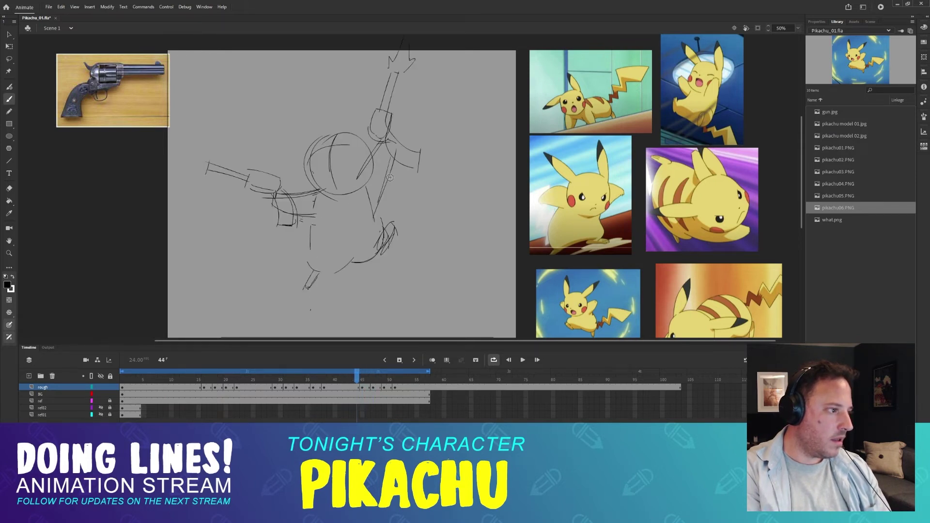
key("period")
key("comma")
key("period")
key("period")
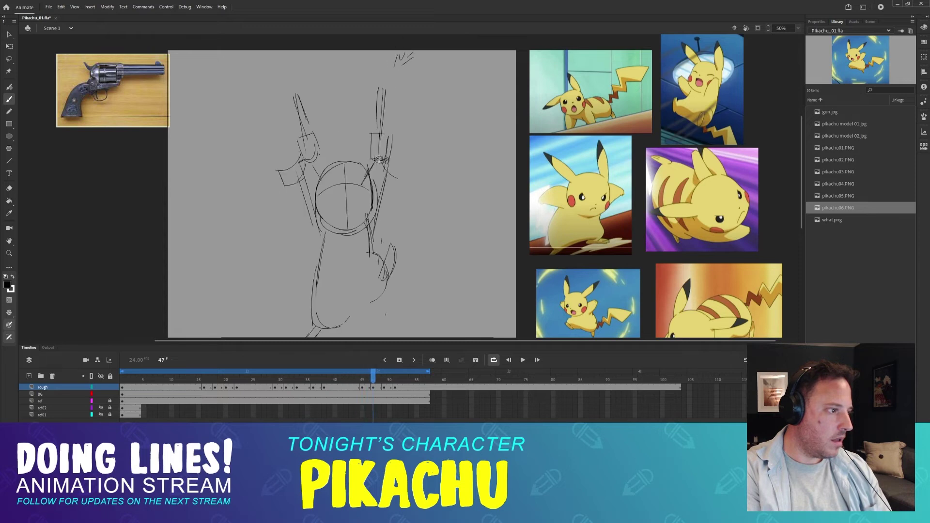
key("comma")
key("comma")
key("comma")
- Sketch the inner edge and tip of the raised arm to the right of the head on frame 45, comparing with the neighbouring poses
mouse_move(380, 139)
left_mouse_down()
mouse_move(398, 144)
mouse_move(365, 175)
left_mouse_up()
key("period")
key("comma")
key("period")
key("period")
key("period")
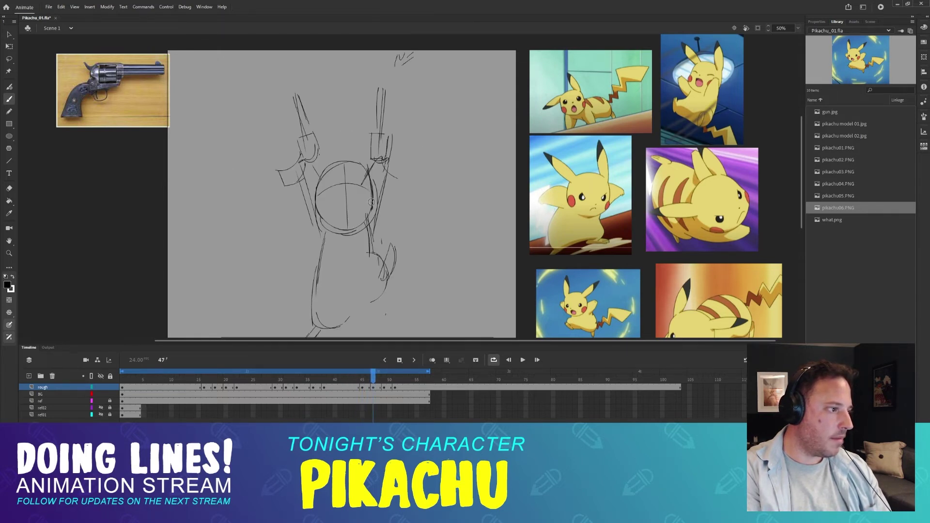
key("comma")
key("period")
key("comma")
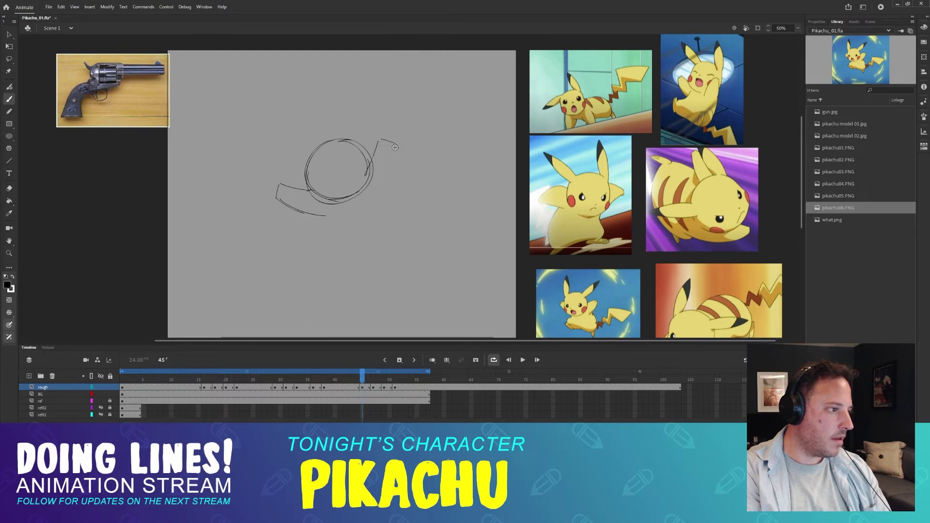
key("comma")
key("comma")
key("period")
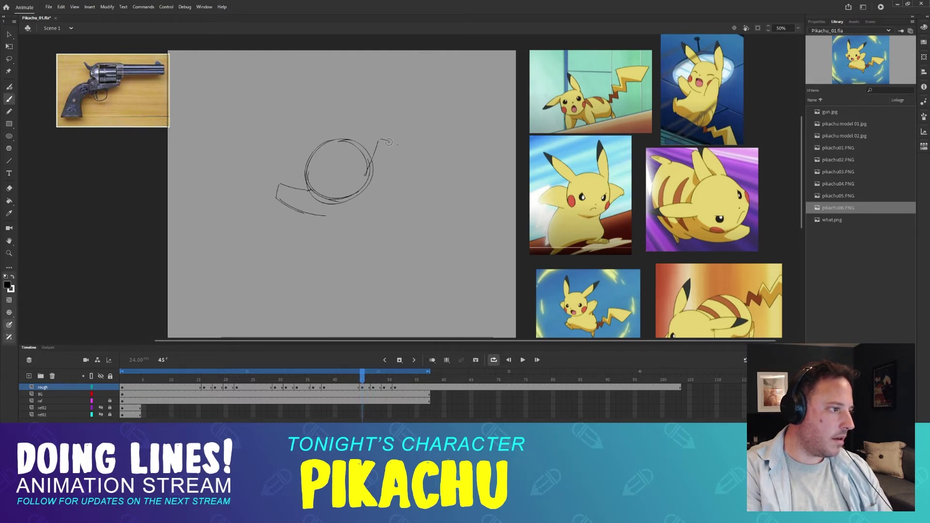
- Draw the raised arm's outer edge on frame 45 as a nearly vertical line, replacing a slanted first attempt, and compare it with frame 44
left_click_drag(389, 144, 379, 219)
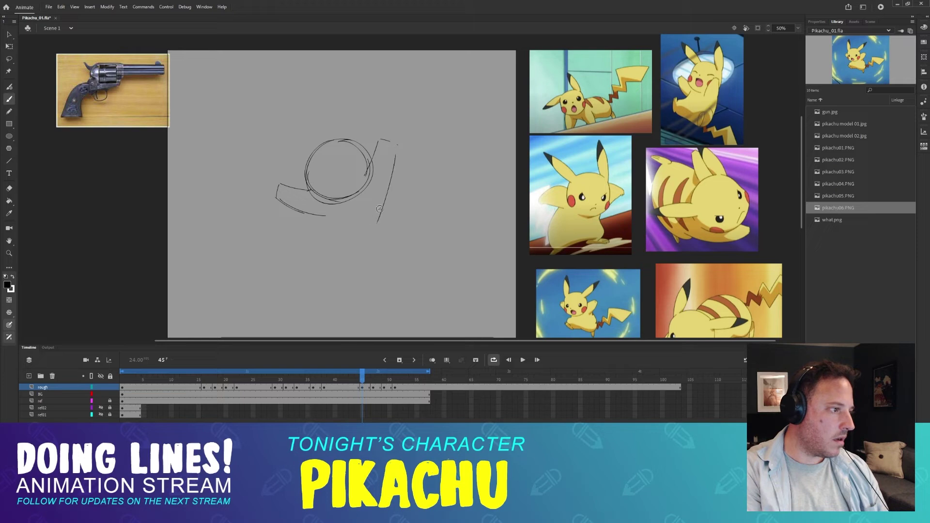
key("ctrl+z")
left_click_drag(388, 145, 386, 203)
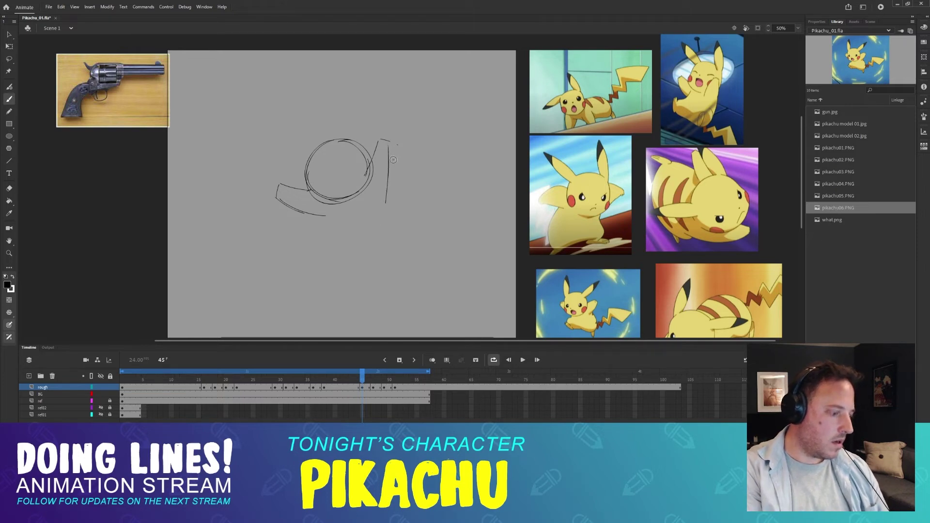
key("comma")
key("period")
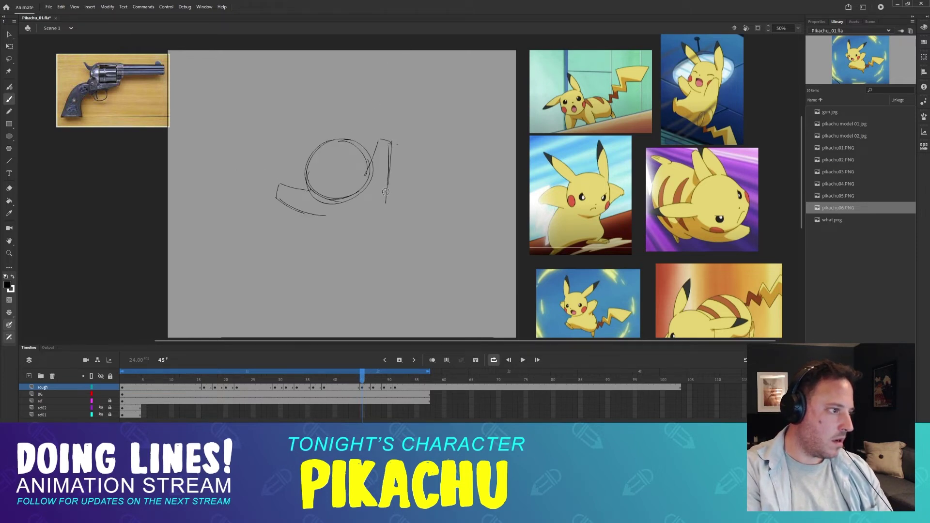
key("comma")
key("period")
key("comma")
key("period")
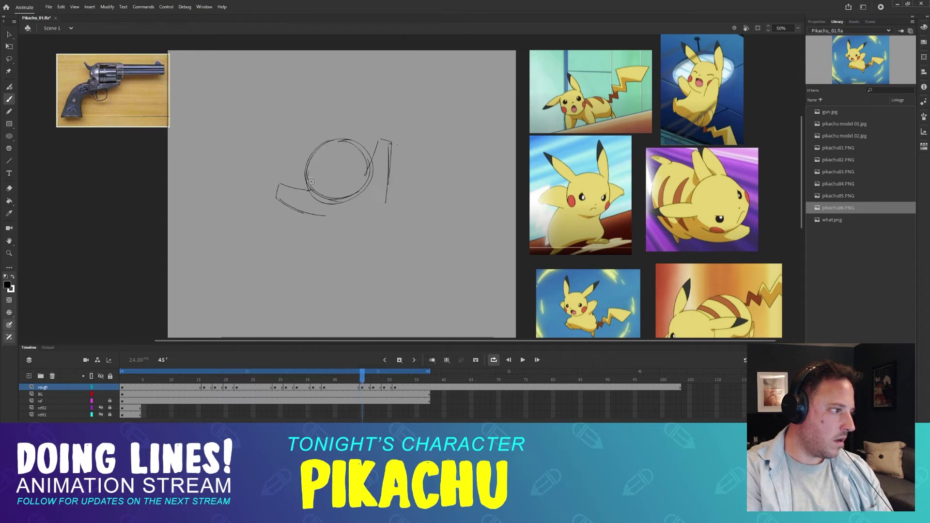
- Flip through the poses on frames 44 to 47 to examine how the legs and lower body travel
key("comma")
key("comma")
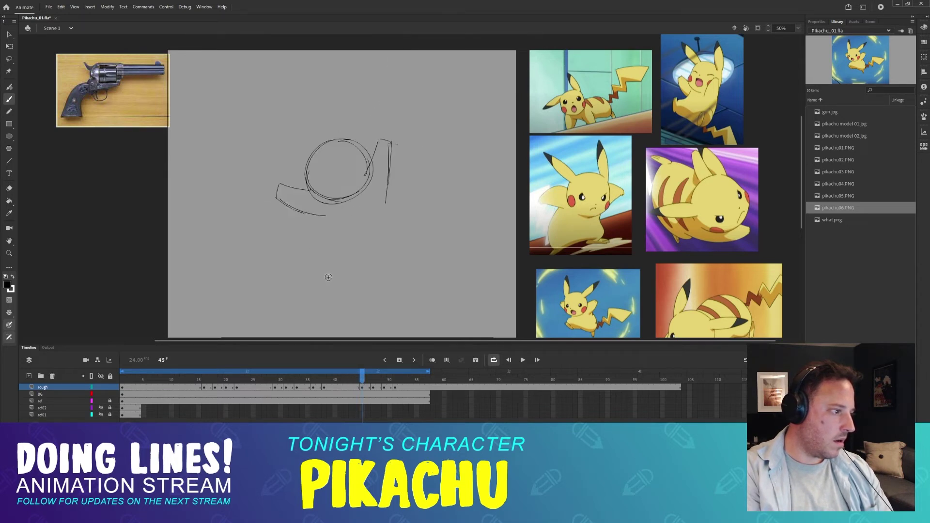
key("comma")
key("period")
key("period")
key("period")
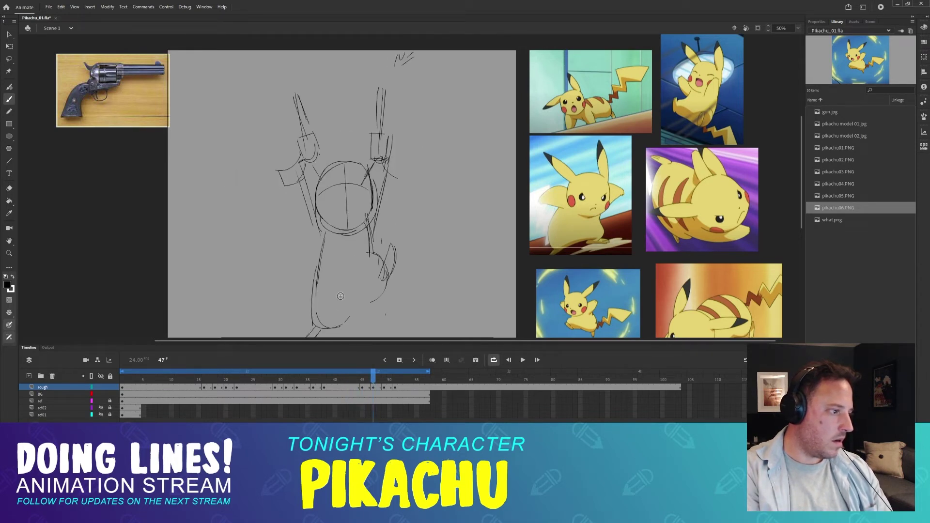
key("period")
left_click_drag(383, 265, 378, 210)
key("period")
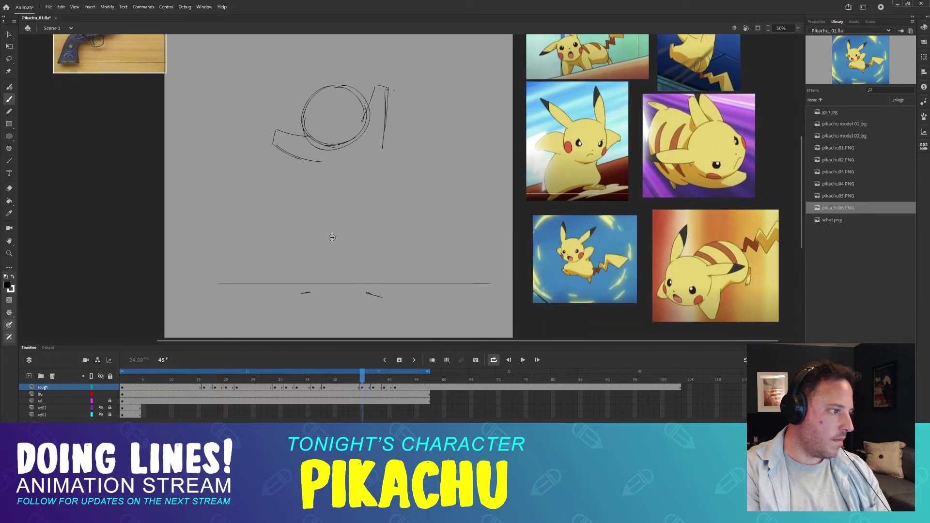
key("comma")
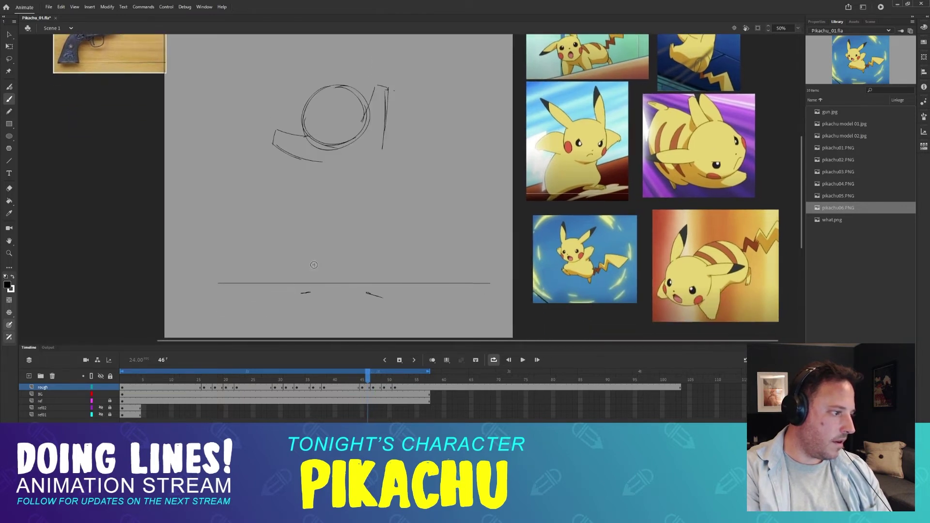
key("comma")
key("comma")
key("period")
key("comma")
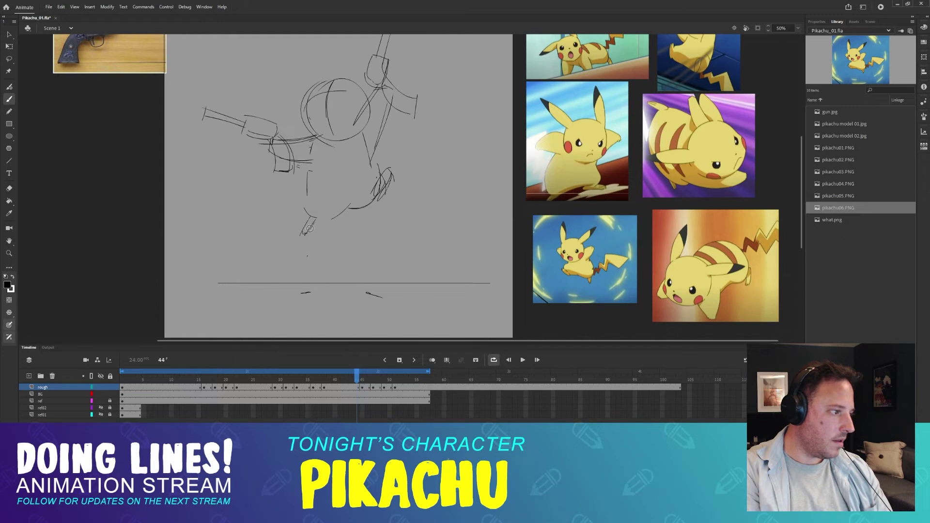
- Sketch the dangling foot well below the head on frame 45 with short slanted strokes, comparing it with frame 44
key("period")
left_click_drag(314, 221, 302, 247)
key("comma")
key("period")
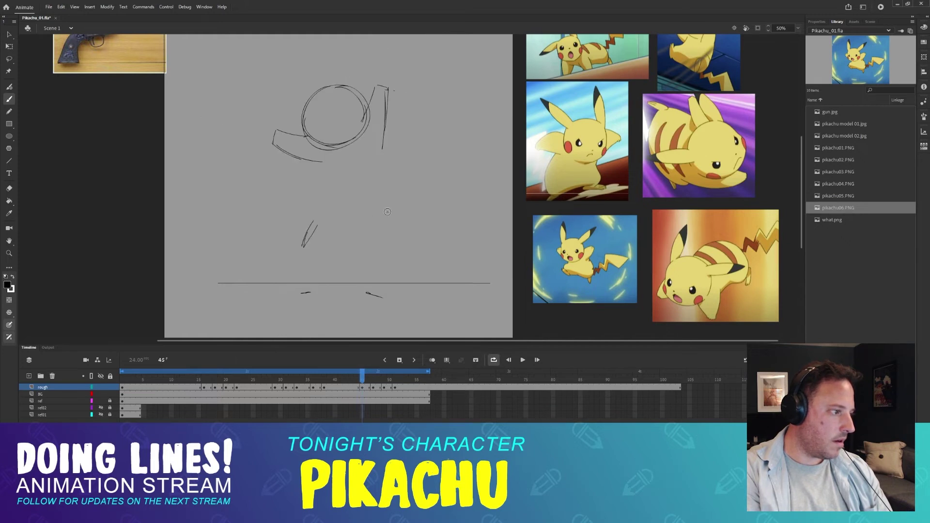
key("comma")
key("period")
key("comma")
key("period")
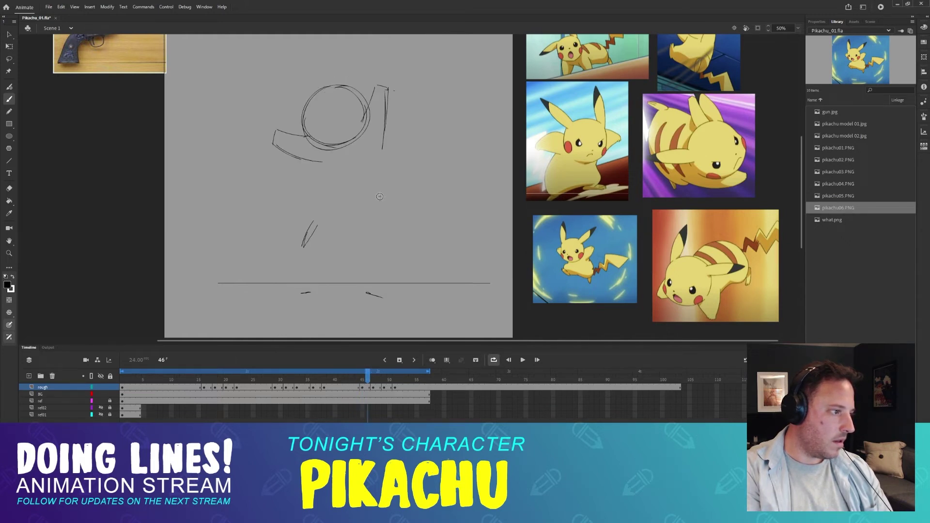
- Sketch the raised foot on the body's right side on frame 45 as a narrow slanted oval, comparing it with frame 44
key("comma")
key("period")
key("comma")
key("period")
left_click_drag(388, 176, 372, 205)
key("comma")
key("period")
key("e")
key("b")
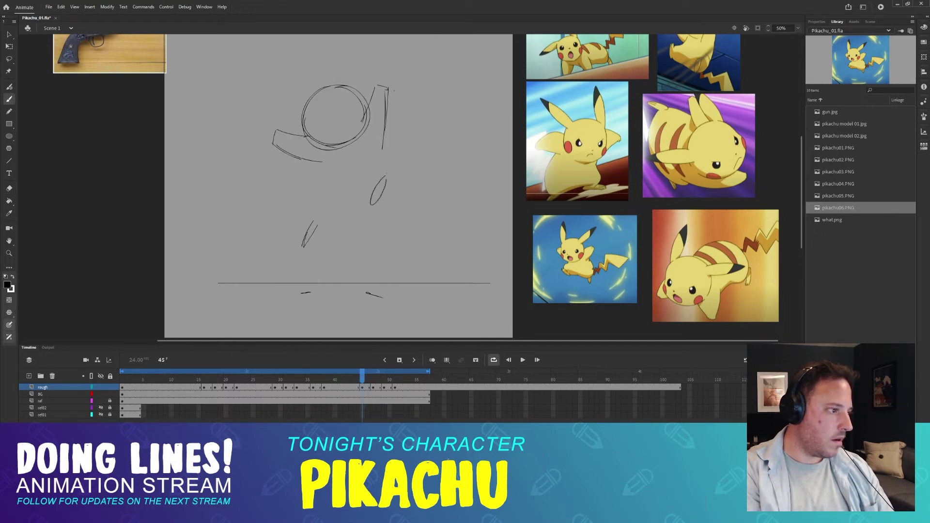
- Flip between frame 45 and its neighbours to examine the foot placement and the body's position between the two poses
key("comma")
key("period")
key("comma")
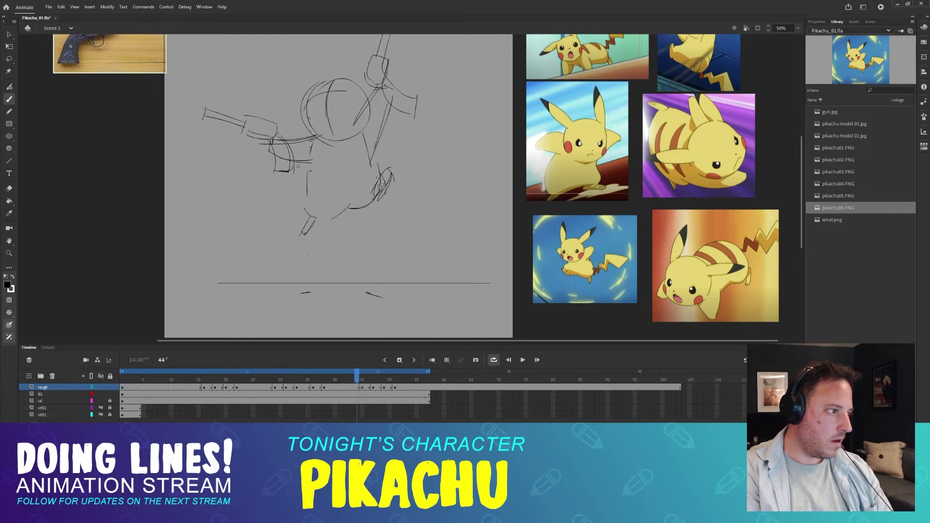
key("period")
key("comma")
key("period")
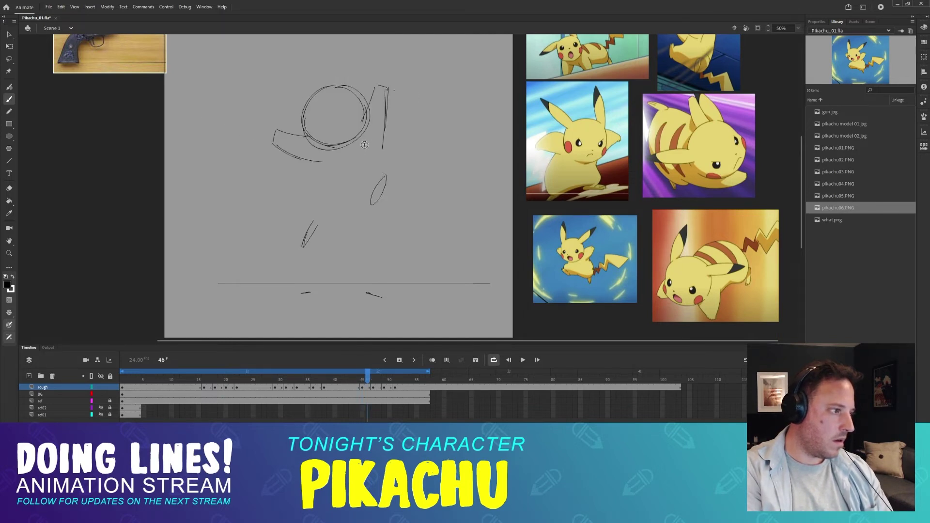
key("period")
key("comma")
key("comma")
key("period")
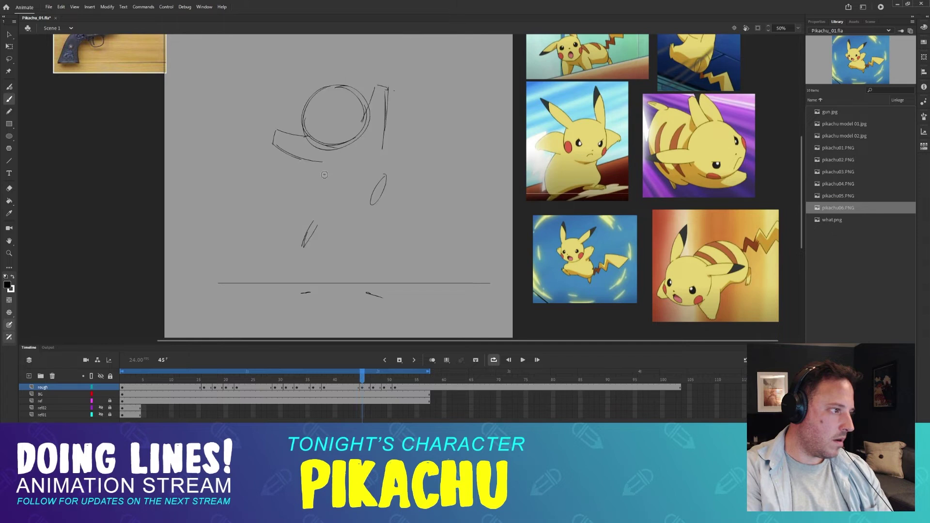
key("period")
key("period")
key("comma")
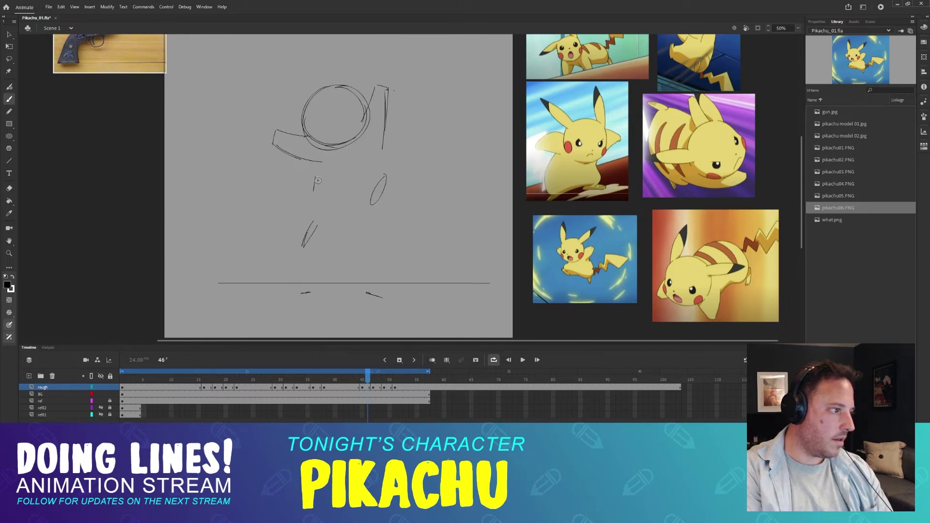
key("comma")
key("period")
key("period")
key("comma")
key("comma")
key("comma")
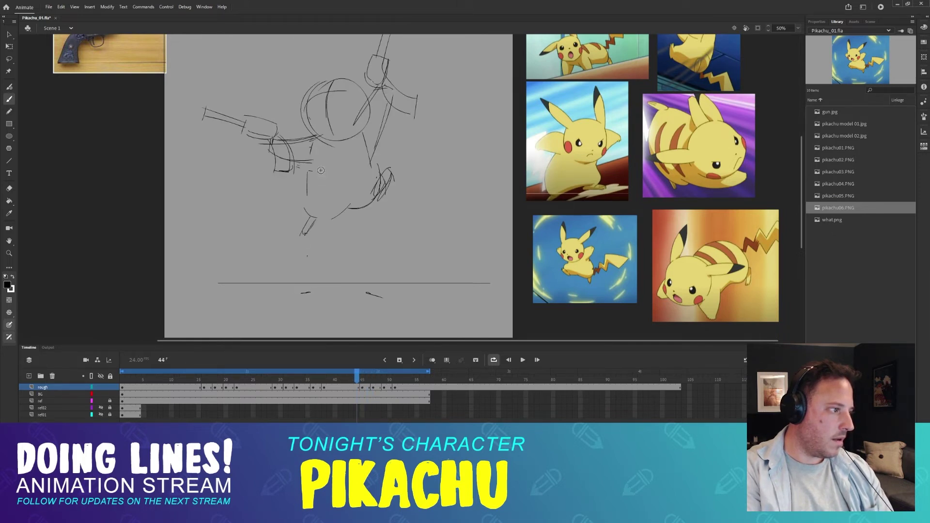
key("period")
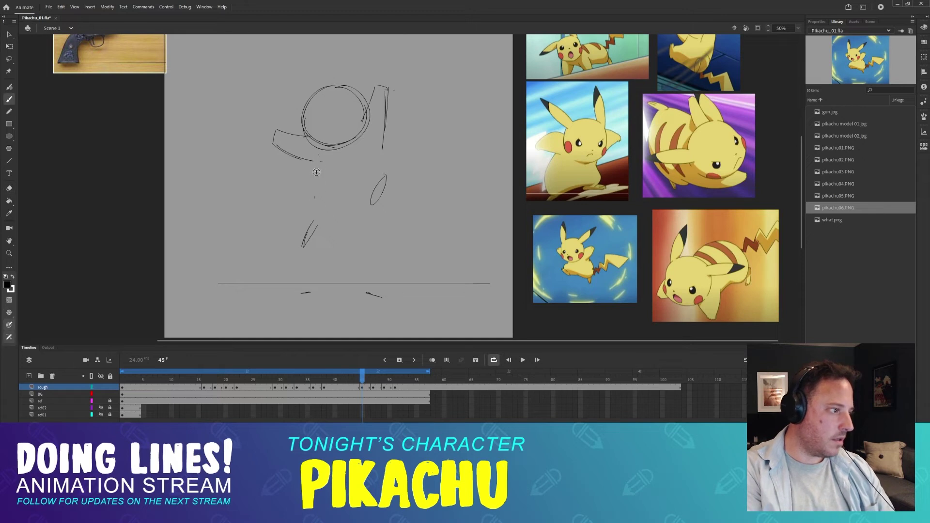
key("comma")
key("period")
key("comma")
key("period")
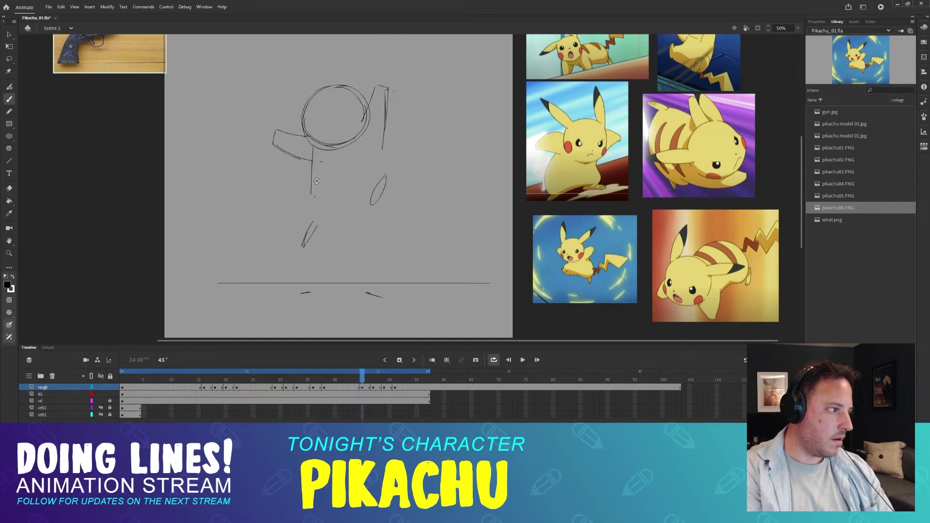
key("comma")
key("period")
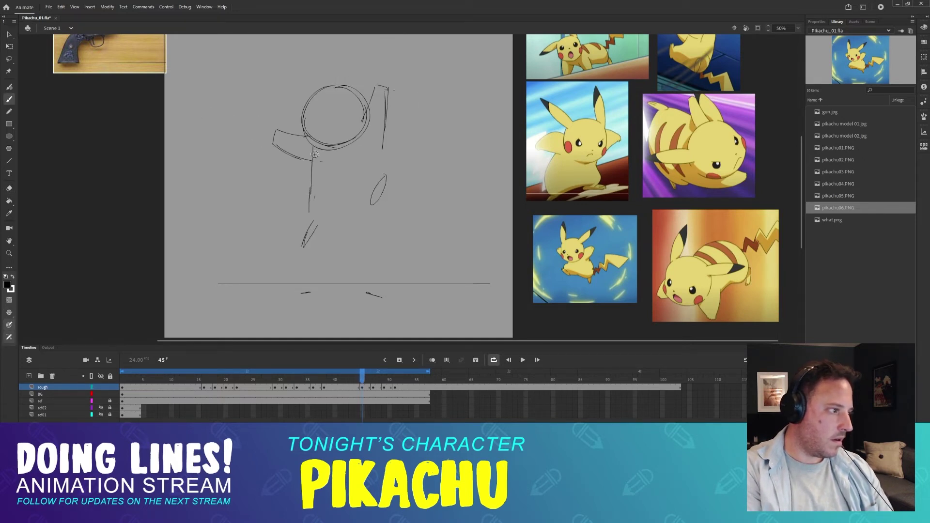
key("ctrl+z")
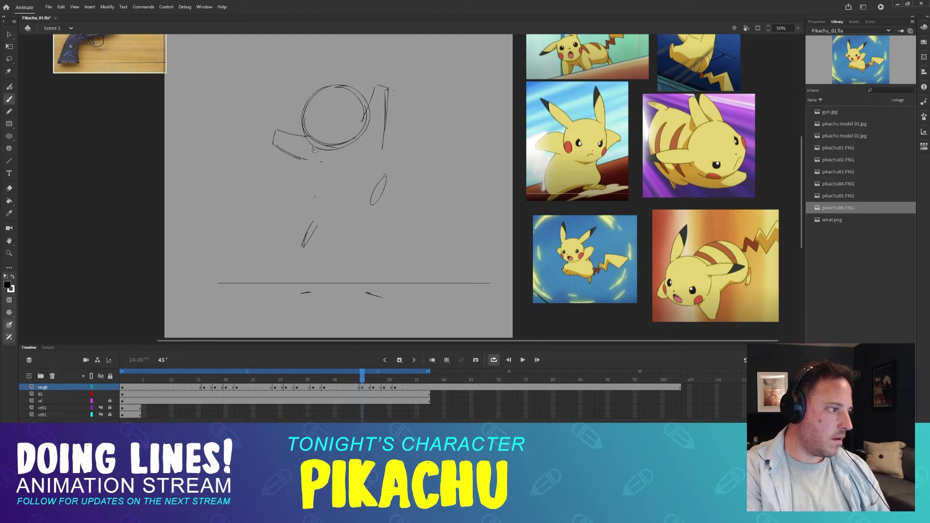
- Sketch the body's left edge on frame 45 from the head to the dangling foot, reworking its lower part into a curve that starts the underside
key("comma")
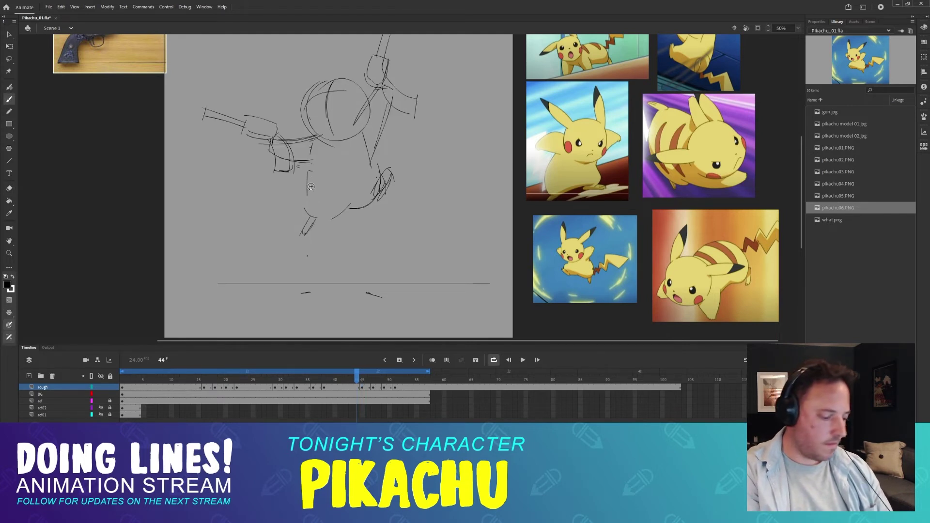
key("period")
key("comma")
key("period")
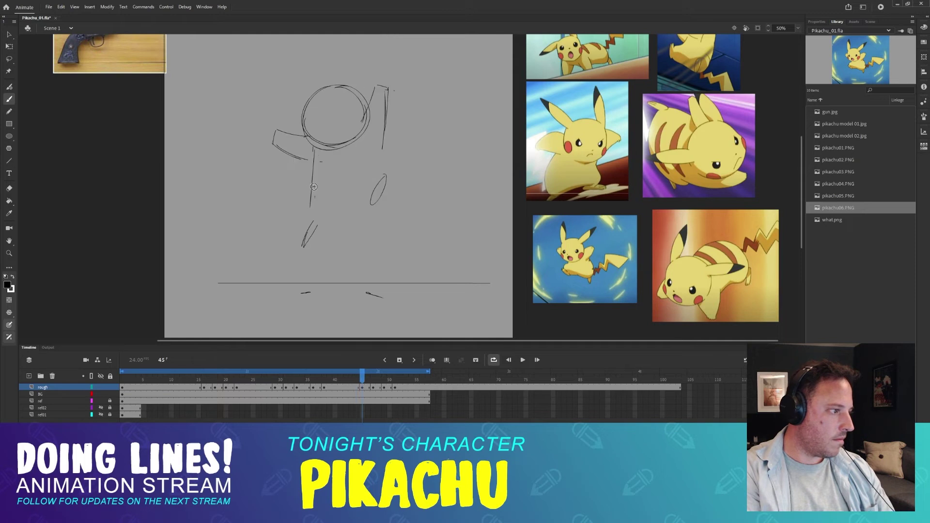
key("e")
mouse_move(311, 203)
left_mouse_down()
mouse_move(314, 168)
mouse_move(307, 222)
mouse_move(310, 175)
left_mouse_up()
key("b")
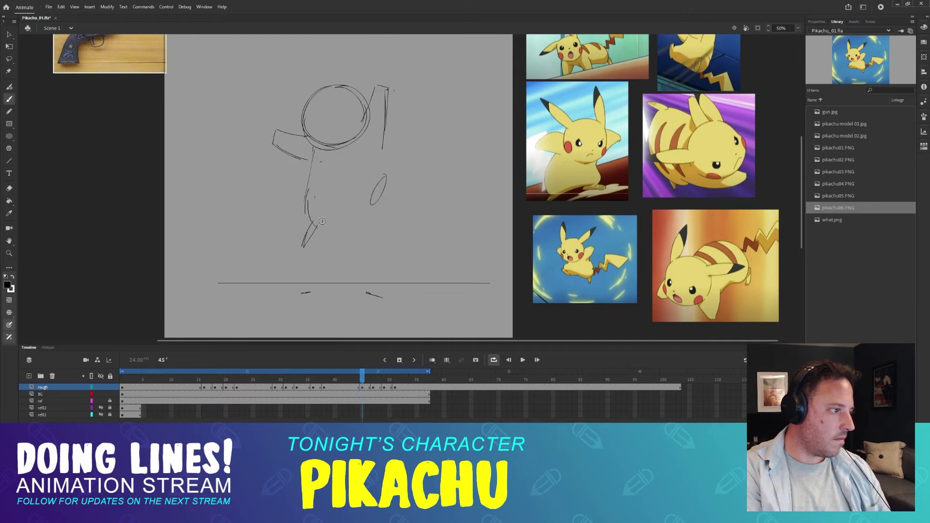
left_click_drag(322, 221, 349, 212)
- Sketch the body's right edge from the head to the raised foot on frame 45, and join that foot back to the underside
key("comma")
key("period")
key("comma")
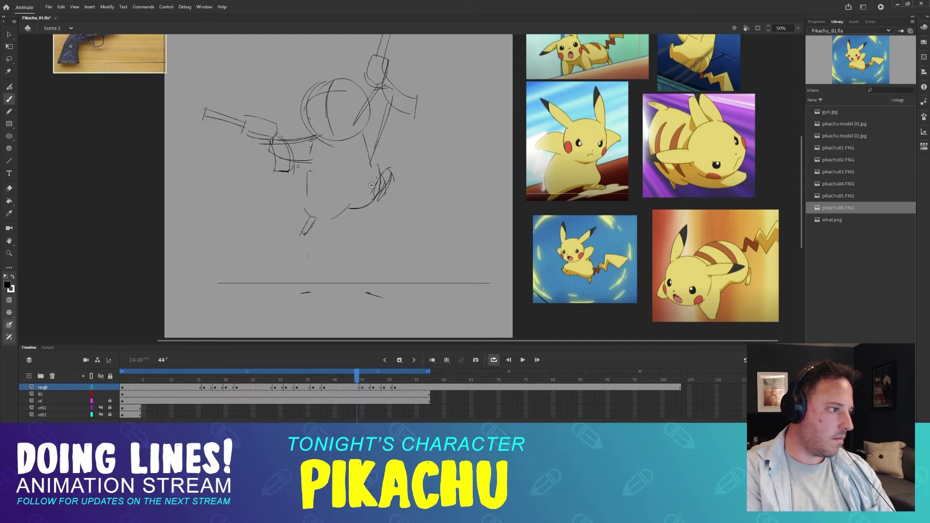
key("period")
key("comma")
key("period")
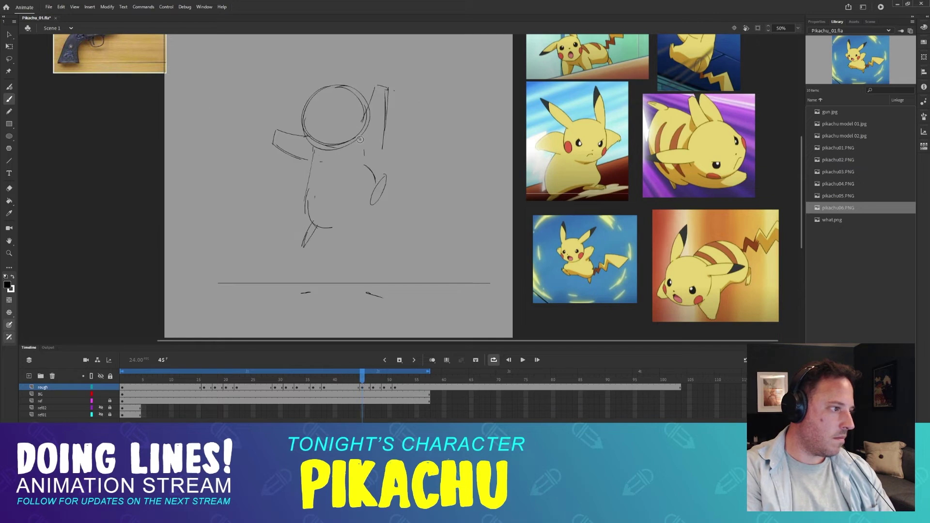
left_click_drag(360, 139, 367, 167)
key("comma")
key("period")
left_click_drag(377, 203, 355, 214)
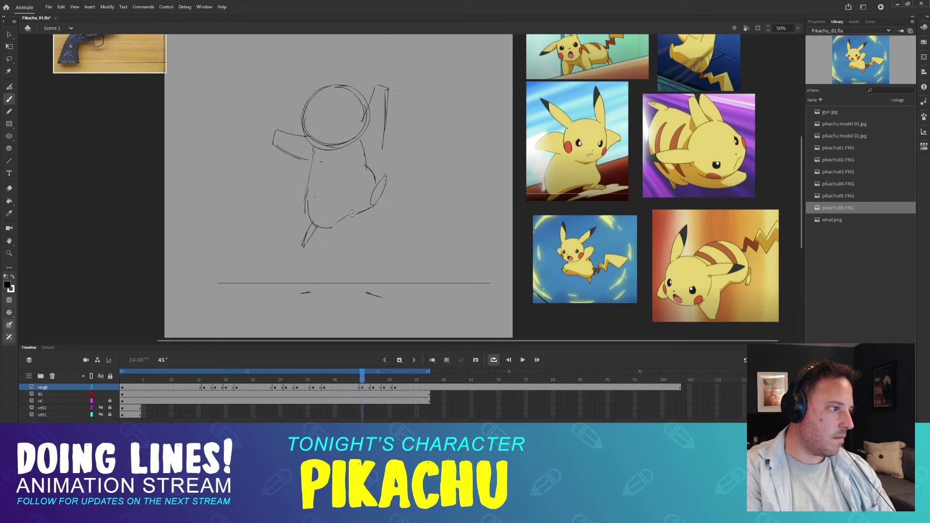
- Flip through frames 44 to 47 to examine the finished body outline and how the guns move between poses
key("comma")
key("period")
key("period")
key("period")
key("comma")
key("comma")
key("comma")
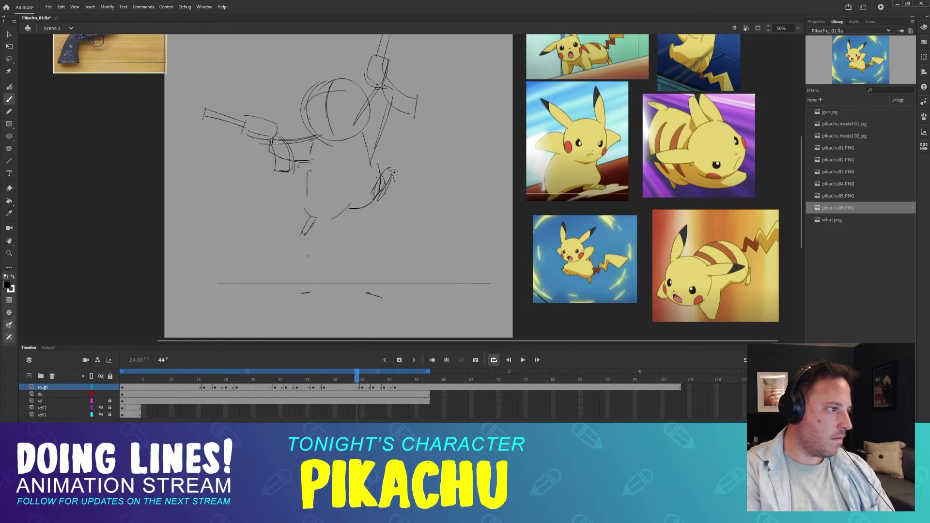
key("period")
key("comma")
key("period")
key("comma")
key("period")
- Sketch the outstretched hand's gun on frame 45 with a barrel line angled up and to the left and a boxy frame
left_click_drag(230, 90, 279, 126)
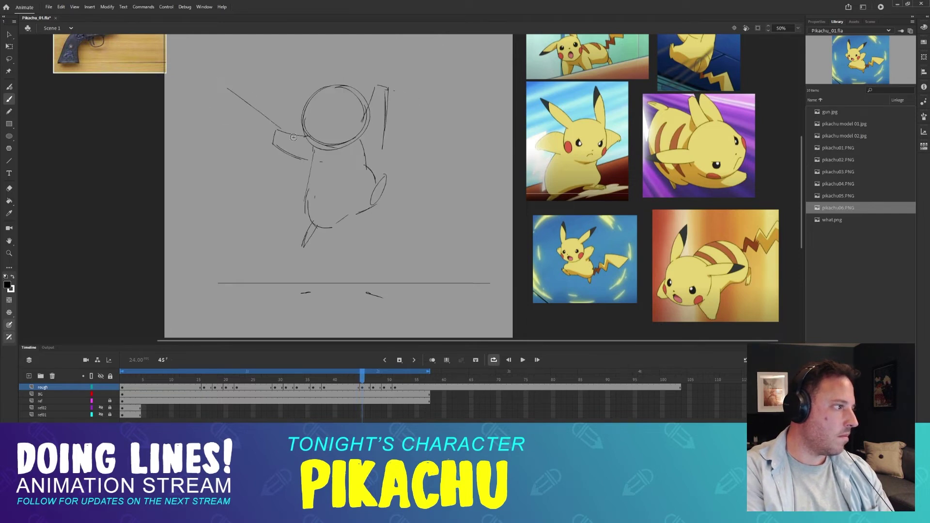
key("comma")
key("period")
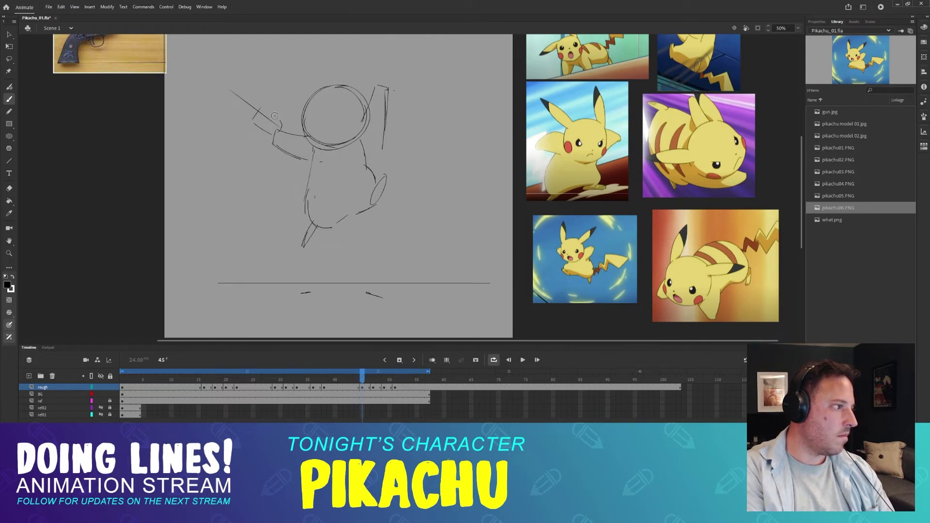
key("comma")
key("period")
key("comma")
key("period")
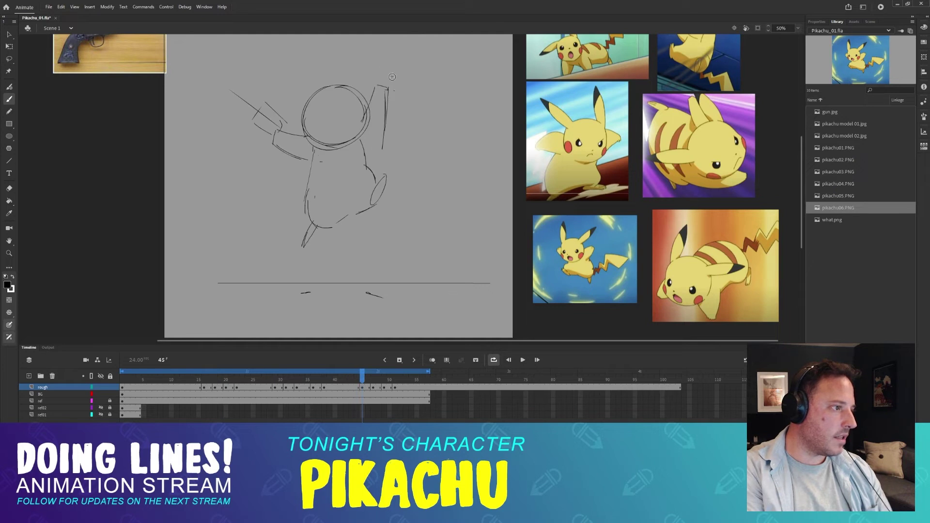
- Draw the raised gun's barrel on frame 45 as a nearly vertical line above the raised hand, comparing it with frame 44
left_click_drag(400, 66, 403, 115)
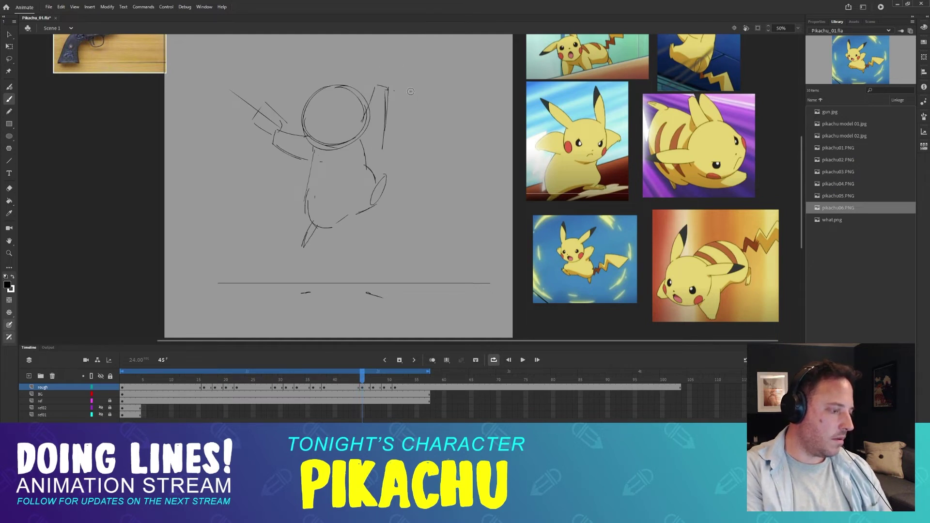
scroll(412, 106, "up", 3)
key("comma")
key("period")
key("comma")
key("period")
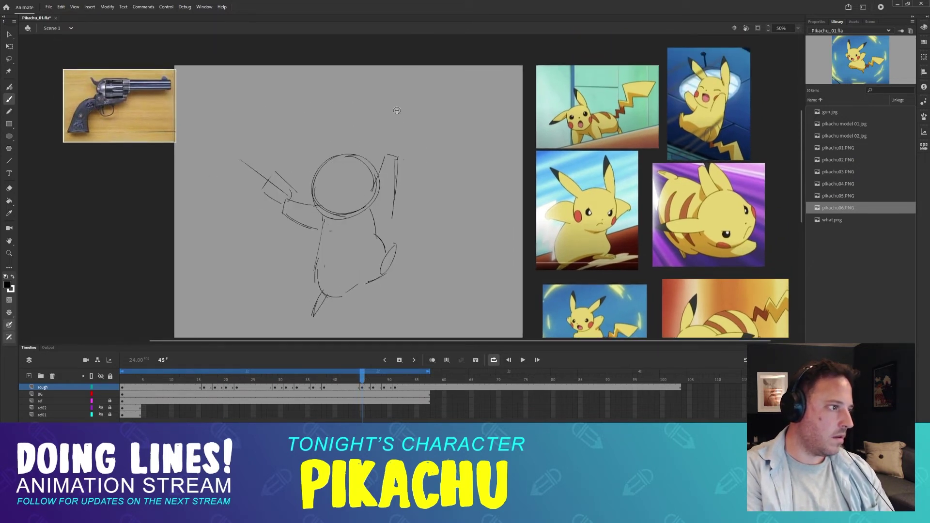
left_click_drag(389, 83, 387, 151)
key("comma")
key("period")
key("comma")
key("period")
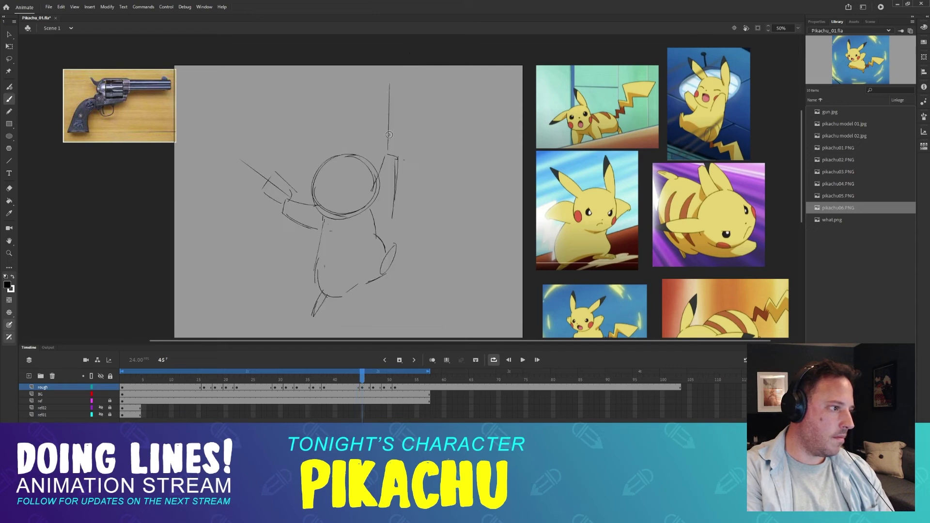
- Sketch the raised gun's boxy frame on frame 45 between the barrel line and the raised hand, checking against frame 44
key("comma")
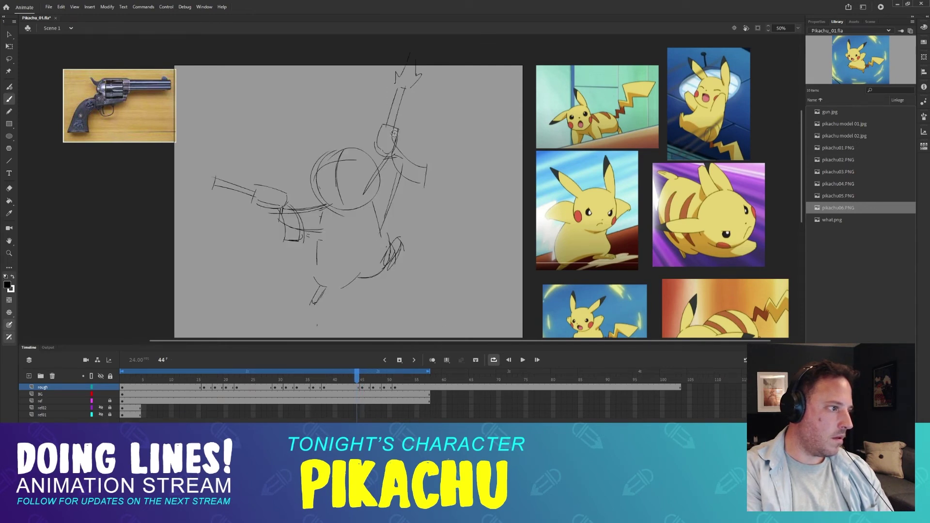
key("period")
mouse_move(391, 135)
left_mouse_down()
mouse_move(374, 134)
mouse_move(374, 155)
mouse_move(394, 155)
left_mouse_up()
key("comma")
key("period")
key("comma")
key("period")
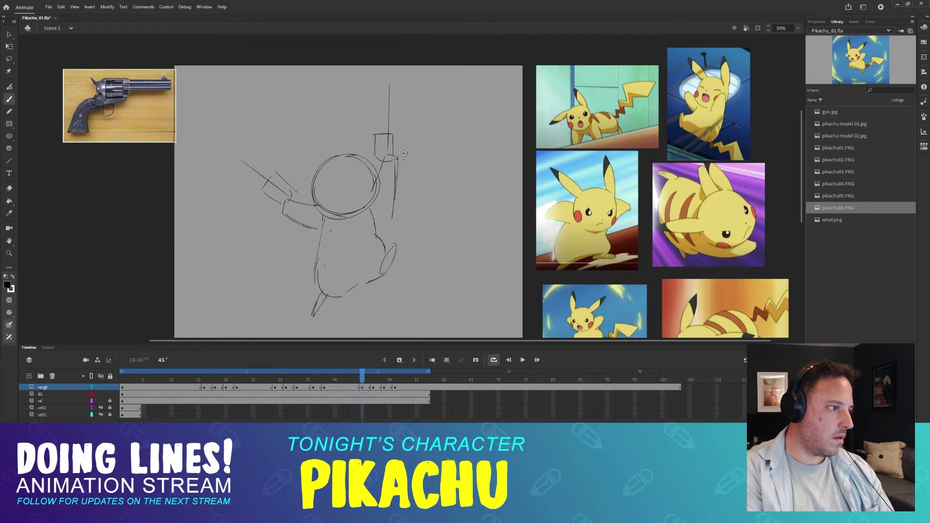
- Sketch the raised gun's curved grip on frame 45, extending to the right of the raised hand
key("comma")
key("period")
left_click_drag(399, 166, 431, 173)
key("comma")
key("period")
- Sketch the other gun's grip on frame 45, hanging below the outstretched hand, and compare it with frame 44
key("comma")
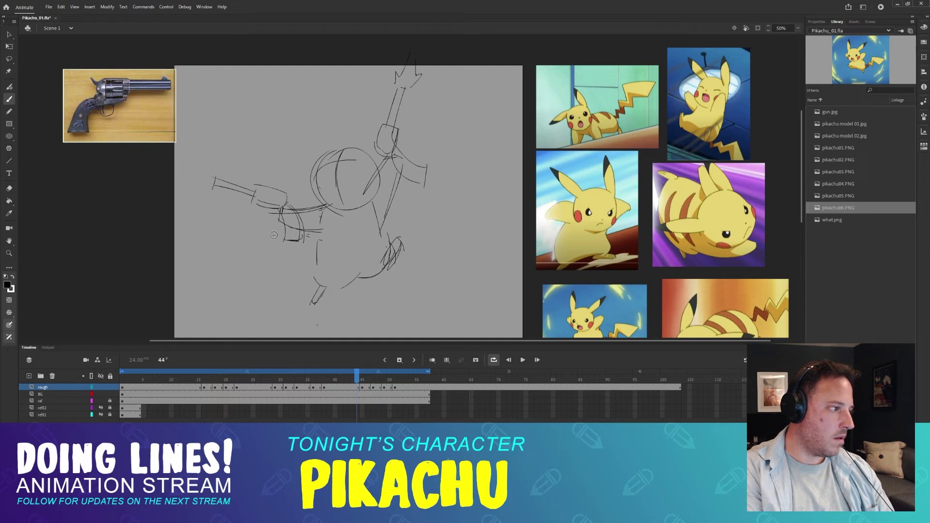
key("period")
left_click_drag(285, 206, 279, 232)
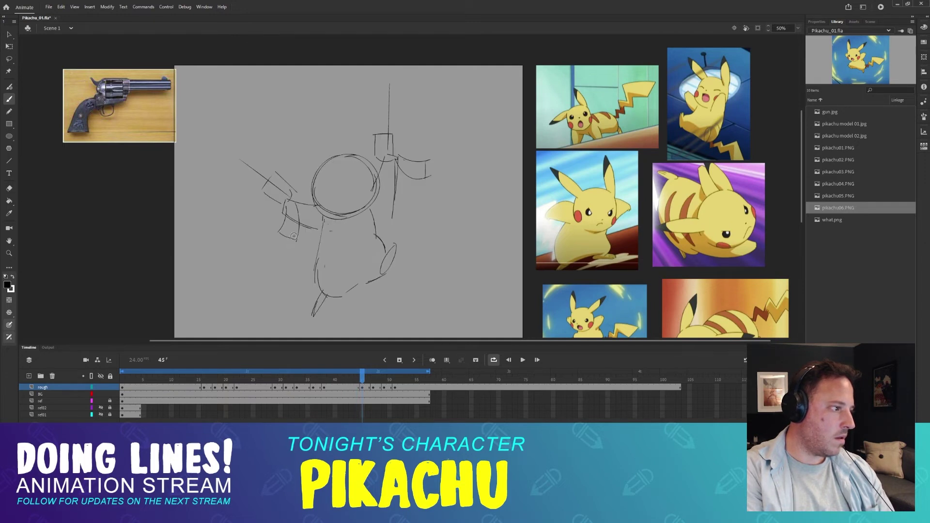
key("comma")
key("period")
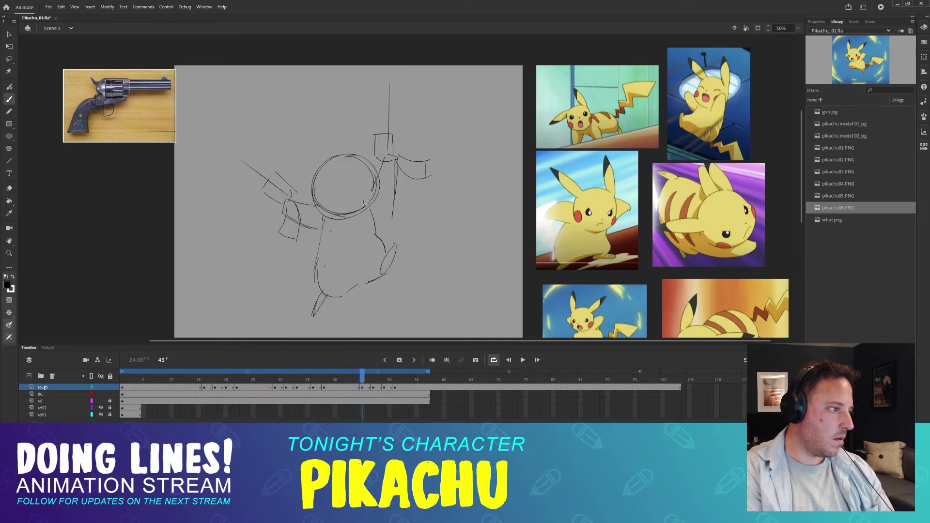
- Try a short stroke along the left edge of the head circle on frame 45 against frame 44, and undo it
key("comma")
key("period")
key("comma")
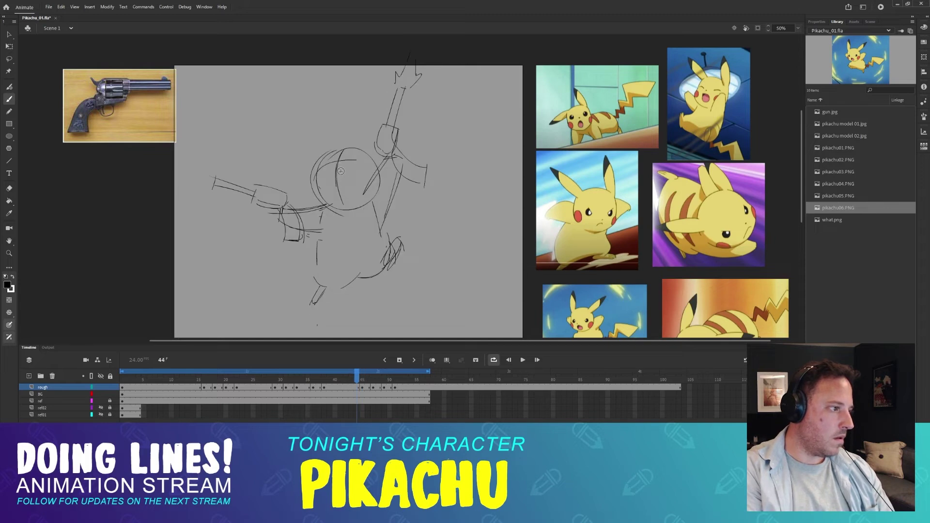
key("period")
mouse_move(316, 180)
left_mouse_down()
mouse_move(369, 170)
mouse_move(315, 187)
left_mouse_up()
key("comma")
key("period")
key("ctrl+z")
key("comma")
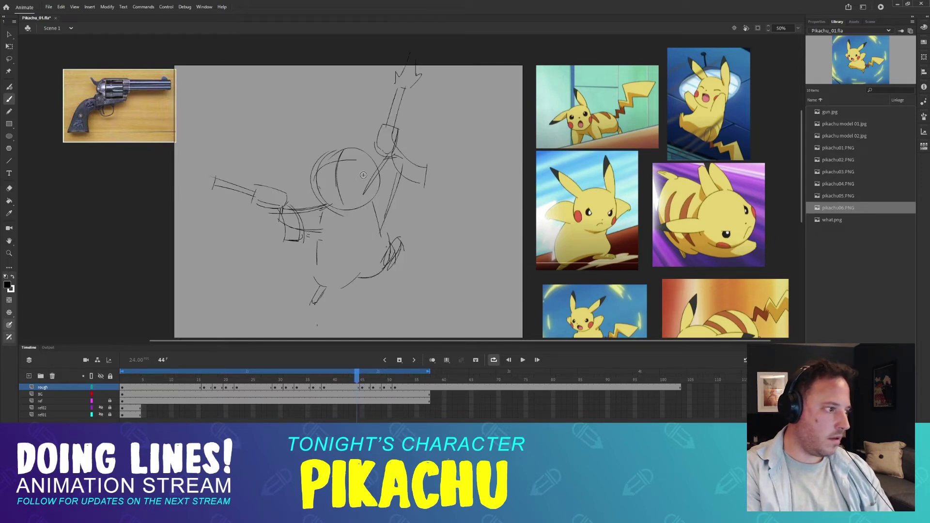
- Try a vertical centre guide inside the head on frame 45, compare it with the neighbouring drawings, and erase it
key("period")
key("period")
key("period")
key("comma")
key("comma")
key("period")
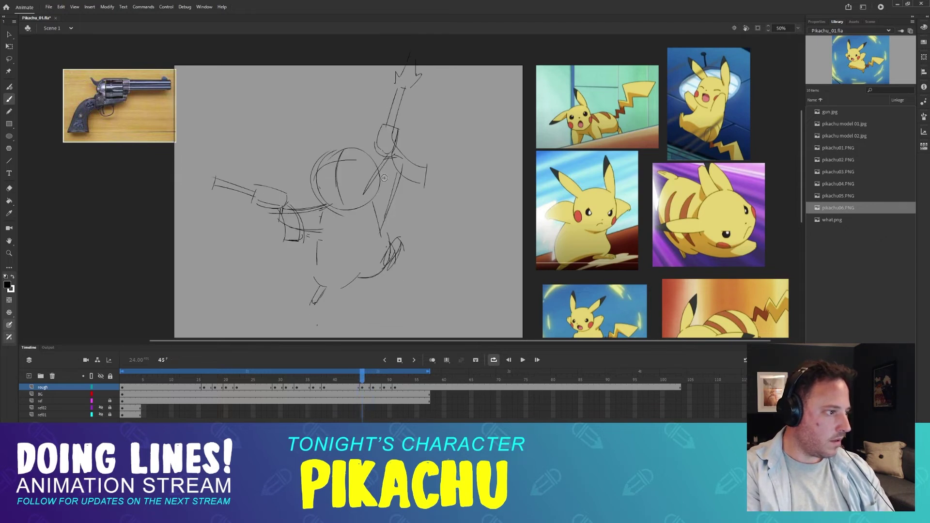
key("period")
left_click_drag(371, 200, 355, 151)
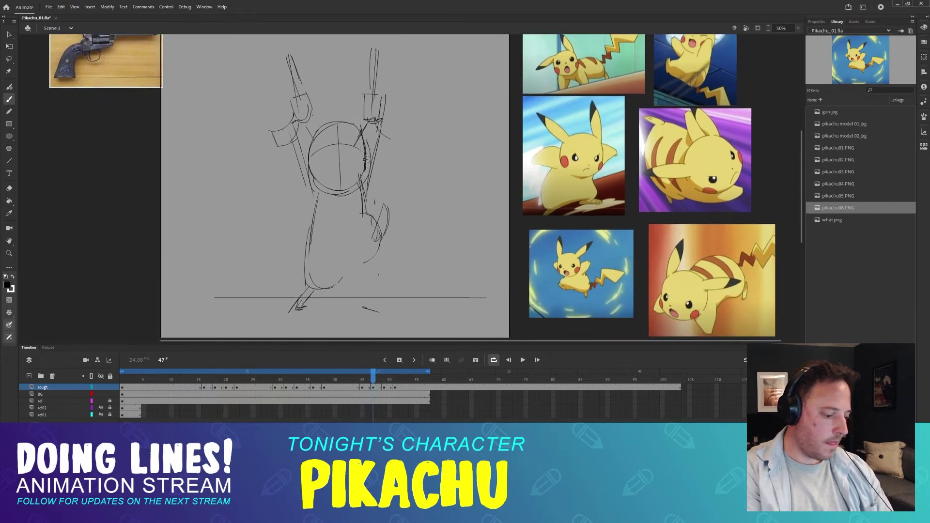
key("comma")
key("comma")
key("e")
mouse_move(343, 118)
left_mouse_down()
mouse_move(305, 128)
mouse_move(348, 116)
mouse_move(332, 141)
left_mouse_up()
key("b")
- Sketch a small nose and W-shaped mouth inside the head on frame 47, comparing with the preceding drawings
key("period")
key("period")
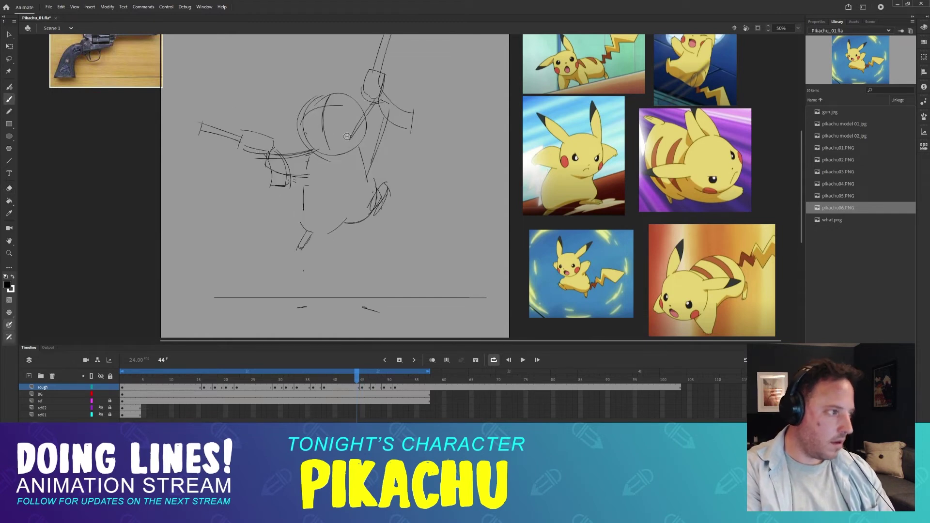
key("comma")
key("comma")
key("period")
key("period")
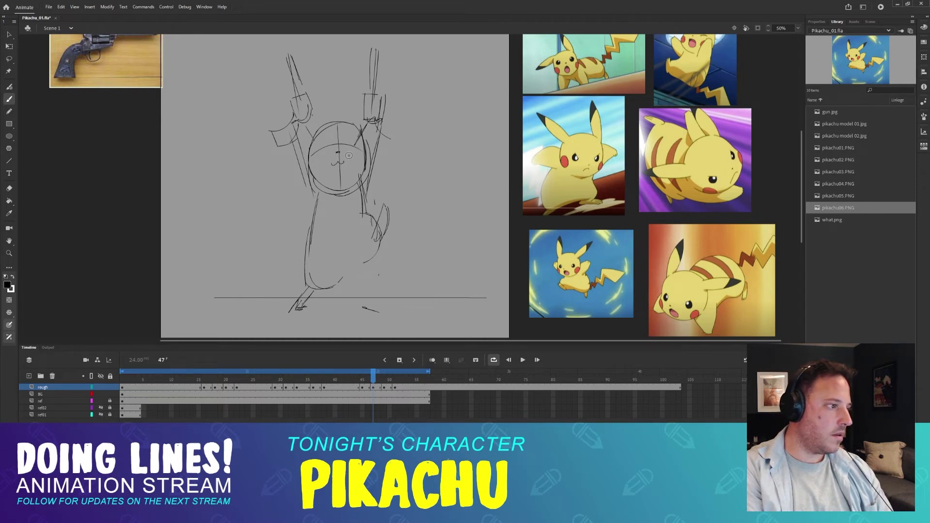
key("comma")
key("period")
key("comma")
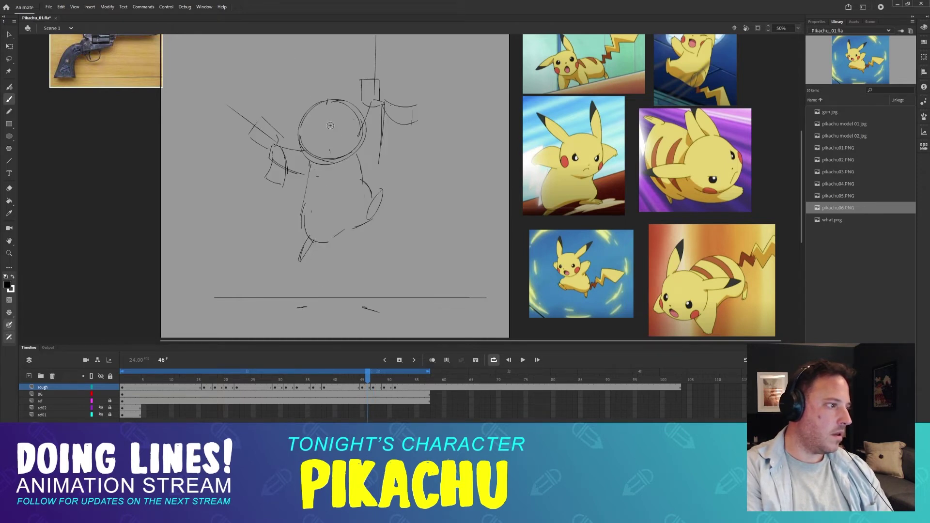
- Try crossed vertical and horizontal facial guides on the frame 45 head after checking frame 44, and erase them
key("comma")
key("comma")
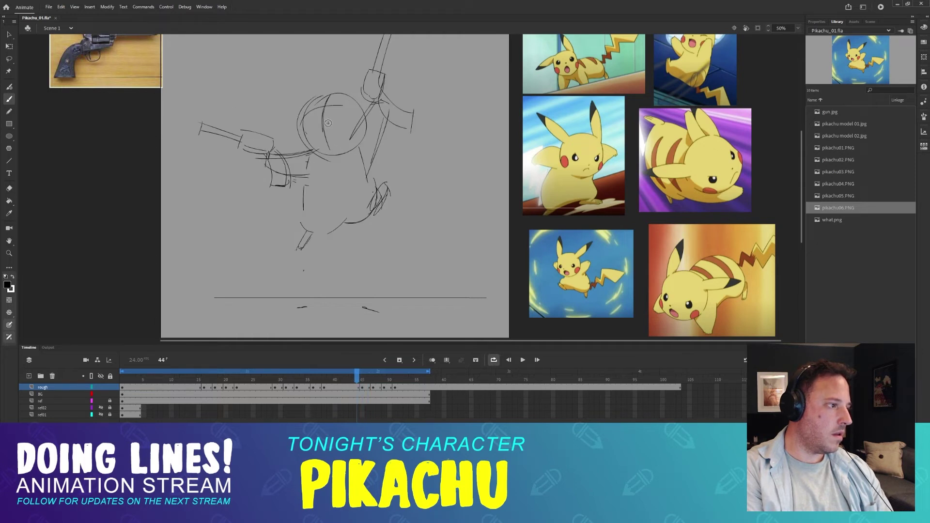
key("period")
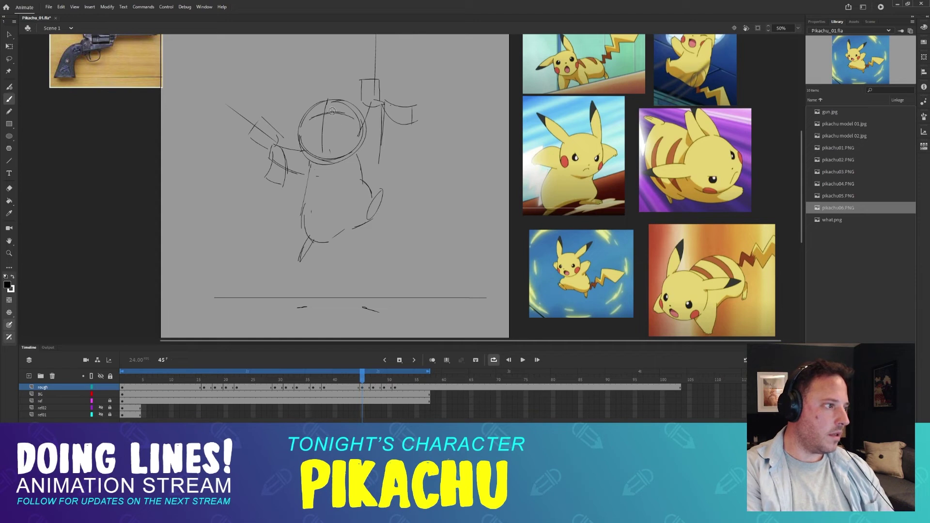
key("e")
mouse_move(323, 104)
left_mouse_down()
mouse_move(318, 145)
mouse_move(335, 113)
mouse_move(341, 123)
mouse_move(329, 167)
left_mouse_up()
key("b")
- Draw a nearly vertical centre guide inside the frame 45 head, checking it against the neighbouring frames
key("comma")
key("period")
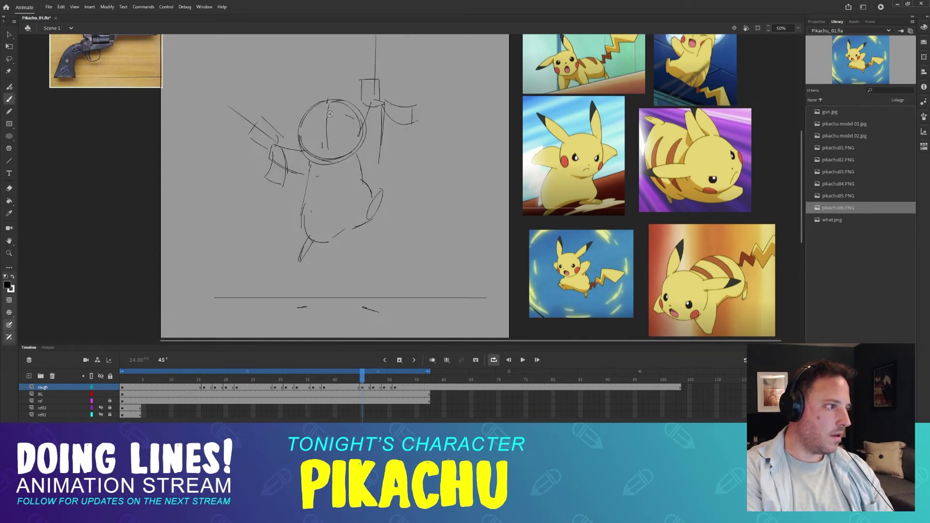
key("comma")
key("period")
key("period")
key("period")
key("comma")
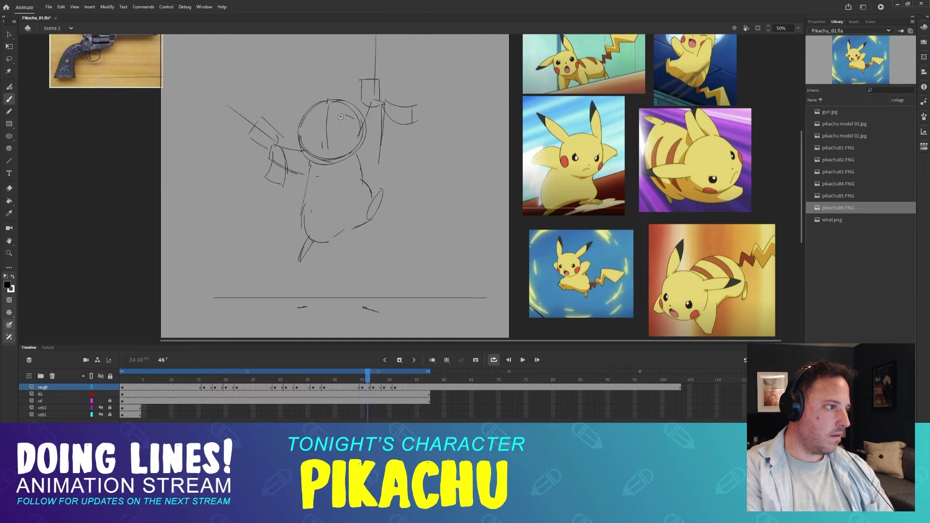
- Draw a curved horizontal face guide across the upper part of the frame 45 head, comparing it with frame 44
key("comma")
key("comma")
key("period")
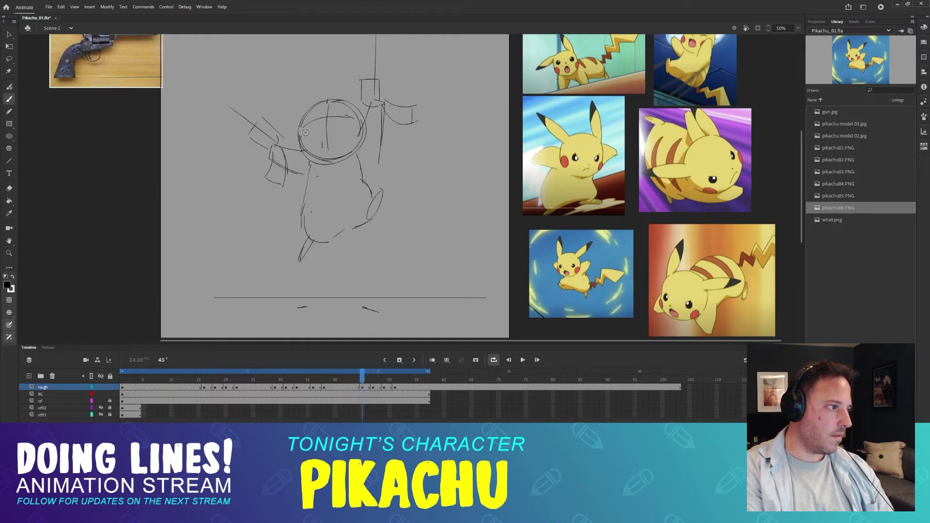
key("comma")
key("period")
key("period")
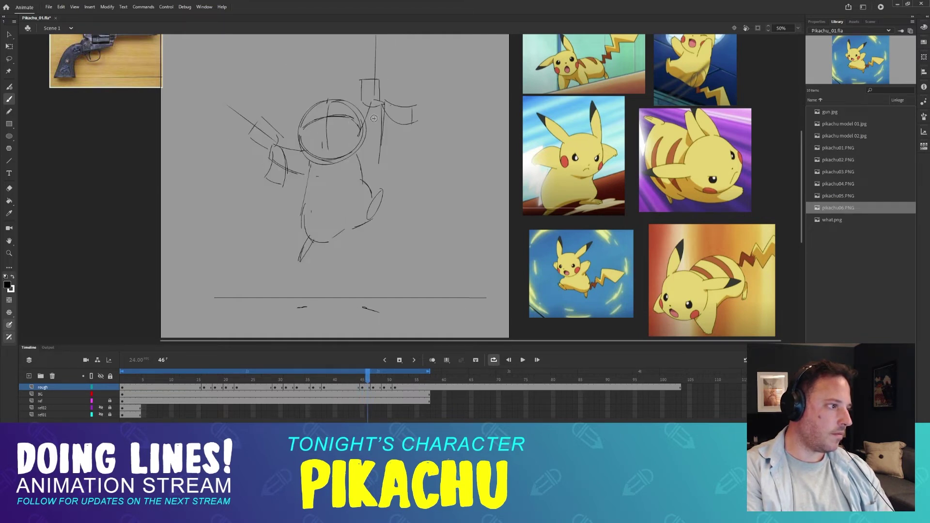
- Scrub and play back the rough animation to review the motion from the jump into the landing pose
key("period")
mouse_move(388, 379)
left_mouse_down()
mouse_move(352, 380)
mouse_move(418, 380)
mouse_move(359, 382)
mouse_move(410, 381)
mouse_move(361, 382)
mouse_move(396, 390)
mouse_move(368, 390)
mouse_move(417, 389)
left_mouse_up()
left_click(523, 360)
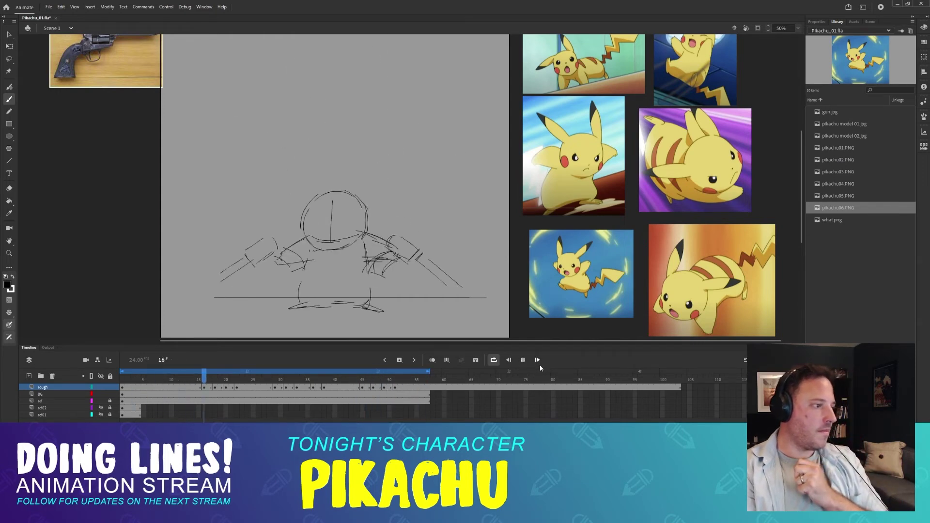
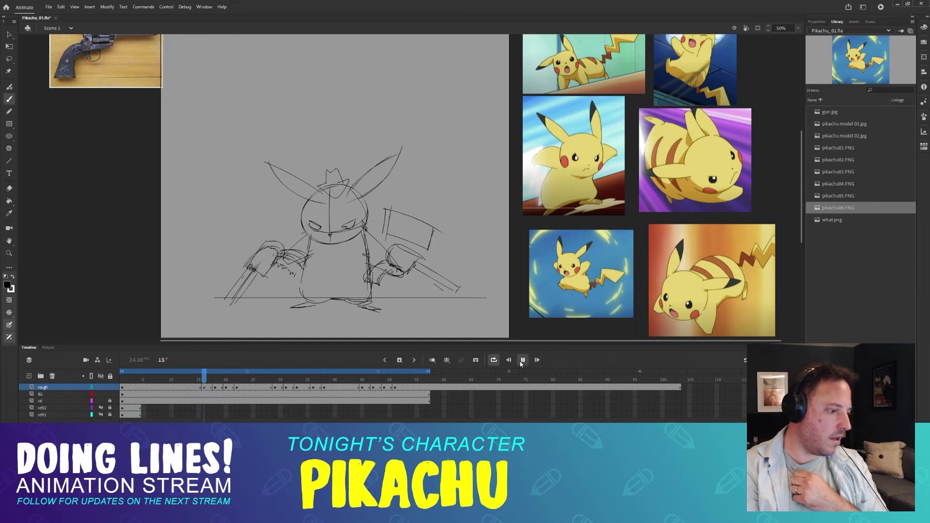
left_click(523, 360)
left_click(346, 379)
mouse_move(347, 379)
left_mouse_down()
mouse_move(401, 379)
mouse_move(352, 380)
left_mouse_up()
left_click(522, 360)
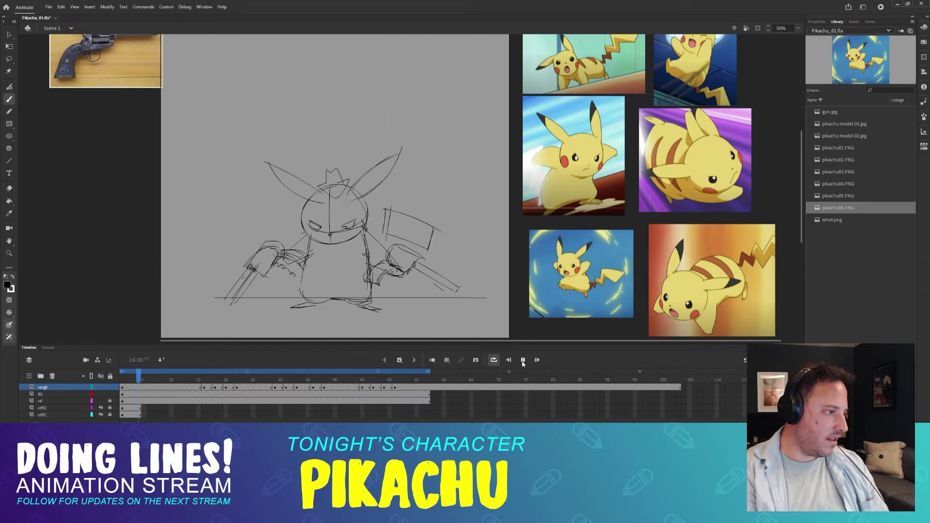
left_click(523, 360)
- Copy the frame 51 landing pose on the rough layer to a new keyframe at frame 57
left_click(381, 381)
left_click_drag(382, 380, 395, 380)
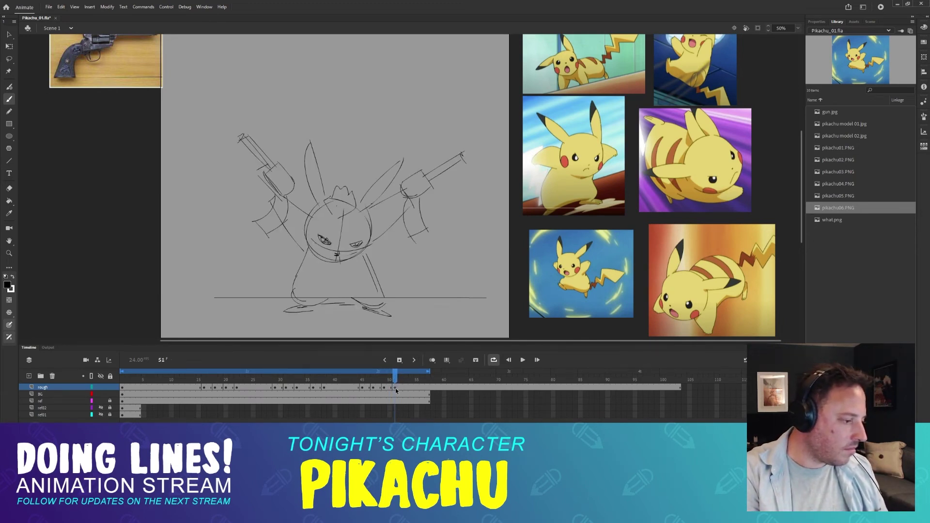
left_click(395, 388)
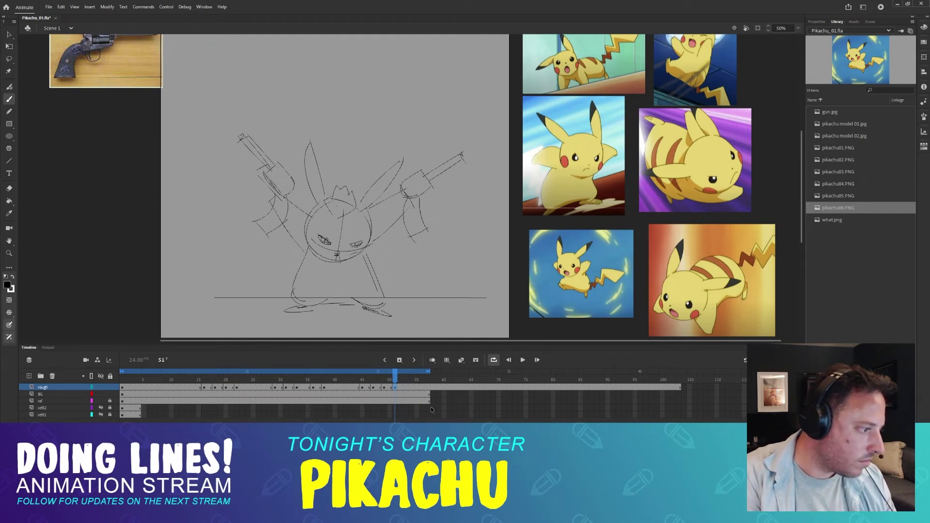
key("Escape")
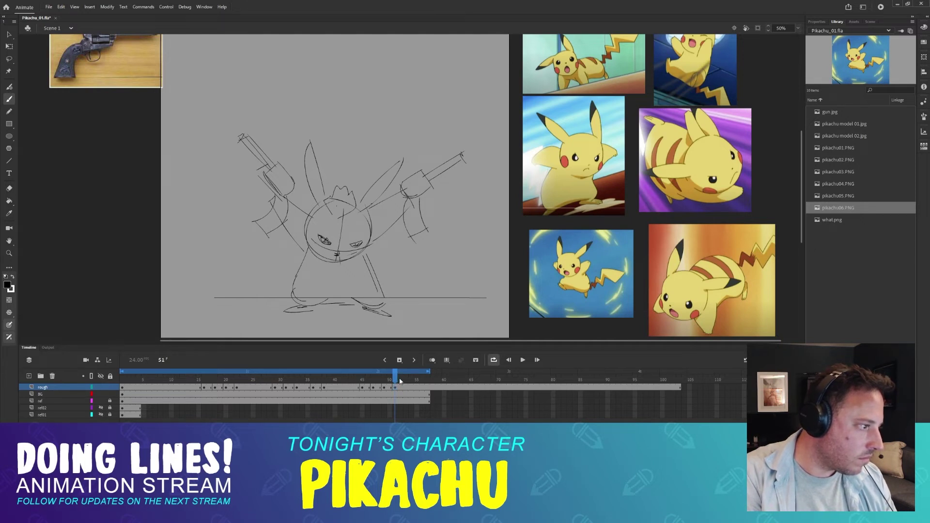
mouse_move(401, 381)
left_mouse_down()
mouse_move(388, 379)
mouse_move(397, 379)
left_mouse_up()
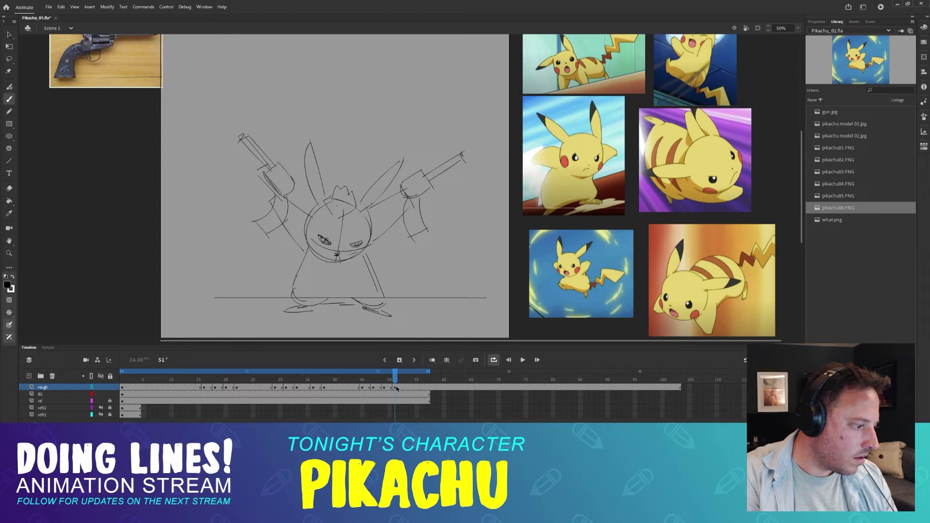
left_click(396, 388)
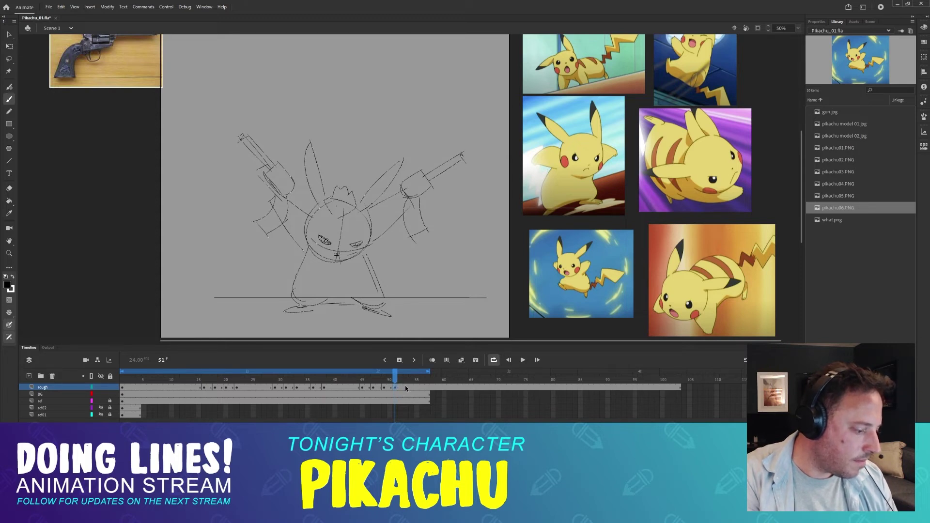
left_click_drag(397, 378, 428, 376)
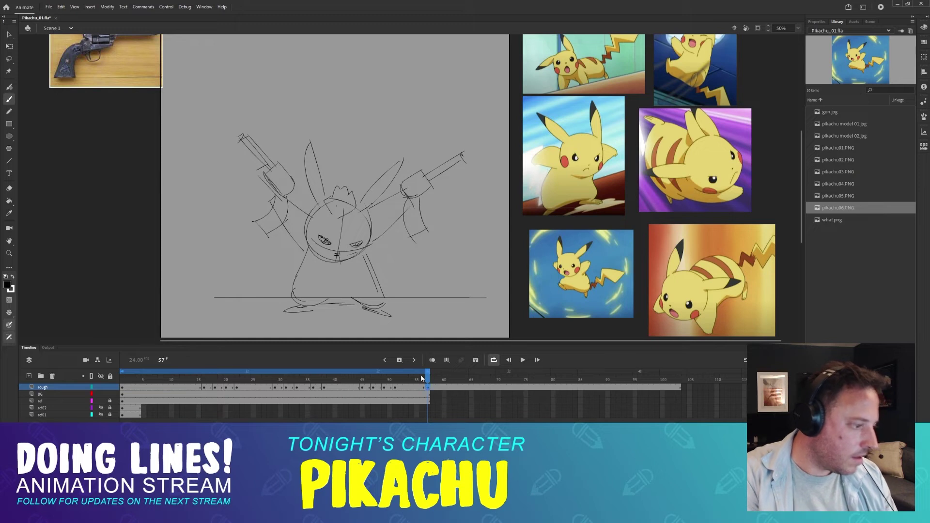
- Replace the landing pose on frame 51 of the rough layer with a blank keyframe
left_click_drag(426, 381, 400, 380)
left_click(395, 388)
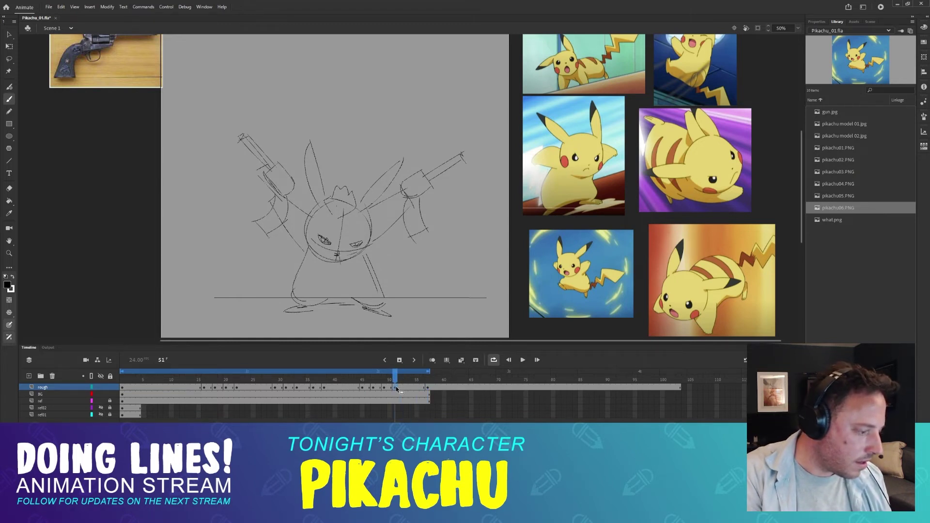
left_click(399, 361)
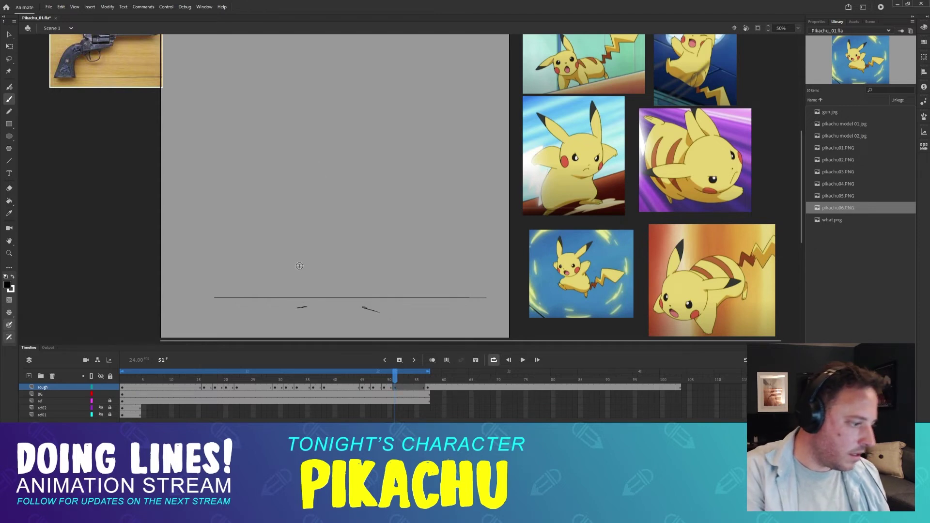
- Move the landing pose keyframe from frame 57 to frame 52 and flip through the surrounding frames
left_click(428, 388)
left_click_drag(400, 379, 394, 380)
key("comma")
key("period")
key("period")
key("period")
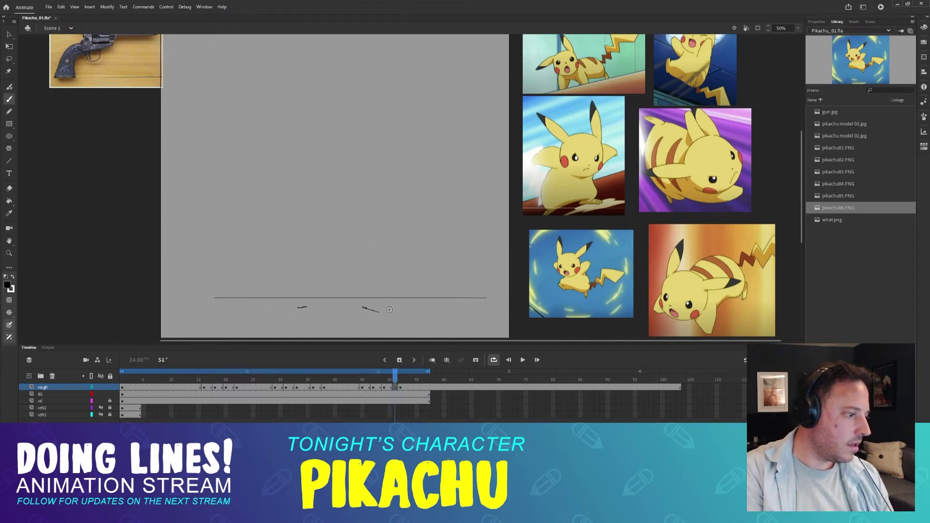
key("comma")
key("comma")
key("comma")
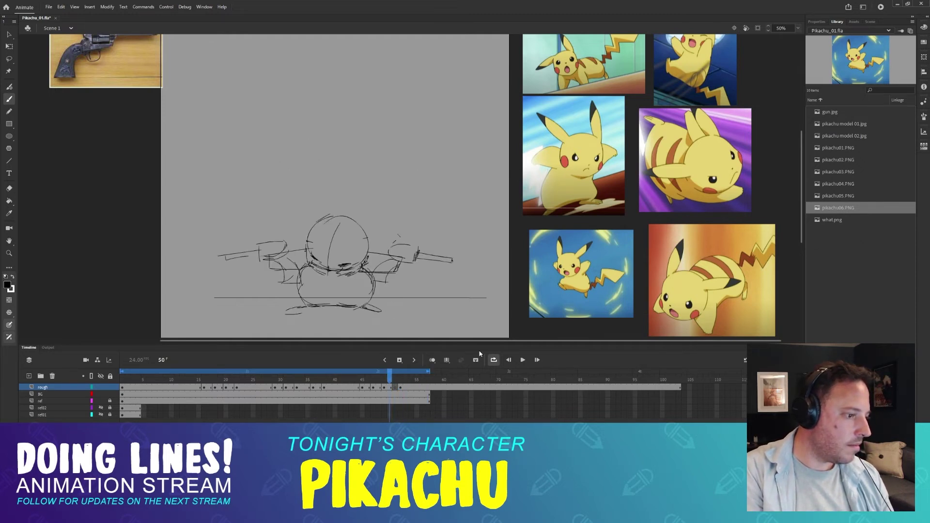
- Turn on onion skinning at frame 51 and shorten its forward range to frame 52
key("period")
left_click(445, 360)
left_click(432, 360)
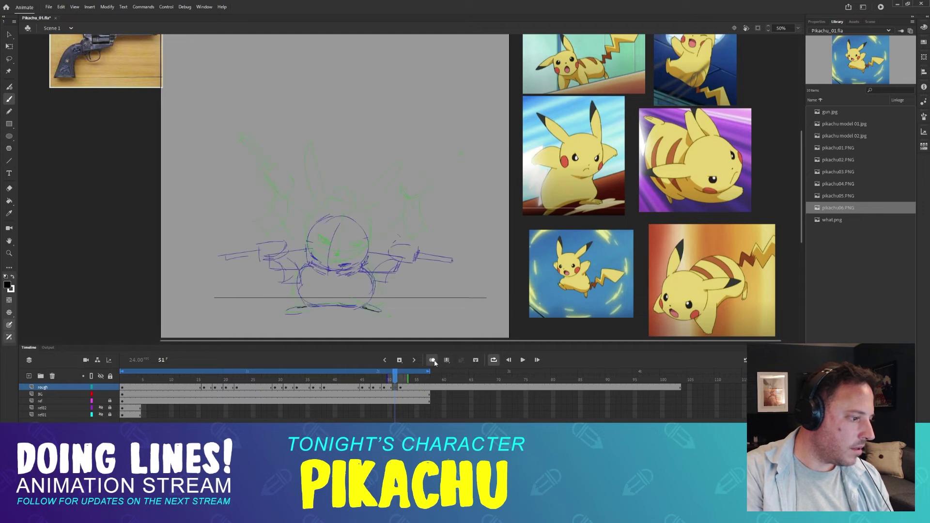
left_click_drag(407, 379, 402, 378)
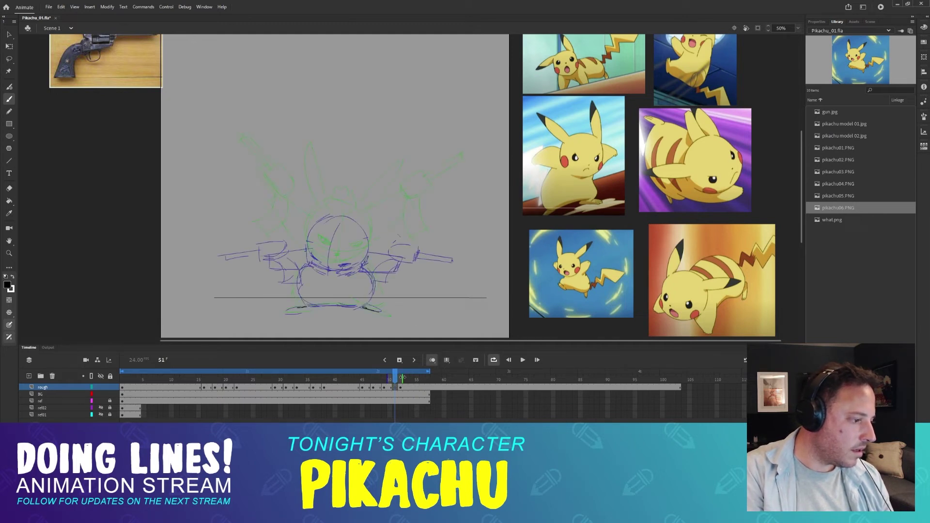
- Try a curved head outline on frame 51 between the onion-skinned crouch and landing poses, and undo it
key("ctrl+equal")
left_click_drag(438, 253, 391, 188)
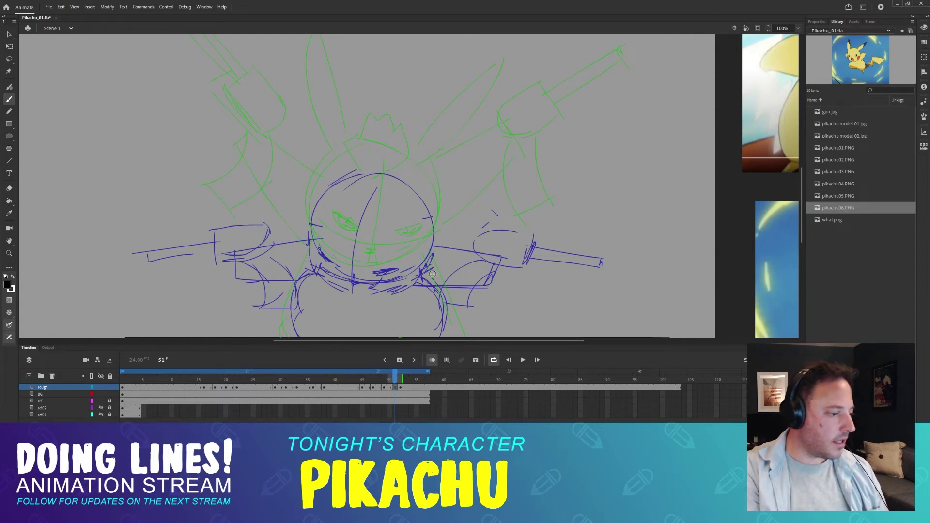
scroll(432, 274, "right", 1)
left_click_drag(344, 154, 293, 237)
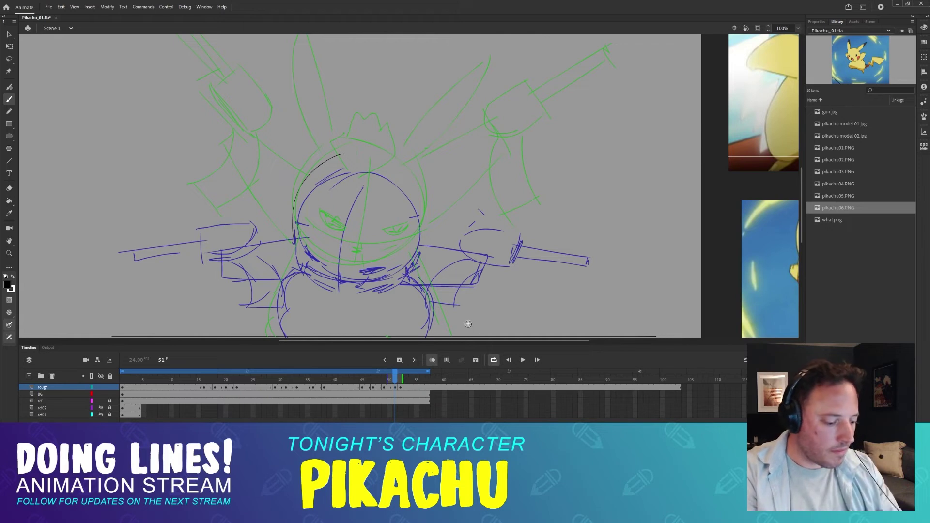
key("ctrl+minus")
mouse_move(383, 174)
left_mouse_down()
mouse_move(343, 195)
mouse_move(362, 187)
mouse_move(358, 218)
left_mouse_up()
key("ctrl+z")
key("ctrl+z")
key("ctrl+z")
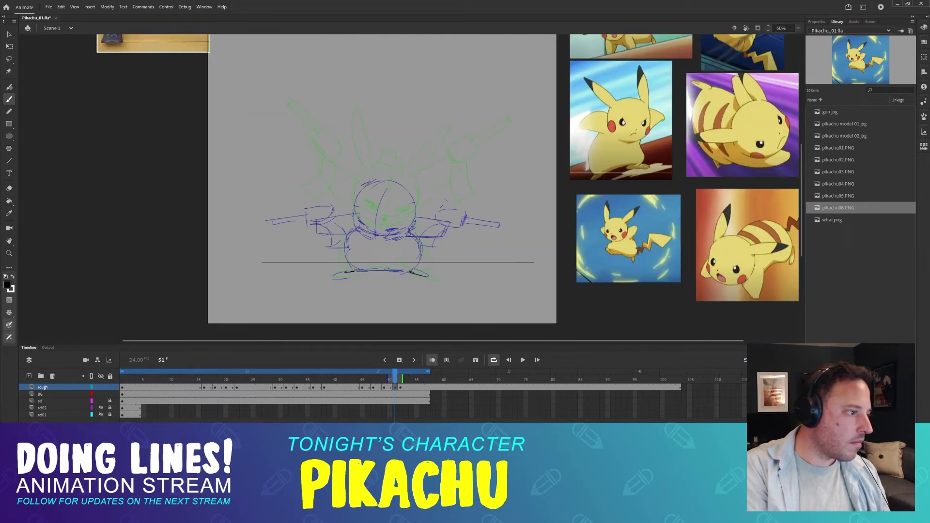
- Sketch the head circle on frame 51 between the onion-skinned heads and compare it with frames 50 and 52 without onion skinning
mouse_move(370, 183)
left_mouse_down()
mouse_move(365, 234)
mouse_move(394, 235)
mouse_move(416, 213)
mouse_move(367, 186)
mouse_move(418, 219)
mouse_move(394, 186)
left_mouse_up()
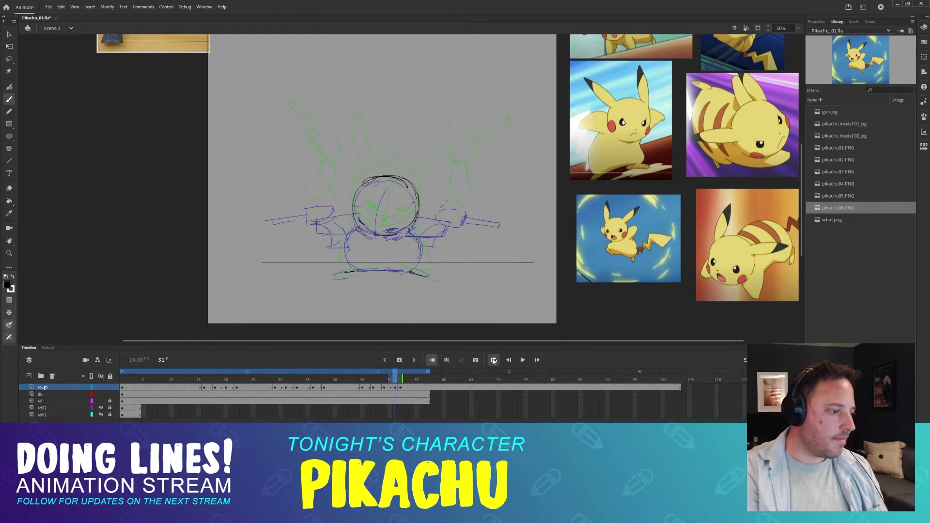
left_click(433, 360)
key("comma")
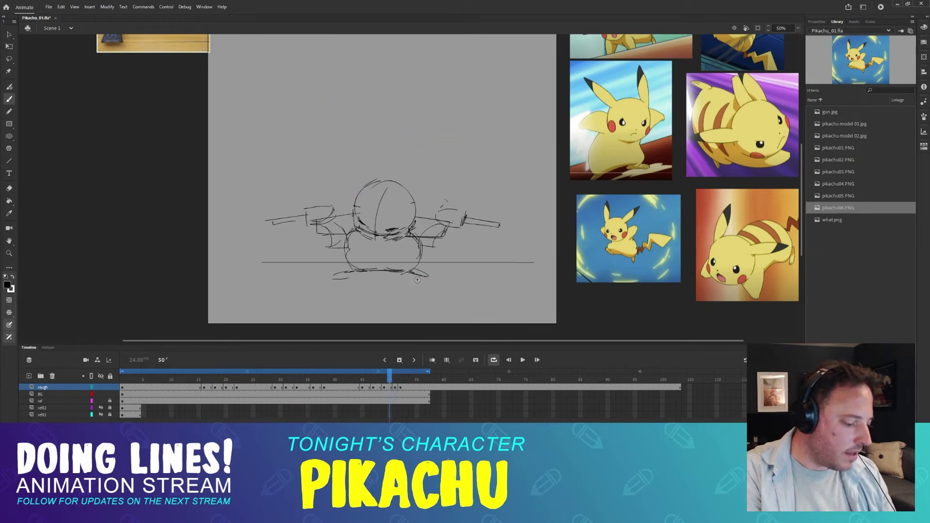
key("period")
key(".")
key(".")
key(".")
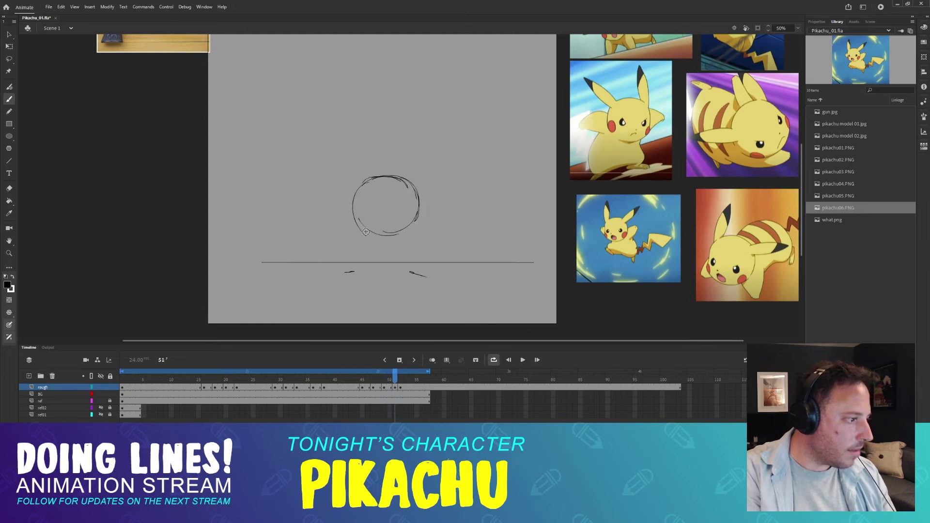
key(".")
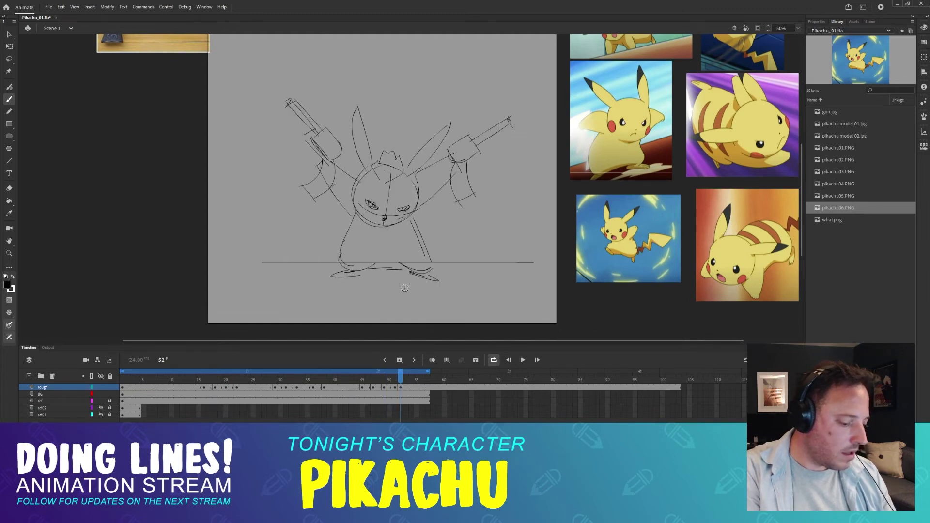
- Copy the feet from the frame 52 landing pose onto frame 51 and compare the drawings on frames 50 to 53
key("l")
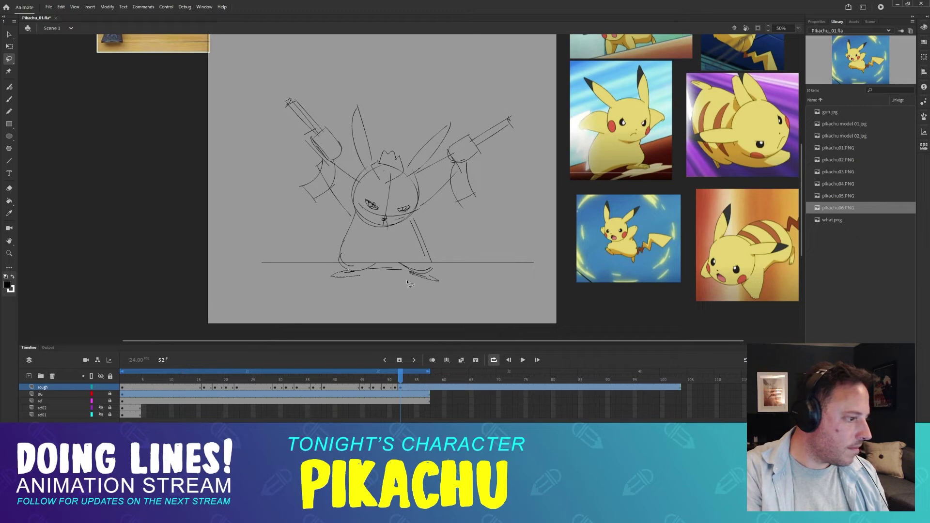
key("comma")
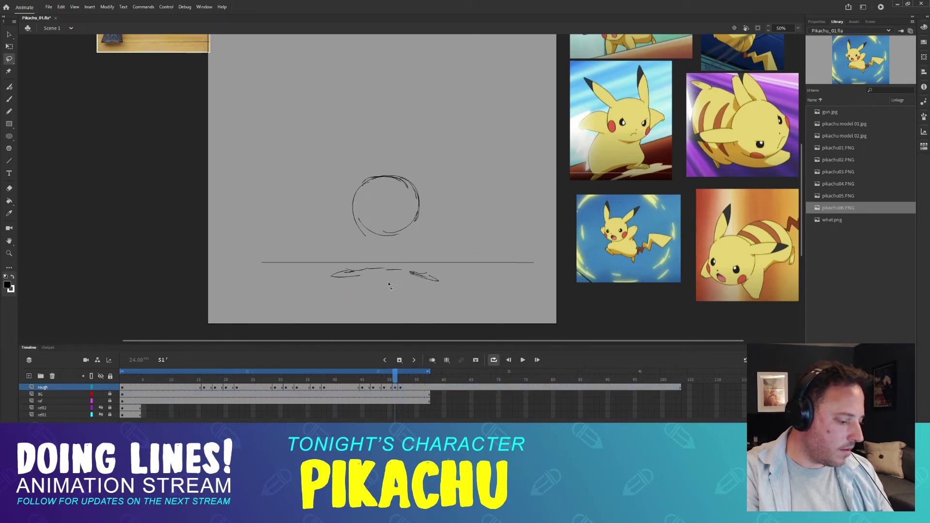
key("b")
key("period")
key("comma")
key("period")
key("period")
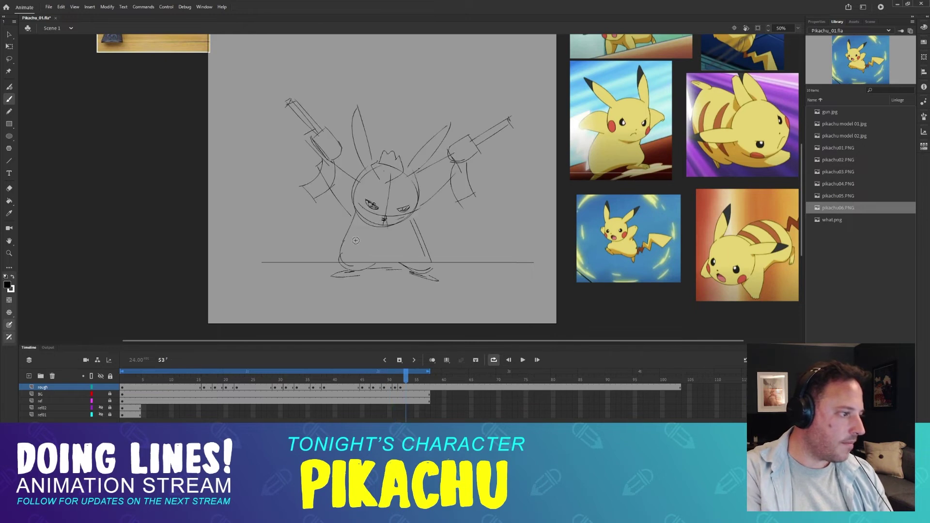
key("comma")
key("comma")
key("period")
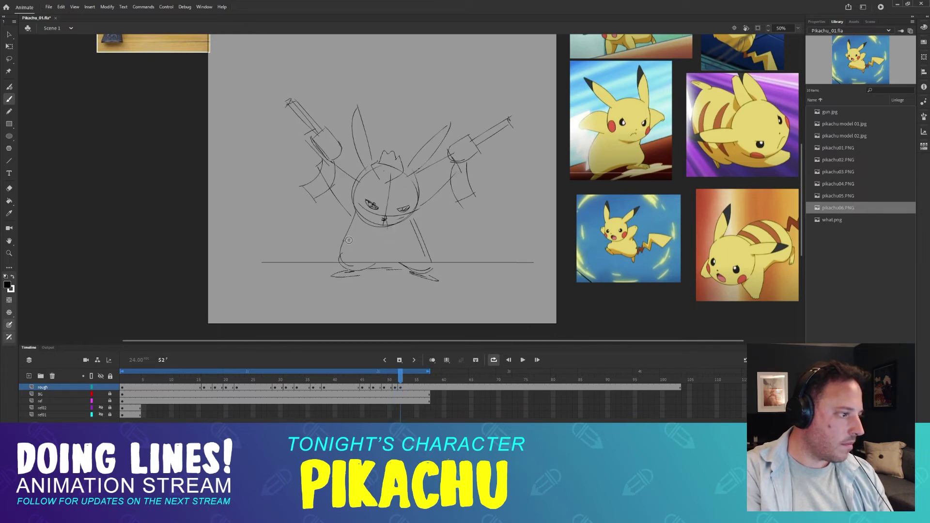
key("comma")
key("comma")
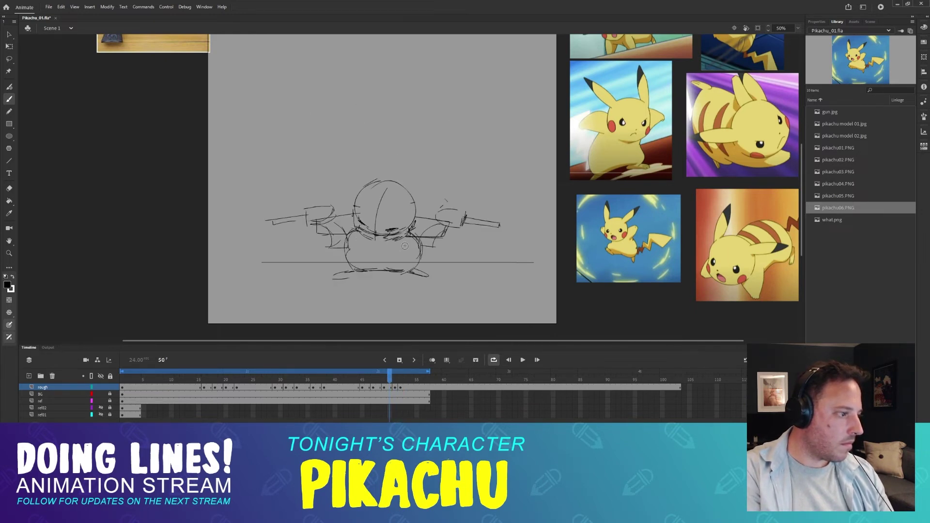
- Sketch the body's left and right contours below the head on frame 51, checking them against frames 50 and 52
key("period")
mouse_move(353, 242)
left_mouse_down()
mouse_move(364, 263)
mouse_move(354, 244)
left_mouse_up()
key("comma")
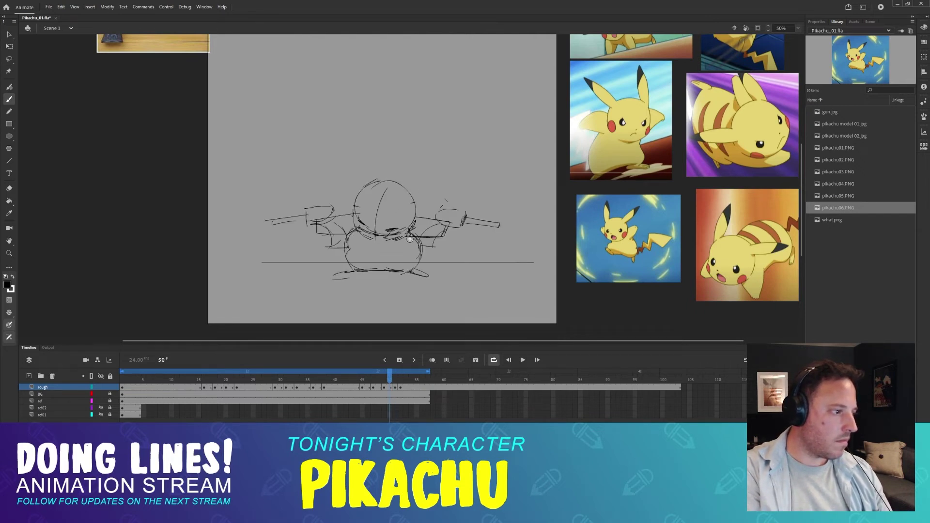
key("period")
mouse_move(409, 228)
left_mouse_down()
mouse_move(424, 257)
mouse_move(416, 273)
mouse_move(385, 273)
left_mouse_up()
key("comma")
key("period")
key("comma")
key("period")
key("period")
key("period")
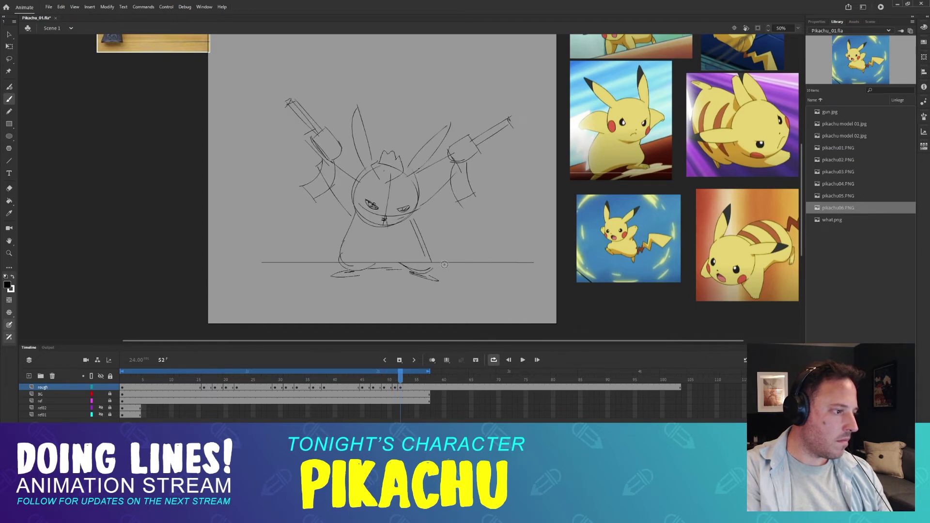
key("comma")
key("comma")
key("comma")
key("period")
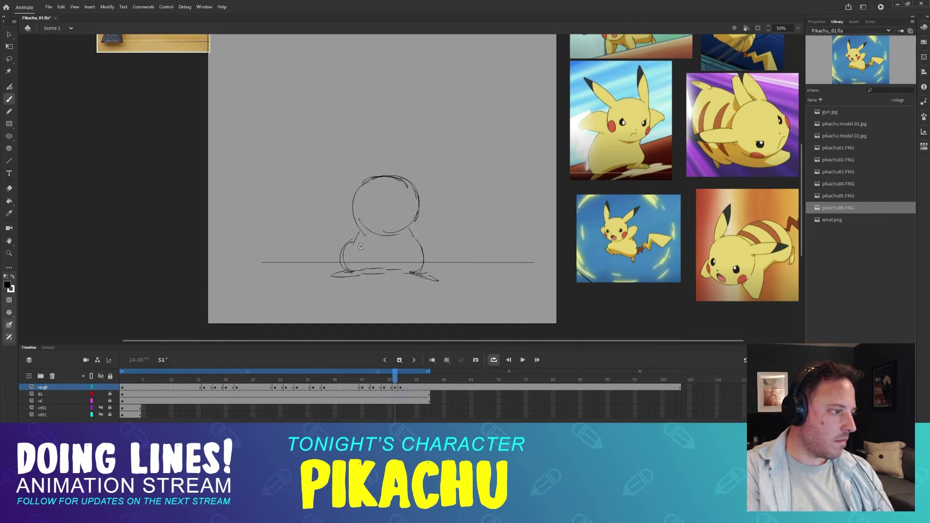
- Rework the body's left contour on frame 51 into a slimmer curve down to the foot, comparing it with frames 50 and 52
mouse_move(346, 245)
left_mouse_down()
mouse_move(345, 272)
mouse_move(354, 245)
mouse_move(344, 260)
mouse_move(353, 271)
left_mouse_up()
key("e")
key("b")
key("comma")
key("period")
key("ctrl+z")
key("ctrl+z")
key("ctrl+z")
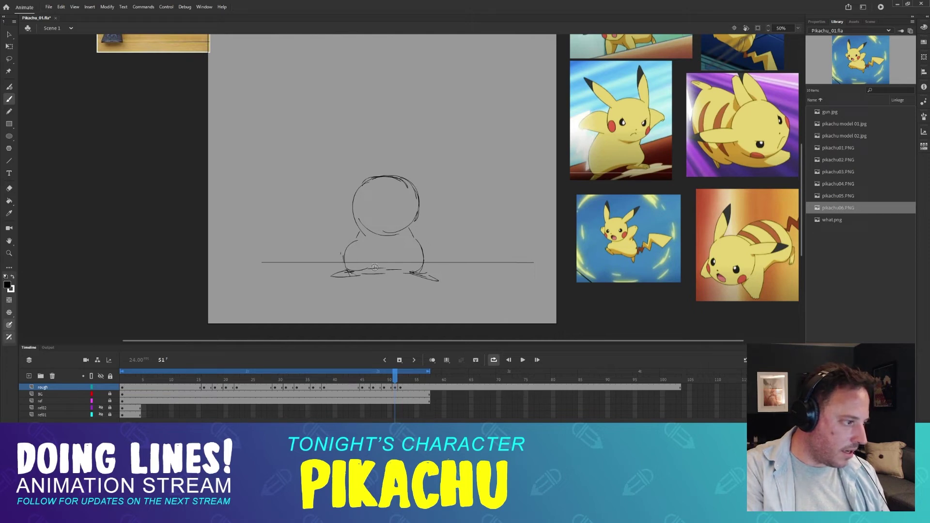
key("comma")
key("period")
key("period")
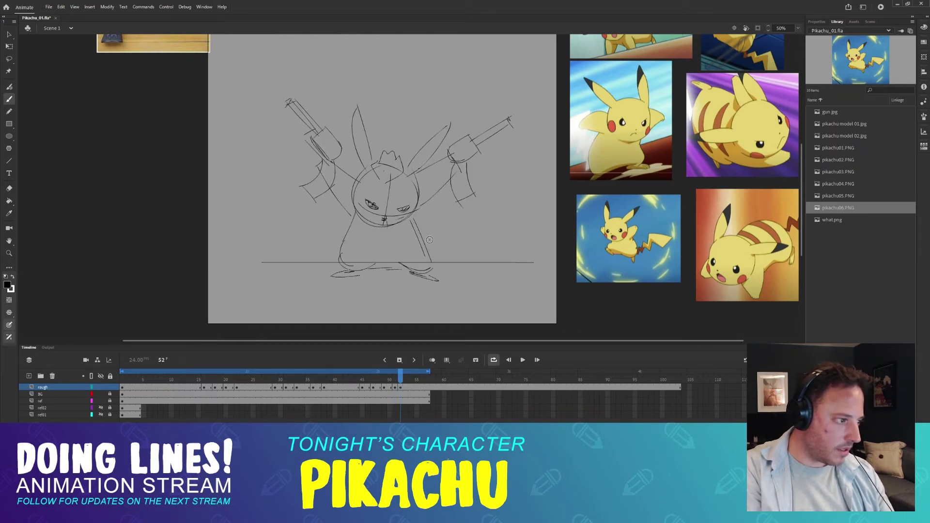
key("comma")
key("comma")
key("period")
key("period")
key("comma")
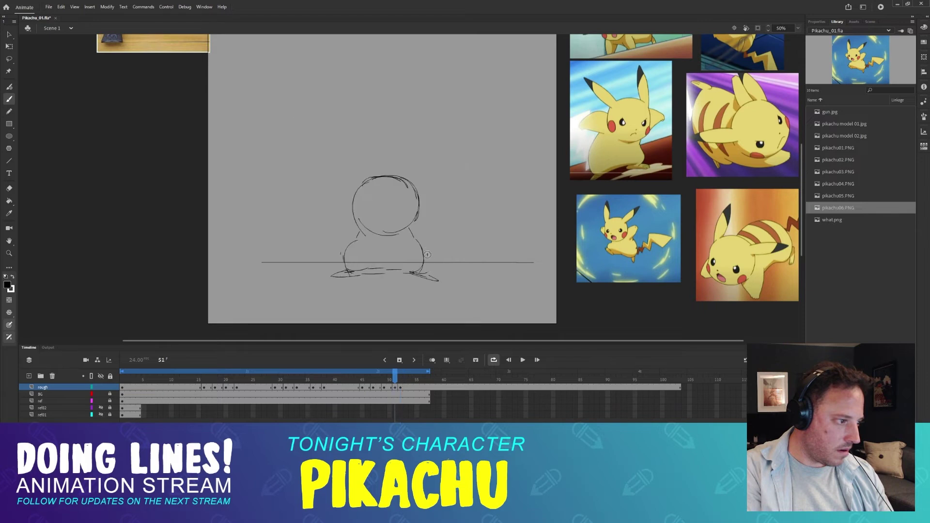
- Redraw the body's right contour from the head down to the foot on the frame 52 landing pose
key("period")
left_click_drag(411, 218, 418, 238)
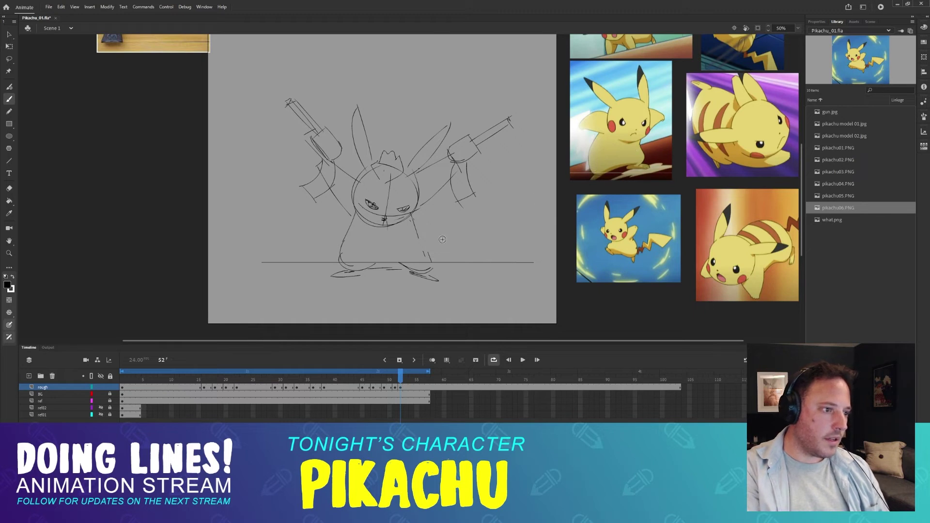
left_click_drag(419, 237, 430, 257)
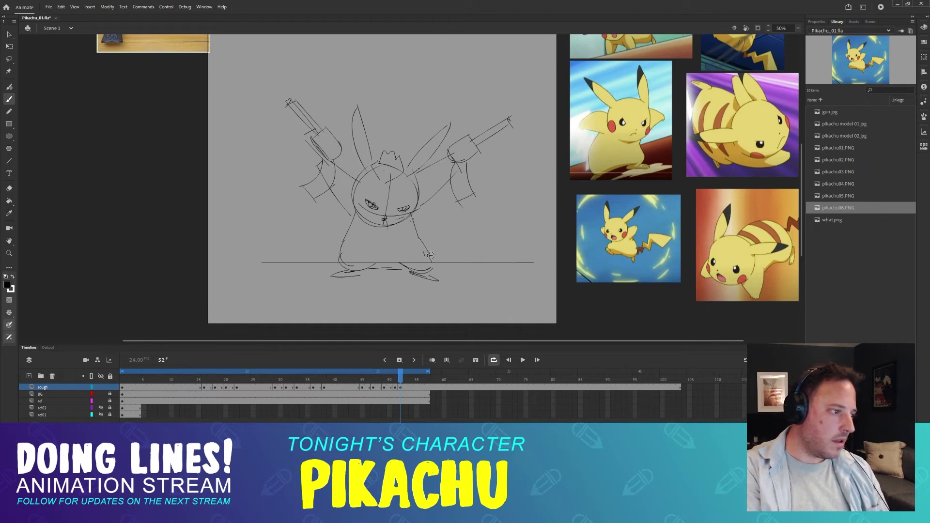
left_click_drag(429, 258, 425, 272)
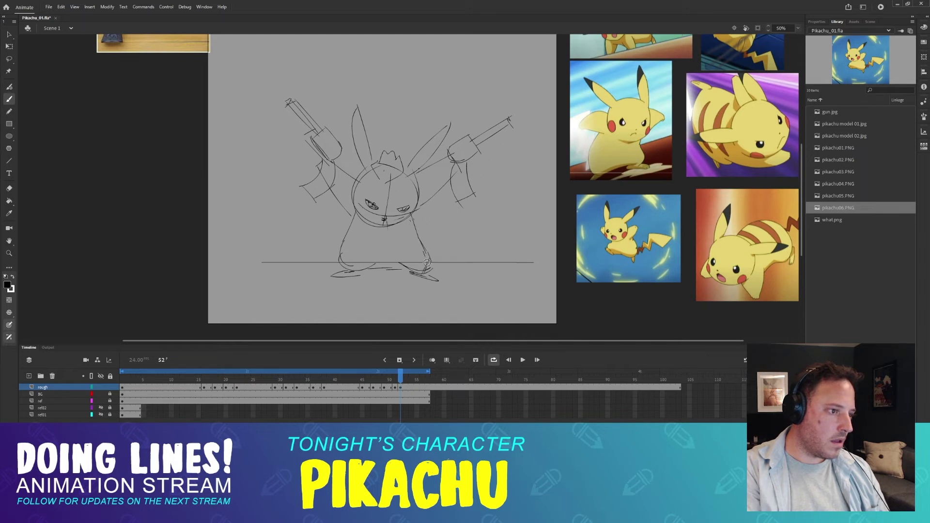
- Add the body's lower edge and replace its left contour with a slimmer line on frame 52
left_click_drag(365, 267, 405, 265)
key("e")
left_click_drag(348, 238, 338, 265)
key("b")
left_click_drag(359, 213, 345, 266)
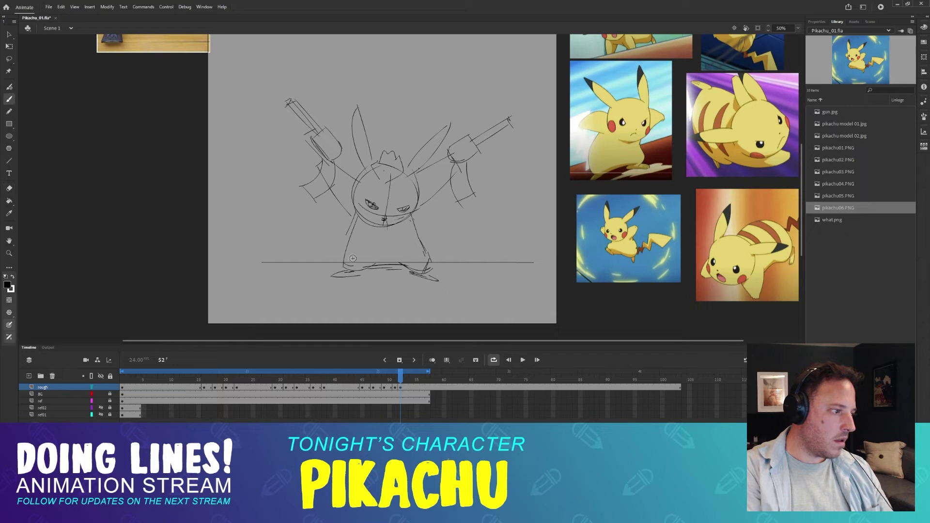
- Rework the upper left body contour of the crouch pose on frame 49
key("comma")
key("comma")
key("comma")
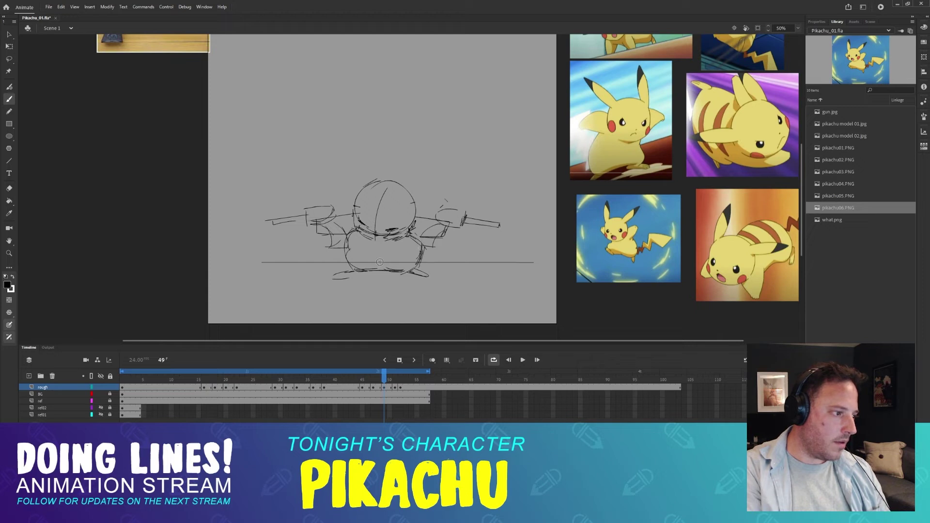
key("e")
mouse_move(357, 233)
left_mouse_down()
mouse_move(348, 257)
mouse_move(358, 267)
mouse_move(357, 232)
left_mouse_up()
key("b")
key("ctrl+z")
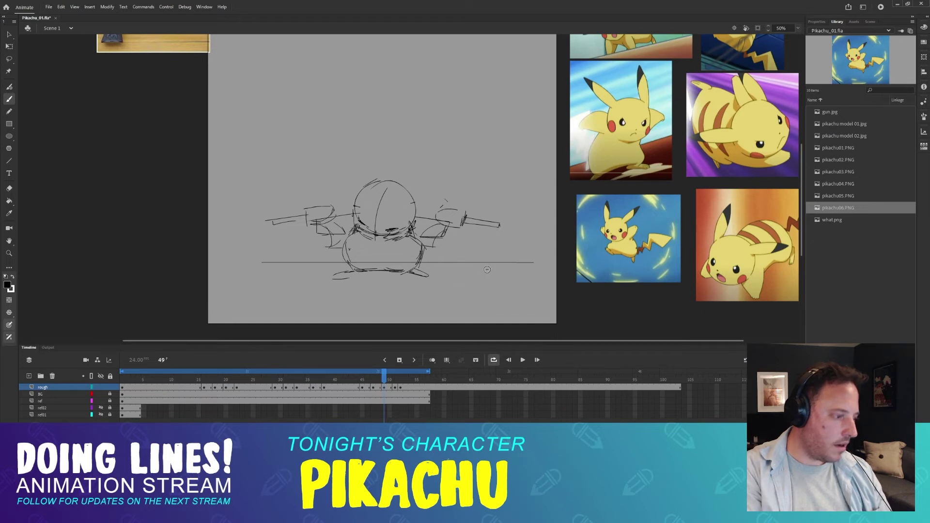
- Compare the revised body shapes across frames 49 to 52
key("period")
key("period")
key("comma")
key("comma")
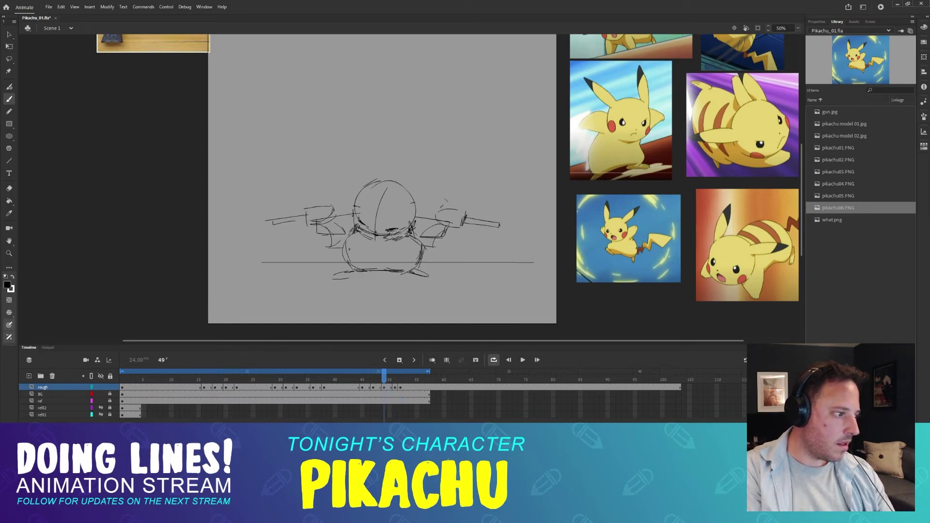
key("period")
key("period")
key("period")
key("comma")
key("comma")
key("period")
key("period")
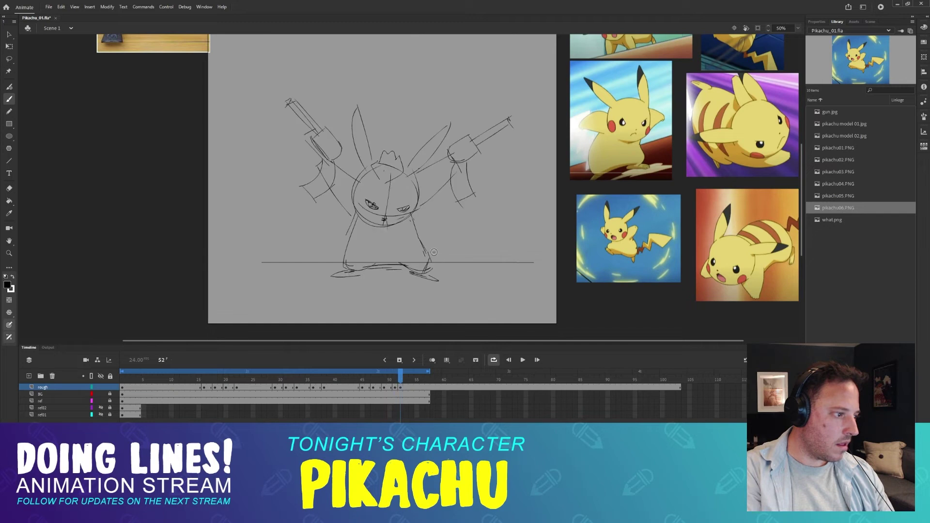
key("comma")
key("comma")
key("period")
key("period")
key("comma")
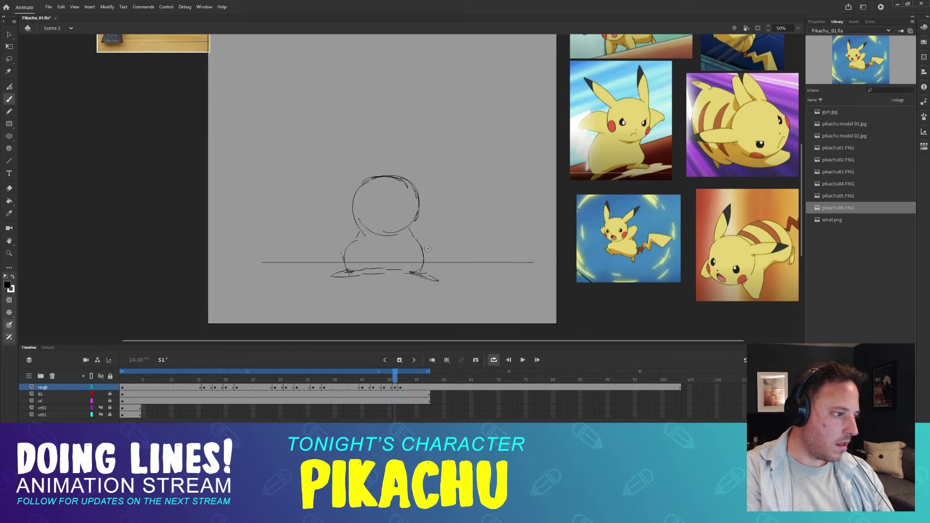
- Reinforce the body's side contours on frame 51 while checking the motion between frames 50 and 52
key("comma")
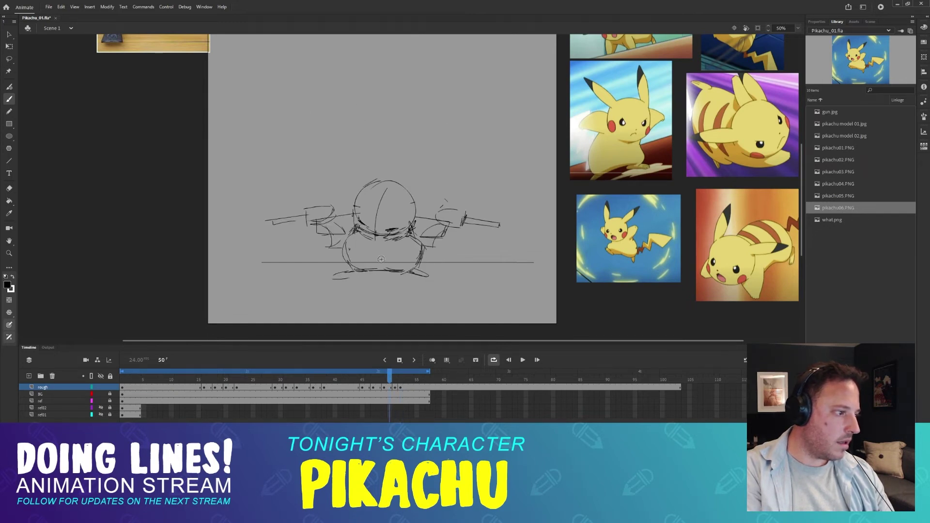
key("period")
key("period")
key("comma")
key("comma")
key("period")
key("period")
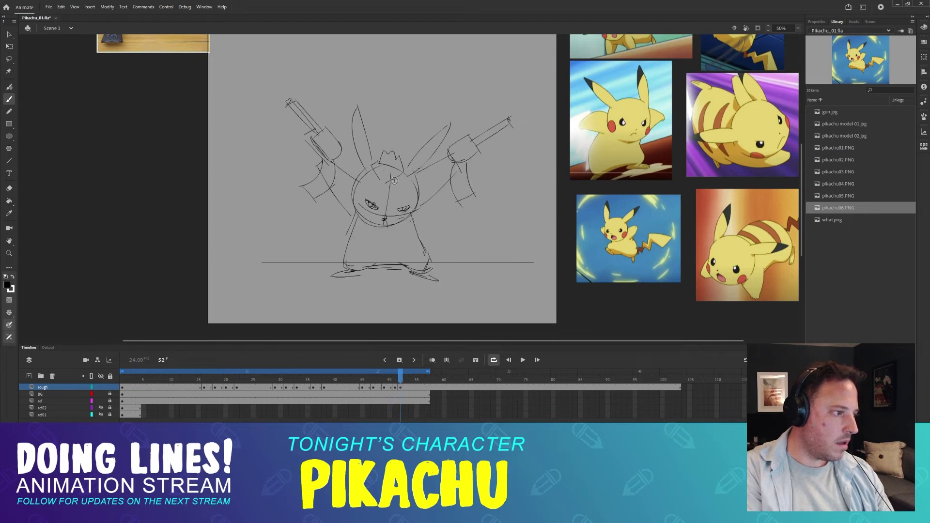
key("comma")
key("comma")
key("period")
key("period")
key("comma")
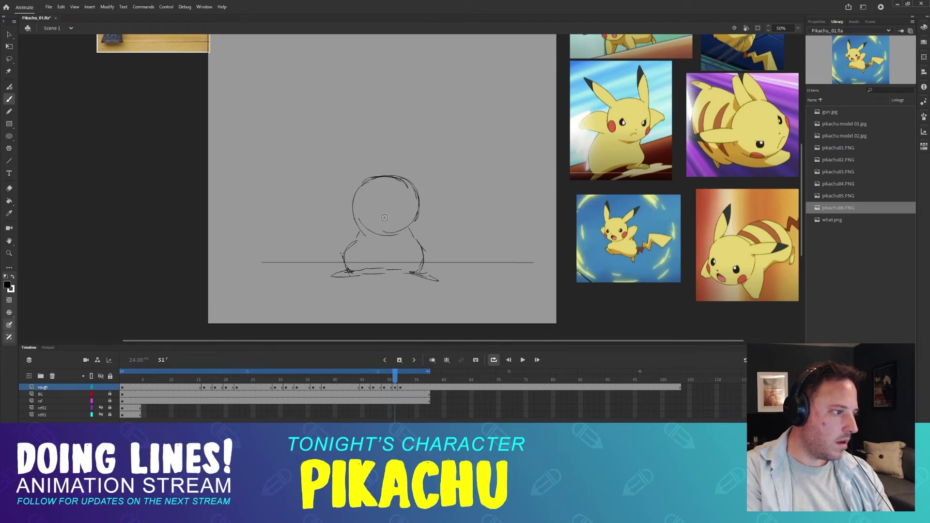
- Sketch the vertical centre line and the curved lower face guideline inside the head on frame 51, matching frames 50 and 52
left_click_drag(384, 185, 382, 232)
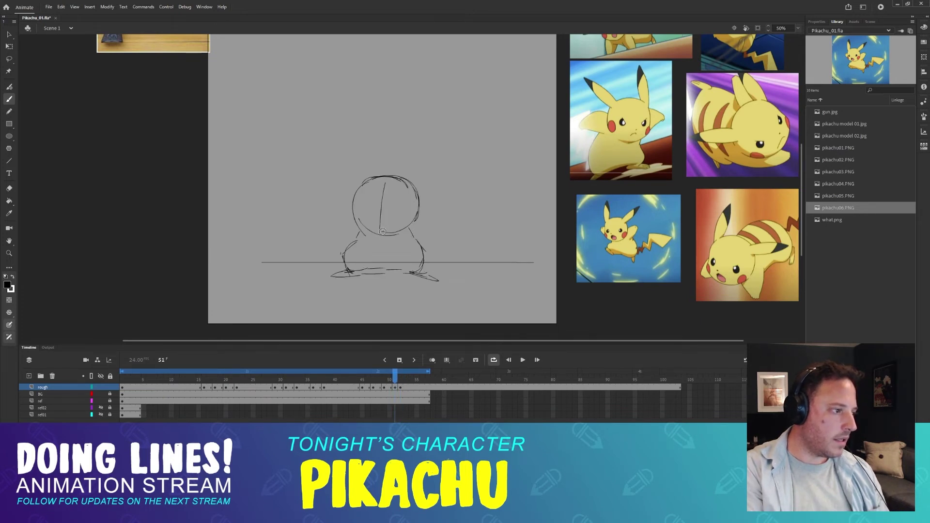
key("comma")
key("period")
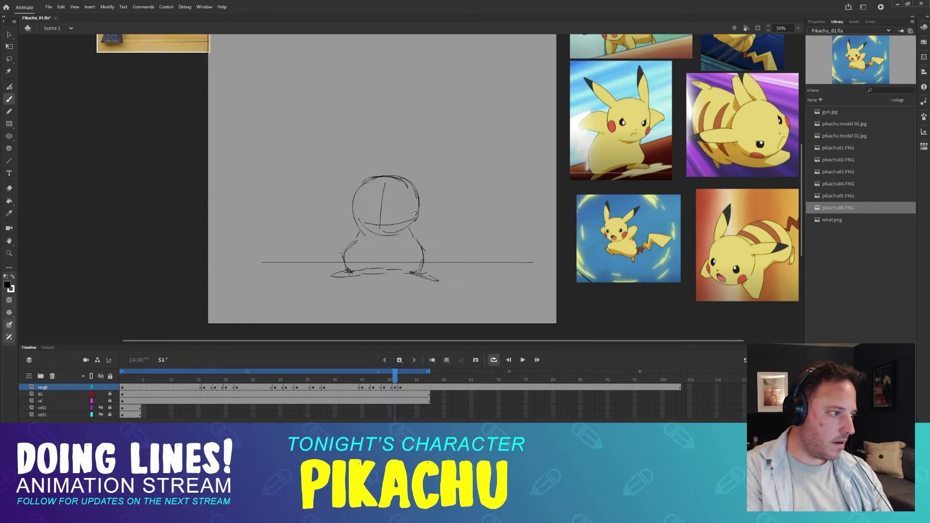
key("comma")
key("period")
key("period")
key("comma")
key("comma")
key("period")
key("period")
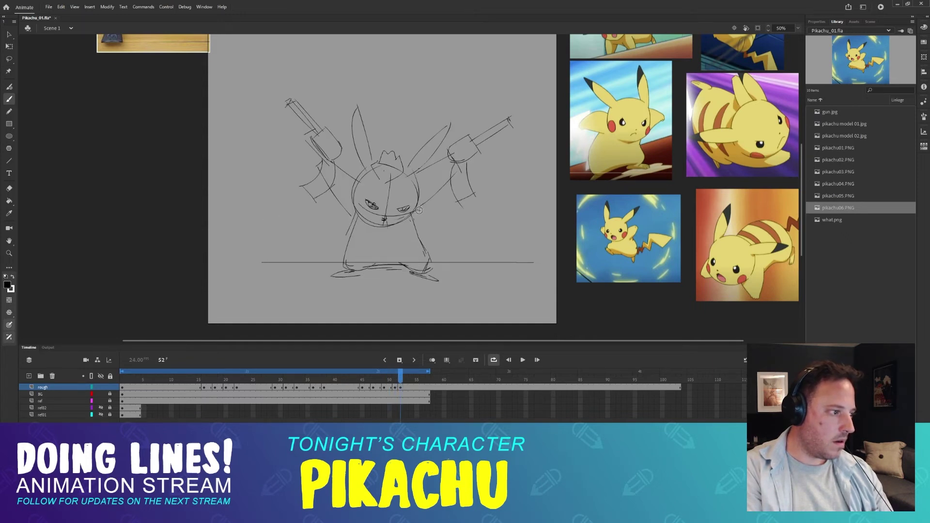
key("comma")
key("comma")
key("period")
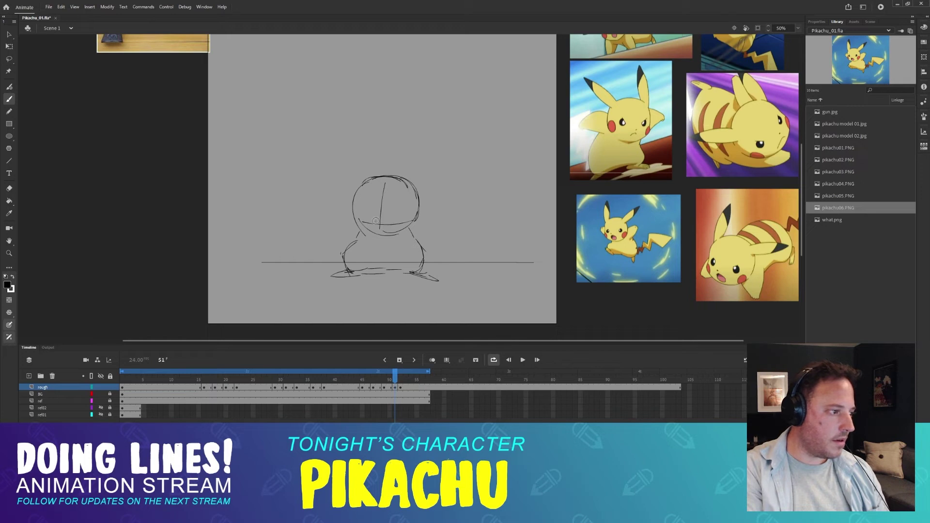
left_click_drag(353, 207, 418, 205)
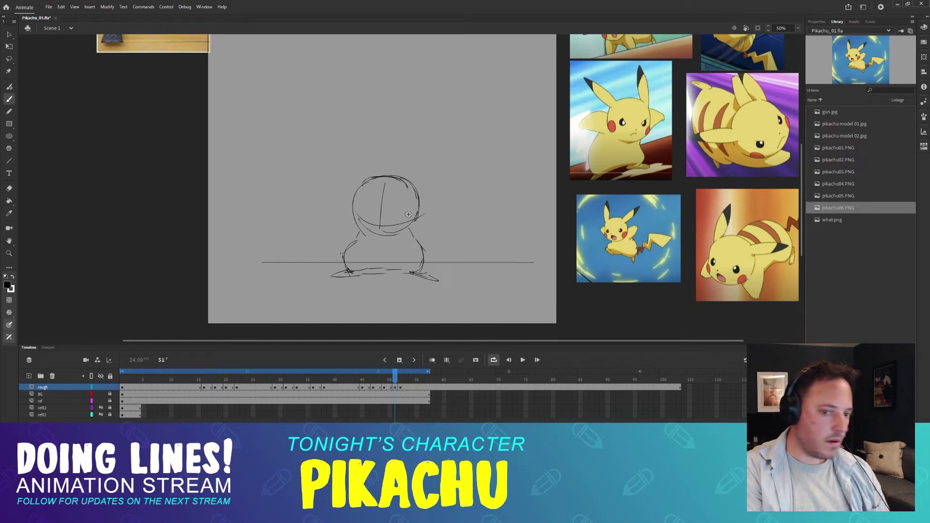
- Flip between frames 49 and 52 to examine how the head and arms move from the crouch to the landing pose
key("comma")
key("period")
key("period")
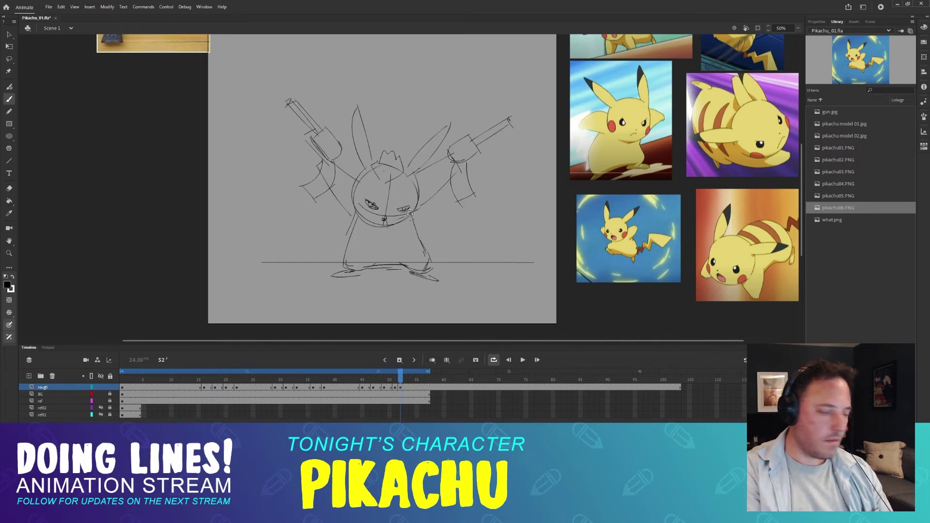
key("comma")
key("comma")
key("period")
key("period")
key("comma")
key("comma")
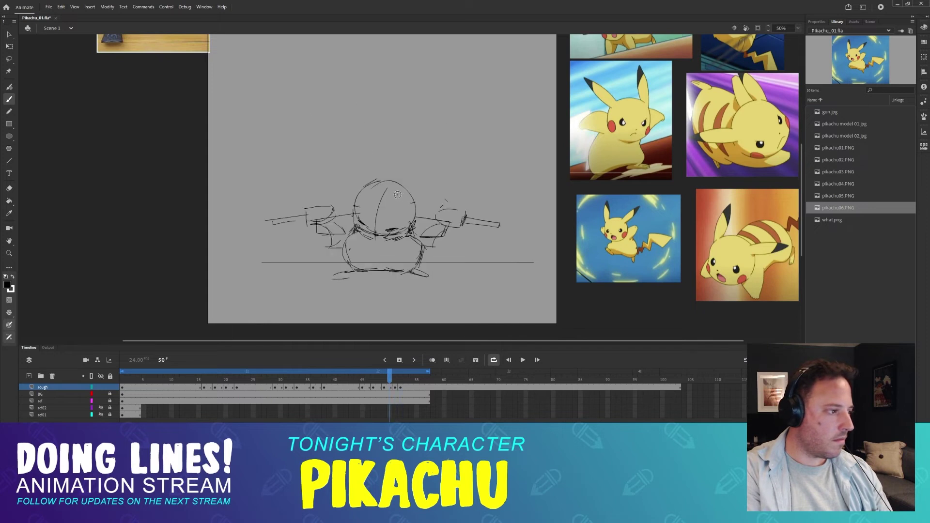
key("period")
key("period")
key("comma")
key("comma")
key("period")
key("period")
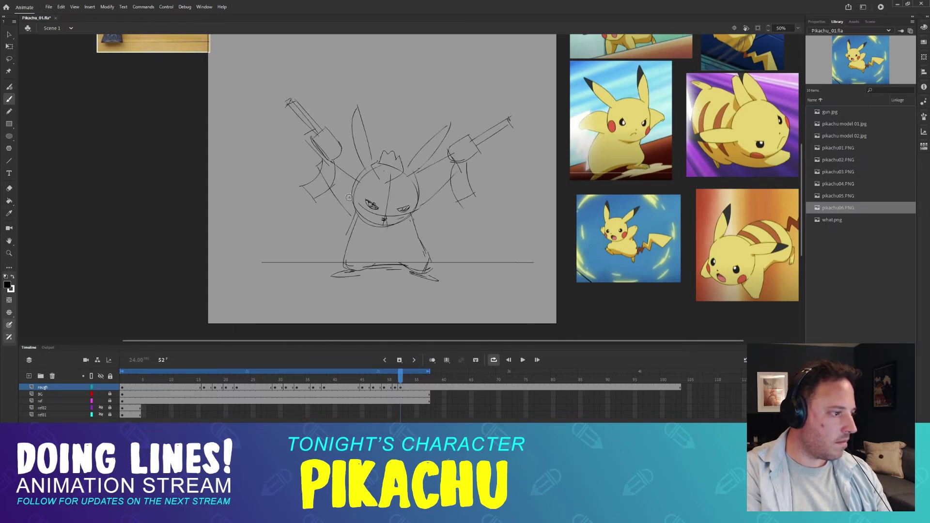
key("comma")
key("comma")
key("comma")
key("period")
key("period")
key("period")
key("comma")
key("comma")
key("comma")
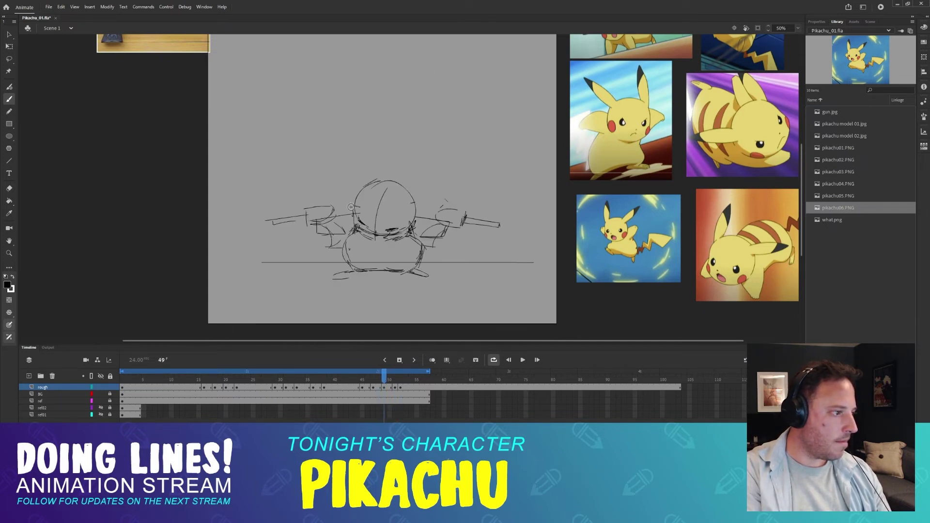
key("period")
key("period")
key("period")
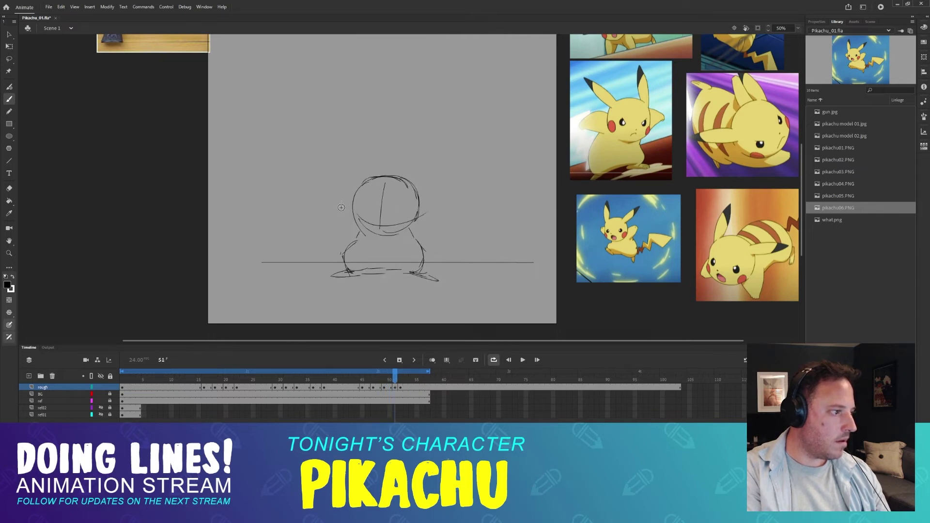
key("comma")
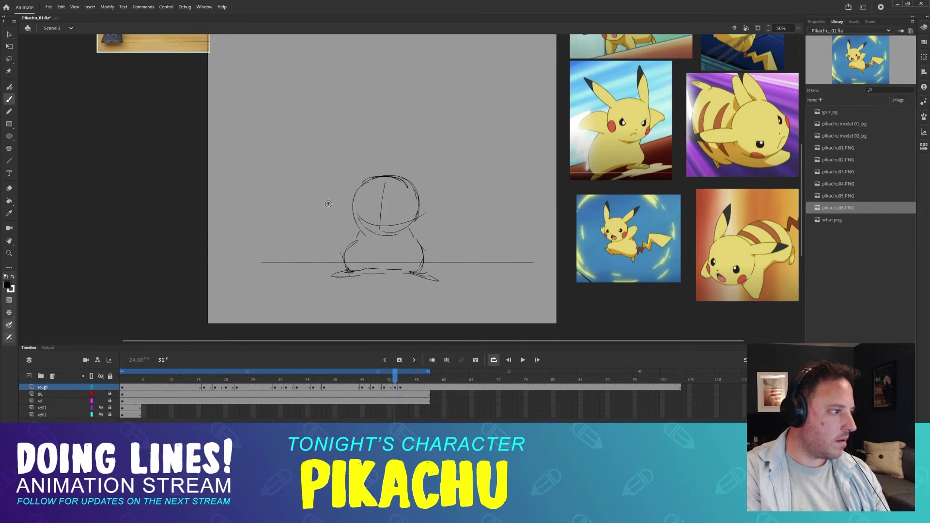
key("comma")
key("period")
key("comma")
key("period")
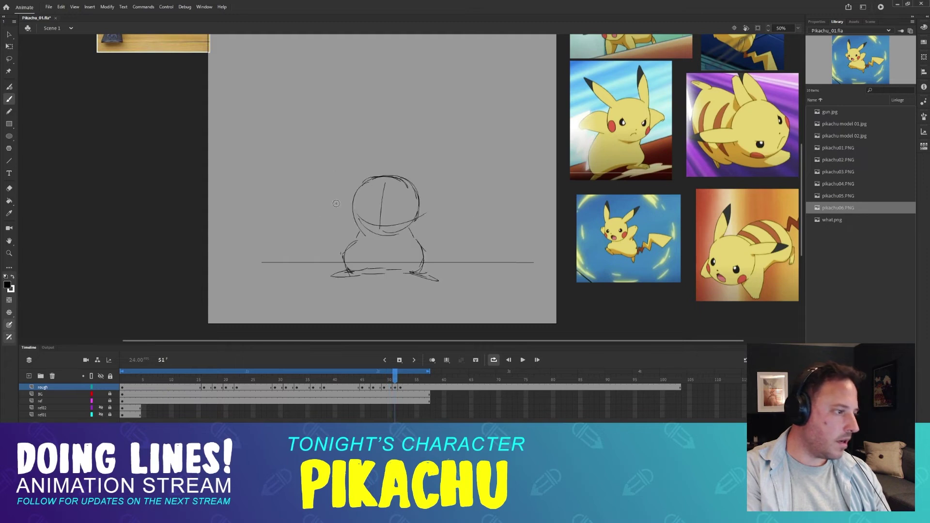
- Flip between frames 50, 51 and 52 to study how the arms rise from the crouch to the final pose
key("period")
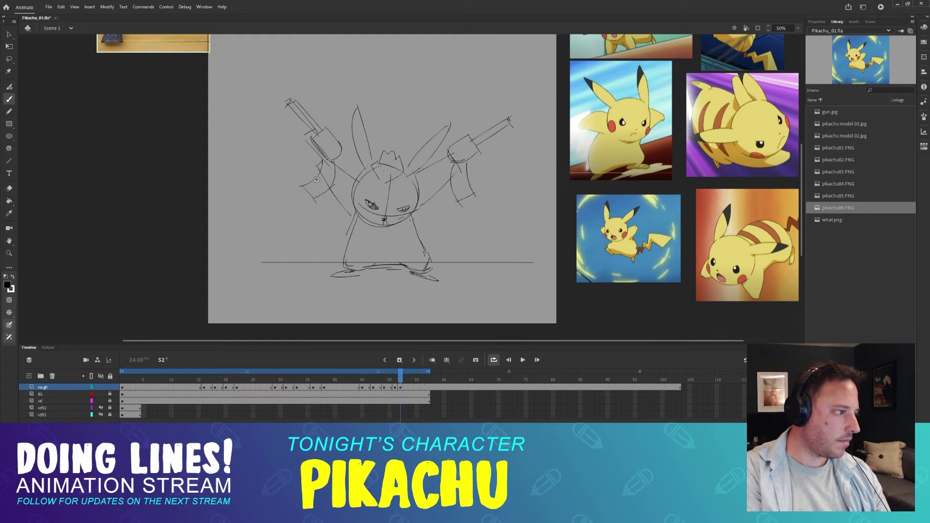
key("comma")
key("comma")
key("period")
key("period")
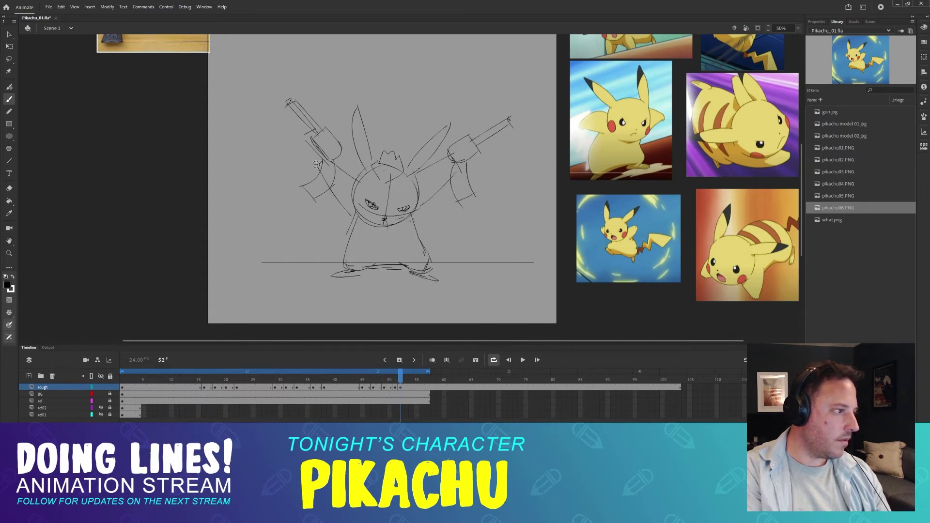
key("comma")
key("comma")
key("period")
key("period")
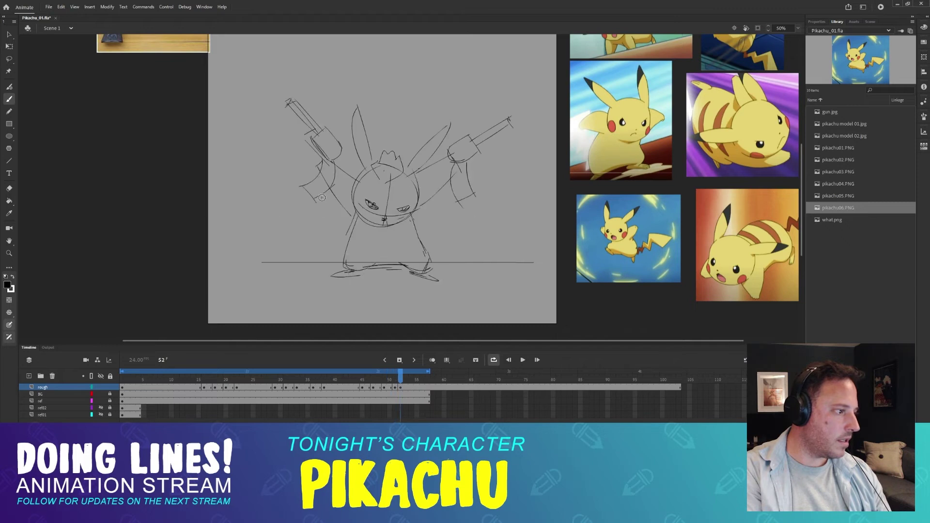
key("comma")
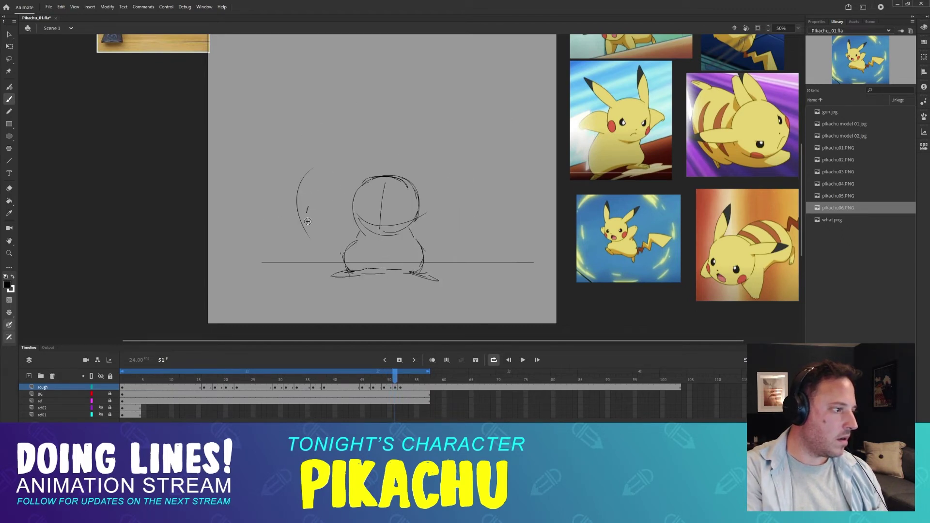
mouse_move(312, 207)
left_mouse_down()
mouse_move(366, 216)
mouse_move(364, 237)
left_mouse_up()
key("comma")
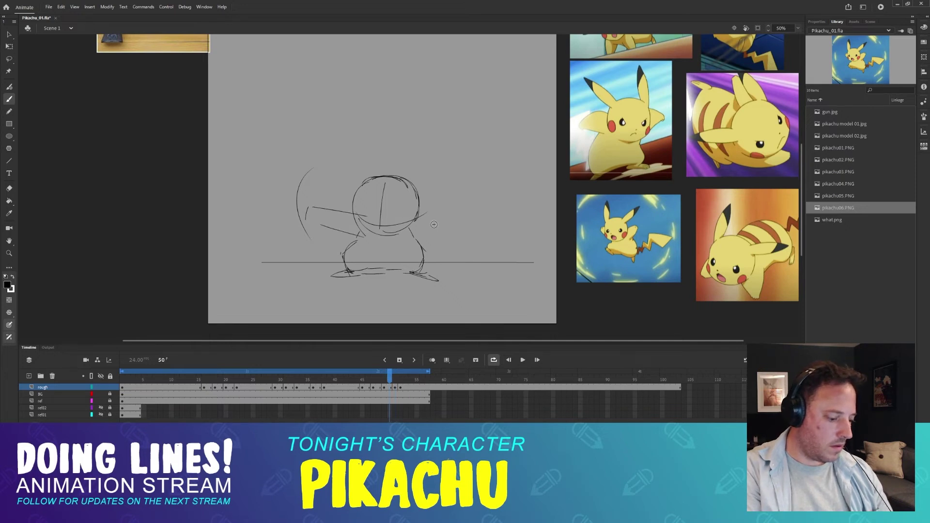
key("period")
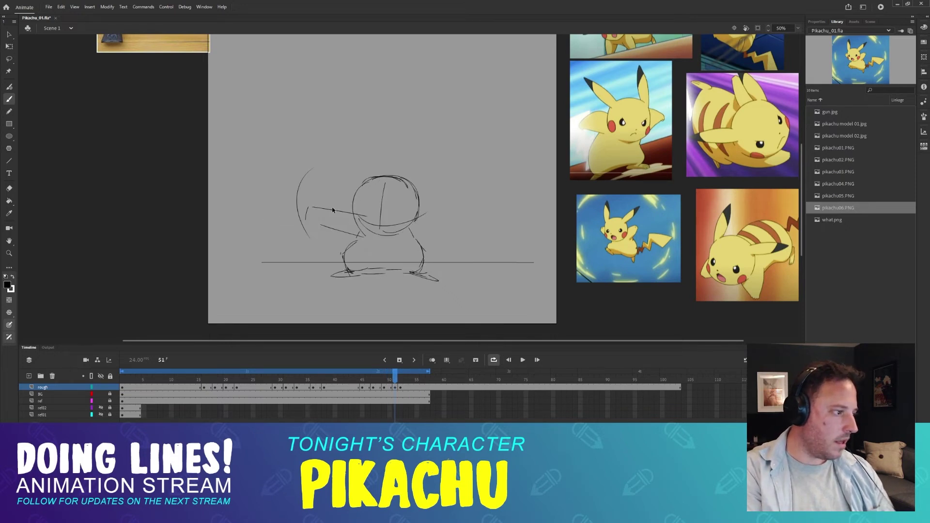
key("ctrl+z")
key("ctrl+z")
key("e")
left_click_drag(307, 173, 311, 187)
key("b")
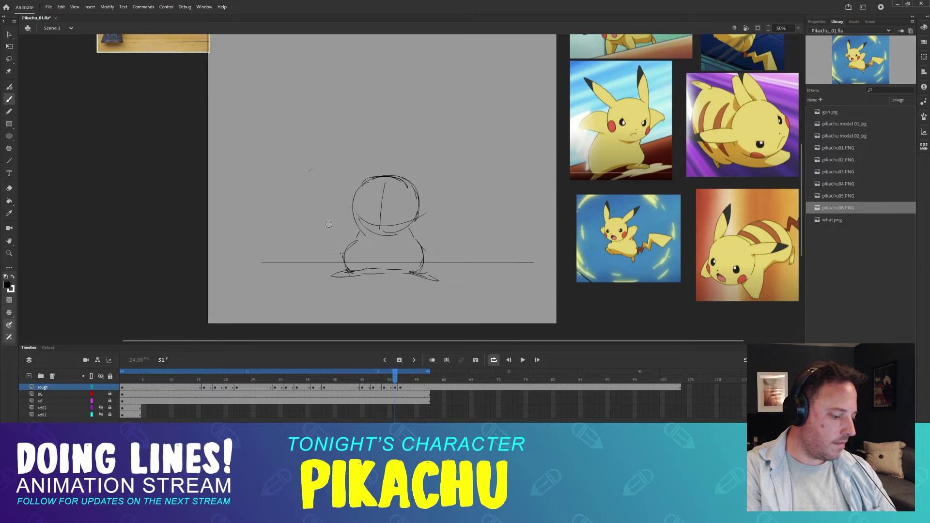
- Sketch both arms reaching outward and slightly up on frame 51, between the level arms of frame 50 and the raised arms of frame 52
key("comma")
key("period")
key("period")
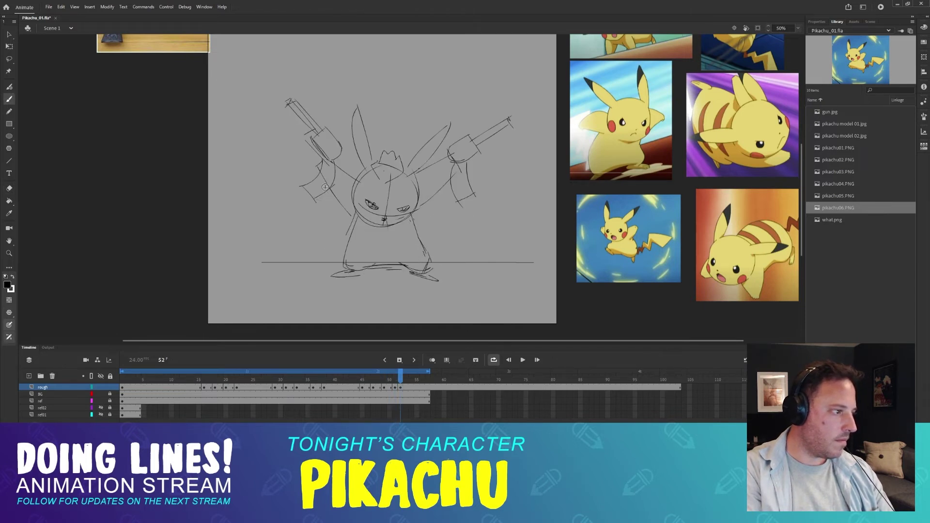
key("comma")
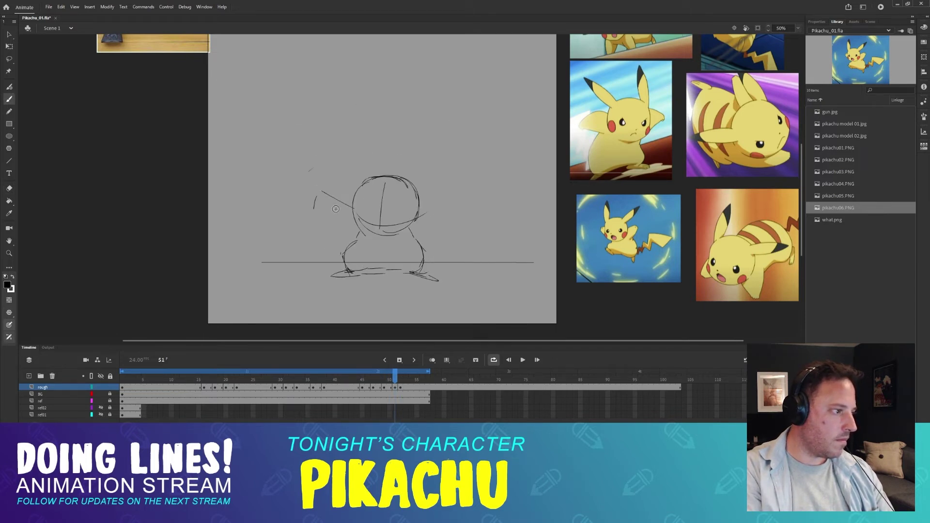
mouse_move(314, 196)
left_mouse_down()
mouse_move(363, 211)
mouse_move(360, 237)
left_mouse_up()
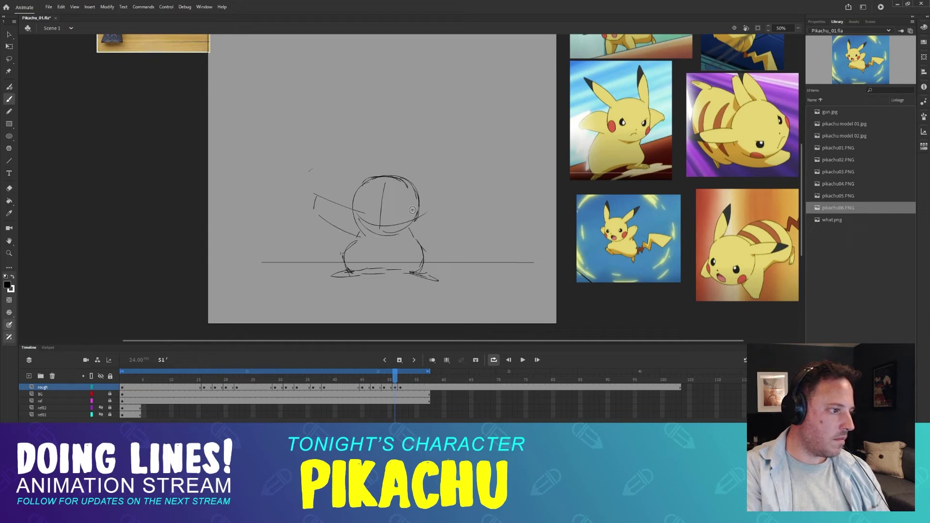
mouse_move(412, 209)
left_mouse_down()
mouse_move(460, 199)
mouse_move(417, 236)
left_mouse_up()
- Compare the arms on frame 51 with those on frames 50 and 52
key("comma")
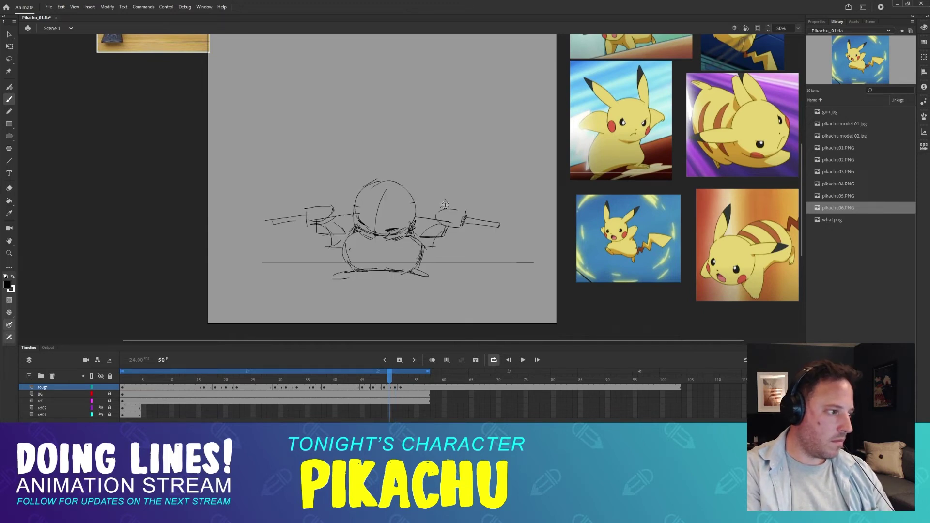
key("period")
key("period")
key("comma")
key("period")
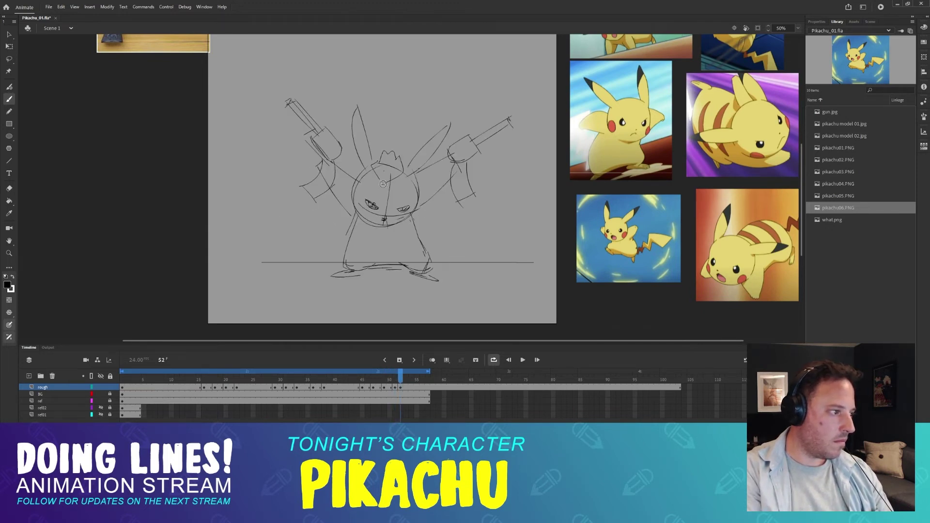
key("comma")
key("period")
key("comma")
key("comma")
key("period")
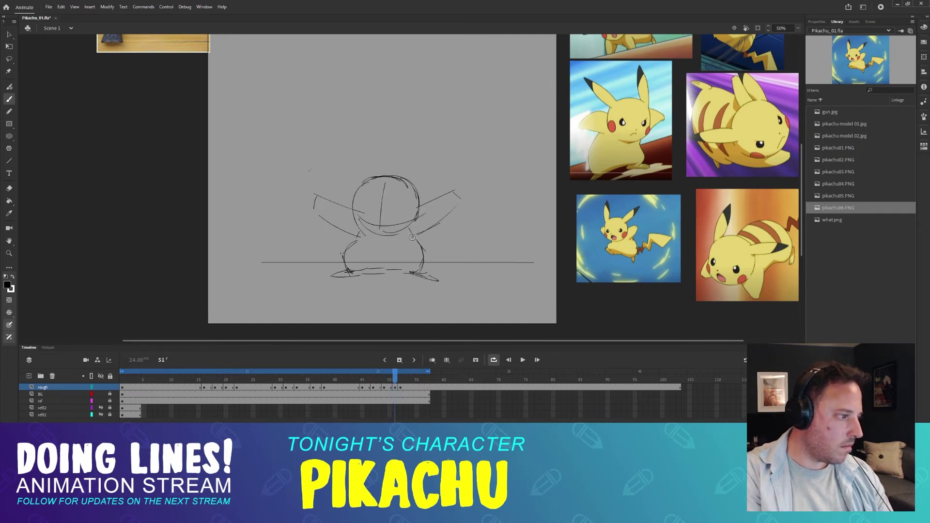
key("period")
key("comma")
key("comma")
key("period")
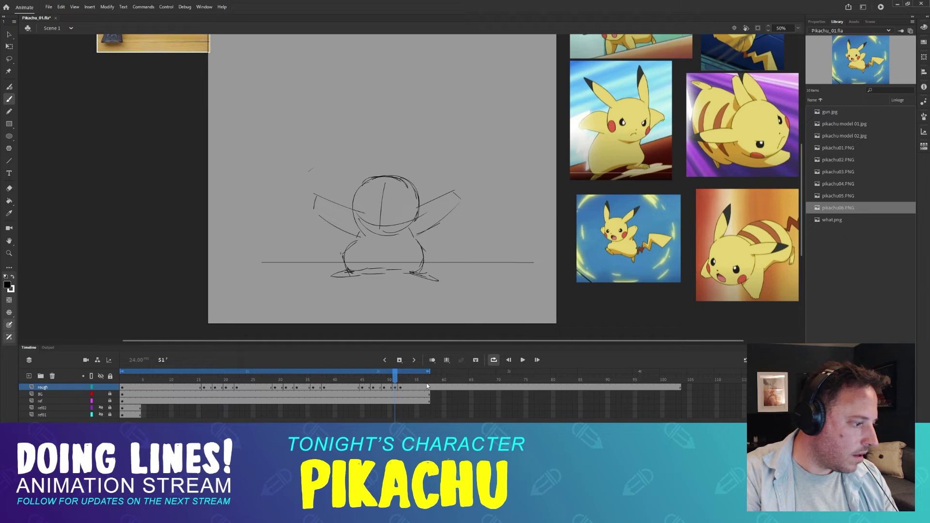
- Insert two frames so the final pose moves to frame 54, and add a blank keyframe at frame 53 on the rough layer
key("F5")
key("period")
key("comma")
key("F5")
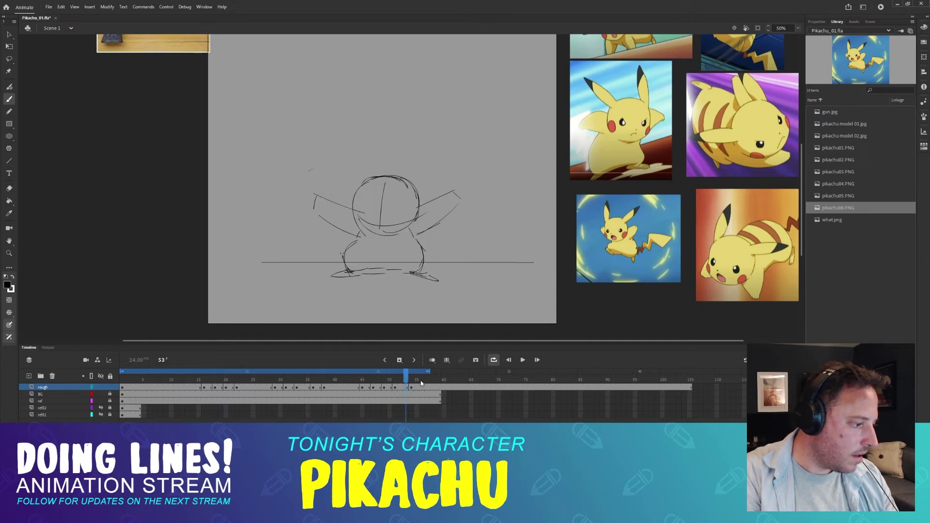
key("F7")
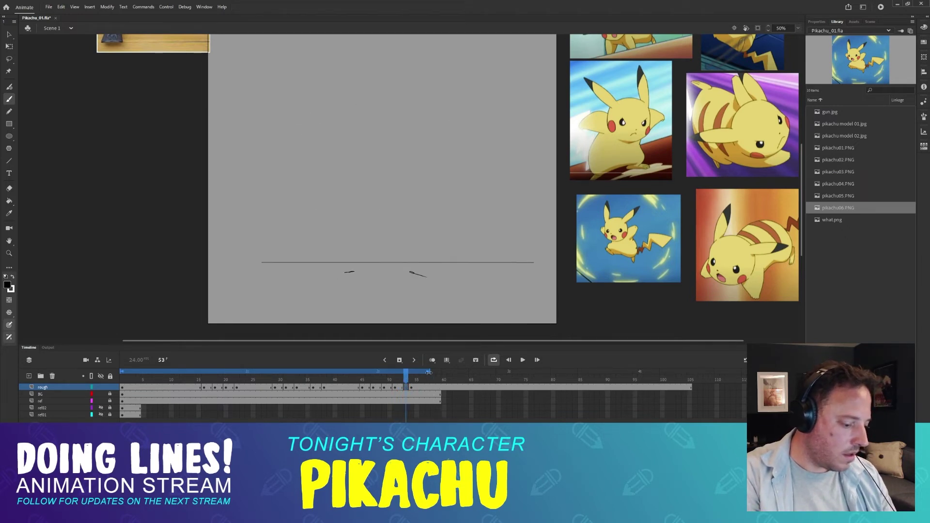
- With onion skinning on, sketch a round head on frame 53 between the neighbouring poses
left_click(432, 360)
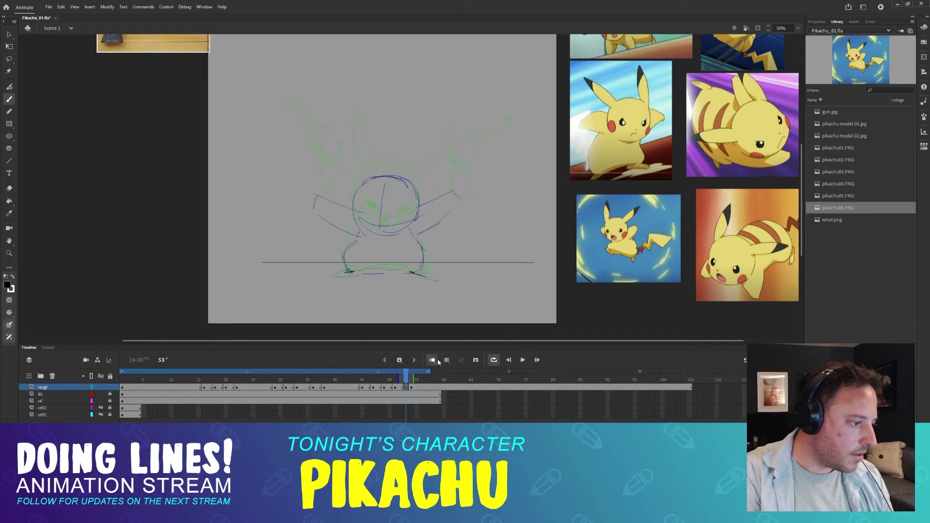
key("ctrl+equal")
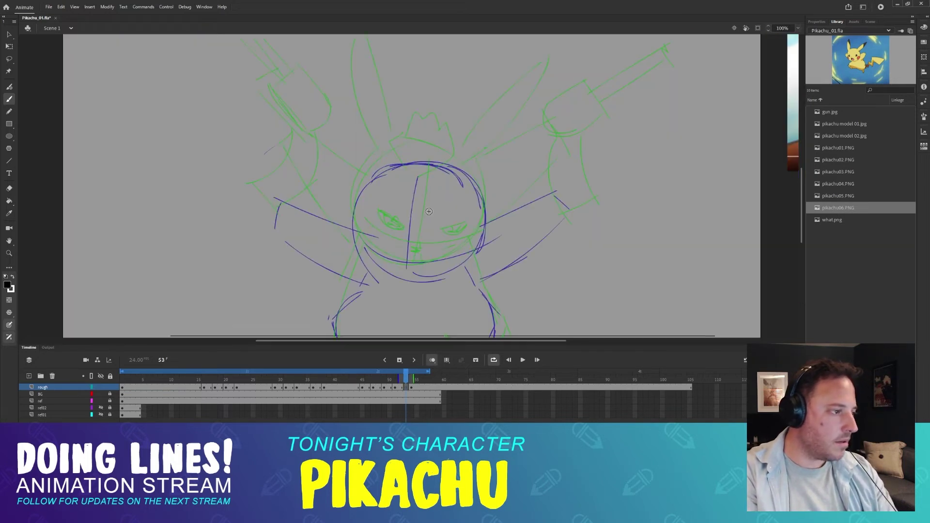
mouse_move(400, 153)
left_mouse_down()
mouse_move(359, 205)
mouse_move(406, 151)
mouse_move(465, 176)
mouse_move(481, 205)
left_mouse_up()
left_click_drag(365, 176, 360, 239)
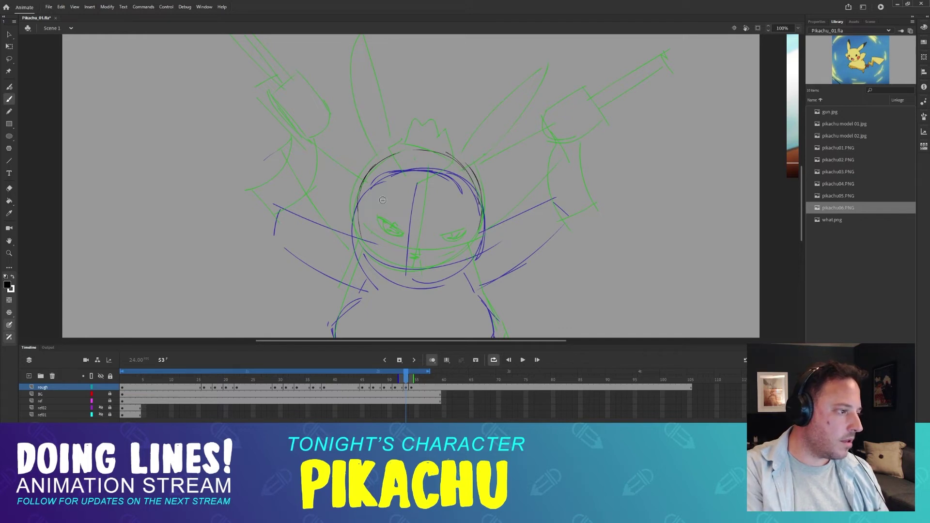
mouse_move(362, 185)
left_mouse_down()
mouse_move(357, 233)
mouse_move(388, 275)
mouse_move(458, 267)
mouse_move(481, 227)
mouse_move(412, 288)
left_mouse_up()
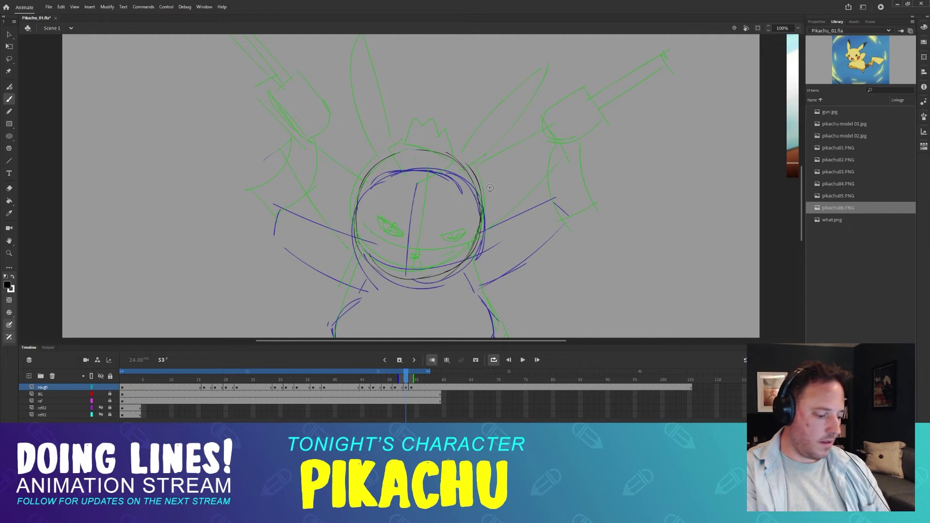
key("comma")
key("period")
- Sketch Pikachu's raised arm on the left of the head on frame 53, midway between the onion-skinned arms
left_click_drag(288, 141, 269, 156)
left_click_drag(295, 142, 347, 188)
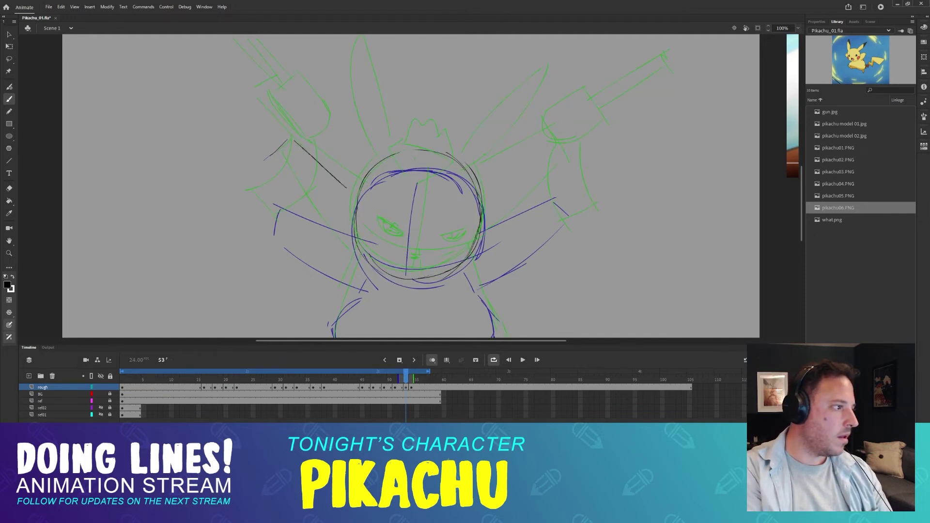
mouse_move(278, 155)
left_mouse_down()
mouse_move(323, 235)
mouse_move(359, 264)
left_mouse_up()
key("ctrl+z")
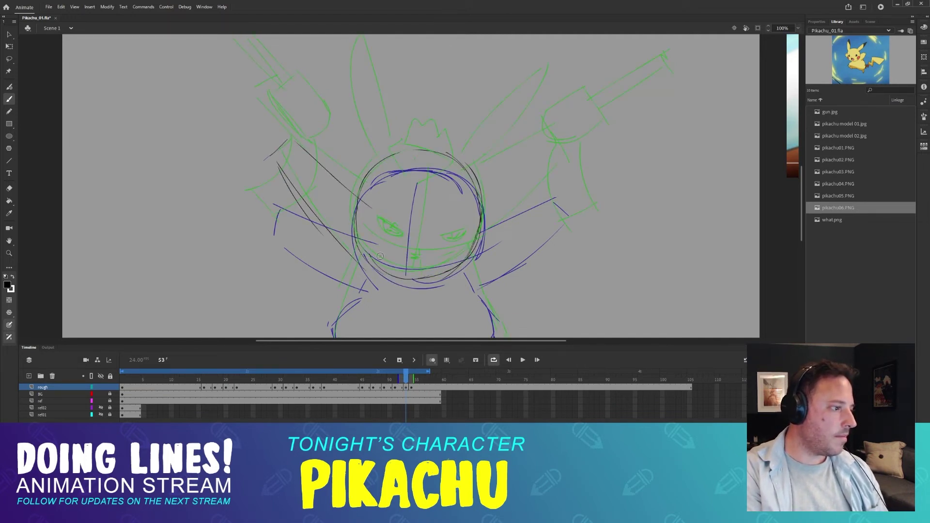
- Sketch the matching raised arm on the right of the head on frame 53, including its squared-off end
mouse_move(465, 189)
left_mouse_down()
mouse_move(527, 155)
mouse_move(579, 163)
mouse_move(487, 248)
left_mouse_up()
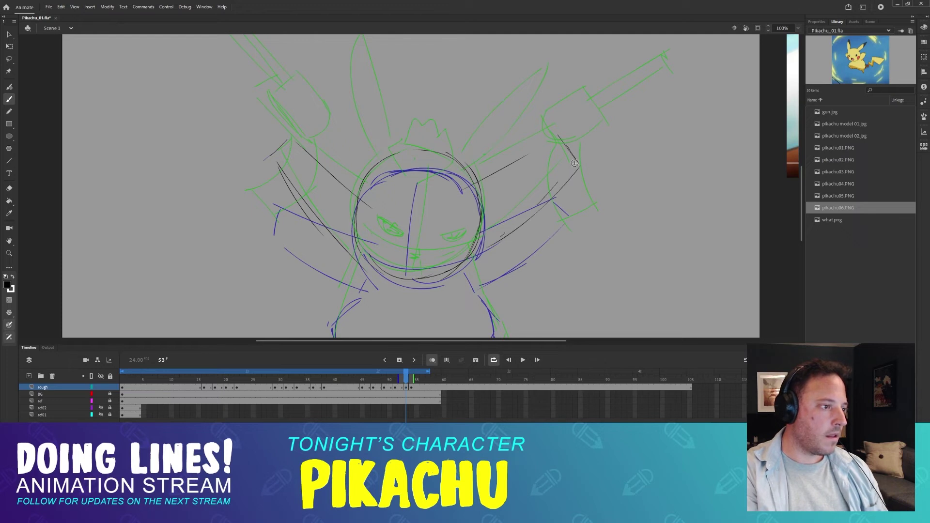
key("ctrl+z")
mouse_move(576, 160)
left_mouse_down()
mouse_move(475, 259)
mouse_move(502, 236)
mouse_move(481, 270)
left_mouse_up()
key("e")
key("b")
left_click_drag(551, 136, 506, 172)
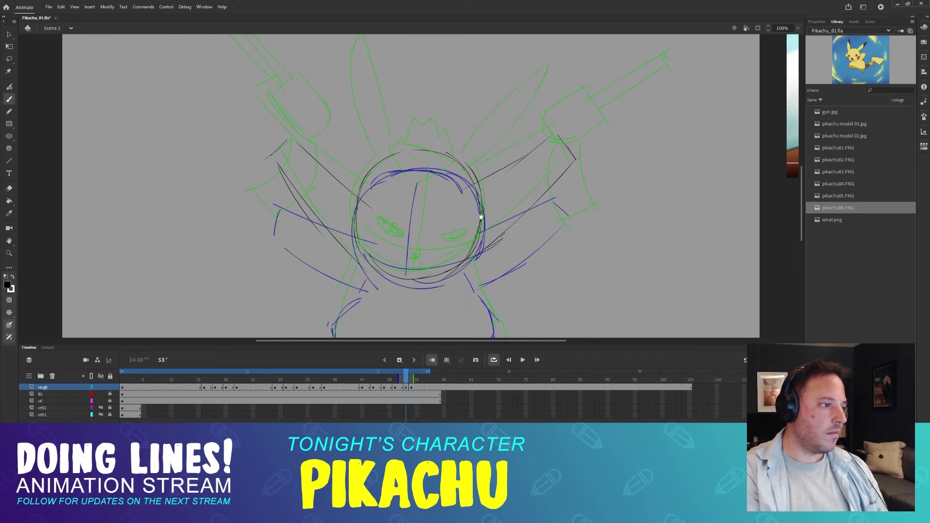
- Draw a short body line under the head and outline both feet on frame 53, then turn off onion skinning
scroll(433, 220, "down", 3)
left_click_drag(383, 216, 382, 201)
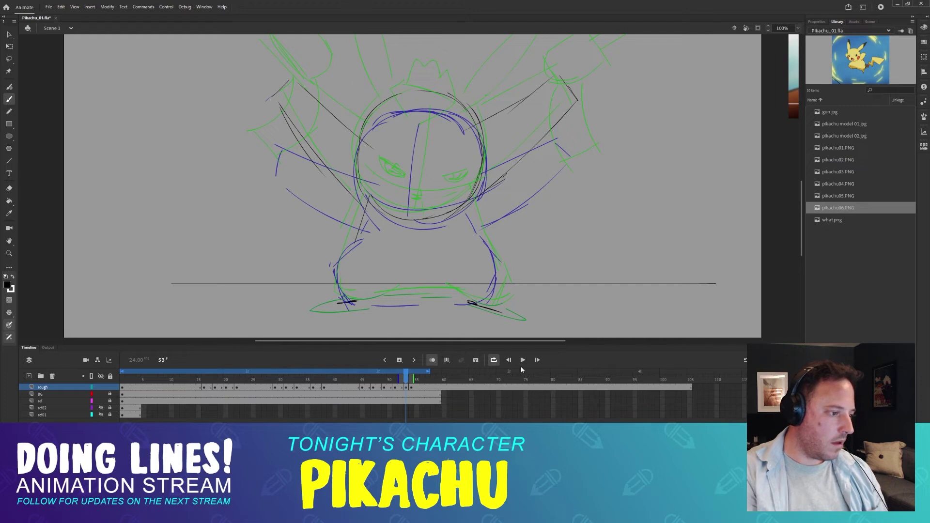
left_click_drag(479, 308, 525, 320)
mouse_move(354, 304)
left_mouse_down()
mouse_move(313, 312)
mouse_move(370, 305)
left_mouse_up()
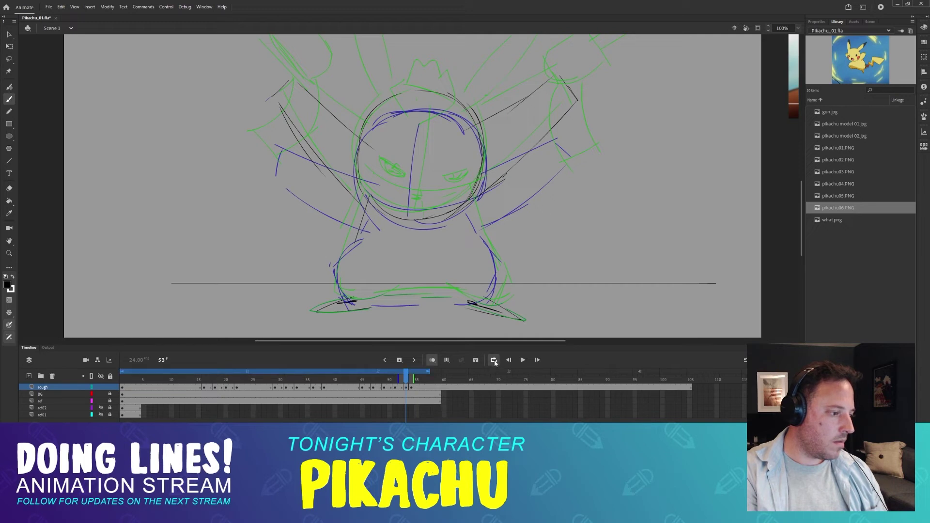
left_click(433, 361)
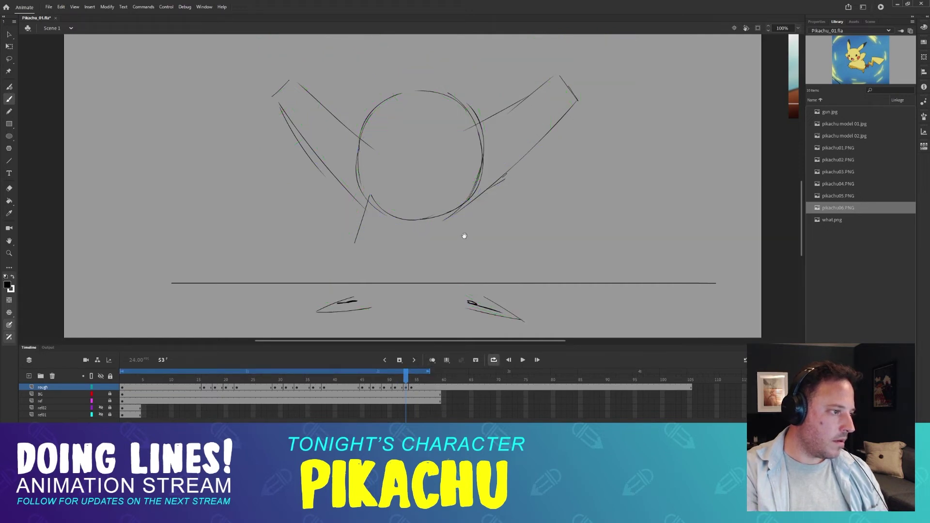
- Compare the head and arm positions on frame 53 with the adjacent frames
left_click_drag(465, 237, 442, 234)
key("comma")
key("period")
scroll(436, 232, "up", 1)
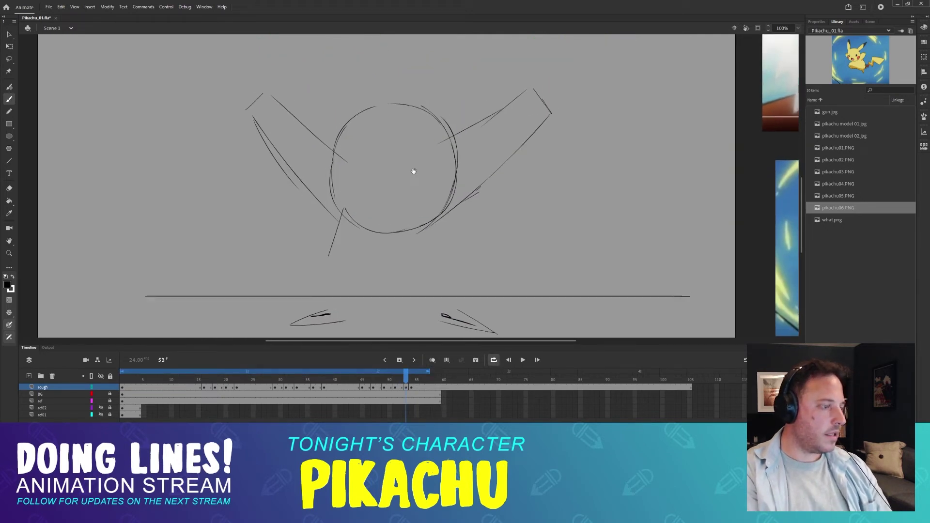
key("period")
key("comma")
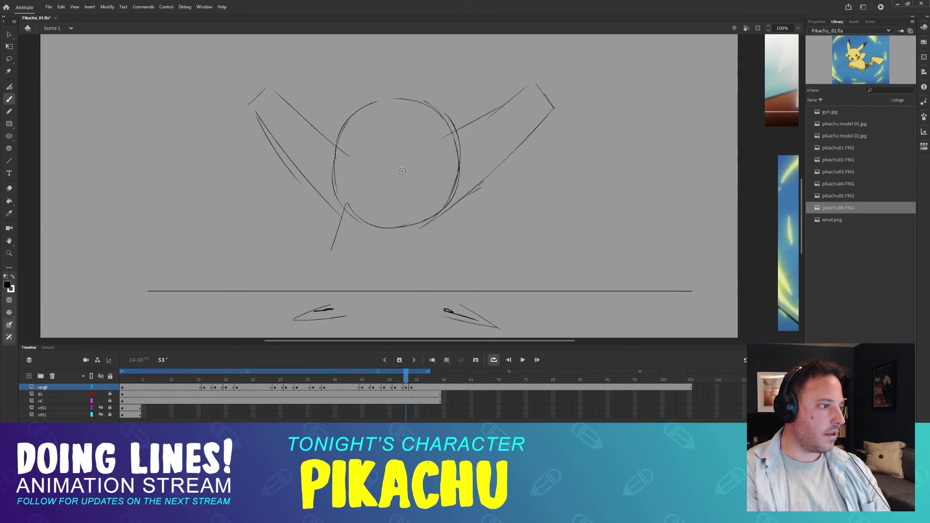
key("comma")
key("period")
key("period")
key("comma")
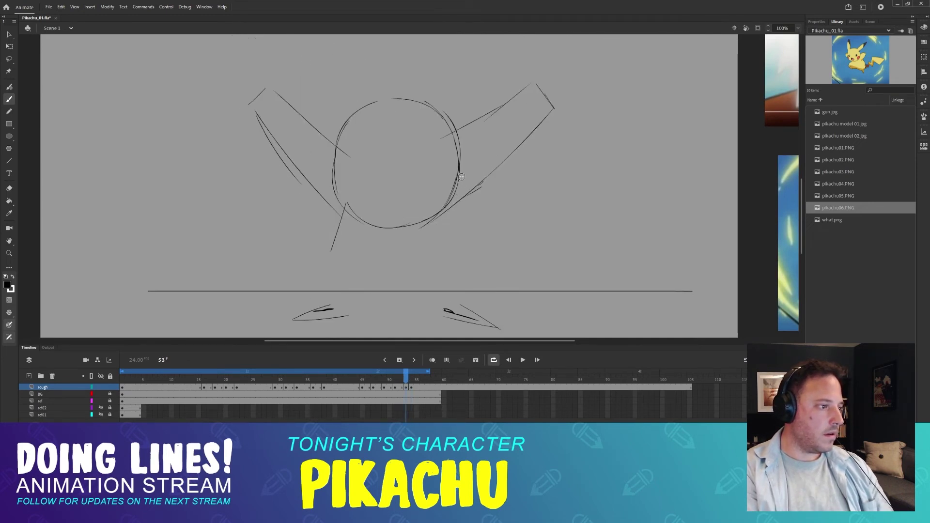
- Erase the lower half of the head circle on frame 53
mouse_move(461, 177)
left_mouse_down()
mouse_move(436, 213)
mouse_move(337, 167)
mouse_move(418, 218)
left_mouse_up()
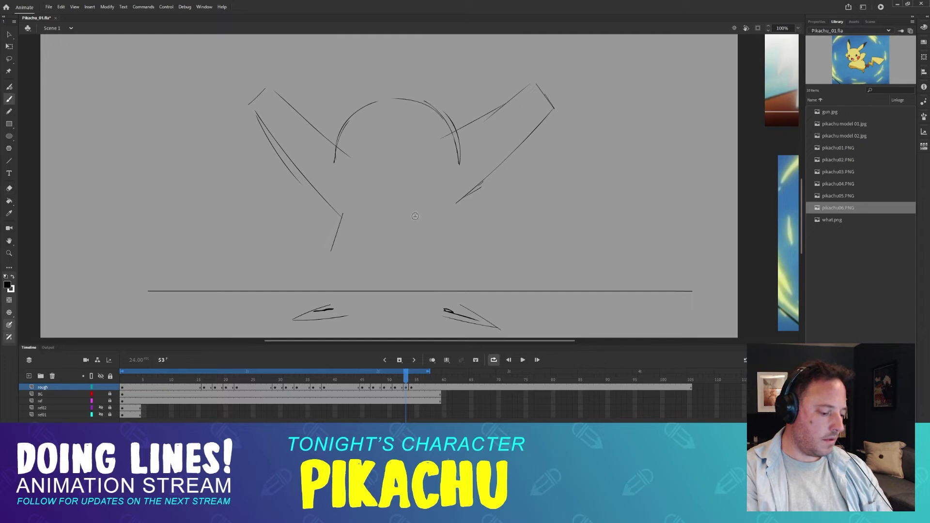
key("comma")
key("period")
mouse_move(335, 166)
left_mouse_down()
mouse_move(417, 209)
mouse_move(445, 199)
left_mouse_up()
key("ctrl+z")
key("ctrl+z")
key("ctrl+z")
key("ctrl+z")
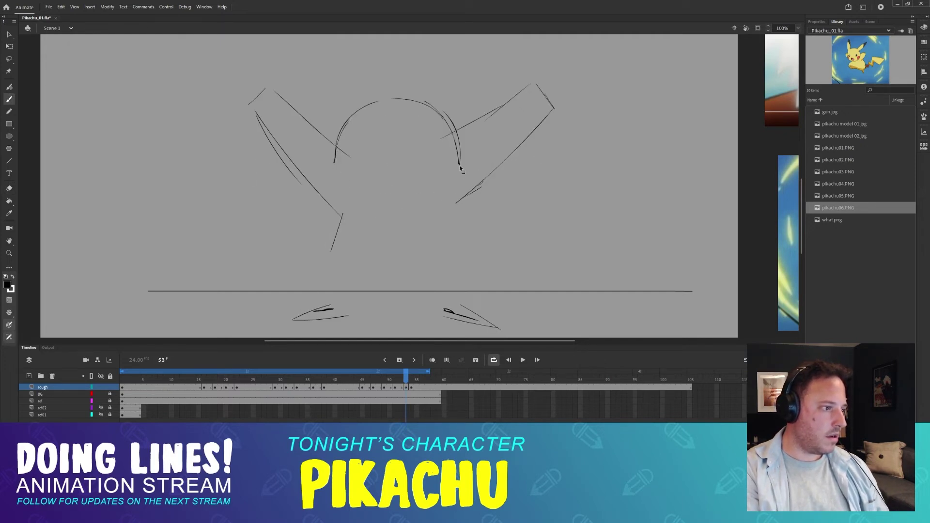
- Redraw the lower curve of the head slightly higher on frame 53 and check it against the neighbouring frames
left_click_drag(460, 167, 392, 218)
left_click_drag(335, 160, 380, 213)
key("comma")
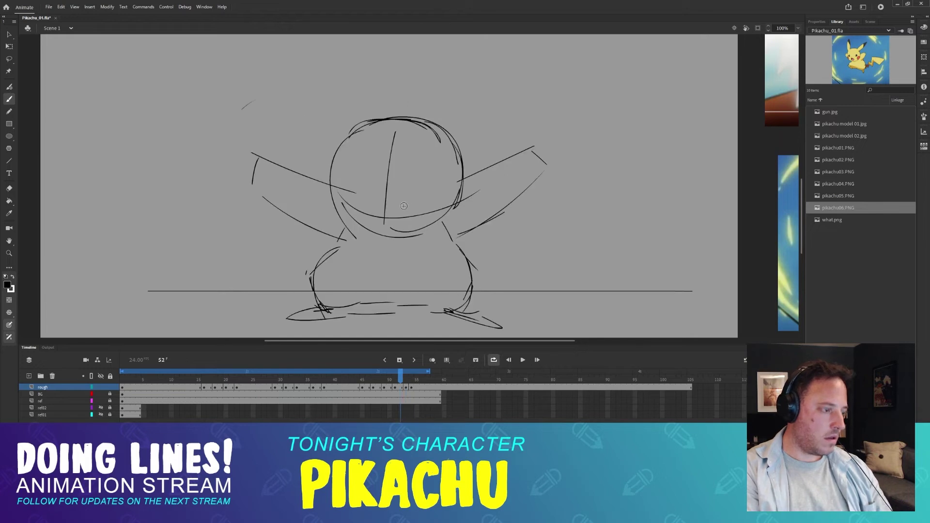
key("period")
key("period")
- Draw a vertical centre line inside the head on frame 53, using the adjacent frames as reference
key("comma")
key("comma")
key("period")
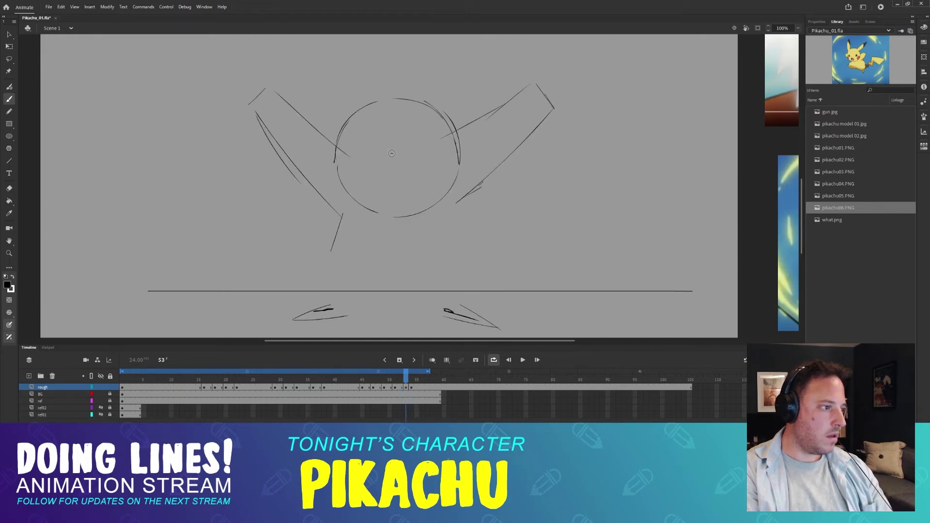
key("period")
key("comma")
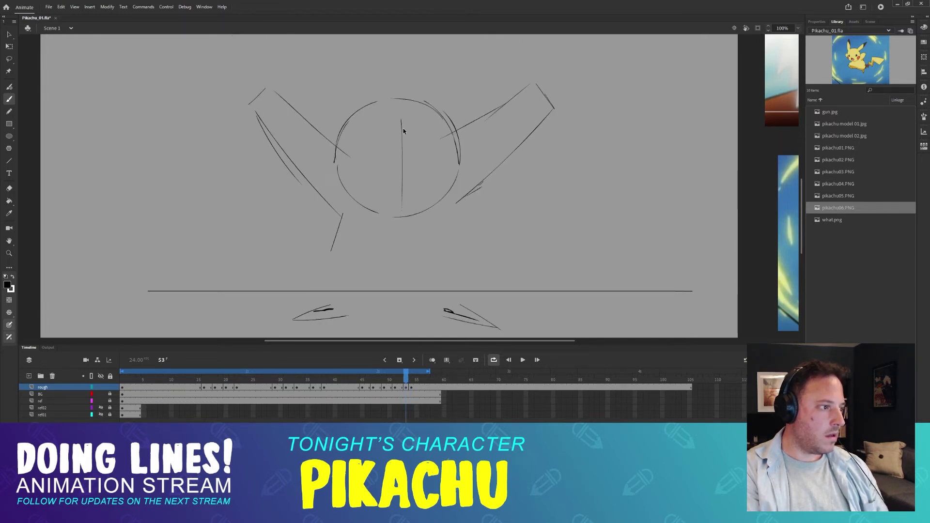
- Try a slightly slanted centre line inside the head on frame 53 and erase it
left_click_drag(403, 128, 395, 198)
key("comma")
key("period")
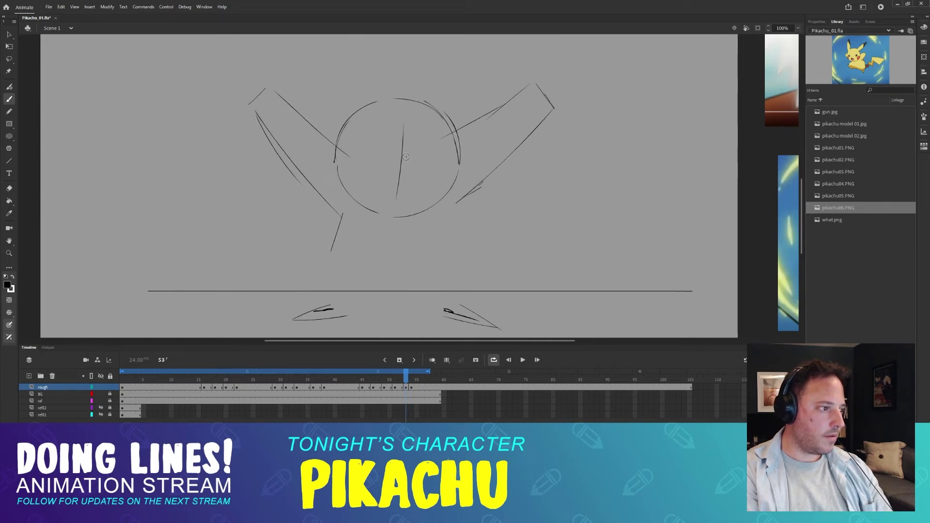
key("comma")
key("period")
key("e")
left_click_drag(402, 121, 403, 174)
key("b")
- Redraw the head's centre line on frame 53 as a gentle curve reaching the chin, using frame 54 as reference
key("period")
key("comma")
key("period")
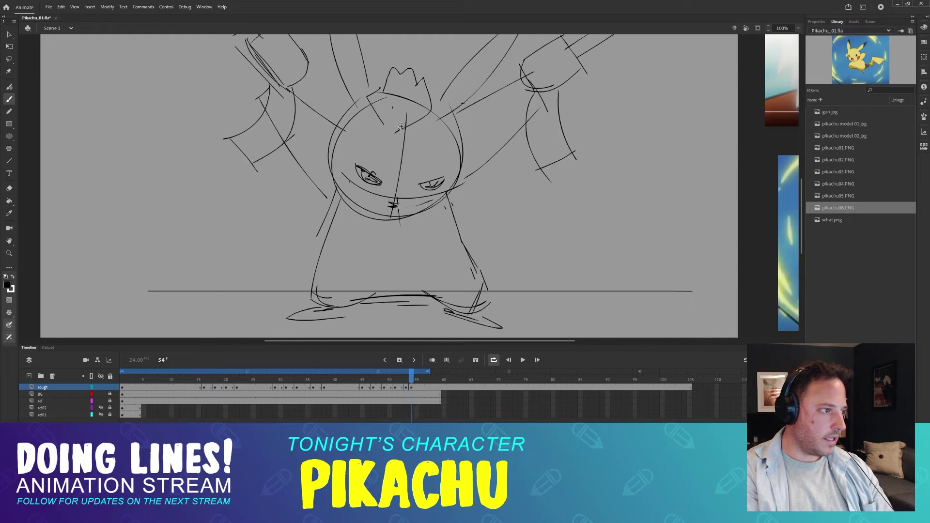
key("comma")
left_click_drag(401, 124, 395, 219)
key("period")
key("comma")
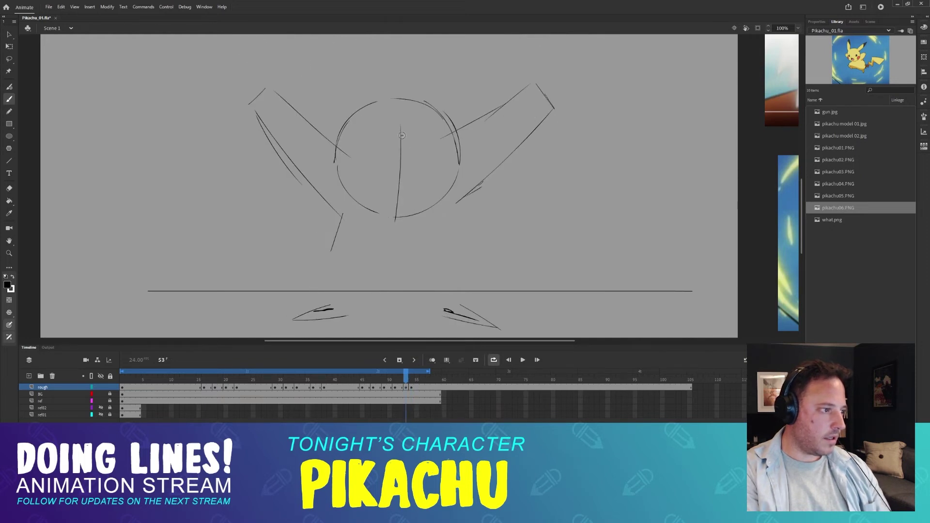
key("ctrl+z")
left_click_drag(398, 124, 392, 216)
key("period")
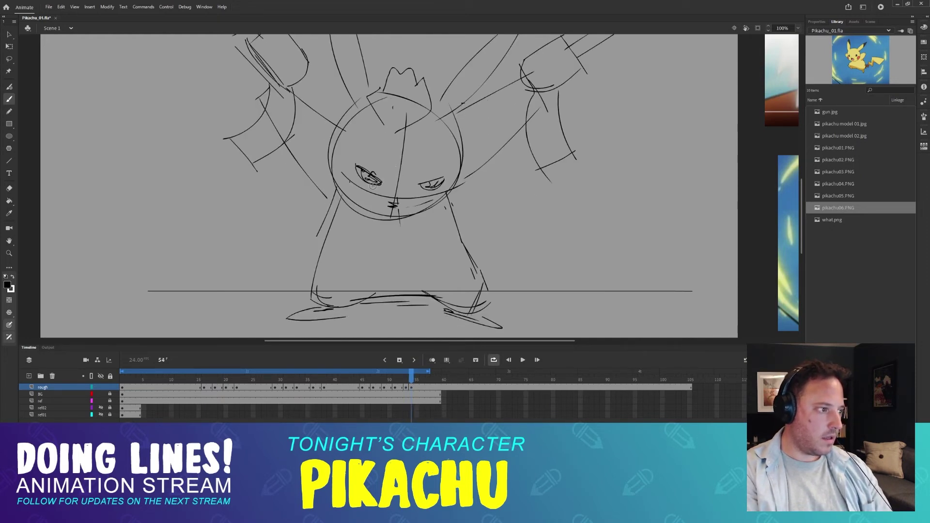
- Draw a curved horizontal guideline across the lower face on frame 53 and compare it with the adjacent frames
key("comma")
mouse_move(350, 186)
left_mouse_down()
mouse_move(421, 197)
mouse_move(453, 189)
left_mouse_up()
key("period")
key("comma")
key("comma")
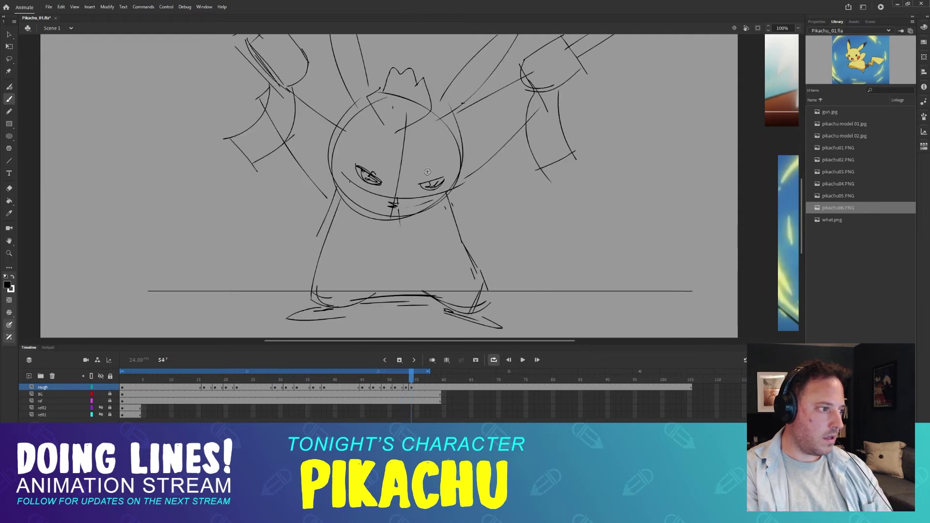
key("period")
key("period")
key("comma")
key("period")
key("comma")
key("period")
- Sketch a small nose just below the curved face guideline on frame 53
key("comma")
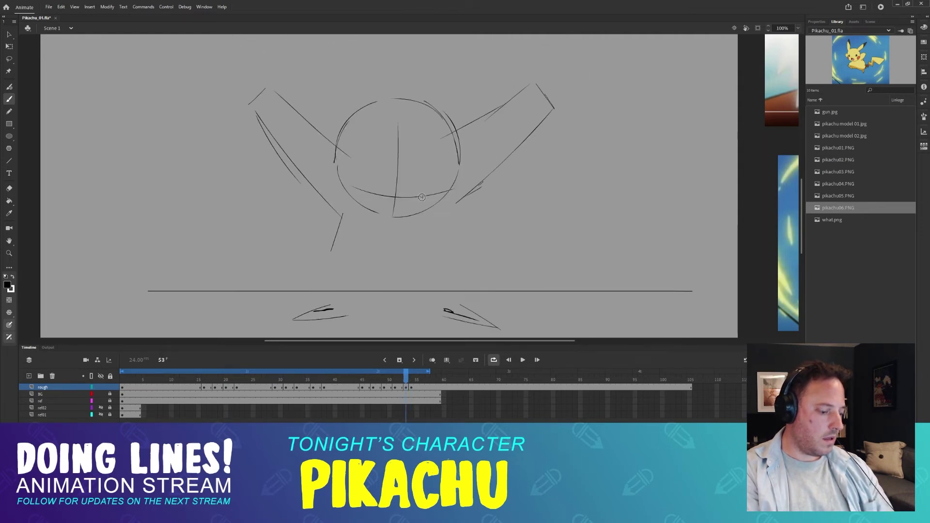
key("period")
key("comma")
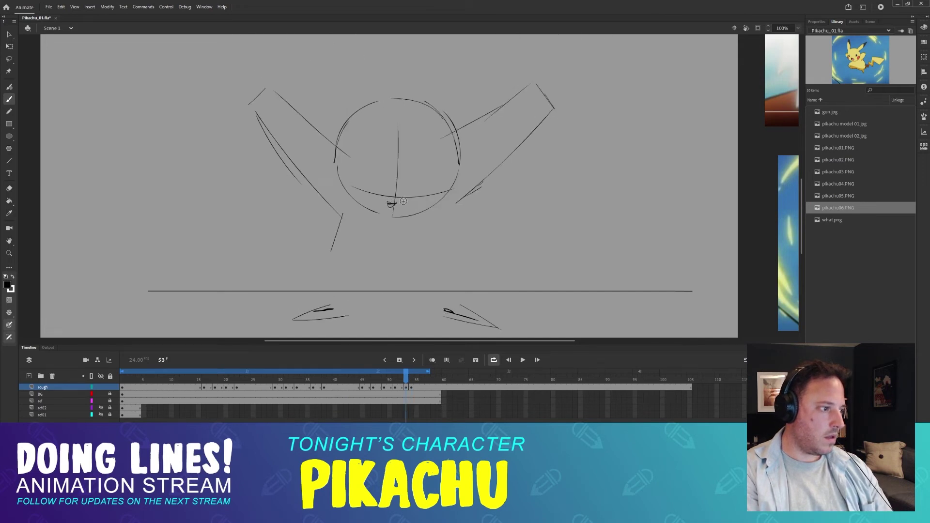
key("period")
key("comma")
key("period")
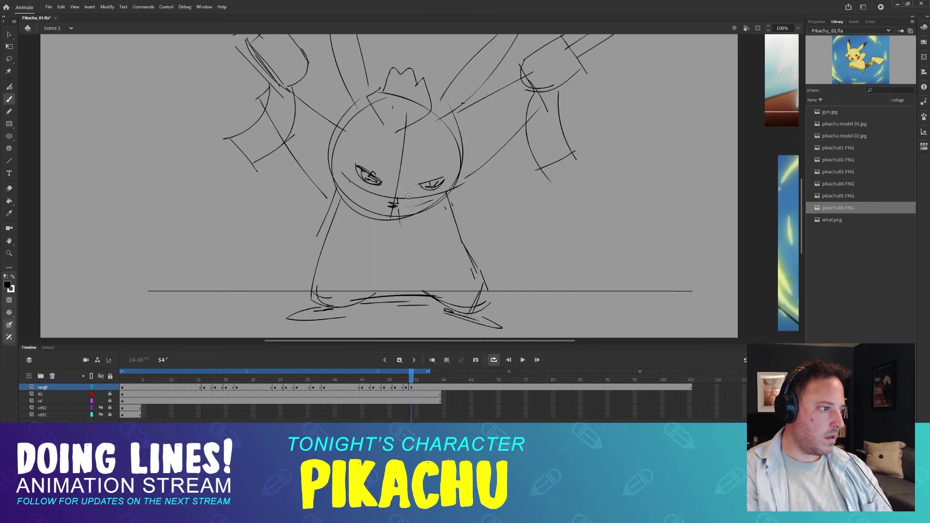
- Redraw the nose slightly lower on frame 53 and erase the centre line beneath the curved guideline
key("comma")
key("e")
key("b")
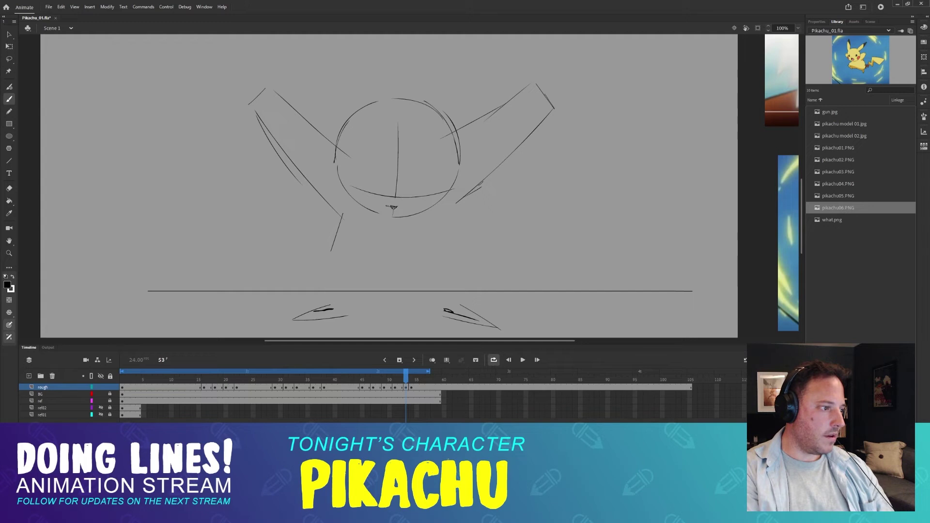
key("period")
key("comma")
key("period")
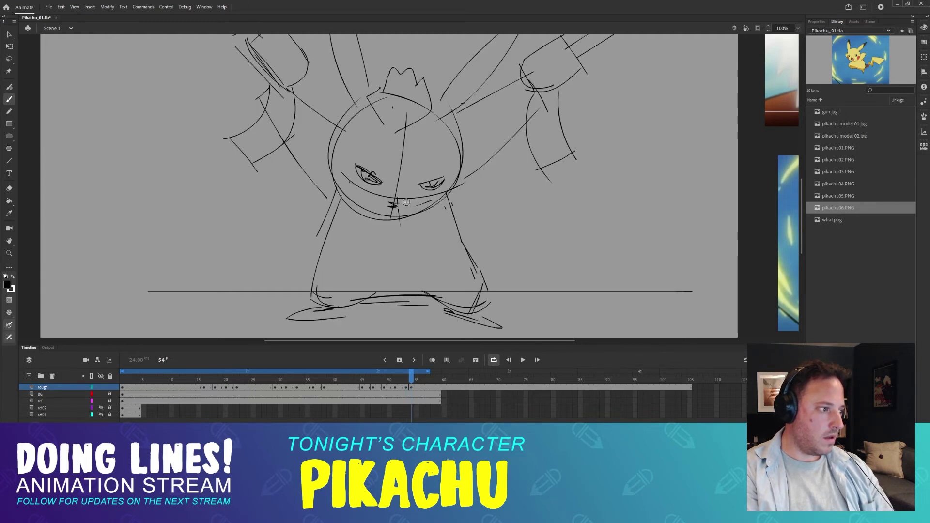
- Redraw the nose on frame 53 smaller and slightly further left, checking it against frame 54
key("comma")
key("e")
key("b")
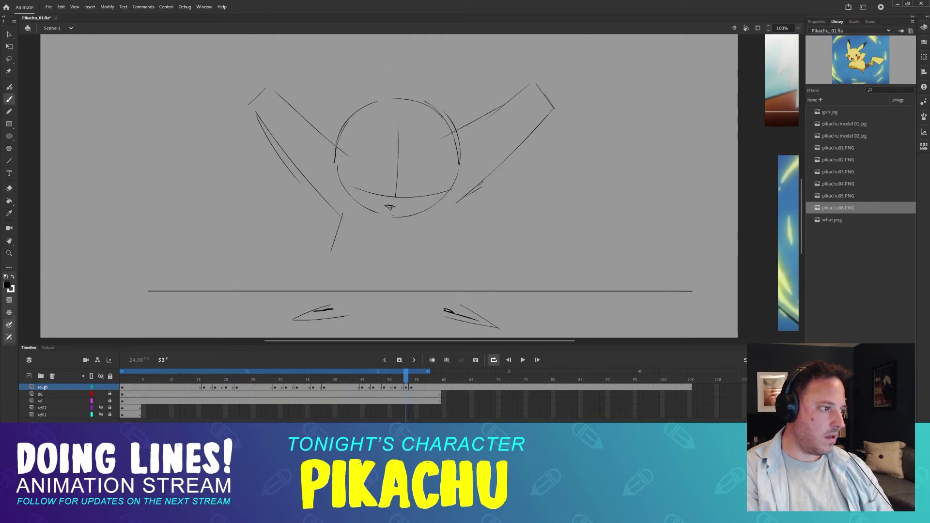
key("period")
key("comma")
key("period")
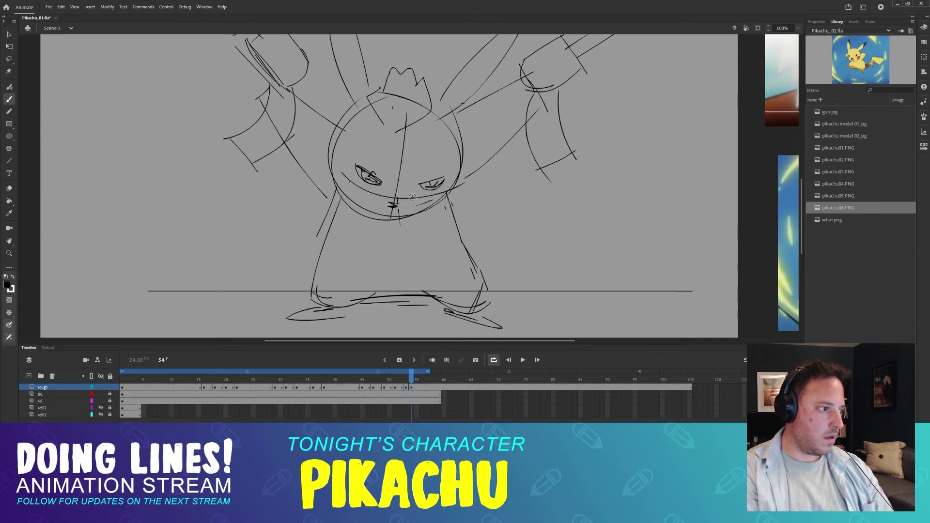
key("comma")
- Draw the two narrow angry eyes just above the curved guideline on frame 53
key("period")
key("comma")
mouse_move(355, 169)
left_mouse_down()
mouse_move(382, 184)
mouse_move(371, 187)
mouse_move(356, 176)
mouse_move(441, 183)
left_mouse_up()
key("period")
key("comma")
key("period")
key("comma")
- Compare the new face features on frame 53 with the heads on frames 52 and 54
key("period")
key("comma")
key("comma")
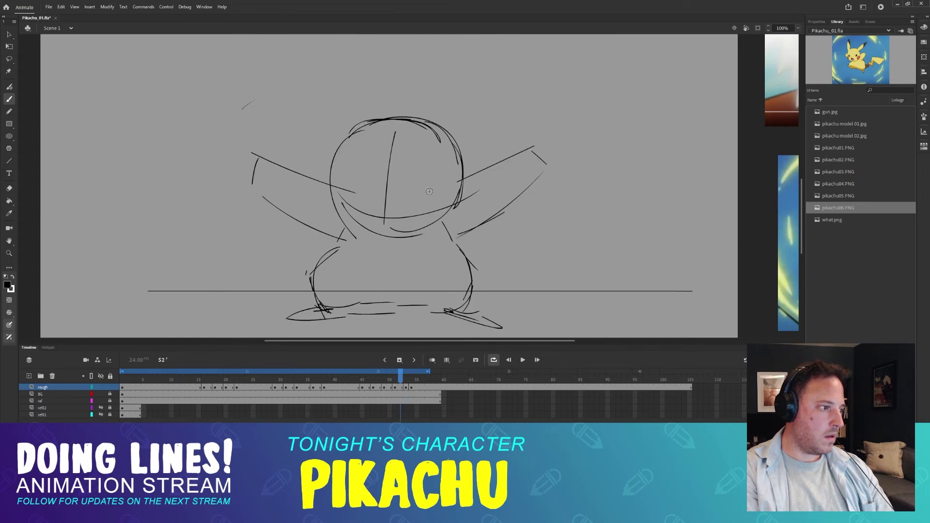
key("period")
key("period")
key("comma")
key("comma")
key("period")
key("period")
key("comma")
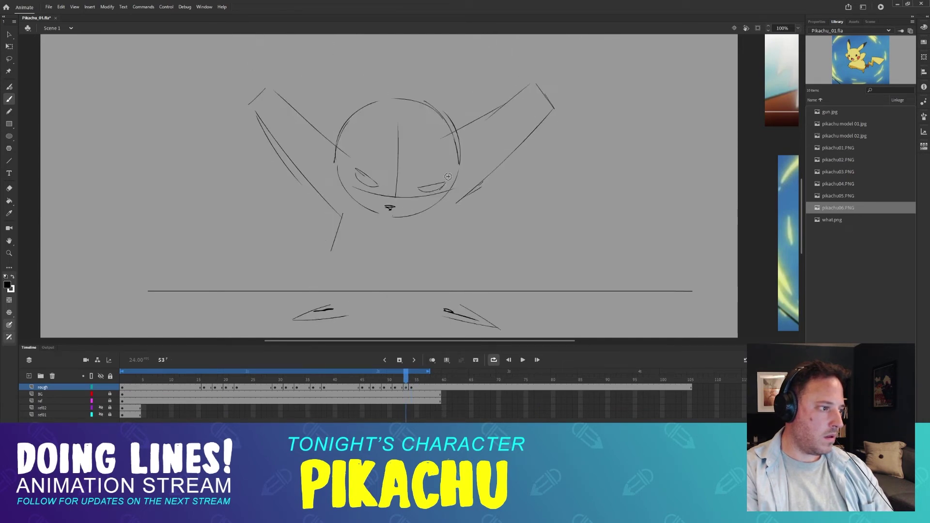
key("period")
key("comma")
key("period")
key("comma")
key("period")
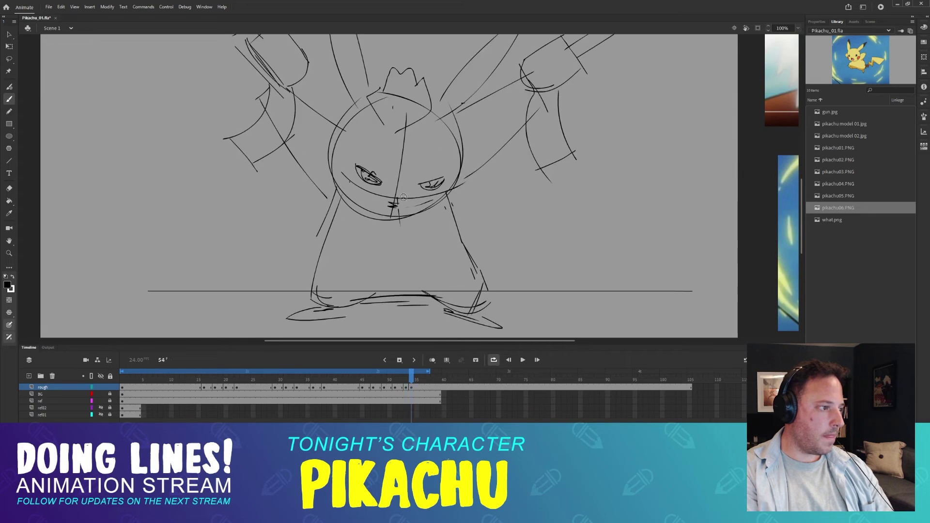
- Draw a short slanted line above the left arm on frame 53 for the front edge of the gun body
left_click_drag(420, 183, 417, 209)
key("comma")
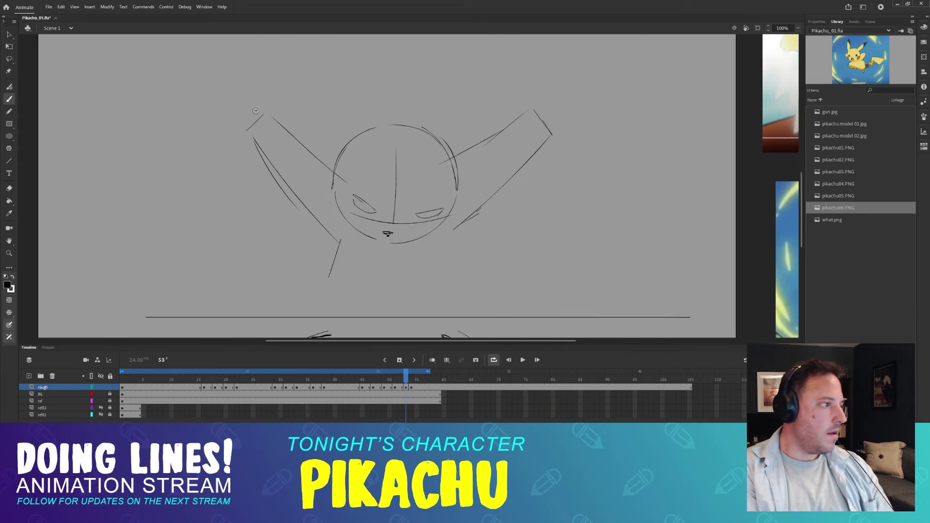
key("period")
scroll(294, 158, "up", 3)
key("comma")
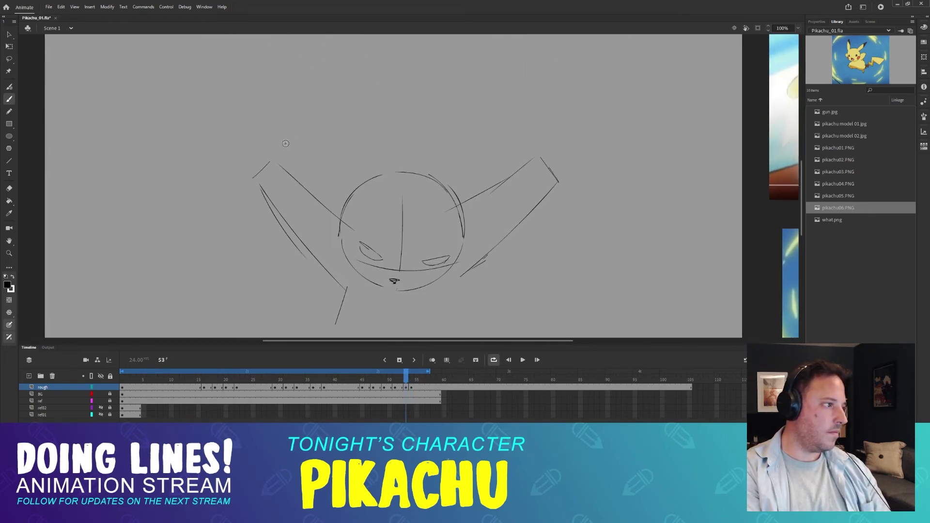
key("period")
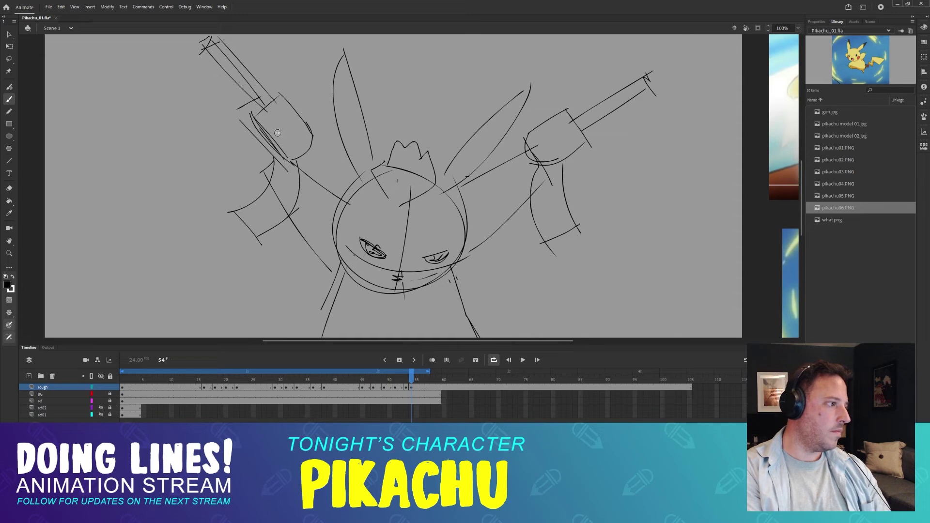
key("comma")
key("period")
key("comma")
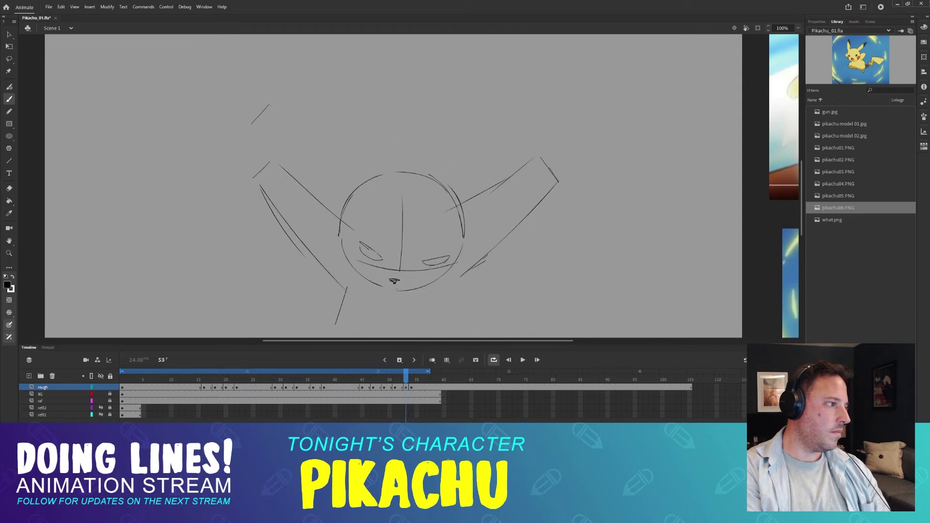
- Complete the left gun's rounded body on frame 53 and reinforce its lower edge, using the neighbouring frames as reference
key("comma")
key("period")
key("period")
key("comma")
key("comma")
mouse_move(255, 135)
left_mouse_down()
mouse_move(287, 157)
mouse_move(309, 153)
left_mouse_up()
key("period")
key("period")
key("comma")
left_click_drag(305, 132, 309, 146)
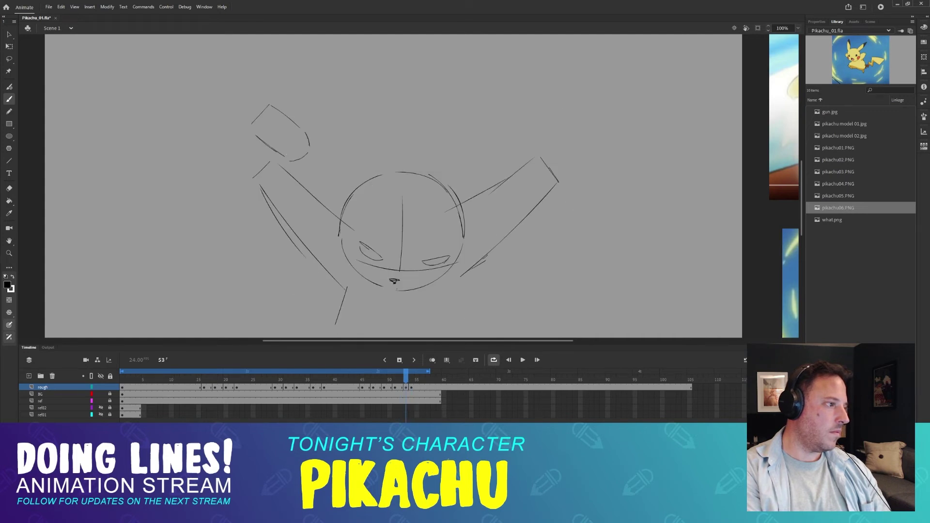
left_click_drag(249, 132, 286, 159)
- Draw a long diagonal barrel line extending from the left gun's body on frame 53
key("period")
left_click_drag(290, 102, 314, 154)
key("comma")
left_click_drag(230, 120, 284, 160)
key("period")
key("comma")
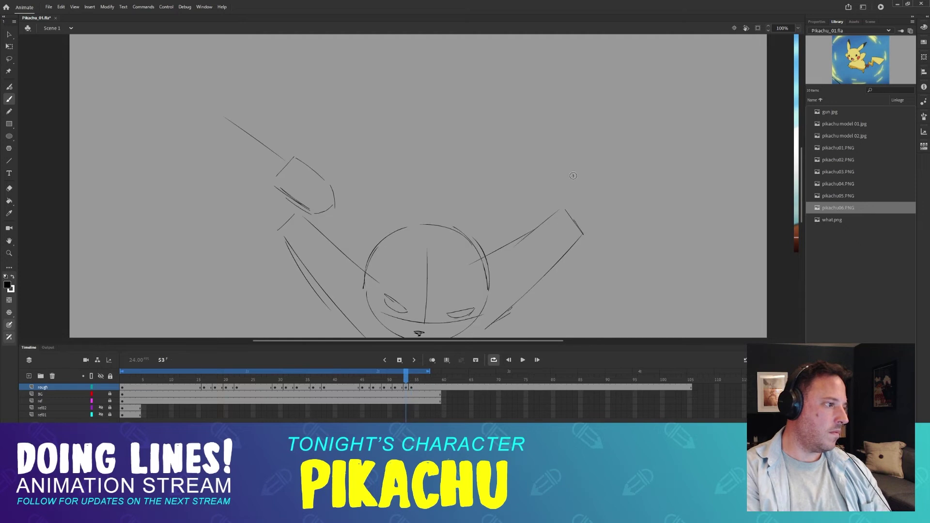
- Try a rounded gun body above the right hand on frame 53
key("period")
key("comma")
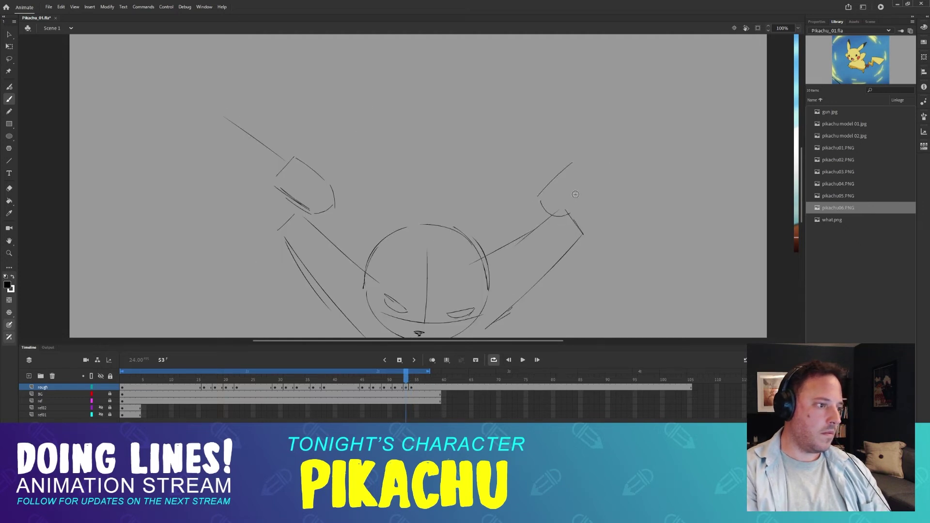
left_click_drag(558, 217, 596, 191)
key("comma")
key("period")
key("period")
key("comma")
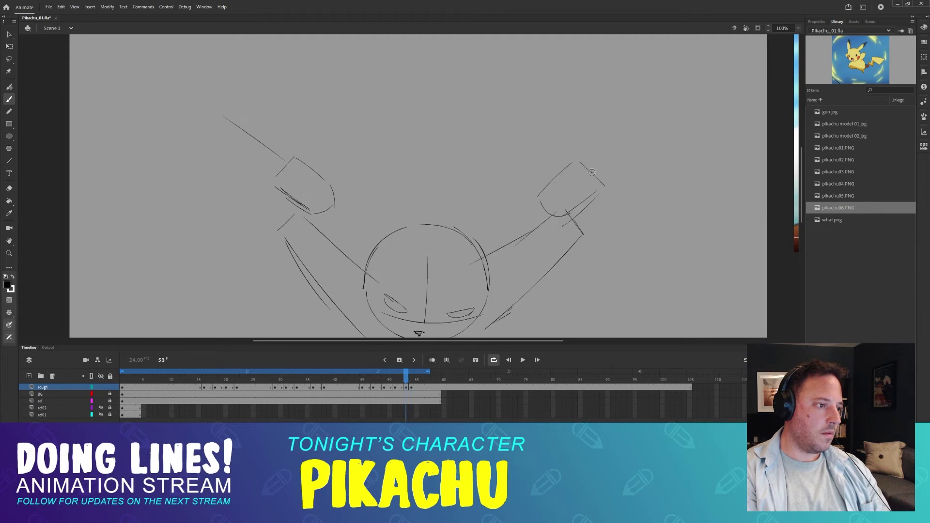
- Compare the right gun body with frame 54 and undo its strokes on frame 53
scroll(592, 173, "down", 2)
key("period")
key("comma")
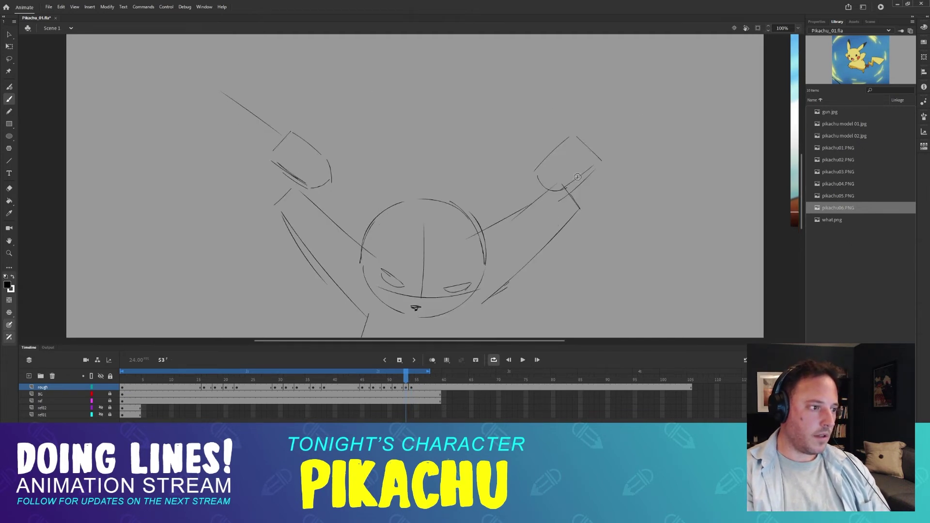
key("period")
key("comma")
key("period")
key("comma")
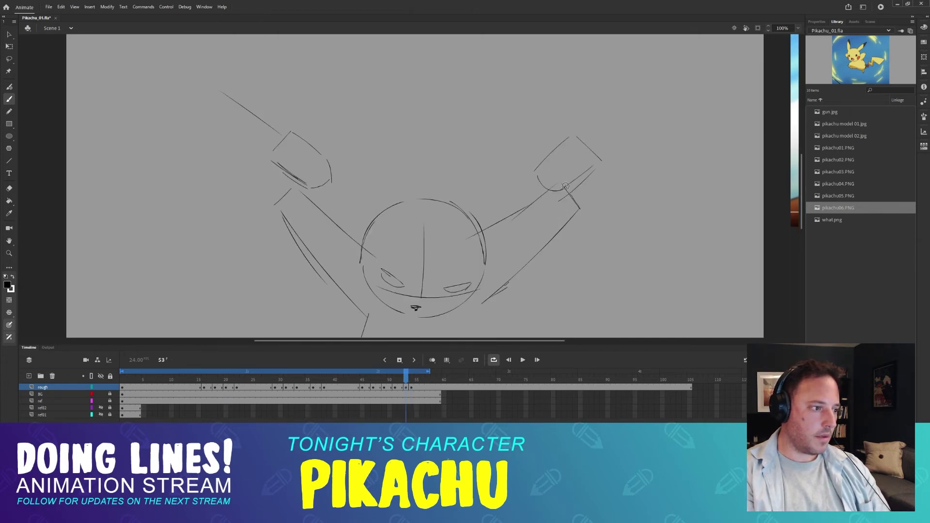
key("ctrl+z")
key("ctrl+z")
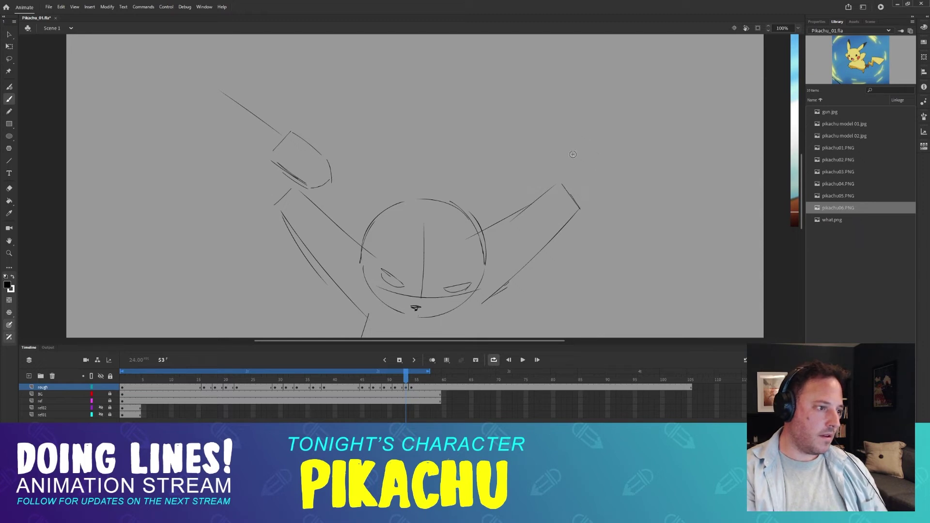
- Try another outline for the right gun on frame 53, using frame 54 as reference, and remove it
key("period")
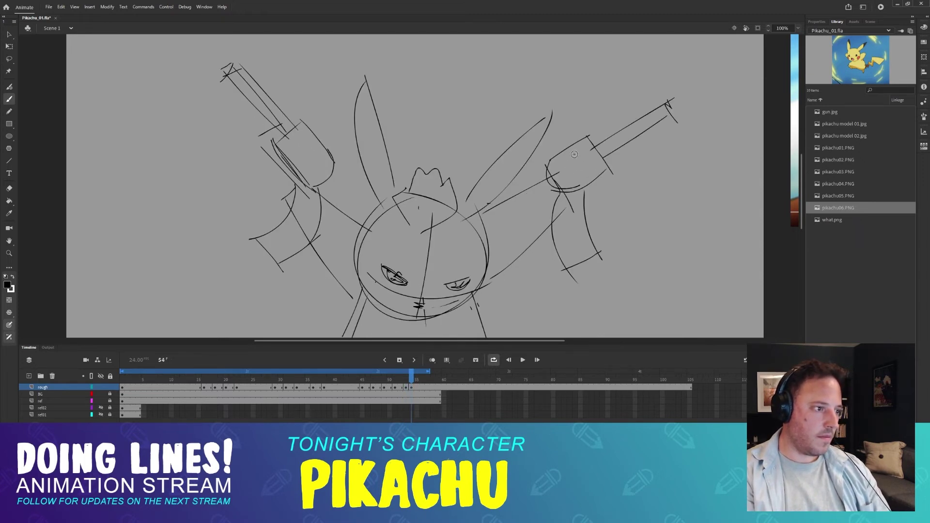
key("comma")
key("period")
key("comma")
key("period")
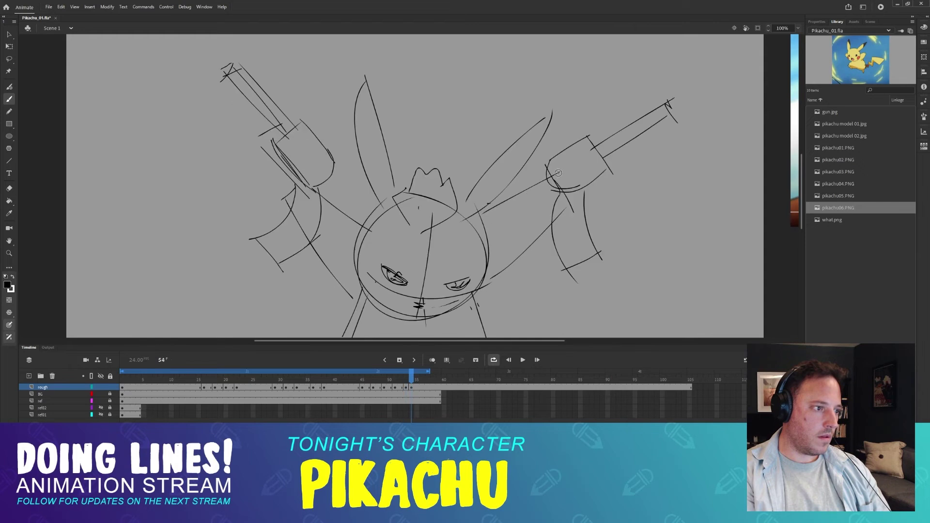
key("comma")
key("period")
key("comma")
mouse_move(584, 144)
left_mouse_down()
mouse_move(610, 173)
mouse_move(600, 166)
mouse_move(535, 183)
left_mouse_up()
key("period")
key("comma")
key("e")
key("b")
- Examine how the right arm and gun move between frame 53 and the surrounding frames
key("comma")
key("period")
key("period")
key("comma")
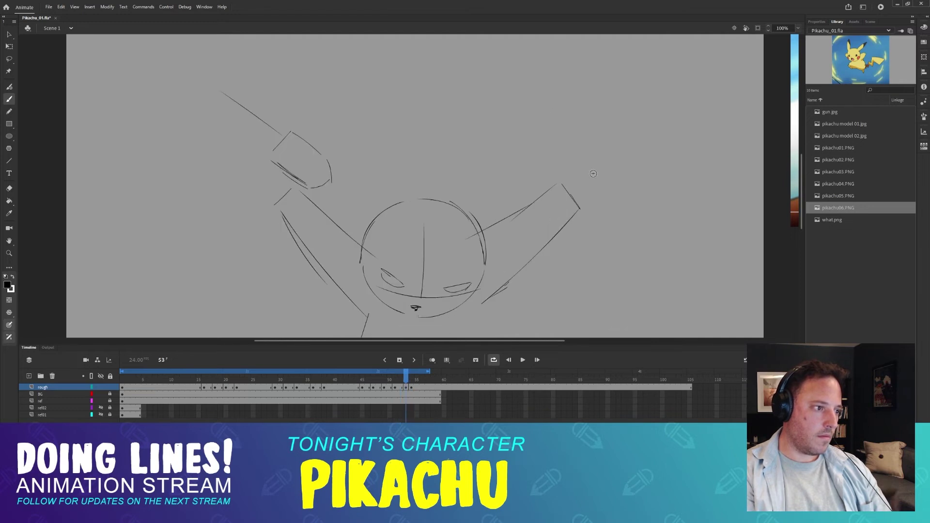
key("period")
key("comma")
key("period")
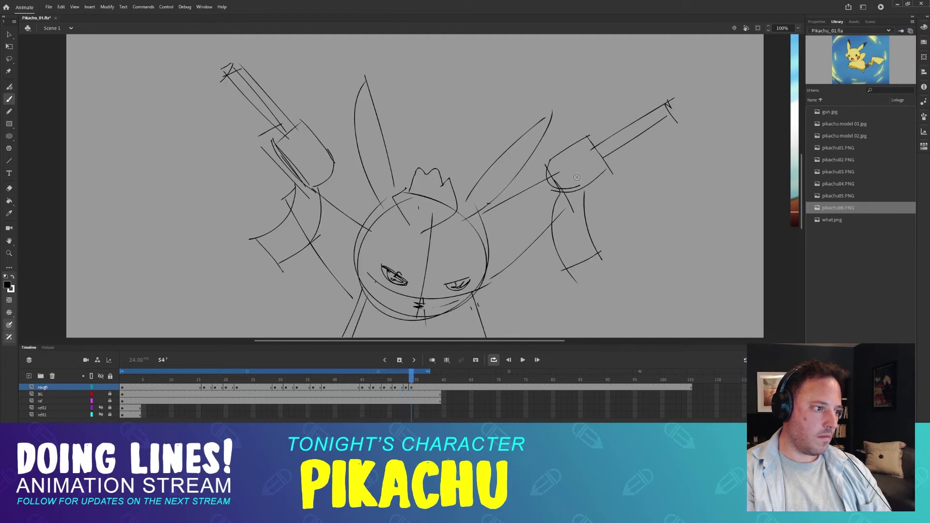
key("comma")
key("period")
key("comma")
key("comma")
key("comma")
key("period")
key("period")
key("period")
key("period")
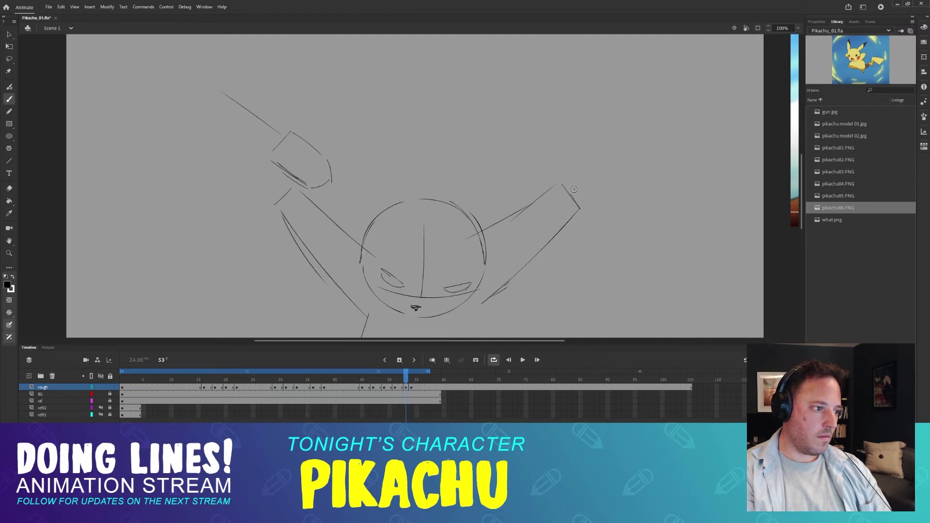
key("comma")
key("comma")
key("comma")
key("period")
key("period")
key("period")
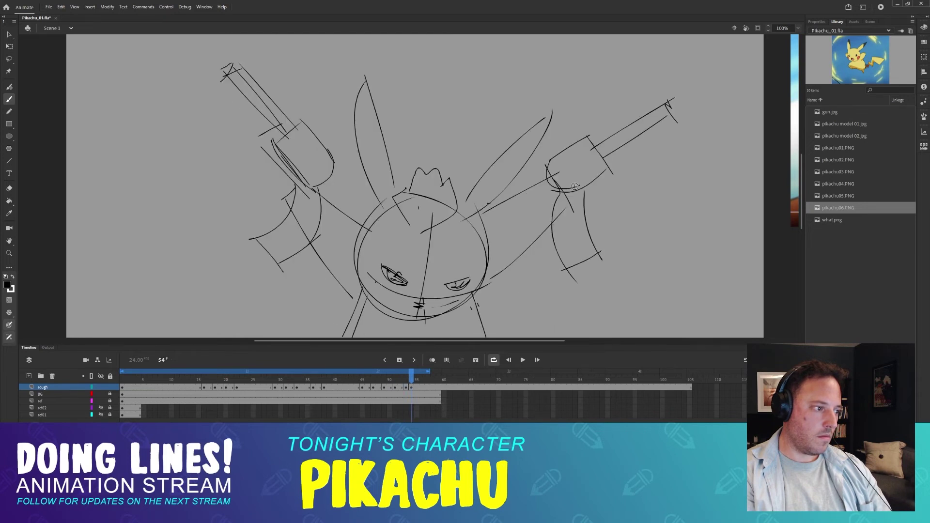
- Erase the end of the right arm on frame 53 and redraw it narrower with a new lower edge
key("comma")
key("comma")
key("period")
key("e")
key("b")
mouse_move(564, 188)
left_mouse_down()
mouse_move(579, 208)
mouse_move(570, 201)
mouse_move(547, 247)
left_mouse_up()
key("e")
key("b")
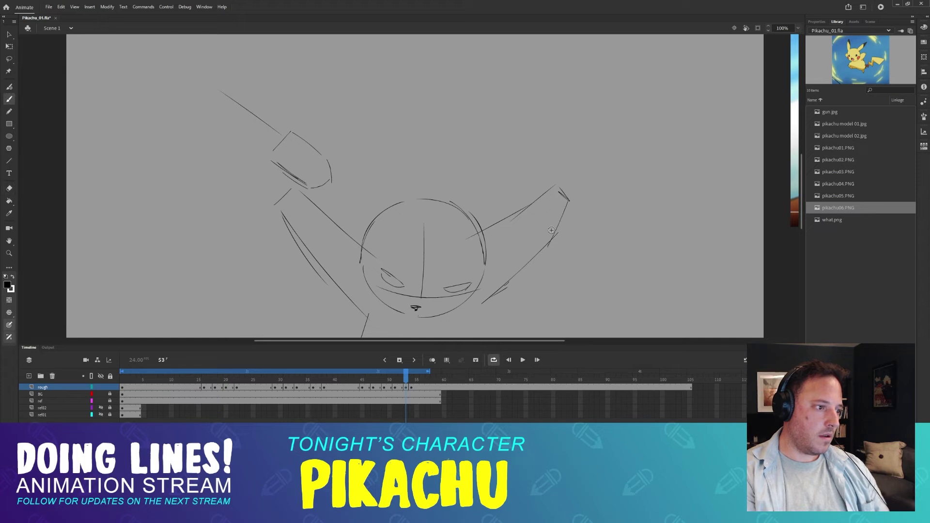
- Replace the right forearm's lower edge on frame 53 with a new diagonal stroke and check it against frame 54
key("ctrl+z")
left_click_drag(567, 208, 536, 259)
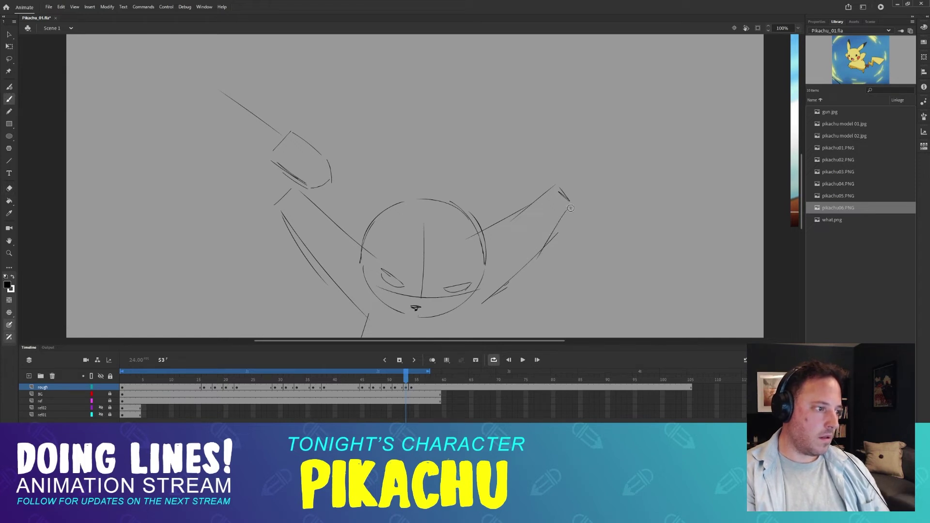
key("period")
key("comma")
key("period")
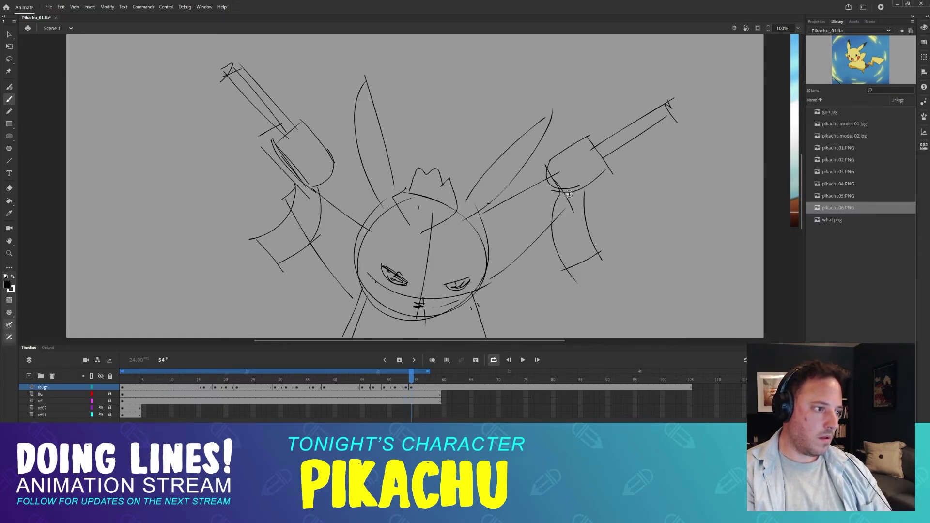
- Extend the right forearm's lower edge up to the gun on frame 54 and compare it with frame 53
left_click_drag(569, 200, 555, 225)
key("period")
key("period")
key("comma")
key("comma")
key("comma")
key("period")
key("comma")
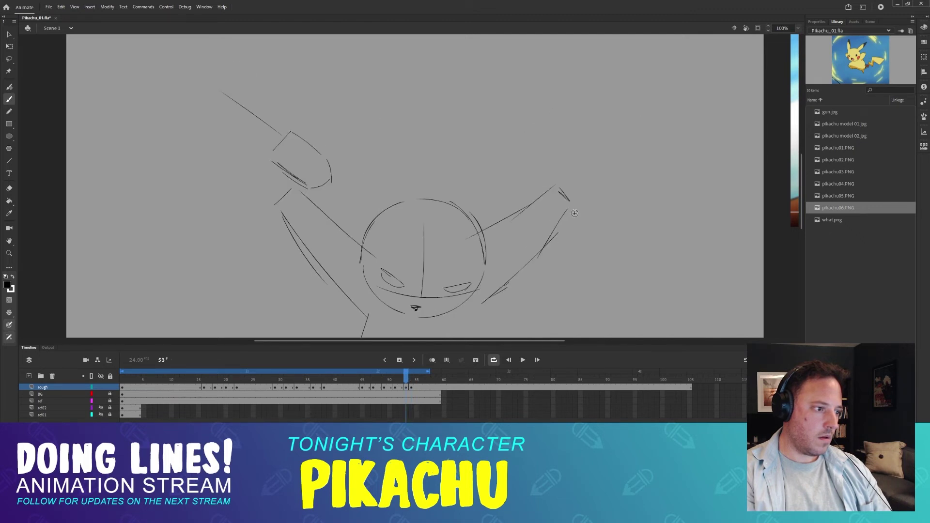
- Rework the end of the right arm on frame 53 with a new tip and upper edge, checking it against frame 54
key("e")
key("b")
mouse_move(572, 203)
left_mouse_down()
mouse_move(548, 201)
mouse_move(515, 218)
mouse_move(575, 211)
left_mouse_up()
left_click_drag(558, 197, 511, 220)
key("period")
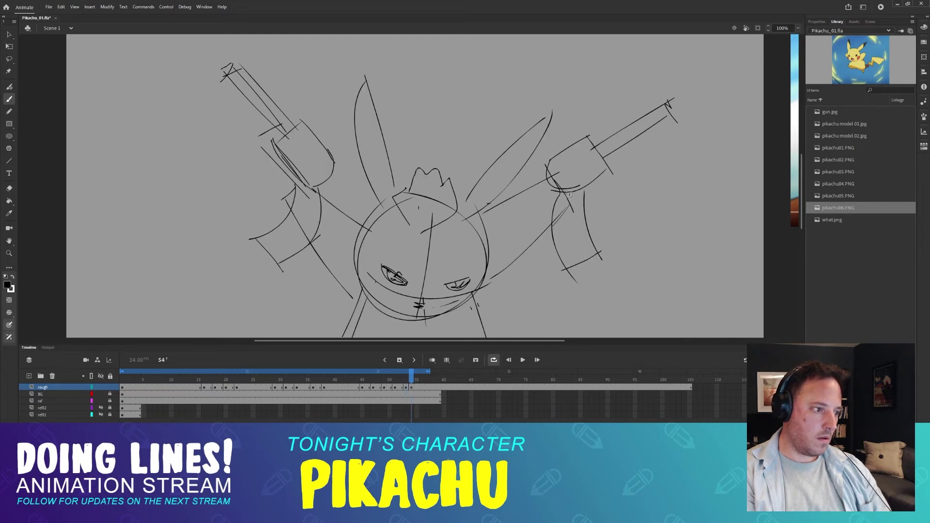
key("comma")
key("period")
key("comma")
key("period")
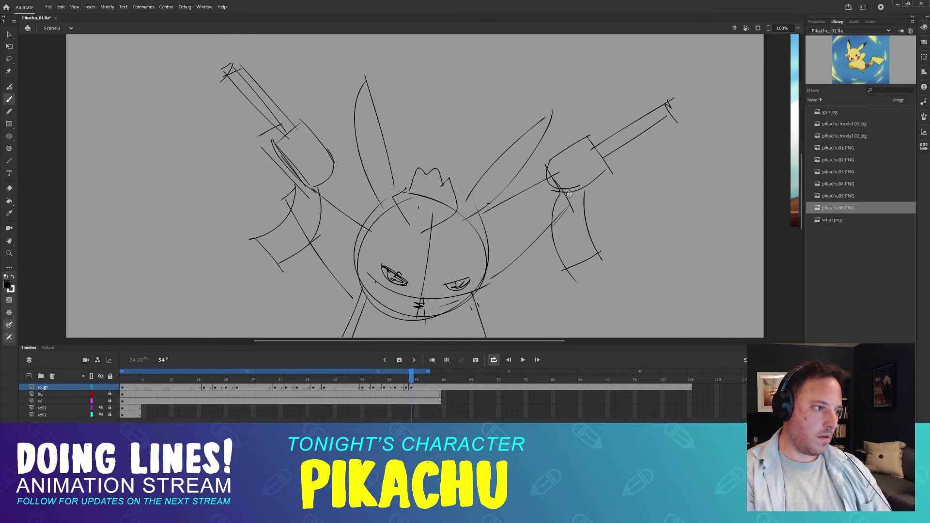
- Erase the overlapping forearm and grip lines just below the right gun on frame 54
key("e")
mouse_move(571, 203)
left_mouse_down()
mouse_move(516, 251)
mouse_move(535, 240)
left_mouse_up()
key("b")
key("ctrl+z")
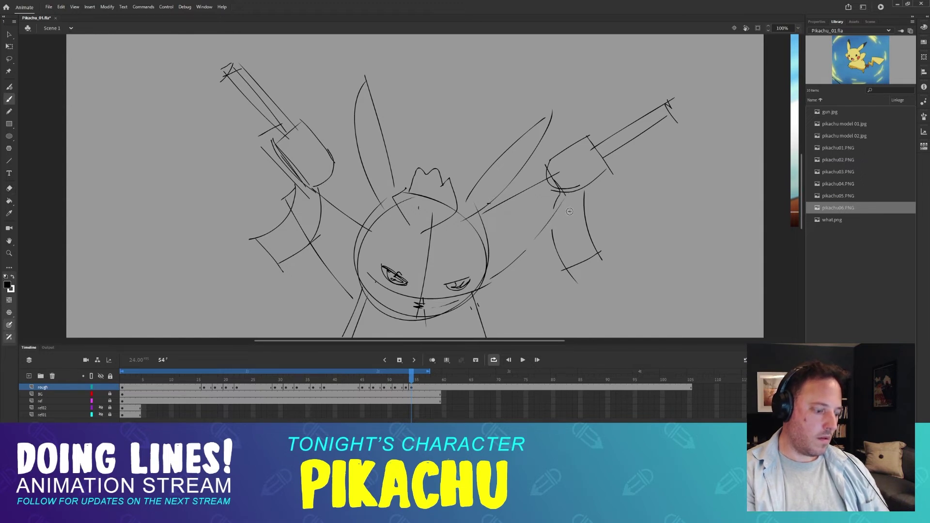
- Redraw the right forearm's lower edge on frame 53 as a diagonal stroke toward the body, using frame 54 as reference
key("period")
key("comma")
key("comma")
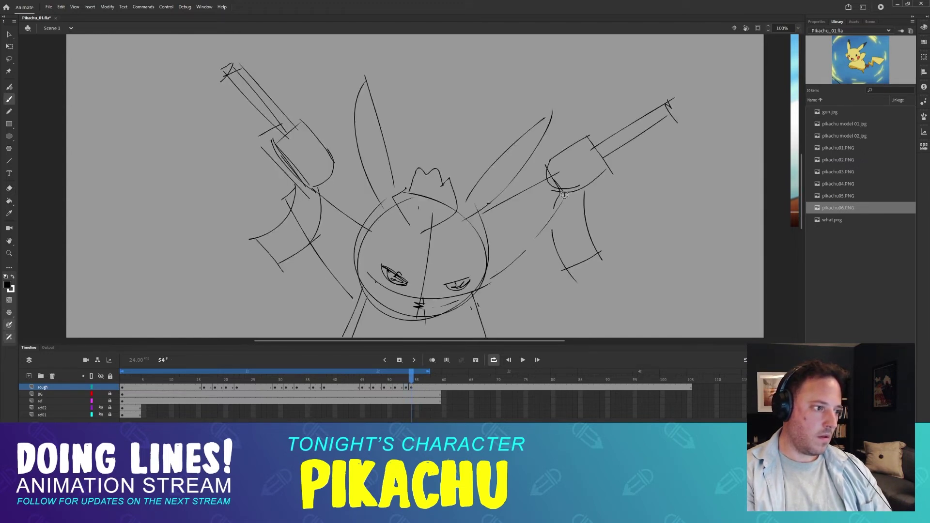
key("period")
key("comma")
left_click_drag(568, 211, 492, 290)
key("period")
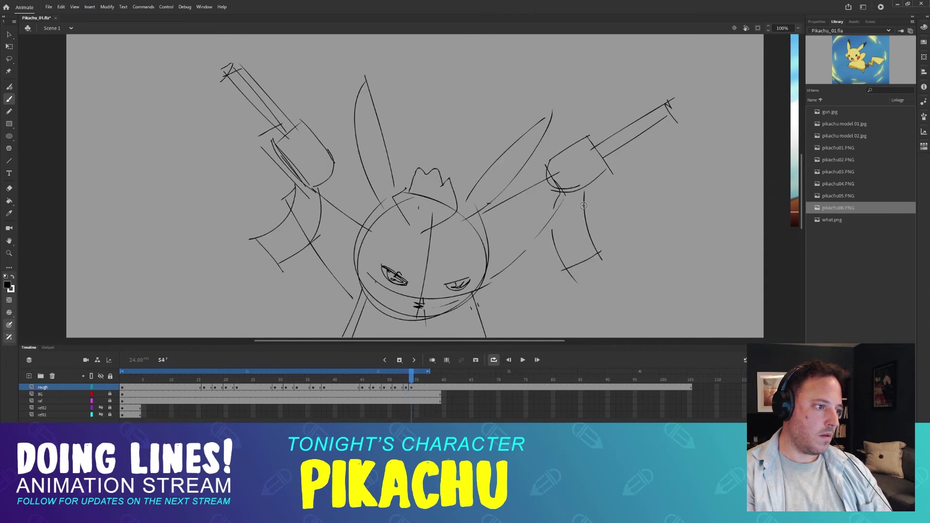
- Sketch the rounded rear and straight upper edge of the right gun's body on frame 53, following frame 54
key("comma")
key("period")
key("comma")
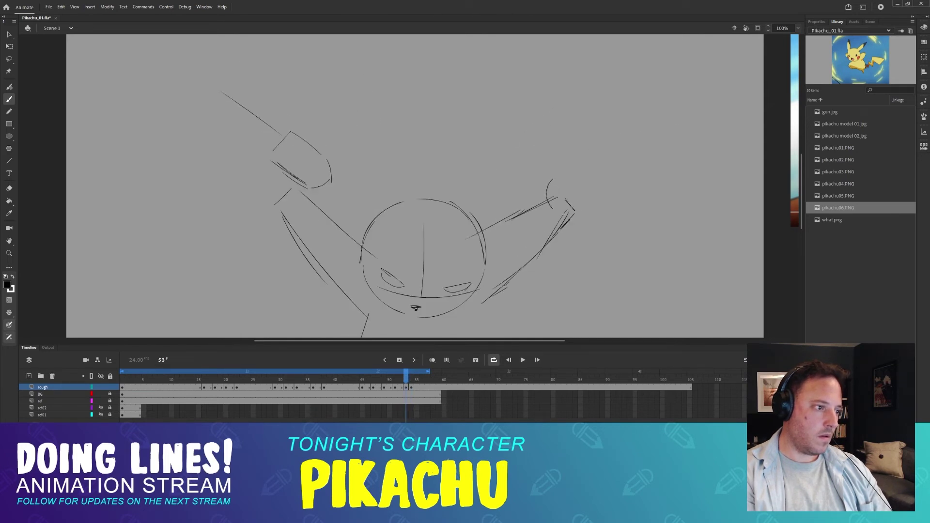
key("period")
key("comma")
key("period")
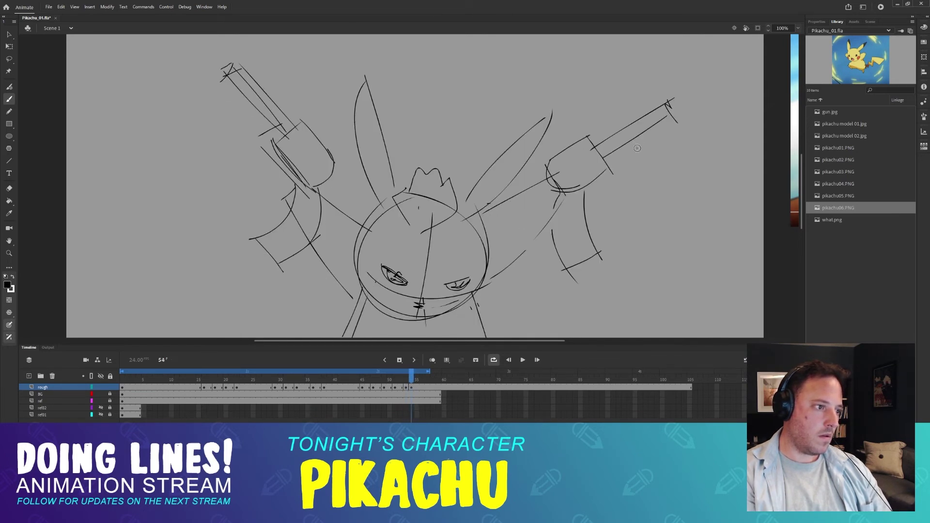
key("comma")
key("period")
key("comma")
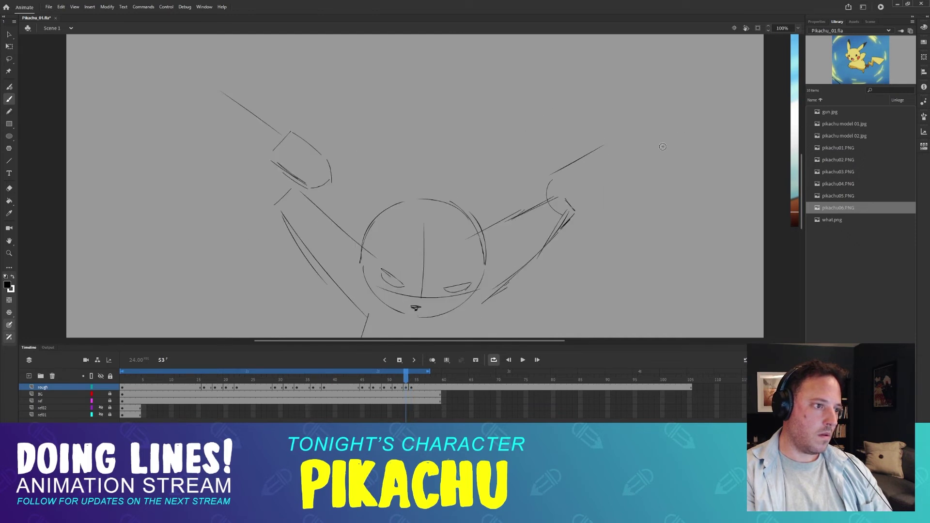
- Try a diagonal line for the right gun's barrel on frame 53, compare it with frame 54 and remove it
left_click_drag(662, 141, 611, 174)
key("period")
key("comma")
key("period")
key("comma")
key("ctrl+z")
- Draw a long diagonal barrel line and the lower edge of the right gun's body on frame 53
left_click_drag(653, 145, 562, 196)
key("period")
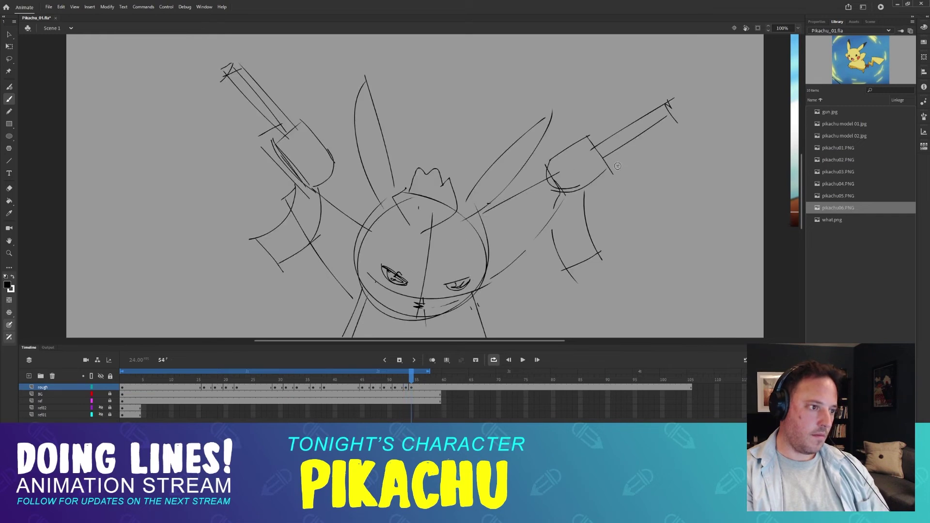
key("comma")
key("period")
key("comma")
key("period")
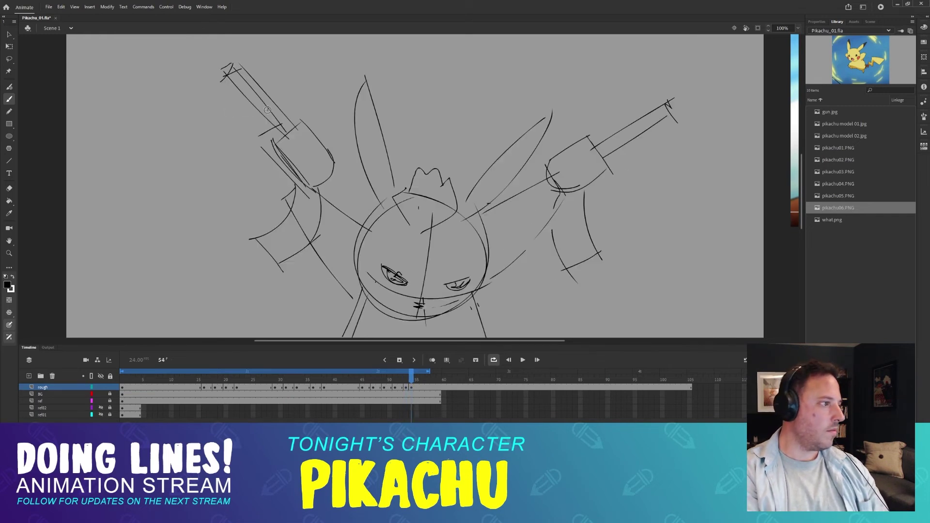
key("comma")
key("period")
key("comma")
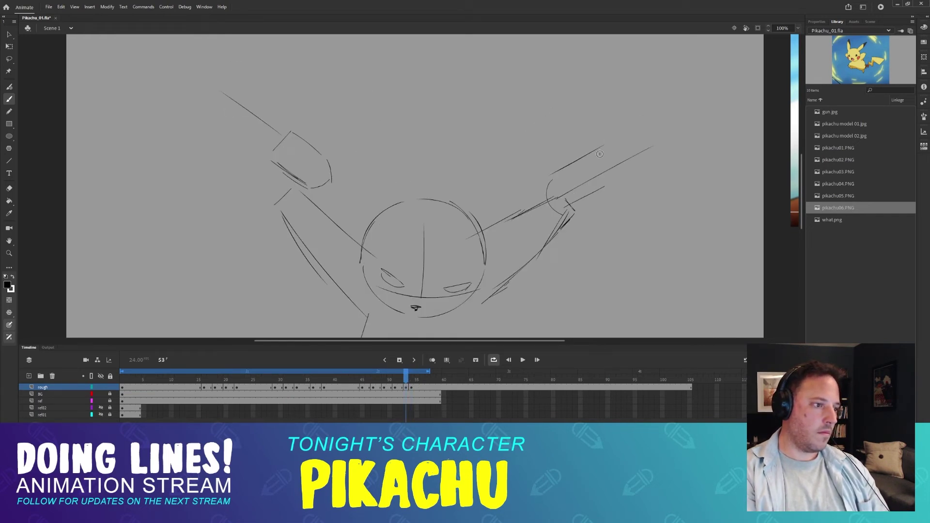
- Close the front of the right gun's body on frame 53 with two short cross strokes and check it against frame 54
left_click_drag(599, 154, 610, 177)
left_click_drag(594, 151, 605, 179)
key("period")
key("comma")
key("period")
key("comma")
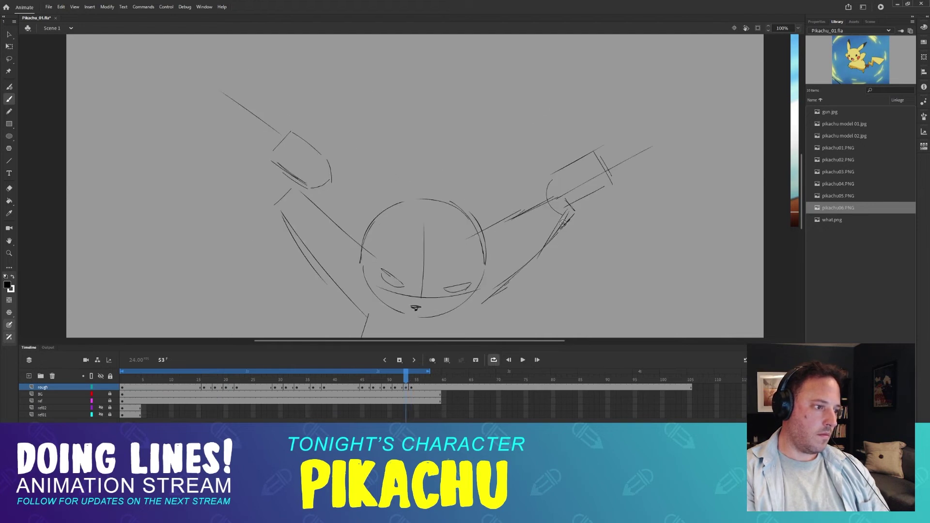
- Draw the right gun's curved grip below the hand on frame 53, using the grip on frame 54 as reference
mouse_move(563, 213)
left_mouse_down()
mouse_move(573, 288)
mouse_move(600, 257)
mouse_move(581, 205)
mouse_move(601, 263)
left_mouse_up()
key("period")
key("comma")
key("period")
key("comma")
key("ctrl+z")
key("period")
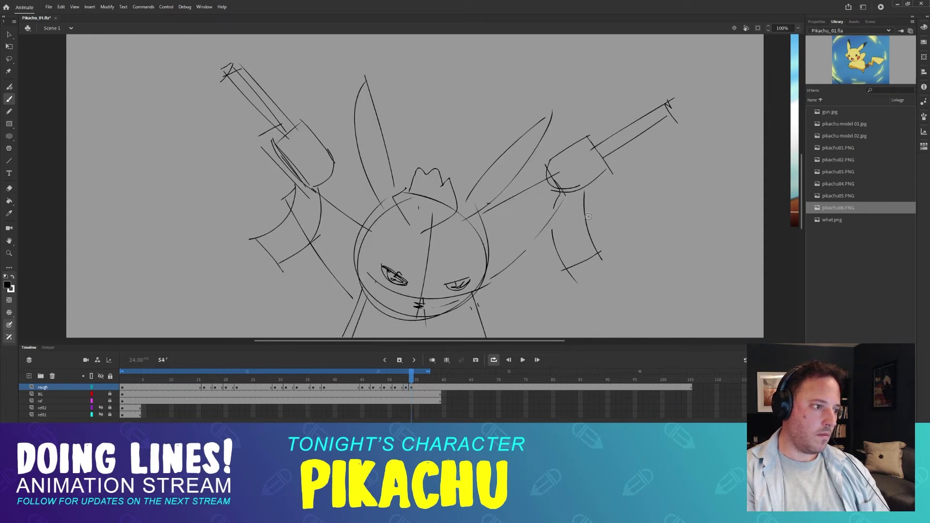
left_click_drag(575, 195, 605, 257)
left_click_drag(535, 228, 577, 236)
key("comma")
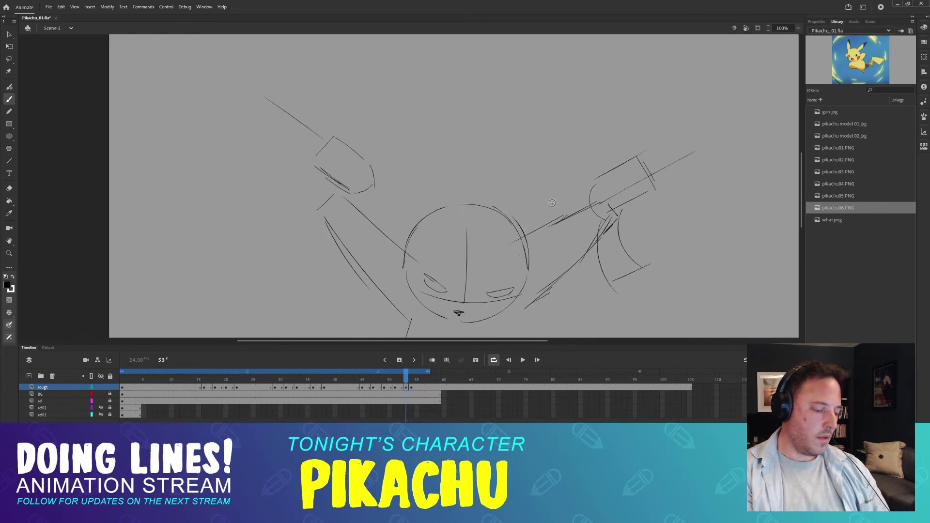
key("period")
key("comma")
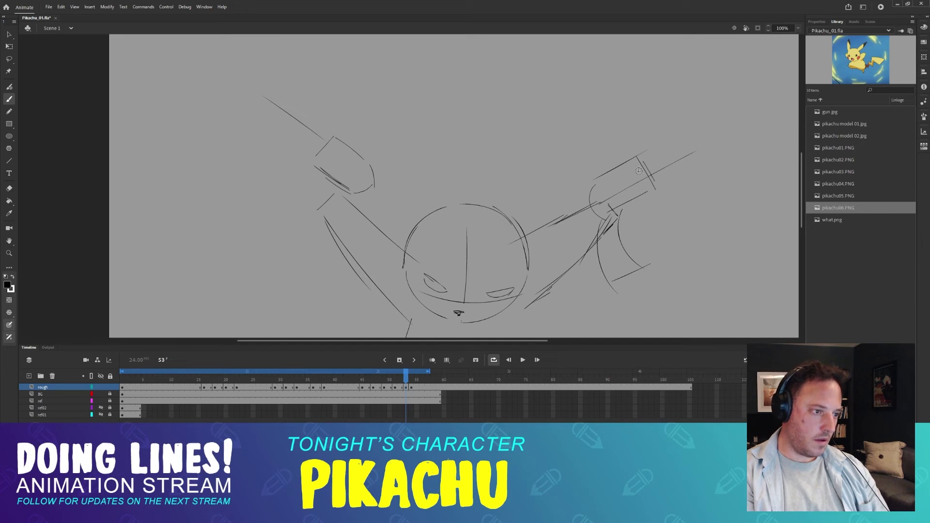
- Complete the right gun's barrel with an upper edge and muzzle on frame 53, and add the left barrel's lower edge
mouse_move(639, 170)
left_mouse_down()
mouse_move(718, 136)
mouse_move(645, 185)
left_mouse_up()
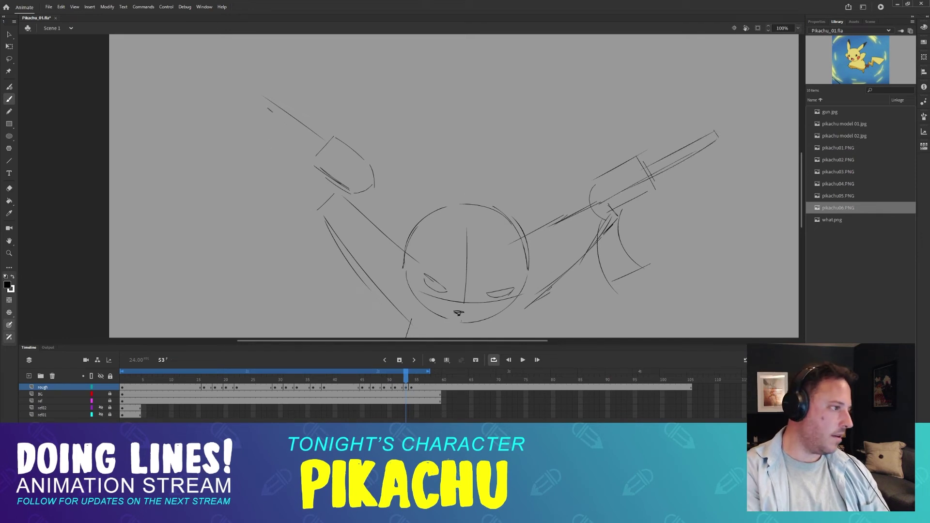
left_click_drag(273, 112, 308, 145)
key("ctrl+z")
left_click_drag(265, 107, 337, 161)
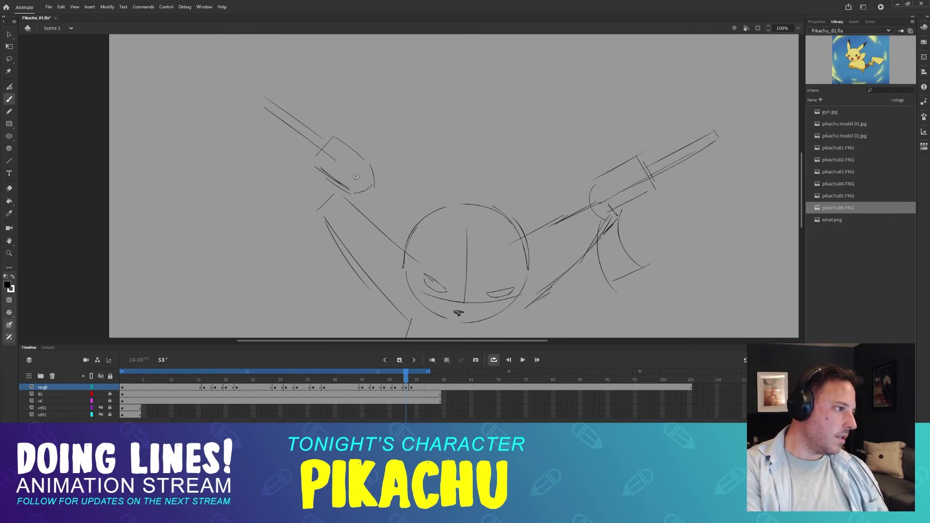
- Examine how the head, arms, guns and body move between frame 53 and the surrounding frames
left_click_drag(398, 190, 370, 148)
key("comma")
key(".")
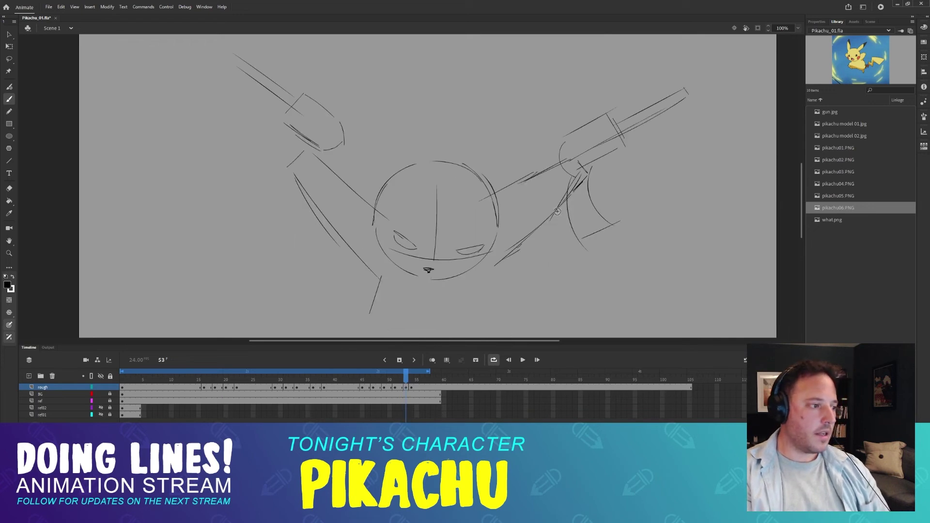
key(".")
key(".")
key(".")
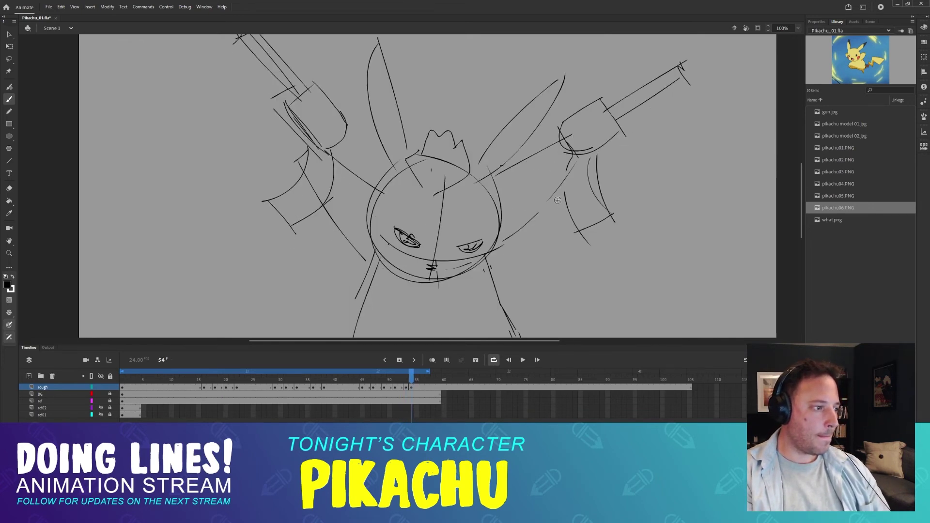
left_click_drag(559, 202, 509, 134)
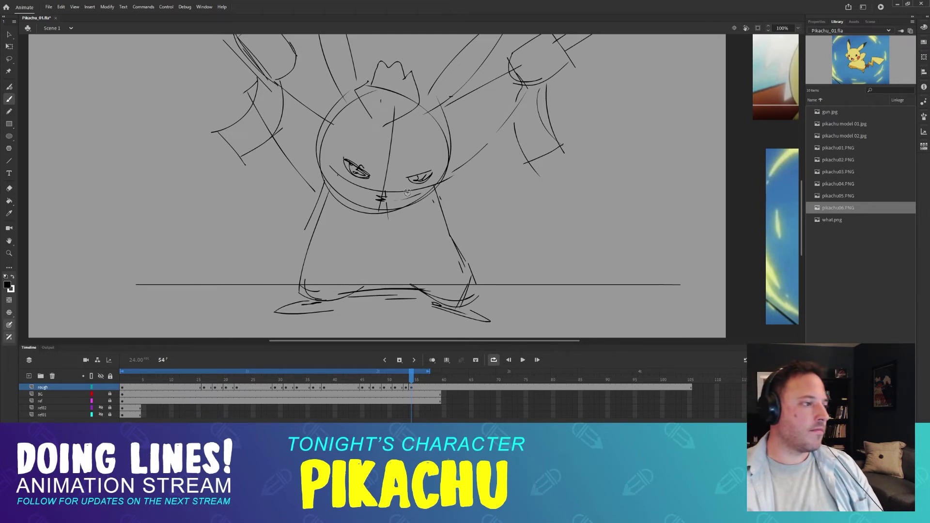
left_click_drag(439, 108, 431, 155)
key("comma")
key("period")
key("comma")
key("period")
key("comma")
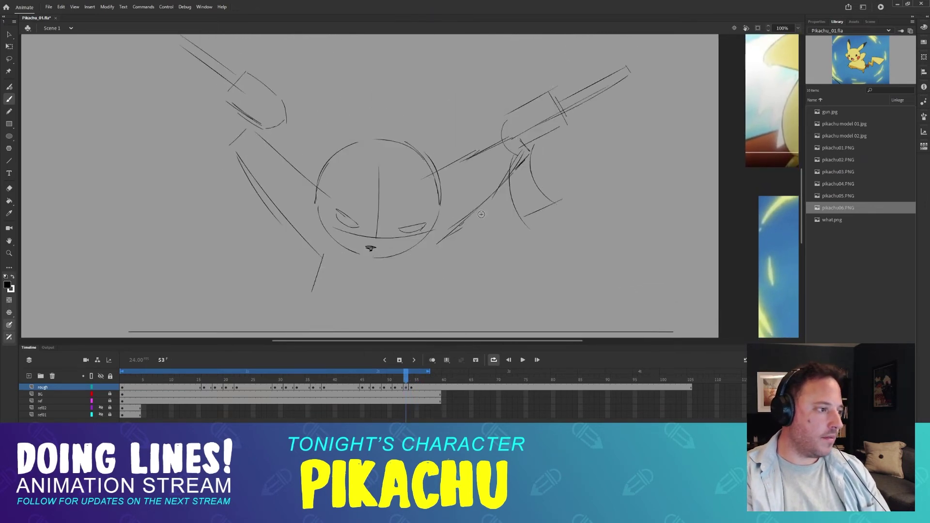
key("comma")
key("period")
key("period")
key("comma")
key("period")
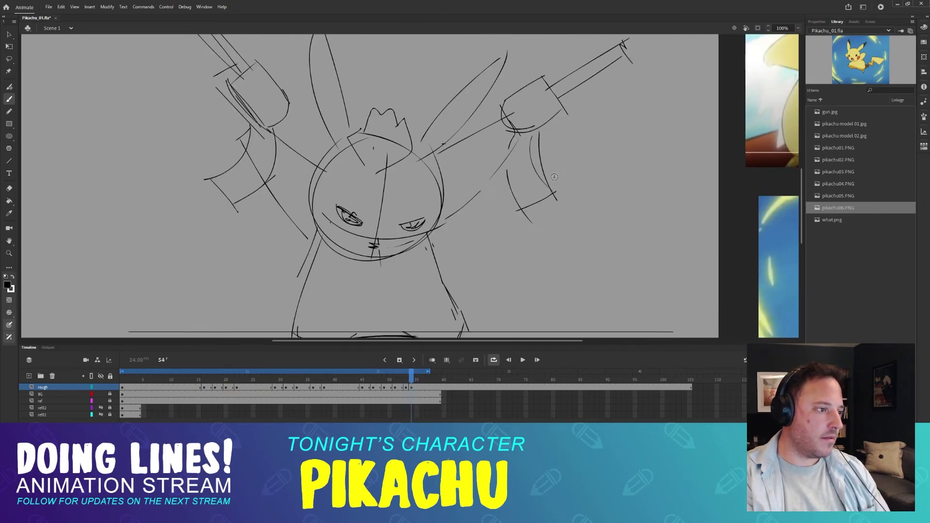
key("comma")
key("comma")
key("period")
key("period")
- Draw the right side of the body on frame 53 from the head down to the foot, using the neighbouring frames as reference
mouse_move(518, 249)
left_mouse_down()
mouse_move(518, 150)
mouse_move(516, 184)
left_mouse_up()
key("comma")
key("comma")
key("period")
key("period")
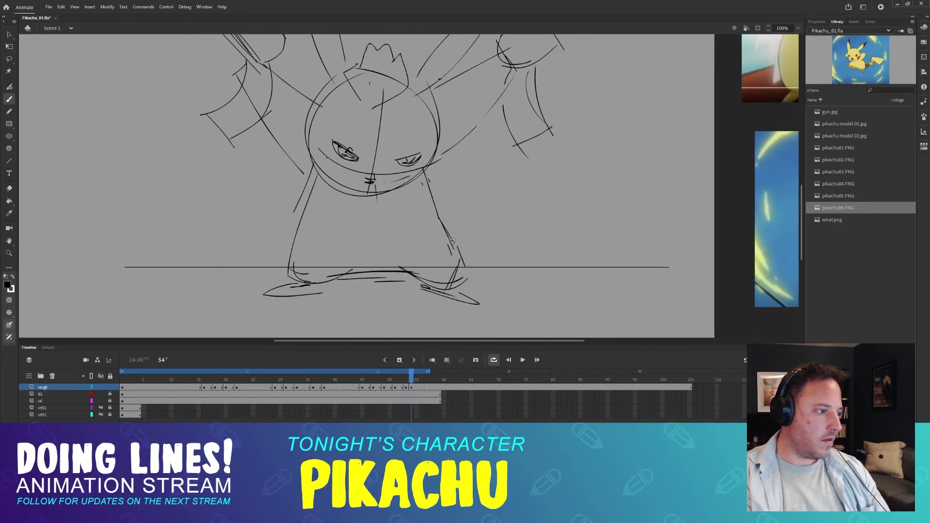
key("comma")
key("period")
key("comma")
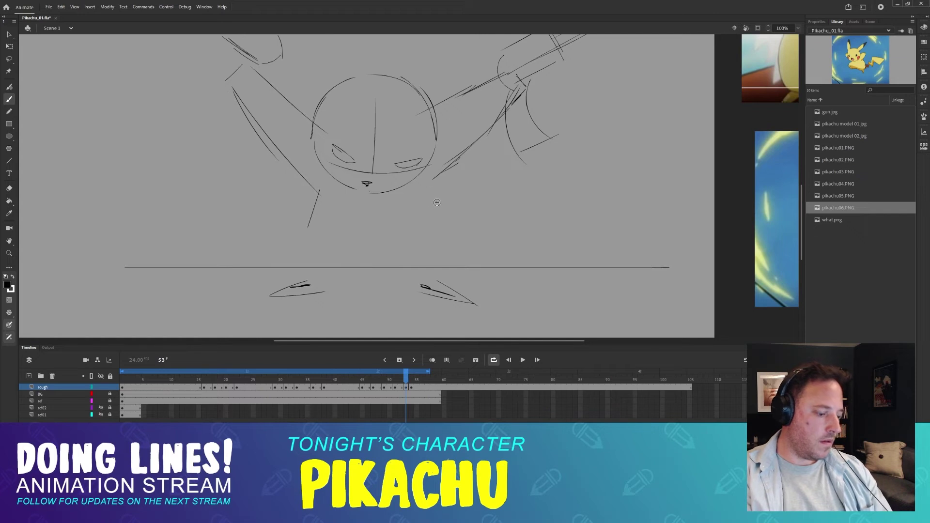
key("ctrl+minus")
left_click_drag(441, 201, 434, 200)
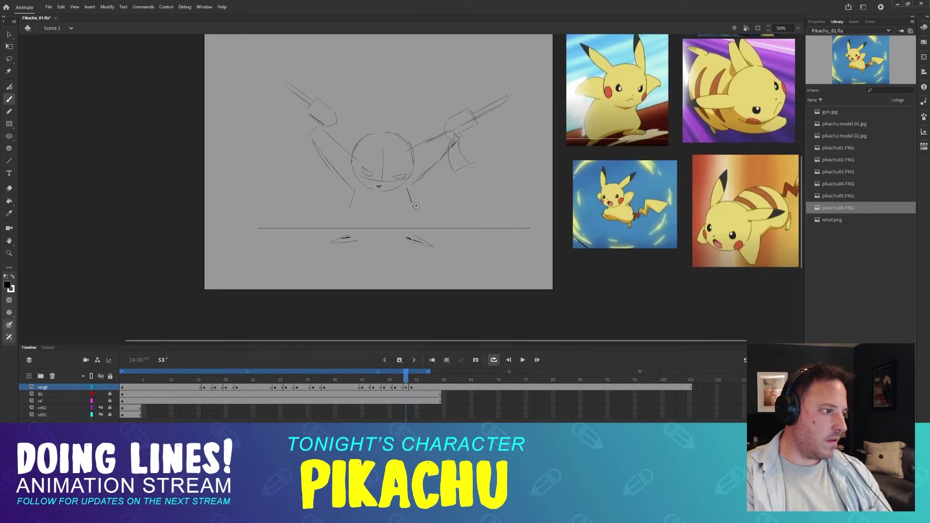
key("comma")
key("period")
key("period")
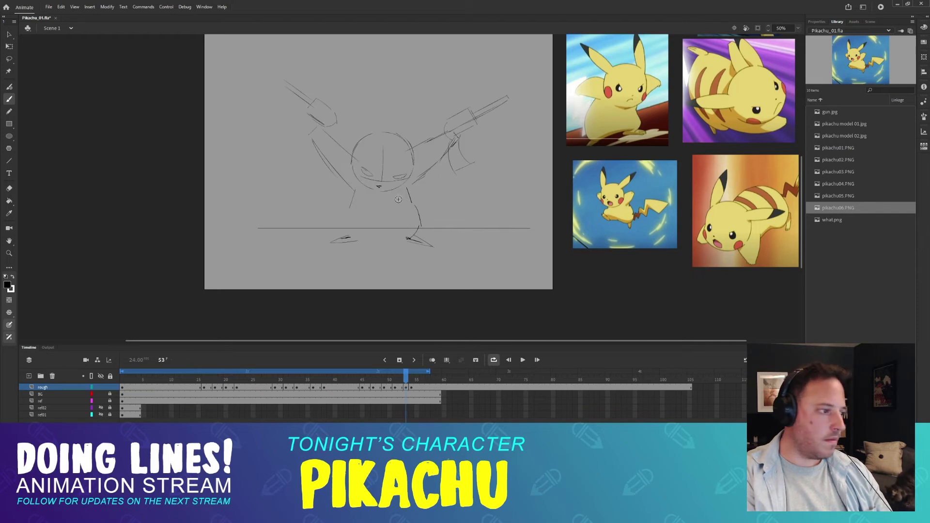
- Draw the left side of the body on frame 53 down to the left foot, comparing it with the adjacent frames
key("comma")
key("comma")
key("period")
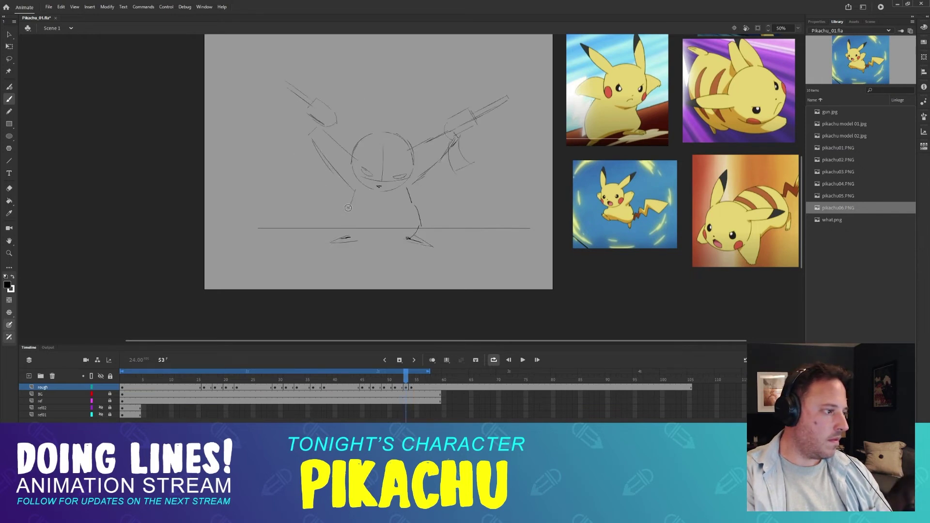
key("period")
key("comma")
left_click_drag(346, 211, 342, 231)
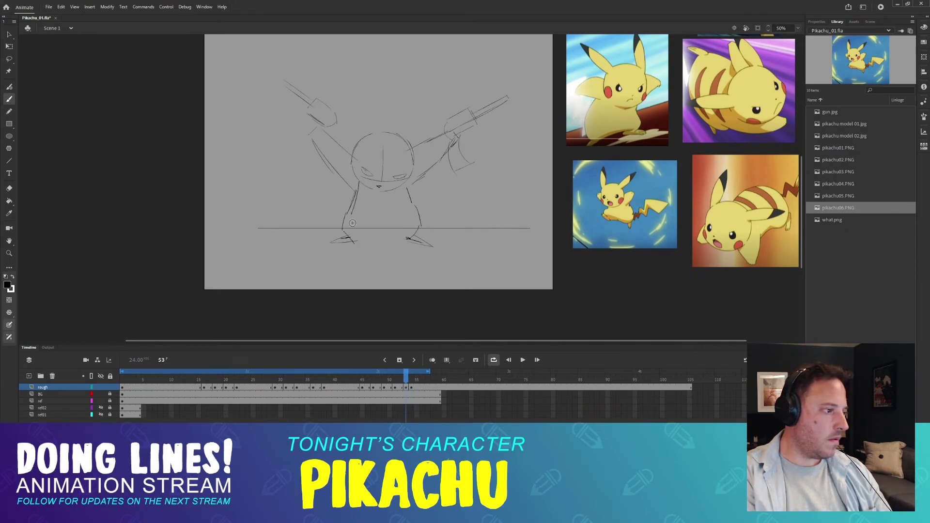
key("period")
key("comma")
- Close the bottom of the body between the feet on frame 53 and check the motion across frames 52 to 54
left_click_drag(393, 235, 363, 236)
key("comma")
key("period")
key("period")
key("comma")
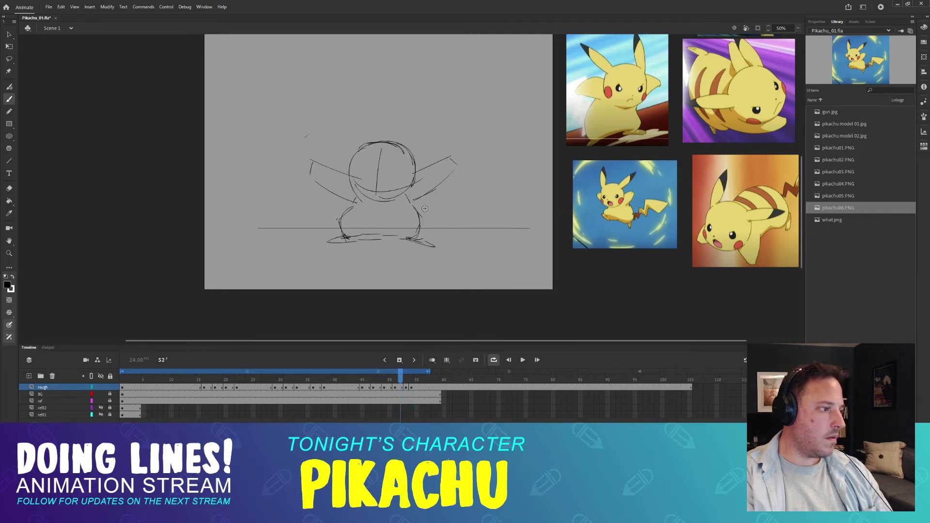
key("period")
key("comma")
key("period")
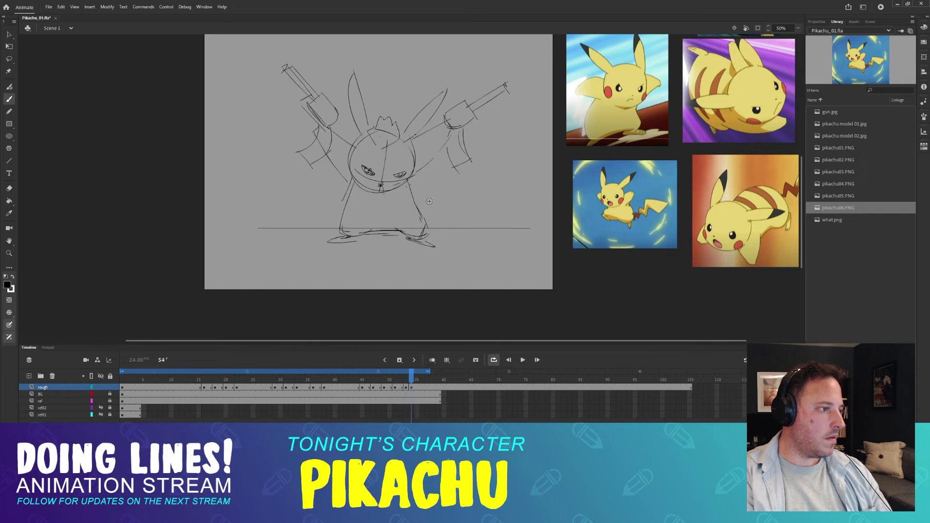
key("comma")
key("period")
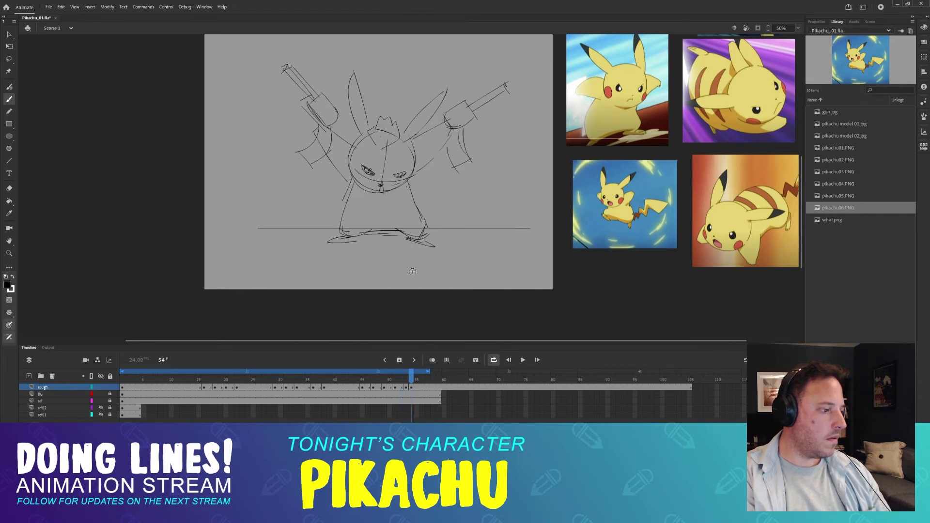
- Extend the frame 53 drawing by one frame and scrub through the landing to frame 57
left_click_drag(413, 381, 407, 382)
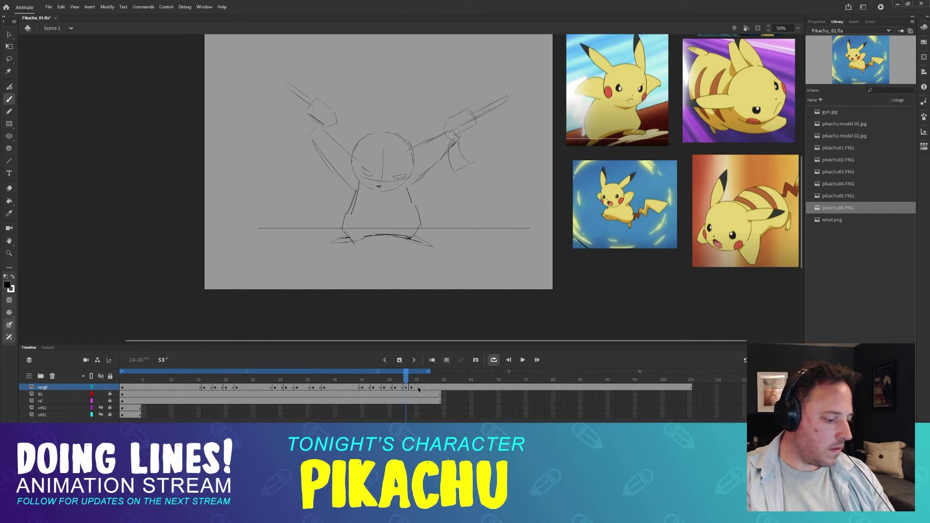
key("F5")
mouse_move(413, 380)
left_mouse_down()
mouse_move(374, 381)
mouse_move(428, 382)
left_mouse_up()
left_click(427, 381)
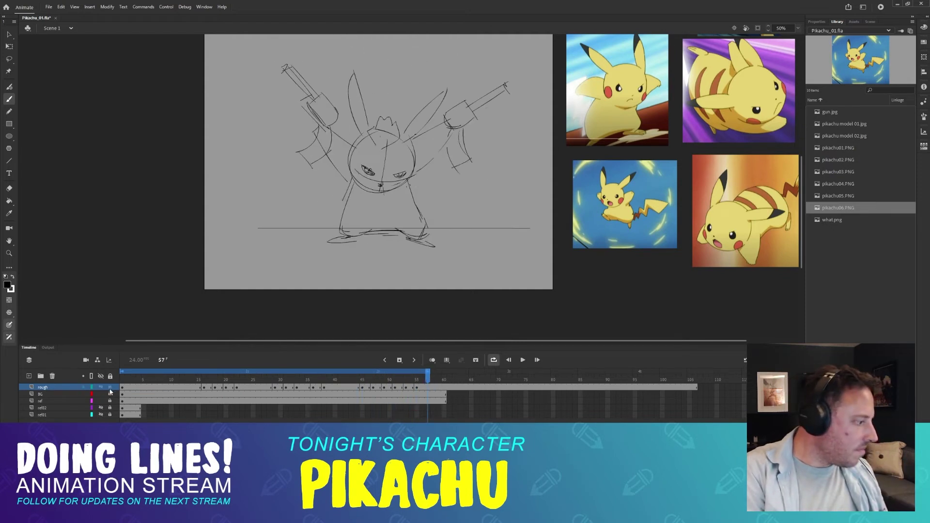
- Extend the BG layer and the layer below it to about frame 92, and lengthen the loop range to about frame 72
left_click_drag(123, 395, 124, 402)
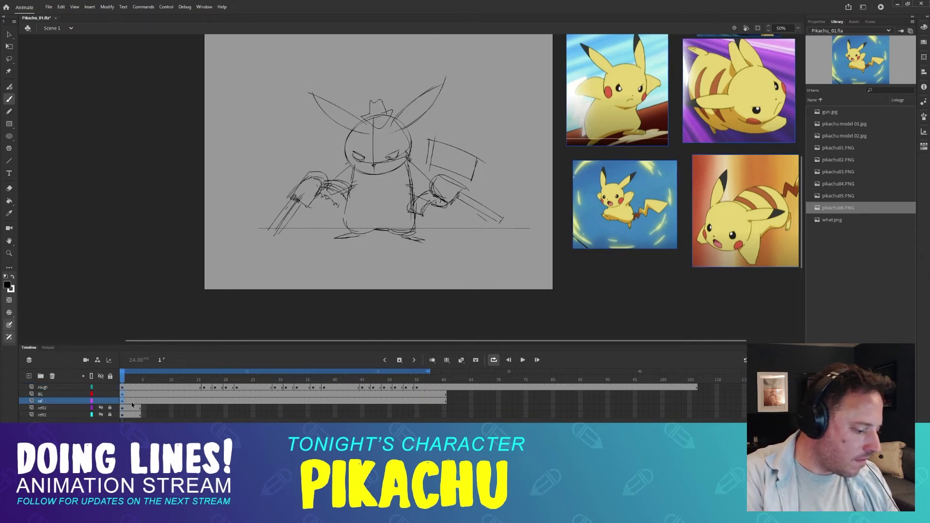
key("F5")
key("F5")
key("F5")
key("F5")
key("F5")
key("F5")
key("F5")
key("F5")
key("F5")
key("F5")
key("F5")
key("F5")
key("F5")
key("F5")
key("F5")
key("F5")
key("F5")
key("F5")
key("F5")
key("F5")
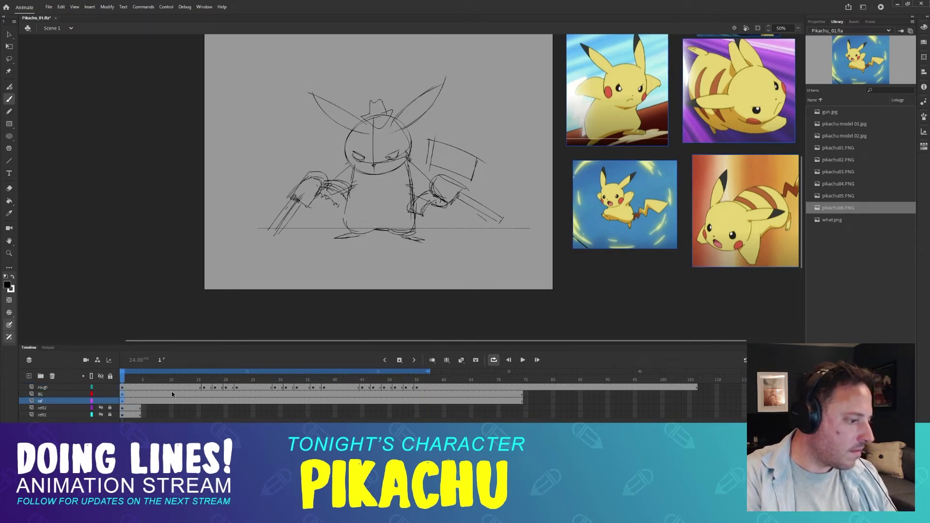
left_click_drag(429, 371, 524, 371)
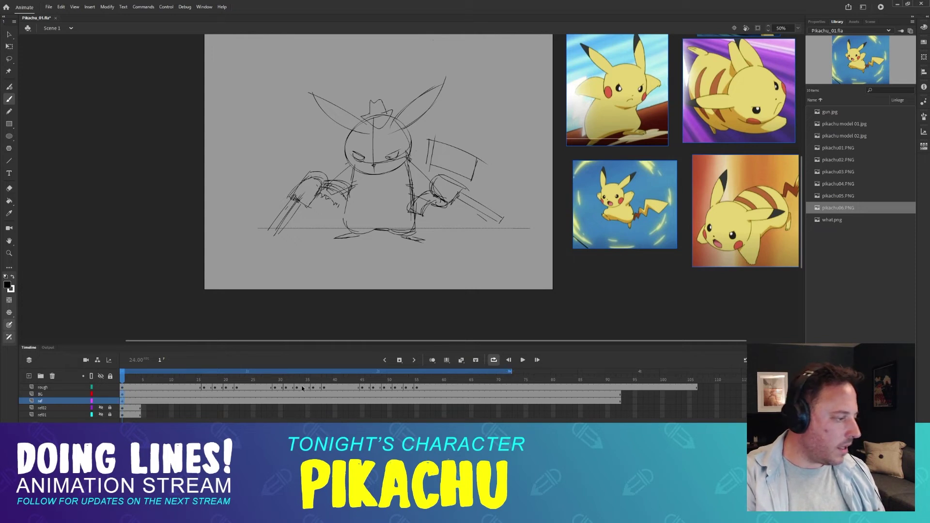
- Scrub through the rough jump and landing to review the motion and timing
left_click(193, 381)
left_click_drag(212, 381, 406, 381)
mouse_move(474, 218)
left_mouse_down()
mouse_move(452, 291)
mouse_move(443, 276)
left_mouse_up()
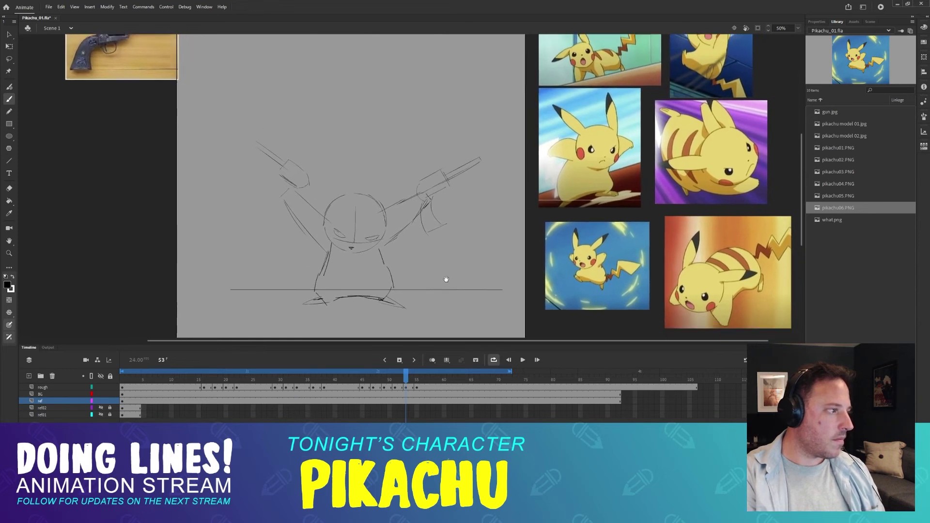
mouse_move(405, 380)
left_mouse_down()
mouse_move(385, 380)
mouse_move(439, 373)
left_mouse_up()
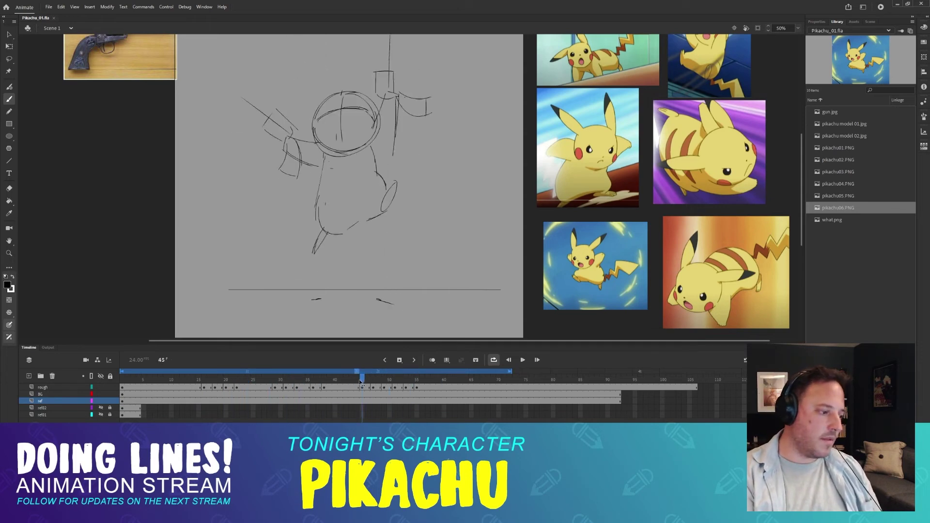
left_click(261, 374)
mouse_move(260, 374)
left_mouse_down()
mouse_move(366, 374)
mouse_move(201, 373)
mouse_move(473, 369)
mouse_move(178, 368)
left_mouse_up()
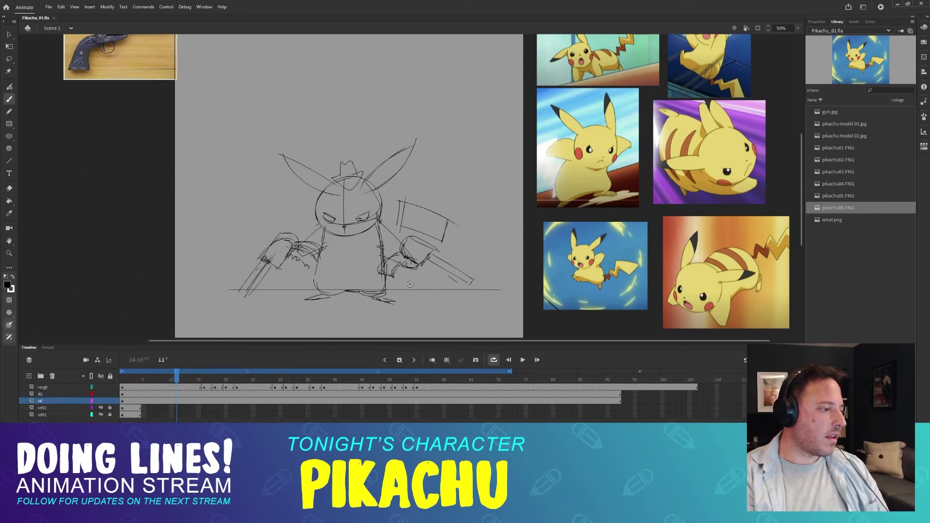
mouse_move(199, 373)
left_mouse_down()
mouse_move(285, 375)
mouse_move(177, 375)
mouse_move(357, 373)
left_mouse_up()
left_click_drag(403, 200, 383, 273)
mouse_move(340, 378)
left_mouse_down()
mouse_move(435, 379)
mouse_move(201, 379)
left_mouse_up()
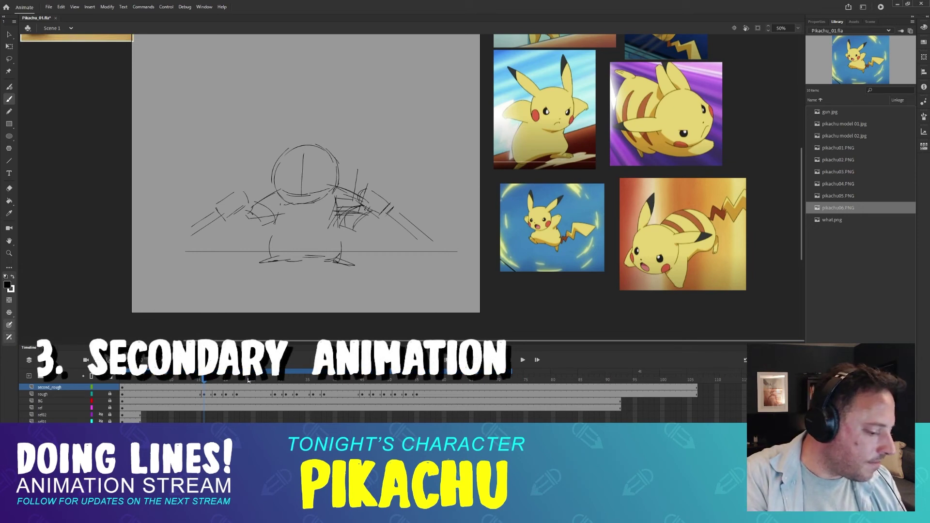
- Add blank keyframes on the second_rough layer from frame 16 to frame 38, matching the rough layer's keyframes
left_click(227, 381)
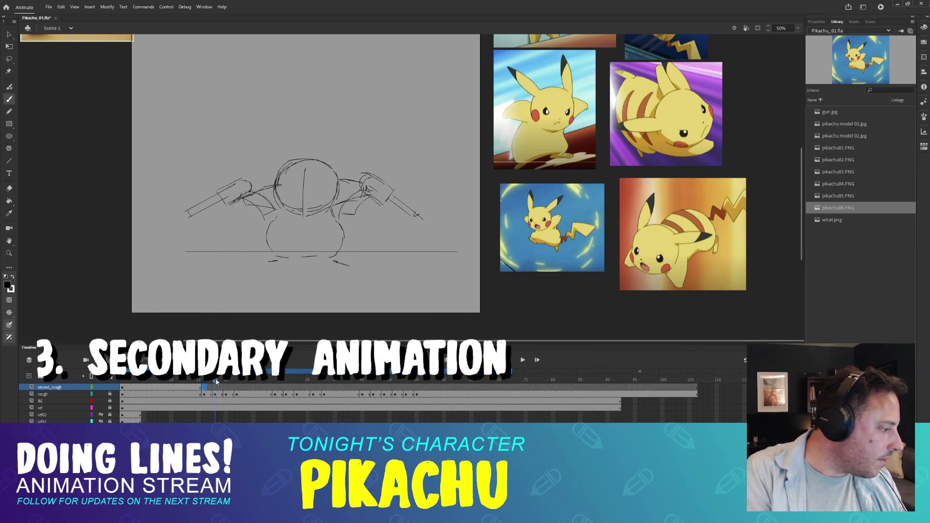
key("F7")
left_click(236, 380)
key("F7")
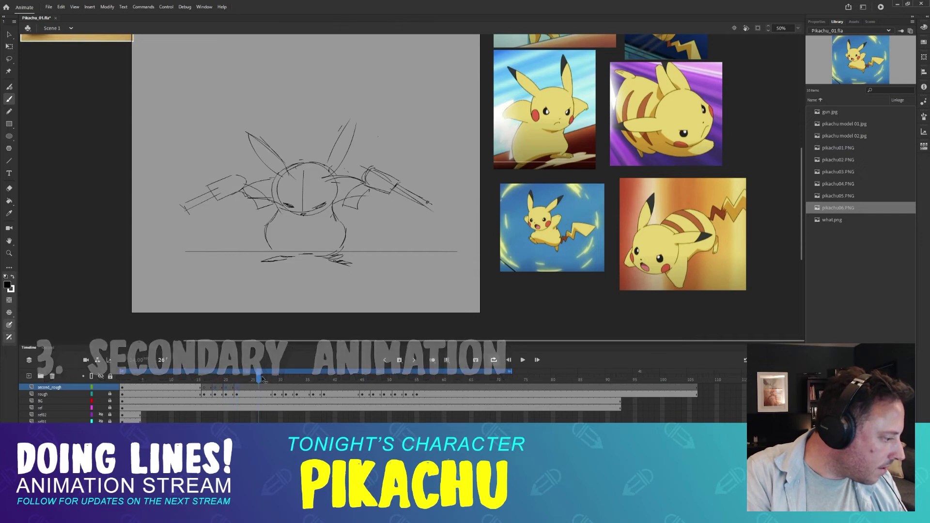
left_click(275, 378)
left_click(286, 378)
left_click(296, 379)
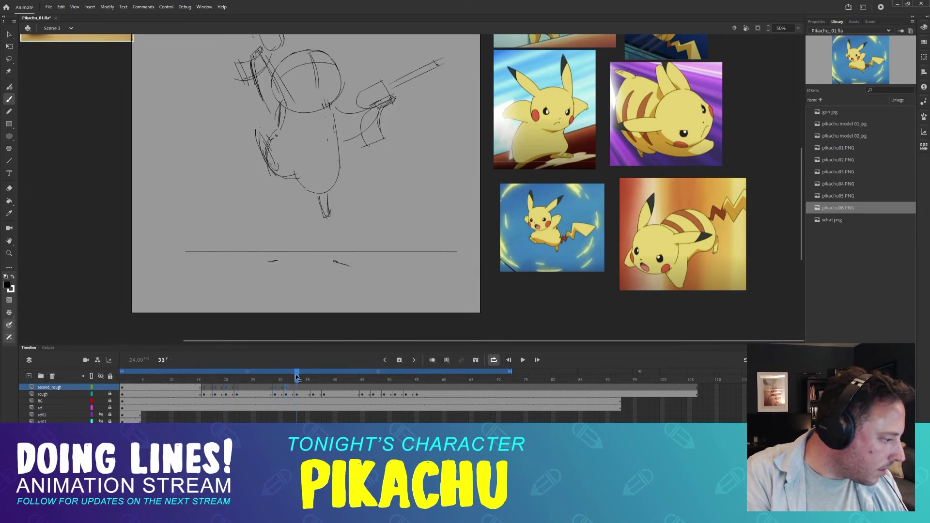
left_click(314, 378)
left_click(323, 379)
- Add blank keyframes on the second_rough layer from frame 45 to frame 55, matching the rough landing drawings
left_click(362, 379)
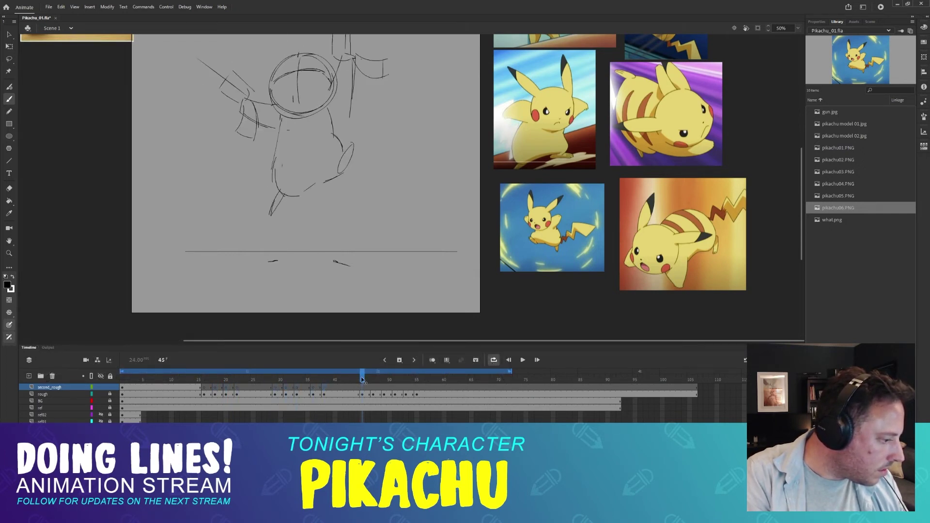
left_click(377, 380)
left_click(392, 379)
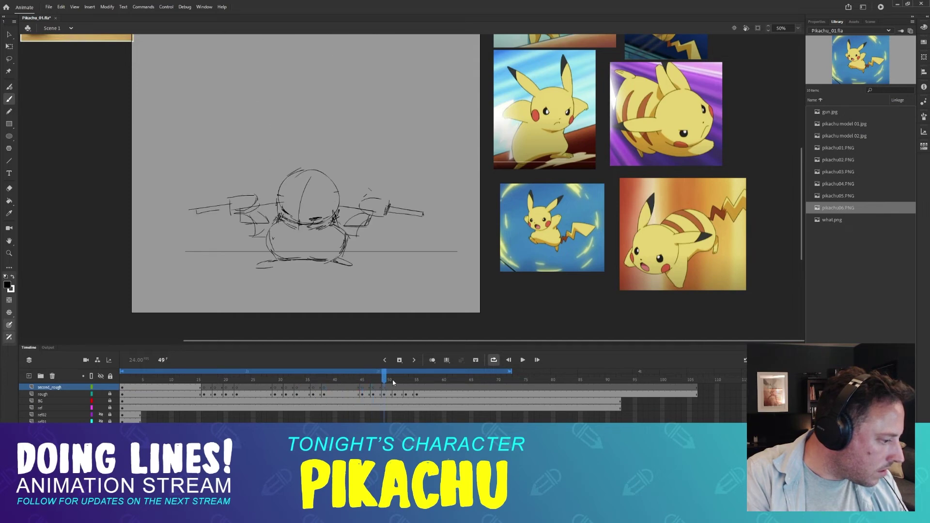
left_click(397, 381)
left_click(410, 382)
left_click(417, 381)
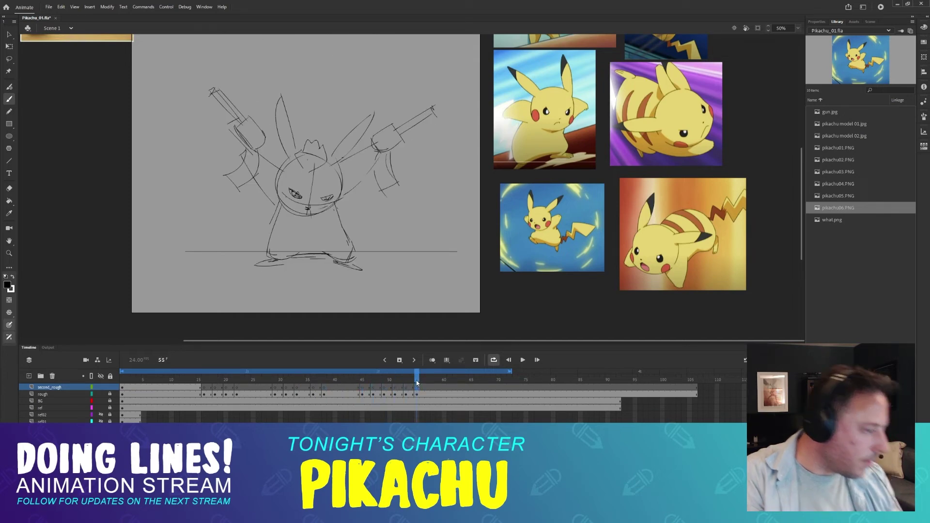
- Compare frames 15 and 16 to judge how the ears and tail should follow the head's movement
mouse_move(416, 383)
left_mouse_down()
mouse_move(270, 379)
mouse_move(378, 373)
mouse_move(226, 353)
left_mouse_up()
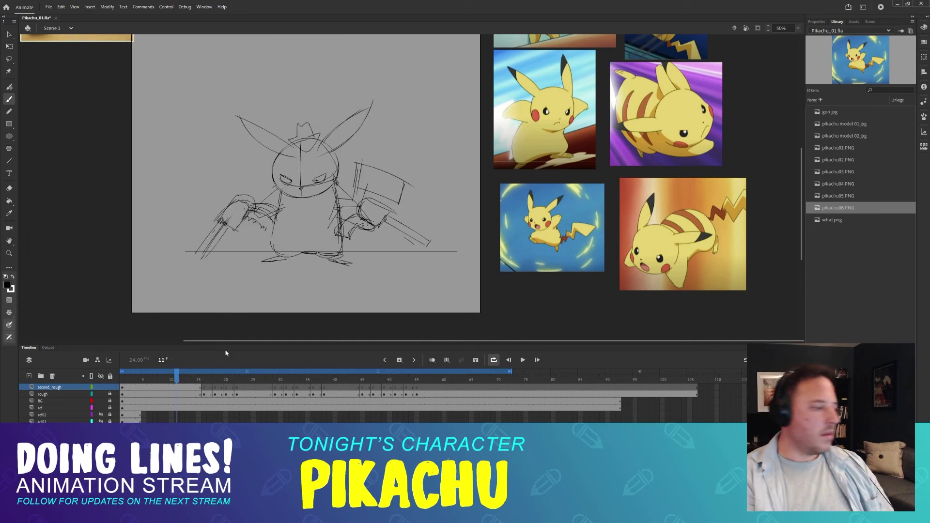
left_click_drag(177, 380, 203, 378)
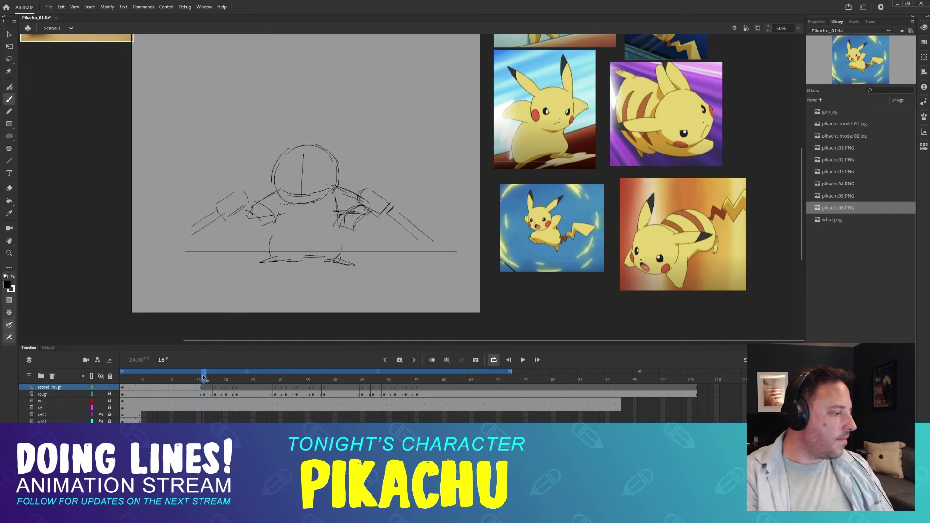
key("comma")
key("period")
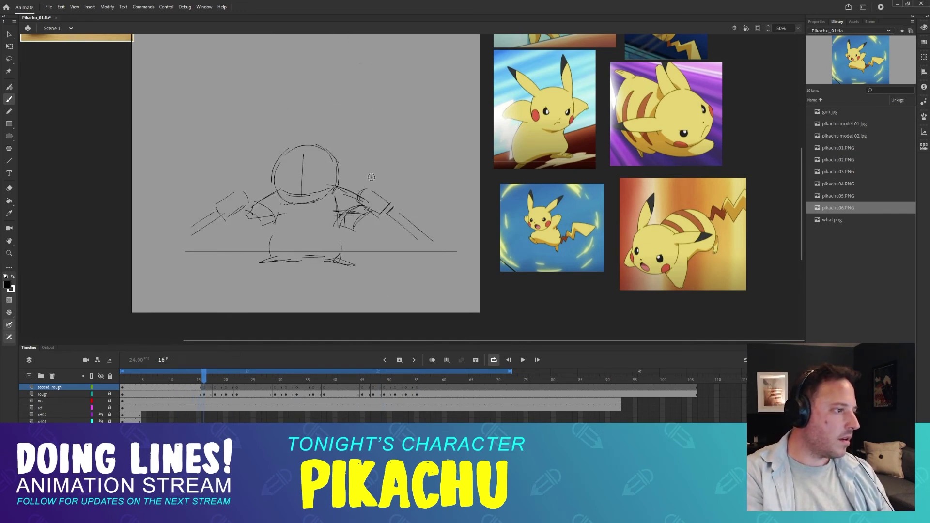
key("comma")
key("period")
key("comma")
key("period")
key("comma")
key("period")
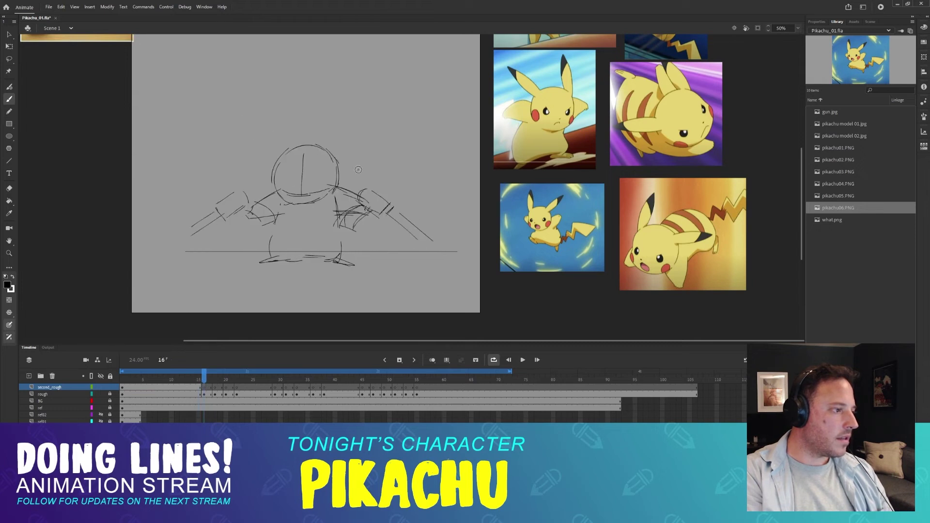
key("comma")
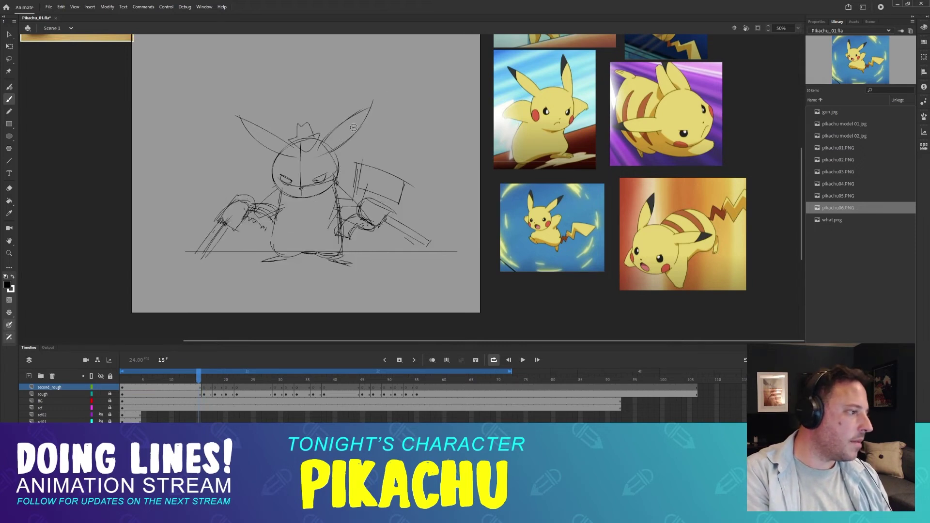
key("comma")
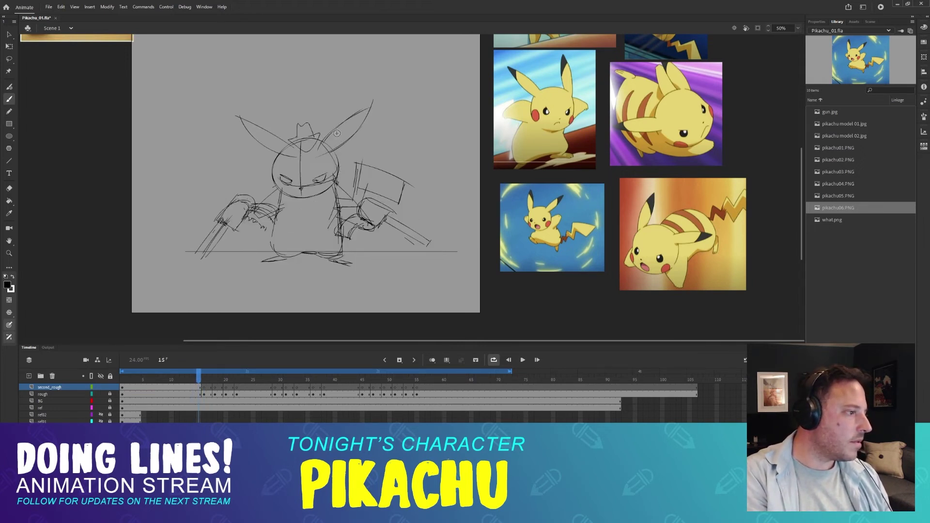
key("period")
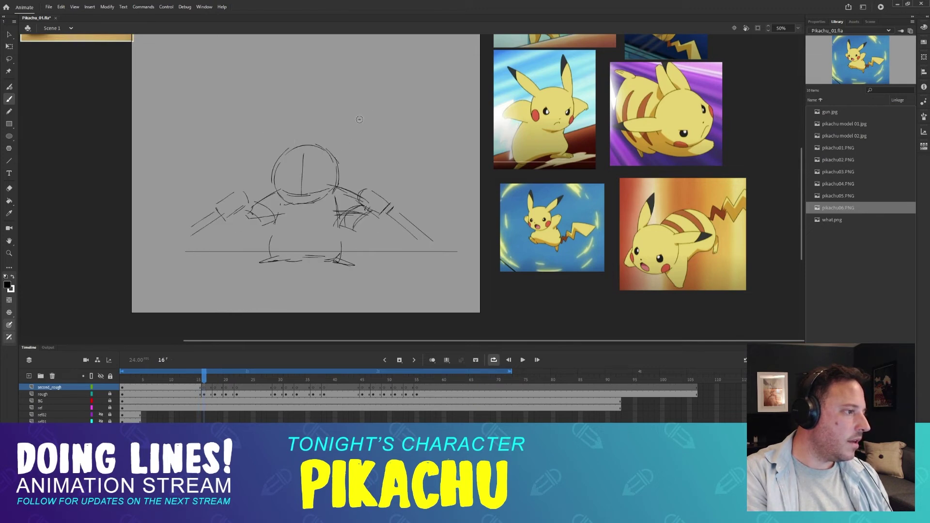
- Sketch the right ear on frame 16 of the second_rough layer, using frame 15 as reference
key("comma")
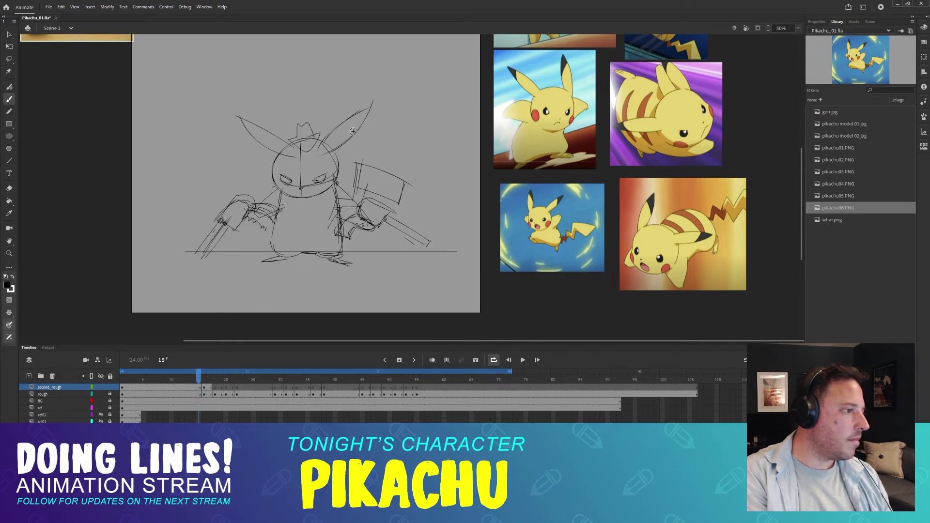
key("period")
key("comma")
key("period")
key("comma")
key("period")
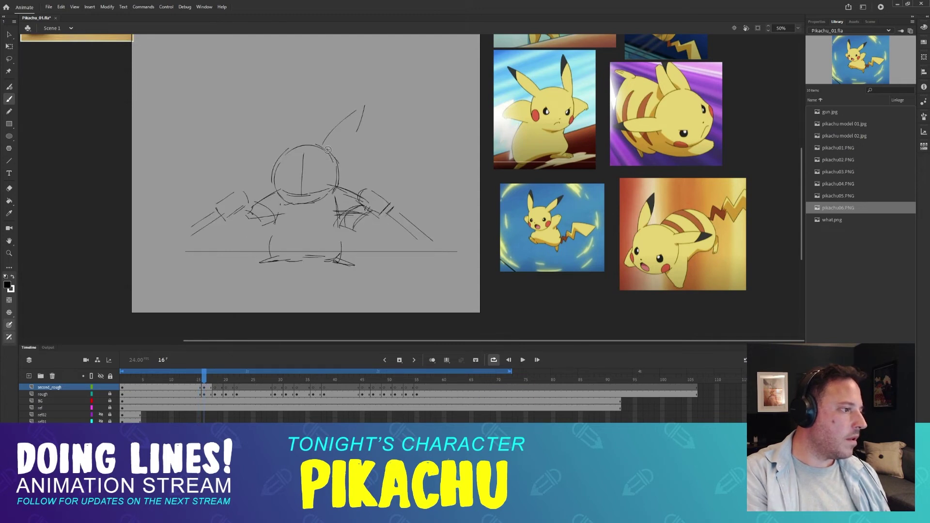
key("comma")
key("period")
key("comma")
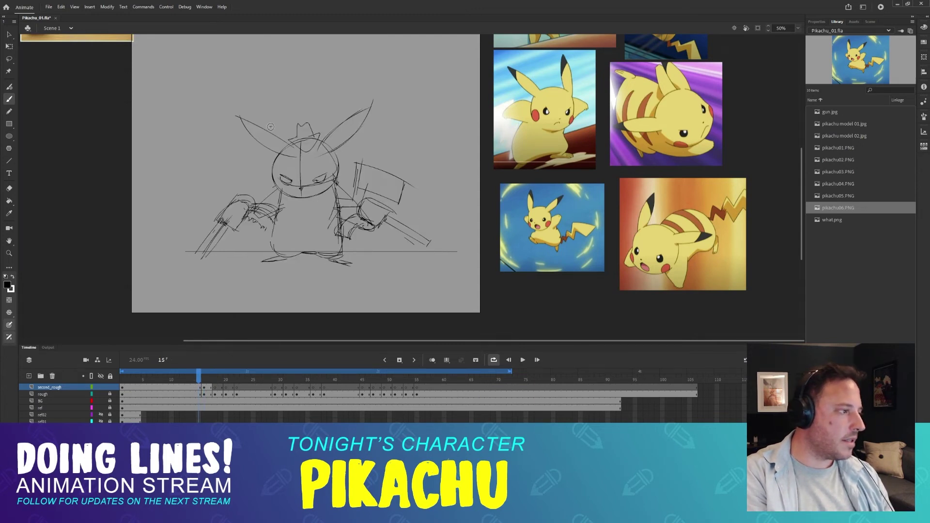
- Draw the left ear on frame 16 from the tip to the head, checking its placement against frame 15
key("period")
key("comma")
key("period")
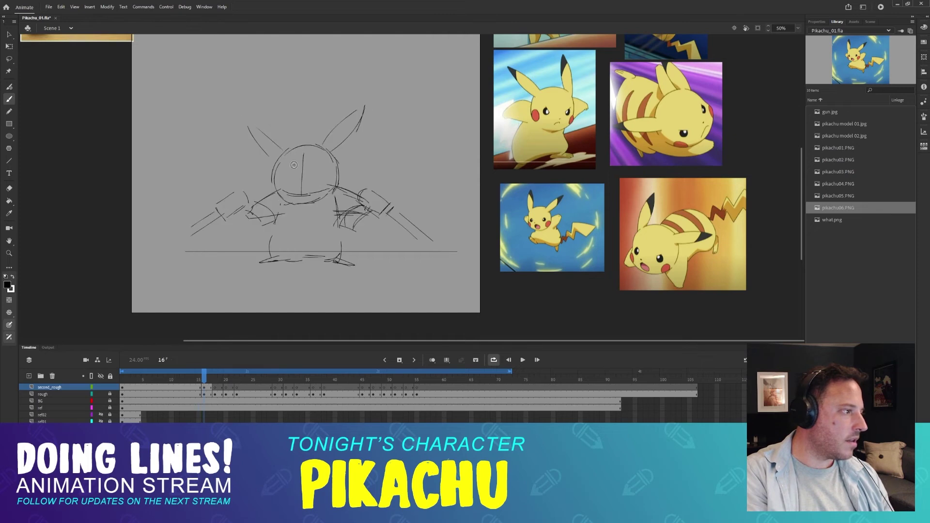
key("comma")
key("period")
key("comma")
key("period")
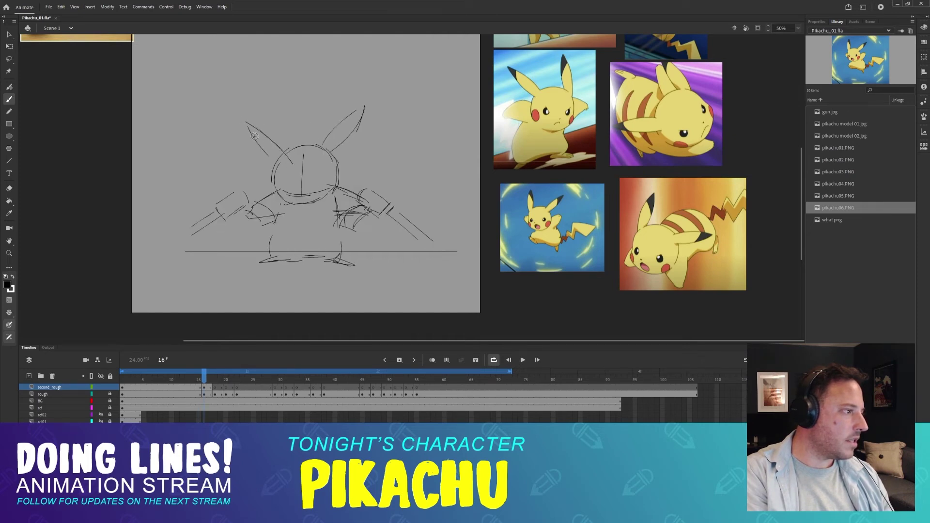
key("comma")
key("period")
key("comma")
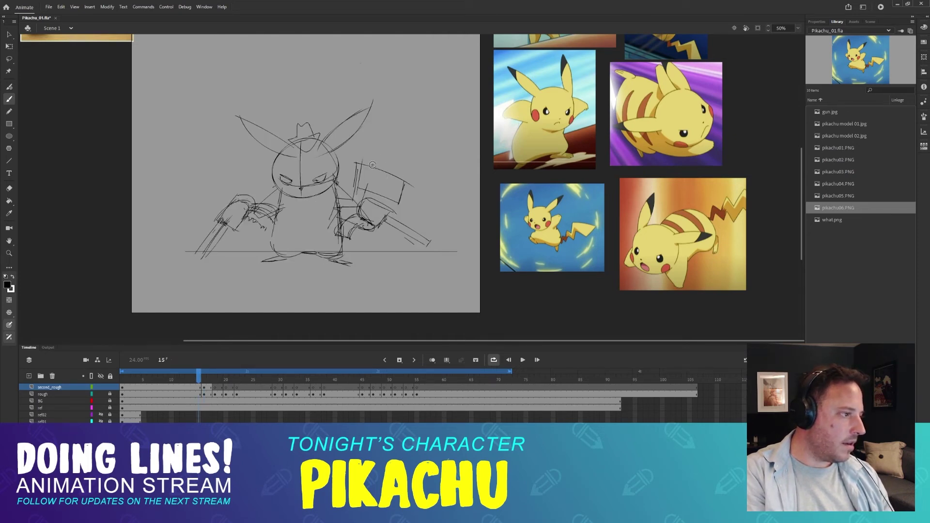
key("period")
key("comma")
key("period")
key("comma")
key("period")
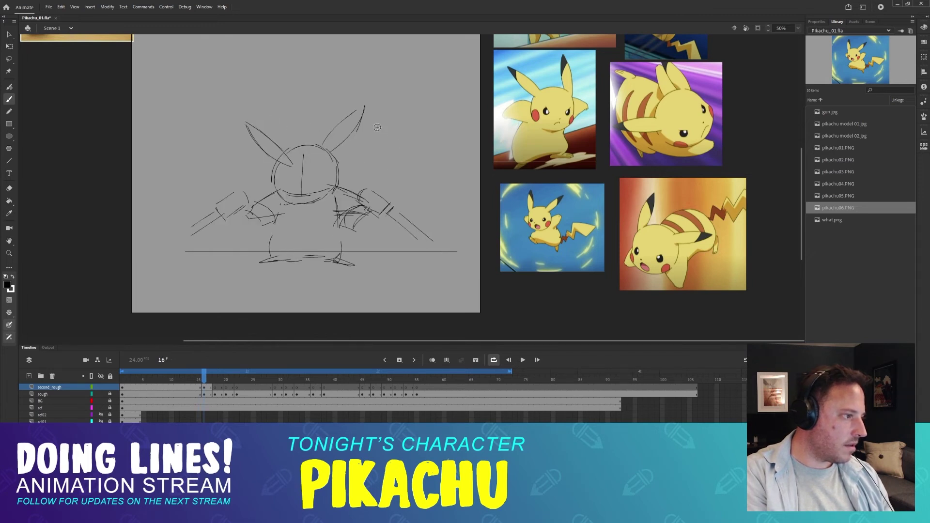
- Reposition and rotate the right ear on frame 16 to fit its motion from frame 15
key("comma")
key("period")
key("comma")
key("period")
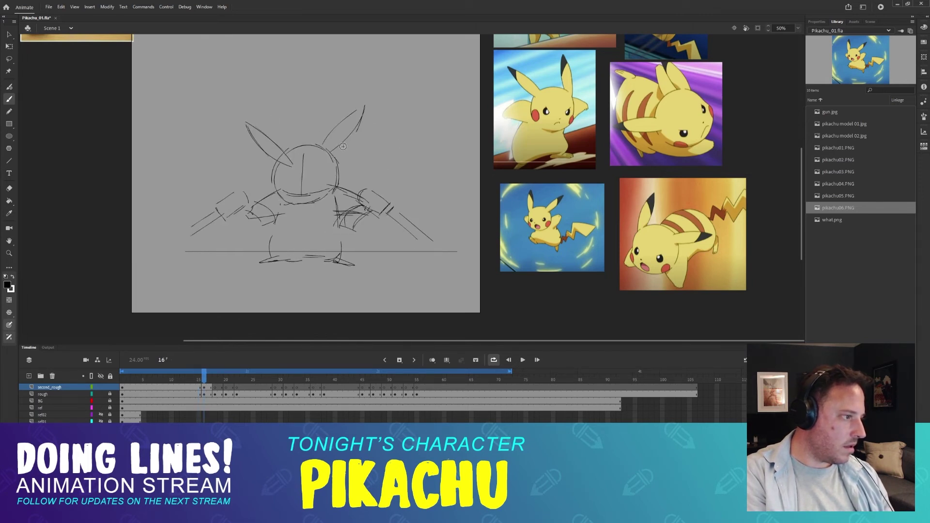
key("l")
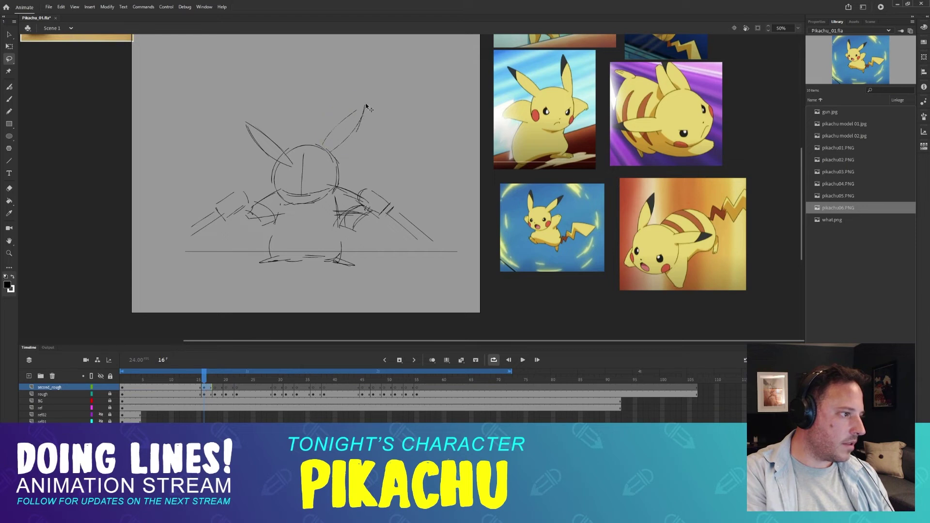
left_click_drag(356, 129, 361, 135)
key("comma")
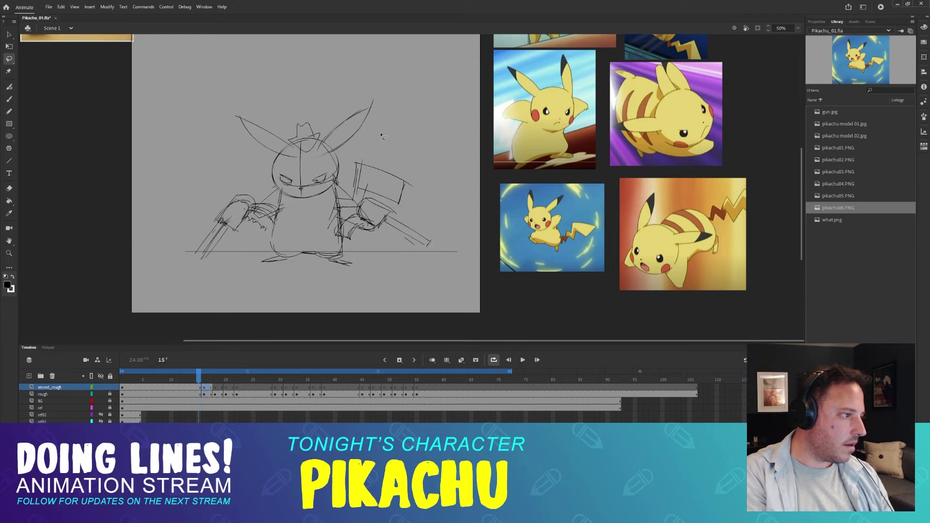
key("period")
key("comma")
key("period")
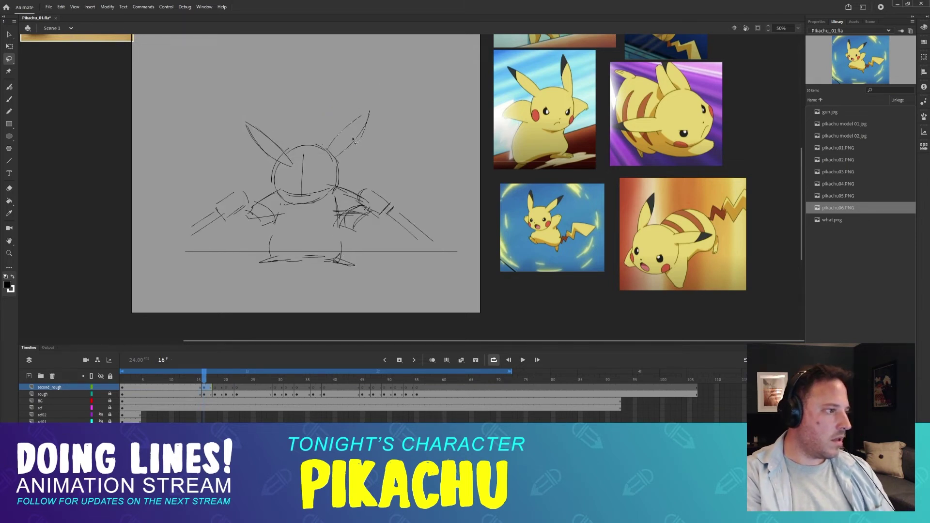
key("q")
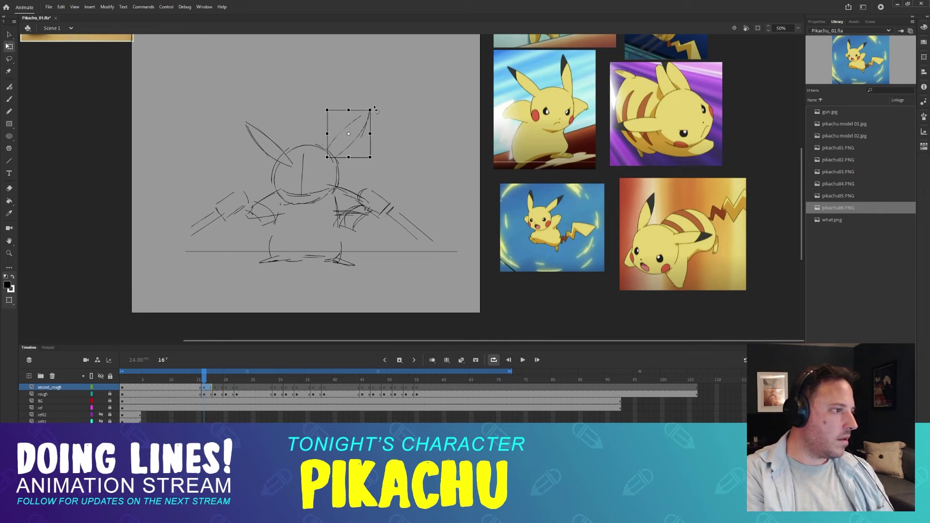
left_click_drag(378, 95, 362, 121)
- Erase the left ear's lines overlapping the head on frame 16 and check the ears against frame 15
key("e")
left_click_drag(282, 166, 287, 162)
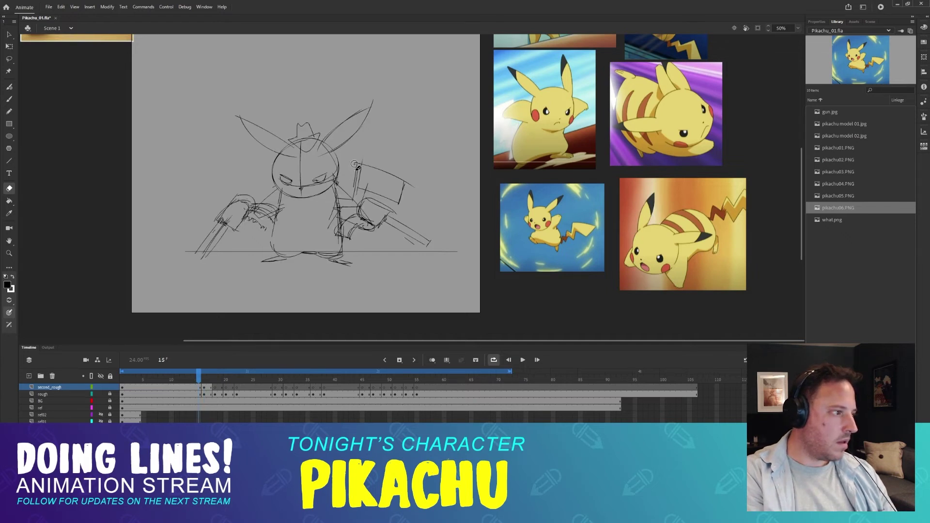
key("period")
key("comma")
key("period")
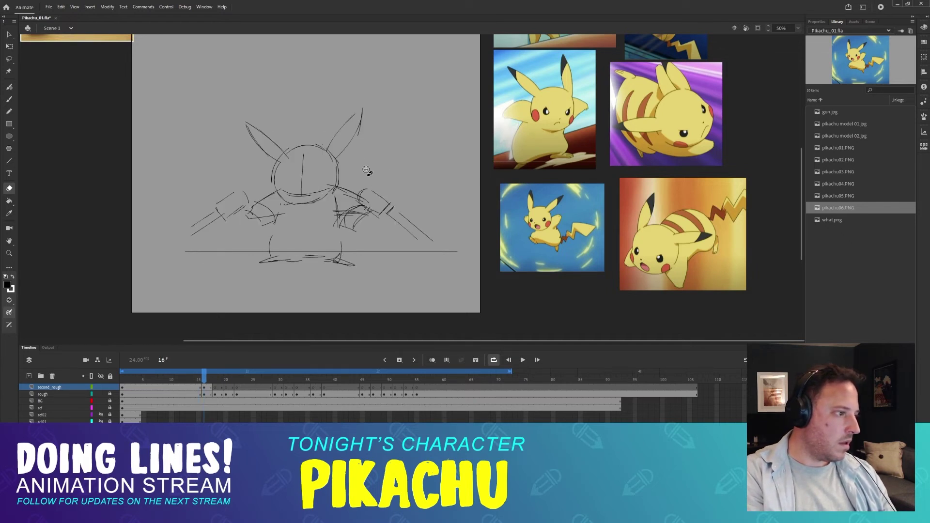
key("b")
key("comma")
key("period")
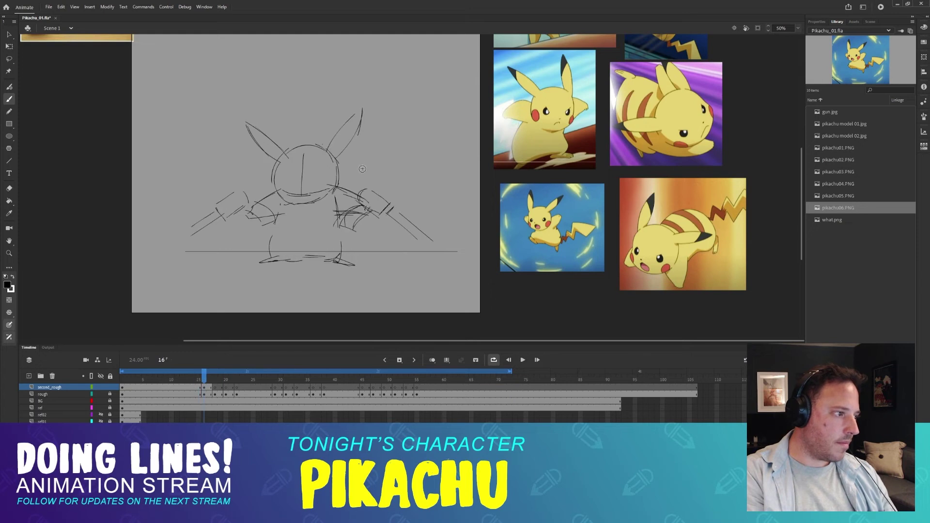
key("comma")
key("period")
left_click_drag(361, 165, 405, 160)
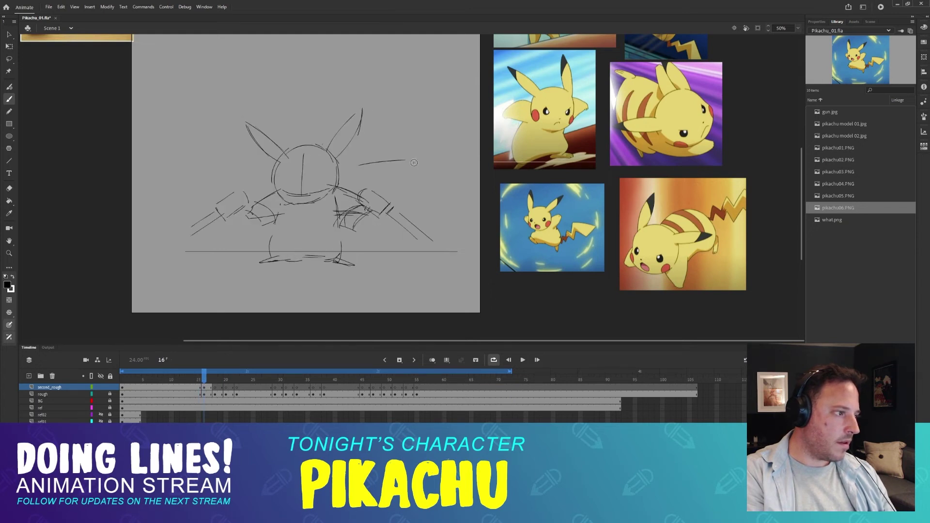
key("comma")
key("period")
key("comma")
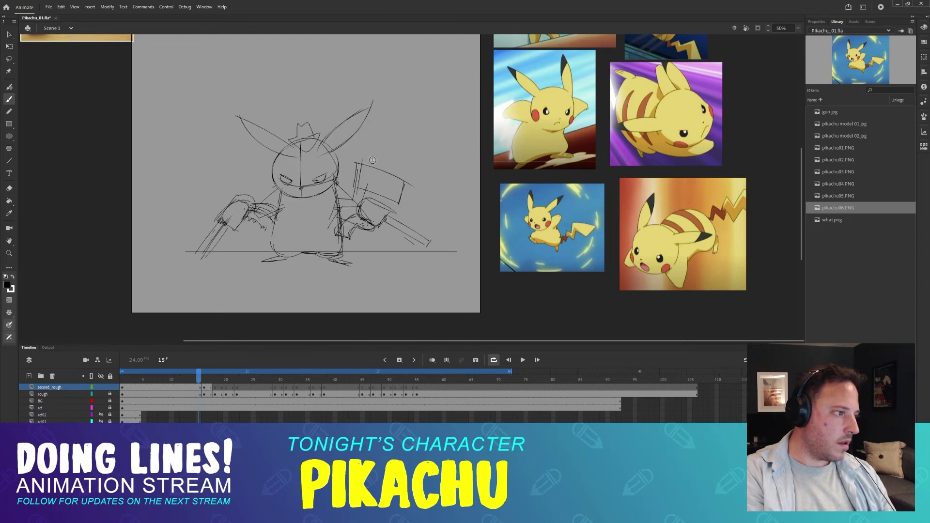
key("period")
key("e")
left_click_drag(424, 155, 361, 166)
- Draw the tail's inner edge down to the right arm on frame 16, comparing it with frame 15
key("b")
key("comma")
key("period")
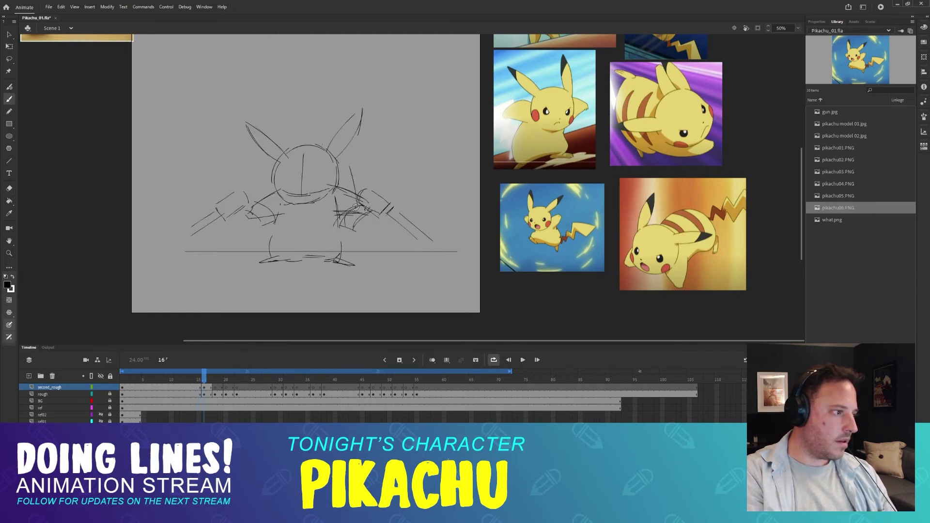
key("comma")
key("period")
key("comma")
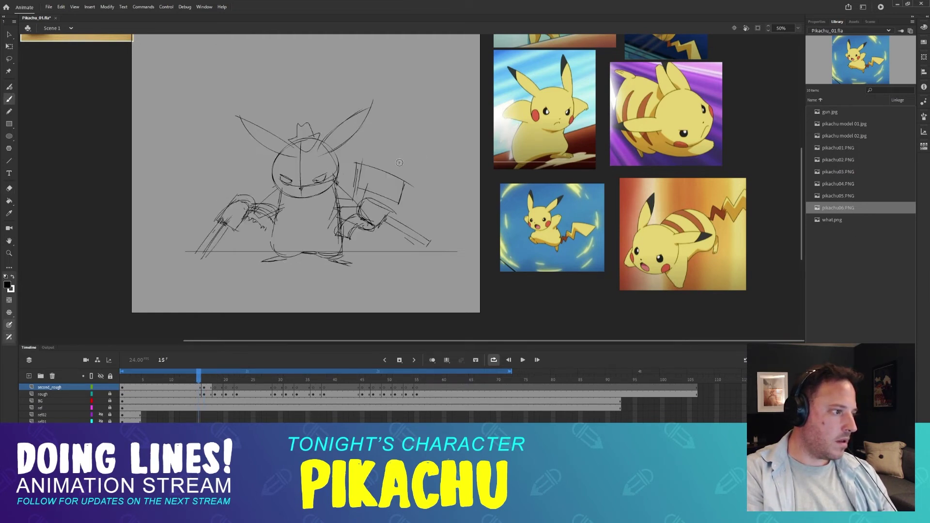
- Sketch the upper, lower and outer edges of Pikachu's tail tip at frame 16 on the second_rough layer, matching frame 15's pose
key("period")
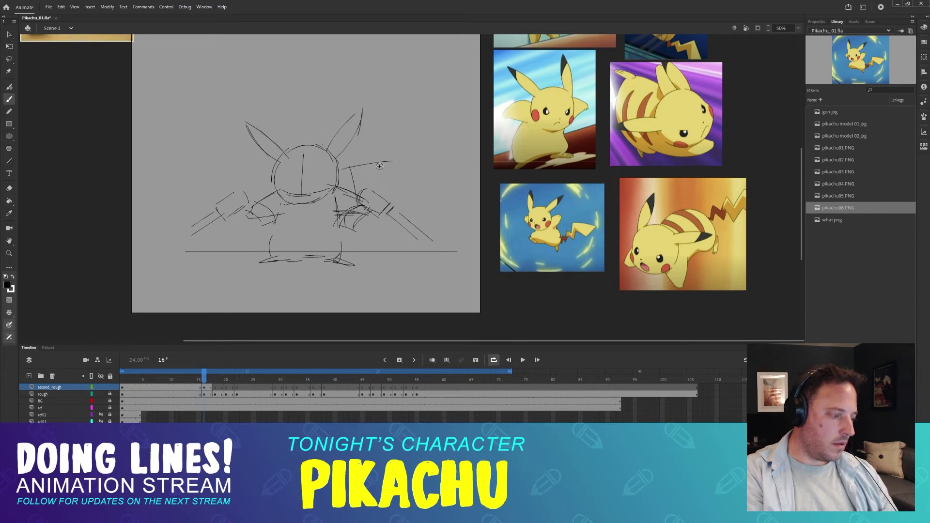
key("comma")
key("comma")
key("period")
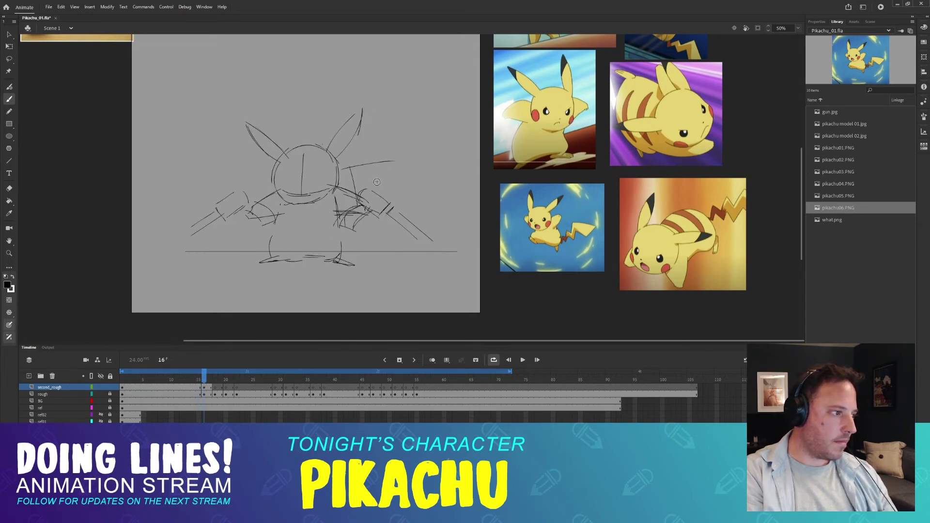
key("comma")
key("period")
key("comma")
key("period")
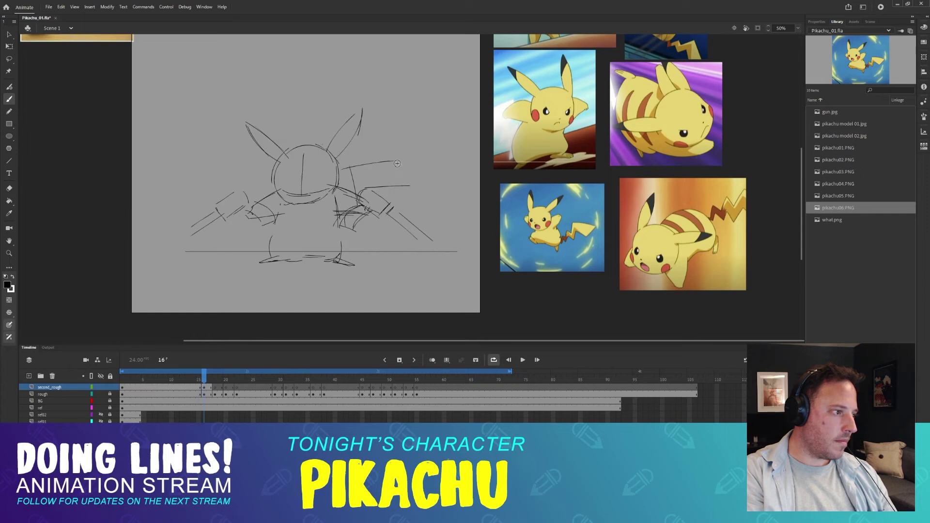
key("comma")
key("period")
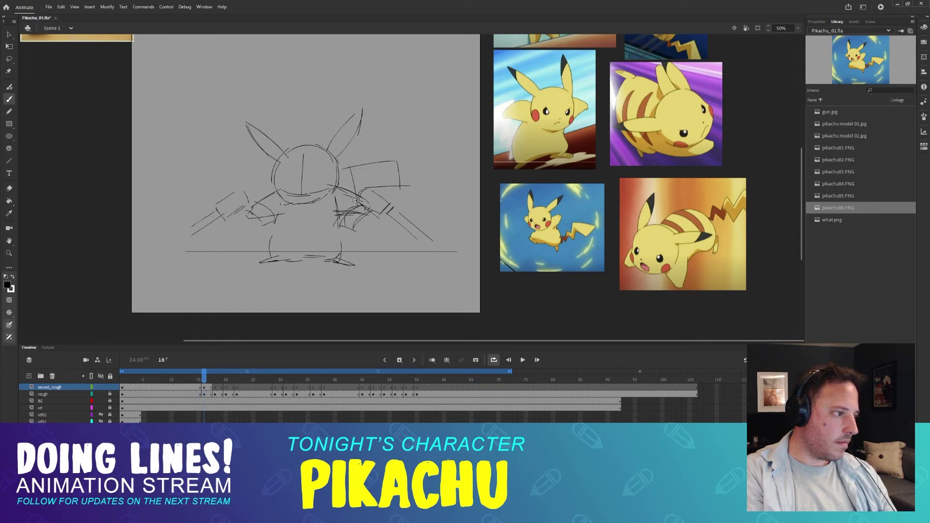
- Rough in the lower tail segments around the body and arm at frames 15 and 16
key("comma")
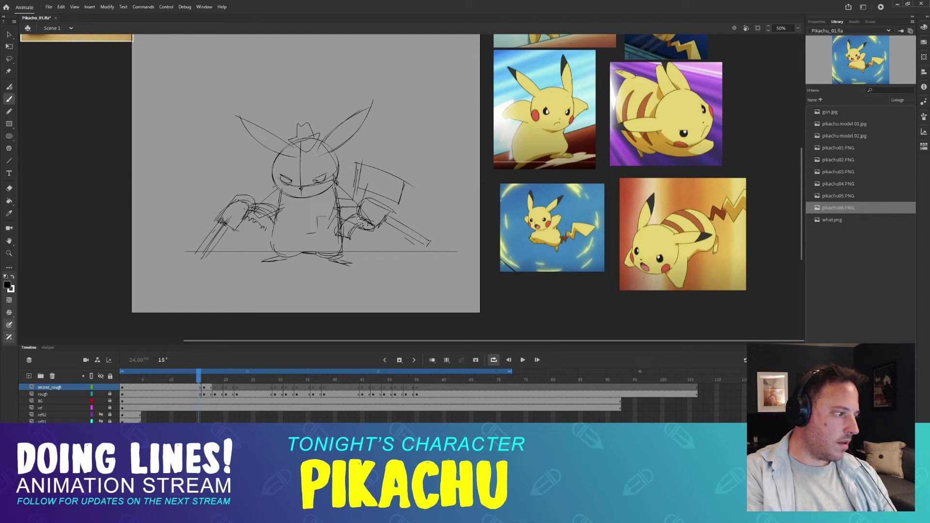
key("period")
key("comma")
key("period")
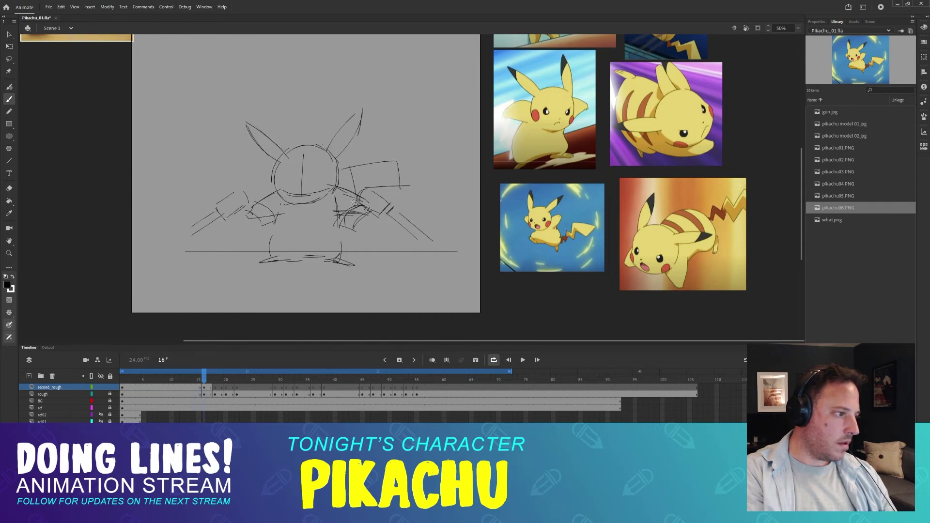
key("comma")
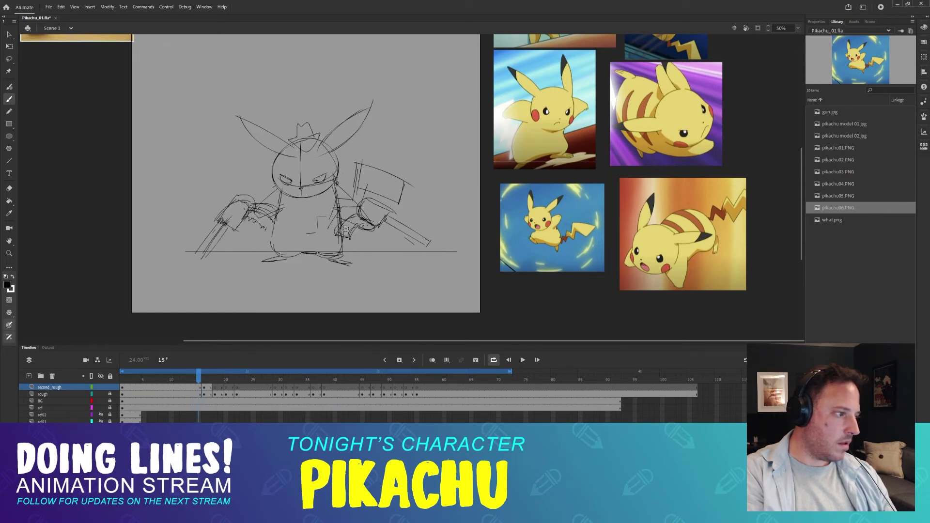
key("period")
left_click_drag(358, 210, 346, 230)
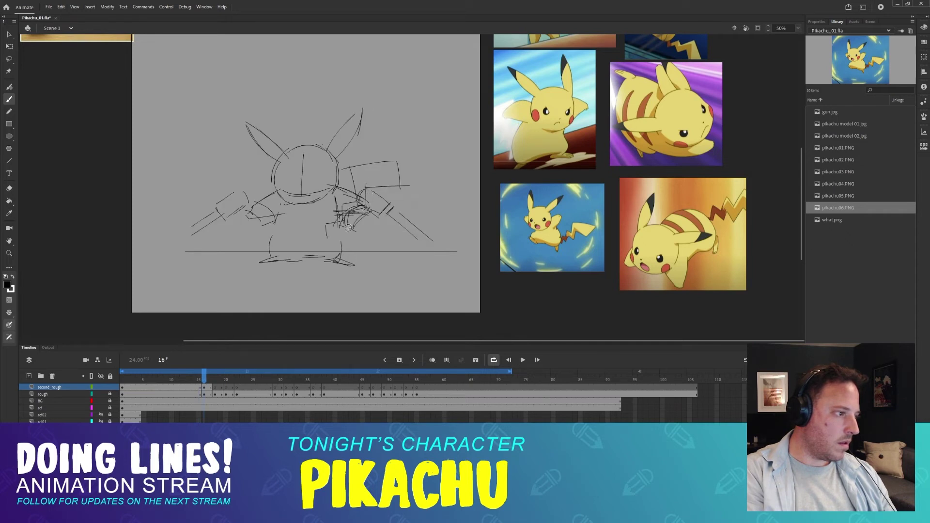
key("comma")
key("period")
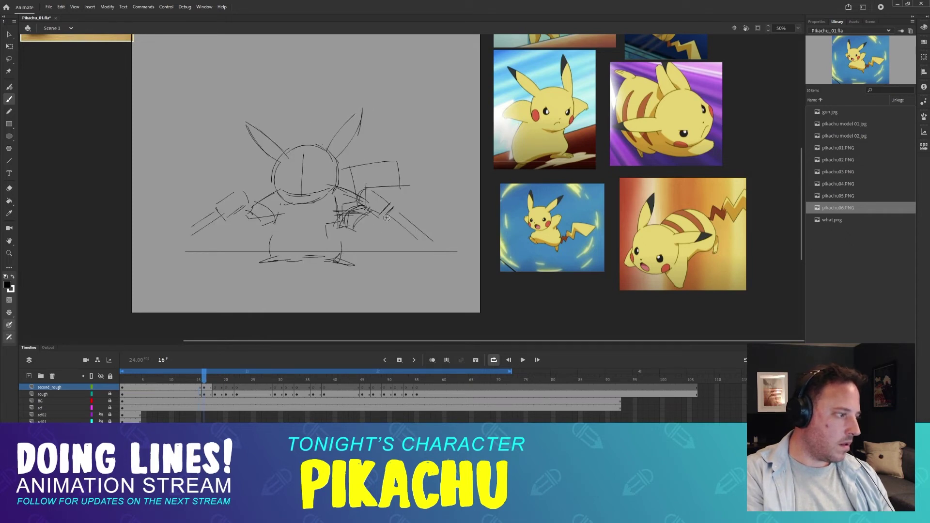
- Flip back and forth through frames 15 to 19 to compare the tail with the rough body poses
key("period")
key("period")
key("comma")
key("period")
key("period")
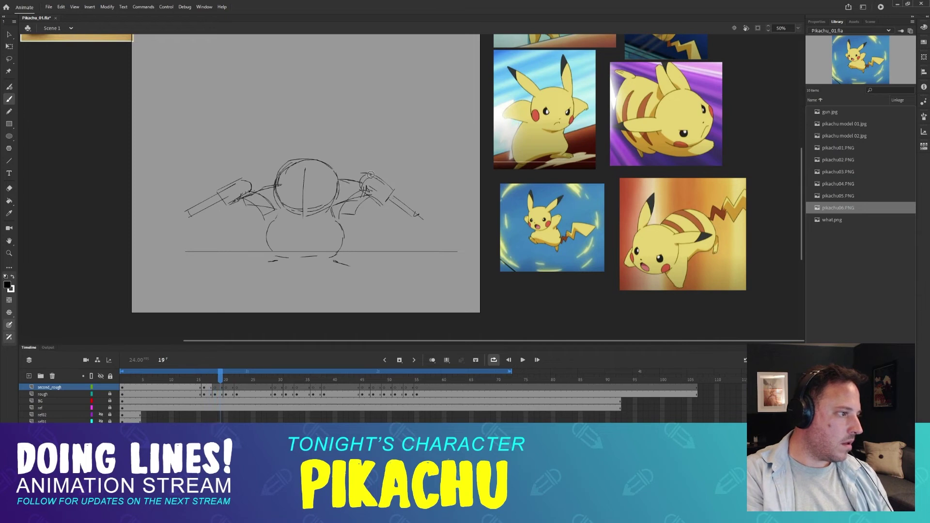
key("comma")
key("comma")
key("comma")
key("period")
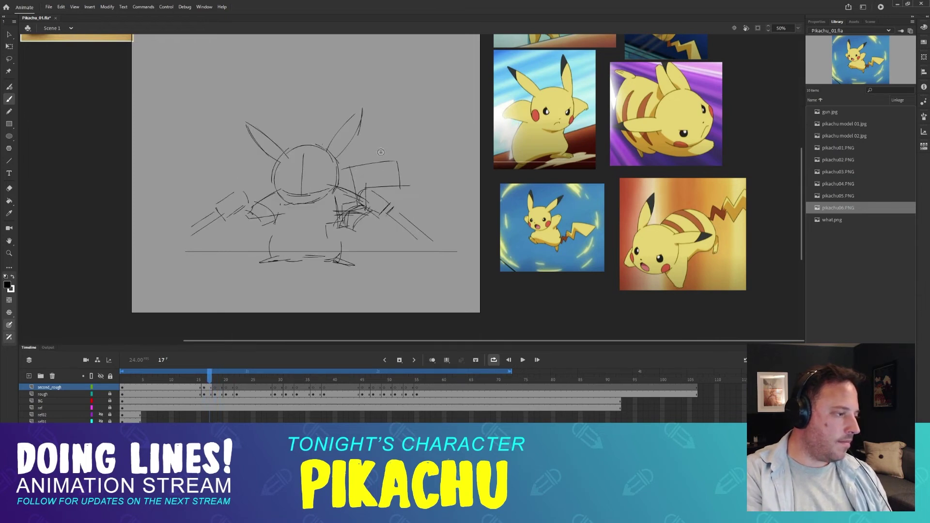
key("period")
key("comma")
key("period")
key("comma")
key("comma")
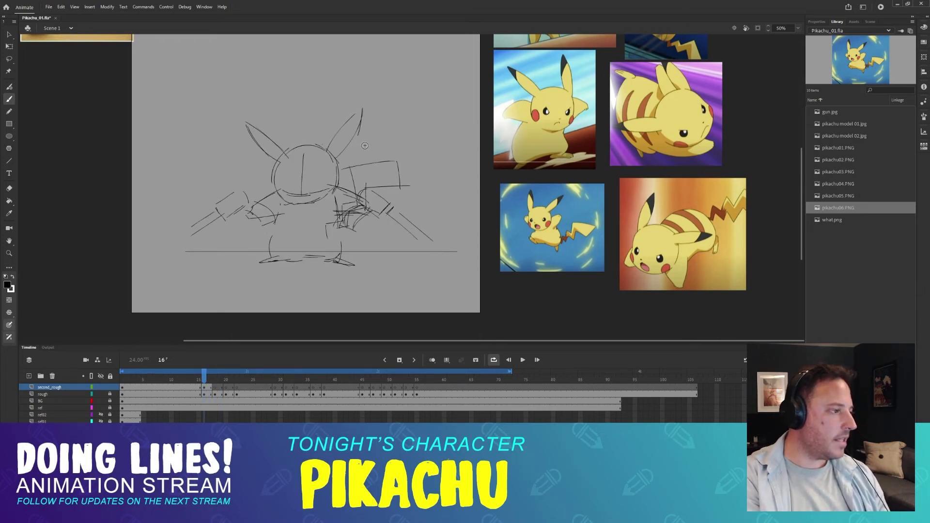
key("comma")
key("period")
key("comma")
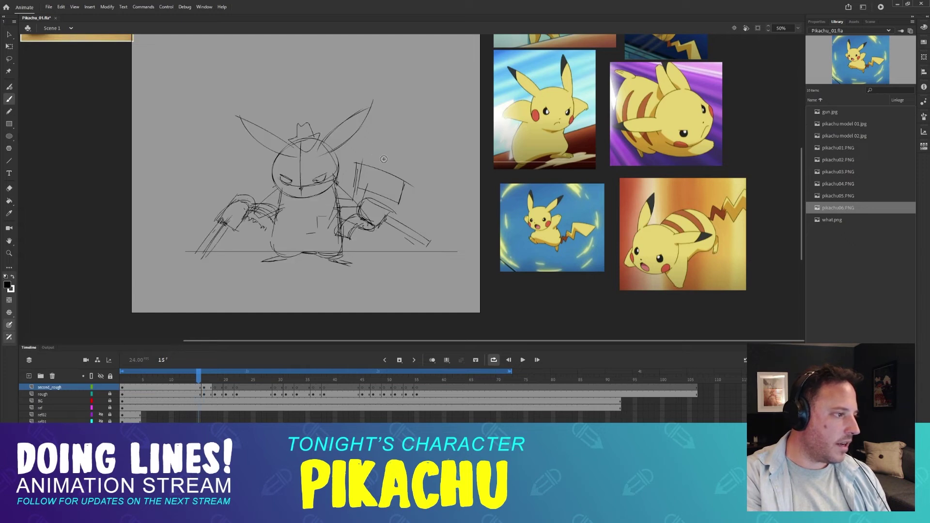
key("period")
- Examine the body and arm poses up to frame 22 to plan the tail's swing
left_click_drag(223, 377, 236, 379)
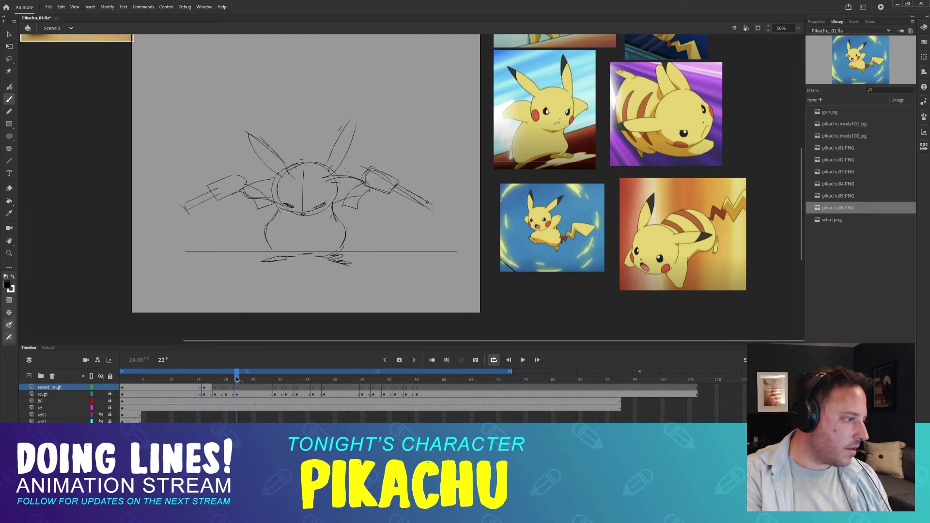
key("comma")
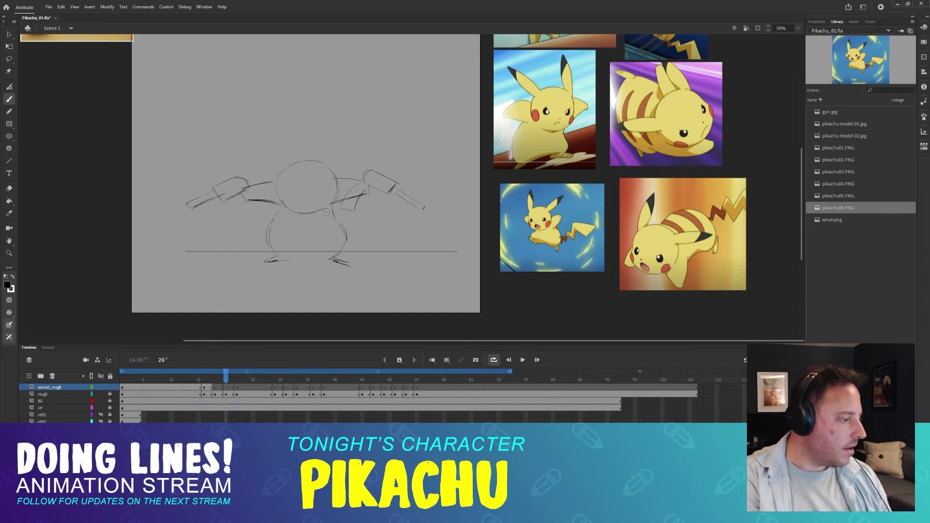
key("period")
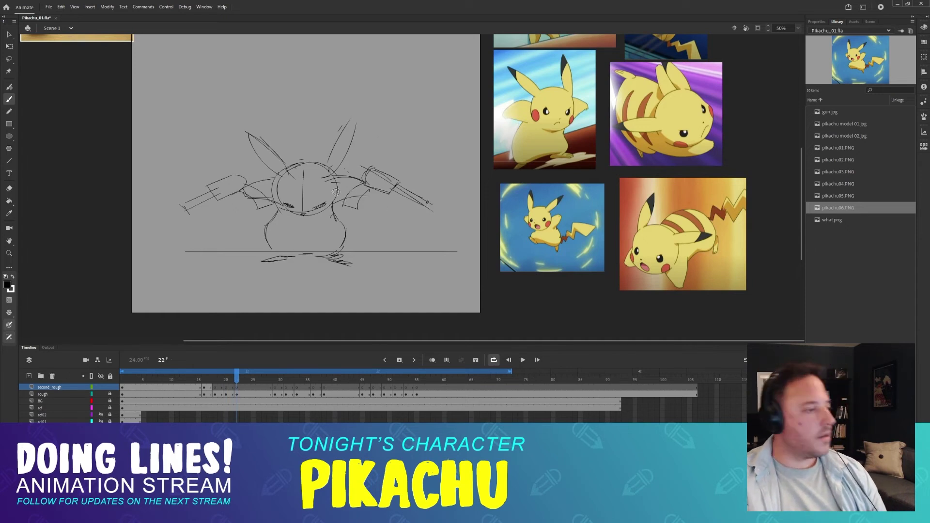
mouse_move(339, 161)
left_mouse_down()
mouse_move(369, 146)
mouse_move(392, 168)
left_mouse_up()
key("comma")
key("comma")
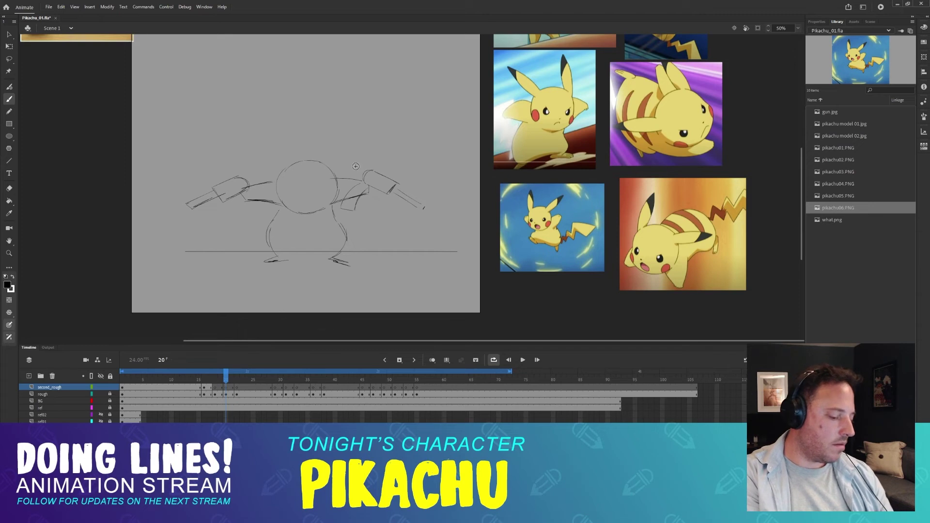
key("period")
key("comma")
key("comma")
key("comma")
key("period")
key("period")
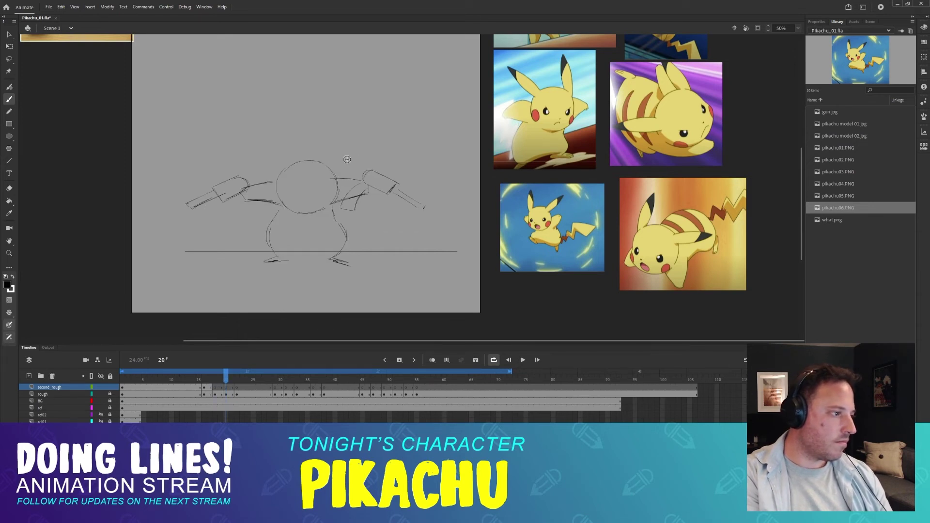
key("comma")
key("comma")
key("comma")
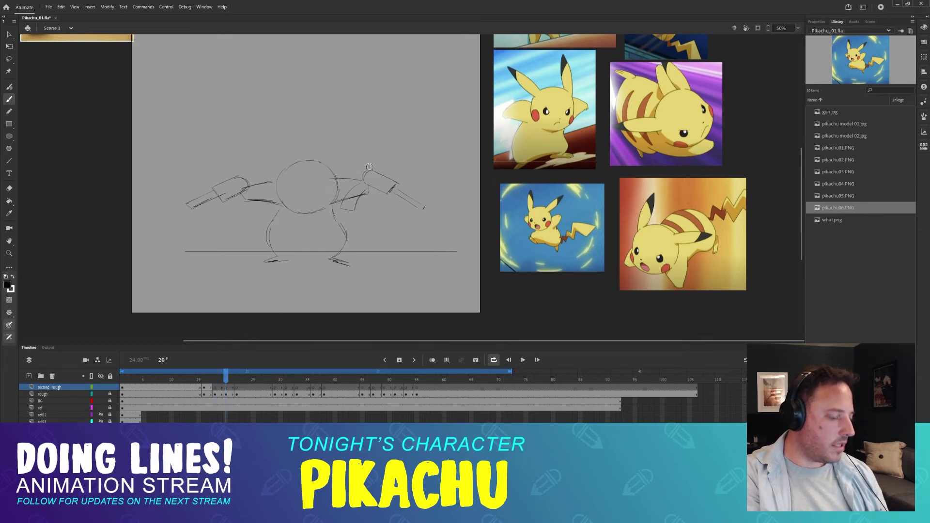
key("period")
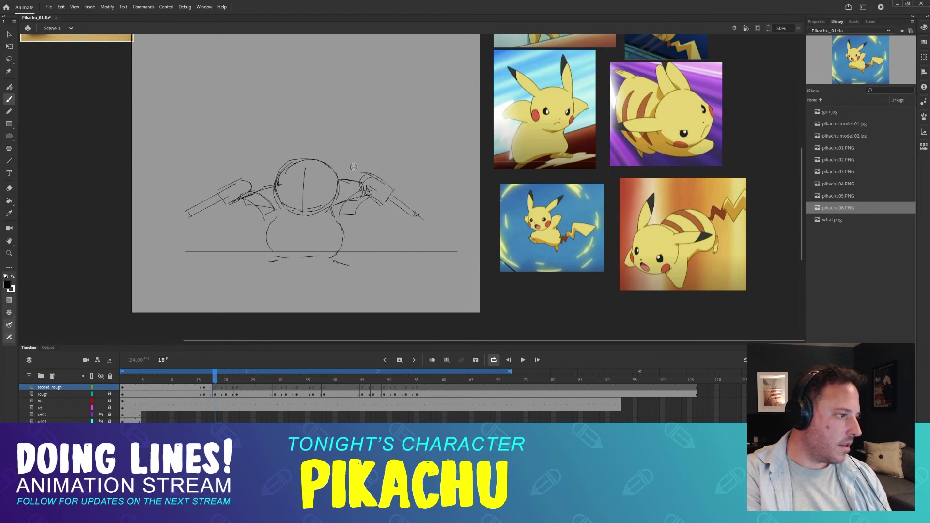
- Erase the inner end of the tail's upper edge beside the head at frame 17
key("comma")
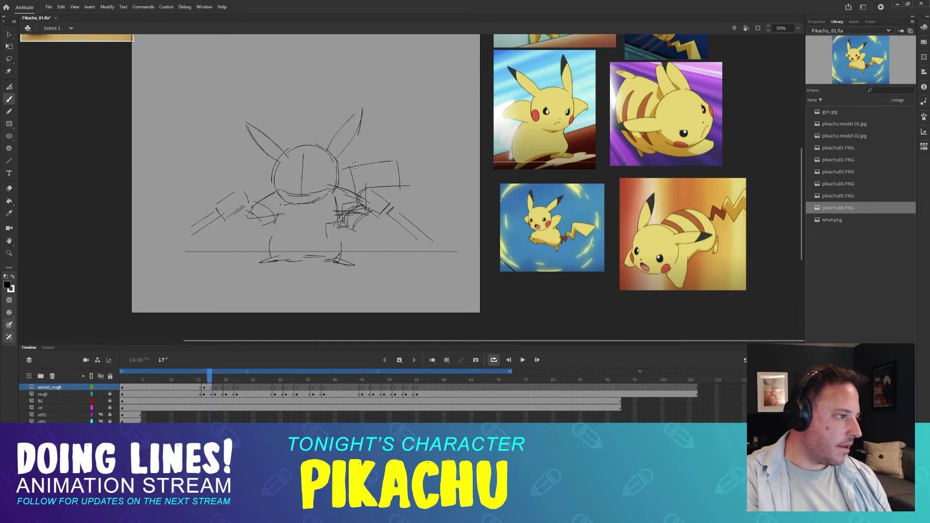
key("e")
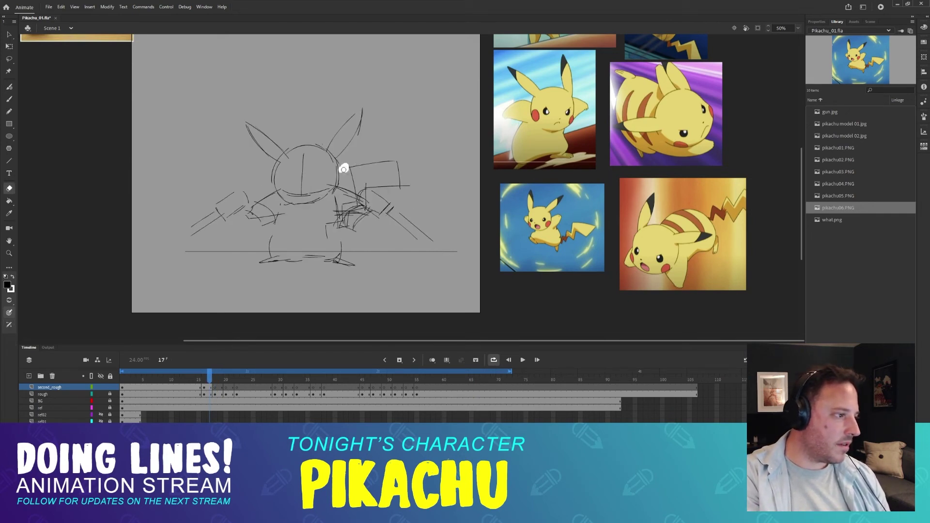
key("b")
key("comma")
key("period")
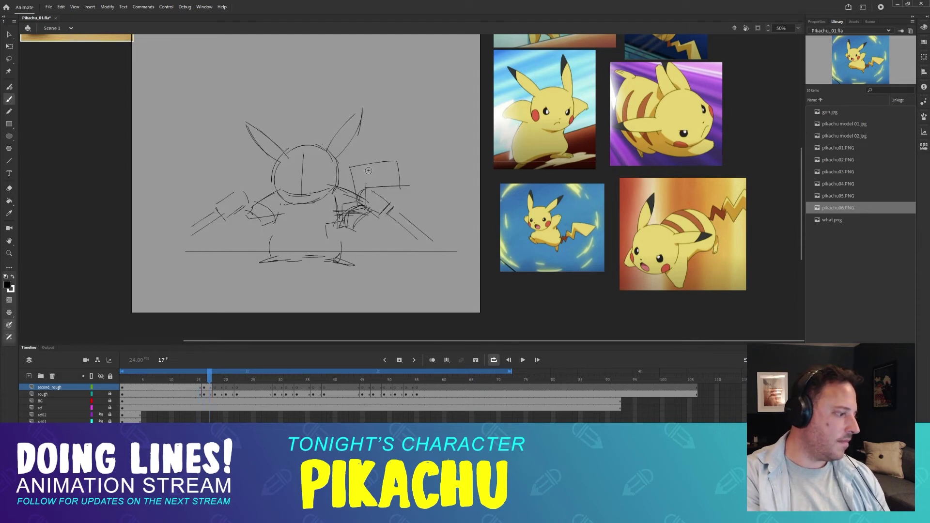
- Sketch the upper and lower edges of the tail tip, angled upward, at frame 18 on second_rough
key("period")
key("comma")
key("period")
key("comma")
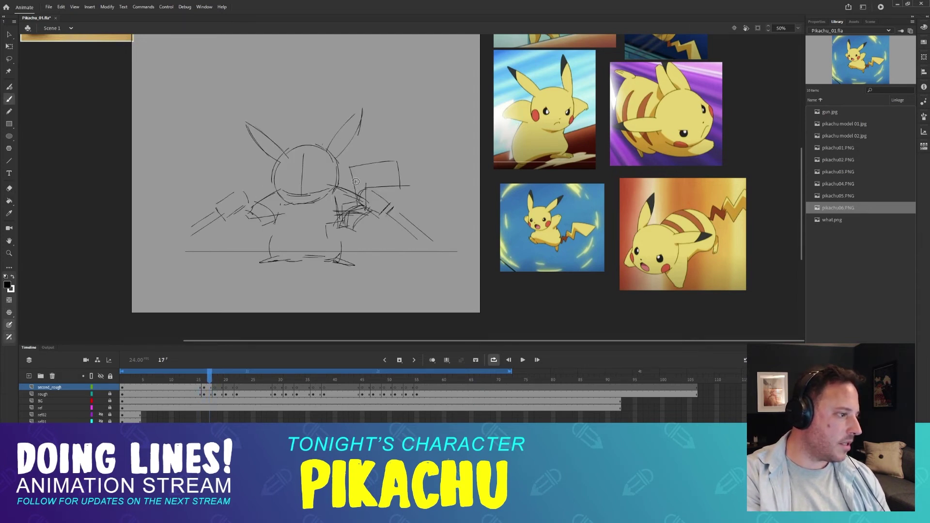
key("period")
left_click_drag(351, 166, 401, 151)
key("comma")
key("period")
left_click_drag(363, 182, 400, 172)
key("comma")
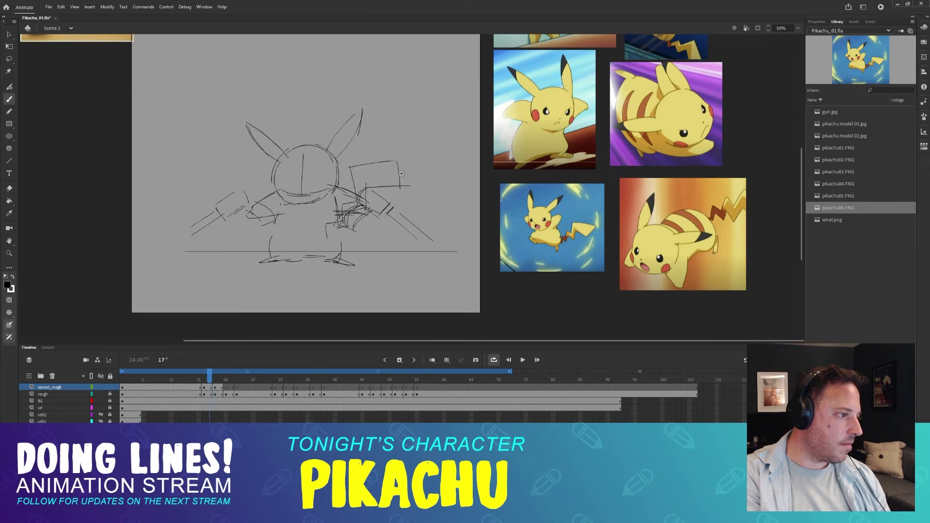
- Begin the tail tip at frame 20 on second_rough, comparing its angle with the drawing at frame 18
key("period")
key("period")
key("period")
key("period")
key("comma")
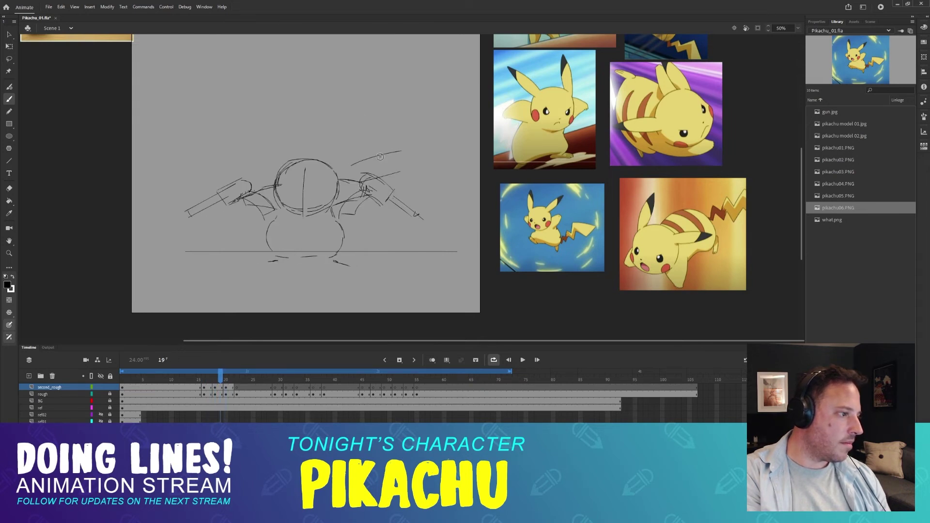
key("period")
key("comma")
key("period")
key("period")
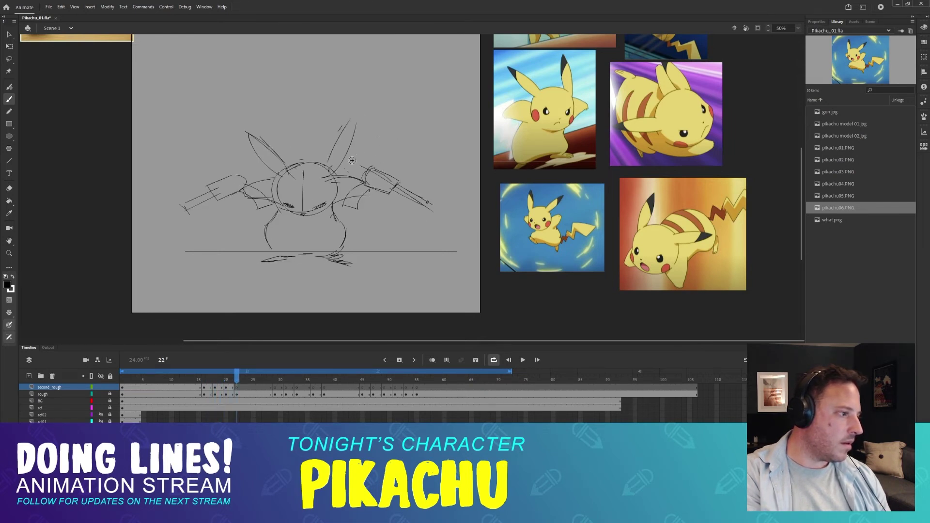
- Sketch the tail's steeper upper edge at frame 22 and complete the tail tip's two long edges at frame 20
left_click_drag(352, 160, 384, 139)
key("comma")
key("period")
key("comma")
key("comma")
key("comma")
key("comma")
key("comma")
key("comma")
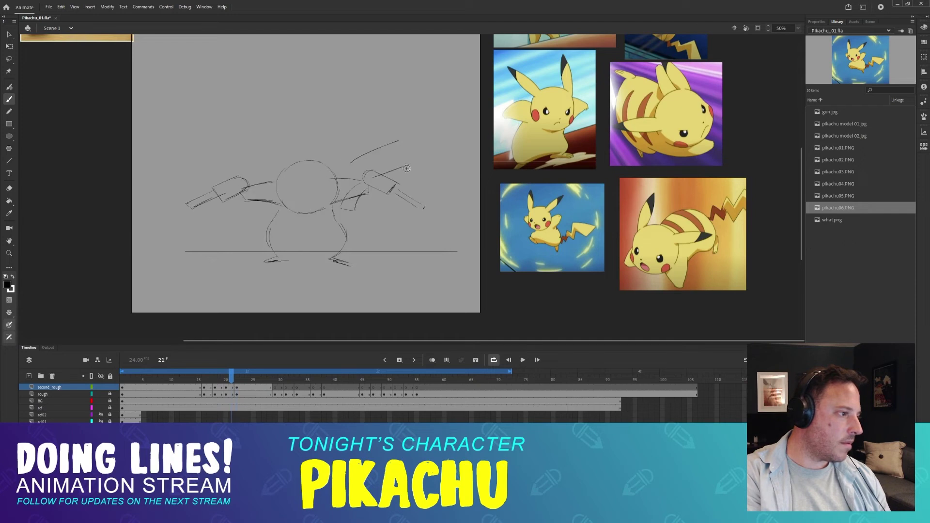
key("period")
key("period")
key("period")
key("period")
key("period")
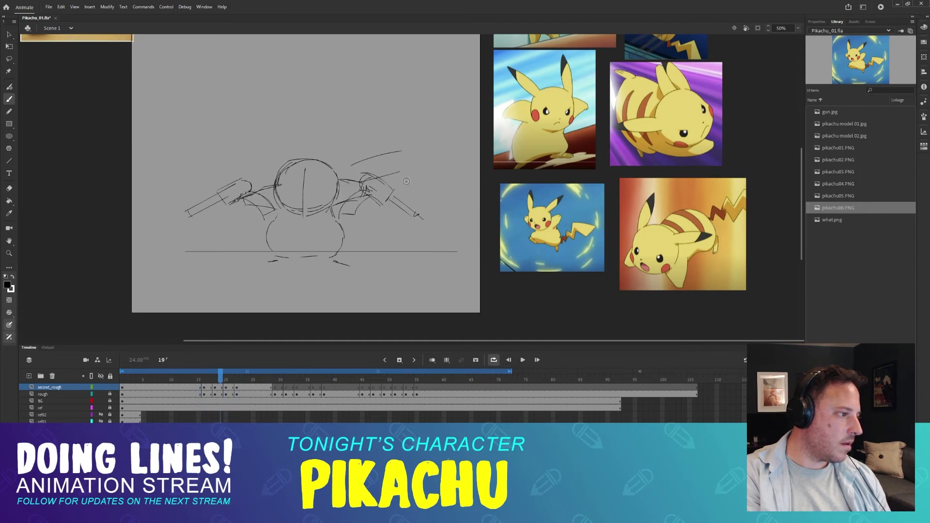
- Flip through frames 15 to 18 to review the tail's position from pose to pose
mouse_move(201, 377)
left_mouse_down()
mouse_move(245, 381)
mouse_move(191, 381)
mouse_move(237, 379)
mouse_move(209, 379)
left_mouse_up()
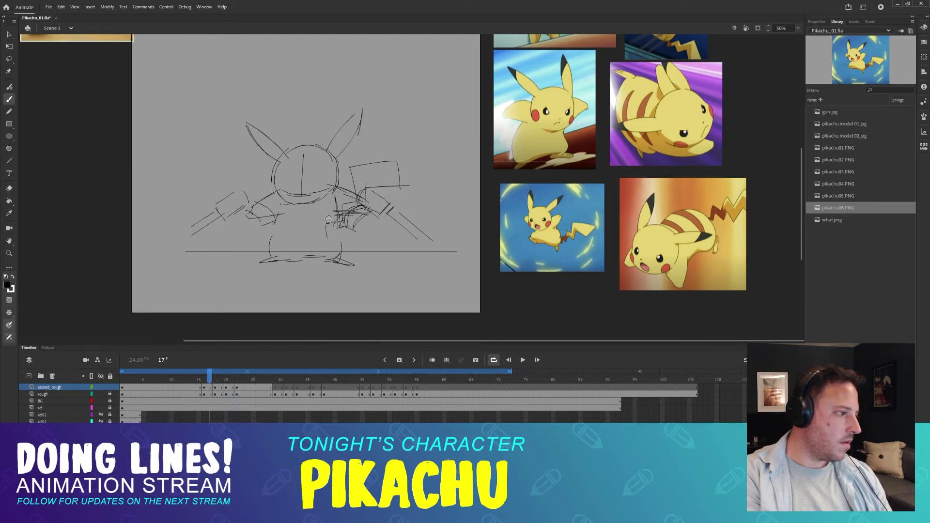
key("period")
key("comma")
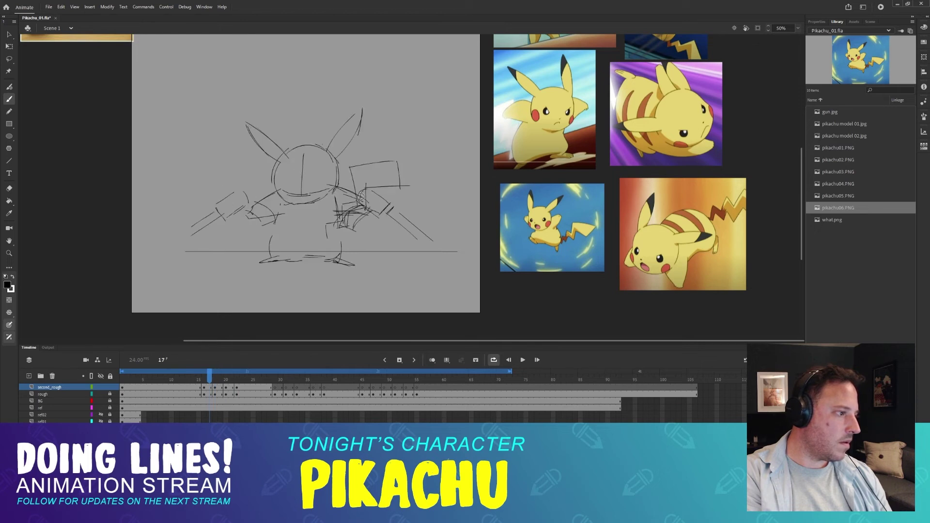
key("period")
key("comma")
key("comma")
key("comma")
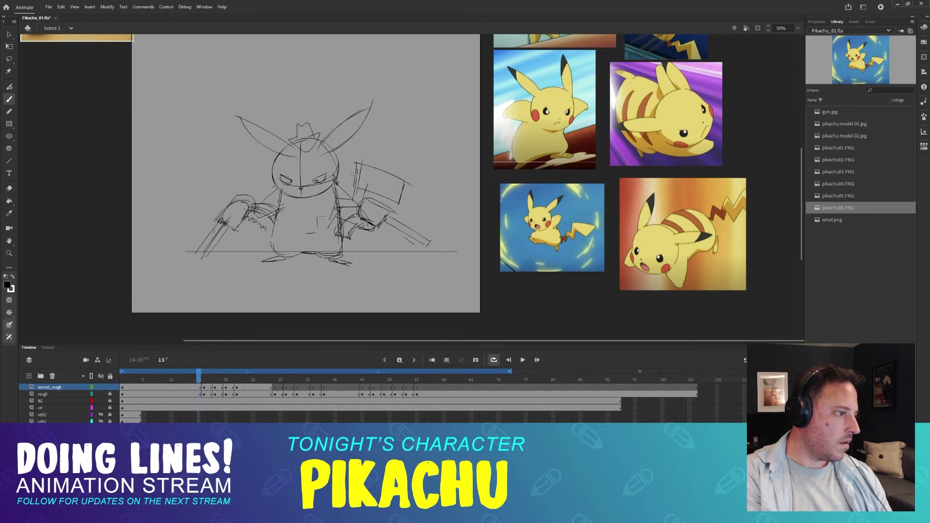
key("period")
key("period")
key("period")
key("comma")
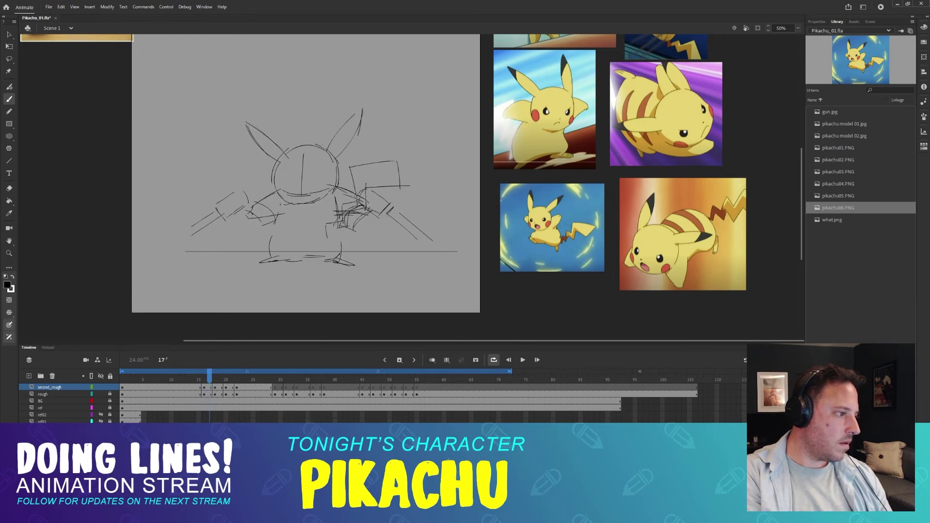
- Draw the tail tip's inner edge beside the head at frame 20 and check it against the neighbouring poses back to frame 15
key("period")
key("period")
key("period")
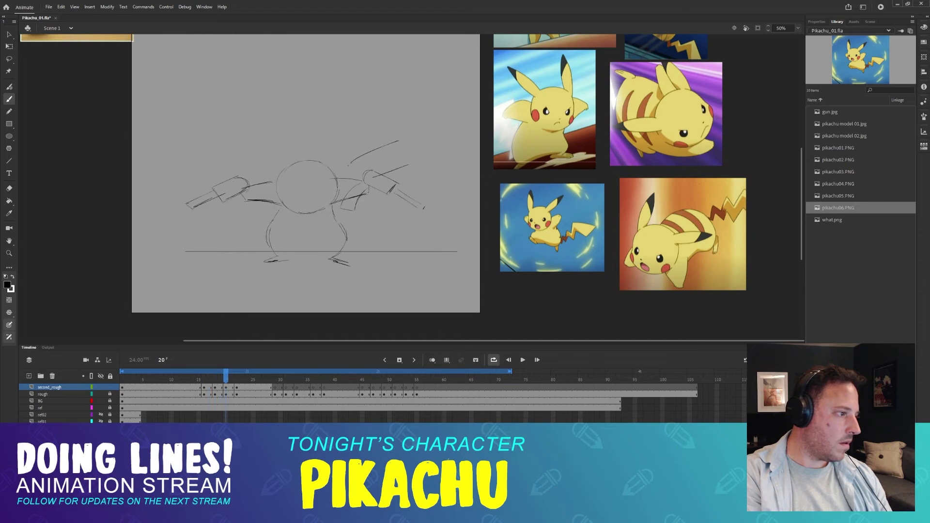
left_click_drag(349, 165, 359, 188)
key("period")
key("comma")
key("comma")
key("period")
key("comma")
key("comma")
key("comma")
key("comma")
key("comma")
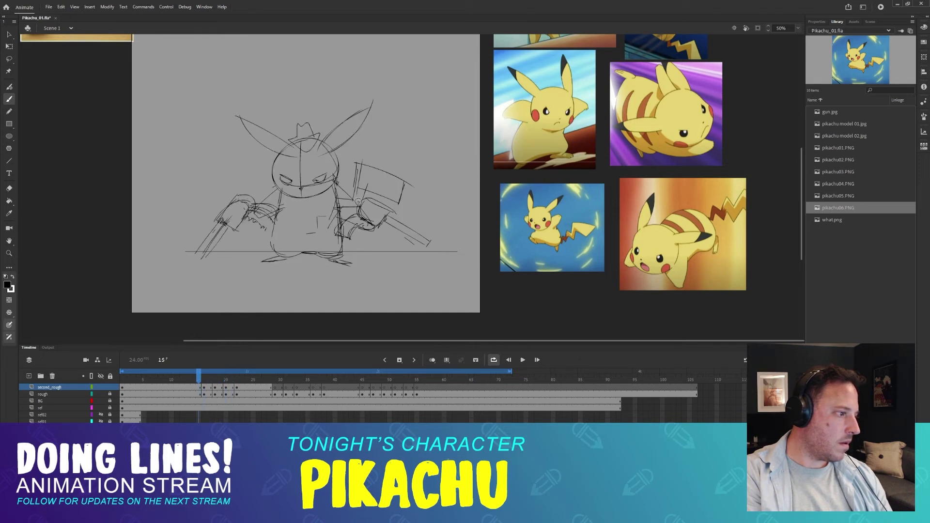
- Draw the tail's zigzag edge behind the raised gun hand at frame 18, following on from the frame 15 pose
key("period")
key("period")
key("period")
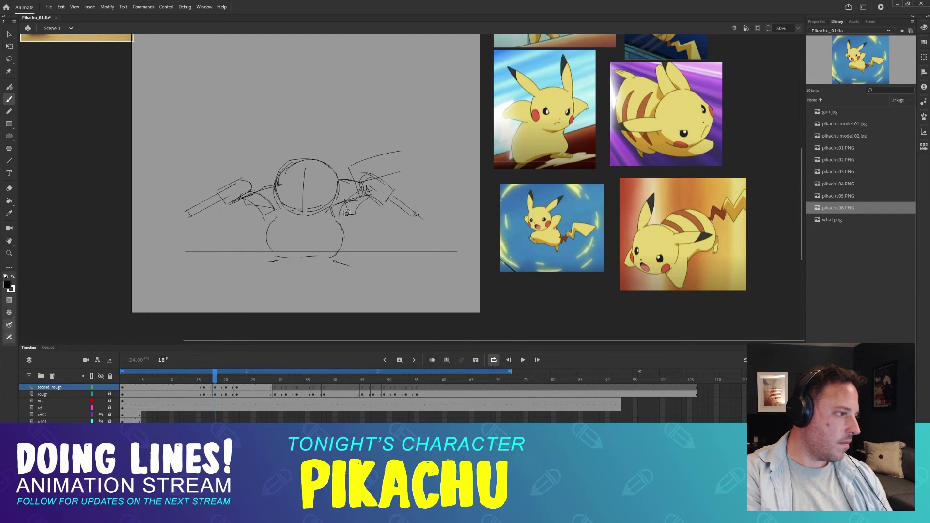
key("comma")
key("period")
left_click_drag(367, 178, 370, 205)
- Draw the matching zigzag edge of the tail behind the gun hand at frame 20
key("comma")
key("period")
key("period")
key("period")
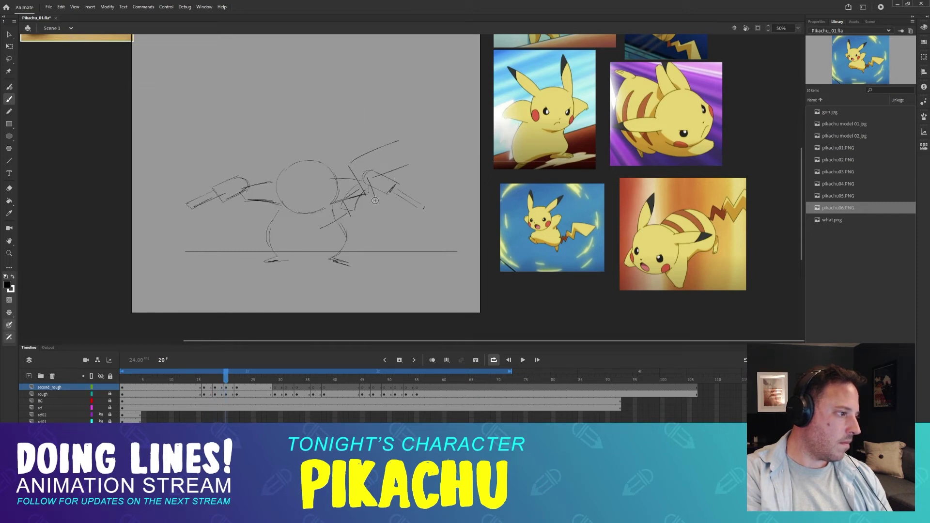
left_click_drag(369, 175, 375, 201)
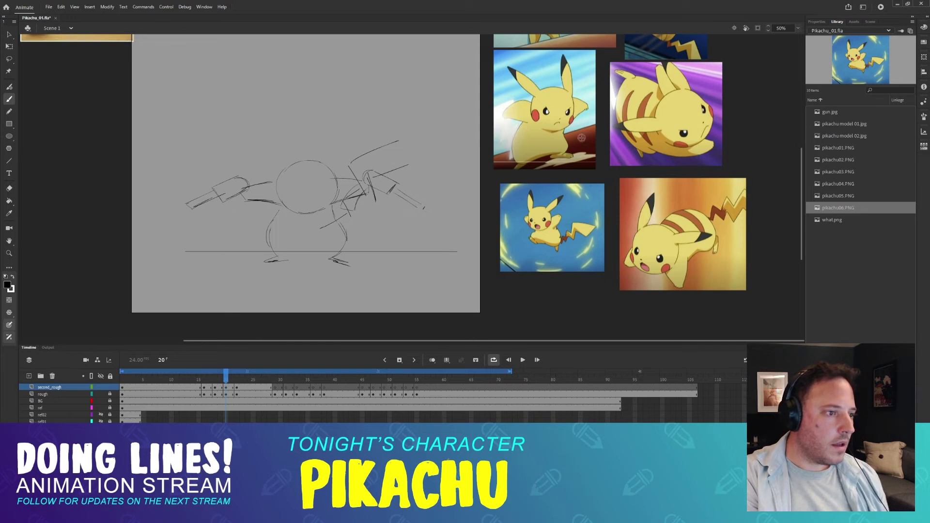
- Sketch the tail's lower zigzag from the gun hand down to the body at frame 20
left_click_drag(571, 127, 569, 228)
mouse_move(419, 267)
left_mouse_down()
mouse_move(428, 206)
mouse_move(428, 217)
left_mouse_up()
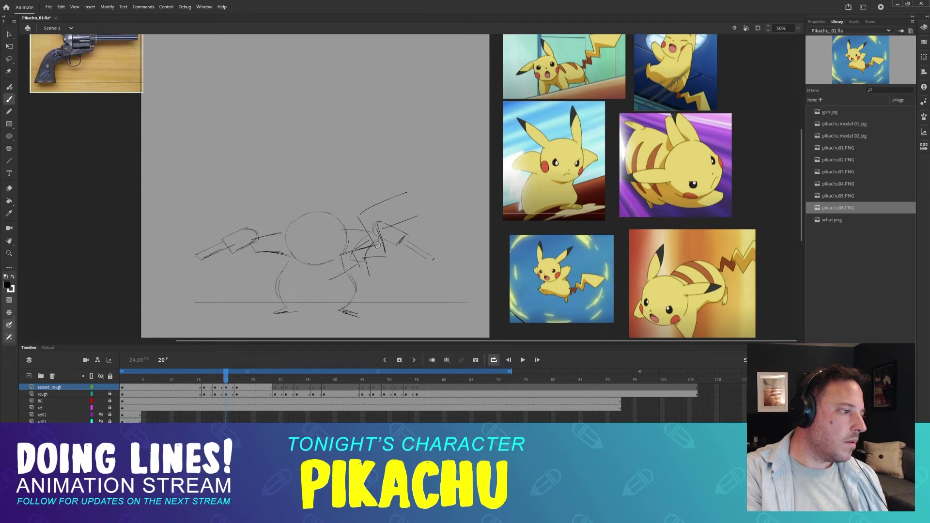
left_click_drag(371, 263, 347, 281)
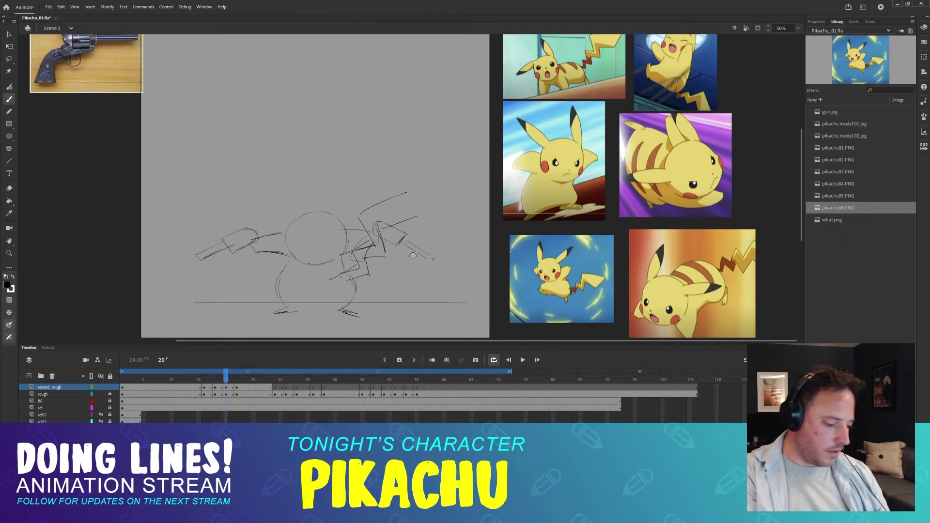
- Sketch the tail's lower zigzag beside the body at frame 18, comparing it with frame 20
key("comma")
key("period")
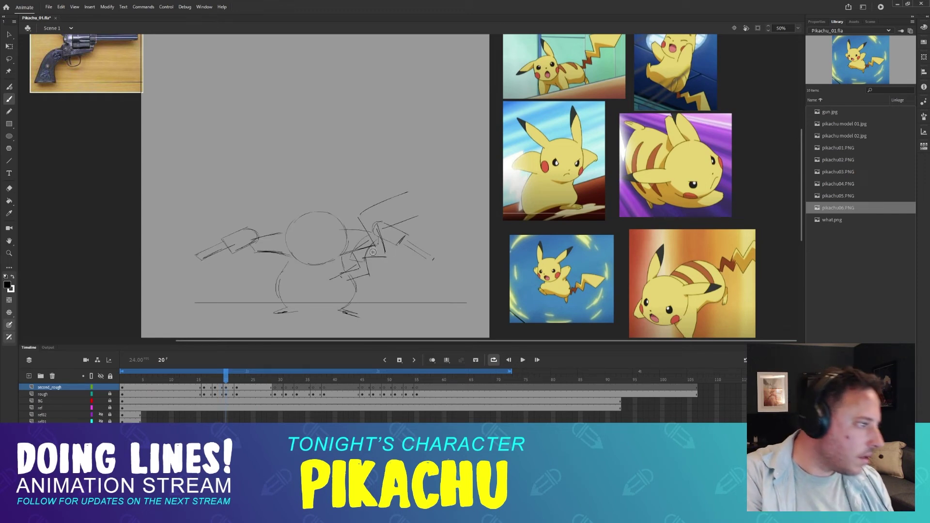
key("comma")
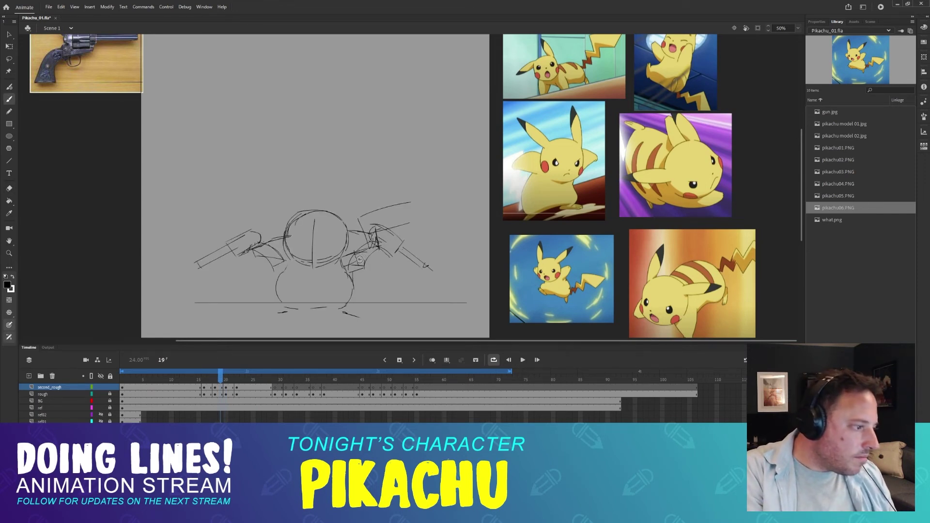
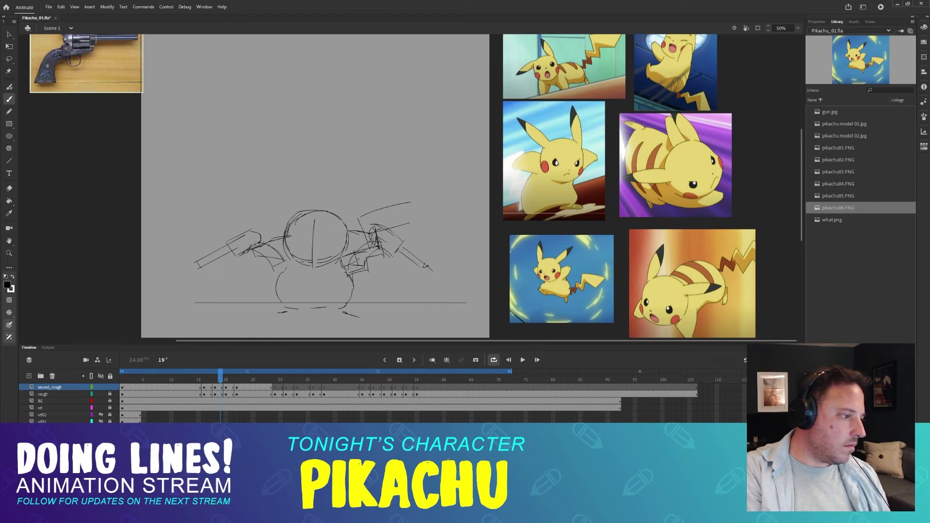
key("period")
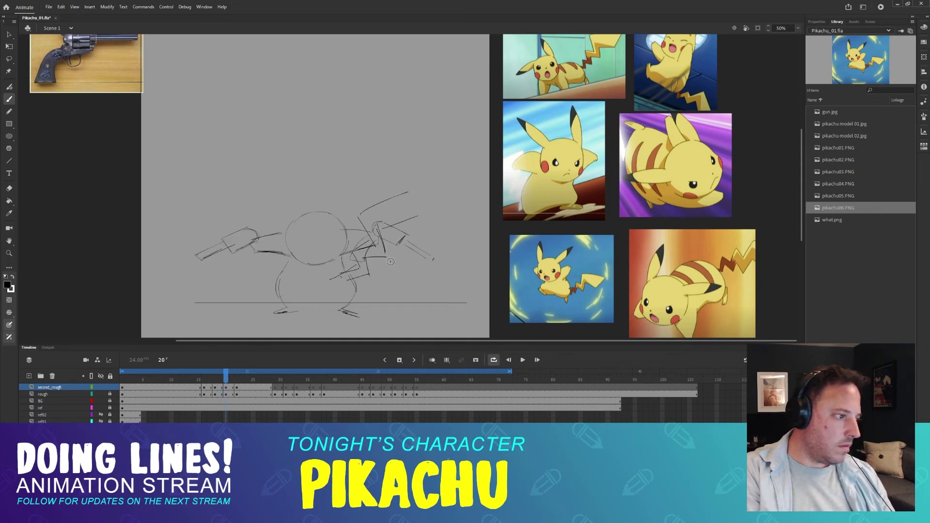
- Flip back and forth through frames 14 to 20 to examine how the tail's zigzag moves with the body
key("comma")
key("comma")
key("comma")
key("comma")
key("comma")
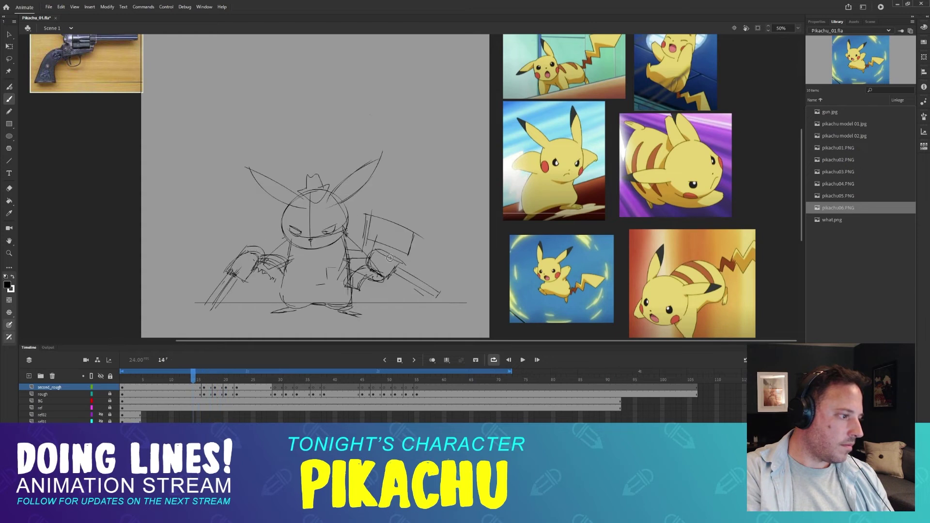
key("period")
key("comma")
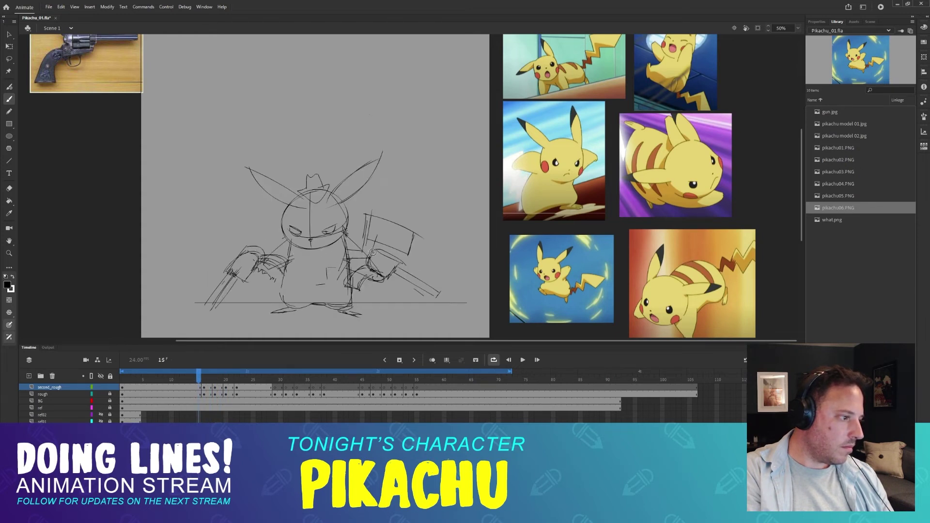
key("period")
key("period")
key("period")
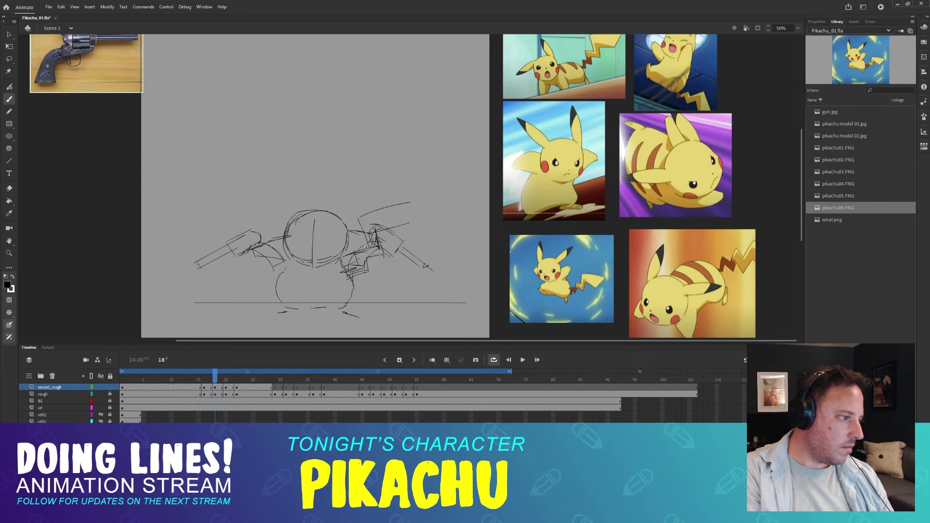
key("period")
key("period")
key("comma")
key("period")
key("comma")
key("comma")
key("comma")
key("comma")
key("period")
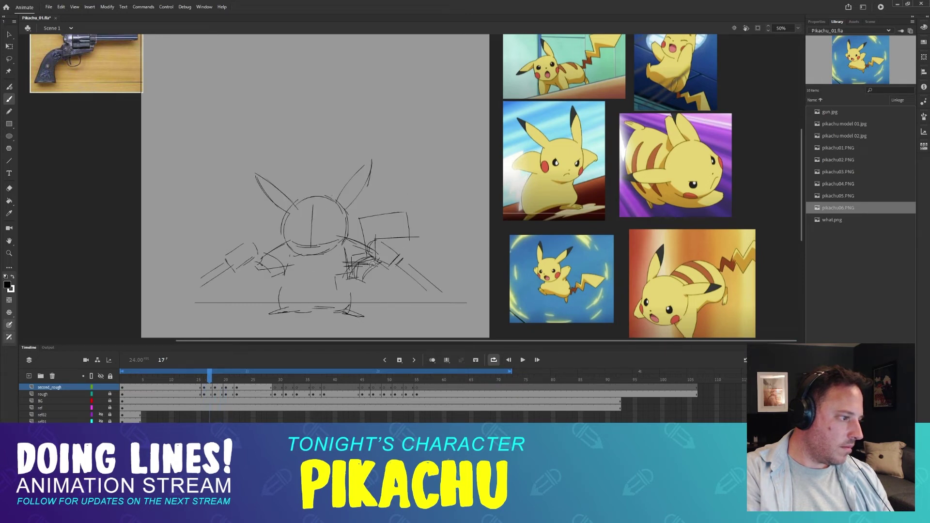
key("period")
key("comma")
key("period")
key("period")
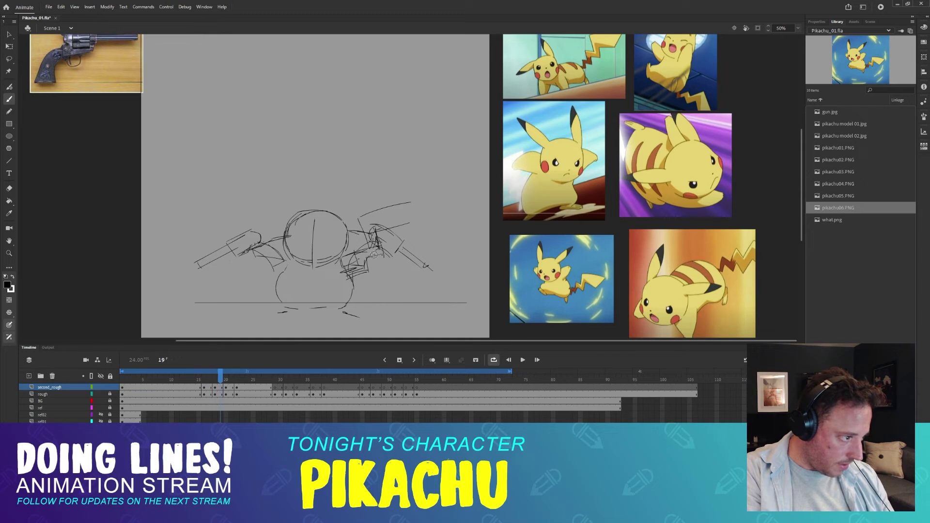
key("period")
key("comma")
key("comma")
key("period")
key("period")
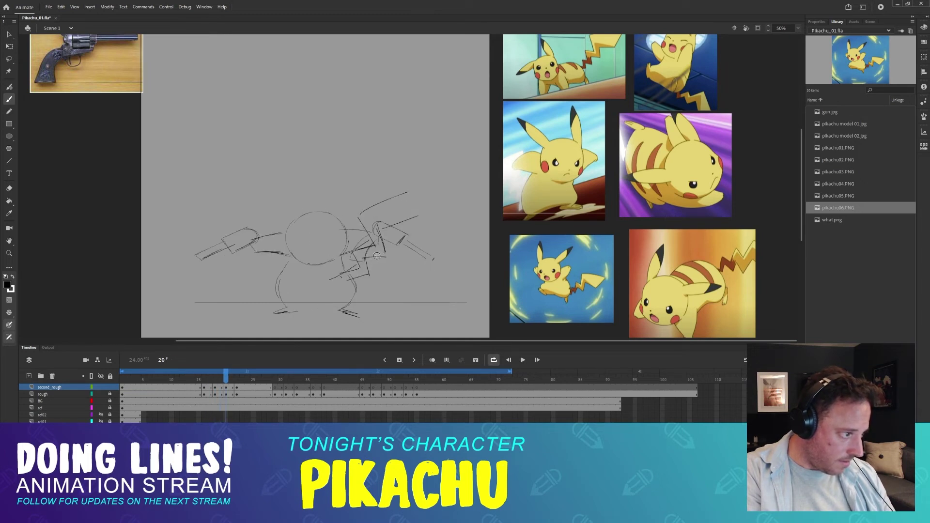
- Erase stray lines in the tail's middle zigzag at frame 20 and redraw that section
key("e")
mouse_move(377, 256)
left_mouse_down()
mouse_move(367, 258)
mouse_move(388, 251)
mouse_move(357, 249)
left_mouse_up()
key("b")
key("e")
key("b")
key("e")
key("b")
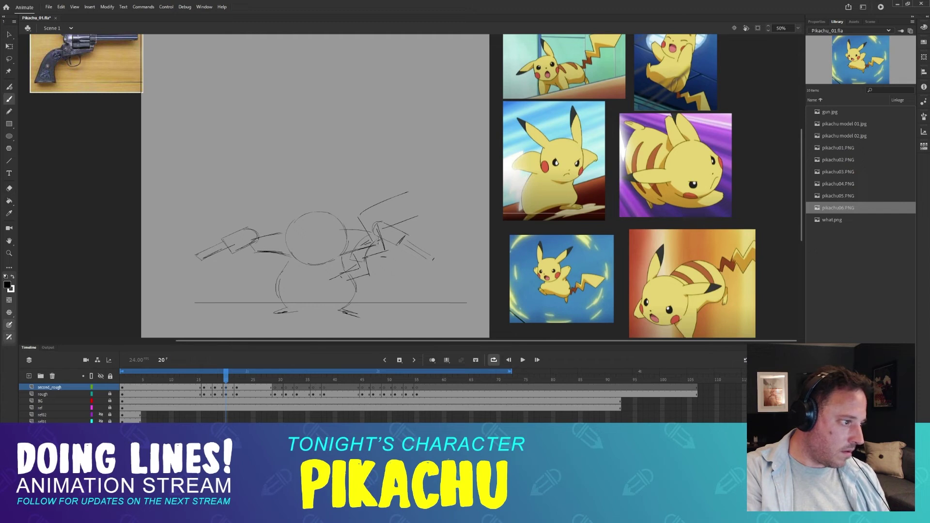
- Step back to frame 14 and scrub to frame 23 to review the tail's overall motion
key("comma")
key("comma")
key("comma")
key("comma")
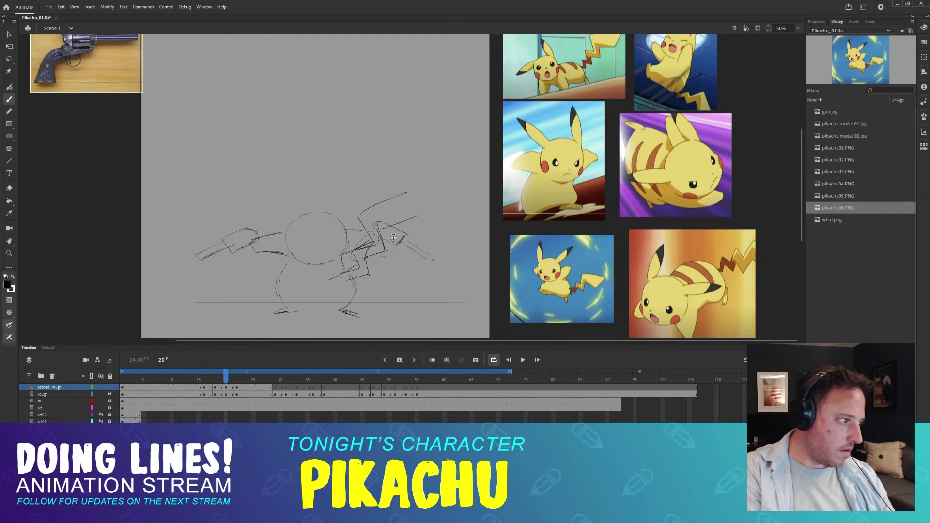
key("comma")
key("comma")
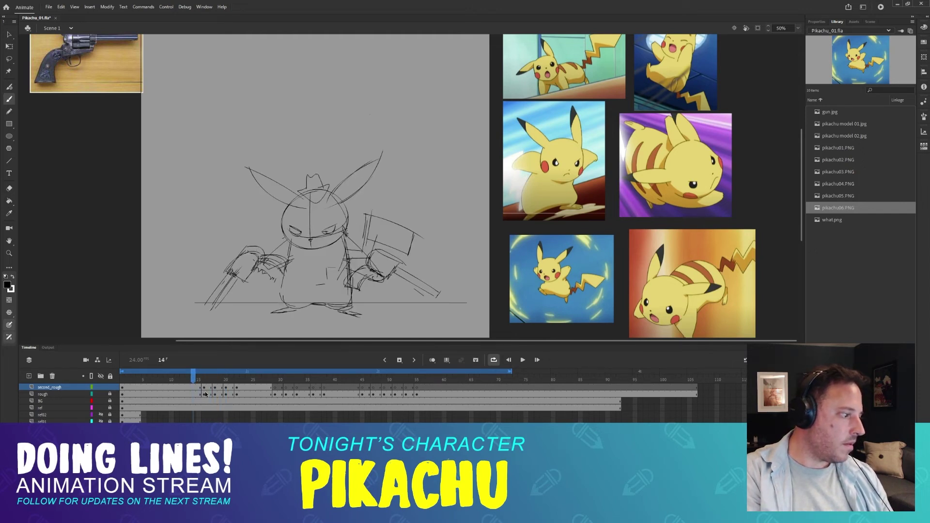
mouse_move(197, 378)
left_mouse_down()
mouse_move(266, 379)
mouse_move(223, 378)
mouse_move(242, 377)
left_mouse_up()
- Draw the inner edge of the tail tip beside the head at frame 22, using the frame 20 drawing as reference
key("comma")
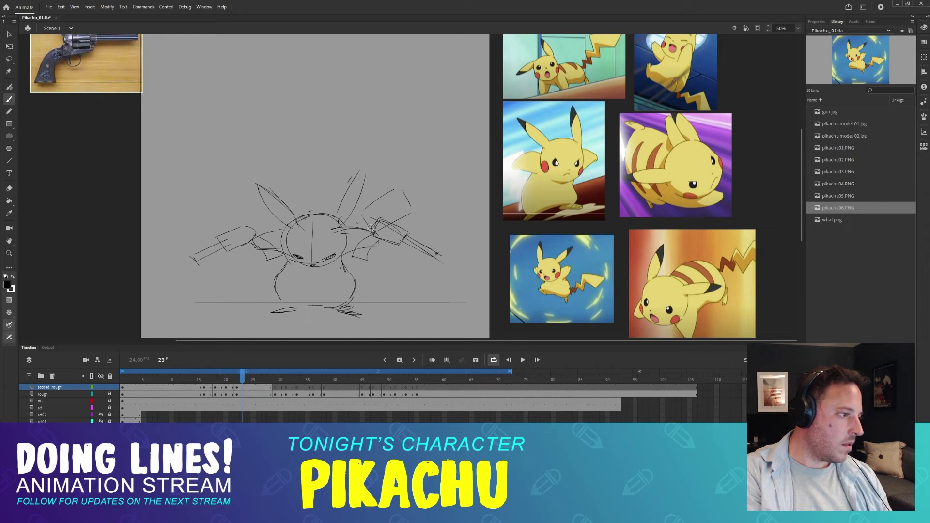
key("comma")
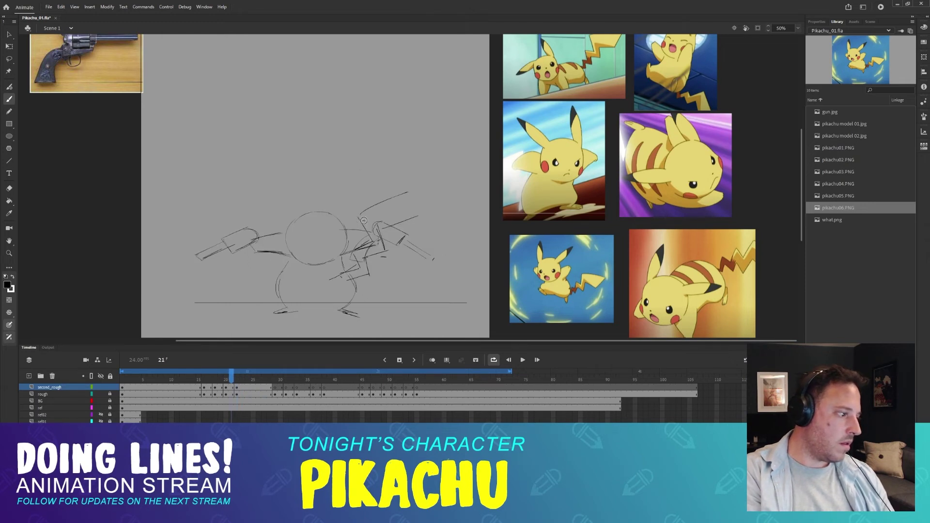
key("period")
key("comma")
key("period")
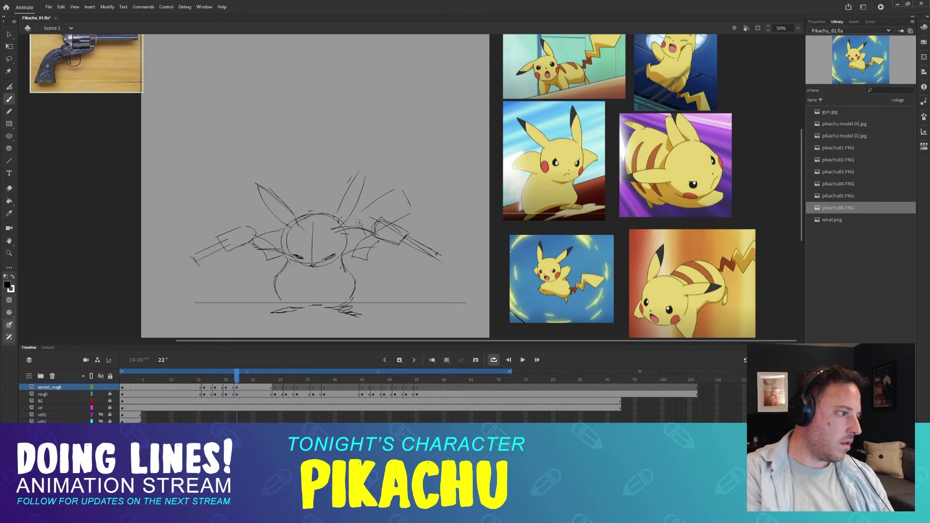
key("comma")
key("period")
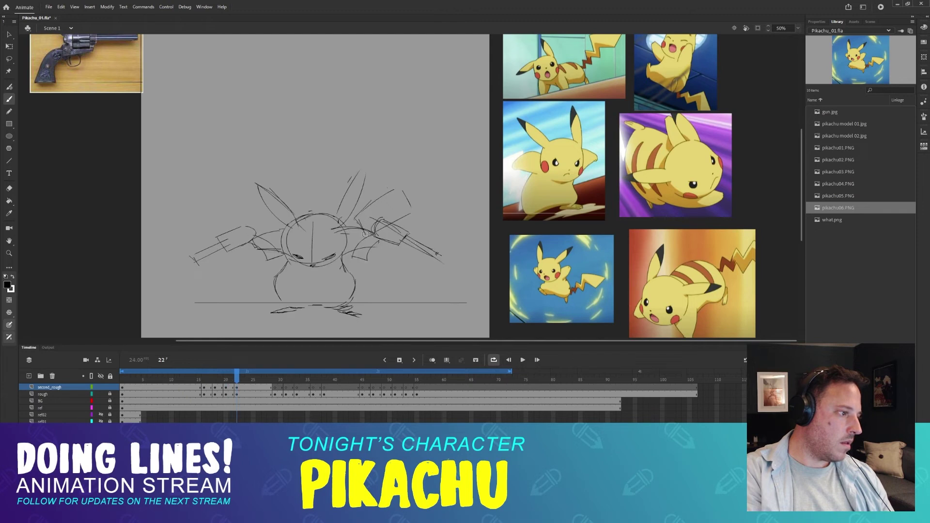
- Sketch the tail's middle zigzag behind the gun hand at frame 22, checking each stroke against frame 20
key("comma")
key("period")
key("comma")
key("period")
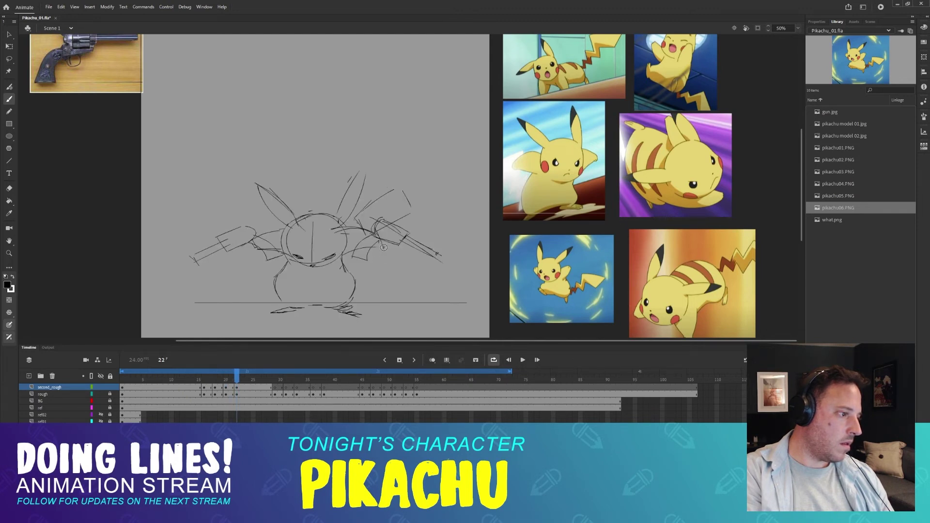
key("comma")
key("period")
key("comma")
key("period")
key("comma")
key("period")
key("comma")
key("period")
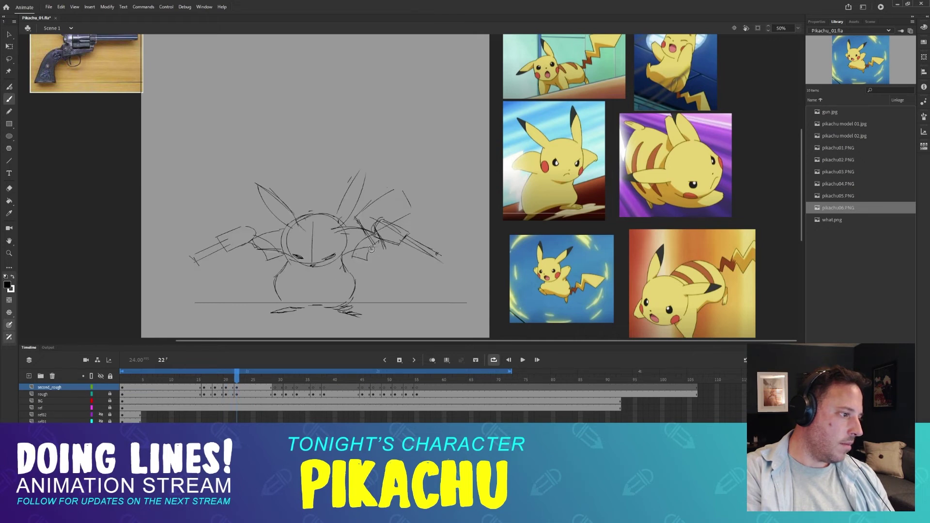
- Draw the tail's lower zigzag down to the body at frame 22, matching the shape at frame 20
key("comma")
key("period")
key("comma")
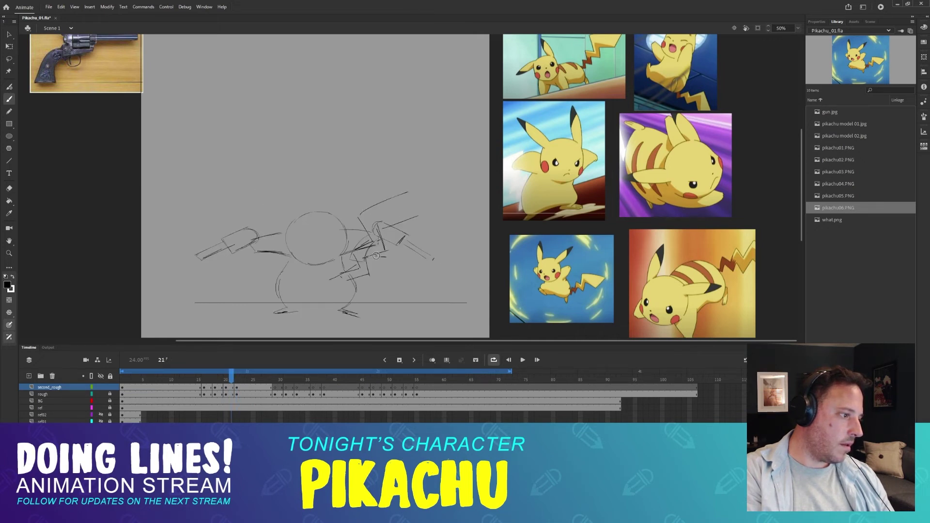
key("period")
key("comma")
mouse_move(371, 244)
left_mouse_down()
mouse_move(356, 255)
mouse_move(353, 279)
left_mouse_up()
key("period")
key("comma")
key("period")
key("comma")
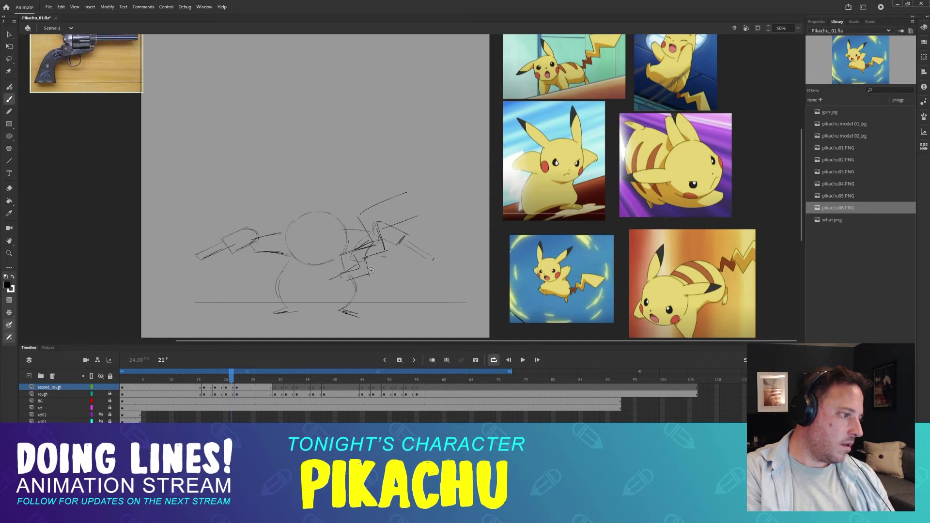
key("period")
key("comma")
key("period")
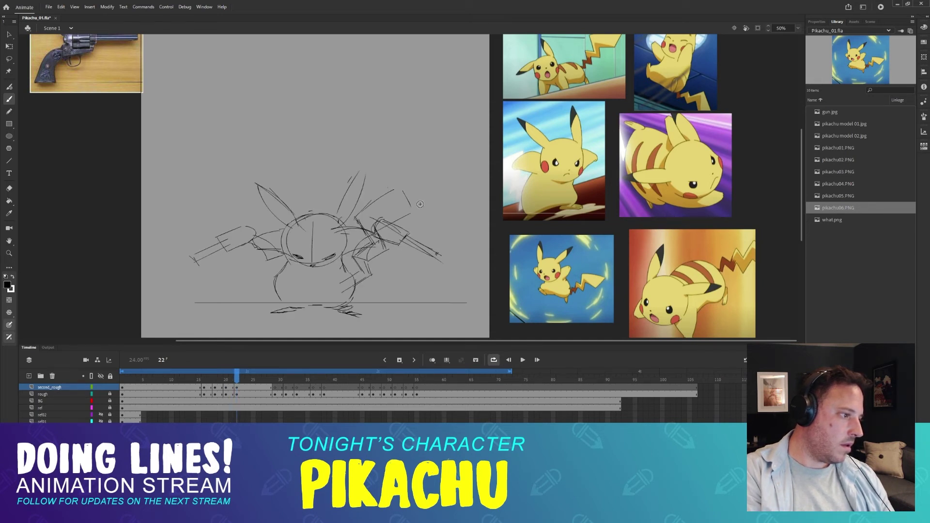
- Close the outer end of the tail tip at frame 20 with a short edge joining its two long sides
key("comma")
left_click_drag(409, 196, 417, 221)
key("comma")
key("period")
- Scrub from frame 16 to 22 and step back through the poses to review the finished tail's motion
key("period")
key("period")
left_click(204, 380)
mouse_move(205, 381)
left_mouse_down()
mouse_move(244, 382)
mouse_move(199, 383)
mouse_move(237, 383)
left_mouse_up()
key("comma")
key("comma")
key("comma")
key("comma")
key("comma")
key("comma")
key("comma")
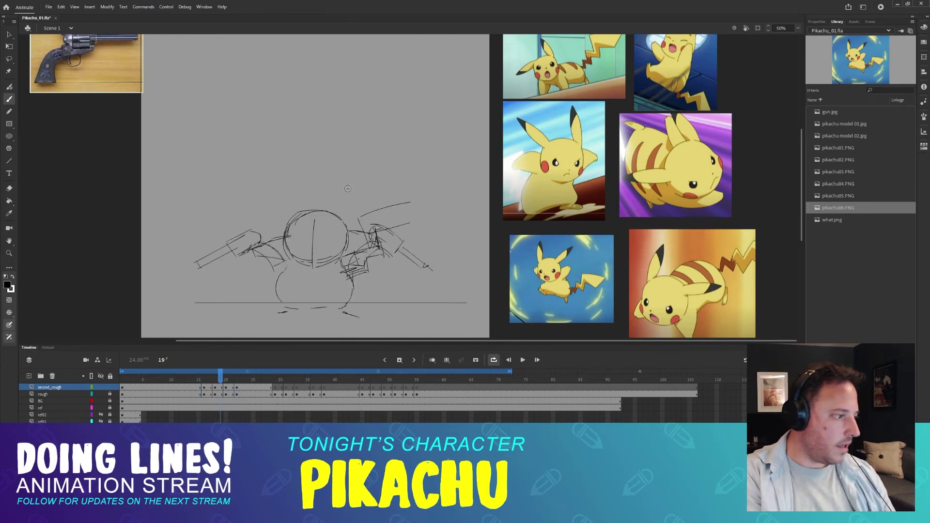
key("period")
key("period")
key("period")
key("period")
key("comma")
key("comma")
key("comma")
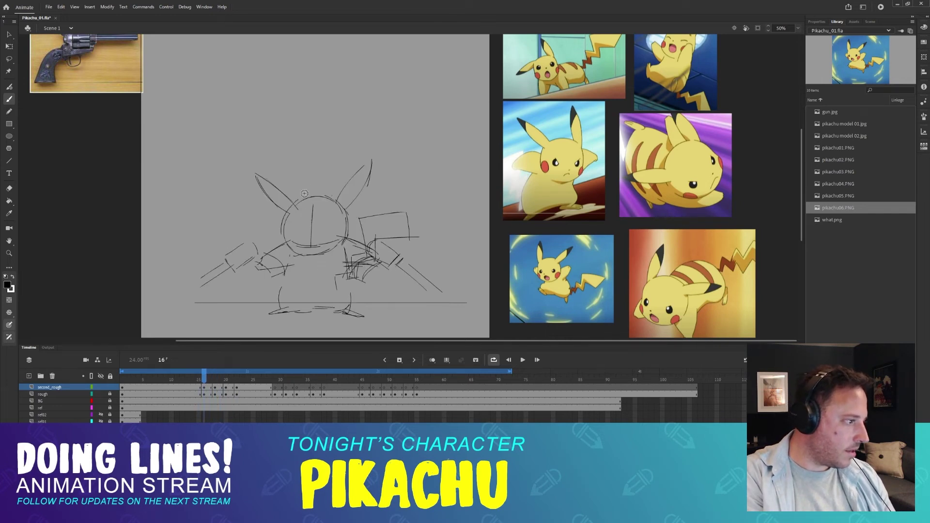
- Flip between frames 17 and 18 to examine where the ears belong on the lowered head
key("period")
key("period")
key("comma")
key("period")
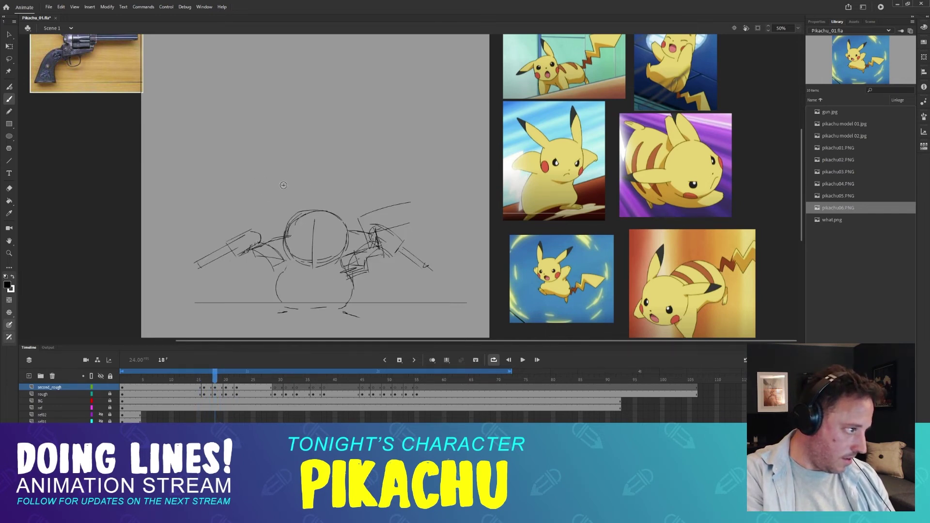
key("comma")
key("period")
key("comma")
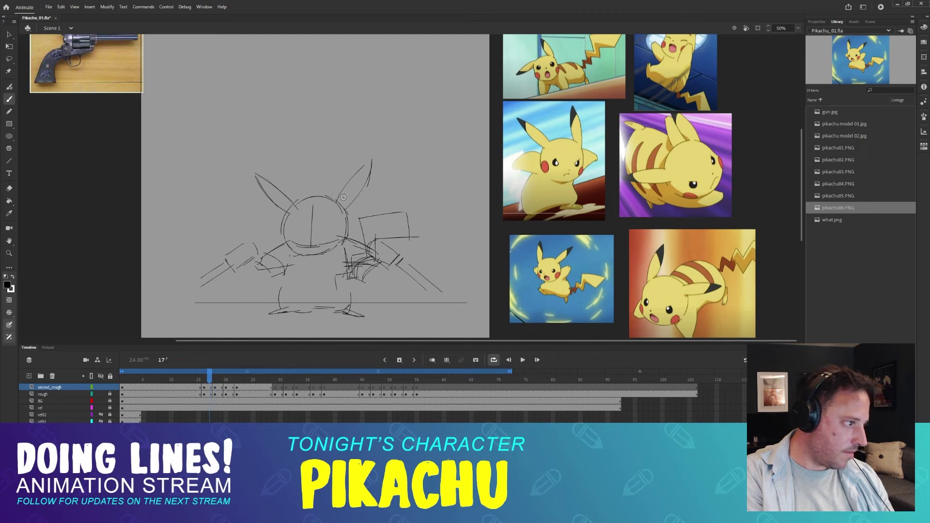
key("period")
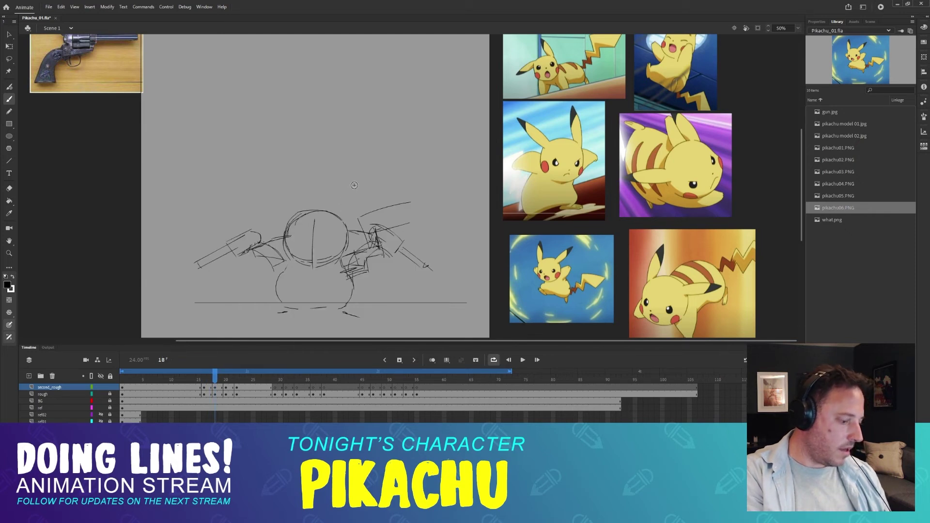
key("comma")
key("period")
key("comma")
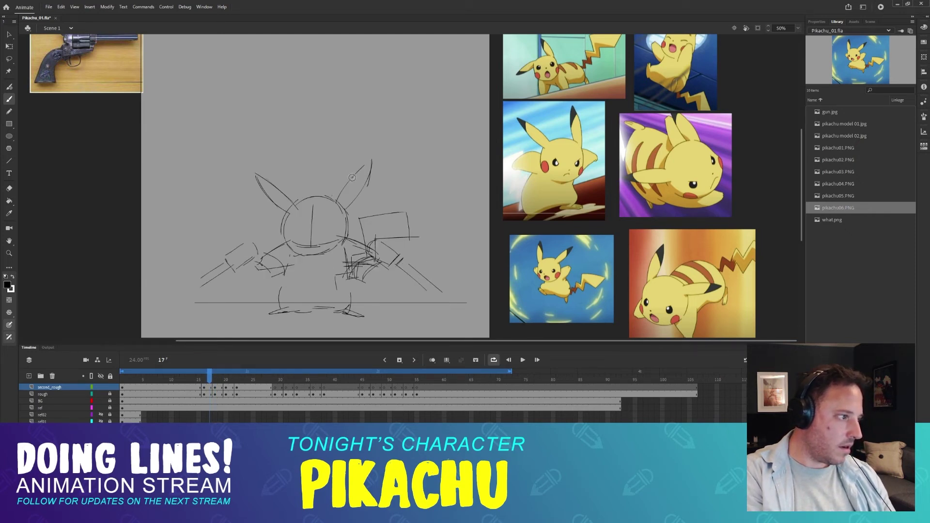
- Mark where the ears attach to the head on the second_rough drawings at frames 18 and 20
key("period")
key("ctrl+z")
key("comma")
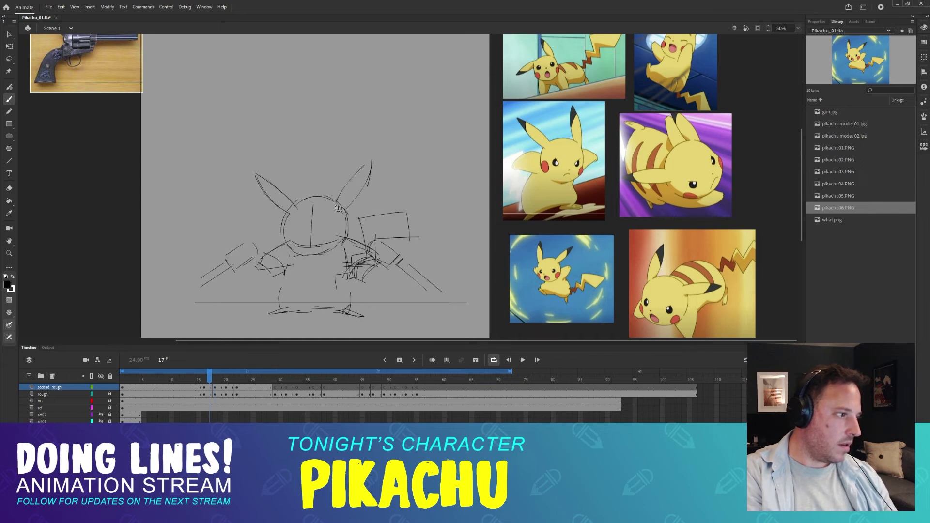
key("period")
key("comma")
key("period")
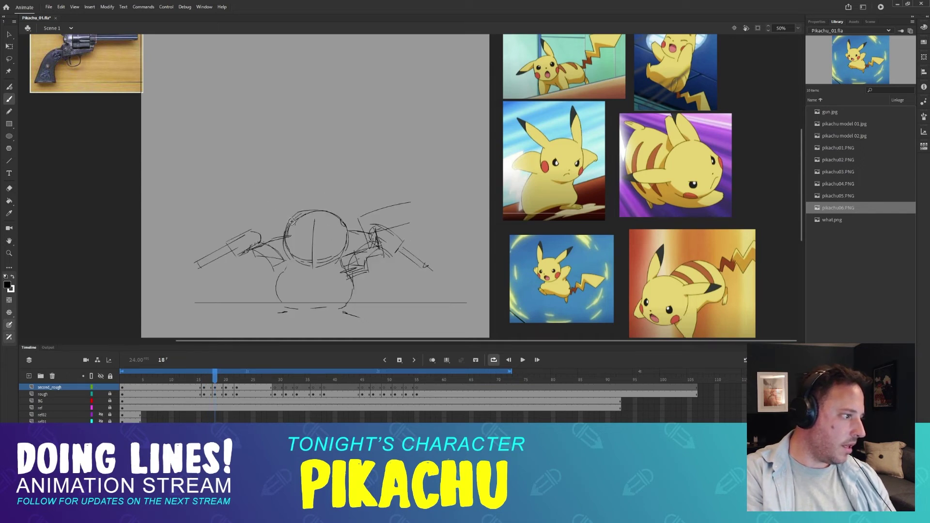
key("period")
key("period")
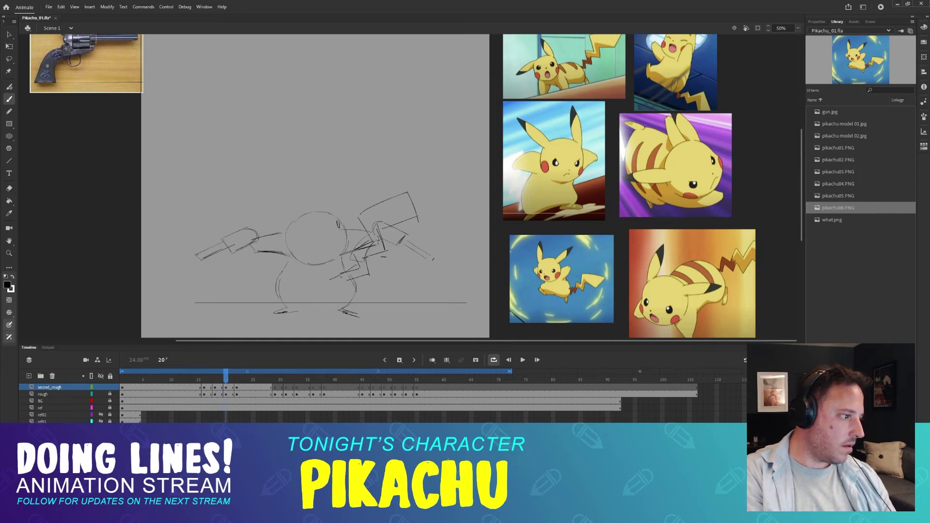
key("comma")
key("period")
key("period")
key("period")
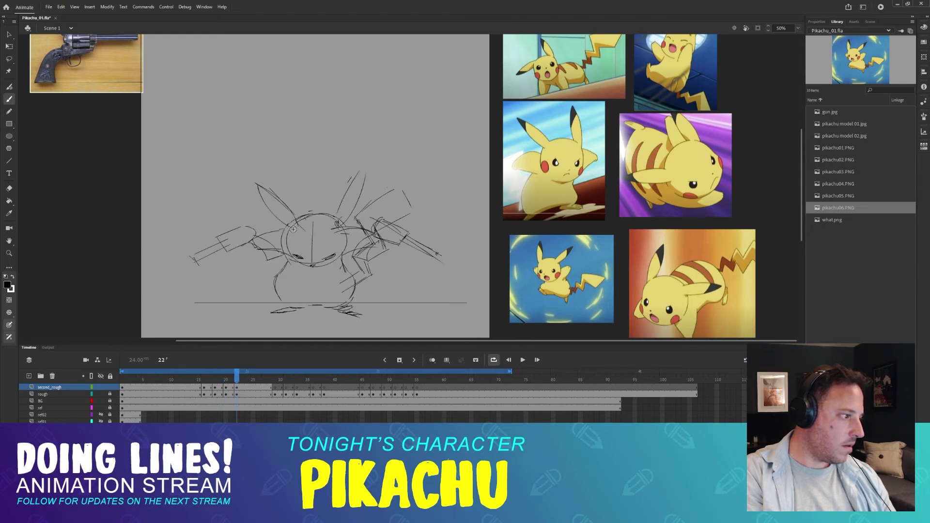
- Sketch the inner curve of the right-hand ear at frame 18, rising upright from the lowered head
key("comma")
key("comma")
key("comma")
key("comma")
key("comma")
key("comma")
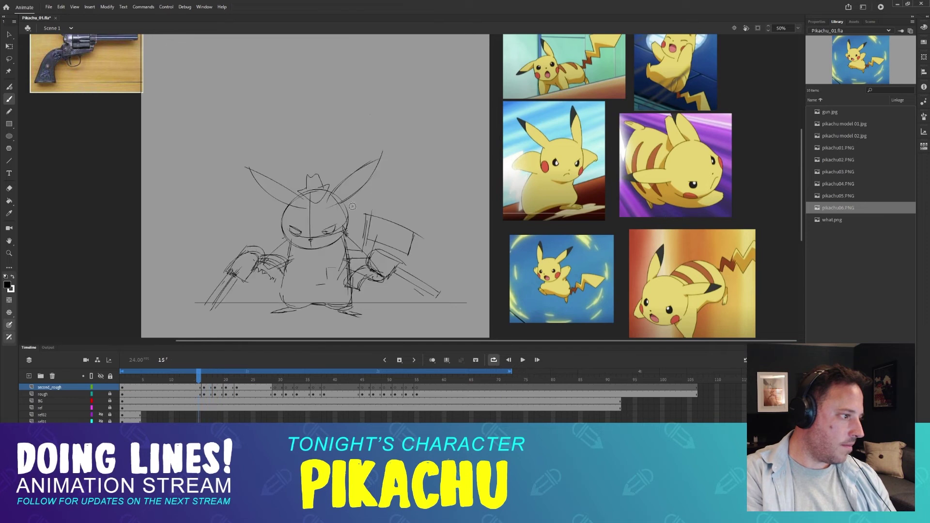
key("period")
key("period")
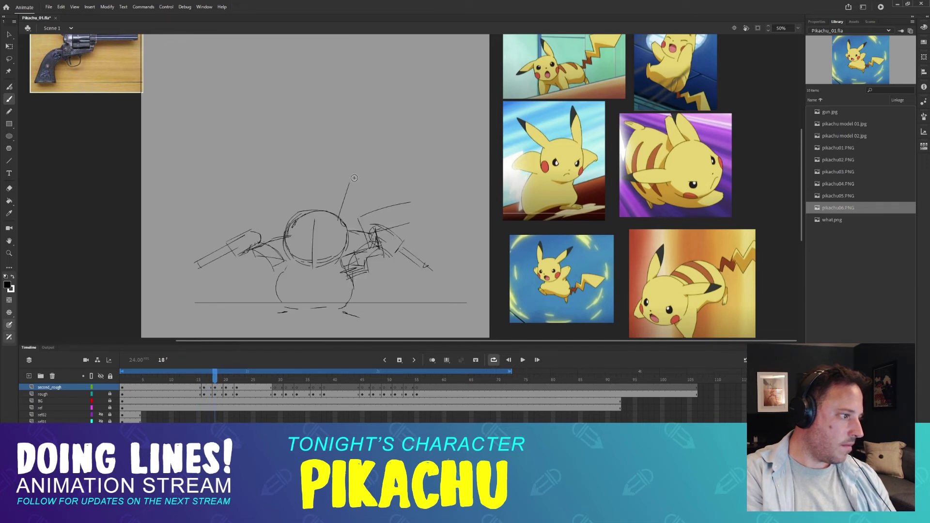
key("ctrl+z")
left_click_drag(352, 169, 339, 220)
key("ctrl+z")
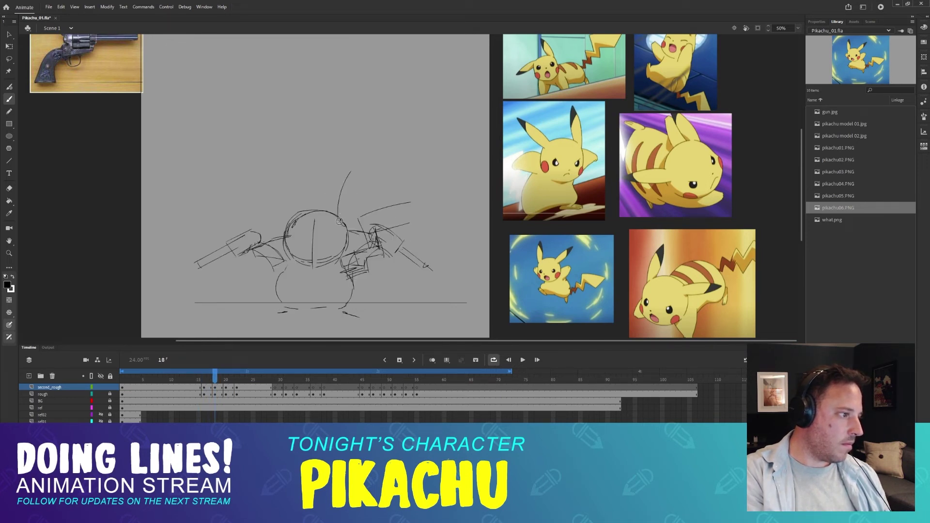
- Draw the outer curve of the right-hand ear at frame 18, closing the pointed shape down to the head
key("ctrl+z")
left_click_drag(354, 166, 348, 221)
key("ctrl+z")
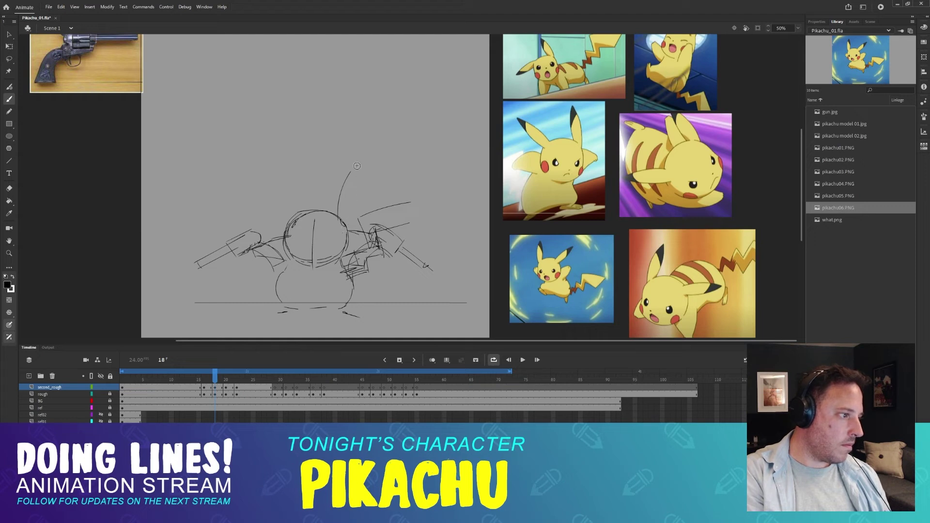
mouse_move(355, 164)
left_mouse_down()
mouse_move(351, 228)
mouse_move(355, 209)
left_mouse_up()
key("ctrl+z")
key("ctrl+z")
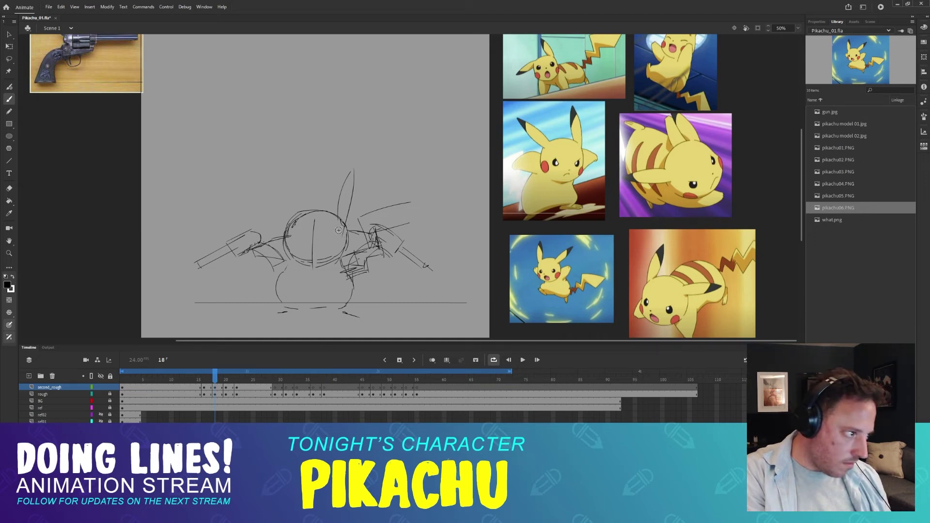
key("ctrl+z")
left_click_drag(352, 166, 345, 227)
- Draw the left-hand ear upright at frame 18 to match the opposite ear, checking it against frame 17
key("comma")
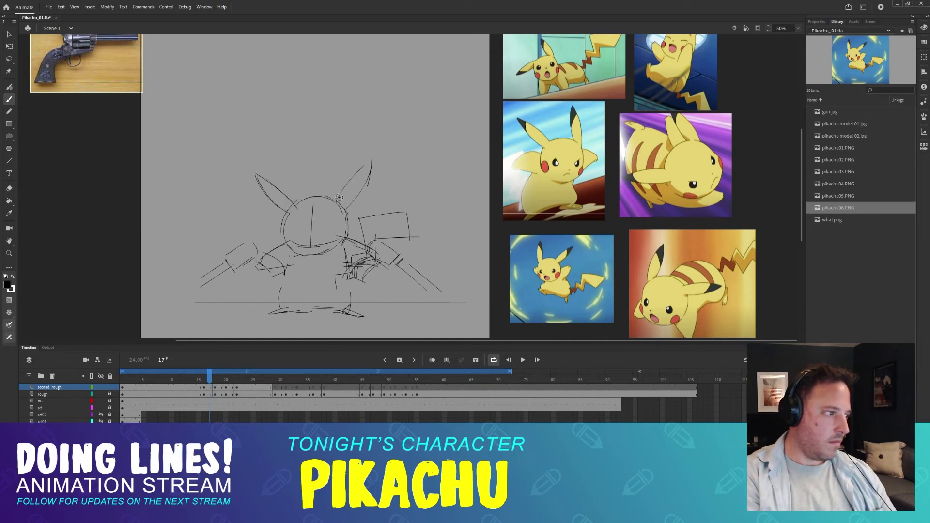
key("period")
mouse_move(281, 172)
left_mouse_down()
mouse_move(292, 231)
mouse_move(293, 203)
left_mouse_up()
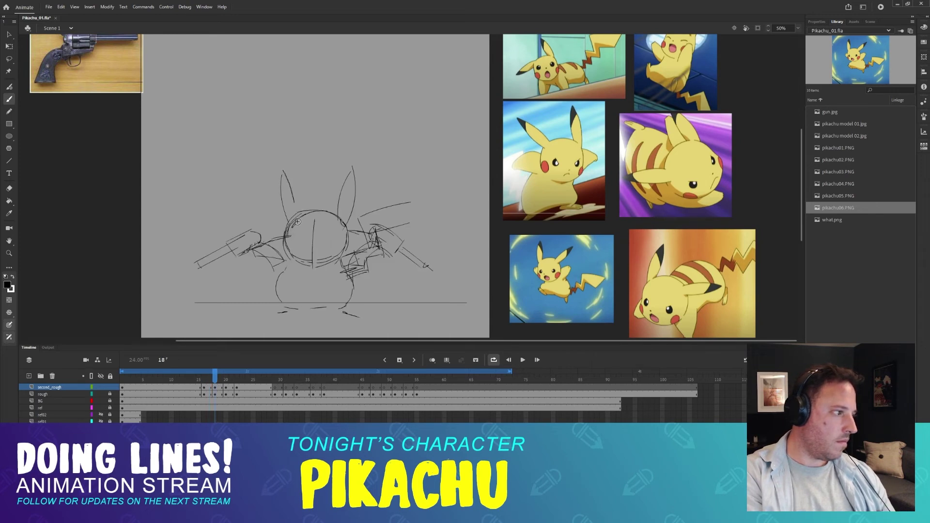
key("comma")
key("period")
- Flip through frames 17 to 20 to examine how the ears should move between the poses
key("period")
key("period")
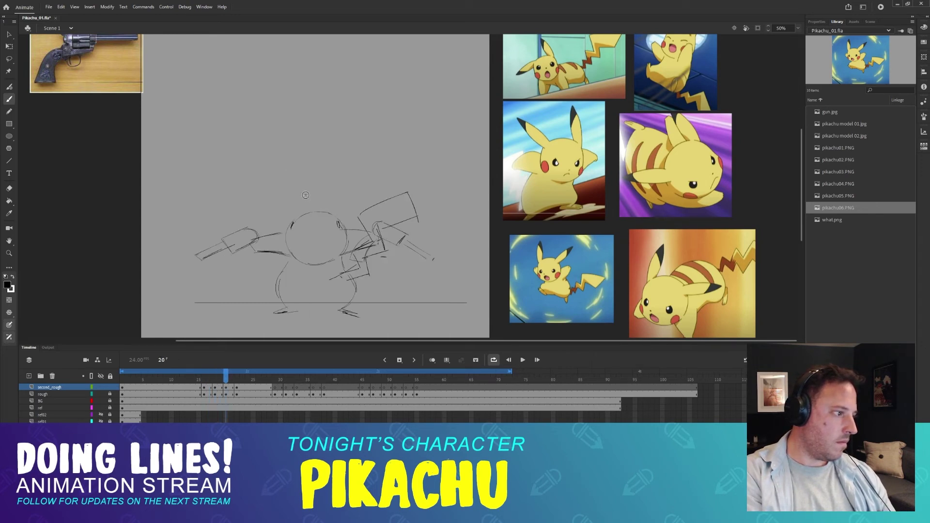
key("comma")
key("comma")
key("comma")
key("period")
key("period")
key("period")
key("period")
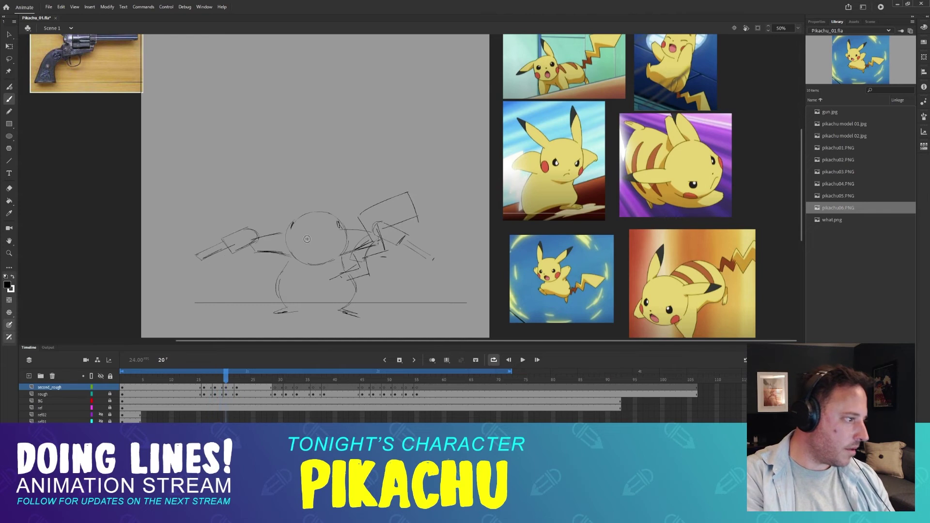
key("comma")
key("comma")
key("comma")
key("period")
key("period")
key("period")
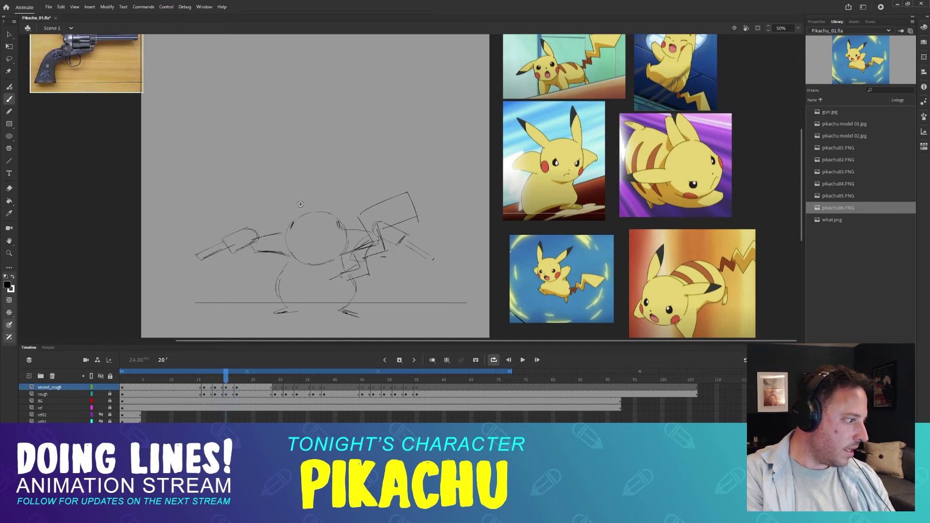
key("comma")
key("period")
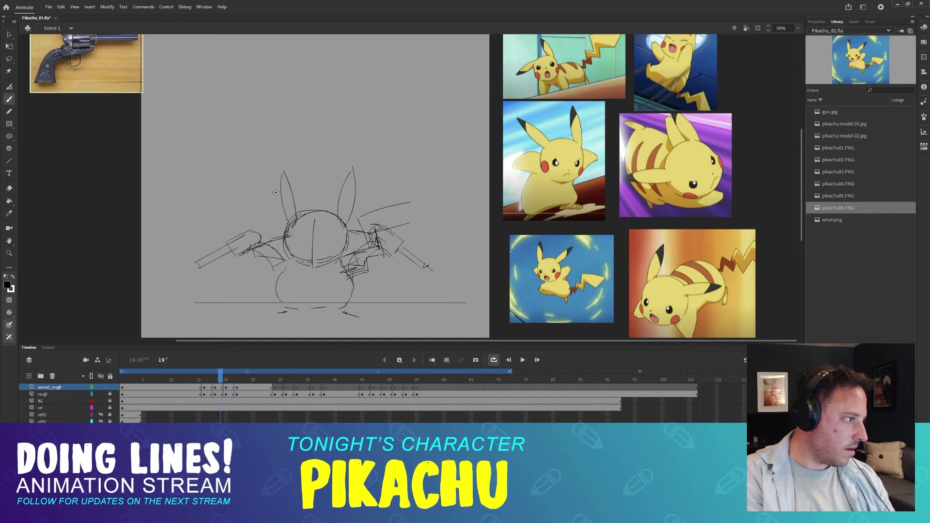
- Draw the left-hand ear at frame 20, leaning outward from its base mark on the head
key("comma")
key("period")
key("comma")
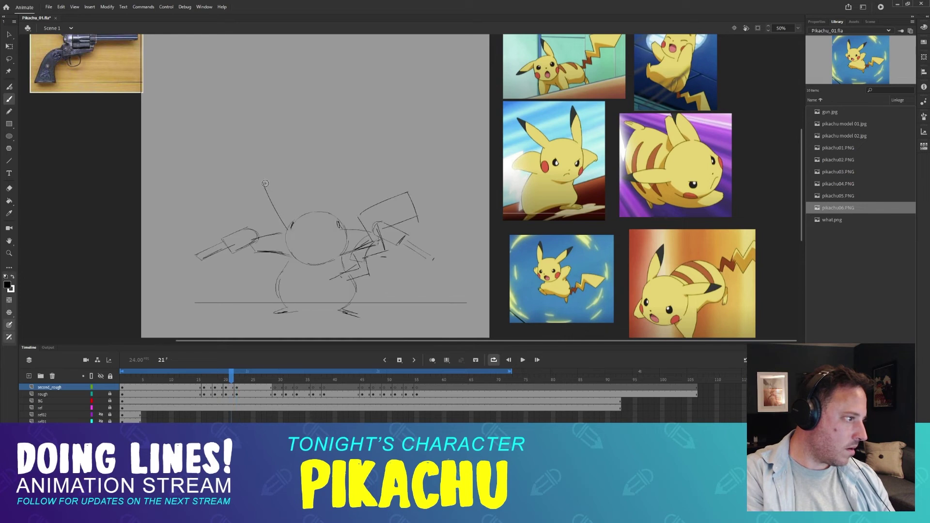
key("comma")
key("period")
key("period")
key("comma")
key("comma")
key("comma")
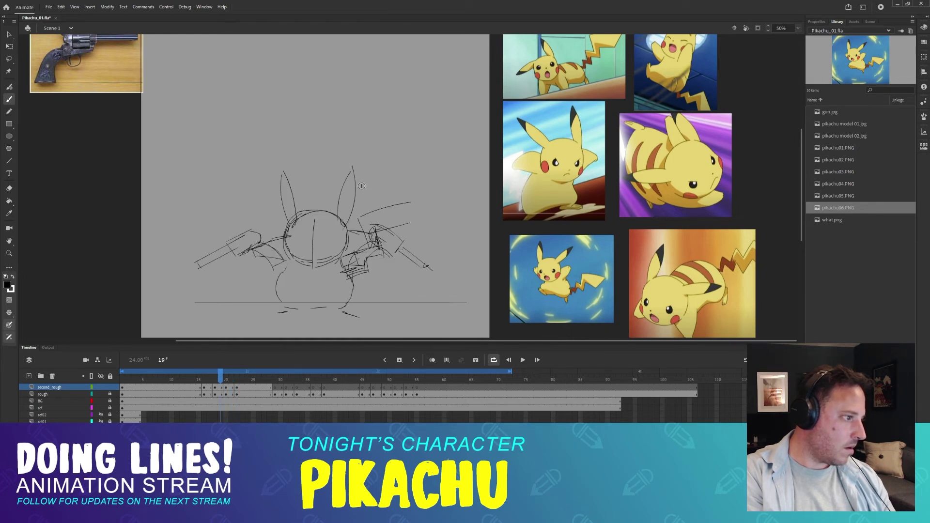
- Draw both sides of the right-hand ear at frame 20, checking its arc against the preceding pose
key("period")
key("period")
key("period")
key("comma")
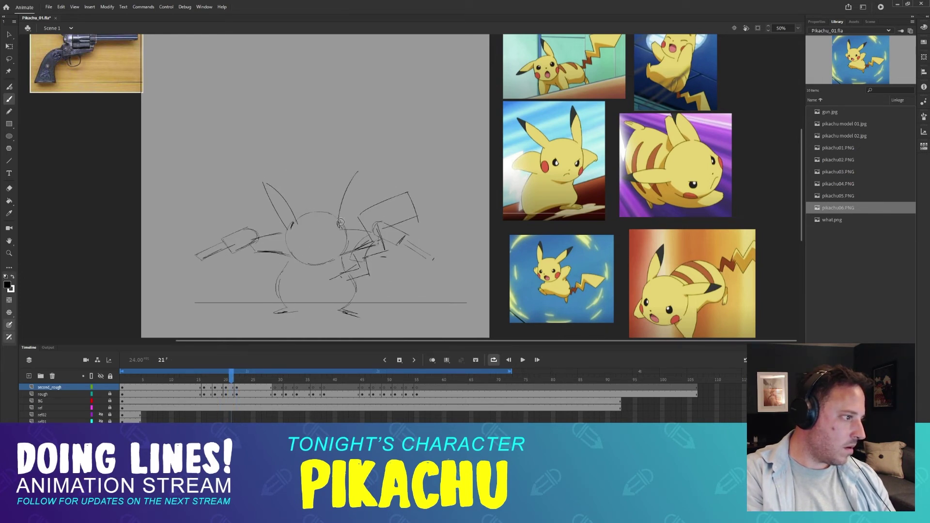
key("comma")
key("comma")
key("period")
key("period")
key("period")
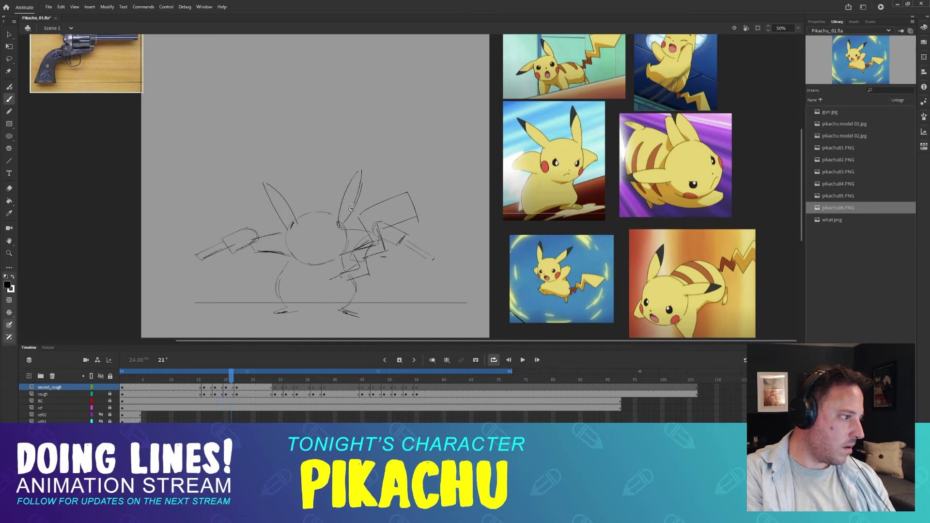
- Scrub the timeline from frame 15 up to the jump to review the ear and tail motion
mouse_move(197, 380)
left_mouse_down()
mouse_move(243, 384)
mouse_move(182, 382)
mouse_move(304, 381)
mouse_move(203, 383)
mouse_move(266, 383)
mouse_move(245, 385)
mouse_move(258, 388)
left_mouse_up()
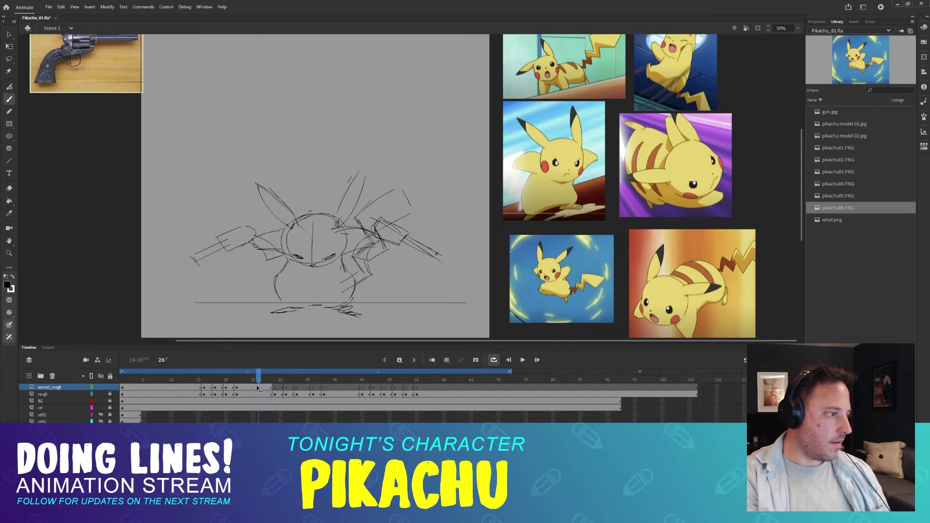
mouse_move(378, 382)
left_mouse_down()
mouse_move(237, 382)
mouse_move(275, 383)
left_mouse_up()
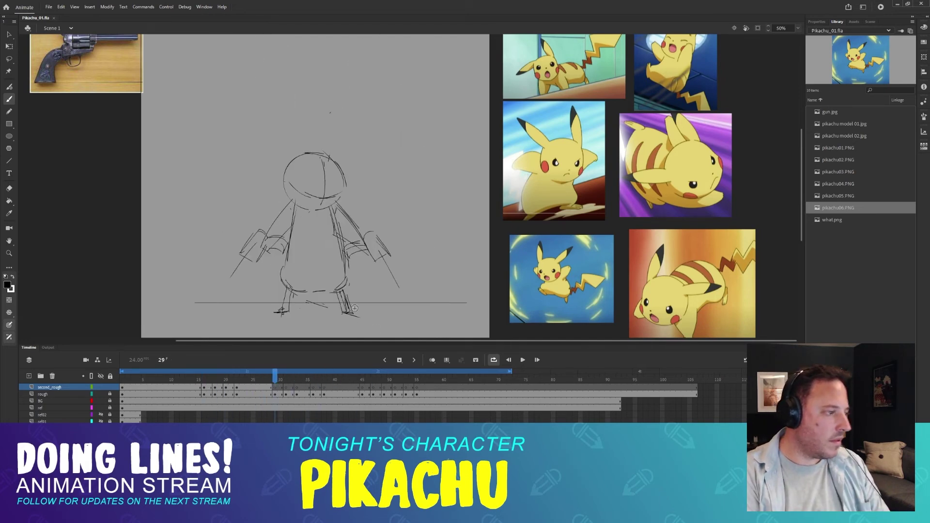
mouse_move(214, 381)
left_mouse_down()
mouse_move(171, 381)
mouse_move(286, 381)
mouse_move(265, 379)
mouse_move(274, 379)
left_mouse_up()
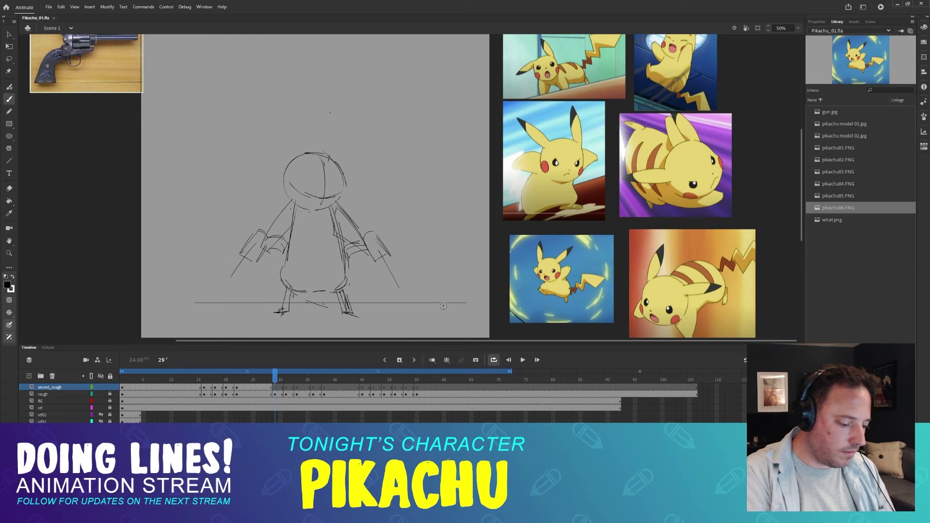
- Mark the ear attachment on the head at frame 29, comparing it with the crouched pose at frame 28
key("comma")
key("period")
key("comma")
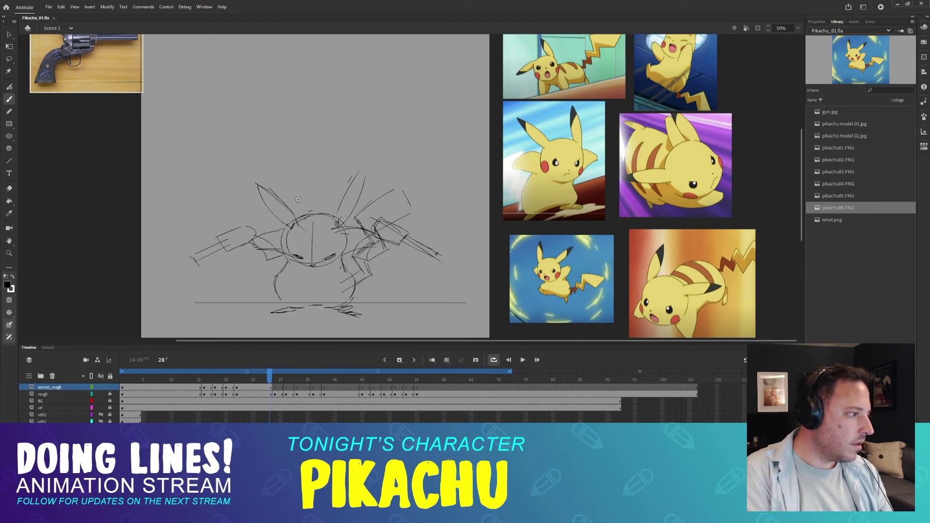
key("period")
key("comma")
key("period")
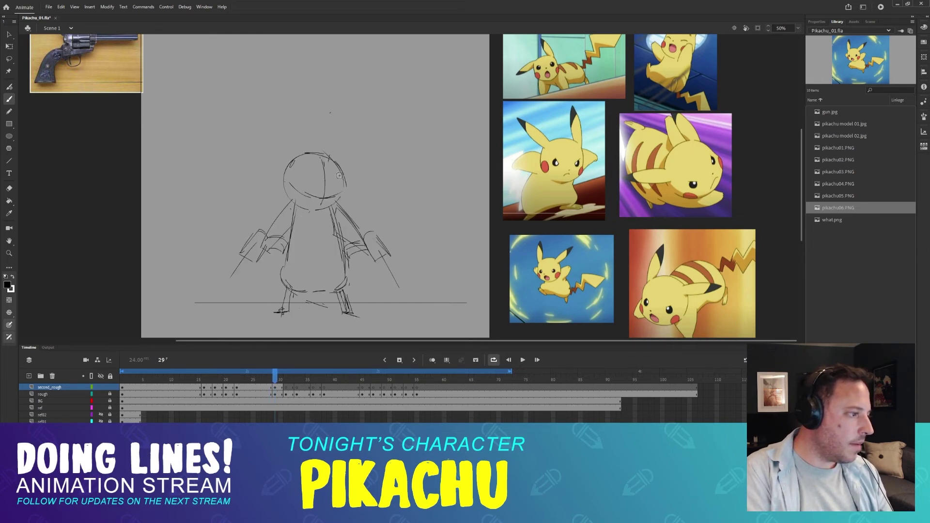
key("comma")
key("period")
key("comma")
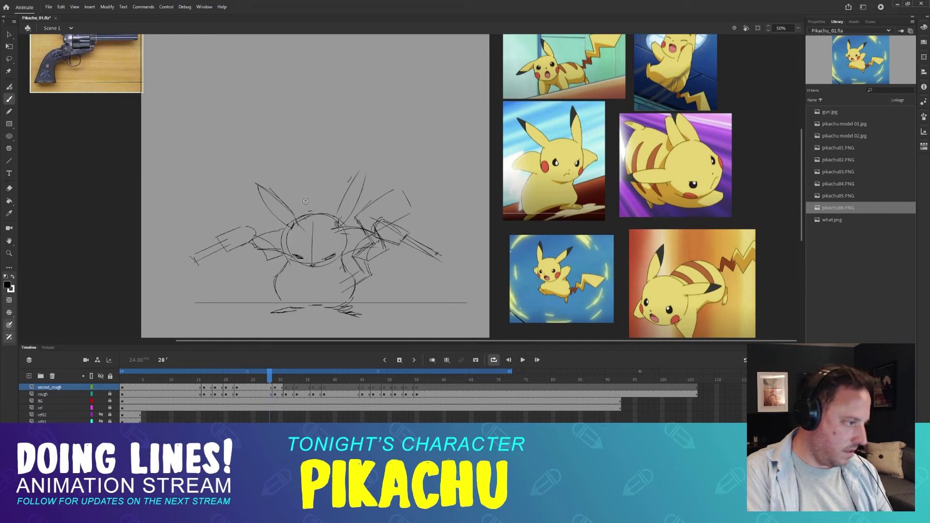
- Mark both ear bases on the airborne head at frame 31, comparing with the neighbouring poses
key("period")
key("period")
key("period")
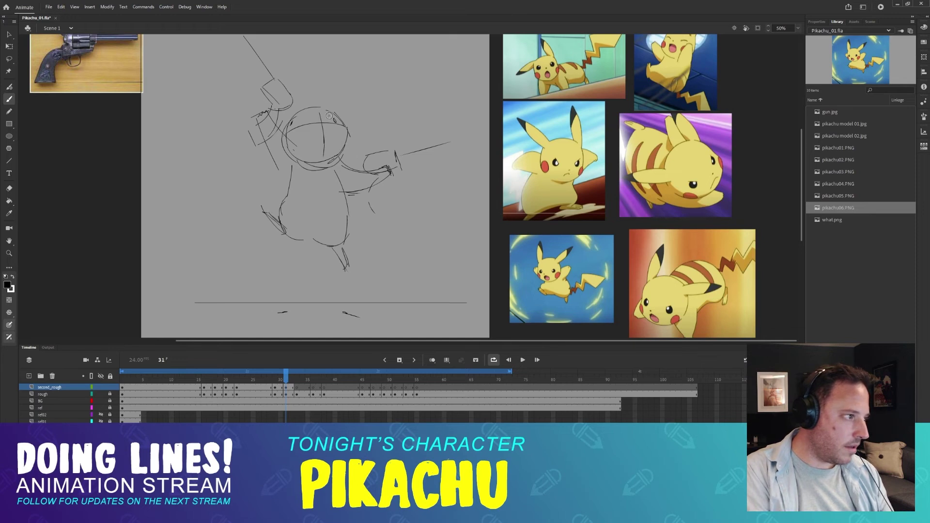
key("comma")
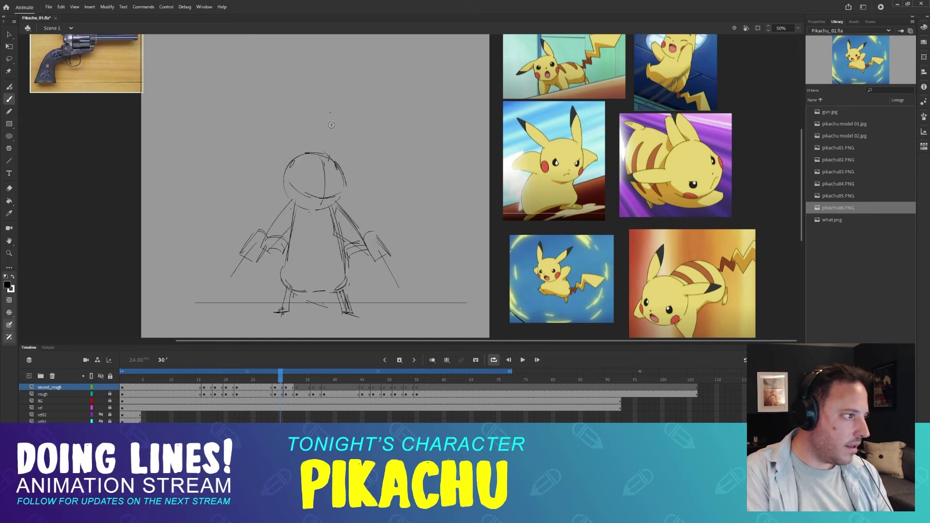
key("period")
key("period")
key("period")
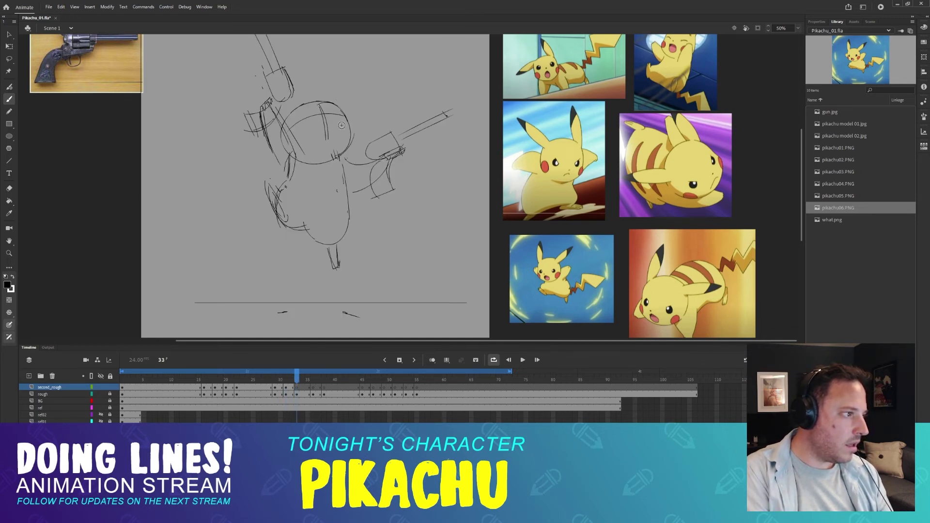
key("comma")
key("period")
key("comma")
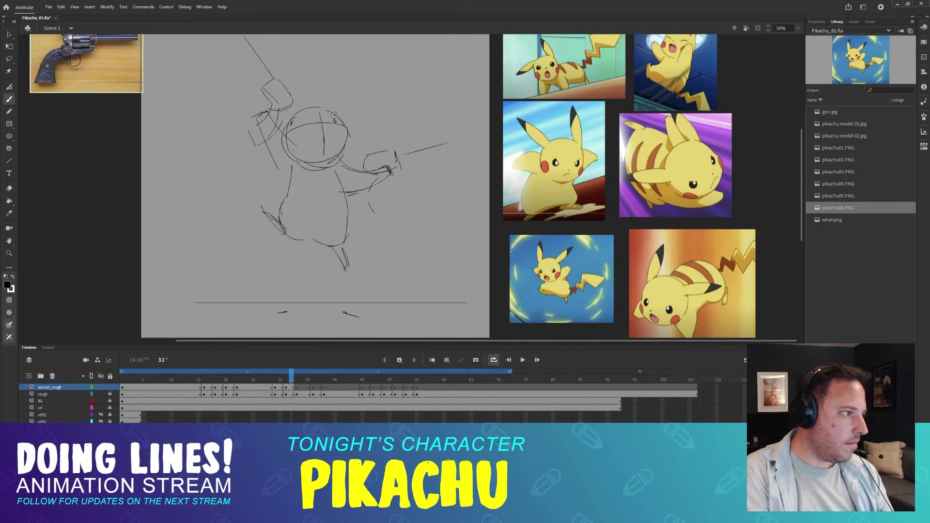
key("period")
key("comma")
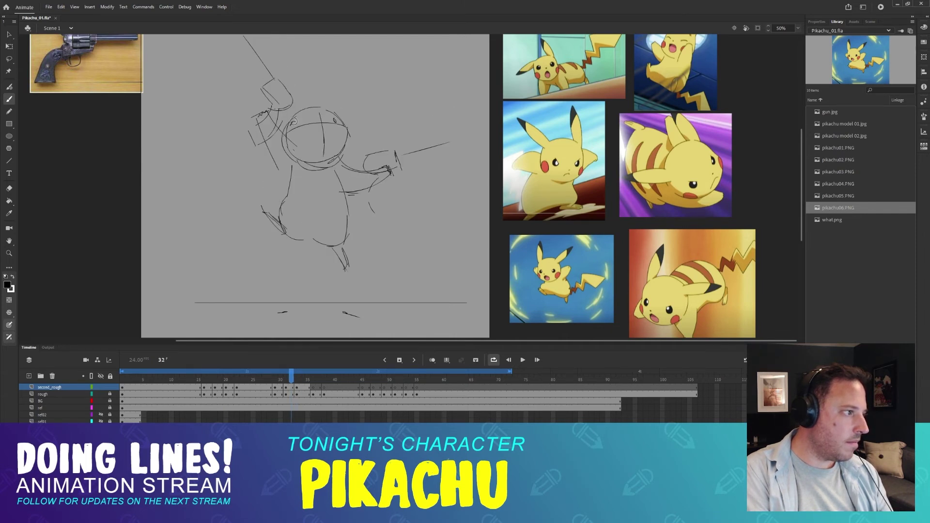
- Mark the ear bases on the tilted head at frame 33, matching their placement at frame 31
key("period")
key("comma")
key("period")
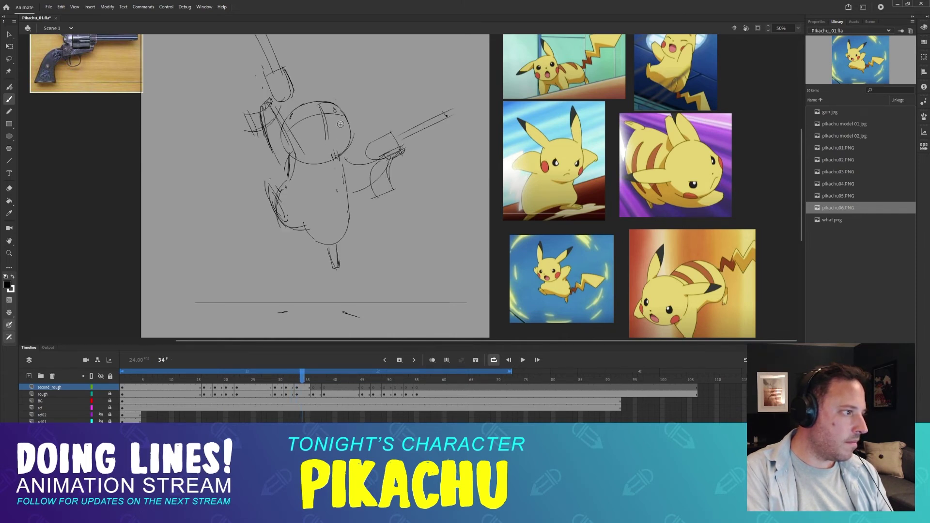
key("period")
- Draw the left-hand ear at frame 29, trailing sideways from the rising head, checking it against frame 28
key("comma")
key("comma")
key("comma")
key("comma")
key("comma")
key("comma")
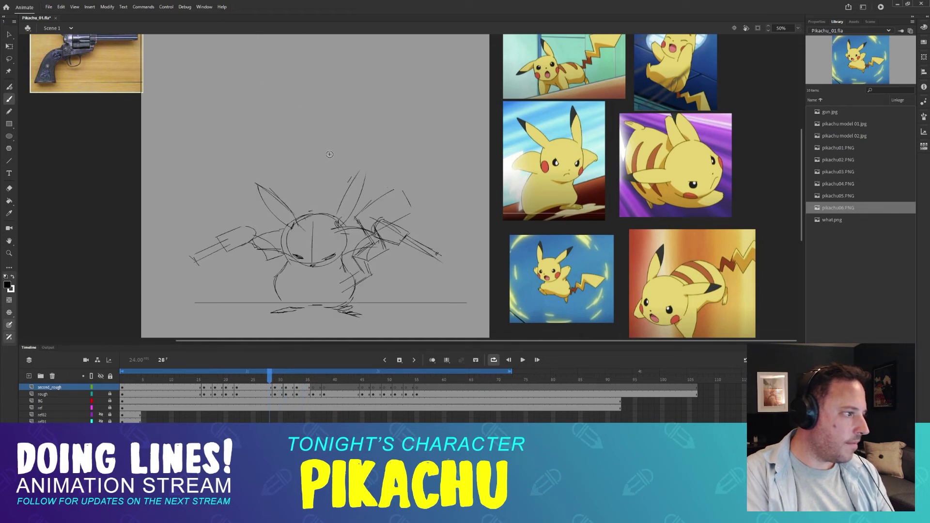
key("period")
key("comma")
key("period")
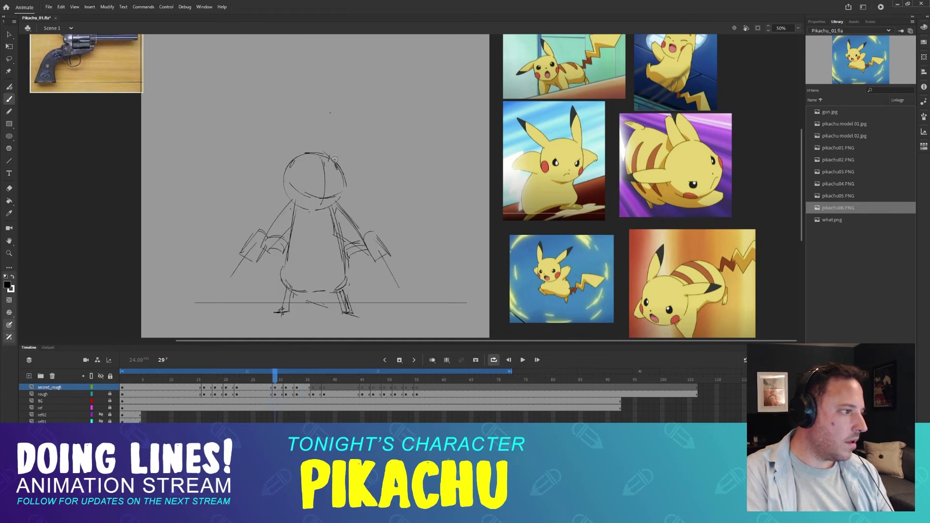
key("period")
key("comma")
mouse_move(293, 158)
left_mouse_down()
mouse_move(225, 156)
mouse_move(304, 167)
left_mouse_up()
key("ctrl+z")
left_click_drag(242, 159, 298, 166)
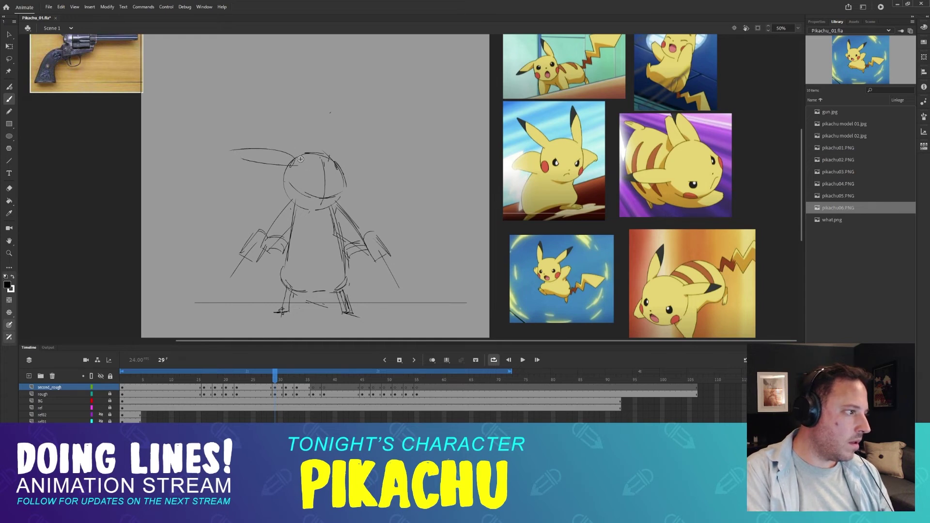
key("comma")
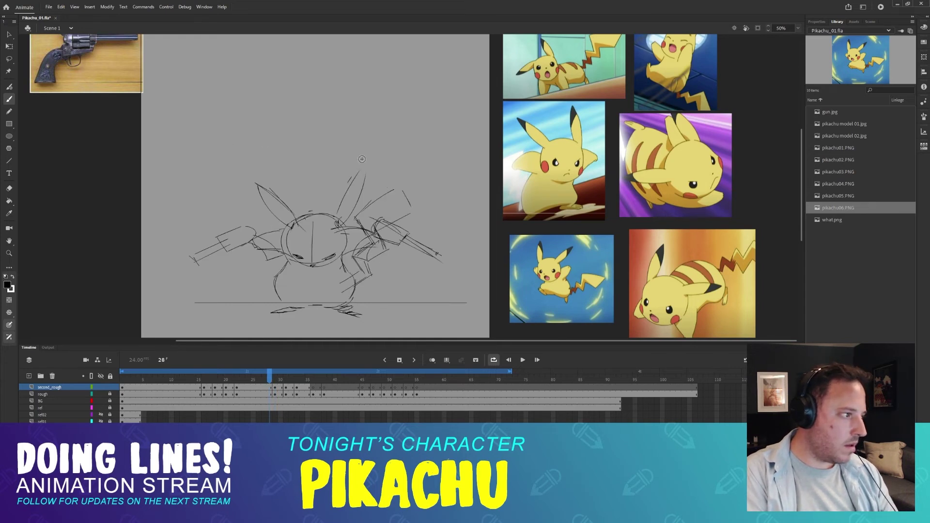
- Try a right-hand ear at frame 29, stretching sideways and slightly upward from the head, checking it against frame 28
key("period")
key("comma")
key("period")
mouse_move(337, 158)
left_mouse_down()
mouse_move(392, 147)
mouse_move(327, 164)
mouse_move(402, 140)
left_mouse_up()
key("ctrl+z")
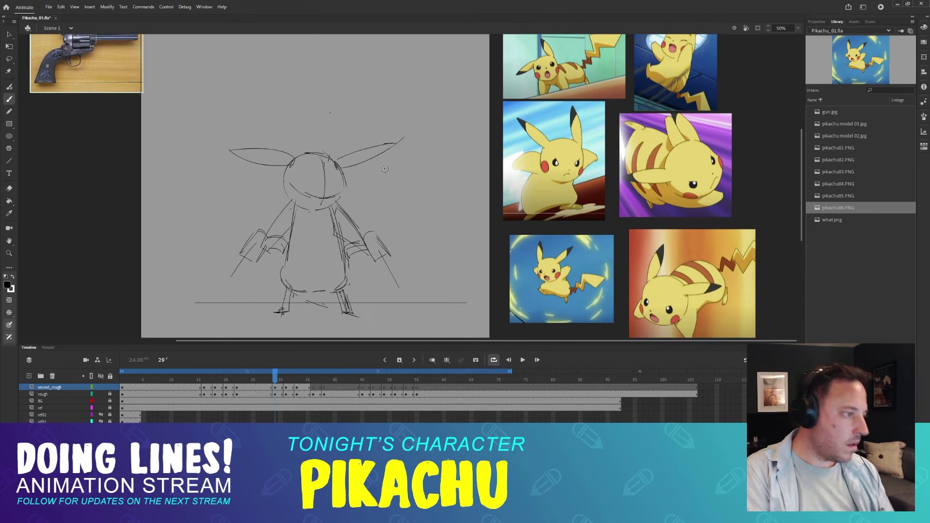
- Compare the sideways ears at frame 29 with the crouched pose at frame 28 and the airborne pose at frame 31
key("comma")
key("period")
key("period")
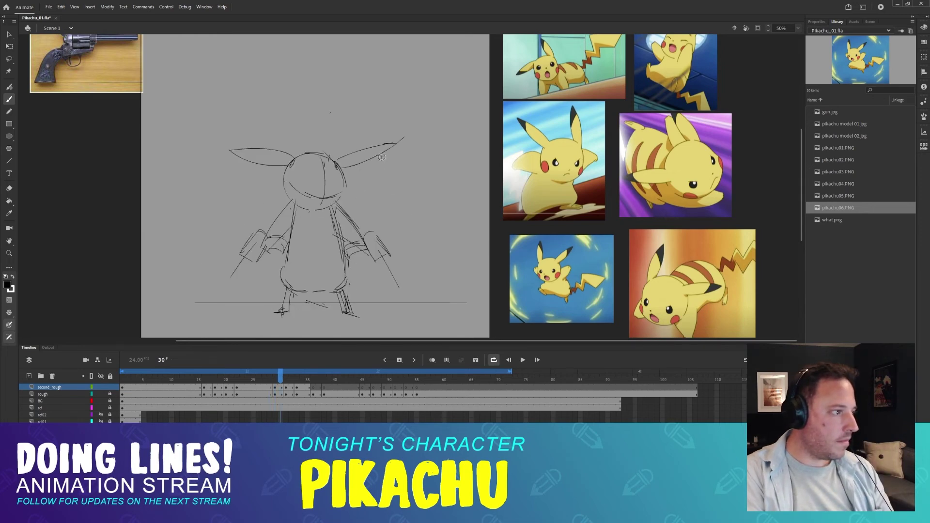
key("period")
key("comma")
key("comma")
key("comma")
key("period")
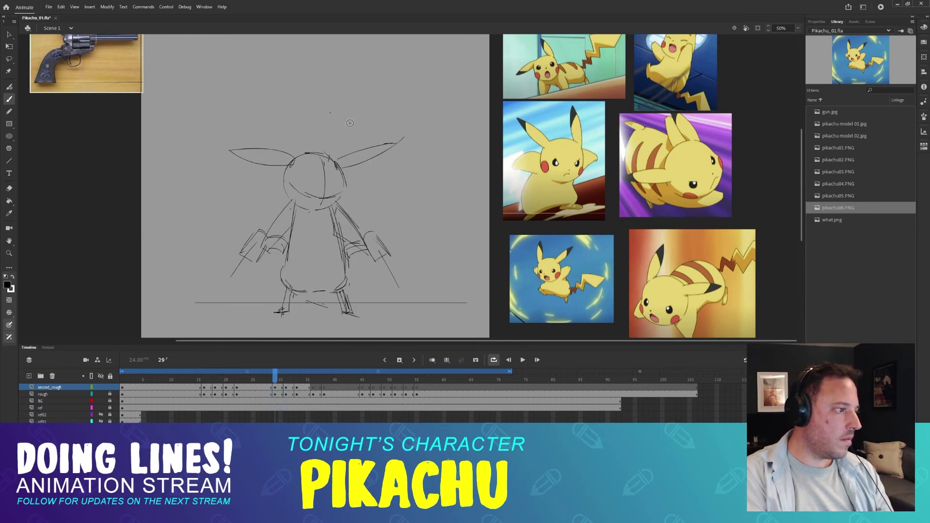
key("comma")
key("period")
key("comma")
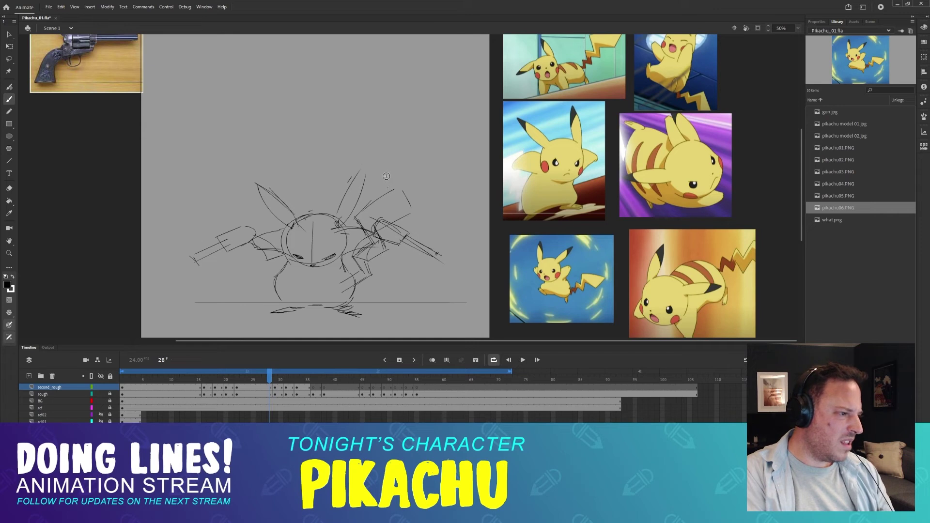
key("period")
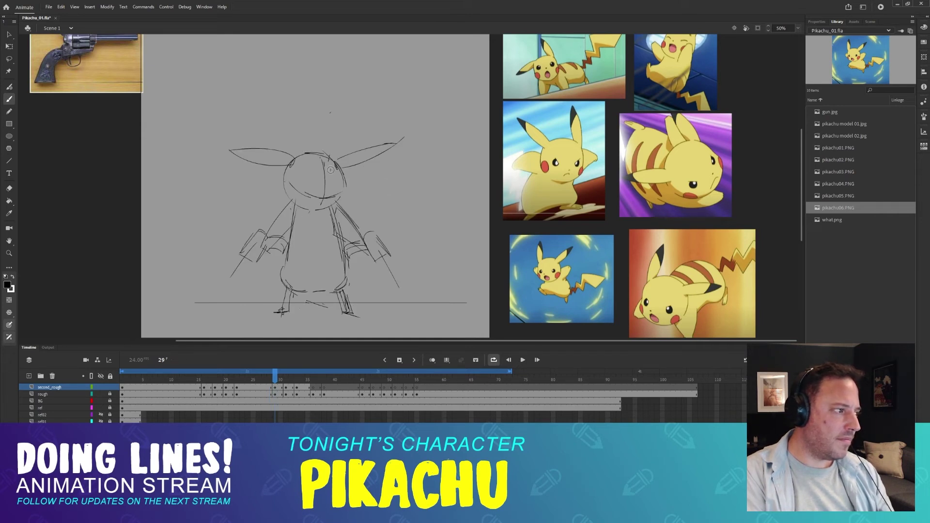
key("comma")
key("period")
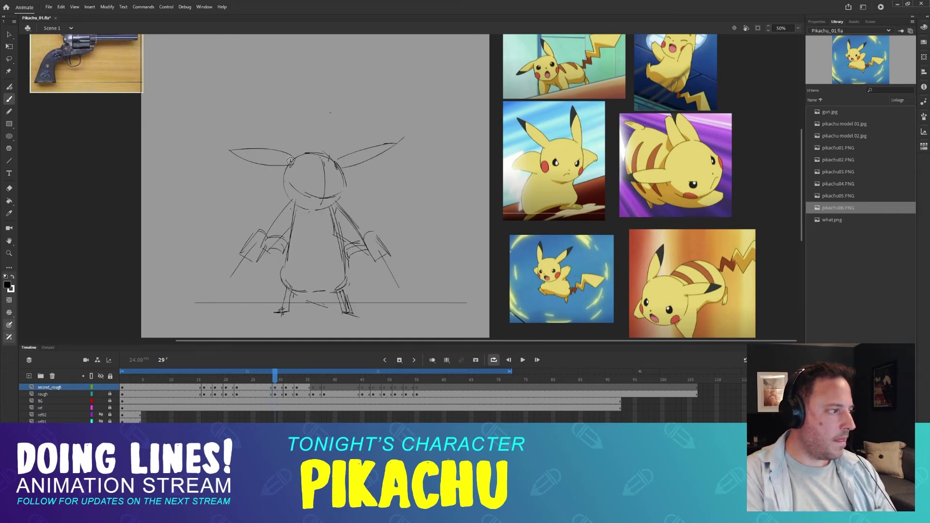
- Try a flatter upper edge for the left-hand ear at frame 29, erasing the old line and redrawing it
key("e")
mouse_move(272, 152)
left_mouse_down()
mouse_move(228, 149)
mouse_move(291, 155)
mouse_move(231, 151)
left_mouse_up()
key("b")
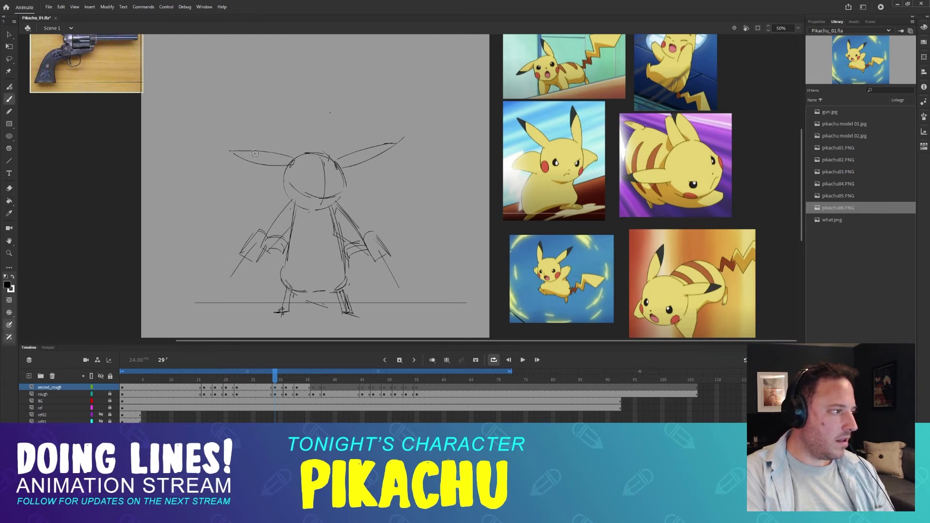
left_click_drag(292, 158, 227, 151)
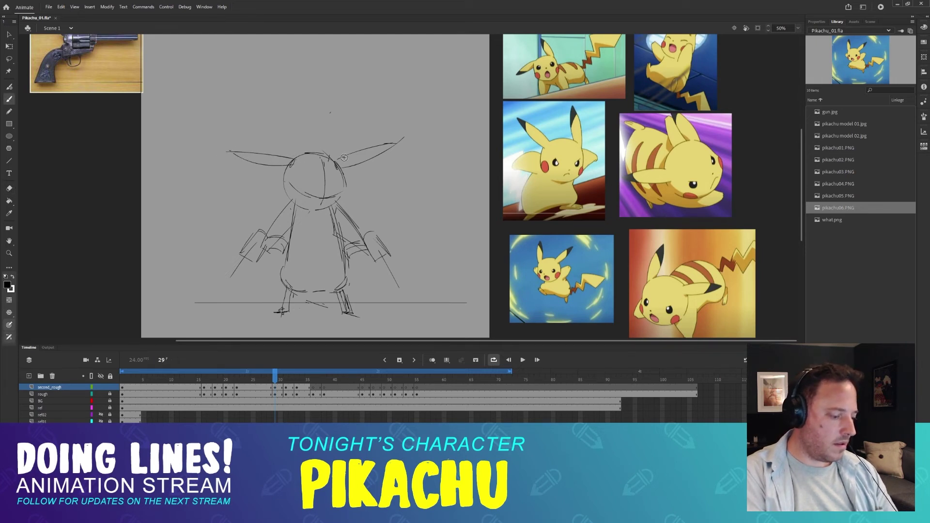
- Examine the head movement and ear attachment points across frames 28 to 33 to judge how the ears should follow the jump
key("period")
key("period")
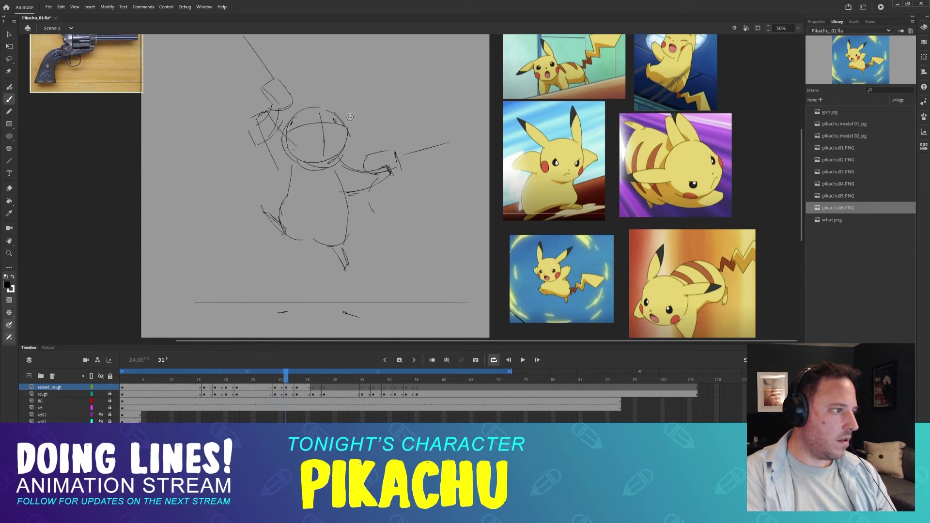
left_click_drag(361, 104, 358, 149)
key("period")
key("period")
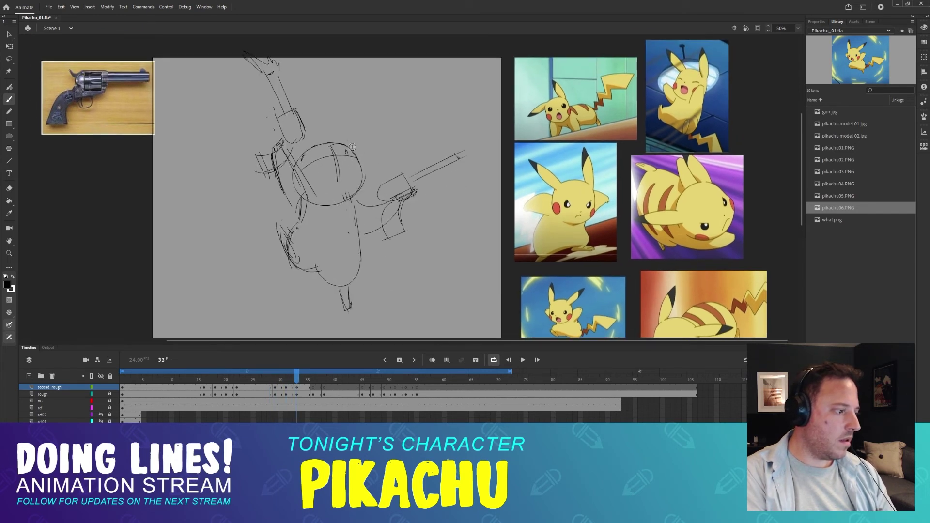
key("comma")
key("comma")
key("comma")
key("comma")
key("period")
key("period")
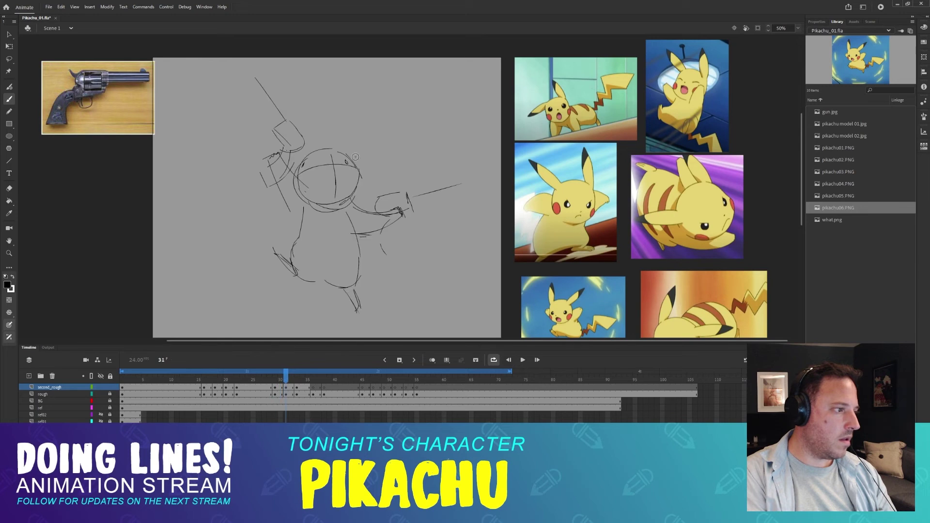
key("comma")
key("period")
key("period")
key("comma")
key("comma")
key("comma")
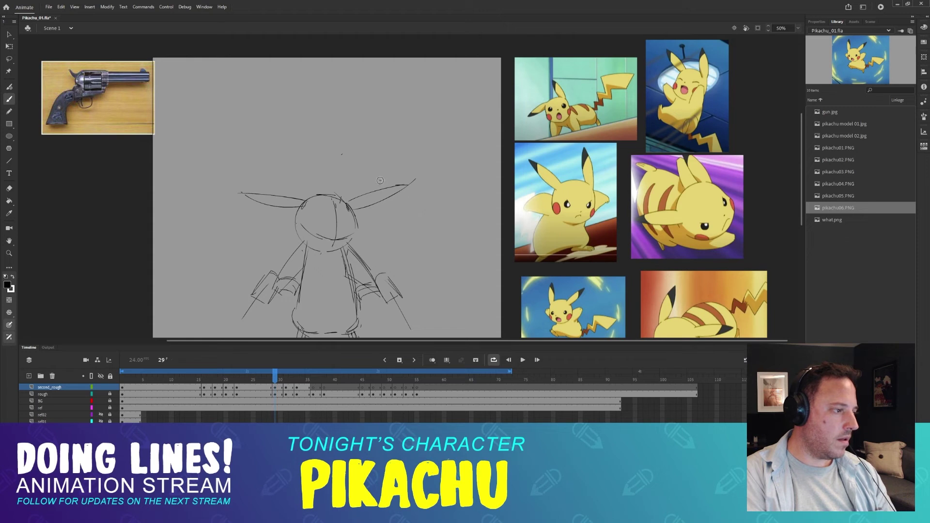
- Erase both sideways ears from the head at frame 29
left_click_drag(381, 180, 378, 104)
key("e")
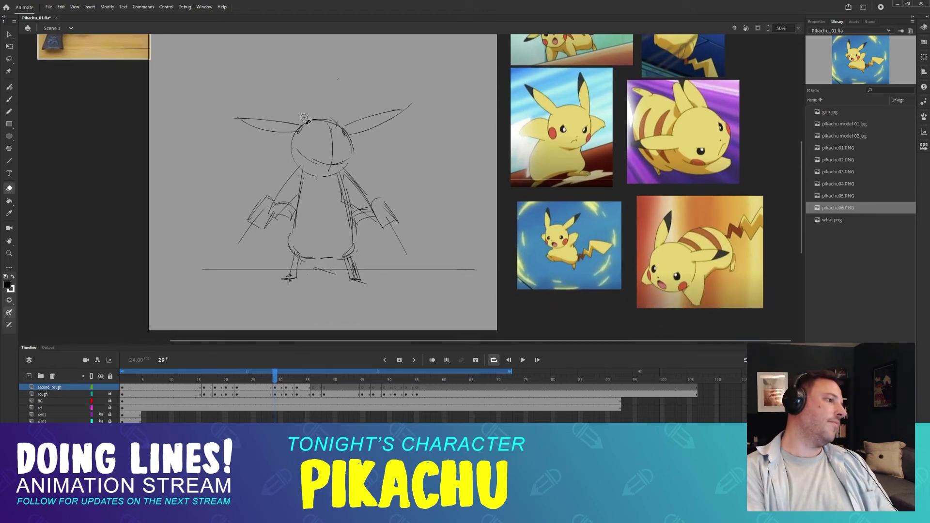
mouse_move(304, 118)
left_mouse_down()
mouse_move(228, 118)
mouse_move(359, 118)
mouse_move(411, 102)
mouse_move(363, 135)
mouse_move(379, 124)
left_mouse_up()
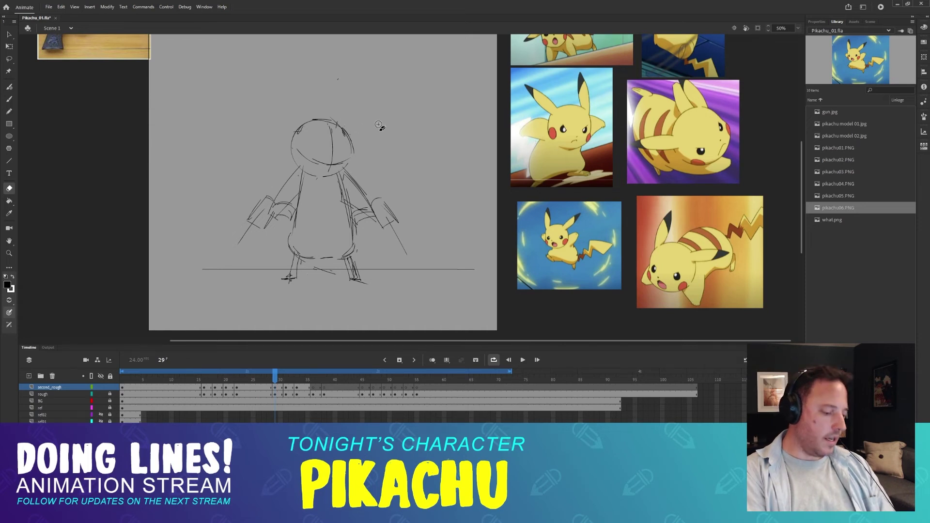
- Draw the left-hand ear at frame 29 drooping down and outward beside the head, and begin the outer edge of the other ear
key("b")
key("comma")
key("period")
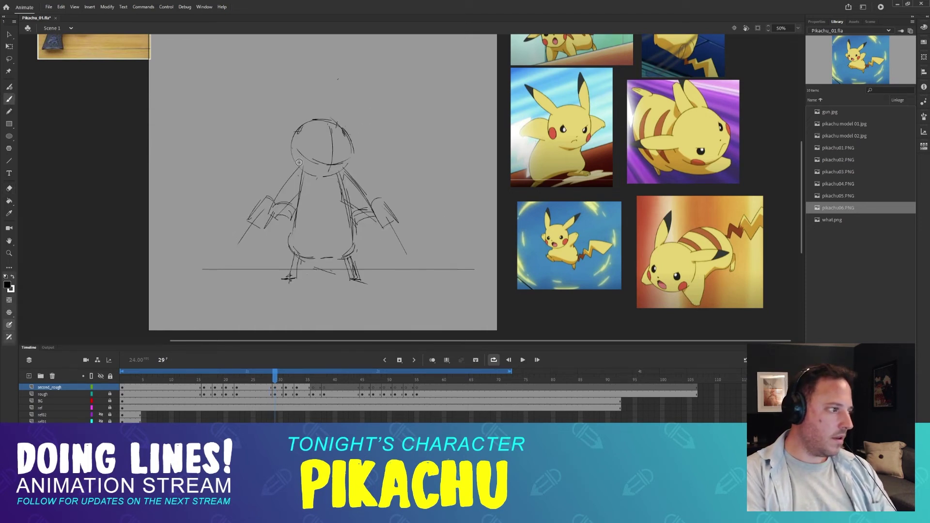
left_click_drag(264, 177, 303, 145)
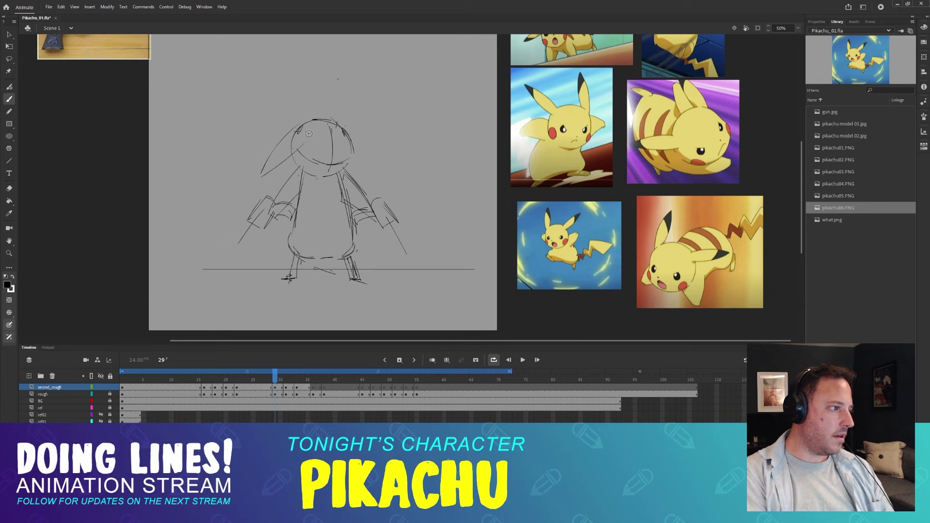
key("ctrl+z")
mouse_move(258, 177)
left_mouse_down()
mouse_move(301, 127)
mouse_move(372, 160)
left_mouse_up()
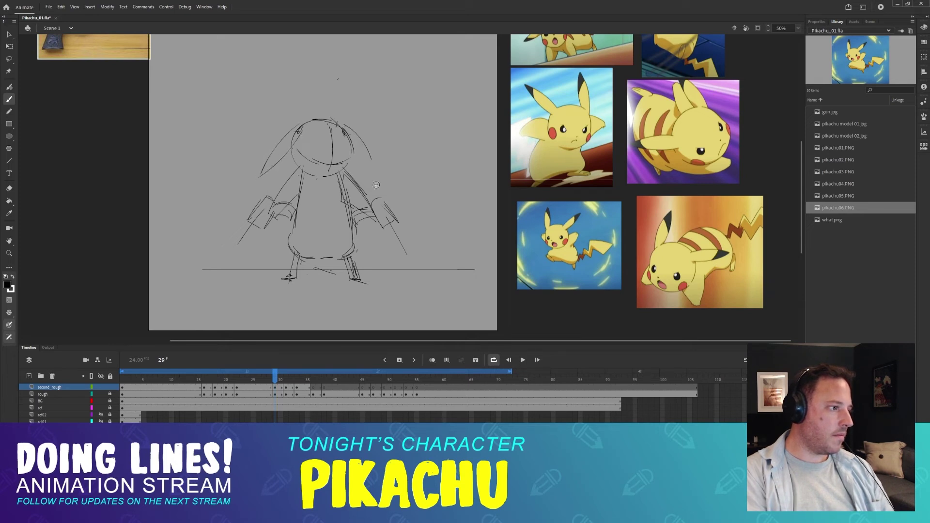
- Draw the right-hand ear at frame 29 drooping beside the head, reworking its strokes to mirror the opposite ear
left_click_drag(348, 125, 375, 176)
key("ctrl+z")
key("ctrl+z")
left_click_drag(344, 124, 370, 177)
key("ctrl+z")
mouse_move(341, 129)
left_mouse_down()
mouse_move(369, 176)
mouse_move(364, 146)
left_mouse_up()
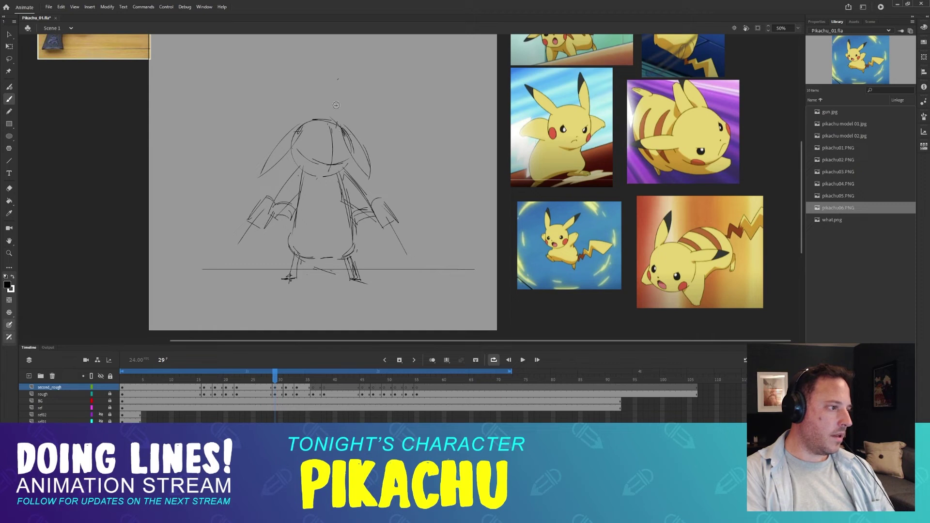
key("ctrl+z")
left_click_drag(340, 118, 372, 185)
left_click_drag(443, 127, 426, 223)
mouse_move(368, 210)
left_mouse_down()
mouse_move(401, 196)
mouse_move(400, 120)
left_mouse_up()
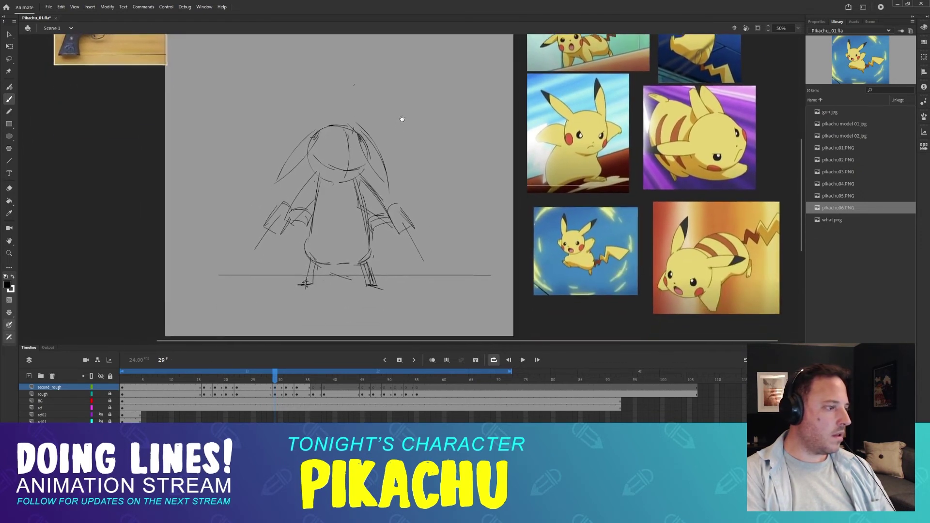
- Compare the drooping ears at frame 29 with the poses at frames 28 and 31
key("comma")
key("period")
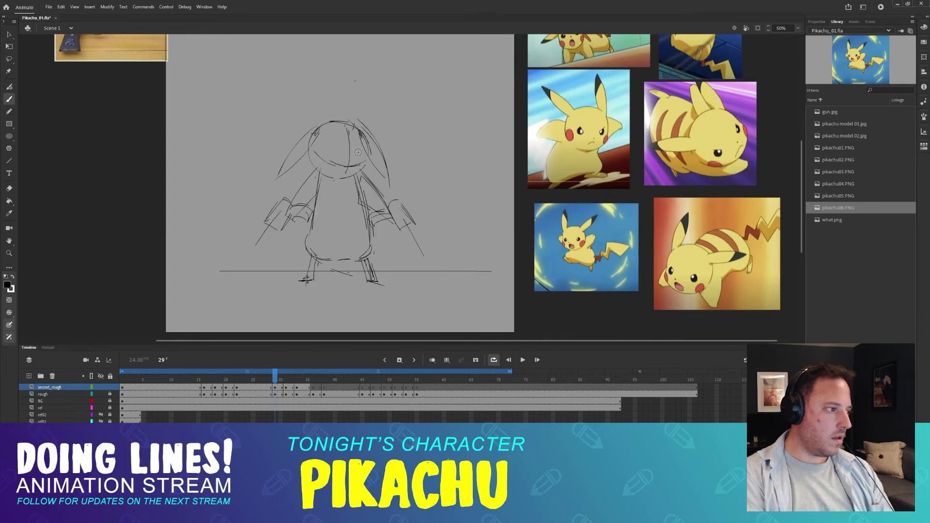
key("period")
key("comma")
scroll(370, 133, "up", 1)
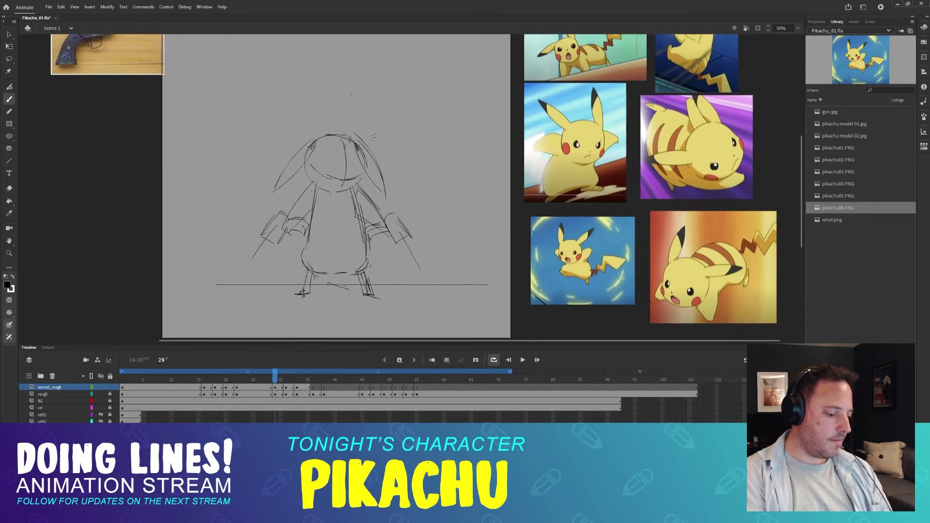
key("period")
key("period")
scroll(366, 121, "up", 3)
left_click_drag(366, 122, 366, 121)
key("comma")
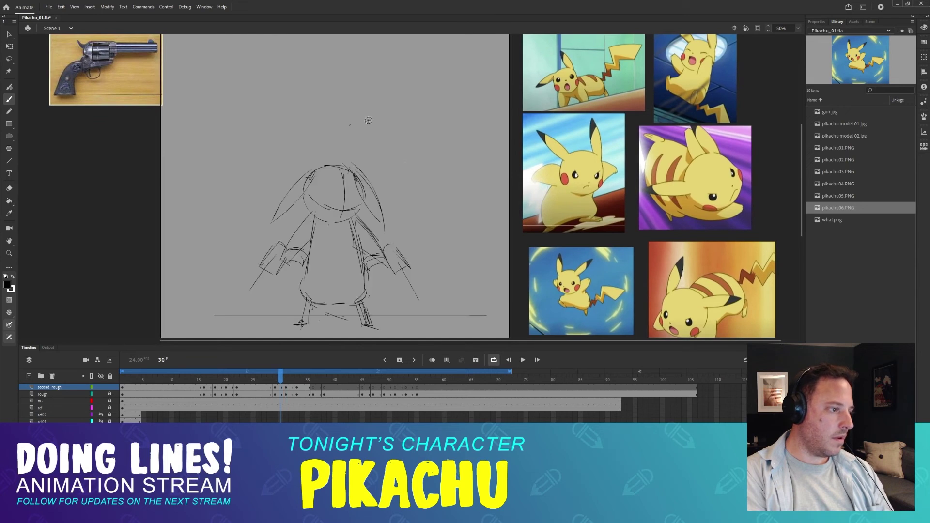
- Review the jump from frame 29 to frame 35 to judge where the ears should be at frame 31
key("period")
key("period")
key("period")
key("period")
key("period")
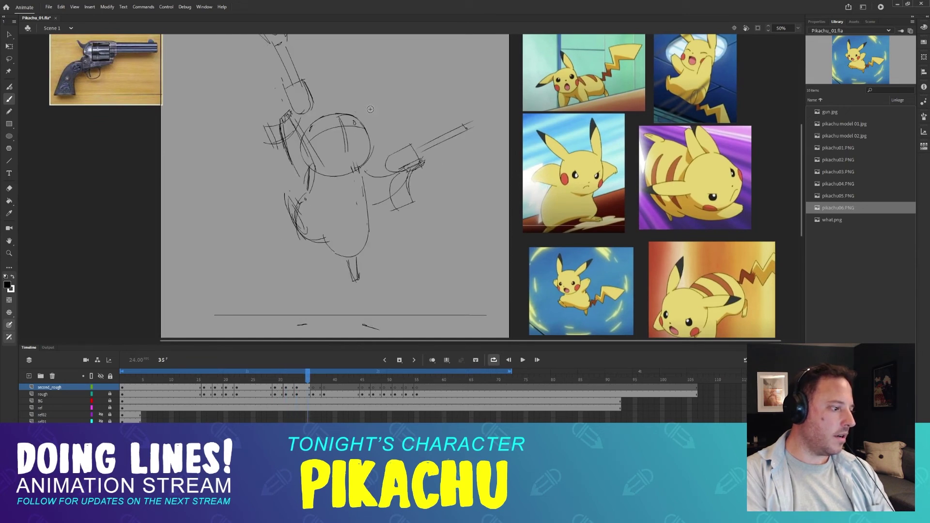
key("comma")
key("comma")
key("comma")
key("comma")
key("comma")
key("comma")
key("period")
key("period")
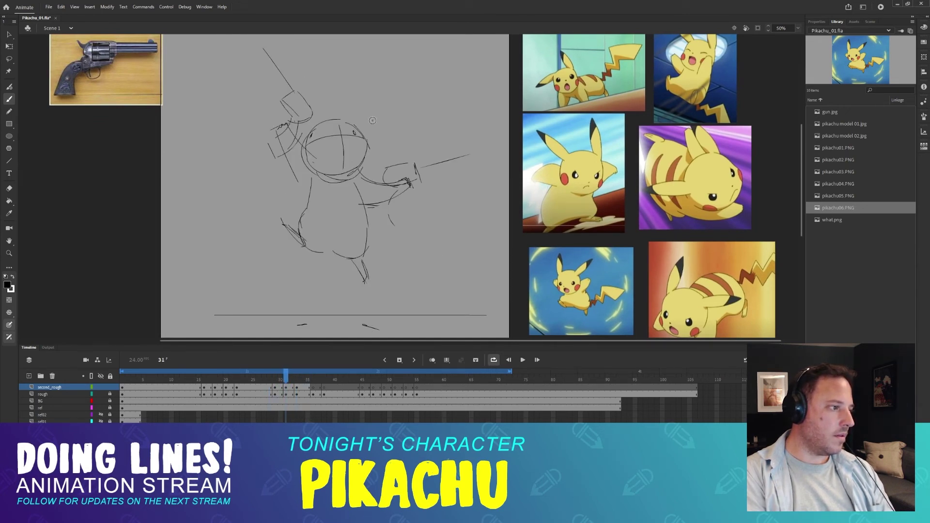
- Draw the right-hand ear on the airborne head at frame 31, pointing outward and slightly upward
key("comma")
key("period")
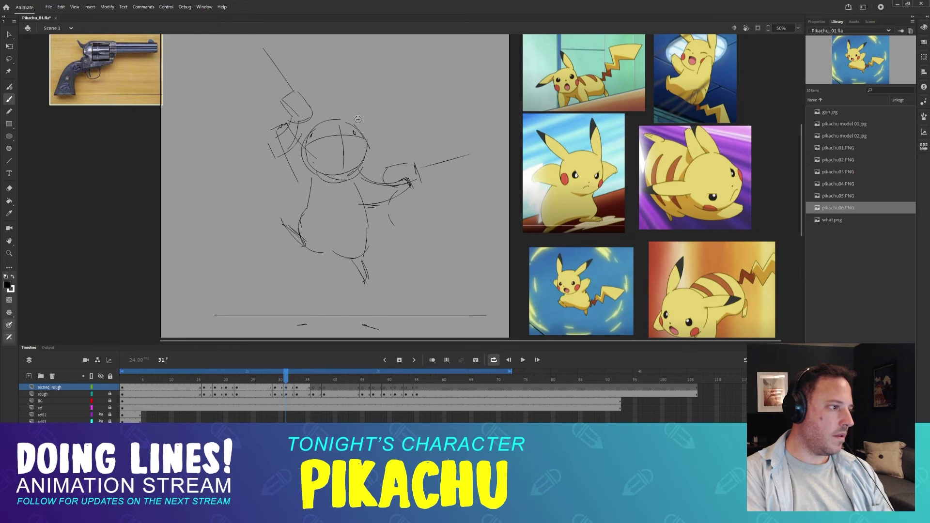
mouse_move(354, 122)
left_mouse_down()
mouse_move(416, 110)
mouse_move(344, 127)
mouse_move(279, 76)
left_mouse_up()
key("ctrl+z")
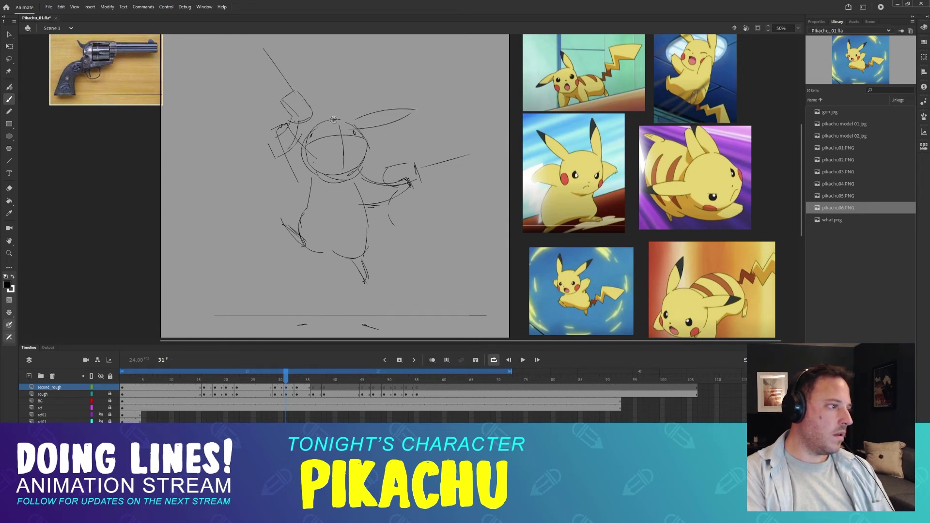
- Draw the left-hand ear at frame 31, angled up and outward behind the raised gun hand, redoing unsuccessful strokes
mouse_move(336, 121)
left_mouse_down()
mouse_move(256, 97)
mouse_move(305, 133)
mouse_move(270, 68)
left_mouse_up()
key("ctrl+z")
key("ctrl+z")
mouse_move(271, 69)
left_mouse_down()
mouse_move(307, 135)
mouse_move(269, 103)
mouse_move(310, 145)
left_mouse_up()
key("ctrl+z")
key("ctrl+z")
mouse_move(256, 101)
left_mouse_down()
mouse_move(313, 135)
mouse_move(268, 103)
left_mouse_up()
- Compare the new ears held on frames 31 and 32 with the head and raised arm at frame 33
key("comma")
key("period")
key("period")
key("period")
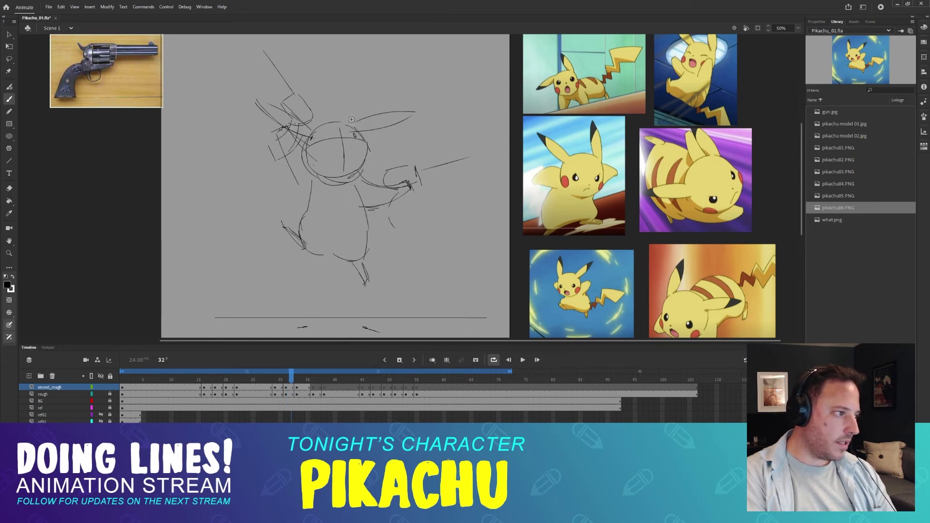
key("comma")
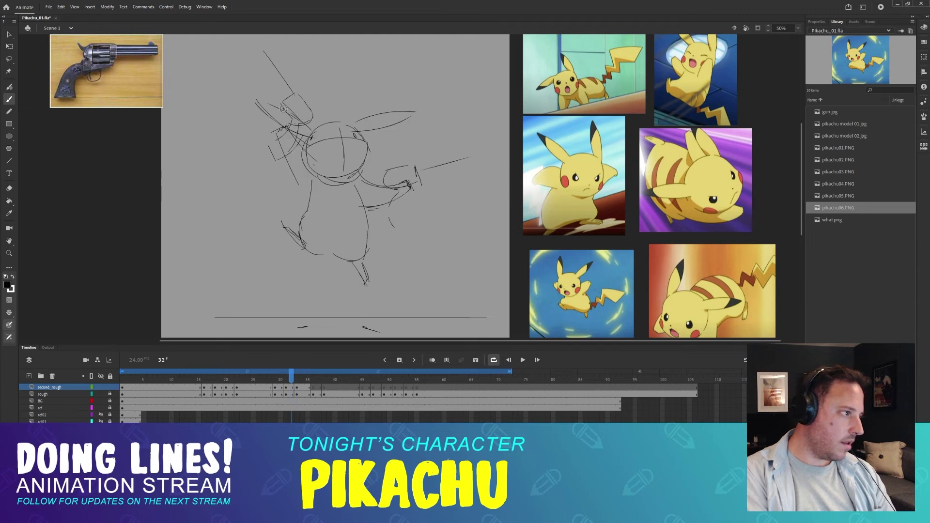
key("period")
key("period")
key("comma")
key("comma")
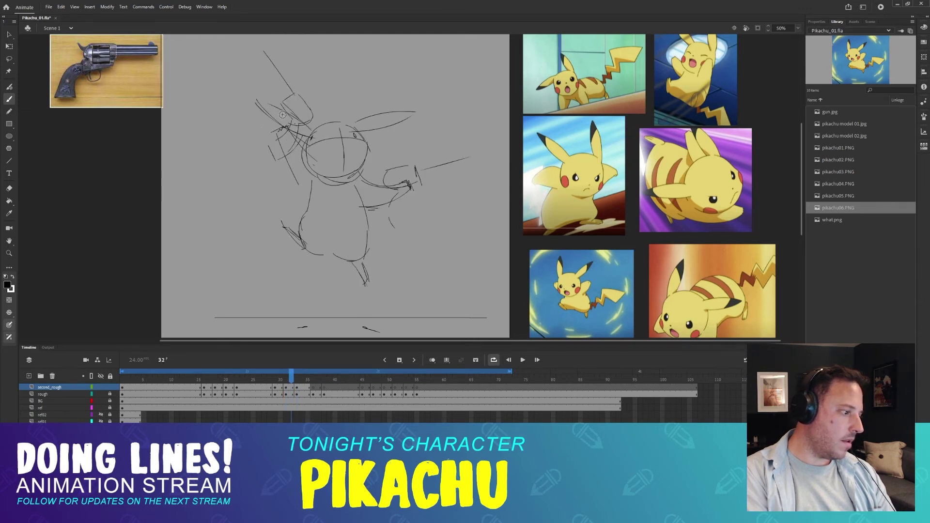
key("period")
key("comma")
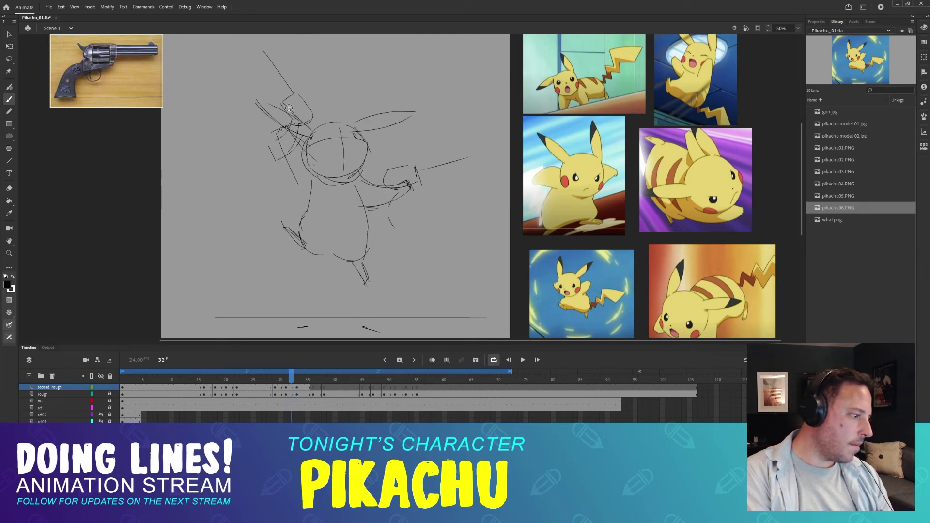
key("period")
key("comma")
key("period")
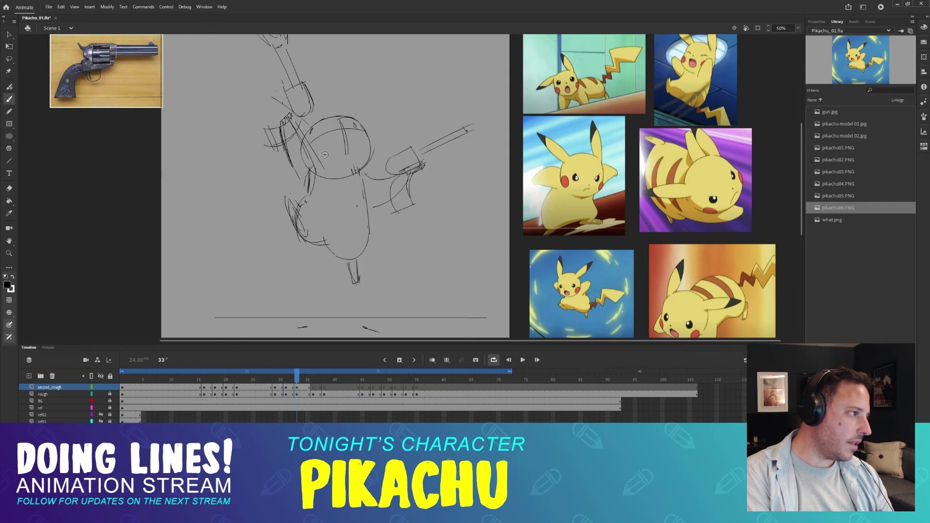
key("comma")
key("period")
key("comma")
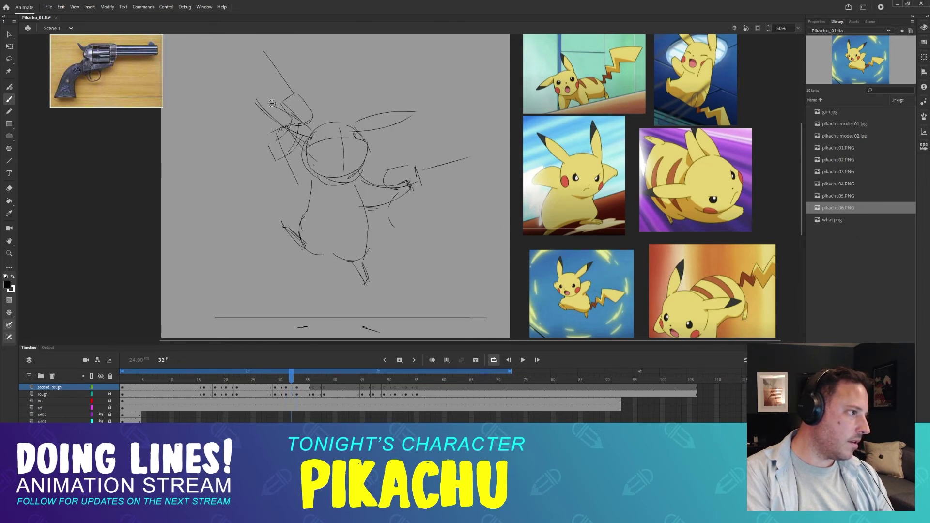
key("period")
key("comma")
key("period")
key("comma")
key("period")
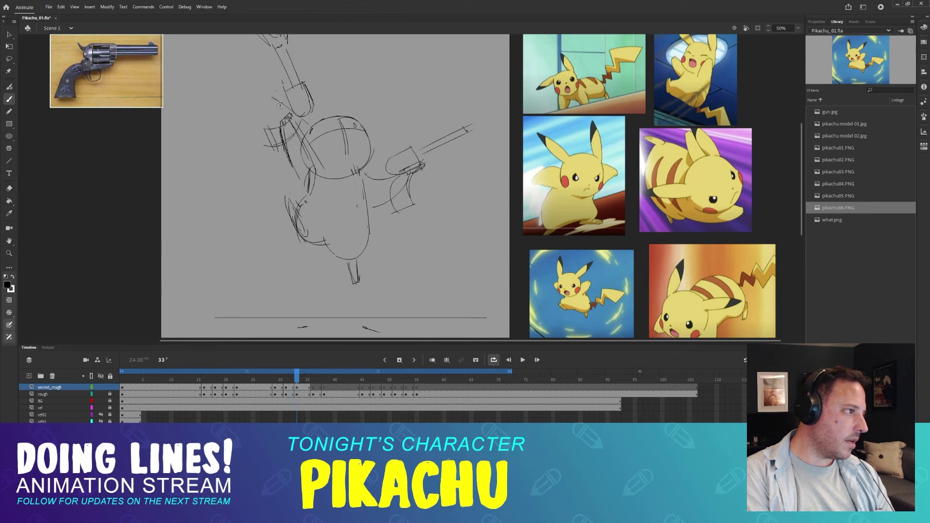
- Turn on onion skinning at frame 32
key("comma")
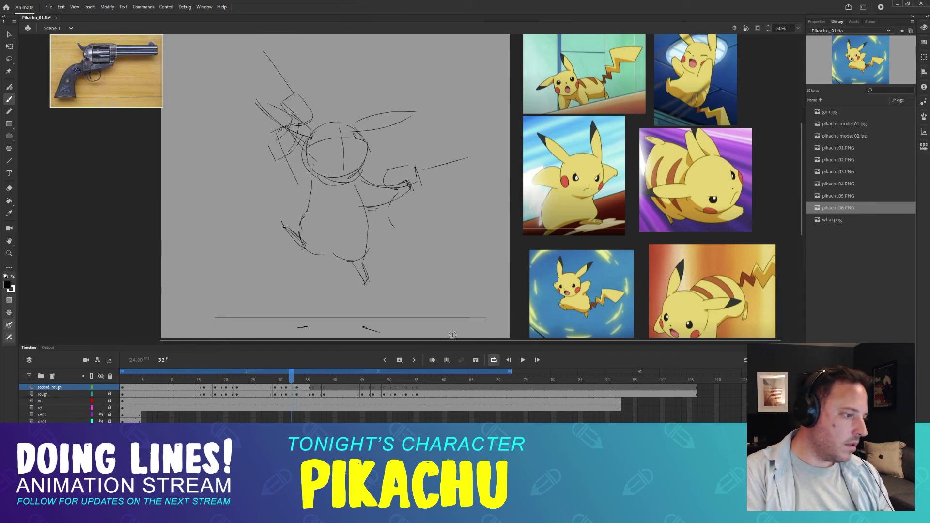
left_click(433, 361)
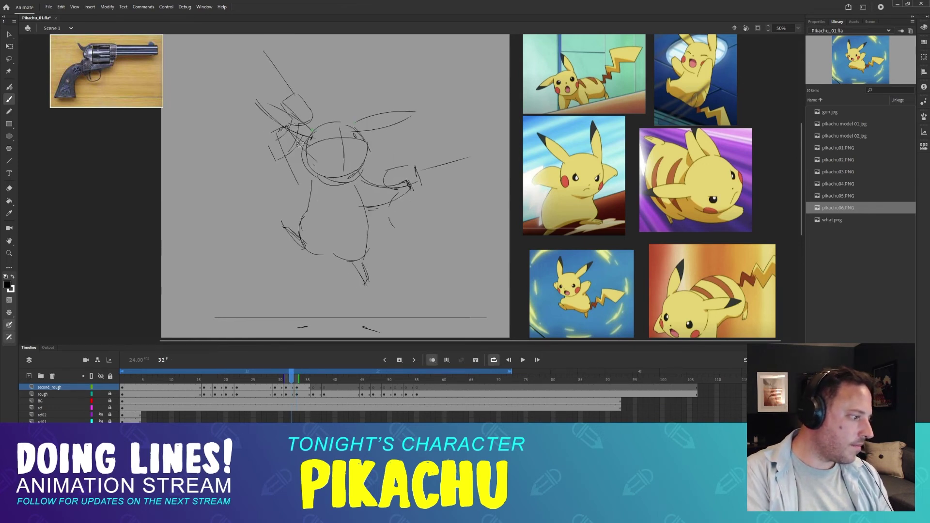
- Draw both ears on the head at frame 33, tilted slightly higher than the onion-skinned ears, redoing unsuccessful strokes
key("period")
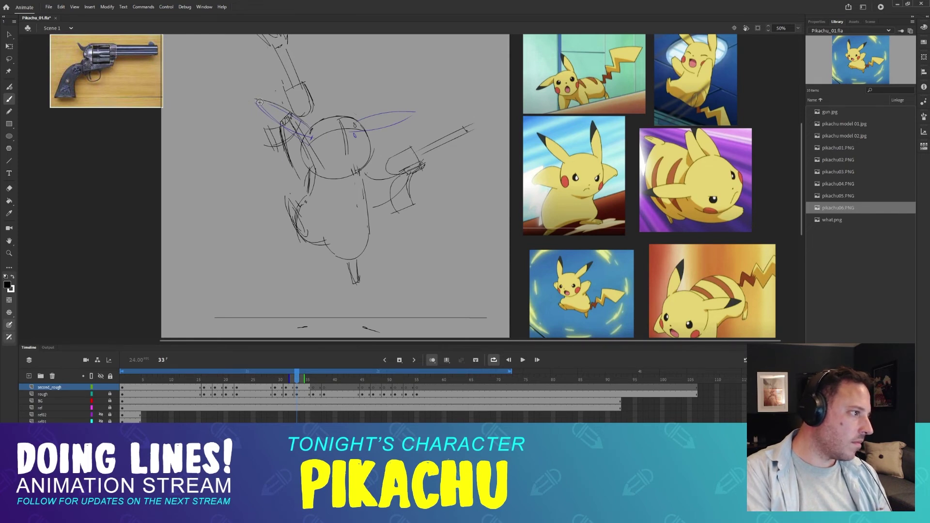
left_click_drag(260, 99, 320, 136)
key("ctrl+z")
key("ctrl+z")
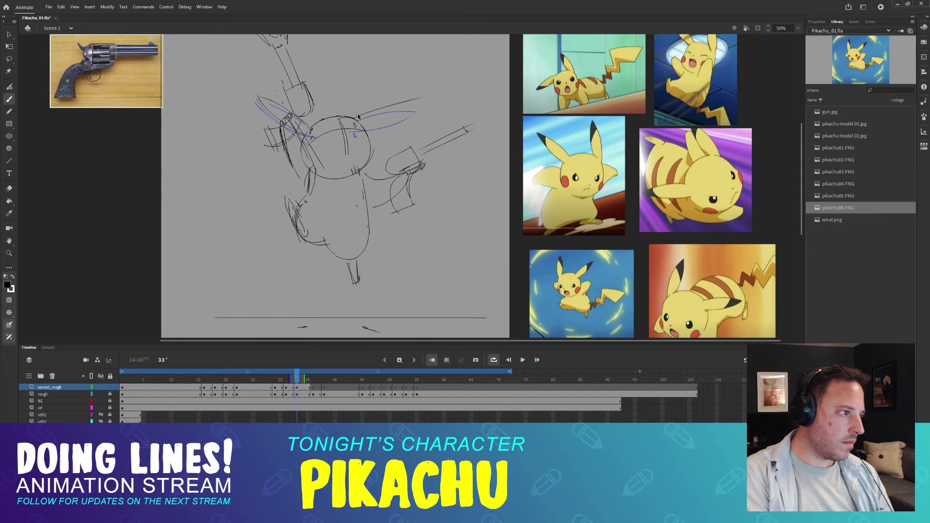
mouse_move(359, 118)
left_mouse_down()
mouse_move(415, 104)
mouse_move(355, 126)
mouse_move(420, 100)
left_mouse_up()
key("ctrl+z")
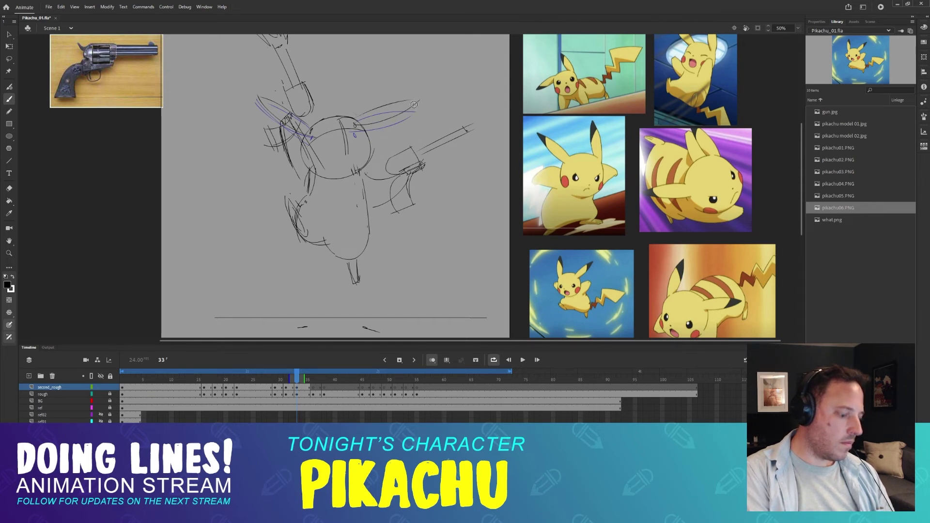
- Examine the ear motion from the drooping pose at frame 29 through the jump to frame 33
key("comma")
key("comma")
key("comma")
key("comma")
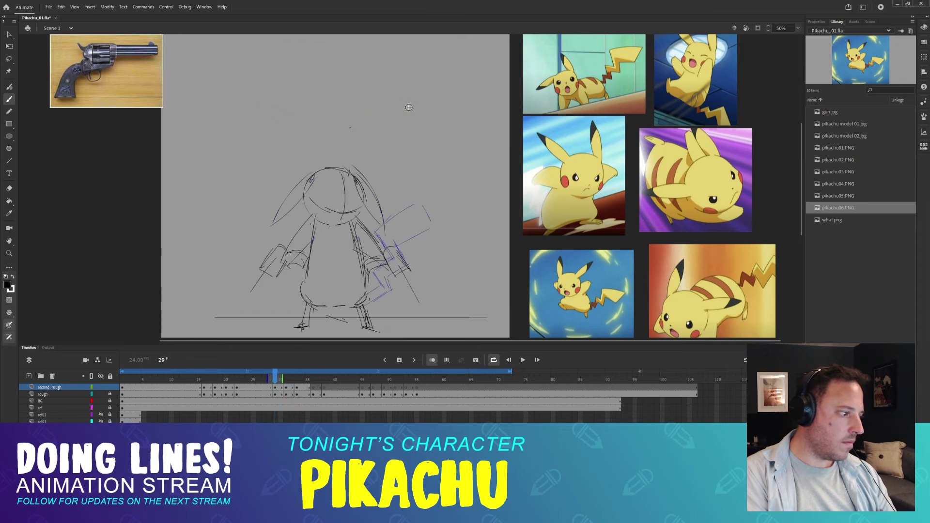
key("period")
key("period")
key("period")
key("period")
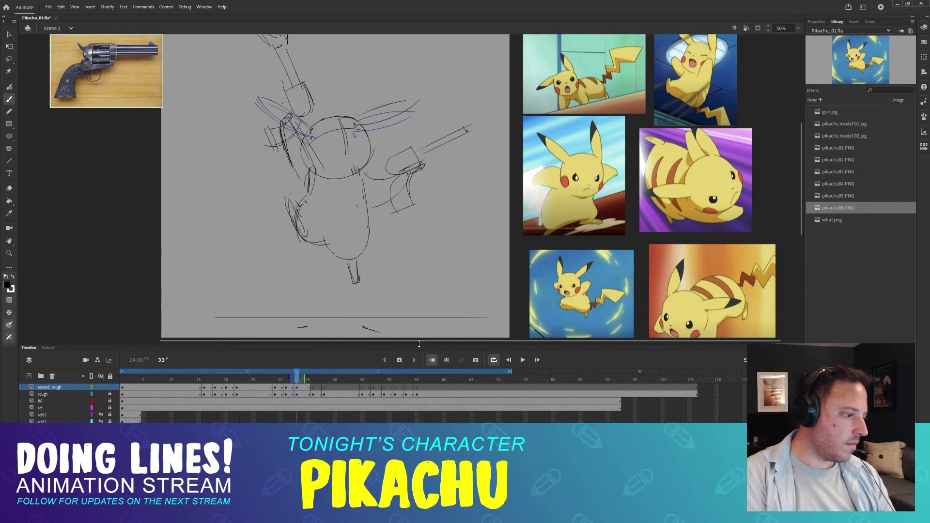
- Turn off onion skinning and review the ear poses between frames 30 and 33
left_click(431, 359)
key("comma")
key("period")
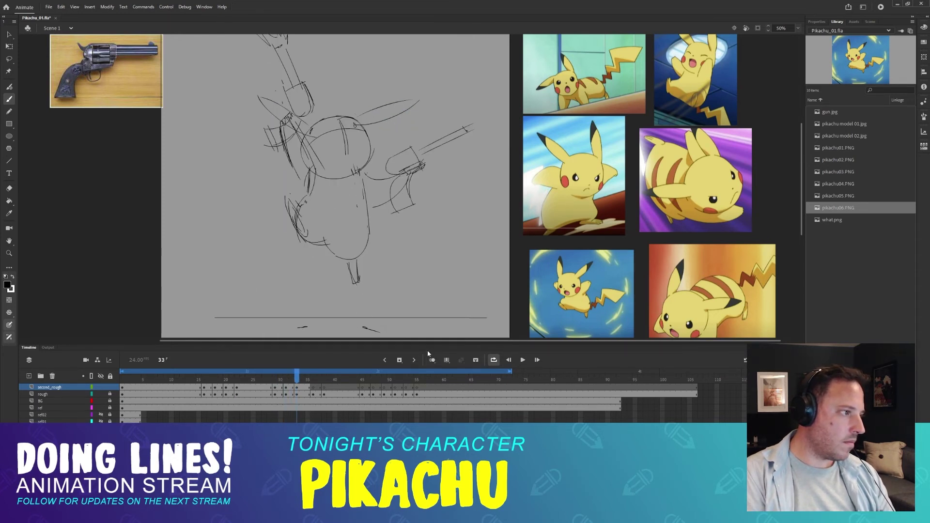
key("comma")
key("comma")
key("comma")
key("comma")
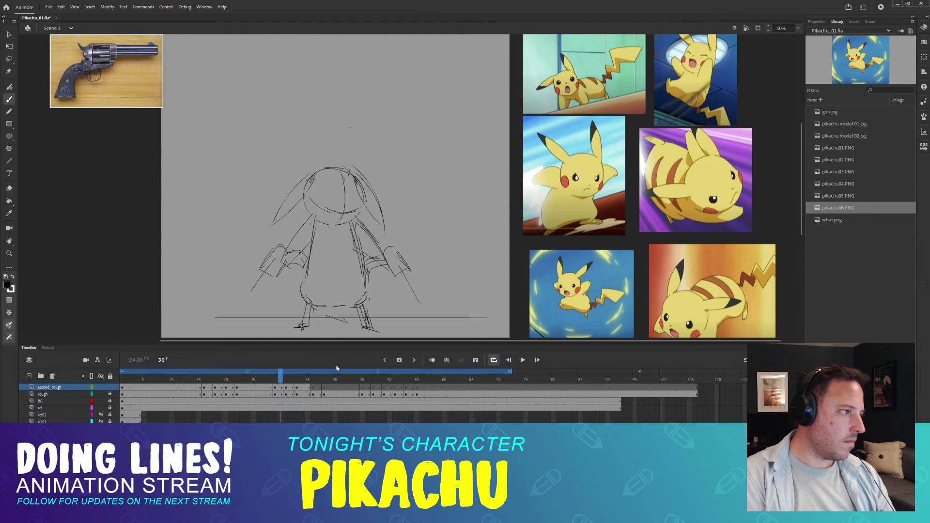
- Erase the left-hand ear behind the raised gun hand at frame 32
mouse_move(267, 381)
left_mouse_down()
mouse_move(308, 377)
mouse_move(290, 373)
left_mouse_up()
key("e")
mouse_move(255, 97)
left_mouse_down()
mouse_move(281, 99)
mouse_move(271, 119)
mouse_move(302, 115)
mouse_move(312, 136)
left_mouse_up()
key("b")
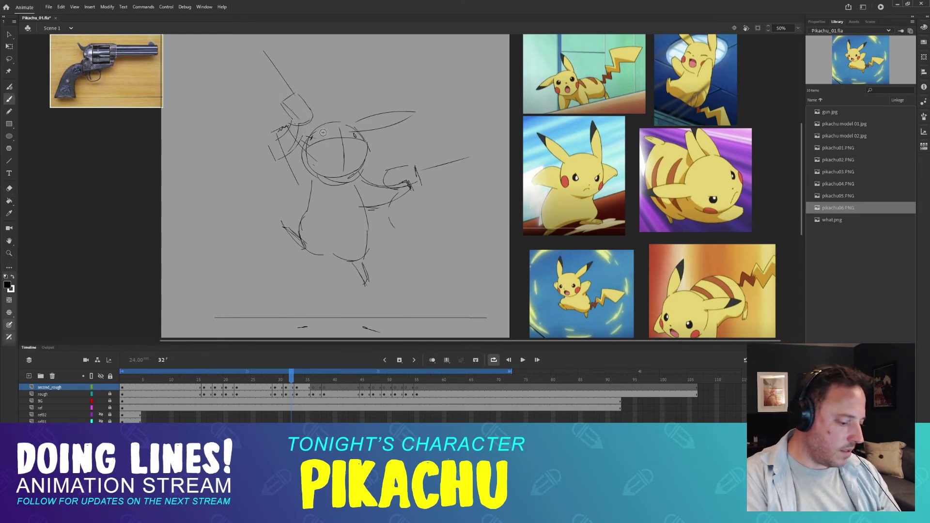
- Redraw the left-hand ear at frame 32 flatter and lower, pointing outward behind the raised gun hand
key("comma")
key("comma")
key("comma")
key("period")
key("period")
key("period")
key("comma")
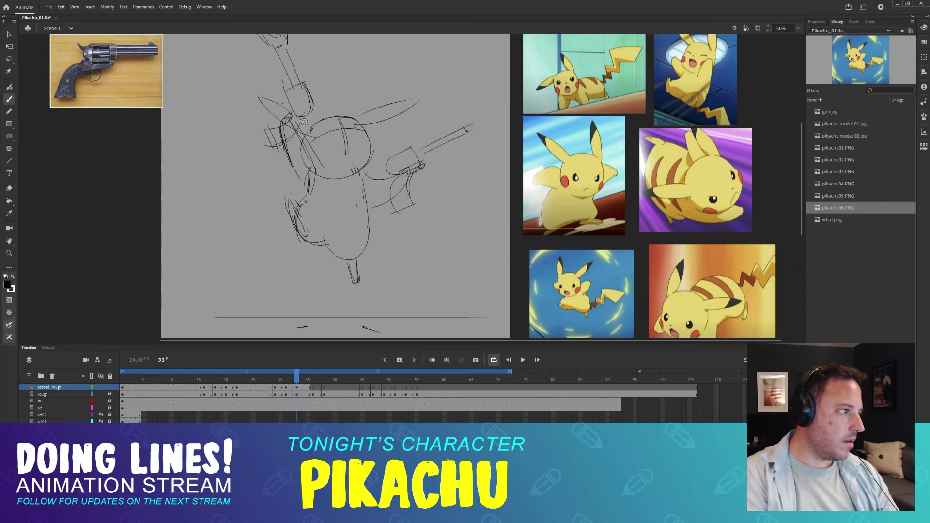
key("period")
left_click_drag(313, 119, 250, 116)
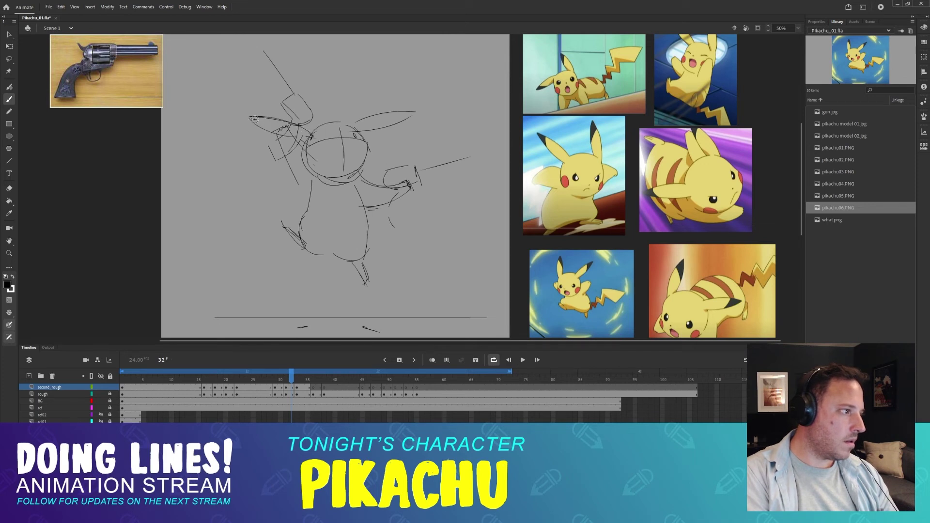
- Compare the redrawn left-hand ear with the neighbouring poses from frame 30 to frame 33
key("comma")
key("period")
key("period")
key("comma")
key("comma")
key("comma")
key("period")
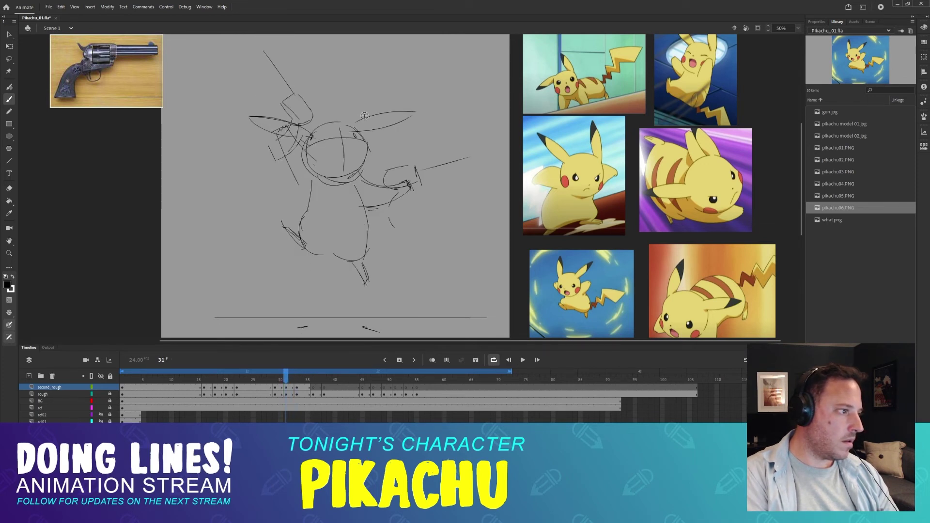
key("period")
key("period")
key("comma")
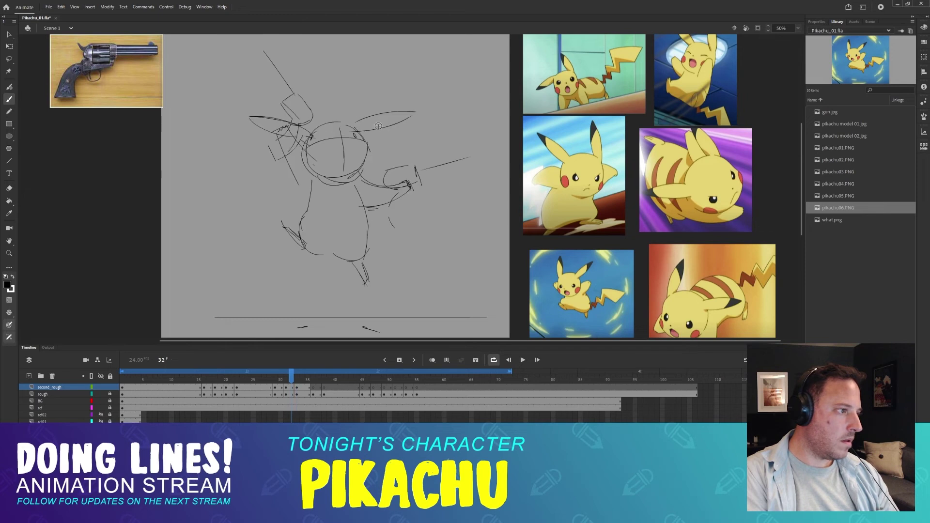
- Erase the right-hand ear at frame 32 and redraw it slightly lower, checking it against frames 30 to 33
key("e")
mouse_move(349, 123)
left_mouse_down()
mouse_move(421, 109)
mouse_move(403, 122)
left_mouse_up()
key("b")
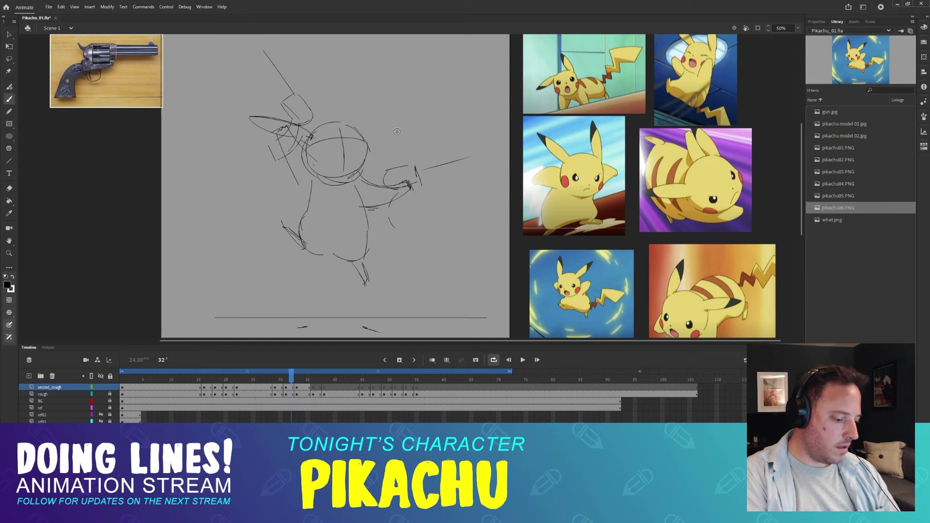
key("comma")
key("comma")
key("period")
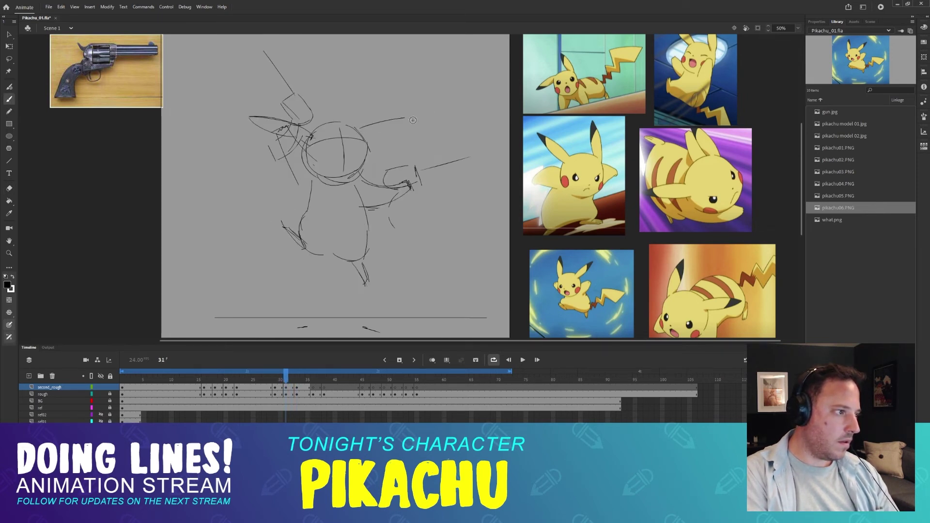
left_click_drag(414, 116, 373, 123)
key("comma")
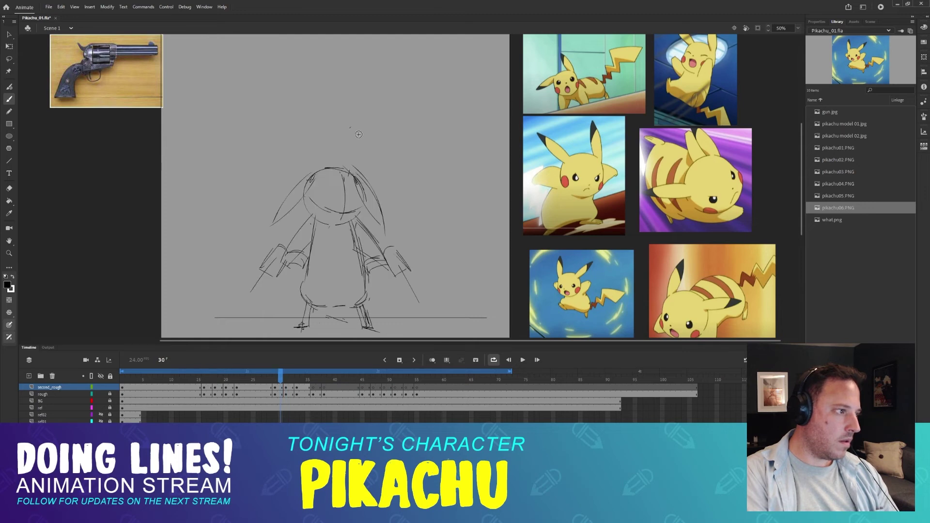
key("period")
key("period")
key("period")
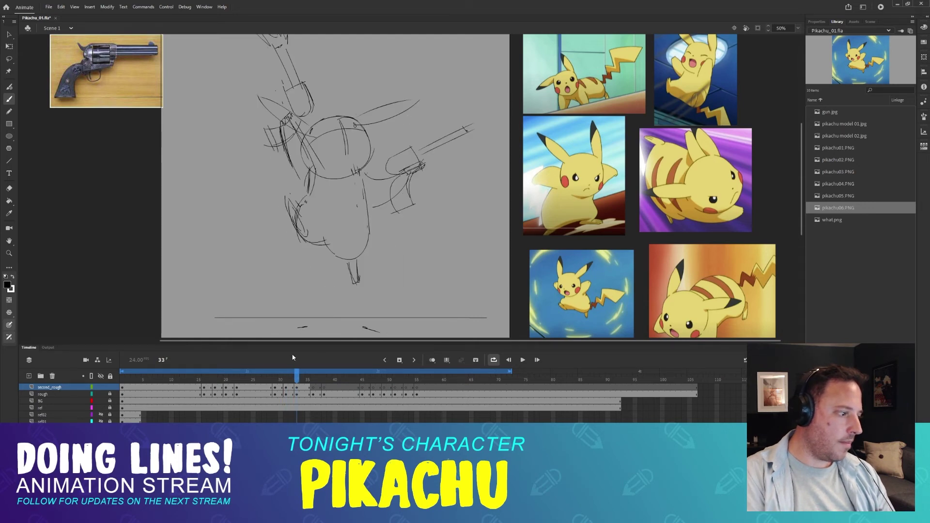
- Mark the base of the ears on the head at frames 36 and 38
mouse_move(297, 379)
left_mouse_down()
mouse_move(275, 384)
mouse_move(308, 380)
left_mouse_up()
key("period")
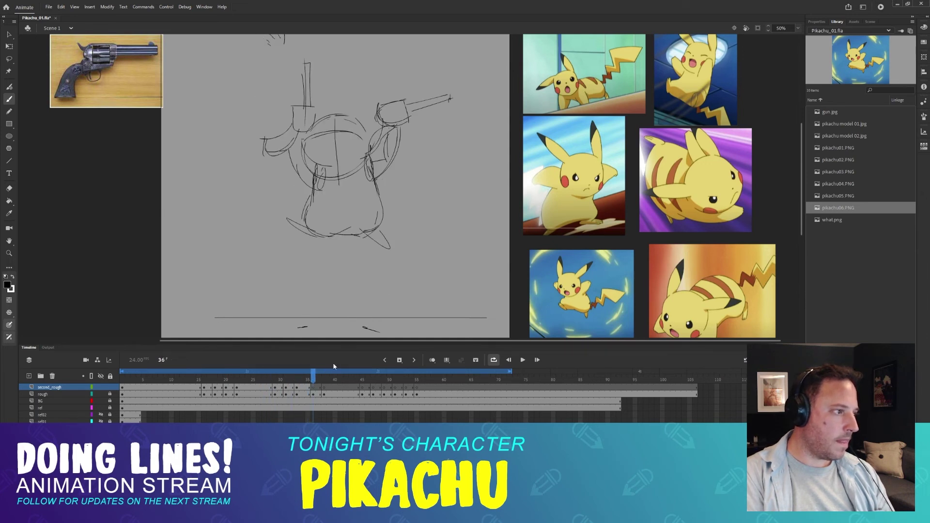
key("comma")
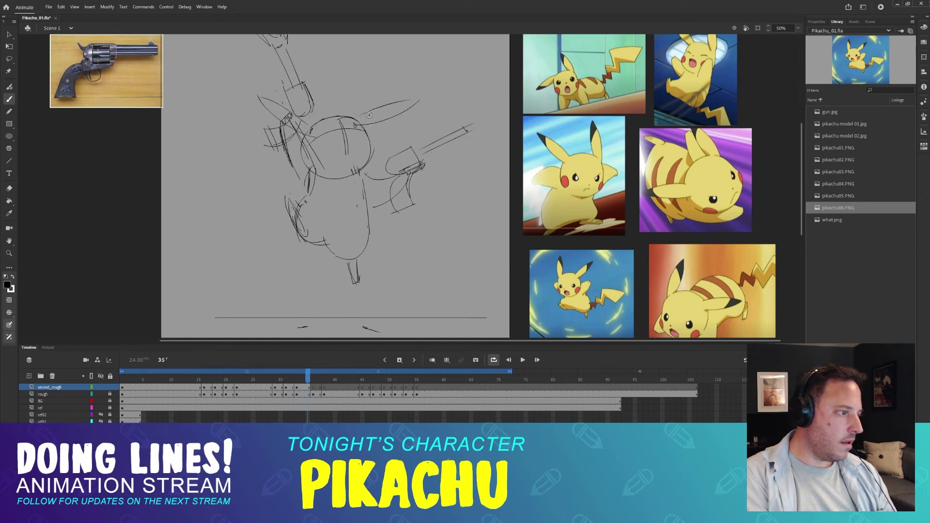
key(".")
key(".")
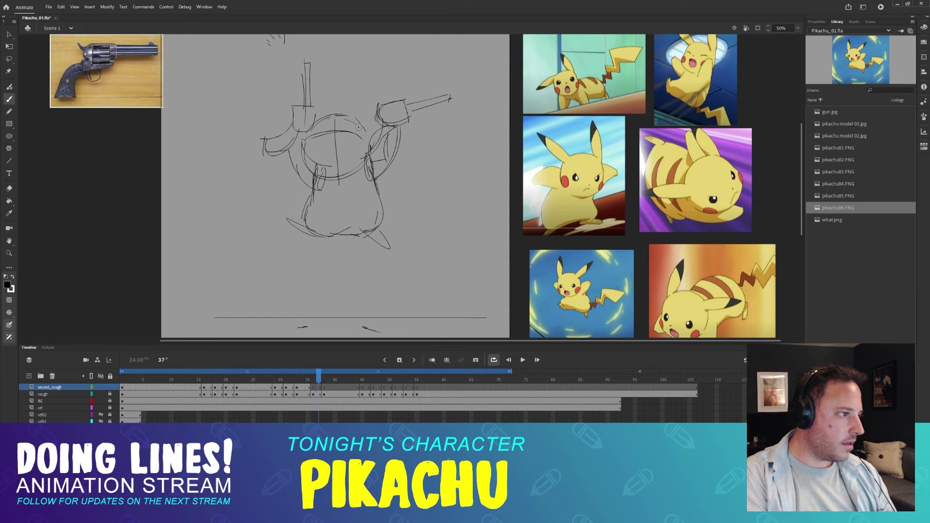
key("comma")
key("period")
key("comma")
key("period")
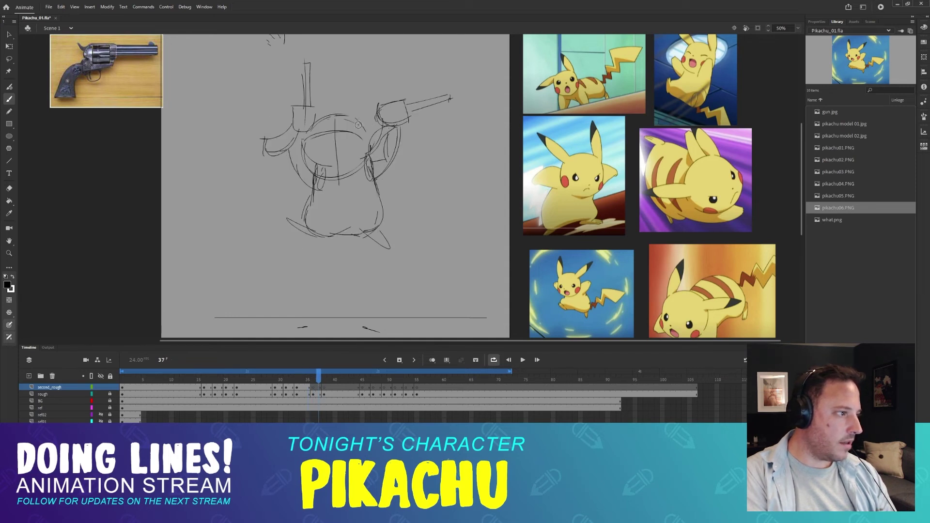
key("period")
left_click_drag(349, 119, 354, 121)
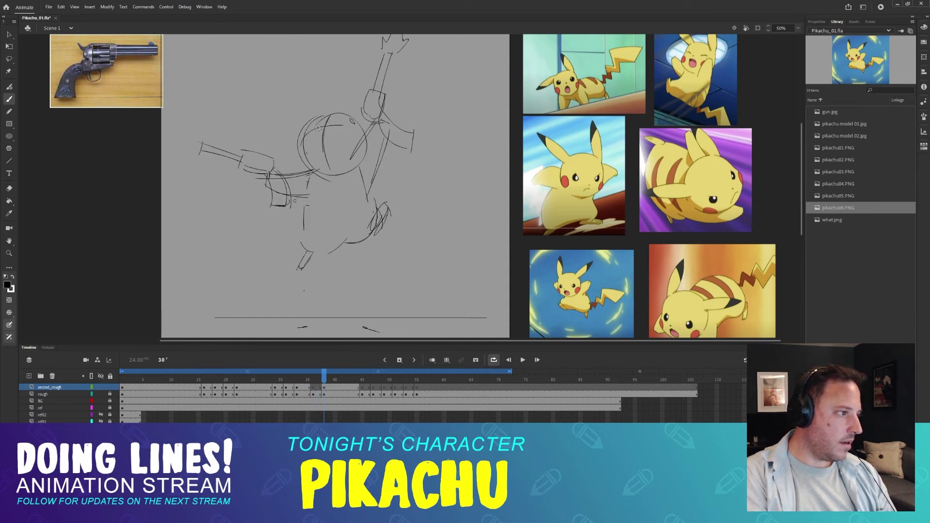
- Compare the ear at frame 35 with the head at frame 36 to judge the next ear's placement
key("comma")
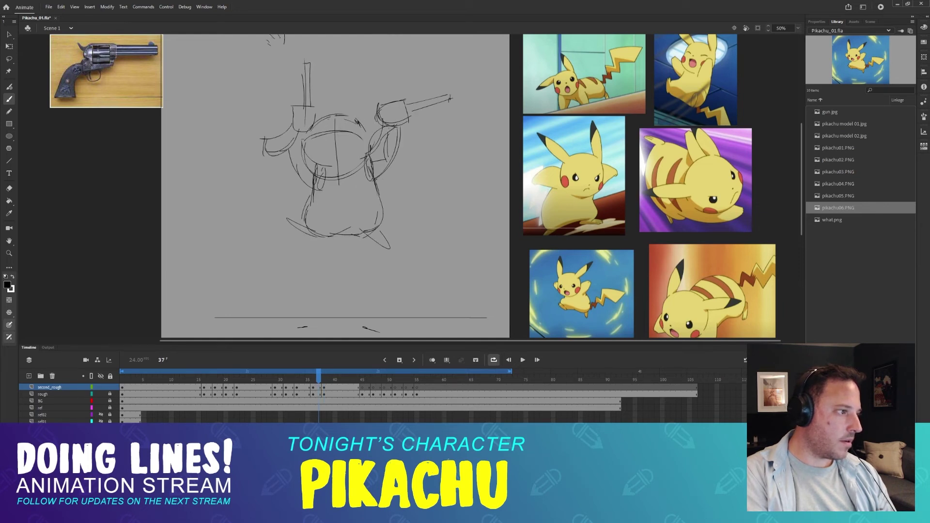
key("comma")
key("comma")
key("period")
key("comma")
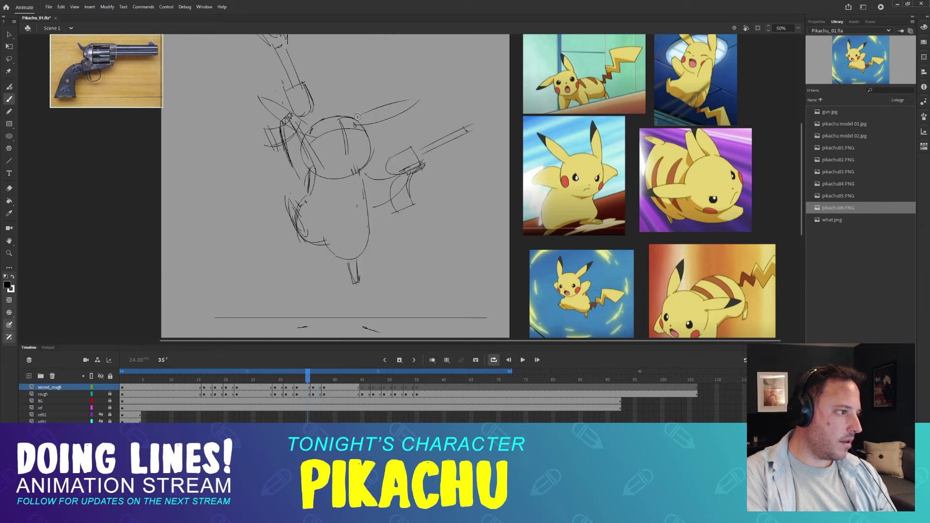
key("period")
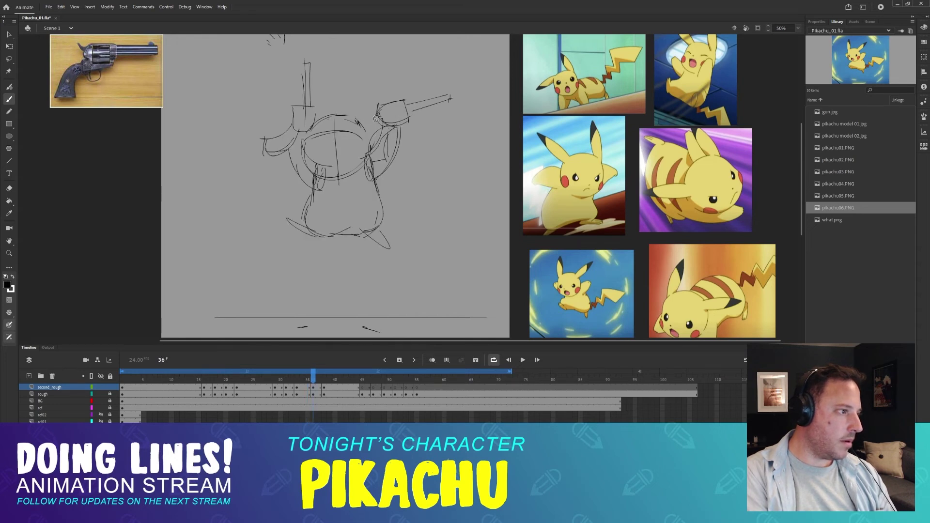
key("comma")
key("period")
key("comma")
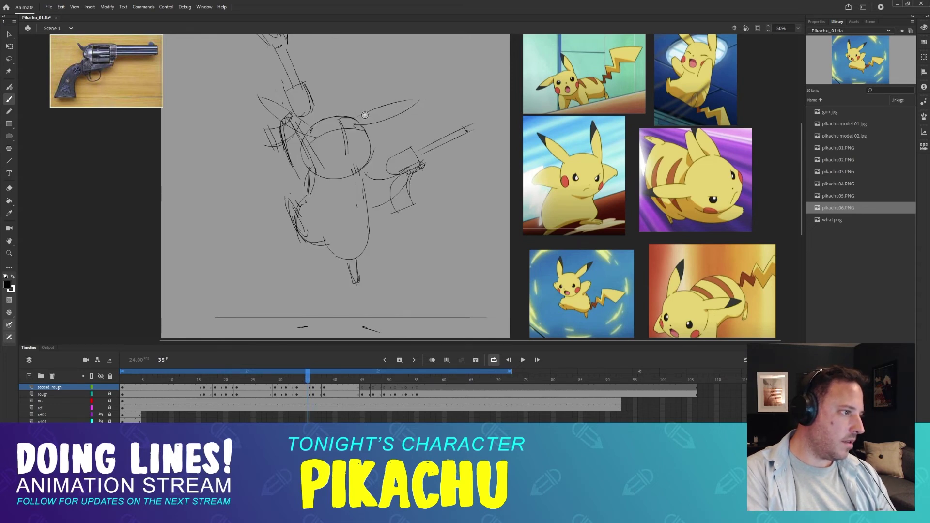
key("period")
key("comma")
key("period")
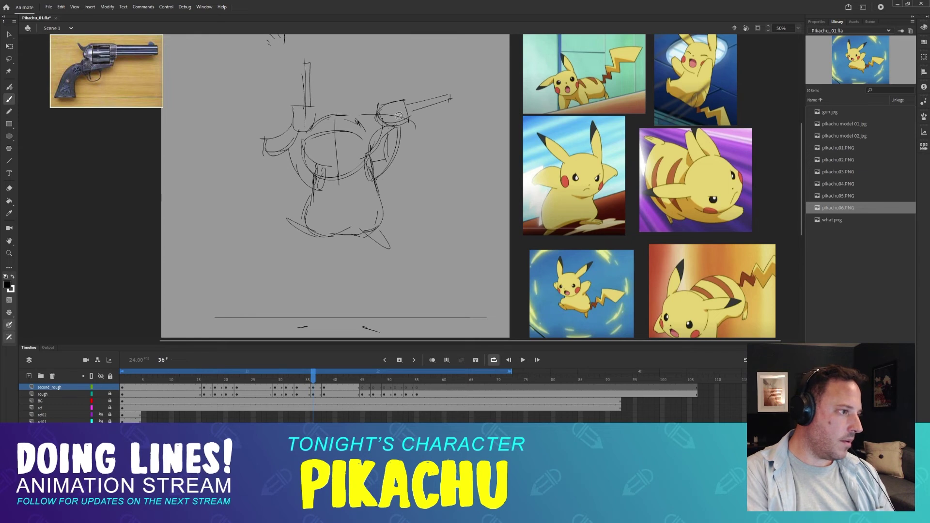
- Draw the right-hand ear at frame 36 stretching horizontally behind the raised gun hand, redoing unsuccessful strokes
key("ctrl+z")
left_click_drag(363, 121, 427, 121)
key("ctrl+z")
key("ctrl+z")
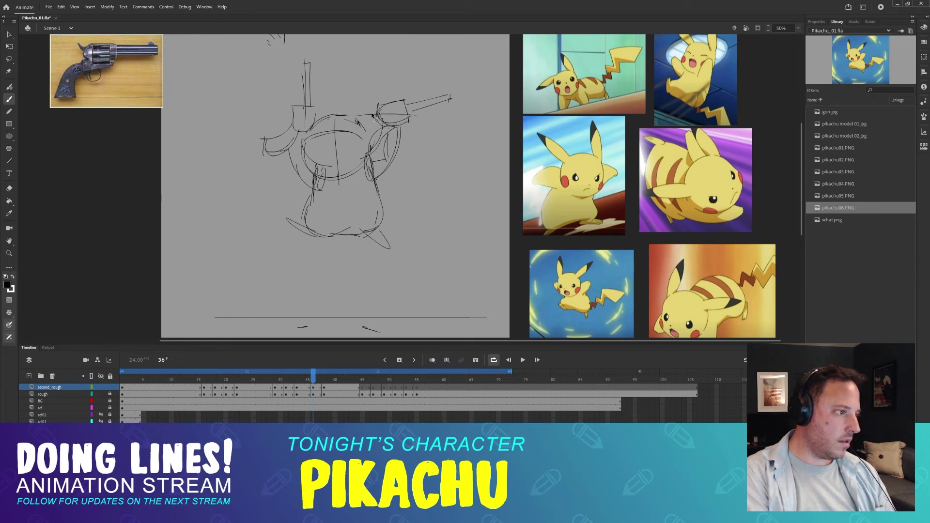
mouse_move(365, 116)
left_mouse_down()
mouse_move(428, 125)
mouse_move(359, 125)
left_mouse_up()
key("ctrl+z")
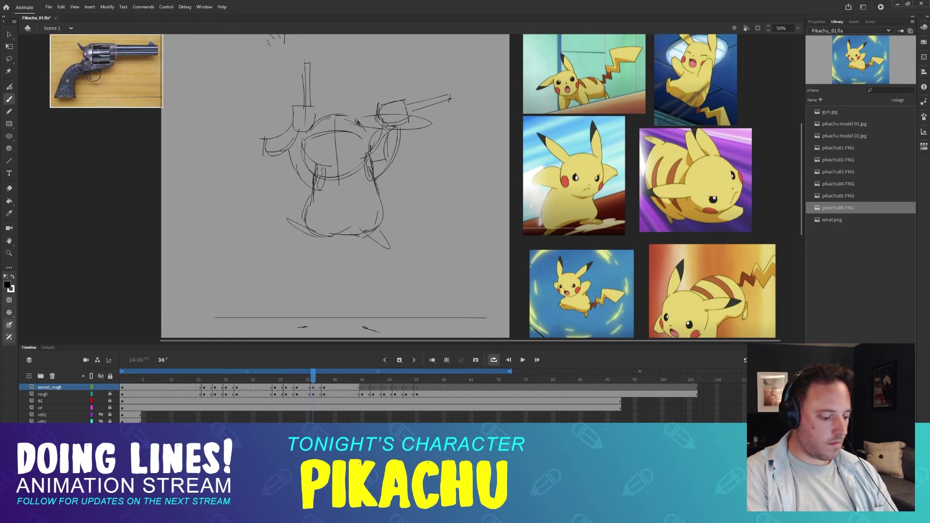
- Compare the new right-hand ear at frame 36 with the poses at frames 35 and 38
key("comma")
key("period")
key("period")
key("period")
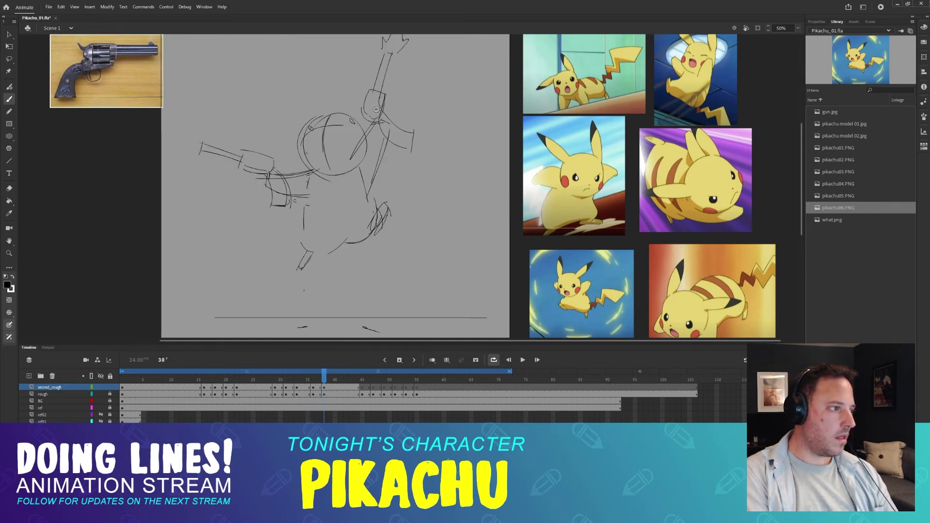
key("comma")
key("comma")
key("period")
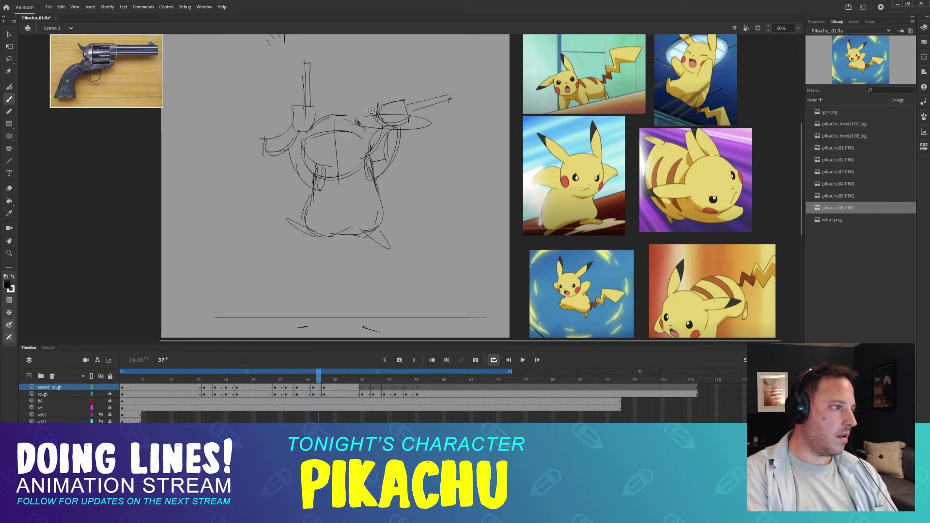
key("period")
key("comma")
key("comma")
key("period")
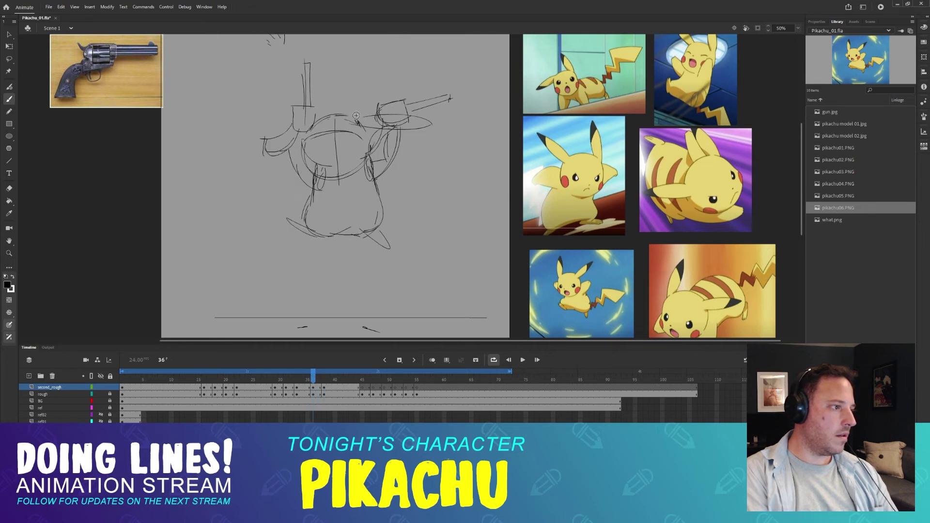
- Try a diagonal right-hand ear at frame 38, check it against frames 35 and 36, and erase it
key("period")
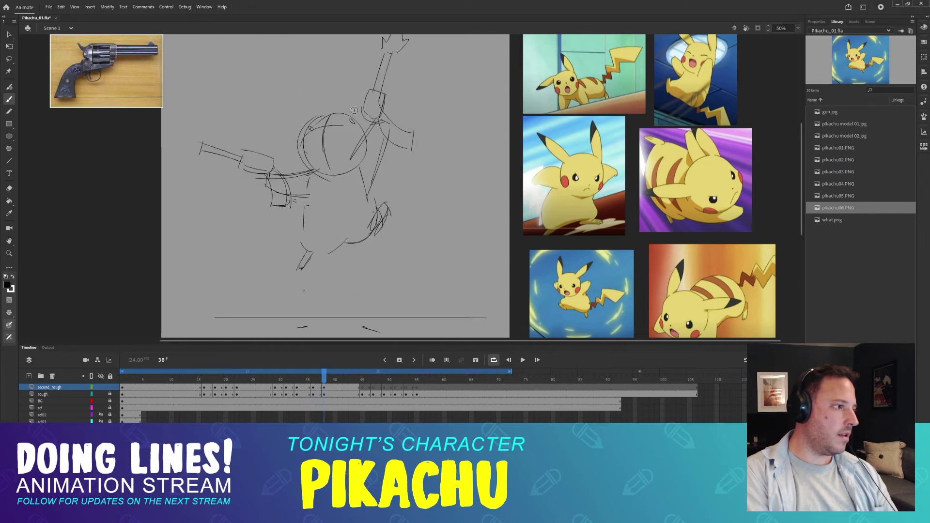
left_click_drag(417, 93, 356, 123)
key("comma")
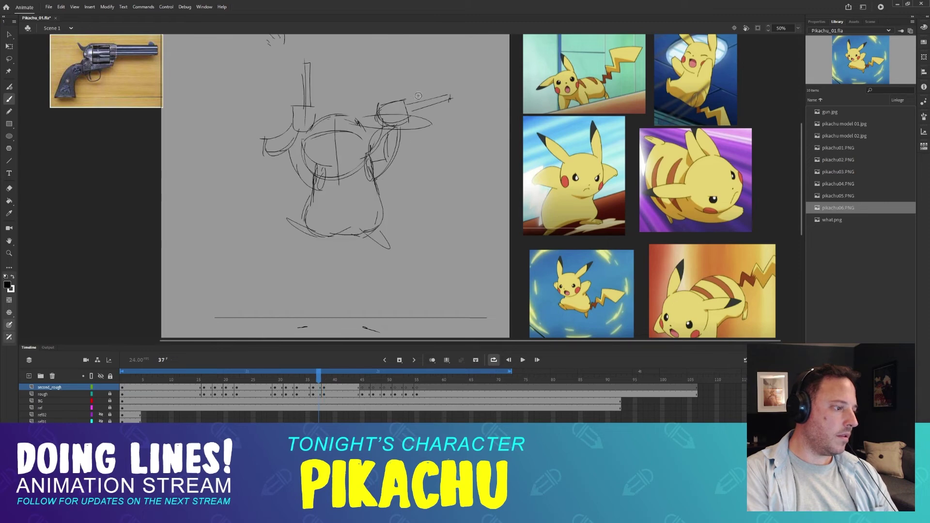
key("period")
key("comma")
key("comma")
key("period")
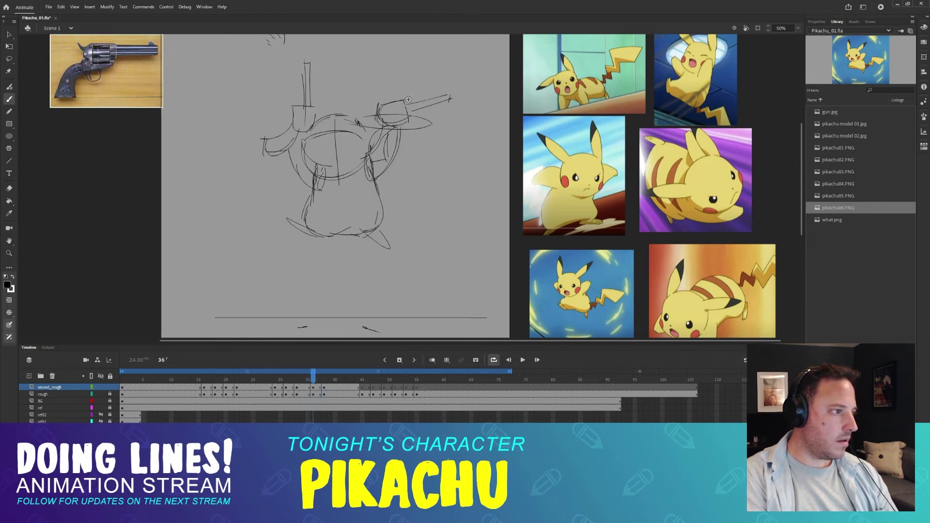
key("period")
key("comma")
key("comma")
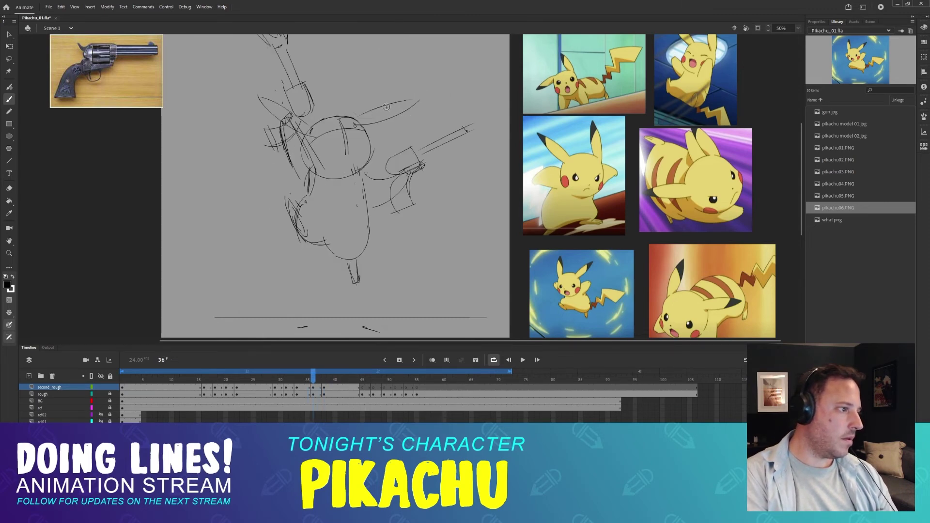
key("period")
key("period")
key("comma")
key("period")
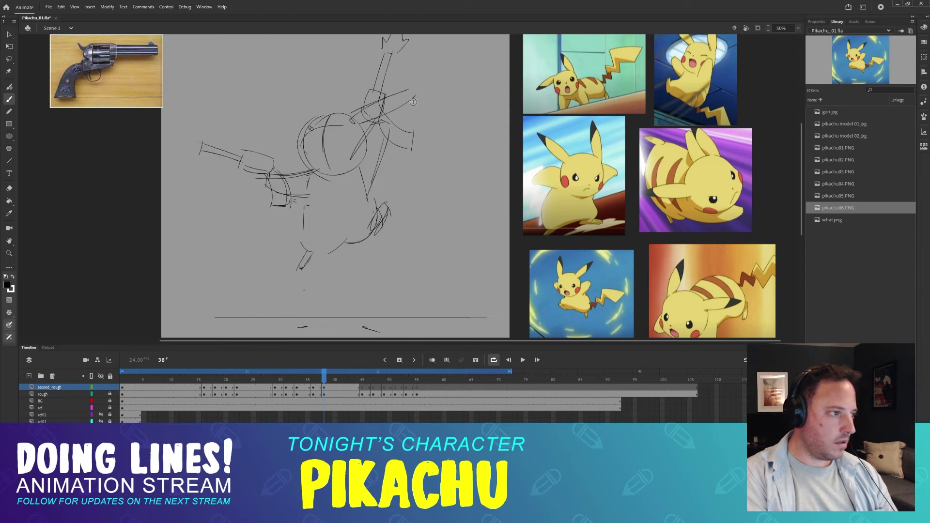
key("e")
mouse_move(340, 117)
left_mouse_down()
mouse_move(415, 92)
mouse_move(420, 100)
left_mouse_up()
key("b")
- Draw the right-hand ear at frame 38 extending sideways behind the raised gun hand, checking it against frame 36
key("comma")
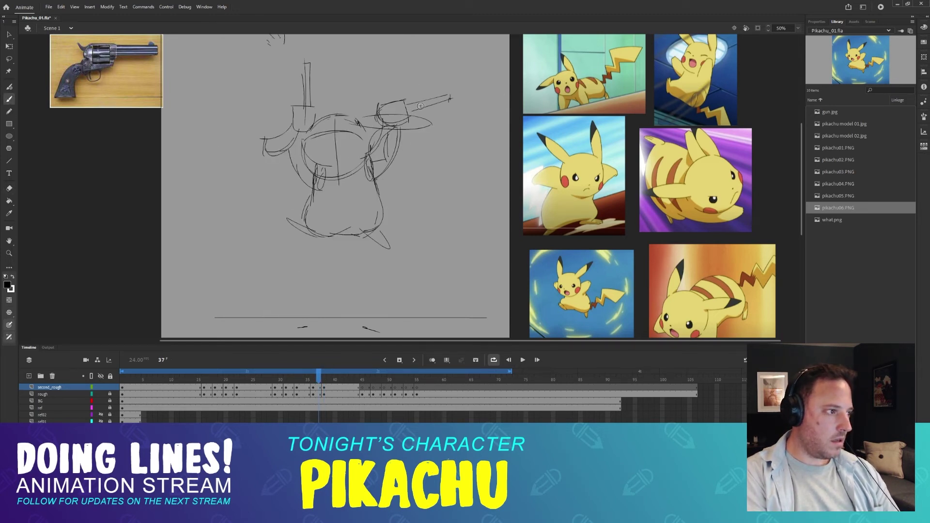
key("period")
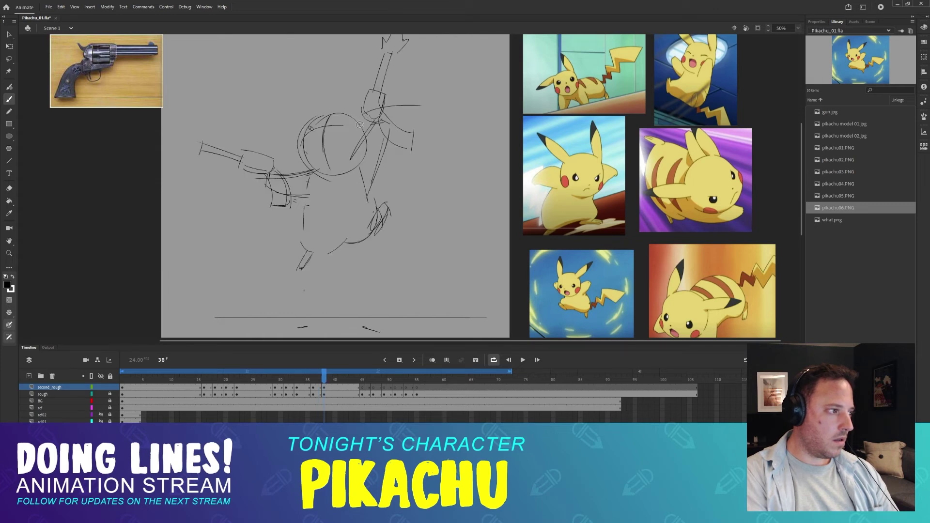
key("comma")
key("period")
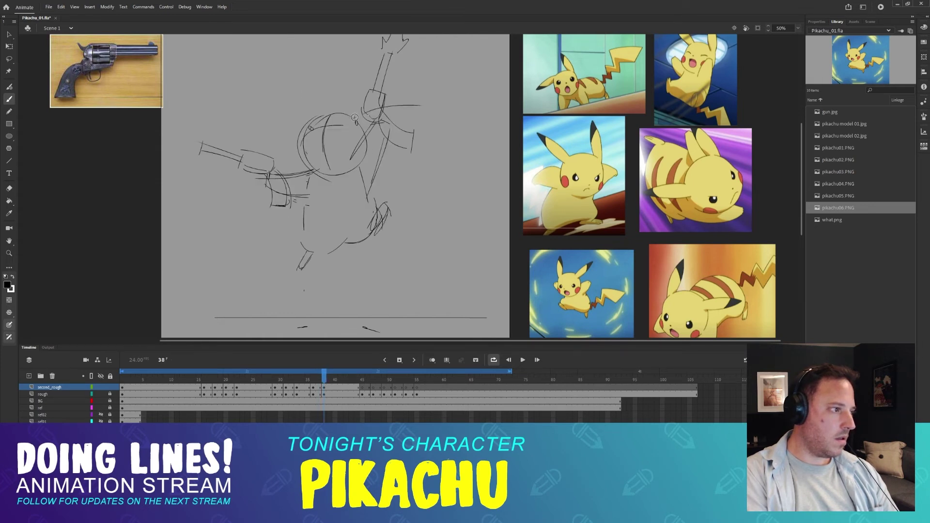
key("comma")
key("period")
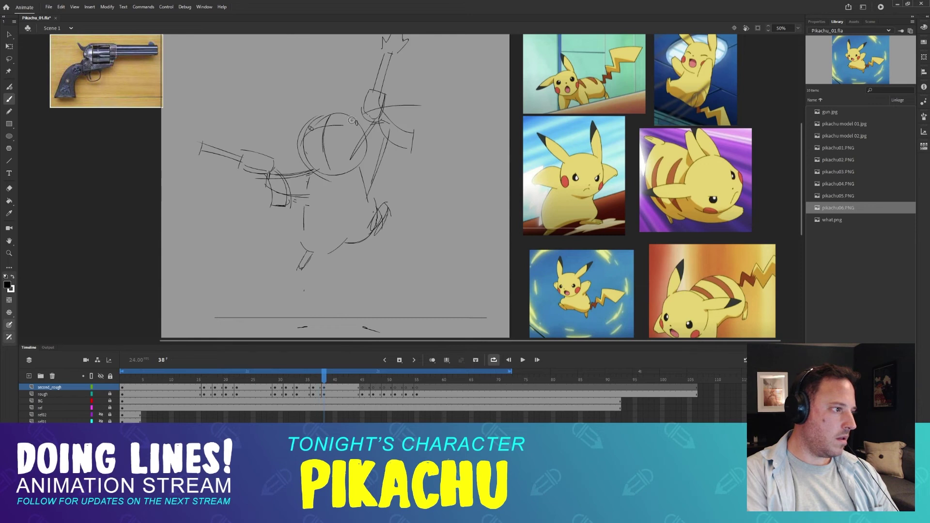
key("comma")
key("period")
mouse_move(372, 121)
left_mouse_down()
mouse_move(412, 108)
mouse_move(354, 114)
left_mouse_up()
key("comma")
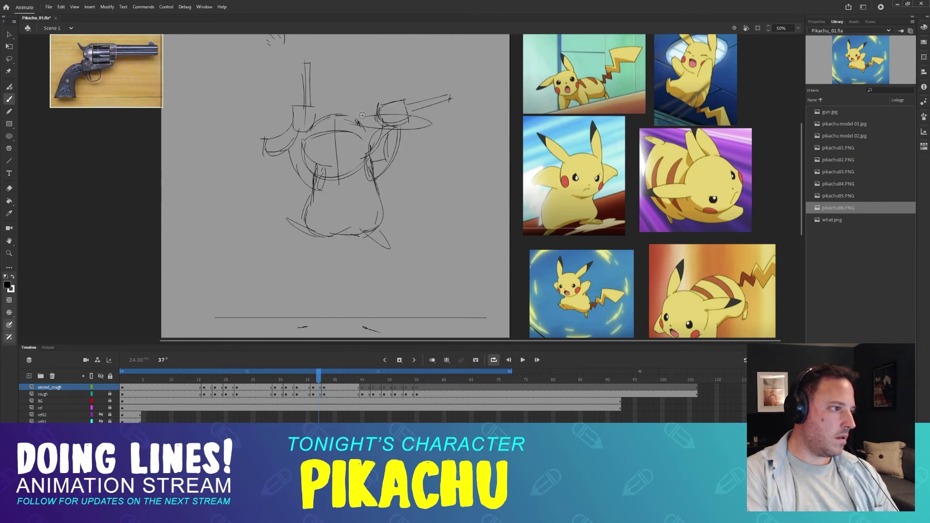
key("period")
key("comma")
key("period")
- Compare the head and ear bases across frames 34 to 38 to judge the left-hand ear's placement
key("comma")
key("comma")
key("comma")
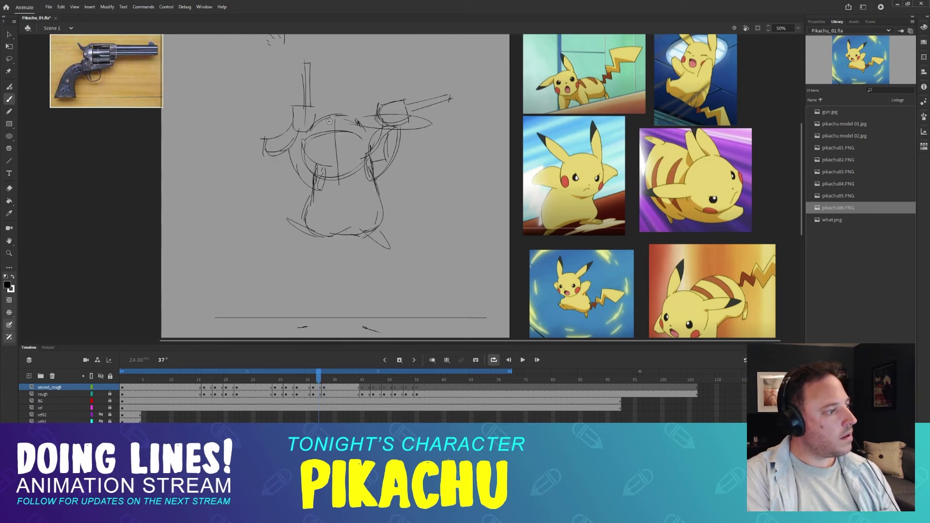
key("period")
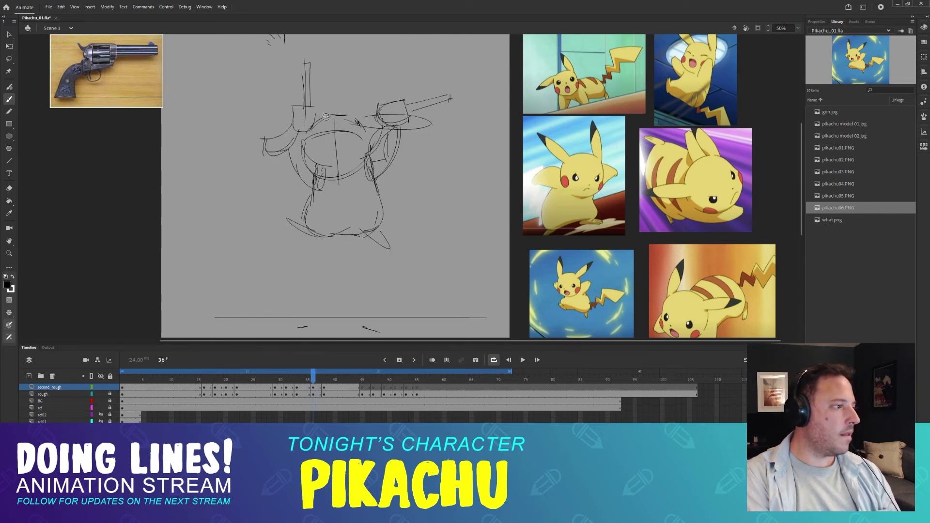
key("comma")
key("period")
key("comma")
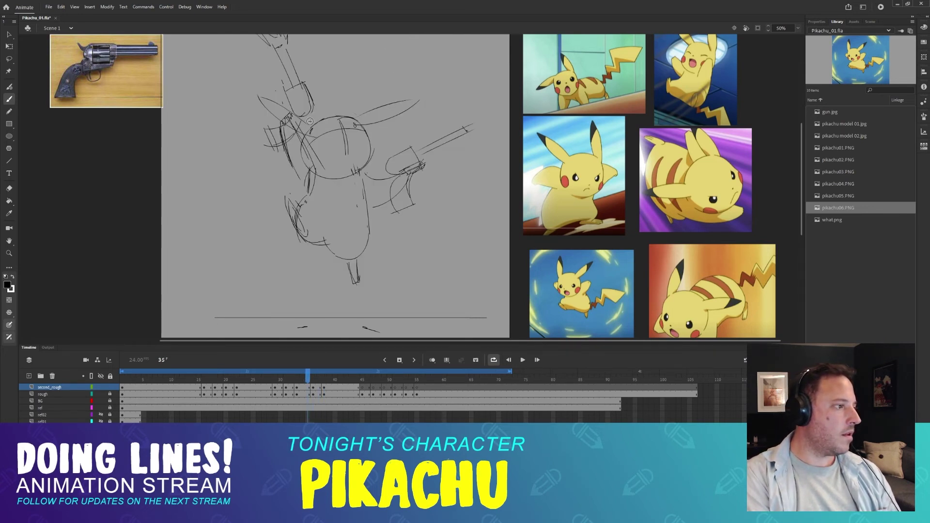
key("period")
key("period")
key("period")
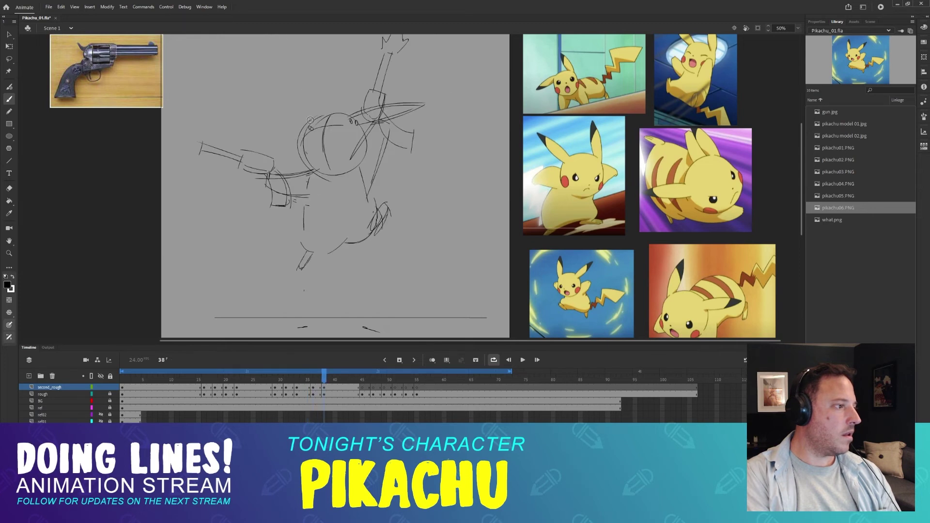
key("comma")
key("comma")
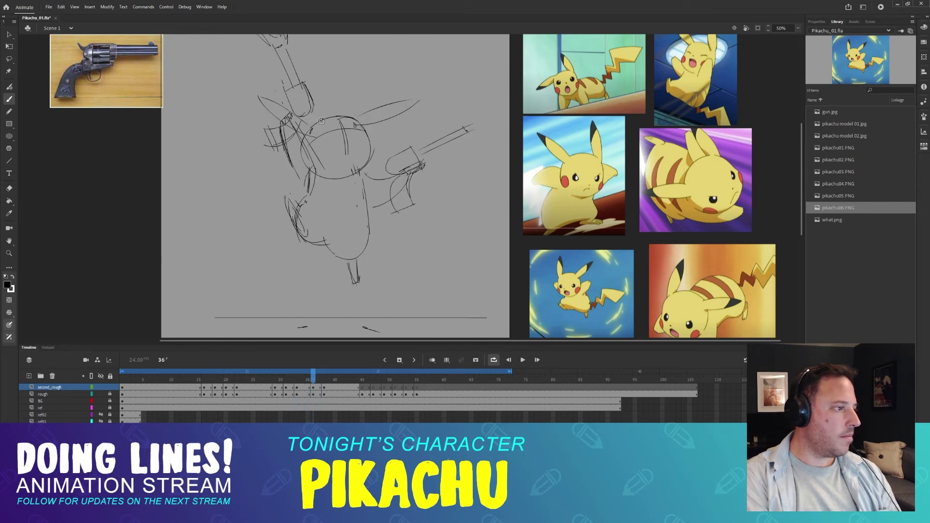
key("period")
key("period")
key("comma")
key("comma")
key("comma")
key("comma")
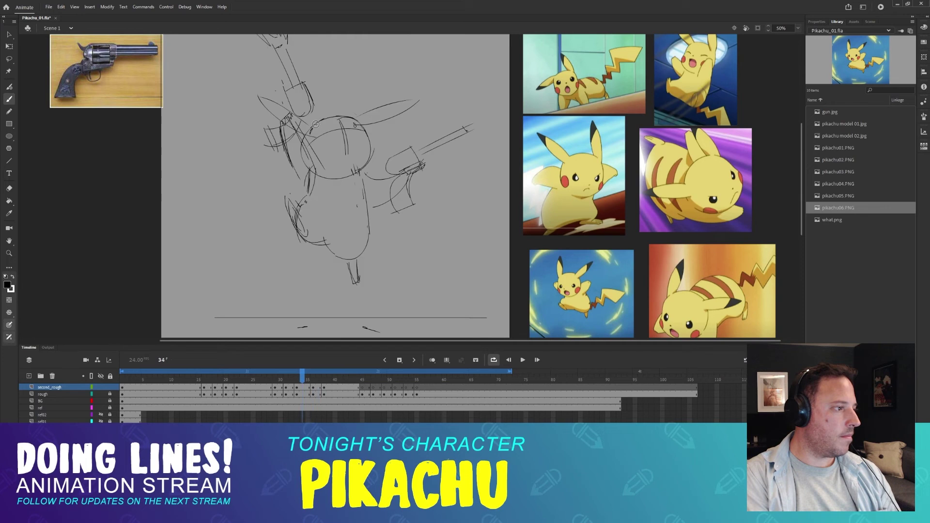
key("period")
key("period")
key("comma")
key("period")
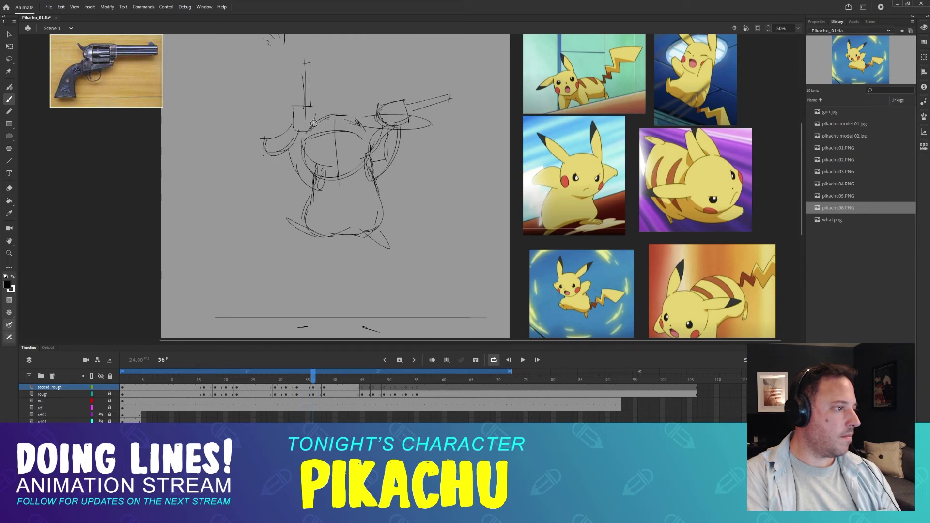
- Draw the left-hand ear at frame 36 angling outward behind the upright gun
key("period")
key("comma")
left_click_drag(293, 106, 261, 100)
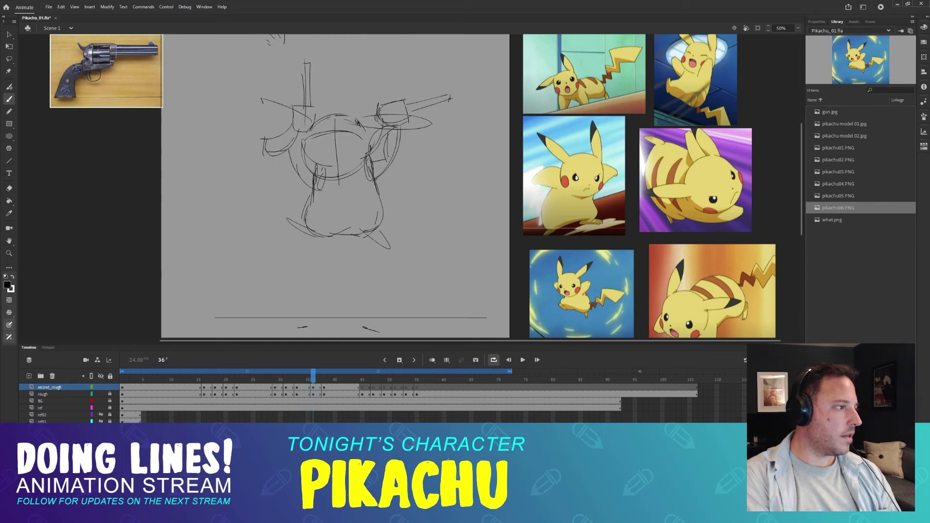
key("period")
key("comma")
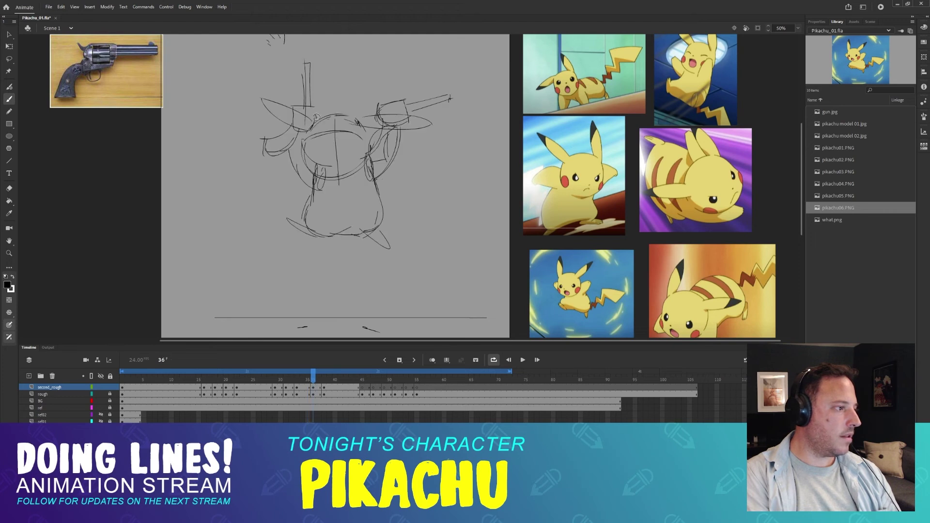
- Draw the left-hand ear at frame 38 pointing upward from the head, redoing unsuccessful strokes and comparing with frame 36
key("period")
key("period")
key("comma")
key("period")
key("comma")
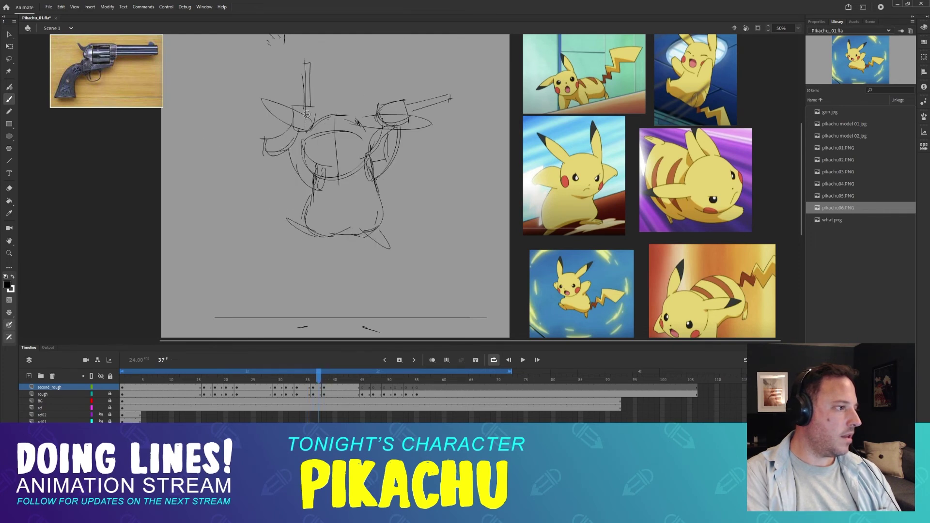
key("period")
left_click_drag(309, 117, 294, 78)
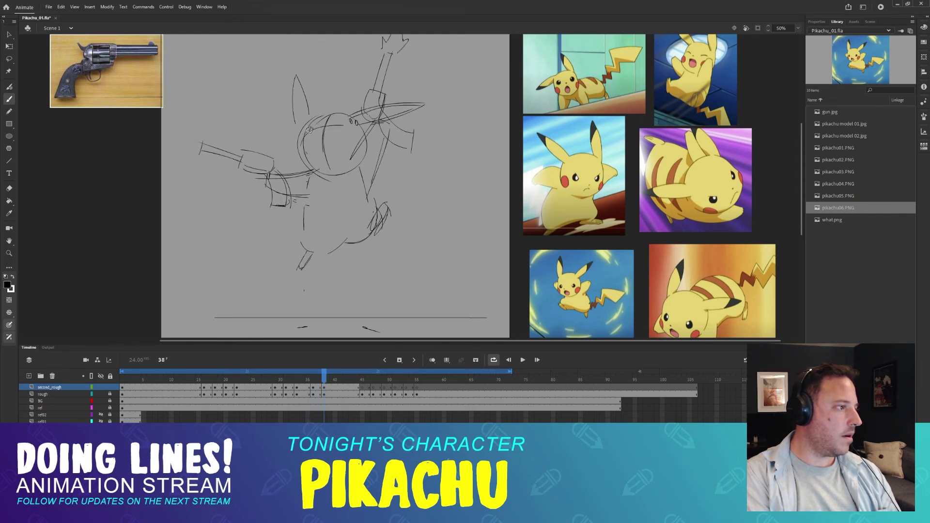
key("ctrl+z")
key("ctrl+z")
left_click_drag(310, 115, 293, 72)
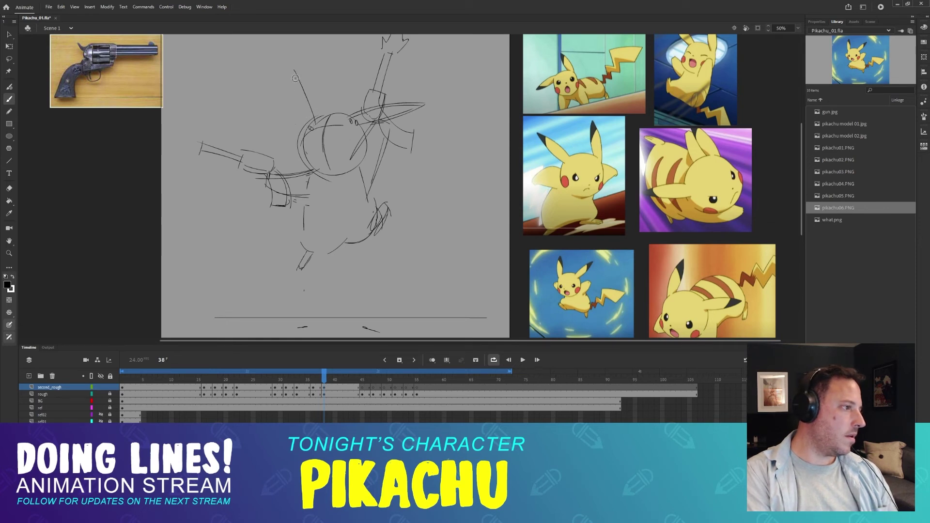
key("ctrl+z")
mouse_move(315, 119)
left_mouse_down()
mouse_move(296, 73)
mouse_move(306, 128)
left_mouse_up()
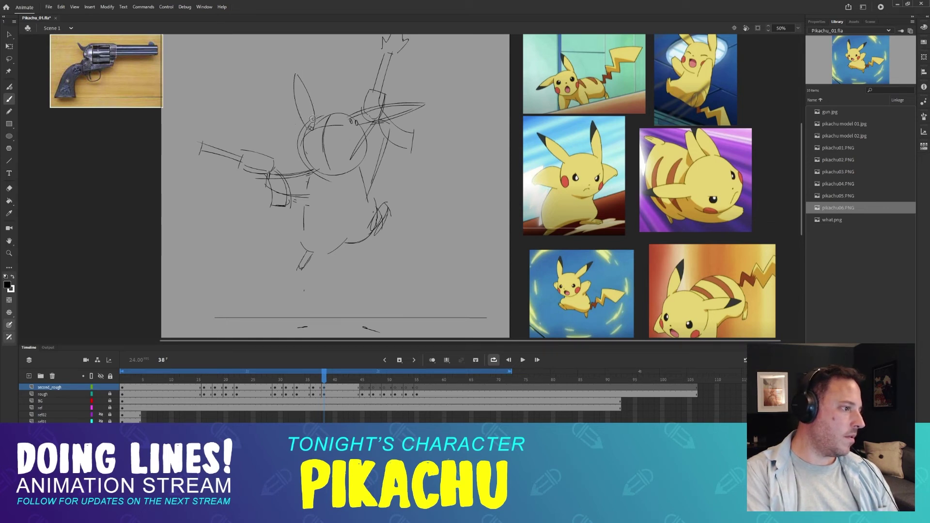
key("comma")
key("comma")
key("period")
key("period")
- Insert a blank keyframe at frame 40 on the second_rough layer
key("period")
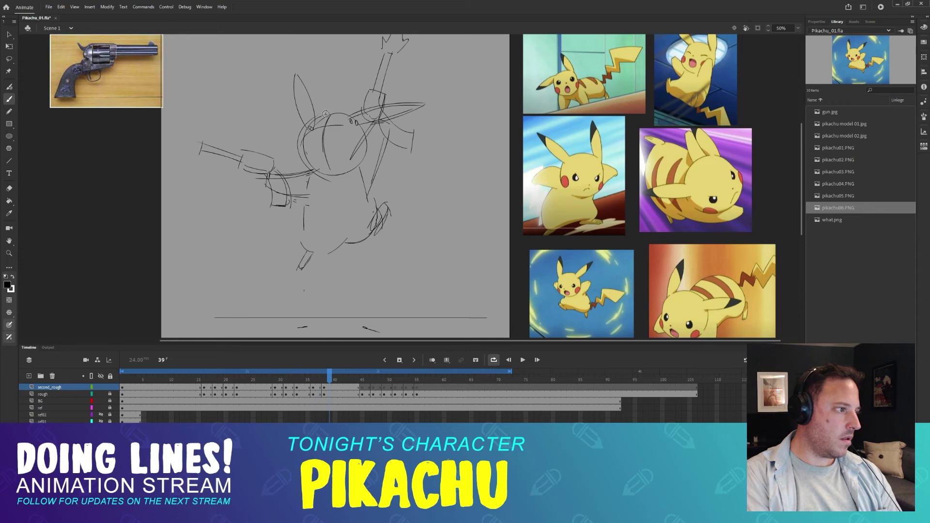
left_click_drag(298, 376, 335, 383)
left_click(384, 360)
key("F7")
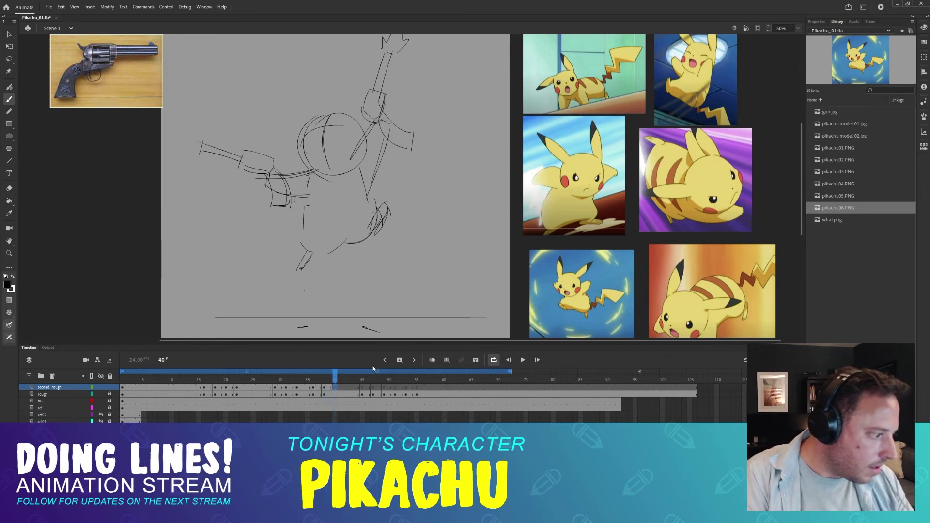
- Draw the left-hand ear at frame 40 slightly more upright than the one at frame 39, redoing the first stroke
key("comma")
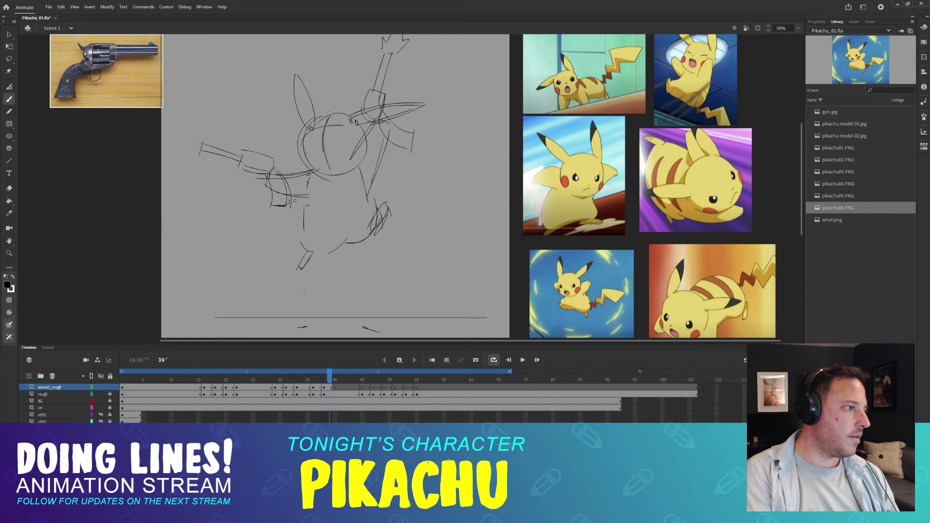
key("period")
left_click_drag(301, 75, 301, 120)
key("ctrl+z")
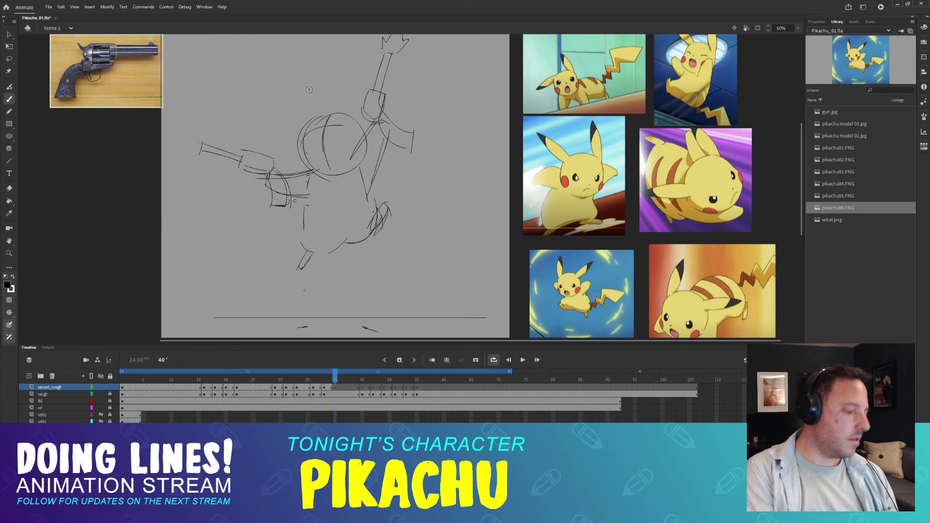
key("comma")
key("period")
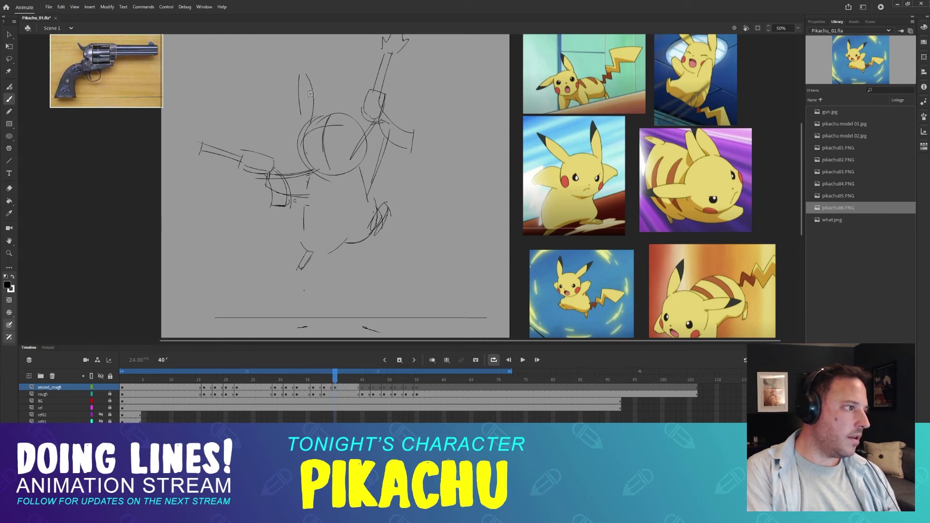
left_click_drag(303, 75, 310, 131)
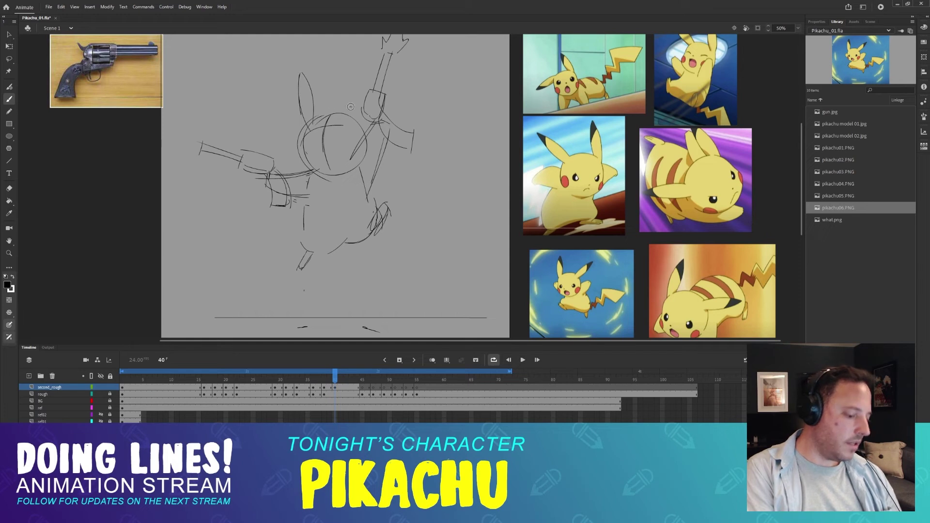
- Draw the right-hand ear at frame 40 slanting upward behind the raised gun hand, erasing the first stroke and redrawing it
key("comma")
key("period")
key("comma")
key("period")
left_click_drag(362, 107, 421, 86)
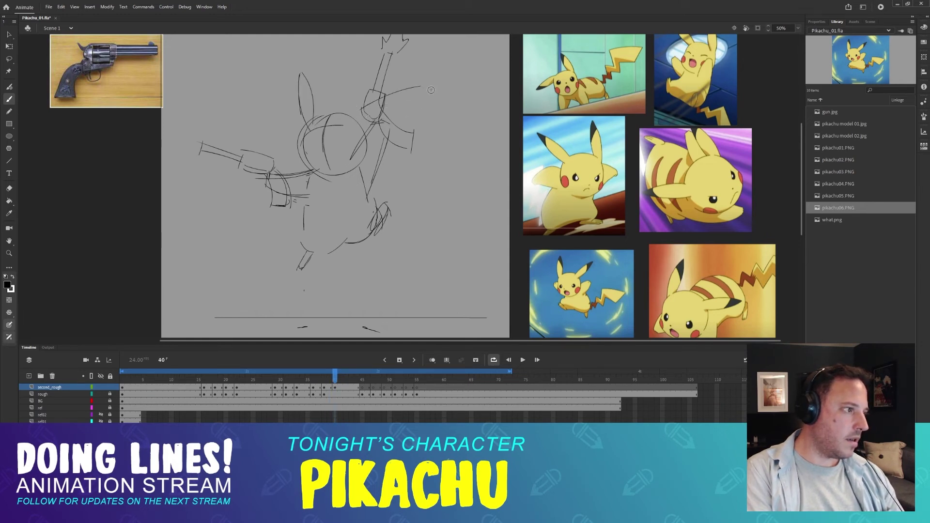
key("comma")
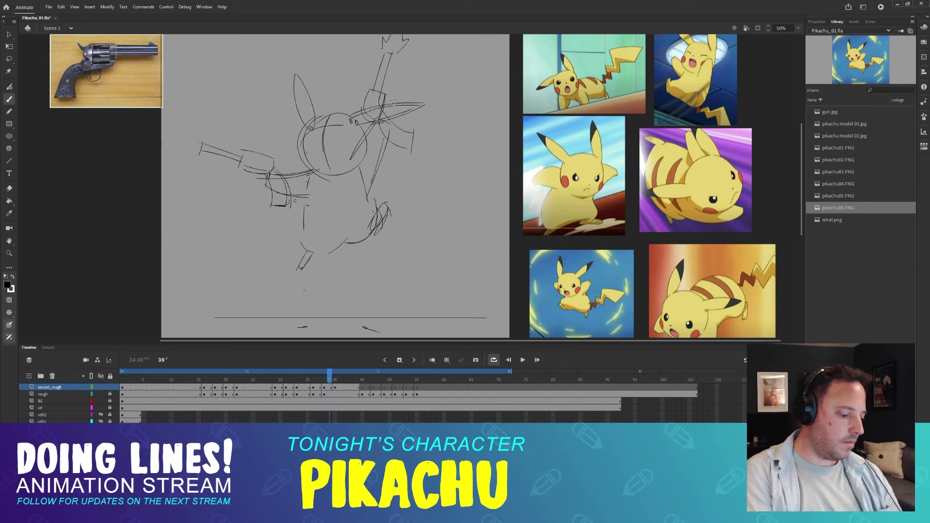
key("period")
key("e")
mouse_move(365, 104)
left_mouse_down()
mouse_move(426, 80)
mouse_move(411, 97)
mouse_move(345, 124)
left_mouse_up()
key("b")
key("comma")
key("period")
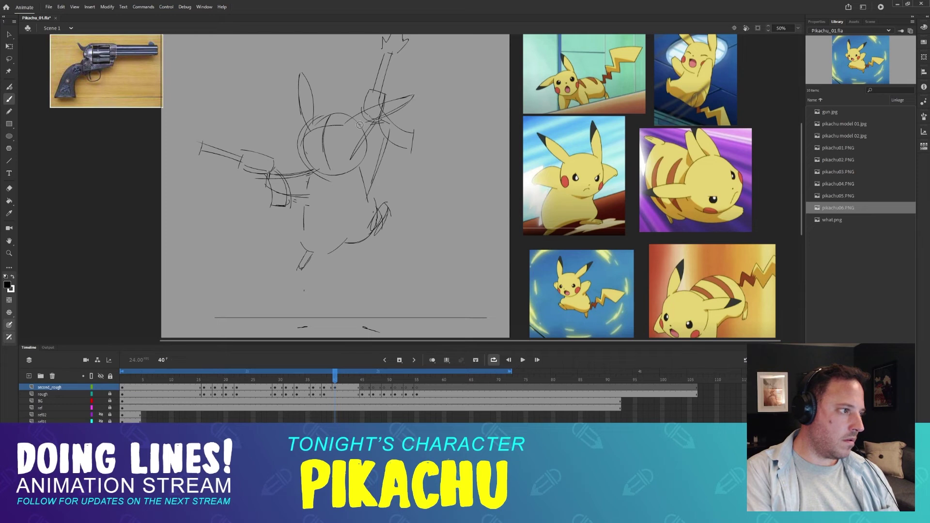
- Erase the left-hand ear at frame 36
key("comma")
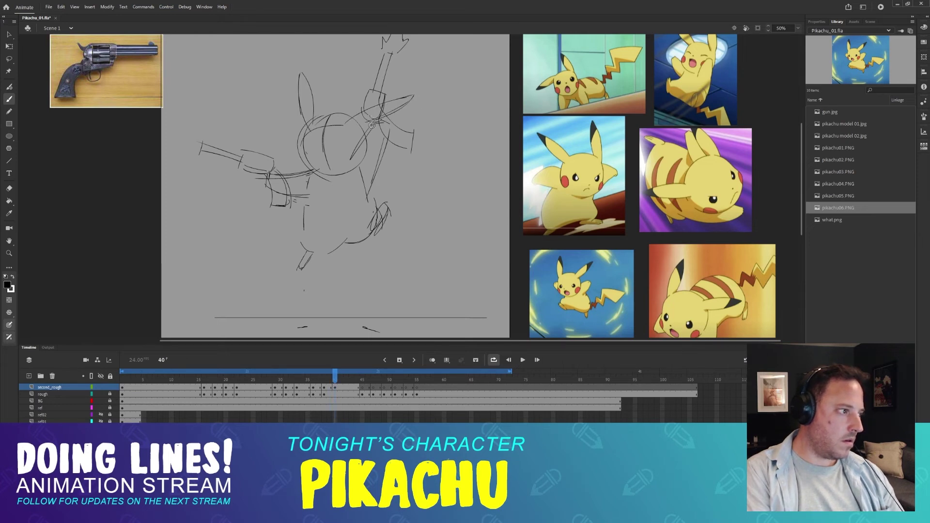
mouse_move(330, 379)
left_mouse_down()
mouse_move(281, 379)
mouse_move(345, 379)
mouse_move(265, 381)
mouse_move(345, 373)
mouse_move(315, 373)
mouse_move(324, 366)
mouse_move(315, 363)
left_mouse_up()
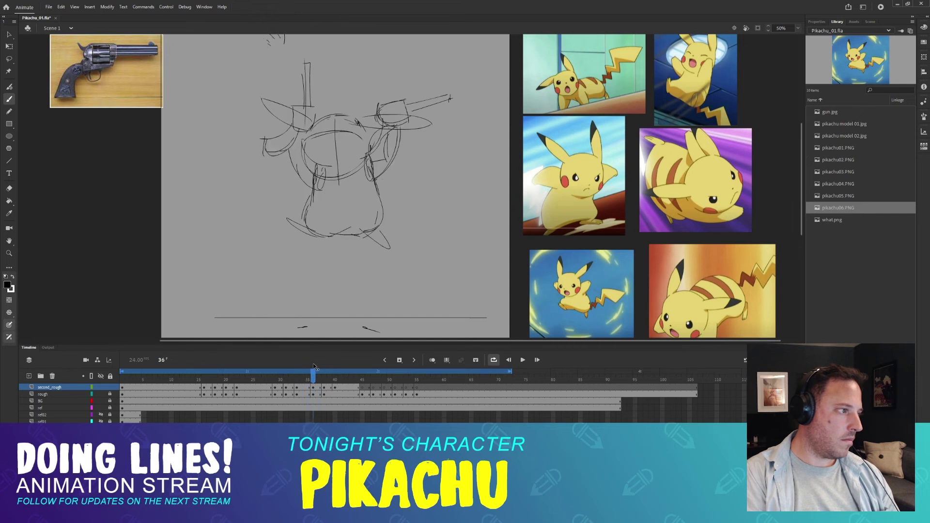
key("e")
mouse_move(285, 105)
left_mouse_down()
mouse_move(320, 115)
mouse_move(286, 128)
left_mouse_up()
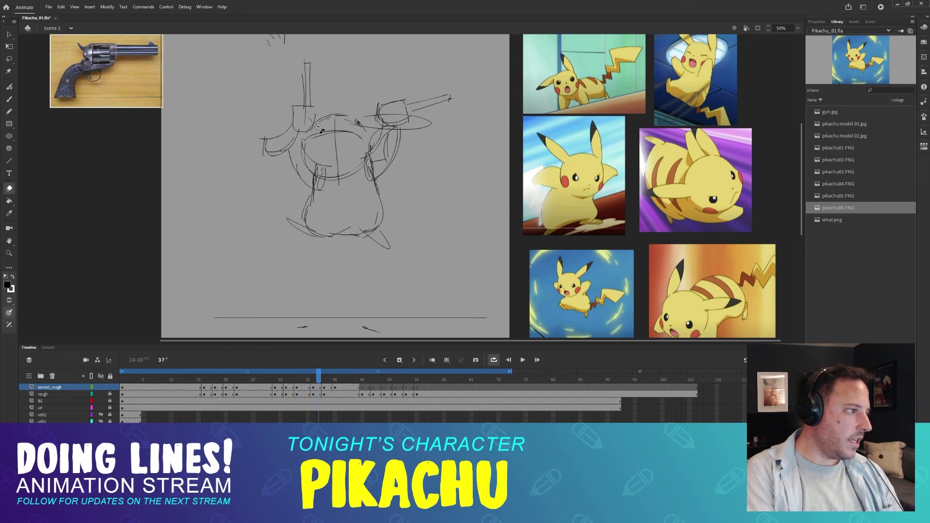
- Redraw the left-hand ear at frame 36 as a long, nearly horizontal shape swept outward from the top of the head
key("b")
key("comma")
key("comma")
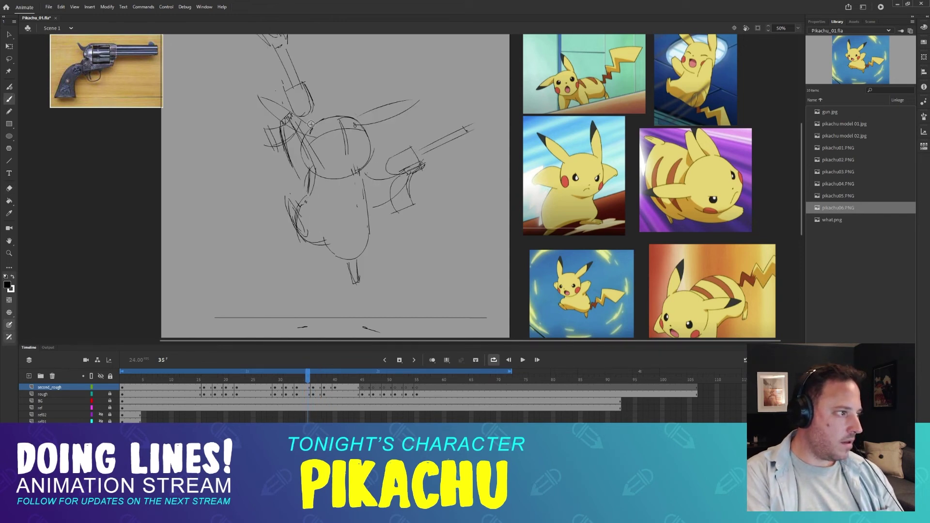
key("period")
mouse_move(251, 115)
left_mouse_down()
mouse_move(310, 123)
mouse_move(246, 108)
left_mouse_up()
key("comma")
key("period")
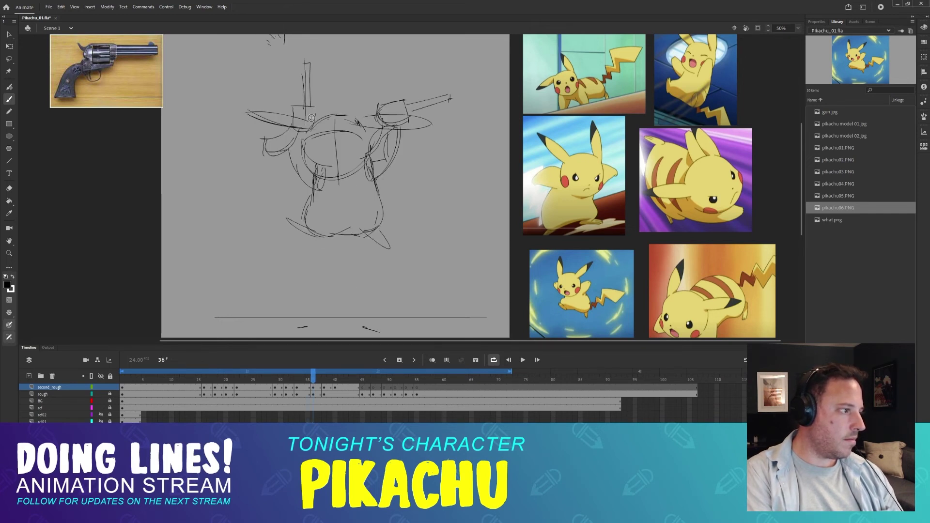
key("comma")
key("period")
- Examine the frames from 36 to 45, flipping between 44 and 45 to compare the head and ear positions
key("period")
key("period")
key("period")
key("period")
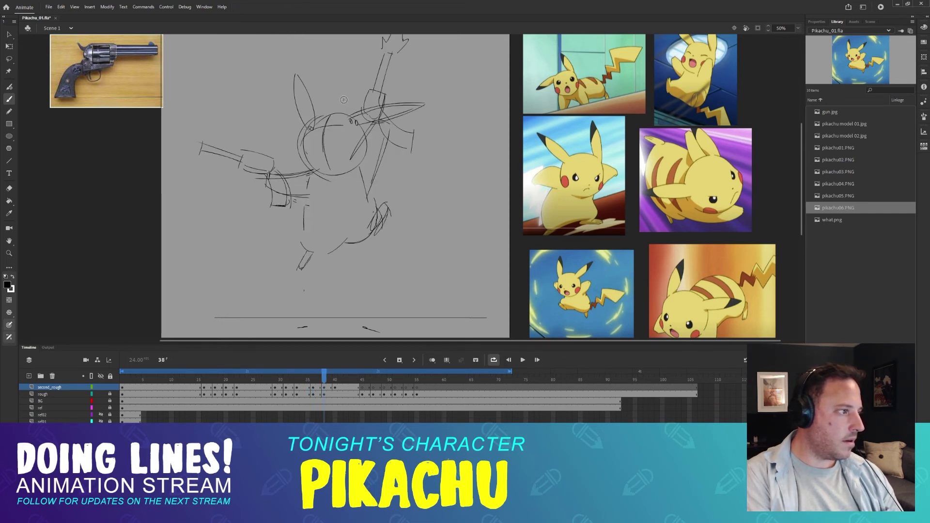
left_click_drag(285, 380, 359, 378)
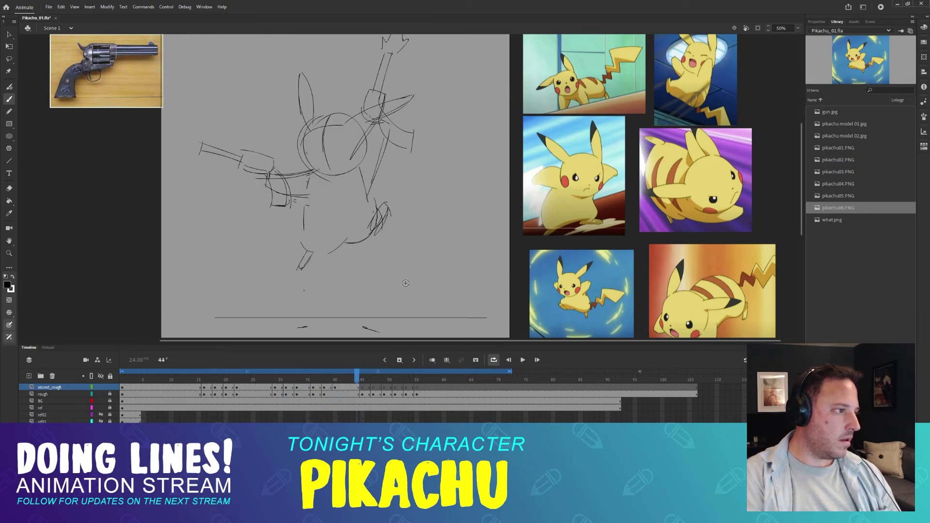
key("period")
key("comma")
key("period")
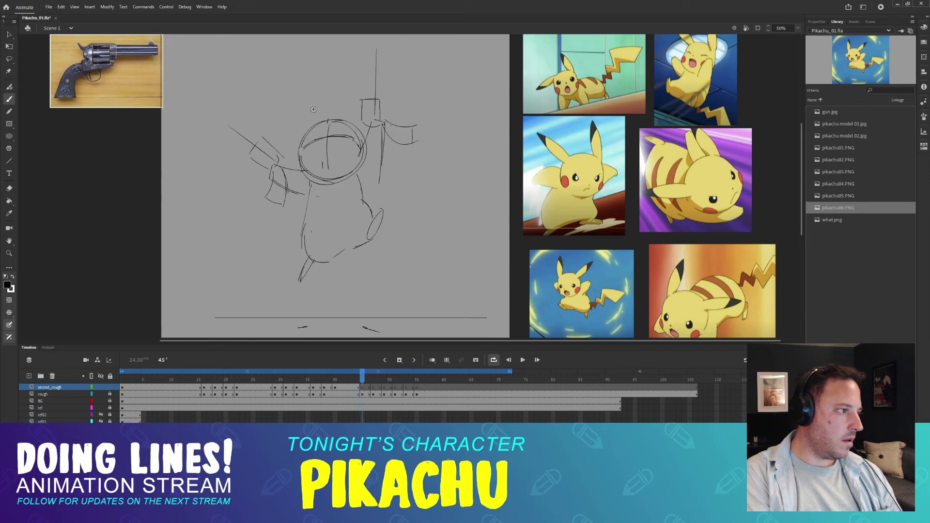
key("comma")
key("period")
key("comma")
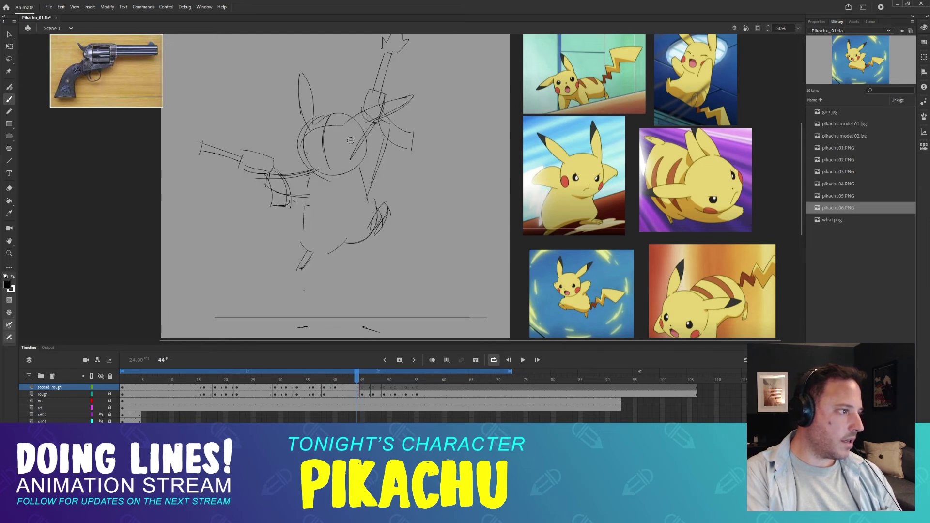
mouse_move(348, 130)
left_mouse_down()
mouse_move(348, 62)
mouse_move(321, 62)
left_mouse_up()
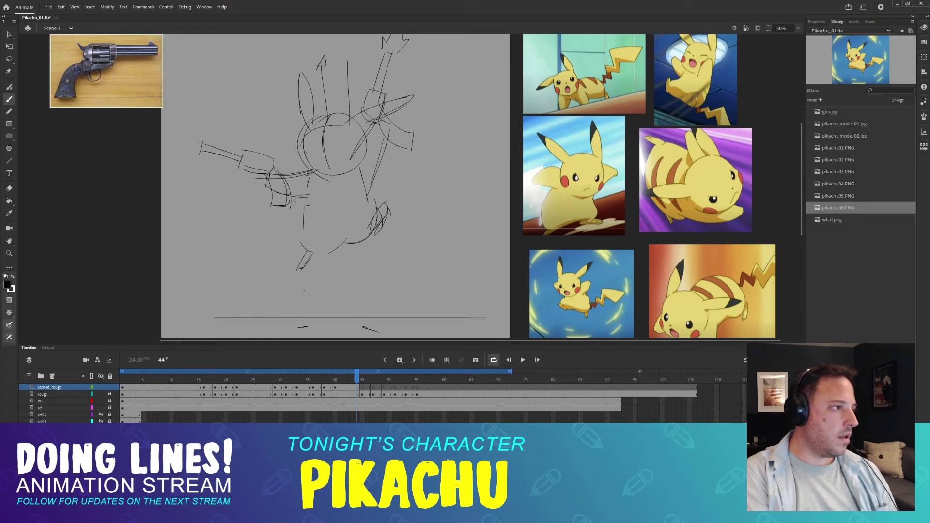
key("e")
mouse_move(320, 53)
left_mouse_down()
mouse_move(325, 121)
mouse_move(351, 51)
mouse_move(352, 115)
left_mouse_up()
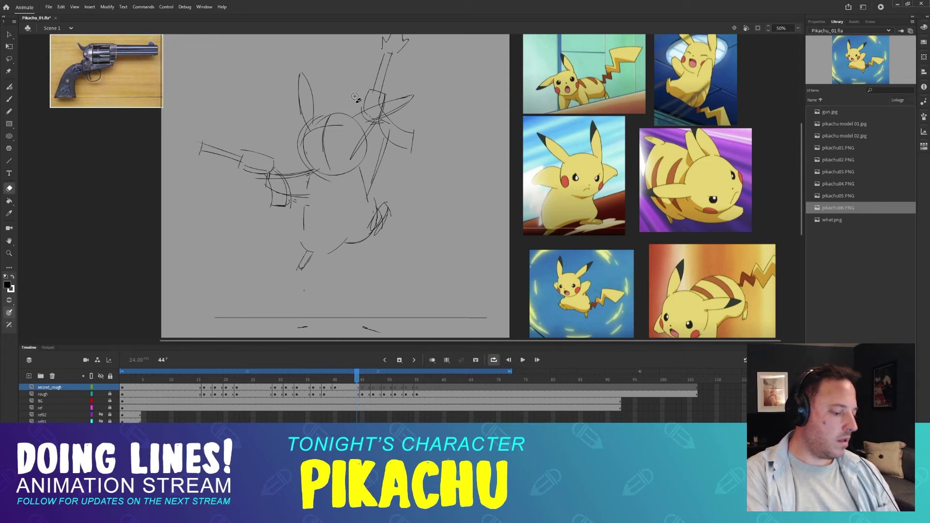
- Draw the left-hand ear at frame 45 standing nearly upright above the head, redoing the inner edge
key("b")
key("comma")
key("comma")
key("period")
key("period")
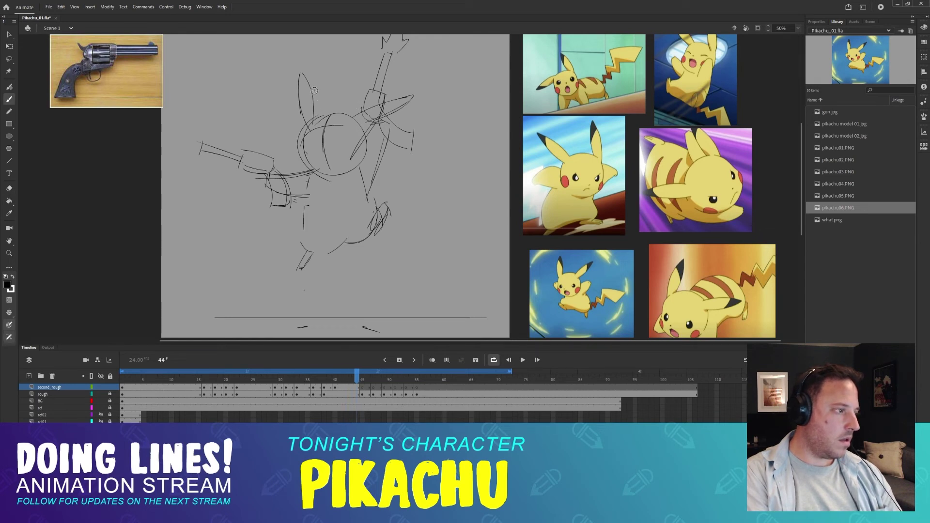
key("period")
key("comma")
key("period")
left_click_drag(302, 74, 301, 119)
left_click_drag(311, 77, 310, 128)
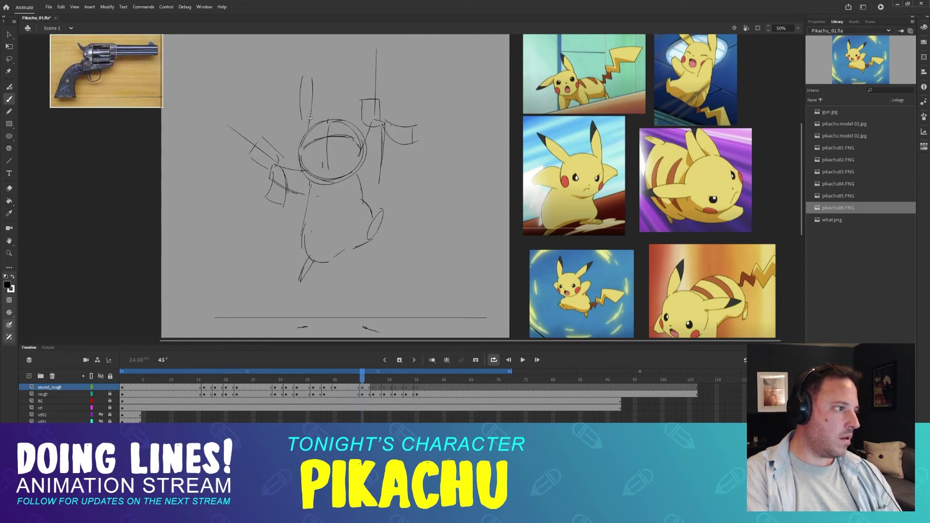
key("comma")
key("period")
key("ctrl+z")
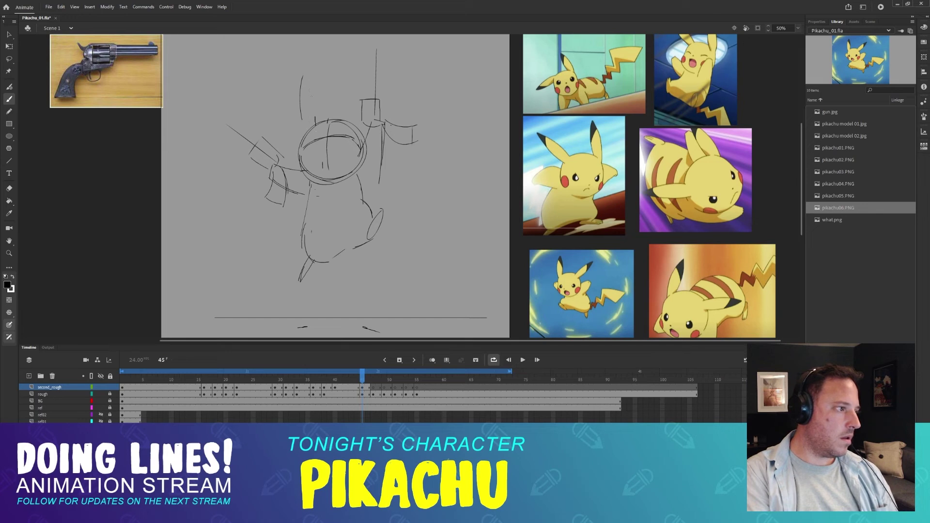
left_click_drag(304, 76, 315, 129)
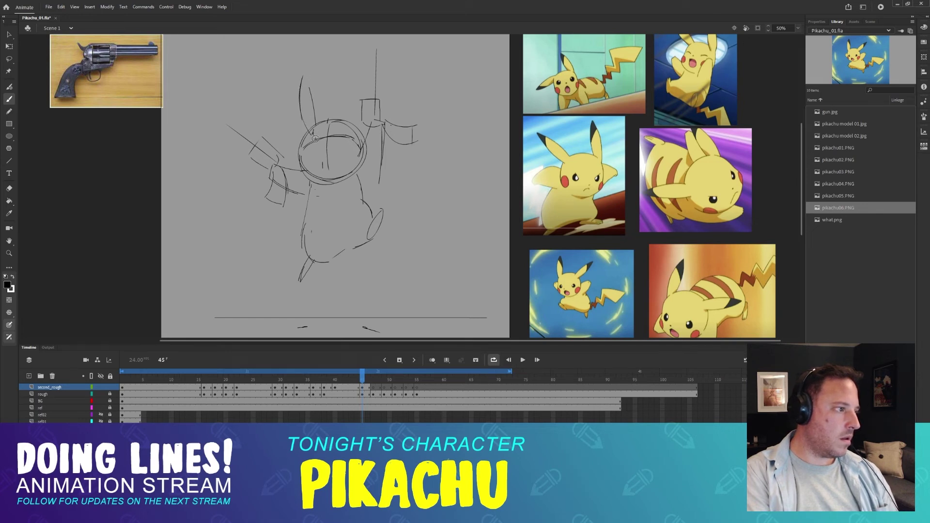
- Draw the right-hand ear at frame 45 slanting up behind the raised gun hand, redoing its strokes while comparing with frame 44
key("comma")
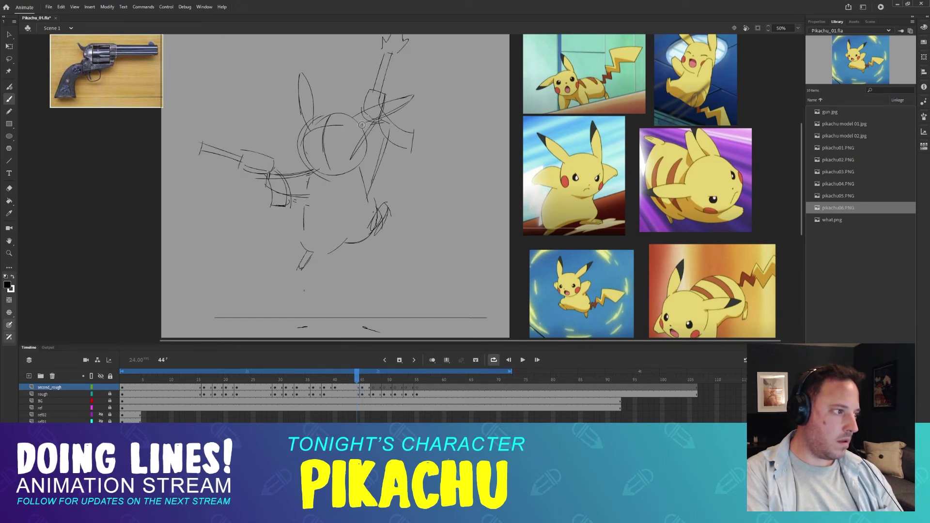
key("period")
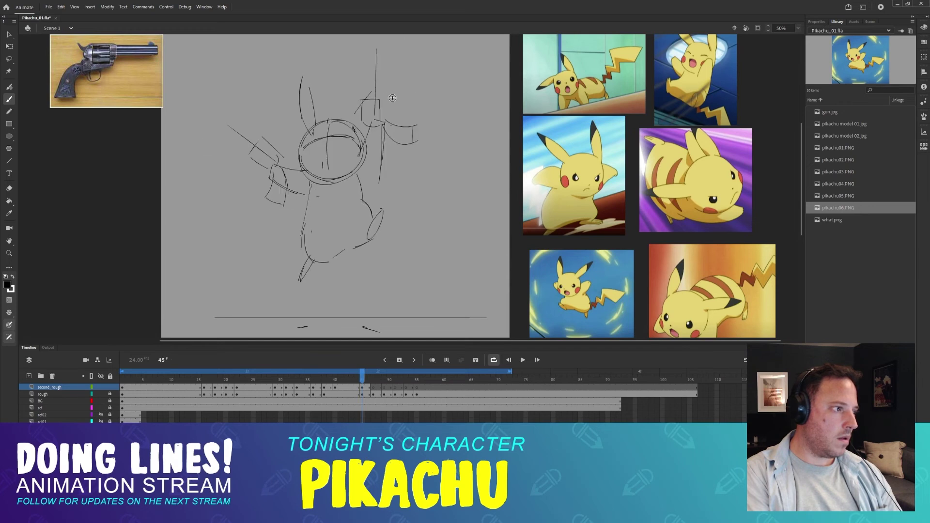
key("comma")
key("period")
mouse_move(395, 91)
left_mouse_down()
mouse_move(363, 99)
mouse_move(369, 106)
mouse_move(345, 130)
mouse_move(401, 83)
mouse_move(364, 123)
left_mouse_up()
key("ctrl+z")
key("comma")
key("period")
key("ctrl+z")
key("comma")
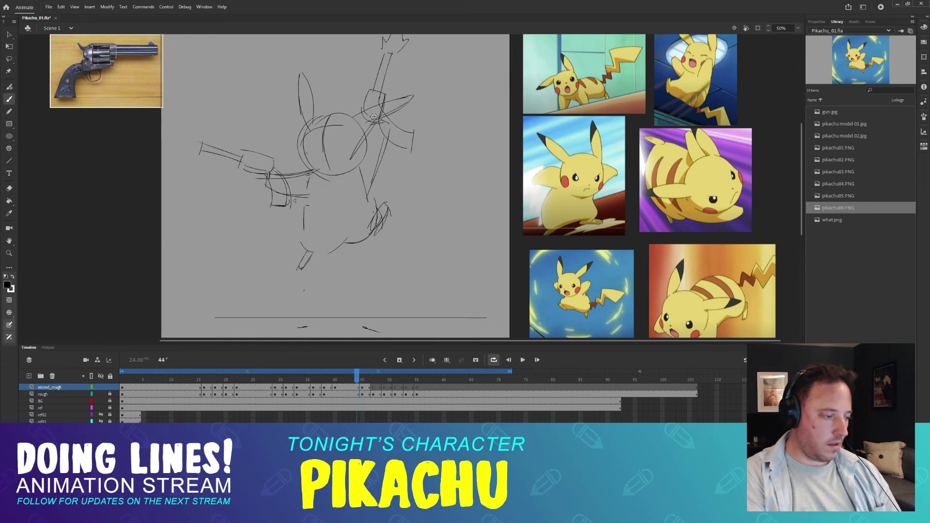
key("period")
key("comma")
key("period")
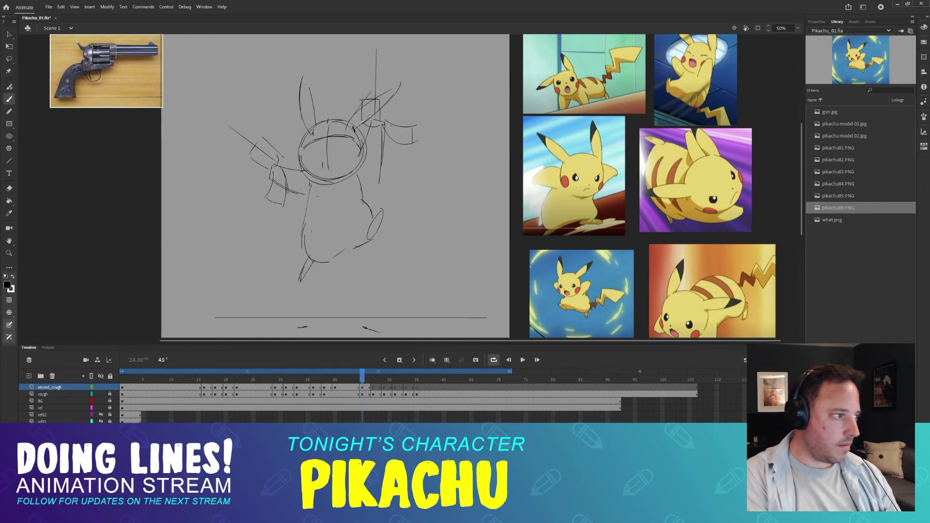
- Draw both ears upright between the raised guns at frame 47, redoing the first strokes
key("period")
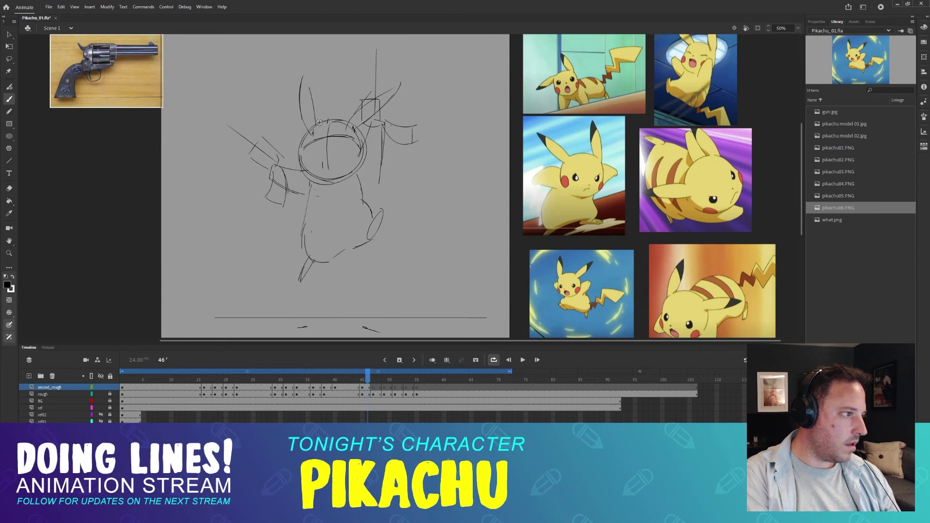
key(".")
left_click_drag(319, 145, 315, 82)
key("ctrl+z")
key("ctrl+z")
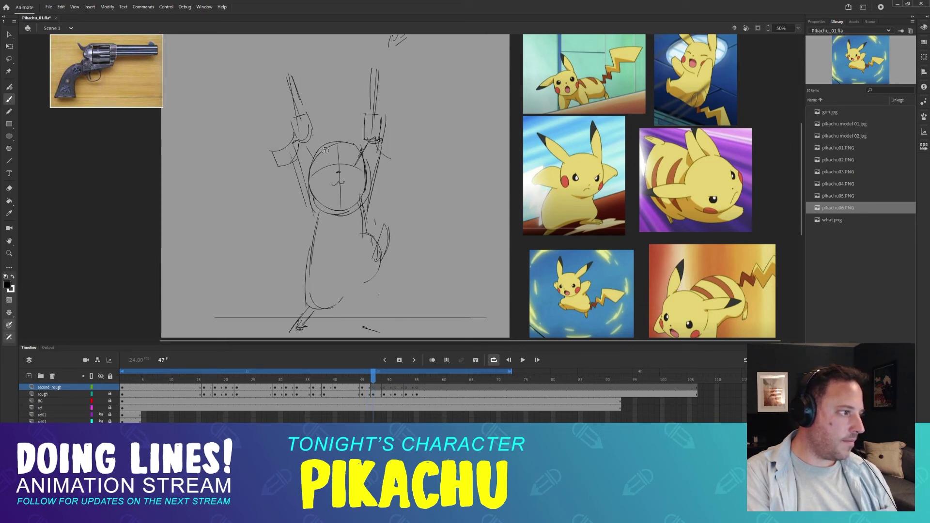
mouse_move(326, 145)
left_mouse_down()
mouse_move(315, 93)
mouse_move(317, 162)
mouse_move(365, 95)
left_mouse_up()
key("ctrl+z")
key("ctrl+z")
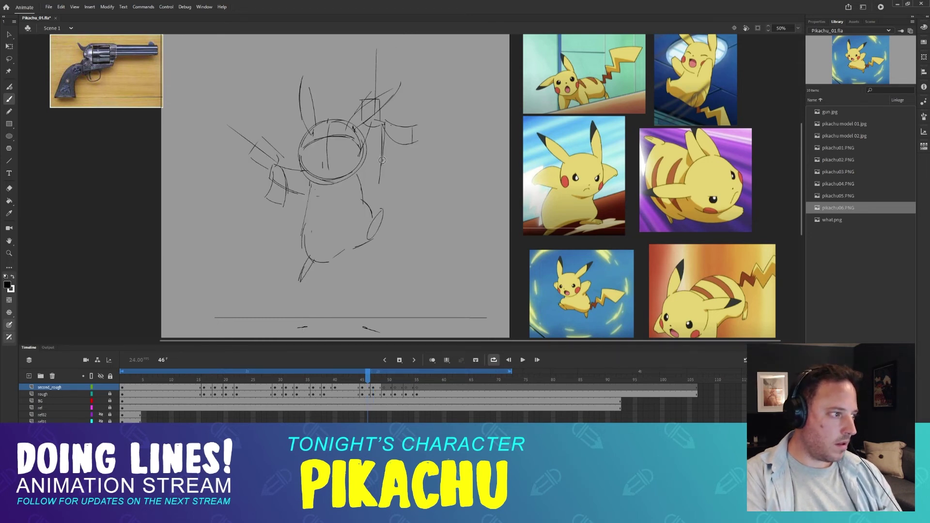
key(".")
key(".")
key(".")
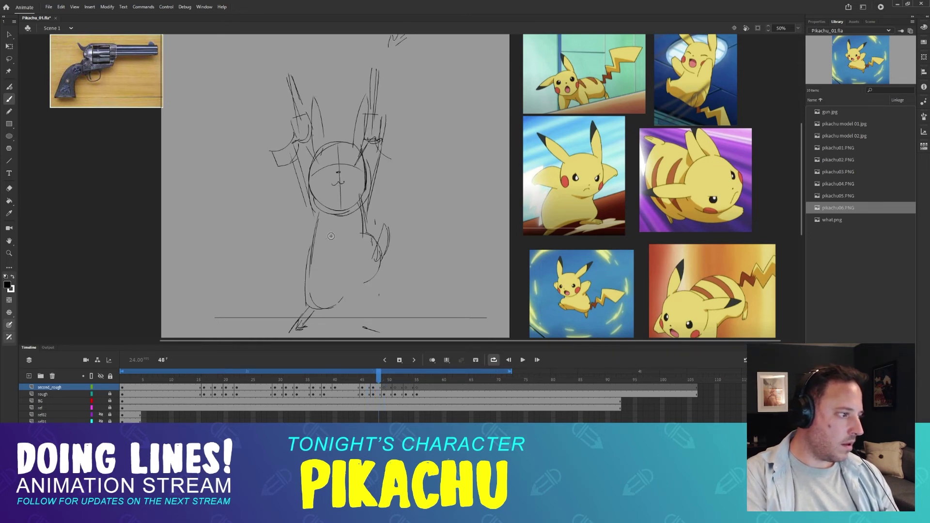
key(".")
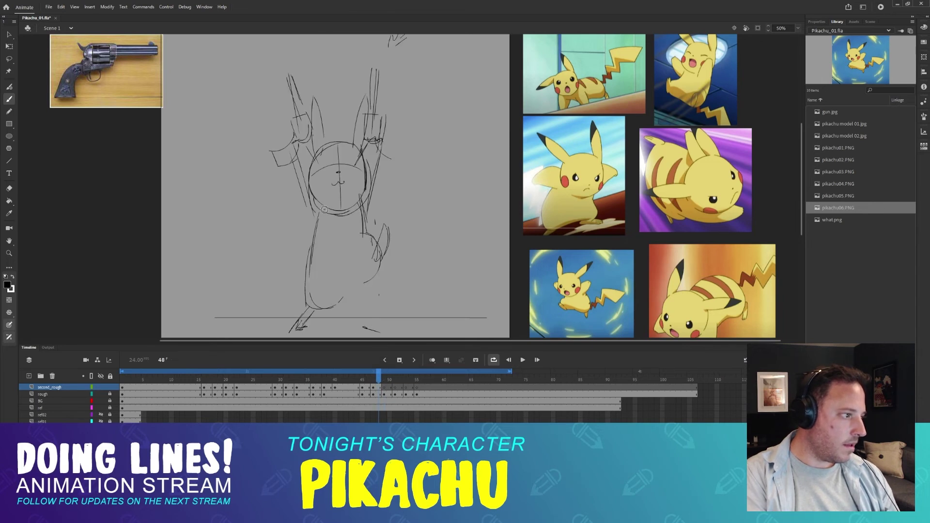
- Draw the left-hand ear at frame 49 slanting up and outward from the crouched head, redoing the first strokes
key(".")
left_click_drag(322, 236, 289, 176)
key("ctrl+z")
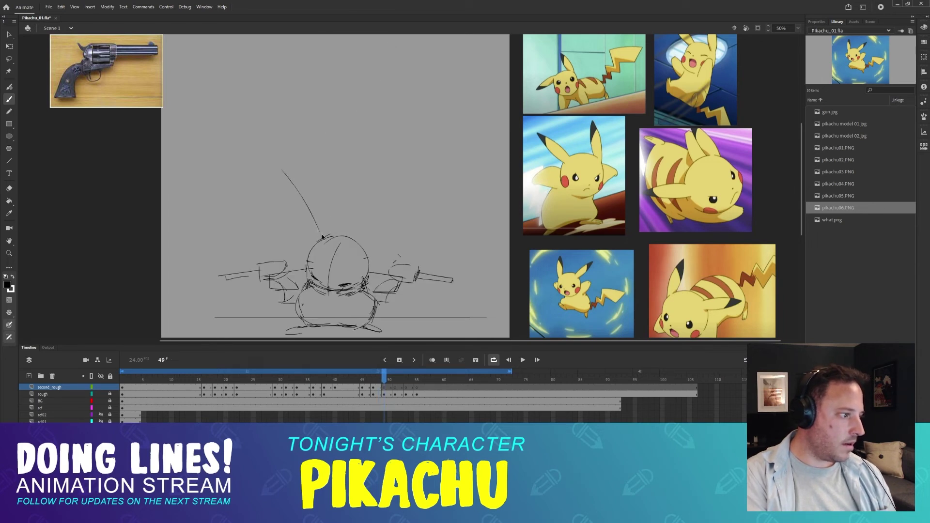
mouse_move(321, 238)
left_mouse_down()
mouse_move(296, 189)
mouse_move(317, 245)
mouse_move(289, 188)
left_mouse_up()
key("ctrl+z")
left_click_drag(290, 189, 311, 245)
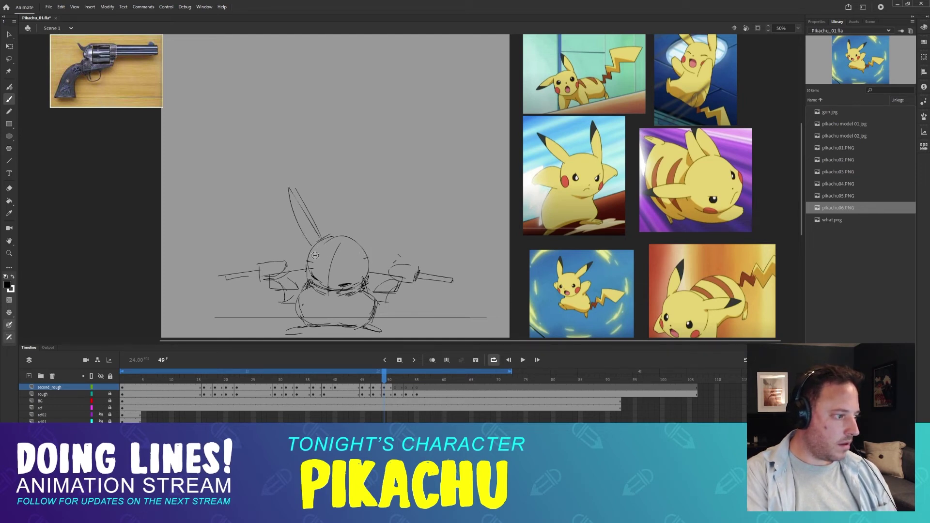
- Draw the right-hand ear at frame 49 slanting up and outward above the gun arm, redoing its strokes
left_click_drag(364, 249, 405, 212)
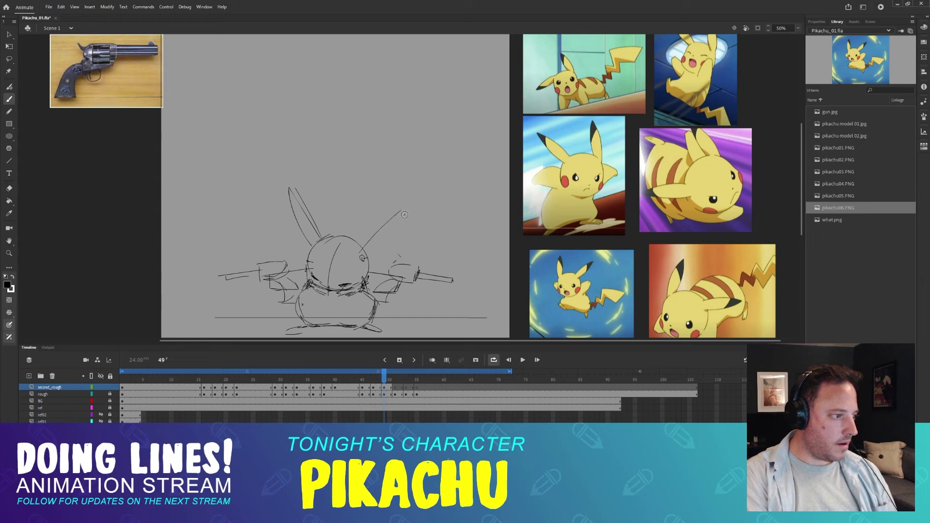
key("ctrl+z")
mouse_move(365, 246)
left_mouse_down()
mouse_move(412, 208)
mouse_move(367, 255)
mouse_move(415, 203)
mouse_move(351, 263)
left_mouse_up()
key("ctrl+z")
key("ctrl+z")
key("comma")
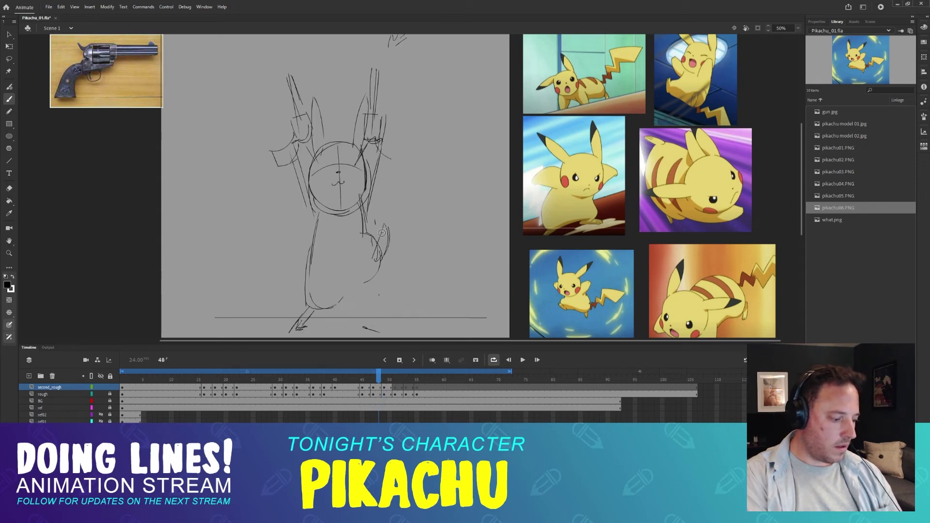
key("period")
key("period")
key("period")
key("comma")
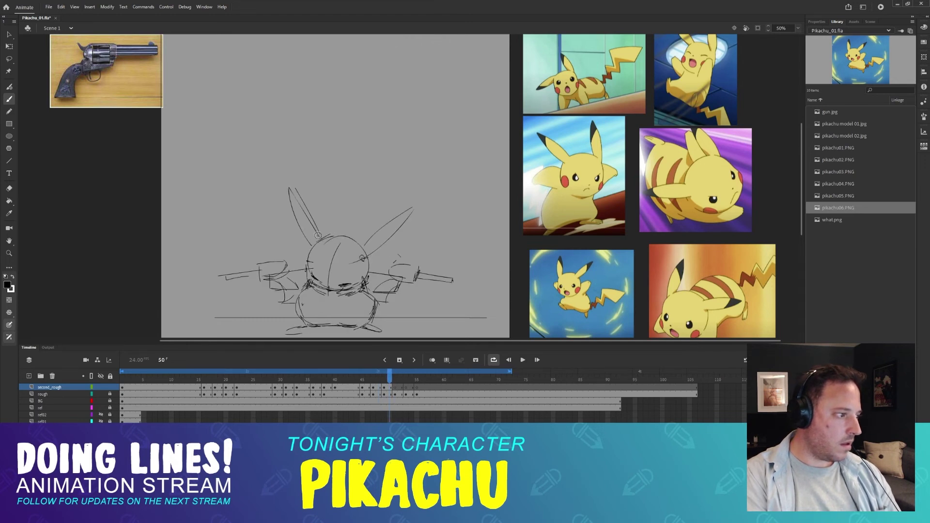
- Draw both ears at frame 51 drooping outward and downward across the arms on either side of the head
key("period")
left_click_drag(365, 236, 415, 276)
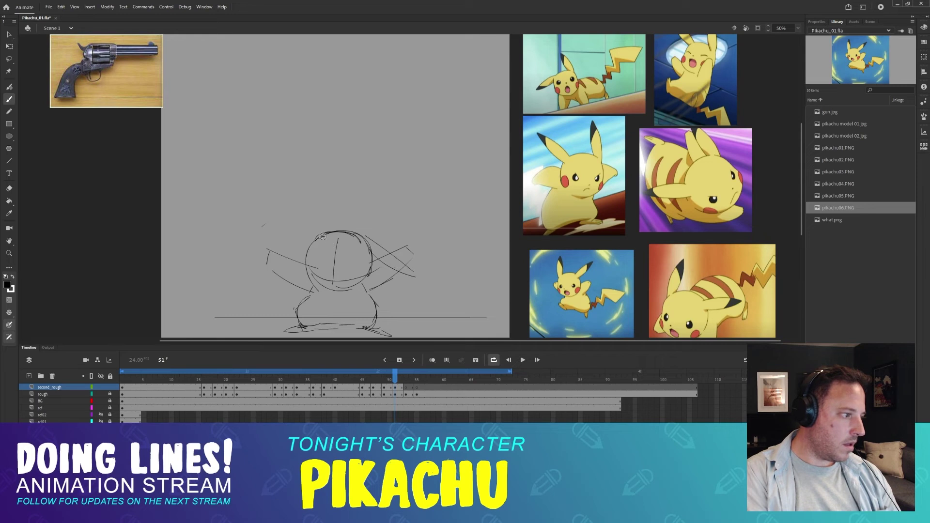
mouse_move(323, 234)
left_mouse_down()
mouse_move(267, 259)
mouse_move(317, 249)
left_mouse_up()
key("comma")
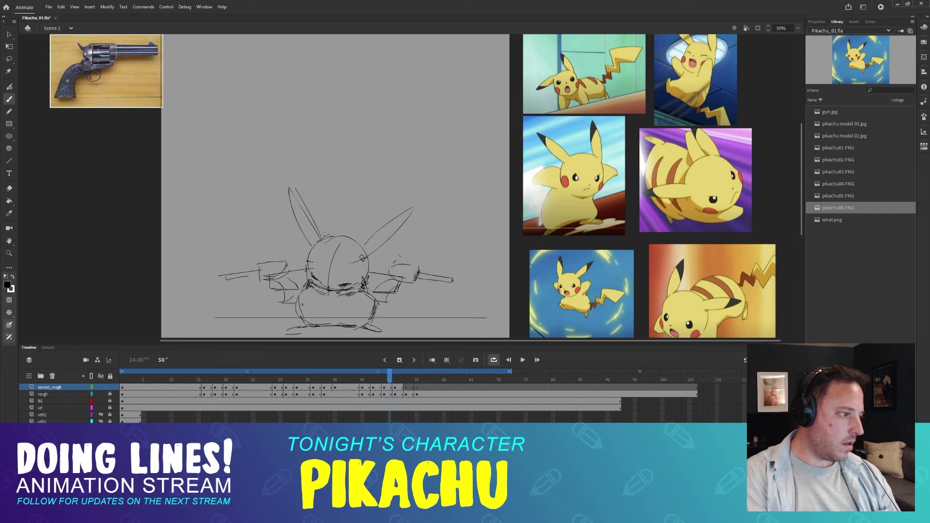
key("period")
- Mark the base of the left-hand ear on top of the head at frame 53, undoing the extra stroke
key("period")
key("period")
key("period")
key("period")
key("comma")
key("comma")
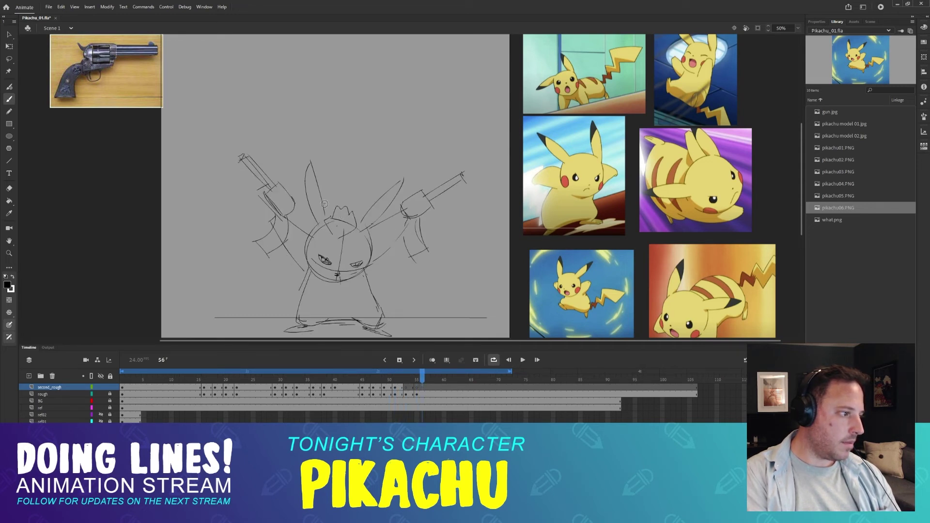
key("comma")
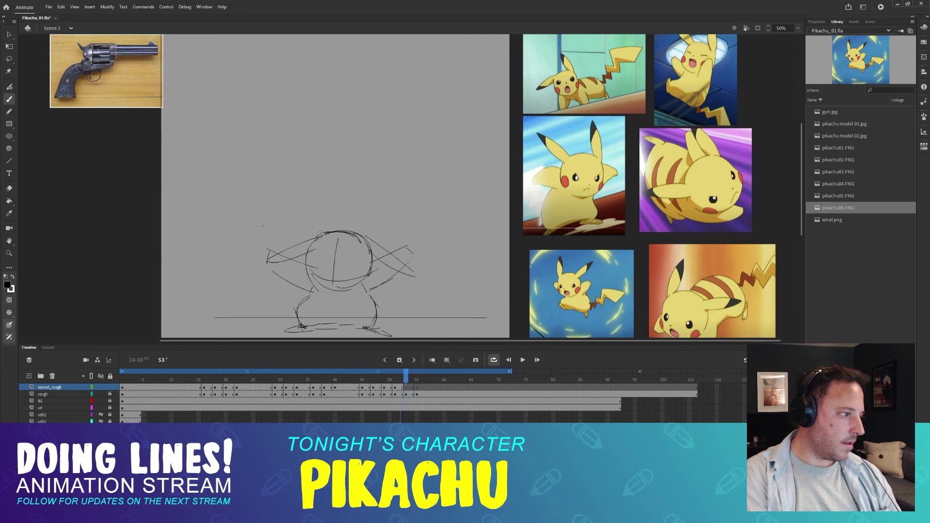
key("period")
mouse_move(318, 222)
left_mouse_down()
mouse_move(266, 193)
mouse_move(316, 233)
left_mouse_up()
key("ctrl+z")
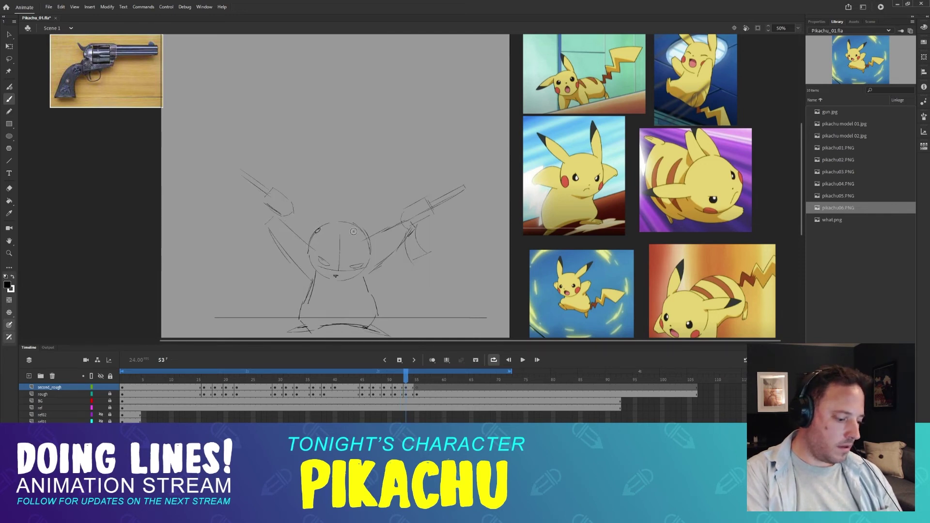
key("comma")
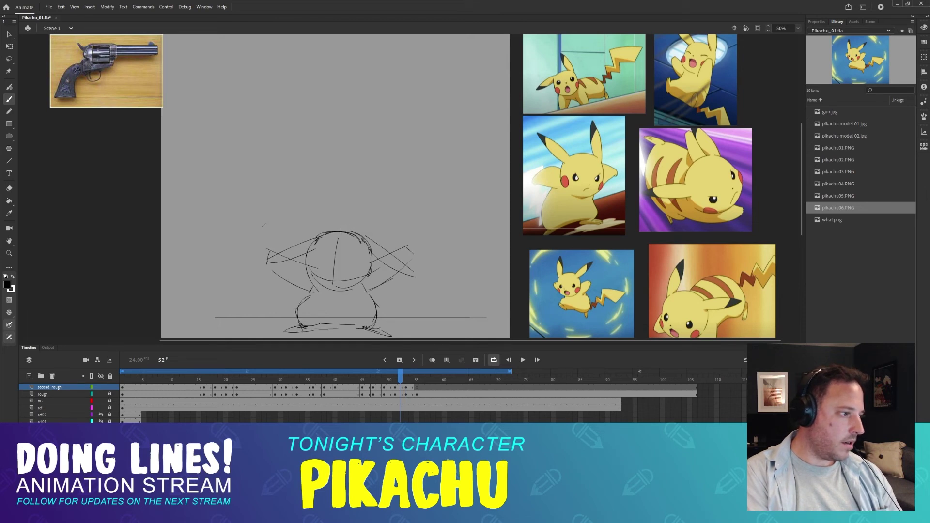
key("period")
- Mark the ear bases on the head at frame 55 and trace the outer edge of the right-hand ear
key("period")
key("period")
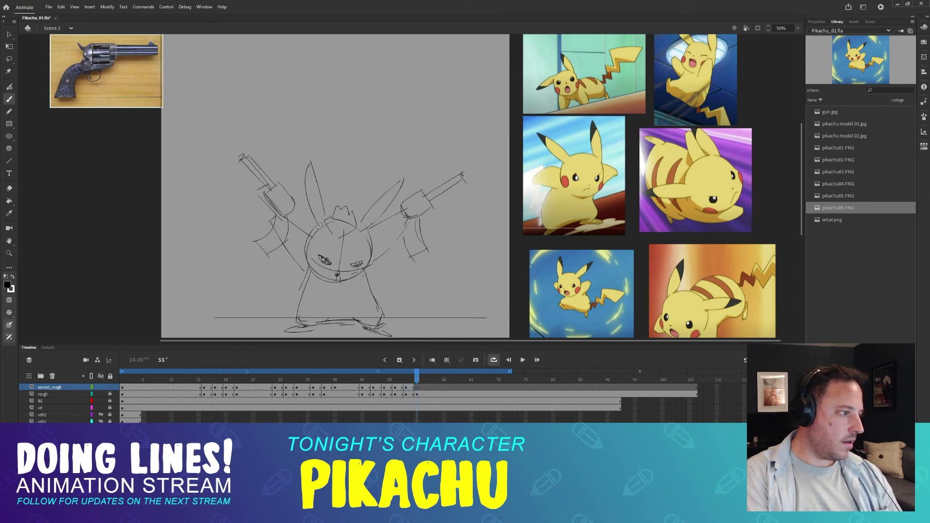
left_click_drag(318, 226, 323, 224)
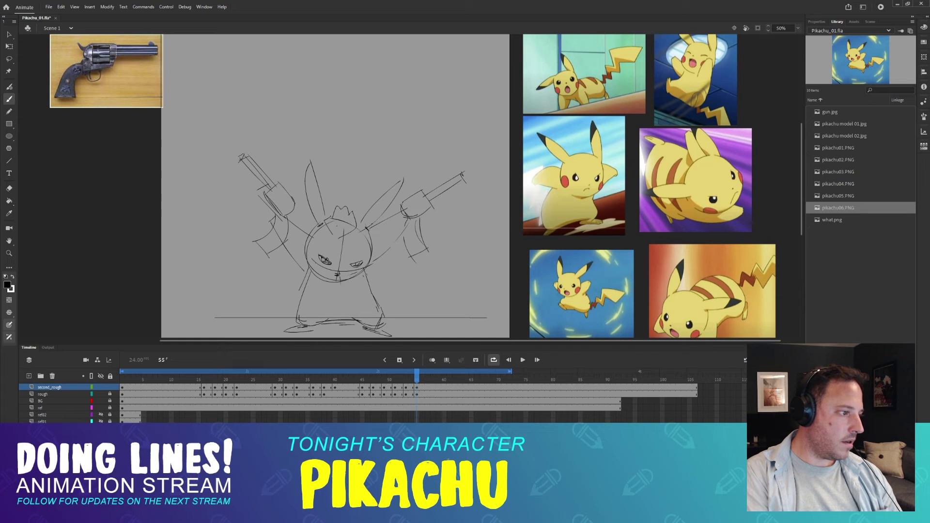
left_click_drag(403, 183, 371, 228)
key("comma")
key("period")
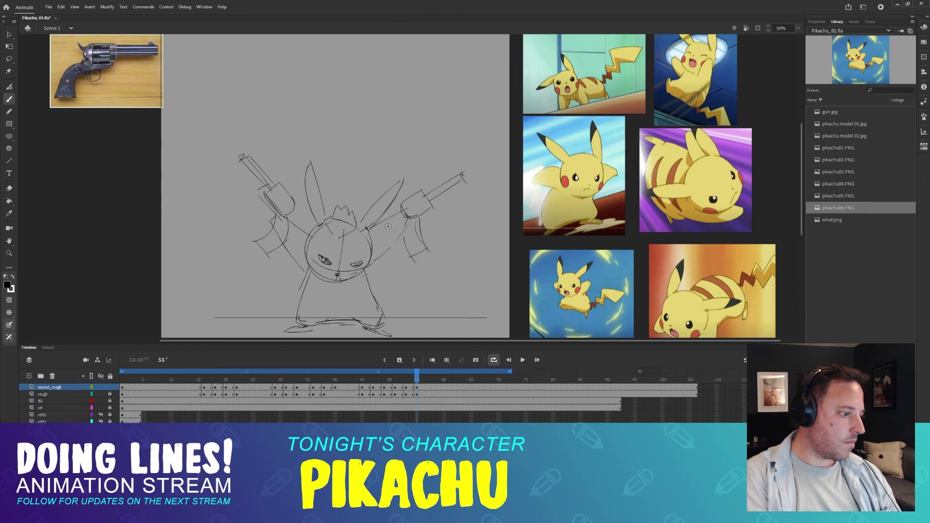
- Erase both ears at frame 55, leaving the head, arms and guns in place
left_click(417, 394)
key("e")
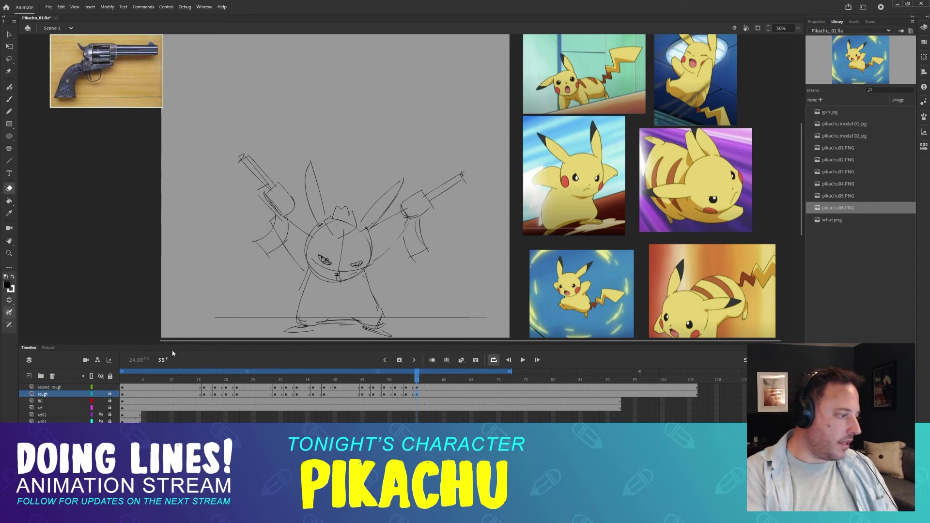
mouse_move(411, 173)
left_mouse_down()
mouse_move(360, 229)
mouse_move(309, 162)
mouse_move(312, 213)
left_mouse_up()
left_click_drag(401, 195, 376, 226)
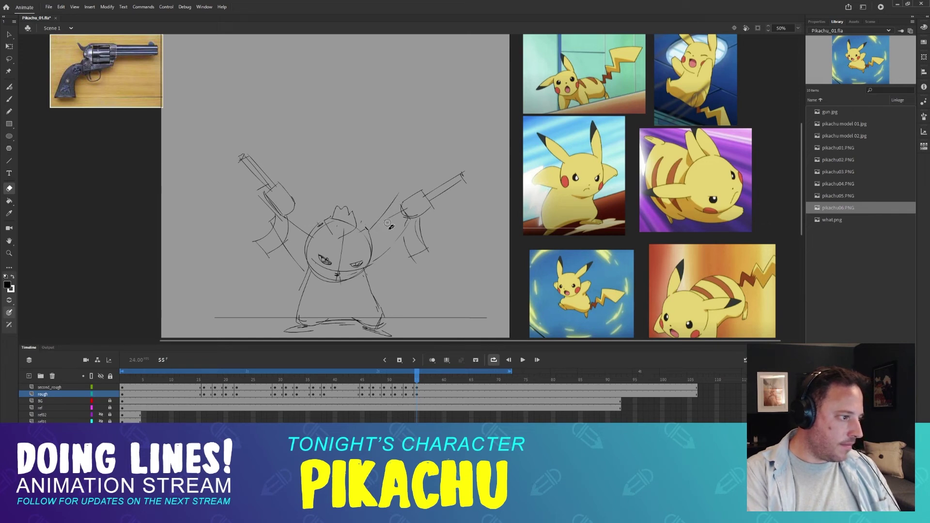
key("b")
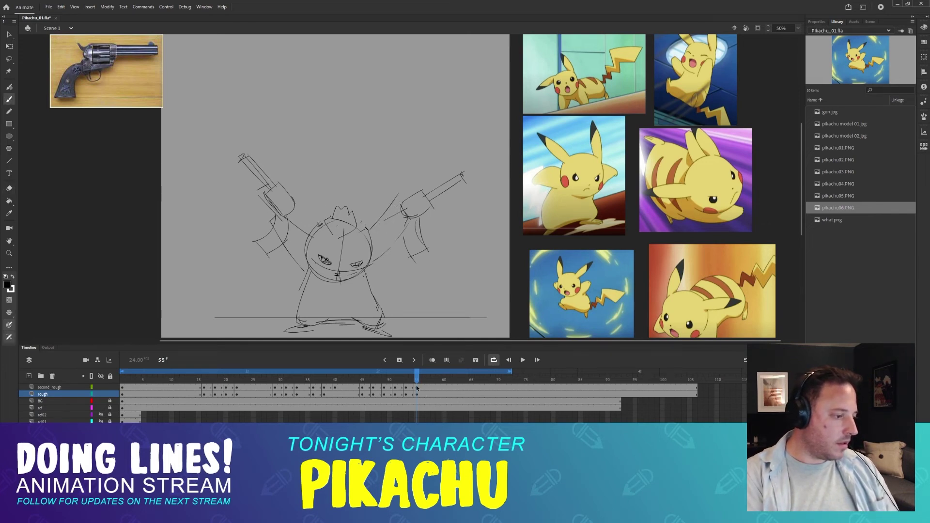
- Review the landing and rise poses from frame 50 through frame 58
mouse_move(416, 381)
left_mouse_down()
mouse_move(377, 383)
mouse_move(394, 382)
left_mouse_up()
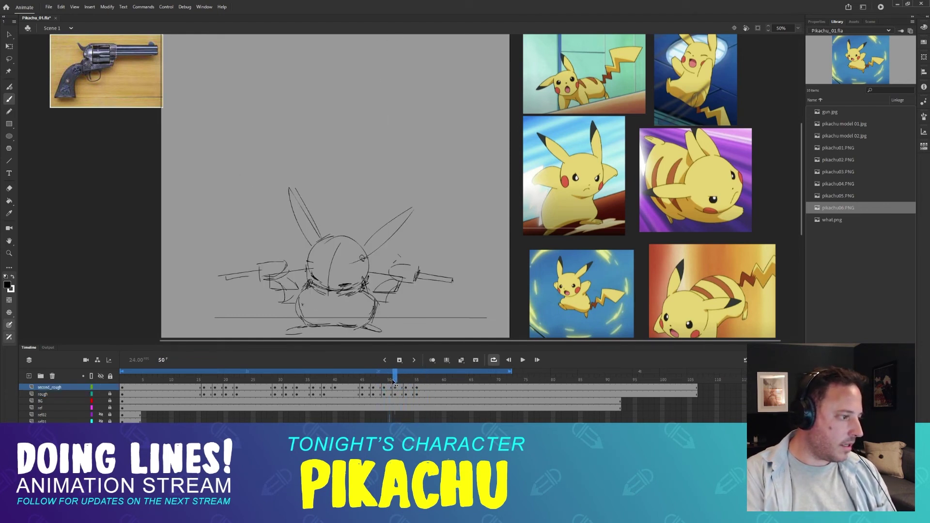
key("period")
key("period")
key("period")
key("period")
key("period")
key("period")
key("period")
key("period")
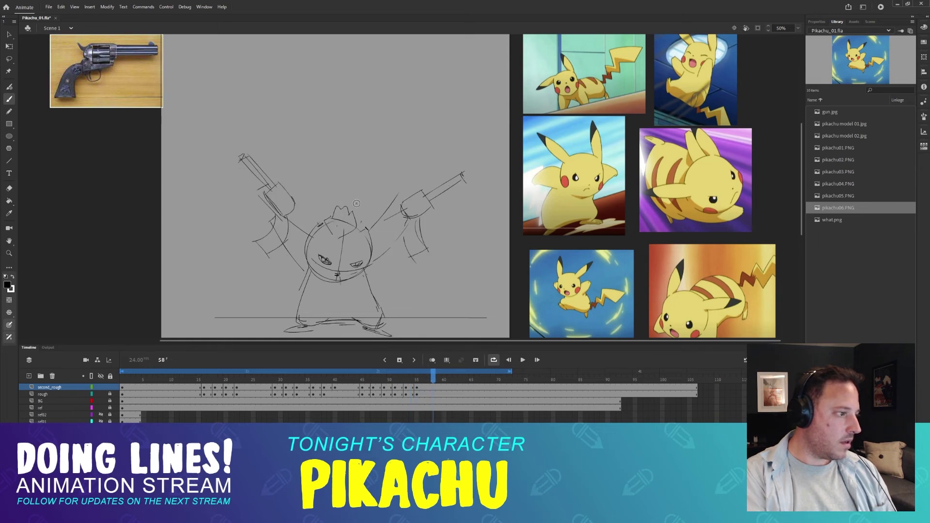
- Draw the left-hand ear at frame 53 sweeping outward from the head across the raised gun arm
key("comma")
key("comma")
key("comma")
key("comma")
key("comma")
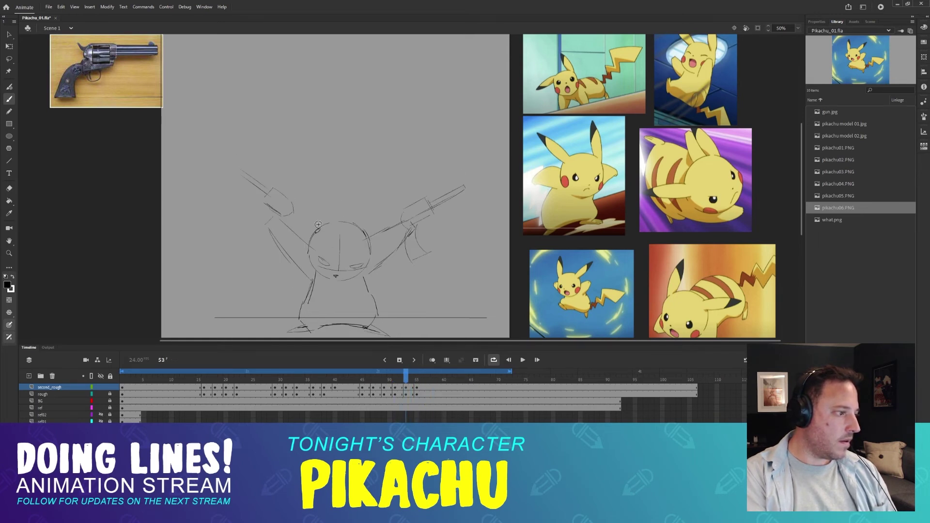
key("period")
key("comma")
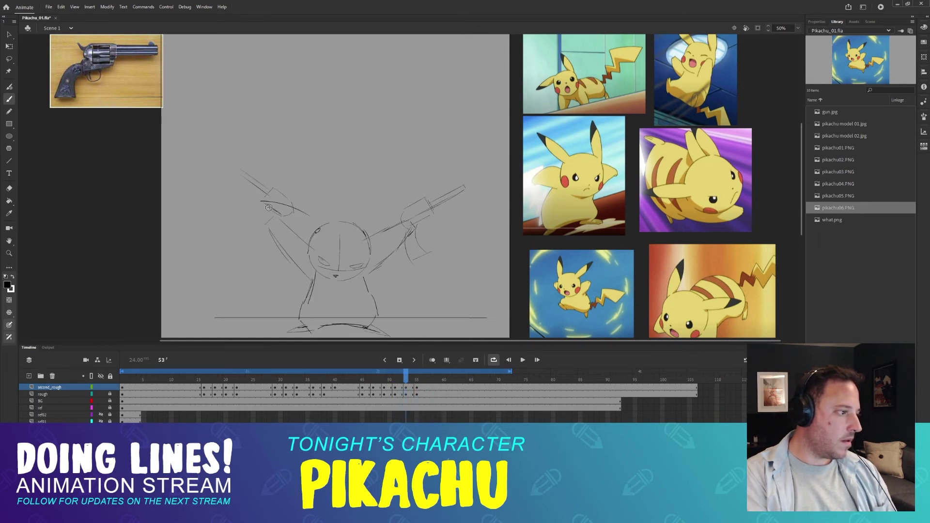
- Draw the left-hand ear at frame 55 slanting up and outward between the head and the gun
key("period")
key("period")
mouse_move(320, 218)
left_mouse_down()
mouse_move(293, 181)
mouse_move(322, 224)
left_mouse_up()
key("period")
key("period")
key("period")
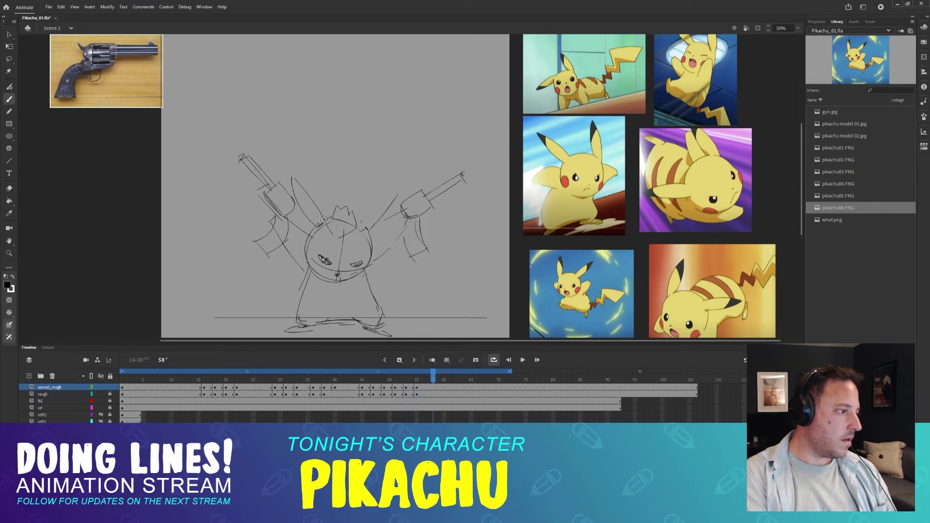
- Add a blank keyframe at frame 57 on second_rough and draw the left-hand ear standing more upright, redoing its strokes
key("comma")
key("comma")
key("comma")
key("period")
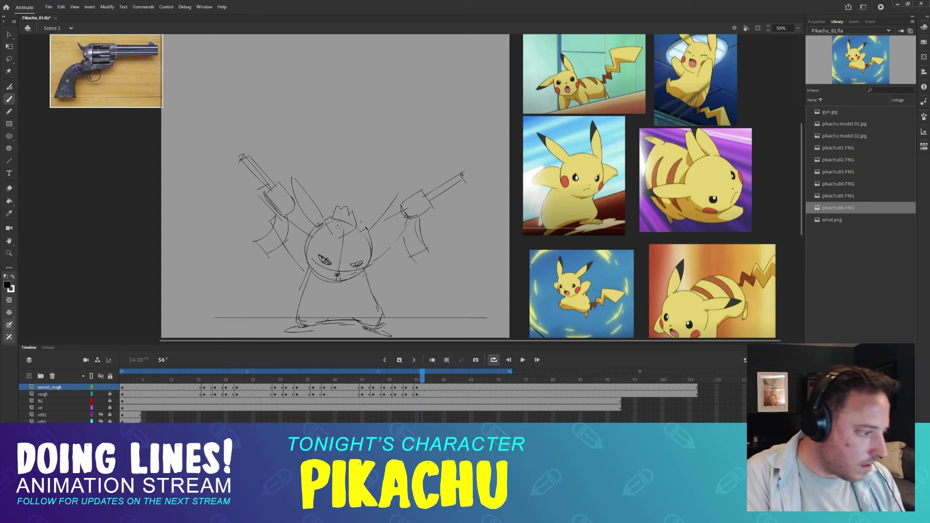
key("period")
key("comma")
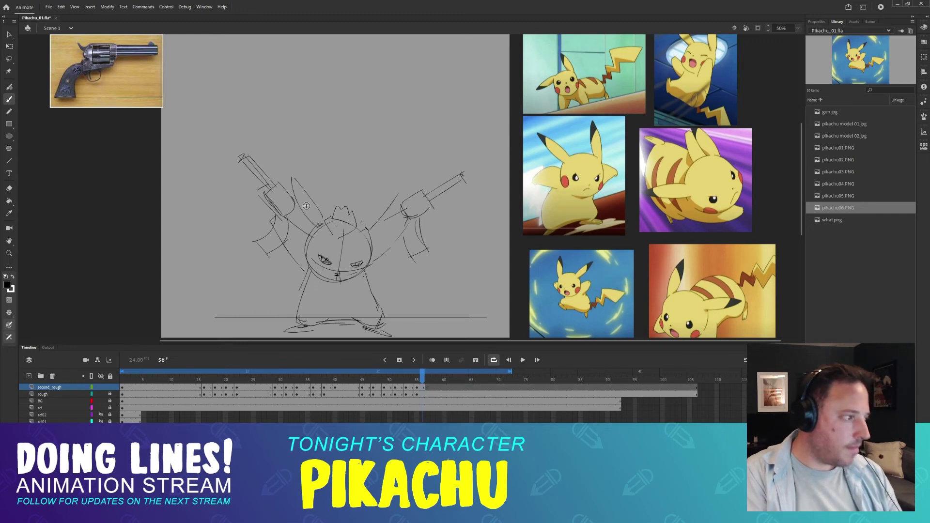
key("period")
mouse_move(315, 195)
left_mouse_down()
mouse_move(326, 229)
mouse_move(304, 175)
mouse_move(322, 214)
left_mouse_up()
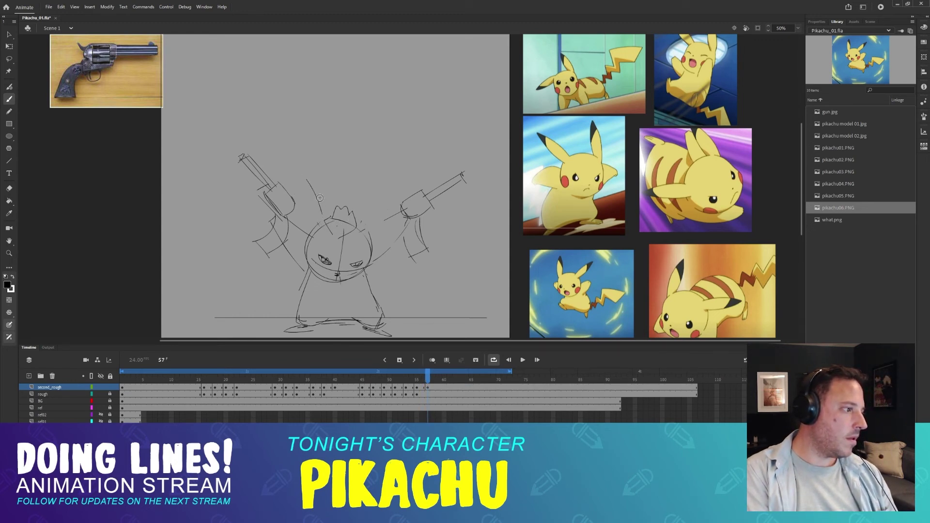
key("comma")
key("period")
mouse_move(300, 173)
left_mouse_down()
mouse_move(312, 218)
mouse_move(393, 178)
mouse_move(356, 230)
mouse_move(402, 196)
mouse_move(360, 231)
left_mouse_up()
key("ctrl+z")
key("ctrl+z")
key("ctrl+z")
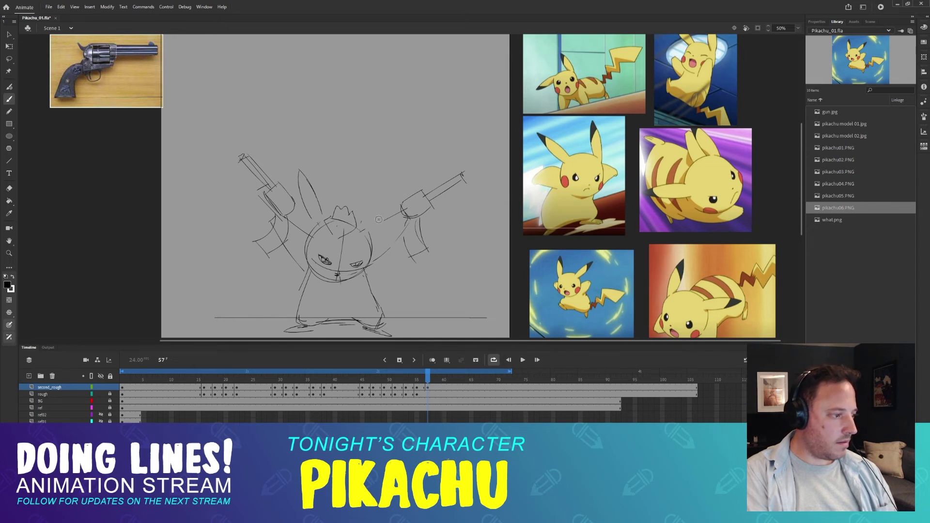
- Draw the right-hand ear at frame 53 slanting up and outward above the gun arm
key("comma")
key("comma")
key("comma")
key("comma")
key("comma")
key("comma")
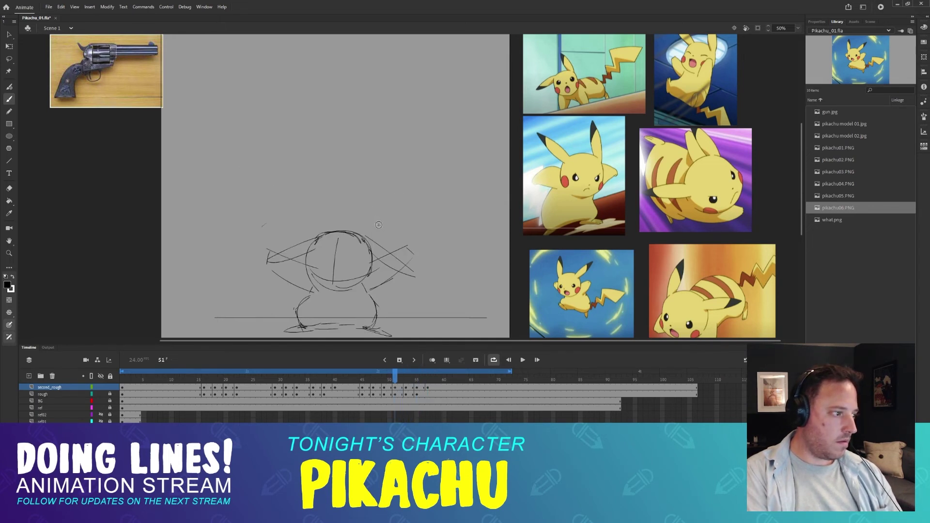
key("period")
key("period")
left_click_drag(364, 224, 409, 196)
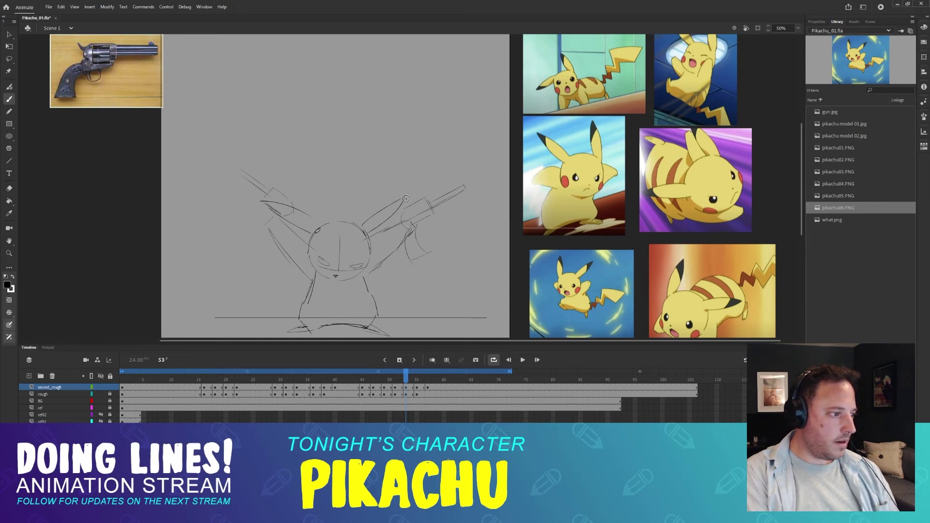
left_click_drag(409, 193, 368, 235)
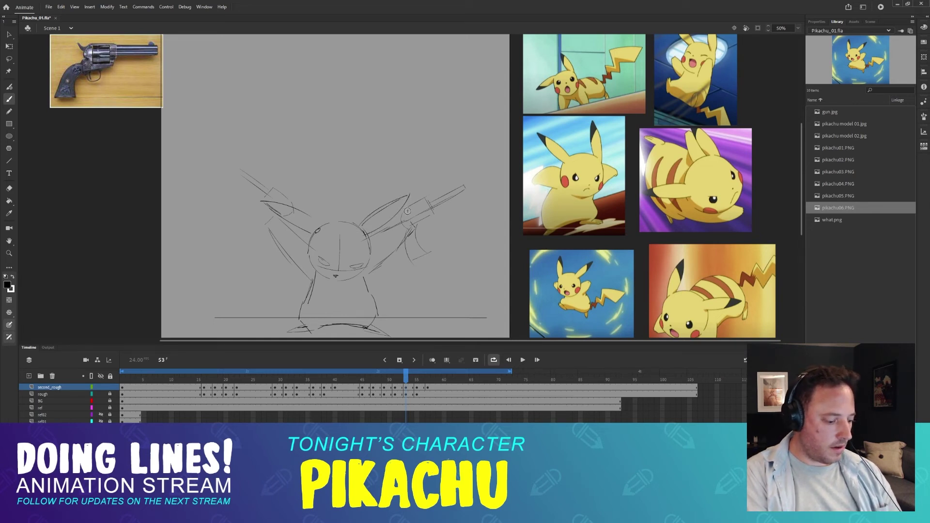
- Draw the right-hand ear at frame 55 as a long, pointed shape reaching up beside the gun
key("comma")
key("period")
key("period")
key("period")
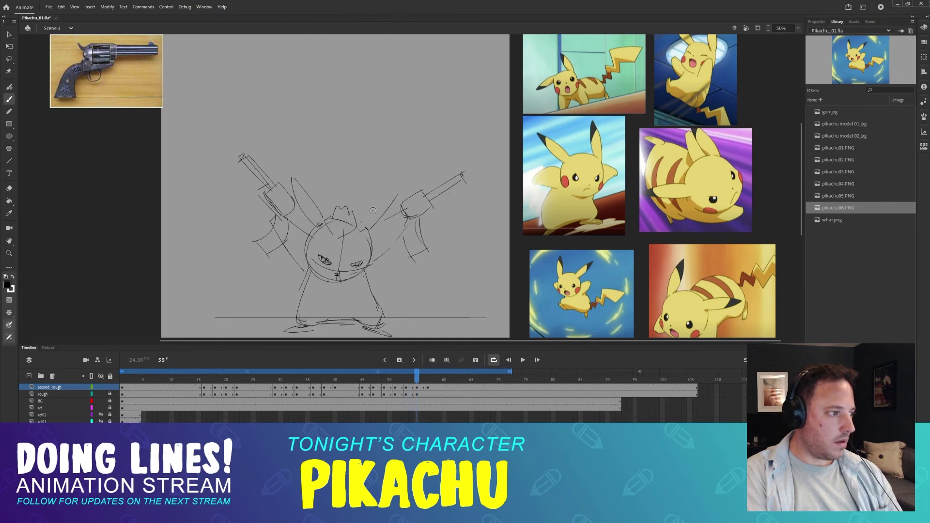
key("comma")
key("period")
left_click_drag(412, 180, 366, 231)
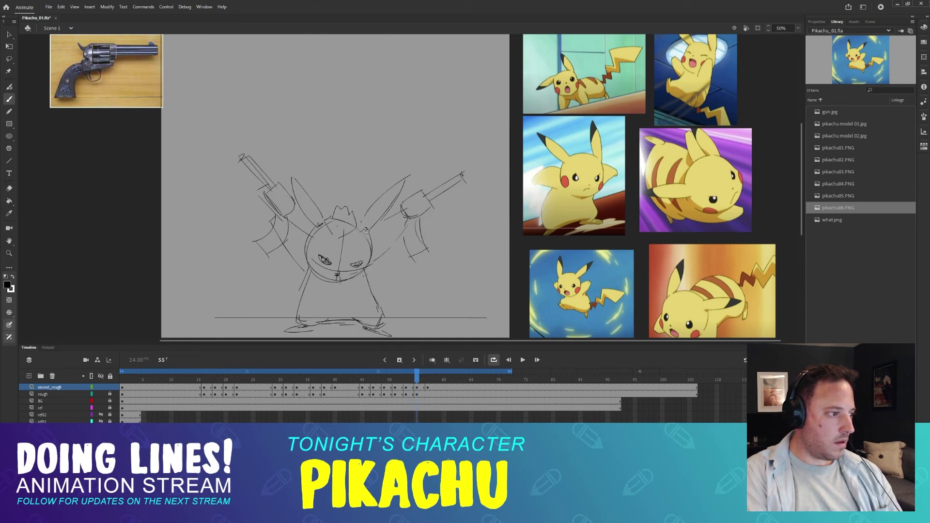
- Draw the right-hand ear at frame 57 pointing up and outward beside the gun, undoing the extra stroke
key("comma")
key("period")
key("period")
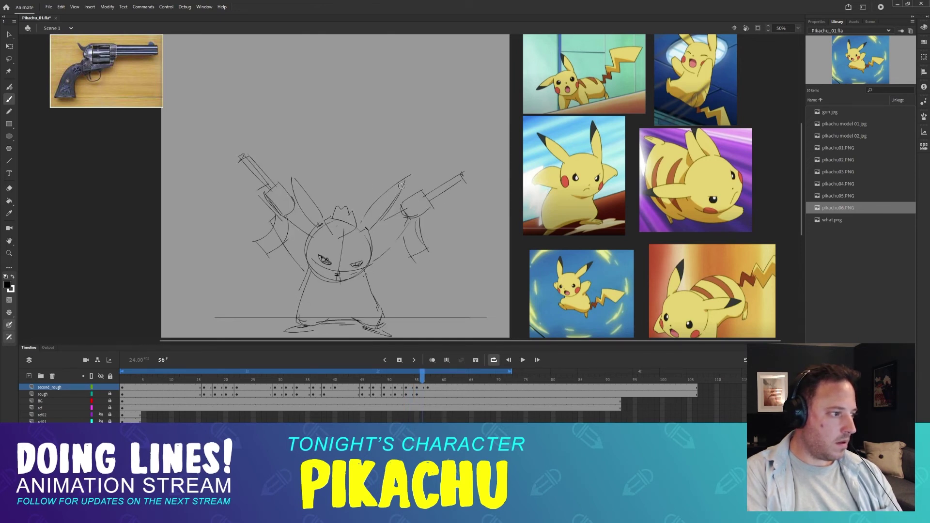
key("period")
key("comma")
key("period")
left_click_drag(403, 180, 362, 236)
key("comma")
key("period")
left_click_drag(402, 180, 359, 227)
key("comma")
key("period")
key("ctrl+z")
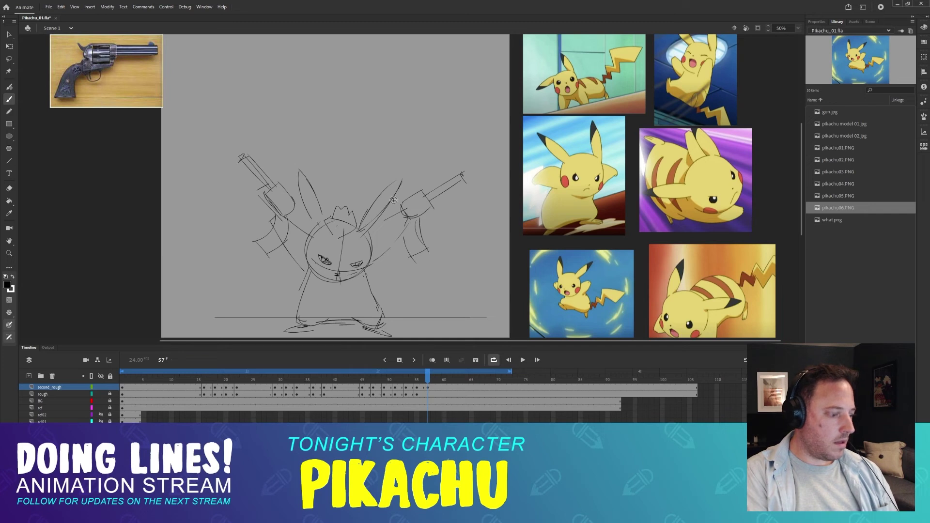
- Check the ear motion by stepping and scrubbing between frame 53 and frame 58
key("comma")
key("period")
key("comma")
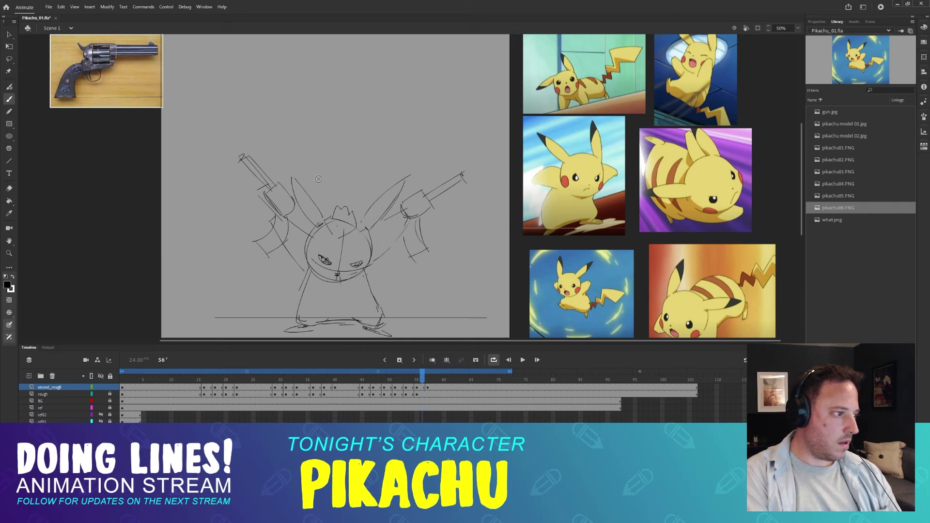
key("comma")
key("comma")
key("comma")
key("period")
key("period")
key("period")
key("period")
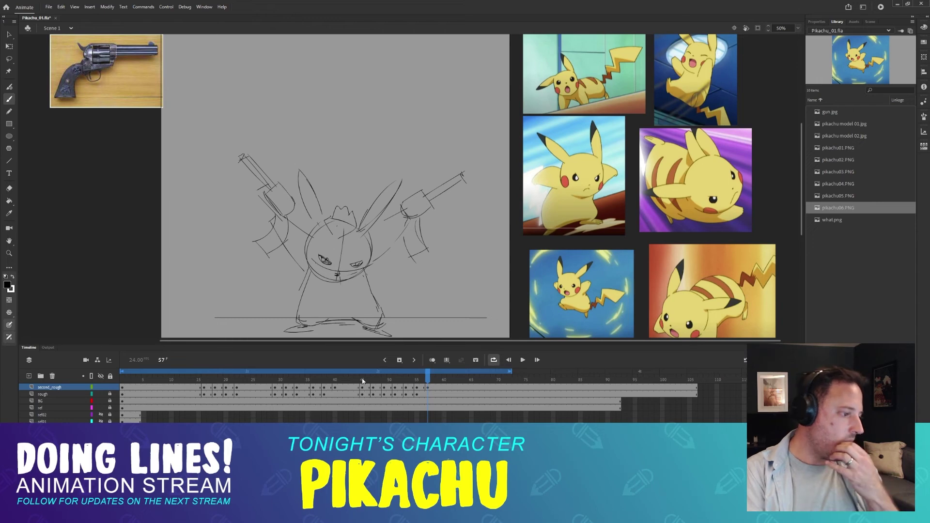
mouse_move(406, 378)
left_mouse_down()
mouse_move(446, 378)
mouse_move(353, 378)
mouse_move(446, 378)
mouse_move(409, 379)
mouse_move(432, 377)
left_mouse_up()
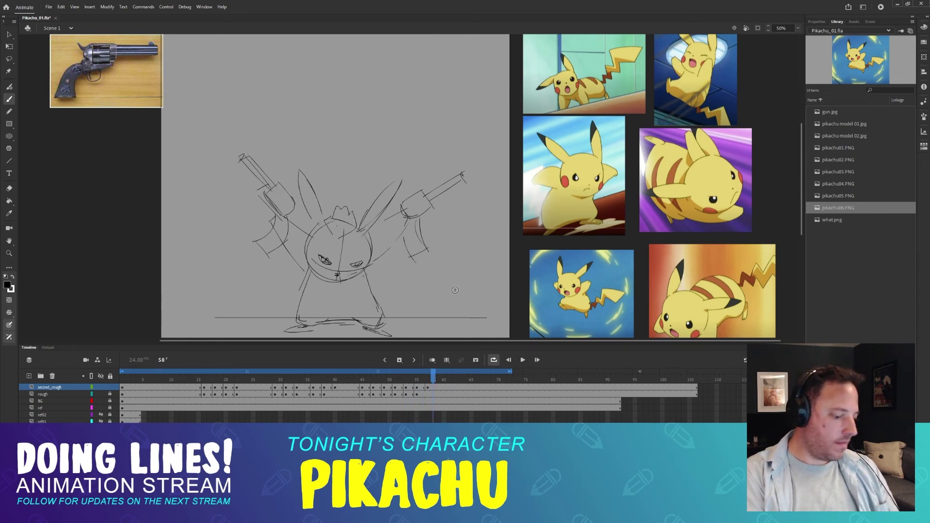
- Erase both ears from the drawing held over frames 55 and 56
key("comma")
key("comma")
key("comma")
key("period")
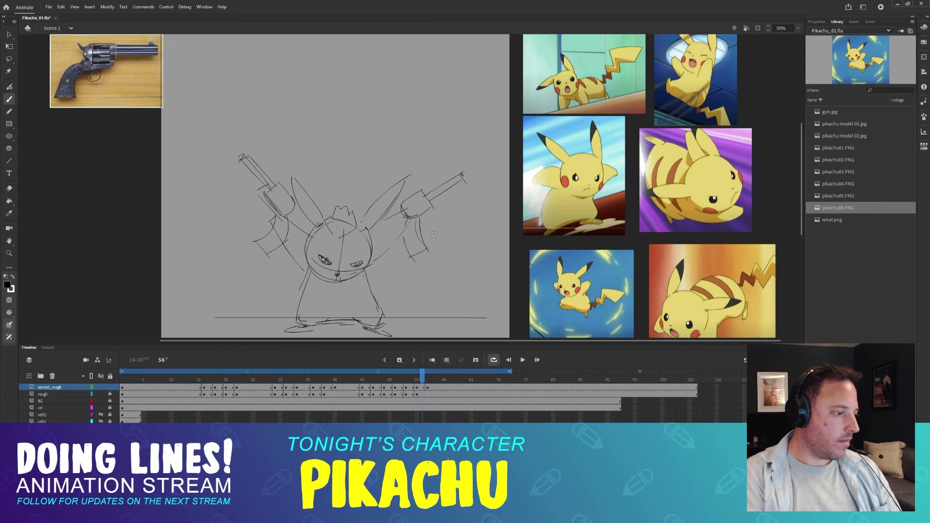
key("e")
mouse_move(394, 183)
left_mouse_down()
mouse_move(358, 227)
mouse_move(409, 174)
left_mouse_up()
mouse_move(288, 163)
left_mouse_down()
mouse_move(310, 218)
mouse_move(315, 197)
mouse_move(297, 196)
left_mouse_up()
key("b")
key("comma")
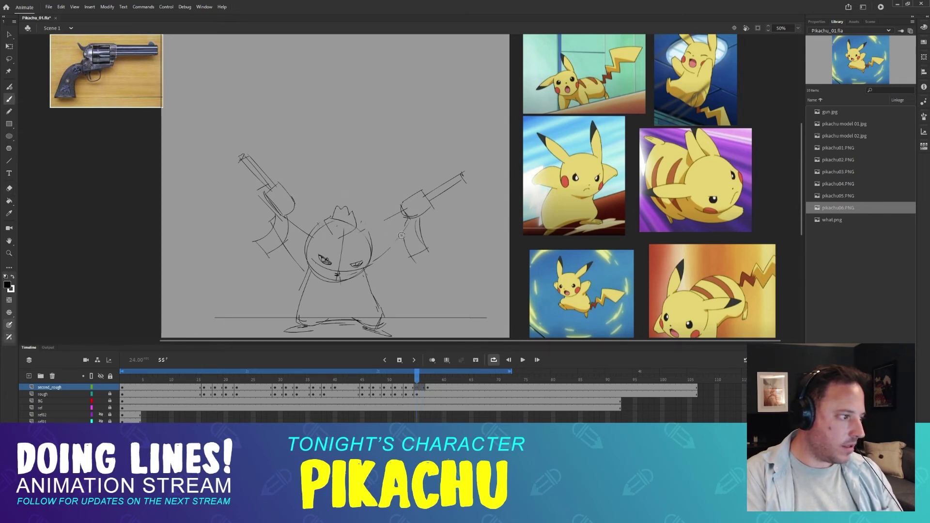
- Redraw the right-hand ear at frame 55 beside the gun, comparing its shape with frame 57 and retrying the inner edge
key("period")
key("period")
key("comma")
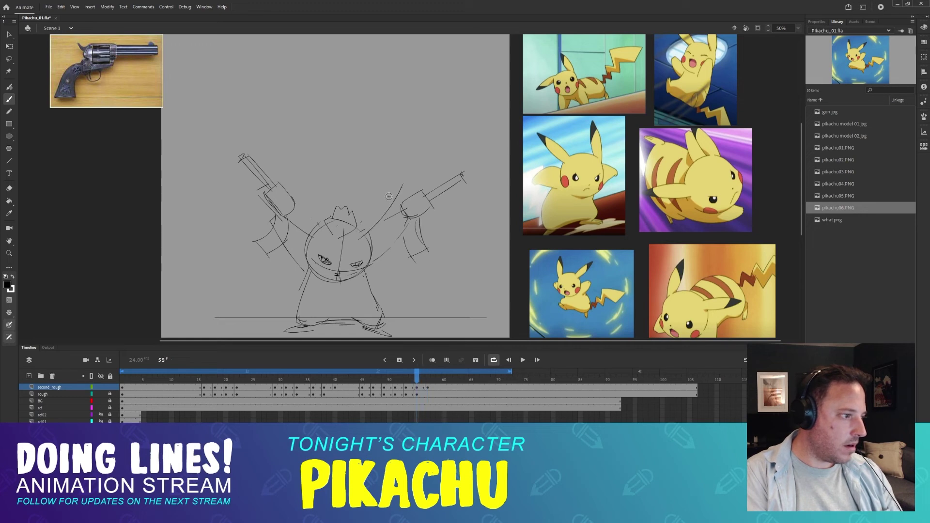
key("period")
key("comma")
left_click_drag(401, 183, 357, 235)
key("comma")
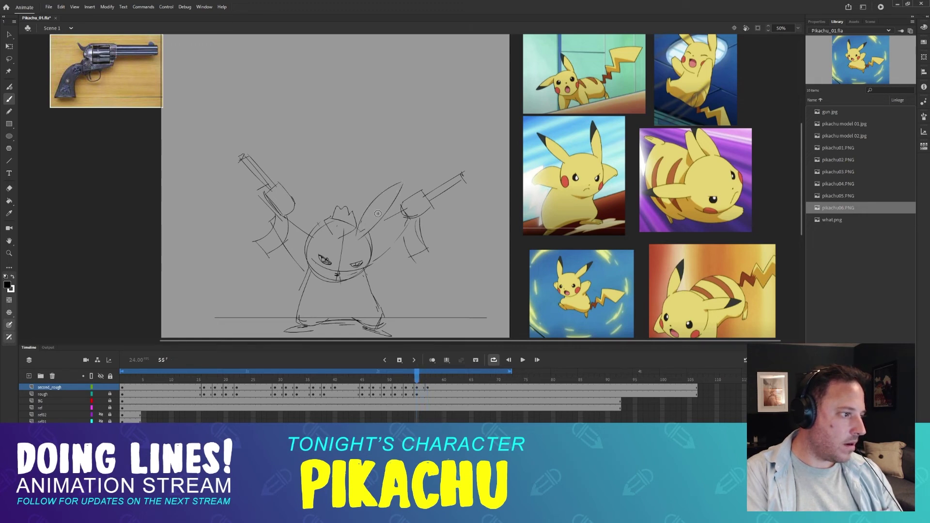
key("period")
key("period")
key("comma")
key("ctrl+z")
left_click_drag(395, 187, 360, 238)
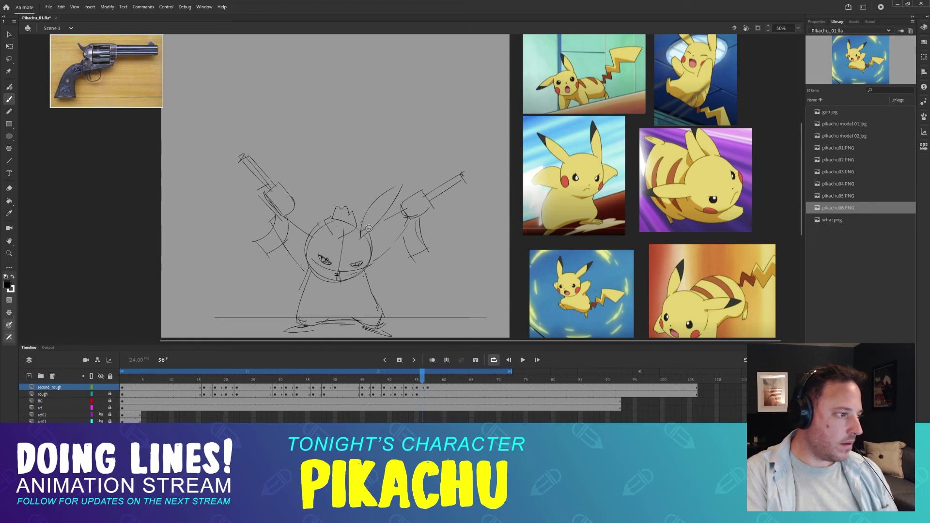
key("period")
key("comma")
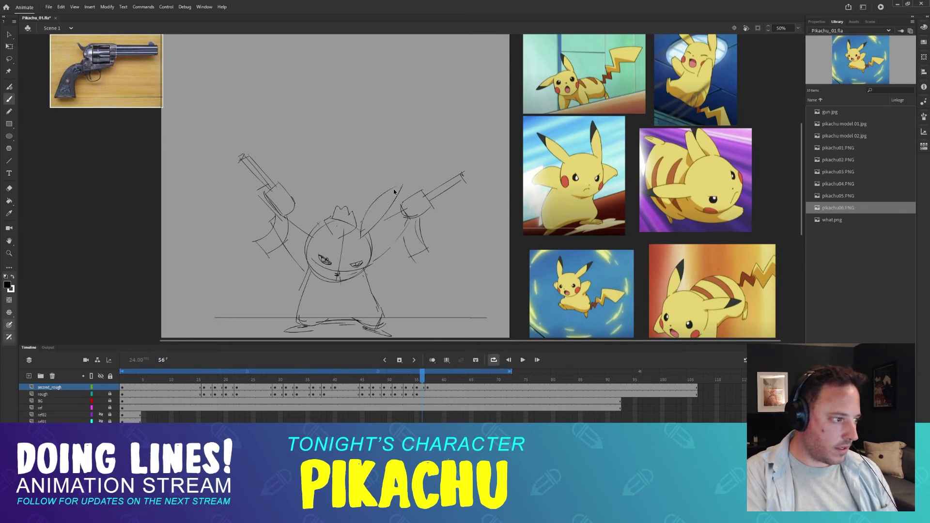
- Redo the inner edge of the right-hand ear on the frame 55 drawing as a smooth curve from tip to head
key("ctrl+z")
left_click_drag(398, 185, 357, 226)
key("ctrl+z")
left_click_drag(397, 186, 356, 234)
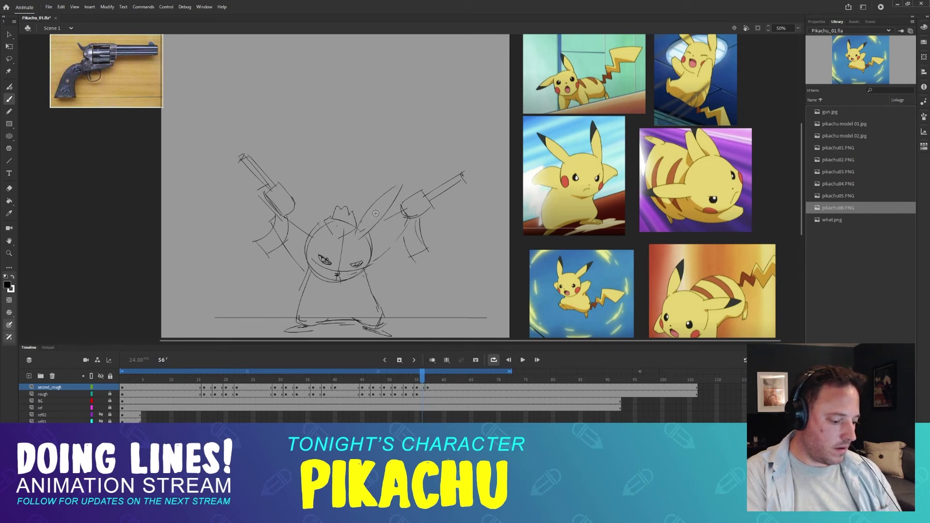
key("period")
key("comma")
key("ctrl+z")
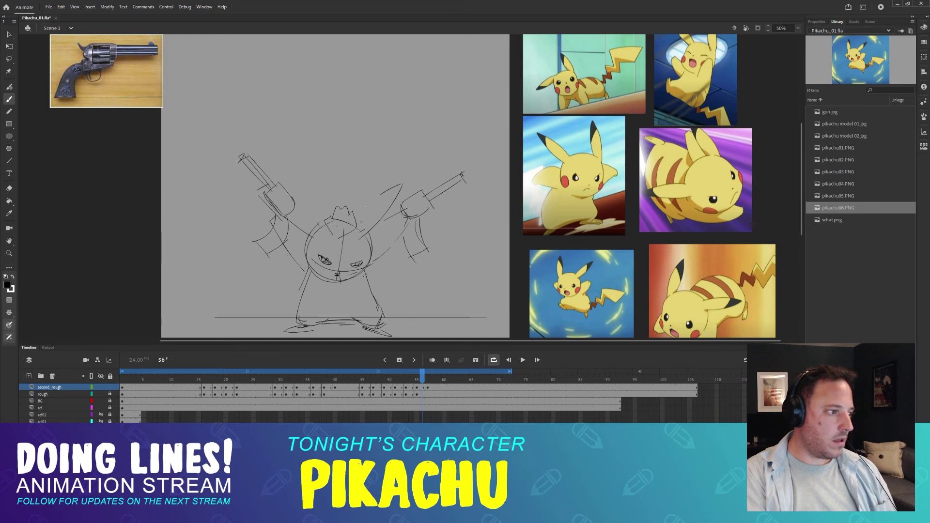
key("ctrl+z")
left_click_drag(397, 186, 357, 232)
key("ctrl+z")
left_click_drag(397, 186, 361, 230)
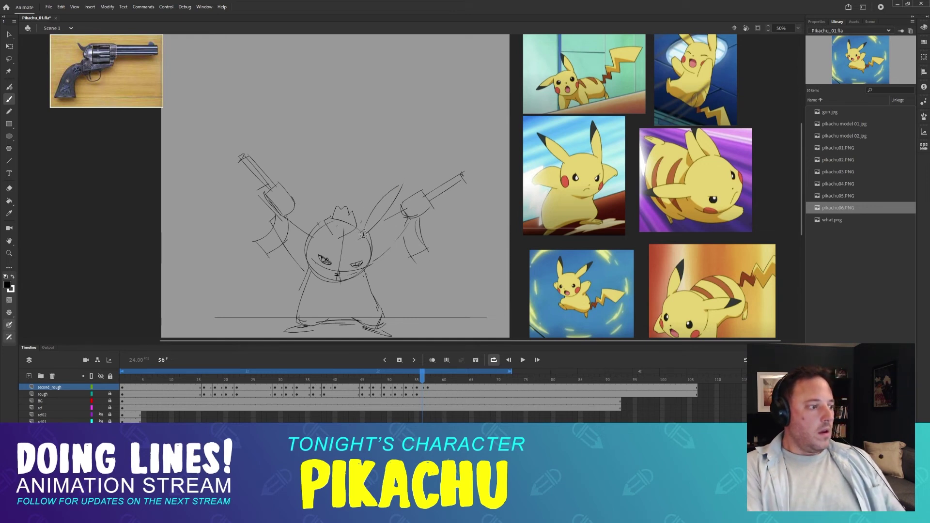
key("ctrl+z")
left_click_drag(398, 187, 357, 232)
key("ctrl+z")
left_click_drag(400, 186, 371, 219)
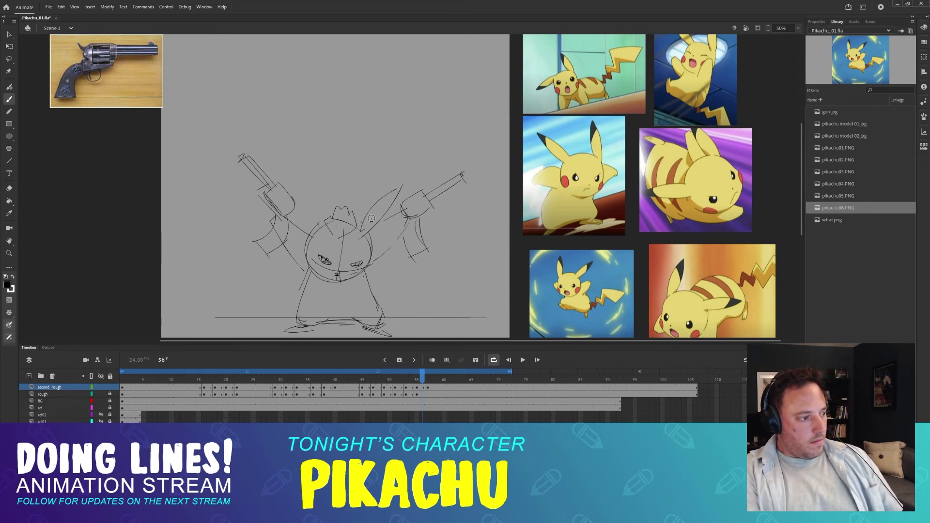
- Try an outline for the left-hand ear on the drawing held over frames 55 and 56, comparing it with frame 57
key(".")
key(".")
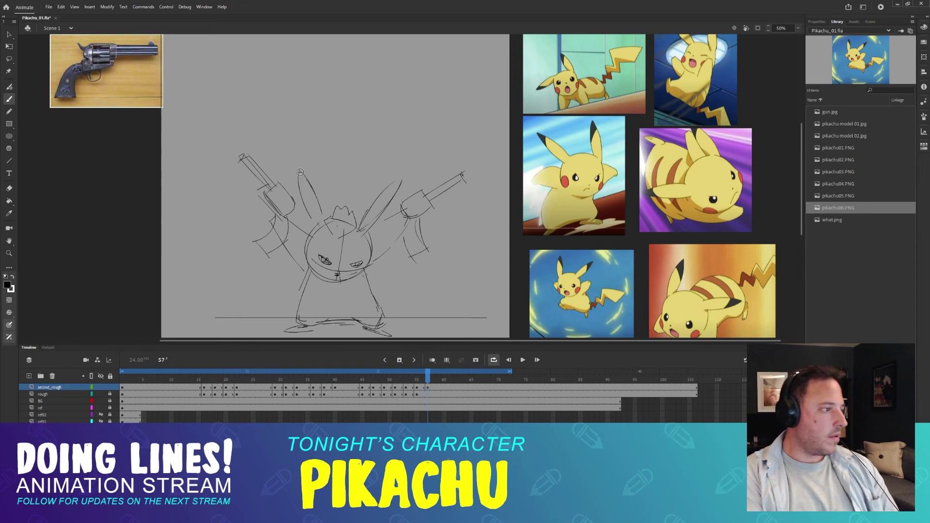
left_click_drag(297, 177, 318, 232)
key(".")
key(".")
key(".")
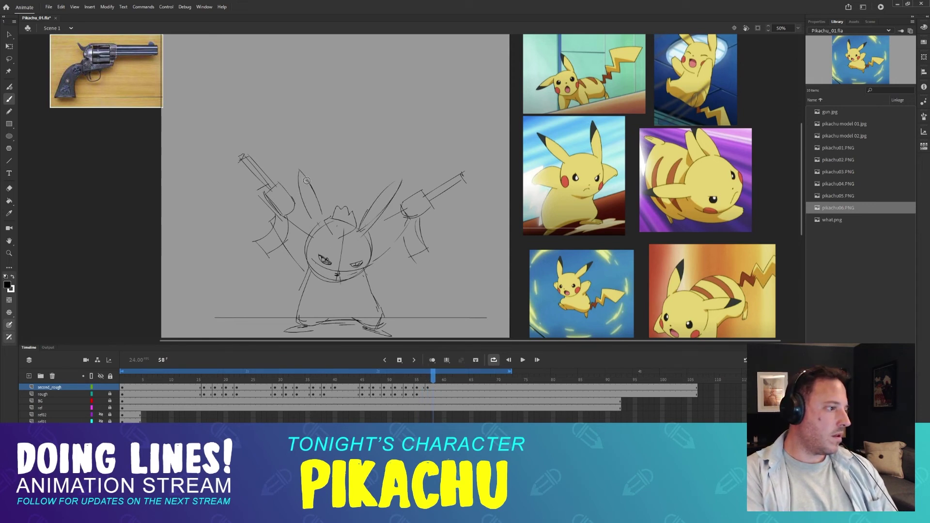
key("e")
mouse_move(297, 174)
left_mouse_down()
mouse_move(317, 232)
mouse_move(305, 180)
mouse_move(317, 220)
left_mouse_up()
key("v")
key("b")
key(".")
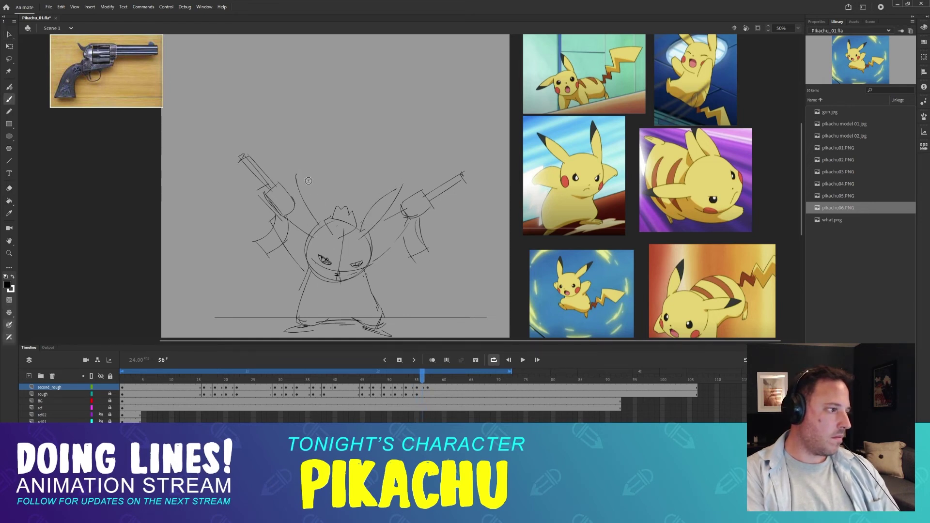
key(".")
key(".")
key("e")
key("b")
- Draw the left-hand ear on the drawing held over frames 55 and 56, checking its shape against frame 57
key(".")
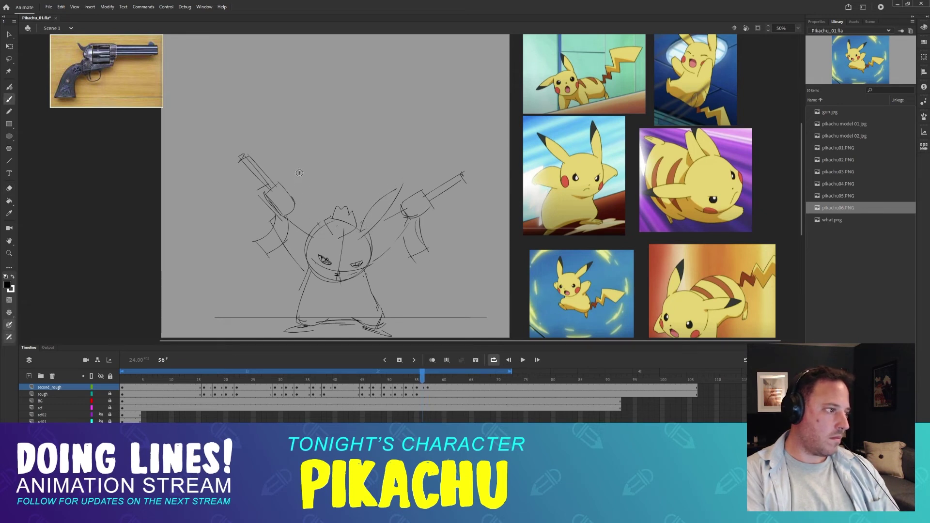
key(".")
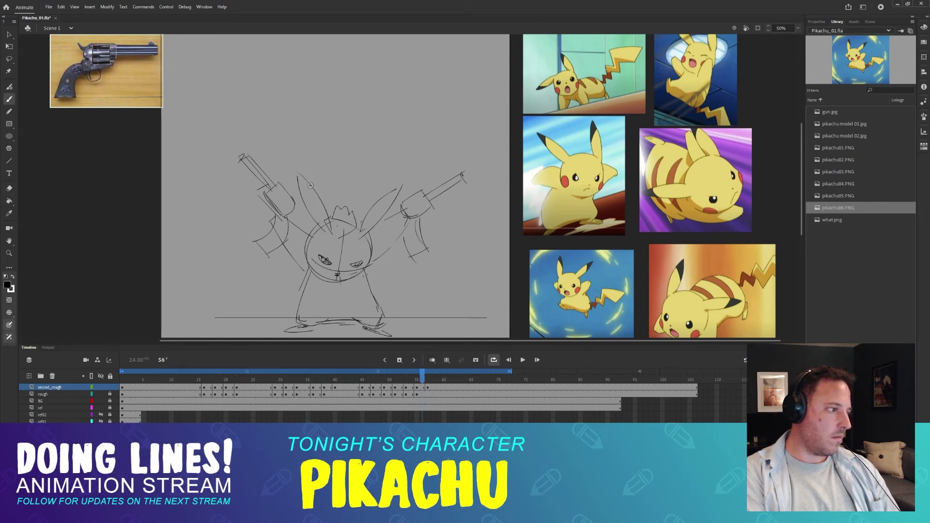
key("period")
key("comma")
key("period")
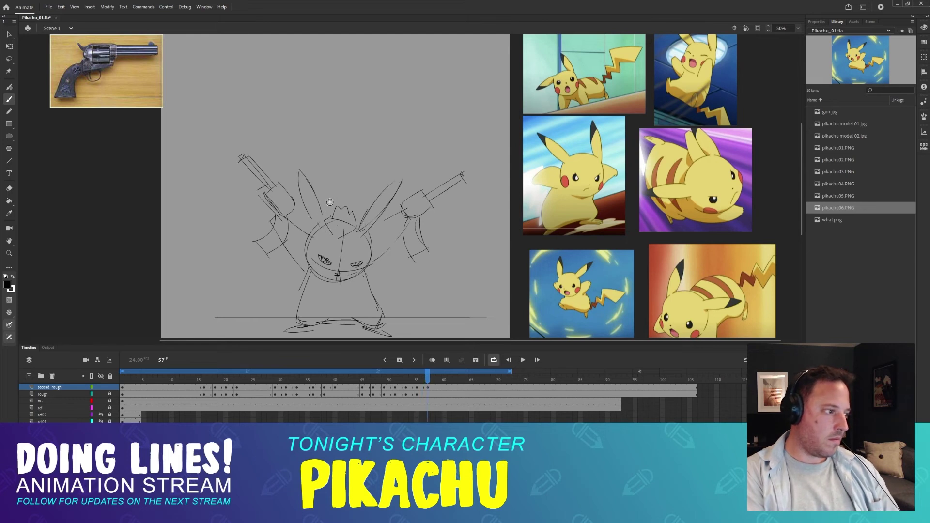
key("comma")
key("period")
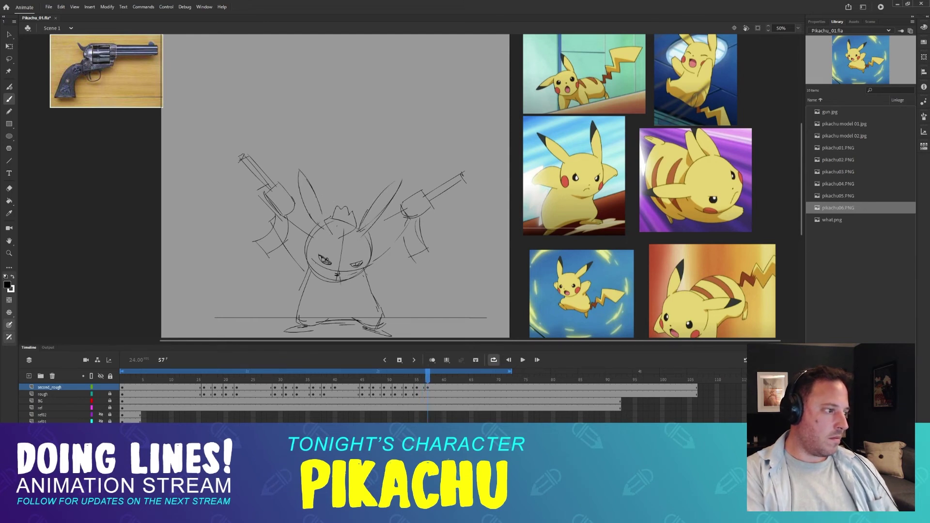
key("period")
key("comma")
key("comma")
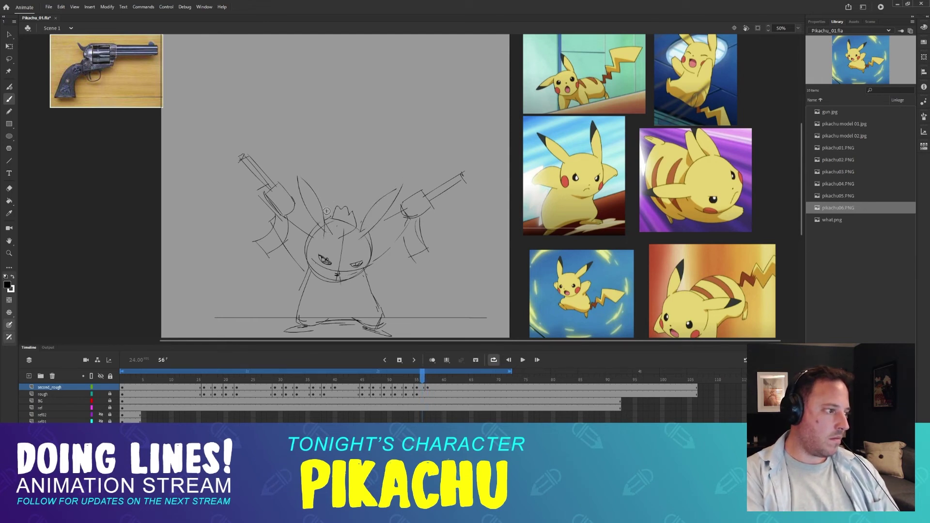
key("period")
- Check how the ears settle by scrubbing up to frame 61 and stepping back to frame 56
mouse_move(390, 380)
left_mouse_down()
mouse_move(436, 382)
mouse_move(211, 387)
mouse_move(453, 391)
left_mouse_up()
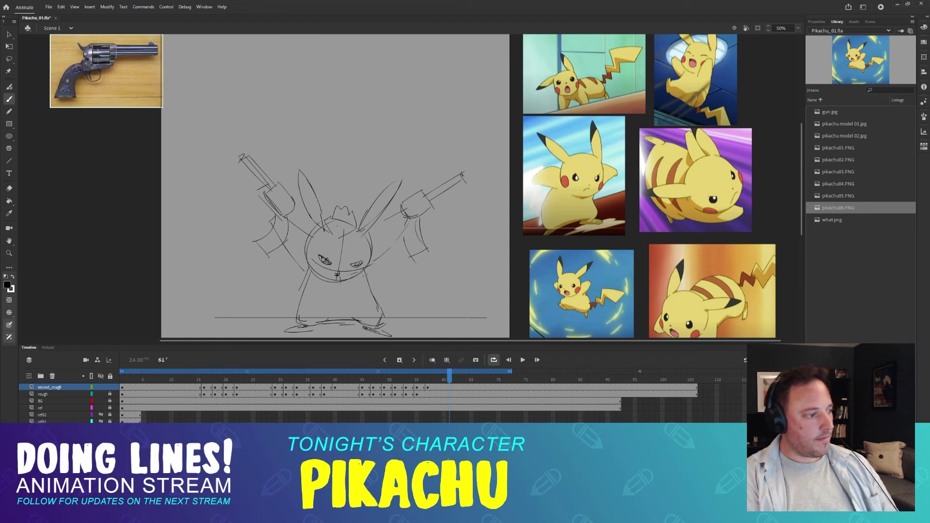
key("comma")
key("comma")
key("comma")
key("comma")
key("comma")
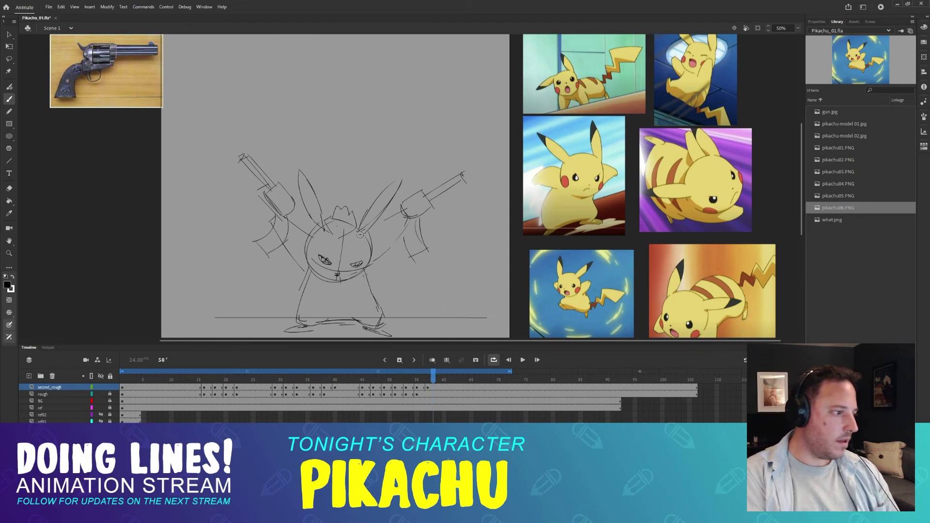
- Erase the ends of the ear lines overlapping Pikachu's head around frames 55 to 57
key("e")
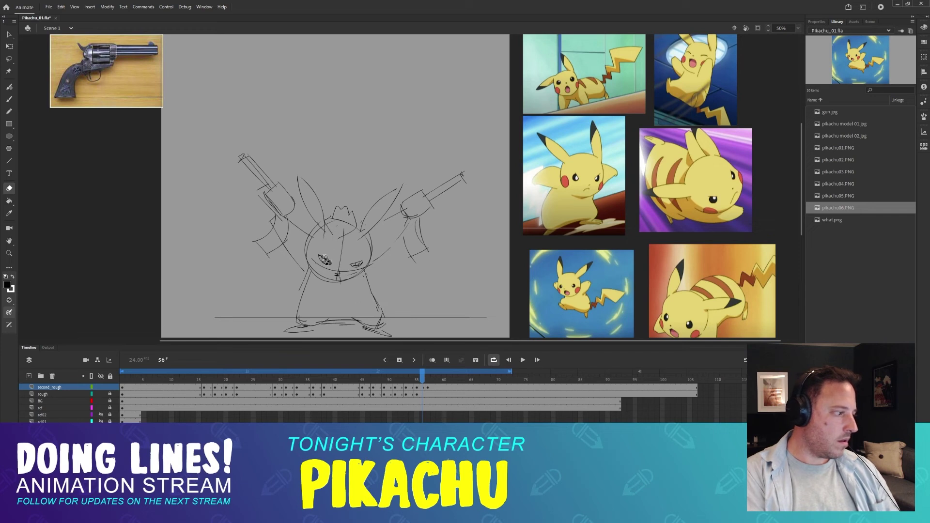
left_click_drag(412, 380, 418, 381)
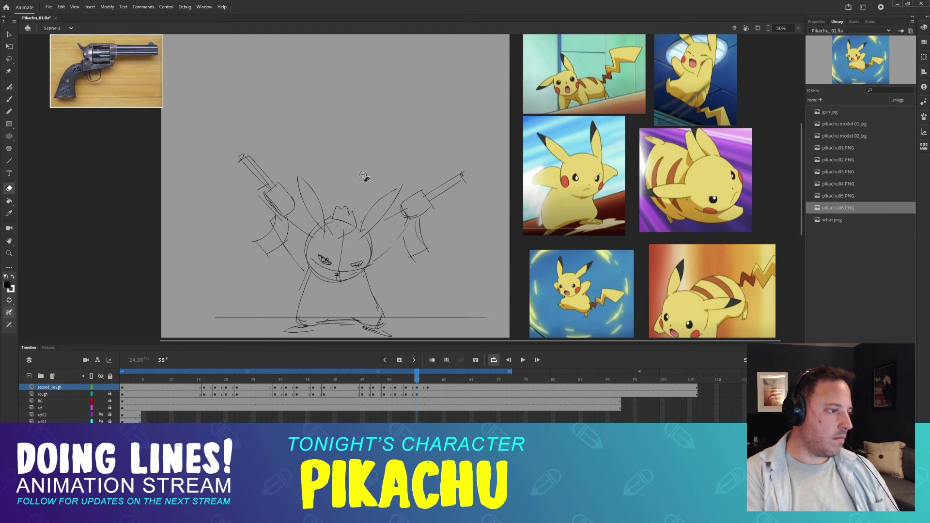
key("b")
mouse_move(363, 168)
left_mouse_down()
mouse_move(352, 180)
mouse_move(385, 188)
left_mouse_up()
key("e")
mouse_move(338, 230)
left_mouse_down()
mouse_move(319, 226)
mouse_move(359, 239)
mouse_move(356, 227)
mouse_move(310, 232)
left_mouse_up()
key("period")
key("period")
key("b")
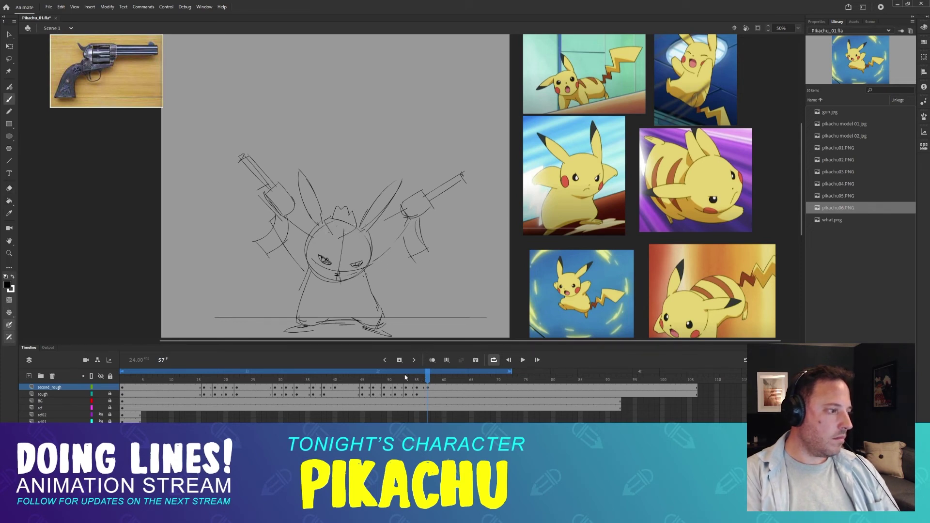
- Scrub the settle up to frame 70 and play the looping animation to review the ear motion
mouse_move(406, 380)
left_mouse_down()
mouse_move(397, 380)
mouse_move(421, 381)
mouse_move(395, 380)
mouse_move(499, 377)
left_mouse_up()
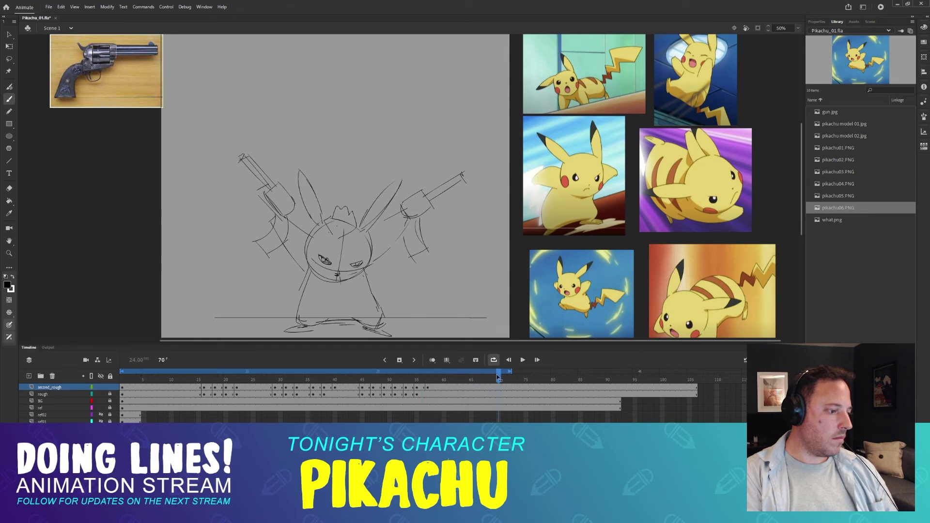
left_click(522, 359)
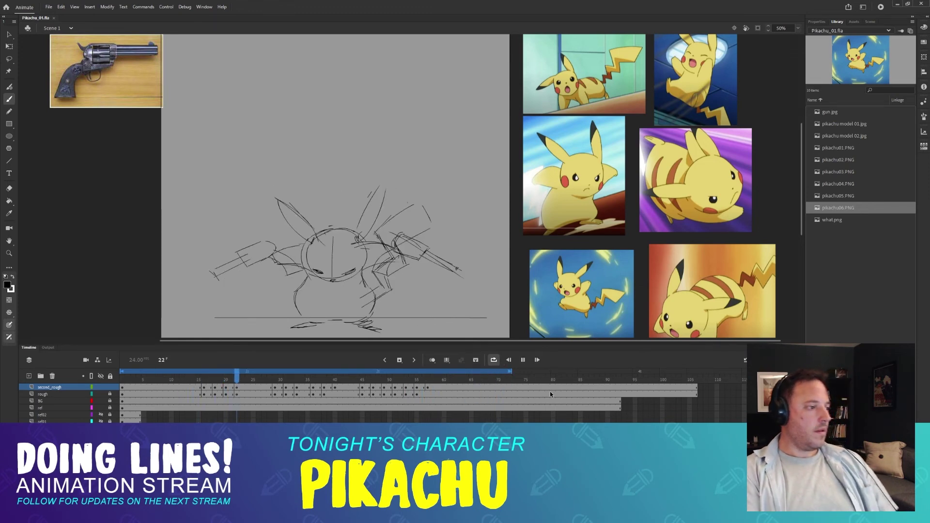
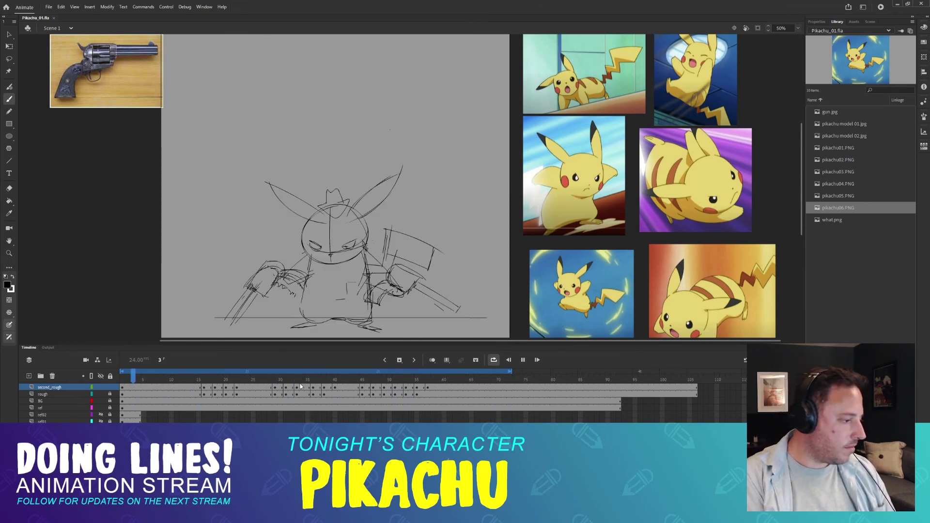
key("Return")
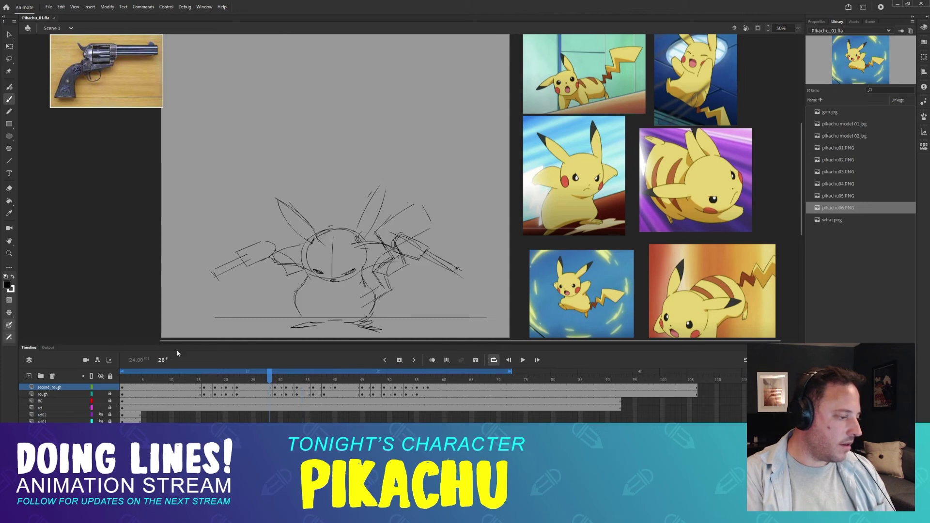
- Examine the change from the crouch at frame 28 to the stretched pose at frames 29 and 30, flipping between them
mouse_move(203, 381)
left_mouse_down()
mouse_move(235, 380)
mouse_move(193, 385)
mouse_move(271, 384)
left_mouse_up()
key("period")
key("period")
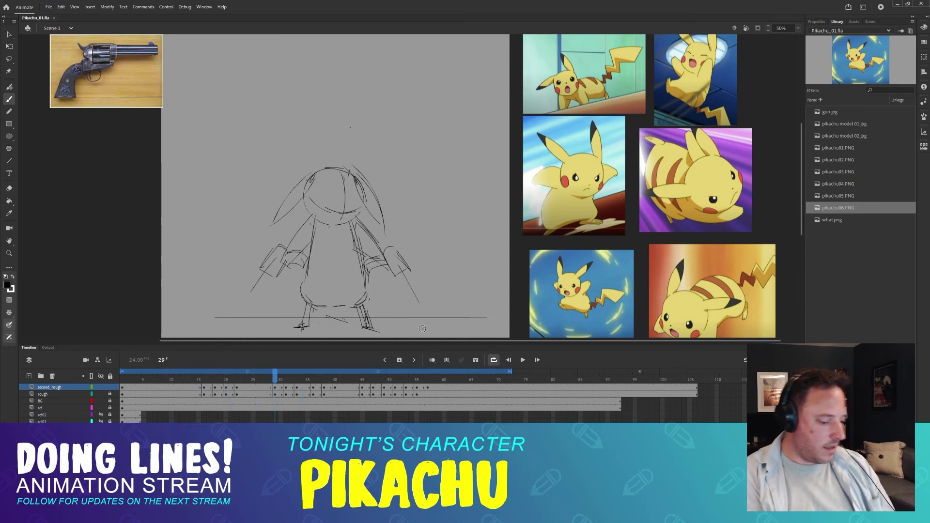
key("comma")
key("comma")
key("comma")
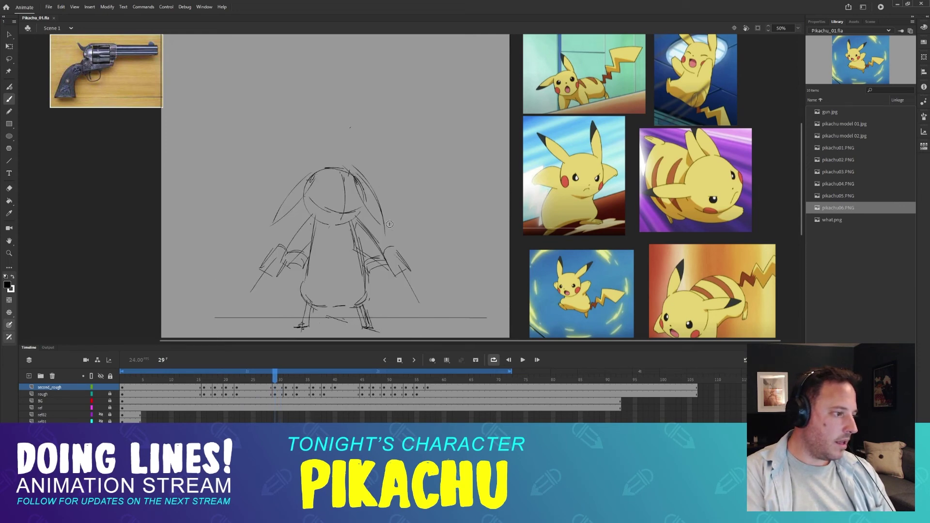
key("period")
key("comma")
key("period")
key("period")
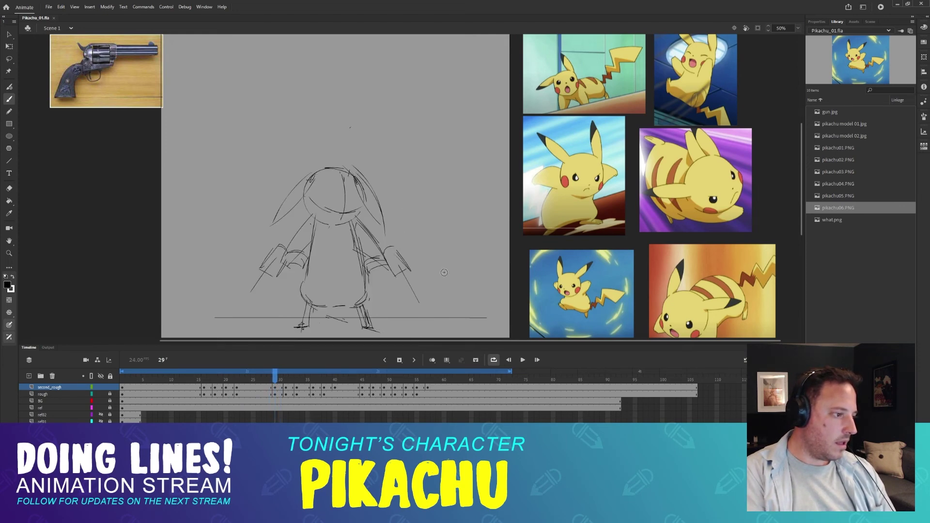
key("comma")
key("period")
key("comma")
key("period")
key("period")
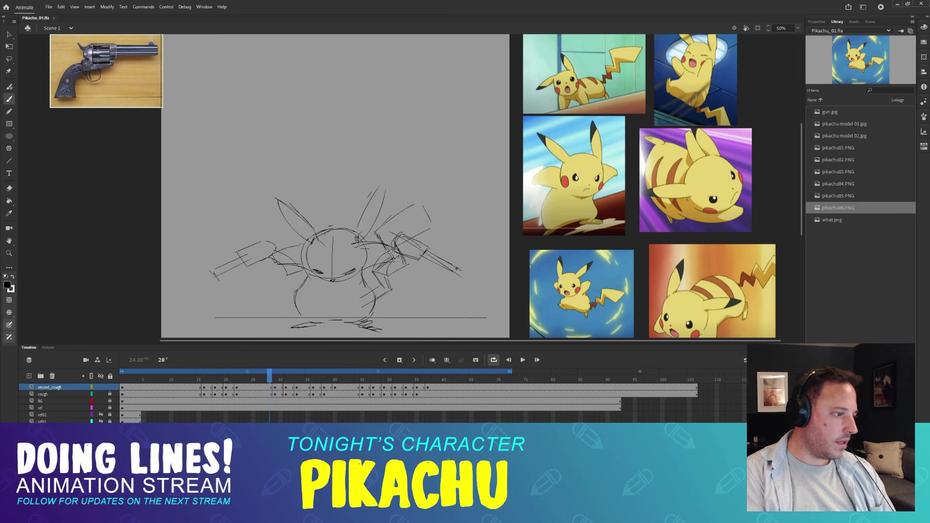
key("comma")
key("period")
key("period")
key("comma")
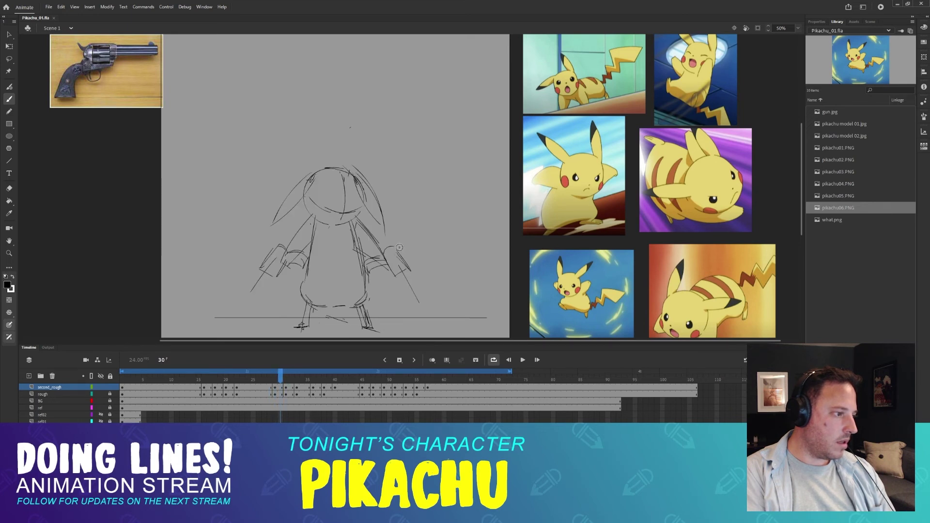
- Try sketching the tail beside Pikachu's body on the airborne drawing at frame 34
key("period")
key("period")
key("period")
key("period")
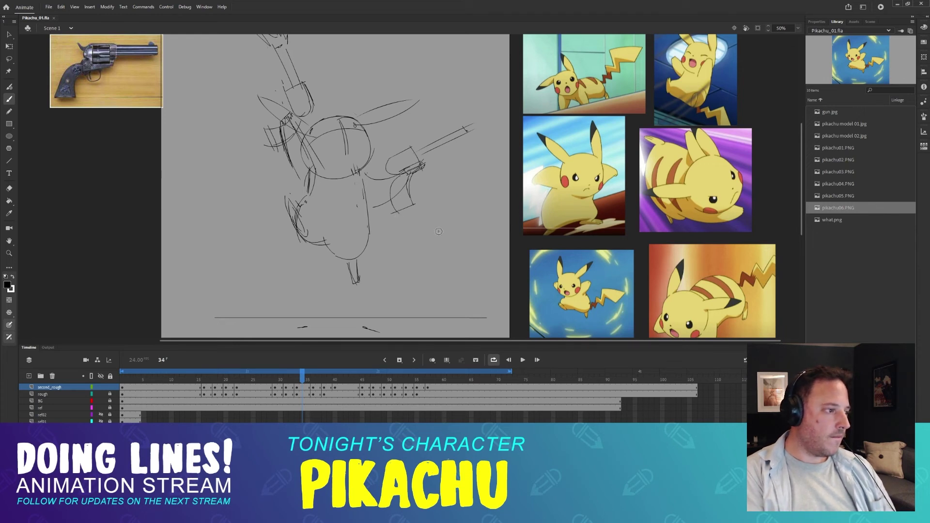
mouse_move(415, 228)
left_mouse_down()
mouse_move(451, 251)
mouse_move(437, 264)
left_mouse_up()
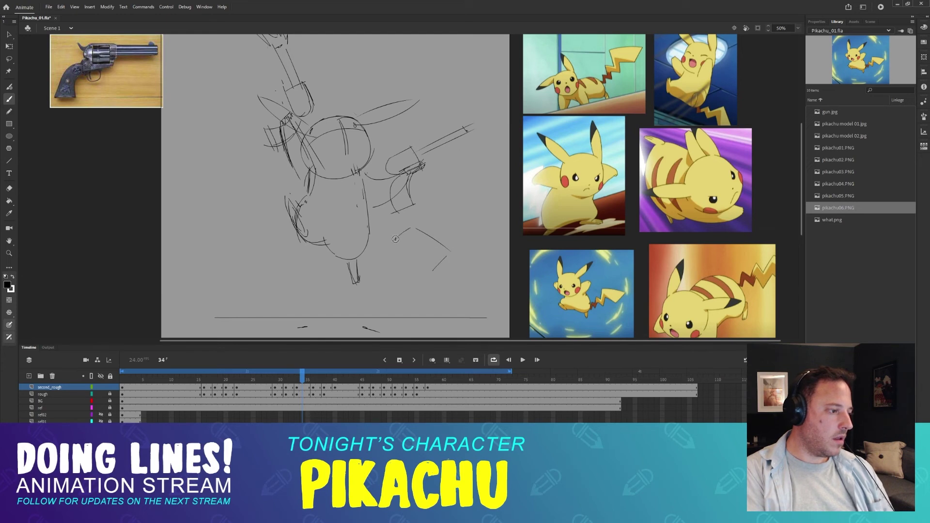
left_click_drag(396, 238, 434, 274)
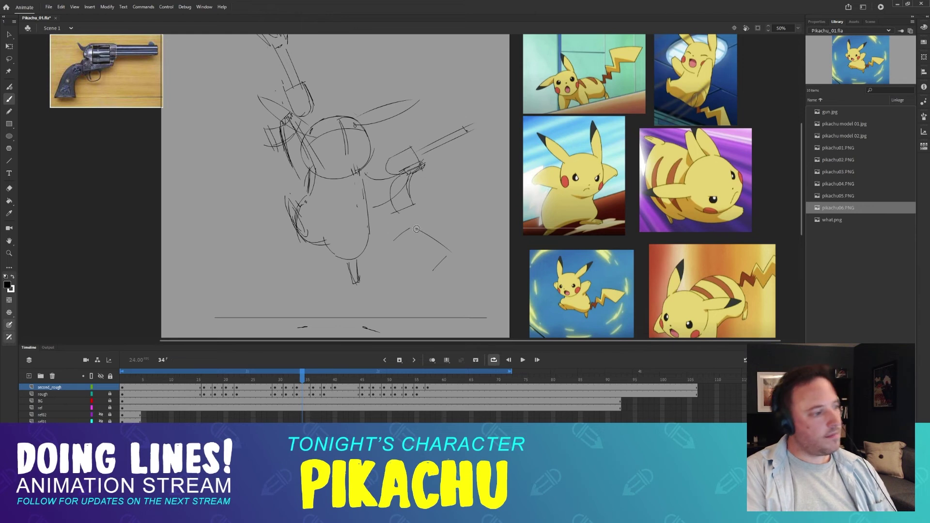
key("e")
mouse_move(393, 238)
left_mouse_down()
mouse_move(453, 262)
mouse_move(429, 271)
left_mouse_up()
key("b")
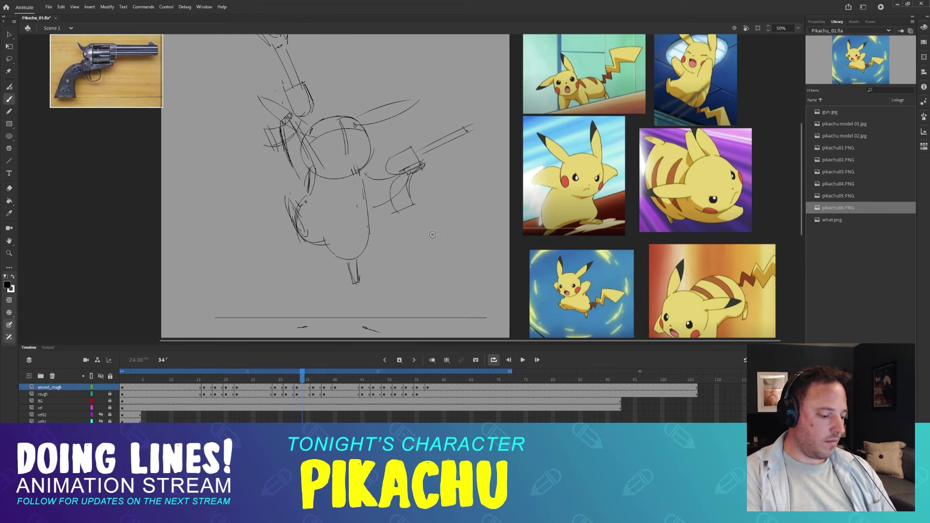
- Return to the start of the jump and compare the tail area between frames 28 and 29
key("comma")
key("comma")
key("comma")
key("comma")
key("comma")
key("comma")
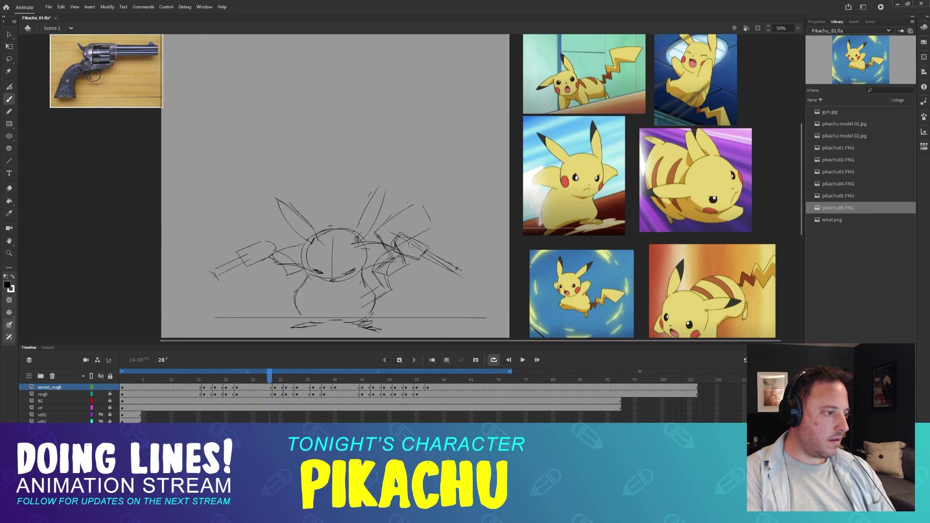
key("period")
key("comma")
key("period")
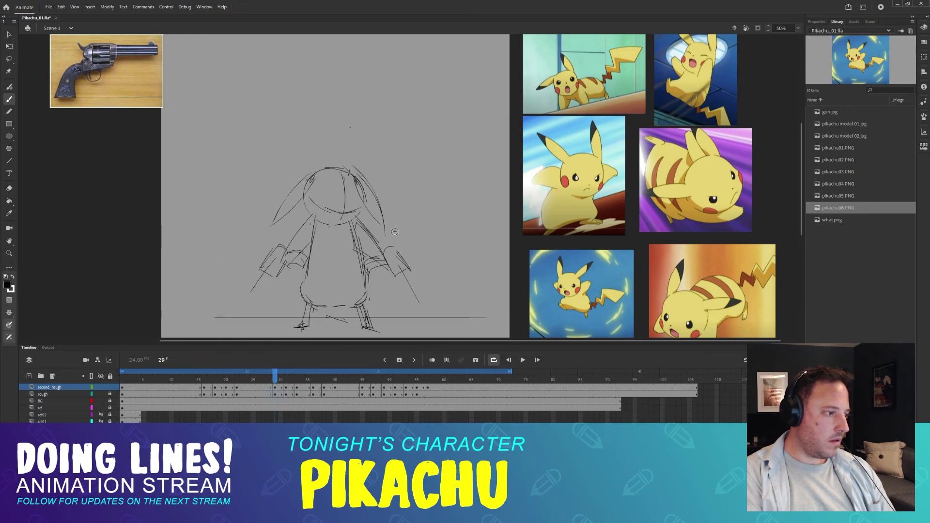
key("comma")
key("period")
- Try a single diagonal tail line beside the right-hand ear at frame 29, comparing it with frame 28
left_click_drag(382, 226, 407, 204)
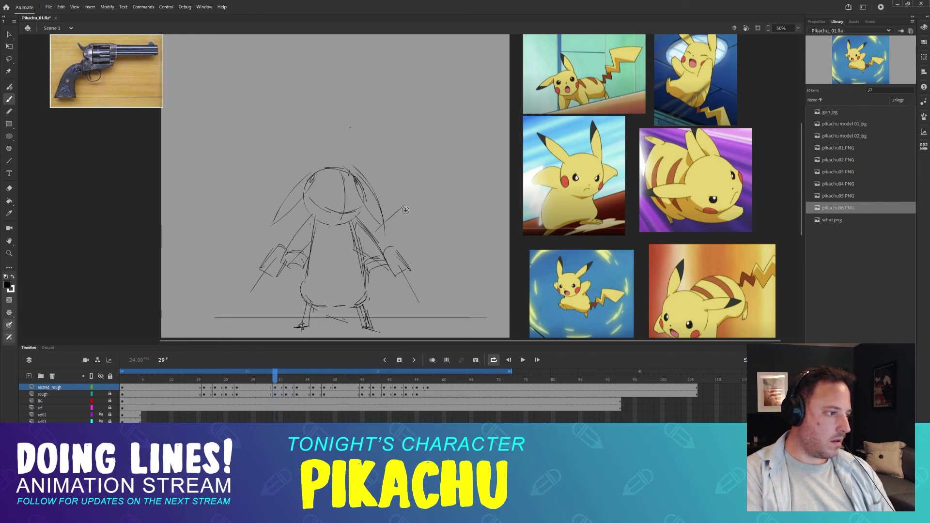
key("comma")
key("period")
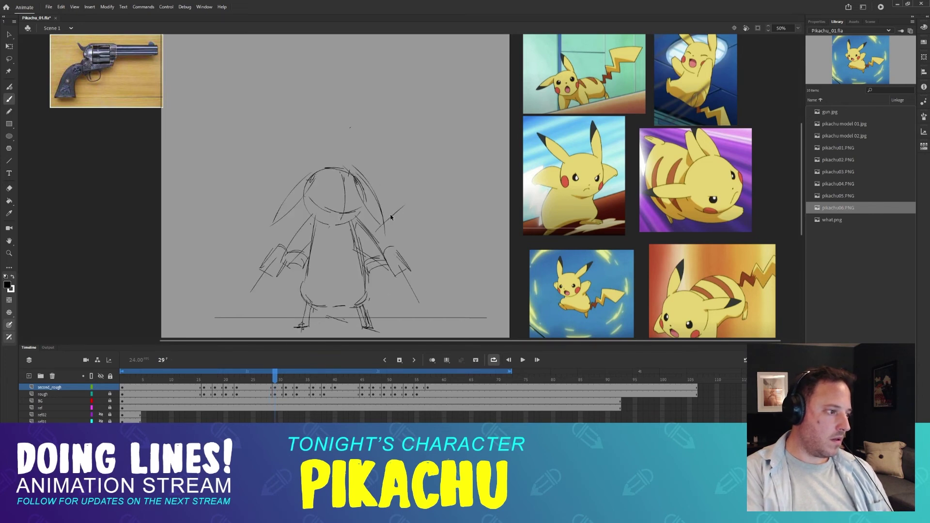
key("ctrl+z")
- Sketch the zigzag tail behind the right-hand arm at frame 29, with a wide angular end, and compare it with frame 28
left_click_drag(369, 232, 393, 195)
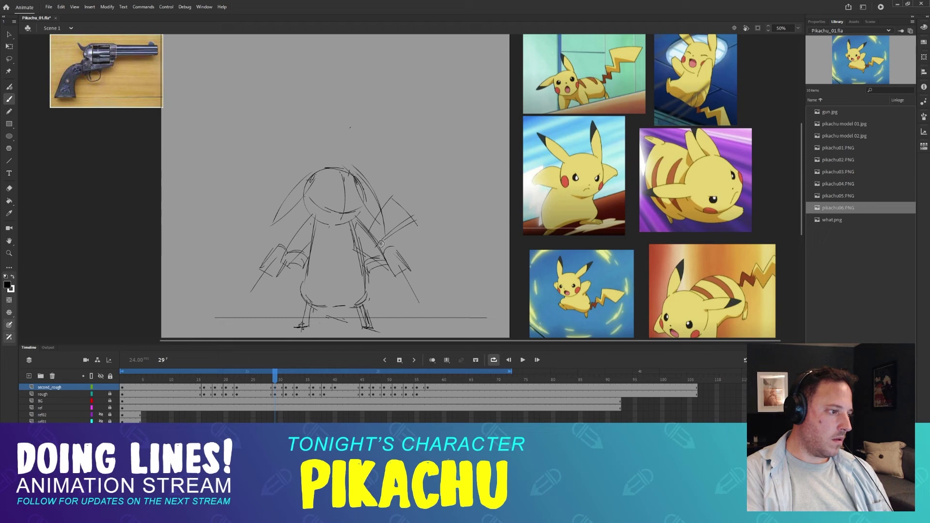
left_click_drag(382, 246, 414, 216)
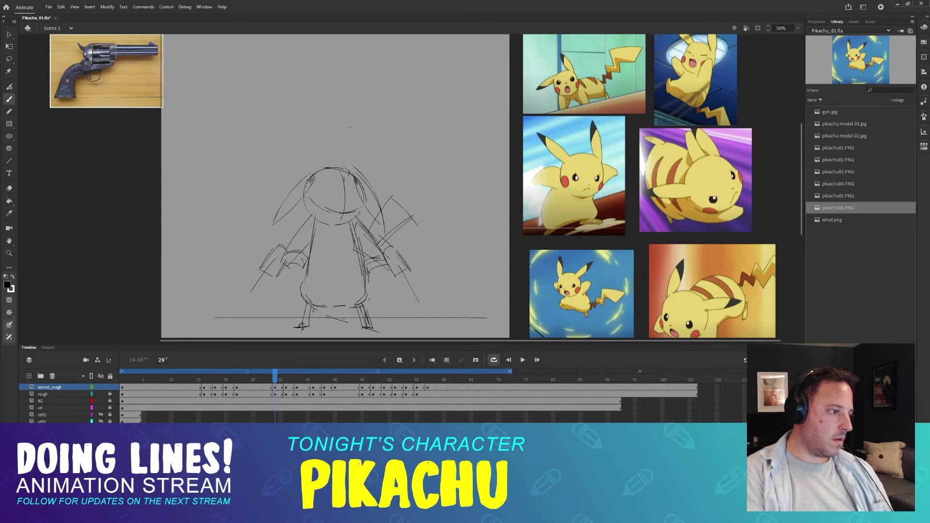
left_click_drag(393, 262, 377, 277)
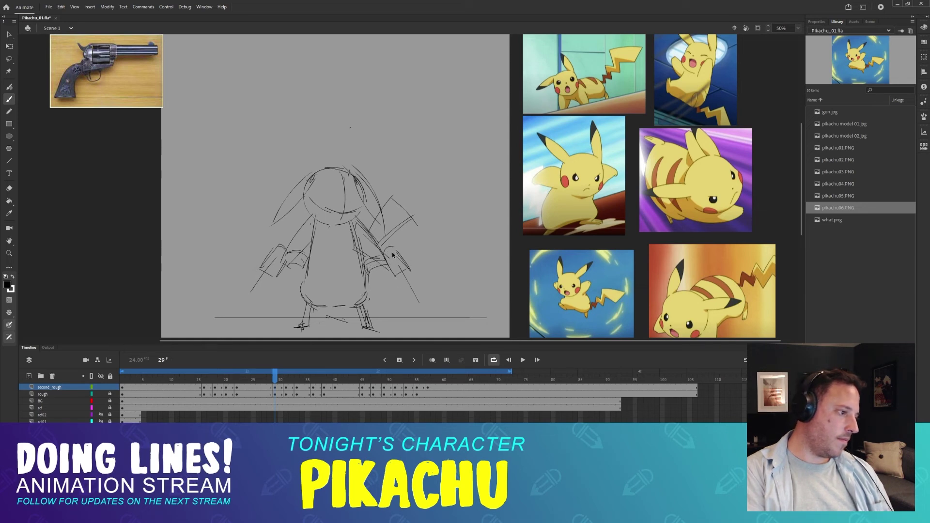
key("period")
key("comma")
key("comma")
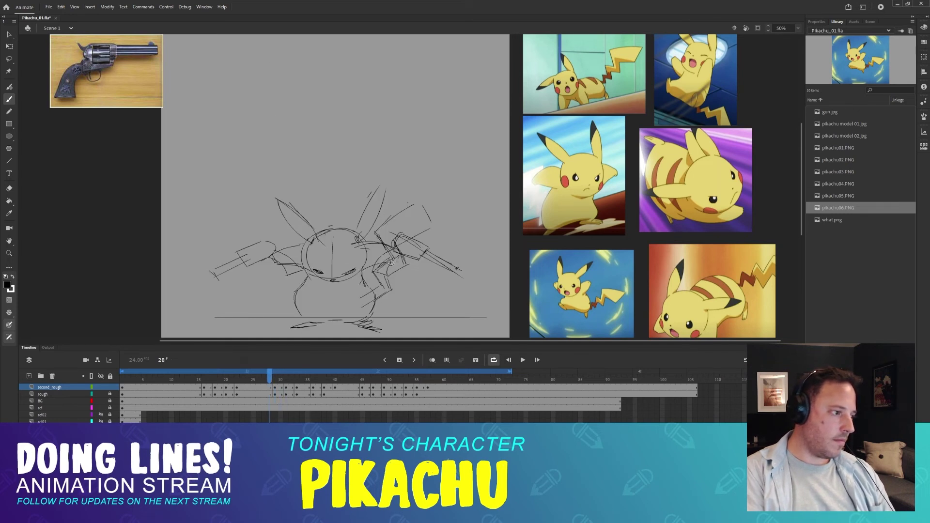
key("period")
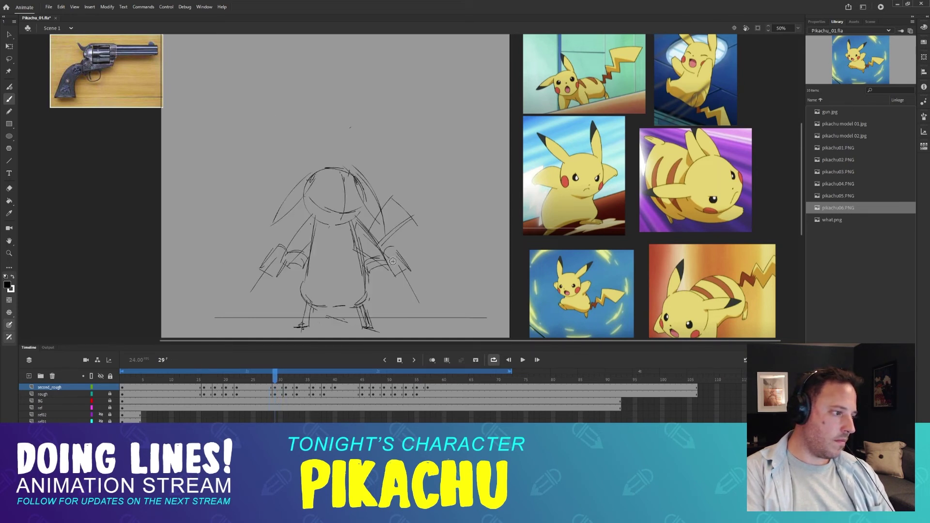
- Erase the zigzag tail behind the right-hand arm at frame 29 and compare the drawing with frame 28
key("e")
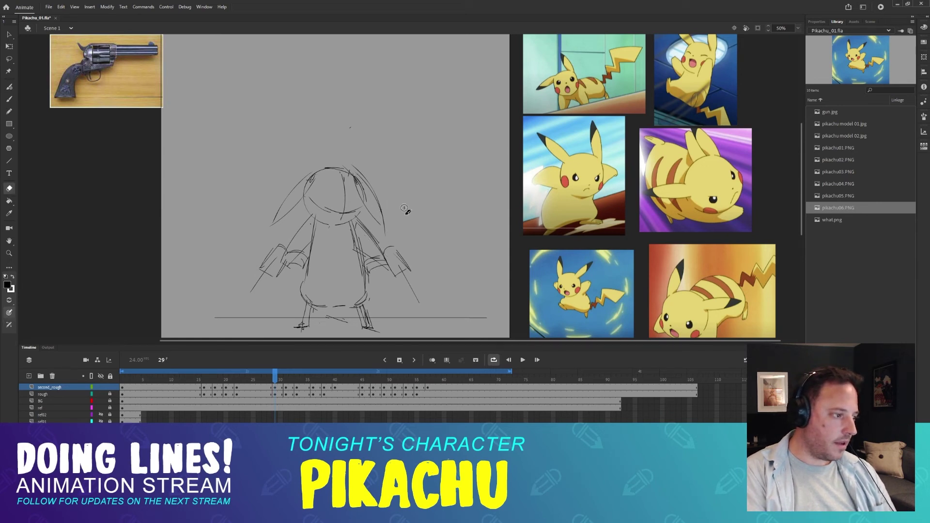
key("comma")
key("period")
key("b")
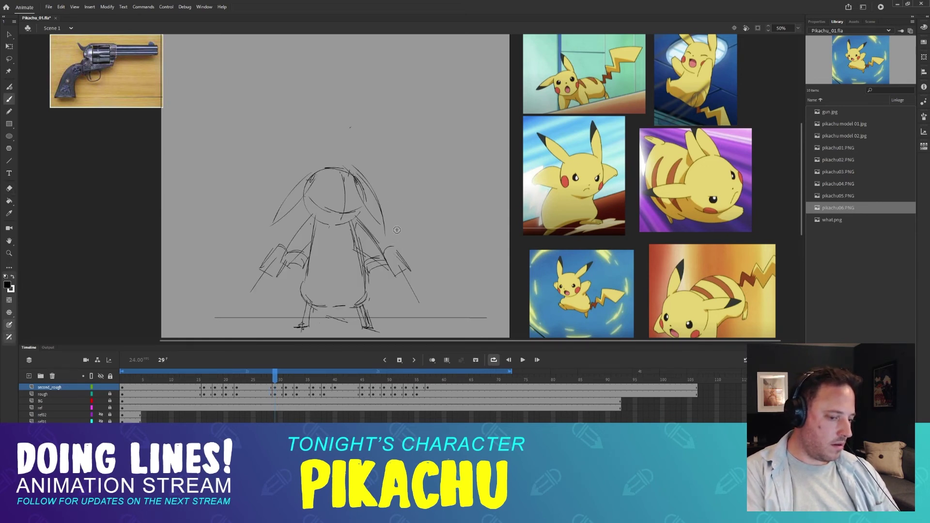
key("comma")
key("period")
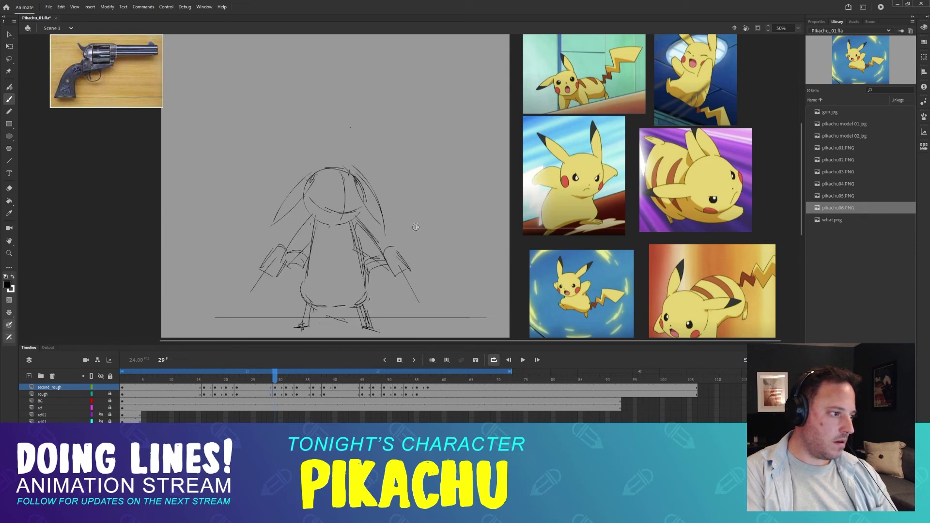
- Try roughing the top and outer edge of a wide tail end beside the right-hand arm at frame 29
key("comma")
key("period")
left_click_drag(395, 225, 442, 228)
key("comma")
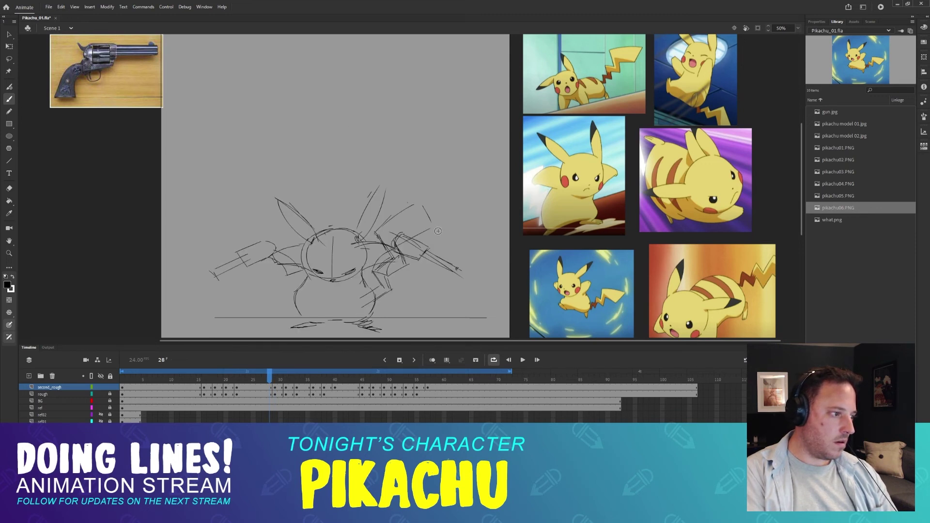
key("period")
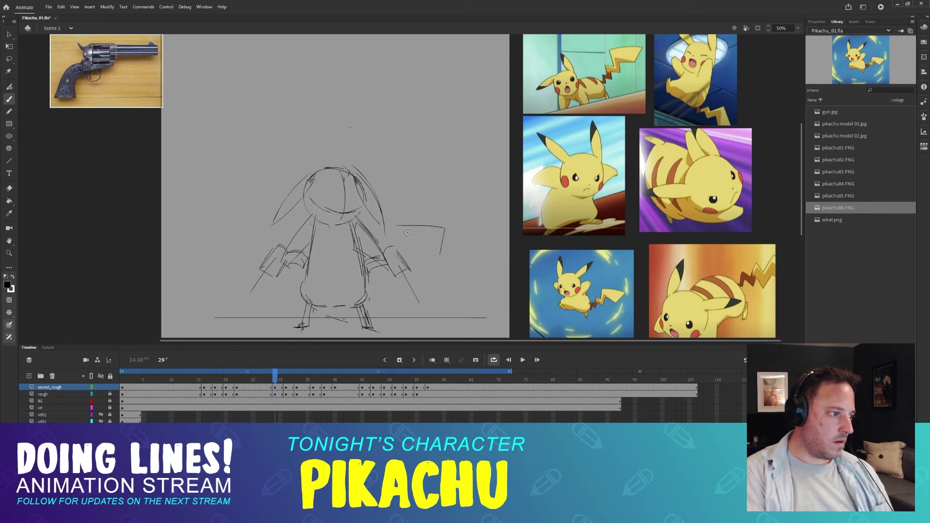
key("comma")
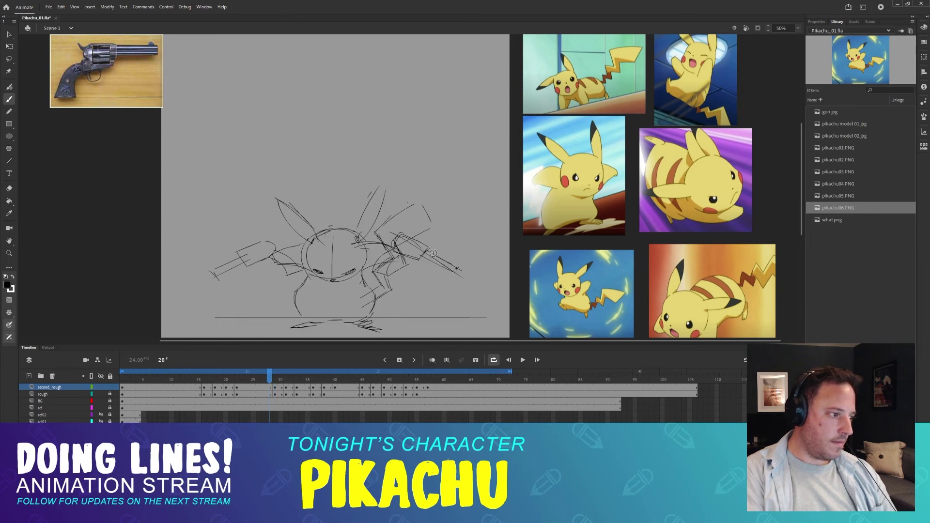
key("period")
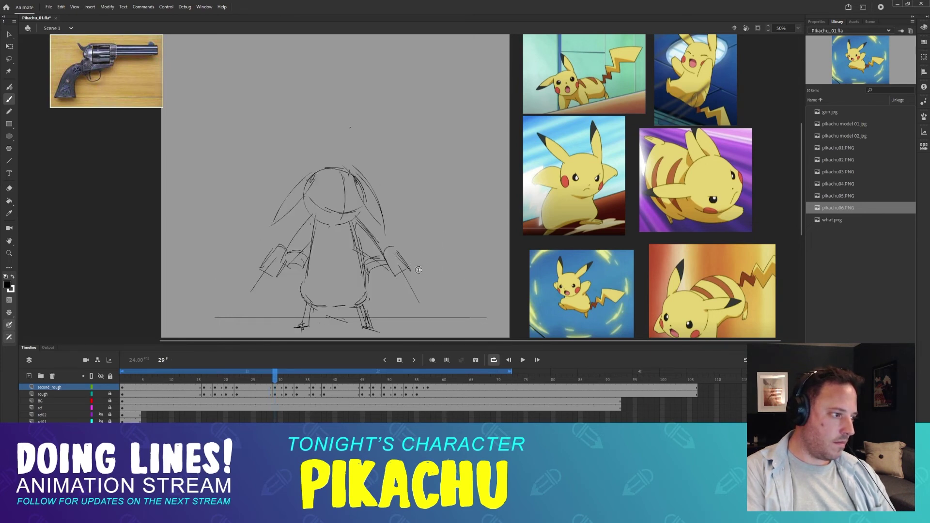
- Sketch a tilted rectangular tail end just outside the right-hand gun at frame 29, checking it against frame 28
left_click_drag(416, 259, 457, 292)
key("ctrl+z")
mouse_move(421, 262)
left_mouse_down()
mouse_move(458, 276)
mouse_move(442, 293)
left_mouse_up()
mouse_move(412, 258)
left_mouse_down()
mouse_move(461, 275)
mouse_move(447, 295)
mouse_move(401, 256)
mouse_move(427, 284)
left_mouse_up()
key("ctrl+z")
key("ctrl+z")
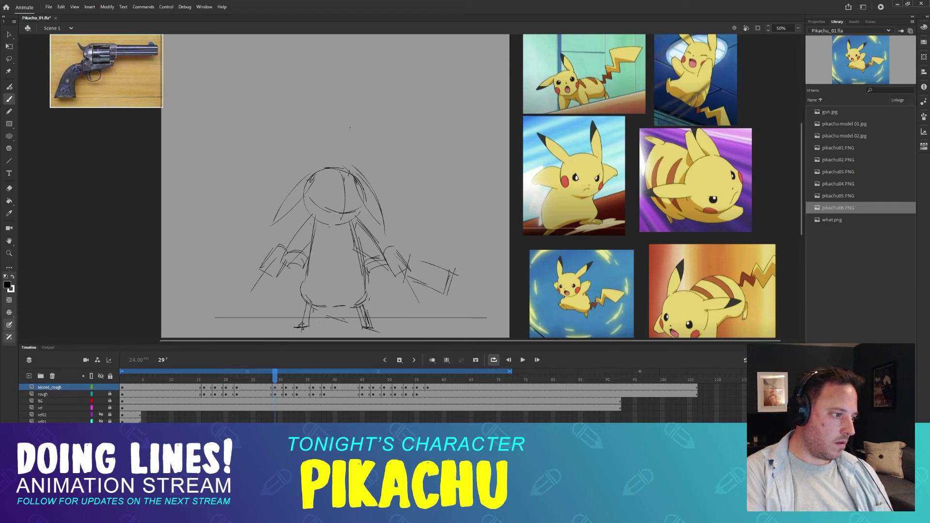
key("comma")
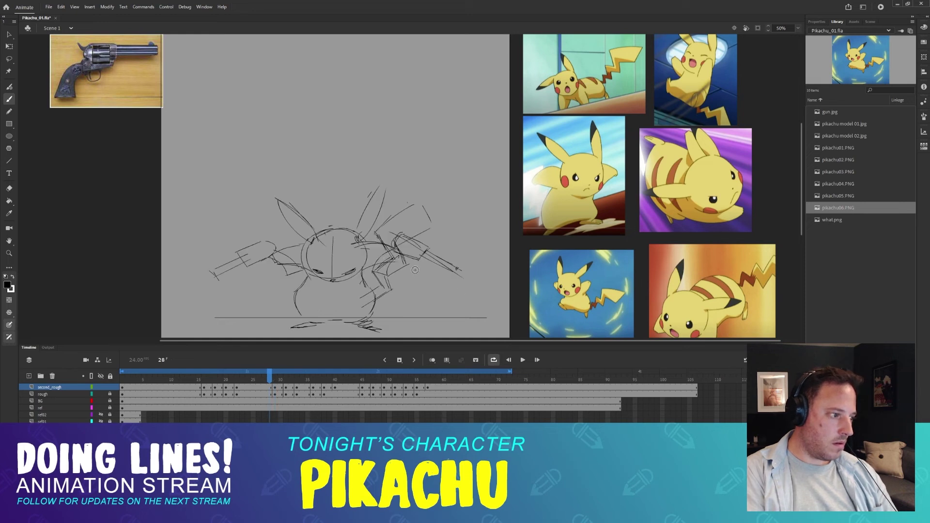
key("period")
key("comma")
key("period")
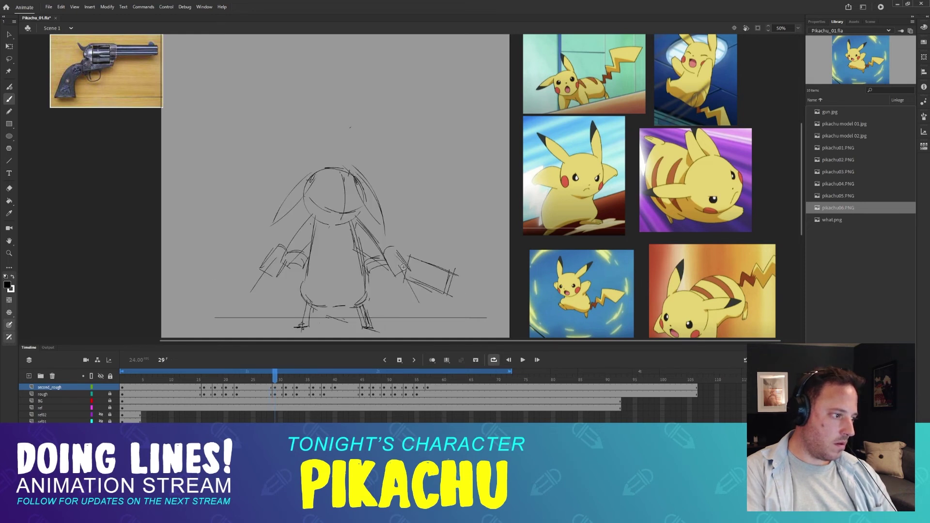
- Connect the tail end to Pikachu's lower body with zigzag segments at frame 29, comparing it with frame 28
mouse_move(334, 268)
left_mouse_down()
mouse_move(381, 300)
mouse_move(367, 279)
left_mouse_up()
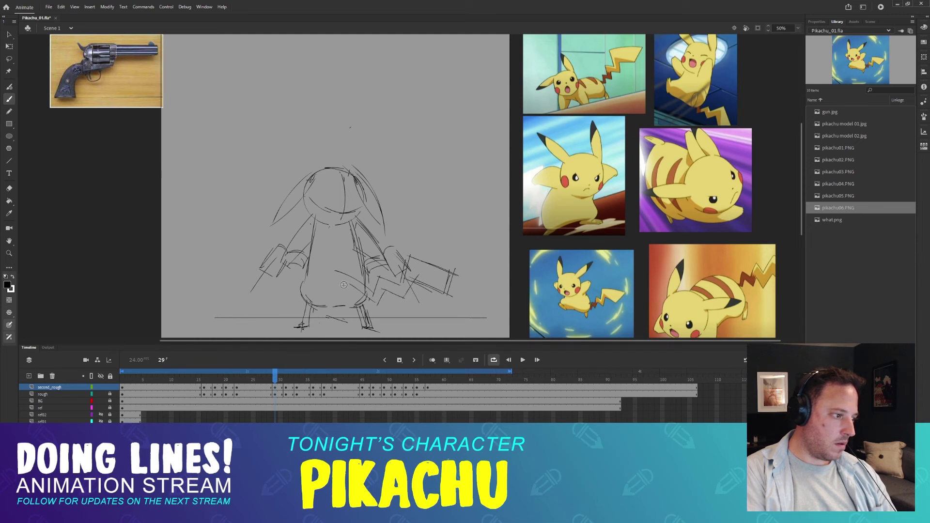
key("comma")
key("period")
key("comma")
key("period")
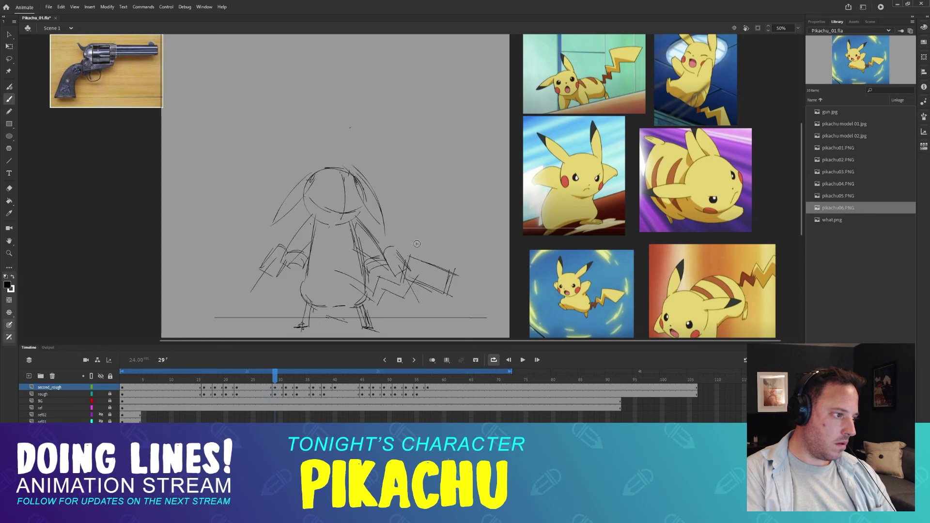
key("comma")
key("period")
- Try sketching a drooping tail at frame 31, running from the body to a long wide end below the right-hand arm
key("period")
key("comma")
key("period")
key("period")
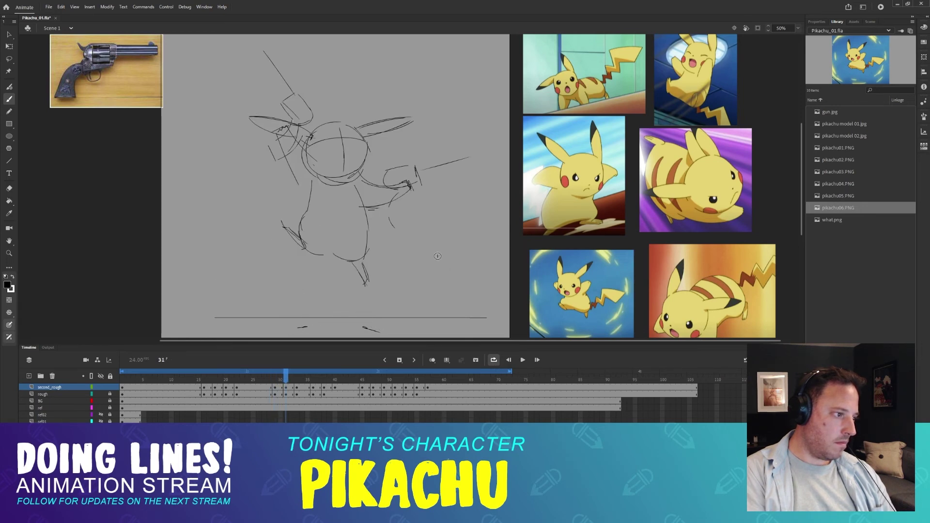
key("comma")
key("period")
left_click_drag(422, 253, 451, 283)
key("comma")
key("period")
left_click_drag(399, 266, 425, 297)
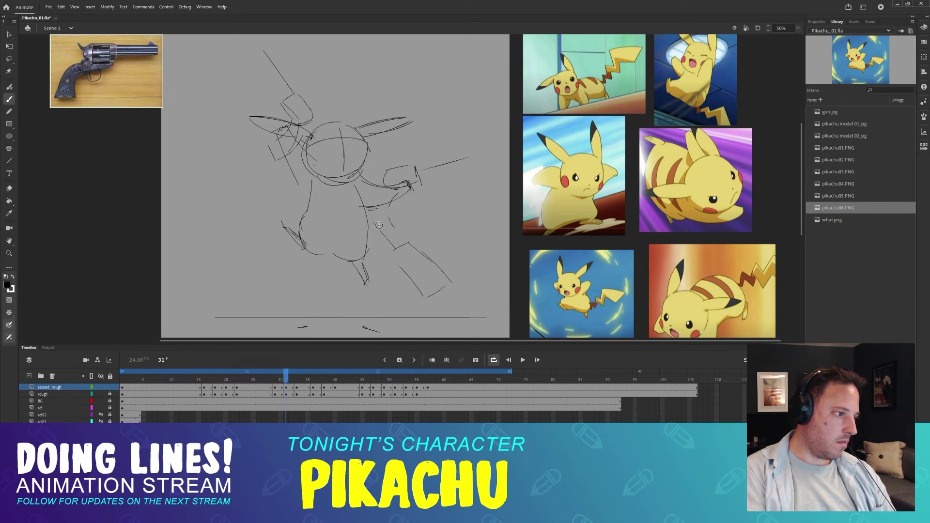
left_click_drag(340, 217, 393, 264)
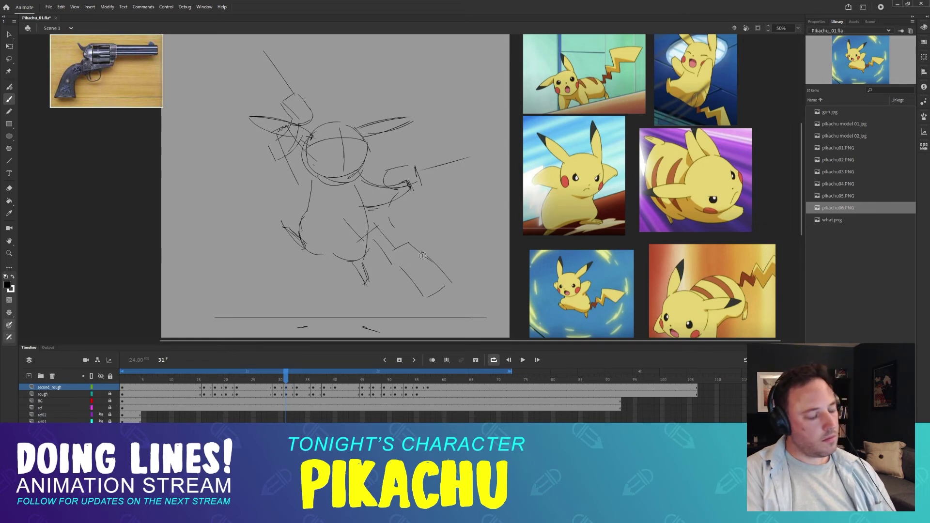
- Undo all the trial tail strokes at frame 31
key("ctrl+z")
key("ctrl+z")
key("ctrl+z")
key("ctrl+z")
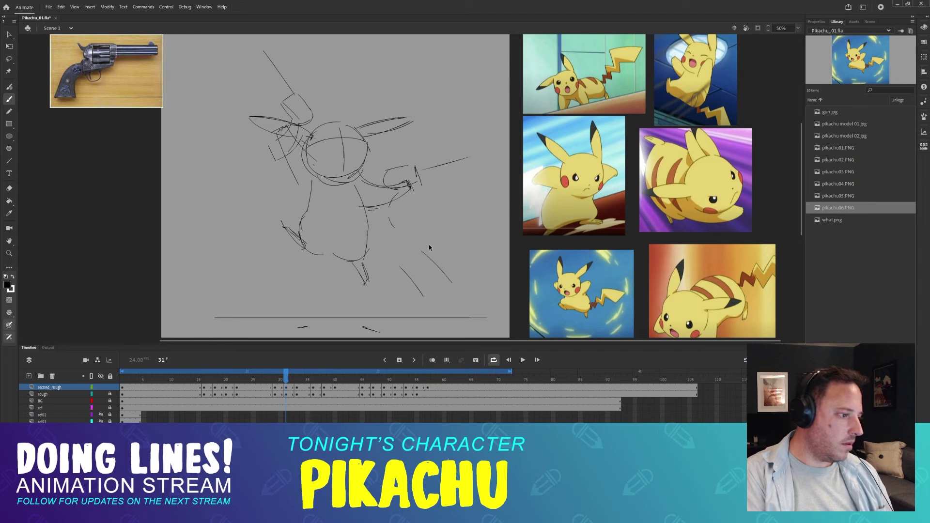
key("ctrl+z")
key("ctrl+z")
- Draw the two long side edges of the tail's wide end at frame 31, lower right of the body, using frame 30 for placement
key("comma")
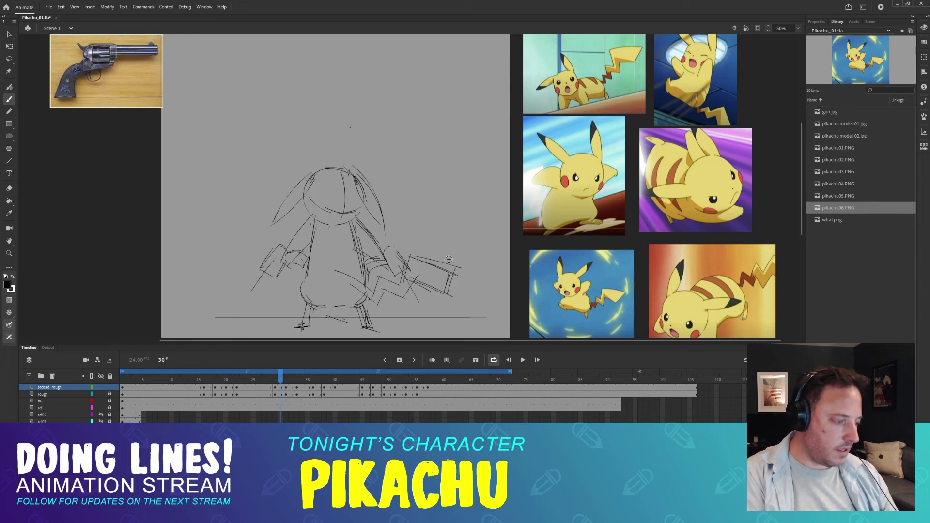
key("period")
key("comma")
key("period")
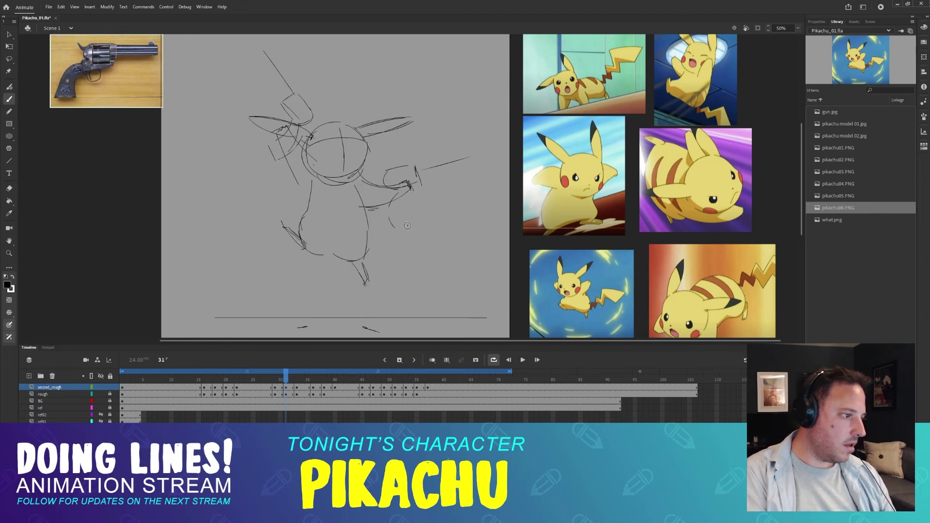
key("comma")
key("period")
key("comma")
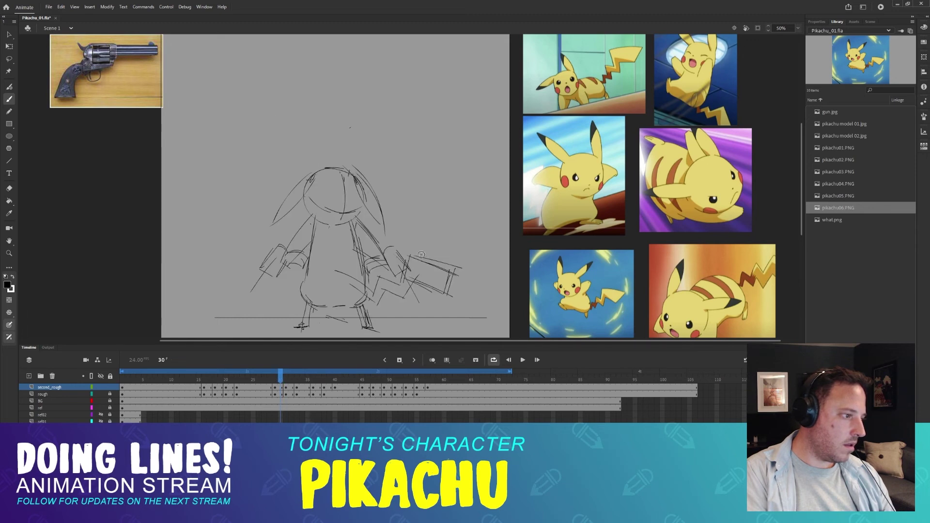
key("period")
key("comma")
key("period")
key("comma")
key("period")
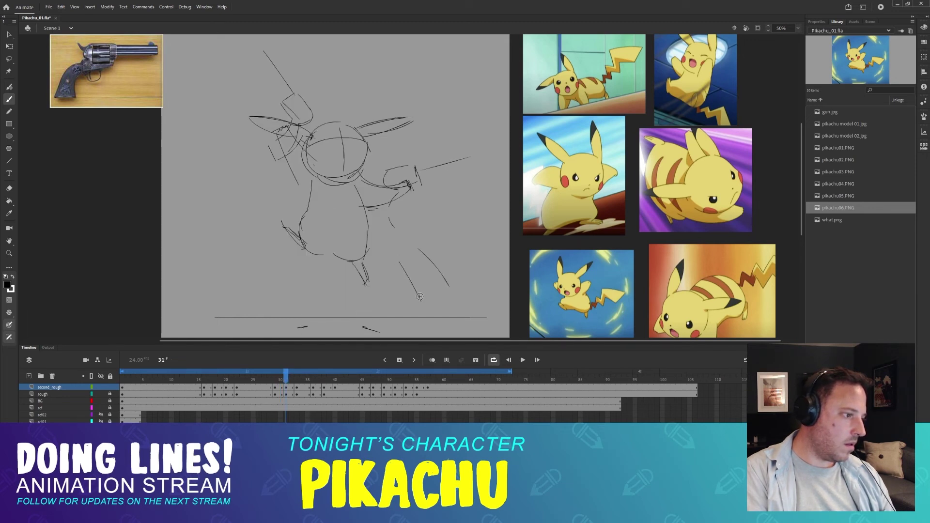
- Close the tail's wide end at frame 31 with a short bottom edge and an angled upper corner
key("comma")
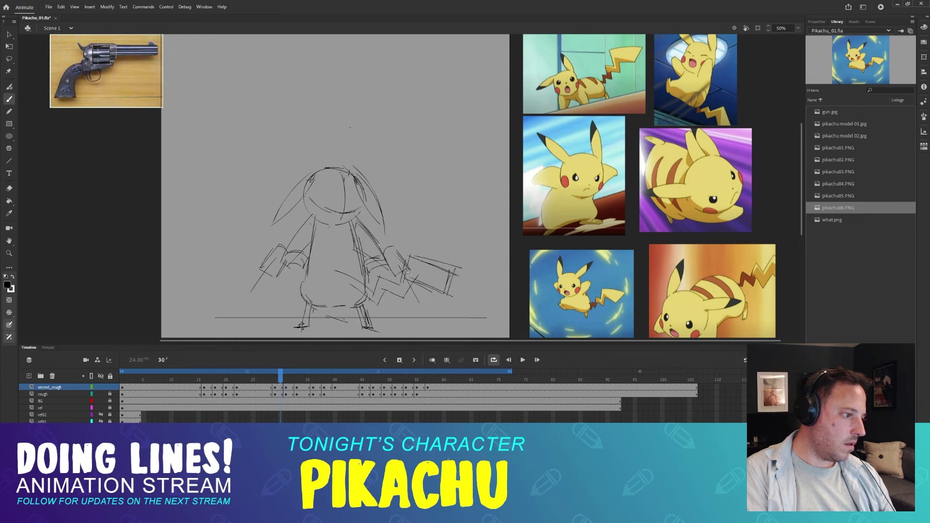
key("period")
key("comma")
key("period")
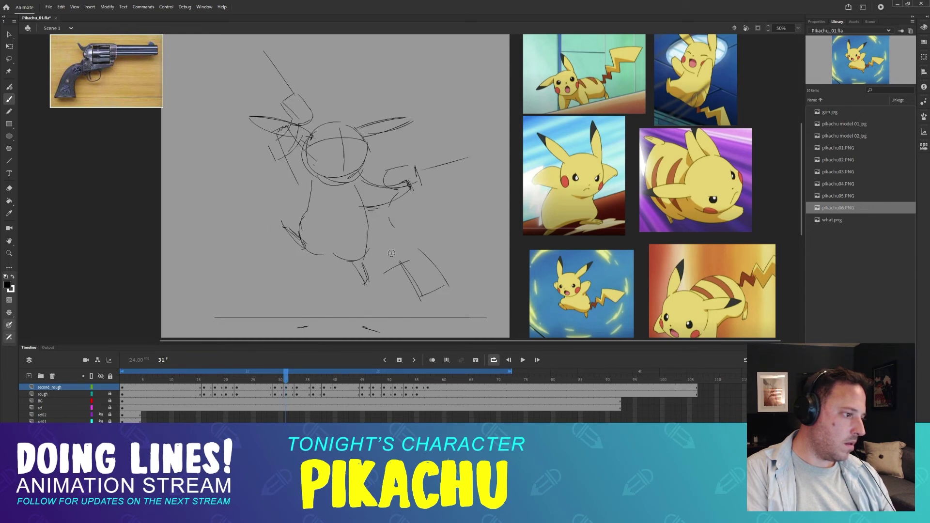
key("comma")
key("period")
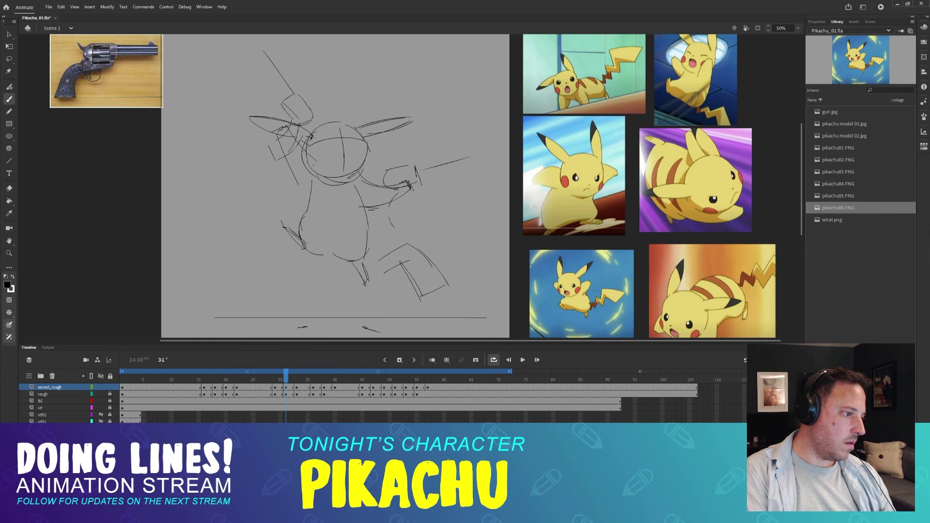
- Join the tail end to Pikachu's hip at frame 31 with narrow zigzag segments, comparing it with frame 30
key("comma")
key("period")
key("comma")
key("period")
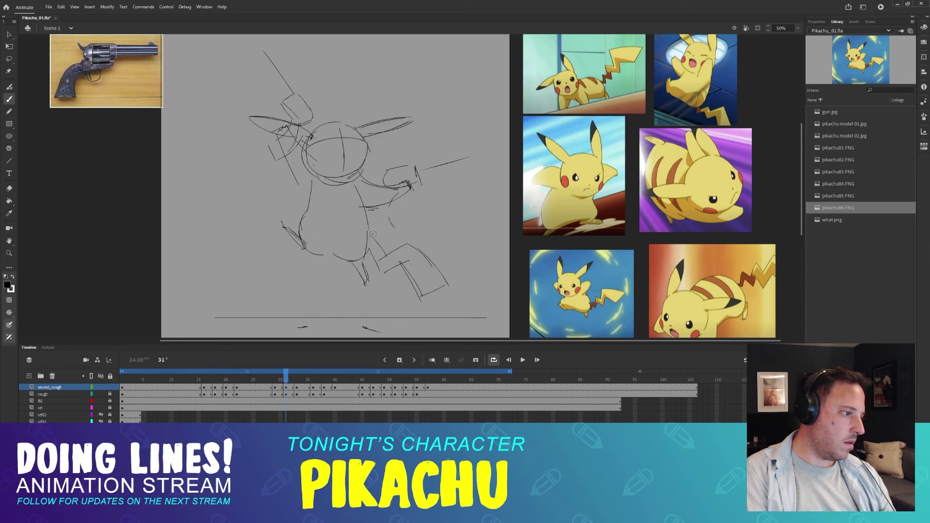
left_click_drag(370, 232, 384, 253)
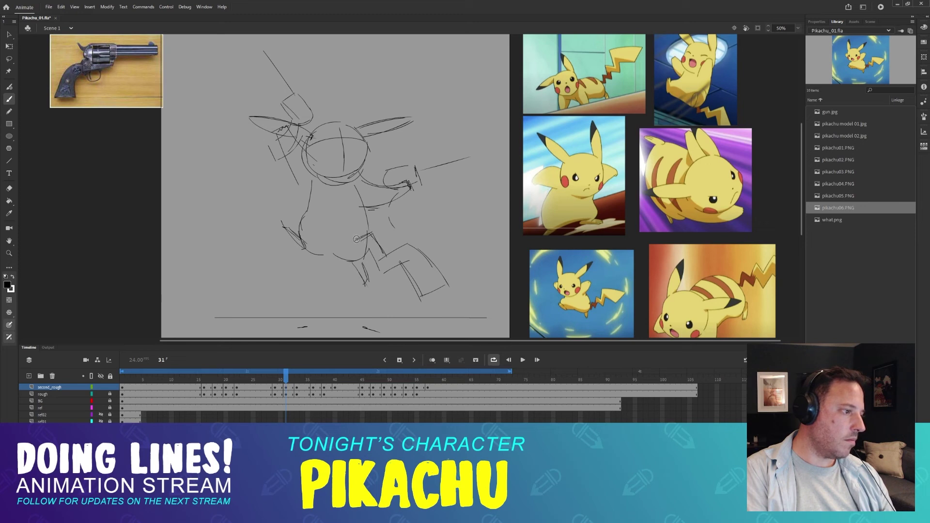
left_click_drag(343, 229, 357, 250)
key("comma")
key("period")
- Step back and forth between frames 28 and 33 to examine how the tail moves into the jump
key("period")
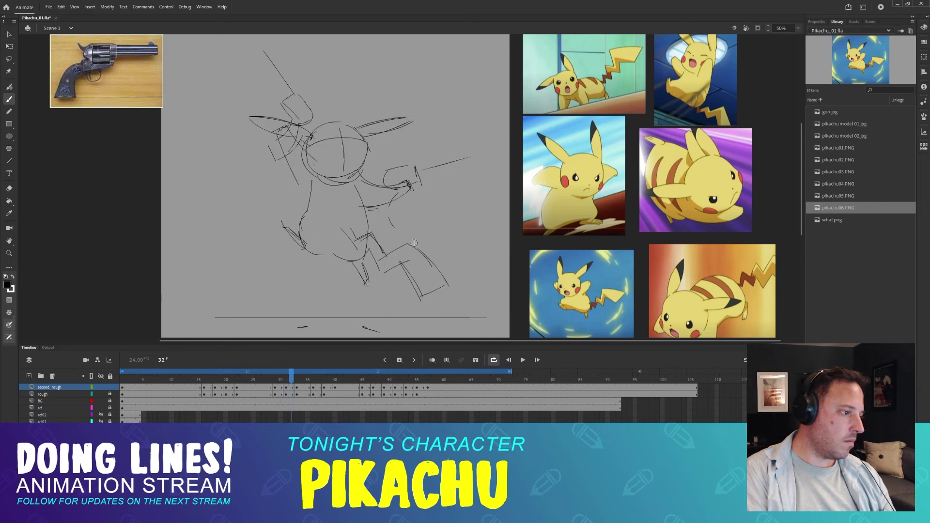
key("period")
key("comma")
key("comma")
key("comma")
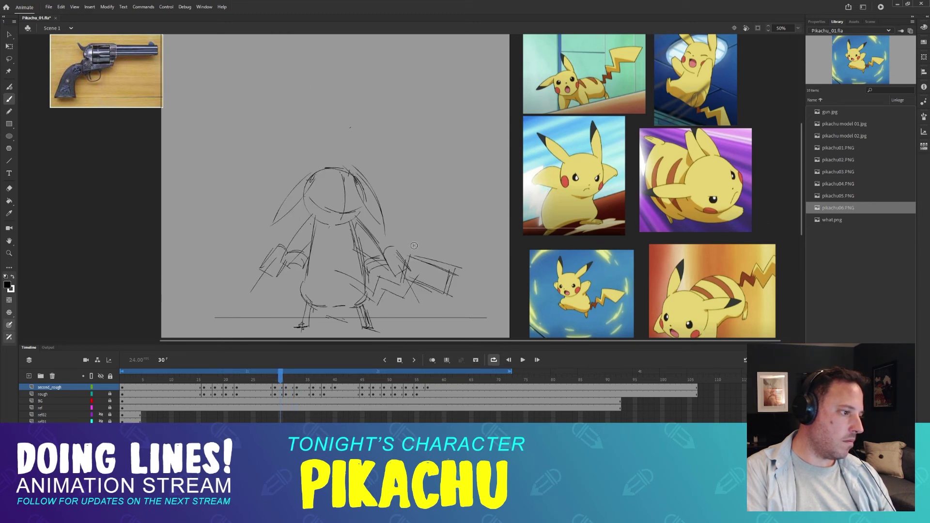
key("period")
key("comma")
key("comma")
key("comma")
key("period")
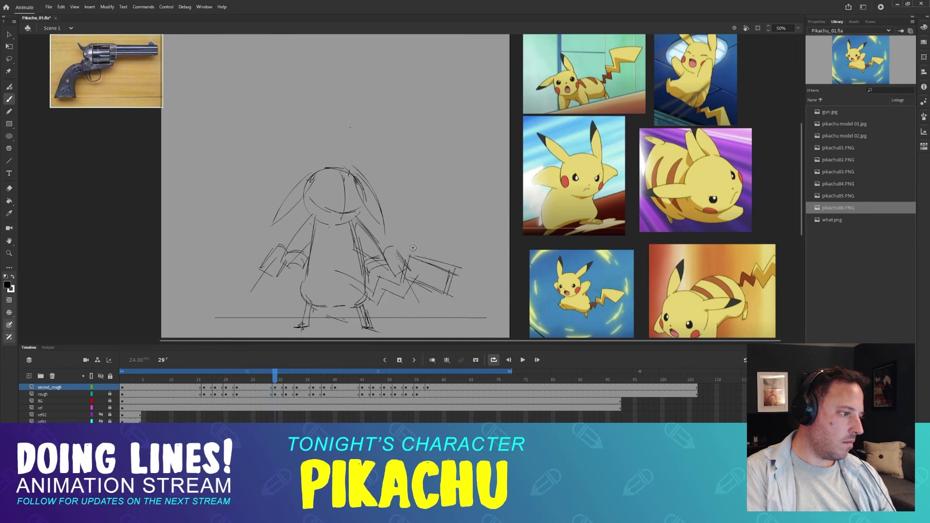
key("period")
key("comma")
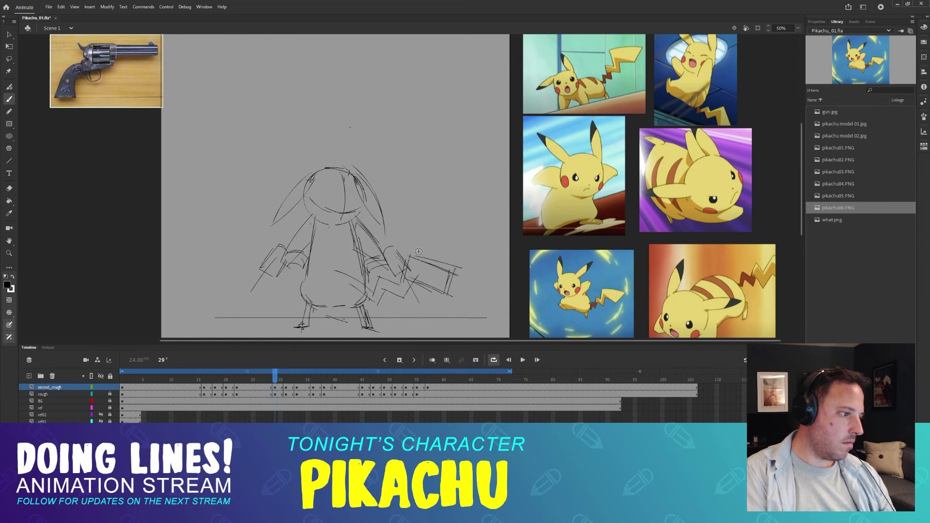
- Try adding diagonal strokes rising from the tail's wide end at frame 29
mouse_move(419, 260)
left_mouse_down()
mouse_move(424, 242)
mouse_move(409, 245)
mouse_move(417, 290)
mouse_move(420, 248)
left_mouse_up()
key("ctrl+z")
key("ctrl+z")
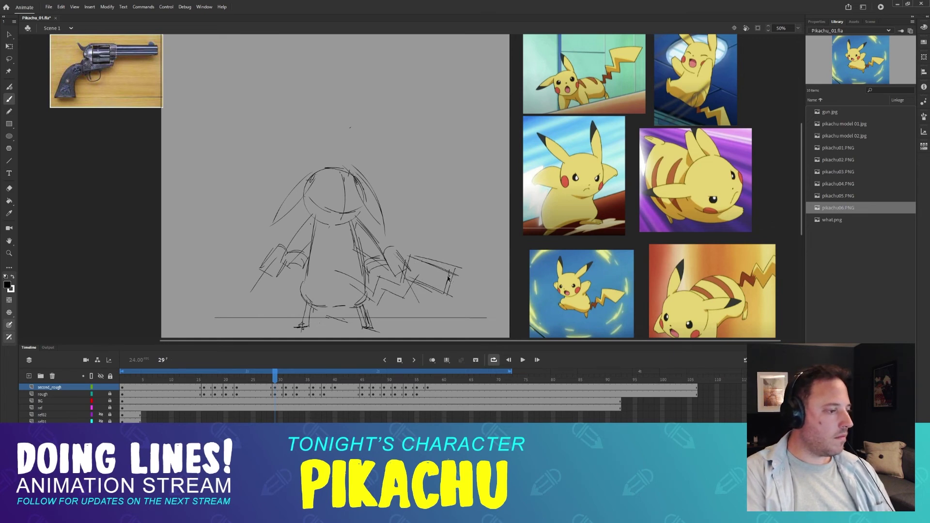
left_click_drag(447, 278, 413, 224)
left_click_drag(436, 286, 409, 238)
left_click_drag(418, 278, 391, 247)
key("ctrl+z")
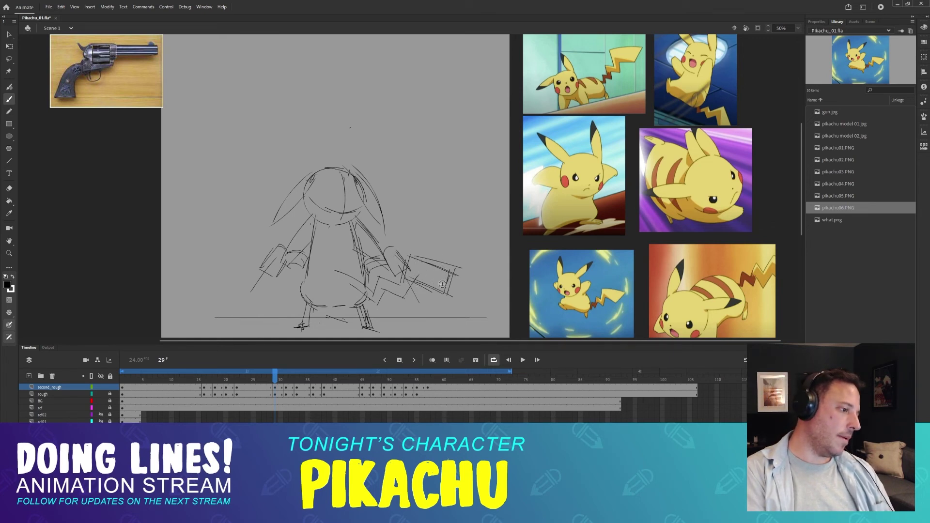
- Scribble jagged zigzag strokes across the upper edge of the tail at frame 29
mouse_move(442, 281)
left_mouse_down()
mouse_move(406, 244)
mouse_move(389, 276)
left_mouse_up()
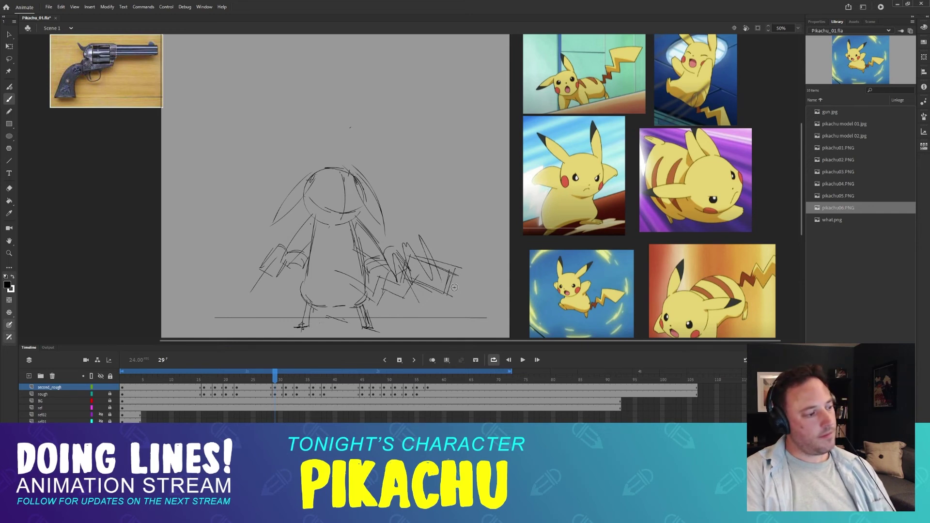
key("comma")
key("period")
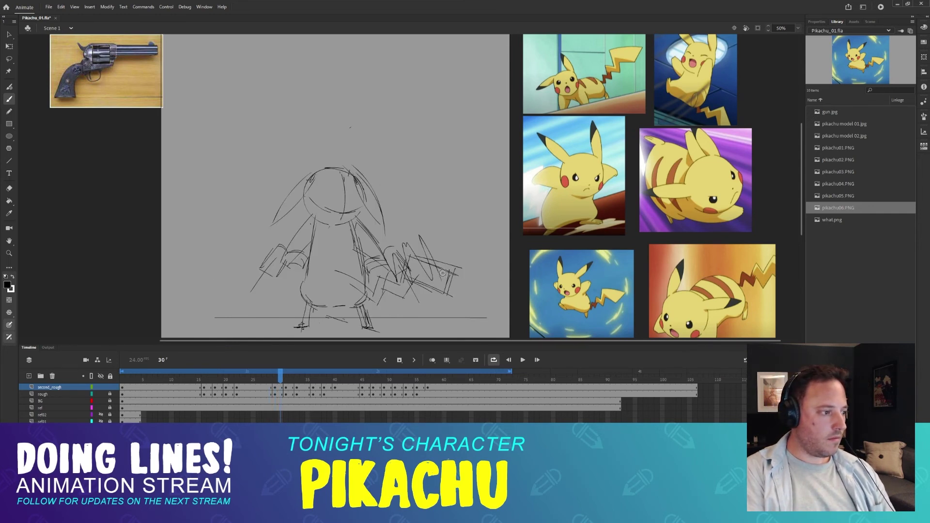
- Compare the scribbled tail with the frame 31 drawing, and check the drawings that follow it
key("period")
key("comma")
key("period")
key("period")
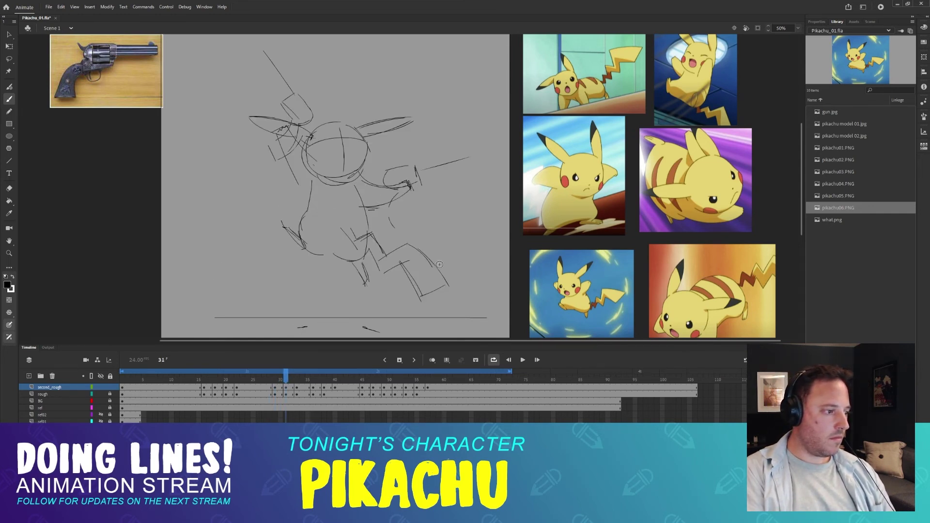
key("period")
key("period")
key("comma")
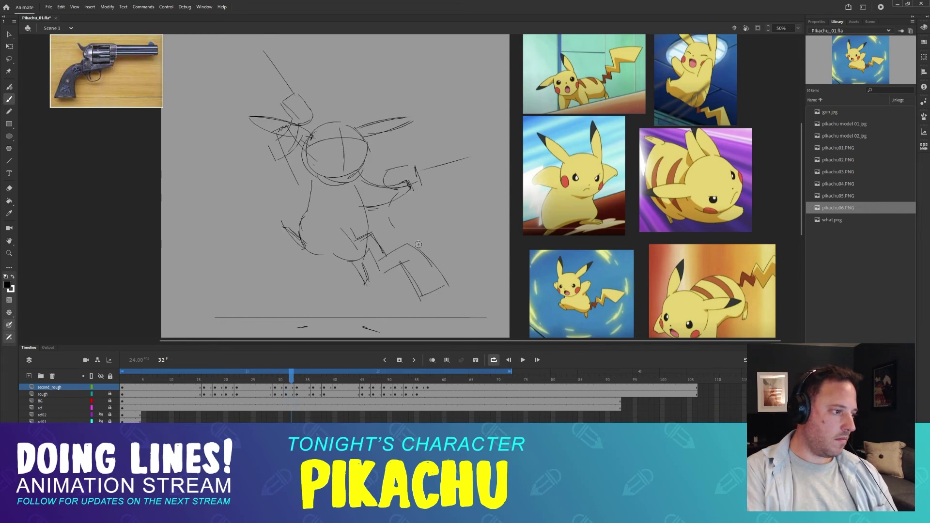
- Sketch the upper edge and far end of the tail's wide section at frame 33, retrying the first stroke against the previous drawing
key("period")
left_click_drag(411, 245, 453, 269)
key("comma")
key("period")
key("ctrl+z")
mouse_move(410, 236)
left_mouse_down()
mouse_move(452, 257)
mouse_move(438, 283)
left_mouse_up()
key("comma")
key("period")
key("comma")
key("period")
key("comma")
key("period")
key("comma")
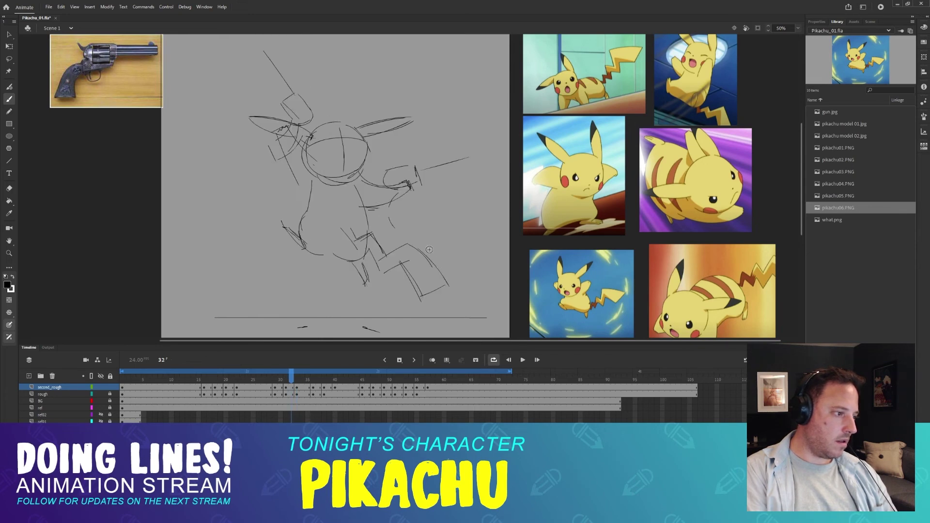
- Rough in the wide section's inner end and narrow strokes joining it to the body at frame 33
key("period")
left_click_drag(409, 236, 386, 265)
key("comma")
key("period")
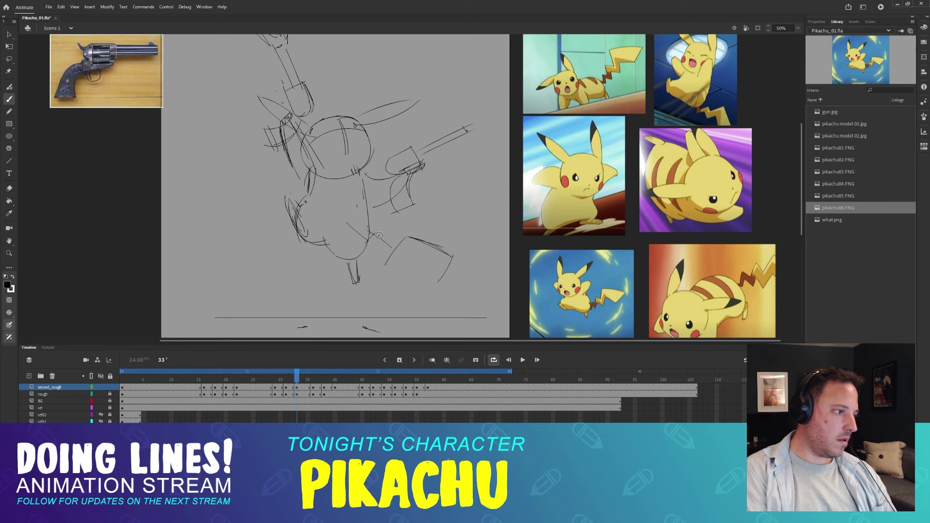
key("comma")
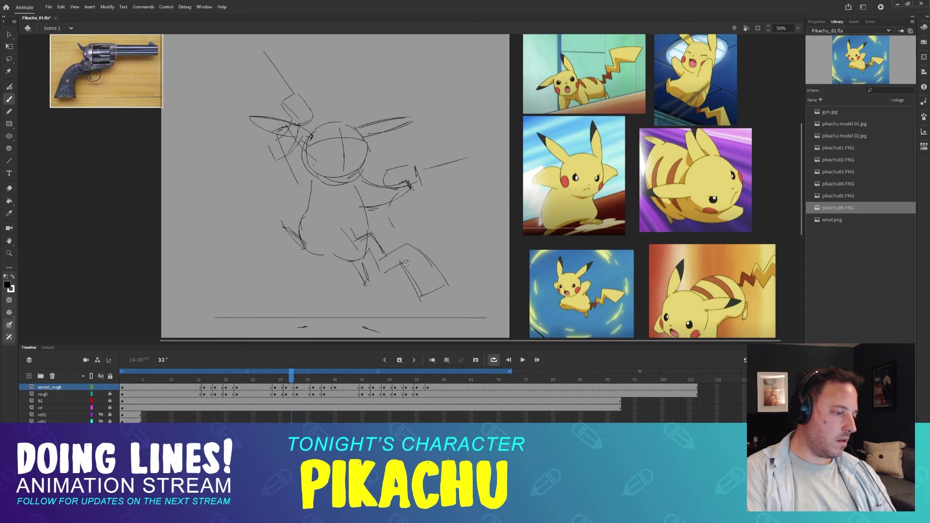
key("period")
left_click_drag(405, 256, 386, 278)
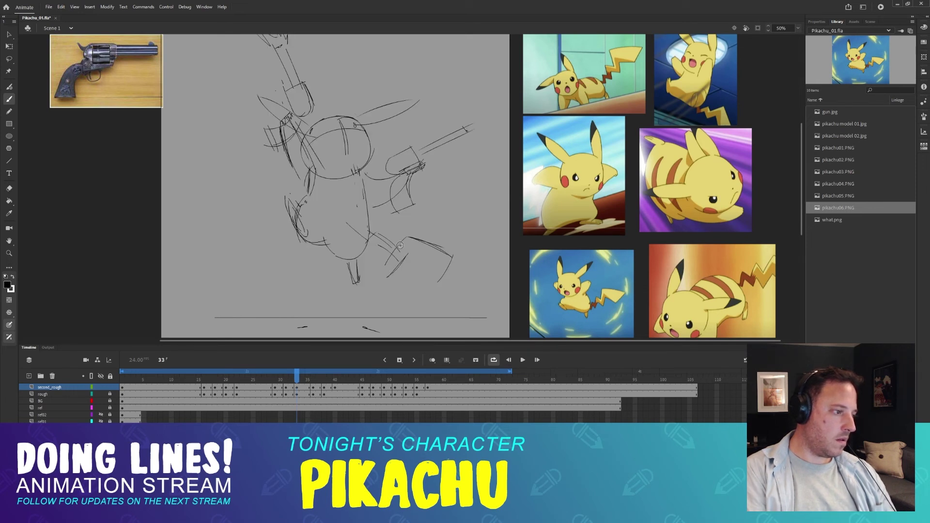
- Erase the joining strokes between the body and the tail's wide section at frame 33
key("e")
mouse_move(344, 215)
left_mouse_down()
mouse_move(363, 219)
mouse_move(372, 244)
mouse_move(389, 241)
mouse_move(393, 260)
left_mouse_up()
left_click_drag(411, 254, 392, 276)
key("comma")
key("b")
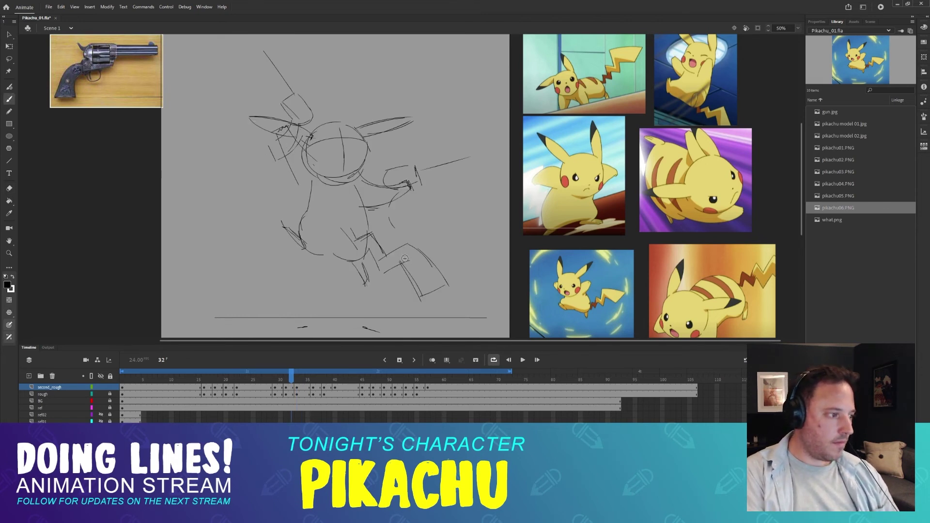
- Close the tail's wide section at frame 33 with a lower edge and inner end, flipping to the previous drawing for reference
key("period")
key("period")
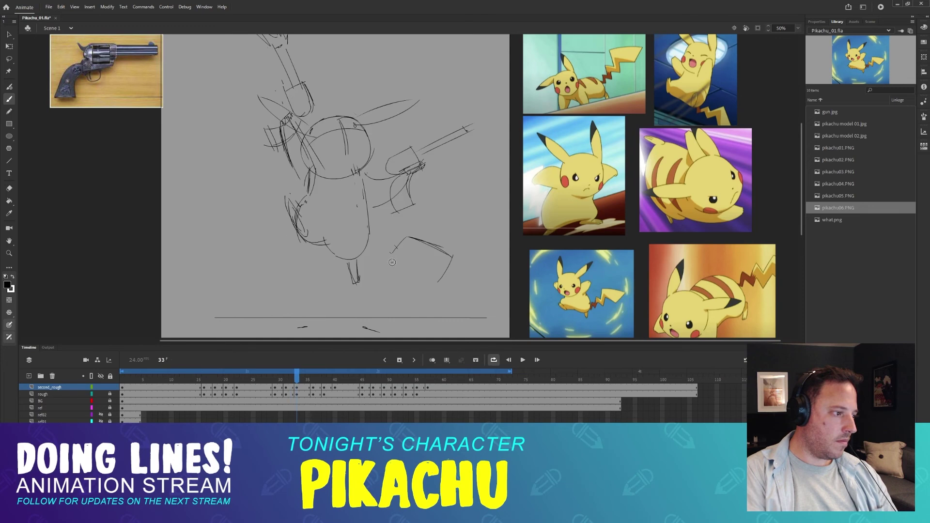
key("comma")
key("period")
key("comma")
key("period")
key("comma")
key("period")
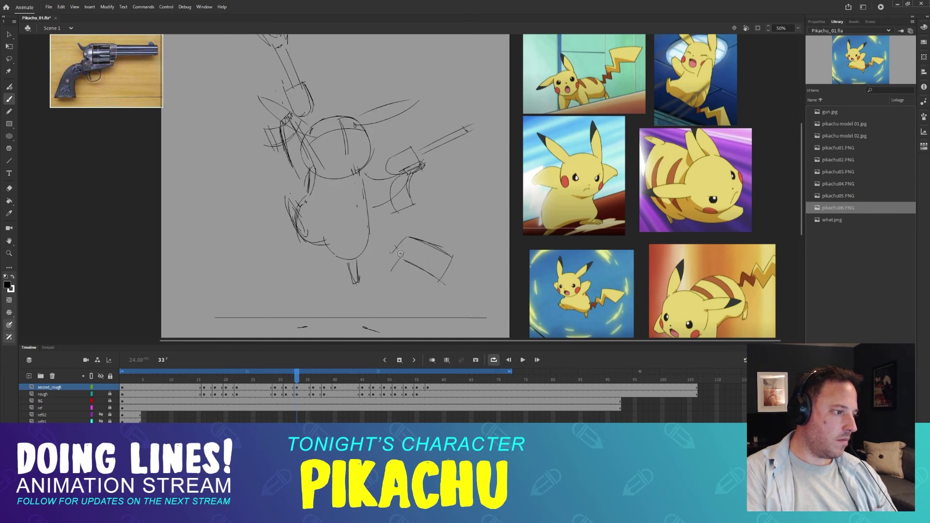
- Sketch the angled middle segments of the zigzag leading from the wide section toward the body at frame 33
key("comma")
key("period")
key("comma")
key("period")
key("comma")
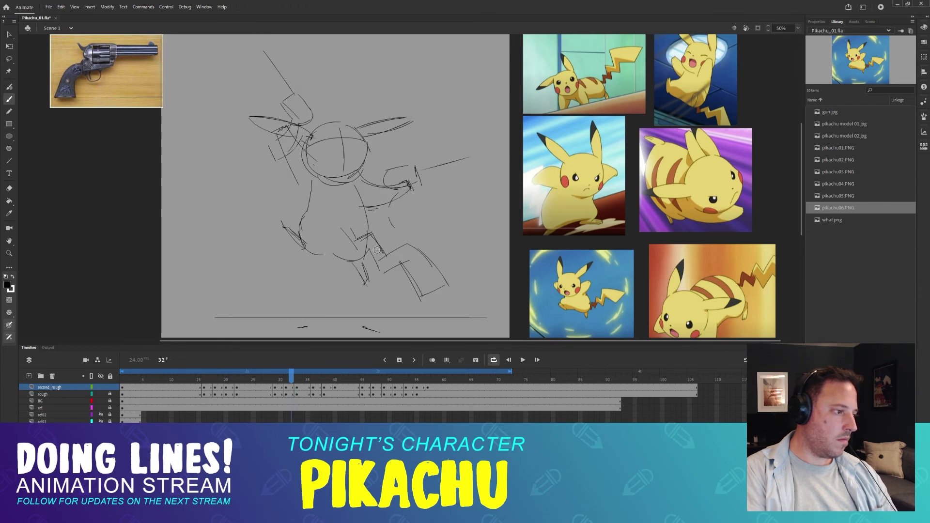
key("period")
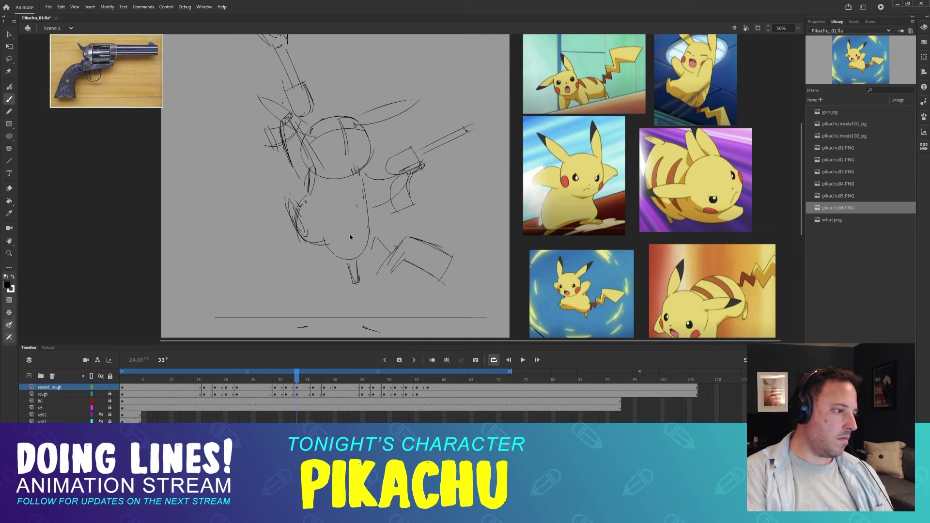
- Add the tail's base on the body and connect the zigzag segments to the wide section at frame 33
left_click_drag(346, 228, 359, 227)
mouse_move(393, 256)
left_mouse_down()
mouse_move(410, 240)
mouse_move(441, 258)
mouse_move(373, 262)
left_mouse_up()
key("comma")
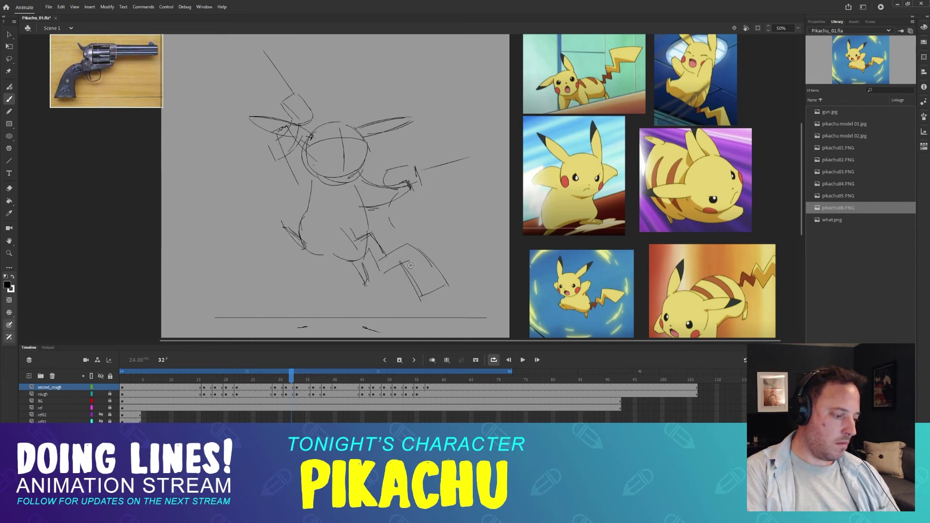
key("period")
key("comma")
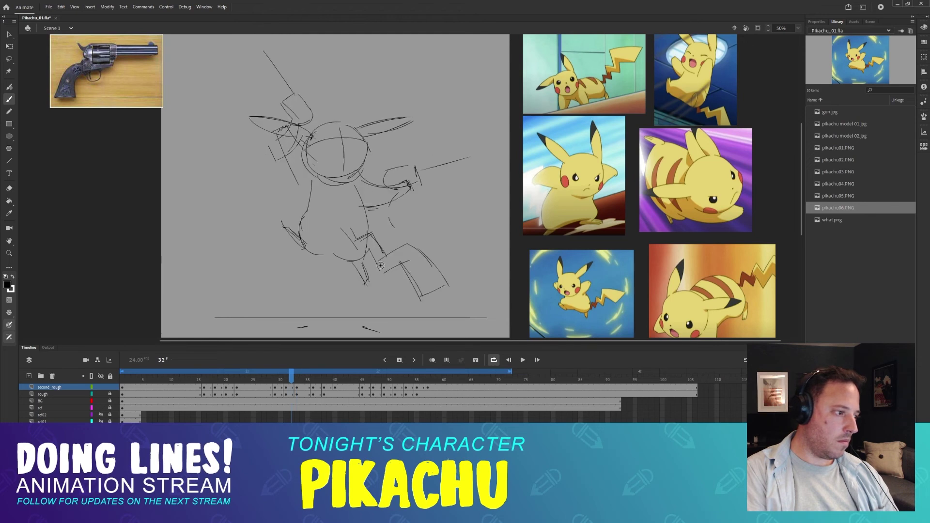
key("period")
key("comma")
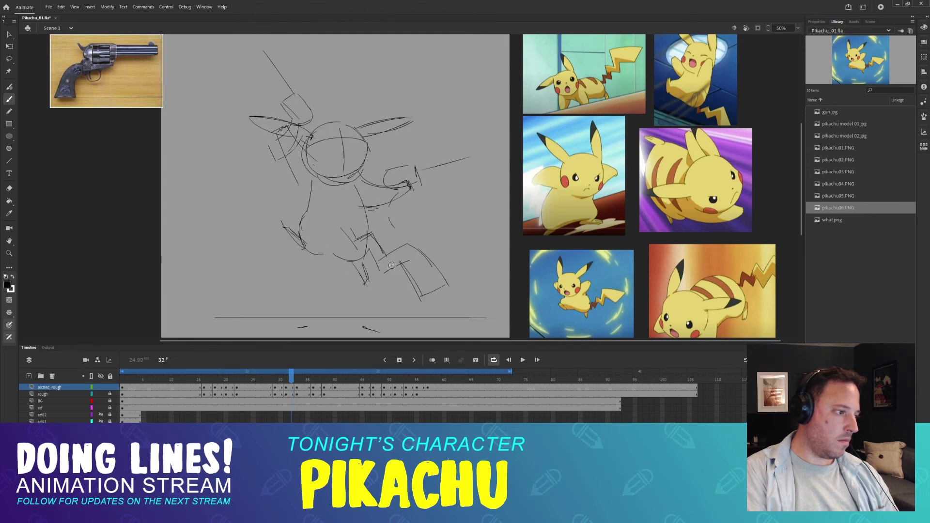
key("period")
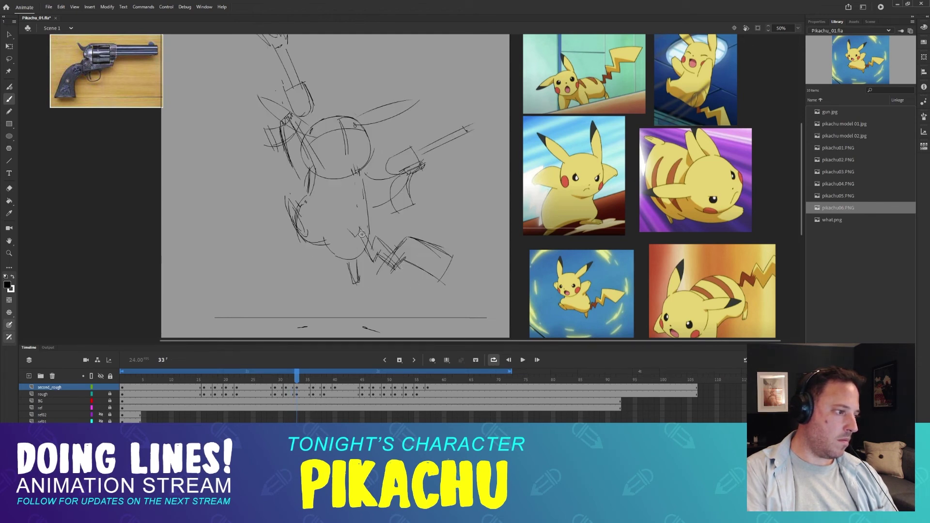
- Clear the old zigzag segments nearest the body from the frame 31 drawing and restate the wide section's inner corner, checking the earlier drawings
key("comma")
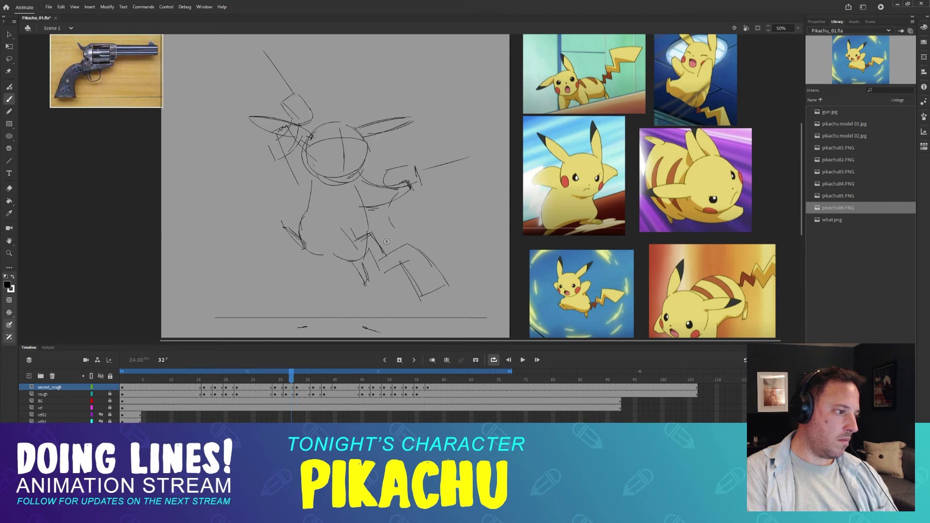
left_click_drag(335, 227, 387, 258)
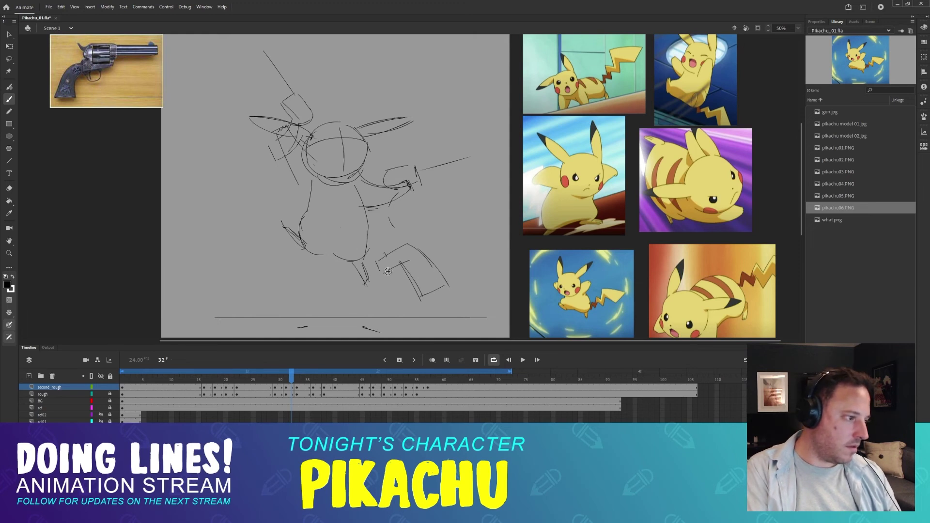
key("comma")
key("comma")
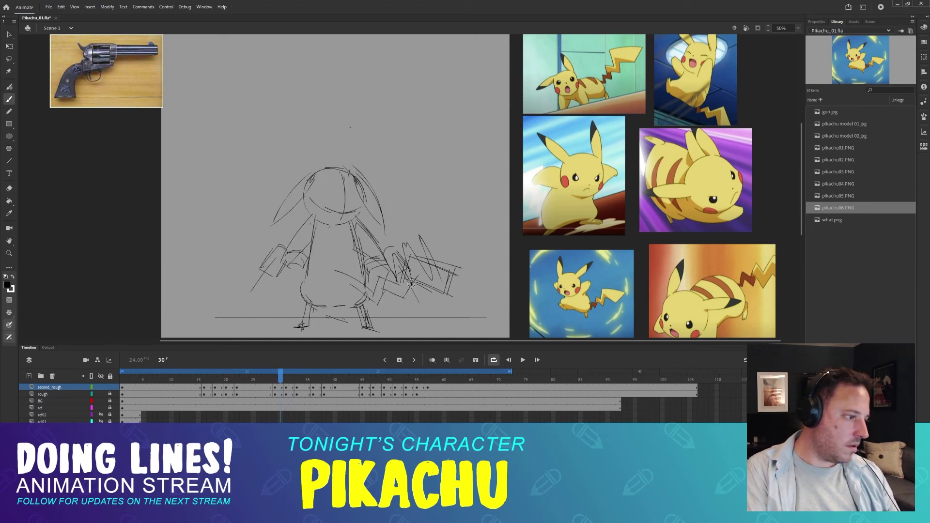
key("comma")
key("comma")
key("period")
key("period")
key("period")
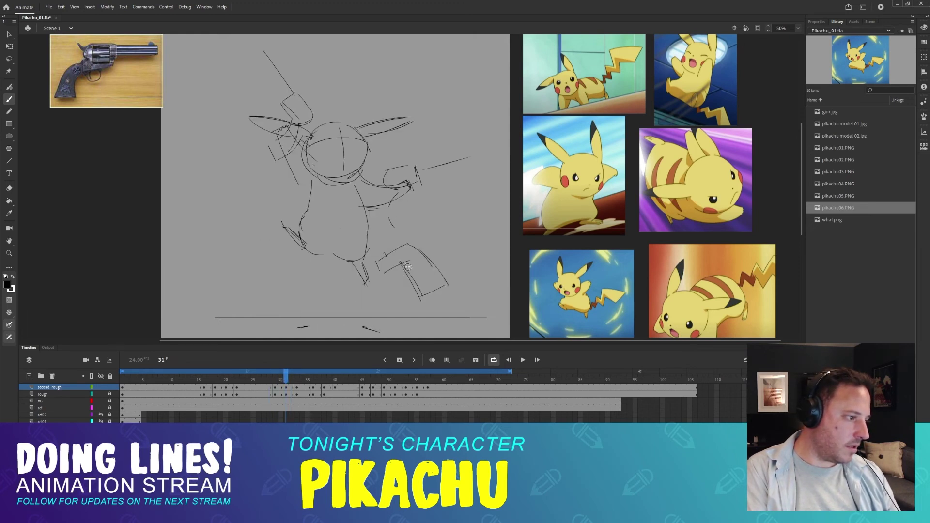
- Redraw the bent segment linking the body to the tail's wide section at frame 31
key("comma")
key("period")
key("comma")
key("period")
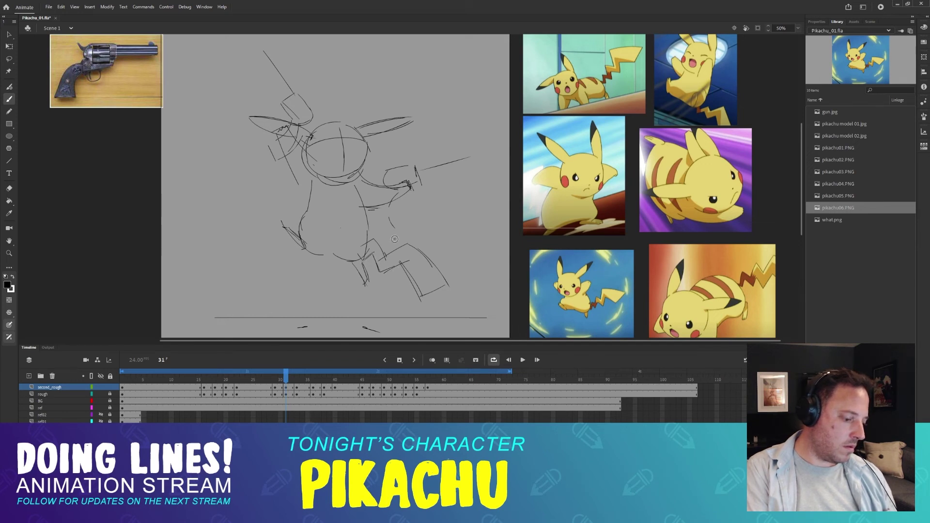
key("comma")
key("period")
- Flip between the frame 31 and frame 33 drawings to examine how the zigzag segments line up
key("period")
key("period")
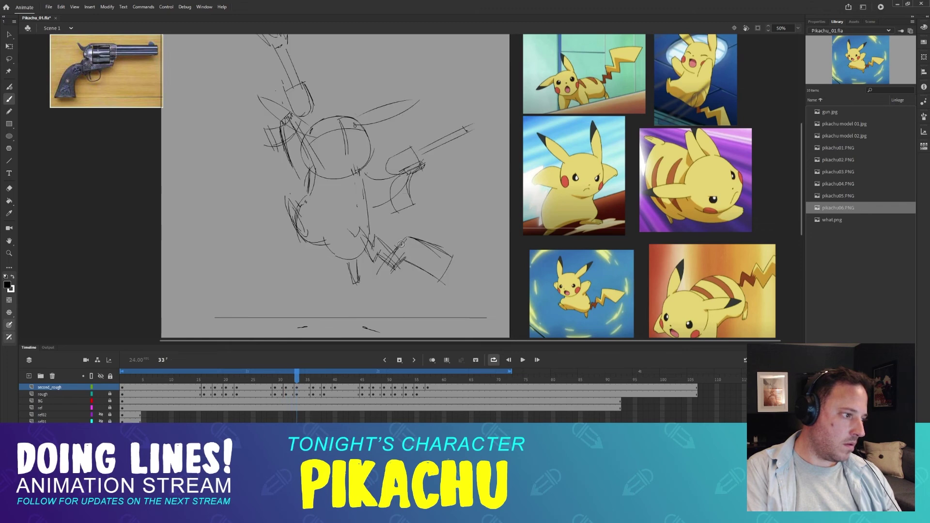
key("comma")
key("comma")
key("period")
key("period")
key("comma")
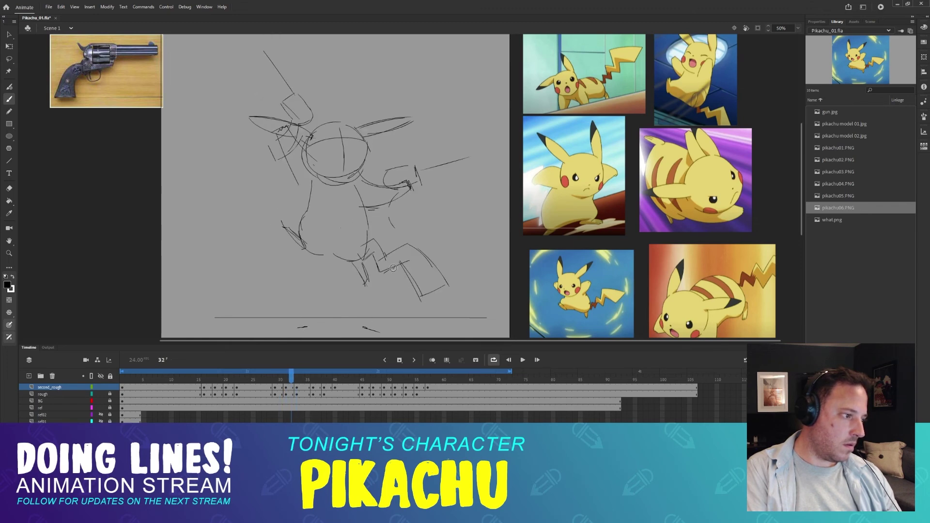
key("period")
key("comma")
key("period")
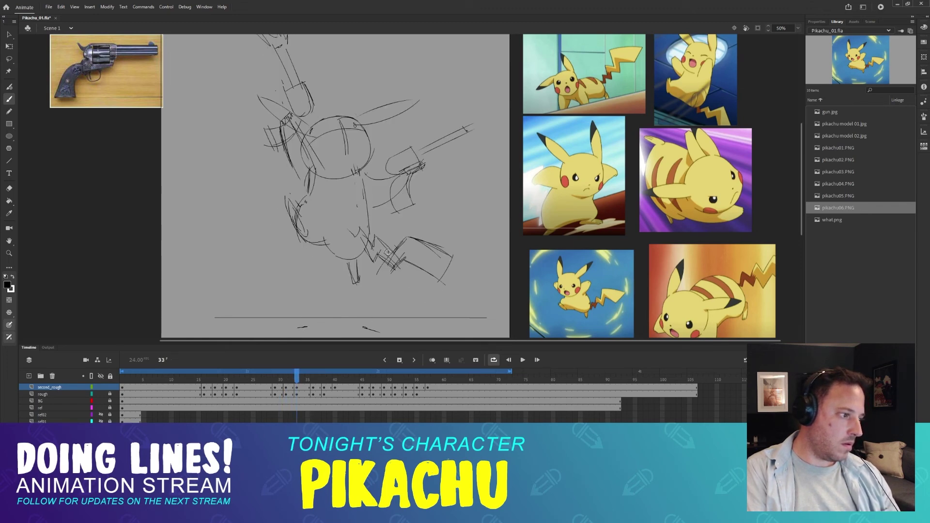
- Erase the upper strokes of the linking segment on the frame 31 drawing and redraw them as a sharper bend
key("comma")
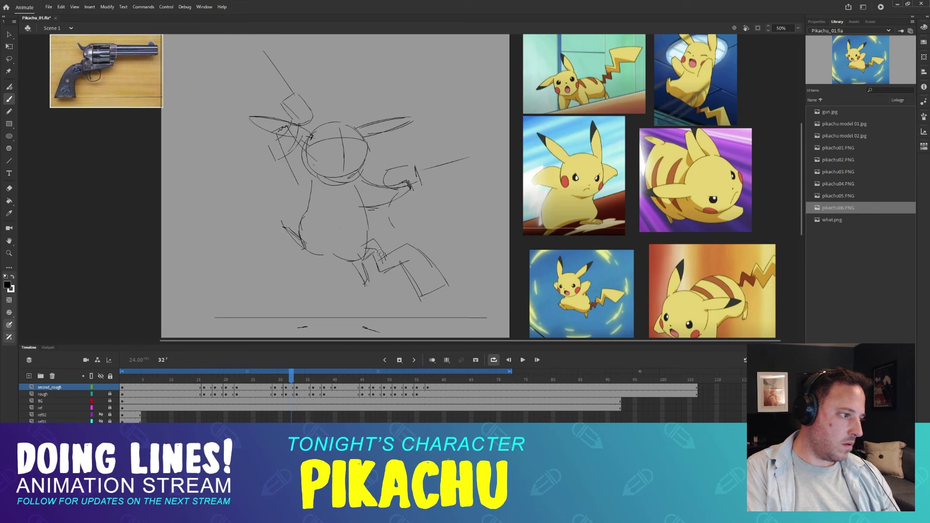
key("e")
mouse_move(369, 242)
left_mouse_down()
mouse_move(359, 248)
mouse_move(382, 260)
left_mouse_up()
key("b")
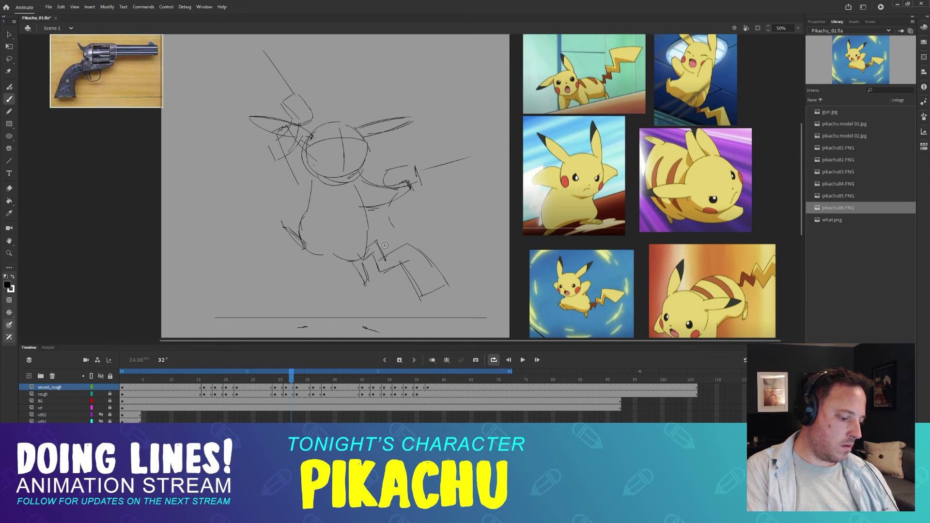
key("comma")
key("comma")
key("period")
key("period")
- Clean up the zigzag near the body at frame 33 and restate the joint with the wide section
key("period")
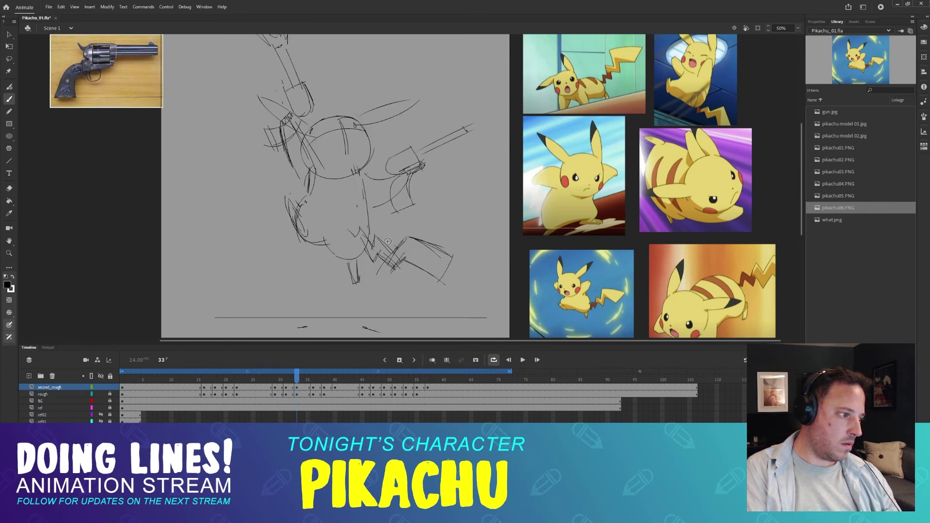
key(".")
key("e")
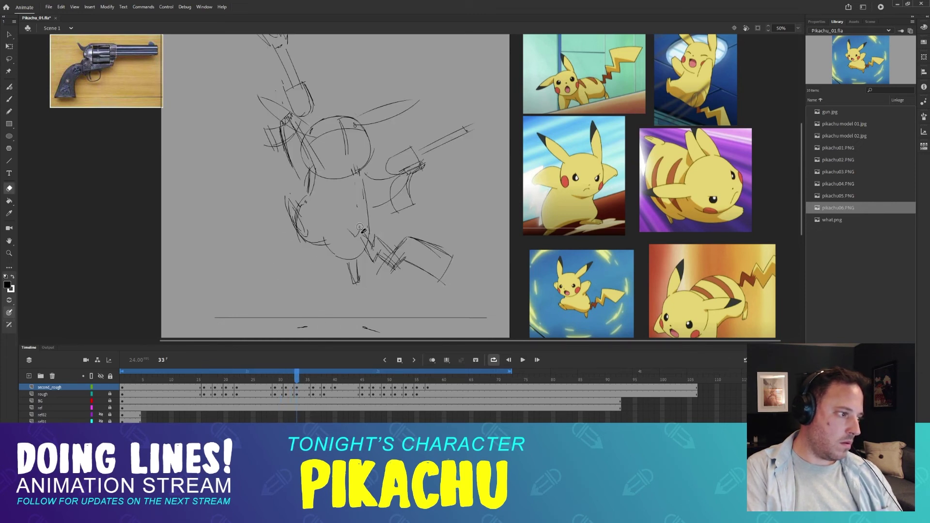
key("b")
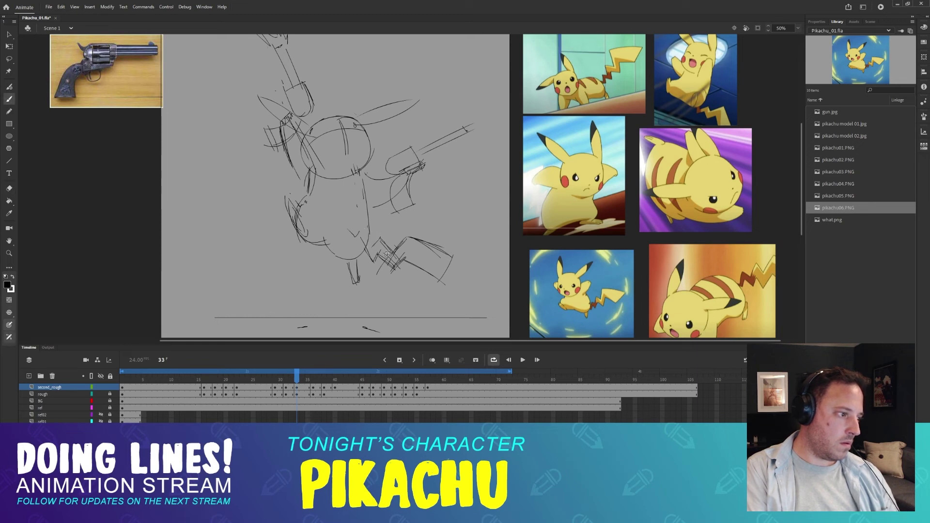
key("e")
key("b")
mouse_move(382, 259)
left_mouse_down()
mouse_move(395, 272)
mouse_move(405, 262)
left_mouse_up()
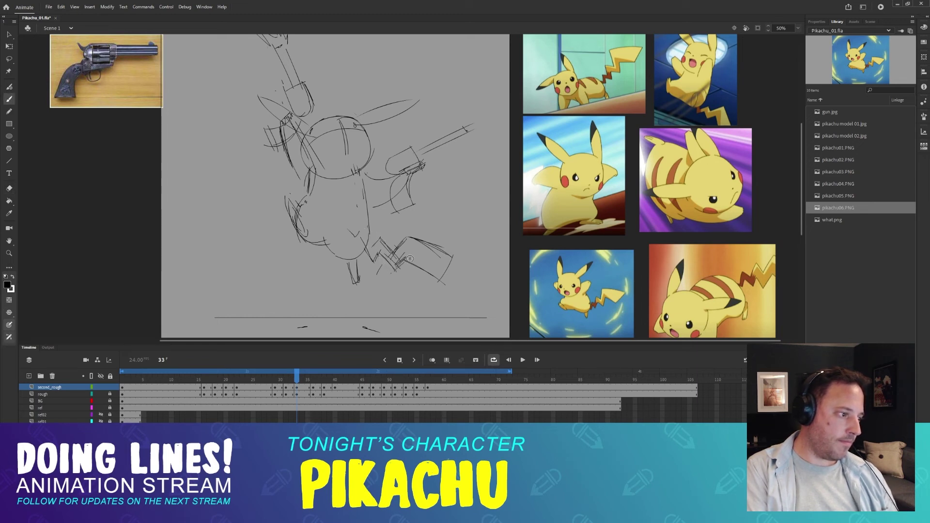
- Redraw the tail's base segment where it meets the body at frame 33, comparing it with the previous drawing
key("comma")
key("period")
key("comma")
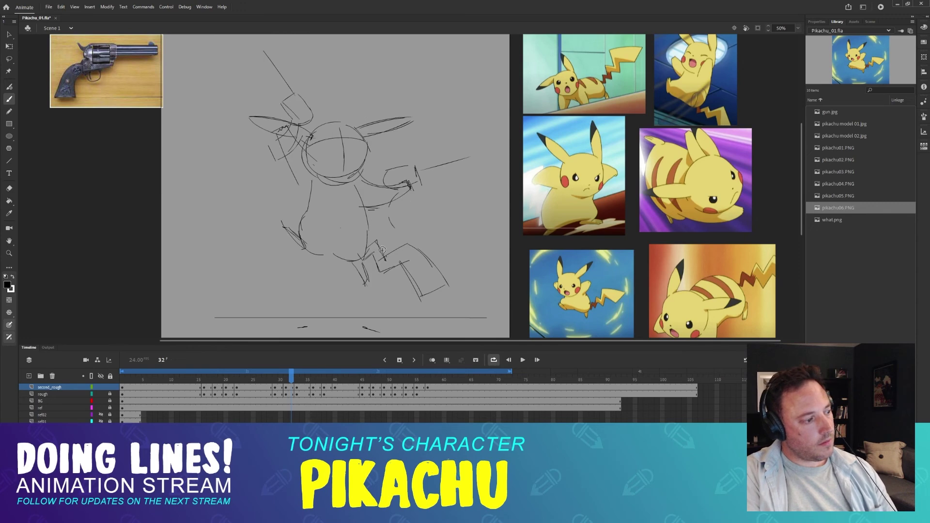
key("period")
key("comma")
key("period")
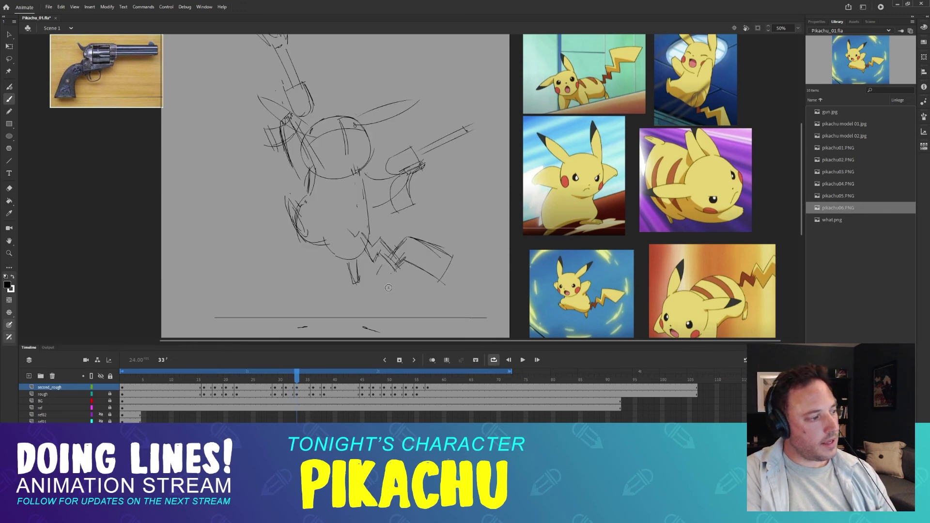
- Advance to frame 36 and compare its pose with the drawing before it
mouse_move(296, 381)
left_mouse_down()
mouse_move(277, 382)
mouse_move(310, 381)
mouse_move(267, 383)
mouse_move(313, 380)
mouse_move(303, 377)
left_mouse_up()
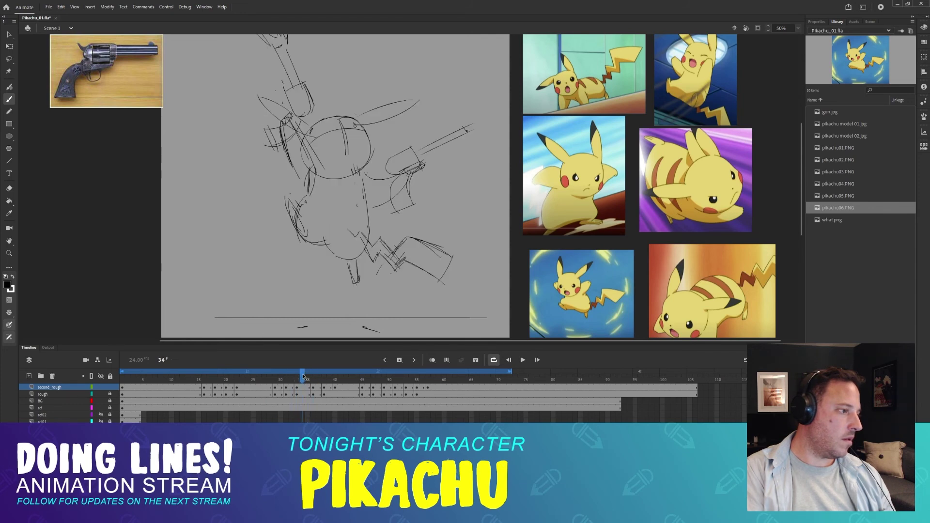
key("period")
key("period")
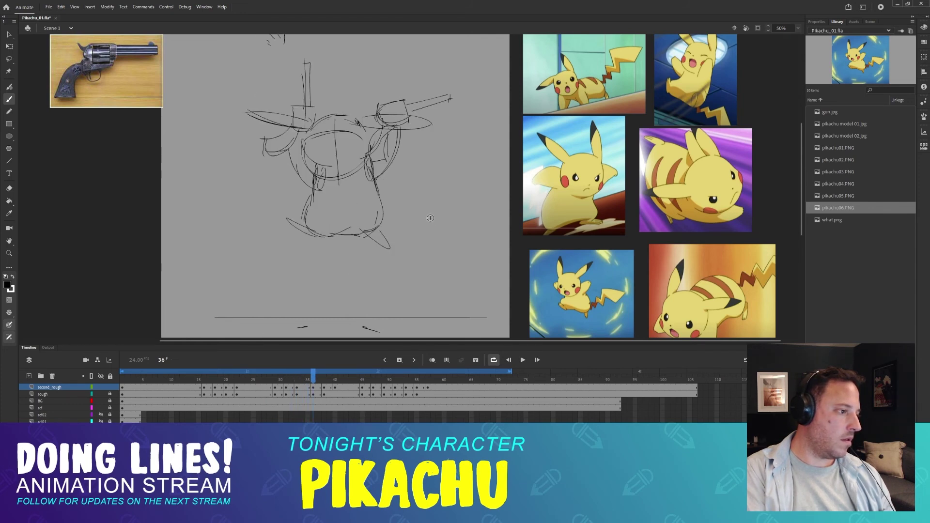
key("comma")
key("period")
key("comma")
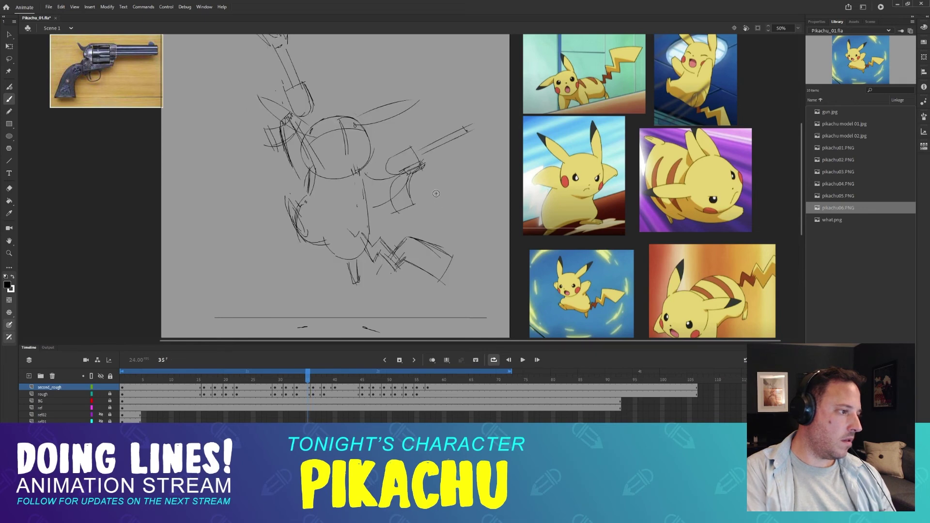
- Try roughing in a boxy wide tail section beside the body at frame 36, and undo its strokes
key("period")
mouse_move(412, 192)
left_mouse_down()
mouse_move(447, 183)
mouse_move(447, 213)
mouse_move(410, 194)
mouse_move(413, 216)
left_mouse_up()
key("comma")
mouse_move(426, 214)
left_mouse_down()
mouse_move(465, 206)
mouse_move(393, 211)
left_mouse_up()
key("period")
key("comma")
key("period")
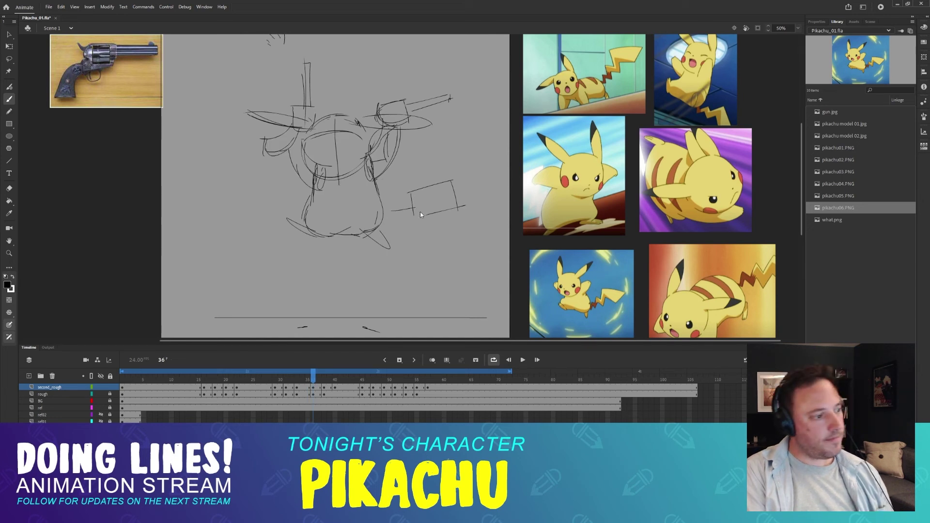
key("ctrl+z")
key("ctrl+z")
key("ctrl+z")
key("ctrl+z")
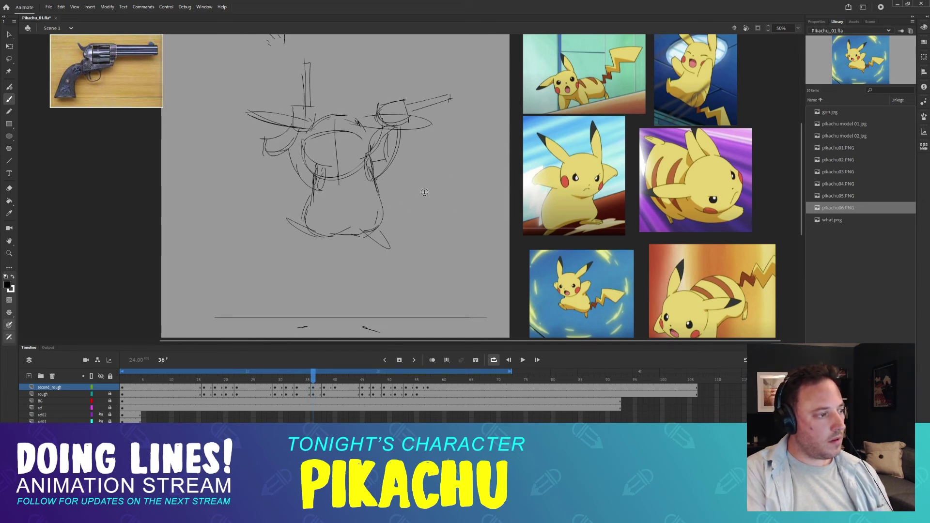
key("comma")
key("period")
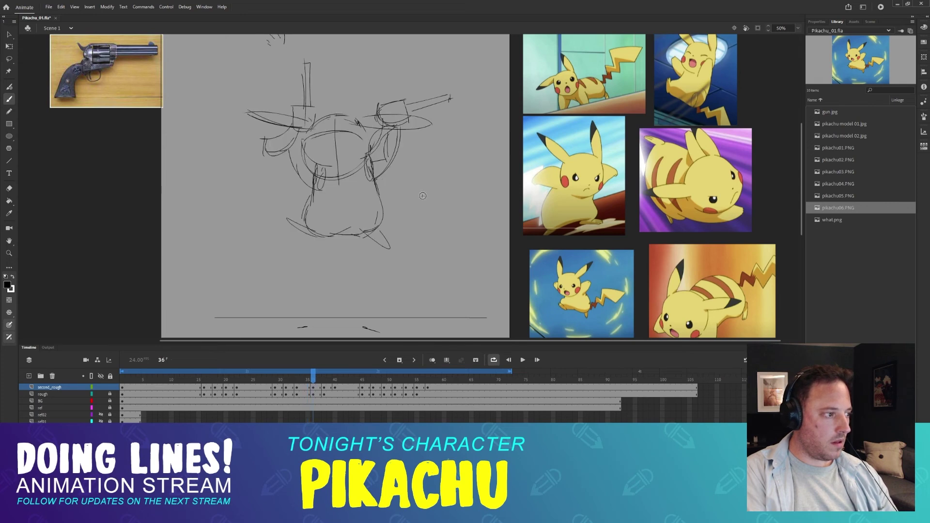
- Advance to frame 38, compare its pose with the drawing before it, and rough in a wide boxy tail section beside the body
key("period")
key("period")
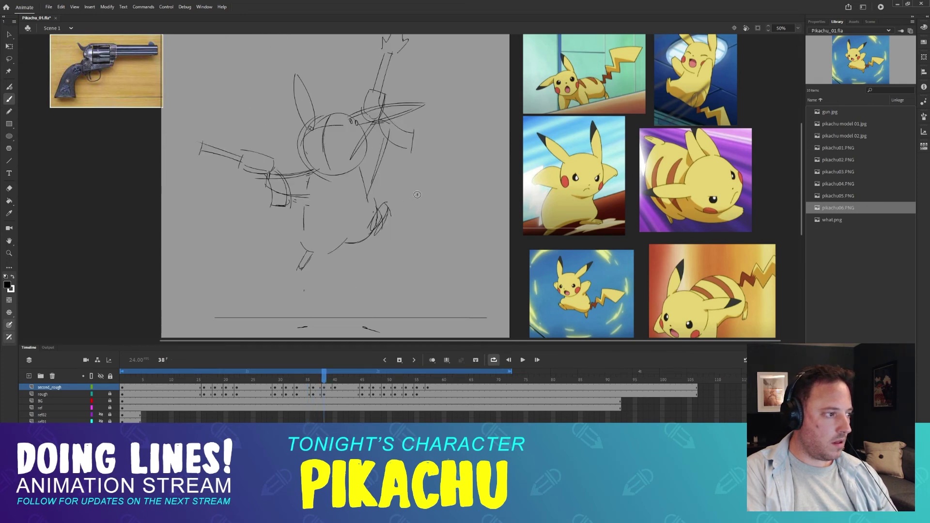
key("comma")
key("period")
key("comma")
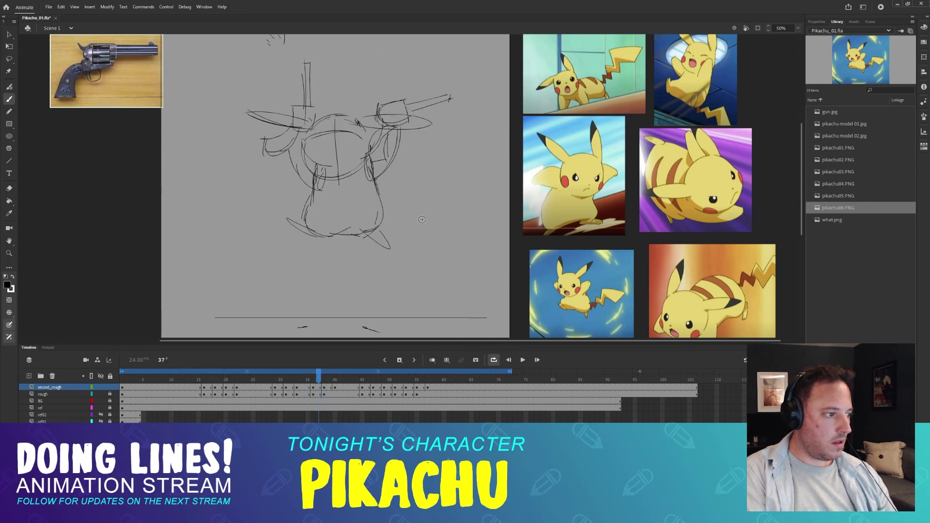
key("period")
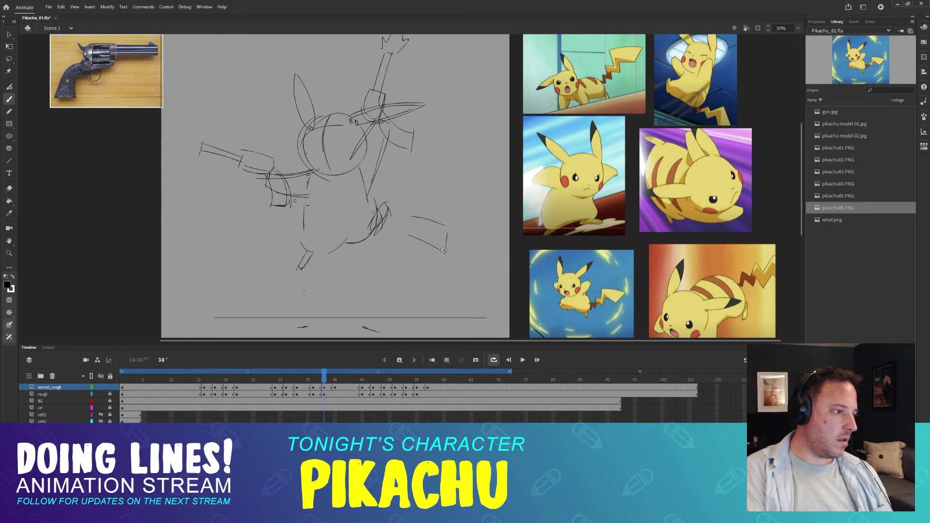
- Flip between frame 38 and the preceding drawings to compare the tail's position, finishing on frame 36
key("comma")
key("comma")
key("comma")
key("period")
key("period")
key("period")
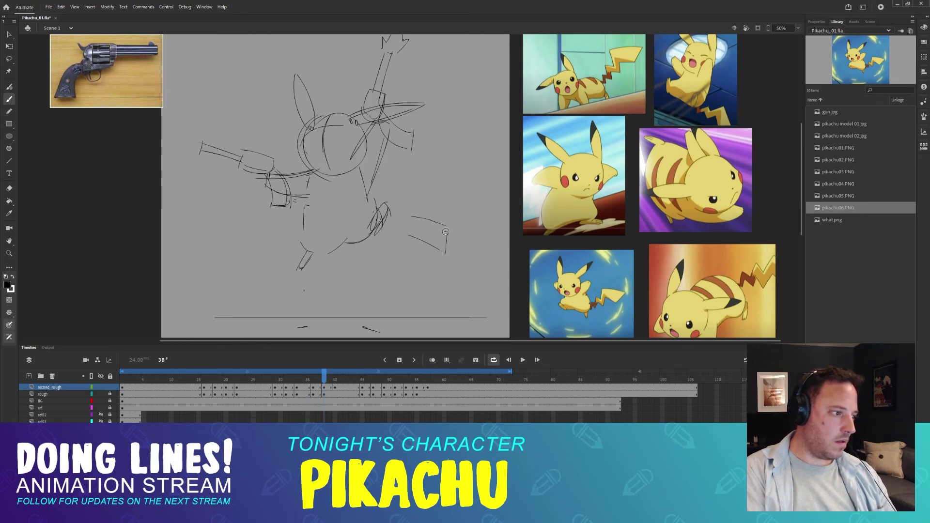
key("comma")
key("comma")
key("comma")
key("period")
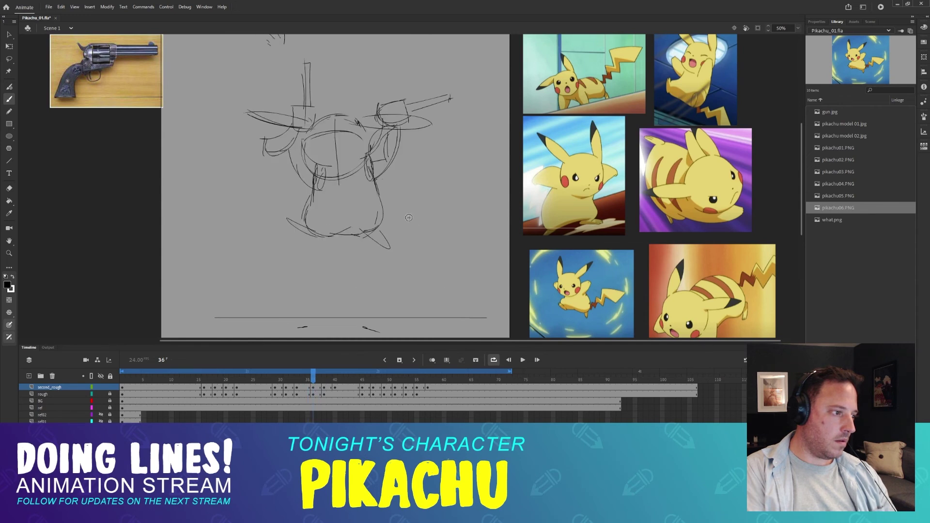
- Try a small tilted box for the tail's wide section beside the lower body at frame 36, and undo it
mouse_move(432, 211)
left_mouse_down()
mouse_move(405, 238)
mouse_move(444, 227)
left_mouse_up()
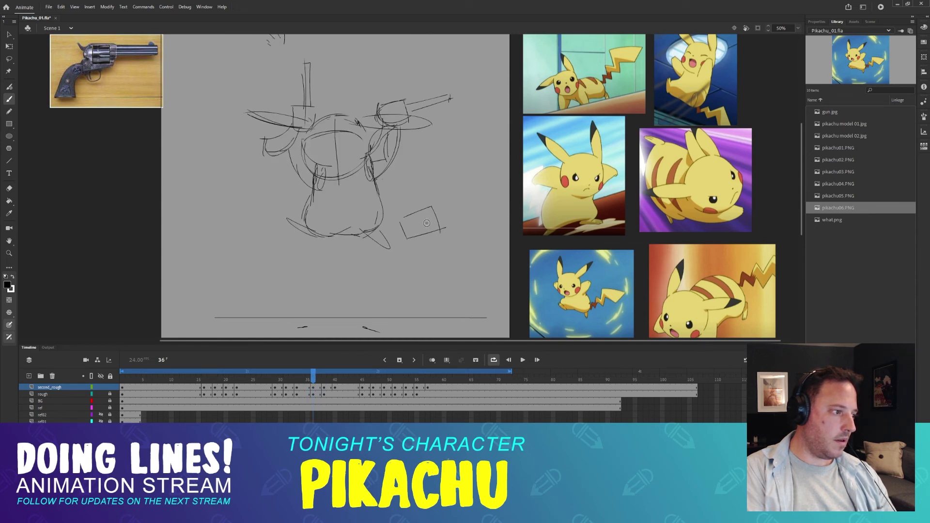
key("ctrl+z")
key("ctrl+z")
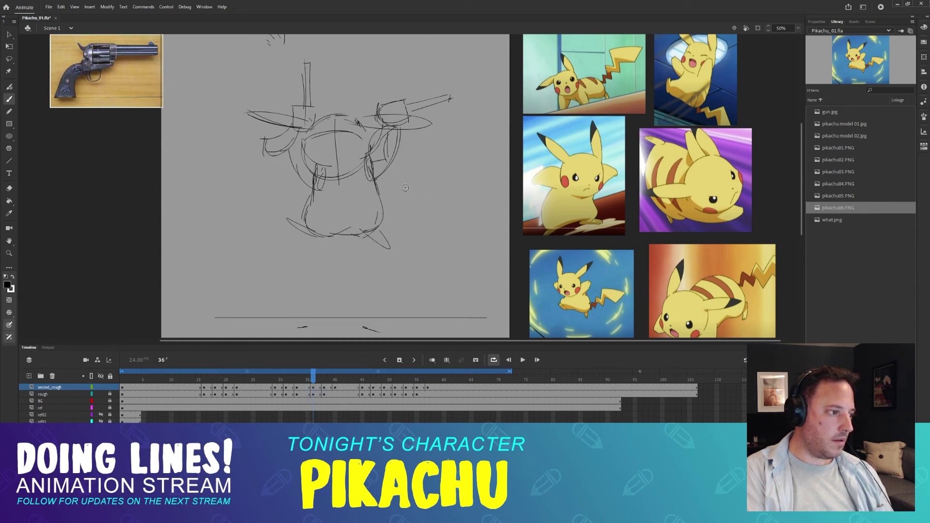
key("ctrl+z")
- Try the tilted tail box again higher up, beside the upper body at frame 36, and undo its strokes
left_click_drag(393, 192, 432, 173)
mouse_move(432, 173)
left_mouse_down()
mouse_move(445, 195)
mouse_move(405, 217)
left_mouse_up()
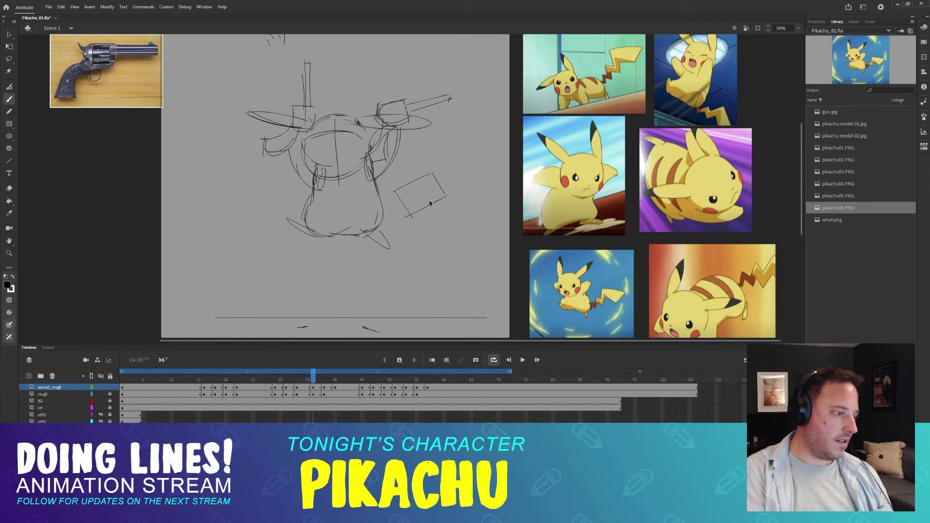
key("ctrl+z")
key("ctrl+z")
key("ctrl+z")
key("ctrl+z")
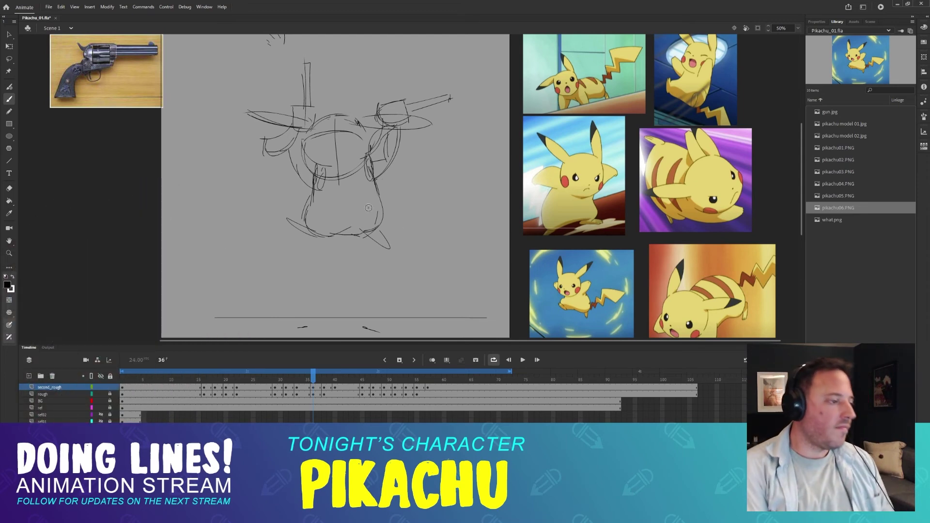
- Flip back and forth through the drawings around frames 32 to 36 to compare Pikachu's pose and tail placement
left_click_drag(312, 380, 302, 380)
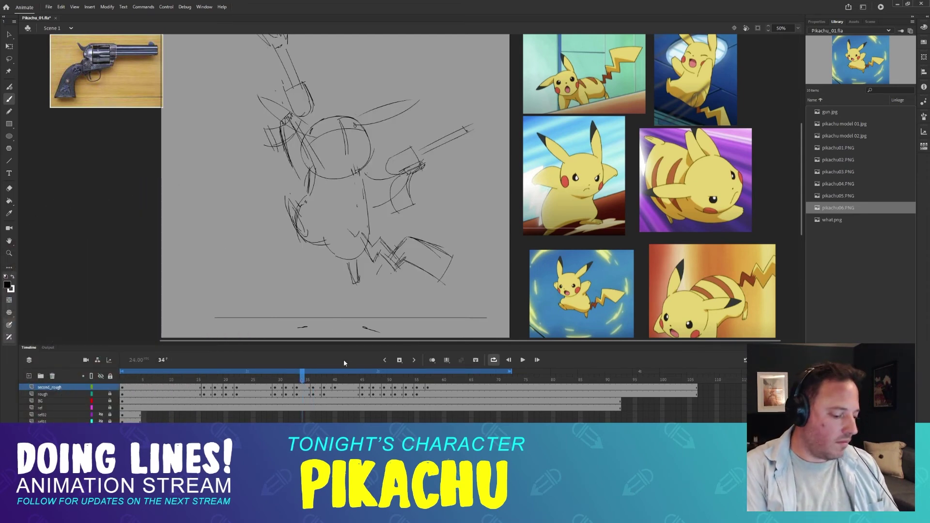
key("period")
key("period")
key("period")
key("period")
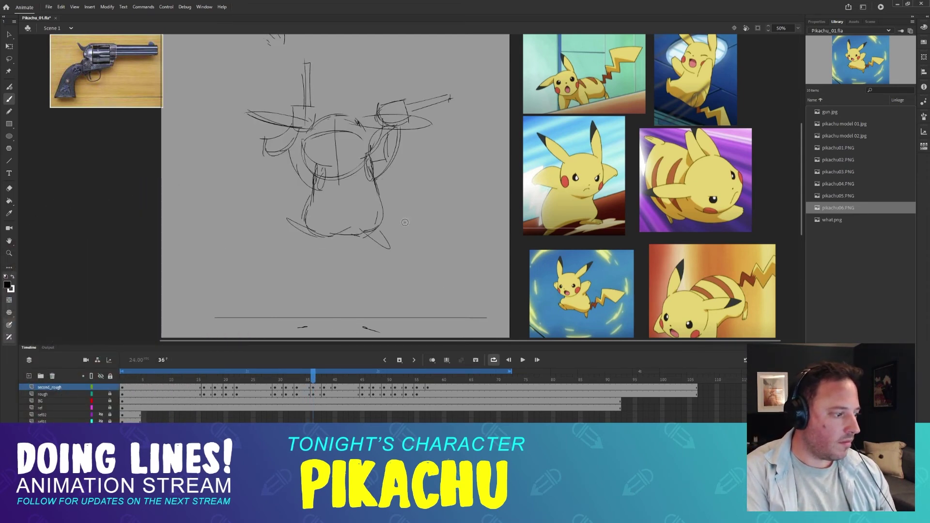
key("comma")
key("comma")
key("comma")
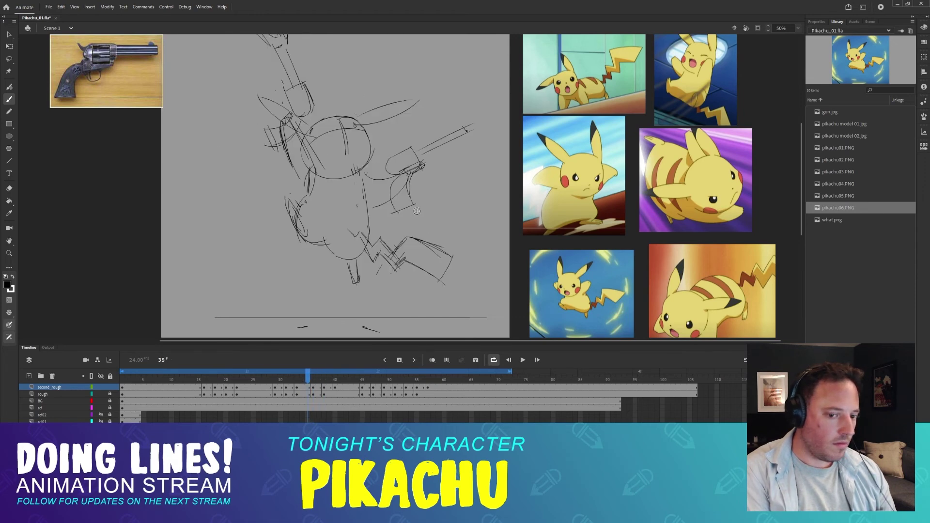
key("period")
key("comma")
key("comma")
key("comma")
key("comma")
key("comma")
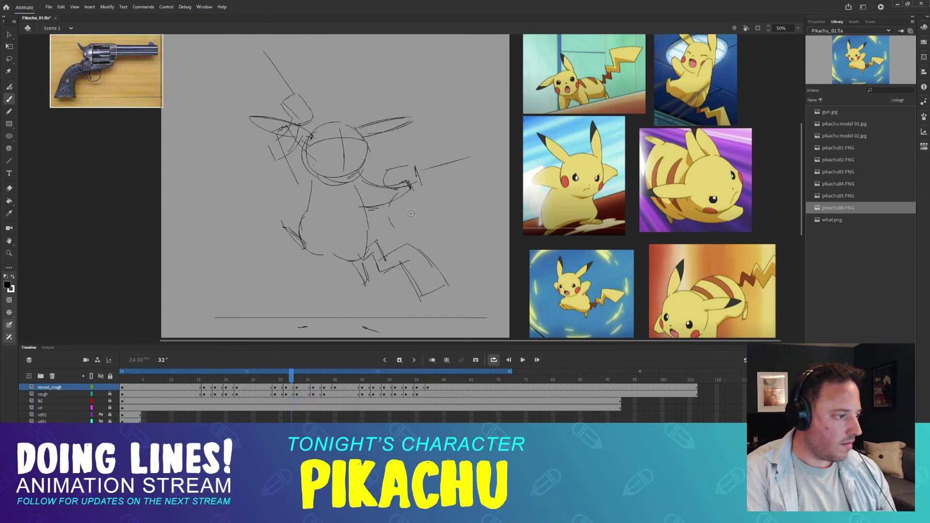
key("period")
key("period")
key("period")
key("period")
key("period")
key("comma")
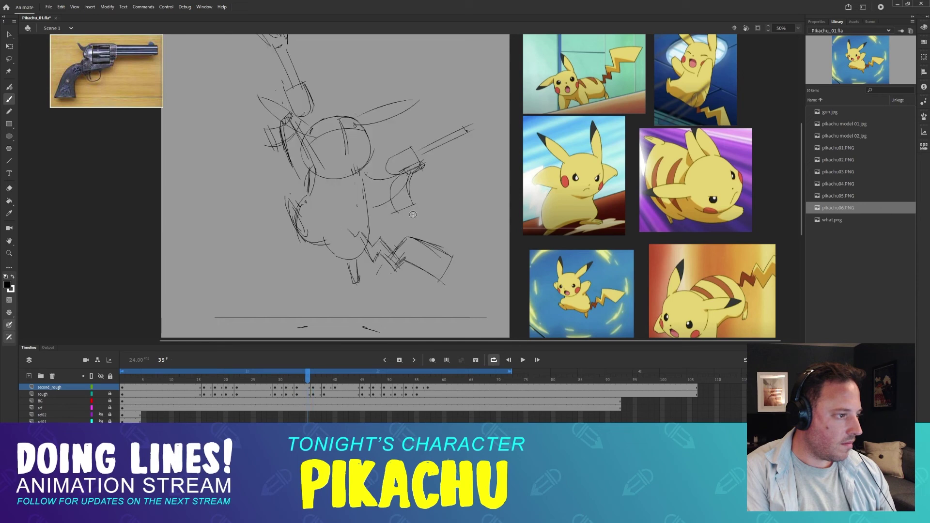
key("comma")
key("comma")
left_click_drag(252, 376, 309, 374)
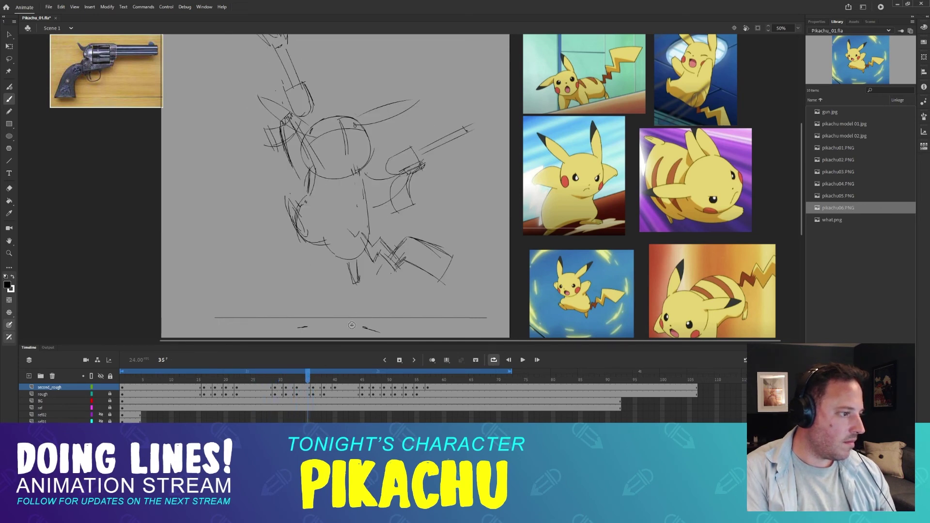
key("period")
key("comma")
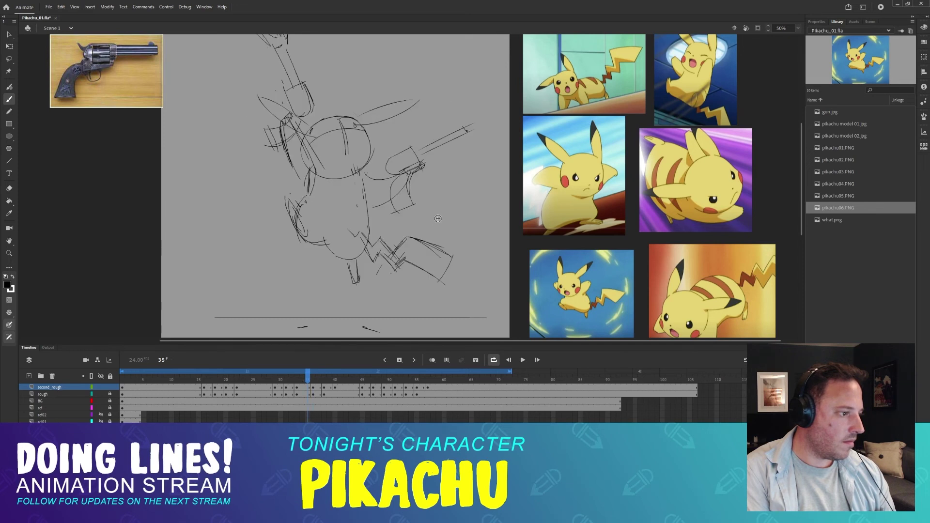
key("period")
key("comma")
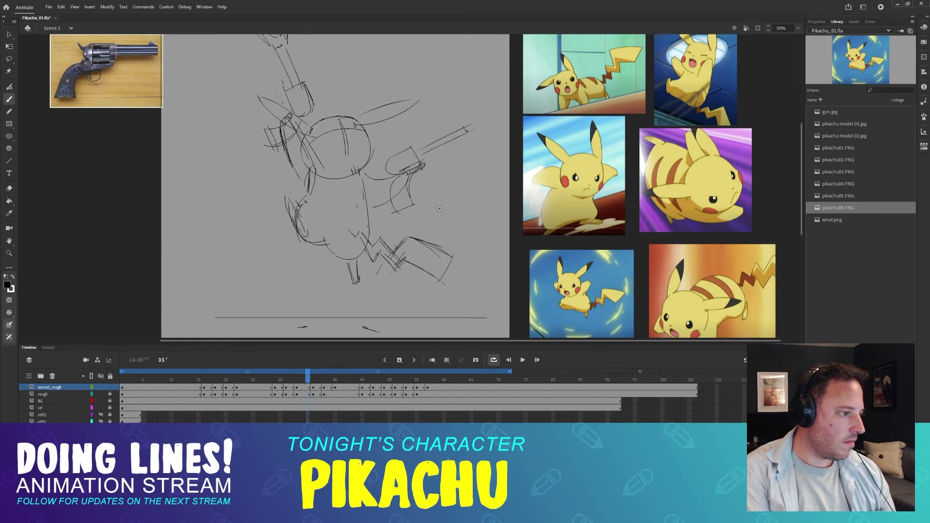
- On frame 36, sketch the first edges of the tail's wide tip beside the body with the brush
key("period")
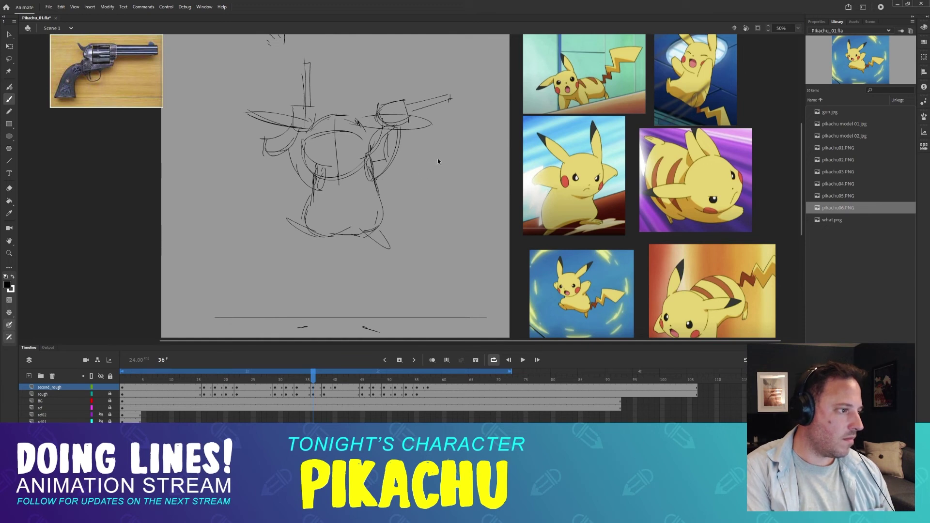
mouse_move(451, 167)
left_mouse_down()
mouse_move(425, 151)
mouse_move(391, 183)
left_mouse_up()
key("ctrl+z")
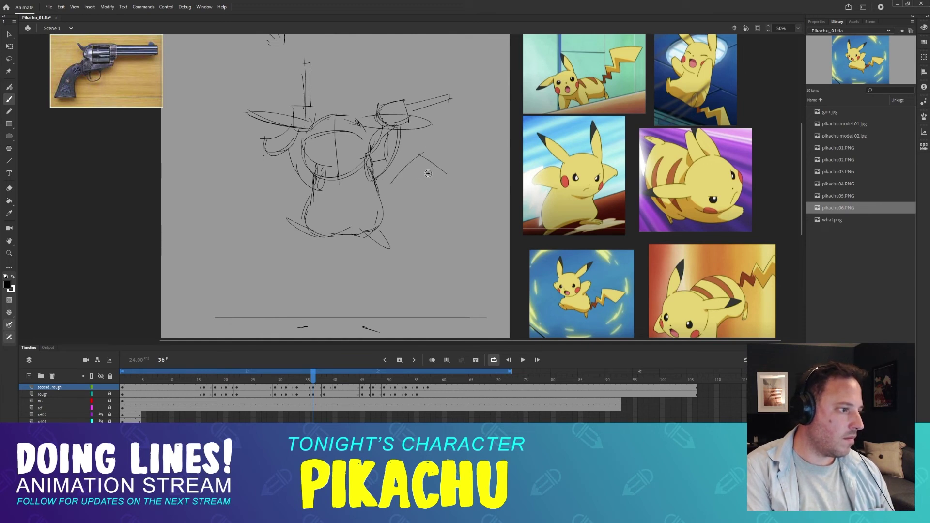
key("ctrl+z")
left_click_drag(427, 152, 401, 171)
left_click_drag(396, 173, 416, 196)
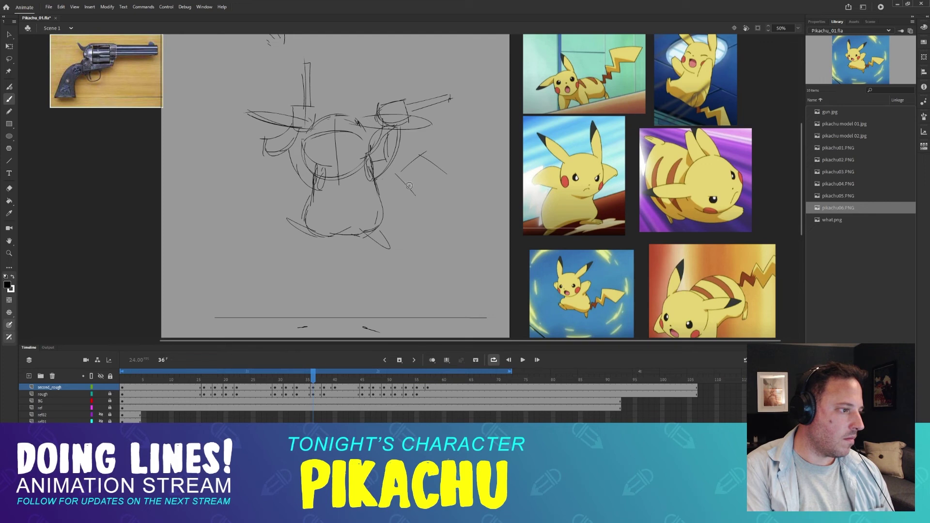
- Sketch the zigzag base down to Pikachu's lower body and close the outline of the tail tip on frame 36
mouse_move(399, 213)
left_mouse_down()
mouse_move(357, 205)
mouse_move(345, 216)
mouse_move(366, 206)
left_mouse_up()
key("ctrl+z")
key("ctrl+z")
mouse_move(366, 205)
left_mouse_down()
mouse_move(367, 216)
mouse_move(347, 217)
left_mouse_up()
left_click_drag(466, 162, 435, 179)
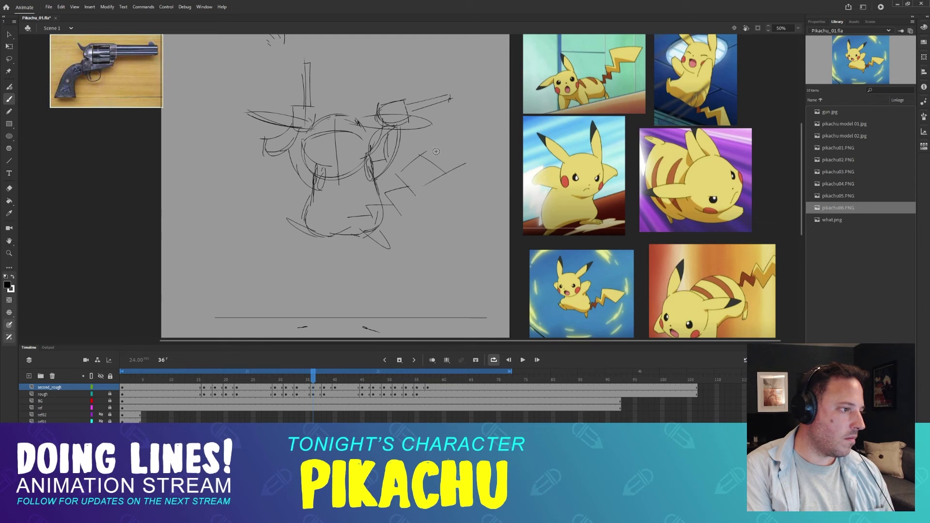
left_click_drag(434, 148, 469, 168)
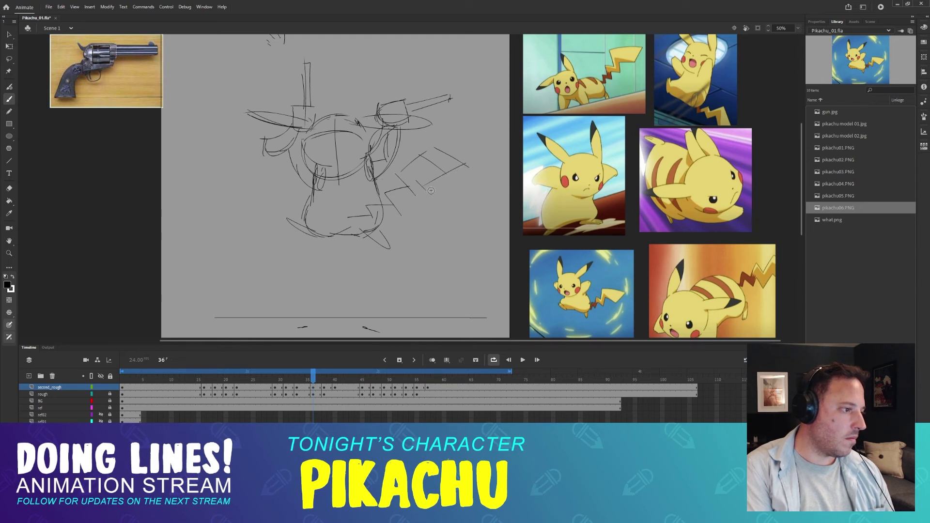
mouse_move(431, 191)
left_mouse_down()
mouse_move(402, 199)
mouse_move(410, 218)
mouse_move(382, 214)
left_mouse_up()
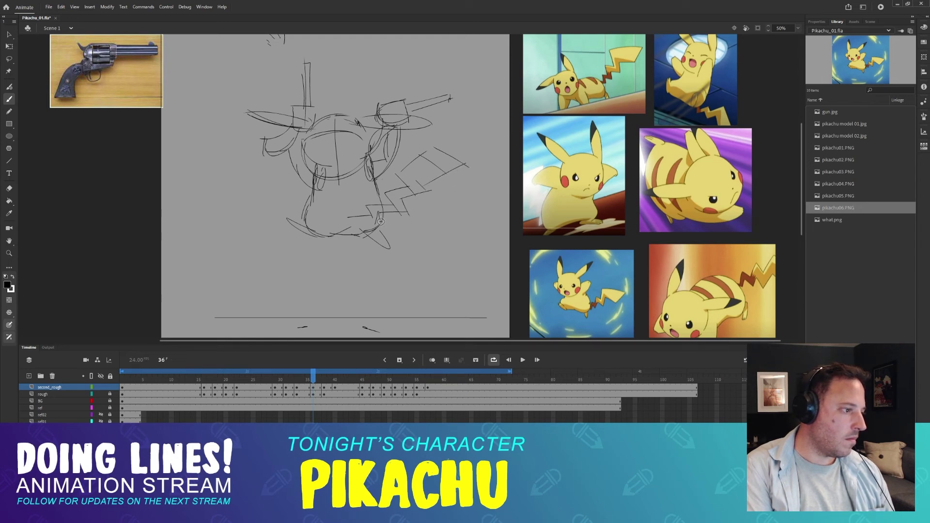
- Erase the loose tail fragments beside the foot in the drawing shown at frame 39
mouse_move(291, 379)
left_mouse_down()
mouse_move(333, 378)
mouse_move(305, 379)
mouse_move(317, 368)
mouse_move(300, 368)
mouse_move(330, 368)
left_mouse_up()
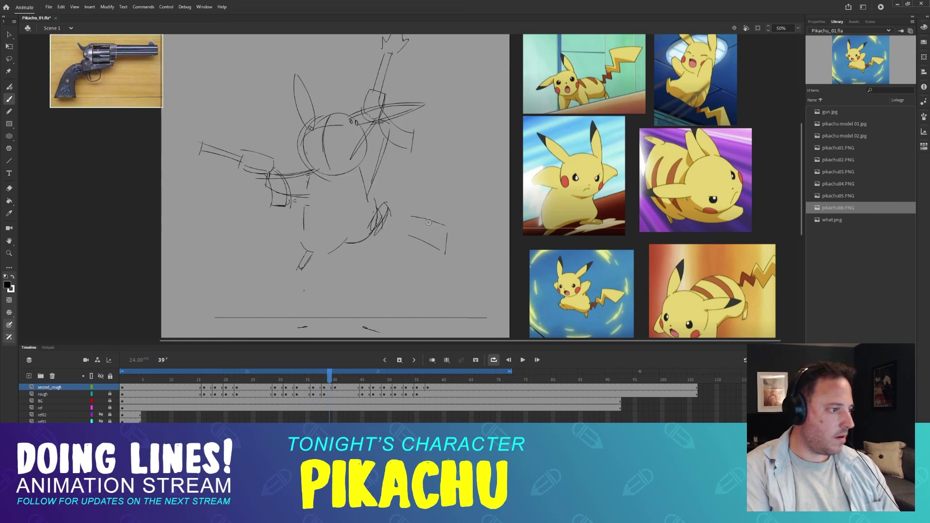
key("e")
mouse_move(407, 214)
left_mouse_down()
mouse_move(444, 247)
mouse_move(473, 234)
left_mouse_up()
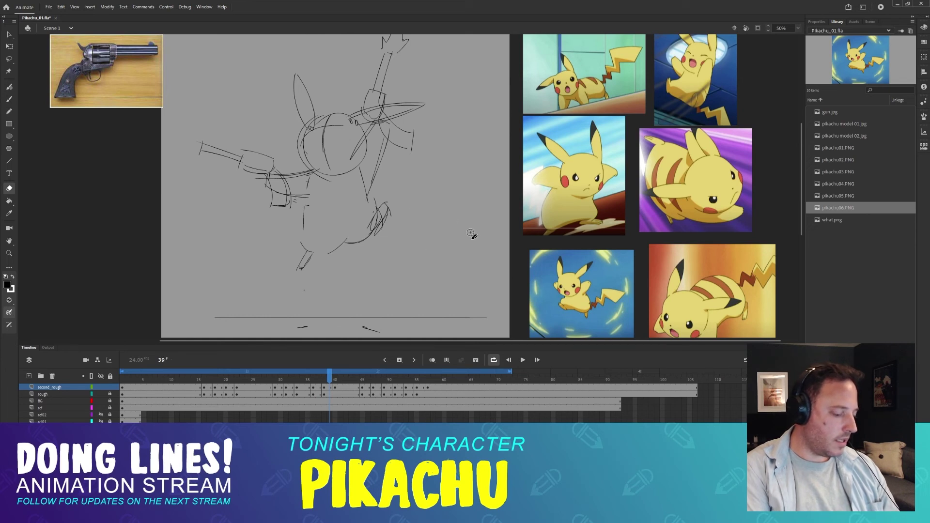
- Sketch a new zigzag tail with a downward-slanting rectangular tip on frame 38, checking it against the neighbouring drawings
key("b")
key("comma")
key("comma")
key("comma")
key("comma")
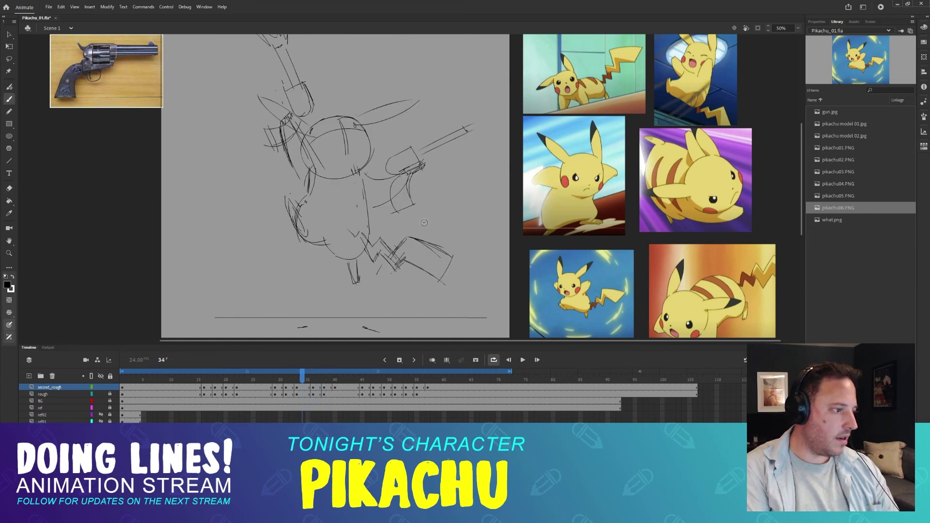
key("period")
key("period")
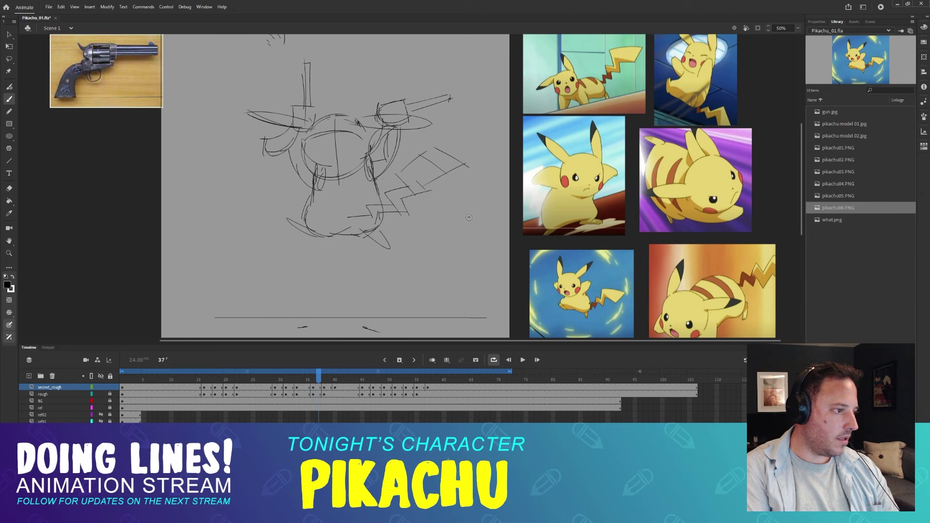
key("period")
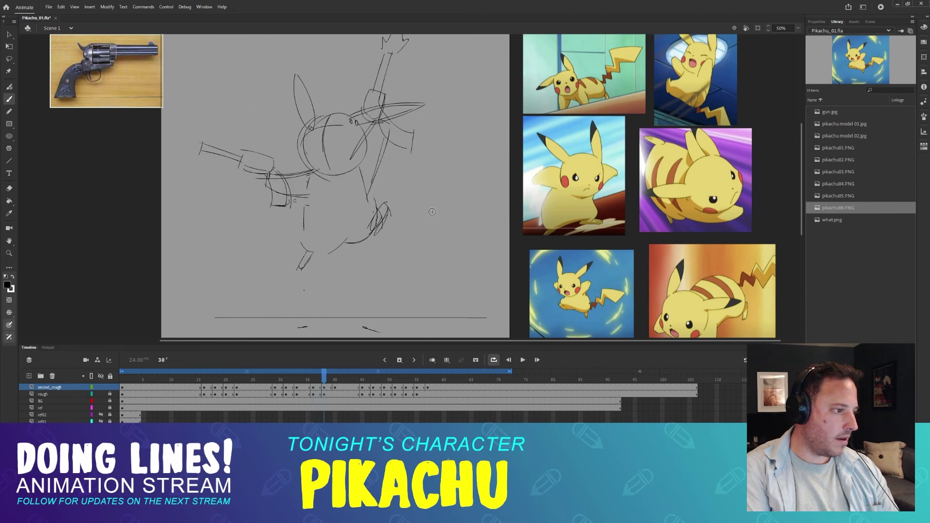
left_click_drag(424, 207, 470, 237)
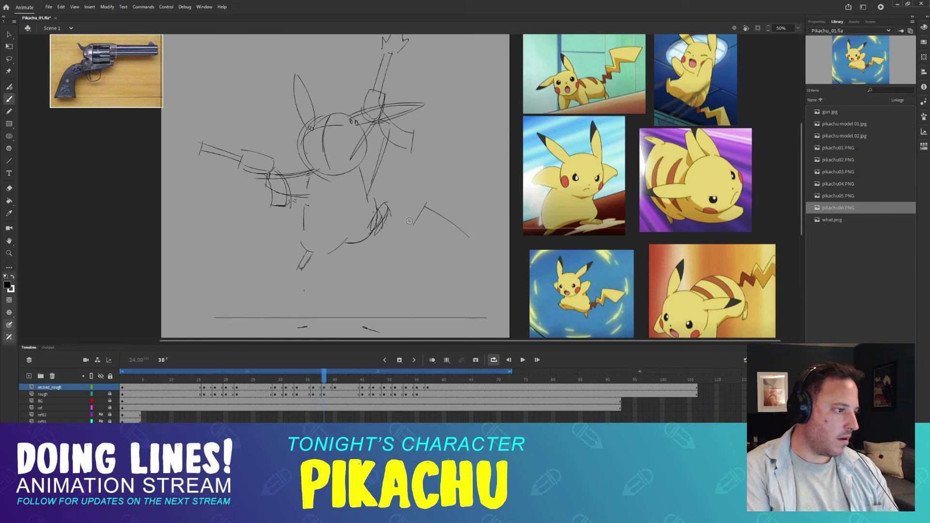
mouse_move(409, 221)
left_mouse_down()
mouse_move(383, 200)
mouse_move(375, 215)
mouse_move(338, 212)
left_mouse_up()
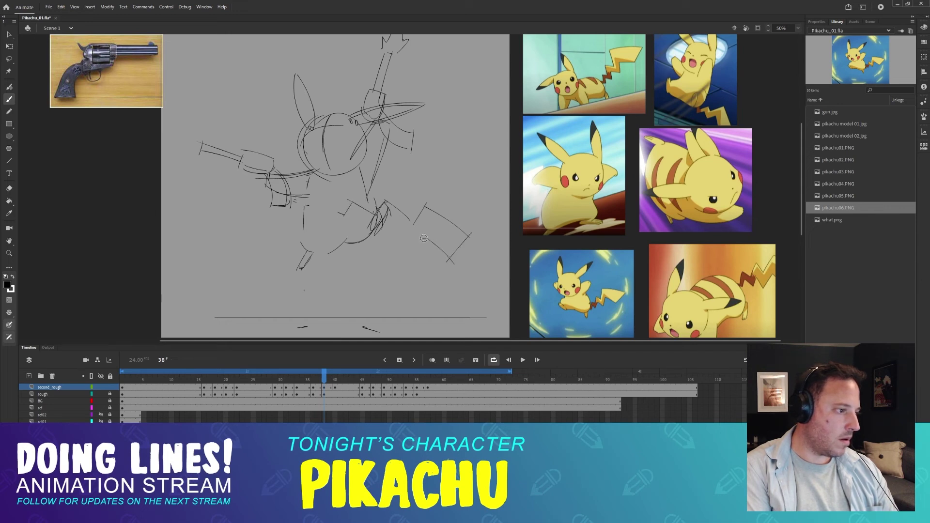
mouse_move(418, 245)
left_mouse_down()
mouse_move(395, 220)
mouse_move(384, 226)
left_mouse_up()
key("comma")
key("period")
key("period")
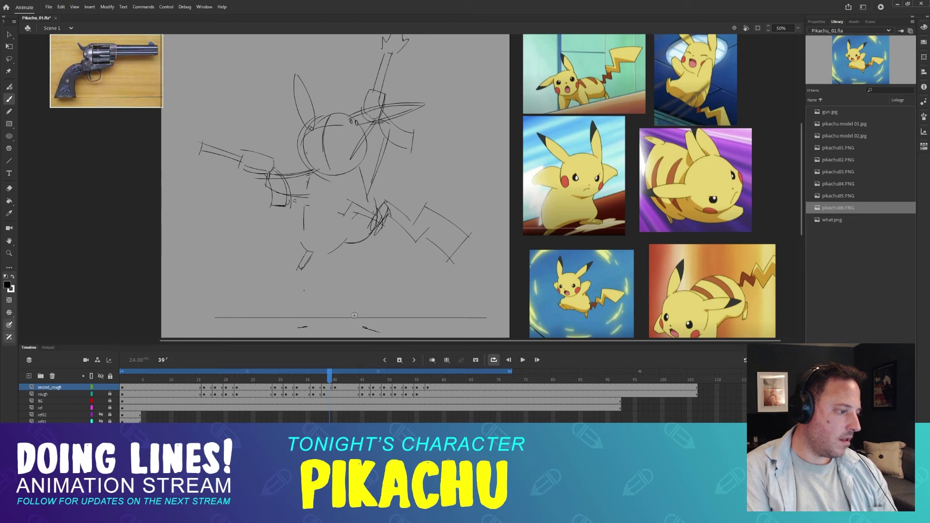
- Lasso the tail on frame 36, rotate it slightly clockwise and place it closer to the body
mouse_move(329, 377)
left_mouse_down()
mouse_move(307, 377)
mouse_move(343, 377)
mouse_move(278, 381)
mouse_move(313, 377)
left_mouse_up()
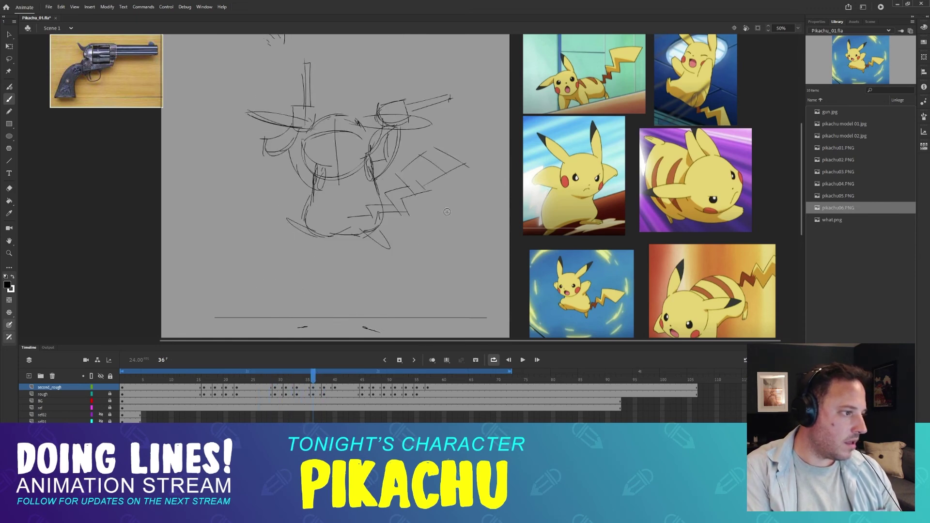
key("l")
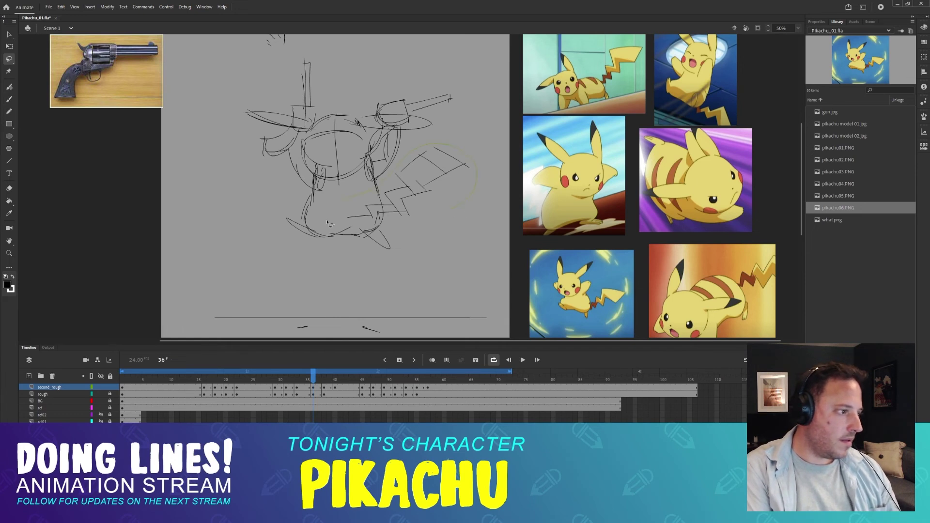
left_click_drag(328, 223, 330, 222)
key("q")
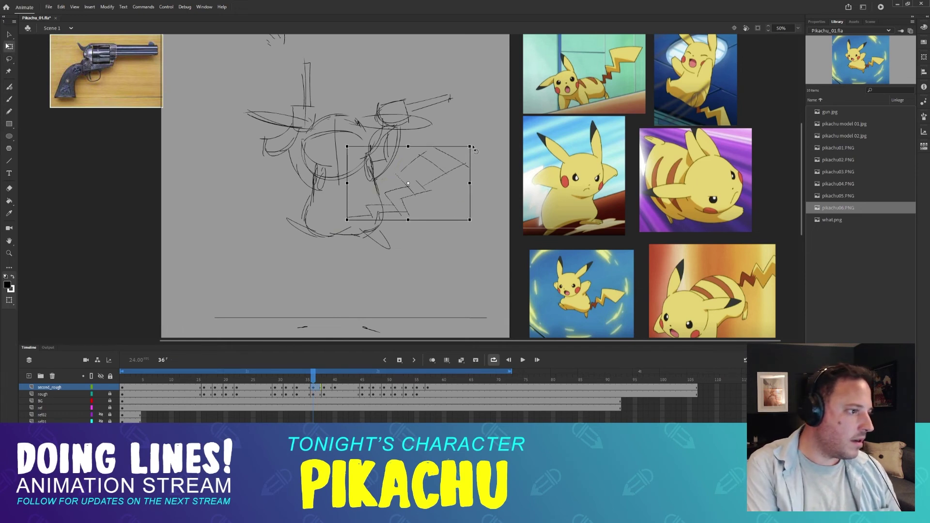
mouse_move(474, 144)
left_mouse_down()
mouse_move(479, 156)
mouse_move(451, 175)
left_mouse_up()
left_click(469, 211)
- Erase the tail lines that overlap Pikachu's body on frame 36
key("e")
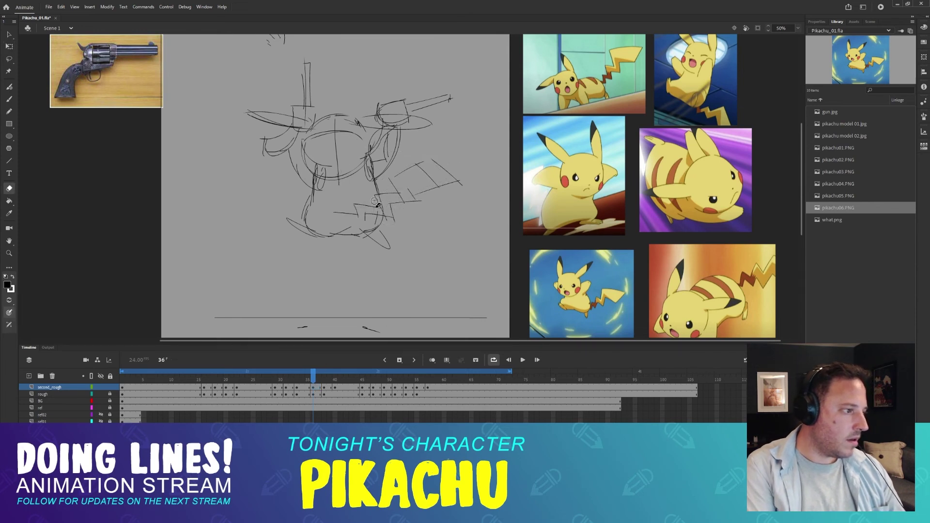
mouse_move(376, 188)
left_mouse_down()
mouse_move(374, 218)
mouse_move(366, 206)
mouse_move(329, 214)
left_mouse_up()
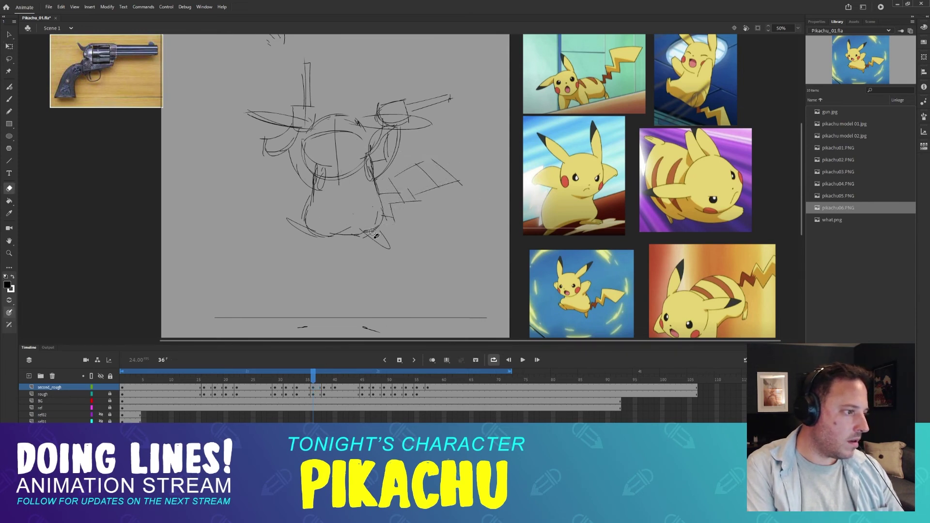
key("b")
- Try a nearly horizontal upper edge for the tail tip on frame 40, comparing it with the previous drawing
left_click(310, 376)
left_click_drag(310, 377, 326, 373)
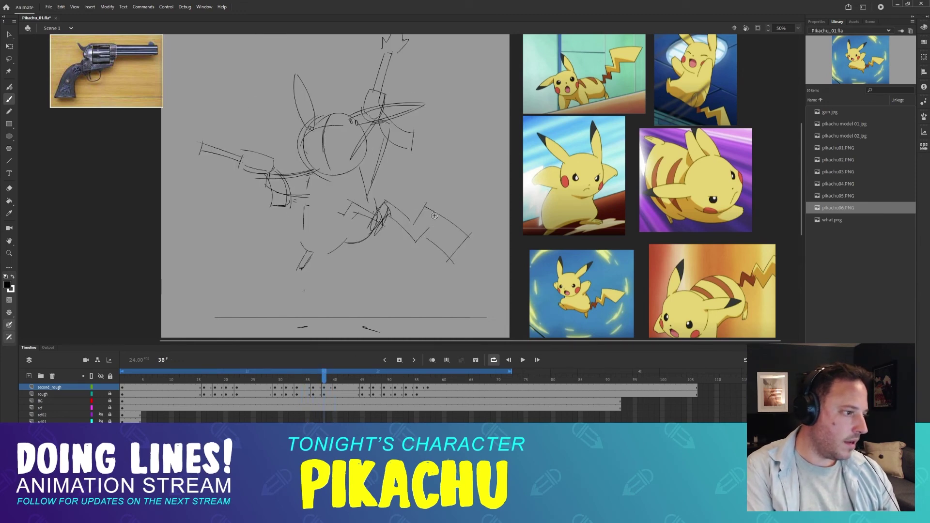
key("period")
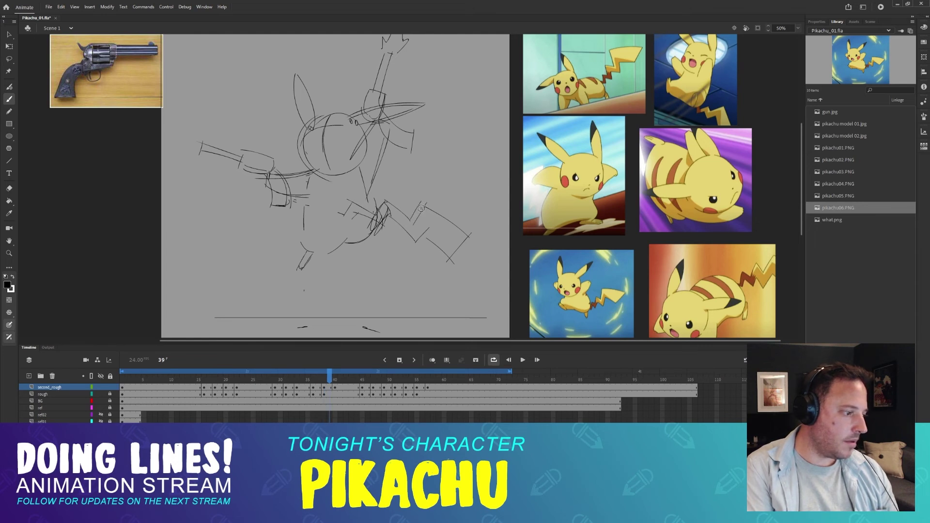
key("period")
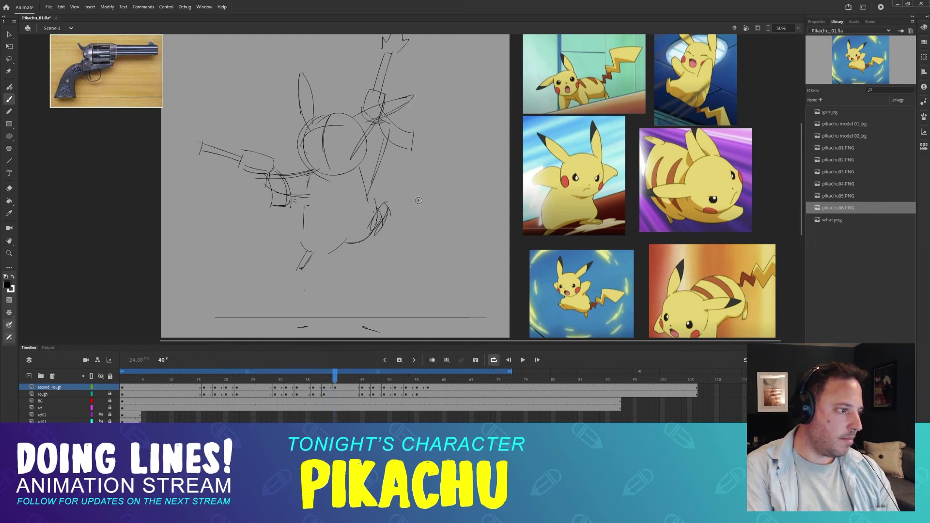
mouse_move(420, 197)
left_mouse_down()
mouse_move(413, 216)
mouse_move(475, 205)
left_mouse_up()
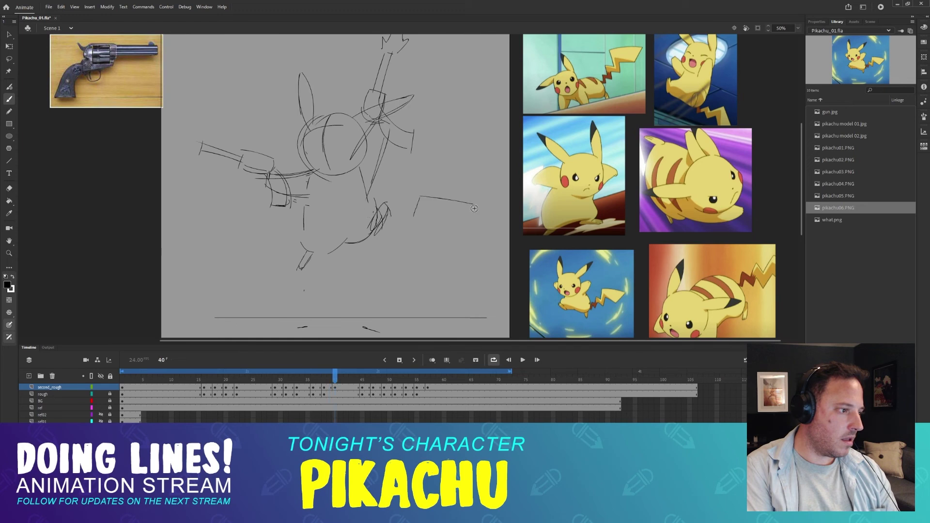
key("comma")
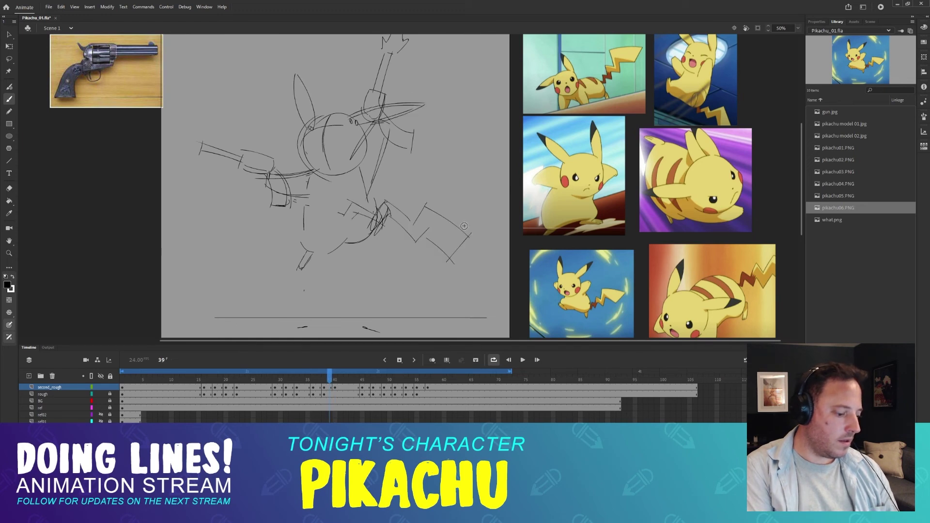
key("period")
key("e")
mouse_move(413, 217)
left_mouse_down()
mouse_move(420, 196)
mouse_move(470, 213)
mouse_move(466, 229)
mouse_move(426, 203)
mouse_move(478, 221)
mouse_move(414, 205)
left_mouse_up()
key("b")
key("comma")
key("period")
key("ctrl+z")
key("comma")
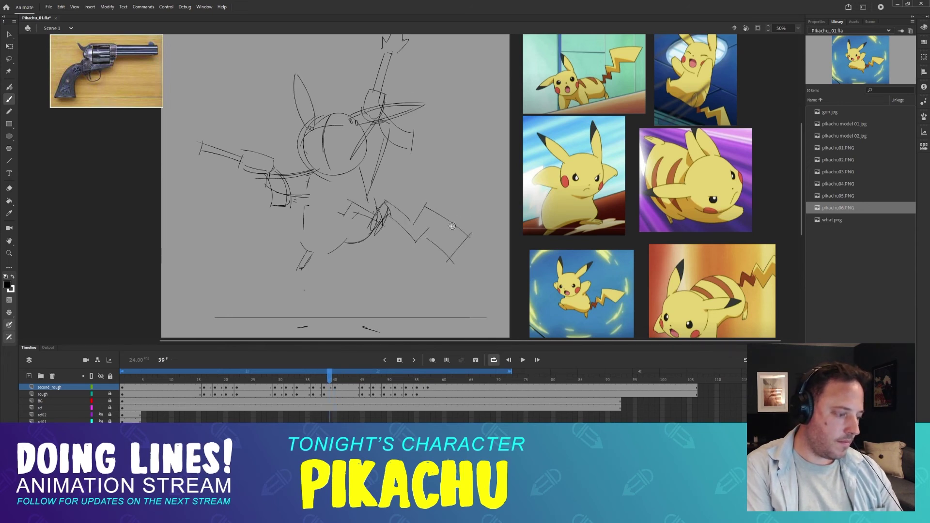
- Sketch the tail tip as a gently downward-slanting rectangle on frame 40, checking it against frame 39
key("period")
mouse_move(470, 226)
left_mouse_down()
mouse_move(453, 251)
mouse_move(462, 249)
left_mouse_up()
key("comma")
key("period")
key("comma")
key("period")
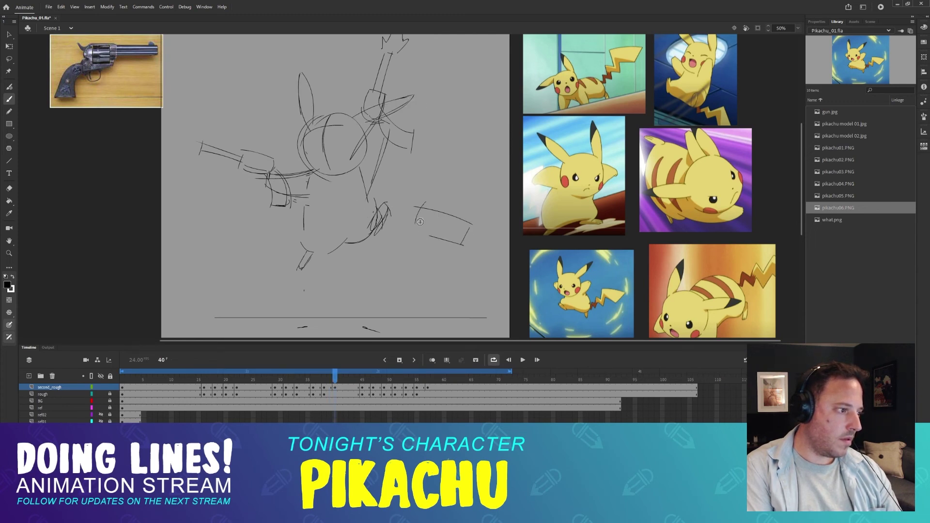
- Lasso the tail tip on frame 40, shift it slightly closer to the body and compare it with frame 39
key("l")
left_click_drag(456, 198, 415, 257)
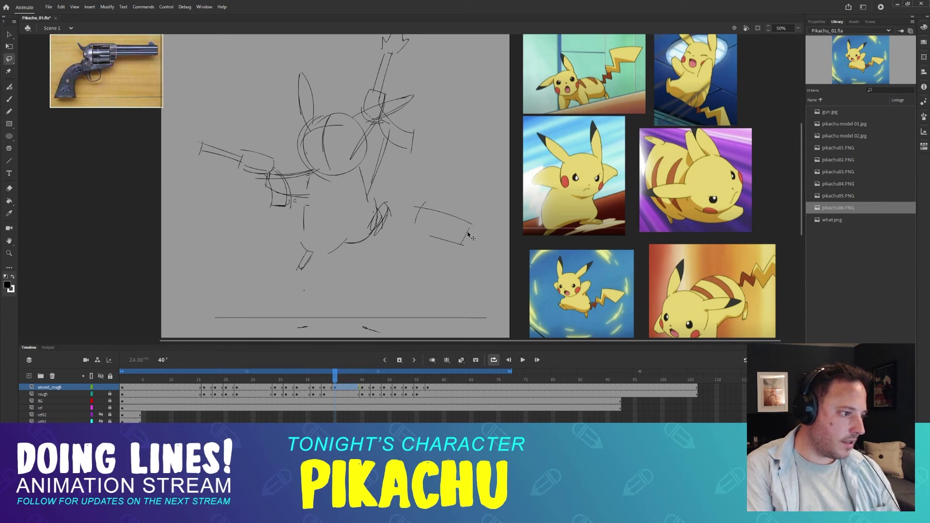
left_click_drag(468, 236, 465, 230)
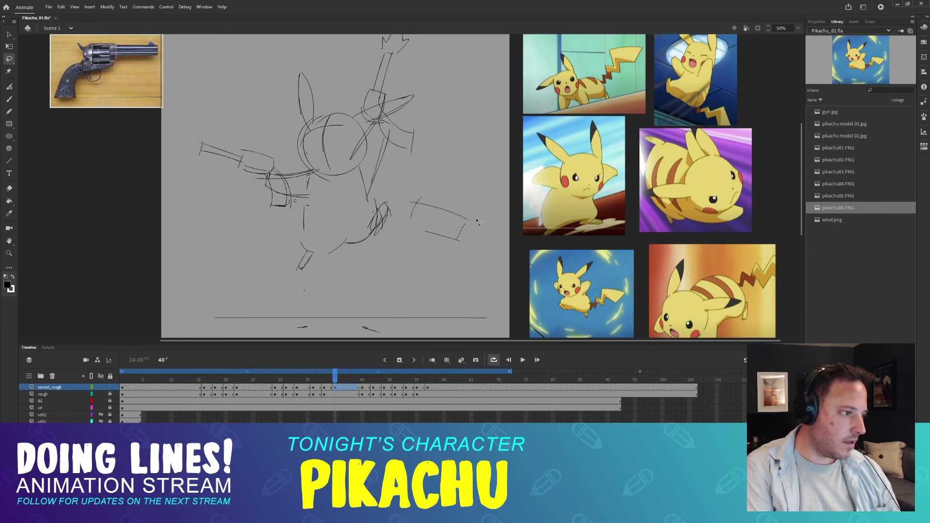
key("b")
key("comma")
key("period")
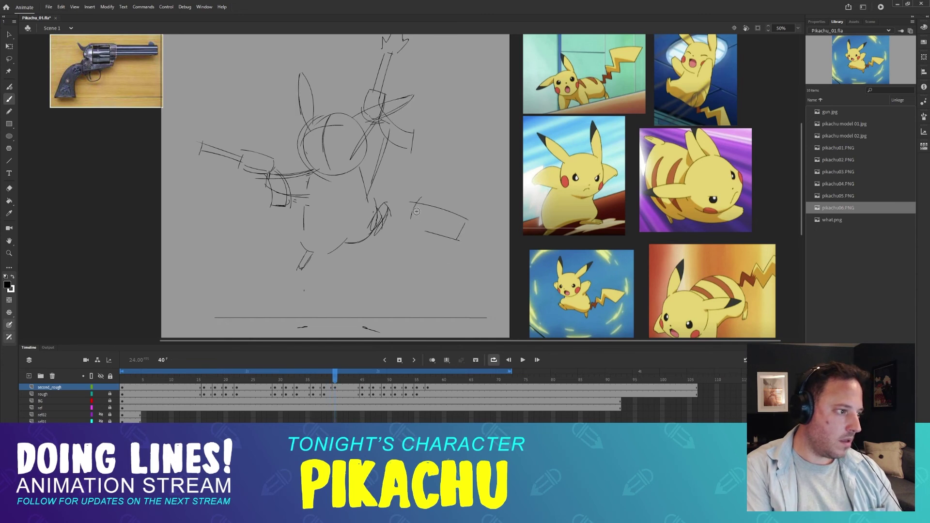
key("comma")
key("period")
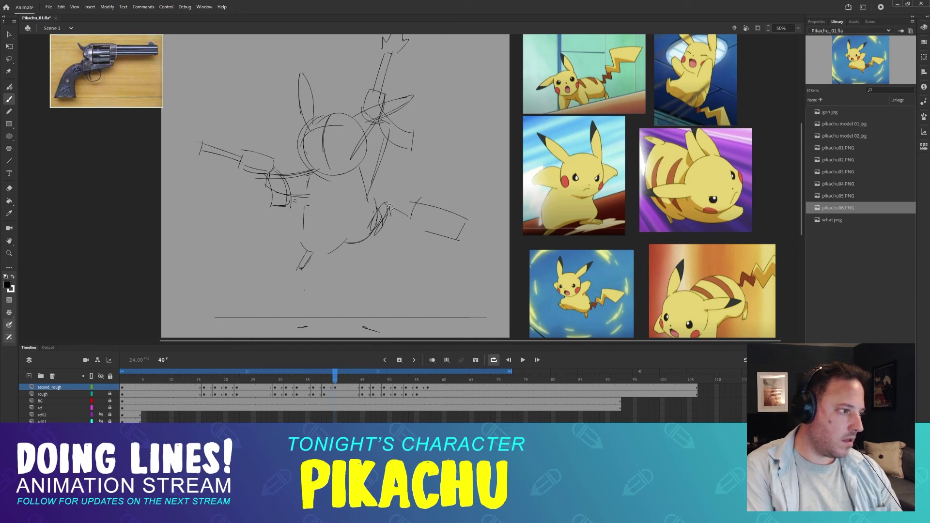
- Try a short connecting line from the body to the tail tip on frame 40, checking it against frame 39
left_click_drag(357, 204, 382, 213)
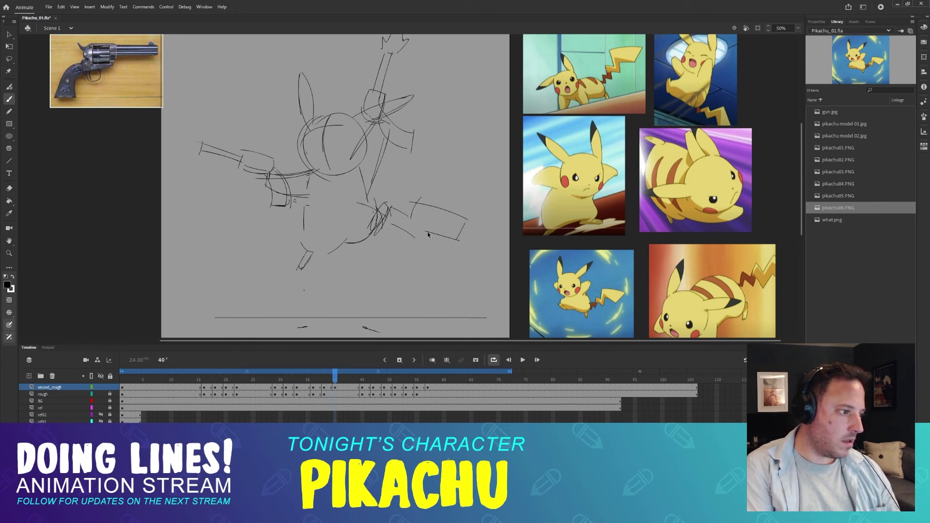
key("ctrl+z")
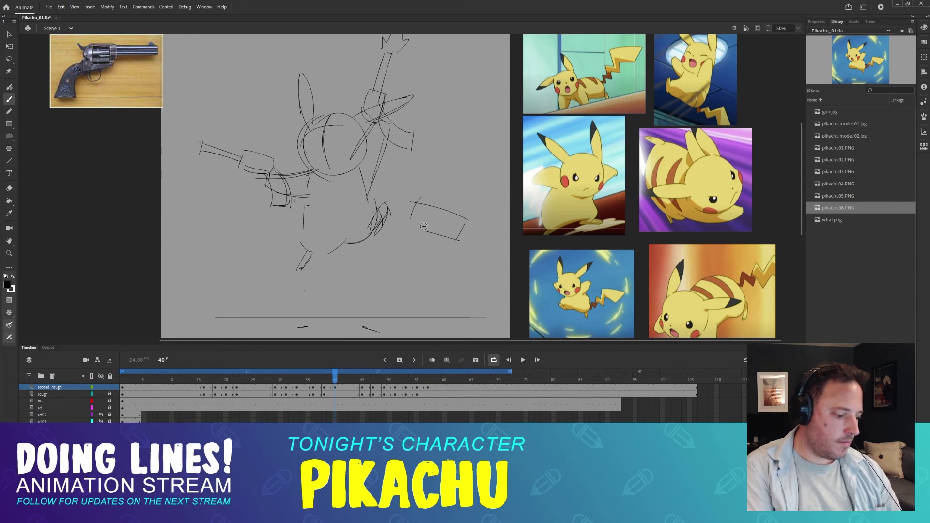
key("comma")
key("period")
left_click_drag(388, 209, 410, 220)
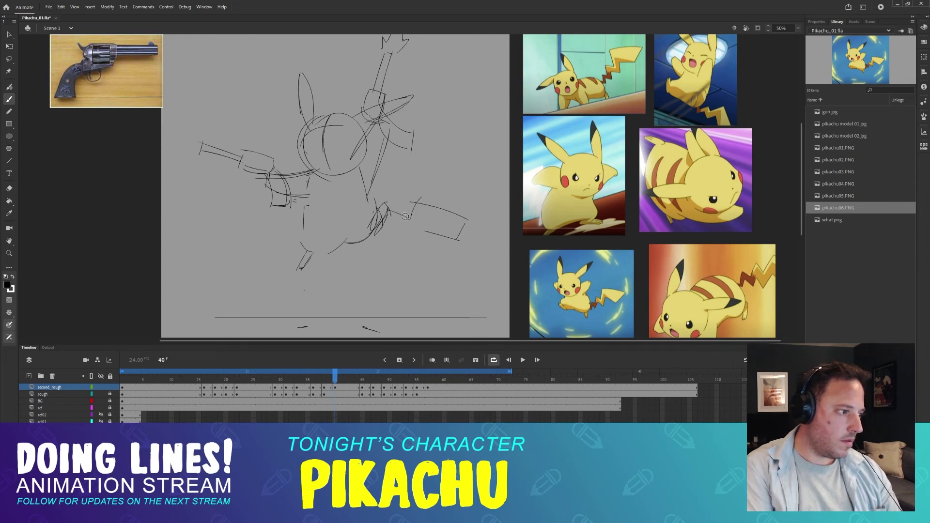
key("comma")
key("period")
key("comma")
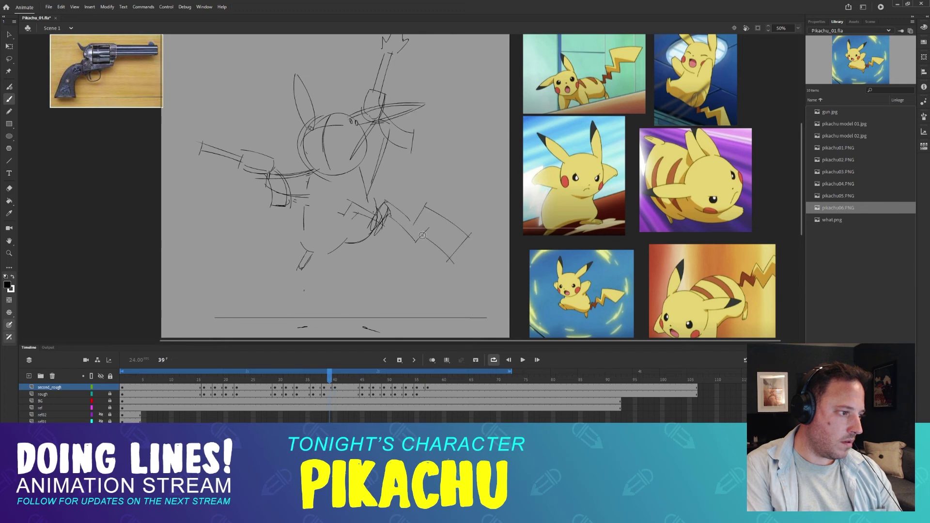
key("period")
- Replace the connecting line on frame 40 with sketched zigzag middle and base segments joining the tail tip to the body
key("e")
mouse_move(392, 211)
left_mouse_down()
mouse_move(413, 205)
mouse_move(401, 237)
left_mouse_up()
key("b")
mouse_move(418, 200)
left_mouse_down()
mouse_move(410, 230)
mouse_move(377, 238)
mouse_move(343, 226)
left_mouse_up()
key("comma")
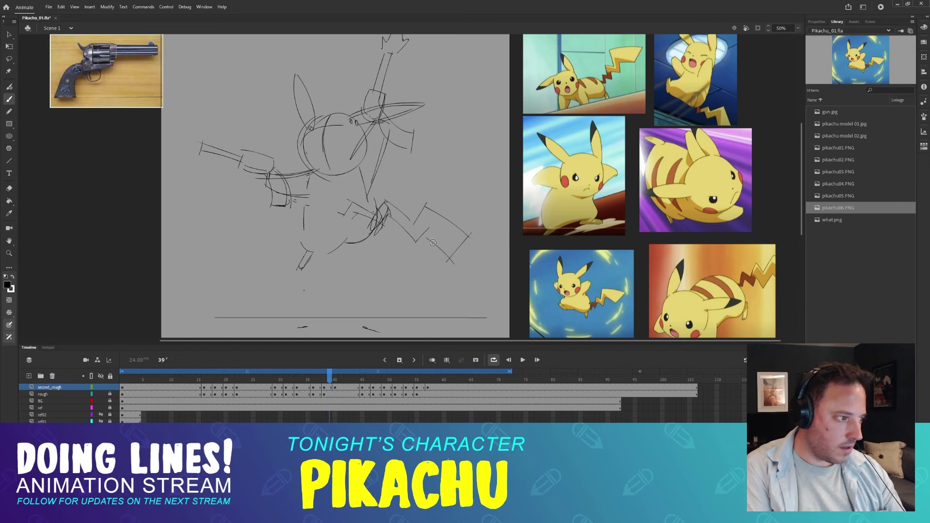
key("period")
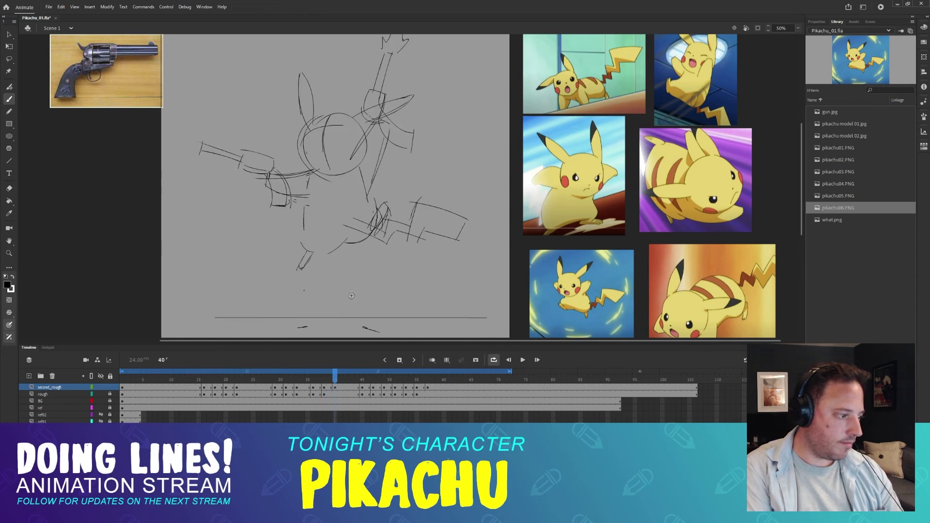
- Erase the tail's middle and base segments on frame 38, keeping only the rectangular tip
mouse_move(310, 379)
left_mouse_down()
mouse_move(341, 380)
mouse_move(314, 381)
mouse_move(334, 381)
mouse_move(325, 380)
left_mouse_up()
key("e")
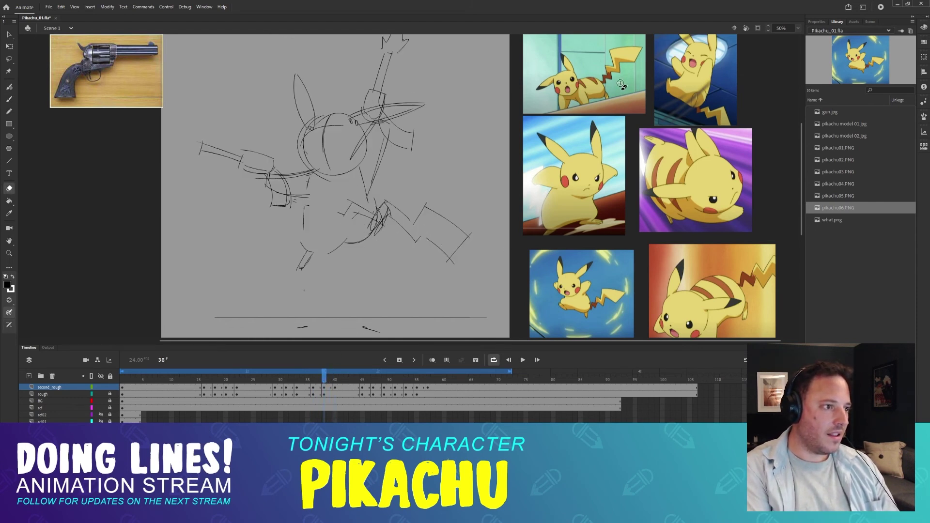
key("b")
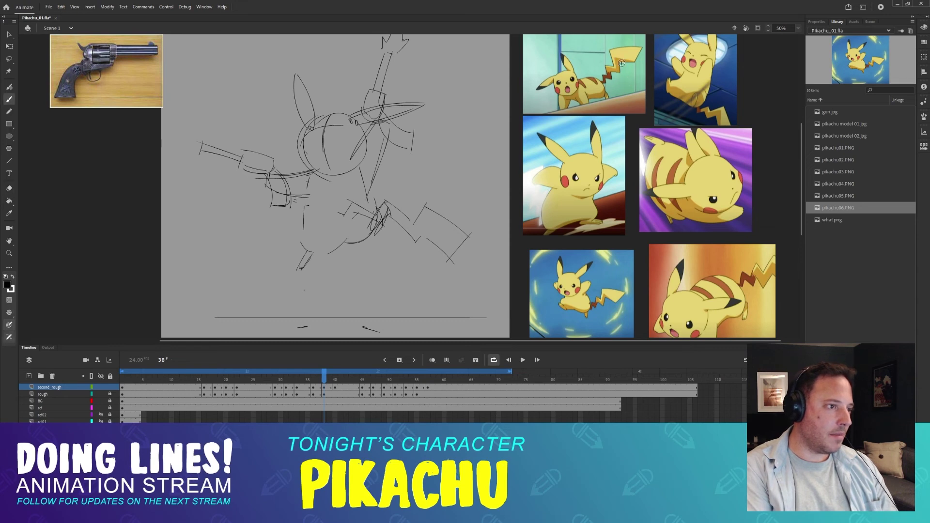
key("e")
mouse_move(415, 242)
left_mouse_down()
mouse_move(378, 205)
mouse_move(372, 217)
mouse_move(348, 206)
mouse_move(333, 221)
mouse_move(412, 223)
left_mouse_up()
key("b")
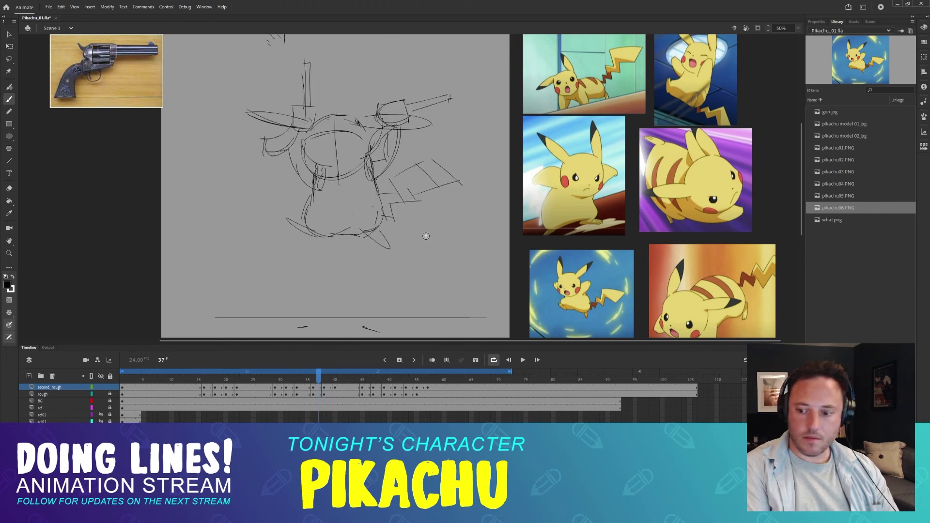
- Redraw the tail's zigzag middle and base segments on frame 38 and reinforce the tip's upper edges
key("period")
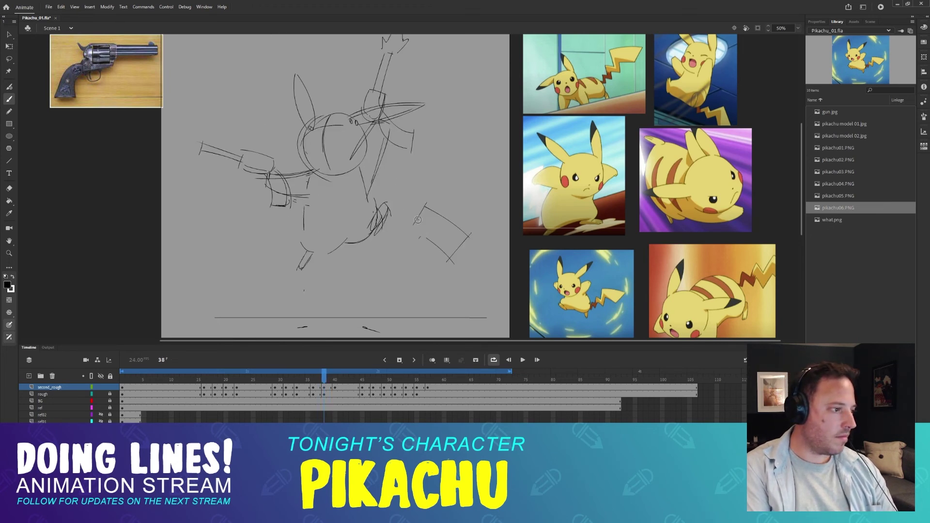
key("comma")
key("period")
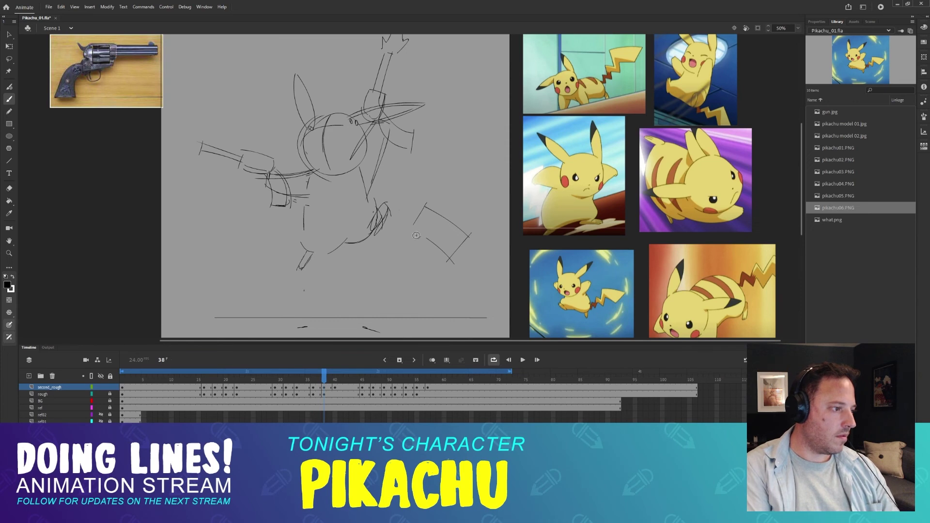
mouse_move(426, 230)
left_mouse_down()
mouse_move(405, 254)
mouse_move(381, 233)
left_mouse_up()
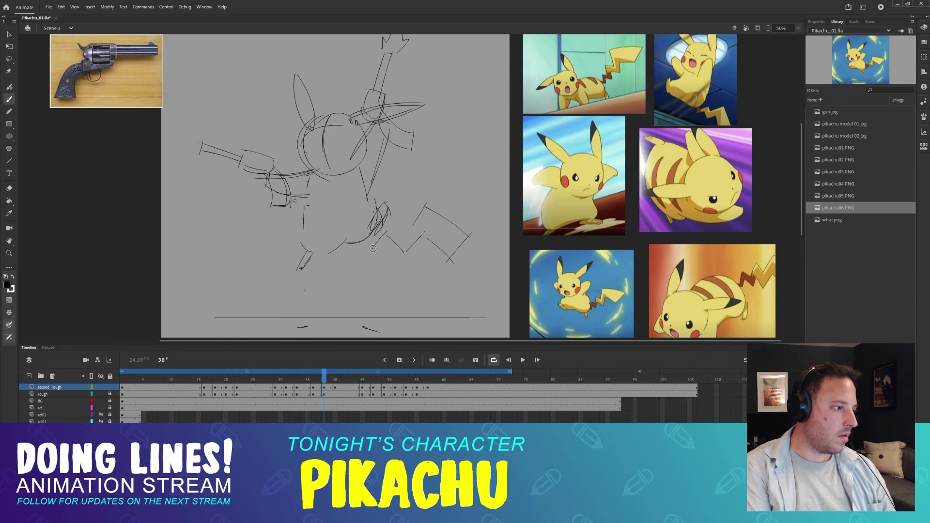
mouse_move(372, 248)
left_mouse_down()
mouse_move(352, 224)
mouse_move(386, 222)
mouse_move(404, 237)
mouse_move(426, 204)
left_mouse_up()
key("ctrl+z")
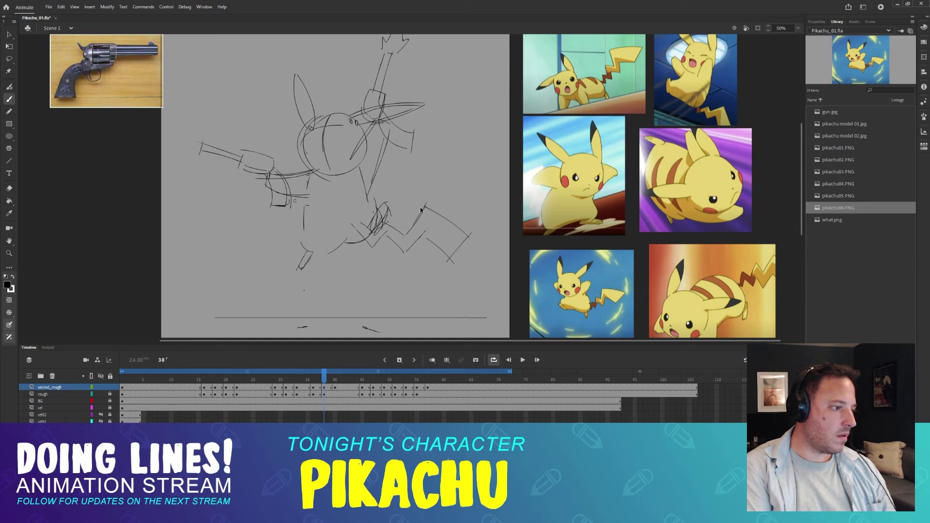
mouse_move(404, 236)
left_mouse_down()
mouse_move(427, 202)
mouse_move(456, 226)
left_mouse_up()
- Flip back and forth through frames 37 to 40 to examine the tail's motion and shape
key("comma")
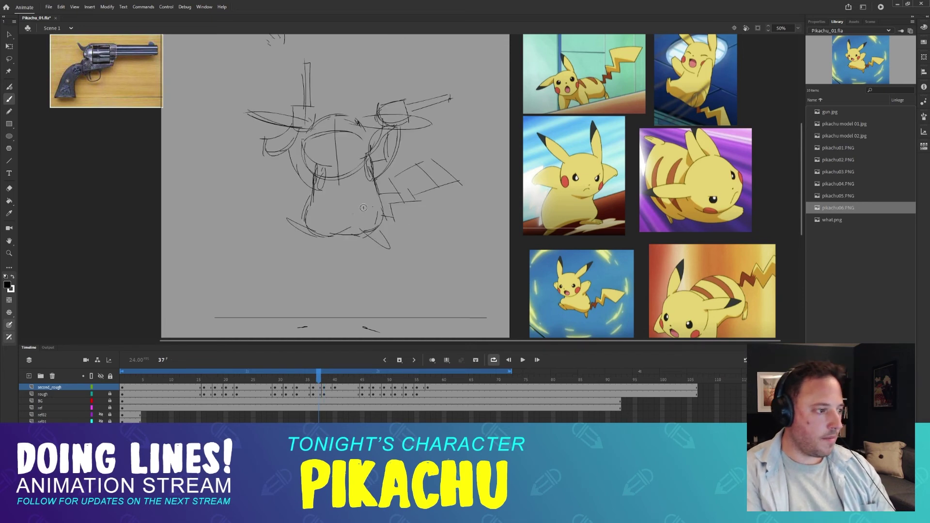
key("period")
key("period")
key("period")
key("comma")
key("comma")
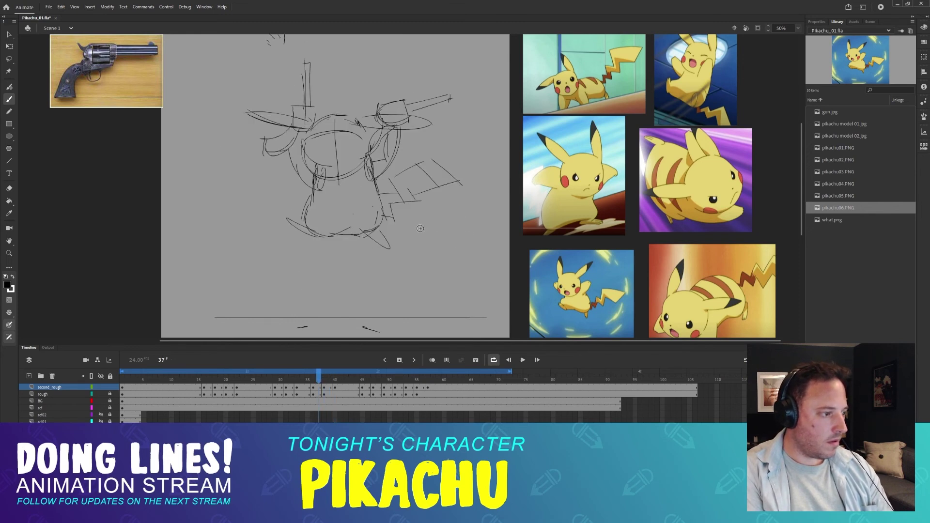
key("period")
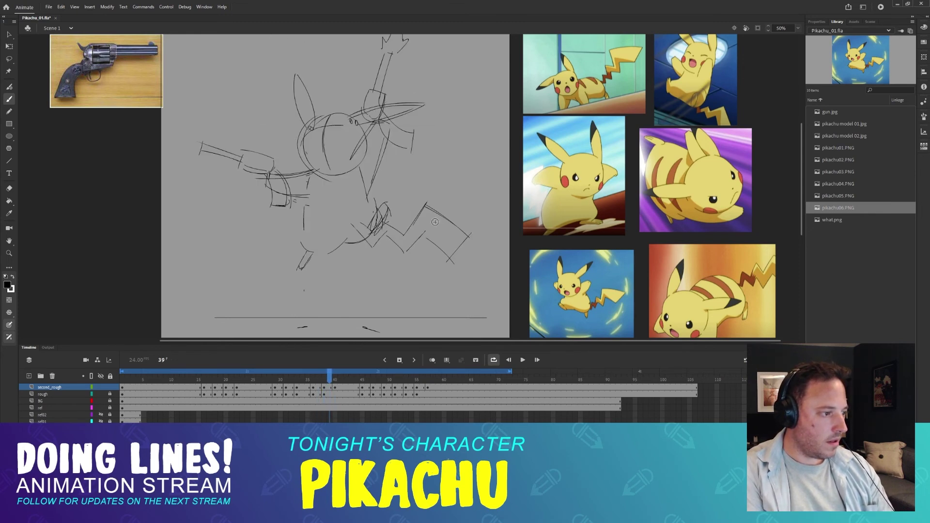
key("period")
key("comma")
key("comma")
key("comma")
key("period")
key("period")
key("period")
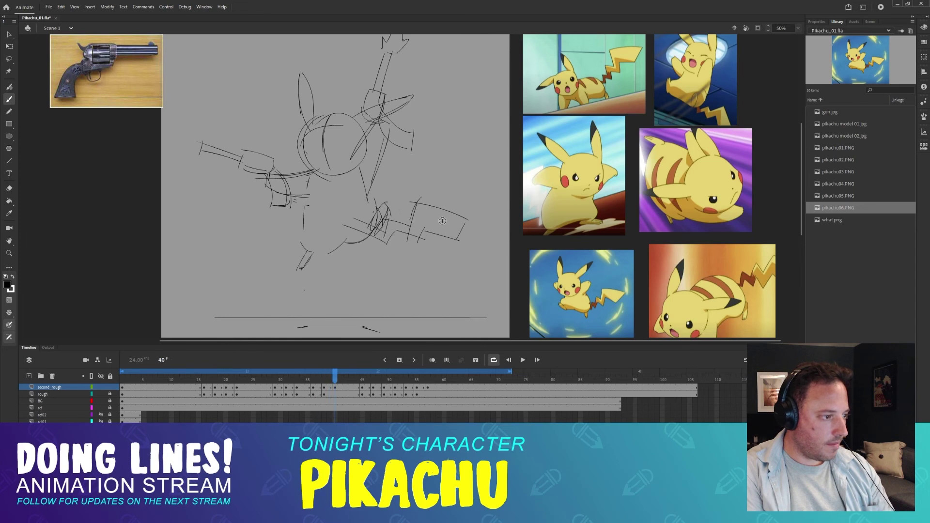
key("comma")
key("comma")
key("period")
key("period")
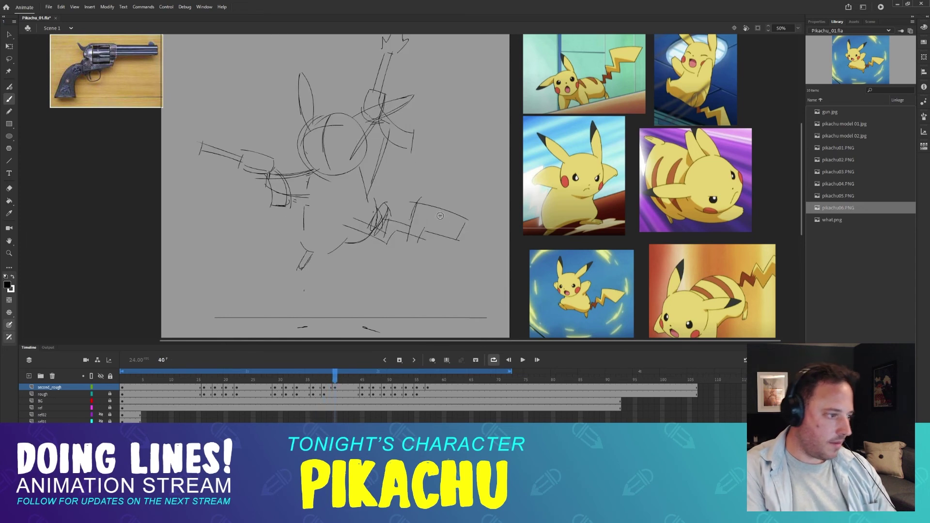
key("comma")
key("period")
key("comma")
key("period")
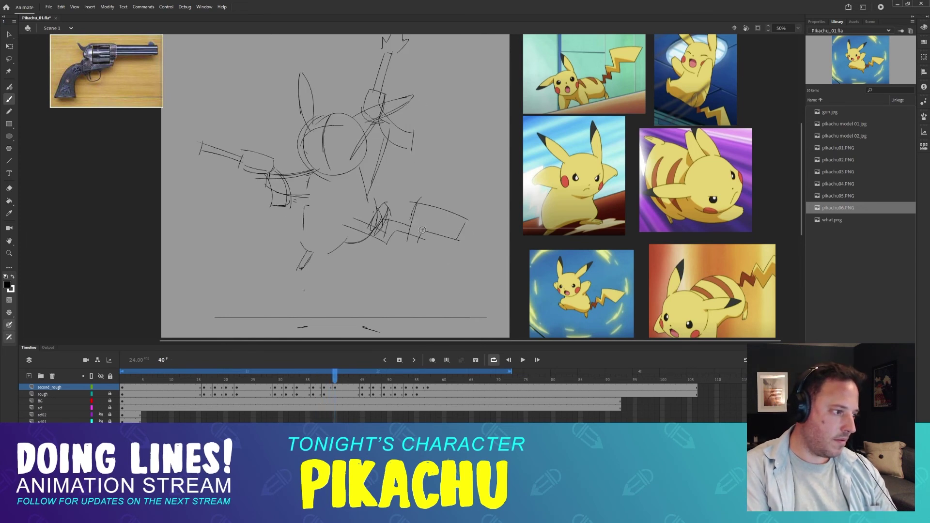
- Erase the tail's connecting segments on frame 40 and try steep slanted lines for the middle segment, comparing with frame 39
key("e")
mouse_move(425, 235)
left_mouse_down()
mouse_move(321, 220)
mouse_move(346, 212)
mouse_move(347, 227)
mouse_move(419, 235)
mouse_move(417, 256)
left_mouse_up()
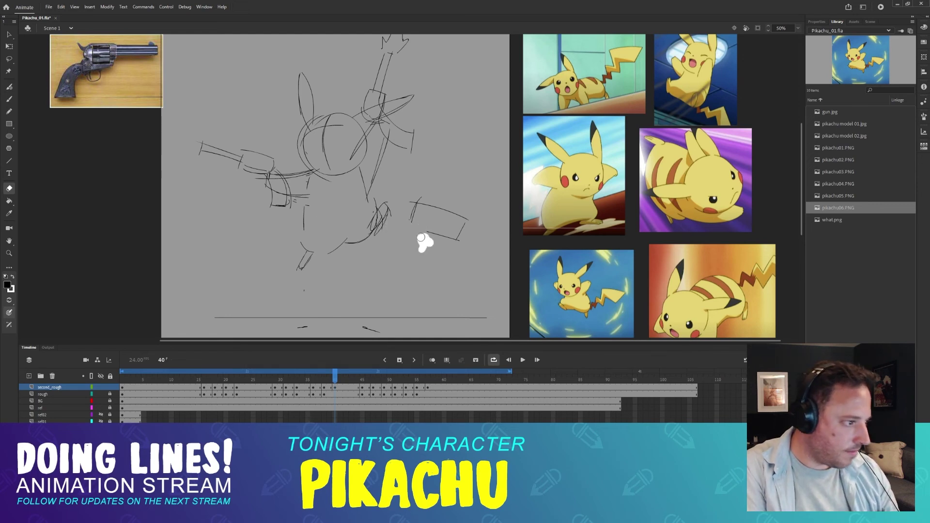
key("b")
key("comma")
key("period")
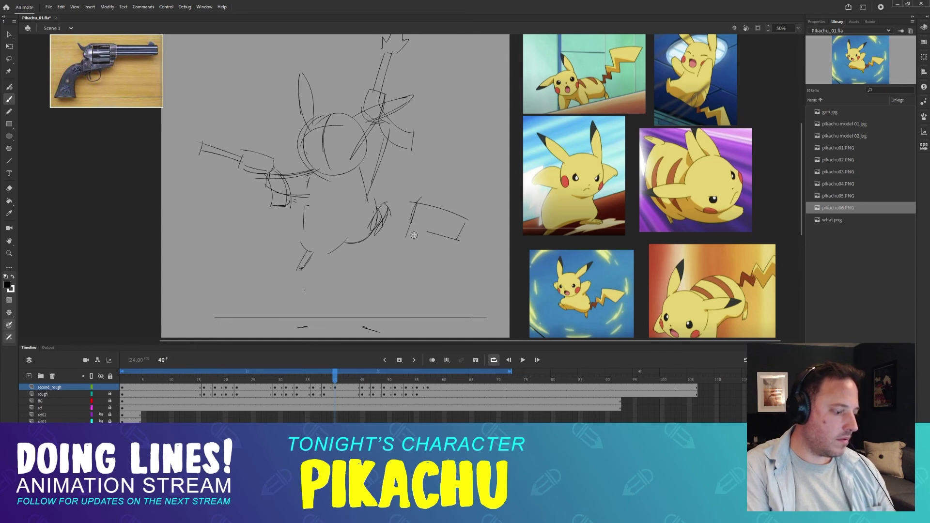
key("comma")
key("period")
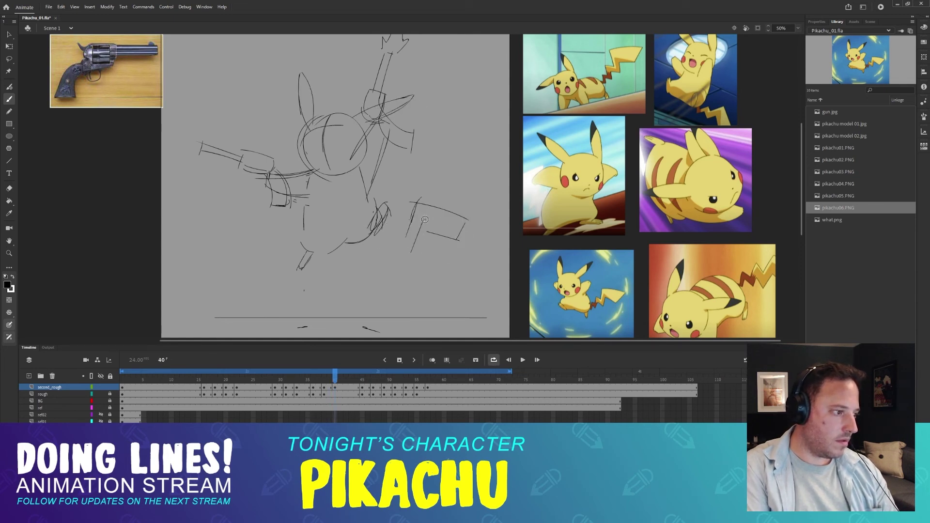
- Undo the last slanted line on frame 40 and try other edges for the middle segment and tip against frame 39
key("ctrl+z")
left_click_drag(424, 223, 409, 263)
mouse_move(420, 232)
left_mouse_down()
mouse_move(412, 254)
mouse_move(428, 234)
mouse_move(451, 240)
left_mouse_up()
key("ctrl+z")
key("comma")
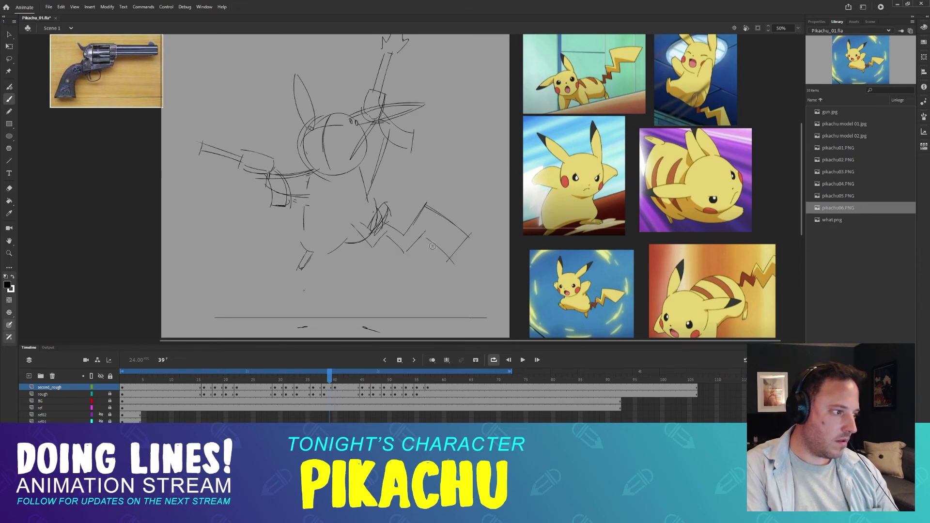
key("period")
key("comma")
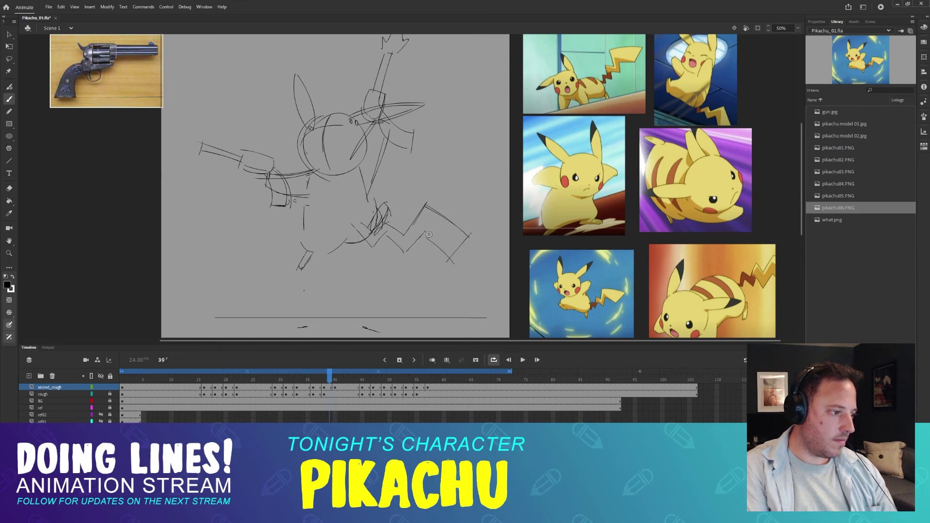
key("period")
- Erase the remaining tail lines on frame 40
key("e")
mouse_move(418, 202)
left_mouse_down()
mouse_move(399, 261)
mouse_move(419, 231)
mouse_move(445, 237)
mouse_move(469, 216)
mouse_move(441, 212)
left_mouse_up()
key("b")
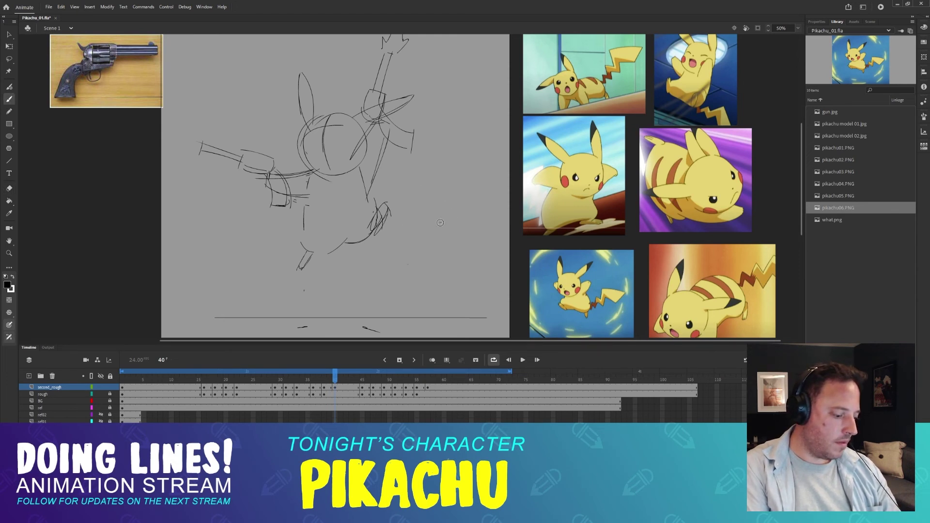
- Sketch new zigzag base and middle segments and the tip's upper edge on frame 40, using frame 39 as a guide
key("comma")
key("period")
key("comma")
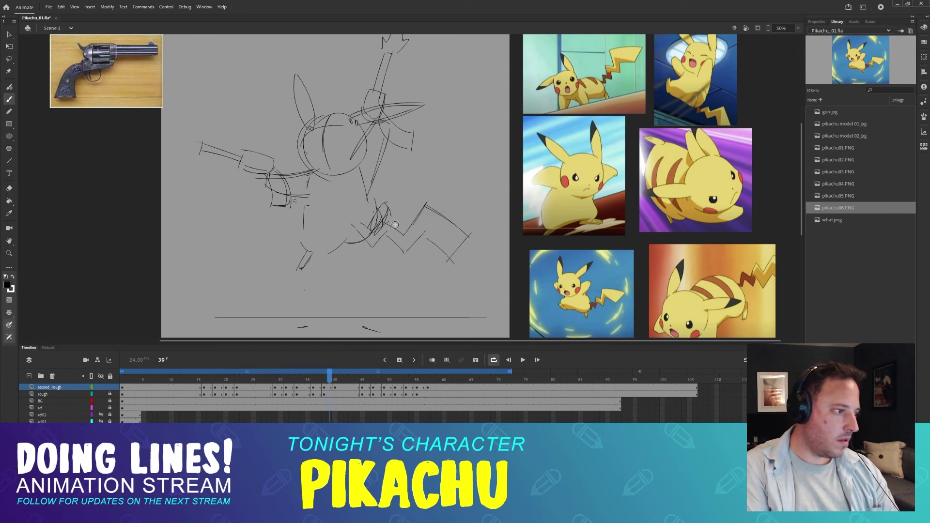
key("period")
mouse_move(383, 218)
left_mouse_down()
mouse_move(399, 228)
mouse_move(413, 201)
left_mouse_up()
key("comma")
key("period")
key("comma")
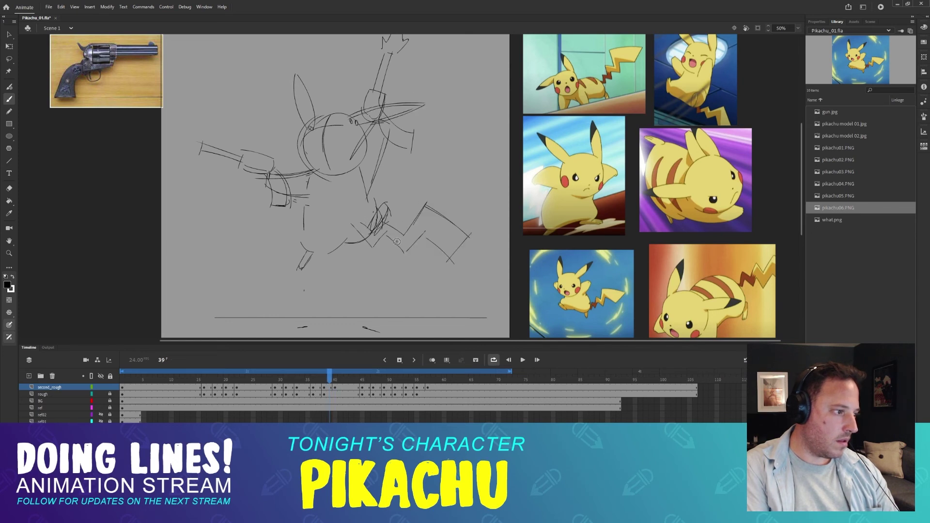
key("period")
key("comma")
key("period")
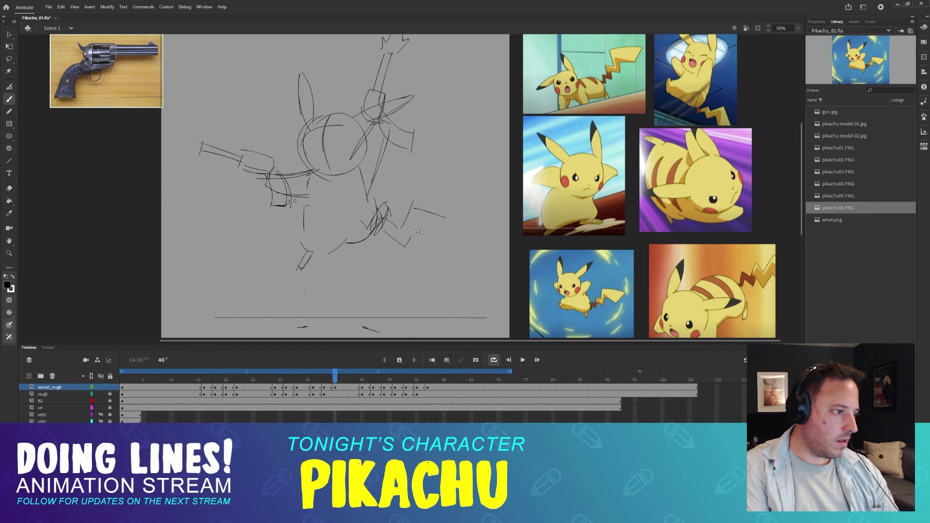
- Complete the tail on frame 40 with a gently slanted rectangular tip and lower zigzag edge, and check its motion up to frame 44
mouse_move(413, 201)
left_mouse_down()
mouse_move(470, 221)
mouse_move(456, 218)
mouse_move(449, 239)
mouse_move(416, 227)
mouse_move(454, 241)
mouse_move(422, 229)
mouse_move(405, 253)
left_mouse_up()
key("comma")
key("period")
key("comma")
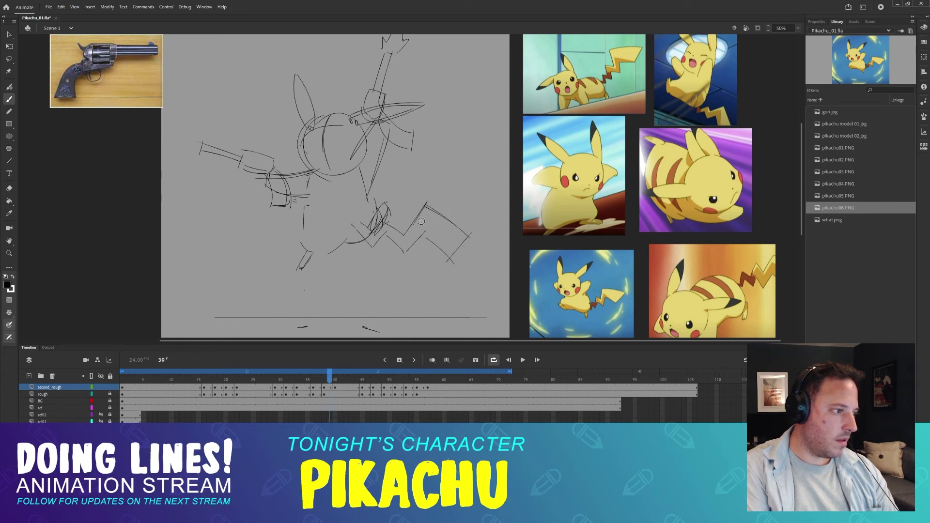
key("period")
key("comma")
key("period")
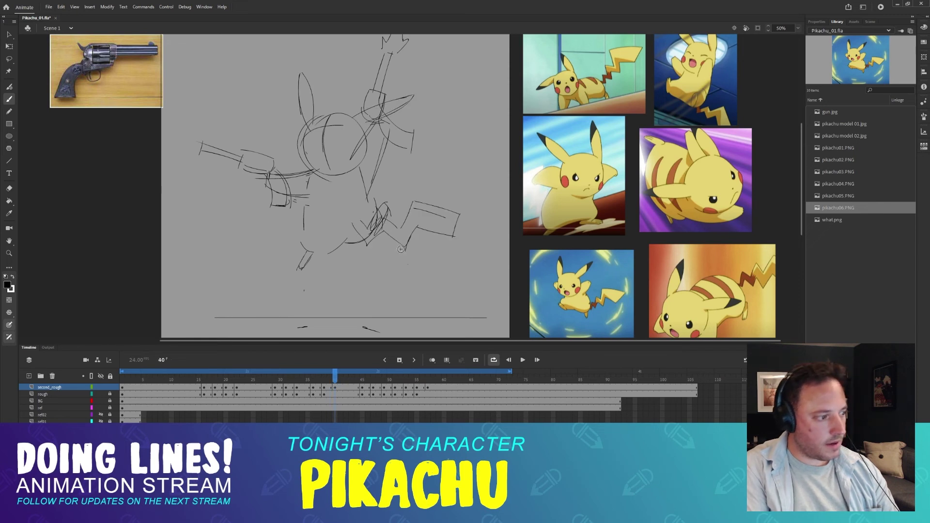
key("comma")
key("period")
left_click_drag(298, 379, 358, 375)
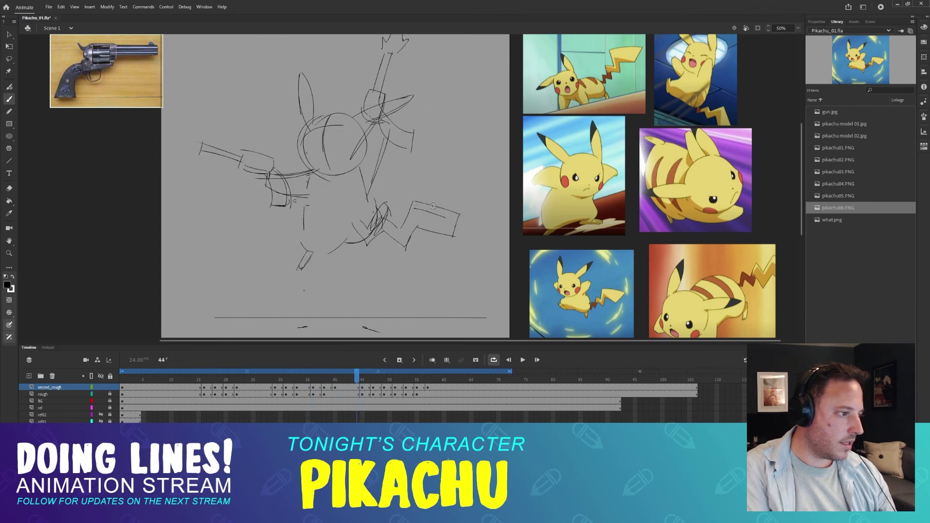
- Sketch the tail's rectangular tip and the start of its base on frame 45, using the previous pose as a guide
key(".")
mouse_move(414, 190)
left_mouse_down()
mouse_move(408, 213)
mouse_move(416, 196)
mouse_move(445, 193)
mouse_move(465, 204)
mouse_move(450, 230)
mouse_move(413, 221)
left_mouse_up()
key(".")
key("period")
key("comma")
key("period")
key("comma")
key("period")
key("comma")
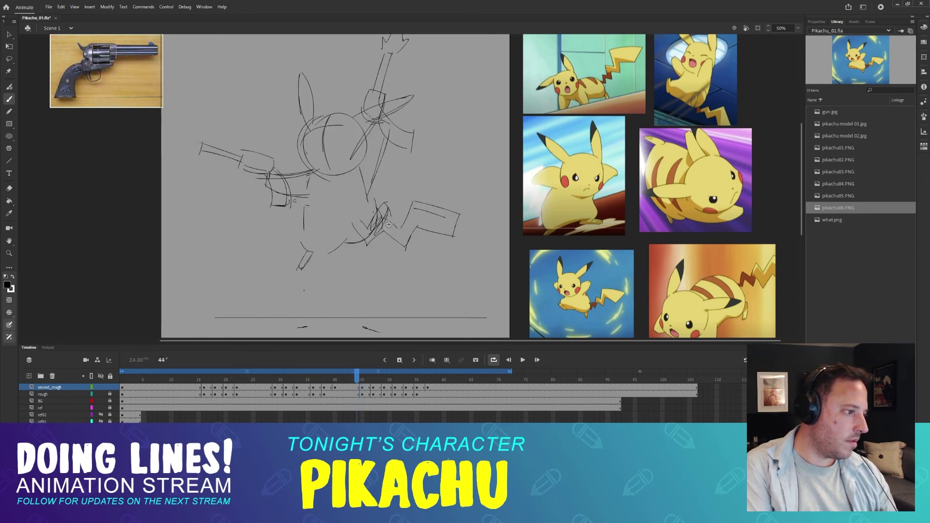
key("period")
key("comma")
key("period")
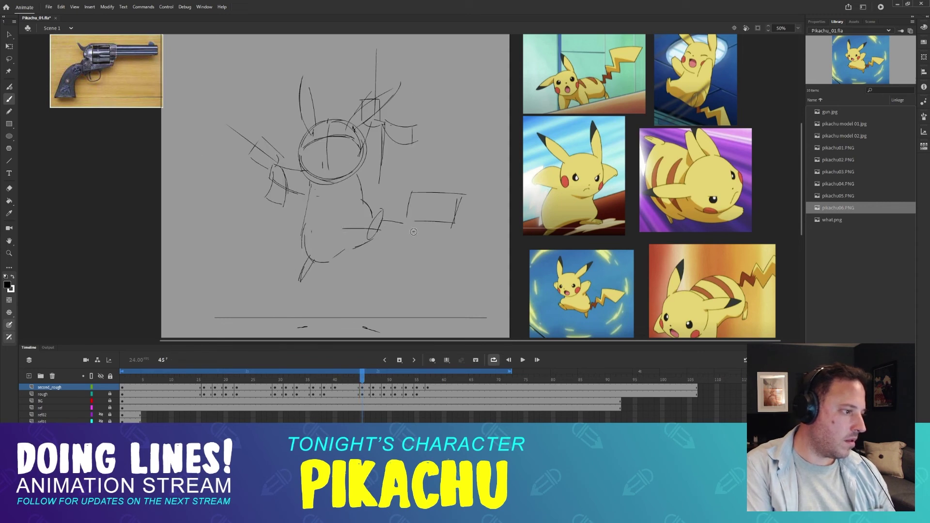
- Add the tail's middle segment and lower base edge on frame 45, and clean up the lines around the raised foot
left_click_drag(415, 223, 410, 238)
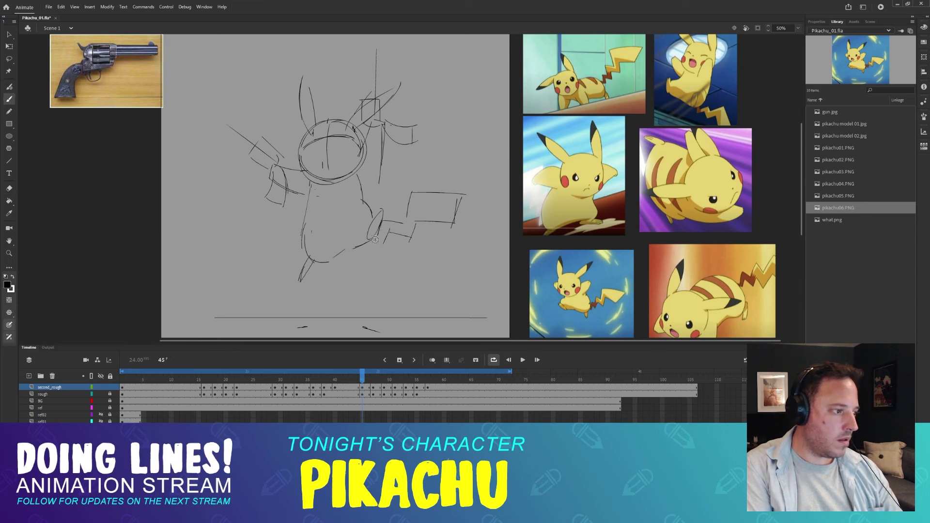
key("comma")
key("period")
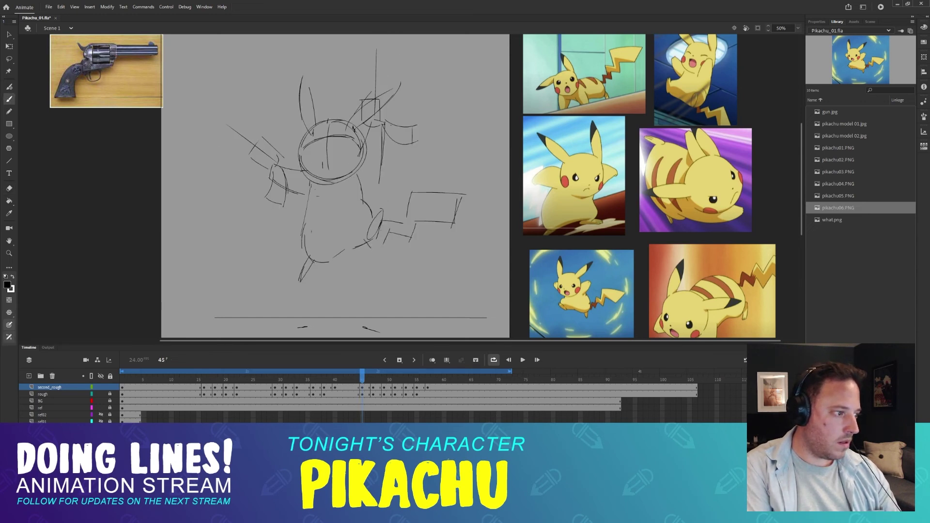
key("e")
left_click_drag(380, 226, 388, 231)
key("b")
key("comma")
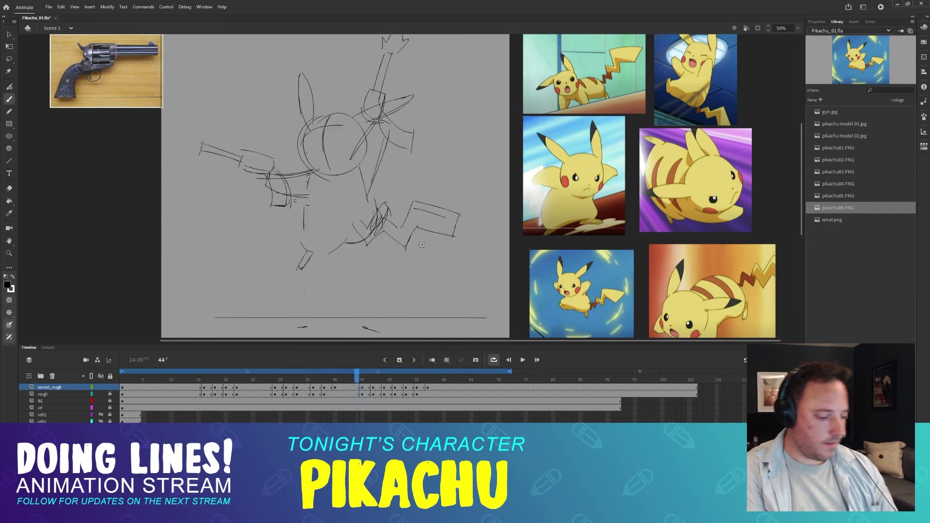
- Sketch an upward-tilted rectangular tail tip on frame 47, offset from the tip on frame 46
key("period")
key("period")
key("period")
key("comma")
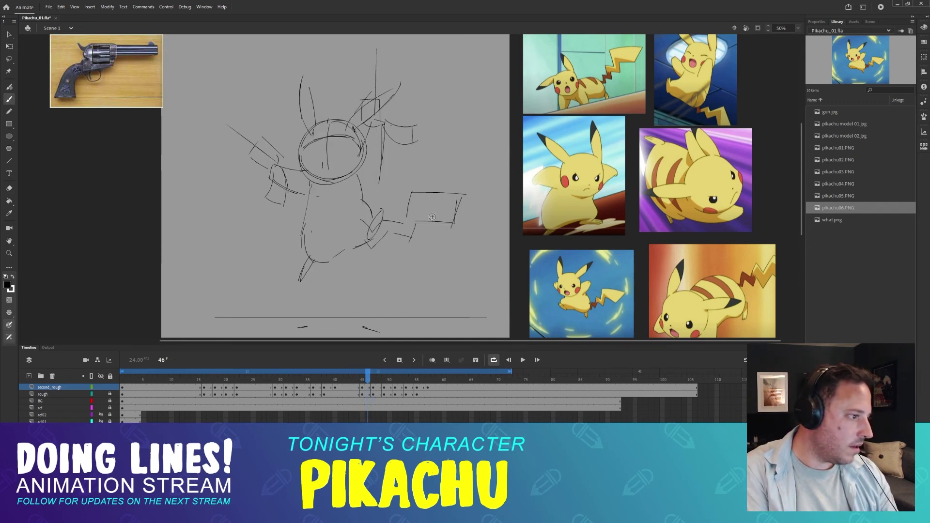
key("period")
key("comma")
key("period")
mouse_move(401, 187)
left_mouse_down()
mouse_move(406, 208)
mouse_move(440, 171)
left_mouse_up()
left_click_drag(411, 208, 448, 196)
mouse_move(447, 170)
left_mouse_down()
mouse_move(451, 196)
mouse_move(408, 216)
mouse_move(414, 229)
left_mouse_up()
- Draw the tail's middle segment and zigzag base on frame 47, comparing them with frame 46
key("comma")
key("period")
key("comma")
key("period")
key("comma")
key("period")
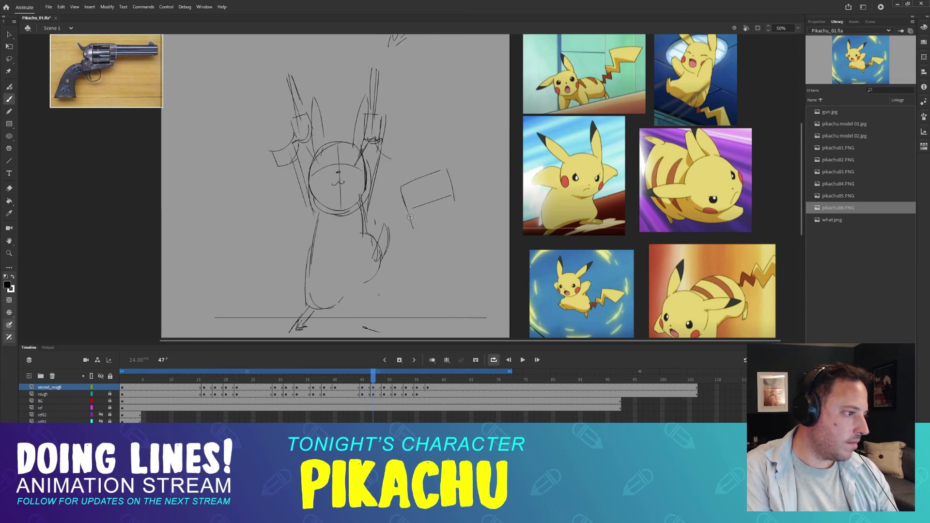
key("comma")
key("period")
mouse_move(412, 195)
left_mouse_down()
mouse_move(421, 233)
mouse_move(424, 224)
mouse_move(397, 238)
left_mouse_up()
key("comma")
key("period")
key("comma")
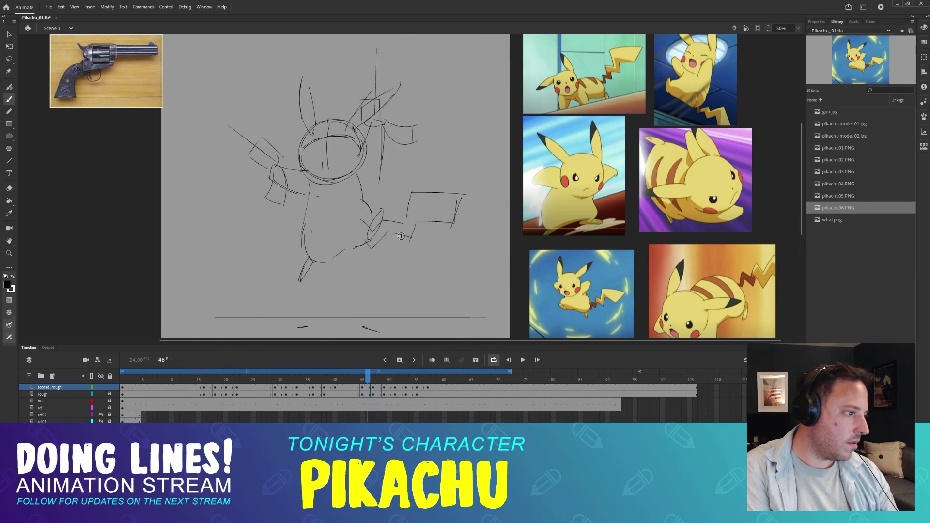
key("period")
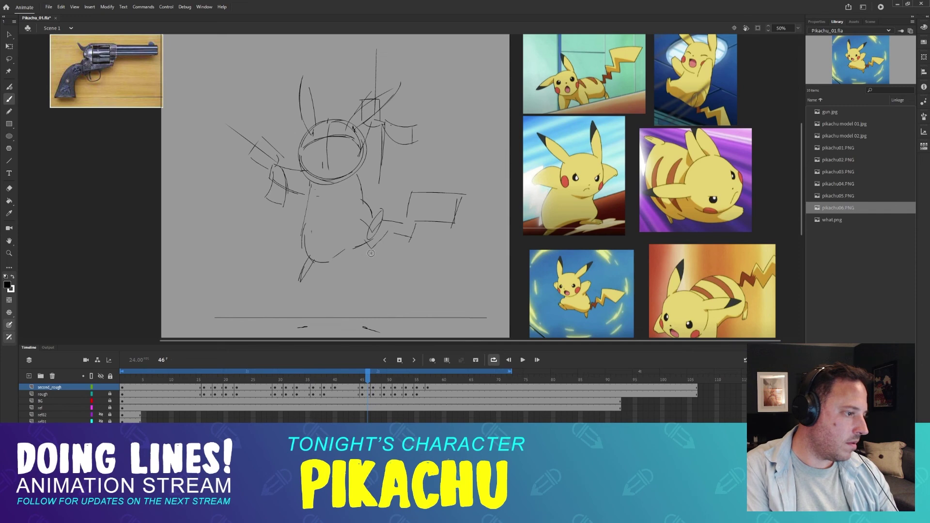
key("period")
key("comma")
- Examine the tail's motion by scrubbing and stepping through the frames up to frame 48
mouse_move(366, 380)
left_mouse_down()
mouse_move(347, 381)
mouse_move(379, 382)
left_mouse_up()
key("comma")
key("comma")
key("comma")
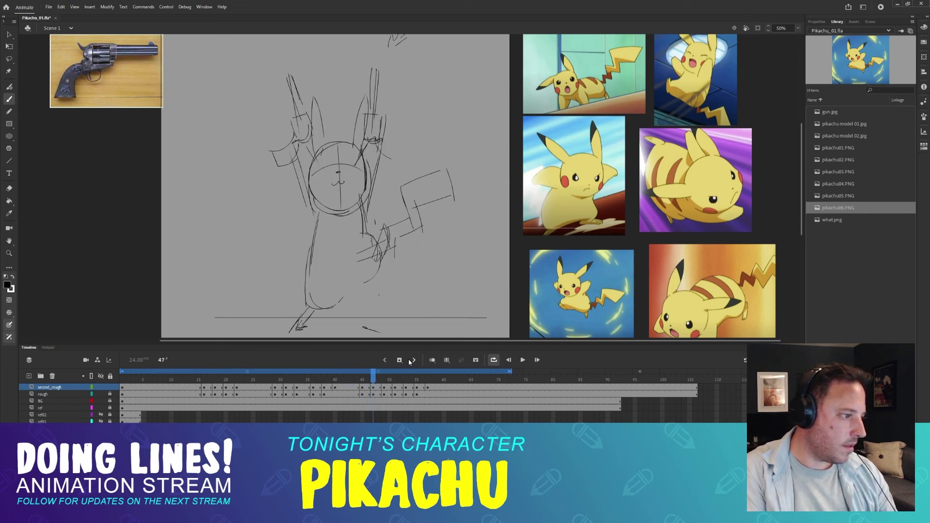
key("period")
key("period")
key("period")
key("period")
key("comma")
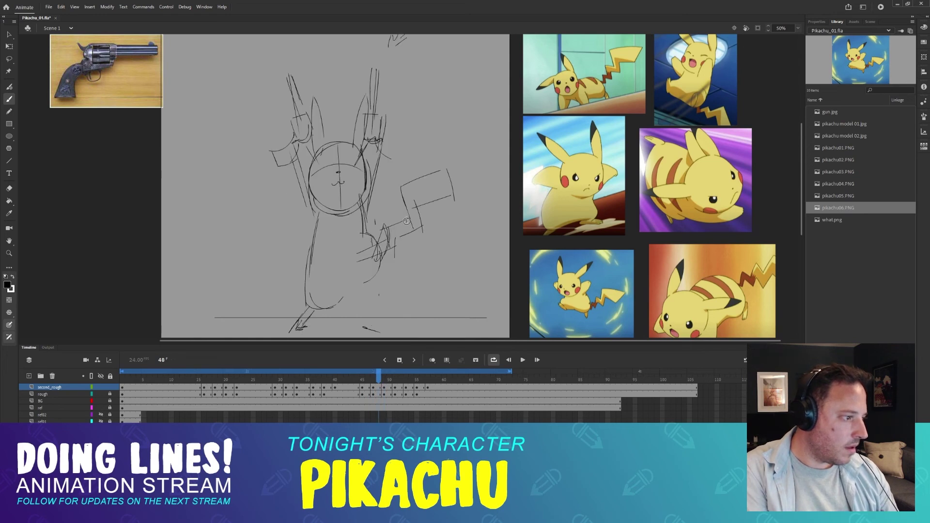
- Sketch the tail's steeply tilted rectangular tip behind the gun arm on frame 49
key("period")
key("comma")
key("period")
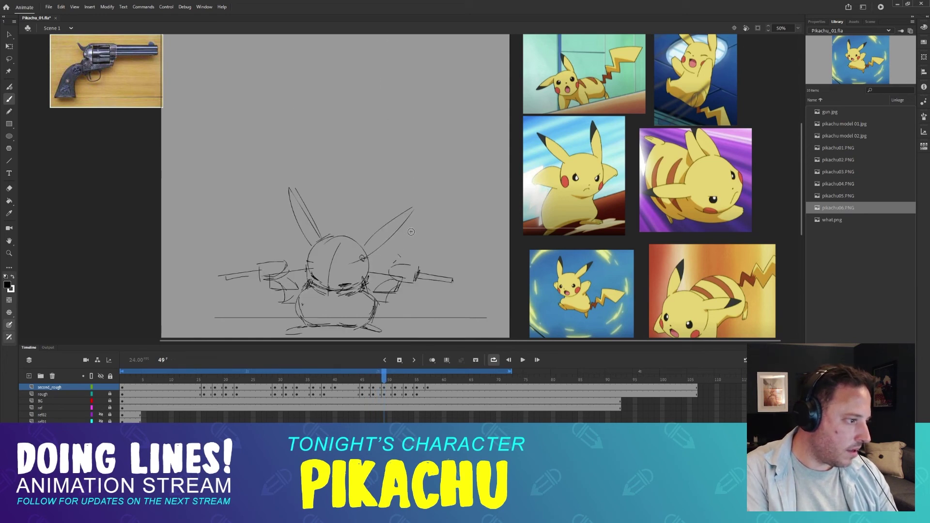
key("period")
mouse_move(431, 220)
left_mouse_down()
mouse_move(447, 243)
mouse_move(382, 274)
left_mouse_up()
key("comma")
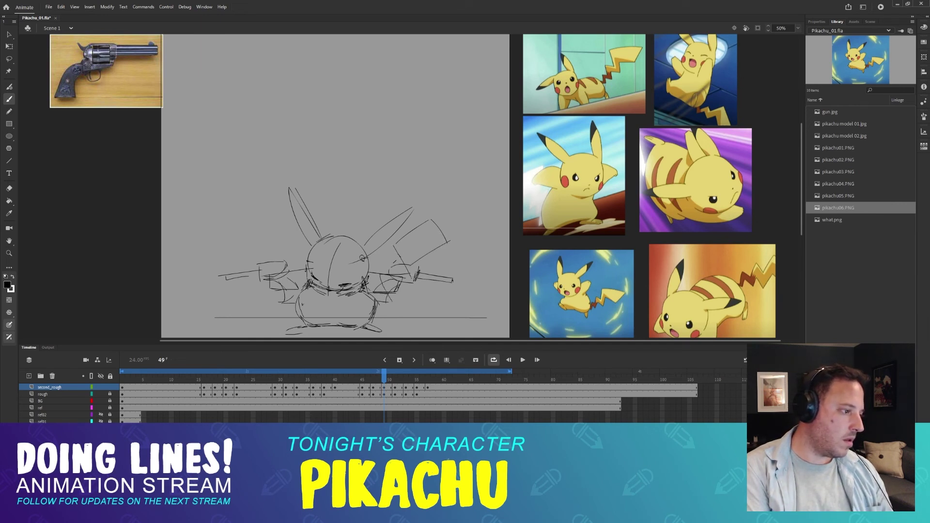
- Draw the tail's zigzag base and middle segment on frame 49 and erase the excess lines beside the body
left_click_drag(358, 312, 386, 316)
left_click_drag(422, 286, 408, 249)
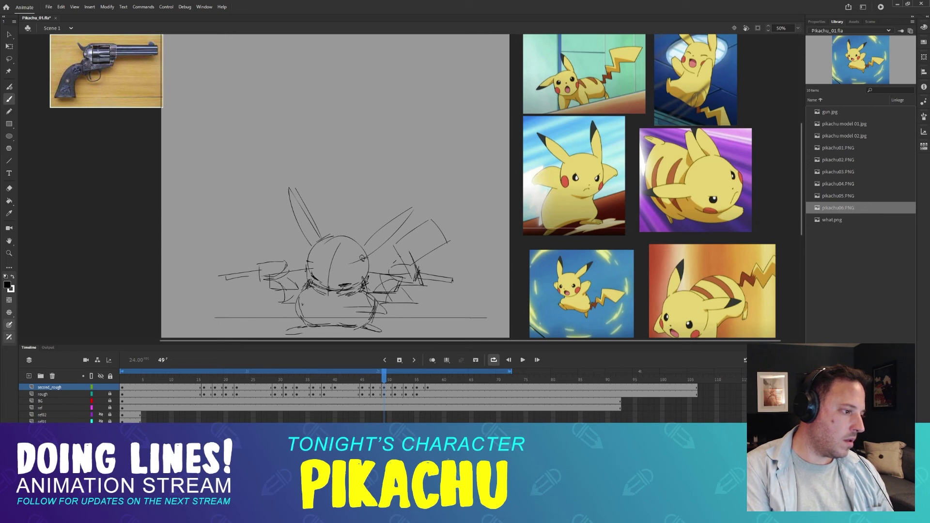
key("e")
mouse_move(400, 289)
left_mouse_down()
mouse_move(414, 310)
mouse_move(381, 310)
left_mouse_up()
key("b")
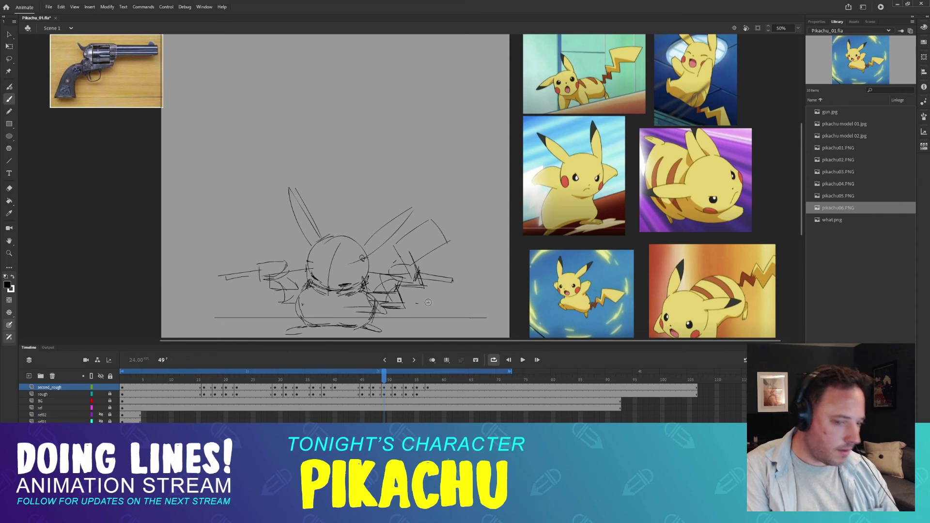
- Step through the frames up to frame 50 to examine how the tail moves into the crouch
key(".")
key(".")
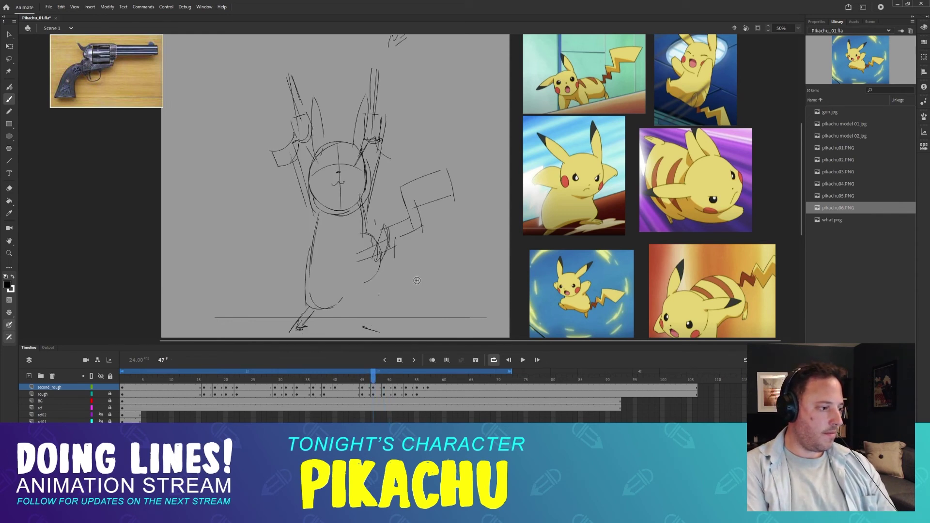
key(".")
key(".")
key(".")
key(".")
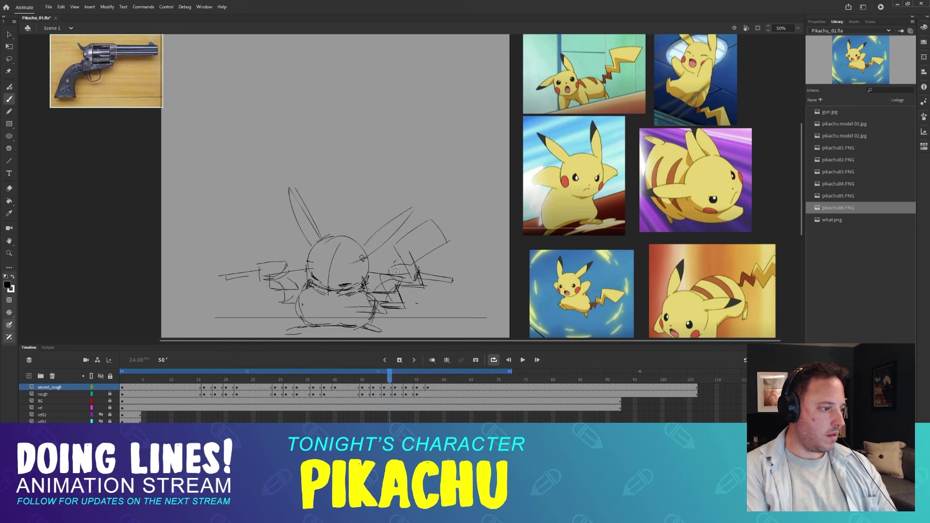
key(".")
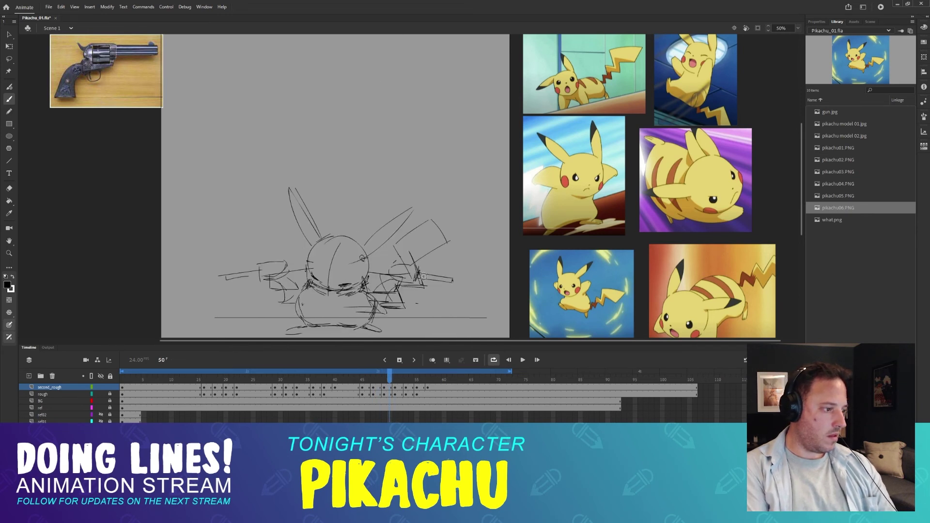
- Sketch the whole tail on frame 51 with a low zigzag base and a nearly level rectangular tip, checking it against frame 50
key(".")
mouse_move(404, 280)
left_mouse_down()
mouse_move(450, 278)
mouse_move(452, 303)
mouse_move(407, 300)
mouse_move(410, 322)
mouse_move(388, 302)
left_mouse_up()
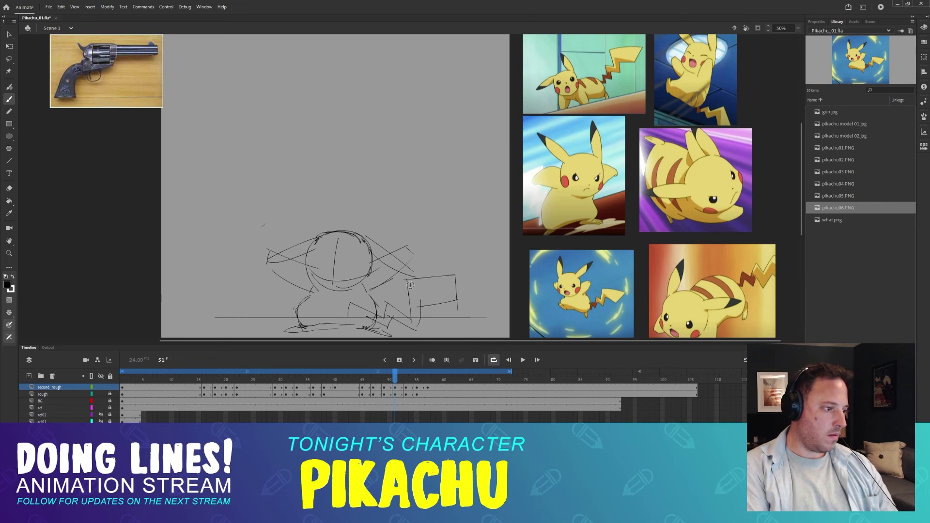
key("comma")
key("period")
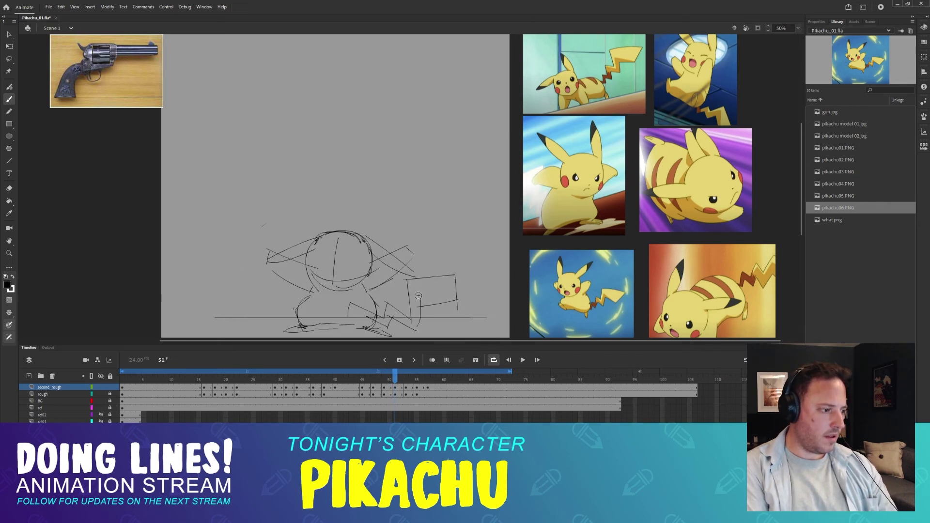
key("comma")
key("period")
- Erase the inner edge of the tail tip on frame 51 and redraw it as a firmer vertical line
key("e")
left_click_drag(412, 324, 409, 286)
key("b")
left_click_drag(406, 279, 408, 311)
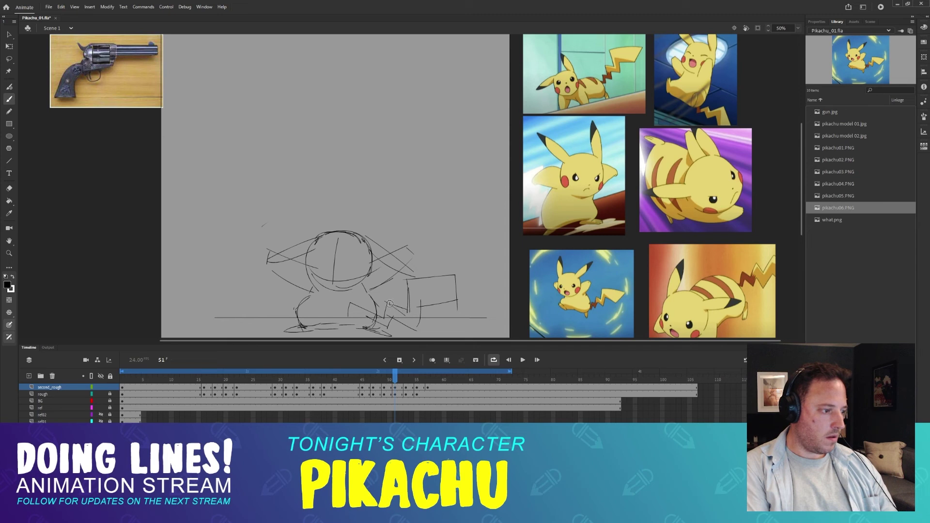
- Rework the tail tip's lower edge on frame 51, undo the unwanted strokes, and compare with frame 50
key("e")
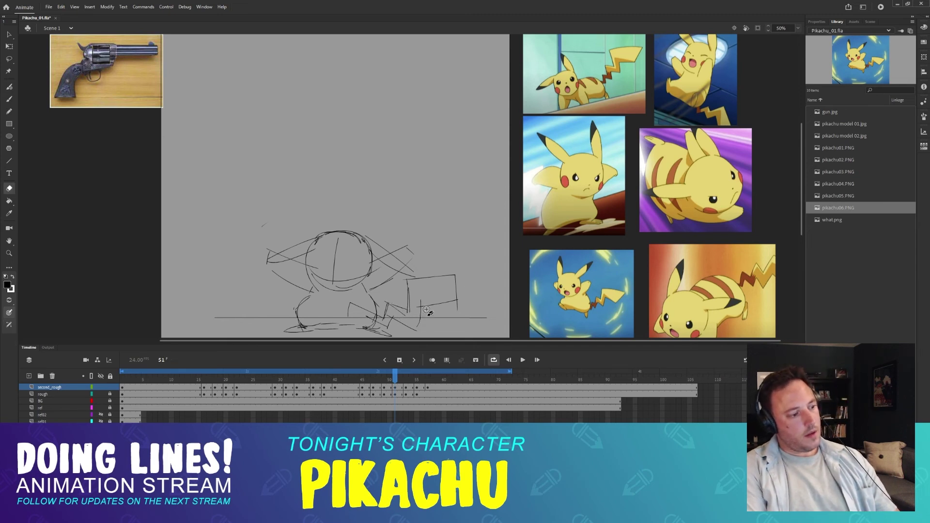
key("b")
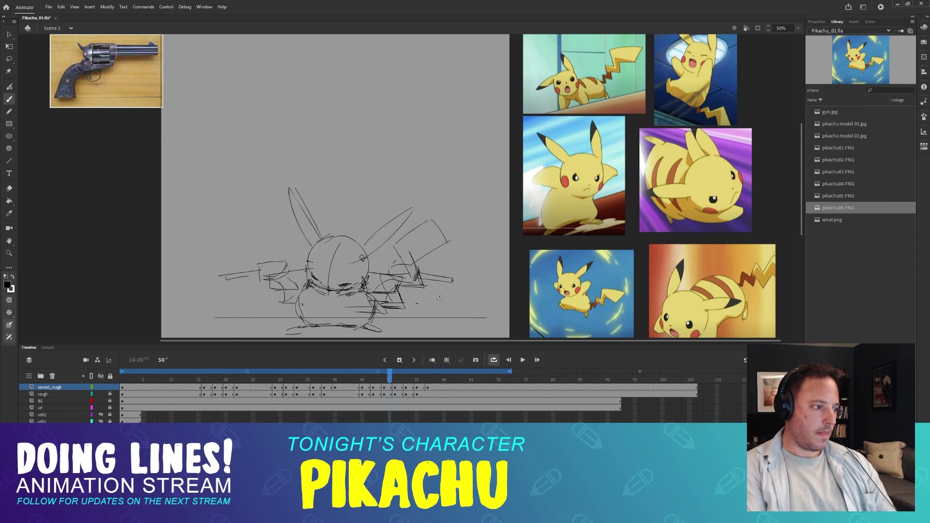
key("e")
key("b")
mouse_move(417, 306)
left_mouse_down()
mouse_move(471, 306)
mouse_move(461, 292)
mouse_move(418, 305)
mouse_move(458, 305)
left_mouse_up()
key("ctrl+z")
key("ctrl+z")
key("ctrl+z")
key("comma")
key(".")
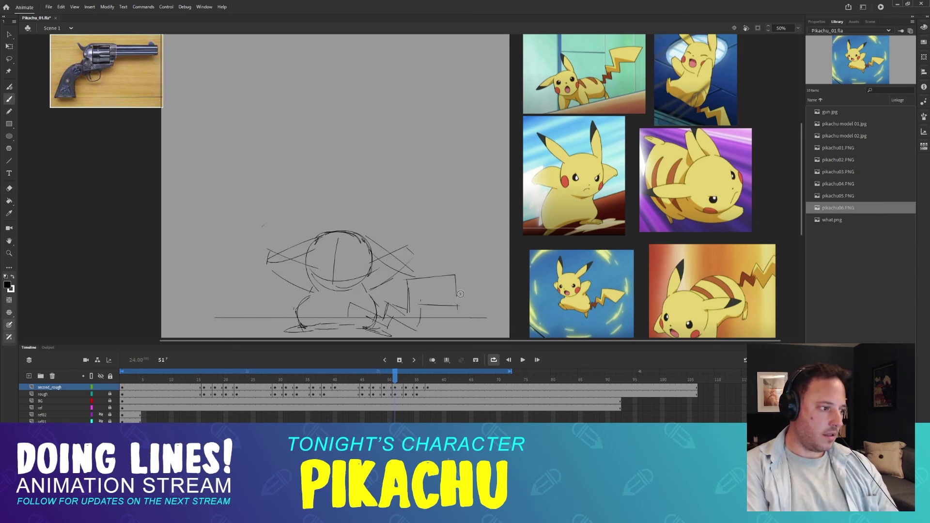
- Review the tail's motion up to frame 52 and sketch the tip's nearly level upper edge on frame 53
key(".")
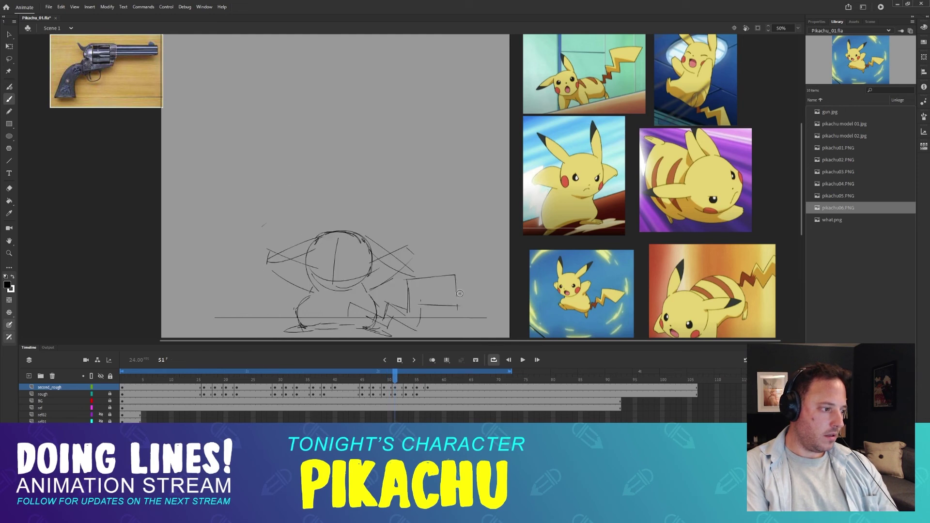
left_click_drag(361, 382, 395, 387)
key(".")
key(".")
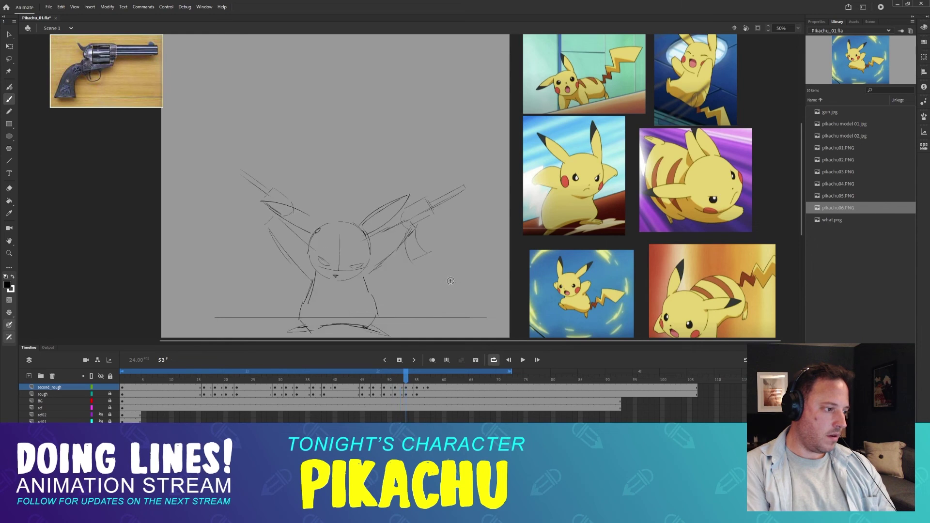
key("period")
key("comma")
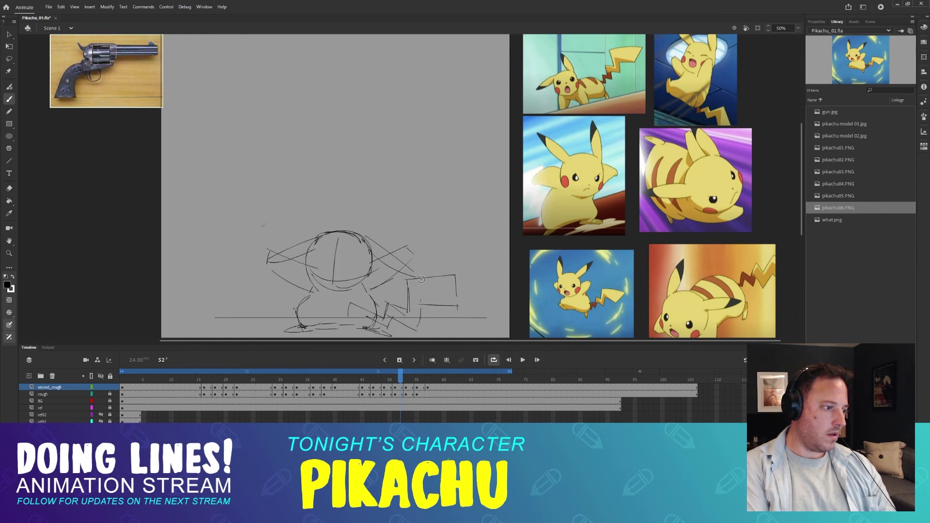
key("period")
left_click_drag(446, 269, 408, 268)
key("comma")
key("period")
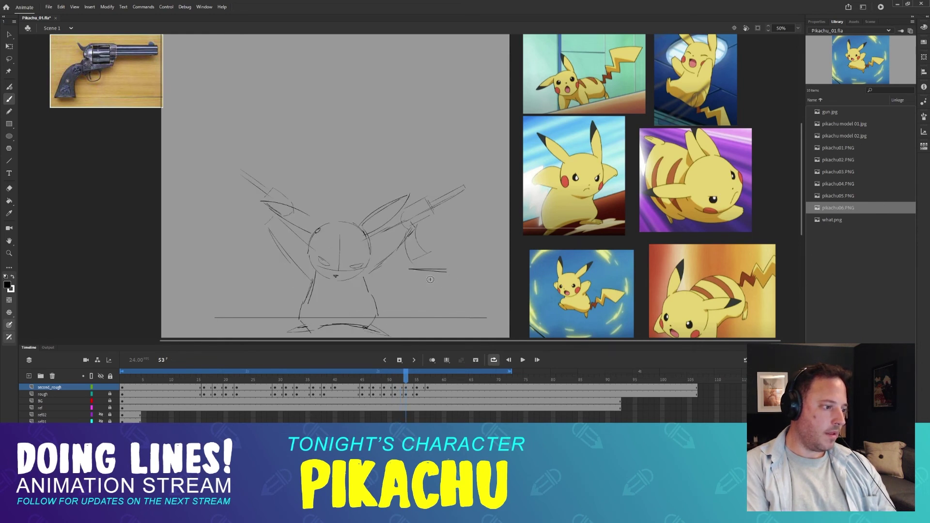
key("comma")
key("period")
- Draw the remaining edges of the rectangular tail tip on frame 53, using frame 52 as a guide
left_click_drag(445, 304, 393, 303)
key("comma")
key("period")
key("comma")
key("period")
left_click_drag(403, 271, 397, 303)
- Erase the tail tip's inner edge on frame 53 and redraw it to meet the upper edge
key("e")
key("b")
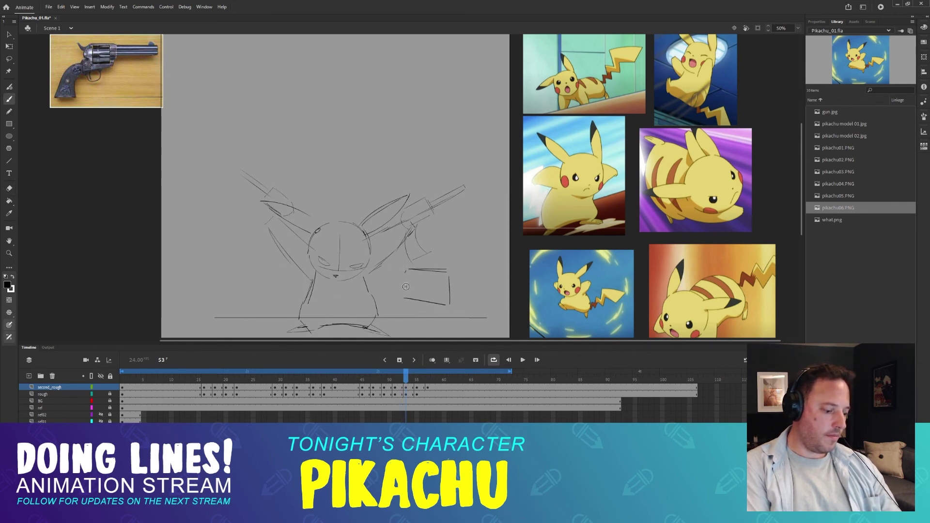
key("comma")
key("period")
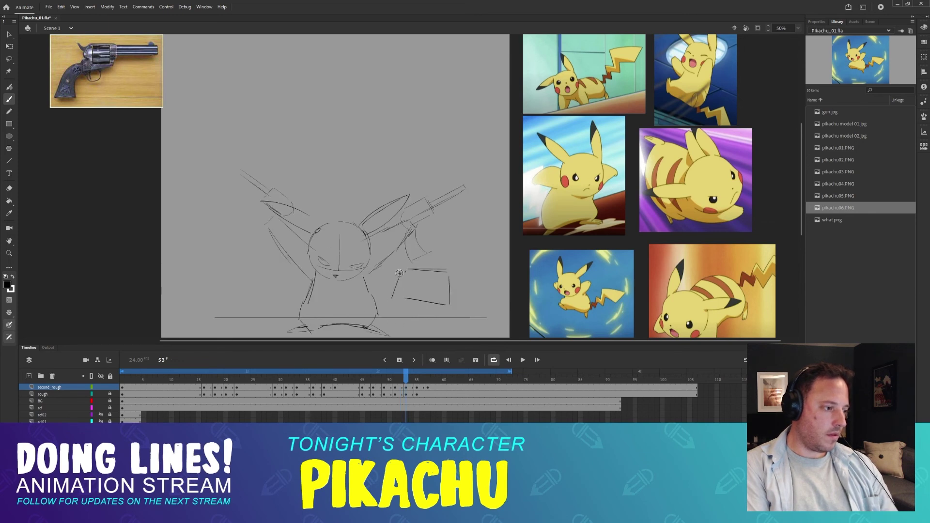
left_click_drag(400, 269, 396, 301)
key("comma")
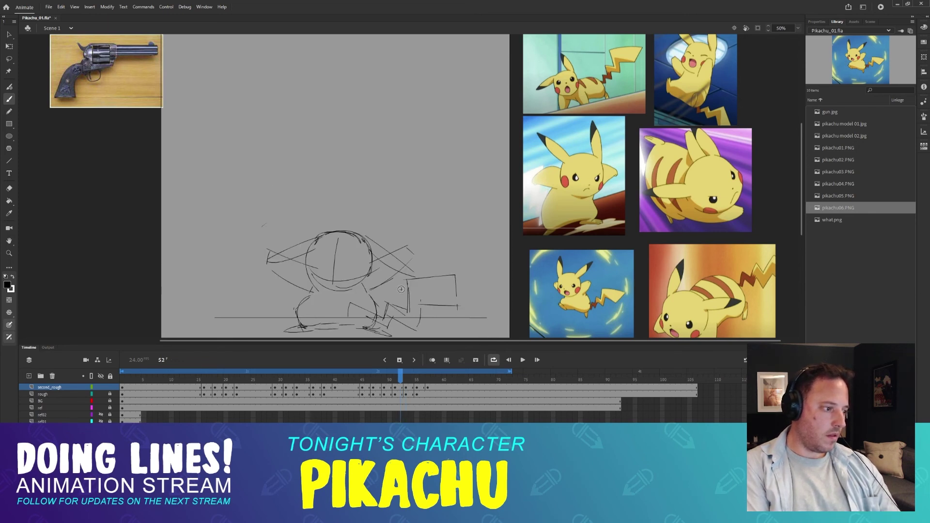
- Sketch the upper edge of the tail's middle segment and the zigzag base beside the body on frame 53
key("period")
key("comma")
key("period")
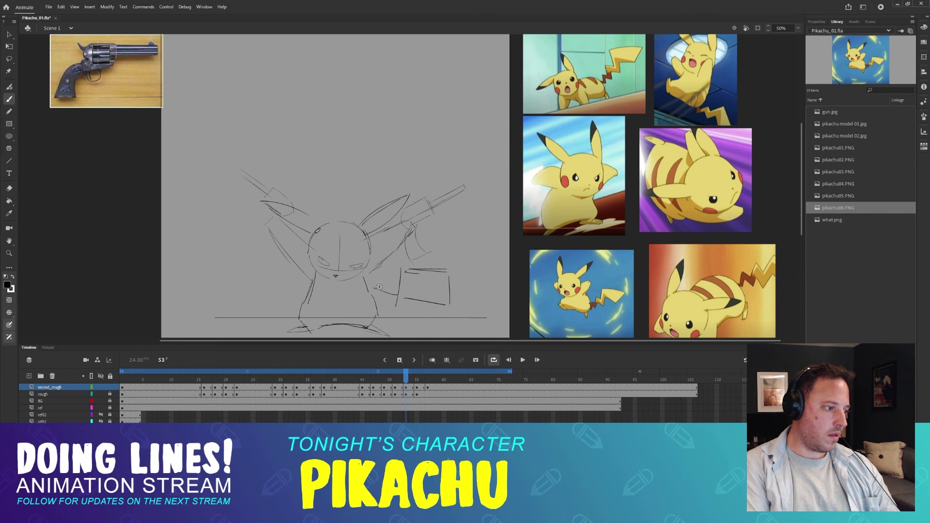
left_click_drag(351, 294, 371, 304)
key("comma")
key("period")
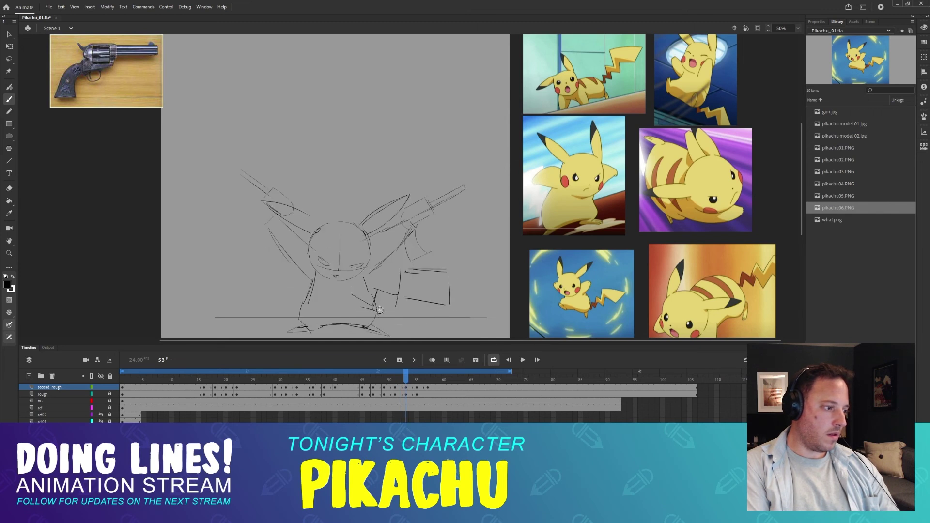
- Draw the lower zigzag edge on frame 53 to join the tail's base and middle segment to the tip
key("comma")
key("period")
key("comma")
key("period")
left_click_drag(382, 306, 404, 312)
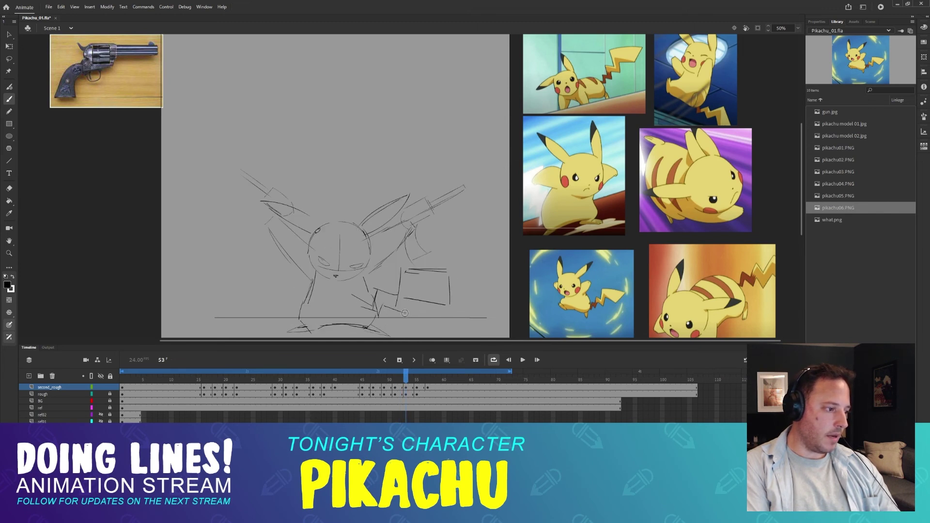
key("comma")
key("period")
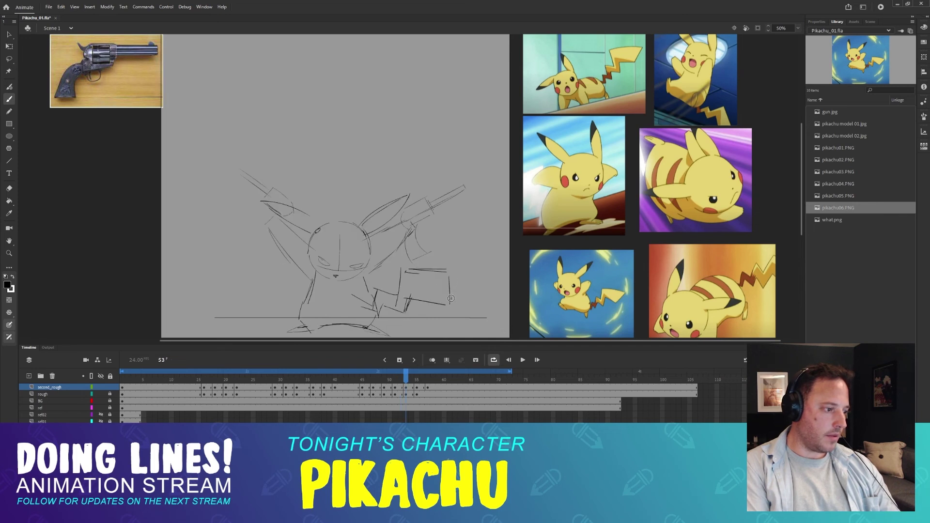
- Sketch the upper edge of Pikachu's tail tip on frame 55, using the tail on frame 53 as a guide
key("comma")
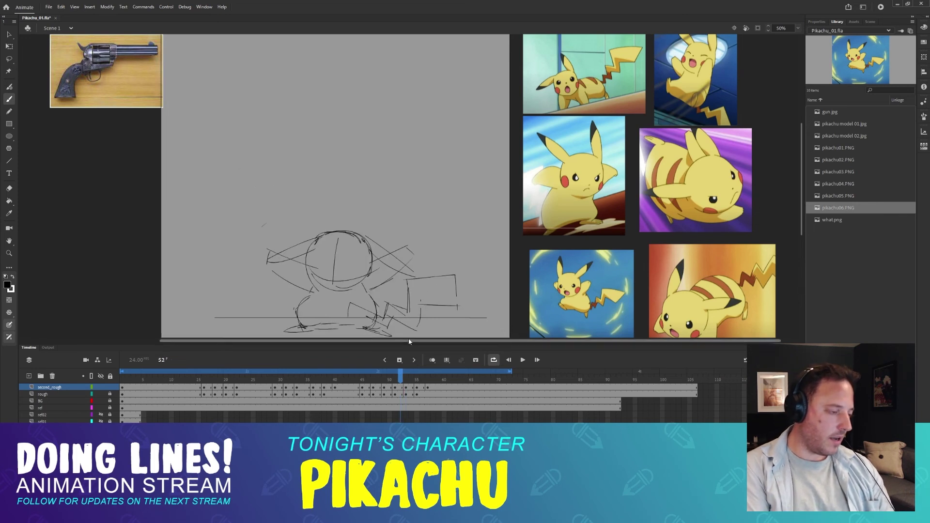
left_click(385, 379)
left_click_drag(384, 380, 416, 379)
key("comma")
key("period")
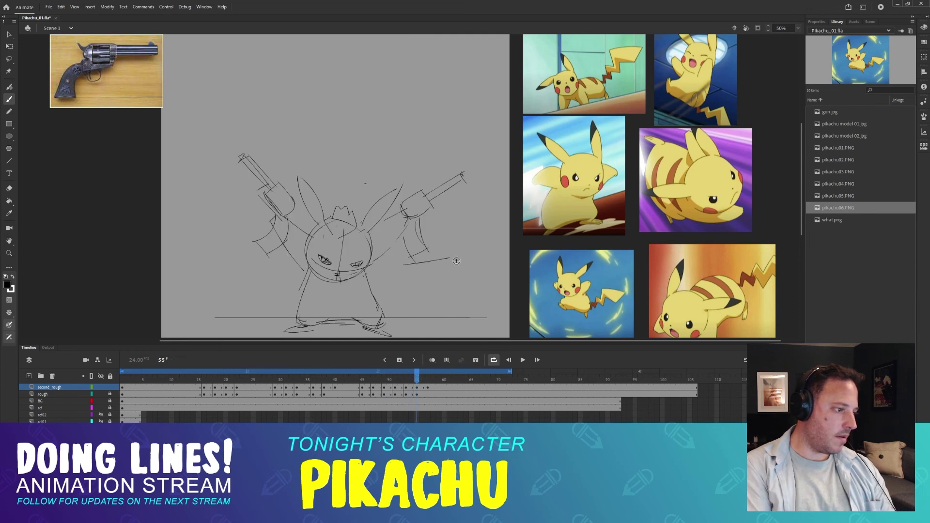
key("comma")
key("period")
key("comma")
mouse_move(399, 263)
left_mouse_down()
mouse_move(399, 288)
mouse_move(350, 307)
left_mouse_up()
- Sketch the remaining edges of the rectangular tail tip on frame 55 and start the middle segment below it
key("period")
key("comma")
key("period")
key("comma")
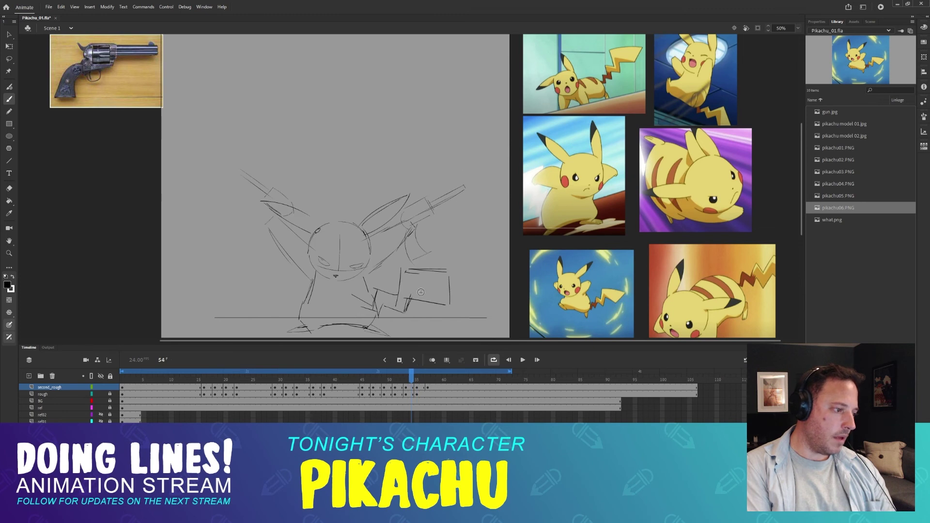
key("period")
left_click_drag(415, 286, 413, 314)
key("comma")
key("period")
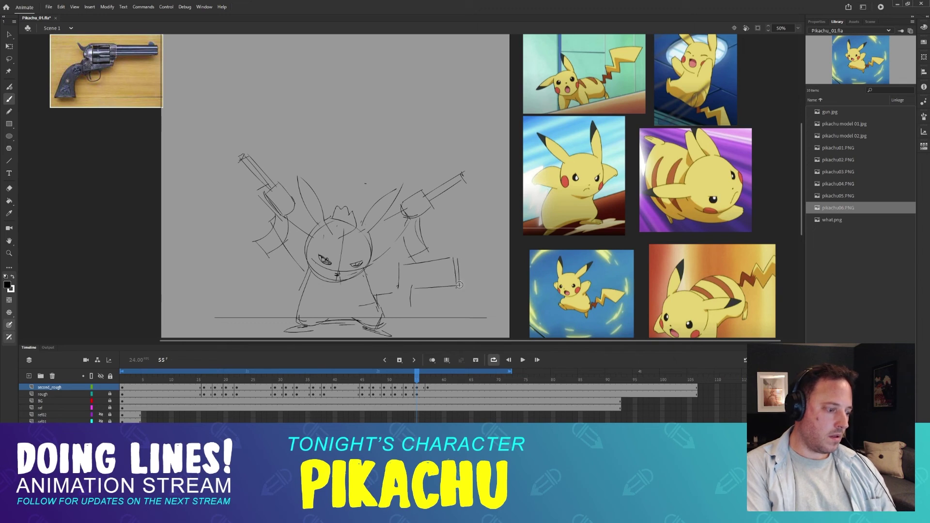
key("comma")
key("period")
key("comma")
key("period")
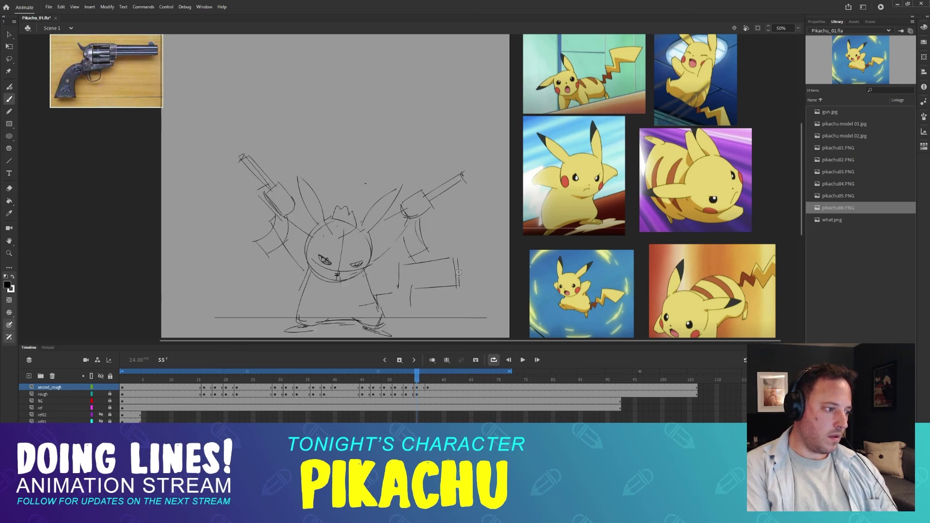
- Erase the outer edge of the tail tip on frame 55, redraw it closer to the body, and undo the last stroke
key("e")
mouse_move(454, 252)
left_mouse_down()
mouse_move(457, 288)
mouse_move(447, 269)
mouse_move(449, 289)
left_mouse_up()
key("b")
key("comma")
key("period")
key("comma")
key("period")
key("ctrl+z")
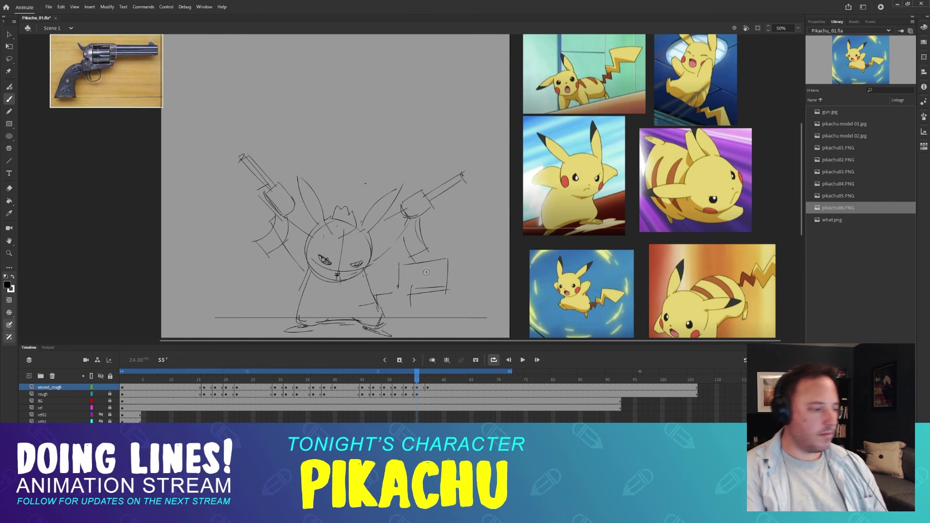
- Sketch the tail's middle segment and zigzag base beside the body on frame 55, comparing it with frame 54
key("period")
key("comma")
key("comma")
key("comma")
key("period")
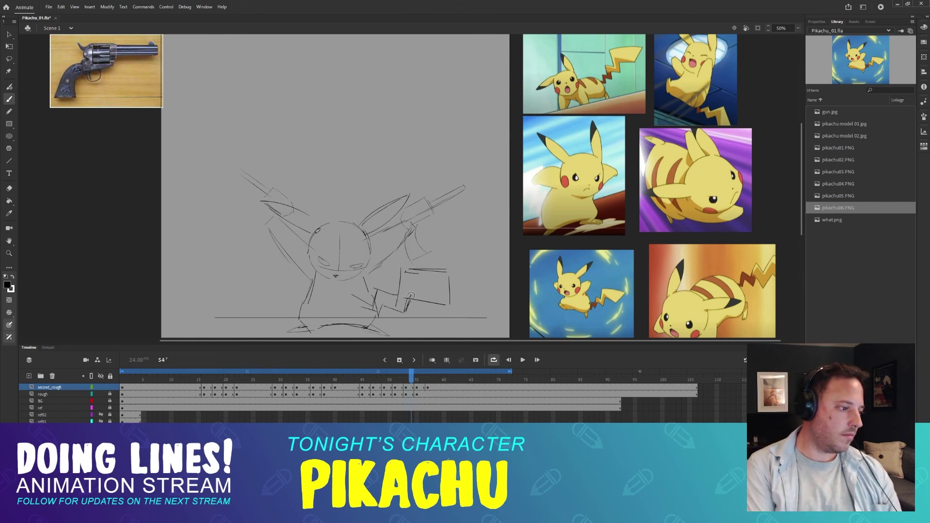
key("period")
key("comma")
key("period")
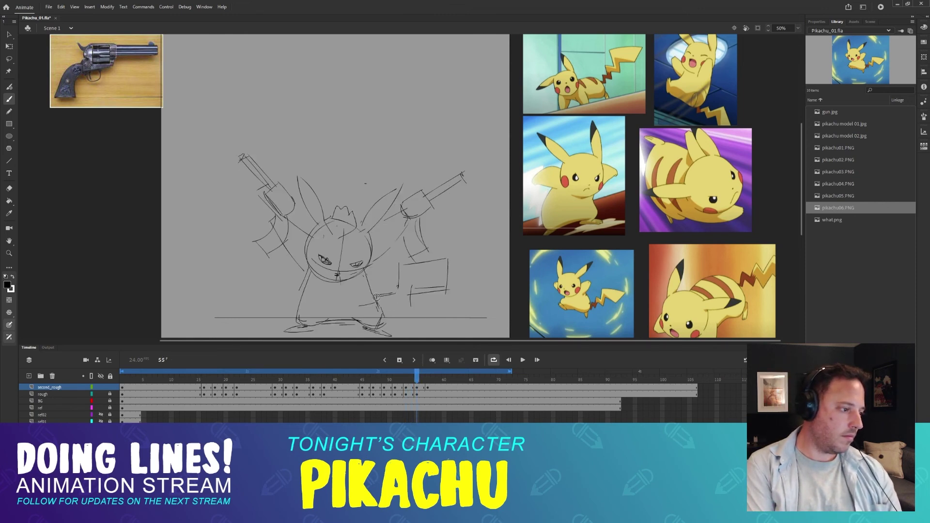
key("comma")
key("period")
key("comma")
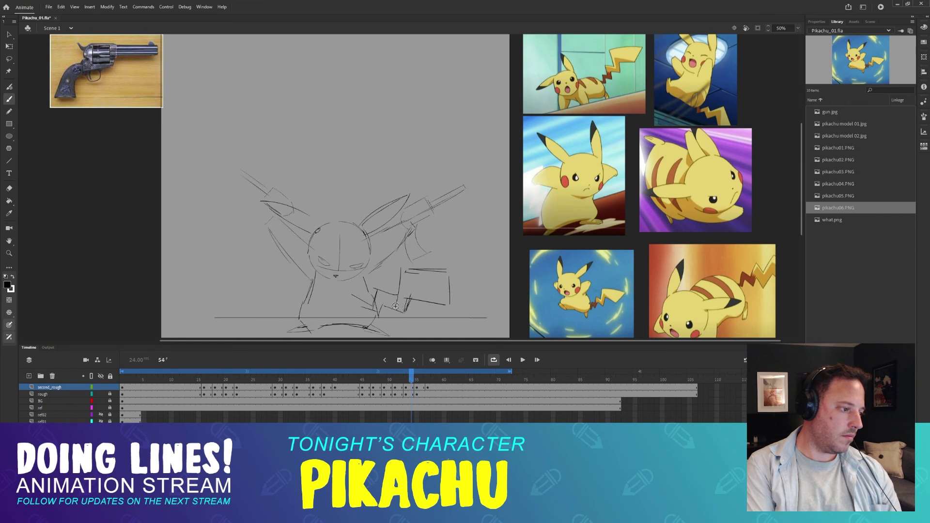
key("period")
key("comma")
key("period")
- Try a slanted upper edge for the tail tip on frame 57 and undo it
key("period")
key("period")
key("comma")
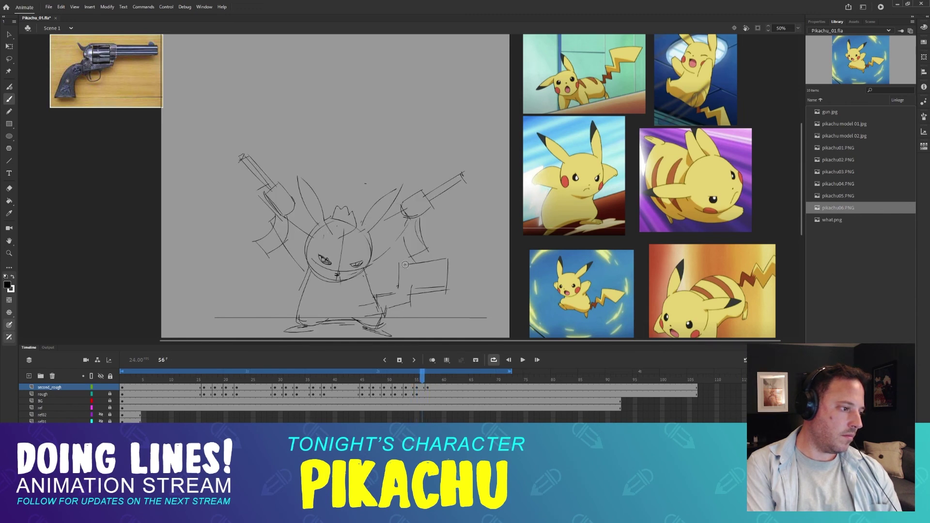
key("period")
left_click_drag(398, 261, 456, 252)
key("comma")
key("period")
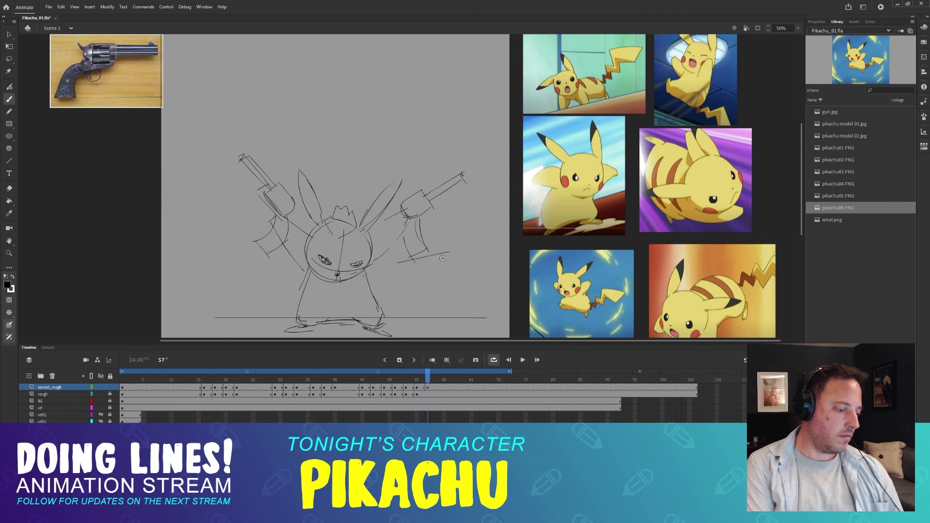
key("ctrl+z")
- Draw the upper, inner and outer edges of the tail tip on frame 57, using frame 56 as a guide
key("comma")
key("period")
key("comma")
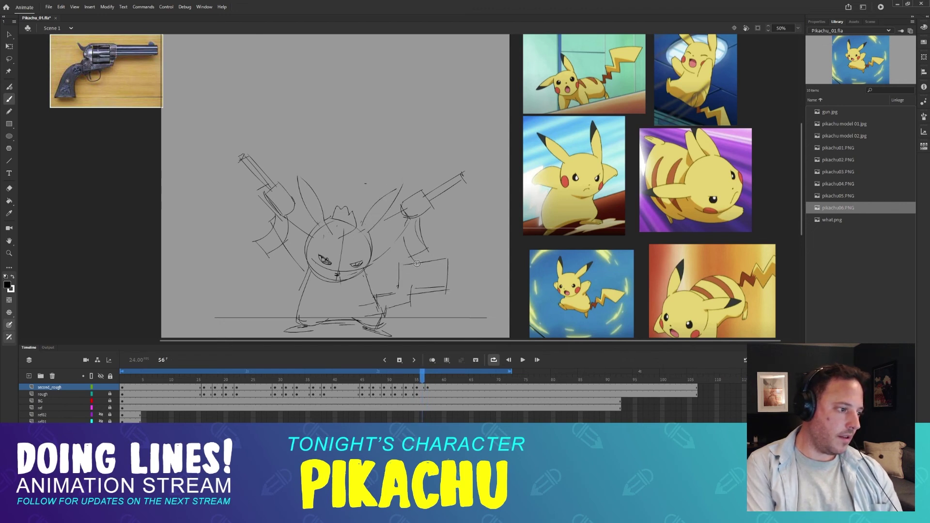
key("period")
key("comma")
key("period")
key("comma")
key("period")
key("comma")
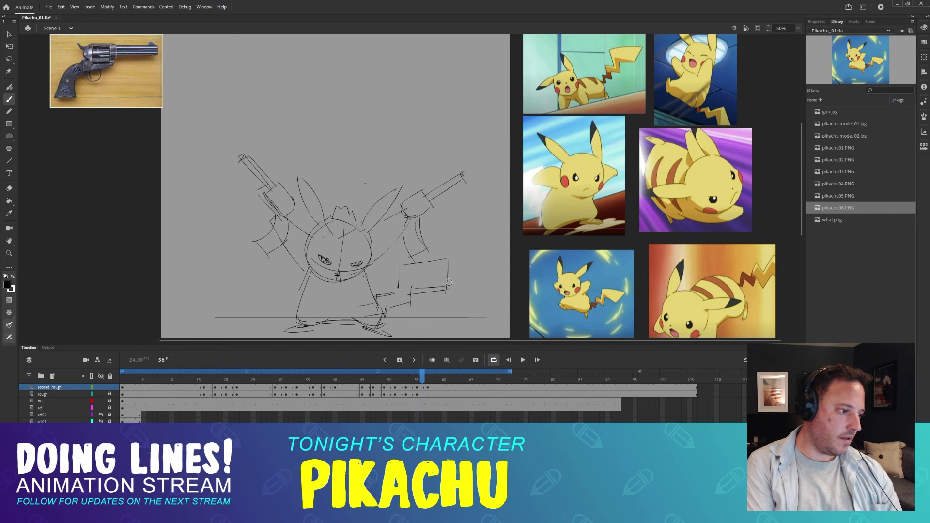
key("period")
key("comma")
key("period")
key("comma")
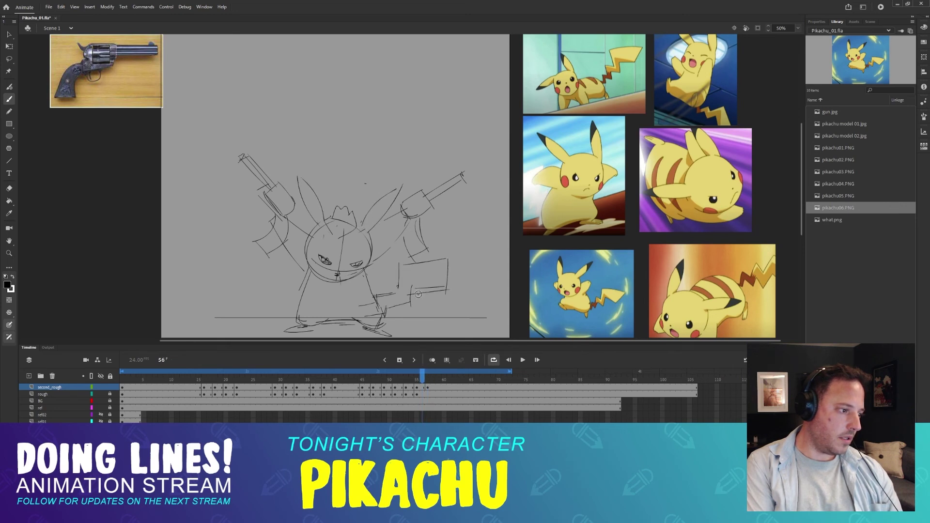
key("period")
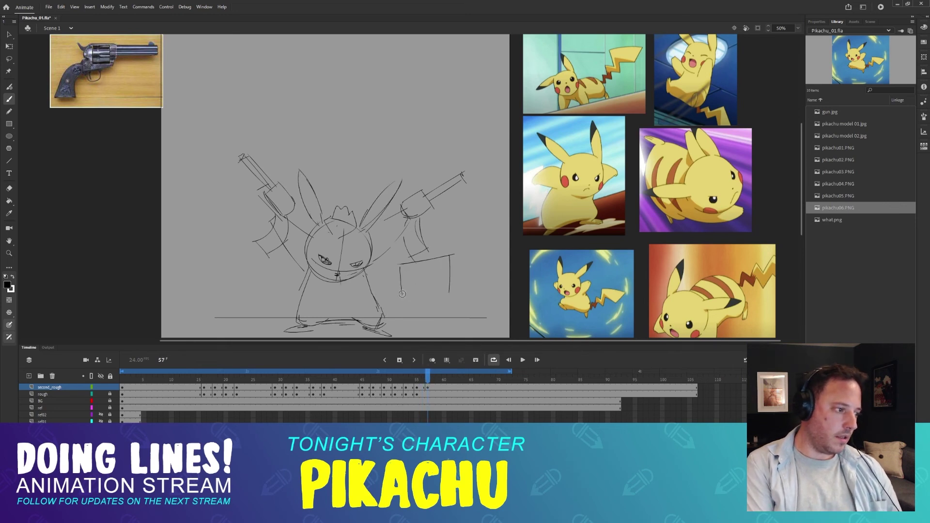
- Sketch the tail's middle segment and base beside the body on frame 57, then erase them
key("comma")
key("period")
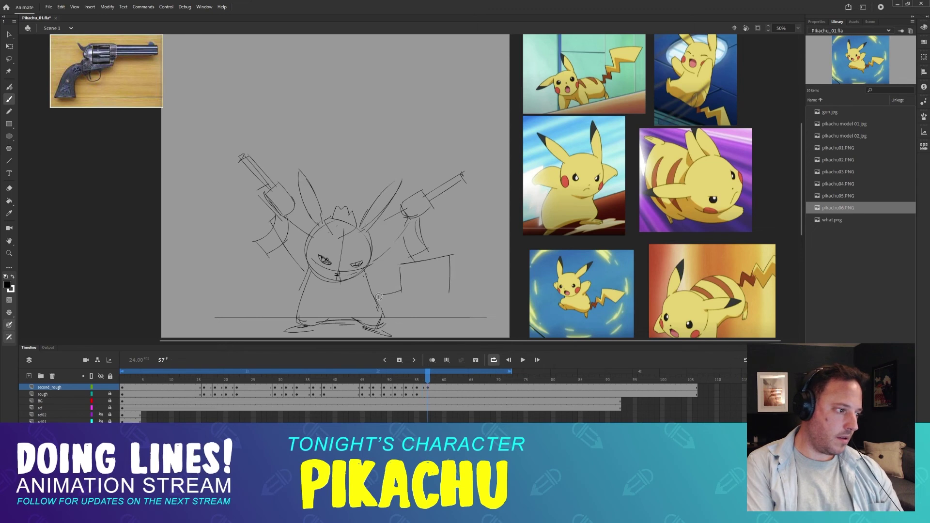
key("comma")
key("period")
key("comma")
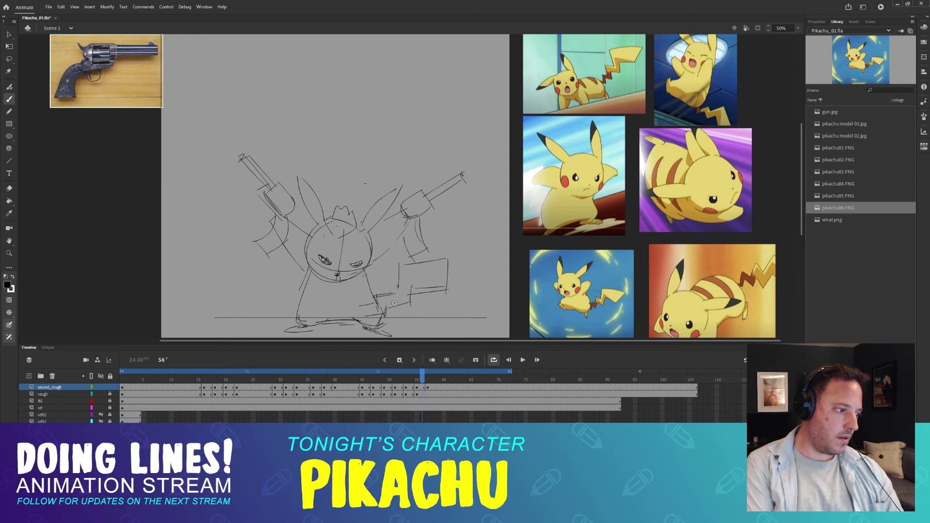
key("period")
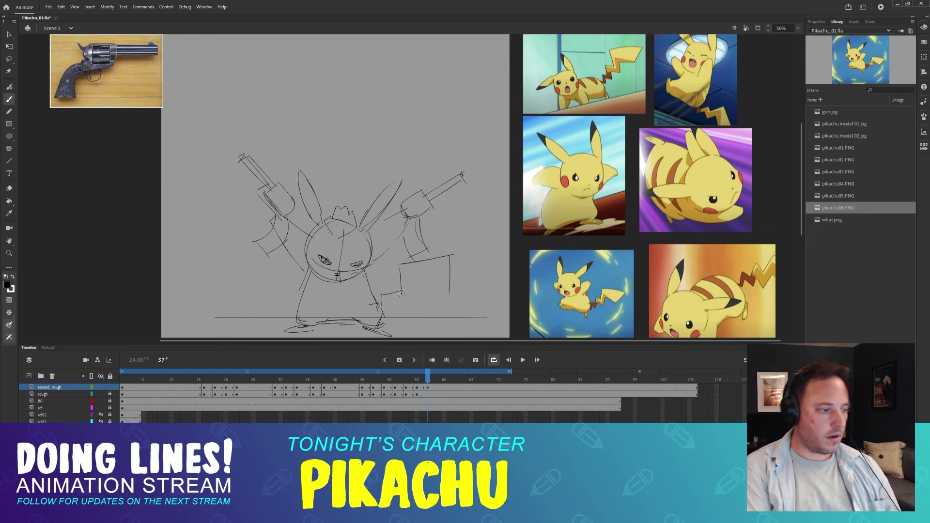
key("e")
mouse_move(412, 297)
left_mouse_down()
mouse_move(374, 302)
mouse_move(382, 305)
left_mouse_up()
key("b")
- Erase the upper edge of the tail's middle segment on frame 53 and redraw it lower
key("comma")
key("comma")
key("comma")
key("comma")
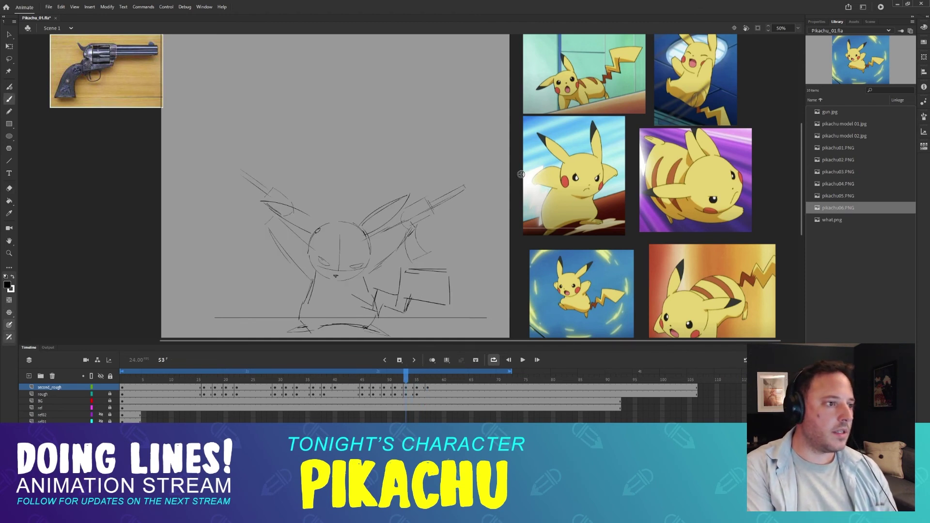
key("e")
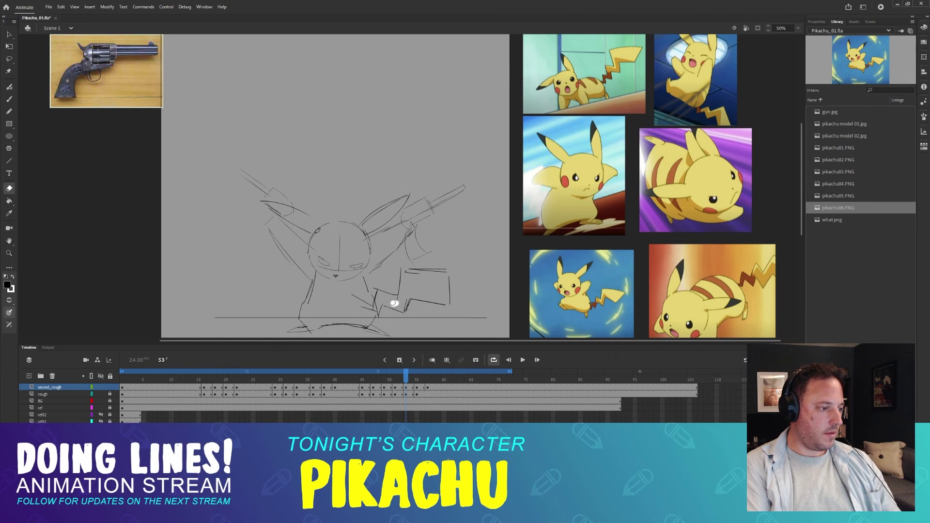
key("b")
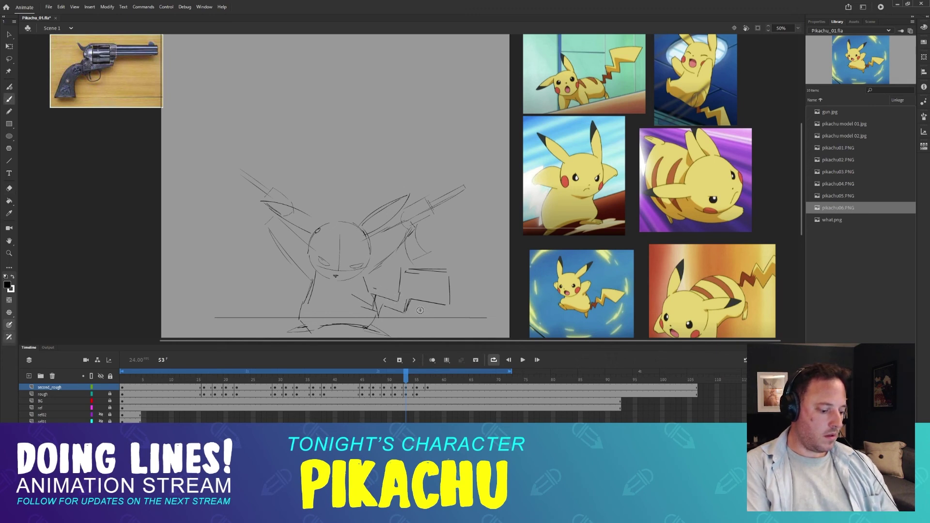
key("comma")
key("period")
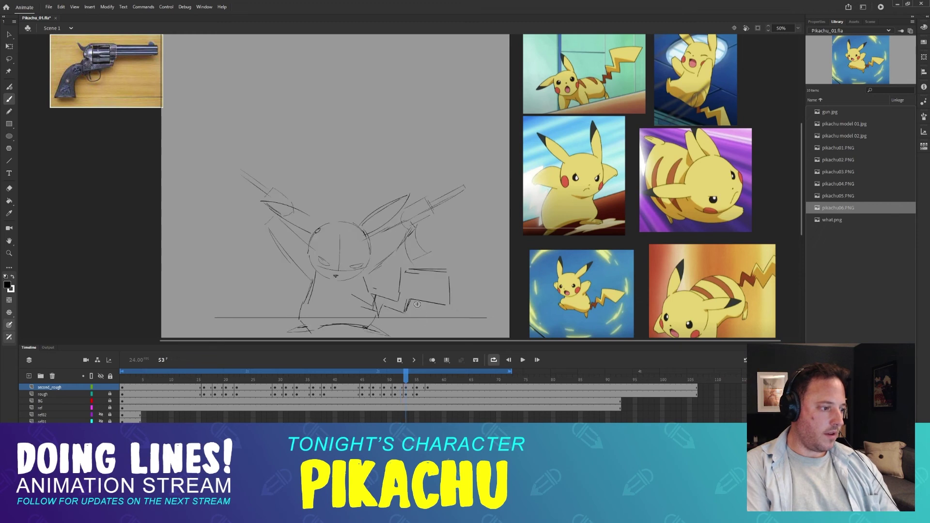
key("comma")
key("period")
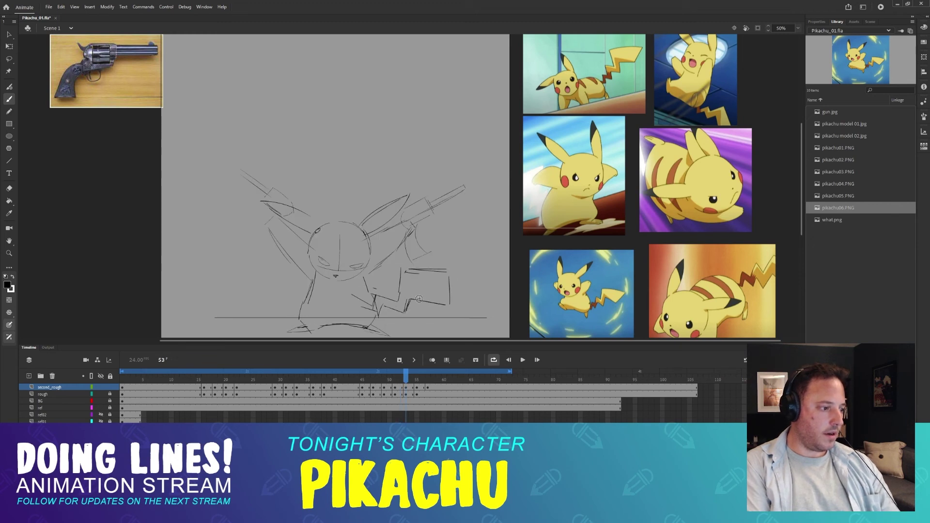
- Erase the outer and upper edges of the tail tip on frame 53
key("e")
mouse_move(417, 300)
left_mouse_down()
mouse_move(460, 300)
mouse_move(405, 314)
left_mouse_up()
key("b")
key("ctrl+z")
key("e")
left_click_drag(448, 273, 451, 305)
key("b")
key("e")
left_click_drag(417, 269, 461, 266)
key("b")
- Redraw the tail tip on frame 53 higher and farther out from the body, checking it against frame 52
left_click_drag(457, 269, 455, 298)
mouse_move(460, 266)
left_mouse_down()
mouse_move(461, 293)
mouse_move(420, 274)
mouse_move(400, 291)
left_mouse_up()
key("comma")
key("period")
key("e")
key("b")
left_click_drag(408, 265, 407, 269)
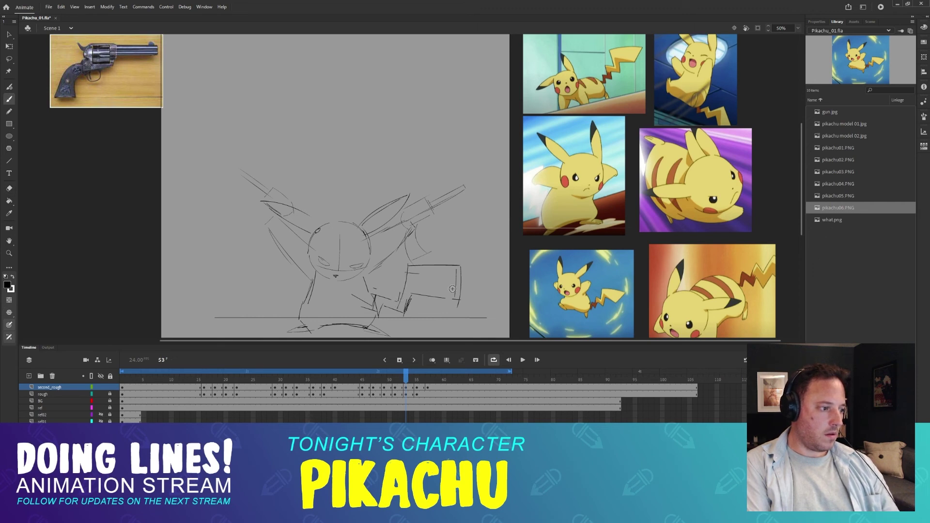
key("comma")
key("period")
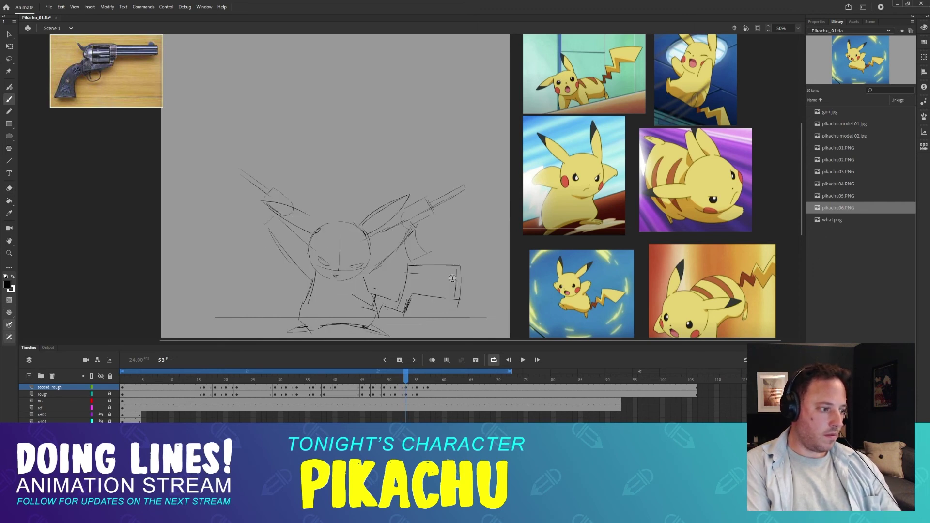
key("comma")
key("period")
key("comma")
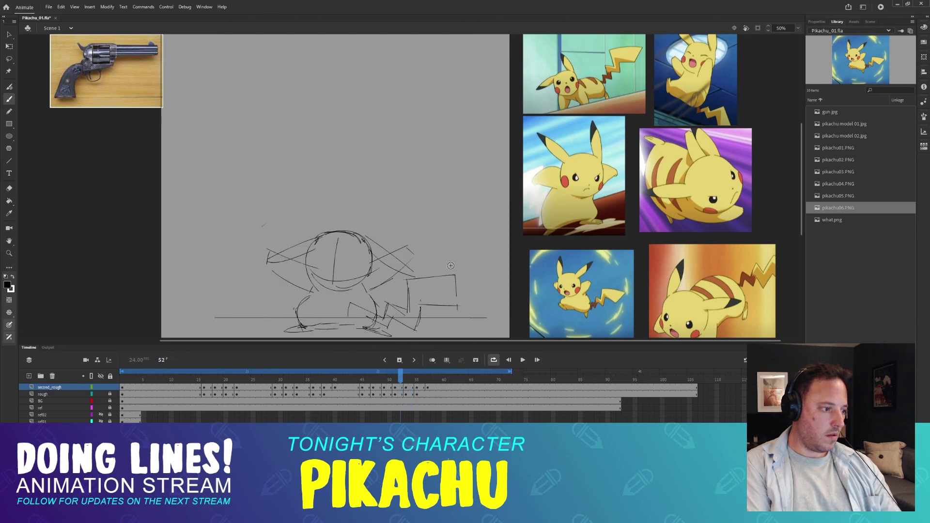
- Erase the existing tail on frame 55 and redraw the tip's upper edge to follow the enlarged tip on frame 54
key("period")
key("period")
key("period")
key("e")
mouse_move(406, 267)
left_mouse_down()
mouse_move(447, 263)
mouse_move(434, 297)
mouse_move(378, 277)
mouse_move(391, 301)
mouse_move(456, 281)
mouse_move(442, 295)
mouse_move(363, 317)
left_mouse_up()
key("b")
key("comma")
key("period")
key("comma")
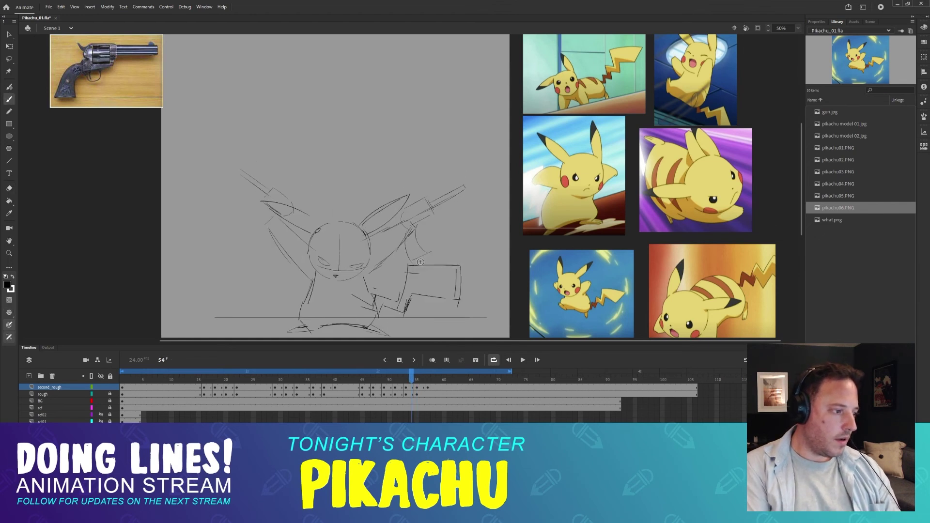
key("period")
key("comma")
key("period")
key("comma")
- Draw the outer, lower and inner edges of the larger tail tip on frame 55
mouse_move(459, 258)
left_mouse_down()
mouse_move(460, 299)
mouse_move(480, 285)
left_mouse_up()
key("period")
key("comma")
key("period")
key("comma")
key("period")
key("comma")
key("period")
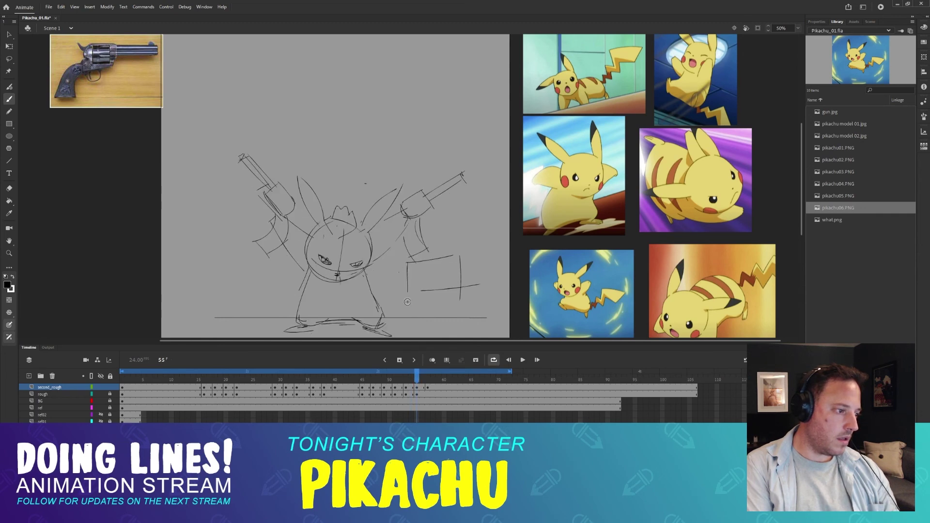
- Draw the tail's middle segment on frame 55 to connect the tip to the base beside the body
key("comma")
mouse_move(419, 291)
left_mouse_down()
mouse_move(414, 315)
mouse_move(387, 310)
mouse_move(415, 296)
left_mouse_up()
key("period")
key("comma")
key("period")
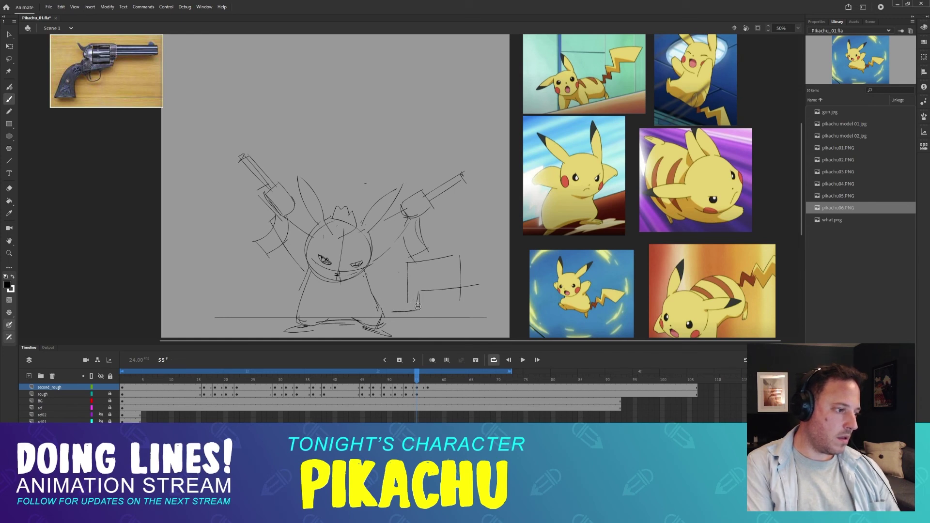
left_click_drag(411, 297, 384, 300)
key("comma")
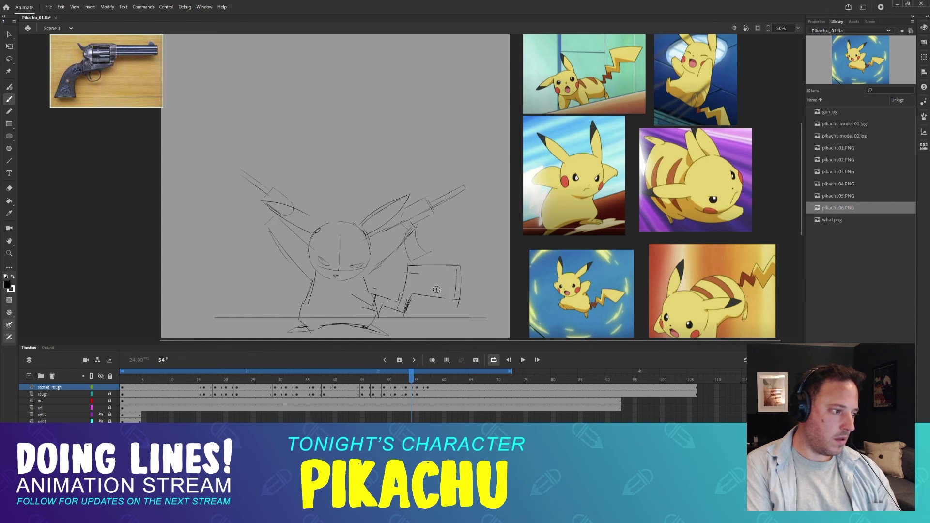
- Erase the tail tip on frame 57 and turn on onion skinning to show the neighbouring drawings
key("period")
key("period")
key("period")
key("comma")
key("period")
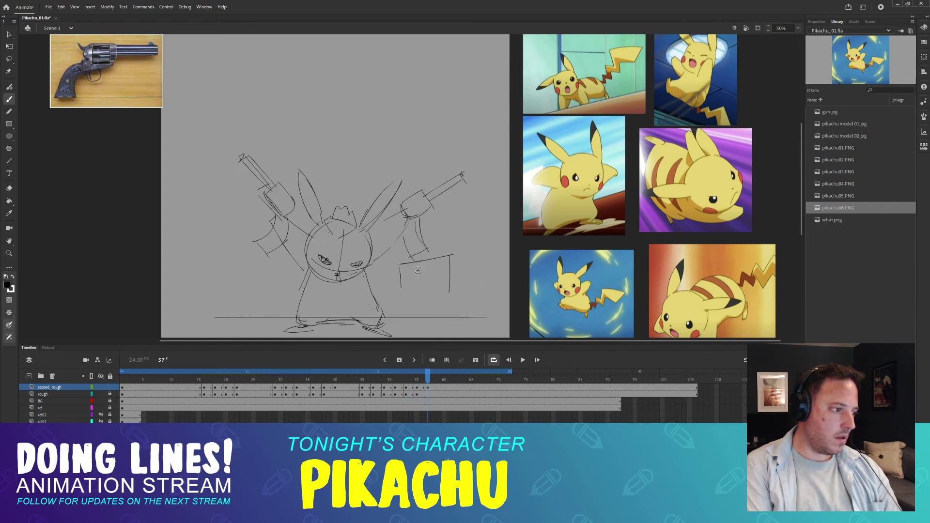
key("e")
mouse_move(398, 264)
left_mouse_down()
mouse_move(452, 256)
mouse_move(450, 291)
left_mouse_up()
mouse_move(400, 262)
left_mouse_down()
mouse_move(401, 283)
mouse_move(405, 265)
left_mouse_up()
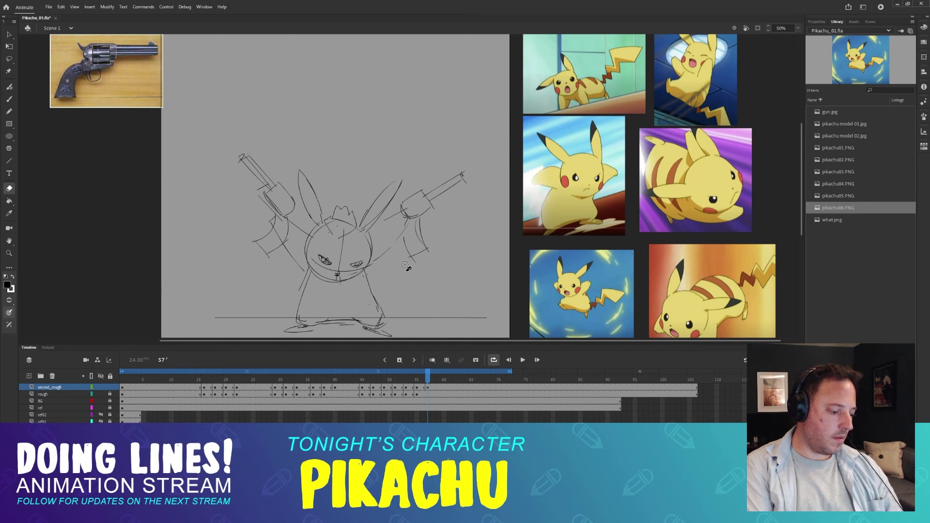
key("b")
left_click(433, 360)
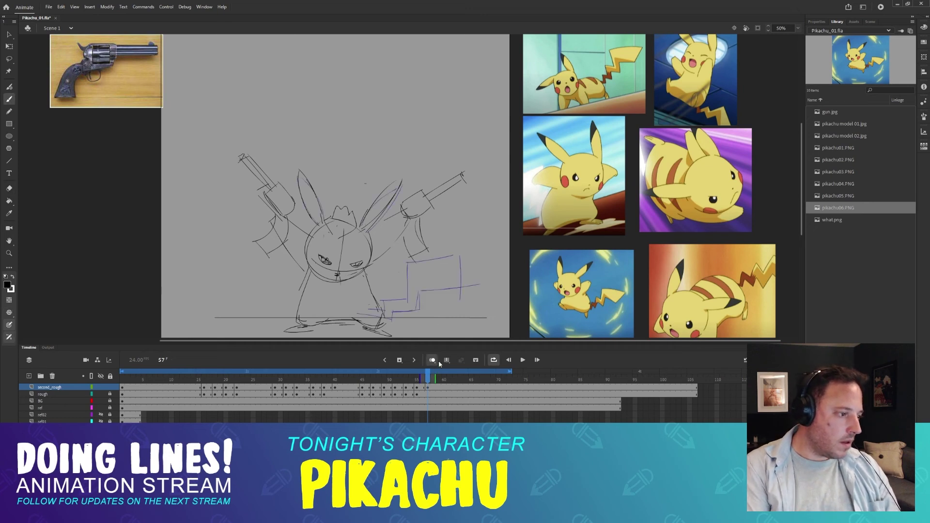
key("comma")
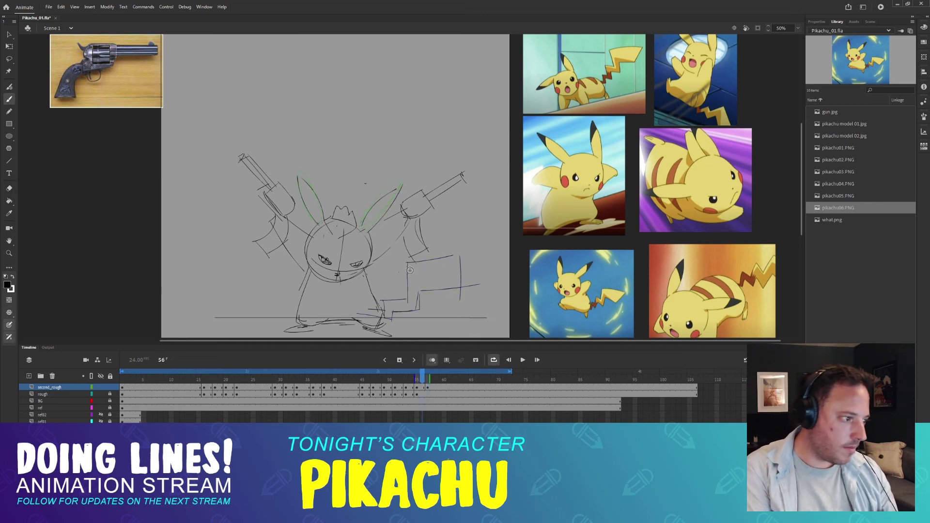
key("period")
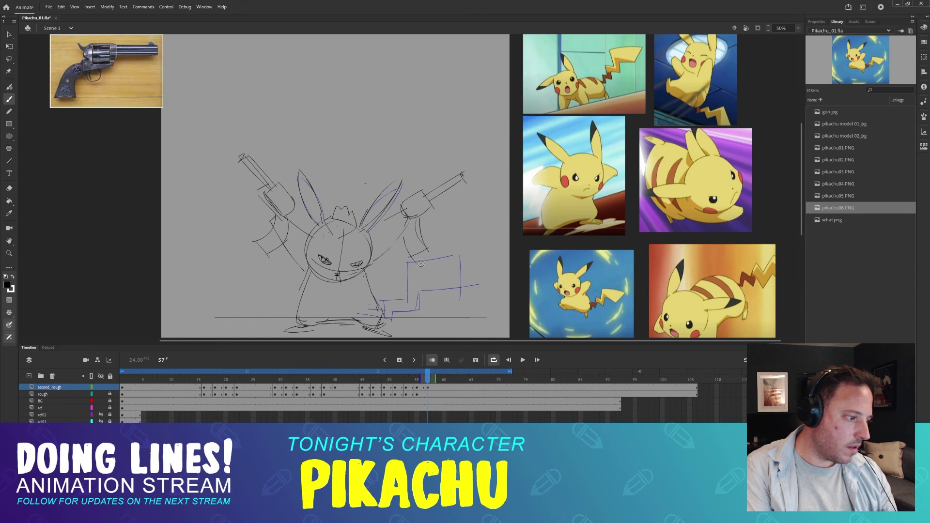
- Draw the tail tip's upper, outer and lower edges on frame 57 and scrub through the preceding frames to compare
left_click_drag(409, 260, 462, 250)
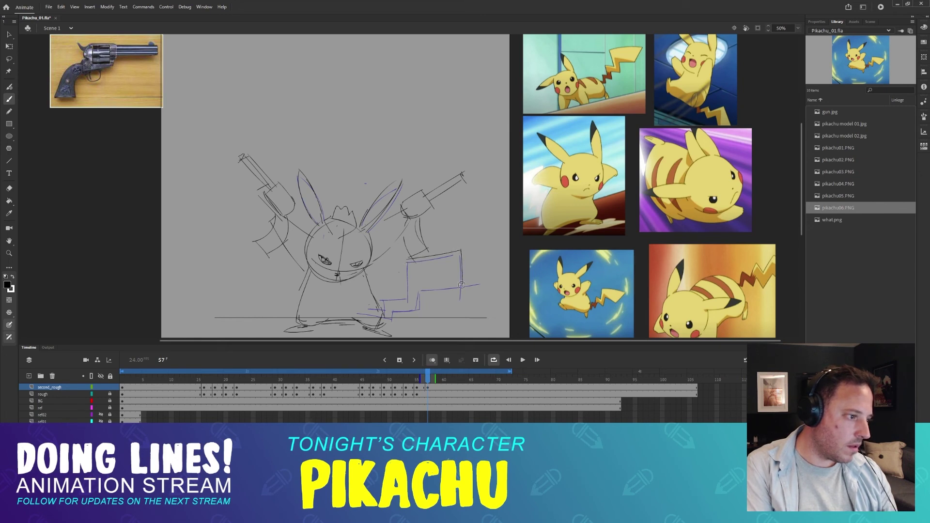
mouse_move(461, 285)
left_mouse_down()
mouse_move(426, 289)
mouse_move(408, 260)
mouse_move(411, 297)
mouse_move(407, 257)
mouse_move(409, 295)
left_mouse_up()
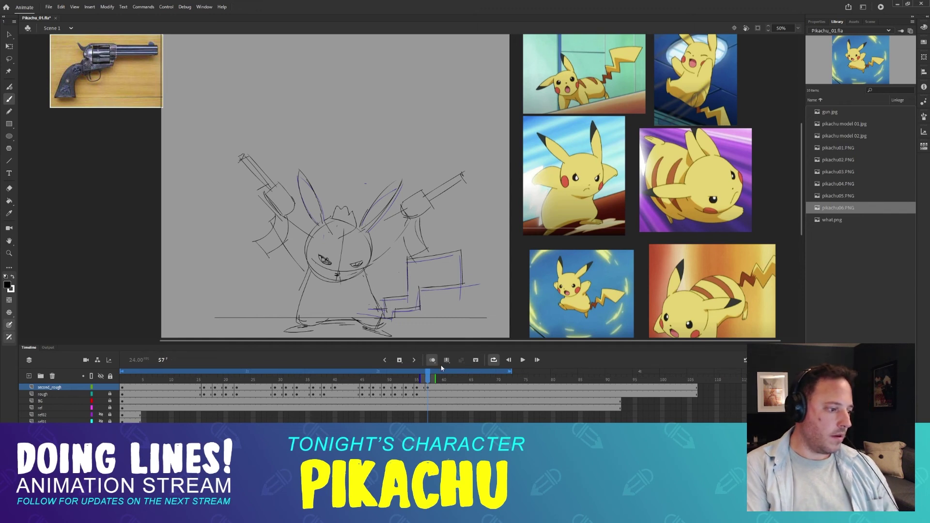
left_click(412, 380)
left_click_drag(412, 380, 428, 380)
- Erase the upper, outer and lower edges of the tail tip on frame 57 and redraw them at a steeper upward tilt
key("e")
left_click_drag(432, 248, 402, 256)
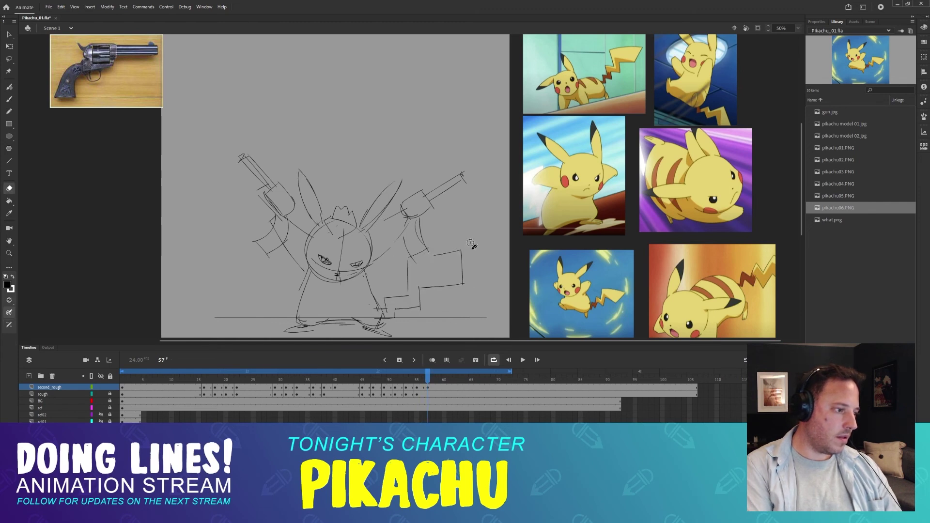
mouse_move(427, 286)
left_mouse_down()
mouse_move(469, 283)
mouse_move(449, 286)
left_mouse_up()
key("b")
key("comma")
key("period")
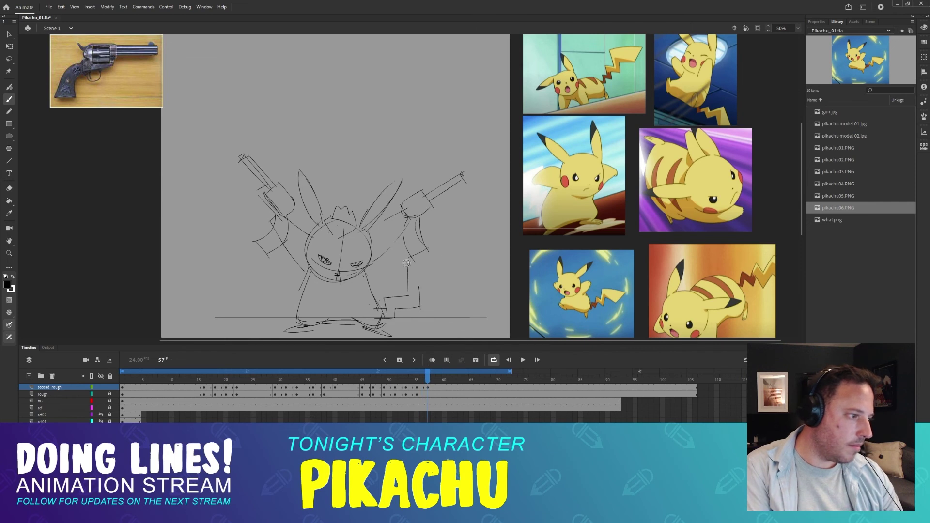
key("comma")
key("period")
key("comma")
key("period")
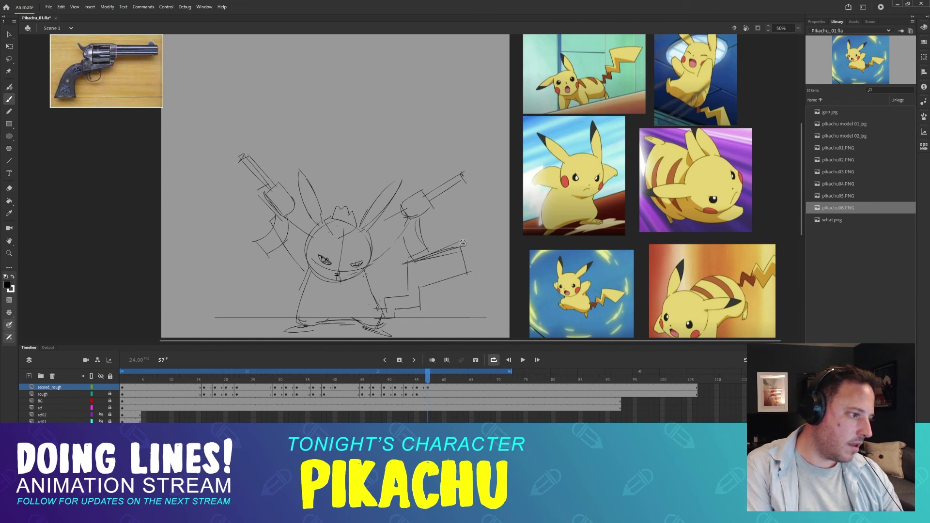
- Reinforce the outer and inner edges of the tail tip on frame 57 while flipping against frame 56
key("comma")
key("period")
key("comma")
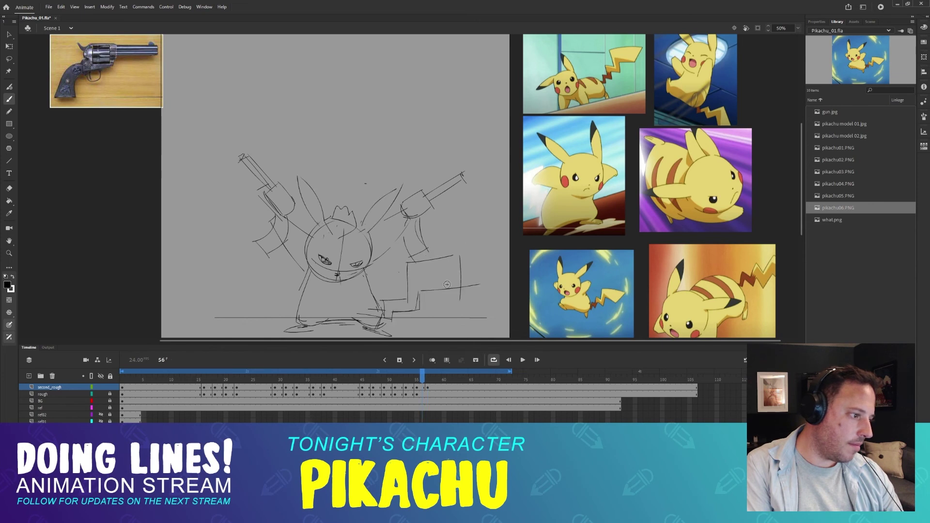
key("period")
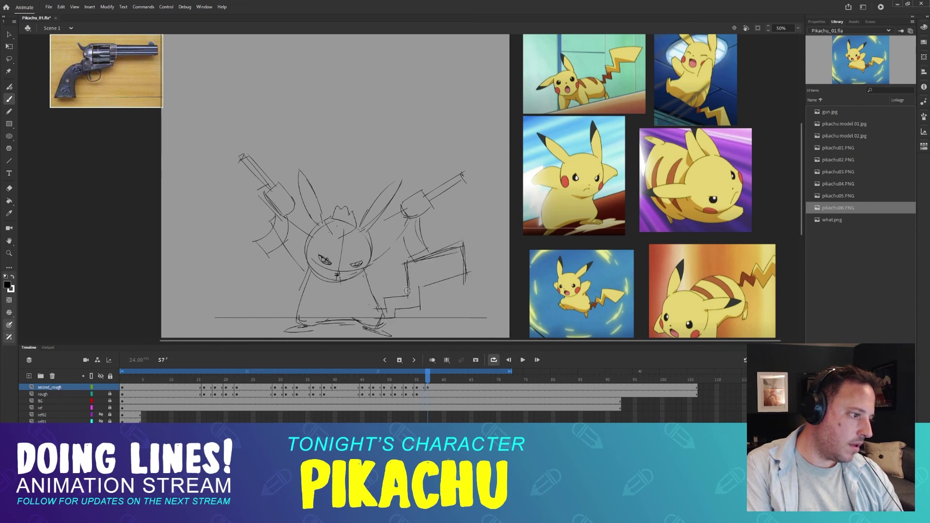
key("comma")
key("period")
key("comma")
key("period")
- Erase the tail tip's outer edge on frame 57 and redraw it slightly closer to the body
mouse_move(428, 374)
left_mouse_down()
mouse_move(389, 375)
mouse_move(429, 374)
left_mouse_up()
key("e")
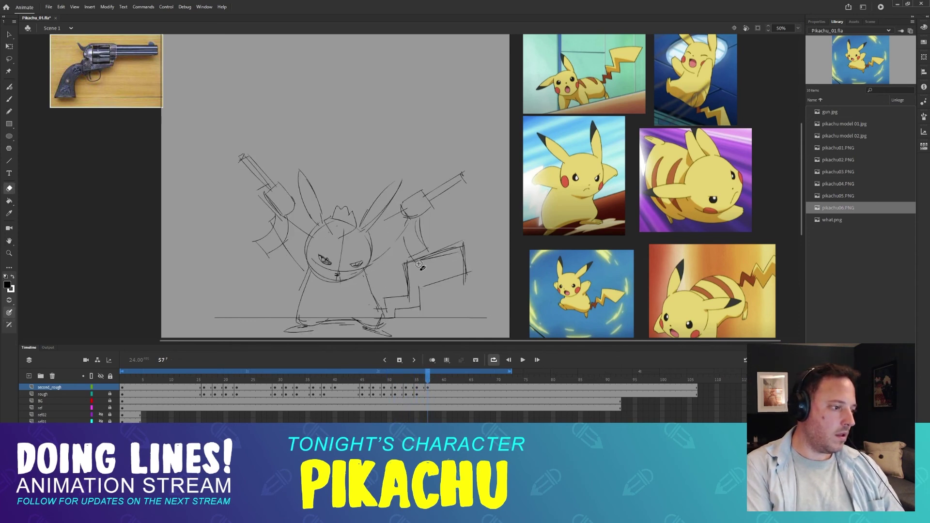
left_click_drag(463, 257, 467, 286)
key("b")
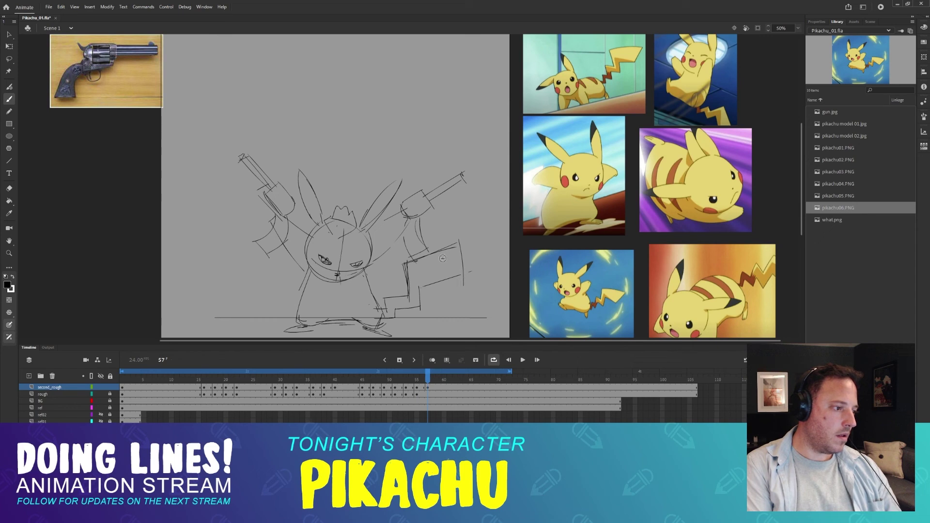
left_click_drag(426, 382, 417, 383)
key("period")
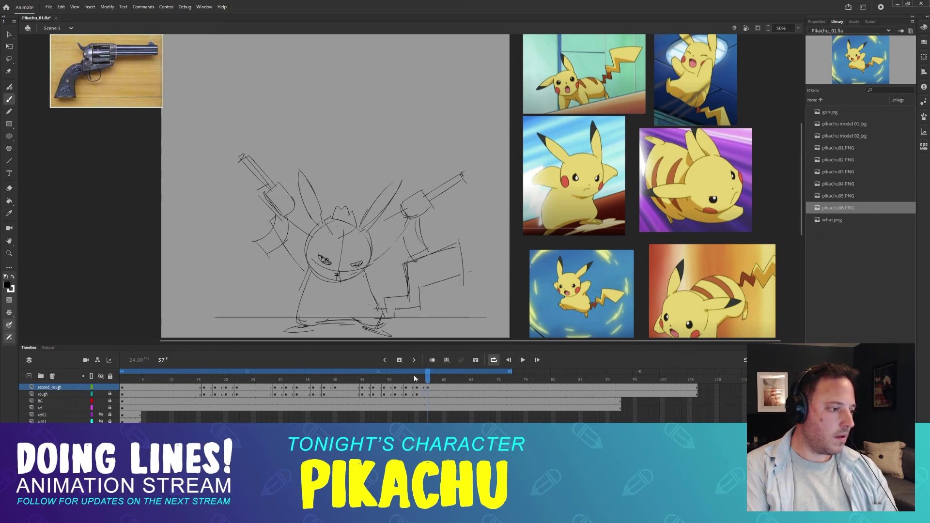
key("comma")
key("period")
key("e")
left_click_drag(459, 232, 463, 290)
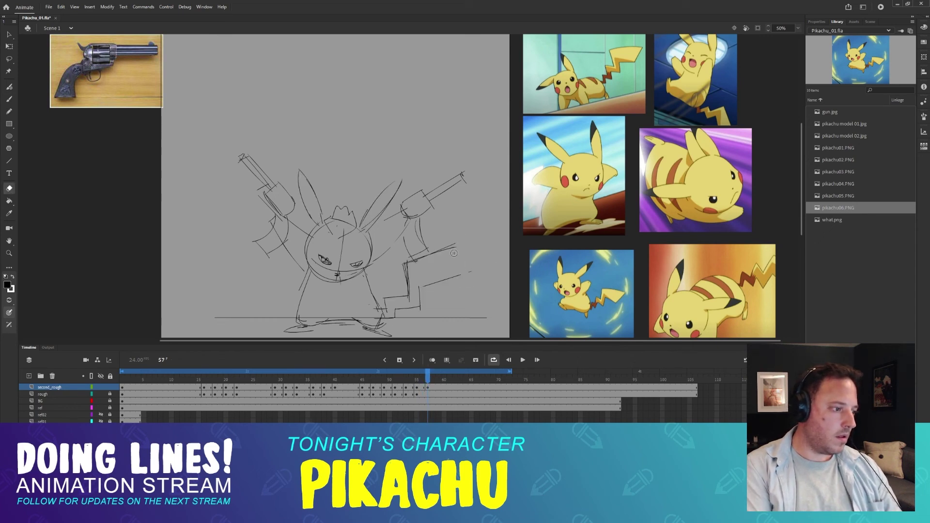
key("b")
- Play back the animation to review the tail motion and scrub back to frame 15
mouse_move(424, 381)
left_mouse_down()
mouse_move(221, 383)
mouse_move(286, 382)
left_mouse_up()
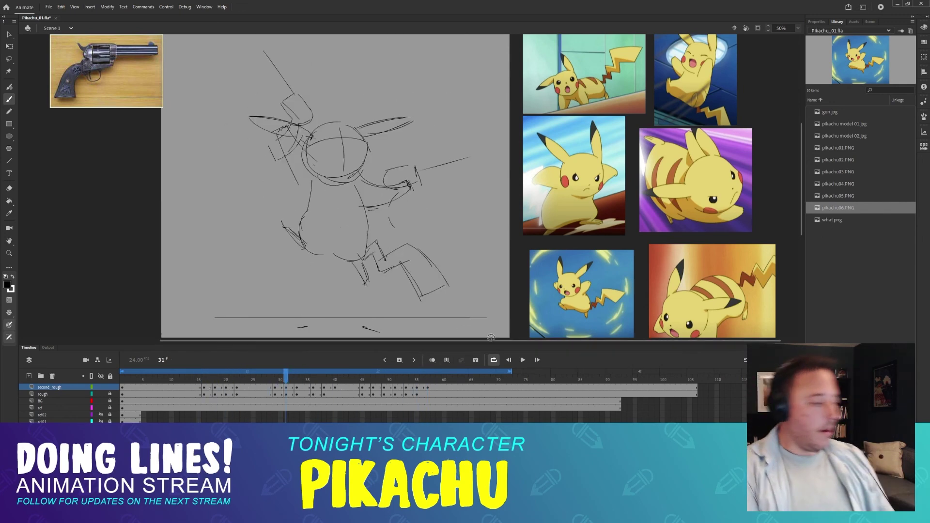
left_click(522, 360)
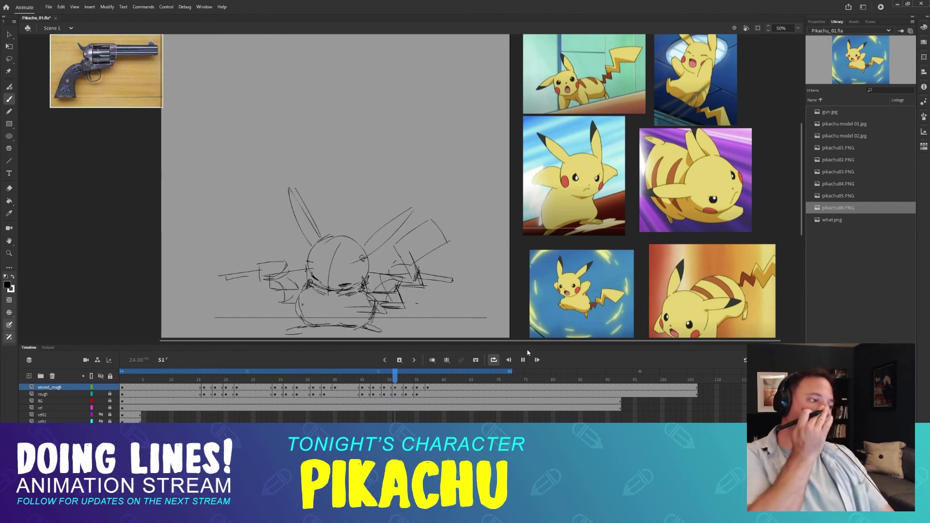
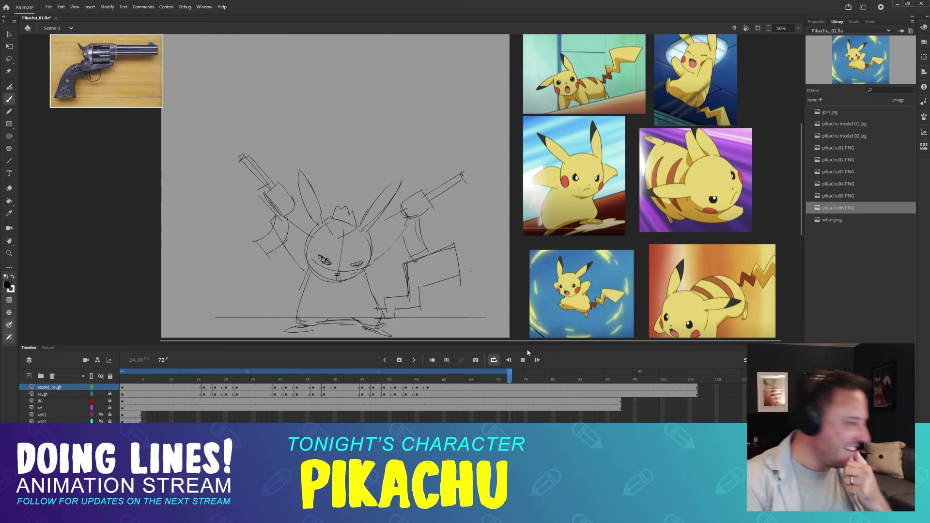
left_click(238, 380)
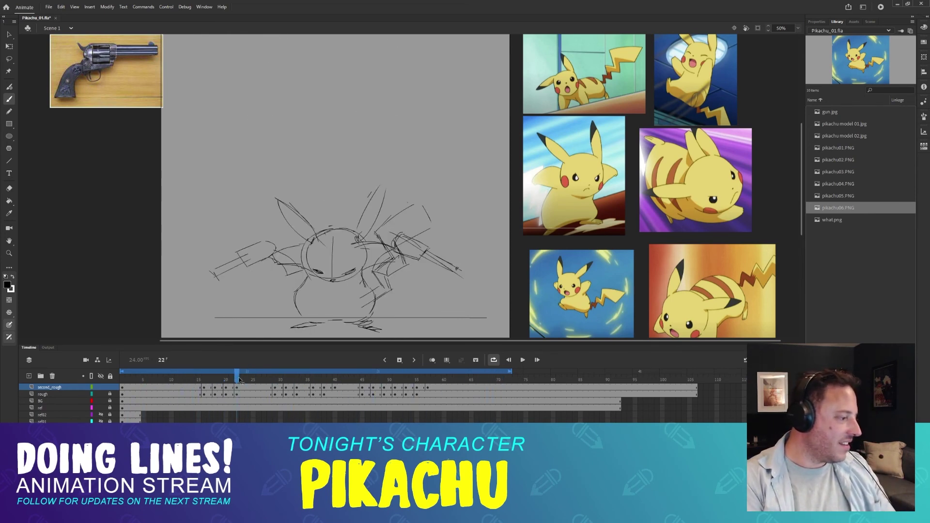
left_click_drag(239, 380, 210, 380)
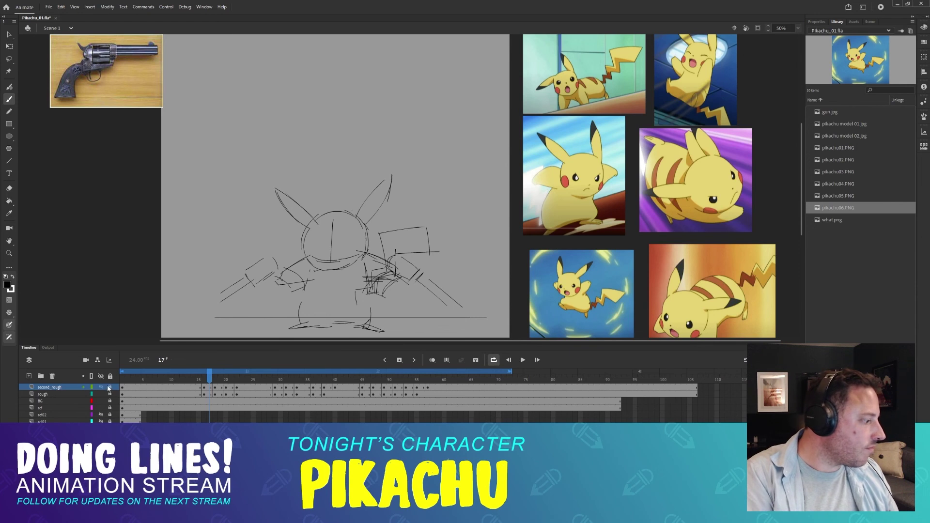
mouse_move(192, 381)
left_mouse_down()
mouse_move(221, 380)
mouse_move(198, 380)
left_mouse_up()
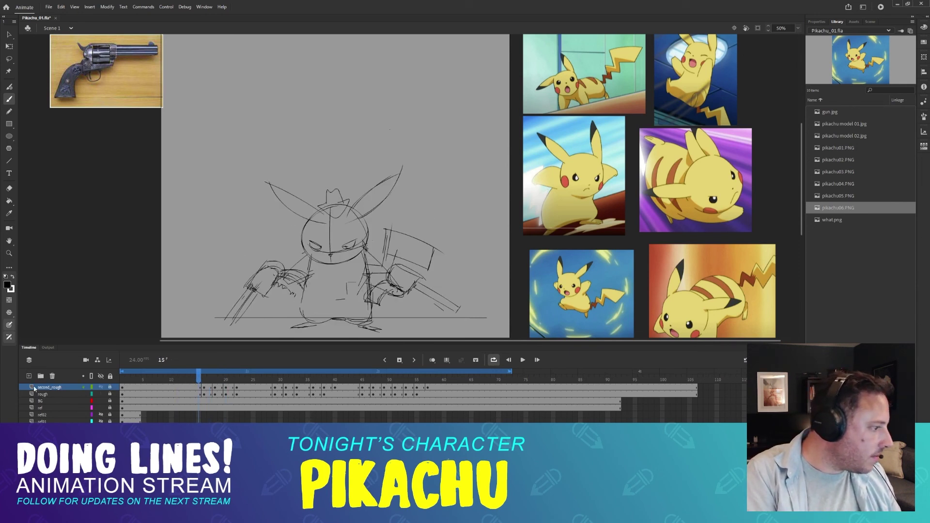
- On a new layer above the faded rough layers, draw the head's sides, glaring eye, nose and frown on frame 15
left_click(42, 395)
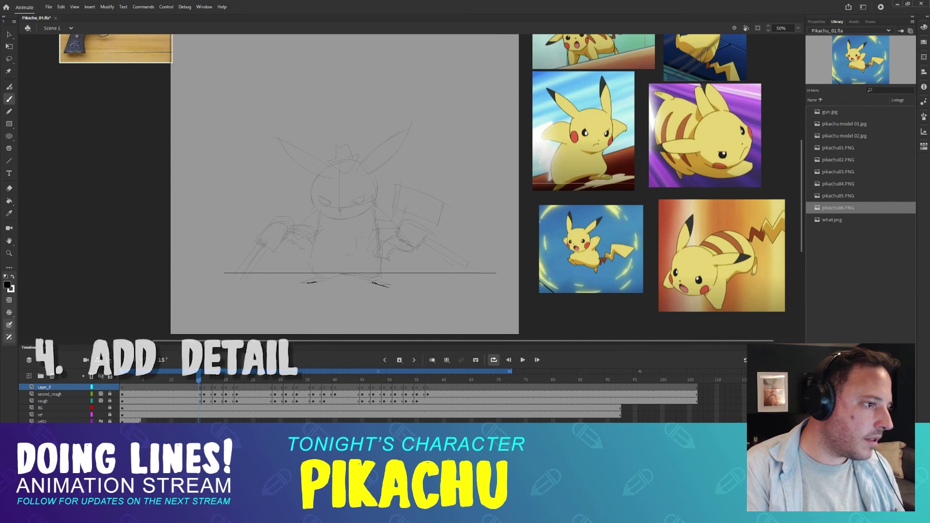
mouse_move(484, 191)
left_mouse_down()
mouse_move(481, 234)
mouse_move(495, 177)
left_mouse_up()
mouse_move(328, 169)
left_mouse_down()
mouse_move(329, 199)
mouse_move(339, 208)
mouse_move(336, 285)
mouse_move(309, 210)
left_mouse_up()
mouse_move(293, 208)
left_mouse_down()
mouse_move(316, 213)
mouse_move(348, 194)
left_mouse_up()
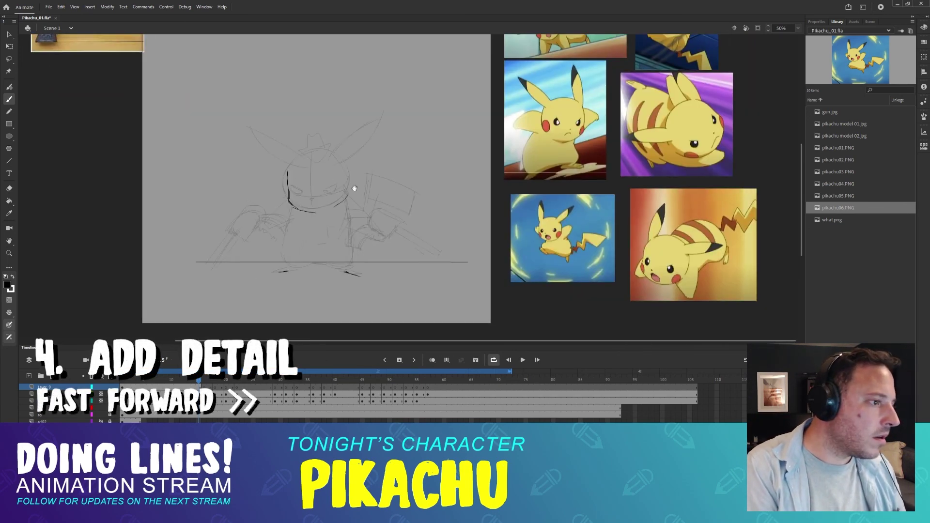
key("ctrl+z")
mouse_move(343, 160)
left_mouse_down()
mouse_move(346, 197)
mouse_move(320, 188)
left_mouse_up()
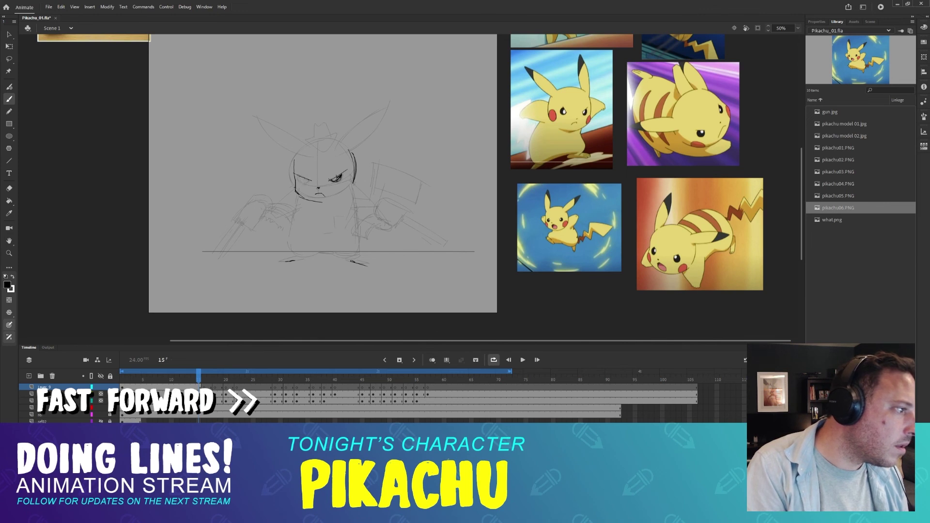
- Draw both ears, the top of the head and the right-hand arm line on frame 15
left_click_drag(304, 179, 330, 176)
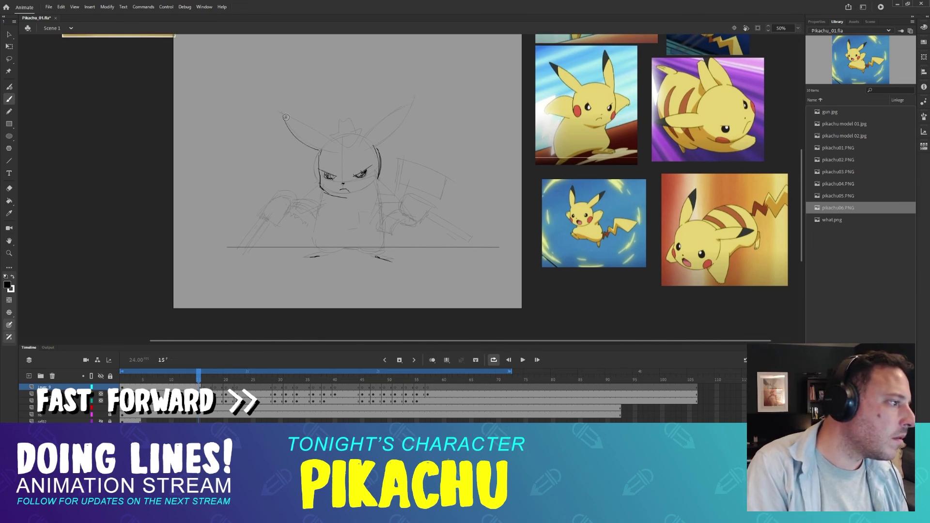
left_click_drag(376, 145, 416, 102)
key("e")
key("b")
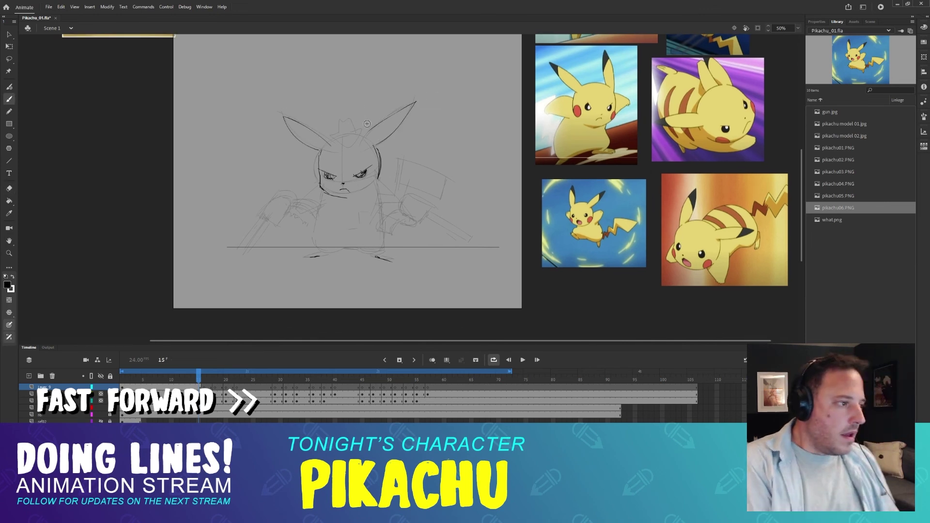
mouse_move(330, 142)
left_mouse_down()
mouse_move(364, 135)
mouse_move(410, 172)
left_mouse_up()
scroll(414, 135, "down", 2)
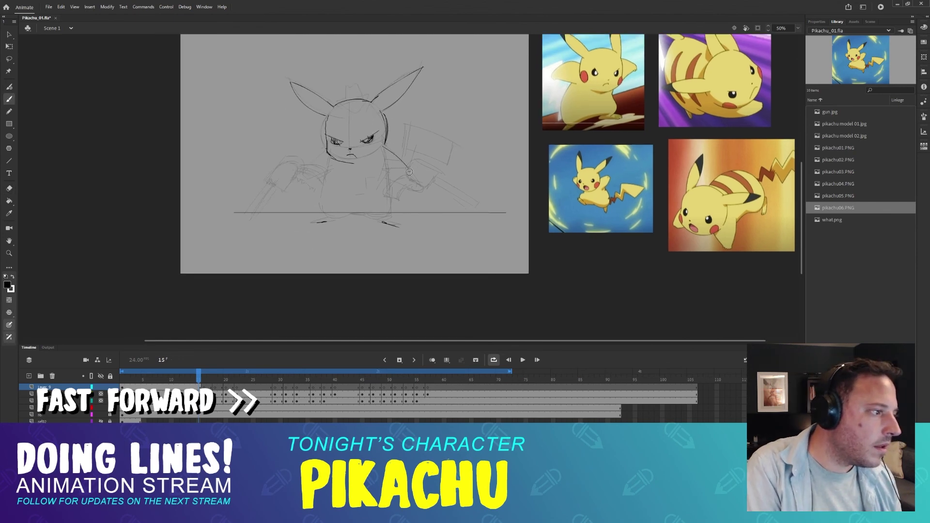
- Draw the right-hand fist with the revolver's frame, curved grip and trigger guard over the rough on frame 15
scroll(310, 168, "down", 1)
key("ctrl+equal")
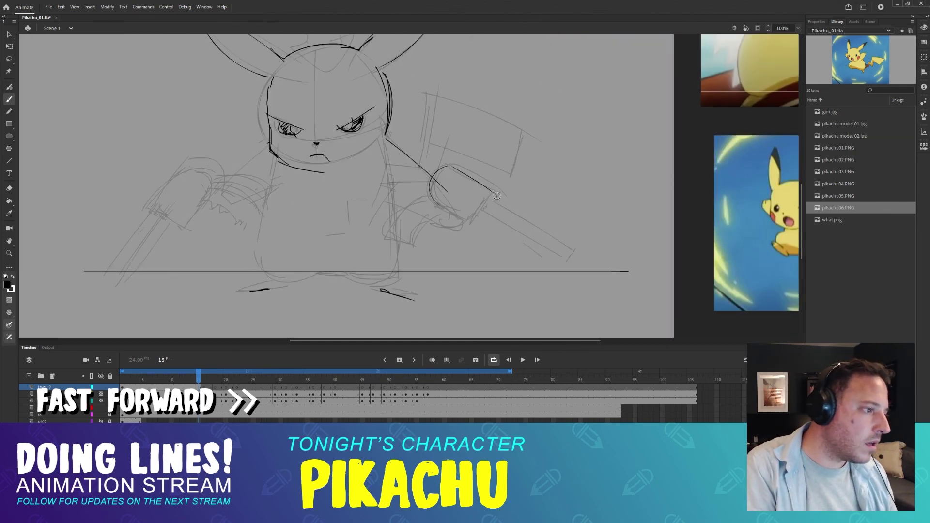
key("e")
left_click_drag(447, 191, 435, 179)
key("b")
left_click_drag(455, 171, 412, 250)
mouse_move(433, 199)
left_mouse_down()
mouse_move(382, 230)
mouse_move(415, 248)
left_mouse_up()
key("e")
key("b")
left_click_drag(453, 201, 436, 205)
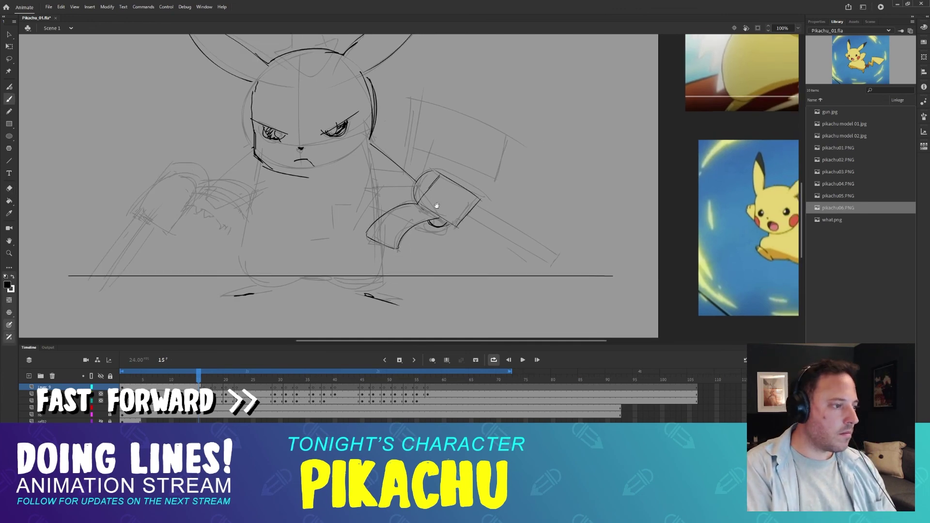
- Draw the right-hand revolver's long barrel and its muzzle on frame 15
mouse_move(499, 200)
left_mouse_down()
mouse_move(438, 142)
mouse_move(389, 185)
left_mouse_up()
left_click_drag(436, 164, 399, 175)
mouse_move(400, 175)
left_mouse_down()
mouse_move(482, 124)
mouse_move(484, 135)
mouse_move(478, 120)
left_mouse_up()
mouse_move(480, 122)
left_mouse_down()
mouse_move(503, 204)
mouse_move(496, 225)
left_mouse_up()
left_click_drag(392, 183, 488, 174)
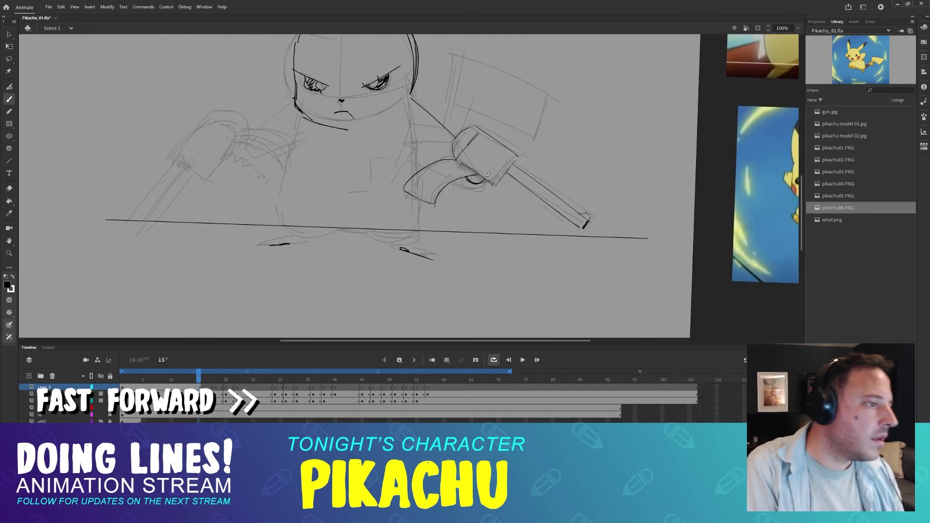
left_click_drag(421, 159, 448, 184)
- Add finger and trigger details inside the right-hand revolver's trigger guard on frame 15
left_click_drag(691, 133, 335, 231)
left_click_drag(160, 254, 365, 150)
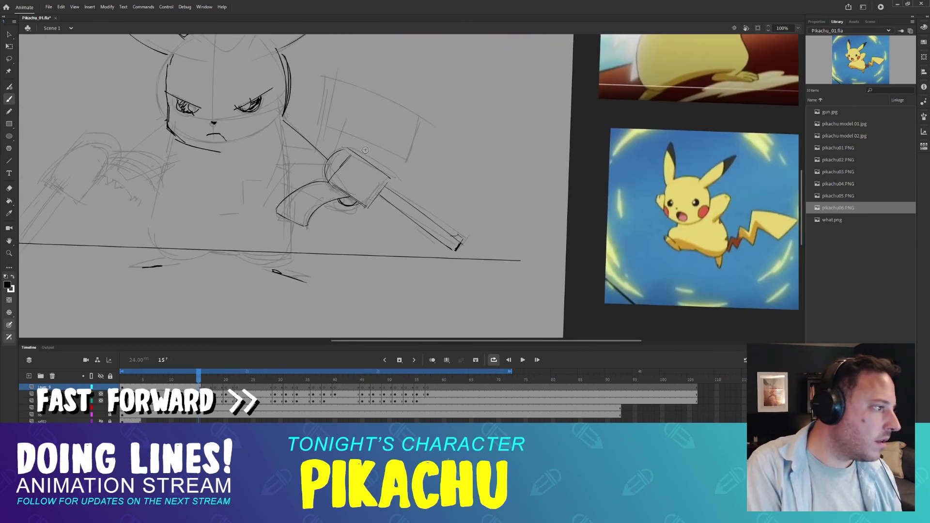
left_click_drag(348, 196, 405, 187)
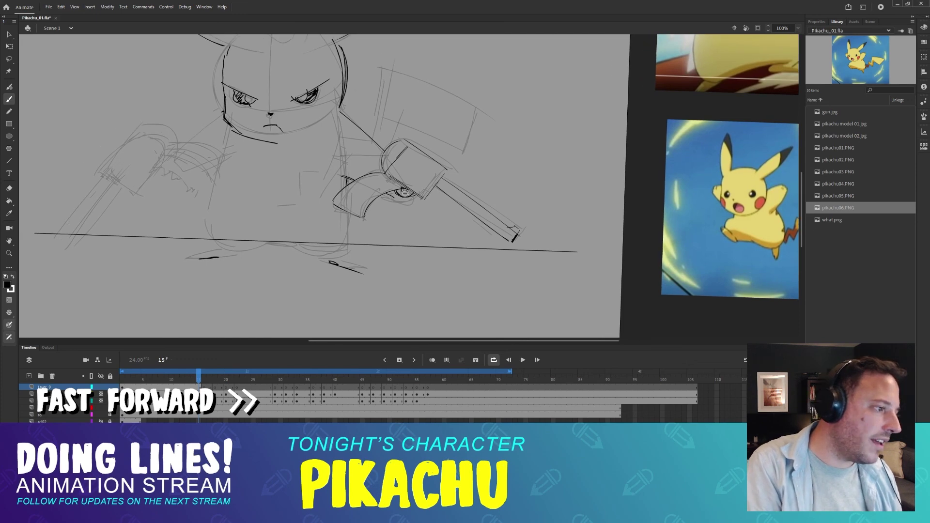
- Draw the left-hand fist and the outline of its revolver's frame on frame 15
mouse_move(217, 146)
left_mouse_down()
mouse_move(371, 156)
mouse_move(394, 118)
mouse_move(442, 179)
left_mouse_up()
left_click_drag(343, 127, 405, 117)
mouse_move(343, 126)
left_mouse_down()
mouse_move(353, 165)
mouse_move(418, 155)
left_mouse_up()
left_click_drag(405, 117, 418, 156)
mouse_move(450, 163)
left_mouse_down()
mouse_move(380, 99)
mouse_move(331, 135)
left_mouse_up()
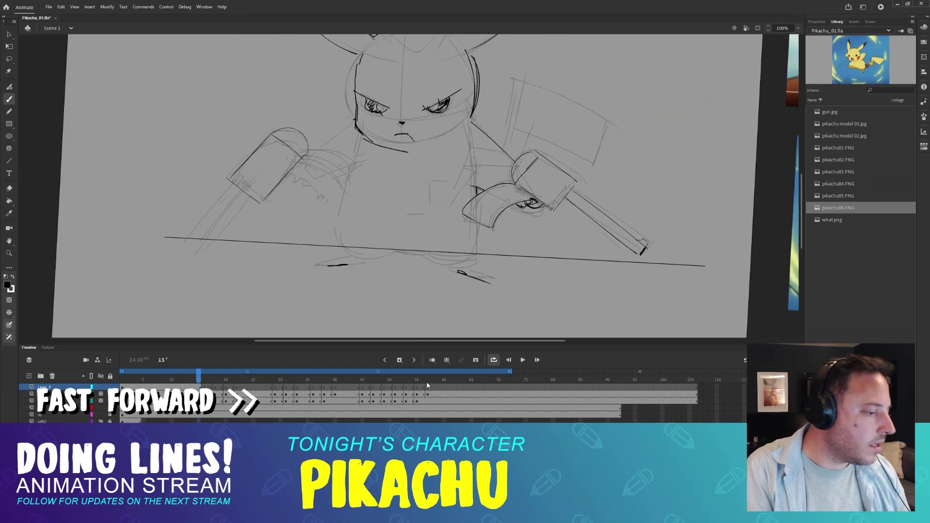
left_click(428, 387)
left_click_drag(450, 87, 413, 223)
left_click_drag(509, 150, 554, 135)
left_click_drag(554, 135, 562, 166)
left_click_drag(509, 150, 515, 181)
key("ctrl+z")
key("ctrl+z")
key("ctrl+z")
left_click(198, 379)
- Erase the front end of the left-hand revolver's frame on frame 15 and redraw it cleanly
left_click_drag(339, 251, 394, 155)
key("e")
left_click_drag(248, 205, 267, 226)
key("b")
left_click_drag(248, 199, 275, 220)
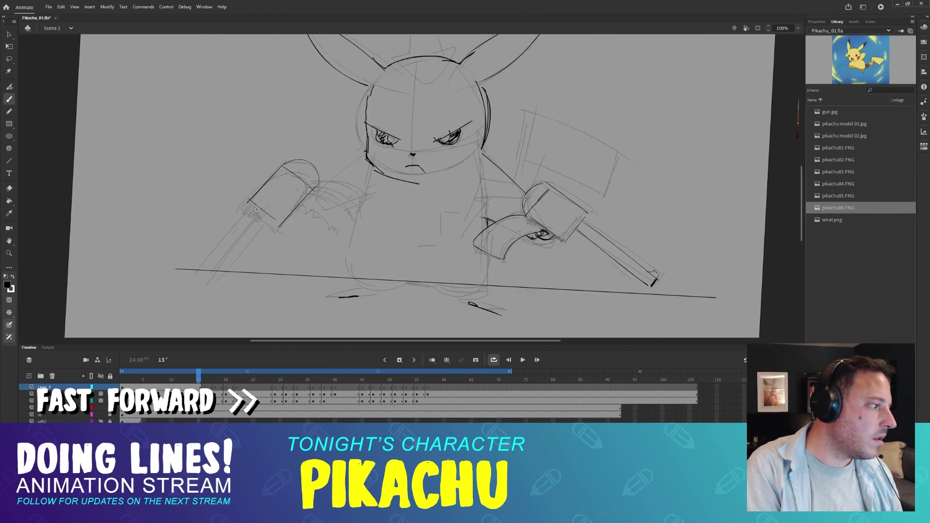
- Draw the left-hand revolver's barrel, muzzle and curved grip on frame 15
left_click_drag(482, 216, 542, 171)
left_click_drag(542, 171, 528, 247)
left_click_drag(266, 142, 273, 150)
left_click_drag(273, 143, 349, 123)
mouse_move(273, 154)
left_mouse_down()
mouse_move(363, 129)
mouse_move(287, 141)
left_mouse_up()
mouse_move(391, 140)
left_mouse_down()
mouse_move(371, 143)
mouse_move(333, 110)
left_mouse_up()
left_click_drag(356, 150, 368, 139)
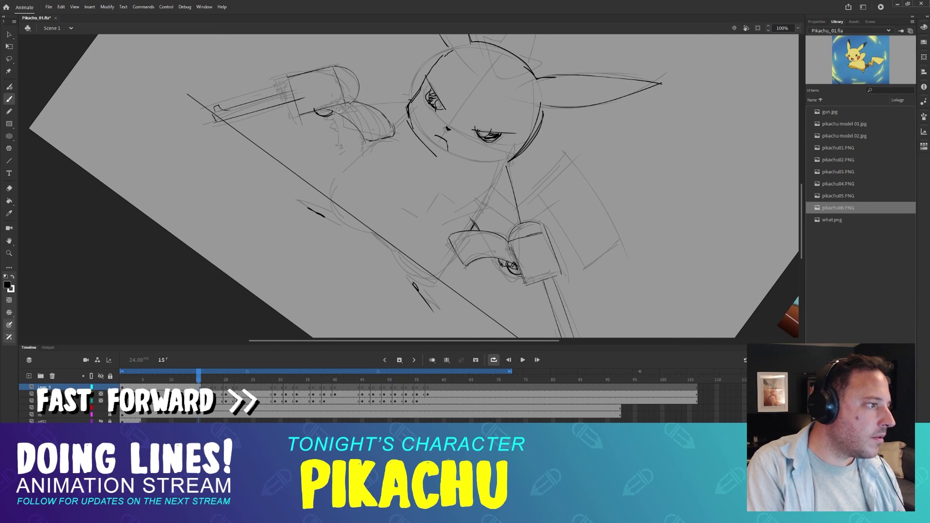
- Draw the left-hand revolver's trigger and finger details and the arm line joining the hand to the head on frame 15
left_click_drag(335, 110, 324, 117)
left_click_drag(332, 116, 341, 124)
left_click_drag(342, 121, 334, 131)
left_click_drag(444, 140, 325, 148)
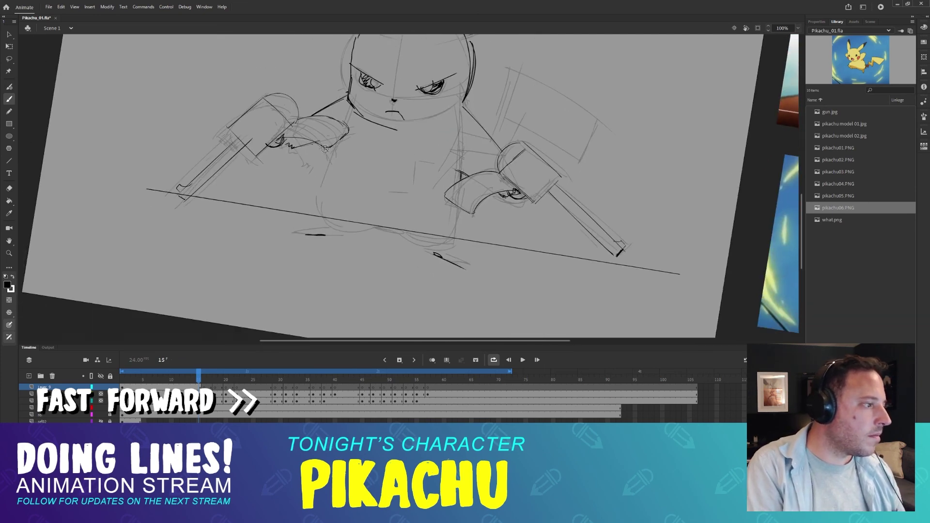
key("ctrl+z")
- Draw the left side of Pikachu's body and its rounded underside on frame 15
left_click_drag(315, 197, 363, 233)
left_click_drag(348, 233, 380, 228)
mouse_move(401, 235)
left_mouse_down()
mouse_move(440, 245)
mouse_move(412, 251)
left_mouse_up()
- Examine the Pikachu reference pictures and the neighbouring frames before continuing the detail drawing
left_click(30, 401)
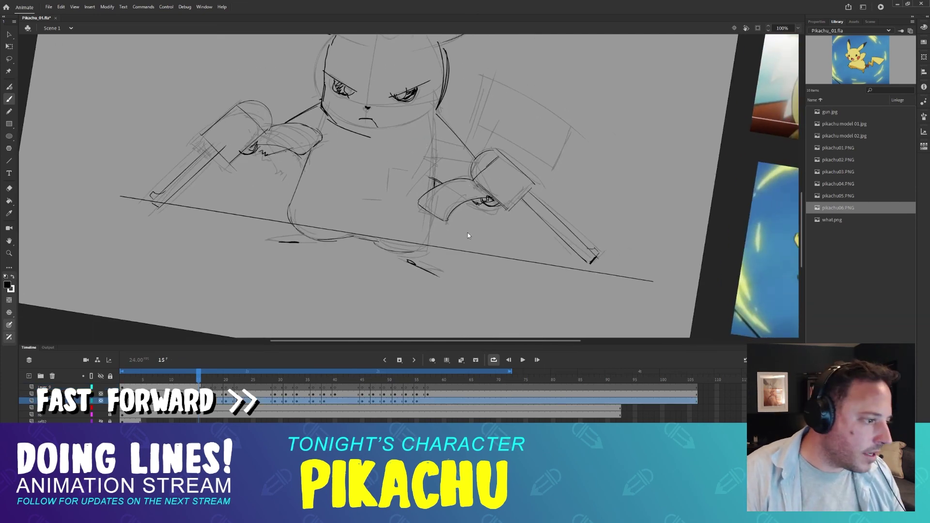
left_click(31, 396)
mouse_move(379, 161)
left_mouse_down()
mouse_move(318, 189)
mouse_move(146, 184)
left_mouse_up()
left_click_drag(714, 145, 382, 129)
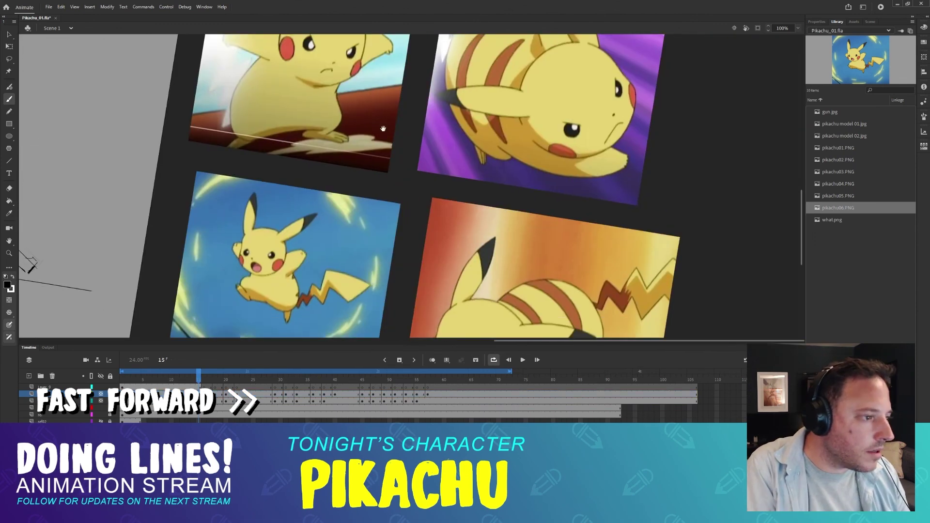
left_click_drag(389, 325, 510, 159)
left_click_drag(201, 77, 704, 225)
left_click(45, 387)
key("comma")
key("comma")
key("comma")
key("comma")
key("period")
key("period")
key("period")
key("period")
- Draw both feet and the right side of Pikachu's body on frame 15
mouse_move(361, 222)
left_mouse_down()
mouse_move(331, 225)
mouse_move(344, 224)
left_mouse_up()
left_click_drag(319, 223, 386, 213)
left_click_drag(457, 198, 397, 224)
left_click_drag(450, 261, 469, 253)
left_click_drag(455, 232, 406, 257)
mouse_move(420, 252)
left_mouse_down()
mouse_move(433, 256)
mouse_move(470, 322)
left_mouse_up()
left_click_drag(479, 120, 466, 179)
left_click_drag(478, 120, 568, 151)
key("ctrl+z")
key("ctrl+z")
key("ctrl+minus")
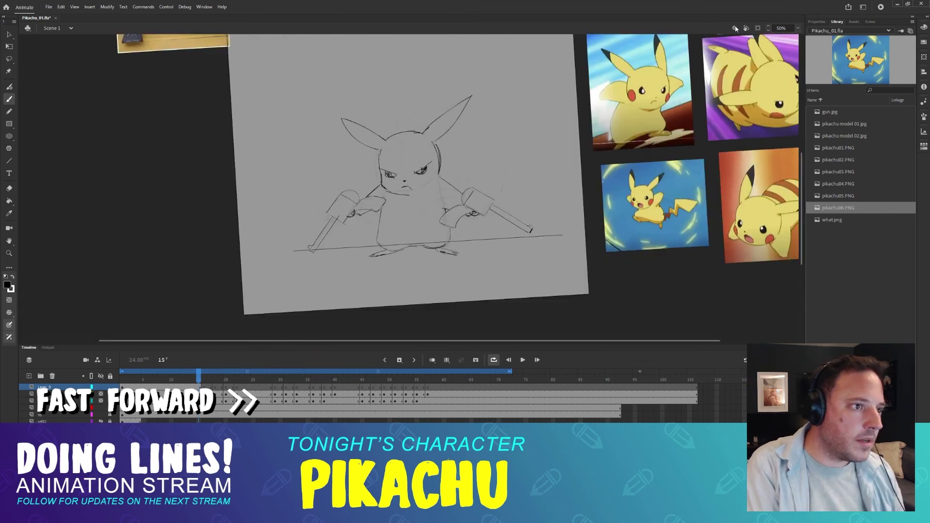
- Draw Pikachu's tail behind the right-hand revolver and the dividing lines of the dark ear tips on frame 15
left_click(735, 28)
left_click_drag(460, 149, 457, 184)
mouse_move(460, 149)
left_mouse_down()
mouse_move(511, 169)
mouse_move(470, 176)
mouse_move(442, 207)
left_mouse_up()
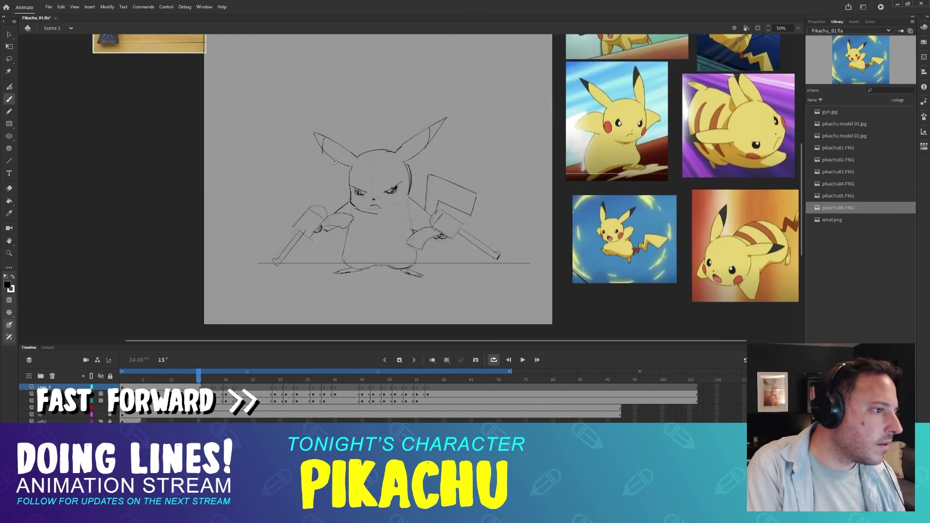
key("ctrl+z")
left_click_drag(328, 138, 329, 155)
mouse_move(484, 213)
left_mouse_down()
mouse_move(439, 207)
mouse_move(575, 262)
mouse_move(416, 181)
mouse_move(457, 203)
left_mouse_up()
- Draw both cheek marks on Pikachu's face on frame 15
left_click_drag(388, 225, 397, 228)
left_click_drag(341, 226, 346, 237)
mouse_move(408, 253)
left_mouse_down()
mouse_move(400, 247)
mouse_move(417, 225)
left_mouse_up()
key("ctrl+=")
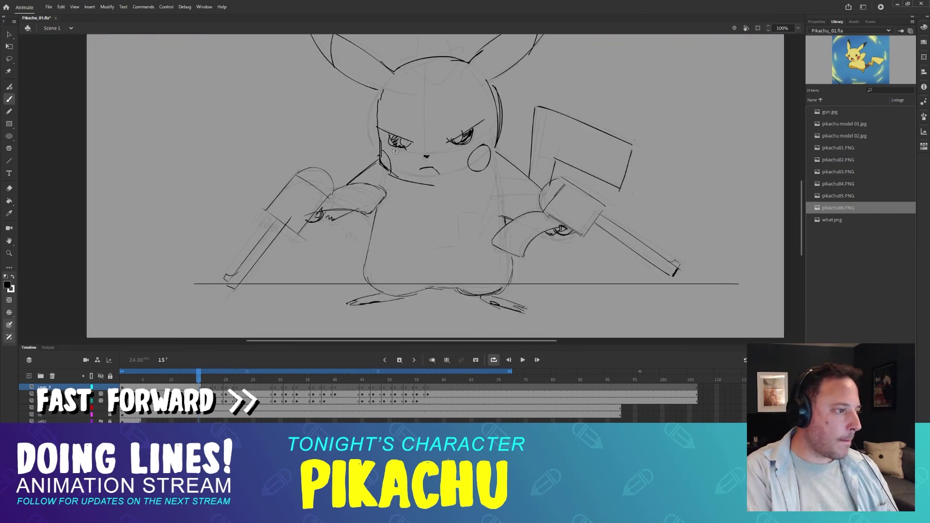
- Copy both feet from frame 15 and paste them in place onto the following drawings of the detail layer
key("ctrl+minus")
key("period")
left_click_drag(425, 236, 413, 240)
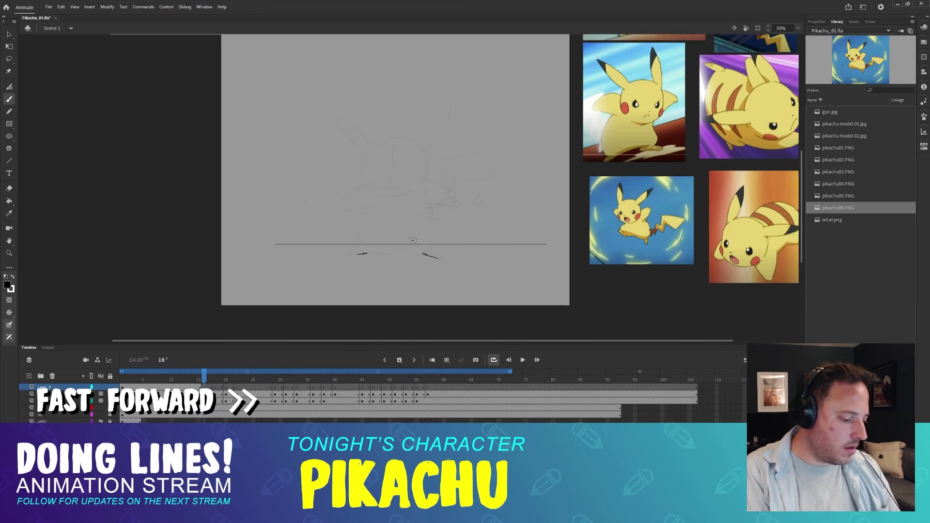
key("comma")
key("l")
left_click_drag(345, 246, 347, 244)
key("ctrl+c")
key("period")
key("period")
key("period")
key("ctrl+shift+v")
key("ctrl+shift+v")
left_click_drag(237, 378, 221, 379)
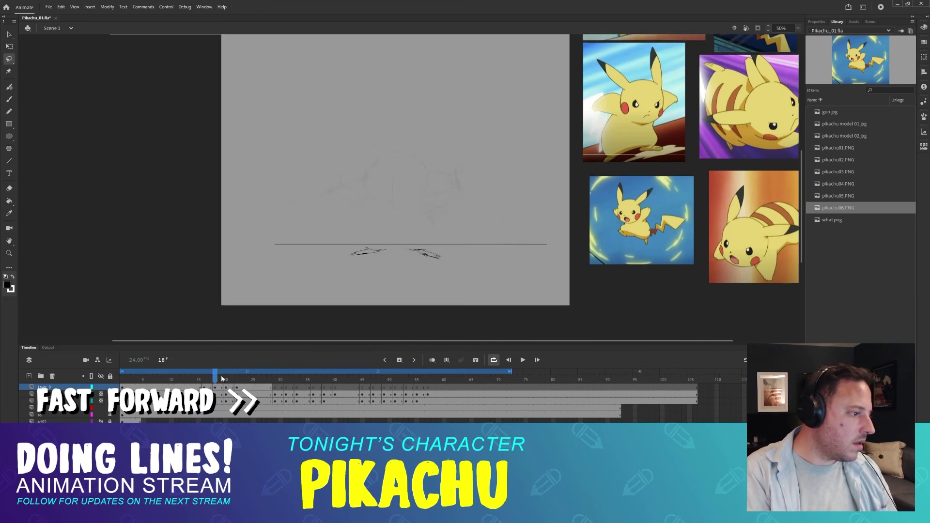
- Compare the detailed drawing on frame 15 with the rough on frame 16, trying a guide line across the face
key("comma")
key("ctrl+=")
mouse_move(417, 211)
left_mouse_down()
mouse_move(446, 208)
mouse_move(441, 215)
left_mouse_up()
key("b")
key("comma")
key("comma")
key("period")
key("comma")
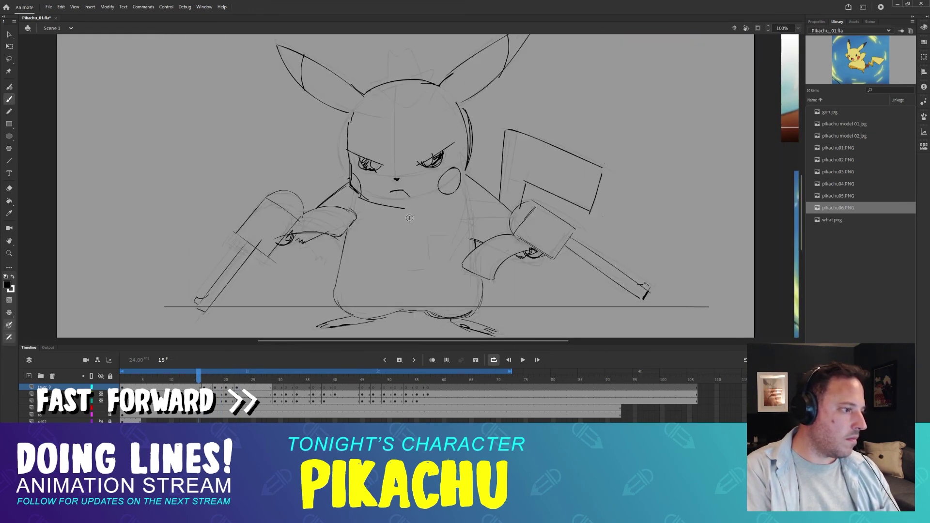
key("period")
key("comma")
key("period")
key("comma")
key("period")
key("comma")
left_click_drag(330, 171, 465, 159)
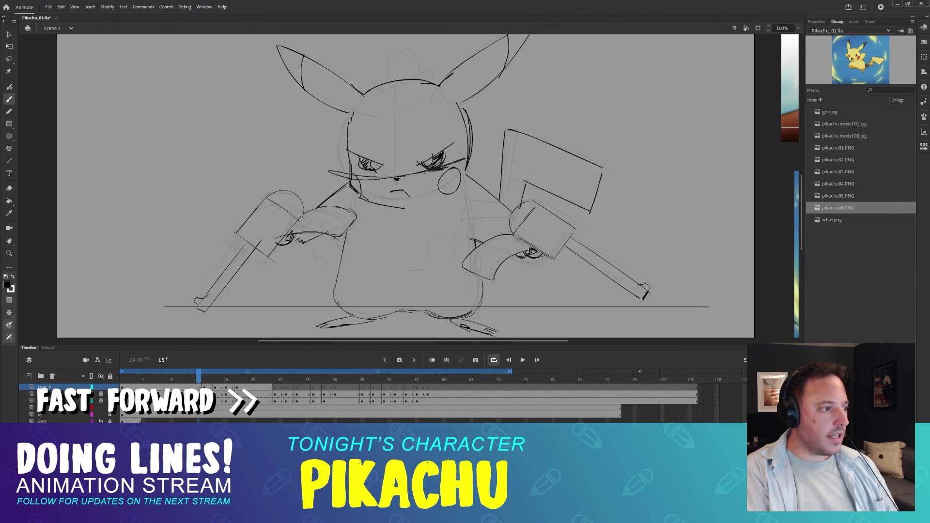
- Draw the angry brows and eyes, nose, mouth and jaw line of Pikachu's face on frame 16
key("period")
key("comma")
key("period")
left_click_drag(423, 180, 444, 167)
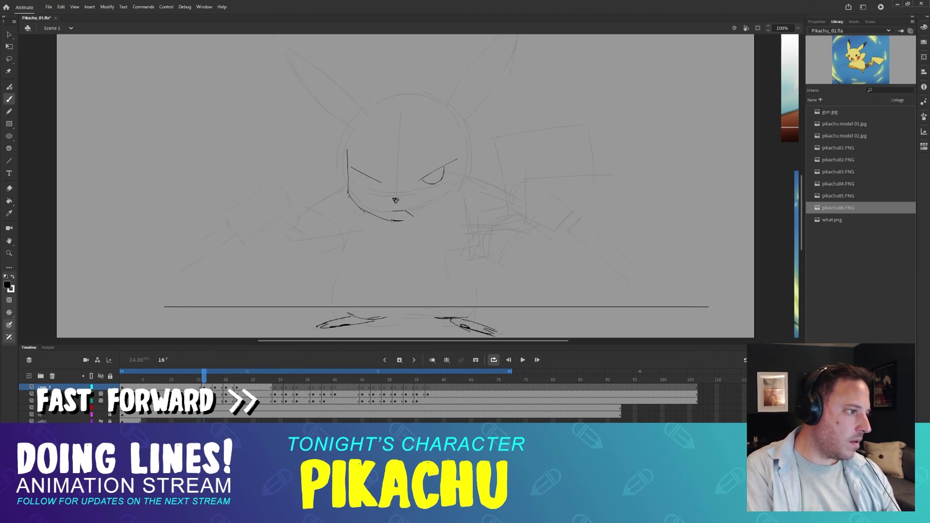
left_click_drag(359, 173, 364, 184)
key("period")
key("comma")
- Draw the left ear with its dark-tip line on frame 16, checking it against frame 15
left_click_drag(388, 121, 395, 162)
key("period")
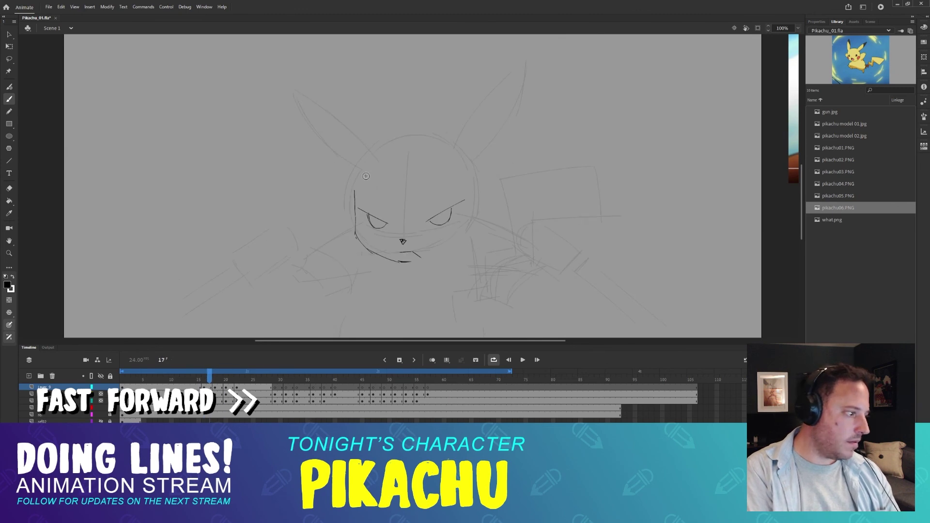
key("comma")
mouse_move(296, 92)
left_mouse_down()
mouse_move(362, 174)
mouse_move(376, 163)
left_mouse_up()
key("comma")
key("period")
key("comma")
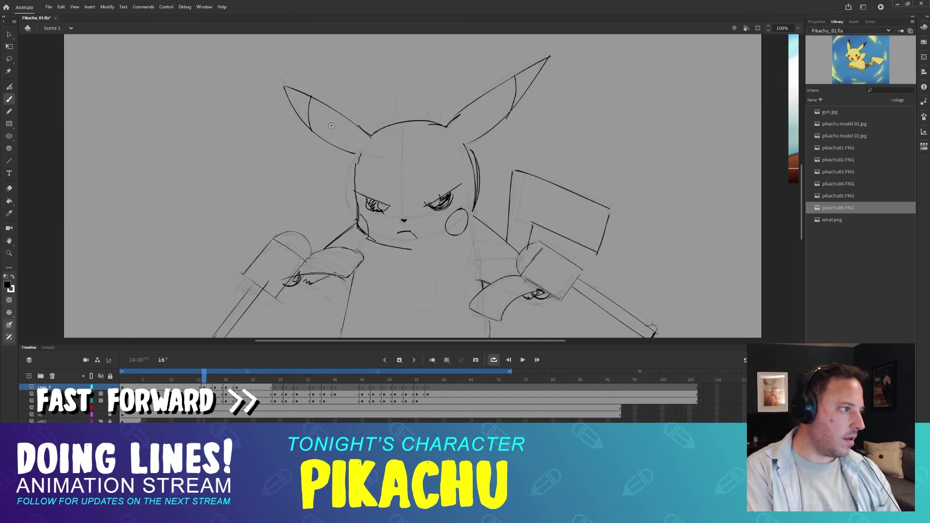
key("period")
key("comma")
- Draw both edges and the dark-tip line of the right ear on frame 16, redoing the stray stroke
mouse_move(523, 75)
left_mouse_down()
mouse_move(446, 183)
mouse_move(436, 176)
left_mouse_up()
key("period")
key("comma")
key("period")
key("comma")
key("period")
key("ctrl+z")
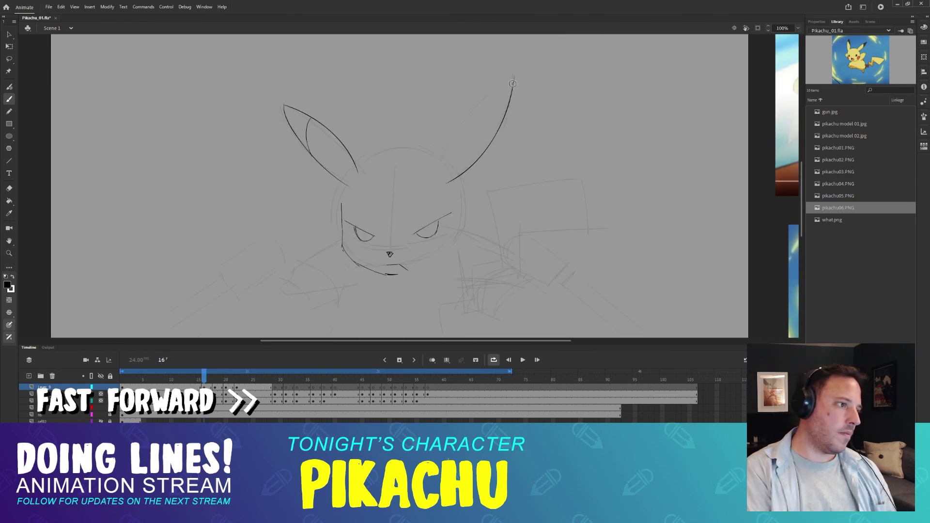
key("comma")
key("period")
left_click_drag(513, 79, 437, 176)
left_click_drag(493, 96, 498, 133)
left_click_drag(485, 146, 496, 111)
- Draw the top of Pikachu's head between the ears and both upper sides of the head on frame 16
key("comma")
key("period")
left_click_drag(369, 131, 453, 125)
key("comma")
key("period")
left_click_drag(352, 168, 354, 153)
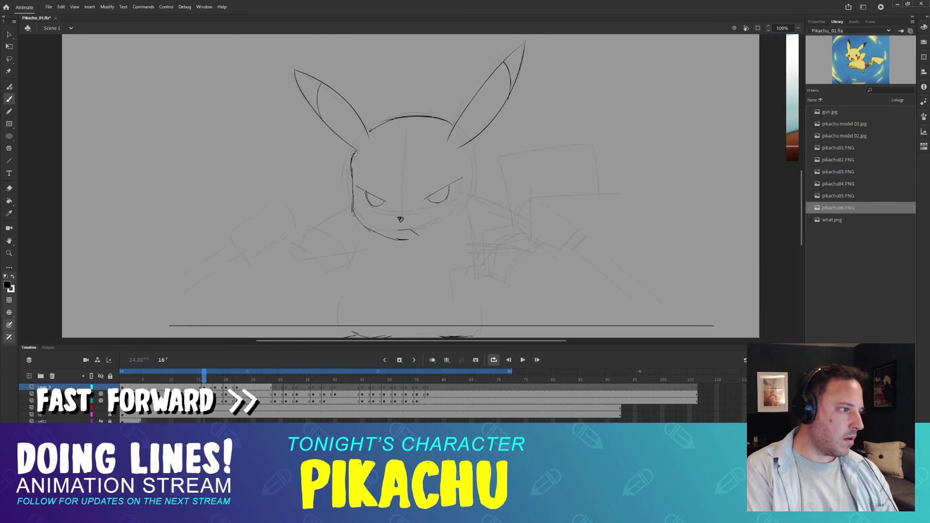
left_click_drag(470, 145, 469, 213)
left_click_drag(470, 144, 466, 212)
key("ctrl+z")
- Draw the long sides and ends of the left-hand revolver's body on frame 16
left_click_drag(377, 237, 398, 179)
left_click_drag(251, 173, 302, 141)
left_click_drag(317, 167, 273, 199)
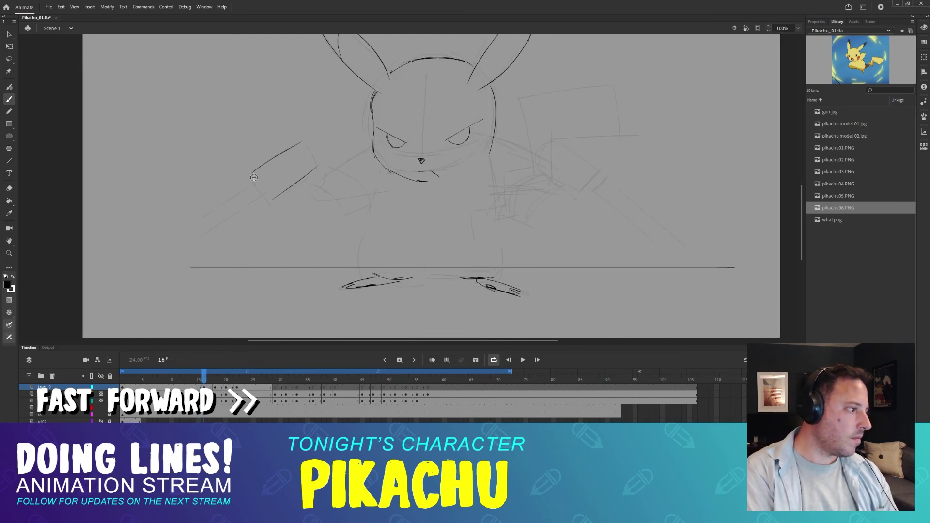
left_click_drag(296, 145, 318, 180)
left_click_drag(251, 173, 278, 202)
key("ctrl+z")
- Draw the right-hand revolver's four-sided body and the rounded rear of both revolvers on frame 16
left_click_drag(558, 140, 603, 170)
left_click_drag(540, 172, 586, 197)
left_click_drag(604, 168, 576, 198)
left_click_drag(560, 142, 542, 174)
key("comma")
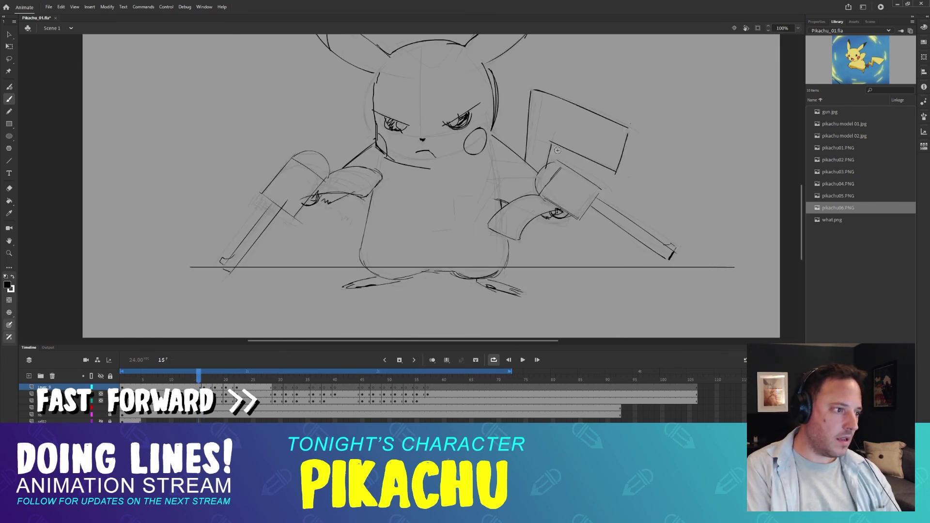
key("period")
left_click_drag(302, 142, 326, 165)
left_click_drag(560, 142, 540, 171)
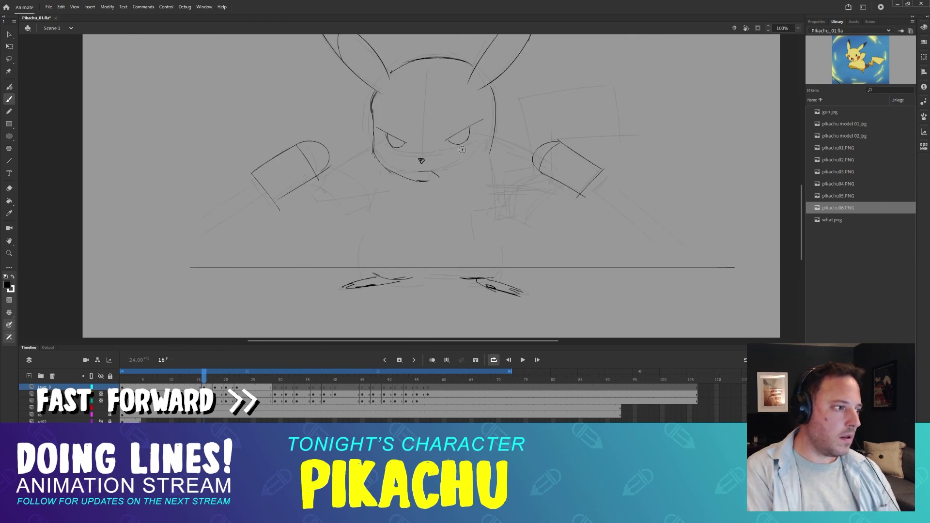
- Draw the upper arm lines from the head to both revolvers and strengthen the head's right edge on frame 16
key("comma")
key("period")
key("comma")
key("period")
left_click_drag(370, 151, 337, 168)
left_click_drag(492, 87, 494, 139)
left_click_drag(497, 137, 531, 153)
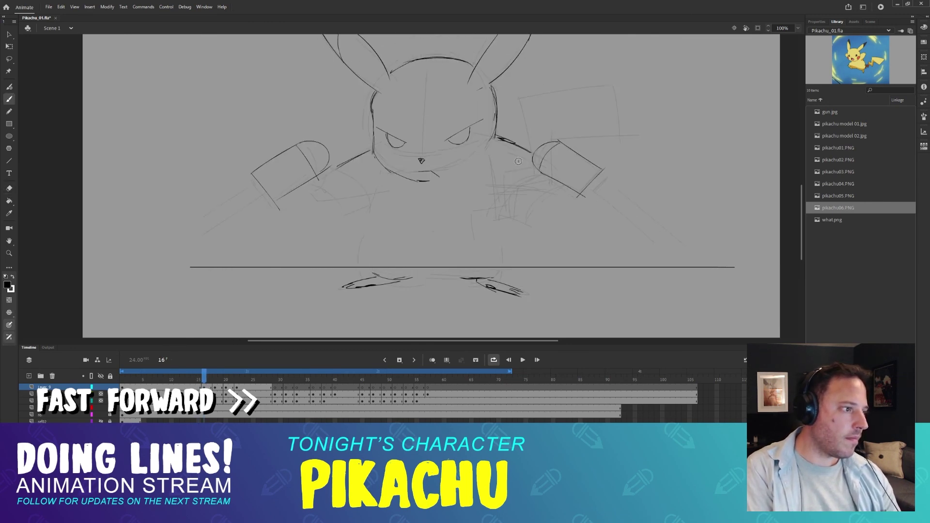
key("comma")
key("period")
- Start the left edge of the head on frame 18 and draw the left cheek mark on frame 16
left_click_drag(456, 97, 463, 145)
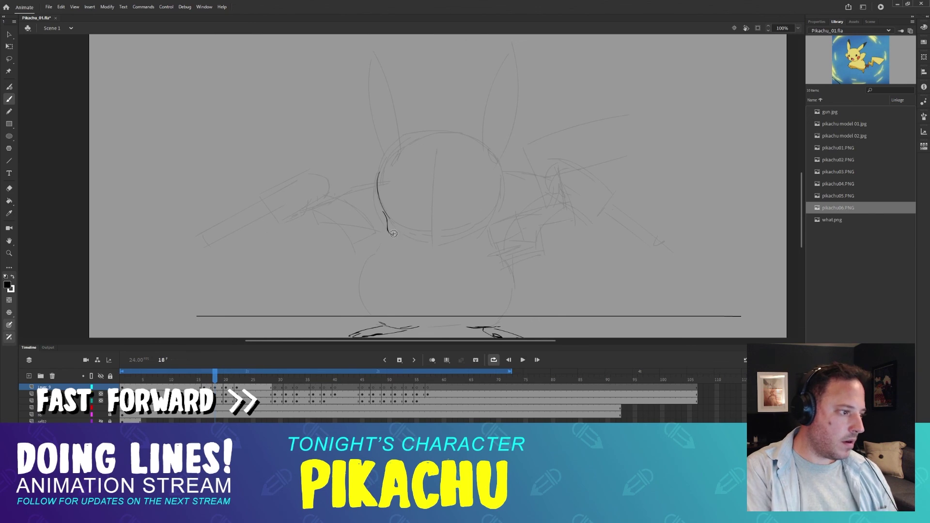
key("comma")
key("comma")
key("comma")
key("period")
left_click_drag(379, 192, 391, 218)
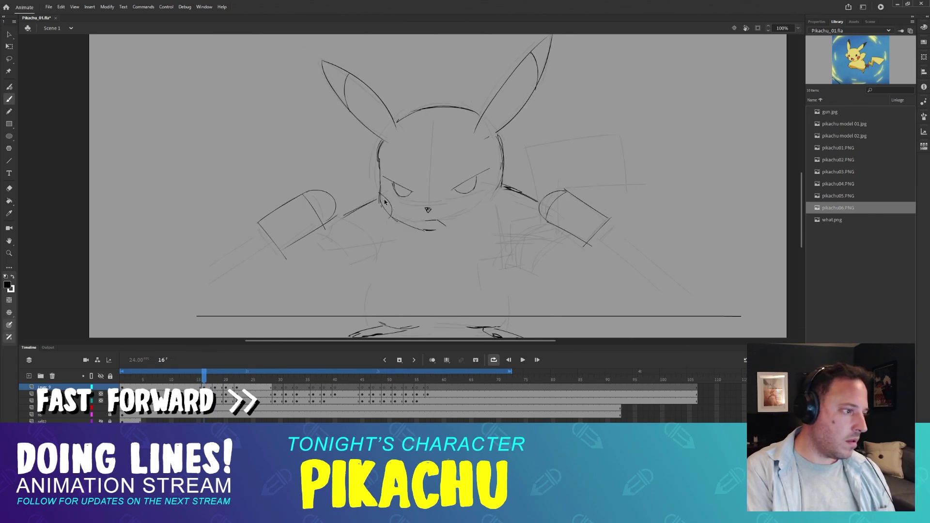
- Draw the right side of the head on frame 18 and undo the trial jaw stroke
key("period")
key("period")
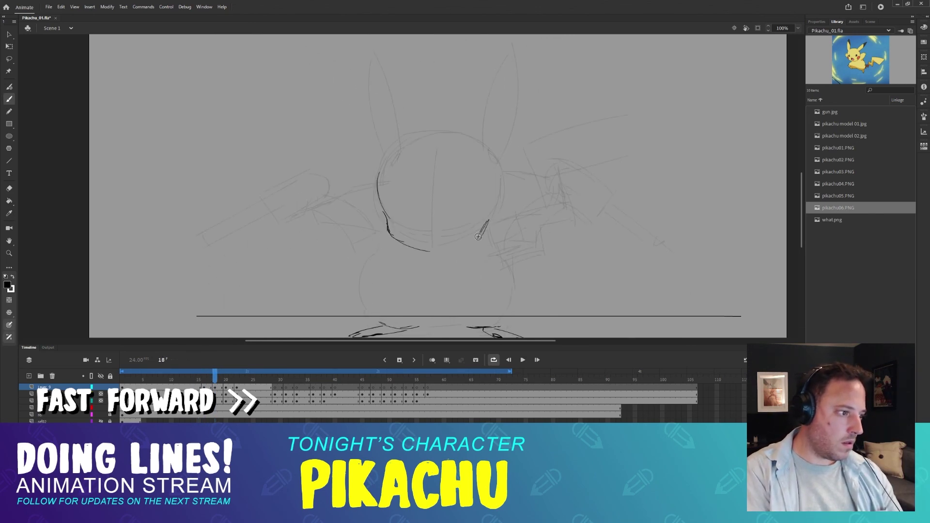
key("ctrl+z")
key("period")
key("comma")
left_click_drag(630, 146, 397, 314)
- Check the Pikachu reference pictures and draw the right cheek mark on frame 16
key("ctrl+minus")
left_click_drag(733, 195, 778, 124)
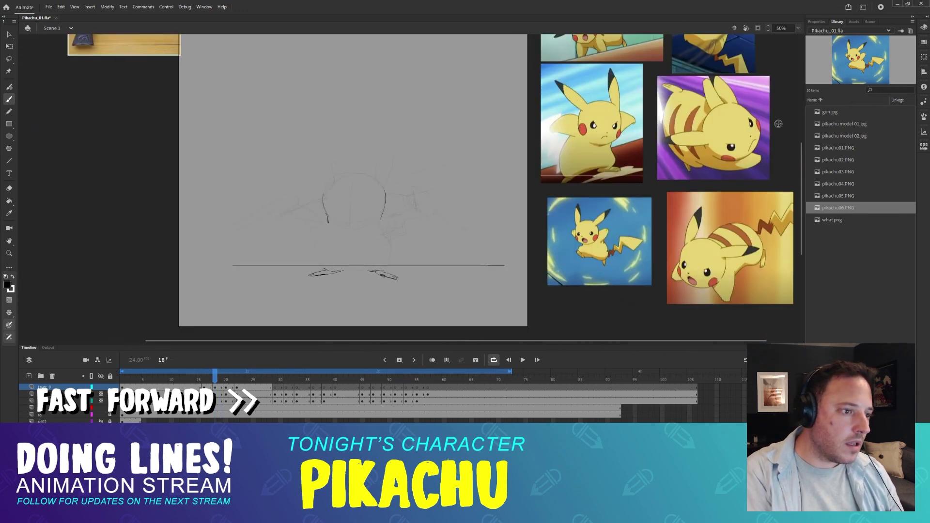
key("comma")
mouse_move(367, 233)
left_mouse_down()
mouse_move(380, 222)
mouse_move(350, 232)
left_mouse_up()
key("period")
key("ctrl+equal")
key("comma")
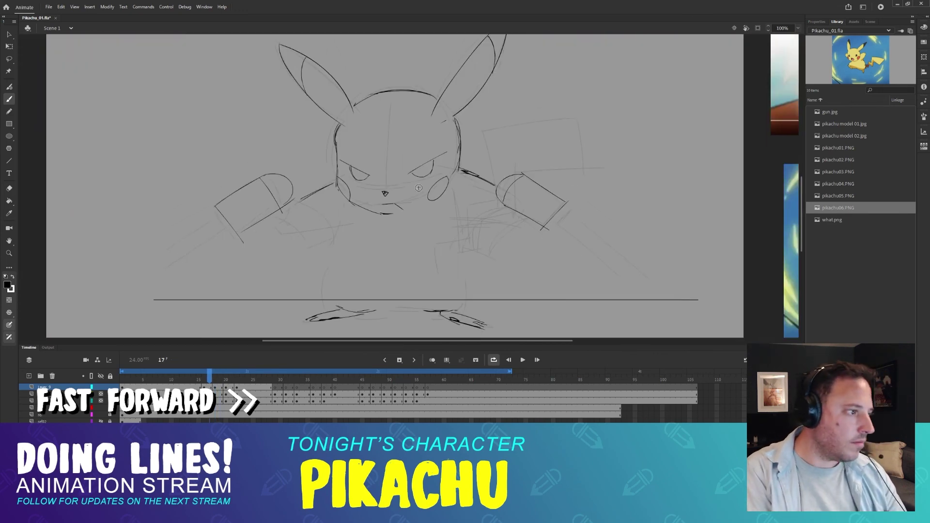
- Draw the rounded jaw, nose and narrowed angry eyes with brows on frame 18, redoing the right eye
key("period")
left_click_drag(443, 192, 406, 217)
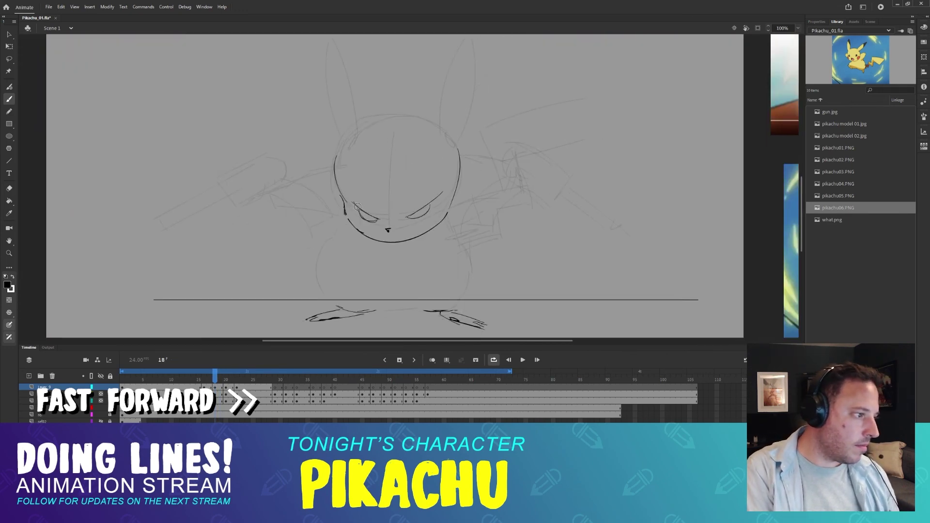
key("ctrl+z")
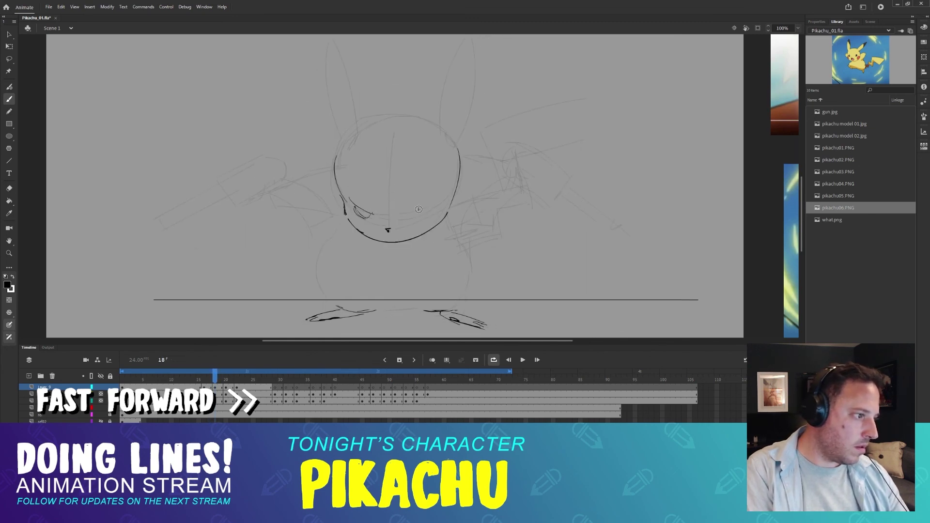
left_click_drag(443, 198, 413, 214)
left_click_drag(415, 216, 433, 208)
key("comma")
key("period")
left_click_drag(359, 210, 377, 217)
- Draw the cheek marks on frame 18 and compare the face with the preceding frames
left_click_drag(445, 210, 433, 226)
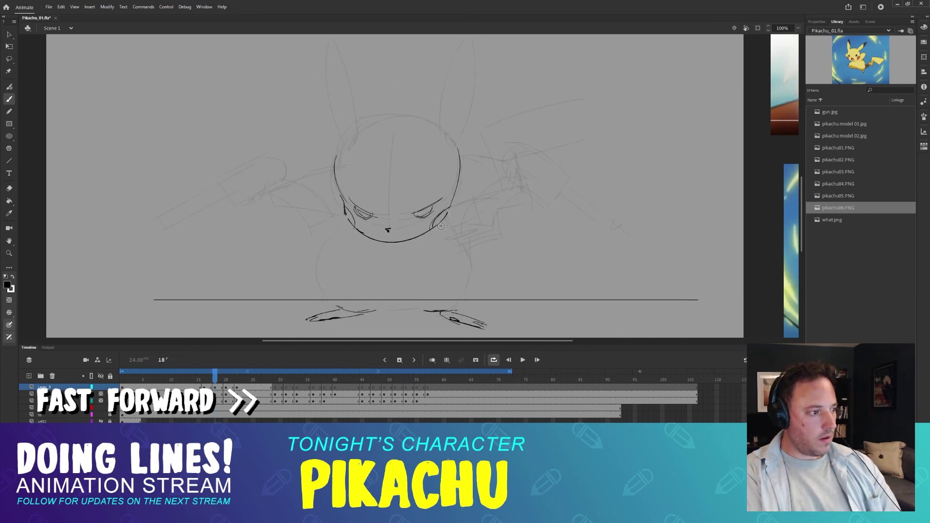
key("comma")
key("comma")
key("comma")
key("period")
key("period")
key("period")
- Draw the upright left ear on frame 18, undoing the misplaced stroke
left_click_drag(378, 146, 395, 202)
key("comma")
key("period")
left_click_drag(345, 91, 369, 218)
mouse_move(345, 90)
left_mouse_down()
mouse_move(371, 201)
mouse_move(421, 172)
left_mouse_up()
key("ctrl+z")
mouse_move(466, 160)
left_mouse_down()
mouse_move(194, 178)
mouse_move(282, 144)
left_mouse_up()
- Draw the top of the head and the right ear with its dark-tip line on frame 18
mouse_move(196, 165)
left_mouse_down()
mouse_move(254, 158)
mouse_move(269, 169)
left_mouse_up()
mouse_move(306, 71)
left_mouse_down()
mouse_move(266, 197)
mouse_move(285, 195)
left_mouse_up()
key("ctrl+z")
left_click_drag(294, 92, 302, 134)
key("comma")
key("period")
left_click_drag(297, 172, 301, 155)
- Draw the jaw, right side and top of Pikachu's head on frame 20, comparing it with the previous drawing
key("comma")
key("comma")
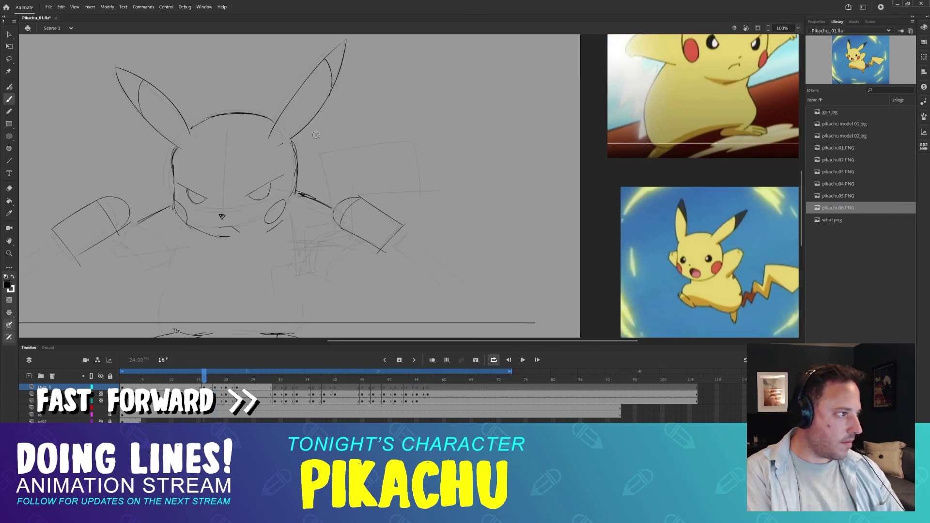
key("period")
key("period")
key("period")
key("period")
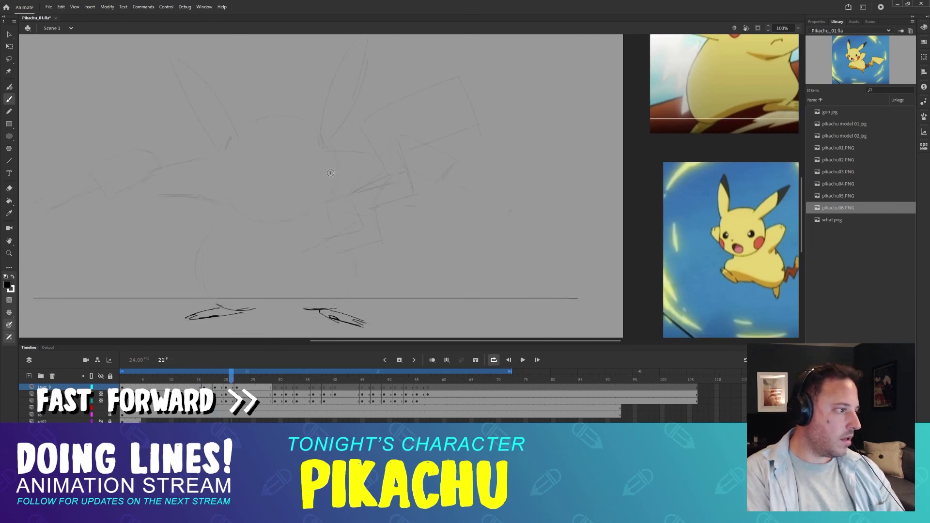
left_click_drag(275, 232, 308, 223)
left_click_drag(293, 229, 333, 206)
left_click_drag(335, 145, 339, 176)
left_click_drag(338, 181, 314, 221)
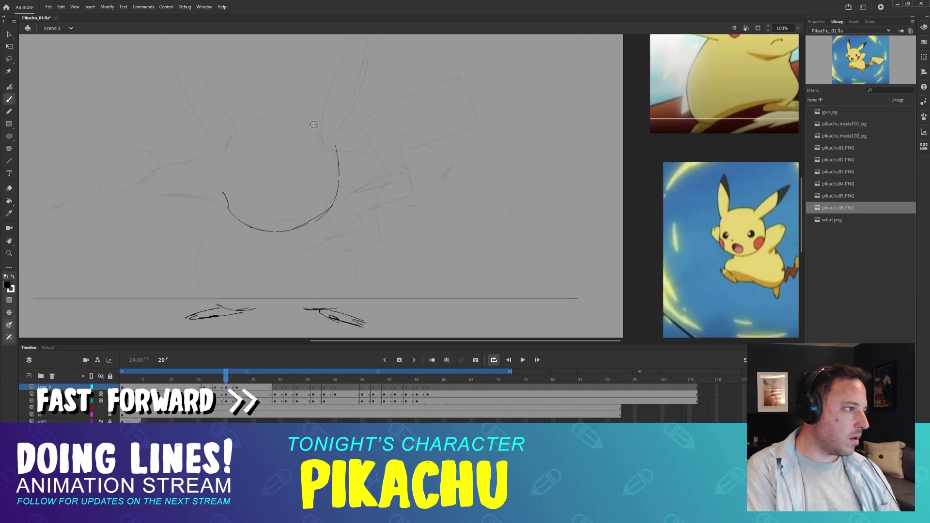
left_click_drag(314, 125, 235, 130)
key("comma")
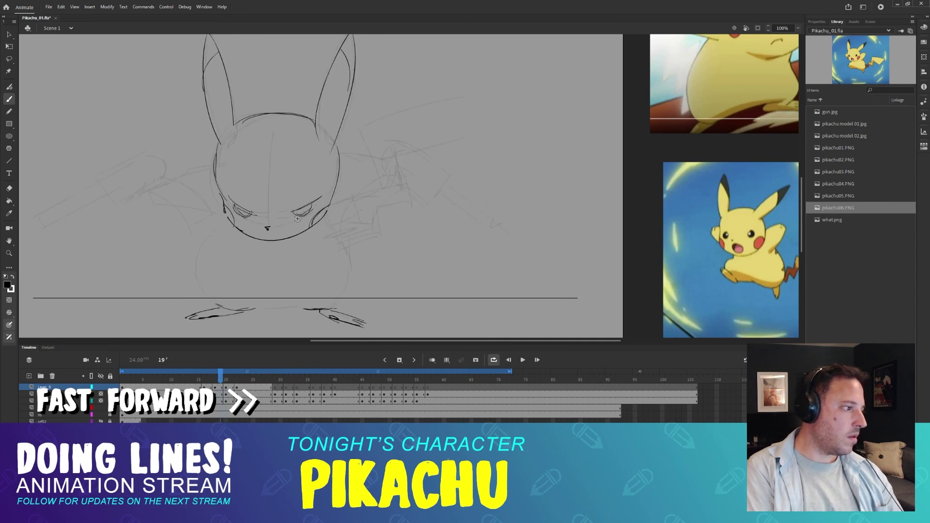
- Draw the slanted, narrowed eye lines on frame 20 and compare the face with the neighbouring frames
key("period")
left_click_drag(235, 211, 259, 220)
left_click_drag(296, 215, 318, 200)
key("period")
key("period")
key("comma")
key("comma")
key("comma")
key("period")
key("period")
key("period")
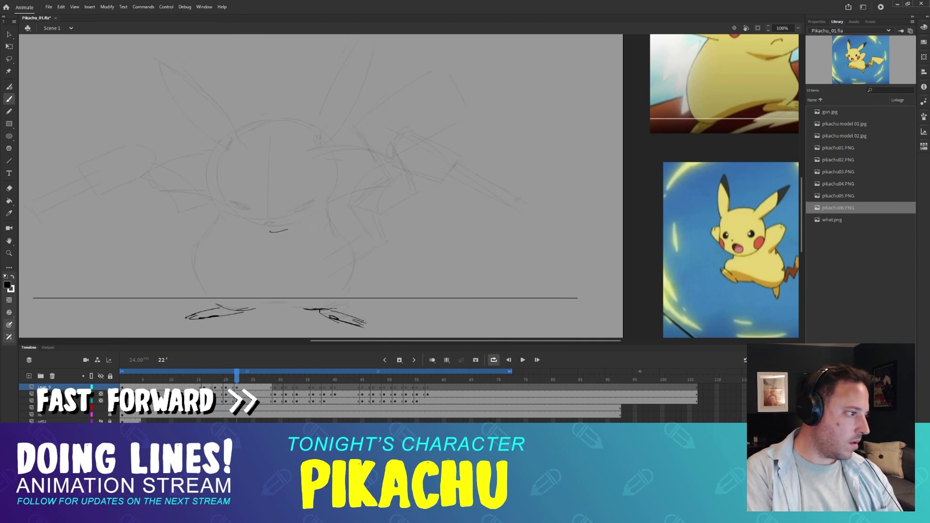
- Draw the jaw and head outline on frame 22, using onion skin of the previous drawing as a guide
key("comma")
key("period")
left_click_drag(270, 233, 305, 223)
left_click_drag(221, 195, 227, 210)
key("comma")
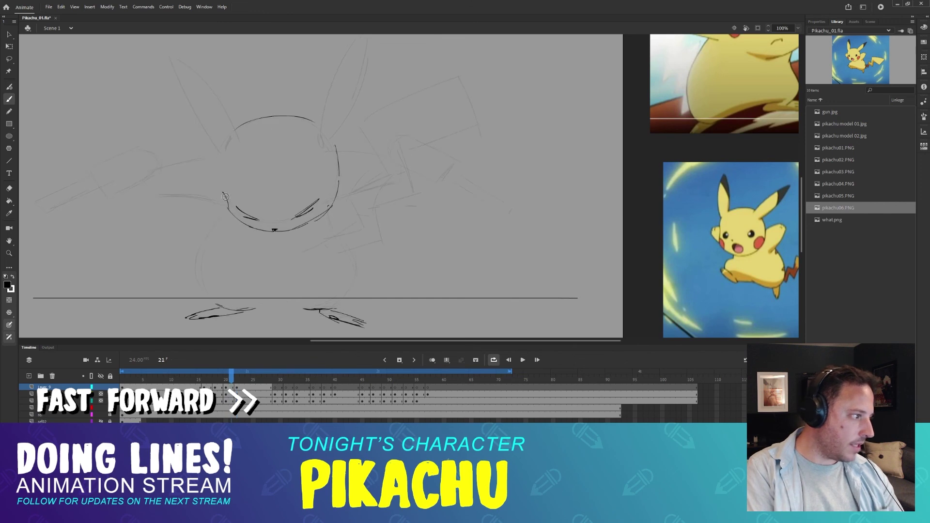
key("period")
key("alt+shift+o")
left_click_drag(236, 136, 224, 196)
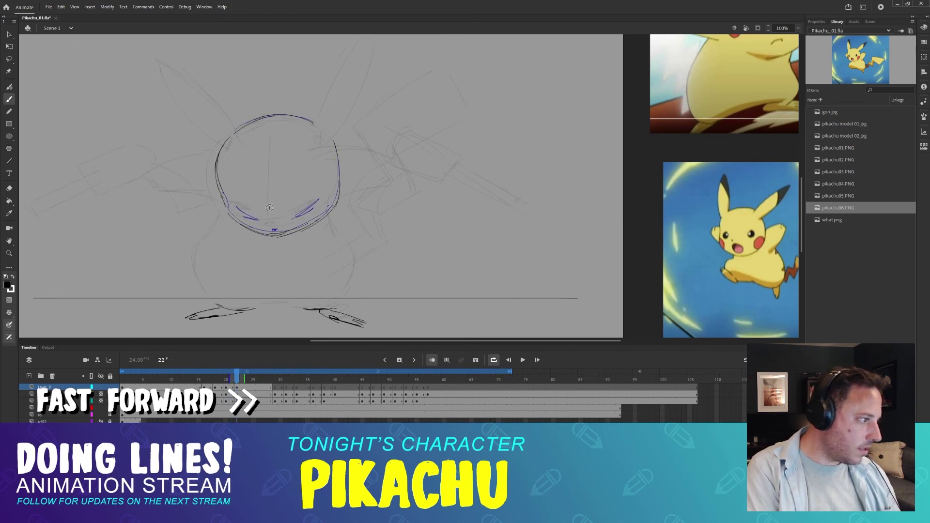
- Draw the slanted eye lines on frame 22 and turn off the onion skin
left_click_drag(256, 223, 244, 222)
left_click_drag(320, 206, 294, 221)
key("alt+shift+o")
mouse_move(236, 381)
left_mouse_down()
mouse_move(226, 381)
mouse_move(237, 381)
left_mouse_up()
mouse_move(236, 381)
left_mouse_down()
mouse_move(227, 381)
mouse_move(236, 381)
left_mouse_up()
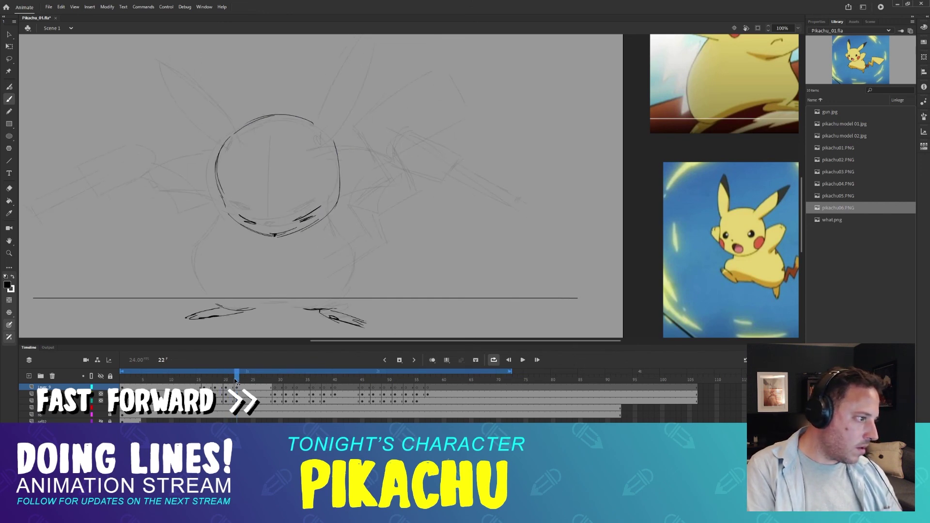
left_click_drag(316, 214, 295, 224)
- Draw the outlines of both ears on frame 20
key("comma")
key("comma")
left_click_drag(241, 113, 257, 154)
mouse_move(190, 98)
left_mouse_down()
mouse_move(257, 191)
mouse_move(245, 194)
left_mouse_up()
left_click_drag(382, 76, 336, 167)
left_click_drag(383, 76, 345, 183)
- Draw the left ear on frame 22 over the rough and compare it with the preceding frames
key("period")
key("period")
left_click_drag(177, 105, 255, 189)
left_click_drag(179, 102, 243, 196)
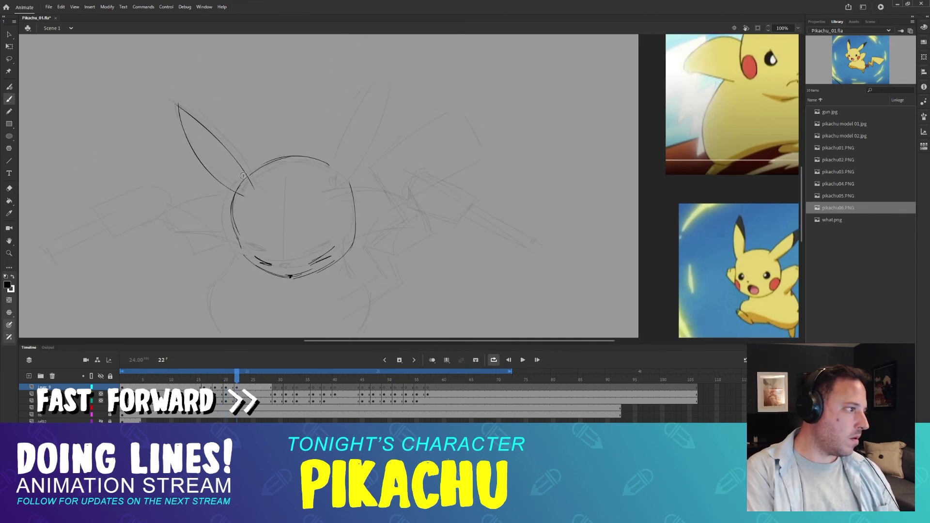
key("comma")
key("comma")
key("period")
key("period")
key("comma")
key("period")
- Draw the right ear on frame 22 and flip through the preceding frames to compare the head motion
left_click_drag(388, 76, 335, 164)
left_click_drag(390, 74, 356, 172)
key("comma")
key("comma")
key("comma")
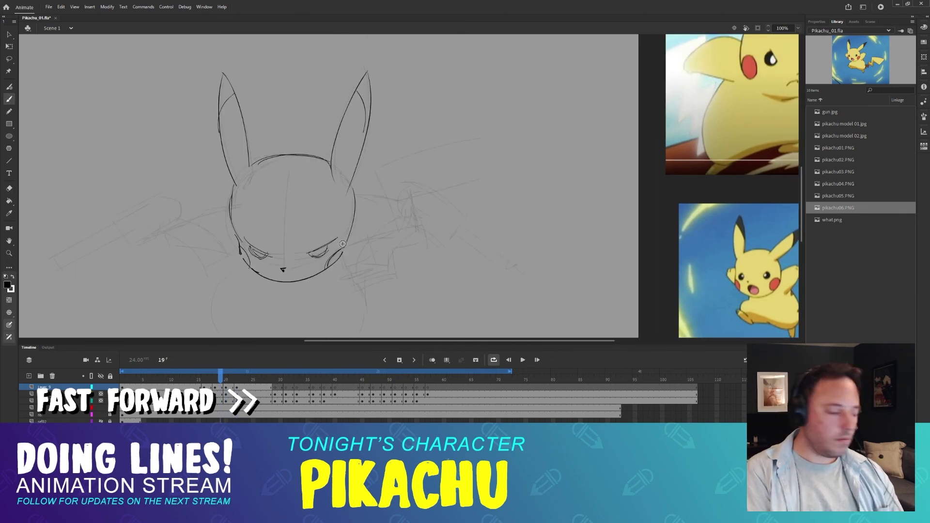
key("period")
key("comma")
key("comma")
key("period")
key("period")
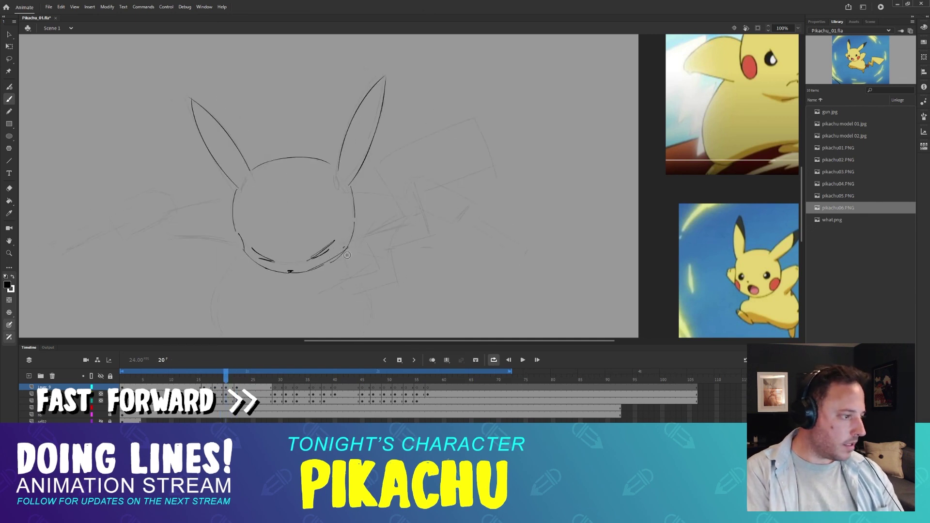
- Redraw Pikachu's chin and lower jaw on frame 20 slightly lower, undoing the misplaced strokes
mouse_move(291, 276)
left_mouse_down()
mouse_move(249, 272)
mouse_move(285, 285)
left_mouse_up()
left_click_drag(243, 271, 294, 291)
key("ctrl+z")
key("ctrl+z")
left_click_drag(281, 290, 345, 260)
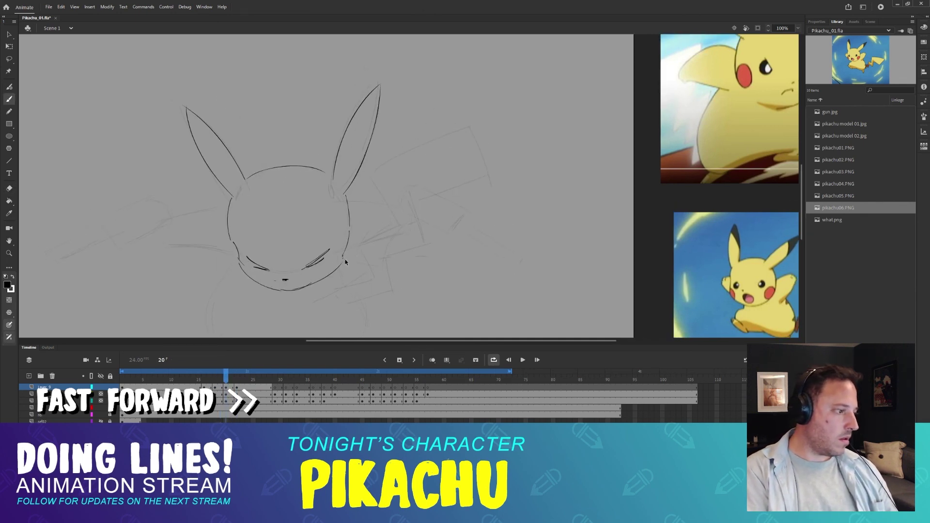
- Rework the right ear's inner edge and dark-tip line on frame 20, undoing misplaced strokes and comparing the neighbouring frames
key("comma")
key("period")
left_click_drag(361, 100, 374, 138)
key("period")
key("period")
key("comma")
key("ctrl+z")
key("ctrl+z")
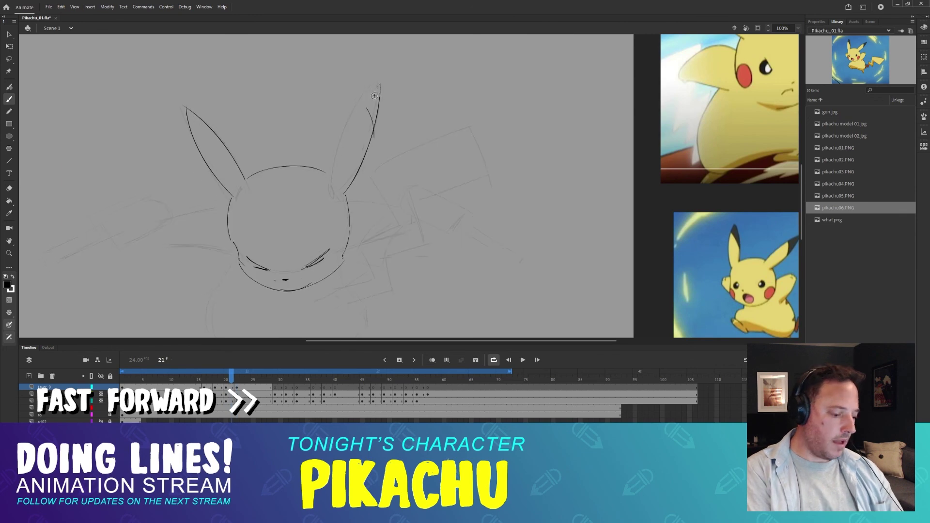
mouse_move(334, 181)
left_mouse_down()
mouse_move(380, 85)
mouse_move(368, 141)
left_mouse_up()
key("ctrl+z")
key("period")
key("comma")
key("period")
key("comma")
key("period")
key("comma")
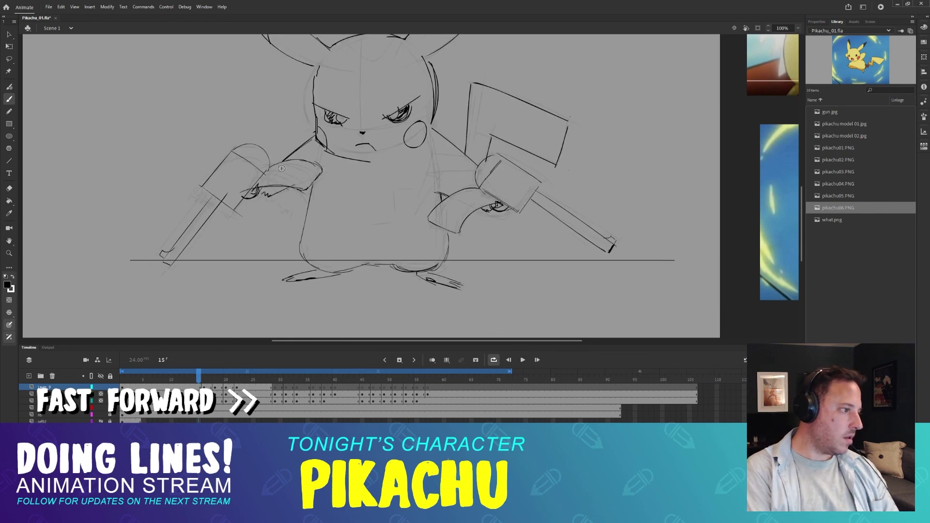
- Draw the left revolver's barrel on frame 16 after comparing with frame 15, undoing the last misplaced stroke
key("period")
key("comma")
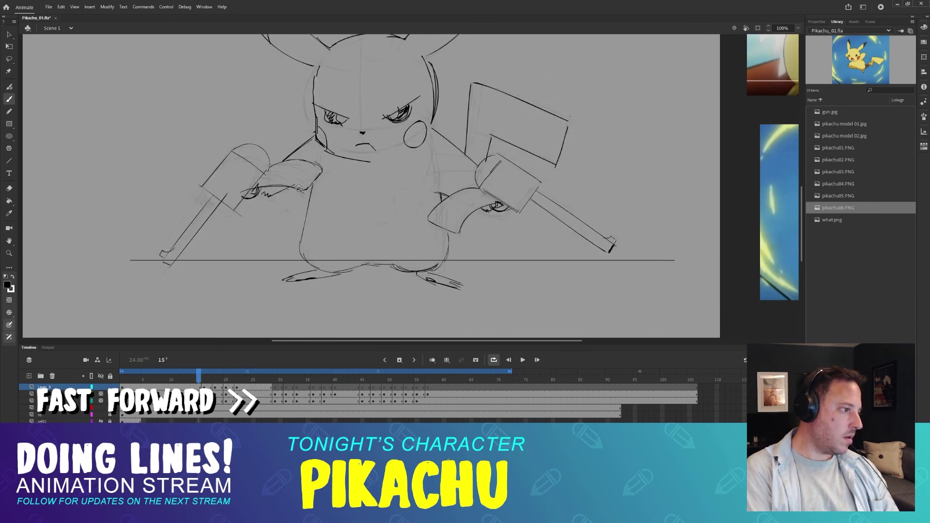
key("period")
left_click_drag(231, 184, 252, 183)
left_click_drag(194, 180, 140, 215)
left_click_drag(136, 217, 140, 222)
left_click_drag(208, 193, 145, 226)
key("ctrl+z")
- Draw the body of the left revolver with its rounded back end on frame 18
key("period")
key("period")
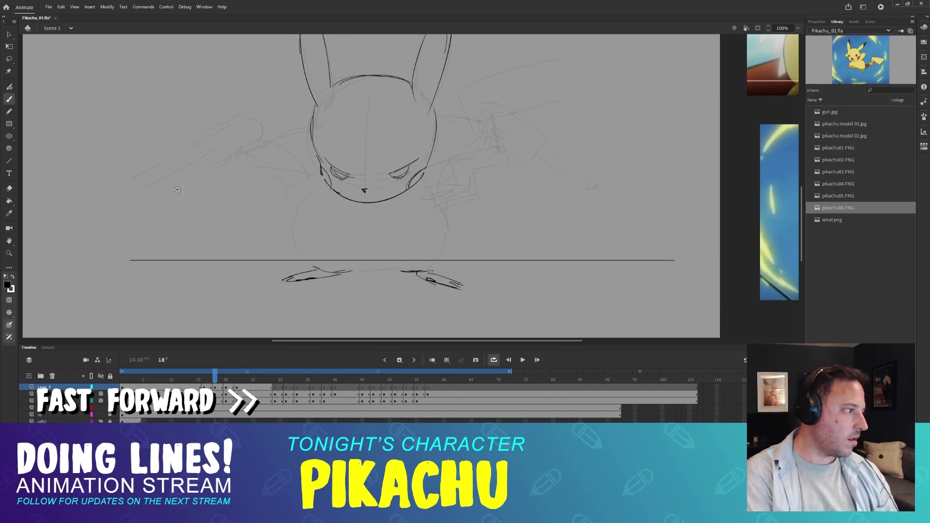
left_click_drag(222, 156, 236, 123)
left_click_drag(210, 172, 259, 146)
left_click_drag(239, 122, 261, 146)
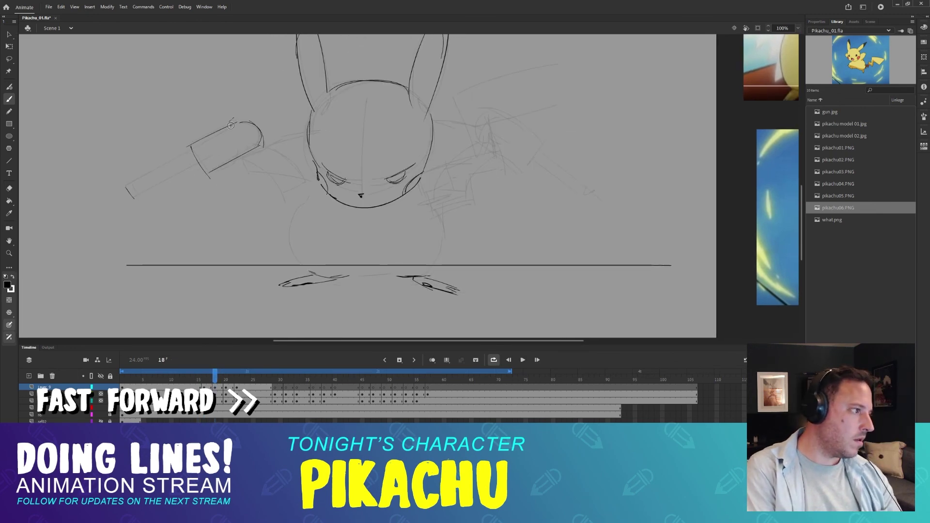
- Draw the left revolver's barrel and front sight on frame 18
key("comma")
key("period")
left_click_drag(135, 194, 200, 160)
left_click_drag(127, 184, 144, 181)
left_click_drag(141, 180, 164, 168)
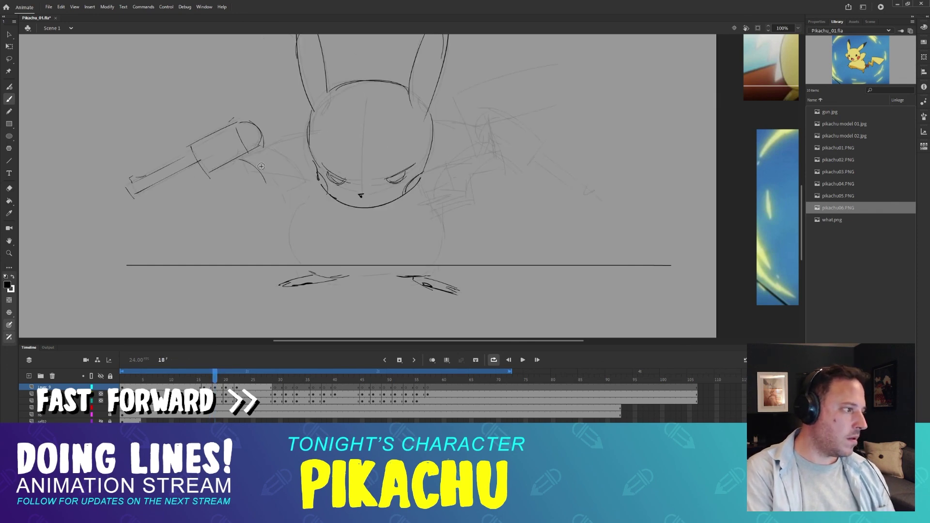
- Draw the grip of the left revolver and the hand holding it on frame 18, replacing the misplaced grip line
key("ctrl+z")
left_click_drag(234, 159, 276, 190)
left_click_drag(275, 190, 286, 190)
left_click_drag(262, 147, 300, 160)
left_click_drag(235, 162, 256, 170)
- Draw the left side of Pikachu's body on frame 16 from the revolver grip down to the foot
key("comma")
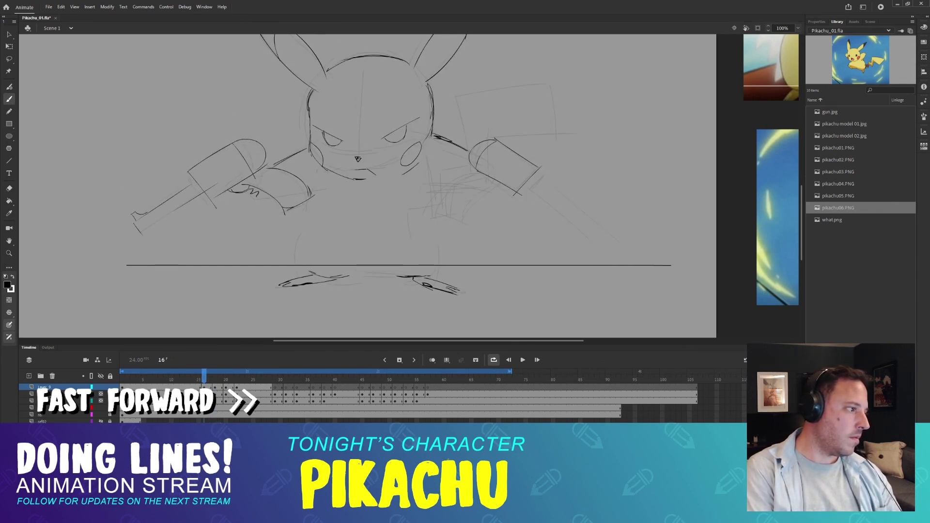
key("period")
key("comma")
left_click_drag(295, 228, 304, 279)
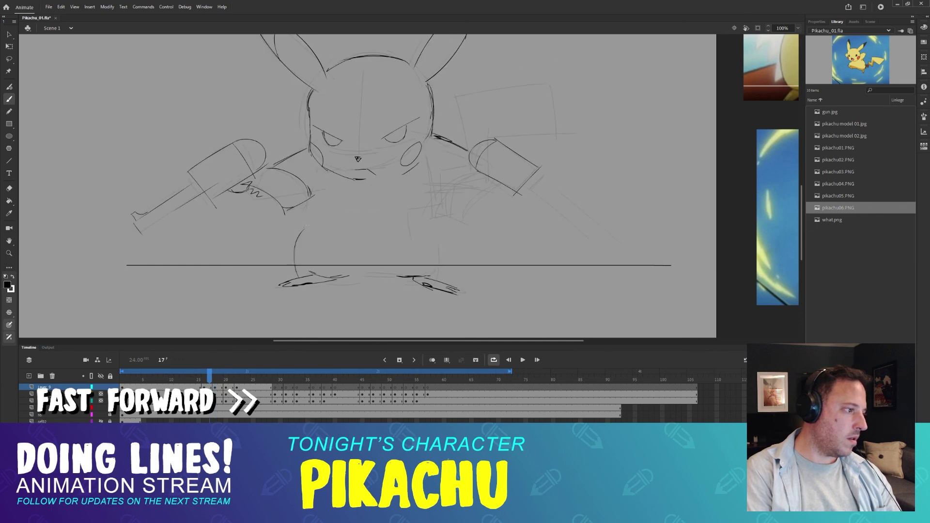
key("period")
mouse_move(312, 198)
left_mouse_down()
mouse_move(305, 228)
mouse_move(290, 225)
left_mouse_up()
- Draw the left and right sides of Pikachu's body on frame 18
left_click_drag(292, 230, 307, 271)
left_click_drag(314, 182, 306, 220)
left_click_drag(419, 183, 428, 269)
key("comma")
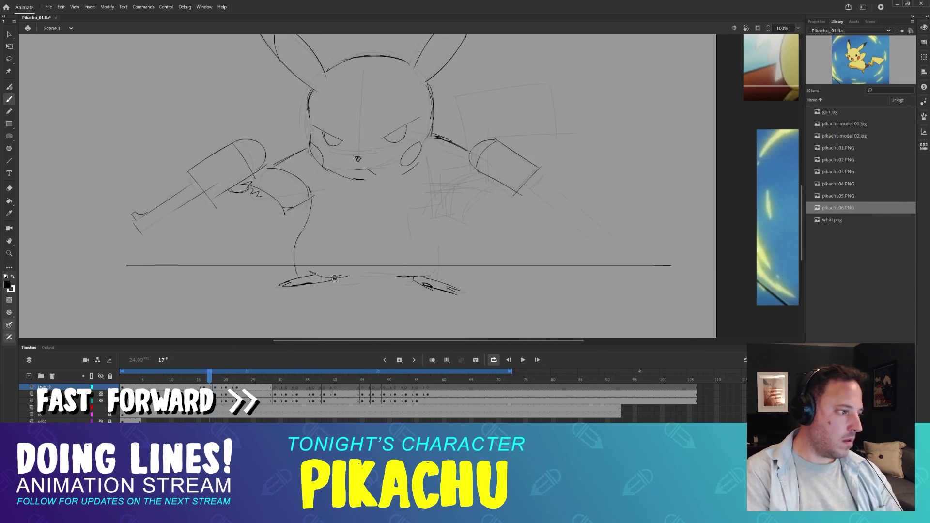
- Draw the right side and base of Pikachu's body on frame 16, comparing it with the surrounding frames
key("comma")
key("comma")
key("period")
left_click_drag(430, 189, 444, 228)
key("period")
key("period")
key("comma")
key("comma")
key("comma")
key("period")
key("comma")
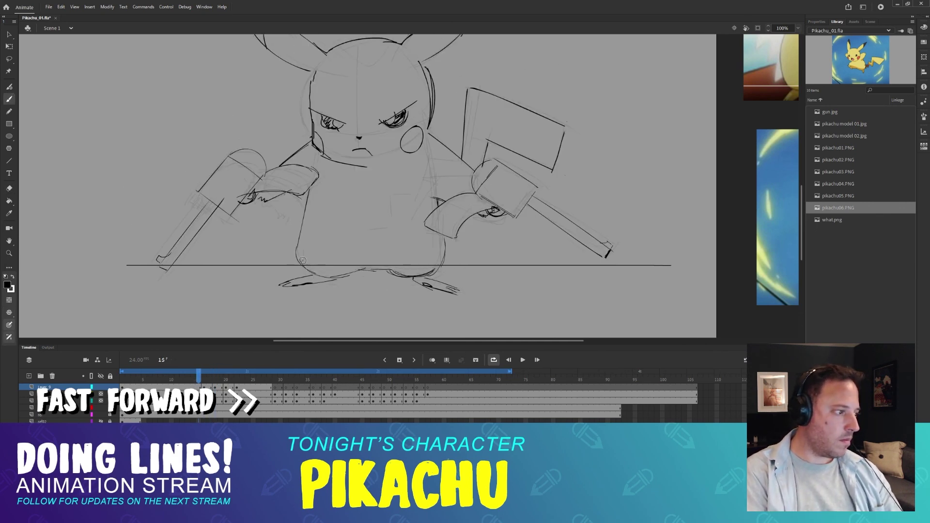
- Draw the curved grip of the right revolver on frame 16
key("period")
key("comma")
key("period")
mouse_move(431, 186)
left_mouse_down()
mouse_move(449, 185)
mouse_move(469, 221)
left_mouse_up()
left_click_drag(508, 178, 467, 211)
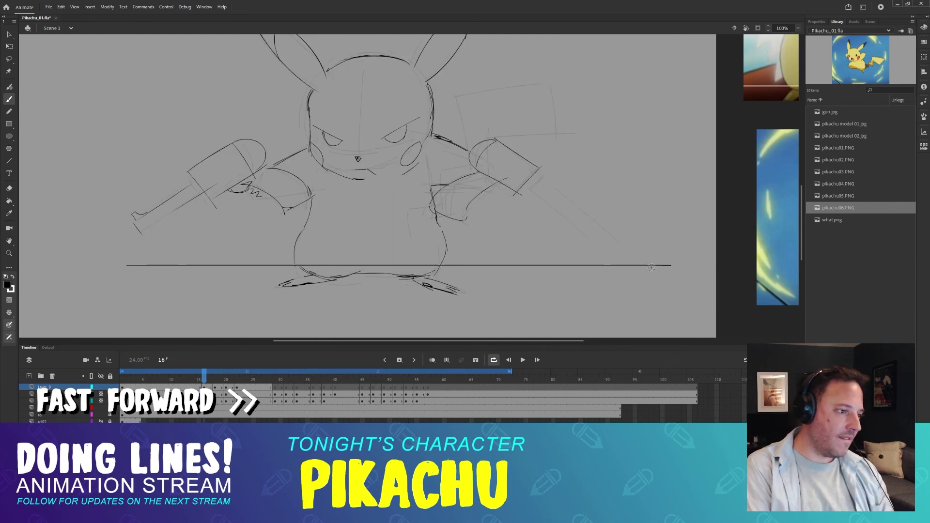
- Draw the right revolver's barrel on frame 16, undoing the first two lines and redrawing them with the canvas rotated
left_click_drag(537, 182, 610, 240)
left_click_drag(533, 188, 607, 250)
key("ctrl+z")
key("ctrl+z")
left_click_drag(535, 258, 547, 141)
mouse_move(448, 146)
left_mouse_down()
mouse_move(458, 171)
mouse_move(552, 144)
mouse_move(541, 145)
left_mouse_up()
- Draw the body of the right revolver with its rounded back end on frame 18, comparing it with the previous drawing
key("comma")
key("period")
key("period")
key("period")
key("comma")
key("period")
left_click_drag(388, 139, 375, 171)
left_click_drag(391, 172, 439, 162)
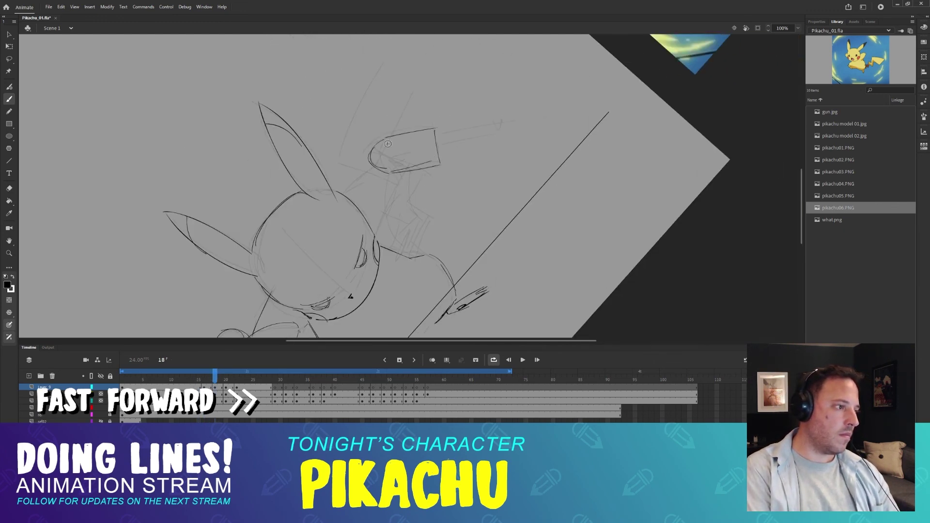
key("comma")
key("period")
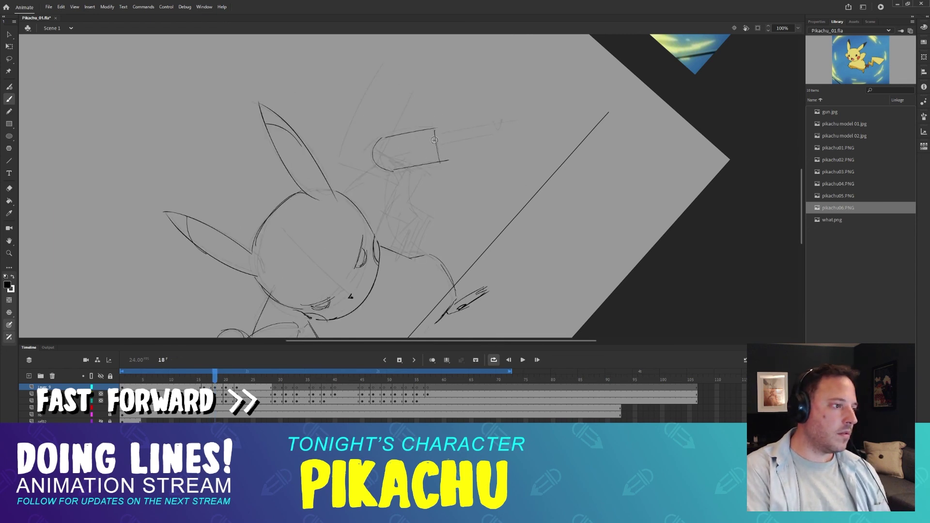
- Draw the right revolver's barrel, muzzle and front sight on frame 18
left_click_drag(436, 131, 514, 124)
left_click_drag(439, 144, 516, 132)
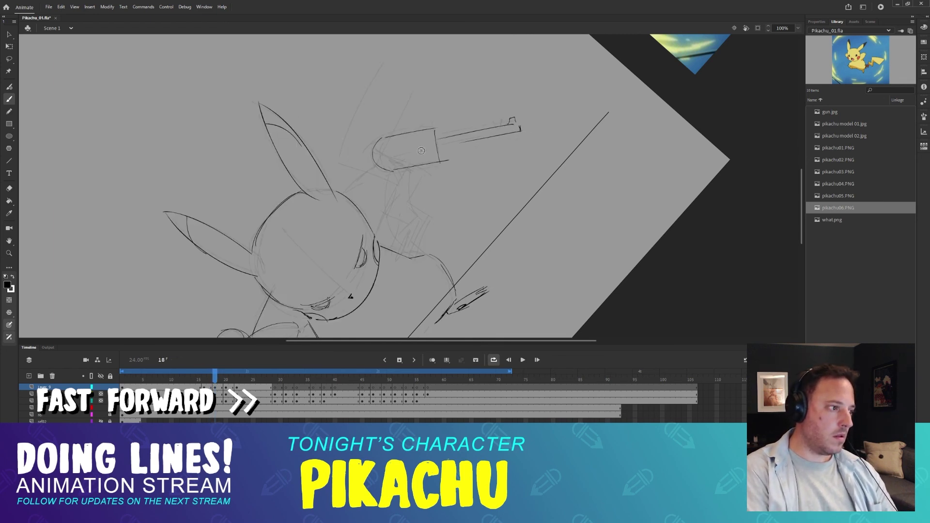
key("comma")
key("period")
key("period")
key("comma")
- Draw the right revolver's grip and trigger guard on frame 18, comparing them with the previous drawing
left_click_drag(392, 173, 385, 232)
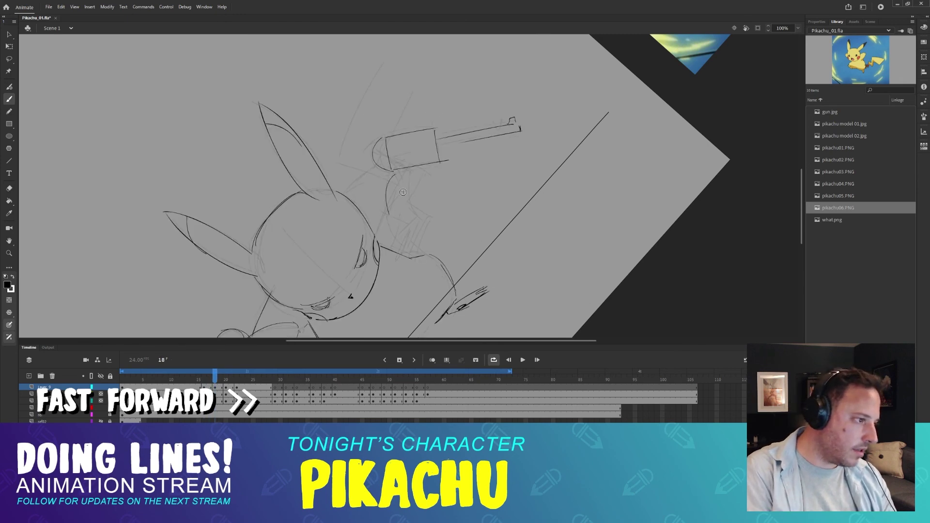
key("comma")
key("period")
left_click_drag(420, 166, 408, 181)
key("comma")
key("period")
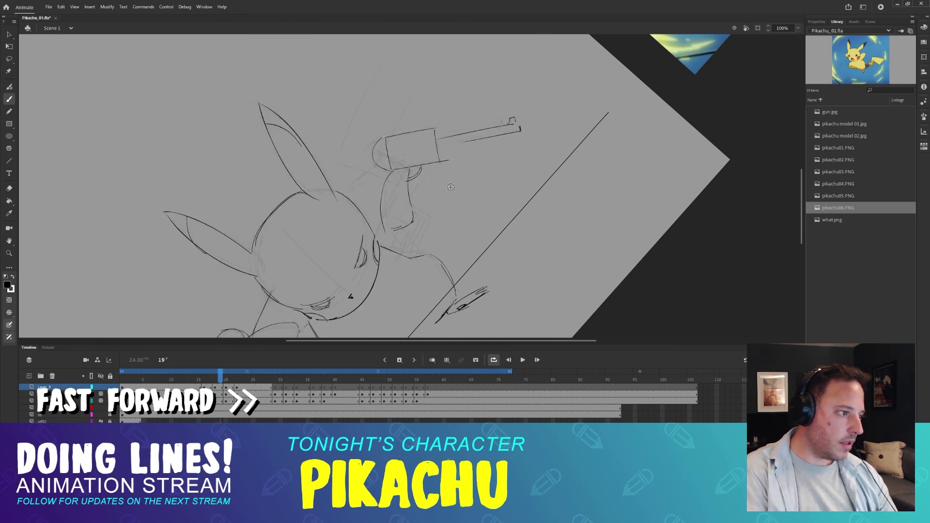
- Draw the right arm and the fingers around the right revolver's grip on frame 18, flipping through the neighbouring frames to compare
left_click_drag(438, 128, 473, 167)
key("comma")
key("period")
key("period")
key("period")
key("period")
key("period")
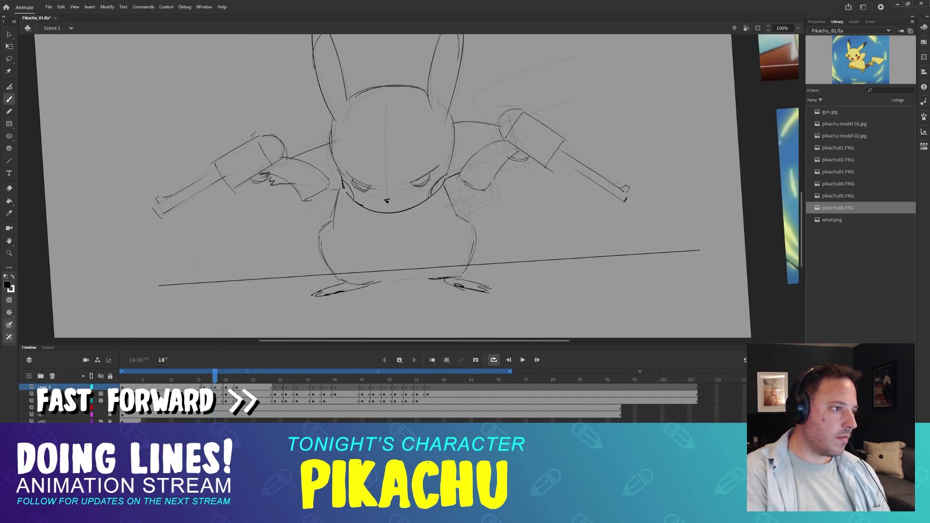
key("comma")
key("comma")
key("comma")
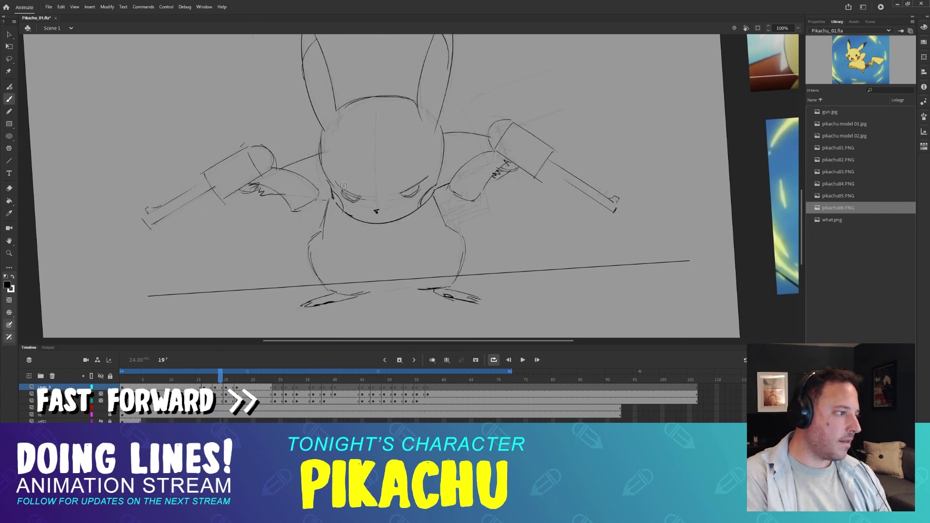
- Draw the body of the left revolver on frame 20, comparing it with the neighbouring drawings
key("period")
left_click_drag(196, 163, 244, 139)
left_click_drag(196, 167, 217, 193)
left_click_drag(214, 191, 257, 170)
key("period")
key("period")
key("comma")
- Draw the left revolver's body with its rounded back end on frame 22, redoing its front edge
key("period")
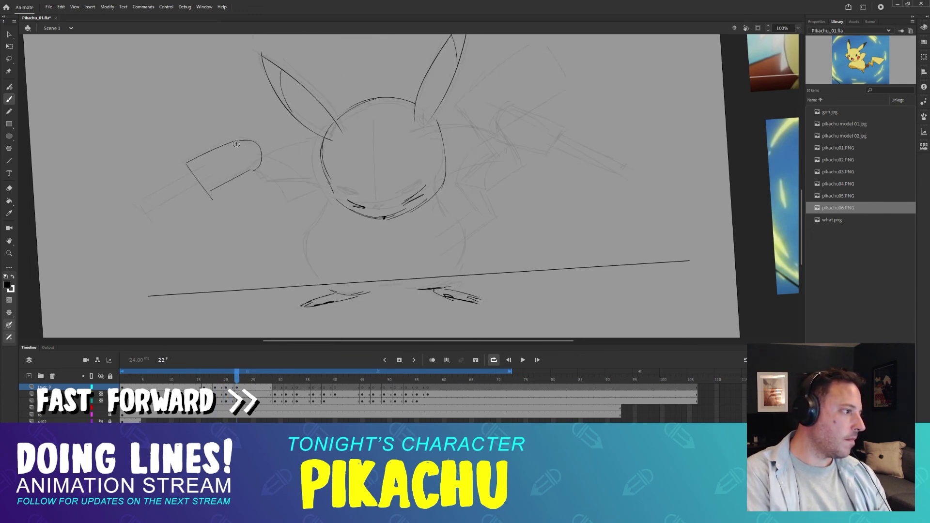
key("ctrl+z")
left_click_drag(190, 161, 210, 191)
key("comma")
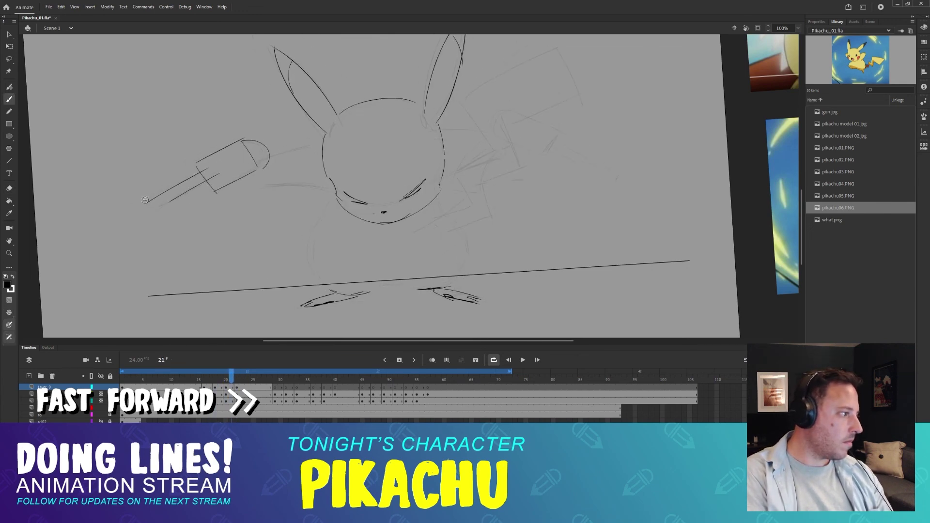
- Draw the left revolver's barrel, muzzle and front sight on frame 22, checking against the drawing on frame 21
key("period")
key("comma")
key("l")
key("period")
key("b")
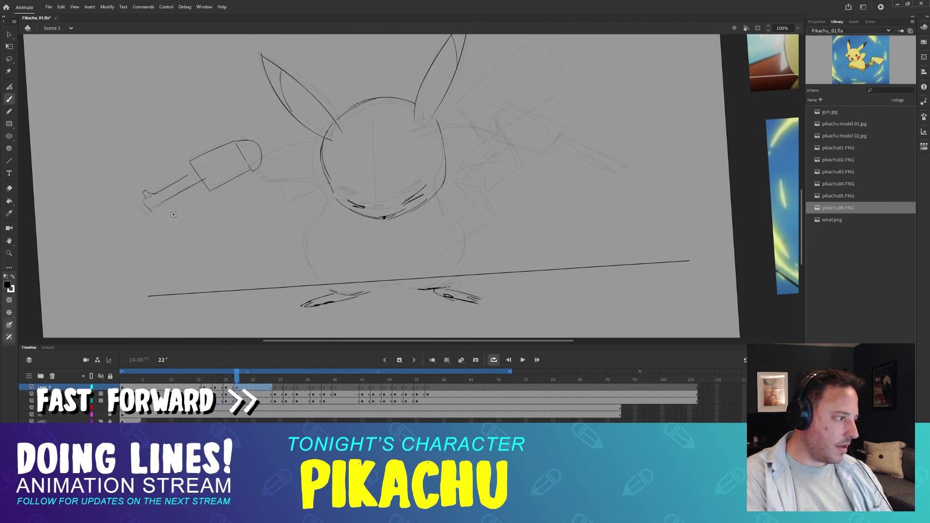
key("v")
left_click_drag(144, 199, 137, 204)
- Adjust the muzzle end of the left revolver's barrel on frame 20, comparing it with the following drawing
key("comma")
key("comma")
key("l")
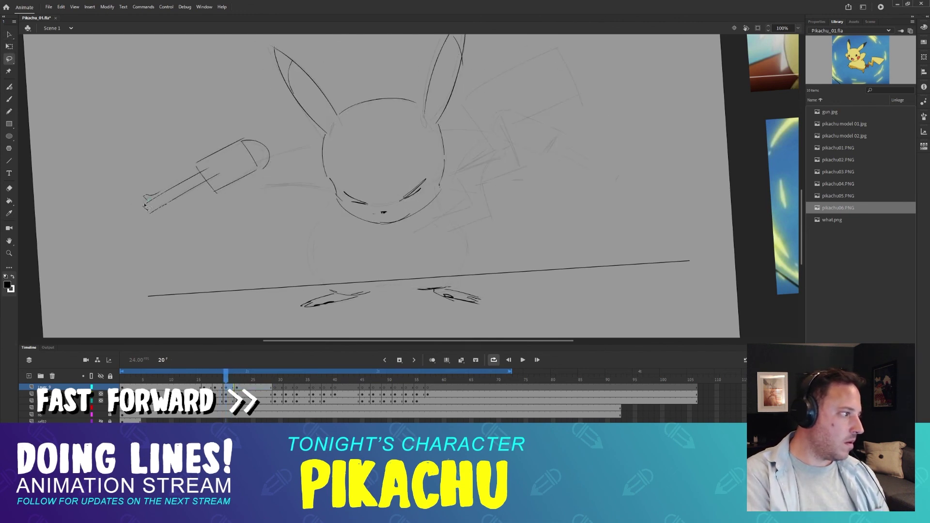
key("period")
key("period")
key("comma")
key("comma")
key("period")
key("period")
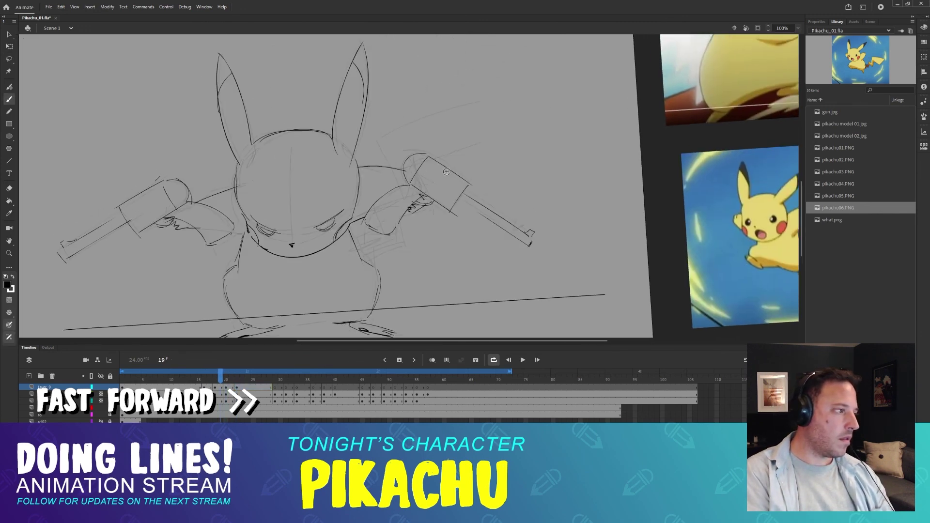
- Draw the right revolver's body with its rounded back end on frames 20 and 22, correcting the front edge
key("period")
key("period")
key("period")
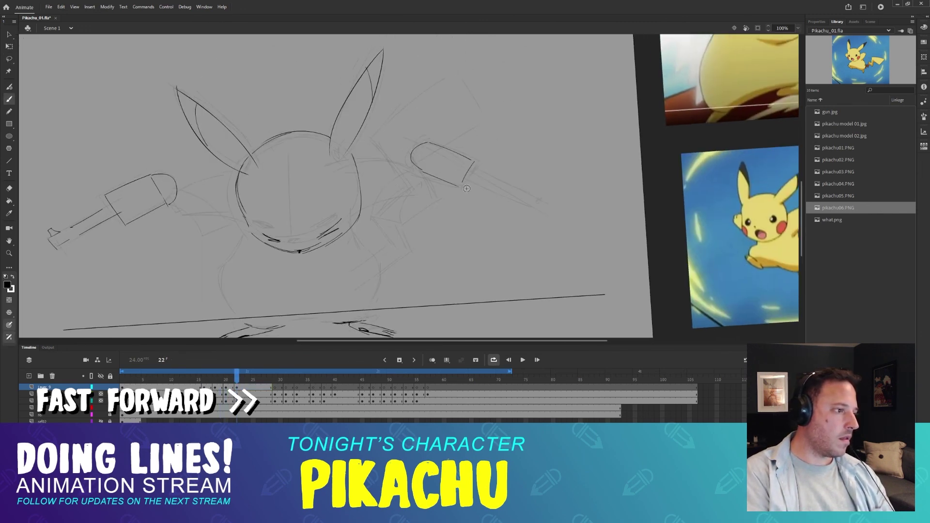
key("comma")
key("comma")
key("period")
key("period")
key("e")
key("b")
left_click_drag(477, 165, 466, 193)
- Draw the right revolver's barrel on frame 20 after comparing the body across the neighbouring frames
key("period")
key("period")
key("comma")
key("comma")
key("comma")
key("comma")
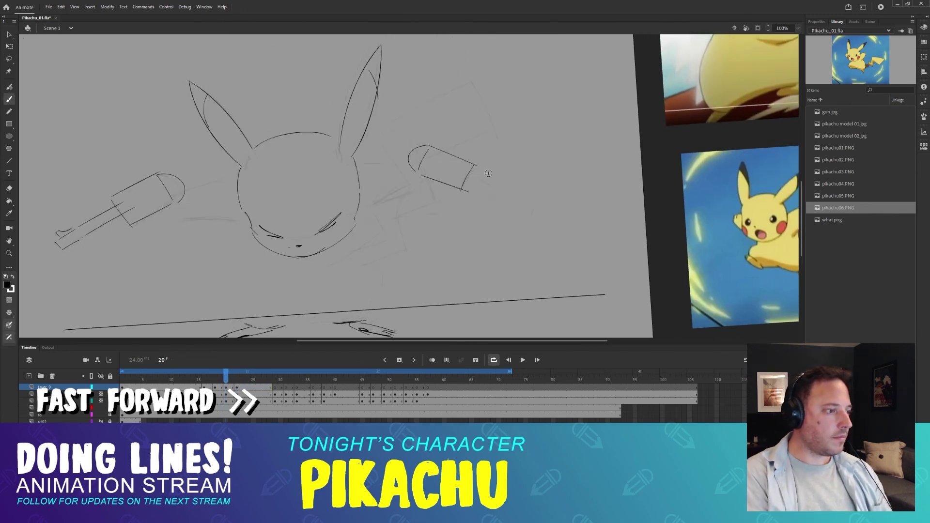
key("comma")
key("period")
left_click_drag(433, 165, 505, 154)
mouse_move(431, 176)
left_mouse_down()
mouse_move(501, 162)
mouse_move(497, 148)
left_mouse_up()
- Draw the right revolver's barrel and front sight on frame 22, cleaning up the lines around the body
key("period")
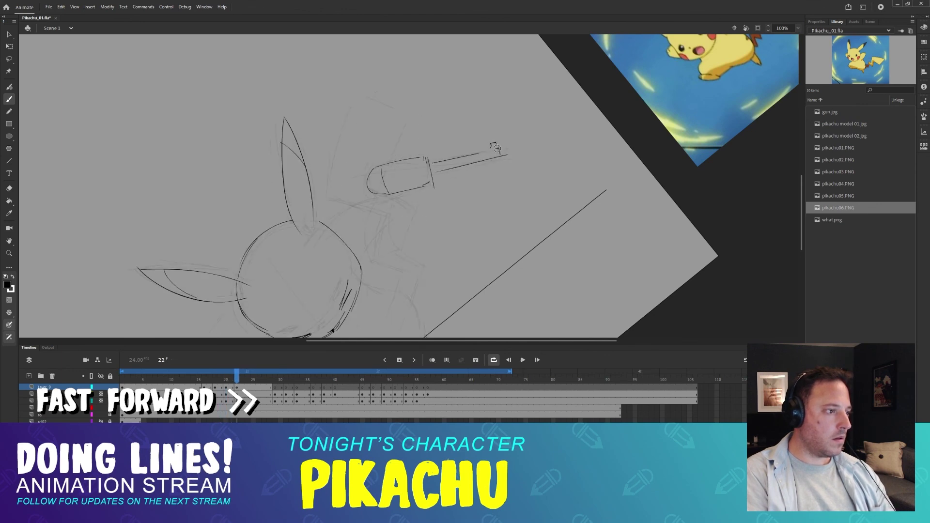
key("comma")
key("period")
key("e")
mouse_move(383, 170)
left_mouse_down()
mouse_move(383, 193)
mouse_move(409, 187)
mouse_move(427, 206)
left_mouse_up()
key("b")
- Draw the left revolver's grip on frame 20, flipping to the following drawing to compare
left_click_drag(236, 376, 226, 377)
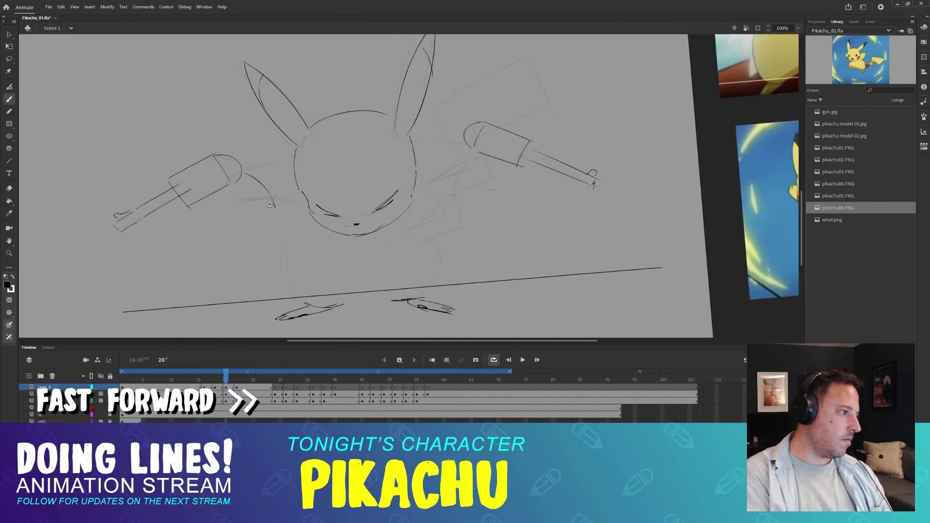
mouse_move(251, 214)
left_mouse_down()
mouse_move(225, 193)
mouse_move(252, 212)
left_mouse_up()
key("period")
key("comma")
key("period")
key("comma")
key("period")
- Draw the left revolver's grip on frame 22, comparing it with the previous drawing
left_click_drag(234, 173, 275, 203)
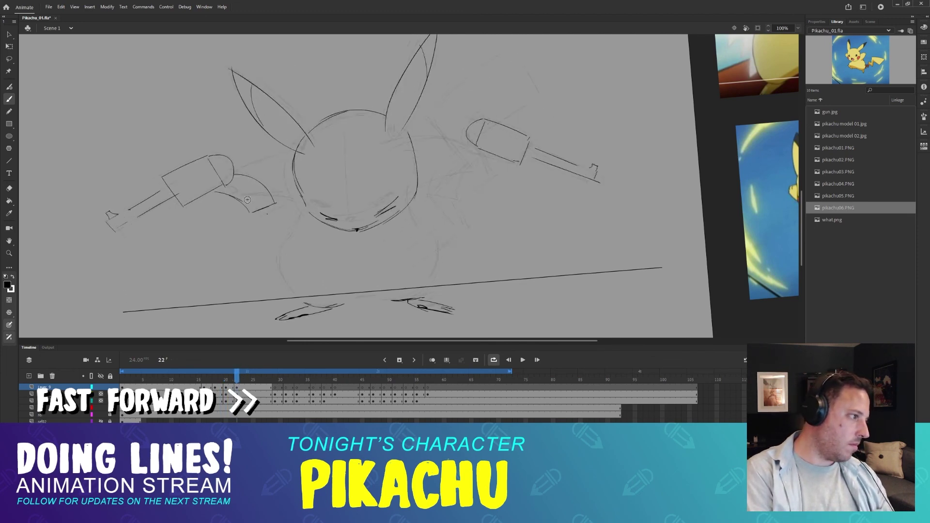
key("comma")
key("period")
key("comma")
key("period")
- Draw the left revolver's trigger guard and the fingers around its grip on frames 20 and 22, using frame 19 as reference
key("comma")
key("comma")
key("comma")
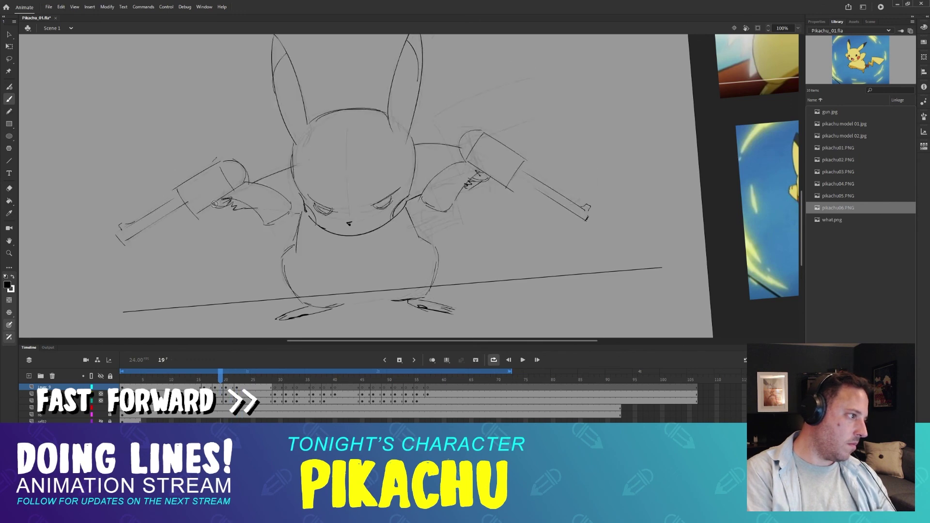
key("period")
key("period")
key("period")
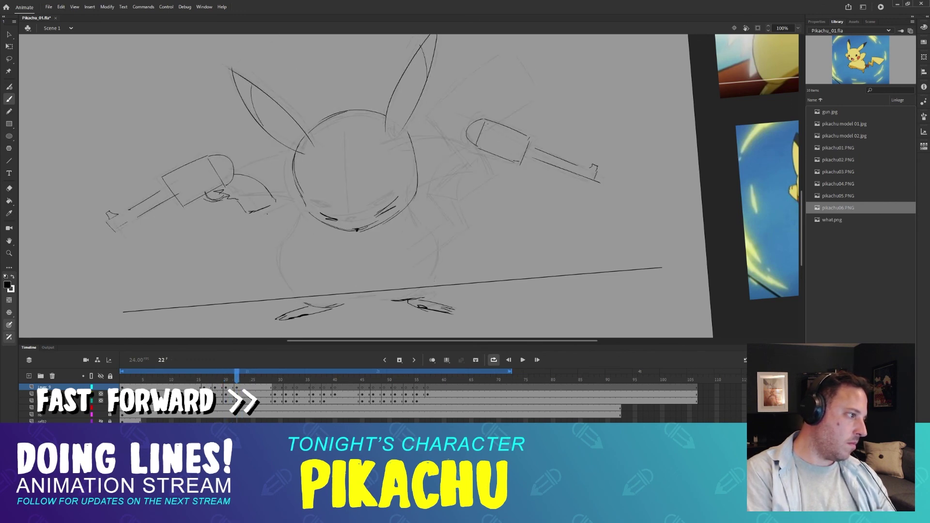
- Draw the right revolver's grip on frame 20, checking its placement against frame 19
key("comma")
key("comma")
key("comma")
key("period")
left_click_drag(470, 149, 429, 189)
key("comma")
- Draw the right revolver's grip and trigger guard on frame 22
key("period")
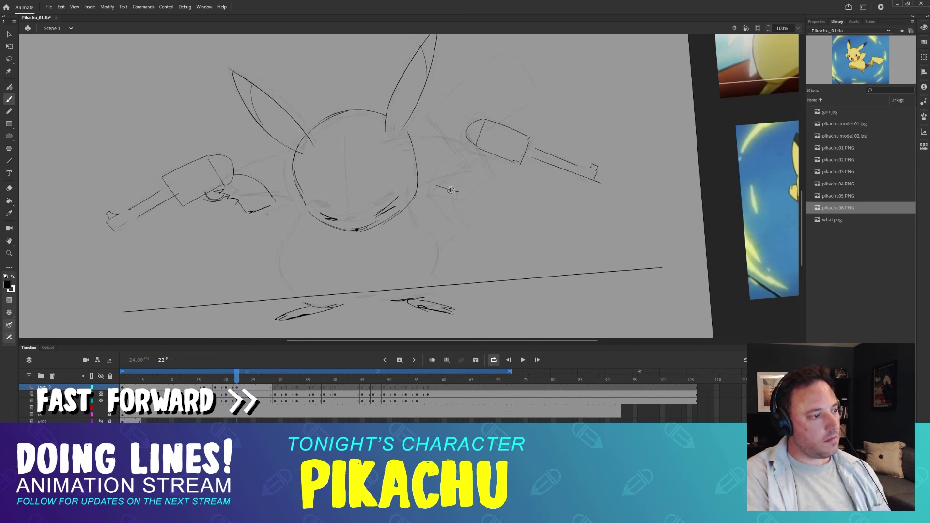
key("period")
key("period")
key("period")
key("period")
key("period")
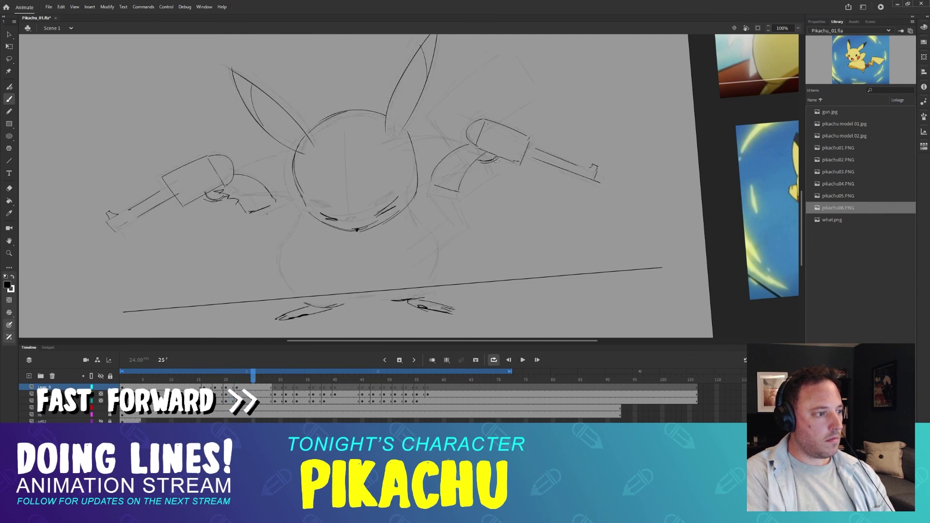
- Draw the fingers around the right revolver's grip on frame 20, comparing the drawings on frames 20 and 22
key("comma")
key("comma")
key("comma")
key("comma")
key("comma")
key("period")
key("period")
key("comma")
key("comma")
left_click_drag(486, 159, 473, 176)
- Draw the left arm and the left side of the body on frame 20, using frame 19 as reference
left_click_drag(241, 173, 296, 161)
key("comma")
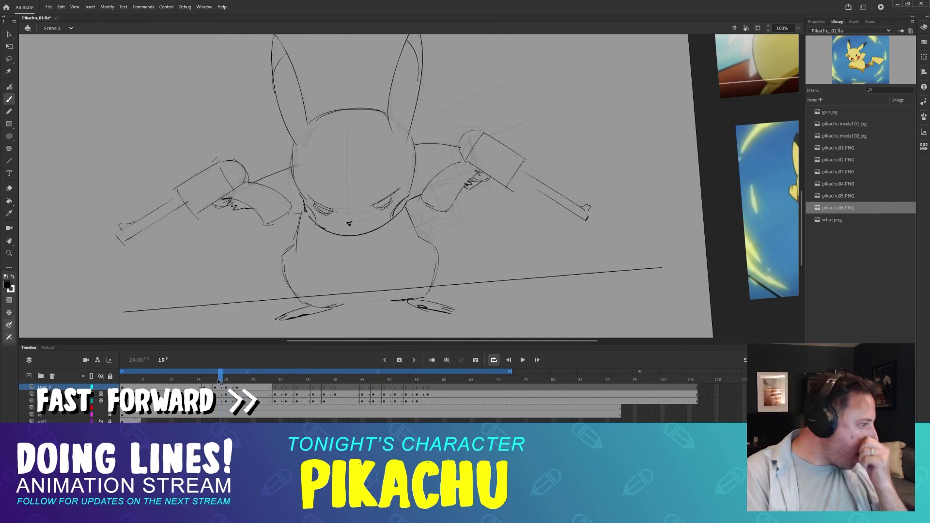
key("period")
key("period")
key("period")
mouse_move(278, 202)
left_mouse_down()
mouse_move(306, 208)
mouse_move(295, 228)
left_mouse_up()
key("comma")
key("comma")
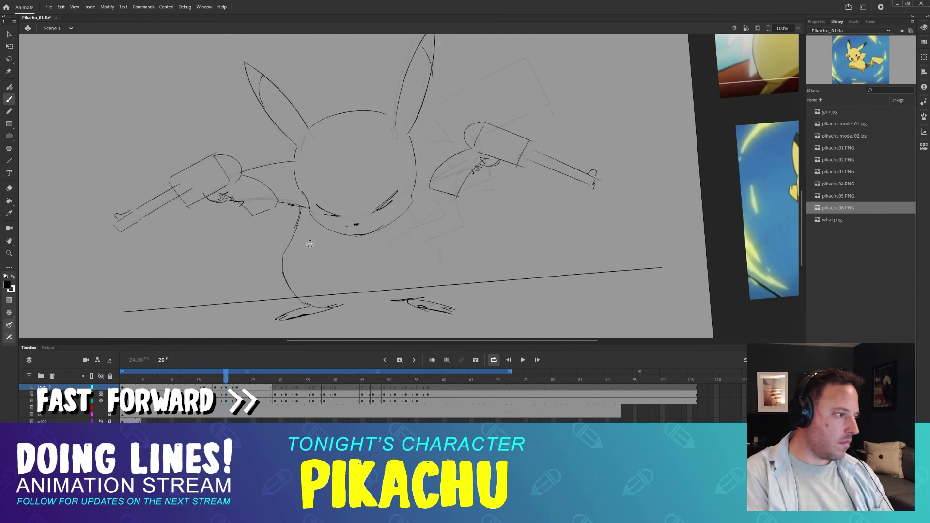
- Draw the right side and the base of the body on frame 20, flipping through the neighbouring frames to compare
left_click_drag(437, 242, 420, 297)
left_click_drag(339, 303, 399, 302)
key("comma")
key("comma")
key("comma")
key("comma")
key("period")
key("period")
key("period")
key("period")
key("period")
key("period")
- Draw both sides and the base of the body on frame 22, comparing them with the previous drawing
mouse_move(415, 205)
left_mouse_down()
mouse_move(434, 235)
mouse_move(434, 263)
left_mouse_up()
left_click_drag(299, 206, 293, 232)
mouse_move(279, 250)
left_mouse_down()
mouse_move(306, 303)
mouse_move(390, 303)
left_mouse_up()
key("comma")
key("comma")
key("period")
key("period")
- Draw the upper and lower lines of the right arm on frame 22
left_click_drag(415, 144, 465, 138)
key("comma")
key("period")
left_click_drag(418, 187, 434, 180)
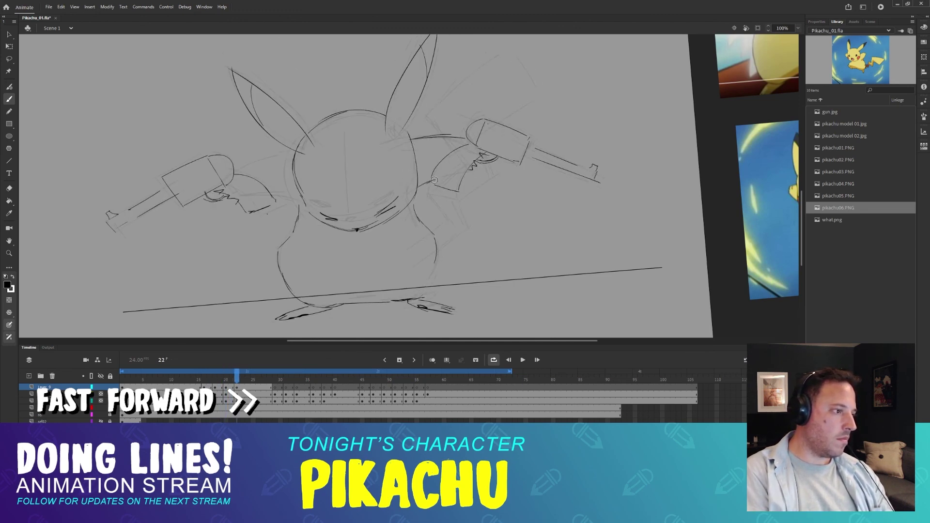
- Touch up the lower face and the lines behind the left revolver's grip on frame 22
left_click_drag(369, 211, 392, 220)
key("comma")
key("comma")
key("period")
key("period")
key("l")
mouse_move(260, 183)
left_mouse_down()
mouse_move(247, 196)
mouse_move(238, 165)
left_mouse_up()
- Flip back through the finished drawings from frame 22 to frame 12 to check the motion
key("comma")
key("comma")
key("period")
key("period")
key("comma")
key("comma")
key("comma")
key("comma")
key("comma")
key("comma")
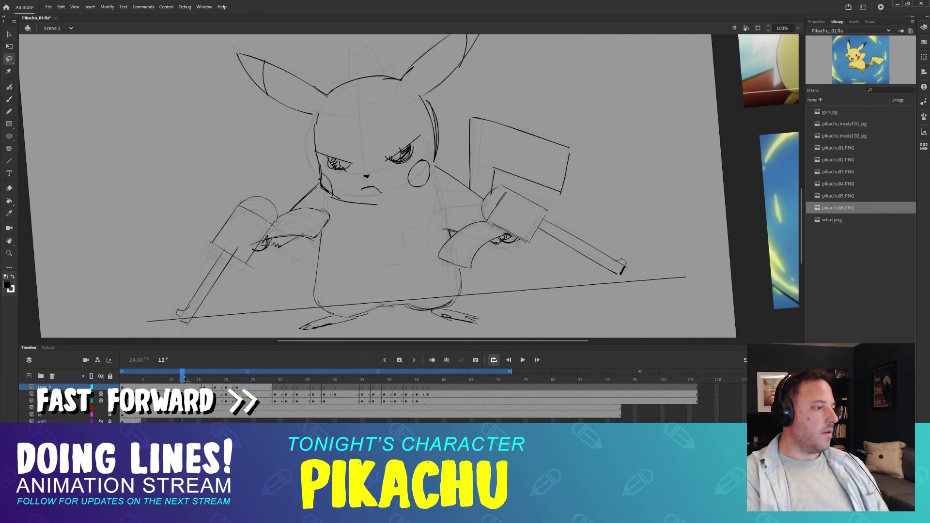
key("period")
key("comma")
key("period")
key("comma")
- Draw the large end section of the tail behind the right revolver on frame 17
key("b")
key("comma")
key("period")
left_click_drag(460, 128, 552, 108)
left_click_drag(553, 108, 567, 152)
left_click_drag(498, 164, 566, 152)
left_click_drag(461, 132, 474, 178)
key("period")
key("period")
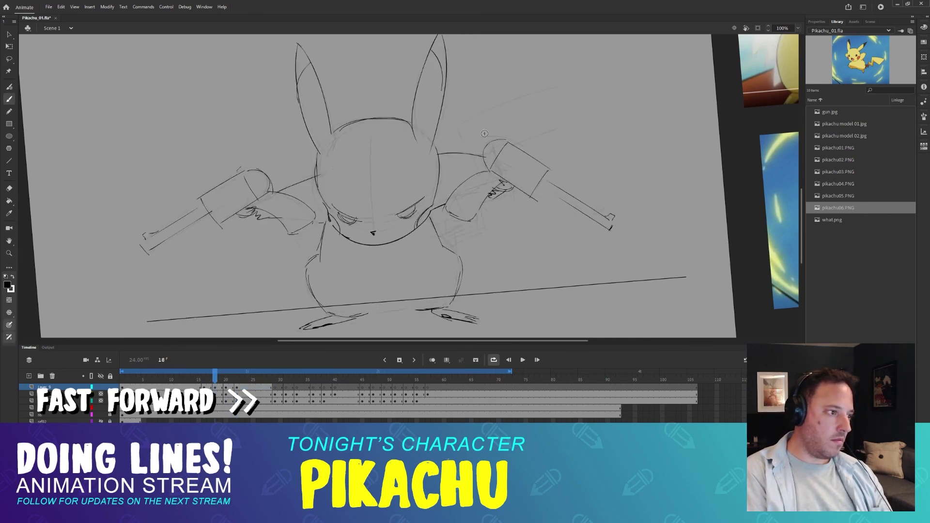
- Draw the tail's end section and its lower zigzag on frame 18, comparing them with frame 17
key("comma")
key("period")
key("comma")
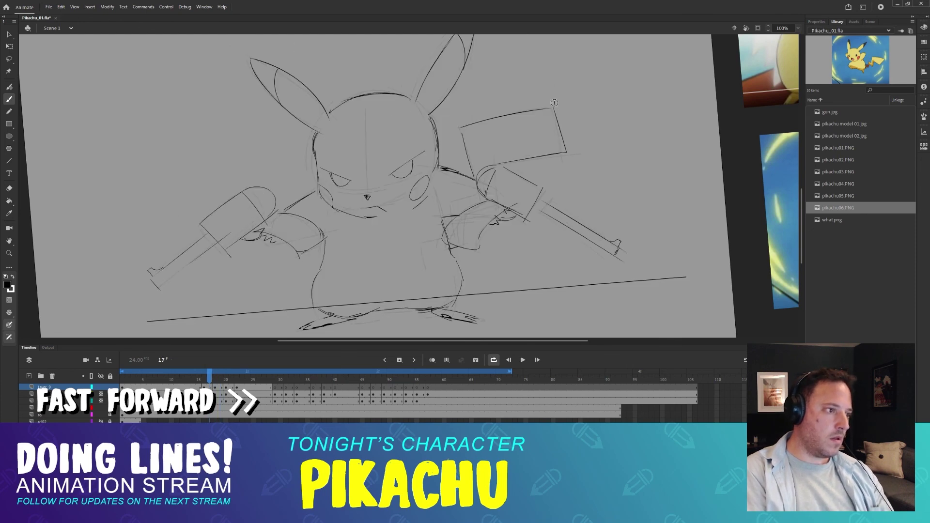
key("period")
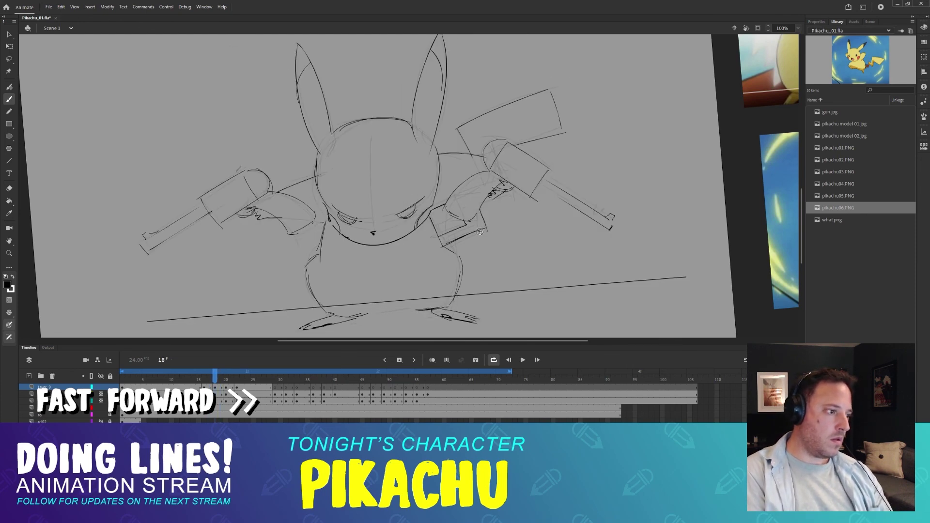
- Finish the tail's lower zigzag and draw the underside of the body between the feet on frame 18
left_click_drag(440, 233, 464, 218)
left_click_drag(443, 245, 461, 238)
mouse_move(538, 169)
left_mouse_down()
mouse_move(548, 191)
mouse_move(542, 158)
left_mouse_up()
left_click_drag(366, 303, 420, 296)
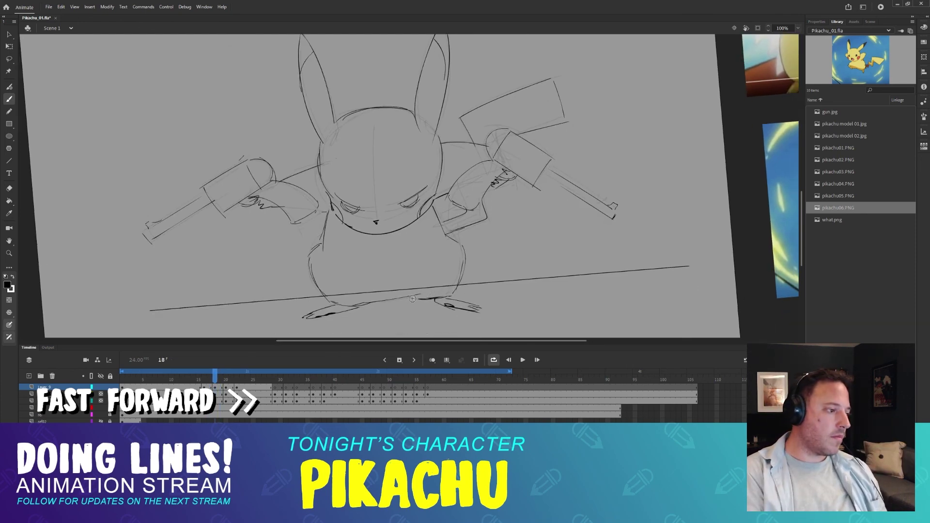
- Draw the tail's end section and lower zigzag behind the right revolver on frame 21, comparing them with frame 20
key("period")
key("period")
left_click_drag(477, 179, 462, 206)
left_click_drag(445, 138, 538, 85)
left_click_drag(539, 87, 562, 131)
left_click_drag(562, 129, 512, 149)
left_click_drag(445, 141, 467, 167)
key("comma")
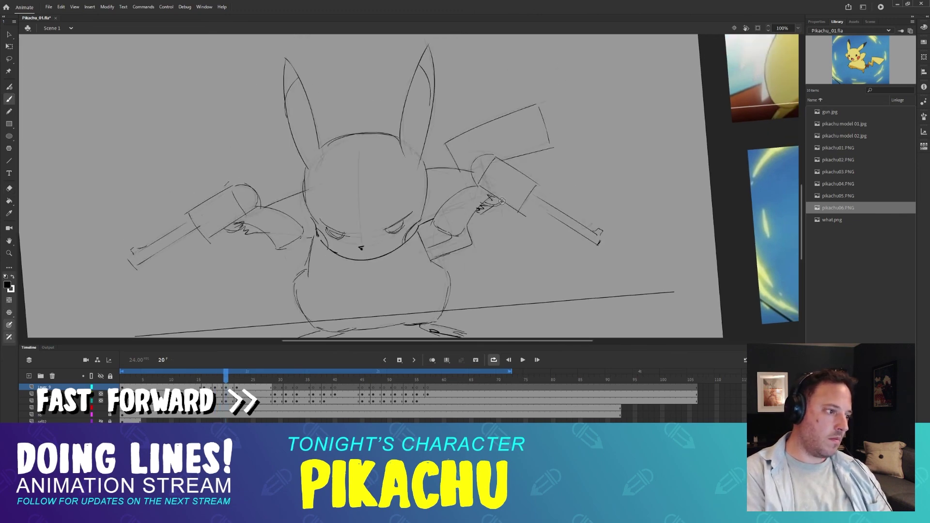
key("period")
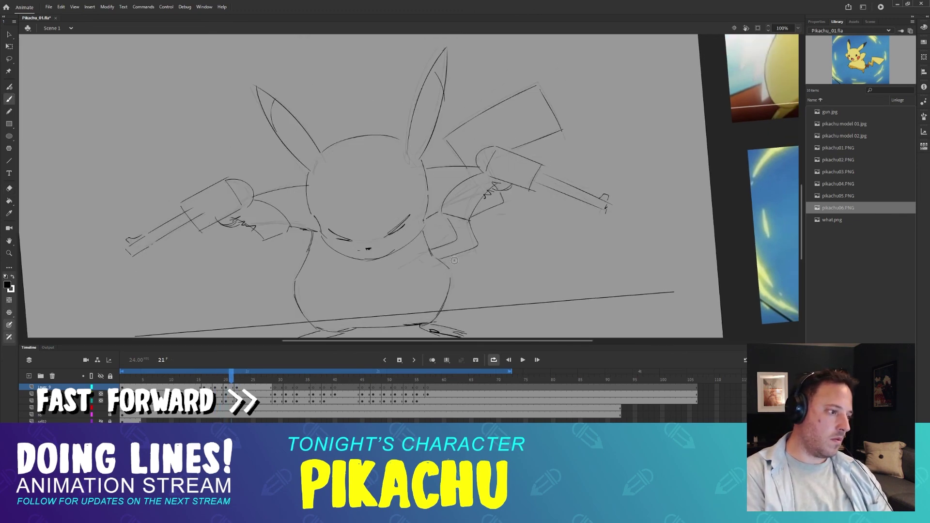
- Draw the tail's end section and lower zigzag on frame 22, comparing them with the preceding drawing
key("period")
left_click_drag(447, 220, 457, 213)
mouse_move(466, 165)
left_mouse_down()
mouse_move(463, 206)
mouse_move(520, 117)
mouse_move(549, 159)
left_mouse_up()
key("comma")
key("period")
left_click_drag(549, 159, 508, 184)
key("comma")
key("period")
left_click(243, 381)
mouse_move(245, 383)
left_mouse_down()
mouse_move(237, 382)
mouse_move(253, 382)
left_mouse_up()
left_click_drag(454, 242, 450, 255)
left_click_drag(451, 260, 437, 299)
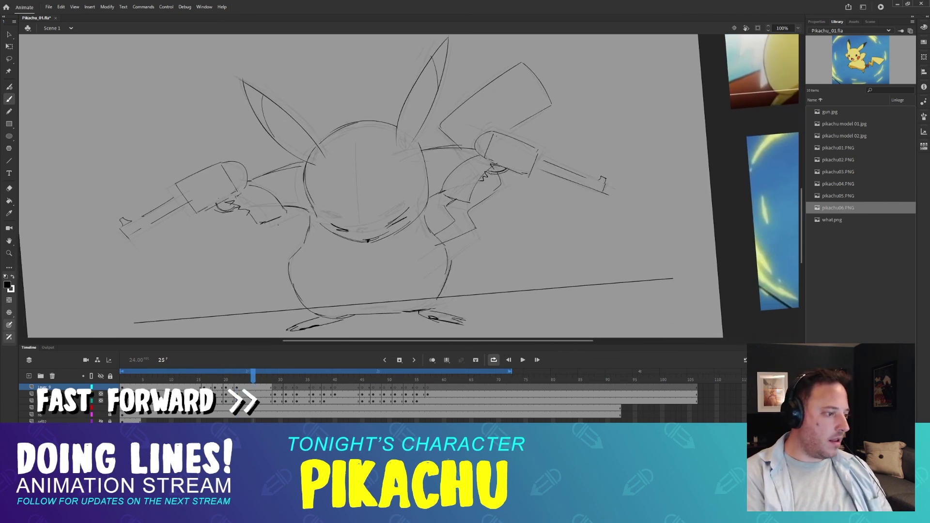
- Step forward through the drawings from frame 16 to check the motion with the new tail
left_click_drag(259, 378, 204, 379)
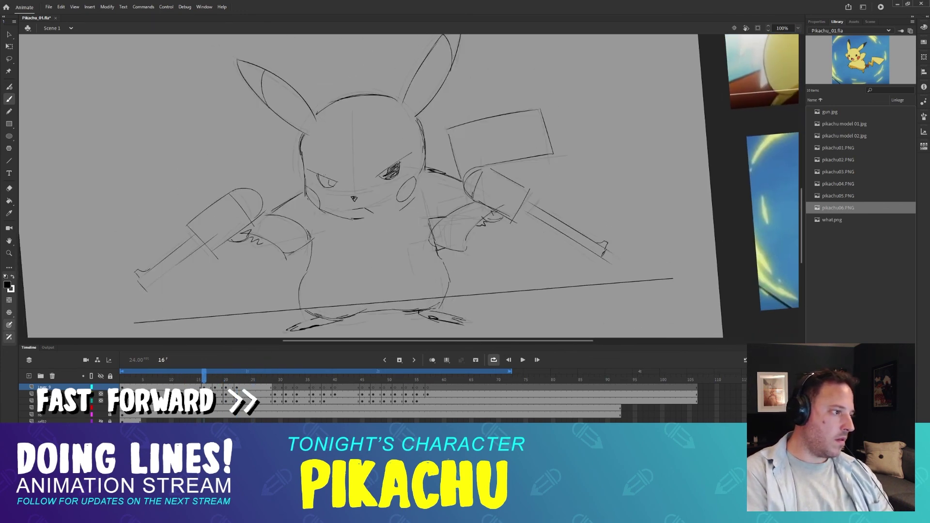
key("period")
key("period")
key("period")
key("period")
key("period")
key("period")
key("period")
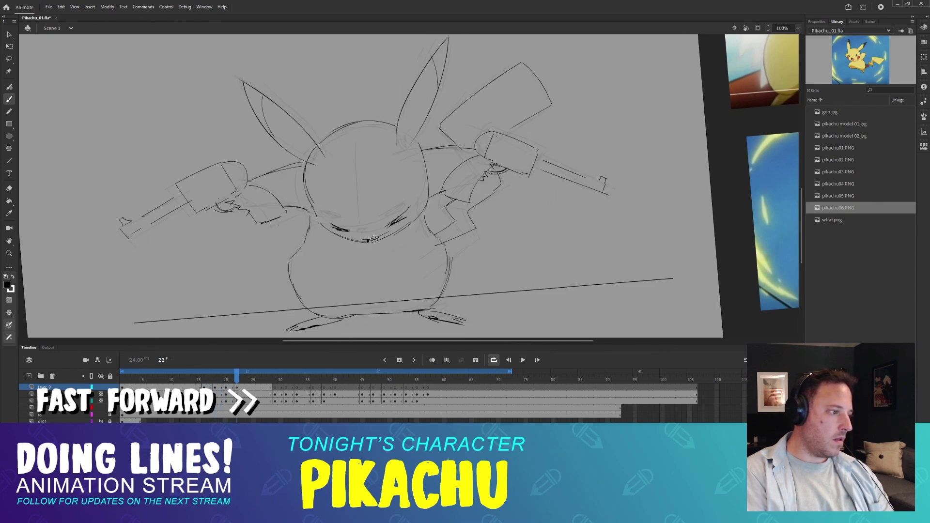
key("period")
key("period")
key("period")
key("period")
key("period")
key("period")
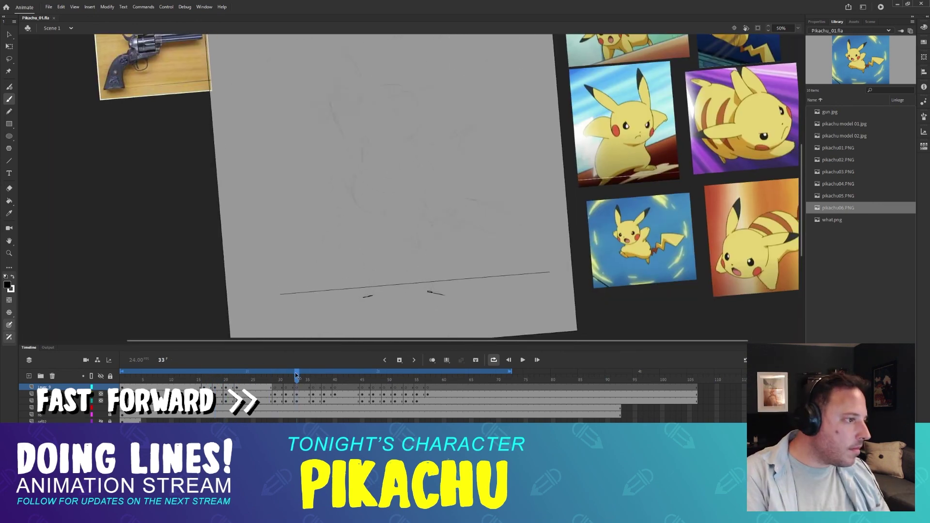
- Draw the top of the head, the frowning left eye and the small mouth on frame 29
left_click_drag(448, 106, 379, 102)
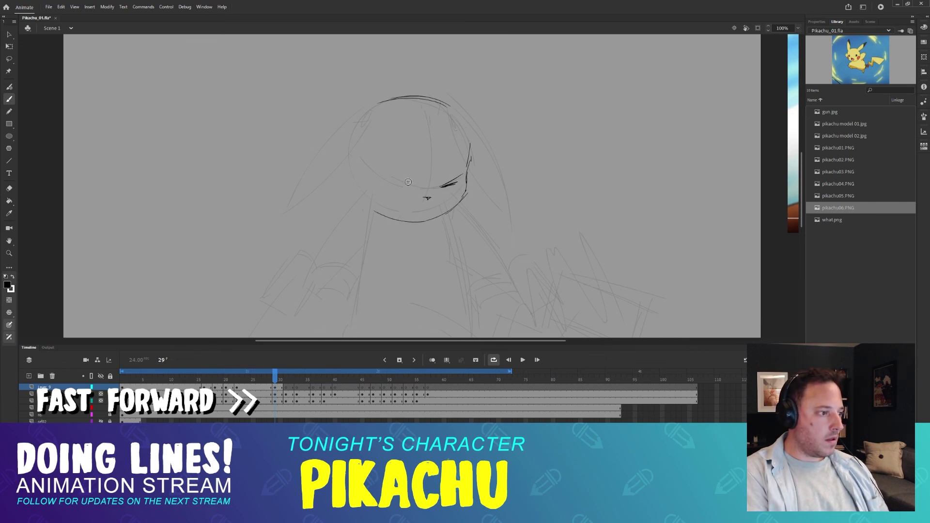
left_click_drag(412, 183, 383, 171)
left_click_drag(396, 181, 406, 182)
left_click_drag(422, 228, 414, 188)
left_click_drag(417, 169, 420, 224)
- Draw the drooping ears and the left side of the head on frame 29
left_click_drag(365, 112, 275, 217)
left_click_drag(276, 216, 360, 133)
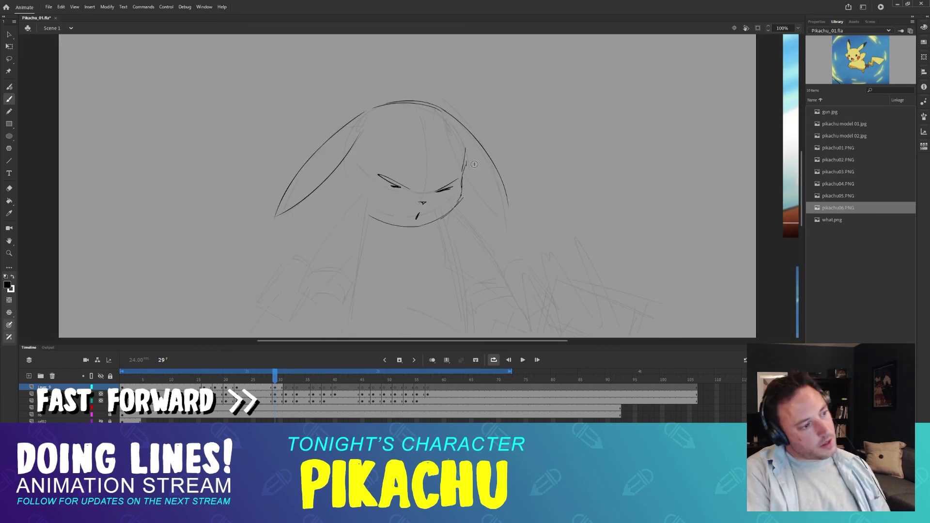
left_click_drag(382, 167, 387, 141)
left_click_drag(361, 125, 356, 196)
scroll(368, 146, "down", 4)
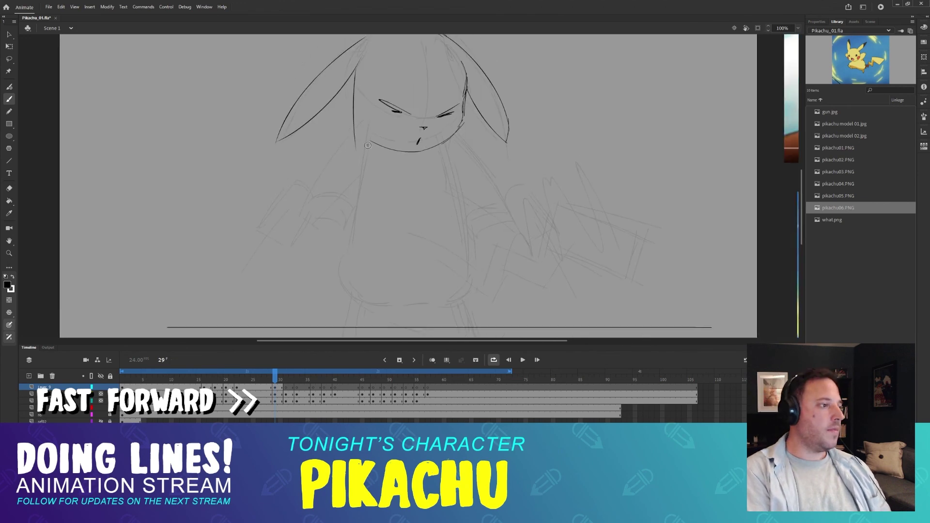
- Draw the lowered arms and the sides and rounded bottom of the torso on frame 29
scroll(517, 257, "down", 4)
left_click_drag(365, 134, 359, 179)
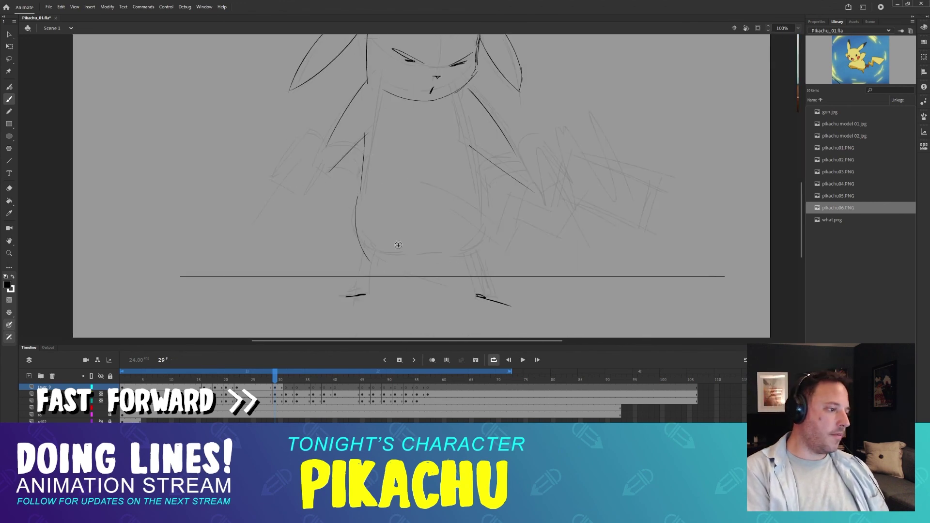
left_click_drag(366, 251, 413, 253)
left_click_drag(487, 206, 457, 252)
left_click_drag(474, 153, 486, 203)
left_click_drag(465, 232, 465, 192)
- Draw both legs down to the feet below the torso on frame 29
left_click_drag(363, 213, 359, 252)
left_click_drag(464, 218, 476, 254)
left_click_drag(472, 212, 487, 253)
- Mark the dark tips on both drooping ears on frame 29, comparing with the preceding drawing
mouse_move(466, 188)
left_mouse_down()
mouse_move(473, 243)
mouse_move(442, 332)
left_mouse_up()
key("comma")
key("period")
left_click_drag(271, 174, 301, 168)
left_click_drag(461, 160, 495, 177)
left_click_drag(451, 271, 436, 181)
key("comma")
key("period")
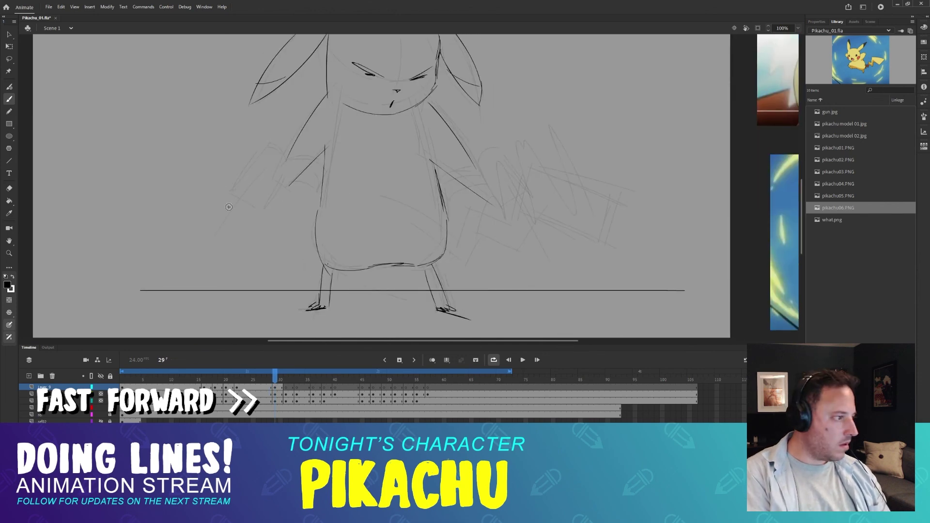
- Draw the left revolver's cylinder and downward-pointing barrel on frame 29 over the rough
mouse_move(226, 200)
left_mouse_down()
mouse_move(259, 154)
mouse_move(355, 72)
left_mouse_up()
key("ctrl+z")
left_click_drag(313, 87, 394, 126)
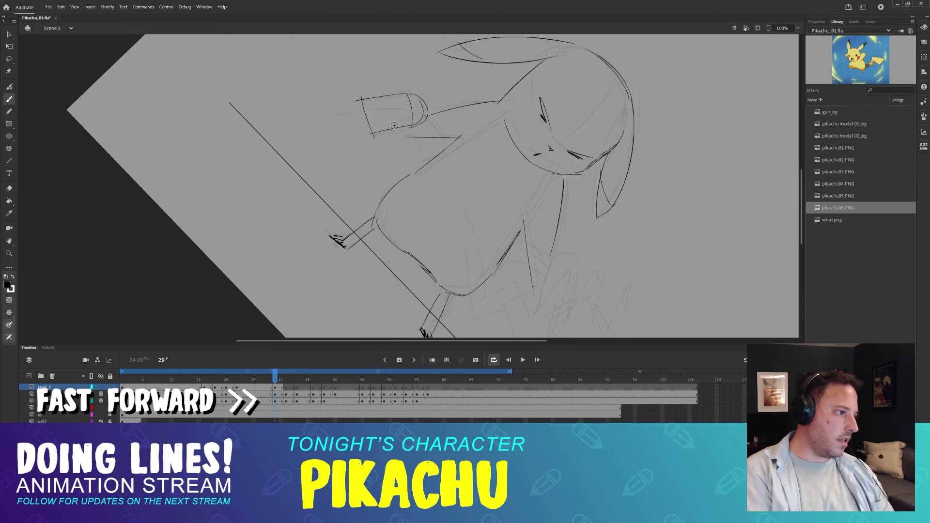
left_click_drag(290, 127, 367, 111)
left_click_drag(296, 136, 372, 117)
mouse_move(324, 99)
left_mouse_down()
mouse_move(330, 139)
mouse_move(485, 153)
mouse_move(396, 116)
mouse_move(404, 153)
left_mouse_up()
- Draw the right revolver's cylinder and downward-pointing barrel on frame 29
left_click_drag(354, 127, 359, 155)
left_click_drag(352, 124, 358, 156)
left_click_drag(358, 155, 404, 149)
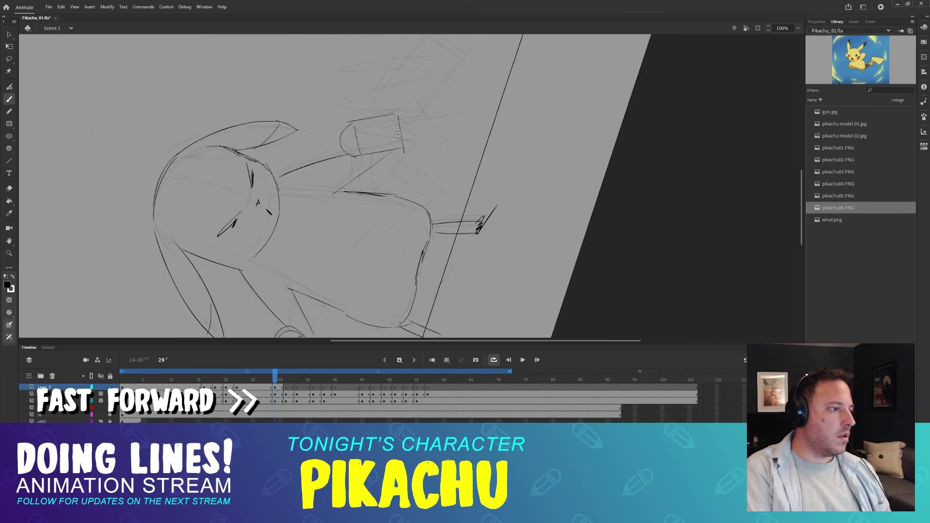
left_click_drag(458, 118, 442, 156)
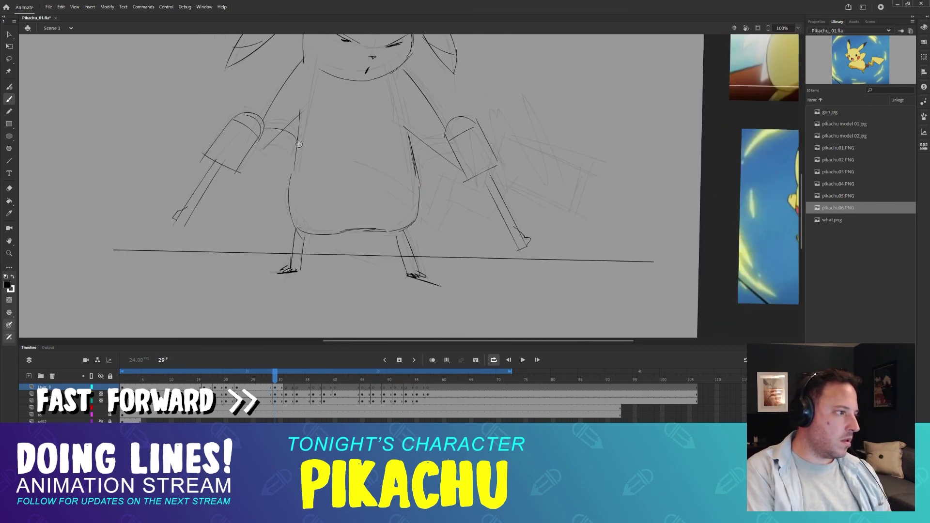
- Draw the grips of both revolvers and the hands holding them on frame 29
left_click_drag(300, 141, 290, 159)
key("comma")
mouse_move(254, 146)
left_mouse_down()
mouse_move(289, 160)
mouse_move(246, 156)
left_mouse_up()
key("period")
left_click_drag(263, 149, 274, 150)
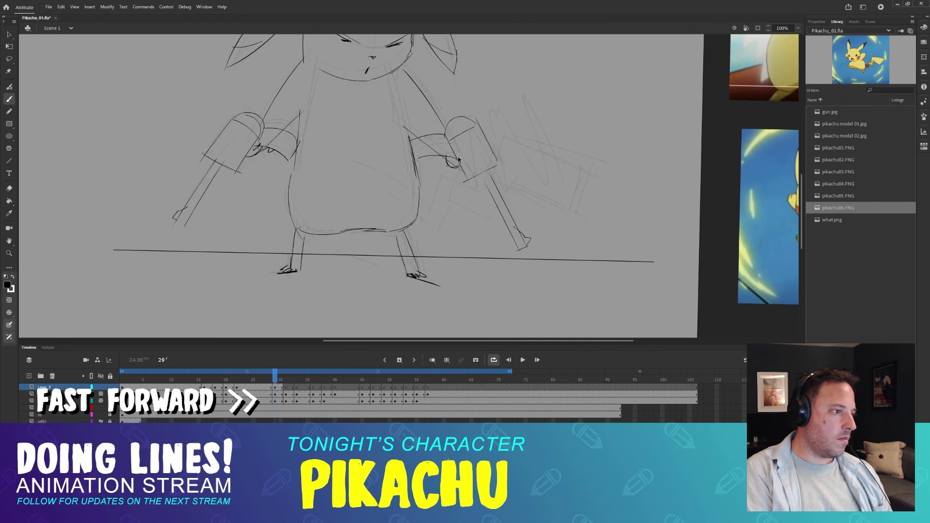
left_click_drag(413, 154, 457, 156)
mouse_move(410, 139)
left_mouse_down()
mouse_move(445, 134)
mouse_move(430, 210)
left_mouse_up()
- Draw the jagged tail behind the right revolver and its lower zigzag beside the torso on frame 29
key(".")
left_click_drag(480, 161, 525, 225)
mouse_move(512, 158)
left_mouse_down()
mouse_move(567, 211)
mouse_move(549, 259)
left_mouse_up()
mouse_move(513, 222)
left_mouse_down()
mouse_move(513, 179)
mouse_move(479, 201)
mouse_move(396, 210)
left_mouse_up()
left_click_drag(483, 233, 403, 226)
key("ctrl+minus")
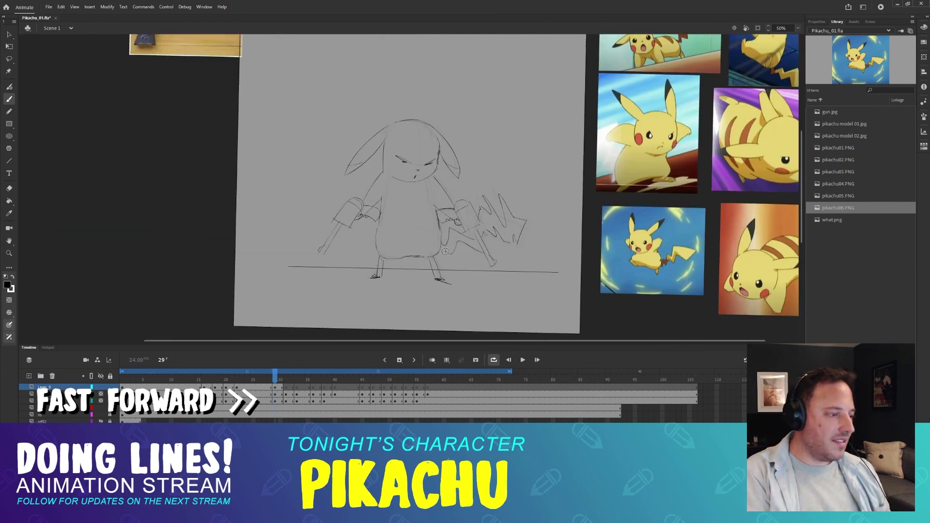
key("ctrl+equal")
left_click_drag(431, 194, 468, 257)
left_click_drag(275, 371, 280, 370)
left_click_drag(414, 262, 407, 215)
key(".")
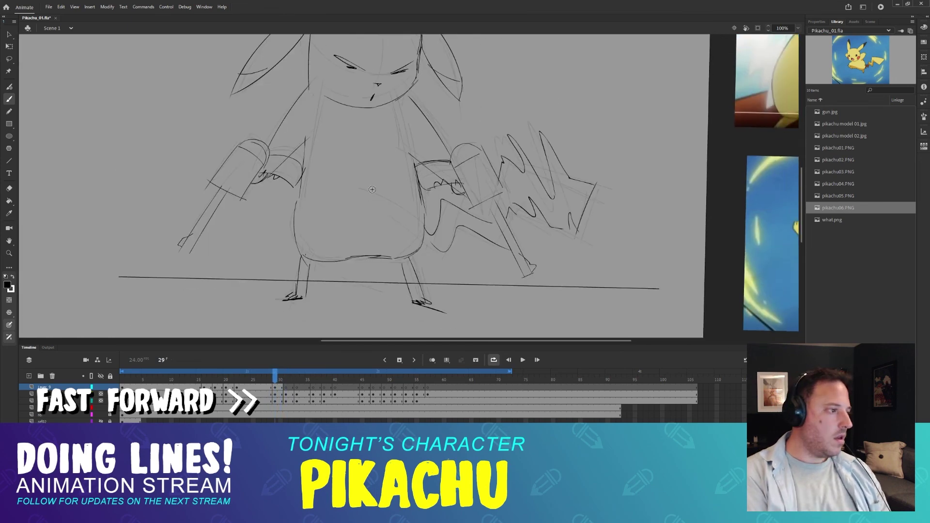
- Draw the half-closed eyes, nose and narrow open mouth on frame 31 over the rough
key(".")
key(".")
key(".")
left_click_drag(355, 144, 369, 334)
mouse_move(395, 126)
left_mouse_down()
mouse_move(409, 147)
mouse_move(288, 147)
left_mouse_up()
key(".")
key("ctrl+z")
key("ctrl+z")
key("ctrl+z")
left_click_drag(417, 147, 416, 154)
left_click_drag(256, 133, 266, 129)
left_click_drag(253, 131, 270, 120)
mouse_move(256, 124)
left_mouse_down()
mouse_move(266, 121)
mouse_move(298, 168)
left_mouse_up()
- Erase the head's right edge on frame 31, redraw both sides of the head and add the right ear
key("e")
left_click_drag(311, 165, 290, 218)
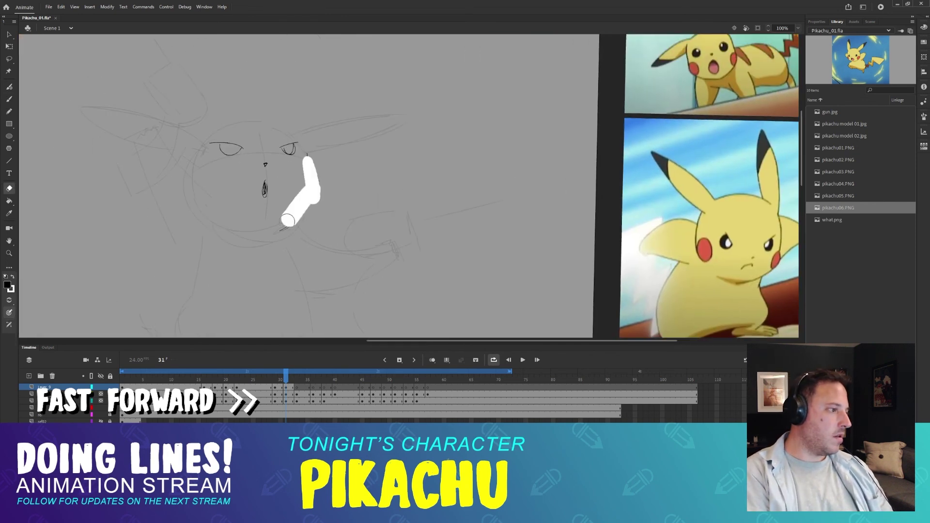
key("b")
left_click_drag(306, 147, 315, 176)
mouse_move(315, 176)
left_mouse_down()
mouse_move(298, 216)
mouse_move(320, 238)
left_mouse_up()
left_click_drag(227, 193, 249, 253)
left_click_drag(244, 152, 445, 133)
- Draw the cylinder of the raised left revolver on frame 31
mouse_move(194, 106)
left_mouse_down()
mouse_move(241, 149)
mouse_move(260, 120)
left_mouse_up()
left_click_drag(258, 120, 289, 164)
left_click_drag(226, 146, 258, 186)
left_click_drag(257, 182, 294, 170)
left_click_drag(255, 173, 283, 158)
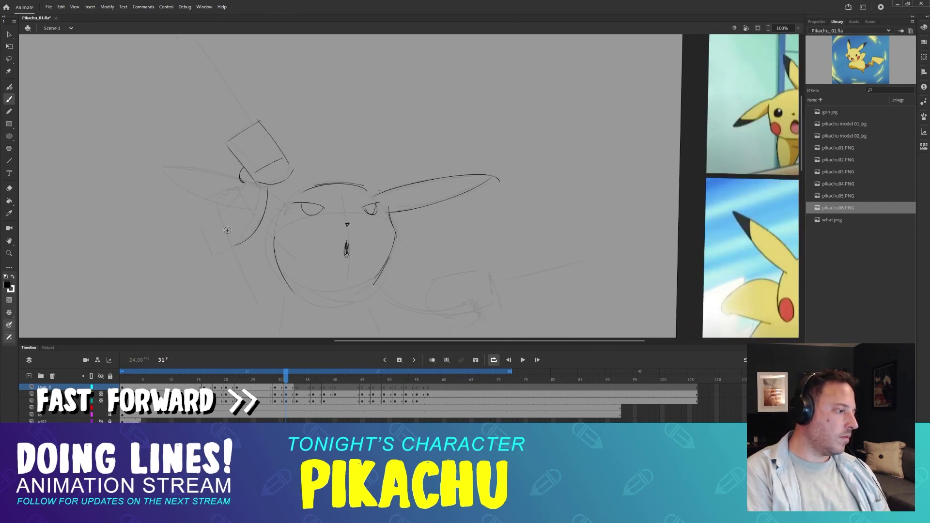
- Draw the hand on the raised left revolver's grip and the arm below it on frame 31
left_click_drag(279, 200, 299, 145)
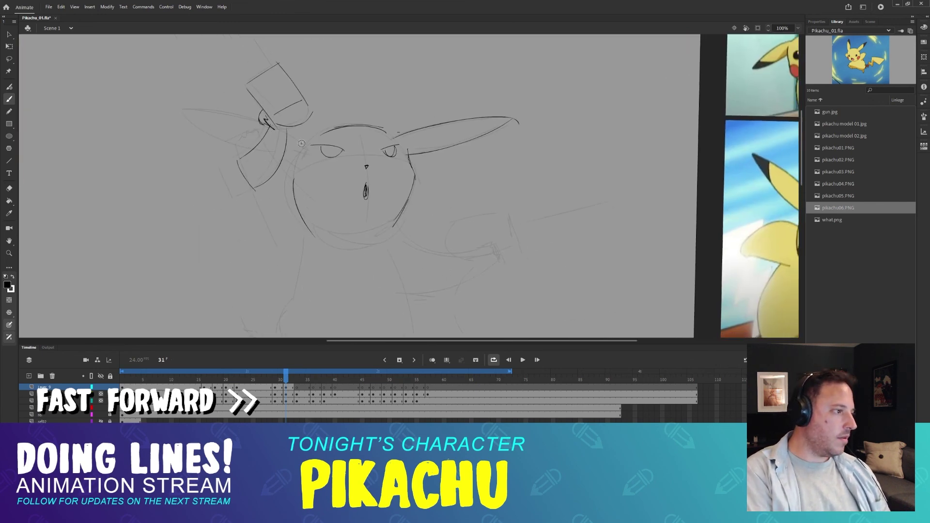
key("ctrl+z")
left_click_drag(260, 188, 299, 279)
left_click_drag(270, 129, 258, 142)
- Draw the outstretched right arm and the right revolver's cylinder and barrel on frame 31
left_click_drag(343, 193, 316, 154)
left_click_drag(370, 188, 429, 212)
left_click_drag(422, 184, 482, 172)
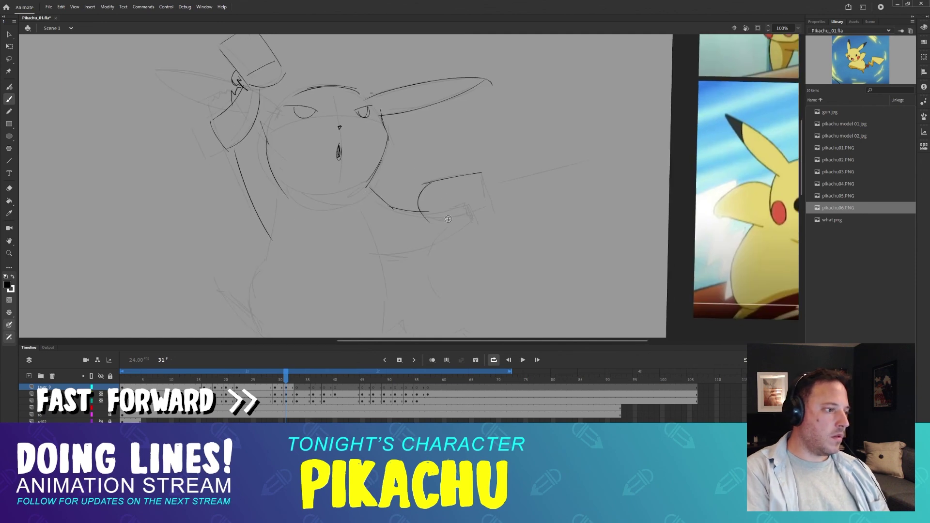
left_click_drag(430, 227, 488, 214)
left_click_drag(463, 178, 552, 155)
key("b")
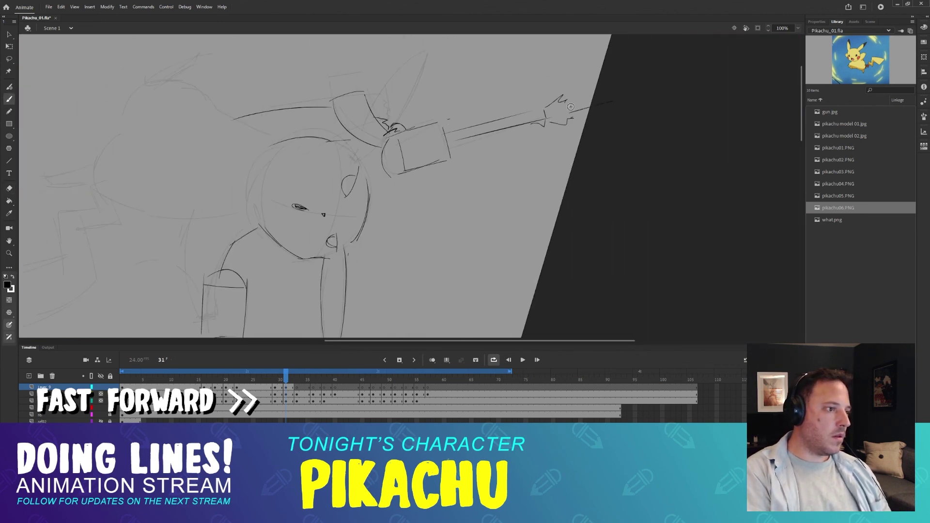
- Draw the right revolver's grip and the fingers holding it on frame 31
left_click_drag(611, 314, 552, 146)
mouse_move(505, 216)
left_mouse_down()
mouse_move(560, 198)
mouse_move(537, 183)
mouse_move(478, 262)
mouse_move(504, 181)
left_mouse_up()
left_click_drag(361, 86, 384, 174)
left_click_drag(395, 142, 418, 127)
left_click_drag(392, 145, 364, 134)
- Draw the left ear behind the raised revolver on frame 31
left_click_drag(270, 112, 345, 124)
left_click_drag(270, 112, 329, 145)
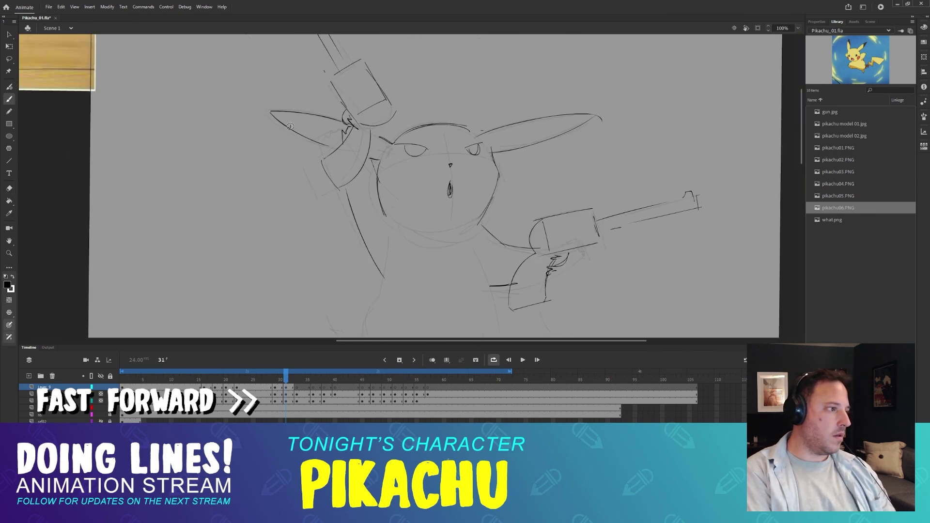
mouse_move(391, 194)
left_mouse_down()
mouse_move(207, 200)
mouse_move(328, 130)
left_mouse_up()
key("e")
key("b")
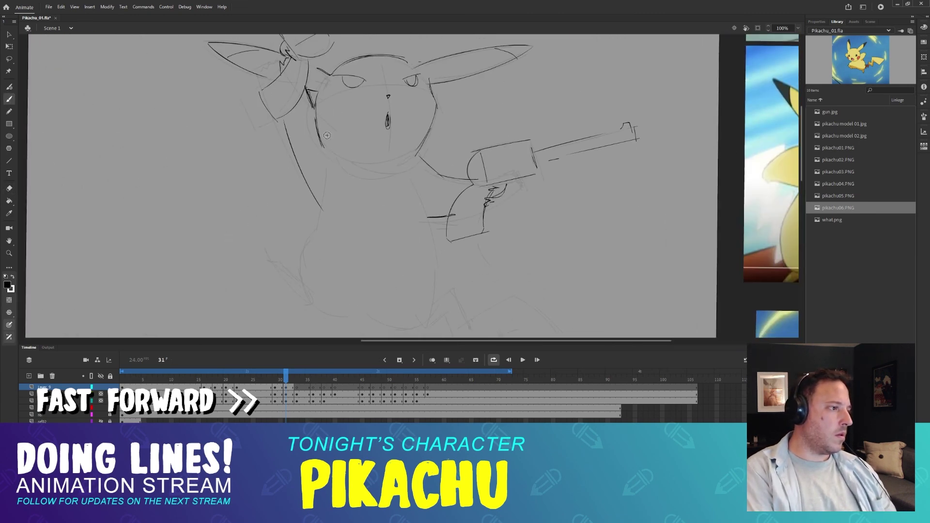
- Draw the left side of the torso from the arm down to the belly on frame 31
left_click_drag(368, 243, 346, 148)
left_click_drag(347, 147, 365, 259)
left_click_drag(349, 213, 364, 172)
left_click_drag(332, 184, 312, 265)
mouse_move(331, 219)
left_mouse_down()
mouse_move(329, 189)
mouse_move(307, 219)
left_mouse_up()
key("ctrl+z")
- Draw the bottom of the belly and the left leg with its foot on frame 31
mouse_move(580, 152)
left_mouse_down()
mouse_move(367, 97)
mouse_move(404, 136)
left_mouse_up()
left_click_drag(144, 169, 199, 189)
key("ctrl+z")
left_click_drag(556, 328, 390, 208)
left_click(735, 28)
left_click_drag(486, 135, 470, 124)
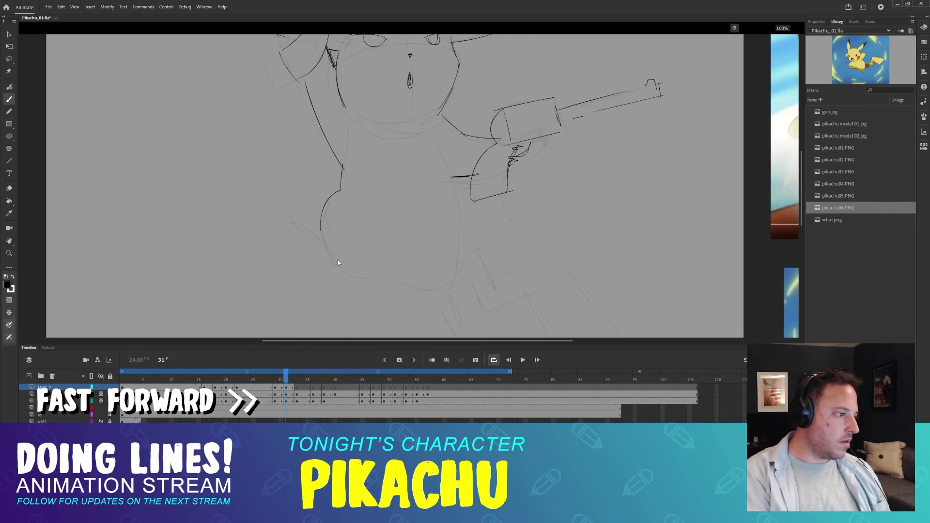
left_click_drag(382, 276, 330, 265)
left_click_drag(392, 284, 331, 264)
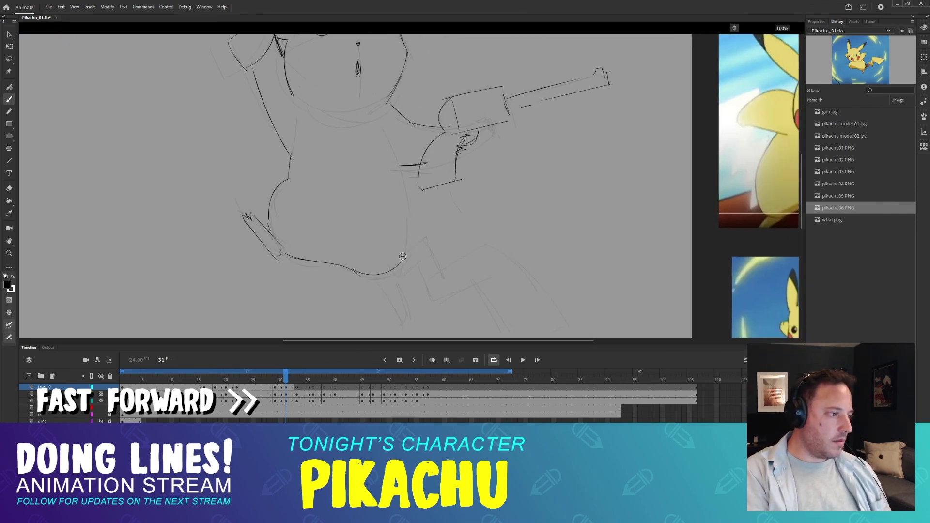
- Draw the right side of the torso and the right leg with its foot on frame 31
left_click_drag(396, 267, 382, 221)
left_click_drag(363, 231, 383, 275)
left_click_drag(377, 228, 394, 262)
mouse_move(383, 272)
left_mouse_down()
mouse_move(393, 264)
mouse_move(374, 242)
left_mouse_up()
- Draw the zigzag tail behind the right leg on frame 31 and save the file
left_click_drag(361, 206, 394, 230)
left_click_drag(439, 199, 529, 292)
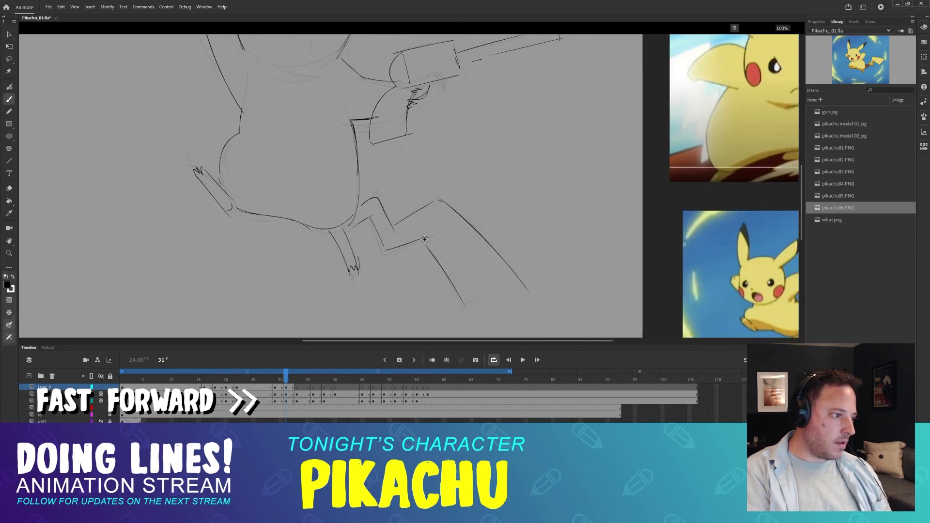
left_click_drag(424, 239, 436, 261)
left_click_drag(458, 298, 516, 280)
left_click_drag(323, 104, 414, 224)
left_click_drag(431, 166, 413, 204)
key("ctrl+s")
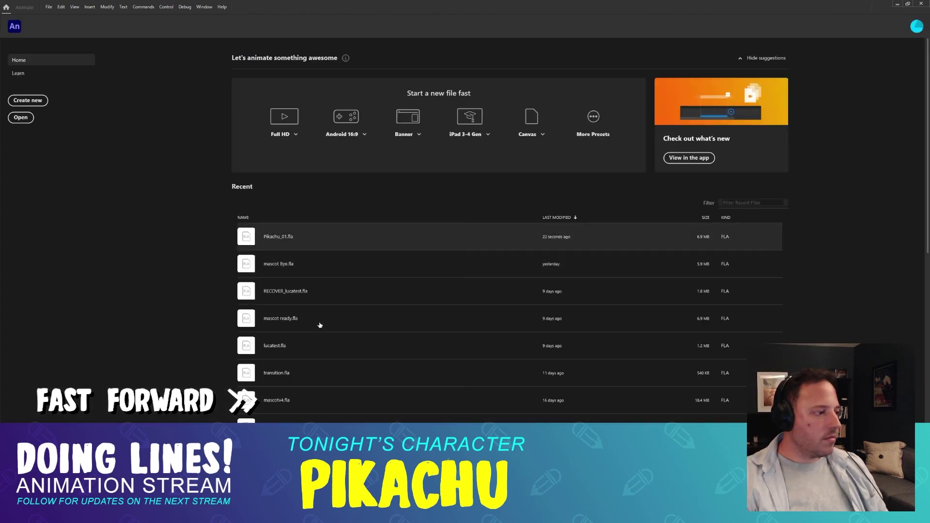
left_click(320, 324)
- Refine the line where the extended arm meets the right side of the torso on frame 31
left_click_drag(439, 246, 457, 215)
key("b")
left_click_drag(432, 178, 350, 209)
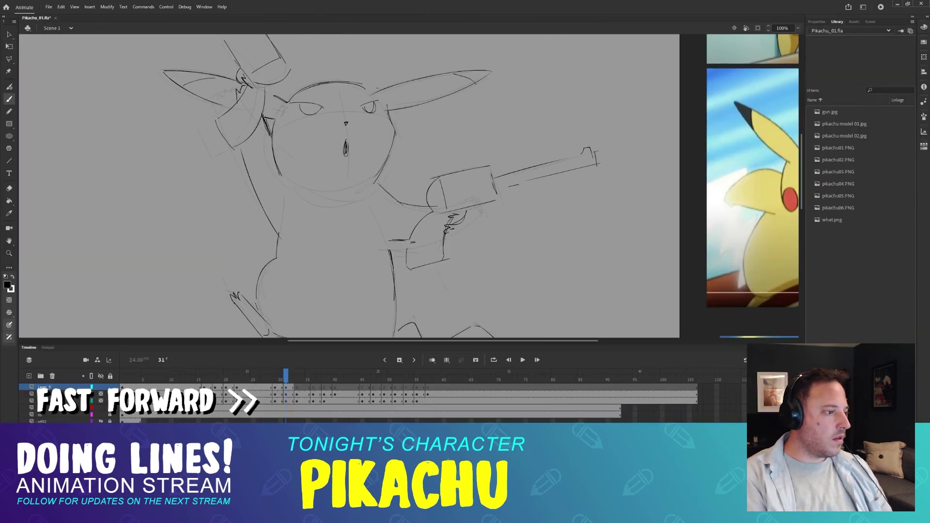
left_click_drag(387, 241, 405, 241)
key("e")
key("b")
left_click_drag(385, 167, 425, 185)
- Erase the excess lines around the raised revolver on frame 31
key("period")
key("period")
mouse_move(408, 53)
left_mouse_down()
mouse_move(436, 231)
mouse_move(469, 230)
left_mouse_up()
key("comma")
key("comma")
key("e")
left_click_drag(257, 130, 326, 138)
left_click_drag(465, 300, 421, 134)
- Draw the cylinder and grip of the raised revolver on frame 33, comparing with the previous frame
key("period")
key("period")
mouse_move(303, 108)
left_mouse_down()
mouse_move(313, 163)
mouse_move(332, 87)
left_mouse_up()
key("b")
left_click_drag(332, 86, 350, 135)
left_click_drag(293, 102, 318, 144)
left_click_drag(318, 145, 347, 130)
key("comma")
key("period")
key("comma")
key("period")
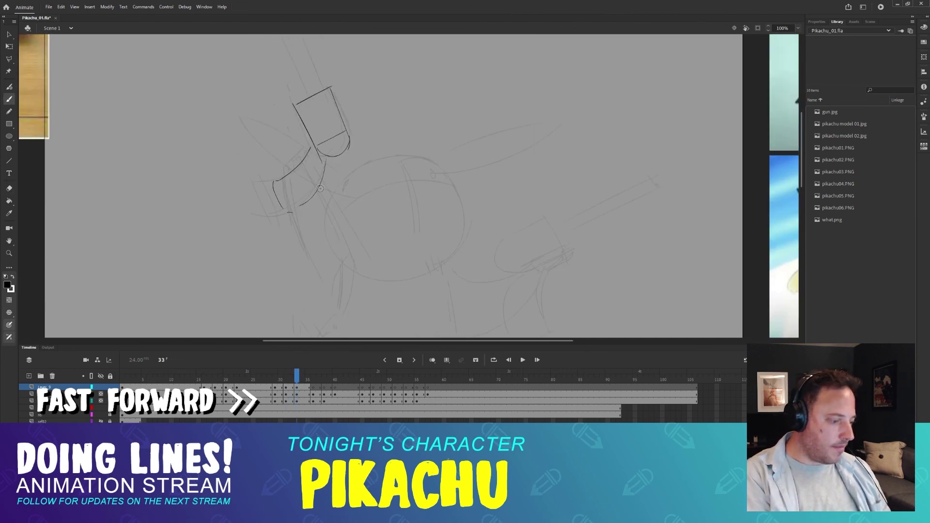
key("comma")
key("period")
- Draw the top and right side of the head with the eyes, nose and mouth on frame 33
left_click_drag(448, 190, 424, 166)
key("comma")
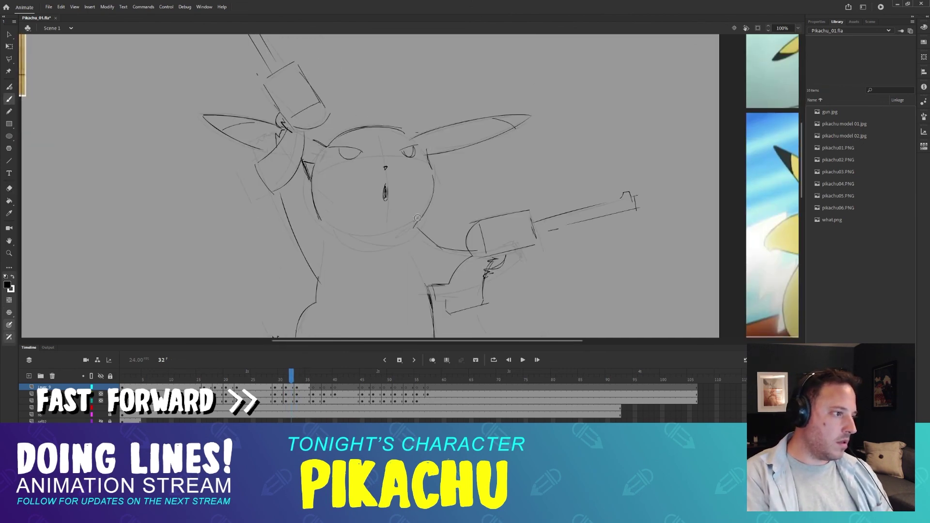
key("period")
key("comma")
key("period")
mouse_move(425, 134)
left_mouse_down()
mouse_move(433, 160)
mouse_move(390, 166)
left_mouse_up()
- Draw both ears and the left side of the head on frame 33
left_click_drag(335, 137, 529, 82)
key("comma")
key("period")
mouse_move(425, 130)
left_mouse_down()
mouse_move(472, 119)
mouse_move(535, 76)
left_mouse_up()
key("comma")
key("period")
left_click_drag(232, 80, 287, 103)
left_click_drag(220, 75, 252, 111)
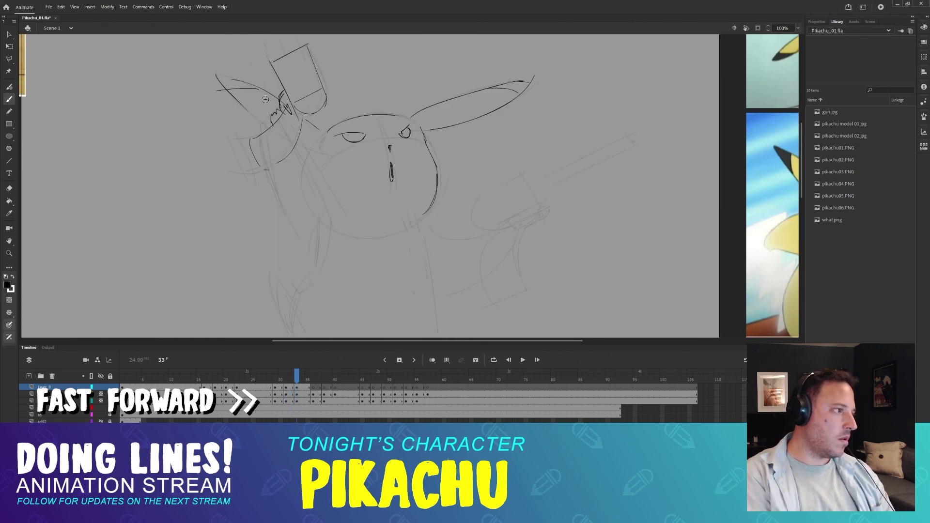
scroll(322, 195, "down", 2)
key("comma")
key("period")
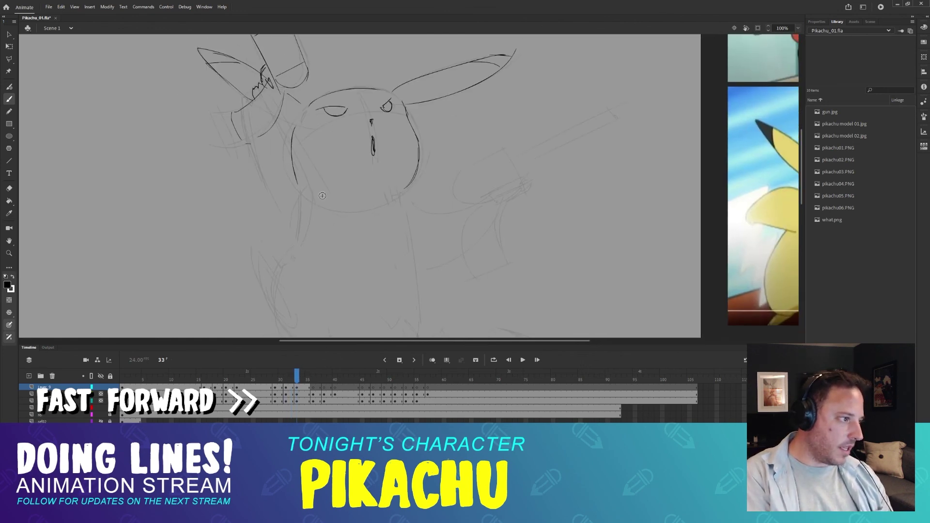
- Draw the extended arm and its revolver's cylinder and barrel on frame 33
key("comma")
key("period")
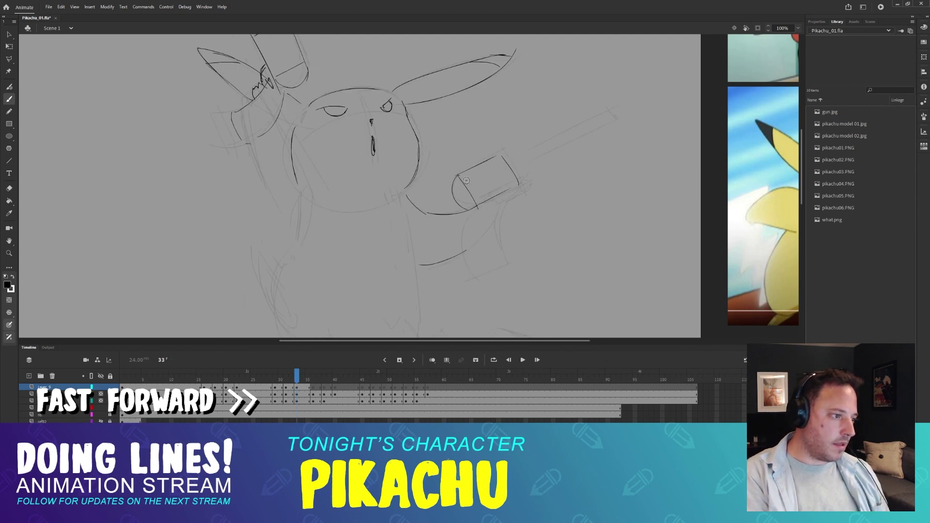
mouse_move(514, 160)
left_mouse_down()
mouse_move(601, 120)
mouse_move(593, 124)
left_mouse_up()
key("comma")
key("period")
key("comma")
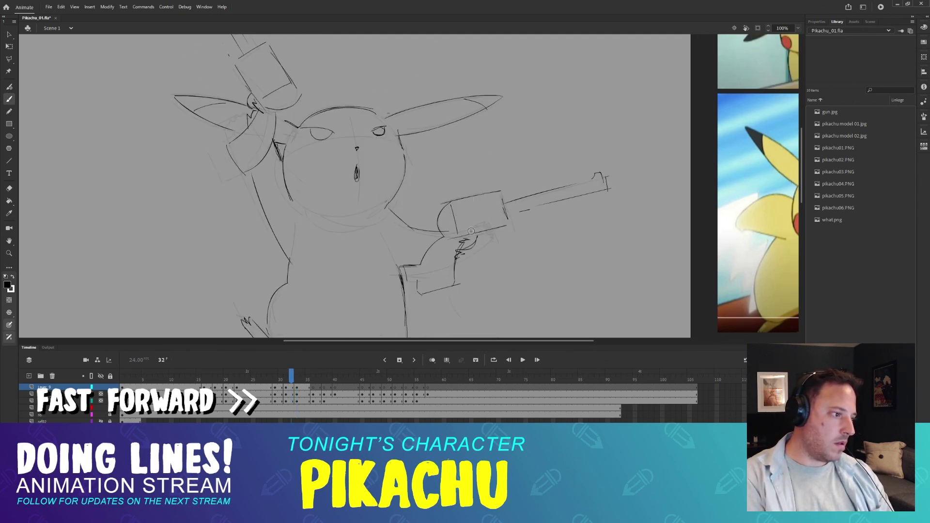
- Draw the grip and gripping fingers of the extended revolver on frame 33
key("period")
left_click_drag(456, 219, 459, 278)
left_click_drag(490, 204, 479, 217)
key("comma")
key("period")
left_click_drag(431, 287, 444, 213)
- Draw the raised arm and the cheek marking beside the head on frame 33
left_click_drag(264, 85, 300, 147)
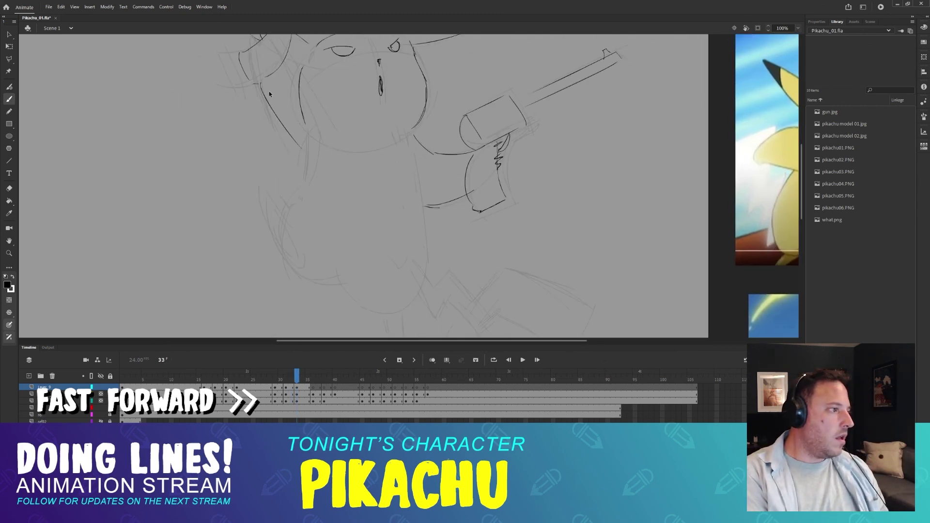
left_click_drag(301, 107, 328, 173)
left_click_drag(318, 127, 330, 154)
left_click_drag(403, 197, 403, 185)
key("comma")
key("period")
- Draw the raised revolver's barrel and the short strokes around its muzzle on frame 33
scroll(324, 116, "up", 5)
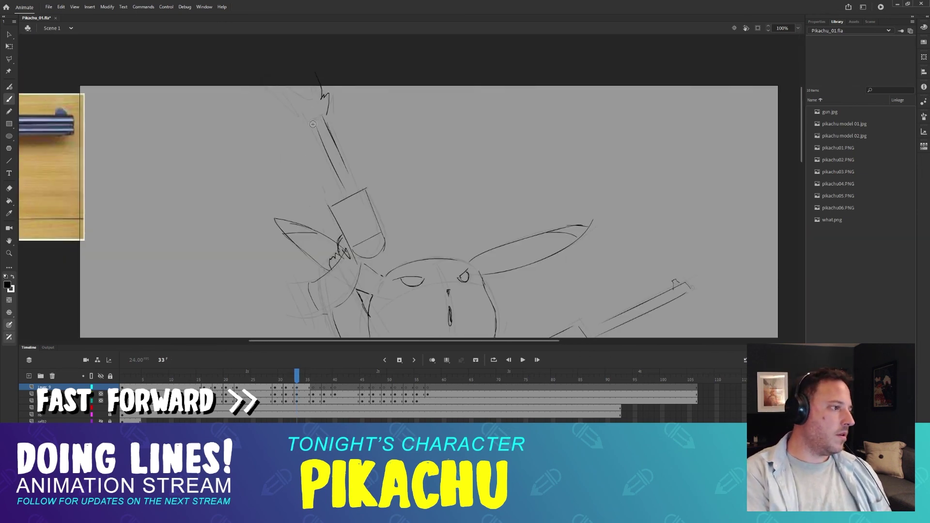
scroll(353, 131, "up", 3)
scroll(353, 131, "left", 3)
left_click_drag(379, 238, 359, 166)
- Erase the stray marks between the barrel and cylinder of the raised revolver on frame 33
key("e")
key("period")
key("comma")
left_click_drag(361, 130, 366, 149)
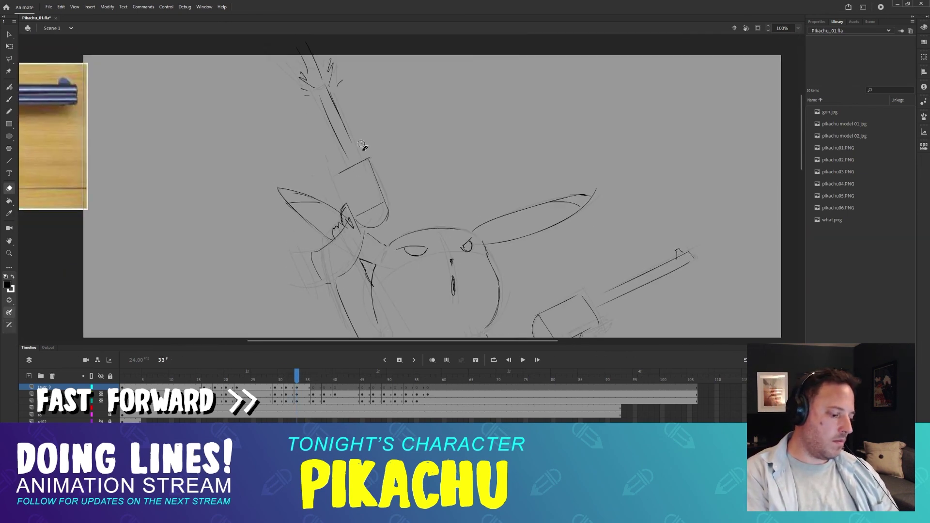
key("l")
key("b")
- Draw the left side of the lower body and the left leg with its foot on frame 33
left_click_drag(449, 247, 436, 215)
scroll(436, 215, "down", 9)
scroll(436, 215, "right", 5)
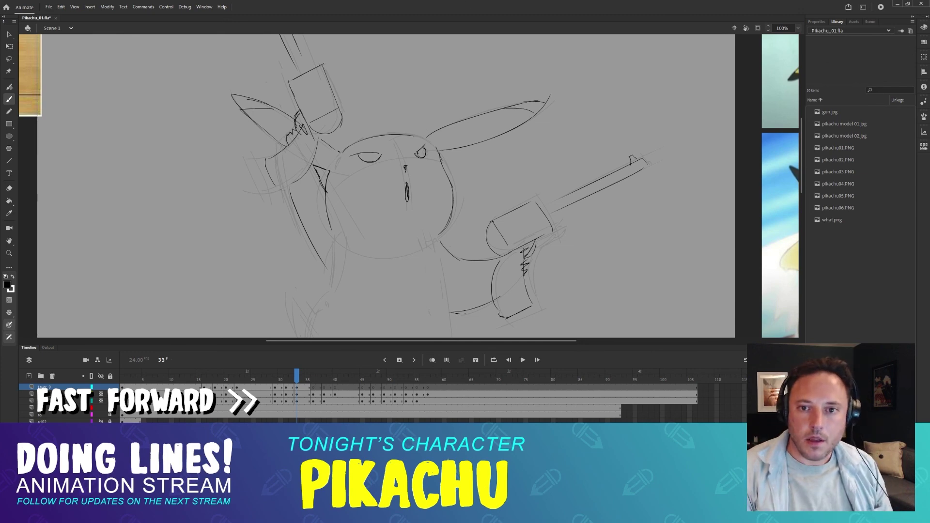
scroll(584, 221, "down", 17)
left_click_drag(291, 203, 314, 179)
scroll(330, 177, "up", 5)
scroll(339, 184, "down", 4)
key("comma")
scroll(369, 194, "down", 5)
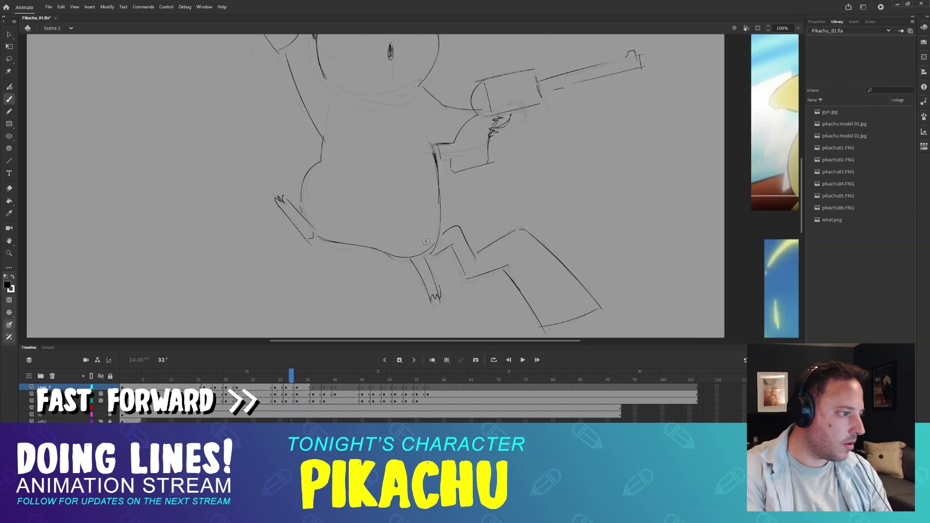
- Draw the bottom of the belly and the right leg with its foot on frame 33
key("period")
left_click_drag(348, 226, 388, 260)
mouse_move(440, 224)
left_mouse_down()
mouse_move(427, 251)
mouse_move(426, 235)
left_mouse_up()
left_click_drag(408, 225, 414, 267)
left_click_drag(424, 221, 426, 261)
left_click_drag(415, 264, 426, 261)
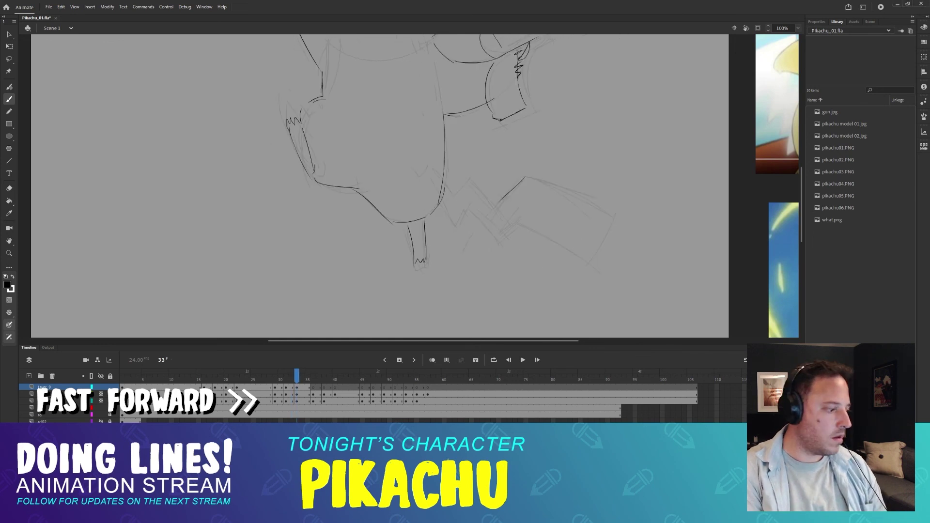
- Draw the zigzag tail with its wide end on frame 33
left_click_drag(528, 179, 517, 199)
left_click_drag(509, 246, 564, 276)
left_click_drag(569, 282, 601, 236)
left_click_drag(601, 233, 523, 200)
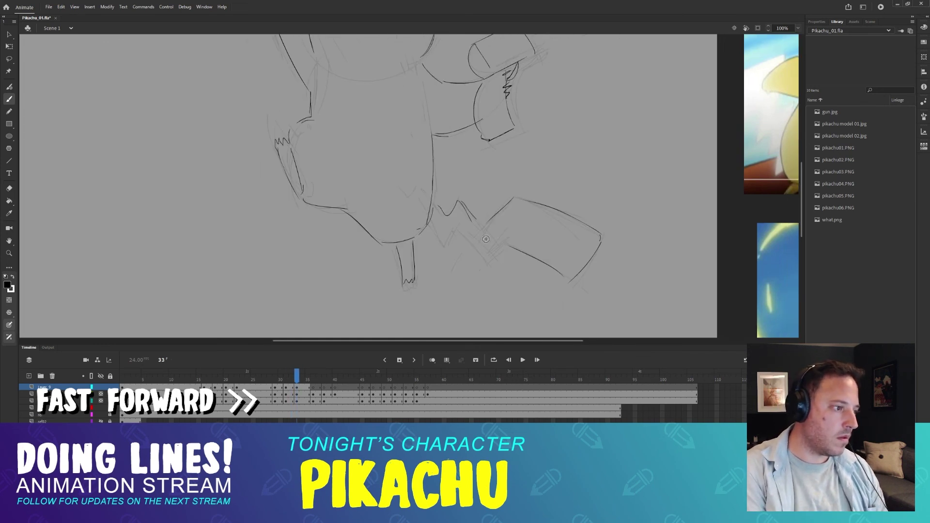
left_click_drag(430, 221, 444, 245)
left_click_drag(432, 200, 441, 212)
left_click_drag(453, 206, 474, 328)
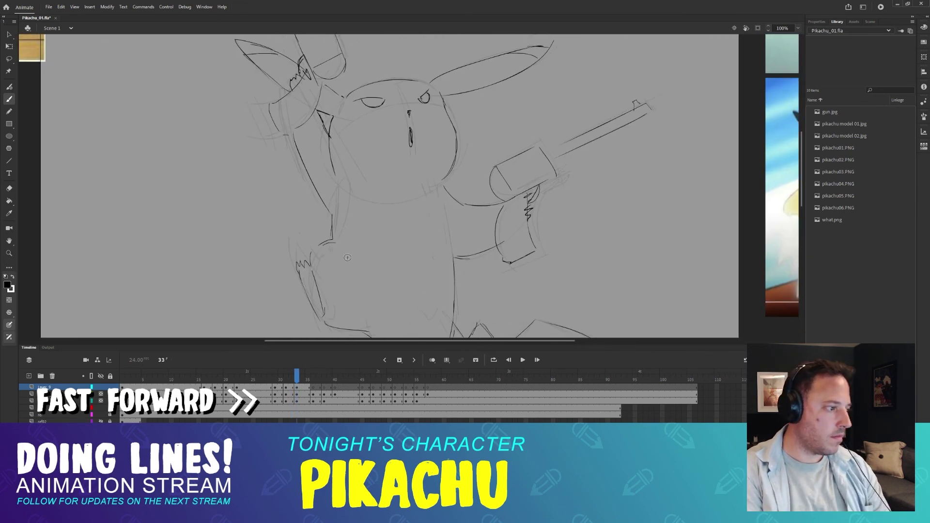
- Review the drawn poses in sequence from frame 31 to frame 33
key("ctrl+minus")
left_click_drag(296, 378, 287, 378)
key("ctrl+equal")
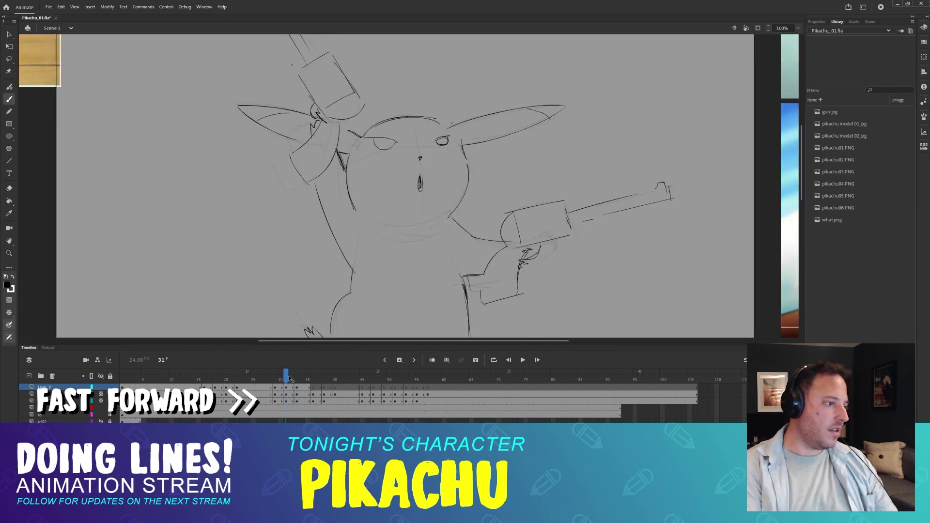
key("ctrl+minus")
key("period")
key("period")
key("period")
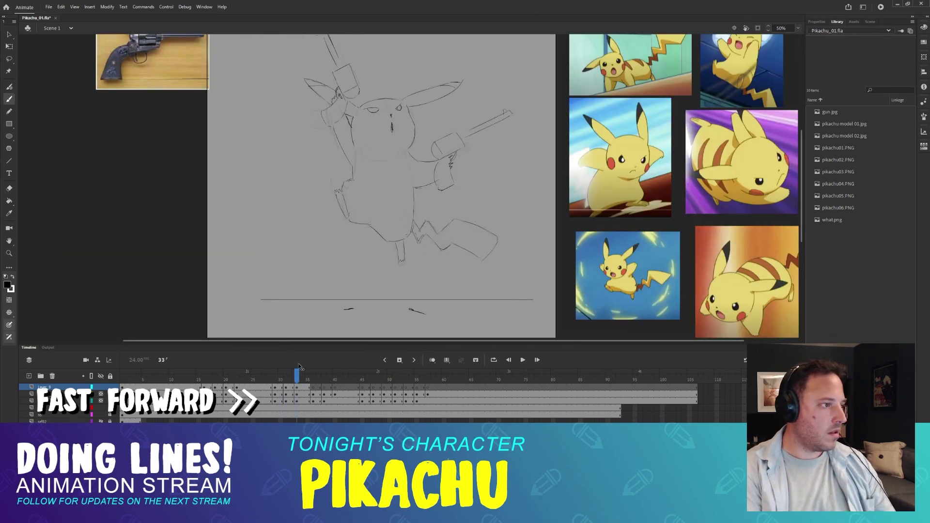
- Draw the left side and the top of the head on frame 36
key("ctrl+equal")
key("period")
left_click_drag(359, 179, 367, 254)
left_click_drag(368, 213, 361, 241)
left_click_drag(368, 182, 443, 172)
key("comma")
- Draw the nose, mouth and two closed eyes on frame 36, comparing with the previous drawing
mouse_move(412, 213)
left_mouse_down()
mouse_move(411, 186)
mouse_move(402, 186)
mouse_move(421, 210)
left_mouse_up()
key("period")
key("comma")
key("period")
key("ctrl+z")
key("comma")
key("period")
left_click(417, 169)
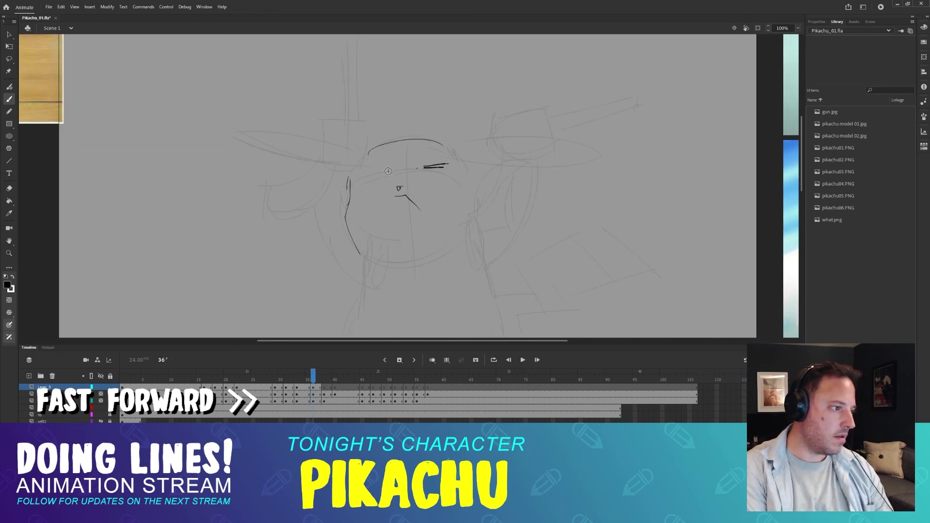
left_click_drag(388, 171, 365, 175)
key("comma")
key("period")
key("comma")
key("period")
- Draw the cylinders of both revolvers on frame 36
left_click_drag(333, 113, 329, 159)
left_click_drag(373, 115, 367, 162)
left_click_drag(408, 89, 404, 147)
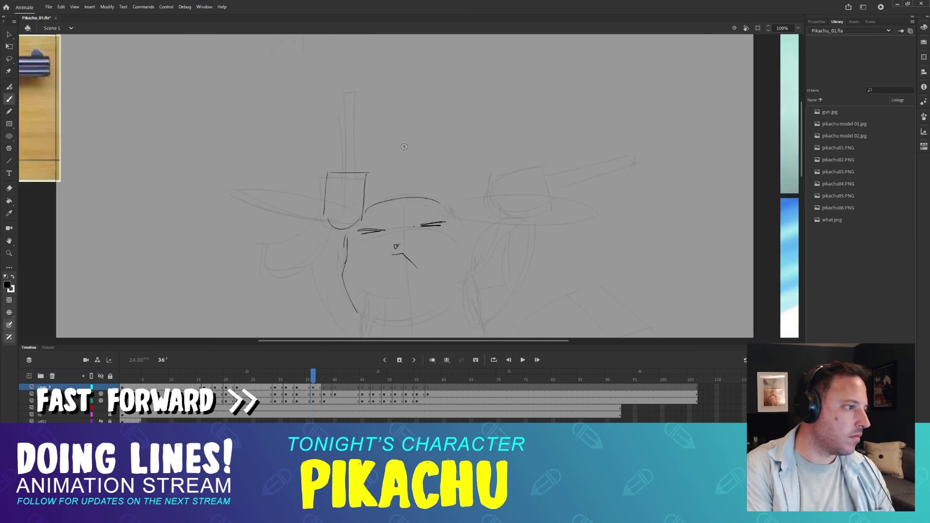
left_click_drag(494, 179, 545, 183)
left_click_drag(510, 218, 556, 160)
key("comma")
key("period")
- Draw the grip, gripping fingers and barrel of the upright revolver on frame 36
left_click_drag(324, 184, 334, 215)
left_click_drag(335, 214, 378, 188)
left_click_drag(379, 170, 367, 196)
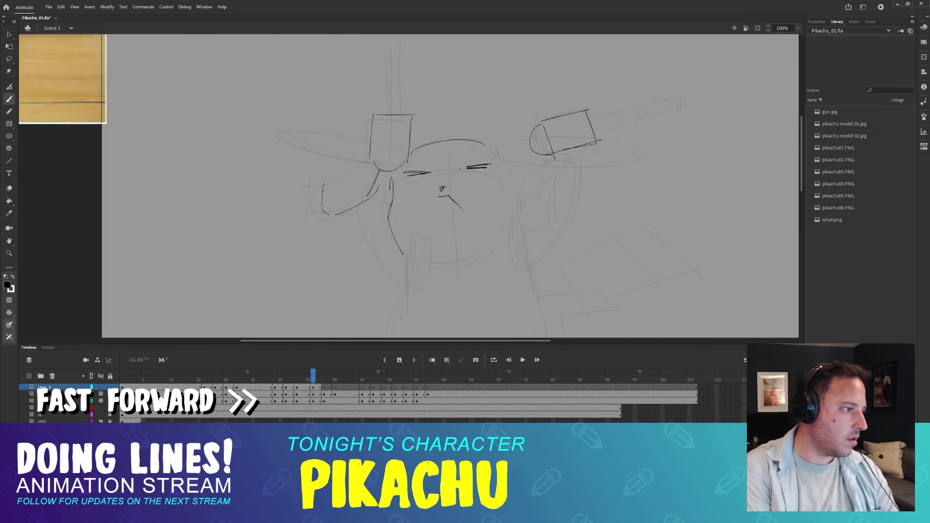
left_click_drag(359, 164, 349, 172)
left_click_drag(366, 149, 417, 166)
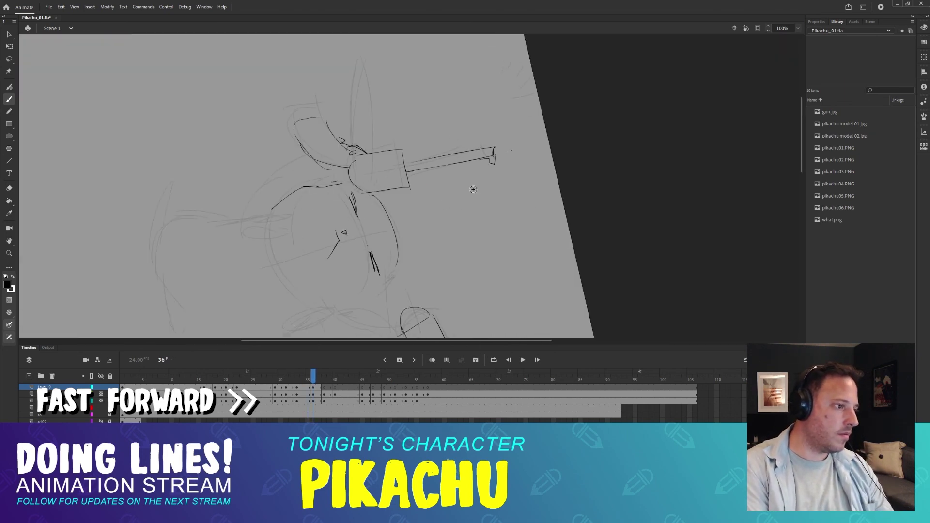
- Undo the last two strokes and rework the upright revolver's barrel and cylinder edge on frame 36
key("ctrl+z")
key("ctrl+z")
left_click_drag(349, 158, 348, 193)
mouse_move(390, 169)
left_mouse_down()
mouse_move(387, 229)
mouse_move(404, 230)
left_mouse_up()
key("e")
key("b")
left_click_drag(373, 220, 411, 216)
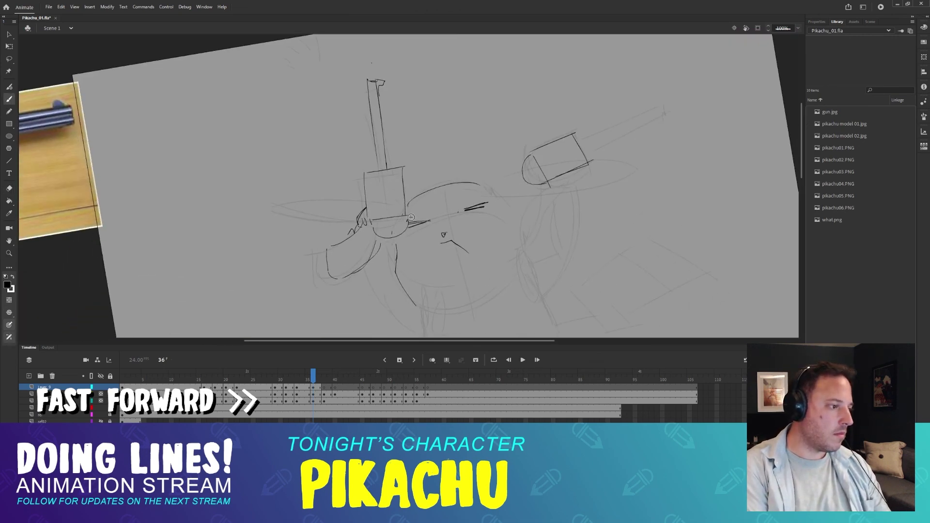
- Draw the barrel, muzzle and front sight of the right-hand revolver on frame 36
mouse_move(560, 161)
left_mouse_down()
mouse_move(620, 188)
mouse_move(567, 178)
left_mouse_up()
left_click_drag(531, 164, 622, 145)
left_click_drag(531, 174, 623, 152)
left_click_drag(620, 143, 624, 155)
left_click_drag(609, 138, 616, 144)
left_click_drag(393, 274, 413, 203)
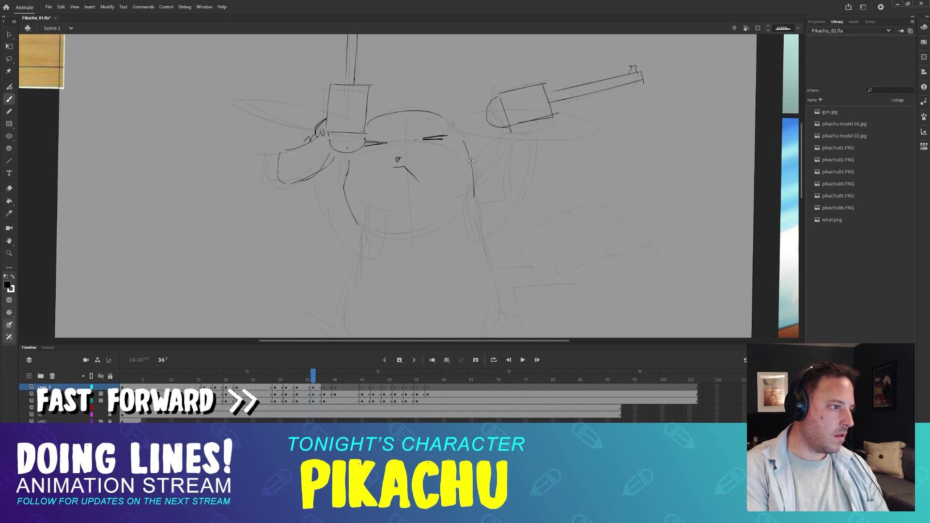
- Draw the cheek line, the mouth and the two outstretched ears on frame 36
left_click_drag(471, 161, 475, 196)
left_click_drag(412, 160, 444, 205)
left_click_drag(267, 149, 355, 156)
left_click_drag(267, 150, 349, 182)
mouse_move(486, 162)
left_mouse_down()
mouse_move(533, 156)
mouse_move(477, 164)
left_mouse_up()
- Draw the raised left-hand arm and the lower torso outline on frame 36, undoing the last arm stroke
mouse_move(450, 272)
left_mouse_down()
mouse_move(426, 122)
mouse_move(442, 160)
left_mouse_up()
left_click_drag(361, 89, 368, 111)
left_click_drag(336, 112, 379, 189)
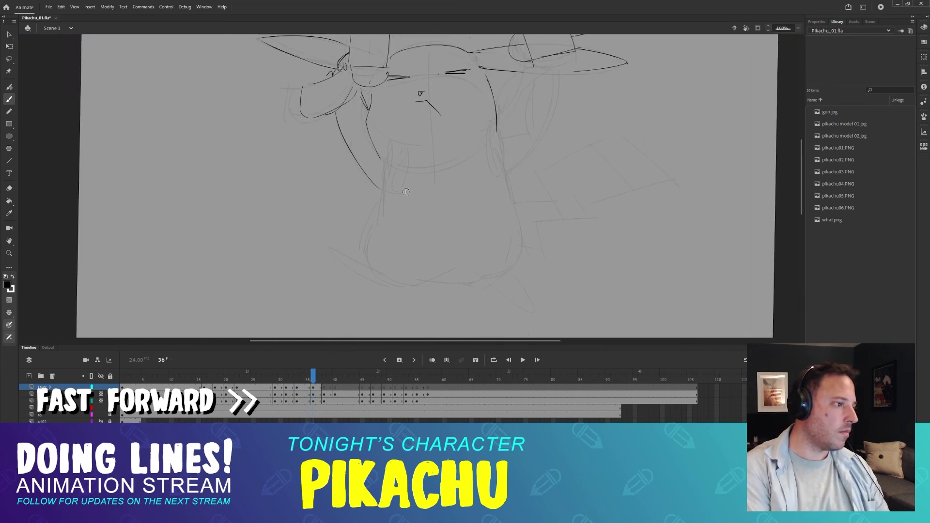
key("ctrl+z")
left_click_drag(455, 273, 485, 278)
left_click_drag(513, 179, 522, 257)
left_click_drag(521, 257, 488, 276)
- Draw the grip and gripping fingers of the right-hand revolver on frame 36, checking against neighbouring frames
left_click_drag(513, 159, 514, 217)
mouse_move(513, 222)
left_mouse_down()
mouse_move(543, 150)
mouse_move(517, 177)
left_mouse_up()
key("comma")
key("period")
key("period")
key("period")
key("comma")
key("comma")
key("comma")
key("period")
left_click_drag(517, 176, 553, 165)
left_click_drag(540, 117, 549, 143)
- Draw both of Pikachu's feet at the base of the torso on frame 36
left_click_drag(436, 336, 431, 207)
left_click_drag(340, 175, 383, 208)
left_click_drag(334, 179, 382, 213)
left_click_drag(496, 201, 530, 230)
mouse_move(483, 206)
left_mouse_down()
mouse_move(517, 238)
mouse_move(521, 227)
left_mouse_up()
- Draw the lightning-bolt tail on frame 36 and save the file
mouse_move(524, 87)
left_mouse_down()
mouse_move(551, 227)
mouse_move(541, 156)
left_mouse_up()
mouse_move(555, 167)
left_mouse_down()
mouse_move(609, 141)
mouse_move(680, 183)
left_mouse_up()
mouse_move(675, 177)
left_mouse_down()
mouse_move(596, 200)
mouse_move(547, 228)
left_mouse_up()
left_click_drag(586, 169, 596, 213)
key("period")
key("period")
left_click_drag(412, 212, 409, 273)
key("ctrl+s")
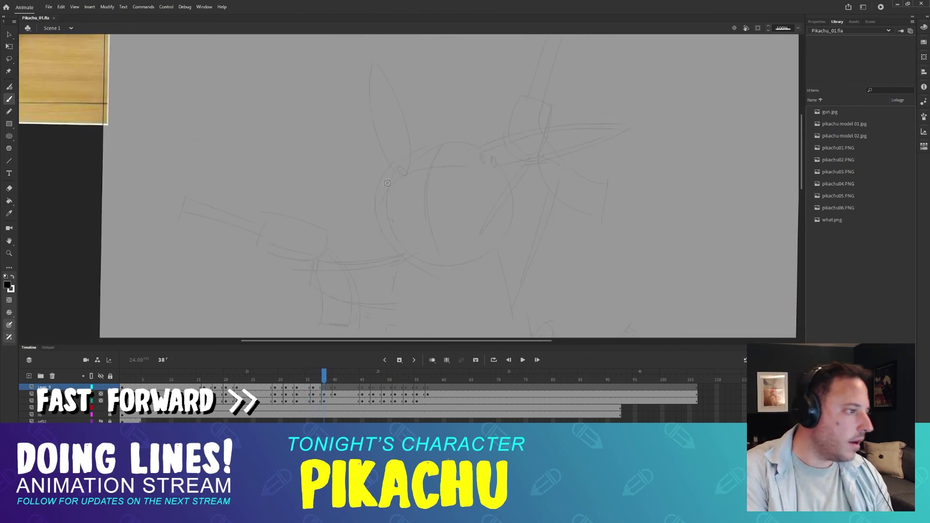
- Draw the head outline and facial features on frame 38, undoing the last stroke
left_click_drag(389, 230, 383, 254)
mouse_move(410, 183)
left_mouse_down()
mouse_move(472, 169)
mouse_move(475, 120)
left_mouse_up()
mouse_move(505, 154)
left_mouse_down()
mouse_move(493, 218)
mouse_move(525, 129)
mouse_move(513, 242)
left_mouse_up()
key("comma")
key("period")
key("comma")
key("period")
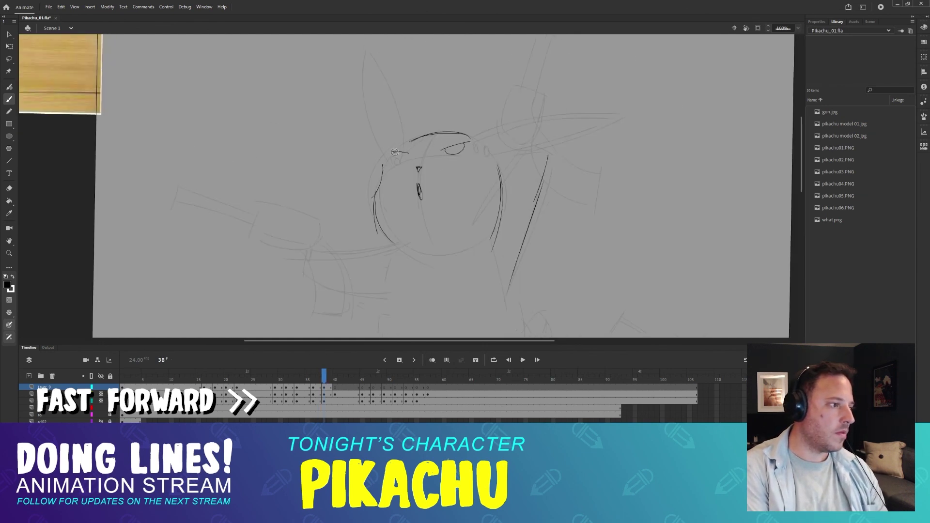
key("ctrl+z")
- Draw the upright ear and the adjoining head outline on frame 38, undoing and redrawing faulty strokes
left_click_drag(615, 164, 342, 183)
mouse_move(542, 312)
left_mouse_down()
mouse_move(292, 103)
mouse_move(652, 320)
left_mouse_up()
left_click_drag(306, 159, 225, 176)
mouse_move(305, 164)
left_mouse_down()
mouse_move(225, 185)
mouse_move(214, 235)
left_mouse_up()
key("ctrl+z")
key("ctrl+z")
key("ctrl+z")
key("e")
key("b")
mouse_move(225, 186)
left_mouse_down()
mouse_move(215, 242)
mouse_move(232, 270)
left_mouse_up()
key("e")
key("b")
left_click_drag(302, 240, 438, 184)
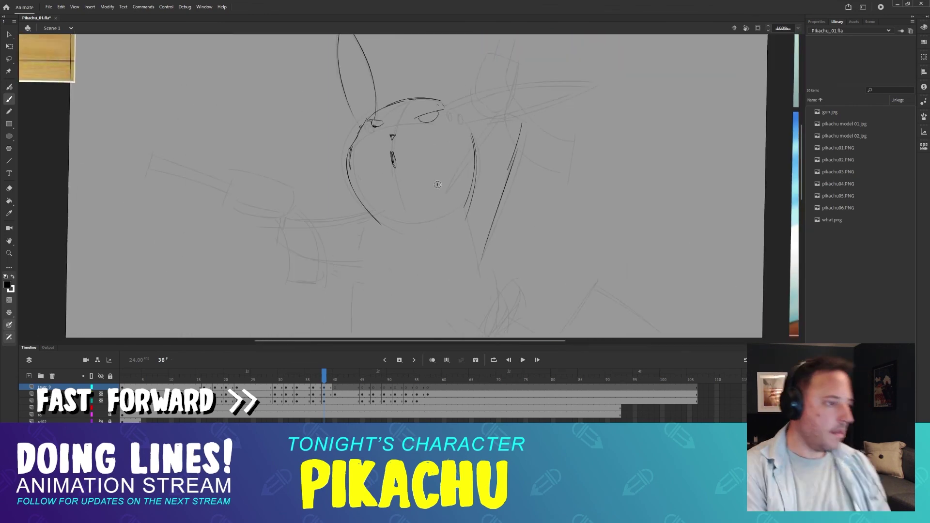
- Draw the left-hand revolver and the outstretched arm holding it on frame 38, checking against the previous frame
left_click_drag(300, 186, 367, 175)
left_click_drag(302, 165, 291, 206)
left_click_drag(359, 153, 348, 193)
left_click_drag(314, 207, 372, 189)
mouse_move(324, 240)
left_mouse_down()
mouse_move(382, 222)
mouse_move(303, 202)
left_mouse_up()
left_click_drag(210, 238, 286, 210)
mouse_move(349, 209)
left_mouse_down()
mouse_move(368, 225)
mouse_move(405, 230)
left_mouse_up()
key("comma")
key("period")
key("comma")
key("period")
- Draw the torso outline and both feet on frame 38, erasing and redrawing where needed
mouse_move(352, 212)
left_mouse_down()
mouse_move(360, 218)
mouse_move(411, 136)
left_mouse_up()
left_click_drag(405, 206, 436, 186)
mouse_move(401, 142)
left_mouse_down()
mouse_move(352, 216)
mouse_move(421, 261)
left_mouse_up()
key("e")
key("b")
left_click_drag(474, 217, 511, 200)
left_click_drag(459, 235, 512, 213)
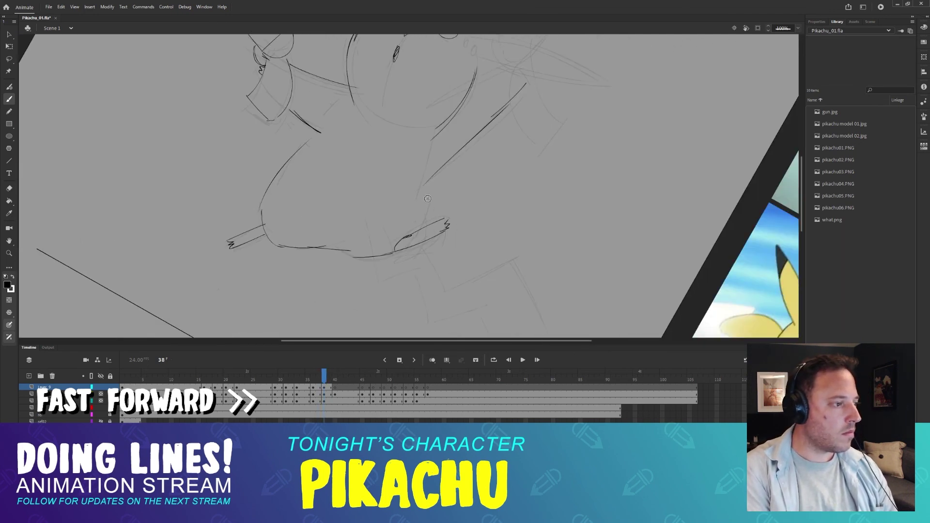
- Draw the cylinder, barrel and grip curve of the raised right-hand revolver on frame 38
left_click_drag(427, 145, 349, 285)
mouse_move(477, 167)
left_mouse_down()
mouse_move(450, 129)
mouse_move(479, 189)
left_mouse_up()
left_click_drag(485, 159, 499, 199)
mouse_move(485, 159)
left_mouse_down()
mouse_move(434, 182)
mouse_move(461, 135)
left_mouse_up()
left_click_drag(449, 117, 497, 173)
left_click_drag(505, 146, 489, 170)
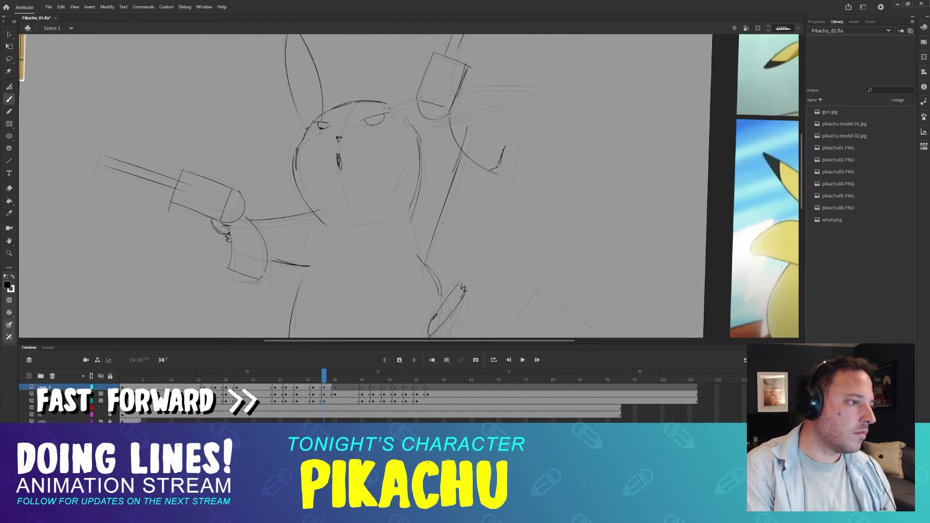
- Refine the raised revolver's grip and gripping hand on frame 38, erasing and redrawing the overlapping strokes
left_click_drag(459, 93, 460, 109)
key("comma")
key("period")
mouse_move(494, 138)
left_mouse_down()
mouse_move(485, 169)
mouse_move(463, 133)
mouse_move(476, 162)
left_mouse_up()
key("e")
key("b")
key("comma")
key("period")
key("e")
left_click_drag(449, 121, 461, 153)
key("b")
left_click_drag(464, 157, 445, 115)
left_click_drag(471, 151, 484, 193)
- Draw the sideways ear behind the raised revolver on frame 38
key("comma")
mouse_move(476, 154)
left_mouse_down()
mouse_move(485, 162)
mouse_move(432, 203)
left_mouse_up()
key("period")
left_click_drag(425, 170, 443, 168)
left_click_drag(404, 153, 546, 130)
left_click_drag(547, 134, 483, 157)
- Draw the lightning-bolt tail with its broad curved tip on frame 38
left_click_drag(436, 302, 467, 114)
left_click_drag(578, 140, 653, 192)
left_click_drag(578, 204, 628, 249)
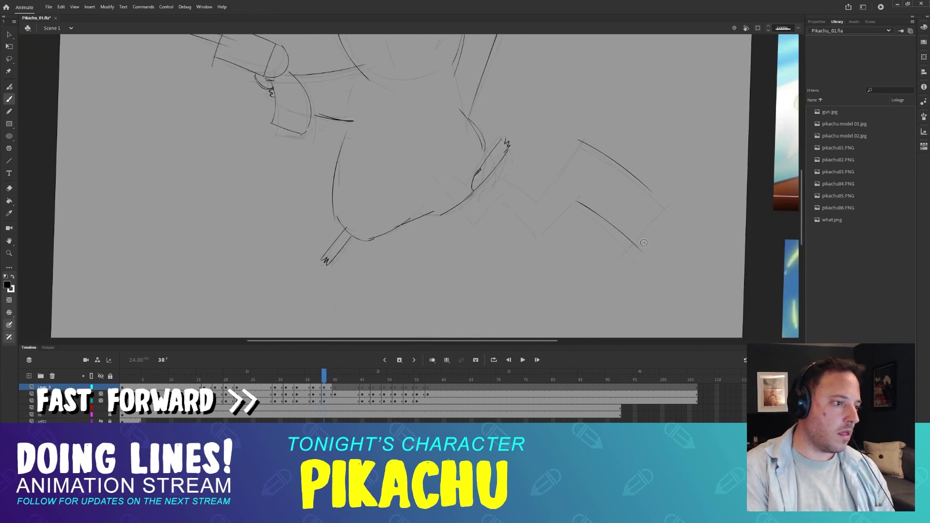
left_click_drag(657, 208, 628, 246)
left_click_drag(576, 158, 540, 201)
mouse_move(508, 185)
left_mouse_down()
mouse_move(533, 199)
mouse_move(499, 271)
left_mouse_up()
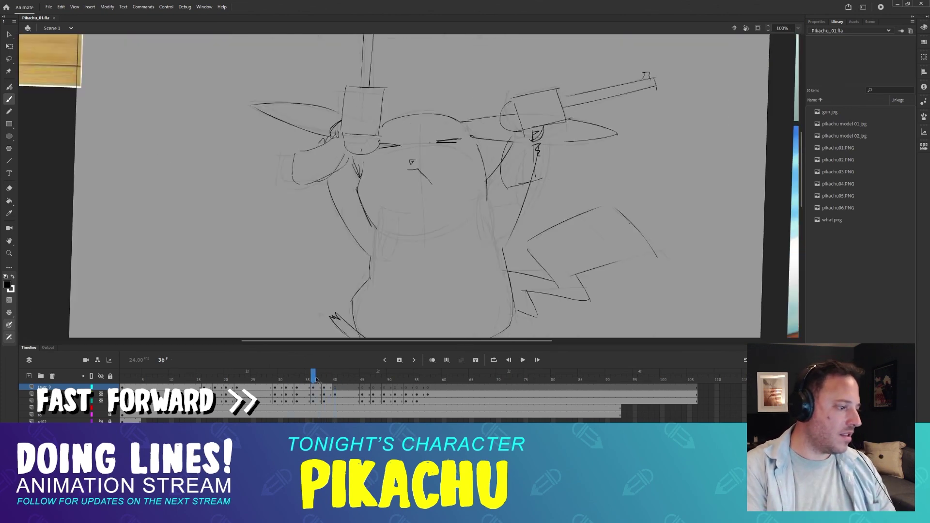
- Erase the carried-over sideways ear on frame 40 and redraw both ears over the rough
left_click_drag(316, 380, 333, 380)
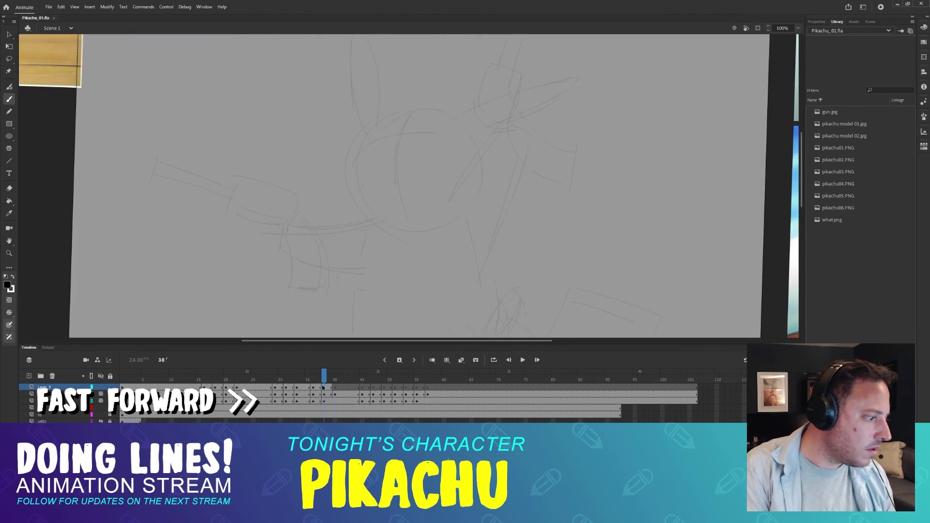
left_click(334, 387)
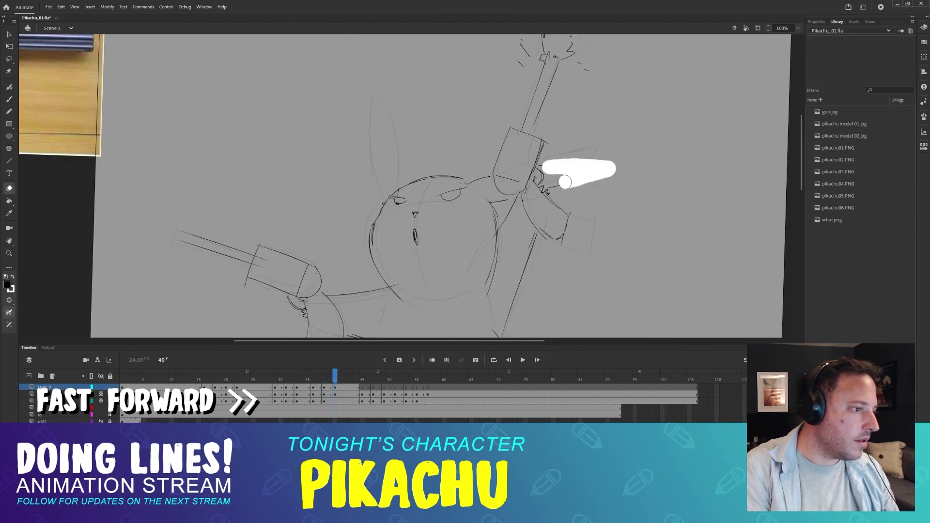
left_click_drag(566, 182, 554, 185)
key("b")
left_click_drag(545, 159, 607, 144)
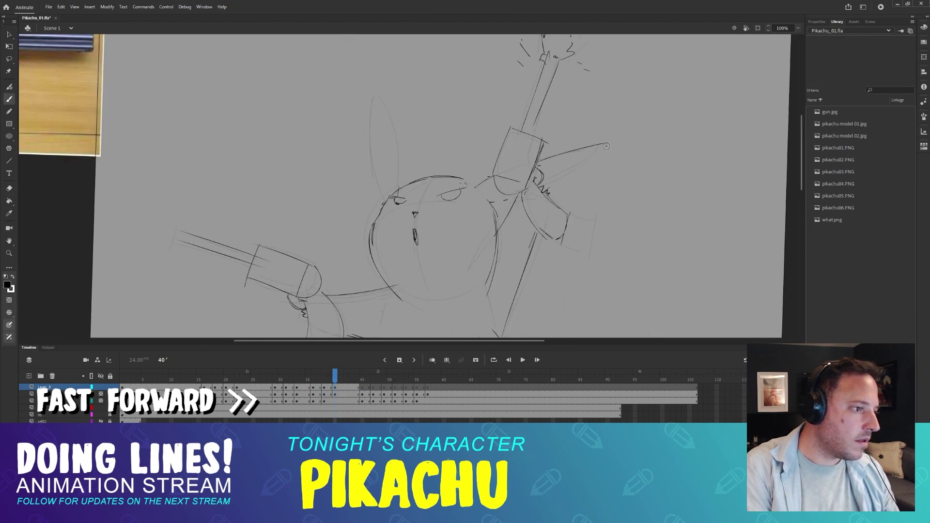
left_click_drag(401, 104, 414, 192)
- Erase old tail strokes on frame 40 and redraw the tail along the rough, undoing one stray stroke
key("e")
left_click_drag(533, 201, 501, 231)
key("b")
mouse_move(670, 196)
left_mouse_down()
mouse_move(596, 171)
mouse_move(681, 192)
left_mouse_up()
key("ctrl+z")
mouse_move(580, 169)
left_mouse_down()
mouse_move(544, 237)
mouse_move(649, 241)
left_mouse_up()
key("period")
key("comma")
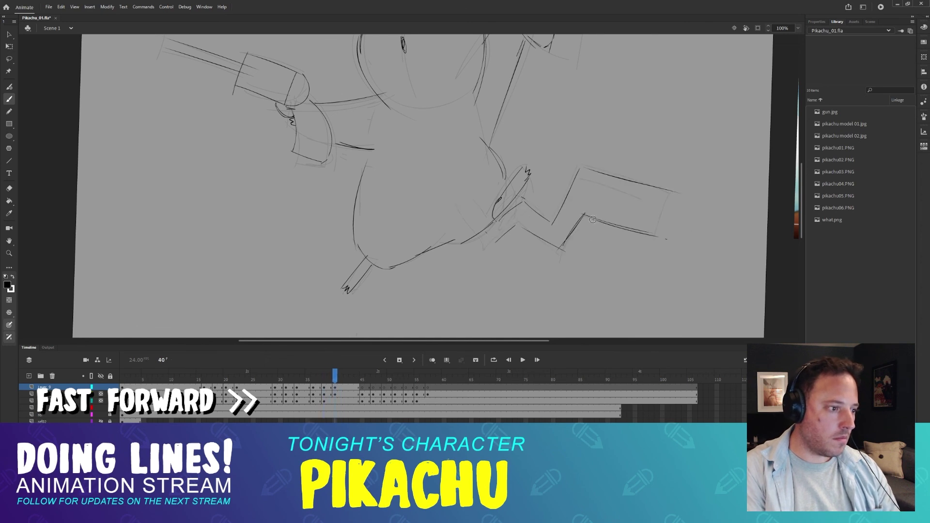
- Close the broad tip of the tail on frame 40 and erase the stray ends of its zigzag
left_click_drag(589, 220, 648, 243)
left_click_drag(671, 192, 649, 247)
key("e")
left_click_drag(552, 227, 544, 237)
left_click_drag(503, 220, 515, 211)
key("b")
left_click_drag(509, 121, 507, 239)
- Erase and redraw the sideways ear behind the raised revolver on frame 40, comparing it with the previous frame
key("comma")
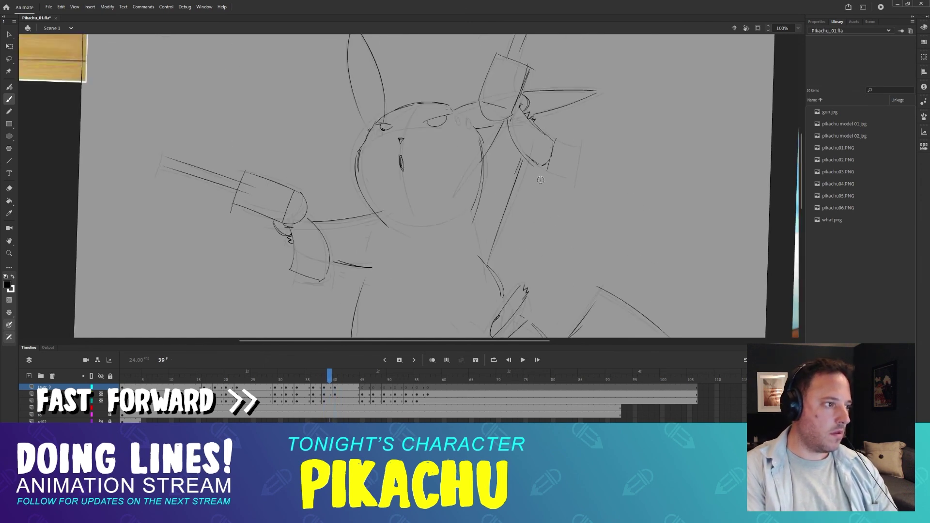
key("period")
key("e")
left_click_drag(527, 91, 566, 87)
key("b")
left_click_drag(457, 111, 589, 73)
key("comma")
key("period")
left_click_drag(589, 72, 530, 109)
left_click_drag(477, 129, 495, 120)
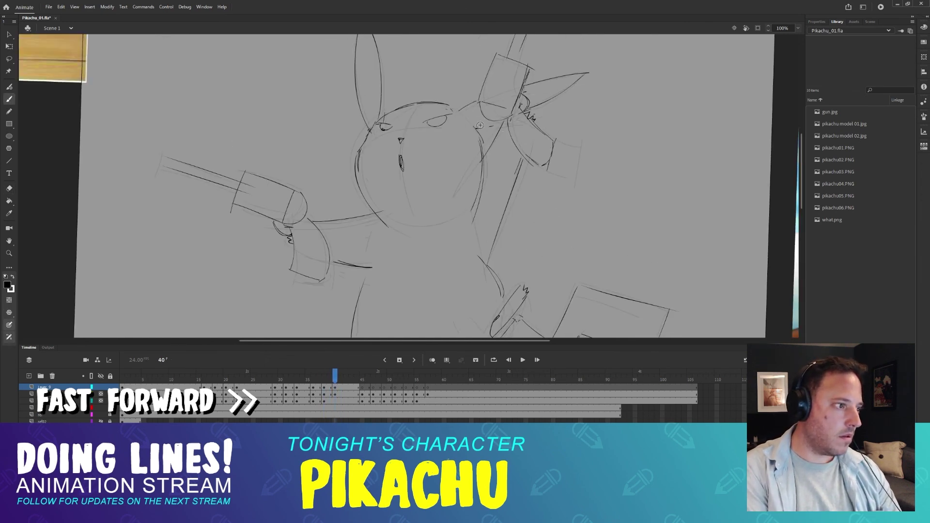
- Add the last short strokes on frame 40 and review the motion back to frame 34
key("comma")
key("period")
left_click_drag(405, 126, 413, 97)
left_click_drag(168, 125, 195, 88)
left_click_drag(339, 145, 339, 203)
key("comma")
key("comma")
key("comma")
key("comma")
key("comma")
key("comma")
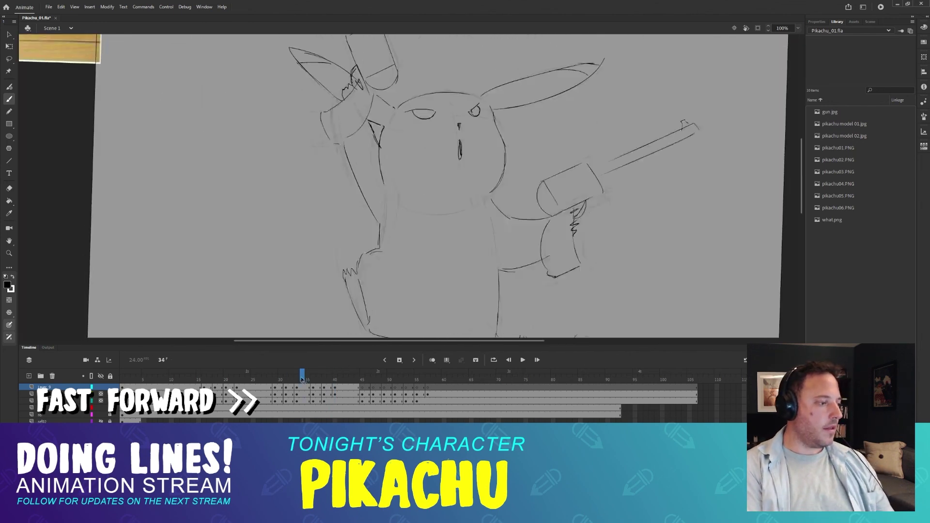
- Advance to frame 45 and trace both sides of the head along the rough, comparing with the previous frame
key("period")
key("period")
key("period")
key("period")
key("period")
key("period")
key("period")
key("period")
key("period")
key("period")
key("period")
mouse_move(376, 148)
left_mouse_down()
mouse_move(379, 139)
mouse_move(378, 153)
left_mouse_up()
left_click_drag(378, 148, 369, 176)
left_click_drag(371, 167, 389, 215)
left_click_drag(373, 174, 396, 219)
left_click_drag(492, 140, 487, 200)
key("comma")
key("period")
- Draw the nose, mouth and eyes inside the head on frame 45
left_click_drag(419, 144, 424, 145)
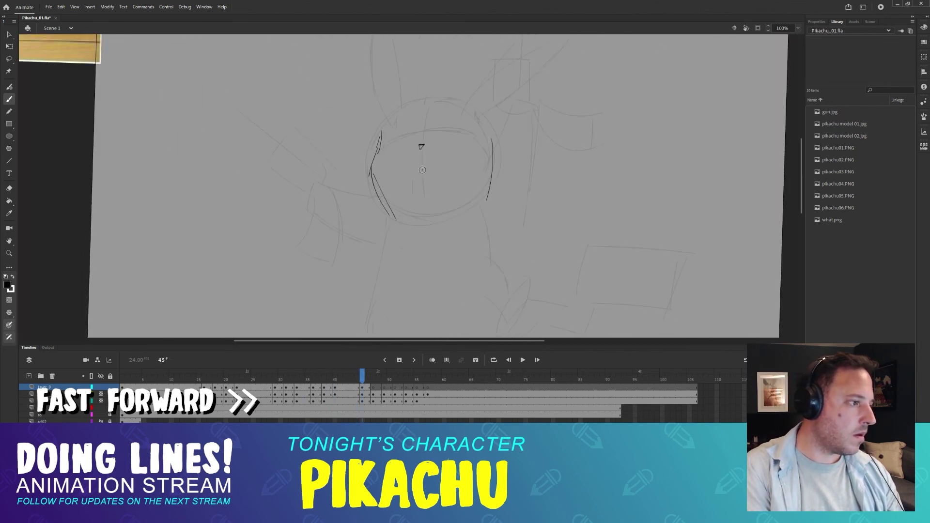
left_click_drag(412, 97, 433, 153)
mouse_move(408, 66)
left_mouse_down()
mouse_move(410, 170)
mouse_move(397, 211)
left_mouse_up()
key("comma")
key("period")
left_click_drag(485, 146, 472, 150)
left_click_drag(476, 161, 500, 138)
- Trace the raised revolver and the arm holding it on frame 45, comparing with the previous frame
mouse_move(534, 116)
left_mouse_down()
mouse_move(576, 94)
mouse_move(509, 162)
mouse_move(537, 164)
left_mouse_up()
key("comma")
key("period")
key("comma")
key("period")
mouse_move(520, 75)
left_mouse_down()
mouse_move(518, 165)
mouse_move(567, 175)
mouse_move(500, 221)
left_mouse_up()
key("comma")
key("period")
- Trace the raised foot and the underside of the body on frame 45, redoing one stray foot stroke
left_click_drag(546, 195, 517, 279)
key("ctrl+z")
left_click_drag(545, 217, 512, 299)
left_click_drag(484, 243, 519, 165)
left_click_drag(534, 224, 553, 268)
left_click_drag(509, 243, 510, 170)
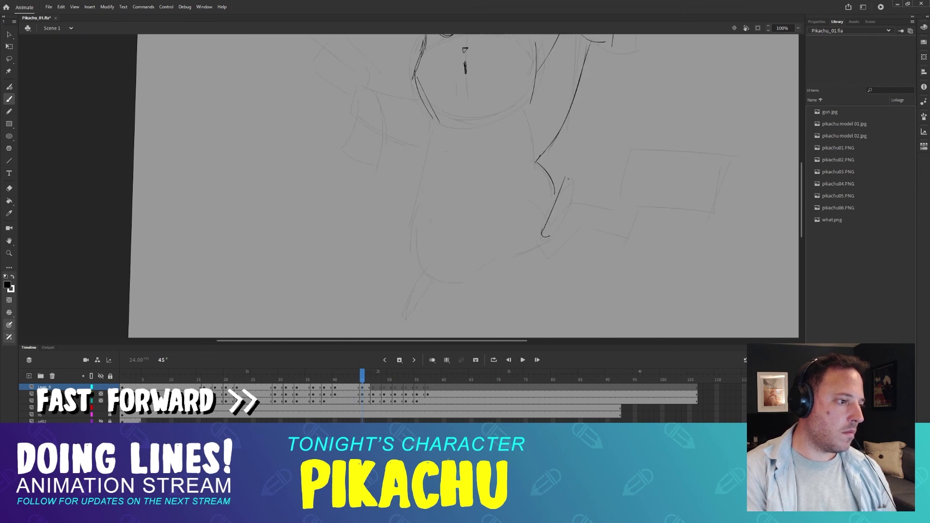
key("comma")
key("period")
left_click_drag(419, 265, 463, 283)
key("comma")
key("period")
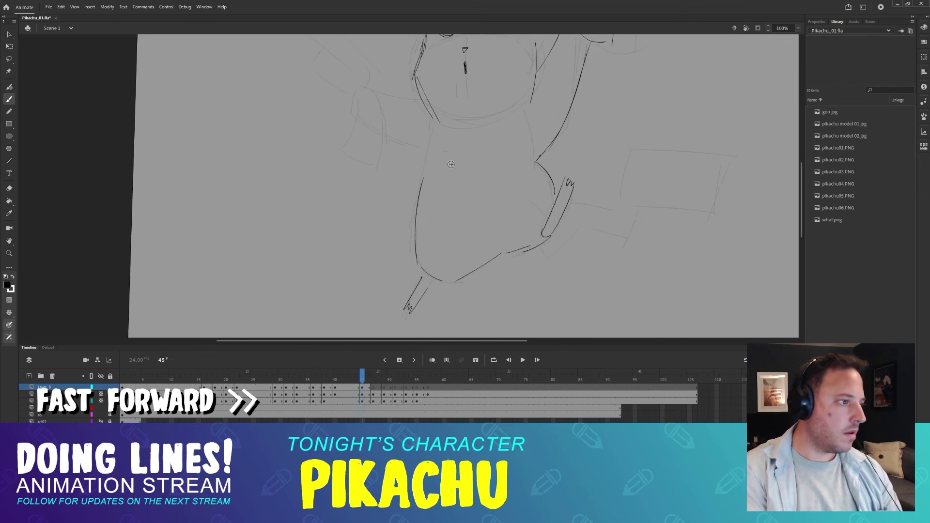
- Trace the barrel, cylinder and curved grip of the revolver held out sideways on frame 45
left_click_drag(465, 159, 471, 237)
key("comma")
key("period")
left_click_drag(351, 119, 380, 150)
left_click_drag(452, 144, 525, 136)
left_click_drag(508, 145, 315, 146)
key("comma")
key("period")
left_click_drag(415, 170, 427, 218)
left_click_drag(425, 155, 468, 213)
- Erase the lower end of the sideways revolver's grip, redraw it and add the trigger and gripping fingers
key("e")
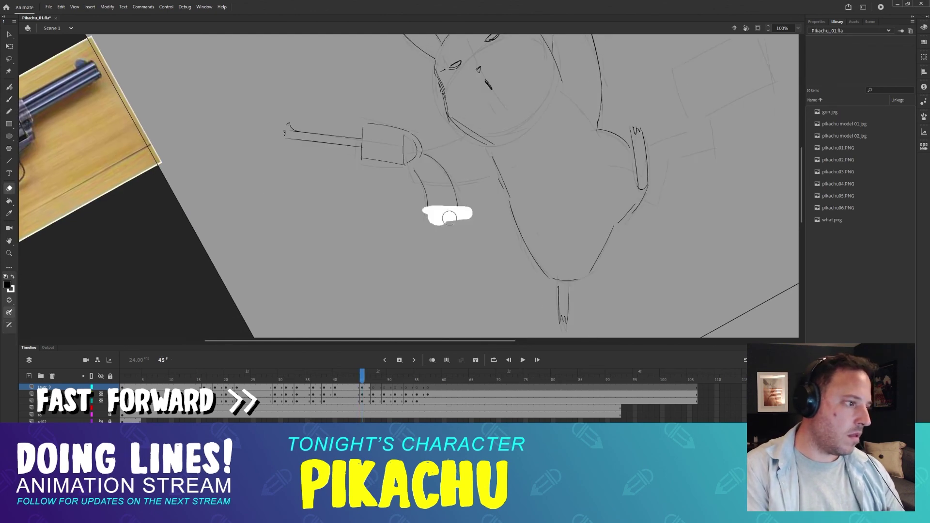
key("b")
key("comma")
key("period")
left_click_drag(400, 167, 412, 181)
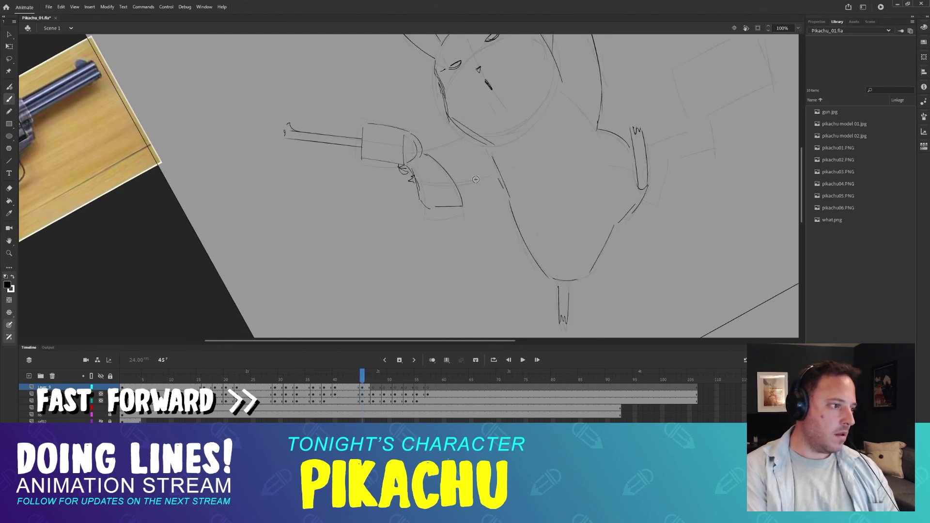
- Trace the arm behind the sideways revolver and the zigzag tail on frame 45
left_click_drag(503, 178, 511, 197)
left_click_drag(533, 121, 478, 223)
left_click_drag(549, 226, 574, 248)
left_click_drag(625, 184, 583, 168)
left_click_drag(576, 156, 663, 116)
left_click_drag(663, 115, 684, 174)
left_click_drag(700, 167, 608, 201)
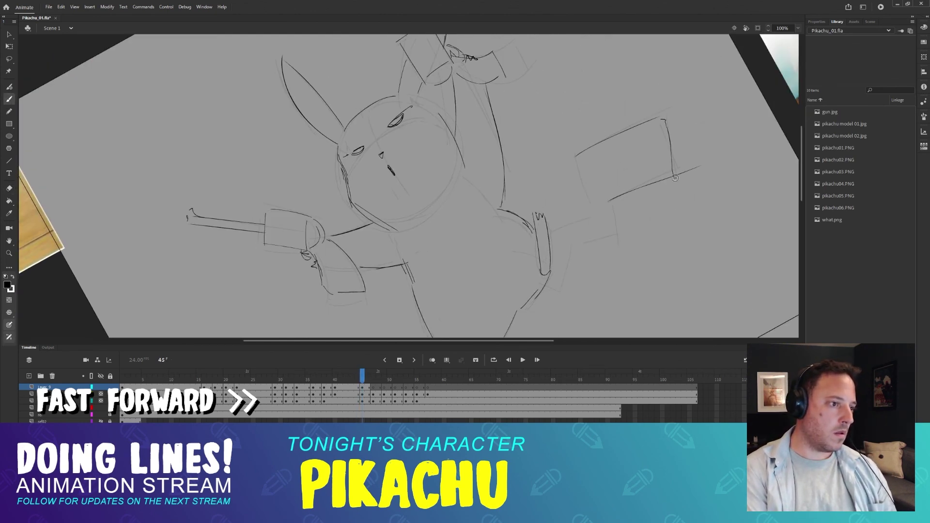
mouse_move(577, 157)
left_mouse_down()
mouse_move(595, 230)
mouse_move(585, 228)
left_mouse_up()
mouse_move(581, 237)
left_mouse_down()
mouse_move(540, 309)
mouse_move(588, 283)
left_mouse_up()
key("ctrl+minus")
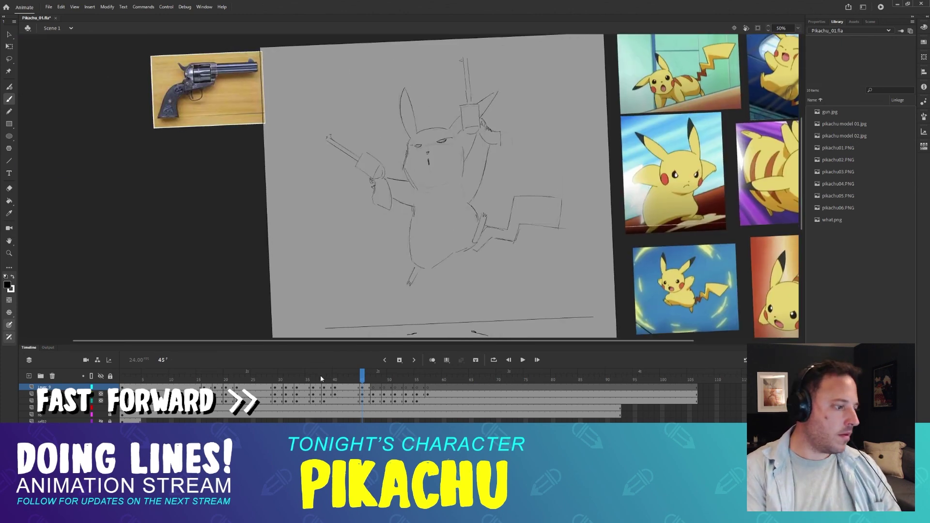
- Go to frame 47 and trace both sides of the head along the rough
mouse_move(362, 373)
left_mouse_down()
mouse_move(390, 370)
mouse_move(373, 370)
left_mouse_up()
key("ctrl+equal")
mouse_move(494, 127)
left_mouse_down()
mouse_move(420, 125)
mouse_move(430, 121)
left_mouse_up()
key("comma")
key("period")
left_click_drag(353, 156, 362, 221)
left_click_drag(460, 199, 451, 226)
left_click_drag(450, 160, 463, 199)
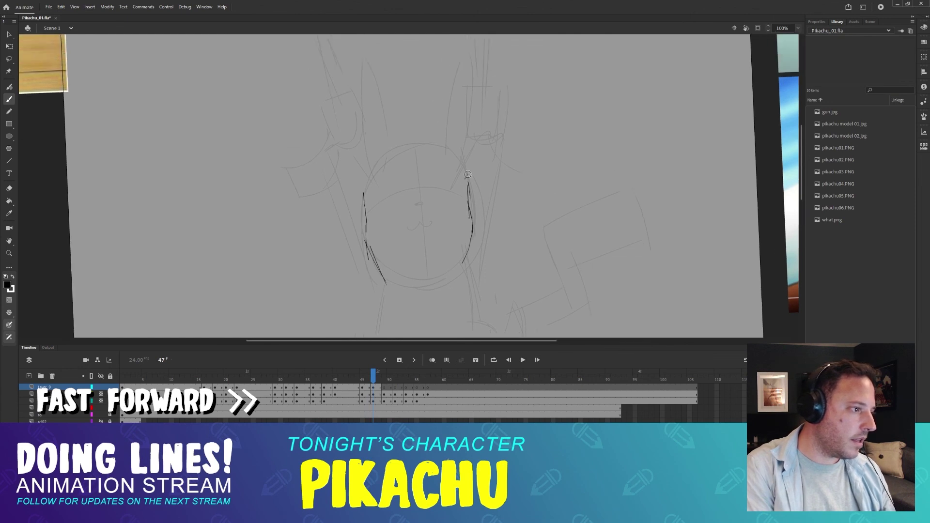
- Trace the barrels and cylinders of both raised revolvers on frame 47
left_click_drag(473, 114, 473, 164)
left_click_drag(507, 114, 504, 161)
left_click_drag(325, 135, 340, 179)
left_click_drag(358, 130, 369, 169)
left_click_drag(358, 145, 379, 204)
left_click_drag(349, 127, 365, 184)
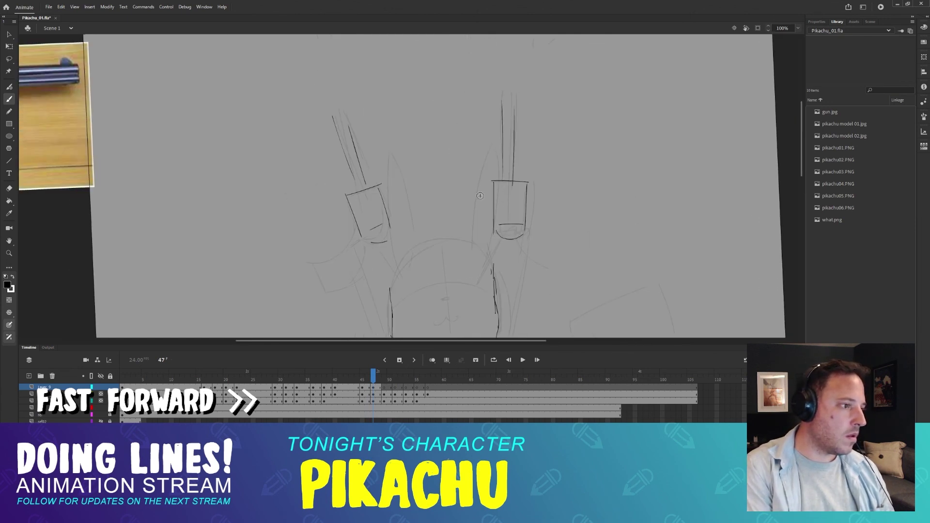
- Draw the top of the head and both upright ears between the revolvers on frame 47
left_click_drag(480, 196, 489, 130)
left_click_drag(426, 180, 476, 175)
left_click_drag(399, 87, 425, 180)
left_click_drag(397, 86, 413, 202)
left_click_drag(497, 87, 479, 165)
- Trace the visible grip and trigger of the tilted revolver and its raised arm on frame 47
left_click_drag(374, 188, 377, 121)
left_click_drag(364, 124, 416, 253)
left_click_drag(436, 145, 436, 212)
key("comma")
key("period")
left_click_drag(386, 183, 410, 222)
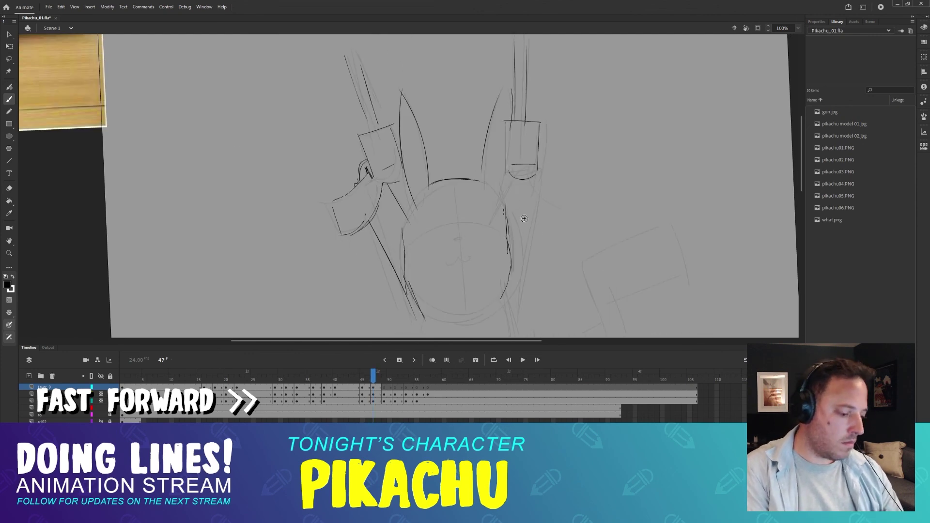
- Trace the other raised arm beneath the upright revolver on frame 47
scroll(524, 218, "down", 3)
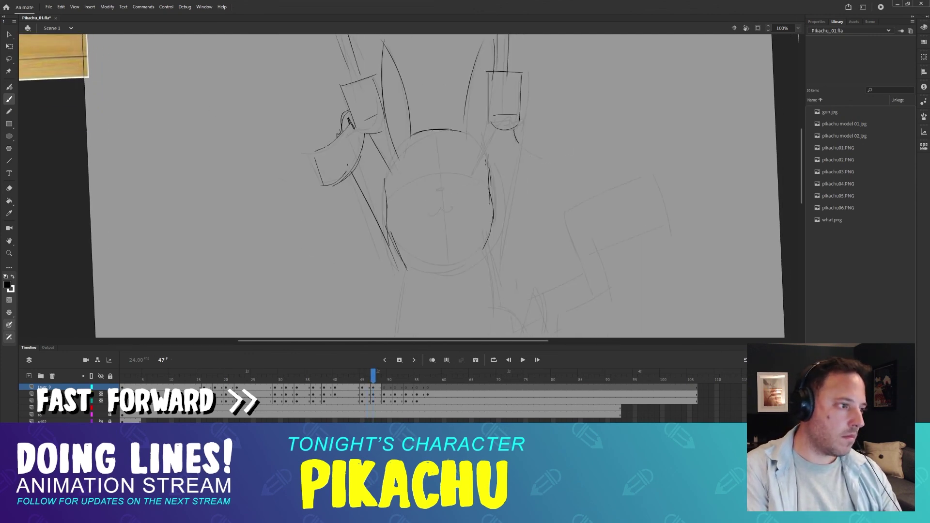
left_click_drag(507, 133, 488, 176)
left_click_drag(529, 149, 497, 265)
left_click_drag(489, 232, 493, 181)
- Compare frame 47 with the previous frame and draw its narrowed eyes, nose and mouth
key("comma")
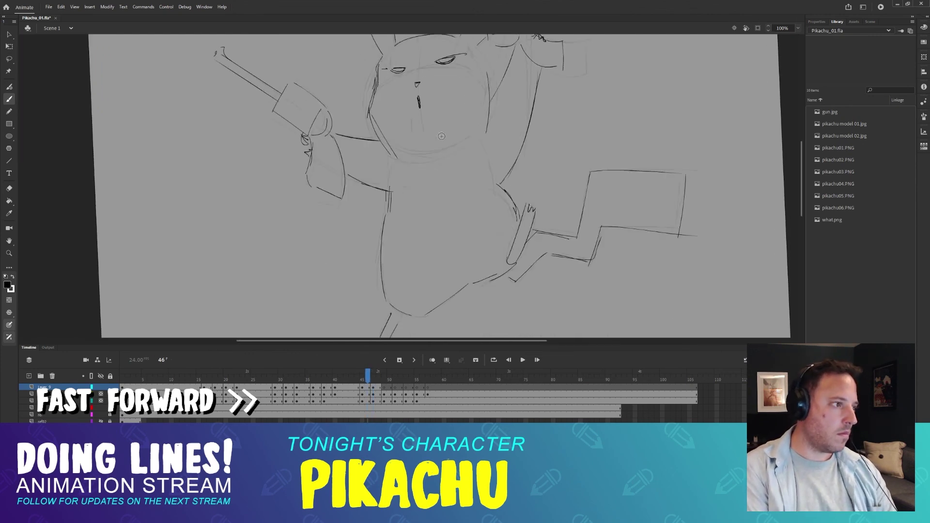
key("period")
left_click_drag(442, 137, 455, 153)
key("comma")
key("period")
key("comma")
key("period")
key("comma")
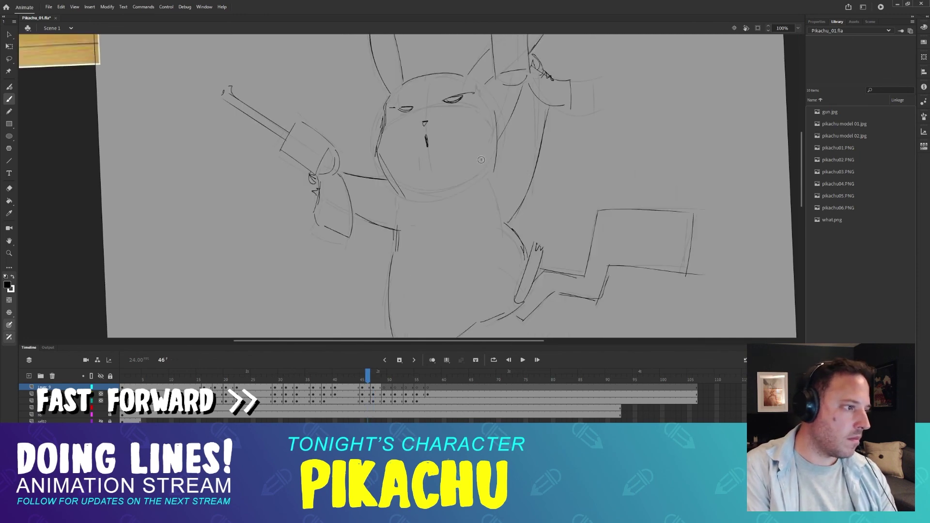
key("period")
key("comma")
key("period")
left_click_drag(404, 122, 429, 121)
left_click_drag(451, 121, 479, 117)
left_click_drag(448, 158, 425, 146)
- Consult the Pikachu reference pictures and refine the eyes on frame 47, comparing with the previous frame
left_click_drag(705, 198, 397, 130)
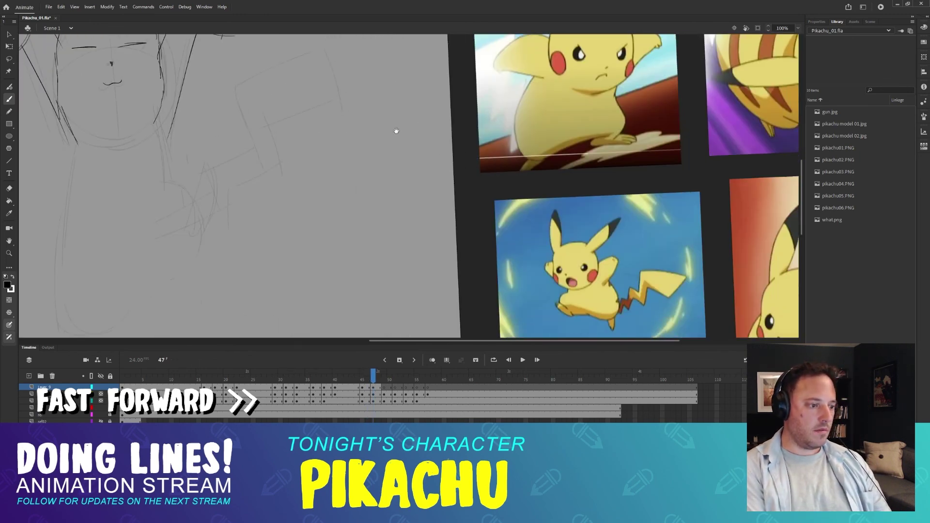
mouse_move(425, 46)
left_mouse_down()
mouse_move(332, 295)
mouse_move(623, 152)
left_mouse_up()
left_click_drag(324, 154, 350, 146)
left_click_drag(267, 156, 345, 153)
key("comma")
key("period")
left_click_drag(299, 156, 268, 164)
key("comma")
key("period")
- Trace the sides and underside of the body and the raised foot on frame 47
left_click_drag(368, 262, 372, 149)
mouse_move(402, 172)
left_mouse_down()
mouse_move(413, 163)
mouse_move(401, 199)
left_mouse_up()
left_click_drag(372, 135, 378, 176)
left_click_drag(270, 136, 261, 286)
left_click_drag(275, 210, 298, 147)
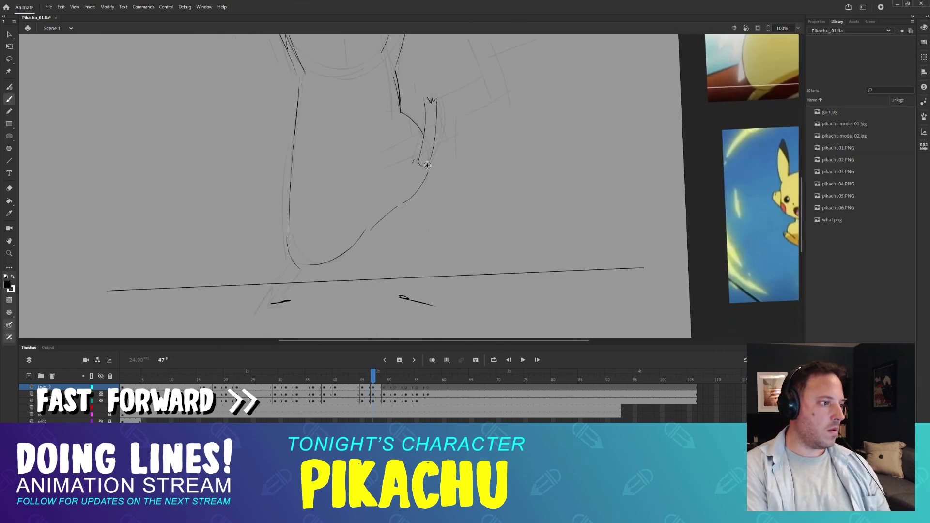
left_click_drag(427, 165, 460, 84)
- Compare with frame 49, and trace the hanging leg and zigzag tail on frame 47
key("period")
key("period")
key("comma")
key("comma")
left_click_drag(324, 188, 309, 220)
mouse_move(480, 104)
left_mouse_down()
mouse_move(446, 274)
mouse_move(557, 63)
left_mouse_up()
left_click_drag(580, 109, 493, 143)
mouse_move(459, 111)
left_mouse_down()
mouse_move(480, 175)
mouse_move(519, 192)
left_mouse_up()
- Advance to frame 49 and trace the sides and chin of the lowered head, adding the nose
key("period")
key("period")
left_click_drag(415, 254, 453, 114)
left_click_drag(336, 160, 338, 198)
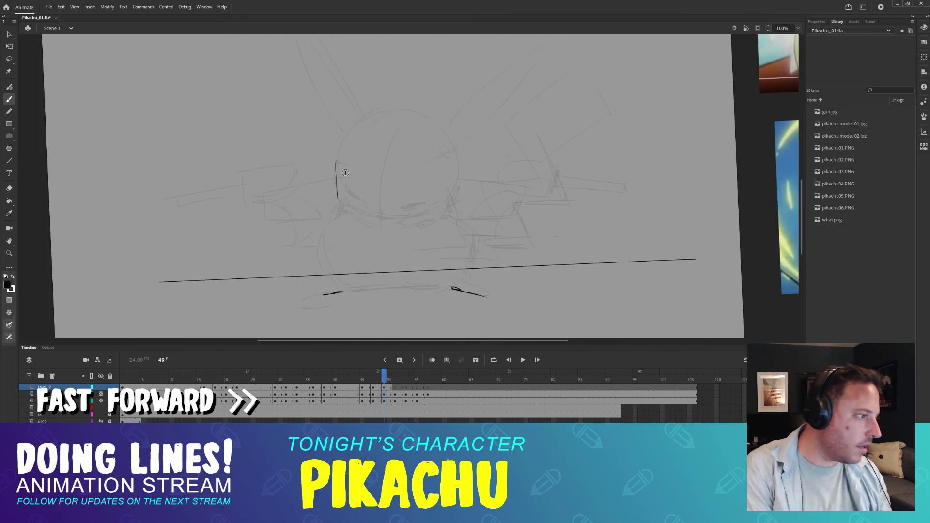
left_click_drag(402, 213, 404, 227)
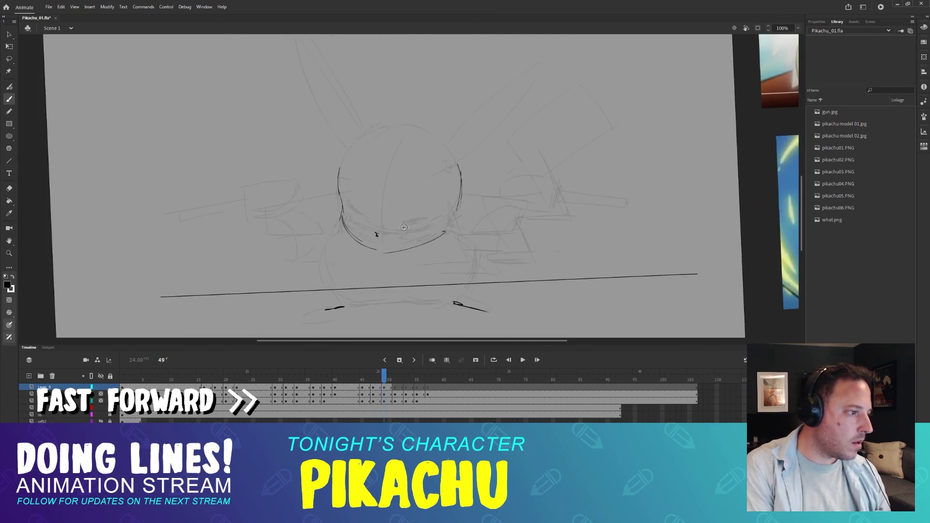
- Draw both ears and the top of the head on frame 49 and reinforce its side and chin
mouse_move(436, 189)
left_mouse_down()
mouse_move(439, 223)
mouse_move(546, 100)
left_mouse_up()
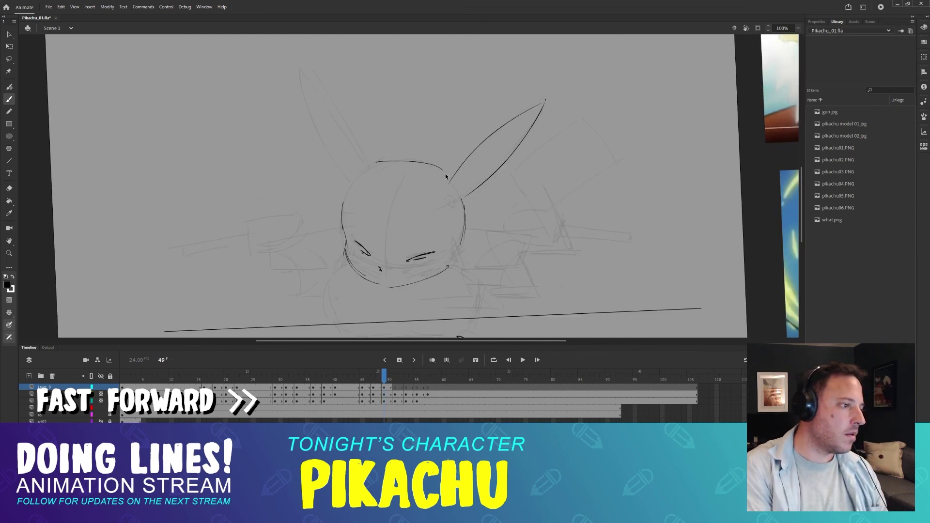
left_click_drag(379, 165, 446, 173)
left_click_drag(301, 72, 367, 163)
left_click_drag(302, 76, 352, 185)
left_click_drag(353, 186, 342, 212)
left_click_drag(380, 263, 382, 194)
left_click_drag(368, 212, 389, 219)
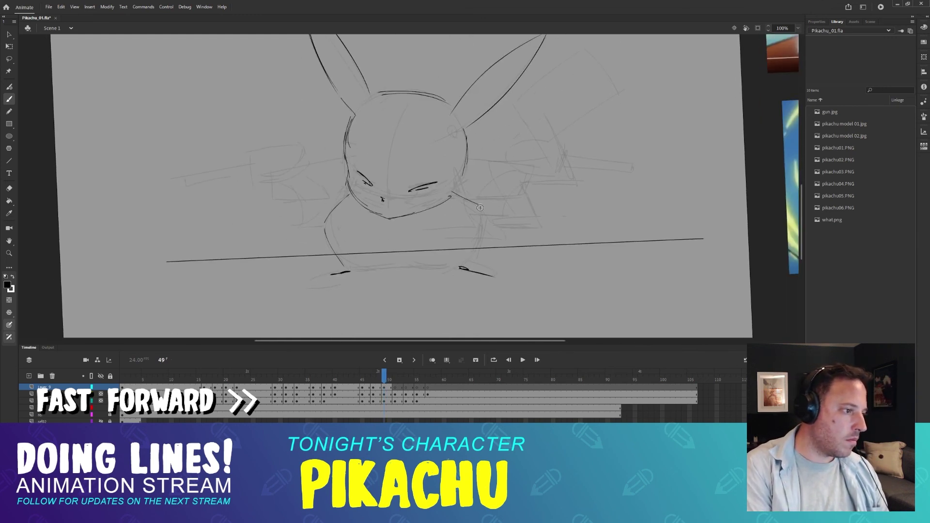
- Trace the cylinder and barrel of the revolver held out to the character's right on frame 49, with its gripping hand
left_click_drag(290, 189, 338, 185)
left_click_drag(288, 191, 295, 224)
left_click_drag(291, 223, 341, 211)
mouse_move(341, 182)
left_mouse_down()
mouse_move(342, 216)
mouse_move(333, 214)
left_mouse_up()
left_click_drag(286, 202, 213, 216)
left_click_drag(275, 210, 206, 225)
left_click_drag(330, 219, 341, 237)
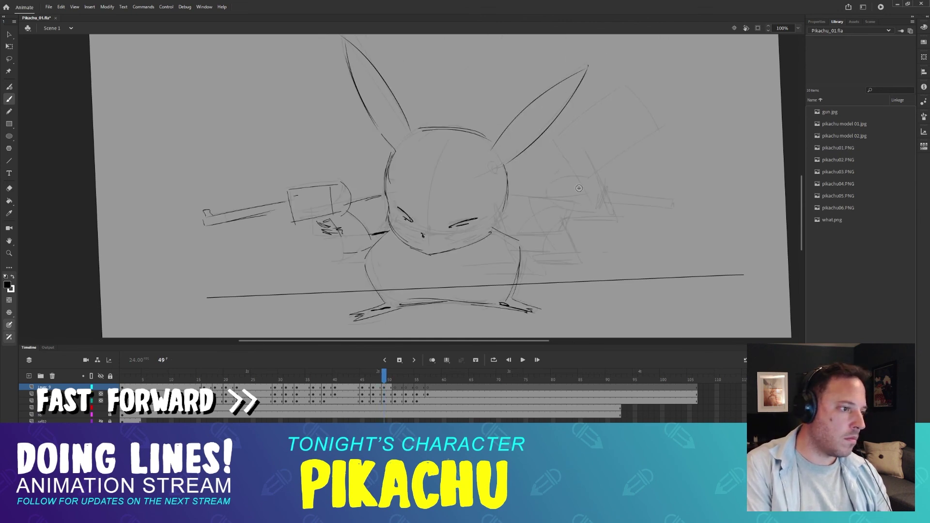
- Trace the cylinder and barrel of the revolver held out to the character's left on frame 49
left_click_drag(554, 176, 606, 181)
left_click_drag(605, 182, 601, 209)
left_click_drag(601, 209, 559, 207)
mouse_move(557, 183)
left_mouse_down()
mouse_move(557, 204)
mouse_move(600, 210)
left_mouse_up()
left_click_drag(560, 185, 561, 198)
left_click_drag(604, 191, 682, 202)
left_click_drag(607, 199, 668, 208)
left_click_drag(684, 201, 681, 210)
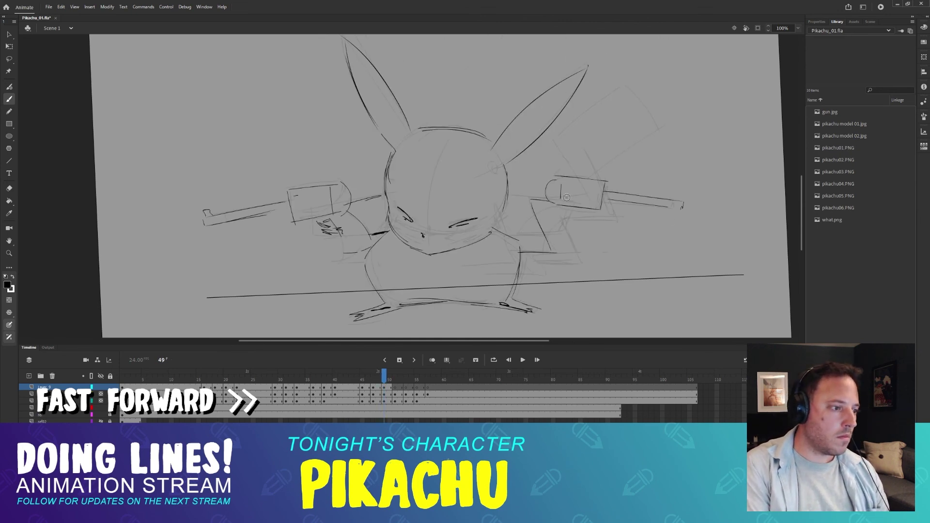
- Trace the arm and gripping hand behind that revolver and the zigzag tail on frame 49
left_click_drag(557, 218, 546, 225)
left_click_drag(511, 197, 549, 199)
left_click_drag(505, 234, 515, 232)
mouse_move(589, 184)
left_mouse_down()
mouse_move(576, 204)
mouse_move(591, 200)
left_mouse_up()
left_click_drag(595, 220, 603, 237)
left_click_drag(600, 236, 546, 241)
left_click_drag(565, 285, 515, 291)
left_click_drag(577, 195, 596, 260)
- Advance to frame 51 and trace the side and chin of the lowered head
left_click_drag(430, 310, 431, 231)
key("period")
key("period")
left_click_drag(519, 174, 508, 213)
left_click_drag(505, 215, 449, 238)
- Draw both drooping ears and the top of the head on frame 51
left_click_drag(410, 150, 325, 178)
left_click_drag(398, 159, 395, 178)
left_click_drag(415, 126, 318, 178)
left_click_drag(423, 121, 490, 120)
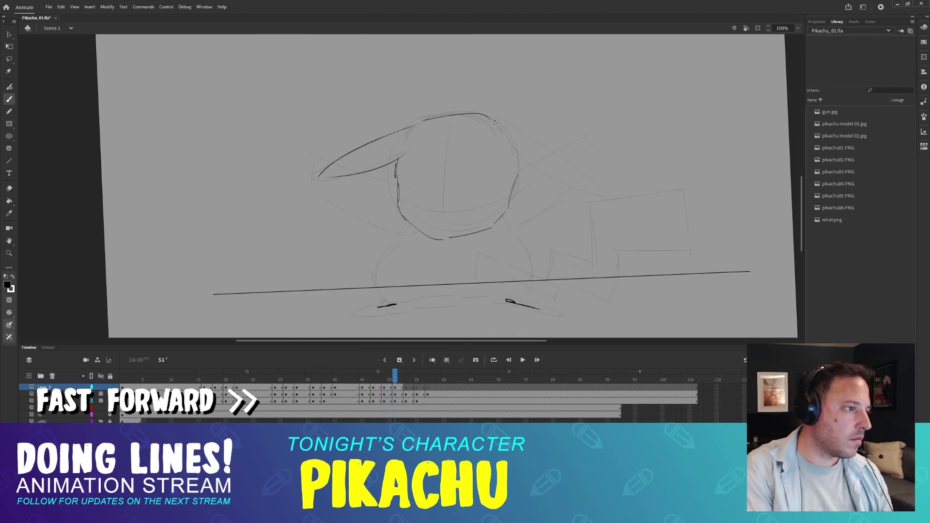
left_click_drag(550, 146, 600, 190)
left_click_drag(600, 192, 547, 179)
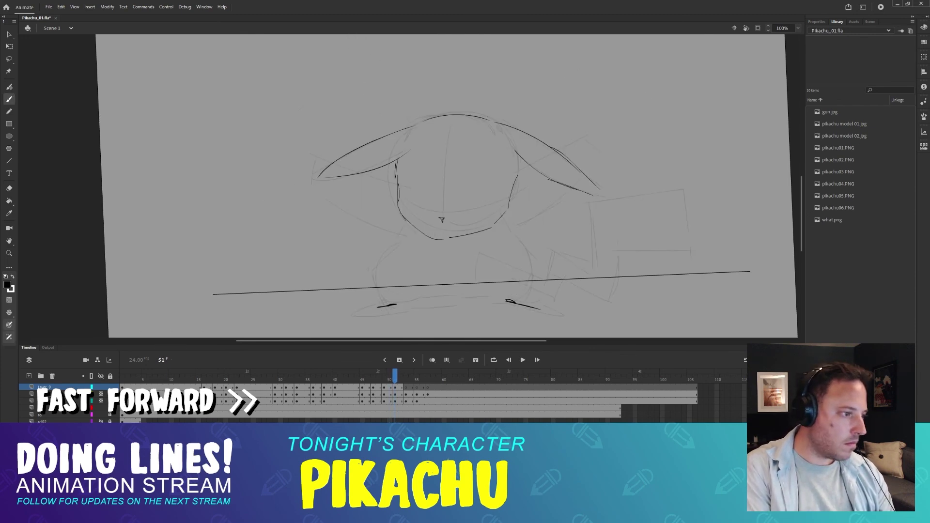
- Compare frame 51 with its neighbouring frames while adding the narrowed eyes and reinforcing the nose and chin
key("comma")
left_click_drag(404, 194, 442, 239)
key("period")
key("comma")
key("period")
key("comma")
key("period")
key("period")
key("period")
key("comma")
key("comma")
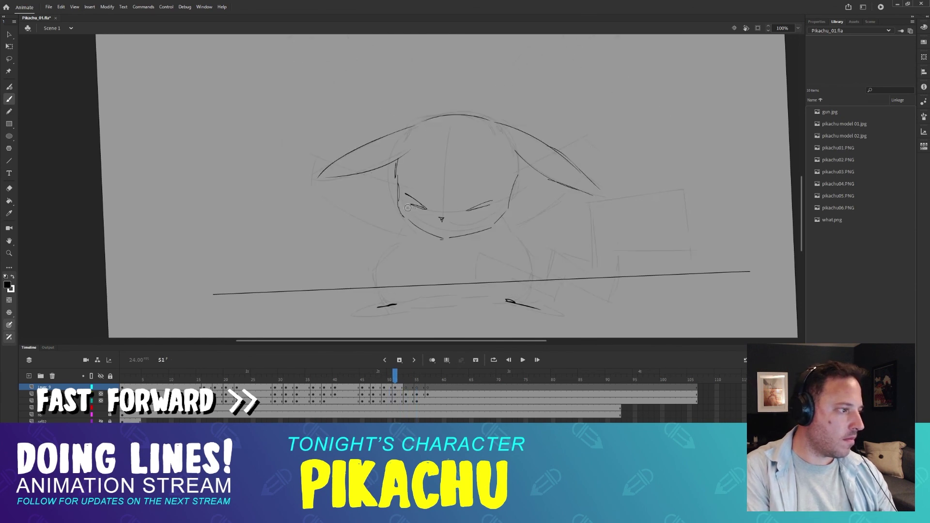
- Trace the body's sides on frame 51, and the body's sides and base on frame 53
left_click_drag(376, 263, 379, 287)
left_click_drag(519, 237, 531, 264)
key("period")
key("period")
left_click_drag(406, 192, 402, 232)
left_click_drag(381, 271, 391, 297)
left_click_drag(401, 231, 378, 268)
left_click_drag(407, 304, 509, 305)
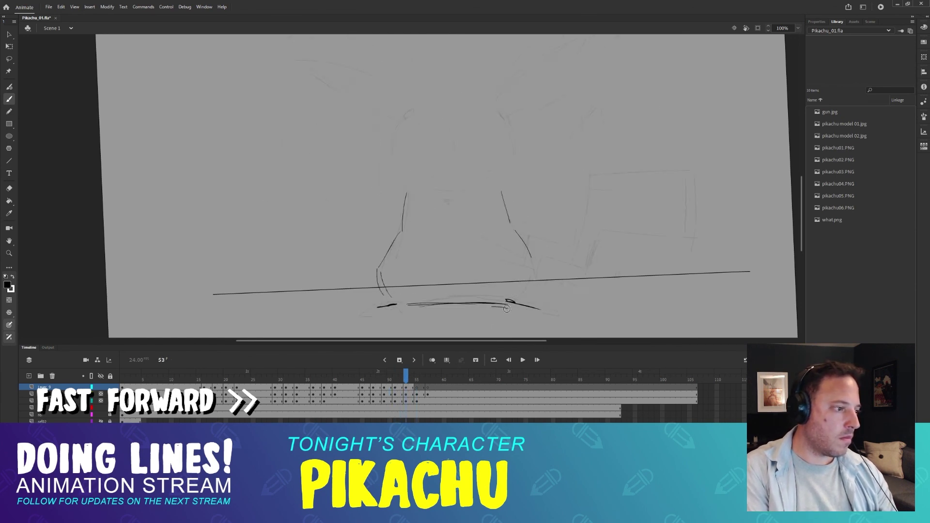
- Compare the surrounding frames and trace the body's sides and base on the drawing at frames 55 and 56
key("comma")
key("comma")
key("period")
key("period")
key("period")
key("period")
key("period")
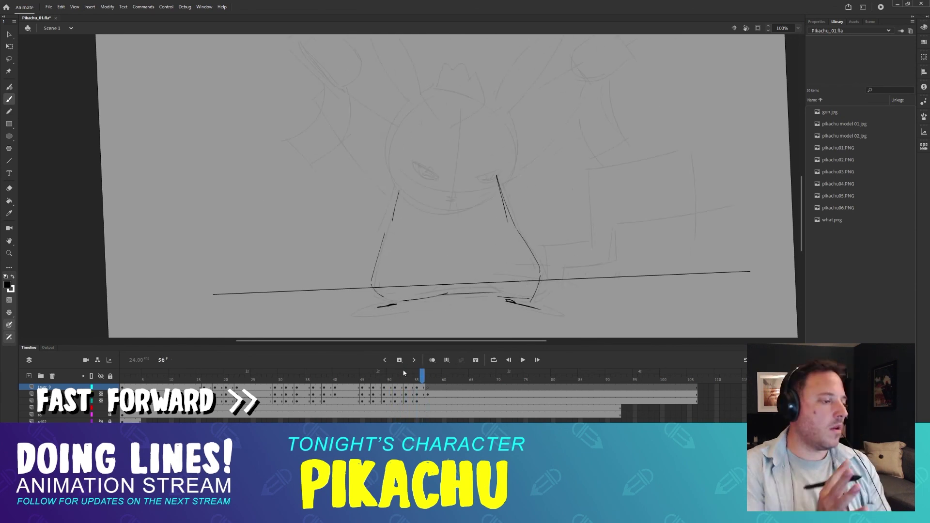
- Copy the detailed feet from frame 49 onto the drawings up to frame 55
left_click(380, 386)
key("period")
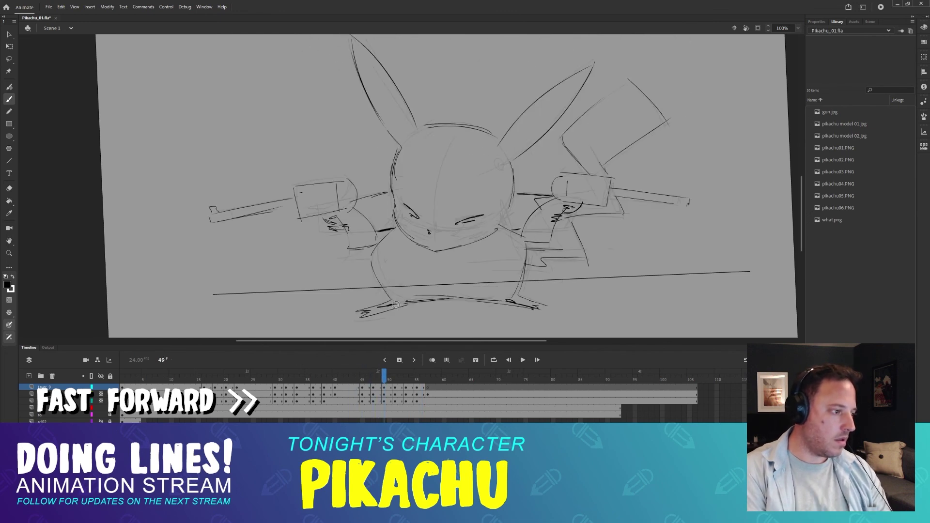
key("period")
key("period")
key("comma")
key("l")
left_click_drag(395, 379, 420, 379)
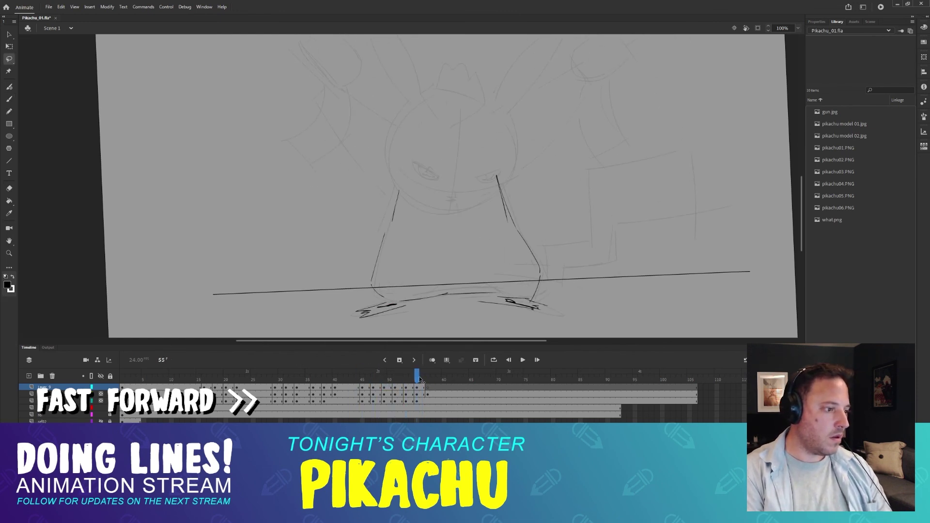
key("period")
key("comma")
key("comma")
- Trace the side and chin of the head on frame 55, adding the angry eyes and nose
key("b")
left_click_drag(506, 182, 515, 218)
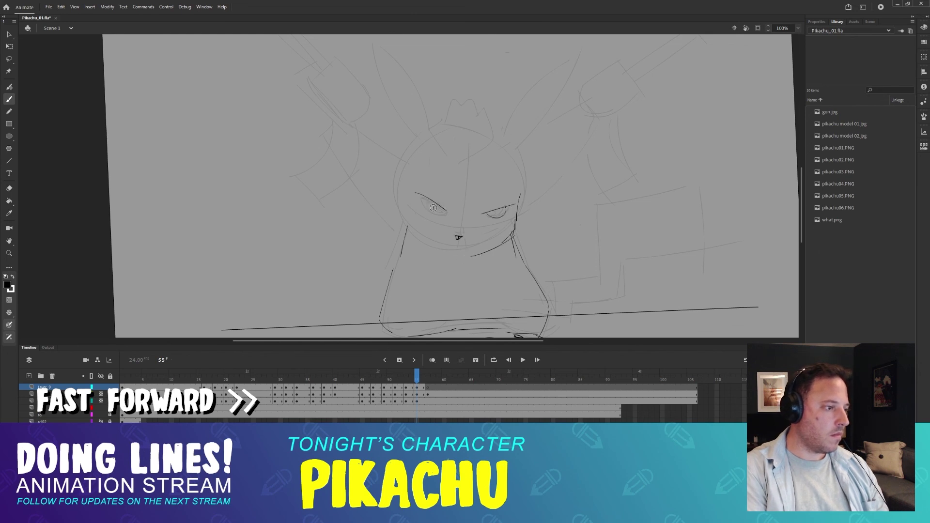
left_click_drag(425, 199, 462, 227)
left_click_drag(419, 159, 409, 227)
left_click_drag(422, 194, 430, 209)
- Draw both upright ears and the top of the head on frame 55, cleaning up stray lines with the Eraser
mouse_move(370, 56)
left_mouse_down()
mouse_move(446, 150)
mouse_move(438, 160)
left_mouse_up()
left_click_drag(518, 157, 604, 72)
mouse_move(596, 73)
left_mouse_down()
mouse_move(523, 176)
mouse_move(536, 230)
left_mouse_up()
left_click_drag(449, 146, 516, 154)
key("ctrl+z")
mouse_move(430, 158)
left_mouse_down()
mouse_move(418, 241)
mouse_move(462, 233)
left_mouse_up()
key("e")
left_click_drag(439, 215, 448, 183)
key("b")
- Trace both raised arms beside the head on frame 55
left_click_drag(393, 224, 438, 276)
left_click_drag(557, 194, 503, 209)
left_click_drag(571, 180, 503, 263)
key("ctrl+z")
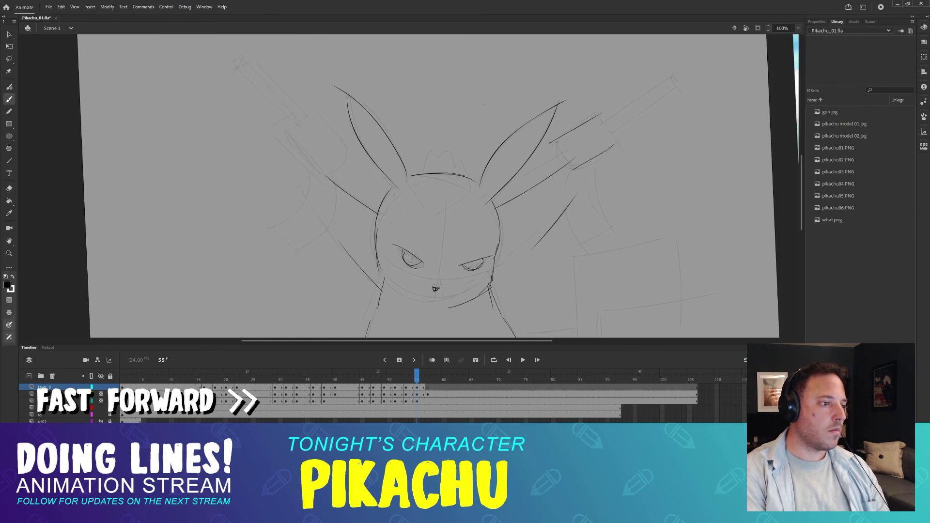
- Trace the revolver raised on the character's left on frame 55, with its gripping hand and forearm
left_click_drag(600, 113, 617, 142)
left_click_drag(550, 146, 576, 168)
mouse_move(581, 164)
left_mouse_down()
mouse_move(565, 206)
mouse_move(666, 122)
left_mouse_up()
mouse_move(601, 168)
left_mouse_down()
mouse_move(672, 128)
mouse_move(665, 120)
left_mouse_up()
left_click_drag(544, 183, 555, 203)
mouse_move(543, 217)
left_mouse_down()
mouse_move(543, 155)
mouse_move(582, 125)
left_mouse_up()
left_click_drag(538, 180, 488, 224)
- Trace the revolver raised on the character's right on frame 55, with its gripping hand and forearm
left_click_drag(388, 107, 491, 217)
left_click_drag(412, 166, 386, 196)
left_click_drag(413, 167, 449, 204)
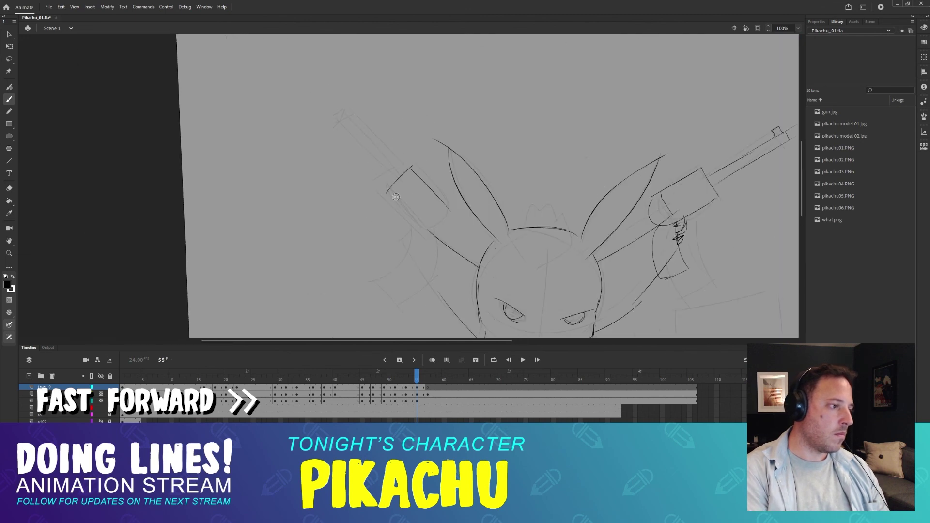
left_click_drag(386, 196, 420, 229)
left_click_drag(446, 205, 428, 228)
left_click_drag(407, 194, 433, 230)
left_click_drag(373, 156, 387, 169)
mouse_move(450, 252)
left_mouse_down()
mouse_move(403, 158)
mouse_move(382, 251)
left_mouse_up()
mouse_move(390, 172)
left_mouse_down()
mouse_move(370, 212)
mouse_move(389, 187)
left_mouse_up()
left_click_drag(408, 230, 443, 273)
- Trace the zigzag tail on frame 55, from the wide tip down to its base at the body
left_click_drag(485, 242, 411, 167)
left_click_drag(576, 179, 683, 159)
left_click_drag(681, 160, 688, 223)
left_click_drag(608, 231, 689, 223)
left_click_drag(580, 179, 583, 216)
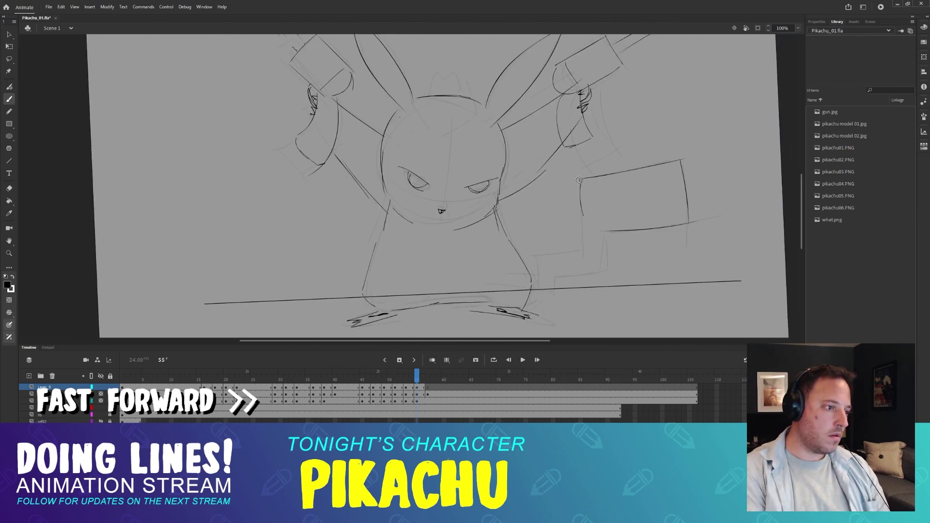
left_click_drag(538, 256, 580, 251)
left_click_drag(606, 234, 608, 271)
left_click_drag(528, 299, 557, 299)
left_click_drag(426, 223, 434, 231)
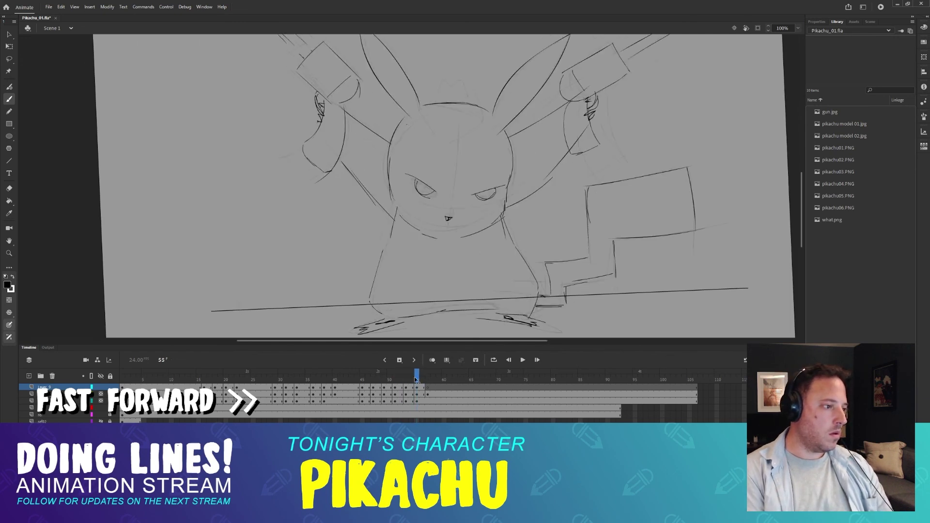
- Return to frame 54 and trace the head's sides and chin, redrawing the side on the character's right
left_click_drag(416, 380, 406, 379)
key(".")
key(".")
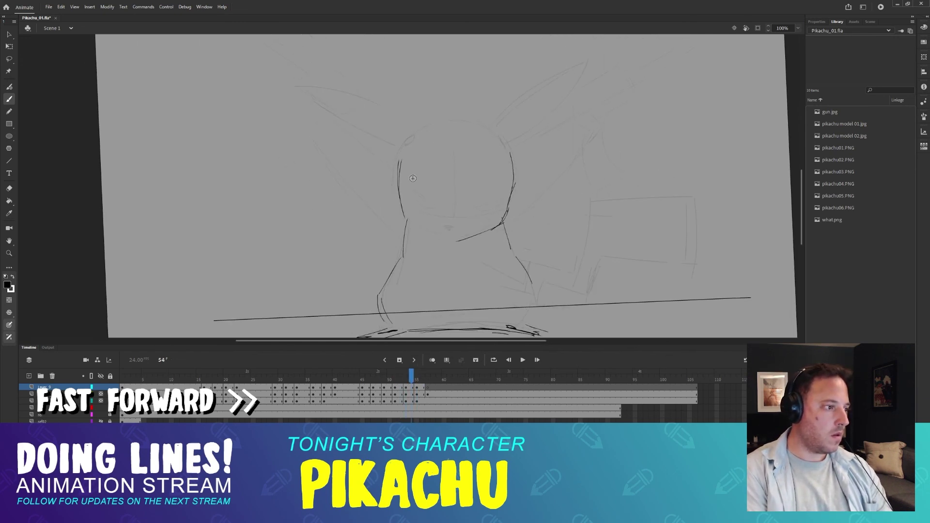
key("ctrl+z")
left_click_drag(398, 158, 404, 222)
- Compare with frame 55, erase the head's side on the character's right there and redraw it further inward
key(".")
key(".")
key(".")
key(".")
key("e")
left_click_drag(400, 129, 395, 211)
key("b")
left_click_drag(388, 148, 398, 156)
left_click_drag(411, 129, 398, 218)
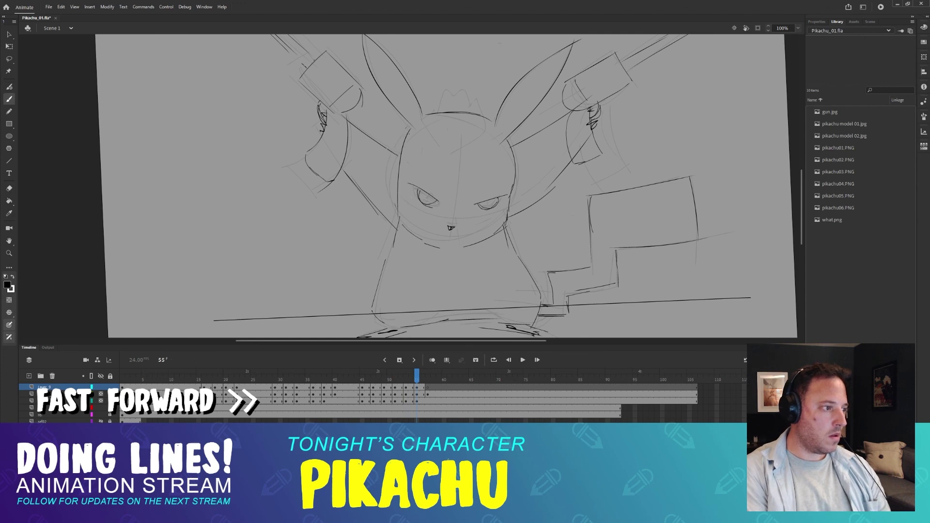
- Shade the eyes on frames 54 and 55, and draw the ears and top of the head on frame 54
key(".")
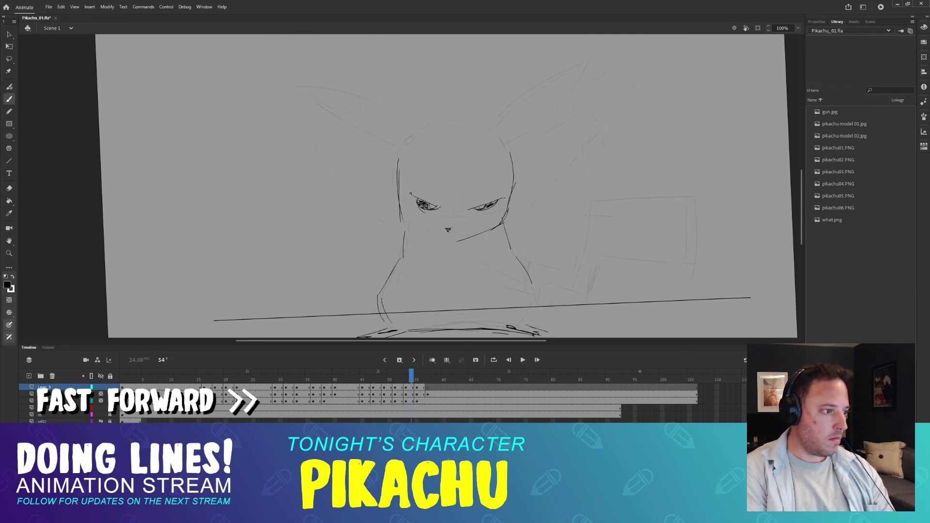
key(".")
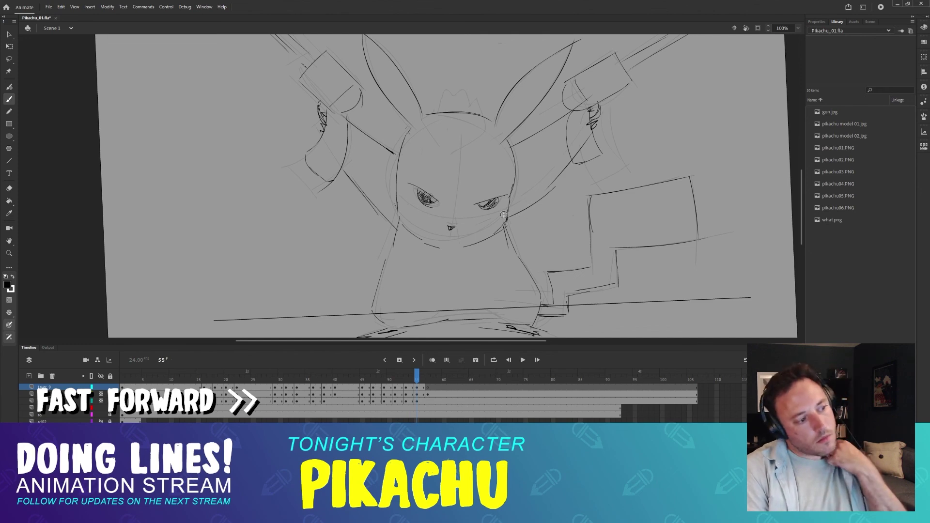
key(".")
left_click_drag(400, 147, 396, 168)
left_click_drag(497, 129, 596, 59)
mouse_move(581, 73)
left_mouse_down()
mouse_move(503, 142)
mouse_move(515, 172)
left_mouse_up()
- Go to frame 51 and trace the revolver on the character's right with its hand and arm
key(".")
key(".")
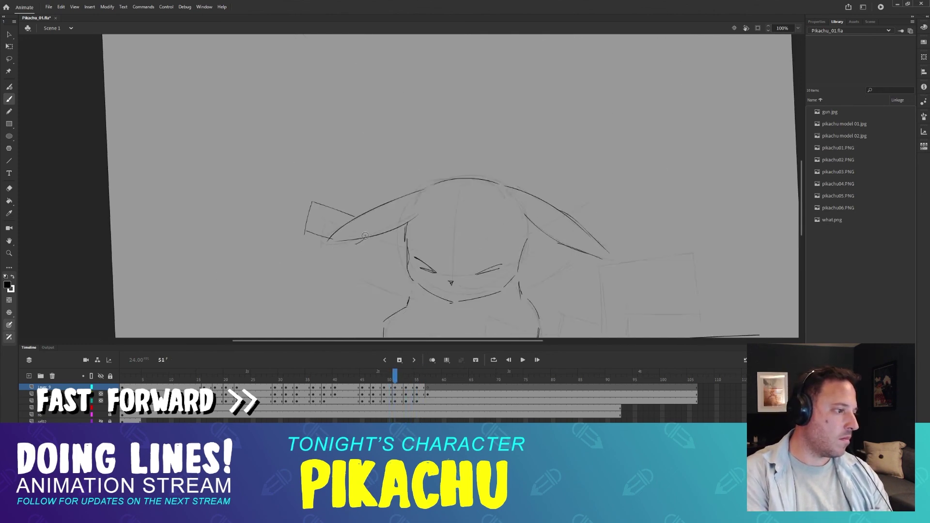
key(".")
left_click_drag(306, 232, 333, 242)
left_click_drag(340, 246, 338, 287)
left_click_drag(337, 288, 359, 291)
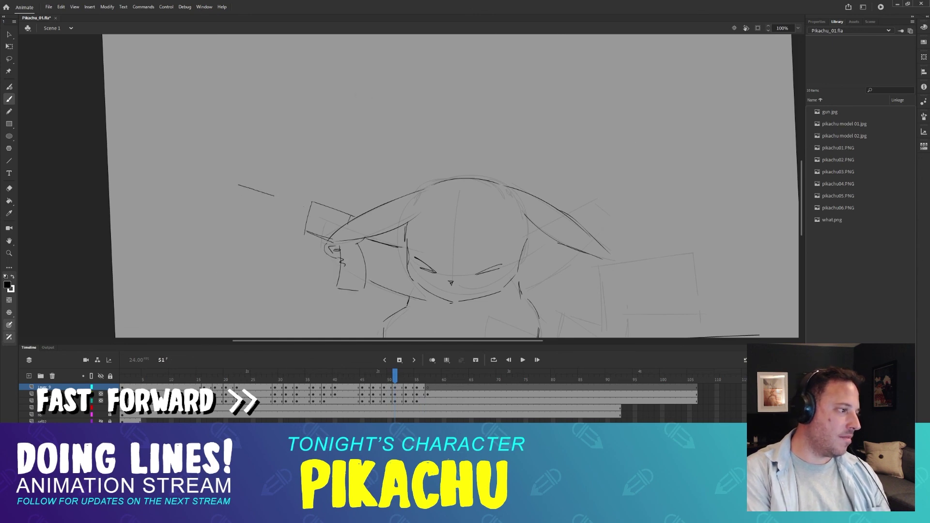
left_click_drag(274, 196, 310, 207)
left_click_drag(244, 199, 296, 214)
- Go to frame 54 and trace the revolver raised on the character's right with its hand and arm
left_click_drag(504, 217, 433, 198)
key(".")
key(".")
key(".")
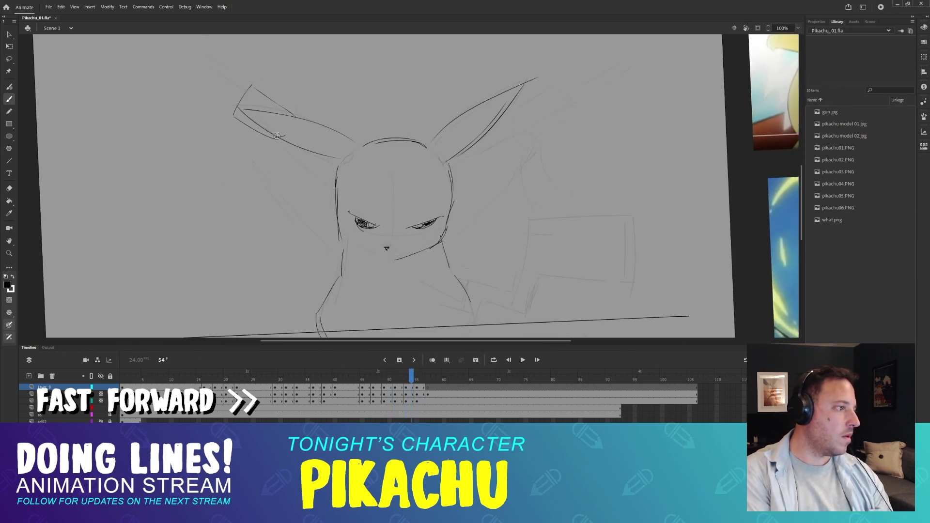
key("ctrl+z")
key("ctrl+z")
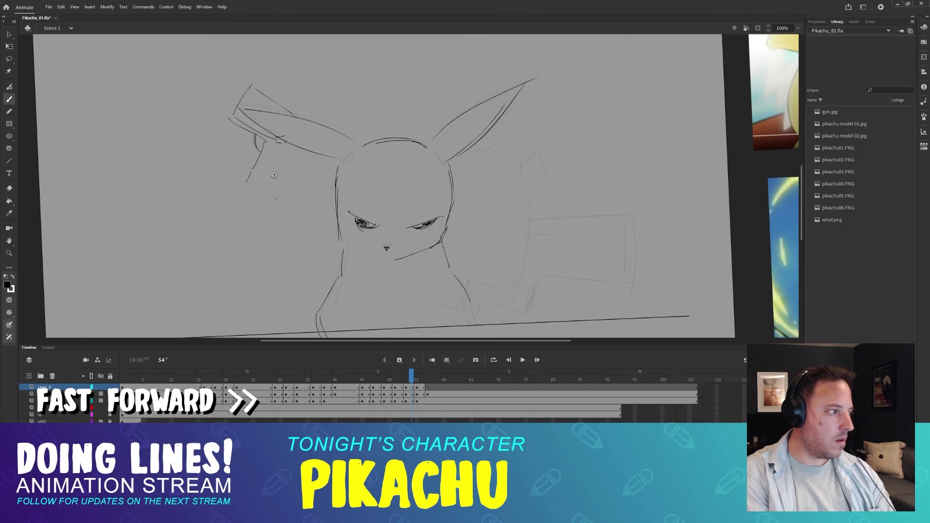
left_click_drag(233, 97, 265, 143)
left_click_drag(217, 108, 232, 115)
left_click_drag(386, 174, 382, 128)
mouse_move(310, 153)
left_mouse_down()
mouse_move(374, 197)
mouse_move(283, 161)
left_mouse_up()
left_click_drag(310, 202, 353, 247)
- Trace the raised arm on the character's left on frame 54 and the revolver it holds
left_click_drag(476, 173, 534, 139)
left_click_drag(470, 245, 551, 167)
key(".")
left_click_drag(530, 119, 579, 91)
key(".")
left_click_drag(550, 141, 600, 122)
left_click_drag(541, 112, 558, 144)
left_click_drag(550, 144, 601, 118)
left_click_drag(537, 116, 555, 147)
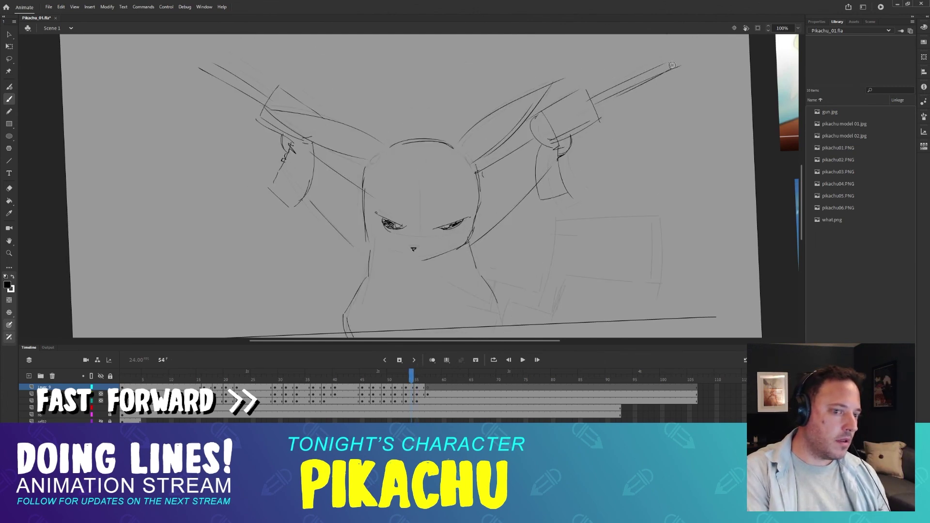
- Finish the muzzle end of that revolver's barrel on frame 54 and advance to frame 55
left_click_drag(669, 68, 668, 110)
left_click_drag(663, 98, 668, 112)
key(".")
left_click_drag(479, 164, 476, 50)
key(".")
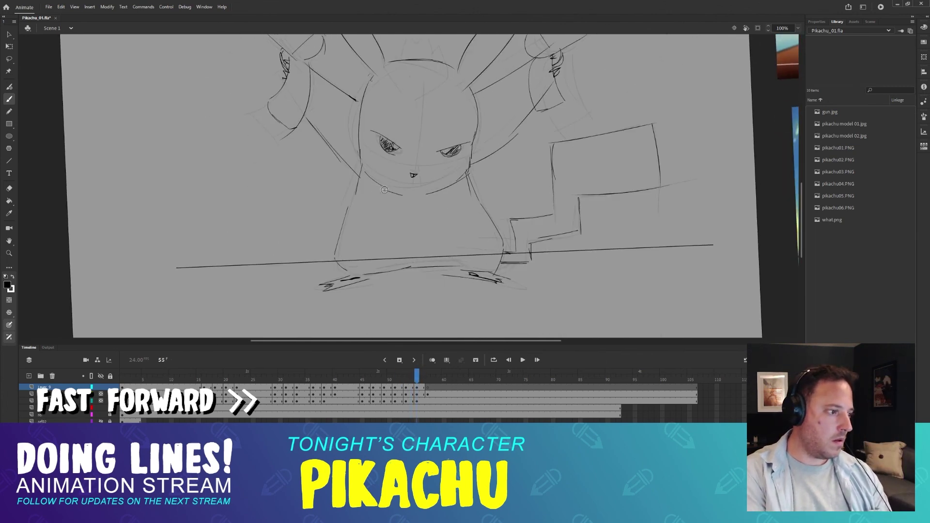
- Copy the drawing on frame 55 and paste it in place on frame 57 of the detail layer
key(".")
key(".")
left_click_drag(485, 180, 480, 251)
key("e")
left_click(417, 389)
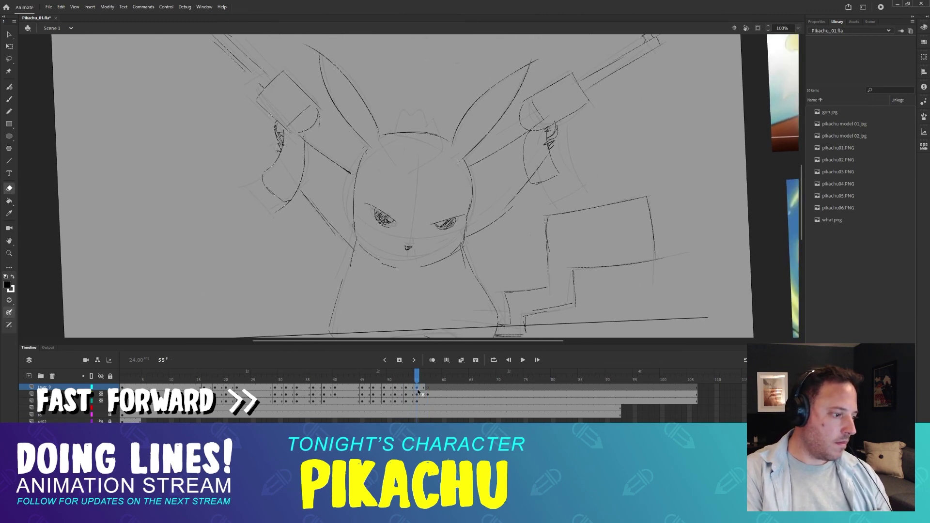
key("ctrl+c")
left_click(428, 389)
key("ctrl+shift+v")
- Erase the copied tail on frame 57 and redraw its zigzag outline at a steeper upward tilt
left_click_drag(373, 162, 319, 72)
mouse_move(457, 159)
left_mouse_down()
mouse_move(509, 128)
mouse_move(555, 237)
left_mouse_up()
key("b")
left_click_drag(528, 150, 627, 111)
key("ctrl+z")
left_click_drag(560, 194, 630, 167)
left_click_drag(627, 111, 630, 165)
left_click_drag(532, 151, 538, 201)
left_click_drag(514, 239, 551, 232)
left_click_drag(558, 185, 563, 235)
- Redraw both ears on frame 57 and touch up the head line at the base of the ear on the character's right
mouse_move(588, 135)
left_mouse_down()
mouse_move(598, 183)
mouse_move(586, 256)
left_mouse_up()
mouse_move(513, 106)
left_mouse_down()
mouse_move(461, 201)
mouse_move(484, 125)
left_mouse_up()
left_click_drag(485, 125, 513, 105)
mouse_move(319, 94)
left_mouse_down()
mouse_move(355, 206)
mouse_move(311, 87)
mouse_move(358, 209)
left_mouse_up()
key("comma")
key("period")
key("l")
left_click_drag(422, 379, 427, 380)
left_click_drag(351, 149, 352, 142)
left_click_drag(427, 379, 433, 379)
key("b")
left_click_drag(353, 199, 357, 214)
mouse_move(486, 198)
left_mouse_down()
mouse_move(473, 174)
mouse_move(486, 85)
left_mouse_up()
- Go back to frame 51 and trace the cylinder and barrel of the revolver on the character's left
key("comma")
key("comma")
key("comma")
key("comma")
key("comma")
key("comma")
key("comma")
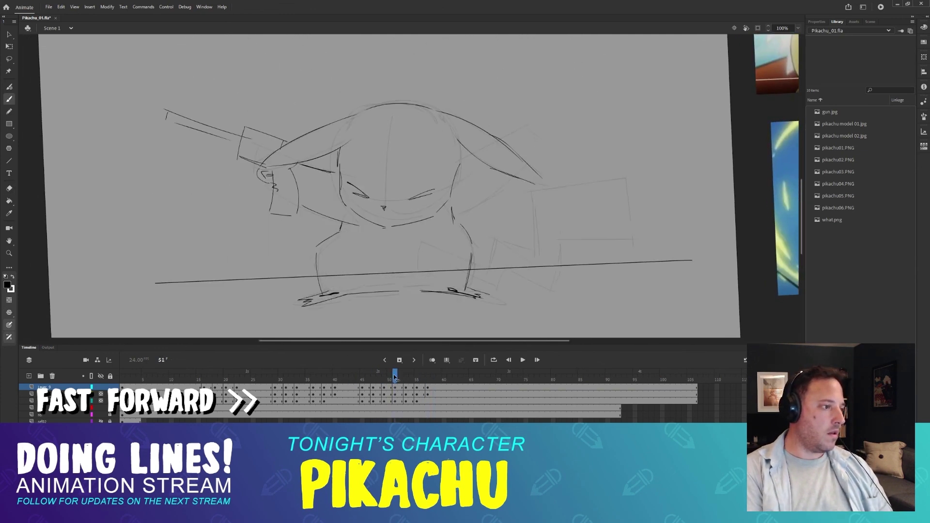
left_click_drag(306, 269, 296, 300)
key("comma")
key("period")
key("comma")
key("period")
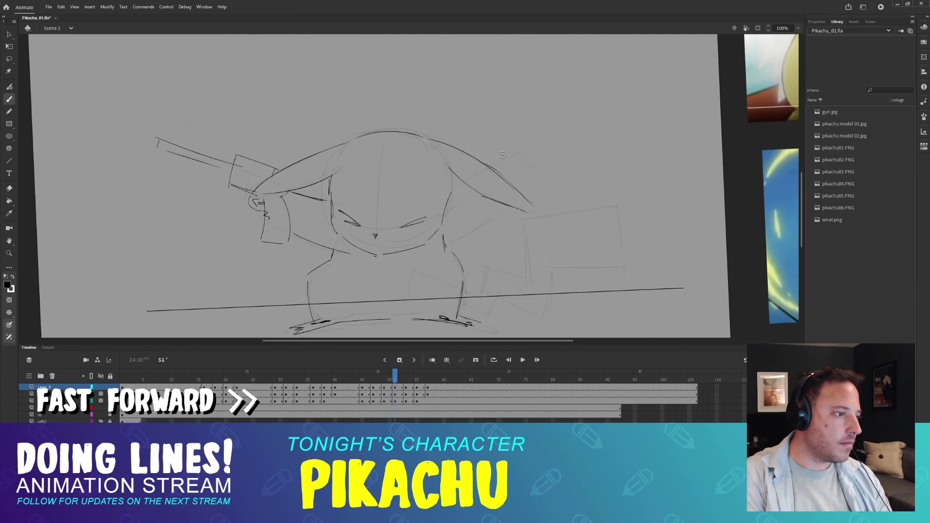
left_click_drag(531, 139, 549, 178)
left_click_drag(494, 161, 507, 181)
key("period")
mouse_move(548, 150)
left_mouse_down()
mouse_move(619, 115)
mouse_move(603, 158)
left_mouse_up()
- Compare frame 51 with its neighbouring frames and trace the arm and revolver grip on the character's left
key("comma")
key("comma")
key("comma")
key("period")
key("period")
key("period")
key("comma")
key("comma")
key("comma")
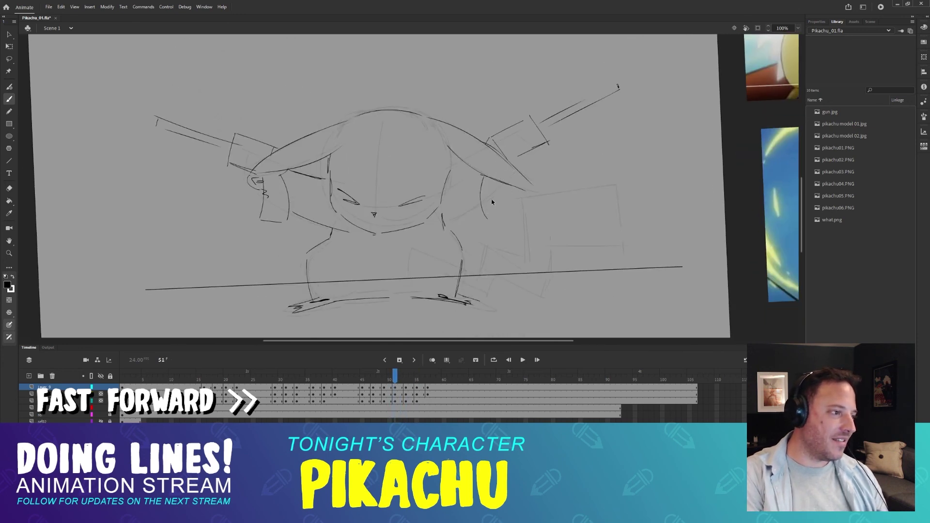
key("ctrl+z")
left_click_drag(478, 205, 443, 226)
left_click_drag(515, 159, 512, 165)
- Trace the zigzag tail over the rough lines on frame 51
left_click_drag(554, 271, 567, 194)
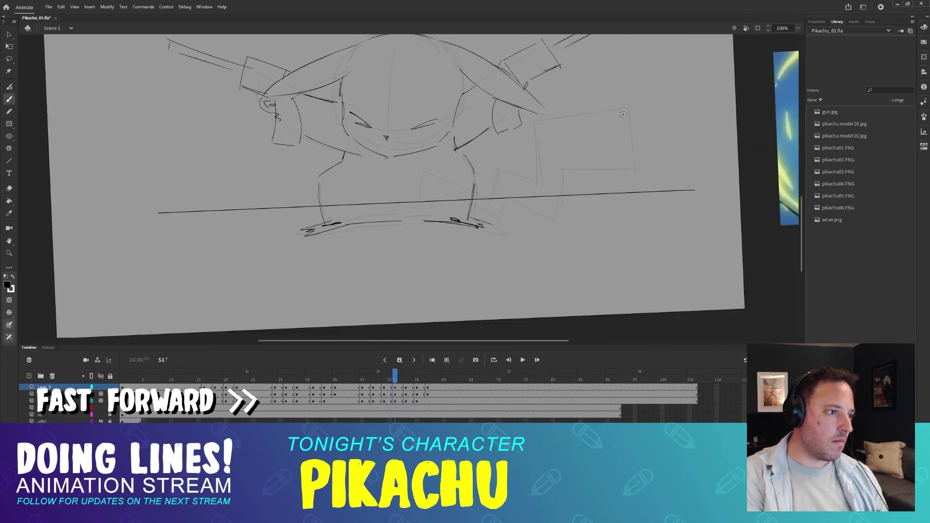
left_click_drag(542, 121, 632, 111)
mouse_move(544, 123)
left_mouse_down()
mouse_move(538, 187)
mouse_move(560, 211)
left_mouse_up()
left_click_drag(501, 198, 559, 216)
left_click_drag(564, 171, 649, 170)
left_click_drag(551, 175, 571, 227)
- Move to frame 53 and trace the zigzag tail over the rough lines
key("period")
key("period")
key("period")
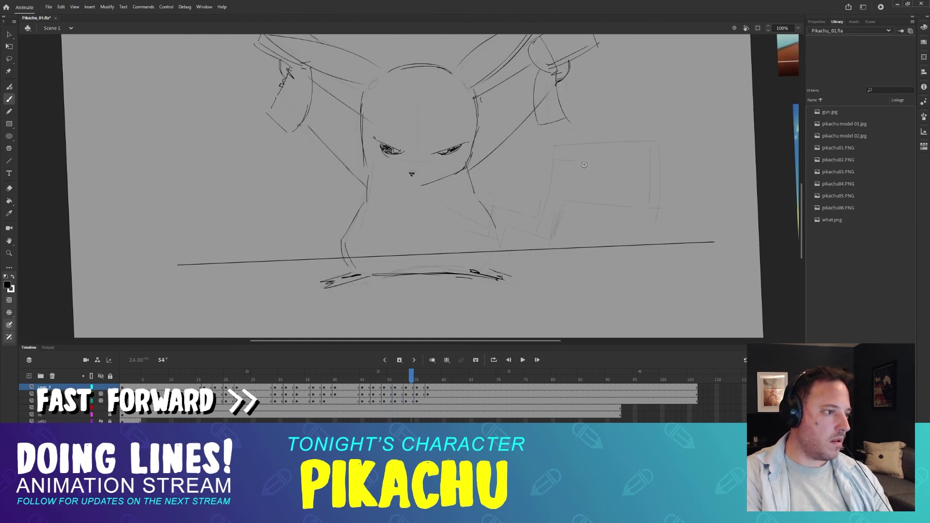
key("comma")
left_click_drag(555, 146, 641, 145)
left_click_drag(565, 199, 657, 207)
left_click_drag(650, 148, 647, 203)
left_click_drag(553, 154, 542, 227)
mouse_move(491, 206)
left_mouse_down()
mouse_move(544, 213)
mouse_move(557, 239)
left_mouse_up()
mouse_move(551, 240)
left_mouse_down()
mouse_move(501, 247)
mouse_move(486, 309)
left_mouse_up()
- Go to frame 55 and adjust the tail drawing with a lasso selection
mouse_move(406, 374)
left_mouse_down()
mouse_move(385, 373)
mouse_move(420, 372)
left_mouse_up()
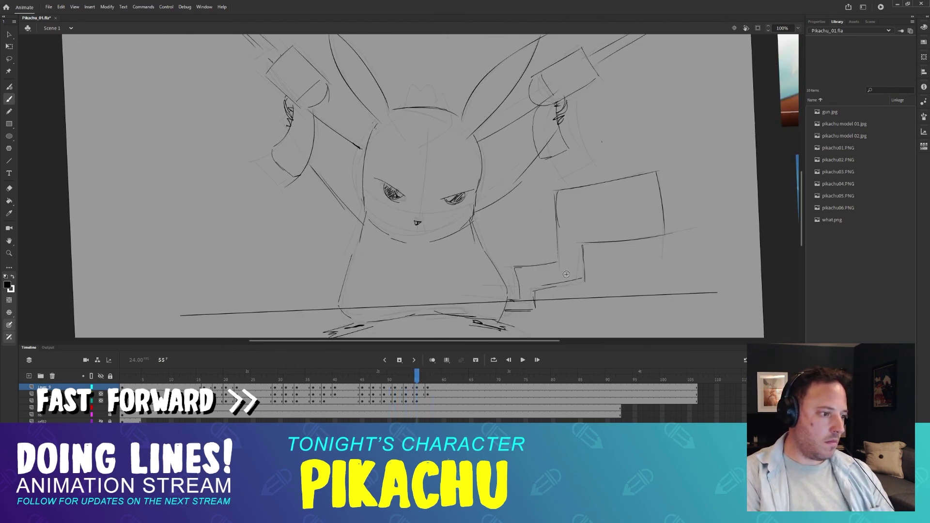
key("l")
left_click_drag(509, 301, 528, 303)
left_click_drag(643, 176, 633, 178)
key("b")
- Refine the lower tail on the frame 55 drawing, redrawing the lines where its base meets the body, and move to frame 57
key("comma")
key("period")
key("period")
key("l")
mouse_move(504, 259)
left_mouse_down()
mouse_move(533, 194)
mouse_move(584, 193)
left_mouse_up()
key("period")
key("comma")
key("b")
left_click_drag(550, 291, 531, 305)
left_click_drag(528, 306, 508, 309)
key("period")
left_click_drag(551, 159, 579, 229)
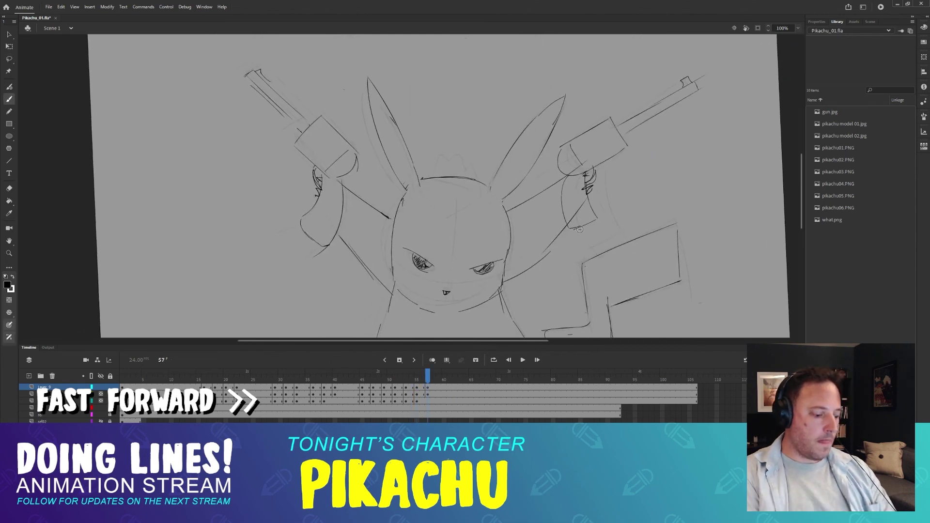
- Save the file and play back the animation
key("ctrl+minus")
key("ctrl+s")
key("Return")
- Step through the earlier frames up to frame 40 and draw the marking lines for the dark ear tips
key("ctrl+equal")
mouse_move(570, 48)
left_mouse_down()
mouse_move(571, 142)
mouse_move(607, 178)
left_mouse_up()
key("period")
key("period")
key("period")
key("comma")
key("period")
left_click_drag(557, 122, 535, 149)
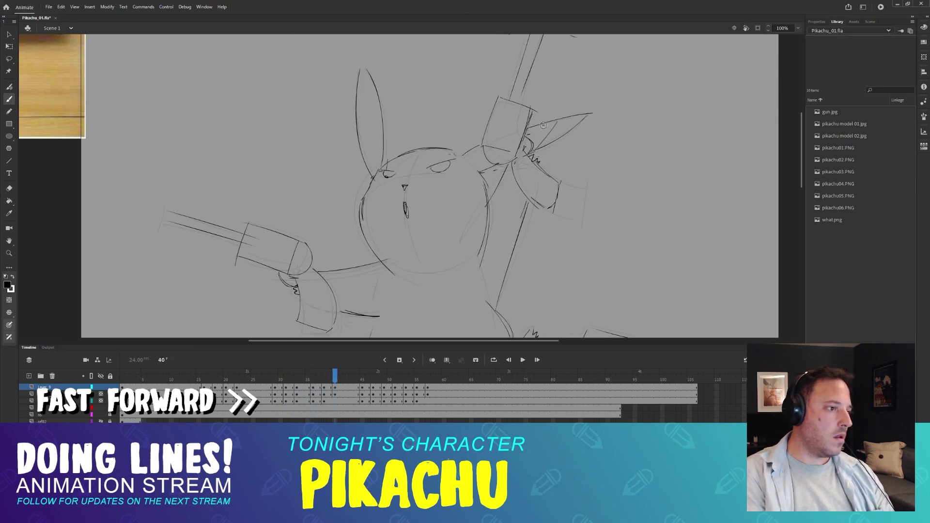
- Continue the ear-tip marking lines frame by frame from frame 40 to frame 47
key("period")
key("period")
key("period")
key("period")
key("period")
key("period")
key("period")
key(".")
key(".")
key(".")
key(".")
key(".")
key(".")
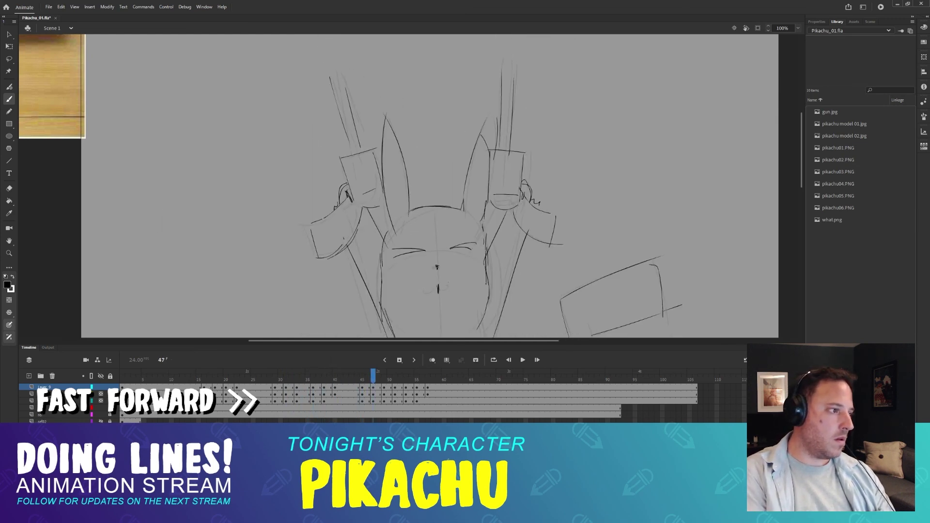
- Draw the ear-tip marking lines on the remaining traced frames from frame 53 onward
key(".")
key(".")
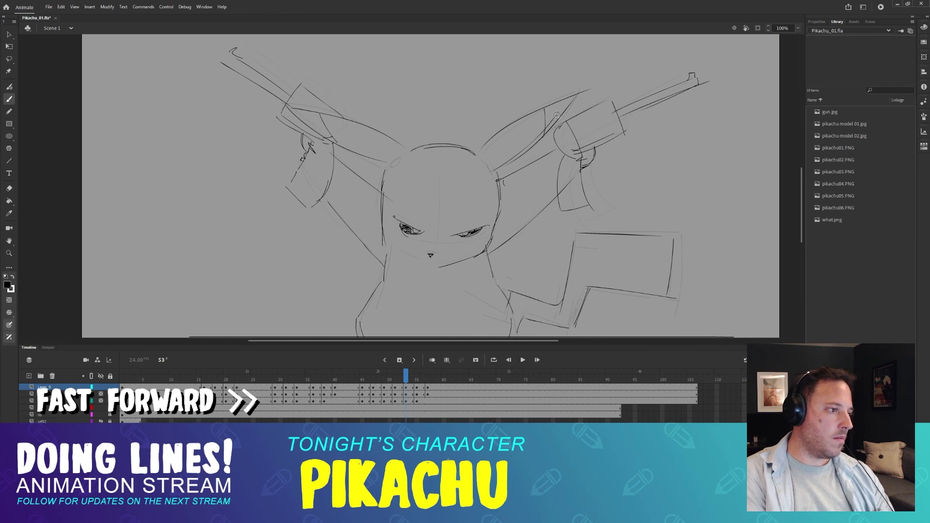
key(".")
key(".")
key(".")
left_click_drag(379, 65, 369, 89)
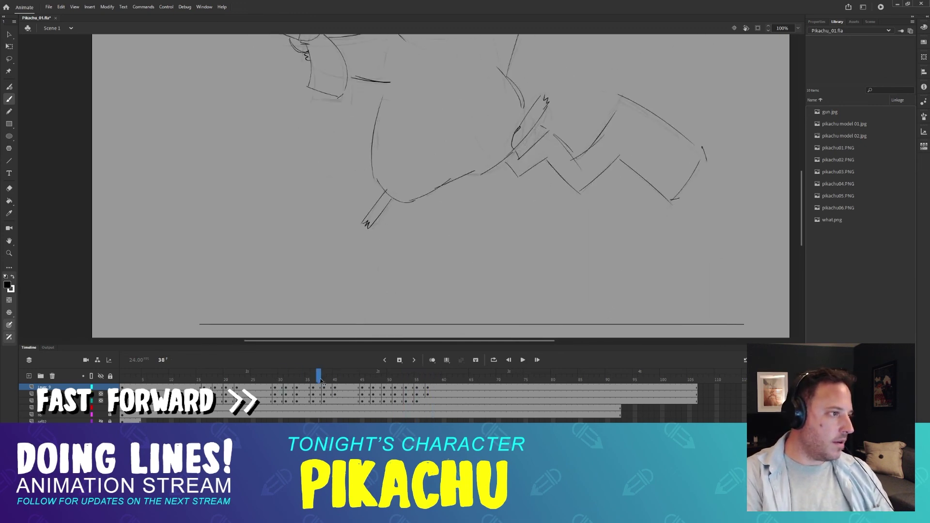
- Review the frames around 38, return to frame 28 and compare the drawing with the Pikachu reference images
key(".")
key(".")
key(".")
key(".")
key(".")
key(".")
key(".")
left_click_drag(411, 155, 417, 155)
left_click_drag(563, 201, 330, 212)
left_click_drag(266, 173, 264, 196)
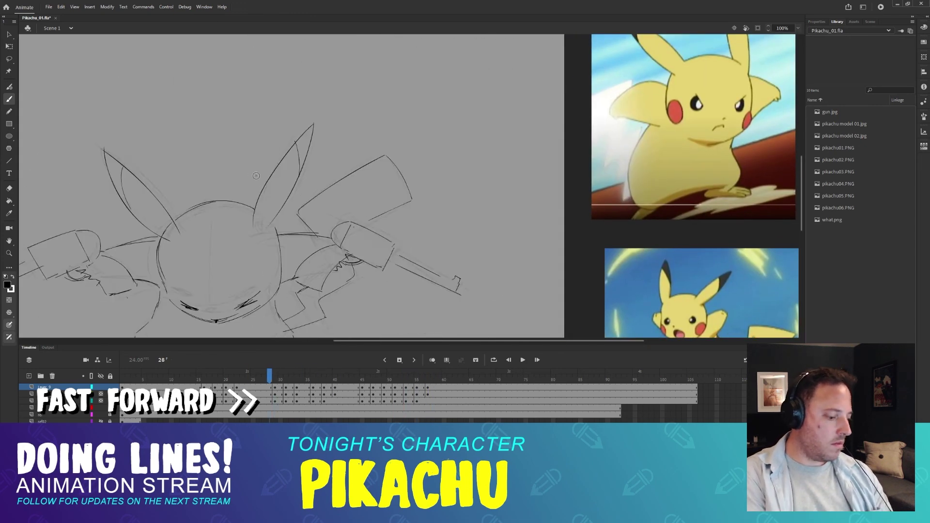
- Draw the round cheek patches on both sides of the face, working frame by frame up to frame 32
key(".")
key(".")
key(".")
left_click_drag(243, 121, 243, 215)
left_click_drag(182, 137, 183, 137)
left_click_drag(272, 134, 273, 157)
key(".")
key(".")
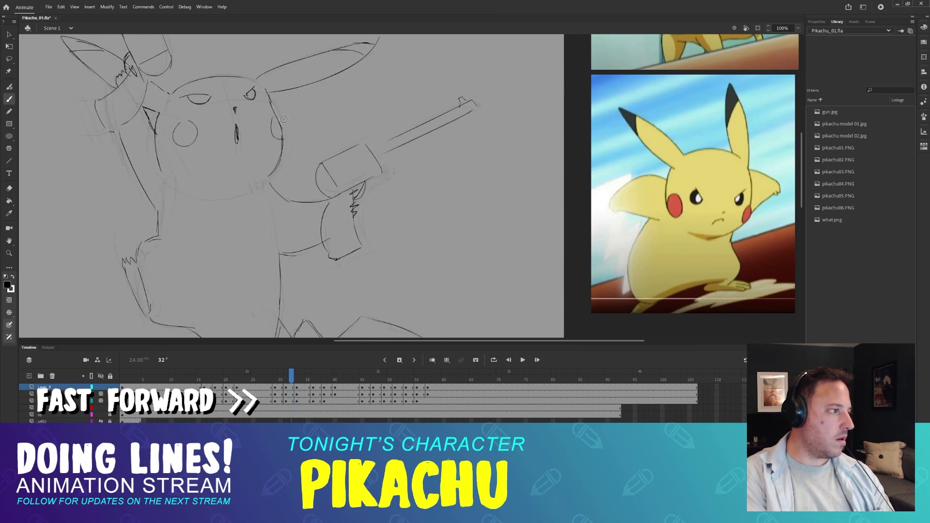
- Draw the matching cheek patches on the following frames up to frame 35
key(".")
key(".")
key(".")
key(".")
key(".")
key(".")
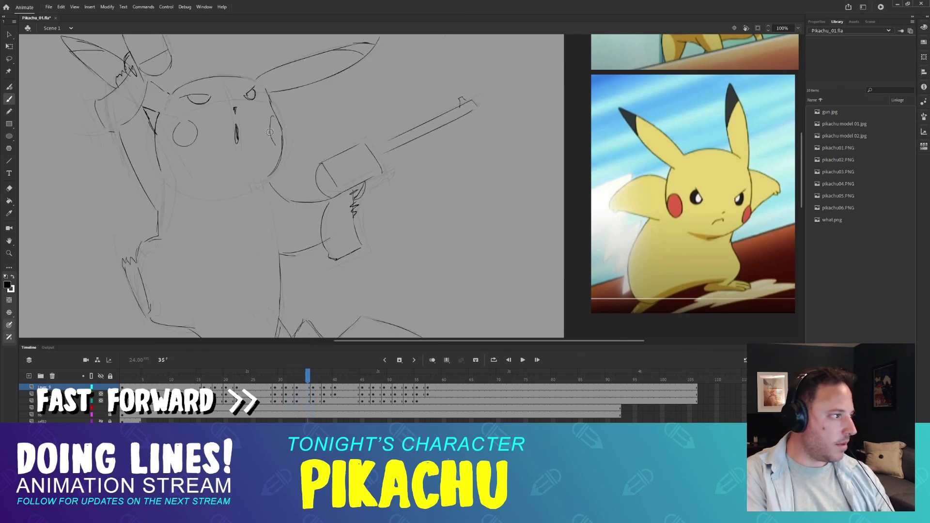
- Draw the round cheek patches on Pikachu's face, frame by frame from frame 35 to frame 40
key(".")
key(".")
key(".")
key(".")
key(".")
key(".")
key(".")
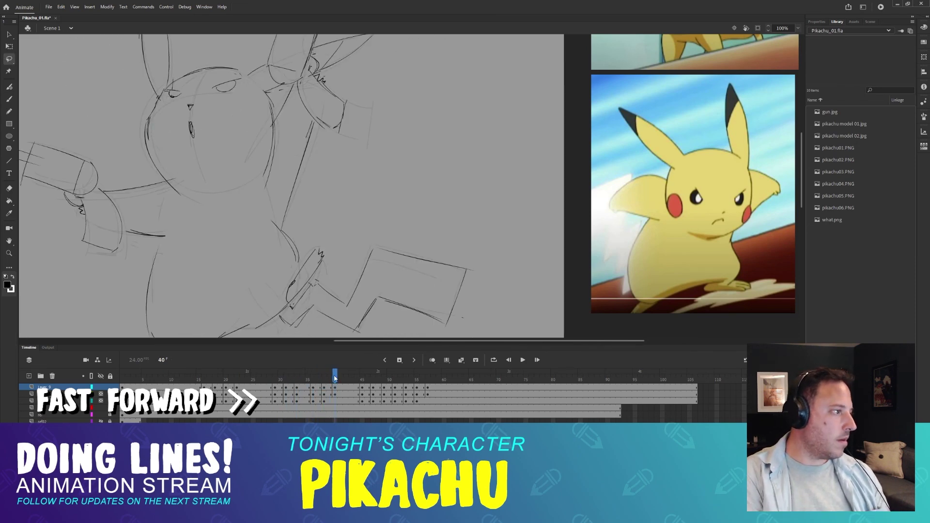
- Continue the cheek patches on the traced frames after frame 40, up to frame 54
key(".")
key(".")
key(".")
key(".")
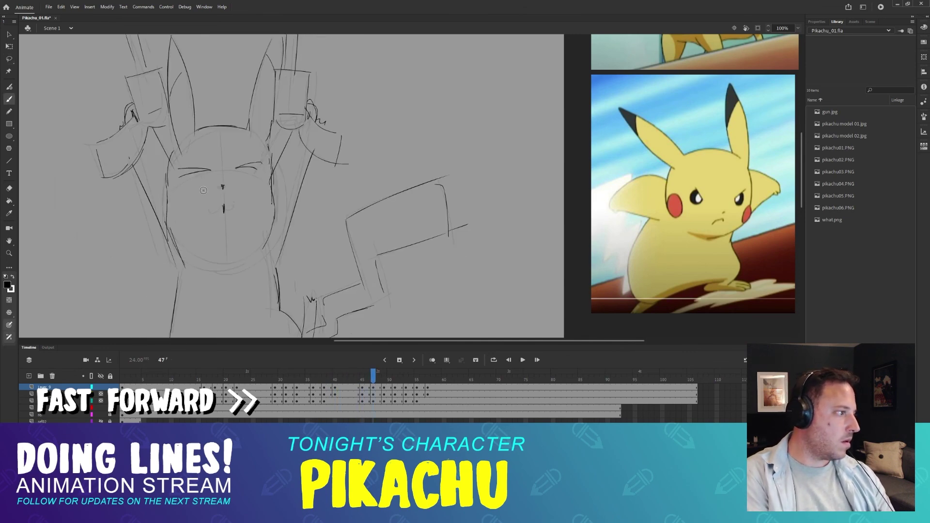
key(".")
key(".")
key(".")
key(".")
key(".")
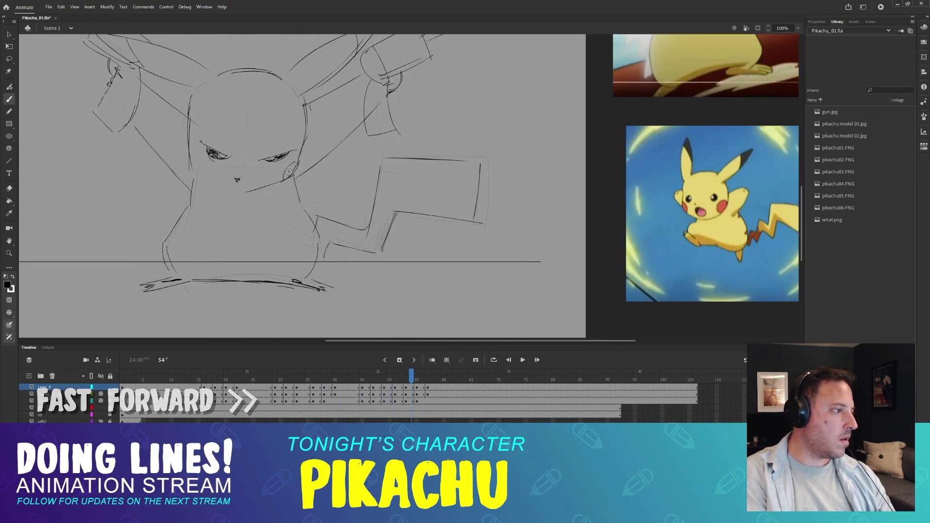
- Finish the cheek patches on both sides of the face on the last traced frames, through frame 58
key(".")
key(".")
key("l")
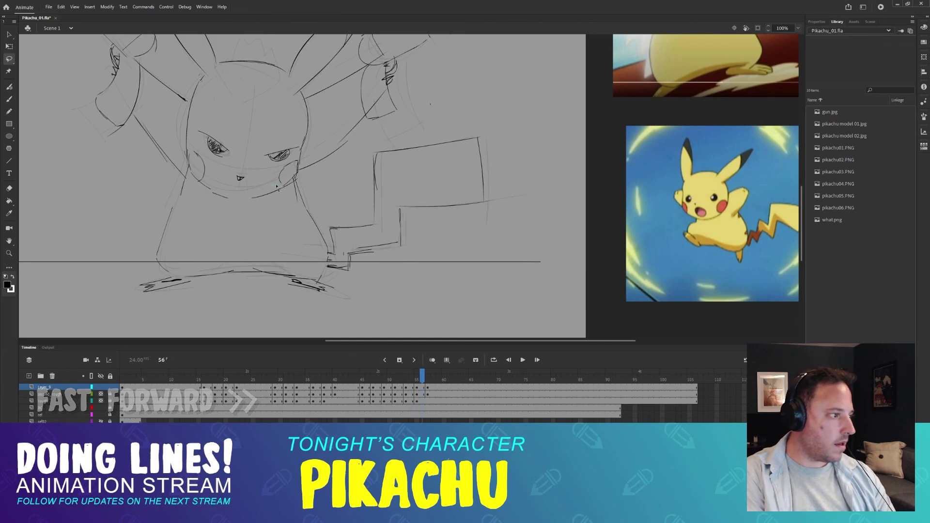
key(".")
key(".")
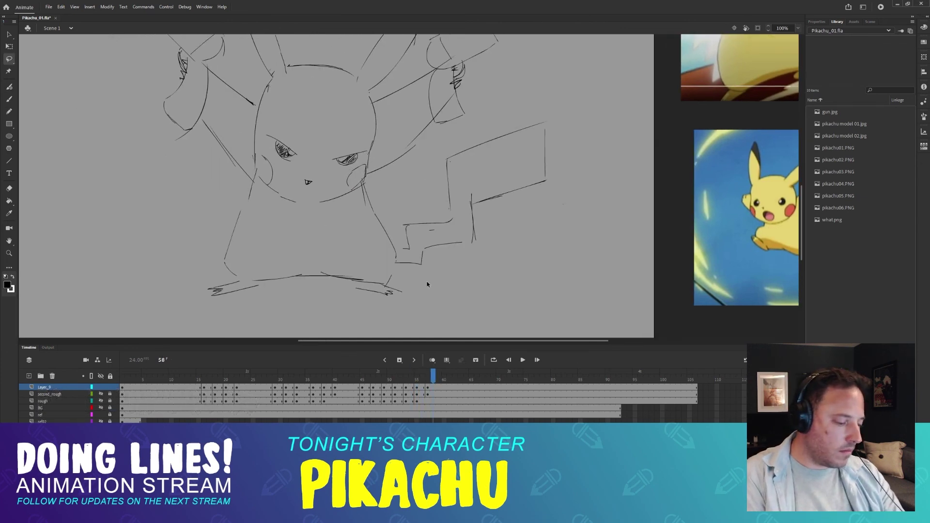
- Loop the playback over a range from frame 1 to frame 72
key("ctrl+minus")
left_click_drag(449, 156, 469, 204)
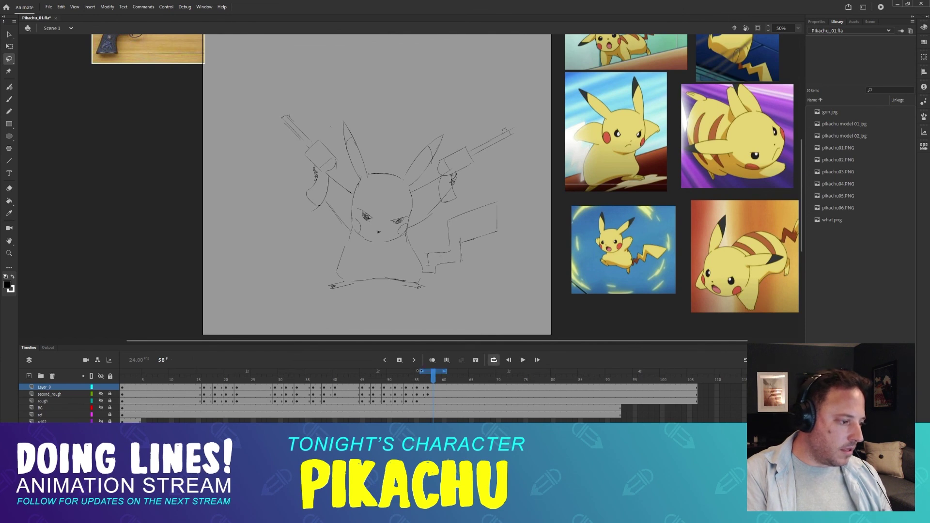
left_click_drag(420, 371, 121, 371)
left_click_drag(446, 371, 497, 374)
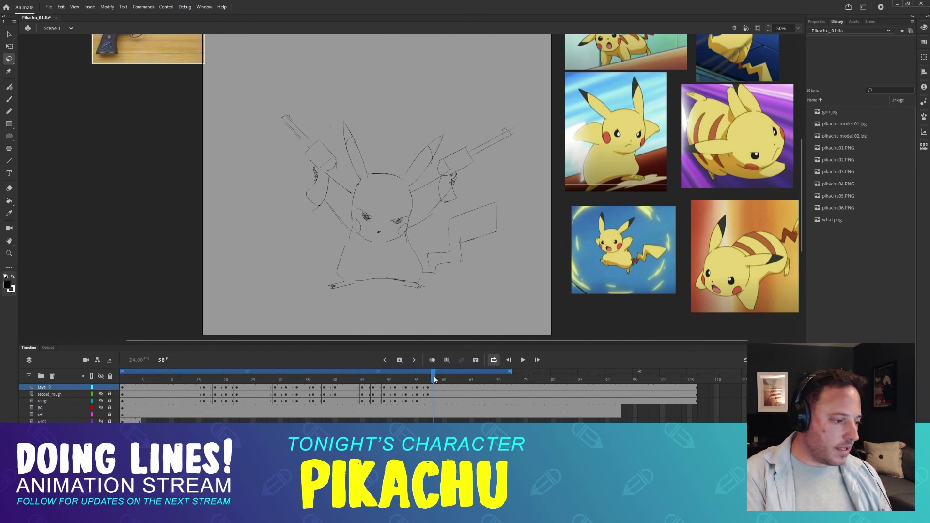
- Play the looped animation from the first frame to check the traced motion with the cheeks
left_click_drag(434, 379, 94, 372)
left_click(524, 360)
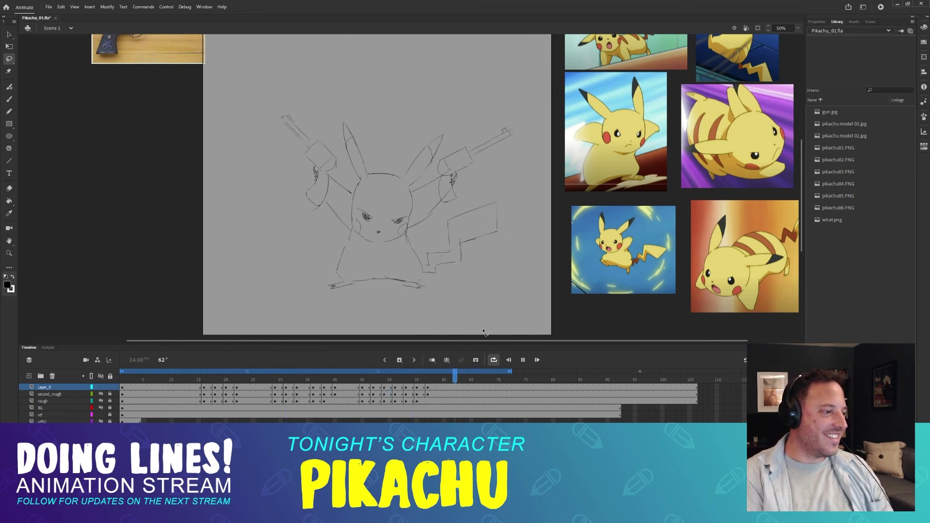
left_click(521, 360)
- Replay the looped animation with the whole stage in view, stop it, and save the file
left_click_drag(471, 252, 458, 286)
key("ctrl+minus")
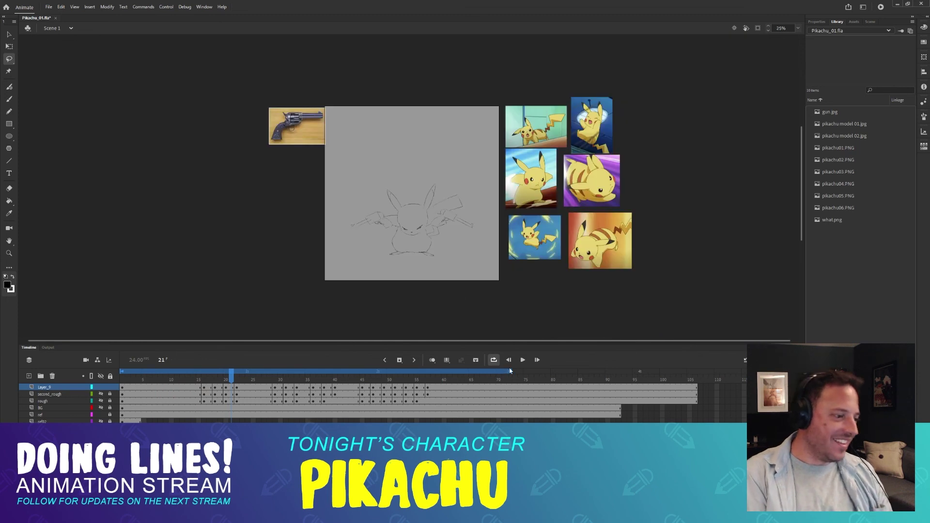
left_click(522, 363)
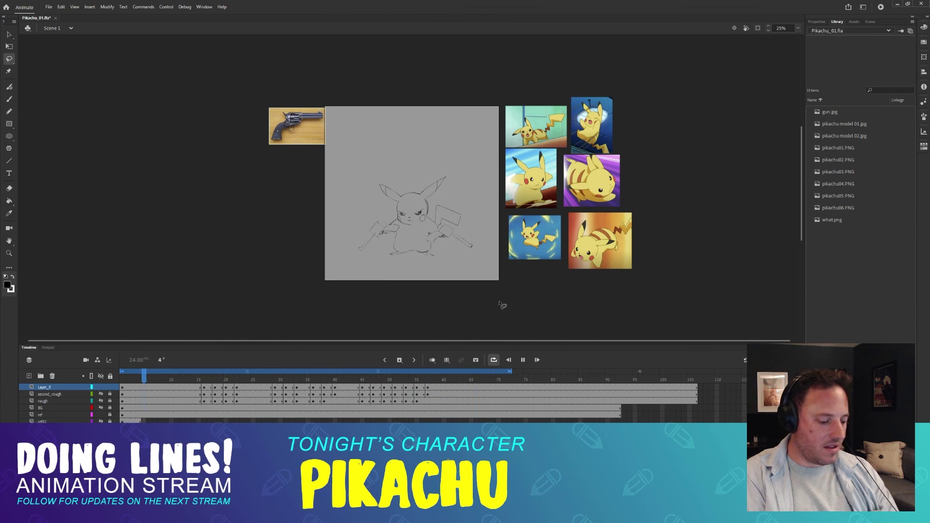
key("ctrl+=")
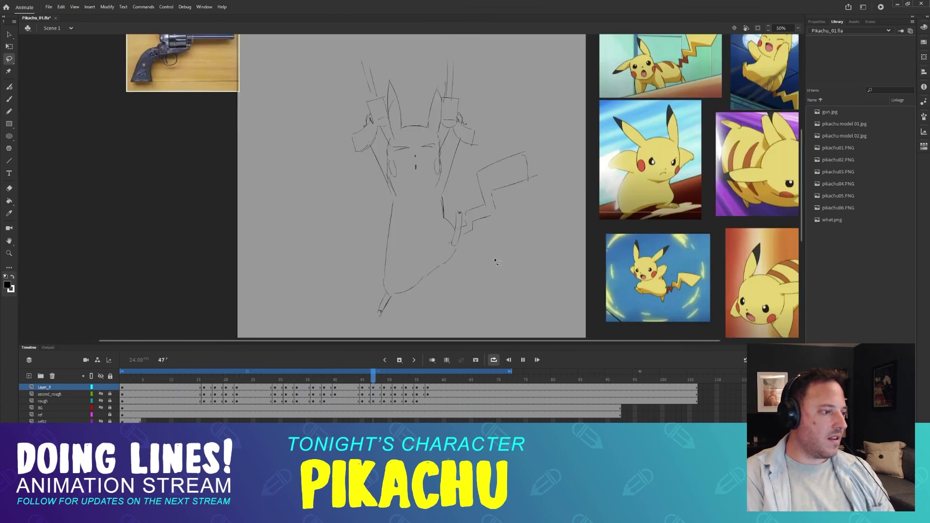
left_click(523, 360)
key("ctrl+s")
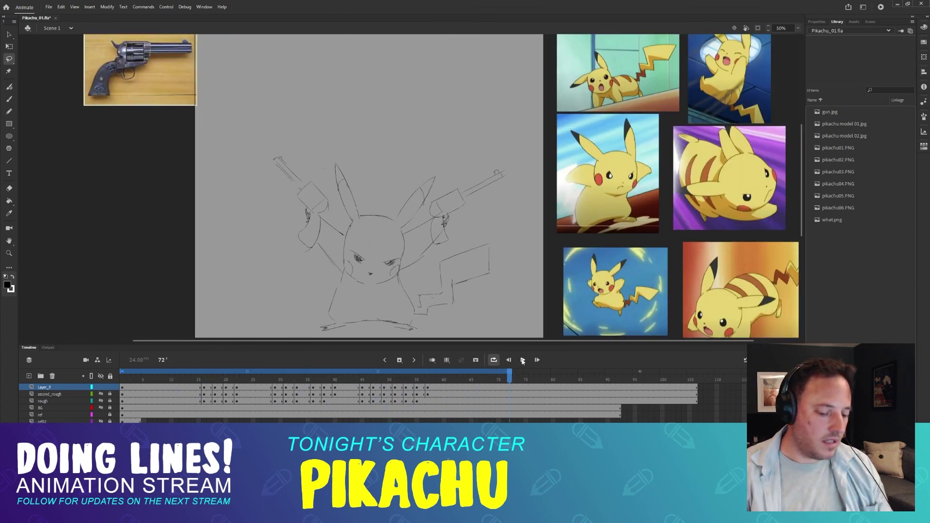